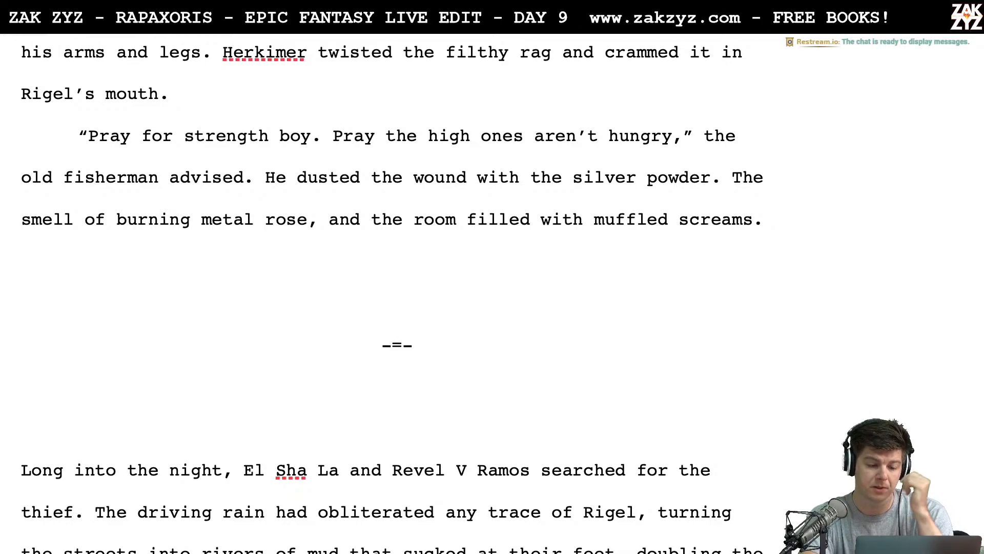
# - Look back through the manuscript from the tavern scene on page 21 to the opening of section 1.3
pyautogui.scroll(-1, 391, 299)
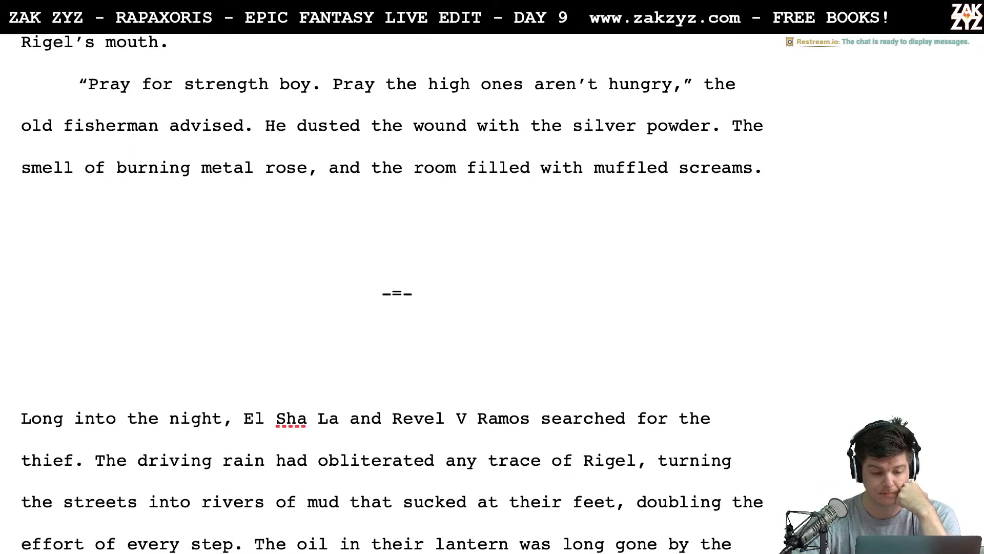
pyautogui.scroll(1, 212, 161)
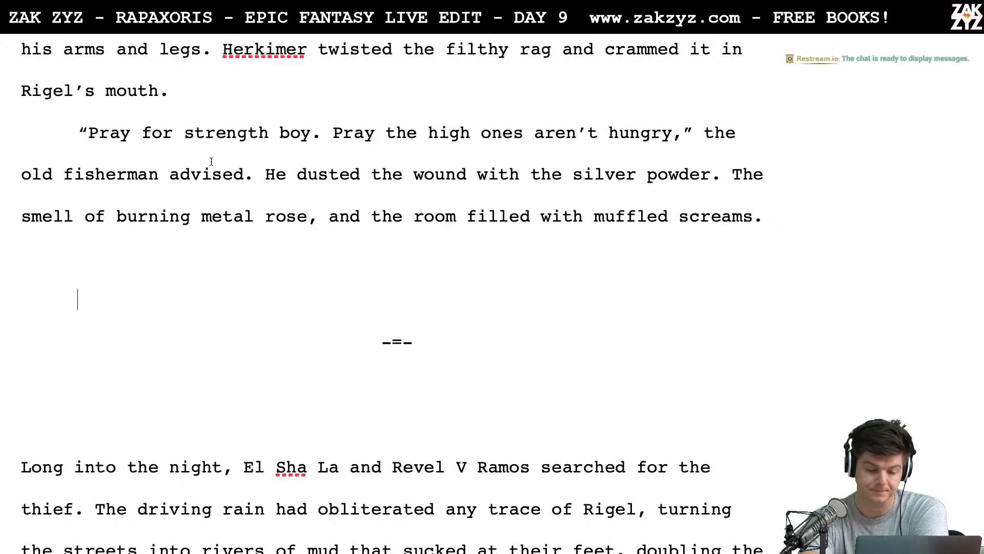
pyautogui.scroll(2, 211, 161)
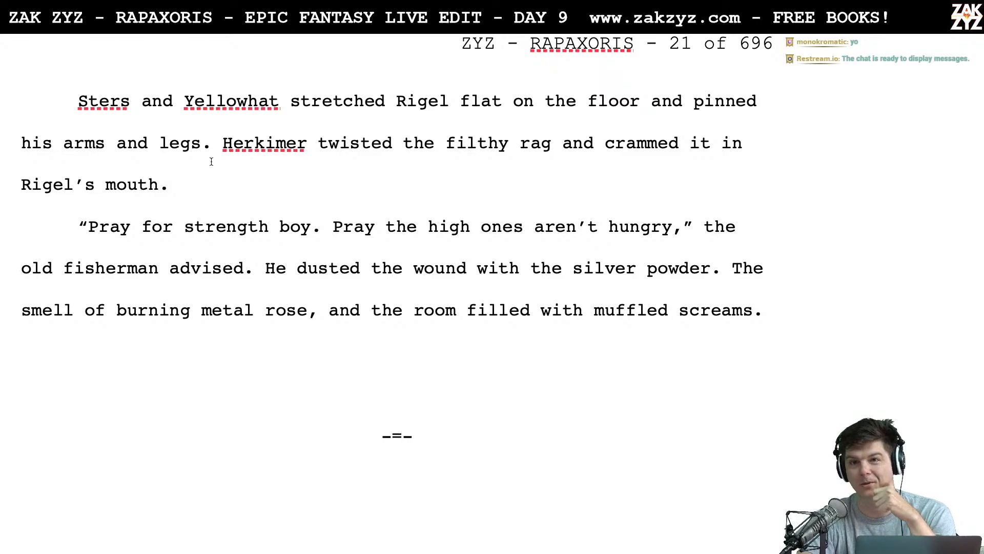
pyautogui.scroll(8, 211, 162)
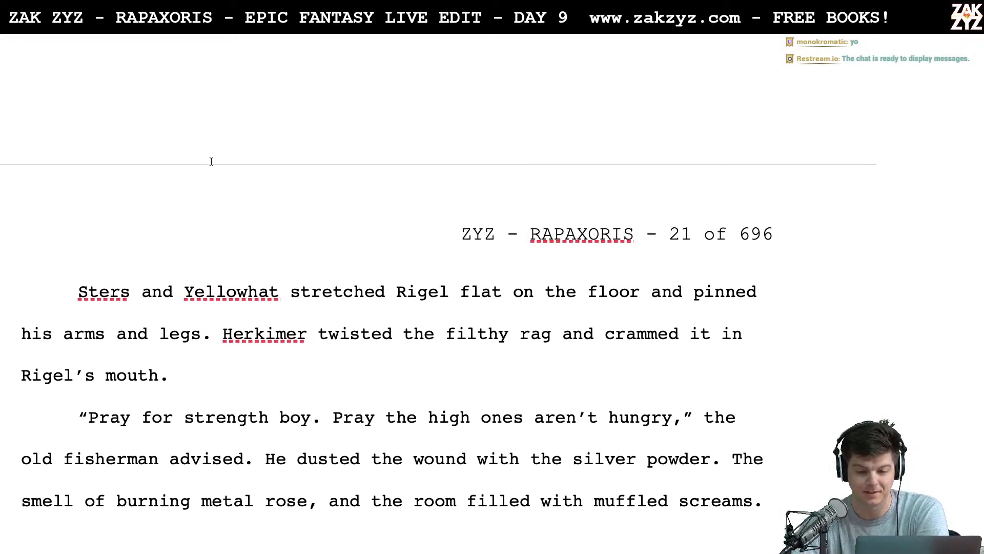
pyautogui.scroll(-4, 211, 162)
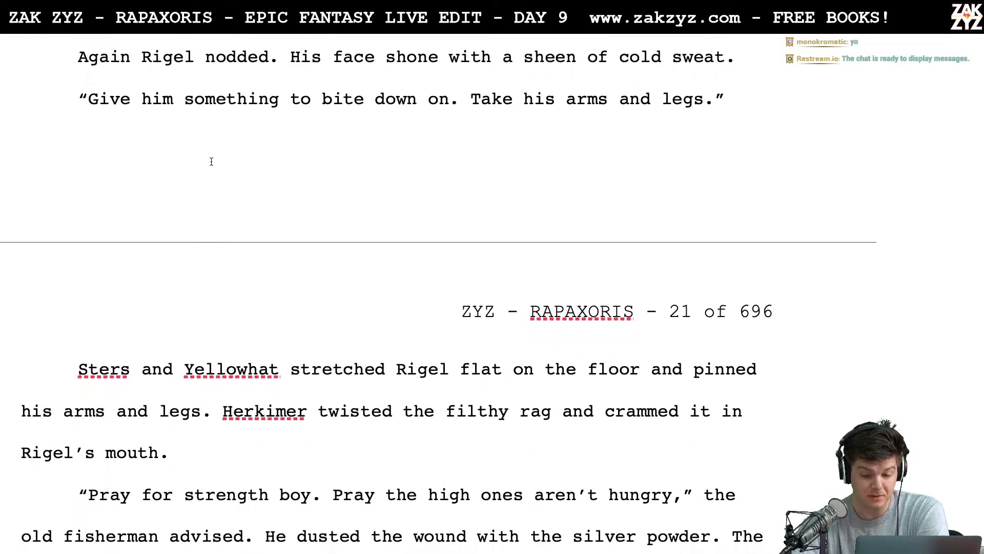
pyautogui.scroll(15, 211, 161)
pyautogui.scroll(12, 211, 162)
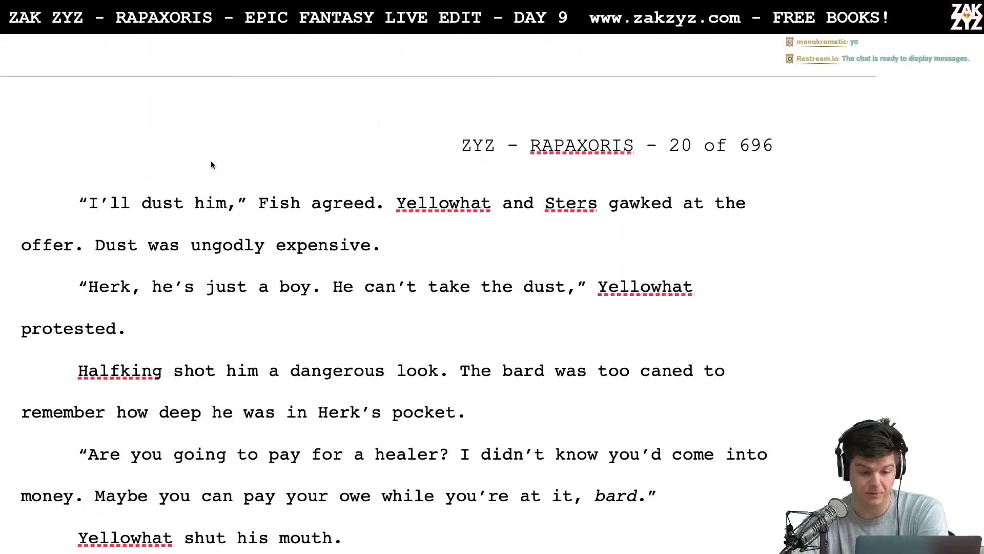
pyautogui.scroll(16, 211, 161)
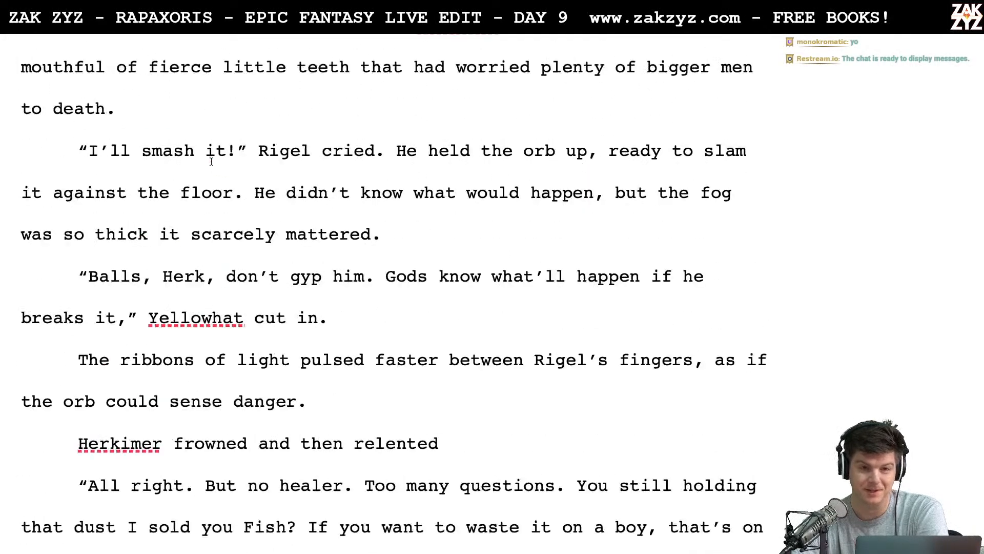
pyautogui.scroll(20, 211, 162)
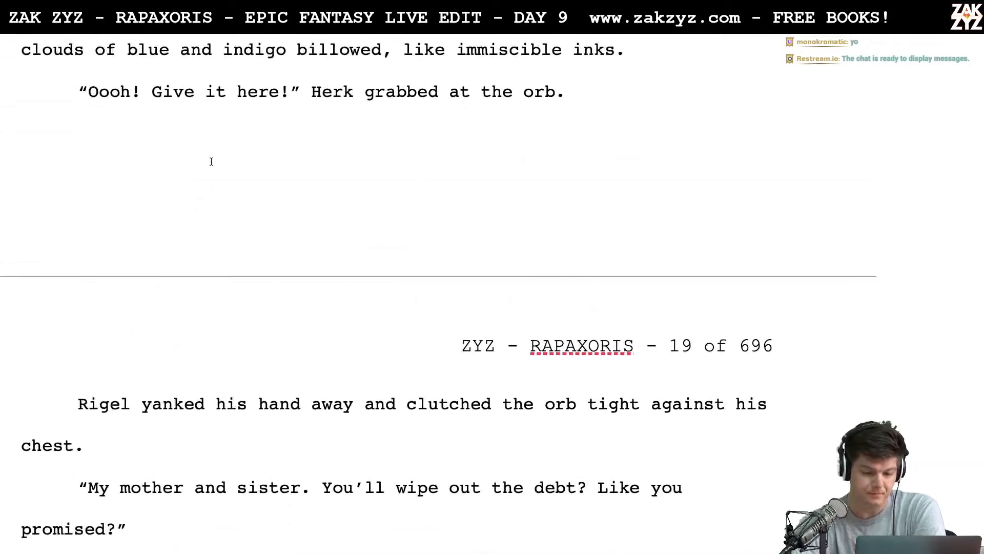
pyautogui.scroll(20, 211, 162)
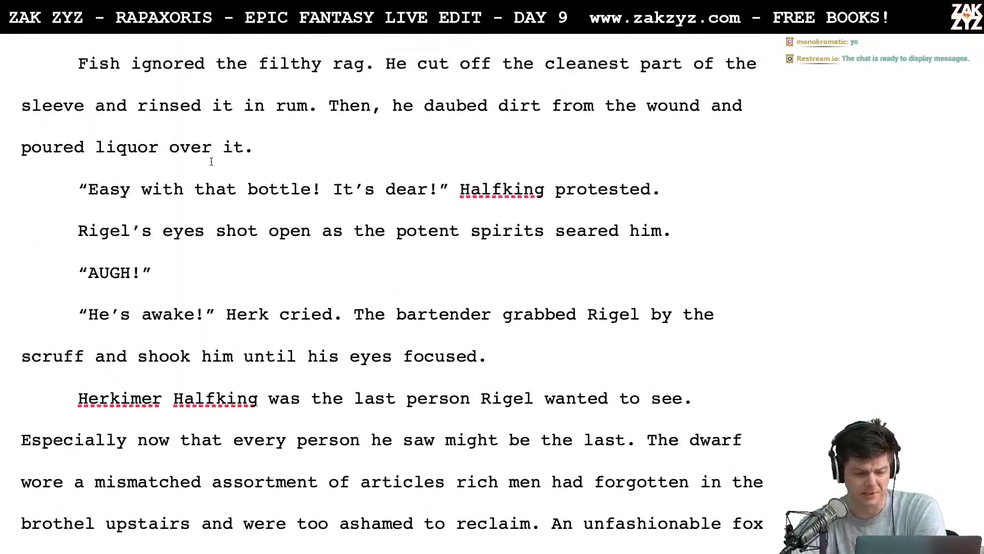
pyautogui.scroll(20, 211, 161)
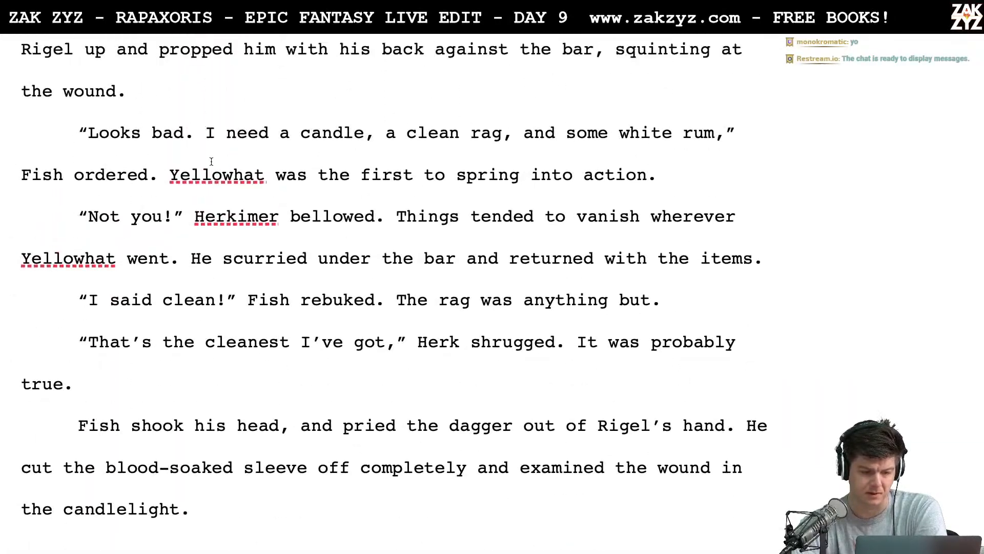
pyautogui.scroll(15, 211, 161)
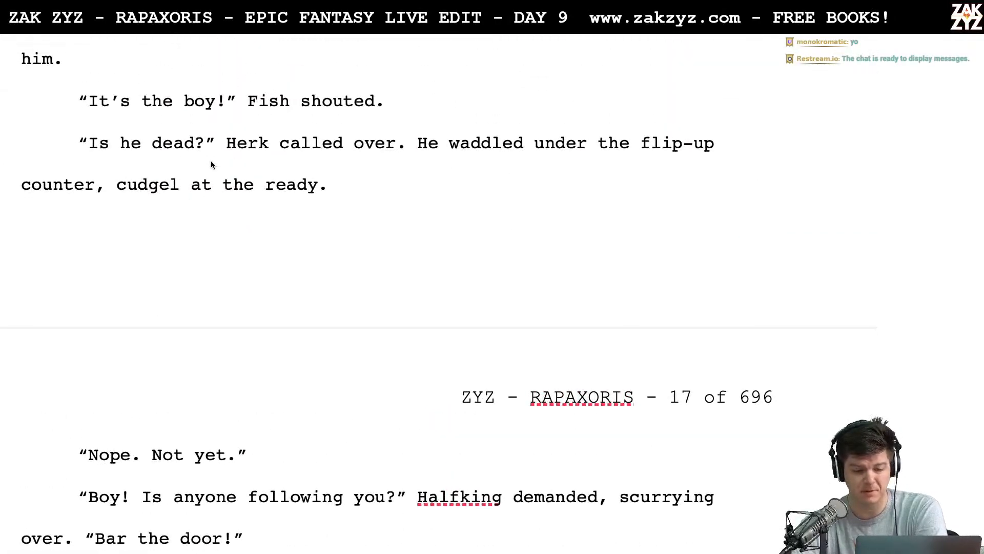
pyautogui.scroll(15, 210, 161)
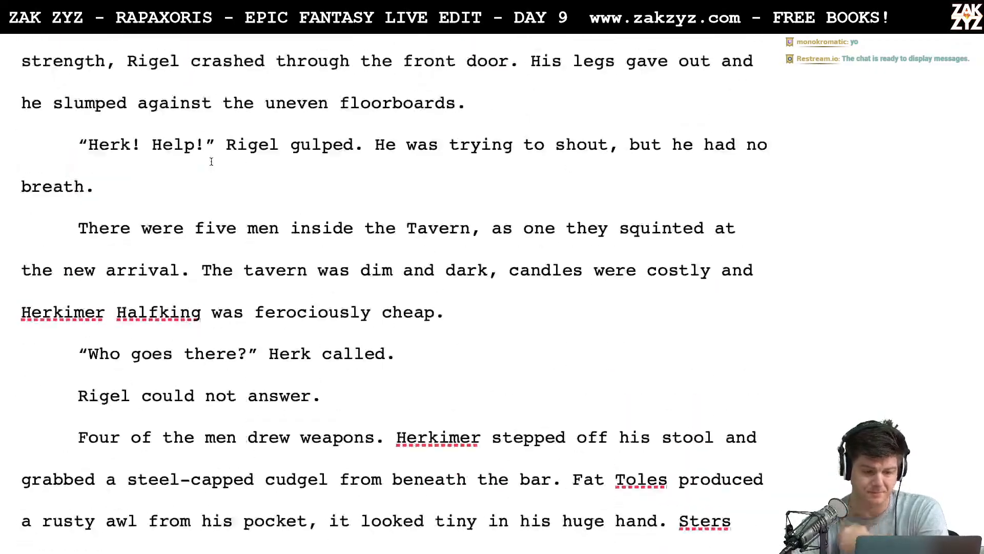
pyautogui.scroll(8, 211, 161)
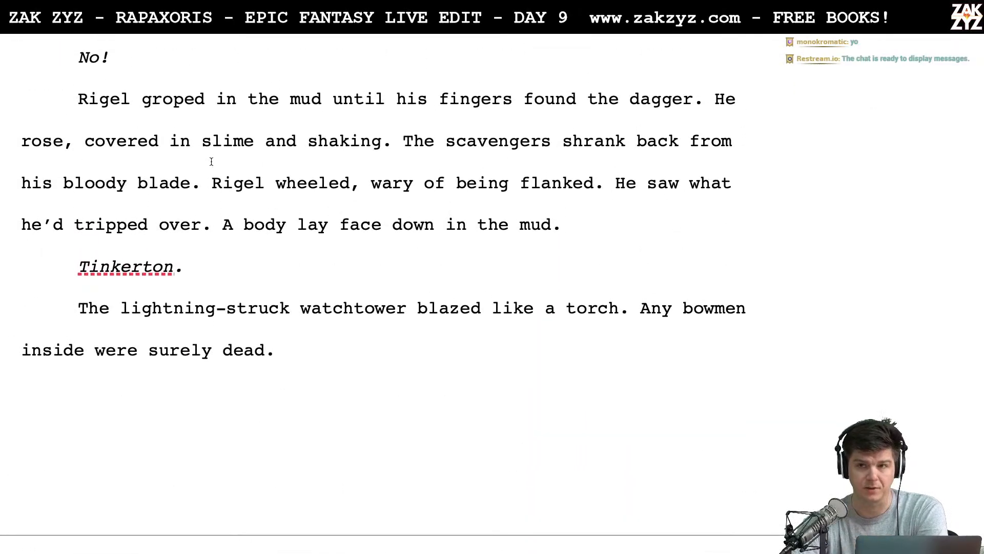
pyautogui.scroll(4, 210, 161)
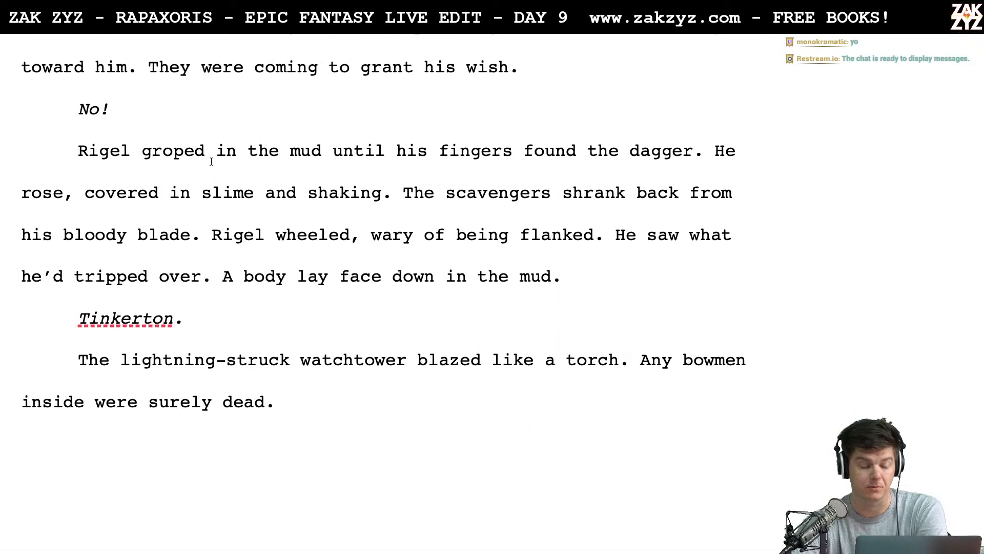
pyautogui.scroll(8, 211, 161)
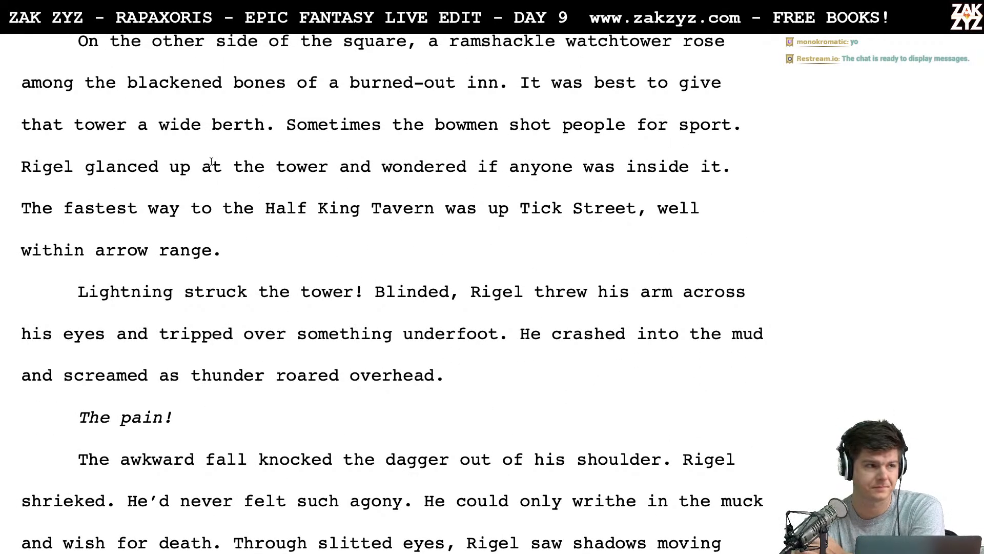
pyautogui.scroll(6, 211, 161)
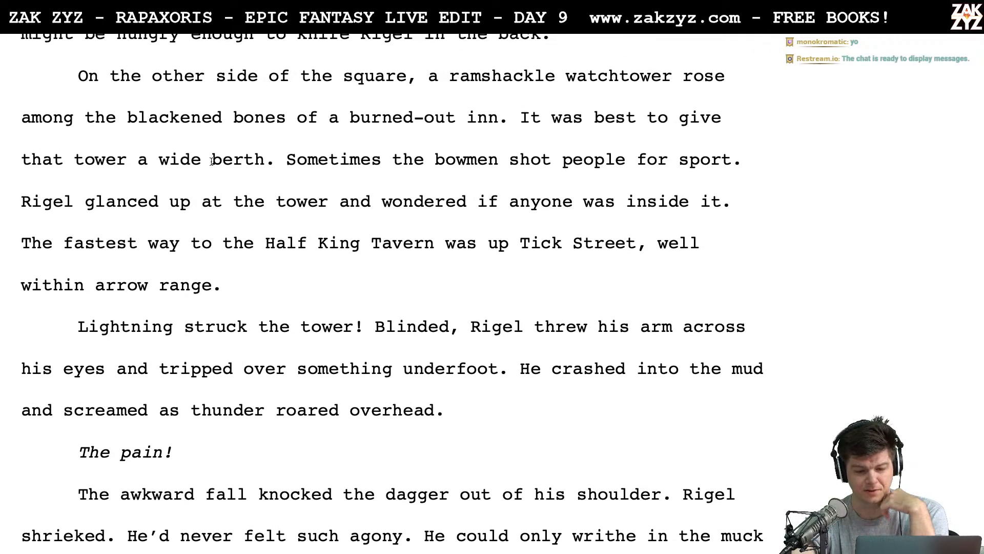
pyautogui.scroll(10, 210, 161)
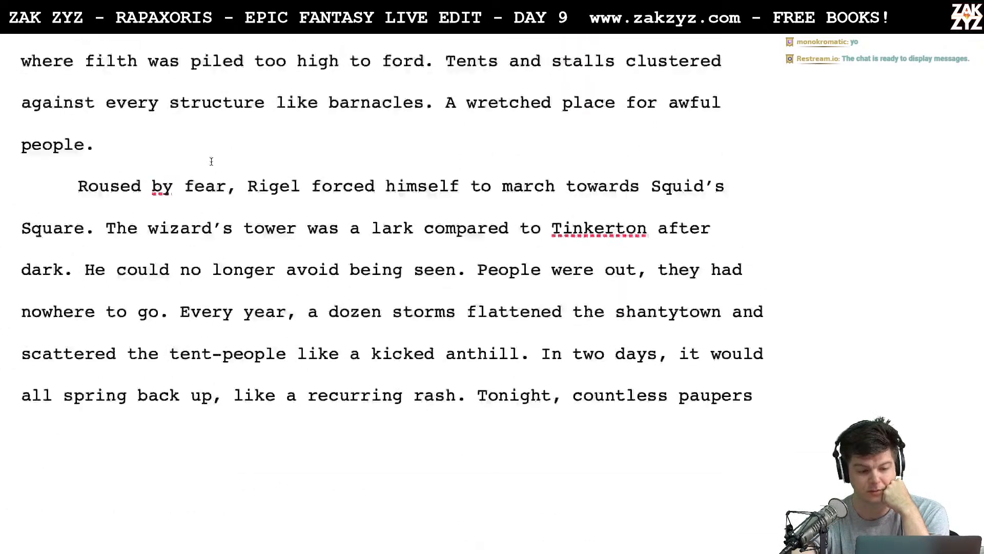
pyautogui.scroll(8, 211, 161)
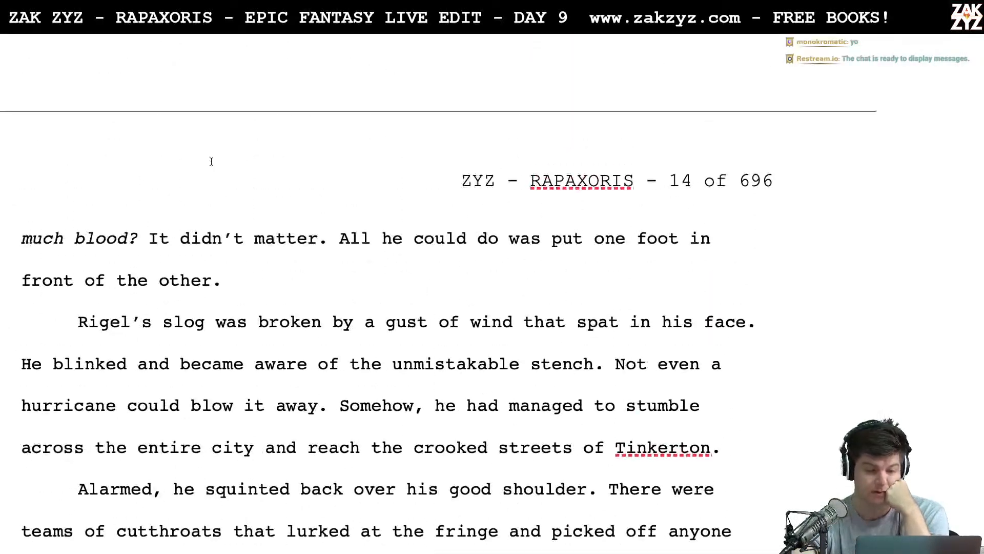
pyautogui.scroll(10, 211, 161)
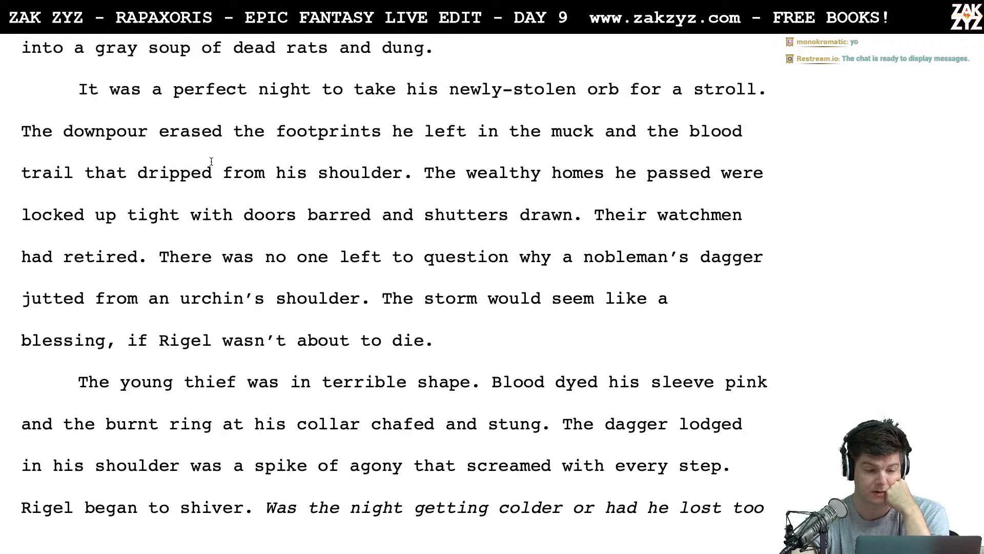
pyautogui.scroll(5, 211, 161)
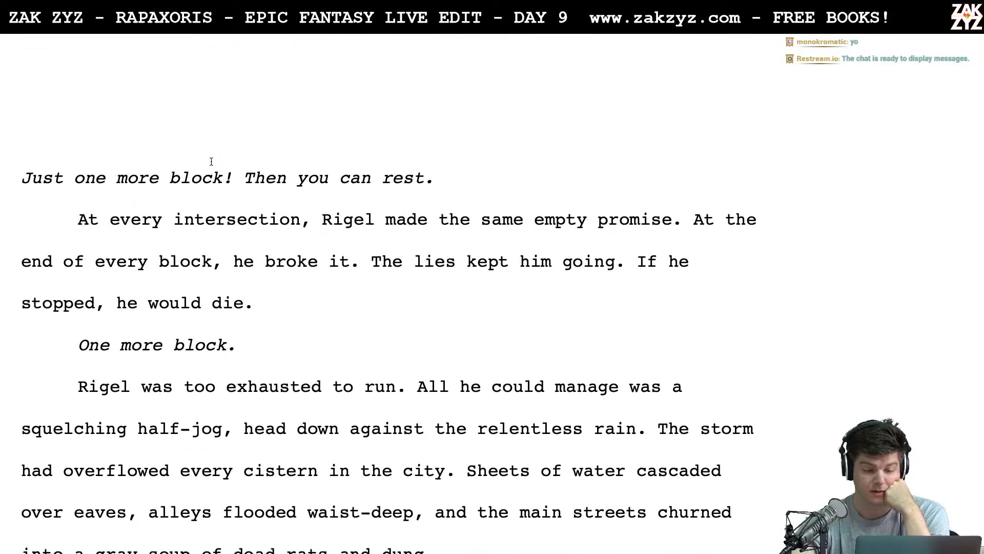
# - Review the opening paragraphs of section 1.3, from "Just one more block!" to the perfect night for a stroll
pyautogui.scroll(-1, 211, 161)
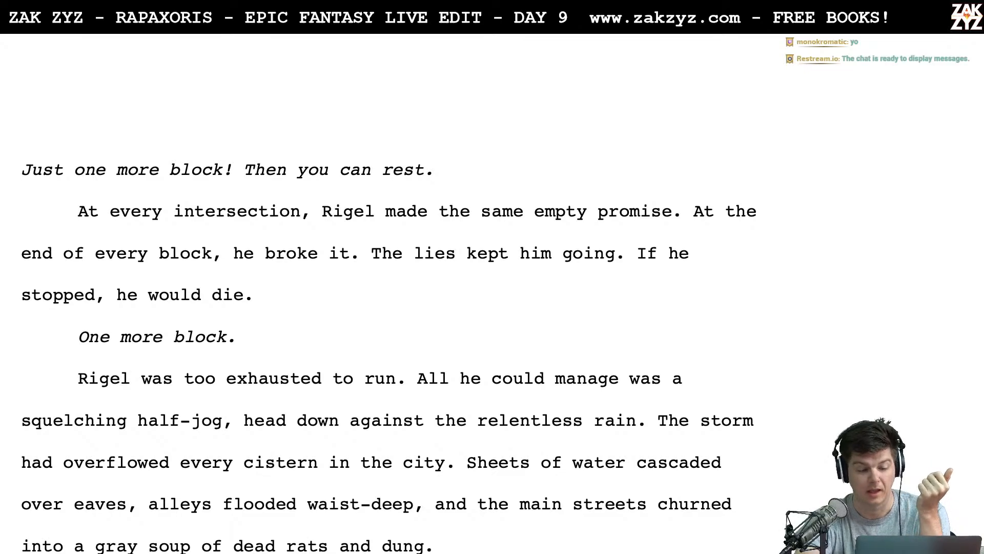
pyautogui.scroll(-2, 390, 346)
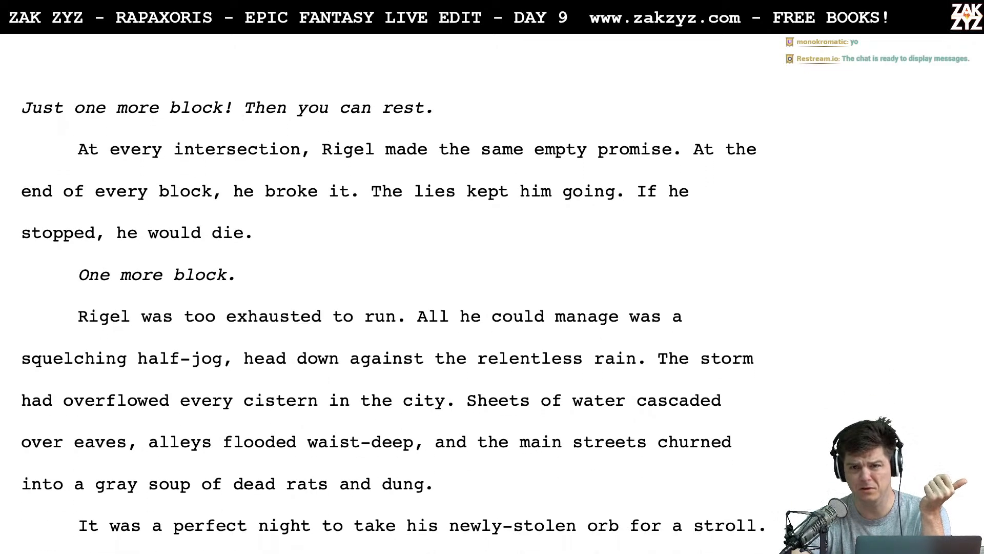
pyautogui.scroll(-6, 390, 295)
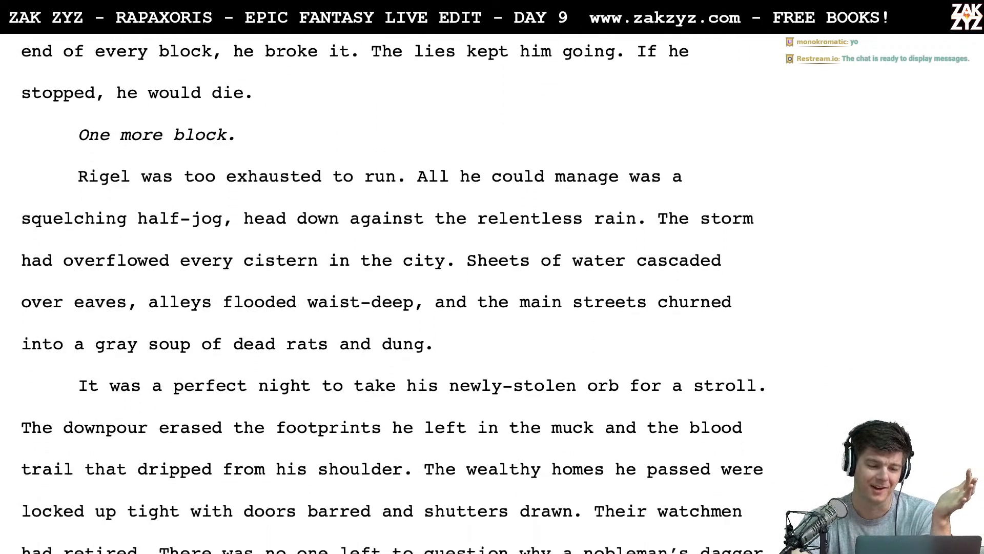
pyautogui.scroll(-1, 390, 294)
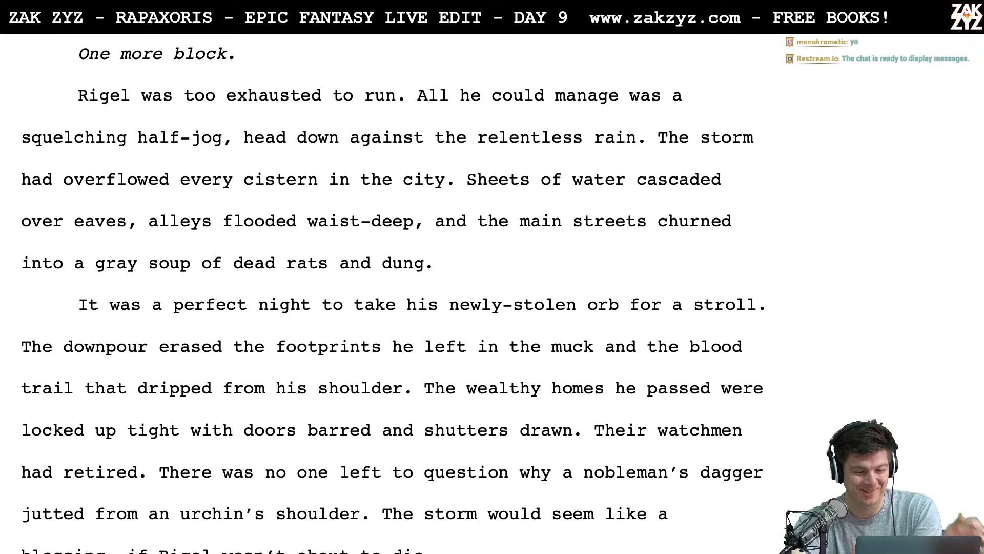
pyautogui.scroll(-1, 44, 264)
pyautogui.scroll(2, 44, 263)
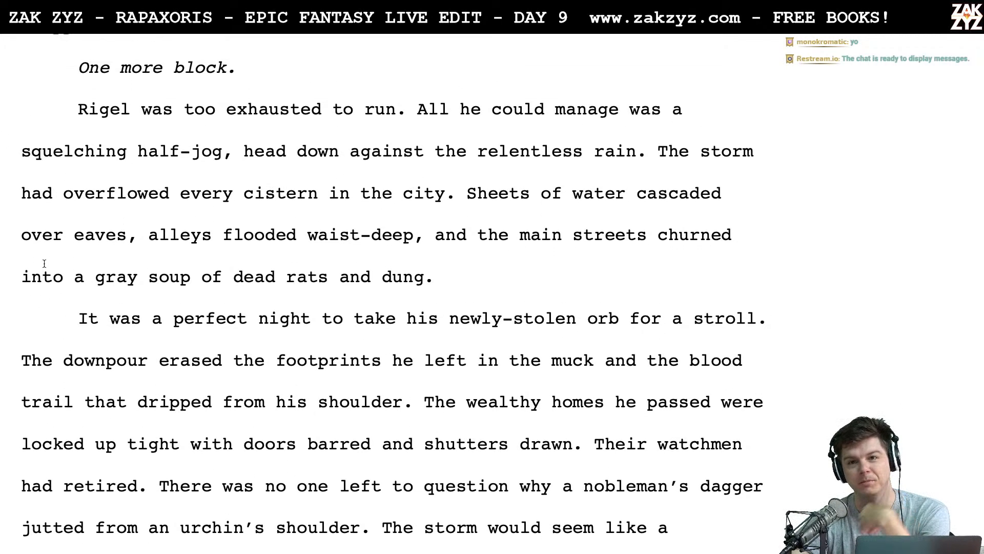
pyautogui.scroll(1, 44, 264)
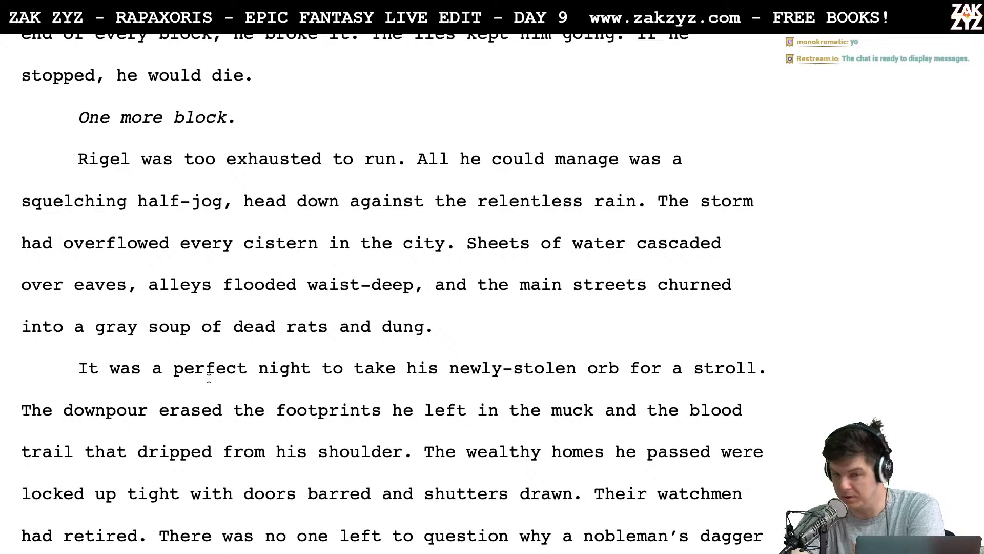
pyautogui.scroll(-1, 210, 384)
pyautogui.scroll(3, 210, 384)
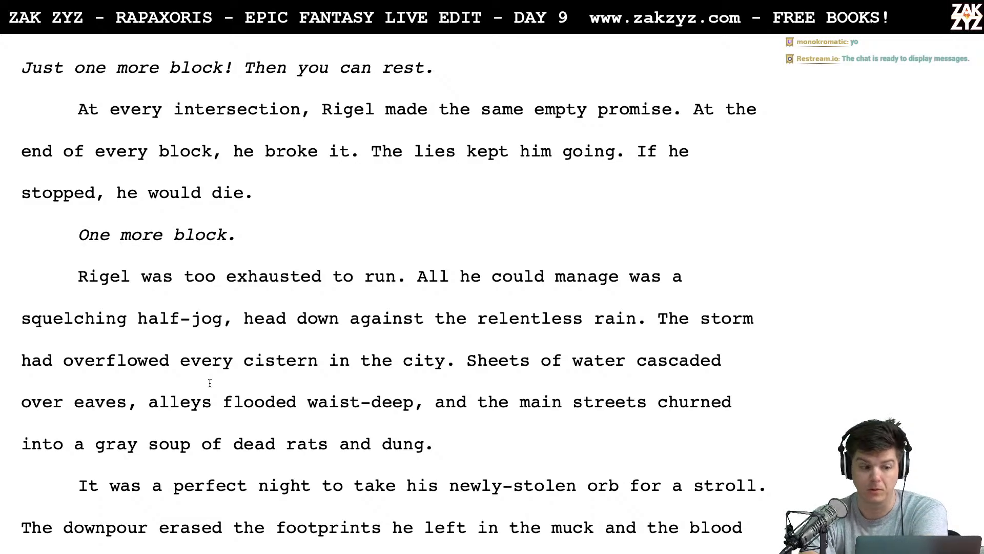
pyautogui.scroll(5, 209, 383)
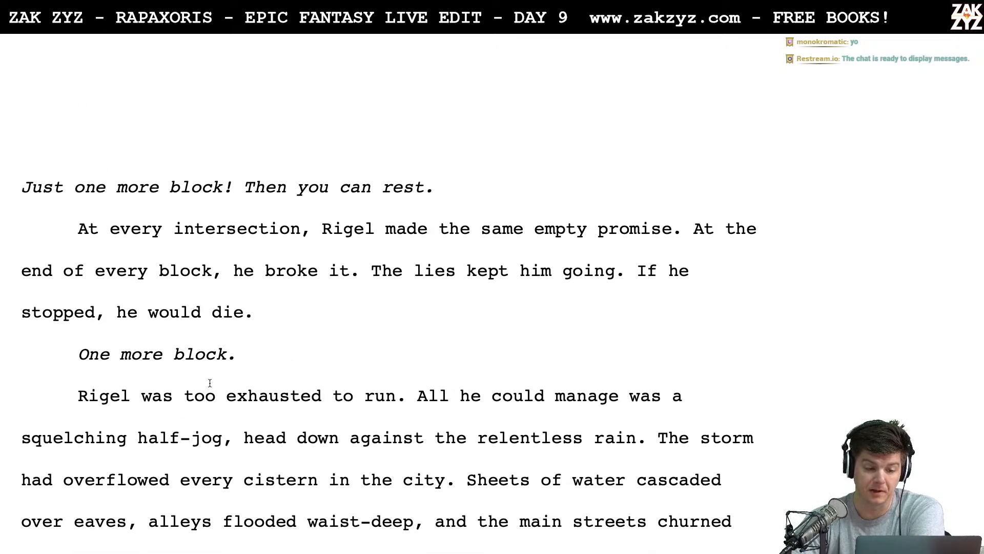
pyautogui.scroll(-1, 209, 383)
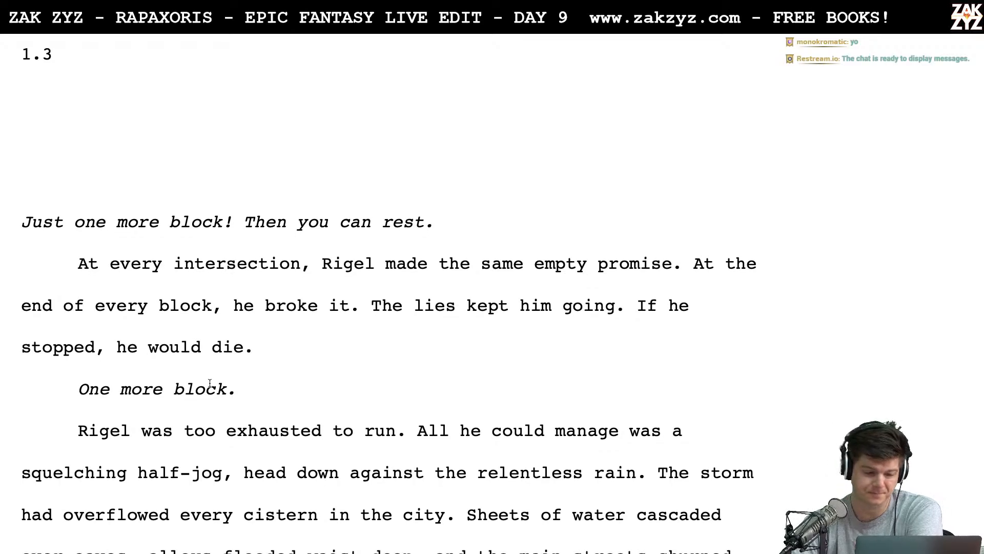
# - Reread the rest of page 13, from Rigel's half-jog through the storm to the paragraph on the young thief's wounds
pyautogui.scroll(-1, 210, 383)
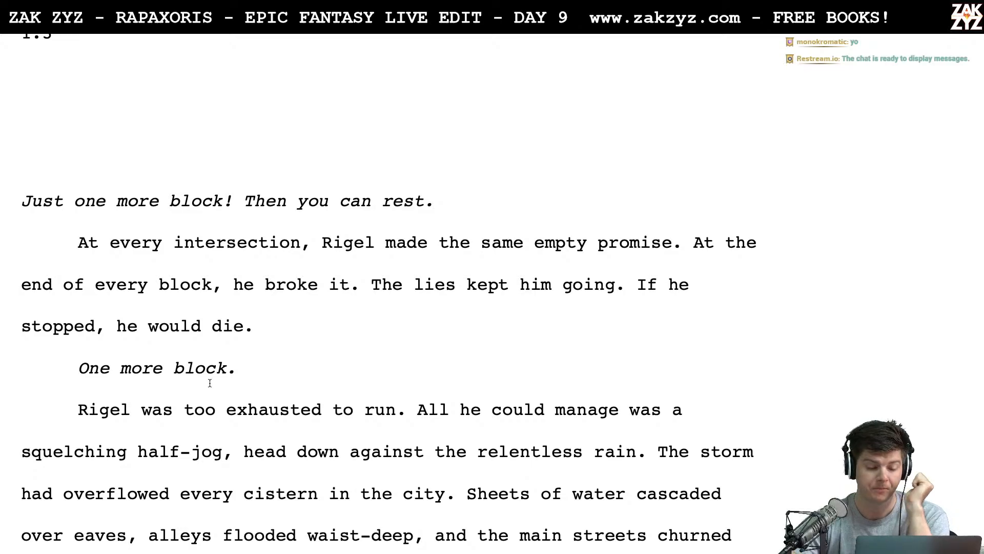
pyautogui.scroll(-4, 210, 383)
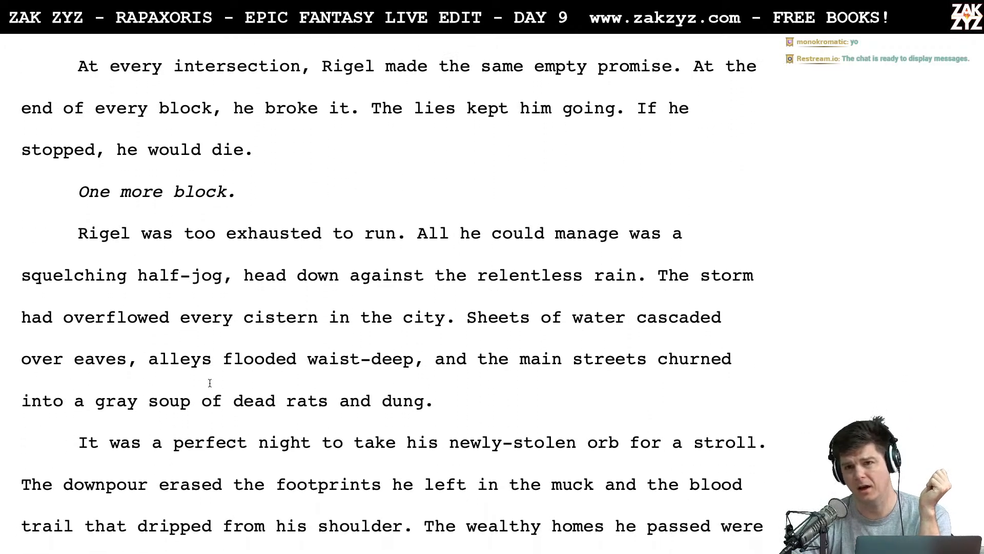
pyautogui.scroll(-2, 210, 383)
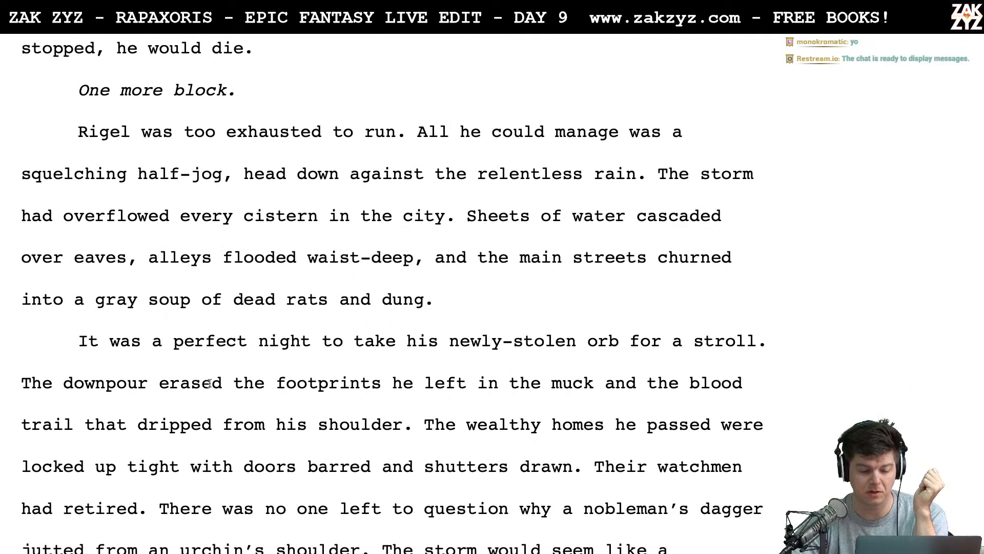
pyautogui.scroll(-2, 209, 383)
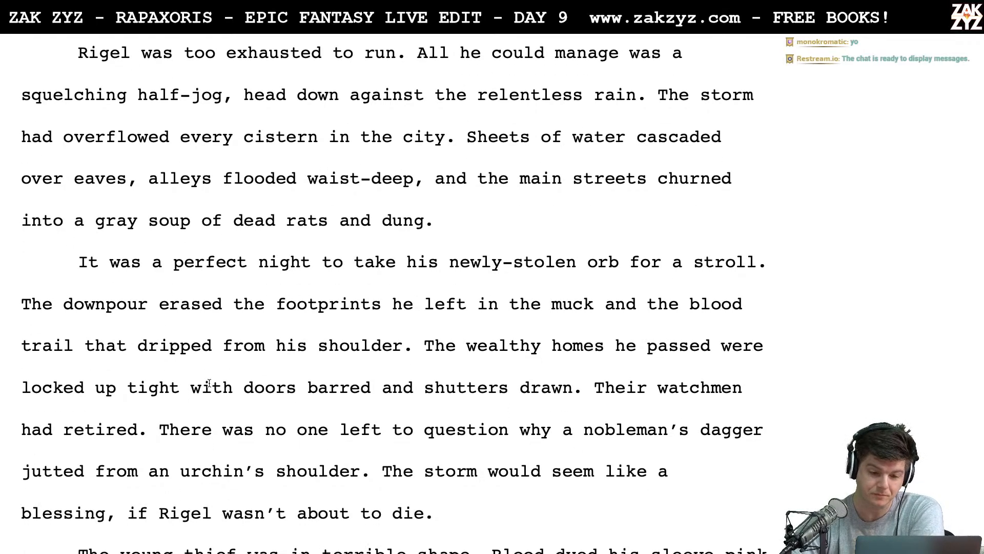
pyautogui.scroll(-6, 210, 383)
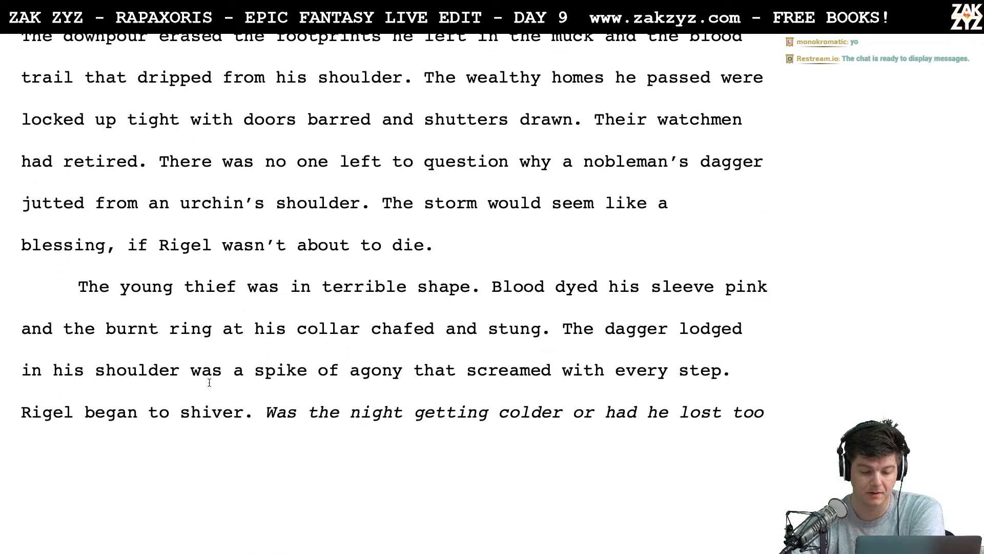
pyautogui.scroll(-3, 209, 383)
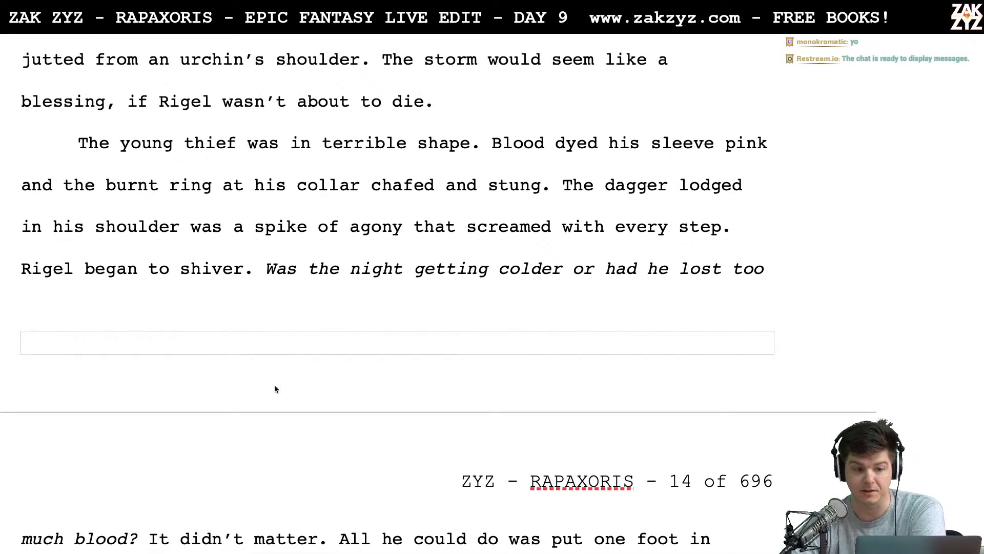
# - Read page 14, from the gust of wind that breaks Rigel's slog through the Tinkerton description to his march towards Squid's Square
pyautogui.scroll(-4, 186, 456)
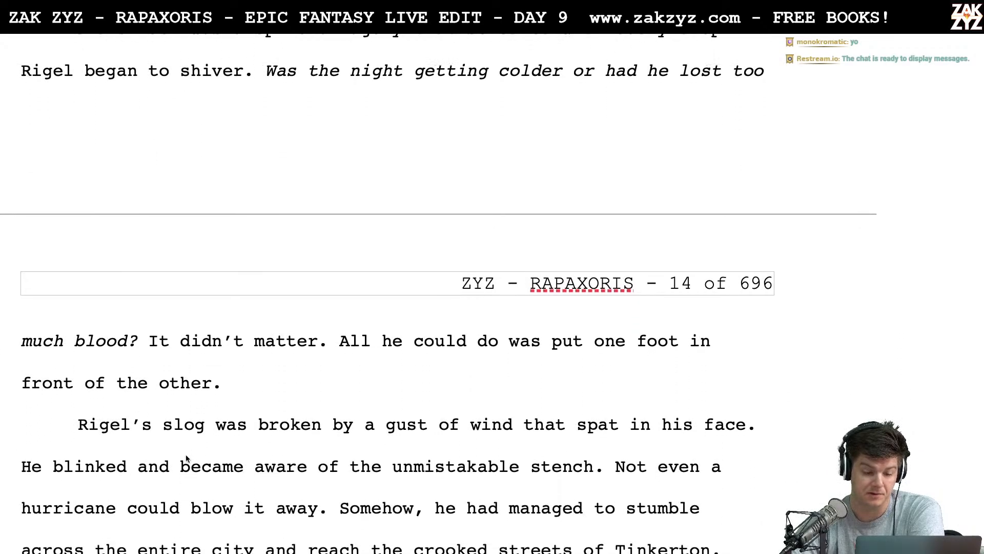
pyautogui.scroll(-5, 185, 454)
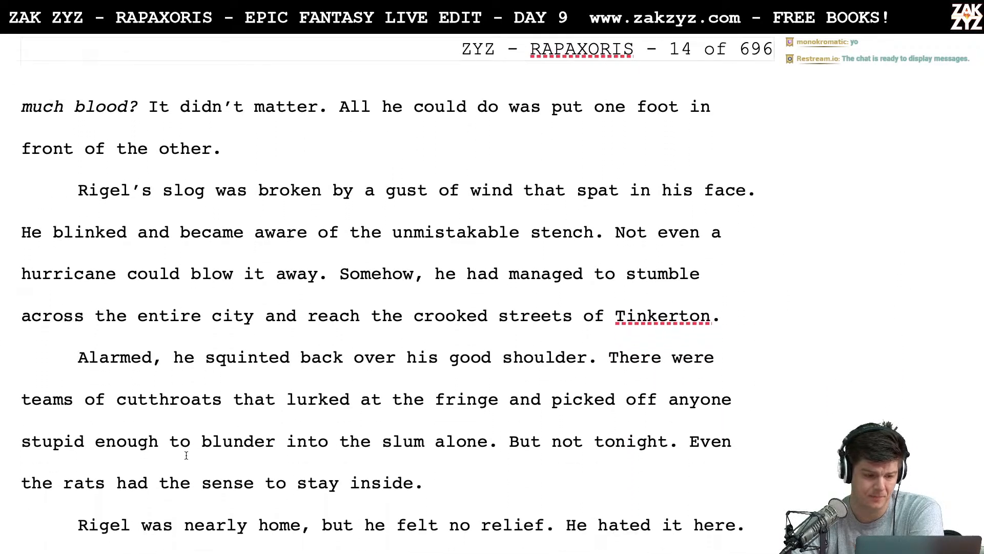
pyautogui.scroll(-3, 187, 455)
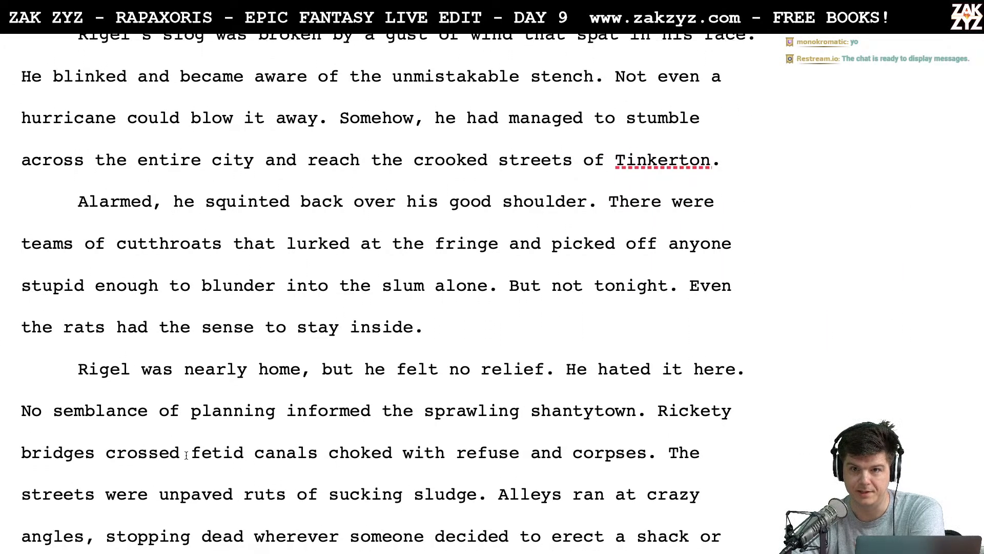
pyautogui.scroll(-1, 186, 455)
pyautogui.scroll(-5, 186, 456)
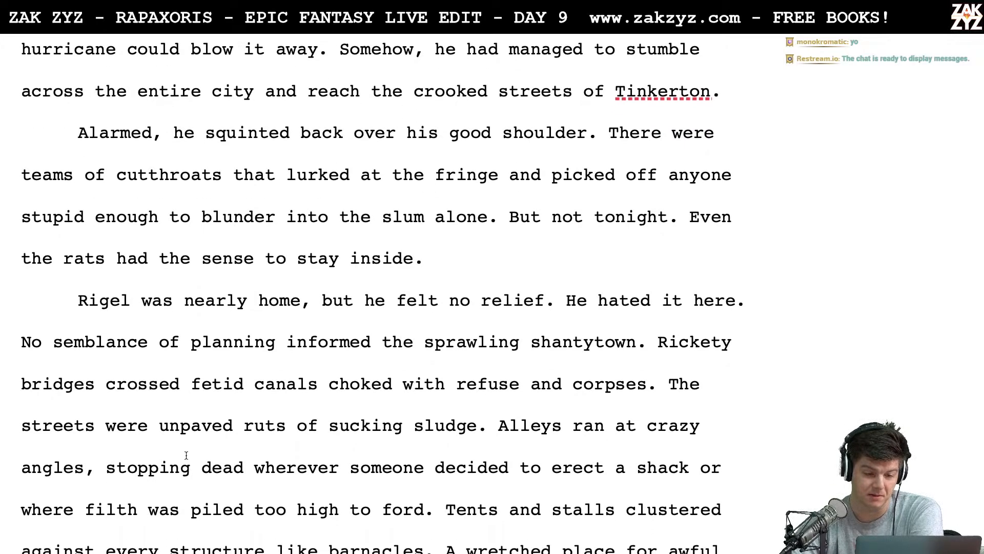
pyautogui.scroll(-1, 186, 455)
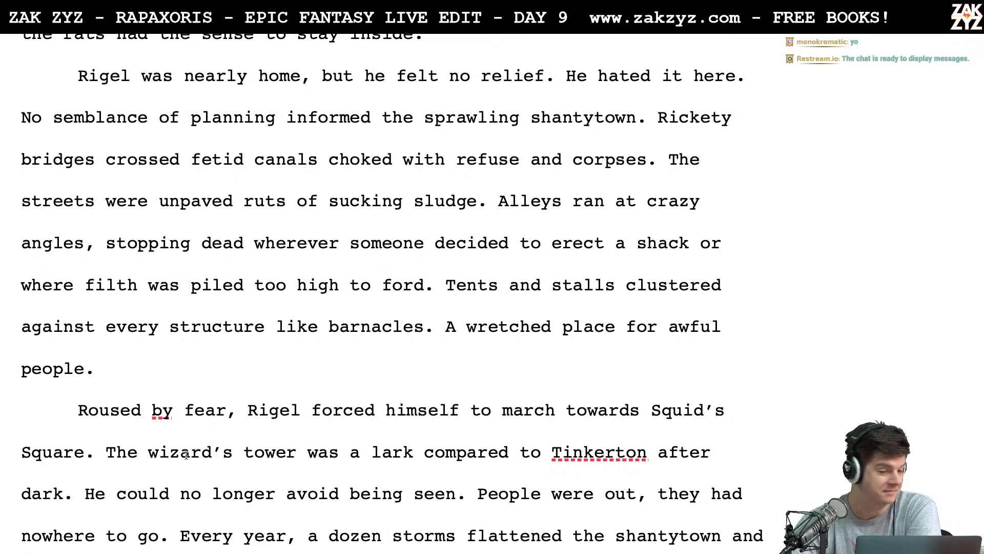
pyautogui.scroll(-2, 186, 455)
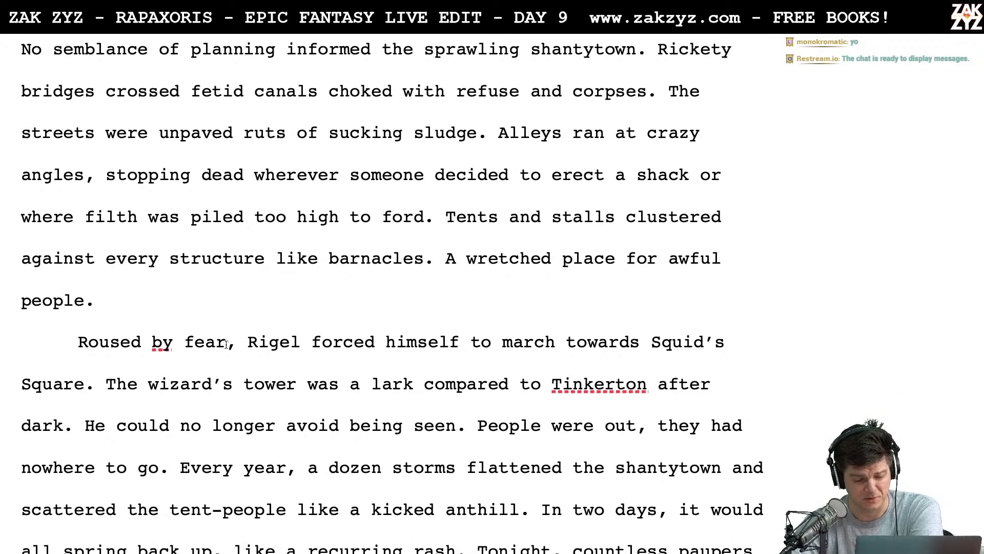
pyautogui.scroll(-2, 282, 400)
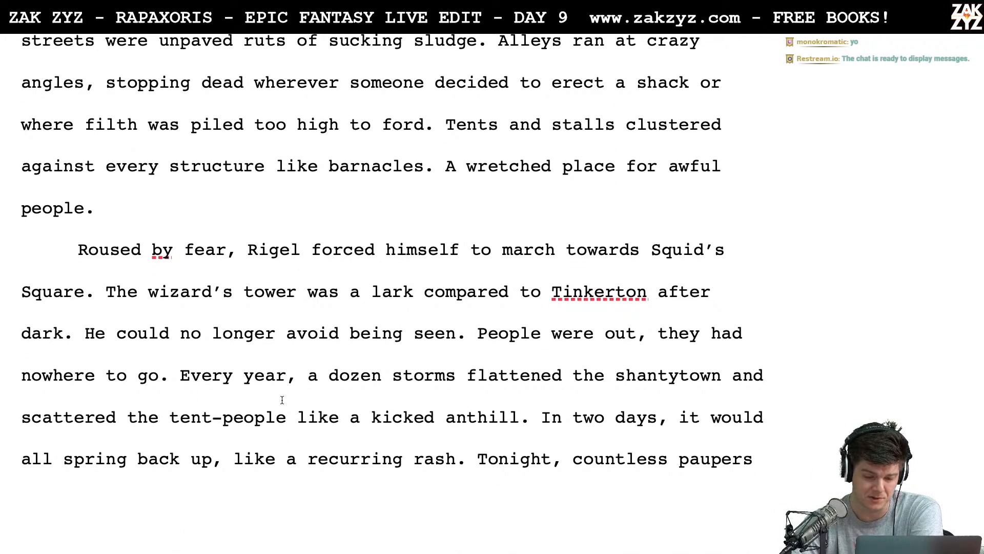
pyautogui.scroll(-4, 282, 400)
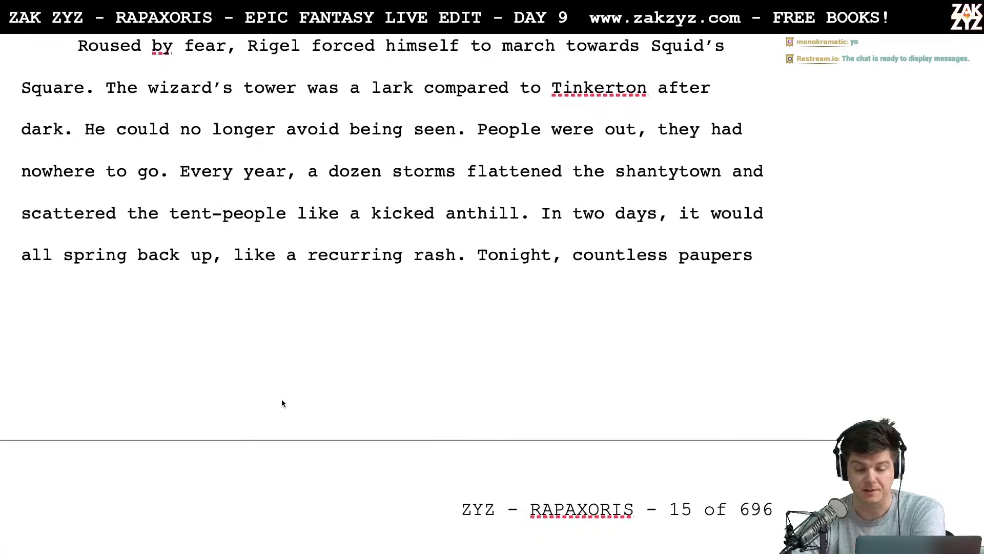
# - Read page 15, from the paupers huddled under torn tarps through the lightning strike and dagger fall to the blazing watchtower
pyautogui.scroll(-3, 282, 404)
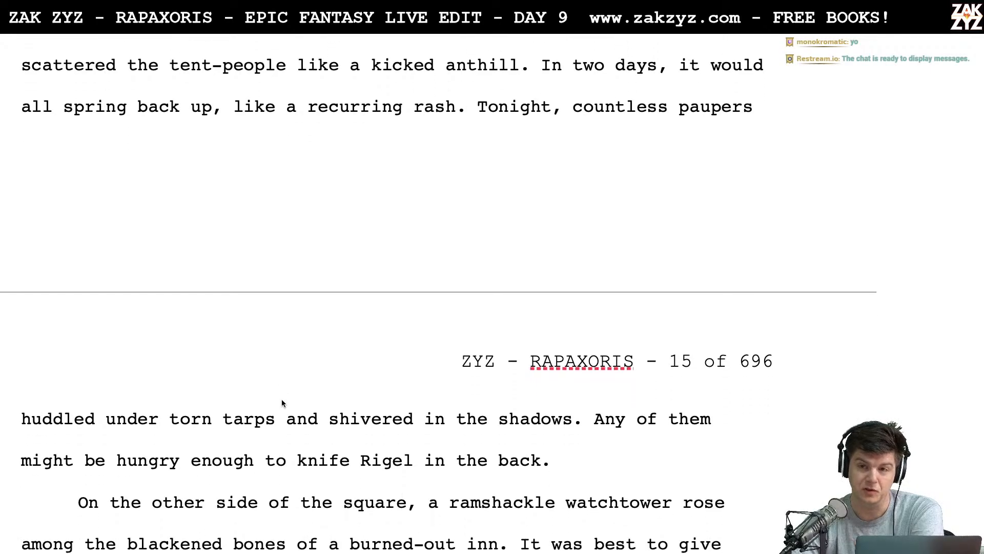
pyautogui.scroll(-2, 282, 403)
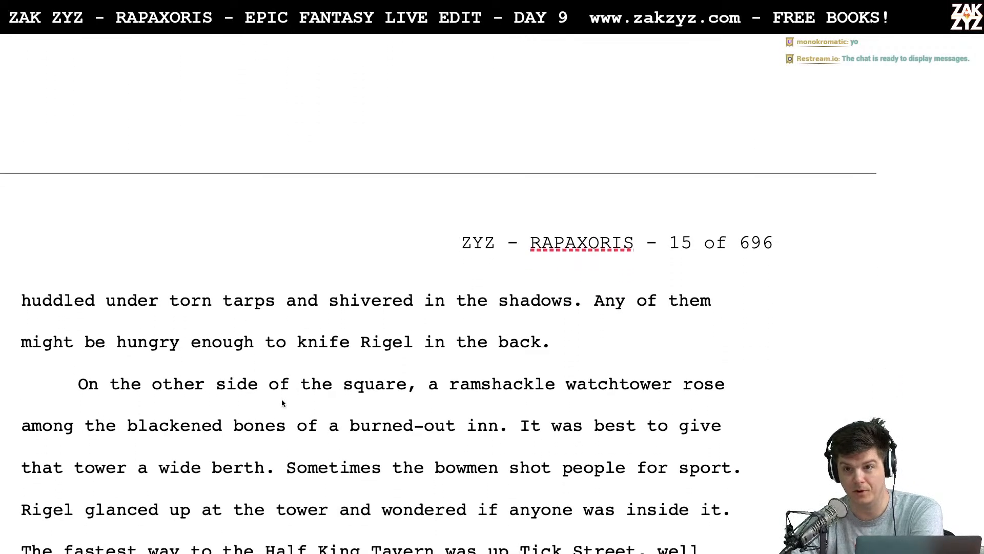
pyautogui.scroll(-4, 384, 411)
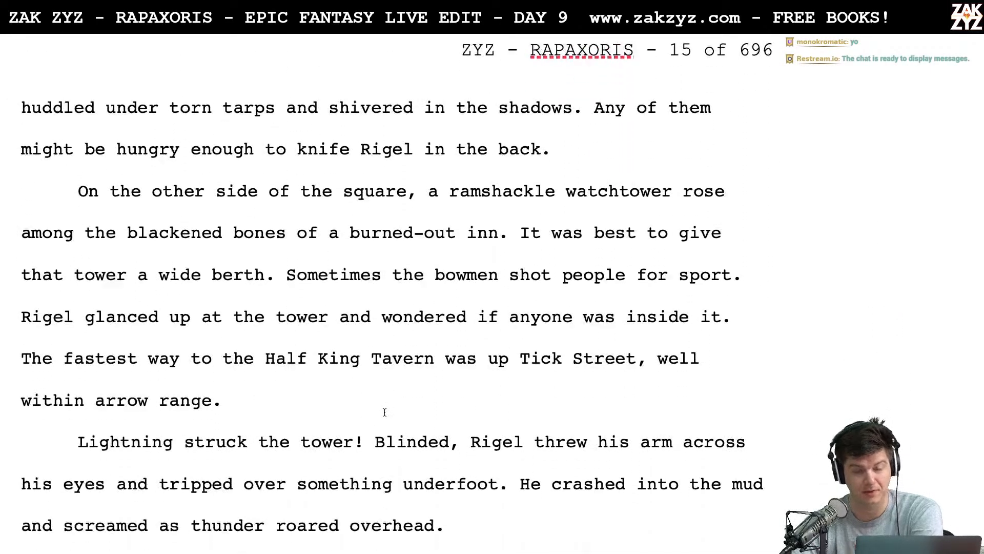
pyautogui.scroll(-1, 385, 412)
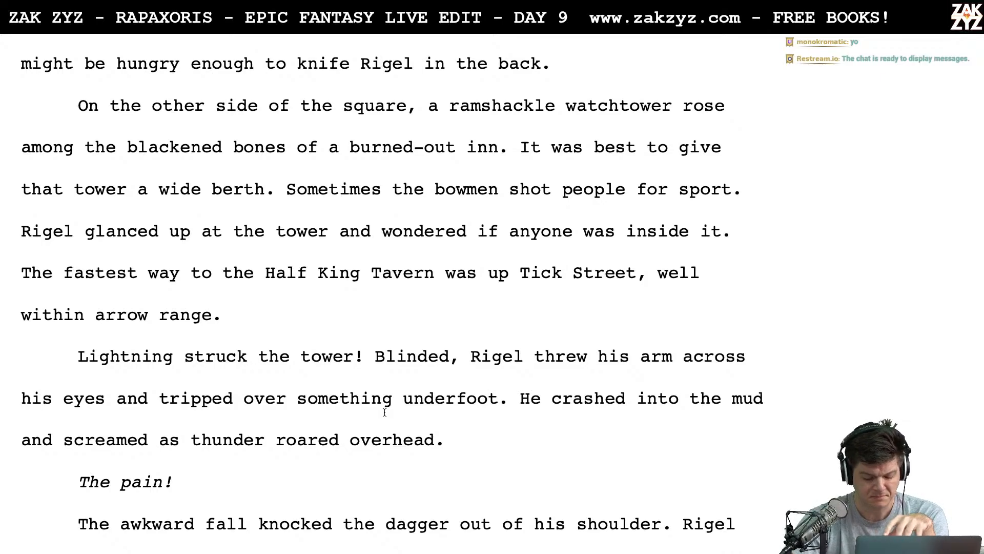
pyautogui.scroll(-7, 384, 412)
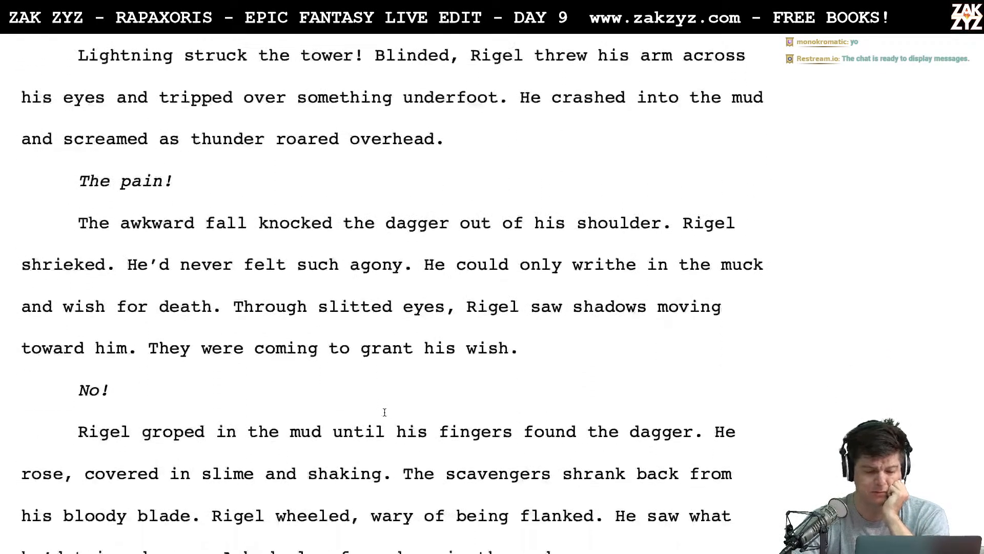
pyautogui.scroll(-1, 385, 411)
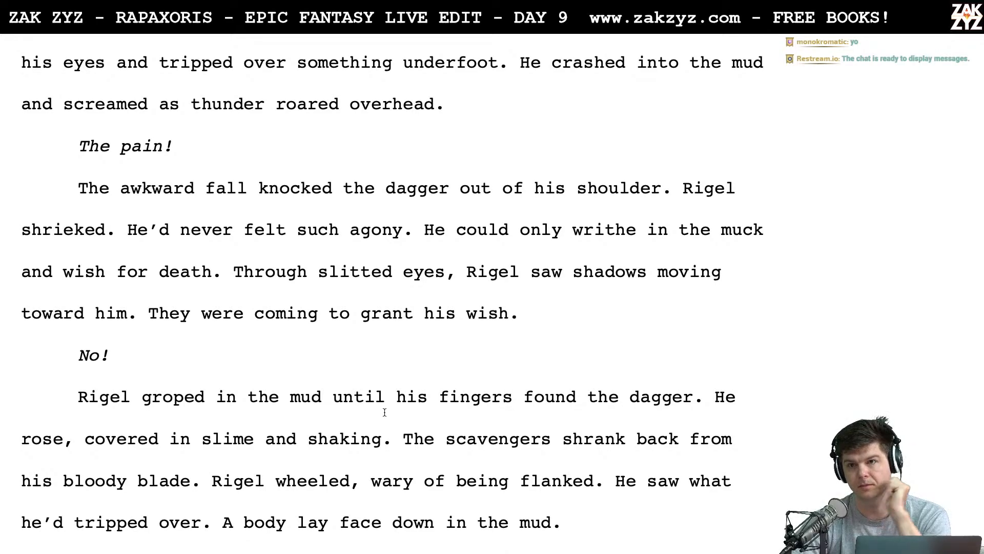
pyautogui.scroll(-3, 385, 413)
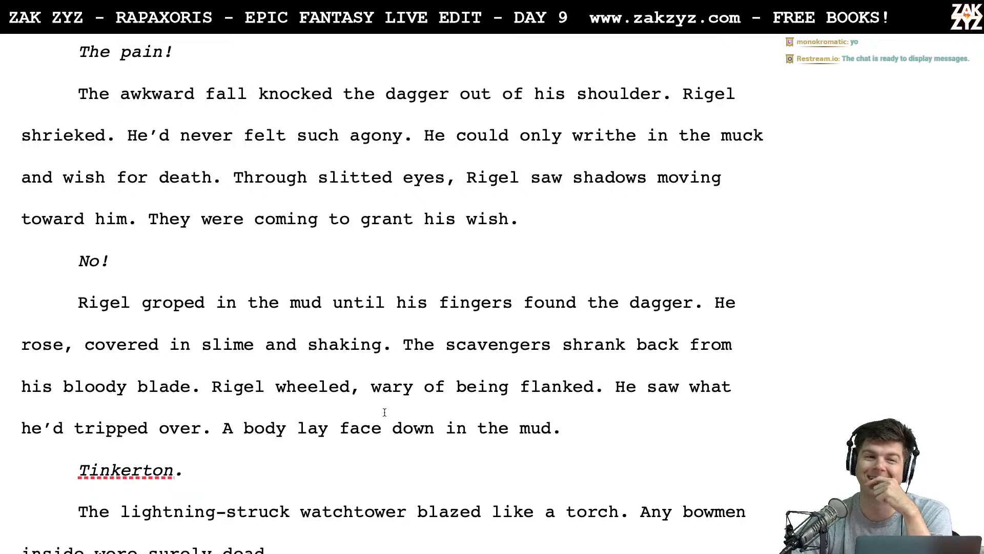
pyautogui.scroll(-2, 385, 412)
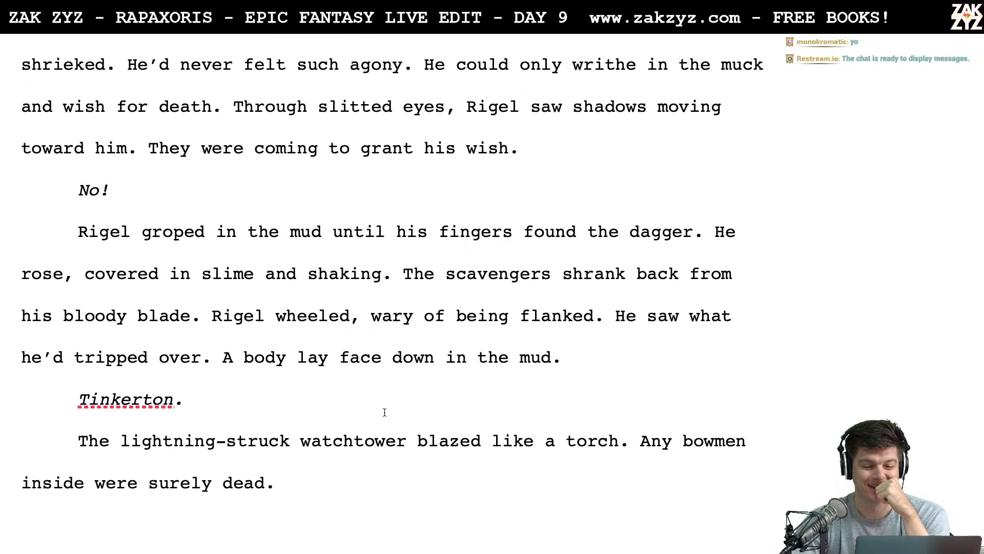
pyautogui.scroll(-1, 385, 413)
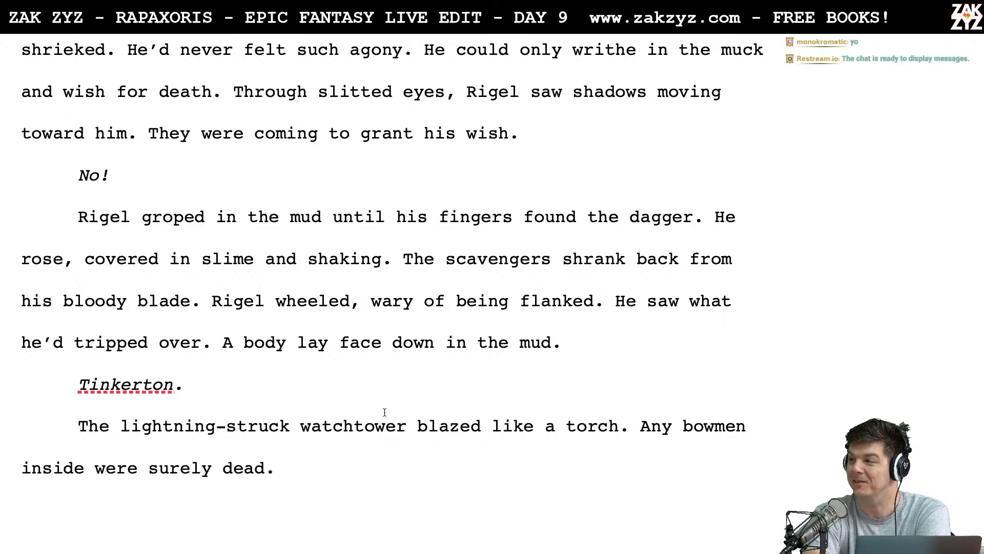
pyautogui.scroll(-3, 384, 412)
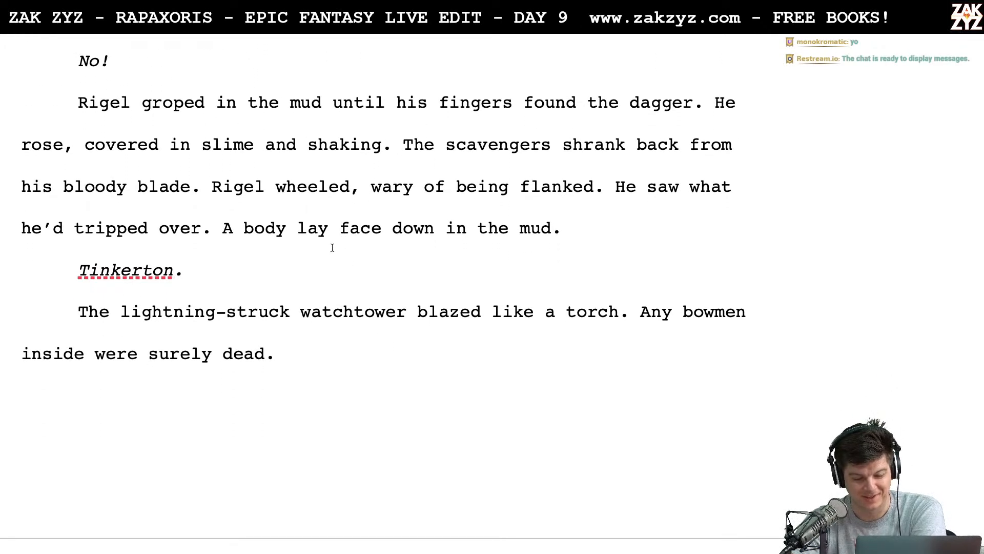
# - Read page 16, from Rigel's arrival at the Half King Tavern to Herk's approach, rechecking the paragraphs on the five men
pyautogui.scroll(-10, 320, 264)
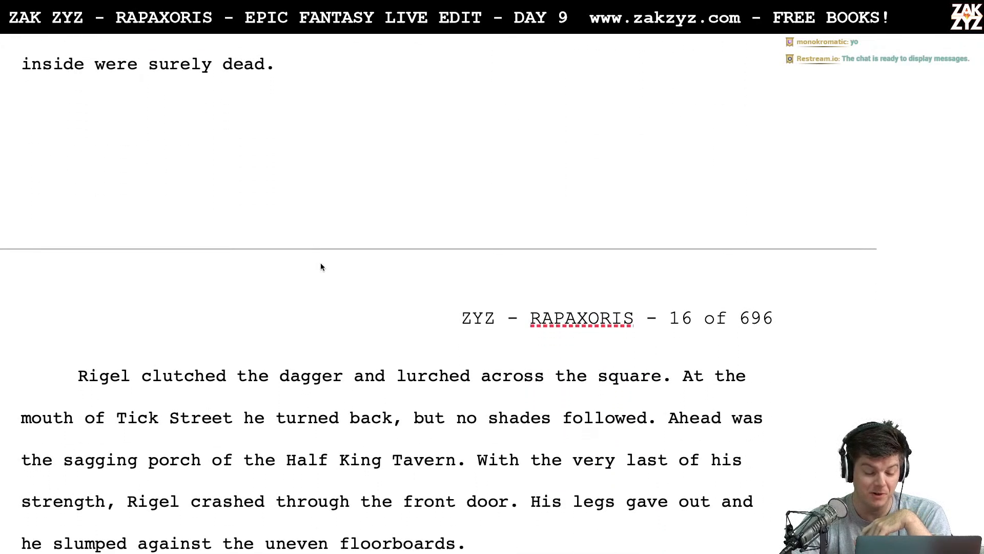
pyautogui.scroll(-3, 321, 263)
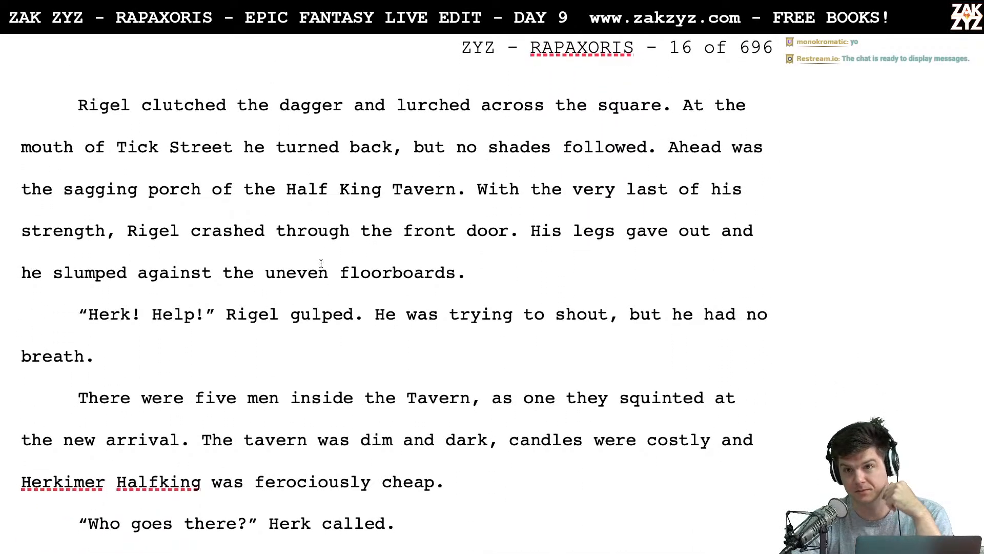
pyautogui.scroll(-2, 321, 264)
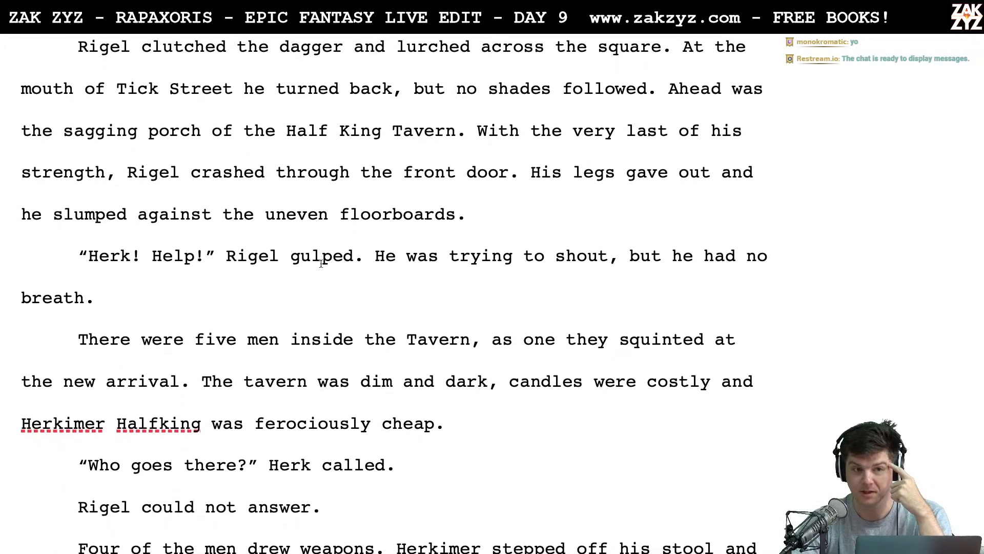
pyautogui.scroll(-3, 321, 263)
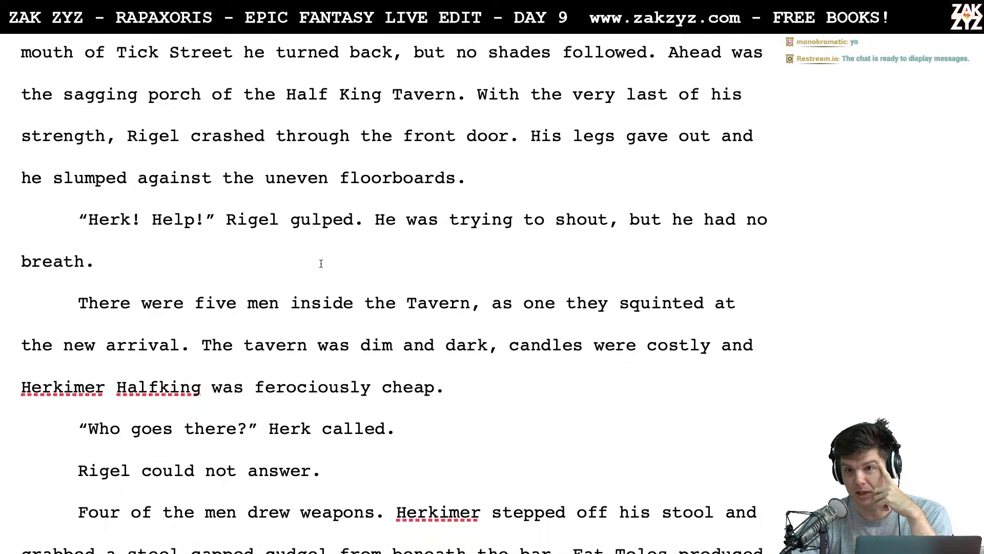
pyautogui.scroll(-4, 321, 264)
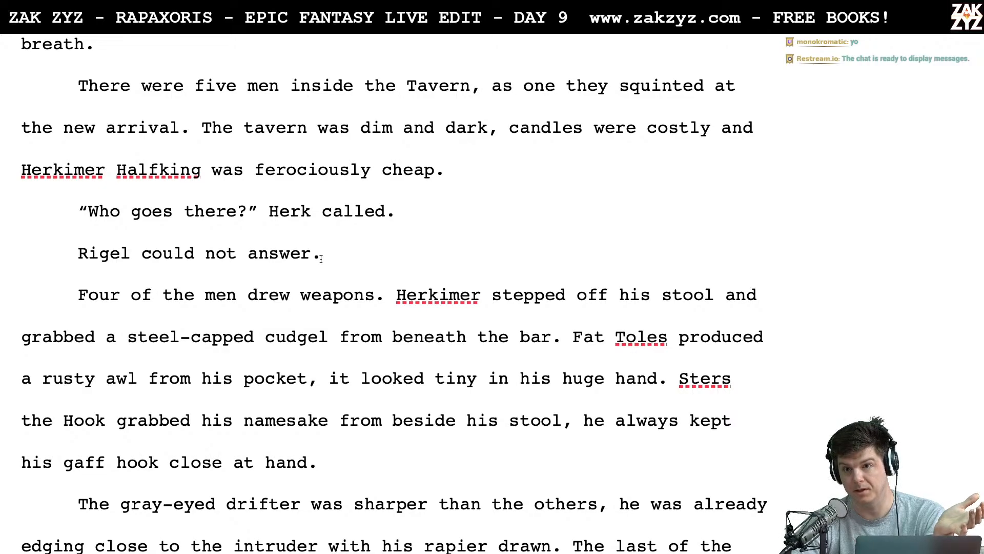
pyautogui.scroll(-2, 321, 258)
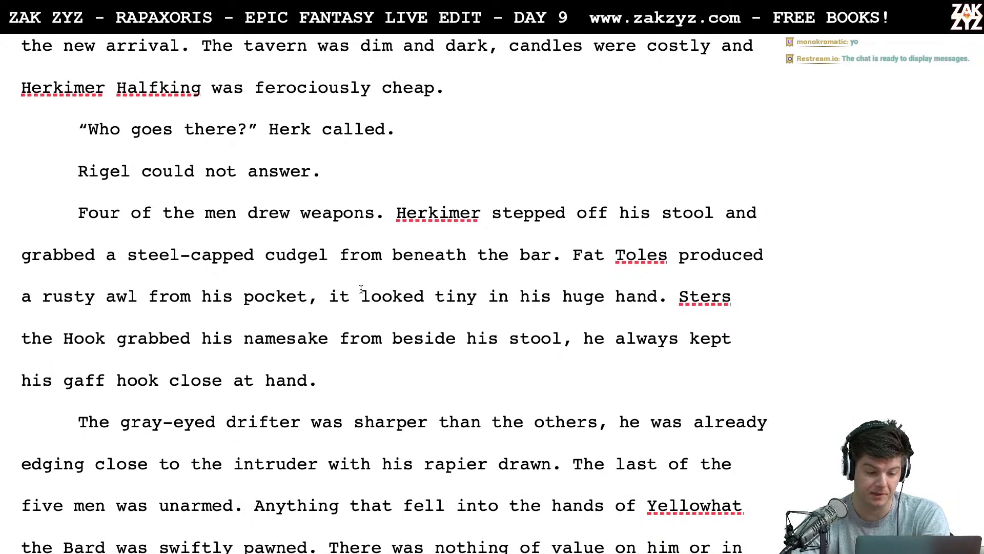
pyautogui.scroll(-4, 361, 289)
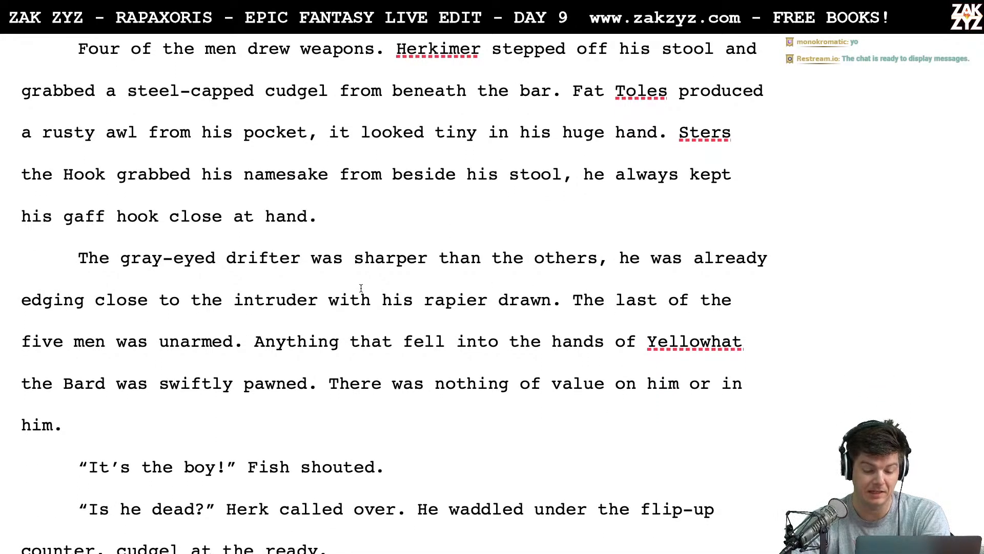
pyautogui.scroll(-5, 361, 288)
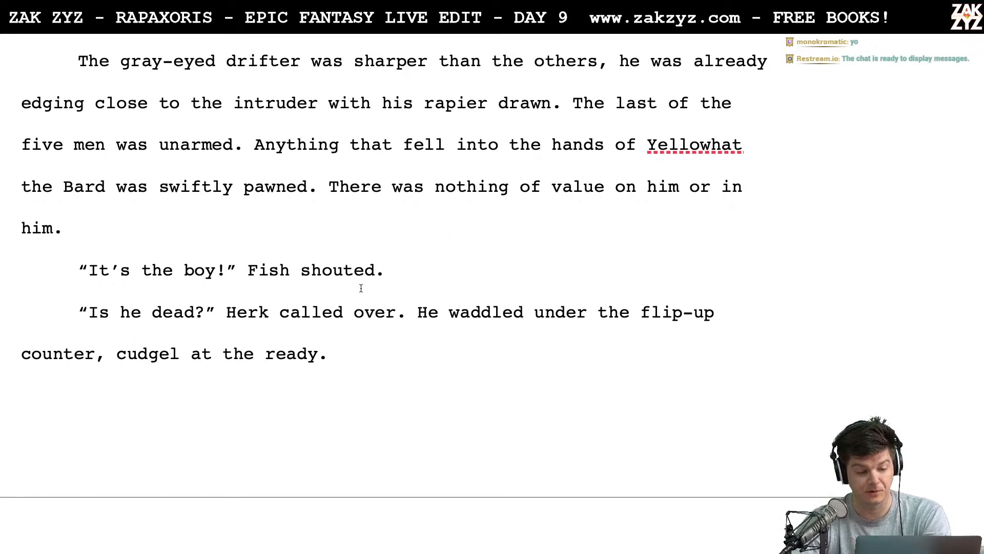
pyautogui.scroll(4, 361, 288)
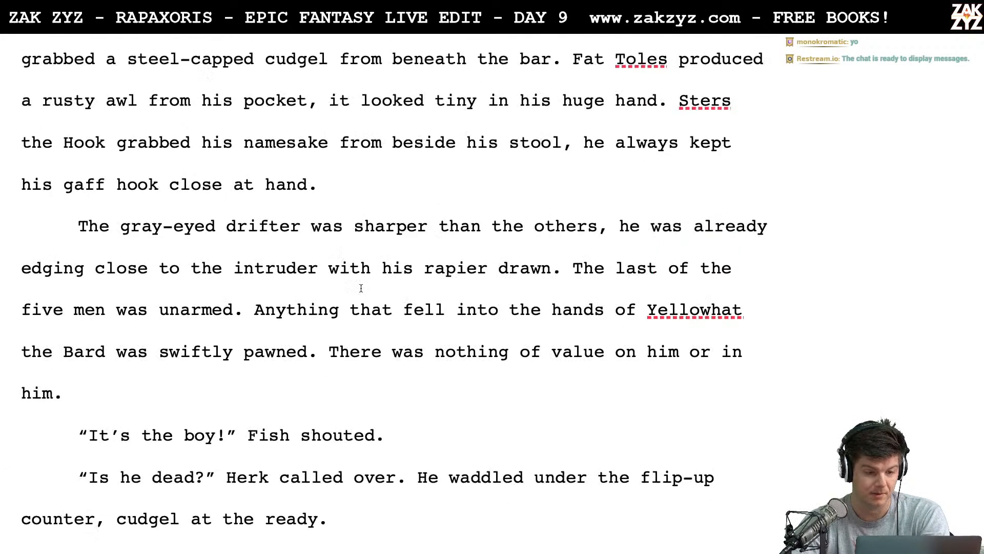
pyautogui.scroll(4, 361, 288)
pyautogui.scroll(-2, 361, 288)
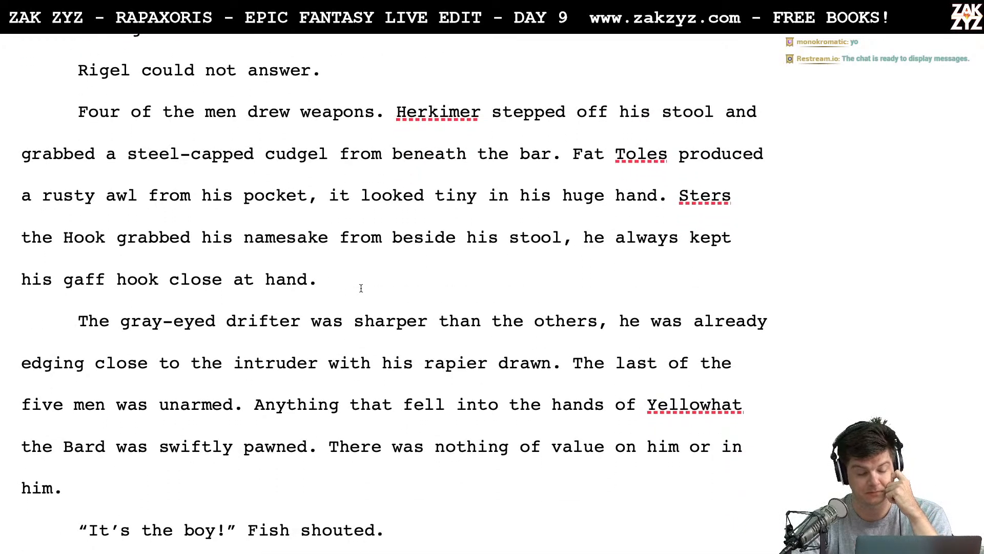
pyautogui.scroll(-6, 361, 288)
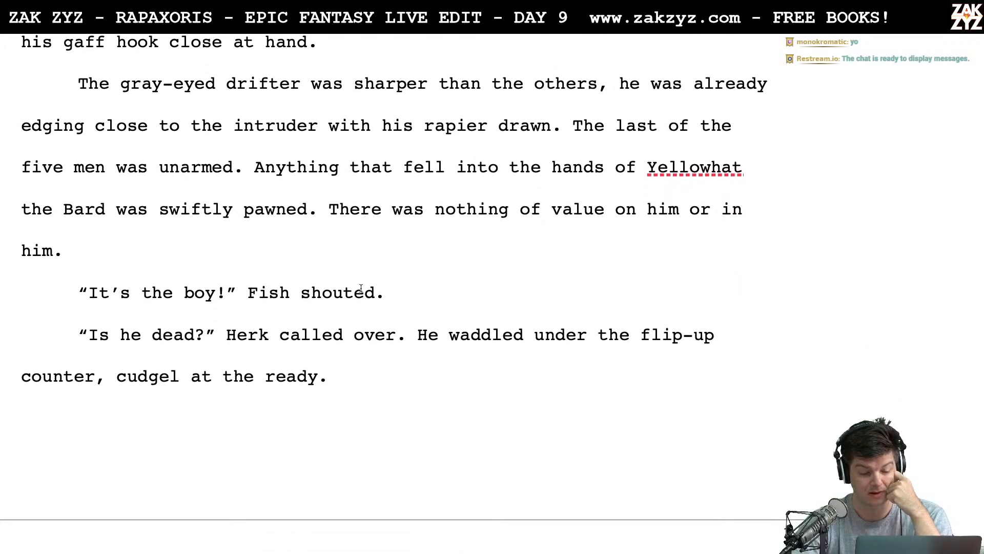
# - Read page 17, from "Nope. Not yet." through Fish's call for rum and a clean rag to his examination of Rigel's wound
pyautogui.scroll(-2, 361, 288)
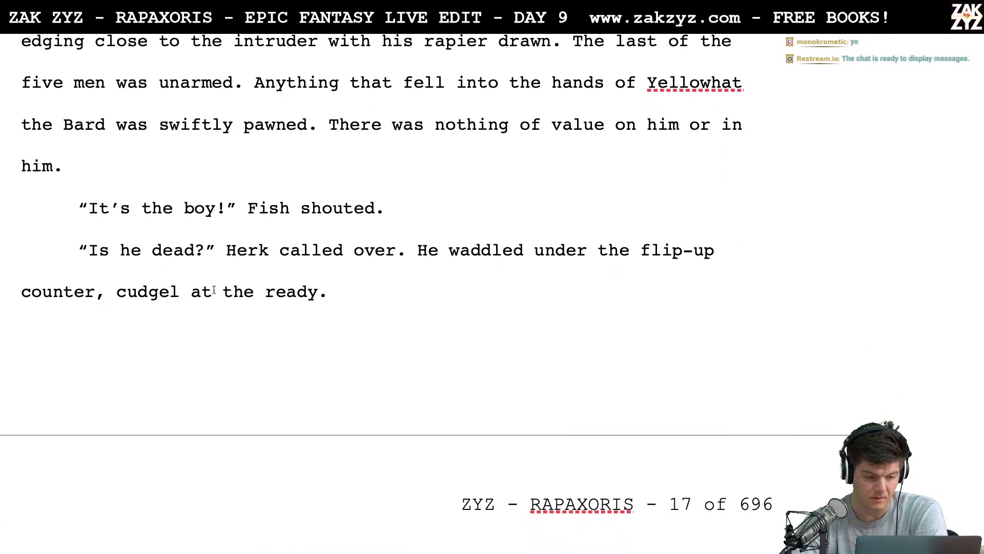
pyautogui.scroll(-8, 213, 290)
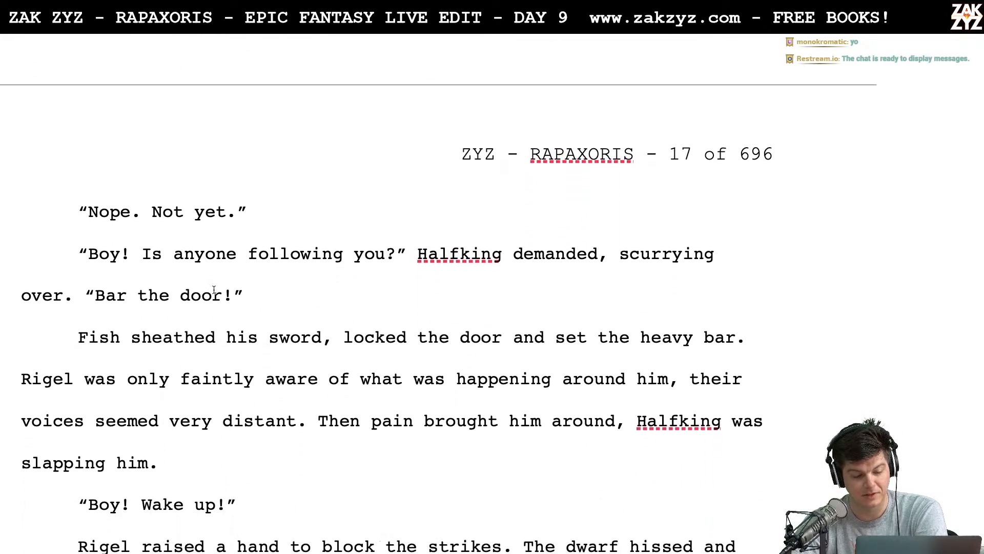
pyautogui.scroll(-5, 214, 289)
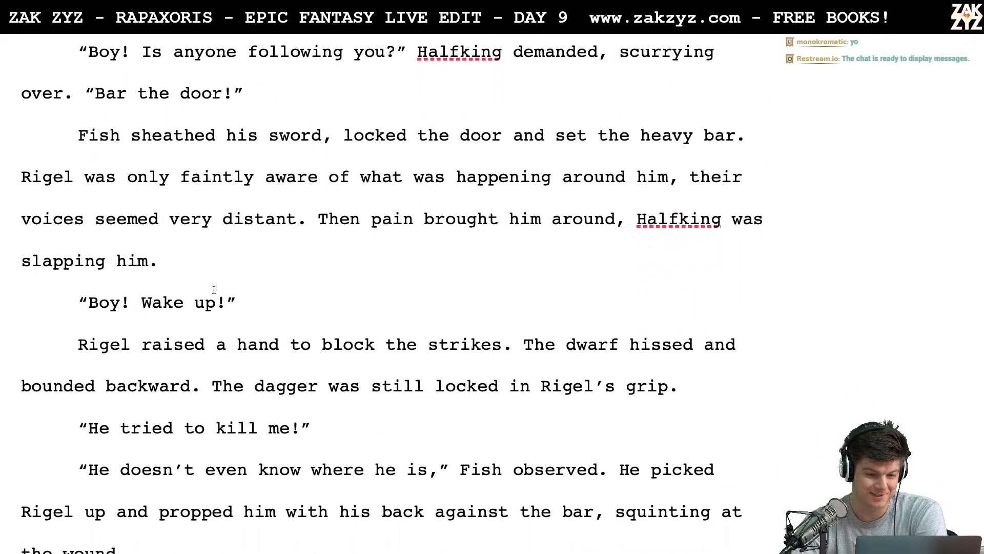
pyautogui.scroll(-5, 214, 290)
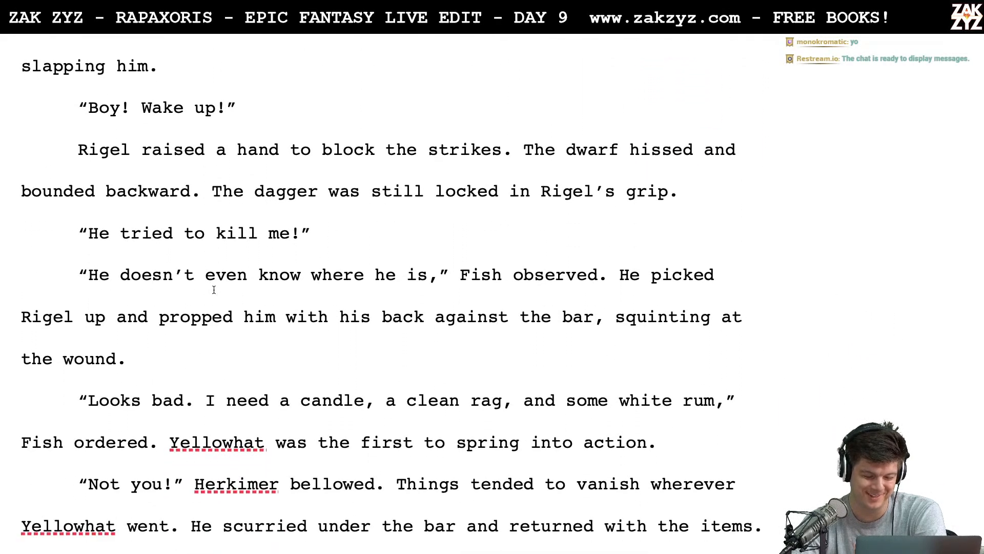
pyautogui.scroll(-2, 213, 290)
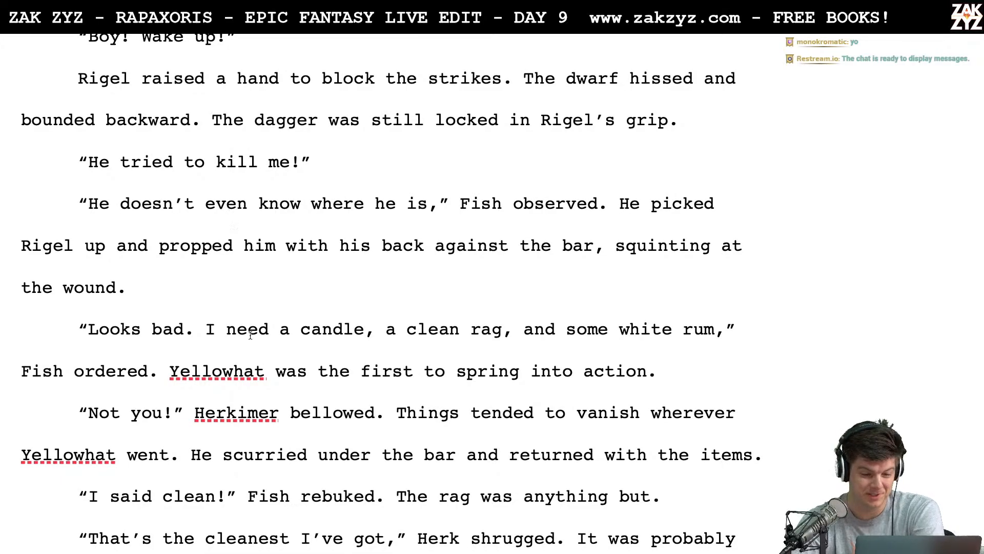
pyautogui.scroll(-5, 251, 335)
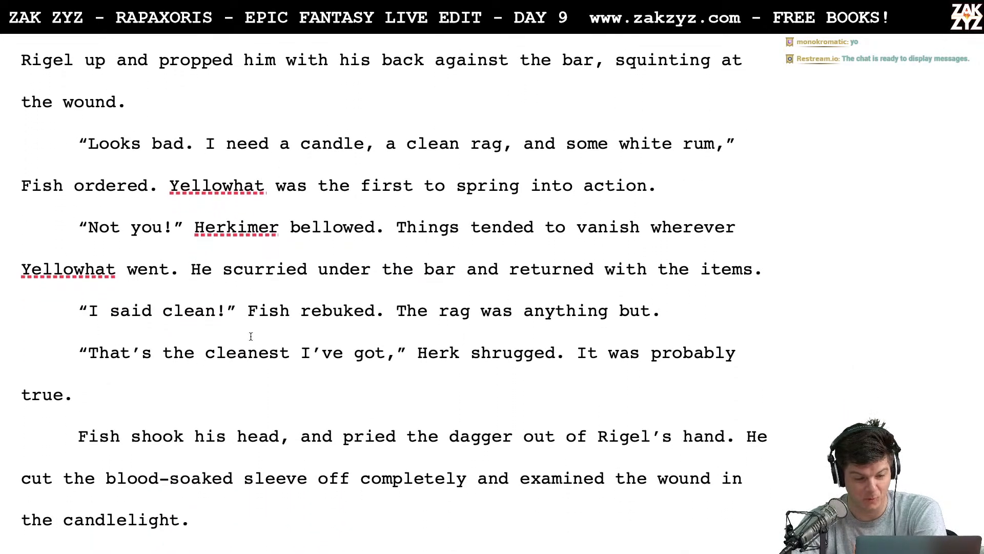
pyautogui.scroll(-5, 250, 336)
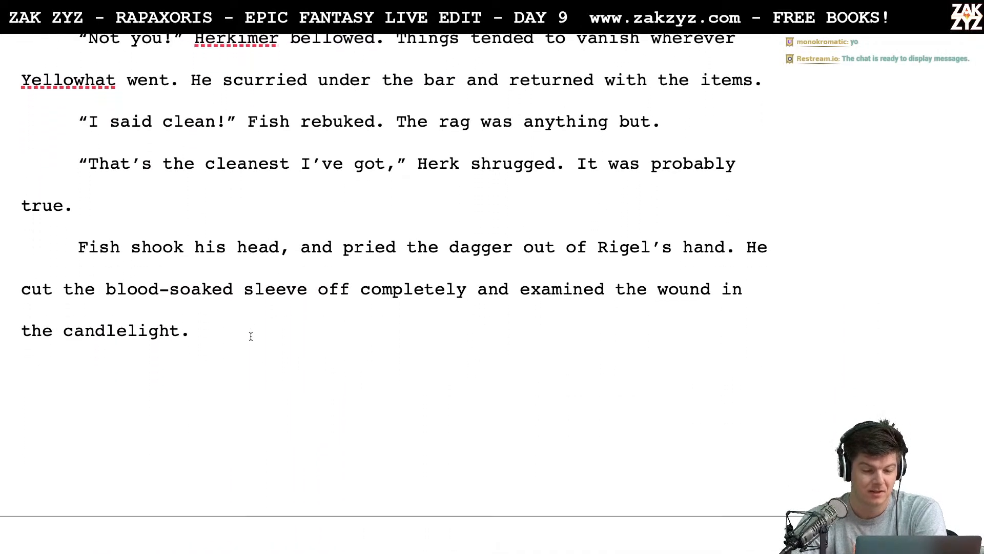
pyautogui.scroll(-1, 251, 335)
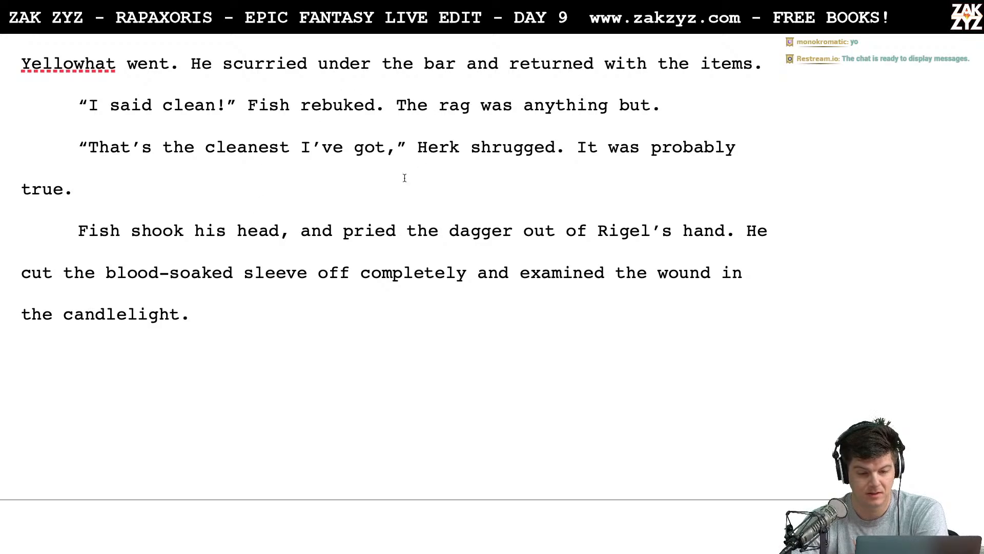
# - Extend Fish's dialogue tag after "I said clean!" to read "Fish rebuked the dwarf."
pyautogui.click(363, 106)
pyautogui.press('Right')
pyautogui.press('Right')
pyautogui.press('Left')
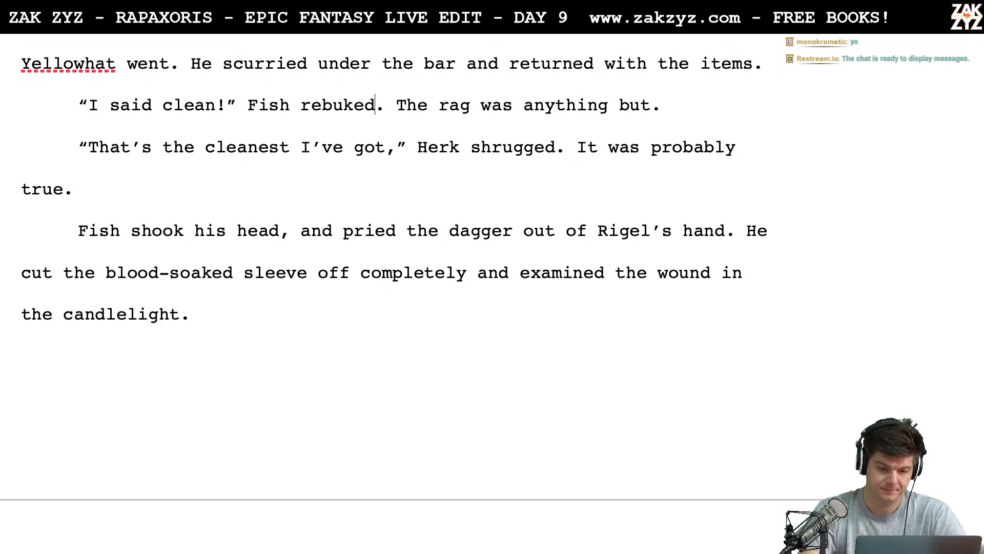
pyautogui.write('the ha')
pyautogui.press('BackSpace')
pyautogui.press('BackSpace')
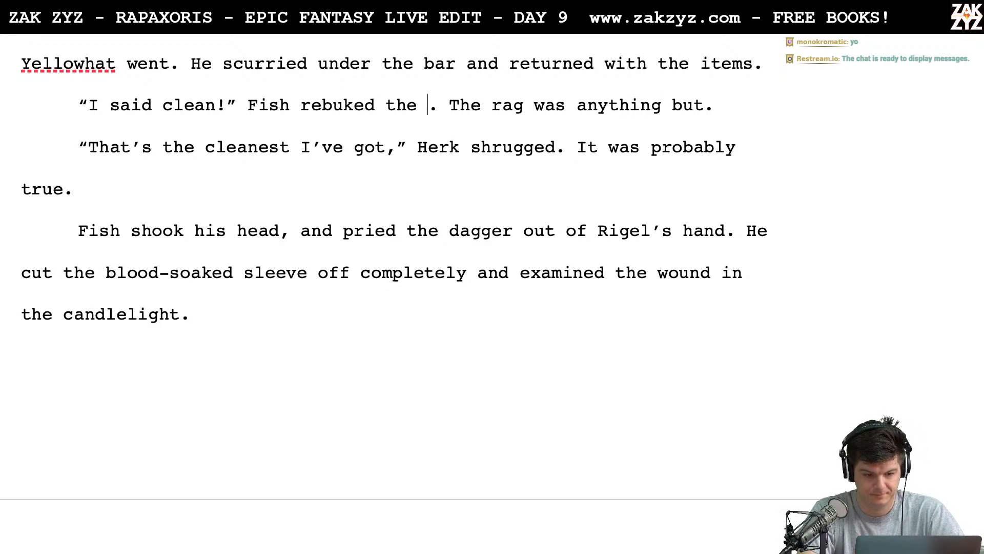
pyautogui.write('dwarf')
pyautogui.press('Right')
pyautogui.press('Right')
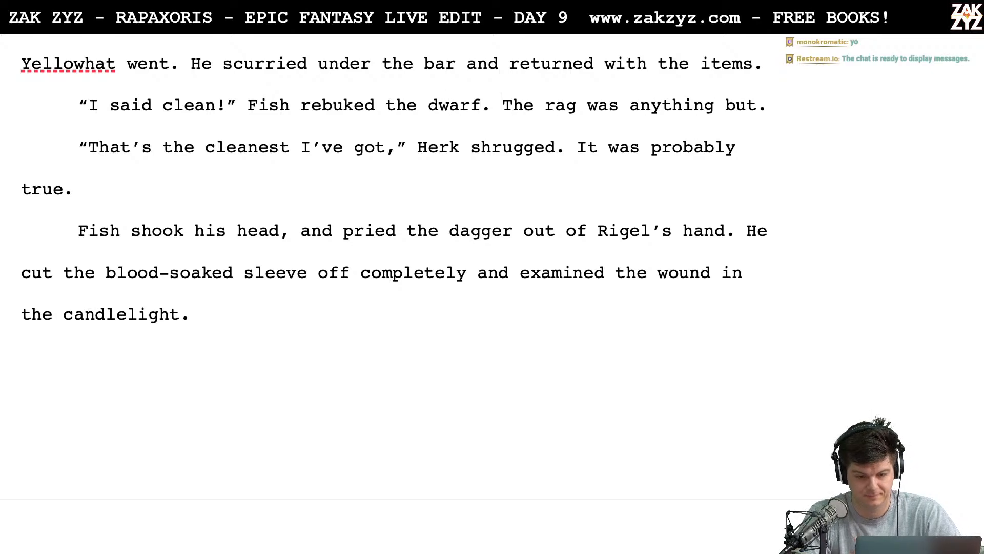
# - Read page 18, from Fish grunting over the dirty wound through Halfking's description to Herk grabbing at the orb
pyautogui.press('Down')
pyautogui.press('Down')
pyautogui.scroll(-2, 384, 257)
pyautogui.scroll(-6, 385, 256)
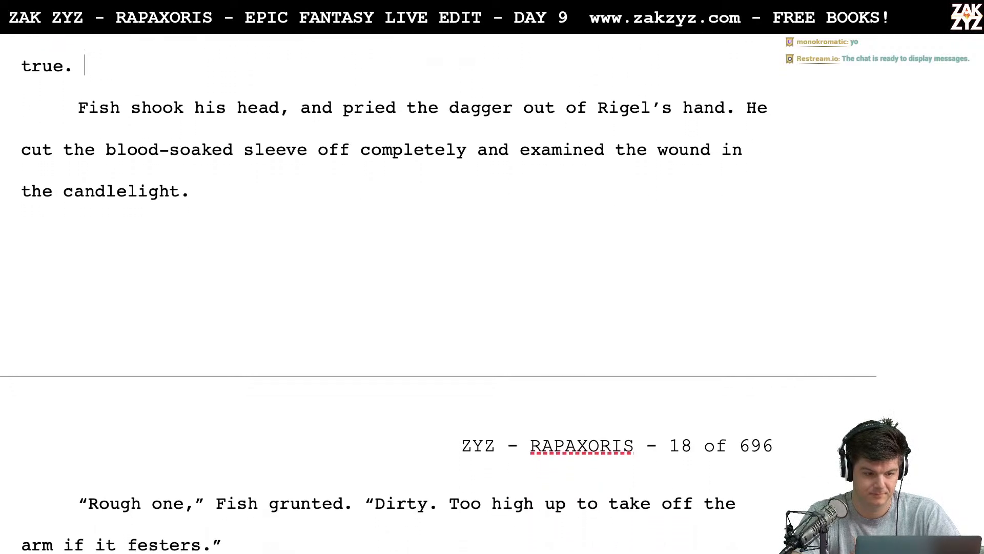
pyautogui.scroll(-4, 384, 297)
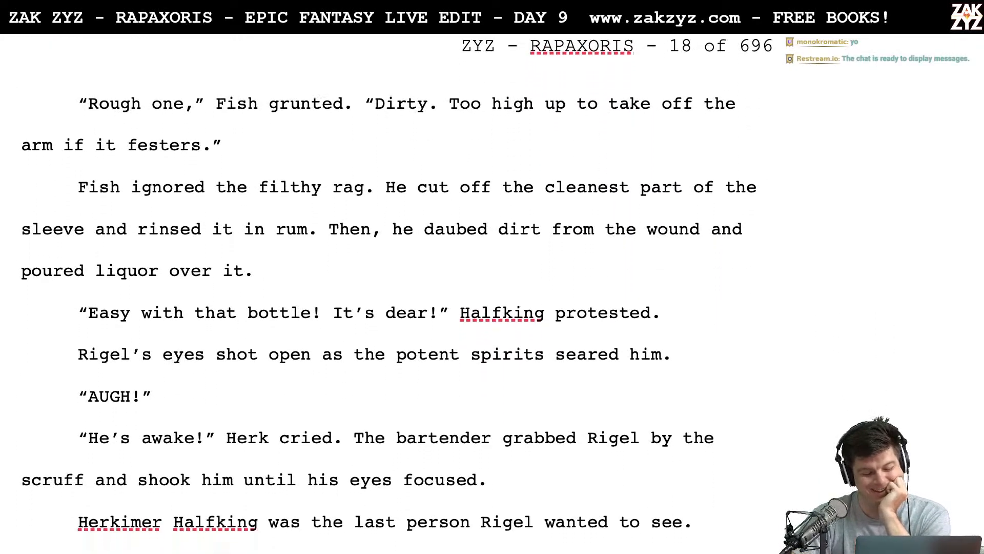
pyautogui.scroll(-1, 385, 296)
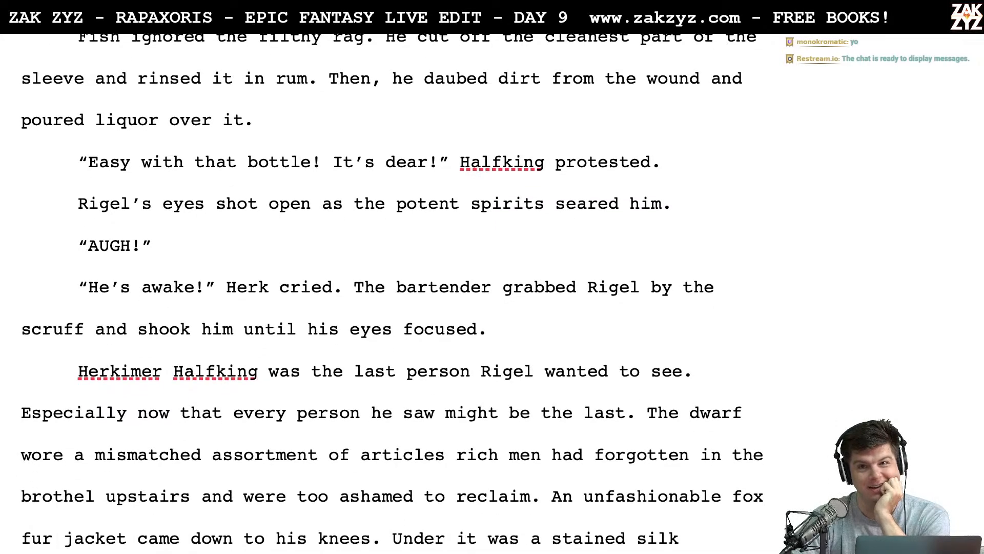
pyautogui.scroll(-1, 385, 296)
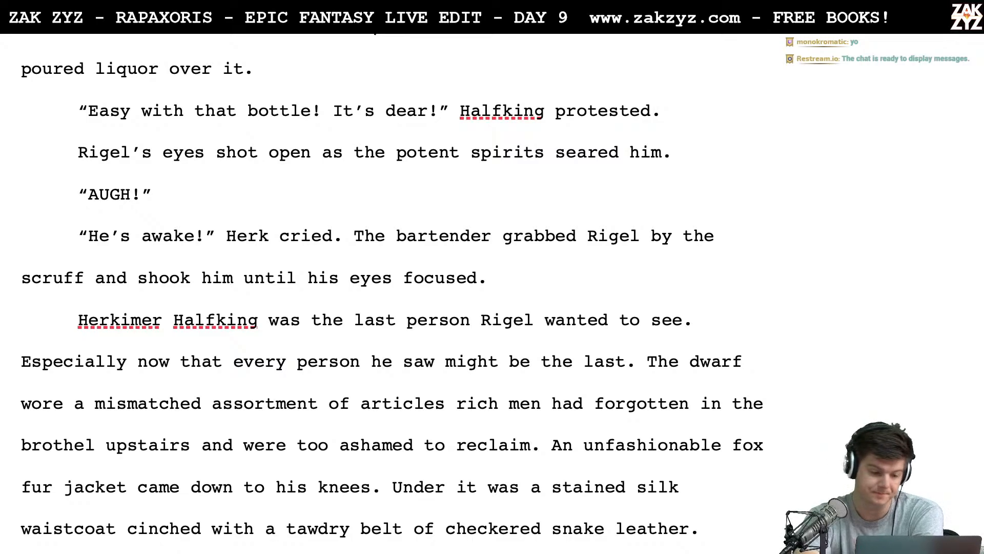
pyautogui.scroll(-6, 393, 300)
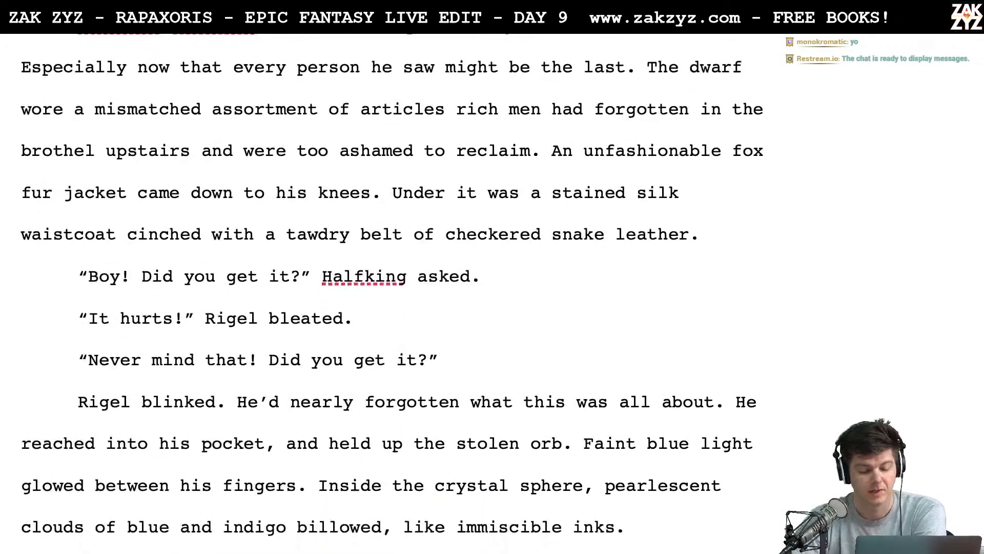
# - Read page 19, from Rigel clutching the orb through the debt bargain and his threat to smash it to Herkimer's offer of dust
pyautogui.scroll(-6, 392, 285)
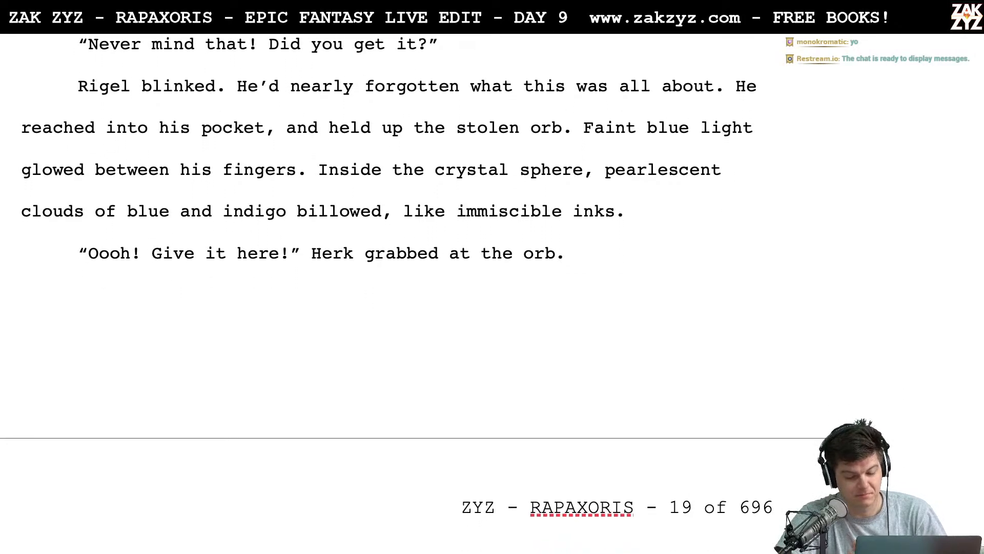
pyautogui.scroll(-7, 392, 285)
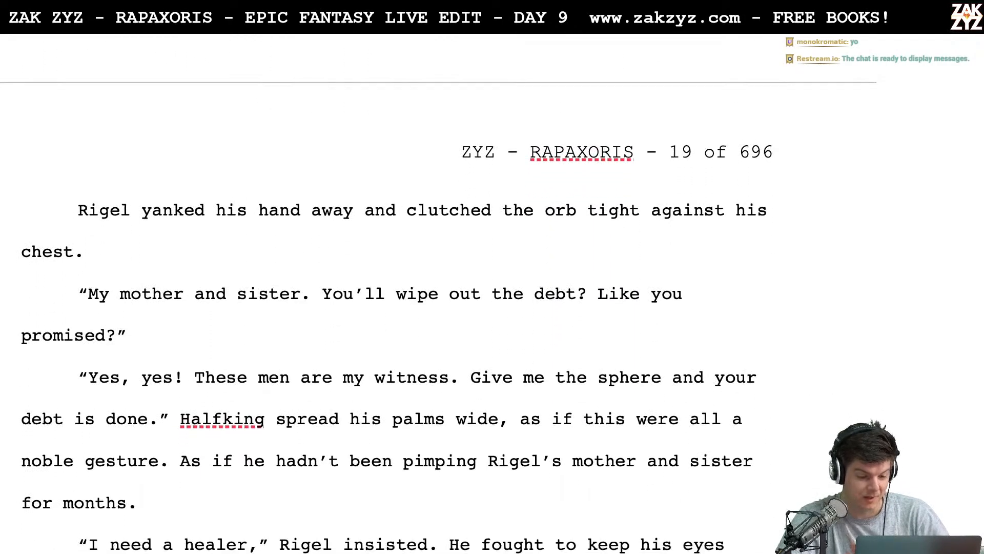
pyautogui.scroll(-1, 392, 285)
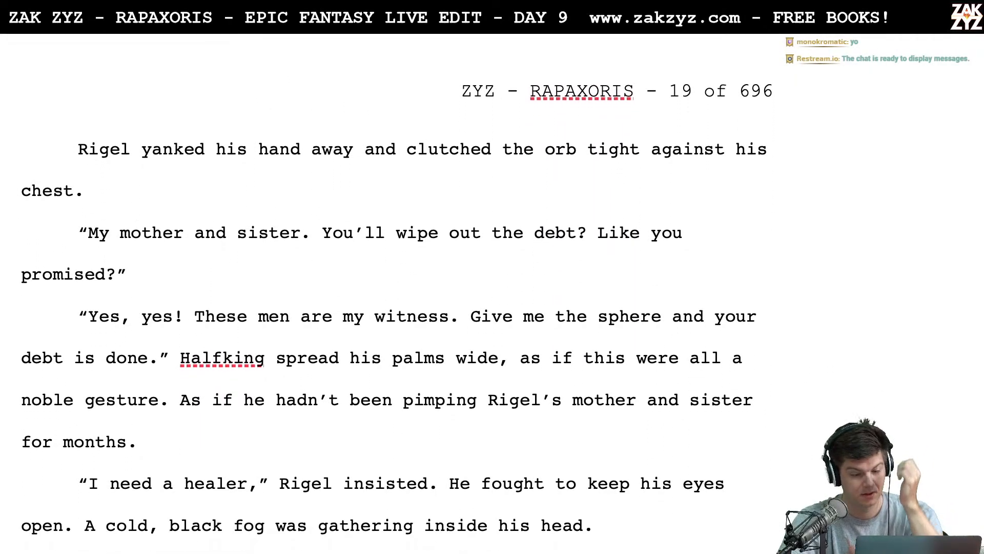
pyautogui.scroll(-3, 392, 285)
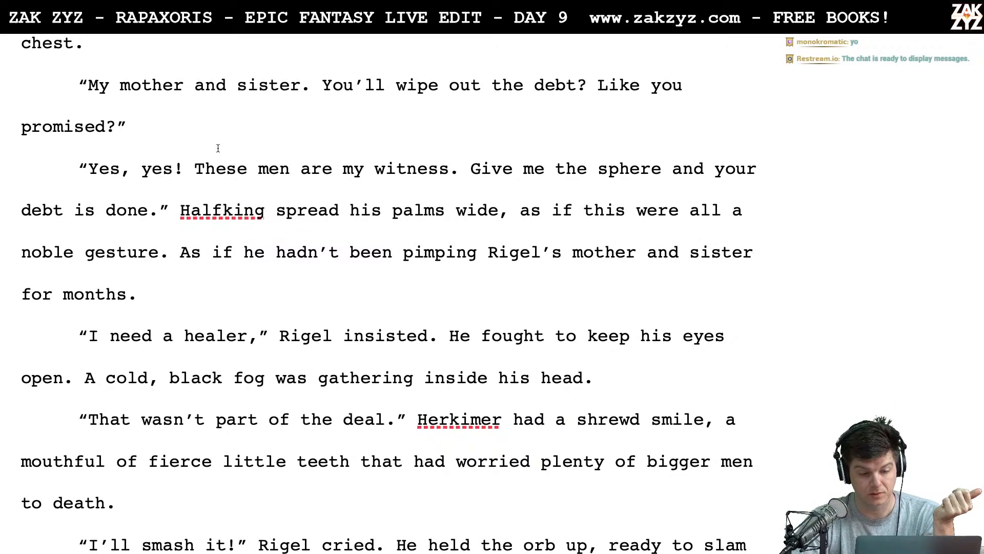
pyautogui.scroll(-1, 218, 148)
pyautogui.scroll(-7, 218, 148)
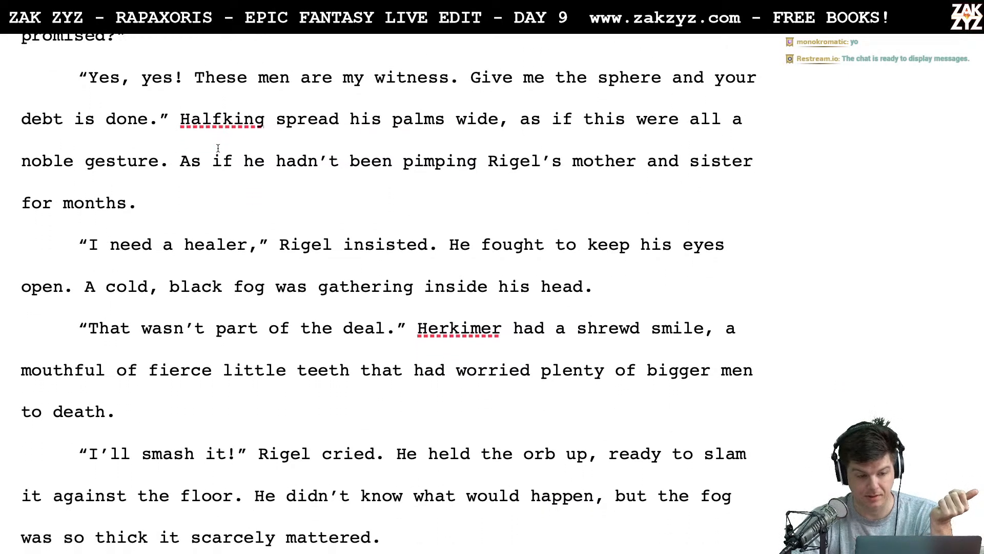
pyautogui.scroll(-4, 218, 148)
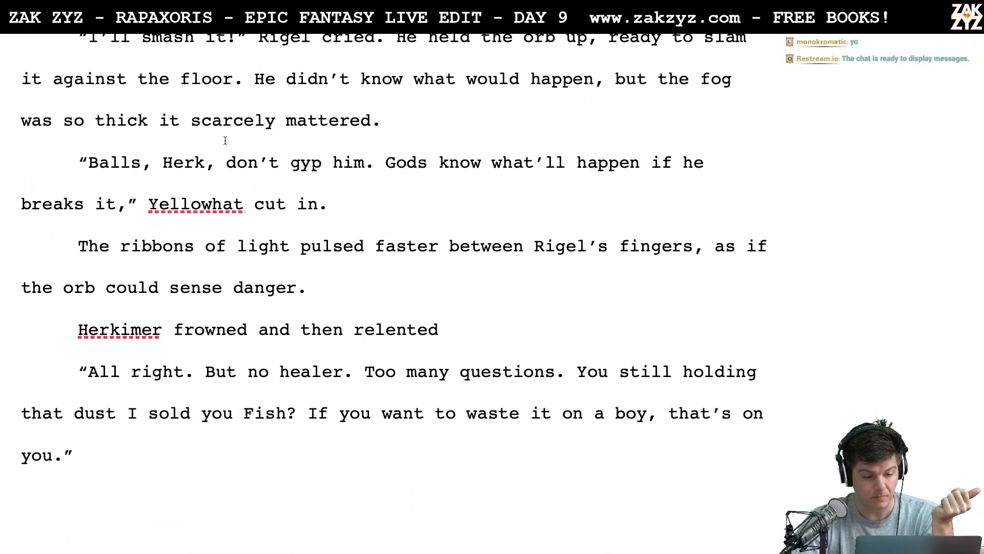
pyautogui.scroll(-1, 326, 264)
pyautogui.scroll(-5, 326, 264)
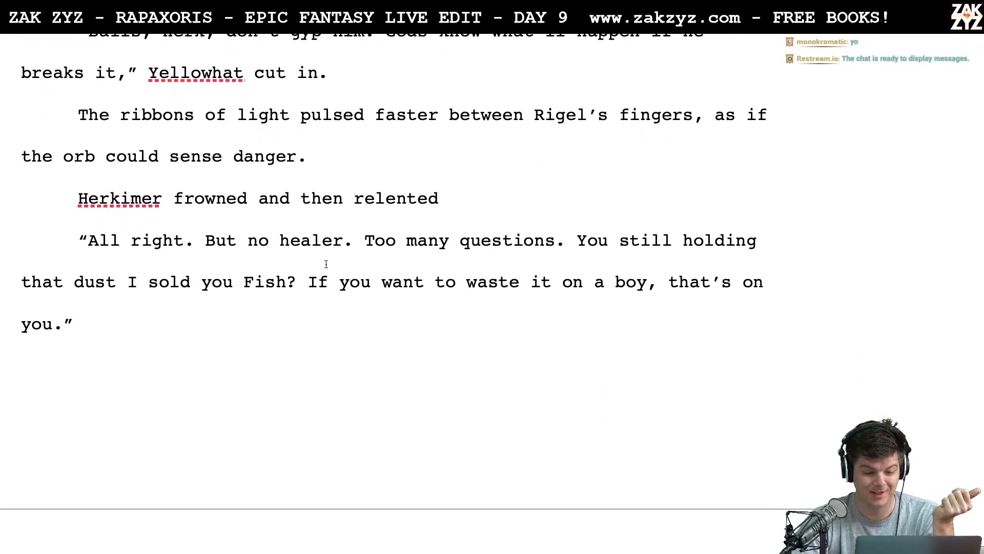
# - Read the first half of page 20, from Fish agreeing to dust Rigel through Yellowhat's protest to the opened wax paper packet
pyautogui.scroll(-7, 326, 264)
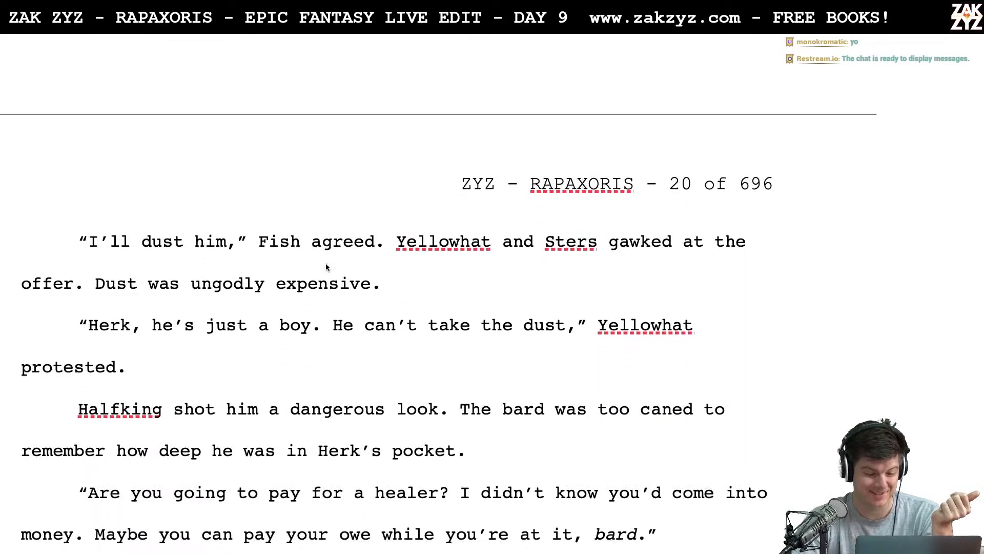
pyautogui.scroll(-1, 326, 264)
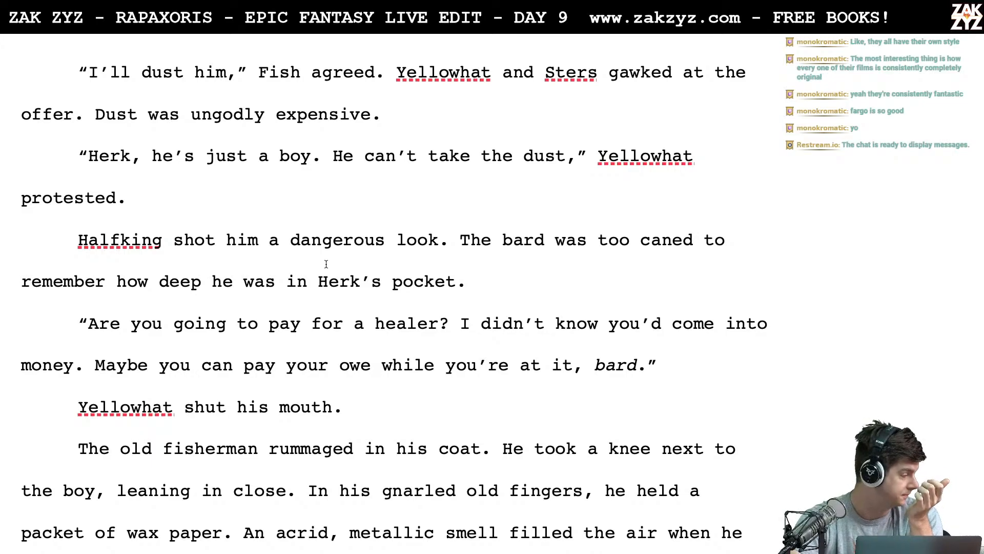
pyautogui.scroll(-3, 326, 264)
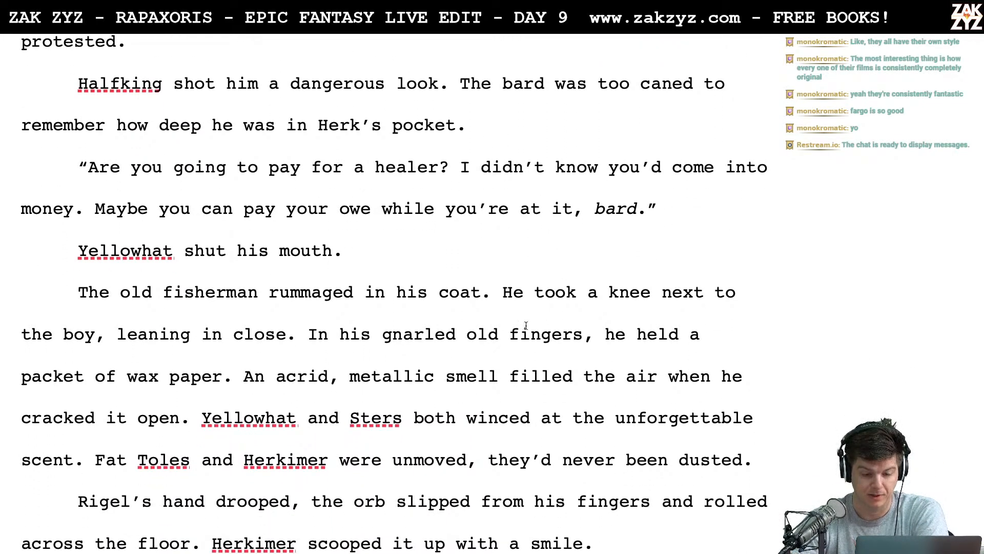
pyautogui.click(433, 250)
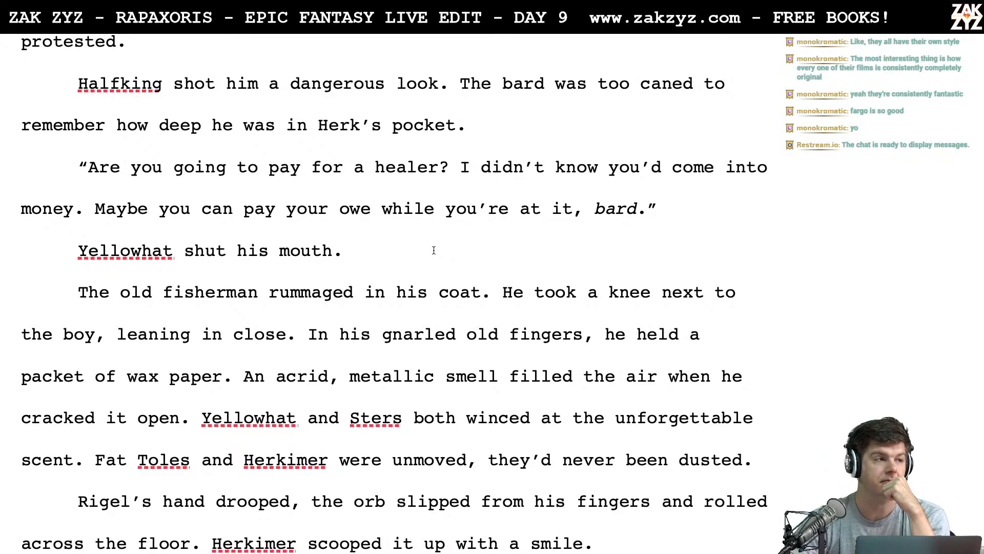
pyautogui.scroll(-1, 434, 251)
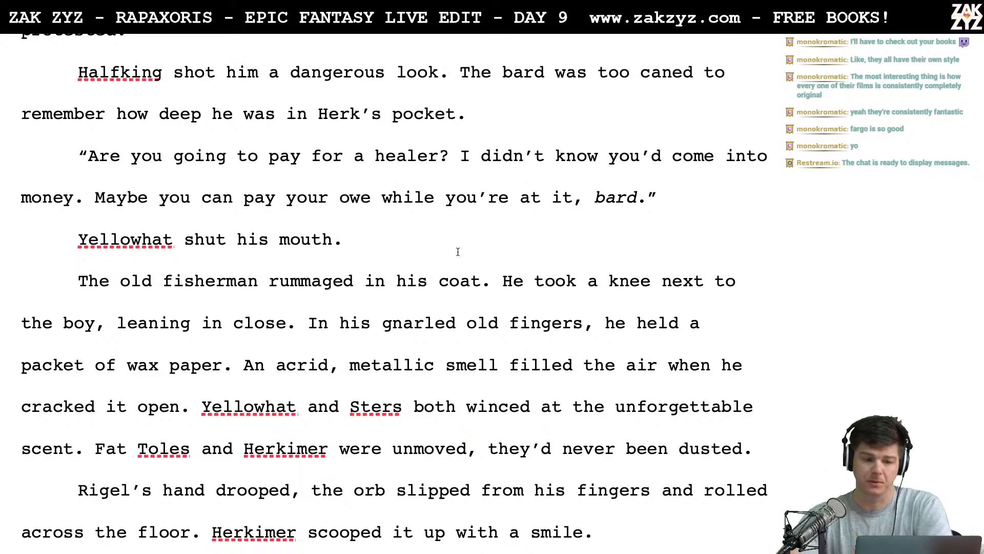
pyautogui.scroll(-1, 458, 252)
pyautogui.scroll(-2, 458, 251)
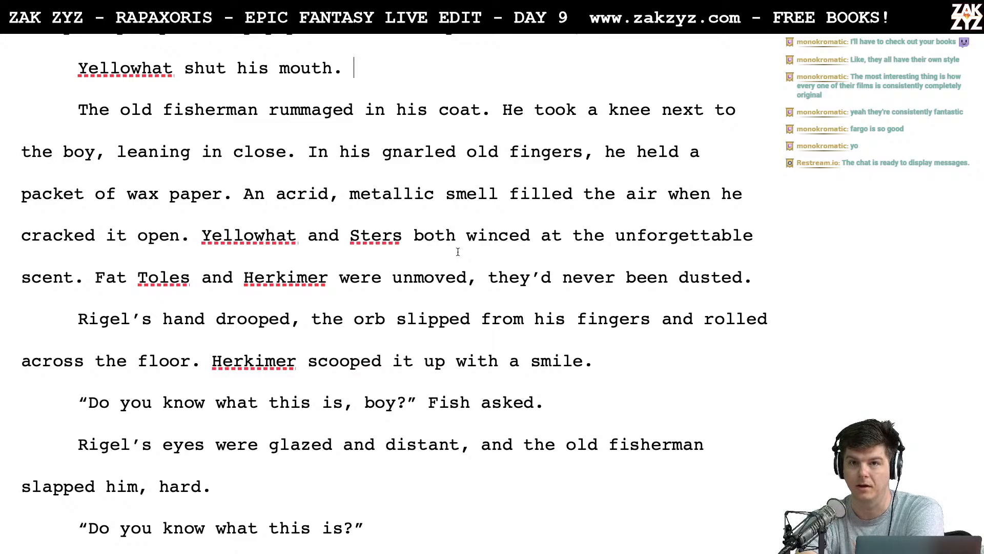
# - Read the rest of page 20, from the orb slipping out of Rigel's hand to Fish's order to hold his arms and legs
pyautogui.scroll(-1, 458, 251)
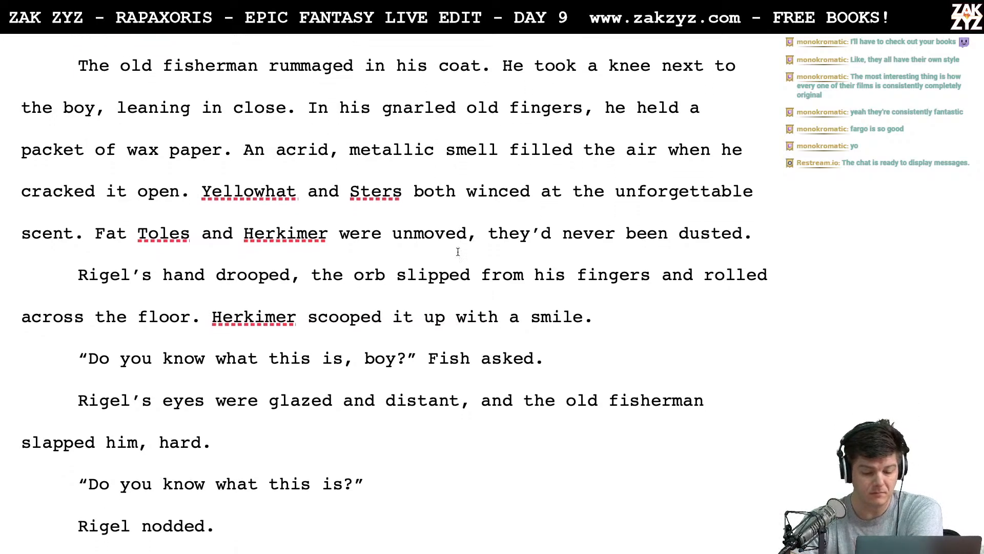
pyautogui.scroll(-3, 458, 251)
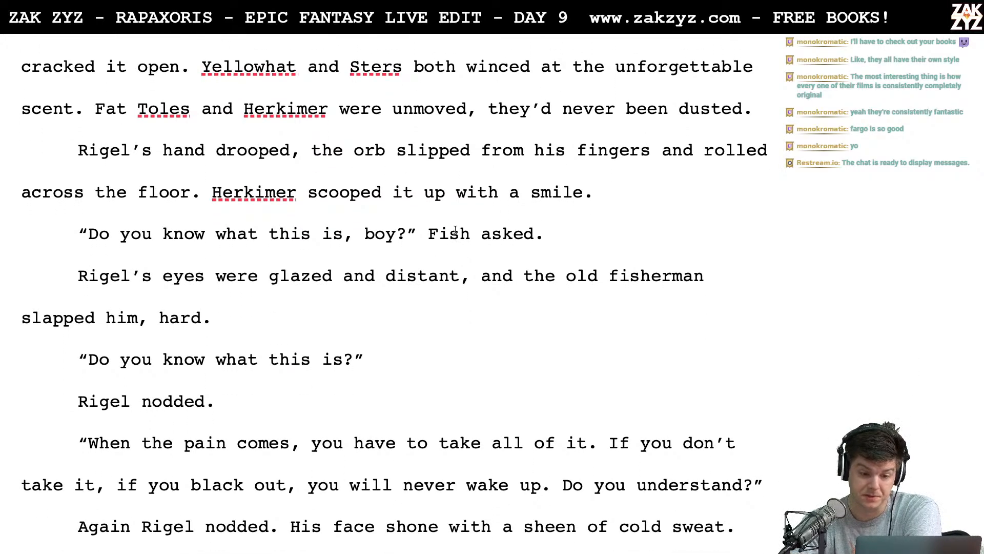
pyautogui.click(459, 233)
pyautogui.scroll(-1, 258, 263)
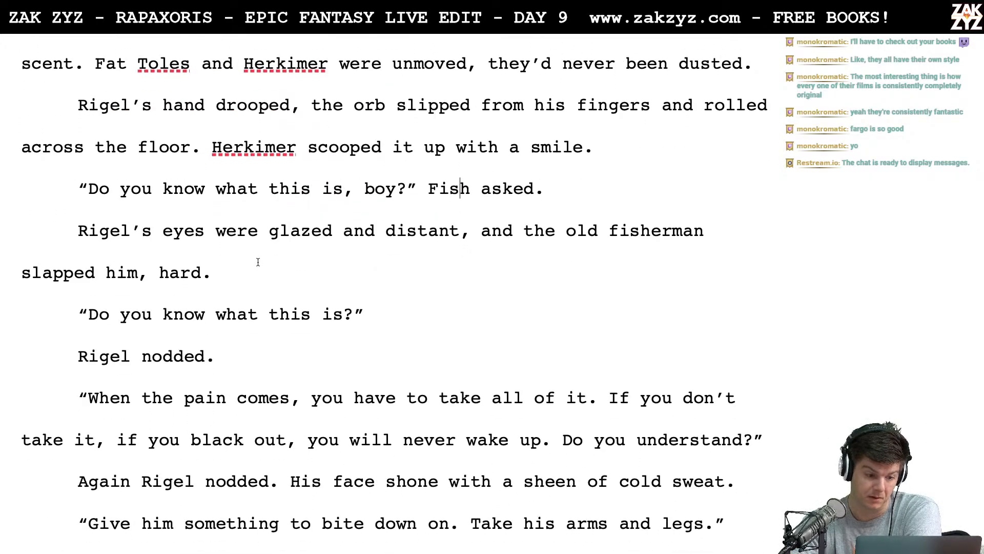
pyautogui.click(258, 262)
pyautogui.scroll(-1, 258, 262)
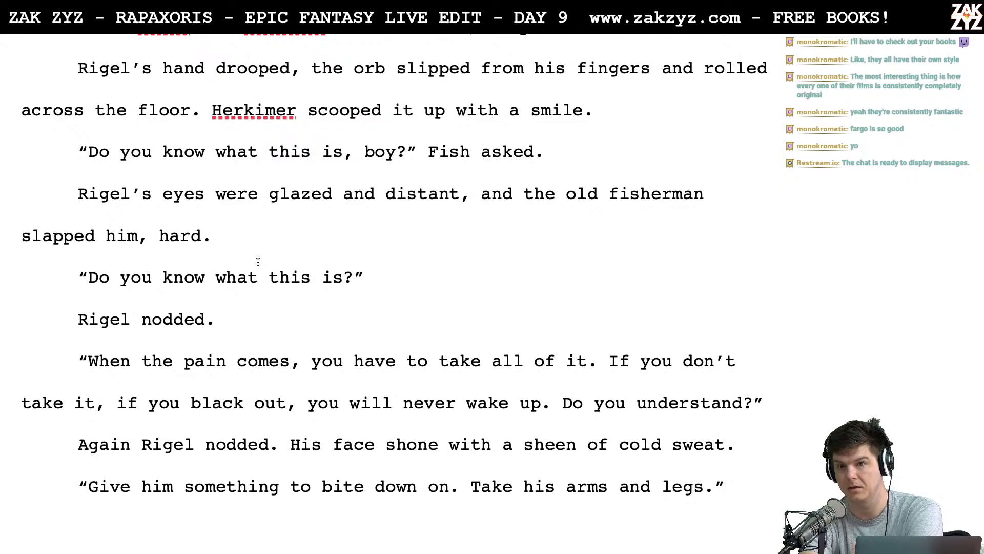
pyautogui.click(258, 262)
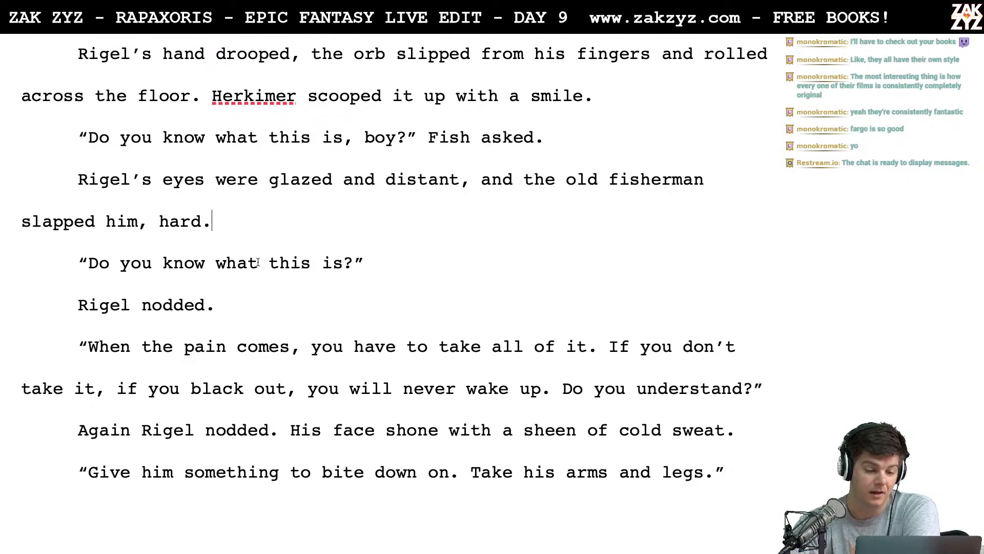
pyautogui.scroll(-1, 258, 262)
pyautogui.click(248, 270)
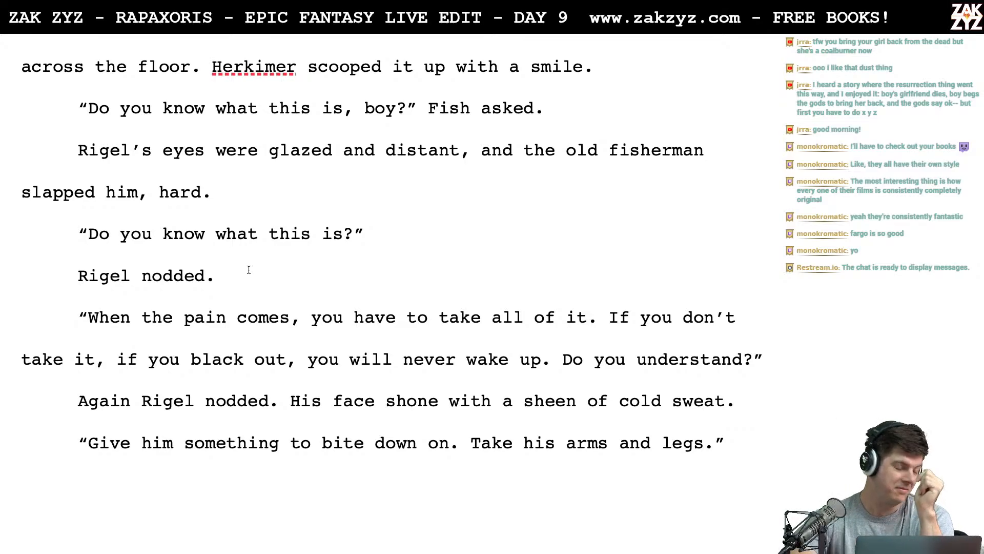
# - Cut "you don't take it" and the repeated "if" from Fish's pain warning so the sentence begins "If you black out"
pyautogui.scroll(-3, 249, 269)
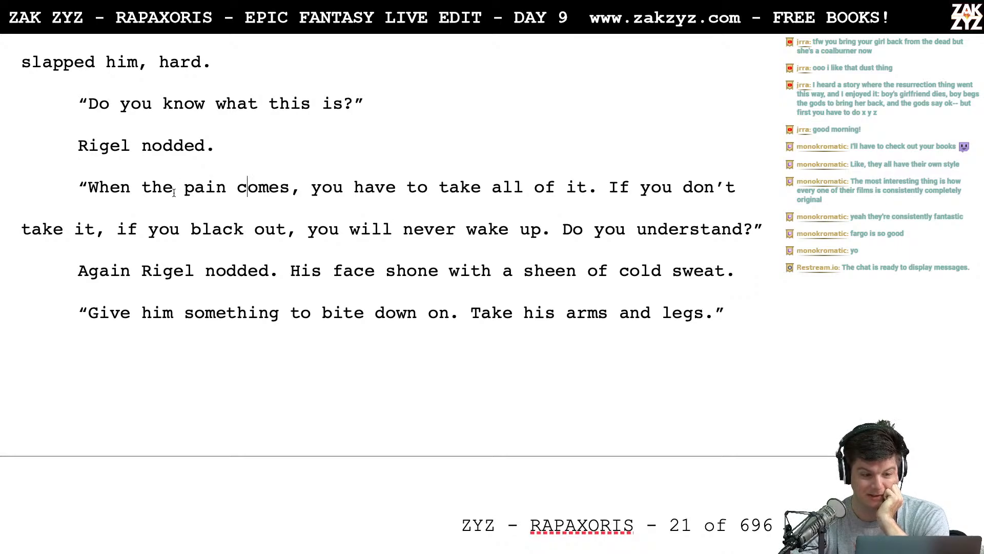
pyautogui.scroll(-2, 174, 193)
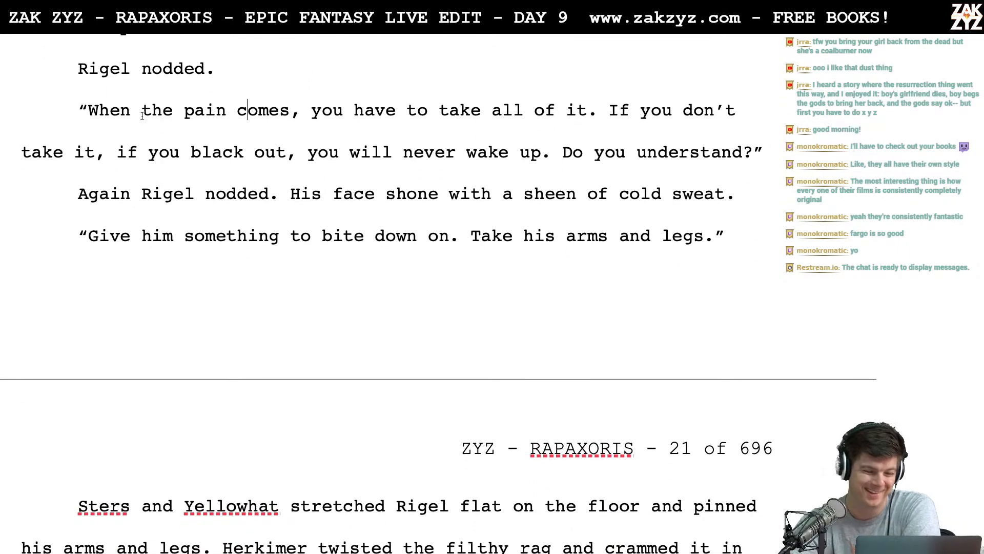
pyautogui.scroll(-2, 208, 190)
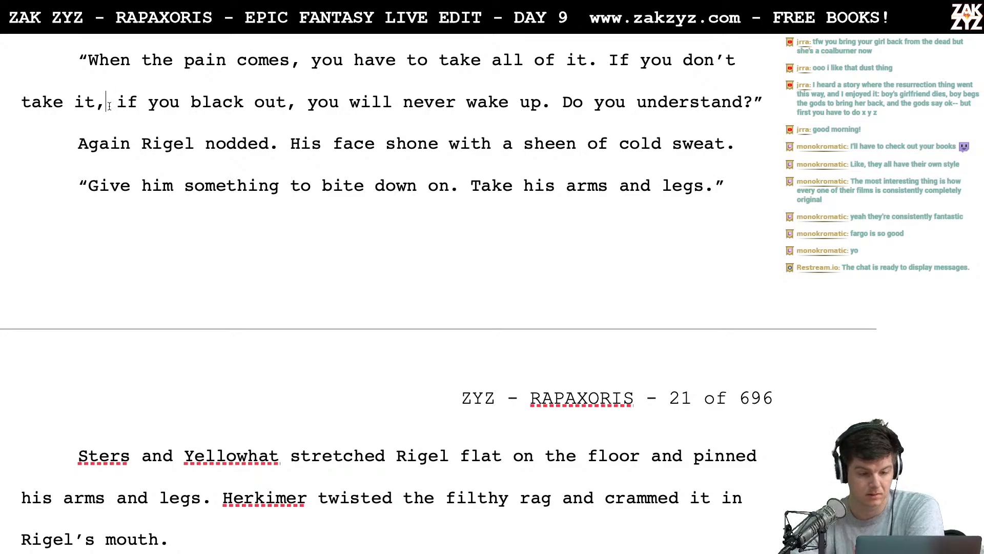
pyautogui.press('BackSpace')
pyautogui.press('BackSpace')
pyautogui.press('BackSpace')
pyautogui.press('BackSpace')
pyautogui.press('BackSpace')
pyautogui.press('BackSpace')
pyautogui.press('BackSpace')
pyautogui.press('BackSpace')
pyautogui.press('BackSpace')
pyautogui.press('BackSpace')
pyautogui.press('BackSpace')
pyautogui.press('BackSpace')
pyautogui.press('BackSpace')
pyautogui.press('BackSpace')
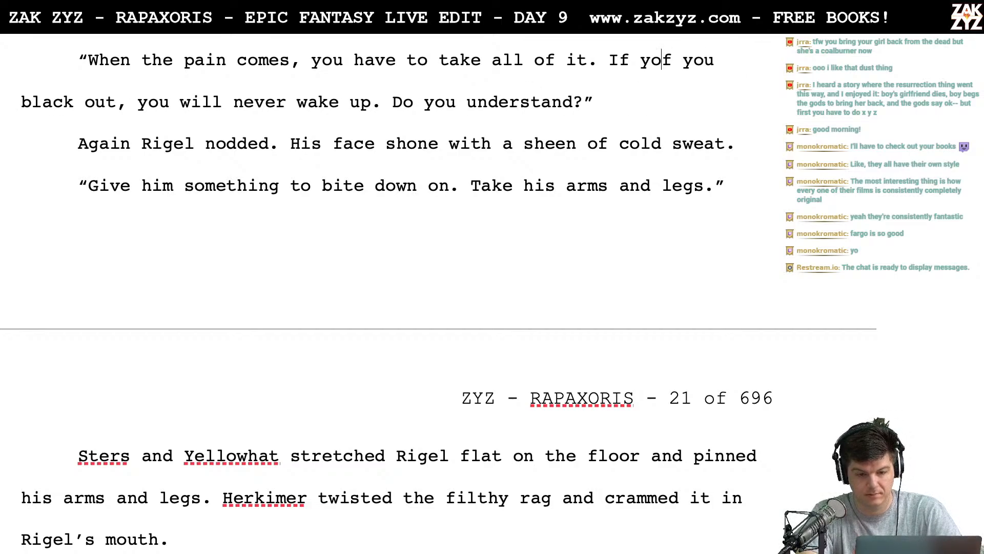
pyautogui.press('BackSpace')
pyautogui.press('BackSpace')
pyautogui.press('BackSpace')
pyautogui.press('BackSpace')
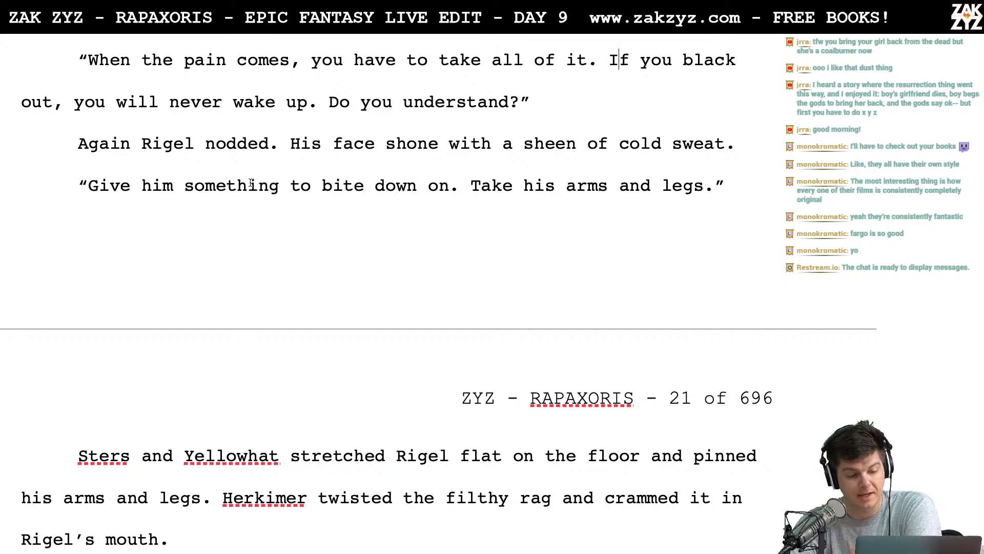
# - Read the top of page 21, from Sters and Yellowhat pinning Rigel down to the muffled screams before the scene break
pyautogui.scroll(-1, 251, 183)
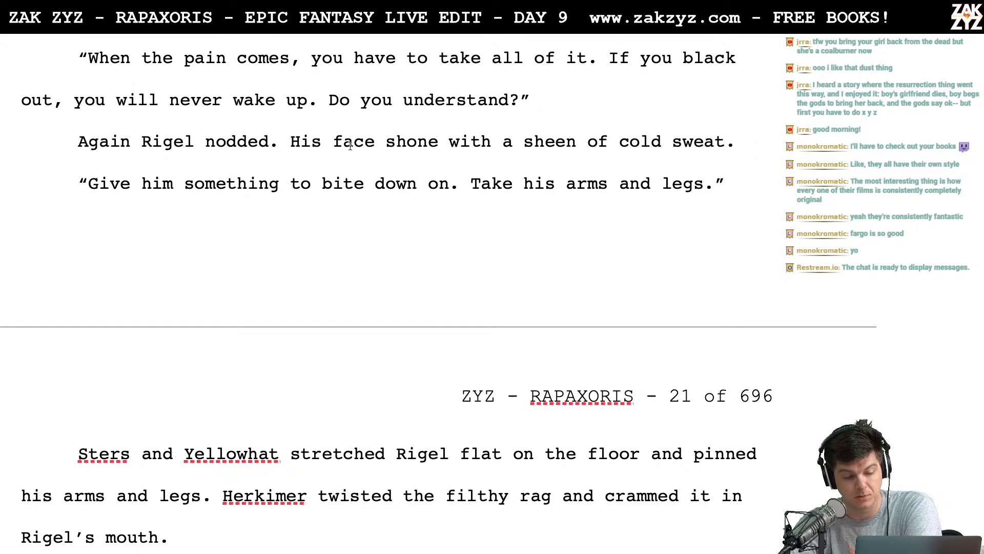
pyautogui.scroll(-5, 335, 183)
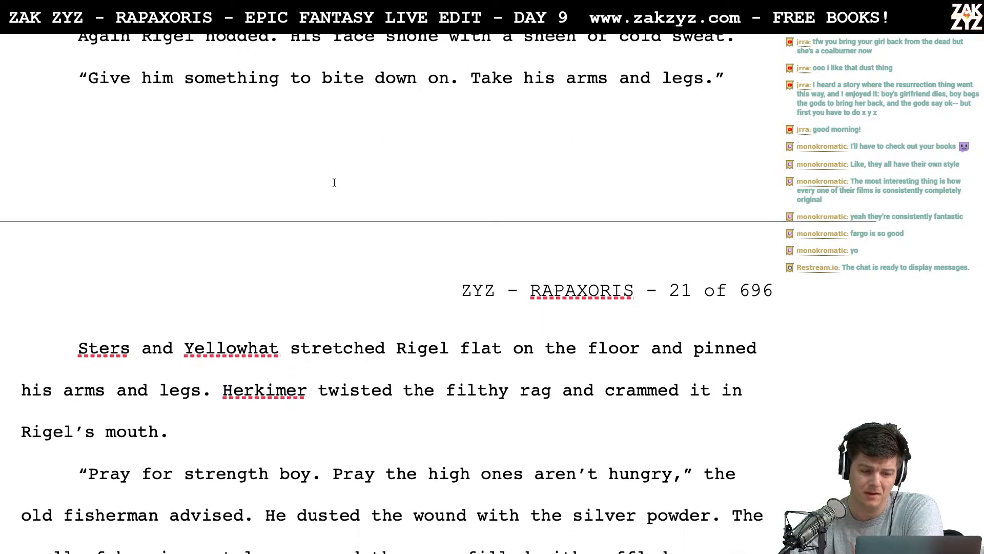
pyautogui.scroll(-4, 353, 200)
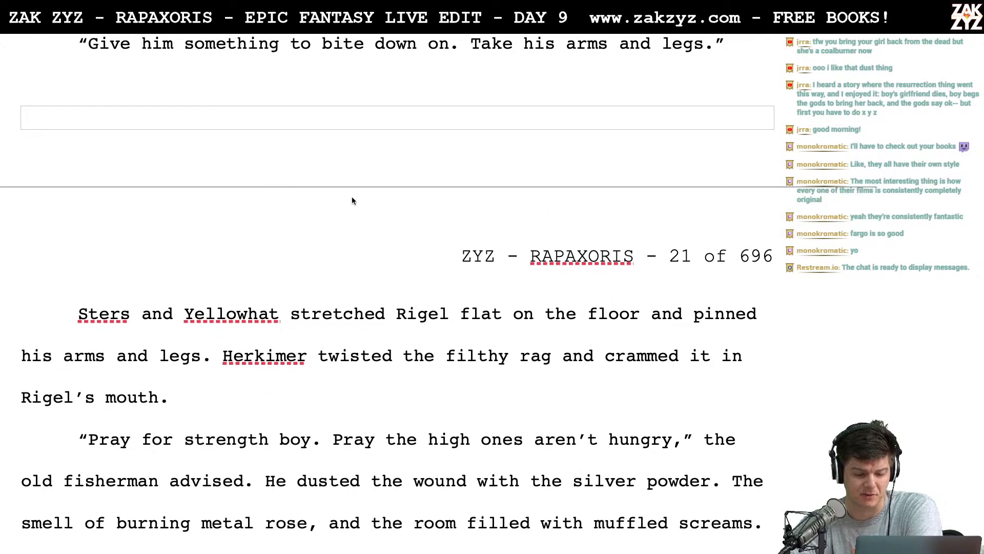
pyautogui.scroll(-5, 352, 197)
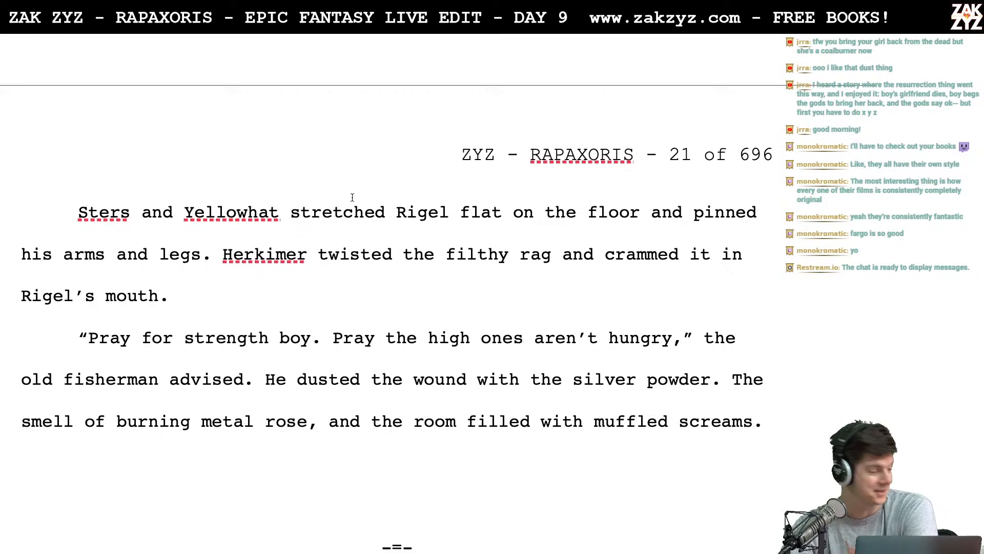
pyautogui.scroll(-5, 352, 198)
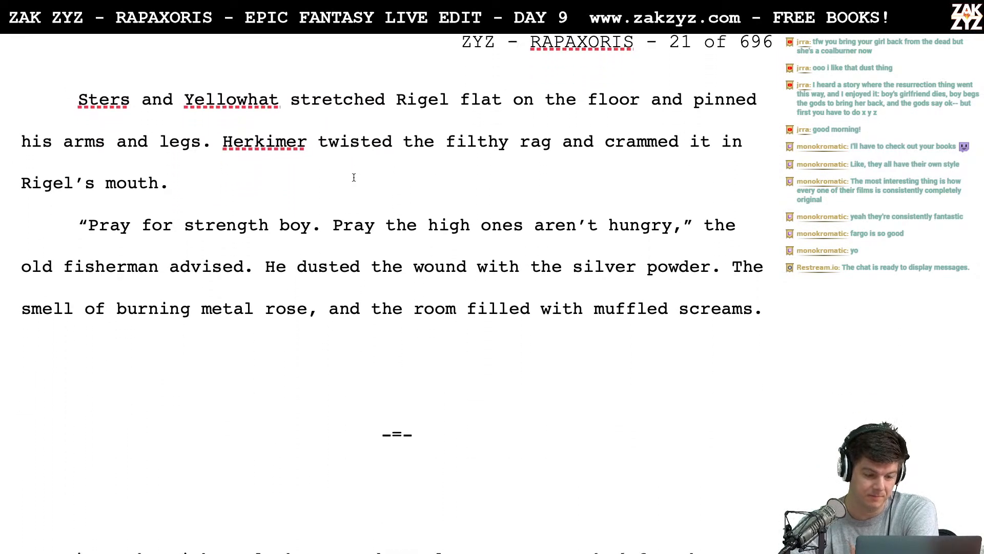
pyautogui.scroll(-1, 354, 177)
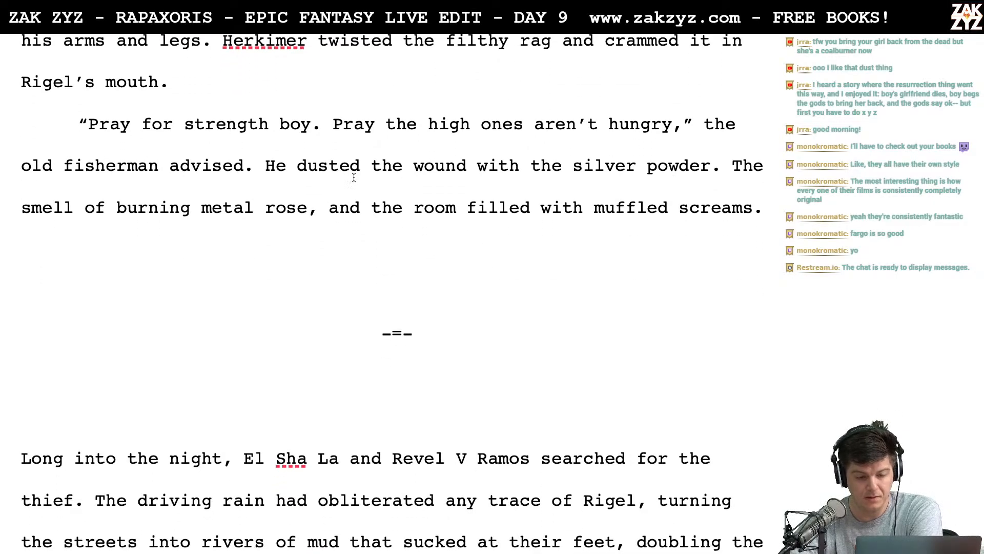
pyautogui.scroll(-1, 409, 250)
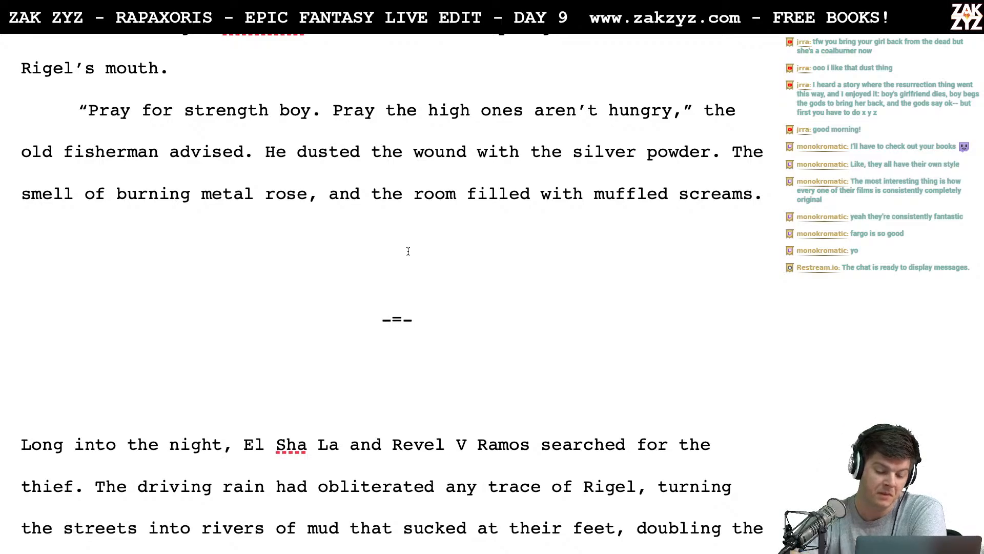
# - Skim the scene of El Sha La and Revel searching for the thief, through Hawker's Hoop to the end of section 1.3
pyautogui.scroll(-5, 408, 251)
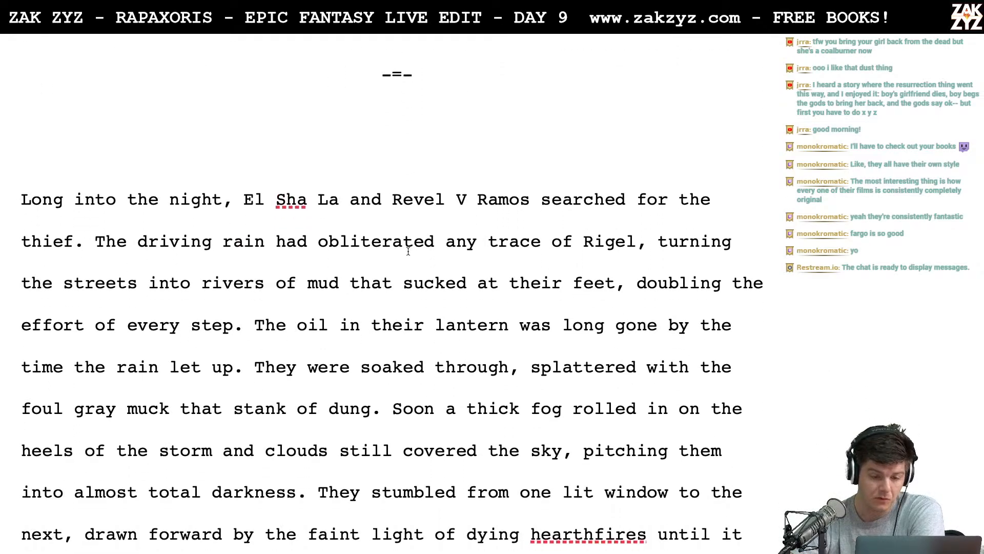
pyautogui.scroll(-15, 408, 251)
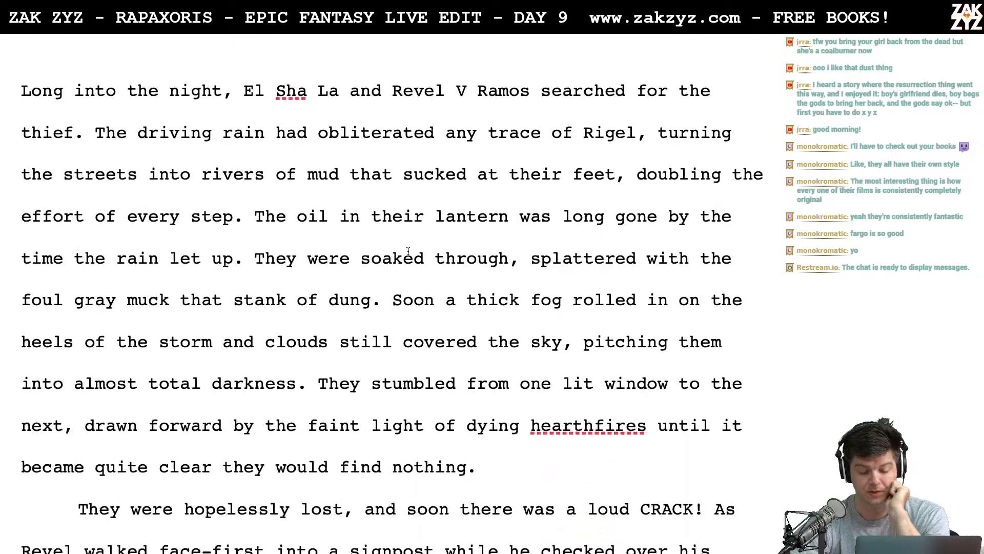
pyautogui.scroll(-8, 408, 255)
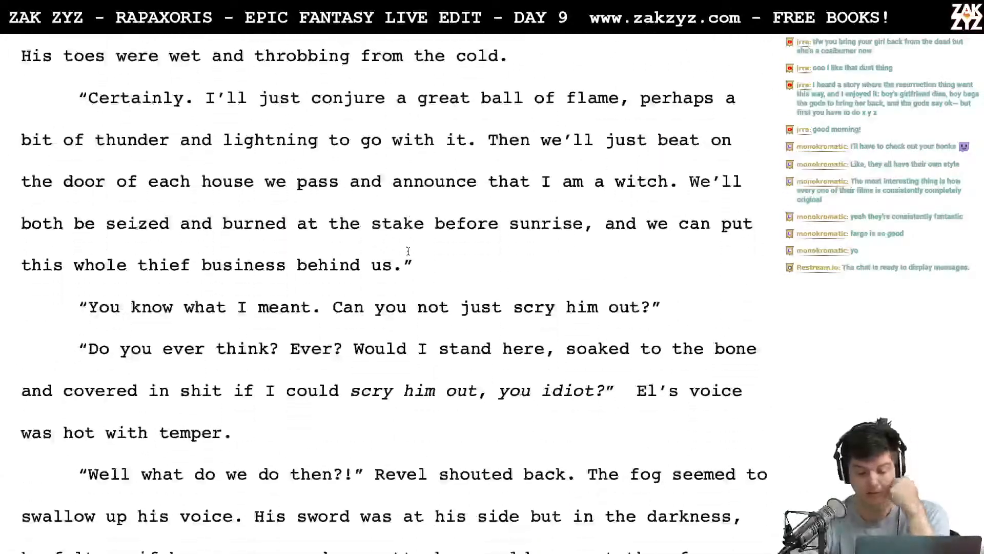
pyautogui.scroll(20, 408, 251)
pyautogui.scroll(2, 408, 251)
pyautogui.scroll(-4, 408, 251)
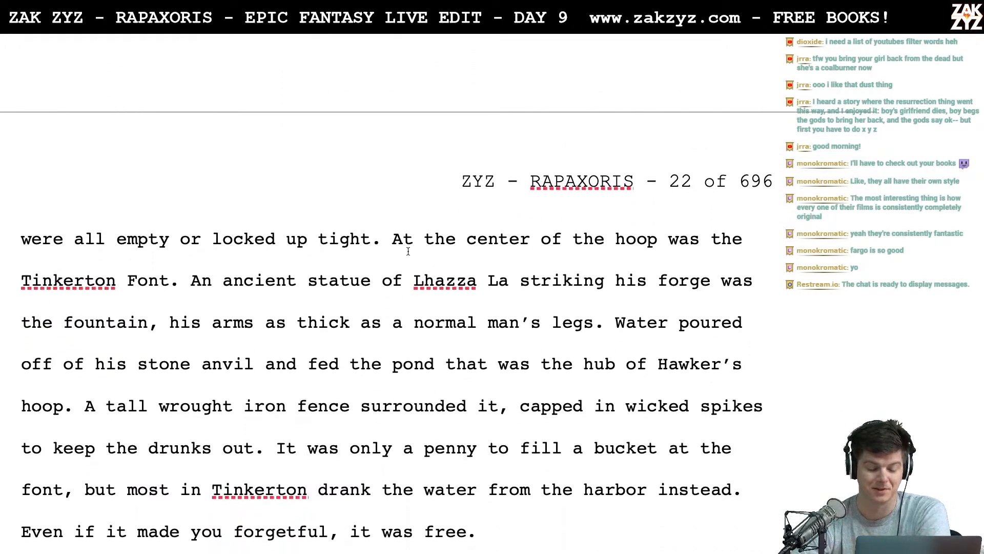
pyautogui.scroll(-6, 408, 251)
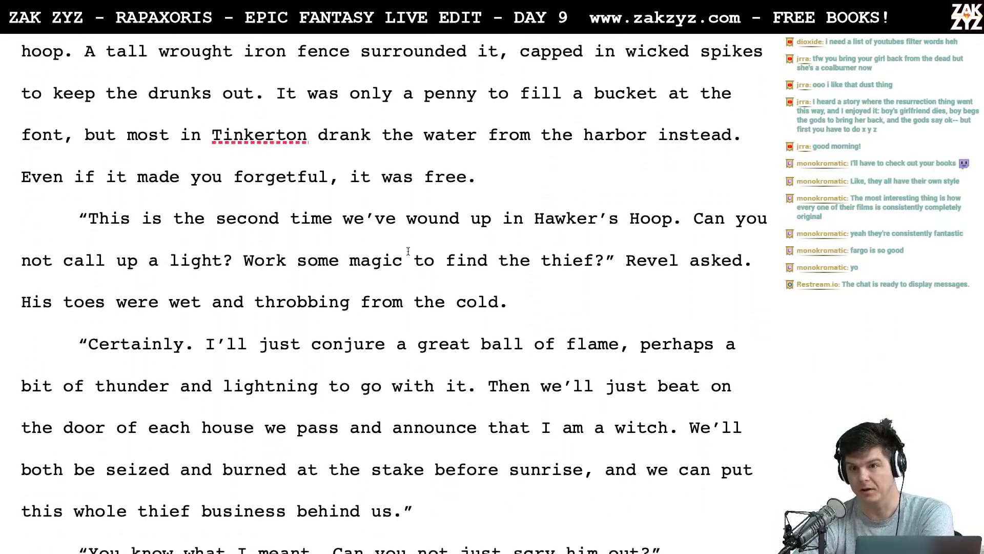
pyautogui.scroll(-10, 408, 251)
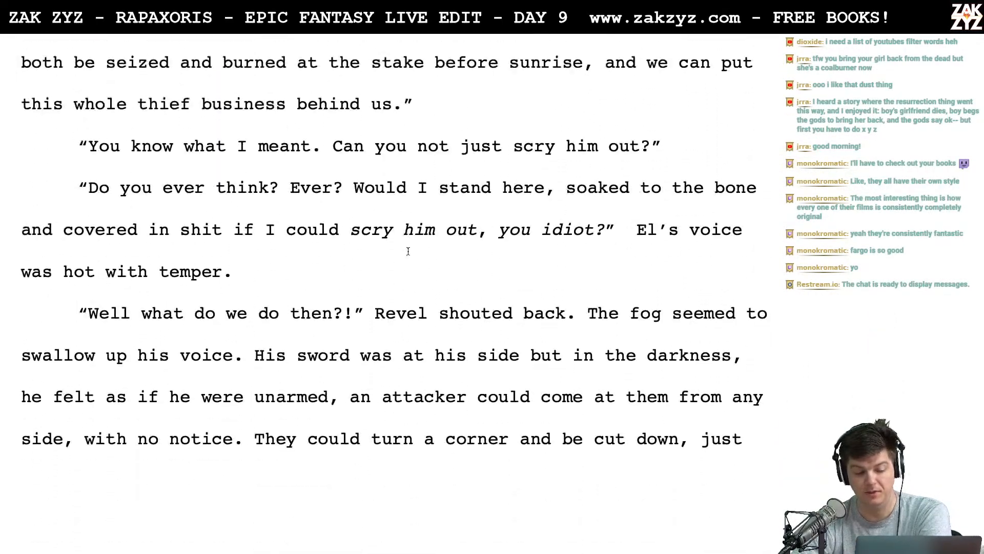
pyautogui.scroll(-13, 408, 251)
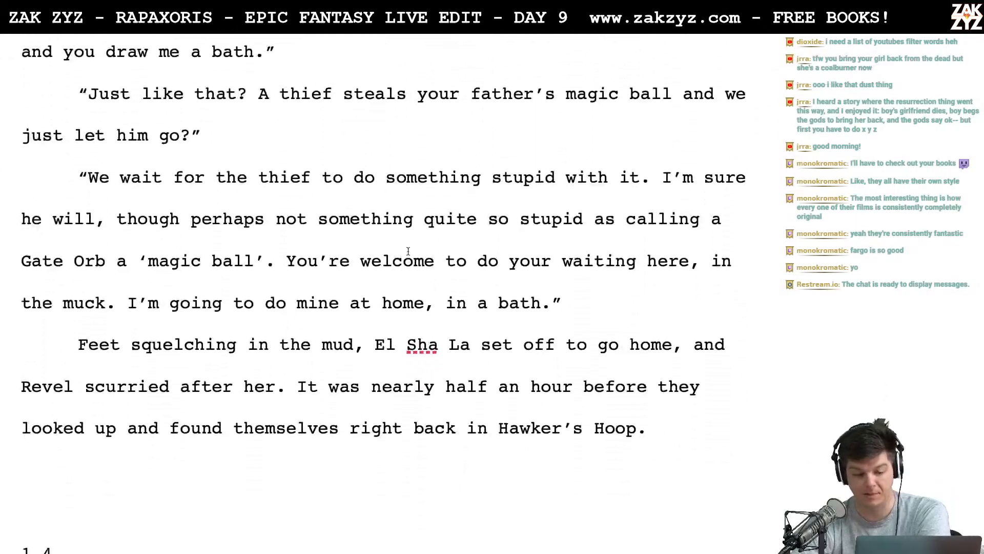
# - Recheck the Hawker's Hoop scene, from the lost searchers and the signpost through the fountain and argument to the 1.4 heading
pyautogui.scroll(20, 408, 251)
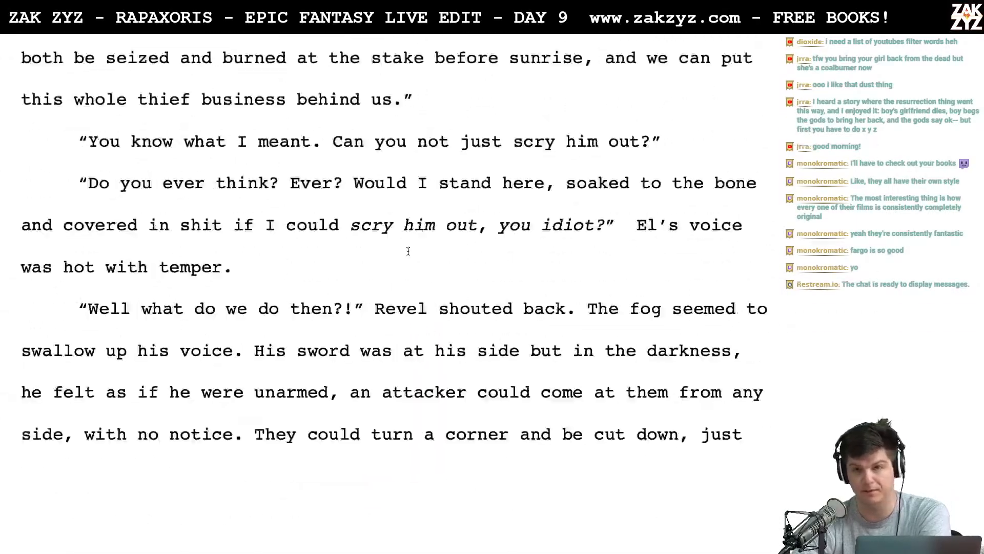
pyautogui.scroll(20, 408, 251)
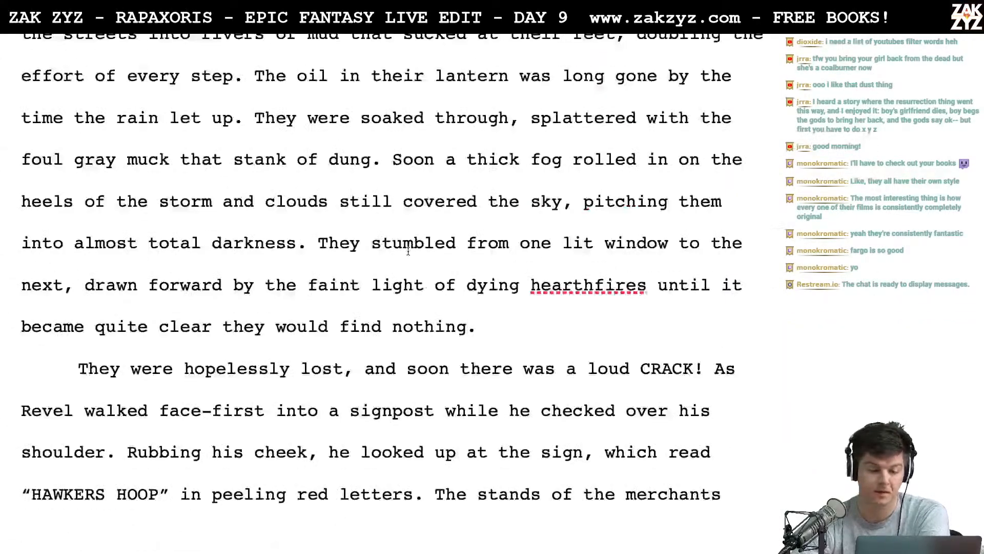
pyautogui.scroll(-13, 408, 251)
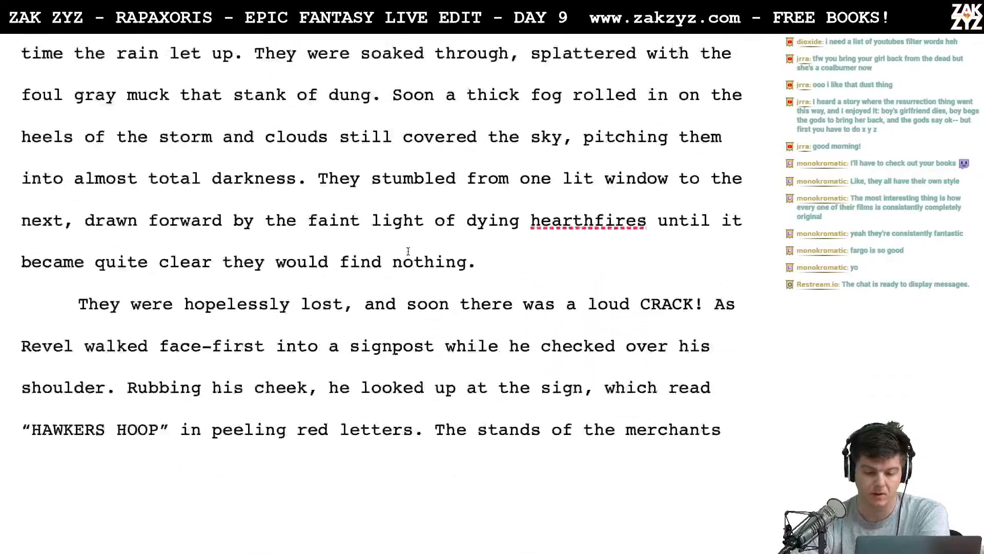
pyautogui.scroll(-14, 408, 251)
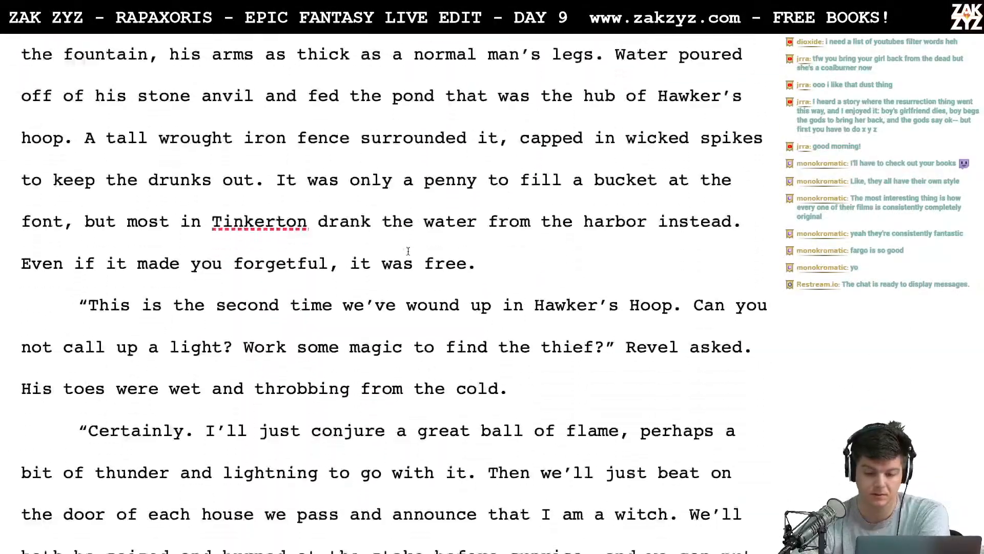
pyautogui.scroll(-17, 408, 251)
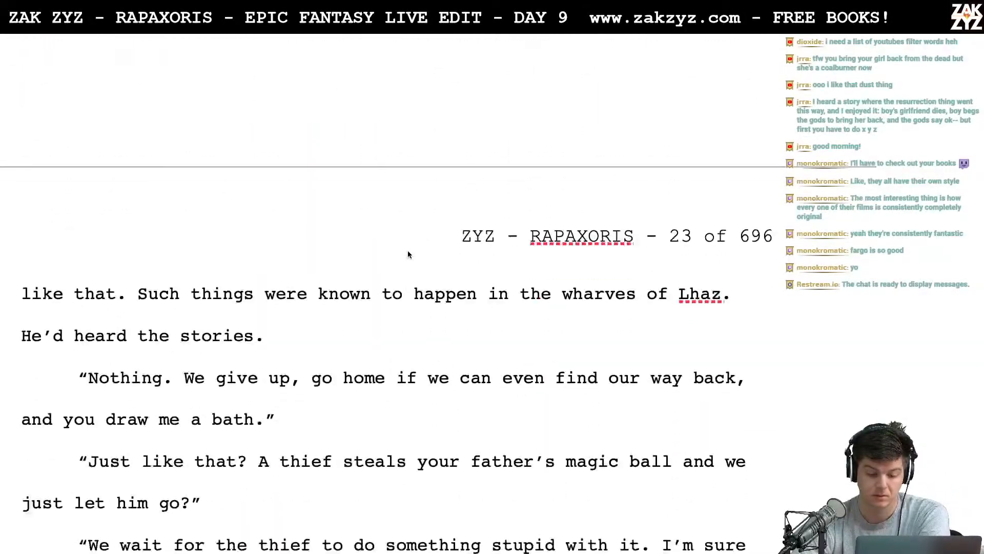
pyautogui.scroll(-6, 408, 254)
pyautogui.scroll(5, 409, 251)
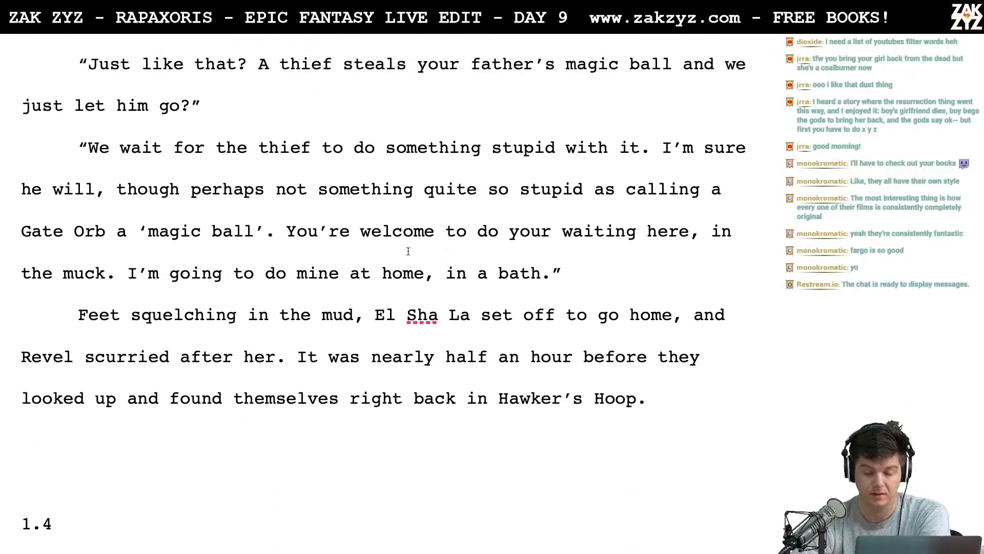
# - Look back through the whole section to its 1.3 heading on page 13, and review Rigel's arrival in Tinkerton
pyautogui.scroll(16, 408, 251)
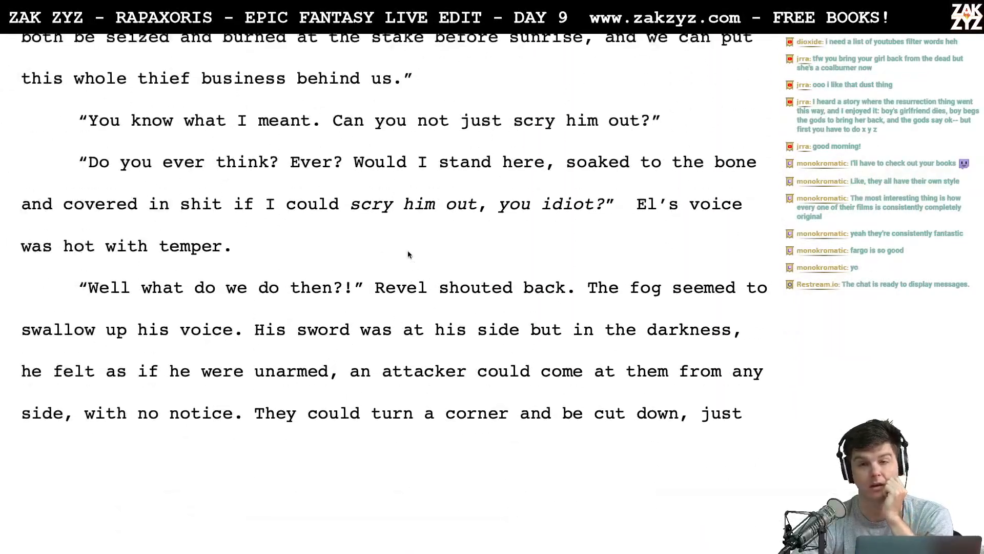
pyautogui.scroll(20, 408, 251)
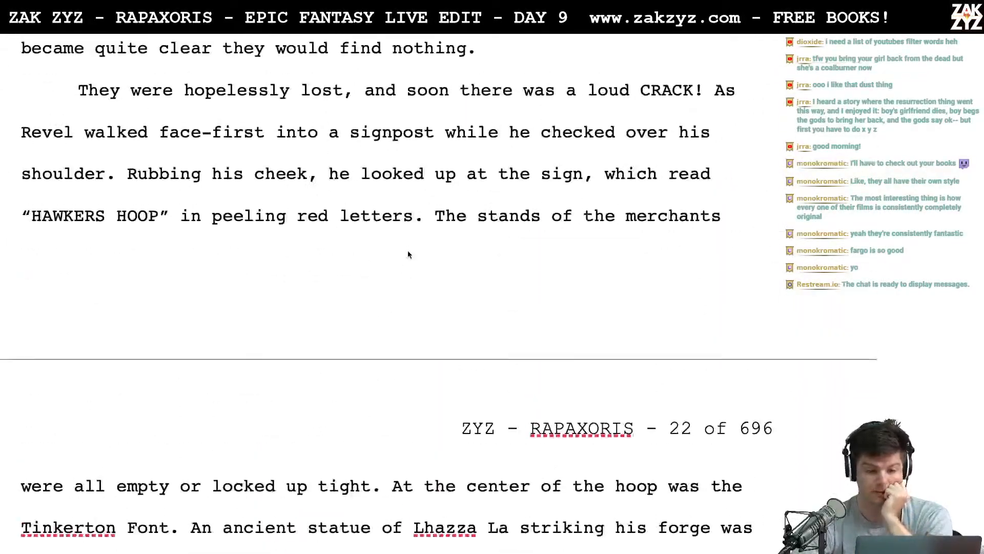
pyautogui.scroll(20, 408, 251)
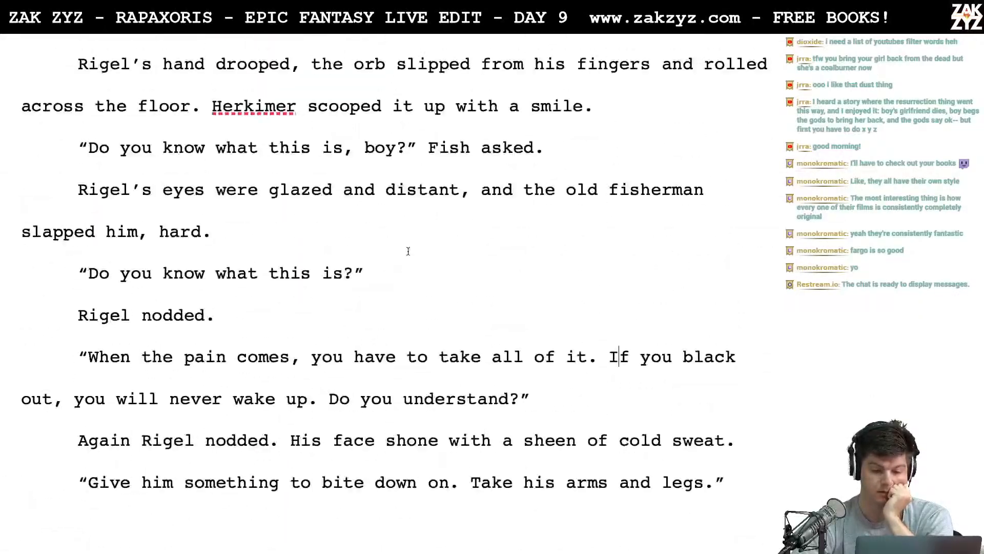
pyautogui.scroll(20, 408, 251)
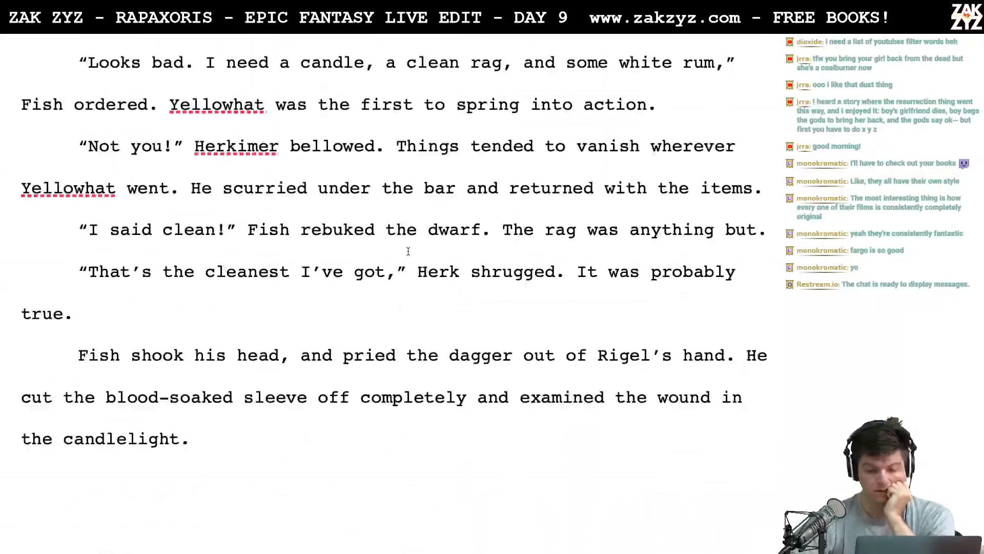
pyautogui.scroll(20, 408, 251)
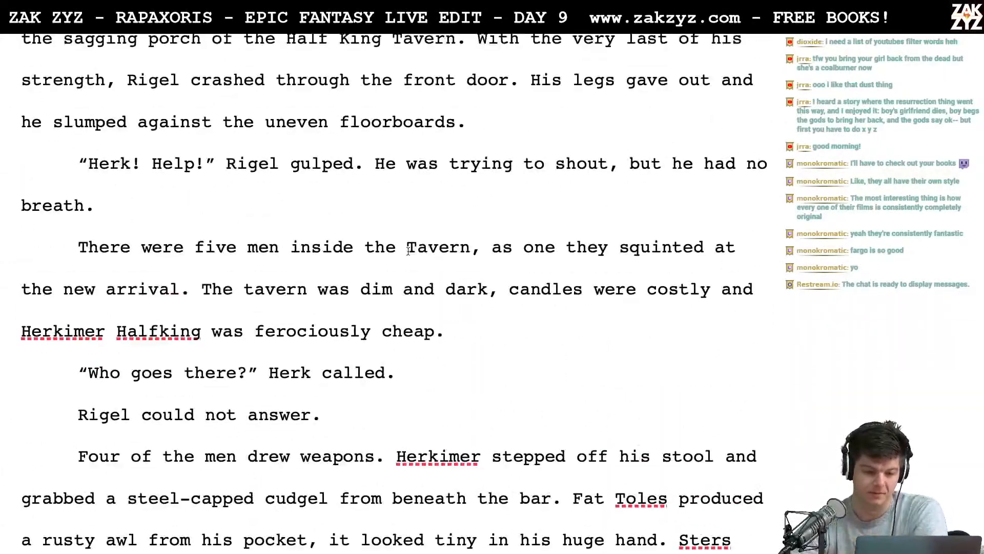
pyautogui.scroll(20, 408, 251)
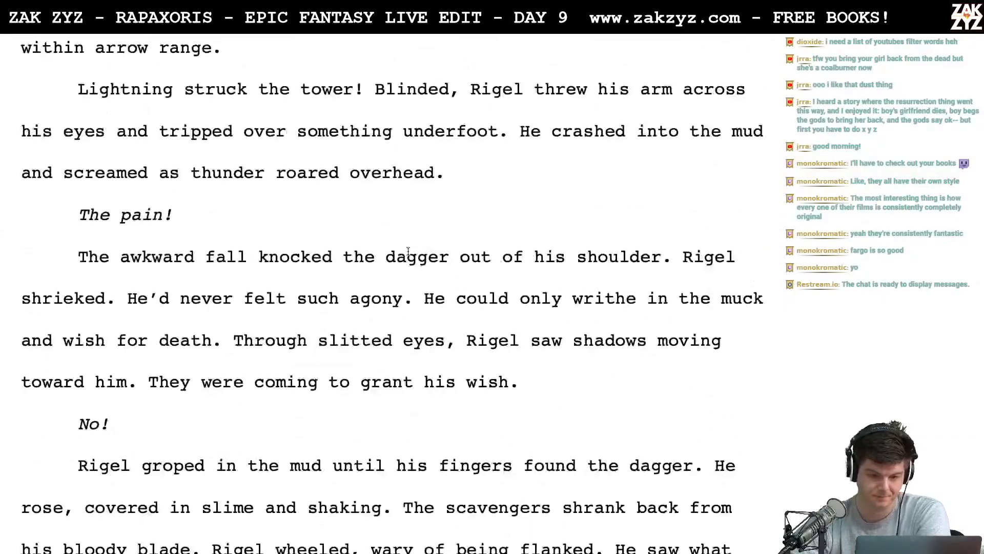
pyautogui.scroll(20, 408, 251)
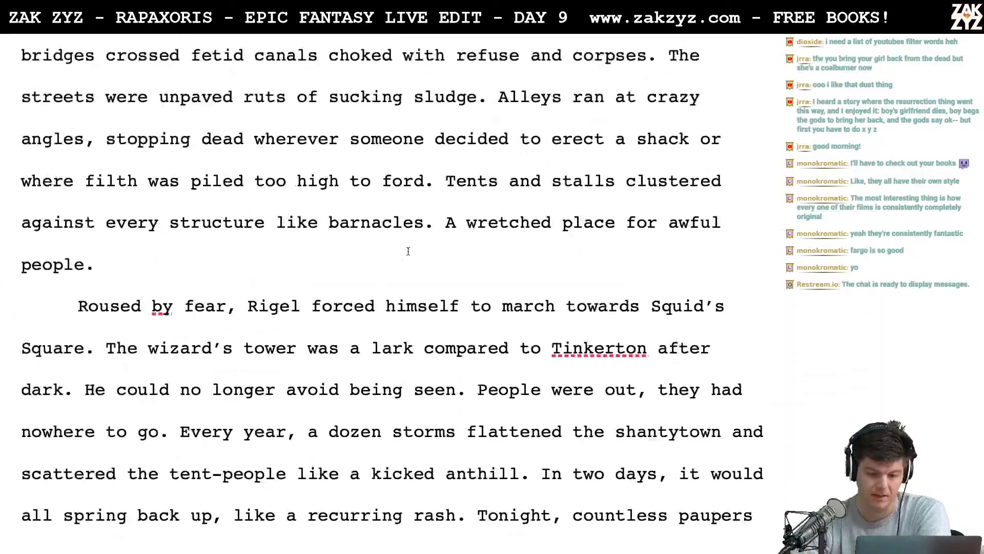
pyautogui.scroll(20, 408, 252)
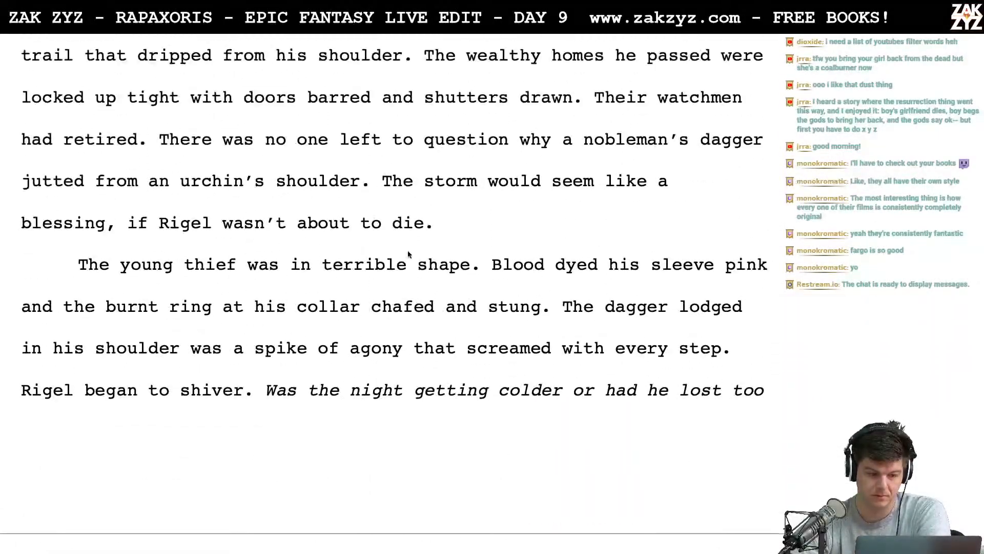
pyautogui.scroll(20, 408, 251)
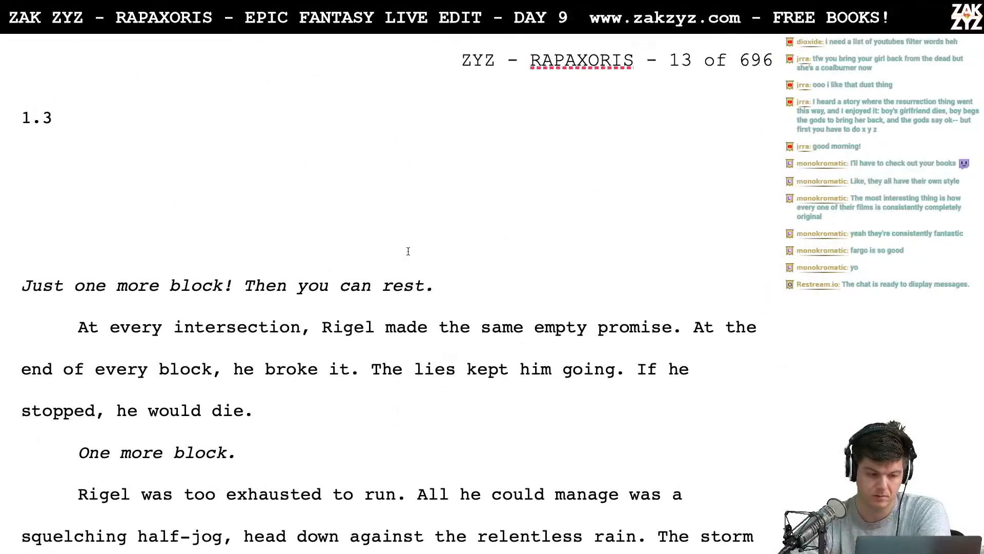
pyautogui.scroll(-20, 408, 252)
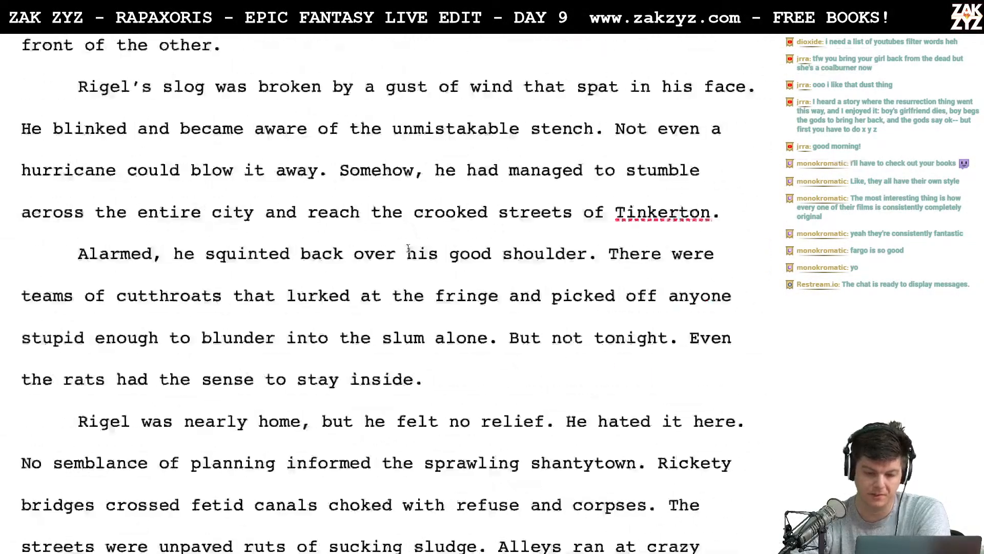
# - Skim from Rigel's arrival in Tinkerton through the tavern scene to the dusting of his wound on page 21
pyautogui.scroll(-20, 409, 248)
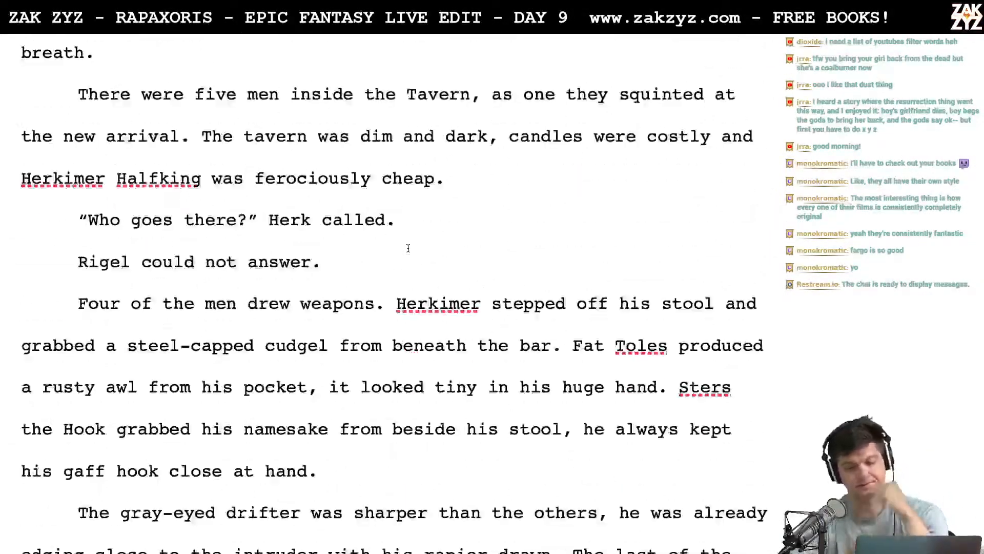
pyautogui.scroll(-20, 408, 248)
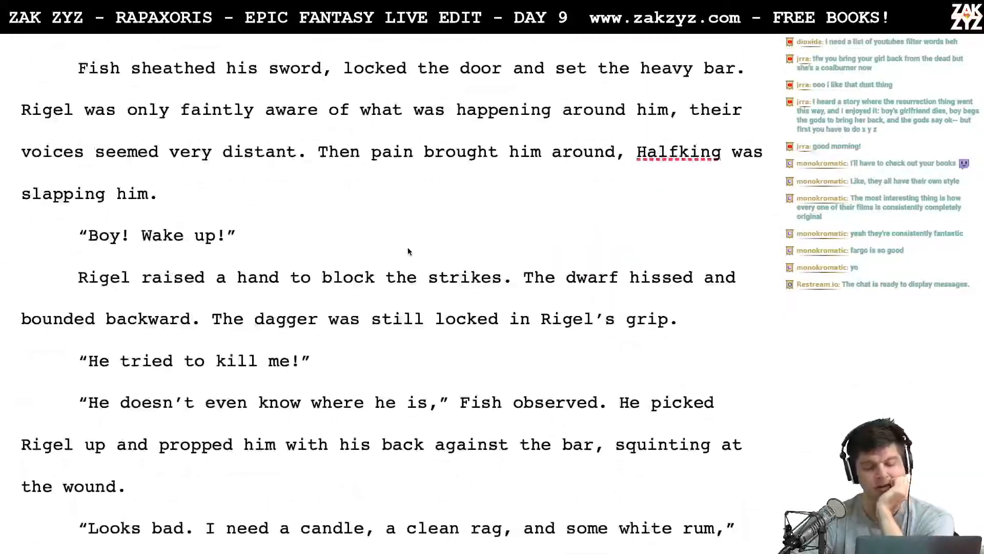
pyautogui.scroll(-20, 408, 248)
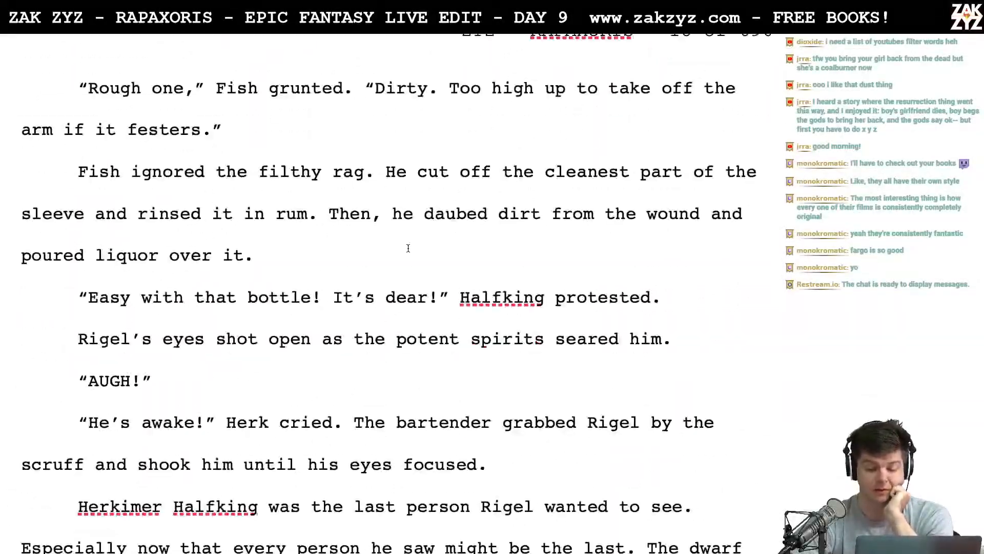
pyautogui.scroll(-20, 408, 248)
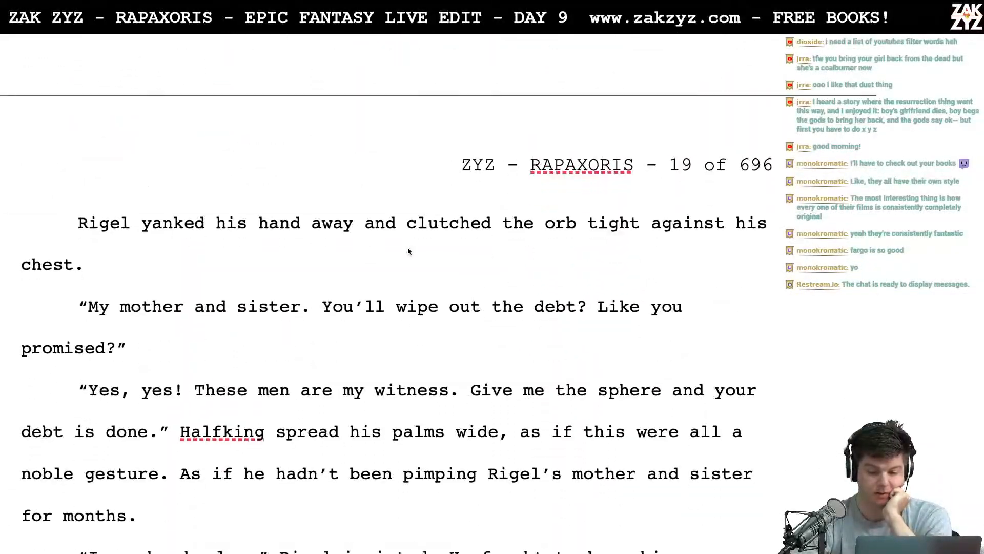
pyautogui.scroll(-20, 408, 248)
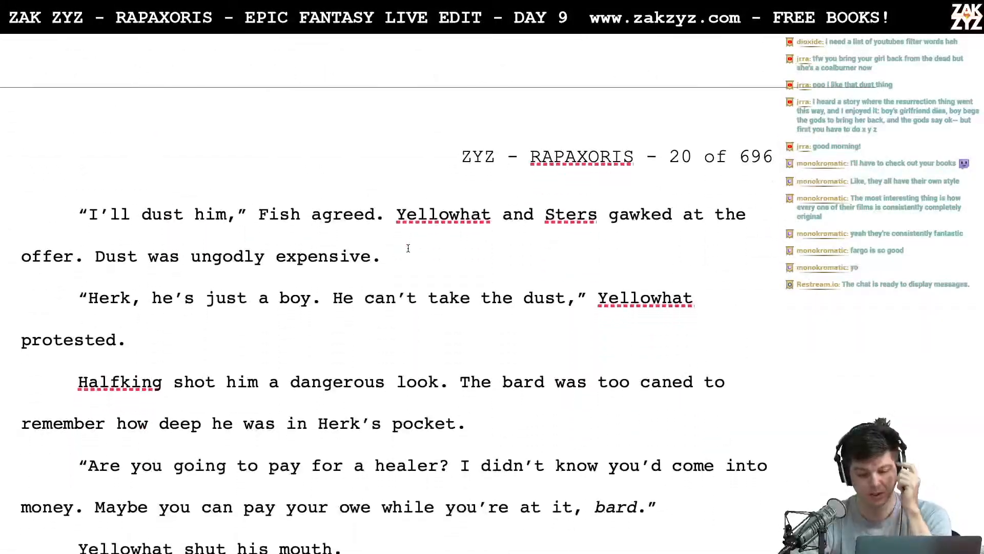
pyautogui.scroll(-20, 408, 248)
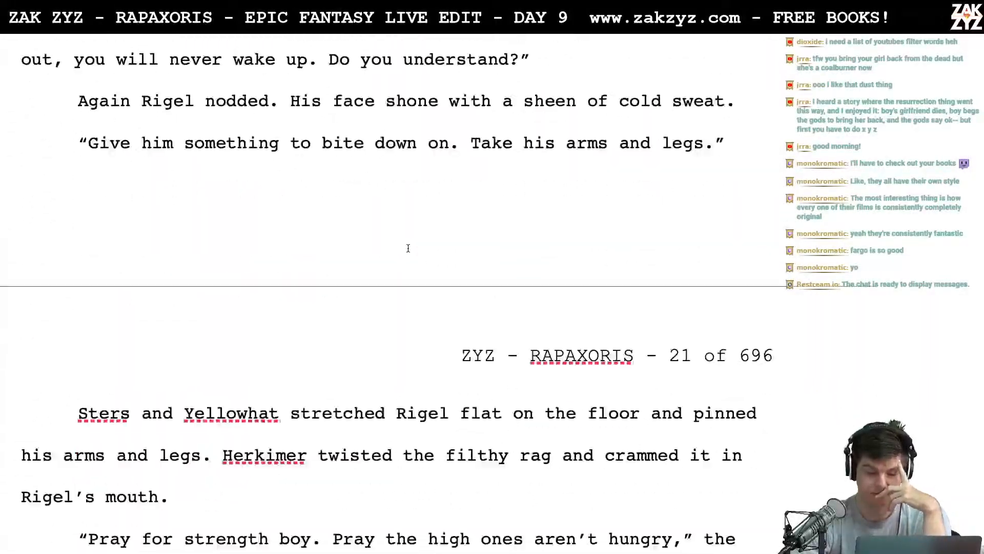
pyautogui.scroll(-5, 408, 248)
# - Look back from the scene break on page 21 through the tavern and Tinkerton passages to the 1.3 heading on page 13
pyautogui.scroll(15, 408, 248)
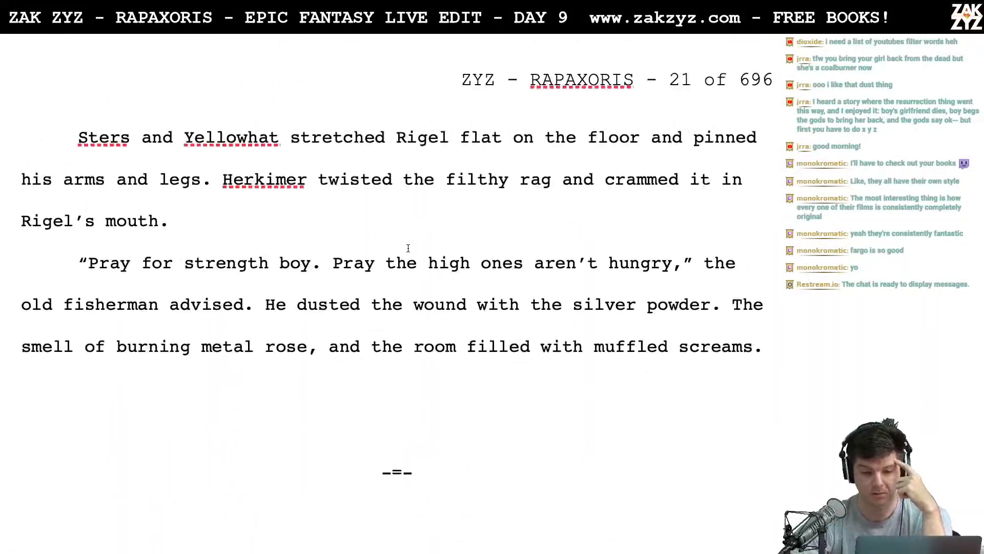
pyautogui.scroll(20, 408, 248)
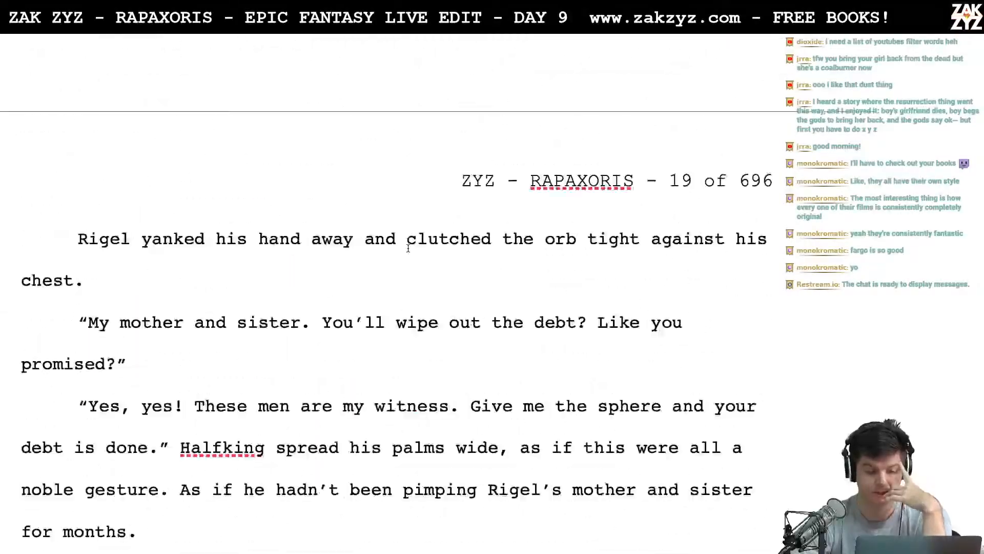
pyautogui.scroll(20, 408, 248)
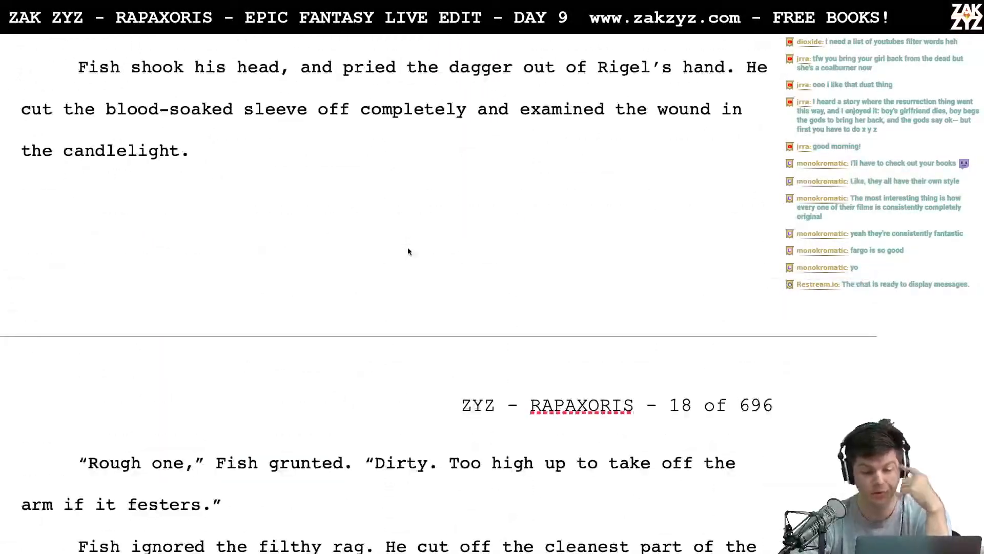
pyautogui.scroll(20, 409, 248)
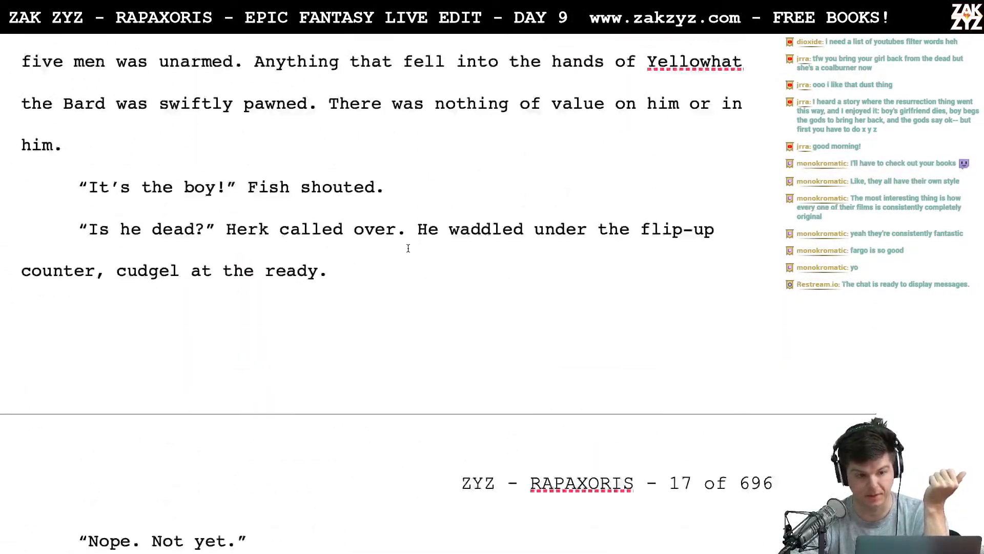
pyautogui.scroll(20, 408, 248)
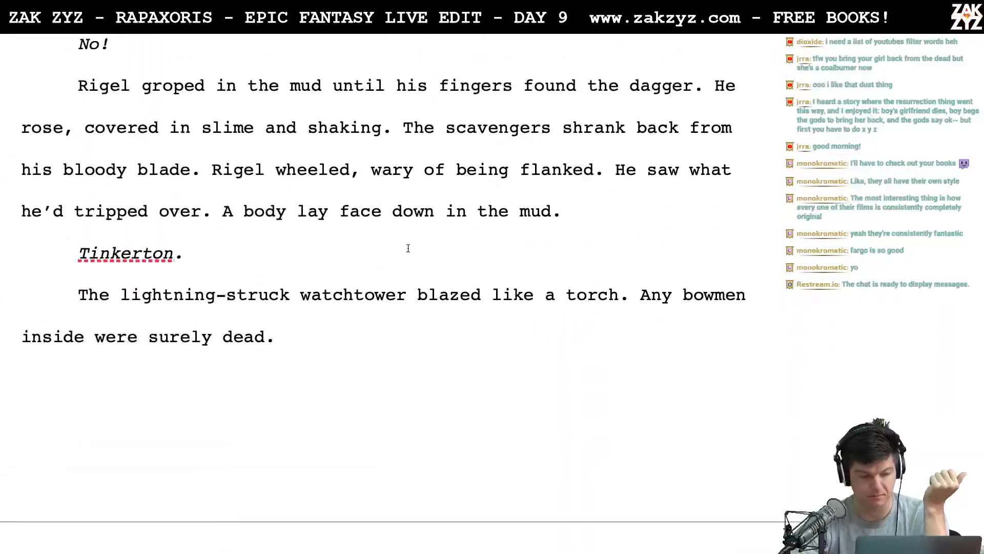
pyautogui.scroll(20, 408, 248)
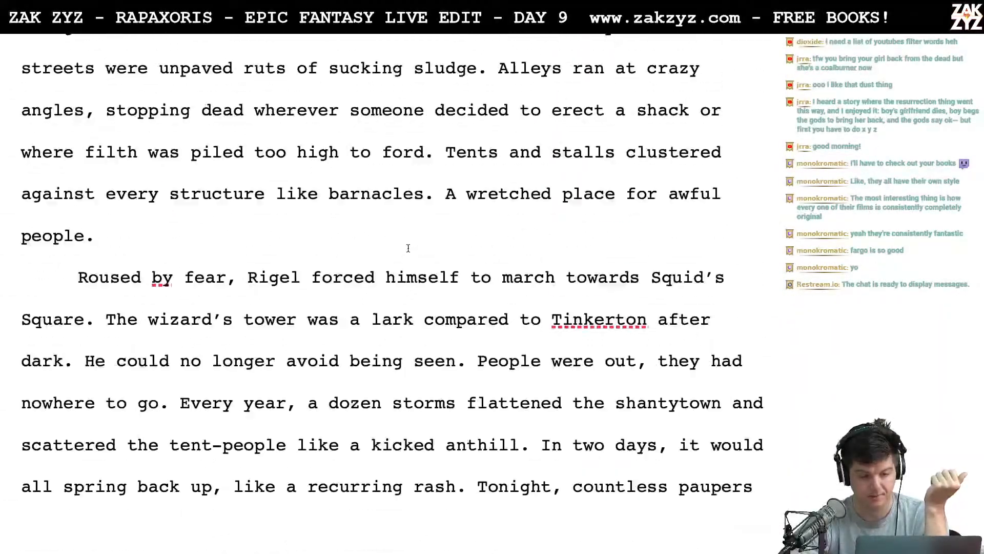
pyautogui.scroll(20, 409, 248)
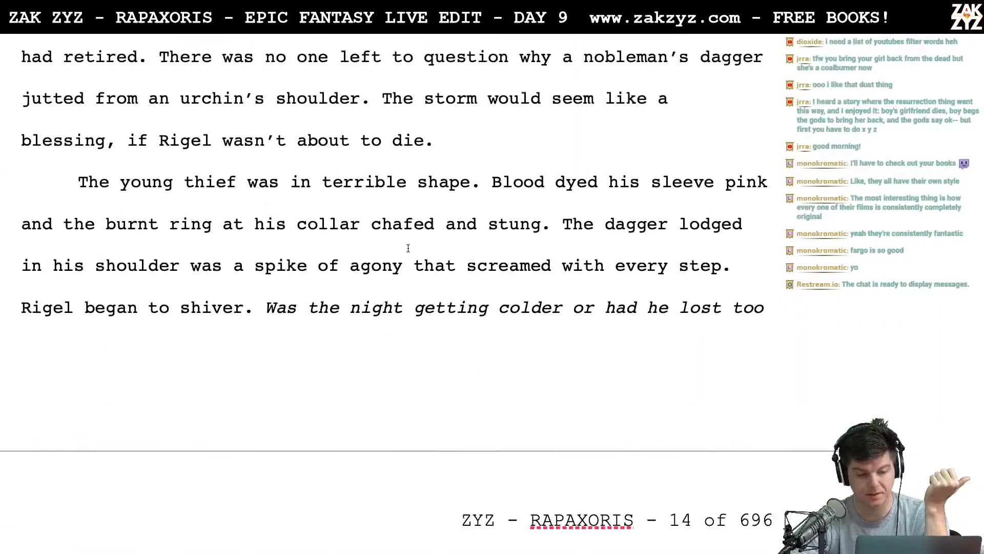
pyautogui.scroll(20, 408, 248)
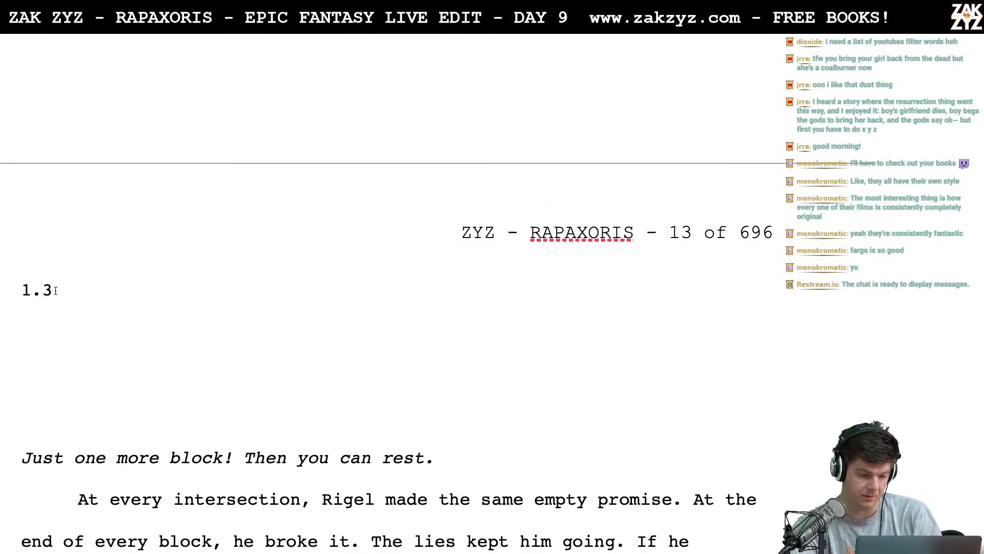
# - Review section 1.3 from its heading on page 13 through the tavern scene to the "-=-" scene break on page 21
pyautogui.scroll(-3, 158, 404)
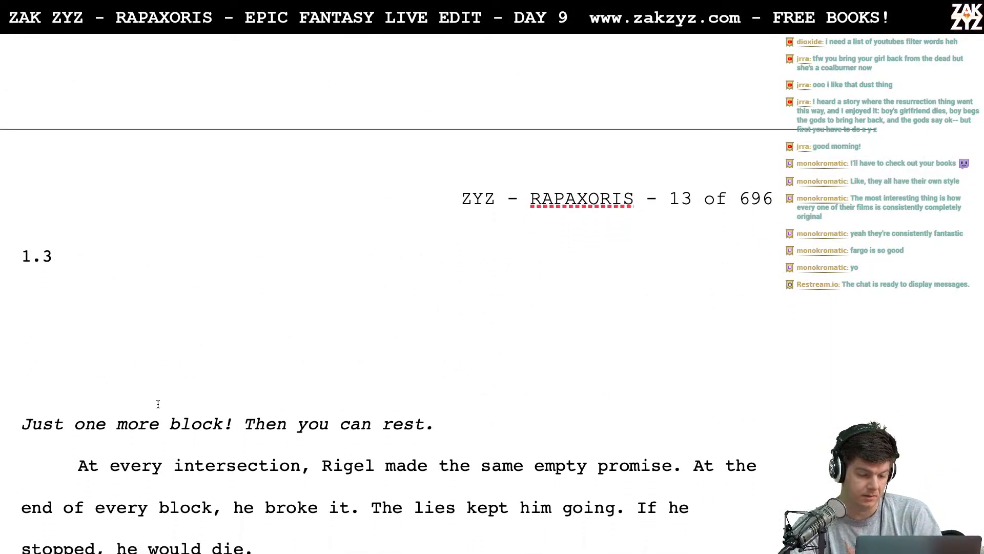
pyautogui.scroll(-20, 158, 404)
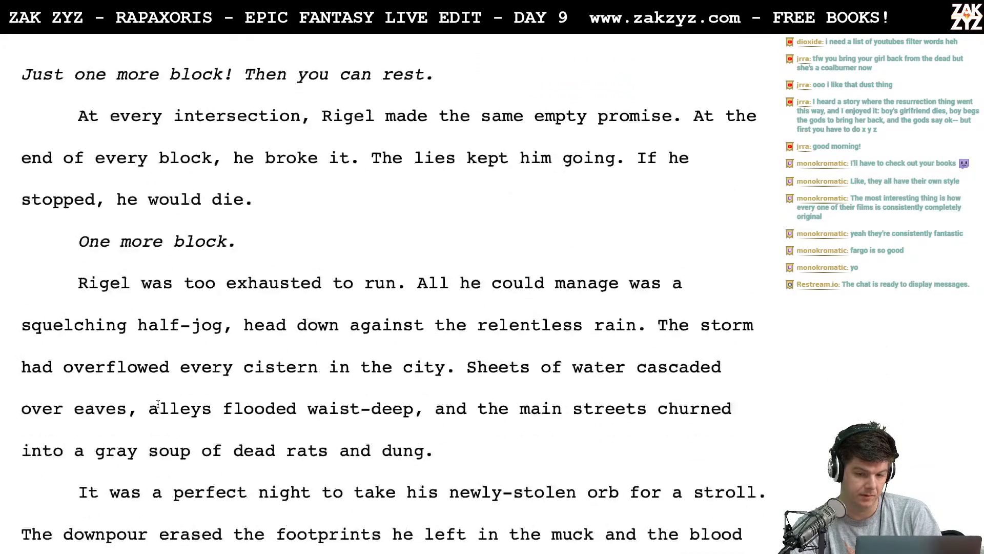
pyautogui.scroll(-20, 158, 404)
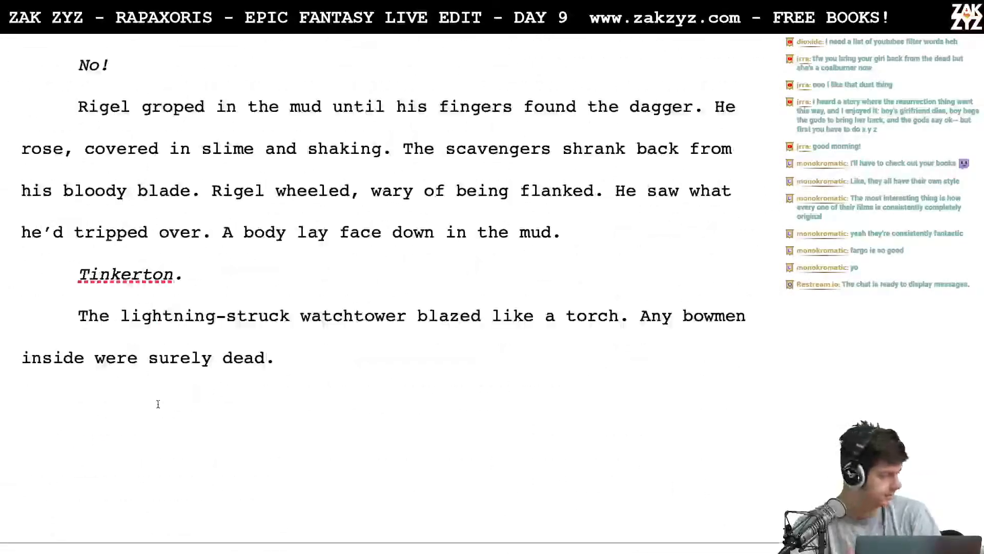
pyautogui.scroll(-20, 158, 404)
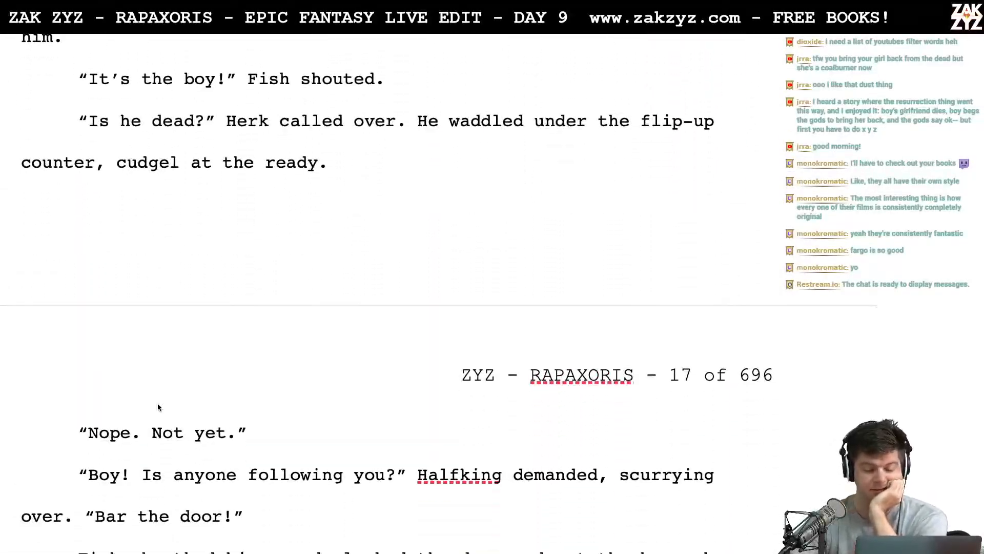
pyautogui.scroll(-20, 158, 404)
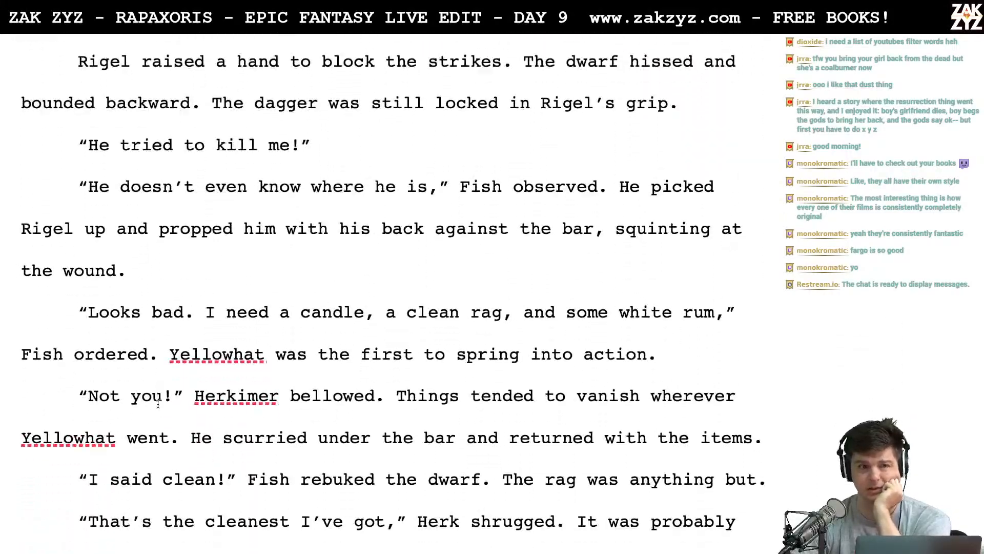
pyautogui.scroll(-8, 158, 404)
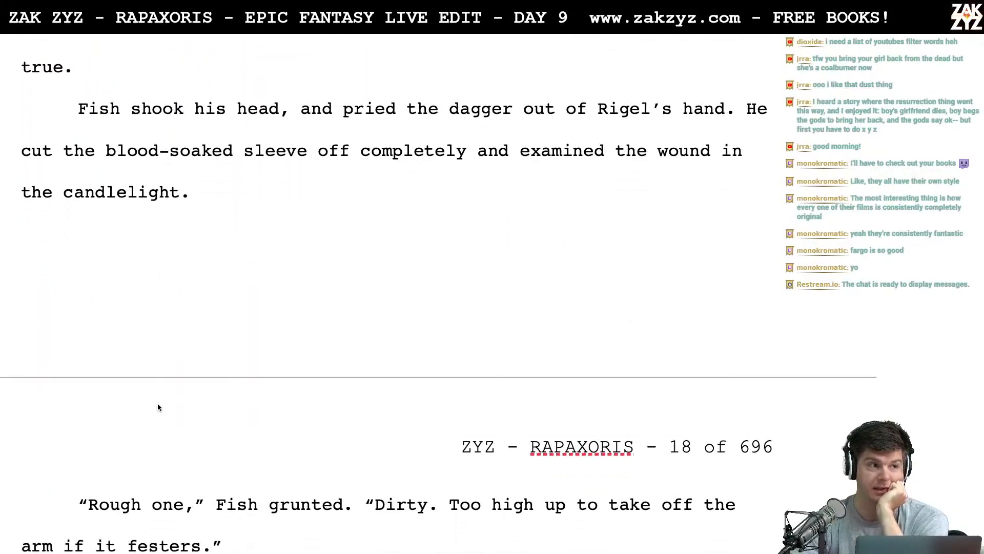
pyautogui.scroll(-10, 158, 403)
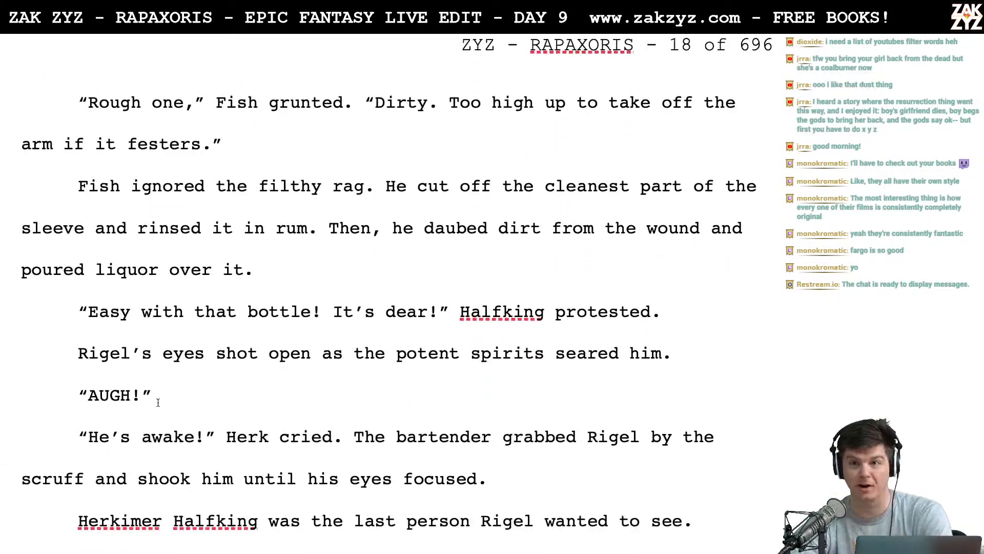
pyautogui.scroll(-15, 158, 403)
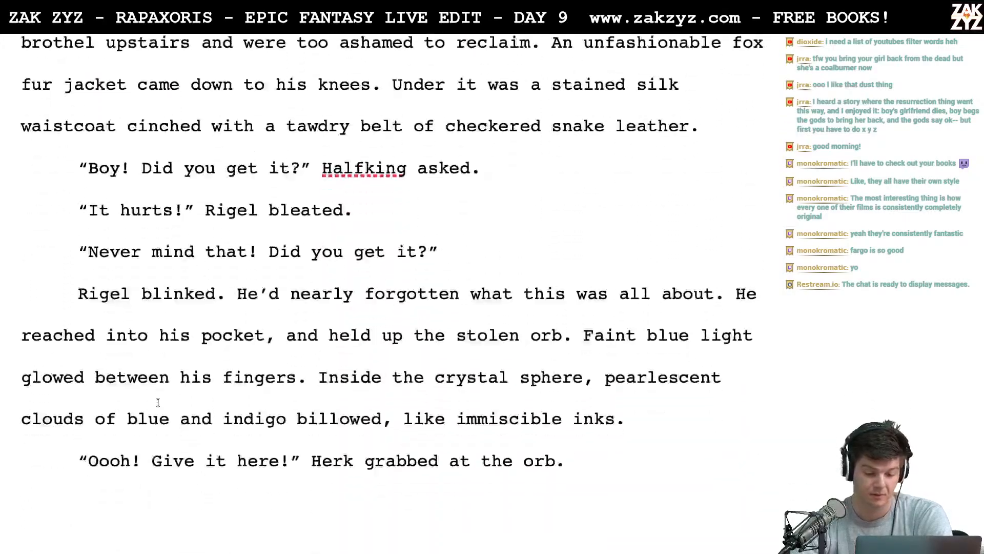
pyautogui.scroll(-18, 158, 403)
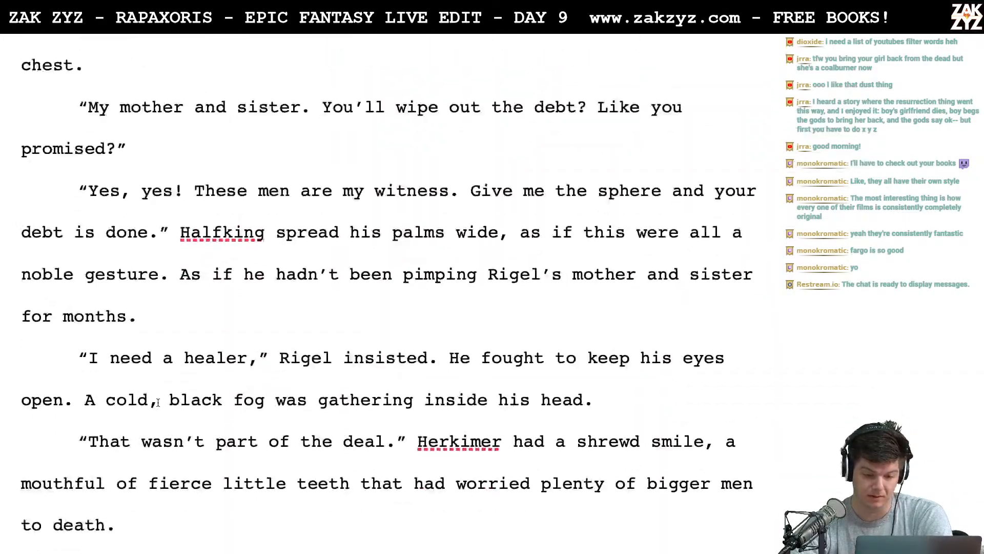
pyautogui.scroll(-18, 158, 402)
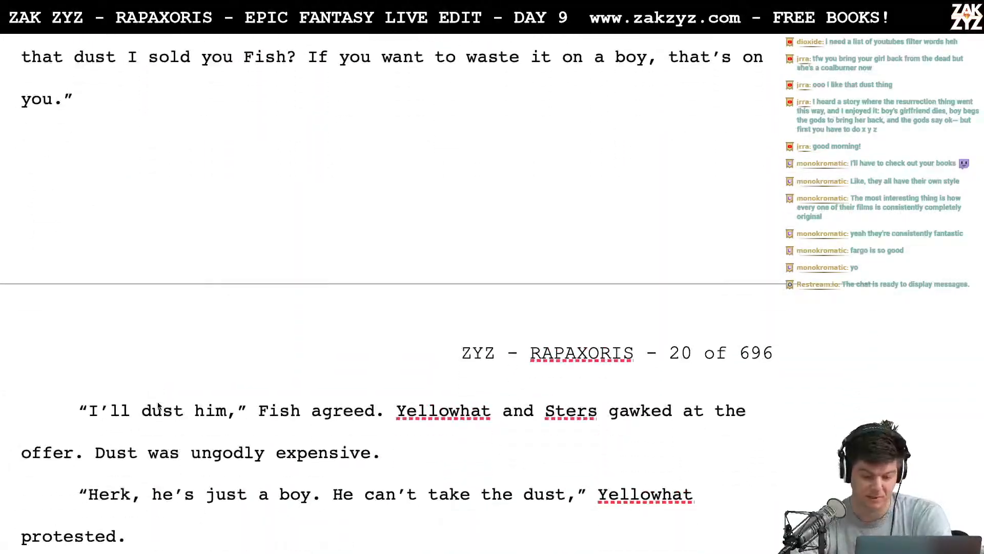
pyautogui.scroll(-18, 158, 403)
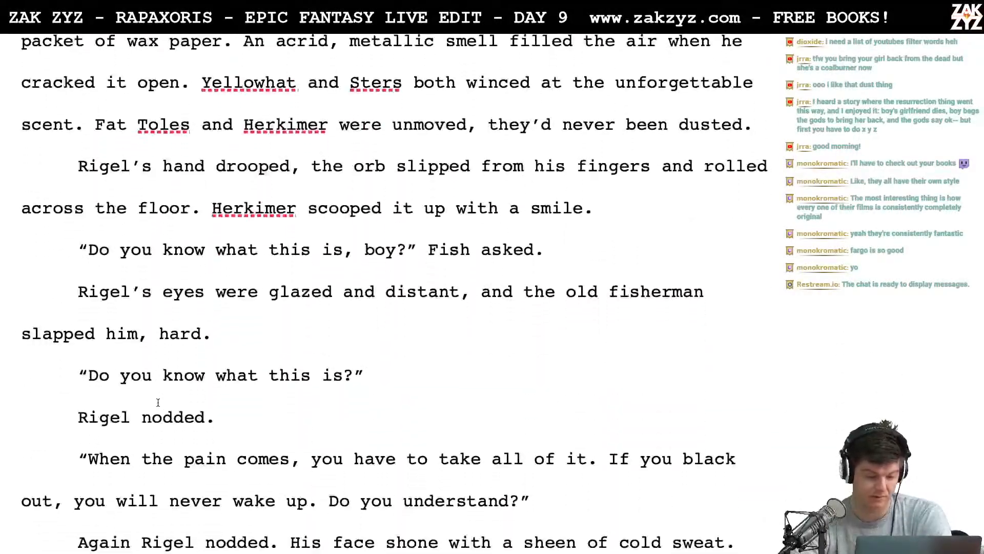
pyautogui.scroll(-6, 158, 403)
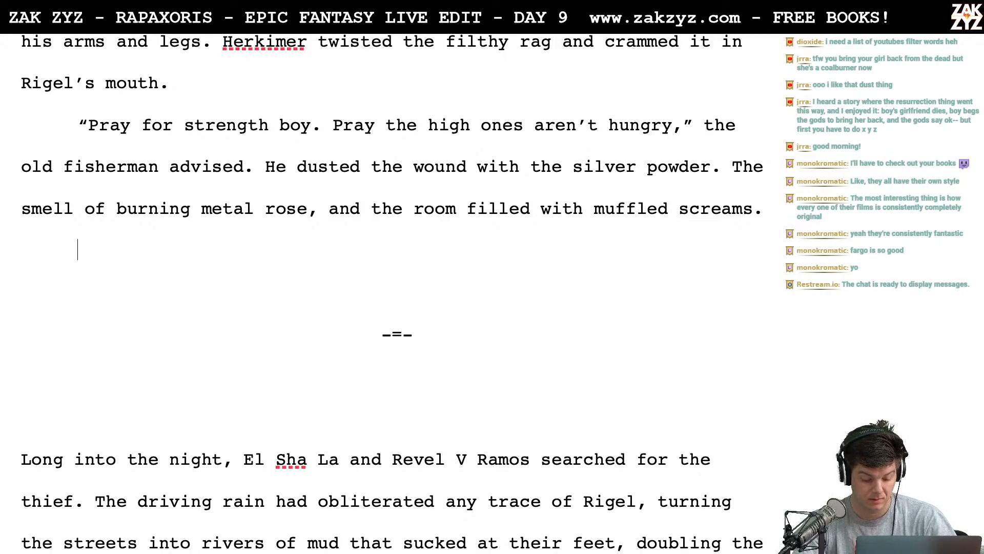
# - Add one extra blank line between the paragraph ending in "muffled screams" and the "-=-" scene break on page 21
pyautogui.press('Return')
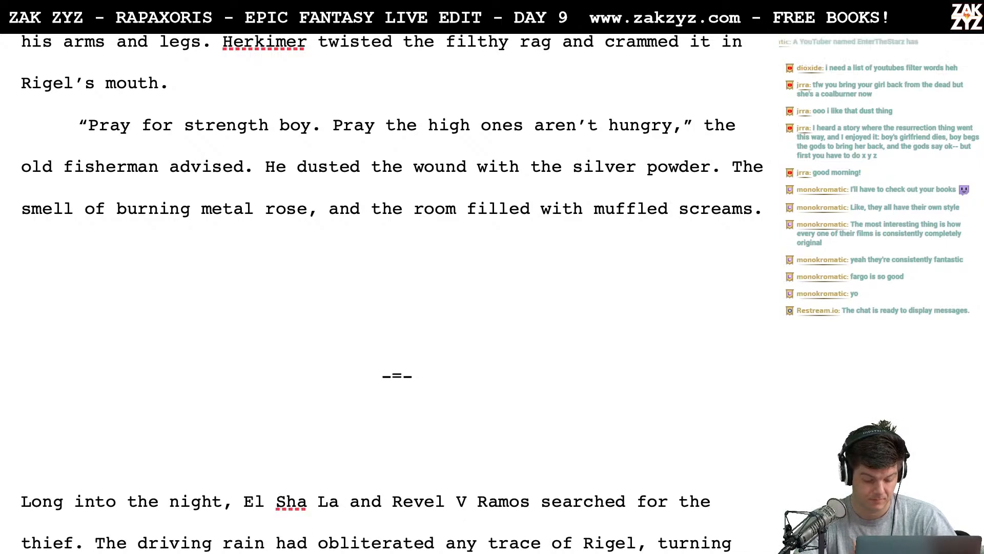
pyautogui.press('BackSpace')
pyautogui.press('Tab')
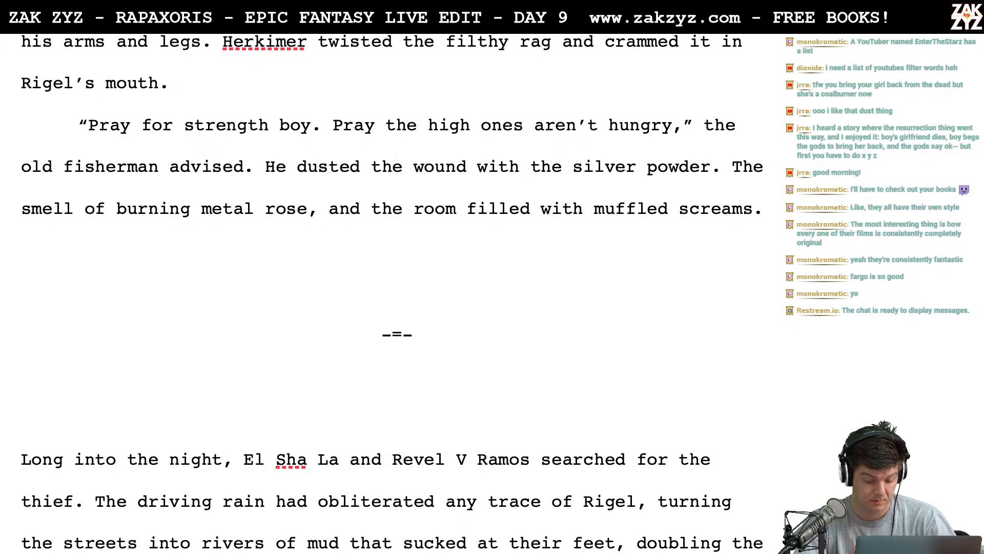
pyautogui.press('BackSpace')
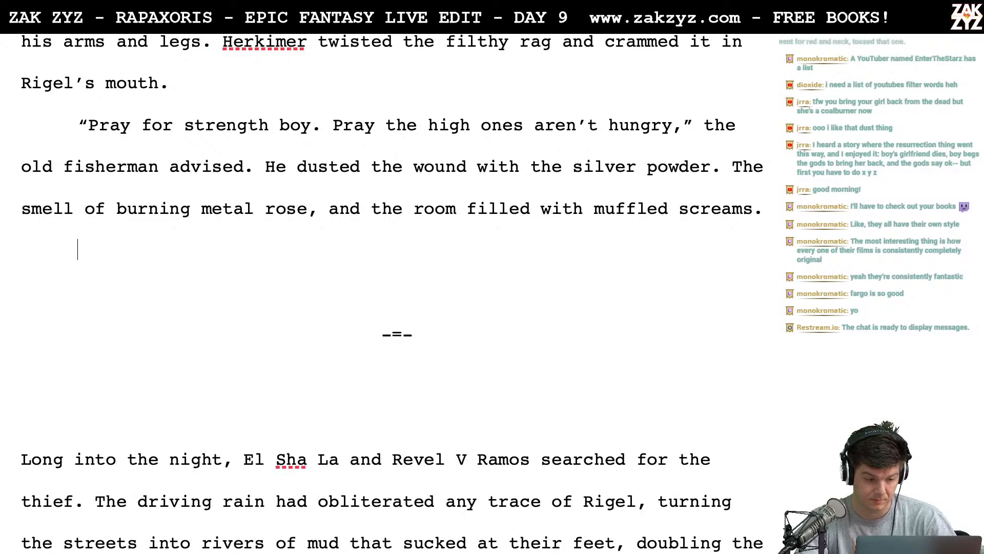
pyautogui.press('Return')
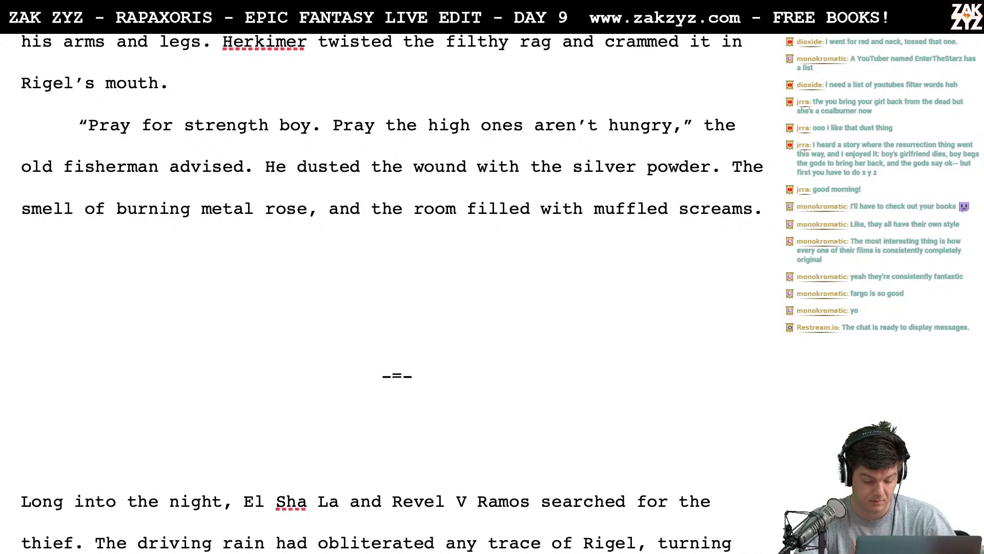
# - Switch to Chrome and search Google for "page break keyboard shortcut" in the tab showing the "immiscible" results
pyautogui.press('super+Tab')
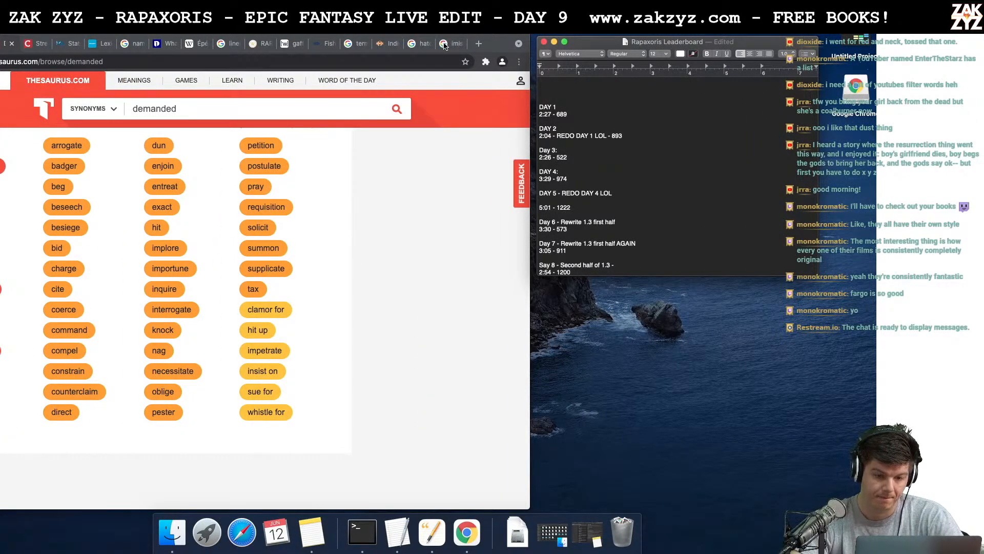
pyautogui.click(446, 43)
pyautogui.click(405, 62)
pyautogui.write('page break key')
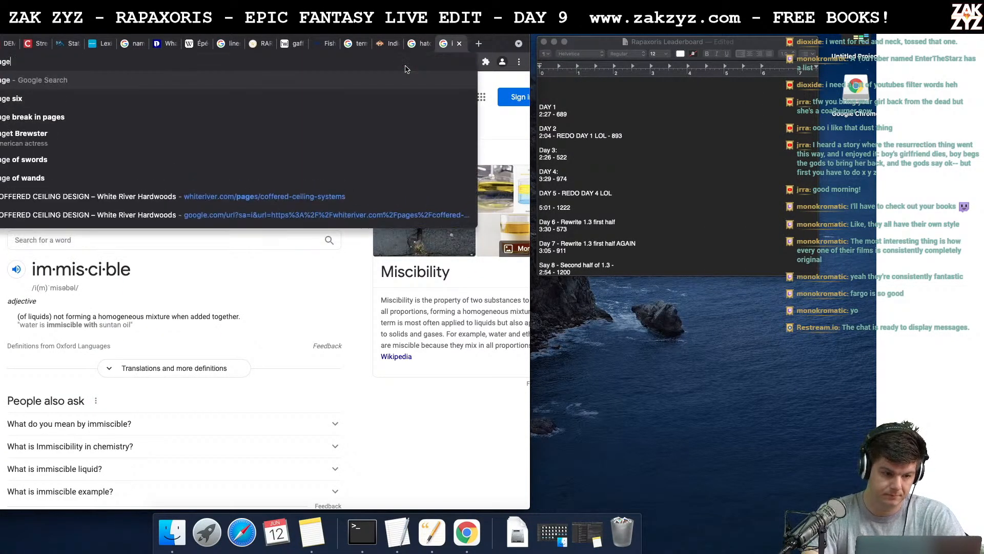
pyautogui.write('board')
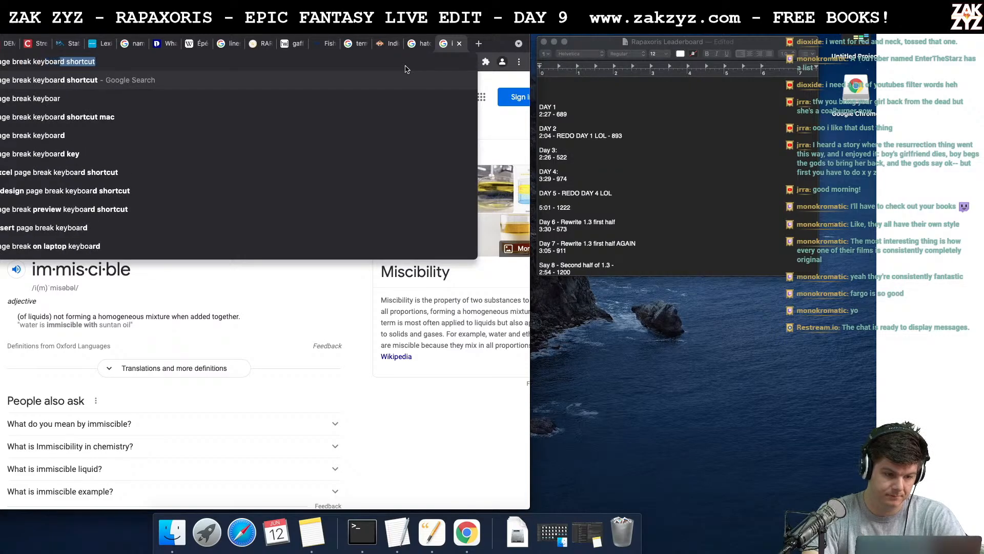
pyautogui.press('Return')
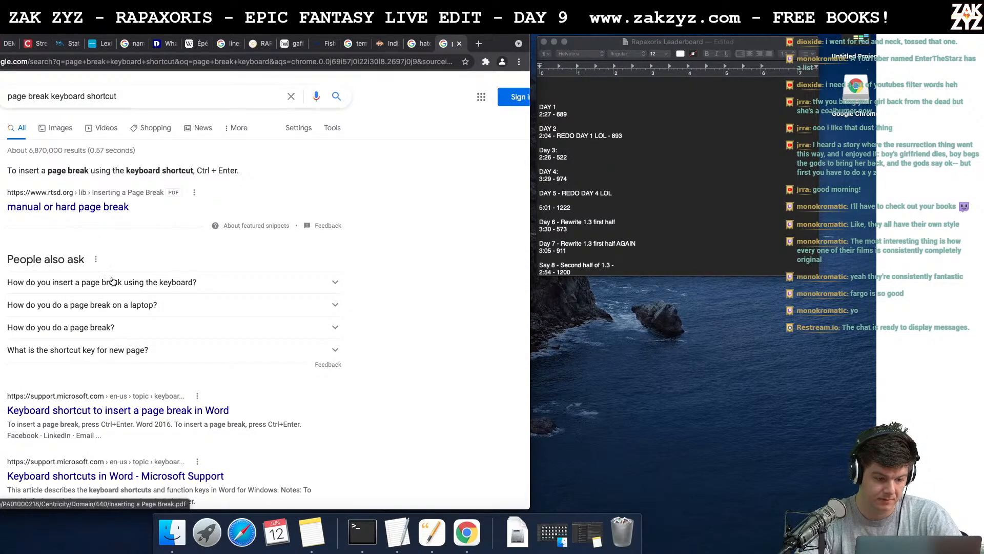
# - Narrow the Google search to "page break keyboard shortcut mac" and look up how to insert a page break
pyautogui.click(159, 96)
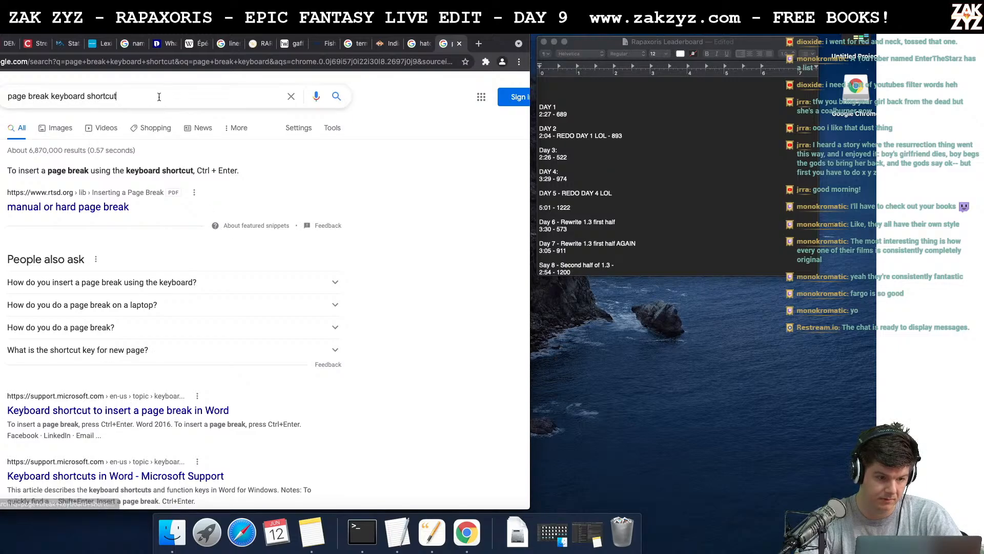
pyautogui.write('mac')
pyautogui.press('Return')
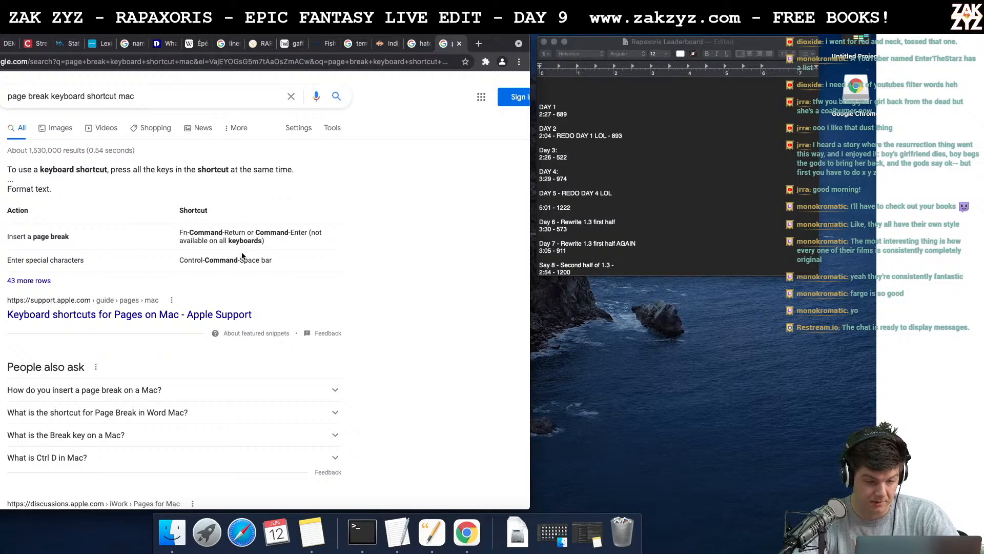
# - Return to the manuscript and insert a page break on the blank line after the paragraph ending in "muffled screams"
pyautogui.press('super+Tab')
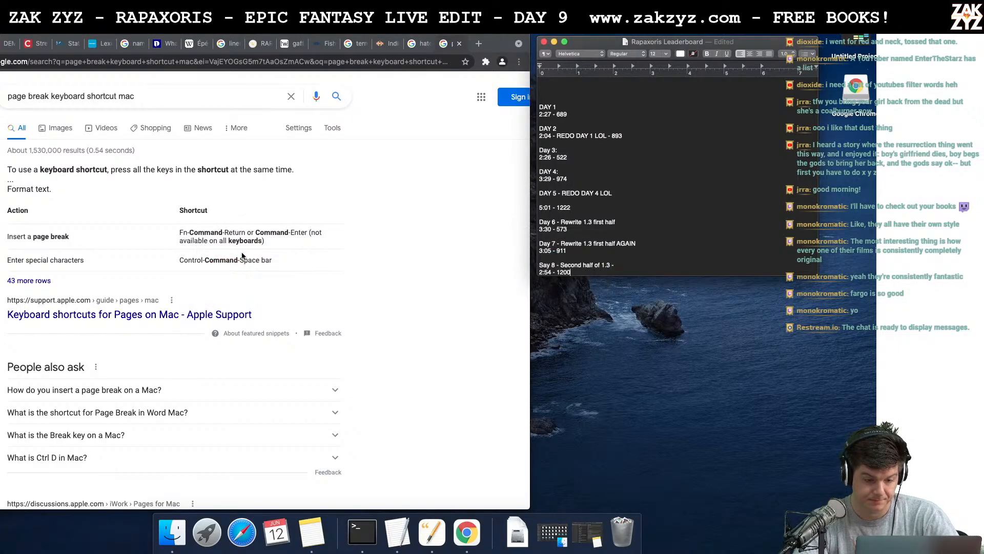
pyautogui.press('super+Tab')
pyautogui.click(243, 256)
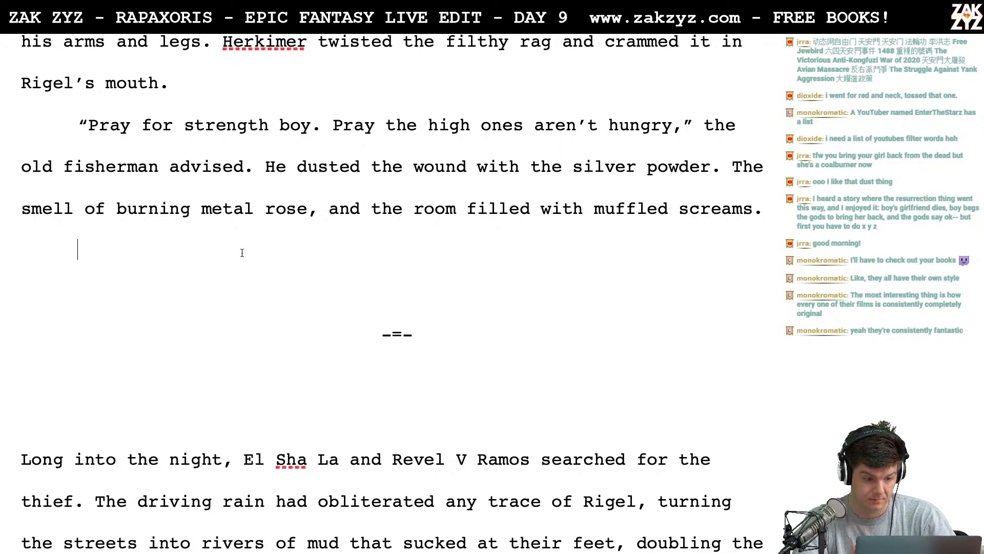
pyautogui.press('super+Return')
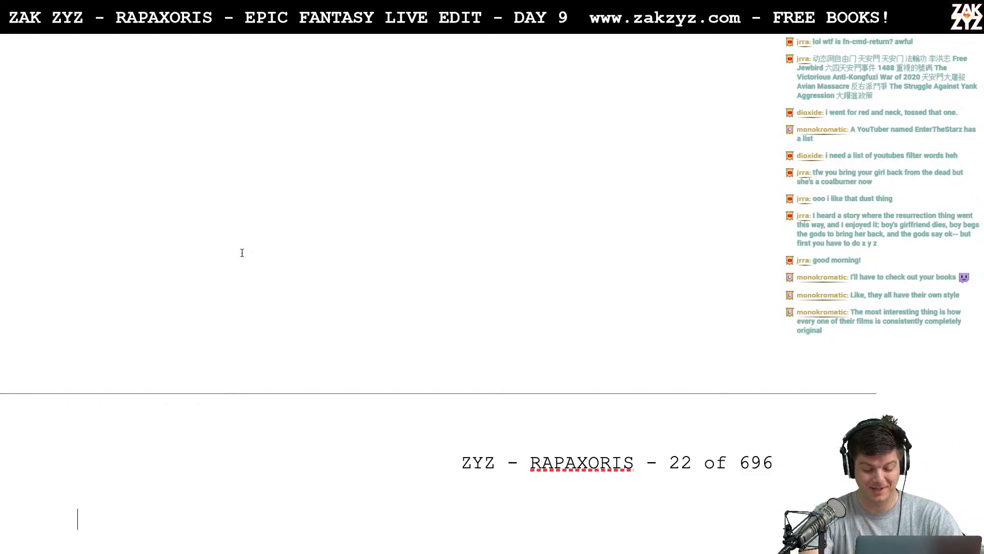
# - Enter the section heading "1.4" at the start of the new page 22, above the "-=-" scene break
pyautogui.write('1.4')
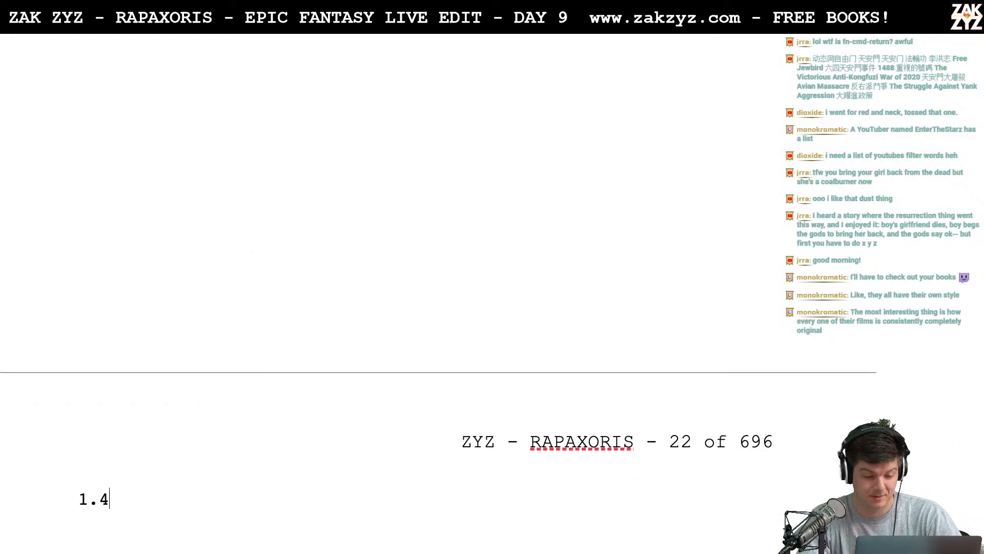
pyautogui.press('Return')
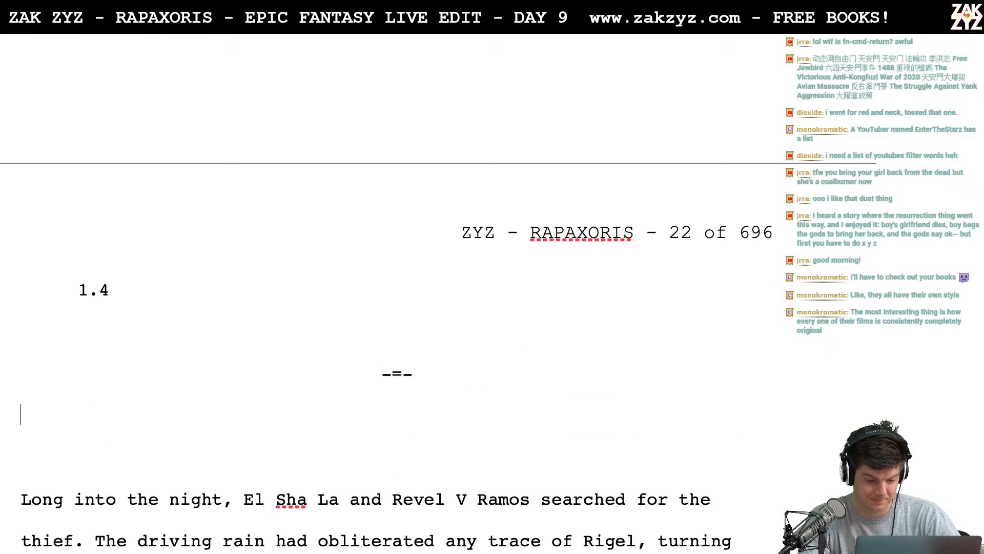
# - Remove the first-line indent from the 1.4 heading so that it aligns with the left margin
pyautogui.press('Left')
pyautogui.press('Left')
pyautogui.press('Left')
pyautogui.press('Left')
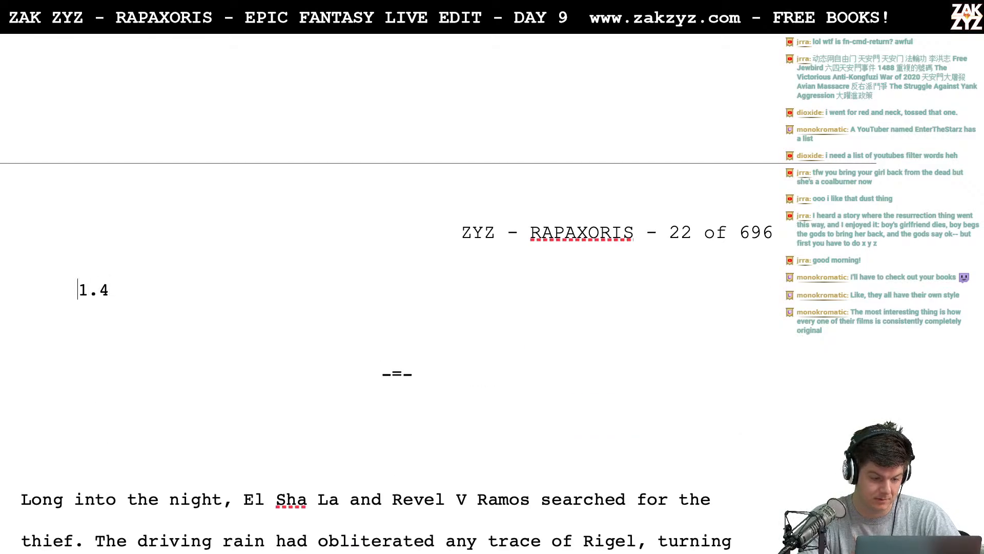
pyautogui.press('alt+super+i')
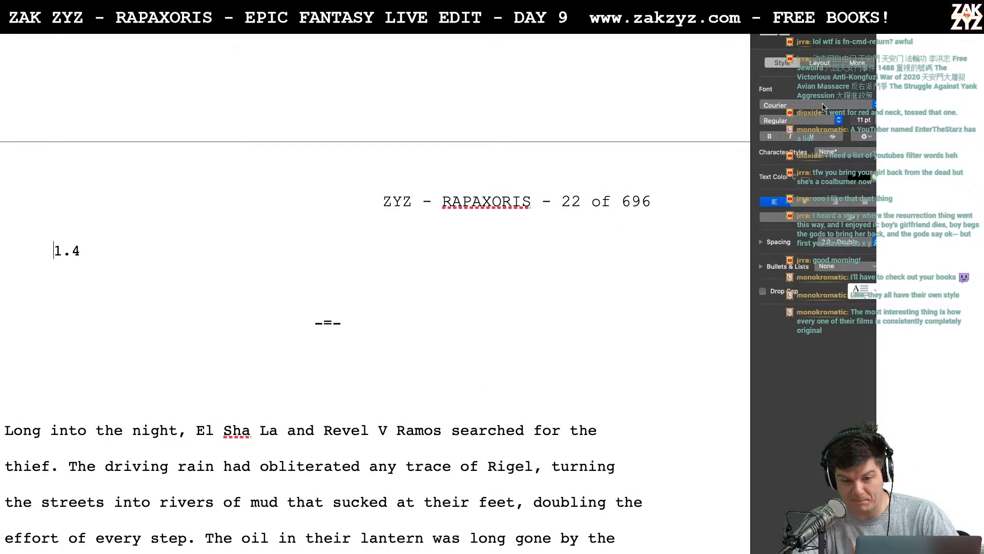
pyautogui.click(816, 65)
pyautogui.click(791, 136)
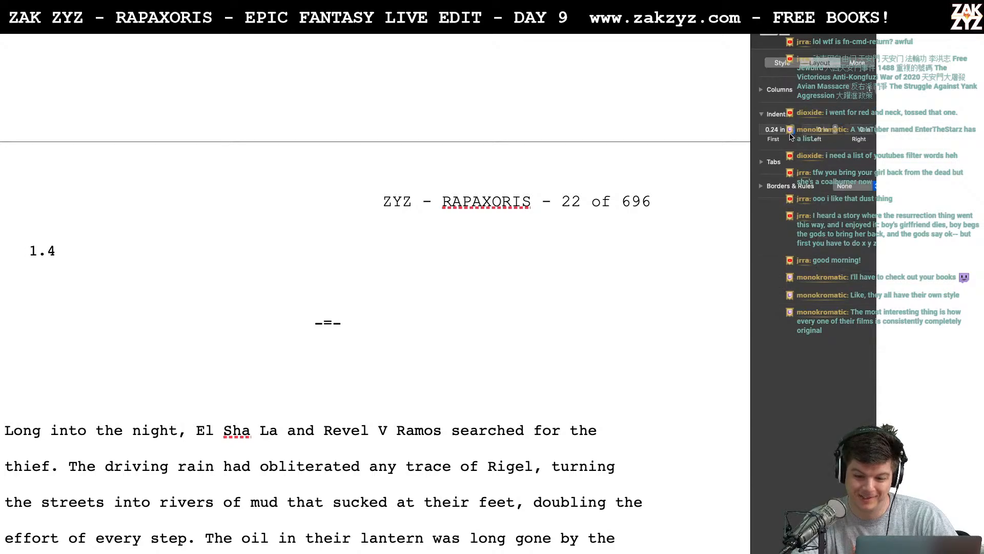
pyautogui.press('alt+super+i')
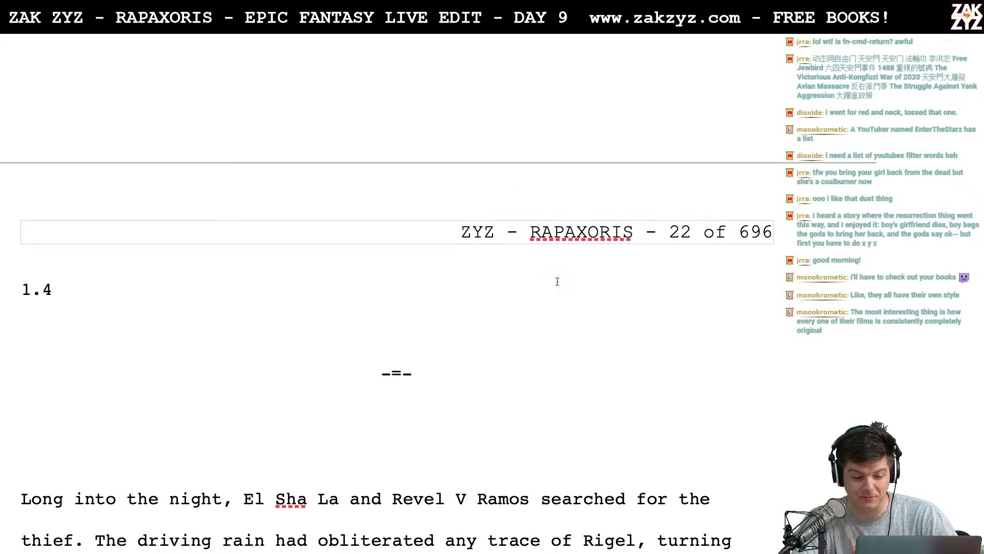
# - Delete the "-=-" scene break below the 1.4 heading together with one of the surrounding blank lines
pyautogui.click(418, 376)
pyautogui.press('BackSpace')
pyautogui.press('BackSpace')
pyautogui.press('BackSpace')
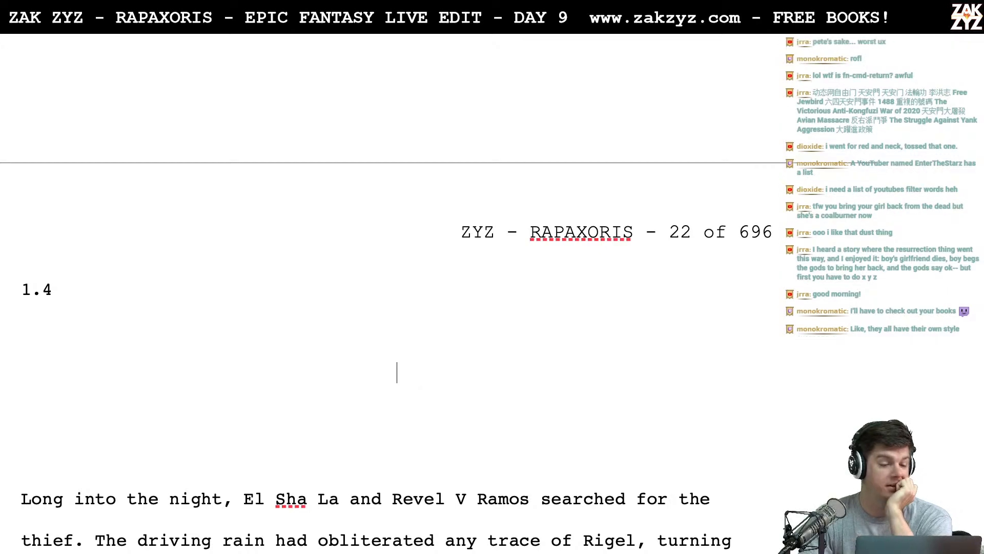
pyautogui.press('BackSpace')
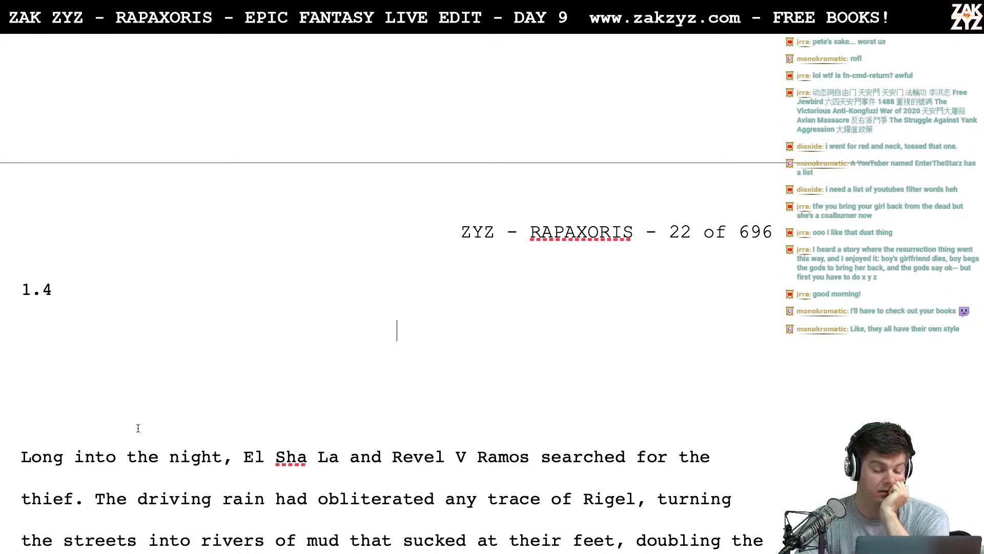
# - Check the blank lines between the 1.4 heading and the paragraph beginning "Long into the night", and look over that paragraph
pyautogui.press('Down')
pyautogui.press('Down')
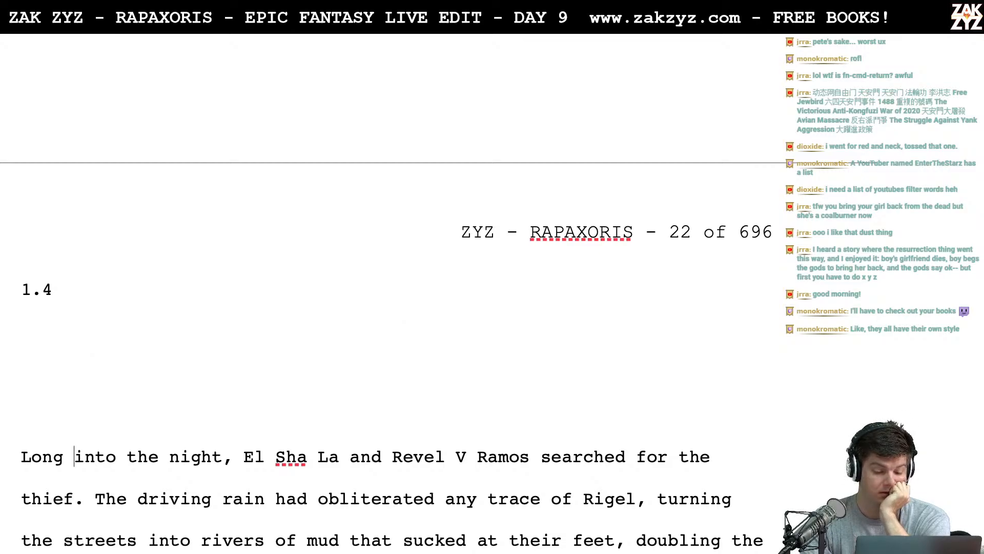
pyautogui.press('Up')
pyautogui.press('Up')
pyautogui.press('Up')
pyautogui.press('Down')
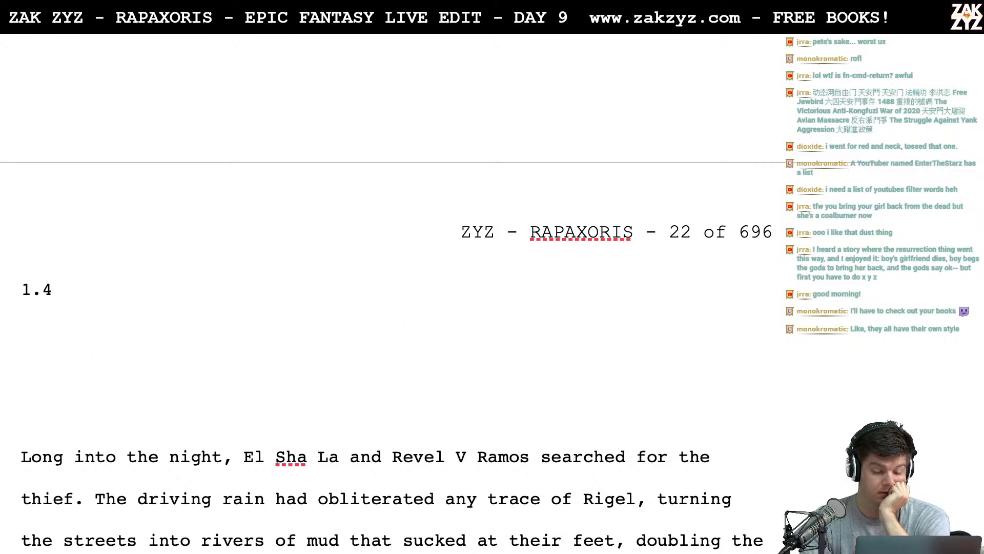
pyautogui.press('Down')
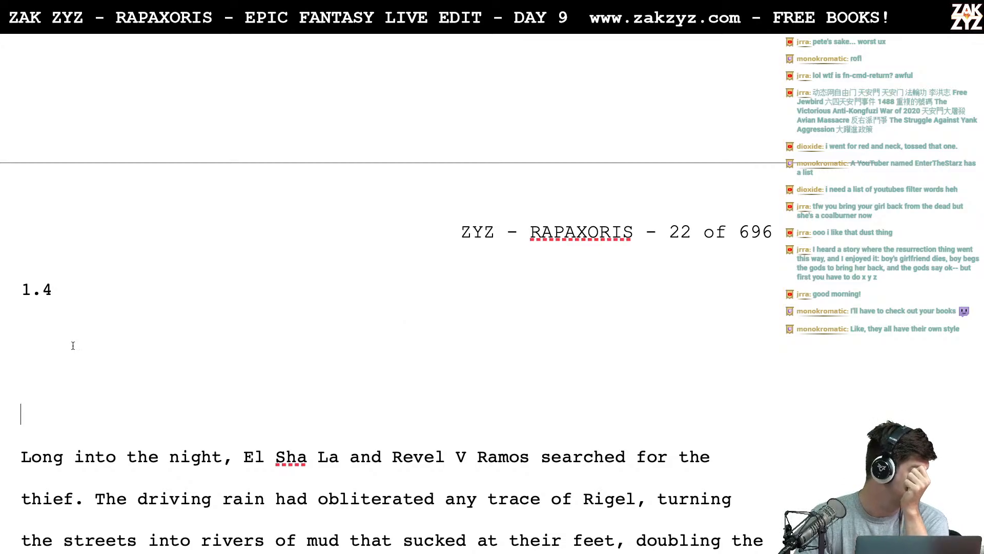
pyautogui.scroll(-1, 72, 346)
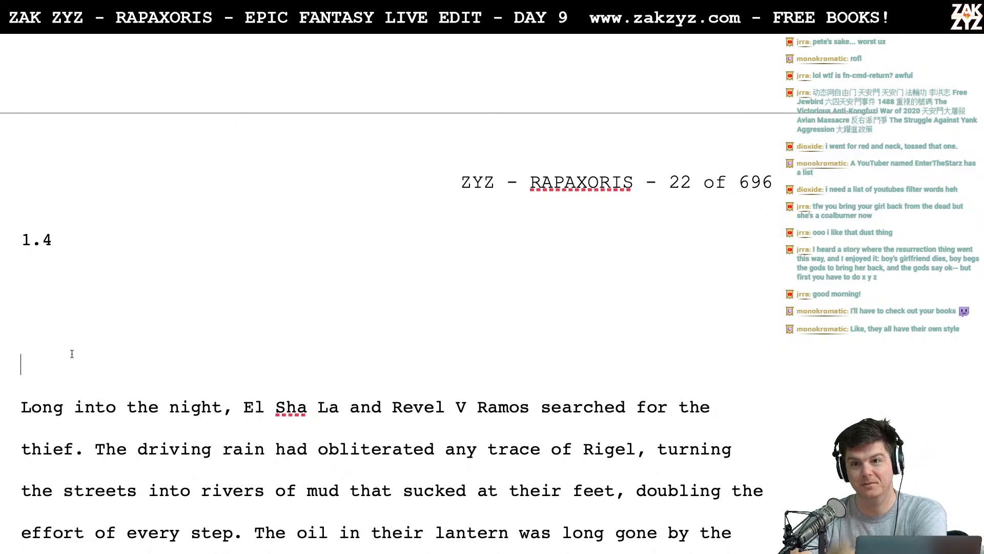
pyautogui.scroll(-1, 47, 312)
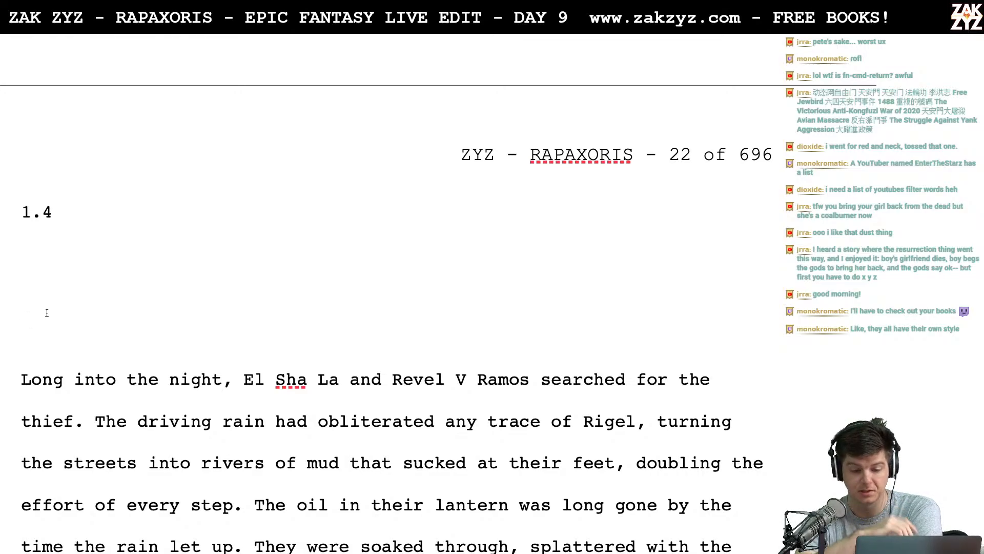
pyautogui.scroll(-5, 46, 312)
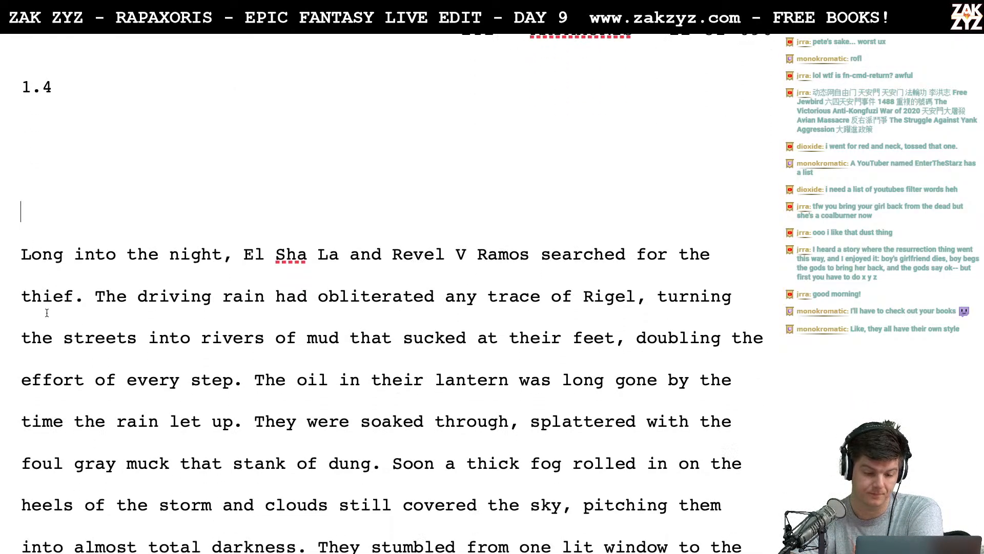
# - Replace "Long into the night," with "Deep into the night," at the start of section 1.4's opening paragraph
pyautogui.click(16, 192)
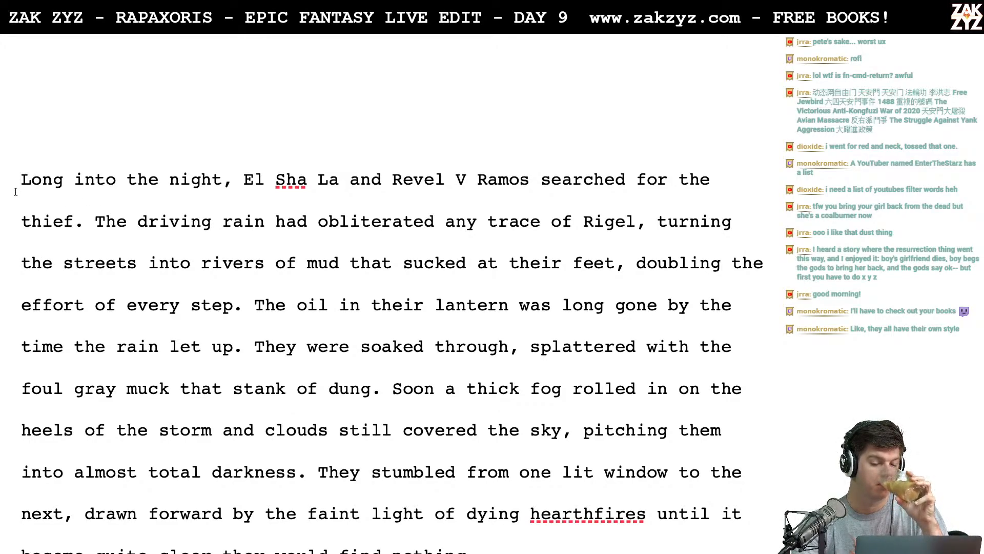
pyautogui.press('Right')
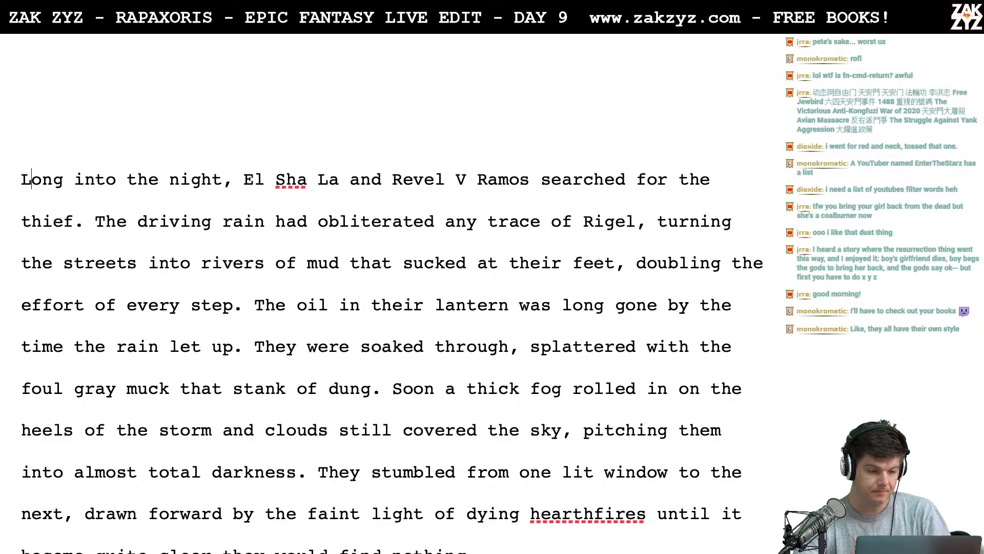
pyautogui.press('Left')
pyautogui.write('Deep into the ')
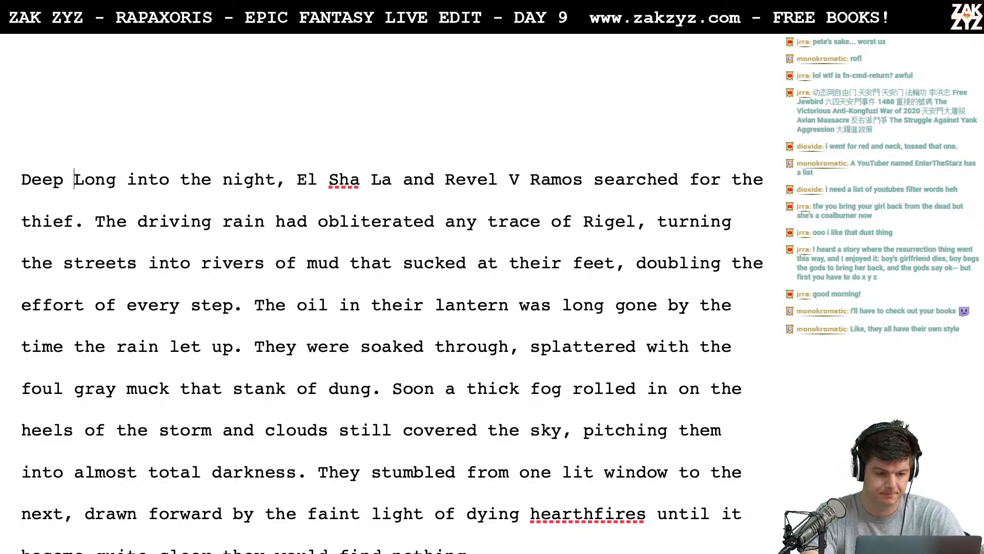
pyautogui.write('night,')
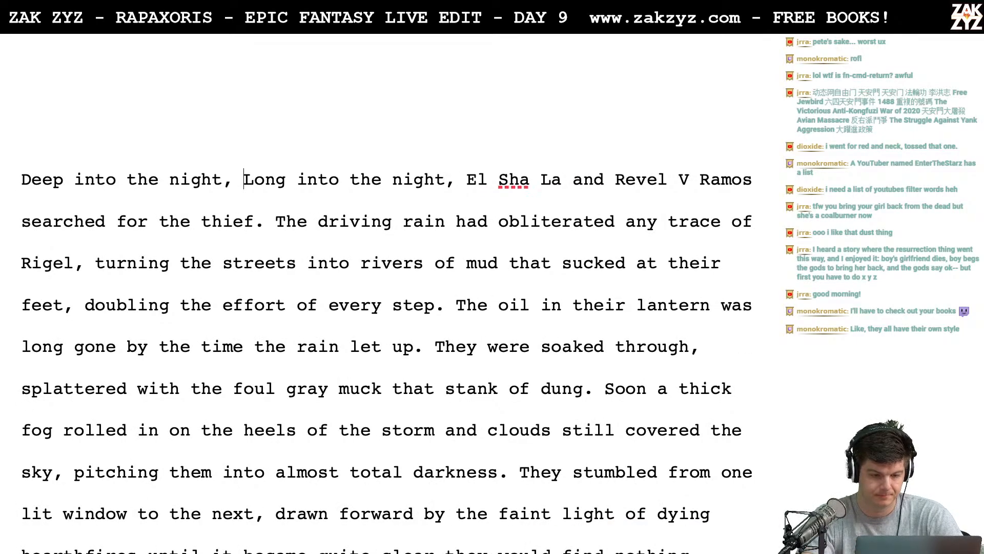
pyautogui.hotkey('shift', 'Right')
pyautogui.hotkey('shift', 'Right')
pyautogui.hotkey('shift', 'Right')
pyautogui.hotkey('shift', 'Right')
pyautogui.hotkey('shift', 'Right')
pyautogui.hotkey('shift', 'Right')
pyautogui.hotkey('shift', 'Right')
pyautogui.hotkey('shift', 'Right')
pyautogui.hotkey('shift', 'Right')
pyautogui.hotkey('shift', 'Right')
pyautogui.hotkey('shift', 'Right')
pyautogui.hotkey('shift', 'Right')
pyautogui.hotkey('shift', 'Right')
pyautogui.hotkey('shift', 'Right')
pyautogui.hotkey('shift', 'Right')
pyautogui.hotkey('shift', 'Right')
pyautogui.hotkey('shift', 'Right')
pyautogui.hotkey('shift', 'Right')
pyautogui.hotkey('shift', 'Right')
pyautogui.hotkey('shift', 'Right')
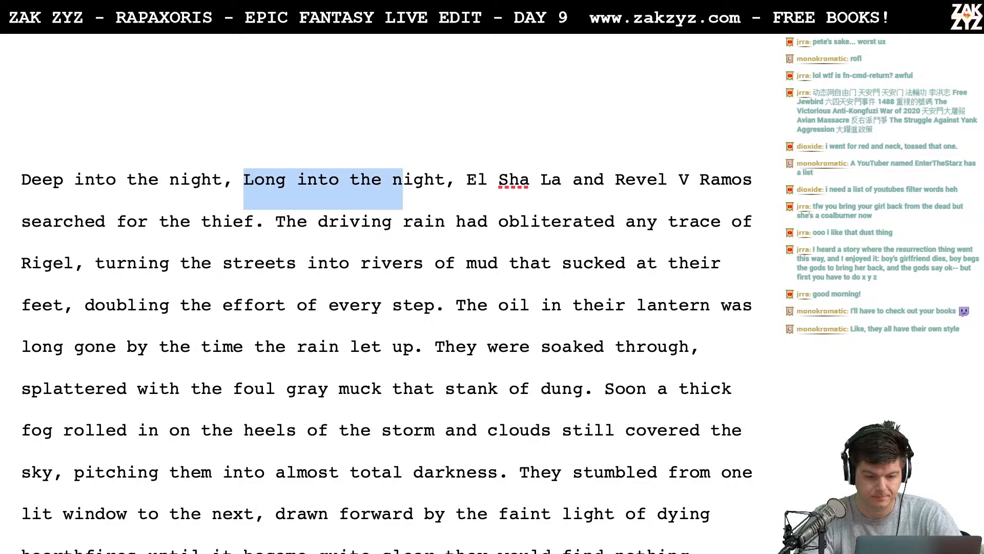
pyautogui.press('Delete')
pyautogui.press('Delete')
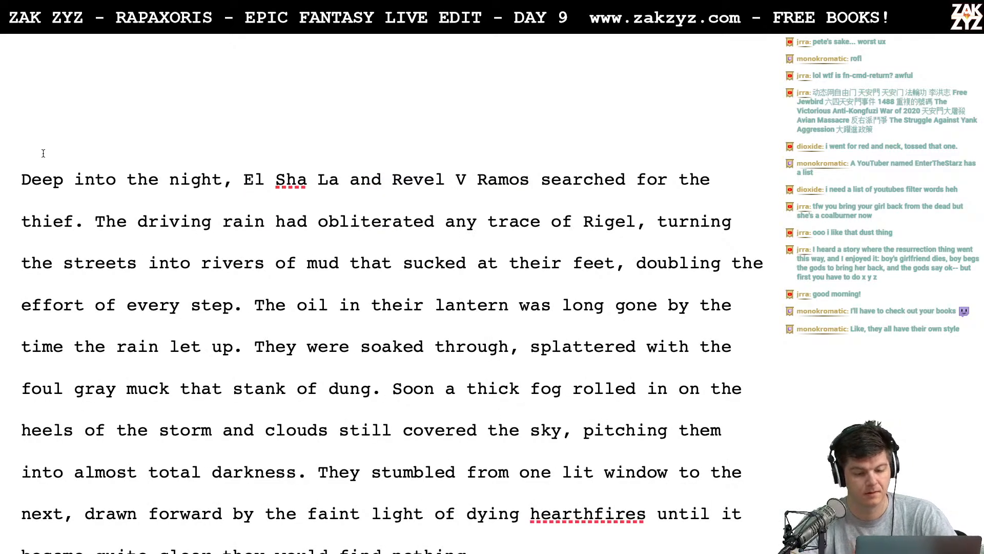
# - Reread the opening paragraph of section 1.4 and return the text cursor to the end of the 1.4 heading
pyautogui.scroll(-1, 121, 222)
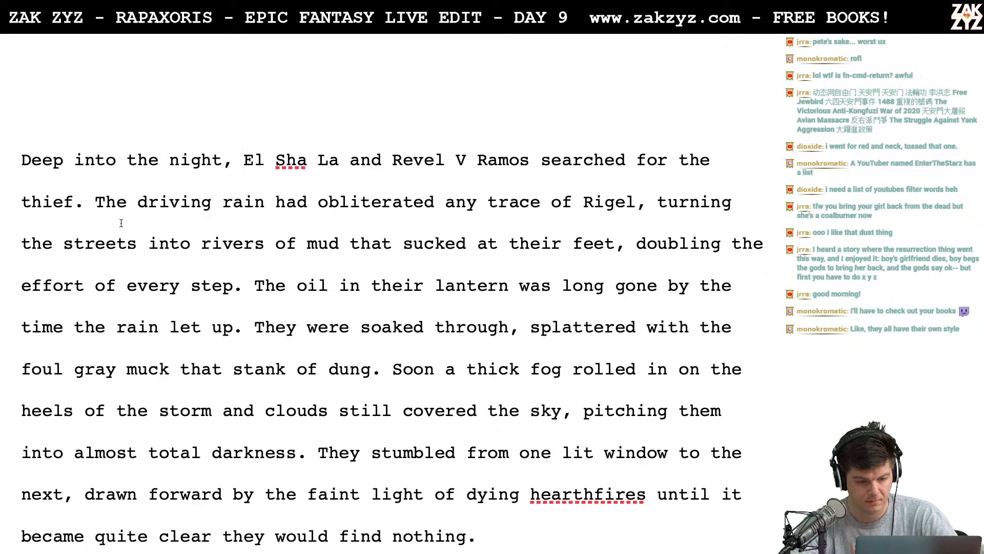
pyautogui.scroll(-1, 208, 217)
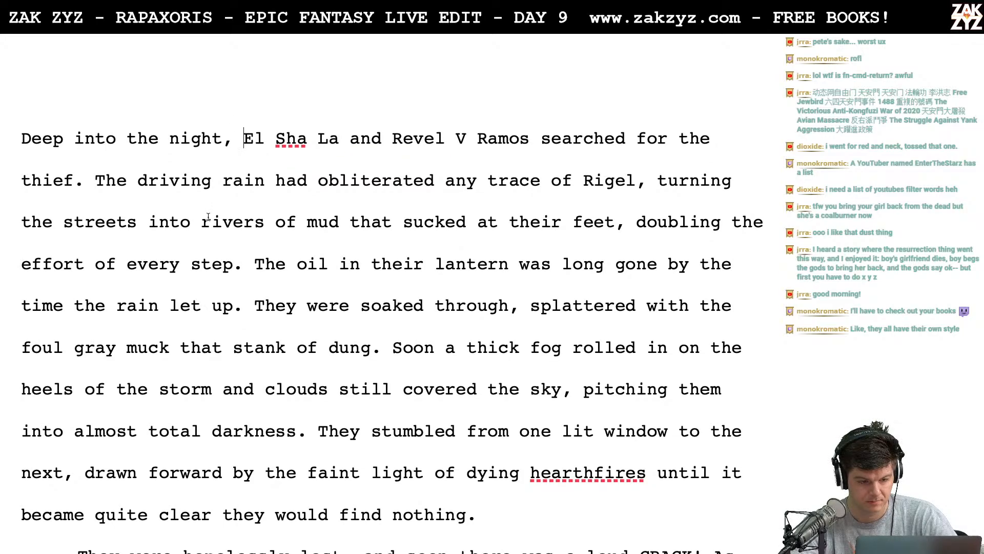
pyautogui.scroll(-1, 208, 217)
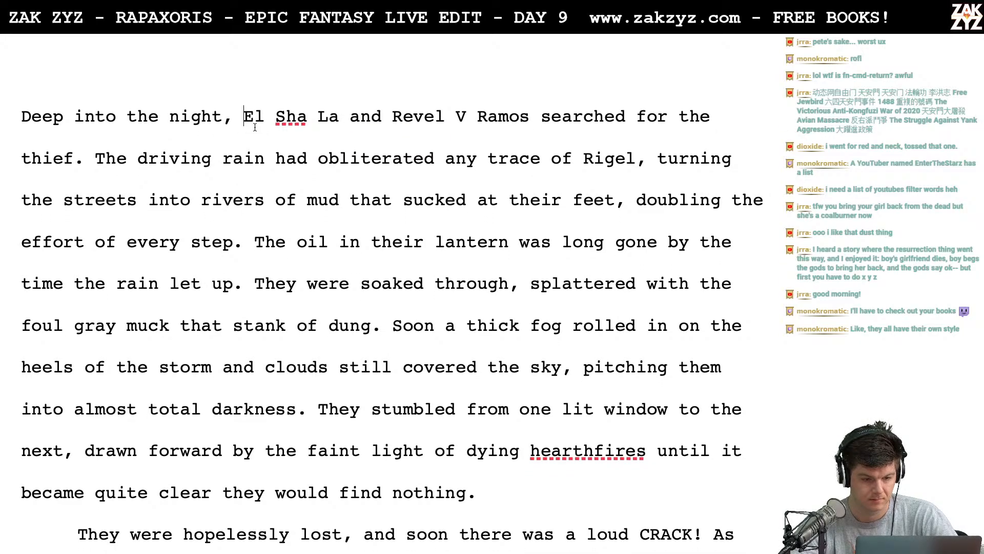
pyautogui.scroll(4, 224, 121)
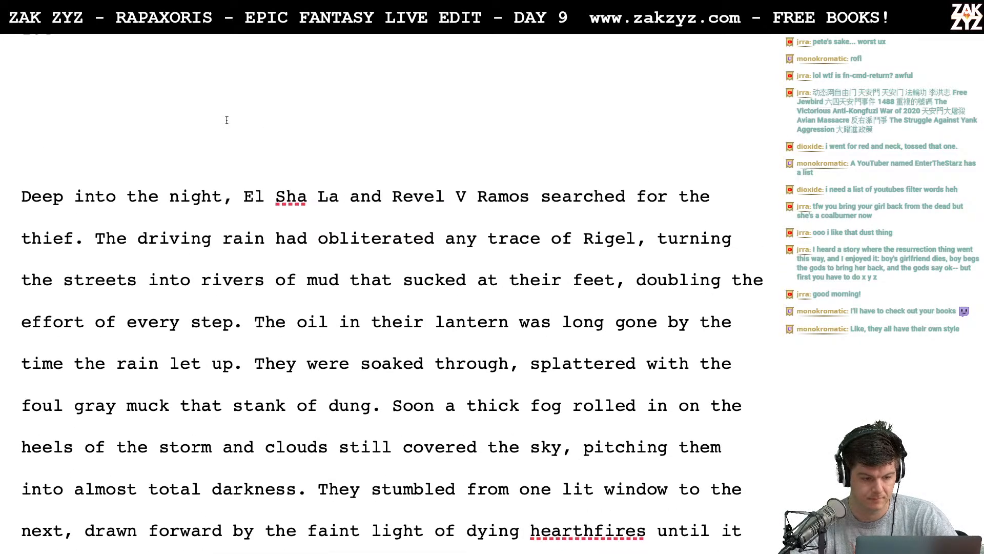
pyautogui.scroll(1, 174, 251)
pyautogui.scroll(-2, 174, 251)
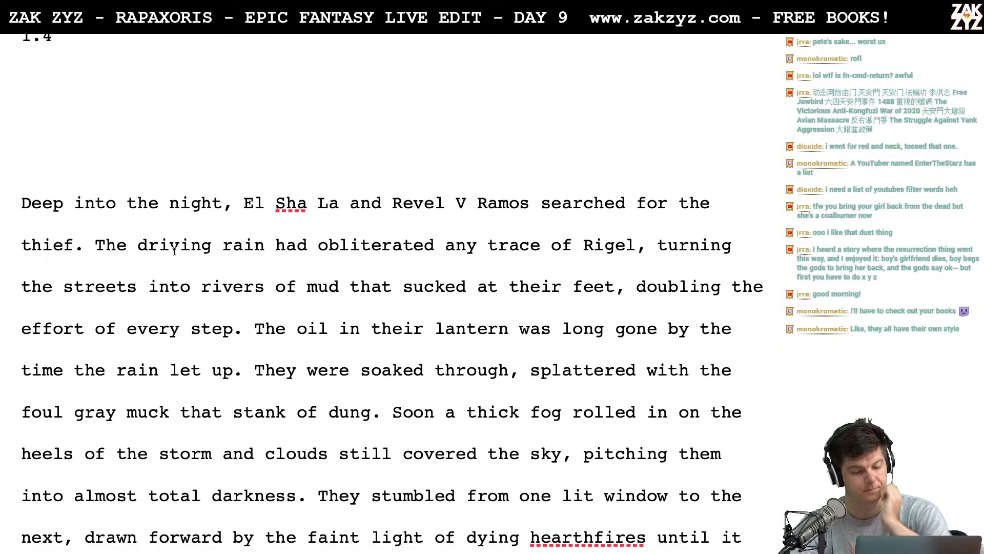
pyautogui.press('Up')
pyautogui.press('Up')
pyautogui.press('Up')
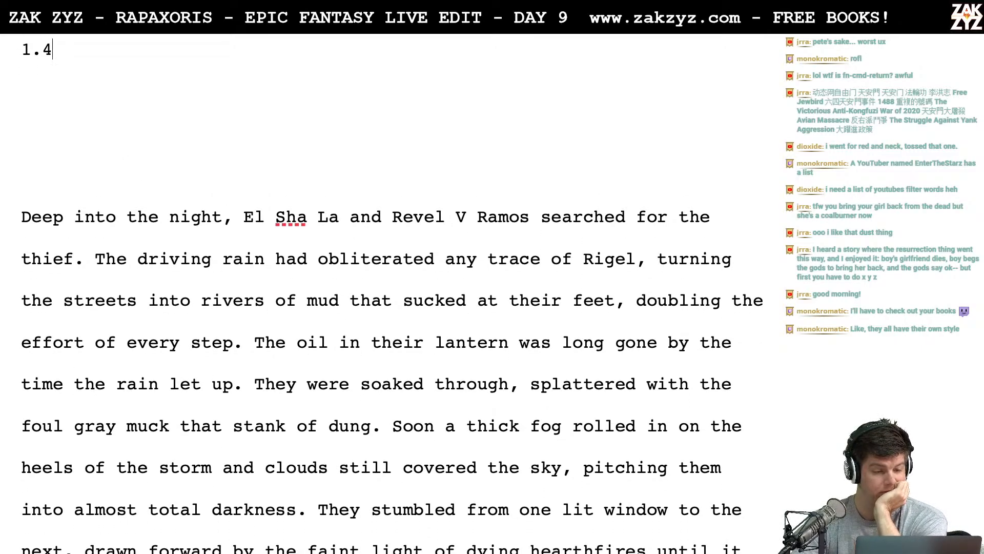
# - Read through section 1.4's opening paragraph about the search for the thief and the start of the paragraph after it
pyautogui.press('Down')
pyautogui.press('Down')
pyautogui.press('Down')
pyautogui.press('Down')
pyautogui.press('Down')
pyautogui.press('Down')
pyautogui.press('Down')
pyautogui.press('Down')
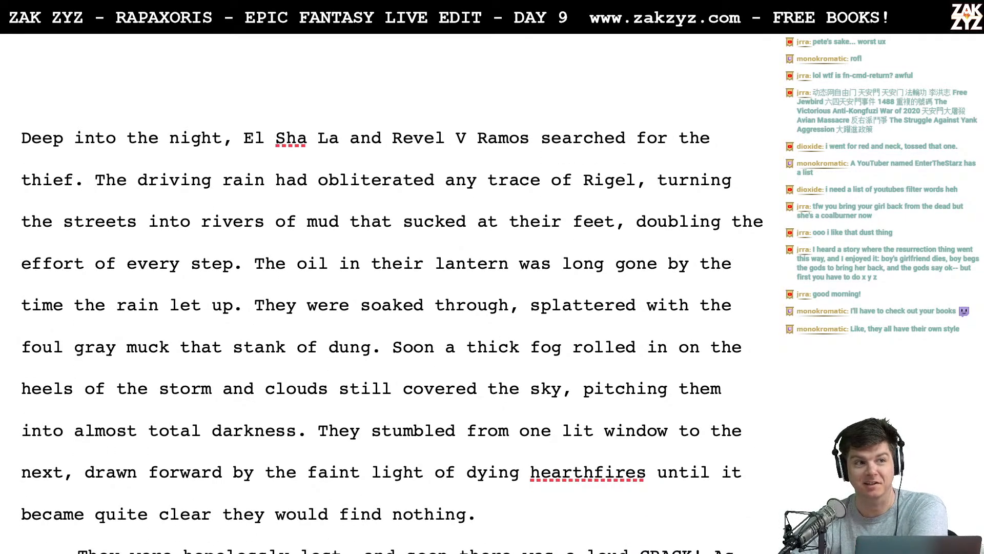
pyautogui.scroll(-2, 392, 326)
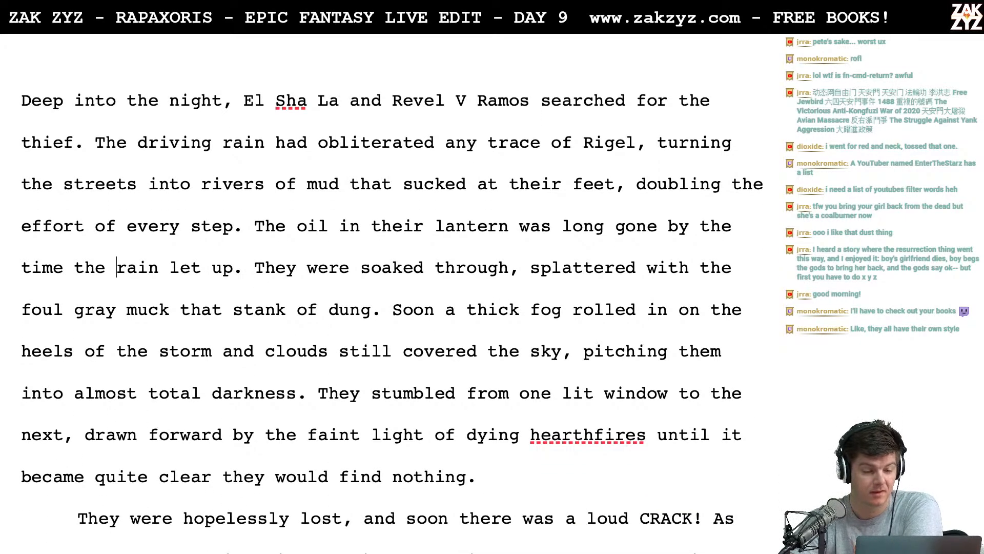
pyautogui.scroll(1, 67, 67)
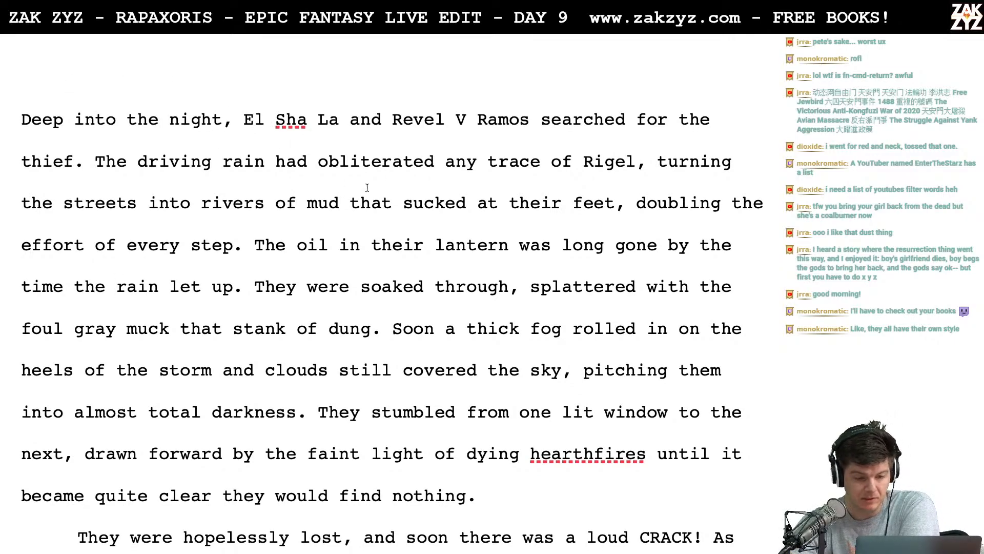
pyautogui.scroll(-1, 439, 237)
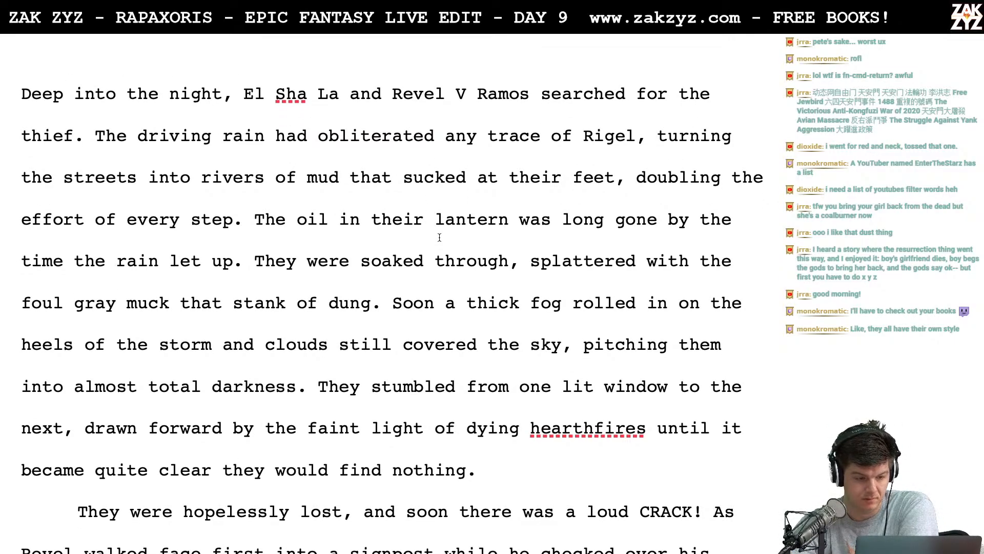
pyautogui.scroll(-1, 440, 238)
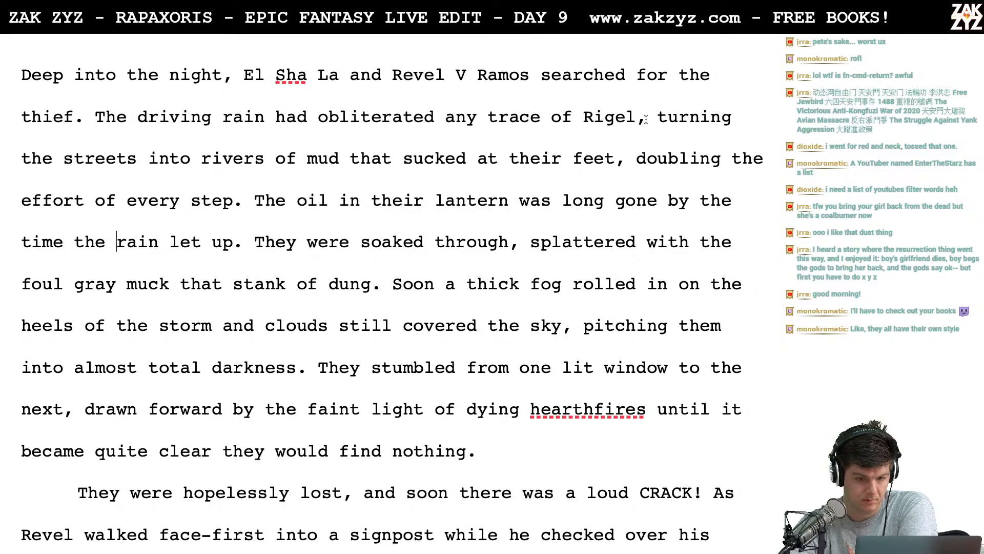
pyautogui.scroll(1, 214, 181)
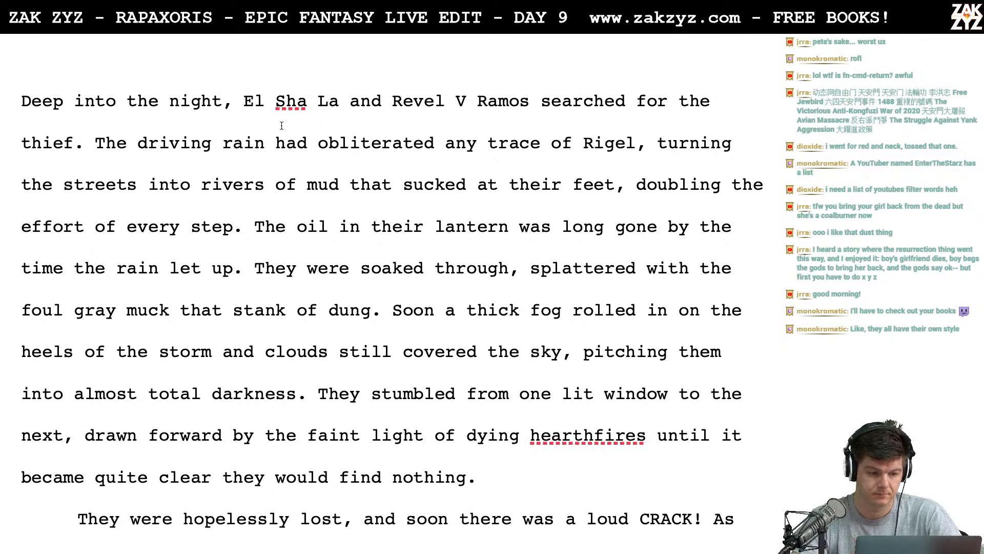
# - Insert "wounded" before "thief" in the first sentence of section 1.4
pyautogui.click(24, 146)
pyautogui.press('Left')
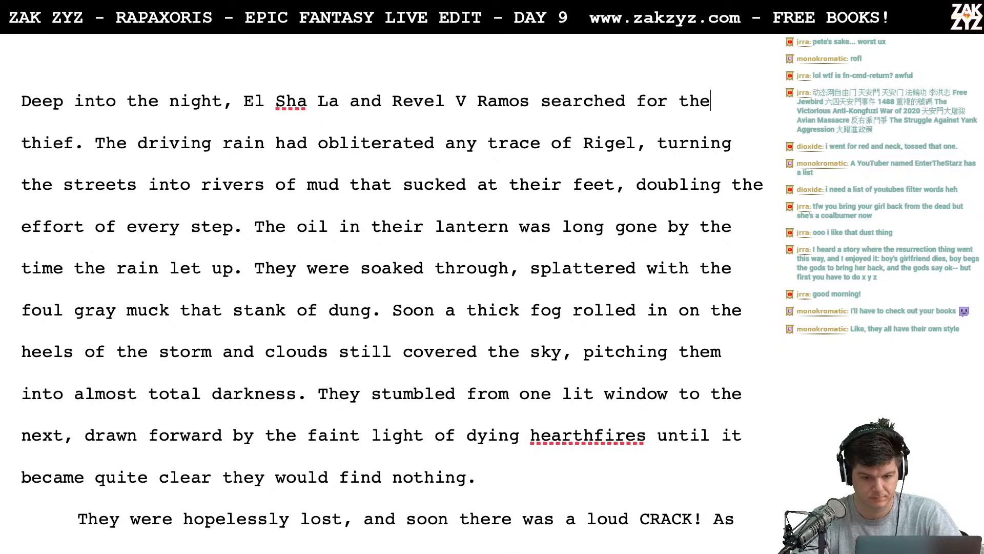
pyautogui.write('wounded thief. The driving rain had obliterated any trace of Rigel,')
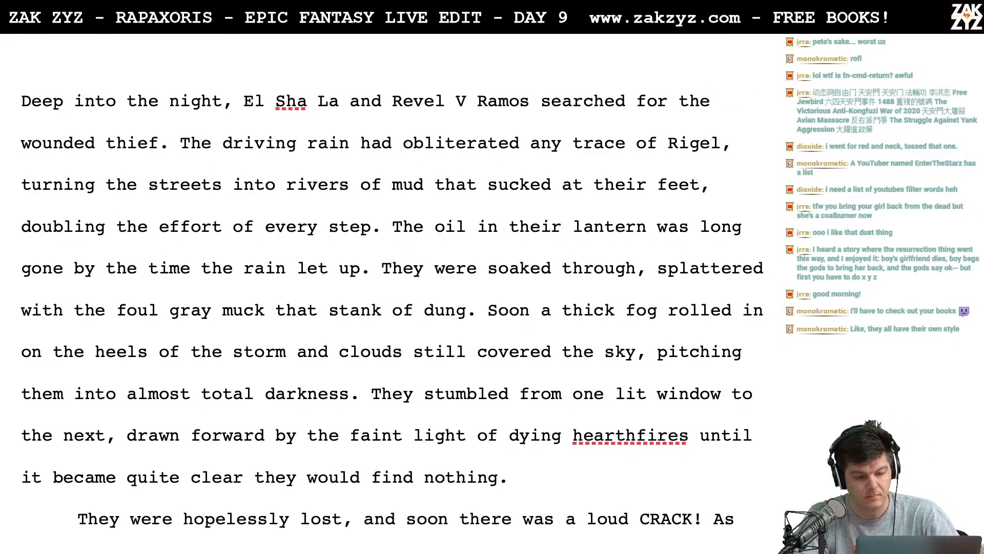
# - Reread the opening sentences of section 1.4 through "any trace of Rigel" for further wording changes
pyautogui.press('Left')
pyautogui.press('Up')
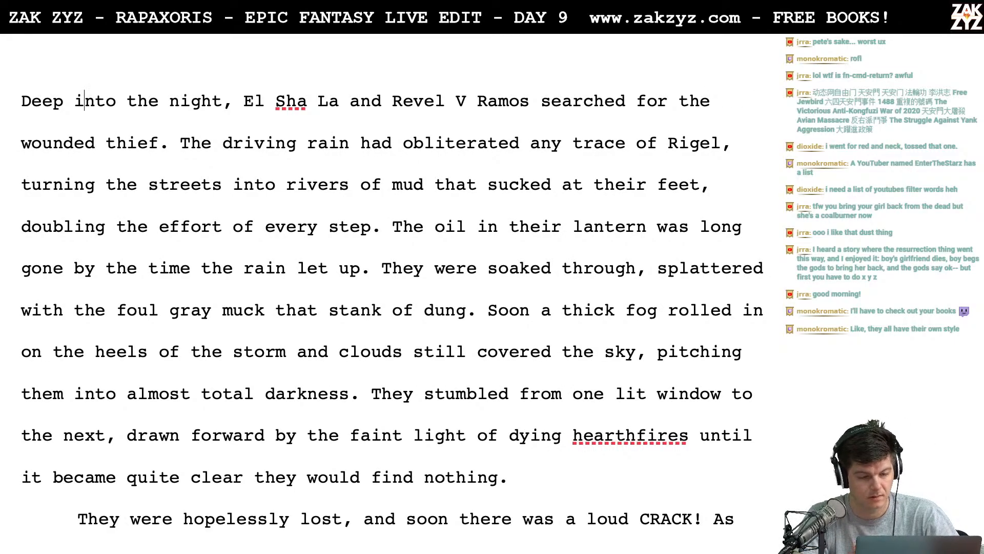
pyautogui.press('Left')
pyautogui.press('Left')
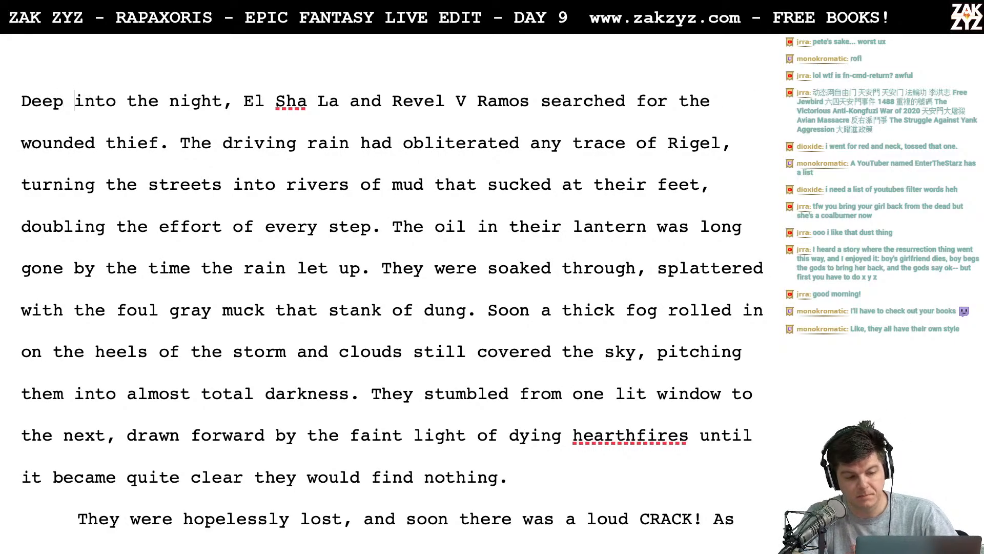
pyautogui.press('Right')
pyautogui.press('Right')
pyautogui.press('Right')
pyautogui.press('Right')
pyautogui.press('Right')
pyautogui.press('Right')
pyautogui.press('Right')
pyautogui.press('Right')
pyautogui.press('Right')
pyautogui.press('Right')
pyautogui.press('Right')
pyautogui.press('Right')
pyautogui.press('Right')
pyautogui.press('Right')
pyautogui.press('Right')
pyautogui.press('Right')
pyautogui.press('Right')
pyautogui.press('Right')
pyautogui.press('Right')
pyautogui.press('Right')
pyautogui.press('Right')
pyautogui.press('Right')
pyautogui.press('Down')
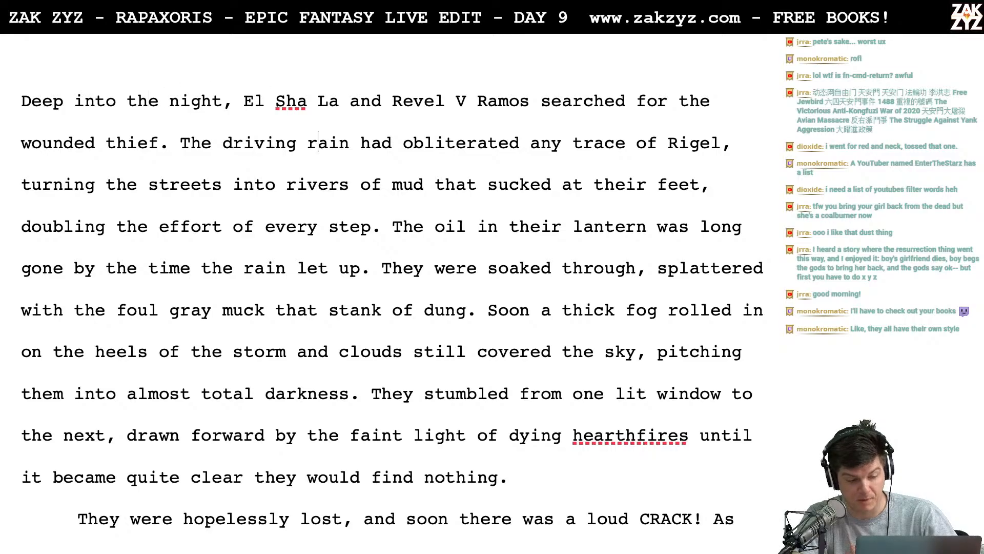
pyautogui.press('Left')
pyautogui.press('Left')
pyautogui.press('Left')
pyautogui.press('Left')
pyautogui.press('Left')
pyautogui.press('Left')
pyautogui.press('Left')
pyautogui.press('Left')
pyautogui.press('Left')
pyautogui.press('Left')
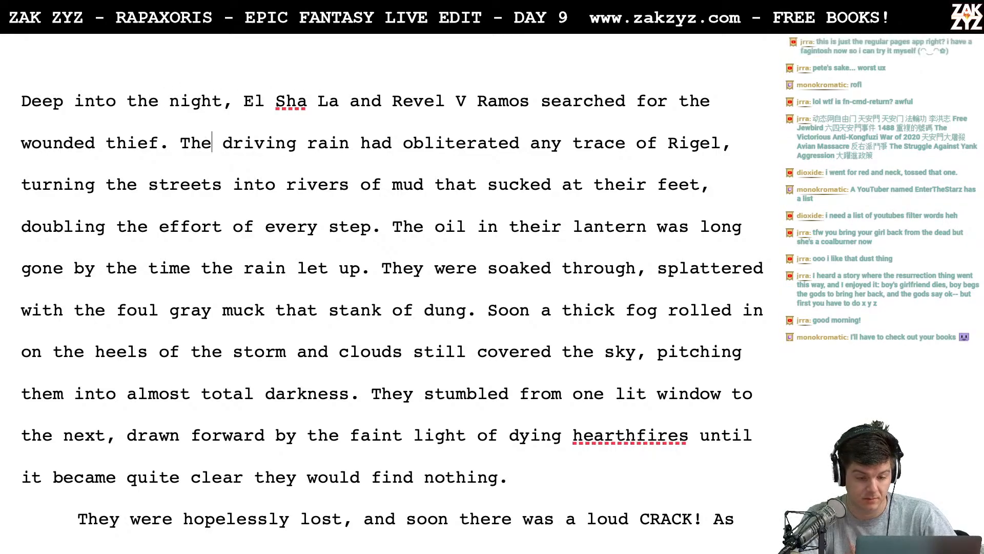
pyautogui.click(653, 154)
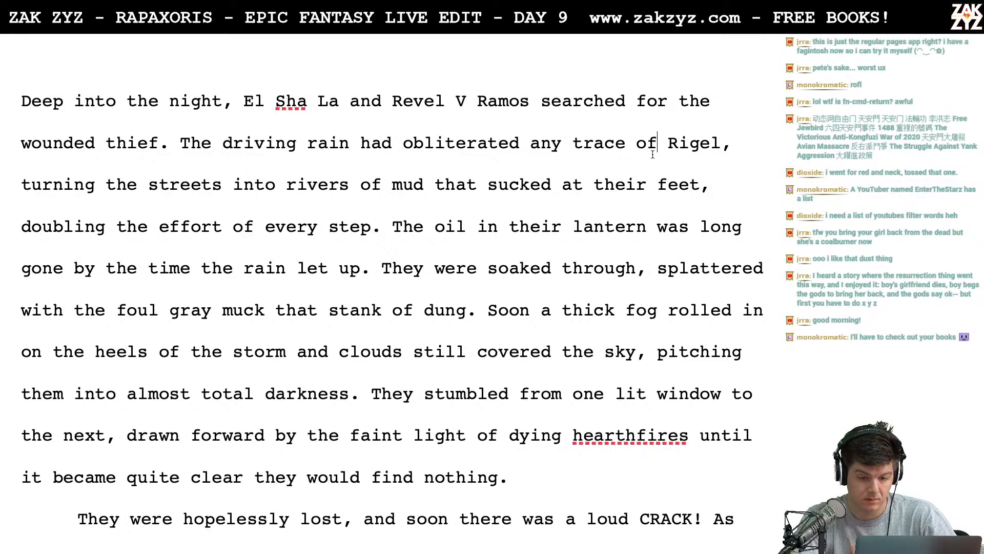
pyautogui.press('Right')
pyautogui.press('Right')
pyautogui.press('Right')
pyautogui.press('Right')
pyautogui.press('Right')
pyautogui.press('Right')
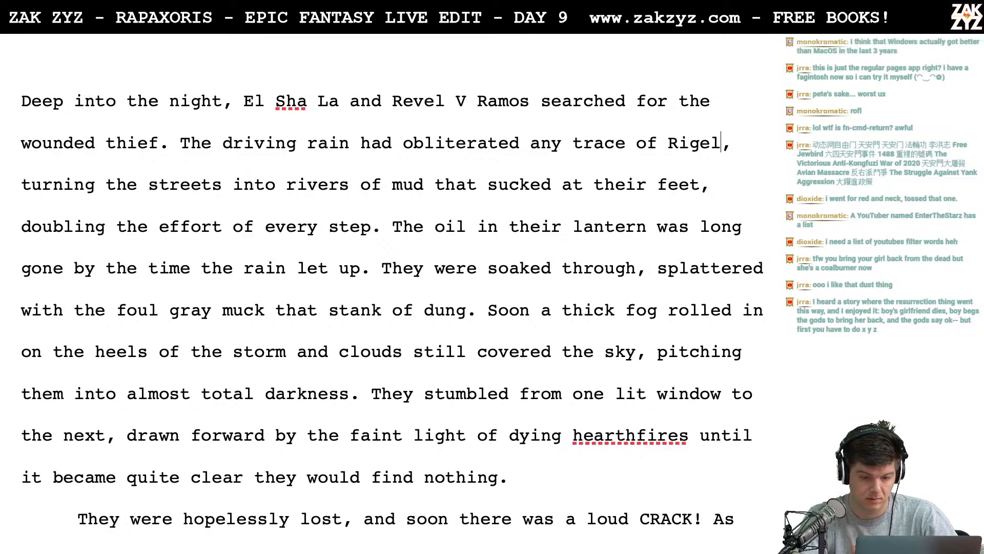
# - Delete "had" from "The driving rain had obliterated" in section 1.4's second sentence
pyautogui.press('Left')
pyautogui.press('Left')
pyautogui.press('Left')
pyautogui.press('Left')
pyautogui.press('Left')
pyautogui.press('Left')
pyautogui.press('Left')
pyautogui.press('Left')
pyautogui.press('Left')
pyautogui.press('Left')
pyautogui.press('Left')
pyautogui.press('Left')
pyautogui.press('Left')
pyautogui.press('Left')
pyautogui.press('Left')
pyautogui.press('Left')
pyautogui.press('Left')
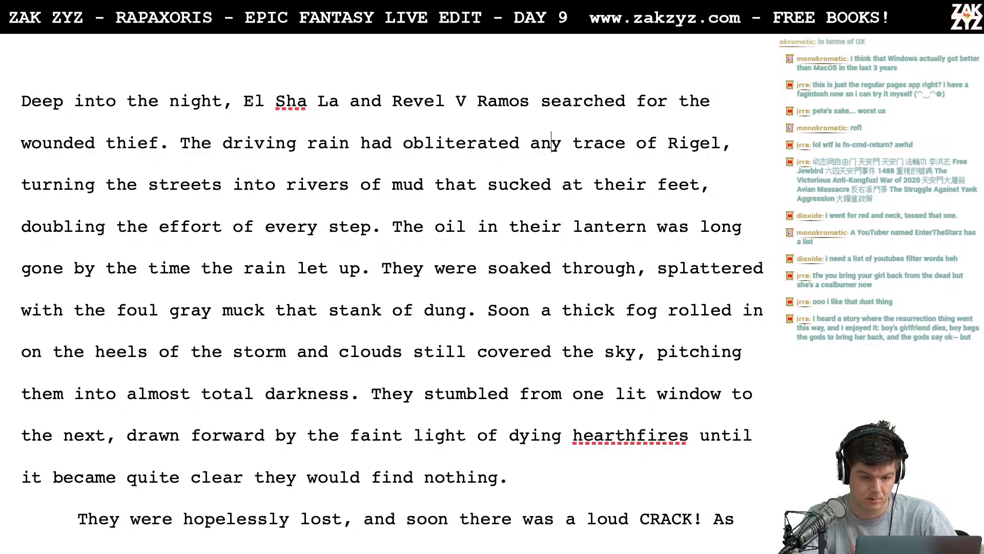
pyautogui.press('Left')
pyautogui.press('Left')
pyautogui.press('Left')
pyautogui.press('Left')
pyautogui.press('Left')
pyautogui.press('Left')
pyautogui.press('Left')
pyautogui.press('Left')
pyautogui.press('Left')
pyautogui.press('Left')
pyautogui.press('Left')
pyautogui.press('Left')
pyautogui.press('Left')
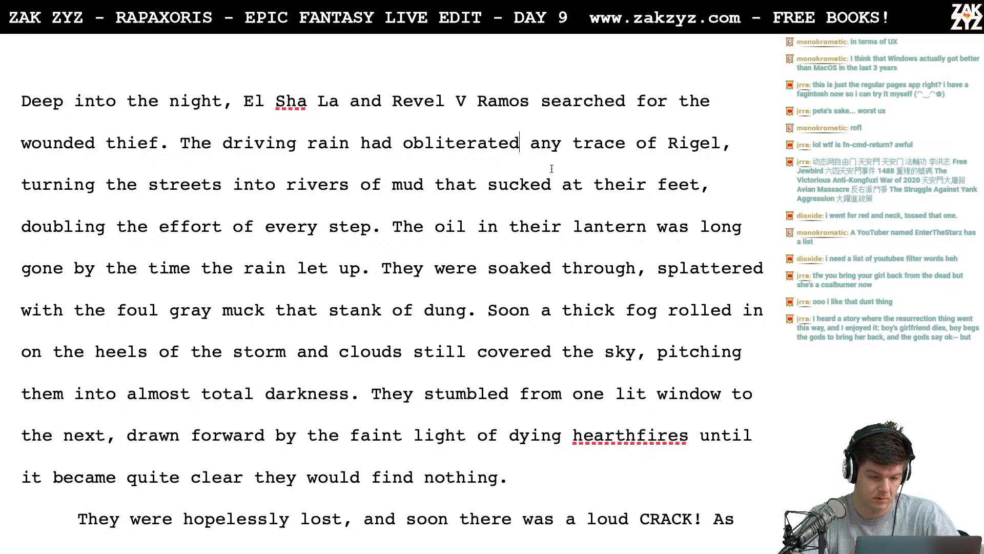
pyautogui.press('BackSpace')
pyautogui.press('BackSpace')
pyautogui.press('BackSpace')
pyautogui.press('BackSpace')
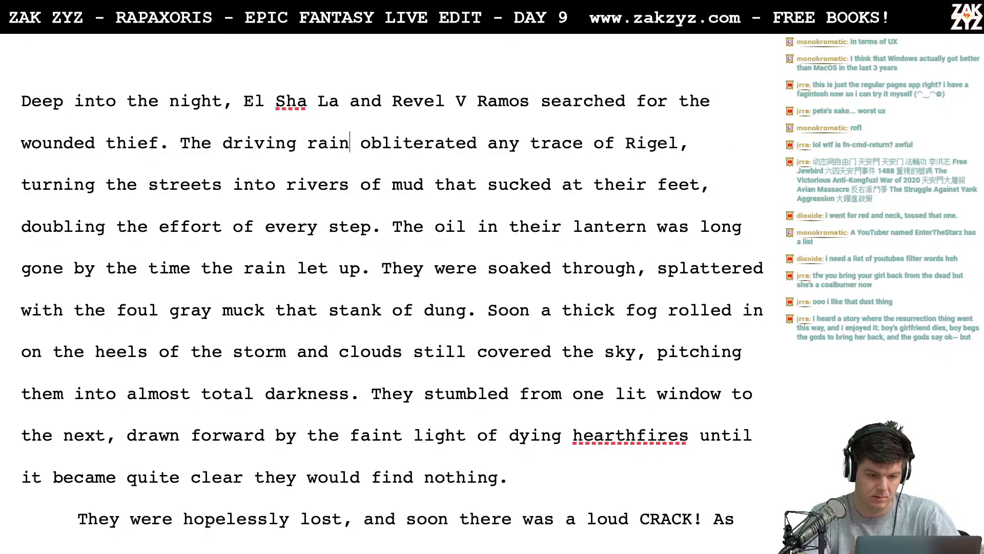
# - Break the paragraph after "obliterated" and write "his trail," before the break
pyautogui.press('Right')
pyautogui.press('Right')
pyautogui.press('Right')
pyautogui.press('Right')
pyautogui.press('Right')
pyautogui.press('Right')
pyautogui.press('Right')
pyautogui.press('Right')
pyautogui.press('Right')
pyautogui.press('Right')
pyautogui.press('Right')
pyautogui.press('Right')
pyautogui.press('Right')
pyautogui.press('Return')
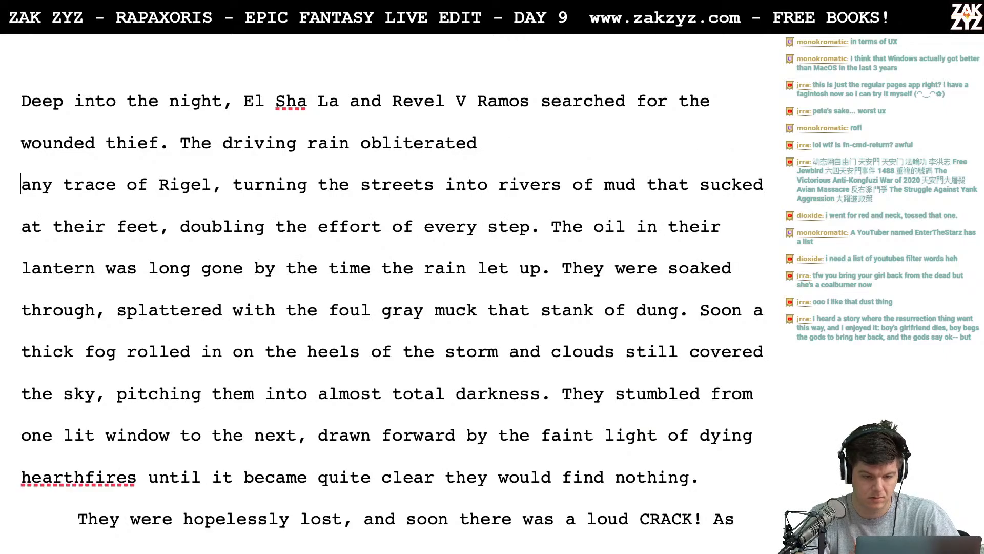
pyautogui.press('Left')
pyautogui.write('his trail,')
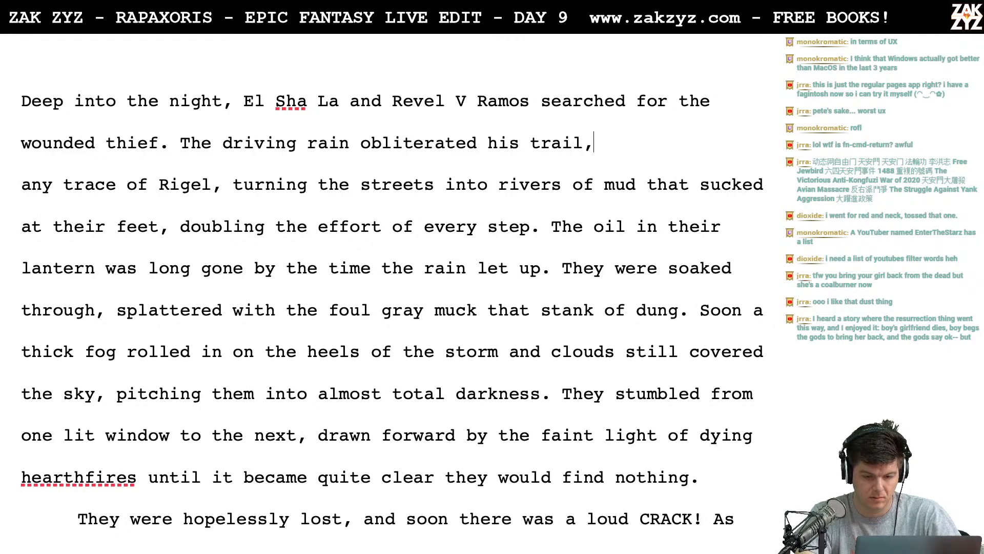
pyautogui.write(' any trac')
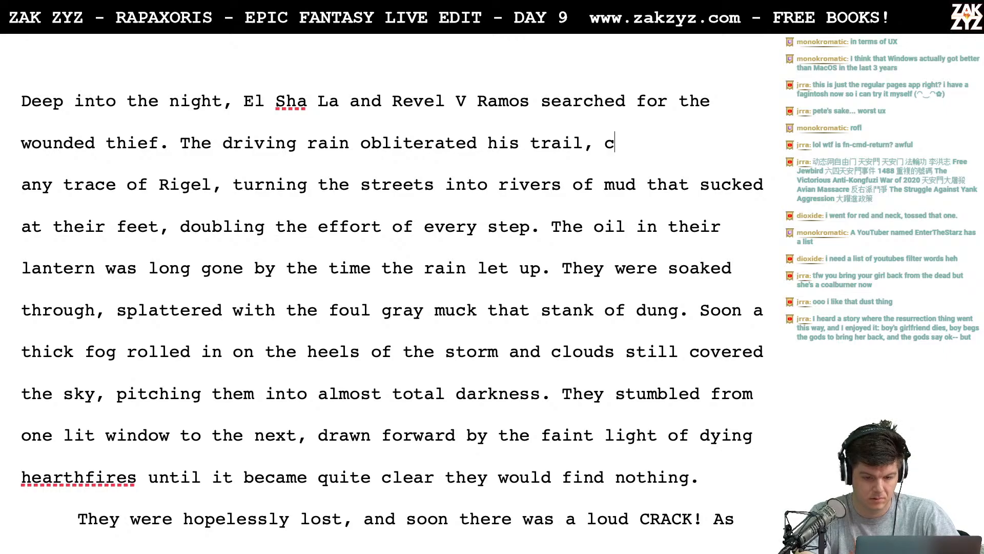
pyautogui.press('BackSpace')
pyautogui.write('th')
pyautogui.press('BackSpace')
pyautogui.press('BackSpace')
pyautogui.press('BackSpace')
pyautogui.press('BackSpace')
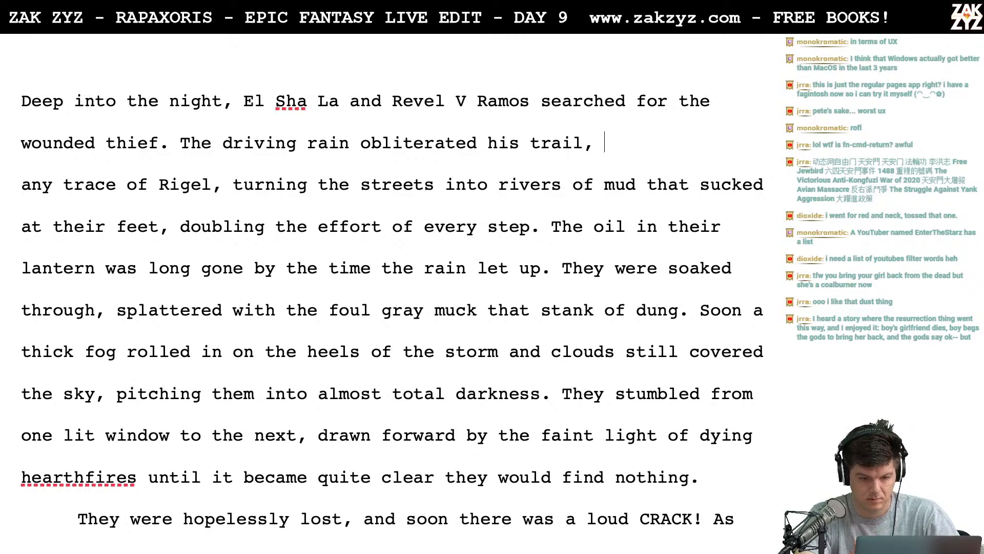
pyautogui.write(',')
pyautogui.press('BackSpace')
pyautogui.write('. The')
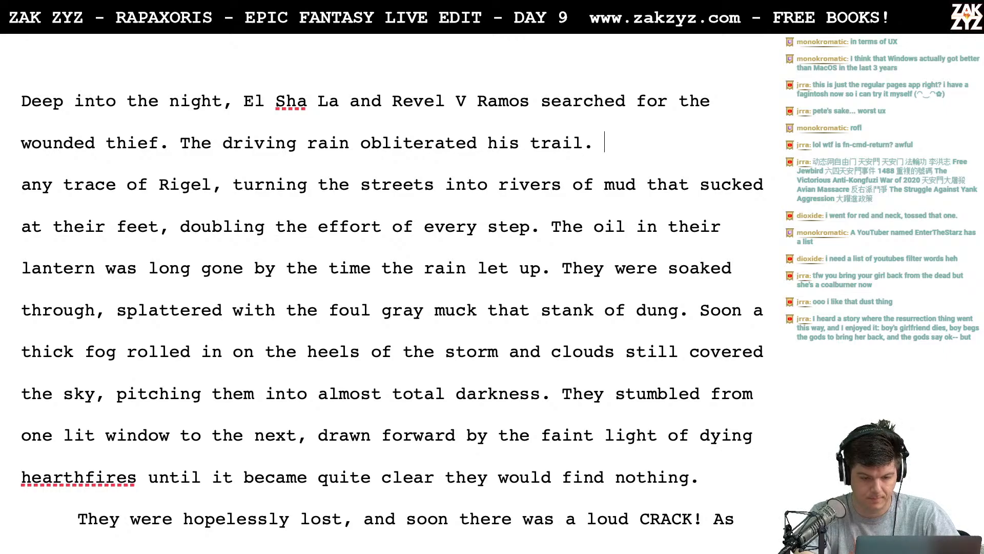
pyautogui.press('BackSpace')
pyautogui.press('BackSpace')
pyautogui.press('BackSpace')
pyautogui.press('BackSpace')
pyautogui.press('BackSpace')
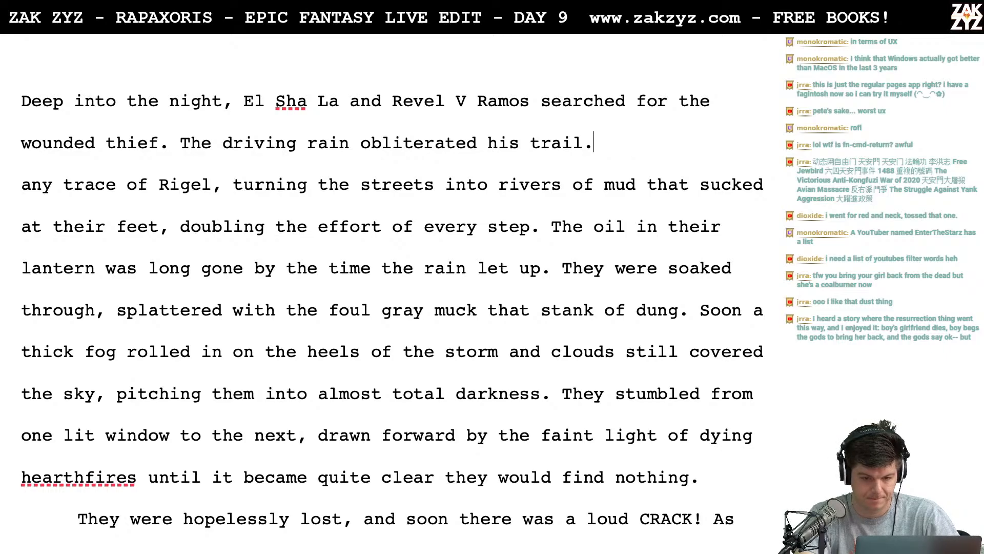
# - Finish the sentence after "his trail" with "and turned the streets into rivers of sucking mud."
pyautogui.write('and turned the s')
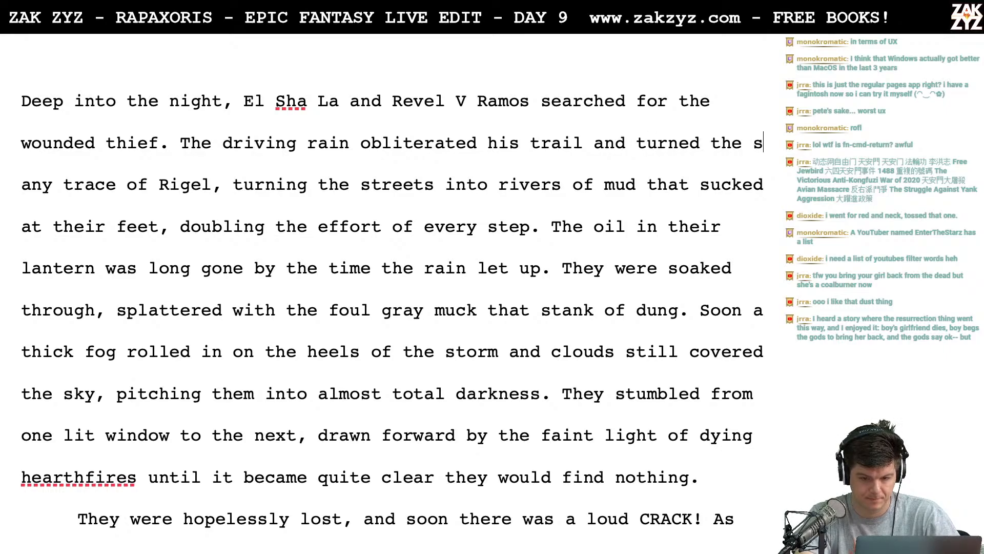
pyautogui.write('treets into riv')
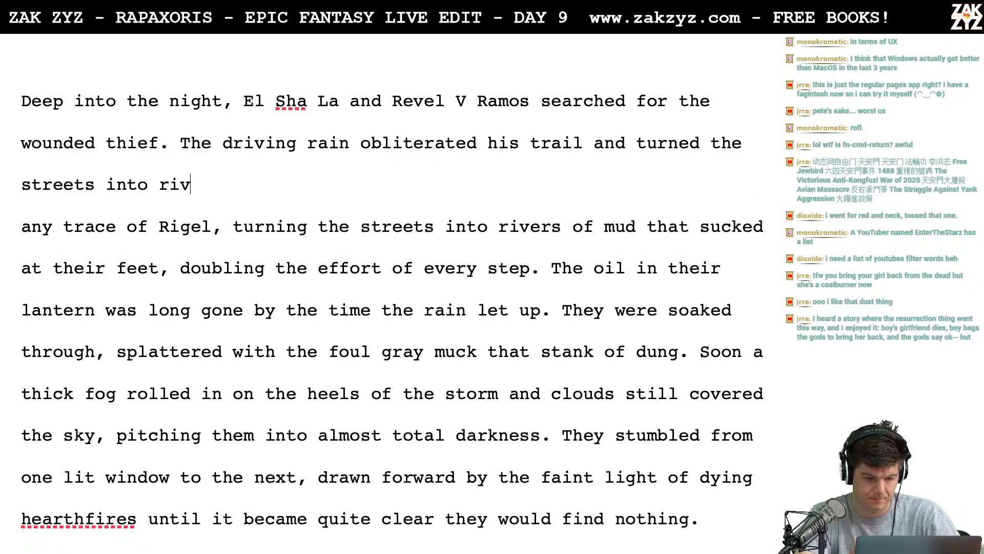
pyautogui.write('ers of sucking mud.')
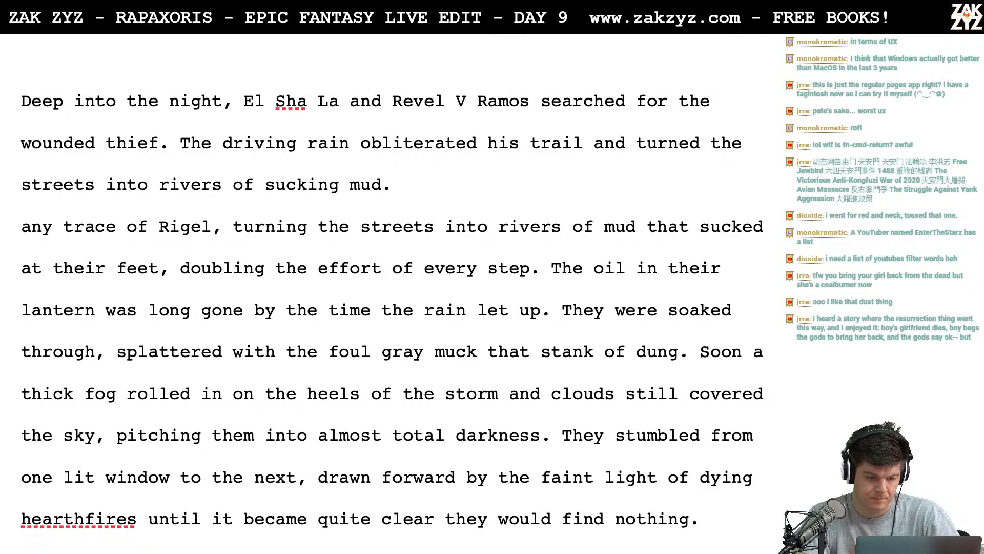
# - Delete the leftover text from "any trace of Rigel" through "every step." and rejoin the paragraph at "The oil in their lantern"
pyautogui.hotkey('shift', 'Down')
pyautogui.hotkey('shift', 'Down')
pyautogui.hotkey('shift', 'Right')
pyautogui.hotkey('shift', 'Right')
pyautogui.hotkey('shift', 'Right')
pyautogui.hotkey('shift', 'Right')
pyautogui.hotkey('shift', 'Right')
pyautogui.hotkey('shift', 'Right')
pyautogui.hotkey('shift', 'Right')
pyautogui.hotkey('shift', 'Right')
pyautogui.hotkey('shift', 'Right')
pyautogui.hotkey('shift', 'Right')
pyautogui.hotkey('shift', 'Right')
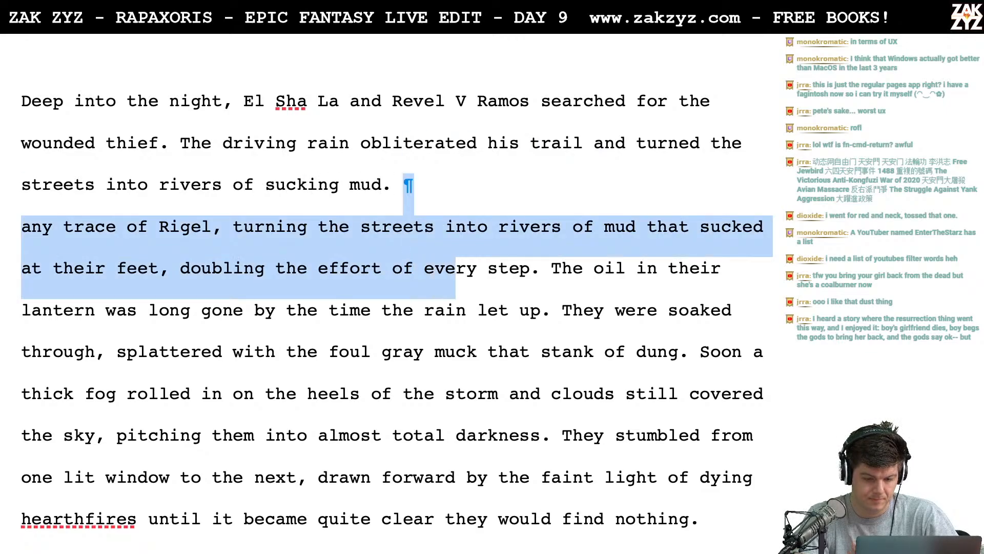
pyautogui.hotkey('shift', 'Right')
pyautogui.hotkey('shift', 'Right')
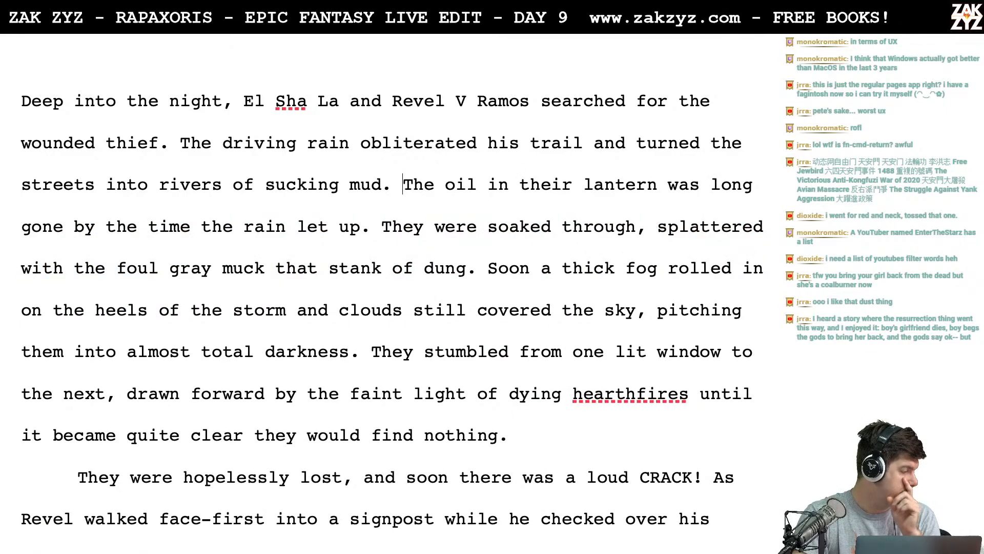
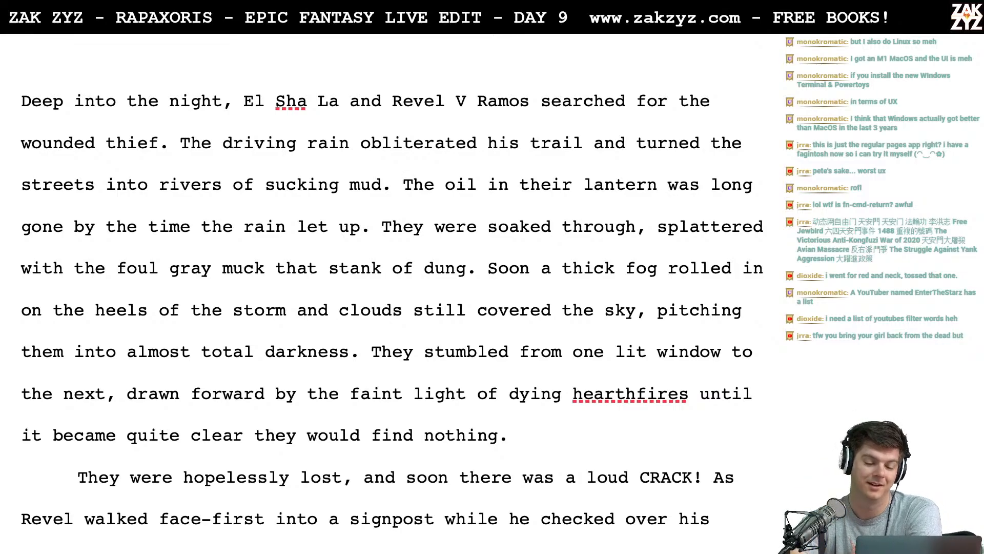
# - Insert an empty line above section 1.4's opening paragraph, "Deep into the night," and place the cursor on it
pyautogui.scroll(-2, 392, 312)
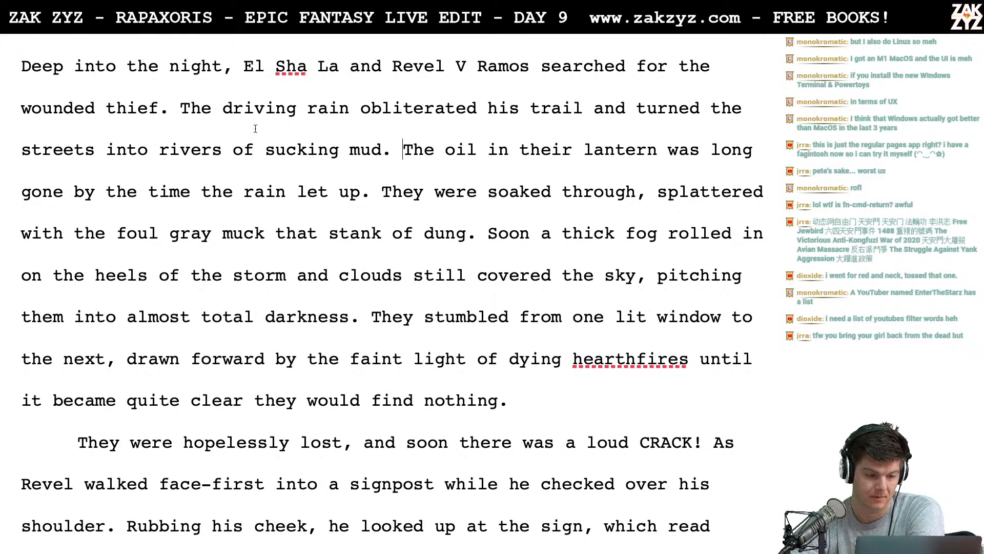
pyautogui.scroll(2, 190, 110)
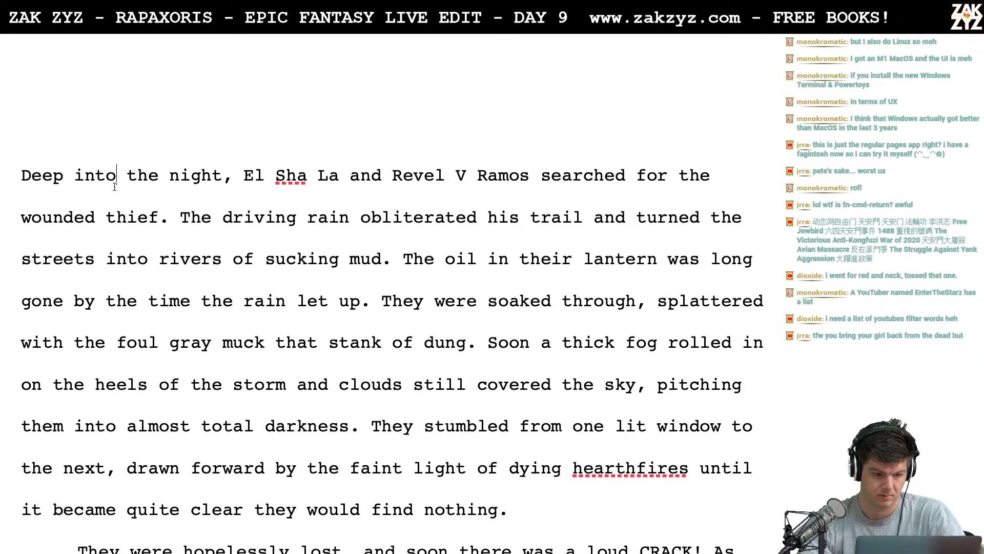
pyautogui.press('Left')
pyautogui.press('Left')
pyautogui.press('Left')
pyautogui.press('Left')
pyautogui.press('Left')
pyautogui.press('Left')
pyautogui.press('Left')
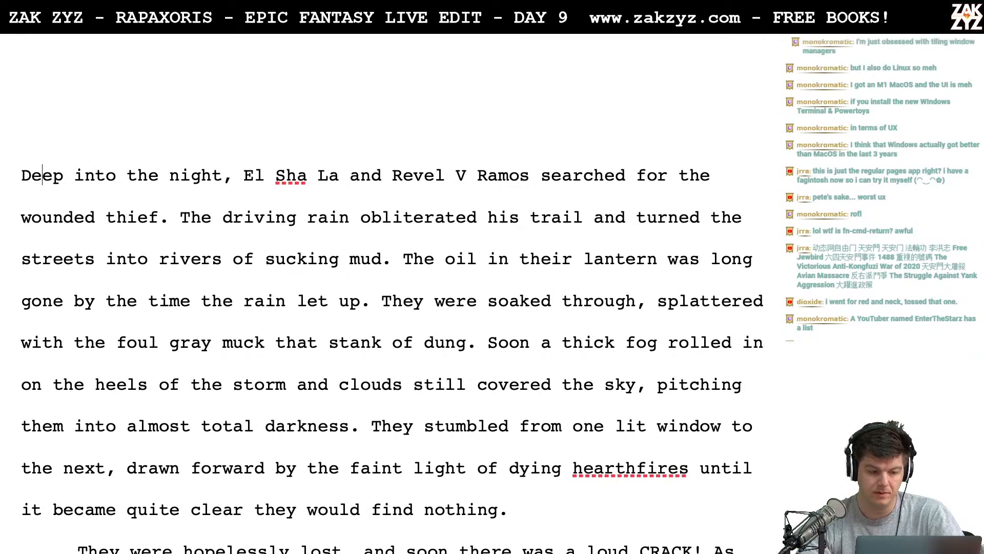
pyautogui.press('Left')
pyautogui.press('Left')
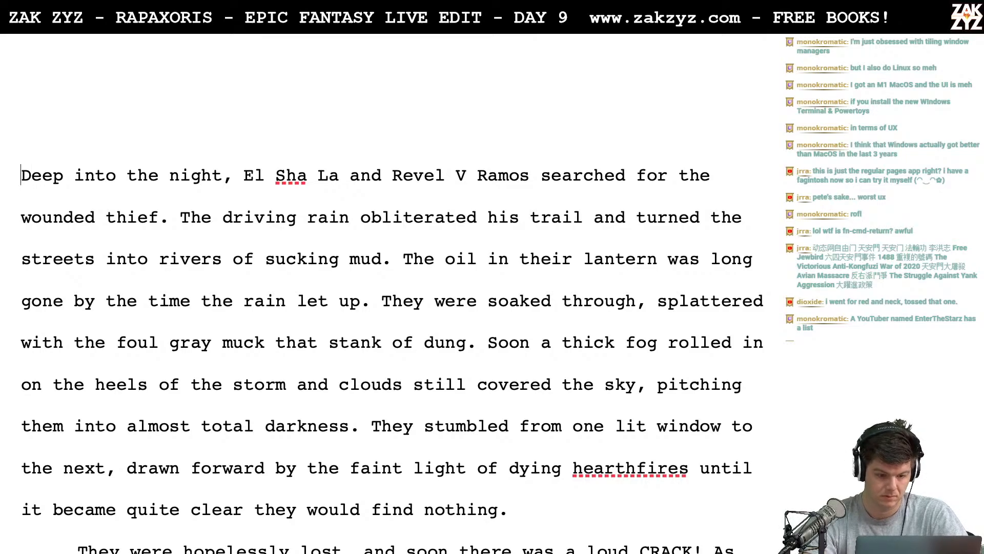
pyautogui.press('Up')
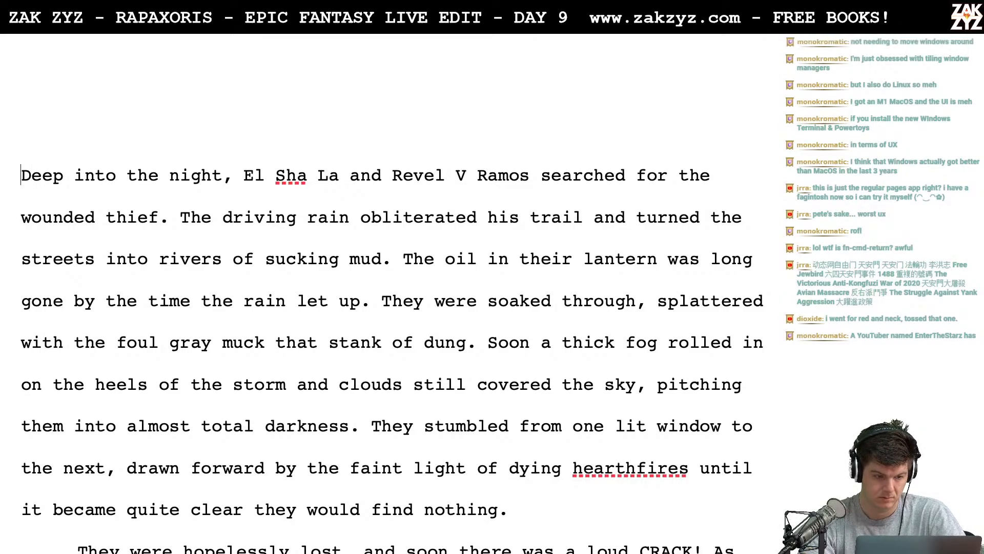
pyautogui.press('Return')
pyautogui.press('Up')
pyautogui.press('Up')
pyautogui.press('Up')
pyautogui.press('Down')
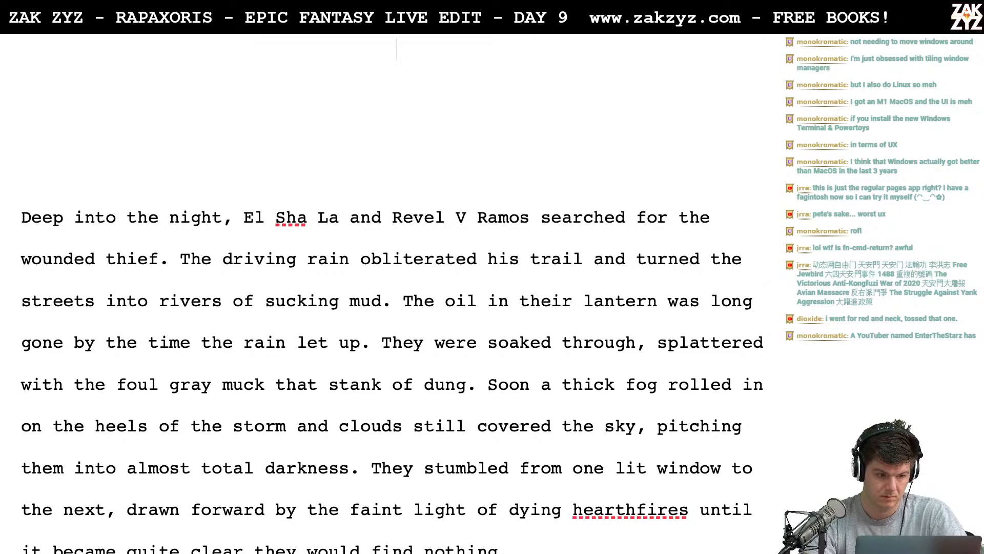
pyautogui.press('Down')
# - Draft "By the time the rain let up, the oil in their lantern was long g" on the empty line
pyautogui.write('By th')
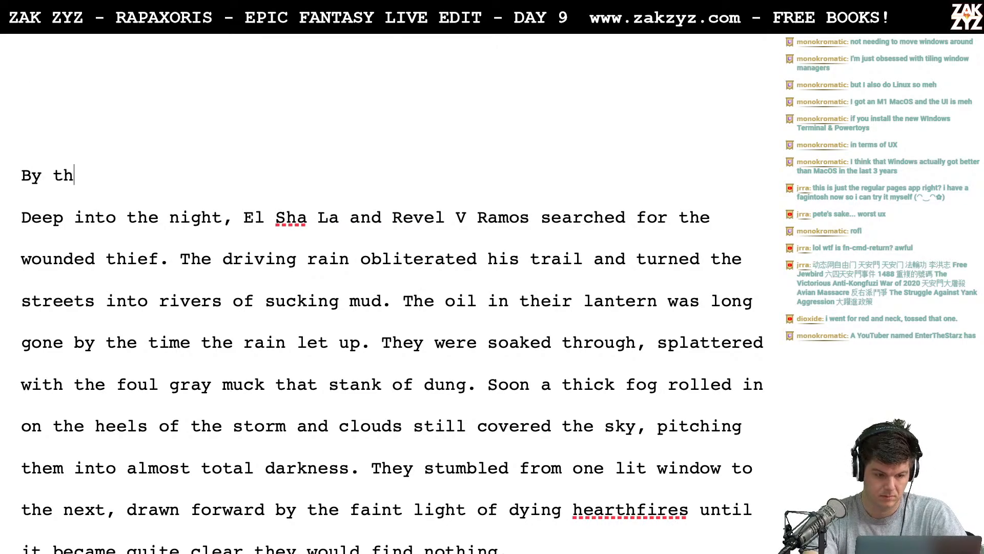
pyautogui.write('e time the rain let')
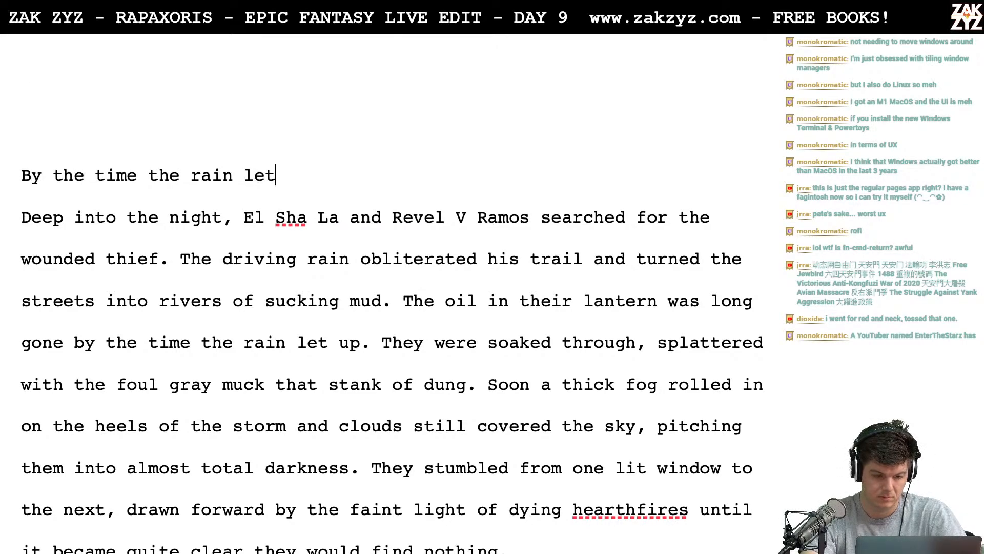
pyautogui.write(' up, tho')
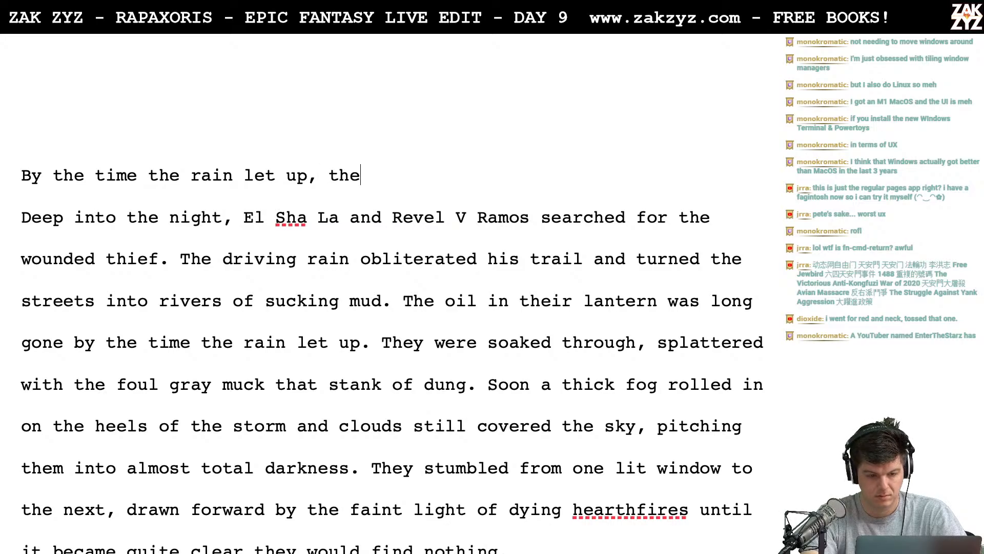
pyautogui.write(' oil a')
pyautogui.press('BackSpace')
pyautogui.write('in')
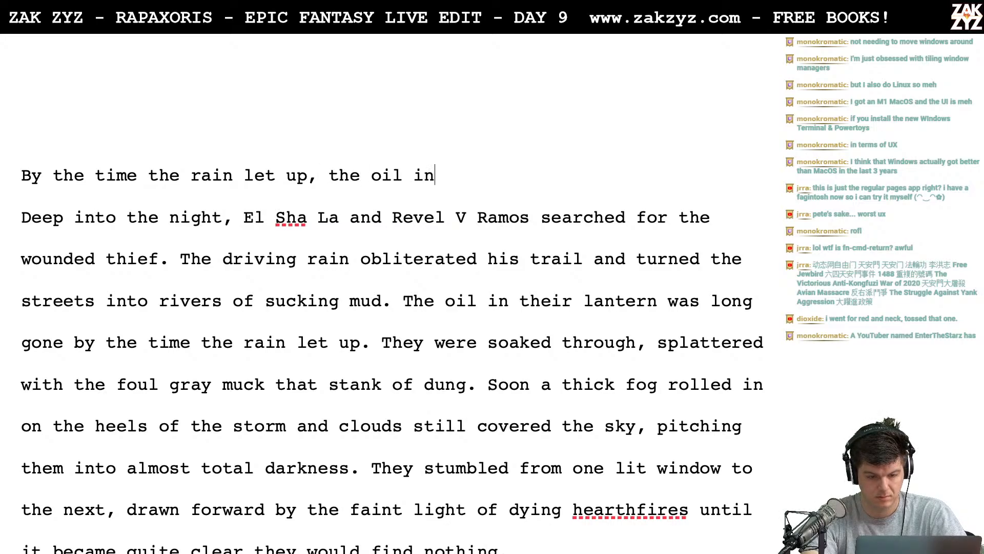
pyautogui.write(' their lantern ')
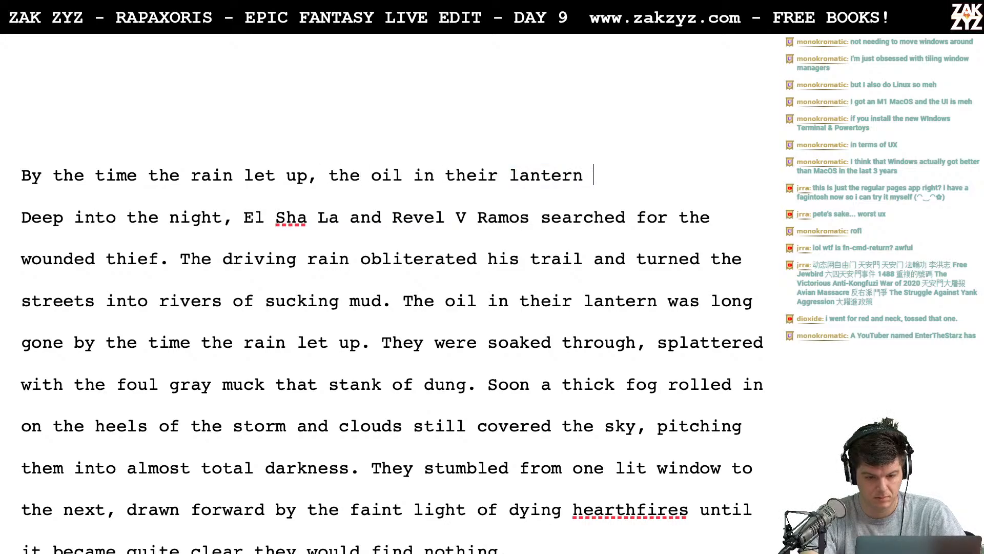
pyautogui.write('was long g')
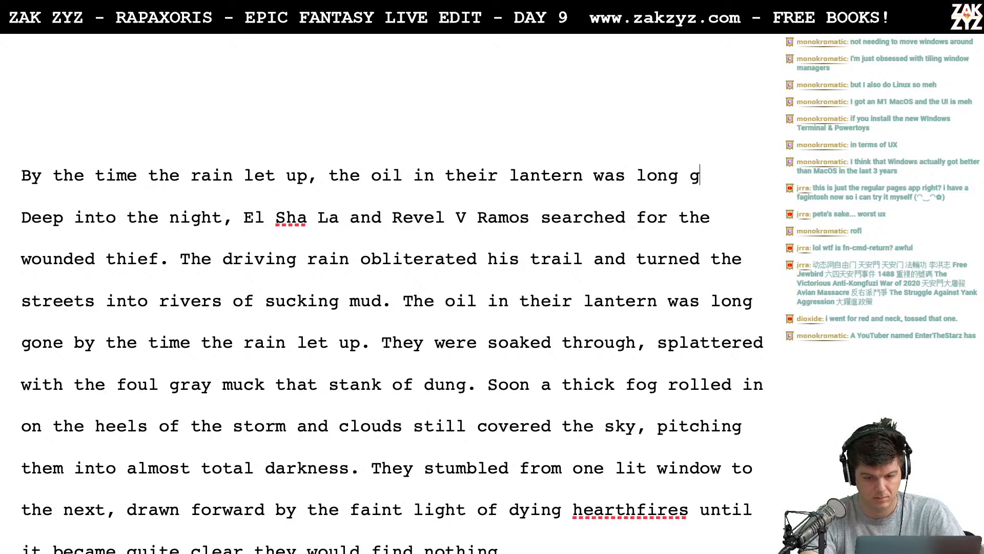
# - Try starting the drafted sentence with "The oil in their" before "By the time," and delete the trial words
pyautogui.press('Up')
pyautogui.press('Down')
pyautogui.write('The il')
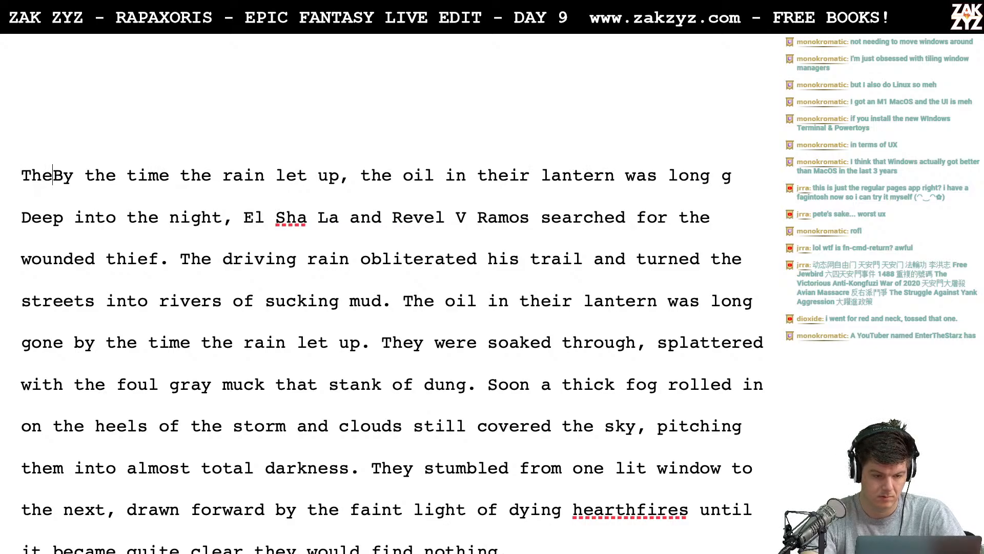
pyautogui.press('BackSpace')
pyautogui.press('BackSpace')
pyautogui.write('oil in th')
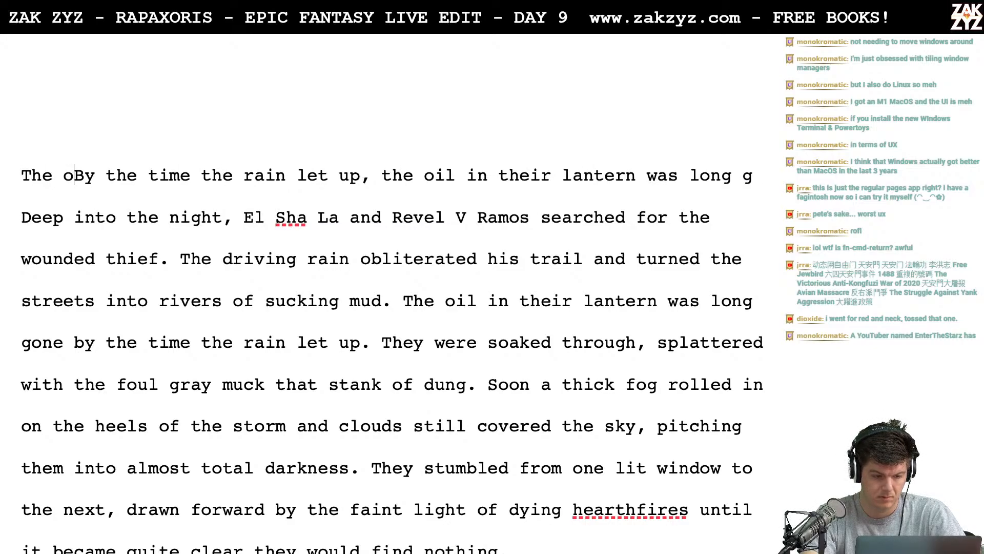
pyautogui.write('eir la')
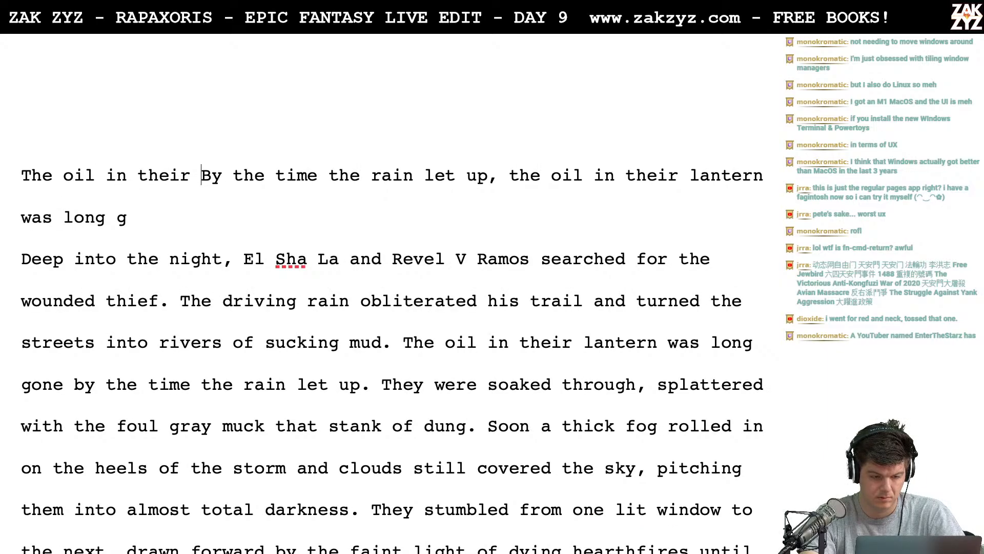
pyautogui.press('BackSpace')
pyautogui.press('BackSpace')
pyautogui.press('BackSpace')
pyautogui.press('BackSpace')
pyautogui.press('BackSpace')
pyautogui.press('BackSpace')
pyautogui.press('BackSpace')
pyautogui.press('BackSpace')
pyautogui.press('BackSpace')
pyautogui.press('BackSpace')
pyautogui.press('BackSpace')
pyautogui.press('BackSpace')
pyautogui.press('BackSpace')
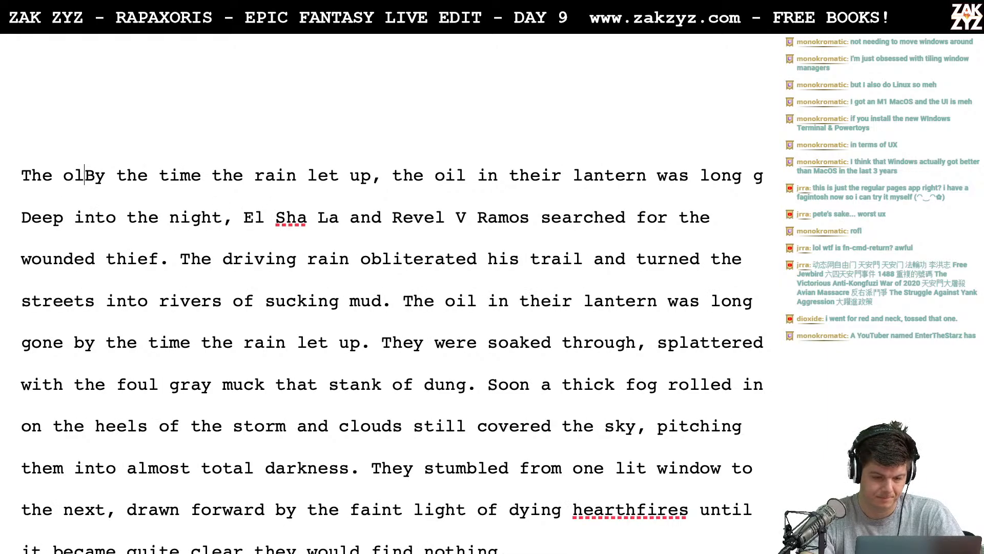
# - Undo the drafted sentence about the rain and lantern oil, keeping the empty line above "Deep into the night."
pyautogui.press('super+z')
pyautogui.press('super+z')
pyautogui.press('super+z')
pyautogui.press('super+z')
pyautogui.press('super+z')
pyautogui.press('super+z')
pyautogui.press('super+z')
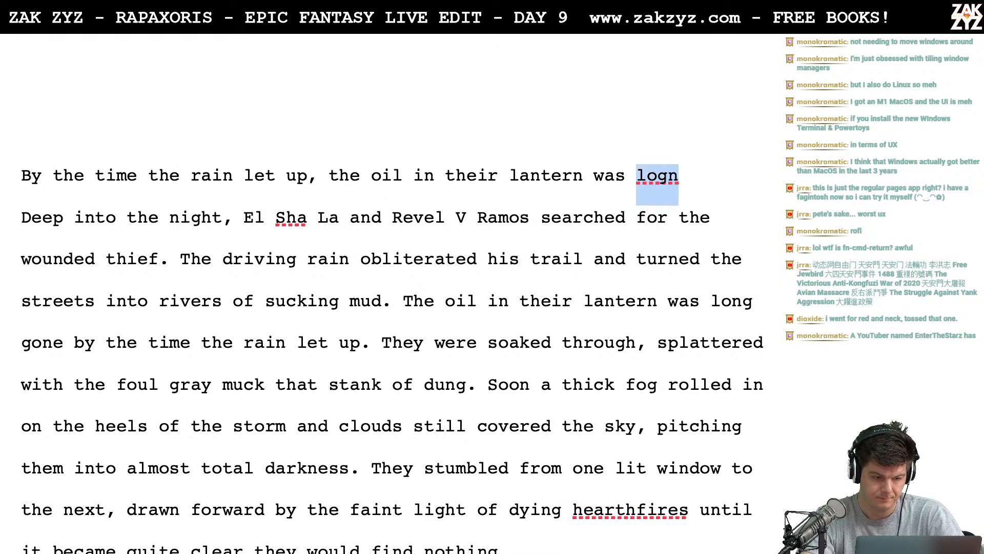
pyautogui.press('super+z')
pyautogui.press('super+z')
pyautogui.press('super+z')
pyautogui.press('super+z')
pyautogui.press('super+z')
pyautogui.press('super+z')
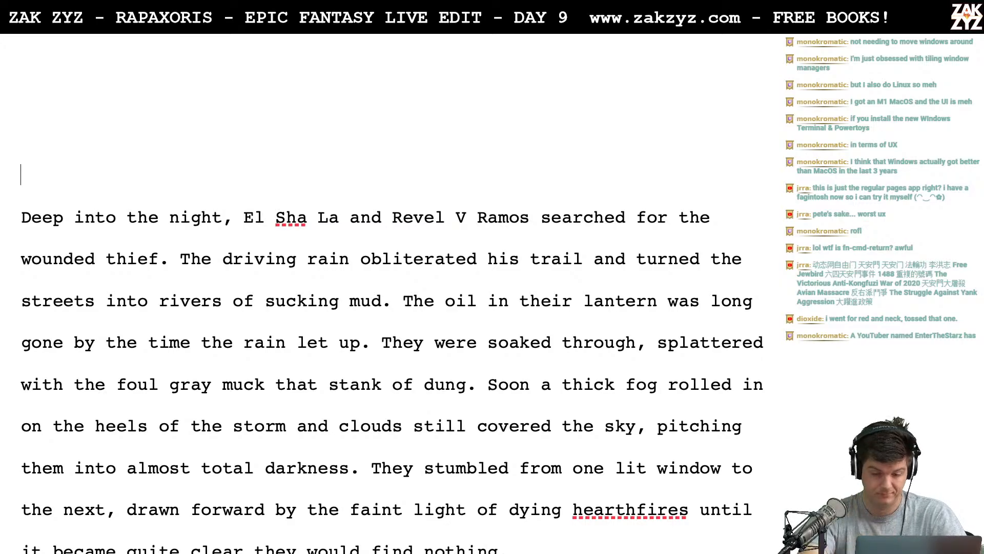
pyautogui.press('super+z')
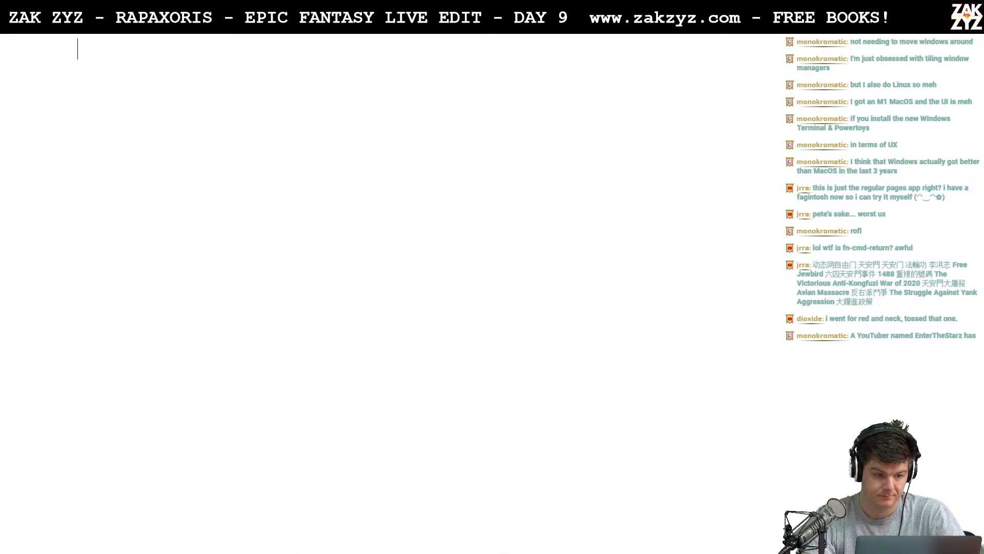
pyautogui.press('super+shift+z')
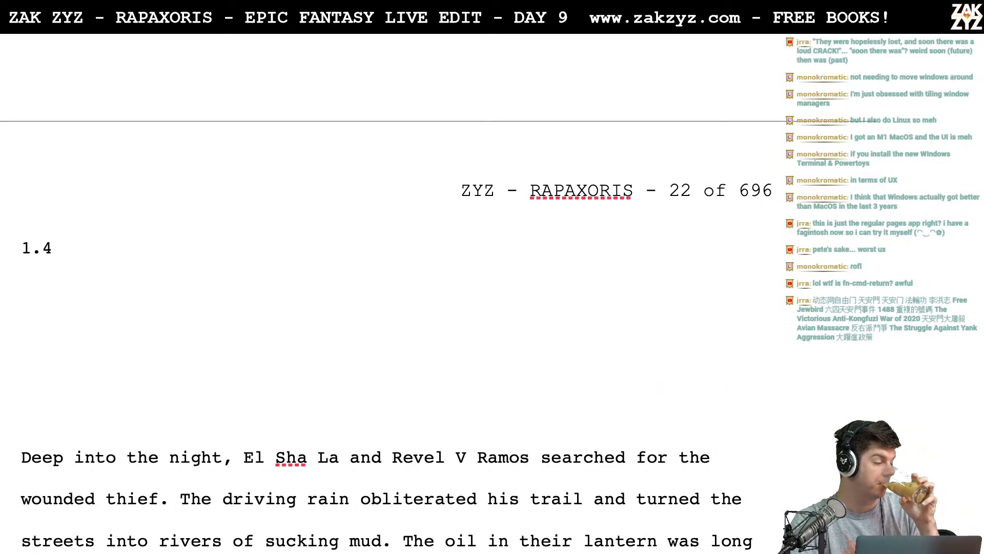
# - Try "As Rigel" as the new opening words on the empty line below the 1.4 heading
pyautogui.scroll(2, 384, 333)
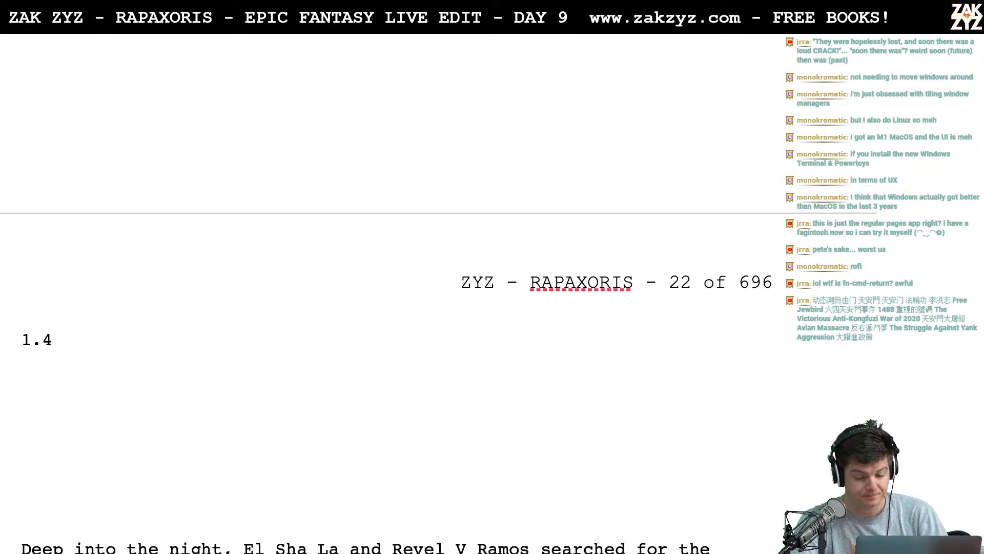
pyautogui.scroll(-7, 385, 333)
pyautogui.scroll(-2, 384, 308)
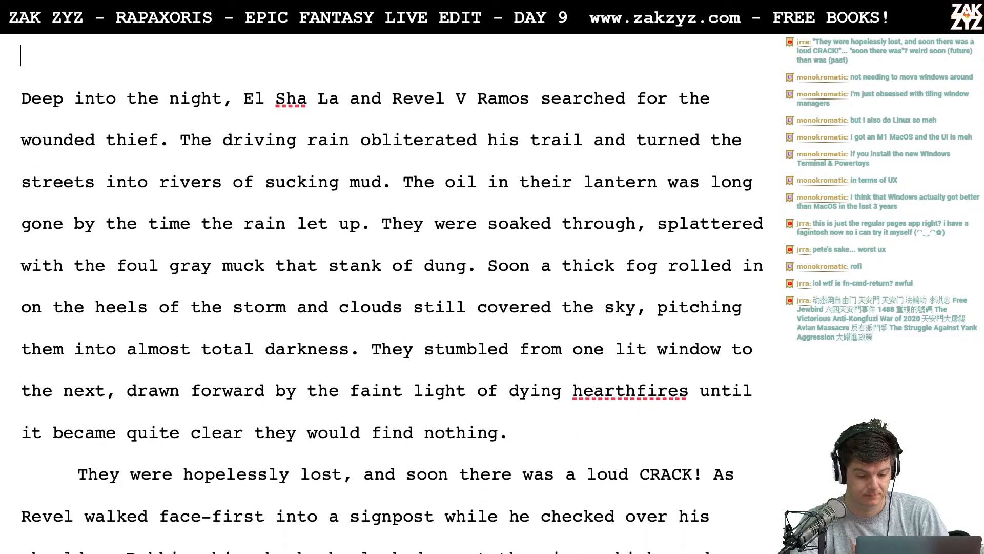
pyautogui.scroll(3, 384, 307)
pyautogui.scroll(2, 384, 307)
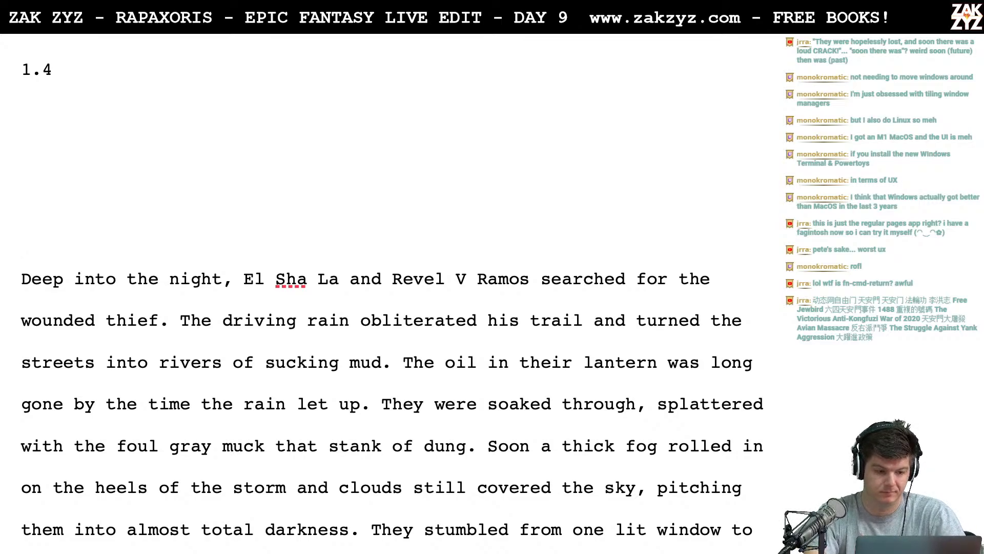
pyautogui.write('As re')
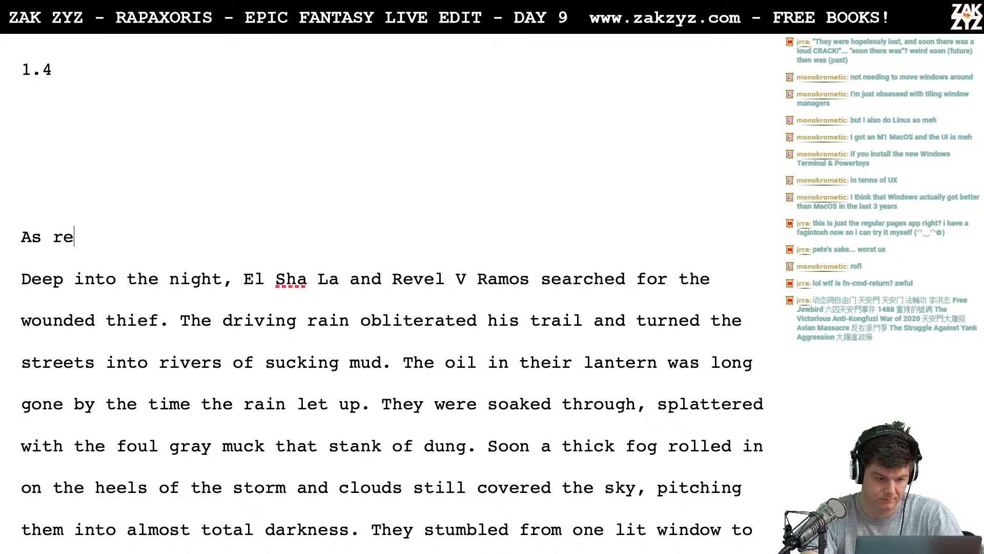
pyautogui.press('BackSpace')
pyautogui.press('BackSpace')
pyautogui.write('Rigel')
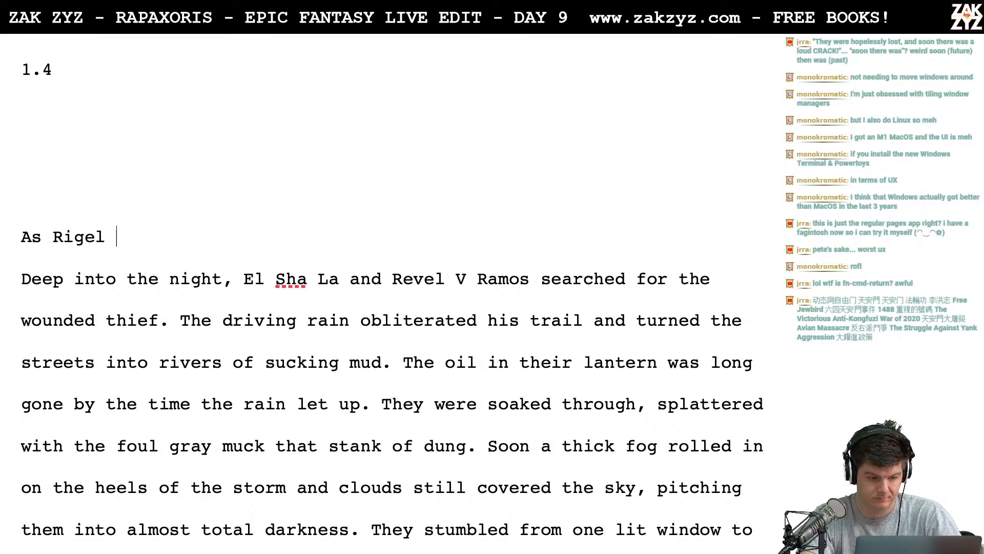
# - Try continuing after "As Rigel," and clear the whole trial opening from the line
pyautogui.press('Right')
pyautogui.press('Down')
pyautogui.press('Left')
pyautogui.press('Left')
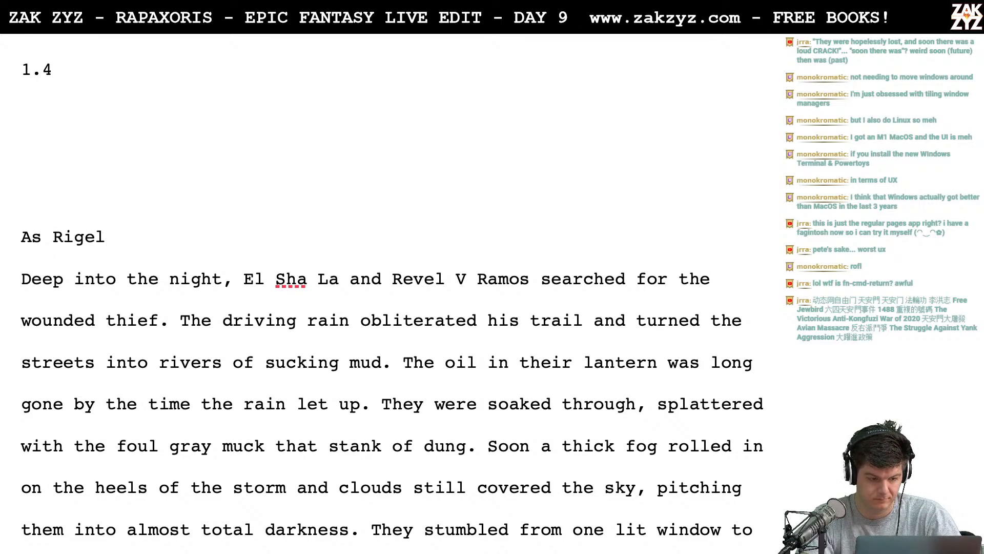
pyautogui.write('scr')
pyautogui.press('BackSpace')
pyautogui.press('BackSpace')
pyautogui.press('BackSpace')
pyautogui.press('BackSpace')
pyautogui.press('BackSpace')
pyautogui.press('BackSpace')
pyautogui.press('BackSpace')
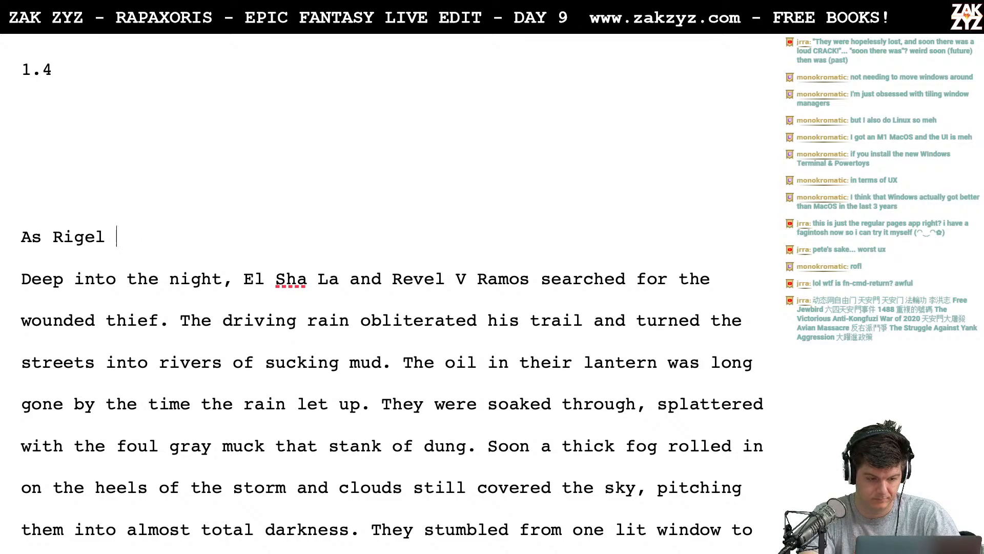
pyautogui.press('BackSpace')
pyautogui.press('BackSpace')
pyautogui.press('BackSpace')
pyautogui.press('BackSpace')
pyautogui.press('BackSpace')
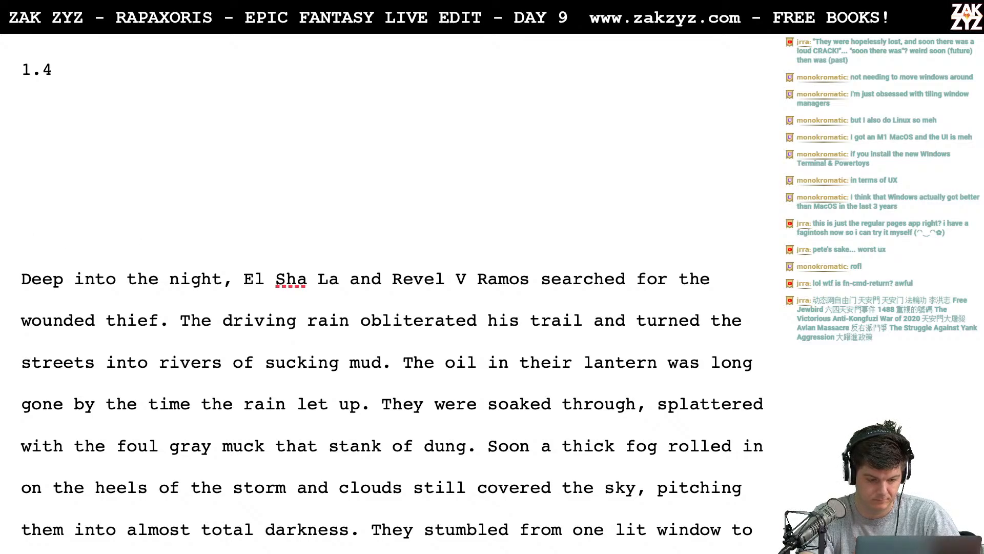
# - Try "Far from" as the new opening words of section 1.4 and delete them
pyautogui.write('Far from then')
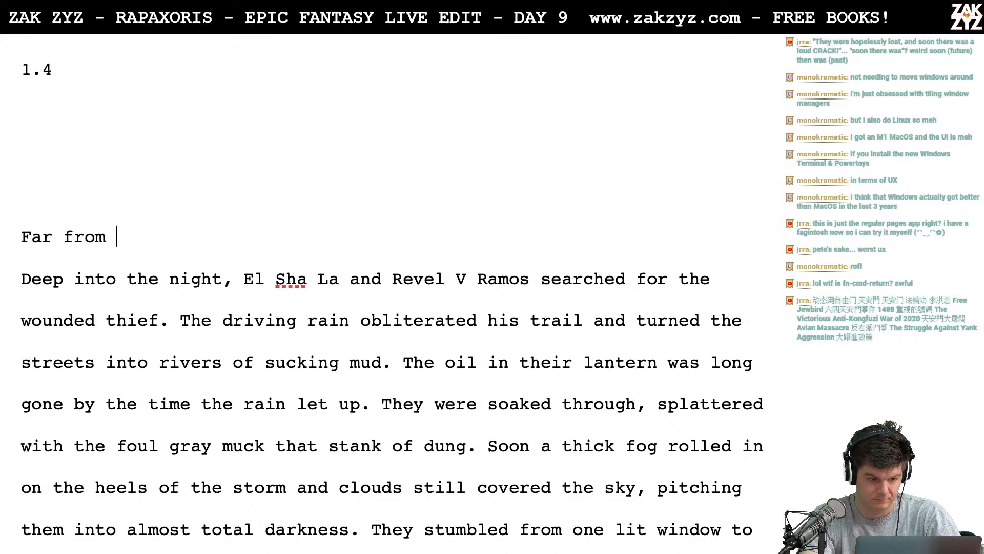
pyautogui.press('BackSpace')
pyautogui.press('BackSpace')
pyautogui.press('BackSpace')
pyautogui.press('BackSpace')
pyautogui.press('BackSpace')
pyautogui.press('BackSpace')
pyautogui.press('BackSpace')
pyautogui.press('BackSpace')
pyautogui.press('BackSpace')
pyautogui.press('BackSpace')
pyautogui.press('BackSpace')
pyautogui.press('BackSpace')
pyautogui.press('BackSpace')
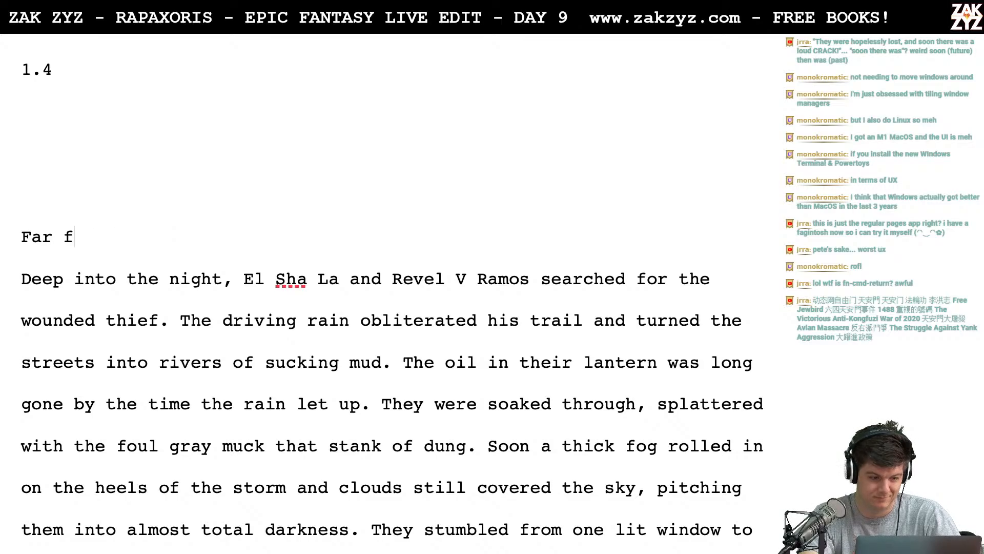
pyautogui.press('BackSpace')
# - Try "Impossibly far from" as the new opening of section 1.4 and delete it
pyautogui.write('Impo')
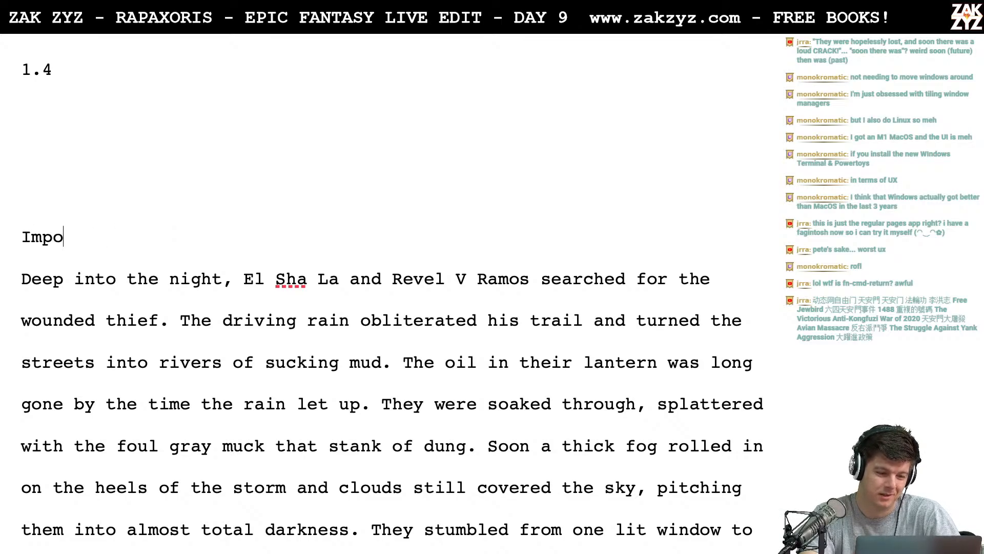
pyautogui.write('ssibly far from')
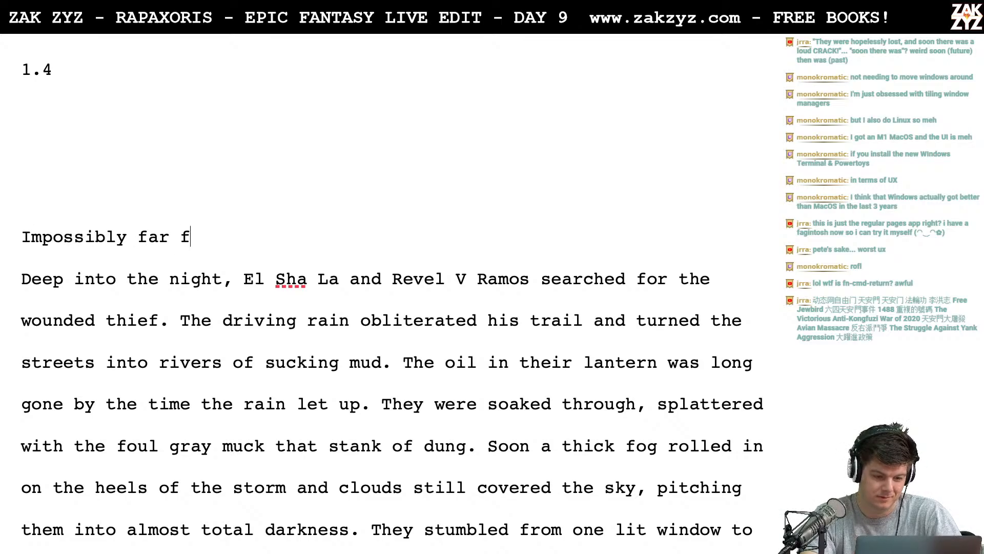
pyautogui.press('BackSpace')
pyautogui.press('BackSpace')
pyautogui.press('BackSpace')
pyautogui.press('BackSpace')
pyautogui.press('BackSpace')
pyautogui.press('BackSpace')
pyautogui.press('BackSpace')
pyautogui.press('BackSpace')
pyautogui.press('BackSpace')
pyautogui.press('BackSpace')
pyautogui.press('BackSpace')
pyautogui.press('BackSpace')
pyautogui.press('BackSpace')
pyautogui.press('BackSpace')
pyautogui.press('BackSpace')
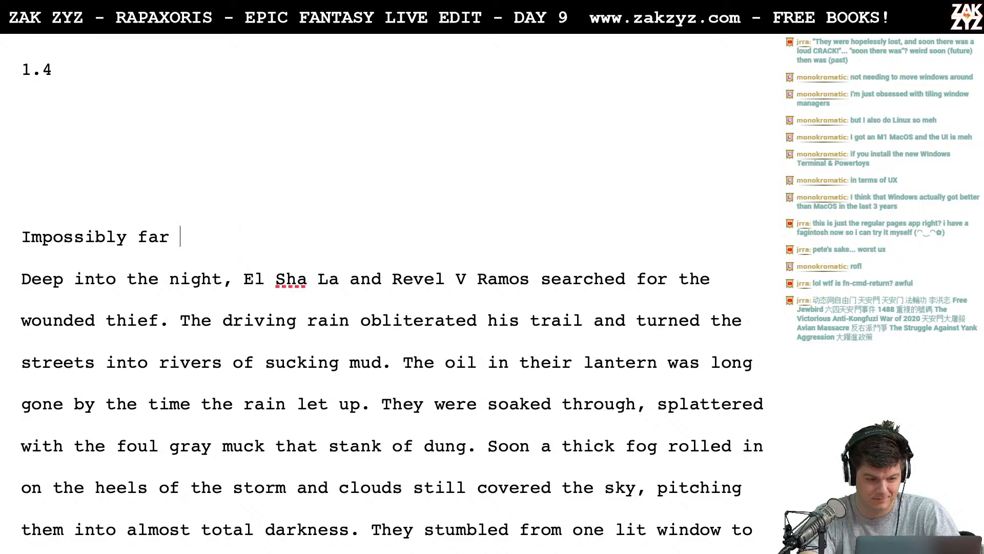
pyautogui.press('BackSpace')
pyautogui.press('BackSpace')
pyautogui.press('BackSpace')
pyautogui.press('BackSpace')
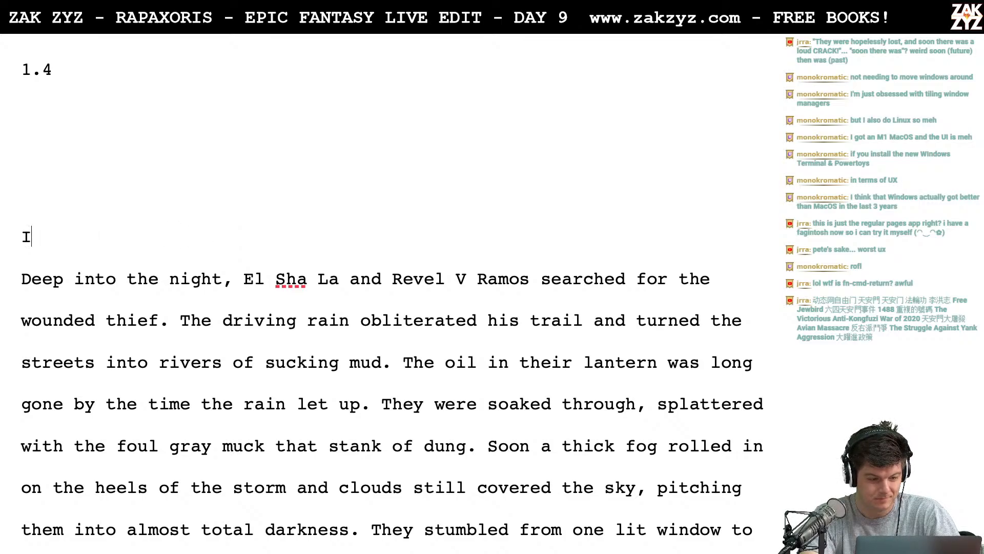
# - Begin the new opening sentence of section 1.4 with "Miles away from the Half King Tavern," and try, then remove, "two hapless"
pyautogui.write('Miles ')
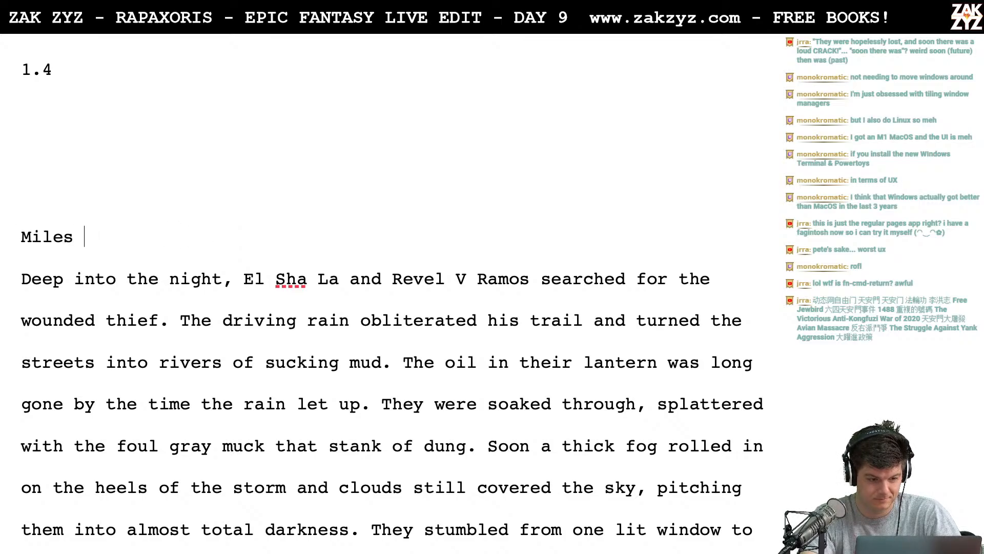
pyautogui.write('away from the ')
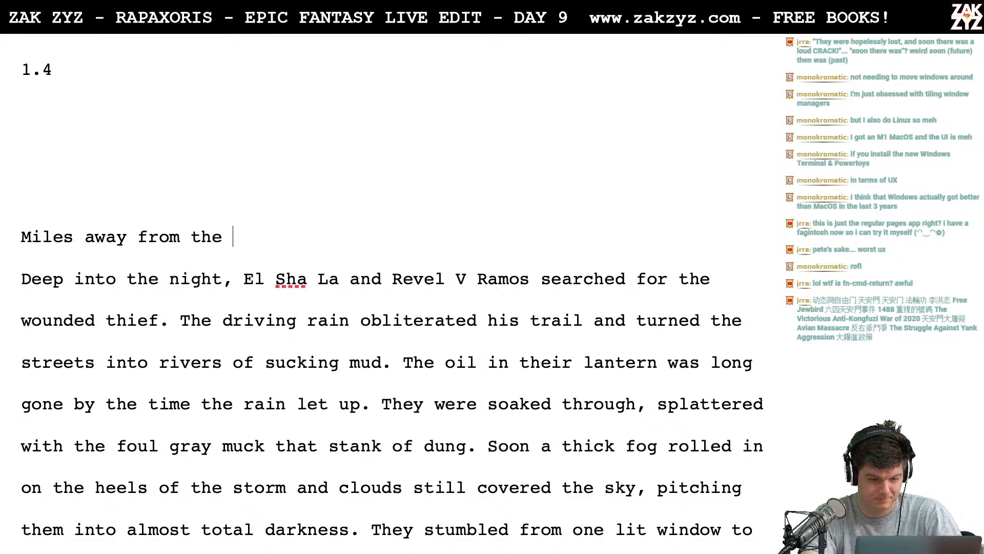
pyautogui.write('Half King')
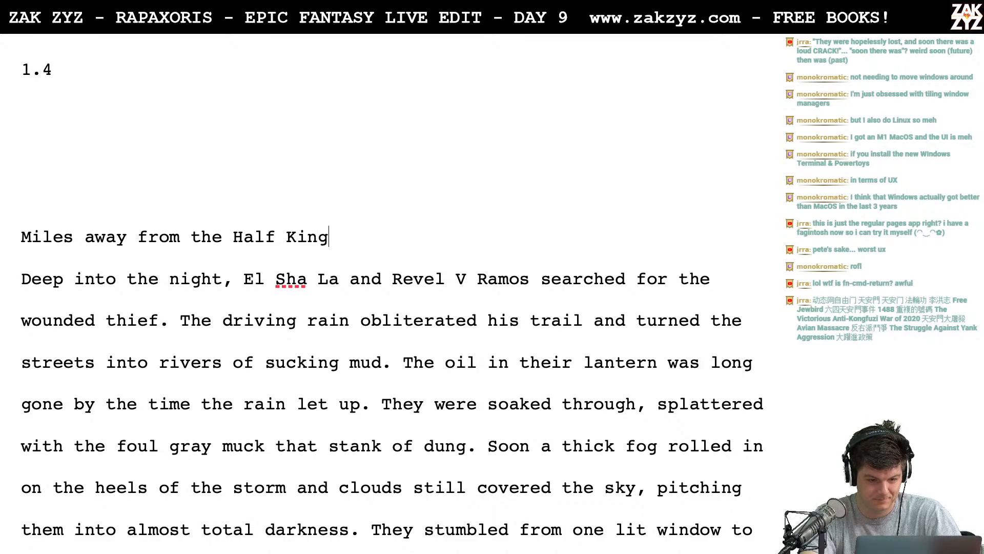
pyautogui.write(' Tavern, tw')
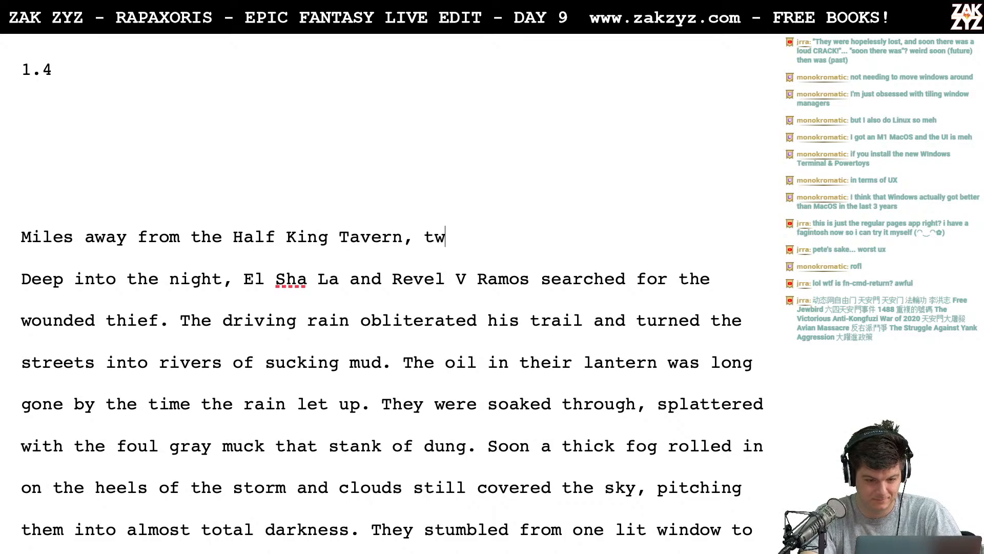
pyautogui.write('o hapless')
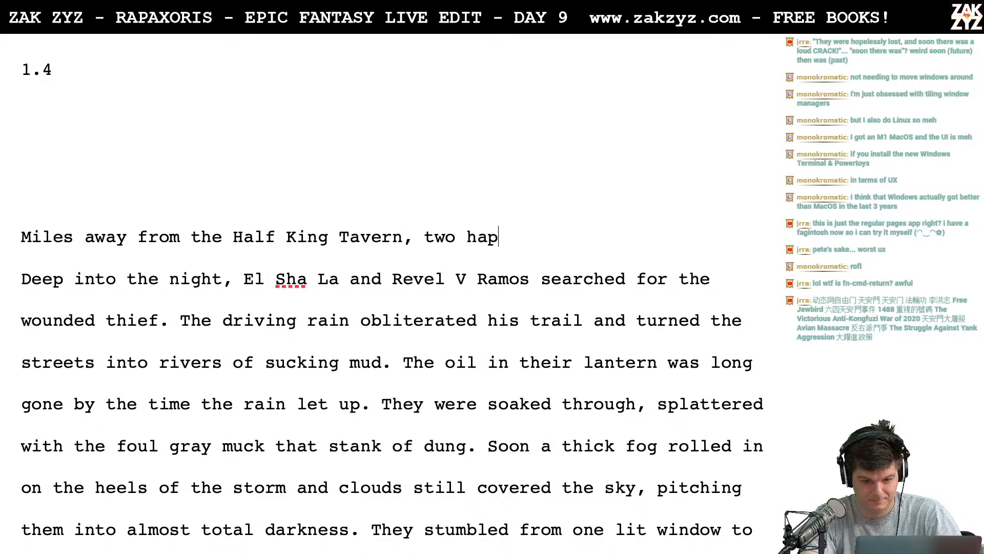
pyautogui.press('BackSpace')
pyautogui.press('BackSpace')
pyautogui.press('BackSpace')
pyautogui.press('BackSpace')
pyautogui.press('BackSpace')
pyautogui.press('BackSpace')
pyautogui.press('BackSpace')
pyautogui.press('BackSpace')
pyautogui.press('BackSpace')
pyautogui.press('BackSpace')
pyautogui.press('BackSpace')
pyautogui.press('BackSpace')
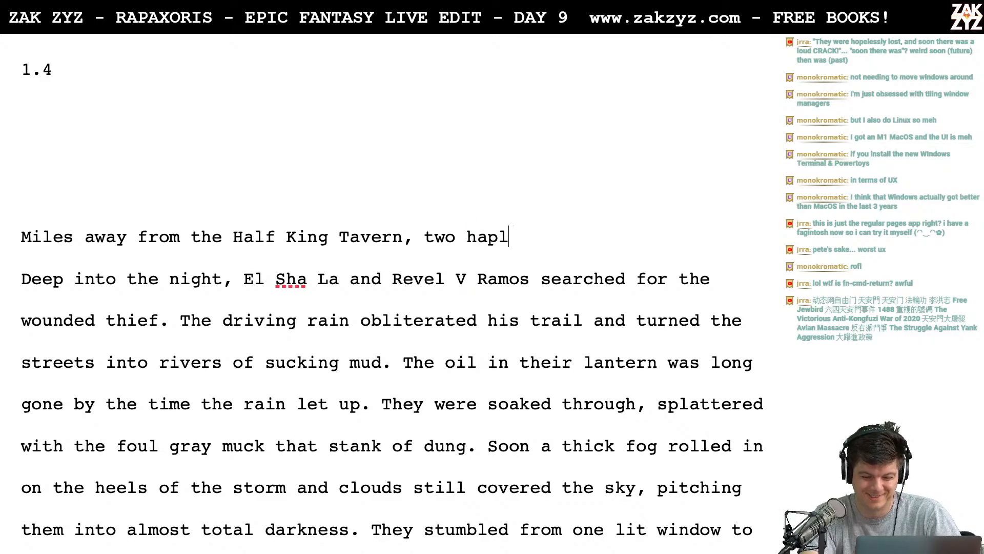
pyautogui.write('El ')
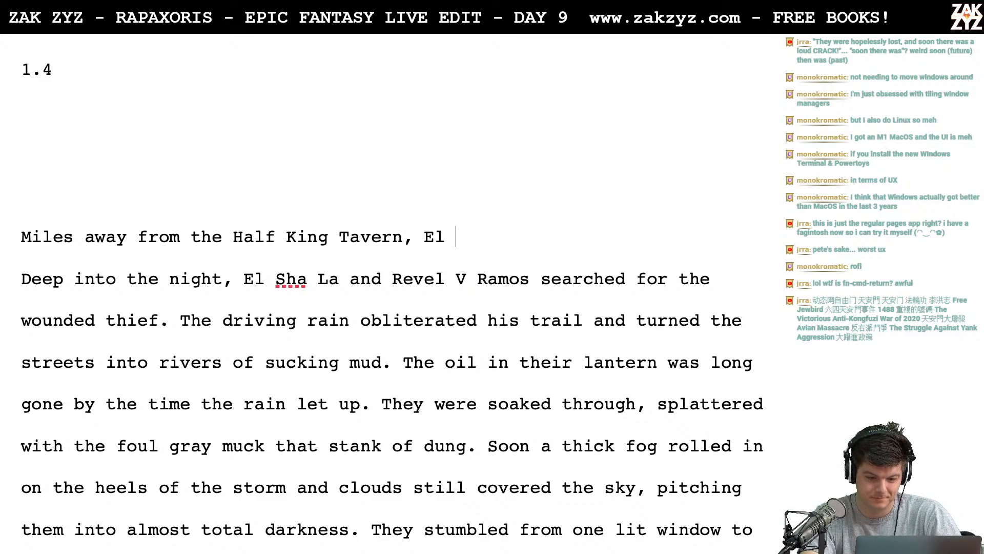
pyautogui.write('Sha La and Revel V')
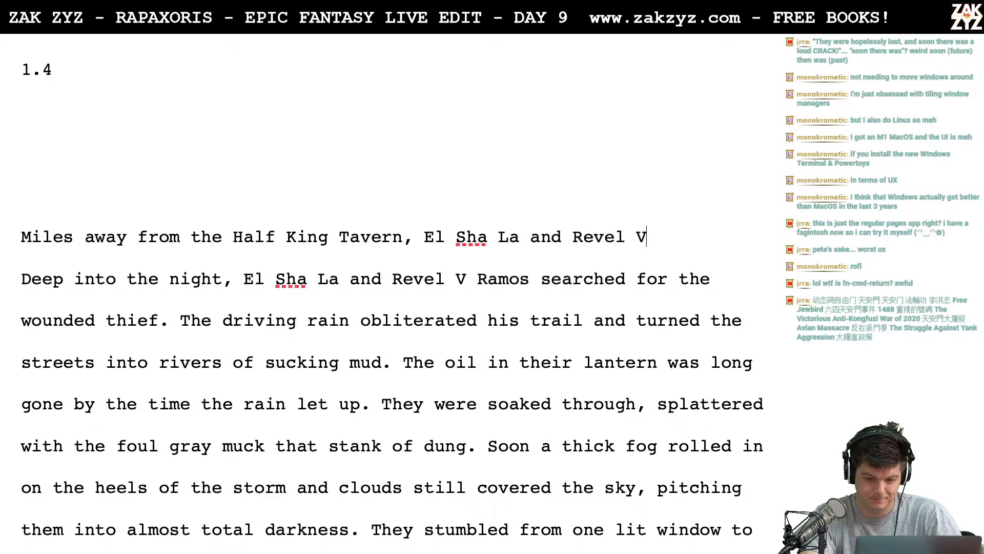
pyautogui.press('BackSpace')
pyautogui.write('v')
pyautogui.press('BackSpace')
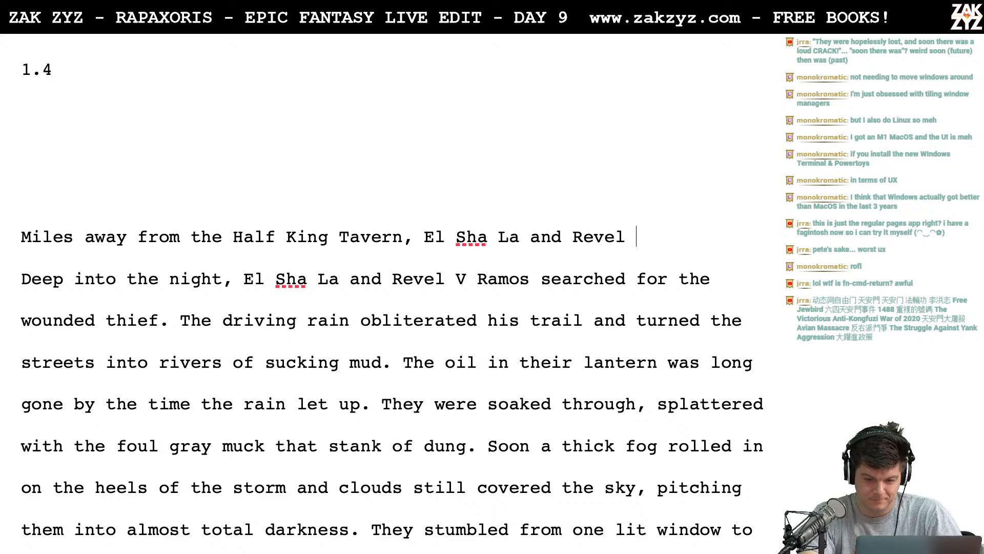
pyautogui.write('V Ramos searched')
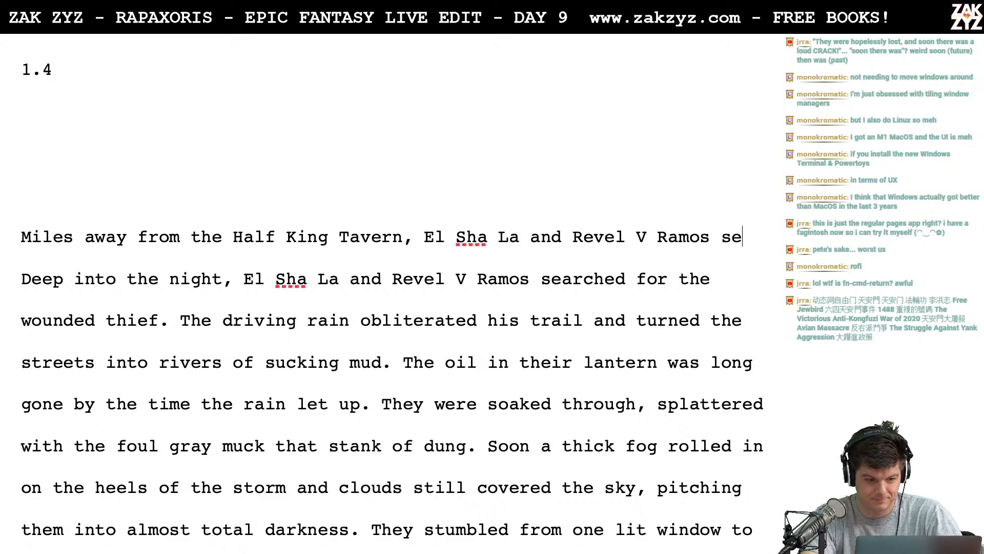
# - Separate the draft sentence from the paragraph below with blank lines and end it with "in vain for the thief."
pyautogui.press('Return')
pyautogui.press('Return')
pyautogui.press('BackSpace')
pyautogui.press('BackSpace')
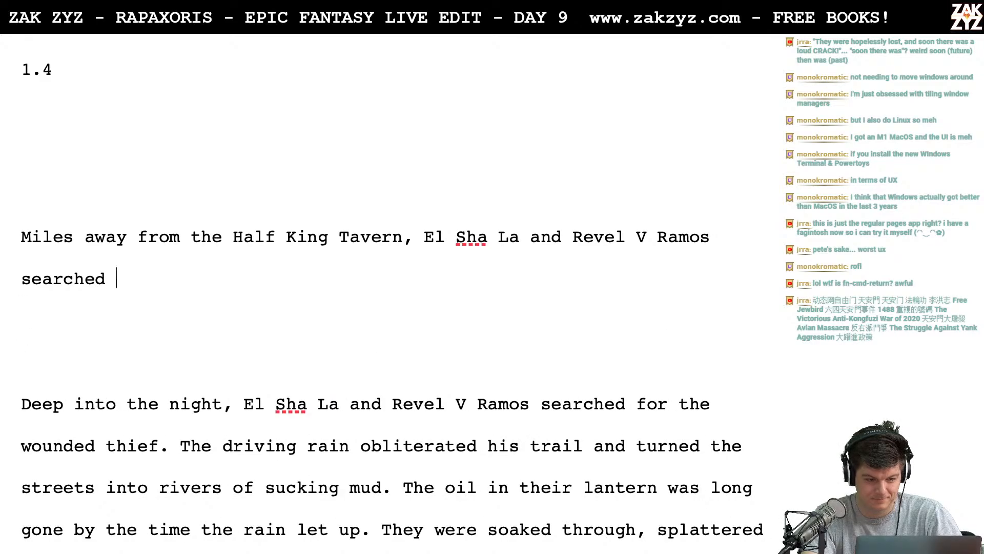
pyautogui.write('in van')
pyautogui.press('BackSpace')
pyautogui.write('in for the thief.')
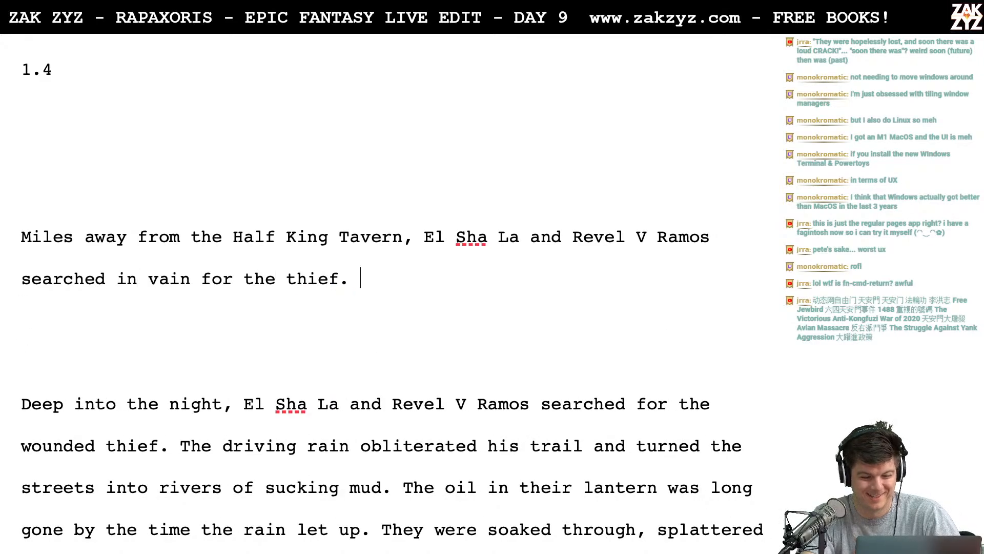
# - Insert "scoured the streets for Rigel," between "Ramos" and "searched" in the draft sentence
pyautogui.press('Left')
pyautogui.press('Left')
pyautogui.press('Left')
pyautogui.press('Left')
pyautogui.press('Left')
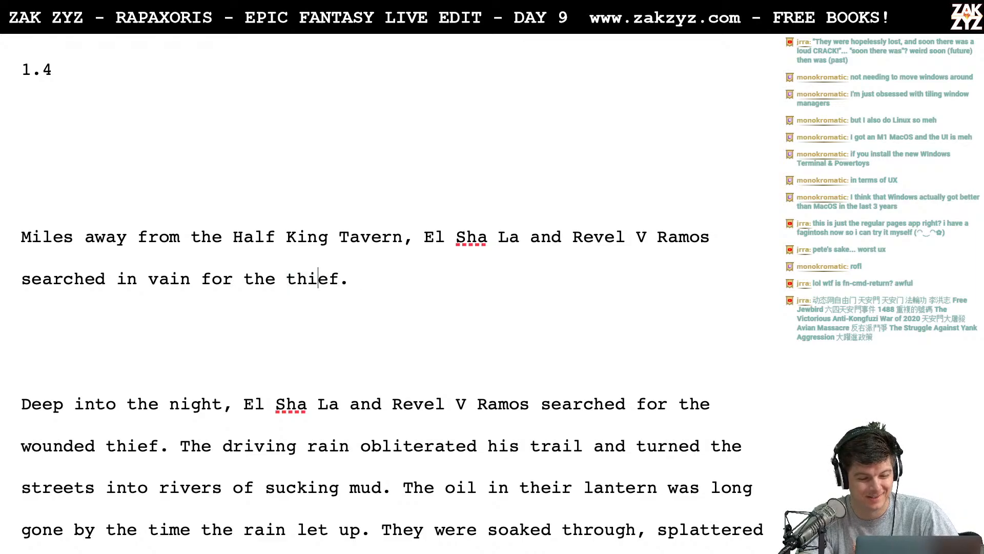
pyautogui.press('Left')
pyautogui.press('Left')
pyautogui.press('Left')
pyautogui.press('Left')
pyautogui.press('Left')
pyautogui.press('Left')
pyautogui.press('Left')
pyautogui.press('Left')
pyautogui.press('Left')
pyautogui.press('Left')
pyautogui.press('Left')
pyautogui.press('Left')
pyautogui.press('Left')
pyautogui.press('Left')
pyautogui.press('Left')
pyautogui.press('Left')
pyautogui.press('Left')
pyautogui.press('Left')
pyautogui.press('Left')
pyautogui.press('Left')
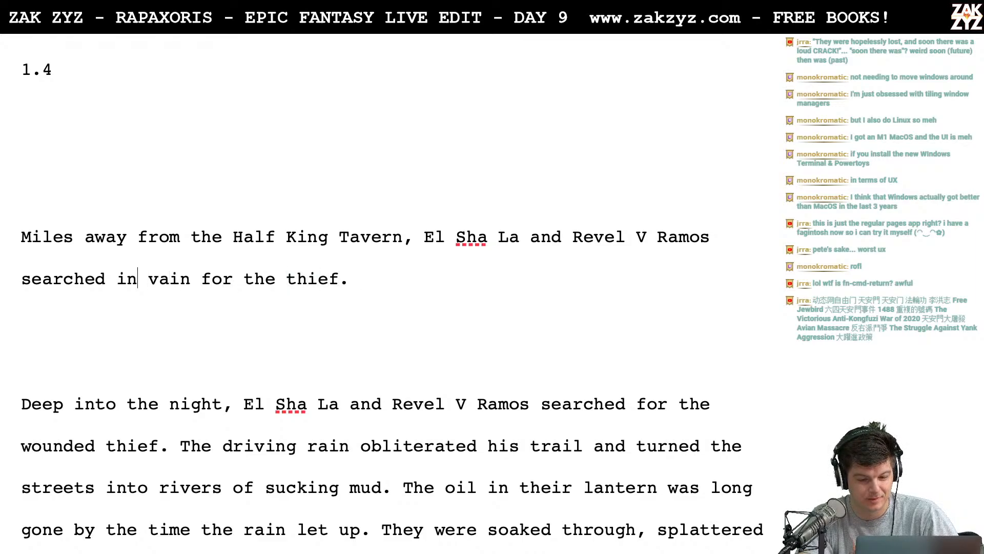
pyautogui.press('Left')
pyautogui.press('Left')
pyautogui.press('Left')
pyautogui.press('Left')
pyautogui.press('Left')
pyautogui.press('Left')
pyautogui.press('Left')
pyautogui.press('Right')
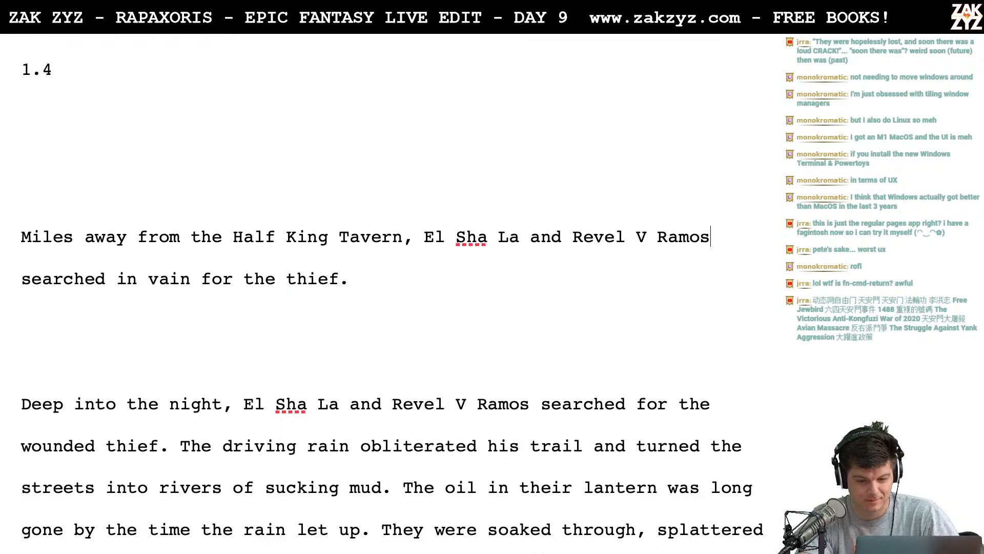
pyautogui.write('sear')
pyautogui.press('BackSpace')
pyautogui.press('BackSpace')
pyautogui.press('BackSpace')
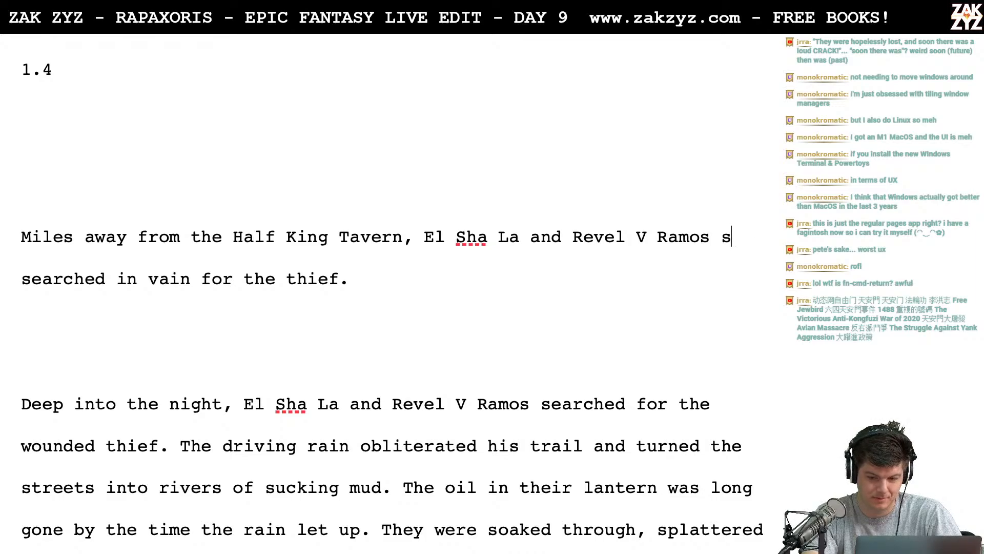
pyautogui.write('coured the st')
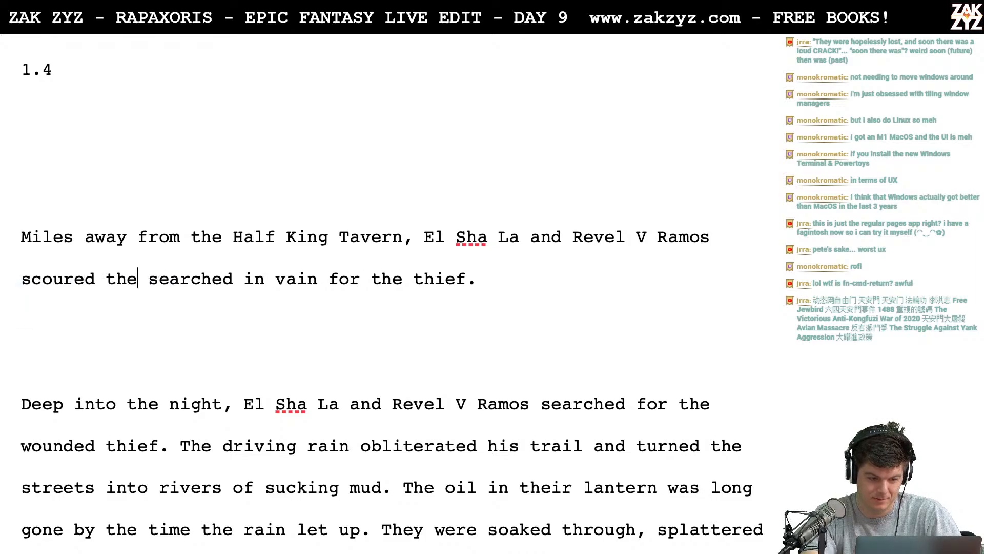
pyautogui.write('reets for Rige')
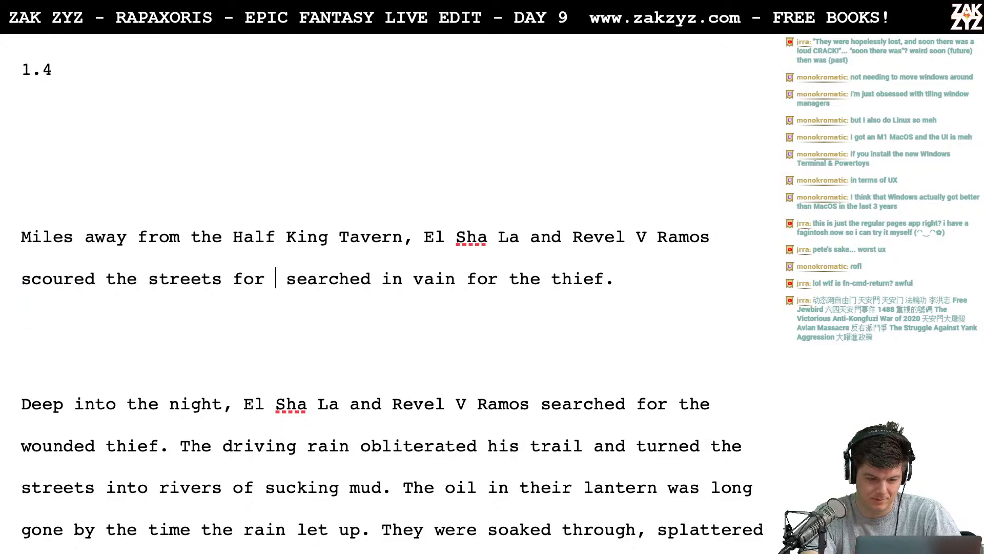
pyautogui.write('l,')
# - Cut the inserted phrase back to "scoured the" and push "searched in vain for the thief." down below a blank line
pyautogui.press('BackSpace')
pyautogui.press('BackSpace')
pyautogui.press('BackSpace')
pyautogui.press('BackSpace')
pyautogui.press('BackSpace')
pyautogui.press('BackSpace')
pyautogui.press('BackSpace')
pyautogui.press('BackSpace')
pyautogui.press('BackSpace')
pyautogui.press('BackSpace')
pyautogui.press('BackSpace')
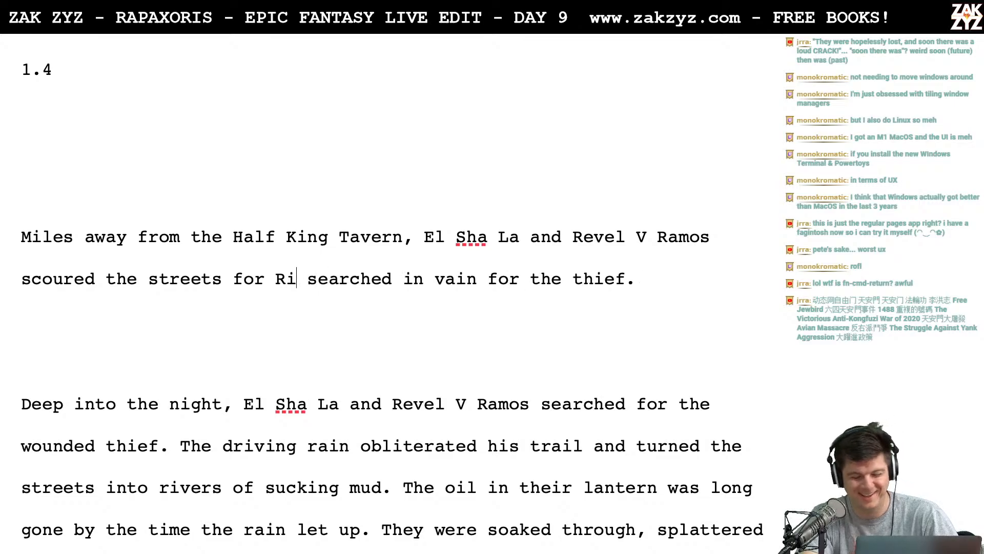
pyautogui.press('BackSpace')
pyautogui.press('BackSpace')
pyautogui.press('BackSpace')
pyautogui.press('BackSpace')
pyautogui.press('BackSpace')
pyautogui.press('BackSpace')
pyautogui.press('BackSpace')
pyautogui.press('BackSpace')
pyautogui.press('Return')
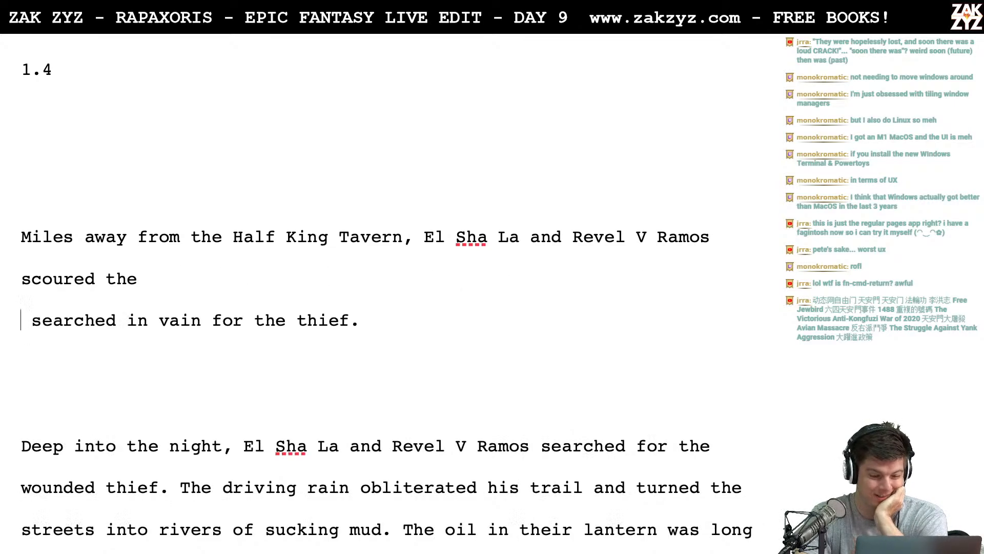
pyautogui.press('Return')
# - Insert "were scouring the streets in vain" after "Ramos", ahead of "scoured the"
pyautogui.press('Up')
pyautogui.press('Up')
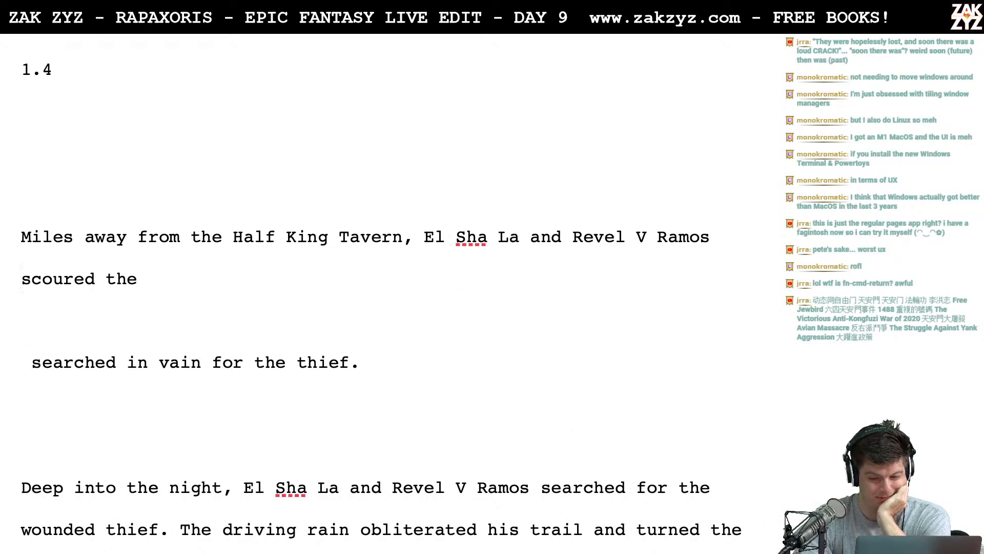
pyautogui.press('Left')
pyautogui.press('Left')
pyautogui.press('Right')
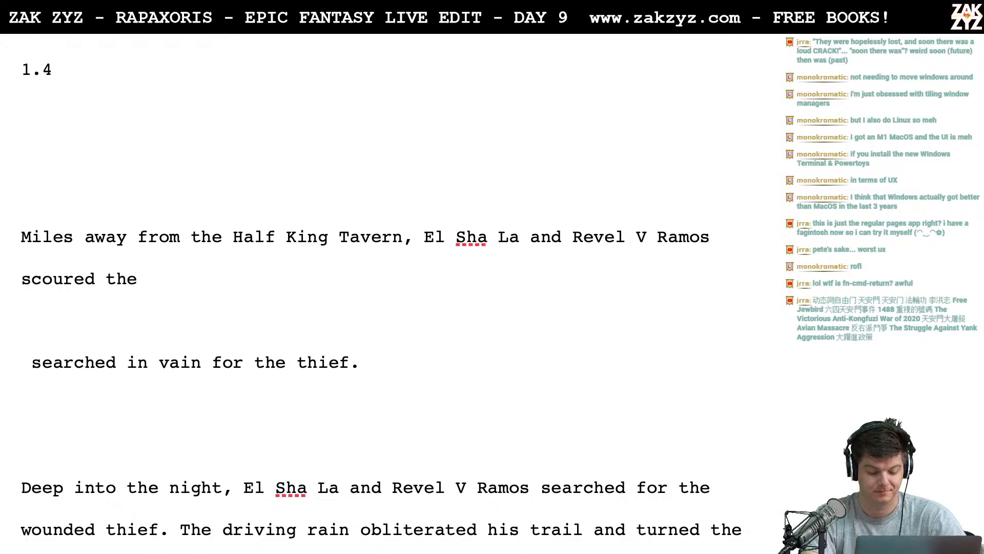
pyautogui.write('were scouring')
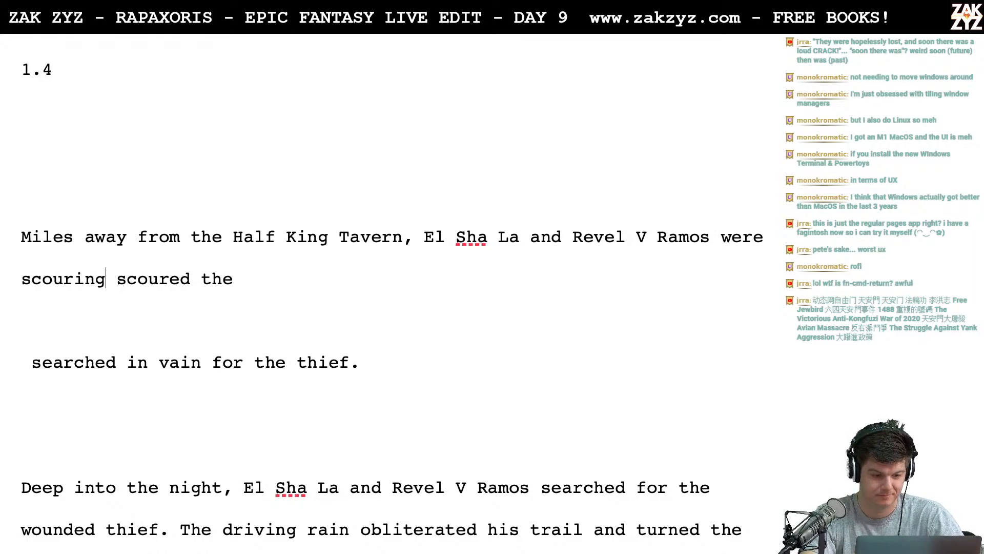
pyautogui.write(' the streets in')
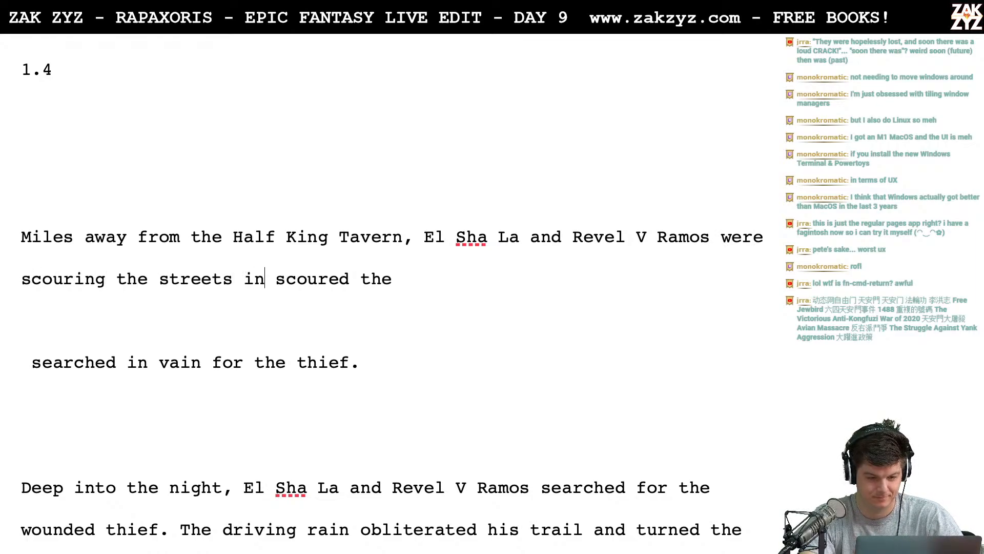
pyautogui.write(' vain')
# - Trim the new phrase back to "were scouring" and move the leftover "scoured the" onto its own line
pyautogui.press('BackSpace')
pyautogui.press('BackSpace')
pyautogui.press('BackSpace')
pyautogui.press('BackSpace')
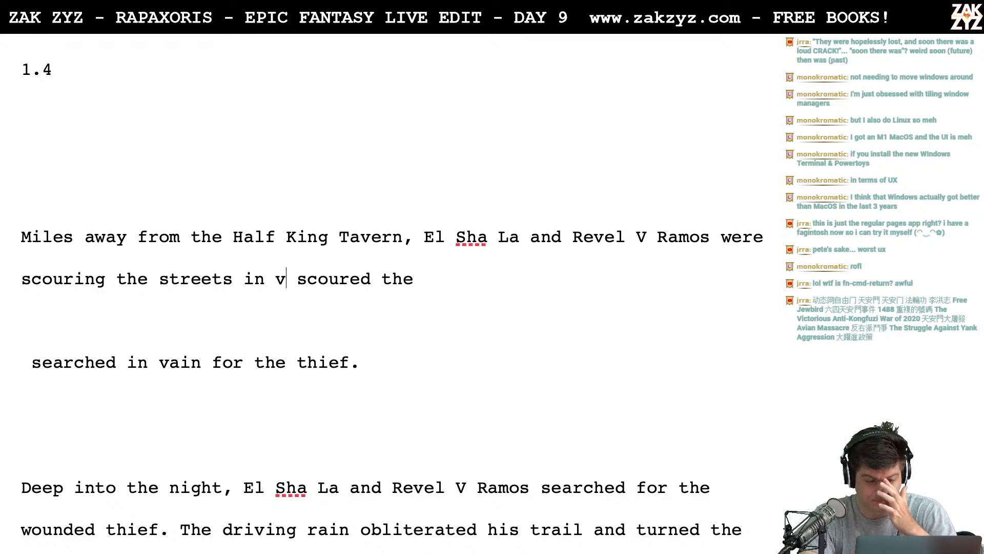
pyautogui.press('BackSpace')
pyautogui.press('BackSpace')
pyautogui.press('BackSpace')
pyautogui.press('BackSpace')
pyautogui.press('BackSpace')
pyautogui.press('BackSpace')
pyautogui.press('BackSpace')
pyautogui.press('BackSpace')
pyautogui.press('BackSpace')
pyautogui.press('BackSpace')
pyautogui.press('BackSpace')
pyautogui.press('BackSpace')
pyautogui.press('BackSpace')
pyautogui.press('BackSpace')
pyautogui.press('Return')
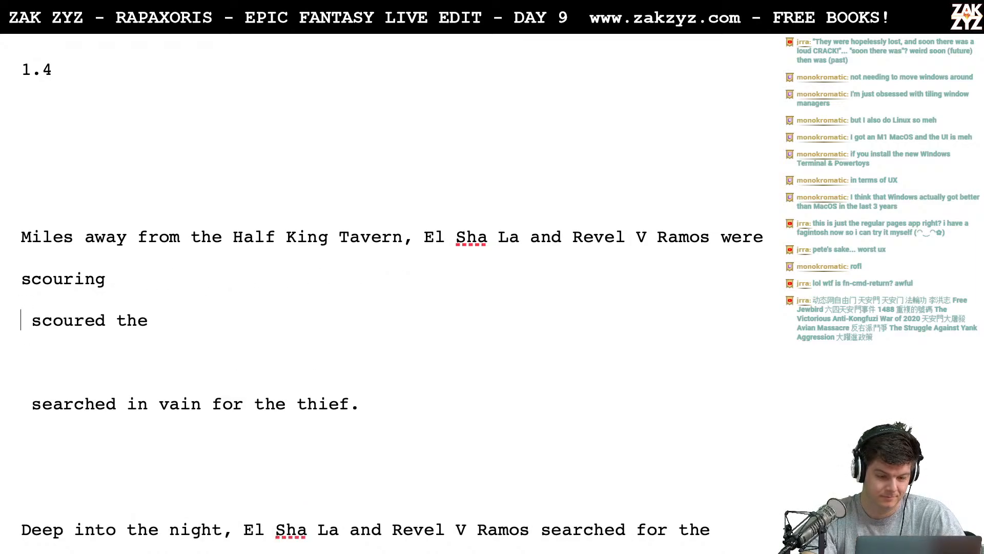
# - Start a separate line with "As" above the "Miles away from the Half King Tavern" draft
pyautogui.press('Left')
pyautogui.press('Left')
pyautogui.press('Left')
pyautogui.press('Up')
pyautogui.press('Right')
pyautogui.press('Left')
pyautogui.press('Left')
pyautogui.press('Left')
pyautogui.press('Left')
pyautogui.press('Left')
pyautogui.press('Left')
pyautogui.press('Left')
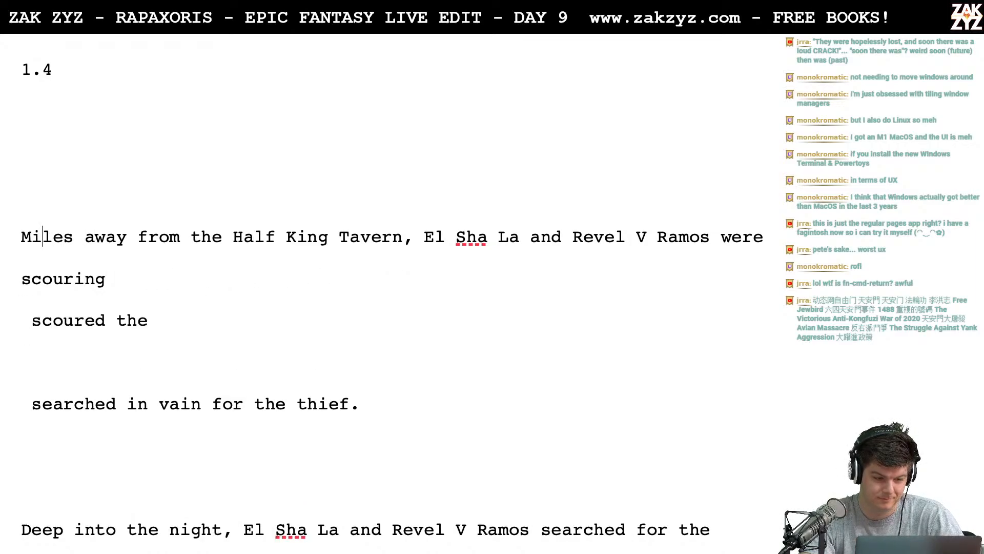
pyautogui.press('Right')
pyautogui.press('Left')
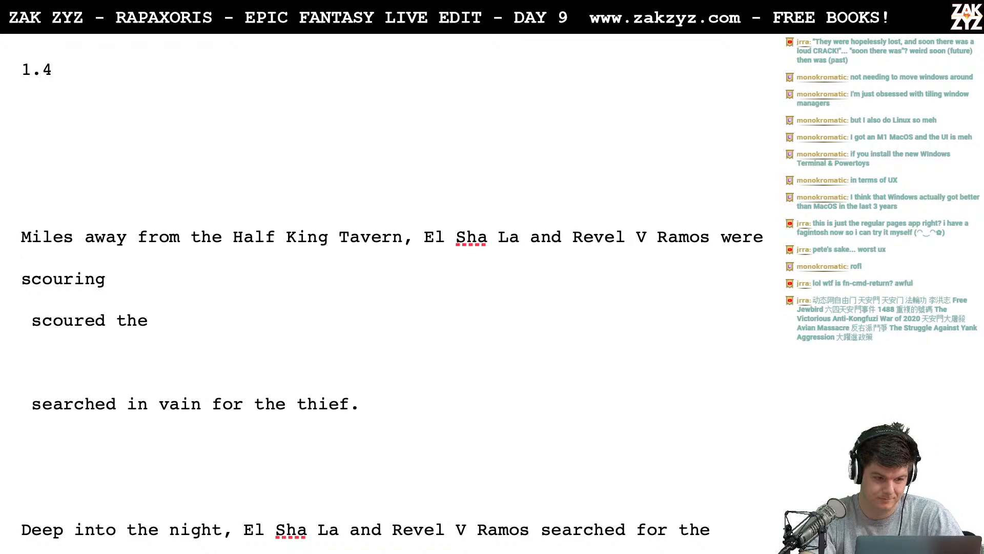
pyautogui.write('As t')
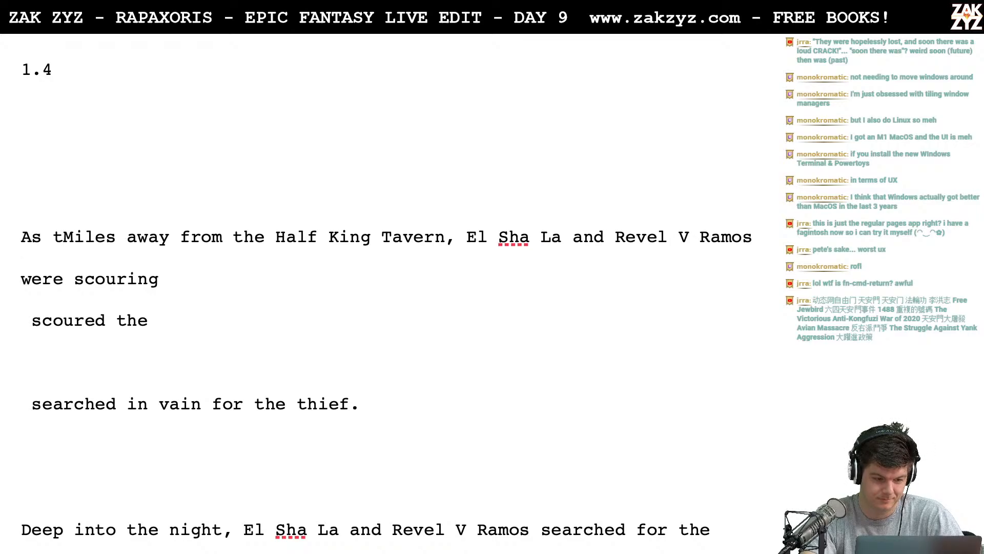
pyautogui.press('BackSpace')
pyautogui.press('Return')
pyautogui.press('Left')
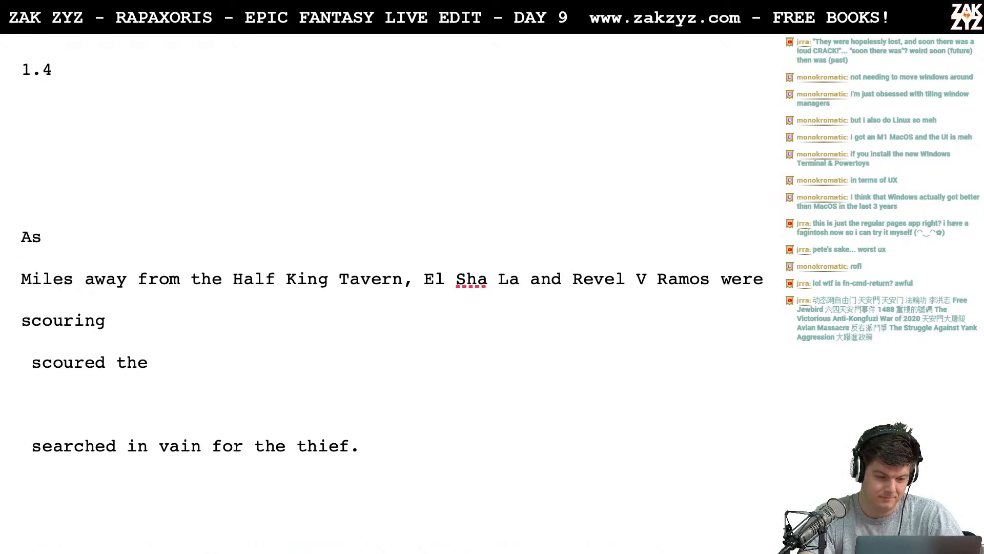
# - Try "Rigel" after "As" on the new top line and clear all the trial words
pyautogui.write('Rigel')
pyautogui.press('BackSpace')
pyautogui.press('BackSpace')
pyautogui.press('BackSpace')
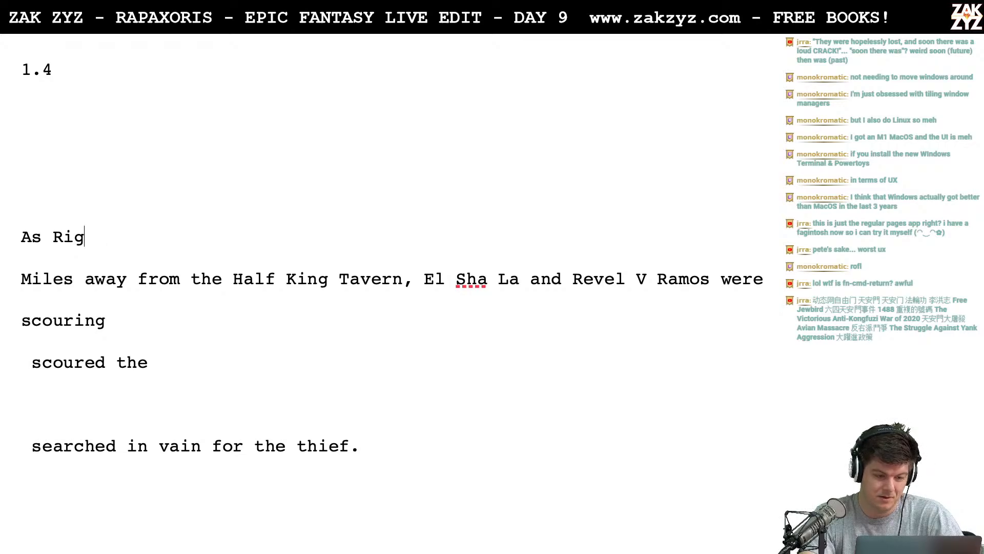
pyautogui.press('BackSpace')
pyautogui.press('BackSpace')
pyautogui.press('BackSpace')
pyautogui.press('BackSpace')
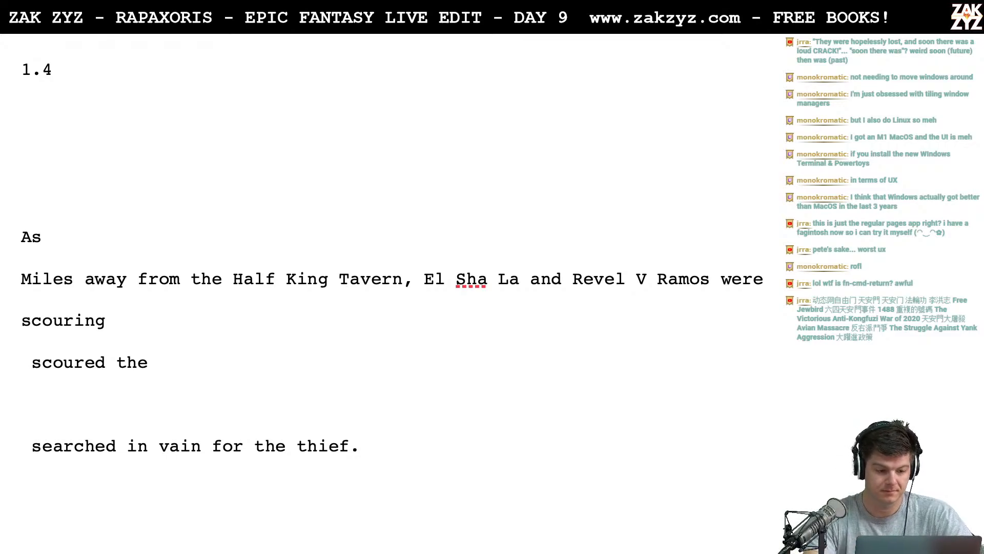
pyautogui.press('BackSpace')
pyautogui.press('BackSpace')
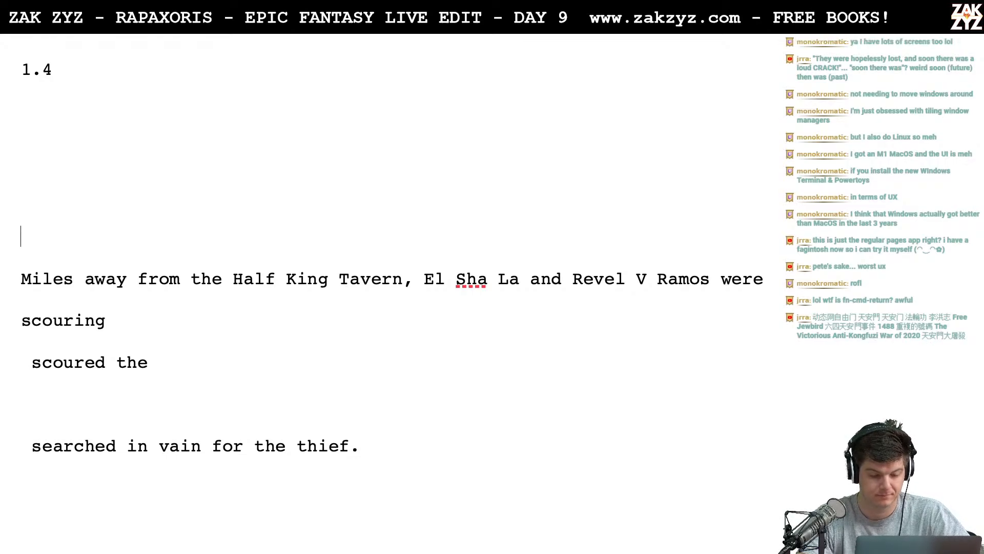
# - Write "While the thief fought for his life on the tavern floor," as a separate draft, leaving blank lines above the "Miles away" version
pyautogui.write('M')
pyautogui.press('BackSpace')
pyautogui.write('While ')
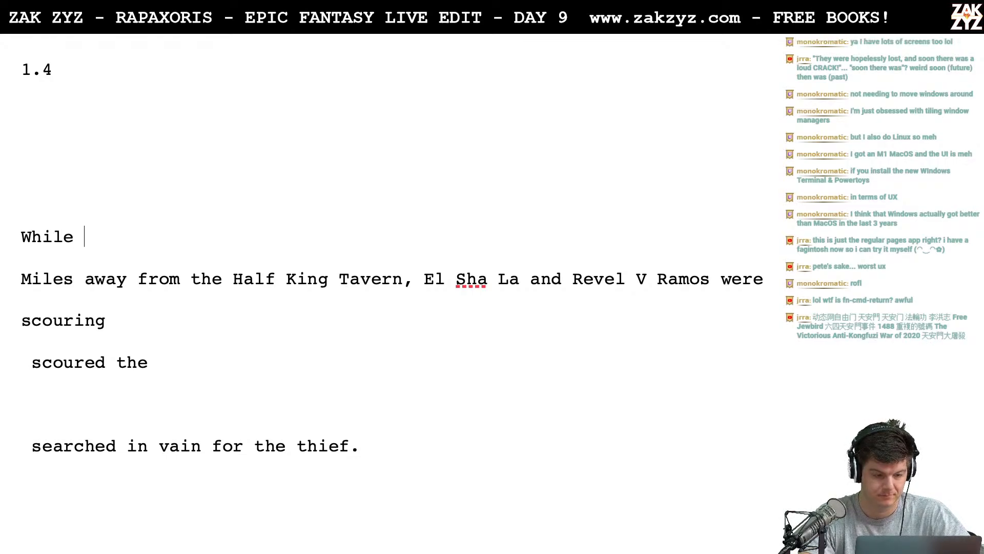
pyautogui.write('the thief ')
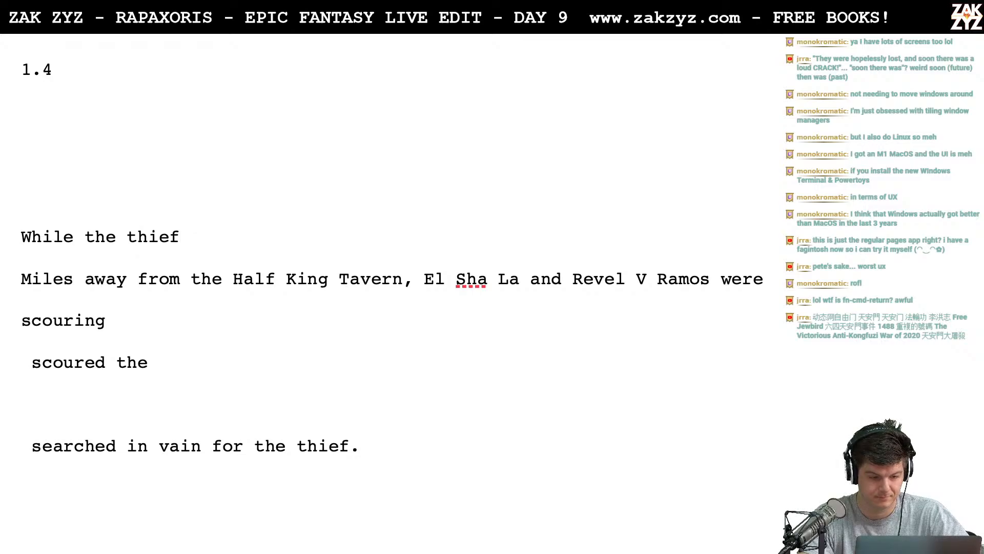
pyautogui.write('fought for his life')
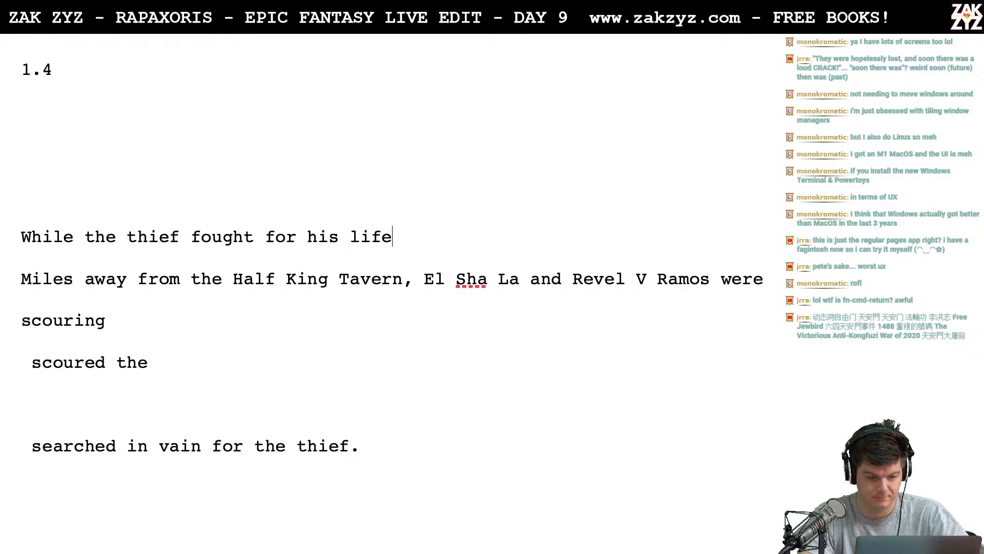
pyautogui.write(' on the tavern f')
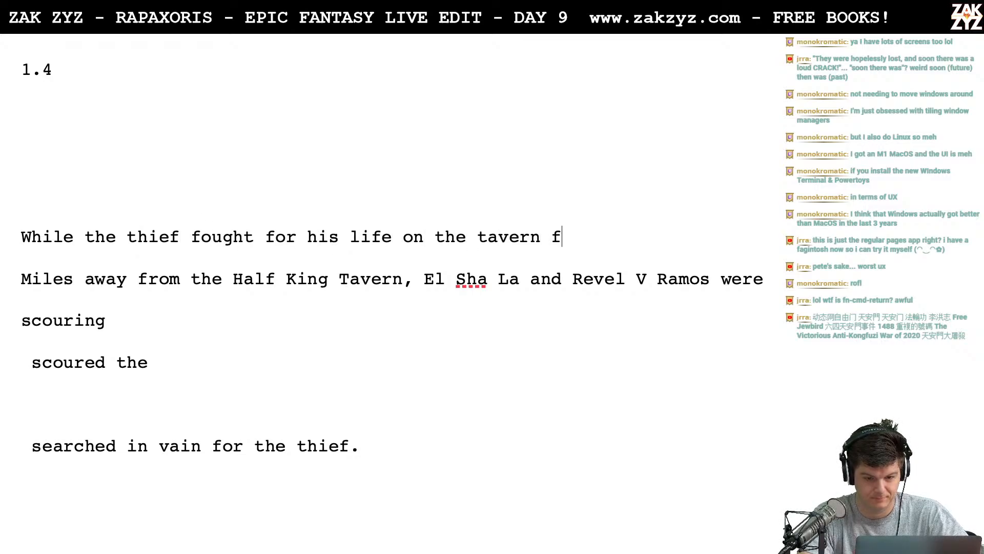
pyautogui.write('loor,')
pyautogui.press('Return')
pyautogui.press('Return')
pyautogui.press('Up')
pyautogui.press('Up')
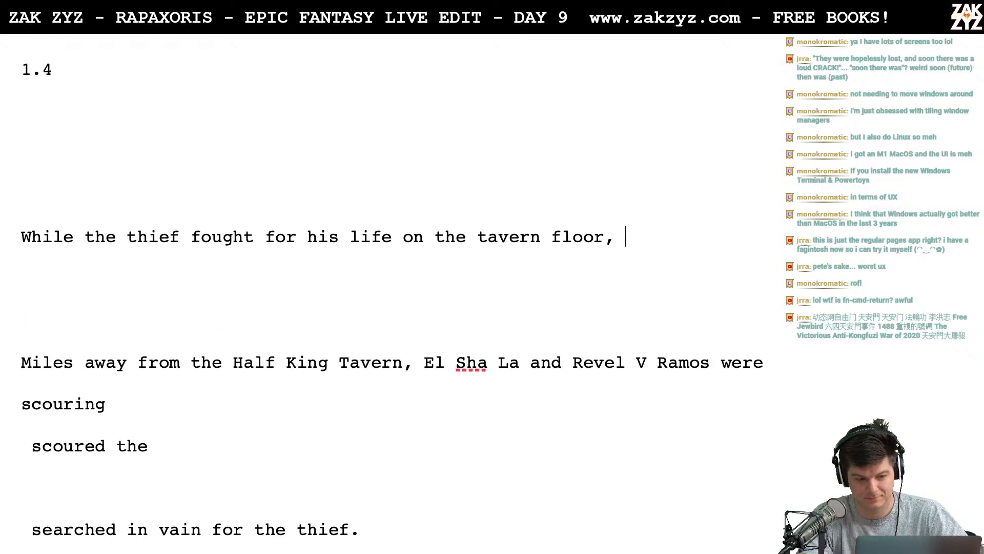
# - Try "the hapless lovers" as the subject after "tavern floor," and remove it
pyautogui.write('the hapless ')
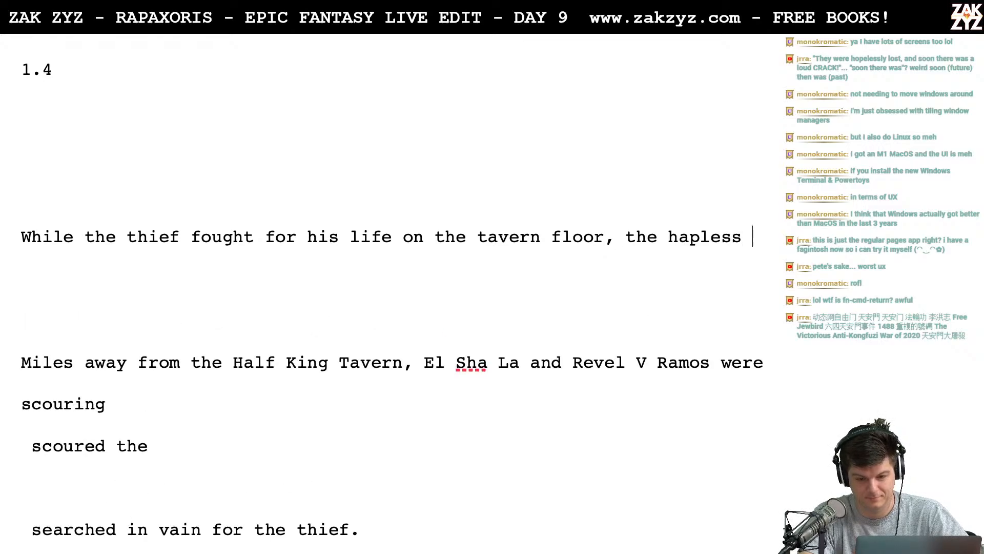
pyautogui.write('lovers')
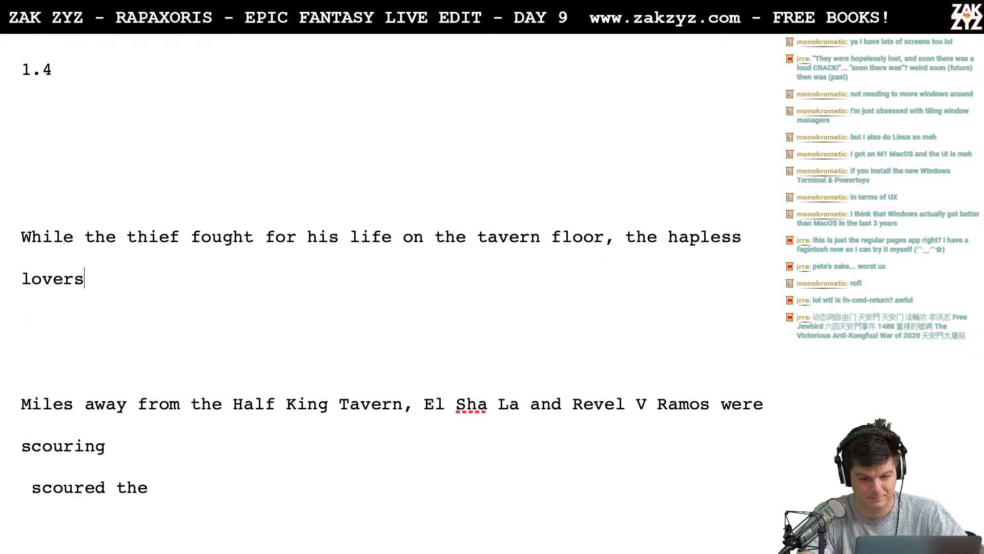
pyautogui.press('BackSpace')
pyautogui.press('BackSpace')
pyautogui.press('BackSpace')
pyautogui.press('BackSpace')
pyautogui.press('BackSpace')
pyautogui.press('BackSpace')
pyautogui.press('BackSpace')
pyautogui.press('BackSpace')
pyautogui.press('BackSpace')
pyautogui.press('BackSpace')
pyautogui.press('BackSpace')
pyautogui.press('BackSpace')
pyautogui.press('BackSpace')
pyautogui.press('BackSpace')
pyautogui.press('BackSpace')
pyautogui.press('BackSpace')
pyautogui.press('BackSpace')
pyautogui.press('BackSpace')
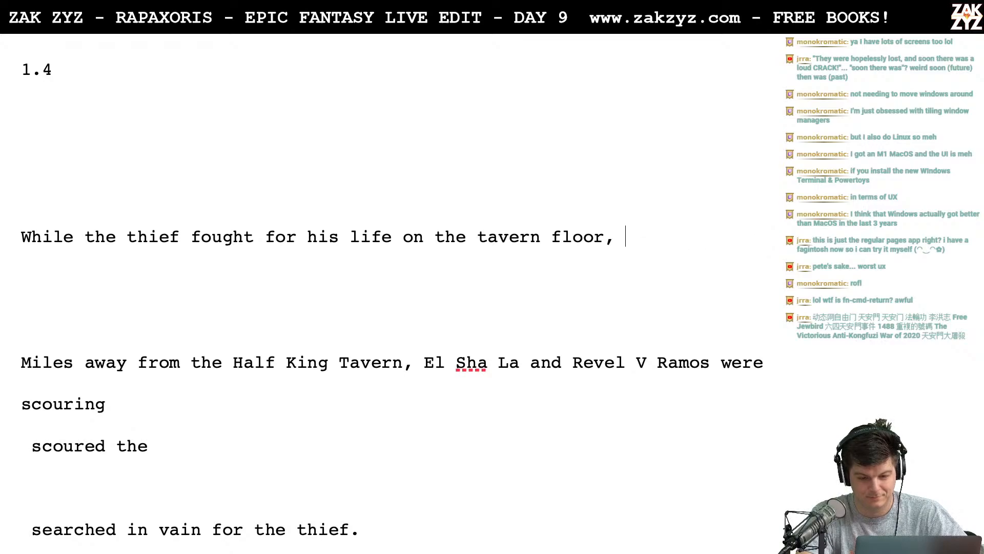
# - Continue the "While the thief" sentence with the subject "Revel V Ramos and El Sha La"
pyautogui.write('Rige')
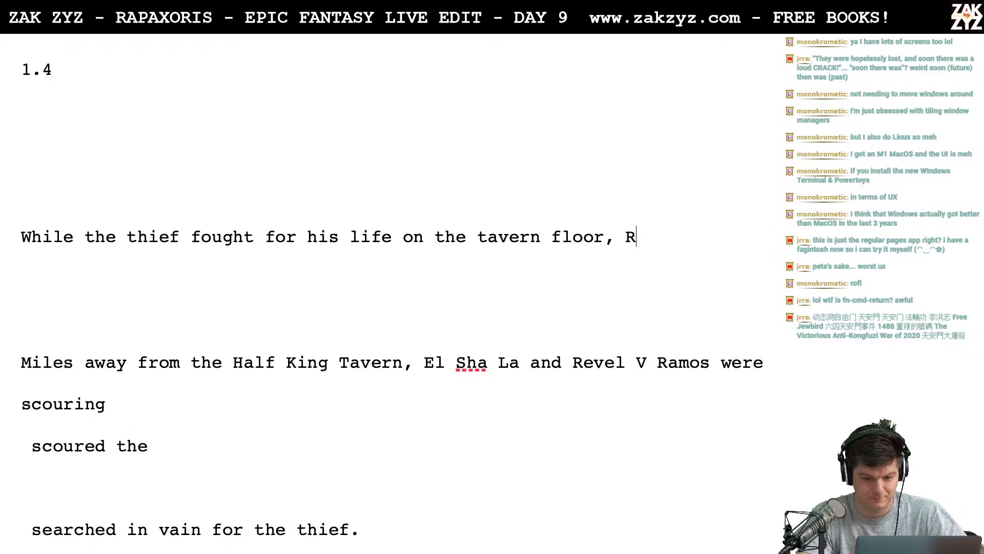
pyautogui.press('BackSpace')
pyautogui.press('BackSpace')
pyautogui.press('BackSpace')
pyautogui.write('evel')
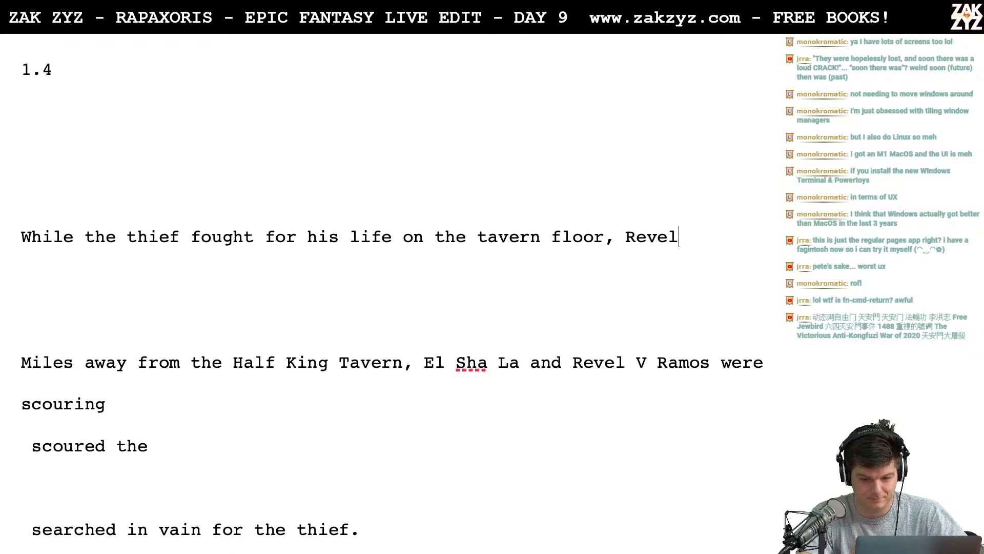
pyautogui.write(' V Ramos and')
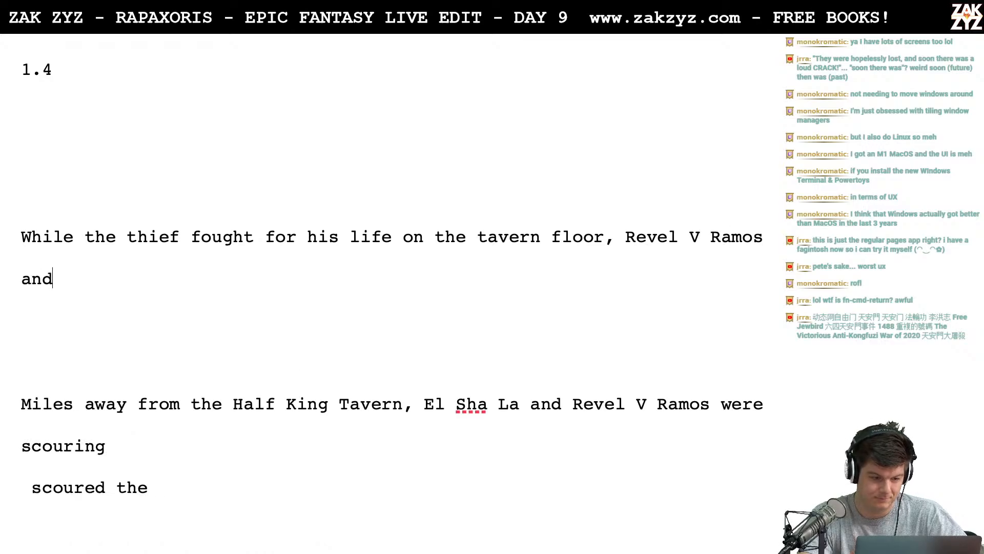
pyautogui.write(' El Sha la')
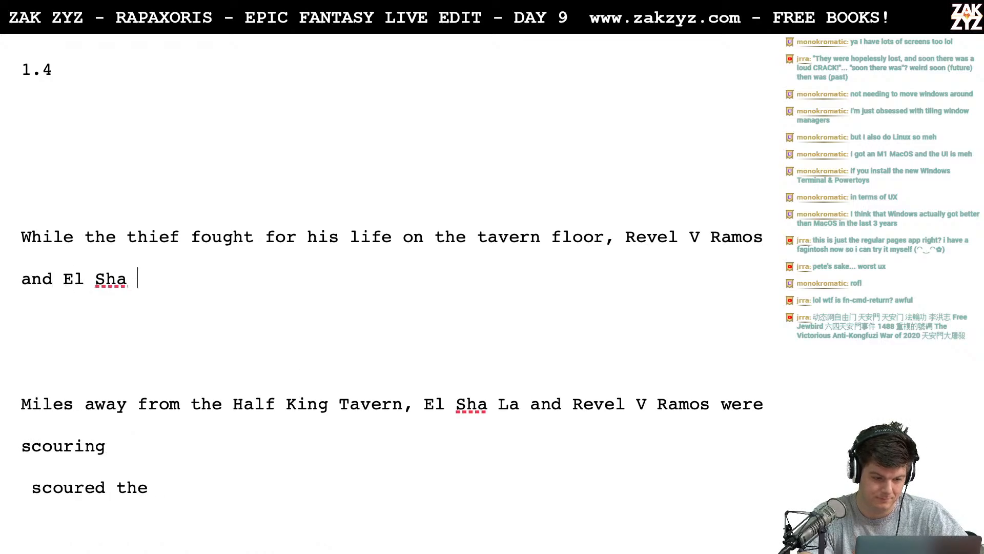
pyautogui.press('BackSpace')
pyautogui.press('BackSpace')
pyautogui.write('La search')
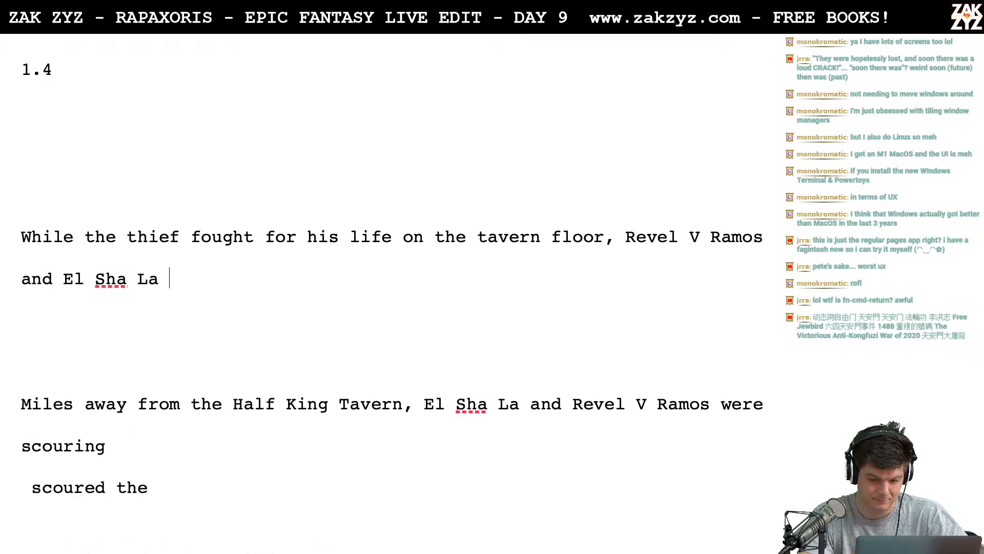
# - Try "were" and "scoured" as the verb after "El Sha La", clearing each trial word
pyautogui.press('BackSpace')
pyautogui.press('BackSpace')
pyautogui.press('BackSpace')
pyautogui.press('BackSpace')
pyautogui.press('BackSpace')
pyautogui.press('BackSpace')
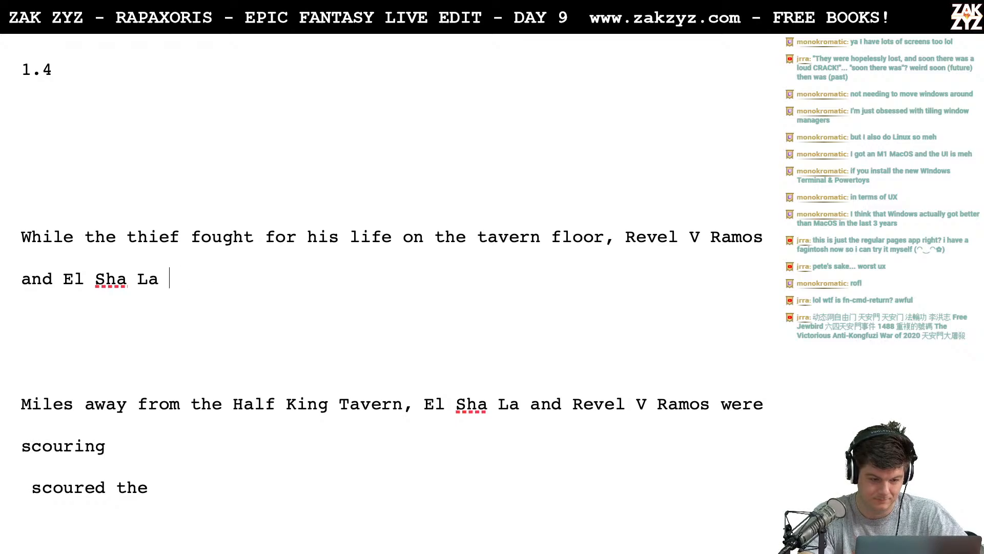
pyautogui.write('were')
pyautogui.press('BackSpace')
pyautogui.press('BackSpace')
pyautogui.press('BackSpace')
pyautogui.press('BackSpace')
pyautogui.press('BackSpace')
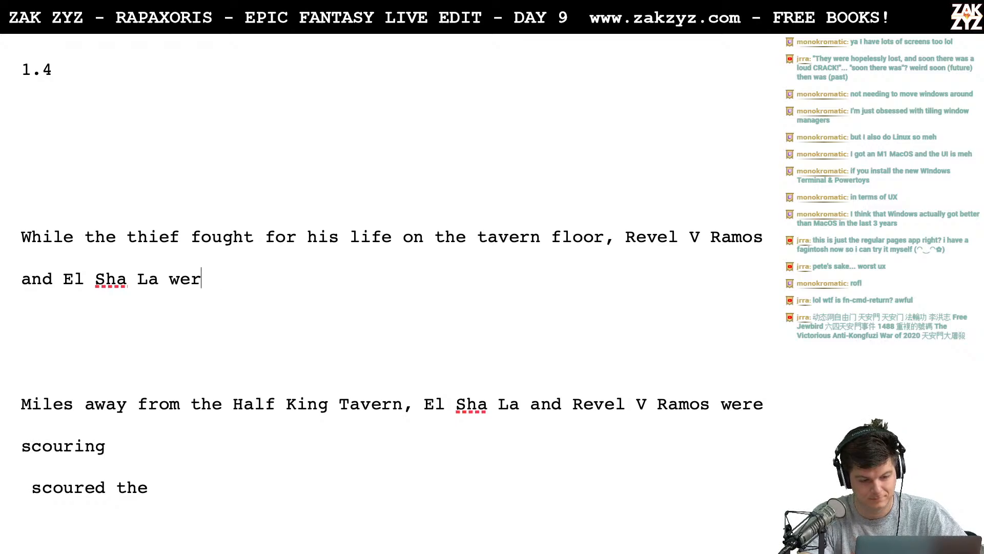
pyautogui.write('scoured')
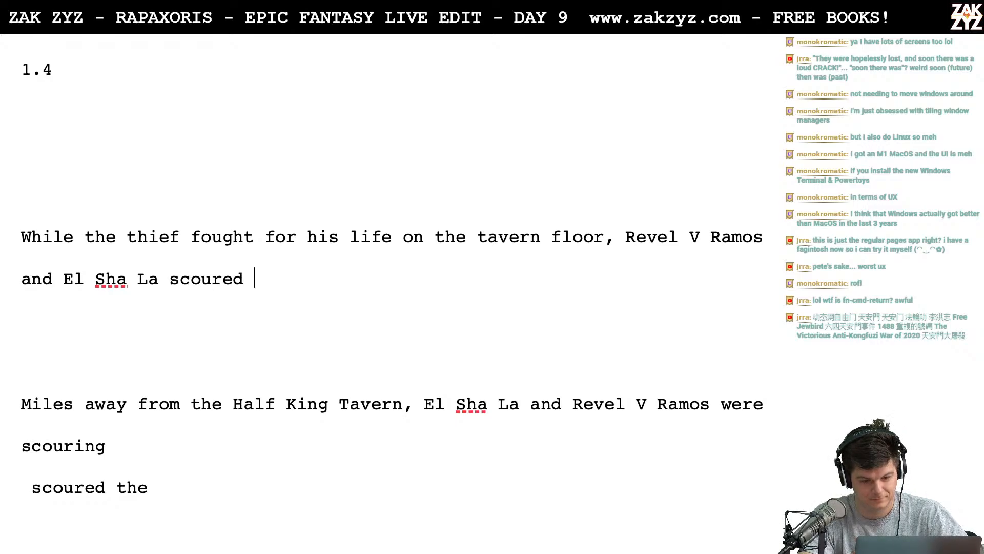
pyautogui.press('BackSpace')
pyautogui.press('BackSpace')
pyautogui.press('BackSpace')
pyautogui.press('BackSpace')
pyautogui.press('BackSpace')
pyautogui.press('BackSpace')
pyautogui.press('BackSpace')
pyautogui.press('BackSpace')
# - Finish the "While the thief" sentence with "were miles away, searching fruitlessly for the thief."
pyautogui.write('were ')
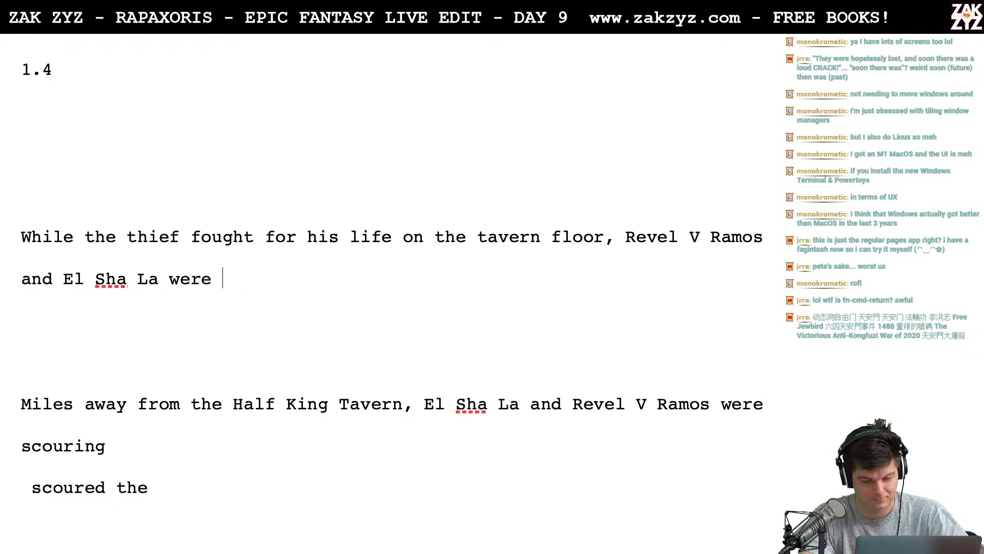
pyautogui.write('miles away, ')
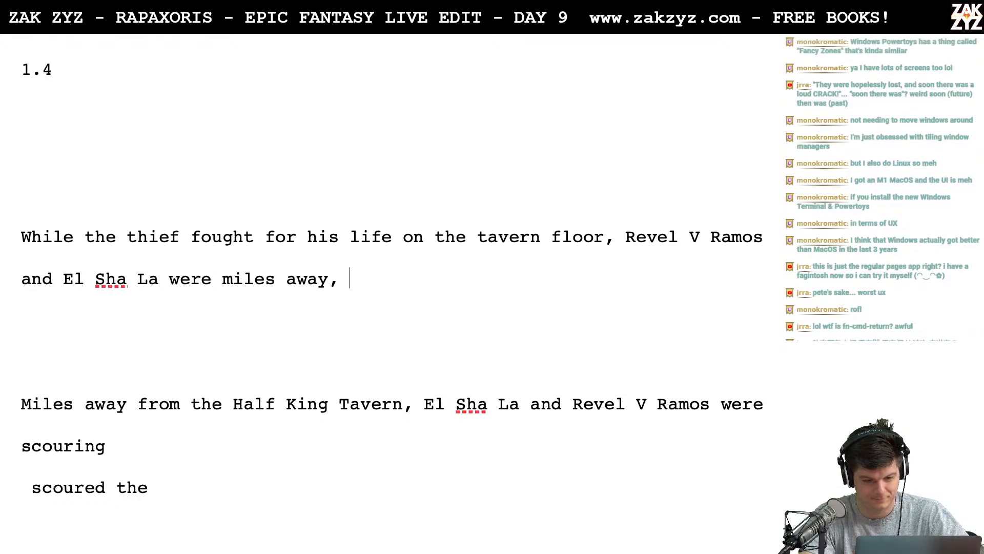
pyautogui.write('searching fru')
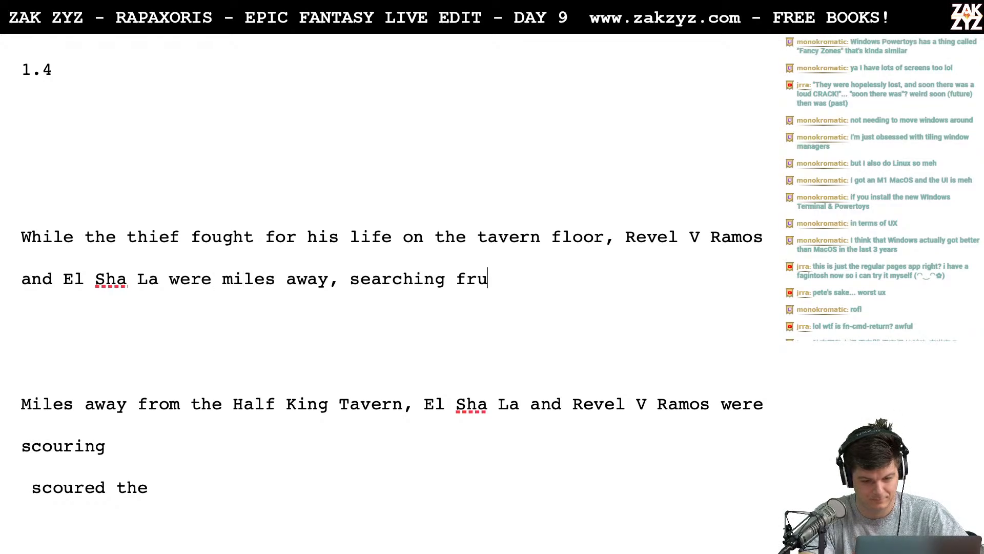
pyautogui.write('itlessly for the rthe')
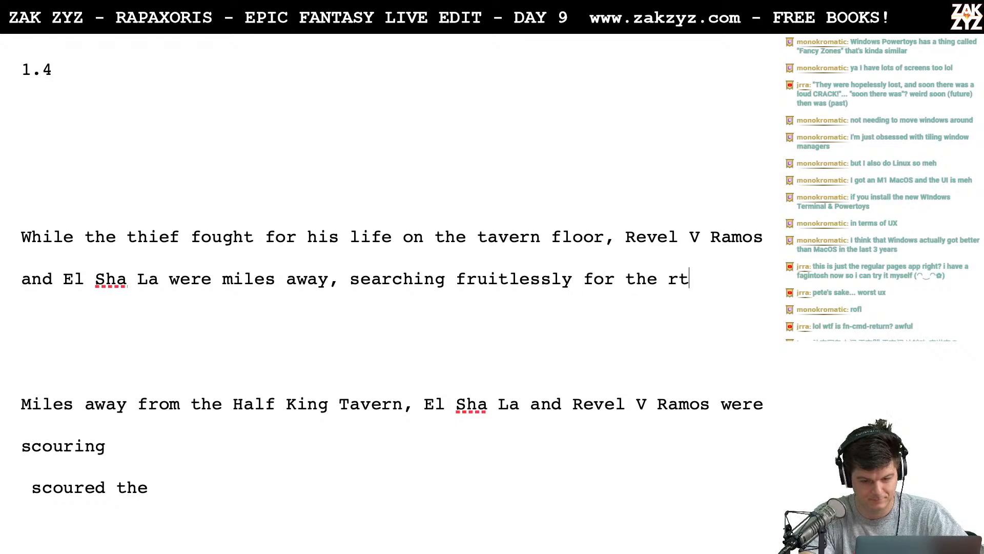
pyautogui.press('BackSpace')
pyautogui.press('BackSpace')
pyautogui.press('BackSpace')
pyautogui.press('BackSpace')
pyautogui.write('thei')
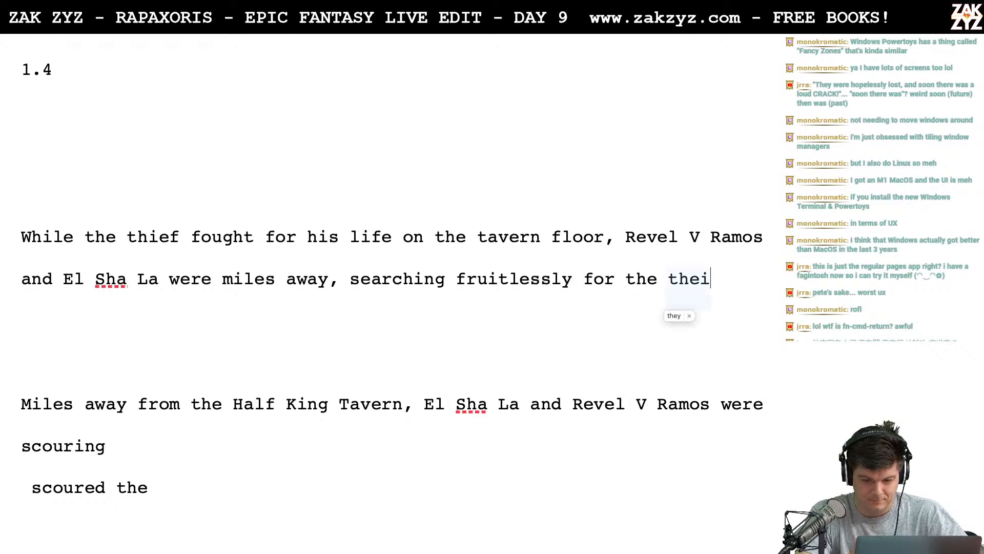
pyautogui.press('BackSpace')
pyautogui.press('BackSpace')
pyautogui.write('ief.')
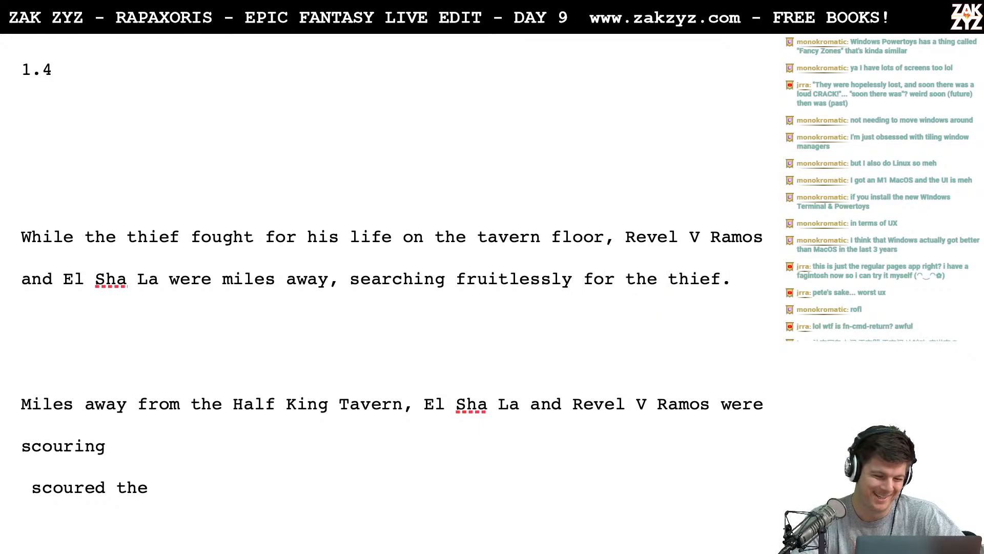
# - Start another draft with "As Rigel" on its own line above the "While the thief" sentence
pyautogui.click(21, 236)
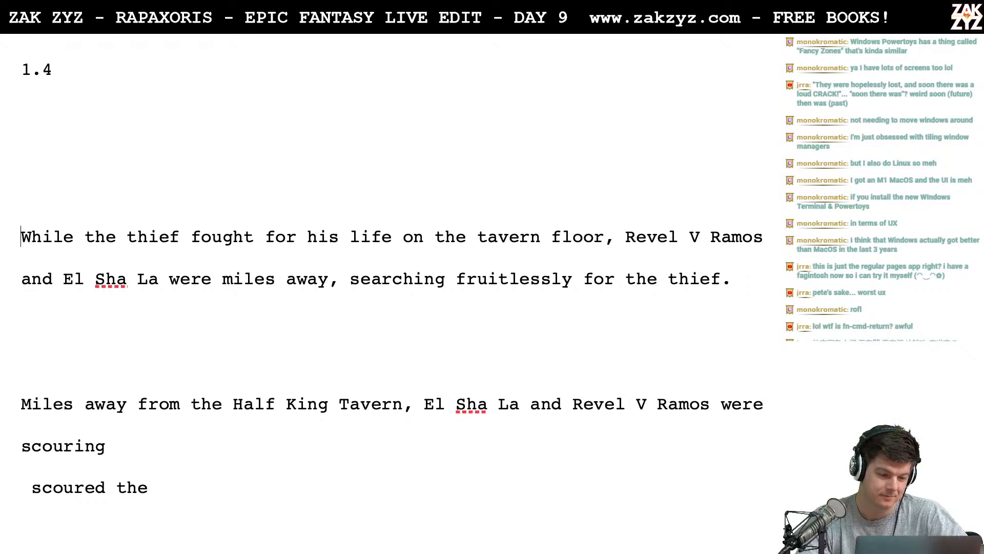
pyautogui.write('As Ri')
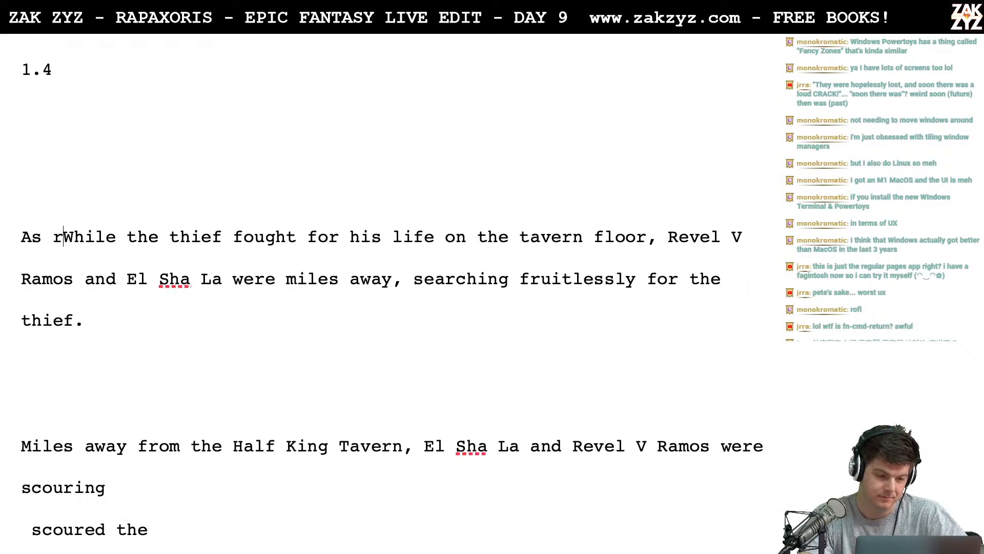
pyautogui.write('gel')
pyautogui.press('Return')
pyautogui.press('Left')
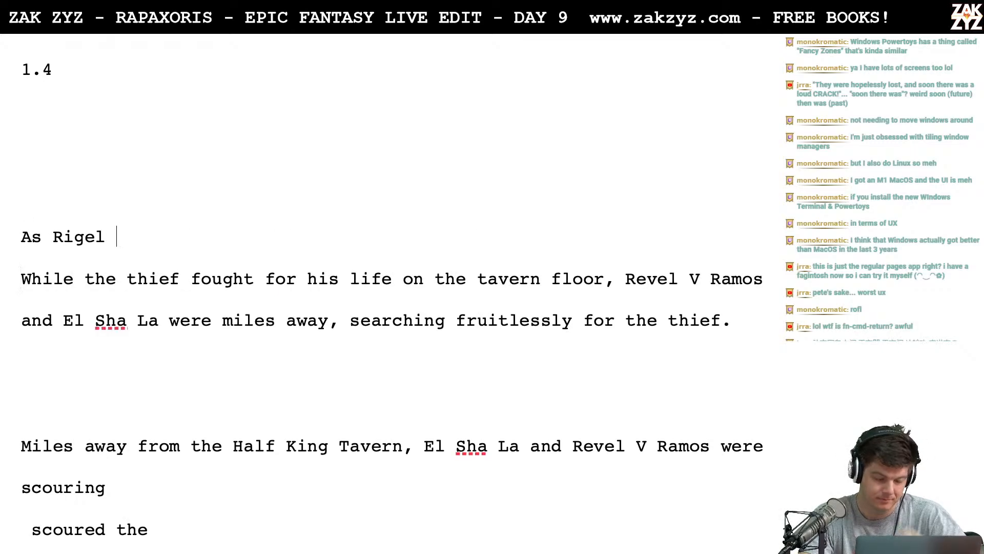
# - Continue the "As Rigel" draft with "fought for life on the tavern floor,"
pyautogui.write('fought ')
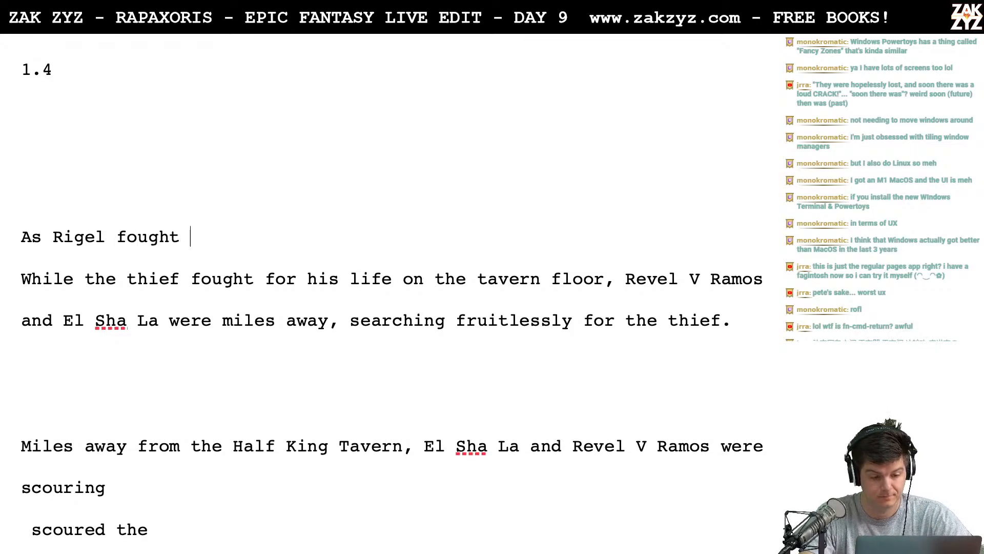
pyautogui.write('for life on the Tave')
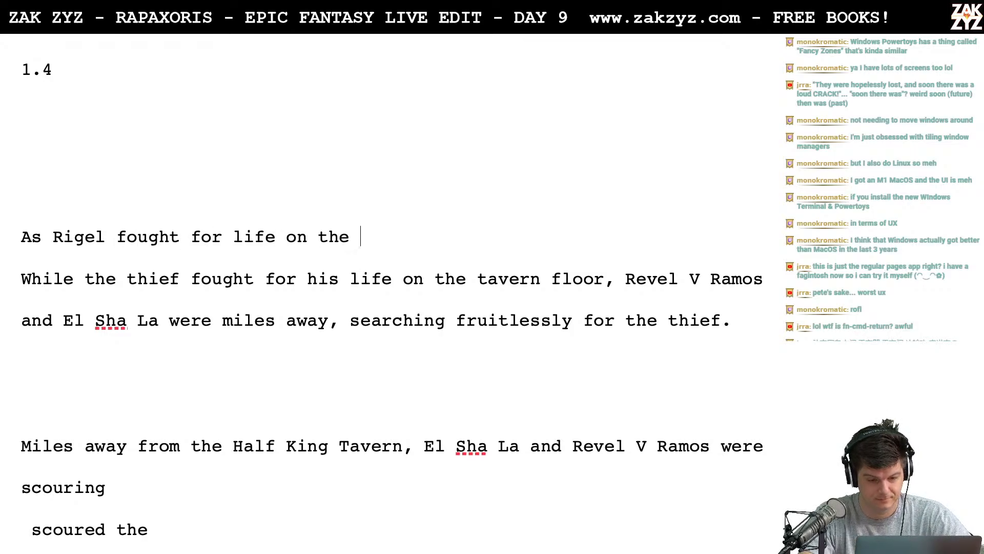
pyautogui.press('BackSpace')
pyautogui.press('BackSpace')
pyautogui.press('BackSpace')
pyautogui.press('BackSpace')
pyautogui.write('ta')
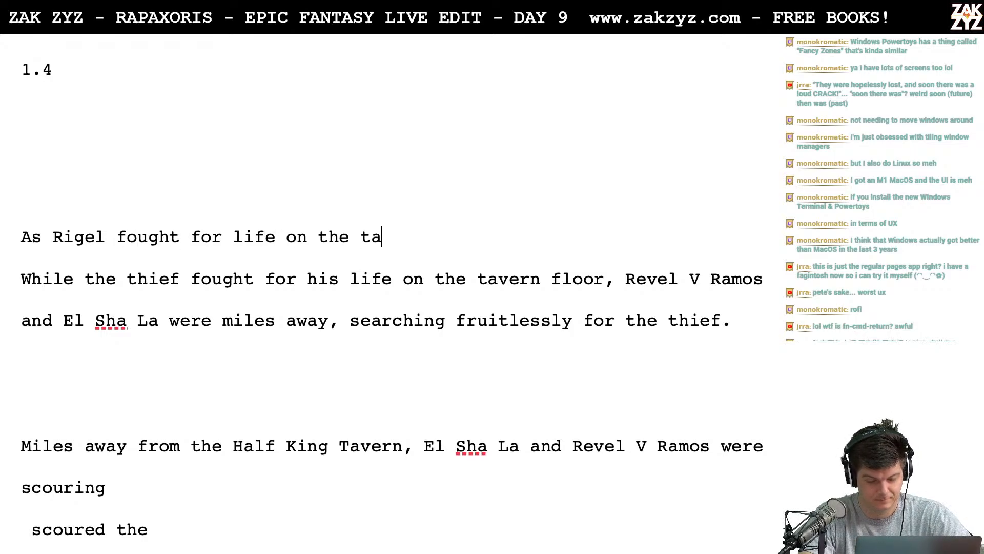
pyautogui.write('vern floor, ')
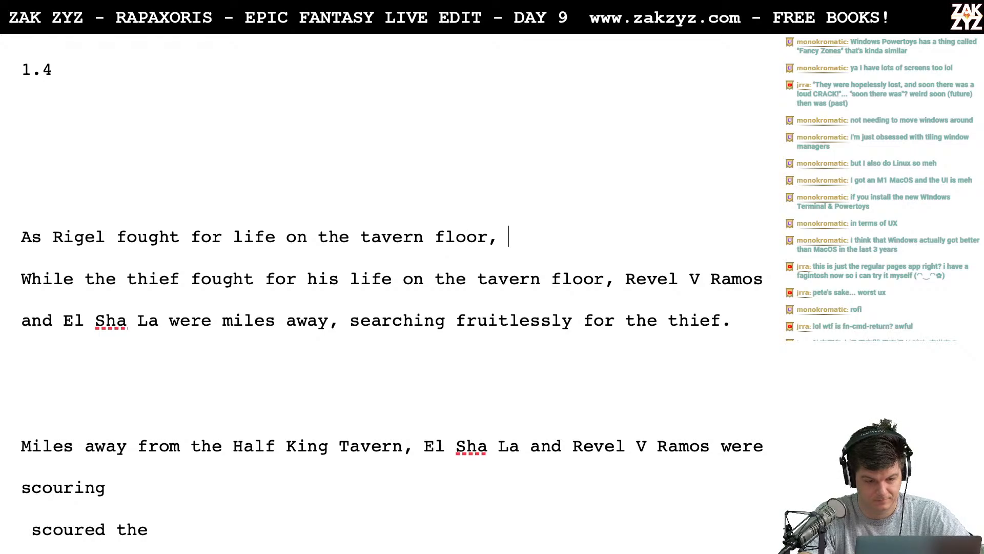
pyautogui.write('Revel ')
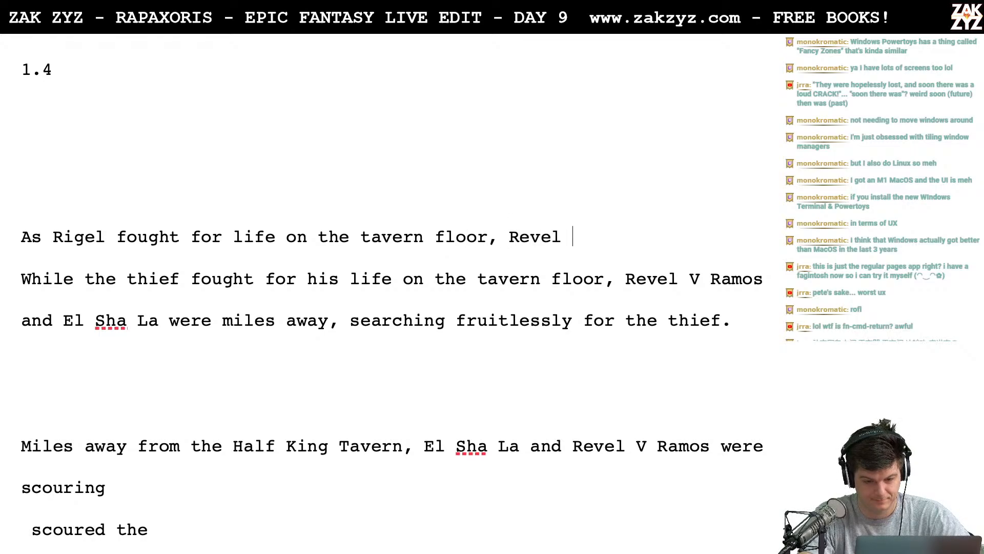
pyautogui.write('V Ramos and ')
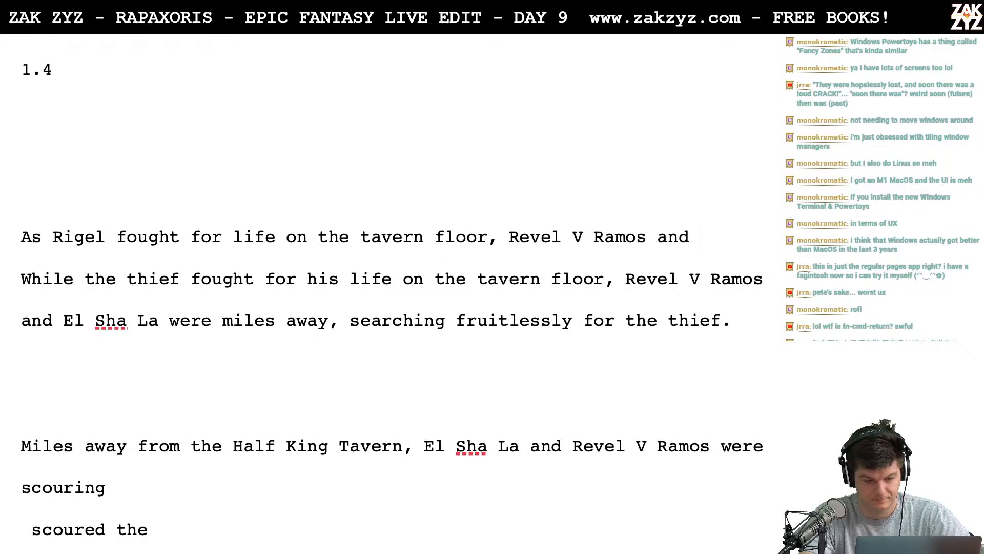
pyautogui.write('El Sha ')
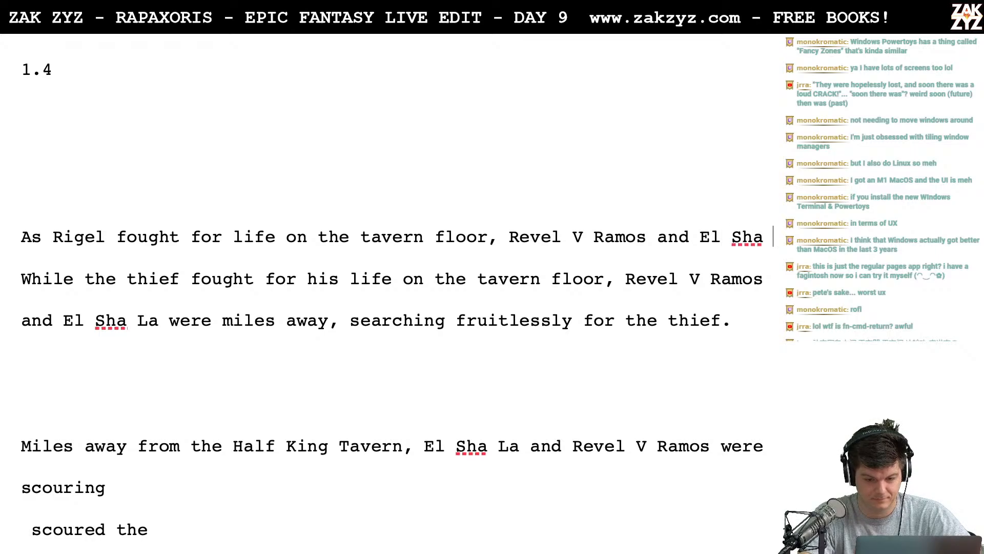
pyautogui.write('la')
# - Add "Revel V Ramos and El Sha La were" after "tavern floor," in the "As Rigel" draft
pyautogui.press('BackSpace')
pyautogui.press('BackSpace')
pyautogui.press('BackSpace')
pyautogui.write('La were ')
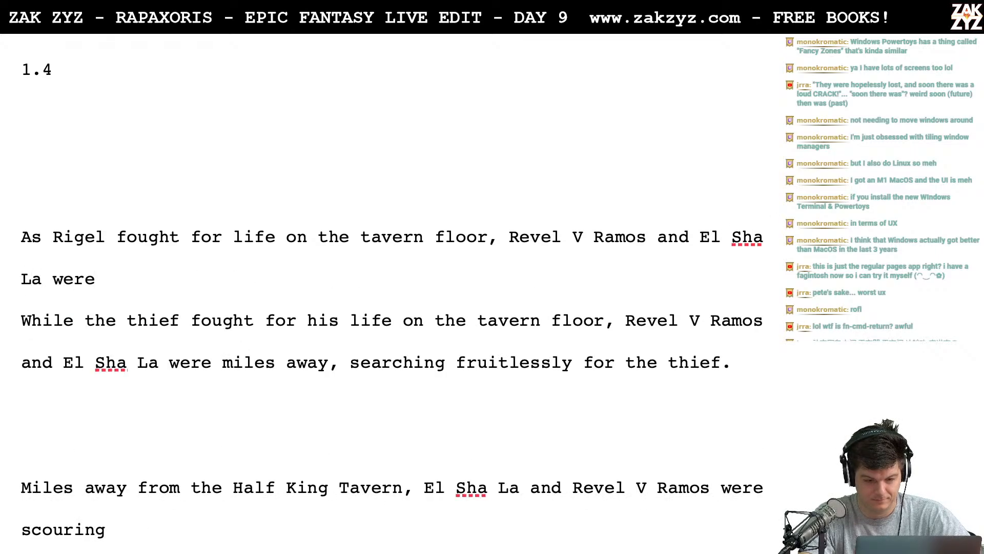
pyautogui.write('soae')
pyautogui.press('BackSpace')
pyautogui.press('BackSpace')
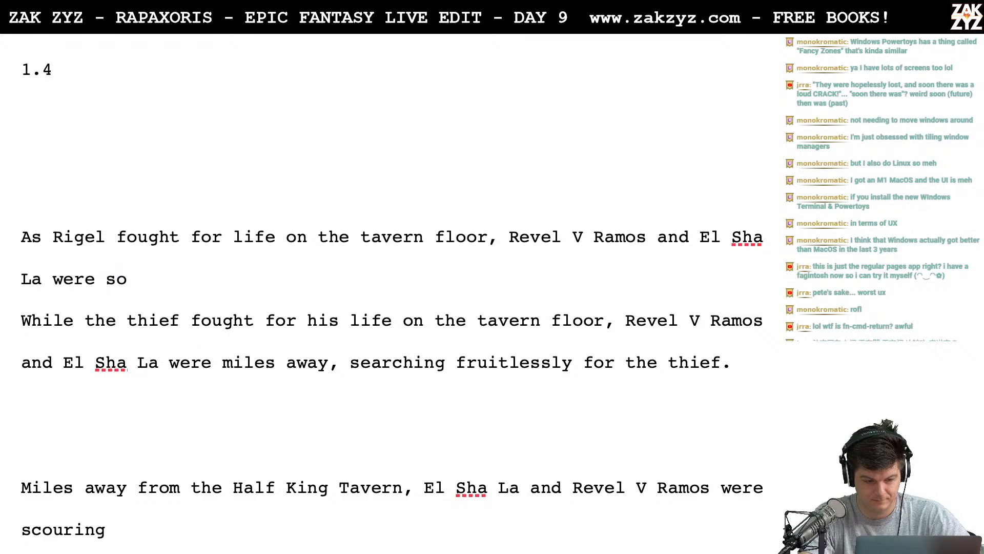
pyautogui.write('aked to the')
pyautogui.press('BackSpace')
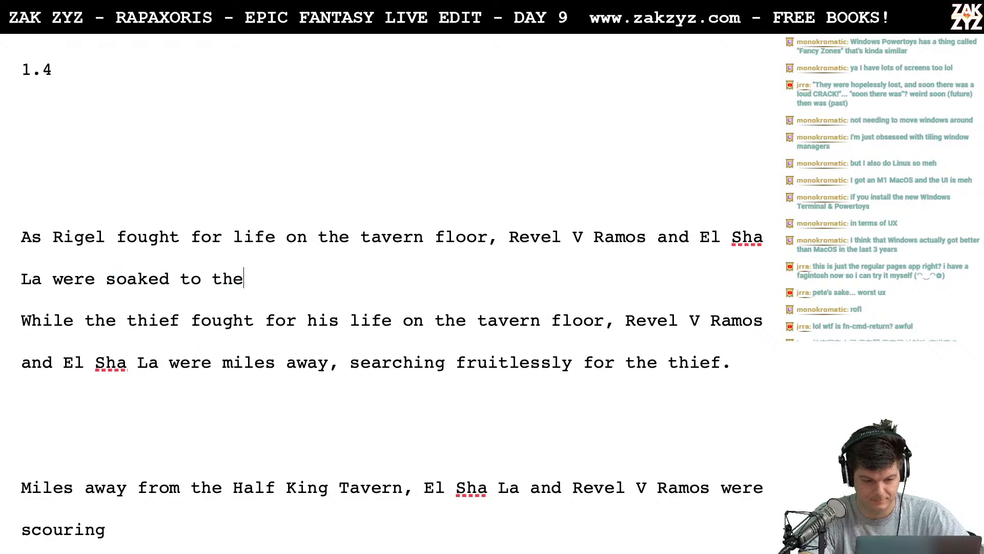
pyautogui.write('skin')
pyautogui.press('BackSpace')
pyautogui.press('BackSpace')
pyautogui.press('BackSpace')
pyautogui.press('BackSpace')
pyautogui.press('BackSpace')
pyautogui.press('BackSpace')
pyautogui.press('BackSpace')
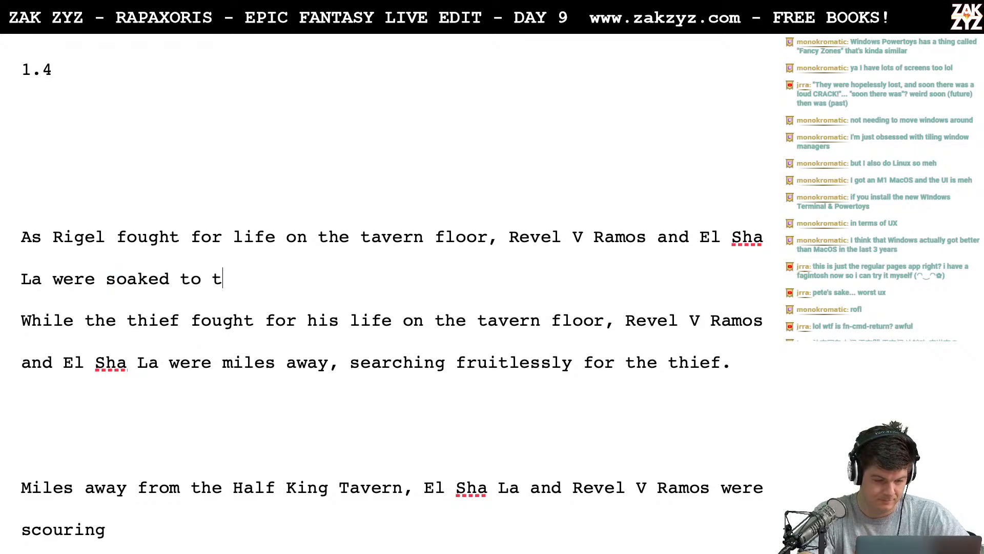
pyautogui.press('BackSpace')
pyautogui.press('BackSpace')
pyautogui.press('BackSpace')
pyautogui.press('BackSpace')
pyautogui.press('BackSpace')
pyautogui.press('BackSpace')
pyautogui.press('BackSpace')
pyautogui.press('BackSpace')
pyautogui.press('BackSpace')
pyautogui.press('BackSpace')
pyautogui.press('BackSpace')
# - Continue the "As Rigel" draft with "miles away," after "were" and separate it from the "While the thief" sentence with blank lines
pyautogui.write('mi')
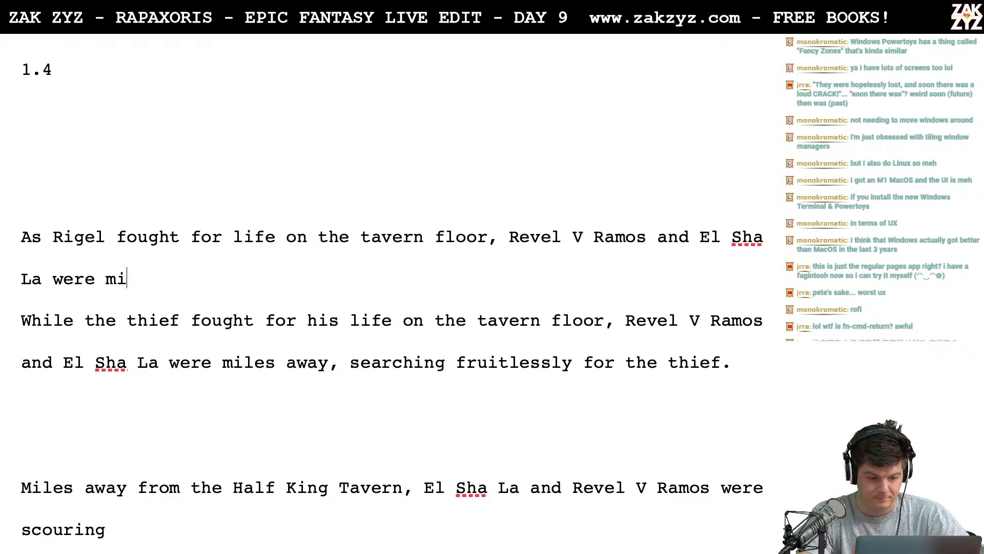
pyautogui.write('les away,')
pyautogui.press('Return')
pyautogui.press('Return')
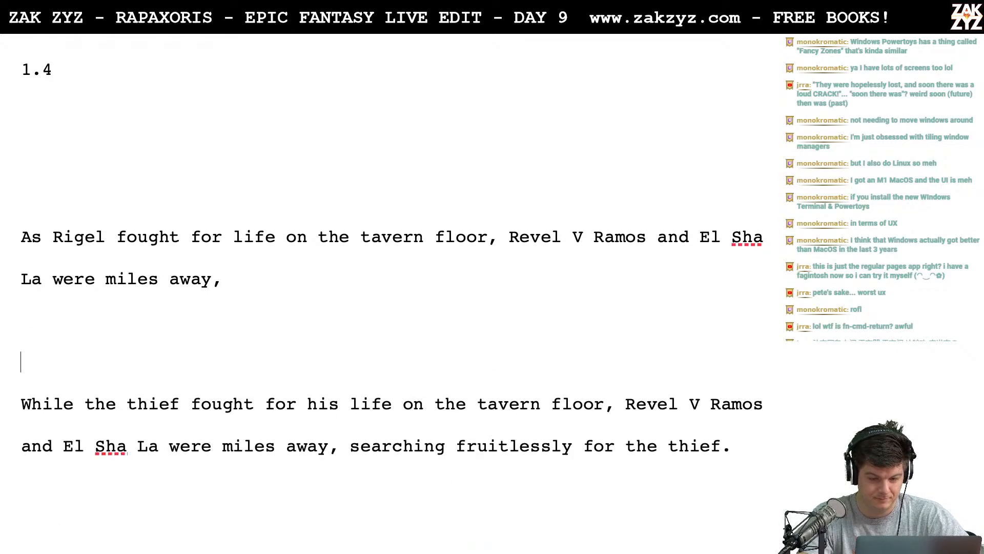
pyautogui.press('Left')
pyautogui.press('Left')
pyautogui.press('Left')
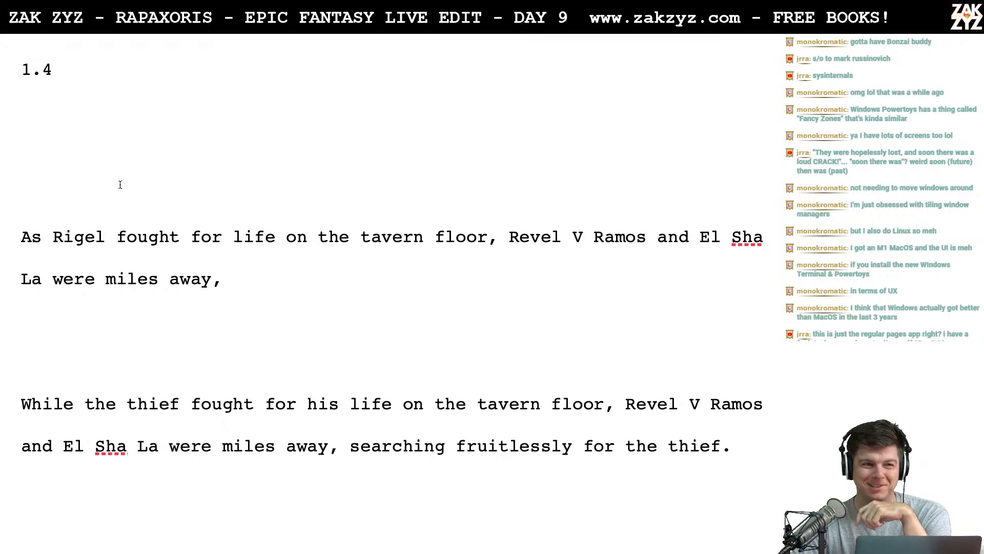
# - End the "As Rigel" draft with a period after "miles away" instead of the comma
pyautogui.scroll(-1, 120, 184)
pyautogui.scroll(-1, 120, 184)
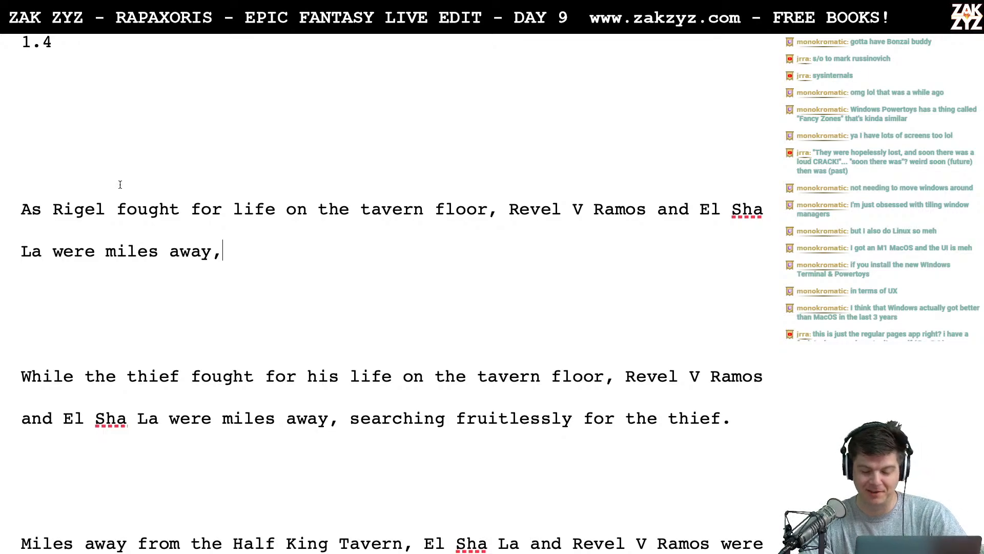
pyautogui.press('BackSpace')
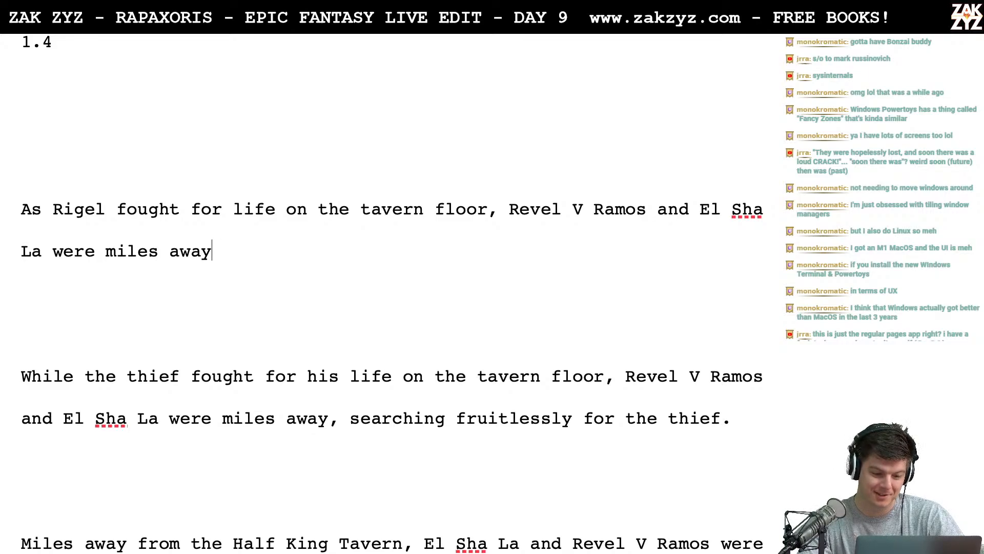
pyautogui.write('.')
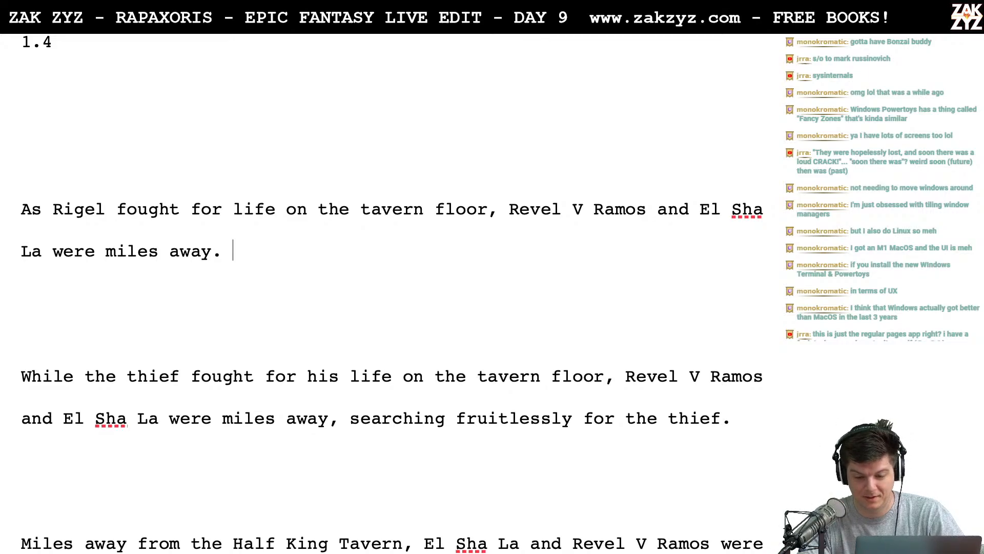
pyautogui.scroll(-1, 119, 184)
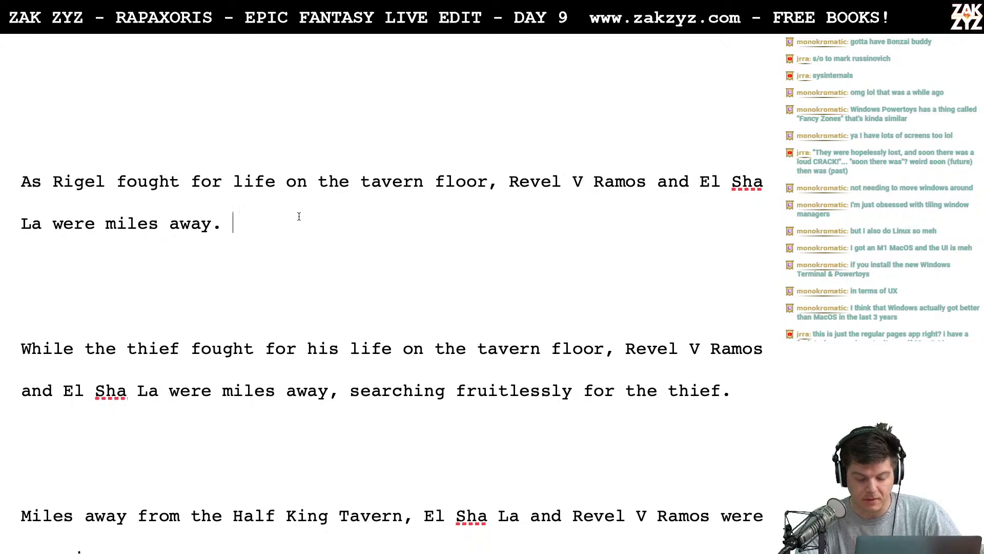
pyautogui.scroll(-1, 300, 215)
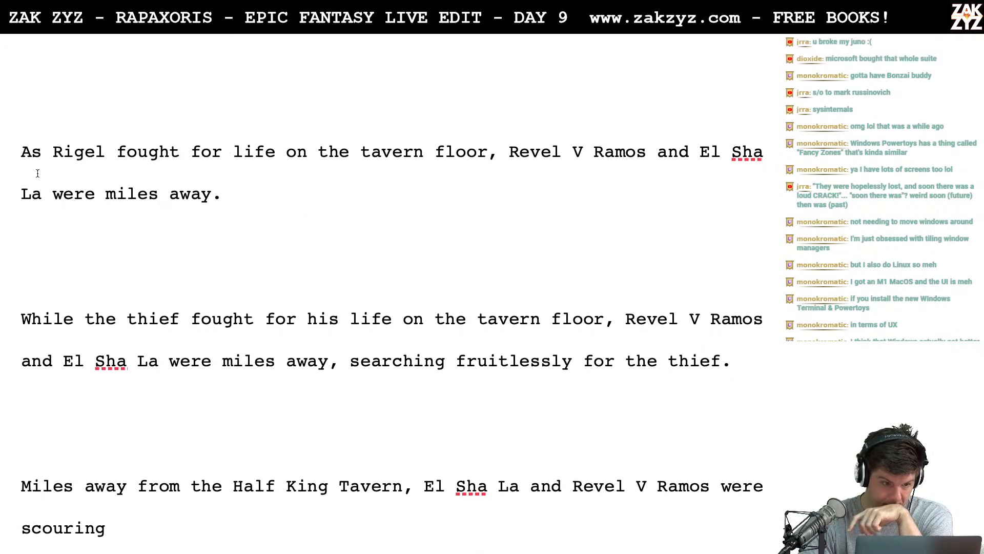
# - Open an empty line directly above the "As Rigel" draft
pyautogui.press('Left')
pyautogui.press('Left')
pyautogui.press('Return')
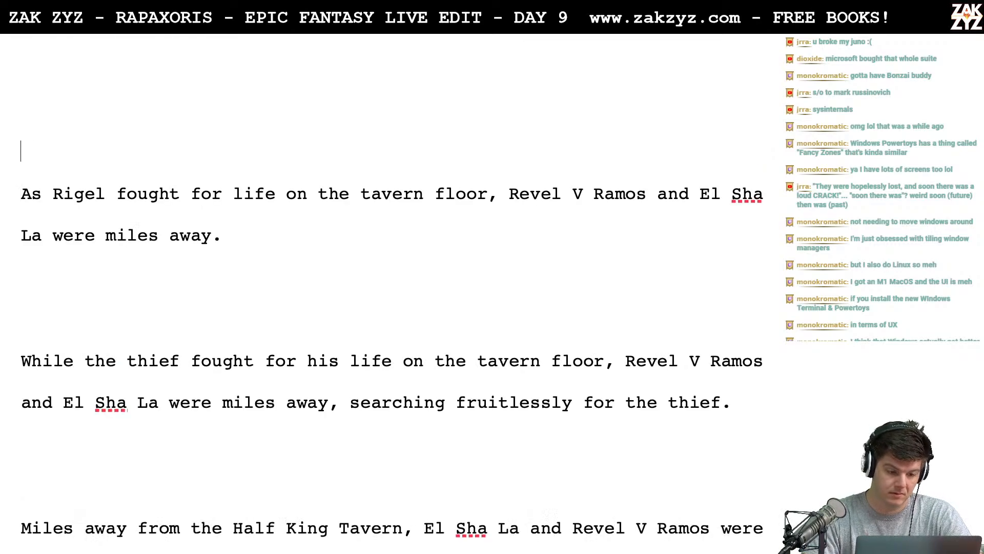
pyautogui.write('AS')
pyautogui.press('BackSpace')
pyautogui.write('s ')
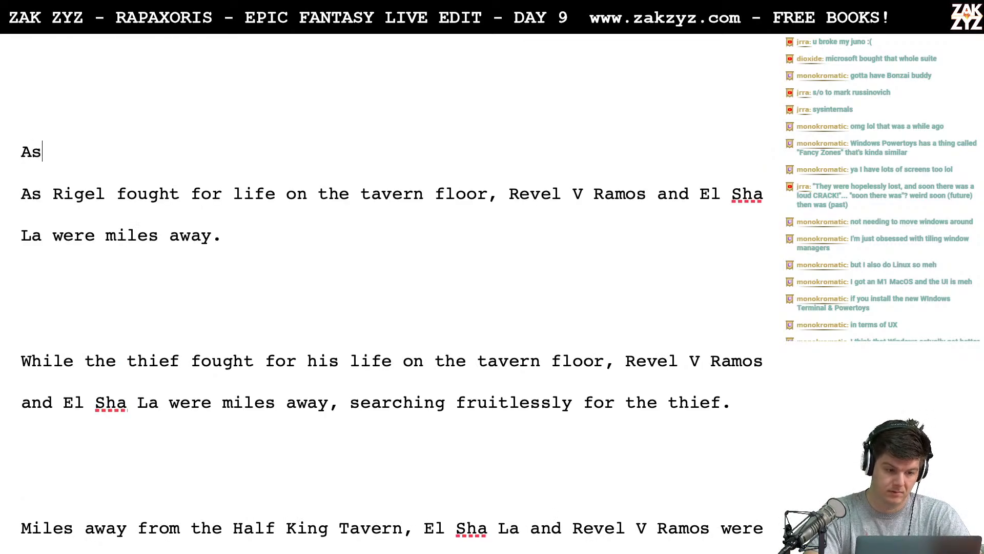
pyautogui.write('Rig')
pyautogui.press('BackSpace')
pyautogui.press('BackSpace')
pyautogui.press('BackSpace')
pyautogui.press('BackSpace')
pyautogui.press('BackSpace')
pyautogui.press('BackSpace')
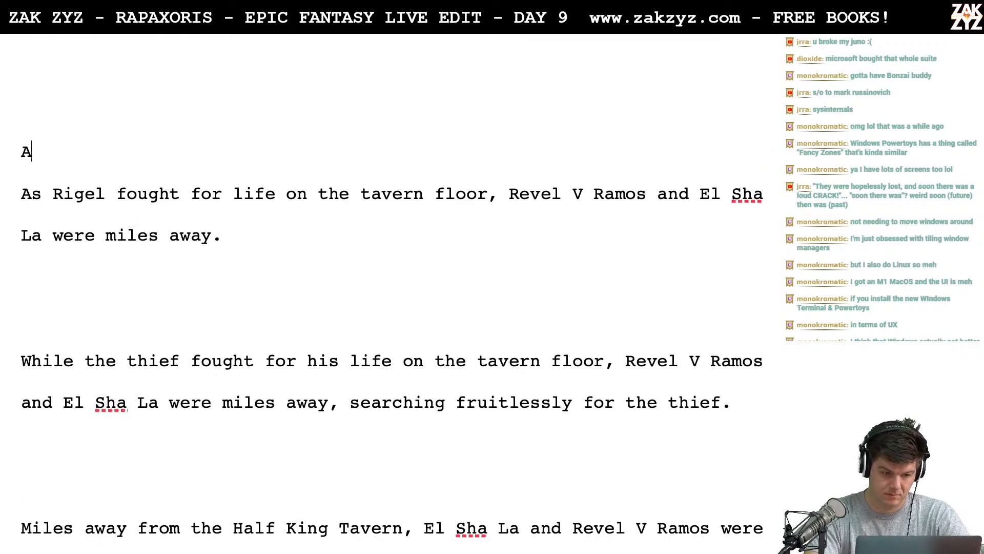
# - Write "Revel V Ramos and El Sha La were miserable miles away" as another draft on the empty line above the "As Rigel" draft
pyautogui.write('Revel V Rame')
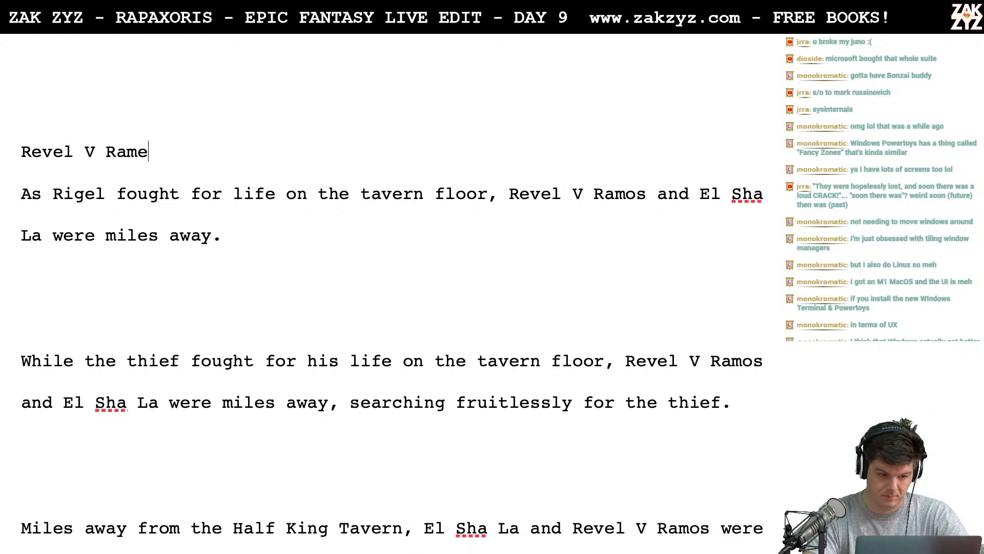
pyautogui.press('BackSpace')
pyautogui.write('os and')
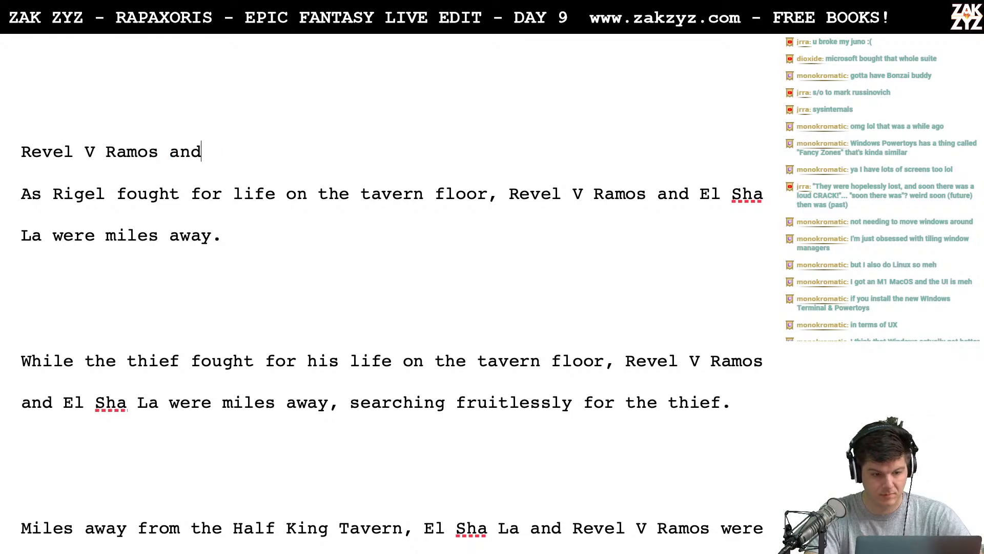
pyautogui.press('BackSpace')
pyautogui.write('d el')
pyautogui.press('BackSpace')
pyautogui.press('BackSpace')
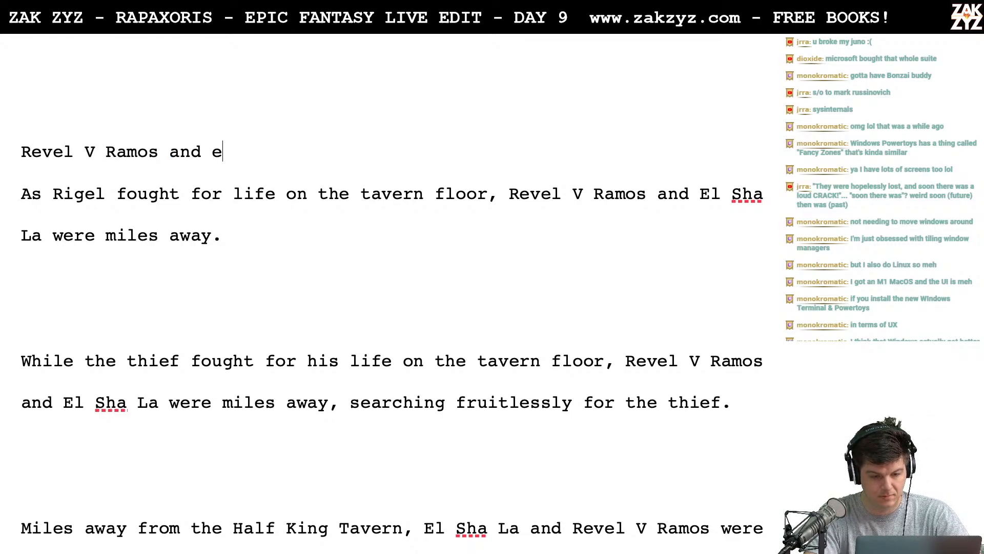
pyautogui.write('El Sha Law')
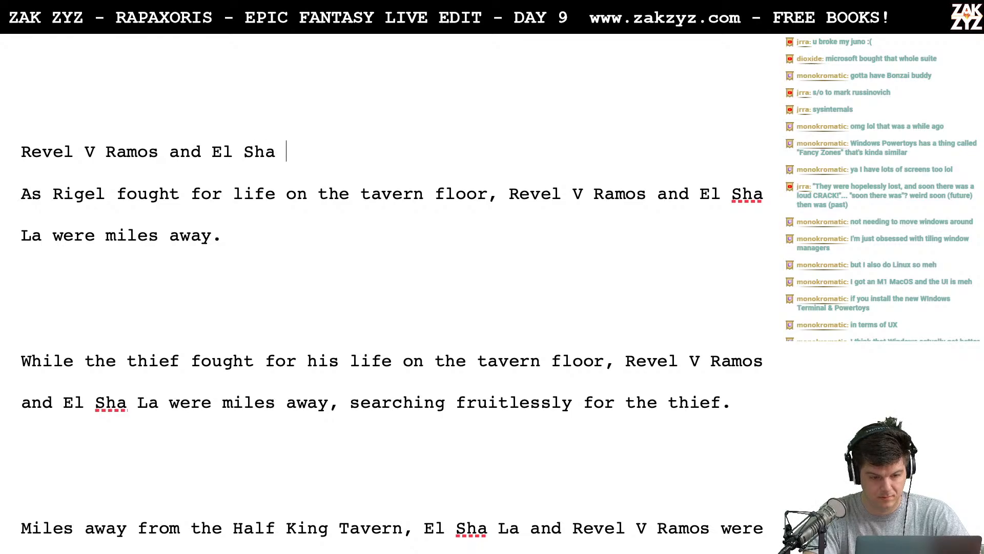
pyautogui.press('BackSpace')
pyautogui.press('BackSpace')
pyautogui.write('were mis')
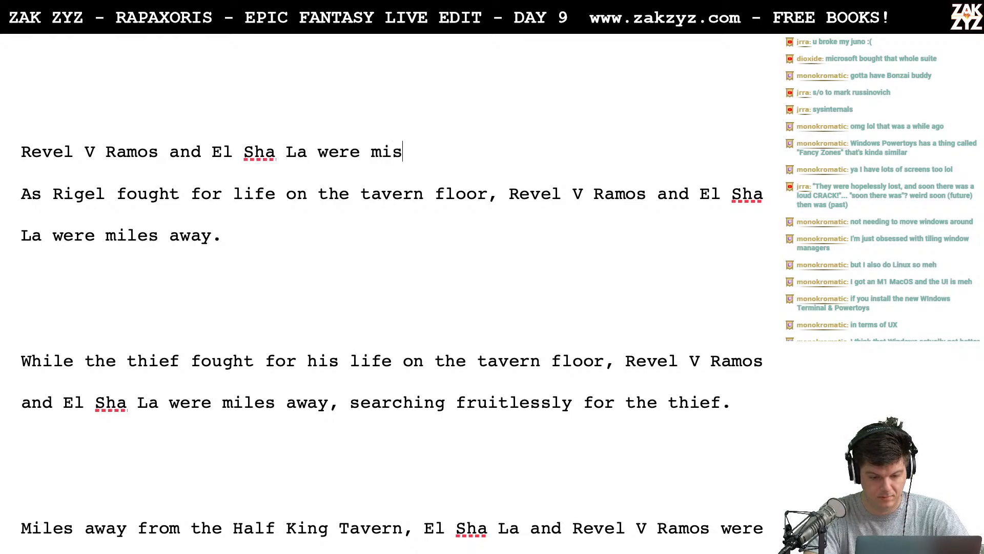
pyautogui.write('erable miles awa')
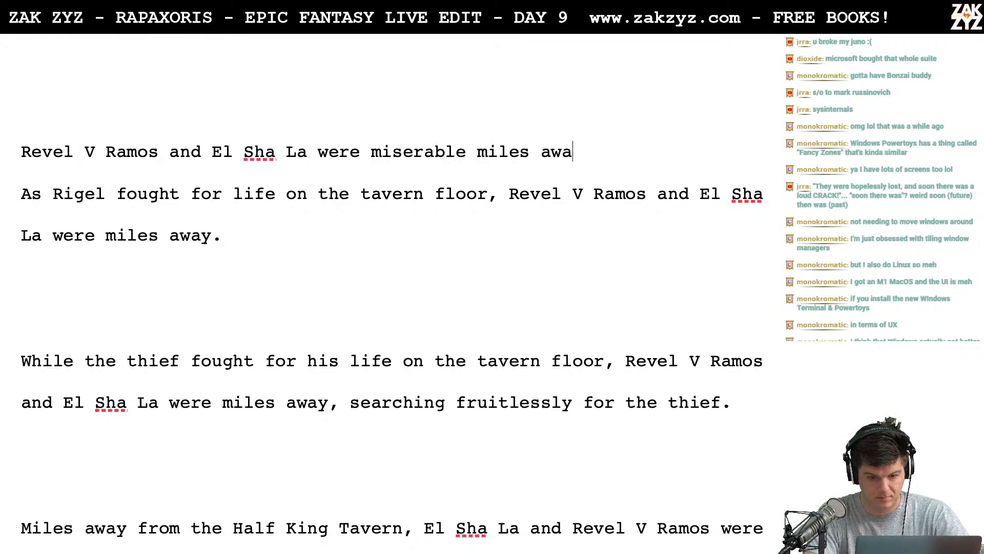
pyautogui.write('y from the ')
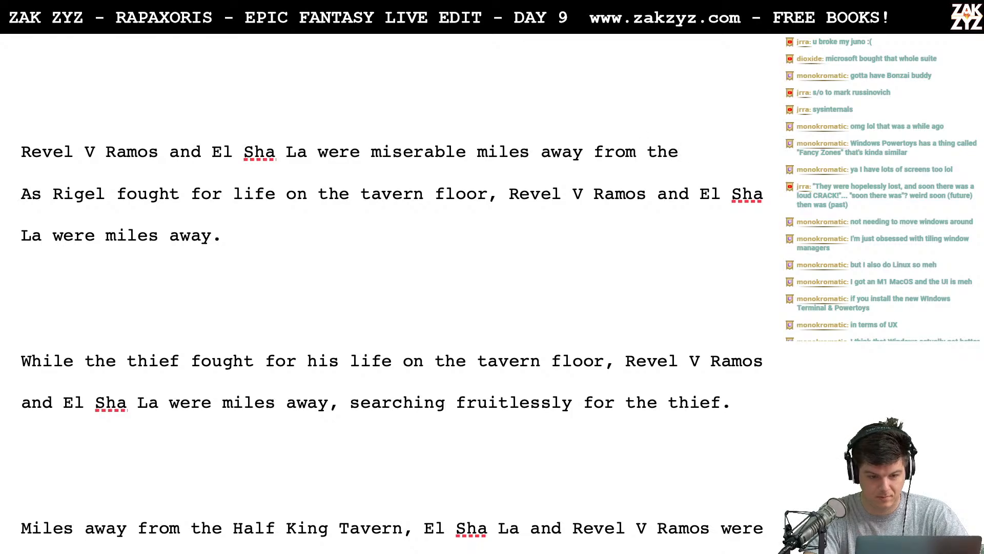
pyautogui.write('young ')
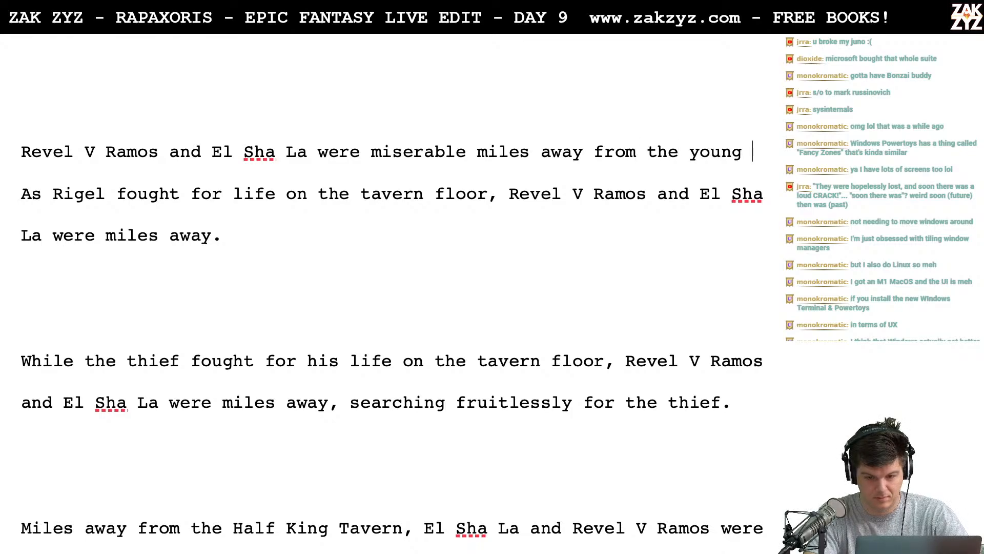
pyautogui.write('thief, ')
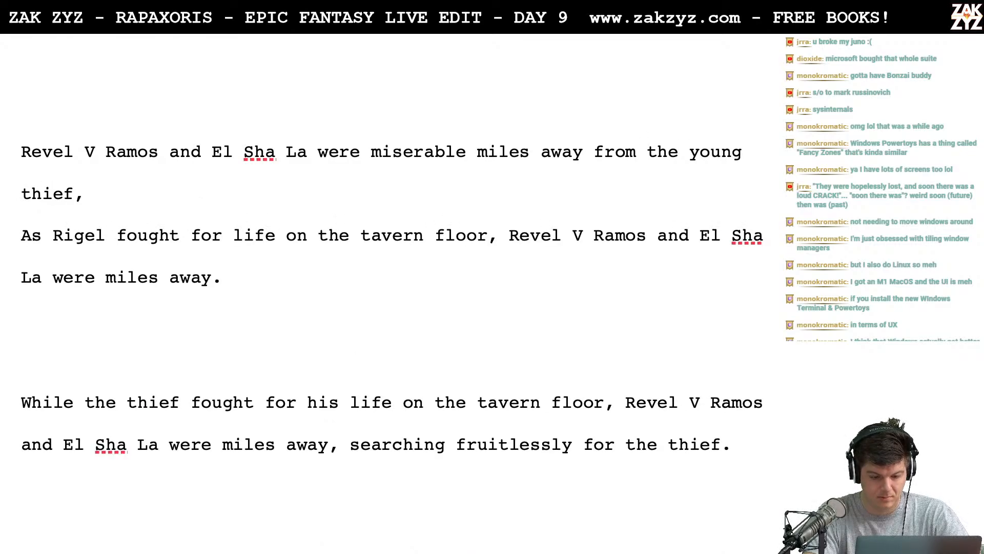
pyautogui.write('search')
pyautogui.press('BackSpace')
pyautogui.press('BackSpace')
pyautogui.press('BackSpace')
pyautogui.press('BackSpace')
pyautogui.press('BackSpace')
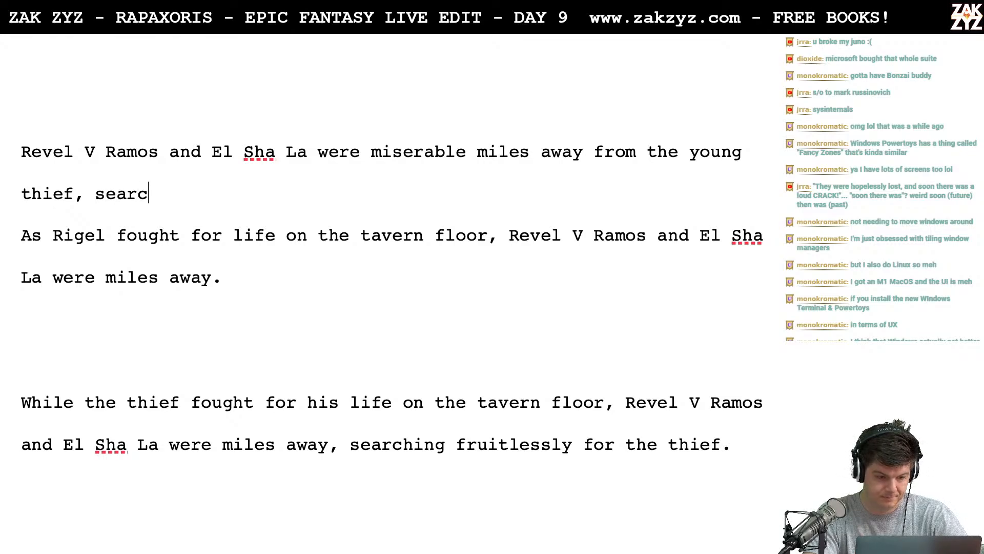
pyautogui.press('BackSpace')
pyautogui.press('BackSpace')
pyautogui.press('BackSpace')
pyautogui.press('BackSpace')
pyautogui.press('BackSpace')
pyautogui.press('BackSpace')
pyautogui.press('BackSpace')
pyautogui.press('BackSpace')
pyautogui.press('BackSpace')
pyautogui.press('BackSpace')
pyautogui.press('BackSpace')
pyautogui.press('BackSpace')
pyautogui.press('BackSpace')
pyautogui.press('BackSpace')
pyautogui.press('BackSpace')
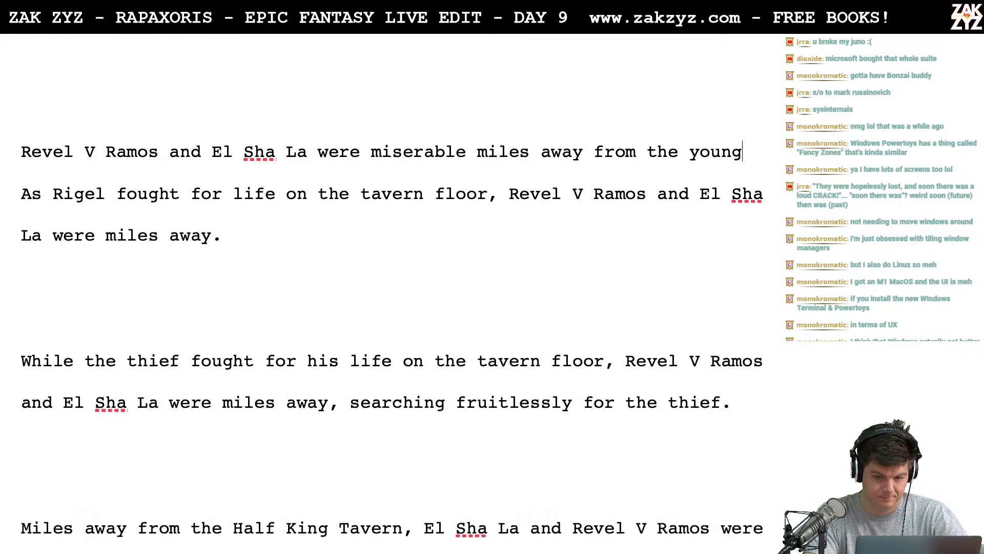
pyautogui.press('BackSpace')
pyautogui.press('BackSpace')
pyautogui.press('BackSpace')
pyautogui.press('BackSpace')
pyautogui.press('BackSpace')
pyautogui.press('BackSpace')
pyautogui.press('BackSpace')
pyautogui.press('BackSpace')
pyautogui.press('BackSpace')
# - Put a comma after "miserable miles away" and separate this draft from the "As Rigel" draft with two blank lines
pyautogui.write(',')
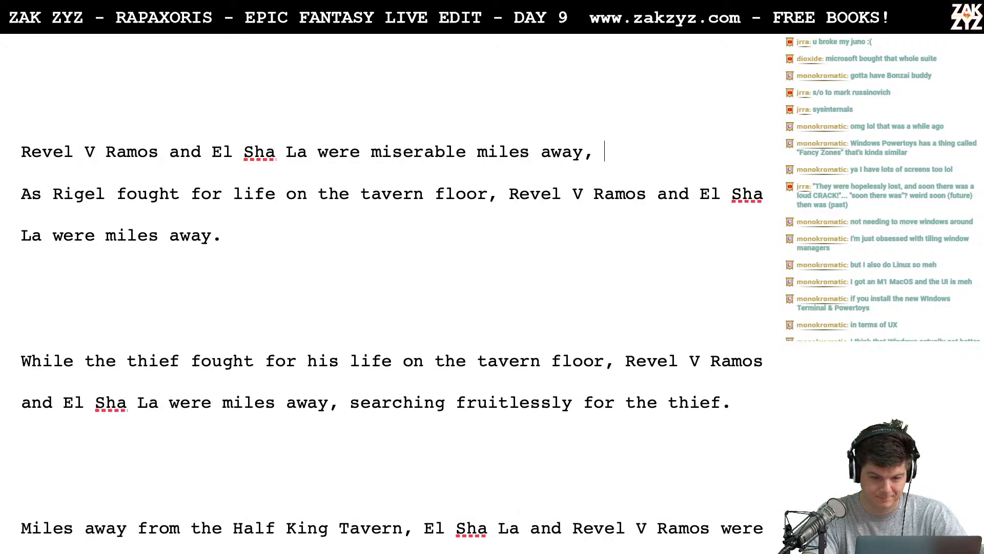
pyautogui.press('Return')
pyautogui.press('Return')
pyautogui.press('Up')
pyautogui.press('Up')
pyautogui.press('Down')
pyautogui.press('Left')
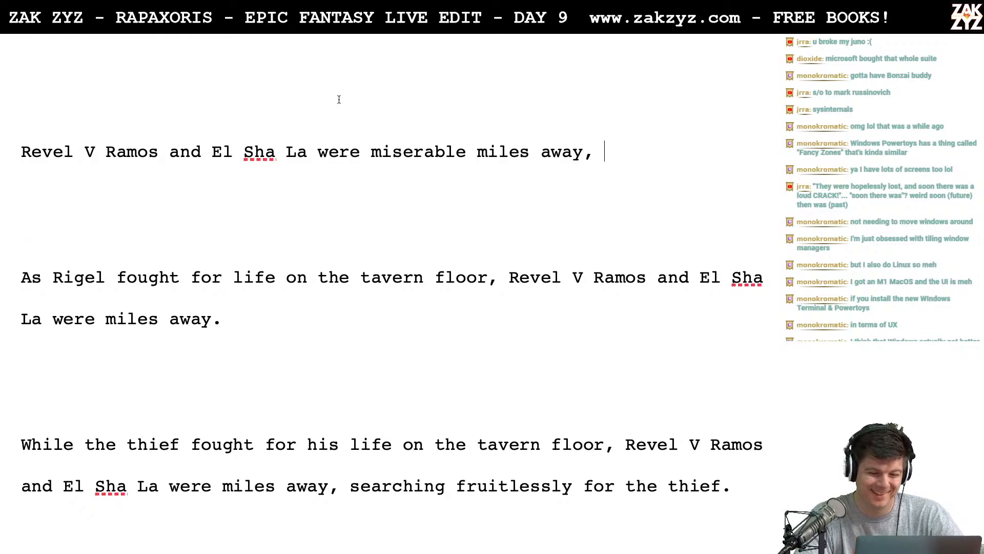
pyautogui.click(358, 156)
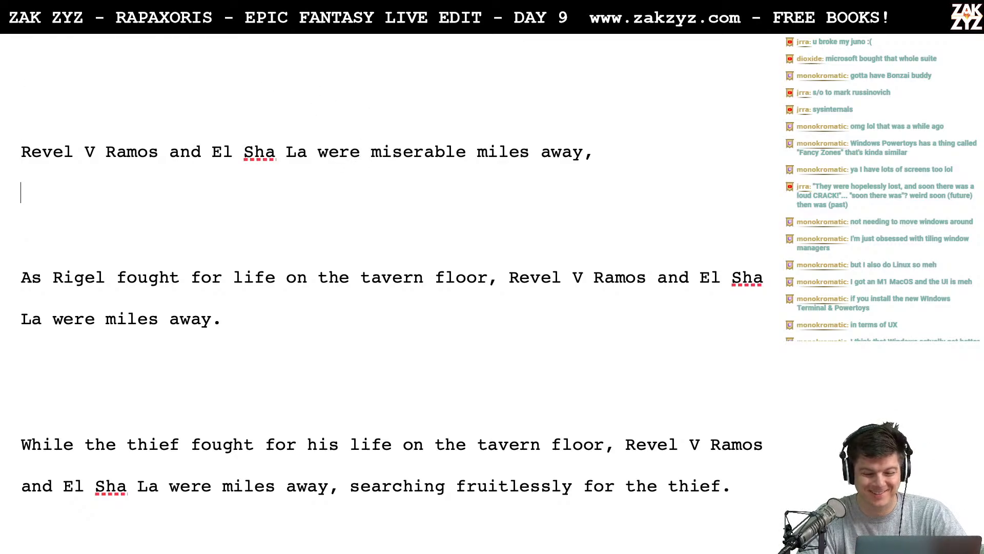
pyautogui.press('Left')
pyautogui.press('Left')
pyautogui.press('Up')
pyautogui.press('Down')
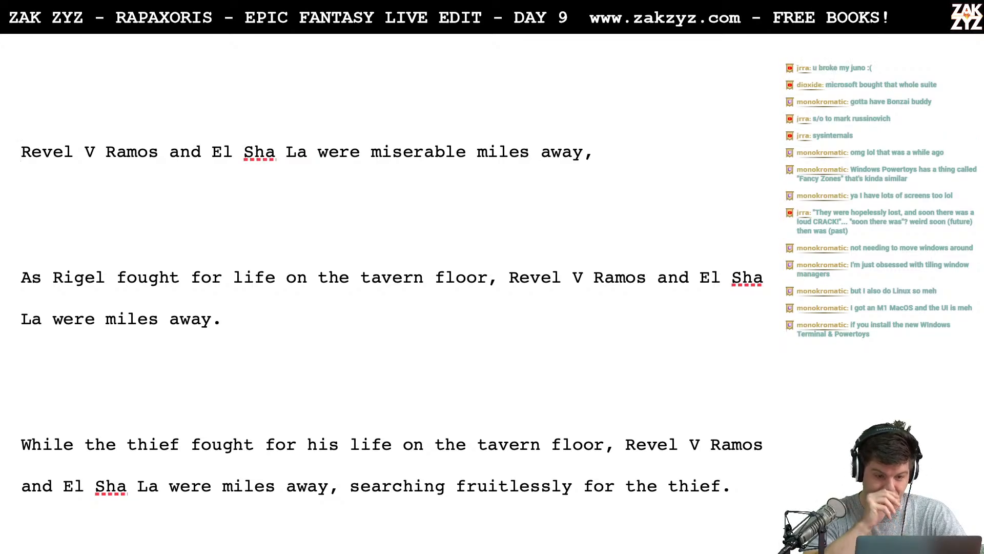
pyautogui.write('Mea')
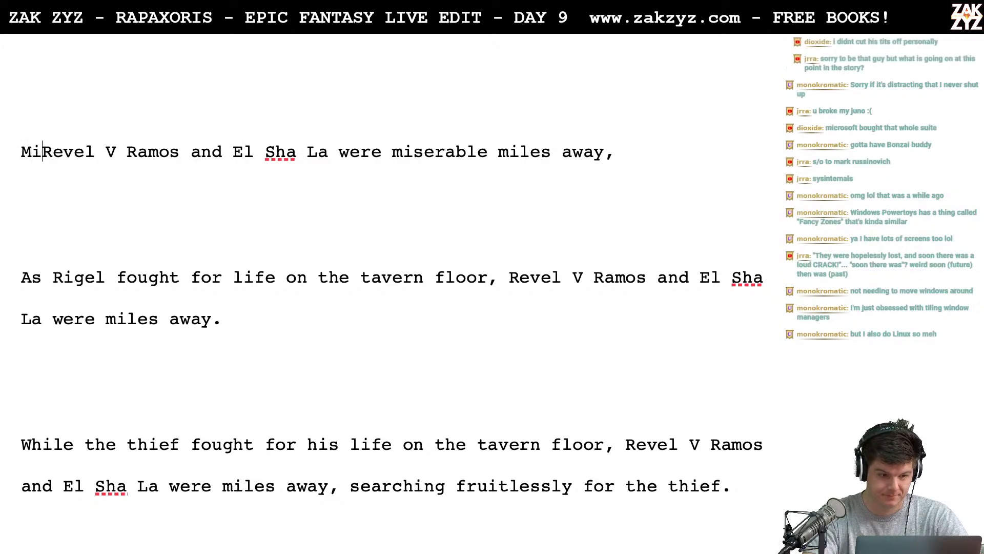
pyautogui.press('BackSpace')
pyautogui.press('BackSpace')
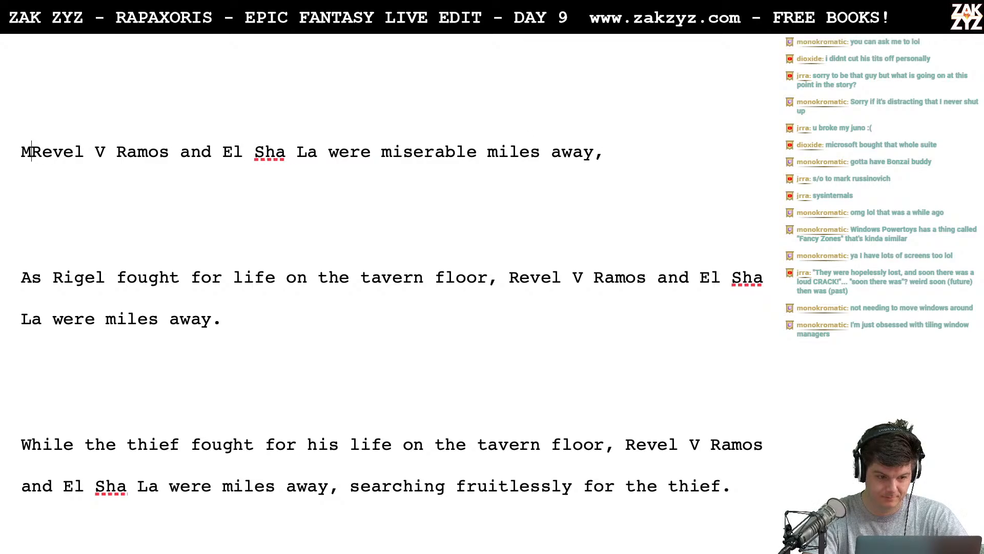
pyautogui.write('iserable miles away,')
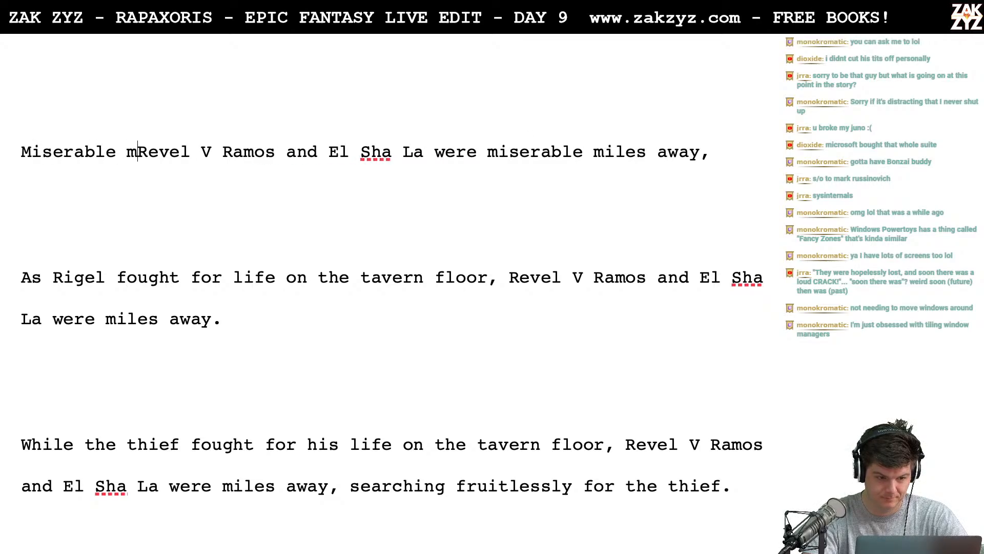
pyautogui.press('Return')
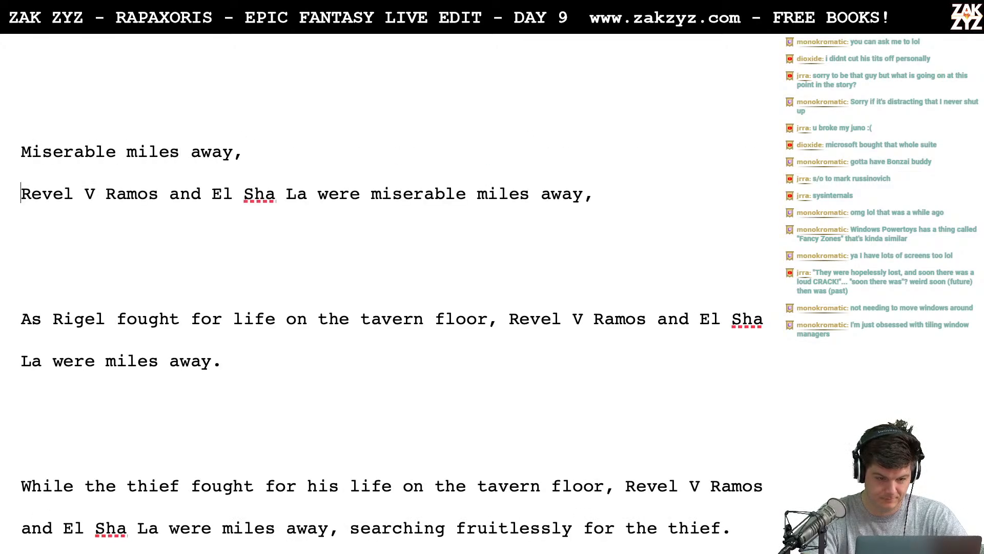
# - Continue the "Miserable miles away," draft with "Revel V Ramos and El Sha"
pyautogui.press('Left')
pyautogui.write('Revel')
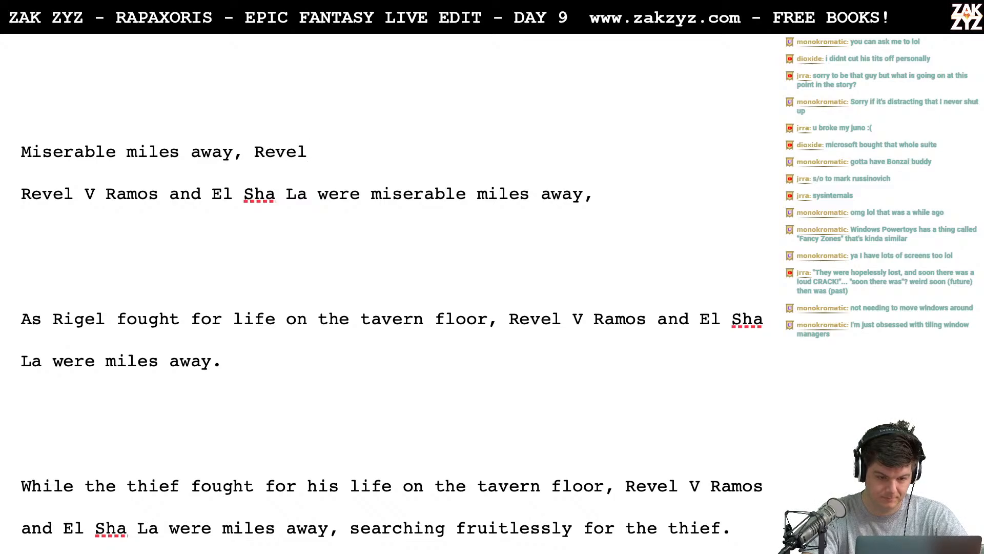
pyautogui.write(' V Ra')
pyautogui.press('BackSpace')
pyautogui.write('V Ramo')
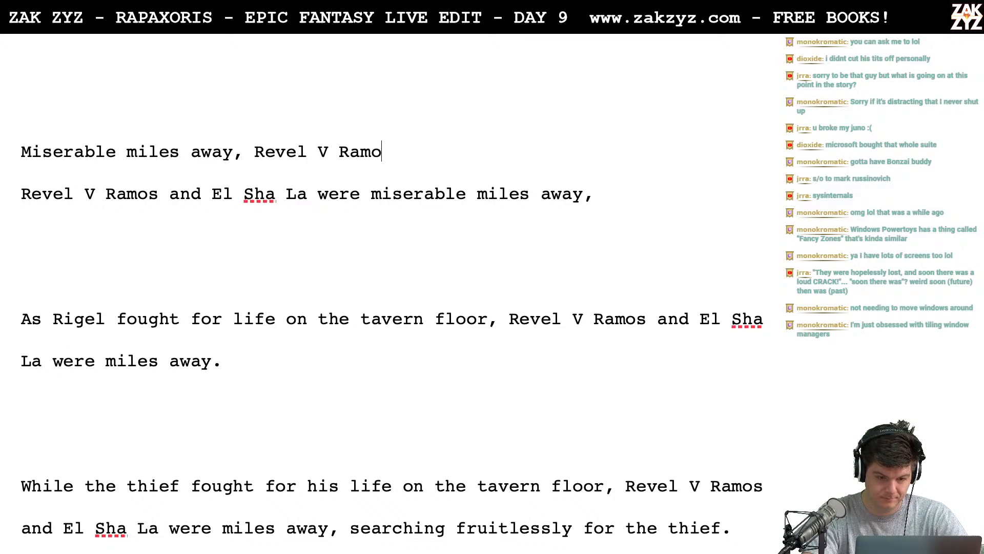
pyautogui.write('s and Ela')
pyautogui.press('BackSpace')
pyautogui.press('BackSpace')
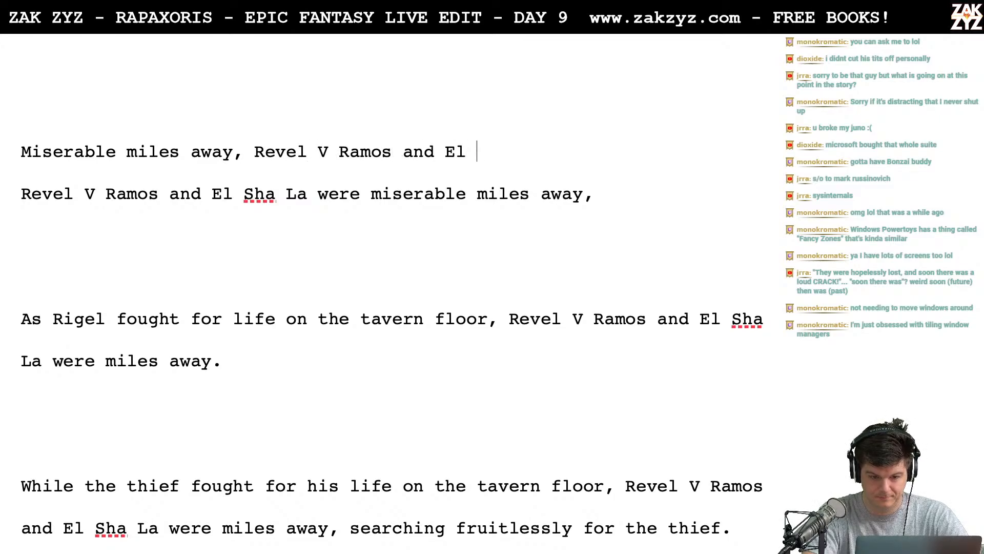
pyautogui.write('Sha la')
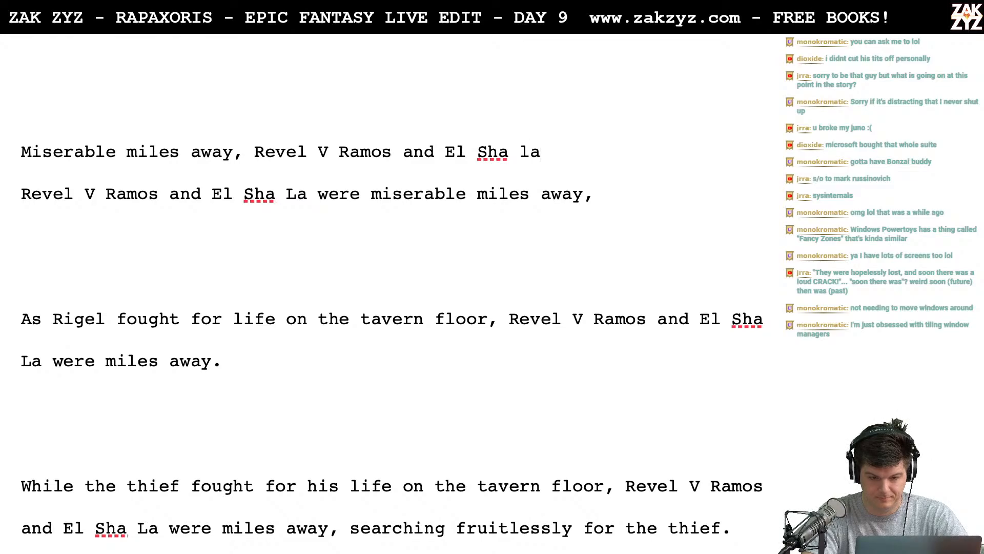
pyautogui.press('BackSpace')
pyautogui.press('BackSpace')
# - Finish the "Miserable miles away" draft with "La scoured the streets in vain."
pyautogui.write('La sco')
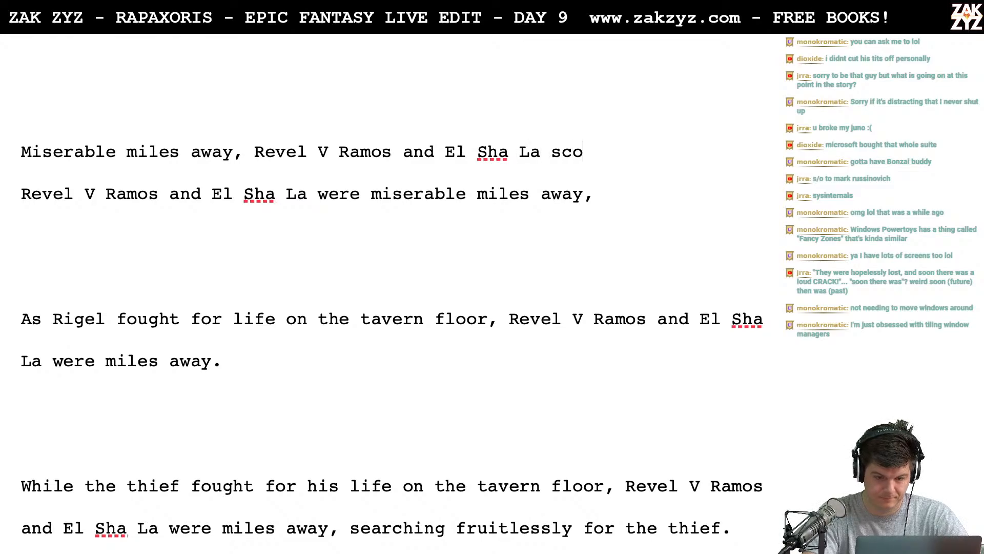
pyautogui.write('ured the strets')
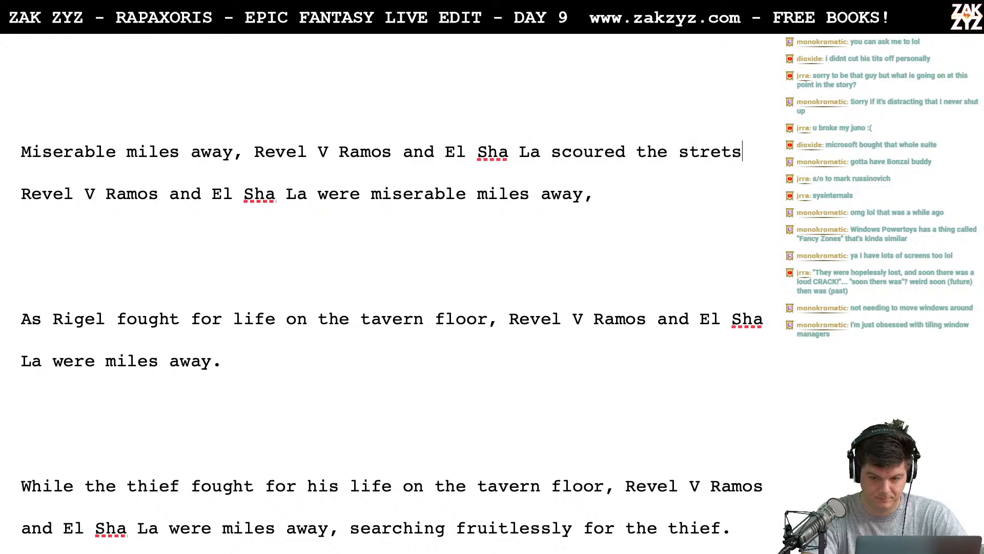
pyautogui.press('BackSpace')
pyautogui.press('BackSpace')
pyautogui.write('ets in vain.')
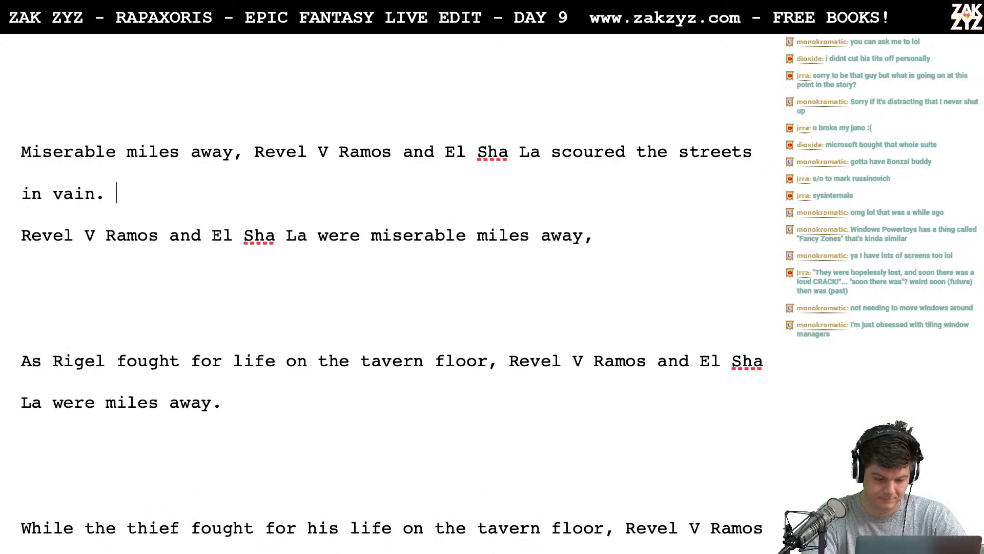
# - Delete the alternative drafts after "in vain.", from "Revel V Ramos and El Sha La were miserable" through the stray "scoured the" line
pyautogui.hotkey('shift', 'Down')
pyautogui.hotkey('shift', 'Down')
pyautogui.hotkey('shift', 'Down')
pyautogui.hotkey('shift', 'Down')
pyautogui.hotkey('shift', 'Down')
pyautogui.hotkey('shift', 'Down')
pyautogui.hotkey('shift', 'Down')
pyautogui.hotkey('shift', 'Down')
pyautogui.hotkey('shift', 'Down')
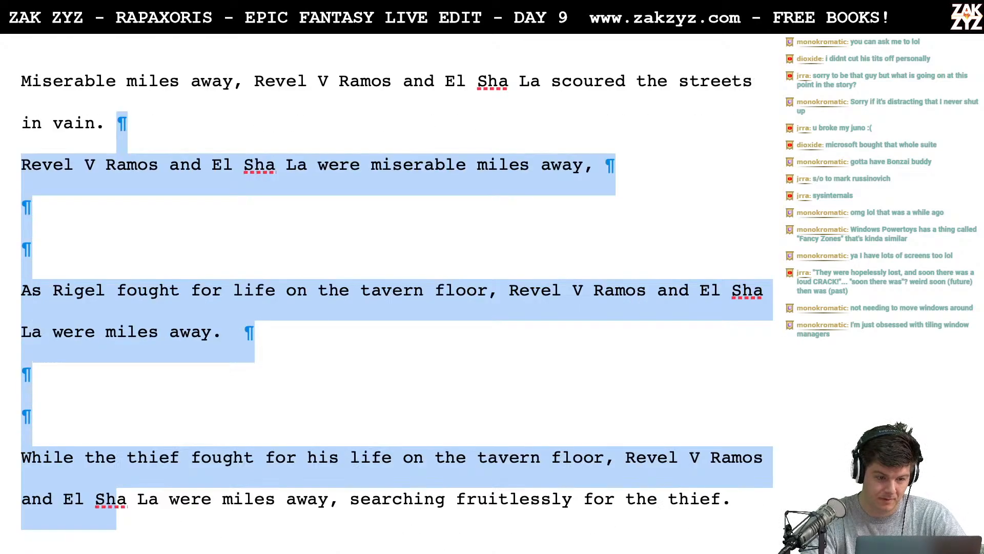
pyautogui.hotkey('shift', 'Down')
pyautogui.hotkey('shift', 'Down')
pyautogui.hotkey('shift', 'Down')
pyautogui.hotkey('shift', 'Down')
pyautogui.hotkey('shift', 'Down')
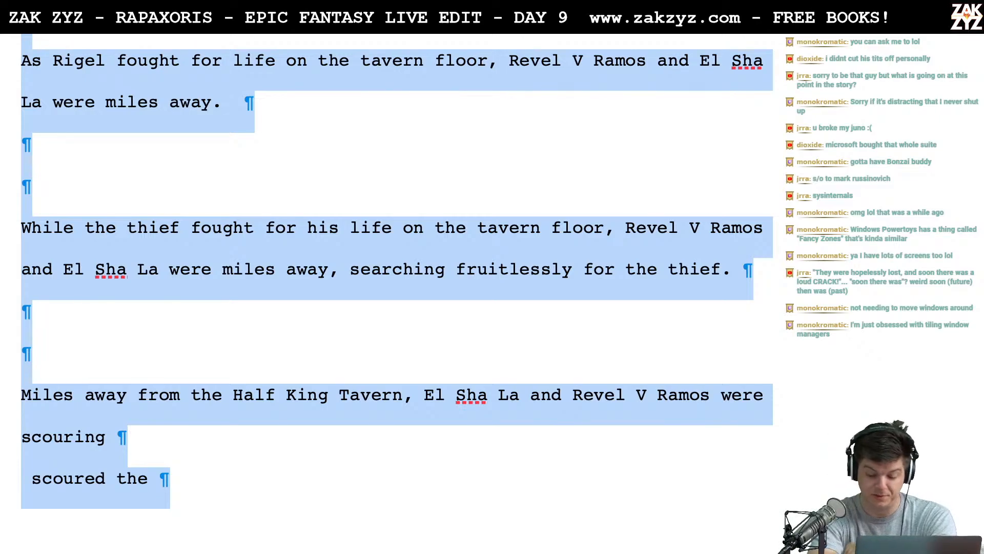
pyautogui.press('BackSpace')
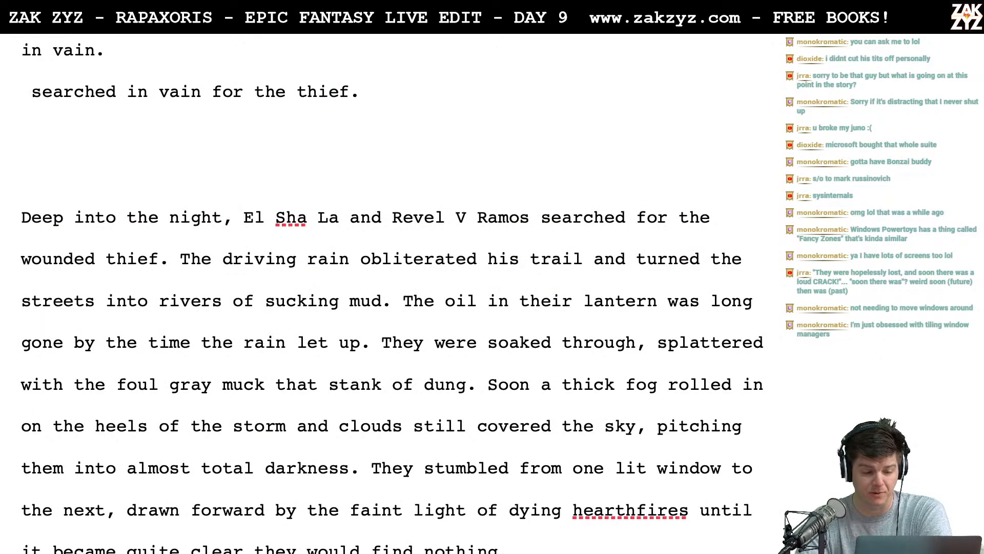
pyautogui.scroll(3, 389, 292)
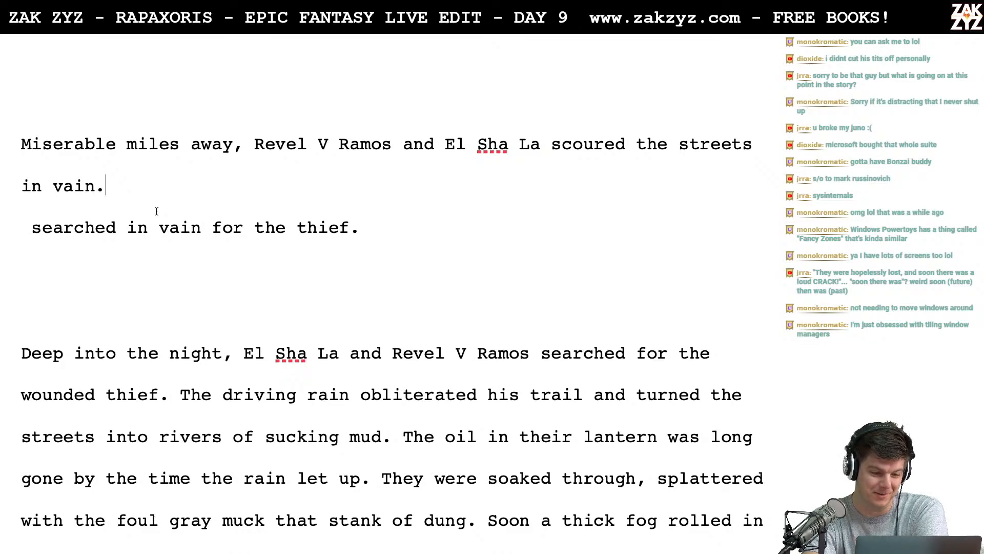
pyautogui.scroll(1, 156, 211)
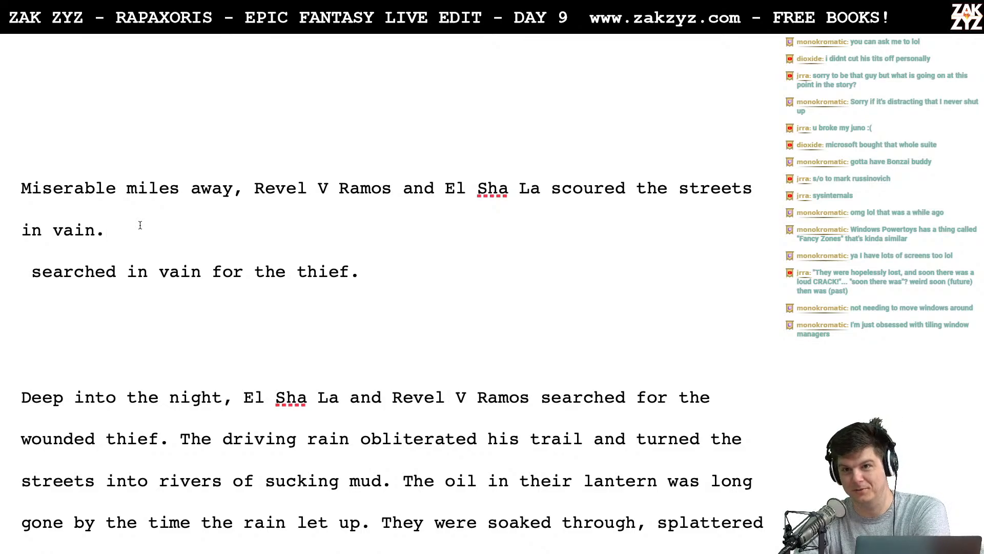
# - Remove the word "Miserable" from the remaining draft so that it opens with a capitalised "Miles away,"
pyautogui.press('Right')
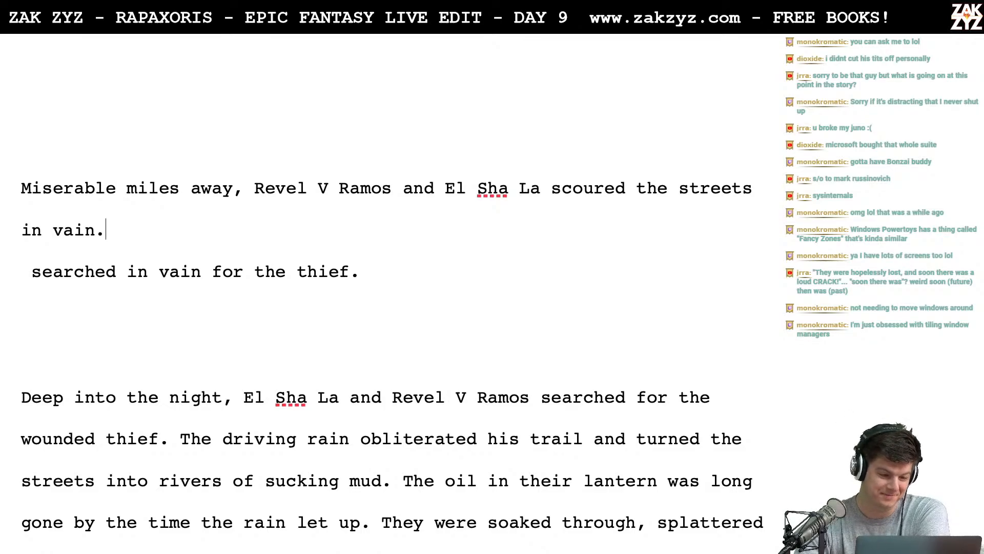
pyautogui.press('Right')
pyautogui.press('Left')
pyautogui.press('Up')
pyautogui.press('Left')
pyautogui.press('Left')
pyautogui.press('Left')
pyautogui.press('Left')
pyautogui.press('Left')
pyautogui.press('Left')
pyautogui.press('Left')
pyautogui.press('Left')
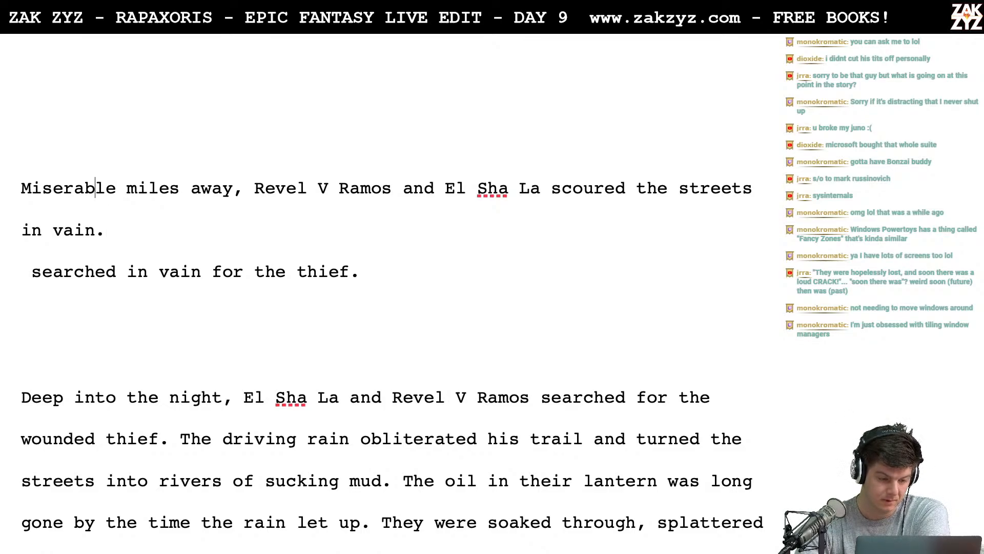
pyautogui.press('Right')
pyautogui.press('Right')
pyautogui.press('Right')
pyautogui.press('Right')
pyautogui.press('Right')
pyautogui.press('Right')
pyautogui.press('Right')
pyautogui.press('Right')
pyautogui.press('Right')
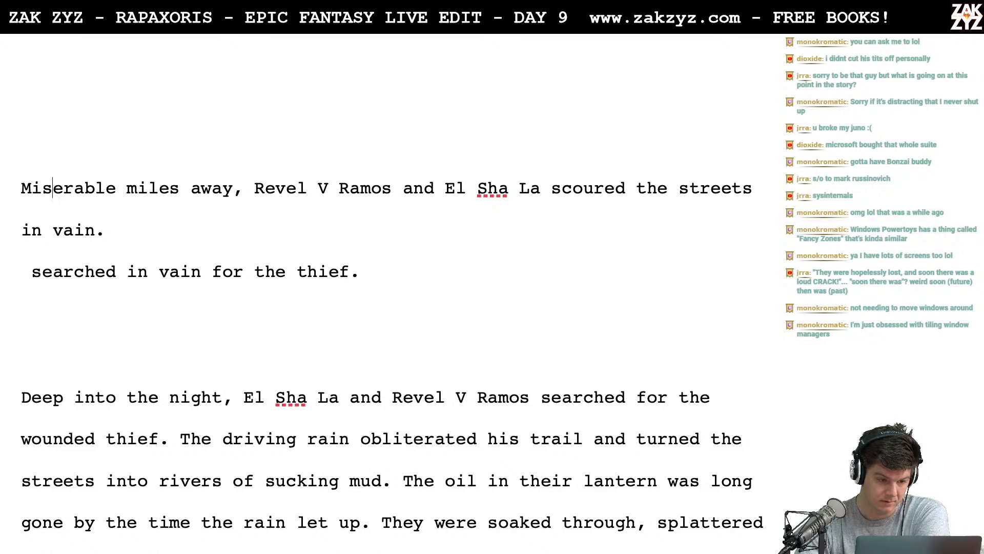
pyautogui.press('Left')
pyautogui.press('Left')
pyautogui.press('Left')
pyautogui.press('Left')
pyautogui.press('Left')
pyautogui.press('Left')
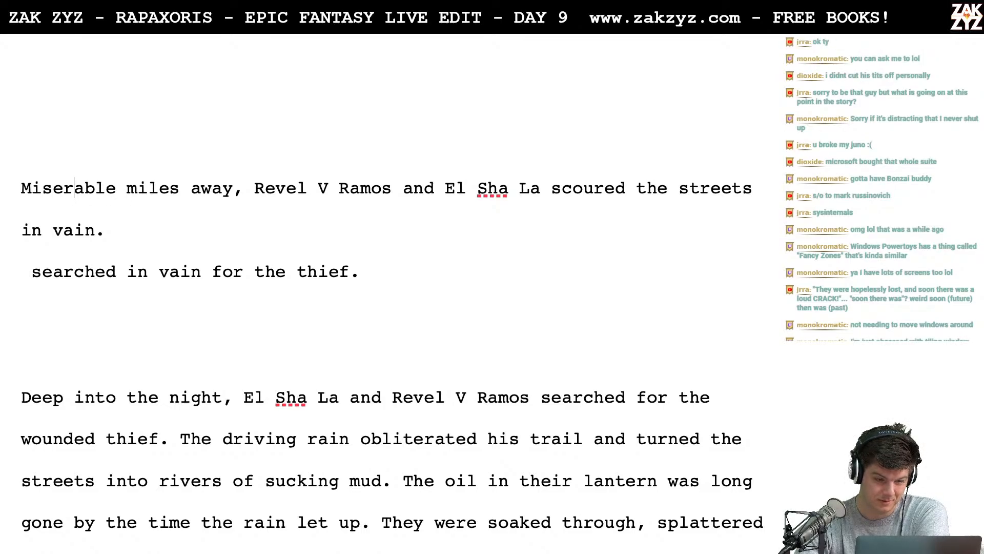
pyautogui.press('Right')
pyautogui.press('Right')
pyautogui.press('Right')
pyautogui.press('Right')
pyautogui.press('Right')
pyautogui.press('Right')
pyautogui.press('Right')
pyautogui.press('Right')
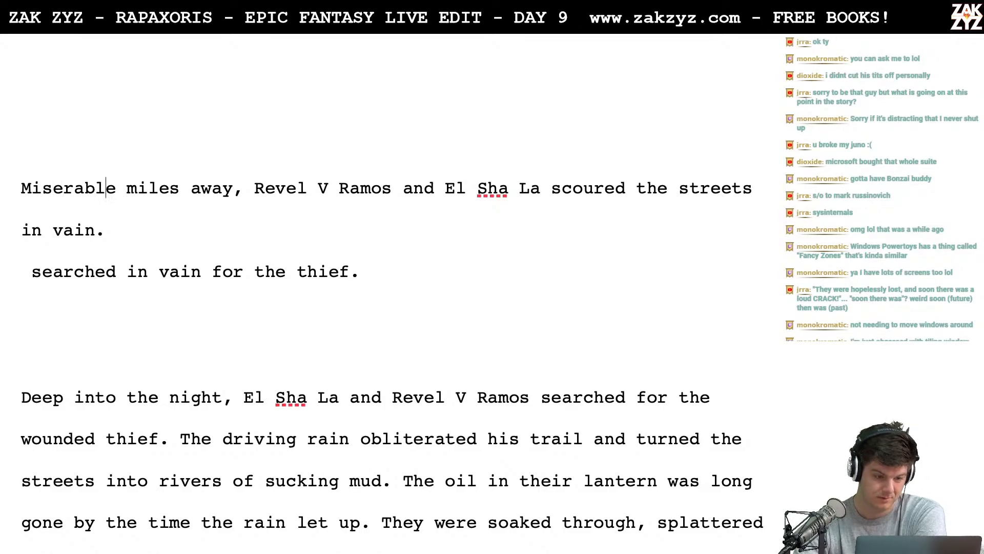
pyautogui.press('BackSpace')
pyautogui.press('BackSpace')
pyautogui.press('BackSpace')
pyautogui.press('BackSpace')
pyautogui.press('BackSpace')
pyautogui.press('BackSpace')
pyautogui.press('BackSpace')
pyautogui.press('BackSpace')
pyautogui.press('BackSpace')
pyautogui.press('BackSpace')
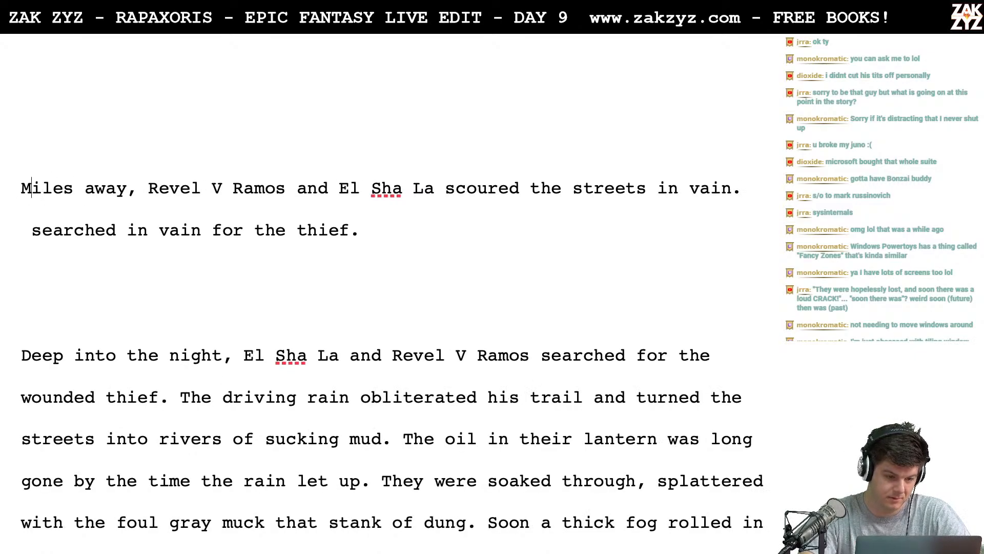
pyautogui.press('BackSpace')
pyautogui.write('M')
# - Delete everything from the leftover "searched in vain for the thief." through "wounded thief." so "The driving rain" directly follows the new opening sentence
pyautogui.press('Right')
pyautogui.press('Down')
pyautogui.press('Left')
pyautogui.press('Left')
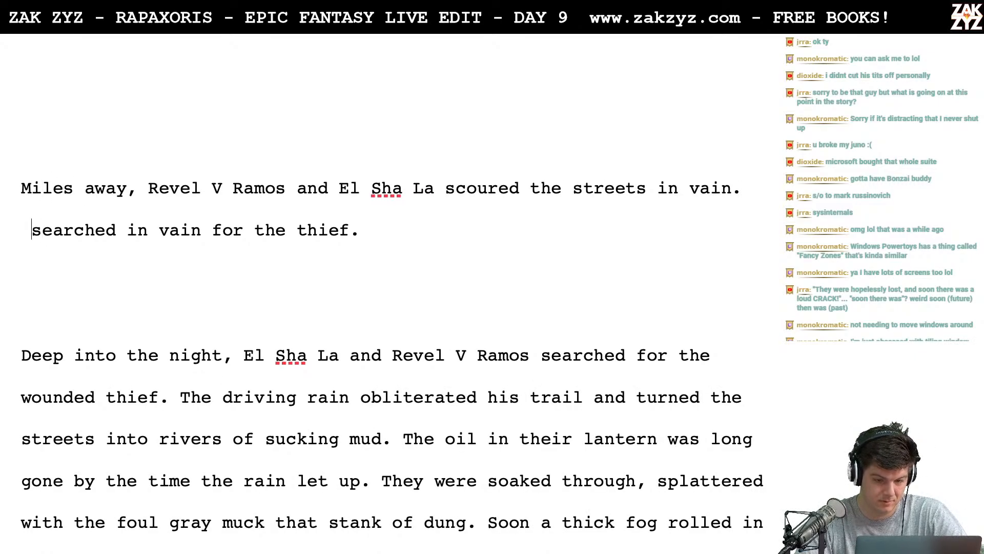
pyautogui.press('Right')
pyautogui.press('Right')
pyautogui.press('Right')
pyautogui.press('Left')
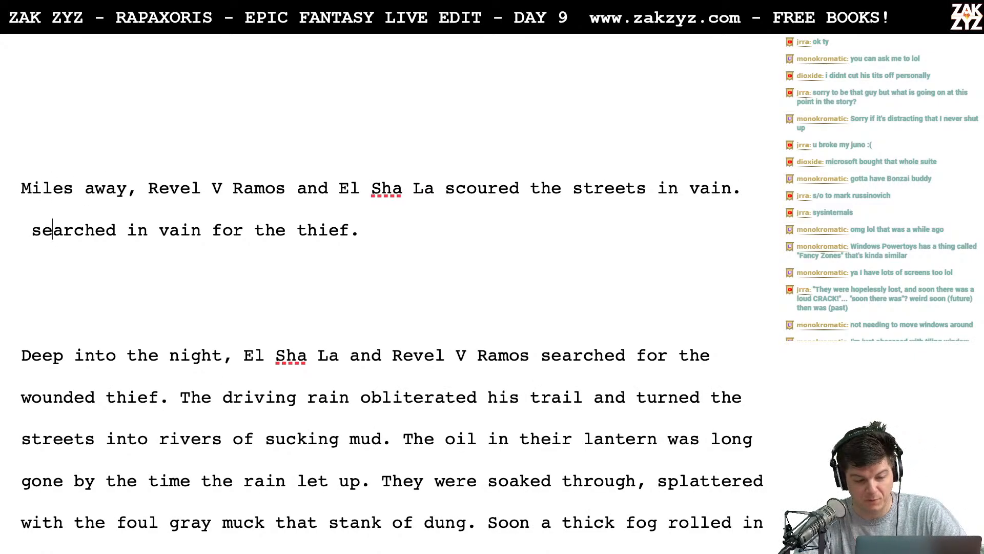
pyautogui.press('Left')
pyautogui.press('Left')
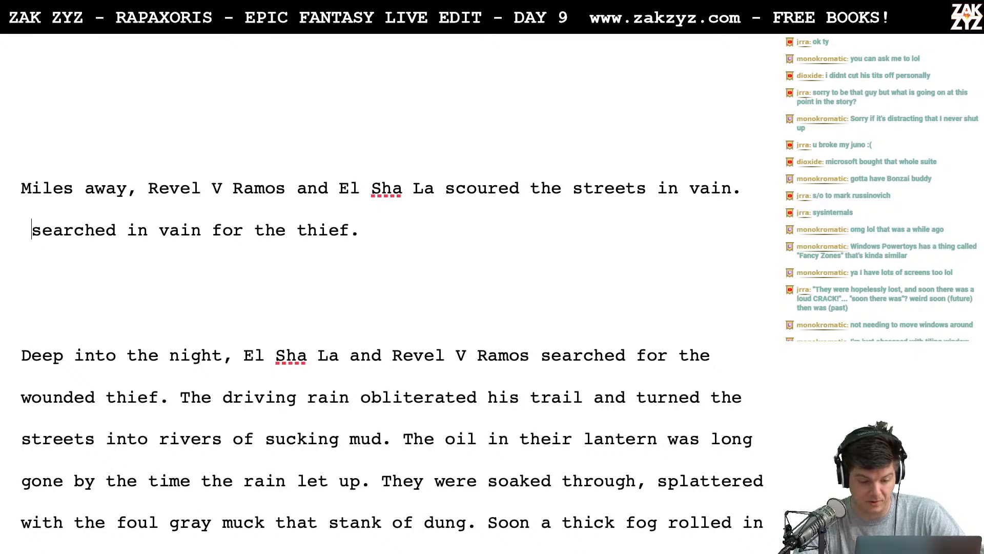
pyautogui.press('Right')
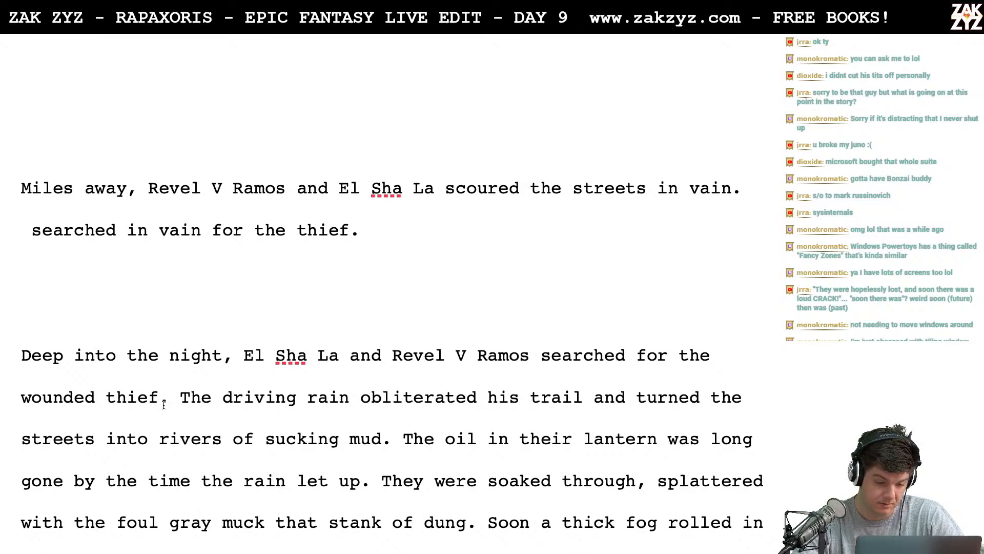
pyautogui.moveTo(180, 397); pyautogui.dragTo(23, 230)
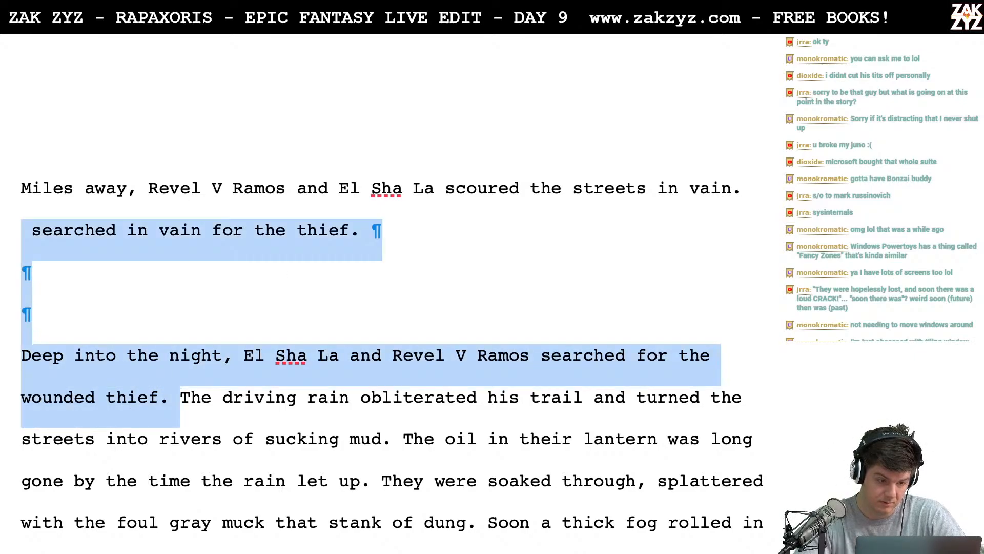
pyautogui.press('Delete')
# - Break the "The driving rain obliterated" sentence before "his trail", leaving a blank line between the two parts
pyautogui.press('Right')
pyautogui.press('Right')
pyautogui.press('Right')
pyautogui.press('Right')
pyautogui.press('Right')
pyautogui.press('Right')
pyautogui.press('Right')
pyautogui.press('Right')
pyautogui.press('Right')
pyautogui.press('Right')
pyautogui.press('Right')
pyautogui.press('Right')
pyautogui.press('Right')
pyautogui.press('Right')
pyautogui.press('Right')
pyautogui.press('Right')
pyautogui.press('Right')
pyautogui.press('Right')
pyautogui.press('Right')
pyautogui.press('Right')
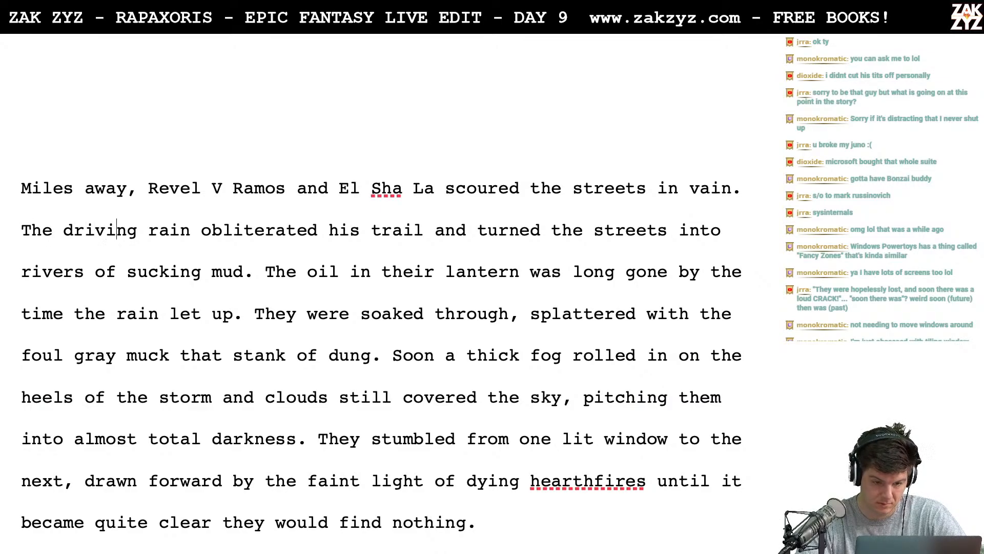
pyautogui.press('Right')
pyautogui.press('Right')
pyautogui.press('Right')
pyautogui.press('Right')
pyautogui.press('Right')
pyautogui.press('Right')
pyautogui.press('Right')
pyautogui.press('Right')
pyautogui.press('Right')
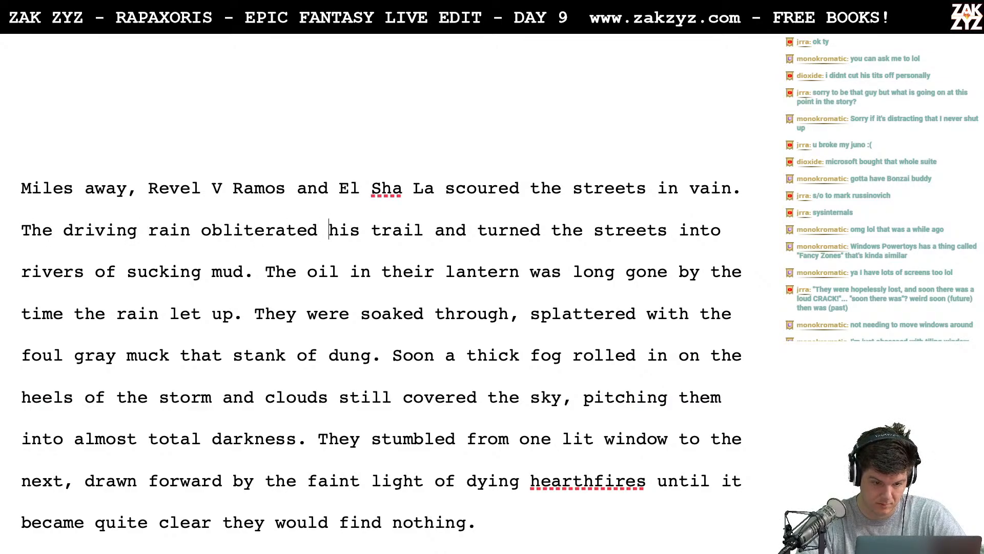
pyautogui.press('Left')
pyautogui.press('Return')
pyautogui.press('Return')
pyautogui.press('Left')
pyautogui.press('Left')
# - Continue "The driving rain obliterated" with "the thief's trail,"
pyautogui.write('the')
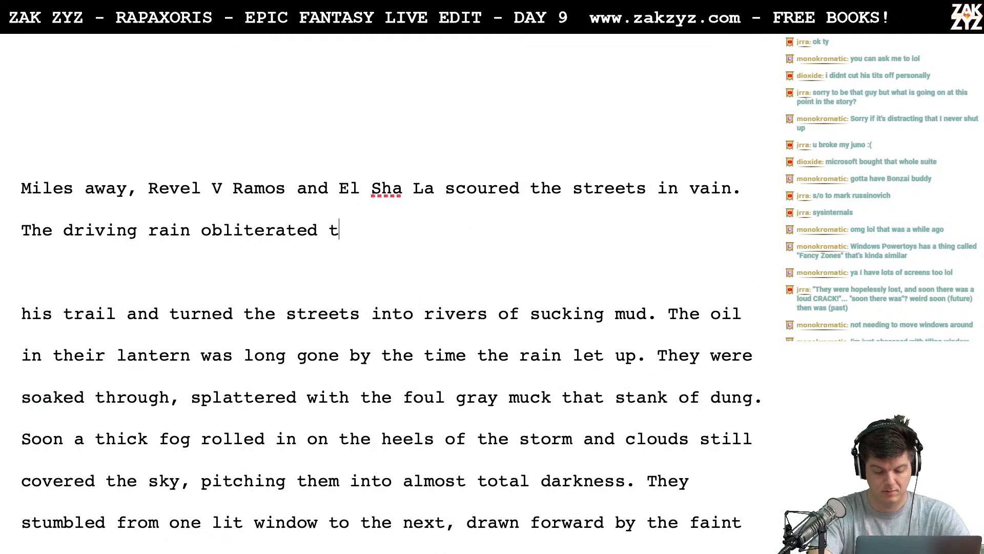
pyautogui.press('BackSpace')
pyautogui.press('BackSpace')
pyautogui.press('BackSpace')
pyautogui.press('BackSpace')
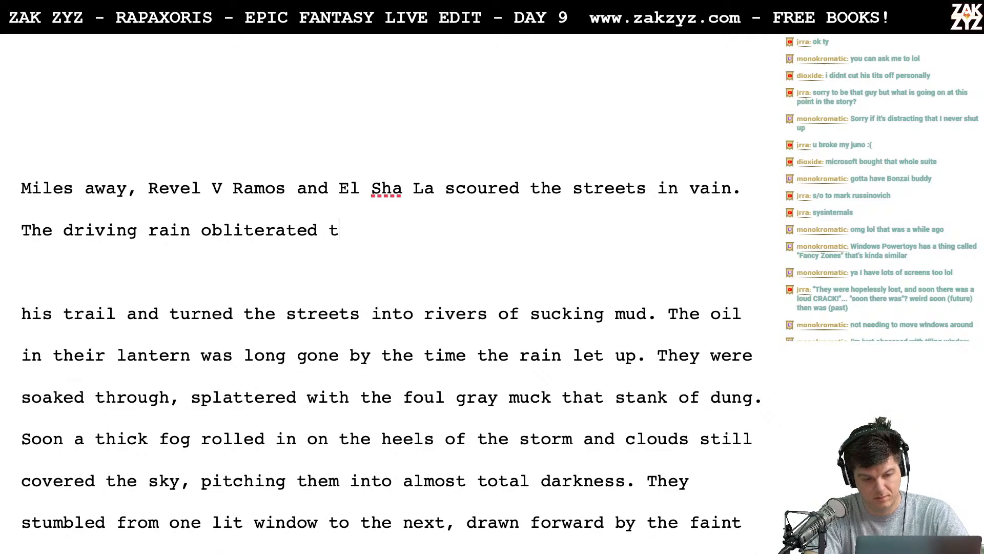
pyautogui.write('a')
pyautogui.press('BackSpace')
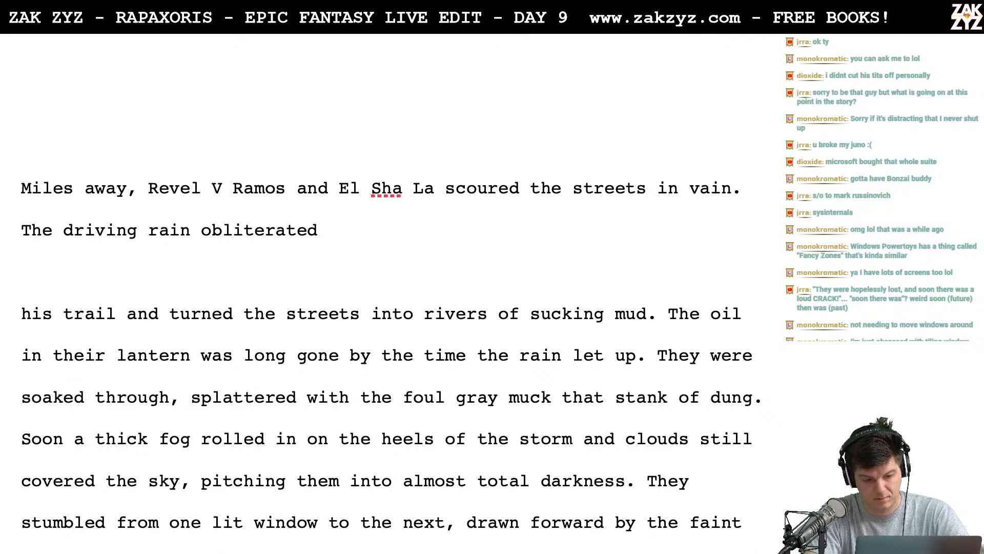
pyautogui.write("the thief's tr")
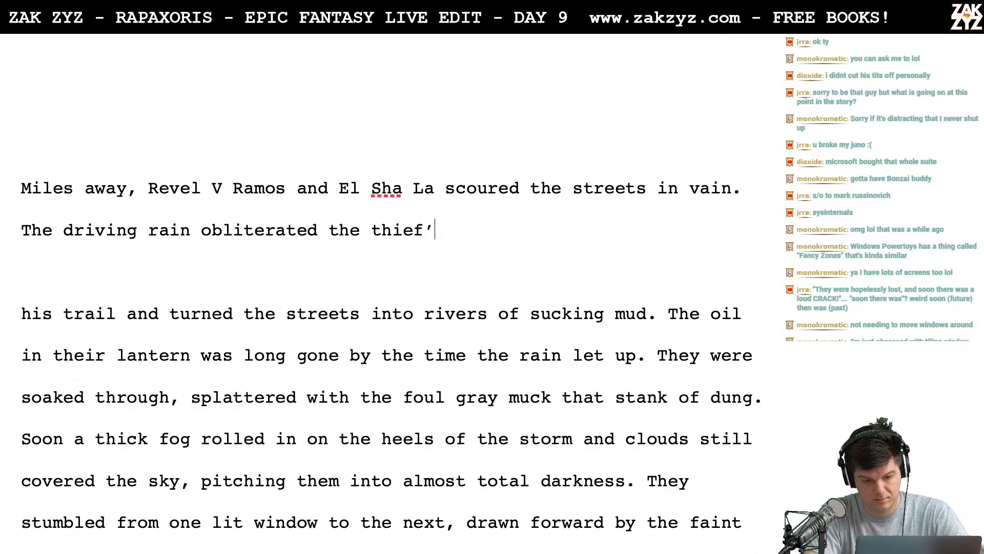
pyautogui.write('ail, ')
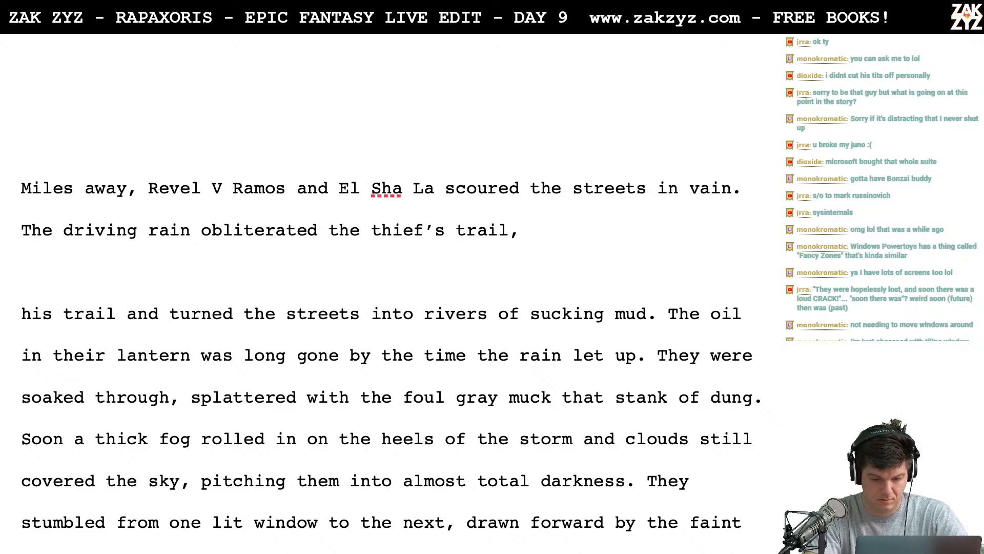
pyautogui.write('their boots ')
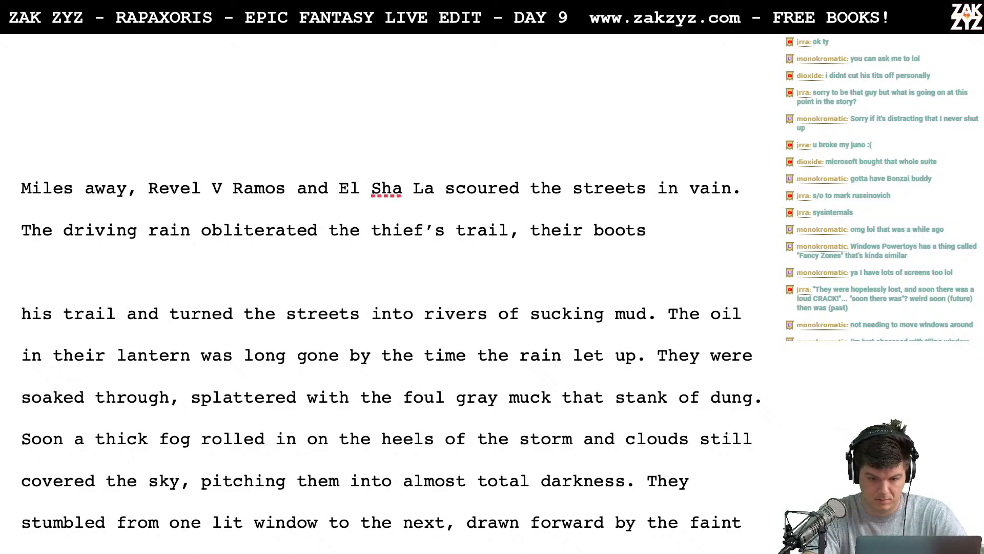
pyautogui.write('were')
pyautogui.press('BackSpace')
pyautogui.press('BackSpace')
pyautogui.press('BackSpace')
pyautogui.press('BackSpace')
pyautogui.press('BackSpace')
pyautogui.press('BackSpace')
pyautogui.press('BackSpace')
pyautogui.press('BackSpace')
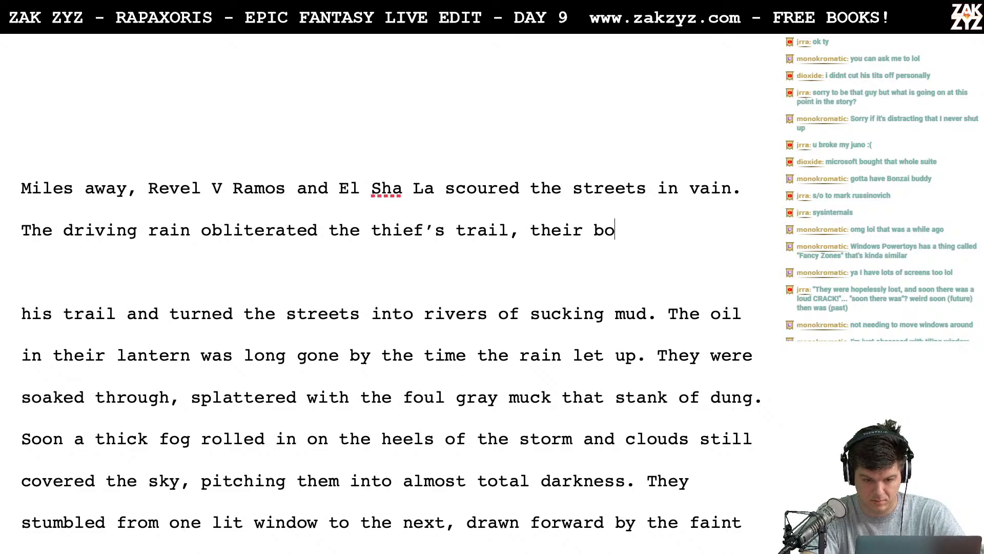
pyautogui.press('BackSpace')
pyautogui.press('BackSpace')
pyautogui.press('BackSpace')
pyautogui.press('BackSpace')
pyautogui.press('BackSpace')
pyautogui.press('BackSpace')
pyautogui.press('BackSpace')
pyautogui.press('BackSpace')
pyautogui.press('BackSpace')
pyautogui.press('BackSpace')
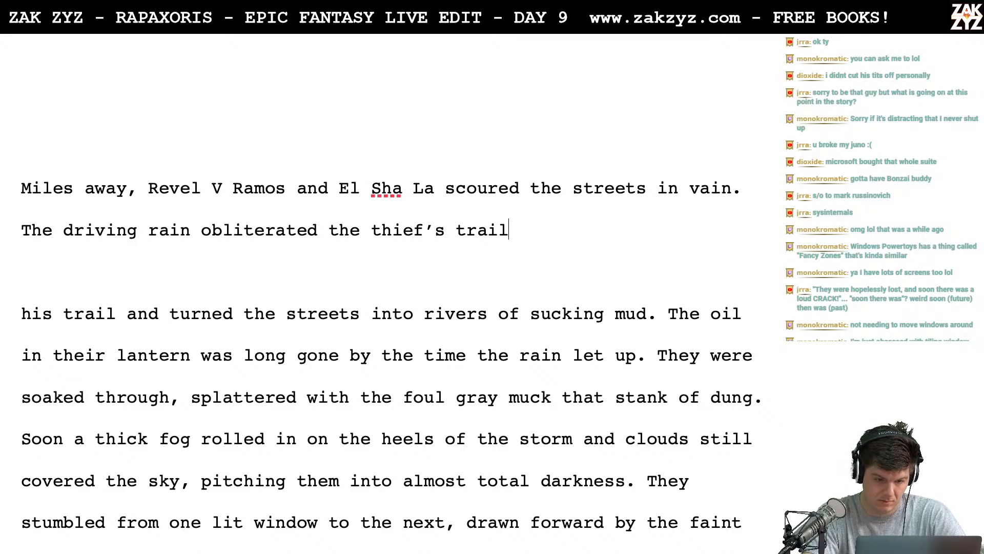
# - Complete the "The driving rain obliterated the thief's trail" sentence with "and turned the streets into rivers of sucking mud."
pyautogui.write('and tu')
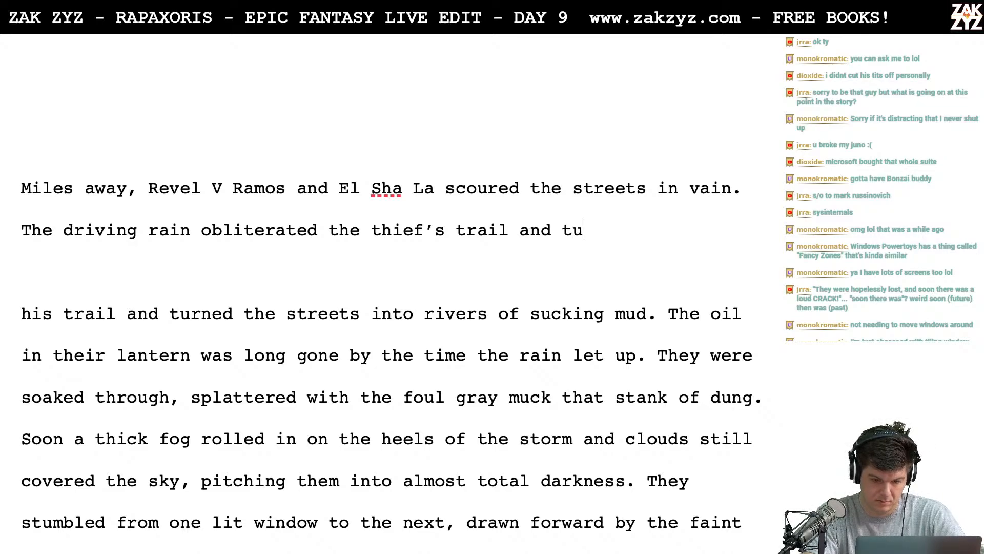
pyautogui.write('rned the streets')
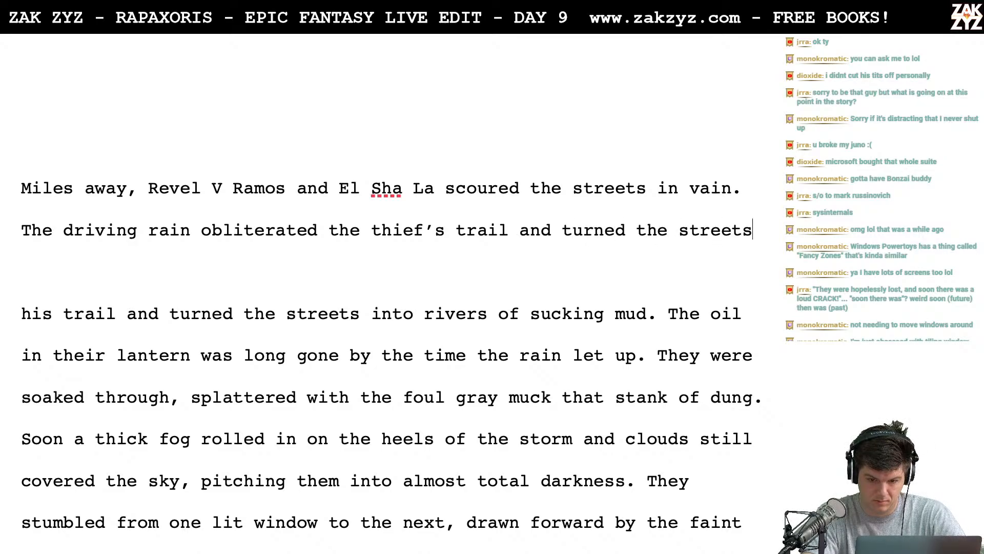
pyautogui.write(' into rivers of s')
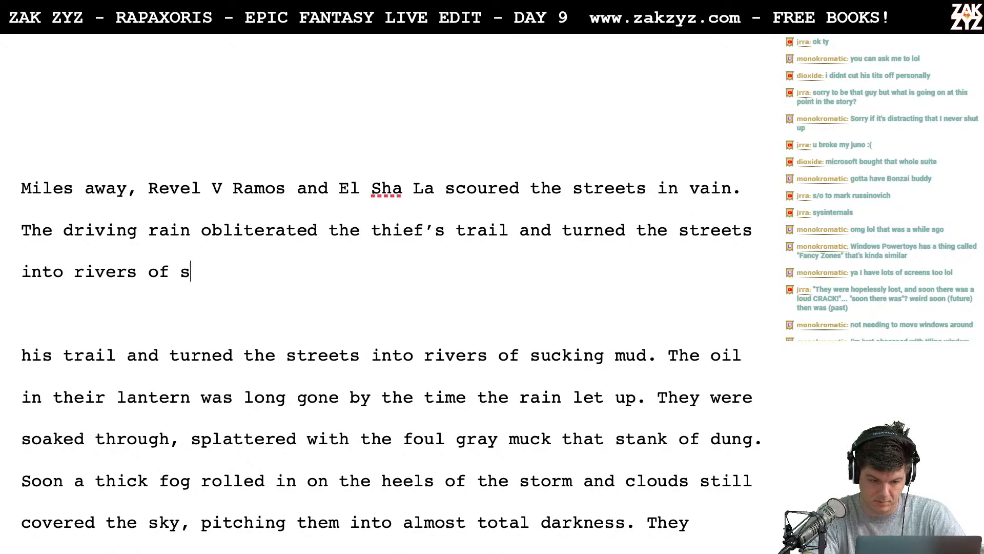
pyautogui.write('ucking mud.')
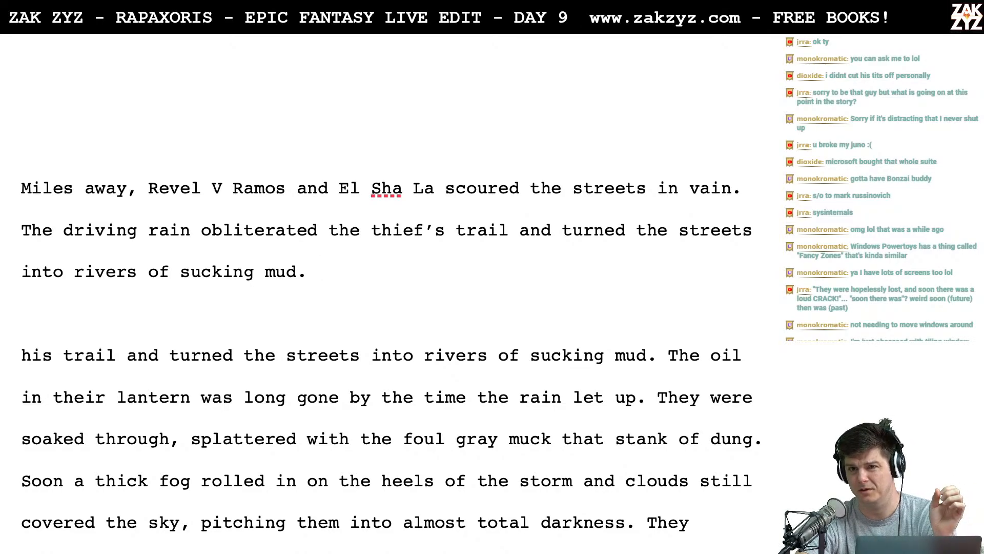
# - Insert the word "sodden" before "streets" in the opening "Miles away," sentence
pyautogui.scroll(-2, 387, 347)
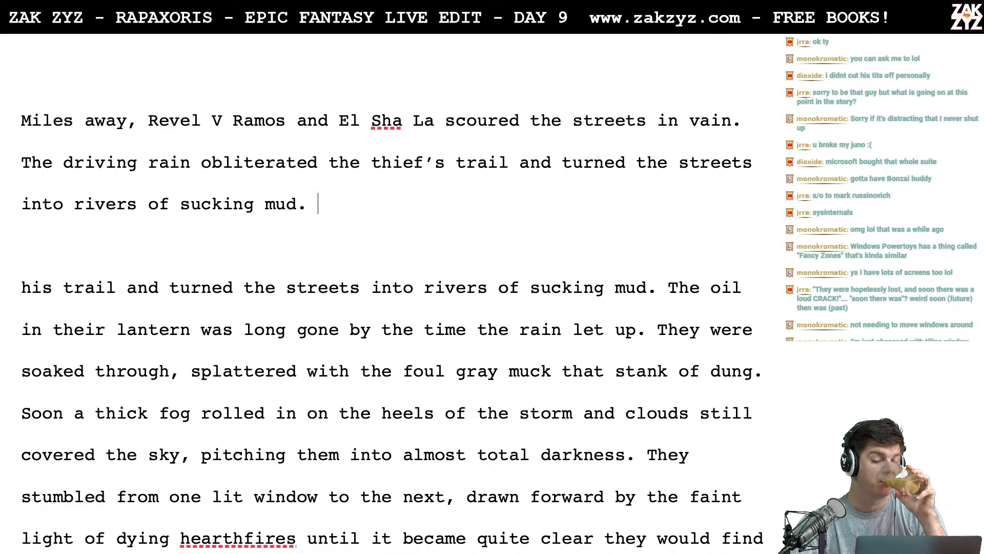
pyautogui.click(584, 120)
pyautogui.write('do')
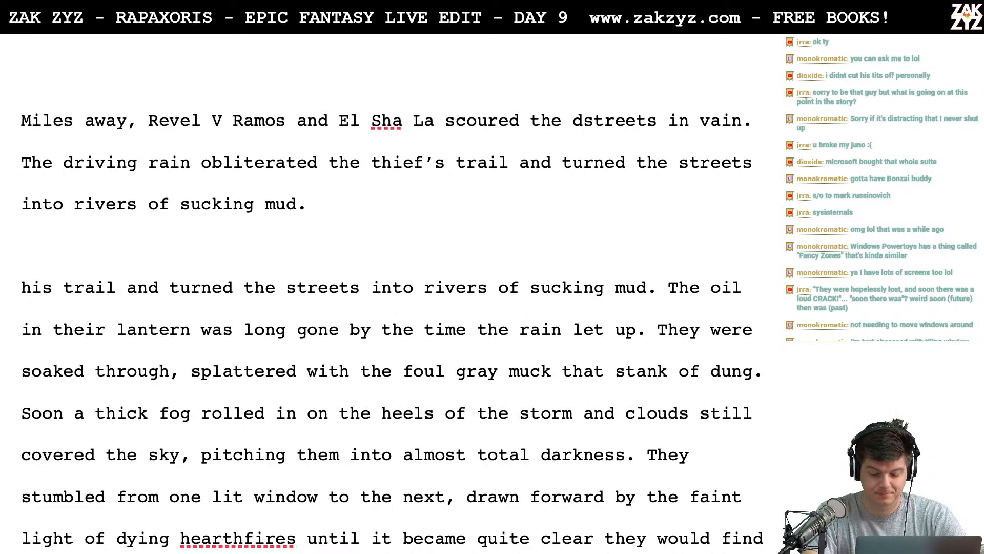
pyautogui.press('BackSpace')
pyautogui.press('BackSpace')
pyautogui.write('sodde')
pyautogui.write('n')
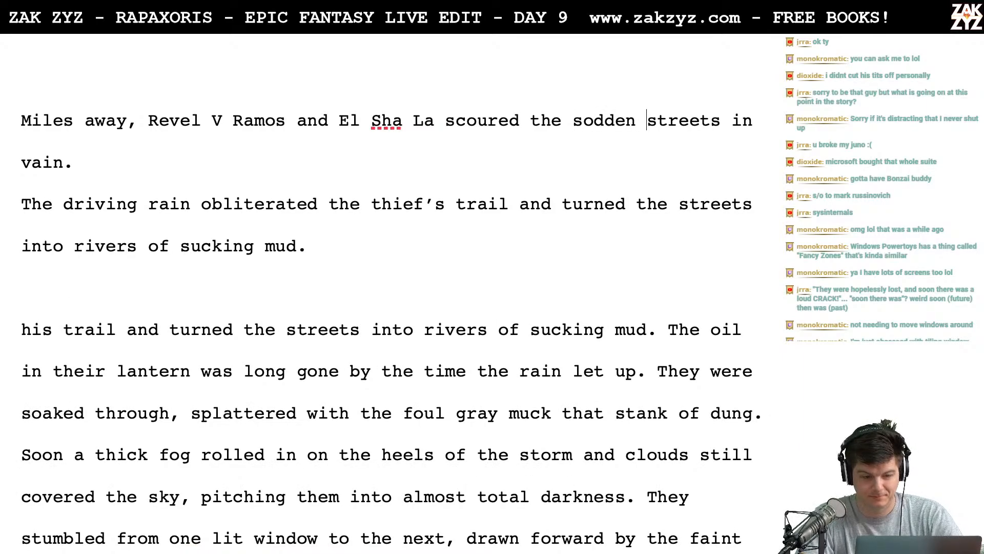
# - Begin an alternative second sentence after "in vain." with "Driving rain obliterated every trace of the thief", keeping the earlier version on its own line below
pyautogui.press('Delete')
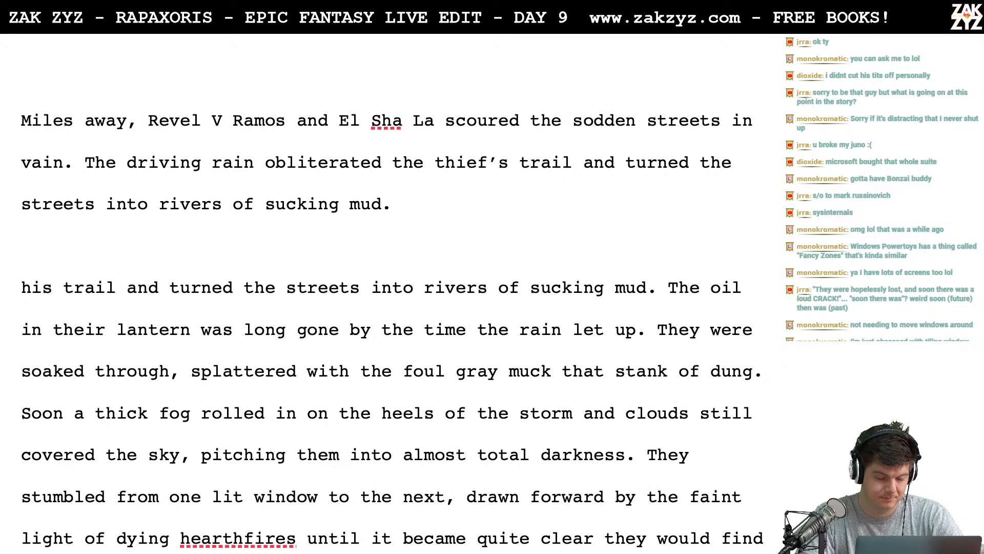
pyautogui.press('Return')
pyautogui.press('Left')
pyautogui.write('Driving rai')
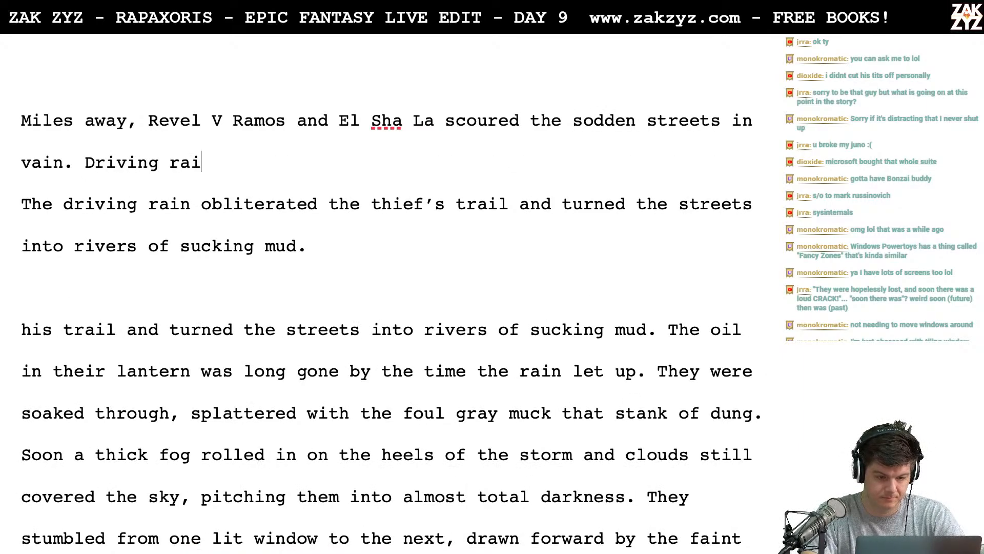
pyautogui.write('n oblitera')
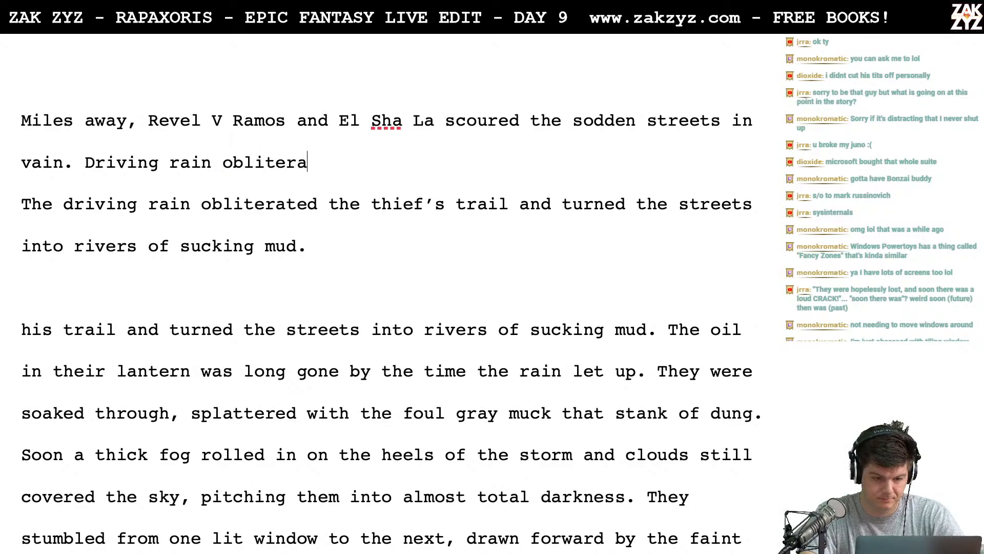
pyautogui.write('ted every traice')
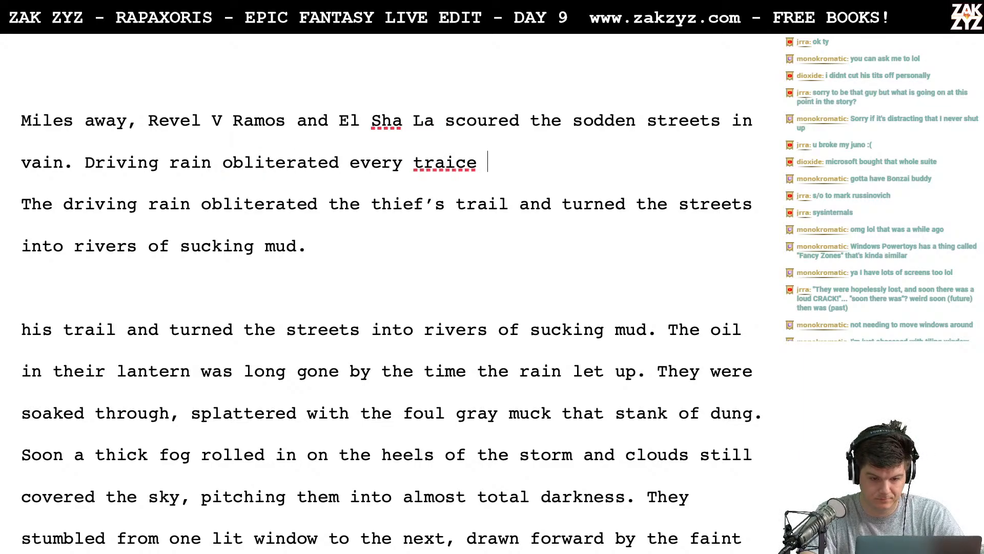
pyautogui.press('BackSpace')
pyautogui.press('BackSpace')
pyautogui.press('BackSpace')
pyautogui.press('BackSpace')
pyautogui.write('ce of the thei')
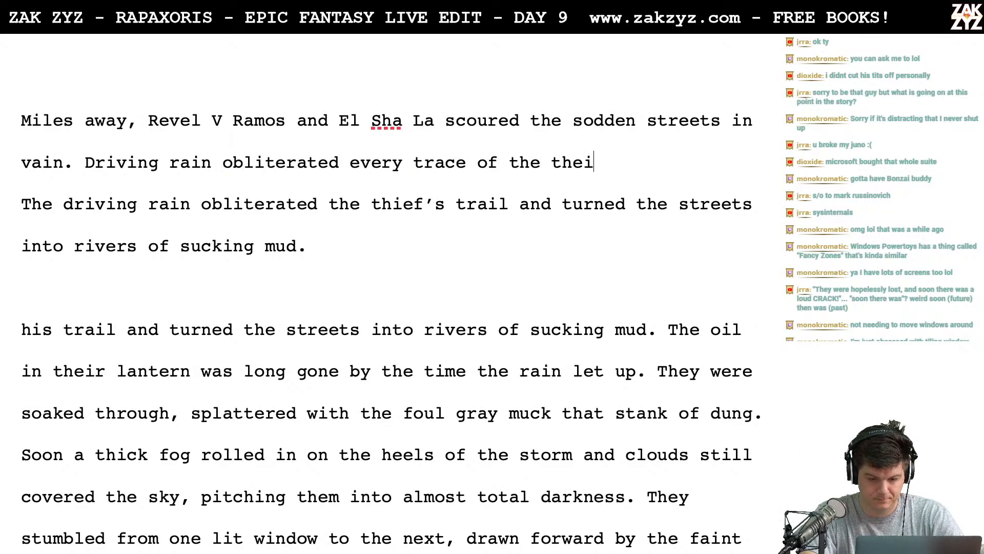
pyautogui.press('BackSpace')
pyautogui.press('BackSpace')
pyautogui.write('ief and soaek')
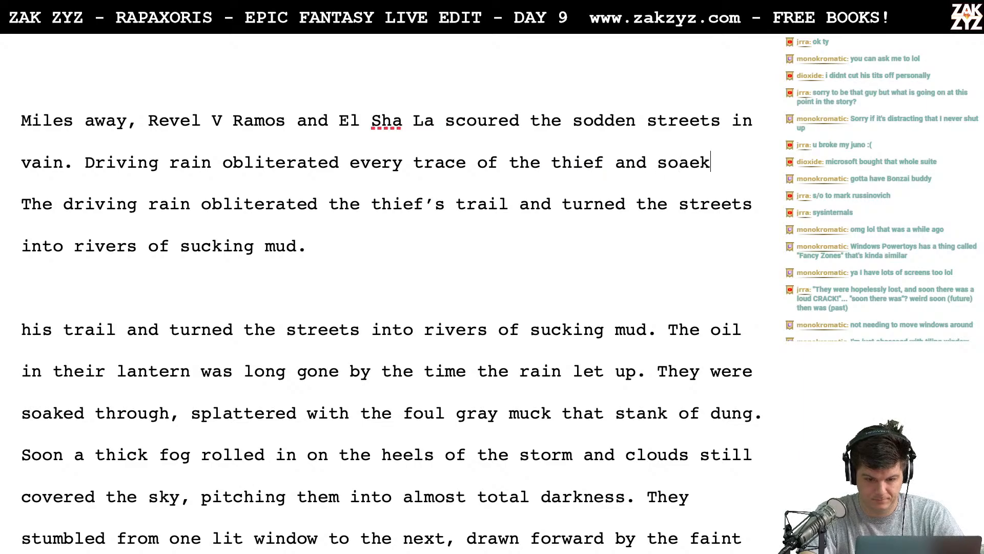
# - Finish the new "Driving rain" sentence with "and turned the streets into mires of sucking mud."
pyautogui.press('BackSpace')
pyautogui.press('BackSpace')
pyautogui.press('BackSpace')
pyautogui.press('BackSpace')
pyautogui.press('BackSpace')
pyautogui.press('BackSpace')
pyautogui.press('BackSpace')
pyautogui.press('BackSpace')
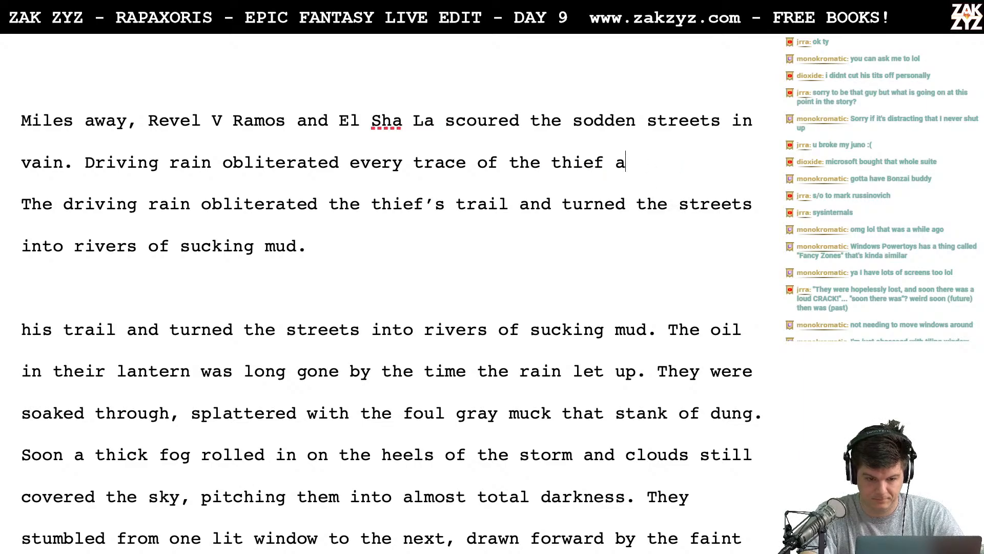
pyautogui.press('BackSpace')
pyautogui.write('and turne')
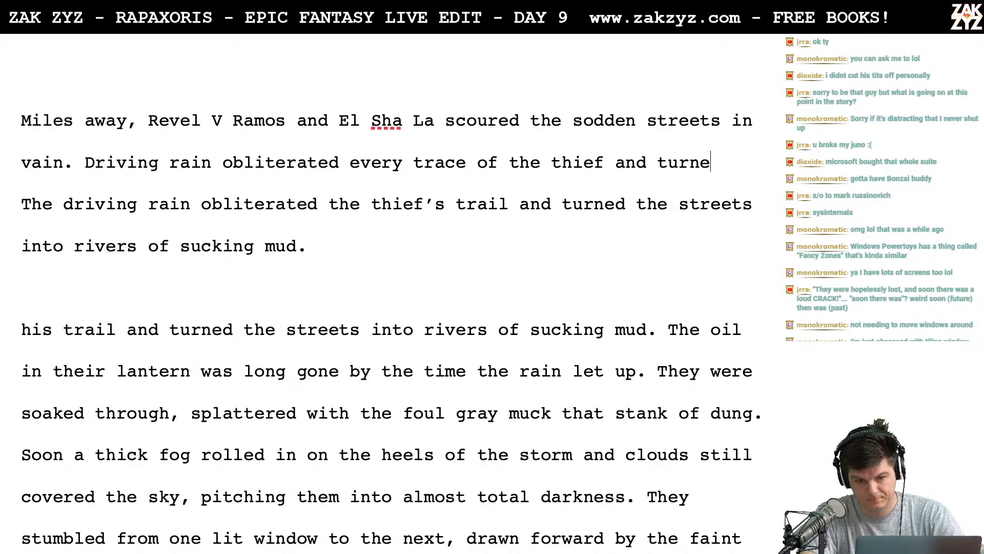
pyautogui.write('d the streets int')
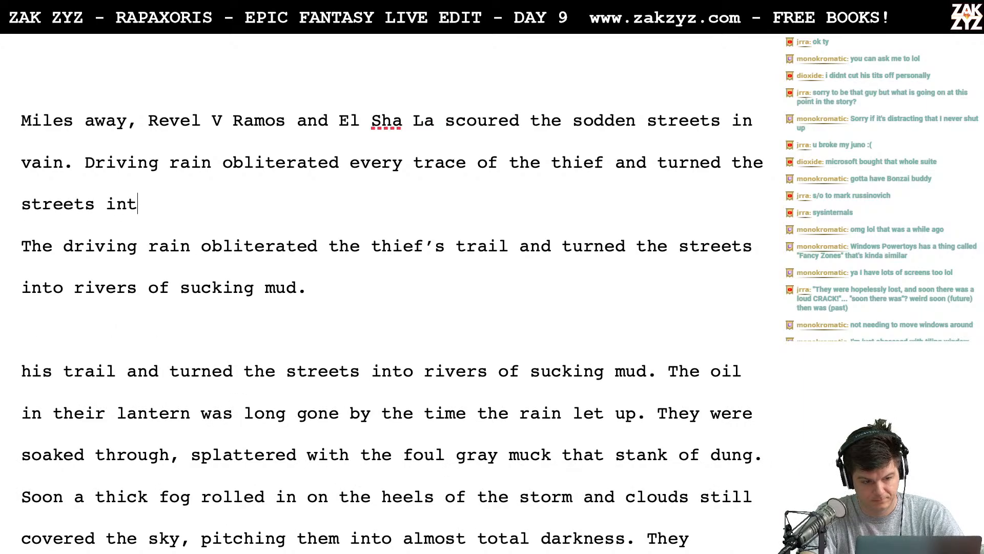
pyautogui.write('o mires of sucking ')
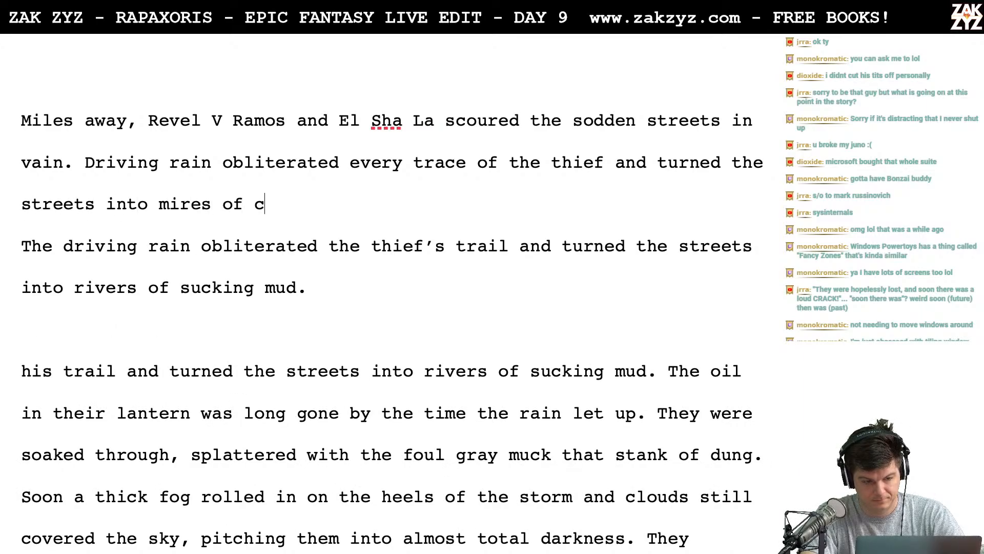
pyautogui.write('mud.')
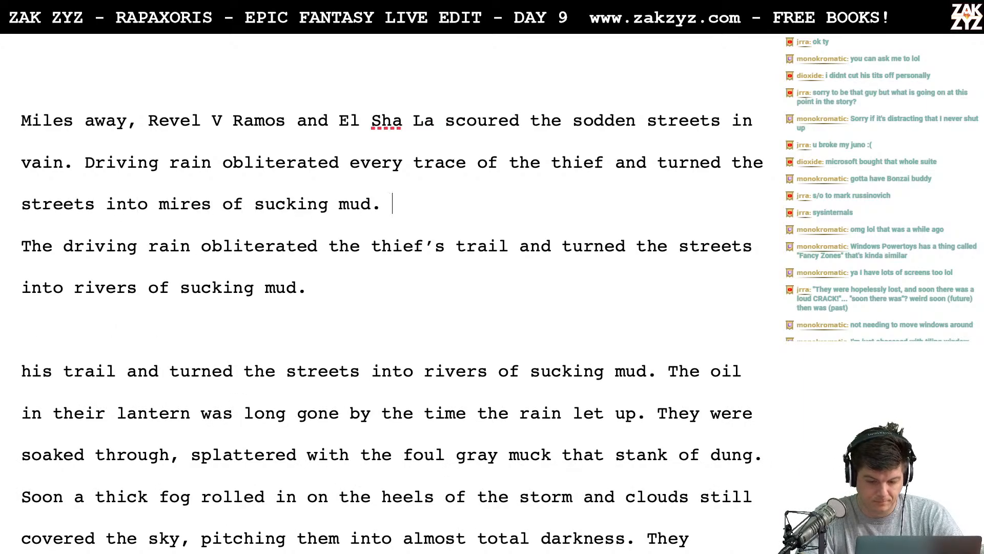
# - Add two blank lines between the new "mires of sucking mud." sentence and the older "The driving rain" version
pyautogui.hotkey('shift', 'Down')
pyautogui.hotkey('shift', 'Down')
pyautogui.hotkey('shift', 'Down')
pyautogui.press('Left')
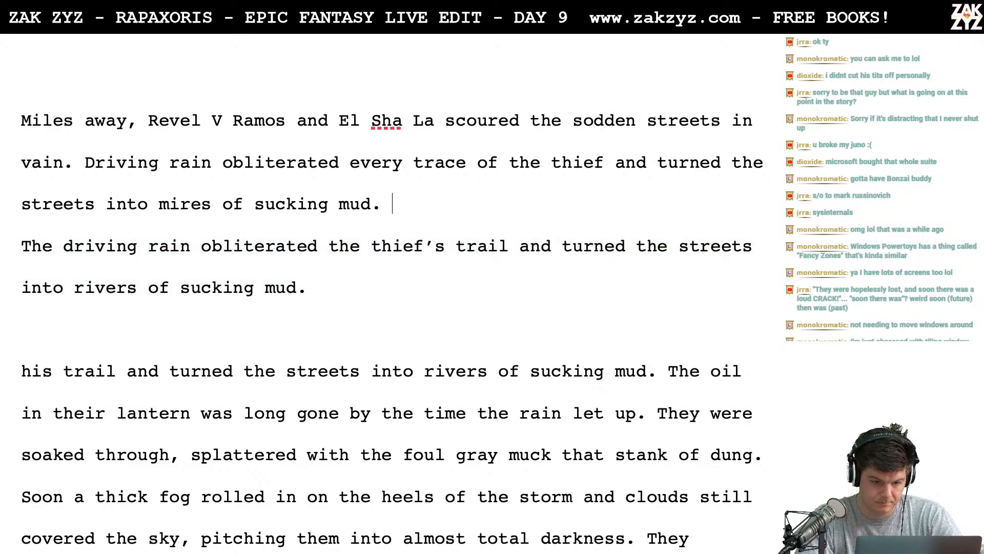
pyautogui.press('Return')
pyautogui.press('Return')
pyautogui.press('Up')
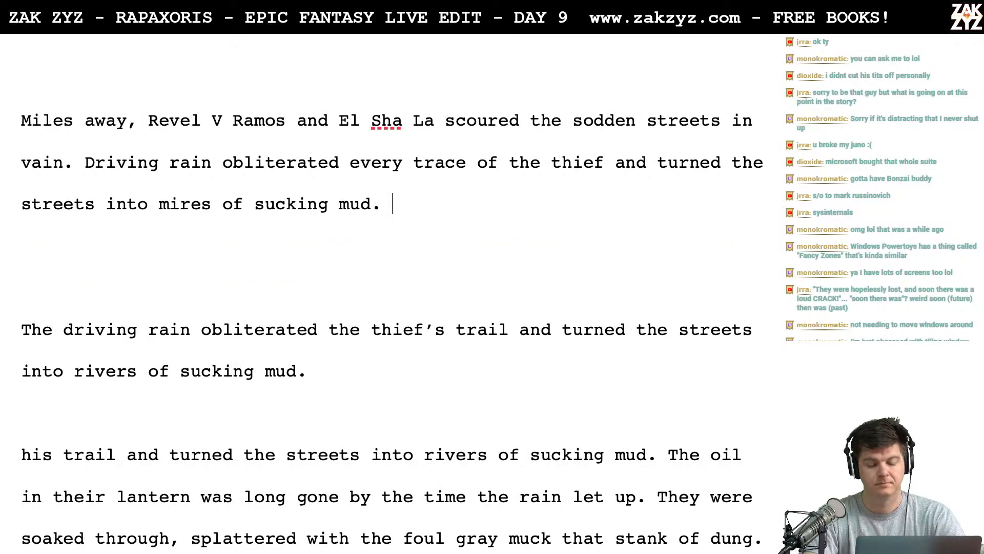
pyautogui.write('The oil in')
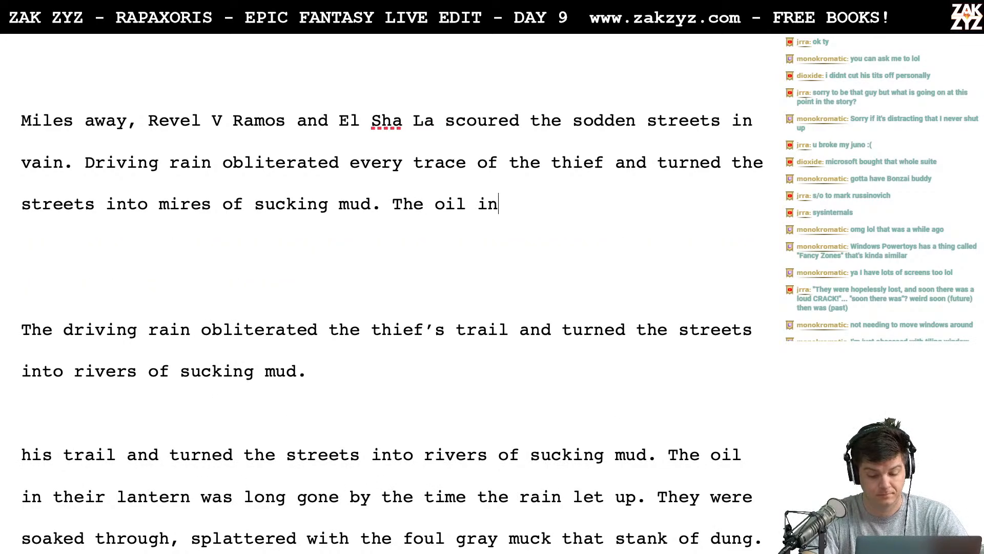
pyautogui.press('BackSpace')
pyautogui.press('BackSpace')
pyautogui.press('BackSpace')
pyautogui.press('BackSpace')
pyautogui.press('BackSpace')
pyautogui.press('BackSpace')
pyautogui.press('BackSpace')
pyautogui.press('BackSpace')
pyautogui.press('BackSpace')
pyautogui.press('BackSpace')
pyautogui.press('BackSpace')
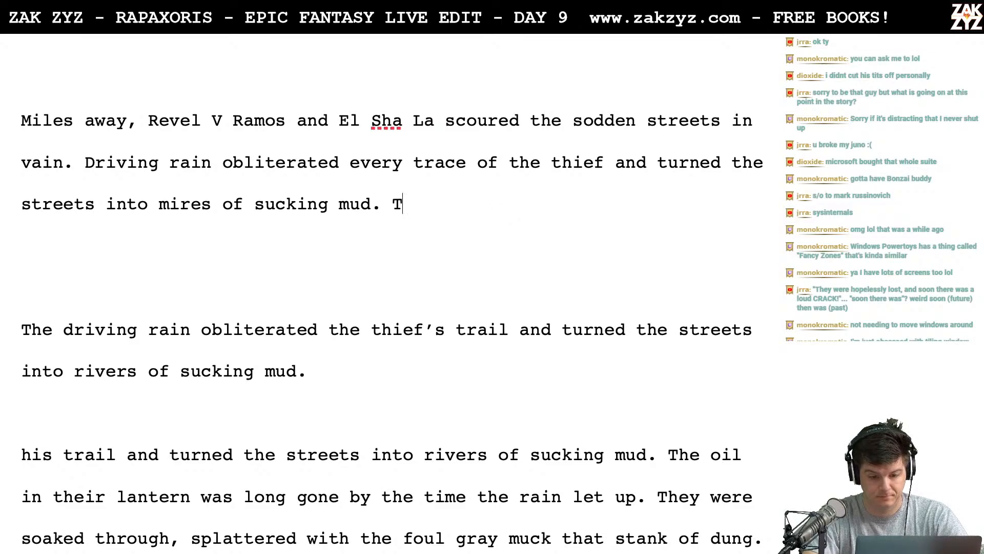
pyautogui.write('By the time the')
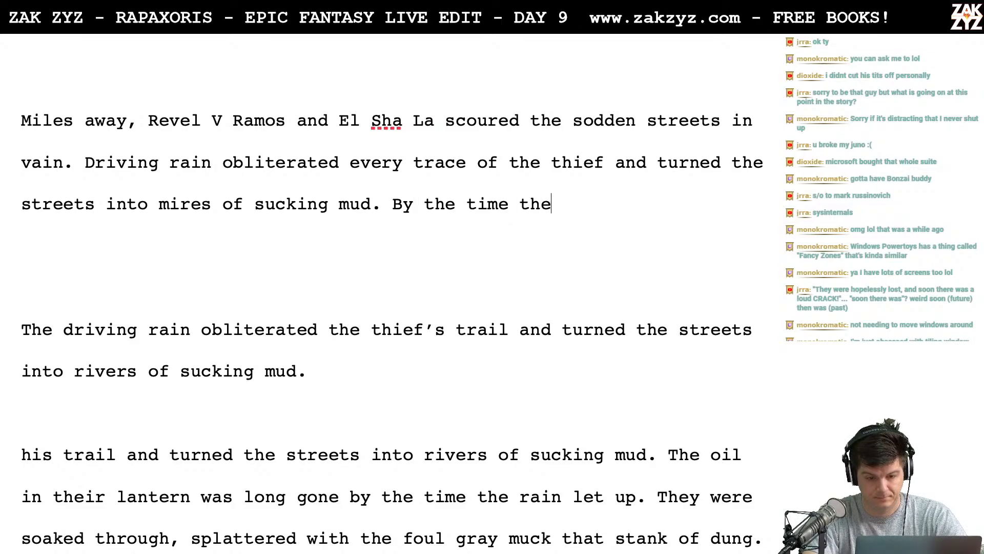
pyautogui.write(' rain let up')
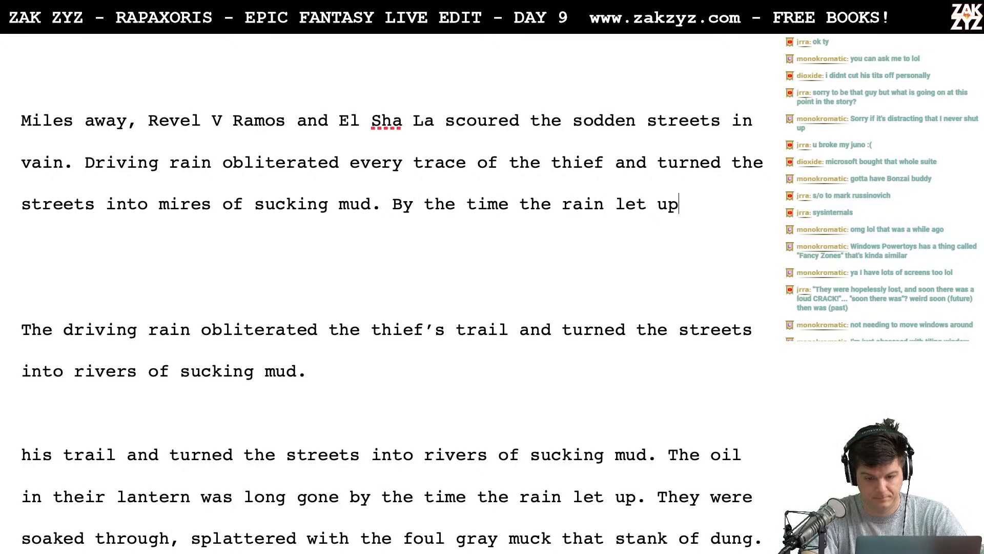
pyautogui.write(' they were')
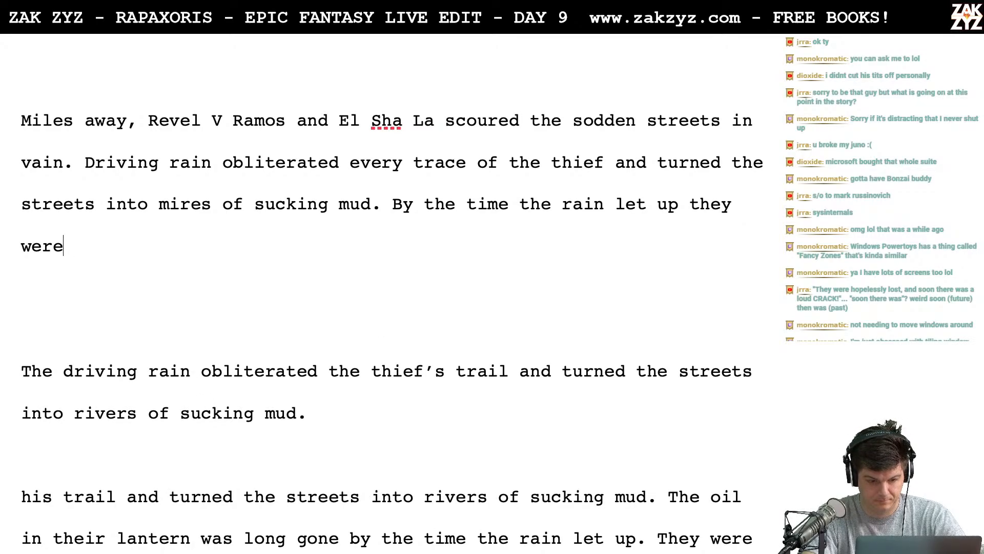
pyautogui.press('BackSpace')
pyautogui.press('BackSpace')
pyautogui.press('BackSpace')
pyautogui.press('BackSpace')
pyautogui.press('BackSpace')
pyautogui.press('BackSpace')
pyautogui.press('BackSpace')
pyautogui.press('BackSpace')
pyautogui.press('BackSpace')
pyautogui.press('BackSpace')
pyautogui.press('BackSpace')
pyautogui.press('BackSpace')
pyautogui.press('BackSpace')
pyautogui.press('BackSpace')
pyautogui.press('BackSpace')
pyautogui.press('BackSpace')
pyautogui.press('BackSpace')
pyautogui.press('BackSpace')
pyautogui.press('BackSpace')
pyautogui.press('BackSpace')
pyautogui.press('BackSpace')
pyautogui.press('BackSpace')
pyautogui.press('BackSpace')
pyautogui.press('BackSpace')
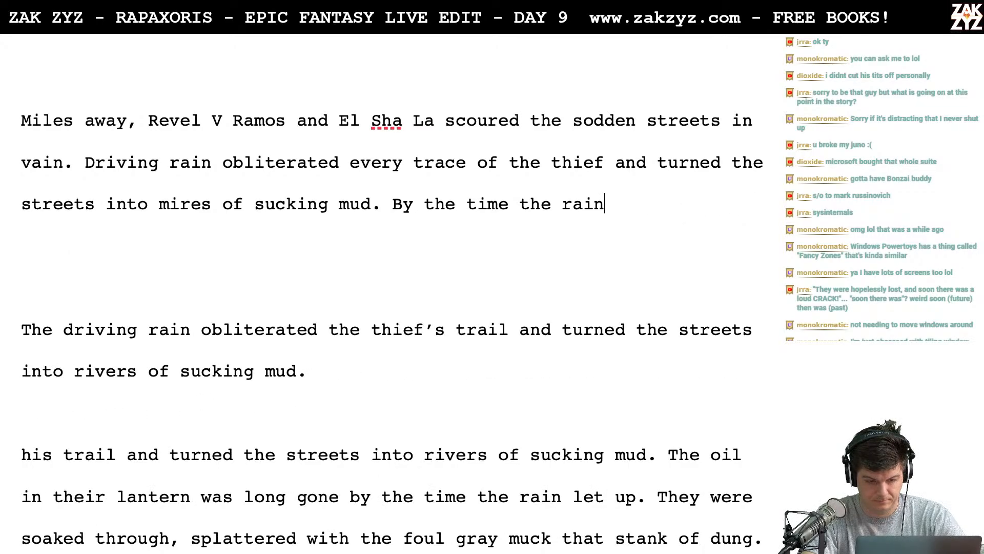
pyautogui.press('BackSpace')
pyautogui.press('BackSpace')
pyautogui.press('BackSpace')
pyautogui.press('BackSpace')
pyautogui.press('BackSpace')
pyautogui.press('BackSpace')
pyautogui.press('BackSpace')
pyautogui.press('BackSpace')
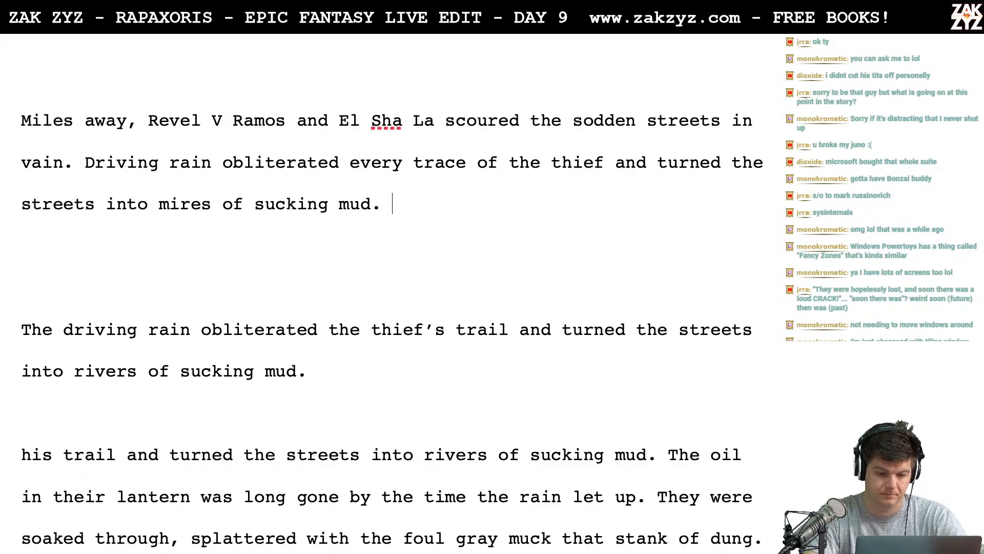
pyautogui.write('They searcsh')
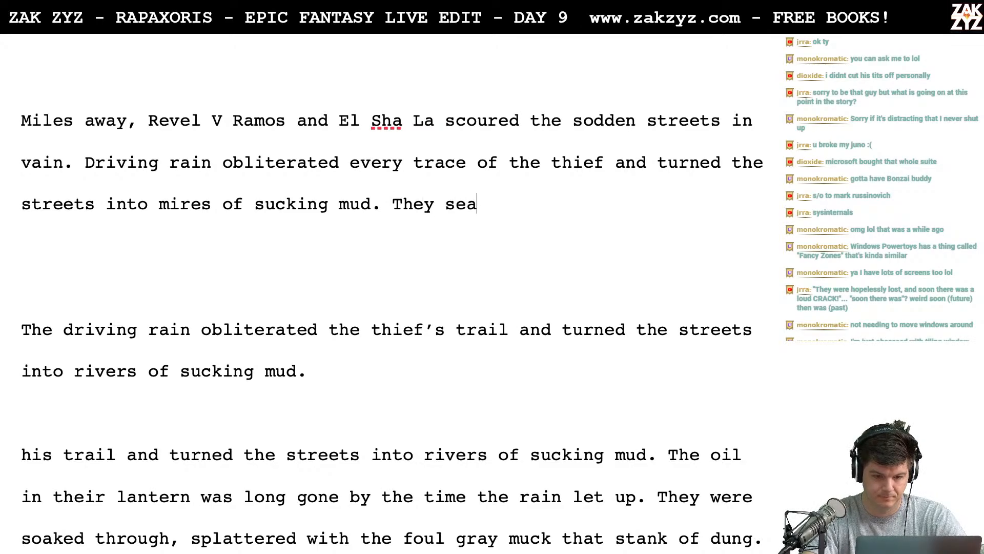
pyautogui.press('BackSpace')
pyautogui.press('BackSpace')
pyautogui.write('hed')
pyautogui.press('BackSpace')
pyautogui.press('BackSpace')
pyautogui.press('BackSpace')
pyautogui.press('BackSpace')
pyautogui.press('BackSpace')
pyautogui.press('BackSpace')
pyautogui.press('BackSpace')
pyautogui.press('BackSpace')
pyautogui.press('BackSpace')
pyautogui.press('BackSpace')
pyautogui.press('BackSpace')
pyautogui.press('BackSpace')
pyautogui.press('BackSpace')
pyautogui.press('BackSpace')
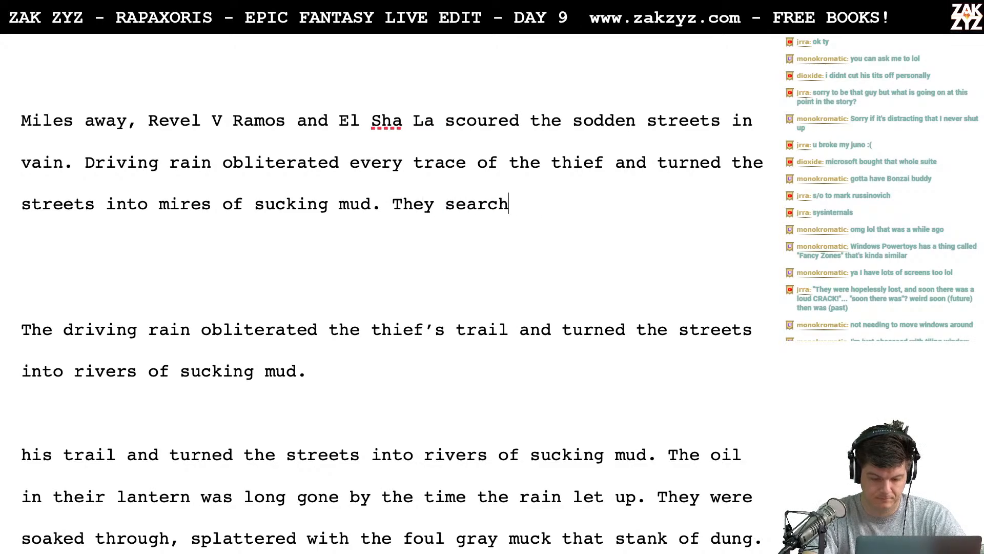
# - Replace the unfinished "They search" after "sucking mud." with the opening "When the rain finally broke"
pyautogui.write('Whe')
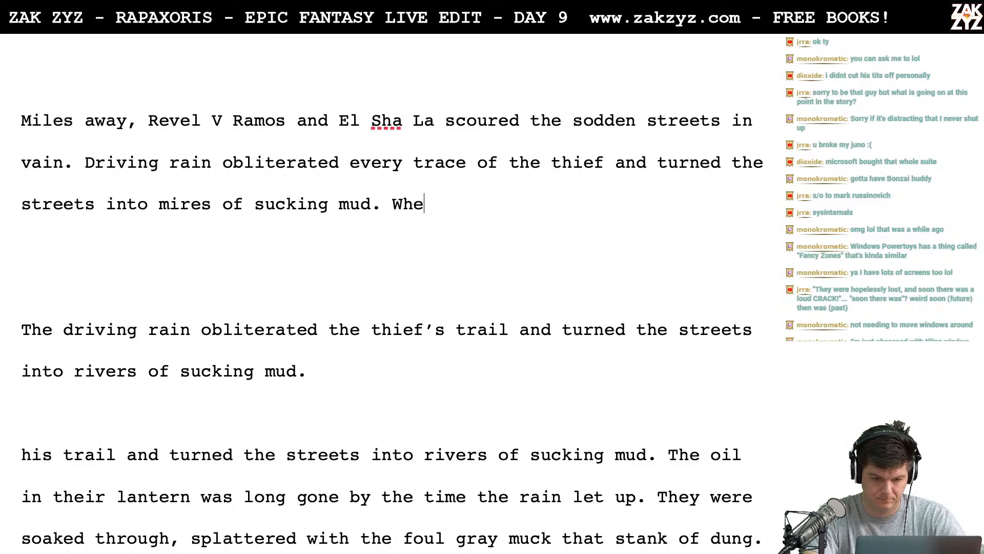
pyautogui.write('n the rain')
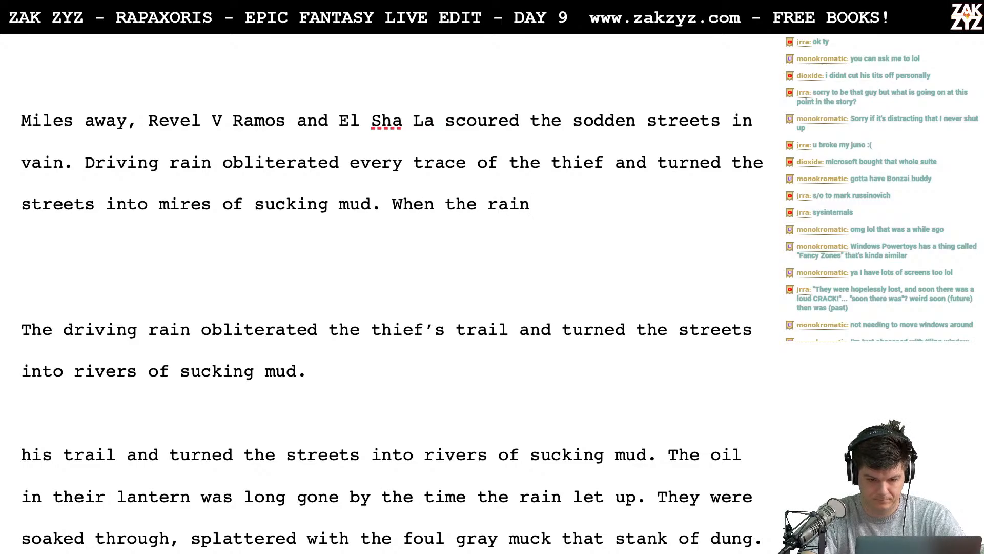
pyautogui.write(' finally ')
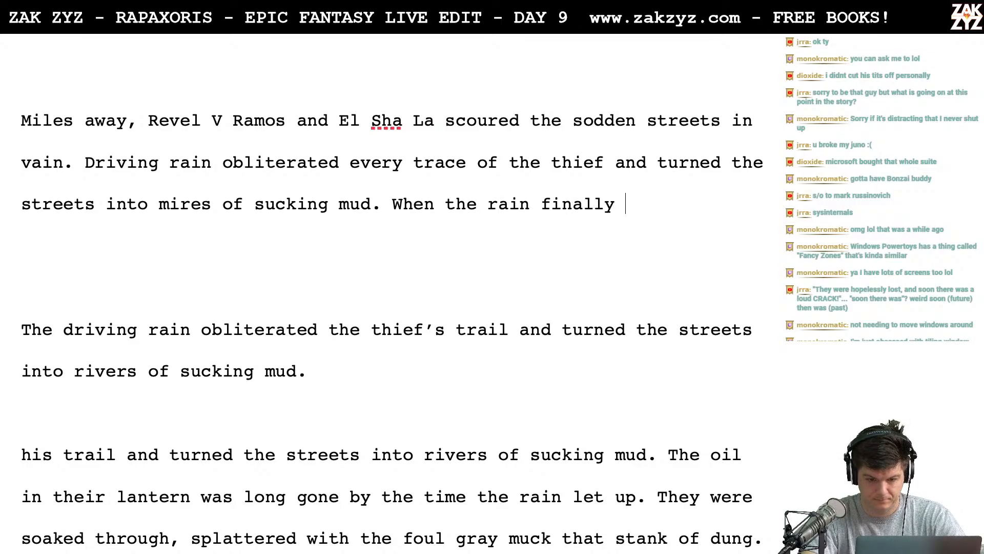
pyautogui.write('broke t')
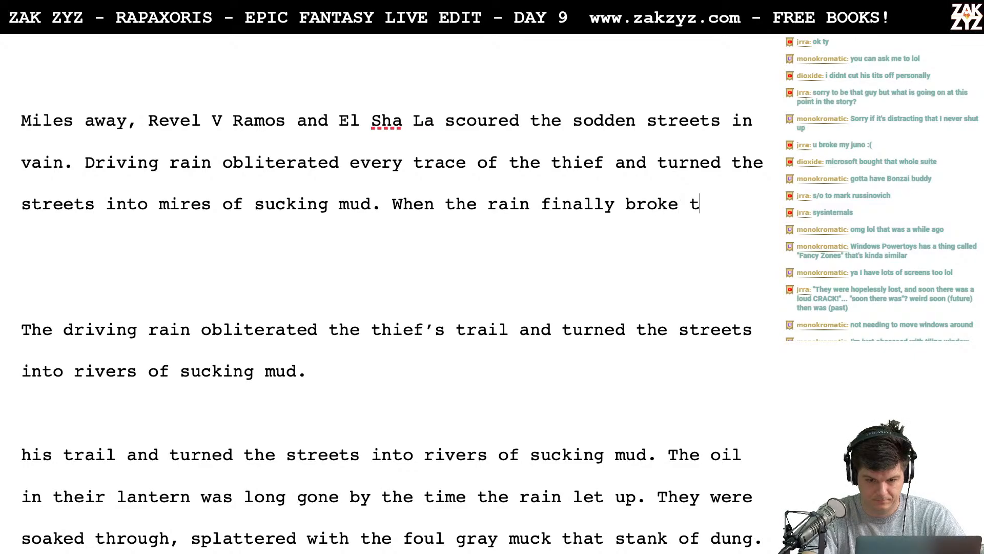
pyautogui.write('hey were e')
# - Continue the "When the rain finally broke" sentence with "they were utterly miserable,"
pyautogui.press('BackSpace')
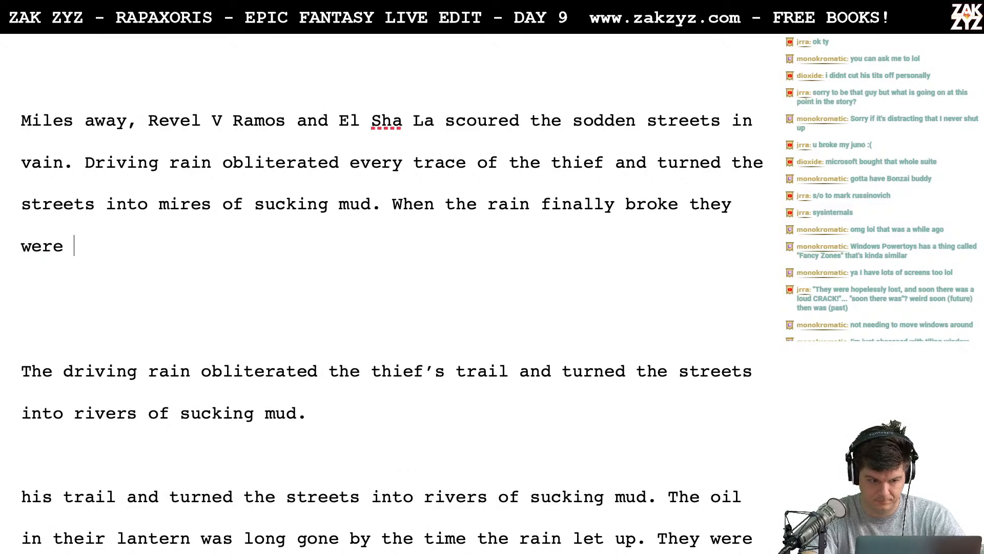
pyautogui.write('utera')
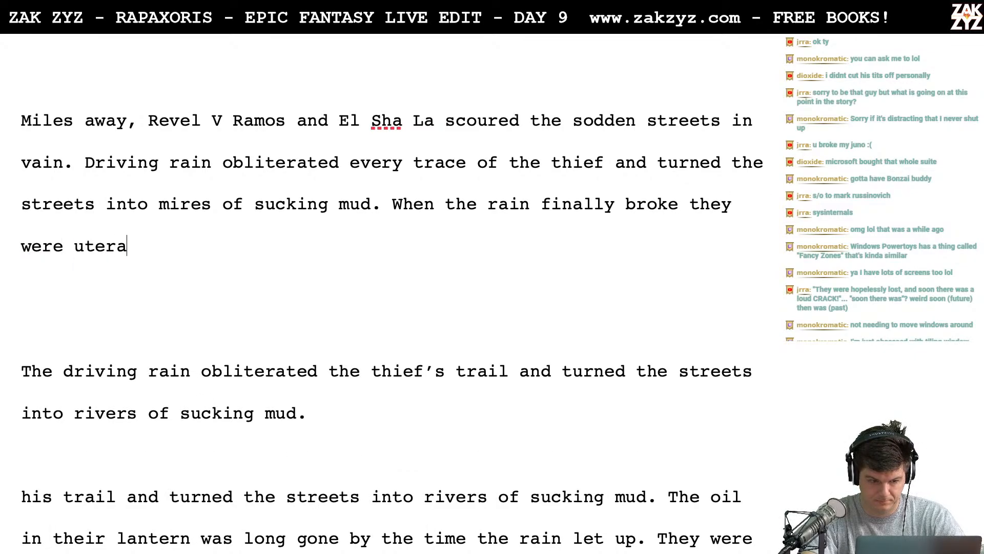
pyautogui.press('BackSpace')
pyautogui.press('BackSpace')
pyautogui.press('BackSpace')
pyautogui.write('er')
pyautogui.press('BackSpace')
pyautogui.press('BackSpace')
pyautogui.write('te')
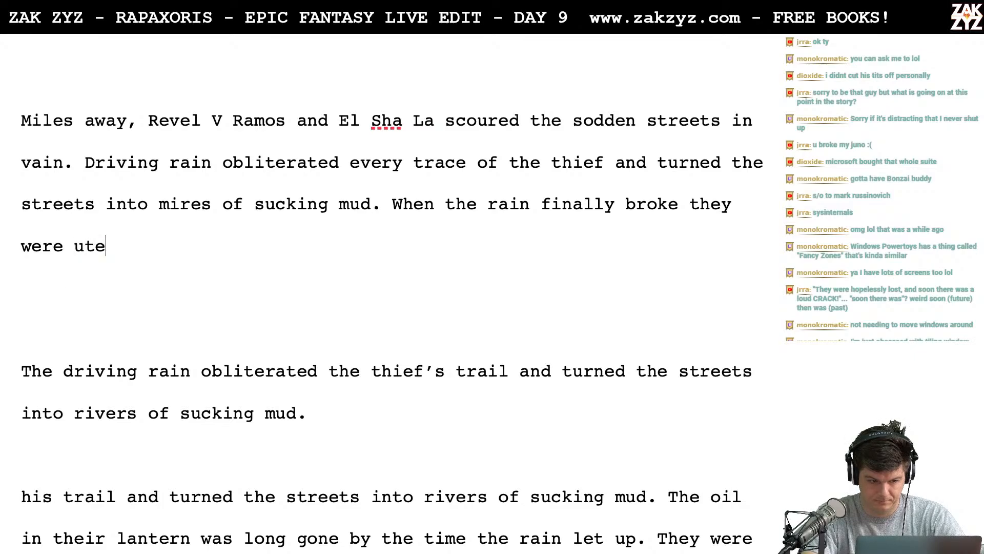
pyautogui.write('rly miserable,')
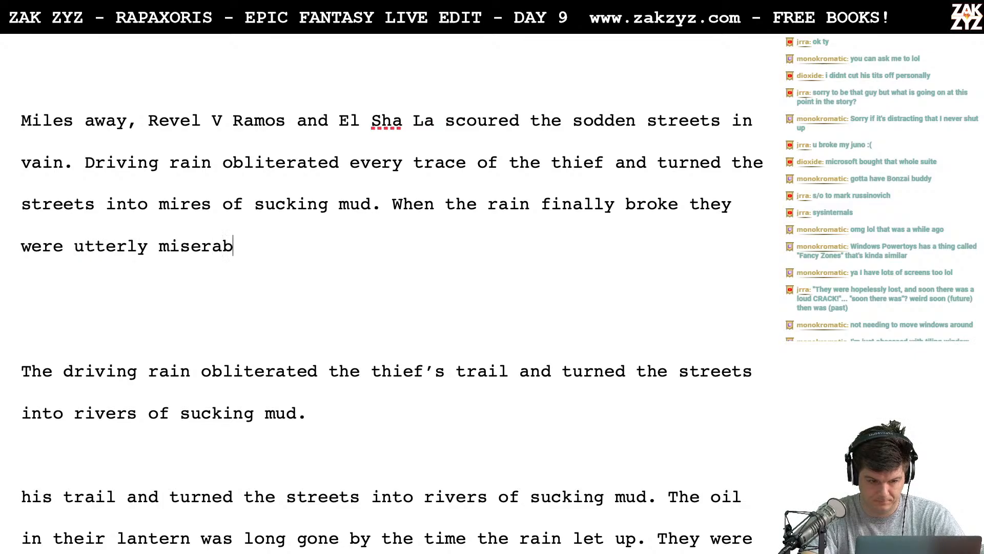
# - Delete everything after "utterly miserable," through "soaked through", including the blank lines and the older "The driving rain" version
pyautogui.hotkey('shift', 'Down')
pyautogui.hotkey('shift', 'Down')
pyautogui.hotkey('shift', 'Down')
pyautogui.hotkey('shift', 'Down')
pyautogui.hotkey('shift', 'Down')
pyautogui.hotkey('shift', 'Down')
pyautogui.hotkey('shift', 'Down')
pyautogui.hotkey('shift', 'Down')
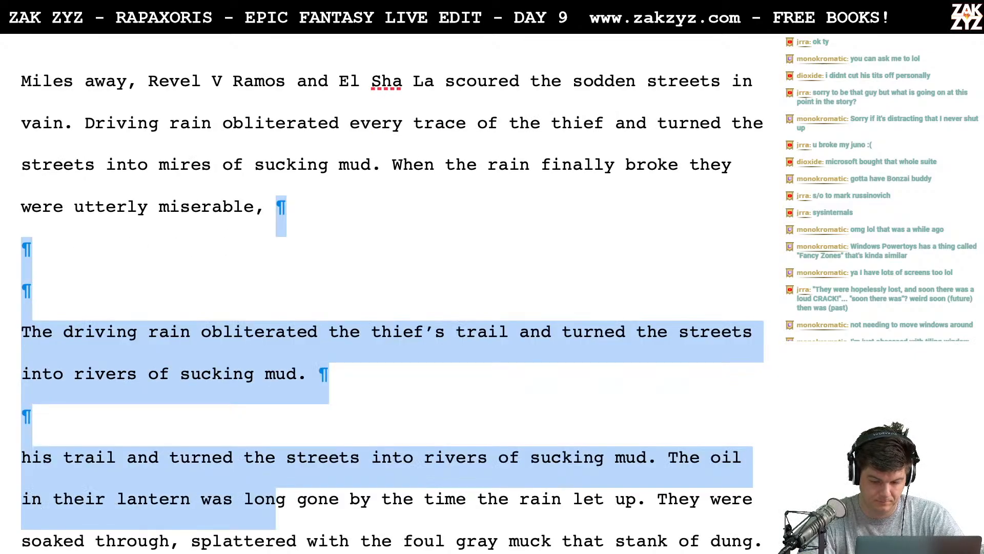
pyautogui.hotkey('shift', 'Up')
pyautogui.hotkey('shift', 'Down')
pyautogui.hotkey('shift', 'Left')
pyautogui.hotkey('shift', 'Left')
pyautogui.hotkey('shift', 'Left')
pyautogui.hotkey('shift', 'Left')
pyautogui.hotkey('shift', 'Left')
pyautogui.hotkey('shift', 'Left')
pyautogui.hotkey('shift', 'Left')
pyautogui.hotkey('shift', 'Left')
pyautogui.hotkey('shift', 'Left')
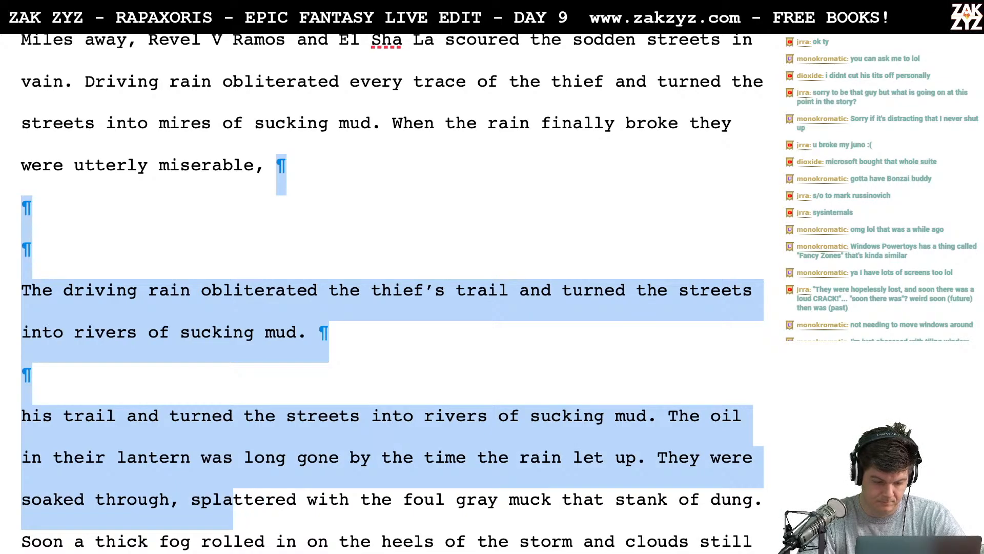
pyautogui.hotkey('shift', 'Left')
pyautogui.press('BackSpace')
pyautogui.press('BackSpace')
# - Finish the sentence after "utterly miserable," with "soaked to the bone and splattered with foul gray muck."
pyautogui.write('so')
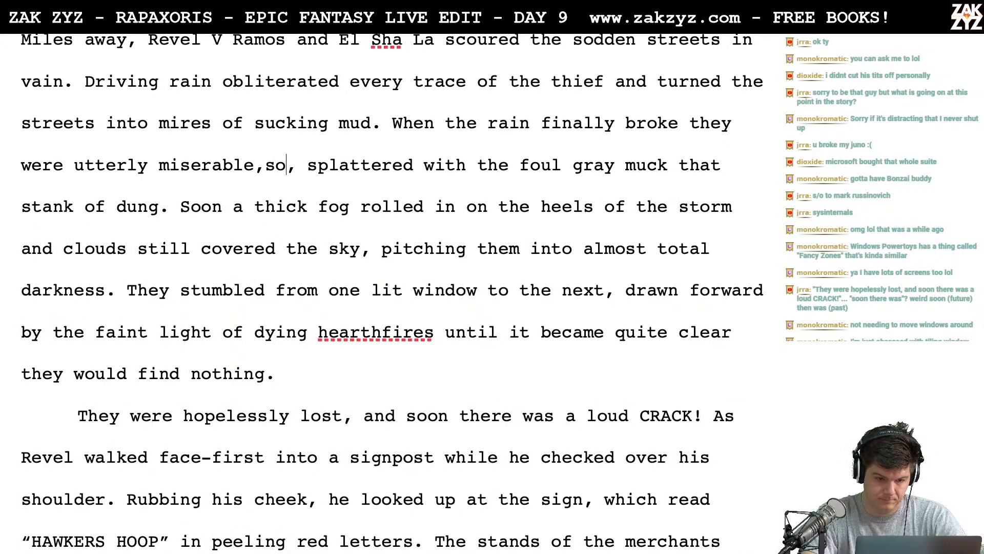
pyautogui.press('BackSpace')
pyautogui.press('BackSpace')
pyautogui.write('soaked to the bo')
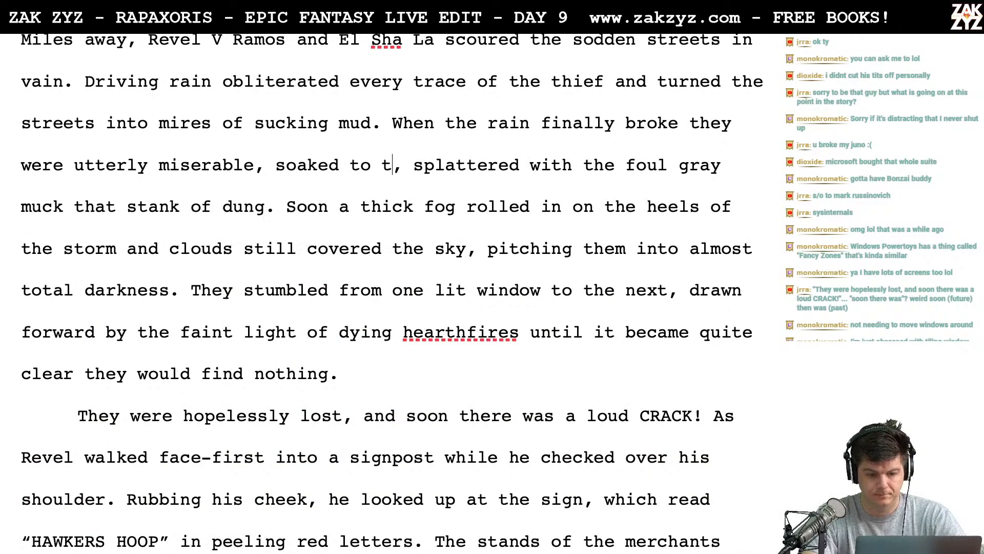
pyautogui.write('n')
pyautogui.write('e and sp, splattered with the foul')
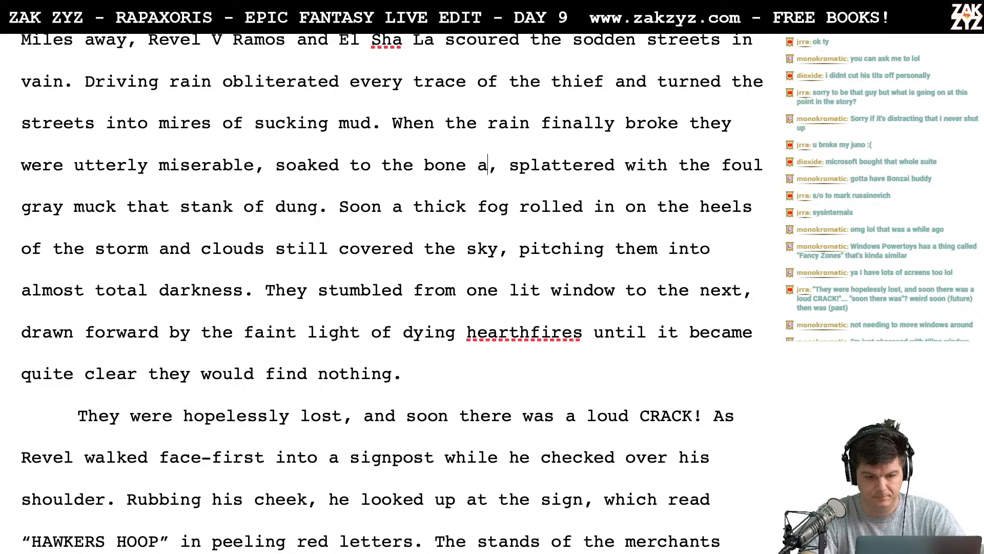
pyautogui.press('BackSpace')
pyautogui.press('BackSpace')
pyautogui.write('lattered with ')
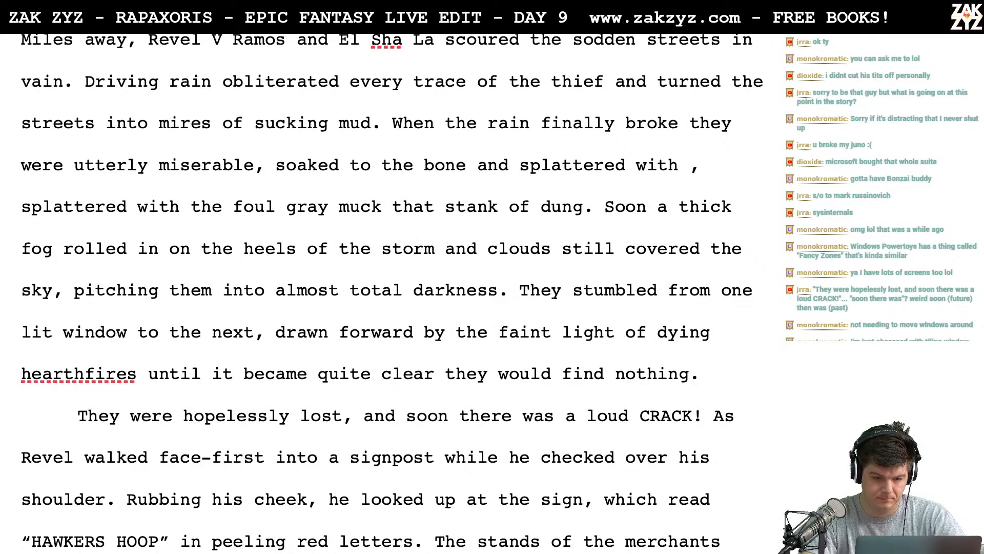
pyautogui.write('foul gray mu')
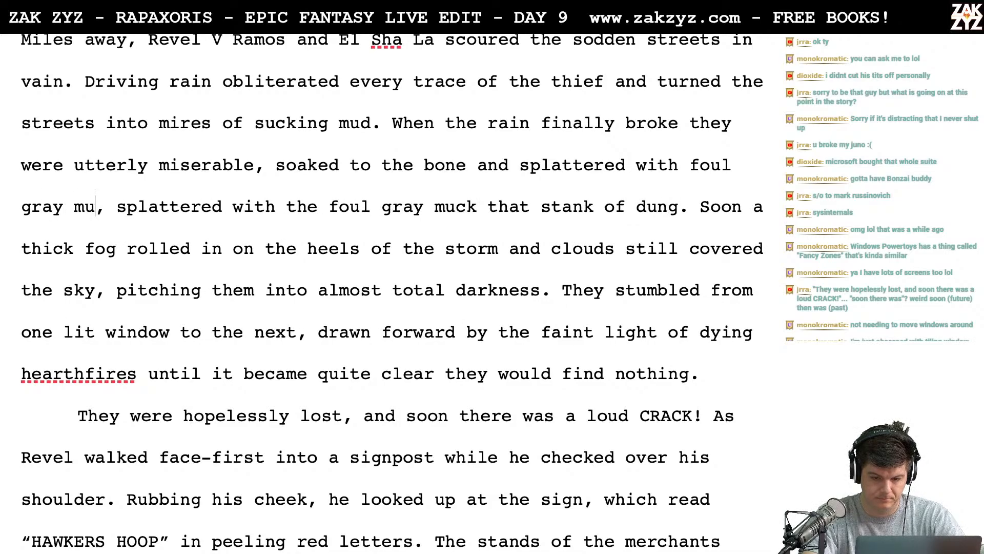
pyautogui.write('ck.')
# - Delete the leftover ", splattered with the foul gray muck that stank of dung." and put "Soon a thick fog" on its own line
pyautogui.hotkey('shift', 'Down')
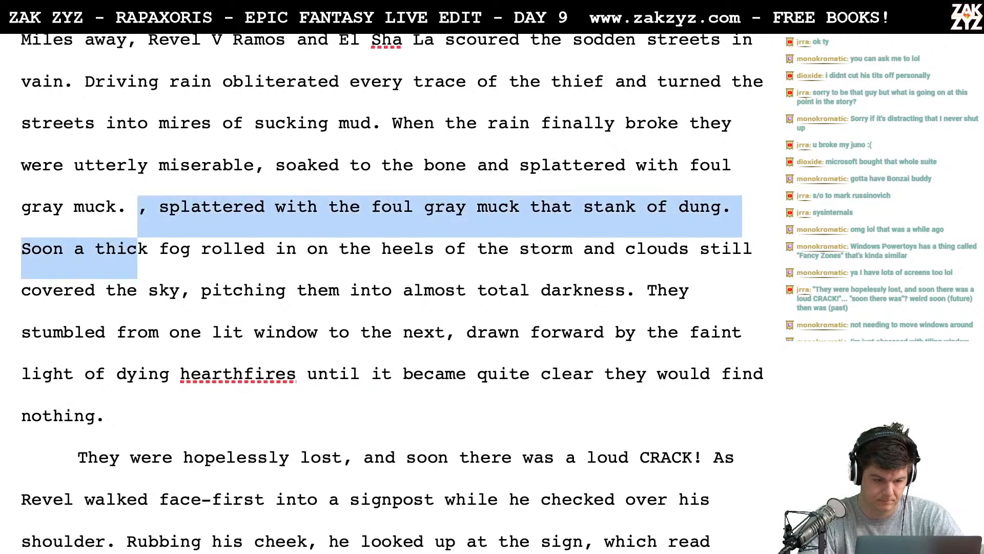
pyautogui.hotkey('shift', 'Left')
pyautogui.hotkey('shift', 'Left')
pyautogui.hotkey('shift', 'Left')
pyautogui.hotkey('shift', 'Left')
pyautogui.hotkey('shift', 'Left')
pyautogui.hotkey('shift', 'Left')
pyautogui.hotkey('shift', 'Left')
pyautogui.hotkey('shift', 'Left')
pyautogui.hotkey('shift', 'Left')
pyautogui.hotkey('shift', 'Left')
pyautogui.hotkey('shift', 'Left')
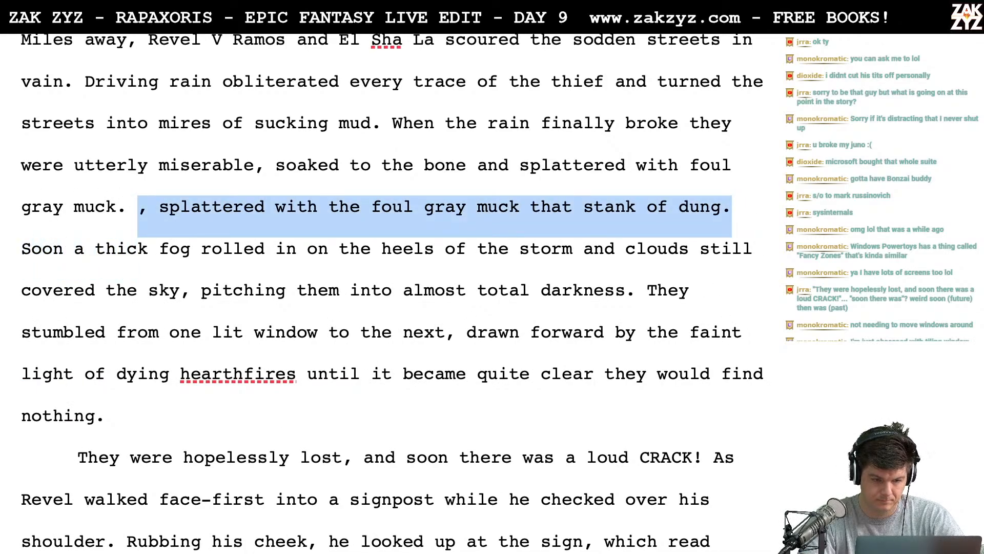
pyautogui.press('BackSpace')
pyautogui.press('Return')
pyautogui.press('Left')
pyautogui.write('The oil')
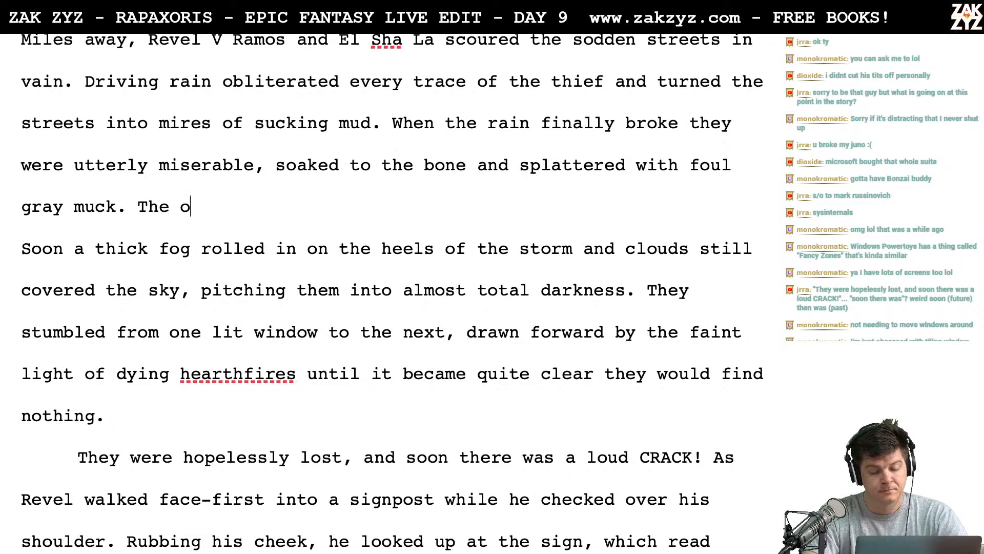
pyautogui.press('BackSpace')
pyautogui.press('BackSpace')
pyautogui.press('BackSpace')
pyautogui.press('BackSpace')
pyautogui.press('BackSpace')
pyautogui.press('BackSpace')
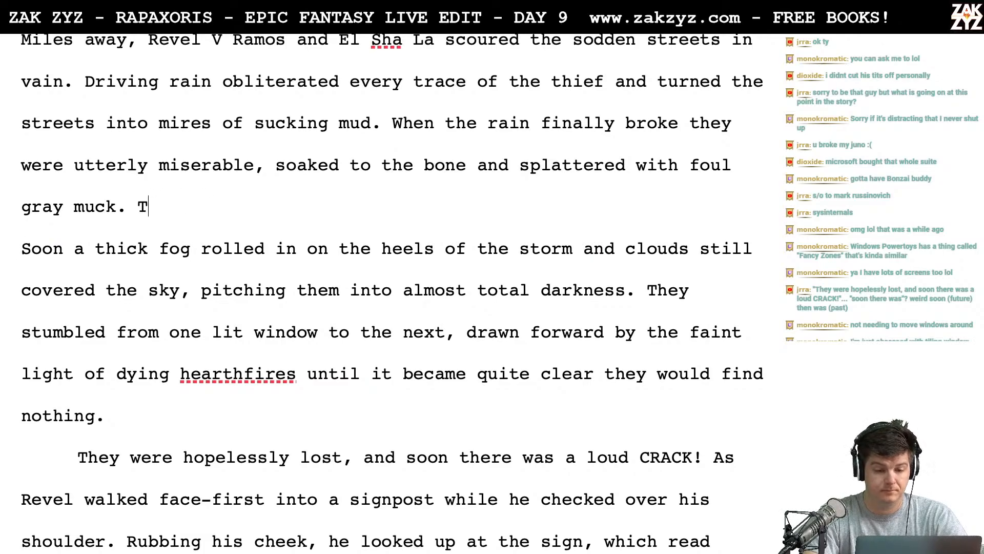
pyautogui.write('The')
pyautogui.press('BackSpace')
pyautogui.press('BackSpace')
pyautogui.press('BackSpace')
pyautogui.write('he')
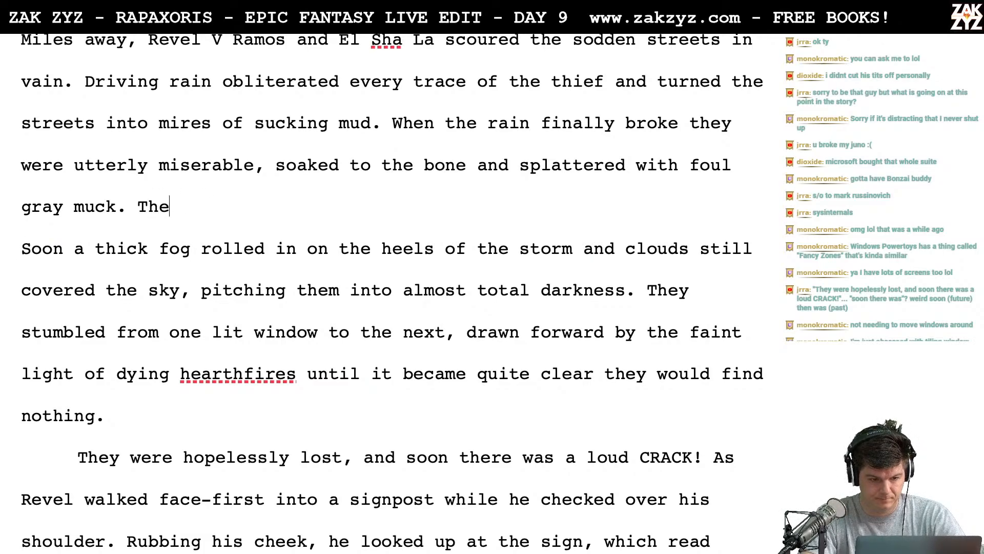
pyautogui.write(' oil')
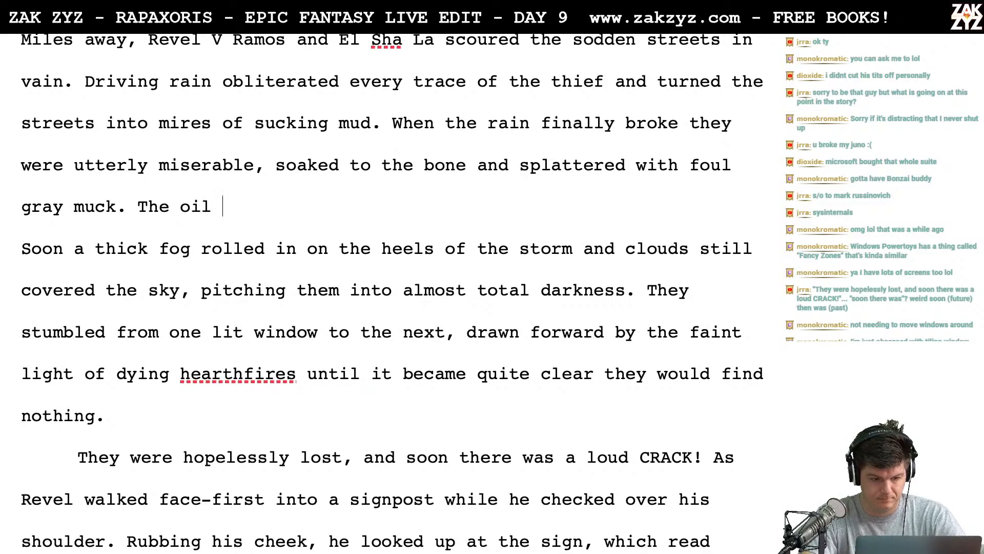
pyautogui.write(' in')
pyautogui.press('BackSpace')
pyautogui.press('BackSpace')
pyautogui.press('BackSpace')
pyautogui.press('BackSpace')
pyautogui.press('BackSpace')
pyautogui.press('BackSpace')
pyautogui.press('BackSpace')
pyautogui.press('BackSpace')
pyautogui.press('BackSpace')
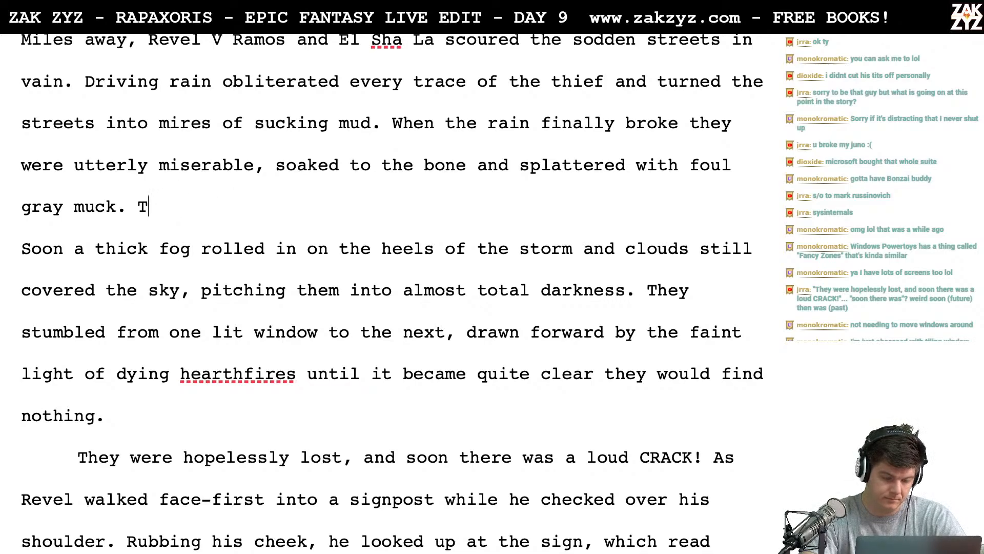
# - Try continuing after "foul gray muck." with "Their oil lantern sputtered out and a", and remove the attempt
pyautogui.write('heir oil lan')
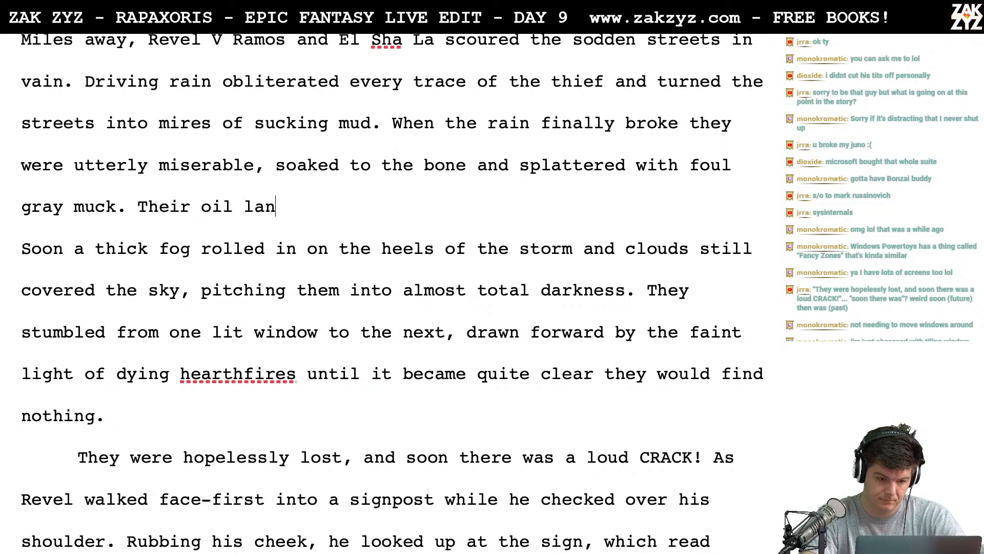
pyautogui.write('tern sputtered out')
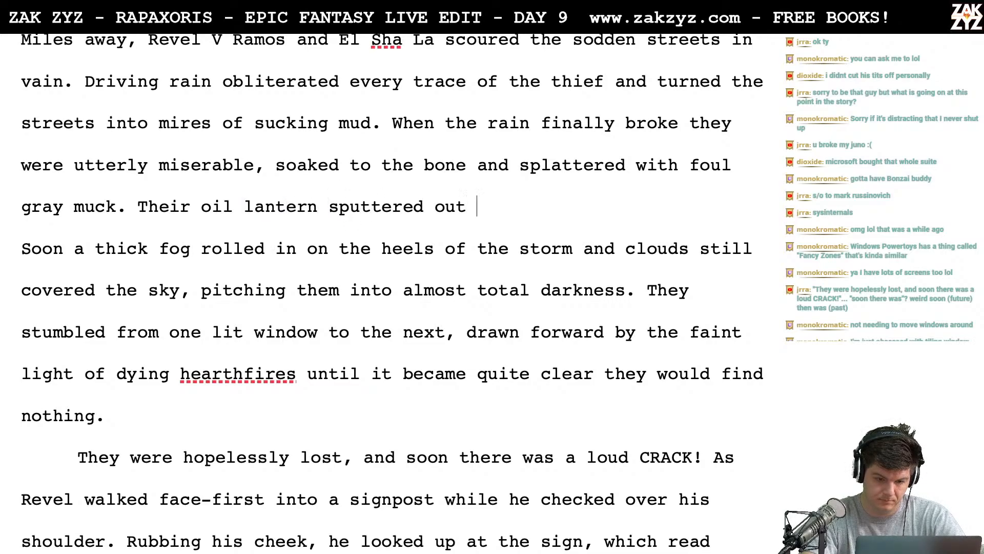
pyautogui.write(' and a')
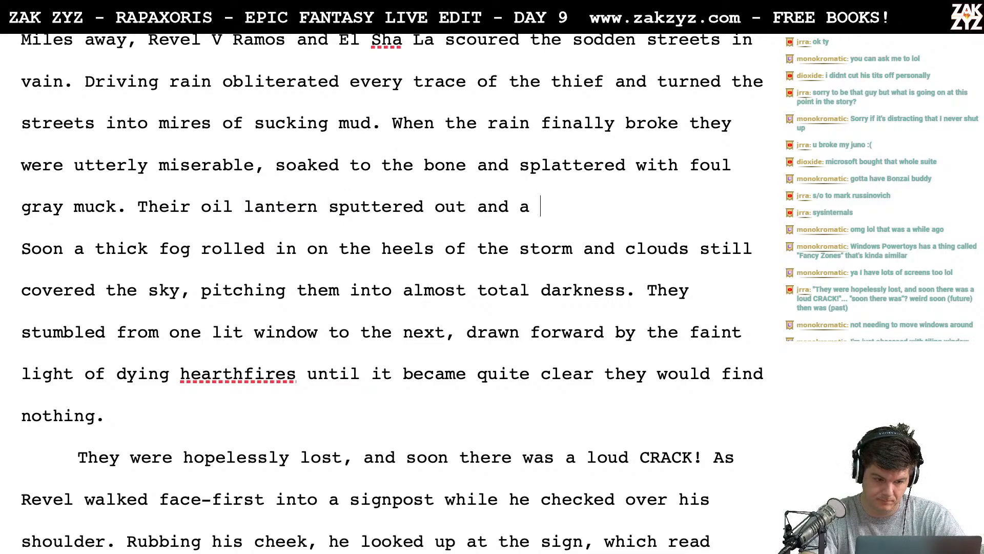
pyautogui.press('BackSpace')
pyautogui.press('BackSpace')
pyautogui.press('BackSpace')
pyautogui.press('BackSpace')
pyautogui.press('BackSpace')
pyautogui.press('BackSpace')
pyautogui.press('BackSpace')
pyautogui.press('BackSpace')
pyautogui.press('BackSpace')
pyautogui.press('BackSpace')
pyautogui.press('BackSpace')
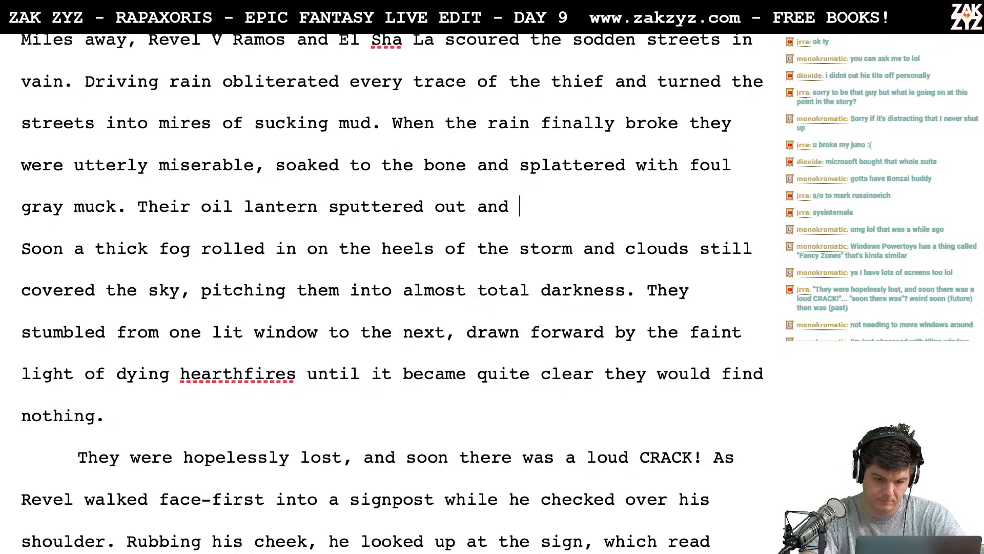
pyautogui.press('BackSpace')
pyautogui.press('BackSpace')
pyautogui.press('BackSpace')
pyautogui.press('BackSpace')
pyautogui.press('BackSpace')
pyautogui.press('BackSpace')
pyautogui.press('BackSpace')
pyautogui.press('BackSpace')
pyautogui.press('BackSpace')
pyautogui.press('BackSpace')
pyautogui.press('BackSpace')
pyautogui.press('BackSpace')
pyautogui.press('BackSpace')
pyautogui.press('BackSpace')
pyautogui.press('BackSpace')
pyautogui.press('BackSpace')
pyautogui.press('BackSpace')
pyautogui.press('BackSpace')
pyautogui.press('BackSpace')
pyautogui.press('BackSpace')
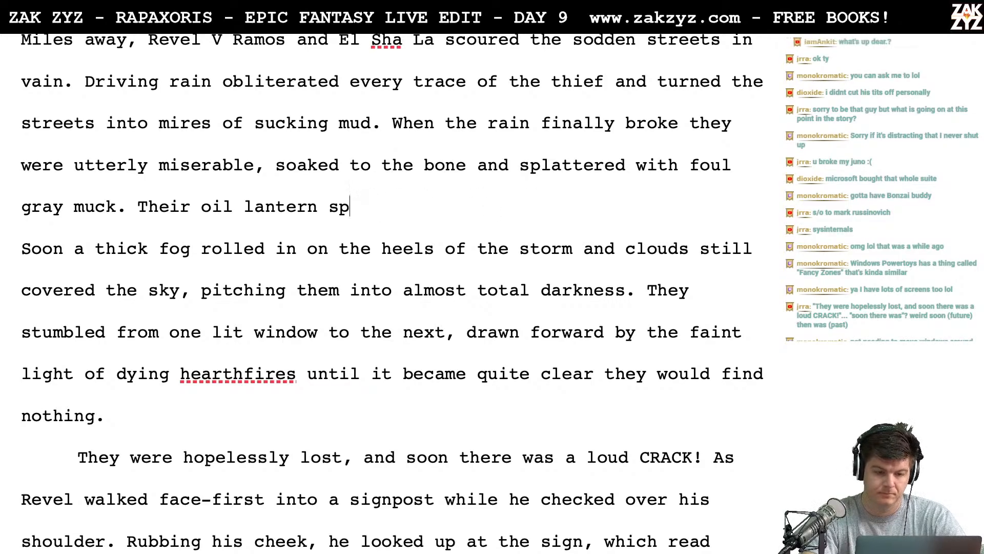
pyautogui.press('BackSpace')
pyautogui.press('BackSpace')
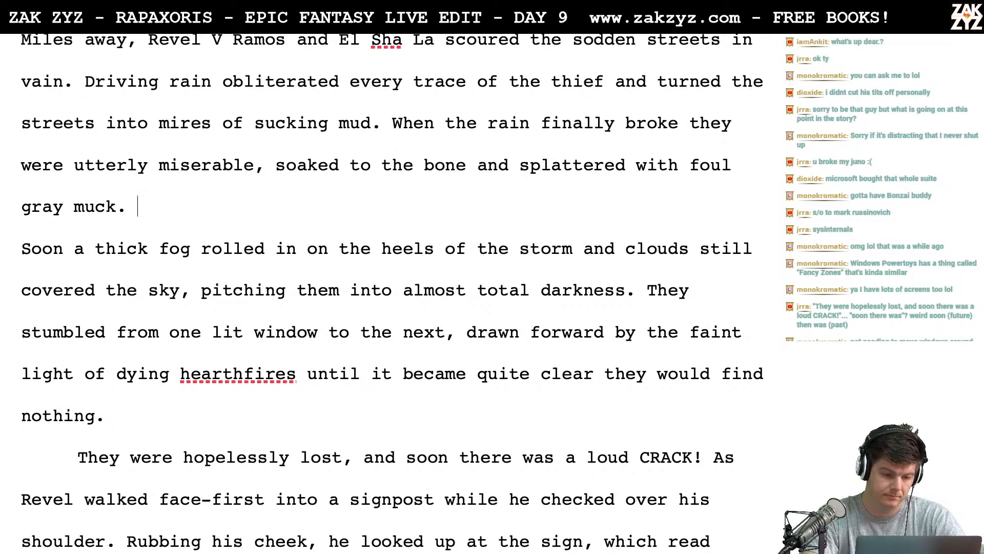
pyautogui.scroll(-2, 392, 292)
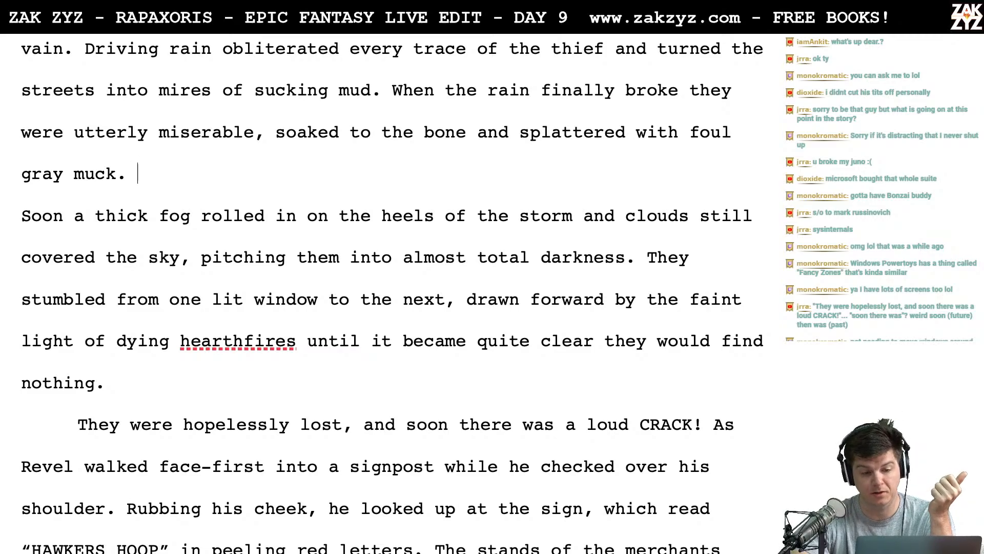
pyautogui.scroll(1, 393, 290)
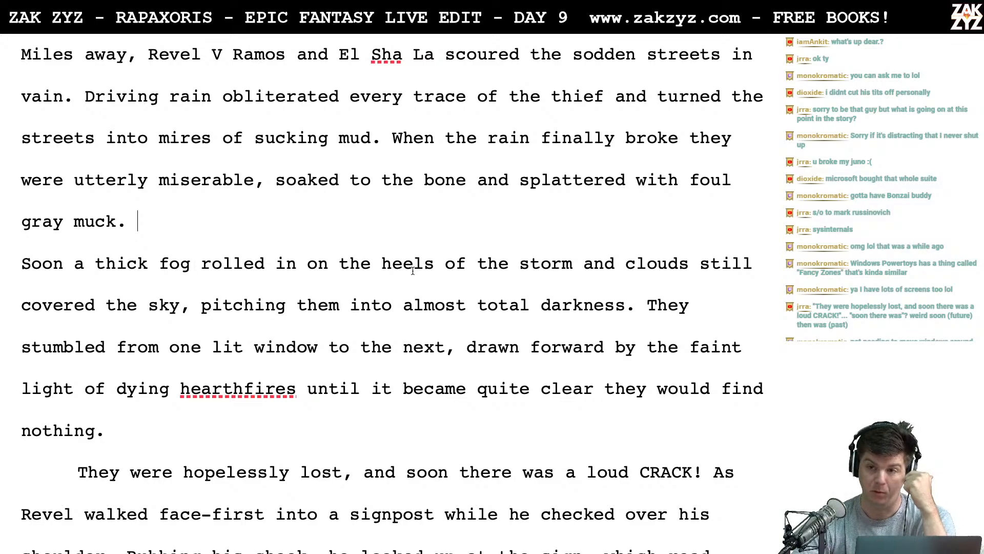
pyautogui.scroll(-1, 412, 271)
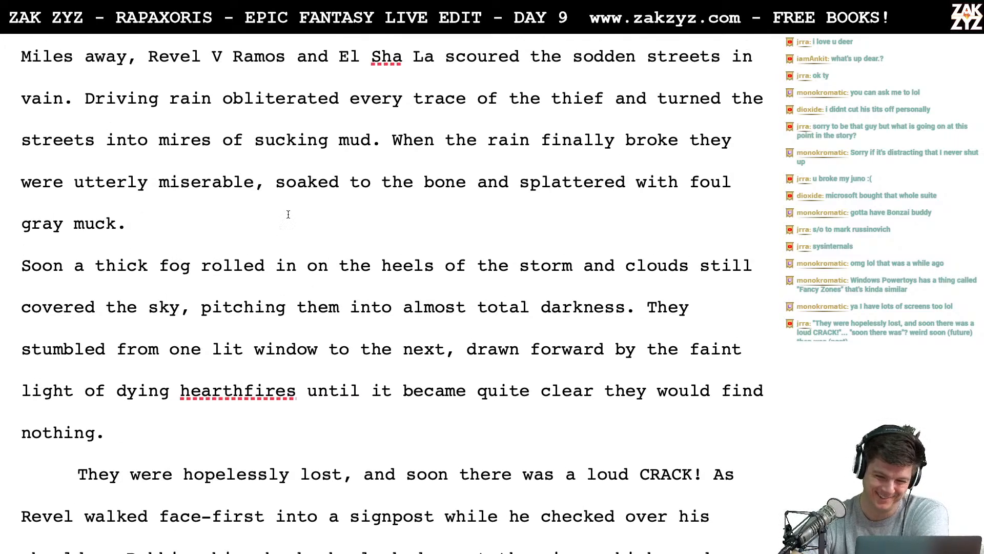
pyautogui.scroll(1, 288, 214)
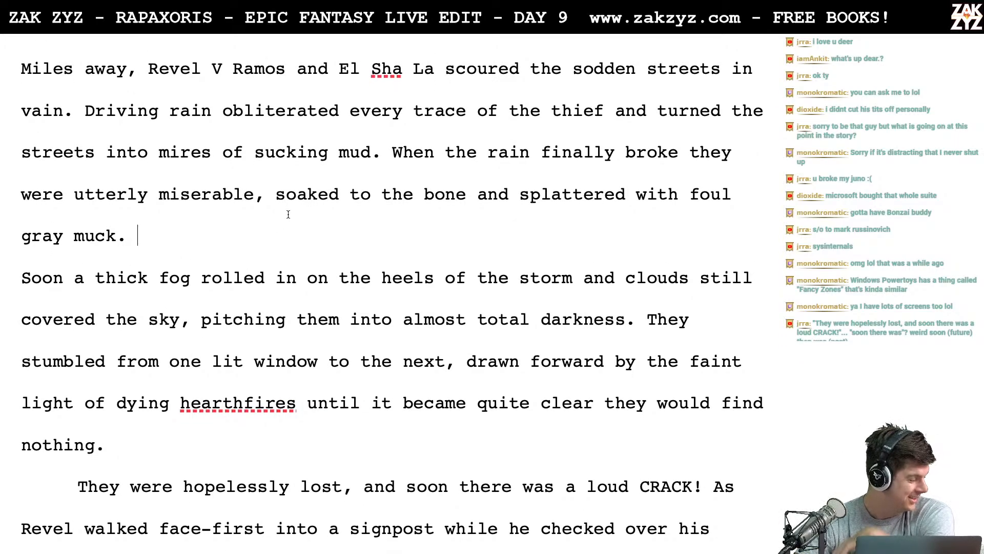
pyautogui.scroll(-1, 288, 215)
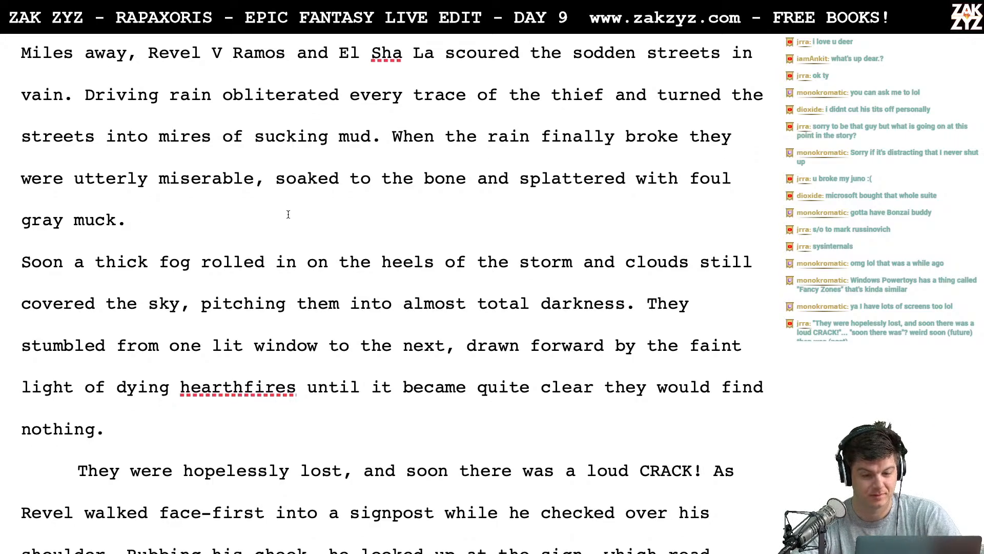
# - Move the sentence beginning "When the rain finally broke" into its own paragraph, with a blank line after "sucking mud."
pyautogui.scroll(-1, 431, 99)
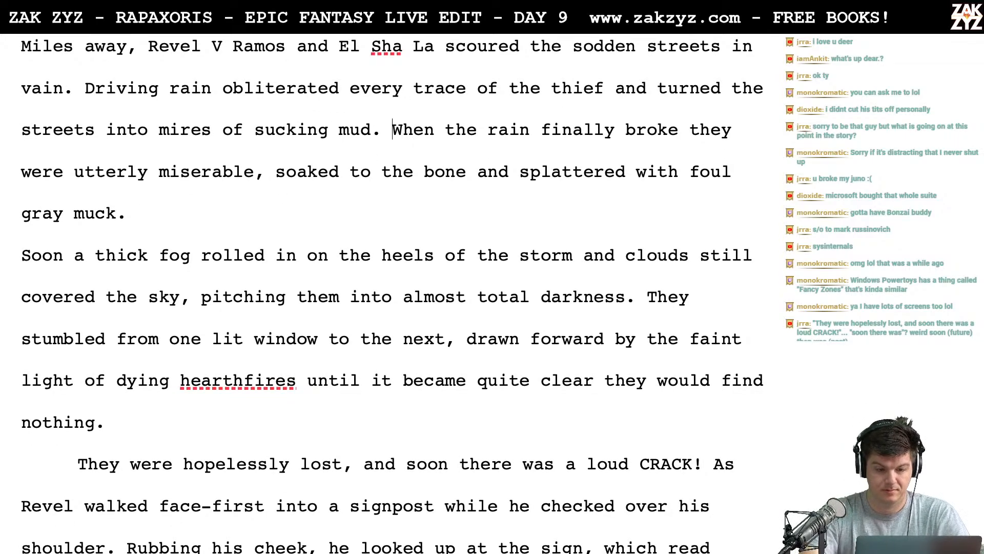
pyautogui.press('Return')
pyautogui.press('Return')
# - Try starting a new sentence after "sucking mud." with "The oil in their", and cut it back to "The"
pyautogui.write('T')
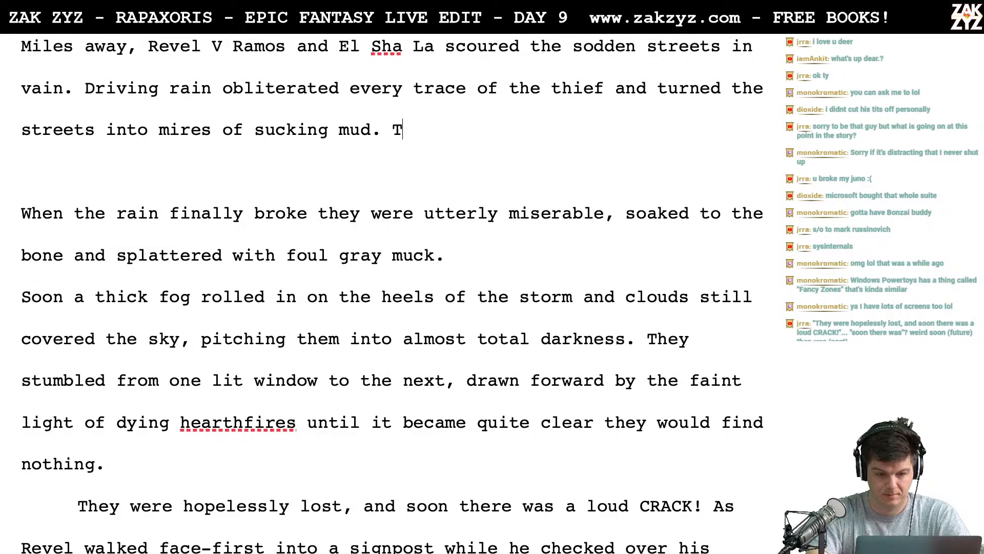
pyautogui.write('he oil in their l')
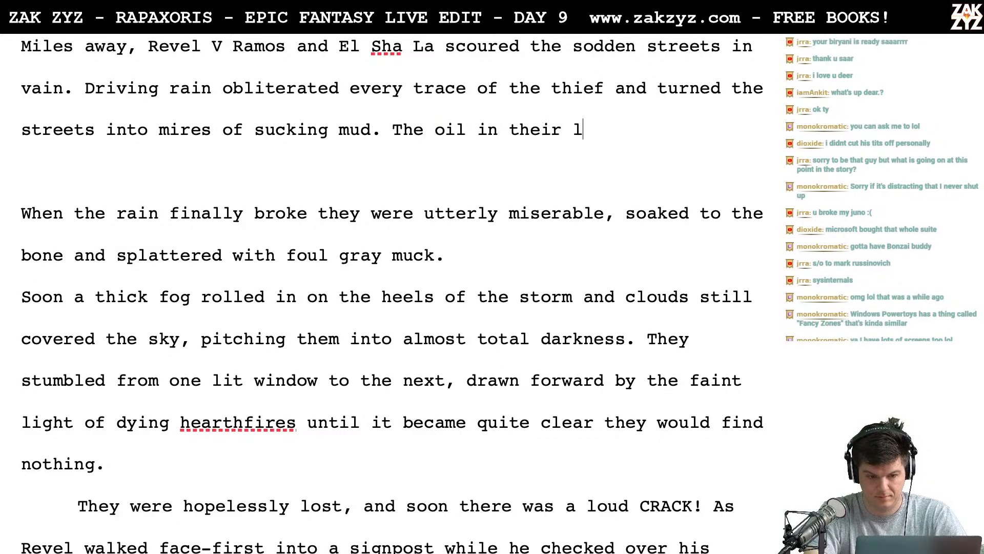
pyautogui.press('BackSpace')
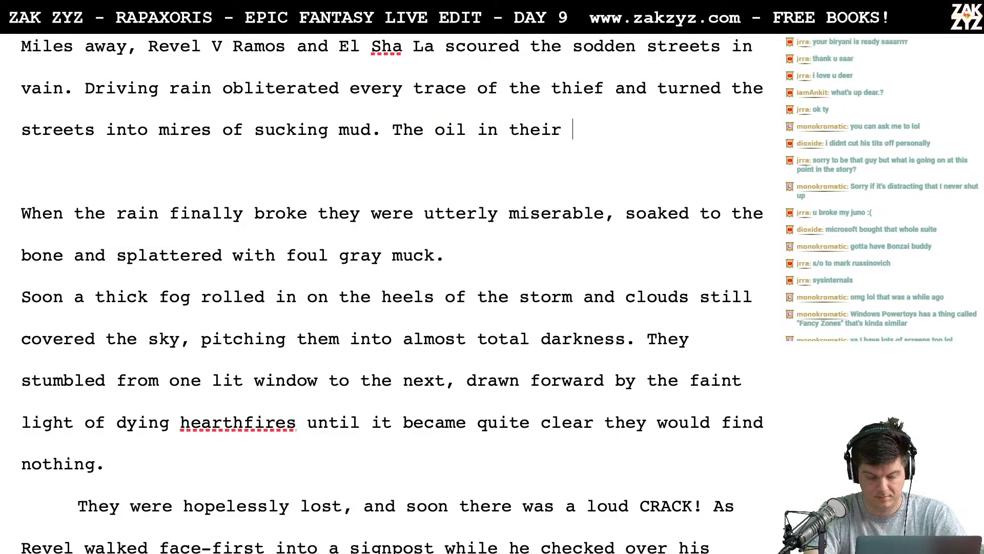
pyautogui.press('BackSpace')
pyautogui.press('BackSpace')
pyautogui.press('BackSpace')
pyautogui.press('BackSpace')
pyautogui.press('BackSpace')
pyautogui.press('BackSpace')
pyautogui.press('BackSpace')
pyautogui.press('BackSpace')
pyautogui.press('BackSpace')
pyautogui.press('BackSpace')
pyautogui.press('BackSpace')
pyautogui.press('BackSpace')
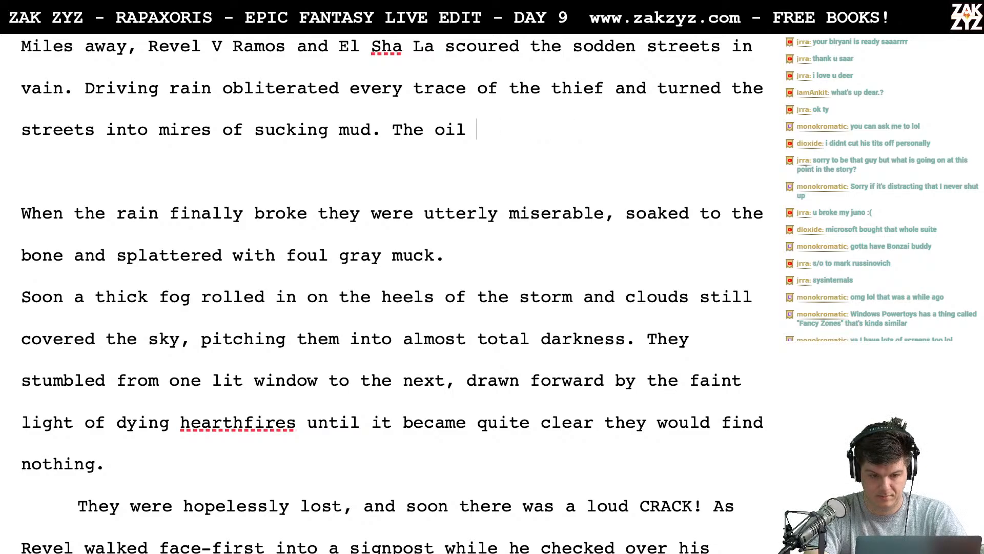
pyautogui.press('BackSpace')
pyautogui.press('BackSpace')
# - Try the wording "Their lamp sputtered out," after "sucking mud.", and remove the attempt
pyautogui.write('ir ')
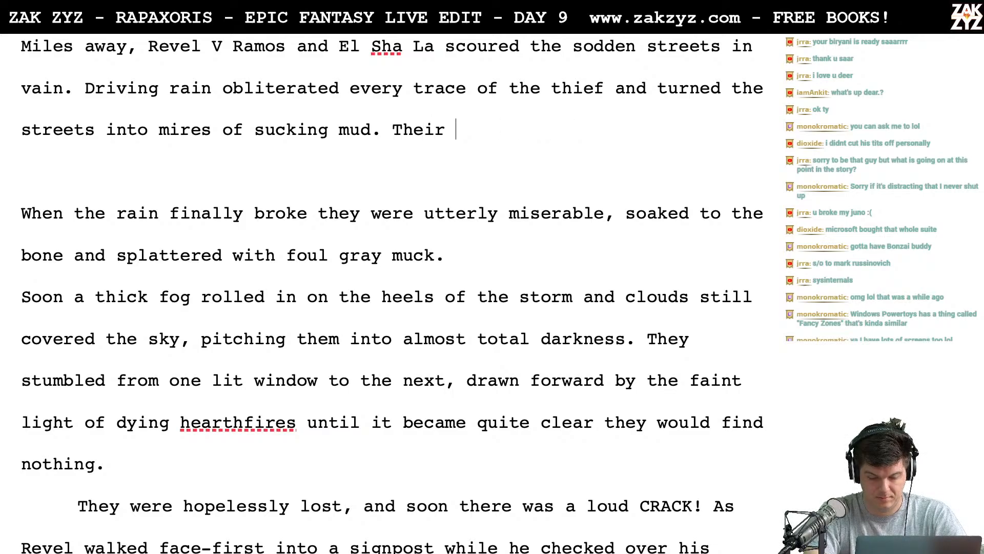
pyautogui.write('lamp sputter')
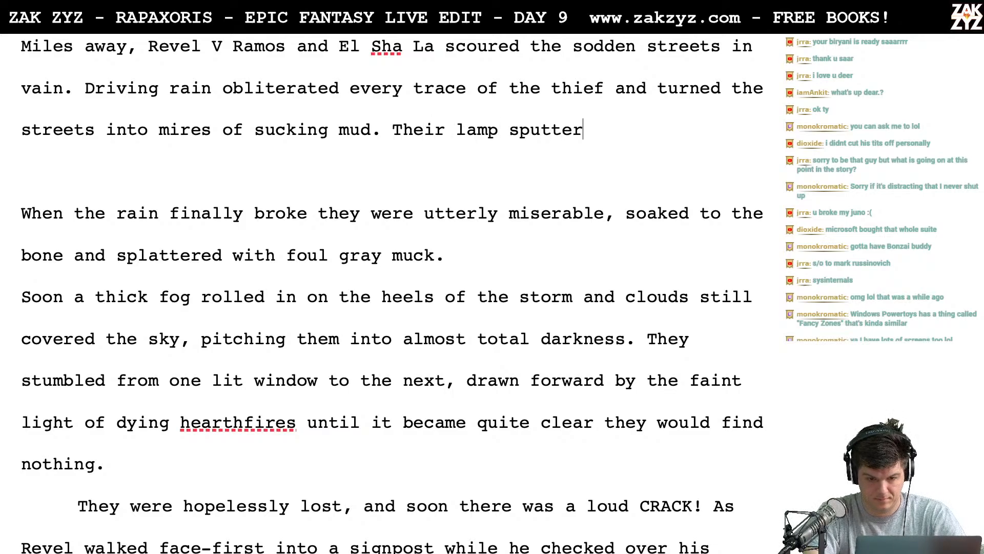
pyautogui.write('ed out,')
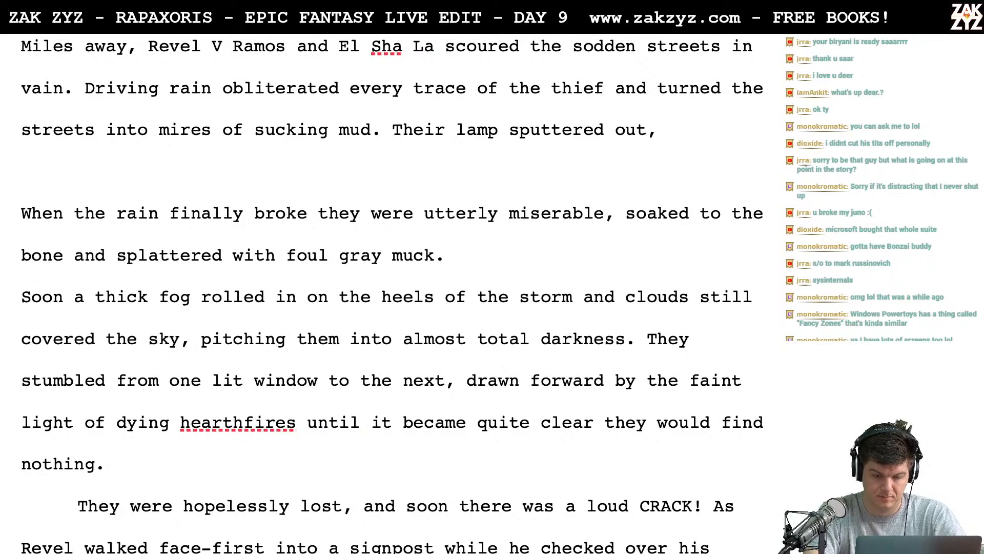
pyautogui.press('BackSpace')
pyautogui.press('BackSpace')
pyautogui.press('BackSpace')
pyautogui.press('BackSpace')
pyautogui.press('BackSpace')
pyautogui.press('BackSpace')
pyautogui.press('BackSpace')
pyautogui.press('BackSpace')
pyautogui.press('BackSpace')
pyautogui.press('BackSpace')
pyautogui.press('BackSpace')
pyautogui.press('BackSpace')
pyautogui.press('BackSpace')
pyautogui.press('BackSpace')
pyautogui.press('BackSpace')
pyautogui.press('BackSpace')
pyautogui.press('BackSpace')
pyautogui.press('BackSpace')
pyautogui.press('BackSpace')
pyautogui.press('BackSpace')
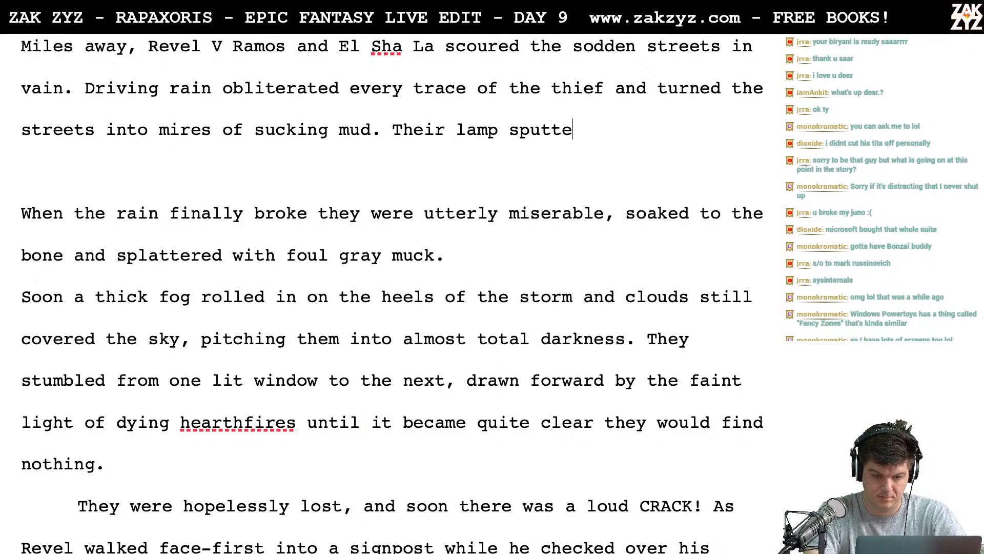
pyautogui.press('BackSpace')
pyautogui.press('BackSpace')
pyautogui.press('BackSpace')
pyautogui.press('BackSpace')
pyautogui.press('BackSpace')
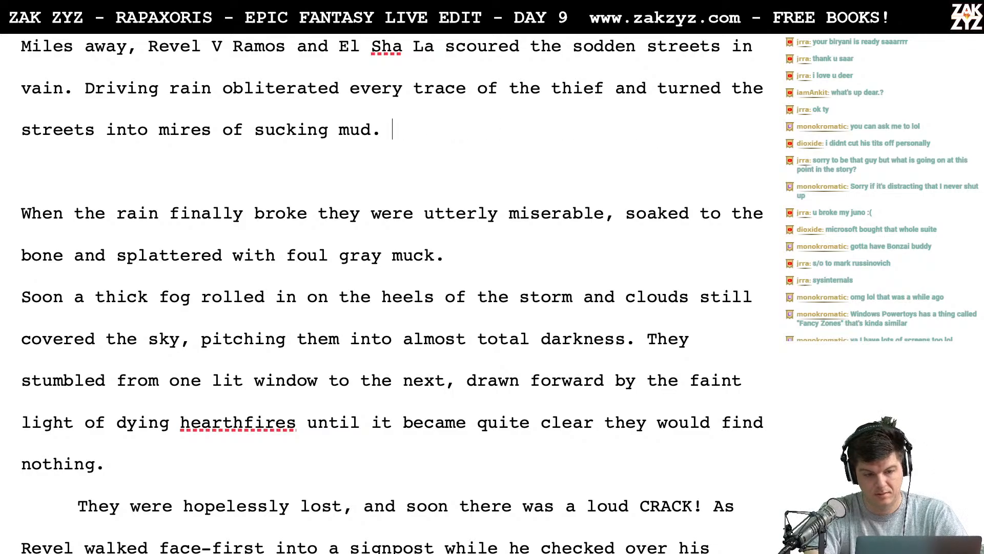
# - Try other openings after "sucking mud.", including "The oi" and "Their lamp burned", and delete them
pyautogui.write('Lon')
pyautogui.press('BackSpace')
pyautogui.press('BackSpace')
pyautogui.press('BackSpace')
pyautogui.write('The')
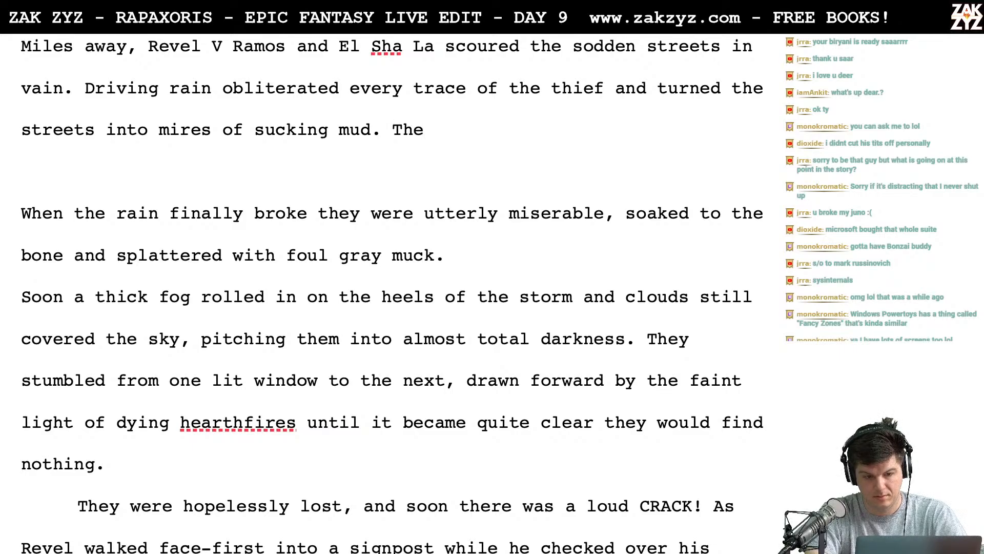
pyautogui.write(' oi')
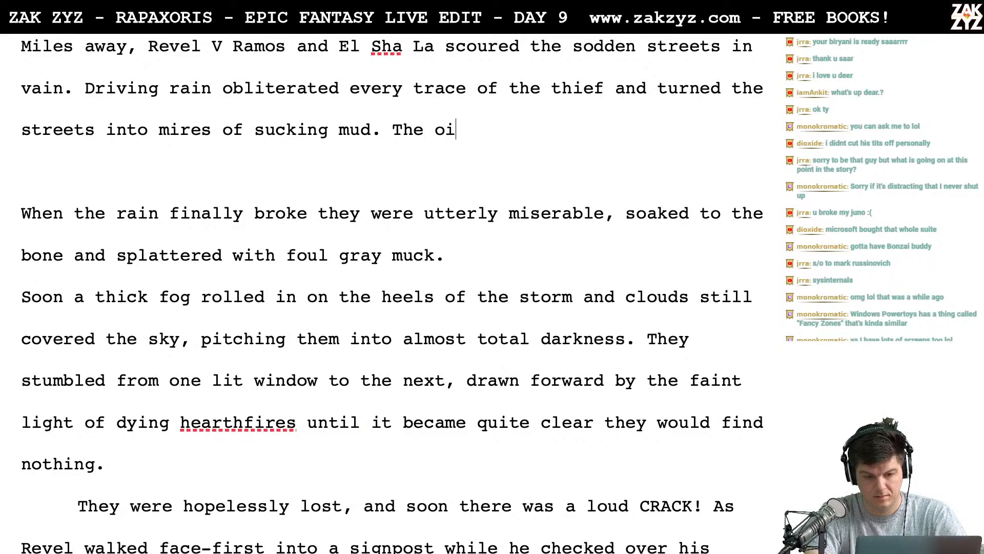
pyautogui.press('BackSpace')
pyautogui.press('BackSpace')
pyautogui.press('BackSpace')
pyautogui.press('BackSpace')
pyautogui.write('eir la')
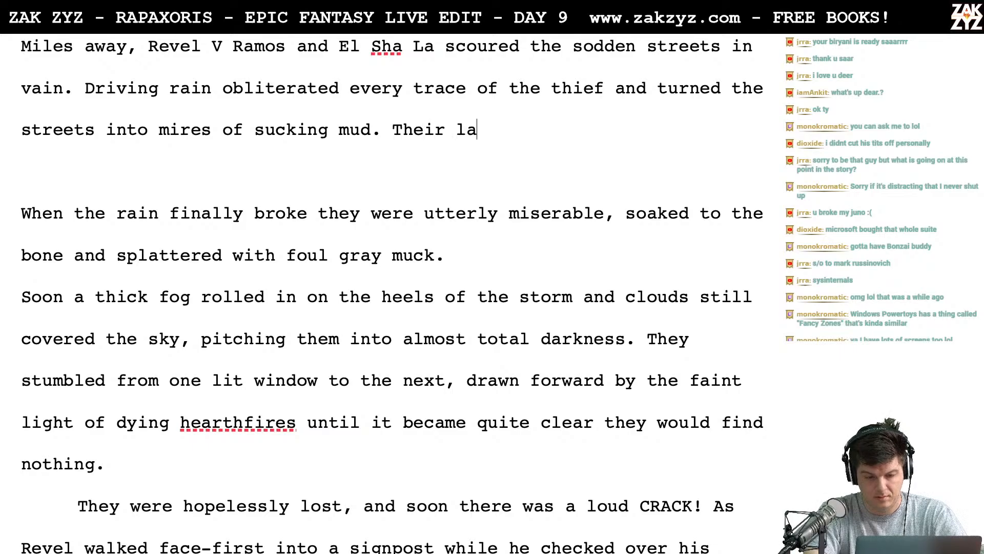
pyautogui.write('mp burned')
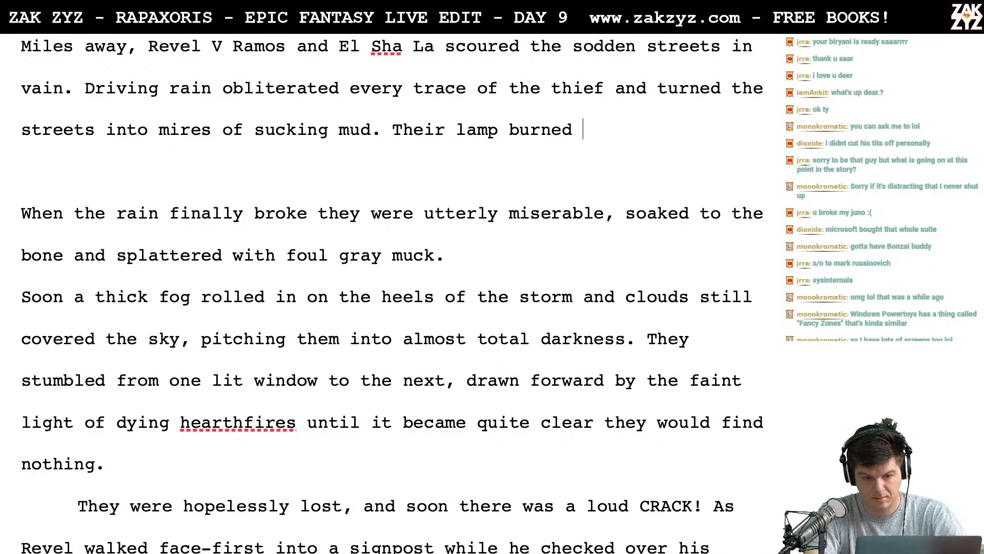
pyautogui.press('BackSpace')
pyautogui.press('BackSpace')
pyautogui.press('BackSpace')
pyautogui.press('BackSpace')
pyautogui.press('BackSpace')
pyautogui.press('BackSpace')
pyautogui.press('BackSpace')
pyautogui.press('BackSpace')
pyautogui.press('BackSpace')
pyautogui.press('BackSpace')
pyautogui.press('BackSpace')
pyautogui.press('BackSpace')
pyautogui.press('BackSpace')
pyautogui.press('BackSpace')
pyautogui.press('BackSpace')
pyautogui.press('BackSpace')
pyautogui.press('BackSpace')
pyautogui.press('BackSpace')
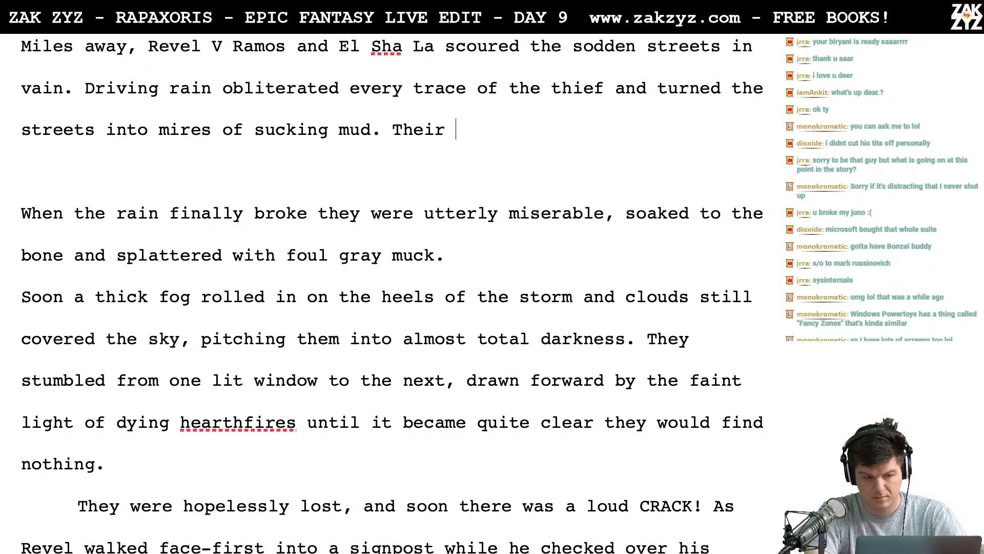
# - Write "Their lantern sputtered out and the rain" after "sucking mud.", and cut the ending back to "and th"
pyautogui.write('The')
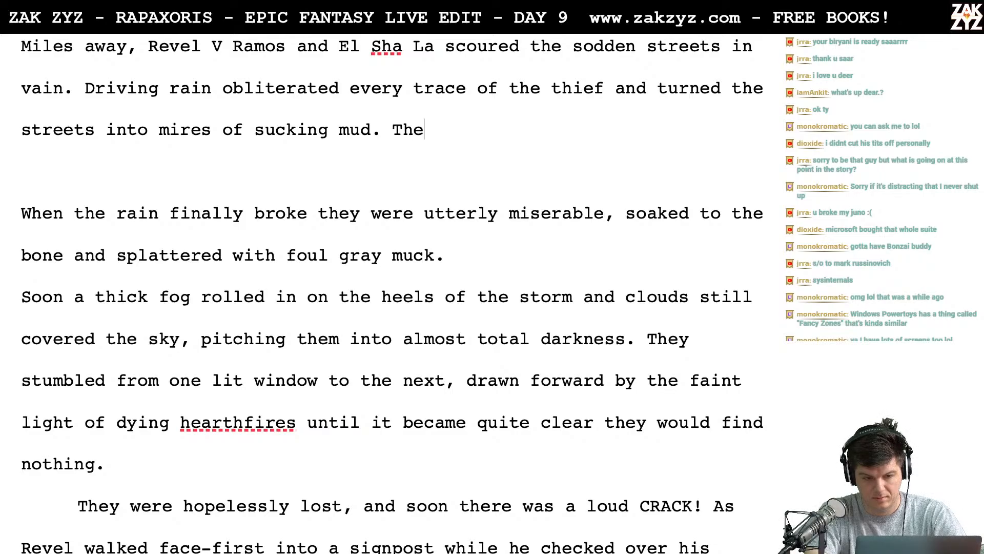
pyautogui.write('ir lantern s')
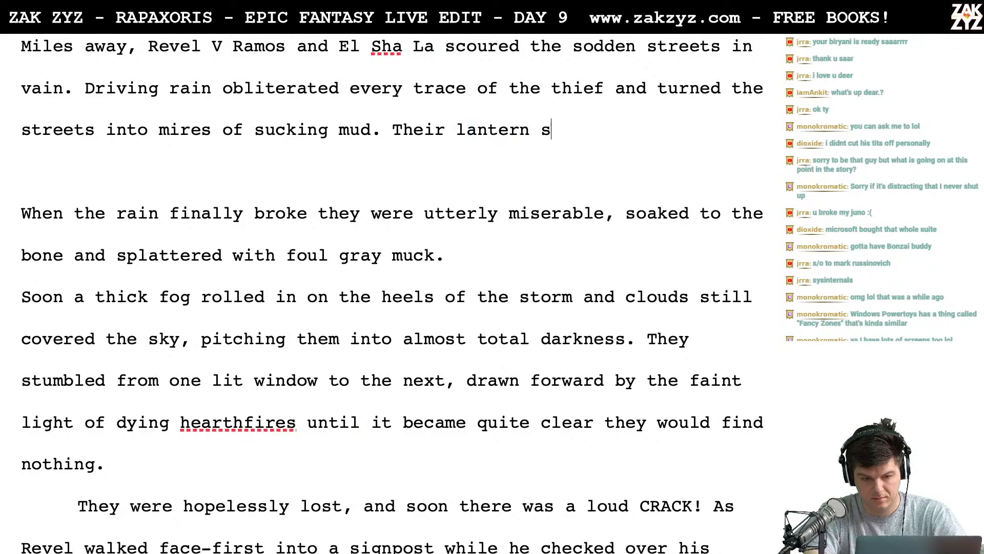
pyautogui.write('puttered out ')
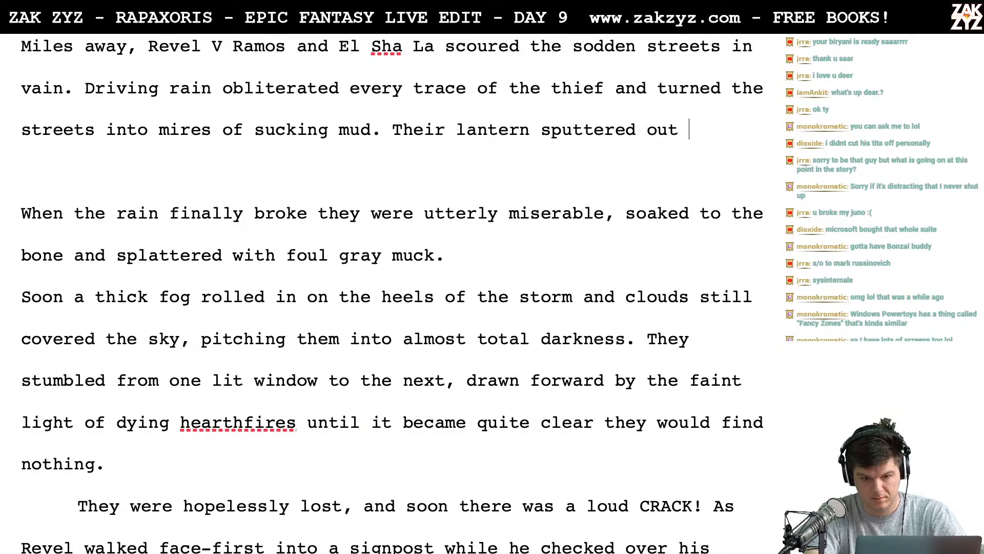
pyautogui.write('and the rain broke')
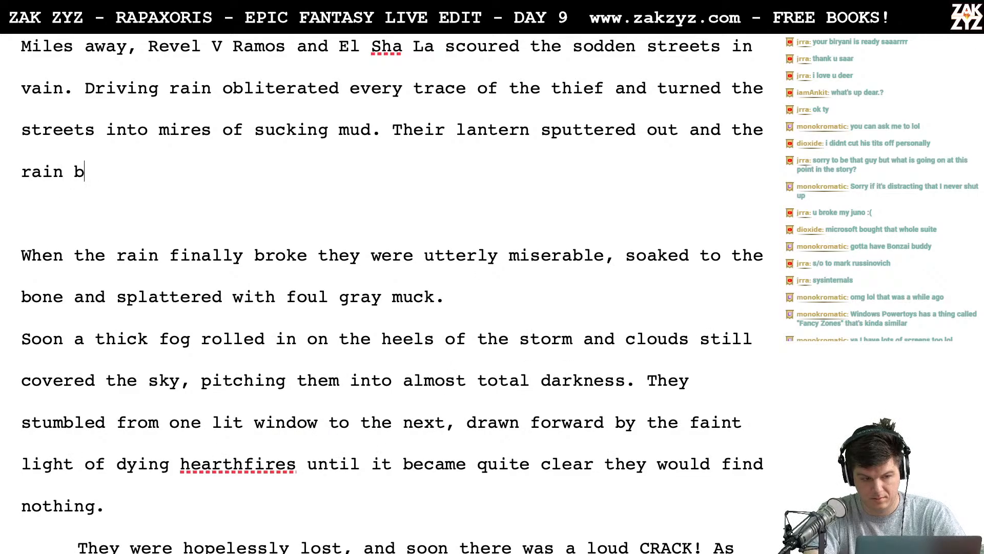
pyautogui.press('BackSpace')
pyautogui.press('BackSpace')
pyautogui.press('BackSpace')
pyautogui.press('BackSpace')
pyautogui.press('BackSpace')
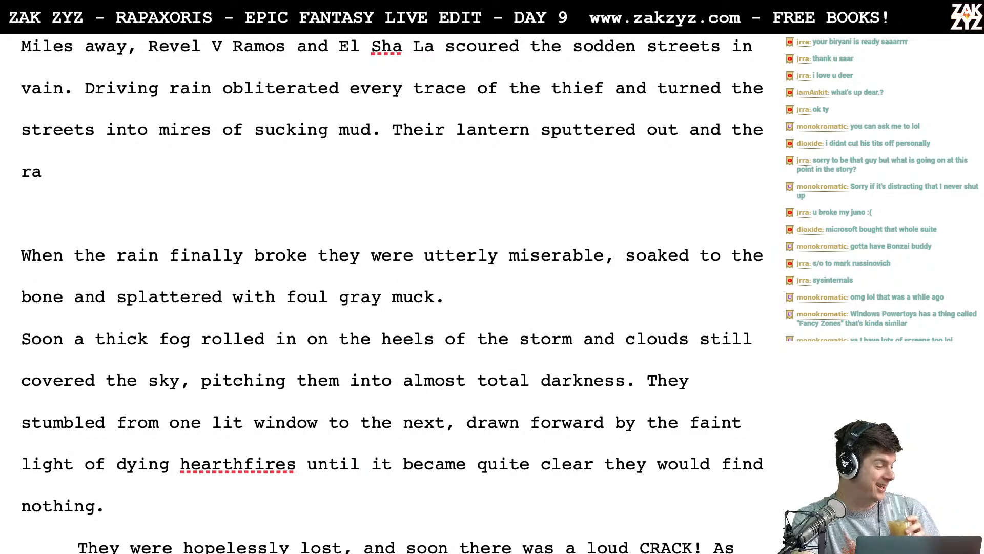
pyautogui.press('BackSpace')
pyautogui.press('BackSpace')
pyautogui.press('BackSpace')
pyautogui.press('BackSpace')
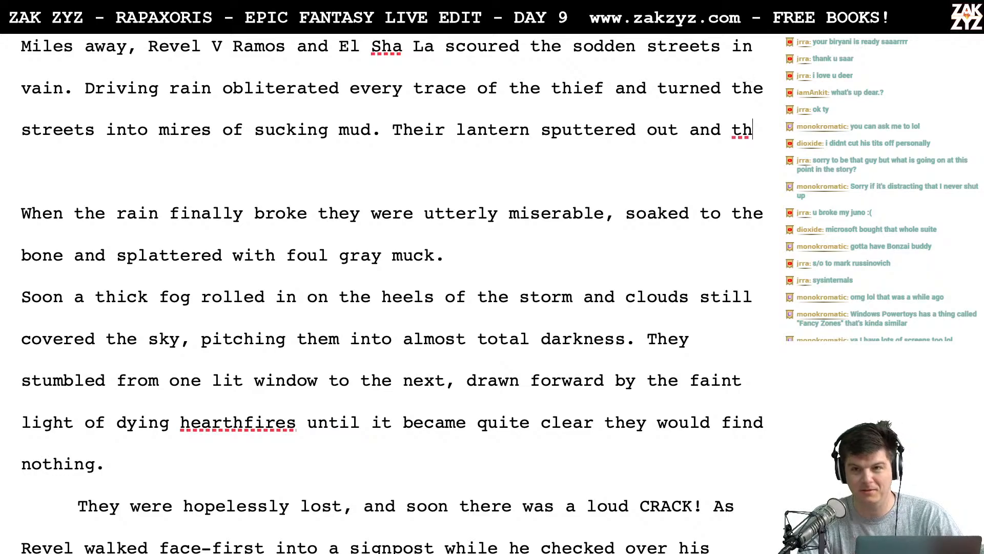
# - Change the fragment's ending to "Th." and move "Their lantern sputtered out and Th." into its own paragraph after a blank line
pyautogui.press('Tab')
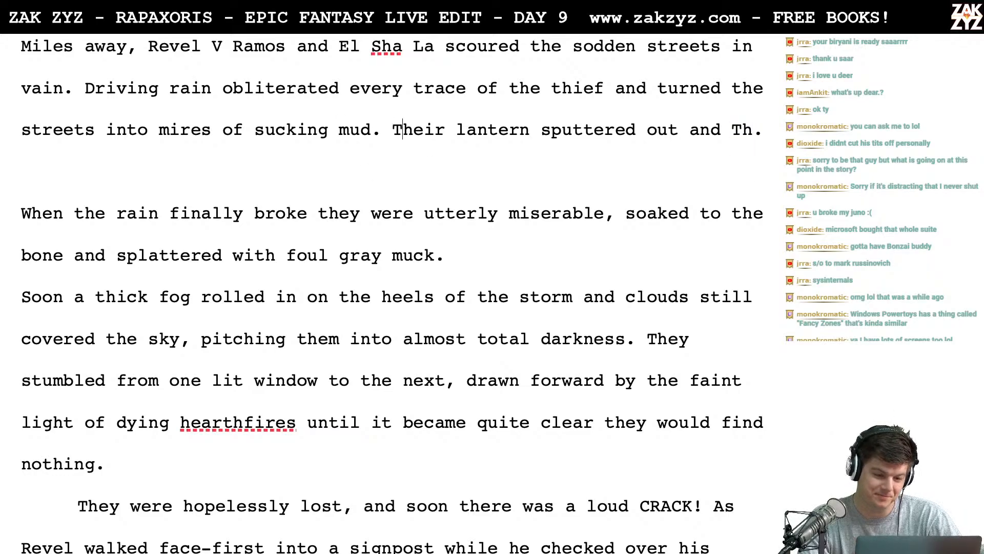
pyautogui.press('Return')
pyautogui.press('Return')
pyautogui.press('Left')
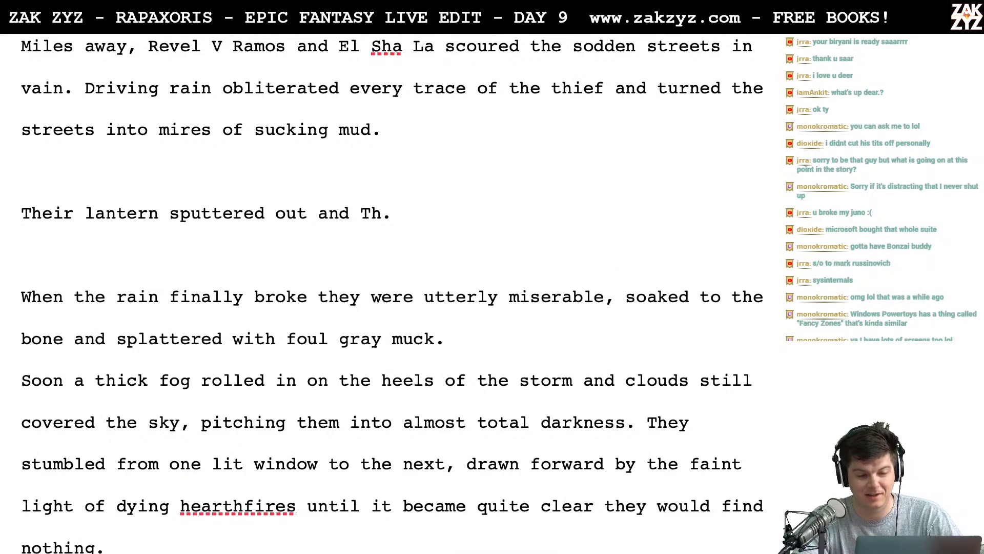
# - Start a new sentence directly after "sucking mud." with "Their lamp sputtered out just as"
pyautogui.scroll(-1, 398, 126)
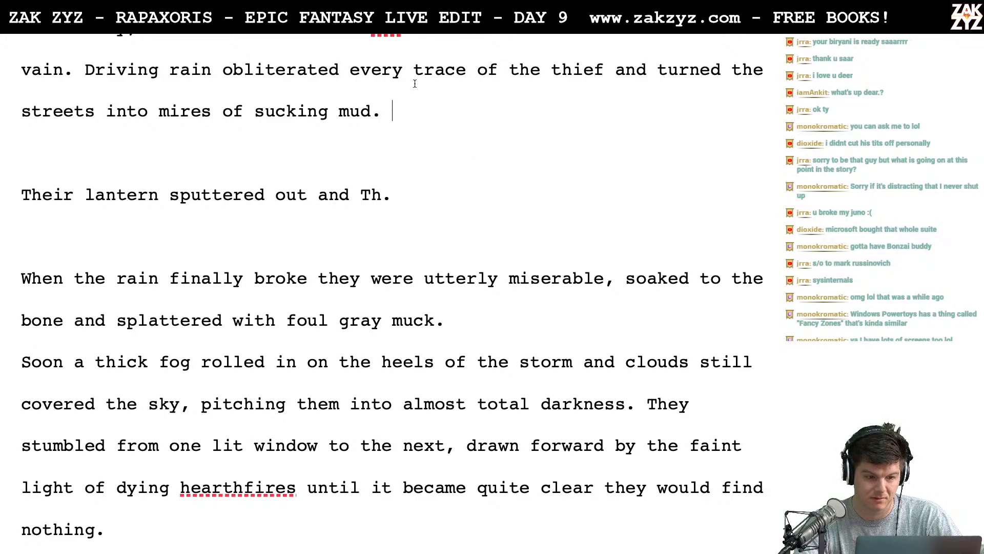
pyautogui.scroll(3, 415, 83)
pyautogui.scroll(1, 415, 84)
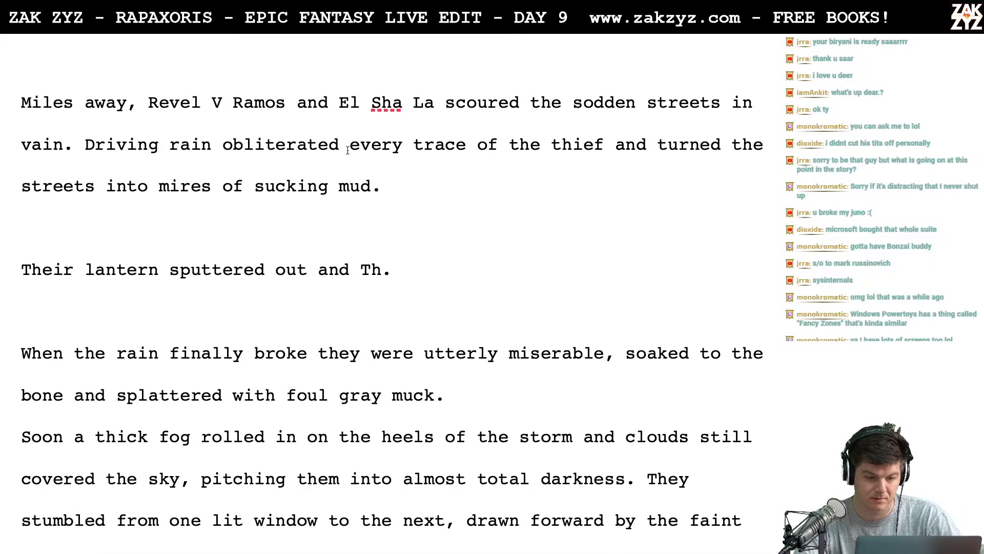
pyautogui.scroll(-1, 256, 184)
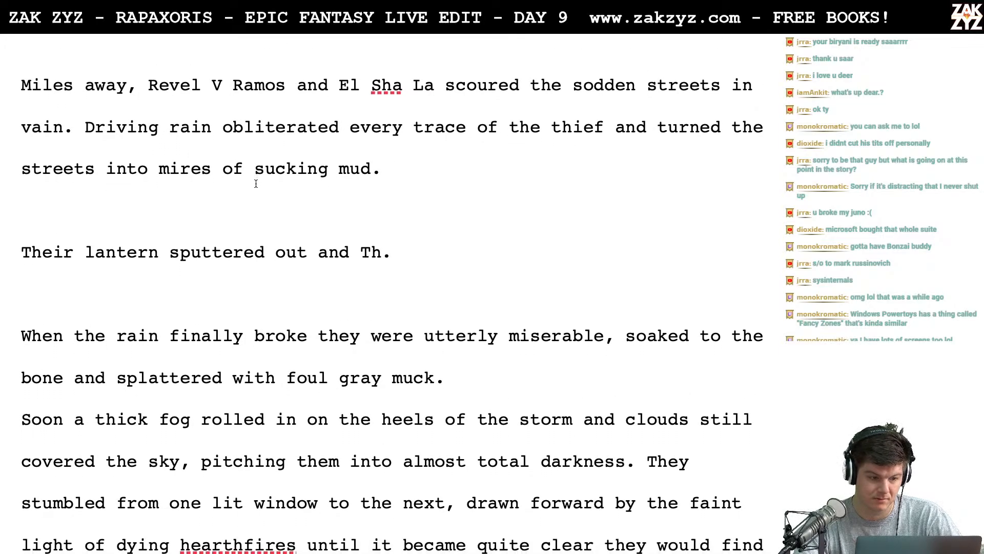
pyautogui.write('T')
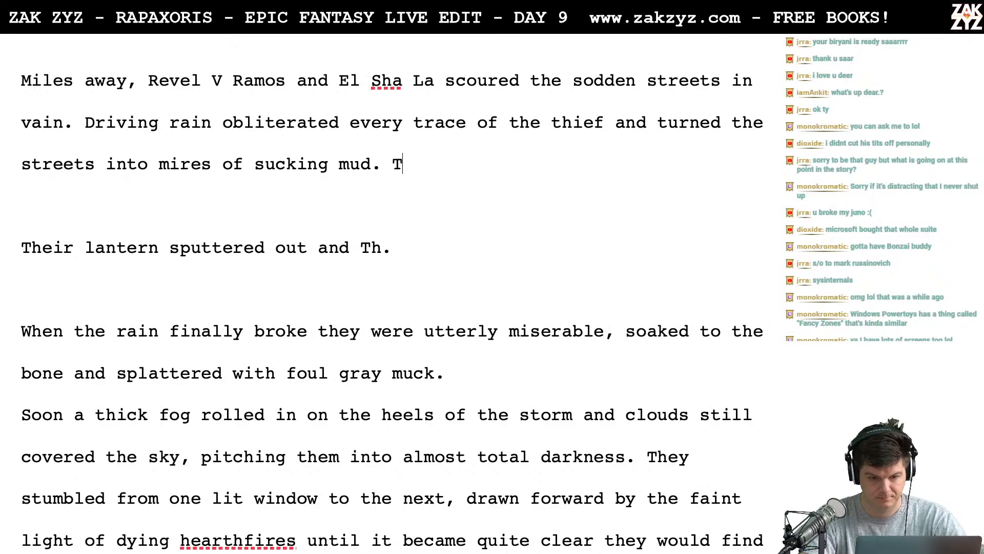
pyautogui.write('heir lamp')
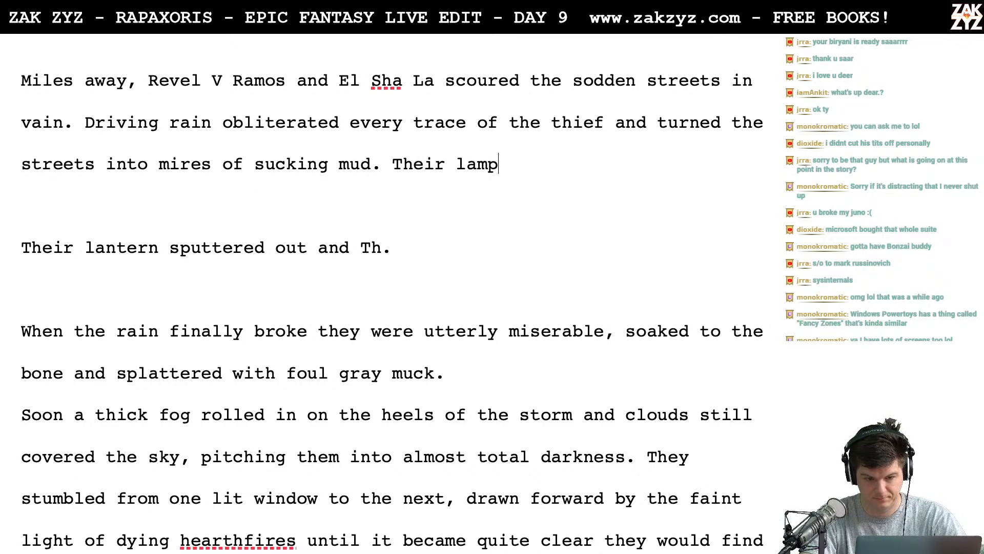
pyautogui.write(' sputtered ')
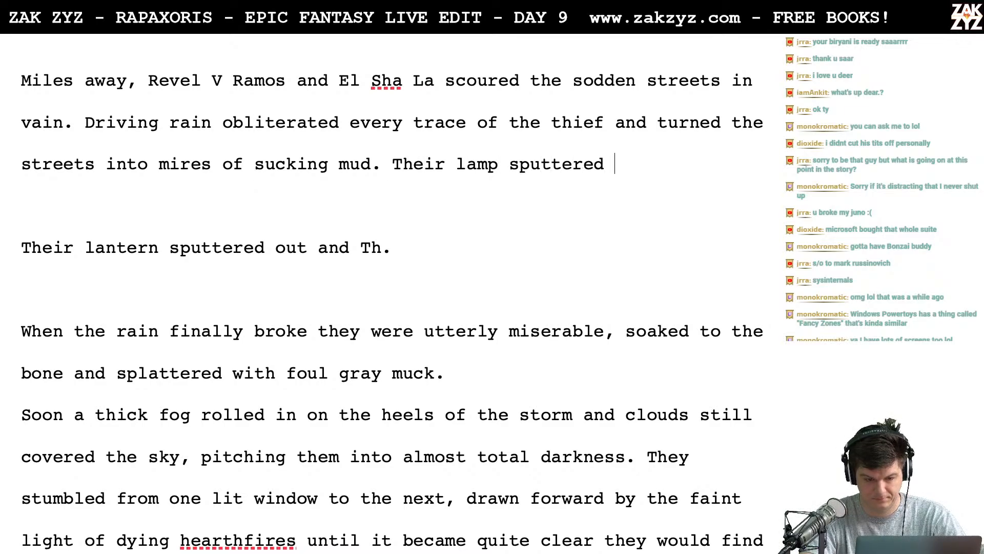
pyautogui.write('out just ask t')
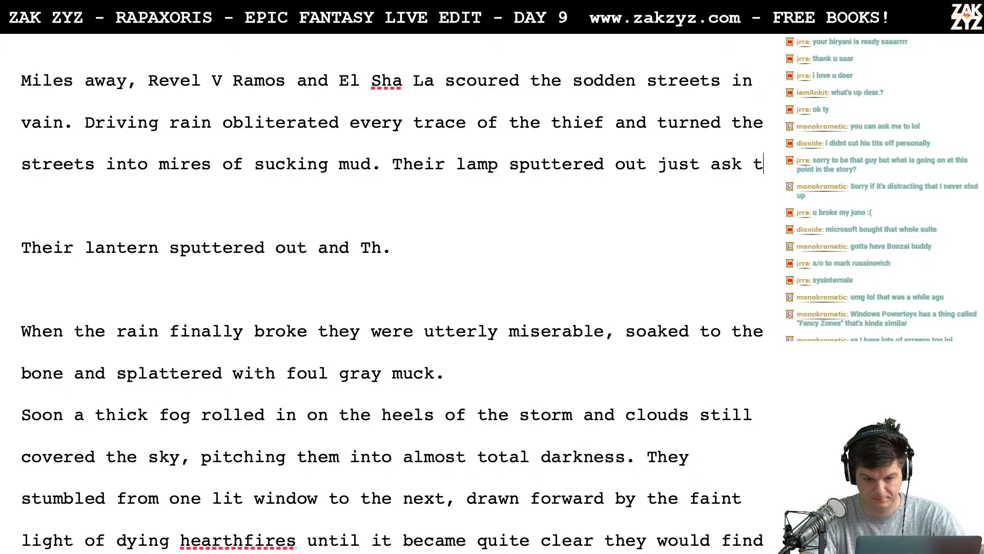
pyautogui.press('BackSpace')
pyautogui.press('BackSpace')
pyautogui.press('BackSpace')
# - Finish the sentence after "Their lamp sputtered out just as" with "the rain broke."
pyautogui.write('the stor')
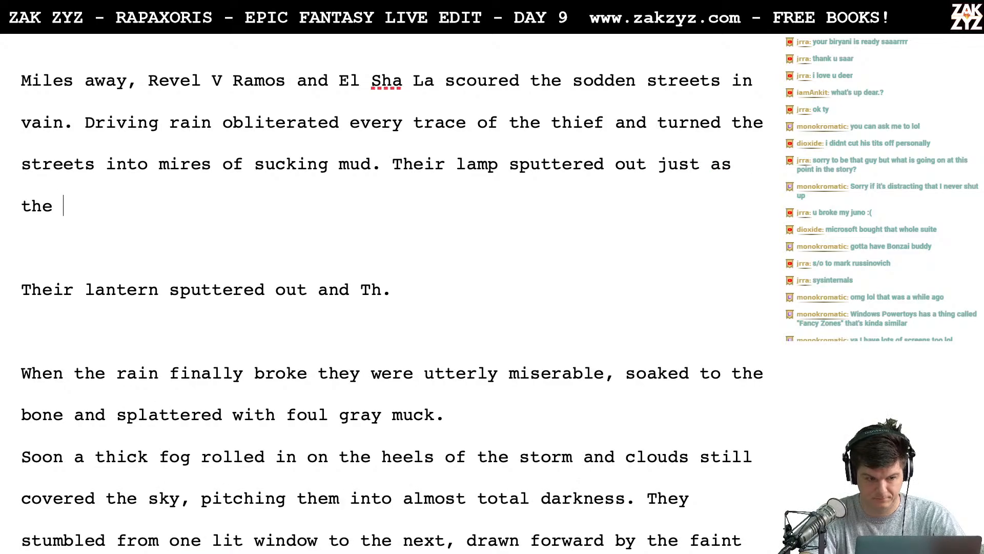
pyautogui.press('BackSpace')
pyautogui.press('BackSpace')
pyautogui.press('BackSpace')
pyautogui.press('BackSpace')
pyautogui.write('rain broke')
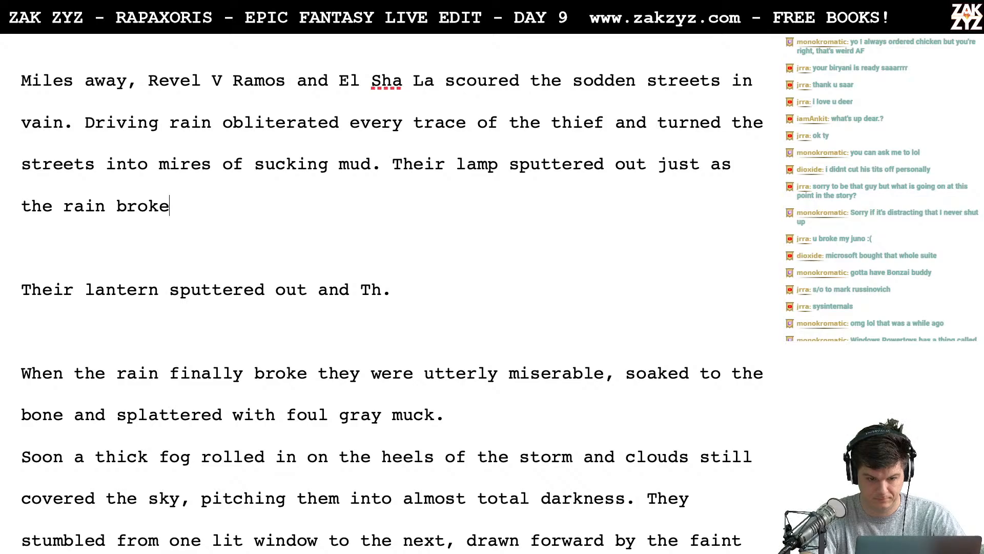
pyautogui.write('.')
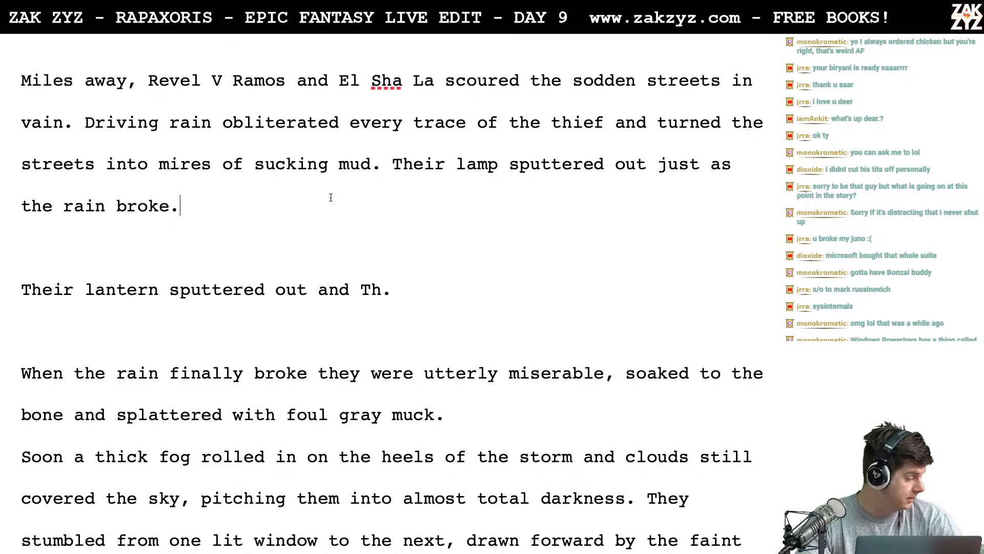
pyautogui.scroll(-1, 331, 198)
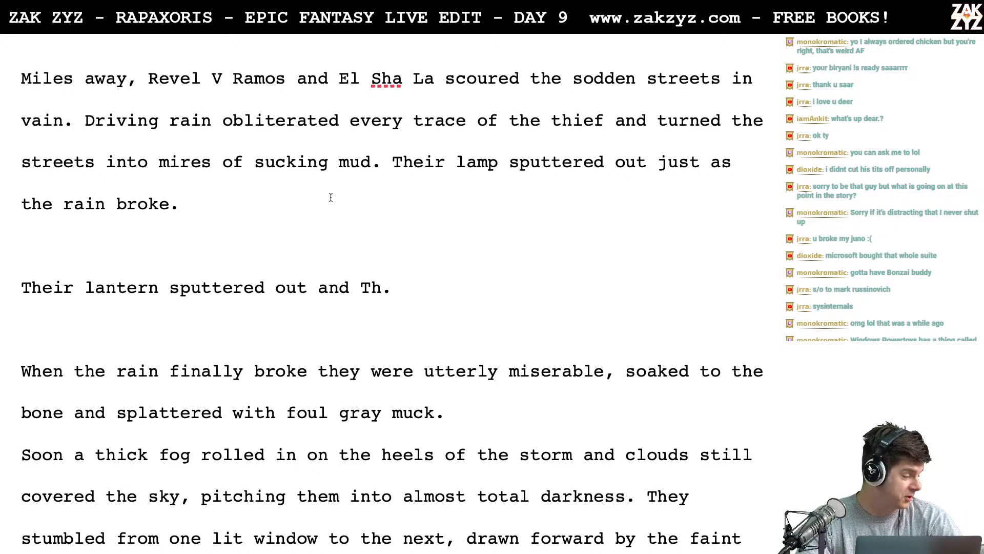
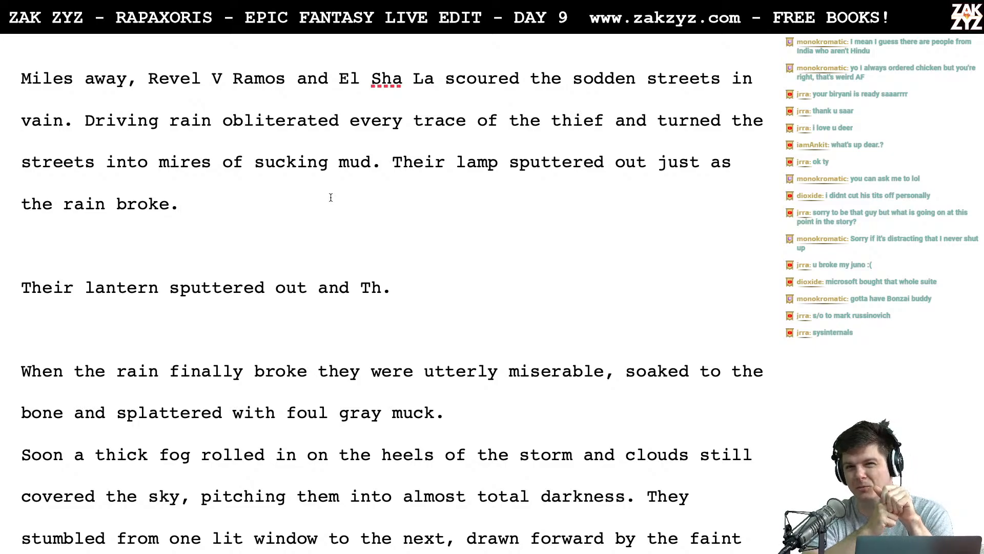
pyautogui.scroll(3, 330, 198)
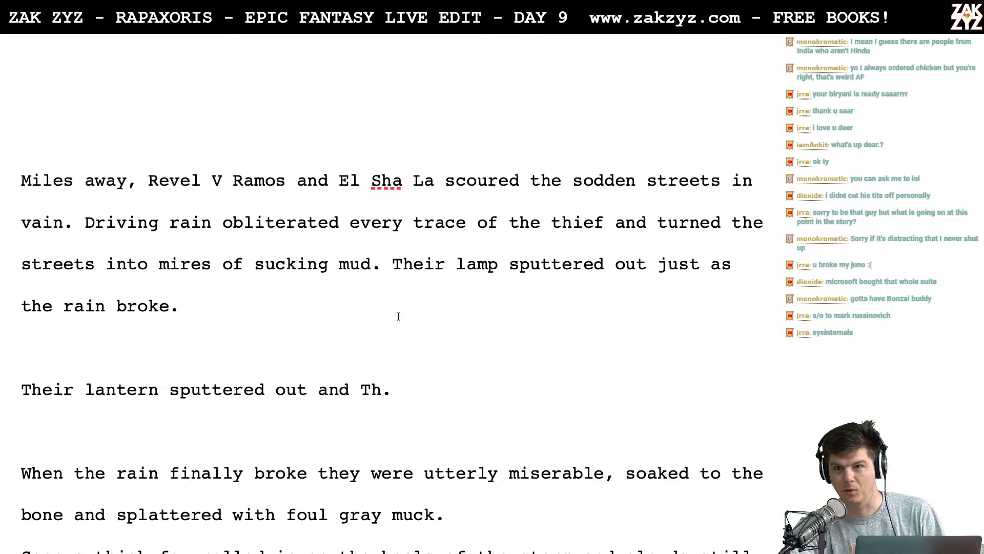
pyautogui.scroll(-1, 398, 317)
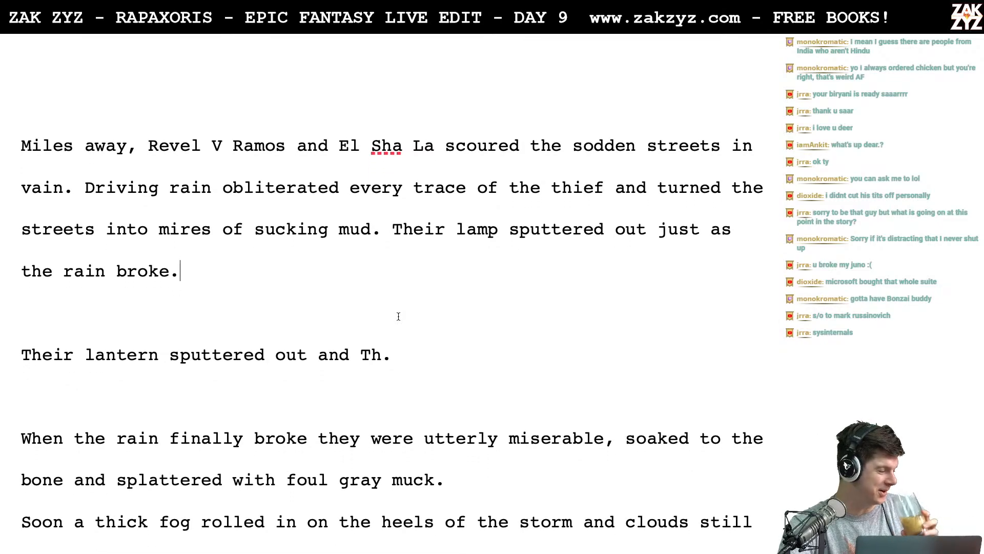
pyautogui.scroll(-1, 398, 316)
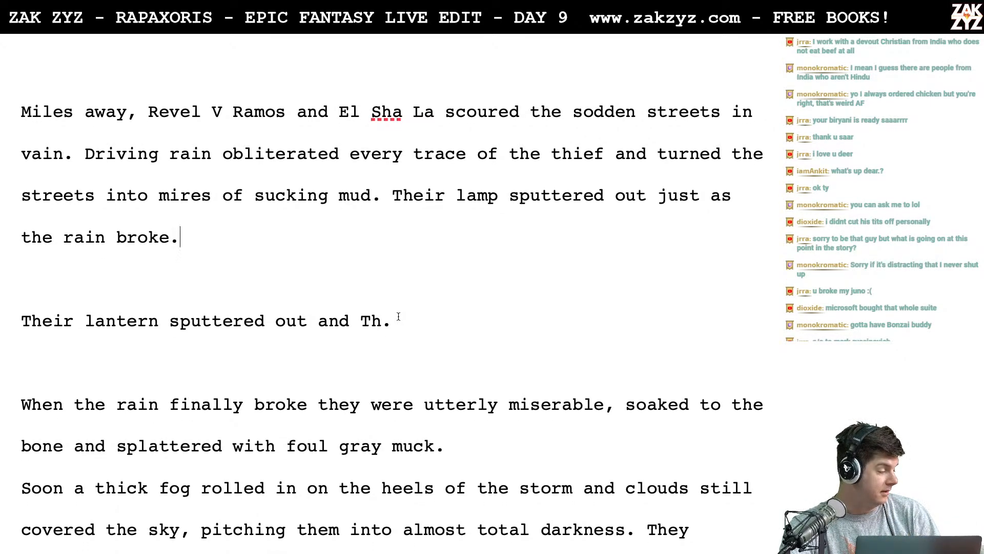
pyautogui.scroll(2, 398, 316)
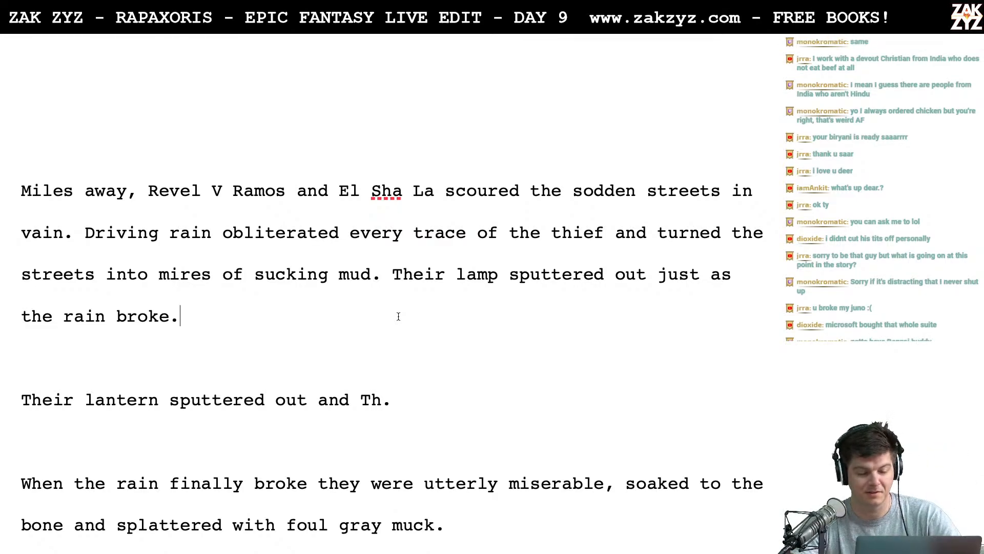
pyautogui.scroll(-1, 398, 317)
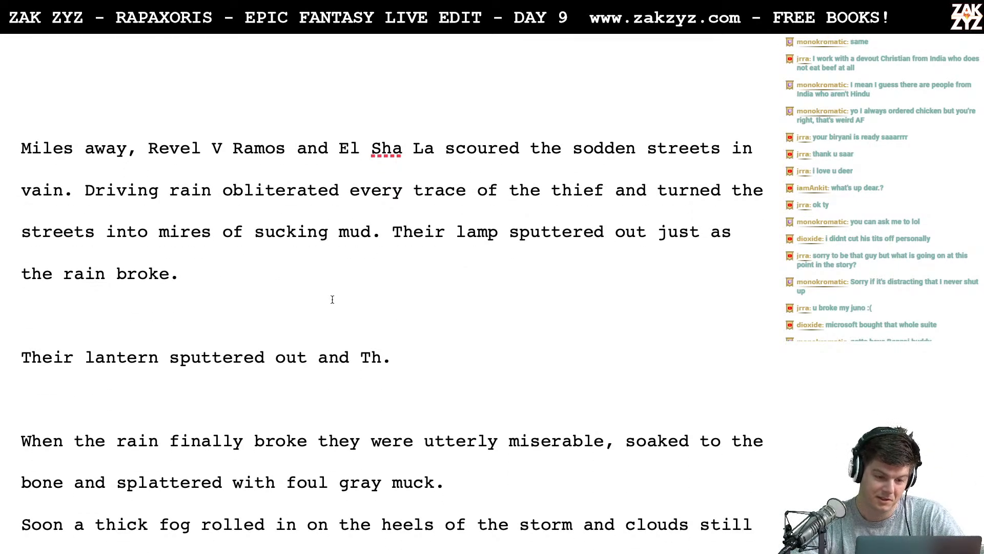
pyautogui.scroll(-1, 333, 299)
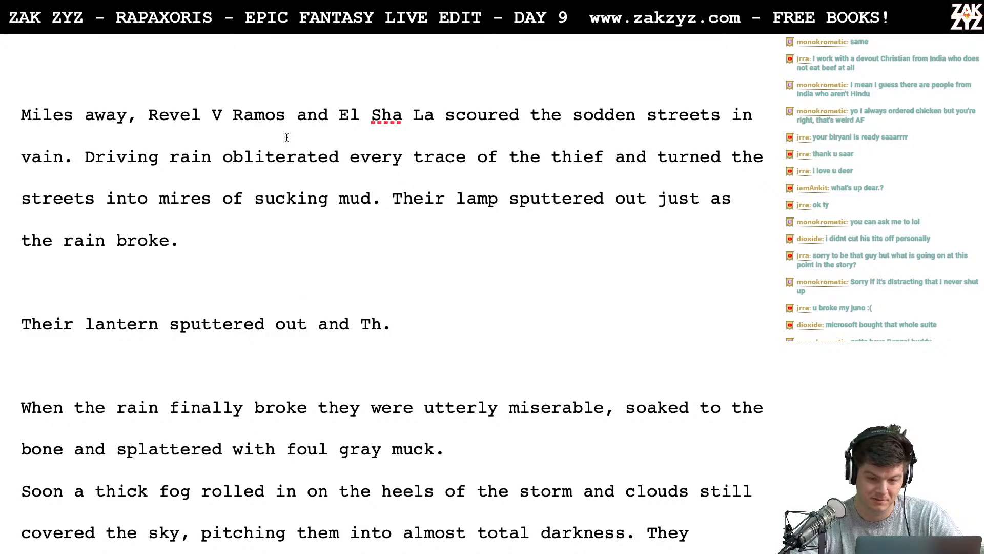
# - Delete "in vain" from the opening sentence so it ends with "scoured the sodden streets."
pyautogui.click(439, 137)
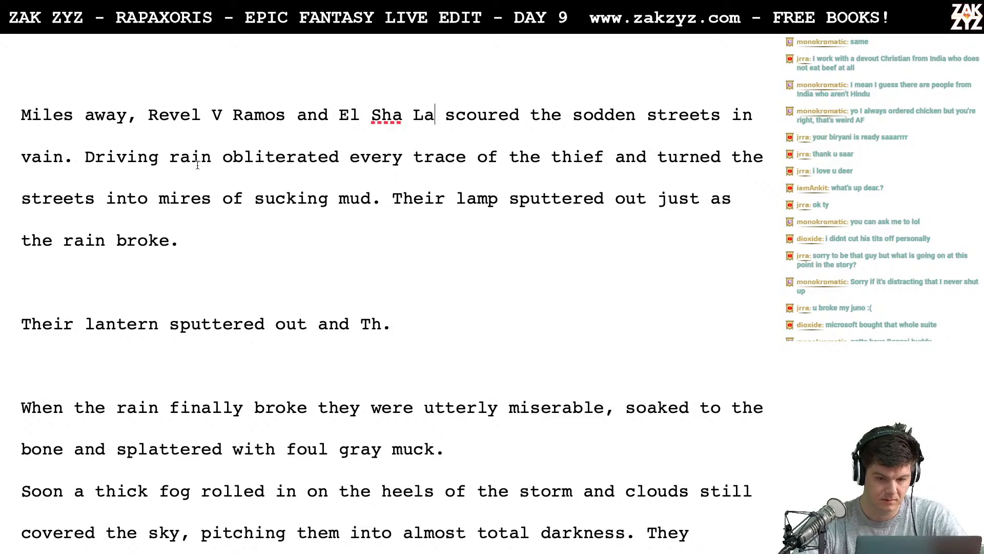
pyautogui.click(78, 165)
pyautogui.press('Left')
pyautogui.press('Left')
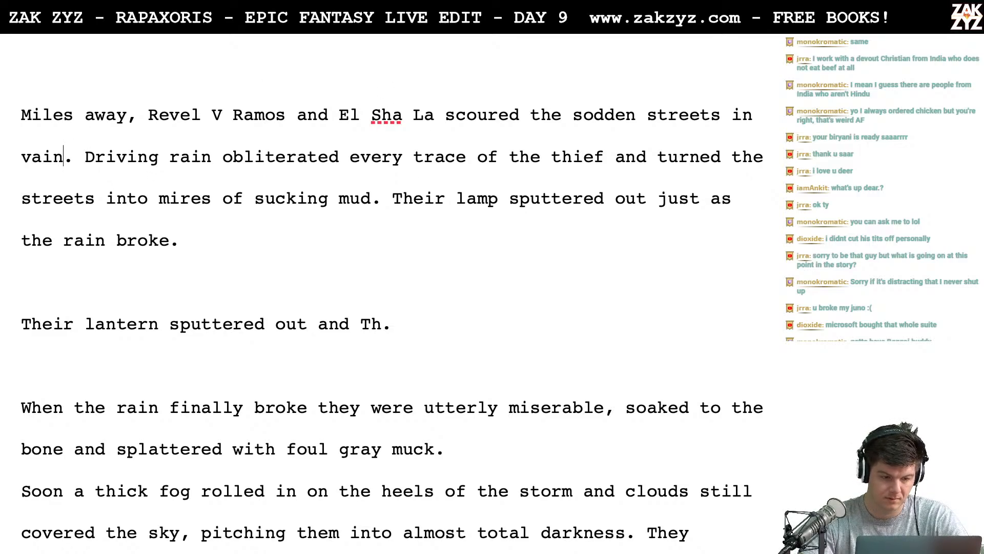
pyautogui.press('BackSpace')
pyautogui.press('BackSpace')
pyautogui.press('BackSpace')
pyautogui.press('BackSpace')
pyautogui.press('BackSpace')
pyautogui.press('BackSpace')
pyautogui.press('BackSpace')
pyautogui.press('BackSpace')
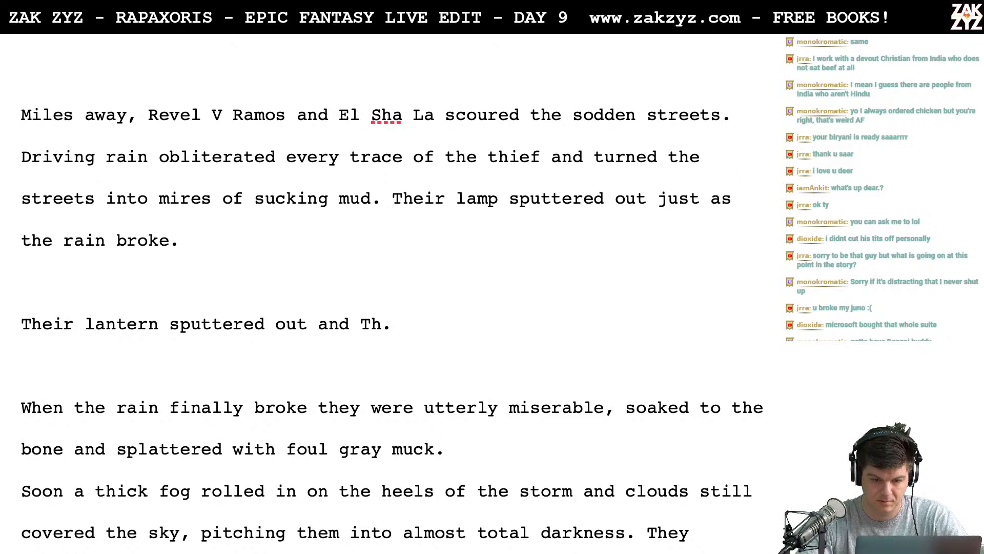
# - Split "Their lamp sputtered out just as the rain broke." off after "sucking mud." into its own paragraph below a blank line
pyautogui.press('Right')
pyautogui.press('Right')
pyautogui.press('Down')
pyautogui.press('Up')
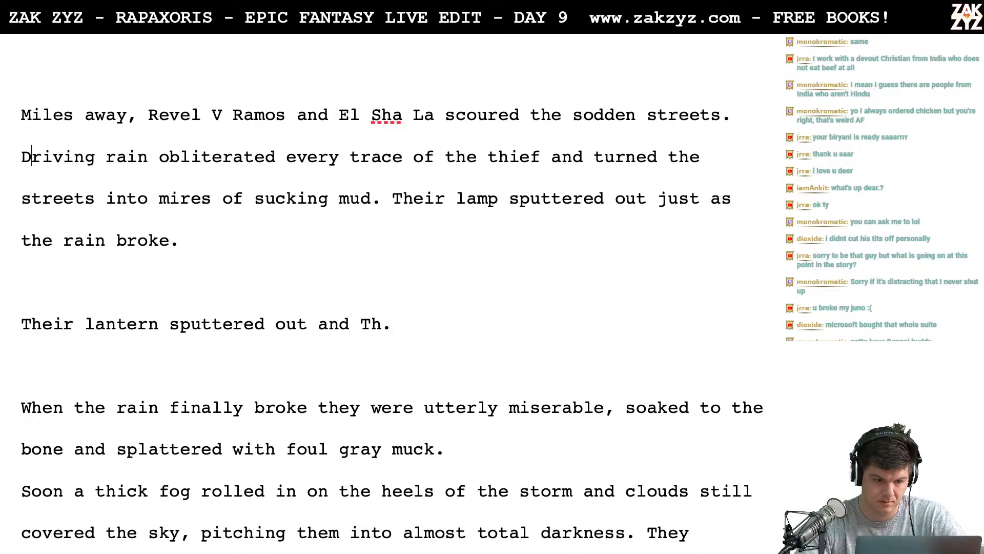
pyautogui.press('Right')
pyautogui.press('Right')
pyautogui.press('Right')
pyautogui.press('Right')
pyautogui.press('Right')
pyautogui.press('Right')
pyautogui.press('Right')
pyautogui.press('Right')
pyautogui.press('Right')
pyautogui.press('Right')
pyautogui.press('Right')
pyautogui.press('Right')
pyautogui.press('Right')
pyautogui.press('Right')
pyautogui.press('Right')
pyautogui.press('Right')
pyautogui.press('Right')
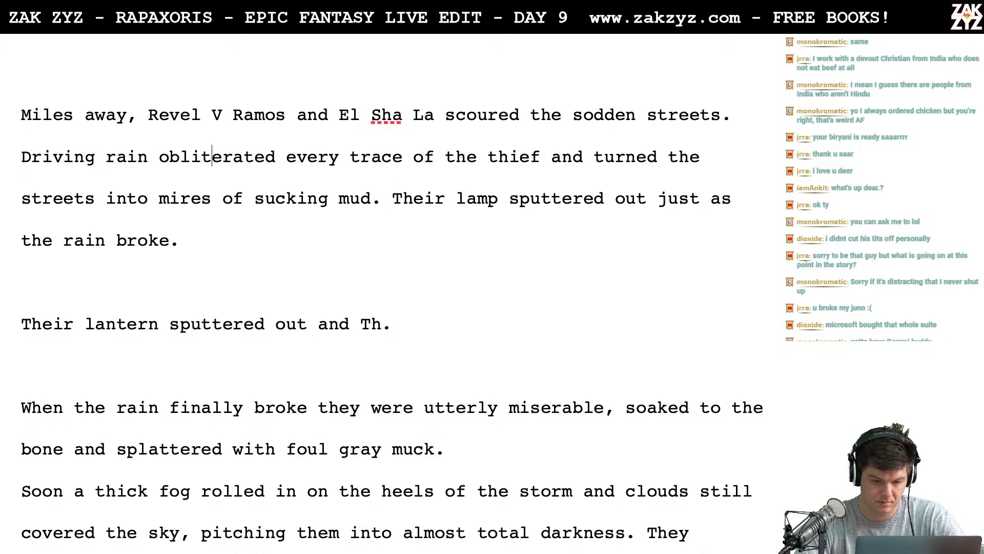
pyautogui.press('Right')
pyautogui.press('Right')
pyautogui.press('Right')
pyautogui.press('Right')
pyautogui.press('Right')
pyautogui.press('Right')
pyautogui.press('Right')
pyautogui.press('Right')
pyautogui.press('Right')
pyautogui.press('Right')
pyautogui.press('Right')
pyautogui.press('Right')
pyautogui.press('Right')
pyautogui.press('Right')
pyautogui.press('Right')
pyautogui.press('Down')
pyautogui.press('Right')
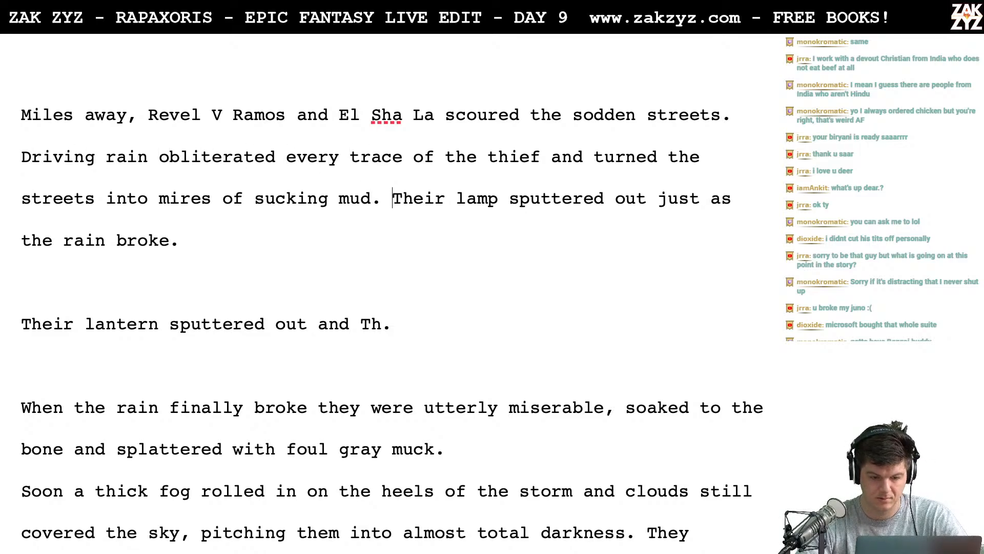
pyautogui.press('Return')
pyautogui.press('Return')
pyautogui.press('Left')
pyautogui.press('Left')
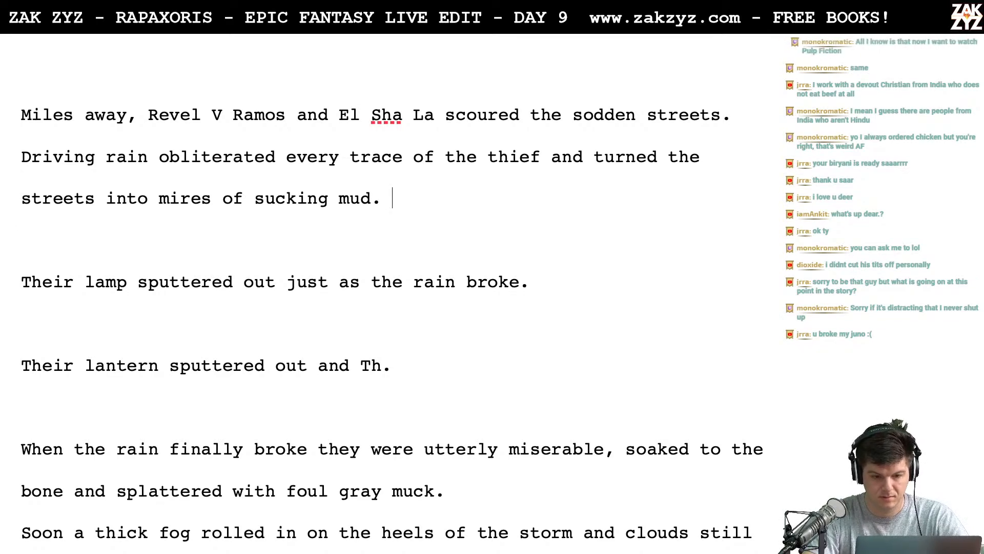
pyautogui.write('Just')
pyautogui.press('BackSpace')
pyautogui.press('BackSpace')
pyautogui.press('BackSpace')
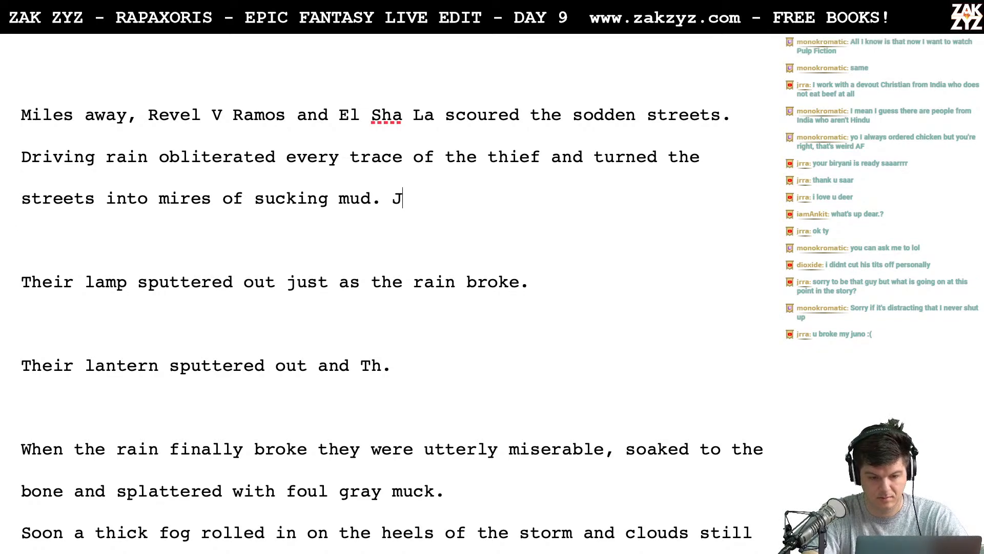
pyautogui.press('BackSpace')
pyautogui.write('As the s')
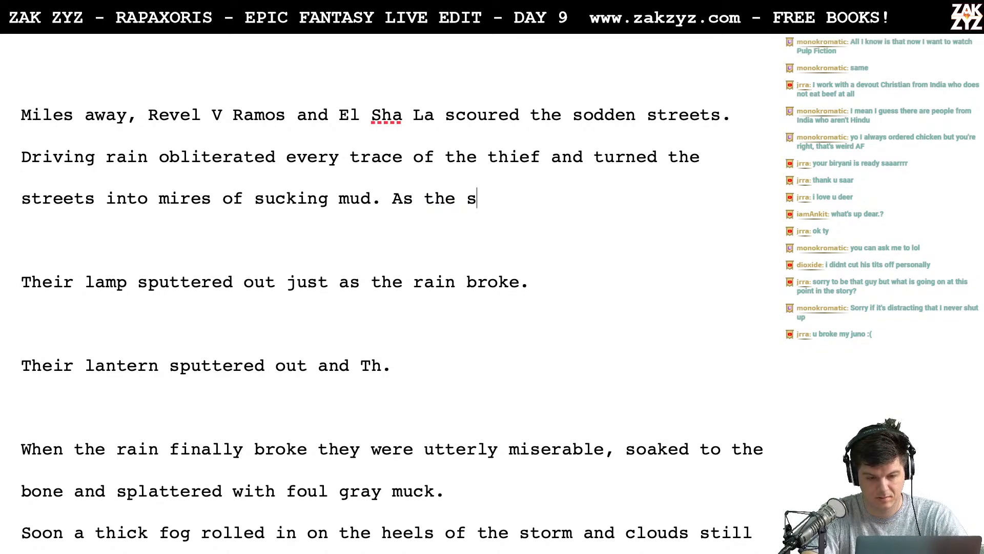
pyautogui.write('torm finally')
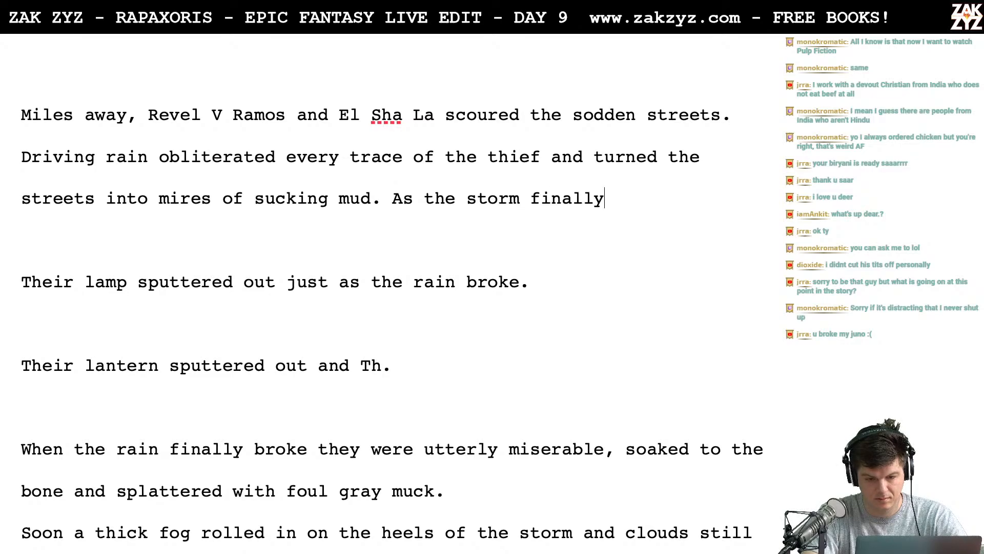
pyautogui.write(' broke, their')
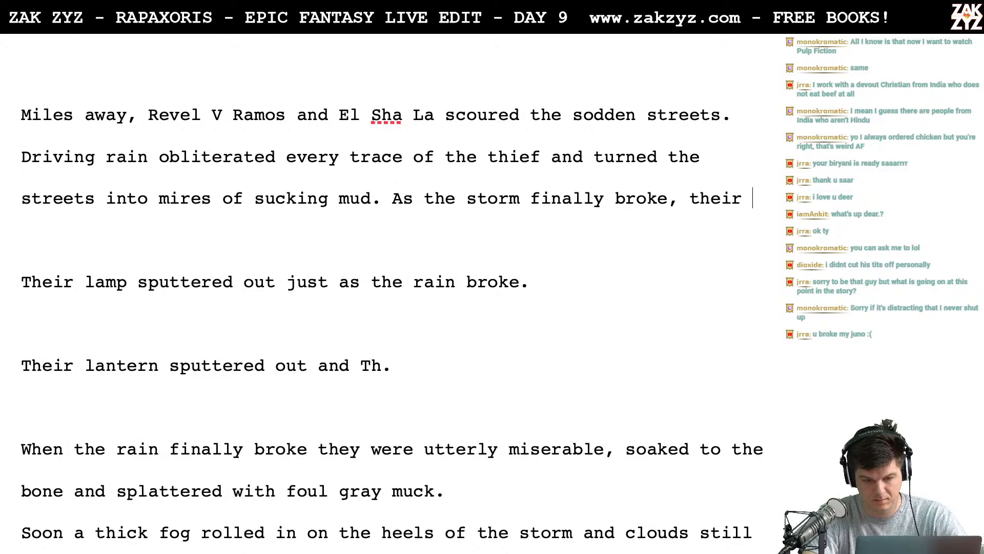
pyautogui.press('BackSpace')
pyautogui.press('BackSpace')
pyautogui.press('BackSpace')
pyautogui.press('BackSpace')
pyautogui.press('BackSpace')
pyautogui.press('BackSpace')
pyautogui.press('BackSpace')
pyautogui.press('BackSpace')
pyautogui.press('BackSpace')
pyautogui.press('BackSpace')
pyautogui.press('BackSpace')
pyautogui.press('BackSpace')
pyautogui.press('BackSpace')
pyautogui.press('BackSpace')
pyautogui.press('BackSpace')
pyautogui.press('BackSpace')
pyautogui.press('BackSpace')
pyautogui.press('BackSpace')
pyautogui.press('BackSpace')
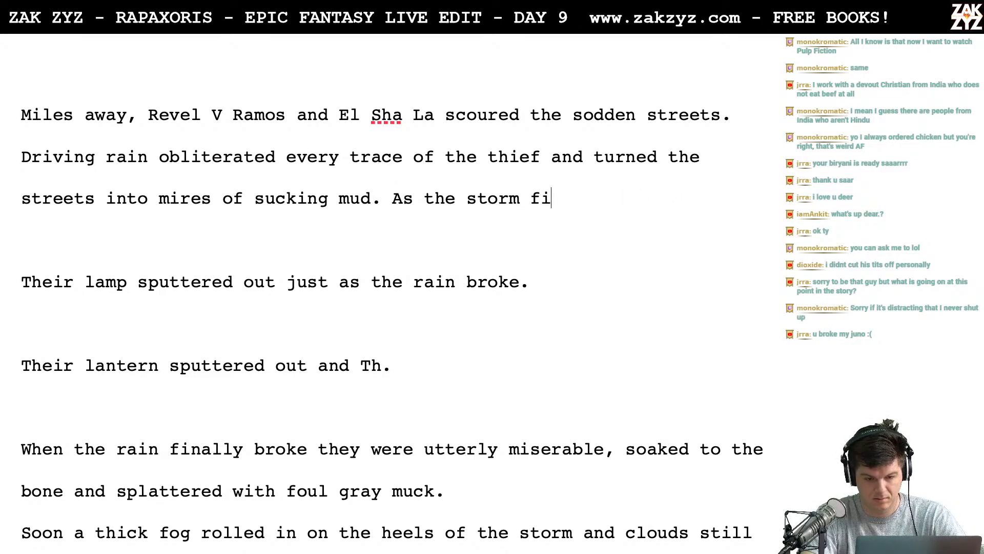
pyautogui.press('BackSpace')
pyautogui.press('BackSpace')
pyautogui.press('BackSpace')
pyautogui.press('BackSpace')
pyautogui.press('BackSpace')
pyautogui.press('BackSpace')
pyautogui.press('BackSpace')
pyautogui.press('BackSpace')
pyautogui.press('BackSpace')
pyautogui.press('BackSpace')
pyautogui.press('BackSpace')
pyautogui.press('BackSpace')
pyautogui.press('BackSpace')
pyautogui.press('BackSpace')
pyautogui.press('BackSpace')
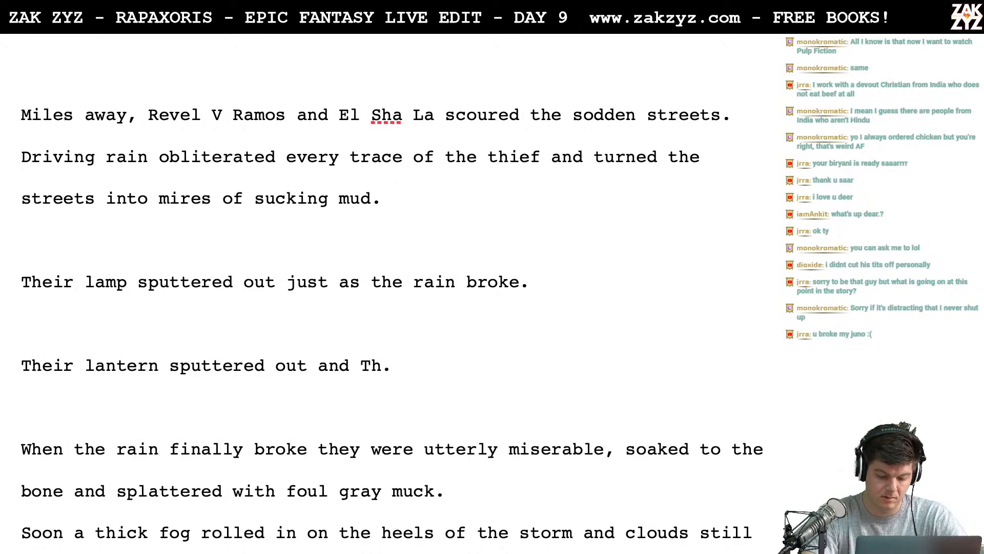
# - Write "Their lamp sputtered out as the storm broke," directly after "sucking mud." in the opening paragraph
pyautogui.write('Their lam')
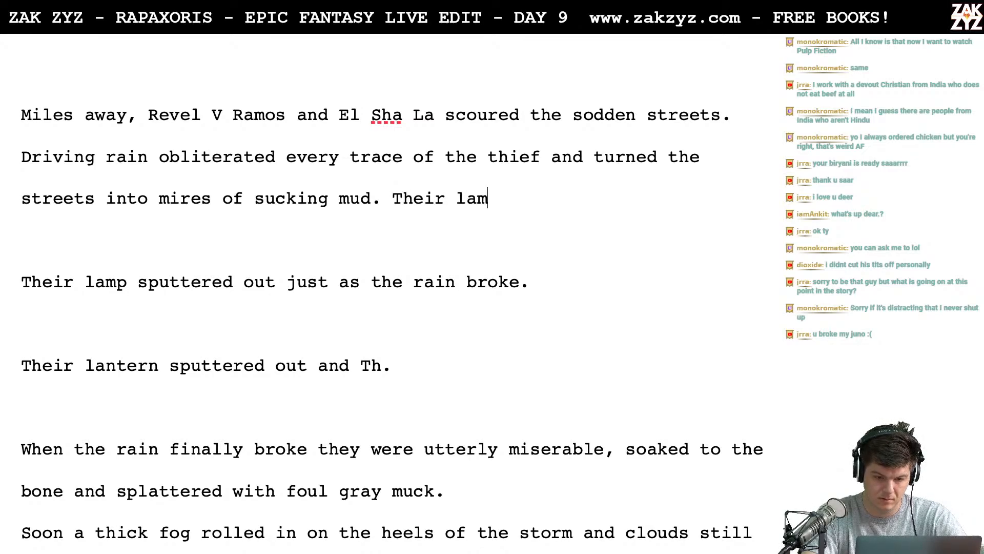
pyautogui.write('p sputtered')
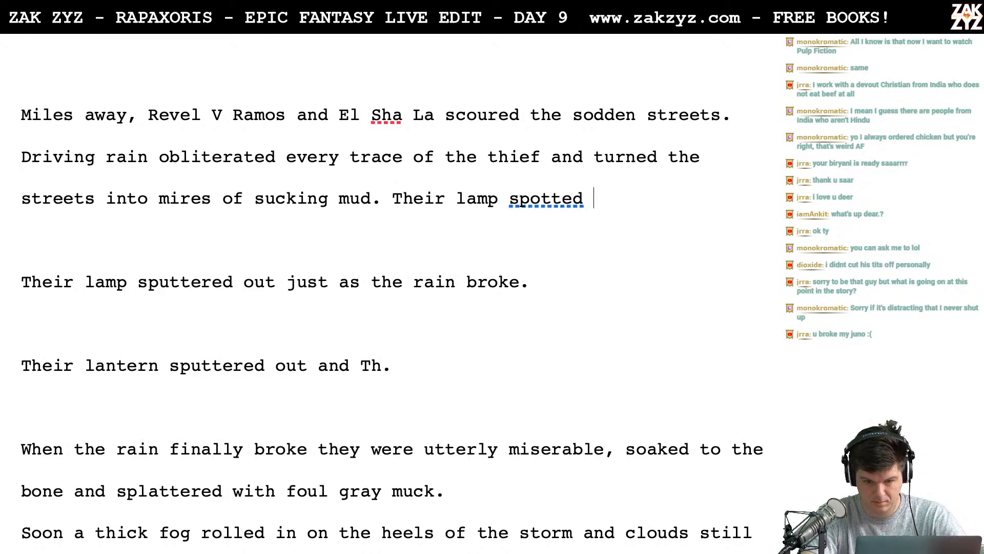
pyautogui.press('BackSpace')
pyautogui.press('BackSpace')
pyautogui.write('r')
pyautogui.press('BackSpace')
pyautogui.press('BackSpace')
pyautogui.press('BackSpace')
pyautogui.press('BackSpace')
pyautogui.press('BackSpace')
pyautogui.write('uet')
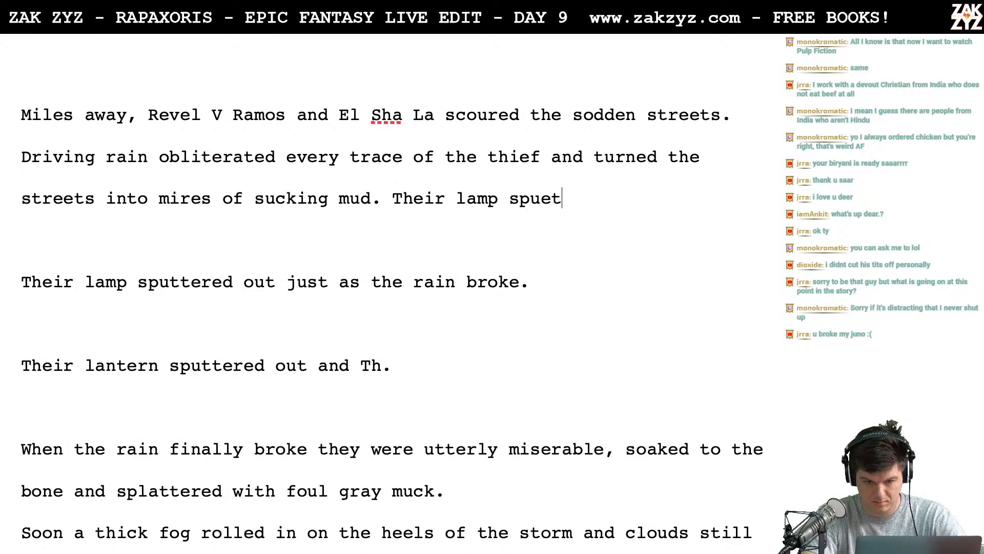
pyautogui.press('BackSpace')
pyautogui.press('BackSpace')
pyautogui.write('ttered out ')
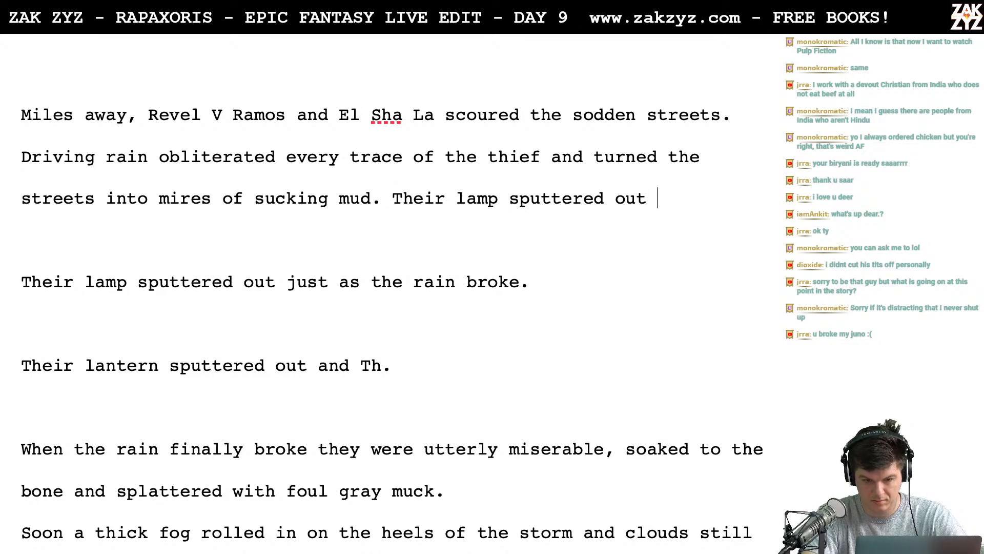
pyautogui.write('as the st')
pyautogui.write('broke, ')
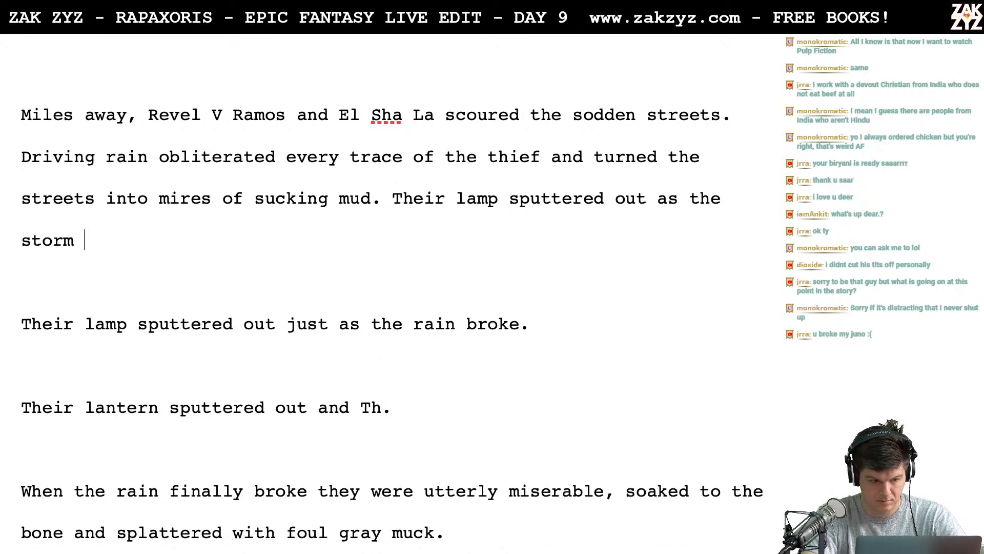
pyautogui.write('t')
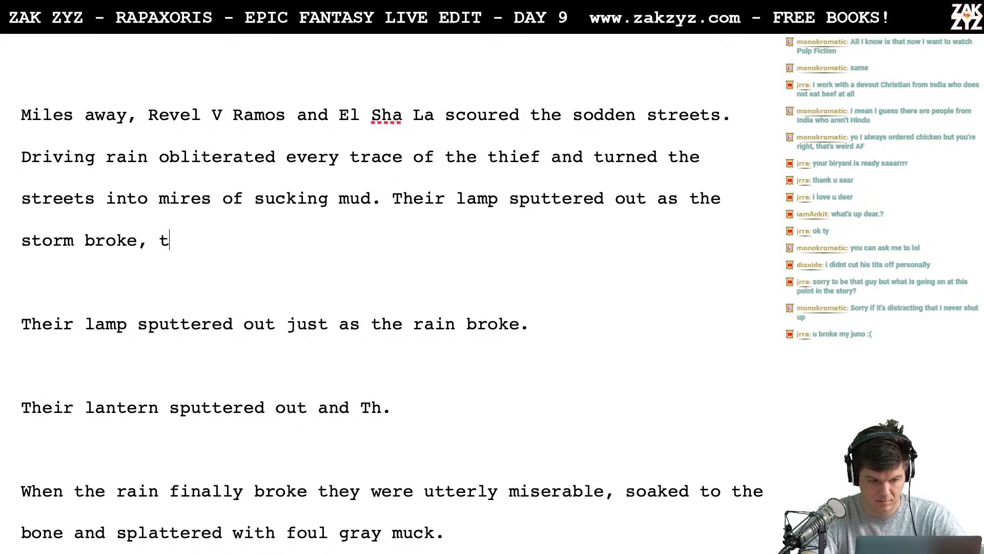
pyautogui.press('BackSpace')
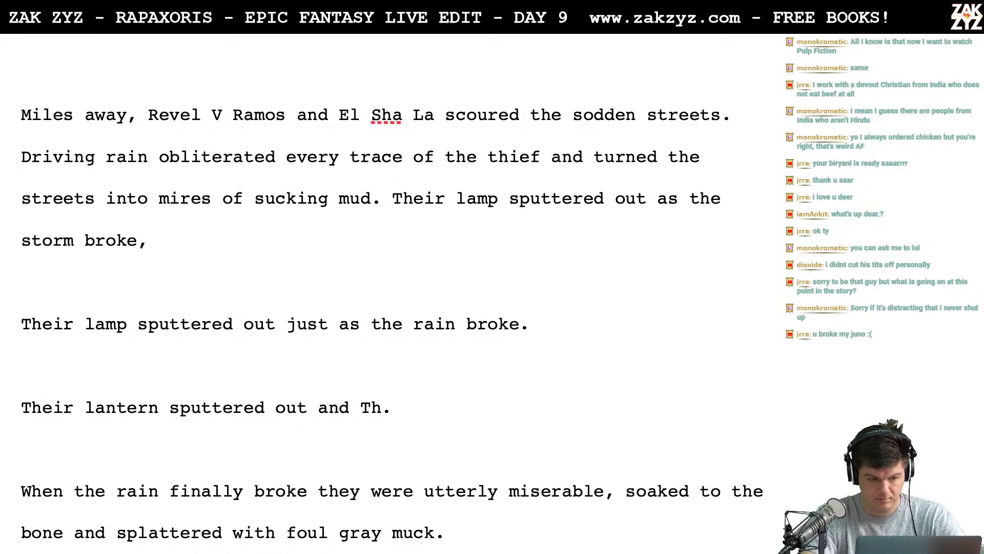
pyautogui.press('BackSpace')
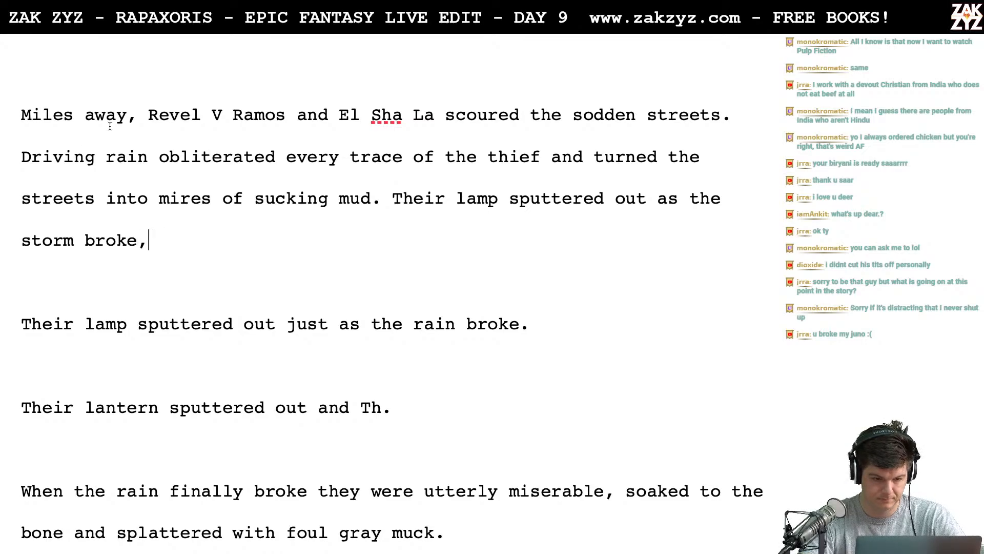
# - Break "Their lamp sputtered out as the storm broke," onto its own line below the opening paragraph
pyautogui.click(391, 199)
pyautogui.press('Return')
pyautogui.press('Left')
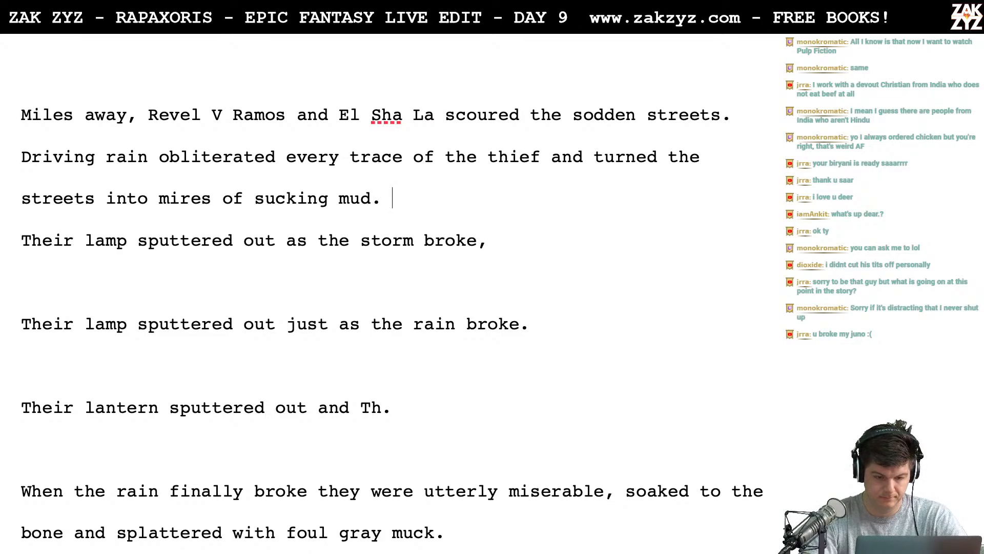
# - After "sucking mud." write "When the storm broke they were utterly miserable, soaked to the bone and spattered with gray filth." with blank lines below
pyautogui.write('When th')
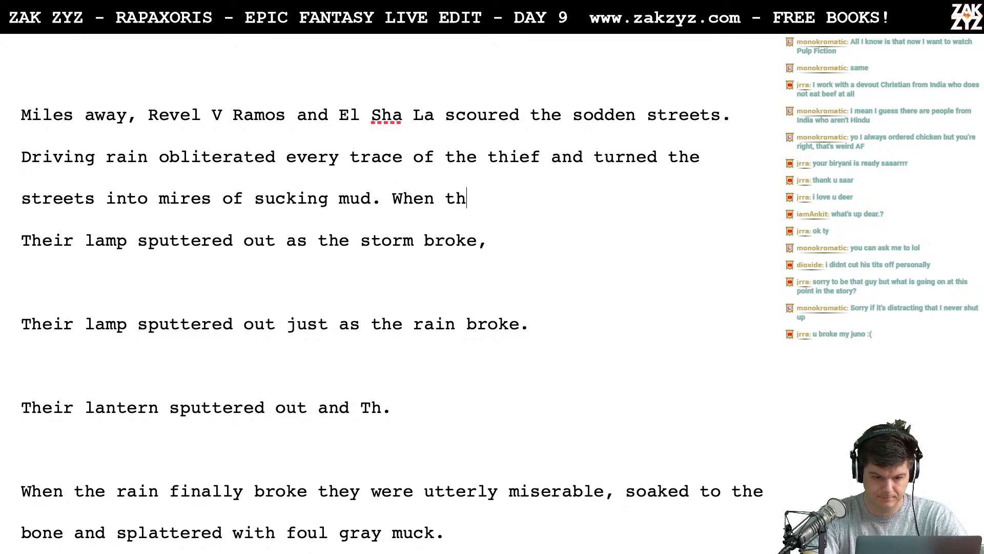
pyautogui.write('e storm broke th')
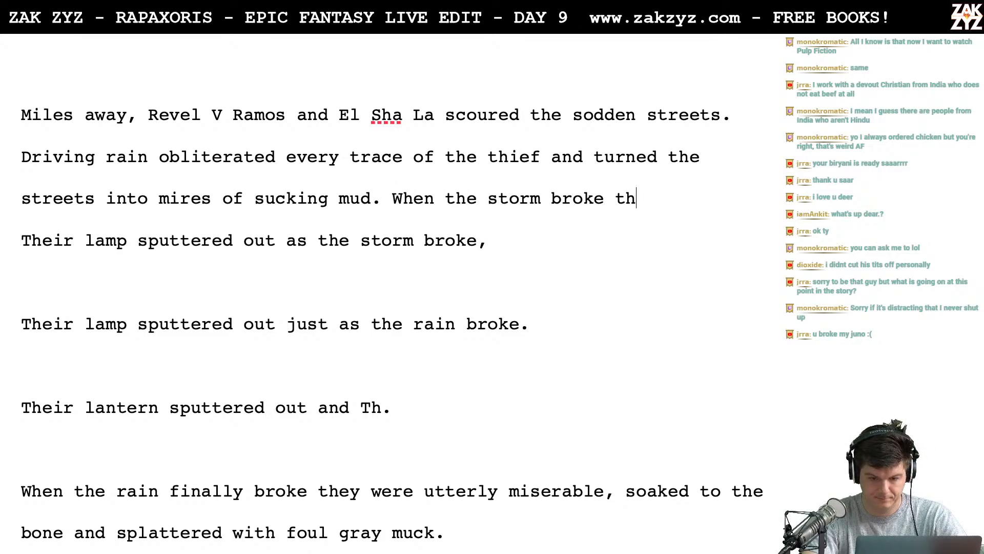
pyautogui.write('ey were utter')
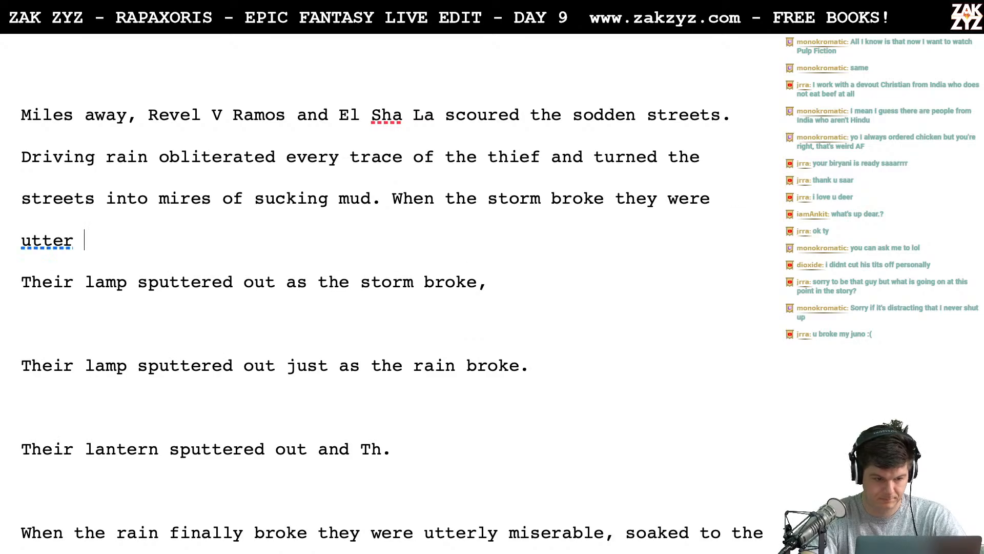
pyautogui.press('BackSpace')
pyautogui.write('rlym')
pyautogui.press('BackSpace')
pyautogui.write('mi')
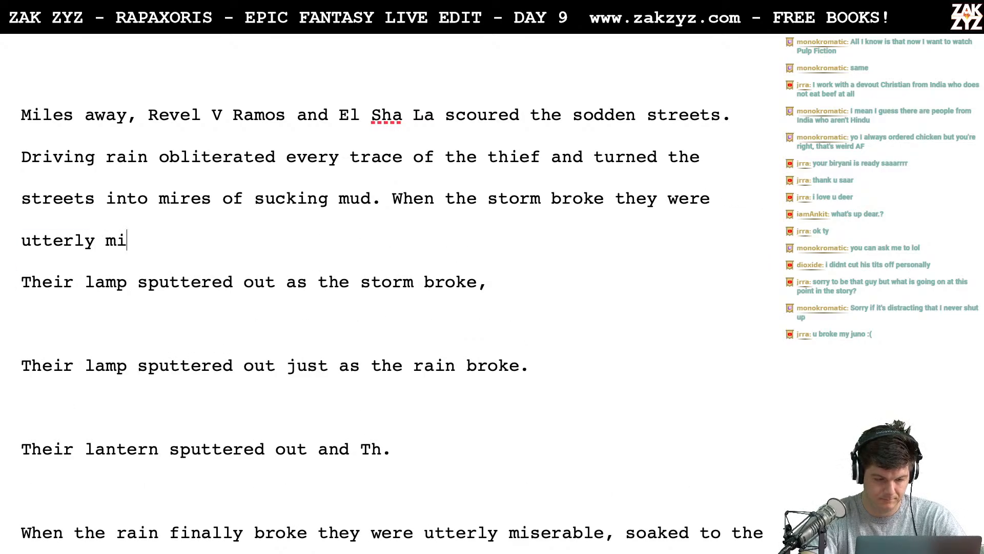
pyautogui.write('serable,')
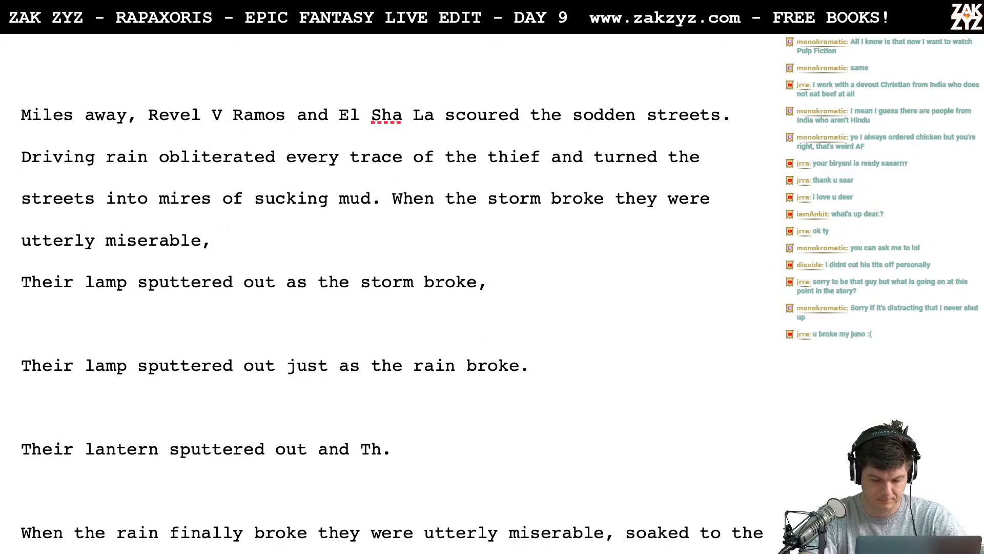
pyautogui.write(' soaked to the b')
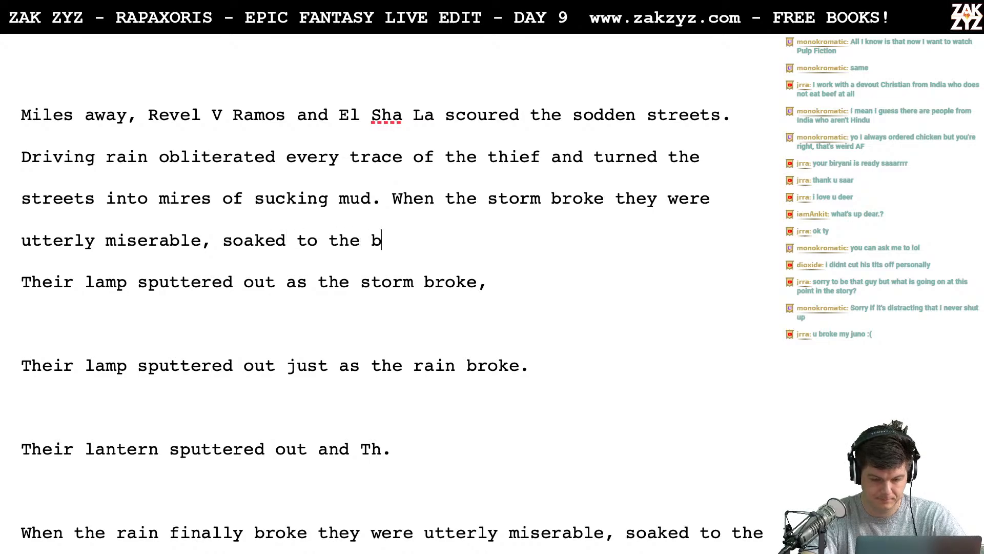
pyautogui.write('one and spat')
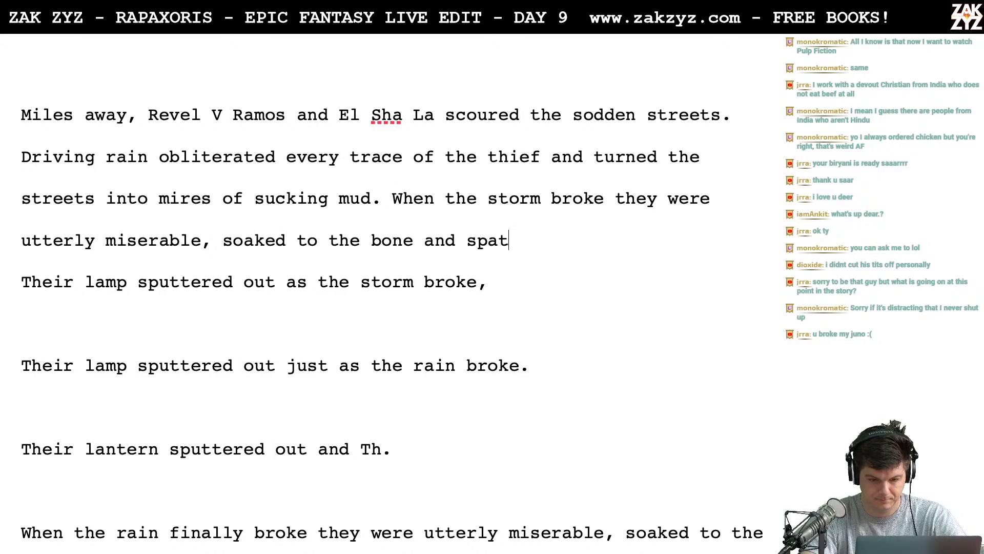
pyautogui.write('tered with gray ')
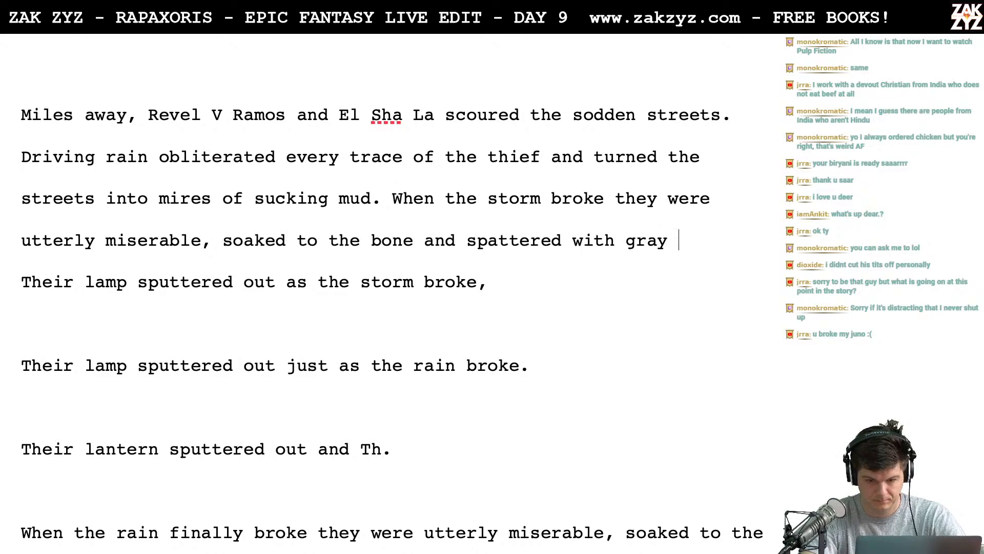
pyautogui.write('filth.')
pyautogui.press('Return')
pyautogui.press('Return')
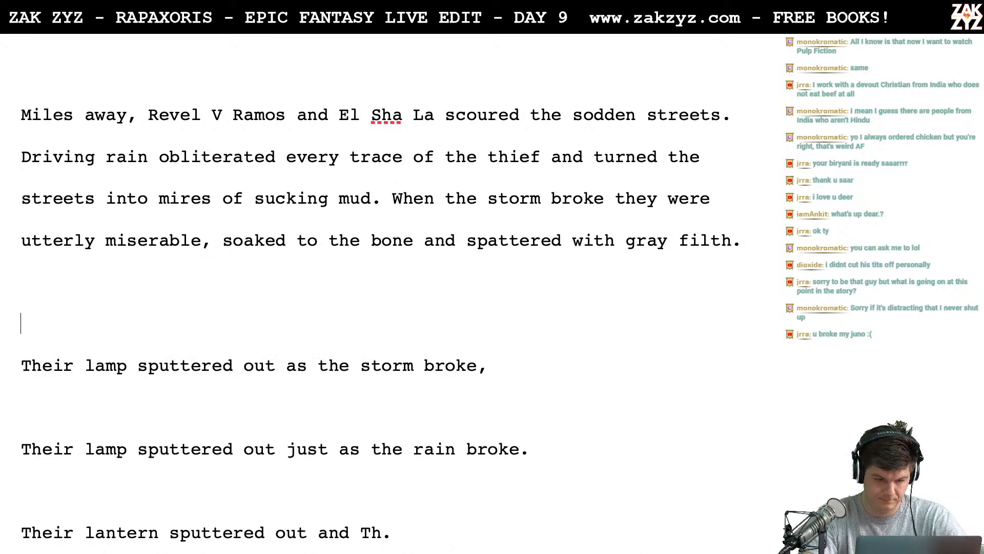
# - Review the leftover lamp and lantern drafts and the fog passage below the opening paragraph
pyautogui.press('Left')
pyautogui.press('Left')
pyautogui.press('Down')
pyautogui.press('Down')
pyautogui.press('Down')
pyautogui.press('Down')
pyautogui.press('Down')
pyautogui.press('Down')
pyautogui.press('Down')
pyautogui.press('Down')
pyautogui.press('Down')
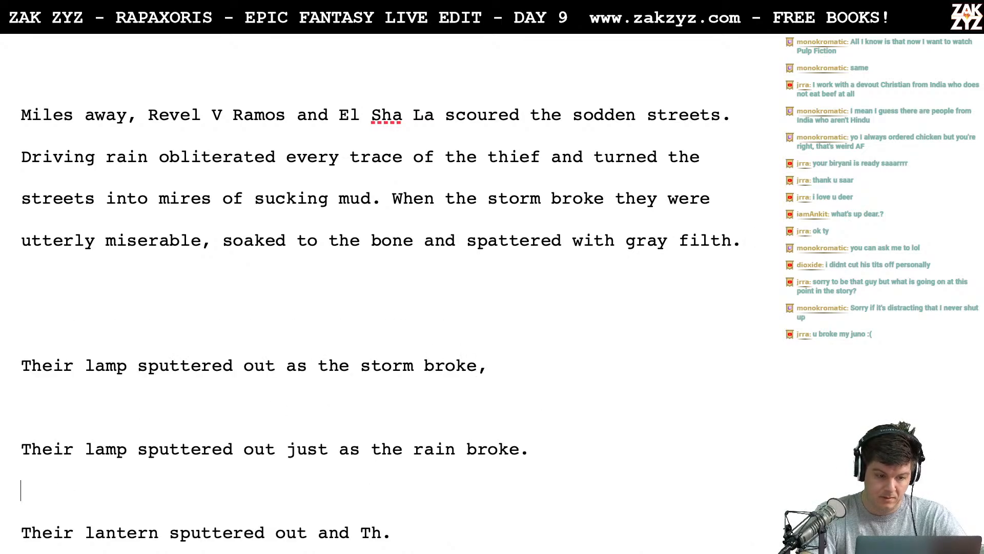
pyautogui.press('Down')
pyautogui.press('Down')
pyautogui.press('Down')
pyautogui.press('Down')
pyautogui.press('Down')
pyautogui.press('Up')
pyautogui.press('Up')
pyautogui.press('Up')
pyautogui.press('Up')
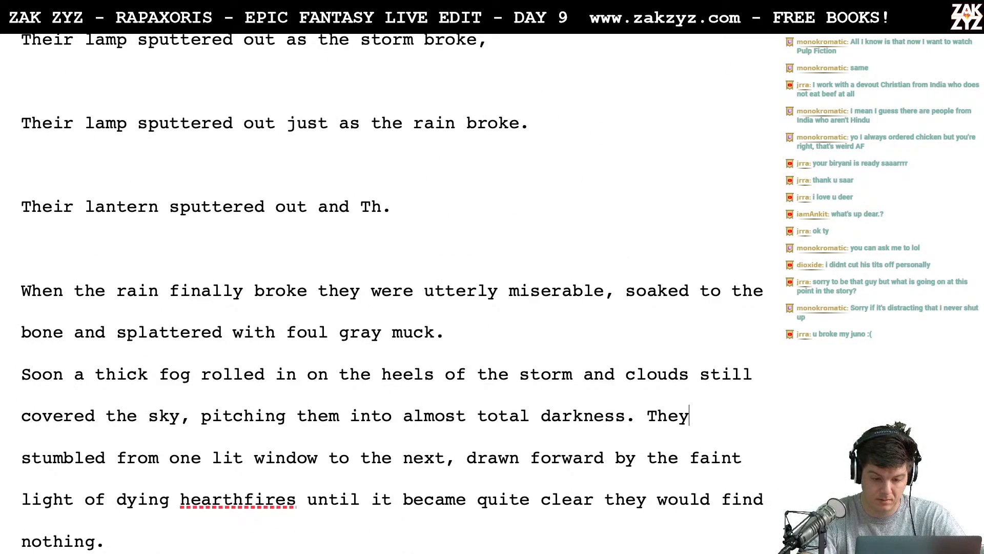
pyautogui.press('Up')
pyautogui.press('Up')
pyautogui.press('Up')
pyautogui.press('Up')
pyautogui.press('Up')
pyautogui.press('Up')
pyautogui.press('Up')
pyautogui.press('Up')
pyautogui.press('Up')
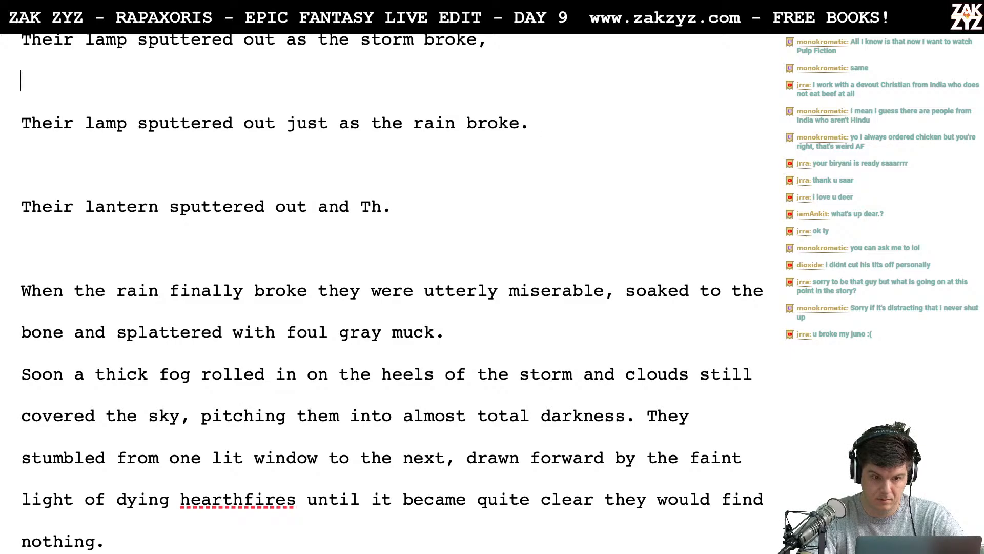
pyautogui.press('Up')
pyautogui.press('Up')
pyautogui.press('Down')
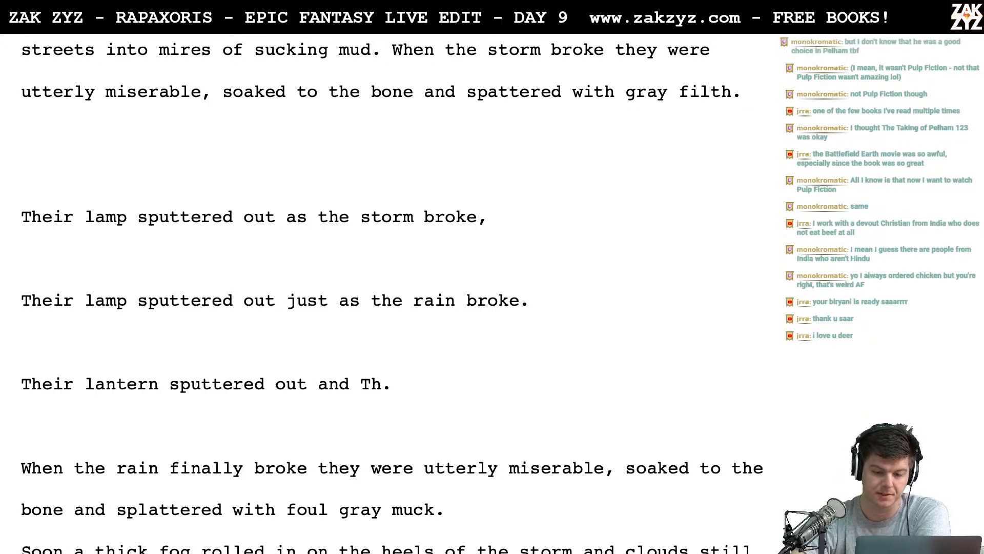
pyautogui.scroll(1, 390, 292)
pyautogui.scroll(-1, 390, 293)
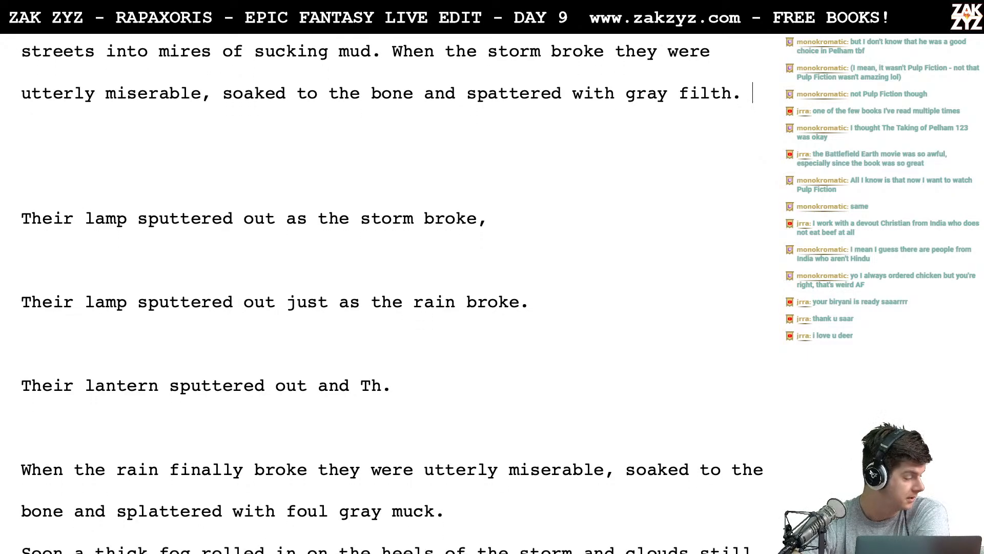
pyautogui.scroll(1, 389, 293)
pyautogui.scroll(1, 389, 293)
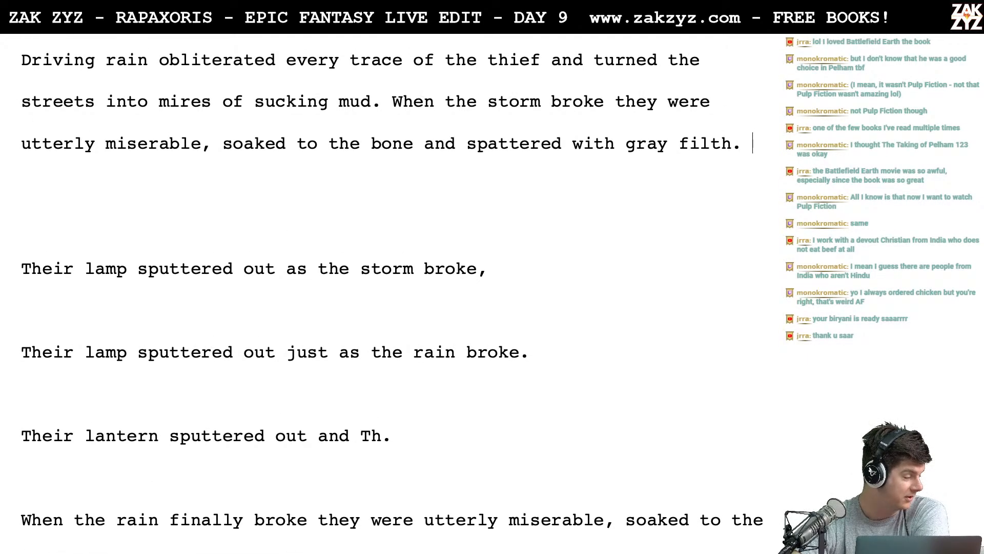
pyautogui.scroll(1, 390, 292)
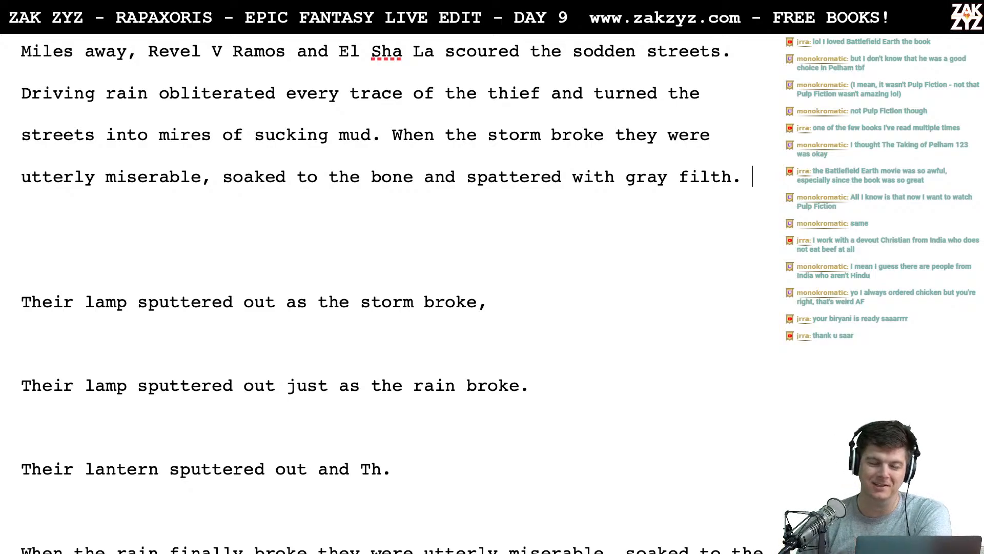
pyautogui.scroll(1, 390, 293)
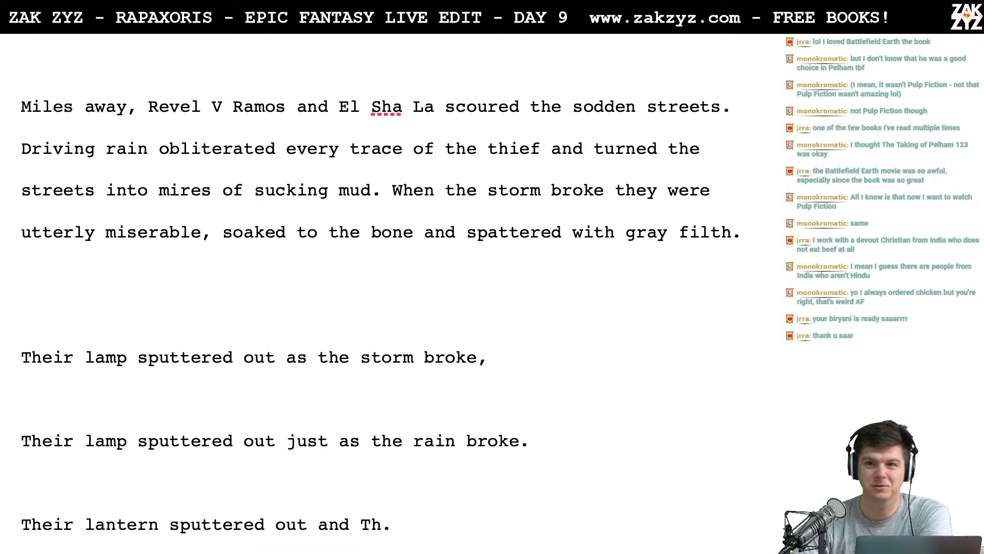
pyautogui.scroll(-1, 387, 298)
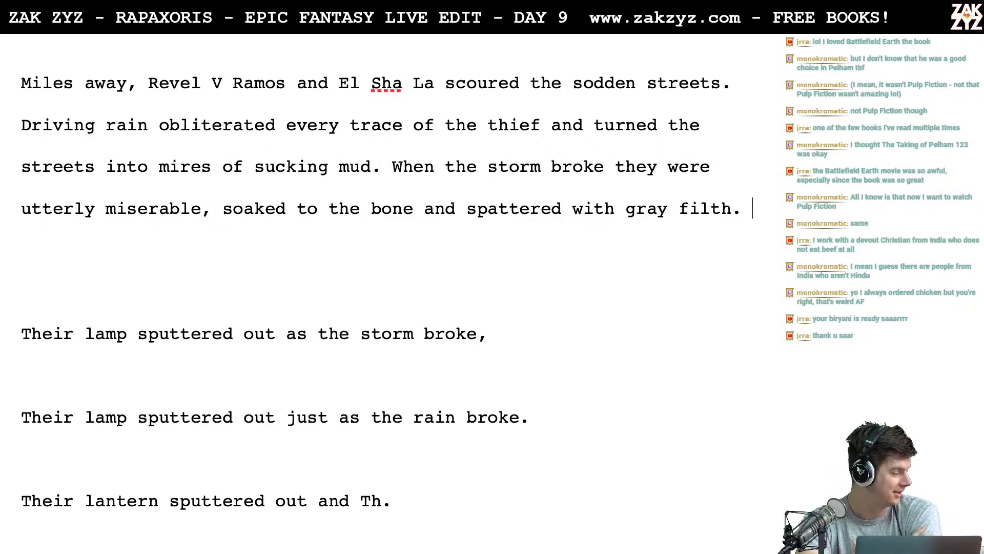
pyautogui.scroll(5, 376, 296)
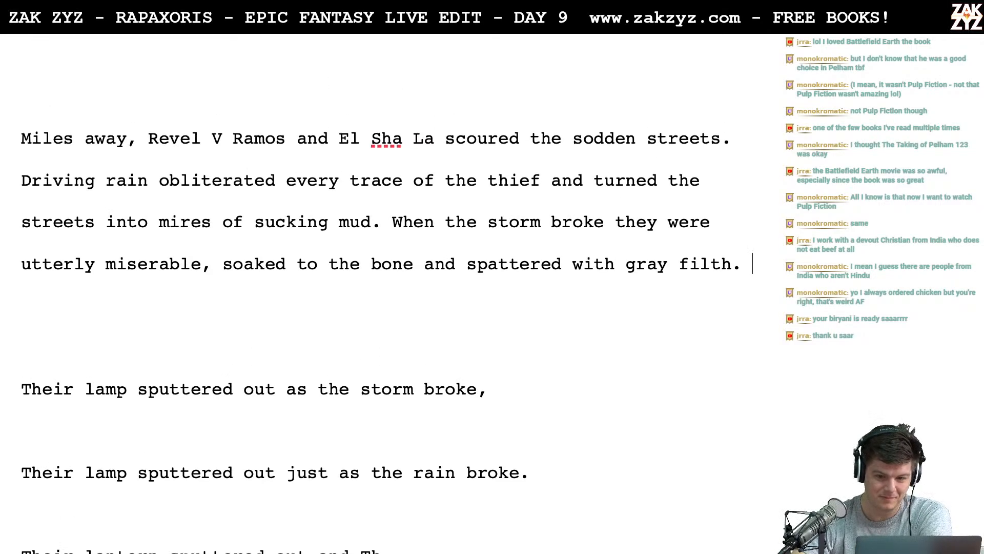
pyautogui.scroll(-4, 388, 198)
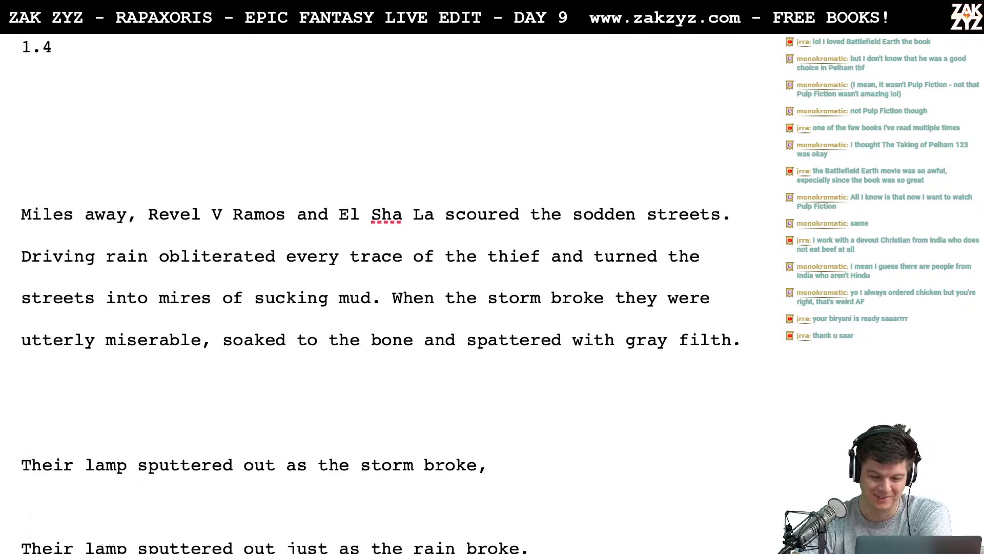
pyautogui.scroll(-1, 388, 198)
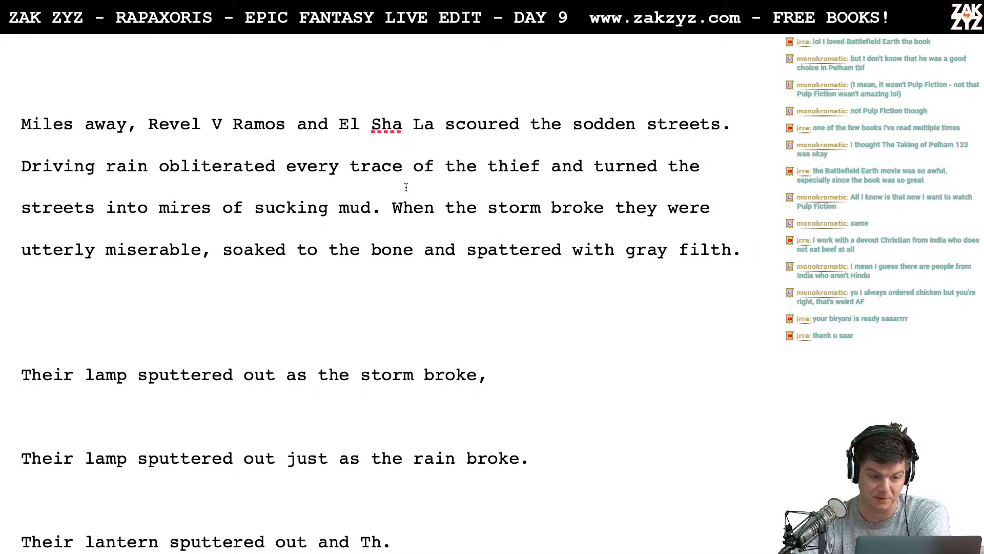
# - Reread the opening paragraph line by line, from "Miles away" to the sentence about the storm breaking
pyautogui.click(181, 132)
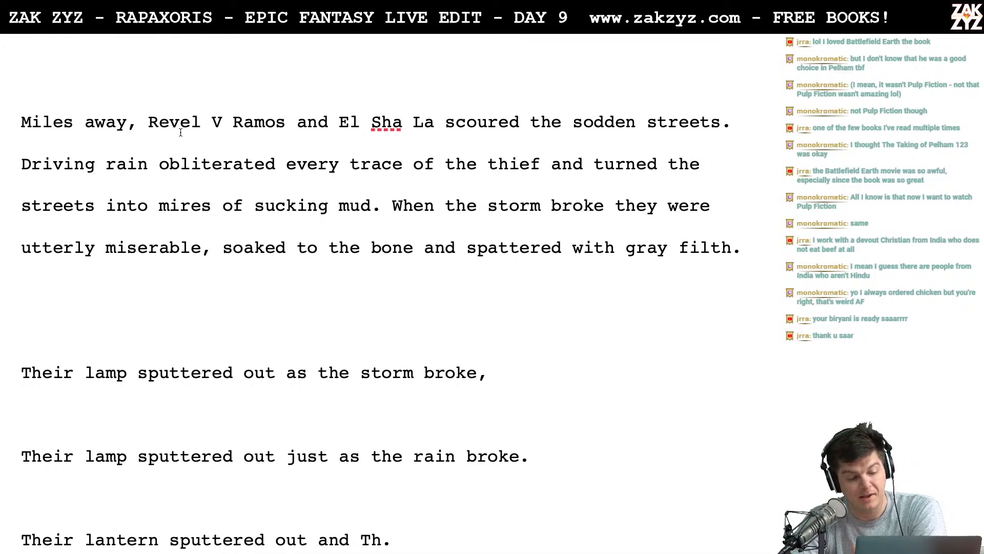
pyautogui.press('Right')
pyautogui.press('Right')
pyautogui.press('Right')
pyautogui.press('Right')
pyautogui.press('Right')
pyautogui.press('Right')
pyautogui.press('Right')
pyautogui.press('Right')
pyautogui.press('Right')
pyautogui.press('Right')
pyautogui.press('Right')
pyautogui.press('Right')
pyautogui.press('Right')
pyautogui.press('Right')
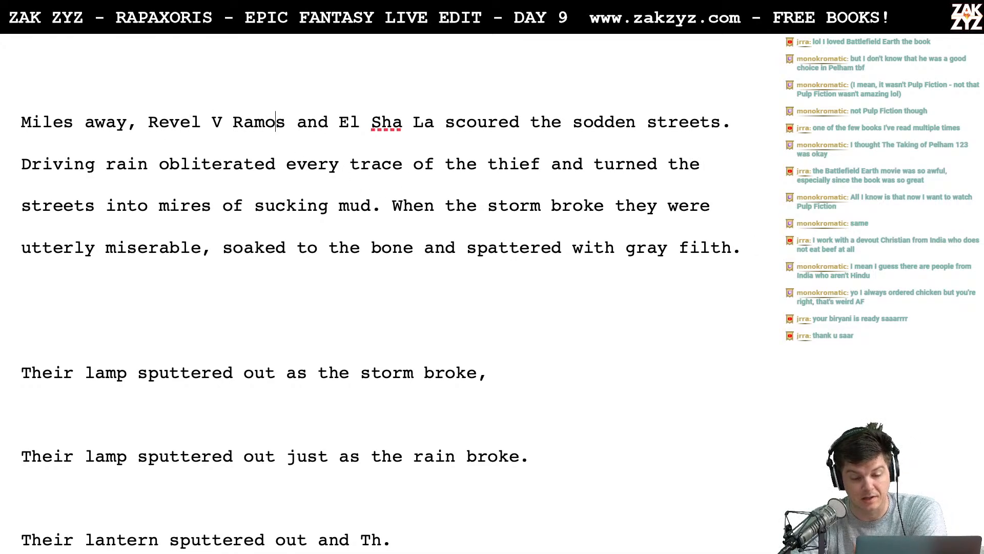
pyautogui.press('Right')
pyautogui.press('Right')
pyautogui.press('Right')
pyautogui.press('Right')
pyautogui.press('Down')
pyautogui.press('Left')
pyautogui.press('Left')
pyautogui.press('Left')
pyautogui.press('Left')
pyautogui.press('Left')
pyautogui.press('Left')
pyautogui.press('Left')
pyautogui.press('Left')
pyautogui.press('Left')
pyautogui.press('Left')
pyautogui.press('Left')
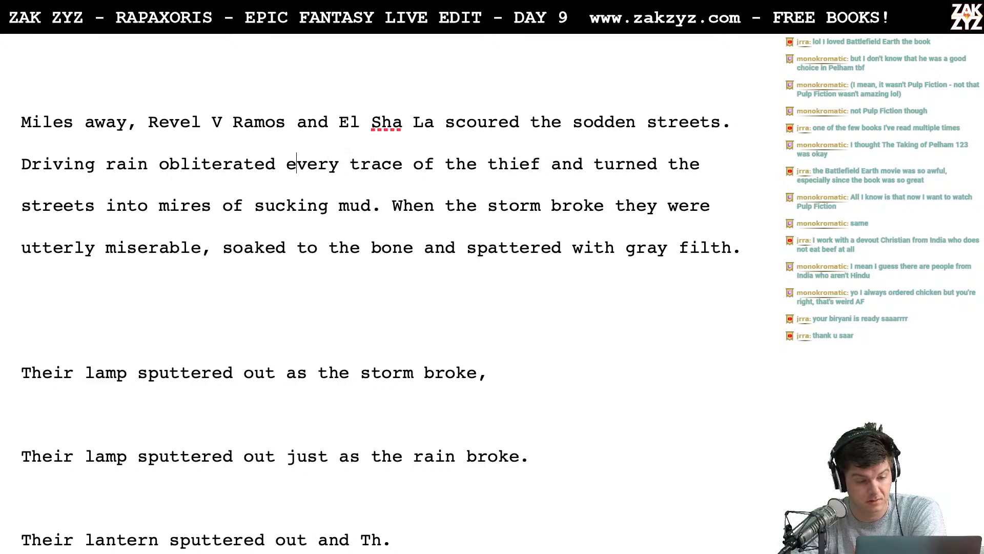
pyautogui.press('Right')
pyautogui.press('Right')
pyautogui.press('Right')
pyautogui.press('Right')
pyautogui.press('Right')
pyautogui.press('Right')
pyautogui.press('Right')
pyautogui.press('Right')
pyautogui.press('Right')
pyautogui.press('Right')
pyautogui.press('Right')
pyautogui.press('Right')
pyautogui.press('Right')
pyautogui.press('Right')
pyautogui.press('Right')
pyautogui.press('Right')
pyautogui.press('Right')
pyautogui.press('Right')
pyautogui.press('Right')
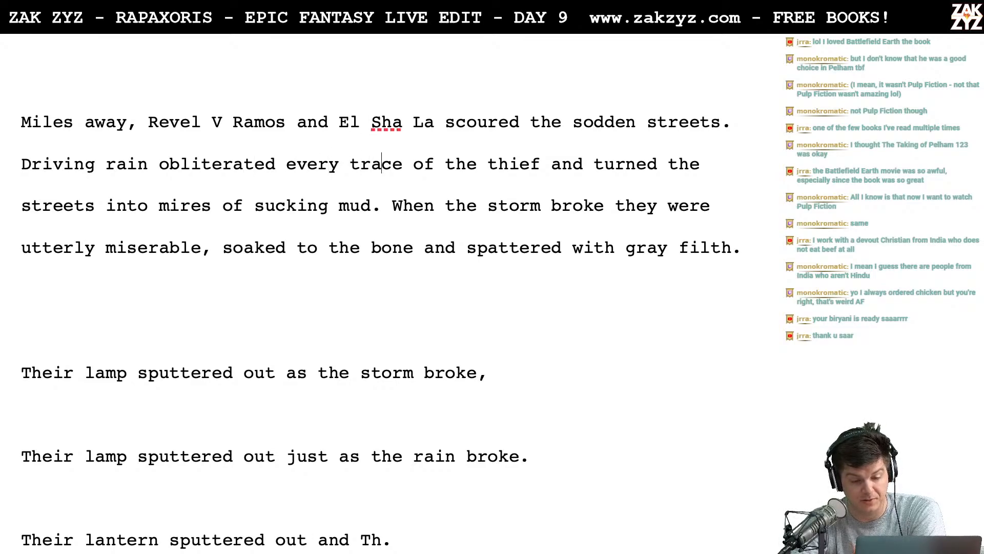
pyautogui.press('Right')
pyautogui.press('Right')
pyautogui.press('Right')
pyautogui.press('Down')
pyautogui.press('Left')
pyautogui.press('Left')
pyautogui.press('Left')
pyautogui.press('Left')
pyautogui.press('Left')
pyautogui.press('Left')
pyautogui.press('Left')
pyautogui.press('Left')
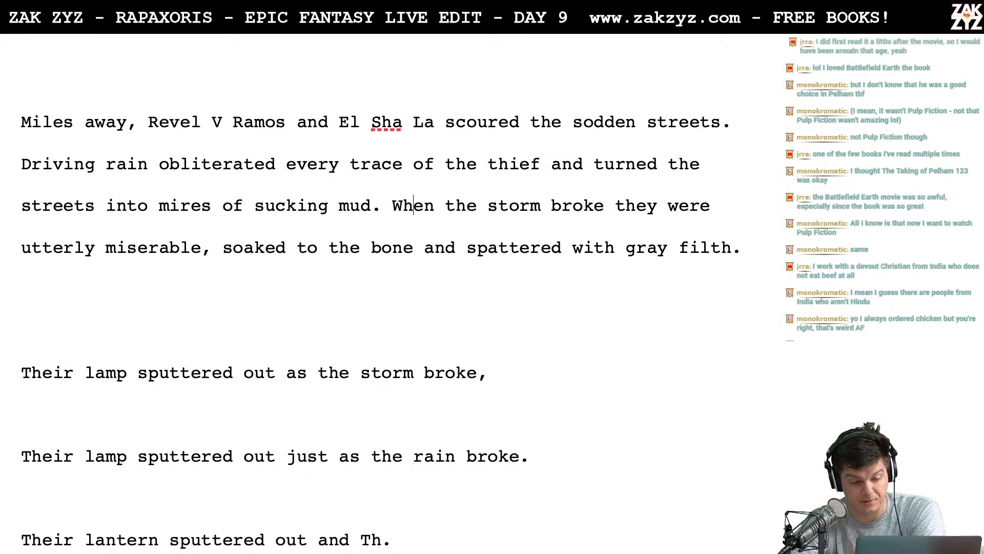
pyautogui.press('Right')
pyautogui.press('Right')
pyautogui.press('Right')
pyautogui.press('Right')
pyautogui.press('Right')
pyautogui.press('Right')
pyautogui.press('Right')
pyautogui.press('Right')
pyautogui.press('Right')
pyautogui.press('Right')
pyautogui.press('Right')
pyautogui.press('Right')
pyautogui.press('Right')
pyautogui.press('Left')
pyautogui.press('Left')
pyautogui.press('Left')
pyautogui.press('Left')
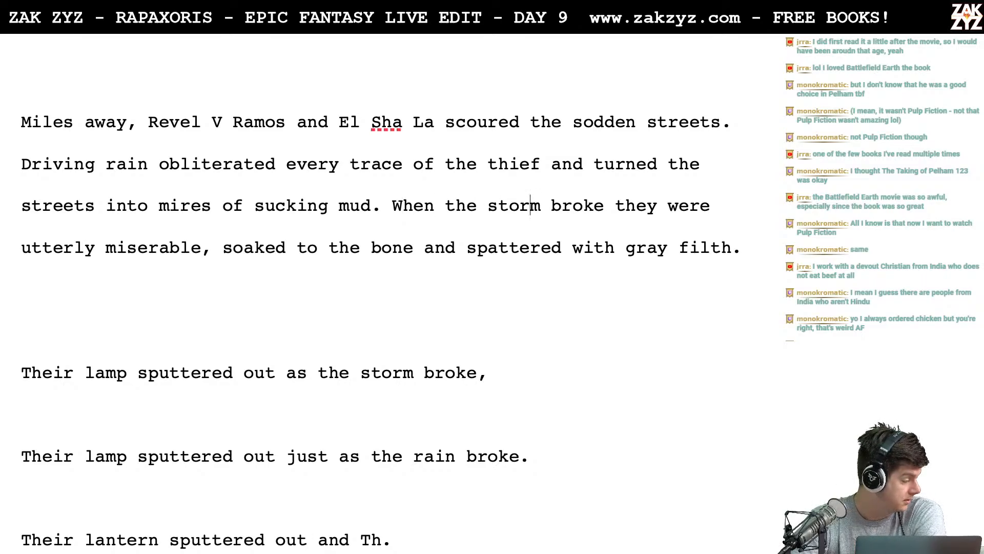
pyautogui.press('Left')
pyautogui.press('Left')
pyautogui.press('Left')
pyautogui.press('Right')
pyautogui.press('Right')
pyautogui.press('Right')
pyautogui.press('Right')
pyautogui.press('Right')
pyautogui.press('Right')
pyautogui.press('Right')
pyautogui.press('Right')
pyautogui.press('Right')
pyautogui.press('Right')
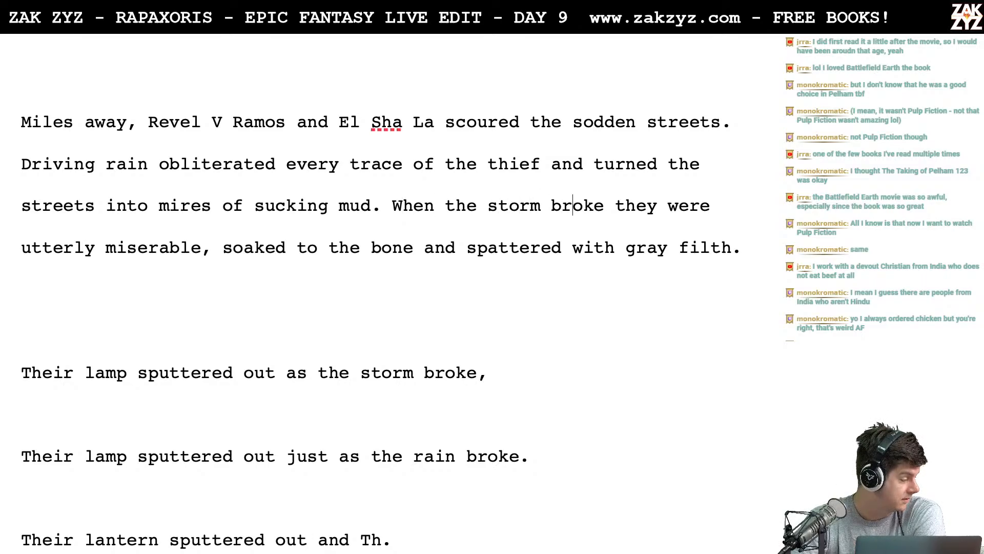
pyautogui.press('Left')
pyautogui.press('Right')
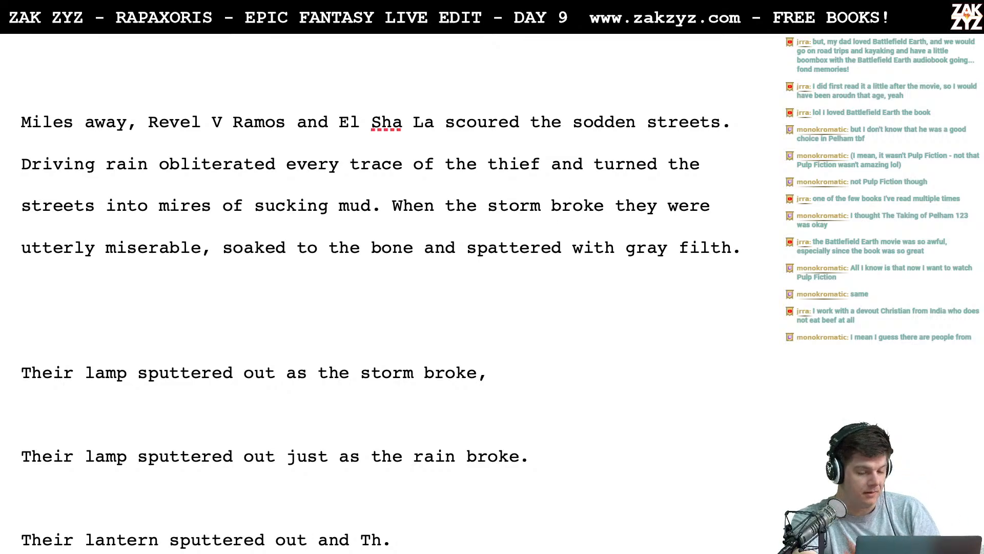
# - Break the old wording off after "Driving rain" and continue the sentence with "turned the streets into mires of sucking mud and"
pyautogui.scroll(-1, 376, 325)
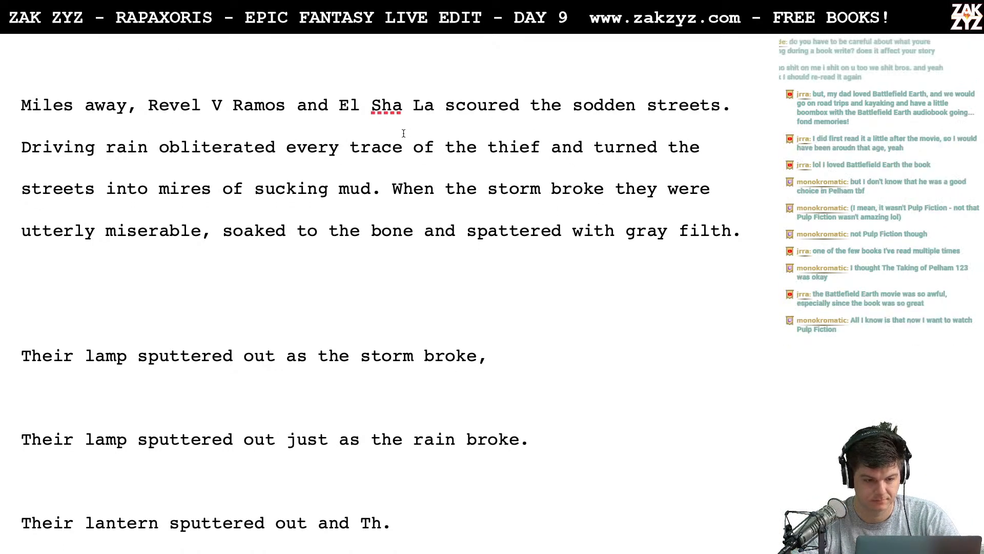
pyautogui.scroll(-1, 404, 134)
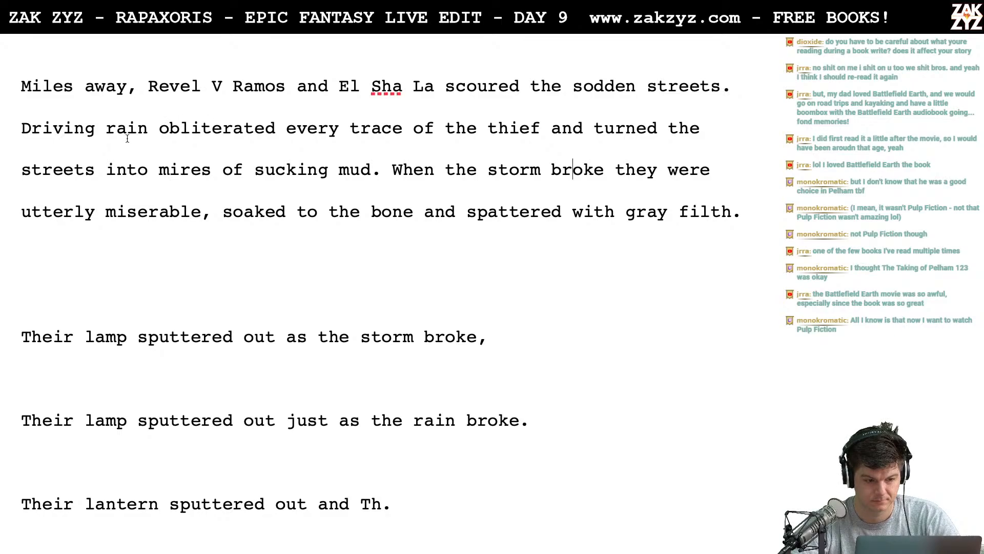
pyautogui.click(180, 140)
pyautogui.press('Left')
pyautogui.press('Left')
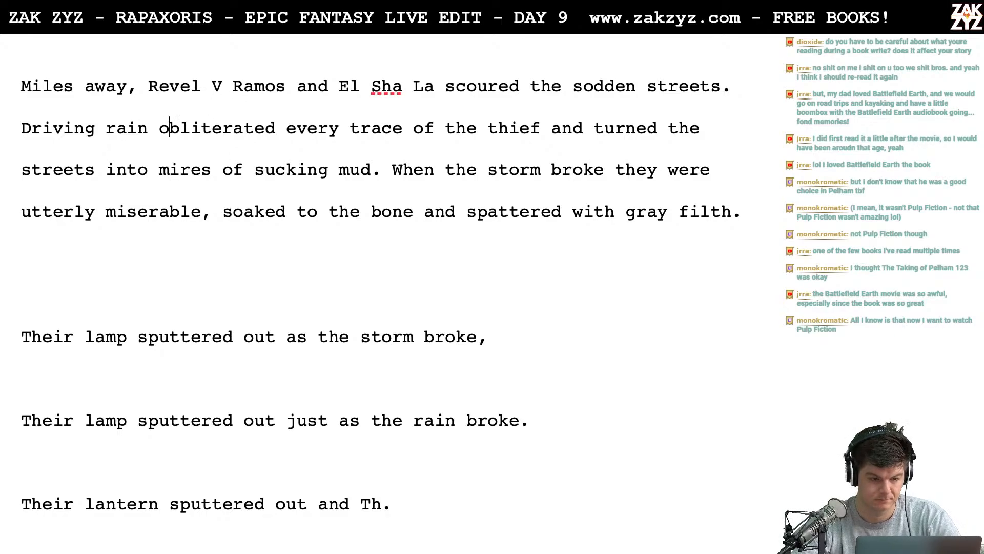
pyautogui.press('Return')
pyautogui.press('Left')
pyautogui.write('turne')
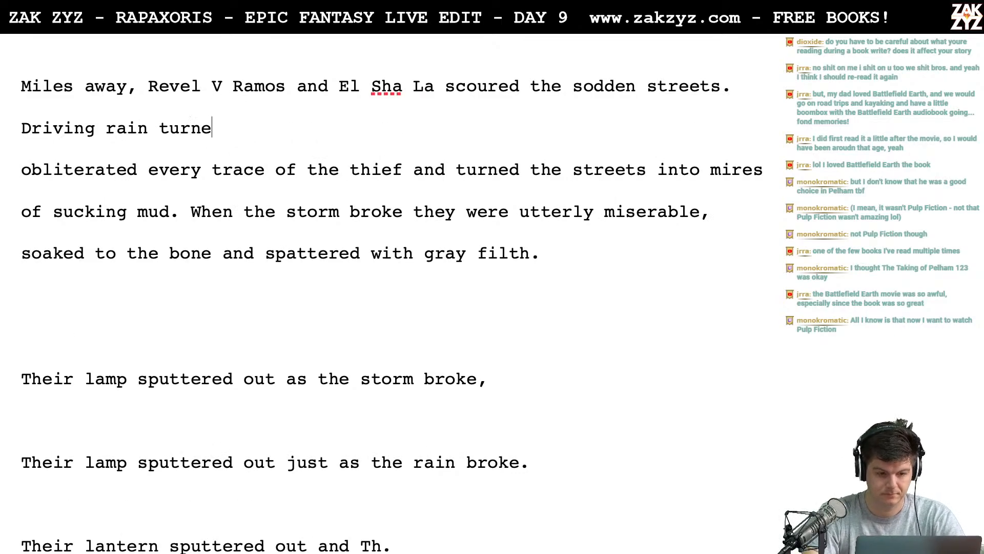
pyautogui.write('d the streets in')
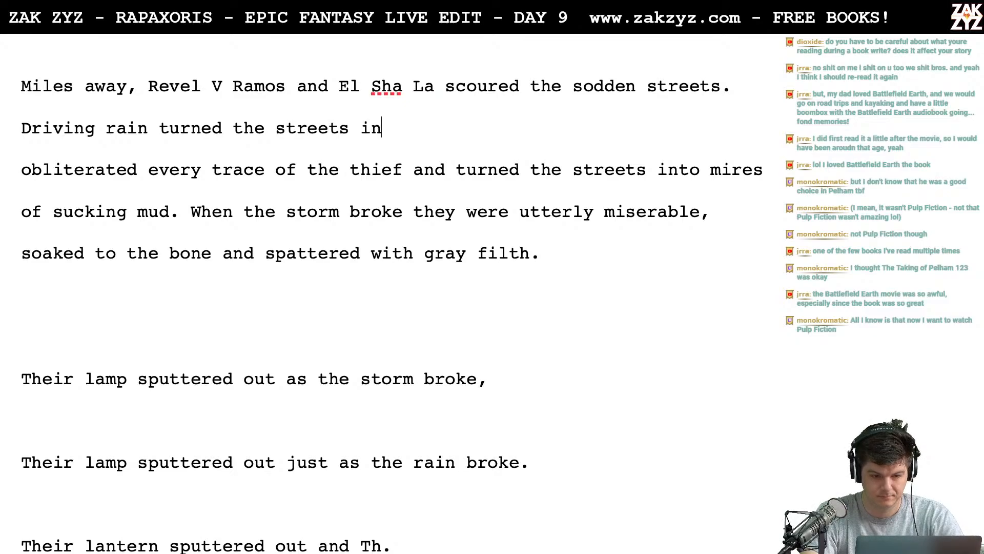
pyautogui.write('to mires of sucki')
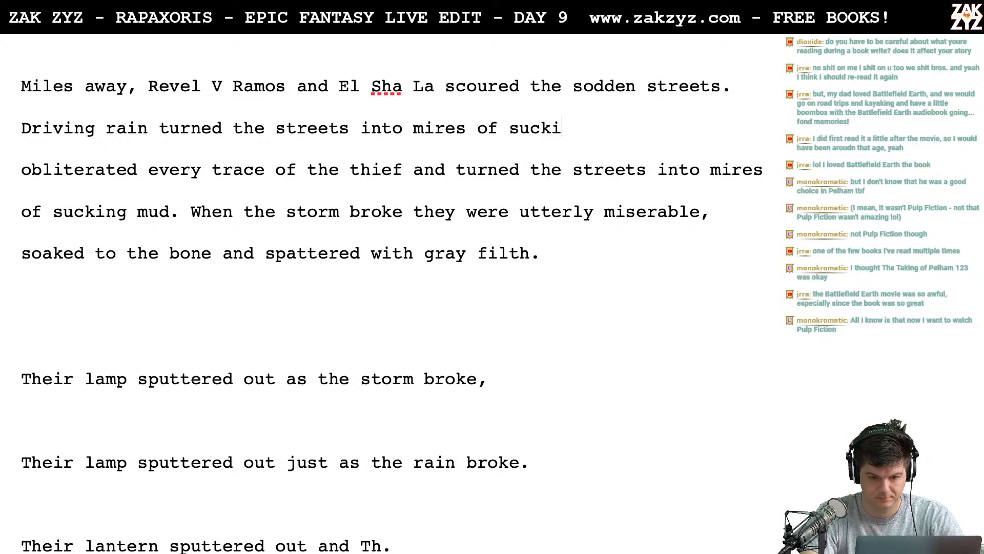
pyautogui.write('ng mud and obl')
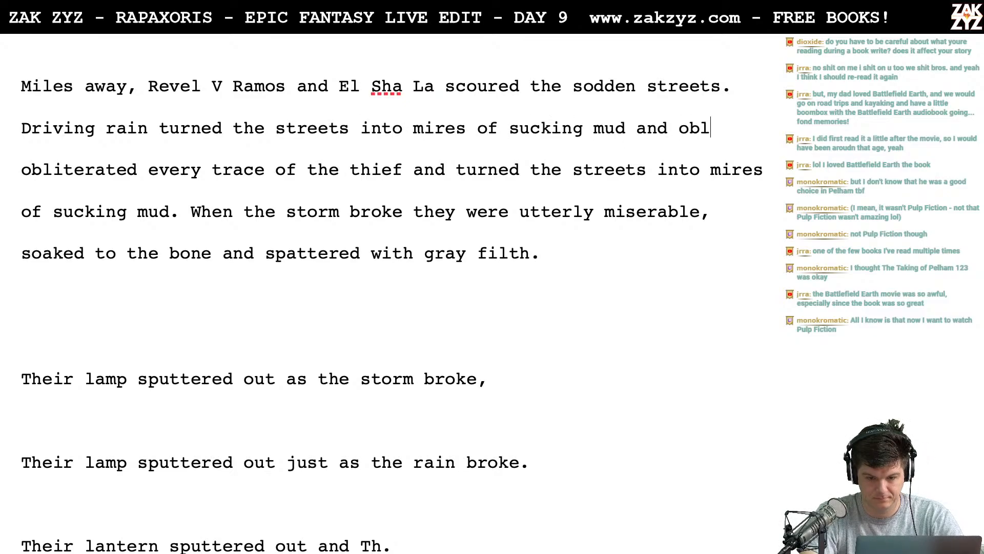
pyautogui.write('iterated every tra')
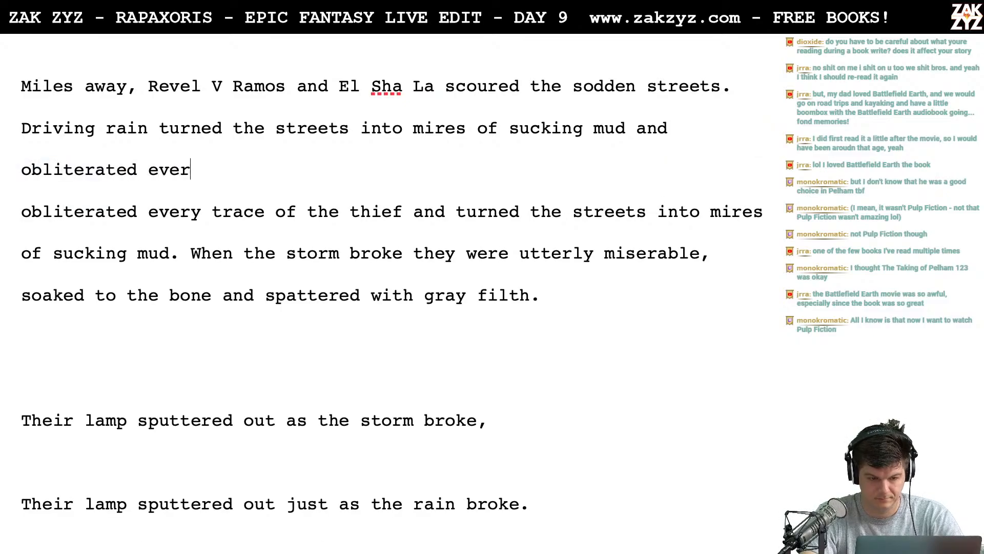
# - Complete the new driving-rain sentence with "obliterated every trace of the thief."
pyautogui.press('BackSpace')
pyautogui.write('race of the thei')
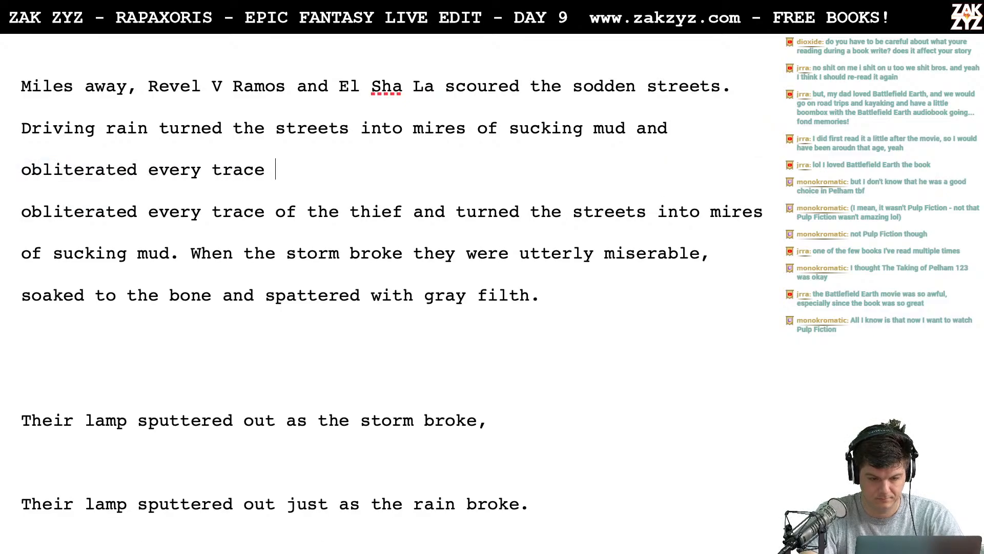
pyautogui.press('BackSpace')
pyautogui.press('BackSpace')
pyautogui.write('ief.')
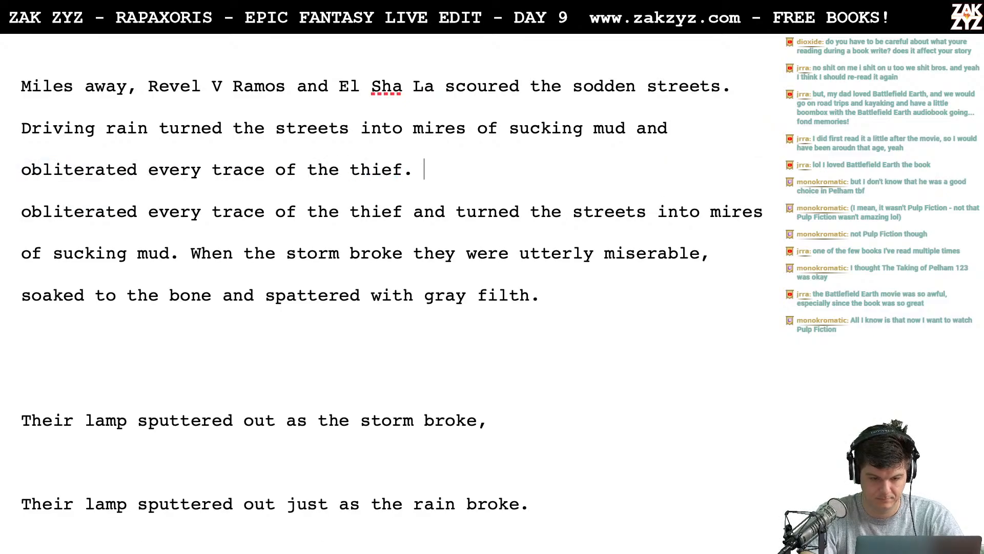
# - Push the old draft down with blank lines and start a sentence after "thief." reading "They spent hours plodding through the rain,"
pyautogui.press('Return')
pyautogui.press('Return')
pyautogui.press('Left')
pyautogui.press('Left')
pyautogui.write('T')
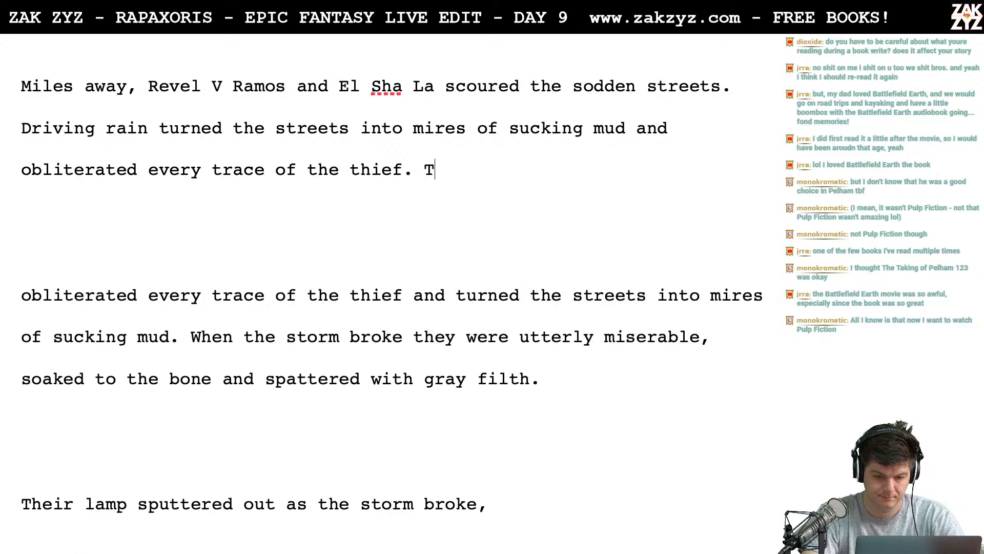
pyautogui.write('hey spent hours ')
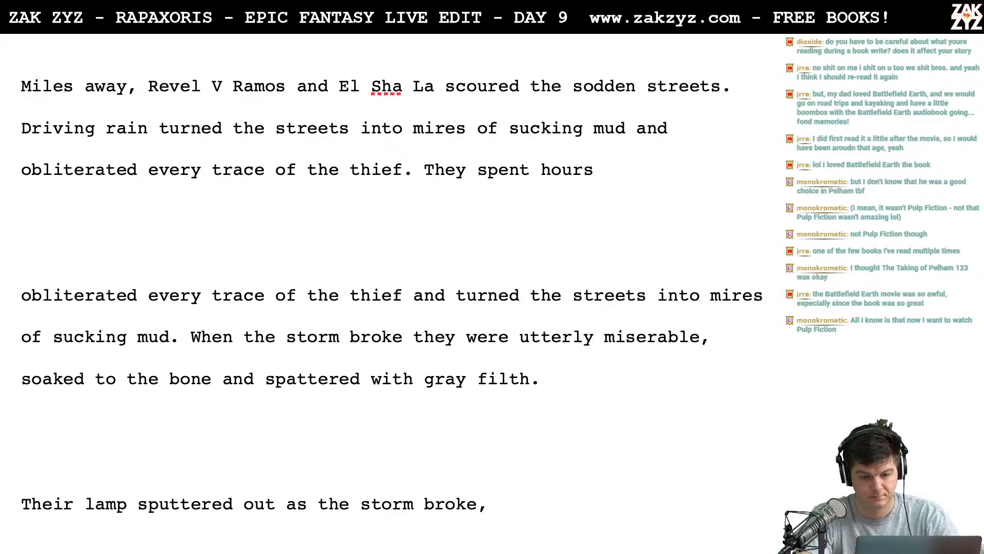
pyautogui.write('plo')
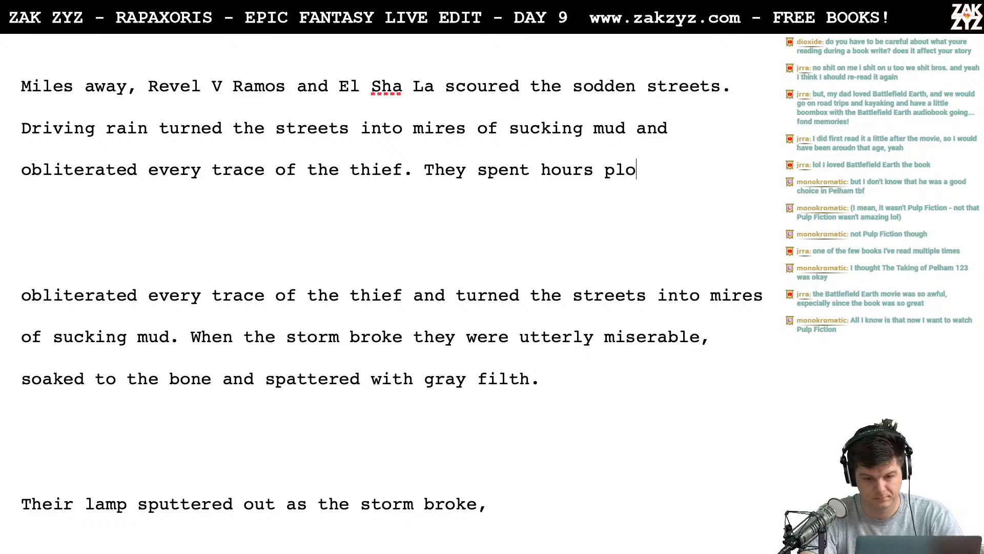
pyautogui.write('dding through t')
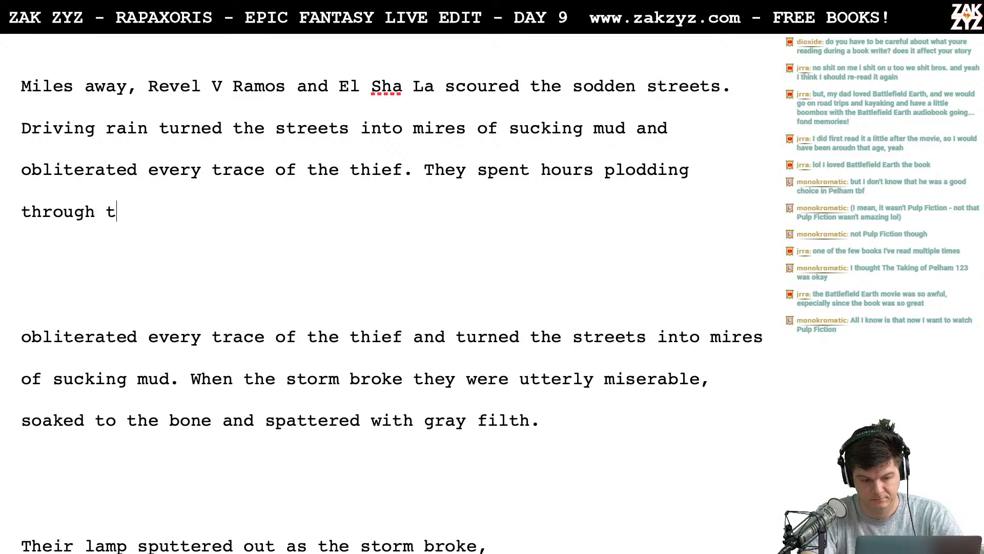
pyautogui.write('he rain,')
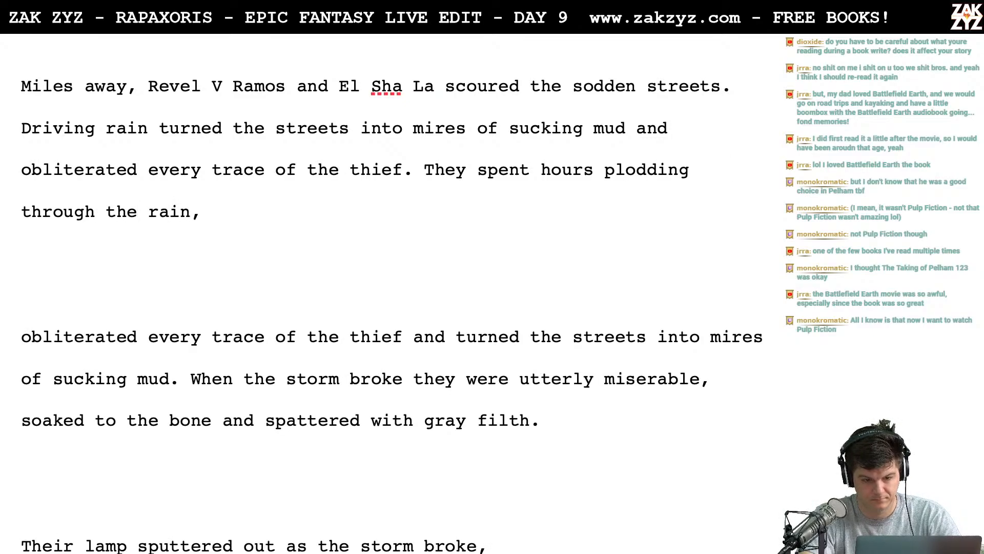
# - Replace "plodding through the rain," with "fruitless hours soldiering" after "They spent hours"
pyautogui.press('BackSpace')
pyautogui.press('BackSpace')
pyautogui.press('BackSpace')
pyautogui.press('BackSpace')
pyautogui.press('BackSpace')
pyautogui.press('BackSpace')
pyautogui.press('BackSpace')
pyautogui.press('BackSpace')
pyautogui.press('BackSpace')
pyautogui.press('BackSpace')
pyautogui.press('BackSpace')
pyautogui.press('BackSpace')
pyautogui.press('BackSpace')
pyautogui.press('BackSpace')
pyautogui.press('BackSpace')
pyautogui.press('BackSpace')
pyautogui.press('BackSpace')
pyautogui.press('BackSpace')
pyautogui.press('BackSpace')
pyautogui.press('BackSpace')
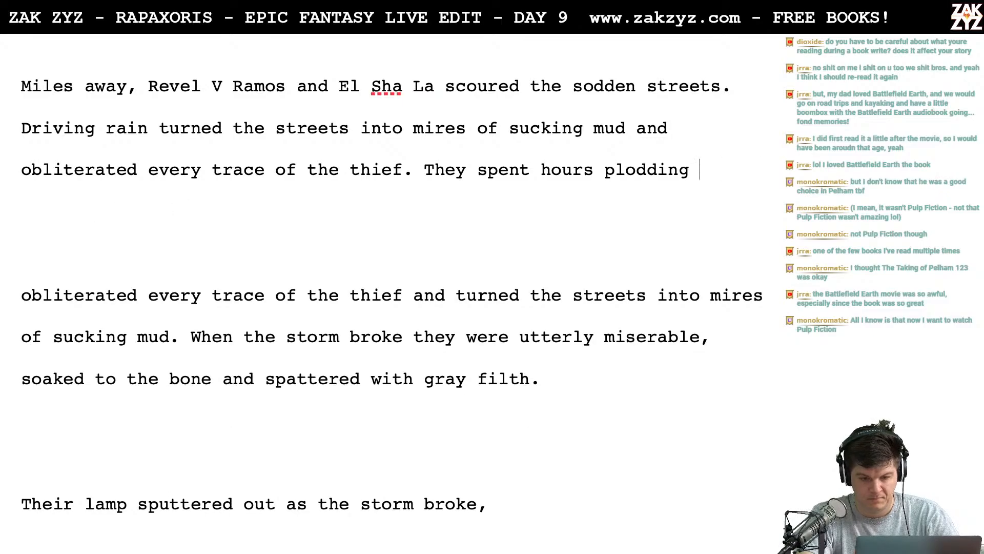
pyautogui.press('BackSpace')
pyautogui.press('BackSpace')
pyautogui.press('BackSpace')
pyautogui.write('frut')
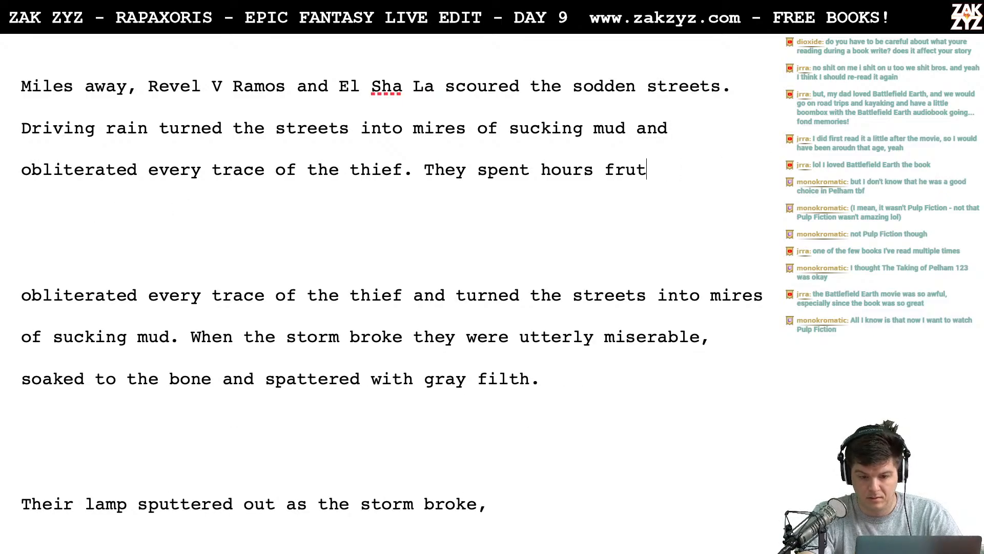
pyautogui.press('BackSpace')
pyautogui.write('itless hour')
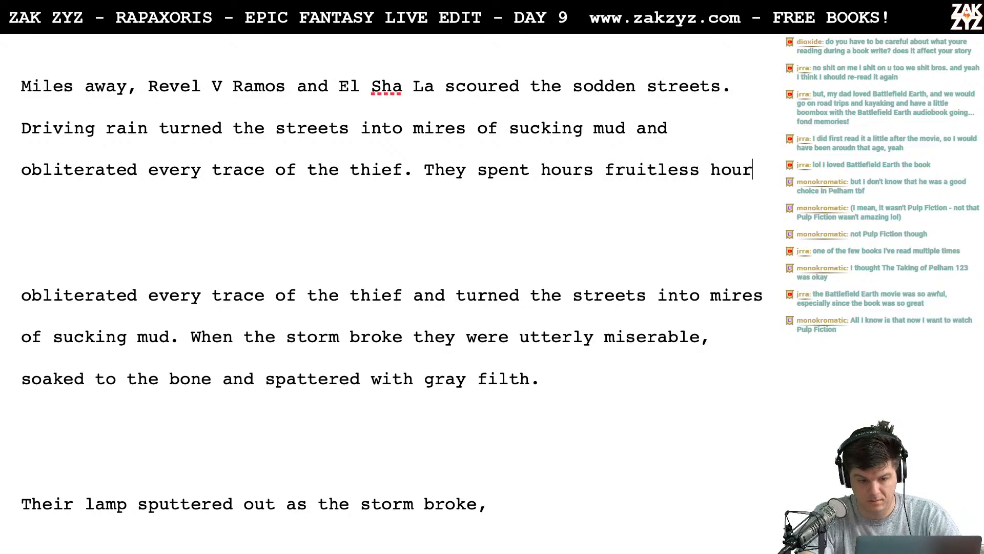
pyautogui.write('s soldier')
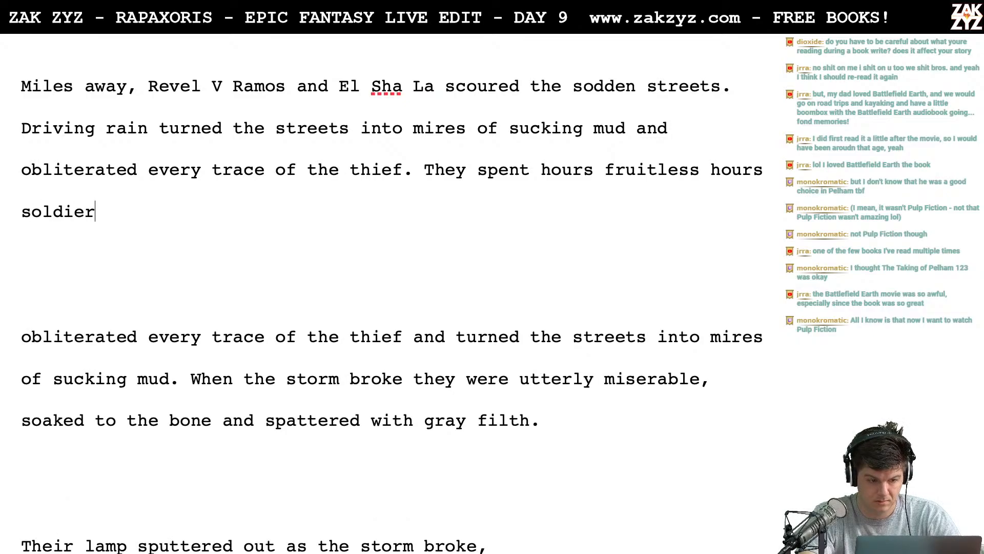
pyautogui.write('ing thro')
# - Replace "soldiering" with "plodding in circles around the tower," after "fruitless hours"
pyautogui.press('BackSpace')
pyautogui.press('BackSpace')
pyautogui.press('BackSpace')
pyautogui.press('BackSpace')
pyautogui.press('BackSpace')
pyautogui.press('BackSpace')
pyautogui.press('BackSpace')
pyautogui.press('BackSpace')
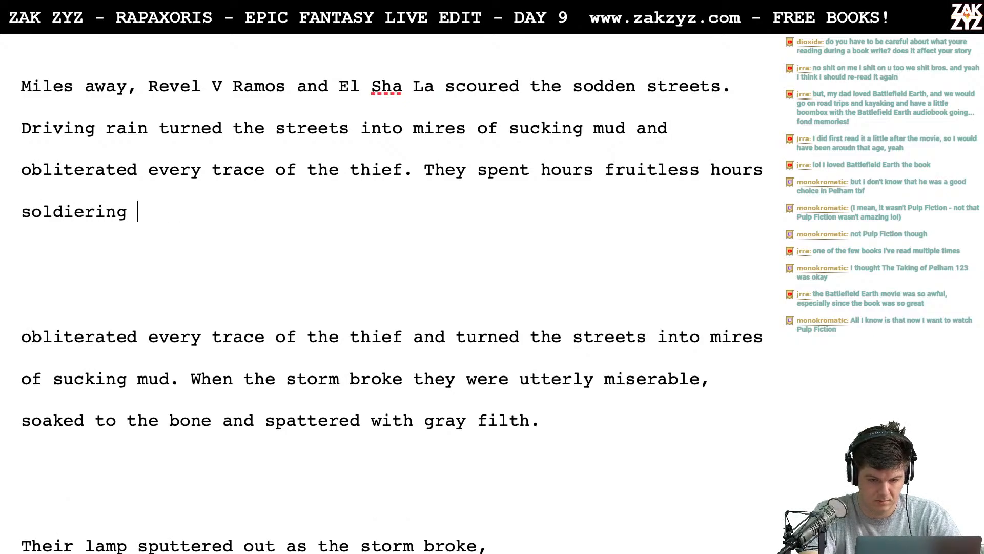
pyautogui.press('BackSpace')
pyautogui.press('BackSpace')
pyautogui.press('BackSpace')
pyautogui.press('BackSpace')
pyautogui.press('BackSpace')
pyautogui.press('BackSpace')
pyautogui.press('BackSpace')
pyautogui.write('p')
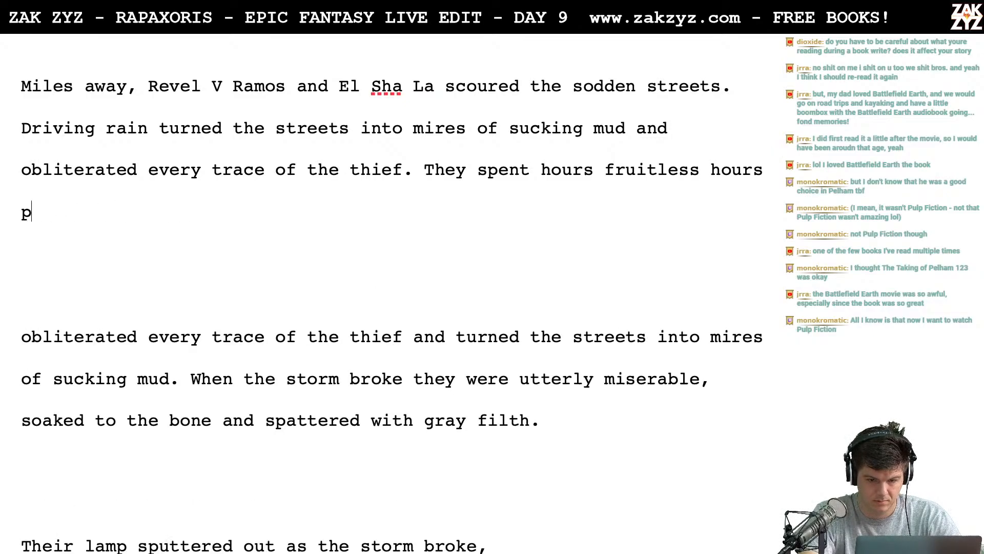
pyautogui.write('lodding through')
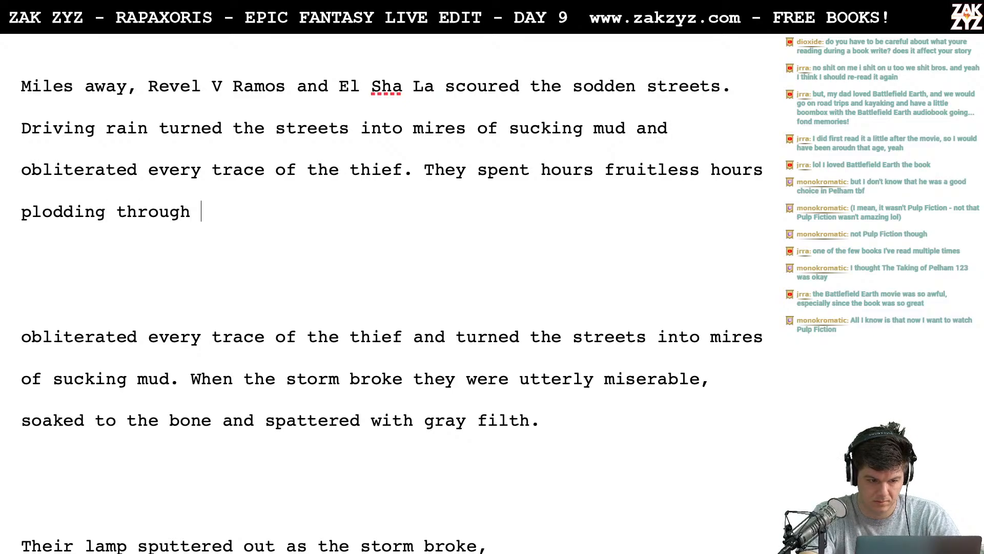
pyautogui.press('BackSpace')
pyautogui.press('BackSpace')
pyautogui.press('BackSpace')
pyautogui.press('BackSpace')
pyautogui.press('BackSpace')
pyautogui.press('BackSpace')
pyautogui.press('BackSpace')
pyautogui.press('BackSpace')
pyautogui.write('in ')
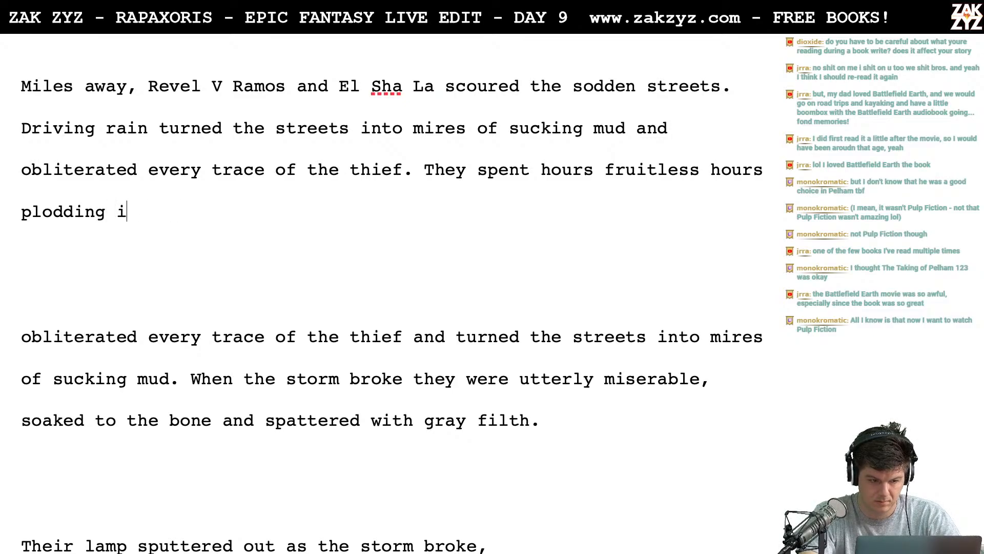
pyautogui.write('circle')
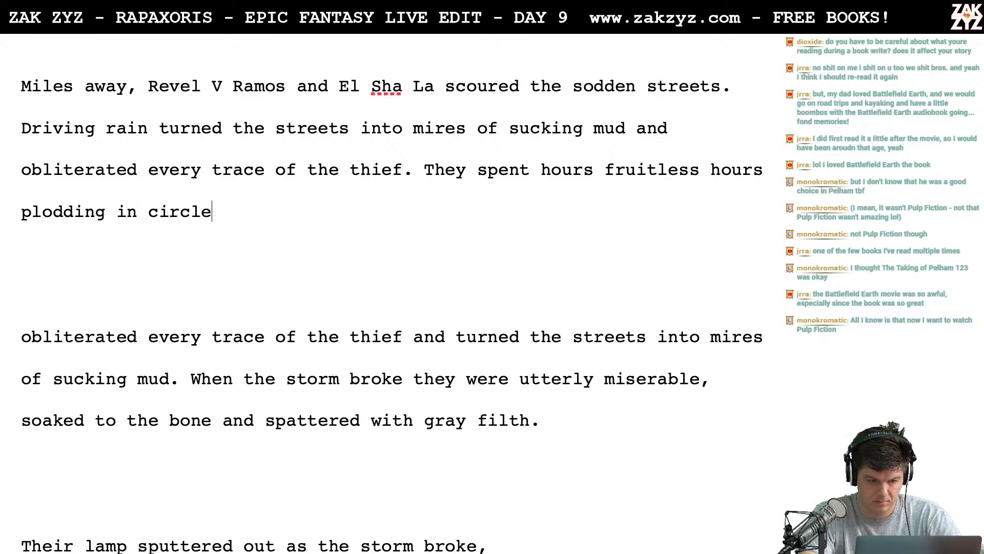
pyautogui.write('s around the tower,')
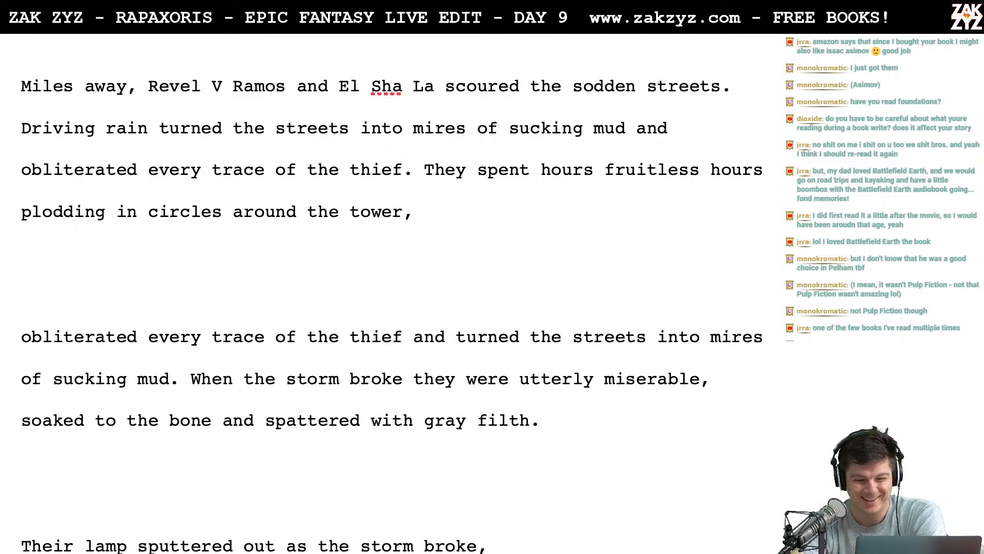
# - Split the "They spent hours fruitless hours" draft onto its own line below, leaving a blank line after "every trace of the thief."
pyautogui.scroll(-1, 164, 111)
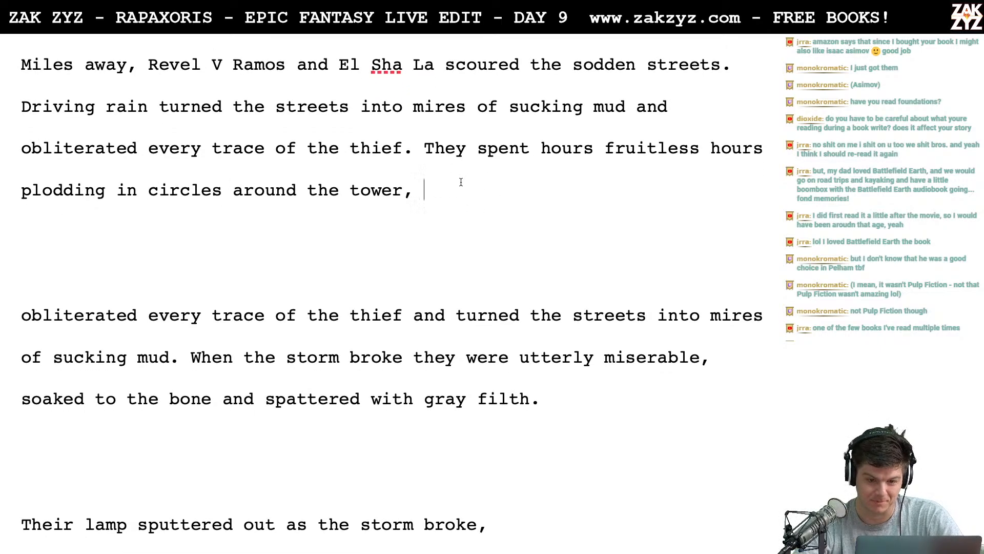
pyautogui.press('Left')
pyautogui.press('Up')
pyautogui.press('Right')
pyautogui.press('Down')
pyautogui.press('Left')
pyautogui.press('Right')
pyautogui.press('Up')
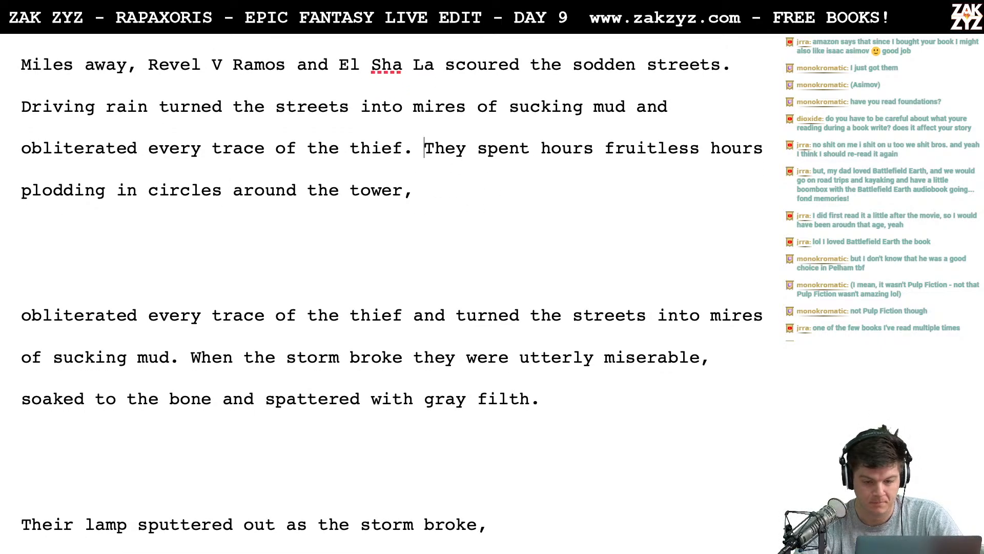
pyautogui.press('Right')
pyautogui.press('Left')
pyautogui.press('Left')
pyautogui.press('Right')
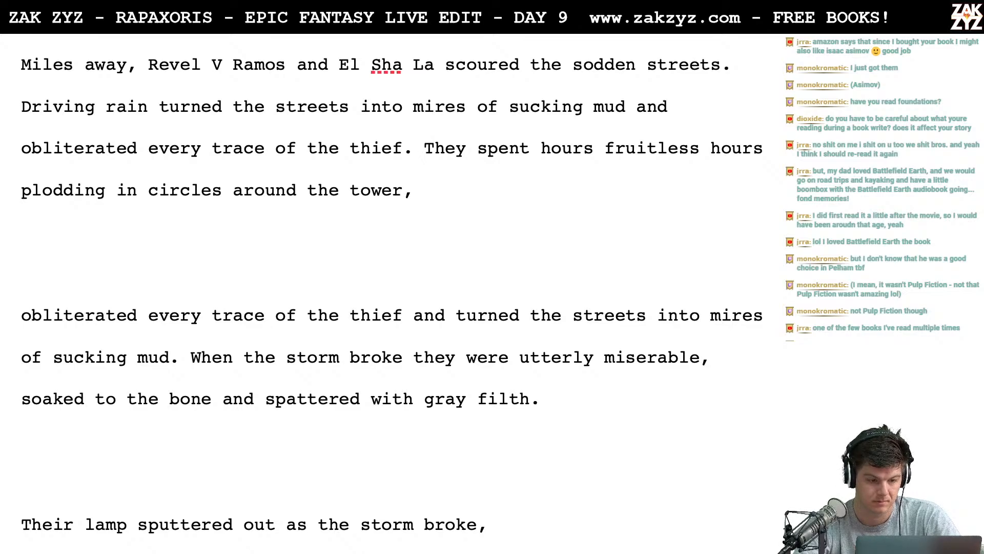
pyautogui.press('Return')
pyautogui.press('Return')
pyautogui.press('Left')
pyautogui.press('Left')
# - Begin a fresh version of the sentence after "thief." with "They spent fruitless hours"
pyautogui.write('F')
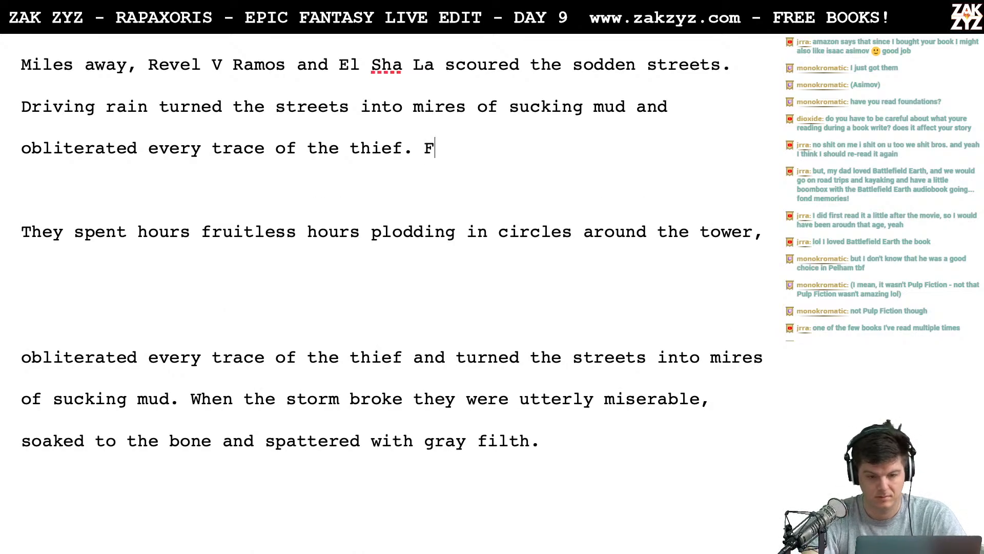
pyautogui.press('BackSpace')
pyautogui.write('They spent fruitt')
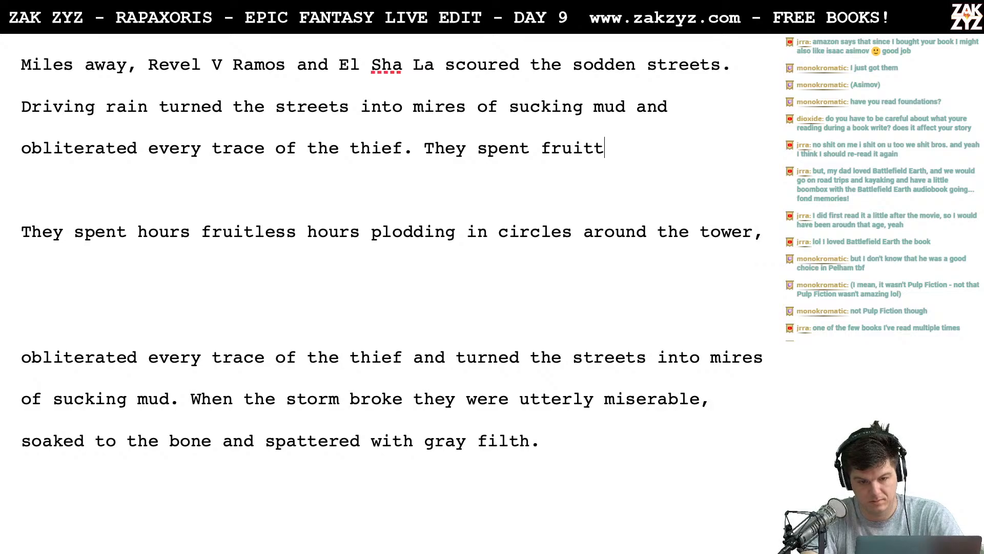
pyautogui.press('BackSpace')
pyautogui.write('less hours ')
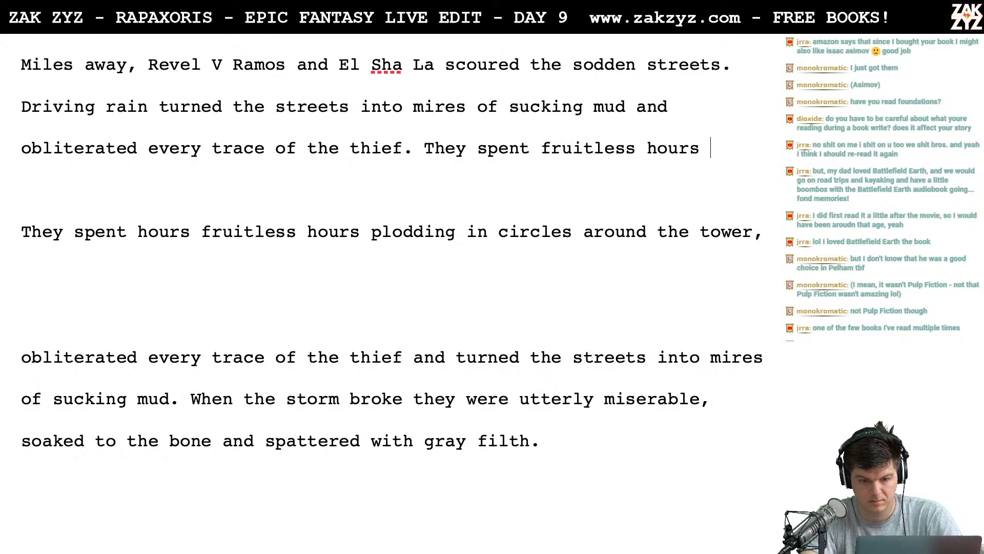
pyautogui.write('i')
# - Continue the sentence after "They spent fruitless hours" with "plodding around the tower in an expanding circle,"
pyautogui.press('BackSpace')
pyautogui.write('in.')
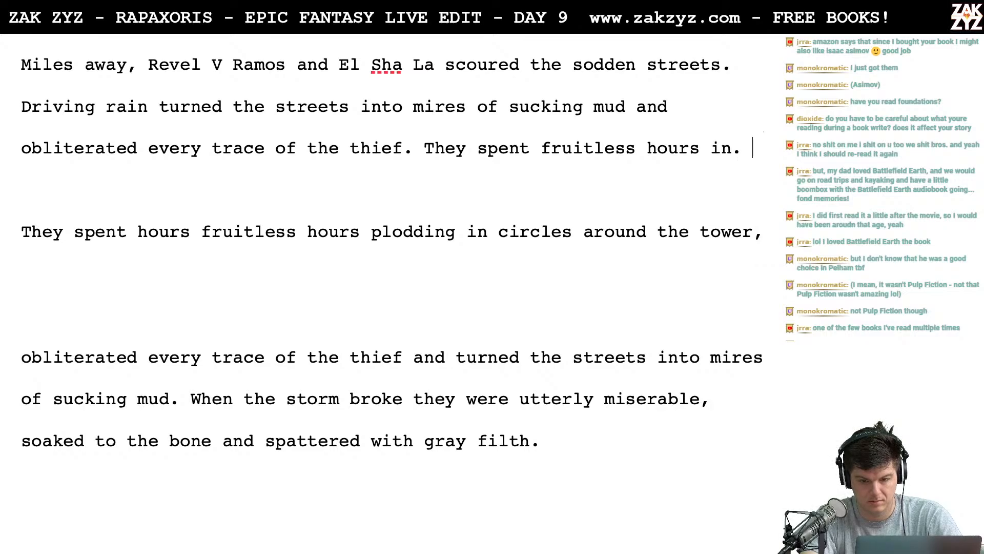
pyautogui.press('BackSpace')
pyautogui.press('BackSpace')
pyautogui.press('BackSpace')
pyautogui.write('plod')
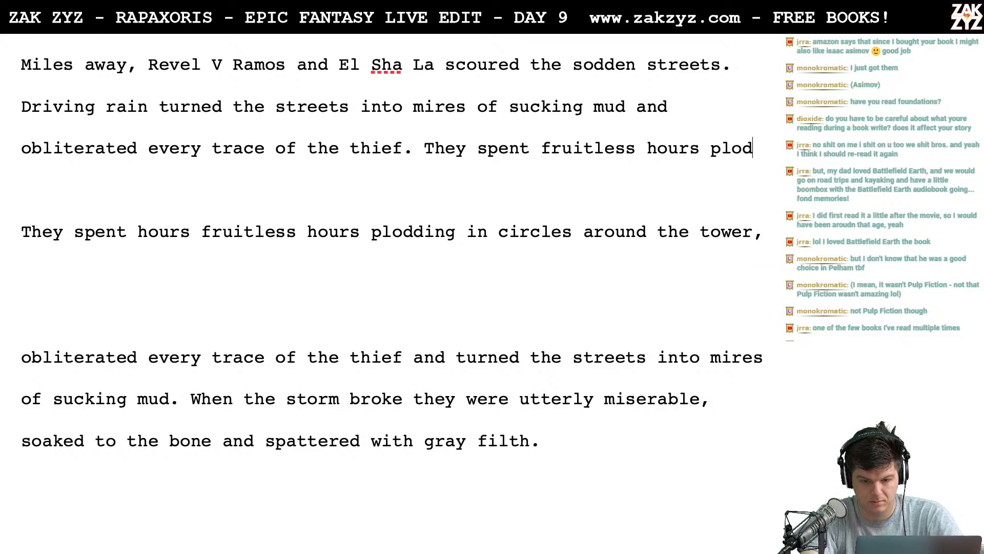
pyautogui.write('ding around the tower ')
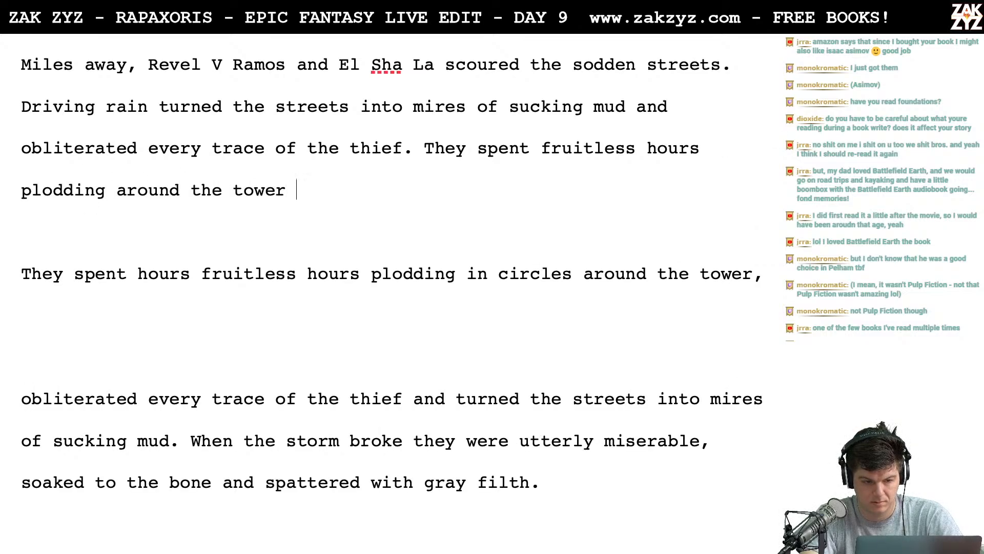
pyautogui.write('in an expanding sc')
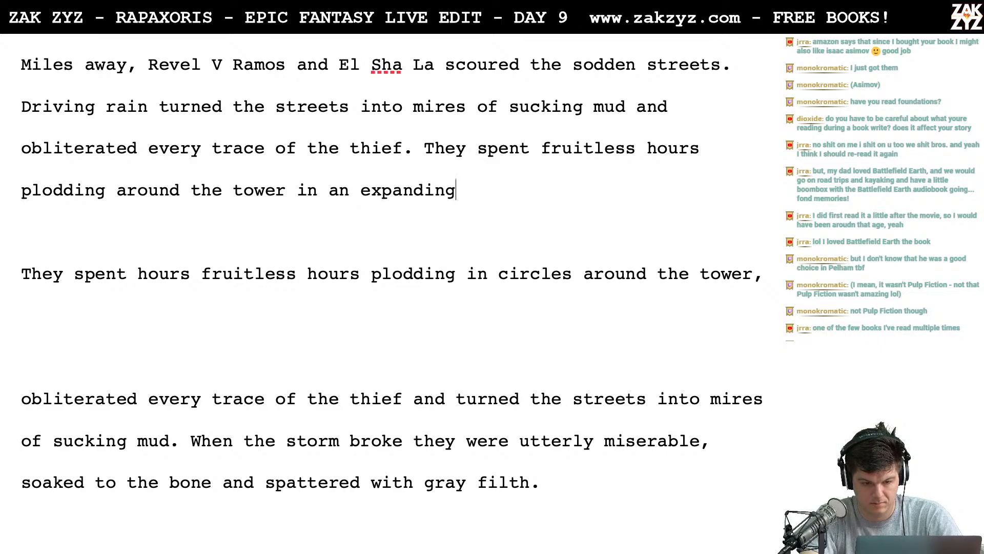
pyautogui.press('BackSpace')
pyautogui.press('BackSpace')
pyautogui.write('circle, ')
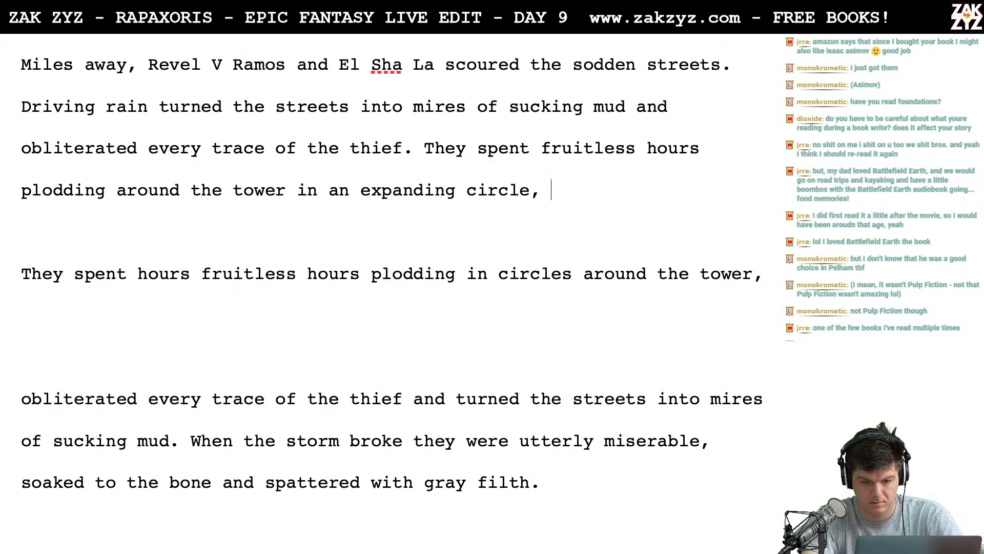
pyautogui.write('e')
pyautogui.press('BackSpace')
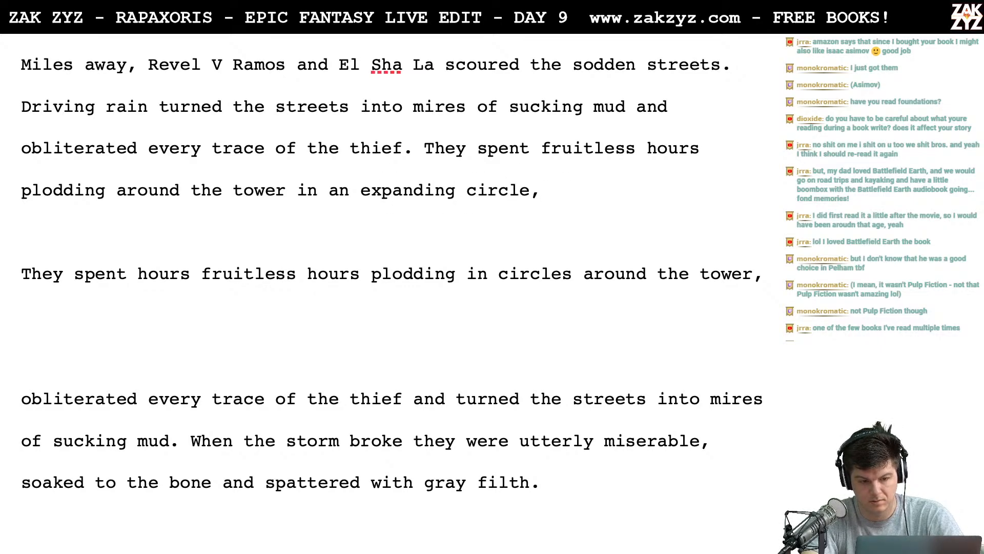
pyautogui.write('e')
pyautogui.press('BackSpace')
pyautogui.write('exp')
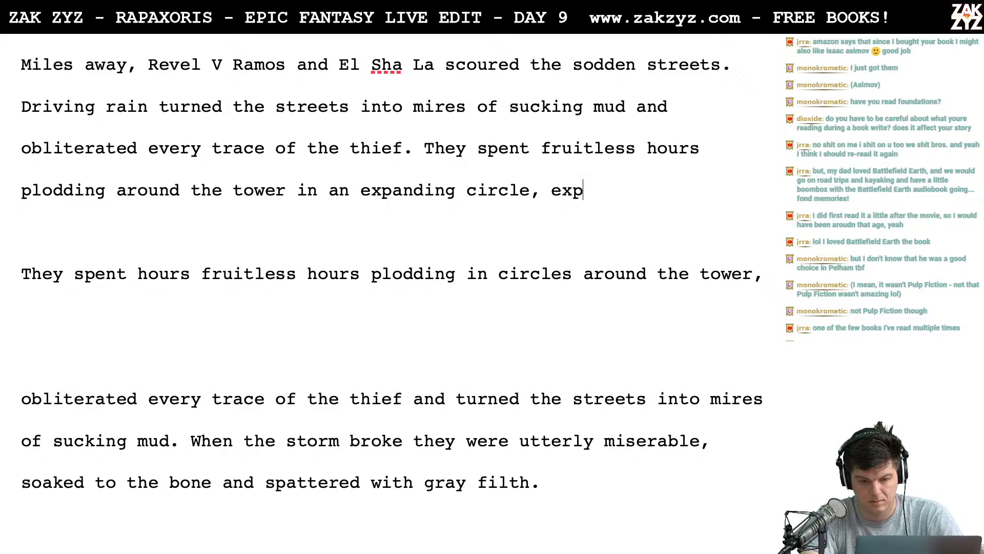
pyautogui.press('BackSpace')
pyautogui.press('BackSpace')
pyautogui.press('BackSpace')
pyautogui.write('searching')
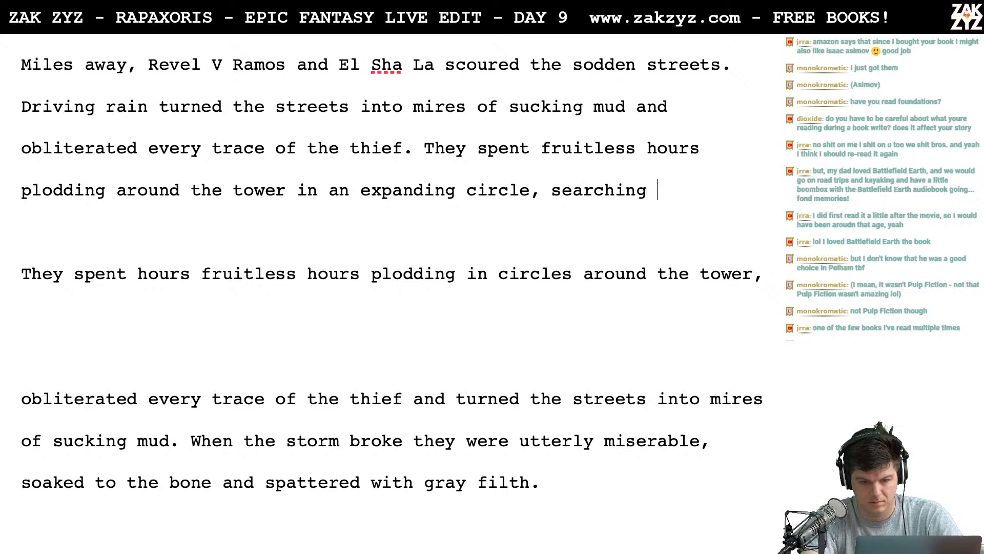
pyautogui.press('BackSpace')
pyautogui.press('BackSpace')
pyautogui.press('BackSpace')
pyautogui.press('BackSpace')
pyautogui.press('BackSpace')
pyautogui.press('BackSpace')
pyautogui.press('BackSpace')
pyautogui.press('BackSpace')
pyautogui.press('BackSpace')
pyautogui.press('BackSpace')
# - Add "wading into alleys and checking" after "in an expanding circle,"
pyautogui.write('wad')
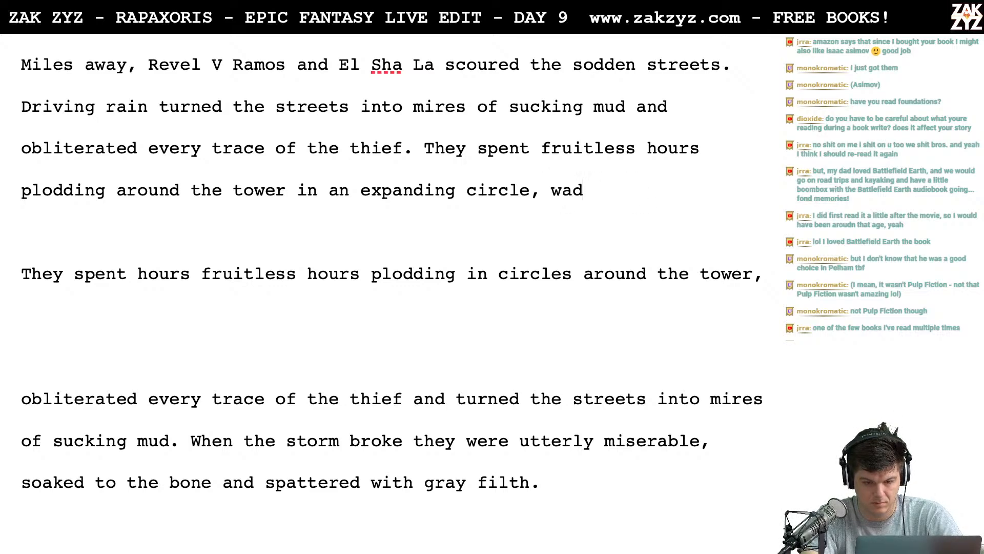
pyautogui.write('ing into alle')
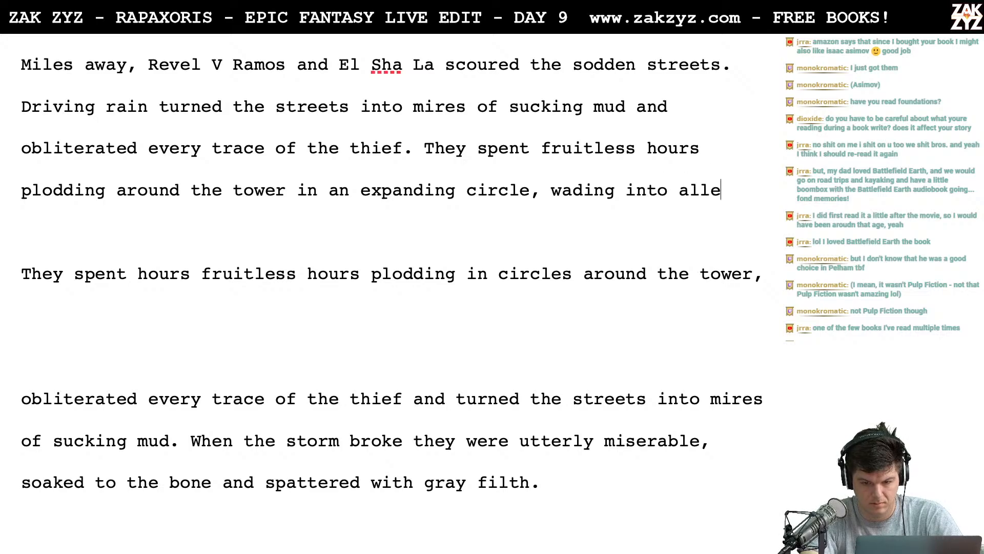
pyautogui.write('ys and checking')
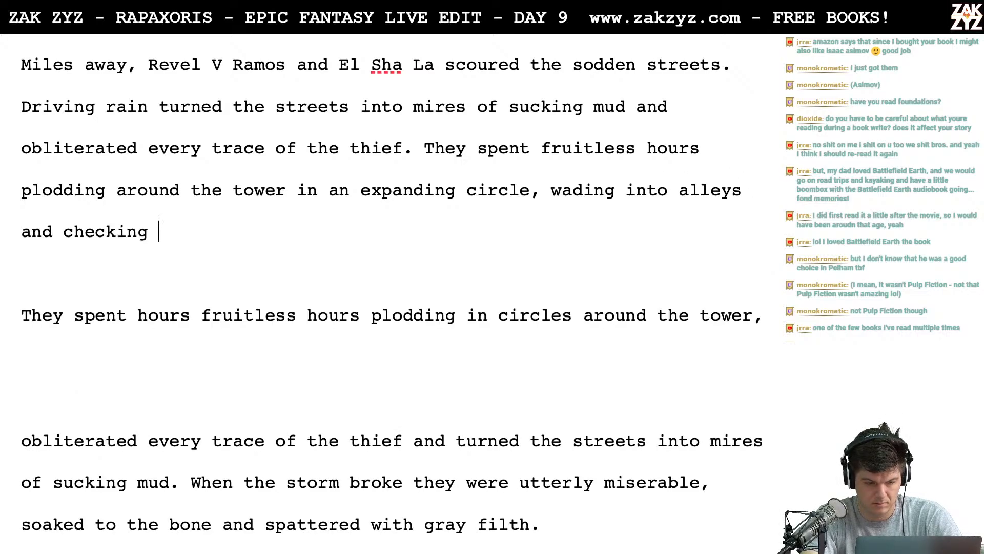
# - Remove "checking" so the sentence breaks off after "wading into alleys and"
pyautogui.press('BackSpace')
pyautogui.press('BackSpace')
pyautogui.press('BackSpace')
pyautogui.press('BackSpace')
pyautogui.press('BackSpace')
pyautogui.press('BackSpace')
pyautogui.press('BackSpace')
pyautogui.press('BackSpace')
pyautogui.press('BackSpace')
pyautogui.press('BackSpace')
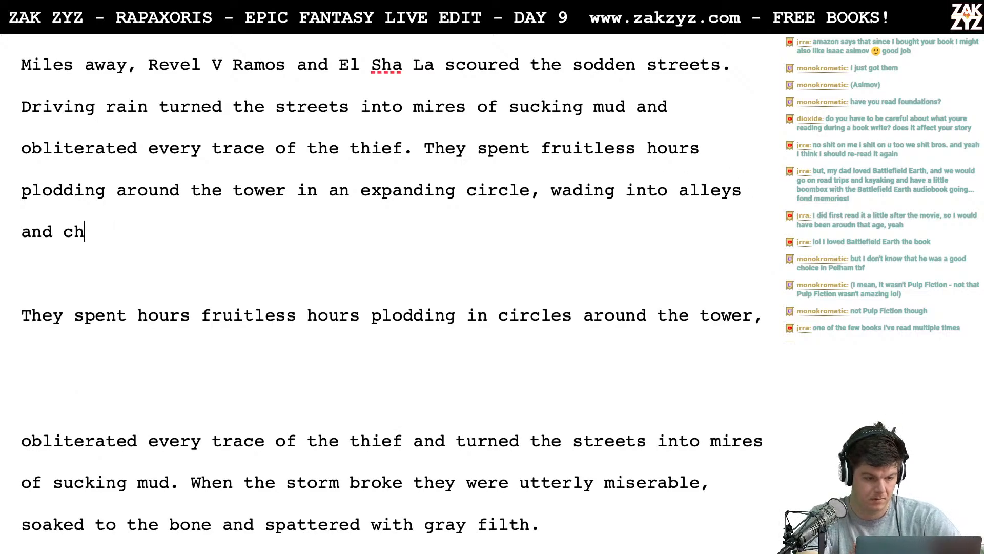
pyautogui.write('chec')
pyautogui.press('BackSpace')
pyautogui.press('BackSpace')
pyautogui.press('BackSpace')
pyautogui.press('BackSpace')
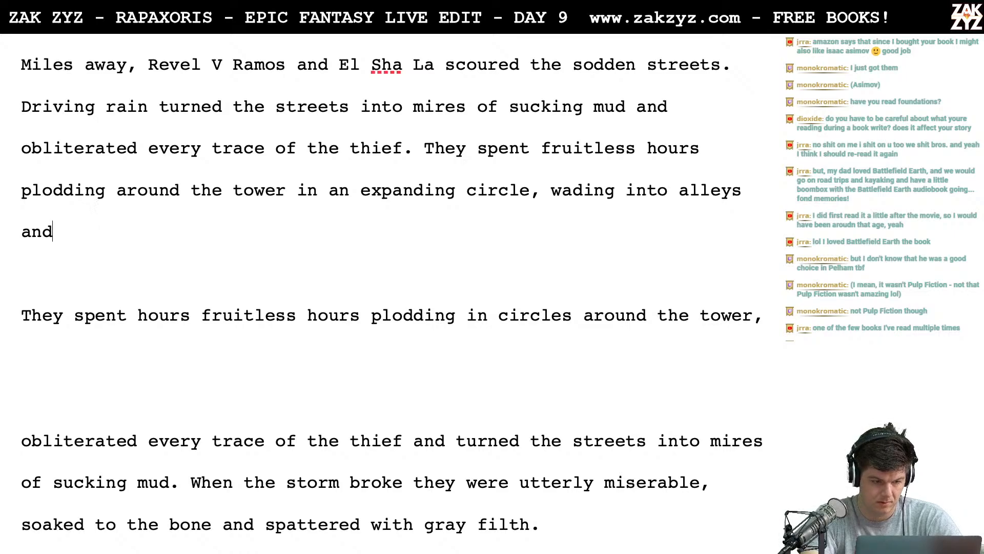
pyautogui.write('checking b')
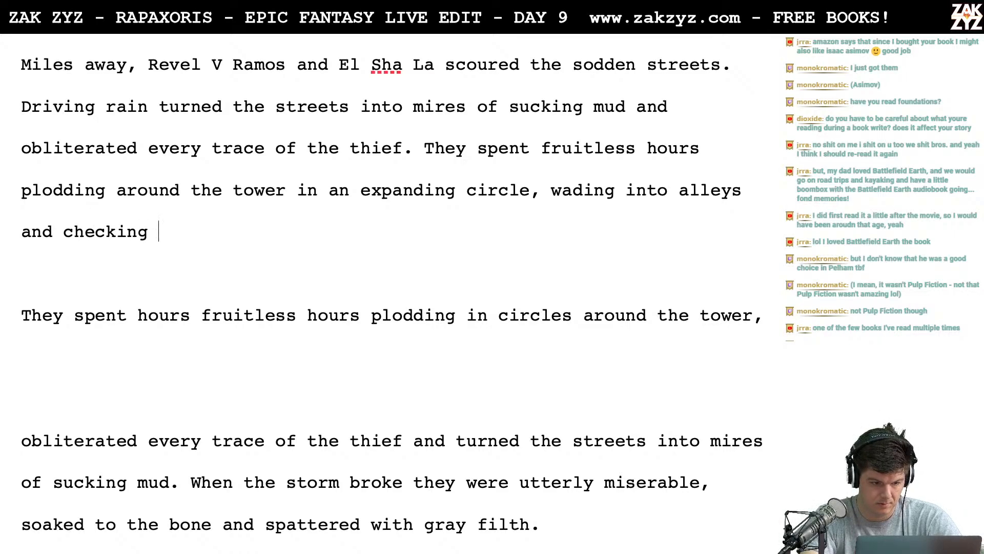
pyautogui.press('BackSpace')
pyautogui.press('BackSpace')
pyautogui.press('BackSpace')
pyautogui.press('BackSpace')
pyautogui.press('BackSpace')
pyautogui.press('BackSpace')
pyautogui.press('BackSpace')
pyautogui.press('BackSpace')
pyautogui.press('BackSpace')
pyautogui.press('BackSpace')
pyautogui.press('BackSpace')
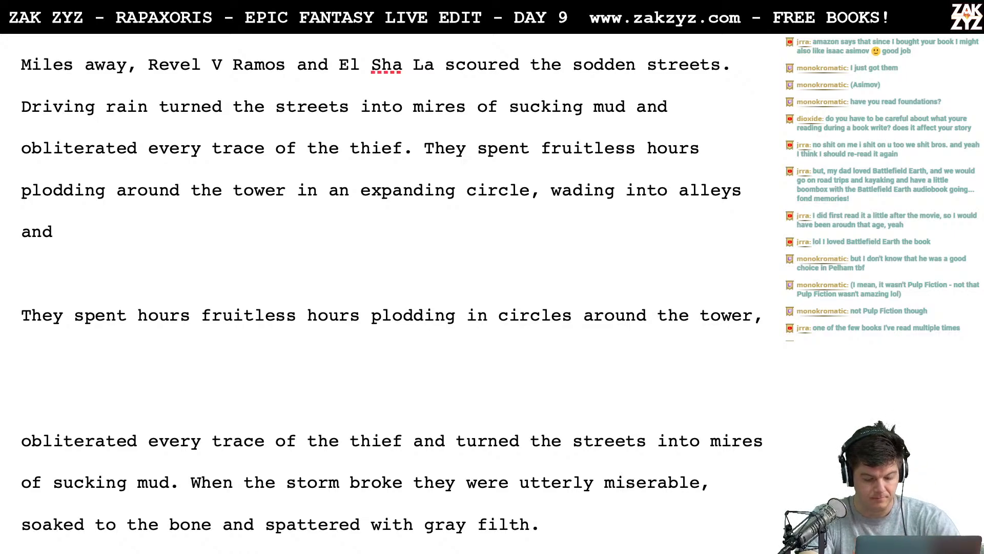
# - Try continuing the sentence after "wading into alleys and" with "searching places where a"
pyautogui.write('searching hi')
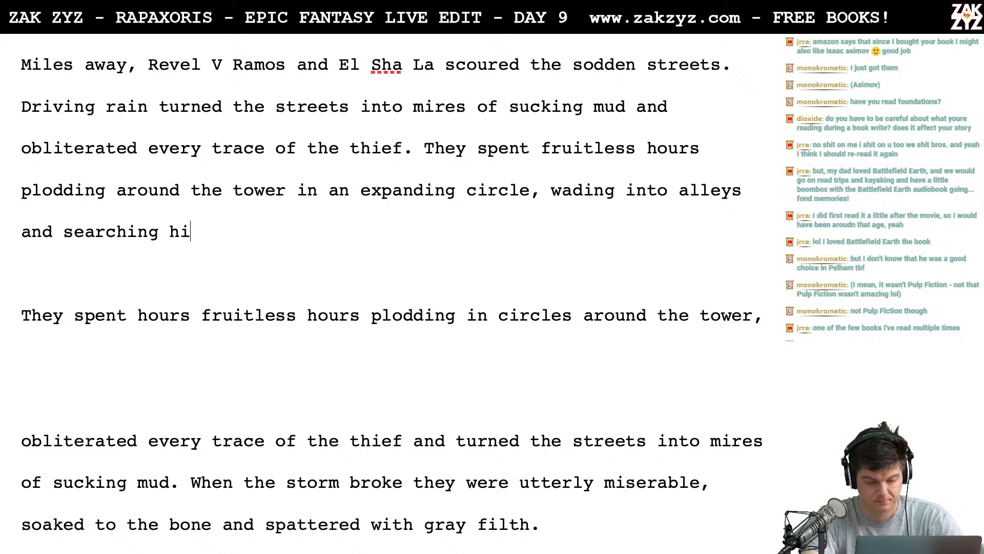
pyautogui.press('BackSpace')
pyautogui.press('BackSpace')
pyautogui.write('places')
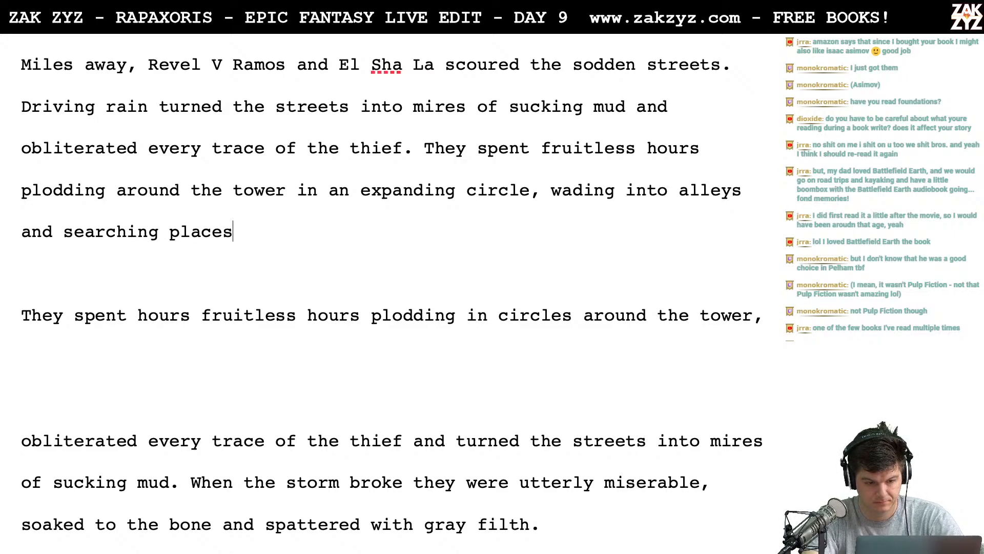
pyautogui.write(' where a')
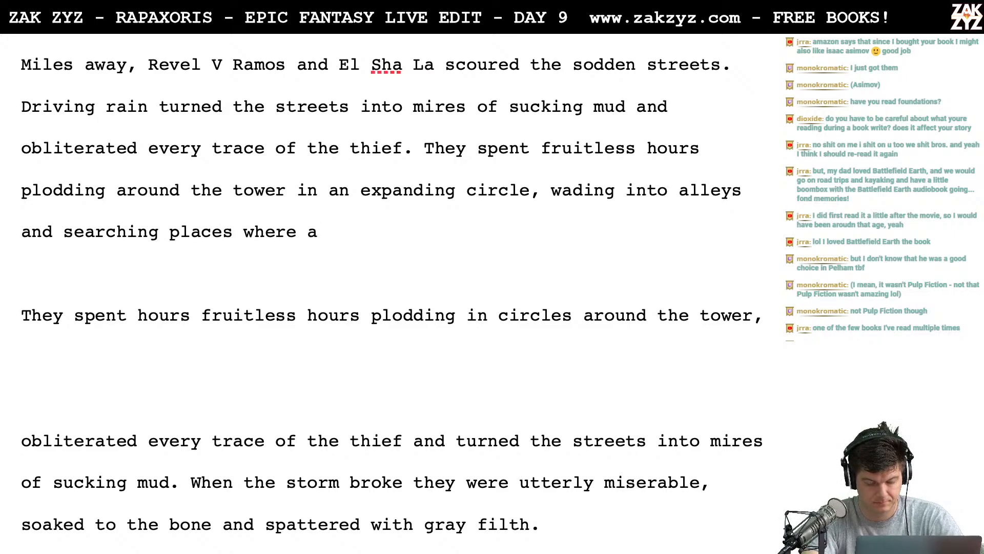
pyautogui.write(' s')
pyautogui.press('BackSpace')
pyautogui.press('BackSpace')
pyautogui.press('BackSpace')
pyautogui.press('BackSpace')
pyautogui.press('BackSpace')
pyautogui.press('BackSpace')
pyautogui.press('BackSpace')
pyautogui.press('BackSpace')
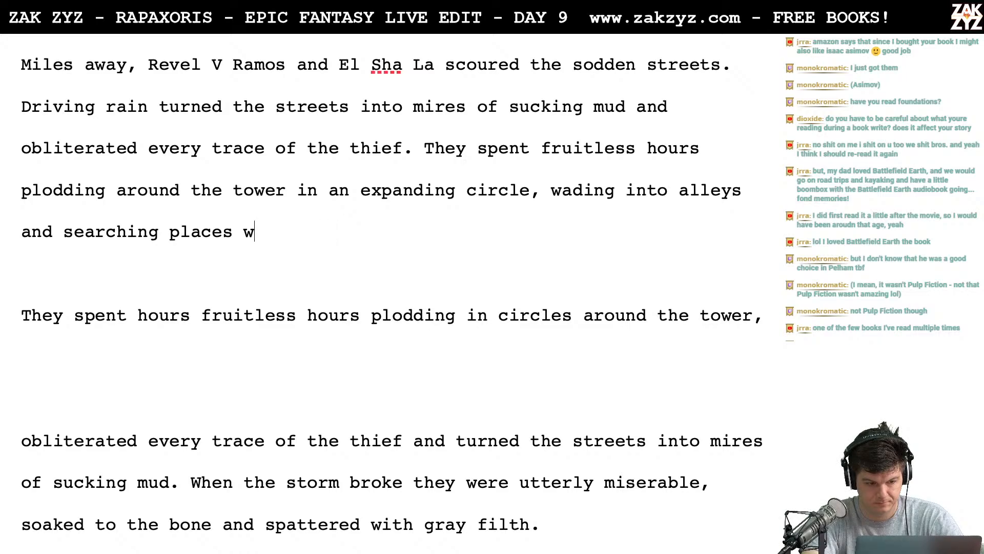
pyautogui.press('BackSpace')
pyautogui.press('BackSpace')
pyautogui.press('BackSpace')
pyautogui.press('BackSpace')
pyautogui.press('BackSpace')
pyautogui.press('BackSpace')
pyautogui.press('BackSpace')
pyautogui.press('BackSpace')
pyautogui.press('BackSpace')
pyautogui.press('BackSpace')
pyautogui.press('BackSpace')
pyautogui.press('BackSpace')
pyautogui.press('BackSpace')
pyautogui.press('BackSpace')
pyautogui.press('BackSpace')
pyautogui.press('BackSpace')
pyautogui.press('BackSpace')
pyautogui.press('BackSpace')
# - Try "peering into" as the continuation after "wading into alleys and"
pyautogui.write('p')
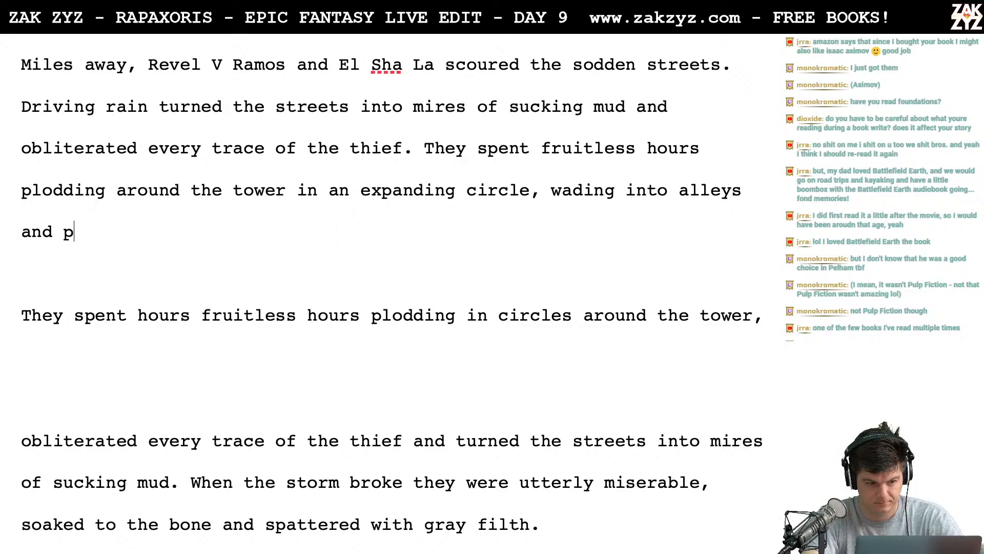
pyautogui.write('eer')
pyautogui.press('BackSpace')
pyautogui.write('ering ')
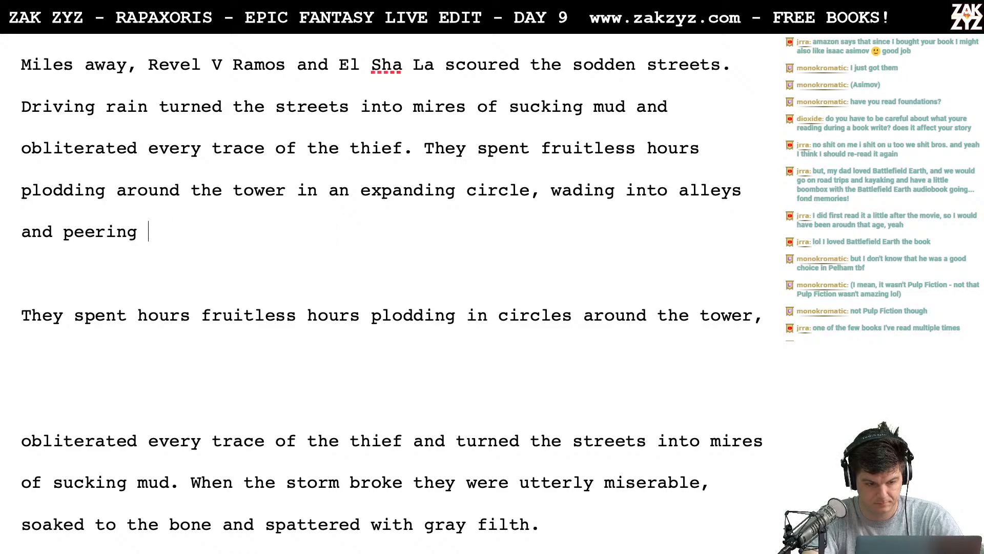
pyautogui.write('into')
pyautogui.press('BackSpace')
pyautogui.press('BackSpace')
pyautogui.press('BackSpace')
pyautogui.press('BackSpace')
pyautogui.press('BackSpace')
pyautogui.press('BackSpace')
pyautogui.press('BackSpace')
pyautogui.press('BackSpace')
pyautogui.press('BackSpace')
pyautogui.press('BackSpace')
pyautogui.press('BackSpace')
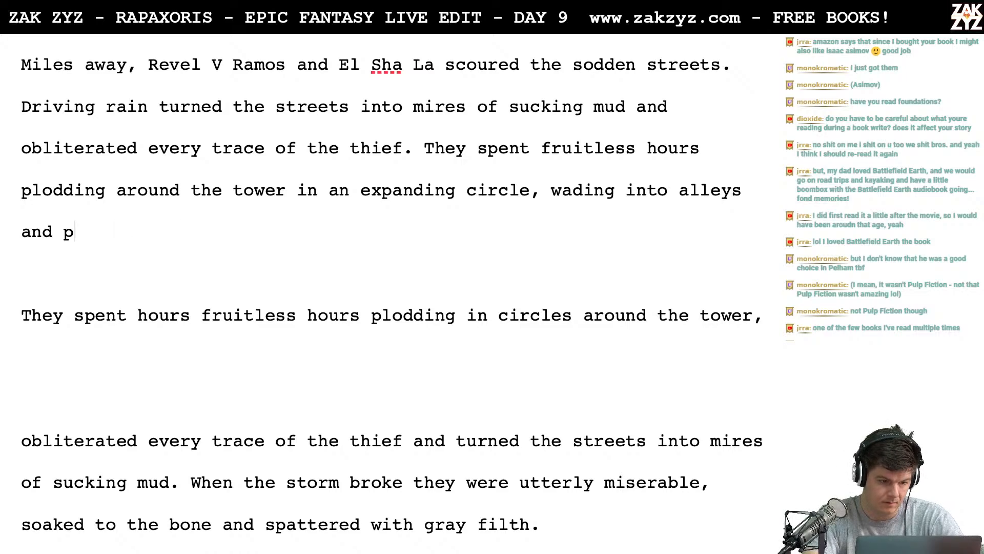
pyautogui.press('BackSpace')
pyautogui.write('peering into ')
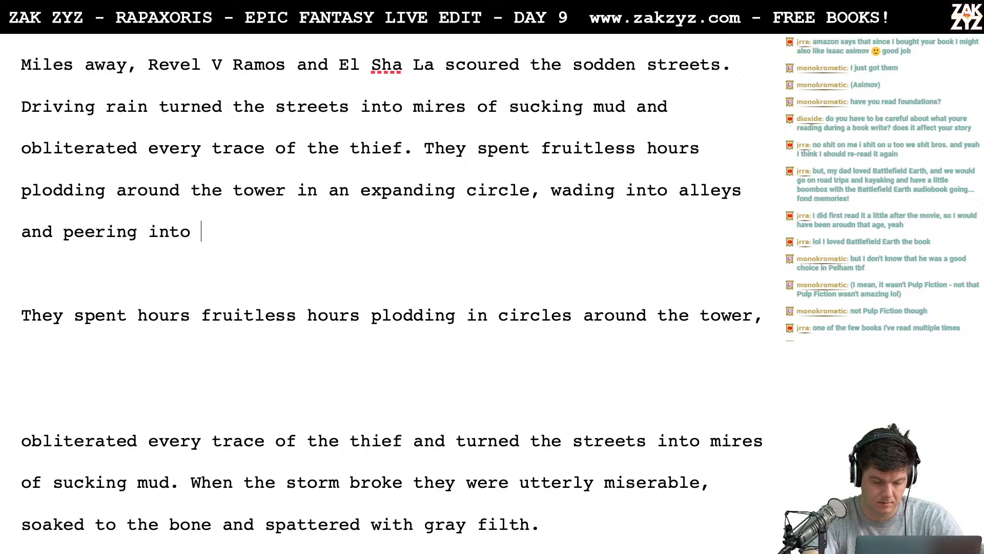
pyautogui.write('an')
pyautogui.press('BackSpace')
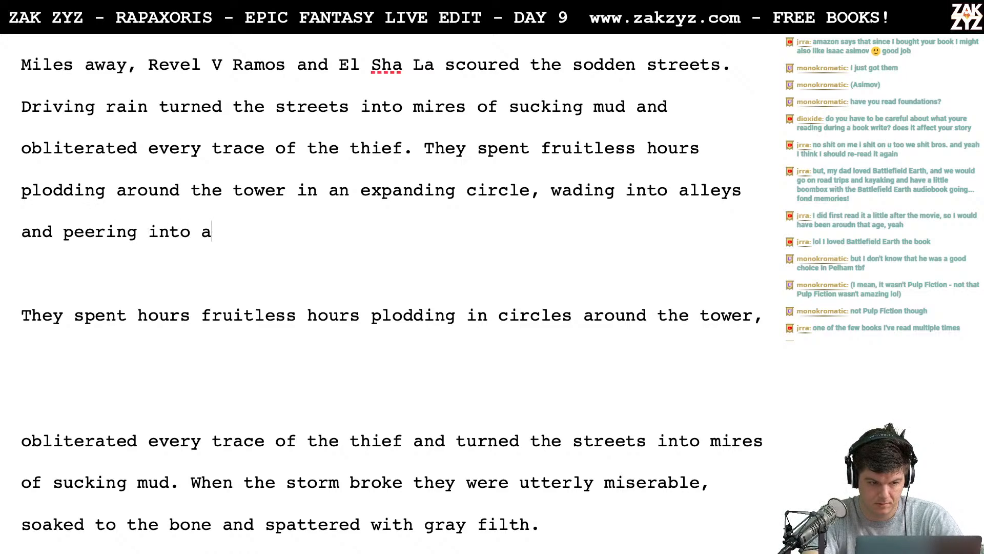
pyautogui.press('BackSpace')
pyautogui.press('BackSpace')
pyautogui.press('BackSpace')
pyautogui.press('BackSpace')
pyautogui.press('BackSpace')
pyautogui.press('BackSpace')
pyautogui.press('BackSpace')
pyautogui.press('BackSpace')
pyautogui.press('BackSpace')
pyautogui.press('BackSpace')
pyautogui.press('BackSpace')
pyautogui.press('BackSpace')
pyautogui.press('BackSpace')
pyautogui.press('BackSpace')
pyautogui.press('BackSpace')
pyautogui.press('BackSpace')
pyautogui.press('BackSpace')
pyautogui.press('BackSpace')
pyautogui.press('BackSpace')
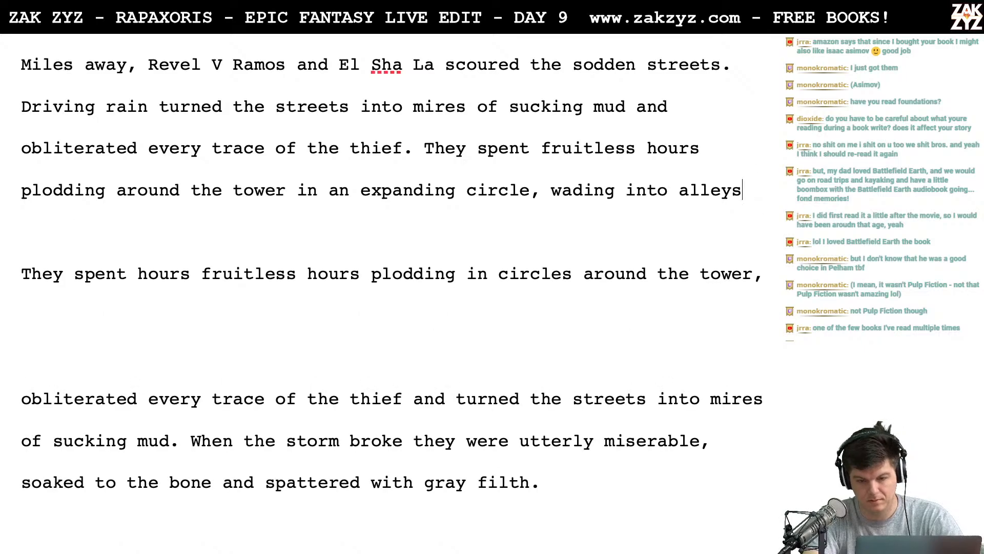
# - Try "and digging through" as the continuation after "wading into alleys"
pyautogui.write('and dig')
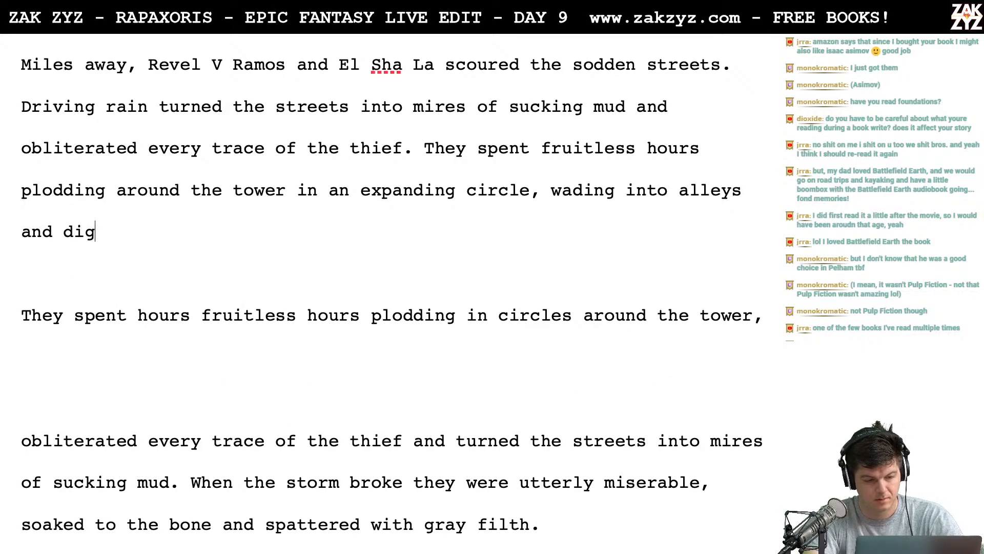
pyautogui.write('ging through g')
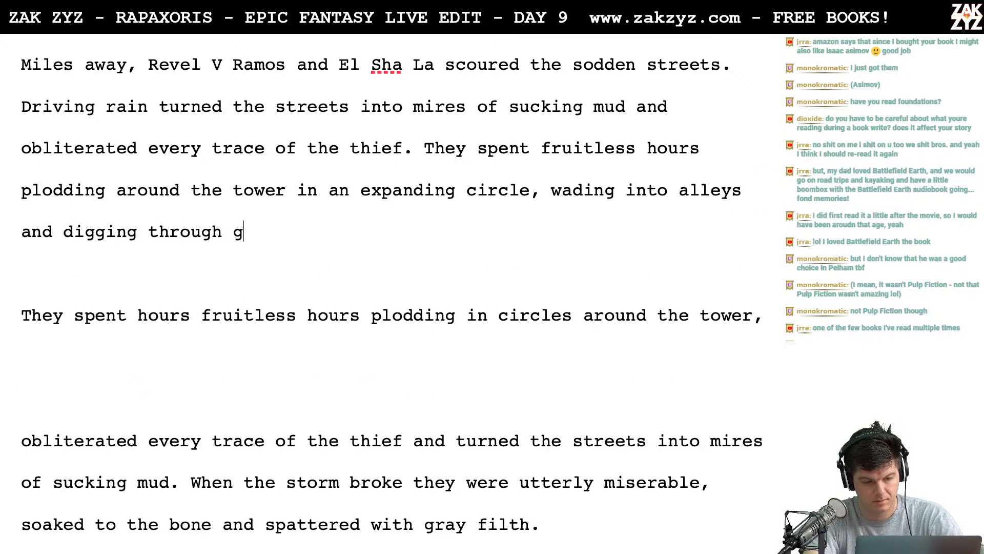
pyautogui.press('BackSpace')
pyautogui.press('BackSpace')
pyautogui.press('BackSpace')
pyautogui.press('BackSpace')
pyautogui.press('BackSpace')
pyautogui.press('BackSpace')
pyautogui.press('BackSpace')
pyautogui.press('BackSpace')
pyautogui.press('BackSpace')
pyautogui.press('BackSpace')
pyautogui.press('BackSpace')
pyautogui.press('BackSpace')
pyautogui.press('BackSpace')
pyautogui.press('BackSpace')
pyautogui.press('BackSpace')
pyautogui.press('BackSpace')
pyautogui.press('BackSpace')
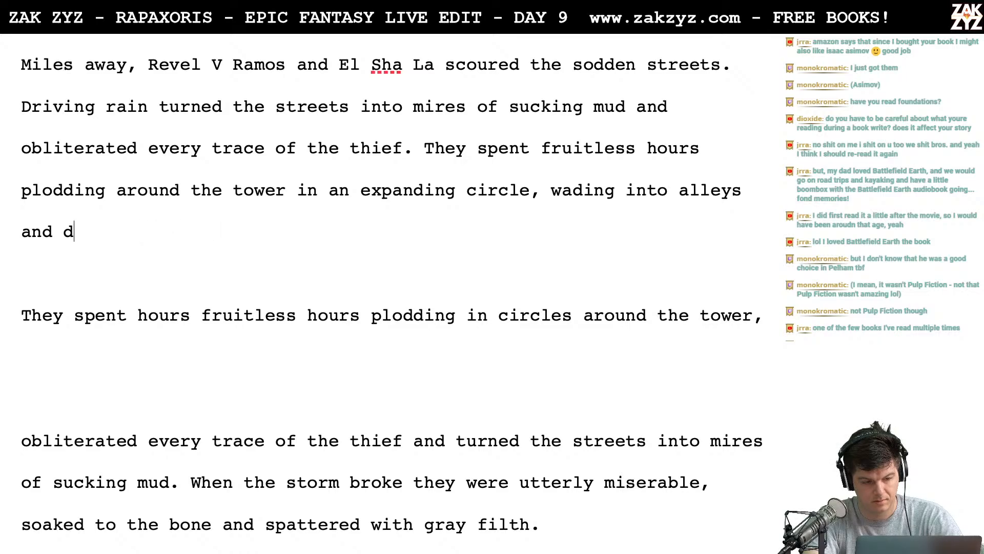
# - Finish the sentence after "wading into alleys and" with "poking through piles of garbage."
pyautogui.write('poking at garbag')
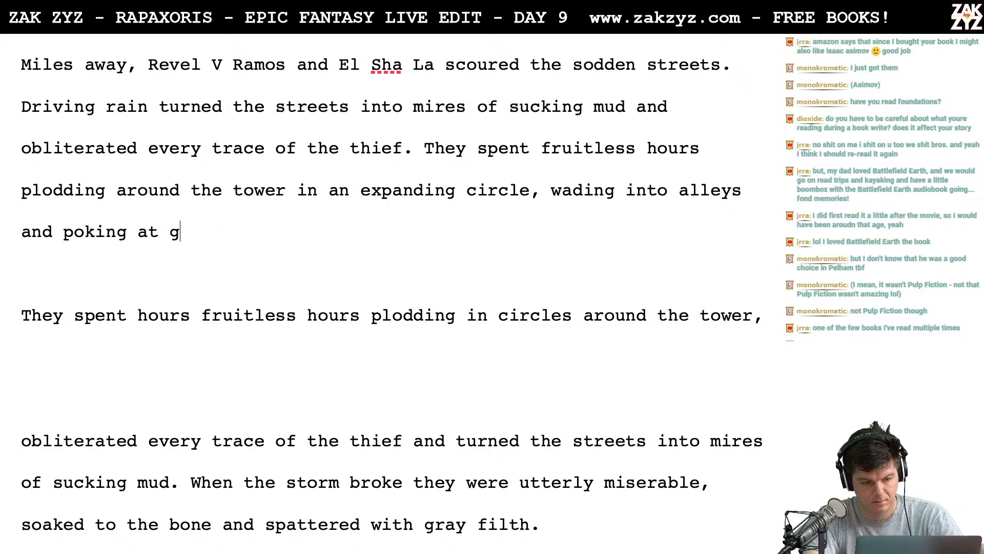
pyautogui.press('BackSpace')
pyautogui.press('BackSpace')
pyautogui.press('BackSpace')
pyautogui.press('BackSpace')
pyautogui.press('BackSpace')
pyautogui.press('BackSpace')
pyautogui.press('BackSpace')
pyautogui.press('BackSpace')
pyautogui.press('BackSpace')
pyautogui.press('BackSpace')
pyautogui.press('BackSpace')
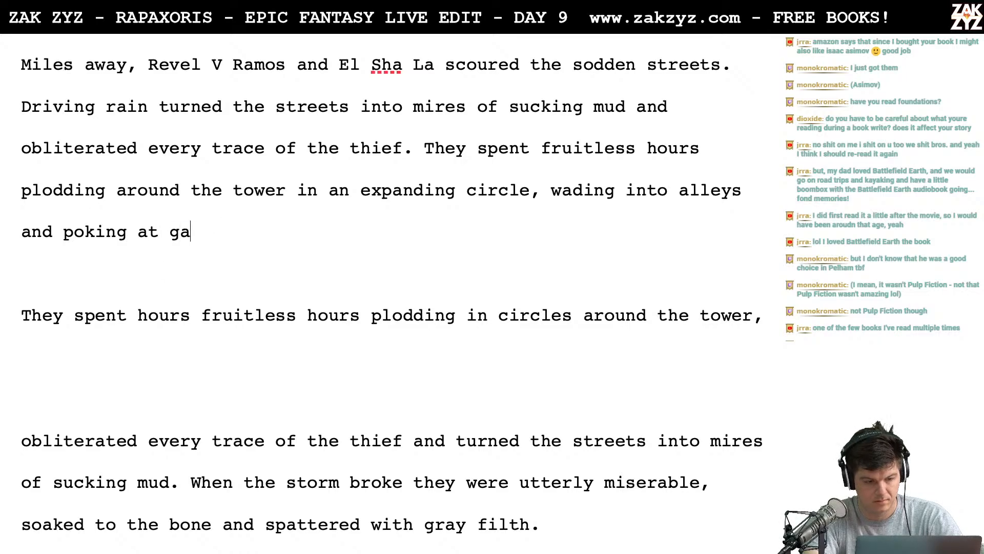
pyautogui.write('g')
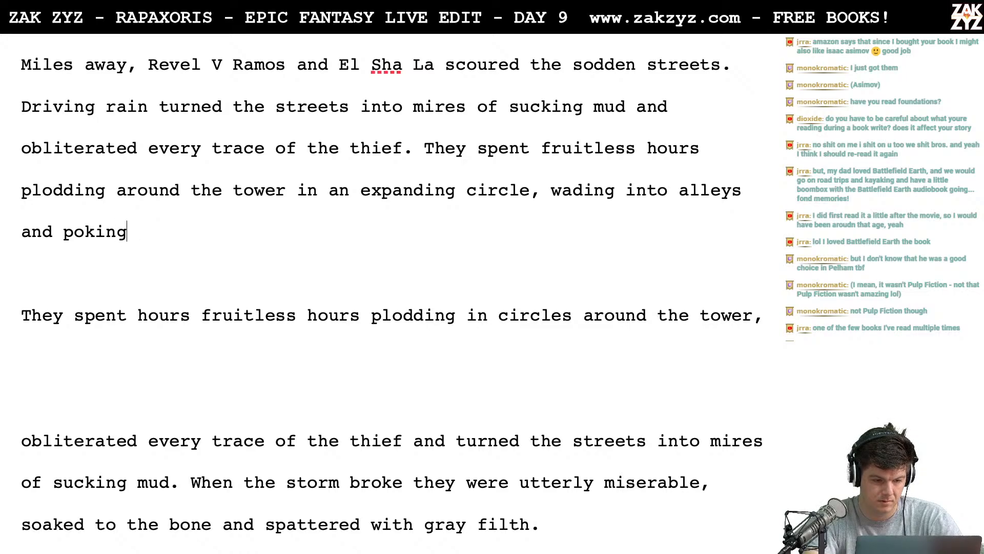
pyautogui.write(' through piles of garbage.')
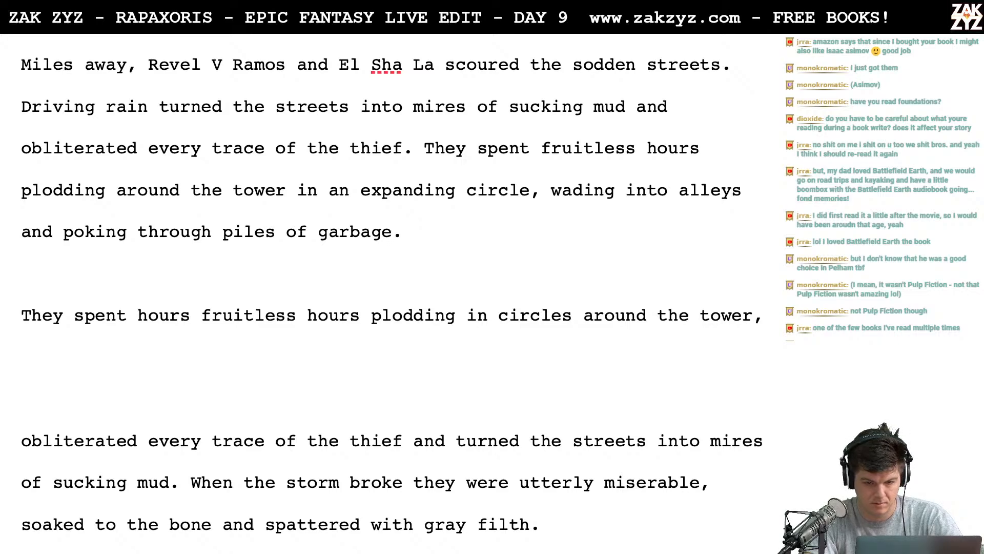
# - Replace "They" with "The pair" at the start of the "spent fruitless hours" sentence
pyautogui.press('Left')
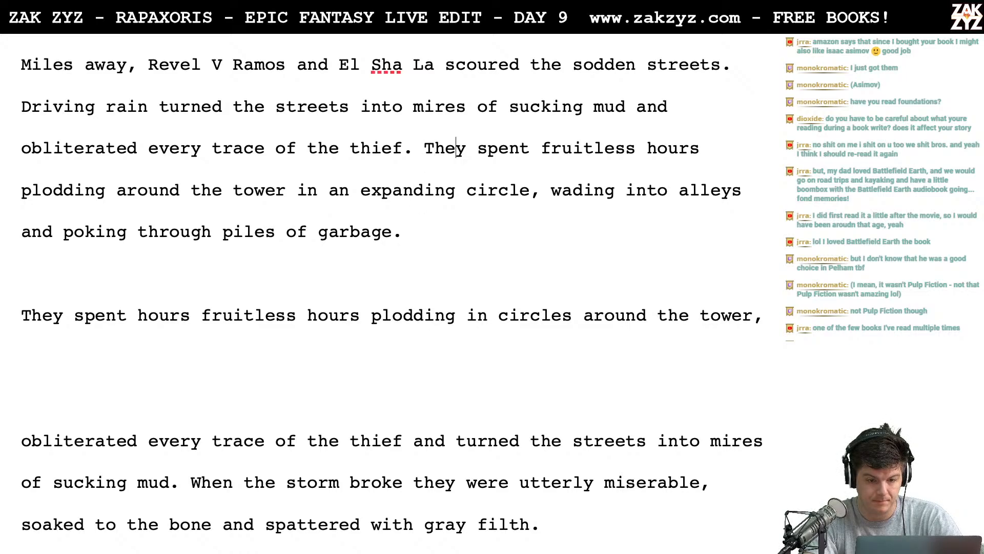
pyautogui.press('BackSpace')
pyautogui.write('pair')
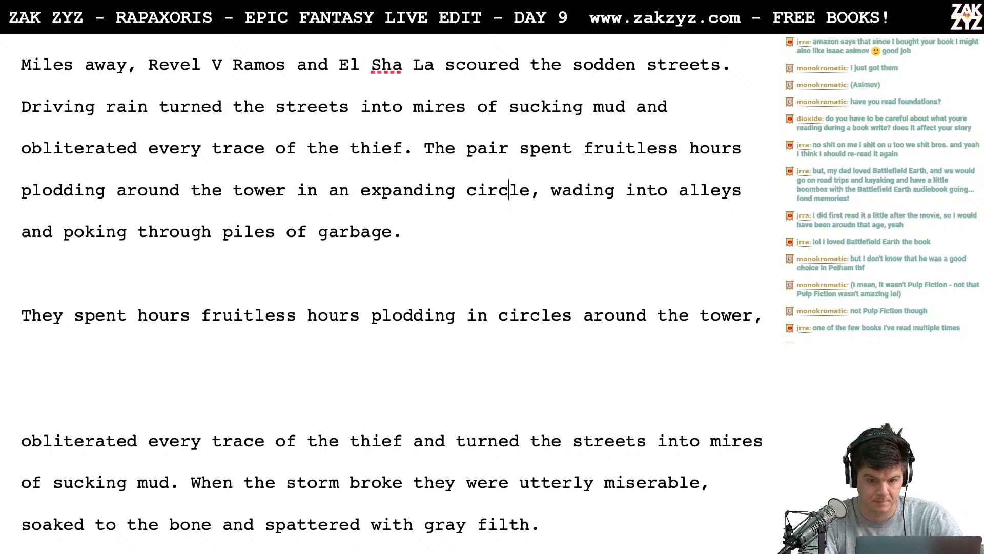
# - Delete the leftover draft between "piles of garbage." and "When the storm broke", leaving one blank line between them
pyautogui.hotkey('shift', 'Down')
pyautogui.hotkey('shift', 'Down')
pyautogui.hotkey('shift', 'Down')
pyautogui.hotkey('shift', 'Down')
pyautogui.hotkey('shift', 'Down')
pyautogui.hotkey('shift', 'Down')
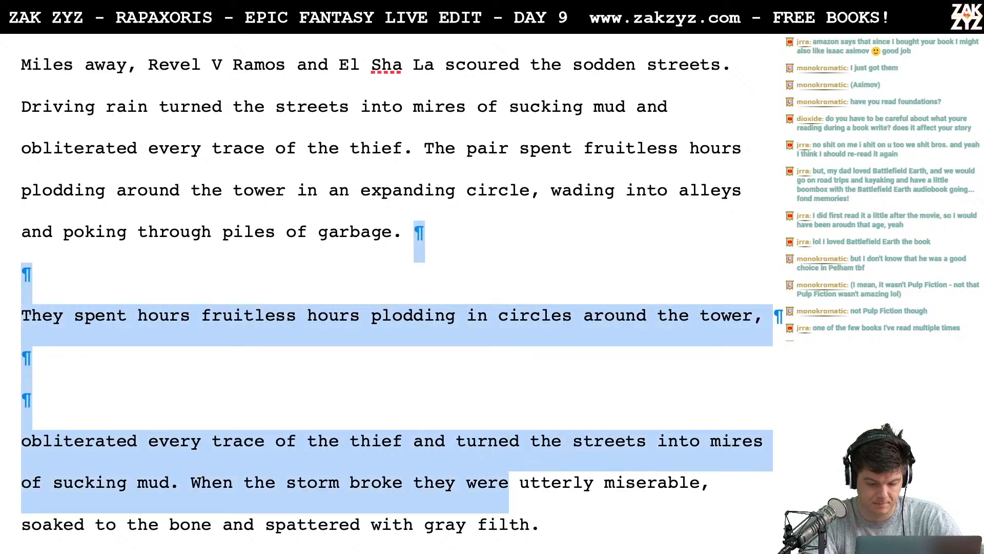
pyautogui.hotkey('shift', 'Left')
pyautogui.hotkey('shift', 'Left')
pyautogui.hotkey('shift', 'Left')
pyautogui.hotkey('shift', 'Left')
pyautogui.hotkey('shift', 'Left')
pyautogui.hotkey('shift', 'Left')
pyautogui.hotkey('shift', 'Left')
pyautogui.hotkey('shift', 'Left')
pyautogui.hotkey('shift', 'Left')
pyautogui.hotkey('shift', 'Left')
pyautogui.hotkey('shift', 'Left')
pyautogui.hotkey('shift', 'Left')
pyautogui.hotkey('shift', 'Left')
pyautogui.hotkey('shift', 'Left')
pyautogui.hotkey('shift', 'Left')
pyautogui.hotkey('shift', 'Left')
pyautogui.hotkey('shift', 'Left')
pyautogui.hotkey('shift', 'Left')
pyautogui.hotkey('shift', 'Left')
pyautogui.hotkey('shift', 'Left')
pyautogui.hotkey('shift', 'Left')
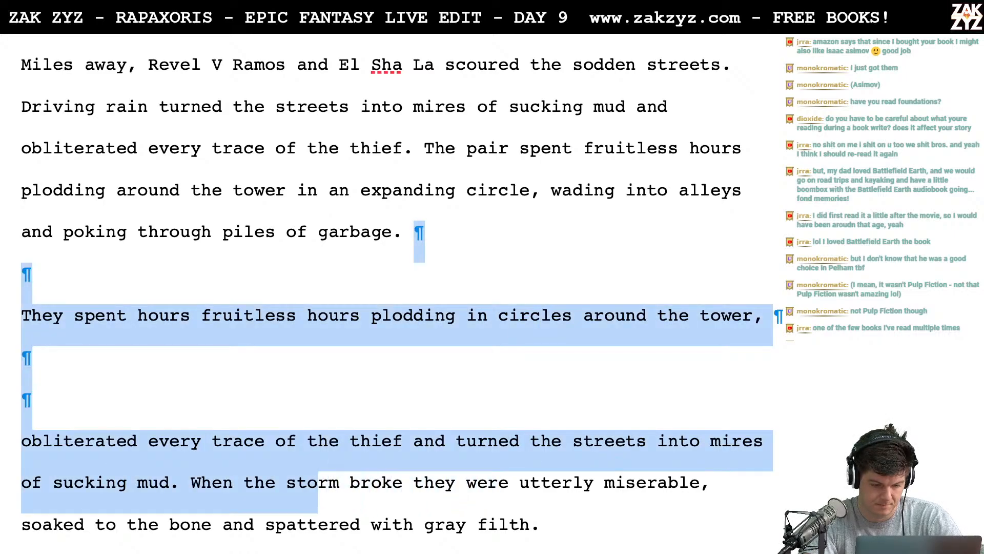
pyautogui.hotkey('shift', 'Left')
pyautogui.hotkey('shift', 'Left')
pyautogui.hotkey('shift', 'Left')
pyautogui.hotkey('shift', 'Left')
pyautogui.hotkey('shift', 'Left')
pyautogui.hotkey('shift', 'Left')
pyautogui.hotkey('shift', 'Left')
pyautogui.press('BackSpace')
pyautogui.press('Return')
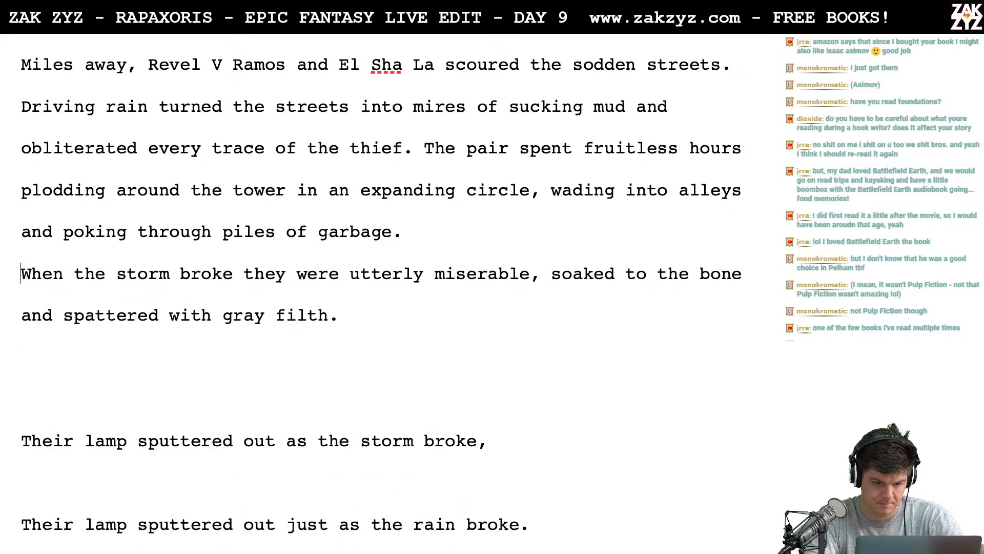
pyautogui.press('Return')
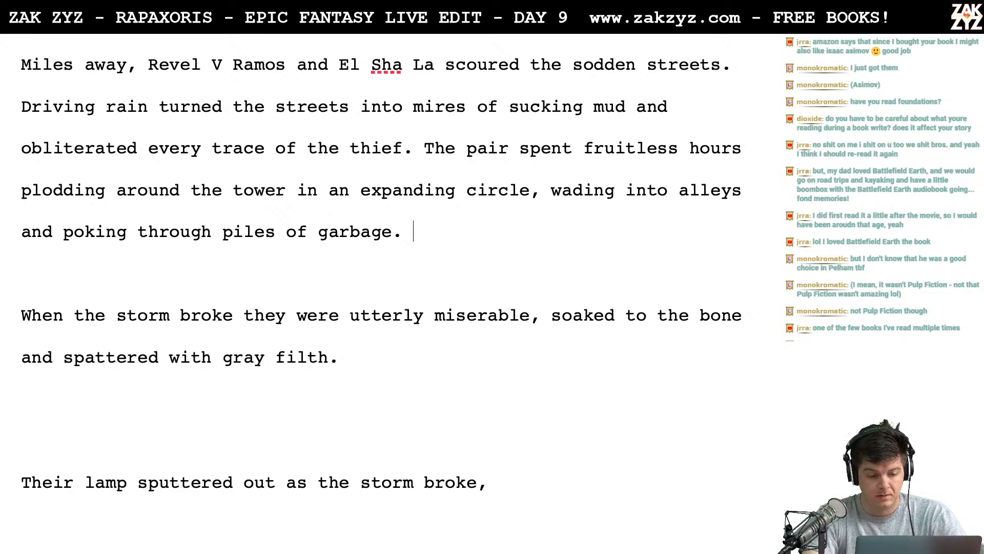
# - Try "The oil in their lantern sputtered" as the start of the sentence after "piles of garbage."
pyautogui.write('The')
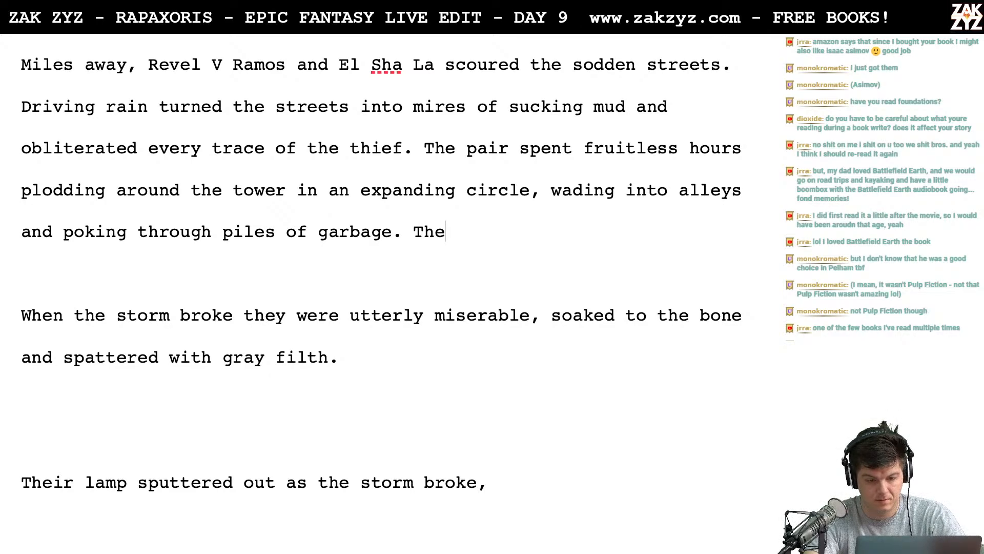
pyautogui.write(' oil in their lanter')
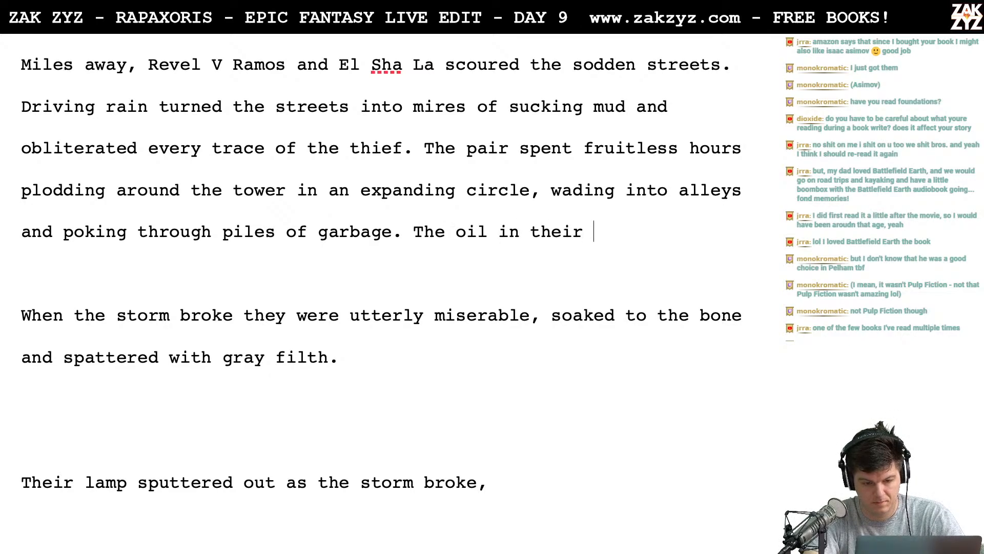
pyautogui.press('BackSpace')
pyautogui.press('BackSpace')
pyautogui.press('BackSpace')
pyautogui.press('BackSpace')
pyautogui.press('BackSpace')
pyautogui.press('BackSpace')
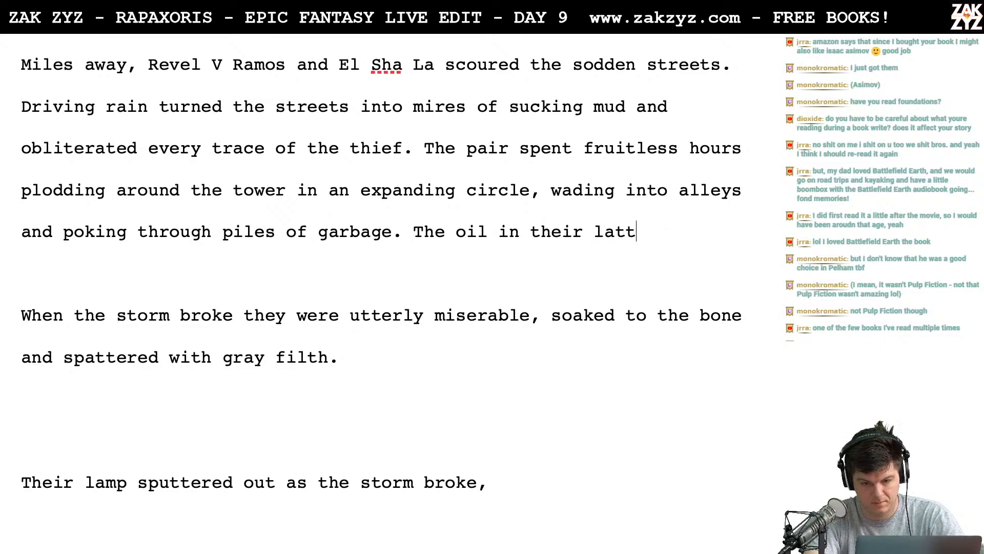
pyautogui.write('ntern bur')
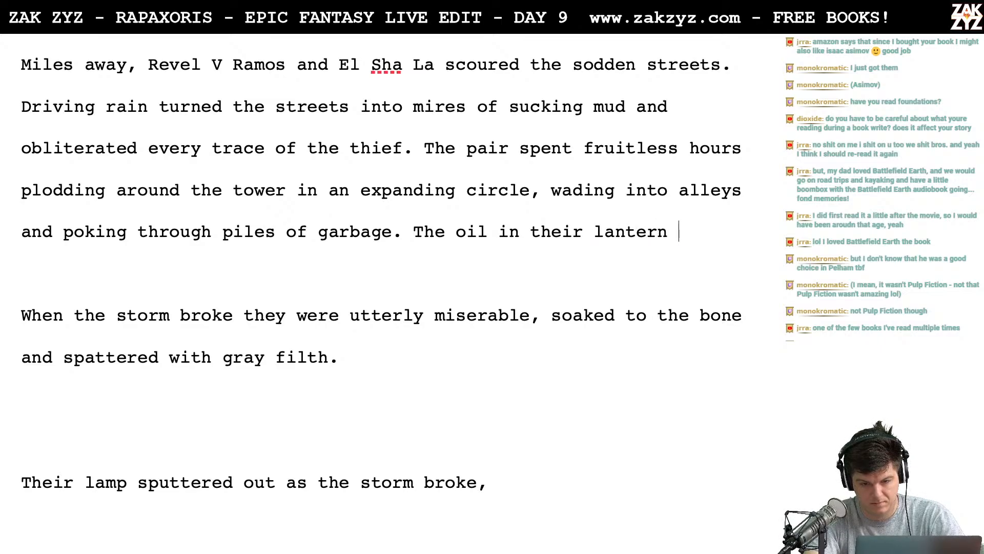
pyautogui.press('BackSpace')
pyautogui.press('BackSpace')
pyautogui.press('BackSpace')
pyautogui.write('sputtered')
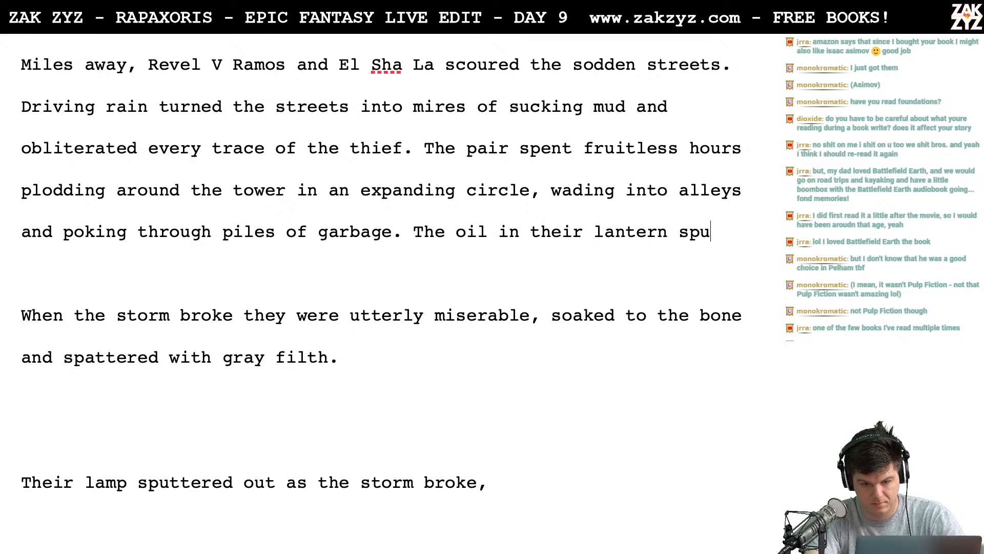
pyautogui.press('BackSpace')
pyautogui.press('BackSpace')
pyautogui.press('BackSpace')
pyautogui.press('BackSpace')
pyautogui.press('BackSpace')
pyautogui.press('BackSpace')
pyautogui.press('BackSpace')
pyautogui.press('BackSpace')
pyautogui.press('BackSpace')
pyautogui.press('BackSpace')
pyautogui.press('BackSpace')
pyautogui.press('BackSpace')
pyautogui.press('BackSpace')
pyautogui.press('BackSpace')
pyautogui.press('BackSpace')
pyautogui.press('BackSpace')
pyautogui.press('BackSpace')
pyautogui.press('BackSpace')
pyautogui.press('BackSpace')
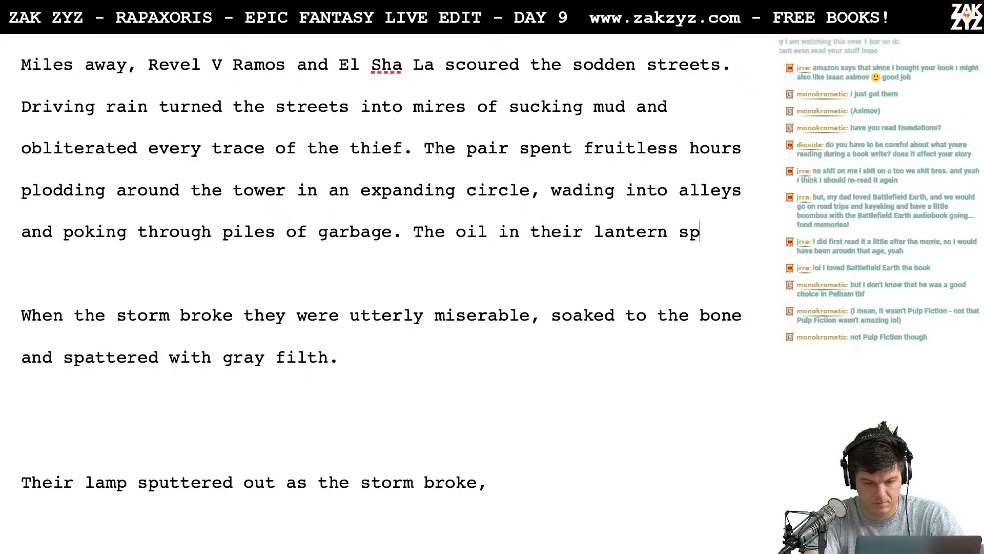
pyautogui.press('BackSpace')
pyautogui.press('BackSpace')
pyautogui.press('BackSpace')
pyautogui.press('BackSpace')
pyautogui.press('BackSpace')
pyautogui.press('BackSpace')
pyautogui.press('BackSpace')
pyautogui.press('BackSpace')
pyautogui.press('BackSpace')
pyautogui.press('BackSpace')
pyautogui.press('BackSpace')
pyautogui.press('BackSpace')
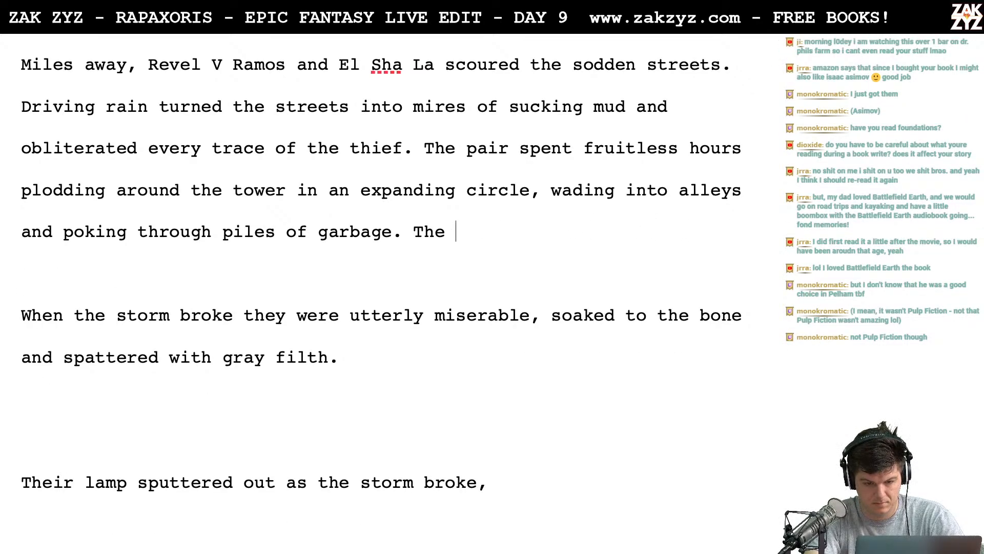
# - Add "Their lantern sputtered out just as the storm broke. They were utterly miserable, soaked to the bone and spattered with gray filth." after "garbage."
pyautogui.write('ir lantern sp')
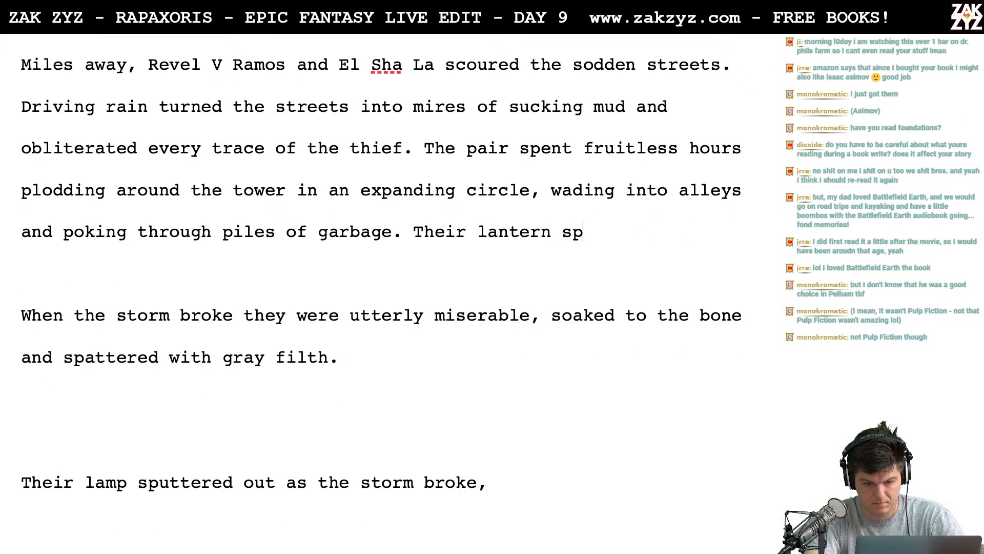
pyautogui.write('uttered out just ')
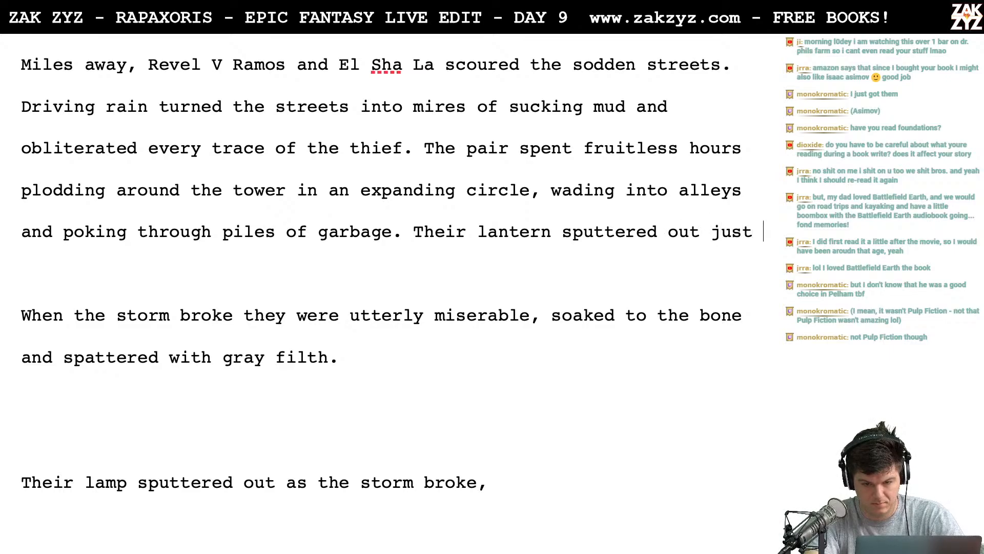
pyautogui.write('as the storm brok')
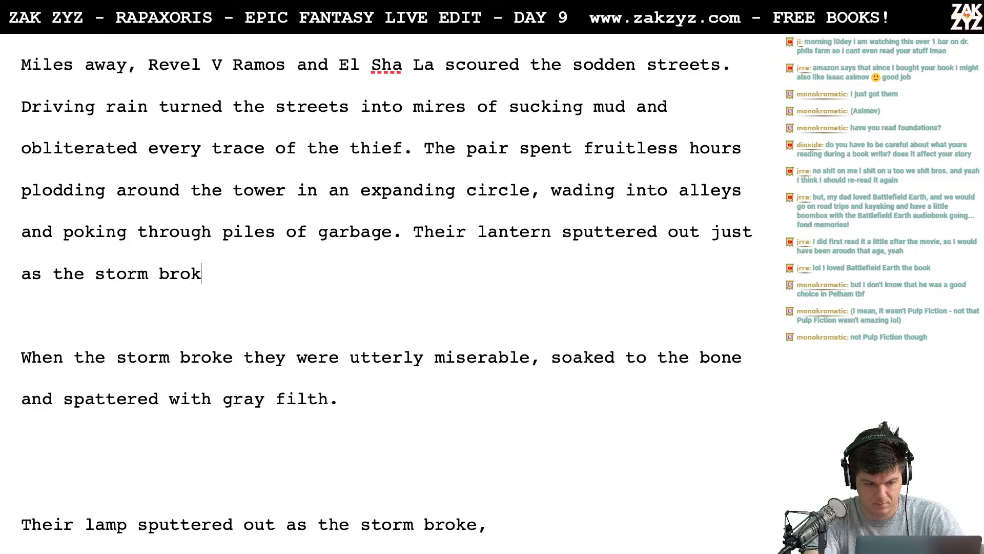
pyautogui.write('e. They were ut')
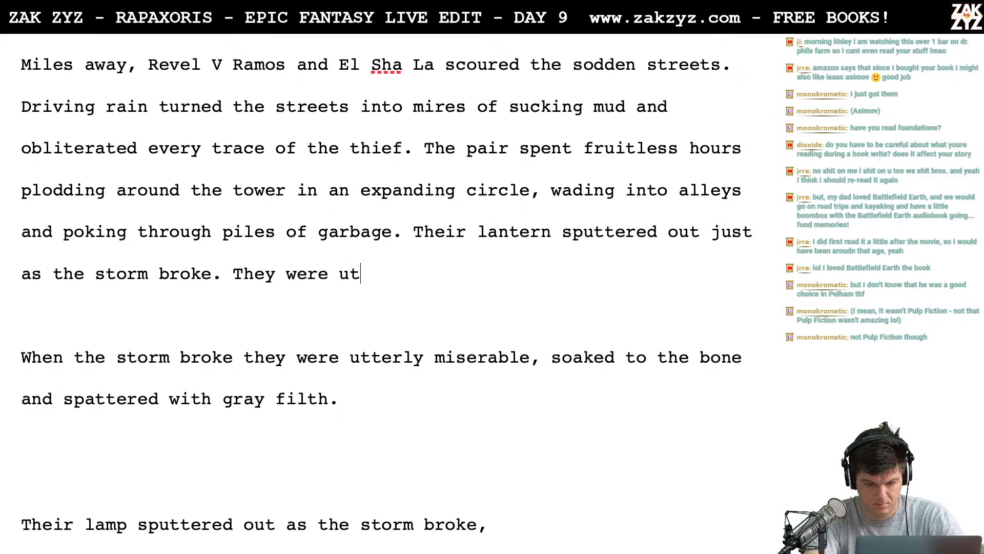
pyautogui.write('terly miserable')
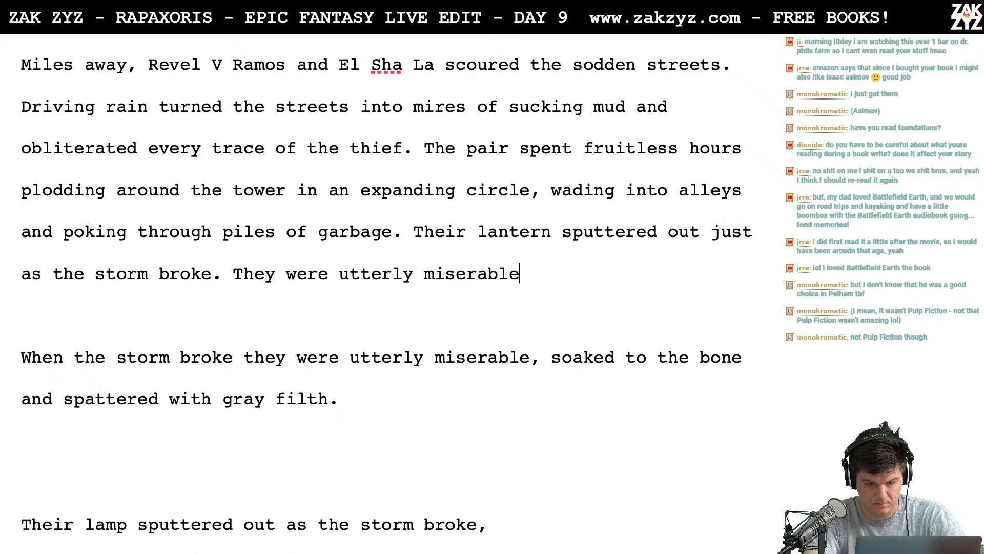
pyautogui.write(', soaked to the boa')
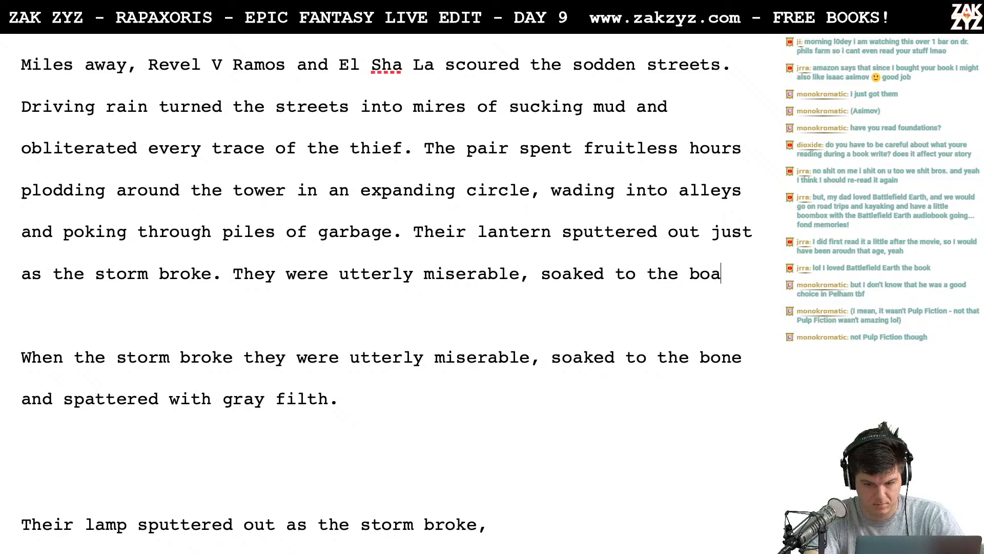
pyautogui.press('BackSpace')
pyautogui.write('ne and spattered with ')
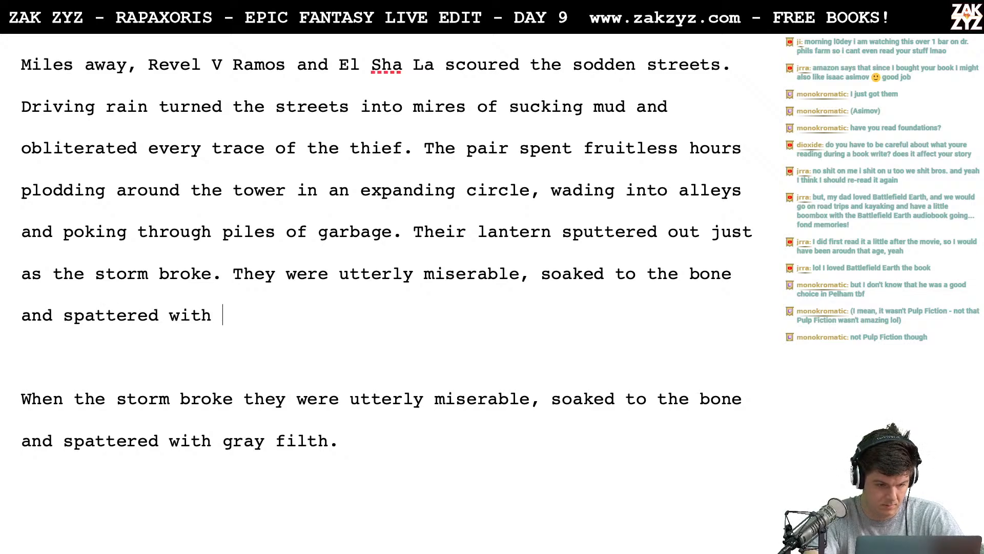
pyautogui.write('gray filth.')
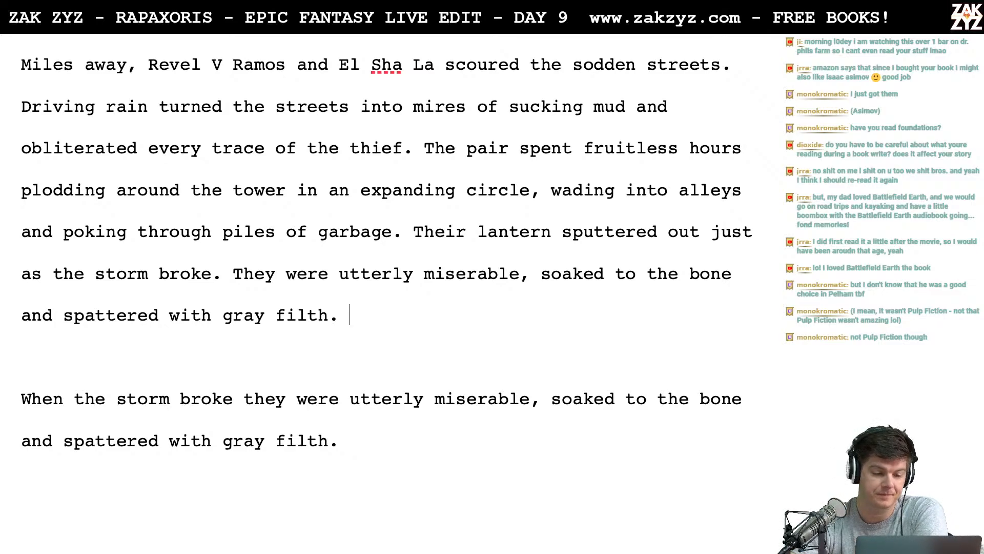
# - Move the lantern sentence onto its own line and try restarting with "Their lantern sputtered" after "piles of garbage."
pyautogui.scroll(2, 385, 282)
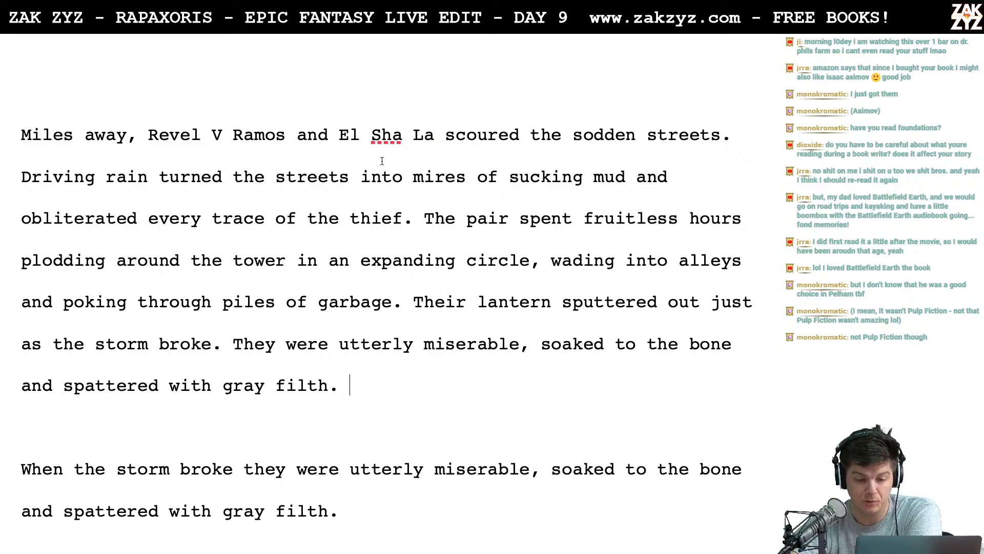
pyautogui.scroll(-1, 382, 162)
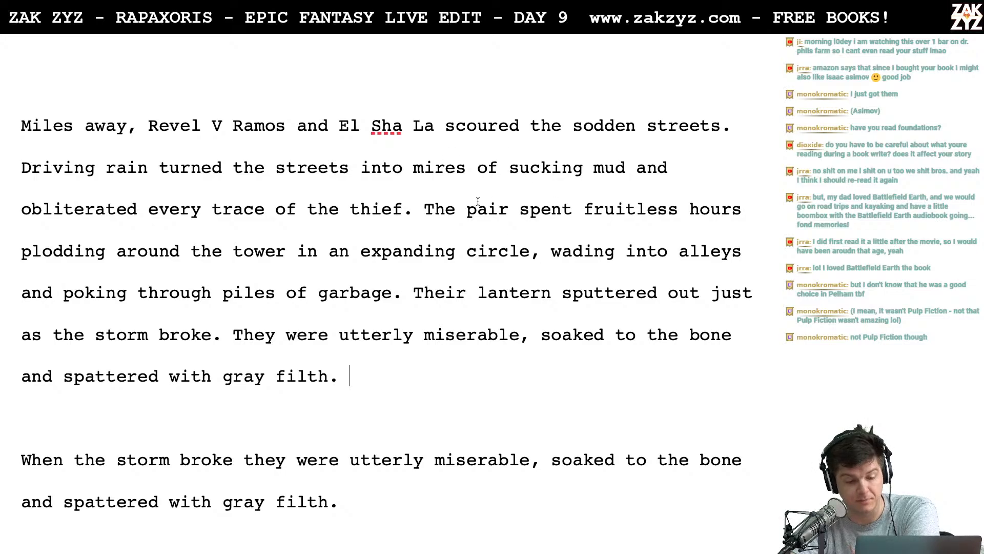
pyautogui.scroll(-1, 461, 185)
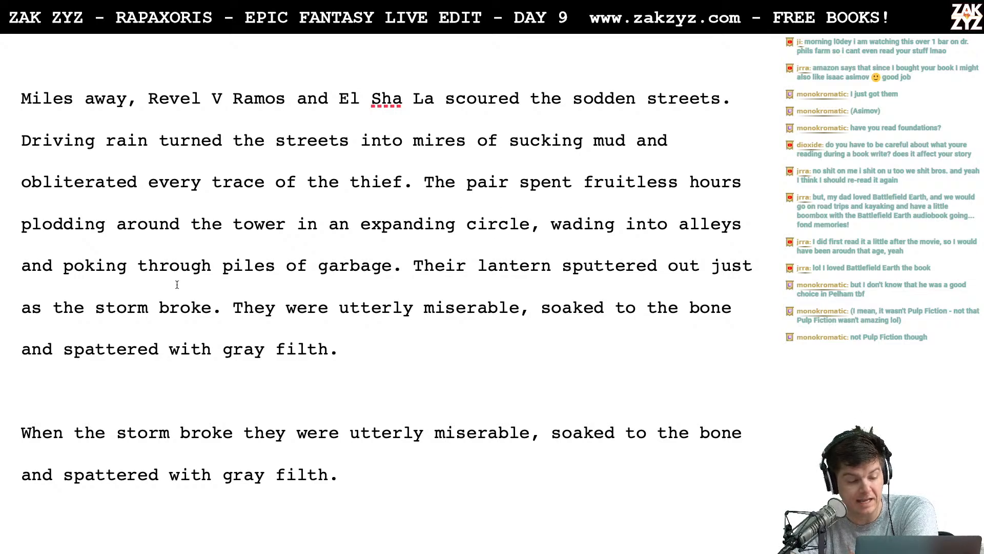
pyautogui.scroll(-1, 218, 309)
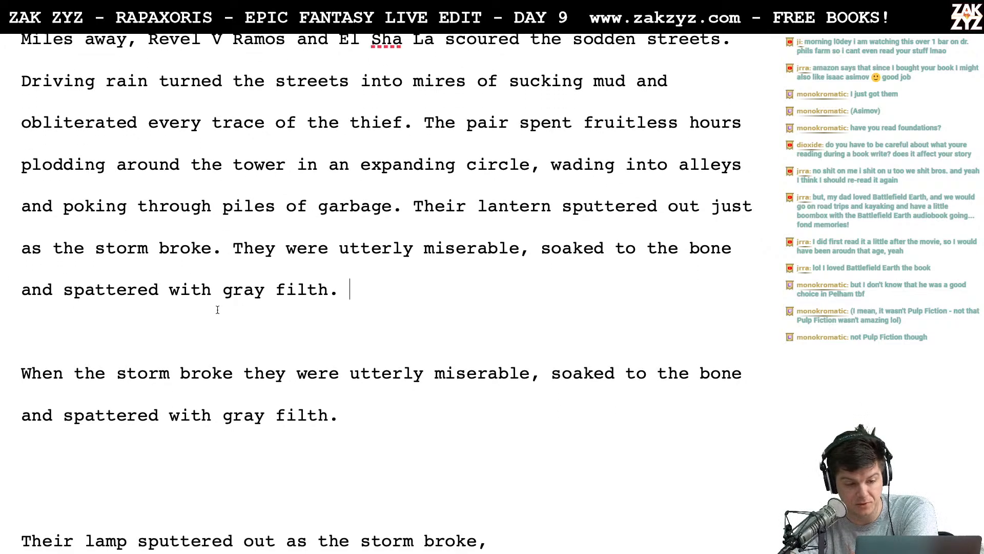
pyautogui.click(445, 205)
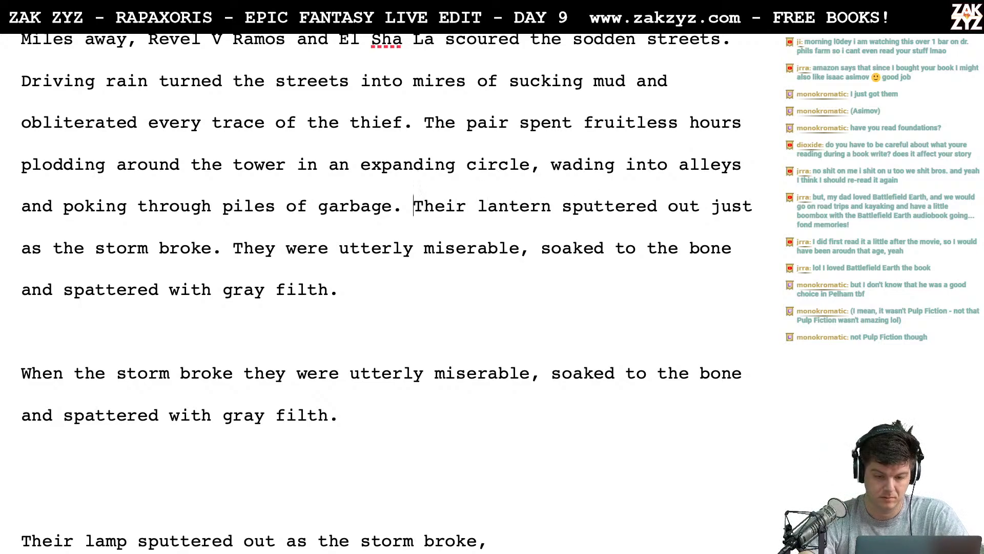
pyautogui.press('Return')
pyautogui.press('Left')
pyautogui.write('Their la')
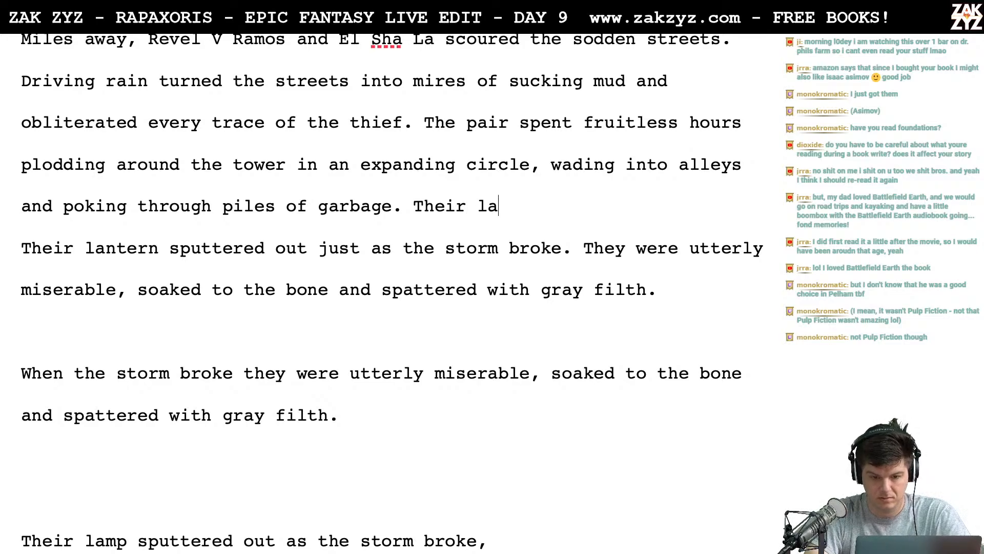
pyautogui.write('ntern sputtered')
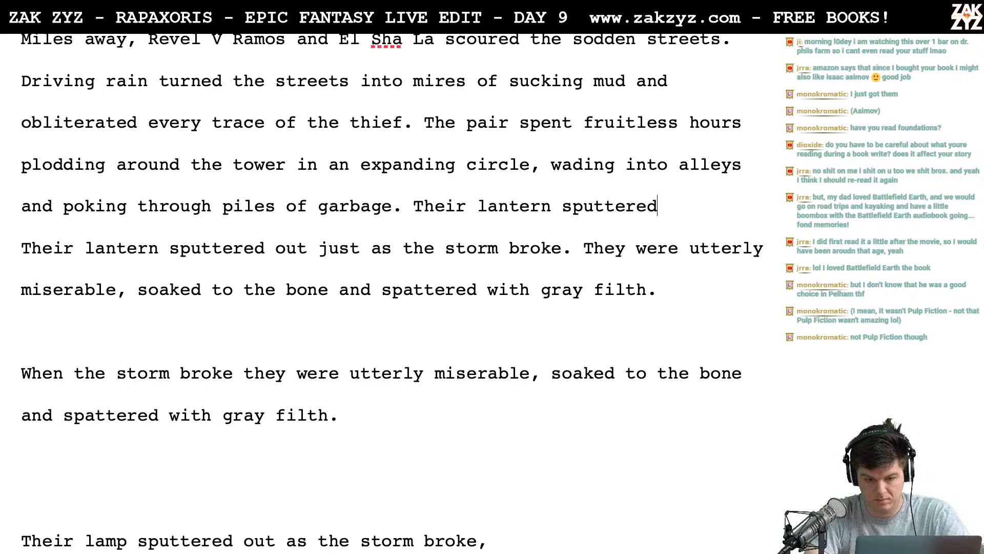
pyautogui.press('BackSpace')
pyautogui.press('BackSpace')
pyautogui.press('BackSpace')
pyautogui.press('BackSpace')
pyautogui.press('BackSpace')
pyautogui.press('BackSpace')
pyautogui.press('BackSpace')
pyautogui.press('BackSpace')
pyautogui.press('BackSpace')
pyautogui.press('BackSpace')
pyautogui.press('BackSpace')
pyautogui.press('BackSpace')
pyautogui.press('BackSpace')
pyautogui.press('BackSpace')
pyautogui.press('BackSpace')
pyautogui.press('BackSpace')
pyautogui.press('BackSpace')
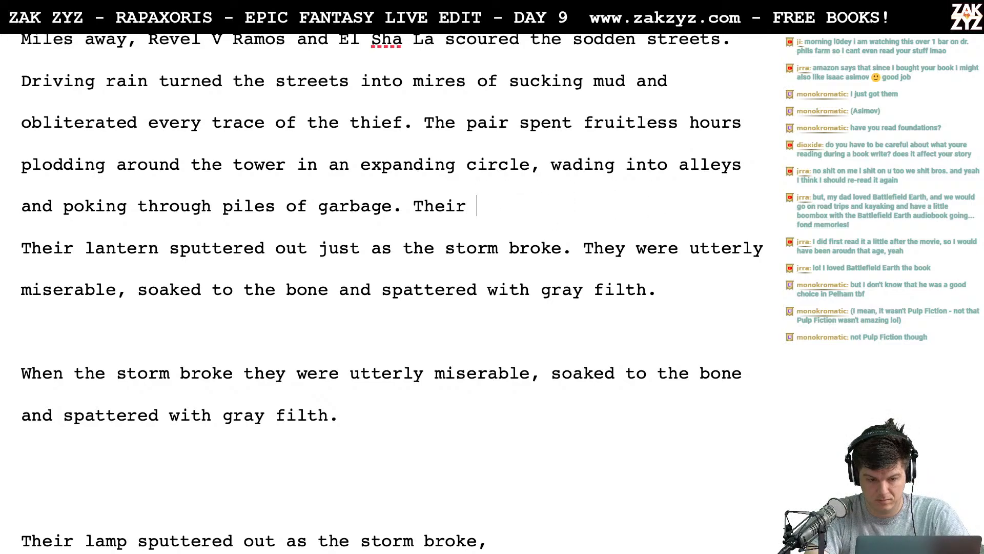
pyautogui.press('BackSpace')
pyautogui.press('BackSpace')
pyautogui.press('BackSpace')
pyautogui.press('BackSpace')
pyautogui.press('BackSpace')
pyautogui.press('BackSpace')
pyautogui.write('J')
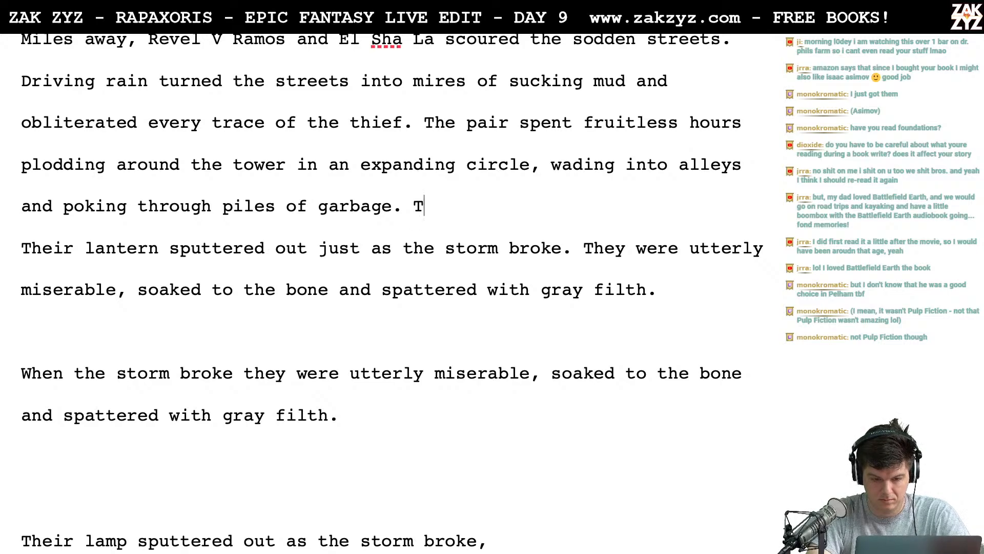
pyautogui.press('BackSpace')
# - Write "Just as the storm finally broke, their lantern sputtered out." after "piles of garbage."
pyautogui.write('Just as the s')
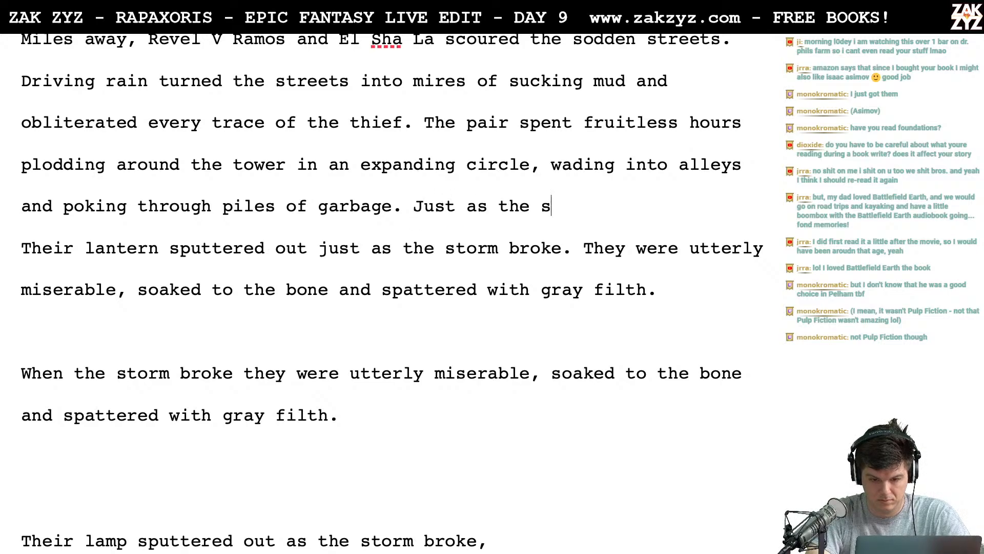
pyautogui.write('torm finally broke')
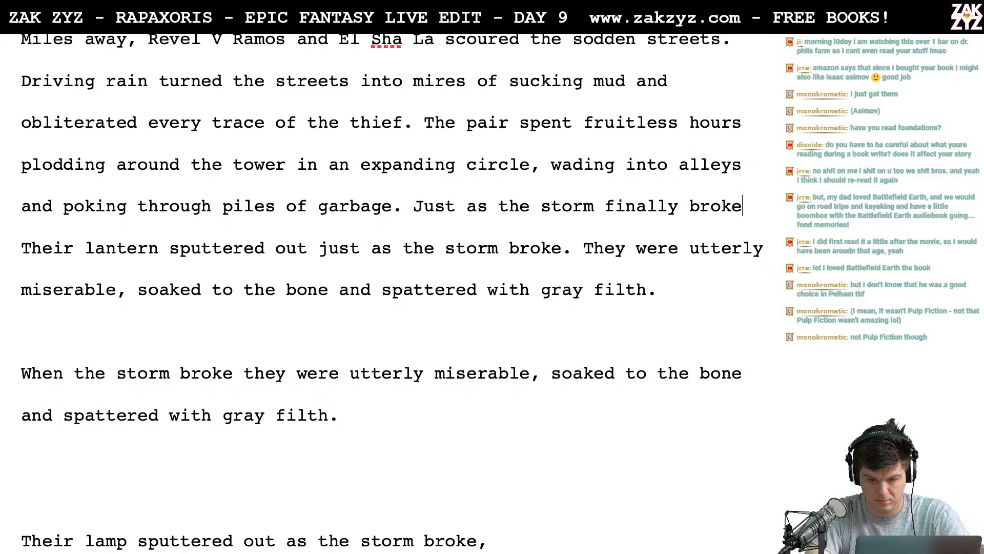
pyautogui.write(', their lantern sputtered out')
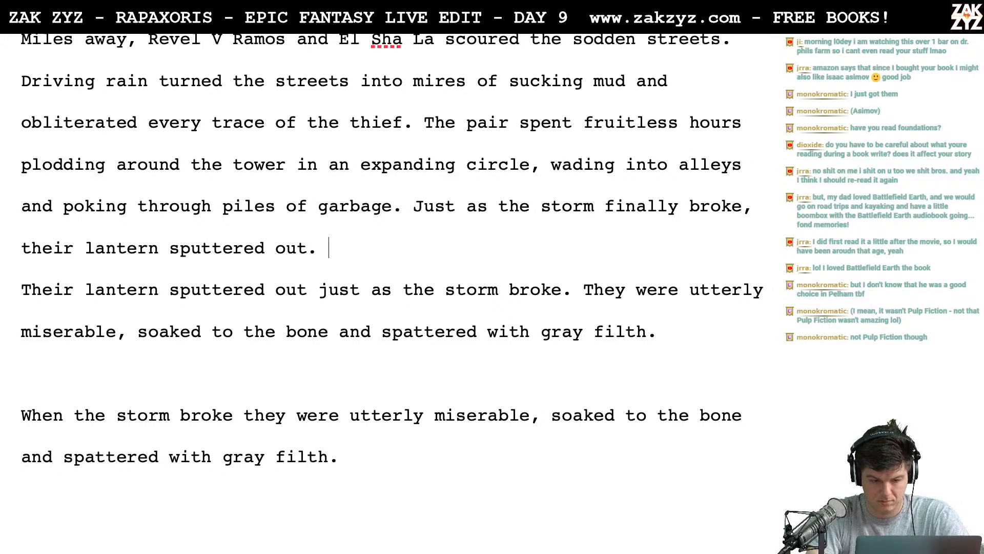
pyautogui.write('.')
# - Delete the old sentence "Their lantern sputtered out just as the storm broke." and join "They were utterly miserable" to the new one
pyautogui.hotkey('shift', 'Down')
pyautogui.hotkey('shift', 'Right')
pyautogui.hotkey('shift', 'Right')
pyautogui.hotkey('shift', 'Right')
pyautogui.hotkey('shift', 'Right')
pyautogui.hotkey('shift', 'Right')
pyautogui.hotkey('shift', 'Right')
pyautogui.hotkey('shift', 'Right')
pyautogui.hotkey('shift', 'Right')
pyautogui.hotkey('shift', 'Right')
pyautogui.hotkey('shift', 'Right')
pyautogui.hotkey('shift', 'Right')
pyautogui.hotkey('shift', 'Right')
pyautogui.hotkey('shift', 'Right')
pyautogui.hotkey('shift', 'Right')
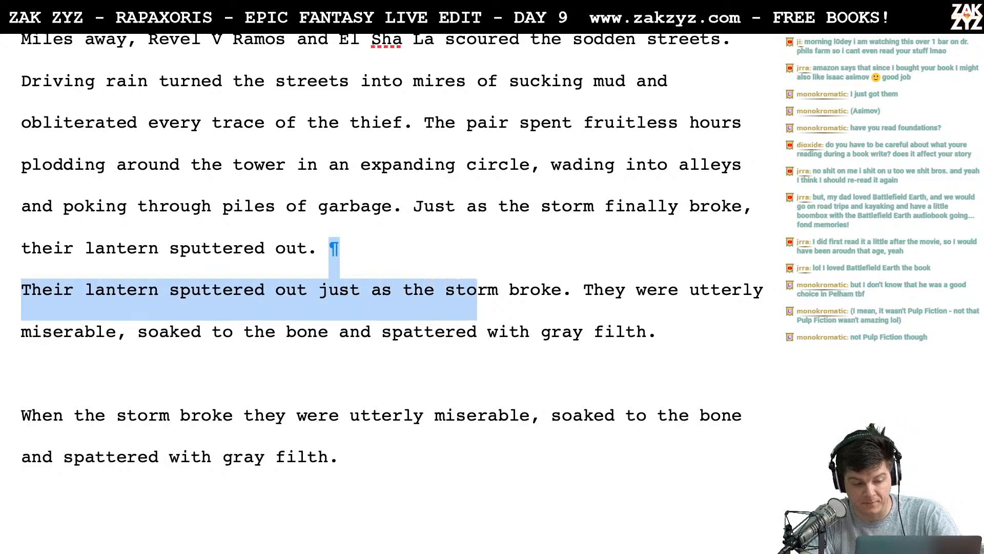
pyautogui.hotkey('shift', 'Right')
pyautogui.hotkey('shift', 'Right')
pyautogui.hotkey('shift', 'Right')
pyautogui.hotkey('shift', 'Right')
pyautogui.hotkey('shift', 'Right')
pyautogui.hotkey('shift', 'Right')
pyautogui.hotkey('shift', 'Right')
pyautogui.hotkey('shift', 'Right')
pyautogui.hotkey('shift', 'Right')
pyautogui.hotkey('shift', 'Right')
pyautogui.press('BackSpace')
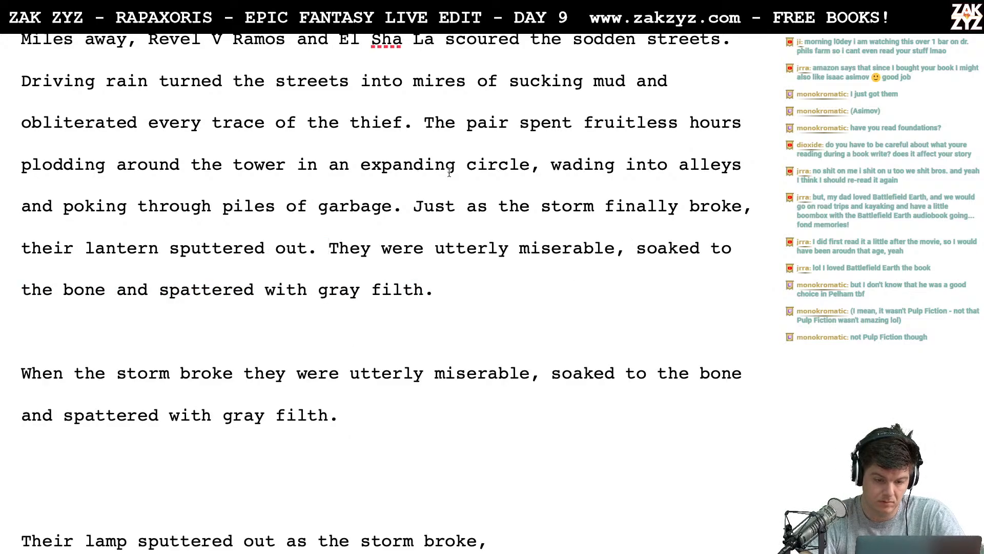
# - Split the paragraph before "Just as the storm finally broke" with a blank line, returning to the end of "piles of garbage."
pyautogui.click(414, 205)
pyautogui.press('Return')
pyautogui.press('Return')
pyautogui.press('Up')
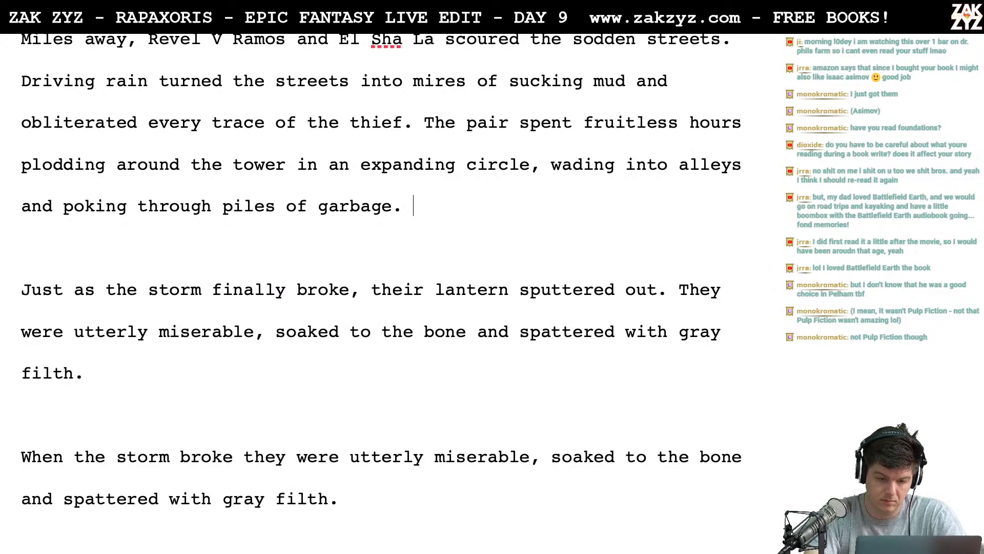
pyautogui.write('The storm fin')
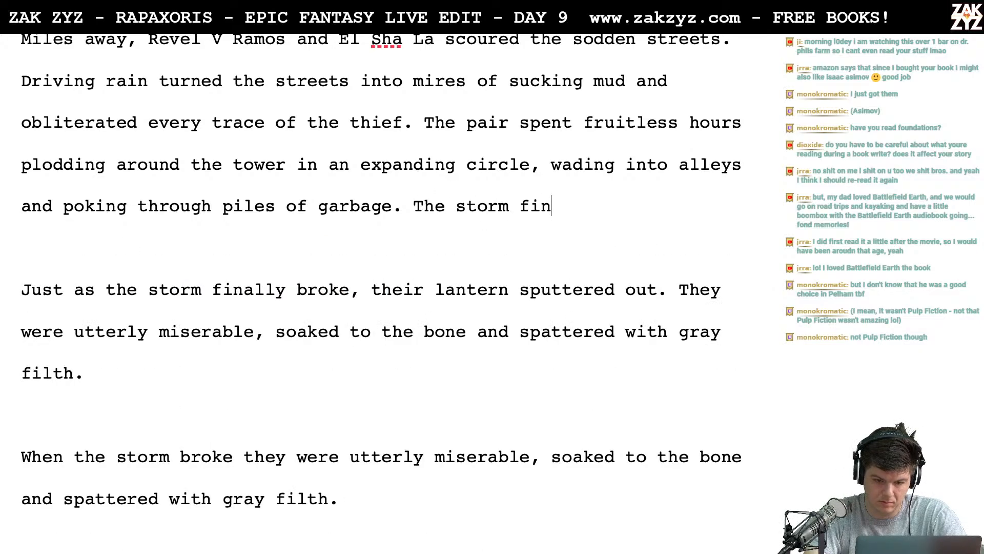
pyautogui.write('ally broke, an')
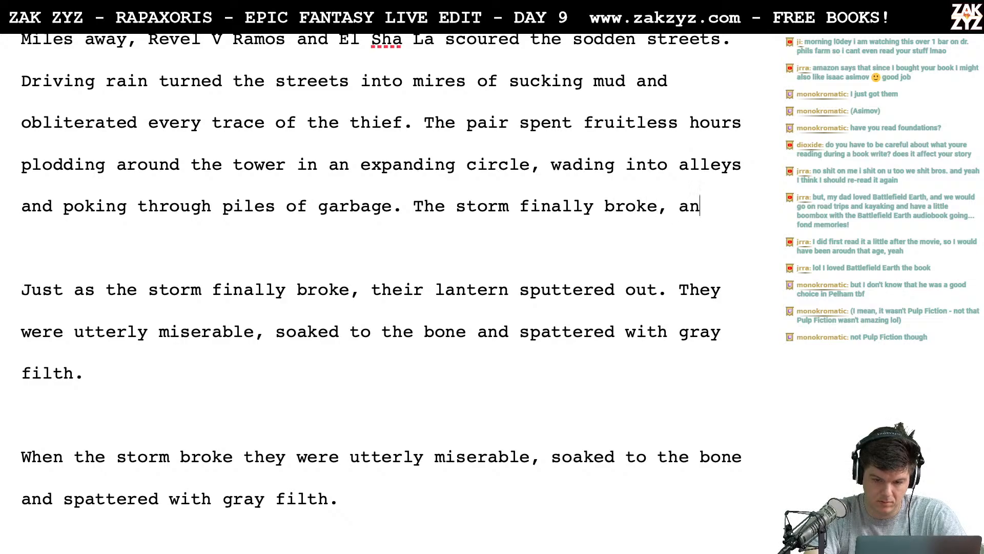
pyautogui.write('d their lan')
pyautogui.press('BackSpace')
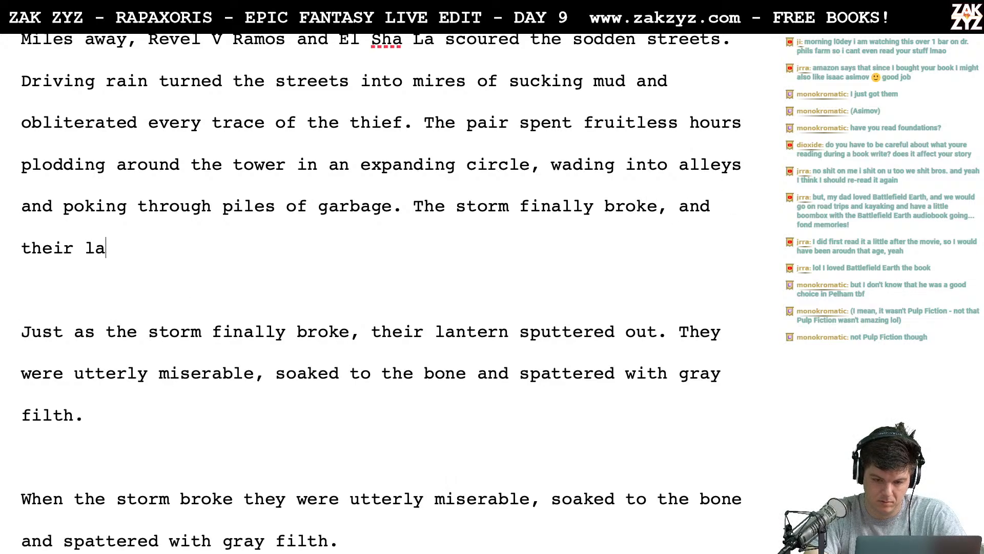
pyautogui.press('BackSpace')
pyautogui.press('BackSpace')
pyautogui.press('BackSpace')
pyautogui.press('BackSpace')
pyautogui.press('BackSpace')
pyautogui.press('BackSpace')
pyautogui.press('BackSpace')
pyautogui.press('BackSpace')
pyautogui.press('BackSpace')
pyautogui.press('BackSpace')
pyautogui.press('BackSpace')
pyautogui.press('BackSpace')
pyautogui.press('BackSpace')
pyautogui.press('BackSpace')
pyautogui.press('BackSpace')
pyautogui.press('BackSpace')
pyautogui.press('BackSpace')
pyautogui.press('BackSpace')
pyautogui.press('BackSpace')
pyautogui.press('BackSpace')
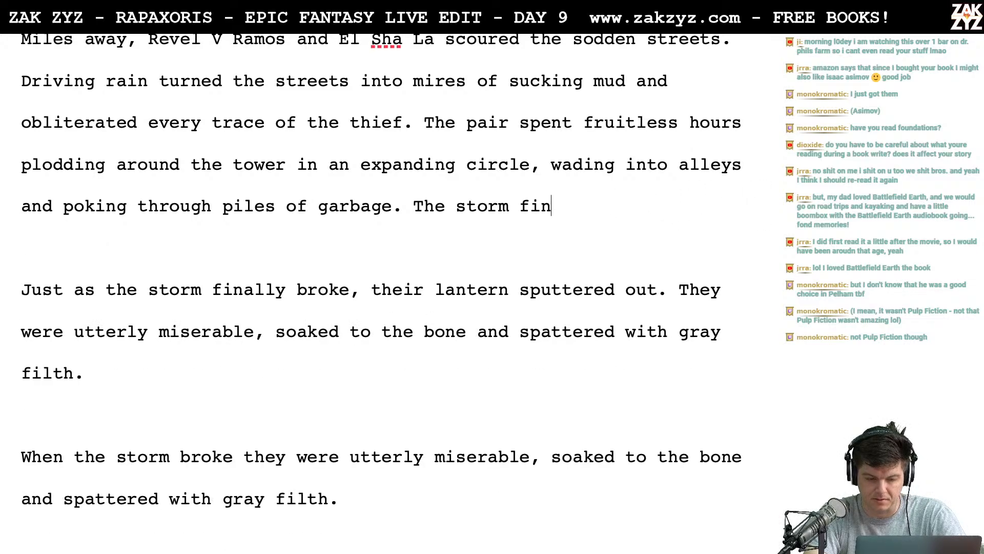
pyautogui.press('BackSpace')
pyautogui.press('BackSpace')
pyautogui.press('BackSpace')
pyautogui.press('BackSpace')
pyautogui.press('BackSpace')
pyautogui.press('BackSpace')
pyautogui.press('BackSpace')
pyautogui.press('BackSpace')
pyautogui.press('BackSpace')
pyautogui.press('BackSpace')
pyautogui.press('BackSpace')
pyautogui.press('BackSpace')
pyautogui.press('BackSpace')
# - Write "Their lantern sputtered out just before the storm broke." after "piles of garbage."
pyautogui.write('T')
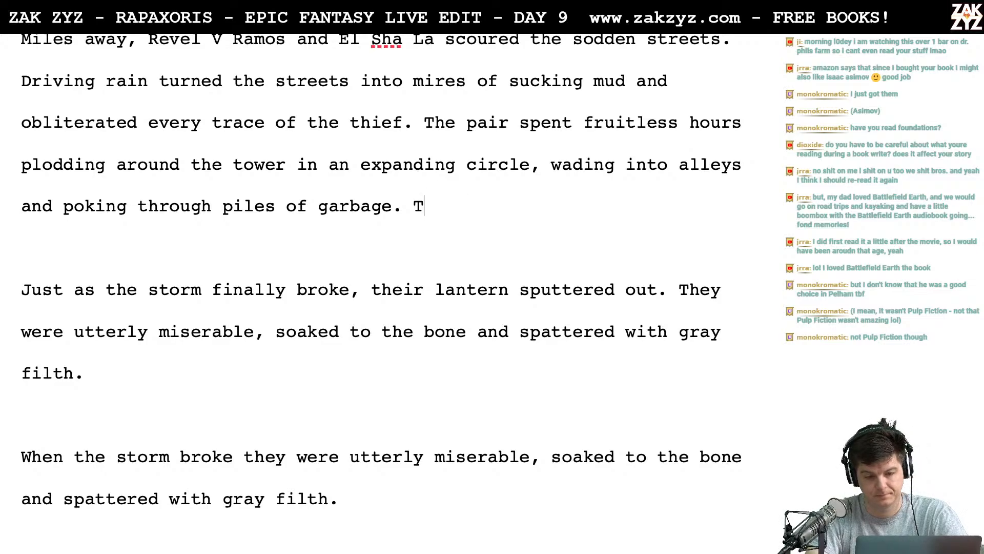
pyautogui.write('heir lantern sp')
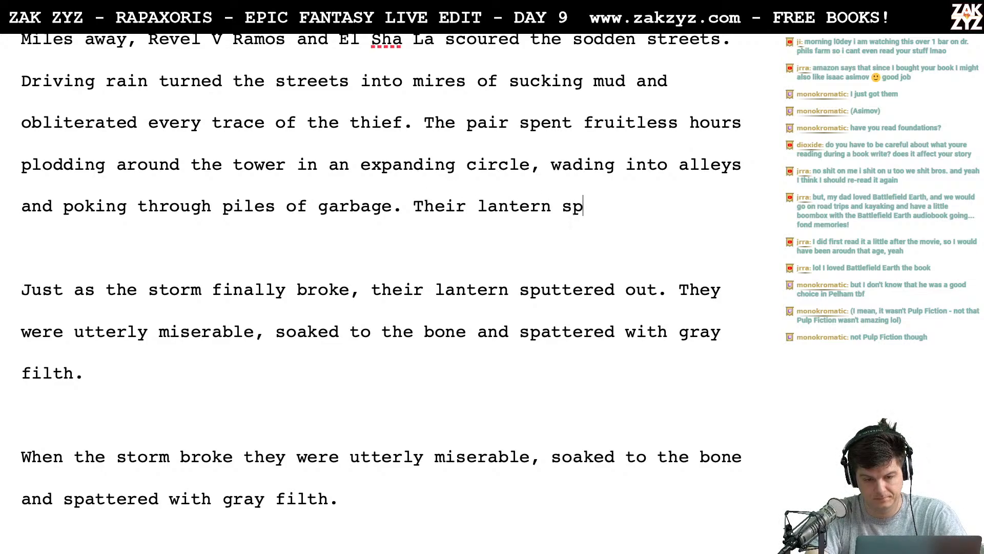
pyautogui.write('uttered out jus')
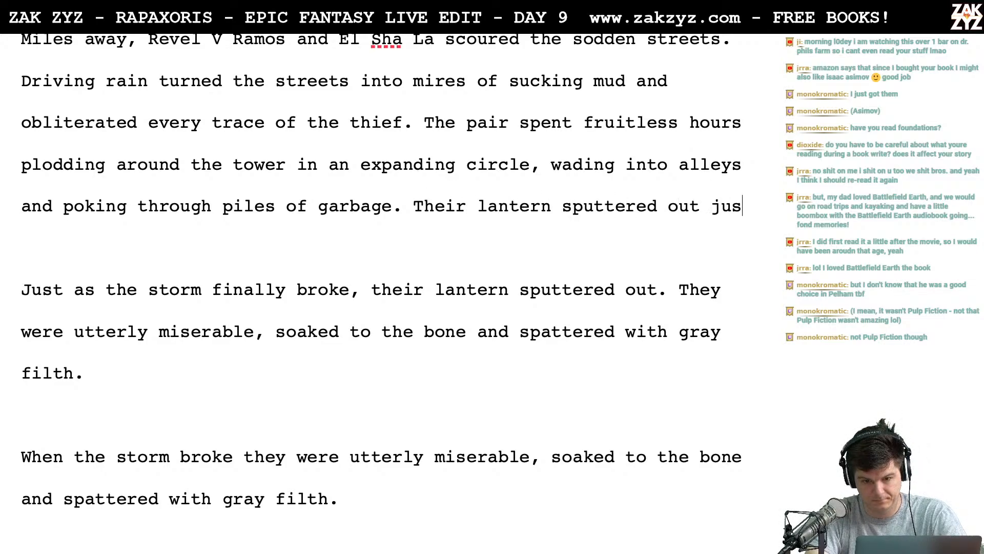
pyautogui.write('t before the s')
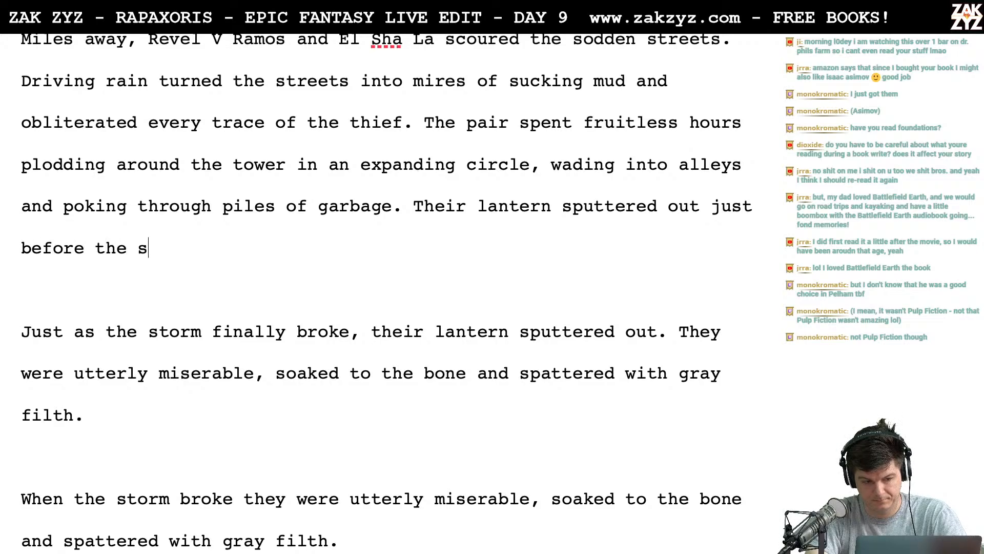
pyautogui.write('torm broke.')
# - Delete the sentence "Just as the storm finally broke, their lantern sputtered out." and its preceding blank line, joining "They were utterly miserable" to the paragraph
pyautogui.hotkey('shift', 'Down')
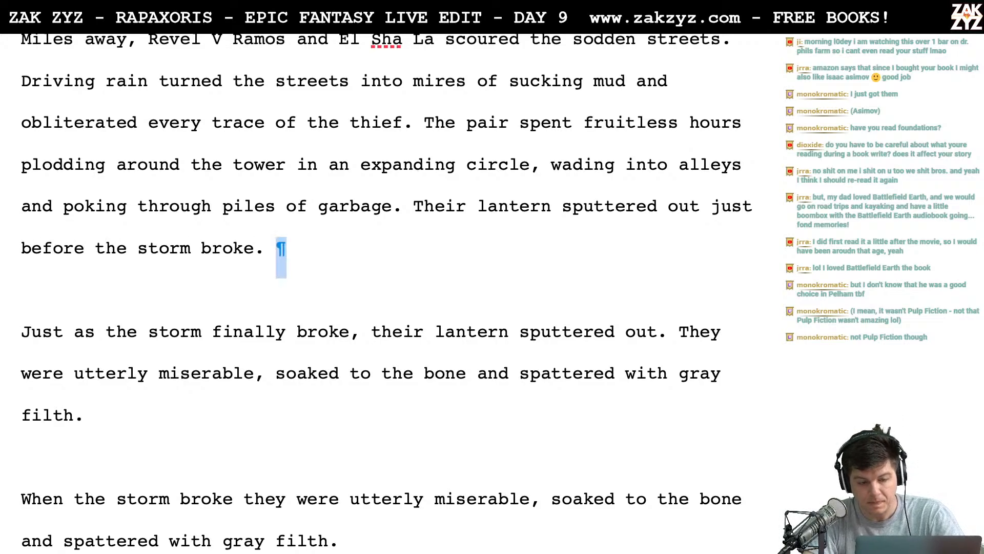
pyautogui.hotkey('shift', 'Down')
pyautogui.hotkey('shift', 'Right')
pyautogui.hotkey('shift', 'Right')
pyautogui.hotkey('shift', 'Right')
pyautogui.hotkey('shift', 'Right')
pyautogui.hotkey('shift', 'Right')
pyautogui.hotkey('shift', 'Right')
pyautogui.hotkey('shift', 'Right')
pyautogui.hotkey('shift', 'Right')
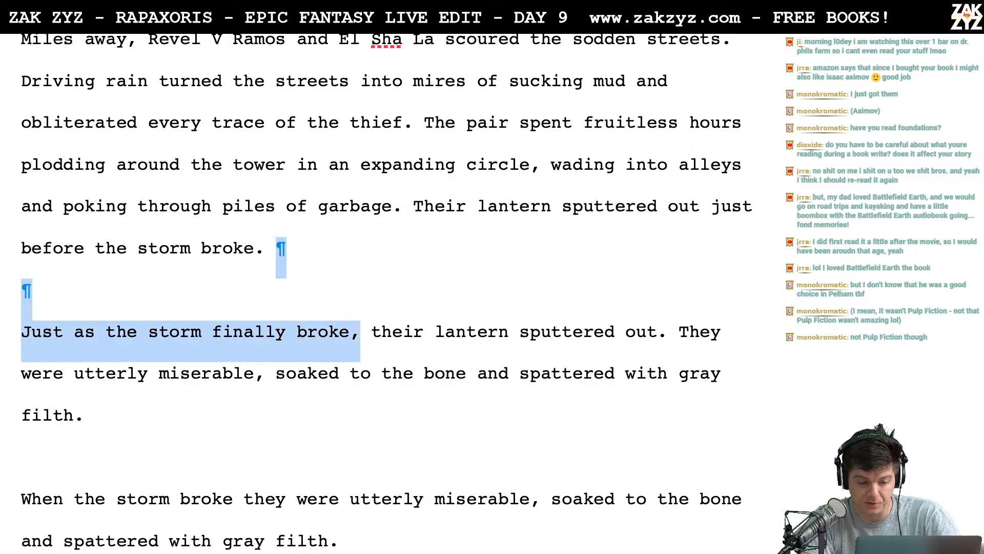
pyautogui.hotkey('shift', 'Right')
pyautogui.hotkey('shift', 'Right')
pyautogui.hotkey('shift', 'Right')
pyautogui.hotkey('shift', 'Right')
pyautogui.hotkey('shift', 'Right')
pyautogui.hotkey('shift', 'Right')
pyautogui.hotkey('shift', 'Right')
pyautogui.hotkey('shift', 'Right')
pyautogui.hotkey('shift', 'Right')
pyautogui.hotkey('shift', 'Right')
pyautogui.hotkey('shift', 'Right')
pyautogui.hotkey('shift', 'Right')
pyautogui.hotkey('shift', 'Right')
pyautogui.hotkey('shift', 'Right')
pyautogui.hotkey('shift', 'Right')
pyautogui.hotkey('shift', 'Right')
pyautogui.hotkey('shift', 'Right')
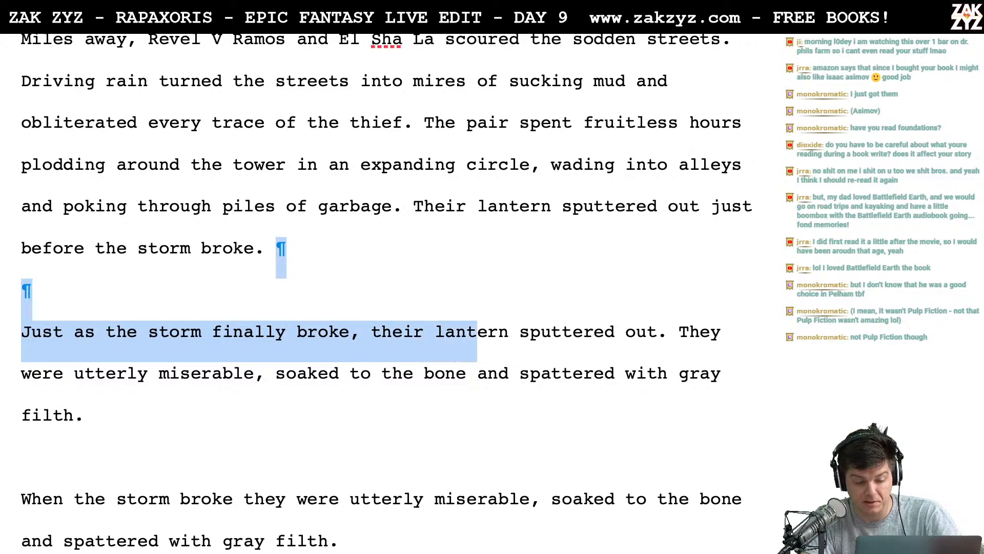
pyautogui.hotkey('shift', 'Right')
pyautogui.hotkey('shift', 'Right')
pyautogui.hotkey('shift', 'Right')
pyautogui.hotkey('shift', 'Right')
pyautogui.hotkey('shift', 'Right')
pyautogui.hotkey('shift', 'Right')
pyautogui.hotkey('shift', 'Right')
pyautogui.hotkey('shift', 'Right')
pyautogui.hotkey('shift', 'Right')
pyautogui.hotkey('shift', 'Right')
pyautogui.hotkey('shift', 'Right')
pyautogui.hotkey('shift', 'Right')
pyautogui.hotkey('shift', 'Right')
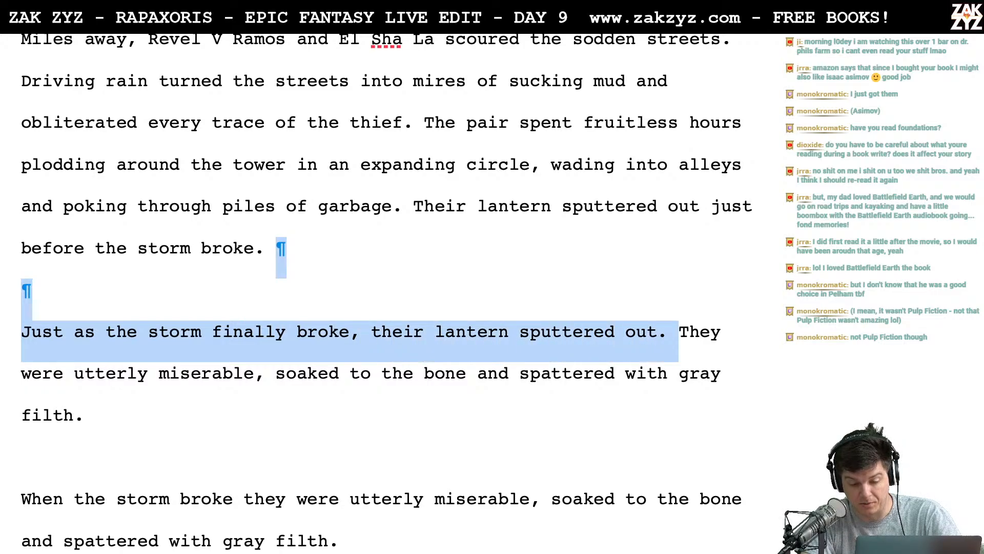
pyautogui.press('BackSpace')
# - Delete the leftover drafts between "spattered with gray filth." and "Soon a thick fog," from "When the storm broke" through "foul gray muck."
pyautogui.scroll(-4, 386, 292)
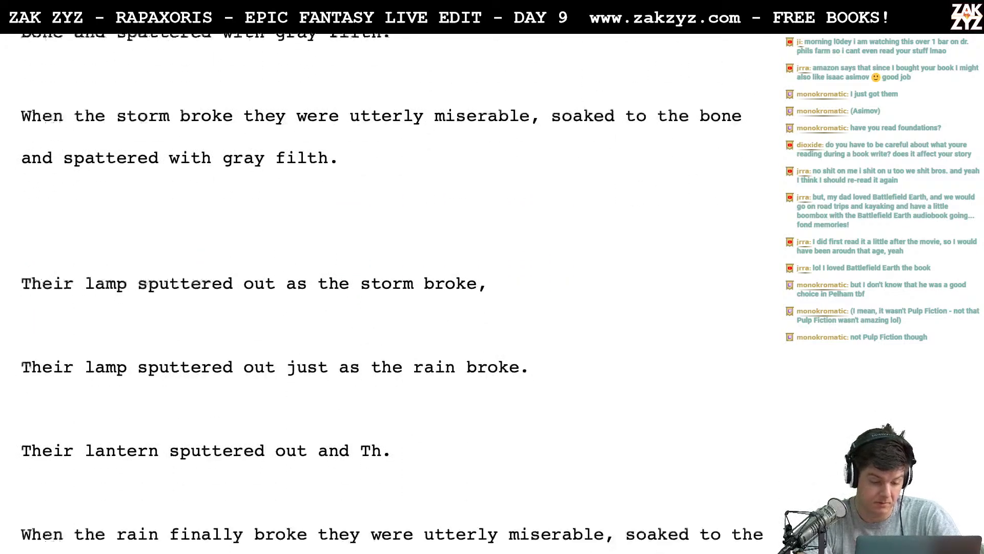
pyautogui.scroll(-5, 393, 341)
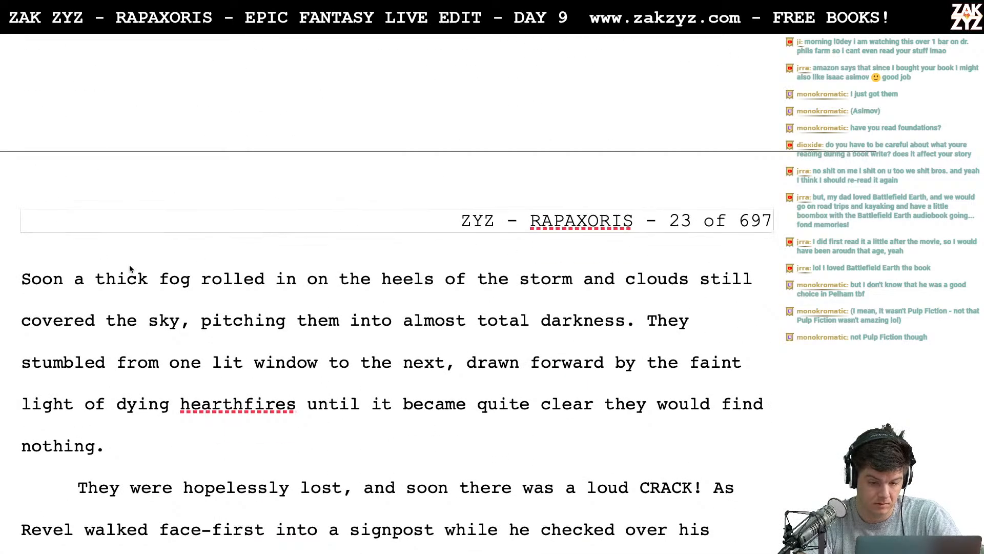
pyautogui.scroll(-1, 165, 340)
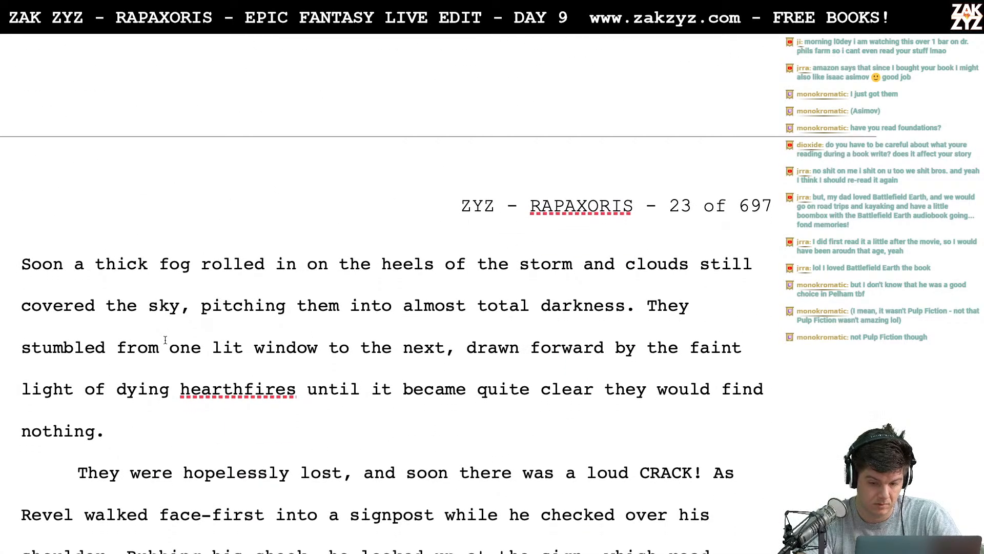
pyautogui.scroll(-1, 448, 311)
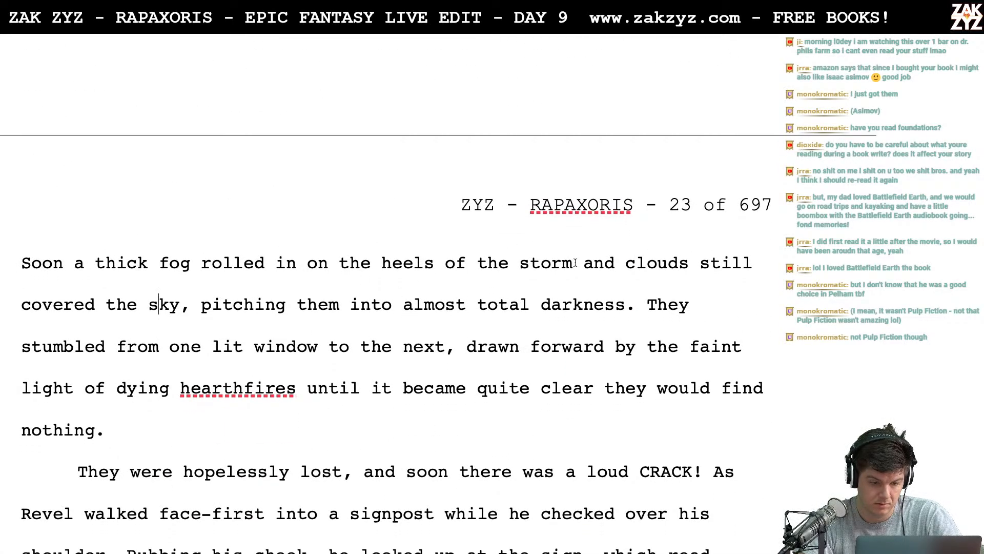
pyautogui.scroll(6, 302, 232)
pyautogui.scroll(3, 303, 226)
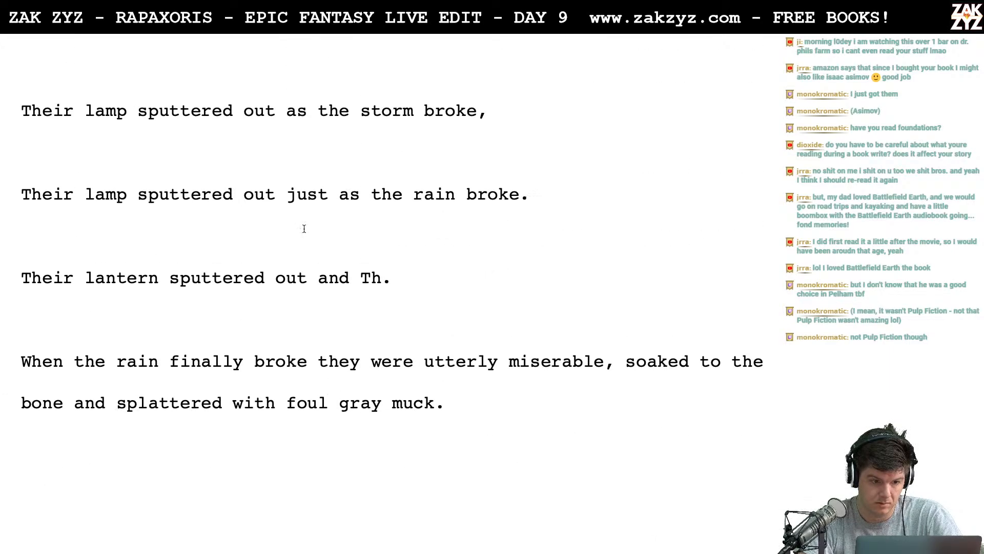
pyautogui.scroll(5, 230, 150)
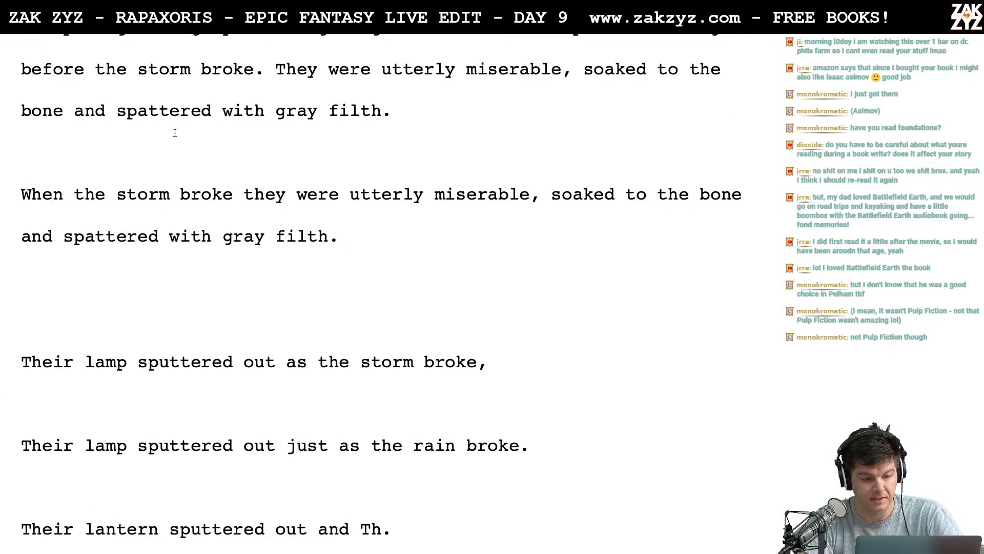
pyautogui.press('Up')
pyautogui.hotkey('shift', 'Down')
pyautogui.hotkey('shift', 'Down')
pyautogui.hotkey('shift', 'Down')
pyautogui.hotkey('shift', 'Down')
pyautogui.hotkey('shift', 'Down')
pyautogui.hotkey('shift', 'Down')
pyautogui.hotkey('shift', 'Down')
pyautogui.hotkey('shift', 'Down')
pyautogui.hotkey('shift', 'Down')
pyautogui.hotkey('shift', 'Down')
pyautogui.hotkey('shift', 'Down')
pyautogui.hotkey('shift', 'Down')
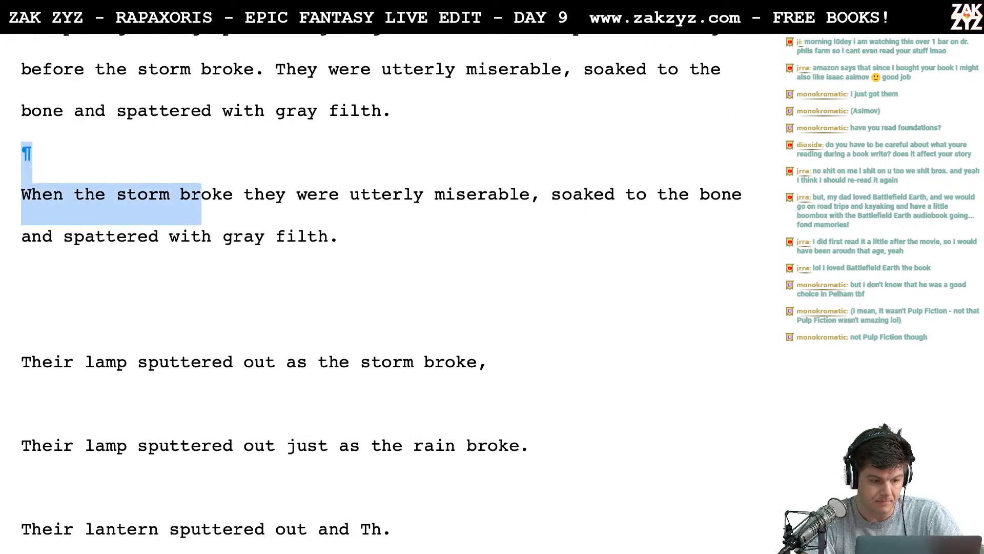
pyautogui.hotkey('shift', 'Down')
pyautogui.hotkey('shift', 'Down')
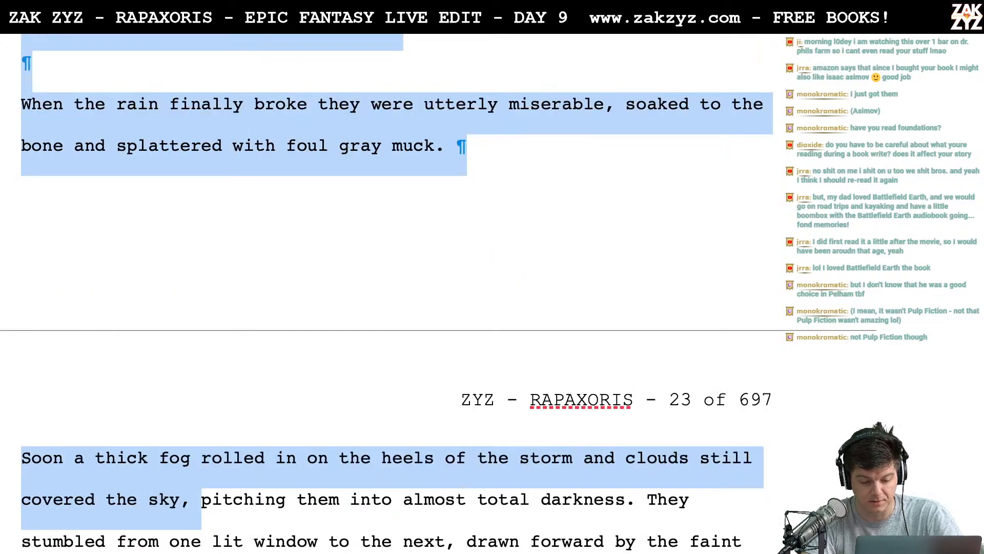
pyautogui.hotkey('shift', 'Up')
pyautogui.hotkey('shift', 'Up')
pyautogui.hotkey('shift', 'Right')
pyautogui.hotkey('shift', 'Right')
pyautogui.hotkey('shift', 'Right')
pyautogui.hotkey('shift', 'Right')
pyautogui.hotkey('shift', 'Right')
pyautogui.hotkey('shift', 'Right')
pyautogui.hotkey('shift', 'Right')
pyautogui.hotkey('shift', 'Right')
pyautogui.hotkey('shift', 'Right')
pyautogui.hotkey('shift', 'Right')
pyautogui.hotkey('shift', 'Right')
pyautogui.hotkey('shift', 'Right')
pyautogui.hotkey('shift', 'Right')
pyautogui.hotkey('shift', 'Right')
pyautogui.hotkey('shift', 'Right')
pyautogui.hotkey('shift', 'Right')
pyautogui.hotkey('shift', 'Right')
pyautogui.hotkey('shift', 'Right')
pyautogui.hotkey('shift', 'Right')
pyautogui.hotkey('shift', 'Right')
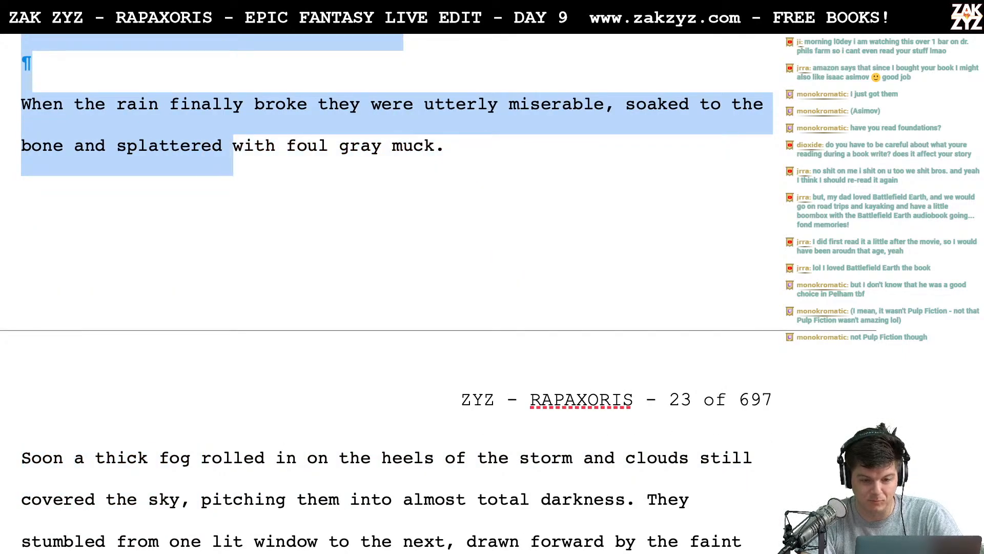
pyautogui.hotkey('shift', 'Right')
pyautogui.hotkey('shift', 'Right')
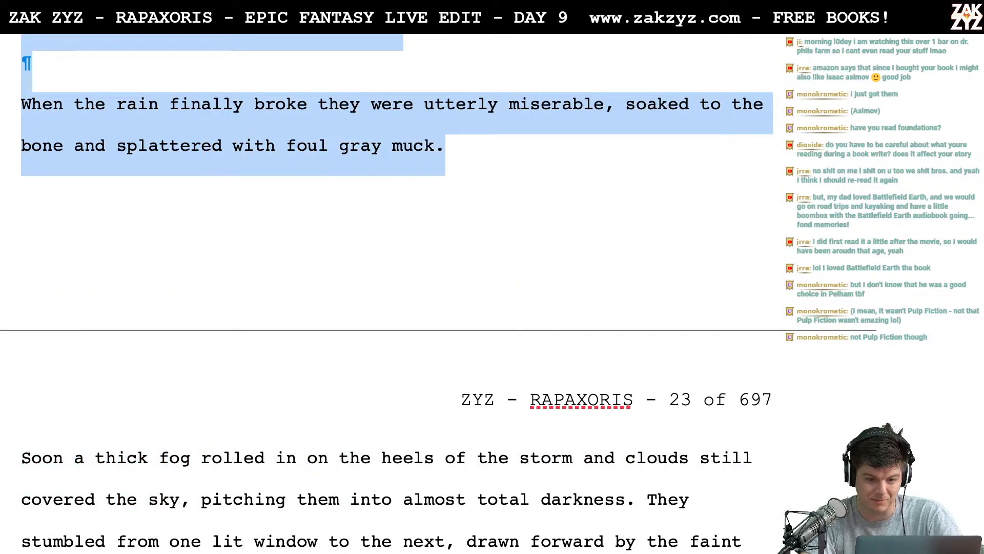
pyautogui.write('and poking through piles of garbage. Their lantern sputtered out just before the storm broke. They were utterly miserable, soaked to the bone and spattered with gray filth.')
# - Write "A thick fog rolled in on the heels of the storm," after "spattered with gray filth."
pyautogui.scroll(4, 299, 160)
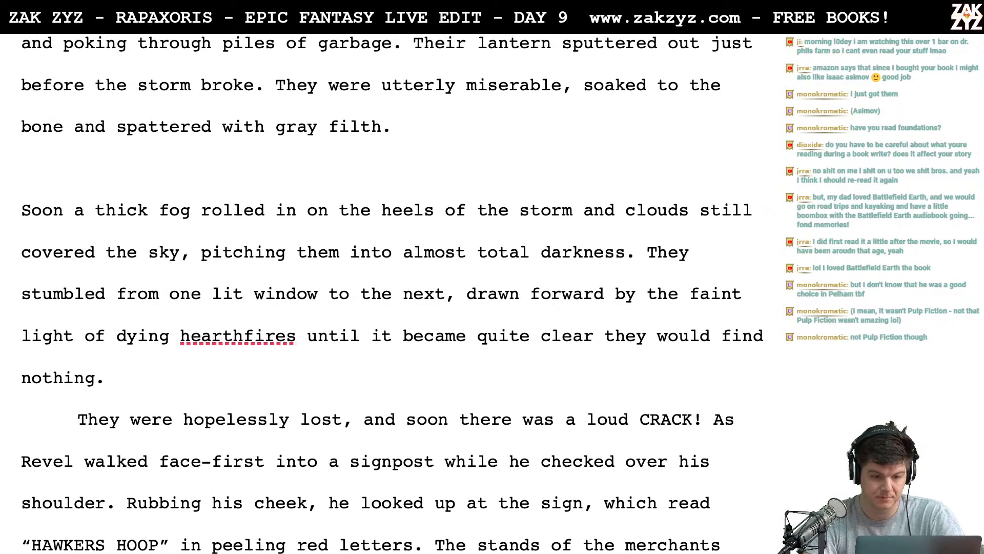
pyautogui.press('Up')
pyautogui.press('Up')
pyautogui.press('Up')
pyautogui.press('Up')
pyautogui.press('Up')
pyautogui.press('Up')
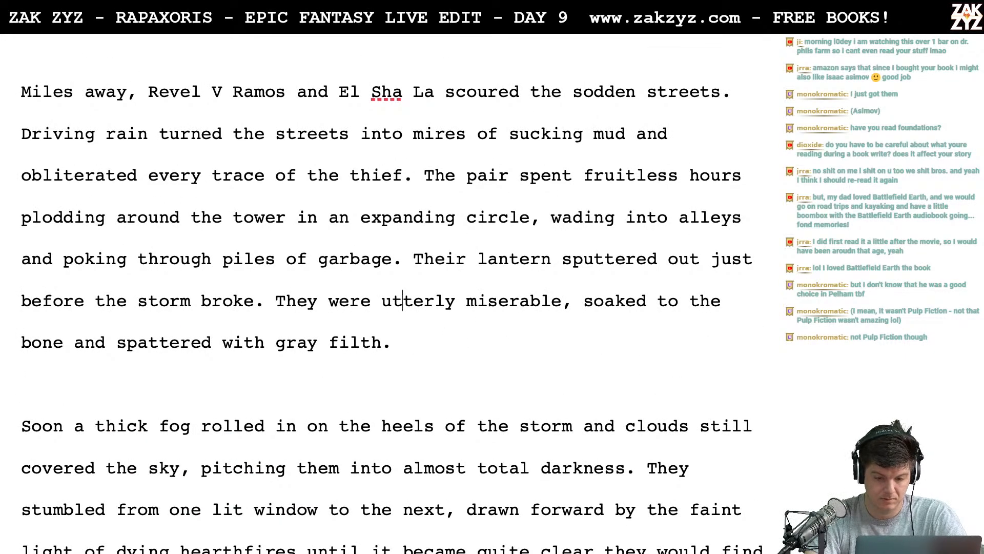
pyautogui.write('A thi')
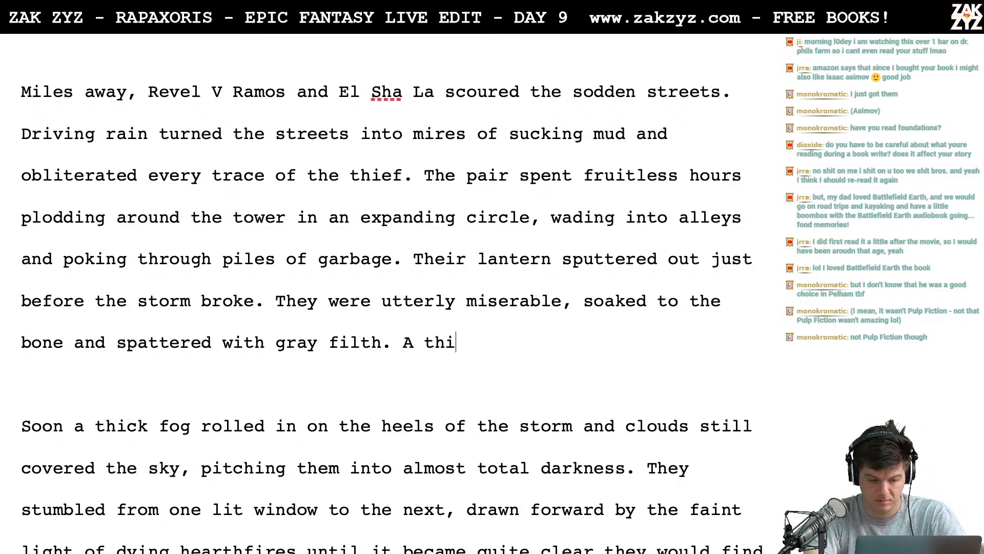
pyautogui.write('ck fog rolled in')
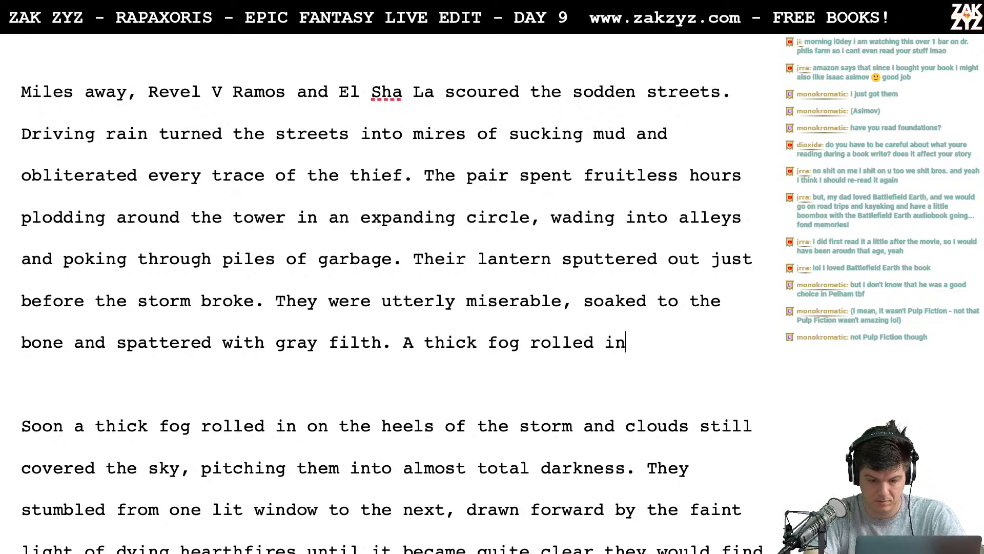
pyautogui.write(' on the heels')
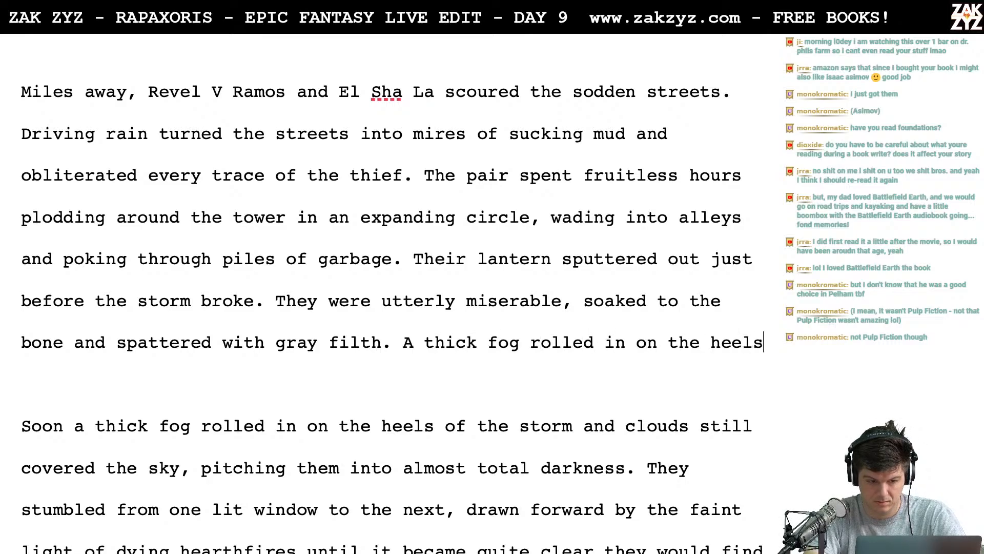
pyautogui.write(' of the storm,')
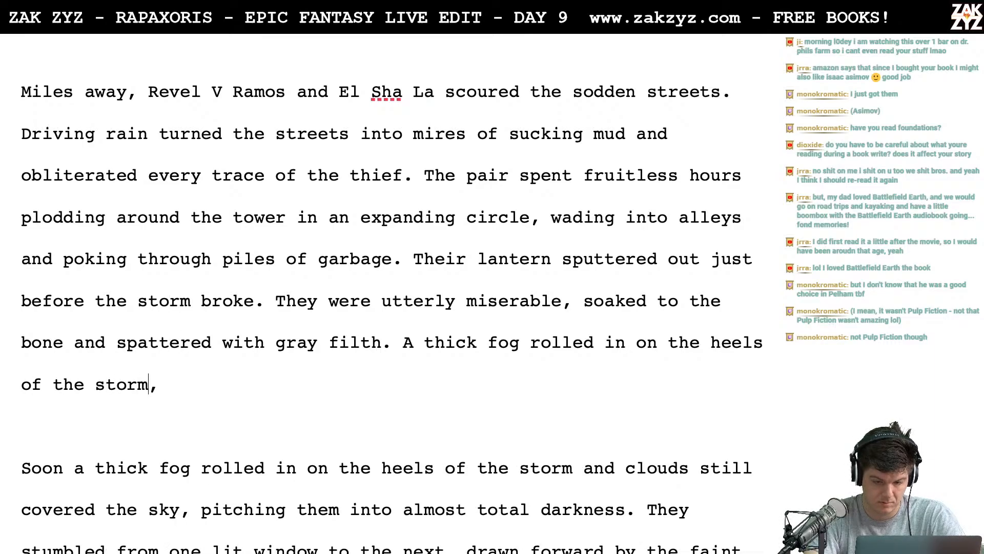
# - Replace "storm" with "squall" in the new fog sentence
pyautogui.press('BackSpace')
pyautogui.press('BackSpace')
pyautogui.press('BackSpace')
pyautogui.press('BackSpace')
pyautogui.press('BackSpace')
pyautogui.write('quall, ')
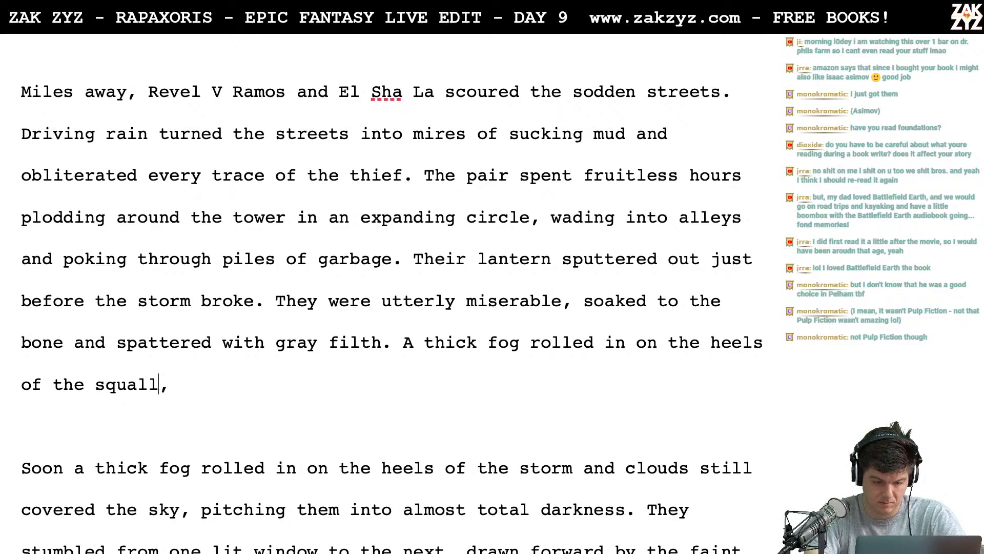
pyautogui.write('p')
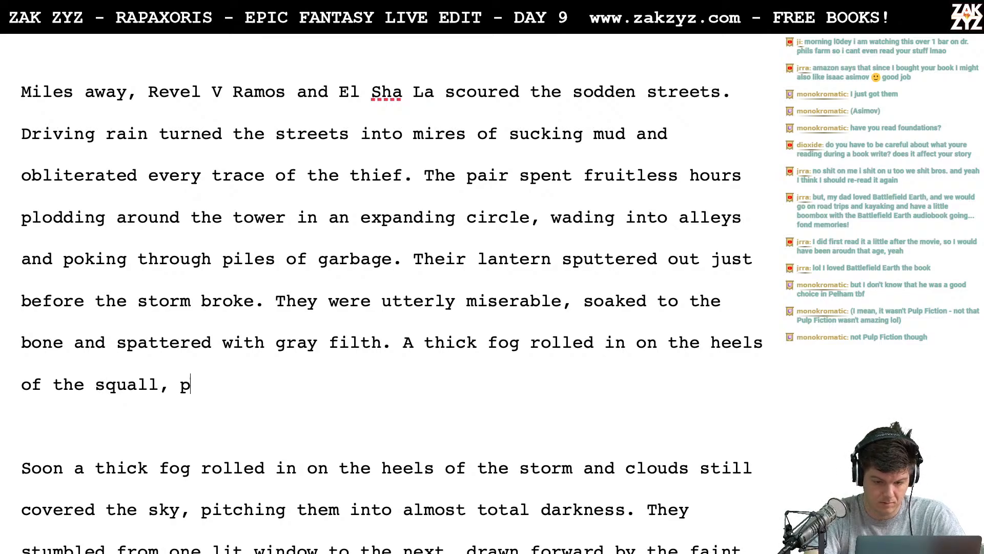
pyautogui.write('itching them into near')
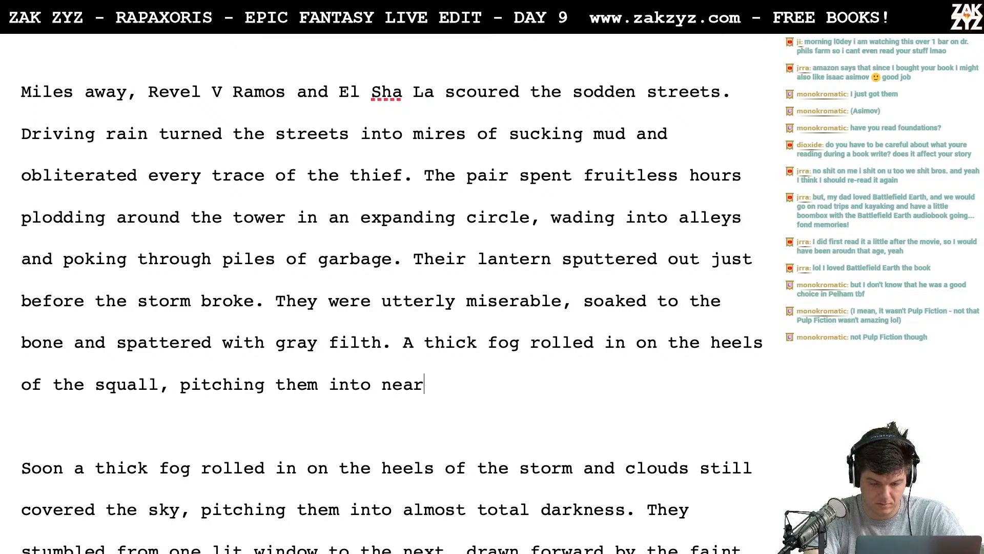
# - Finish the new fog sentence with "pitching them into total darkness."
pyautogui.write('-to')
pyautogui.press('BackSpace')
pyautogui.press('BackSpace')
pyautogui.press('BackSpace')
pyautogui.press('BackSpace')
pyautogui.press('BackSpace')
pyautogui.press('BackSpace')
pyautogui.press('BackSpace')
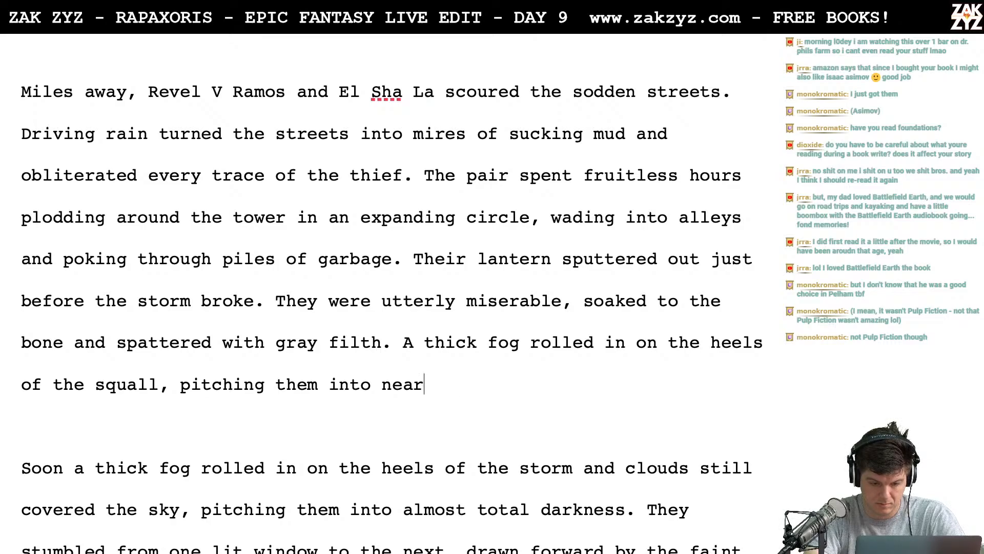
pyautogui.write('t')
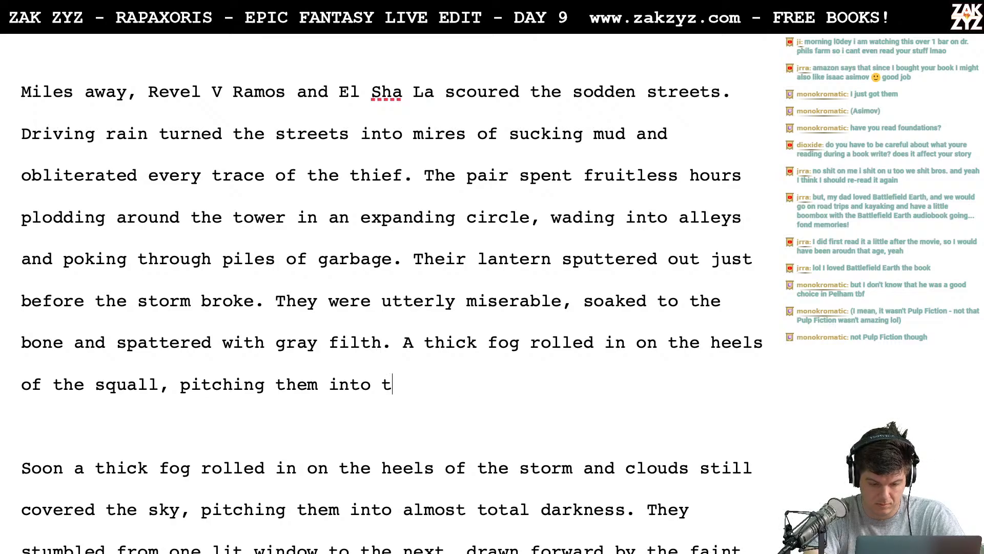
pyautogui.write('otal darkness.')
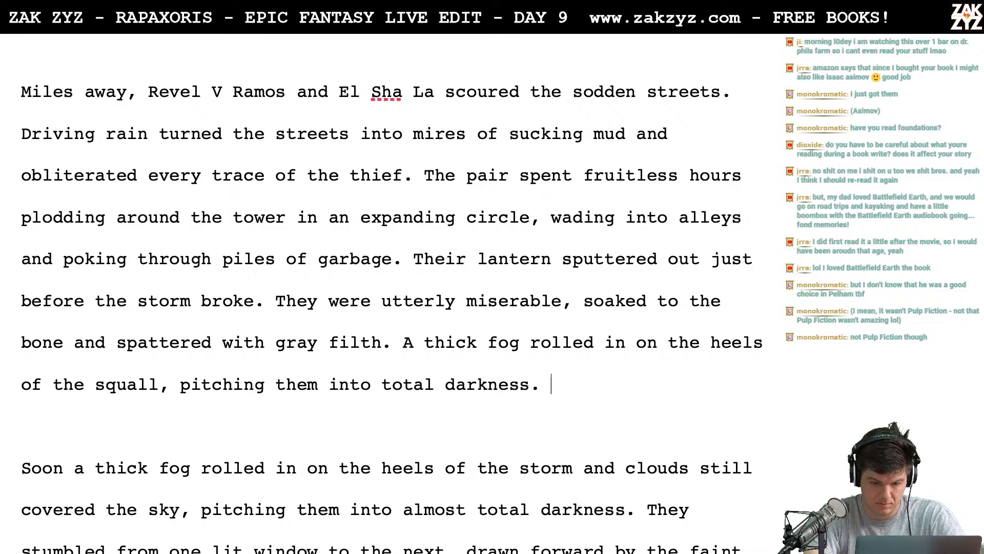
# - Delete the old fog draft from "Soon a thick fog" through "almost total darkness.", keeping "They stumbled" as a separate paragraph
pyautogui.hotkey('shift', 'Down')
pyautogui.hotkey('shift', 'Down')
pyautogui.hotkey('shift', 'Down')
pyautogui.hotkey('shift', 'Right')
pyautogui.hotkey('shift', 'Right')
pyautogui.hotkey('shift', 'Right')
pyautogui.hotkey('shift', 'Right')
pyautogui.hotkey('shift', 'Right')
pyautogui.hotkey('shift', 'Right')
pyautogui.hotkey('shift', 'Right')
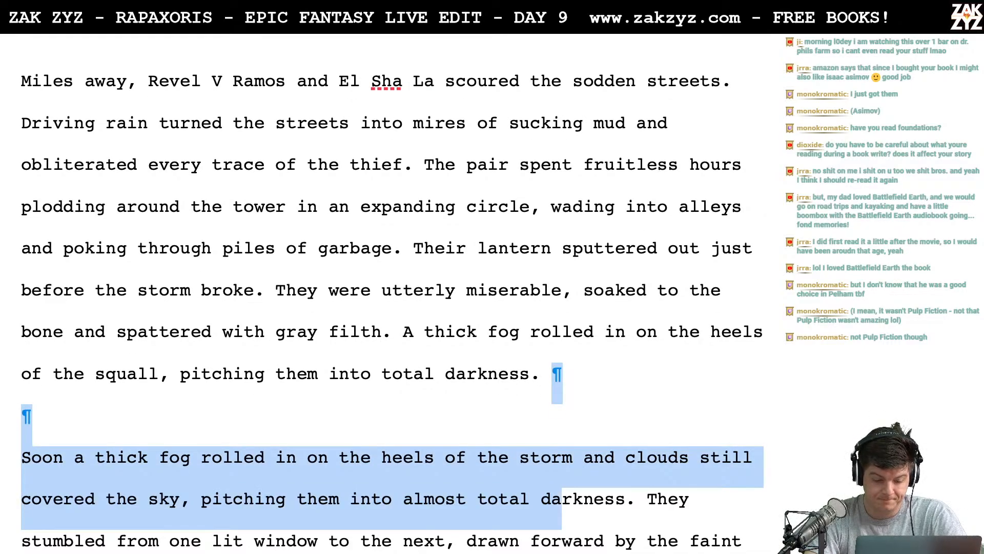
pyautogui.hotkey('shift', 'Right')
pyautogui.hotkey('shift', 'Right')
pyautogui.press('BackSpace')
pyautogui.press('Return')
pyautogui.press('Return')
pyautogui.press('Left')
pyautogui.press('Left')
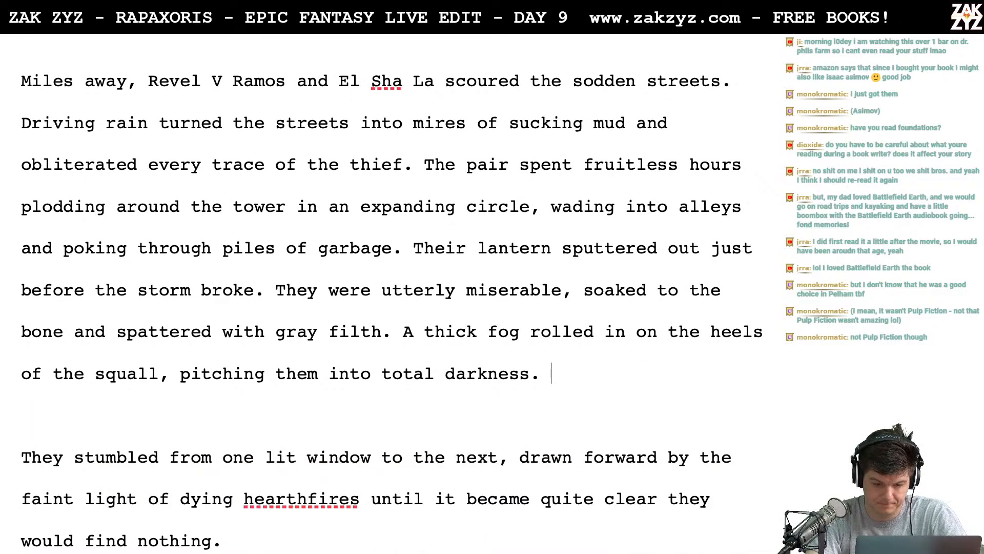
pyautogui.write('Still')
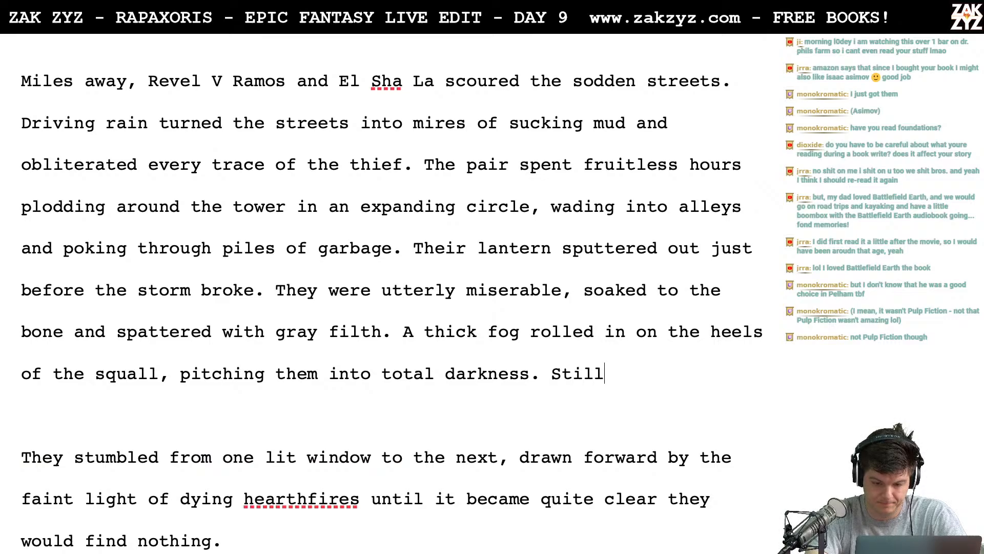
pyautogui.write(' they flitted from')
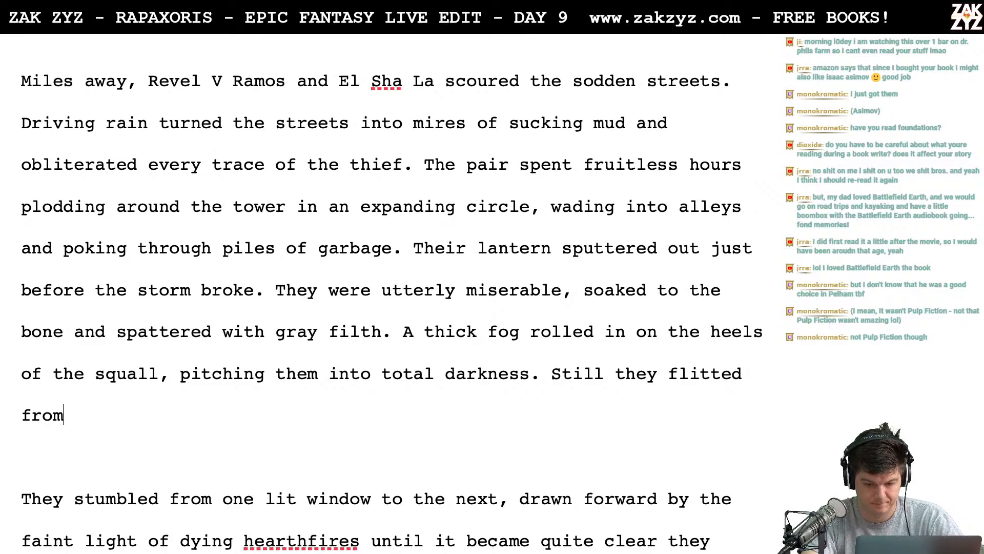
pyautogui.press('BackSpace')
pyautogui.press('BackSpace')
pyautogui.press('BackSpace')
pyautogui.press('BackSpace')
pyautogui.press('BackSpace')
pyautogui.press('BackSpace')
pyautogui.press('BackSpace')
pyautogui.press('BackSpace')
pyautogui.press('BackSpace')
pyautogui.press('BackSpace')
pyautogui.press('BackSpace')
pyautogui.press('BackSpace')
pyautogui.press('BackSpace')
pyautogui.press('BackSpace')
pyautogui.press('BackSpace')
pyautogui.press('BackSpace')
pyautogui.press('BackSpace')
pyautogui.press('BackSpace')
pyautogui.press('BackSpace')
pyautogui.press('BackSpace')
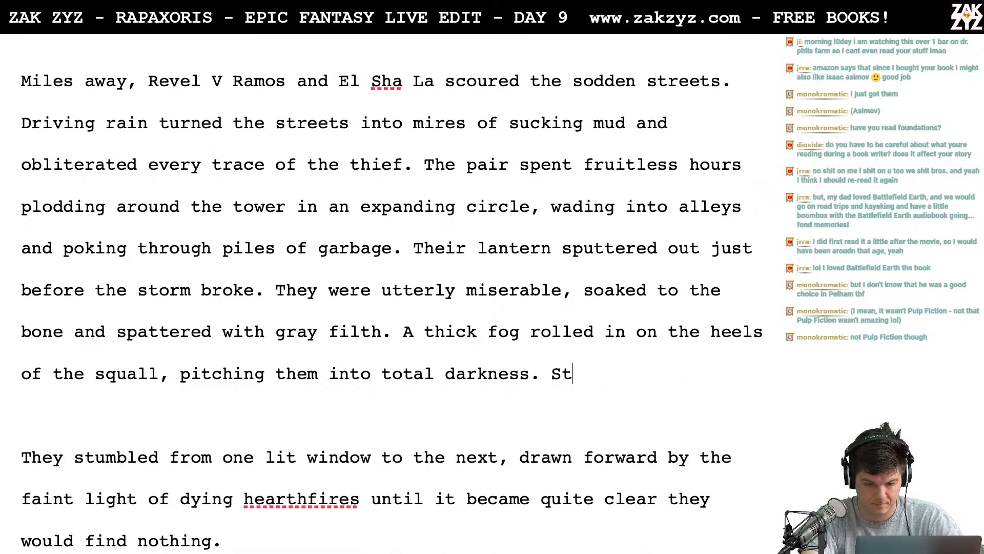
pyautogui.press('BackSpace')
pyautogui.press('BackSpace')
pyautogui.write('They')
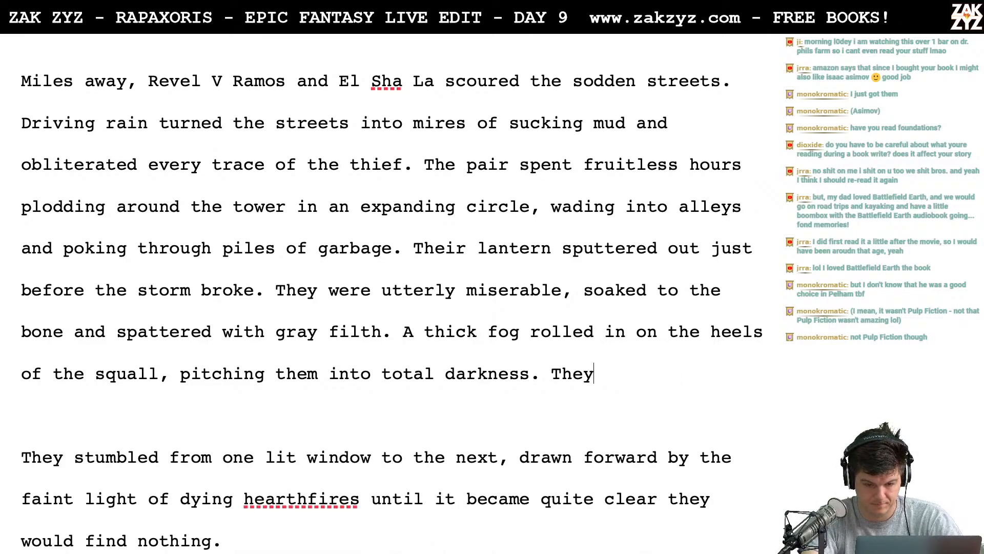
pyautogui.write(' kept searching')
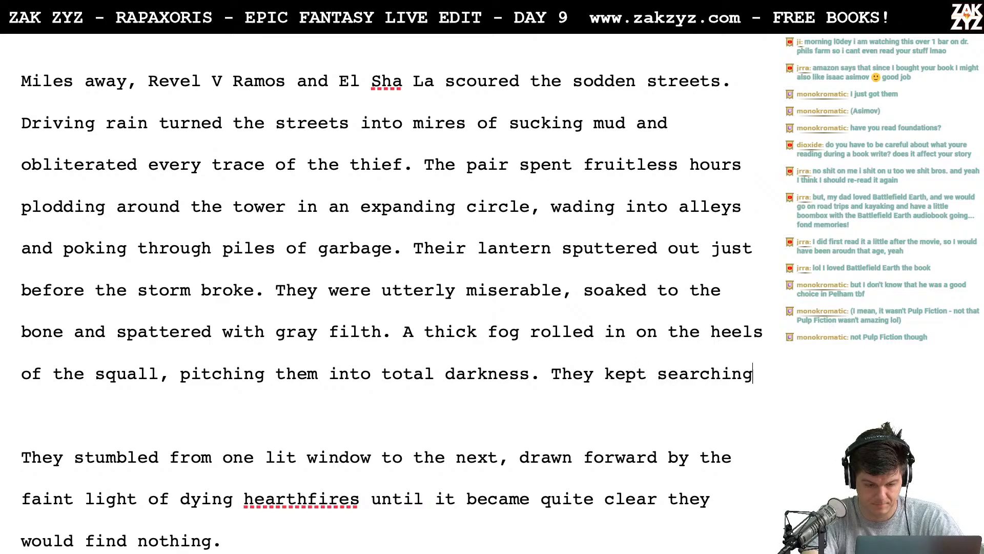
pyautogui.write(', flitting from one')
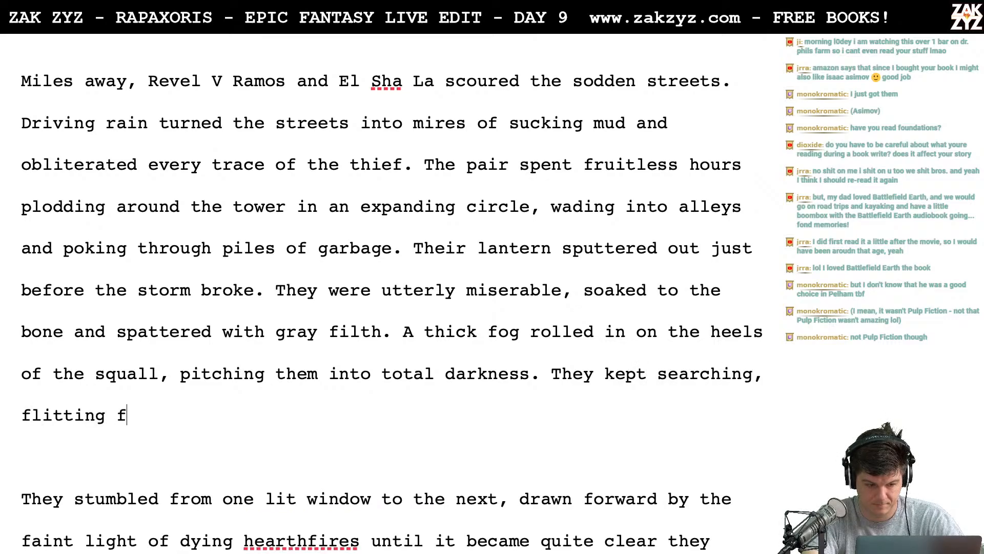
pyautogui.press('BackSpace')
pyautogui.press('BackSpace')
pyautogui.press('BackSpace')
pyautogui.press('BackSpace')
pyautogui.press('BackSpace')
pyautogui.press('BackSpace')
pyautogui.press('BackSpace')
pyautogui.press('BackSpace')
pyautogui.press('BackSpace')
pyautogui.press('BackSpace')
pyautogui.press('BackSpace')
pyautogui.press('BackSpace')
pyautogui.press('BackSpace')
pyautogui.press('BackSpace')
pyautogui.press('BackSpace')
pyautogui.press('BackSpace')
pyautogui.press('BackSpace')
pyautogui.press('BackSpace')
pyautogui.press('BackSpace')
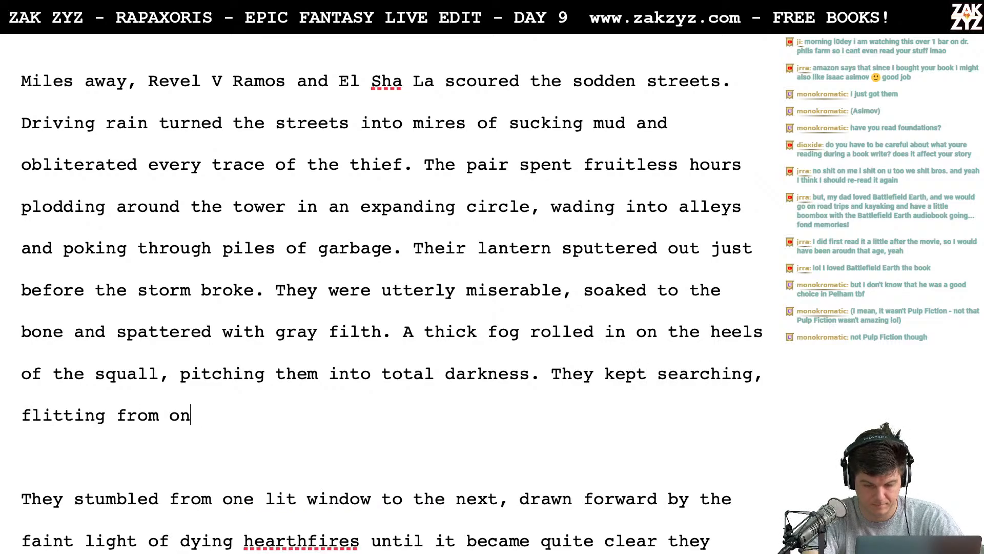
pyautogui.press('BackSpace')
pyautogui.press('BackSpace')
pyautogui.press('BackSpace')
pyautogui.press('BackSpace')
pyautogui.press('BackSpace')
pyautogui.press('BackSpace')
pyautogui.press('BackSpace')
pyautogui.press('BackSpace')
pyautogui.press('BackSpace')
pyautogui.press('BackSpace')
pyautogui.press('BackSpace')
pyautogui.press('BackSpace')
pyautogui.press('BackSpace')
pyautogui.press('BackSpace')
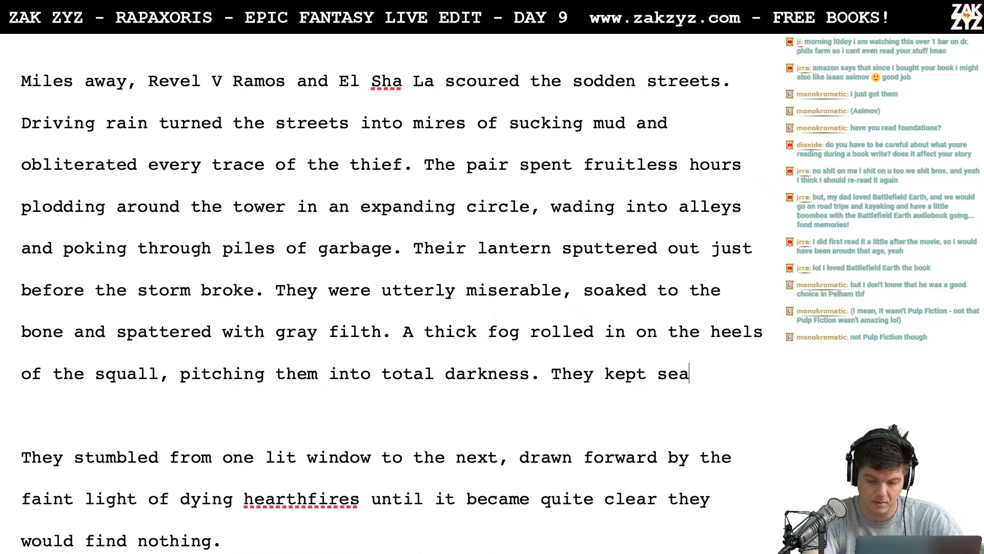
pyautogui.write('pressed on a')
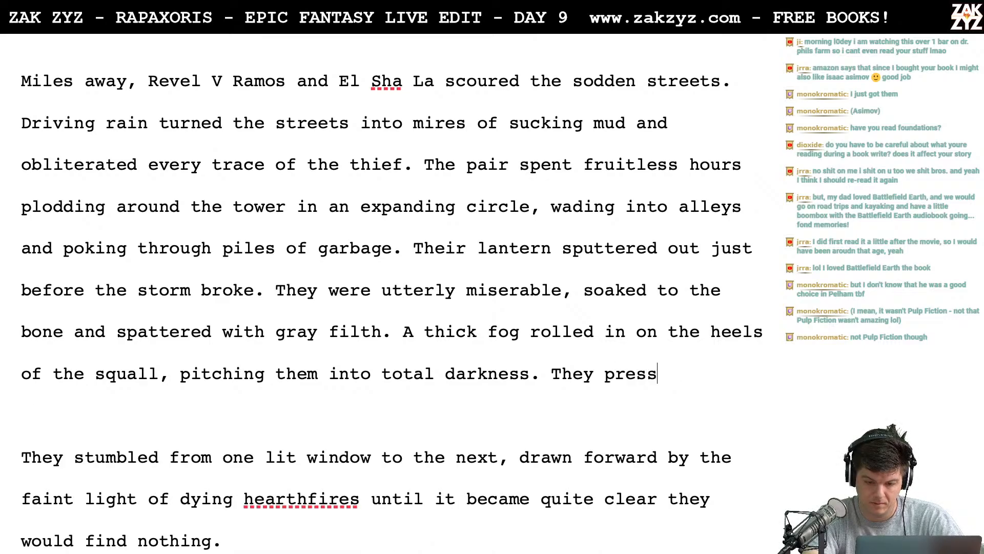
pyautogui.press('BackSpace')
pyautogui.press('BackSpace')
pyautogui.press('BackSpace')
pyautogui.press('BackSpace')
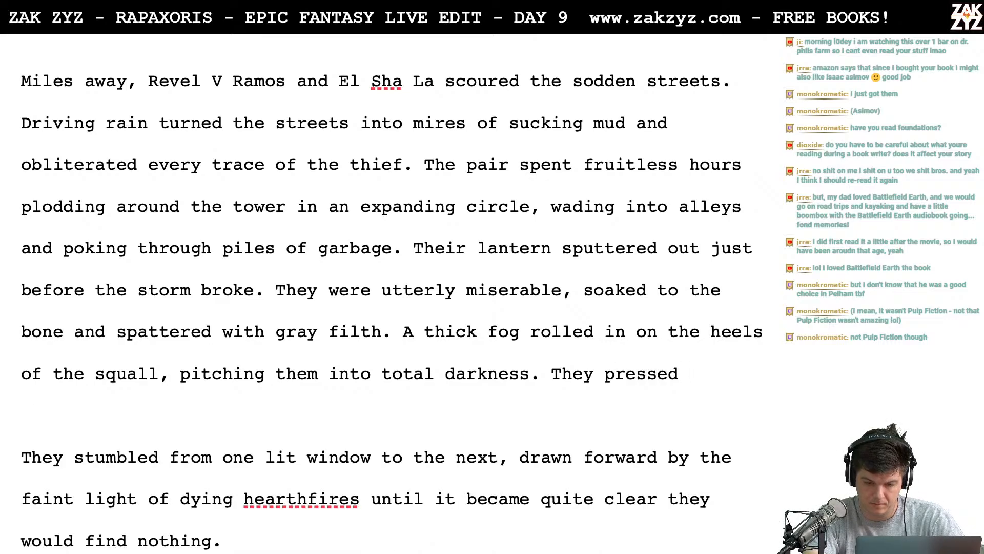
pyautogui.press('BackSpace')
pyautogui.press('BackSpace')
pyautogui.press('BackSpace')
pyautogui.press('BackSpace')
pyautogui.press('BackSpace')
pyautogui.press('BackSpace')
pyautogui.press('BackSpace')
pyautogui.press('BackSpace')
pyautogui.press('BackSpace')
pyautogui.press('BackSpace')
pyautogui.press('BackSpace')
pyautogui.press('BackSpace')
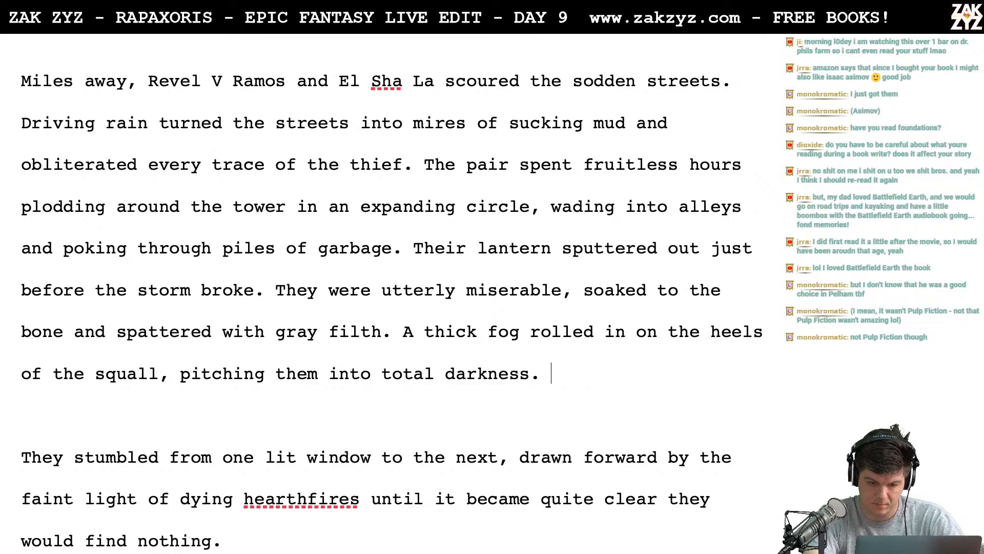
# - Write "They flitted from one lit window to the next, drawn like" after "pitching them into total darkness."
pyautogui.write('They flitted from w')
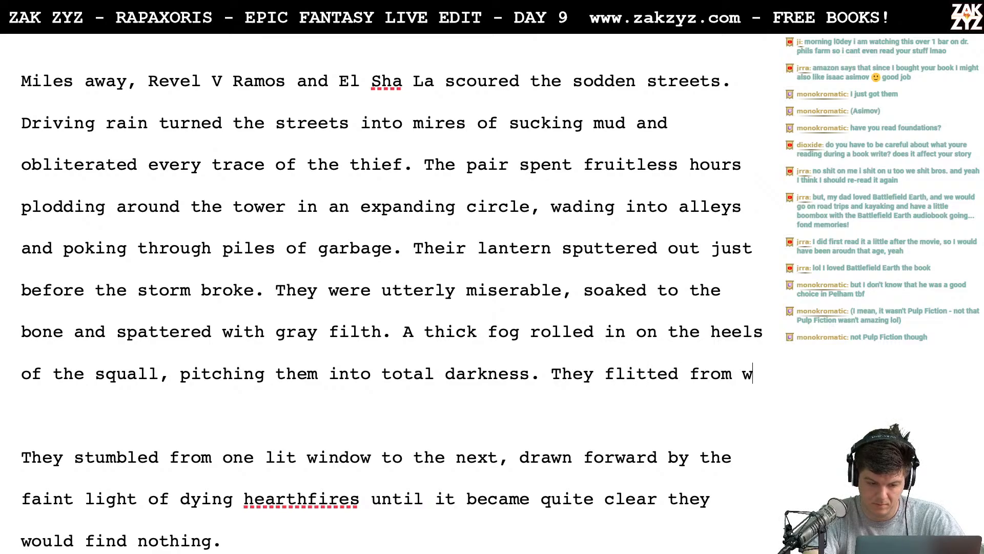
pyautogui.press('BackSpace')
pyautogui.write('one lit ')
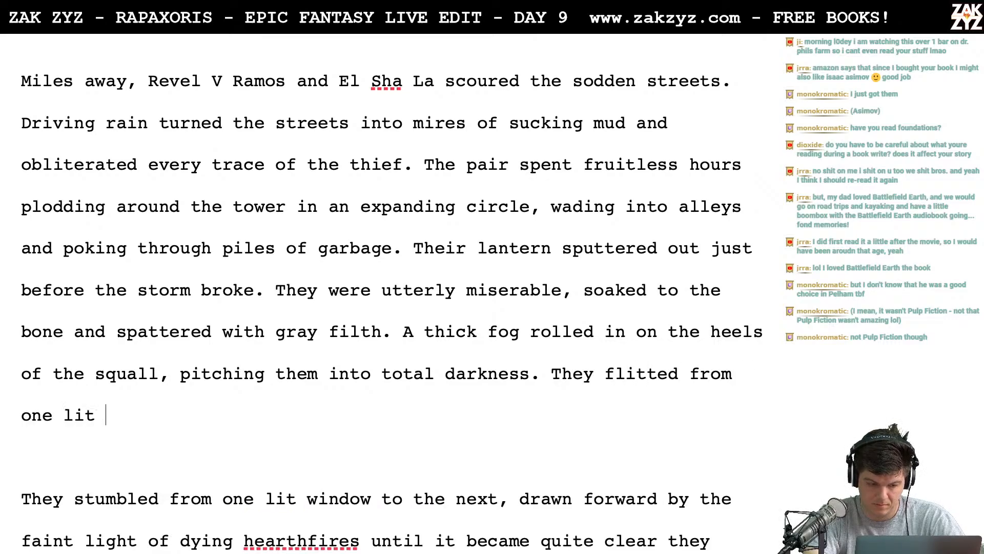
pyautogui.write('window to the n')
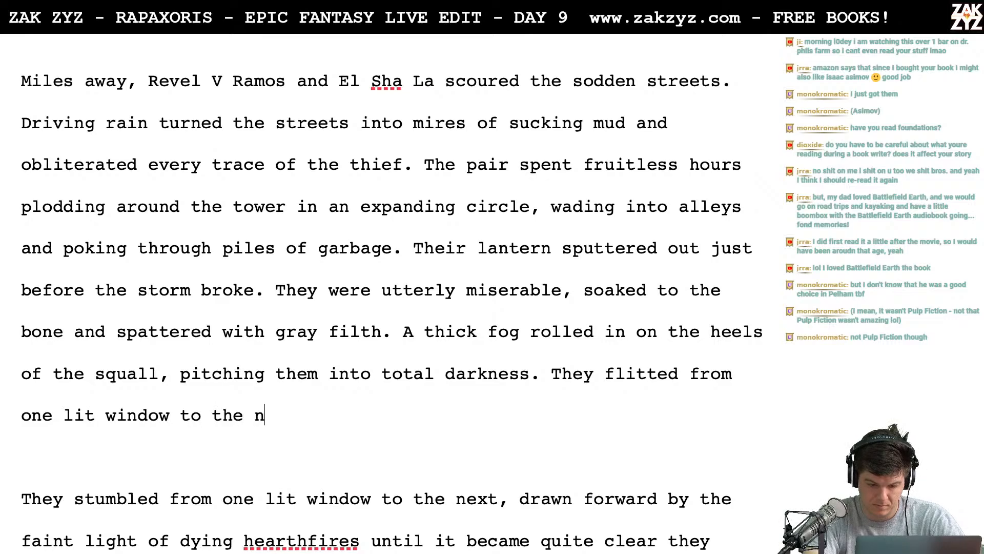
pyautogui.write('ext, dr')
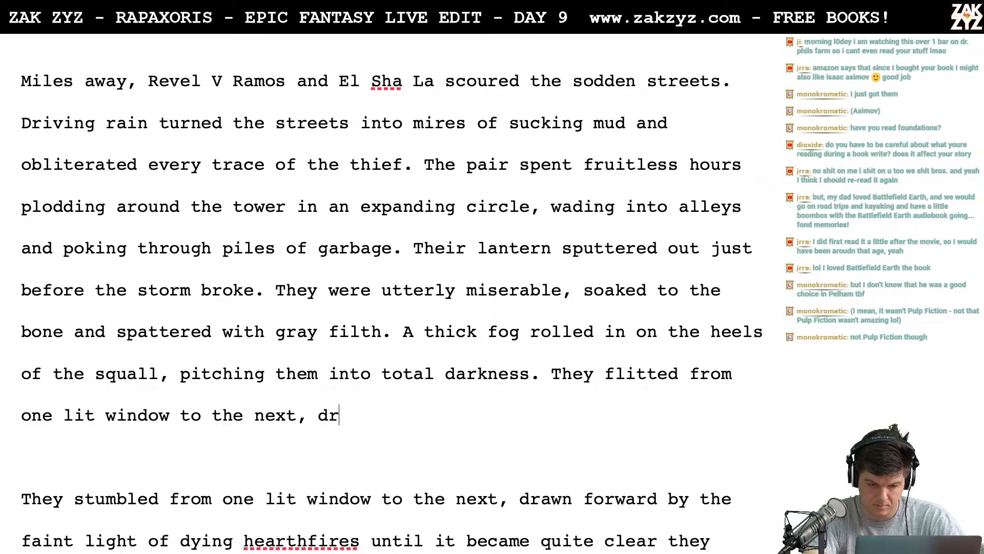
pyautogui.write('awn like moths to dht e')
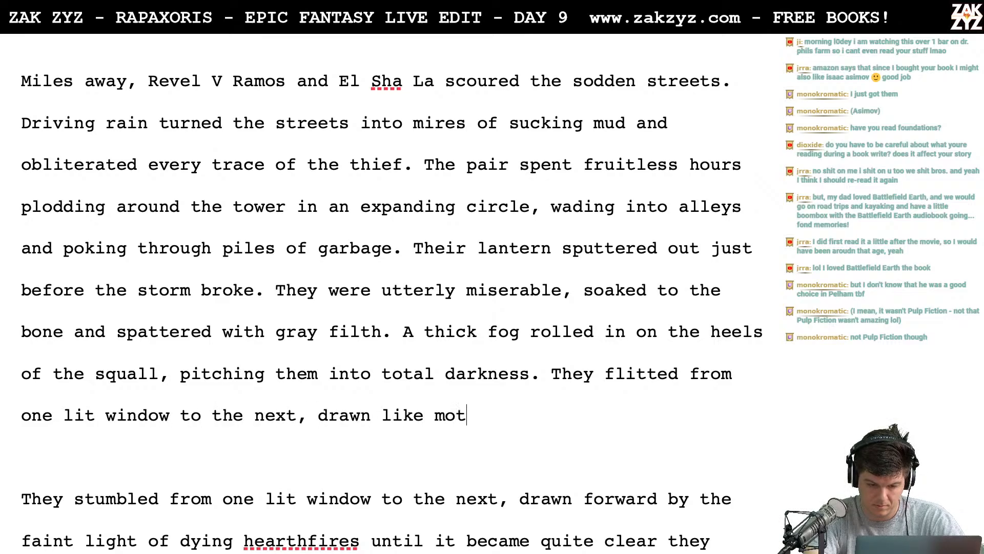
# - Finish the lit-window sentence with "moths to the light of dying hearths."
pyautogui.press('BackSpace')
pyautogui.press('BackSpace')
pyautogui.press('BackSpace')
pyautogui.press('BackSpace')
pyautogui.press('BackSpace')
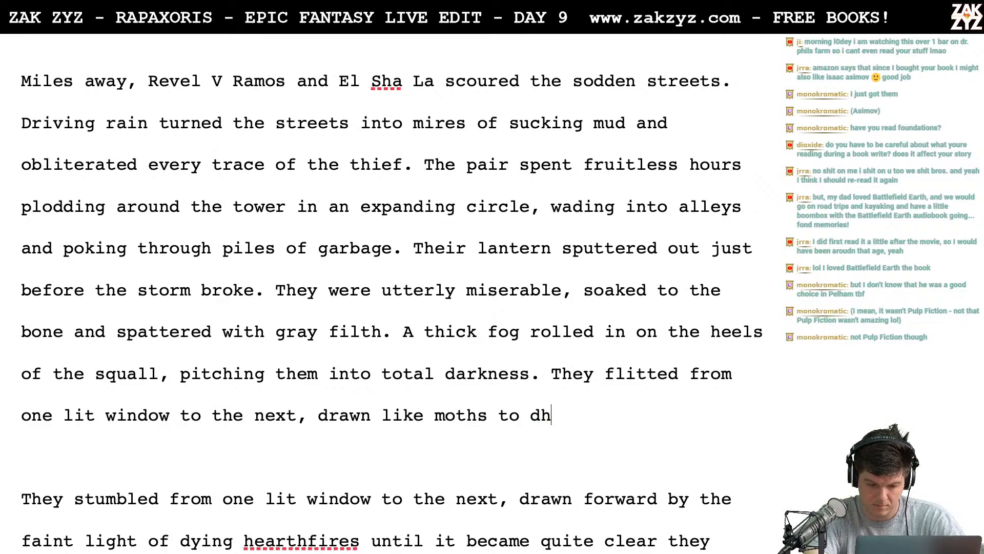
pyautogui.write('the ')
pyautogui.write('l')
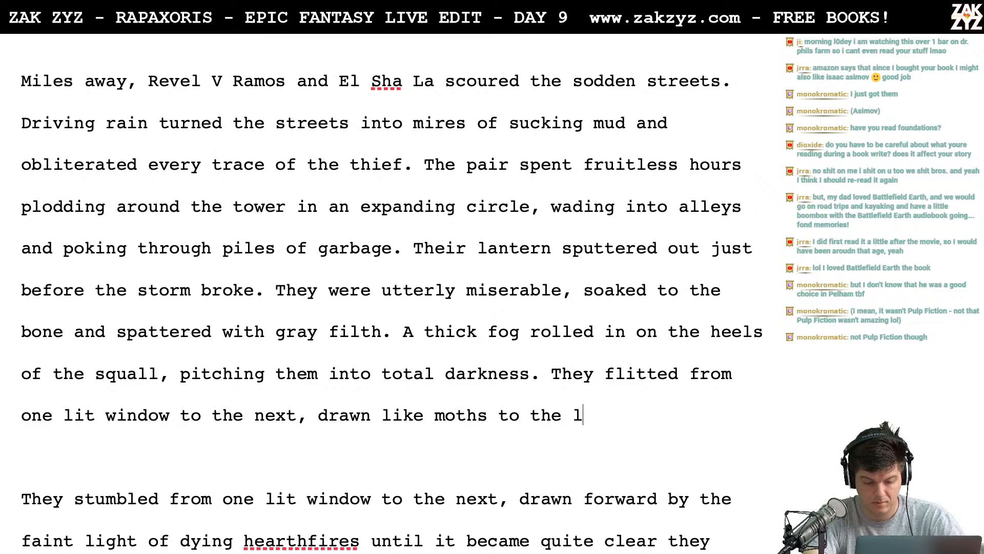
pyautogui.write('ight of ')
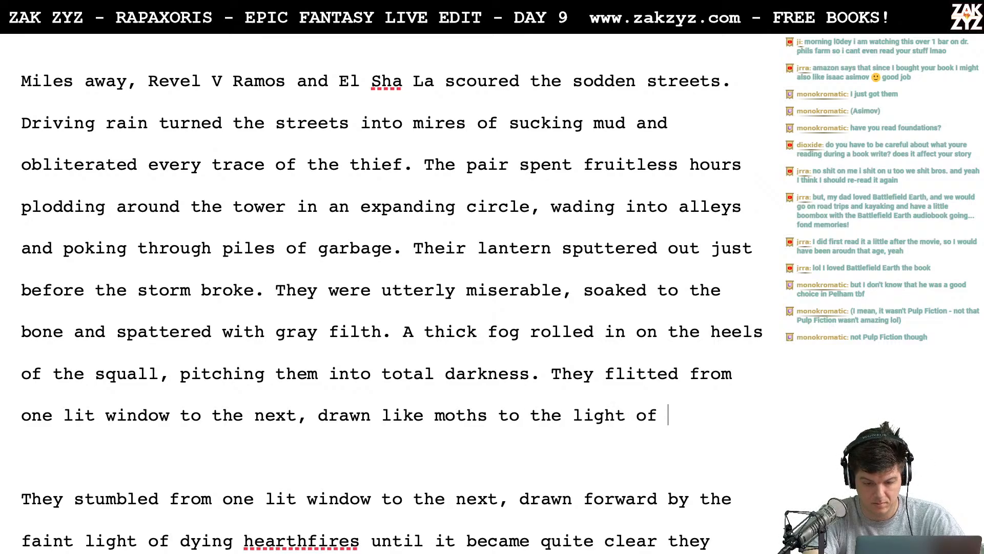
pyautogui.write('dying hearthfri')
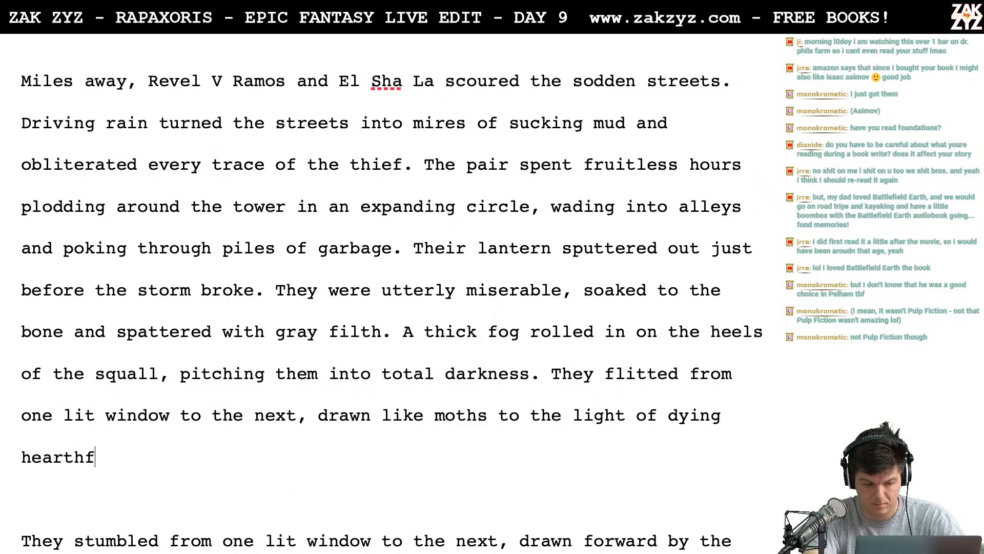
pyautogui.press('BackSpace')
pyautogui.press('BackSpace')
pyautogui.write('if')
pyautogui.press('BackSpace')
pyautogui.press('BackSpace')
pyautogui.press('BackSpace')
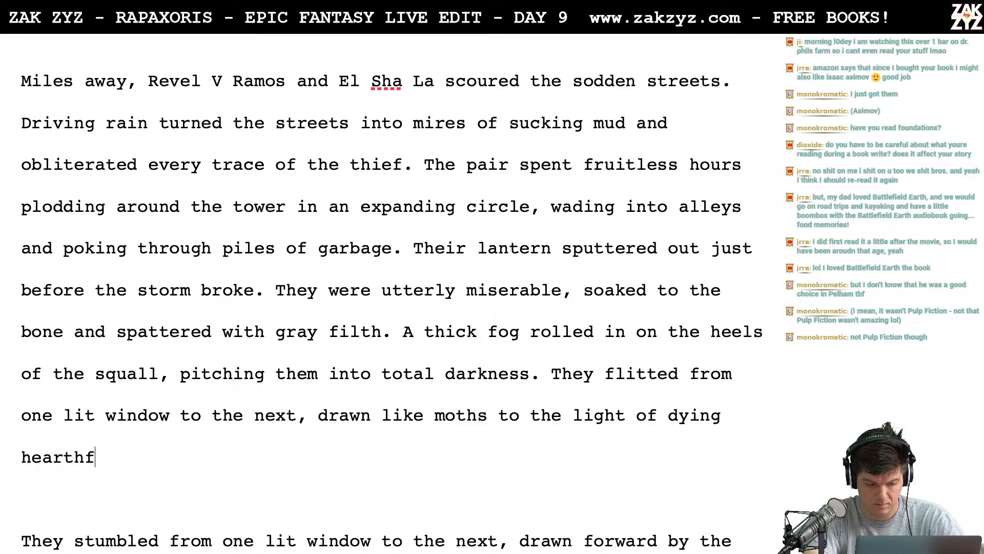
pyautogui.write('s.')
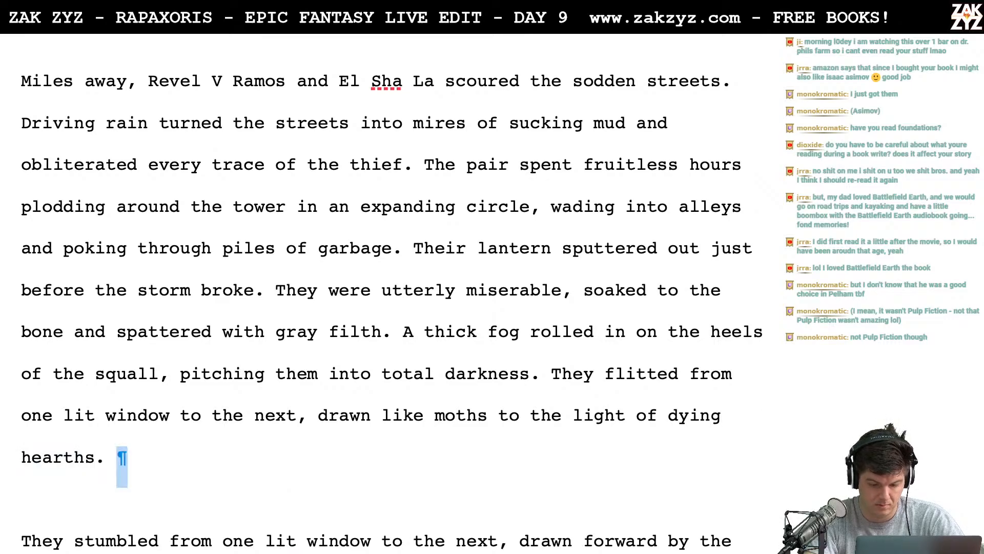
# - Delete the old draft from "They stumbled" through "until" and leave blank lines before "it became quite clear"
pyautogui.hotkey('shift', 'Down')
pyautogui.hotkey('shift', 'Down')
pyautogui.hotkey('shift', 'Down')
pyautogui.hotkey('shift', 'Down')
pyautogui.hotkey('shift', 'Up')
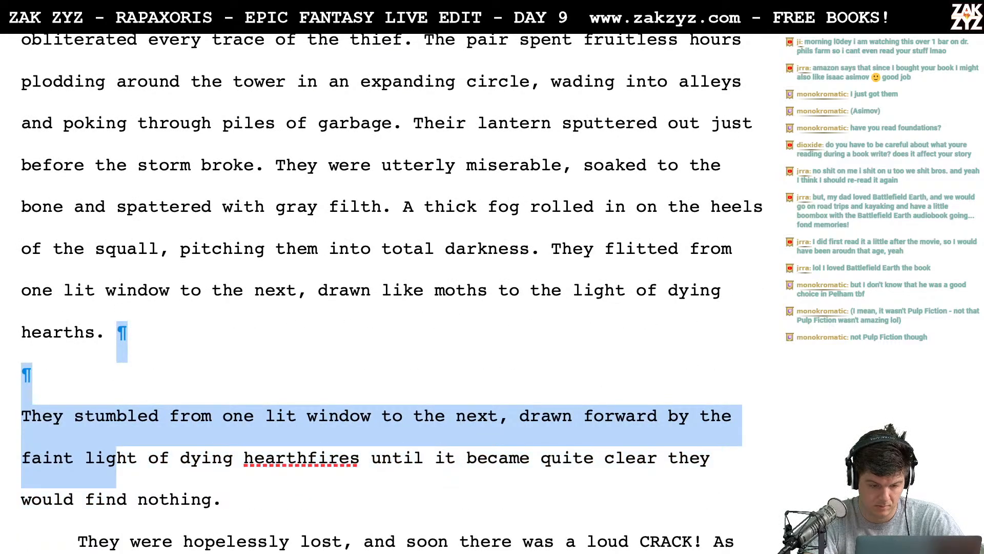
pyautogui.hotkey('shift', 'Right')
pyautogui.hotkey('shift', 'Right')
pyautogui.hotkey('shift', 'Right')
pyautogui.hotkey('shift', 'Right')
pyautogui.hotkey('shift', 'Right')
pyautogui.hotkey('shift', 'Right')
pyautogui.hotkey('shift', 'Right')
pyautogui.hotkey('shift', 'Right')
pyautogui.hotkey('shift', 'Right')
pyautogui.hotkey('shift', 'Right')
pyautogui.hotkey('shift', 'Right')
pyautogui.hotkey('shift', 'Right')
pyautogui.hotkey('shift', 'Right')
pyautogui.hotkey('shift', 'Right')
pyautogui.hotkey('shift', 'Right')
pyautogui.hotkey('shift', 'Right')
pyautogui.hotkey('shift', 'Right')
pyautogui.hotkey('shift', 'Right')
pyautogui.hotkey('shift', 'Right')
pyautogui.hotkey('shift', 'Right')
pyautogui.hotkey('shift', 'Right')
pyautogui.hotkey('shift', 'Right')
pyautogui.hotkey('shift', 'Right')
pyautogui.hotkey('shift', 'Right')
pyautogui.hotkey('shift', 'Right')
pyautogui.hotkey('shift', 'Right')
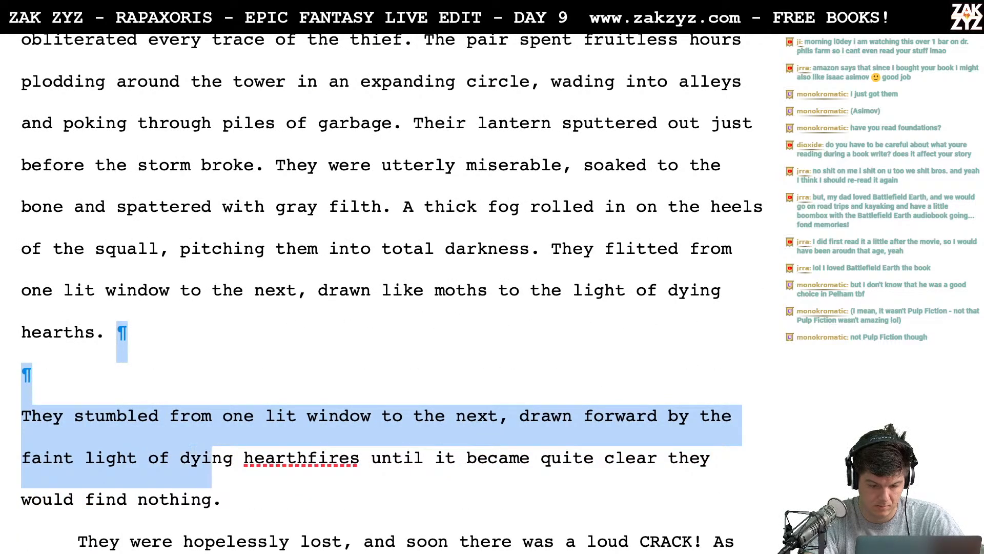
pyautogui.hotkey('shift', 'Right')
pyautogui.hotkey('shift', 'Right')
pyautogui.hotkey('shift', 'Right')
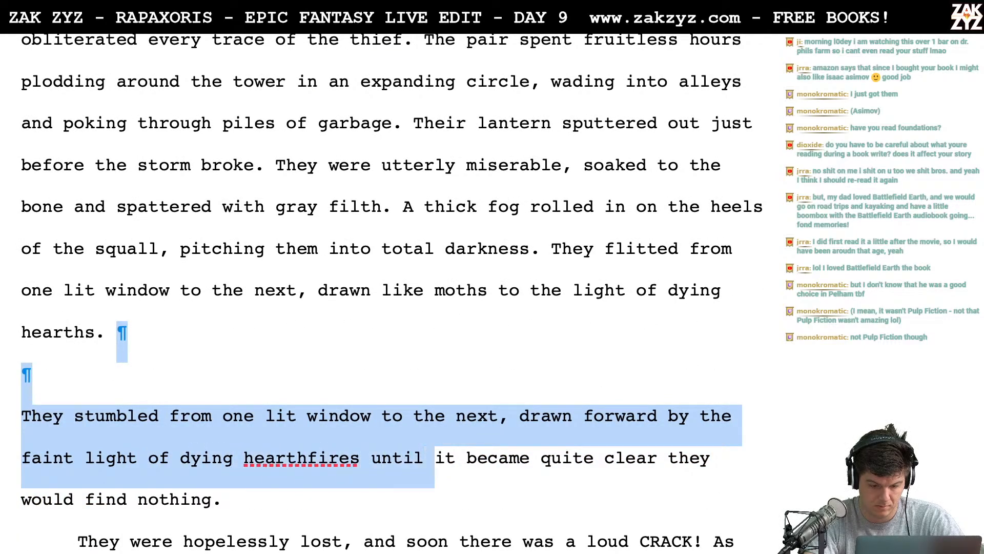
pyautogui.press('BackSpace')
pyautogui.press('Return')
pyautogui.press('Return')
pyautogui.press('Return')
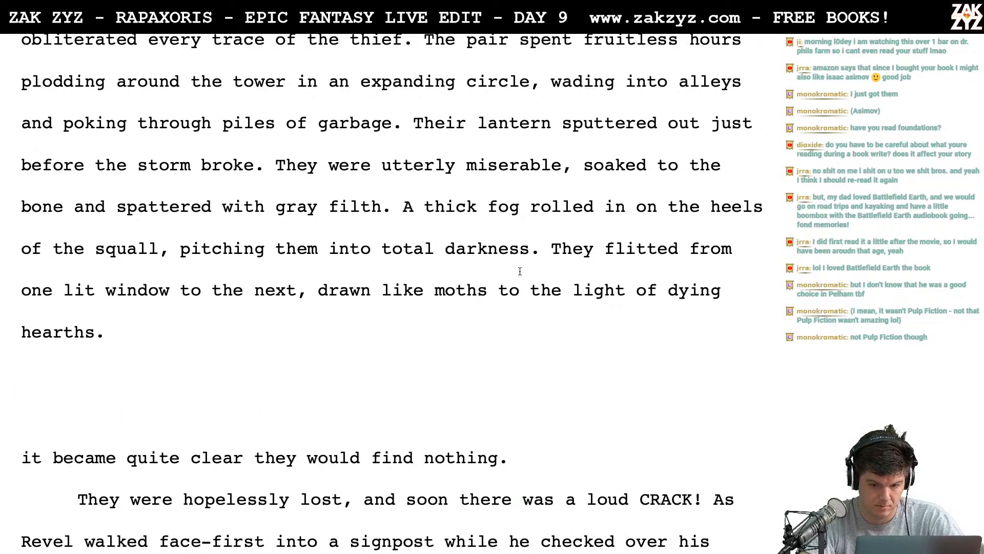
# - Replace "They" before "flitted from one lit window" with "Revel and El"
pyautogui.click(547, 262)
pyautogui.write('Then, The')
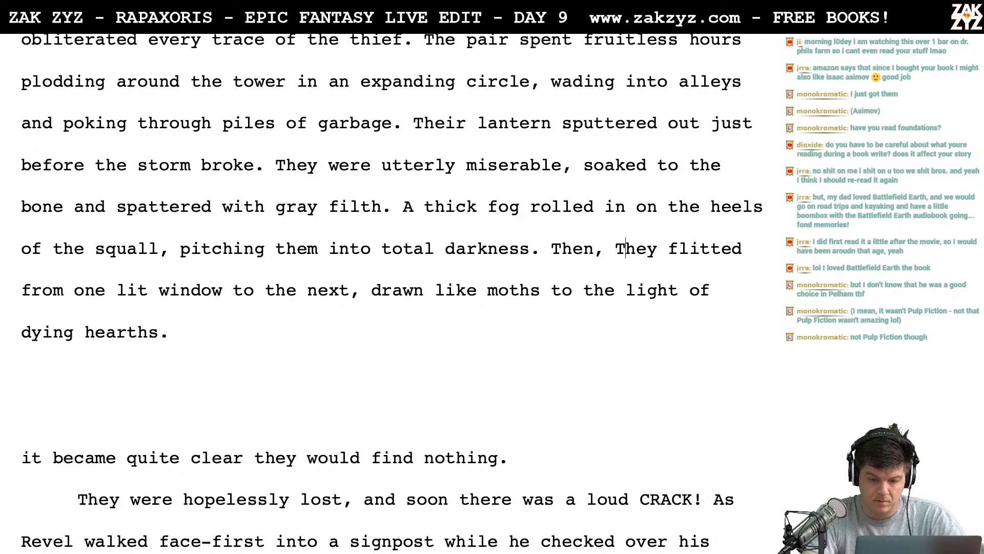
pyautogui.press('BackSpace')
pyautogui.write('t')
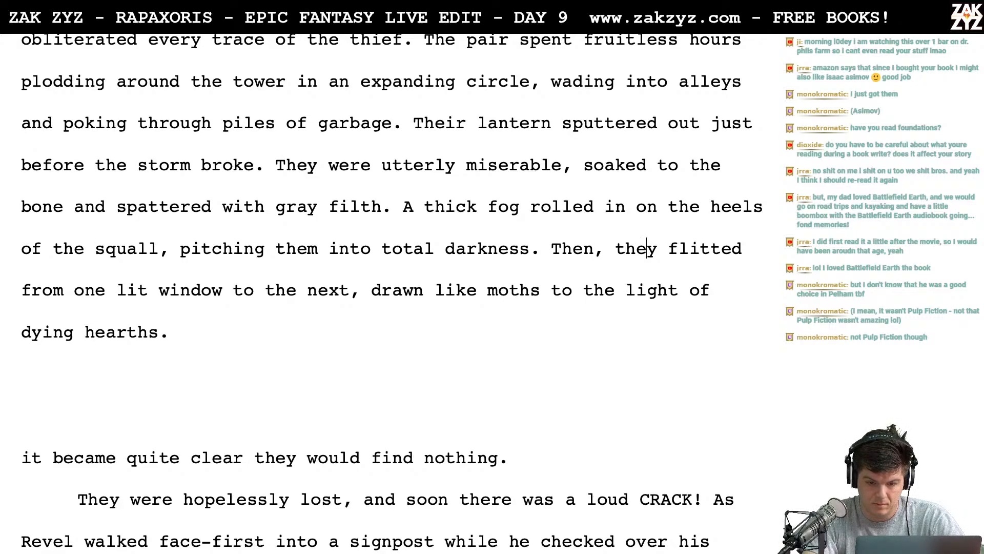
pyautogui.press('BackSpace')
pyautogui.press('BackSpace')
pyautogui.press('BackSpace')
pyautogui.press('BackSpace')
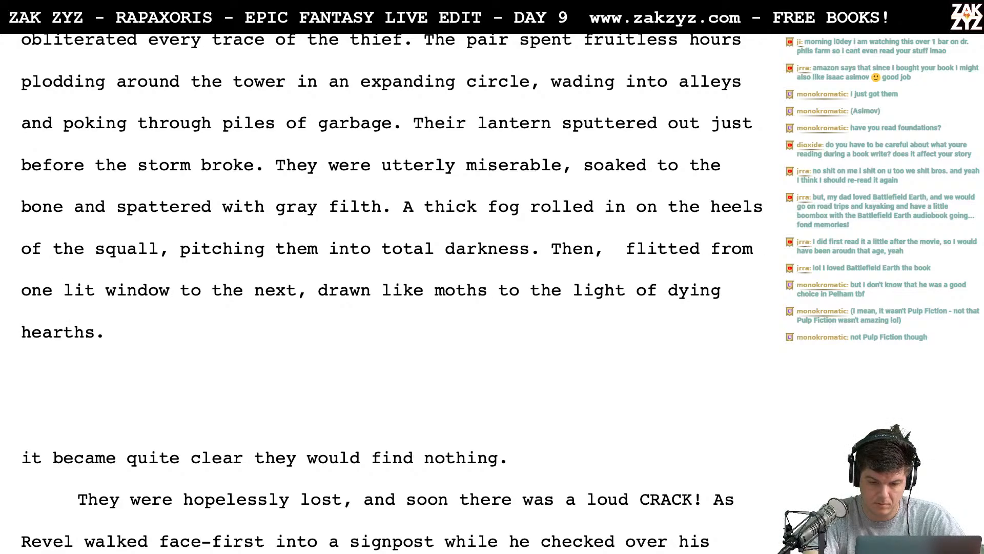
pyautogui.press('BackSpace')
pyautogui.press('BackSpace')
pyautogui.press('BackSpace')
pyautogui.press('BackSpace')
pyautogui.press('BackSpace')
pyautogui.press('BackSpace')
pyautogui.write('Revel')
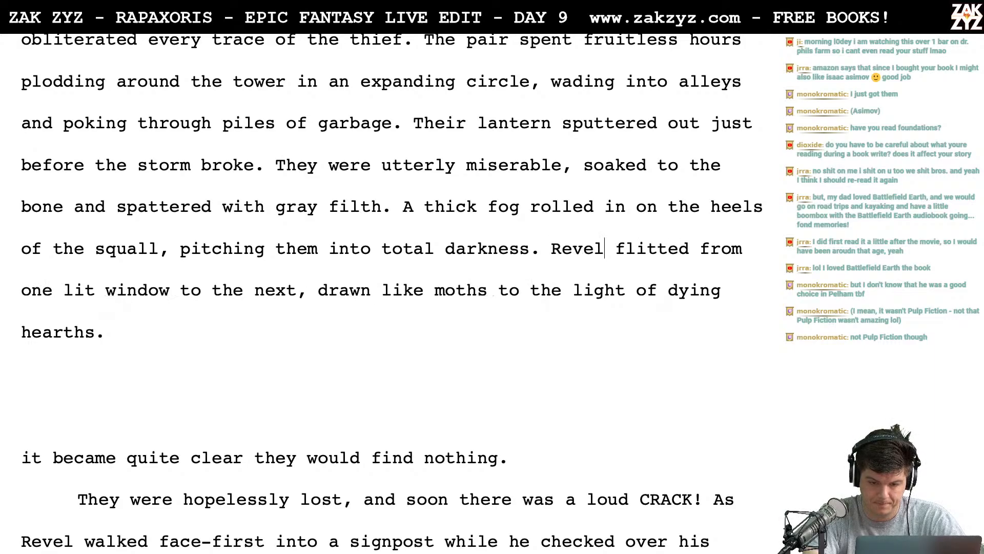
pyautogui.write(' and El')
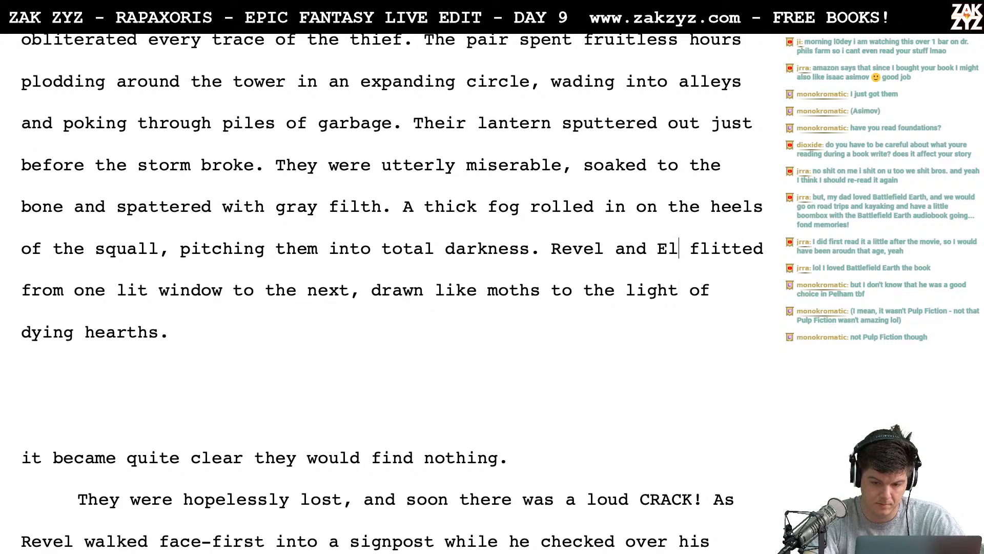
# - Remove the word "total" before "darkness" in the fog sentence
pyautogui.scroll(-1, 392, 293)
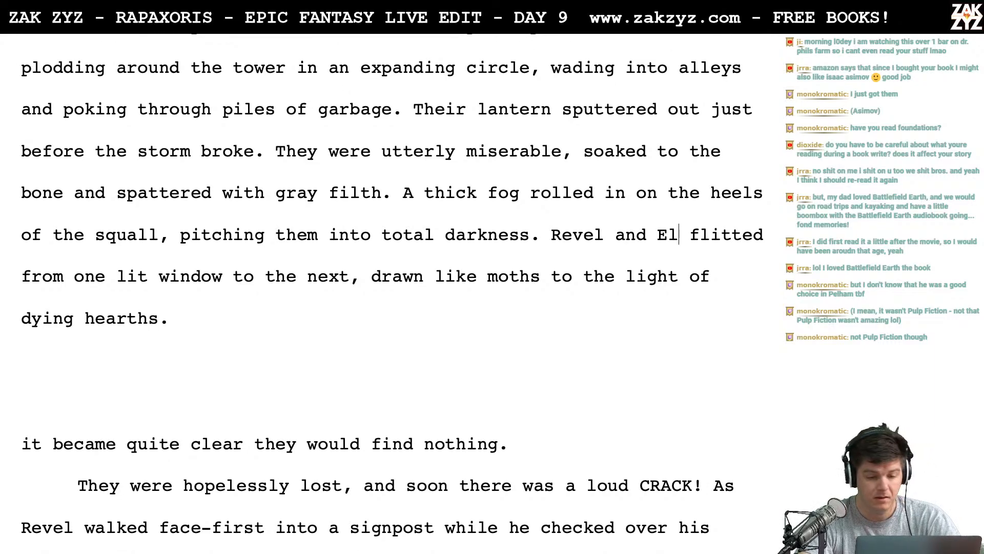
pyautogui.scroll(3, 538, 259)
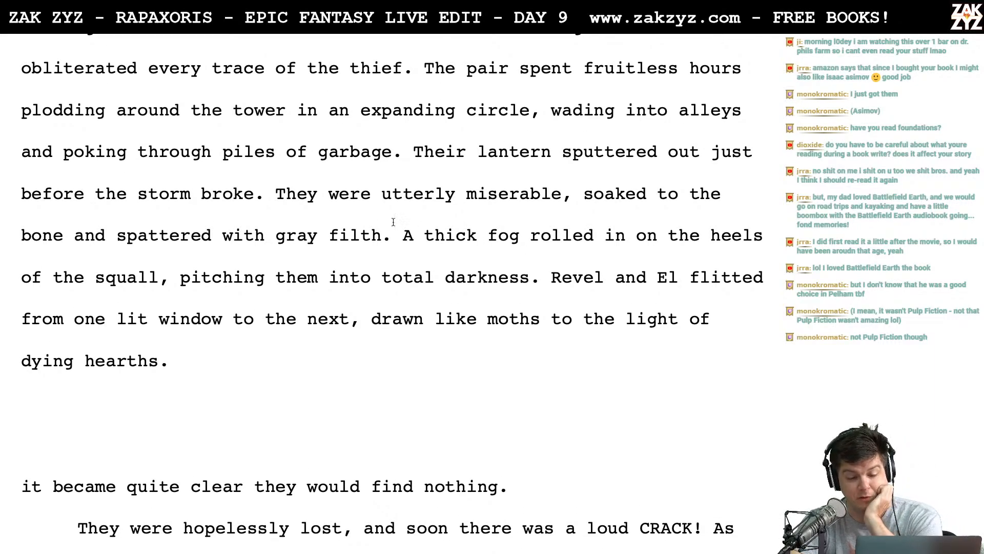
pyautogui.scroll(-3, 341, 253)
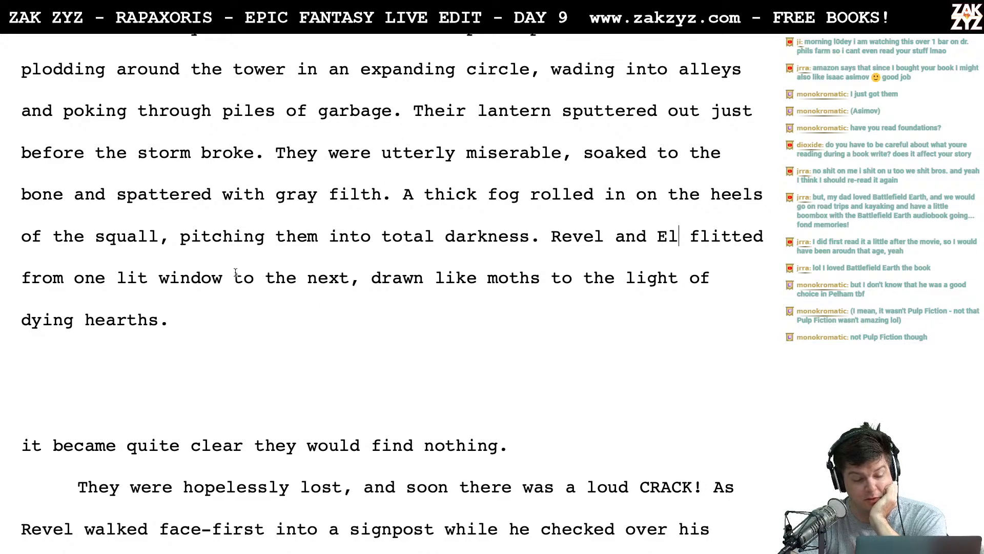
pyautogui.scroll(-2, 236, 274)
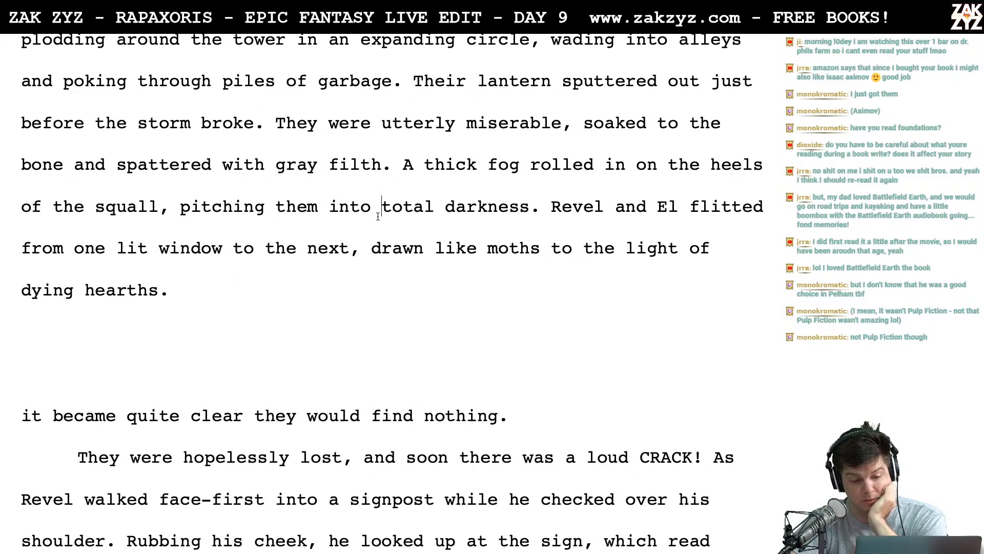
pyautogui.press('BackSpace')
pyautogui.press('BackSpace')
pyautogui.press('BackSpace')
pyautogui.press('BackSpace')
pyautogui.press('BackSpace')
pyautogui.press('BackSpace')
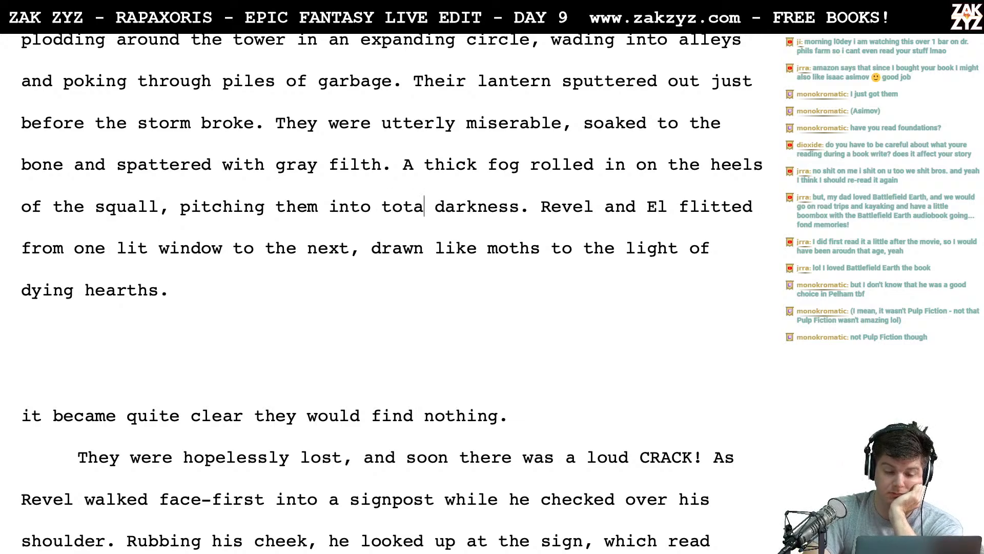
pyautogui.scroll(-1, 361, 193)
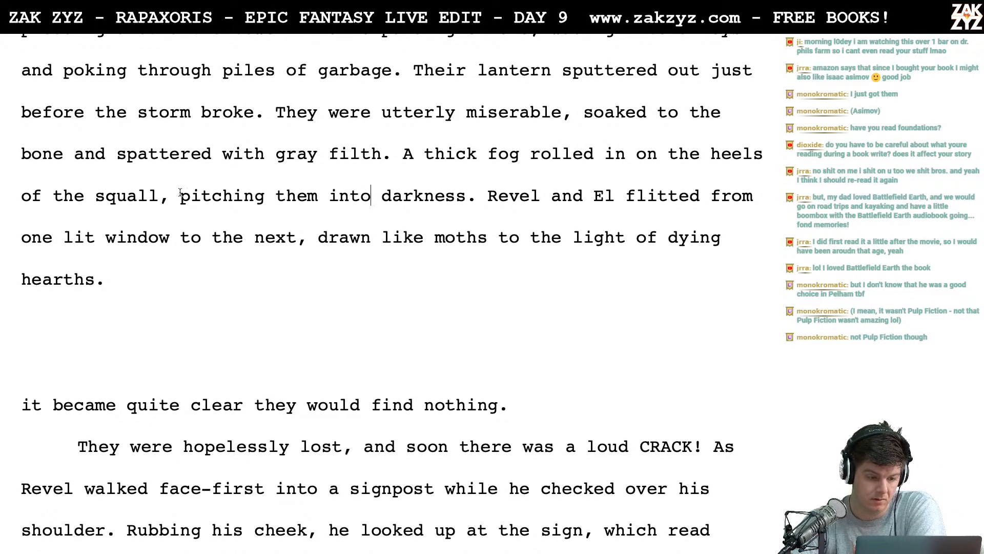
# - Place the cursor in the word "pitching" in the fog sentence for editing
pyautogui.press('Right')
pyautogui.press('Right')
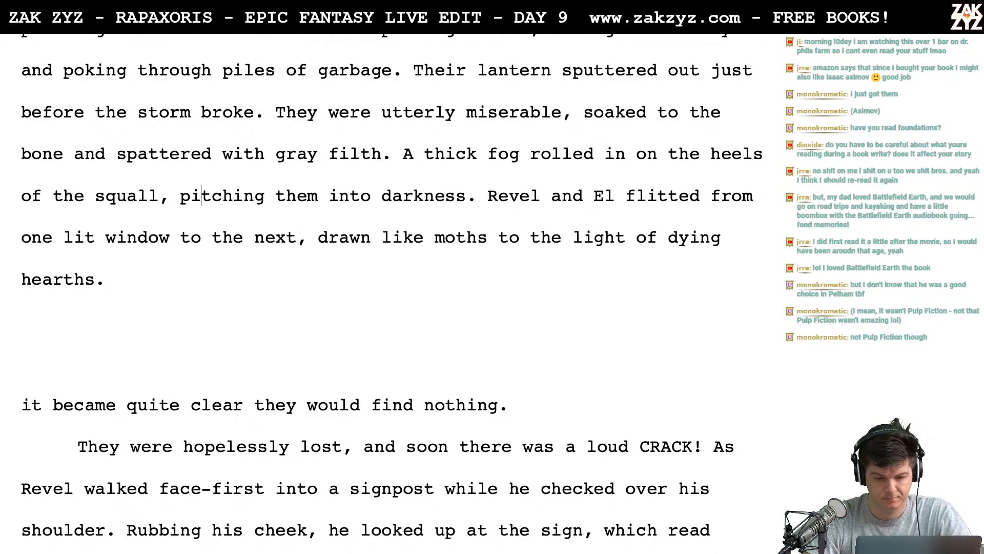
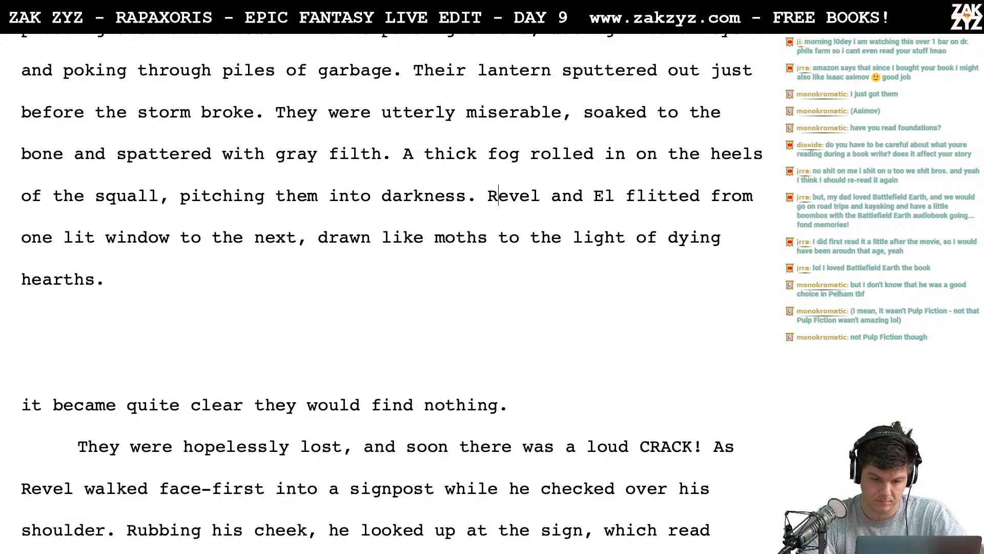
# - Start a new version above the "Revel and El flitted" sentence reading "The pair flitted from one lit window to the next,"
pyautogui.press('Left')
pyautogui.press('Return')
pyautogui.write('The pair')
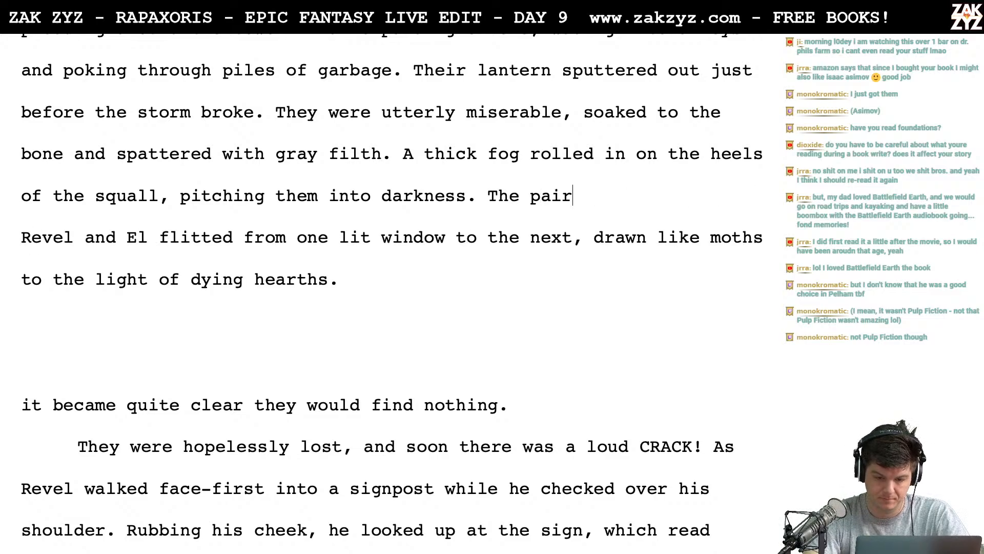
pyautogui.write(' flitted from one')
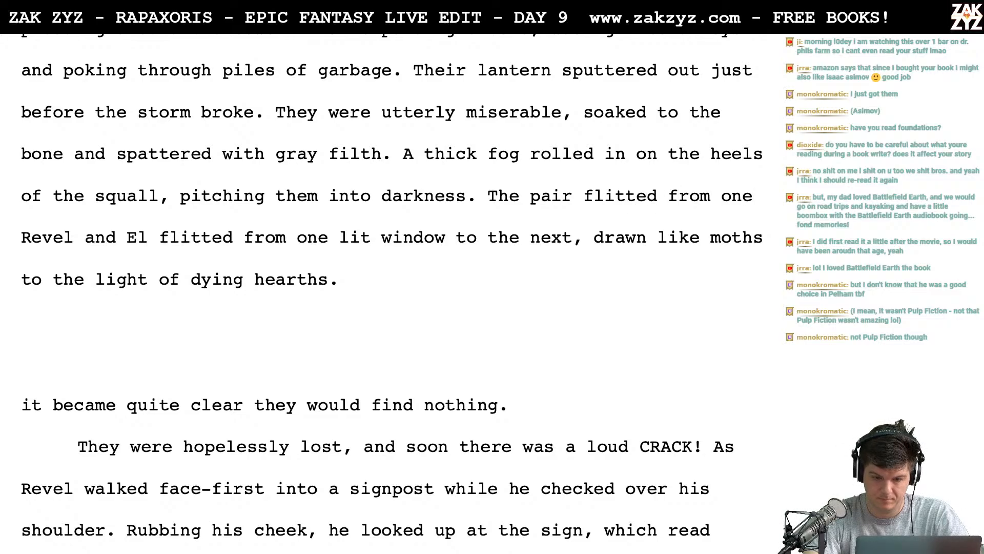
pyautogui.write(' window to')
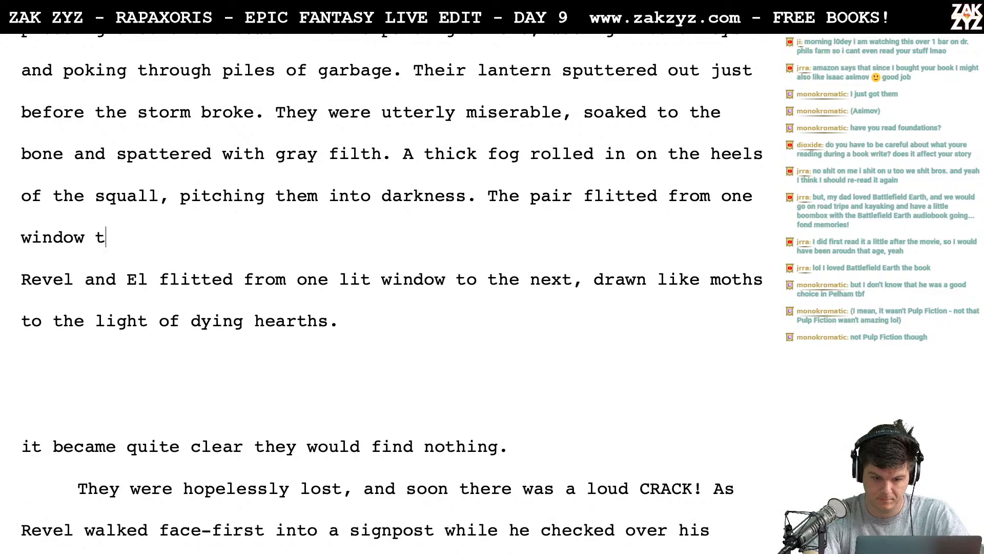
pyautogui.press('BackSpace')
pyautogui.press('BackSpace')
pyautogui.press('BackSpace')
pyautogui.press('BackSpace')
pyautogui.press('BackSpace')
pyautogui.press('BackSpace')
pyautogui.press('BackSpace')
pyautogui.press('BackSpace')
pyautogui.press('BackSpace')
pyautogui.press('BackSpace')
pyautogui.press('BackSpace')
pyautogui.press('BackSpace')
pyautogui.press('BackSpace')
pyautogui.press('BackSpace')
pyautogui.press('BackSpace')
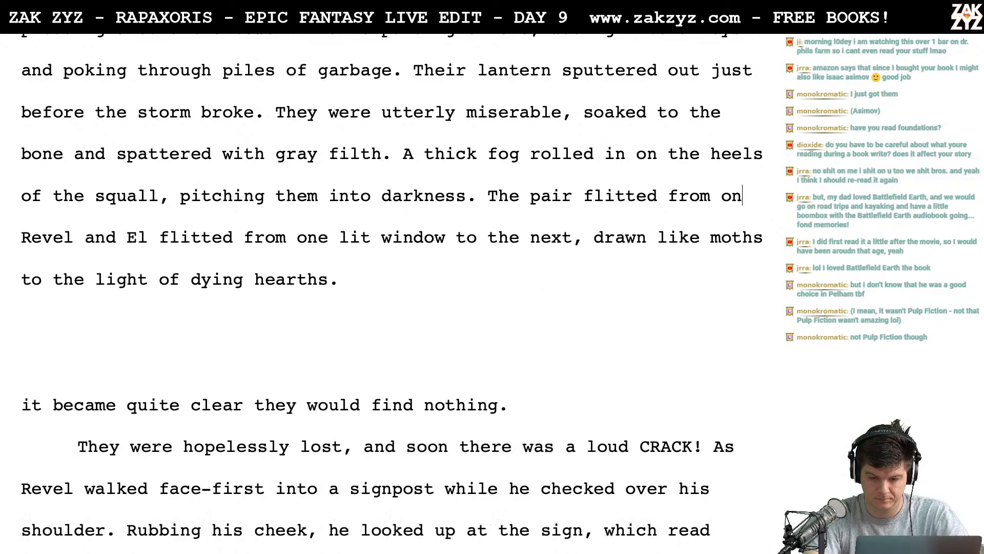
pyautogui.write('one lit window ')
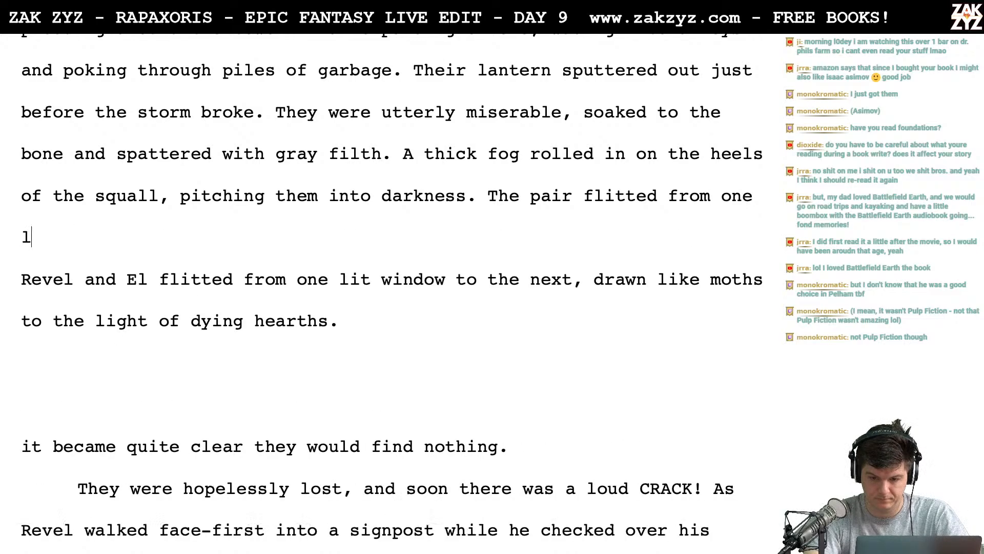
pyautogui.write('to the next, ')
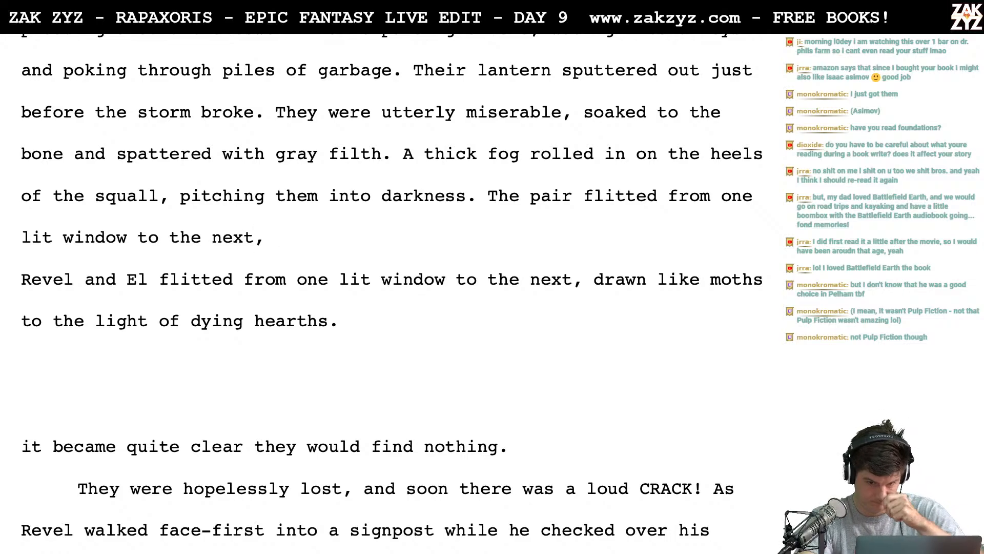
pyautogui.write('drwa')
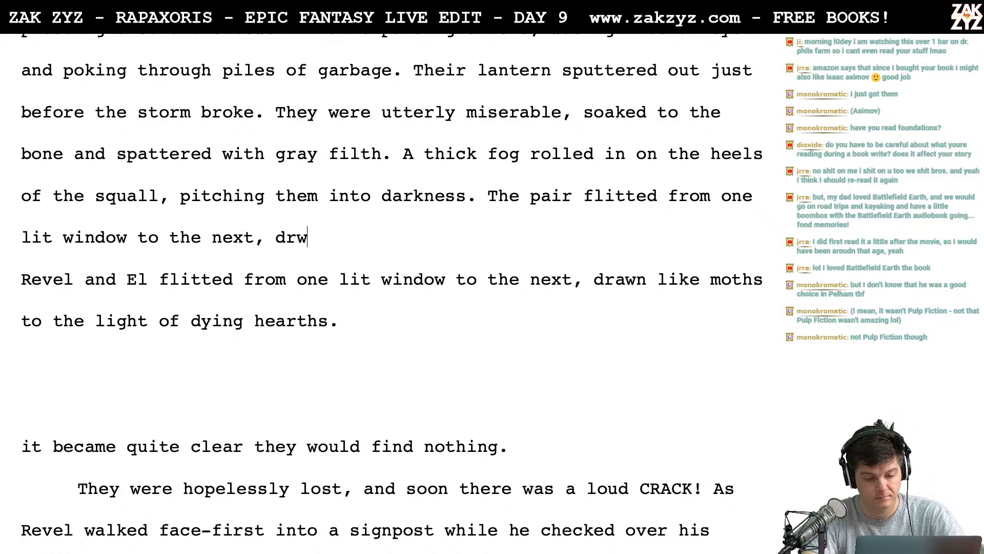
# - Continue the new "The pair flitted" sentence with "drawn like moths to dying hearth"
pyautogui.press('BackSpace')
pyautogui.press('BackSpace')
pyautogui.press('BackSpace')
pyautogui.write('rawn like m')
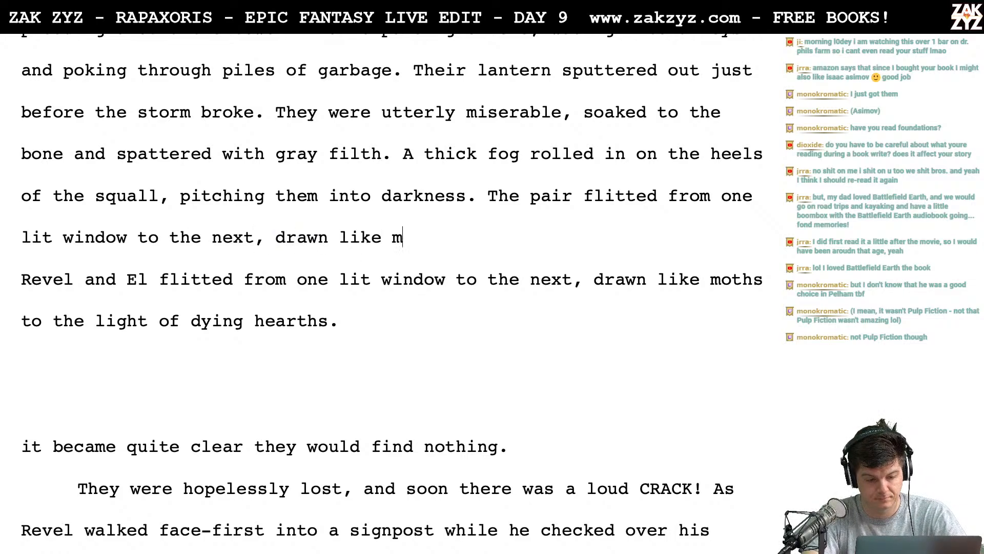
pyautogui.write('oths to ')
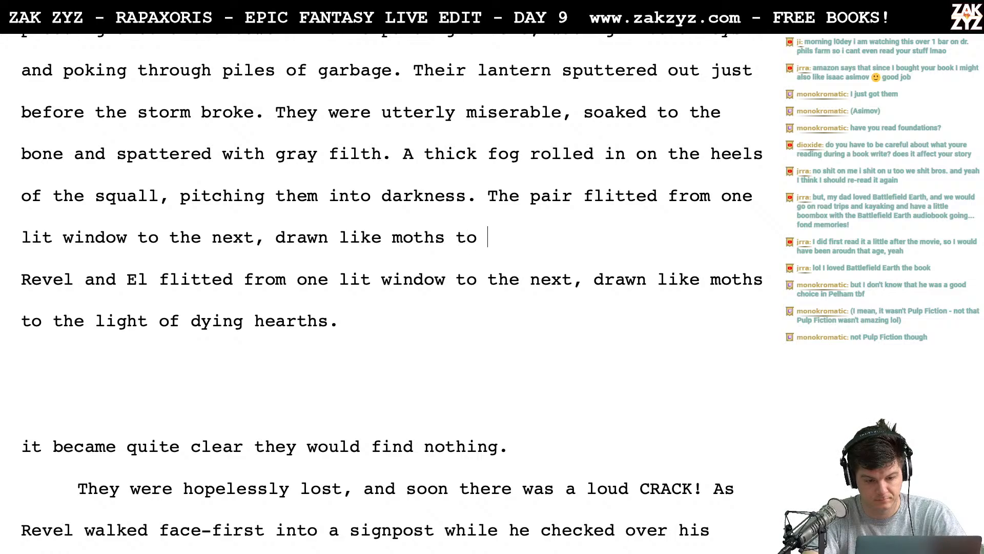
pyautogui.write('dying hearth')
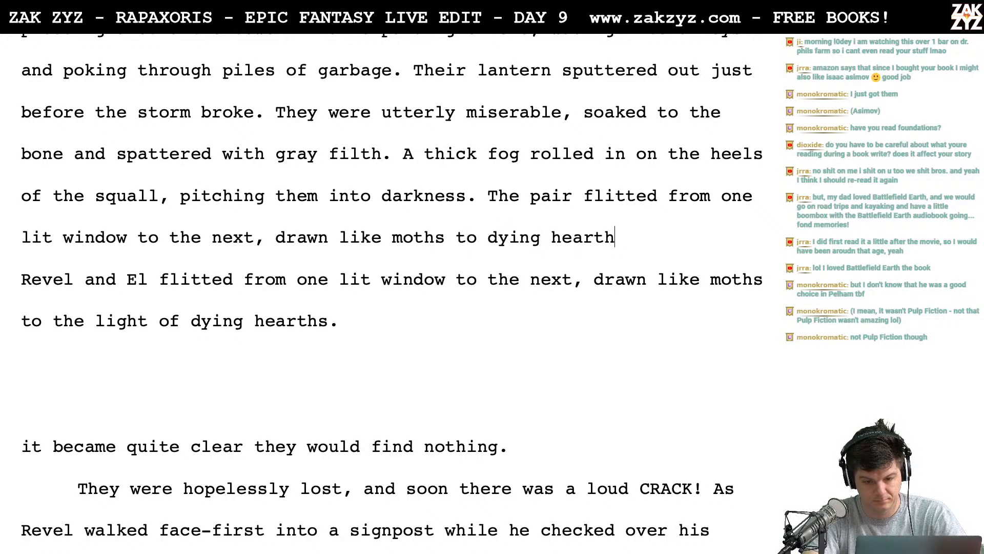
# - Try the wording "the dying" in place of "to dying hearth" after "moths"
pyautogui.press('BackSpace')
pyautogui.press('BackSpace')
pyautogui.press('BackSpace')
pyautogui.press('BackSpace')
pyautogui.press('BackSpace')
pyautogui.press('BackSpace')
pyautogui.press('BackSpace')
pyautogui.press('BackSpace')
pyautogui.press('BackSpace')
pyautogui.press('BackSpace')
pyautogui.press('BackSpace')
pyautogui.press('BackSpace')
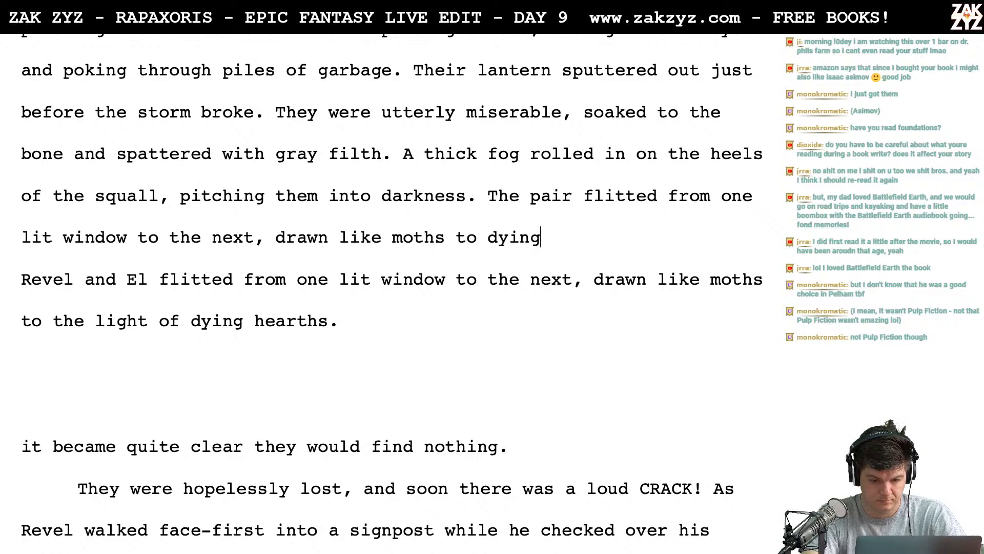
pyautogui.press('BackSpace')
pyautogui.press('BackSpace')
pyautogui.press('BackSpace')
pyautogui.write('the ')
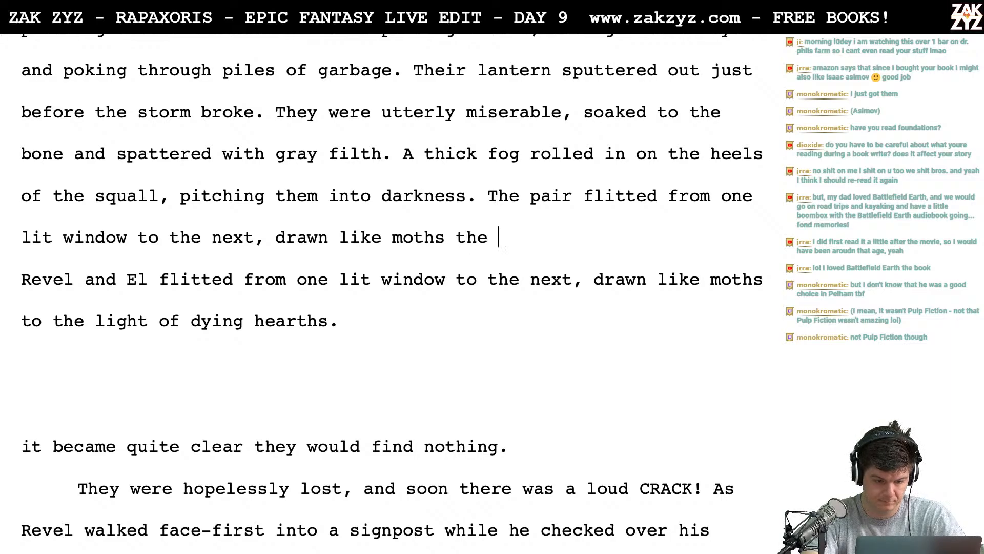
pyautogui.write('dying')
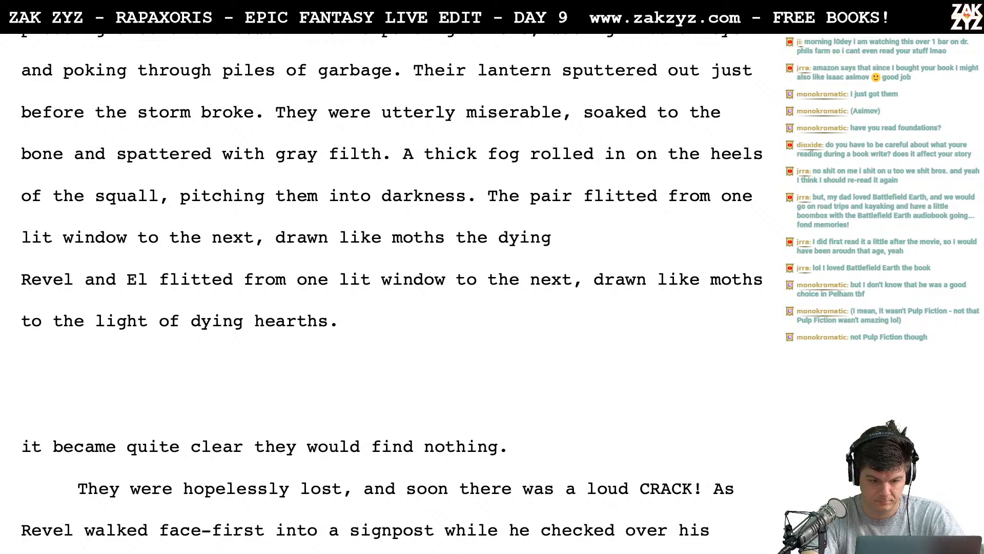
# - Replace the wording after "drawn" with "to the dying hearthfires like moths." to end the sentence
pyautogui.press('BackSpace')
pyautogui.press('BackSpace')
pyautogui.press('BackSpace')
pyautogui.press('BackSpace')
pyautogui.press('BackSpace')
pyautogui.press('BackSpace')
pyautogui.press('BackSpace')
pyautogui.press('BackSpace')
pyautogui.press('BackSpace')
pyautogui.press('BackSpace')
pyautogui.press('BackSpace')
pyautogui.press('BackSpace')
pyautogui.press('BackSpace')
pyautogui.press('BackSpace')
pyautogui.press('BackSpace')
pyautogui.press('BackSpace')
pyautogui.press('BackSpace')
pyautogui.press('BackSpace')
pyautogui.press('BackSpace')
pyautogui.press('BackSpace')
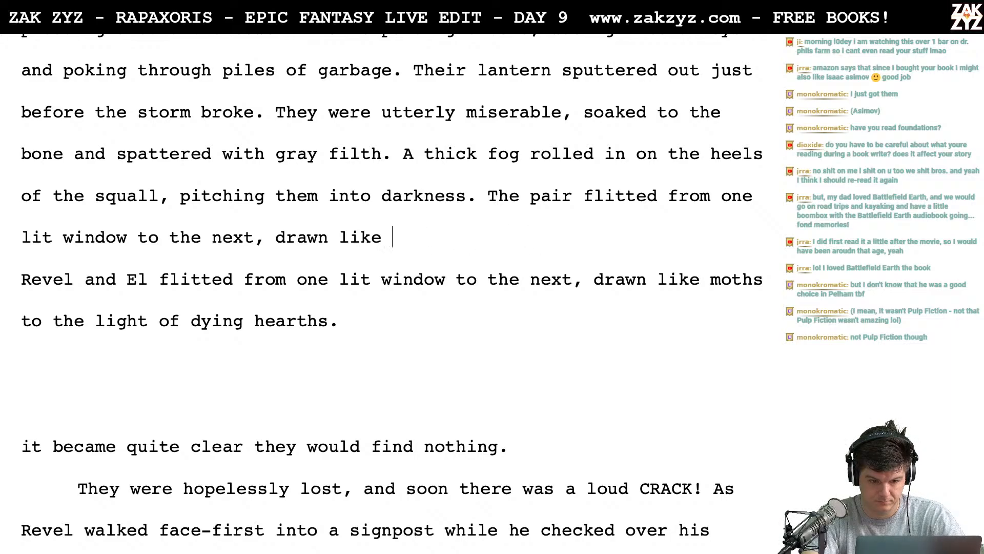
pyautogui.write('to the ')
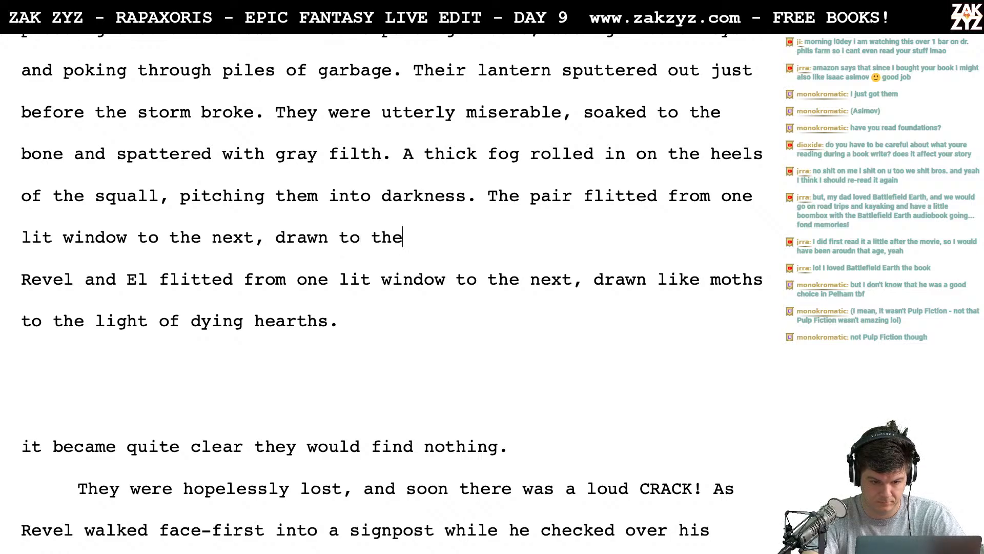
pyautogui.write('dying hearthfilres')
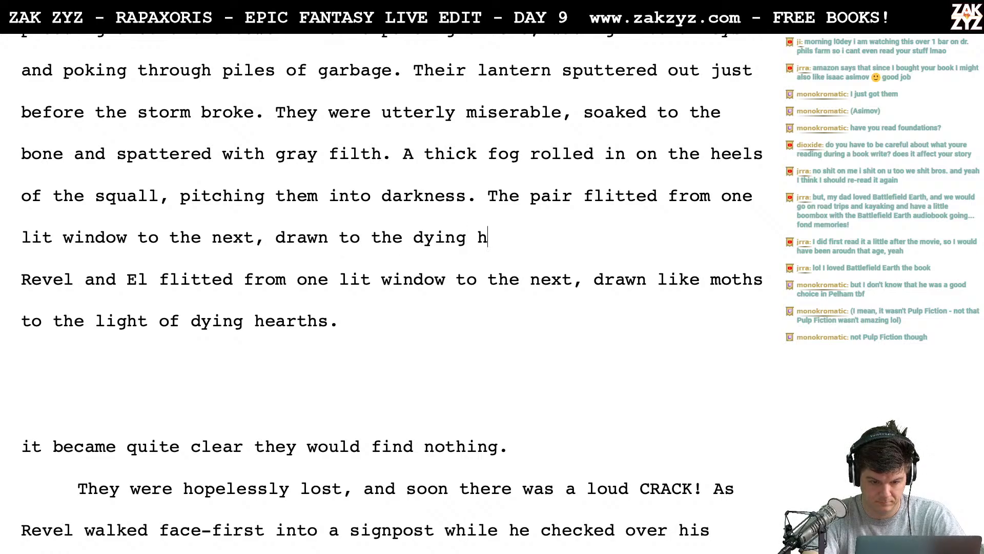
pyautogui.press('BackSpace')
pyautogui.press('BackSpace')
pyautogui.press('BackSpace')
pyautogui.press('BackSpace')
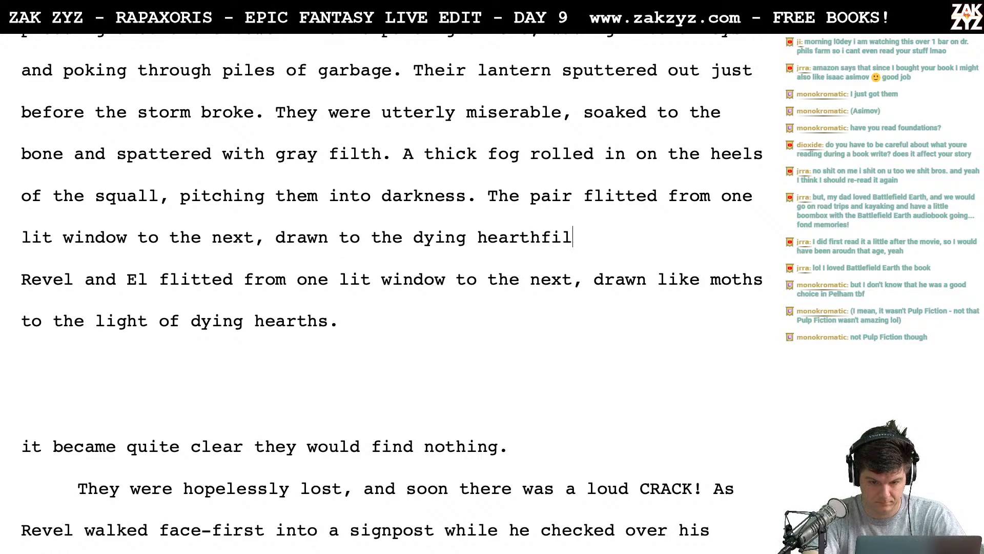
pyautogui.write('res like moths.')
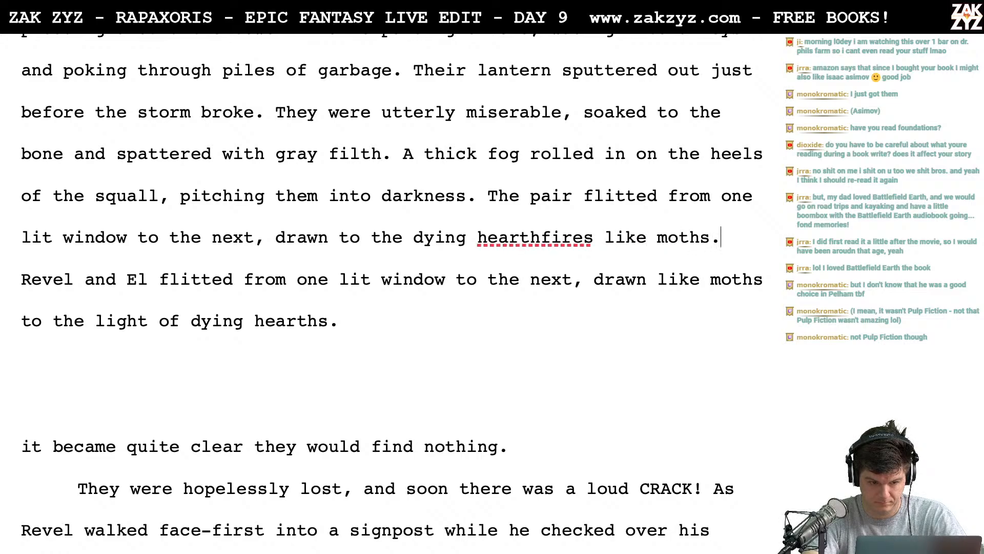
# - Split "hearthfires" into two words and delete the old "Revel and El flitted" sentence below
pyautogui.hotkey('shift', 'Down')
pyautogui.hotkey('shift', 'Down')
pyautogui.press('BackSpace')
pyautogui.press('BackSpace')
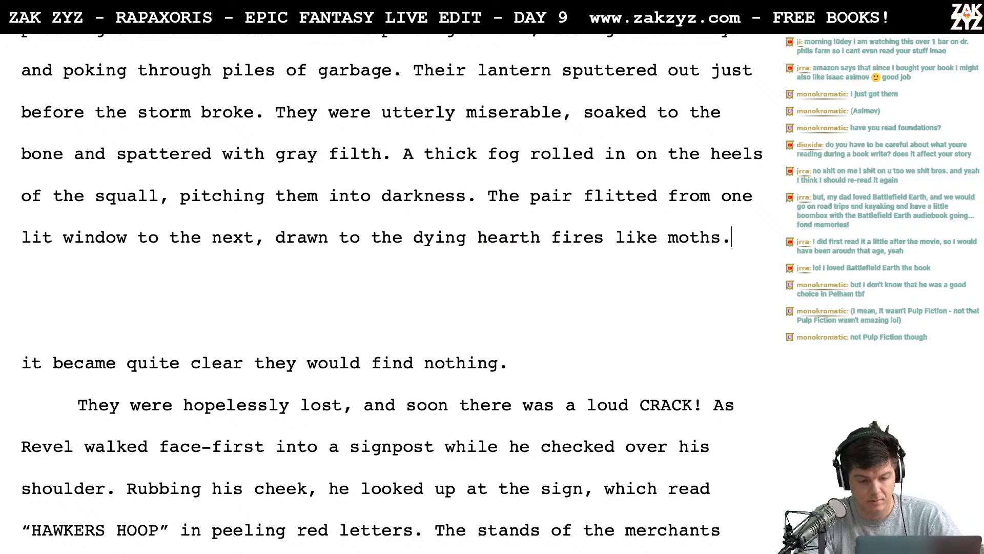
# - Break the "The pair flitted" sentence after "drawn" and add "like moths to the" above the remaining old ending
pyautogui.scroll(1, 172, 179)
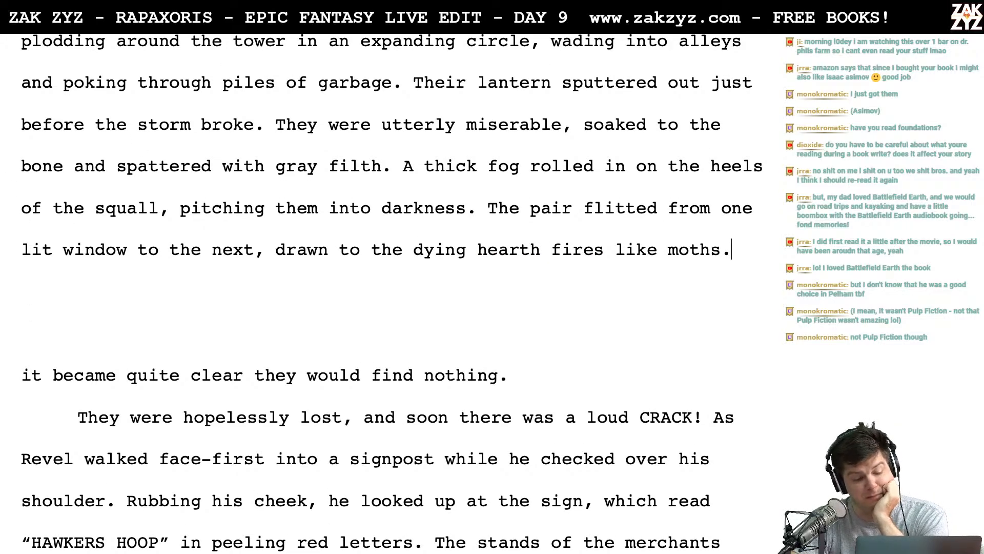
pyautogui.scroll(-1, 215, 246)
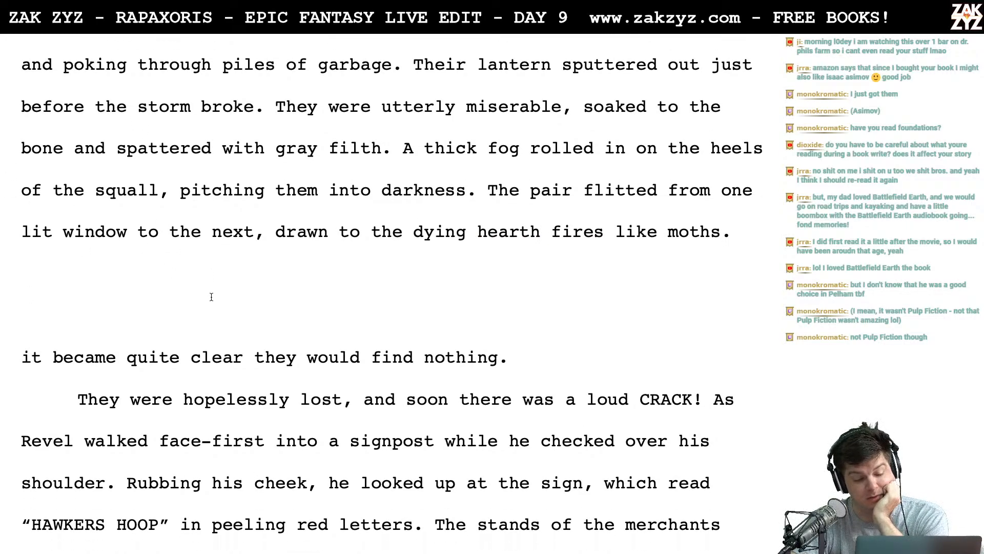
pyautogui.scroll(-3, 409, 246)
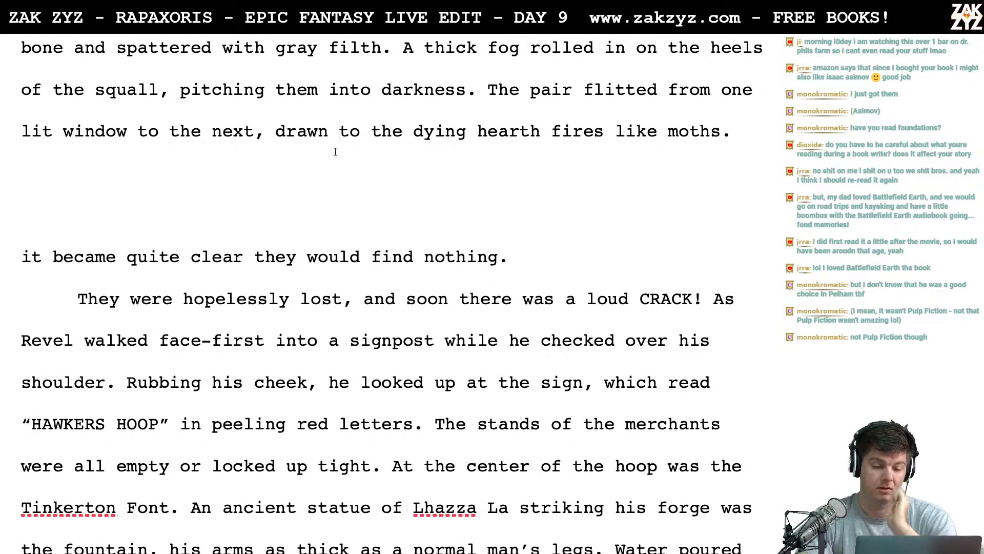
pyautogui.press('Return')
pyautogui.write('lik')
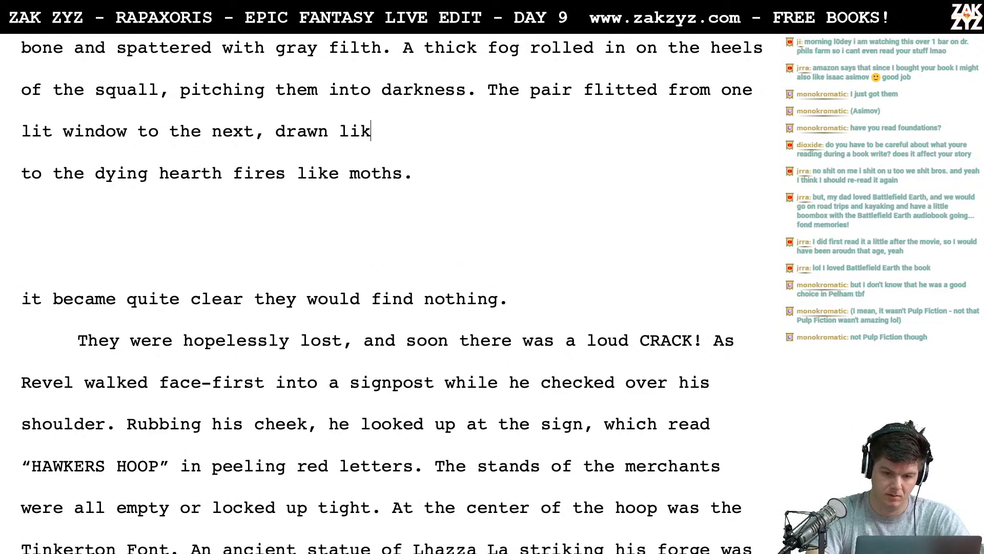
pyautogui.write('e moth')
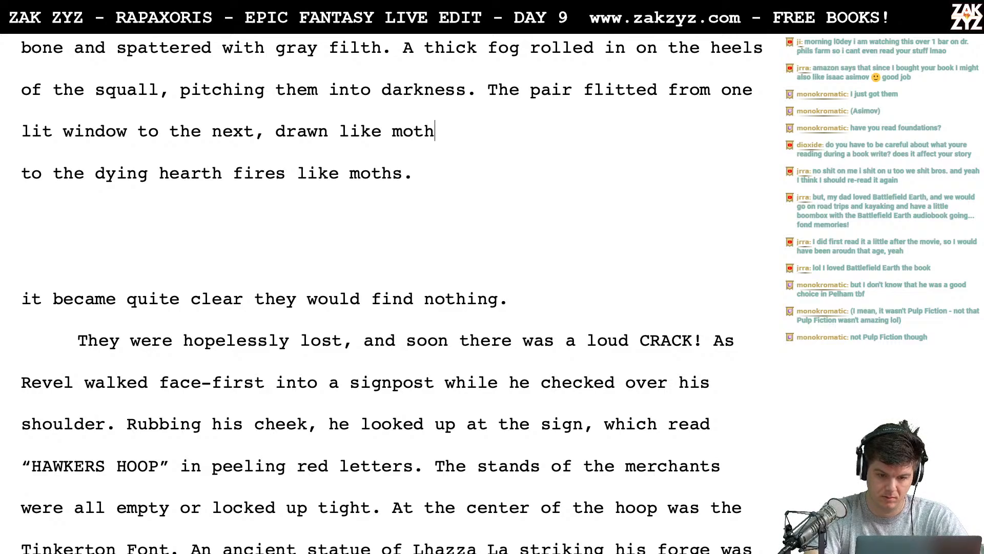
pyautogui.write('s to the dying light')
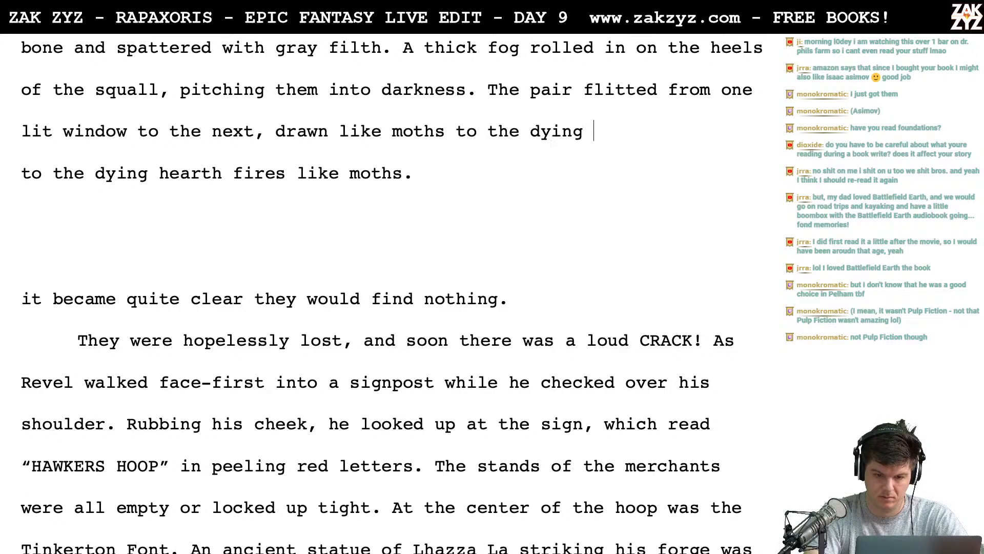
pyautogui.press('BackSpace')
pyautogui.press('BackSpace')
pyautogui.press('BackSpace')
pyautogui.press('BackSpace')
pyautogui.press('BackSpace')
pyautogui.press('BackSpace')
pyautogui.press('BackSpace')
pyautogui.press('BackSpace')
pyautogui.press('BackSpace')
pyautogui.press('BackSpace')
pyautogui.press('BackSpace')
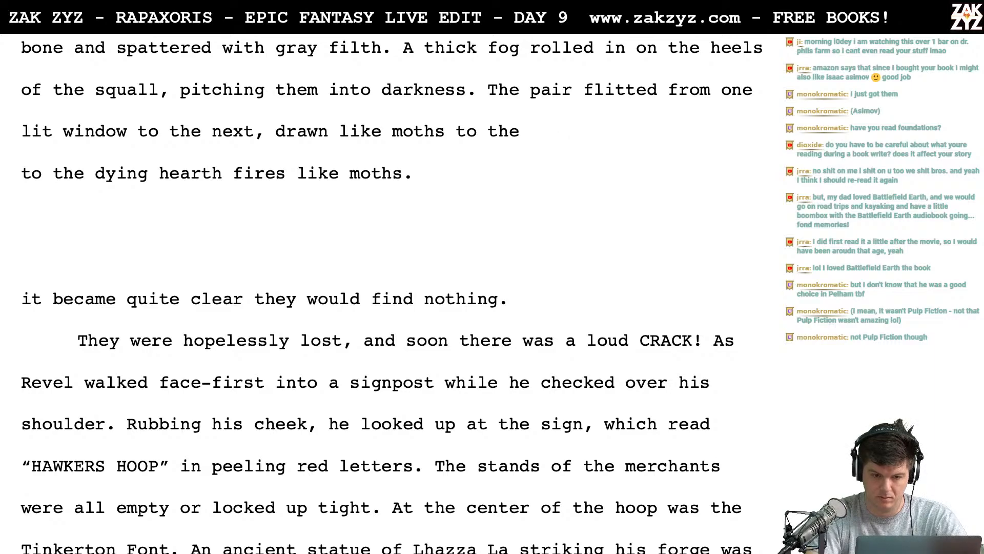
# - Separate the "The pair flitted" sentence from the fog sentence with a blank line
pyautogui.press('Up')
pyautogui.press('Up')
pyautogui.press('Return')
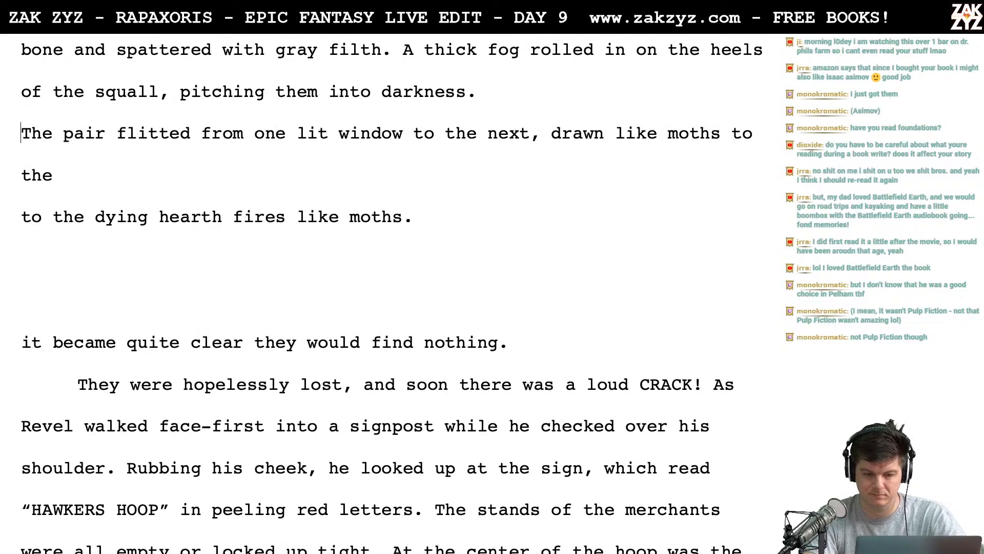
pyautogui.press('Return')
pyautogui.press('Up')
pyautogui.press('Up')
pyautogui.press('Up')
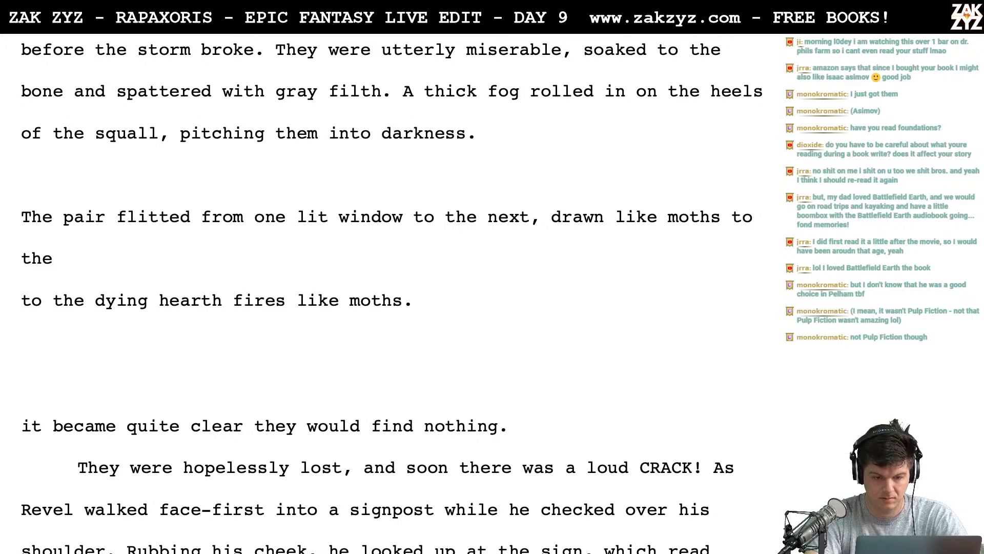
pyautogui.write('They fl')
pyautogui.press('BackSpace')
pyautogui.press('BackSpace')
pyautogui.press('BackSpace')
pyautogui.press('BackSpace')
pyautogui.press('BackSpace')
pyautogui.press('BackSpace')
pyautogui.press('BackSpace')
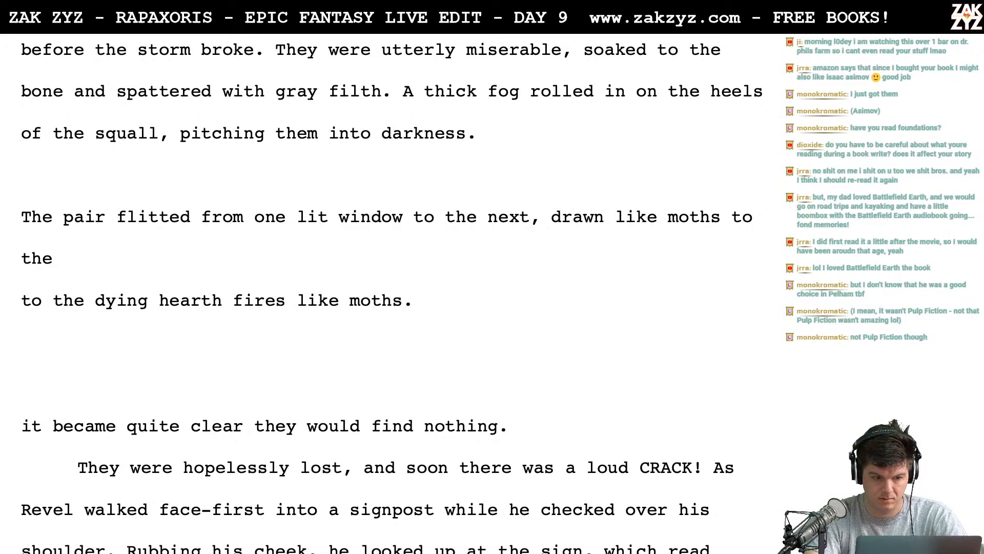
# - Replace "pitching them into darkness" at the end of the fog sentence with "blotting out the moon."
pyautogui.press('BackSpace')
pyautogui.press('BackSpace')
pyautogui.press('BackSpace')
pyautogui.press('BackSpace')
pyautogui.press('BackSpace')
pyautogui.press('BackSpace')
pyautogui.press('BackSpace')
pyautogui.press('BackSpace')
pyautogui.press('BackSpace')
pyautogui.press('BackSpace')
pyautogui.press('BackSpace')
pyautogui.press('BackSpace')
pyautogui.press('BackSpace')
pyautogui.press('BackSpace')
pyautogui.press('BackSpace')
pyautogui.press('BackSpace')
pyautogui.press('BackSpace')
pyautogui.press('BackSpace')
pyautogui.press('BackSpace')
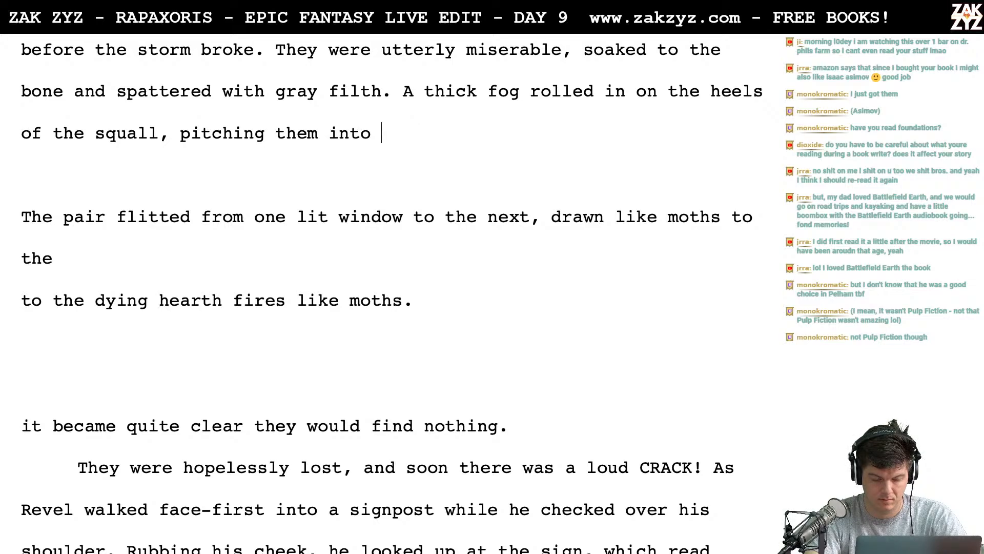
pyautogui.press('BackSpace')
pyautogui.press('BackSpace')
pyautogui.press('BackSpace')
pyautogui.press('BackSpace')
pyautogui.press('BackSpace')
pyautogui.press('BackSpace')
pyautogui.press('BackSpace')
pyautogui.press('BackSpace')
pyautogui.press('BackSpace')
pyautogui.press('BackSpace')
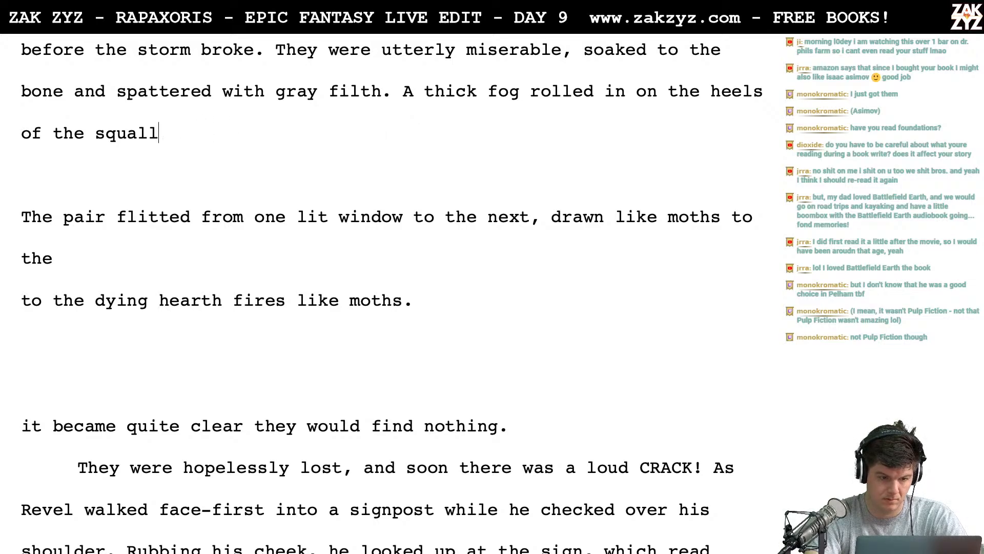
pyautogui.write('snu')
pyautogui.press('BackSpace')
pyautogui.press('BackSpace')
pyautogui.press('BackSpace')
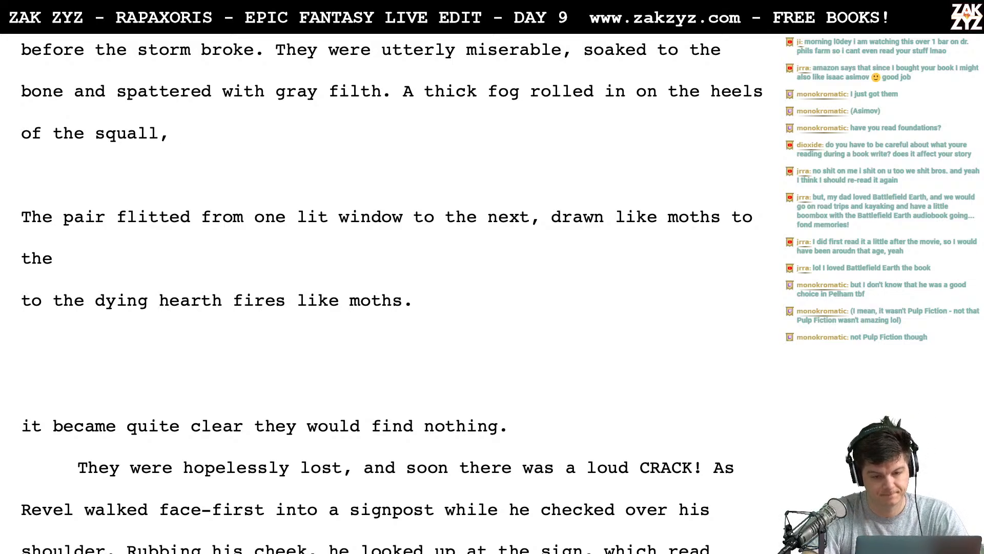
pyautogui.write('b')
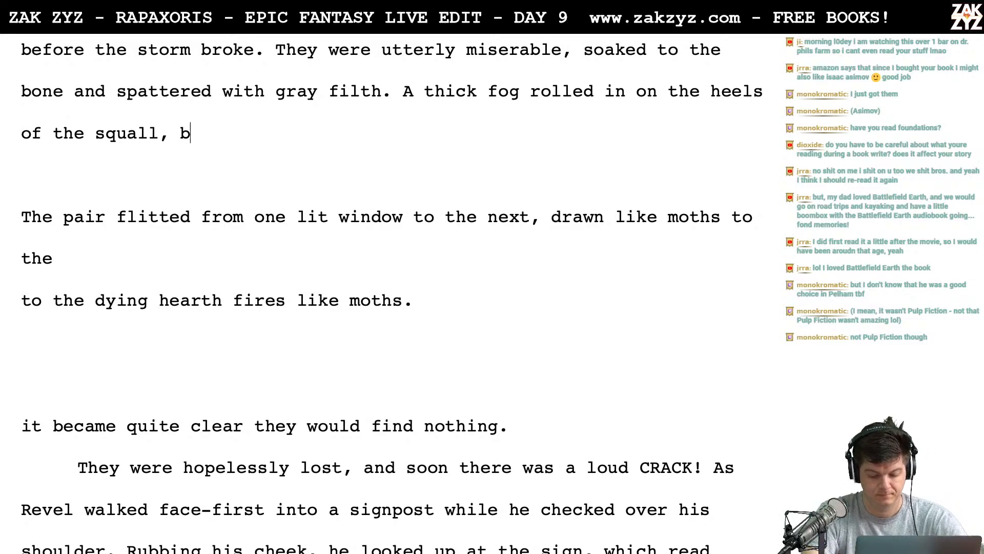
pyautogui.write('lotting out the moon.')
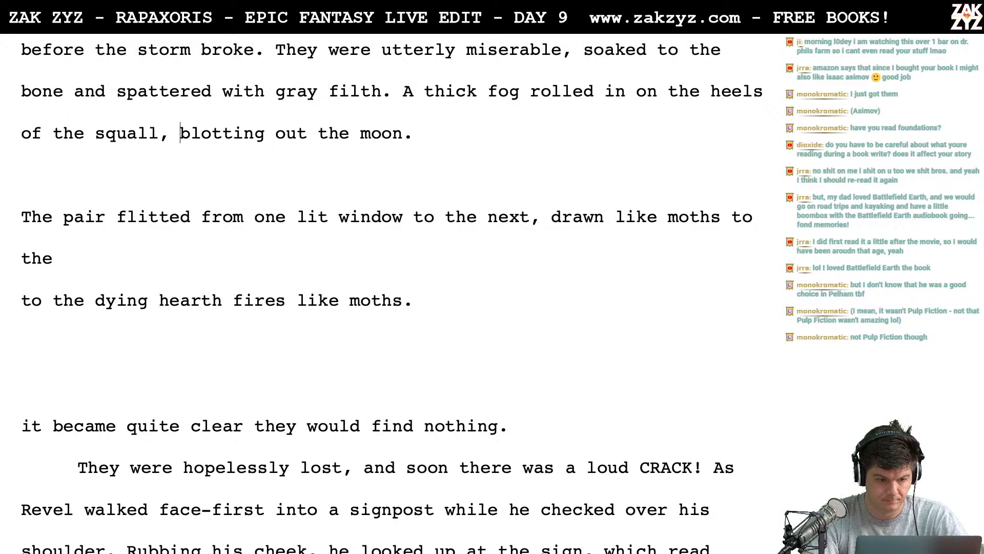
# - Push ", blotting out the moon." onto its own line and continue the fog sentence after "squall" with "and blotted out the moon"
pyautogui.press('Return')
pyautogui.write('and')
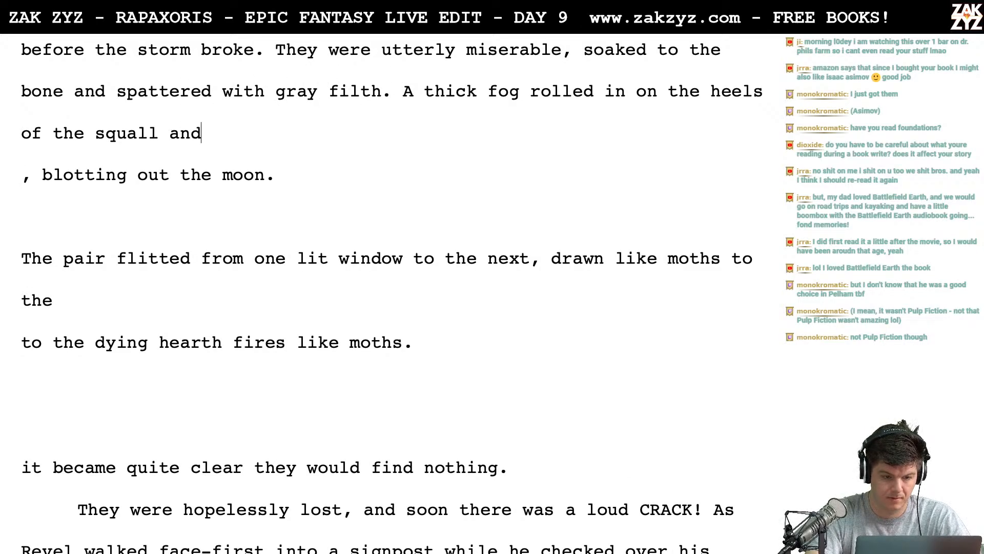
pyautogui.write(' blotted out the ')
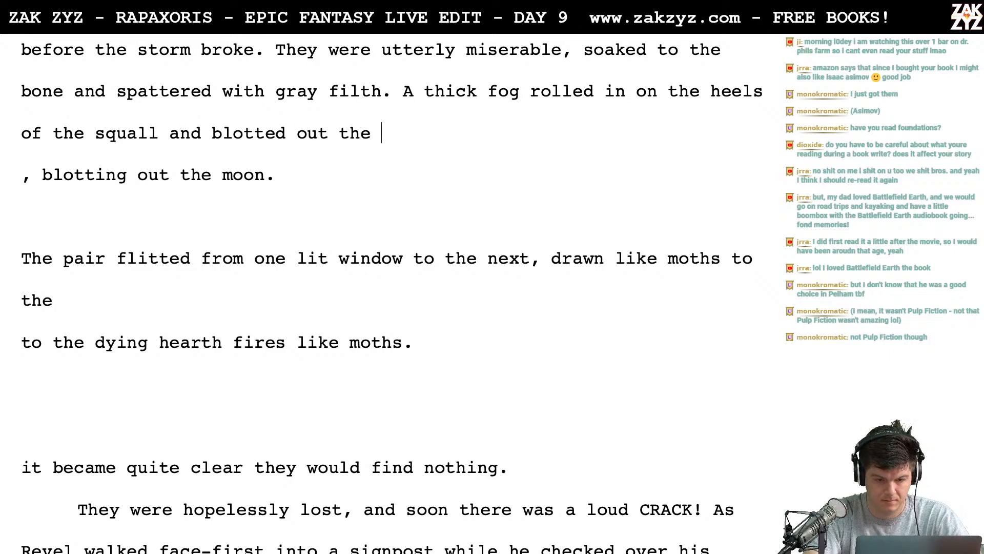
pyautogui.write('moon. Soon the pari')
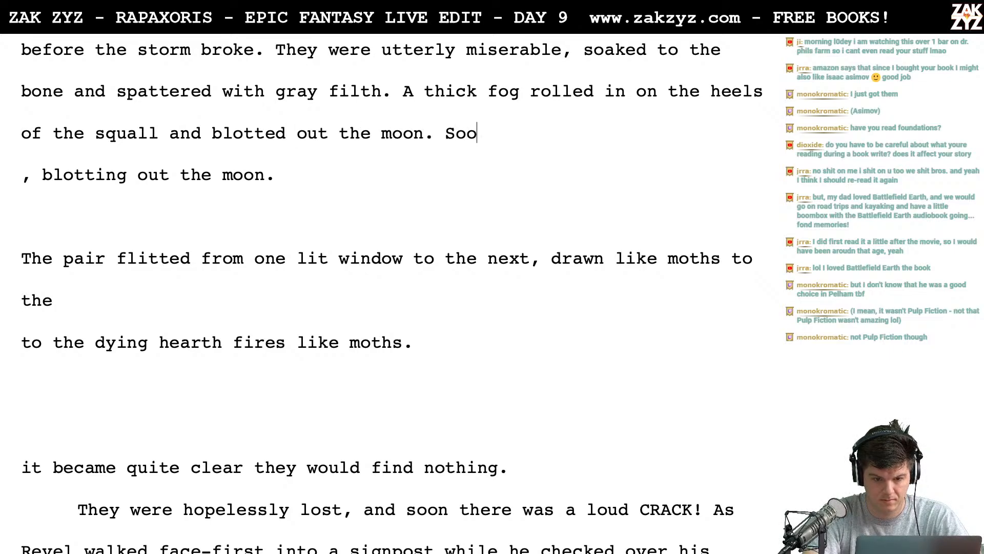
pyautogui.press('BackSpace')
pyautogui.press('BackSpace')
pyautogui.write('ir ')
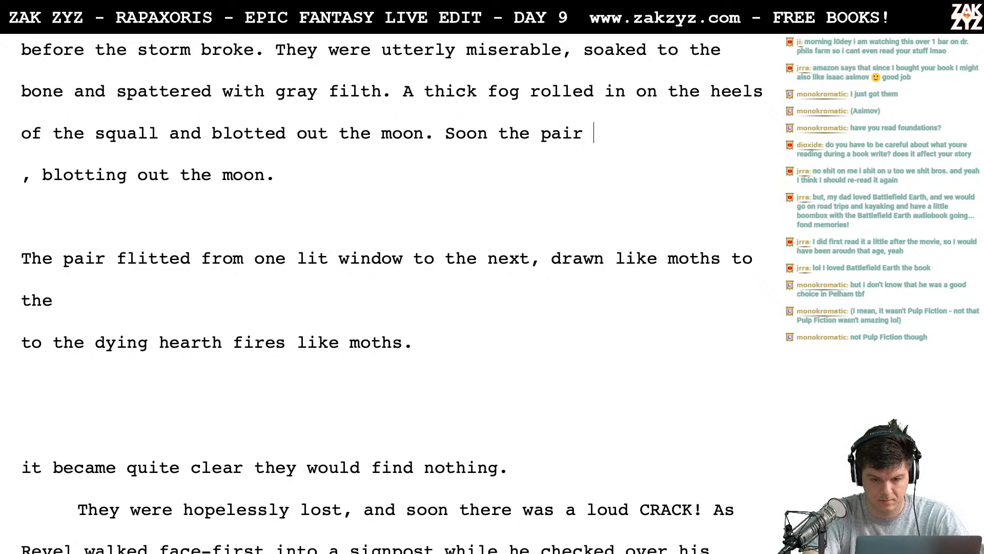
pyautogui.write('was')
pyautogui.press('BackSpace')
pyautogui.press('BackSpace')
pyautogui.press('BackSpace')
pyautogui.press('BackSpace')
pyautogui.press('BackSpace')
pyautogui.press('BackSpace')
pyautogui.press('BackSpace')
pyautogui.press('BackSpace')
pyautogui.press('BackSpace')
pyautogui.press('BackSpace')
pyautogui.press('BackSpace')
pyautogui.press('BackSpace')
pyautogui.press('BackSpace')
pyautogui.press('BackSpace')
pyautogui.press('BackSpace')
pyautogui.press('BackSpace')
pyautogui.press('BackSpace')
pyautogui.press('BackSpace')
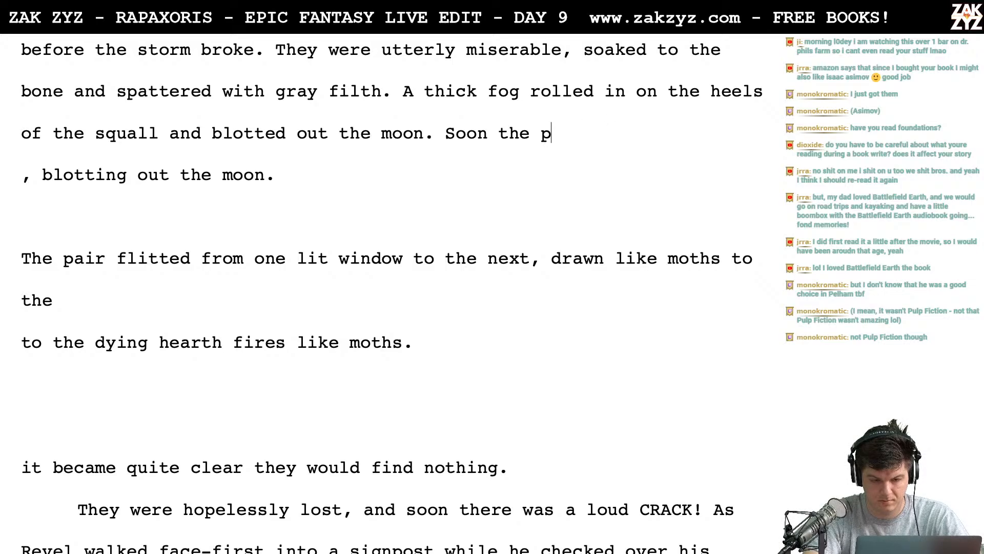
# - Start a new sentence after the fog sentence: "The pair flitted from one lit window to the next, drawn as moth to the dying light of"
pyautogui.write('The ')
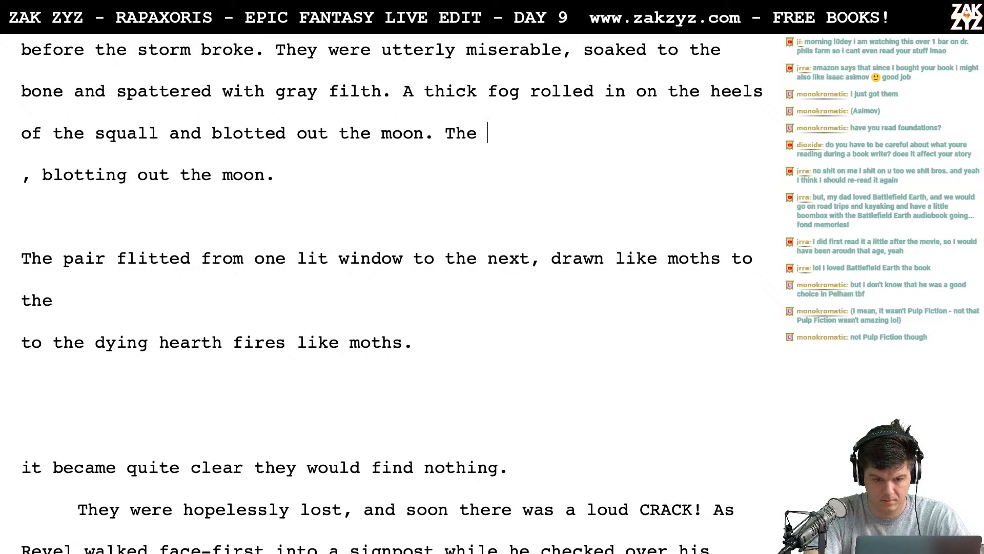
pyautogui.write('pair flitted from')
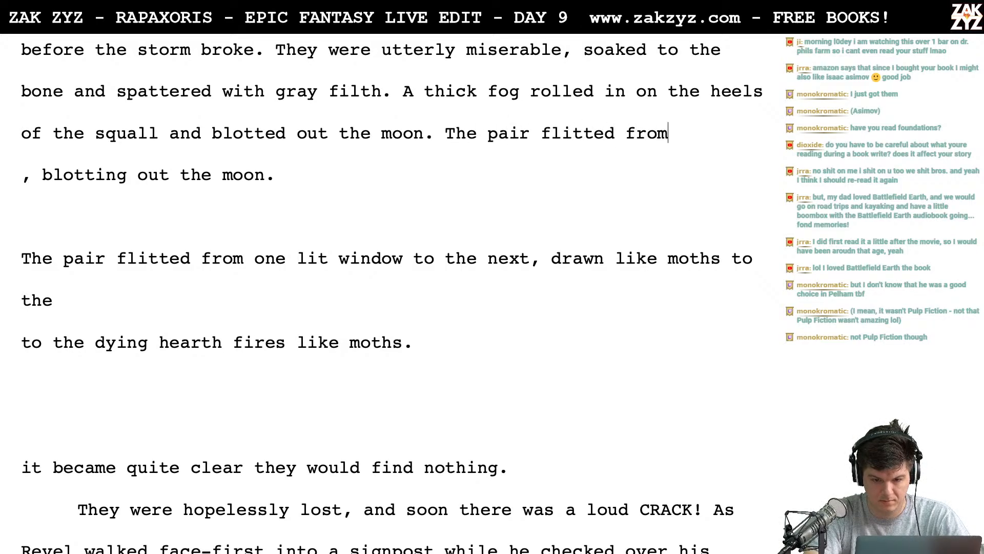
pyautogui.write(' one lit window')
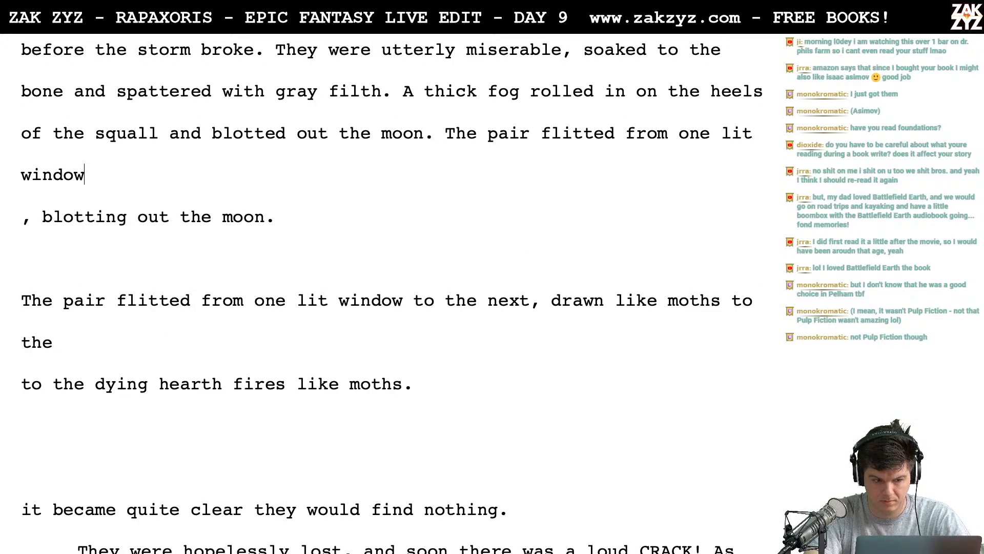
pyautogui.write(' to the next, drwa')
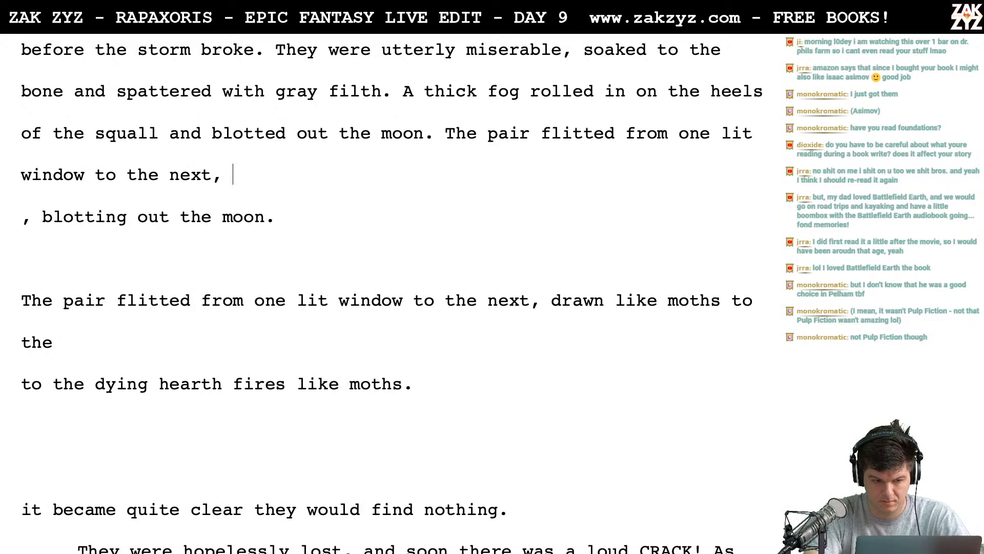
pyautogui.press('BackSpace')
pyautogui.press('BackSpace')
pyautogui.write('awn as moth to d')
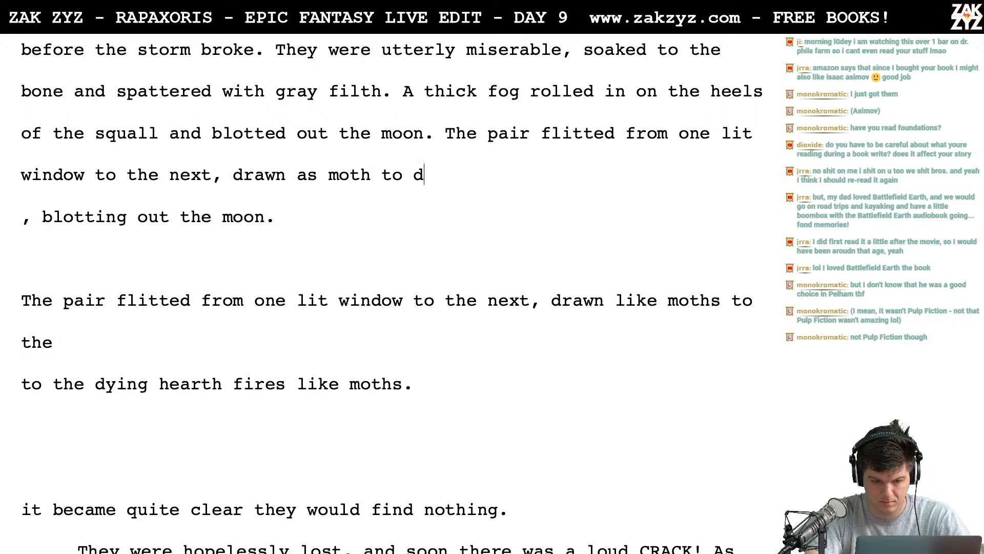
pyautogui.press('BackSpace')
pyautogui.write('th')
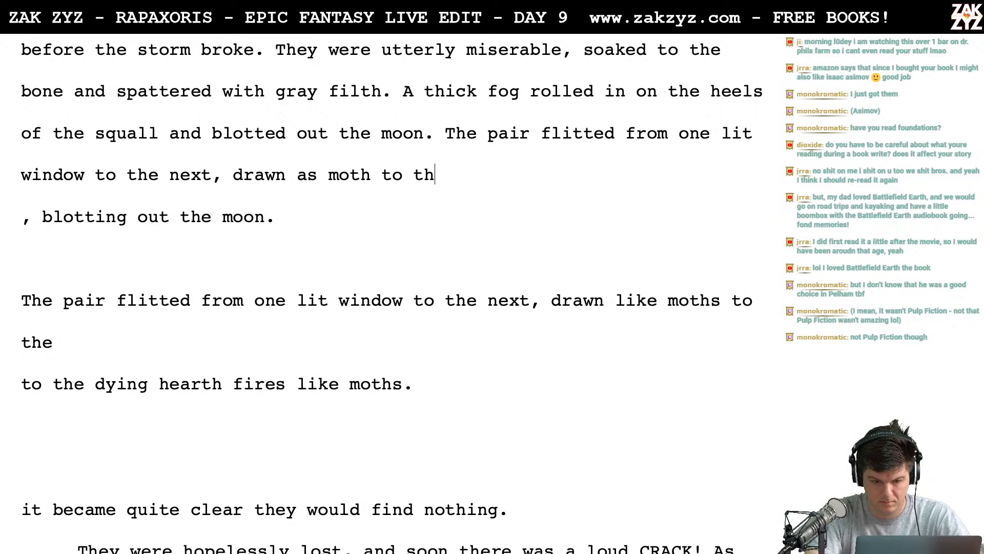
pyautogui.write('e dying light of , blotting ou')
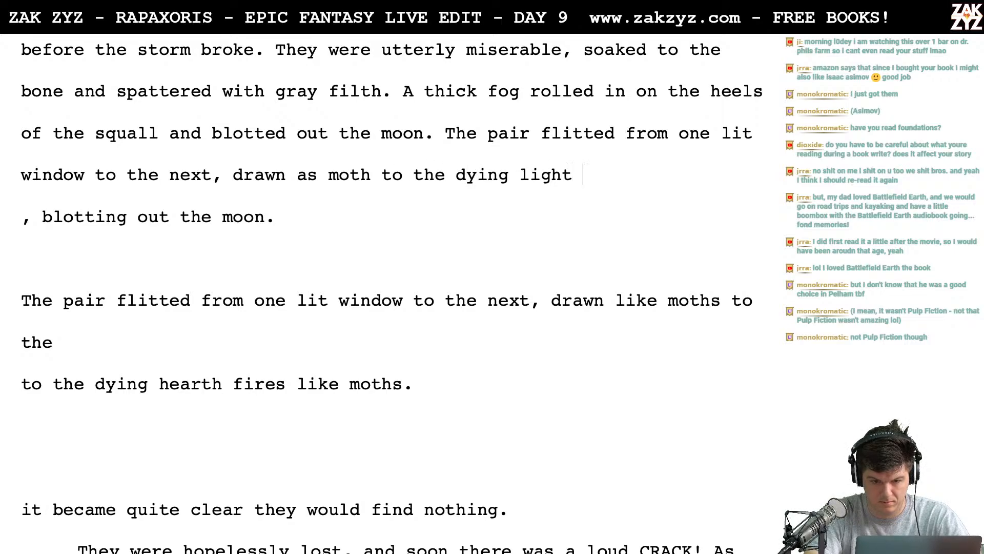
# - Replace "as moth to the dying light of" with "like moths to the glow of dying hearth fires."
pyautogui.press('BackSpace')
pyautogui.press('BackSpace')
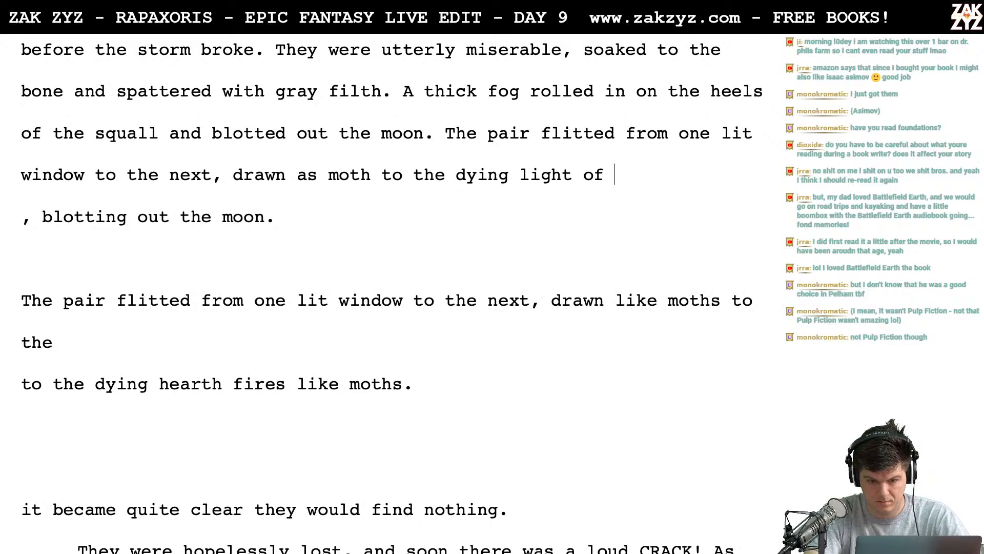
pyautogui.press('BackSpace')
pyautogui.press('BackSpace')
pyautogui.press('BackSpace')
pyautogui.press('BackSpace')
pyautogui.press('BackSpace')
pyautogui.press('BackSpace')
pyautogui.press('BackSpace')
pyautogui.press('BackSpace')
pyautogui.press('BackSpace')
pyautogui.press('BackSpace')
pyautogui.press('BackSpace')
pyautogui.press('BackSpace')
pyautogui.press('BackSpace')
pyautogui.press('BackSpace')
pyautogui.press('BackSpace')
pyautogui.press('BackSpace')
pyautogui.press('BackSpace')
pyautogui.press('BackSpace')
pyautogui.press('BackSpace')
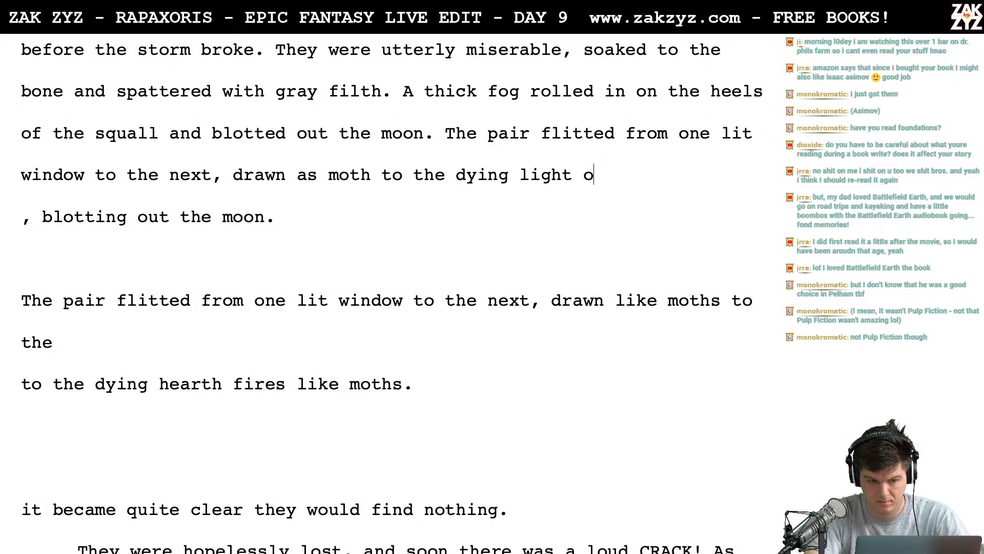
pyautogui.press('BackSpace')
pyautogui.press('BackSpace')
pyautogui.press('BackSpace')
pyautogui.press('BackSpace')
pyautogui.press('BackSpace')
pyautogui.press('BackSpace')
pyautogui.press('BackSpace')
pyautogui.press('BackSpace')
pyautogui.press('BackSpace')
pyautogui.press('BackSpace')
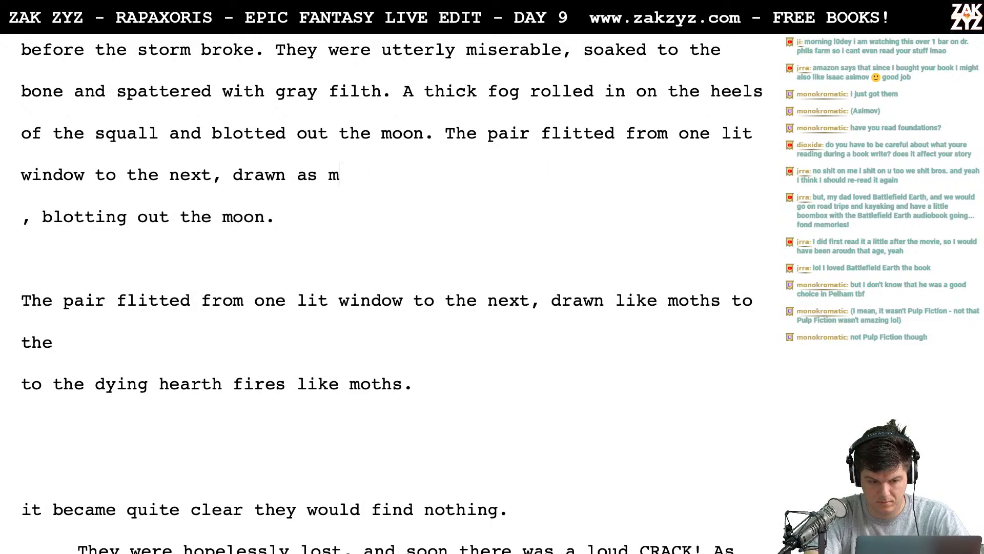
pyautogui.write('like moths ')
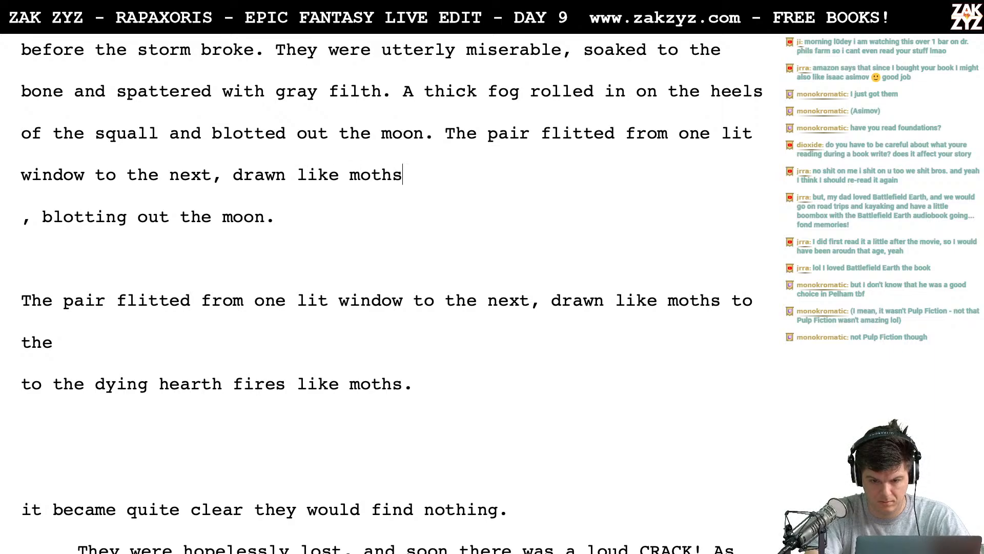
pyautogui.write('to the ')
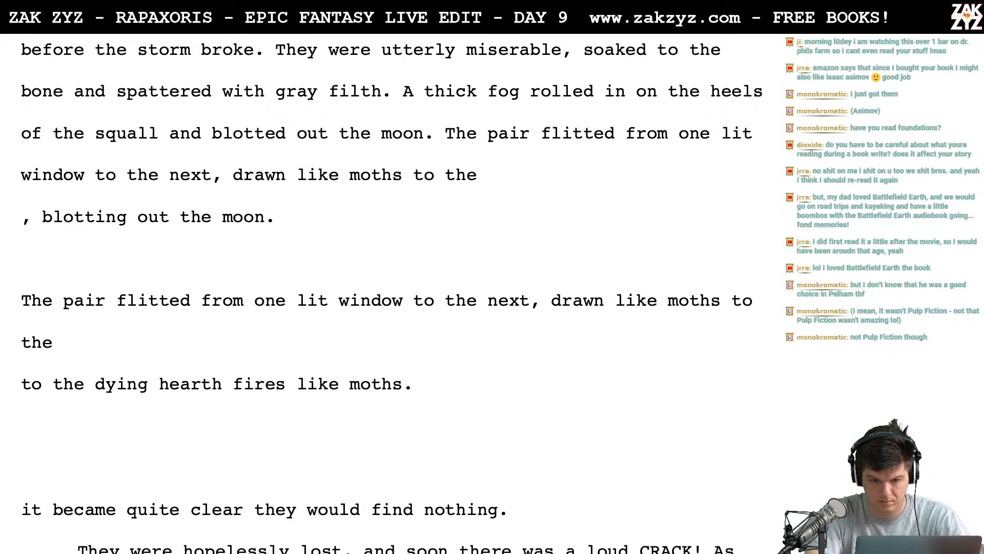
pyautogui.write('glow of dy')
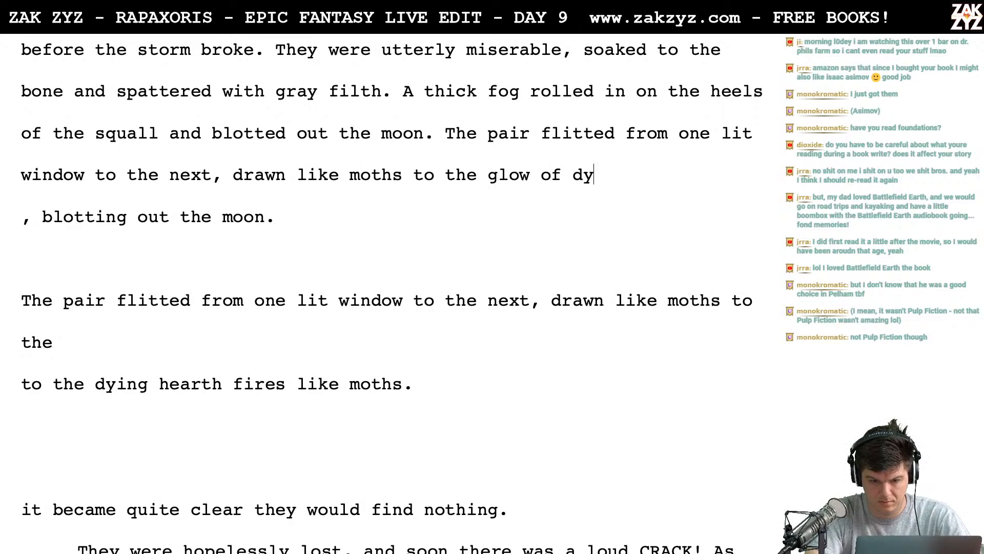
pyautogui.write('ing hearth fires.')
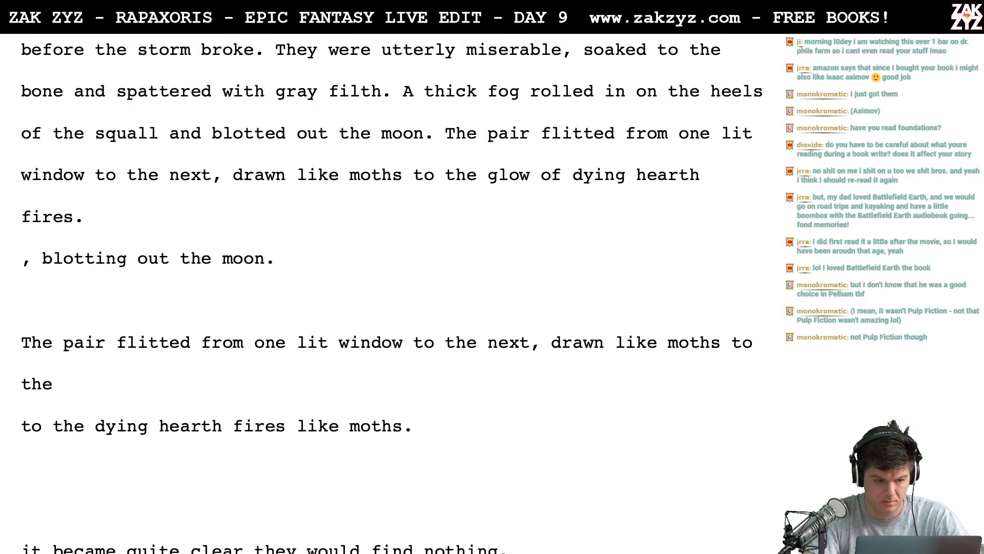
# - Delete the leftover drafts between "fires." and "it became quite clear", and add a blank line before "They were hopelessly lost"
pyautogui.hotkey('shift', 'Up')
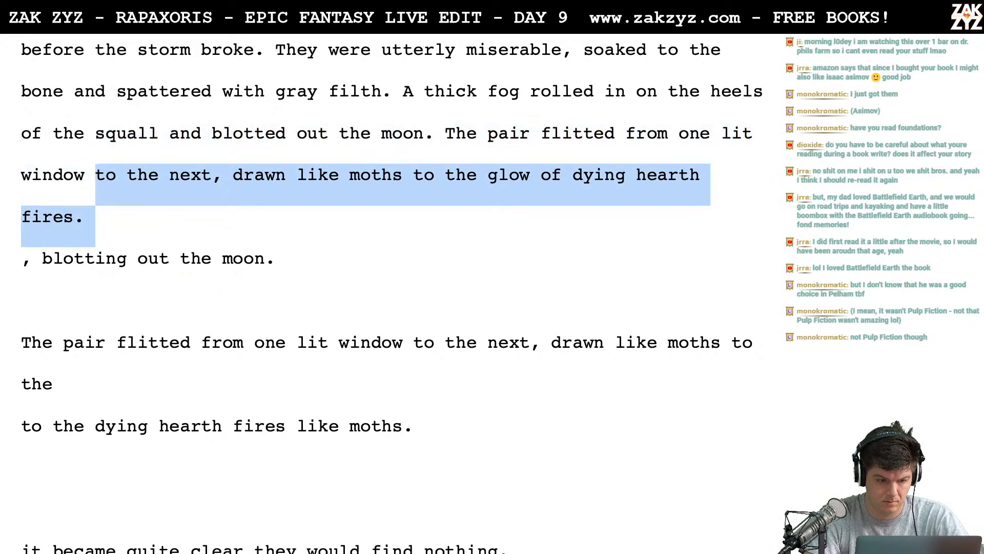
pyautogui.hotkey('shift', 'Down')
pyautogui.hotkey('shift', 'Down')
pyautogui.hotkey('shift', 'Down')
pyautogui.hotkey('shift', 'Down')
pyautogui.hotkey('shift', 'Down')
pyautogui.hotkey('shift', 'Down')
pyautogui.hotkey('shift', 'Down')
pyautogui.hotkey('shift', 'Down')
pyautogui.hotkey('shift', 'Down')
pyautogui.hotkey('shift', 'Down')
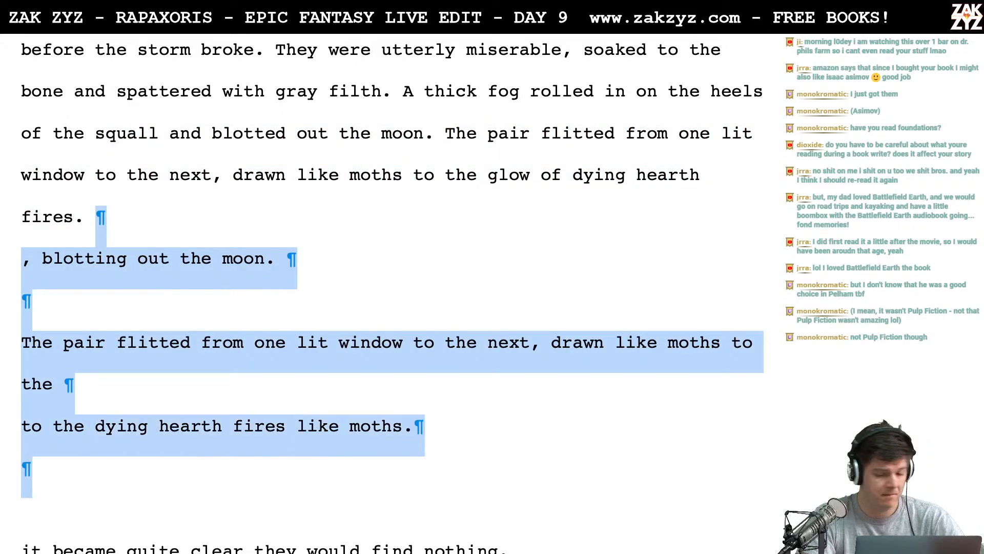
pyautogui.hotkey('shift', 'Up')
pyautogui.hotkey('shift', 'Up')
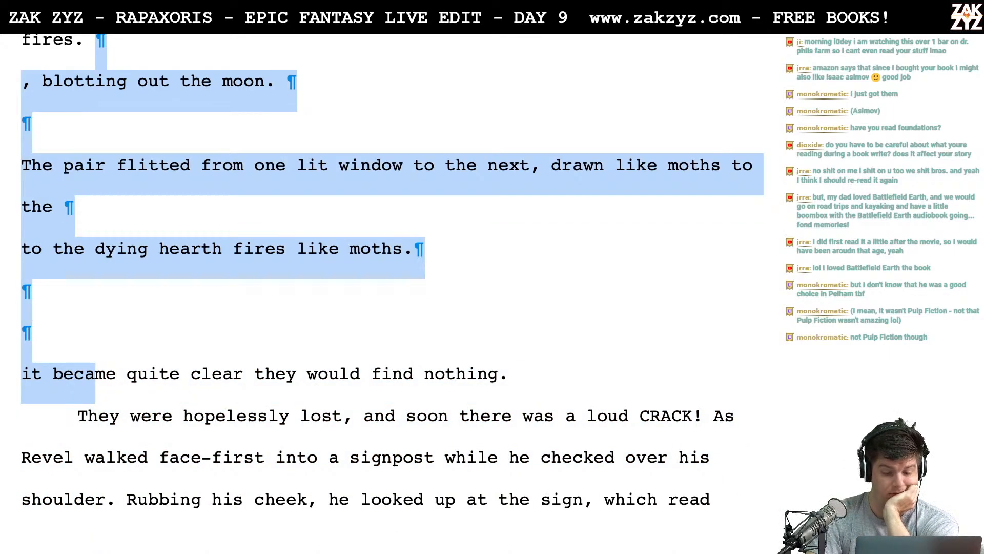
pyautogui.hotkey('shift', 'Up')
pyautogui.press('BackSpace')
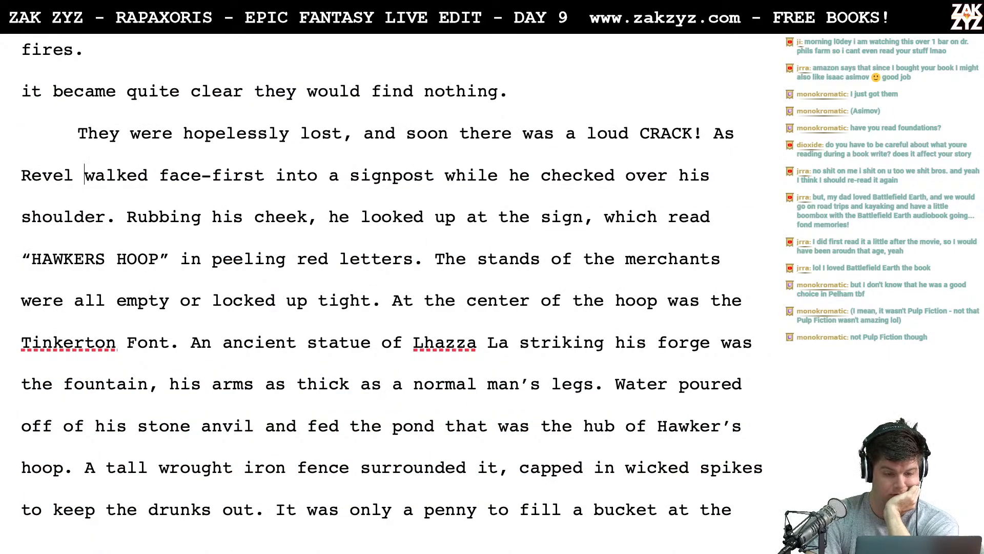
pyautogui.press('Return')
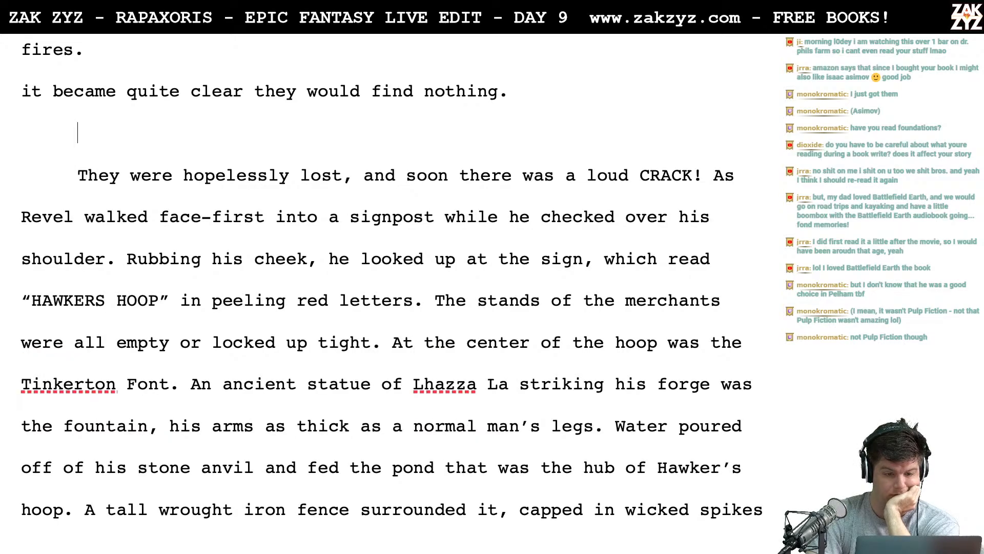
# - Add "It was clear they would find nothing, but they pressed on anyway." after the hearth fires sentence
pyautogui.press('Up')
pyautogui.press('Up')
pyautogui.press('Up')
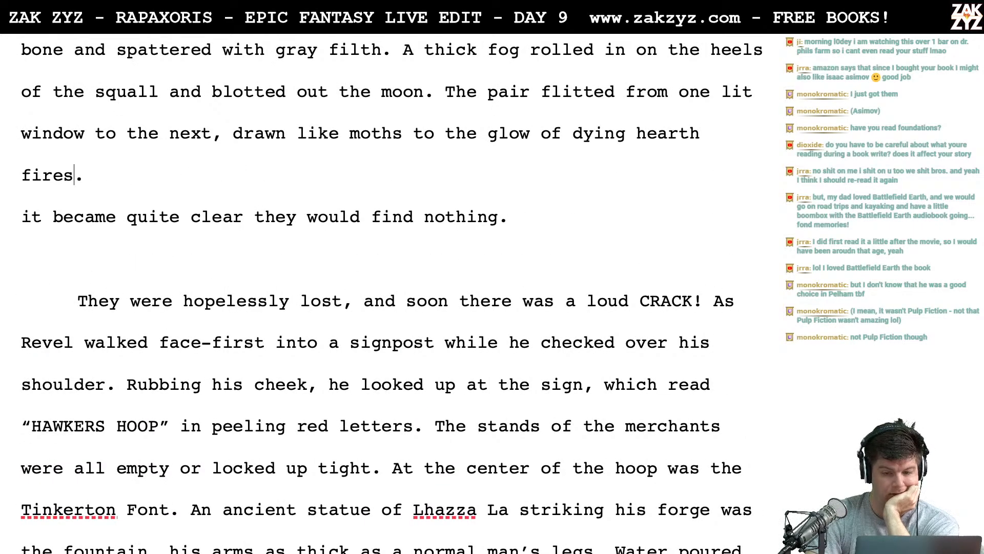
pyautogui.scroll(2, 391, 294)
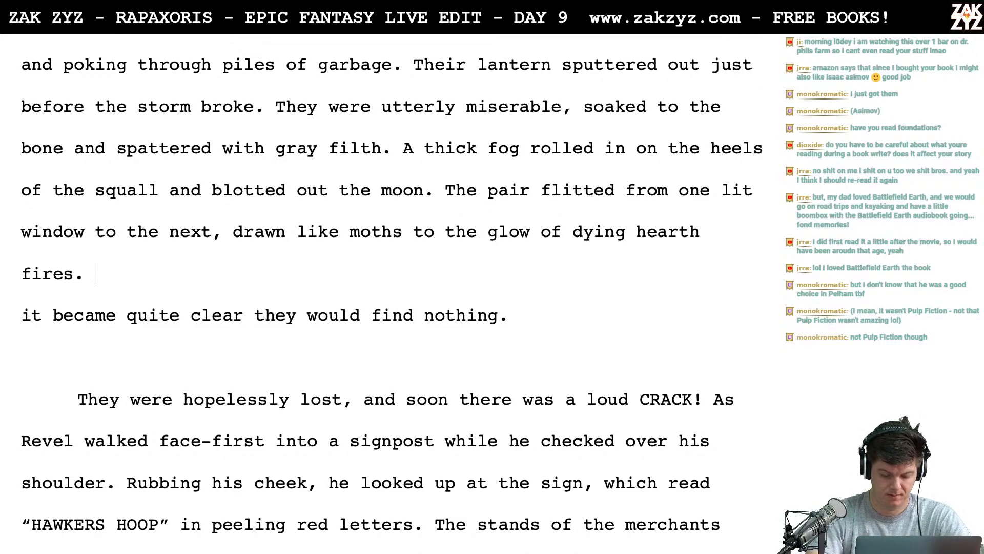
pyautogui.write('It wa')
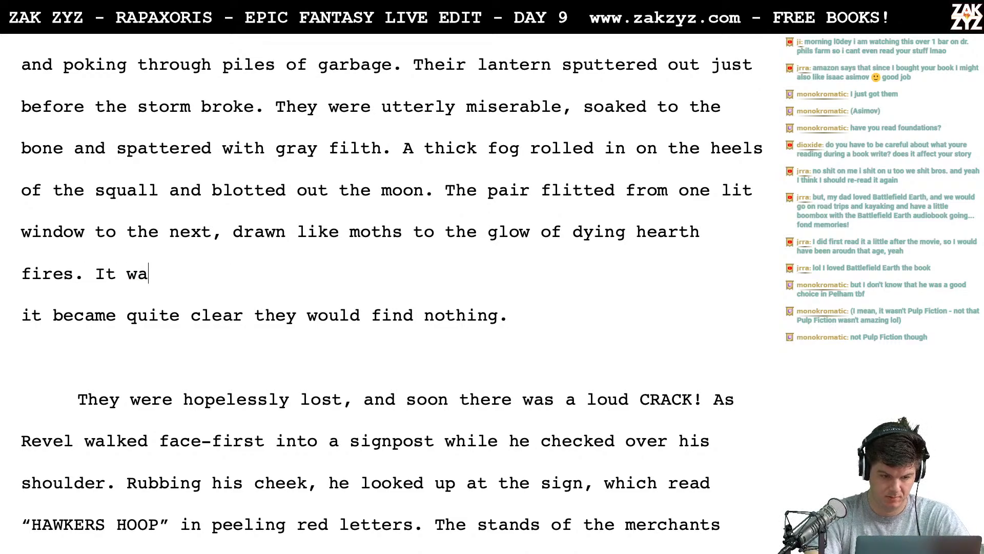
pyautogui.write('s clear they owu')
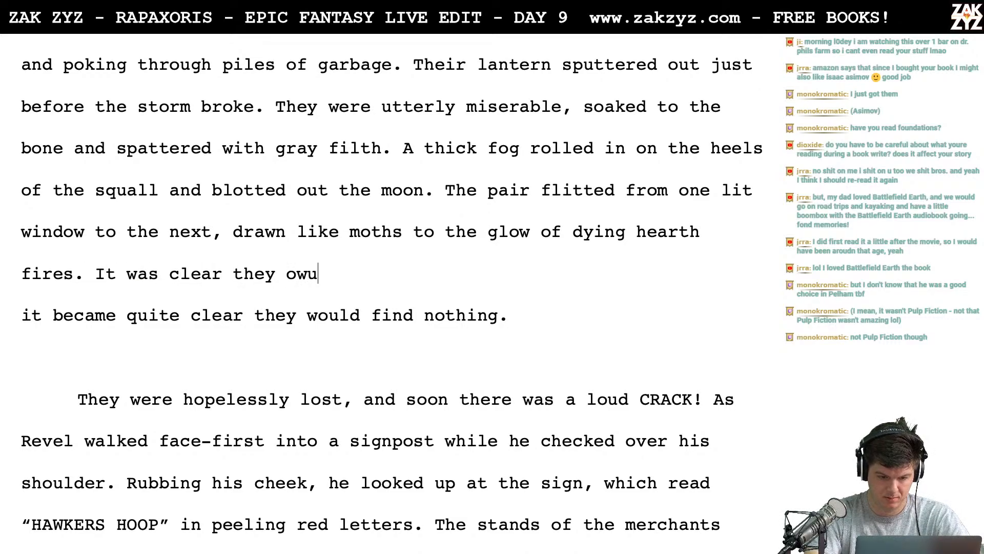
pyautogui.press('BackSpace')
pyautogui.press('BackSpace')
pyautogui.press('BackSpace')
pyautogui.write('would find')
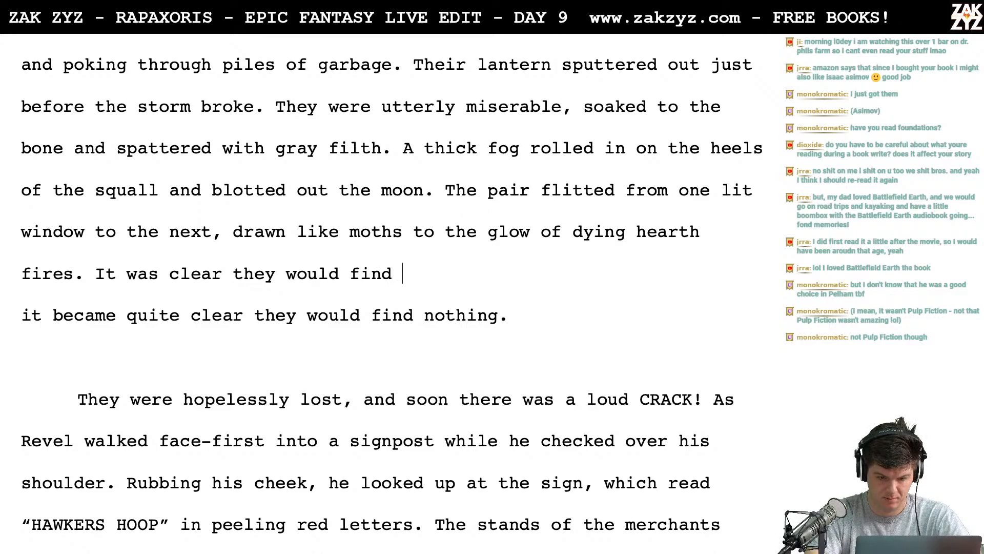
pyautogui.write(' nothing')
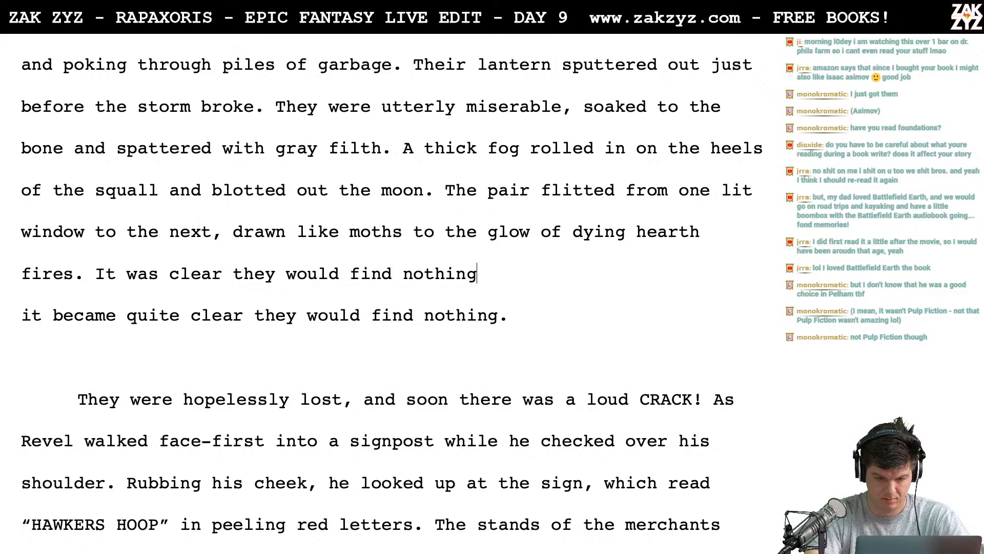
pyautogui.write(', but they pres')
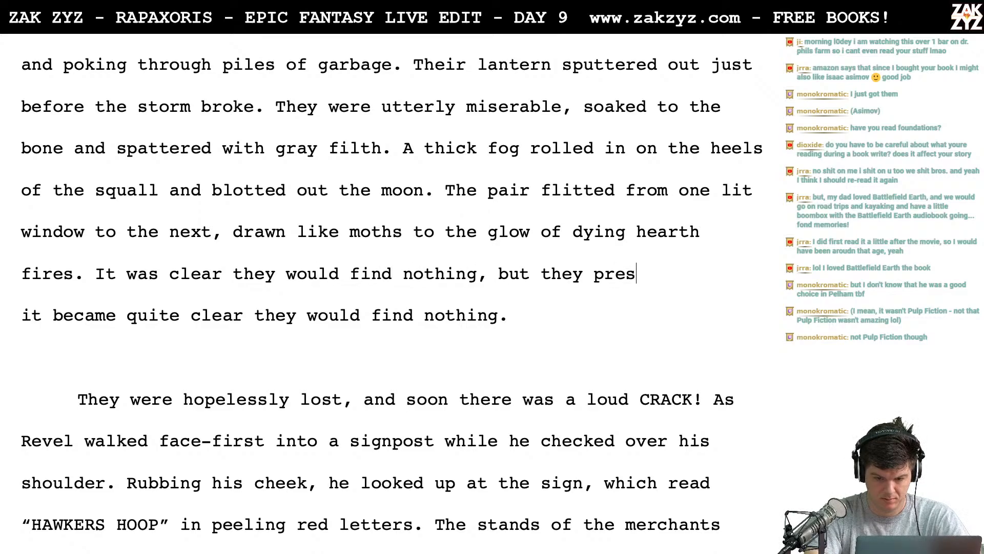
pyautogui.write('sed on any')
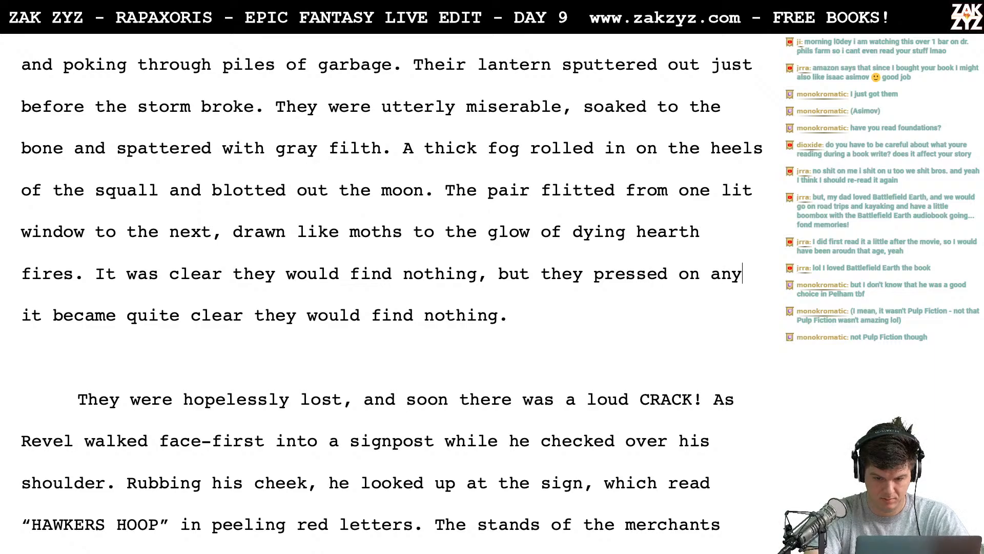
pyautogui.write('way.')
# - Delete the old "it became quite clear they would find nothing." line and the blank line below it
pyautogui.hotkey('shift', 'Down')
pyautogui.hotkey('shift', 'Down')
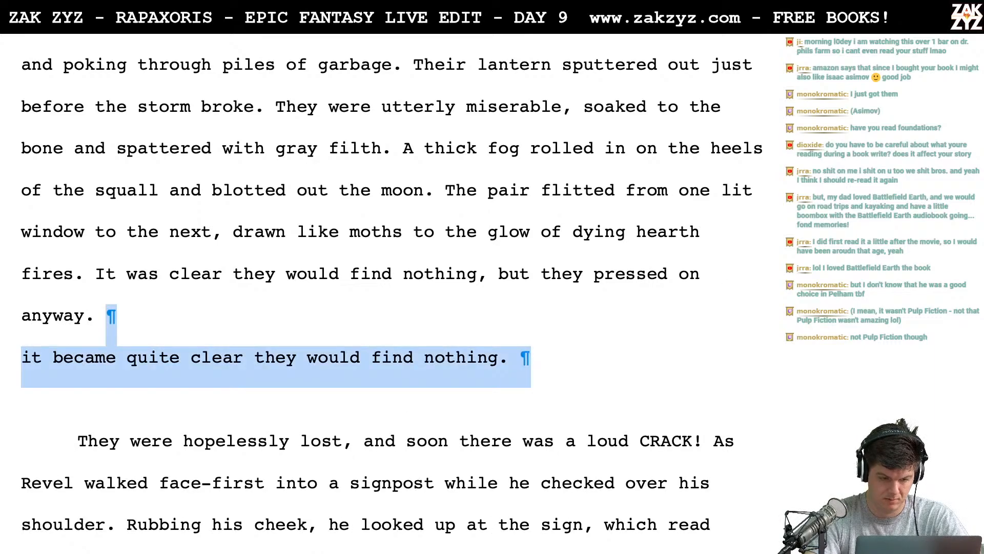
pyautogui.press('BackSpace')
# - Put the "It was clear" sentence on its own line and insert before it "Long ago it had become clear they would find nothing, but El Sha La would not relent."
pyautogui.press('Up')
pyautogui.press('Left')
pyautogui.press('Return')
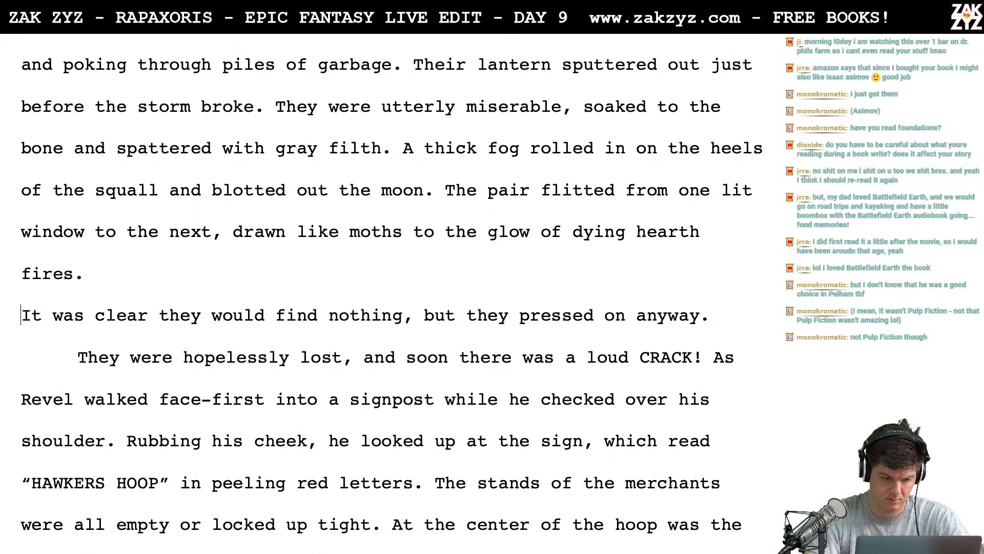
pyautogui.write('Long ago ')
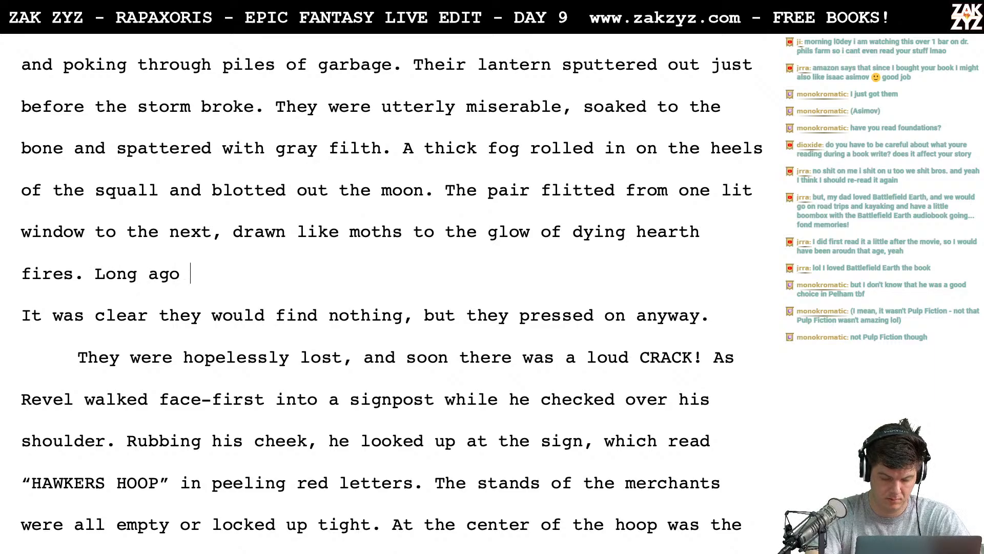
pyautogui.write('it had be')
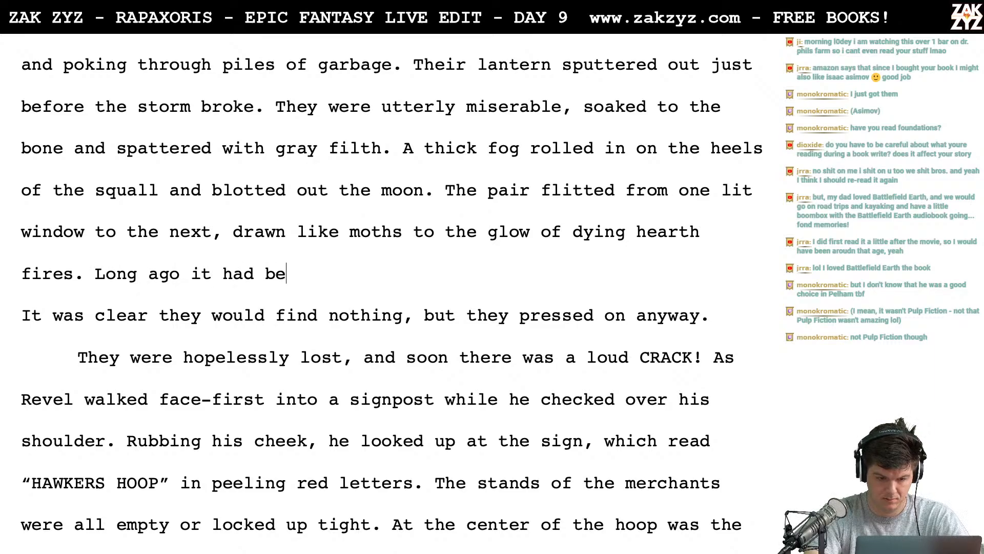
pyautogui.write('come clear they ')
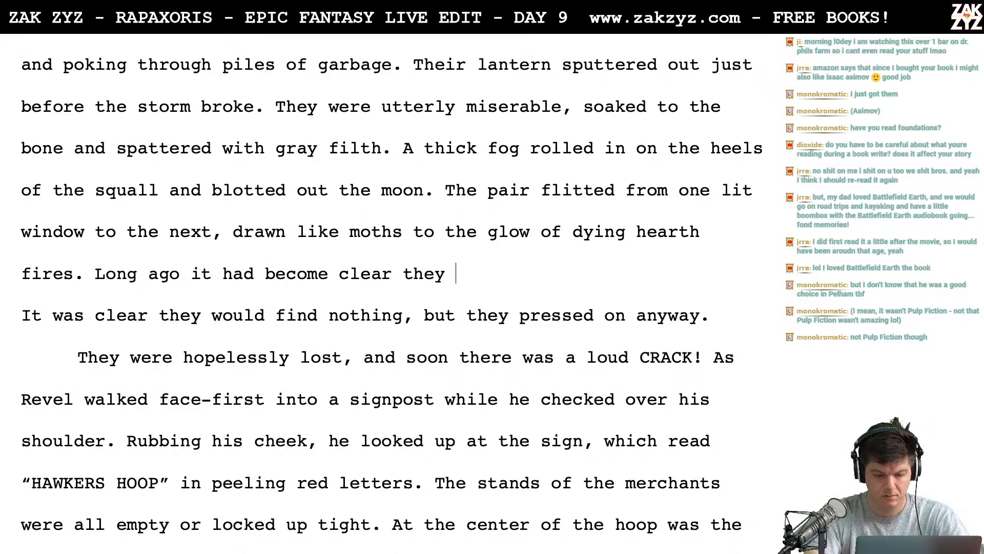
pyautogui.write('would find n')
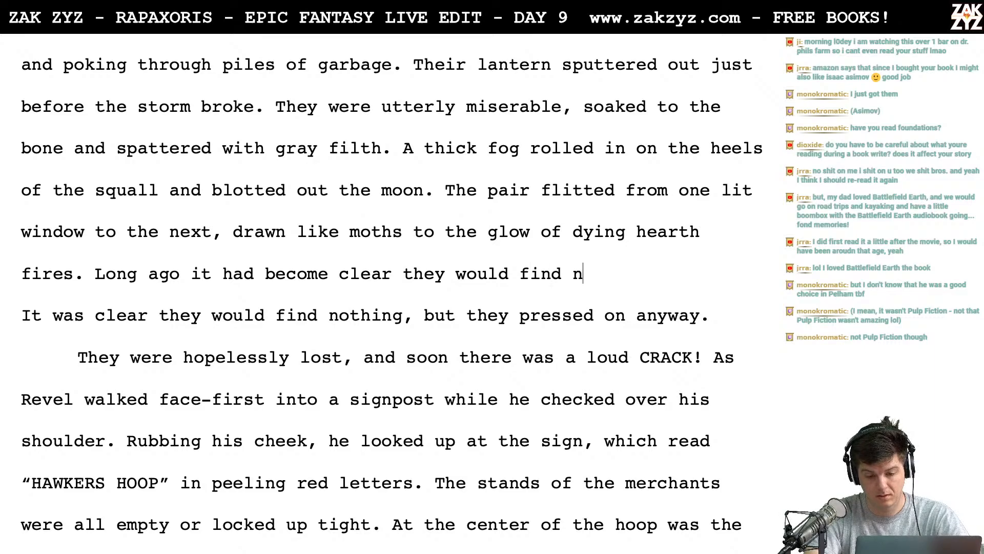
pyautogui.write('othing, but ')
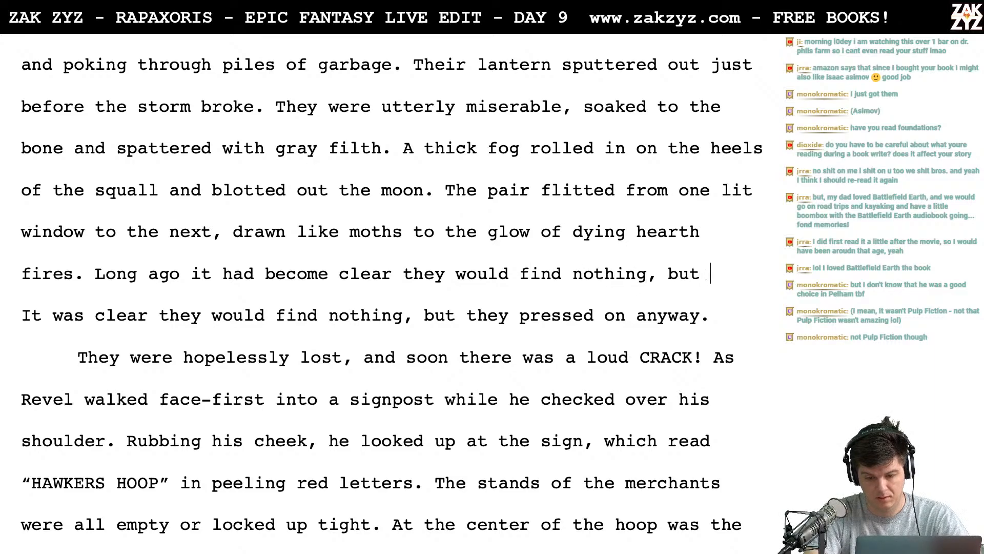
pyautogui.write('El Sha L')
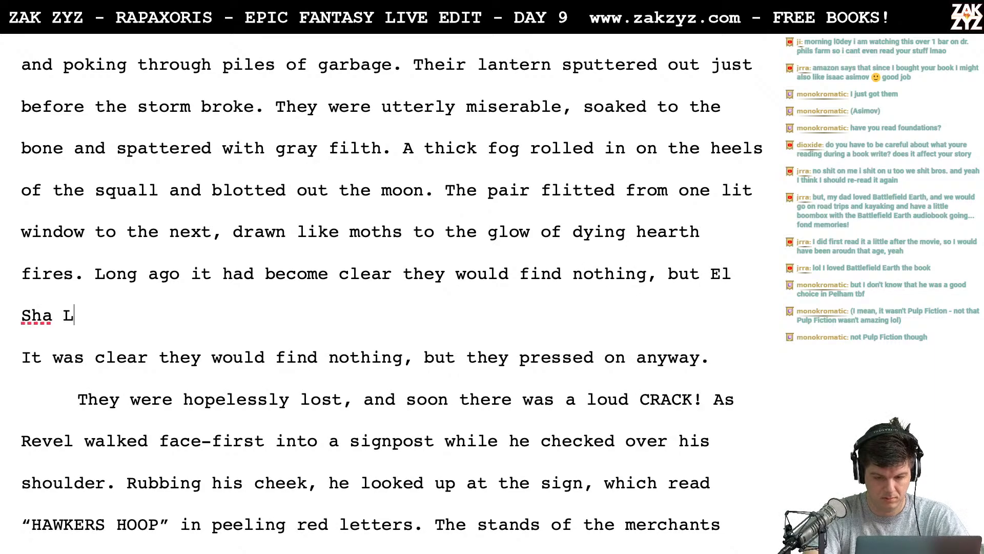
pyautogui.write('a would not relent.')
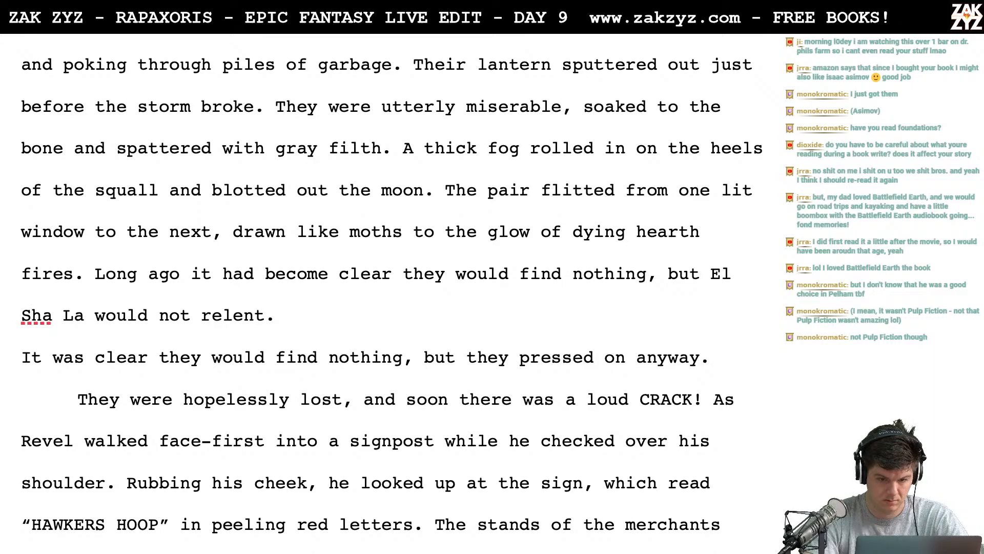
# - Start a new paragraph at "A thick fog rolled in" and give it a first-line indent
pyautogui.click(434, 206)
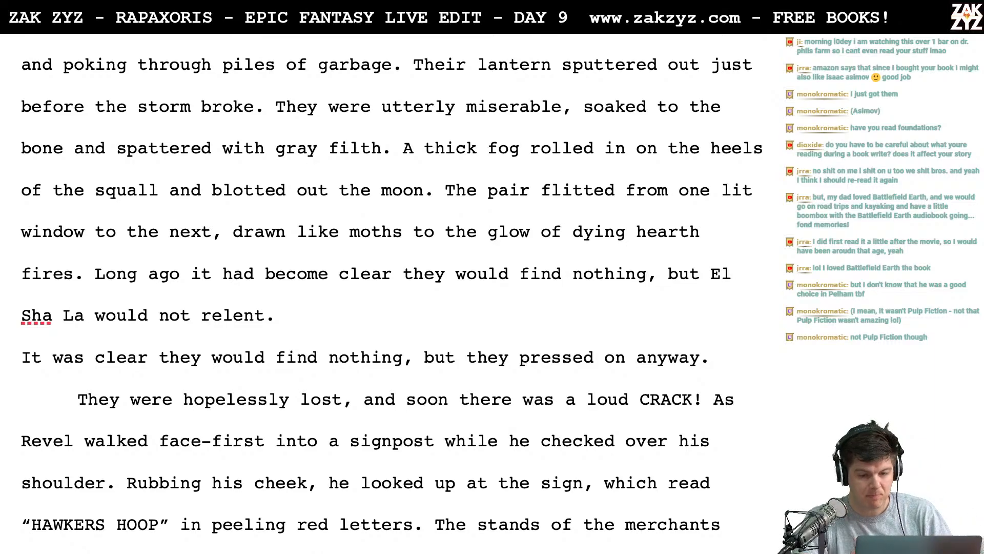
pyautogui.scroll(-2, 390, 292)
pyautogui.scroll(3, 390, 292)
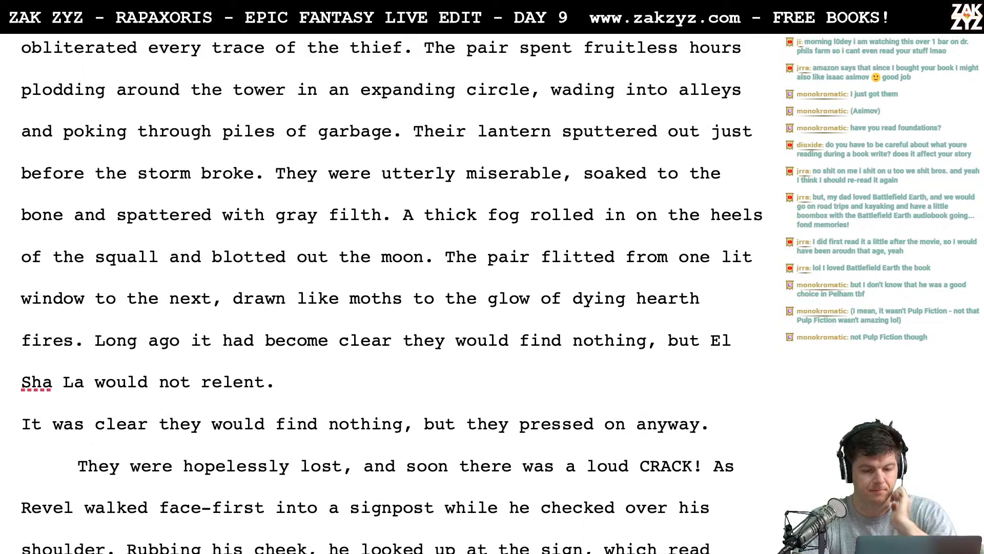
pyautogui.scroll(1, 520, 189)
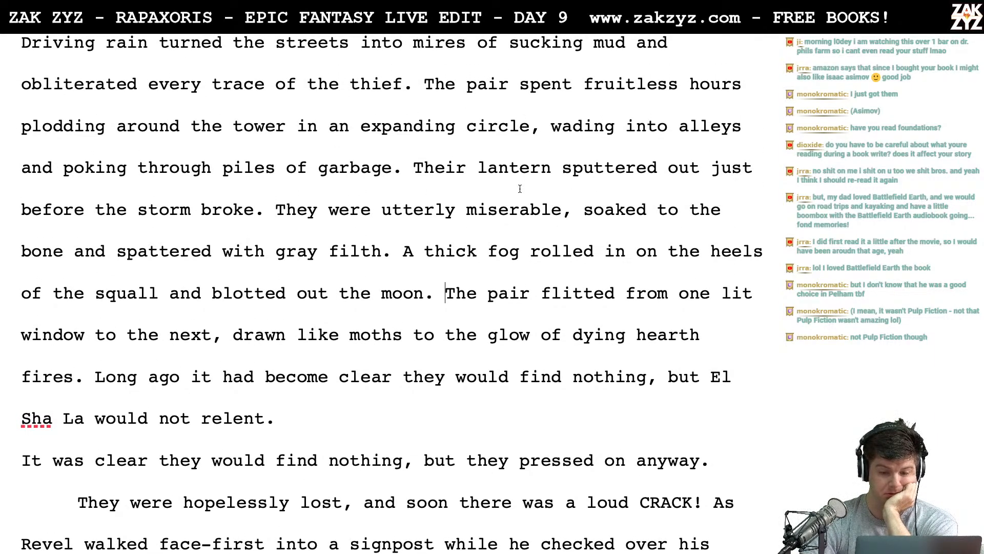
pyautogui.click(402, 251)
pyautogui.press('Return')
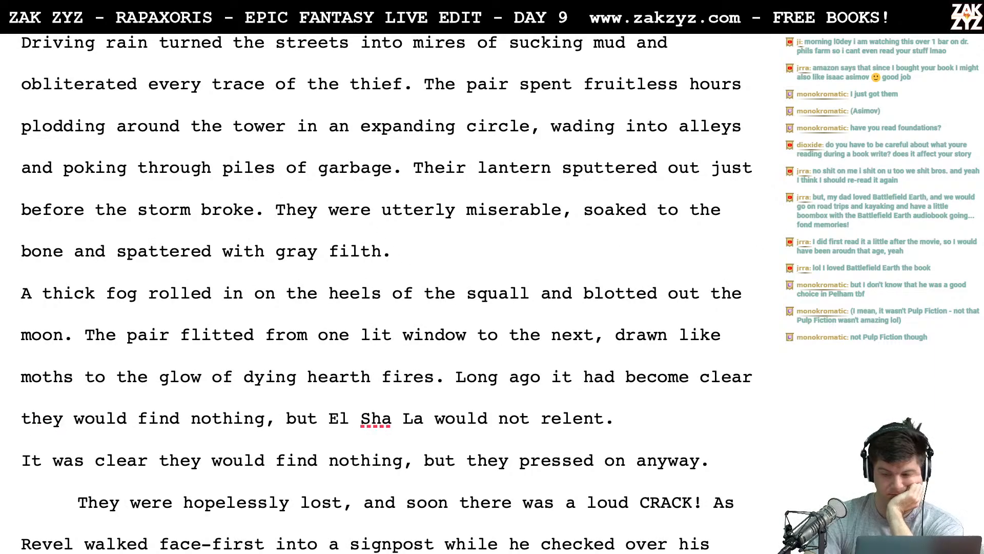
pyautogui.click(841, 5)
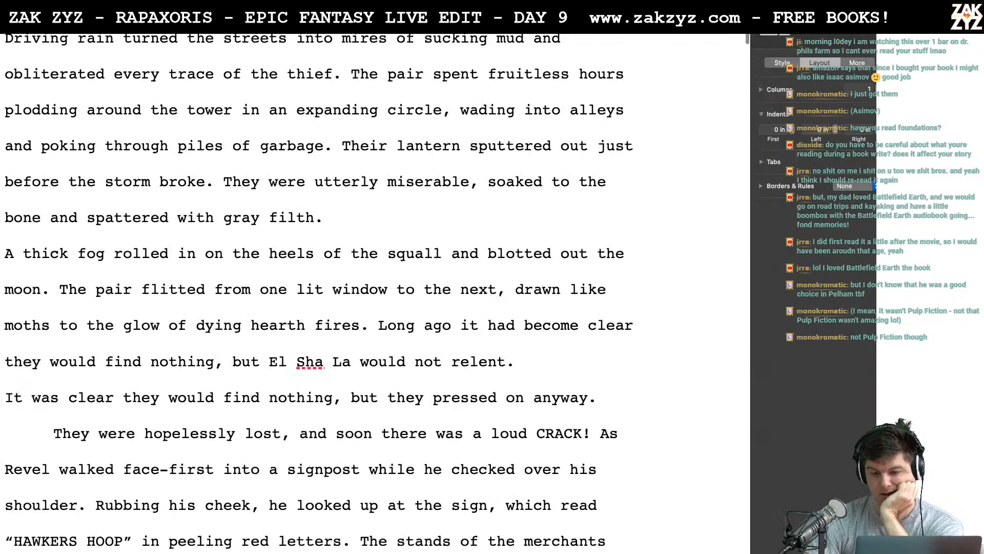
pyautogui.click(792, 128)
pyautogui.click(792, 128)
pyautogui.press('alt+super+i')
pyautogui.scroll(-4, 262, 507)
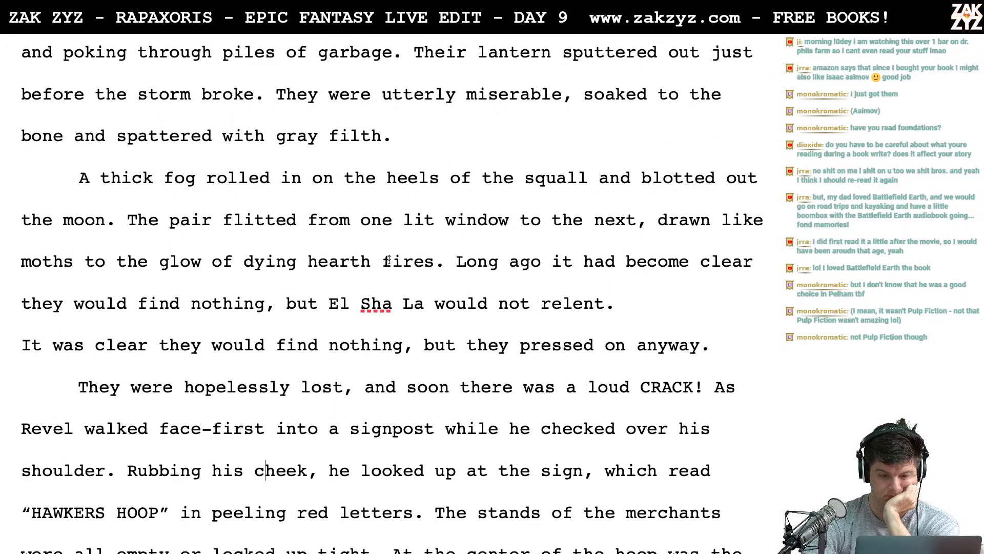
# - Change "A thick fog" to "Thick fog" at the start of the new paragraph
pyautogui.scroll(-3, 388, 260)
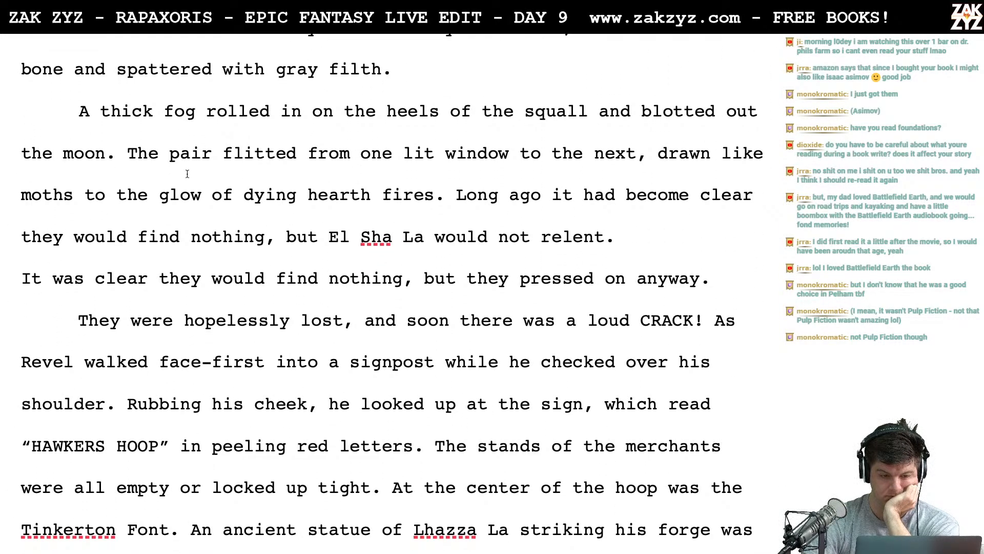
pyautogui.click(151, 113)
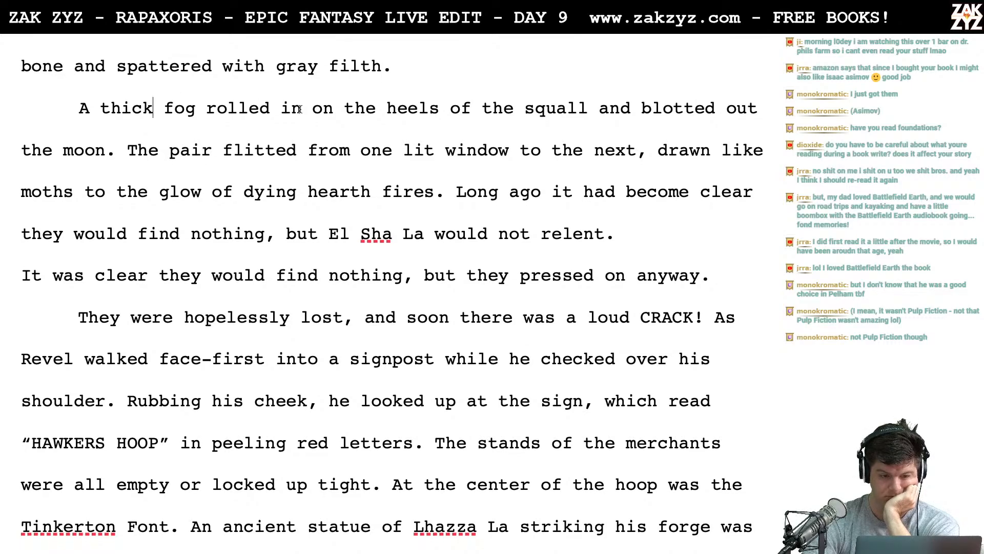
pyautogui.scroll(-1, 301, 109)
pyautogui.press('Left')
pyautogui.press('Left')
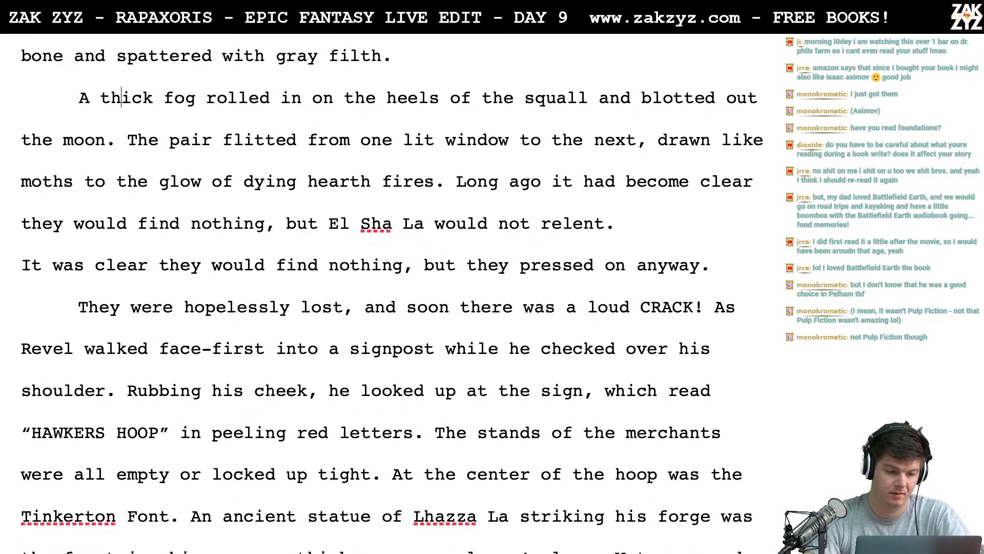
pyautogui.press('Left')
pyautogui.press('BackSpace')
pyautogui.press('BackSpace')
pyautogui.press('BackSpace')
pyautogui.write('T')
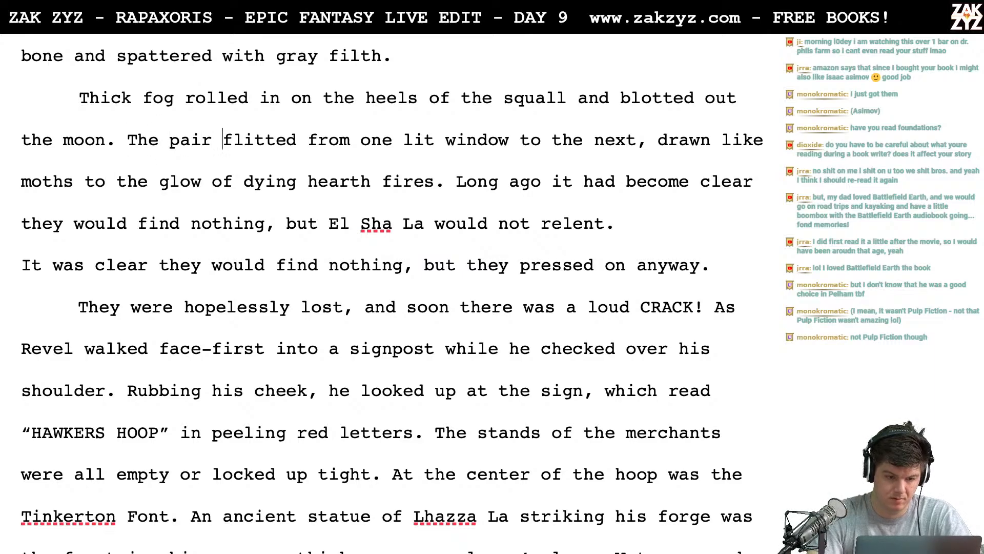
# - Replace "pair" with "searchers" in the sentence about flitting between lit windows
pyautogui.press('BackSpace')
pyautogui.press('BackSpace')
pyautogui.press('BackSpace')
pyautogui.press('BackSpace')
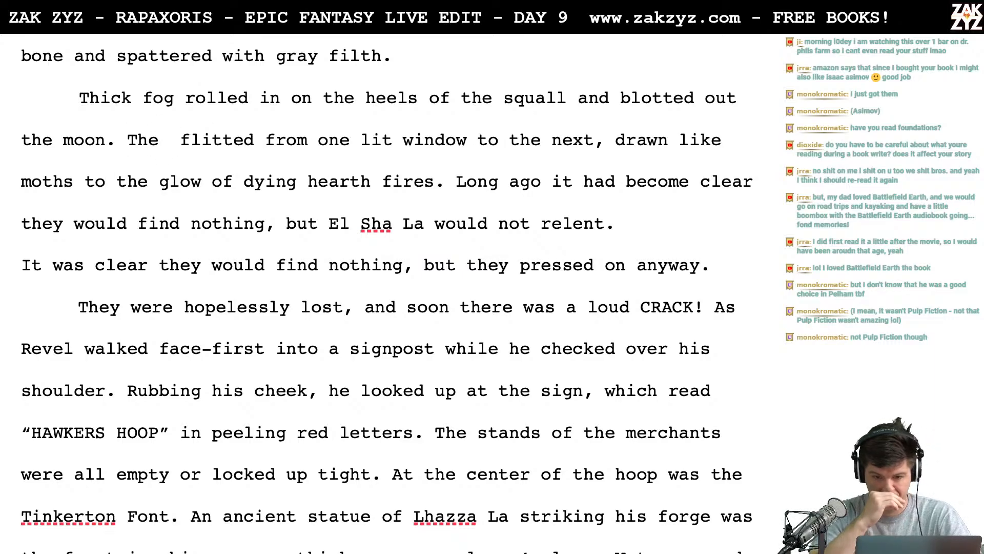
pyautogui.write('sea')
pyautogui.write('rchers')
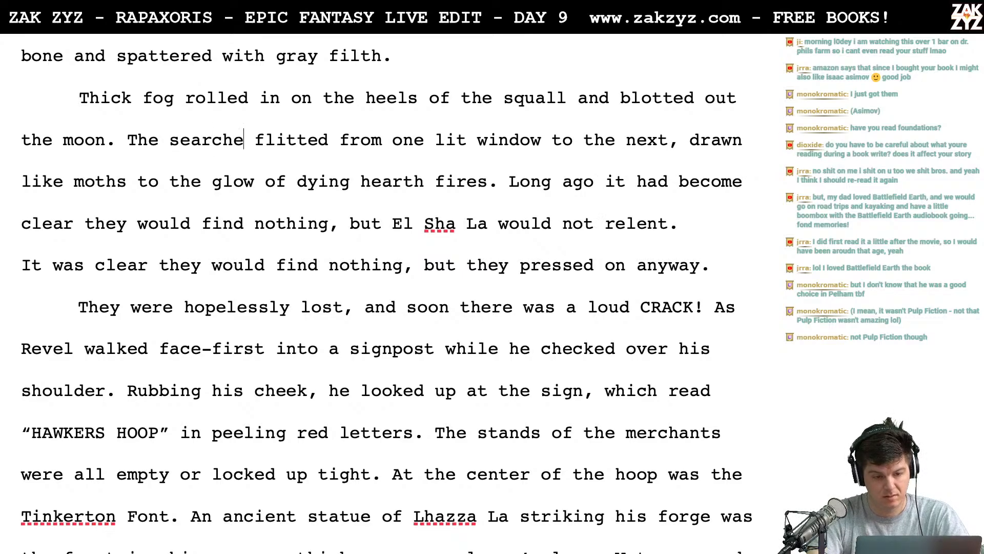
# - Replace "The searchers" with "Revel and El" before "flitted from one lit window to the next"
pyautogui.press('BackSpace')
pyautogui.press('BackSpace')
pyautogui.press('BackSpace')
pyautogui.press('BackSpace')
pyautogui.press('BackSpace')
pyautogui.press('BackSpace')
pyautogui.press('BackSpace')
pyautogui.press('BackSpace')
pyautogui.press('BackSpace')
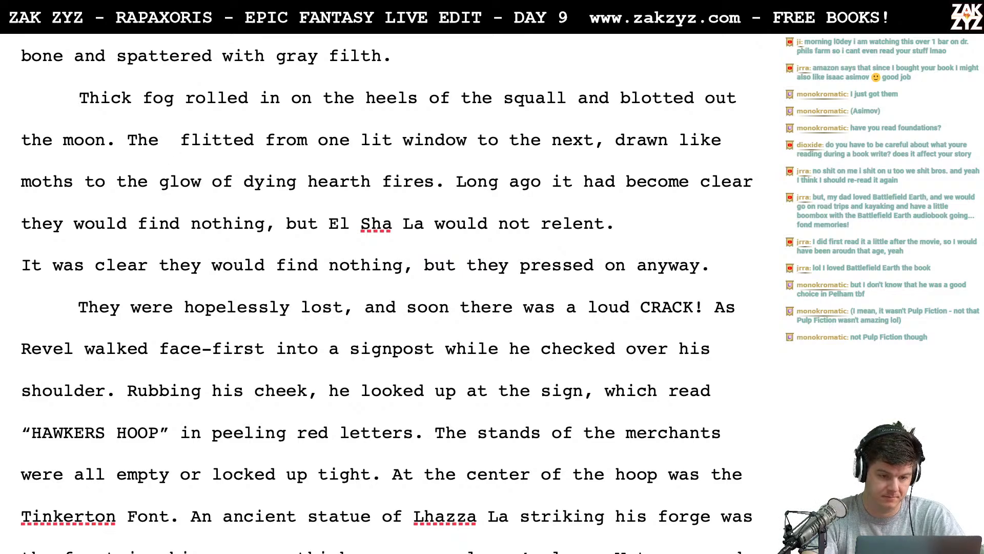
pyautogui.press('BackSpace')
pyautogui.press('BackSpace')
pyautogui.press('BackSpace')
pyautogui.press('BackSpace')
pyautogui.write('Revel and ')
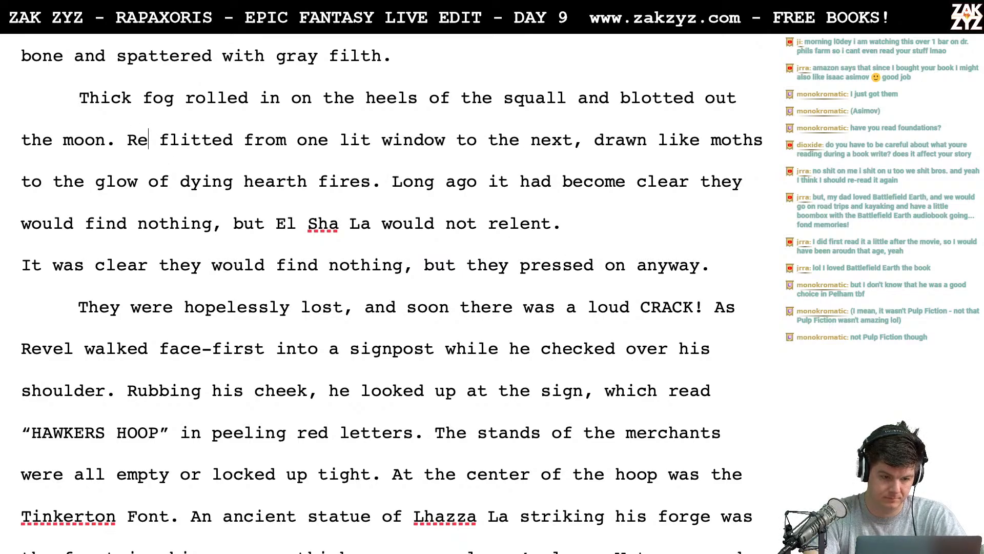
pyautogui.write('El')
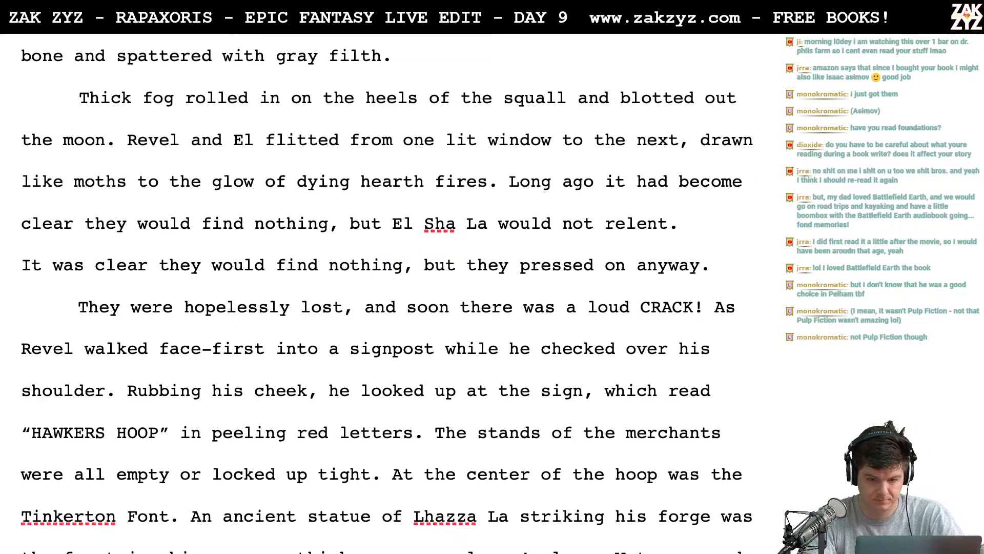
# - Split off the "Long ago" sentence below a blank line and add "It was obvious they would find nothing, but they refused to give up." after "fires."
pyautogui.click(508, 181)
pyautogui.press('Return')
pyautogui.press('Return')
pyautogui.write('I')
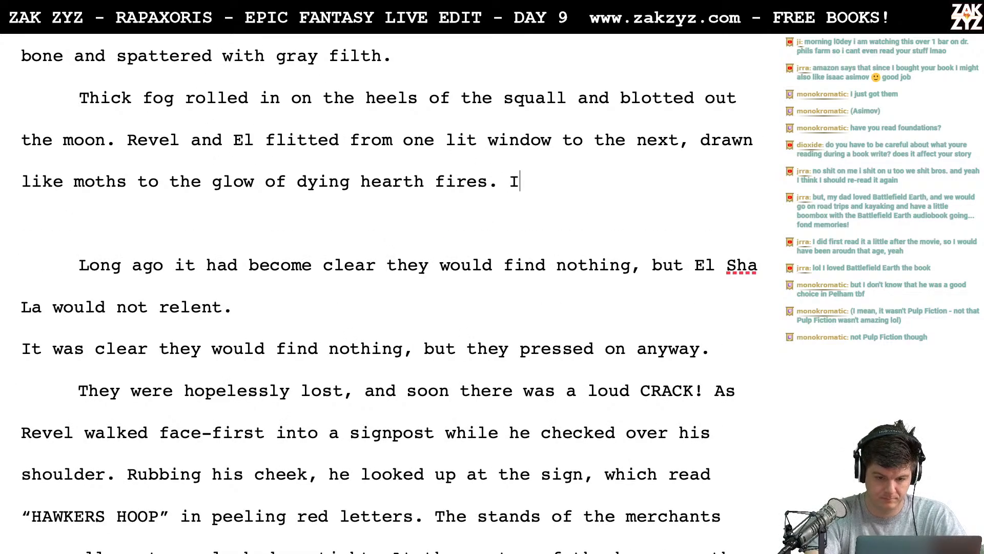
pyautogui.write('t was obvious the')
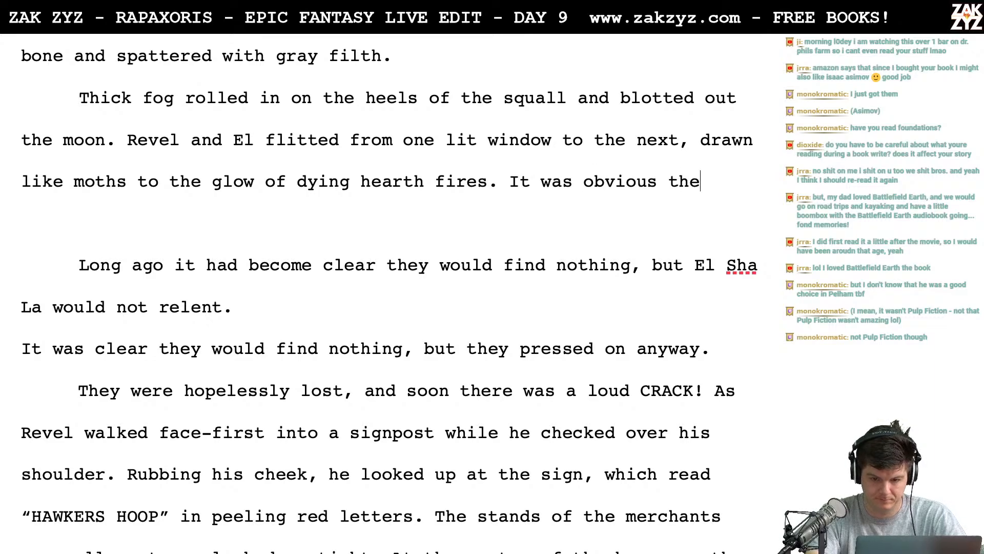
pyautogui.write('y would find ')
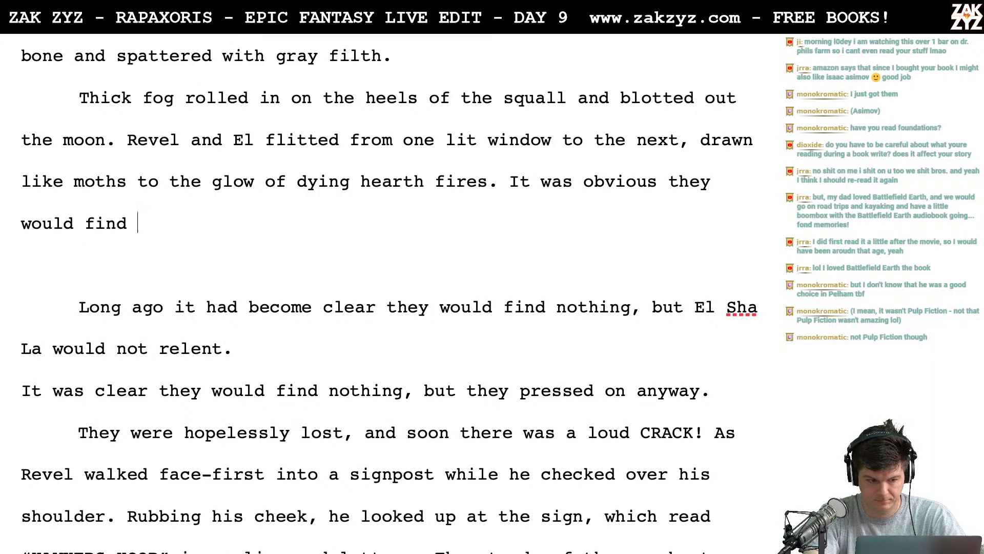
pyautogui.write('nothing, but they ')
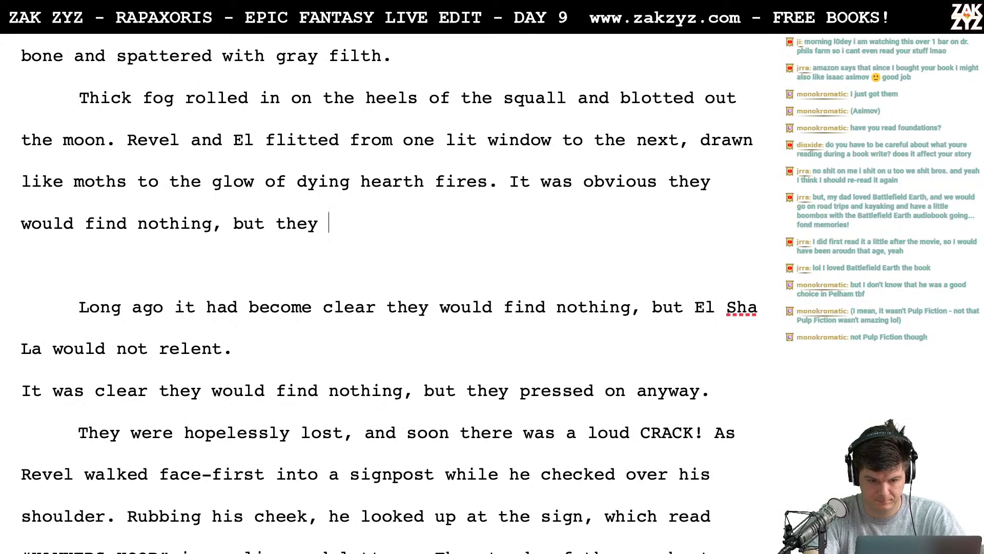
pyautogui.write('refused to give up.')
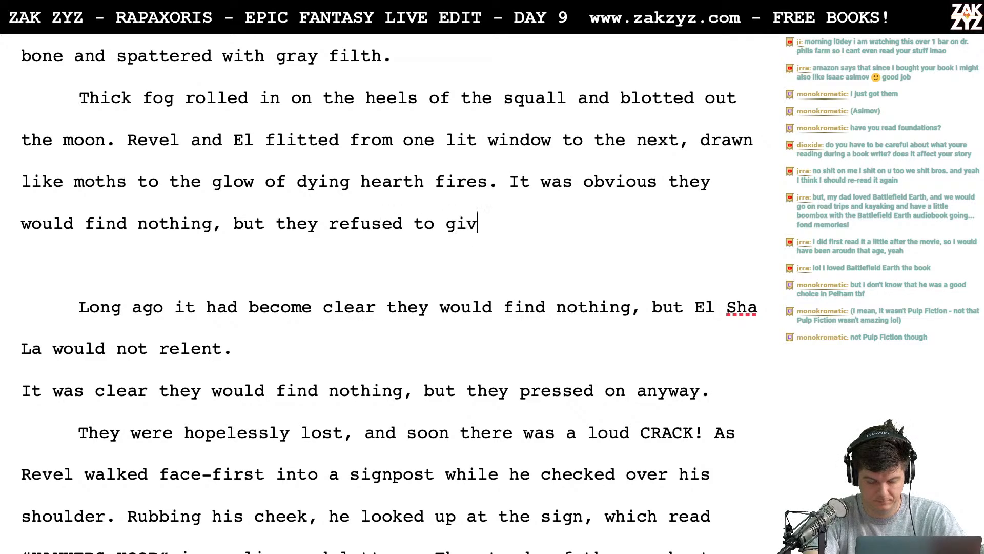
pyautogui.hotkey('shift', 'Down')
pyautogui.hotkey('shift', 'Down')
pyautogui.hotkey('shift', 'Down')
pyautogui.hotkey('shift', 'Down')
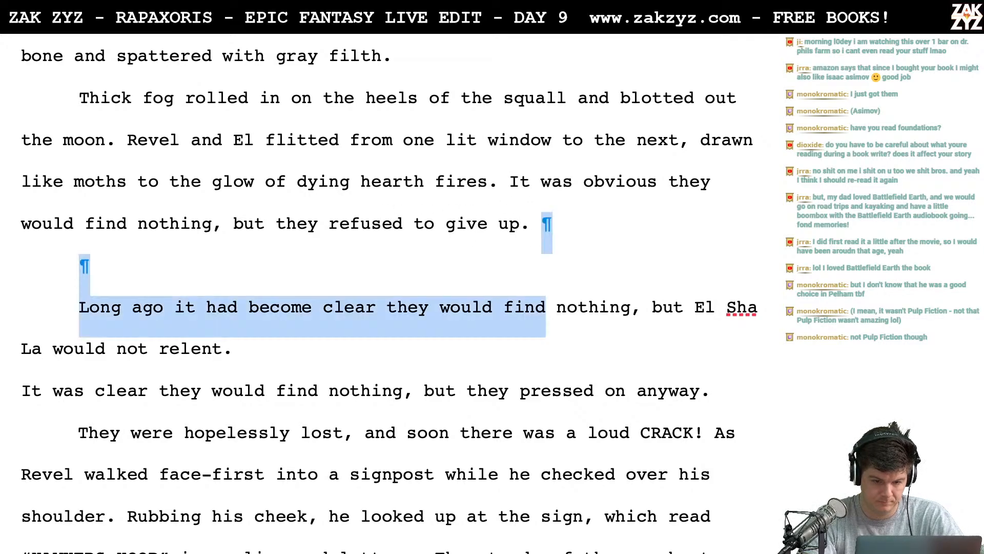
pyautogui.hotkey('shift', 'Up')
# - Move "refused to give up." to its own line and replace "they" before it with "neither wanted to be the first to give up"
pyautogui.press('Up')
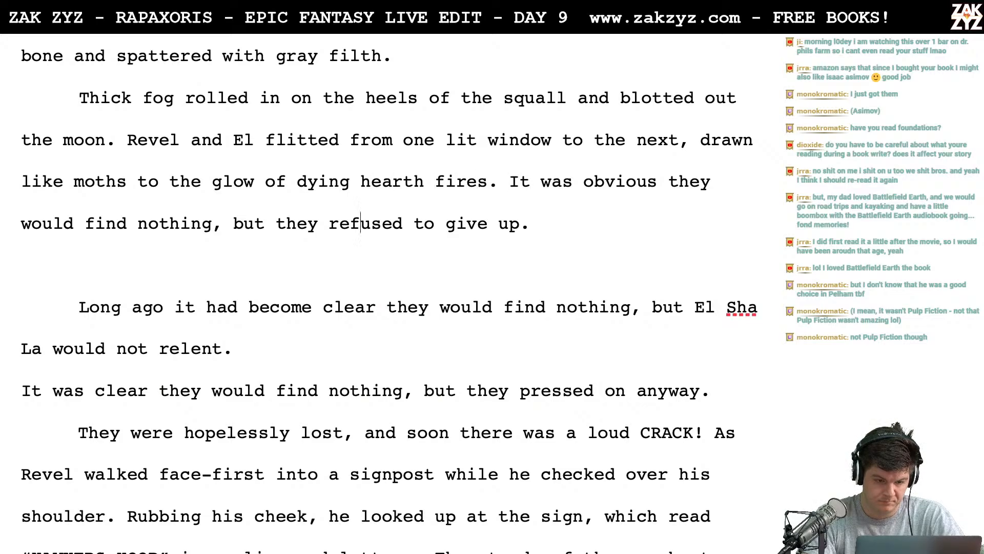
pyautogui.press('Return')
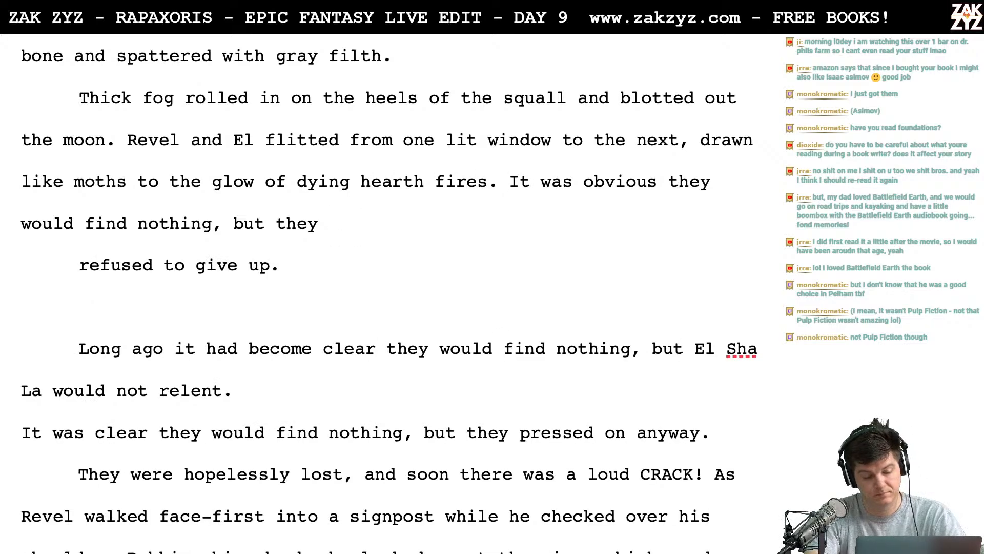
pyautogui.write("couldn't")
pyautogui.press('BackSpace')
pyautogui.press('BackSpace')
pyautogui.press('BackSpace')
pyautogui.press('BackSpace')
pyautogui.press('BackSpace')
pyautogui.press('BackSpace')
pyautogui.press('BackSpace')
pyautogui.press('BackSpace')
pyautogui.press('BackSpace')
pyautogui.press('BackSpace')
pyautogui.press('BackSpace')
pyautogui.press('BackSpace')
pyautogui.press('BackSpace')
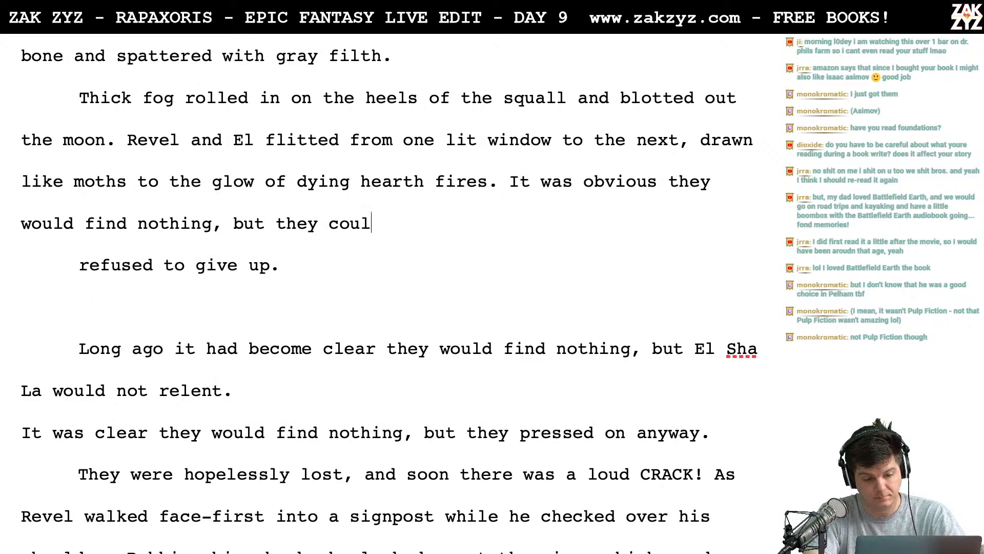
pyautogui.write('neither ')
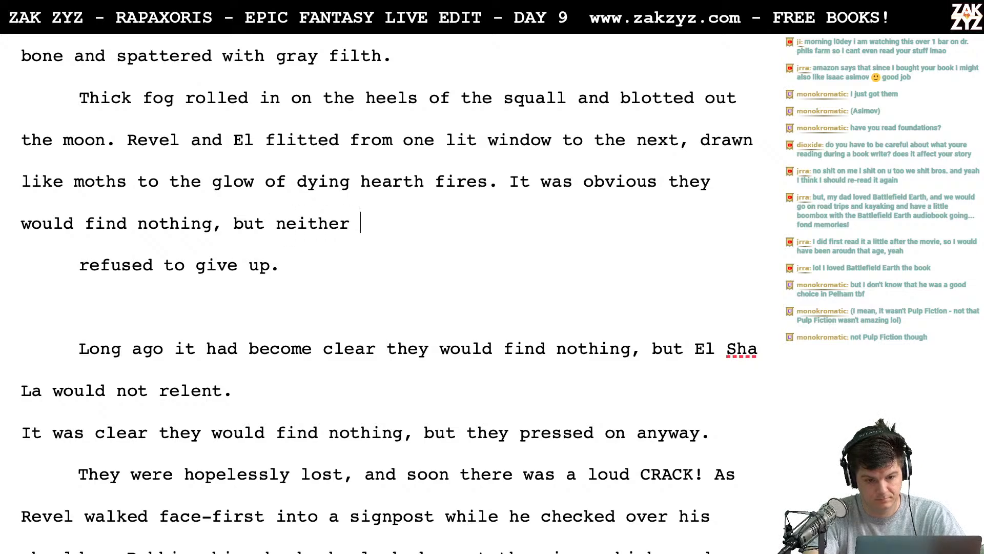
pyautogui.write('wanted to be t')
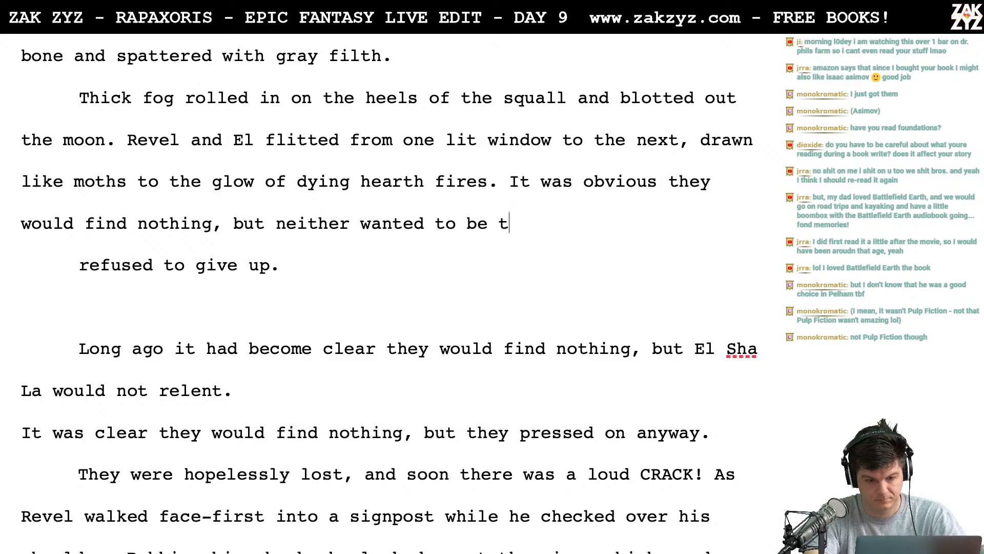
pyautogui.write('he first to give up')
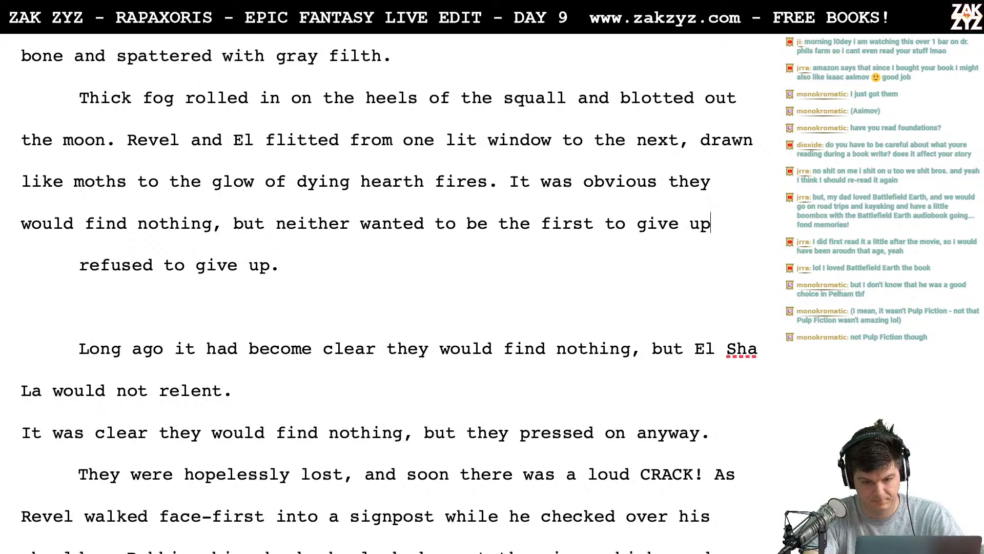
# - Replace "first to give up" with "one who surrendered." at the end of the "It was obvious" sentence
pyautogui.press('BackSpace')
pyautogui.press('BackSpace')
pyautogui.press('BackSpace')
pyautogui.press('BackSpace')
pyautogui.press('BackSpace')
pyautogui.press('BackSpace')
pyautogui.press('BackSpace')
pyautogui.write('surre')
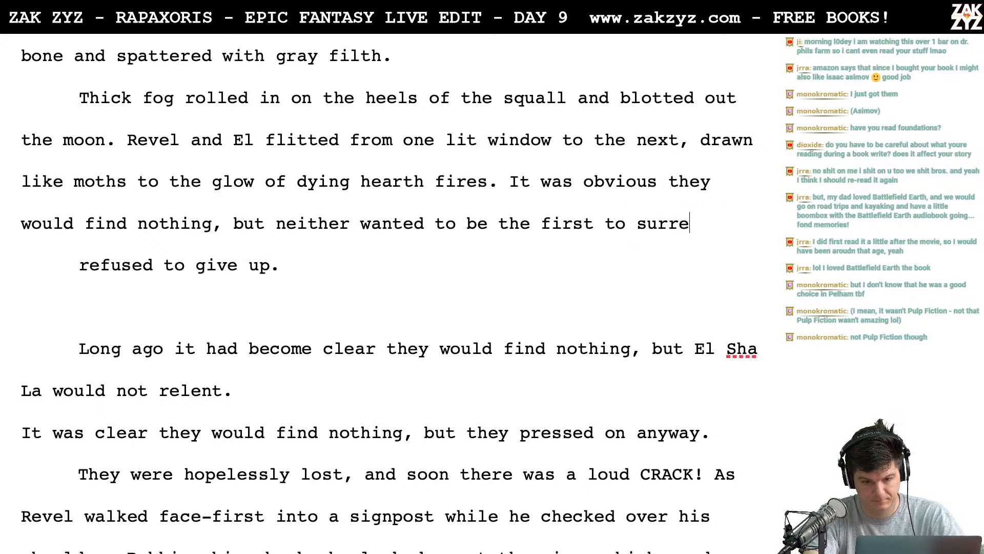
pyautogui.write('nder.')
pyautogui.press('BackSpace')
pyautogui.press('BackSpace')
pyautogui.press('BackSpace')
pyautogui.press('BackSpace')
pyautogui.press('BackSpace')
pyautogui.press('BackSpace')
pyautogui.press('BackSpace')
pyautogui.press('BackSpace')
pyautogui.press('BackSpace')
pyautogui.press('BackSpace')
pyautogui.press('BackSpace')
pyautogui.press('BackSpace')
pyautogui.press('BackSpace')
pyautogui.press('BackSpace')
pyautogui.press('BackSpace')
pyautogui.press('BackSpace')
pyautogui.press('BackSpace')
pyautogui.press('BackSpace')
pyautogui.press('BackSpace')
pyautogui.press('BackSpace')
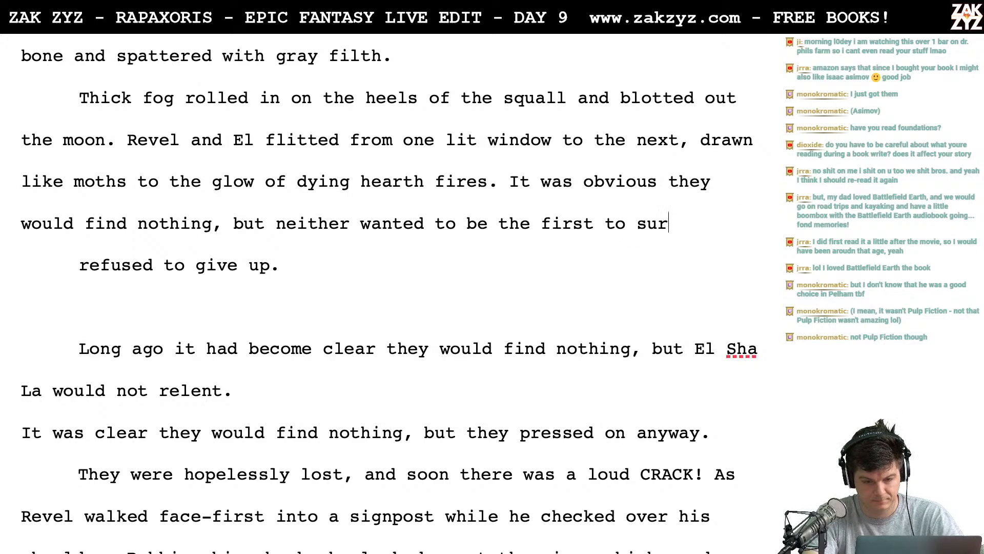
pyautogui.write('e')
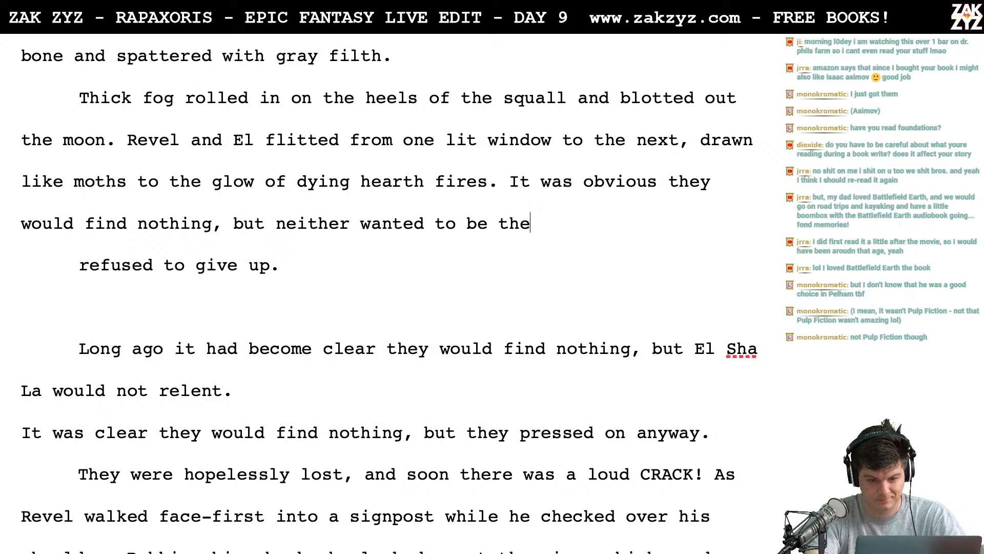
pyautogui.write(' one who surrendered.')
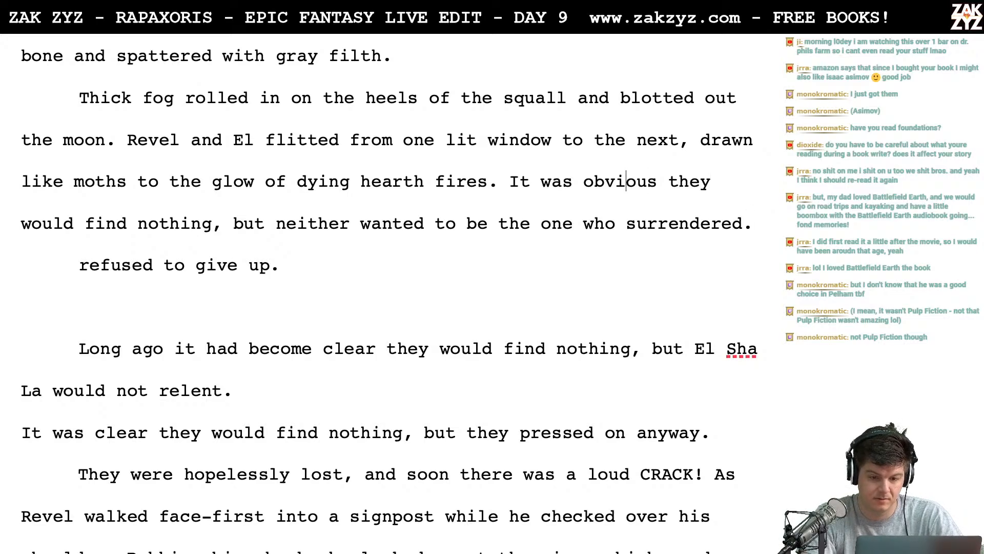
# - Split the "It was obvious" sentence off below a blank line after "dying hearth fires."
pyautogui.press('Return')
pyautogui.press('Return')
pyautogui.press('Up')
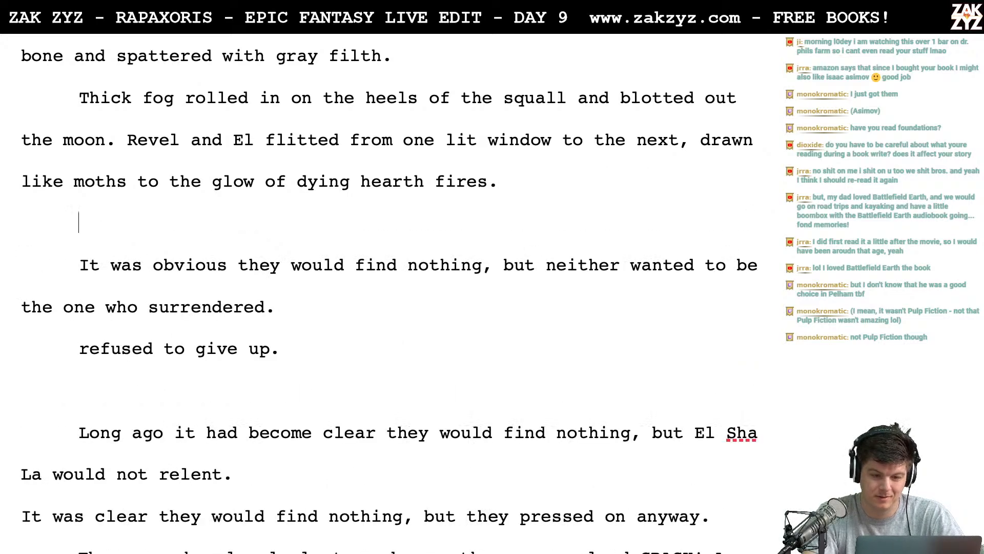
pyautogui.write('For a long t')
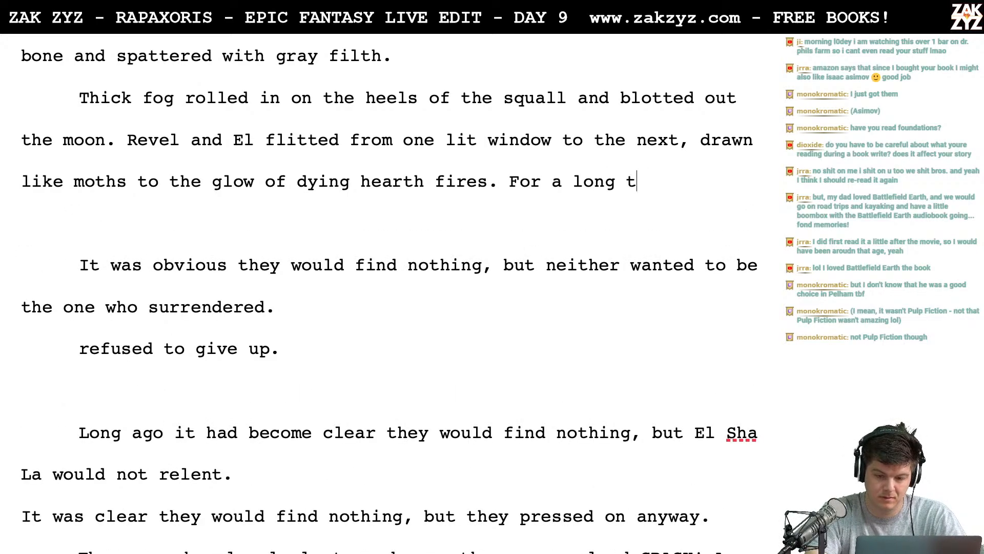
pyautogui.press('BackSpace')
pyautogui.press('BackSpace')
pyautogui.press('BackSpace')
pyautogui.press('BackSpace')
pyautogui.press('BackSpace')
pyautogui.press('BackSpace')
pyautogui.press('BackSpace')
pyautogui.press('BackSpace')
pyautogui.press('BackSpace')
pyautogui.press('BackSpace')
pyautogui.press('BackSpace')
pyautogui.write('B')
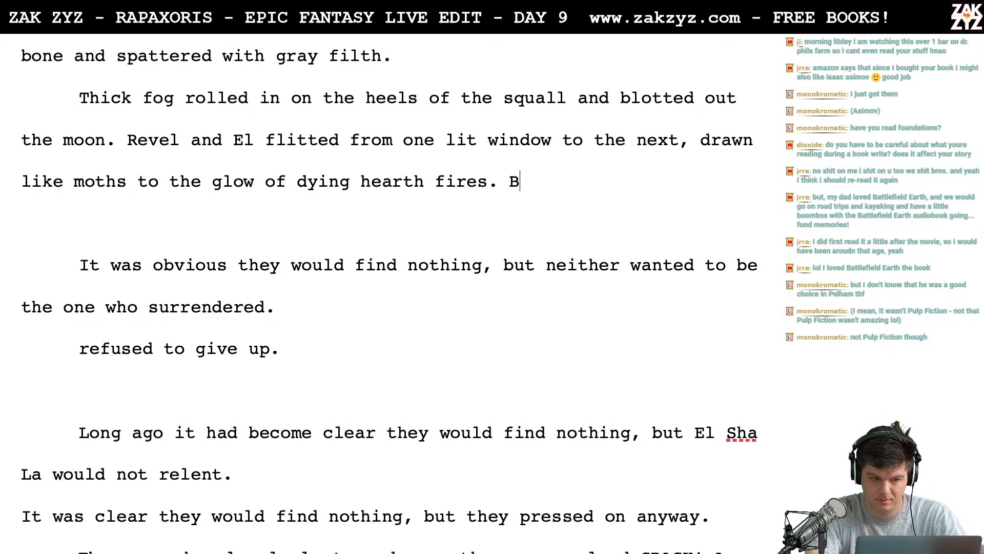
pyautogui.press('BackSpace')
# - After "hearth fires." write "It was obvious they would find nothing, but neither wanted to be the one who surrendered."
pyautogui.write('It was')
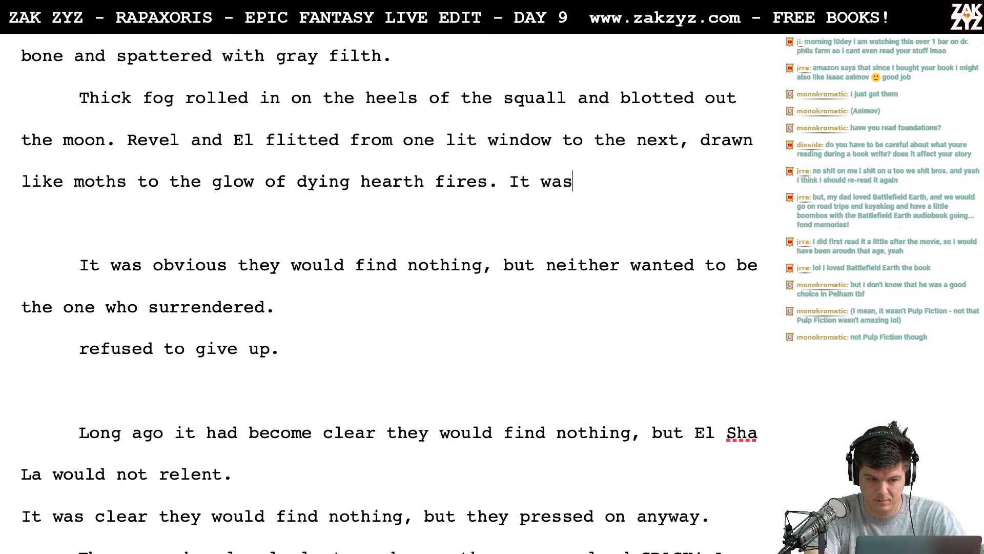
pyautogui.write(' obvio')
pyautogui.write('y wo')
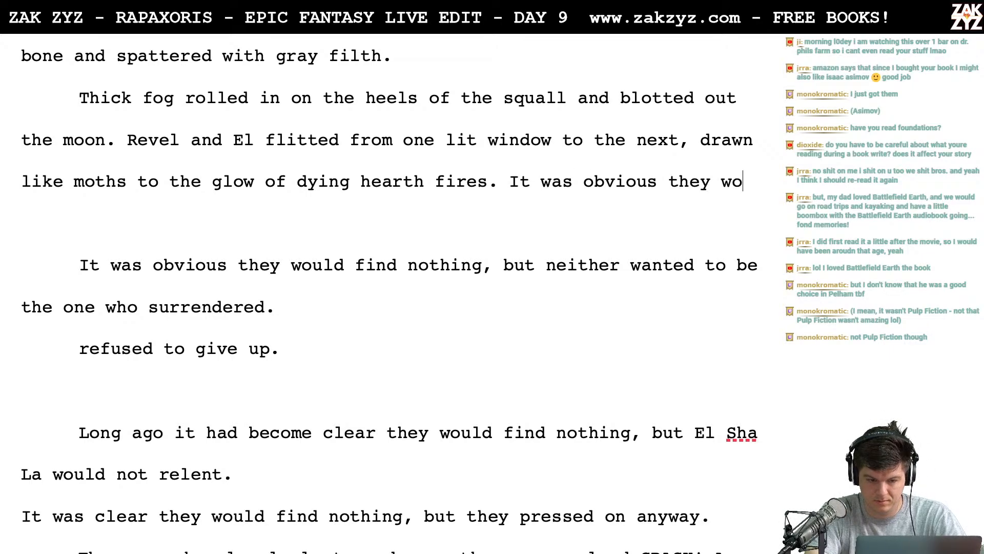
pyautogui.write('uld find nothing, but neith')
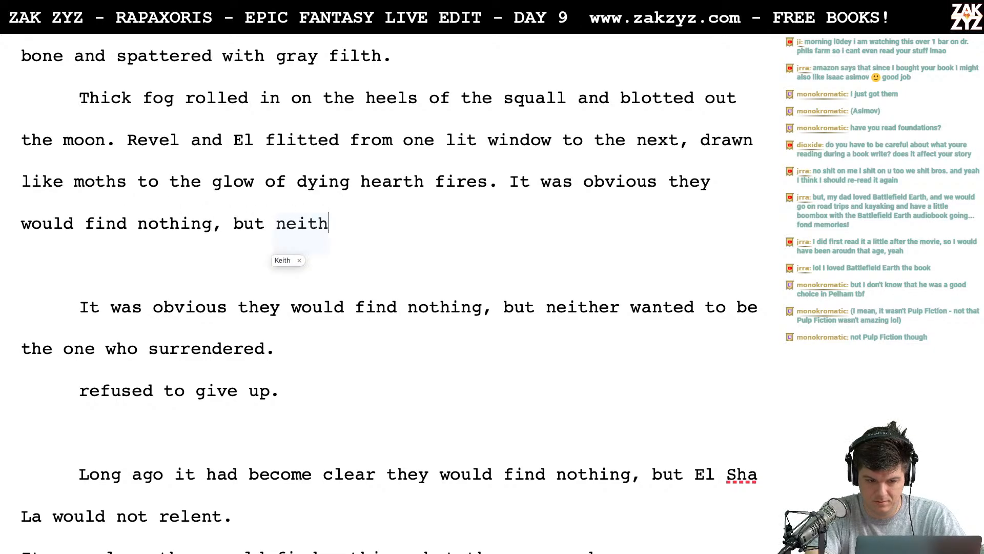
pyautogui.write('er wanted to be ')
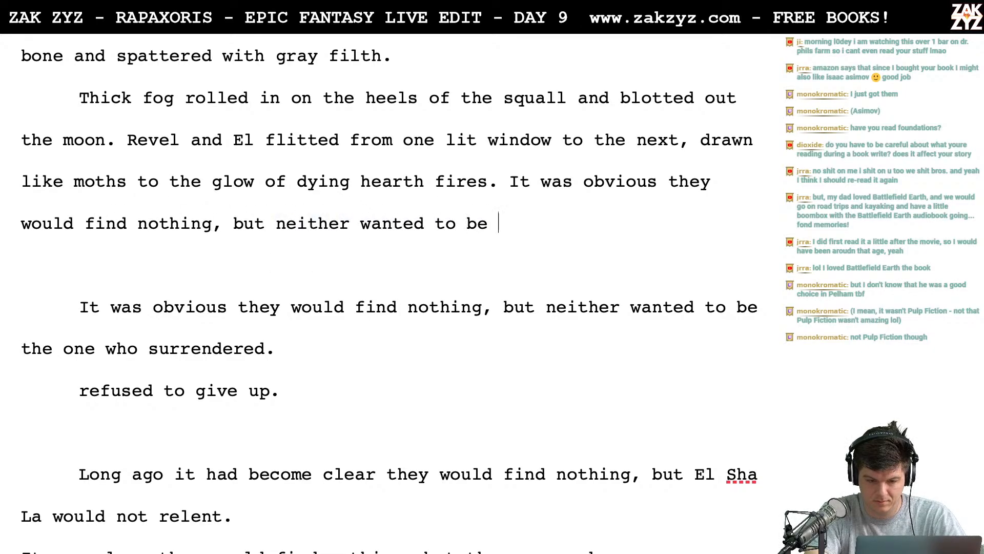
pyautogui.write('the one who surrendered.')
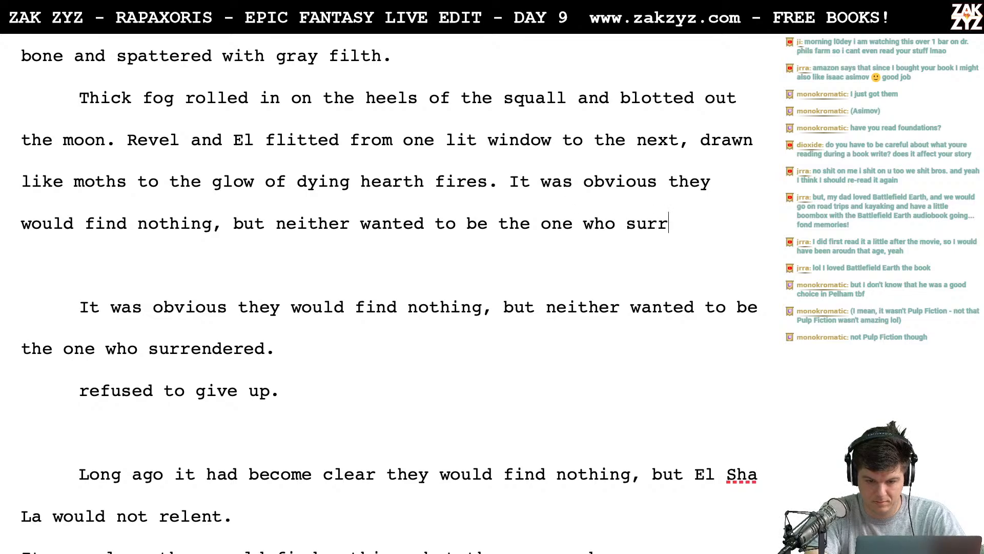
# - Delete the duplicate "It was obvious" sentence, the leftover "refused to give up." and the blank lines before "Long ago"
pyautogui.hotkey('shift', 'Down')
pyautogui.hotkey('shift', 'Down')
pyautogui.hotkey('shift', 'Down')
pyautogui.hotkey('shift', 'Down')
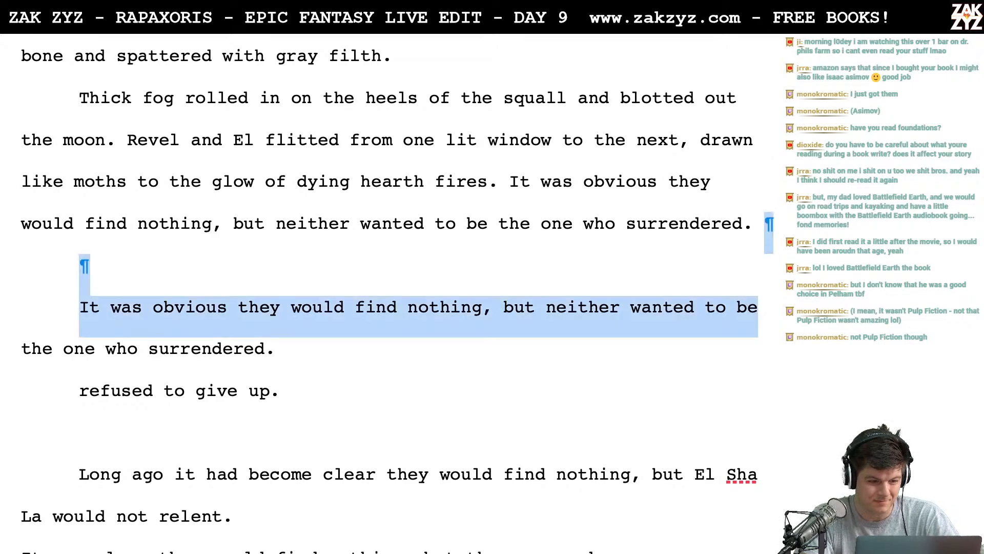
pyautogui.press('BackSpace')
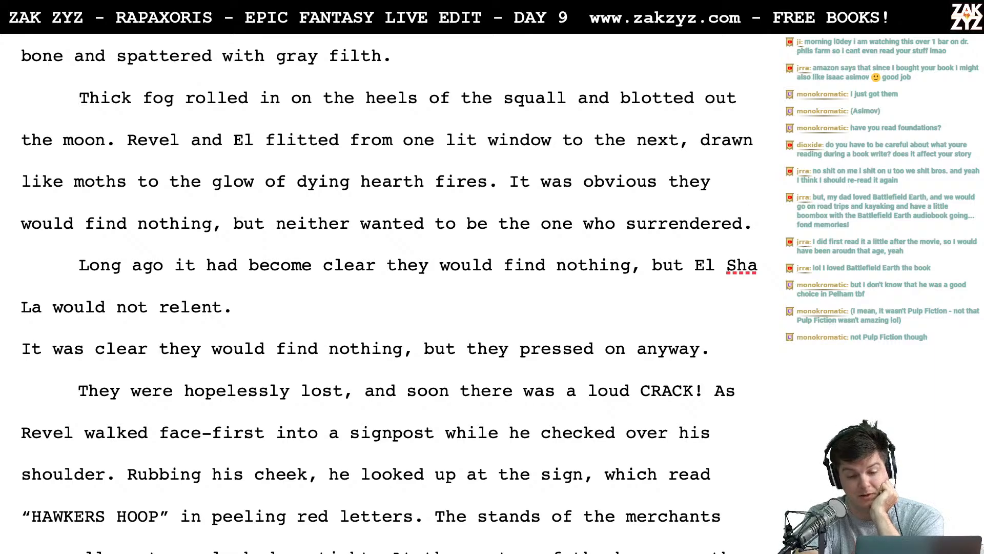
# - Move "to be the one who surrendered." onto its own line, keeping "but neither wanted" in the fog paragraph
pyautogui.click(394, 224)
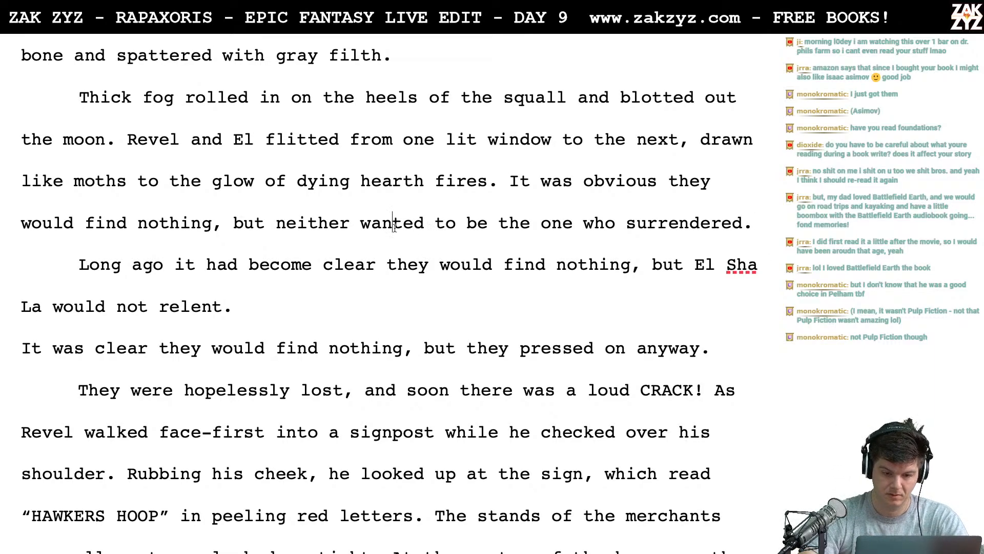
pyautogui.press('Right')
pyautogui.press('Right')
pyautogui.press('Return')
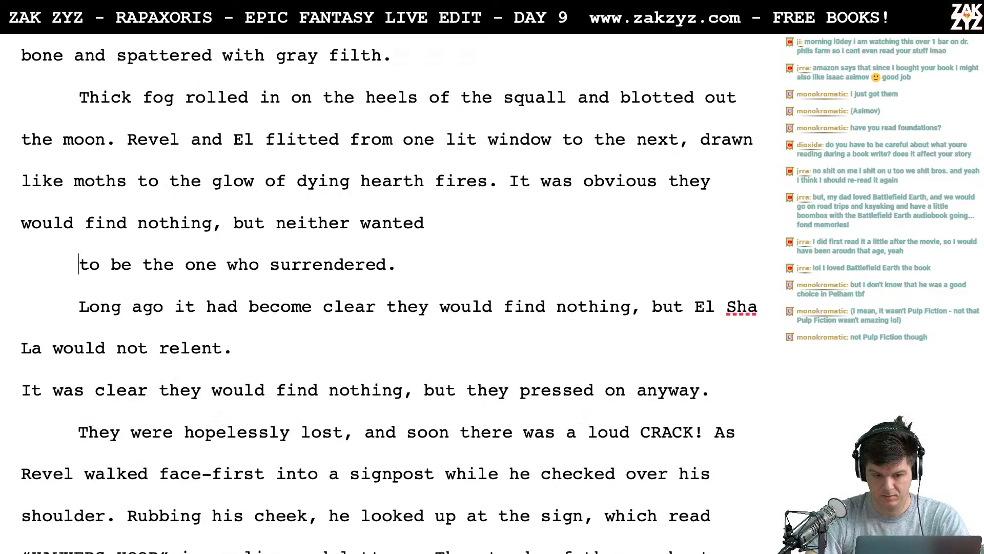
pyautogui.press('Left')
# - Complete the sentence after "but neither wanted" with "to be the first to concede."
pyautogui.write('to be the')
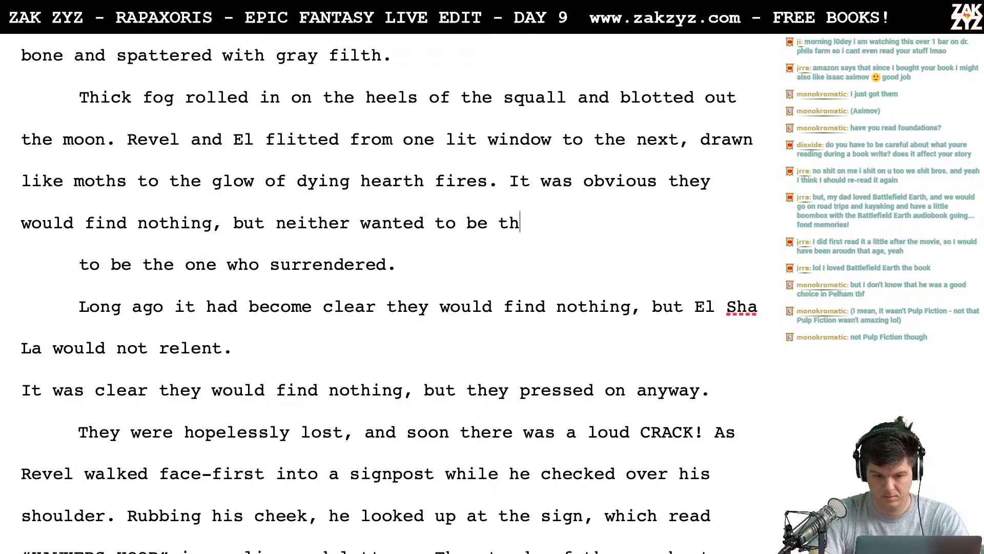
pyautogui.press('BackSpace')
pyautogui.press('BackSpace')
pyautogui.press('BackSpace')
pyautogui.write('the o')
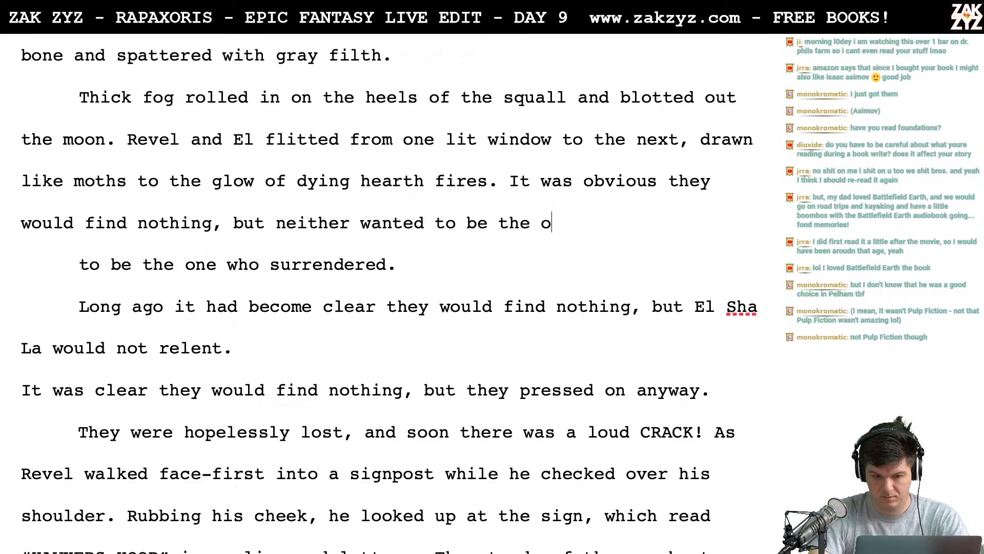
pyautogui.press('BackSpace')
pyautogui.press('BackSpace')
pyautogui.press('BackSpace')
pyautogui.press('BackSpace')
pyautogui.press('BackSpace')
pyautogui.press('BackSpace')
pyautogui.write('the for')
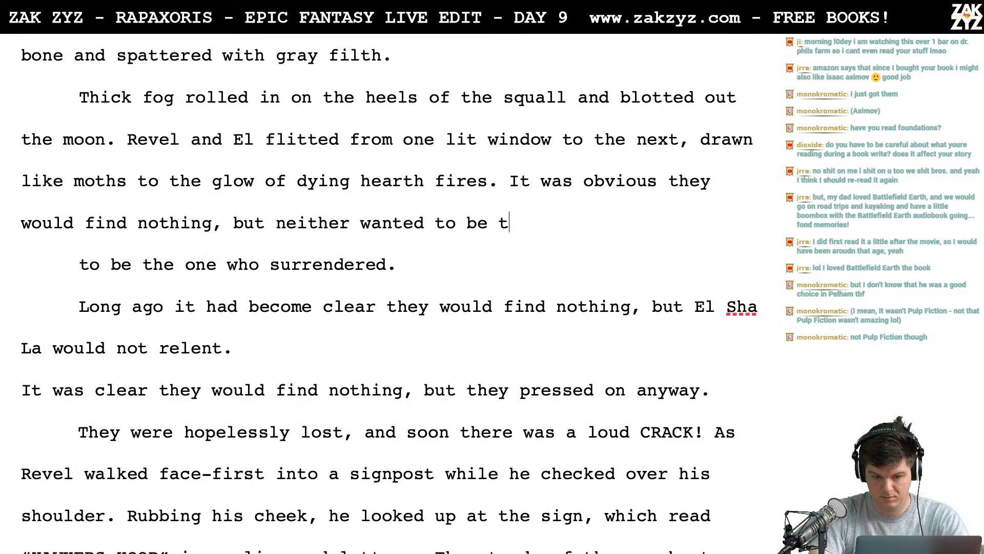
pyautogui.press('BackSpace')
pyautogui.press('BackSpace')
pyautogui.write('irst to concede')
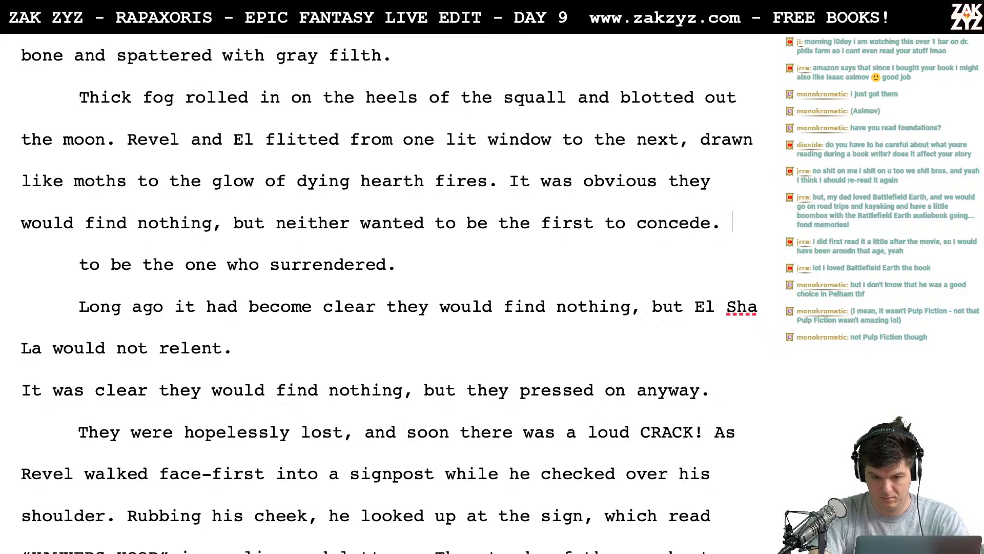
pyautogui.write('.')
# - Replace "concede" with "give up" at the end of the sentence and add two blank lines below it
pyautogui.press('BackSpace')
pyautogui.press('BackSpace')
pyautogui.press('BackSpace')
pyautogui.press('BackSpace')
pyautogui.press('BackSpace')
pyautogui.press('BackSpace')
pyautogui.press('BackSpace')
pyautogui.press('BackSpace')
pyautogui.press('BackSpace')
pyautogui.press('BackSpace')
pyautogui.press('BackSpace')
pyautogui.press('BackSpace')
pyautogui.press('BackSpace')
pyautogui.press('BackSpace')
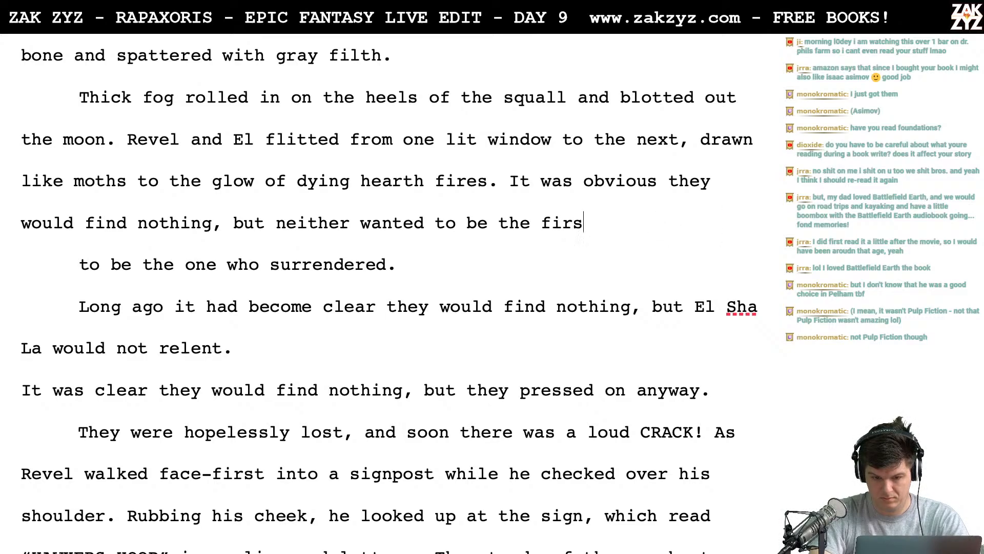
pyautogui.press('BackSpace')
pyautogui.press('BackSpace')
pyautogui.press('BackSpace')
pyautogui.press('BackSpace')
pyautogui.write('t')
pyautogui.press('BackSpace')
pyautogui.write('first')
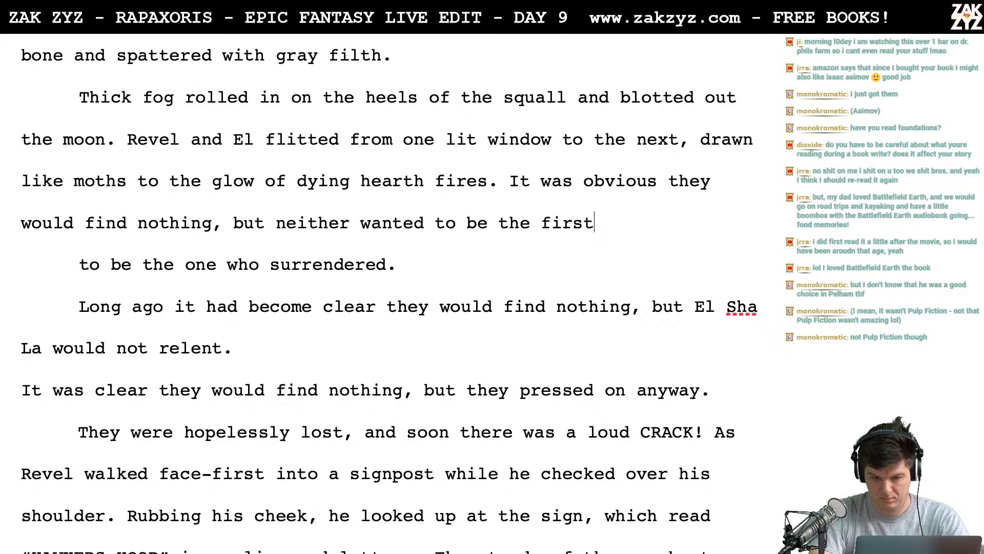
pyautogui.write(' to give up.')
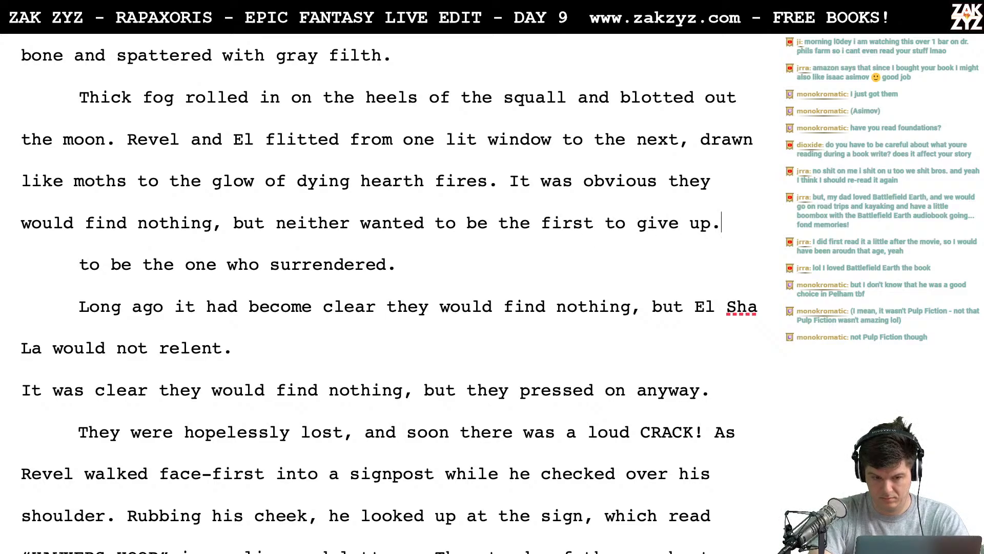
pyautogui.press('Return')
pyautogui.press('Return')
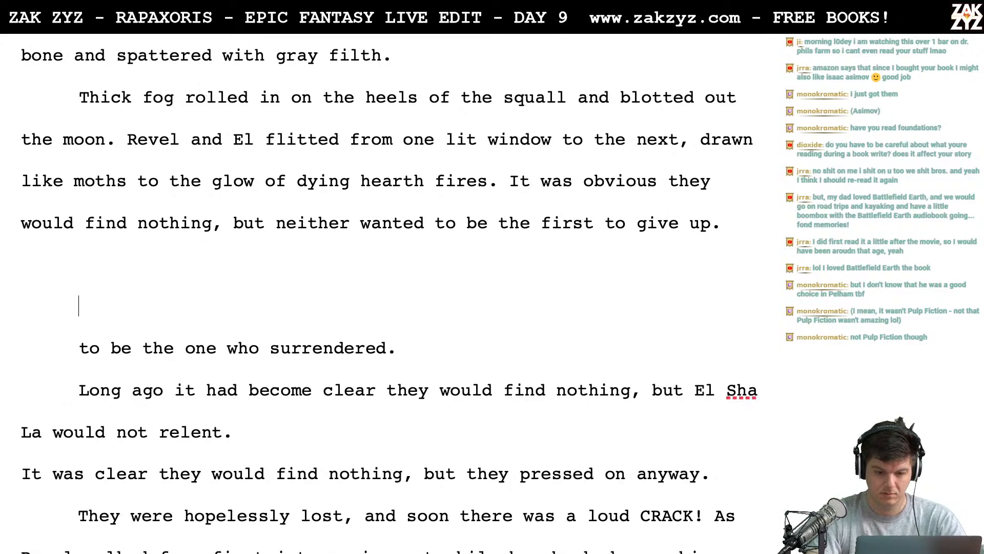
pyautogui.press('Left')
pyautogui.press('Left')
pyautogui.press('Left')
pyautogui.press('Left')
pyautogui.press('Left')
pyautogui.press('Left')
pyautogui.press('Left')
pyautogui.press('Left')
pyautogui.press('Left')
pyautogui.press('Left')
pyautogui.press('Left')
pyautogui.press('Left')
pyautogui.press('Left')
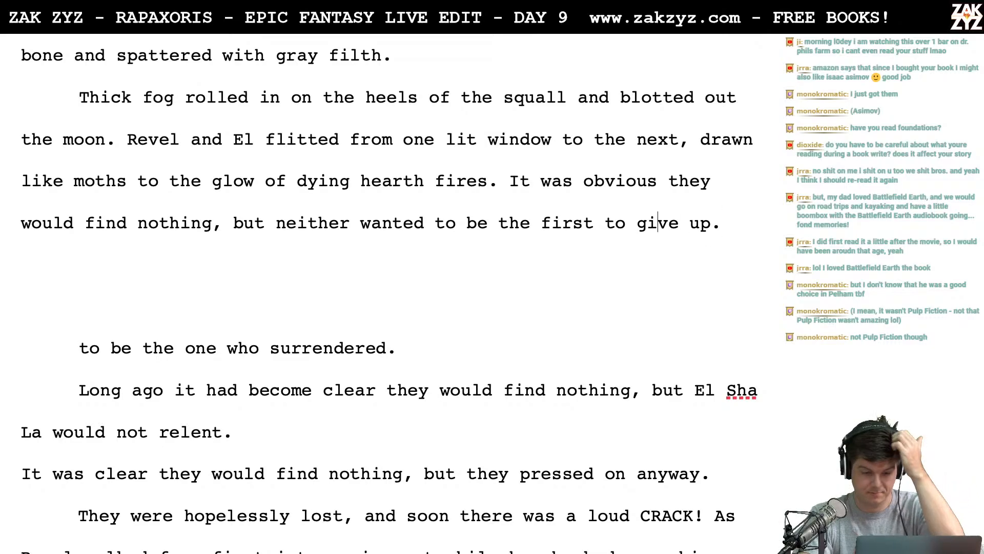
pyautogui.press('Left')
pyautogui.press('Left')
pyautogui.press('Left')
pyautogui.press('Left')
pyautogui.press('Left')
pyautogui.press('Left')
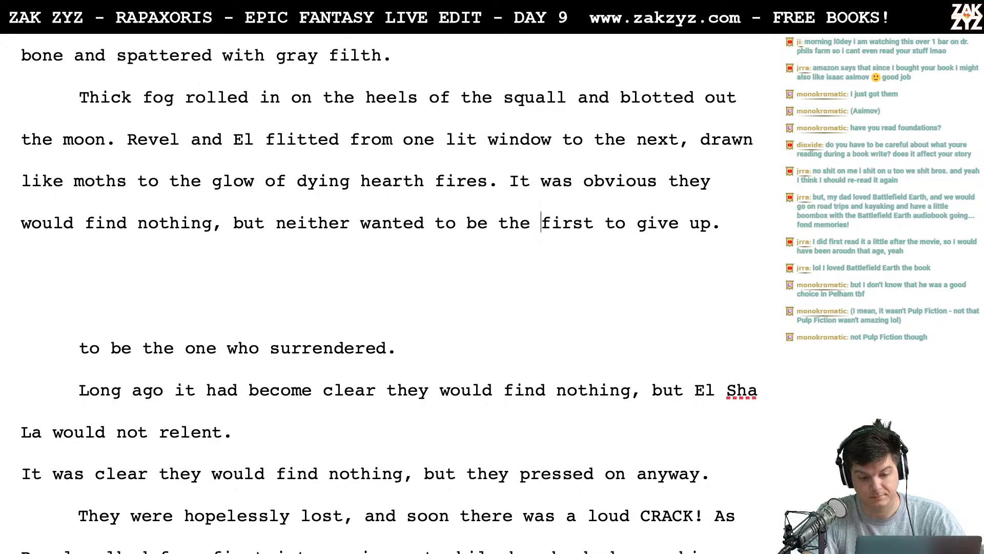
pyautogui.press('Right')
pyautogui.press('Right')
pyautogui.press('Right')
pyautogui.press('Right')
pyautogui.press('Right')
pyautogui.scroll(-1, 390, 294)
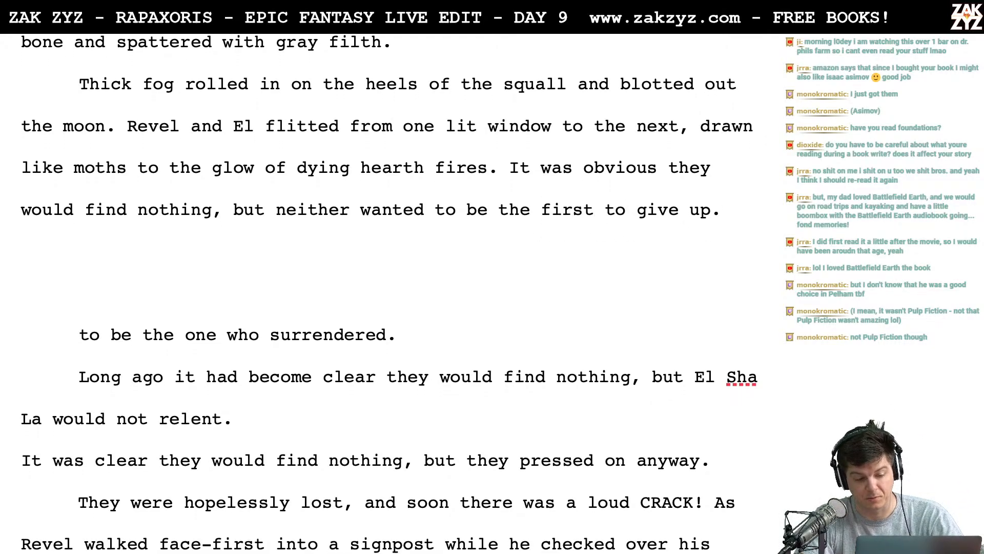
# - Move "wanted to be the first to give up." onto its own line below "but neither"
pyautogui.click(341, 213)
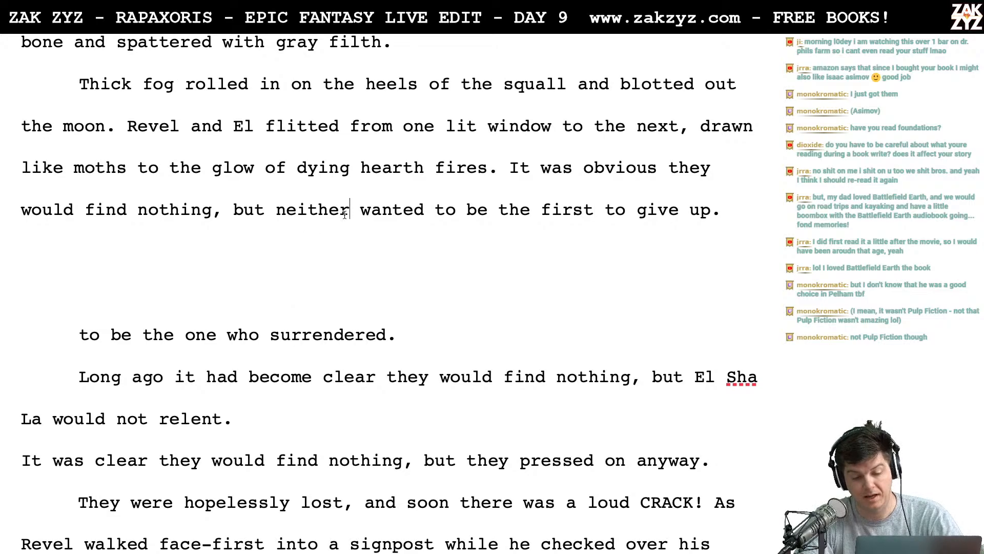
pyautogui.press('Right')
pyautogui.press('Return')
pyautogui.press('Left')
pyautogui.press('Left')
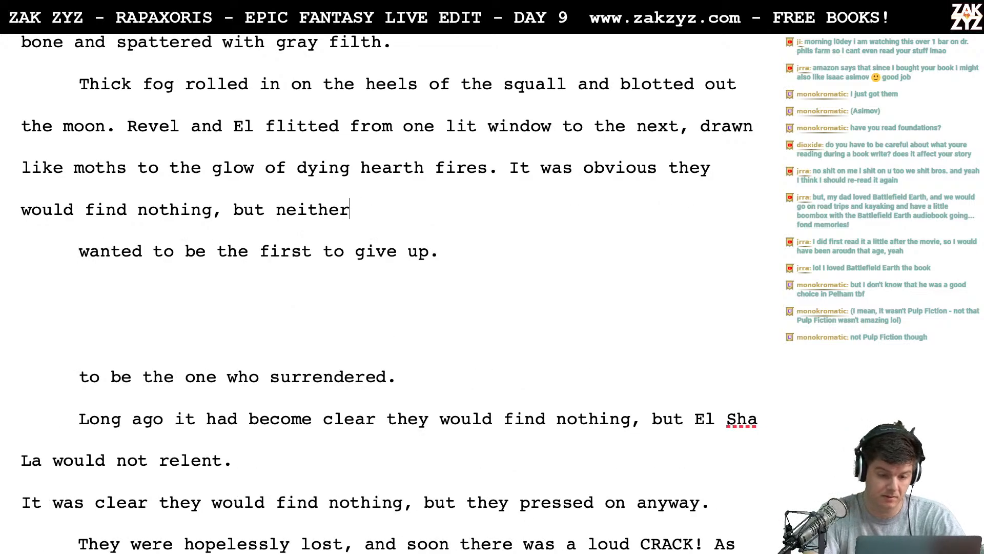
# - Complete the sentence after "but neither" with "was willing to be the one who surrendered."
pyautogui.write('was willing to ')
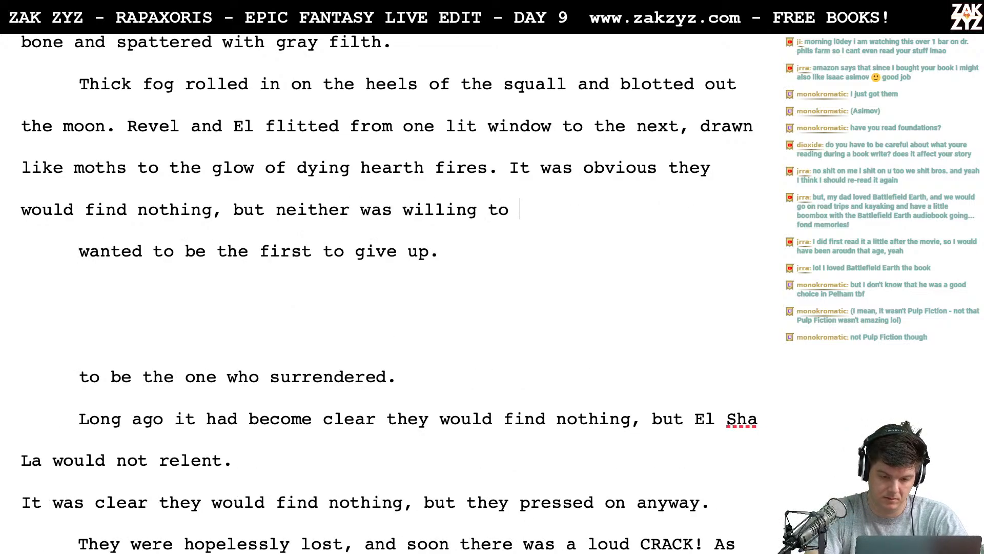
pyautogui.write('be the first to gi')
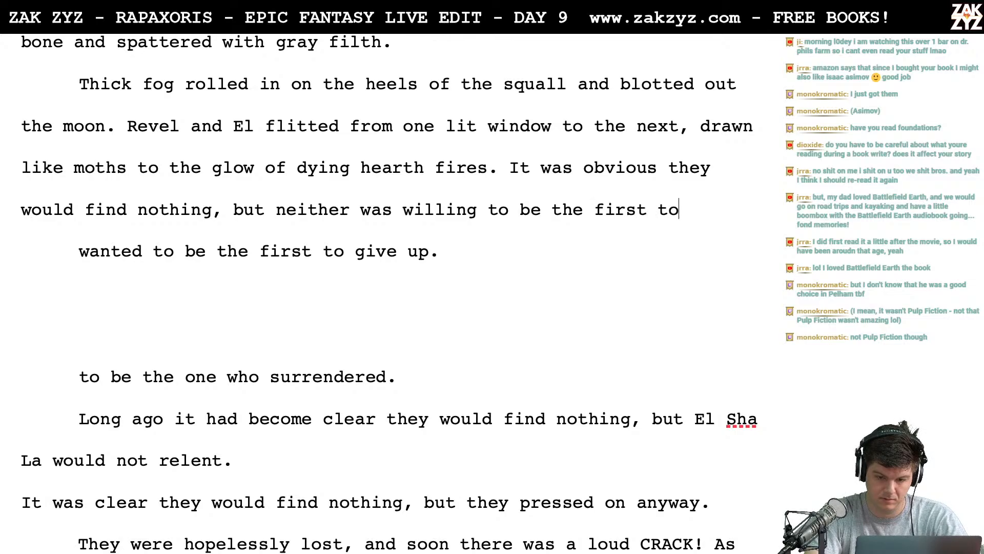
pyautogui.press('BackSpace')
pyautogui.press('BackSpace')
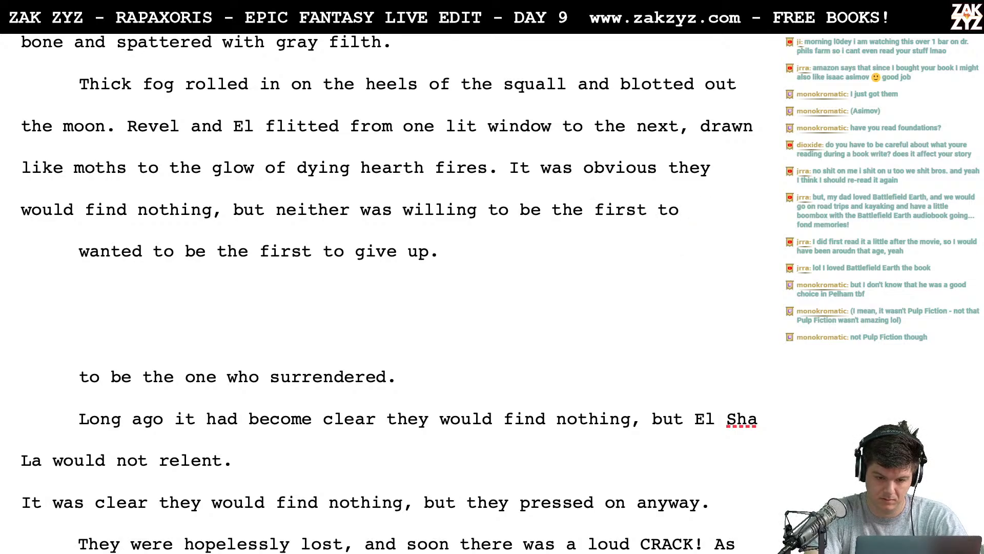
pyautogui.press('BackSpace')
pyautogui.press('BackSpace')
pyautogui.press('BackSpace')
pyautogui.press('BackSpace')
pyautogui.press('BackSpace')
pyautogui.press('BackSpace')
pyautogui.press('BackSpace')
pyautogui.press('BackSpace')
pyautogui.press('BackSpace')
pyautogui.press('BackSpace')
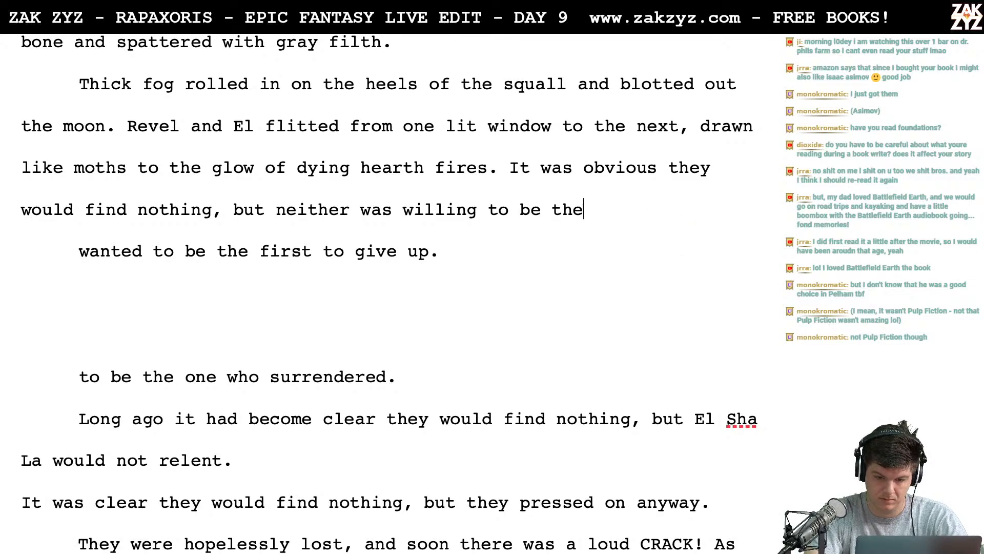
pyautogui.write('one wh')
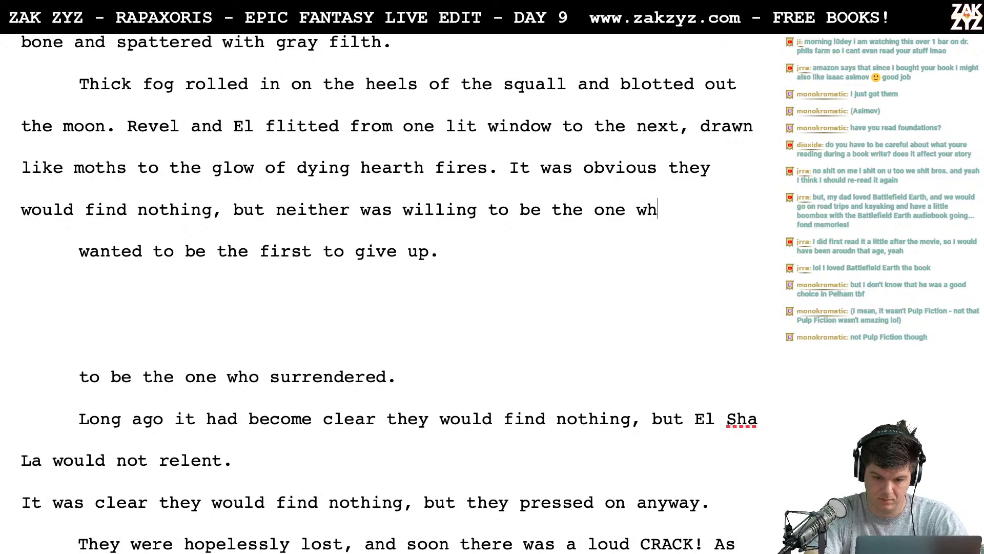
pyautogui.write('o surrendered.')
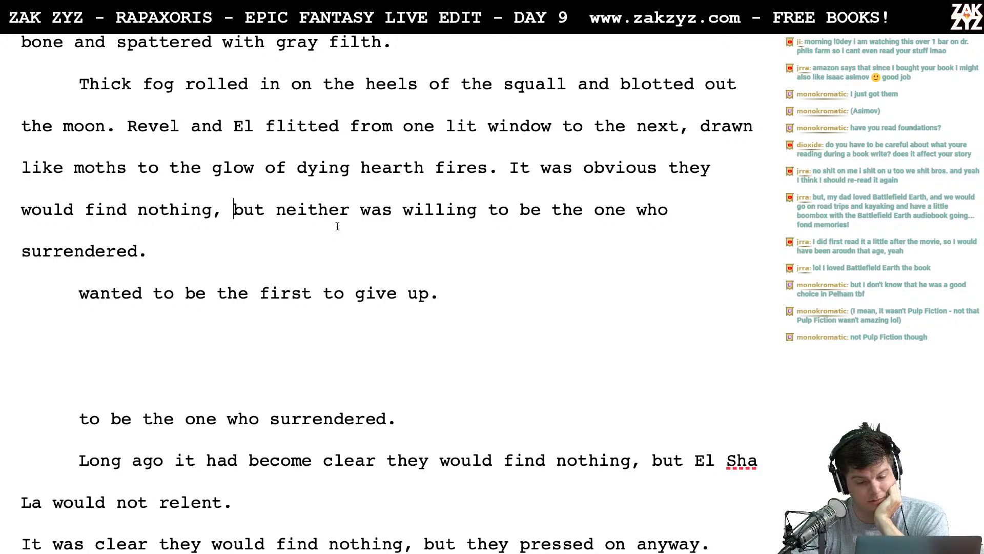
# - Delete the ending "was willing to be the one who surrendered." together with the spare line "wanted to be the first to give up."
pyautogui.scroll(-1, 345, 221)
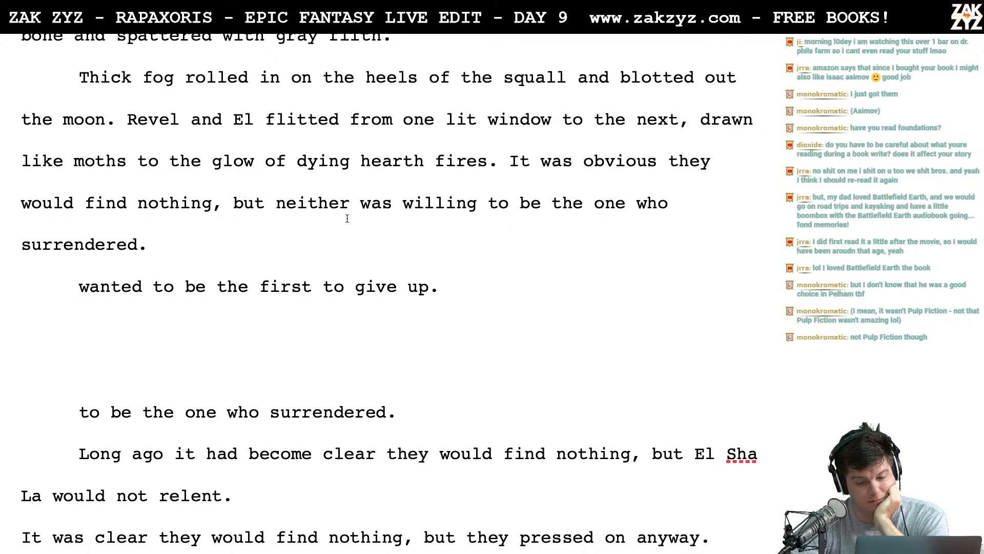
pyautogui.click(634, 202)
pyautogui.press('Left')
pyautogui.press('Left')
pyautogui.press('Left')
pyautogui.press('Left')
pyautogui.press('Left')
pyautogui.press('Left')
pyautogui.press('Left')
pyautogui.press('Left')
pyautogui.press('Left')
pyautogui.press('Left')
pyautogui.press('Left')
pyautogui.press('Left')
pyautogui.press('Left')
pyautogui.press('Left')
pyautogui.press('Left')
pyautogui.press('Left')
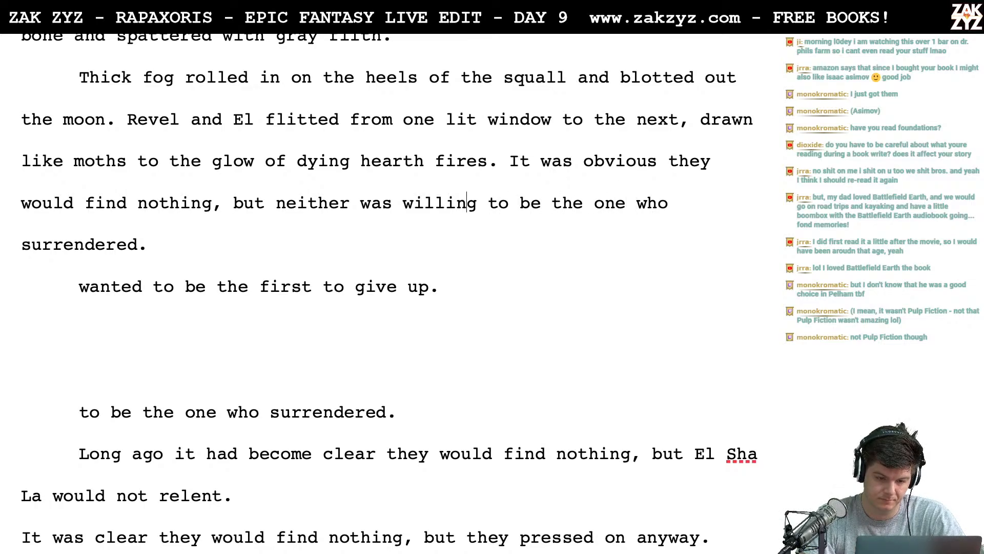
pyautogui.hotkey('shift', 'Down')
pyautogui.hotkey('shift', 'Down')
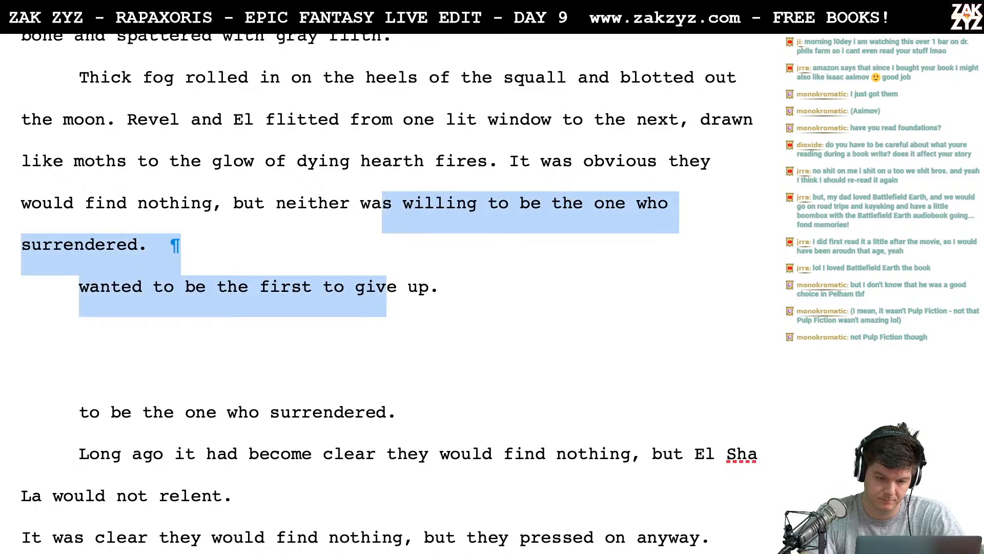
pyautogui.hotkey('shift', 'End')
pyautogui.press('BackSpace')
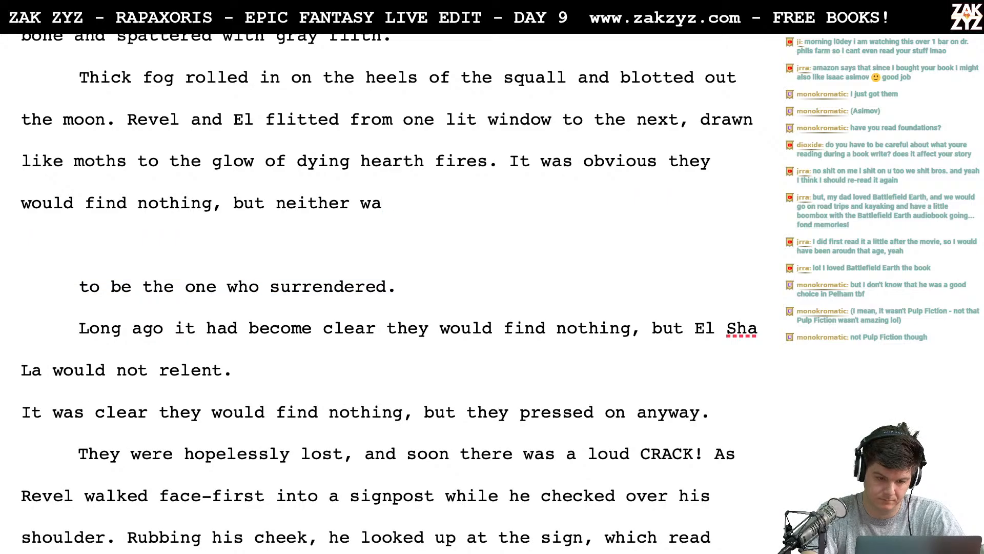
# - Complete the sentence after "but neither" with "wanted to be the first to give up."
pyautogui.write('nt d')
pyautogui.press('BackSpace')
pyautogui.press('BackSpace')
pyautogui.write('ed to')
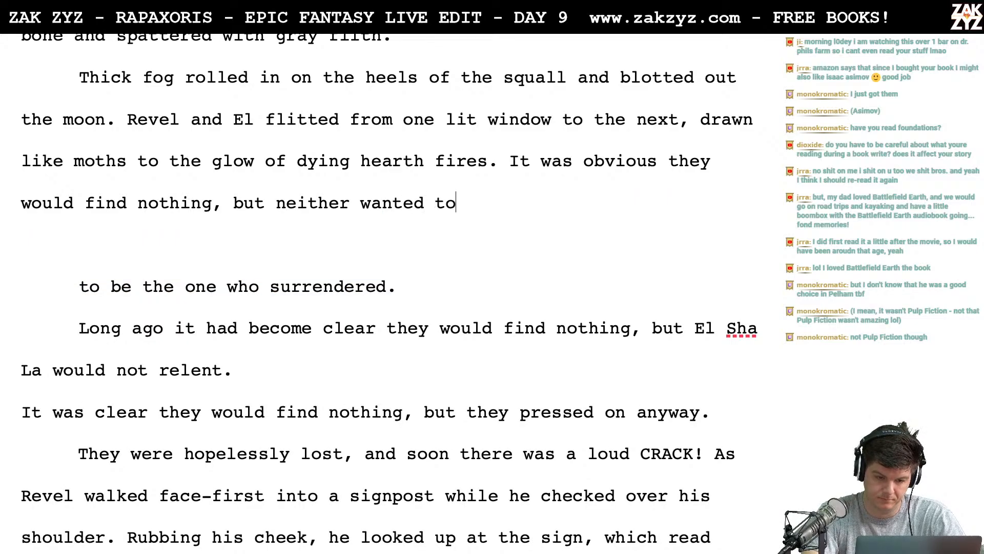
pyautogui.write(' be the first t')
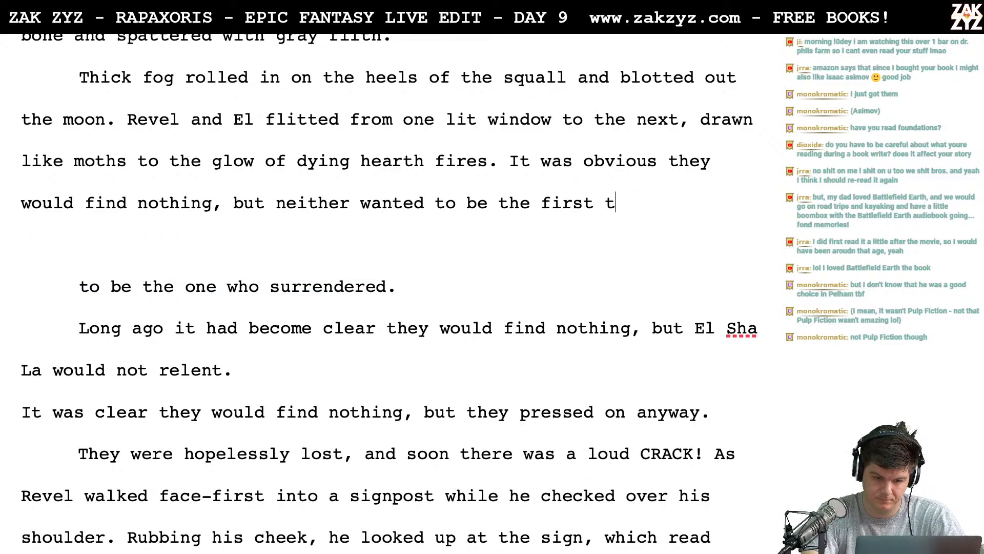
pyautogui.write('o give up.')
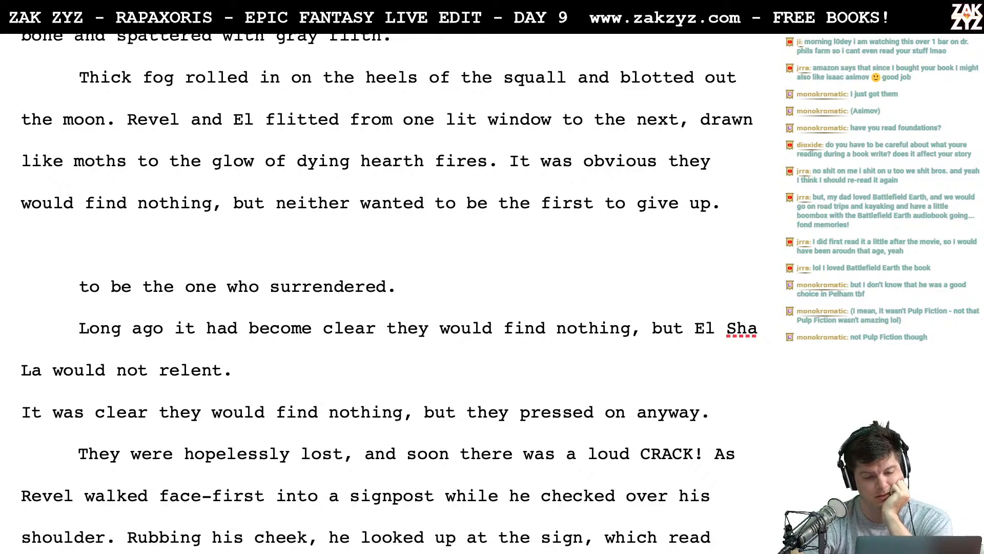
# - Move the "It was obvious" sentence into its own paragraph and begin an alternative above it with "It was increasingly obvious"
pyautogui.click(510, 160)
pyautogui.press('Return')
pyautogui.write('It')
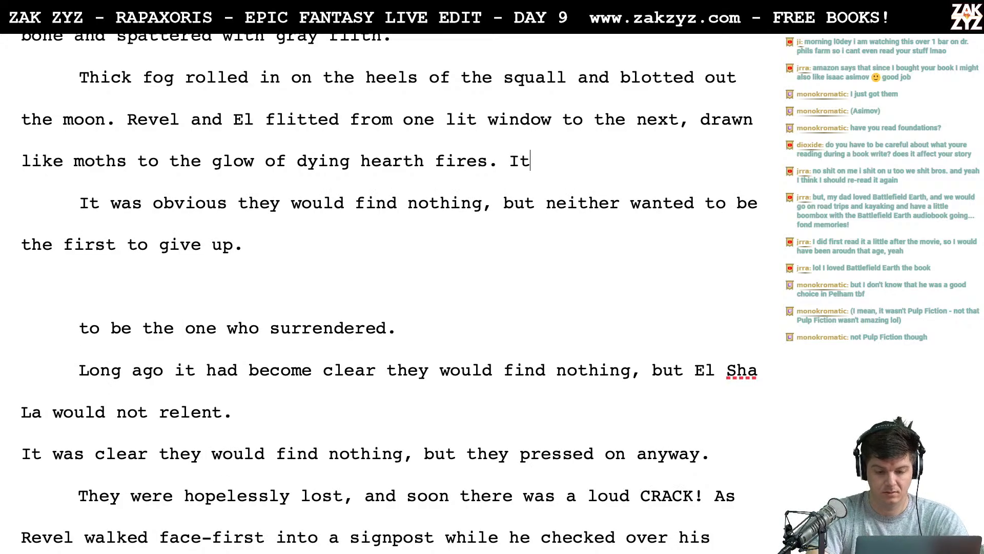
pyautogui.write(' was increasingly ovi')
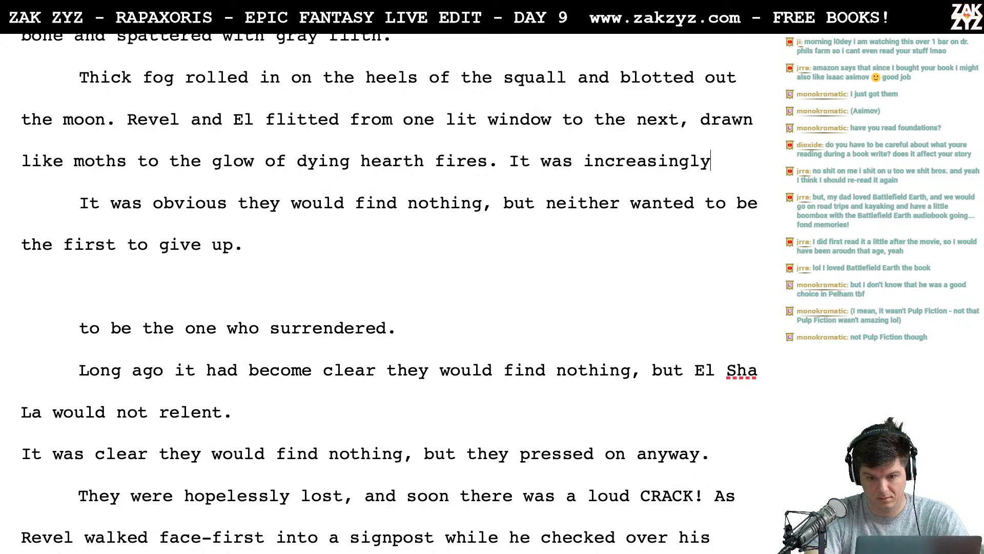
pyautogui.press('BackSpace')
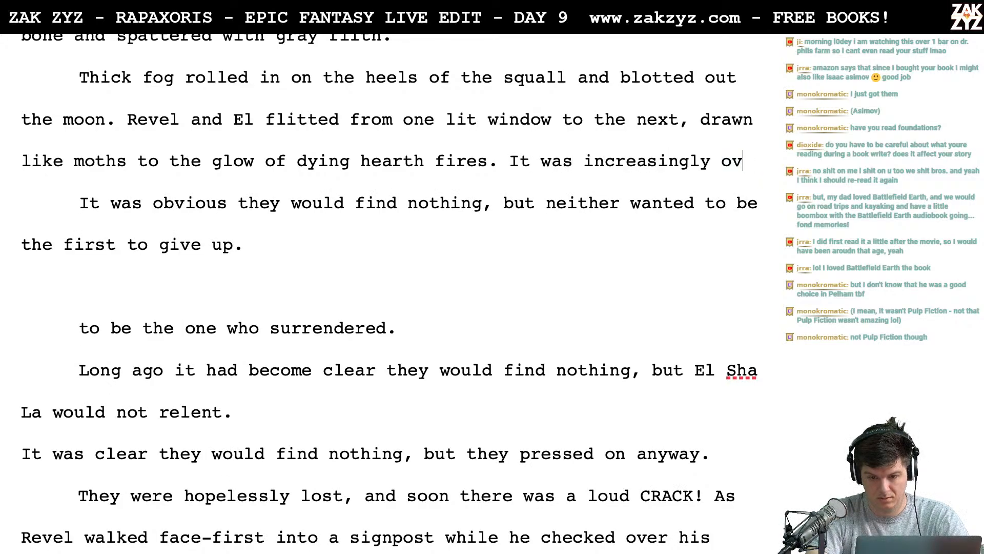
pyautogui.write('bvious ')
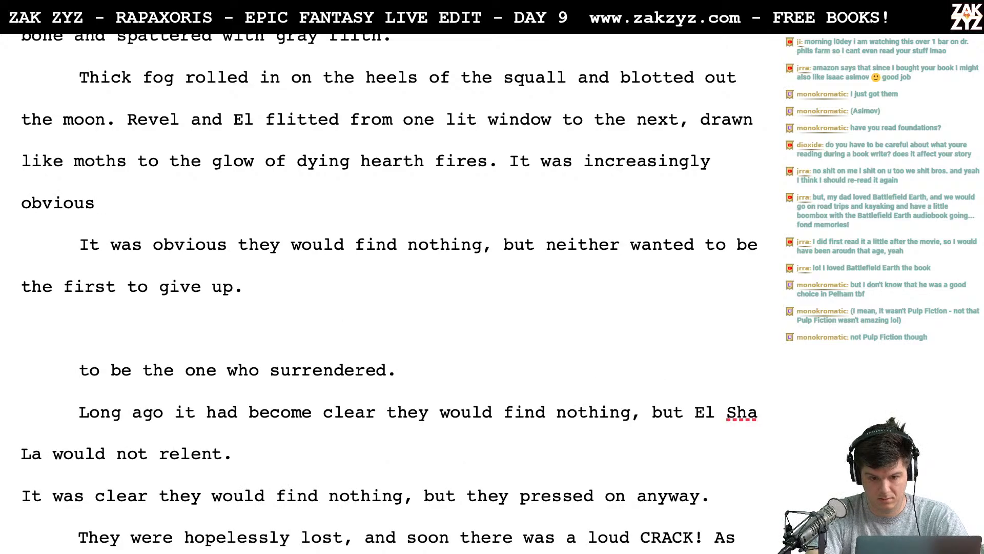
pyautogui.write('the cost was lo')
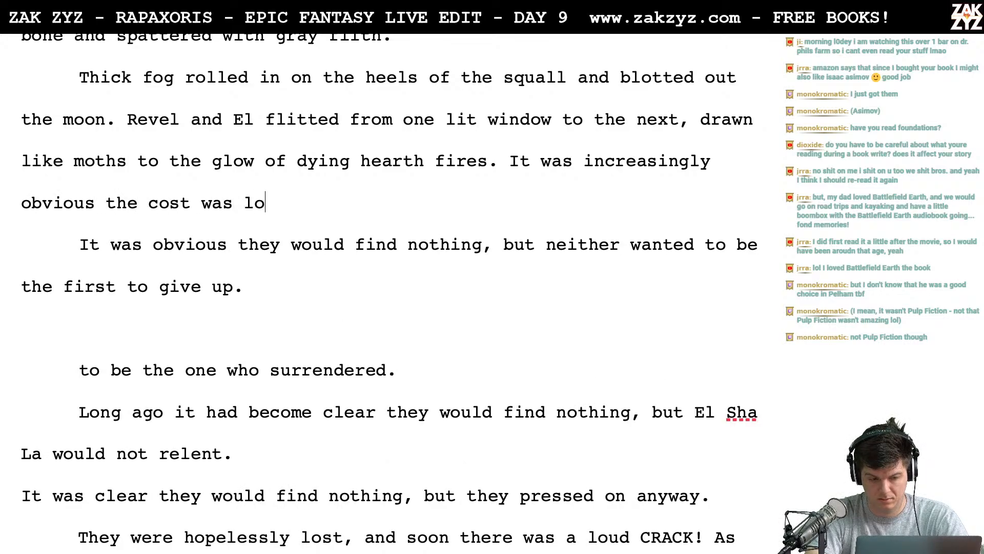
pyautogui.write('st, but neither w')
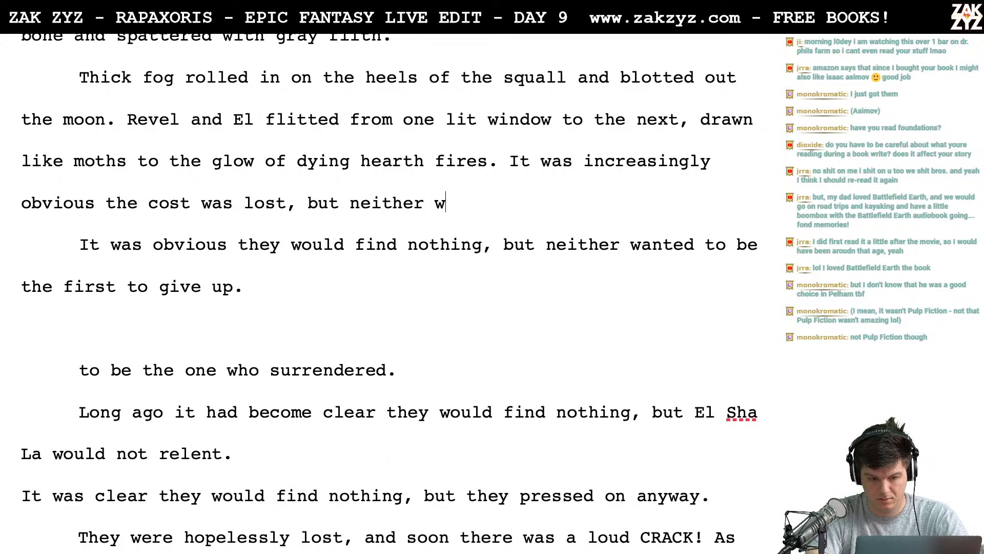
pyautogui.write('as')
# - Continue the alternative sentence with "the cost was lost, but neither wanted to be the first to surrender."
pyautogui.press('BackSpace')
pyautogui.write('nted to ')
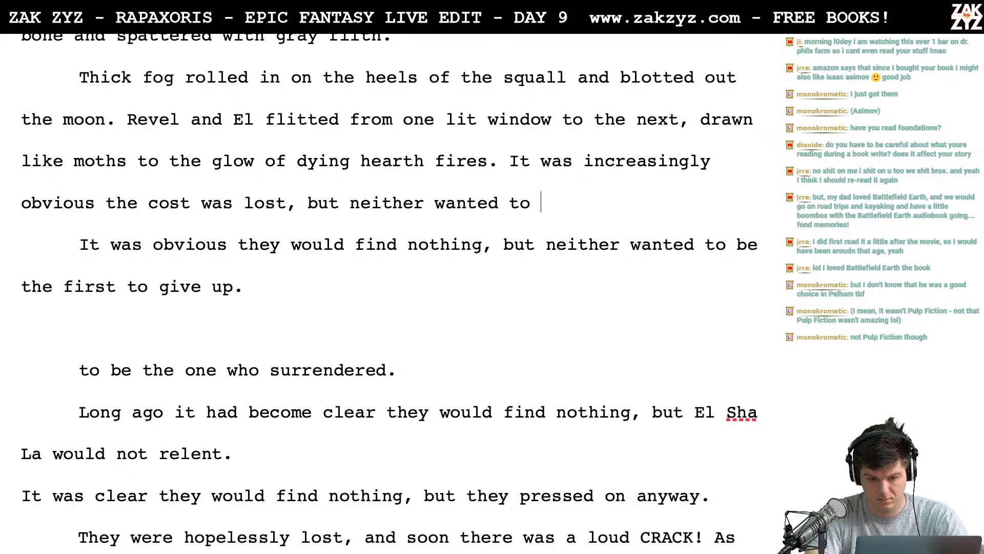
pyautogui.write('be the first to ')
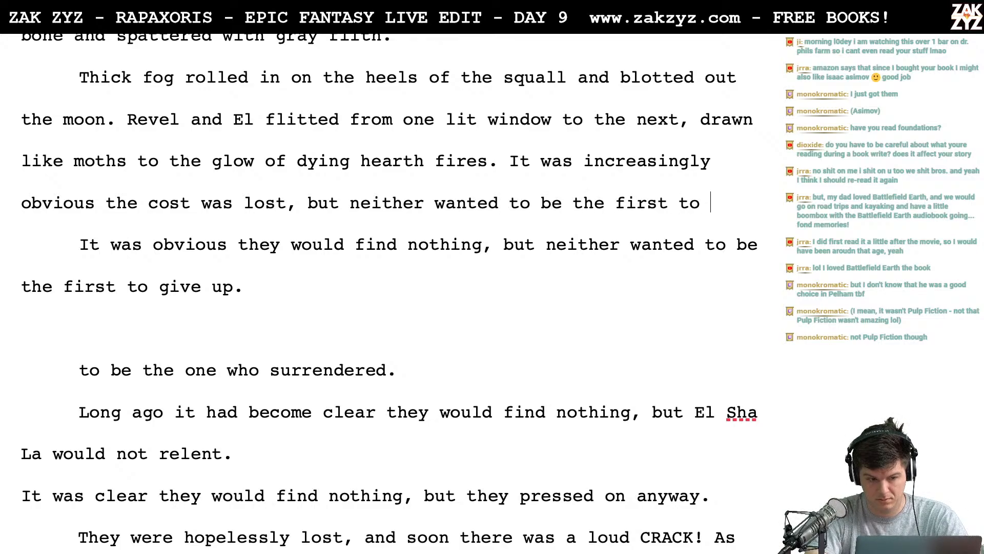
pyautogui.write('surrender.')
# - Replace "cost" with "cause" in the sentence starting "It was increasingly obvious"
pyautogui.press('Up')
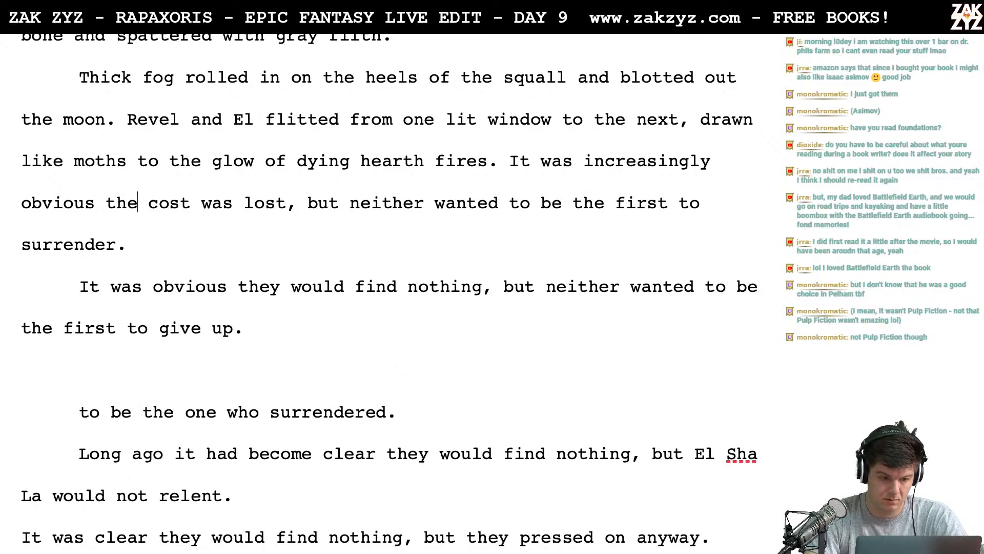
pyautogui.press('Left')
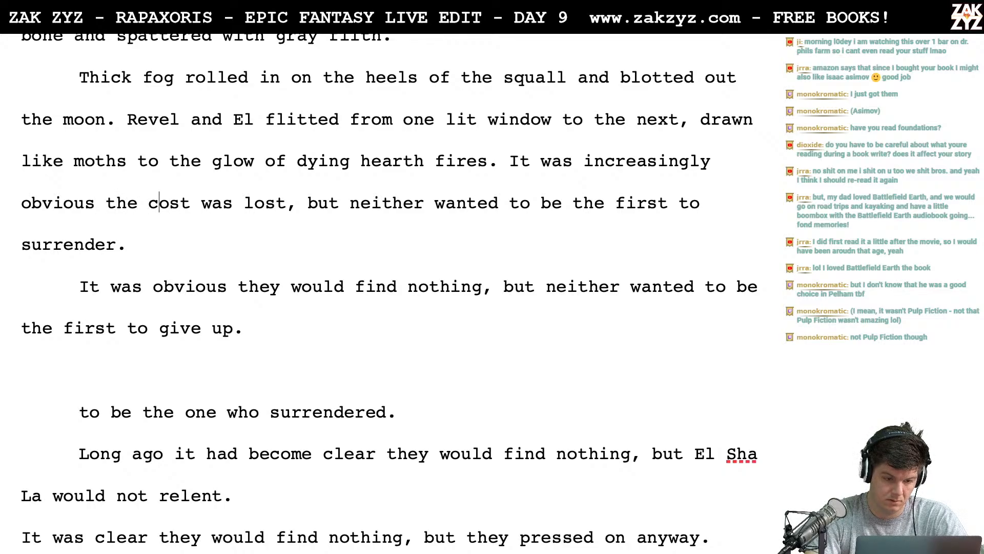
pyautogui.press('Right')
pyautogui.press('Right')
pyautogui.press('Right')
pyautogui.press('BackSpace')
pyautogui.press('BackSpace')
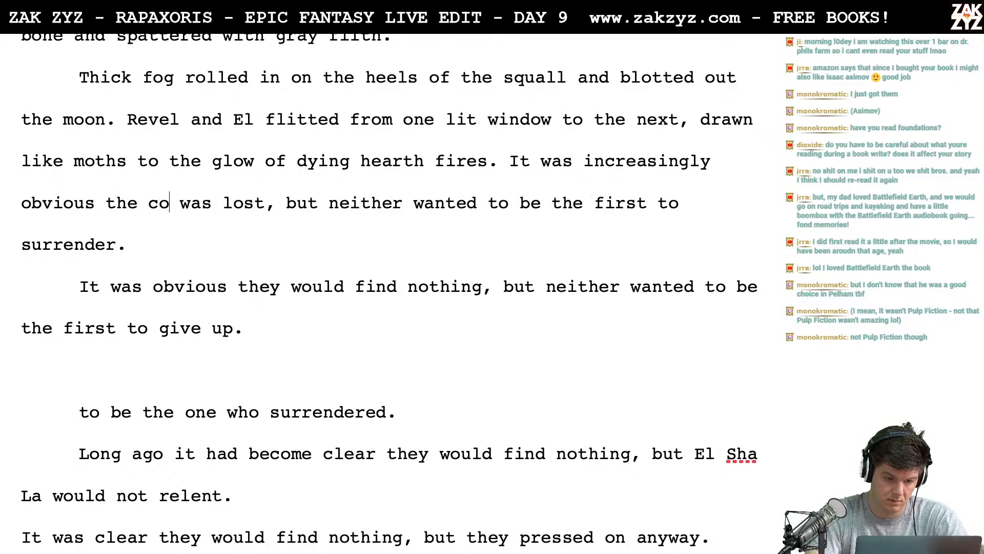
pyautogui.write('ause')
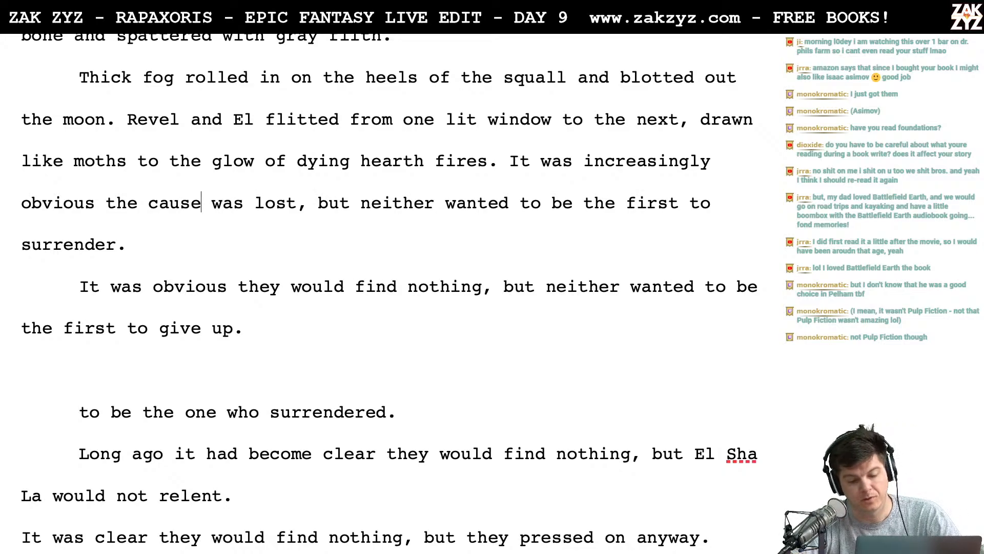
# - Move the "It was increasingly obvious" sentence down and write "The cause was clearly lost, but neither wanted to be the first to surrender." above it
pyautogui.scroll(-1, 389, 289)
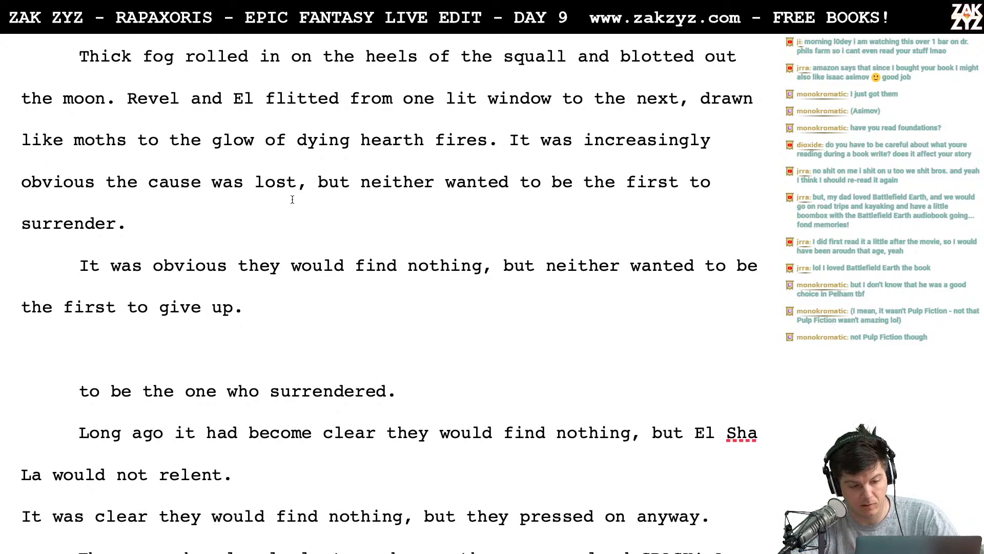
pyautogui.click(508, 140)
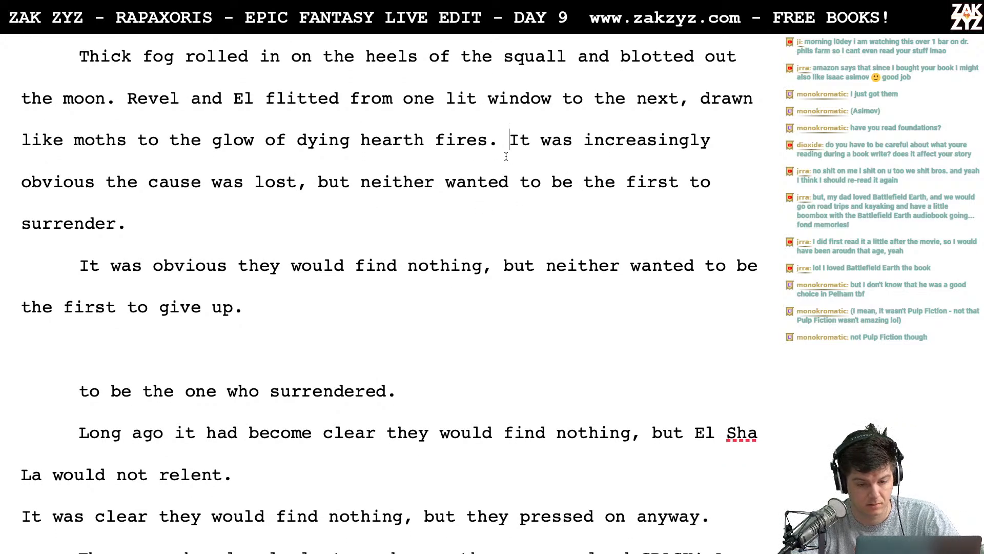
pyautogui.press('Return')
pyautogui.press('Left')
pyautogui.write('The c')
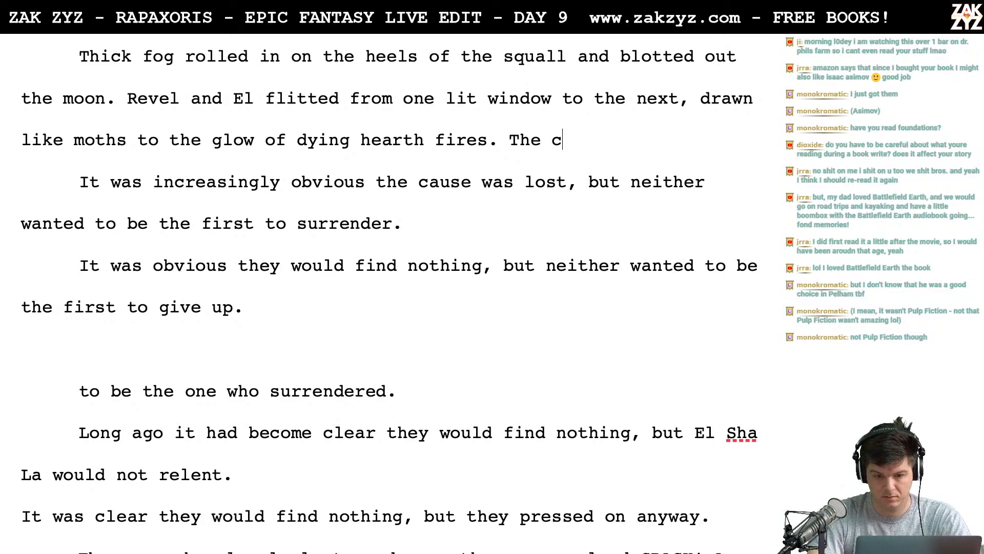
pyautogui.write('ause was clearly ')
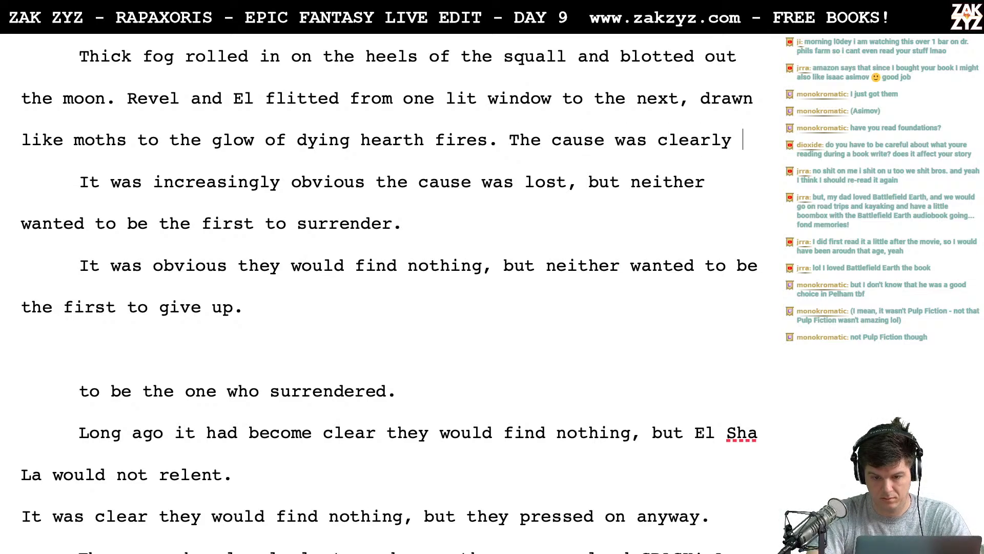
pyautogui.write('lost, but neither ')
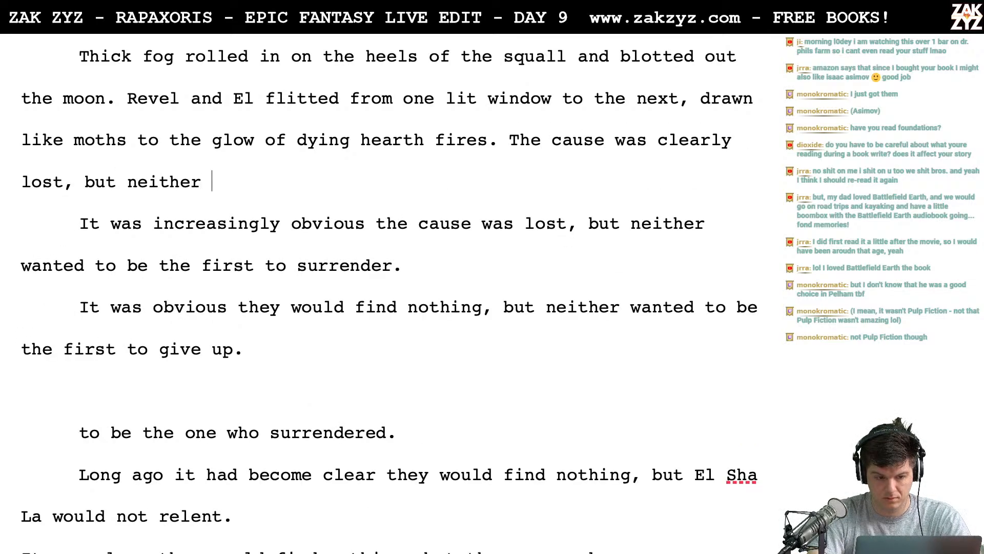
pyautogui.write('wanted to be')
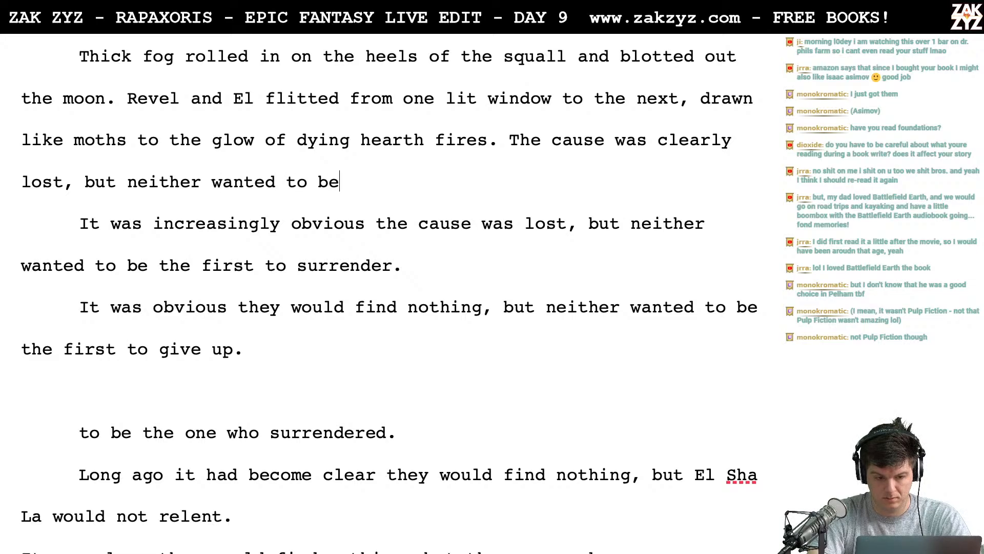
pyautogui.write(' the first to sur')
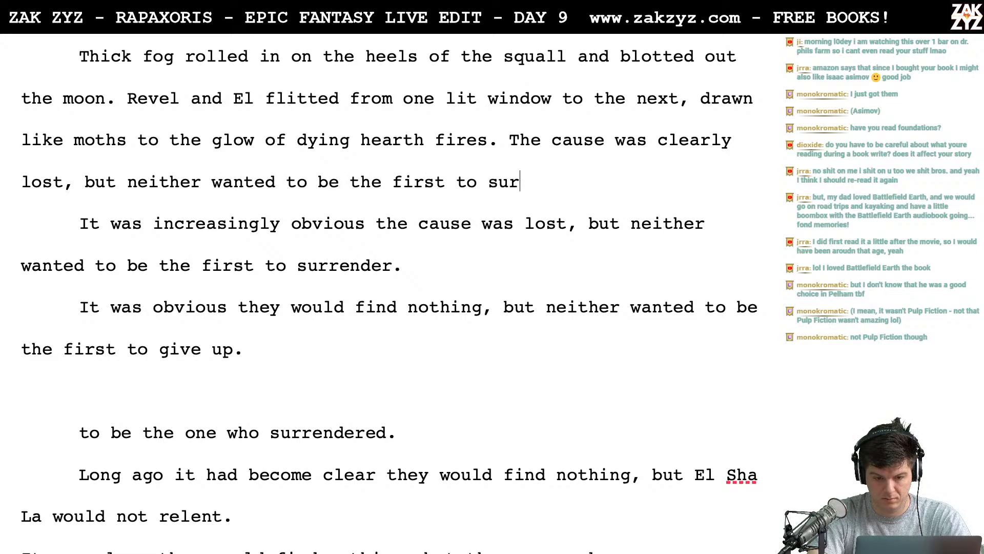
pyautogui.write('render.')
# - Delete the leftover drafts below the paragraph, from "It was increasingly obvious" through "La would not relent."
pyautogui.hotkey('shift', 'Down')
pyautogui.hotkey('shift', 'Down')
pyautogui.hotkey('shift', 'Down')
pyautogui.hotkey('shift', 'Down')
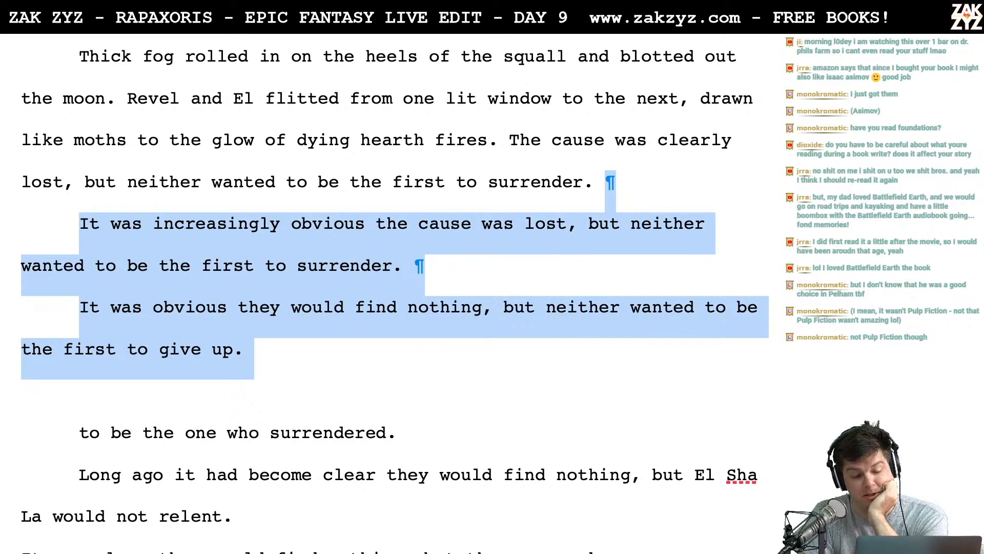
pyautogui.hotkey('shift', 'Down')
pyautogui.hotkey('shift', 'Down')
pyautogui.hotkey('shift', 'Down')
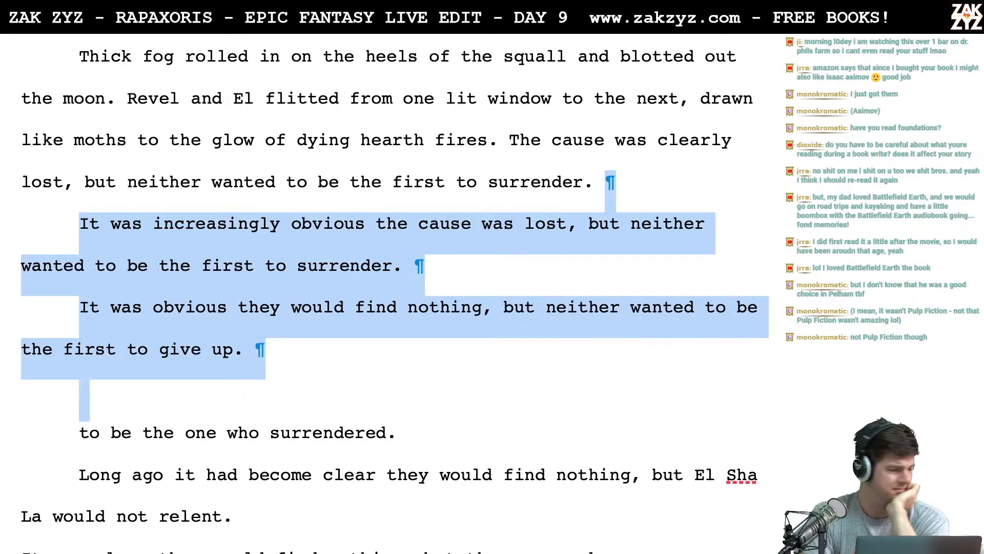
pyautogui.hotkey('shift', 'Down')
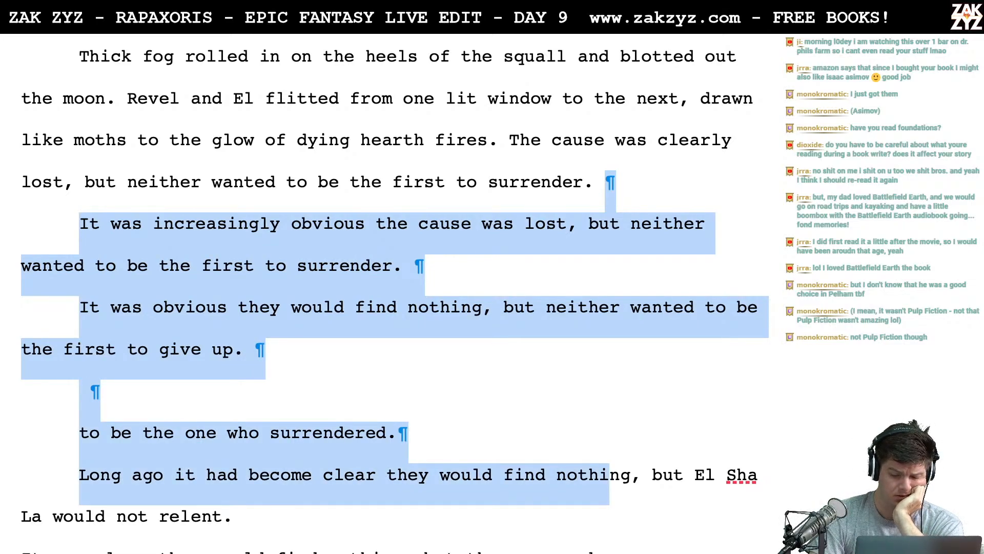
pyautogui.hotkey('shift', 'Down')
pyautogui.press('BackSpace')
# - Delete the line "It was clear they would find nothing, but they pressed on anyway."
pyautogui.hotkey('shift', 'Down')
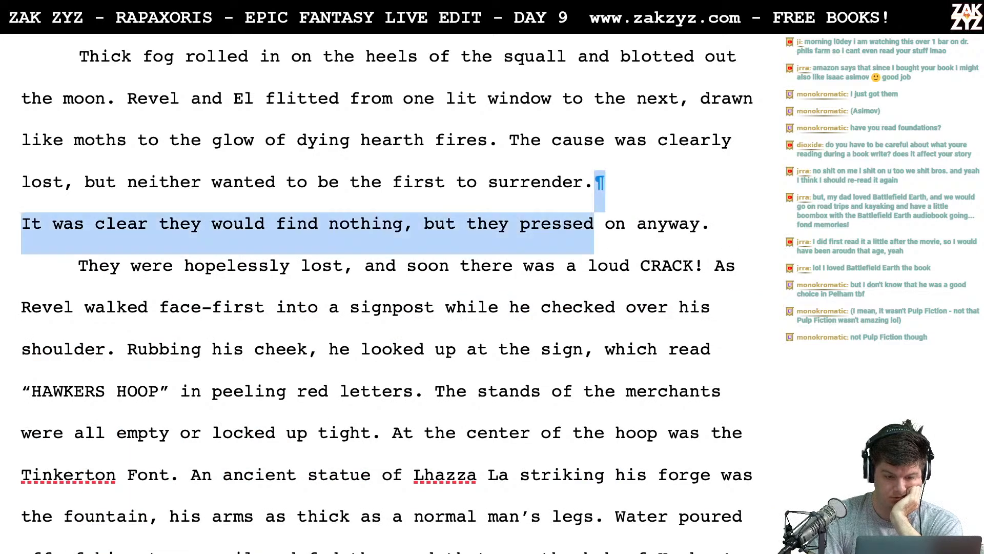
pyautogui.hotkey('shift', 'Right')
pyautogui.hotkey('shift', 'Right')
pyautogui.hotkey('shift', 'Right')
pyautogui.hotkey('shift', 'Right')
pyautogui.hotkey('shift', 'Right')
pyautogui.hotkey('shift', 'Right')
pyautogui.hotkey('shift', 'Right')
pyautogui.hotkey('shift', 'Right')
pyautogui.hotkey('shift', 'Right')
pyautogui.hotkey('shift', 'Right')
pyautogui.hotkey('shift', 'Right')
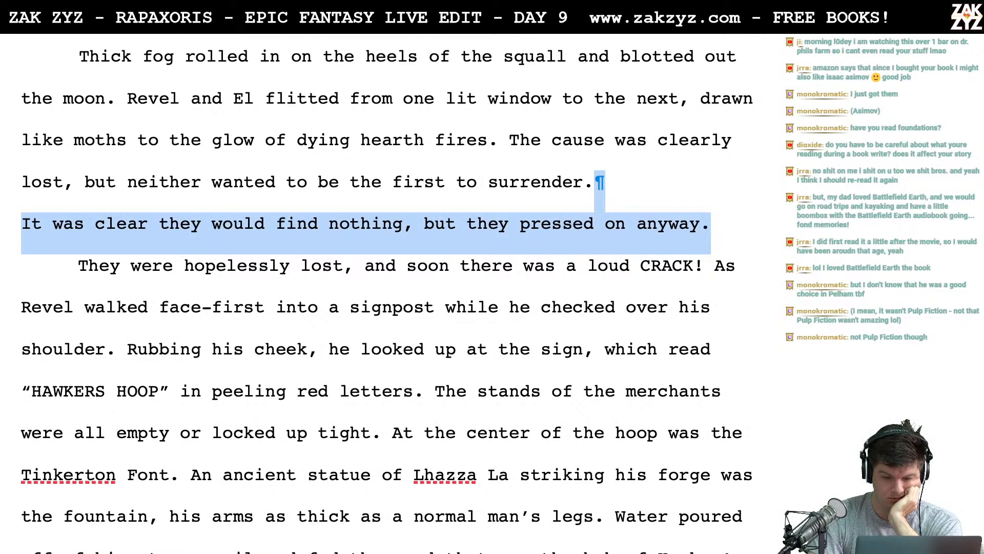
pyautogui.press('BackSpace')
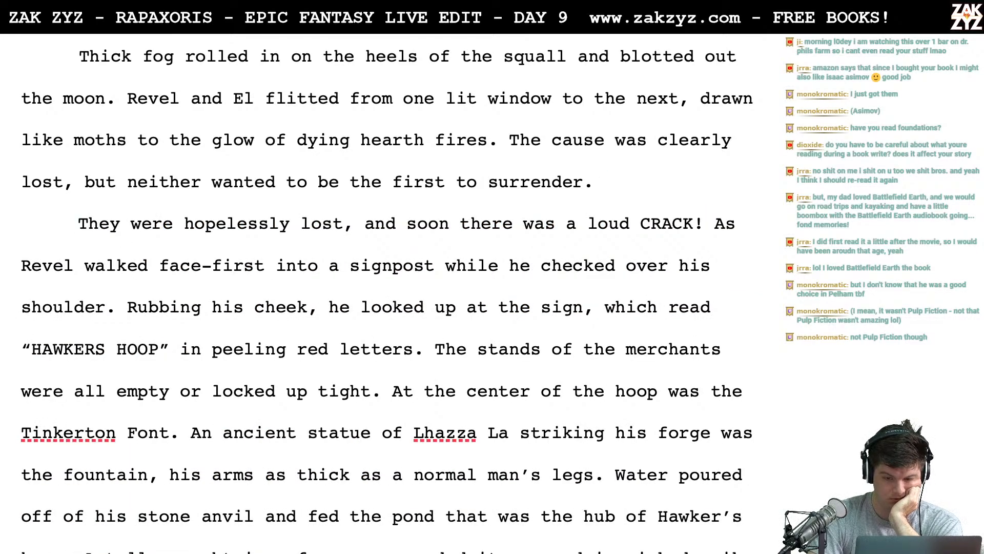
# - Write "With a loud CRACK! Revel walked face-first into a signpost." as a new paragraph above "They were hopelessly lost"
pyautogui.press('Return')
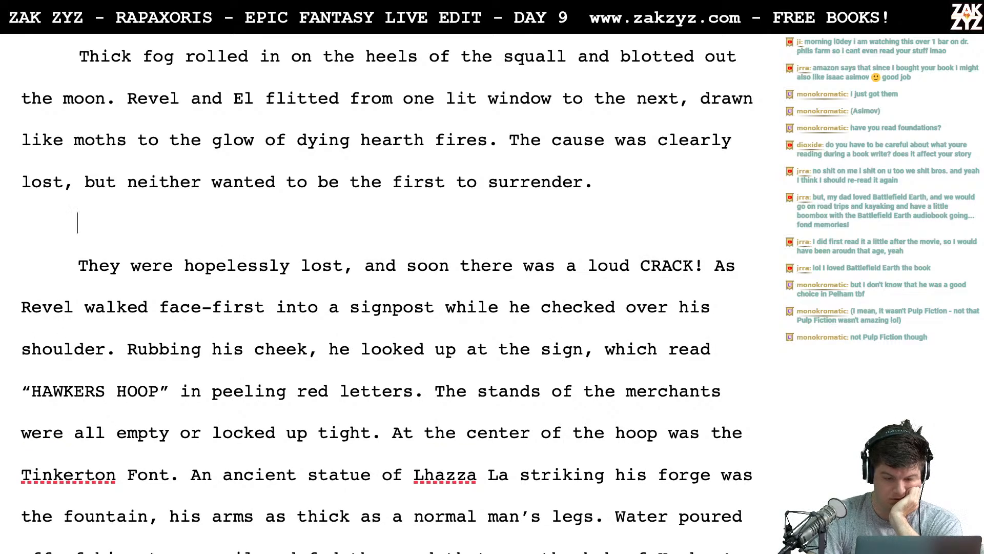
pyautogui.write('With a ')
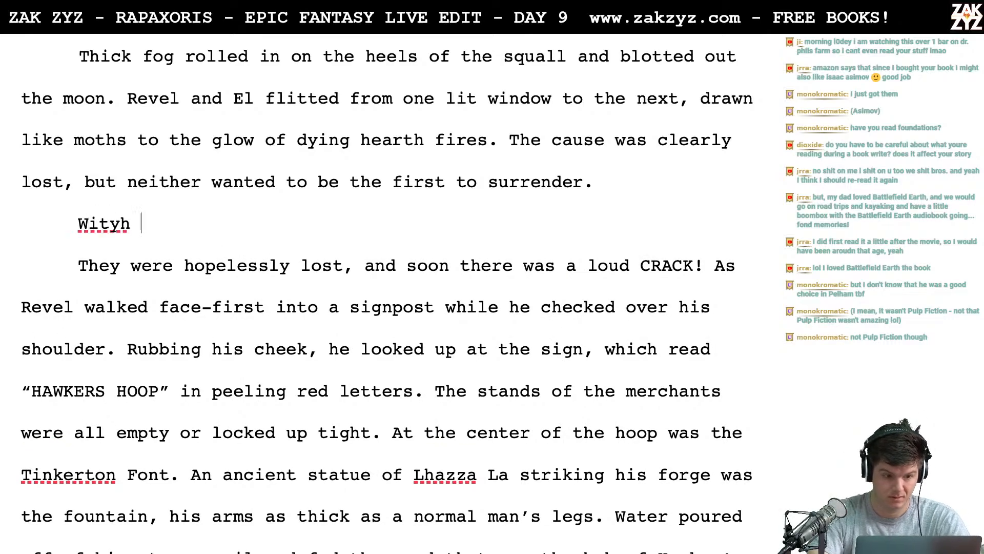
pyautogui.write('loud')
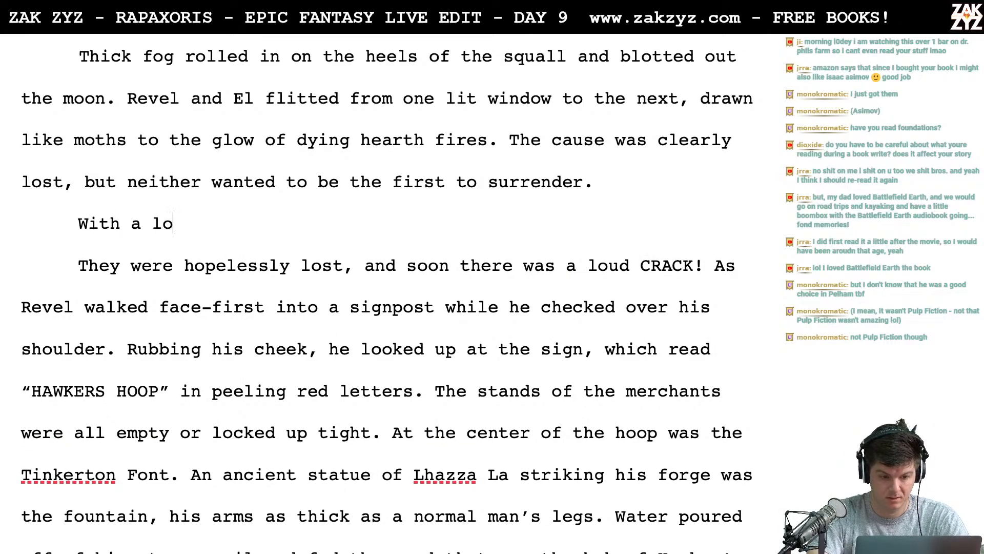
pyautogui.press('BackSpace')
pyautogui.press('BackSpace')
pyautogui.press('BackSpace')
pyautogui.press('BackSpace')
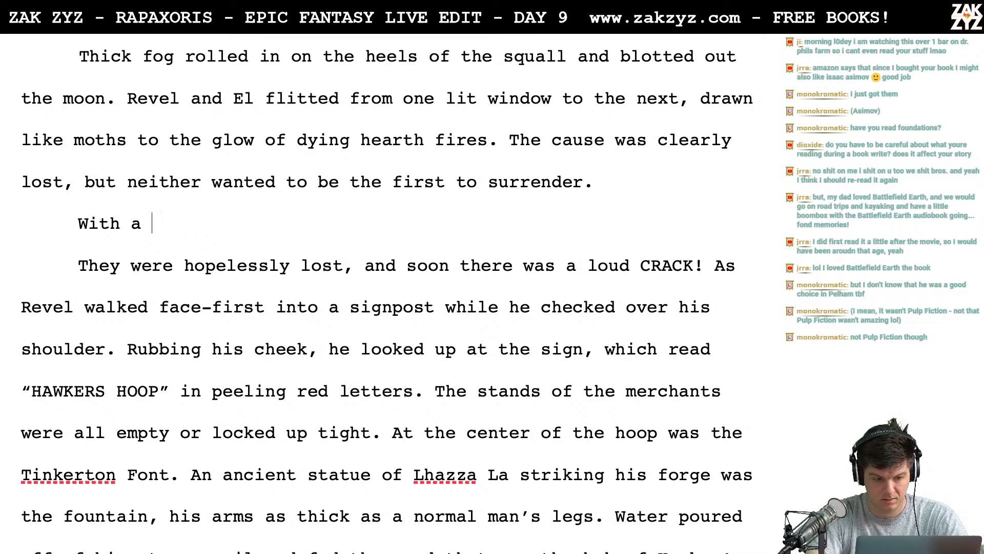
pyautogui.write('clang,')
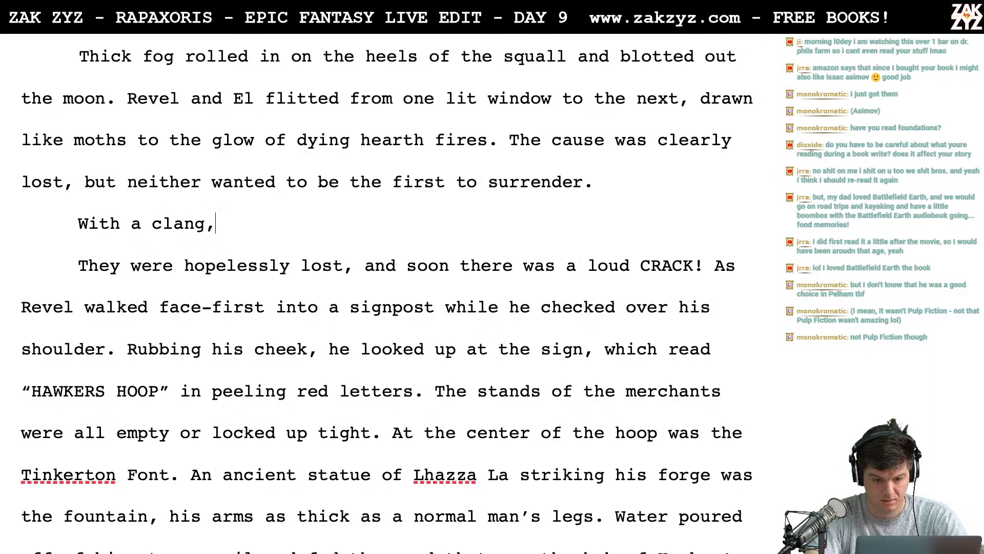
pyautogui.press('BackSpace')
pyautogui.press('BackSpace')
pyautogui.press('BackSpace')
pyautogui.press('BackSpace')
pyautogui.press('BackSpace')
pyautogui.press('BackSpace')
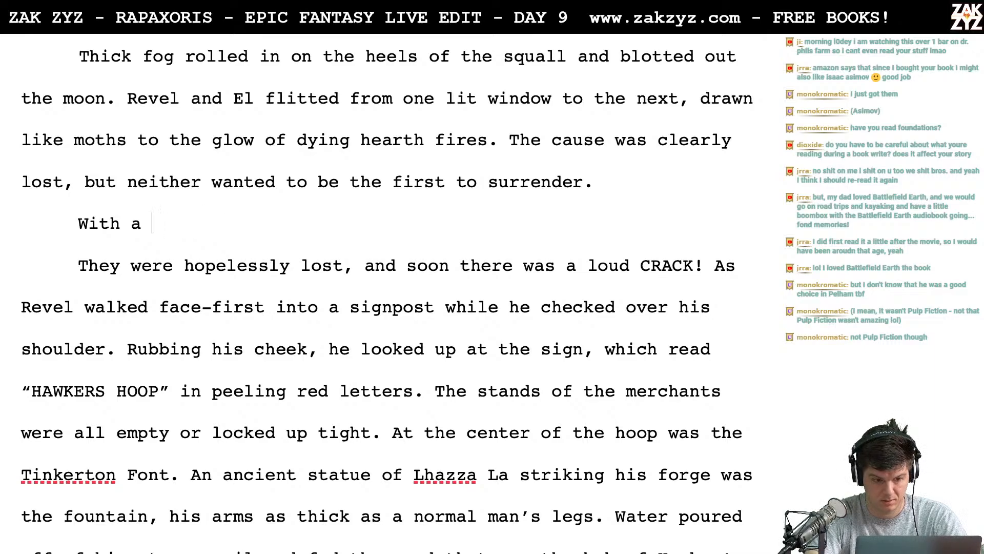
pyautogui.write('loud CRACK')
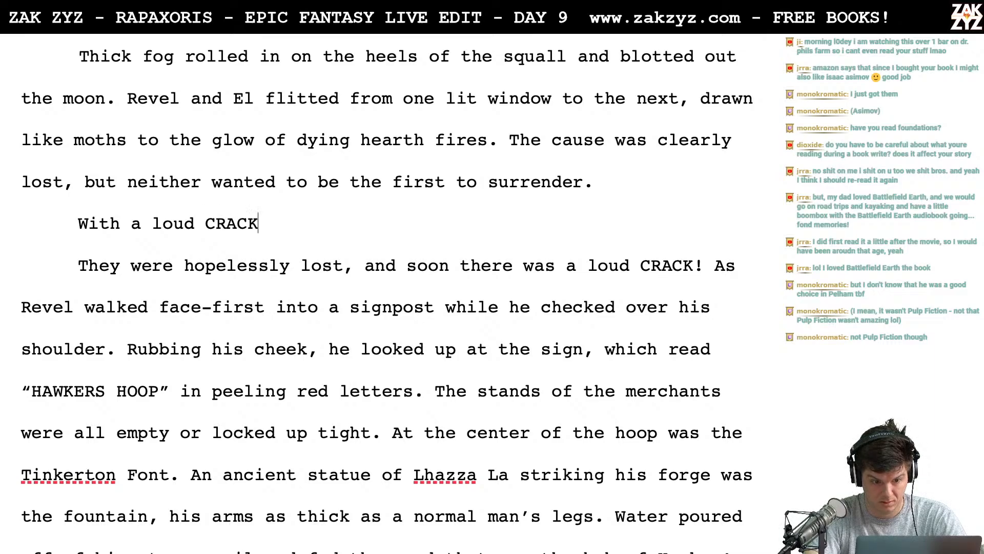
pyautogui.write('! Revel w')
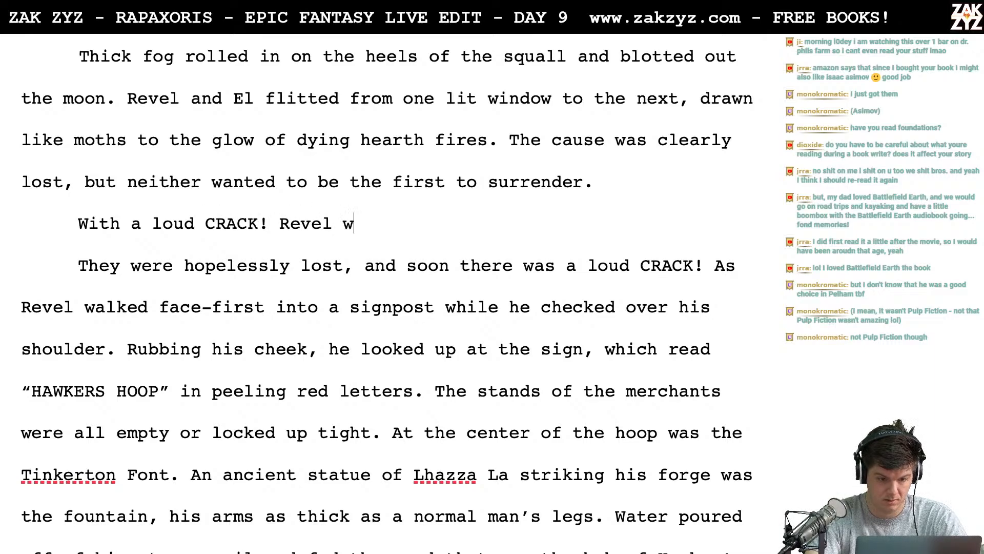
pyautogui.write('alked face-fi')
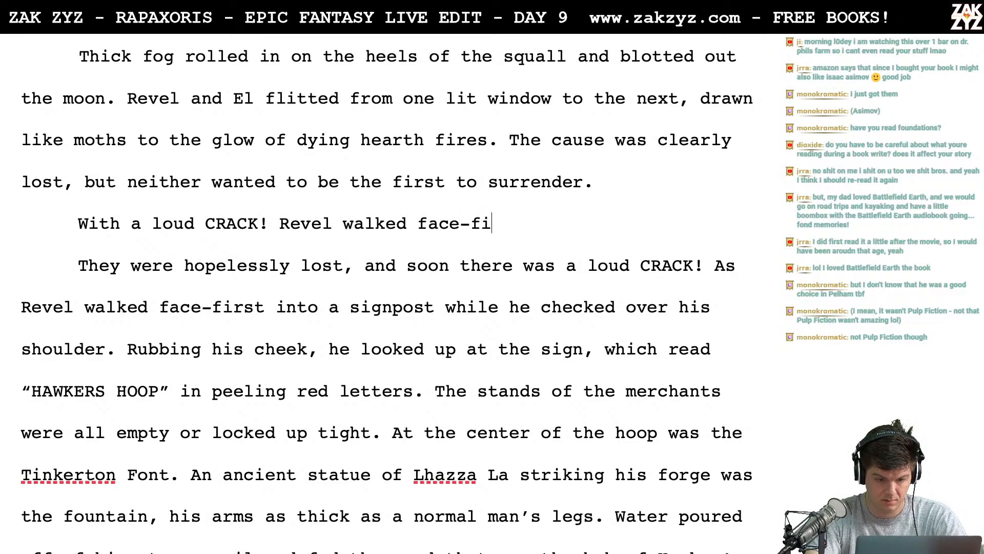
pyautogui.write('rst into a sign')
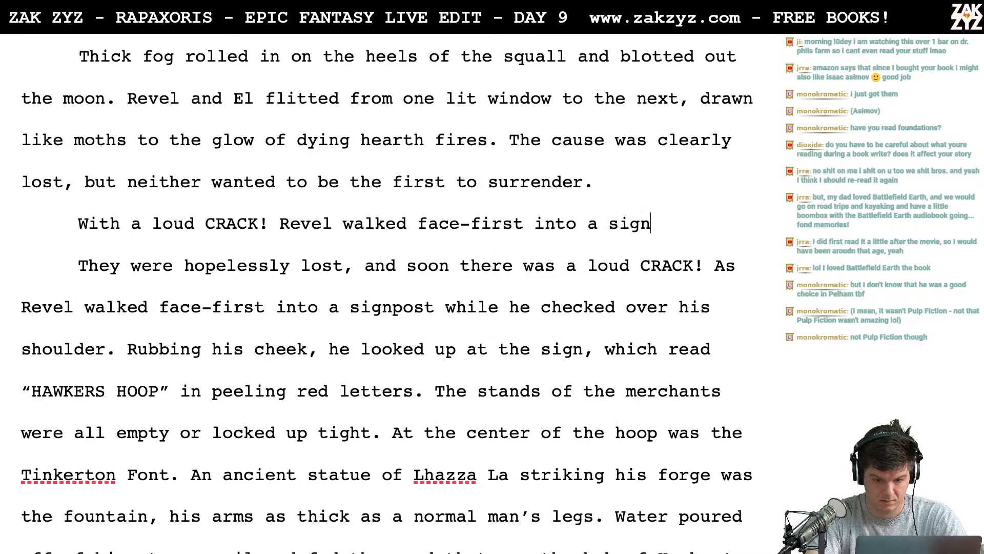
pyautogui.write('post.')
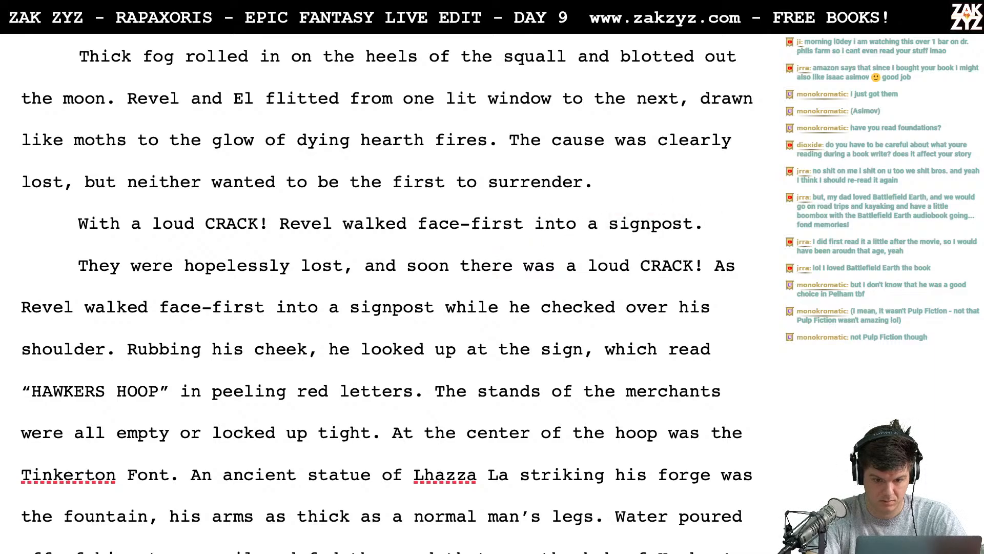
# - Set the "With a loud CRACK!" sentence apart with one blank paragraph below it and two above it
pyautogui.press('Up')
pyautogui.press('Right')
pyautogui.press('End')
pyautogui.press('Left')
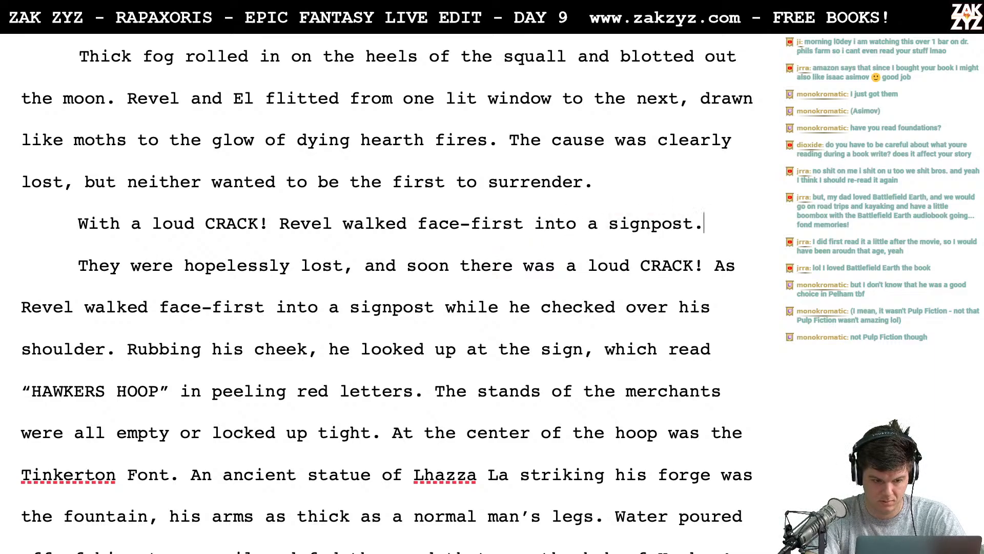
pyautogui.press('Right')
pyautogui.press('Right')
pyautogui.press('Left')
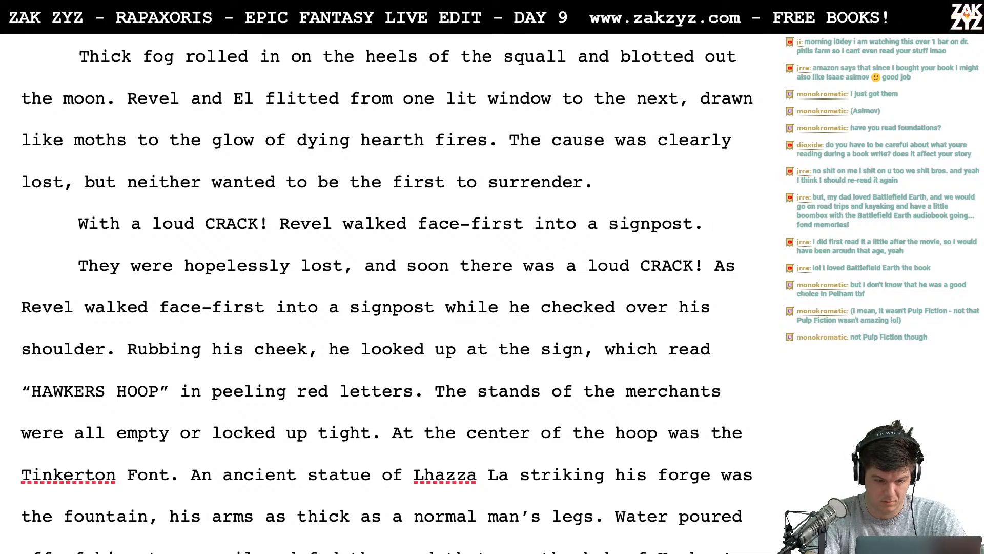
pyautogui.press('Return')
pyautogui.press('Left')
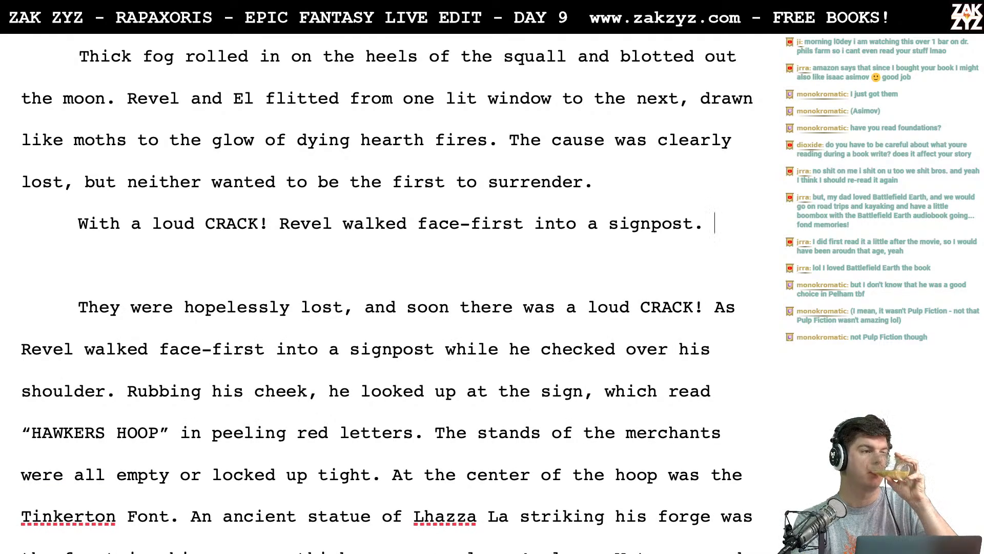
pyautogui.press('Right')
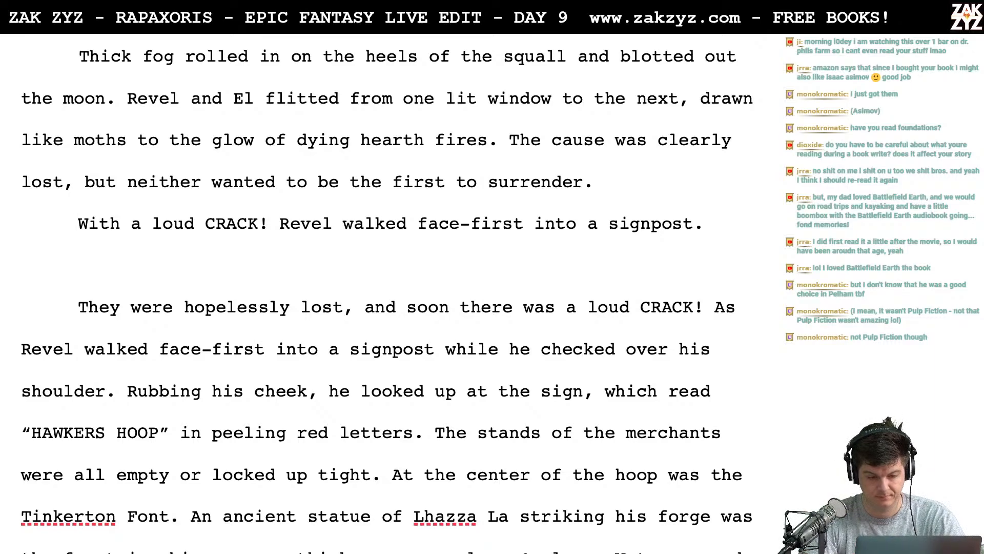
pyautogui.press('Left')
pyautogui.press('Up')
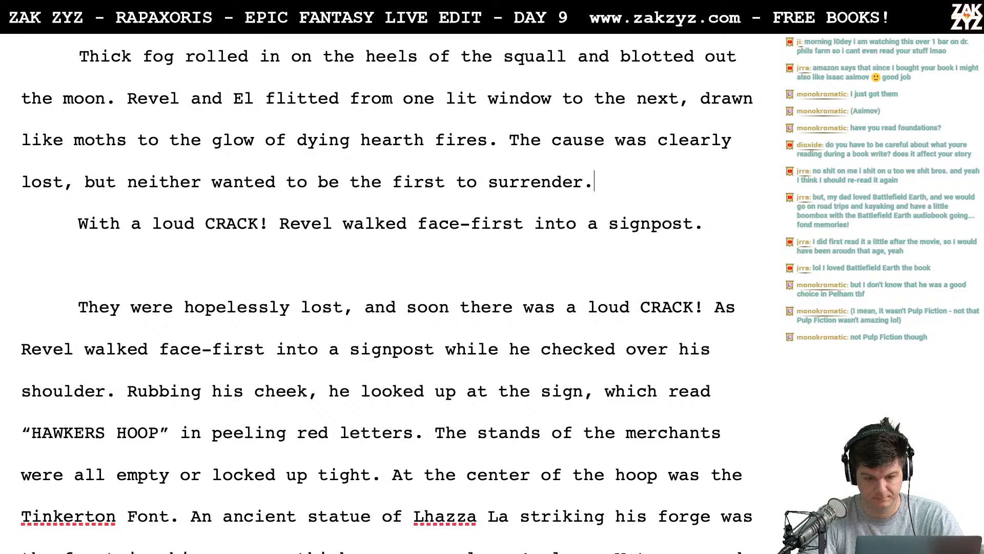
pyautogui.press('Return')
pyautogui.press('Return')
pyautogui.hotkey('shift', 'Up')
pyautogui.press('Up')
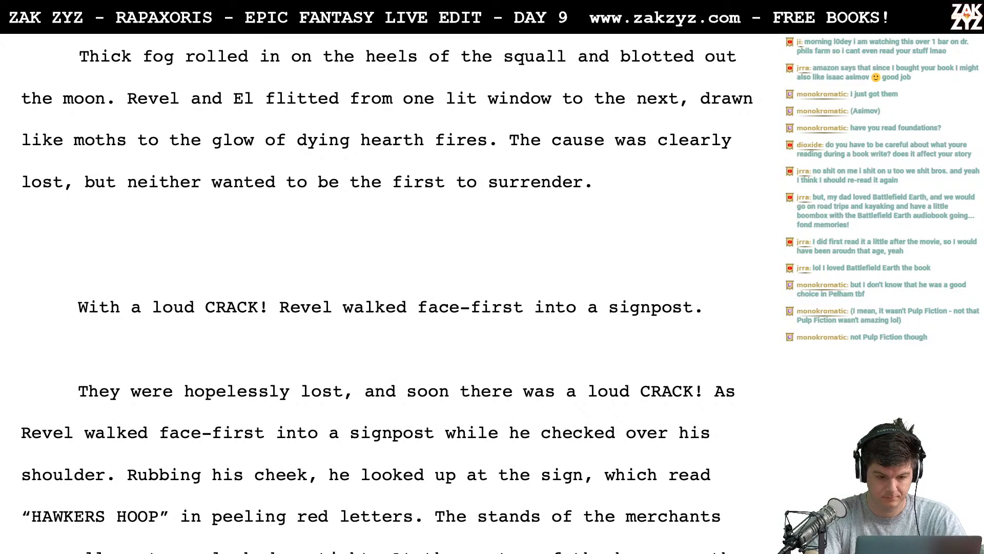
pyautogui.write('Re')
pyautogui.press('BackSpace')
pyautogui.press('BackSpace')
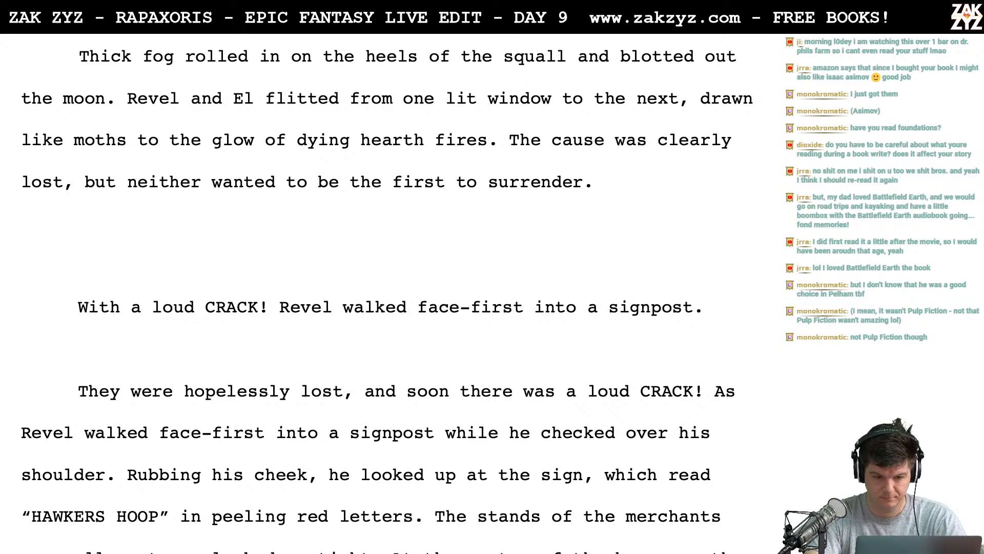
pyautogui.write('Distracted by')
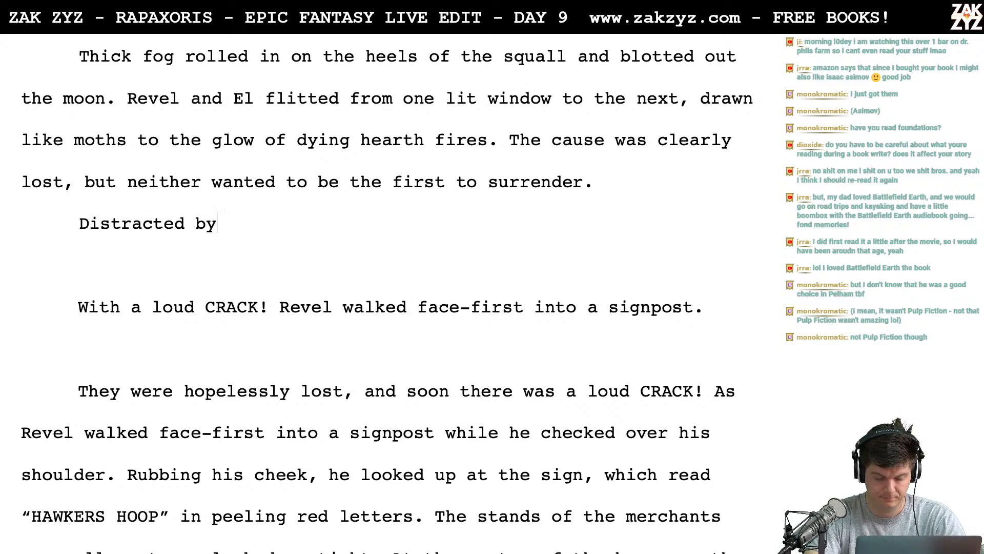
pyautogui.write(' a')
pyautogui.press('BackSpace')
pyautogui.write('the so')
pyautogui.press('BackSpace')
pyautogui.press('BackSpace')
pyautogui.press('BackSpace')
pyautogui.press('BackSpace')
pyautogui.press('BackSpace')
pyautogui.press('BackSpace')
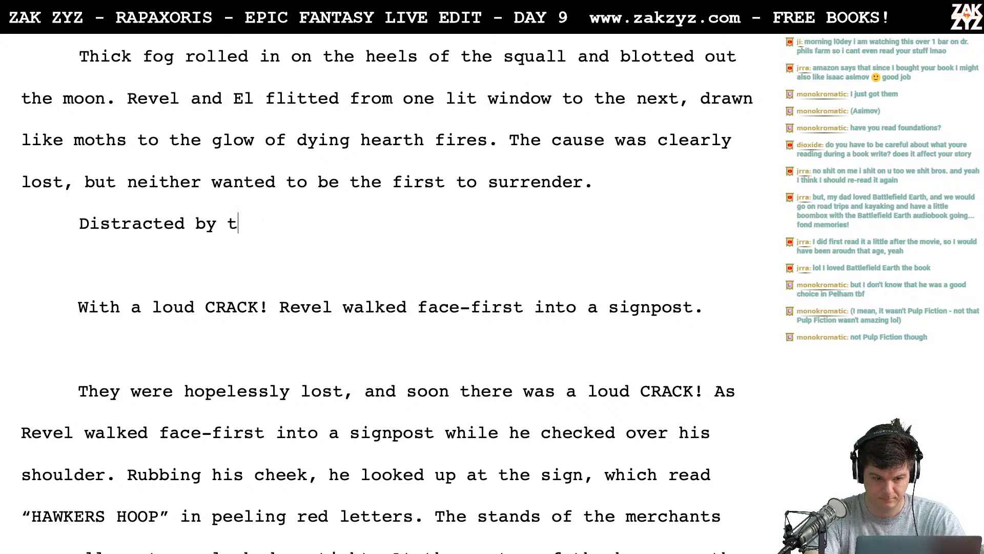
pyautogui.write('rate')
pyautogui.press('BackSpace')
pyautogui.press('BackSpace')
pyautogui.press('BackSpace')
pyautogui.press('BackSpace')
pyautogui.press('BackSpace')
pyautogui.press('BackSpace')
pyautogui.press('BackSpace')
pyautogui.press('BackSpace')
pyautogui.press('BackSpace')
pyautogui.press('BackSpace')
pyautogui.press('BackSpace')
pyautogui.press('BackSpace')
pyautogui.press('BackSpace')
pyautogui.press('BackSpace')
pyautogui.press('BackSpace')
pyautogui.press('BackSpace')
pyautogui.press('BackSpace')
pyautogui.press('BackSpace')
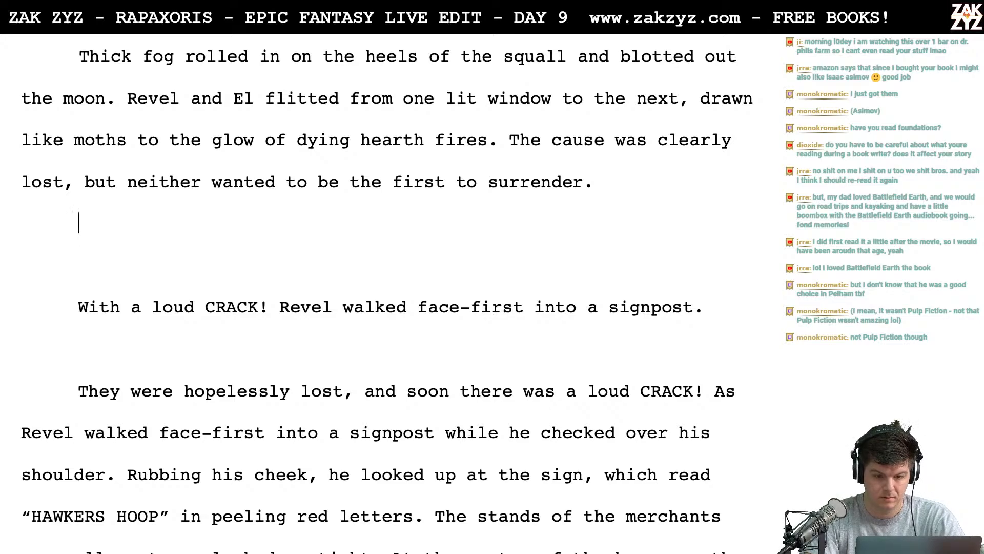
pyautogui.write('A')
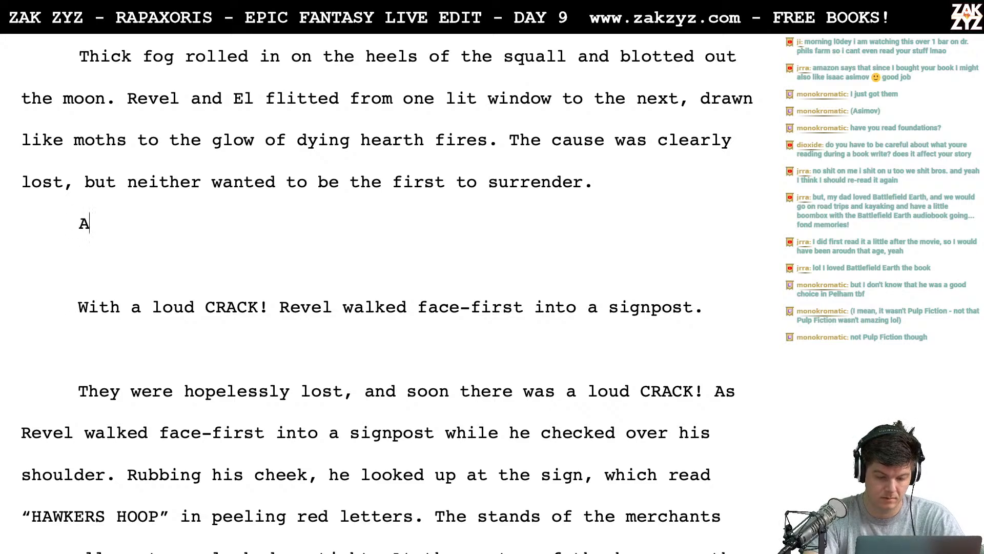
pyautogui.write('s they')
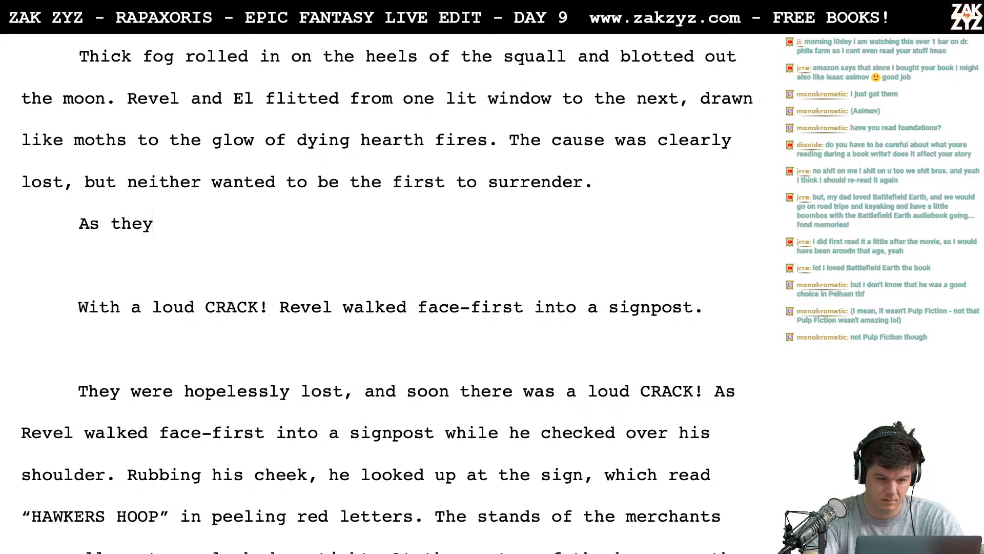
pyautogui.press('BackSpace')
pyautogui.press('BackSpace')
pyautogui.press('BackSpace')
pyautogui.press('BackSpace')
pyautogui.press('BackSpace')
pyautogui.press('BackSpace')
pyautogui.press('BackSpace')
pyautogui.write('As t')
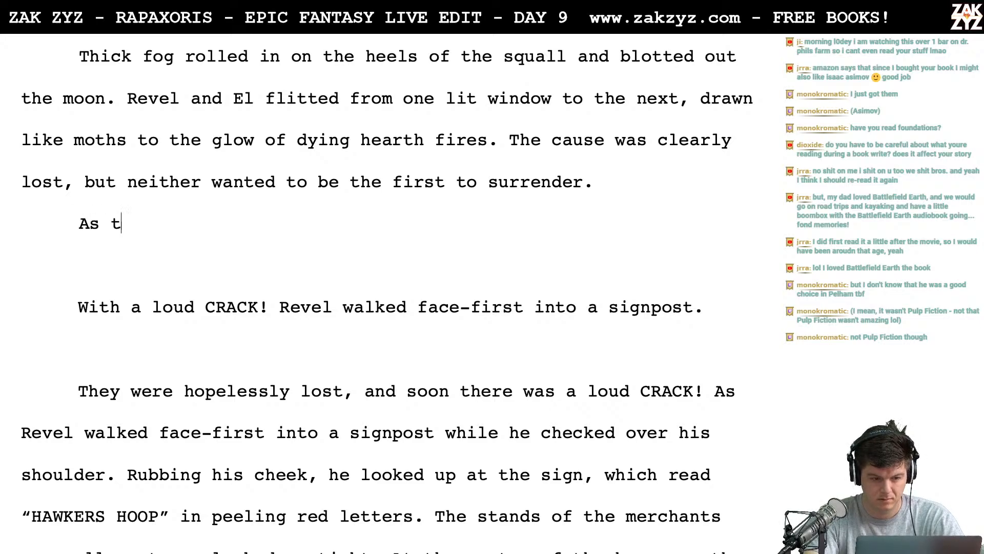
pyautogui.write('hey')
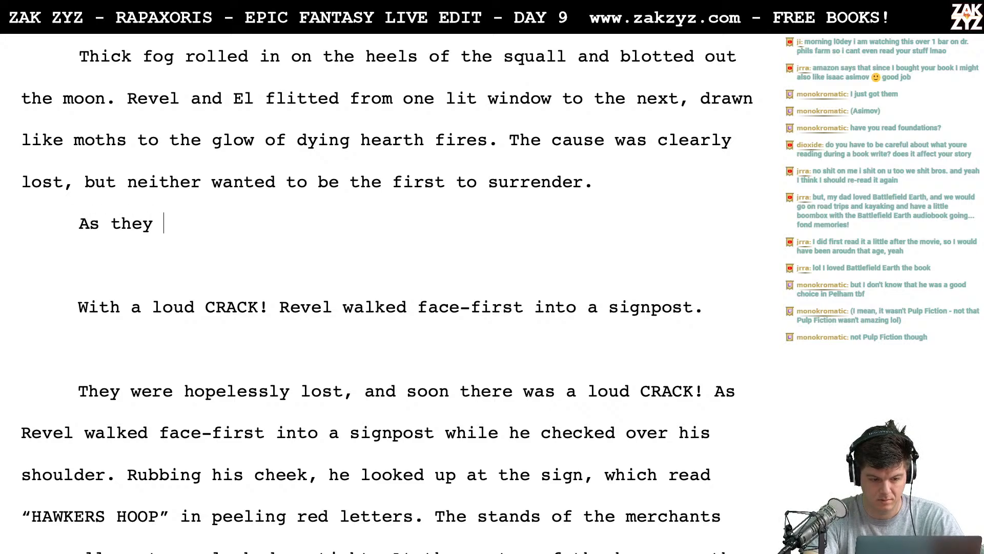
pyautogui.press('BackSpace')
pyautogui.press('BackSpace')
pyautogui.press('BackSpace')
pyautogui.press('BackSpace')
pyautogui.press('BackSpace')
pyautogui.press('BackSpace')
pyautogui.press('BackSpace')
# - Draft the lead-in "They were trudging up another street whe" in the blank paragraph below "the first to surrender."
pyautogui.write('T')
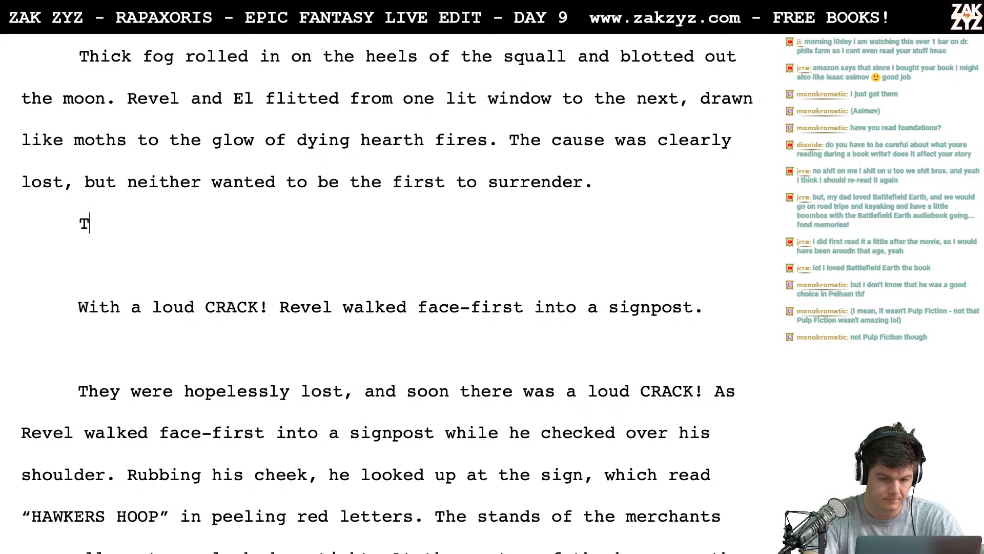
pyautogui.write('hey were ')
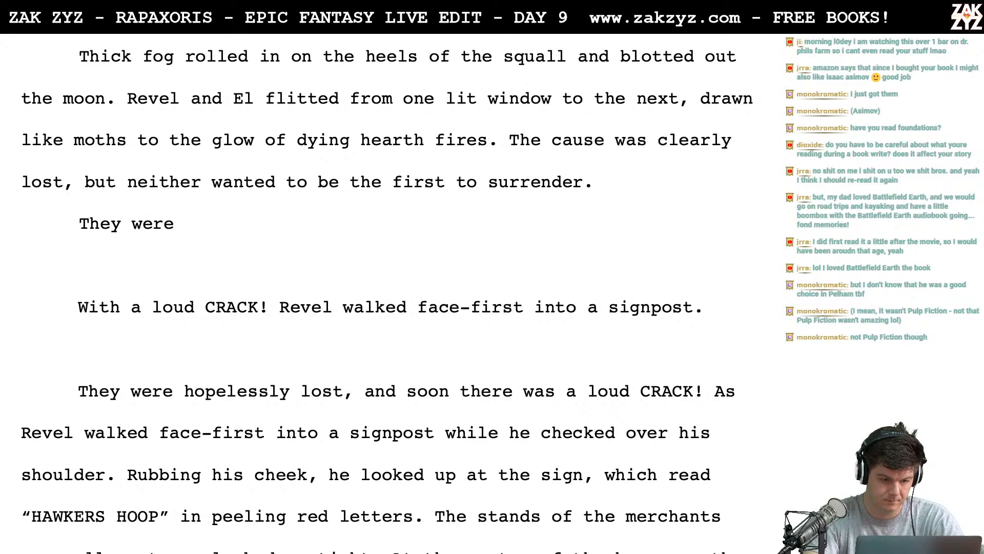
pyautogui.write('trudging up')
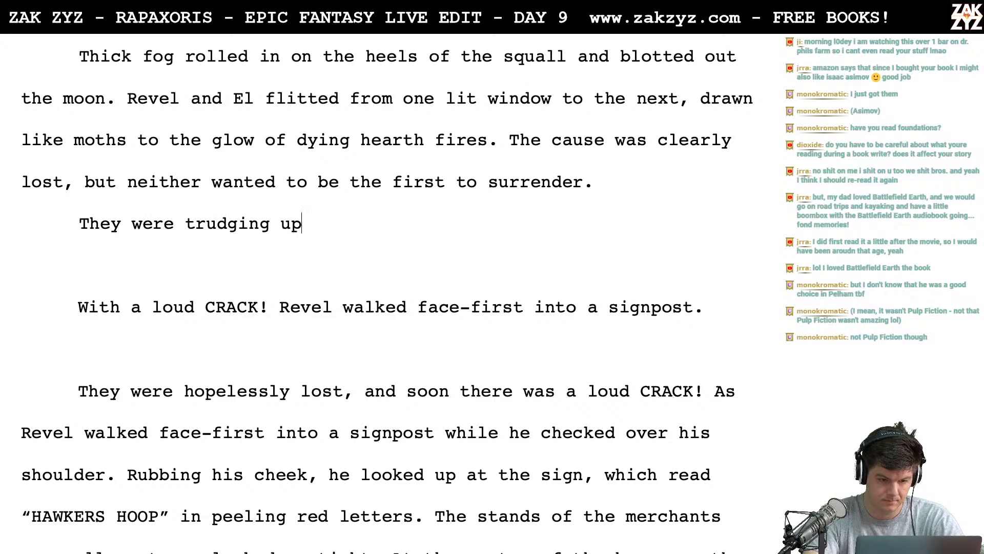
pyautogui.write(' another ')
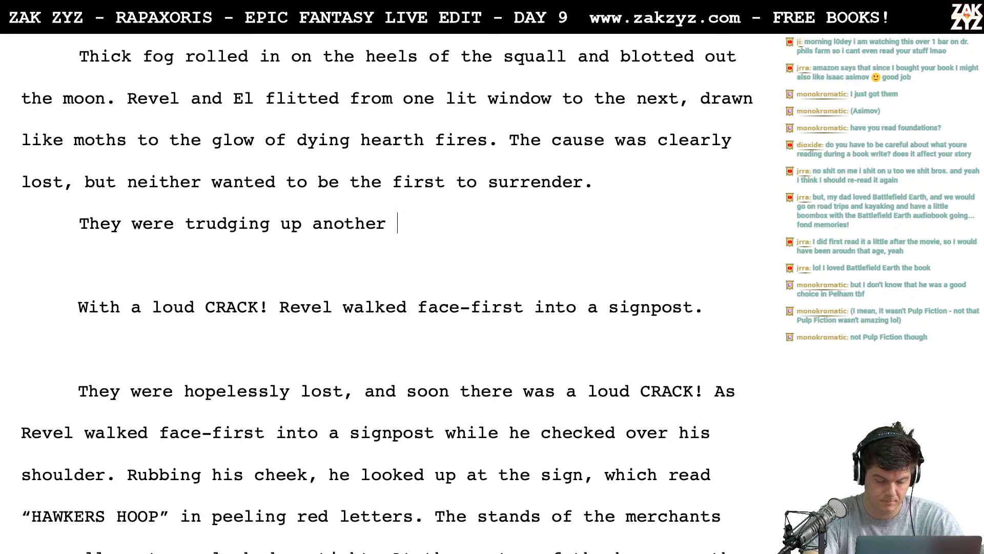
pyautogui.write('street whe')
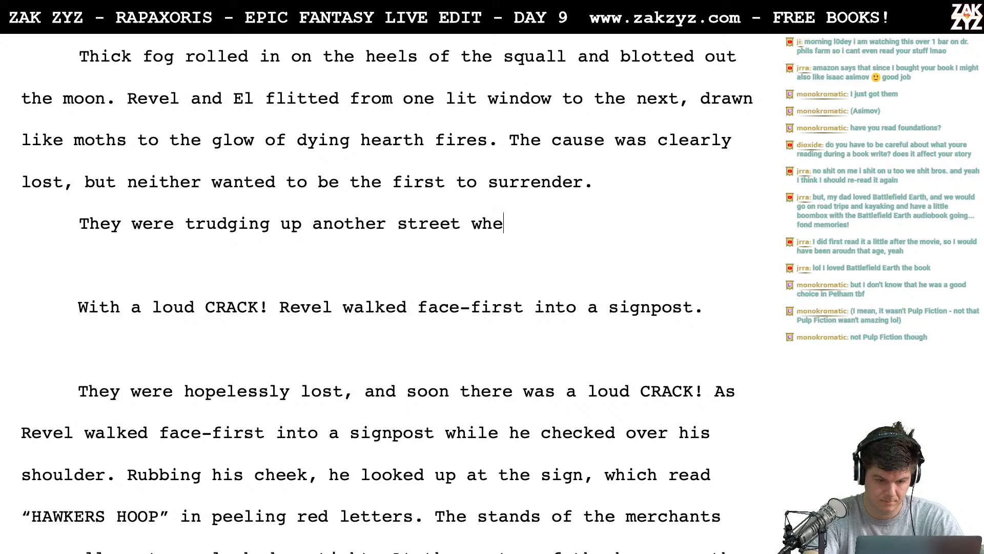
pyautogui.press('Up')
pyautogui.press('Right')
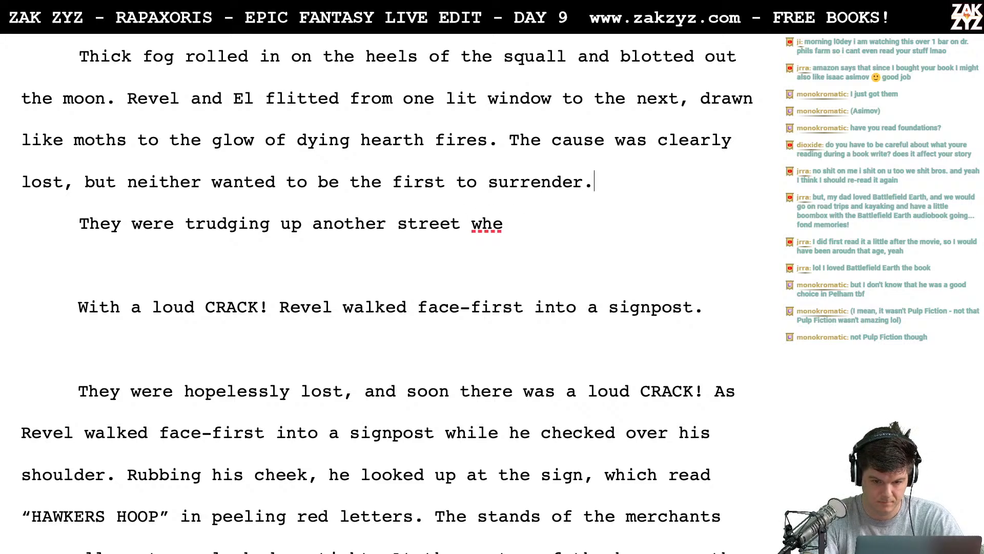
pyautogui.press('Home')
pyautogui.press('Return')
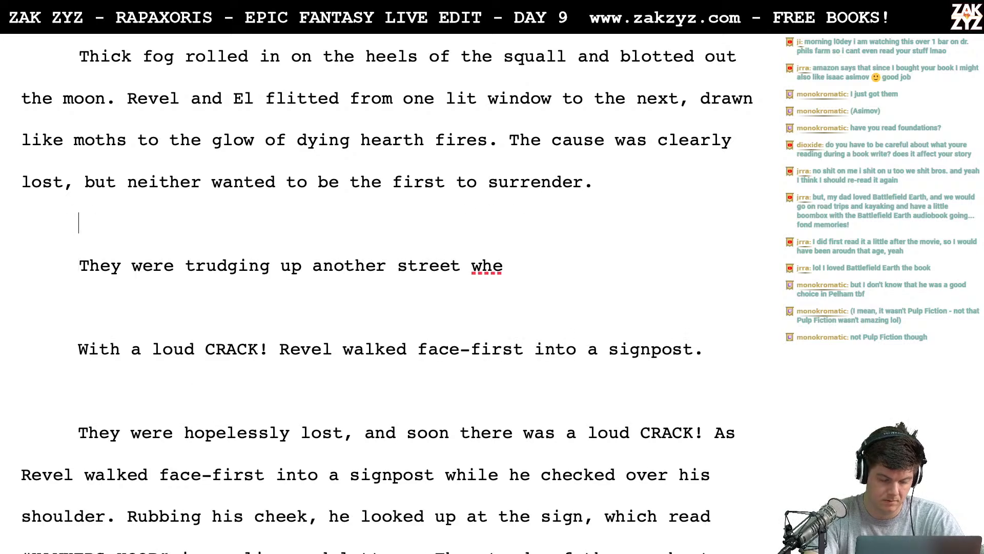
pyautogui.write('As they true')
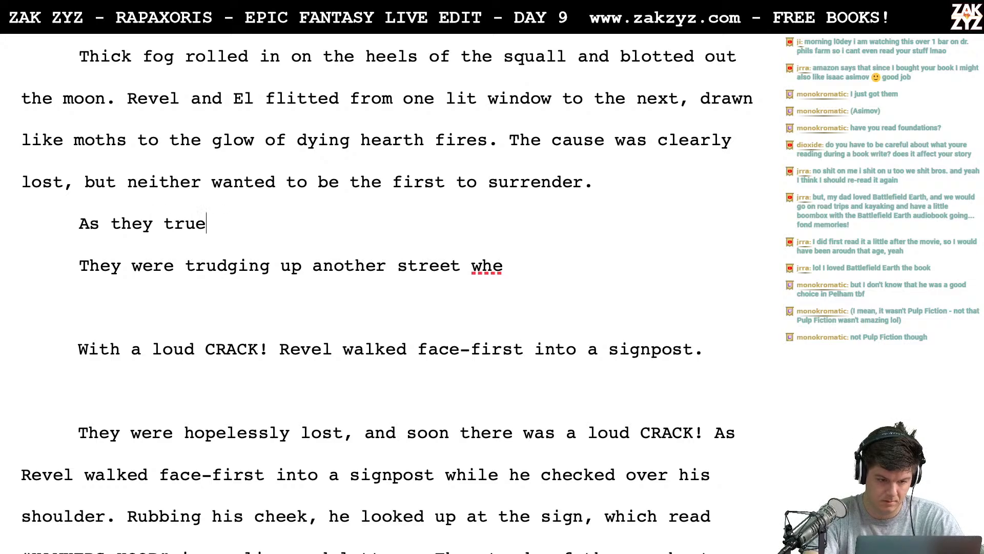
pyautogui.press('BackSpace')
pyautogui.write('dged ')
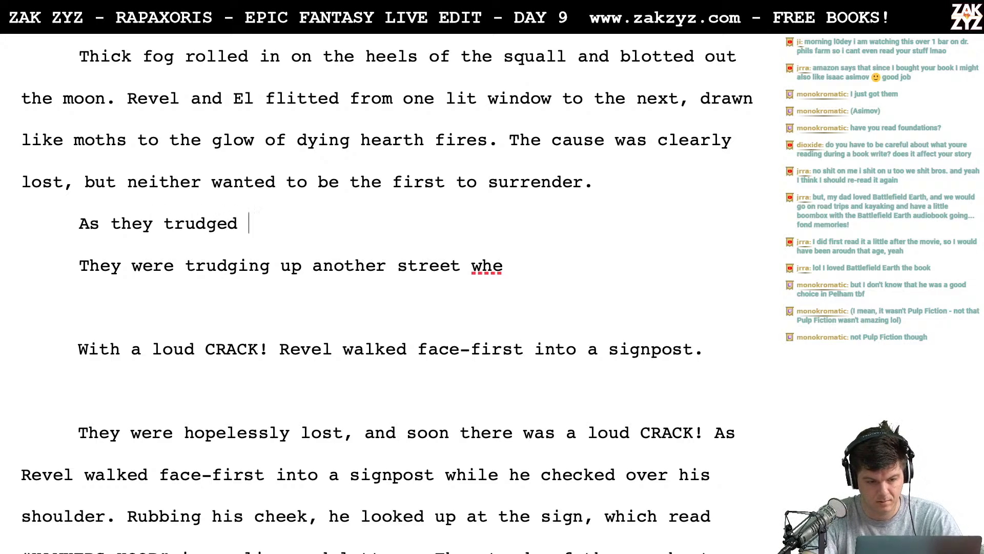
pyautogui.write('up another s')
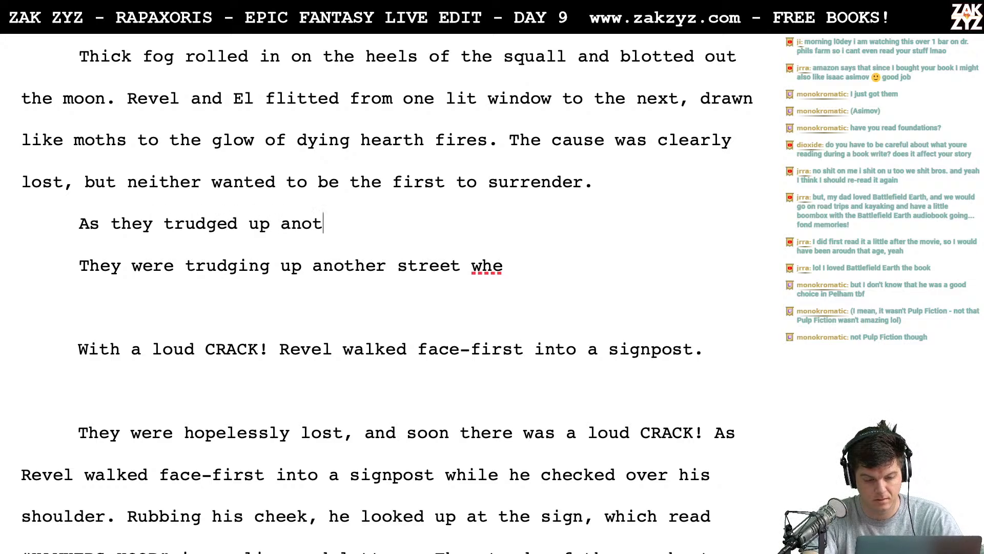
pyautogui.press('BackSpace')
pyautogui.press('BackSpace')
pyautogui.press('BackSpace')
pyautogui.press('BackSpace')
pyautogui.press('BackSpace')
pyautogui.press('BackSpace')
pyautogui.press('BackSpace')
pyautogui.press('BackSpace')
pyautogui.press('BackSpace')
pyautogui.press('BackSpace')
pyautogui.press('BackSpace')
pyautogui.press('BackSpace')
pyautogui.press('BackSpace')
pyautogui.press('BackSpace')
pyautogui.press('BackSpace')
pyautogui.press('BackSpace')
pyautogui.press('BackSpace')
pyautogui.press('BackSpace')
pyautogui.press('BackSpace')
pyautogui.press('BackSpace')
pyautogui.press('BackSpace')
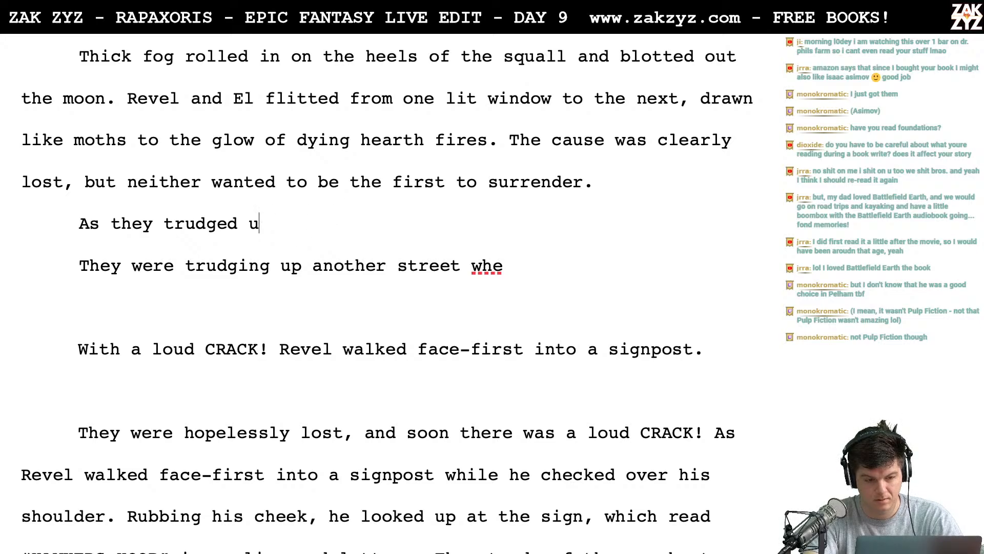
pyautogui.press('BackSpace')
pyautogui.press('BackSpace')
pyautogui.press('BackSpace')
pyautogui.press('BackSpace')
pyautogui.press('BackSpace')
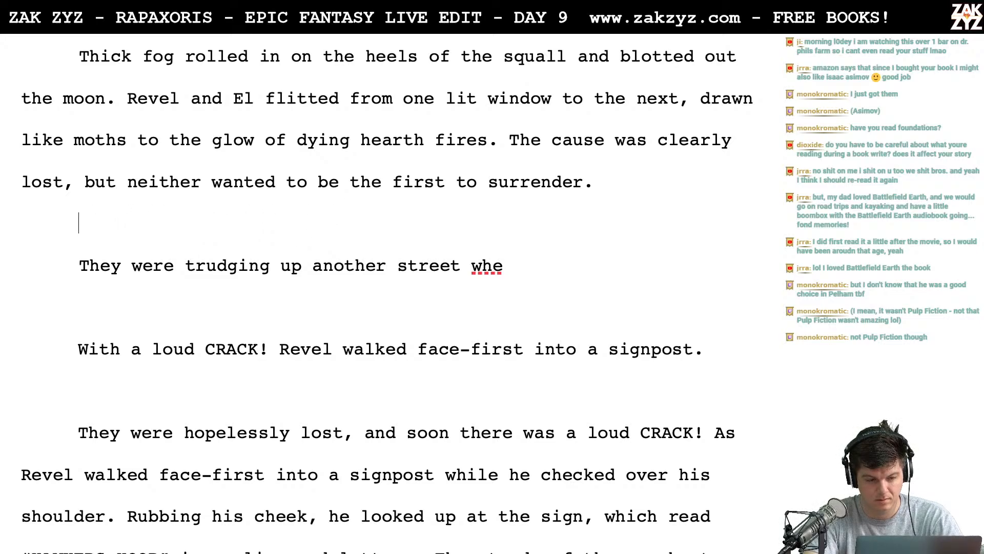
# - Start a sentence with "Then Revel walked" in the blank paragraph below "the first to surrender."
pyautogui.write('Then Rgi')
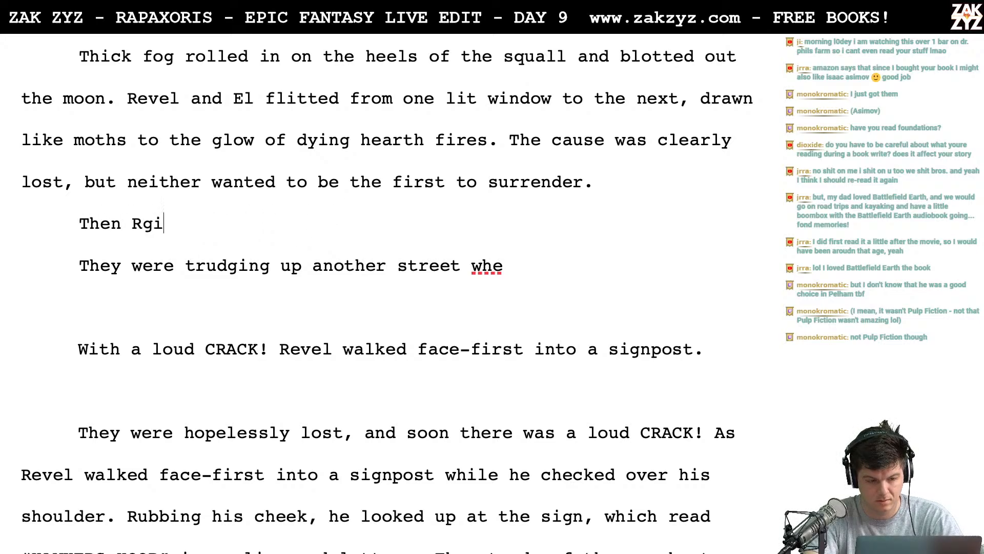
pyautogui.press('BackSpace')
pyautogui.press('BackSpace')
pyautogui.write('igel')
pyautogui.press('BackSpace')
pyautogui.press('BackSpace')
pyautogui.press('BackSpace')
pyautogui.press('BackSpace')
pyautogui.write('evel ')
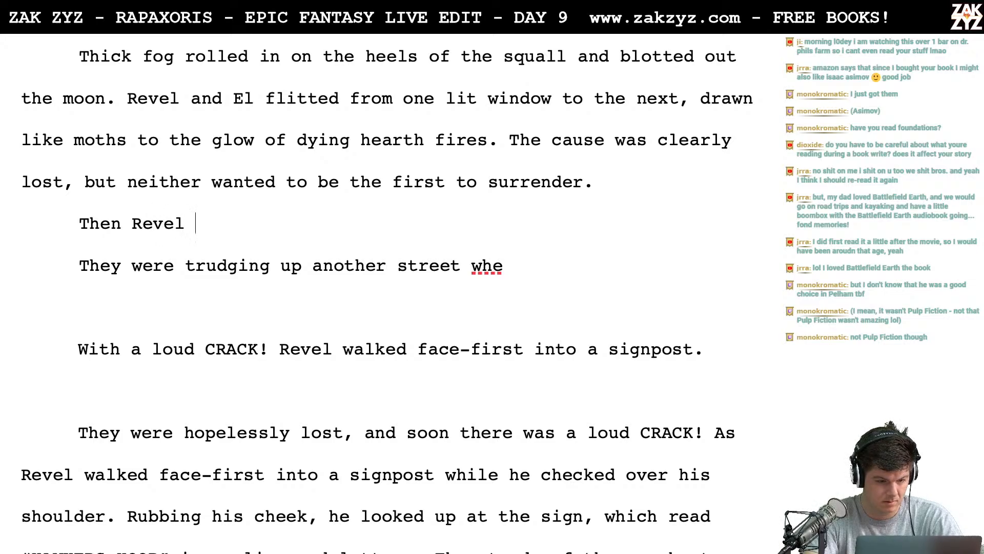
pyautogui.write('walked ri')
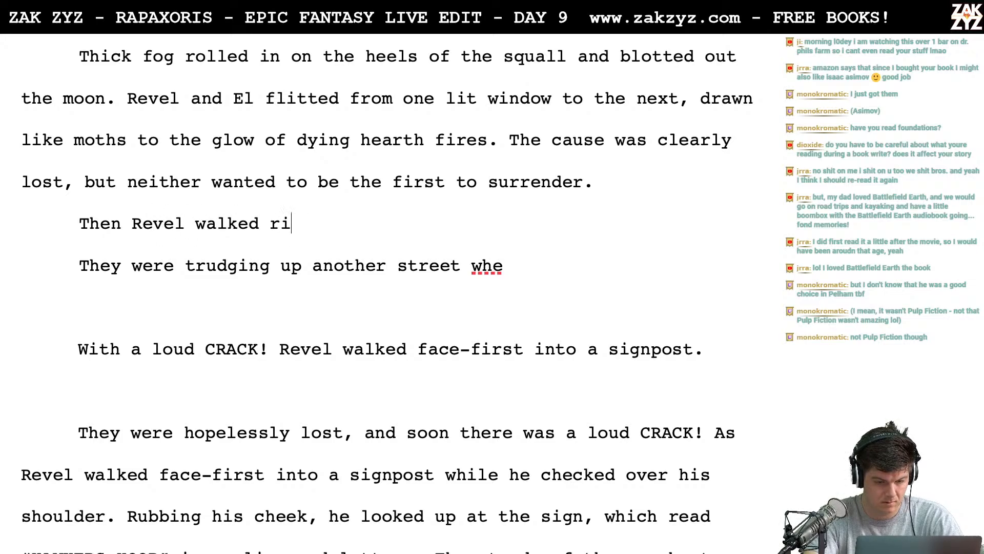
pyautogui.write('ght into a s')
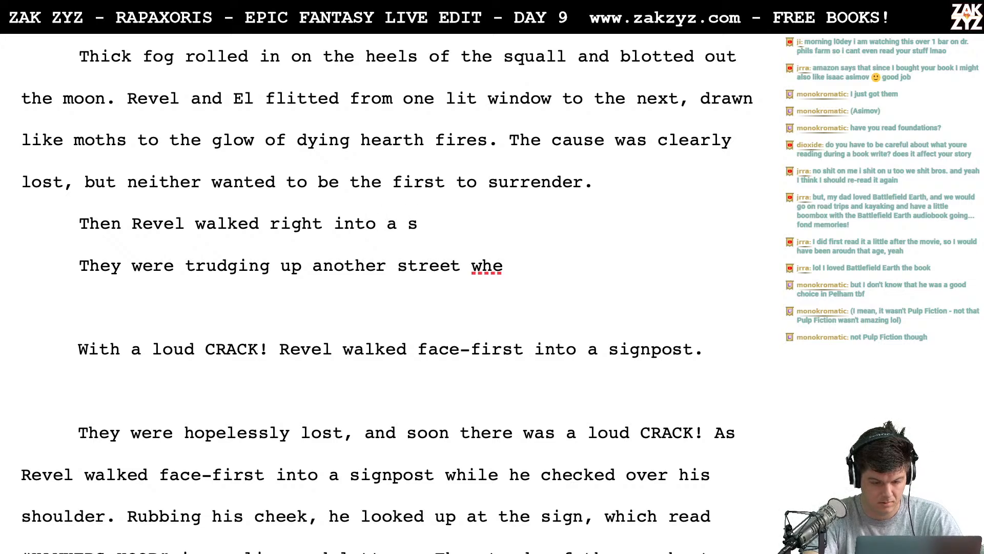
pyautogui.press('BackSpace')
pyautogui.press('BackSpace')
pyautogui.press('BackSpace')
pyautogui.press('BackSpace')
pyautogui.press('BackSpace')
pyautogui.press('BackSpace')
pyautogui.press('BackSpace')
pyautogui.press('BackSpace')
pyautogui.press('BackSpace')
pyautogui.press('BackSpace')
pyautogui.press('BackSpace')
pyautogui.press('BackSpace')
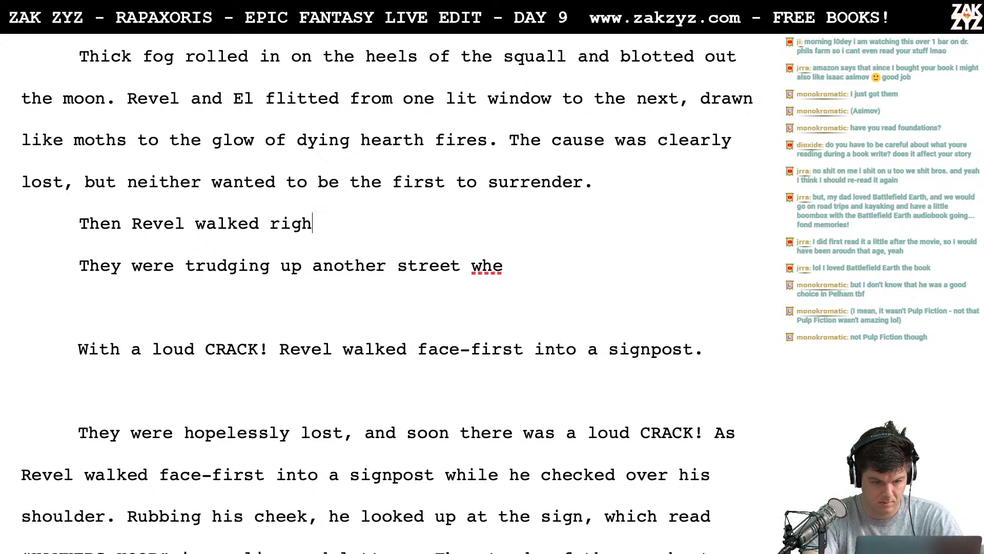
# - Complete the "Then Revel walked" sentence with "face-first into a signpost and nearly knocked himself out." and add blank paragraphs below it
pyautogui.write('face-first into a str')
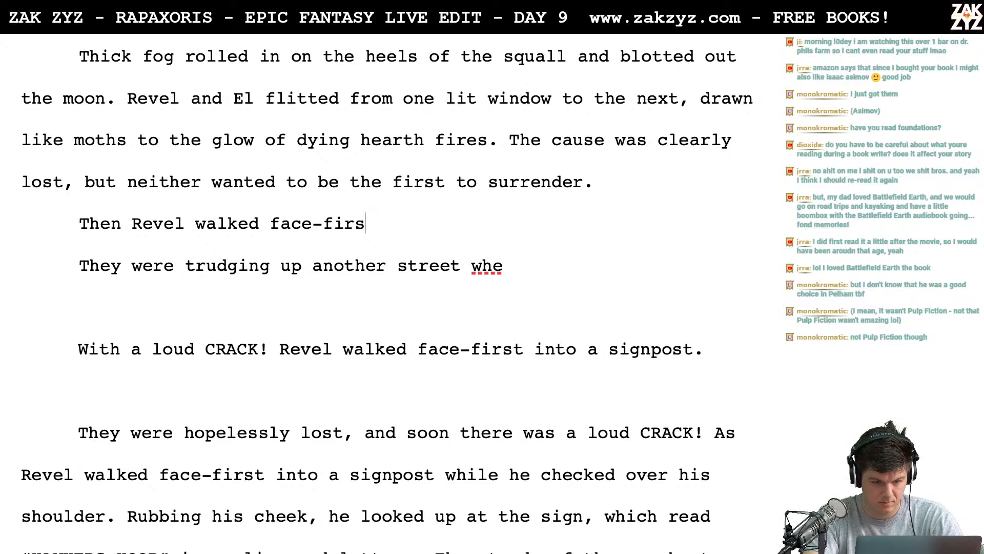
pyautogui.press('BackSpace')
pyautogui.press('BackSpace')
pyautogui.press('BackSpace')
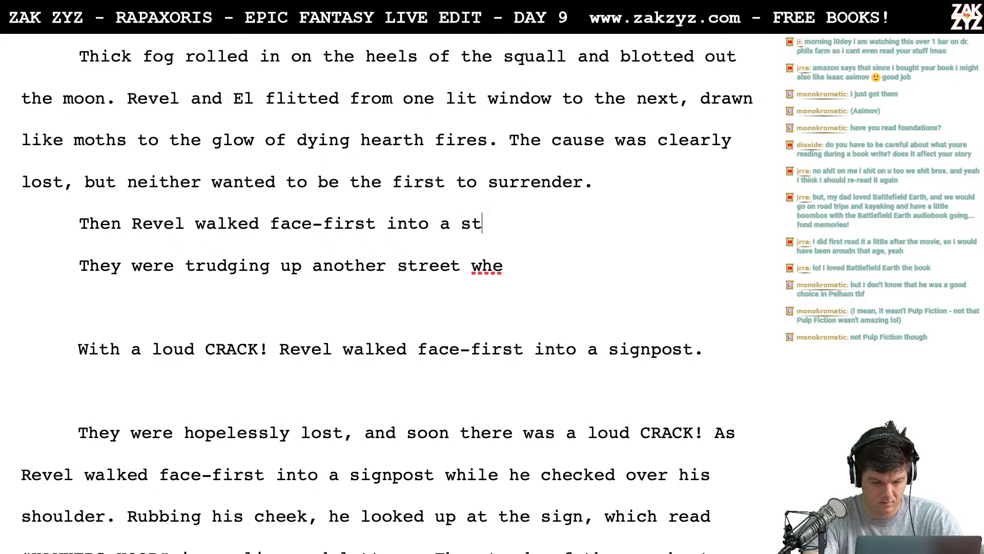
pyautogui.write('signpost and ')
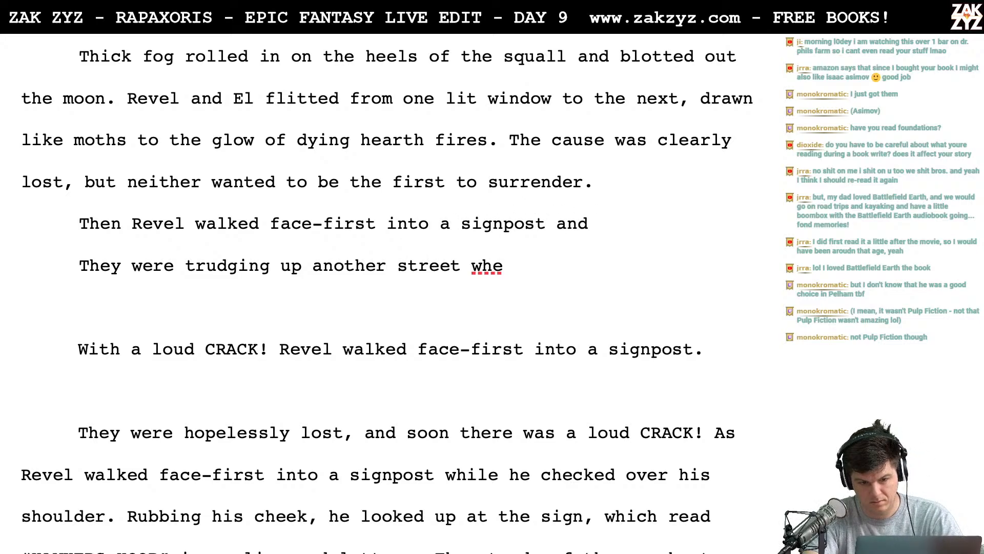
pyautogui.write('nearly knocked h')
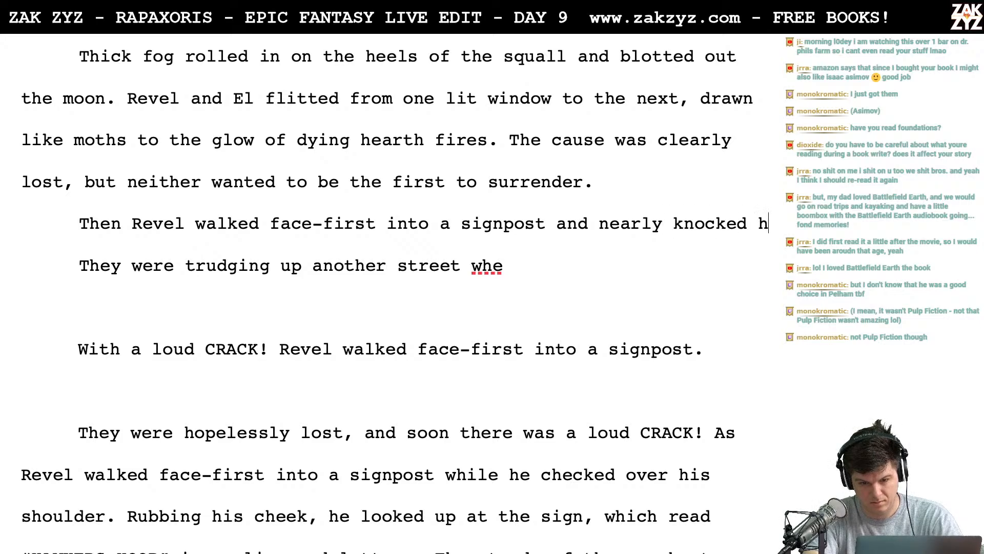
pyautogui.write('imself out.')
pyautogui.press('Return')
pyautogui.press('Return')
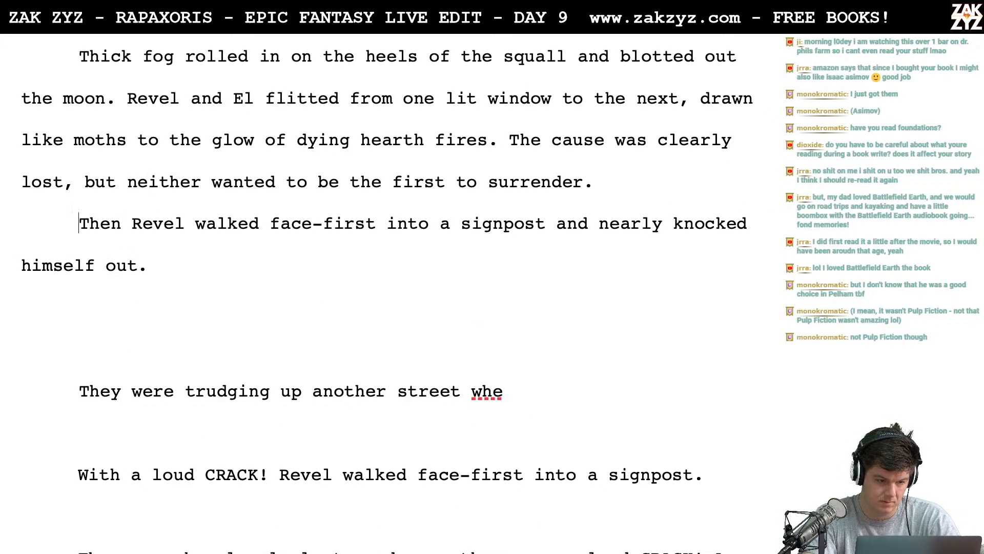
# - Insert a paragraph above "Then Revel walked" that begins "The darkness thickened until Rigel"
pyautogui.press('Return')
pyautogui.press('Up')
pyautogui.write('The dark')
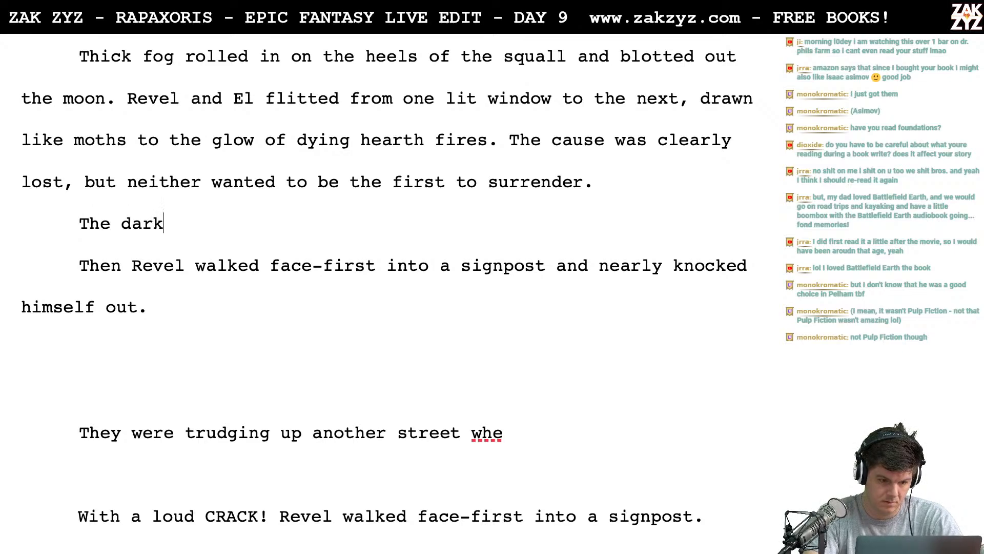
pyautogui.write('ness thickend')
pyautogui.press('BackSpace')
pyautogui.write('s')
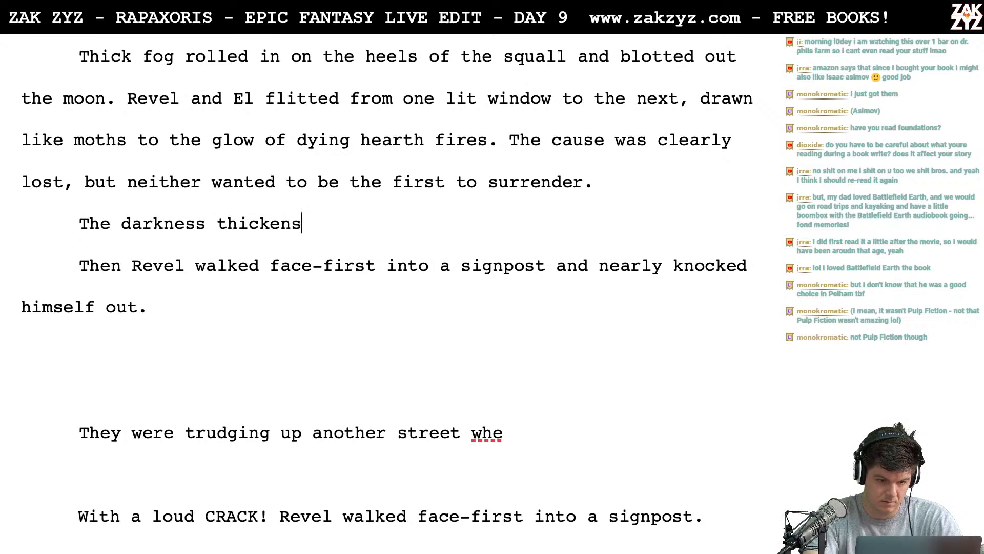
pyautogui.press('BackSpace')
pyautogui.write('e')
pyautogui.press('BackSpace')
pyautogui.write('ed intu')
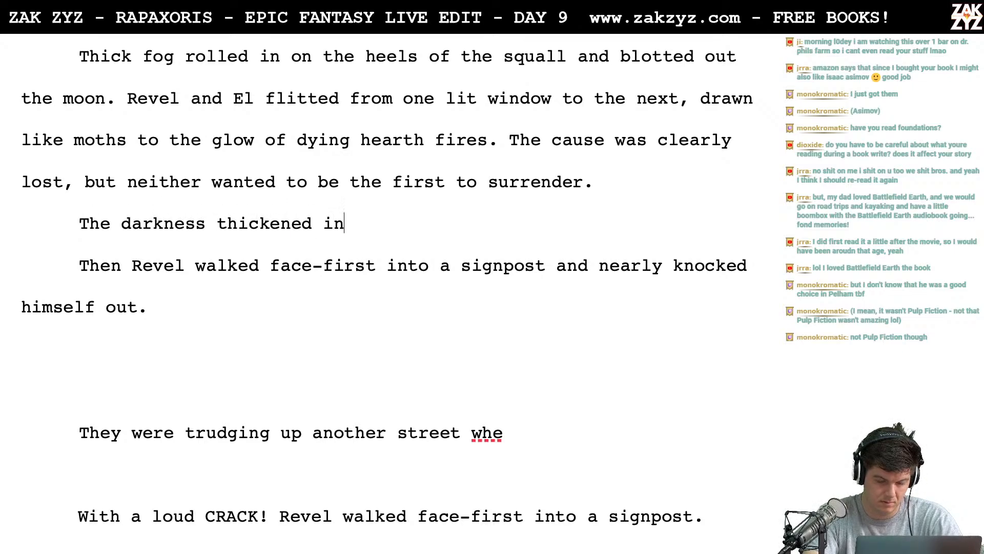
pyautogui.press('BackSpace')
pyautogui.press('BackSpace')
pyautogui.press('BackSpace')
pyautogui.press('BackSpace')
pyautogui.write('unti')
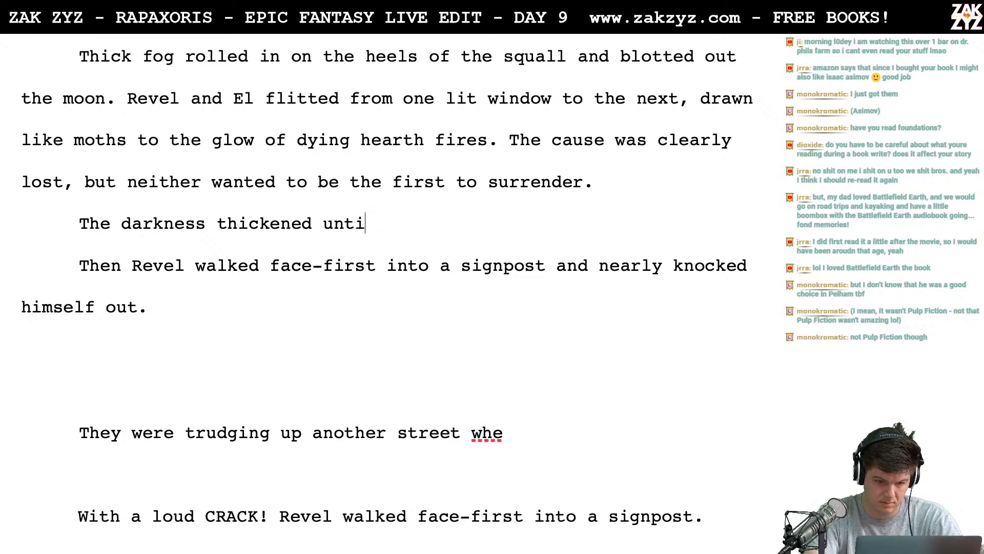
pyautogui.write('l Rigel walke')
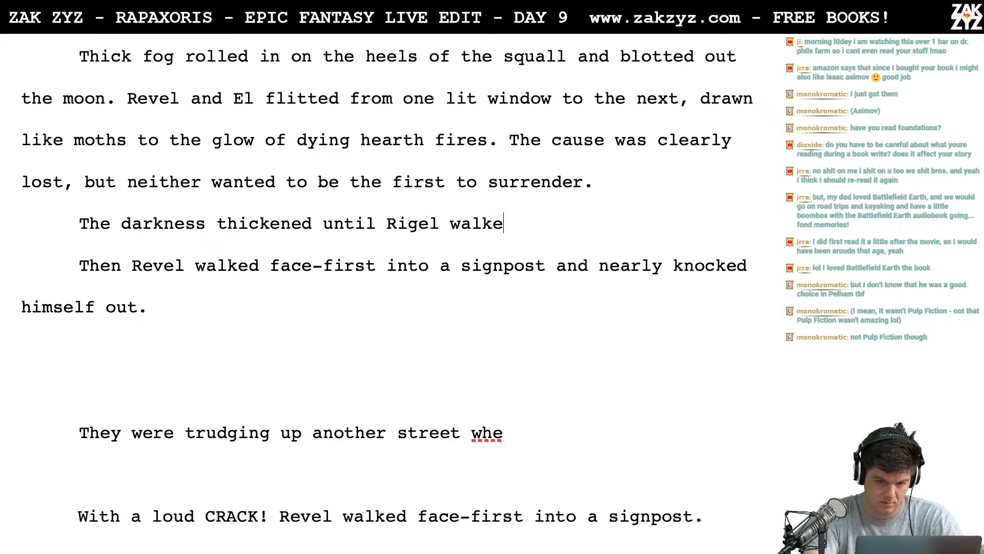
pyautogui.write('d face-first i')
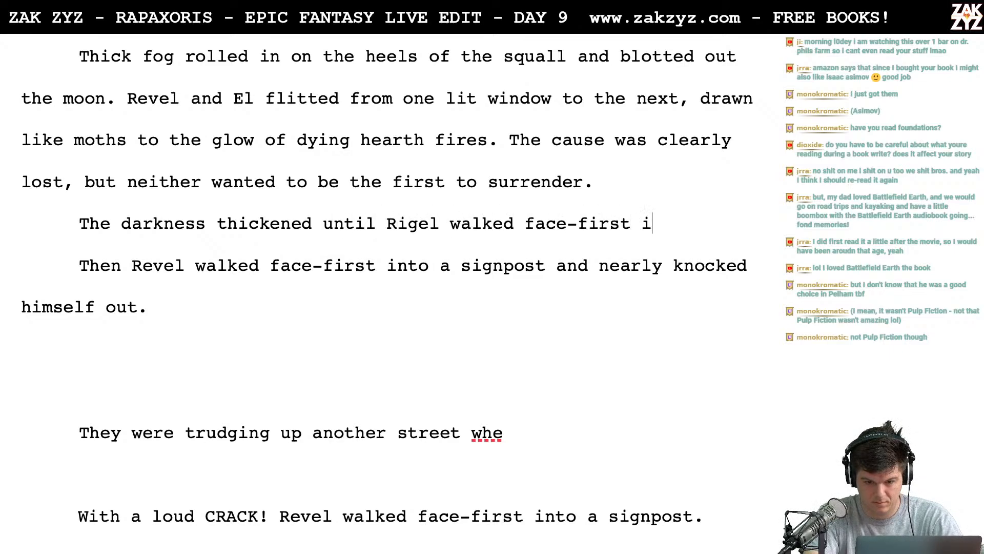
pyautogui.write('nto a signpost ')
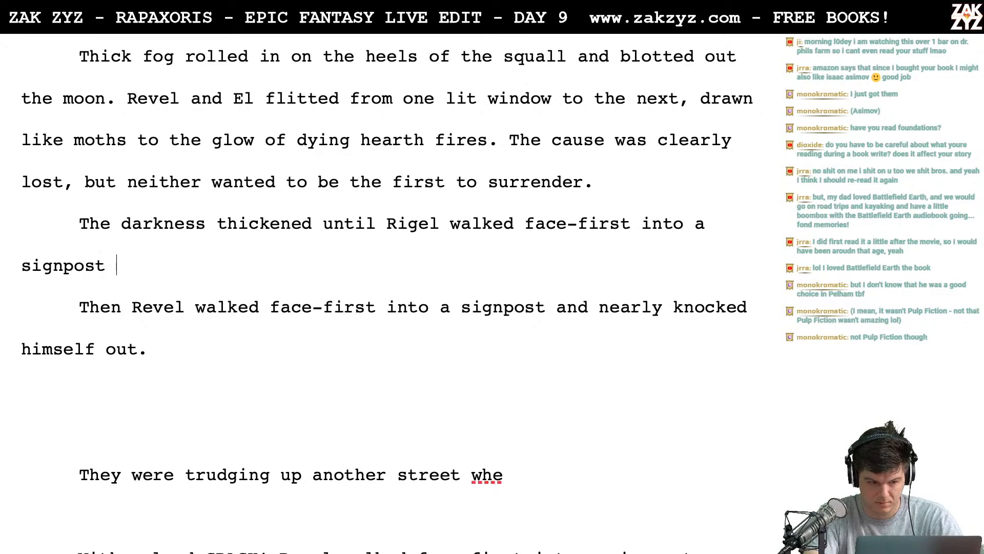
pyautogui.write('and nearly k')
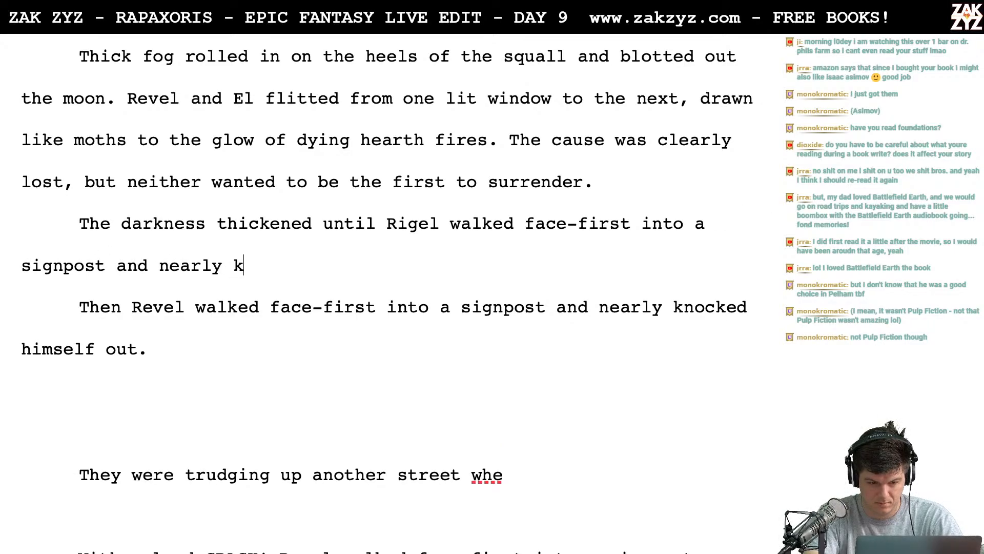
pyautogui.write('nocked hioms')
# - Finish the "The darkness thickened" sentence with "walked face-first into a signpost and nearly knocked himself unconscious."
pyautogui.press('BackSpace')
pyautogui.press('BackSpace')
pyautogui.press('BackSpace')
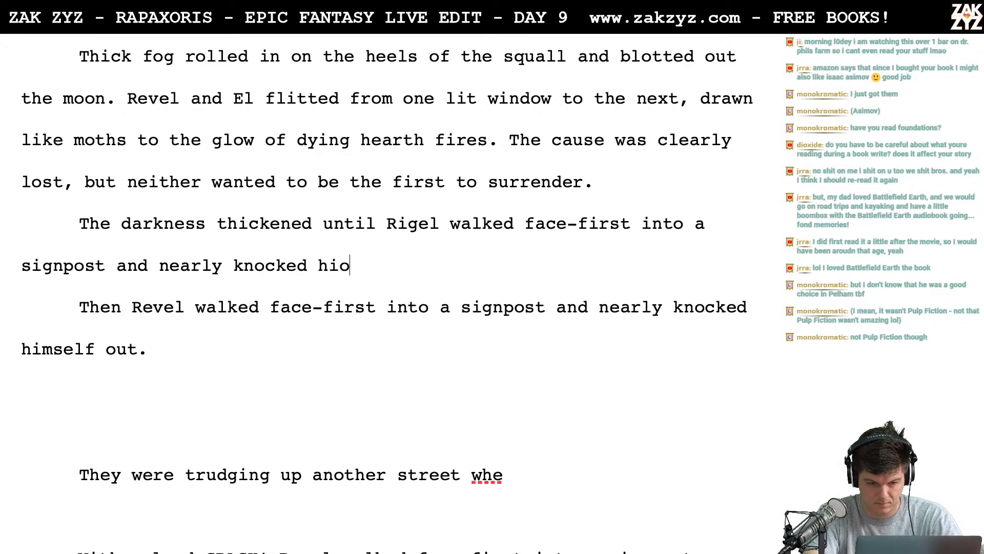
pyautogui.write('mself unconscious.')
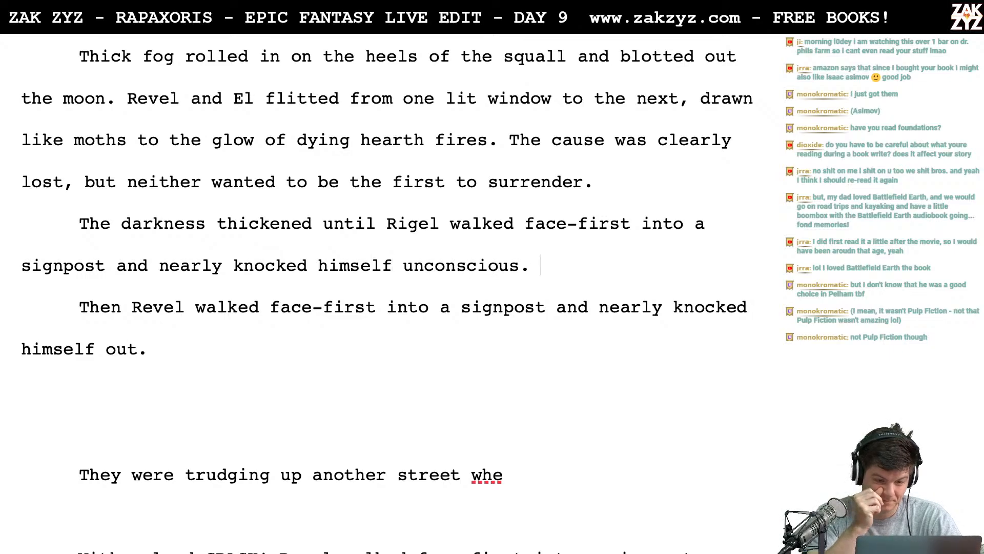
# - Delete the superseded drafts from "Then Revel walked" through "checked over his shoulder.", keeping a blank paragraph above "Rubbing his cheek"
pyautogui.hotkey('shift', 'Down')
pyautogui.hotkey('shift', 'Down')
pyautogui.hotkey('shift', 'Down')
pyautogui.hotkey('shift', 'Down')
pyautogui.hotkey('shift', 'Down')
pyautogui.hotkey('shift', 'Down')
pyautogui.hotkey('shift', 'Down')
pyautogui.hotkey('shift', 'Down')
pyautogui.hotkey('shift', 'Down')
pyautogui.hotkey('shift', 'Down')
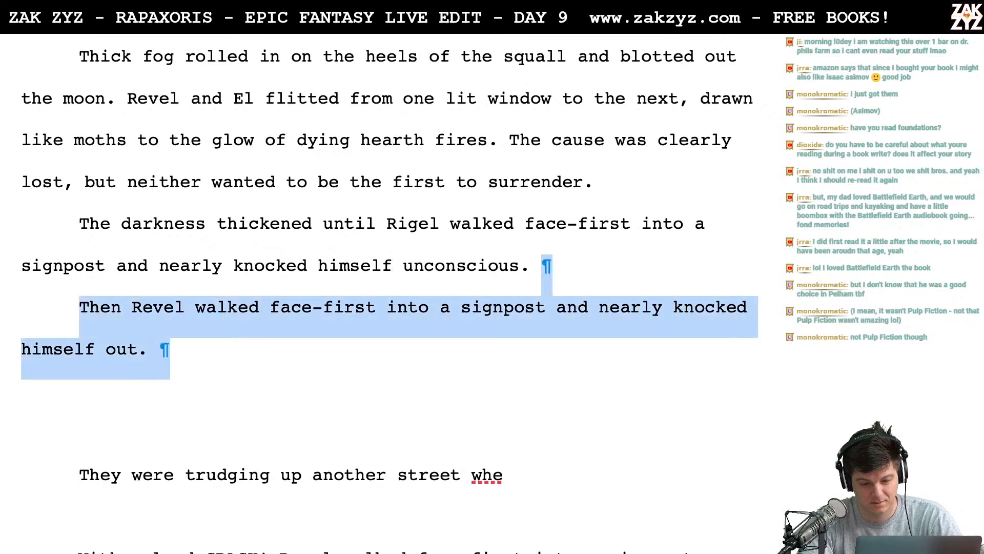
pyautogui.hotkey('shift', 'Down')
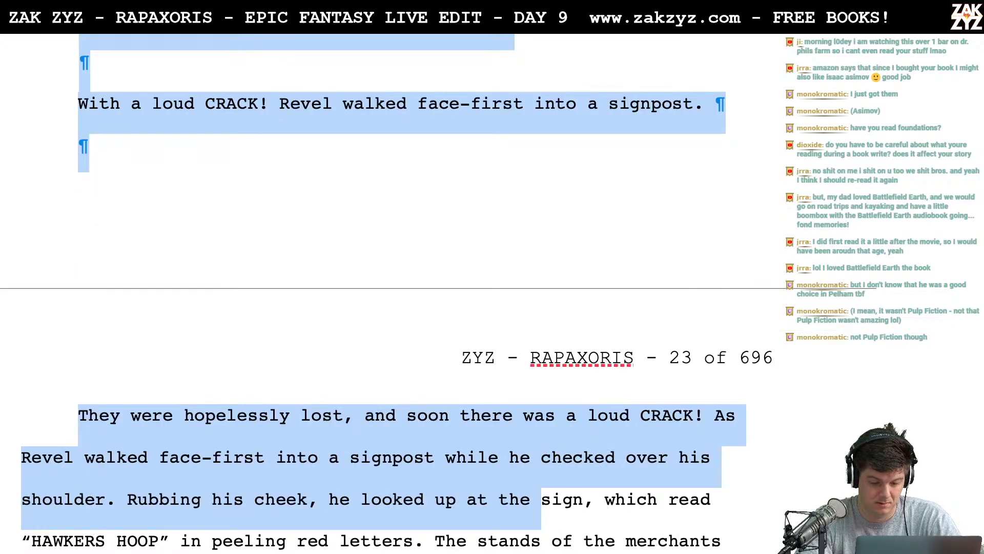
pyautogui.hotkey('shift', 'Left')
pyautogui.hotkey('shift', 'Left')
pyautogui.hotkey('shift', 'Left')
pyautogui.hotkey('shift', 'Left')
pyautogui.hotkey('shift', 'Left')
pyautogui.hotkey('shift', 'Left')
pyautogui.hotkey('shift', 'Left')
pyautogui.hotkey('shift', 'Left')
pyautogui.hotkey('shift', 'Left')
pyautogui.hotkey('shift', 'Left')
pyautogui.hotkey('shift', 'Left')
pyautogui.hotkey('shift', 'Left')
pyautogui.hotkey('shift', 'Left')
pyautogui.hotkey('shift', 'Left')
pyautogui.hotkey('shift', 'Left')
pyautogui.hotkey('shift', 'Left')
pyautogui.hotkey('shift', 'Left')
pyautogui.hotkey('shift', 'Left')
pyautogui.hotkey('shift', 'Left')
pyautogui.hotkey('shift', 'Left')
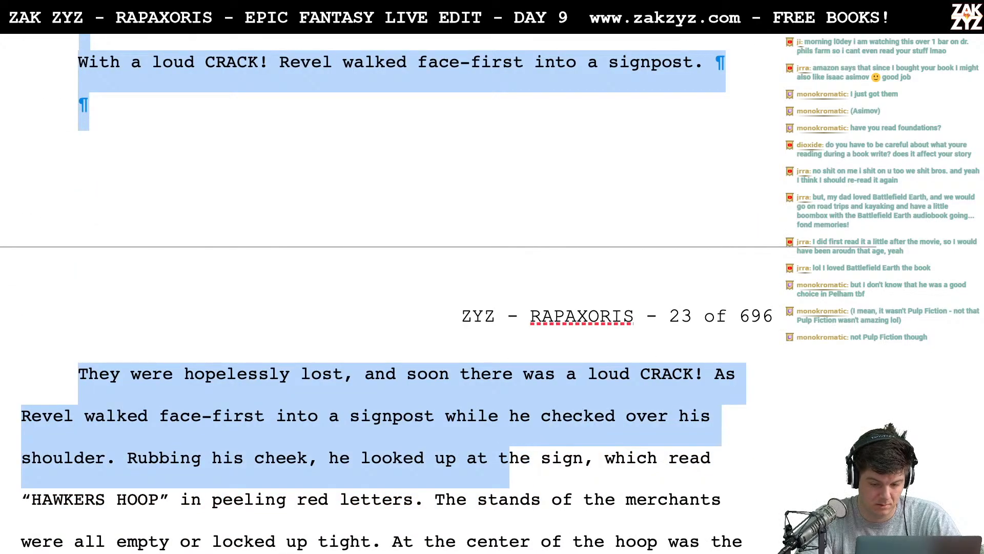
pyautogui.hotkey('shift', 'Left')
pyautogui.hotkey('shift', 'Left')
pyautogui.hotkey('shift', 'Left')
pyautogui.hotkey('shift', 'Left')
pyautogui.hotkey('shift', 'Left')
pyautogui.hotkey('shift', 'Left')
pyautogui.hotkey('shift', 'Left')
pyautogui.hotkey('shift', 'Left')
pyautogui.hotkey('shift', 'Left')
pyautogui.hotkey('shift', 'Left')
pyautogui.hotkey('shift', 'Left')
pyautogui.hotkey('shift', 'Left')
pyautogui.hotkey('shift', 'Left')
pyautogui.hotkey('shift', 'Left')
pyautogui.hotkey('shift', 'Left')
pyautogui.hotkey('shift', 'Left')
pyautogui.hotkey('shift', 'Left')
pyautogui.hotkey('shift', 'Left')
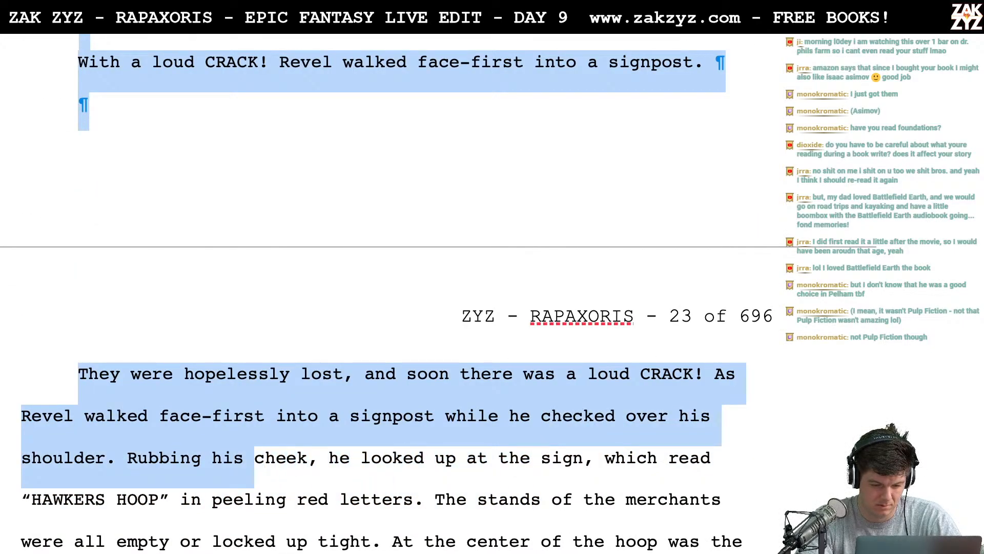
pyautogui.press('Delete')
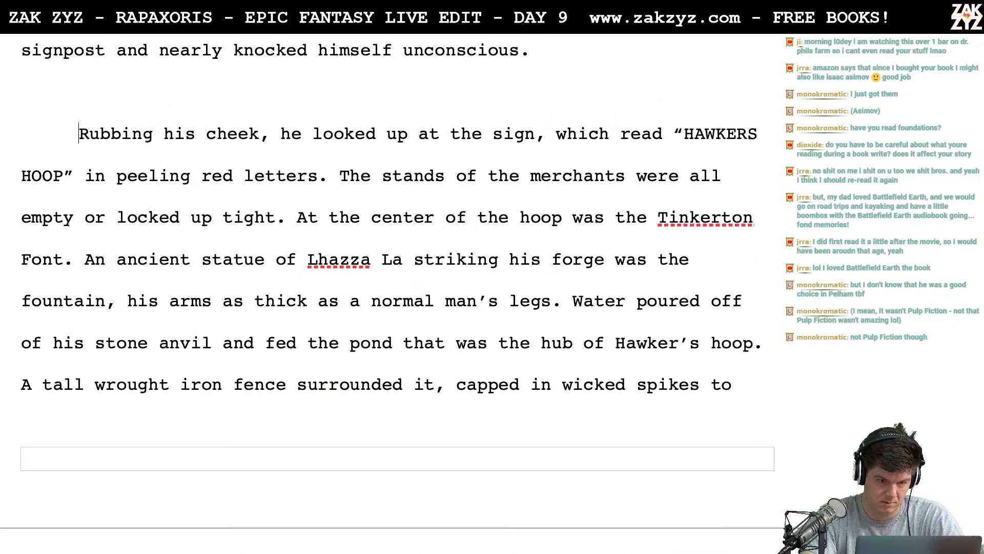
pyautogui.press('Up')
pyautogui.press('Up')
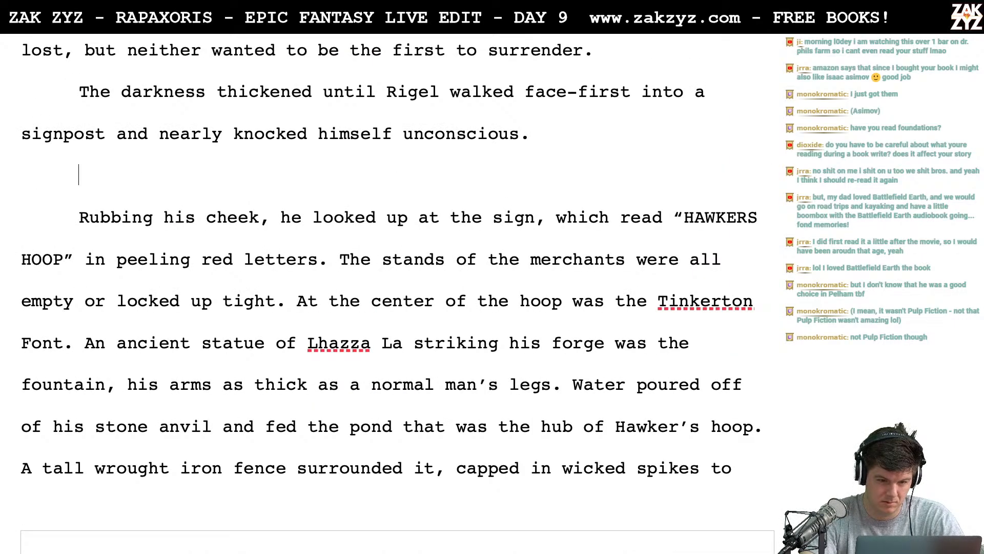
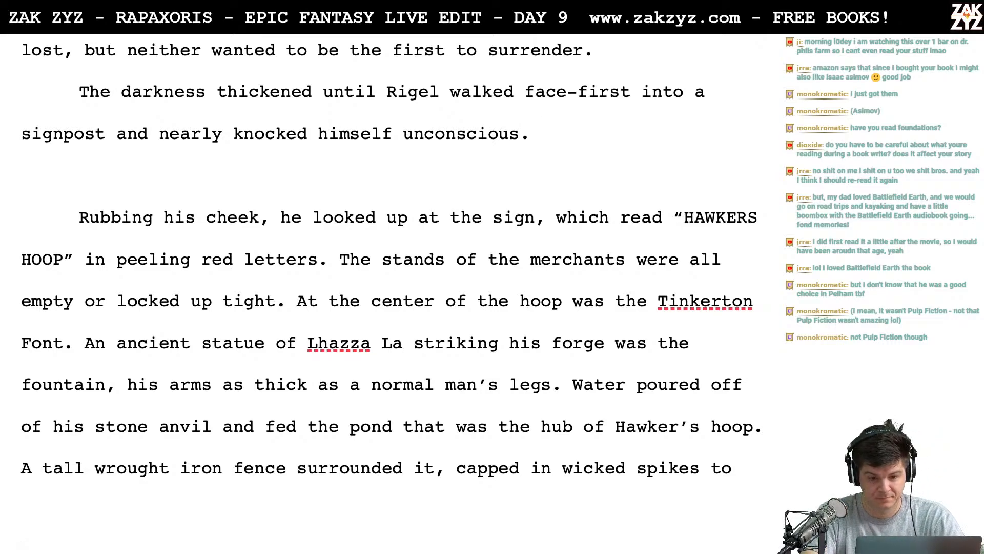
pyautogui.write('Hissing in pain, he')
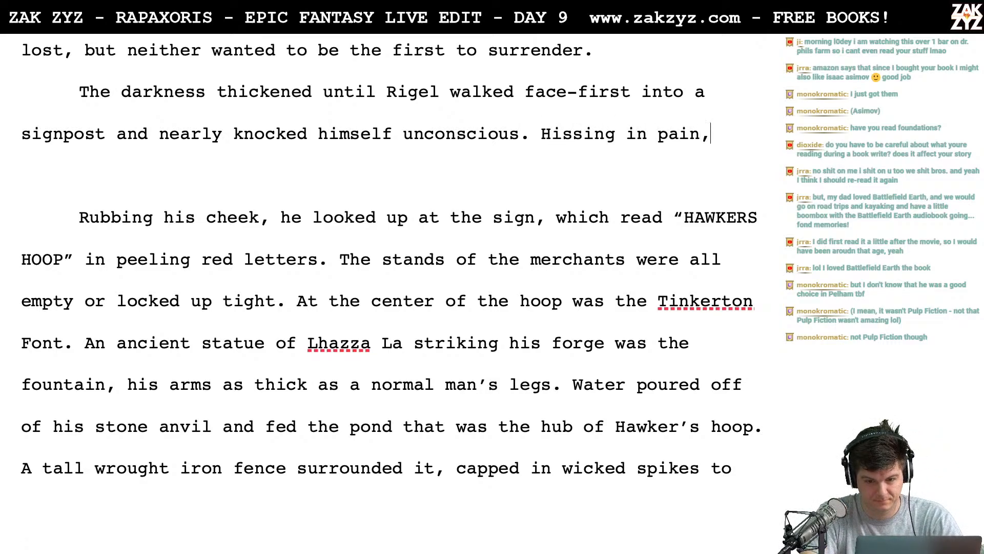
pyautogui.press('BackSpace')
pyautogui.press('BackSpace')
pyautogui.press('BackSpace')
pyautogui.press('BackSpace')
pyautogui.press('BackSpace')
pyautogui.press('BackSpace')
pyautogui.press('BackSpace')
pyautogui.press('BackSpace')
pyautogui.press('BackSpace')
pyautogui.press('BackSpace')
pyautogui.press('BackSpace')
pyautogui.press('BackSpace')
pyautogui.press('BackSpace')
pyautogui.press('BackSpace')
pyautogui.press('BackSpace')
pyautogui.press('BackSpace')
pyautogui.press('BackSpace')
pyautogui.press('BackSpace')
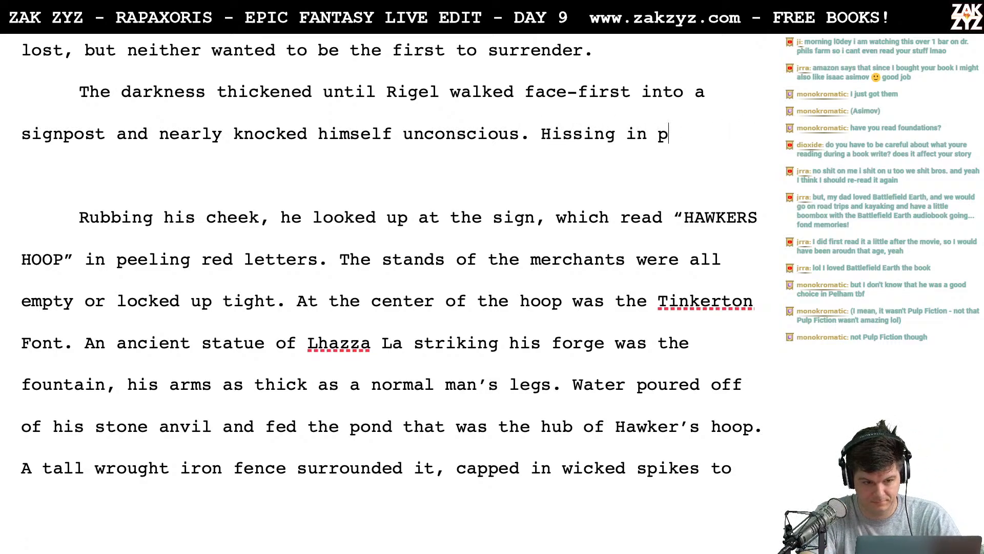
pyautogui.press('BackSpace')
# - After "knocked himself unconscious.", write "He hissed in pain and looked up at his attacker,"
pyautogui.write('He h')
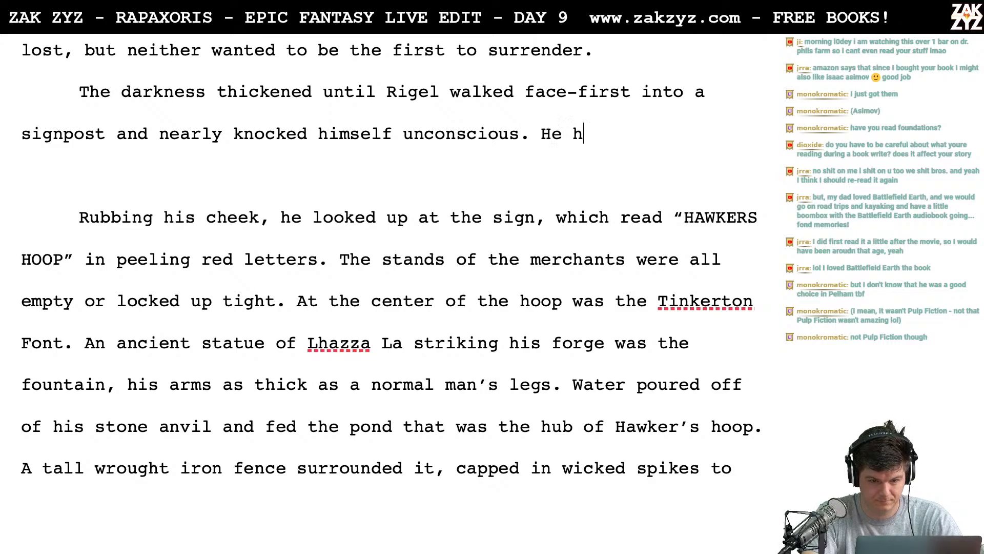
pyautogui.write('issed in')
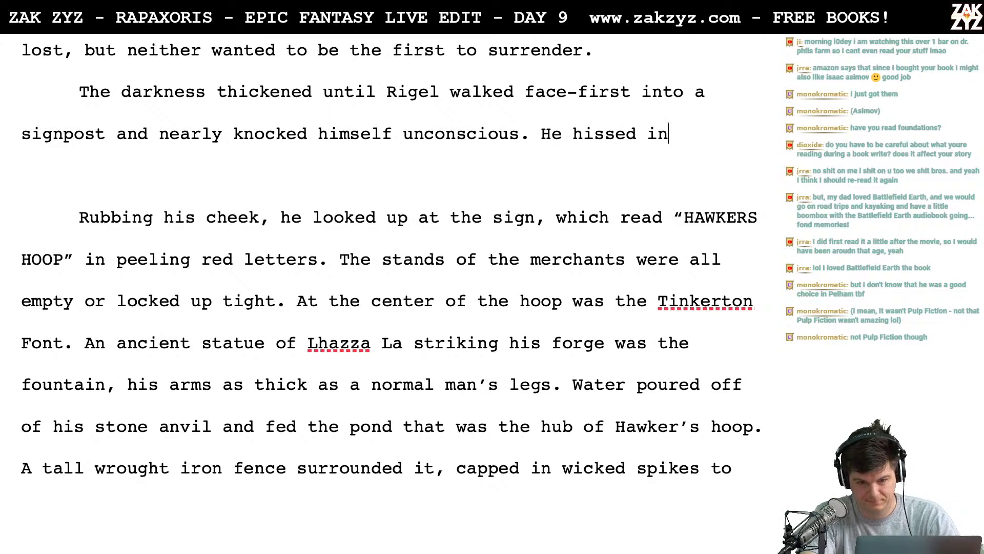
pyautogui.write(' pain and looke')
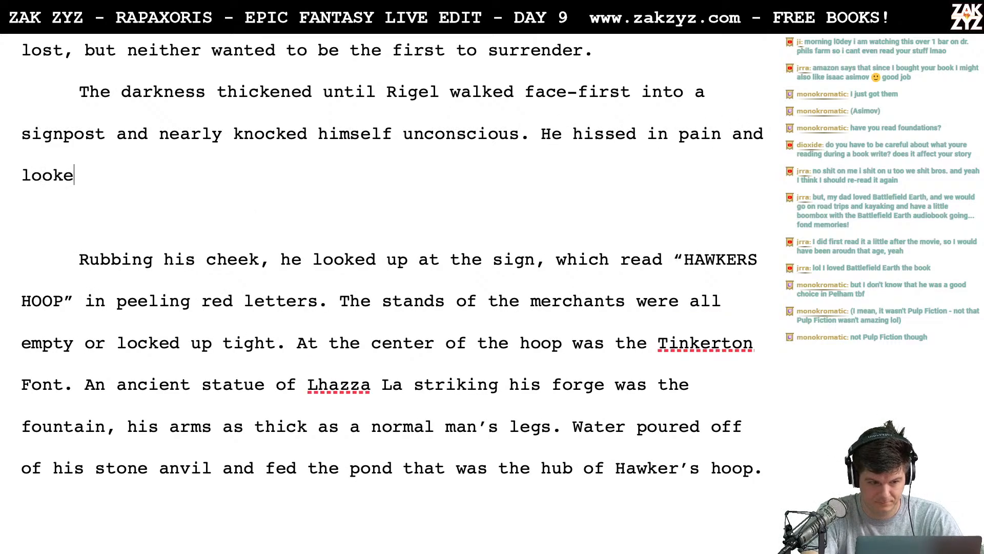
pyautogui.write('d up at the sign')
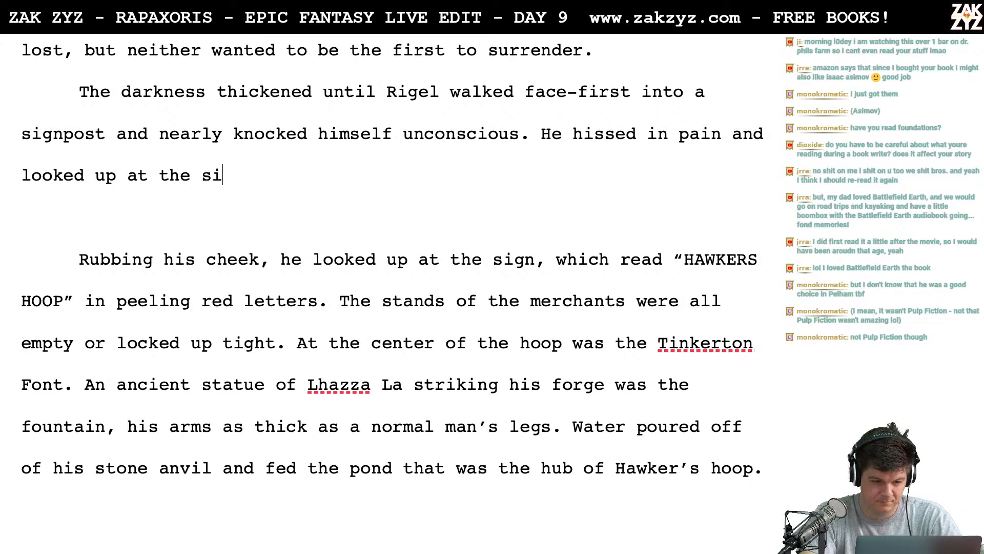
pyautogui.press('BackSpace')
pyautogui.press('BackSpace')
pyautogui.press('BackSpace')
pyautogui.press('BackSpace')
pyautogui.press('BackSpace')
pyautogui.press('BackSpace')
pyautogui.press('BackSpace')
pyautogui.press('BackSpace')
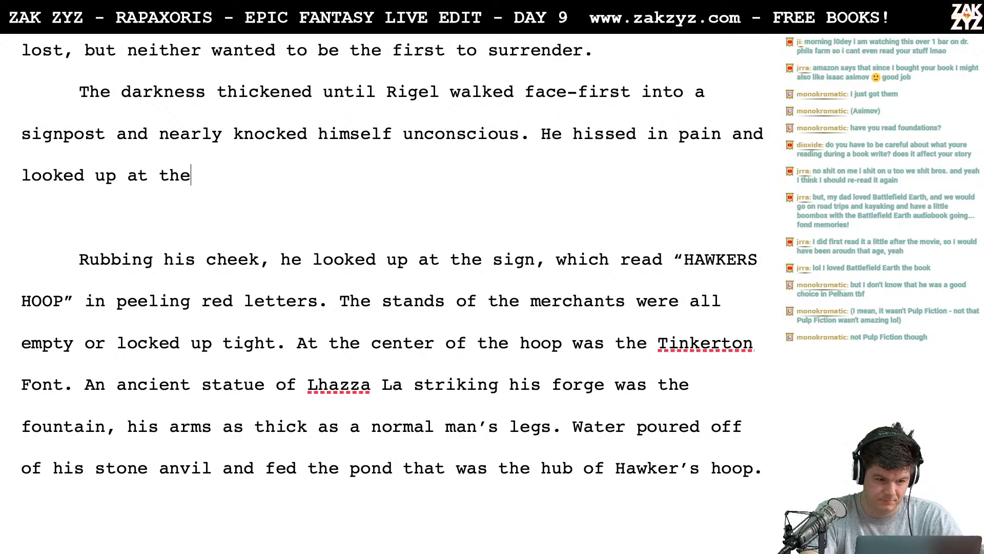
pyautogui.write('the')
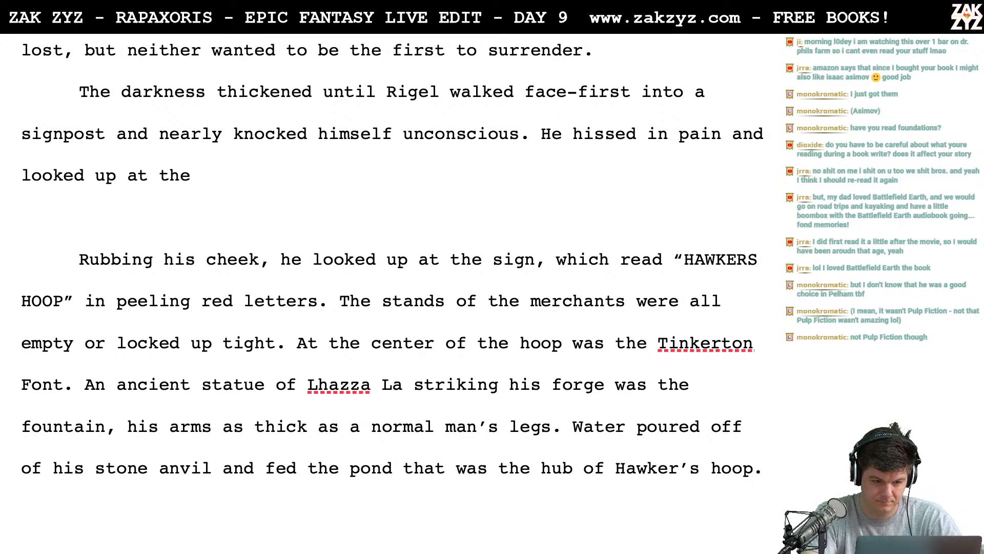
pyautogui.press('BackSpace')
pyautogui.press('BackSpace')
pyautogui.press('BackSpace')
pyautogui.press('BackSpace')
pyautogui.press('BackSpace')
pyautogui.press('BackSpace')
pyautogui.write('at ')
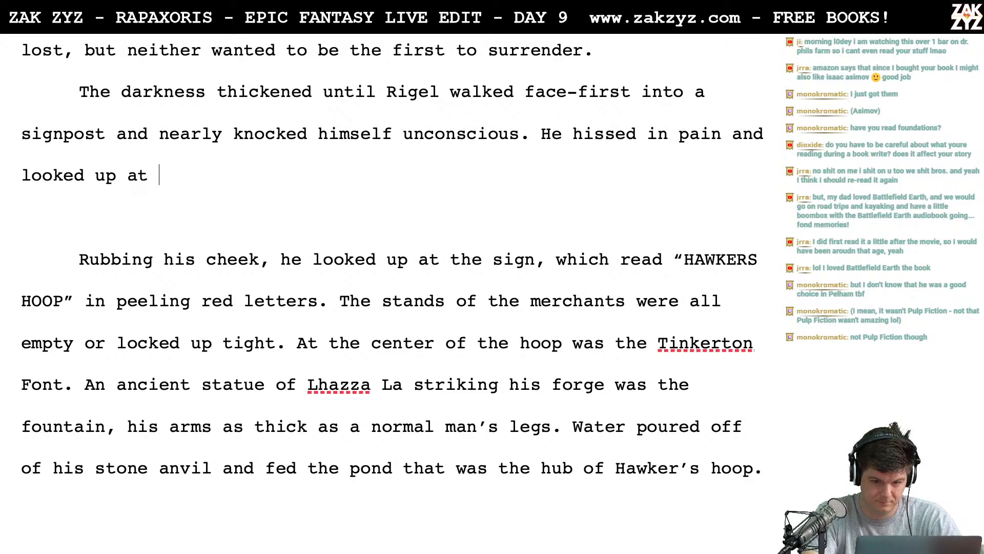
pyautogui.write('his attacker, it')
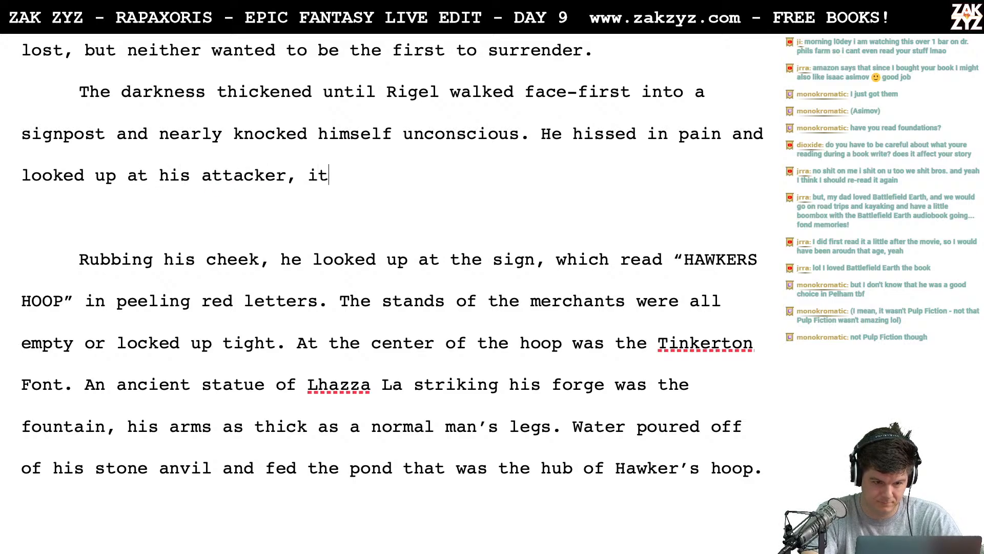
pyautogui.write(' read “HA')
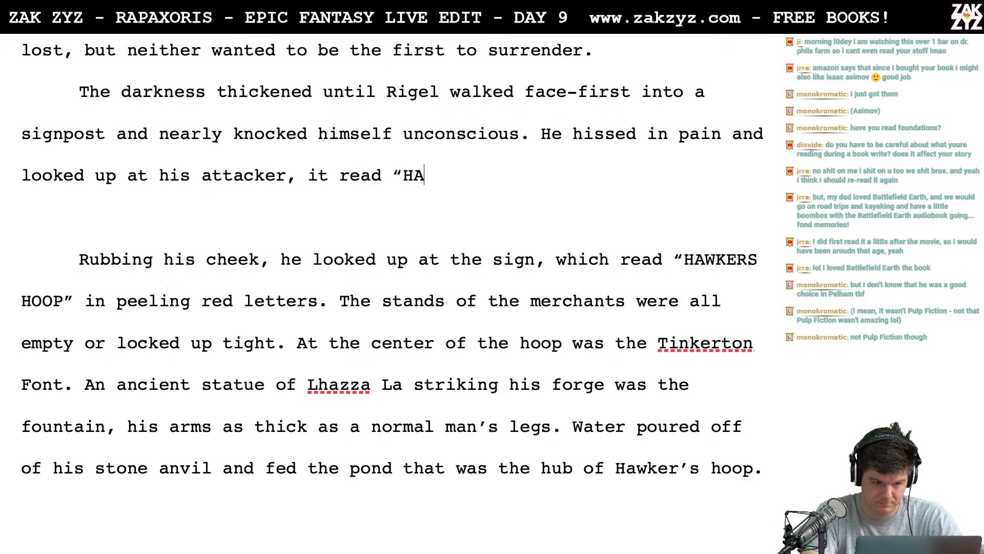
pyautogui.write('WKER’S HOOP')
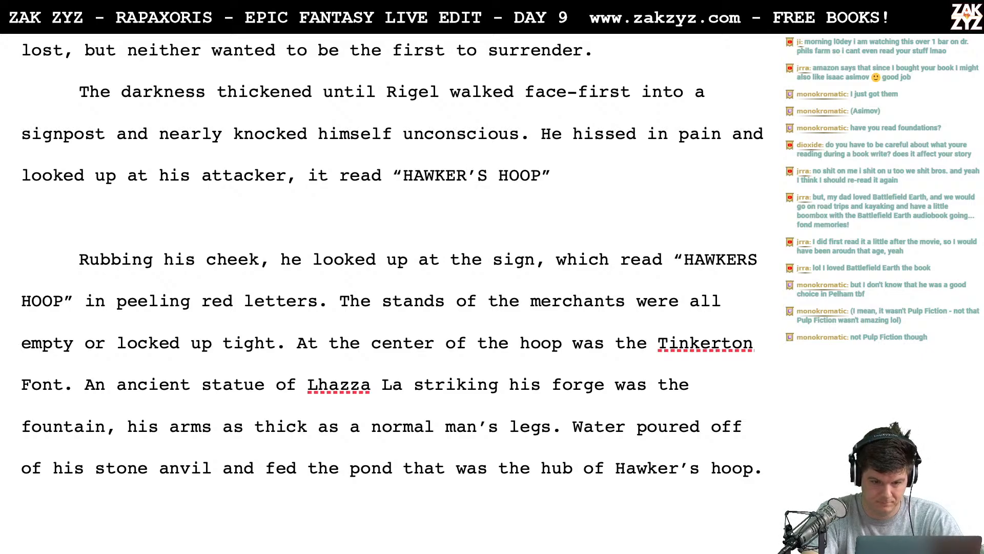
pyautogui.write('” in peel')
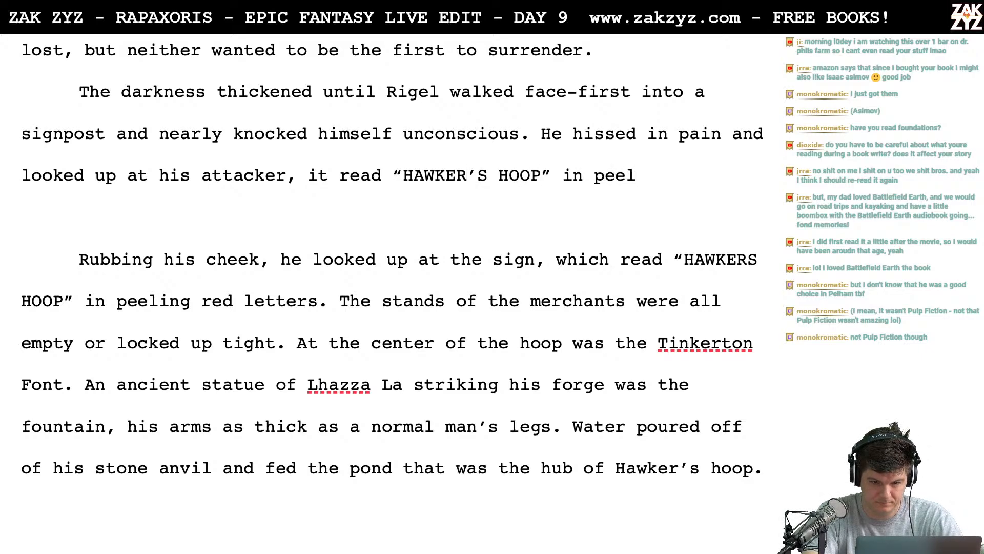
pyautogui.write('ing rea letters.')
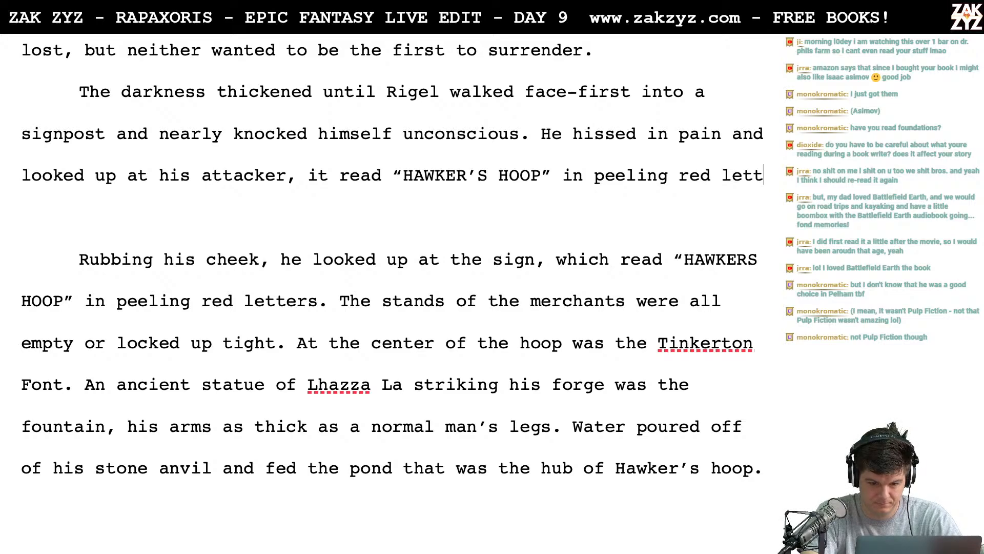
# - Replace the section's opening words "Miles away" with "As Rigel writhed"
pyautogui.scroll(-2, 506, 155)
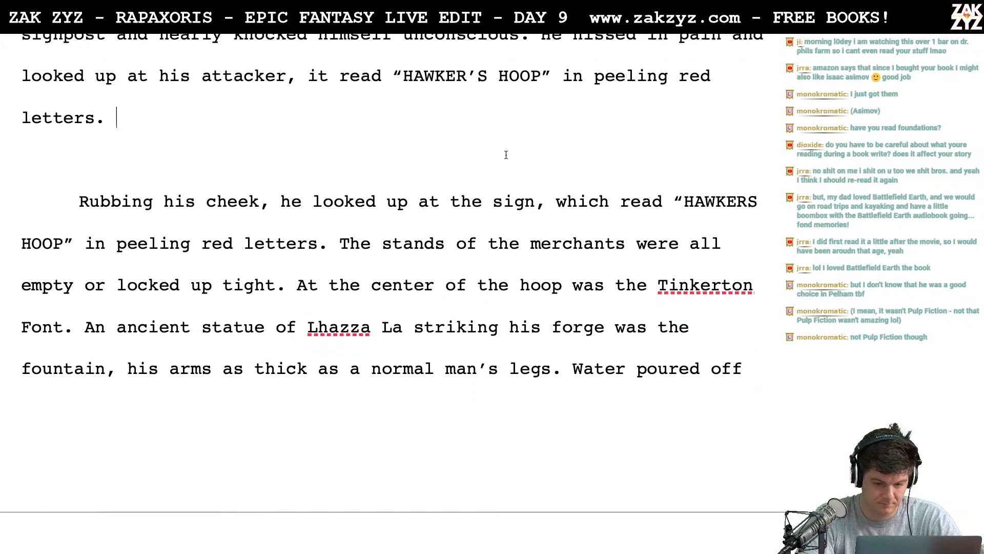
pyautogui.scroll(4, 506, 155)
pyautogui.scroll(4, 506, 155)
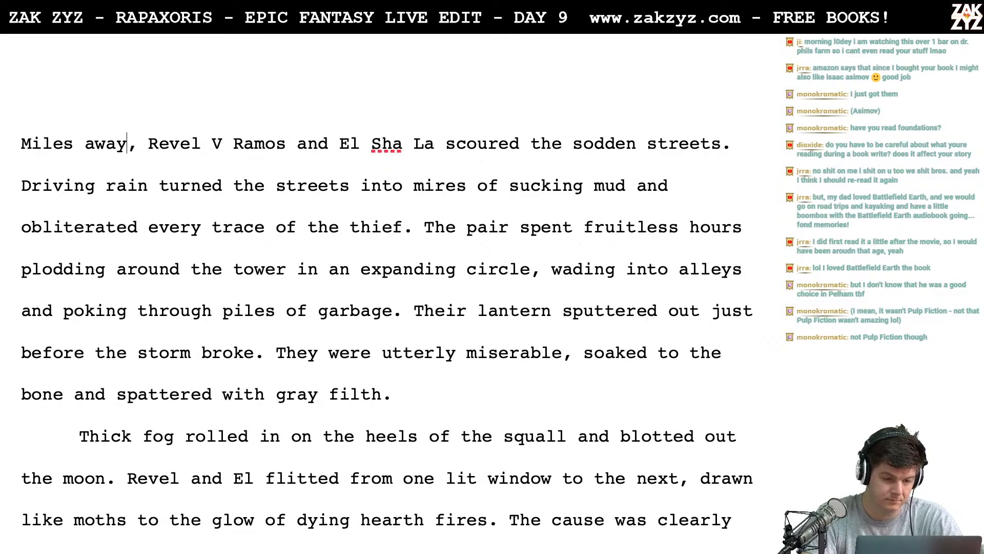
pyautogui.press('BackSpace')
pyautogui.press('BackSpace')
pyautogui.press('BackSpace')
pyautogui.press('BackSpace')
pyautogui.press('BackSpace')
pyautogui.press('BackSpace')
pyautogui.press('BackSpace')
pyautogui.press('BackSpace')
pyautogui.press('BackSpace')
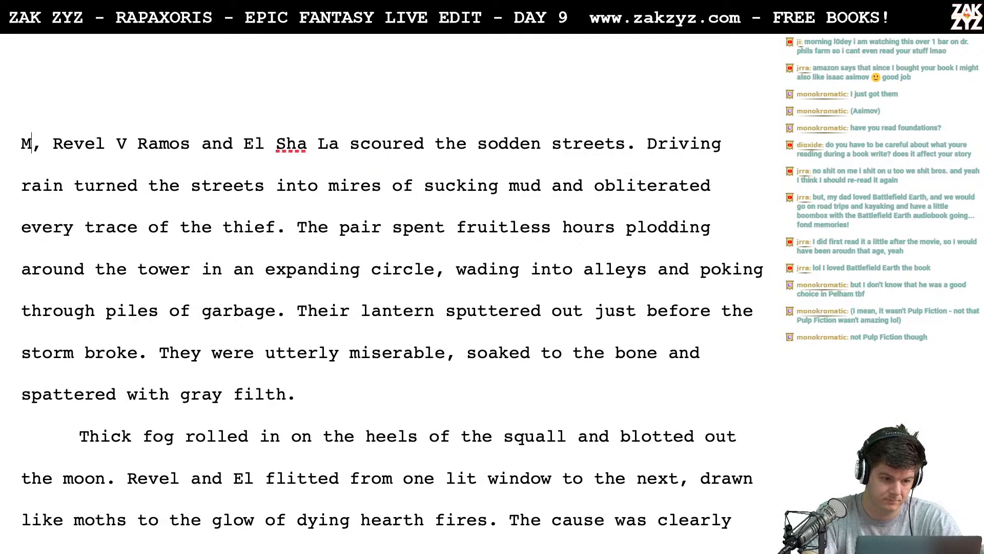
pyautogui.press('BackSpace')
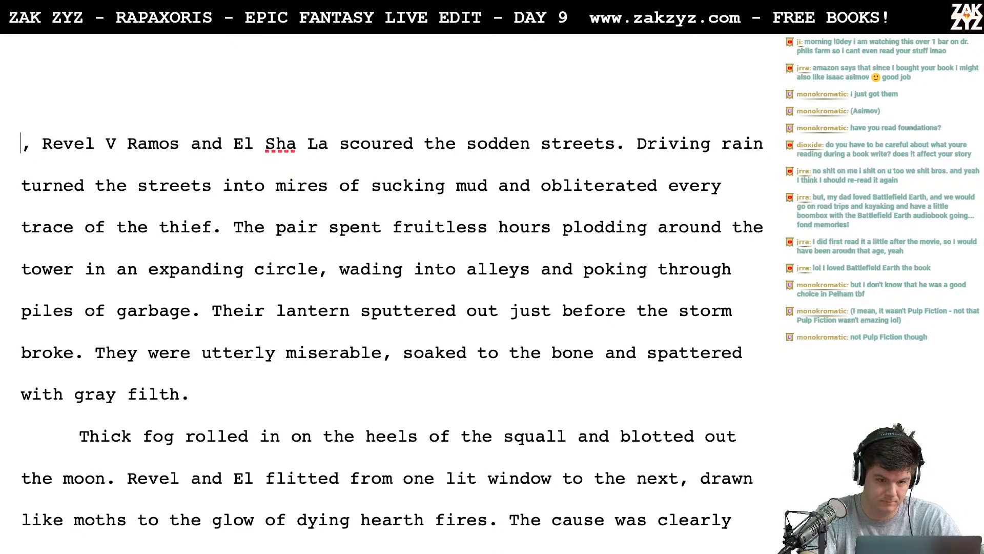
pyautogui.write('As ')
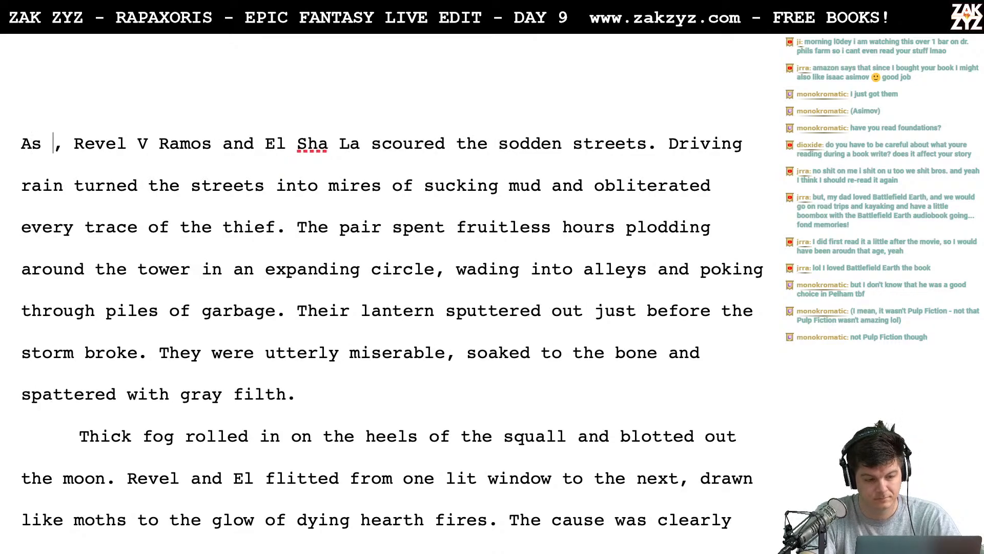
pyautogui.write('Rigel writhed')
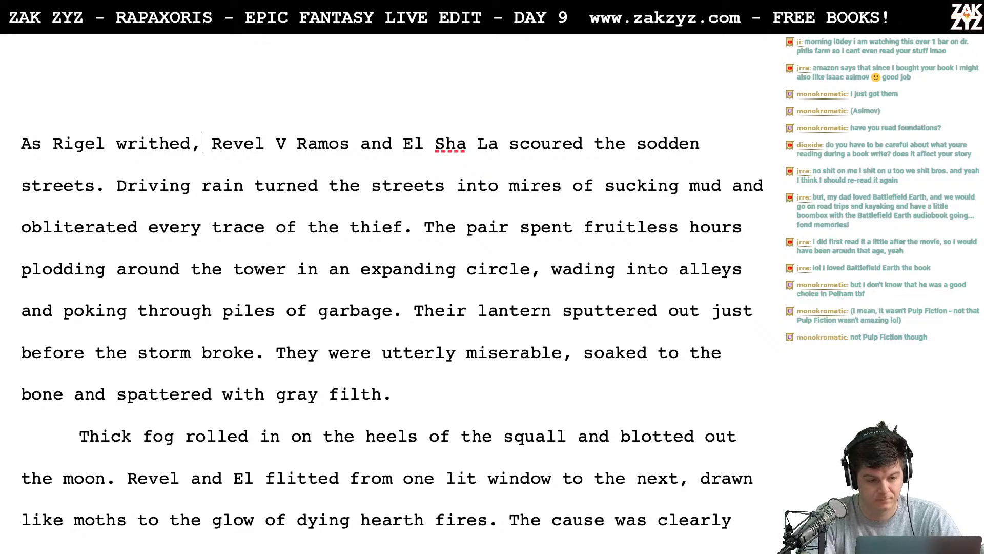
# - Change the verb after "As Rigel" to "screamed"
pyautogui.press('Left')
pyautogui.press('BackSpace')
pyautogui.press('BackSpace')
pyautogui.press('BackSpace')
pyautogui.press('BackSpace')
pyautogui.press('BackSpace')
pyautogui.press('BackSpace')
pyautogui.press('BackSpace')
pyautogui.write('s')
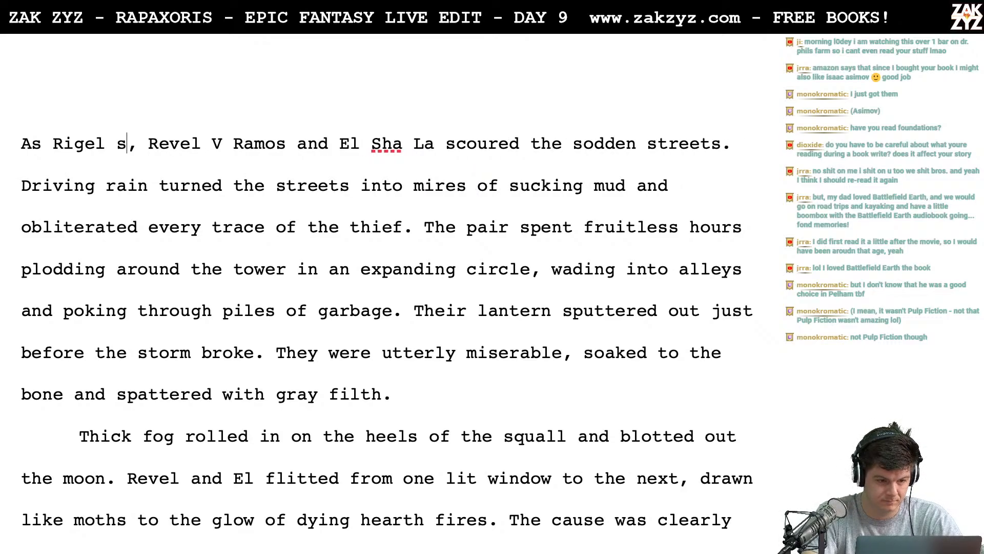
pyautogui.write('creamed')
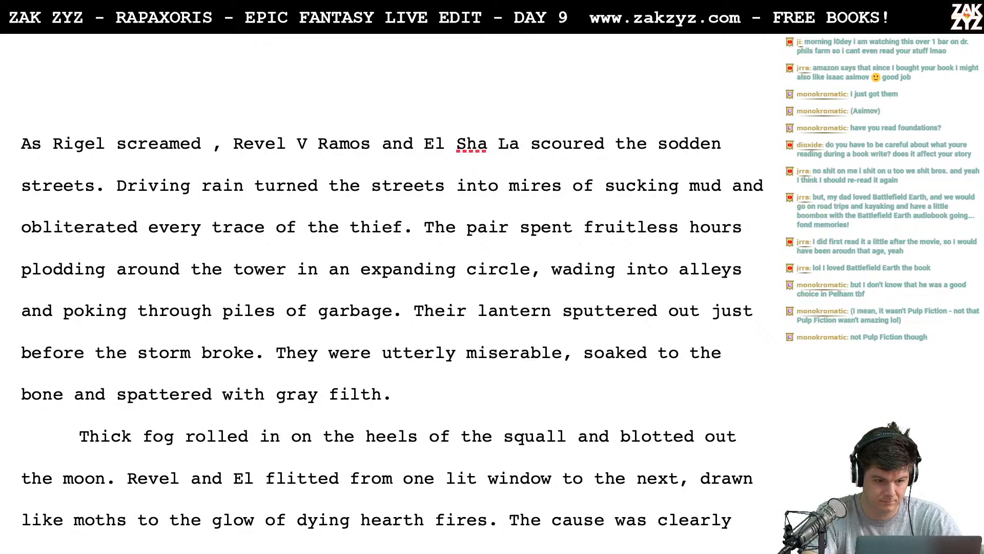
# - Change the verb after "As Rigel" to "howled" and add "for him" after "scoured the sodden streets"
pyautogui.press('BackSpace')
pyautogui.press('BackSpace')
pyautogui.press('BackSpace')
pyautogui.press('BackSpace')
pyautogui.press('BackSpace')
pyautogui.press('BackSpace')
pyautogui.press('BackSpace')
pyautogui.press('BackSpace')
pyautogui.press('BackSpace')
pyautogui.write('how')
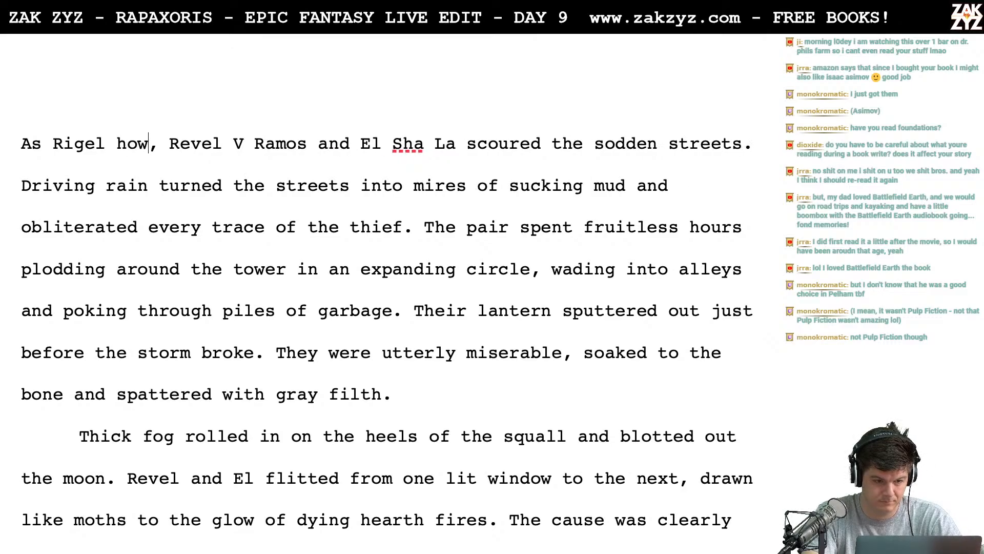
pyautogui.write('led')
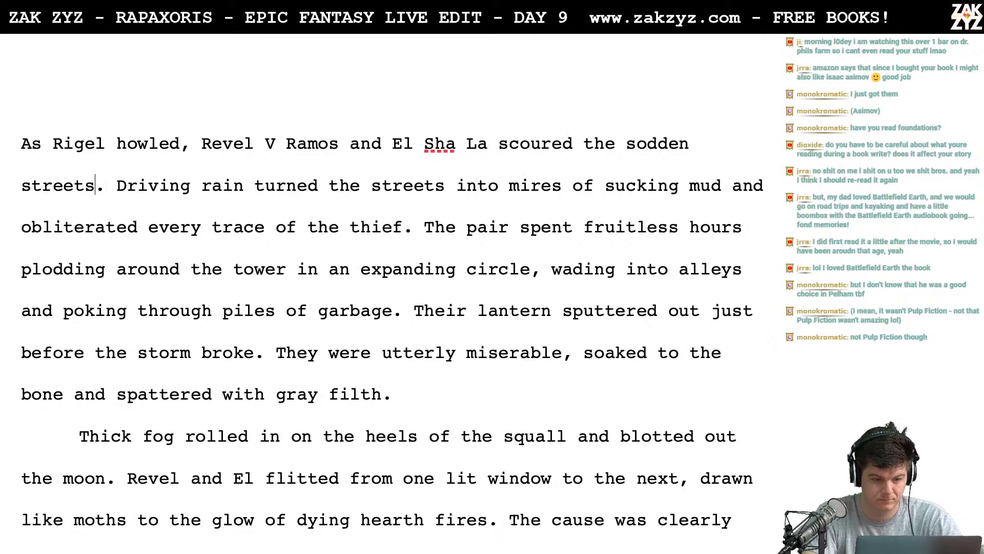
pyautogui.write(' for him')
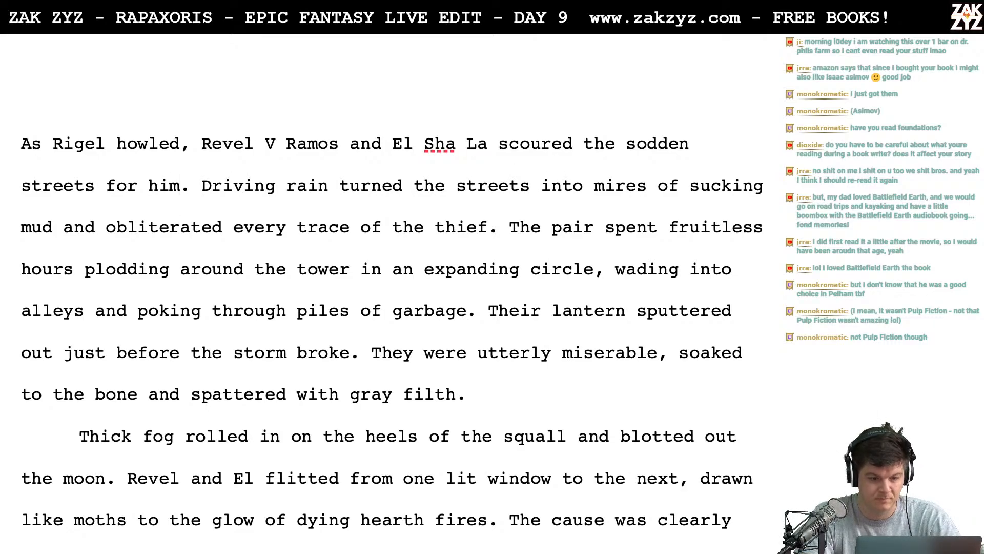
# - Extend the opening clause "As Rigel howled" with "to the rafters" before the comma
pyautogui.scroll(1, 392, 339)
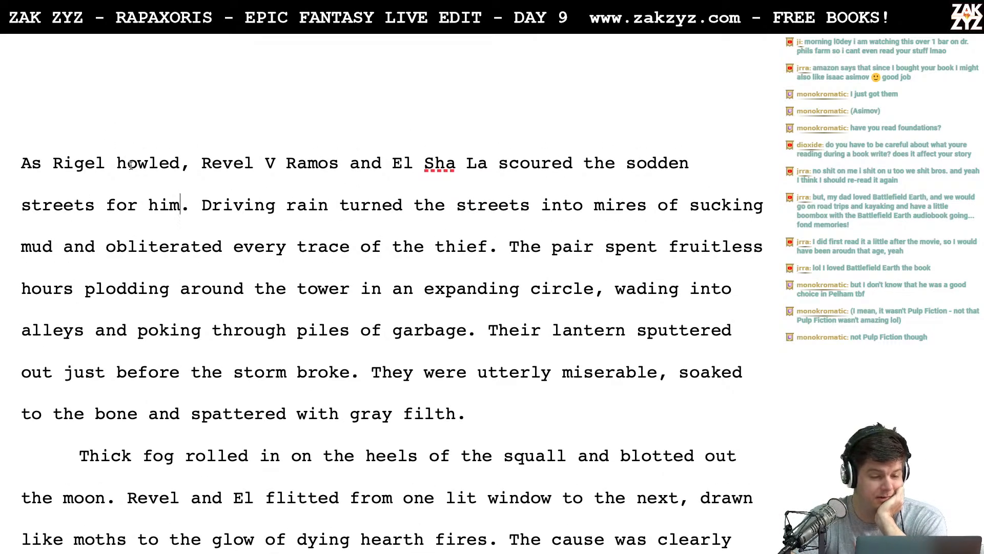
pyautogui.press('Right')
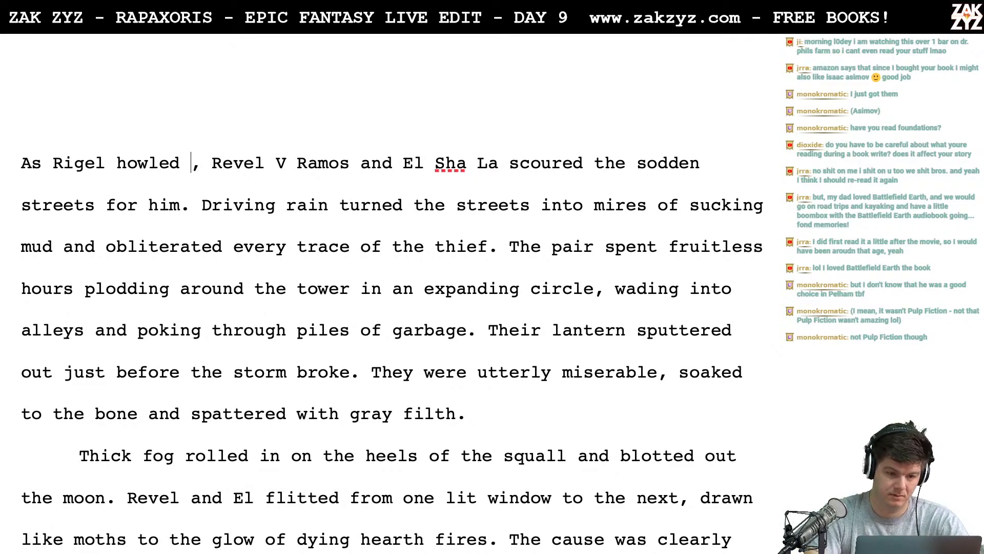
pyautogui.write('at the rafters')
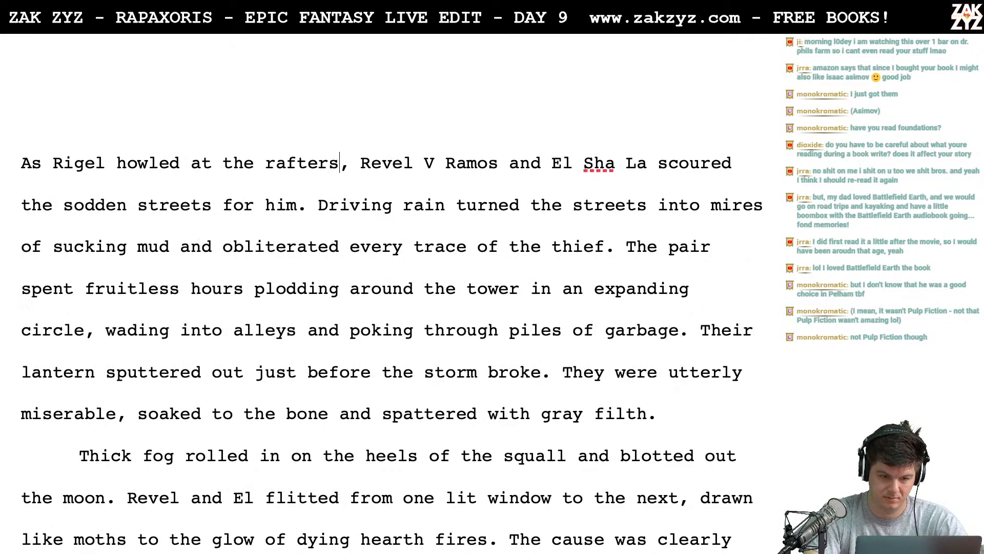
pyautogui.press('BackSpace')
pyautogui.press('BackSpace')
pyautogui.press('BackSpace')
pyautogui.press('BackSpace')
pyautogui.press('BackSpace')
pyautogui.press('BackSpace')
pyautogui.press('BackSpace')
pyautogui.press('BackSpace')
pyautogui.press('BackSpace')
pyautogui.press('BackSpace')
pyautogui.press('BackSpace')
pyautogui.press('BackSpace')
pyautogui.press('BackSpace')
pyautogui.press('BackSpace')
pyautogui.write('to')
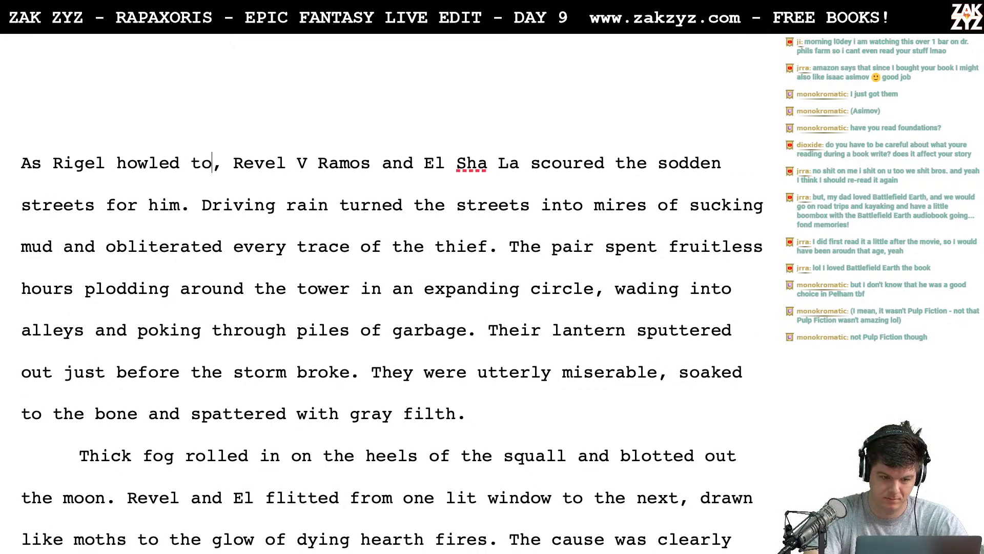
pyautogui.write(' the rafters')
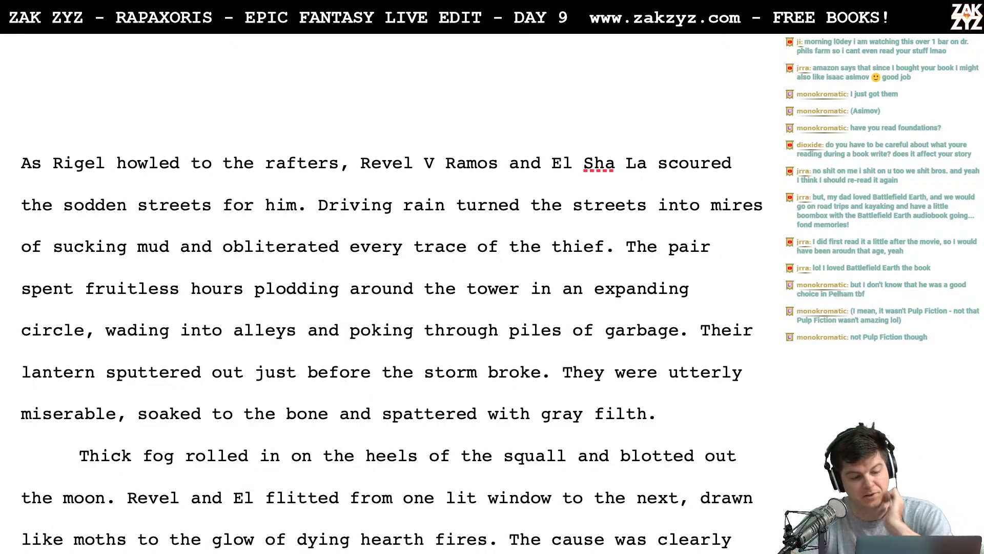
# - Delete "for him" after "scoured the sodden streets" in the opening sentence
pyautogui.scroll(-1, 391, 338)
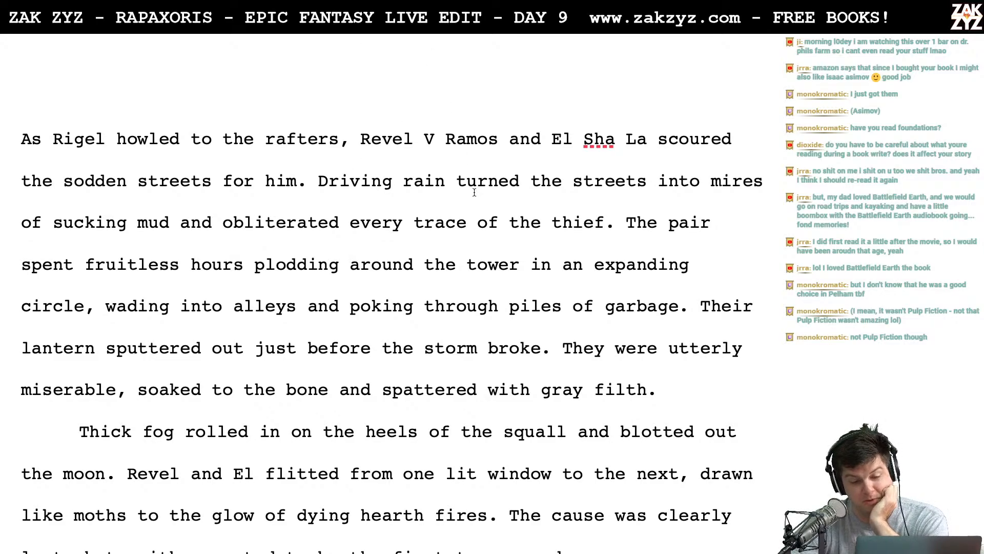
pyautogui.scroll(-2, 475, 193)
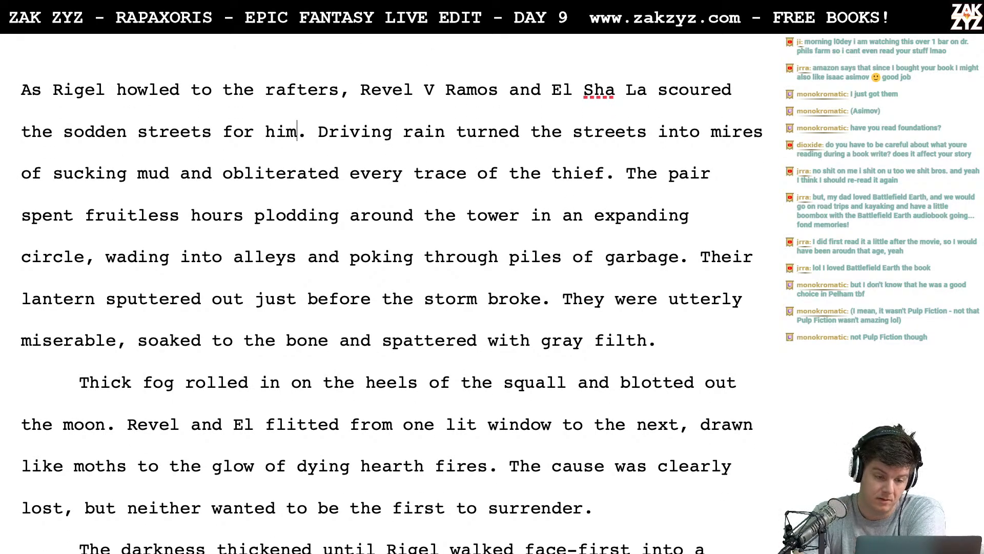
pyautogui.press('BackSpace')
pyautogui.press('BackSpace')
pyautogui.press('BackSpace')
pyautogui.press('BackSpace')
pyautogui.press('BackSpace')
pyautogui.press('BackSpace')
pyautogui.press('BackSpace')
pyautogui.press('BackSpace')
# - Try replacing "the streets" in the "Driving rain turned" sentence with "every road into a sucking mire"
pyautogui.scroll(-1, 387, 312)
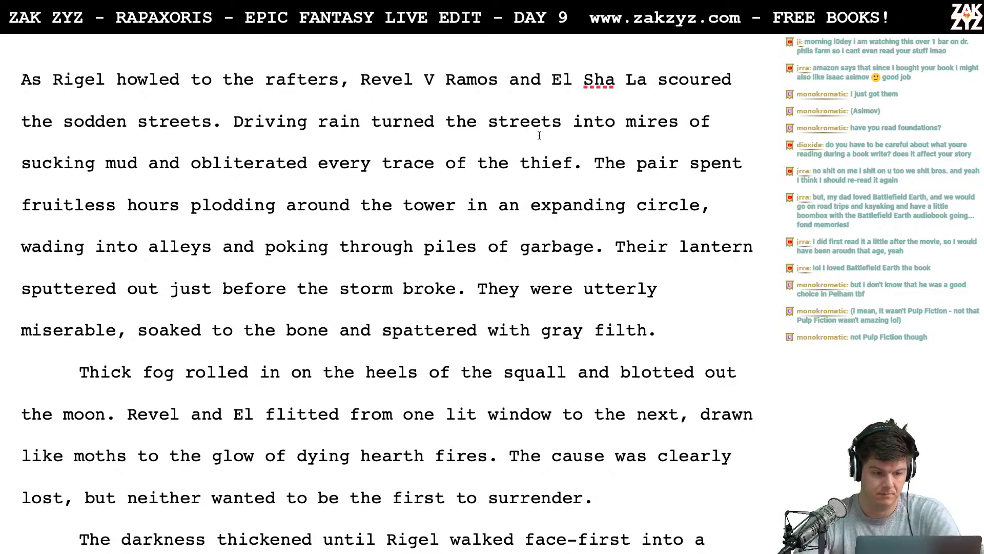
pyautogui.click(552, 122)
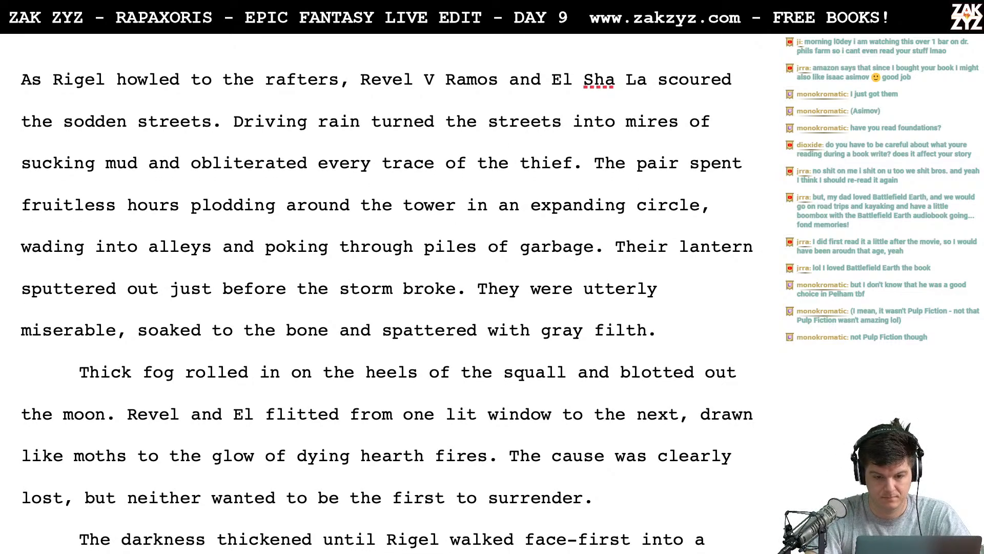
pyautogui.press('BackSpace')
pyautogui.press('BackSpace')
pyautogui.press('BackSpace')
pyautogui.press('BackSpace')
pyautogui.press('BackSpace')
pyautogui.press('BackSpace')
pyautogui.press('BackSpace')
pyautogui.press('BackSpace')
pyautogui.press('BackSpace')
pyautogui.press('BackSpace')
pyautogui.press('BackSpace')
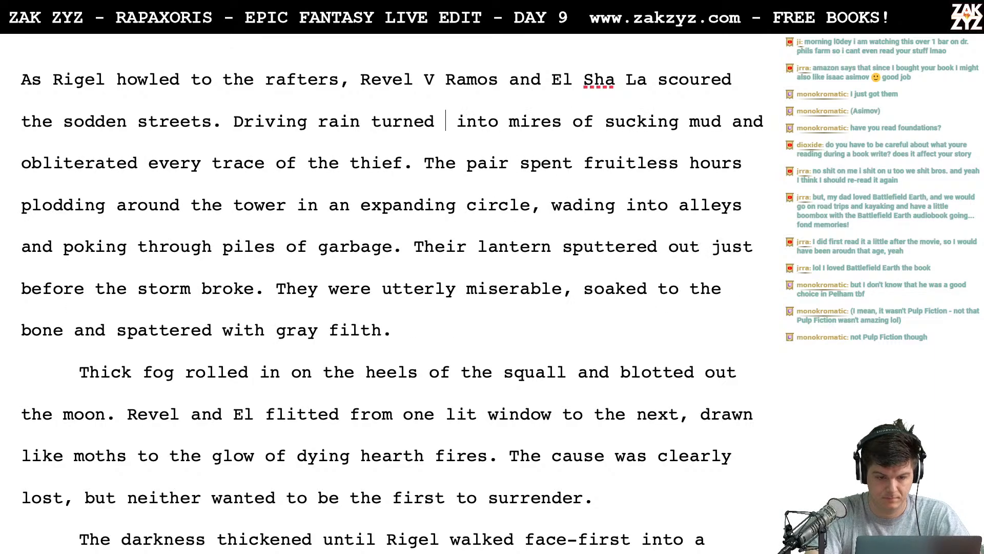
pyautogui.write('every road into ')
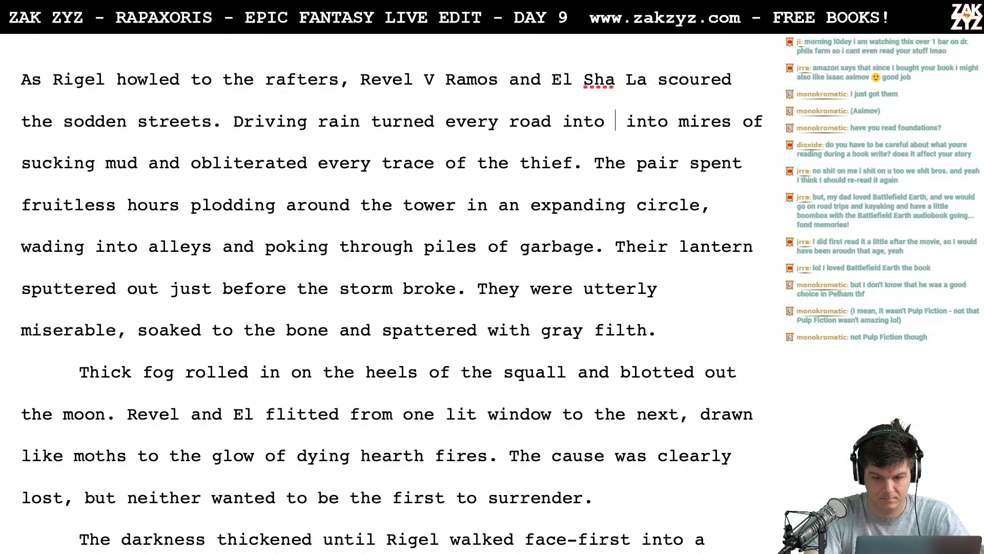
pyautogui.write('a sucking mire')
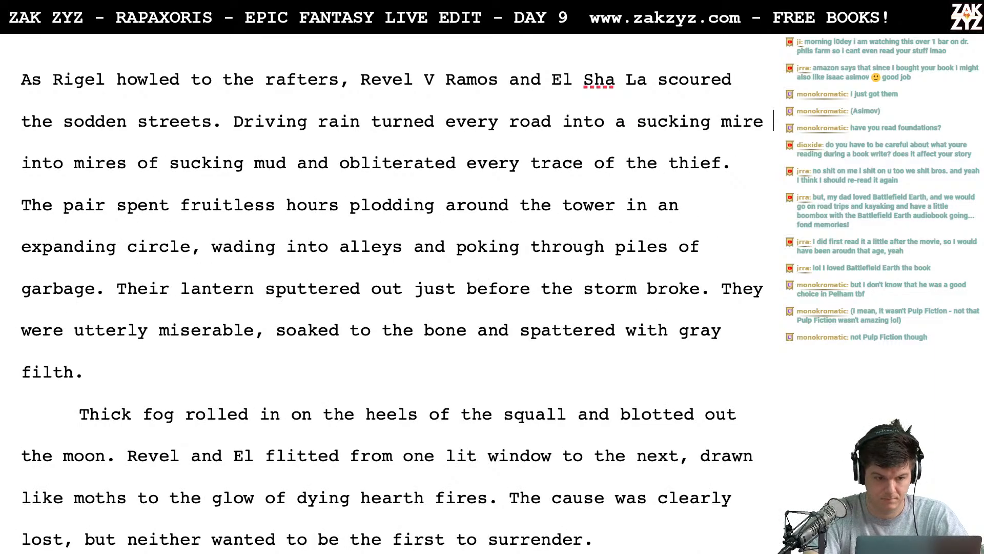
pyautogui.press('BackSpace')
pyautogui.press('BackSpace')
pyautogui.press('BackSpace')
pyautogui.press('BackSpace')
pyautogui.press('BackSpace')
pyautogui.press('BackSpace')
pyautogui.press('BackSpace')
pyautogui.press('BackSpace')
pyautogui.press('BackSpace')
pyautogui.press('BackSpace')
pyautogui.press('BackSpace')
pyautogui.press('BackSpace')
pyautogui.press('BackSpace')
pyautogui.press('BackSpace')
pyautogui.press('BackSpace')
pyautogui.press('BackSpace')
pyautogui.press('BackSpace')
pyautogui.press('BackSpace')
pyautogui.press('BackSpace')
pyautogui.press('BackSpace')
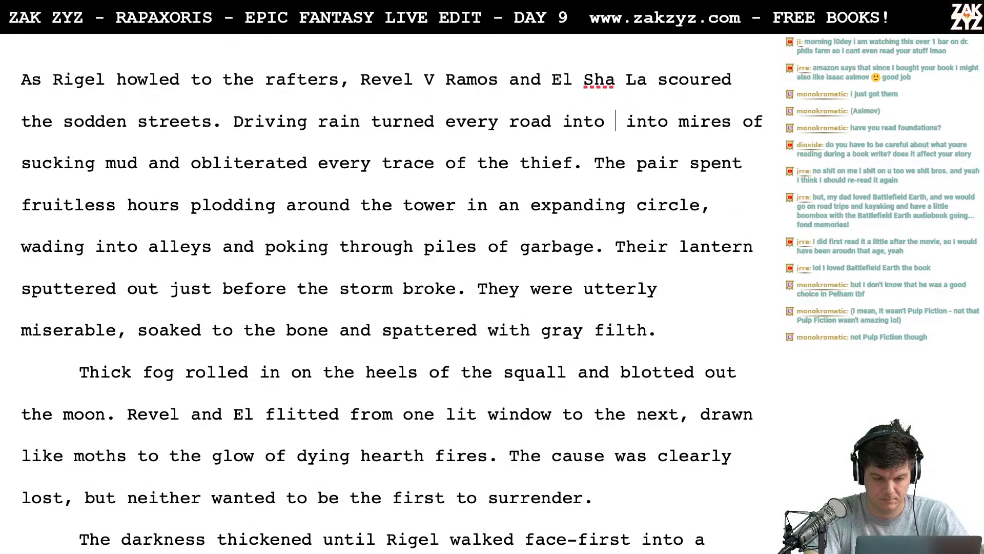
# - Delete the words "Driving rain turned every road into" and split the rest of the sentence onto a new line
pyautogui.press('BackSpace')
pyautogui.press('BackSpace')
pyautogui.press('BackSpace')
pyautogui.press('BackSpace')
pyautogui.press('BackSpace')
pyautogui.press('BackSpace')
pyautogui.press('BackSpace')
pyautogui.press('BackSpace')
pyautogui.press('BackSpace')
pyautogui.press('BackSpace')
pyautogui.press('BackSpace')
pyautogui.press('BackSpace')
pyautogui.press('BackSpace')
pyautogui.press('BackSpace')
pyautogui.press('BackSpace')
pyautogui.press('BackSpace')
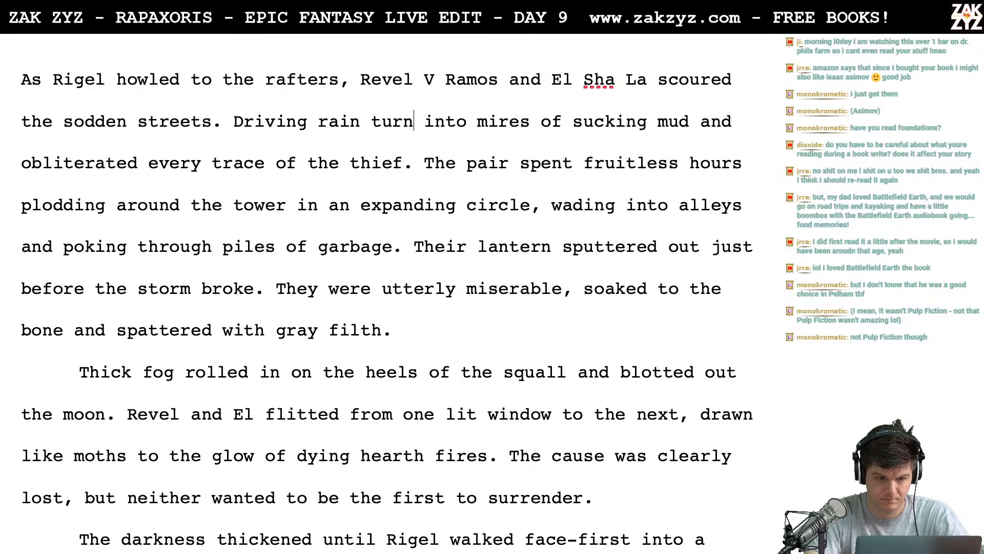
pyautogui.press('BackSpace')
pyautogui.press('BackSpace')
pyautogui.press('BackSpace')
pyautogui.press('BackSpace')
pyautogui.press('BackSpace')
pyautogui.press('BackSpace')
pyautogui.press('BackSpace')
pyautogui.press('BackSpace')
pyautogui.press('BackSpace')
pyautogui.press('BackSpace')
pyautogui.press('BackSpace')
pyautogui.press('BackSpace')
pyautogui.press('BackSpace')
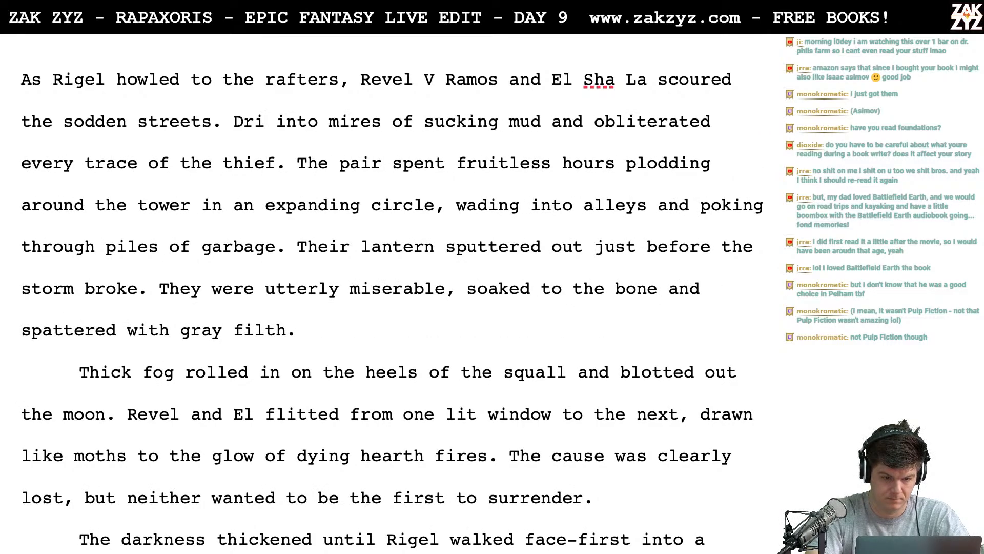
pyautogui.press('BackSpace')
pyautogui.press('BackSpace')
pyautogui.press('Return')
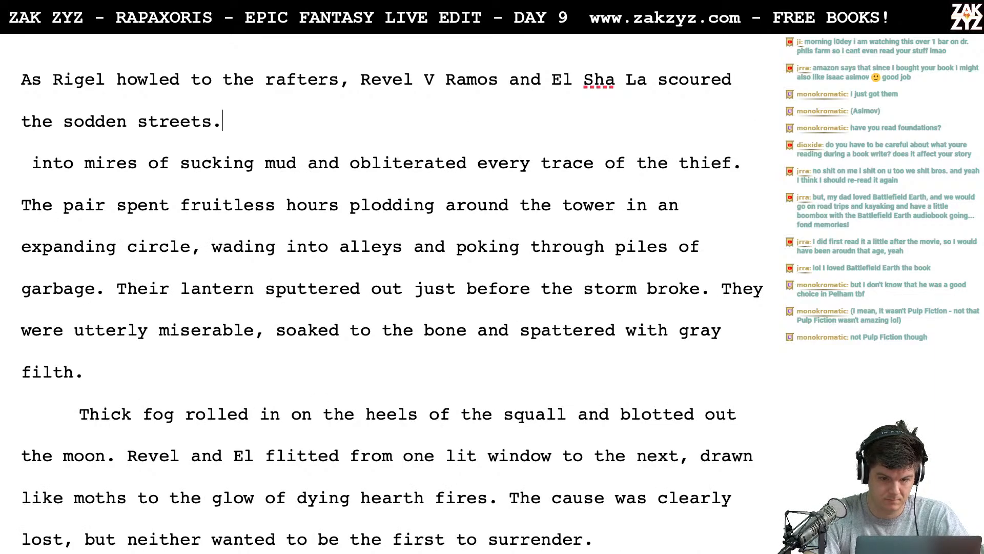
# - Try starting the paragraph's second sentence with "It was hopeless,"
pyautogui.write('It w')
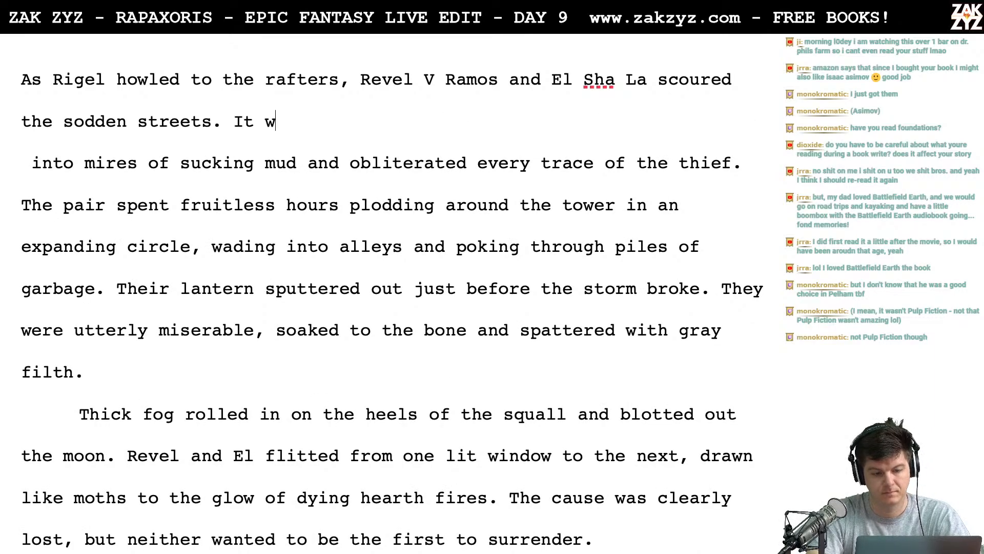
pyautogui.write('as hopeless,')
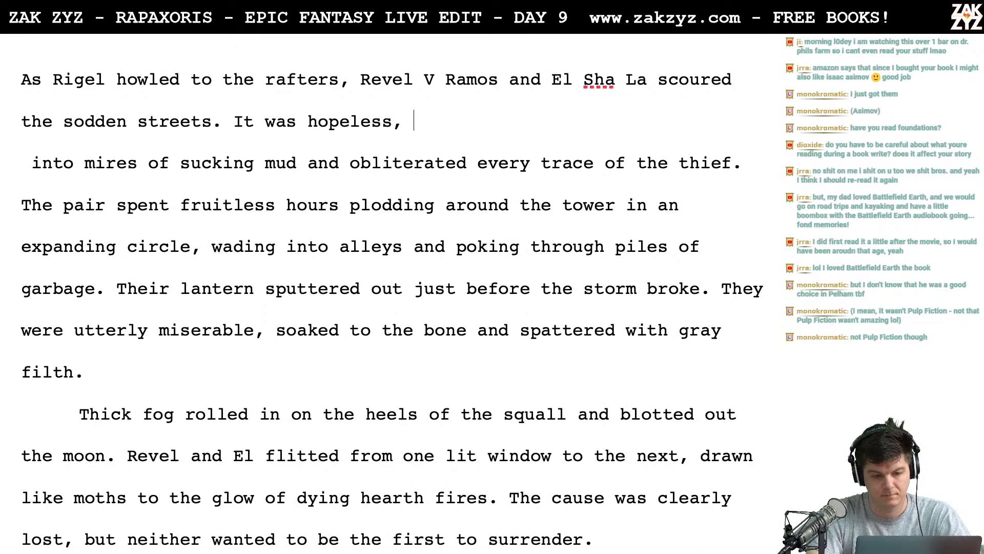
pyautogui.press('BackSpace')
pyautogui.press('BackSpace')
pyautogui.press('BackSpace')
pyautogui.press('BackSpace')
pyautogui.press('BackSpace')
pyautogui.press('BackSpace')
pyautogui.press('BackSpace')
pyautogui.press('BackSpace')
pyautogui.press('BackSpace')
pyautogui.press('BackSpace')
pyautogui.press('BackSpace')
pyautogui.press('BackSpace')
pyautogui.press('BackSpace')
pyautogui.press('BackSpace')
pyautogui.press('BackSpace')
pyautogui.press('BackSpace')
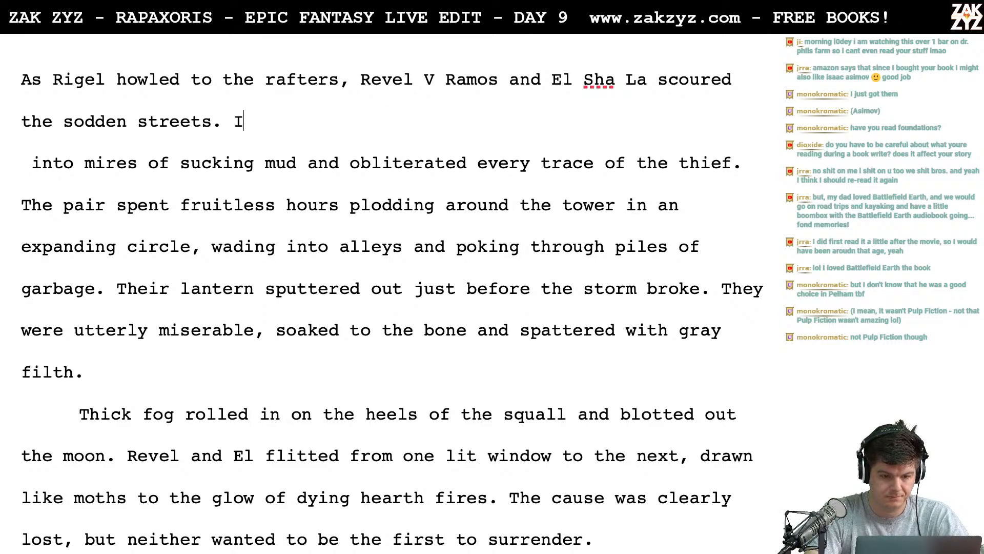
# - Write the second sentence as "The rain had long since obliterated every trace of the thief."
pyautogui.write('The rain')
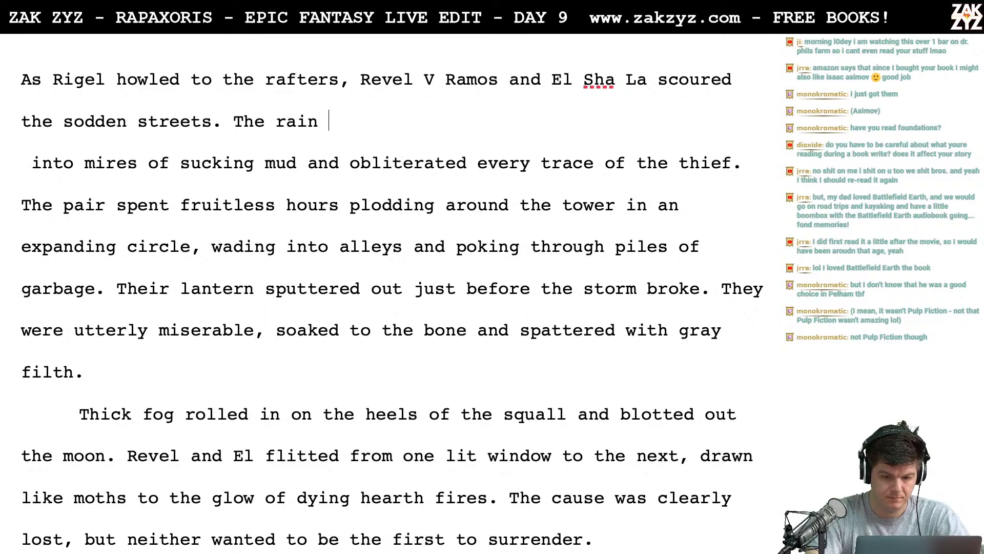
pyautogui.press('BackSpace')
pyautogui.press('BackSpace')
pyautogui.press('BackSpace')
pyautogui.press('BackSpace')
pyautogui.write('a')
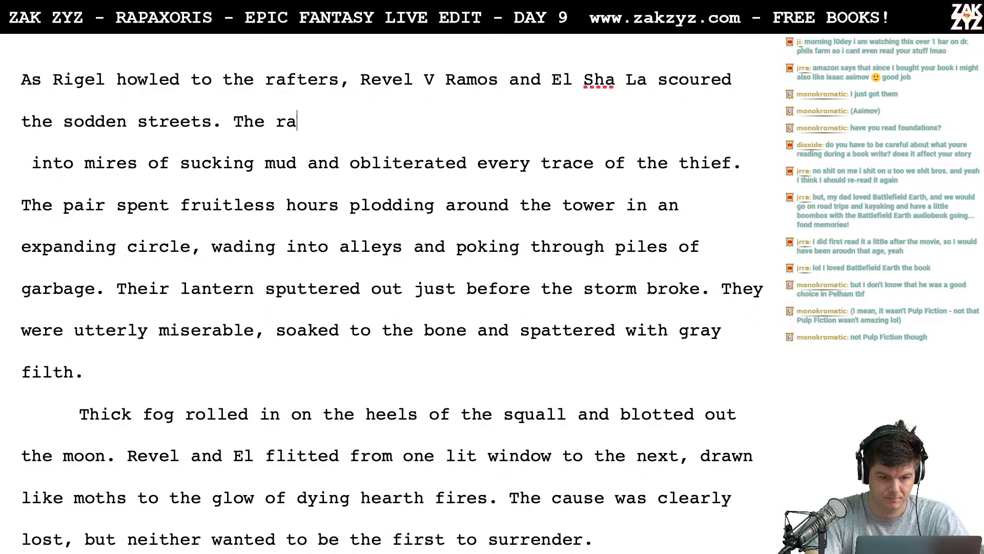
pyautogui.write('in had long sinc')
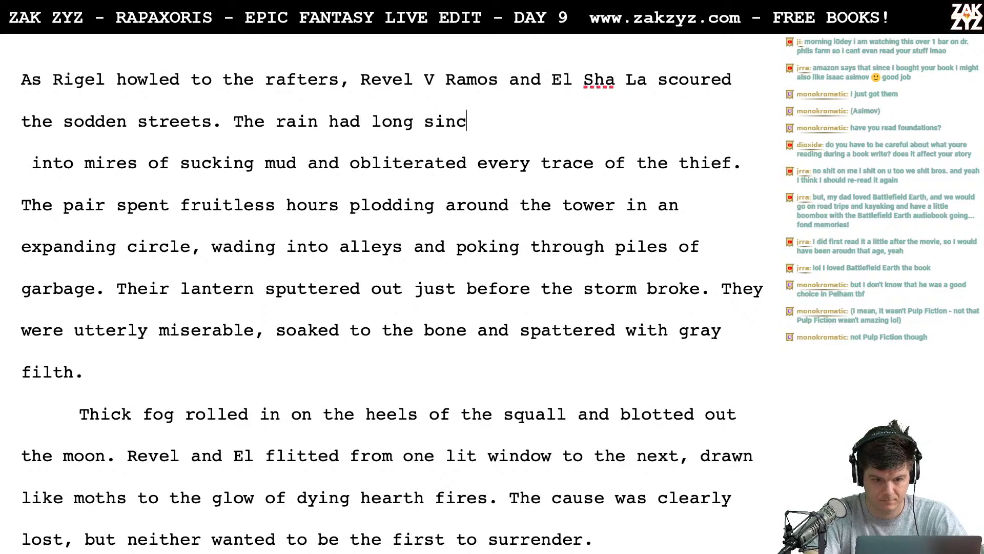
pyautogui.write('e obliterat')
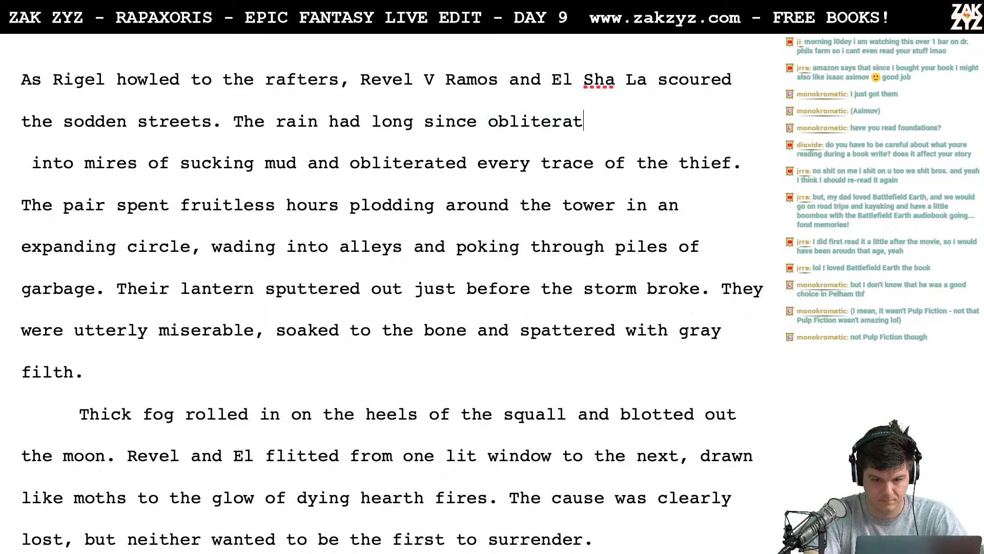
pyautogui.write('ed every trac')
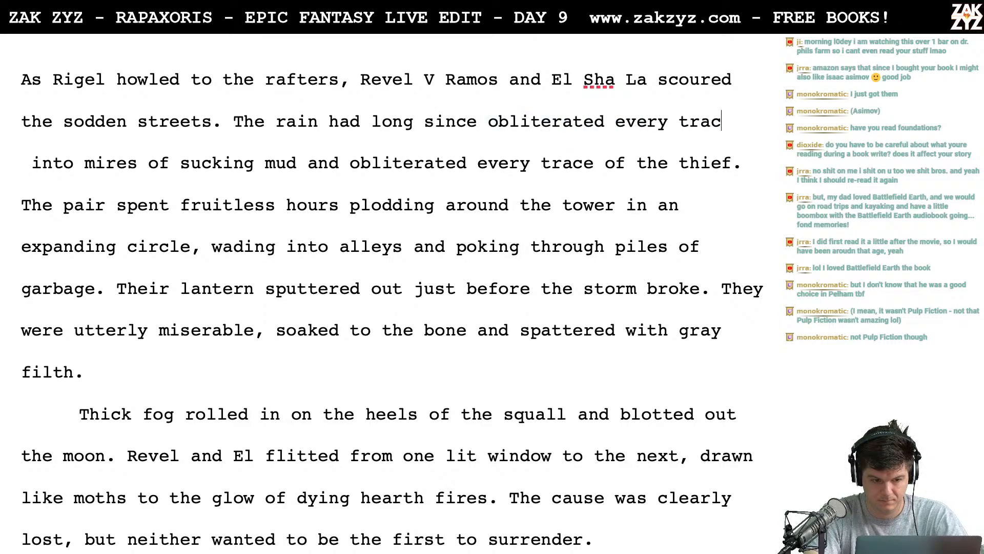
pyautogui.write('e of the th')
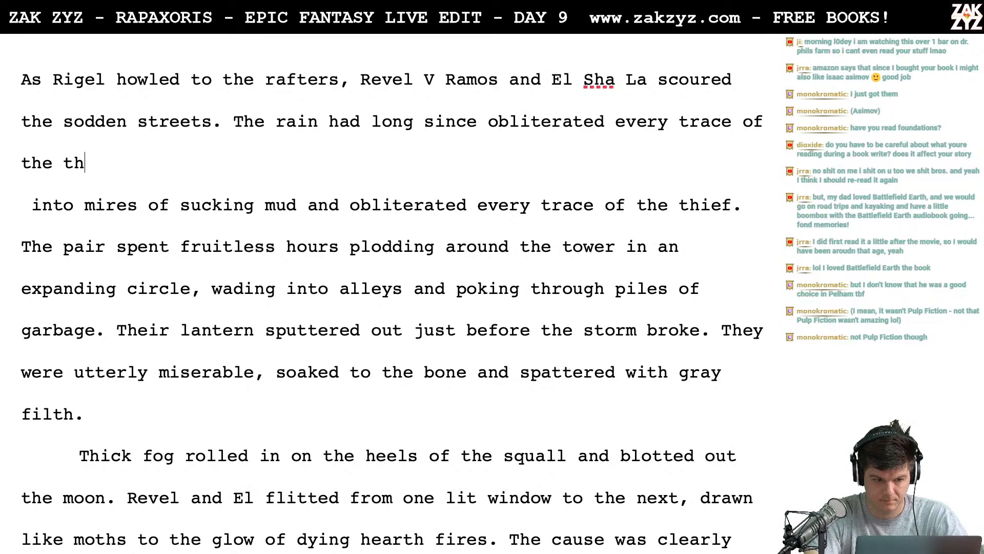
pyautogui.write('ief.')
# - Delete the leftover "into mires of sucking mud" sentence with its line break, rejoining the text at "The pair spent"
pyautogui.hotkey('shift', 'Down')
pyautogui.hotkey('shift', 'Down')
pyautogui.hotkey('shift', 'Left')
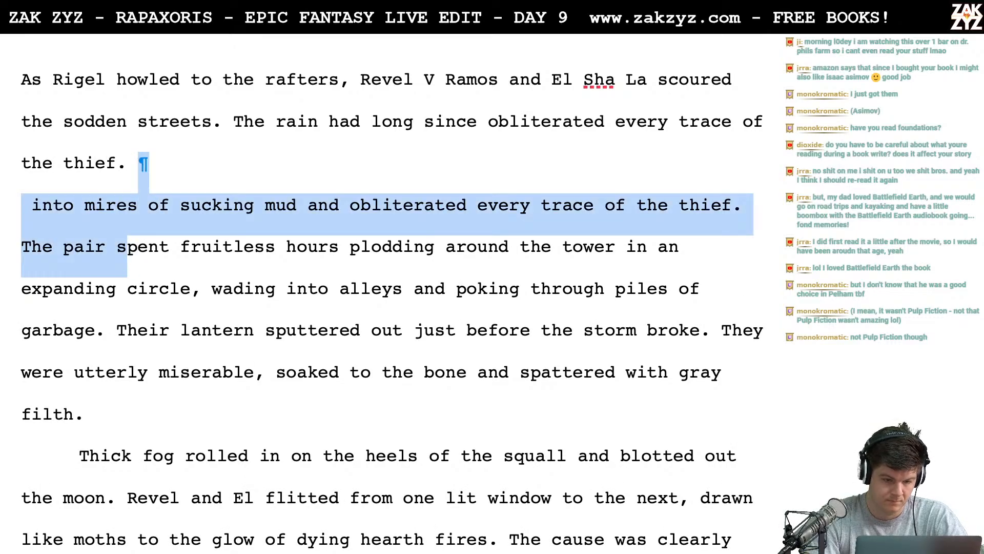
pyautogui.hotkey('shift', 'Left')
pyautogui.hotkey('shift', 'Left')
pyautogui.hotkey('shift', 'Left')
pyautogui.hotkey('shift', 'Left')
pyautogui.hotkey('shift', 'Left')
pyautogui.hotkey('shift', 'Left')
pyautogui.hotkey('shift', 'Left')
pyautogui.hotkey('shift', 'Left')
pyautogui.hotkey('shift', 'Left')
pyautogui.hotkey('shift', 'Left')
pyautogui.press('BackSpace')
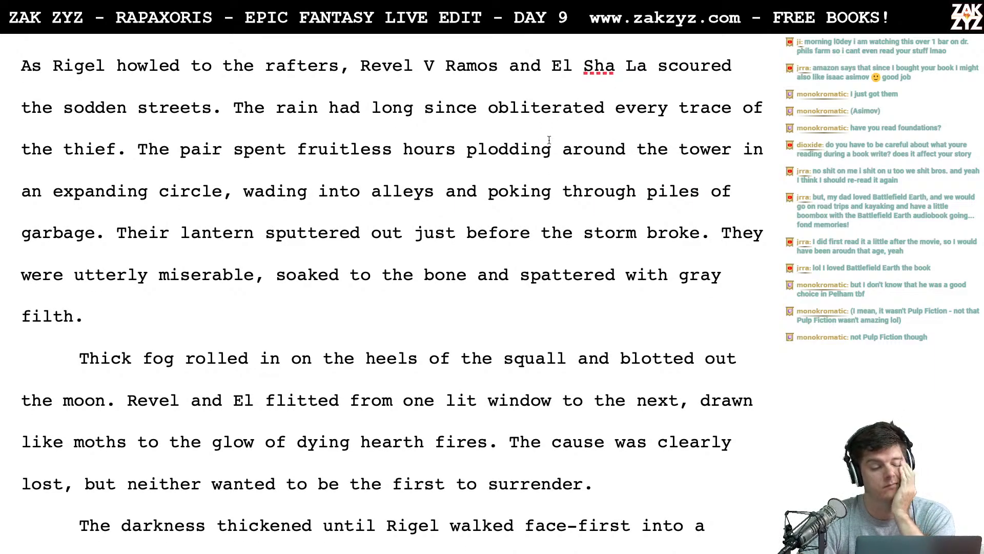
# - Extend "every trace of the thief" to "every trace of the thief's trail"
pyautogui.scroll(-1, 336, 141)
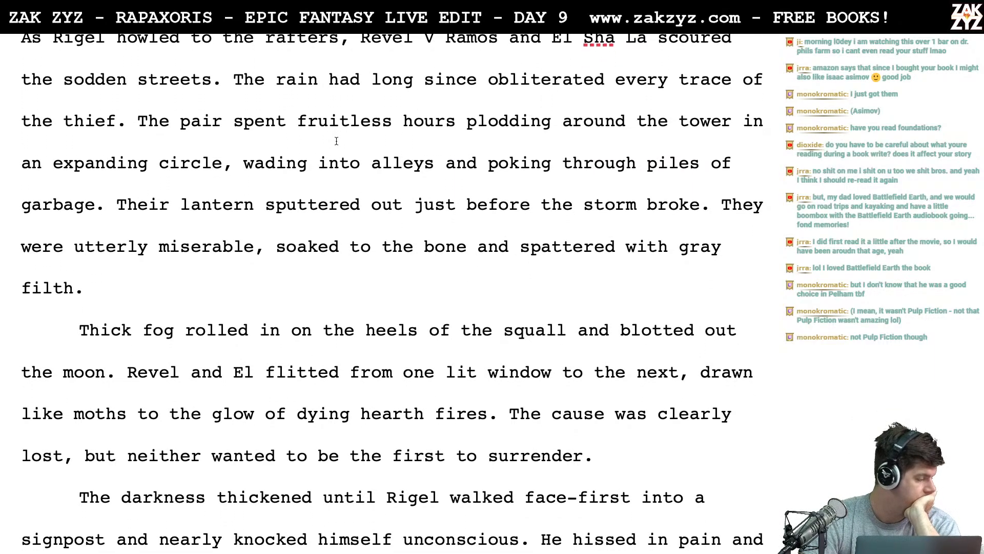
pyautogui.scroll(2, 336, 141)
pyautogui.click(121, 187)
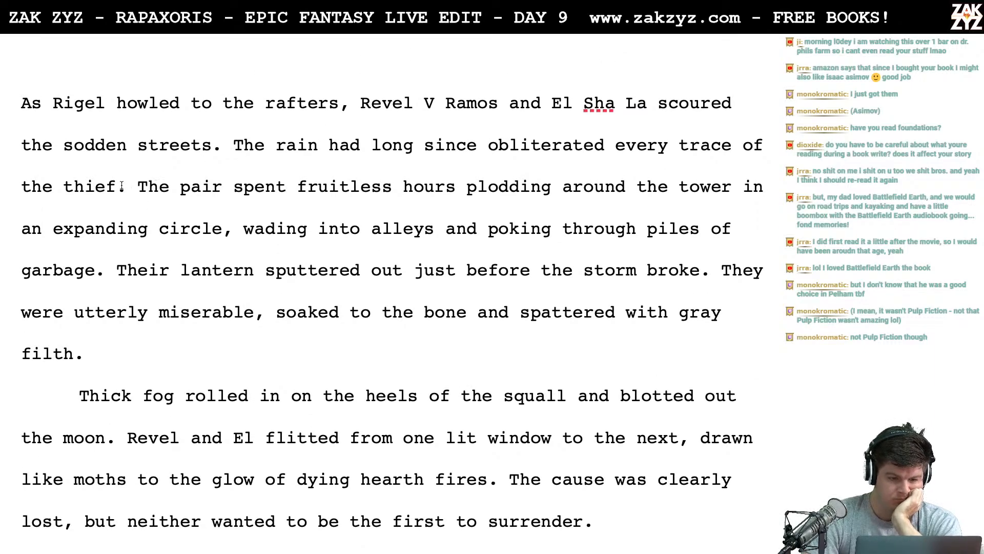
pyautogui.write("'s trail")
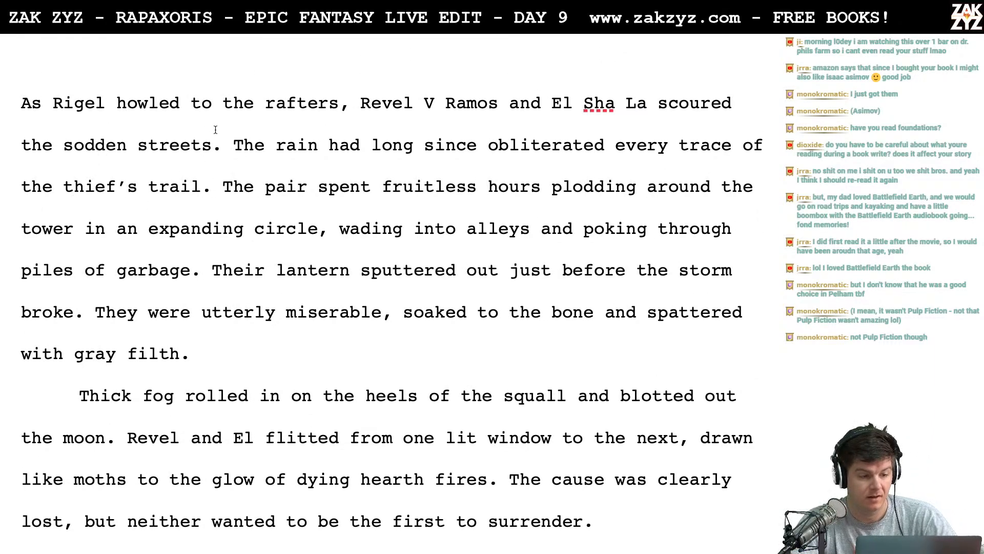
# - Replace "The pair" with "They" at the start of the sentence about the fruitless hours
pyautogui.scroll(-1, 230, 140)
pyautogui.scroll(-1, 230, 140)
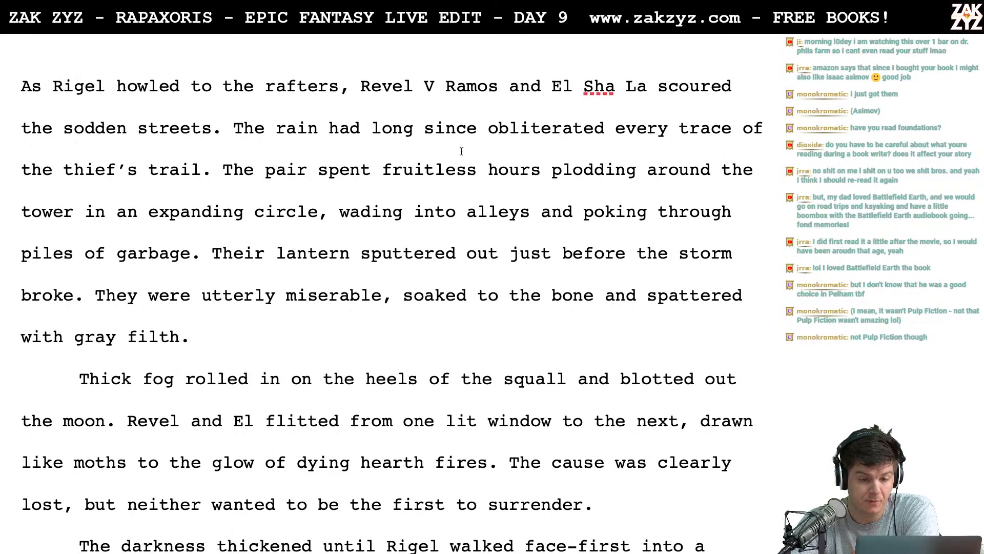
pyautogui.scroll(-1, 398, 163)
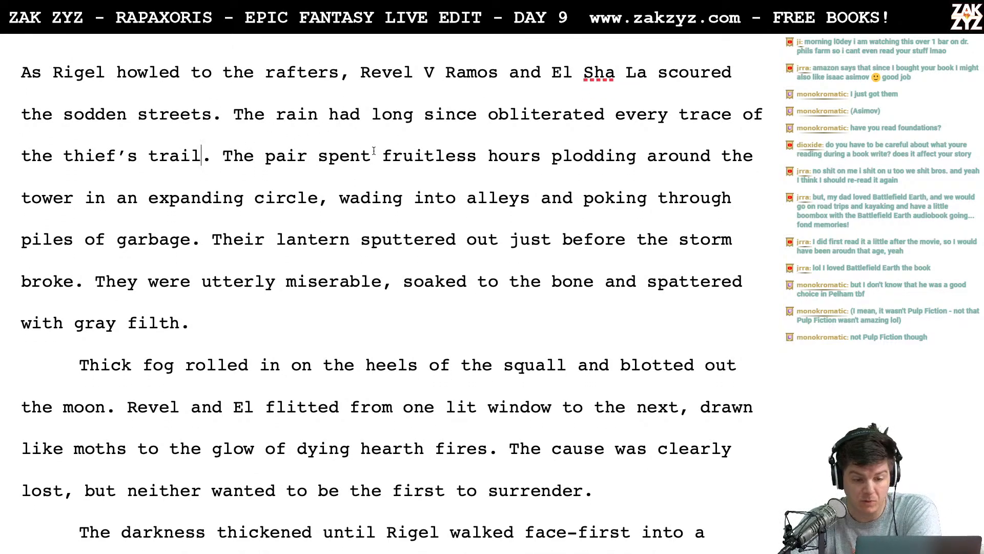
pyautogui.scroll(-1, 374, 151)
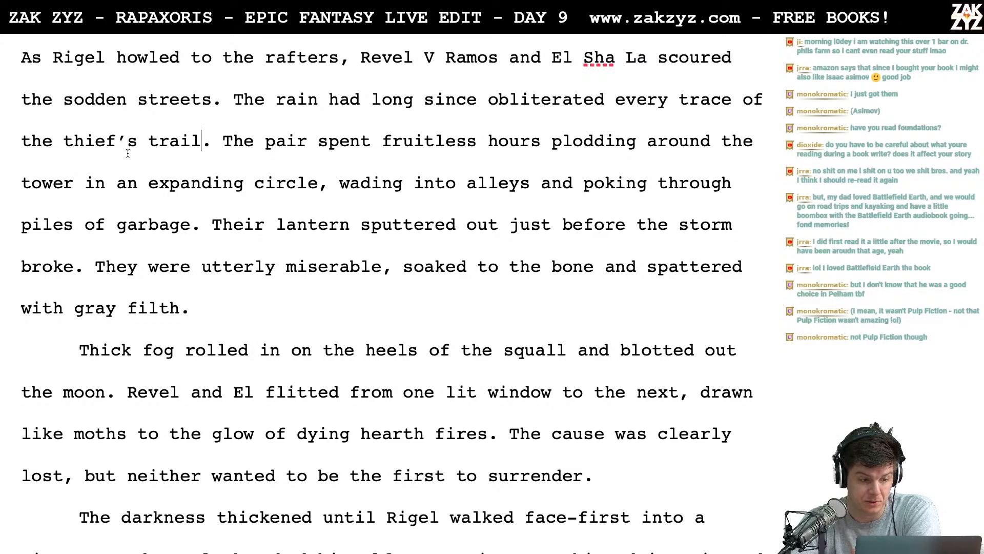
pyautogui.scroll(-1, 210, 159)
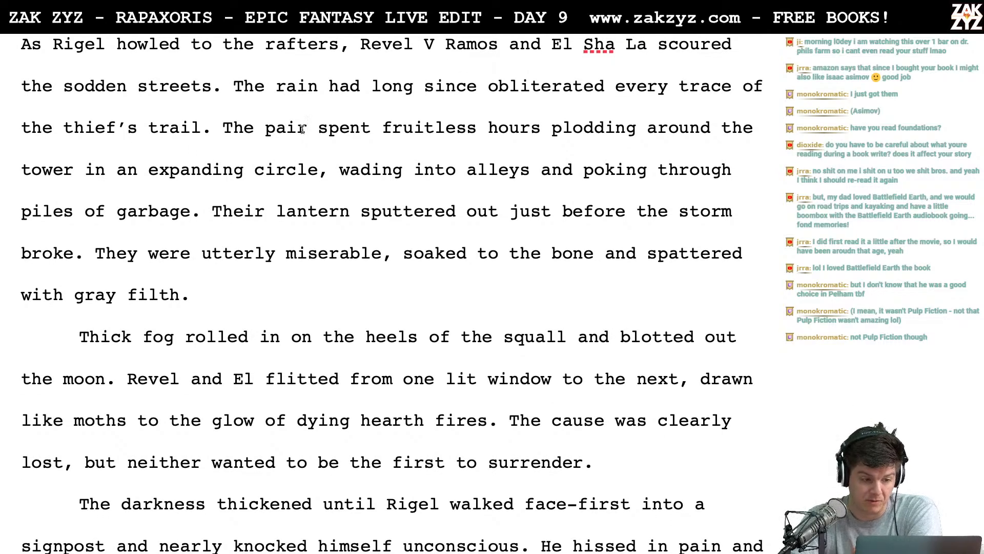
pyautogui.press('BackSpace')
pyautogui.press('BackSpace')
pyautogui.press('BackSpace')
pyautogui.press('BackSpace')
pyautogui.press('BackSpace')
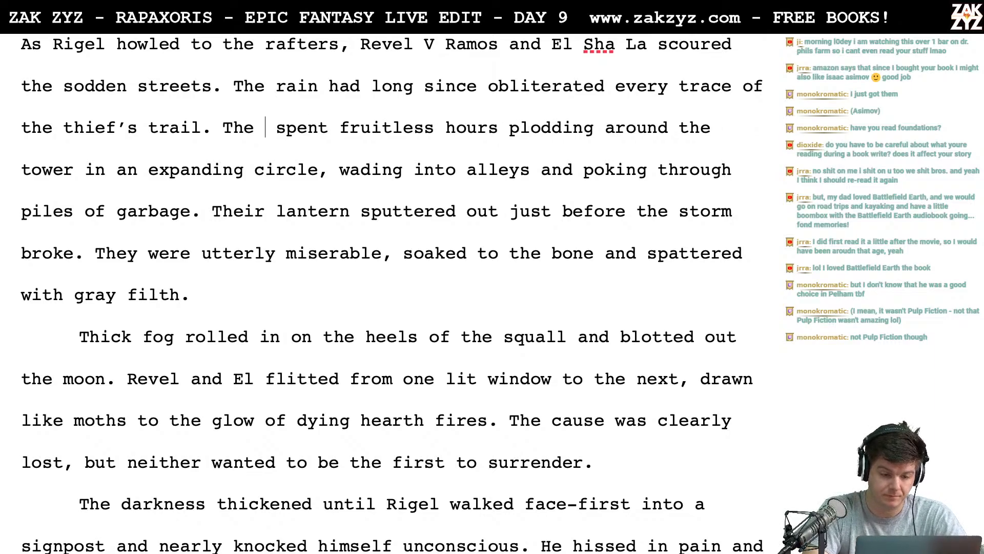
pyautogui.write('y')
# - Insert a comma after "wading into alleys" in the sentence about searching around the tower
pyautogui.scroll(-1, 391, 292)
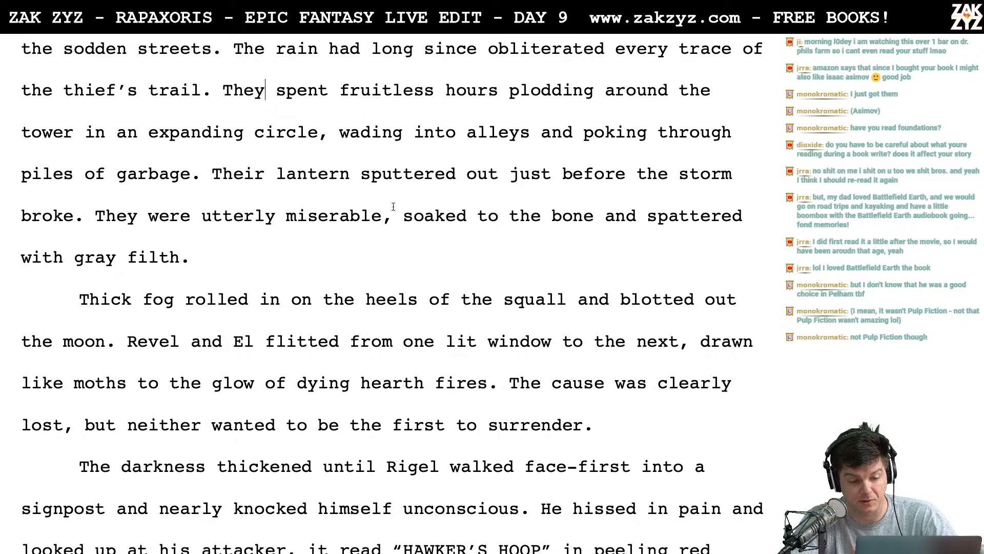
pyautogui.scroll(-1, 533, 102)
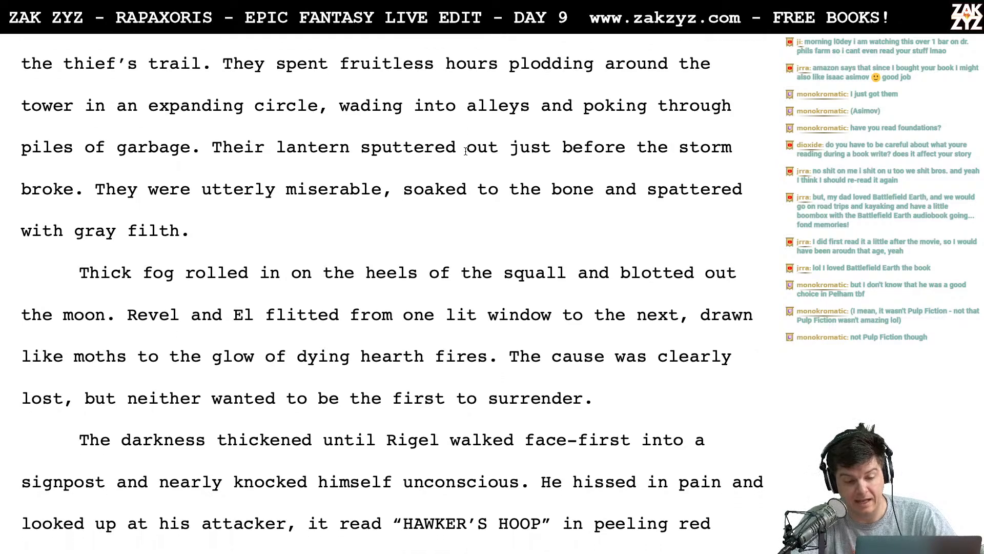
pyautogui.click(533, 102)
pyautogui.write(',')
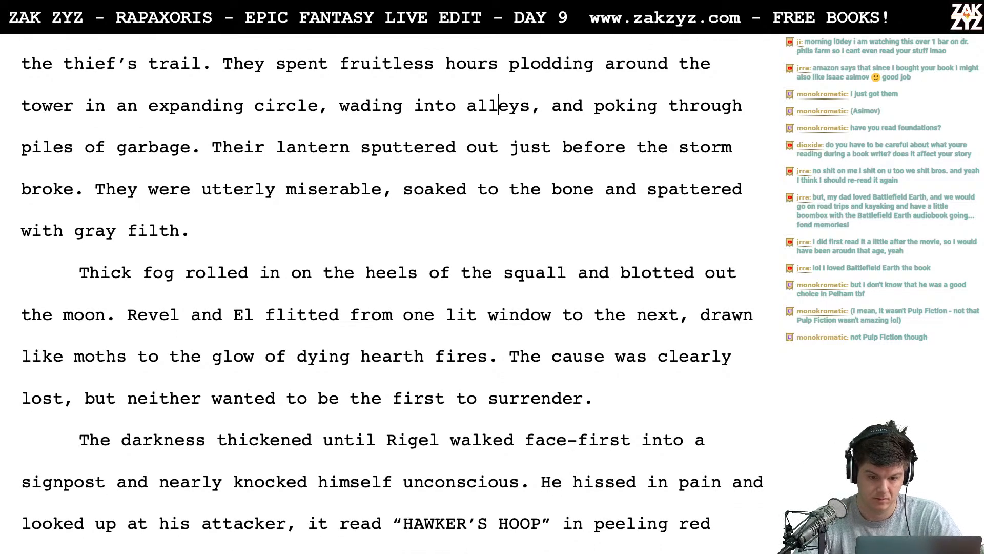
# - Try adding another "poking" phrase between "wading into alleys," and "and poking through piles of garbage"
pyautogui.press('Left')
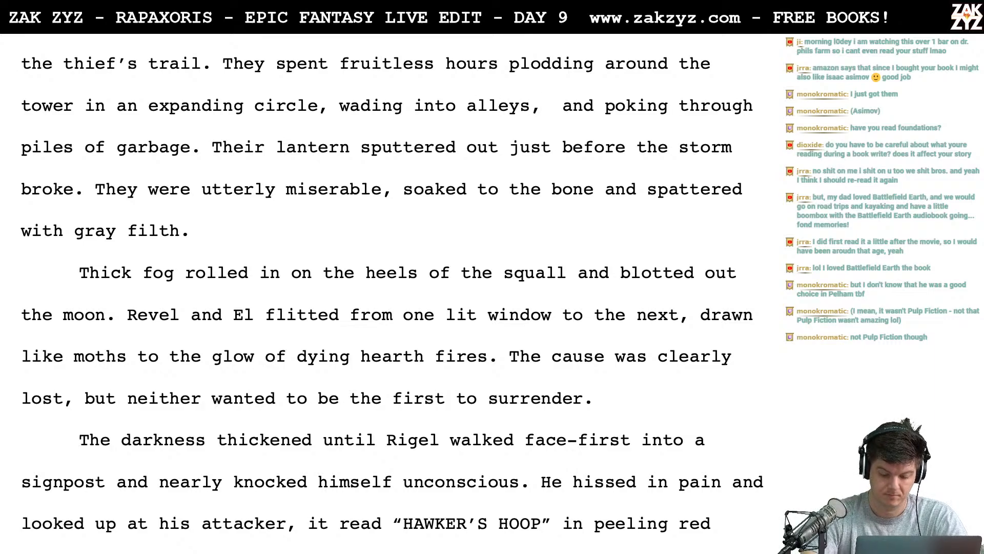
pyautogui.write('poking')
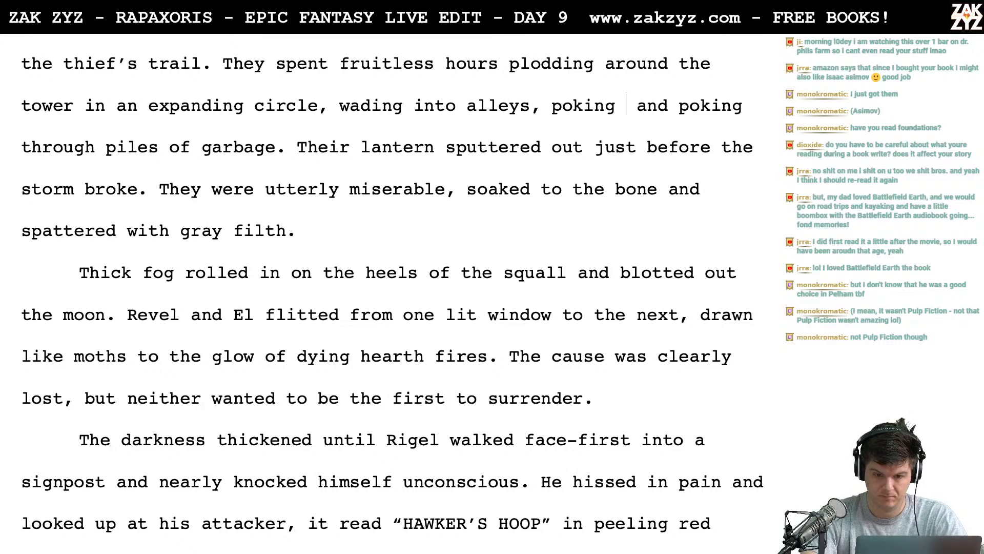
pyautogui.press('BackSpace')
pyautogui.press('BackSpace')
pyautogui.press('BackSpace')
pyautogui.press('BackSpace')
pyautogui.press('BackSpace')
pyautogui.press('BackSpace')
pyautogui.press('BackSpace')
pyautogui.press('BackSpace')
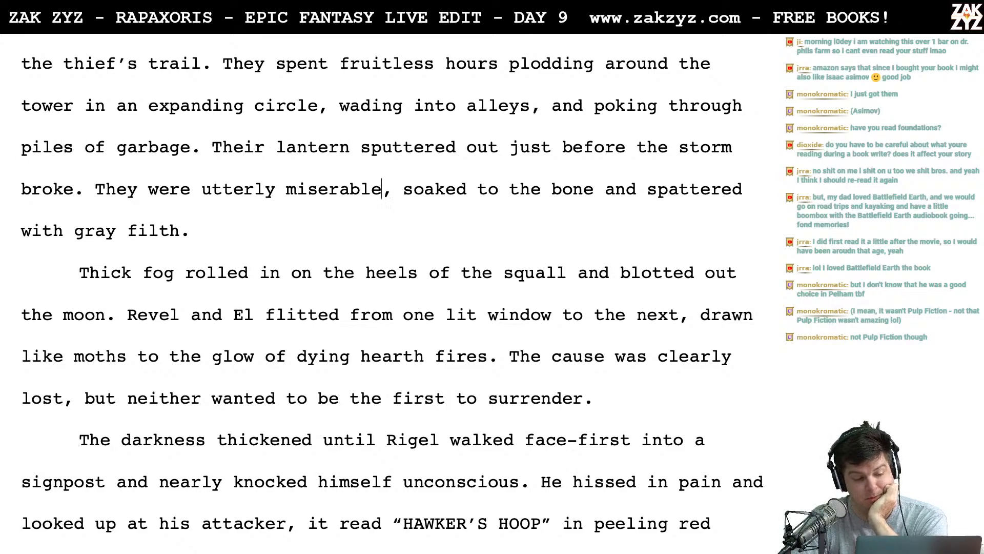
# - Reread the sentence about being utterly miserable, soaked to the bone and spattered with gray filth
pyautogui.press('Left')
pyautogui.press('Left')
pyautogui.press('Left')
pyautogui.press('Left')
pyautogui.press('Left')
pyautogui.press('Left')
pyautogui.press('Left')
pyautogui.press('Left')
pyautogui.press('Left')
pyautogui.press('Left')
pyautogui.press('Left')
pyautogui.press('Left')
pyautogui.press('Left')
pyautogui.press('Left')
pyautogui.press('Left')
pyautogui.press('Left')
pyautogui.press('Left')
pyautogui.press('Left')
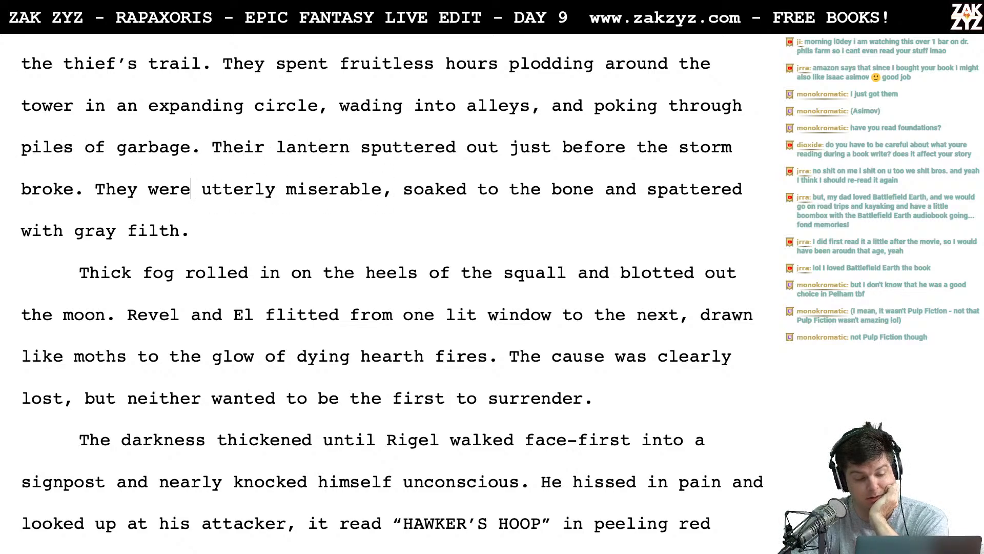
pyautogui.press('Left')
pyautogui.press('Left')
pyautogui.press('Right')
pyautogui.press('Right')
pyautogui.press('Right')
pyautogui.press('Right')
pyautogui.press('Right')
pyautogui.press('Right')
pyautogui.press('Right')
pyautogui.press('Right')
pyautogui.press('Right')
pyautogui.press('Right')
pyautogui.press('Right')
pyautogui.press('Right')
pyautogui.press('Right')
pyautogui.press('Right')
pyautogui.press('Right')
pyautogui.press('Right')
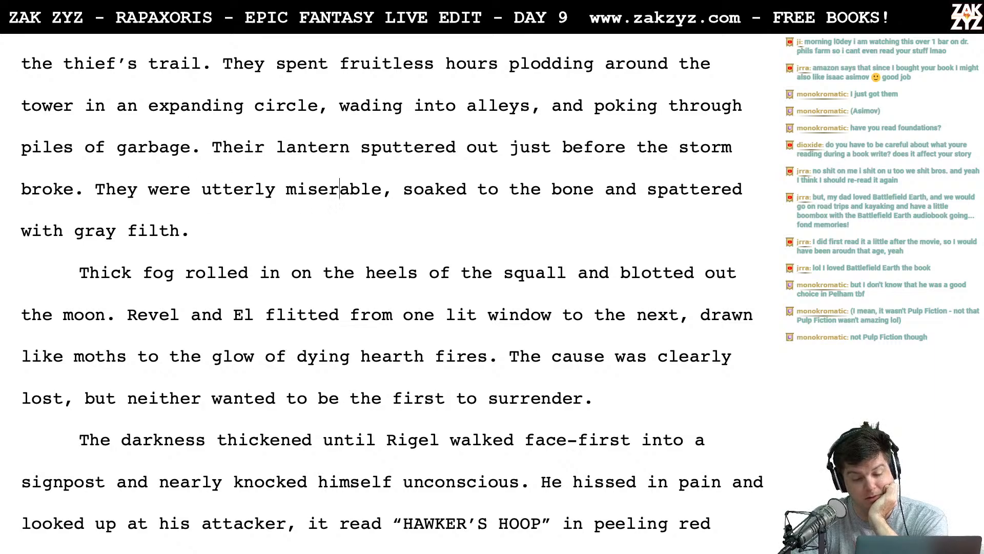
pyautogui.press('Right')
pyautogui.press('Right')
pyautogui.press('Right')
pyautogui.press('Right')
pyautogui.press('Right')
pyautogui.press('Right')
pyautogui.press('Right')
pyautogui.press('Right')
pyautogui.press('Right')
pyautogui.press('Right')
pyautogui.press('Right')
pyautogui.press('Right')
pyautogui.press('Right')
pyautogui.press('Right')
pyautogui.press('Right')
pyautogui.press('Right')
pyautogui.press('Right')
pyautogui.press('Right')
pyautogui.press('Right')
pyautogui.press('Right')
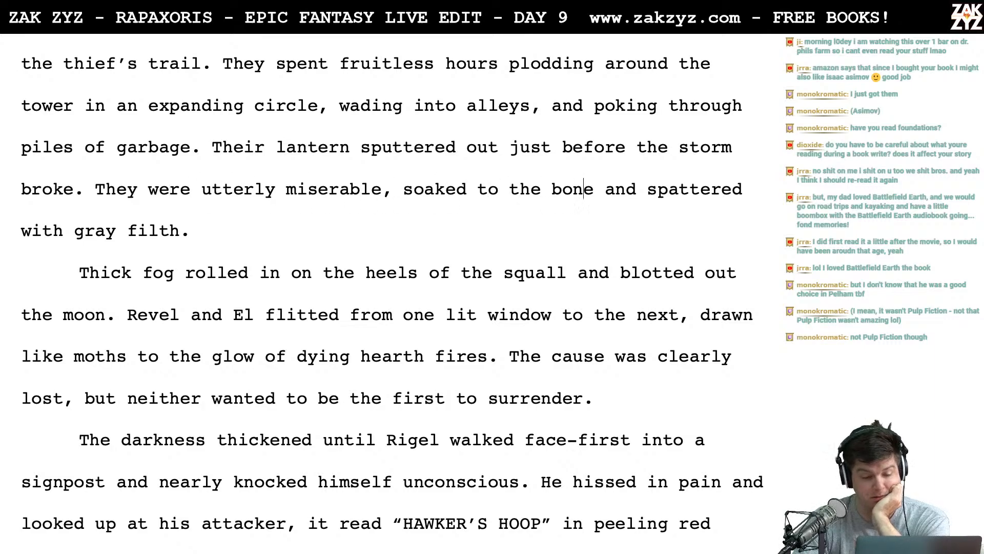
pyautogui.press('Right')
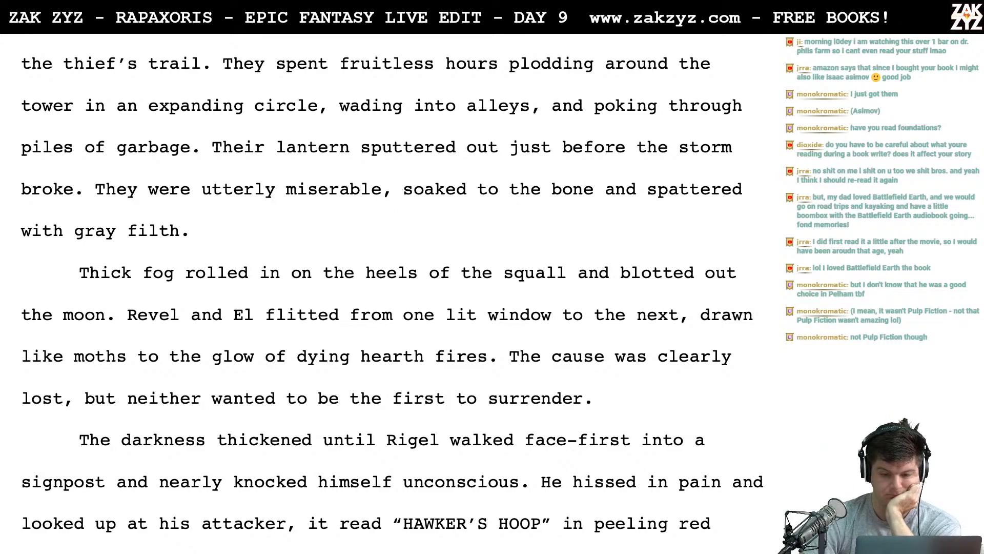
pyautogui.write('m')
pyautogui.press('BackSpace')
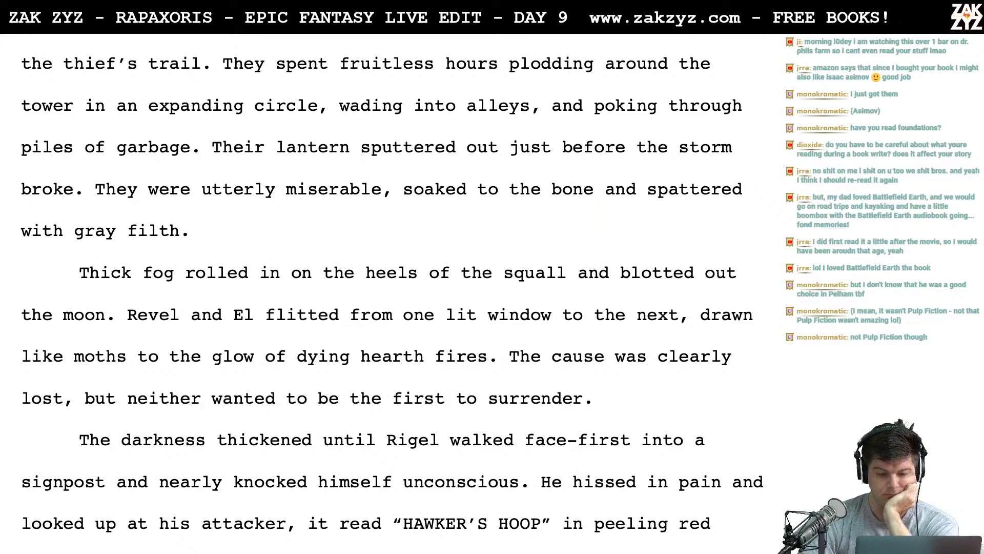
# - Replace the comma after "They were utterly miserable" with a semicolon
pyautogui.press('Left')
pyautogui.press('Left')
pyautogui.press('Left')
pyautogui.press('Left')
pyautogui.press('Left')
pyautogui.press('Left')
pyautogui.press('Left')
pyautogui.press('Left')
pyautogui.press('Left')
pyautogui.press('Left')
pyautogui.press('Left')
pyautogui.press('Left')
pyautogui.press('Left')
pyautogui.press('Left')
pyautogui.press('Left')
pyautogui.press('Left')
pyautogui.press('Left')
pyautogui.press('Left')
pyautogui.press('Left')
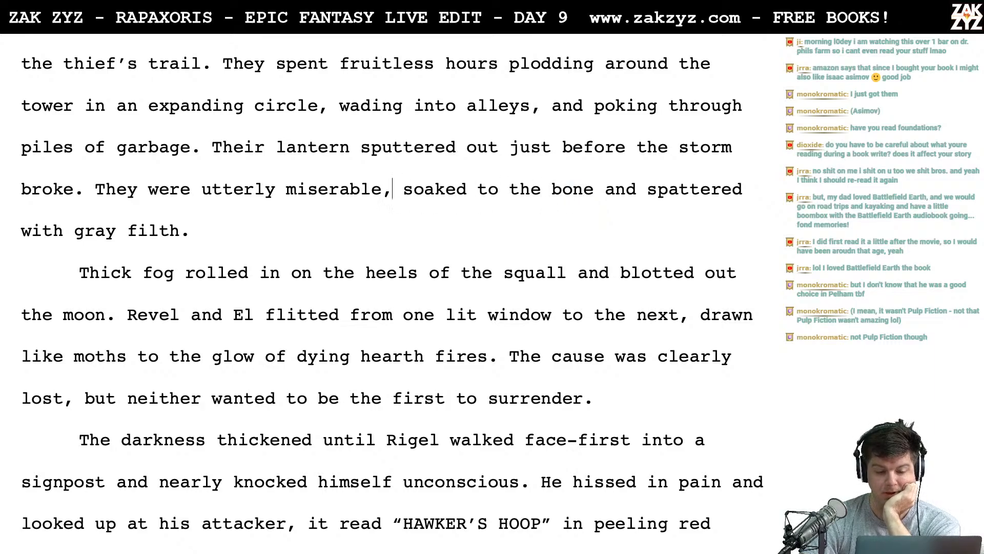
pyautogui.press('Right')
pyautogui.press('BackSpace')
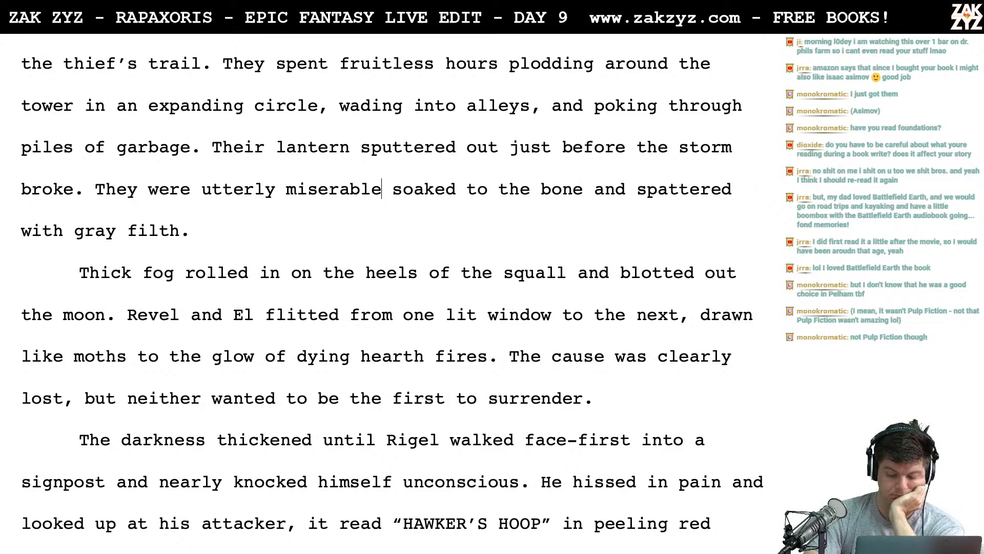
pyautogui.write(';')
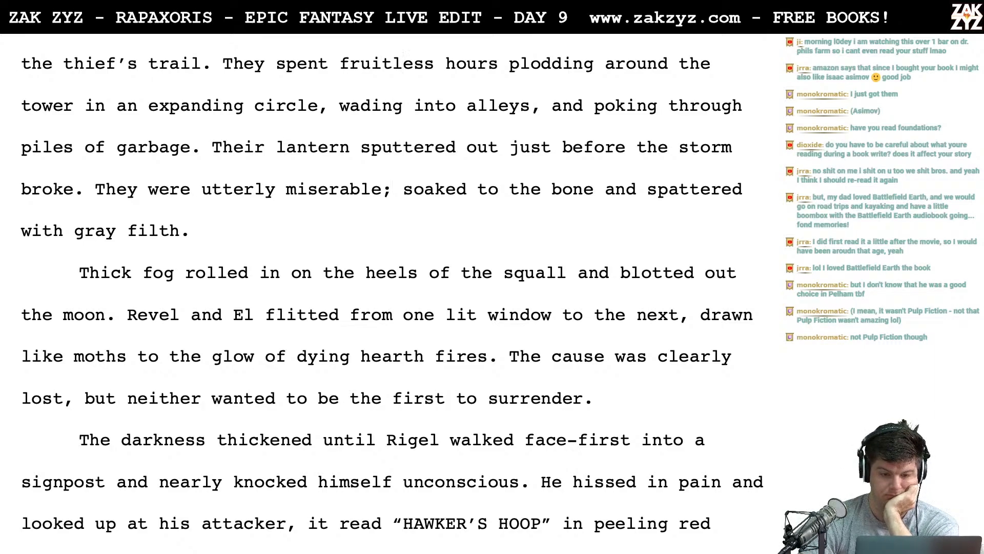
# - Try opening the "Thick fog rolled in" paragraph with "Soon," as a lead-in
pyautogui.scroll(-2, 392, 291)
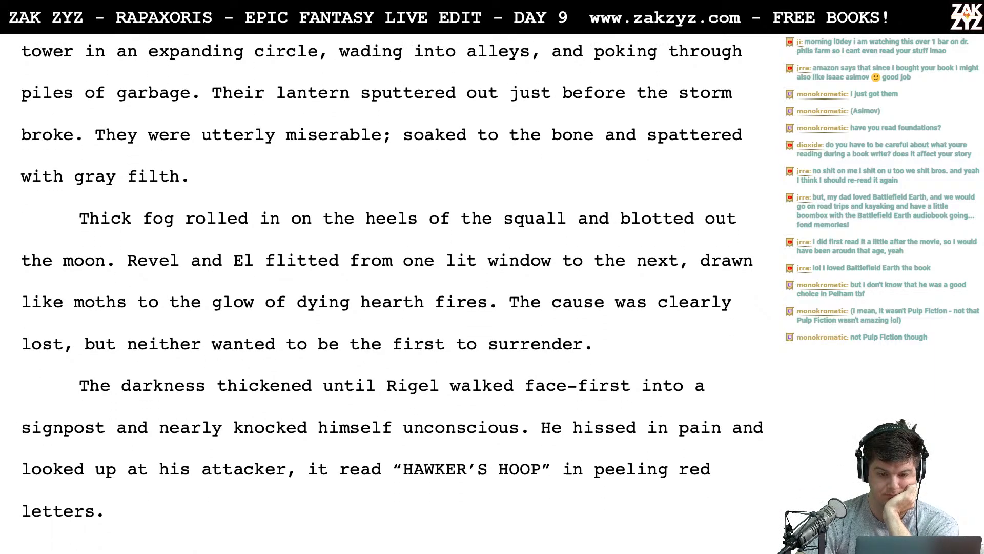
pyautogui.scroll(-4, 392, 291)
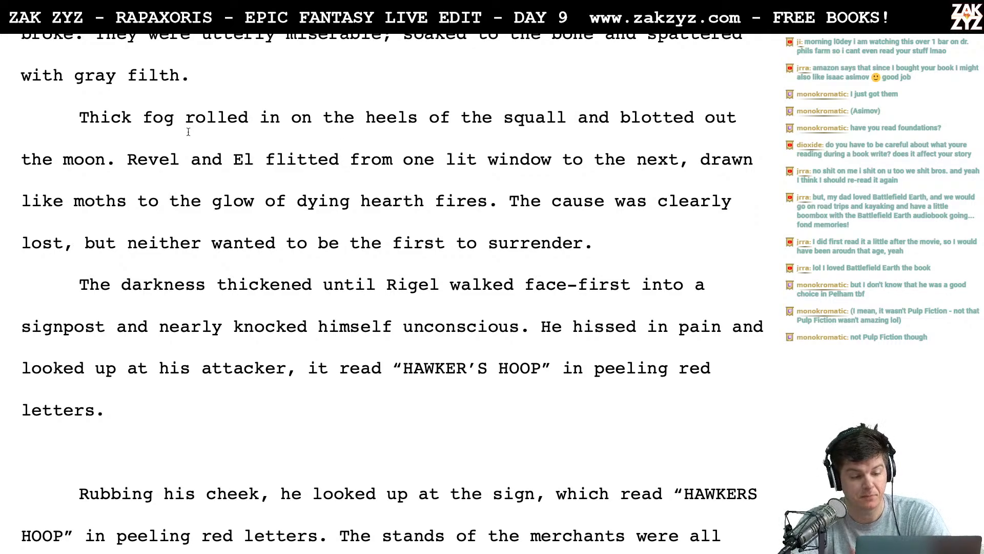
pyautogui.scroll(-1, 356, 165)
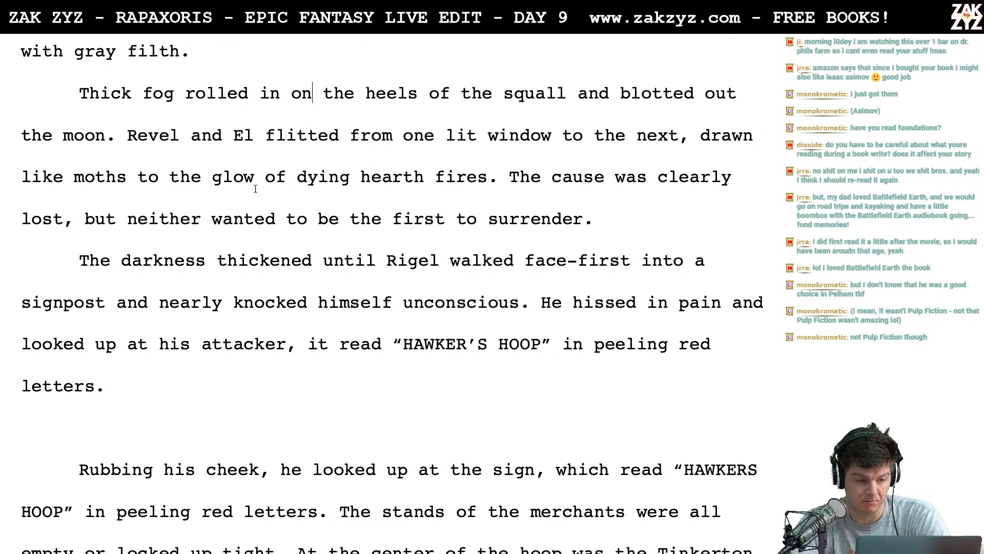
pyautogui.click(125, 139)
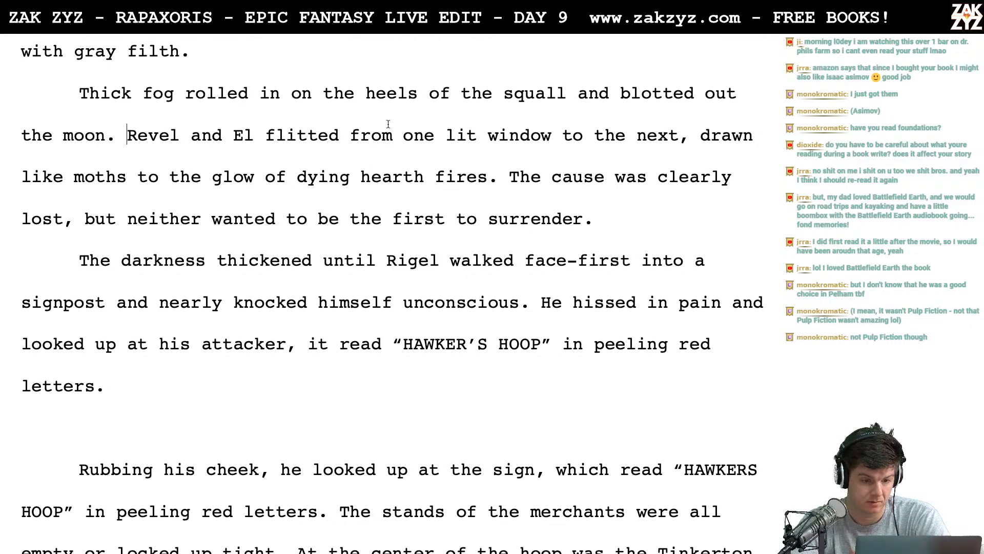
pyautogui.press('BackSpace')
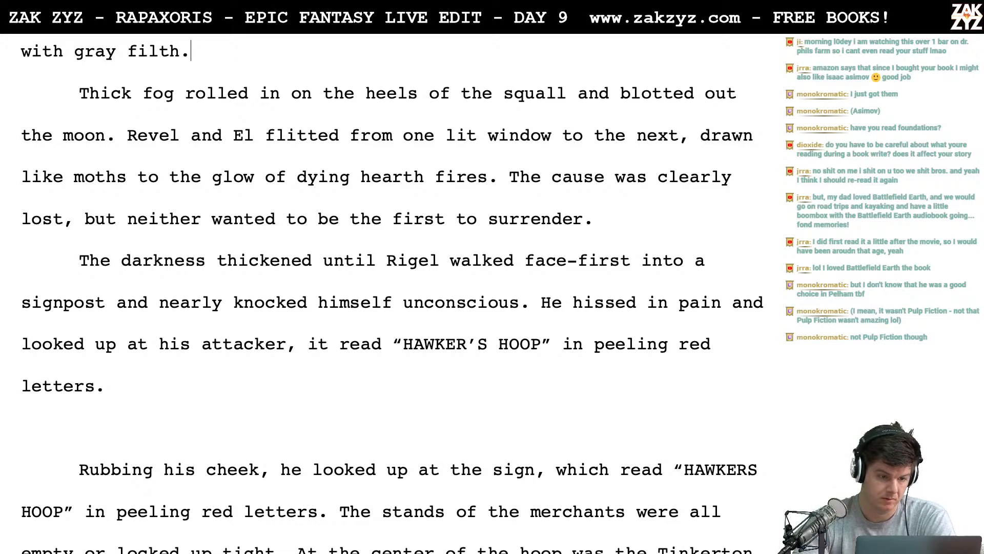
pyautogui.press('Return')
pyautogui.press('BackSpace')
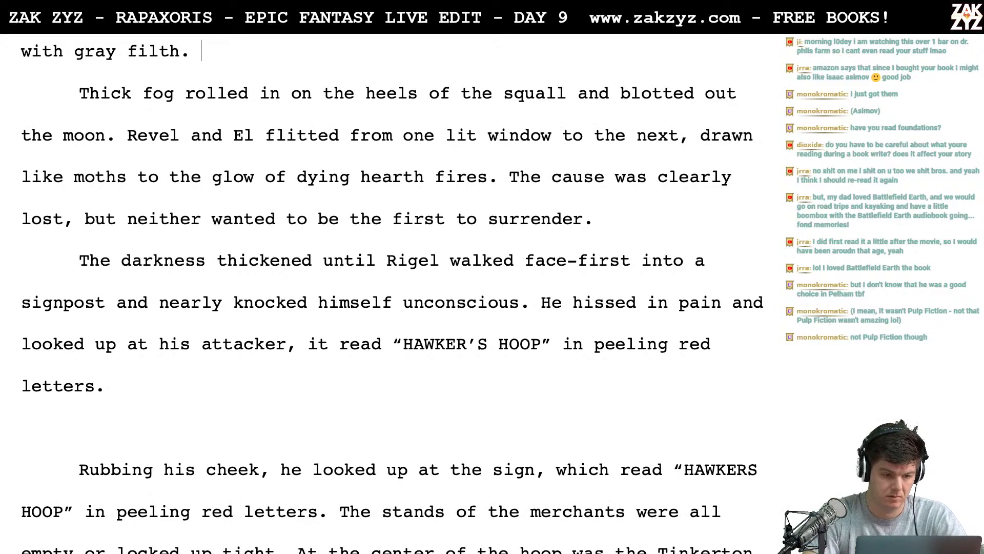
pyautogui.write('Soon, it w')
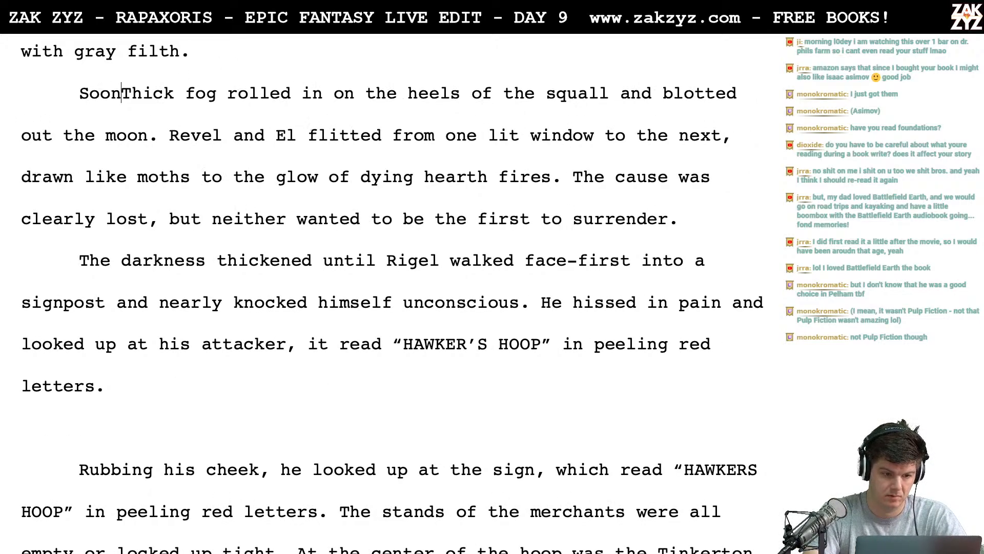
pyautogui.press('BackSpace')
pyautogui.press('BackSpace')
pyautogui.press('BackSpace')
pyautogui.press('BackSpace')
pyautogui.press('BackSpace')
pyautogui.press('BackSpace')
pyautogui.press('BackSpace')
pyautogui.press('BackSpace')
pyautogui.press('BackSpace')
pyautogui.press('BackSpace')
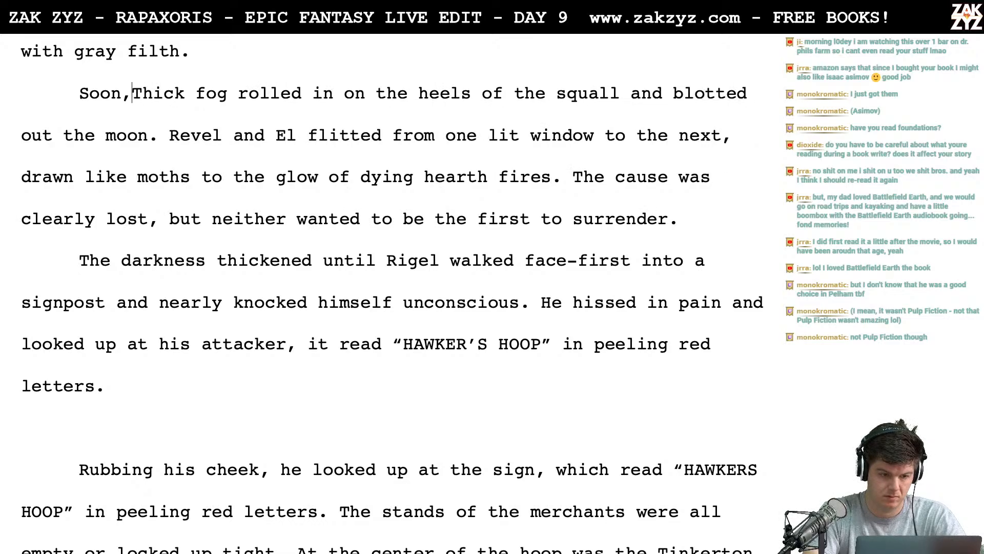
# - Try "Mercifully," as the opening word of the "Thick fog rolled in" paragraph
pyautogui.write('Mercifully,')
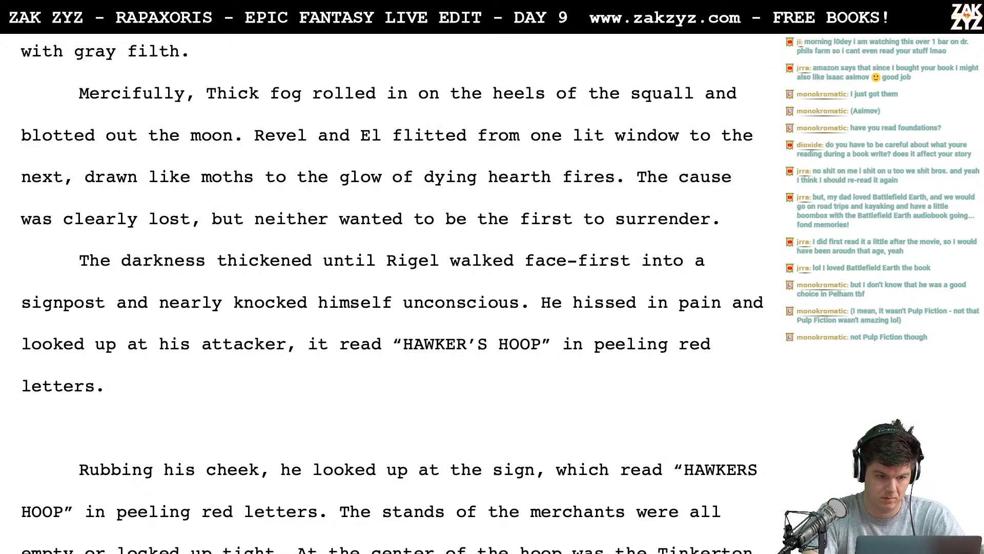
pyautogui.press('BackSpace')
pyautogui.press('BackSpace')
pyautogui.press('BackSpace')
pyautogui.press('BackSpace')
pyautogui.press('BackSpace')
pyautogui.press('BackSpace')
pyautogui.press('BackSpace')
pyautogui.press('BackSpace')
pyautogui.press('BackSpace')
pyautogui.press('BackSpace')
pyautogui.press('BackSpace')
pyautogui.press('BackSpace')
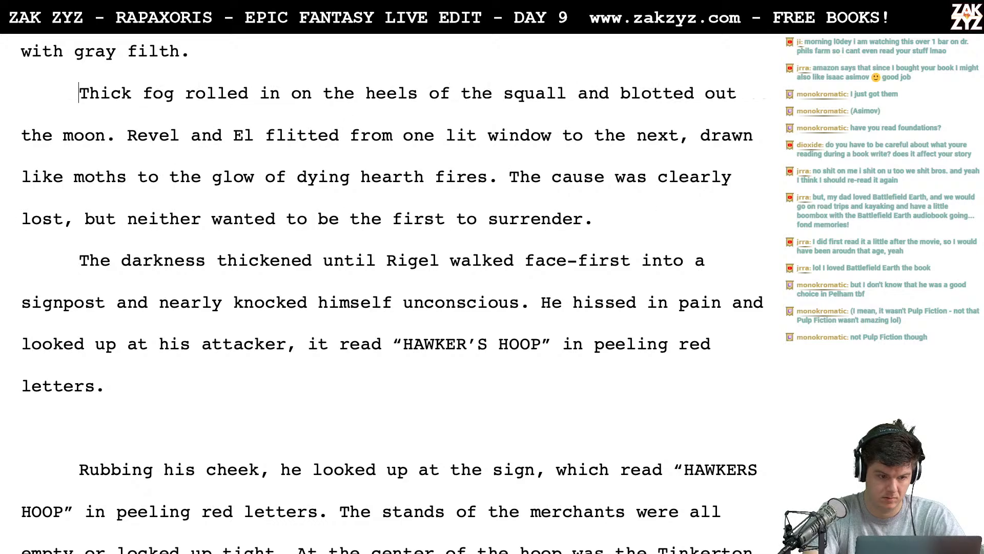
# - Try starting a new sentence with "They found" in front of "Thick fog rolled in"
pyautogui.write('S')
pyautogui.press('BackSpace')
pyautogui.write('They ')
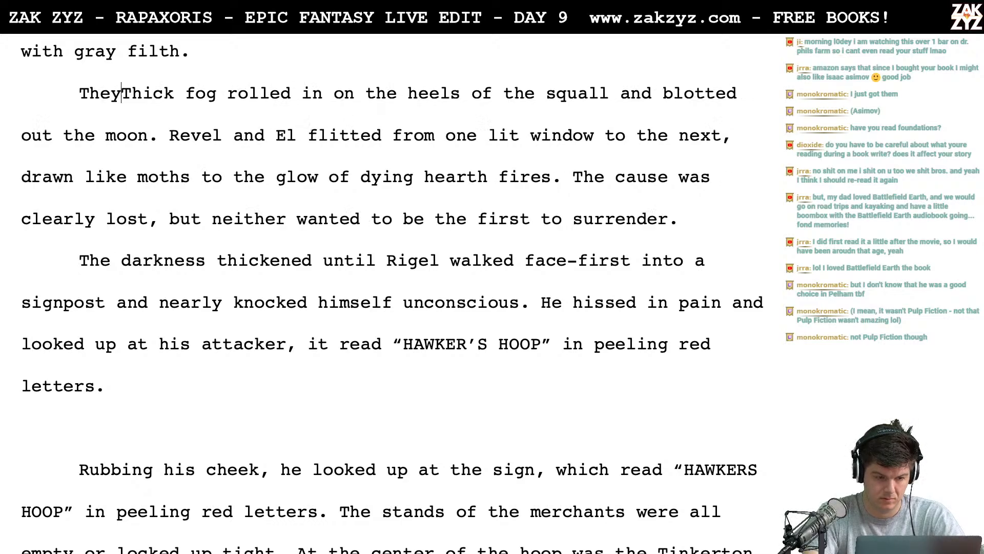
pyautogui.write('found')
pyautogui.press('BackSpace')
pyautogui.press('BackSpace')
pyautogui.press('BackSpace')
pyautogui.press('BackSpace')
pyautogui.press('BackSpace')
pyautogui.press('BackSpace')
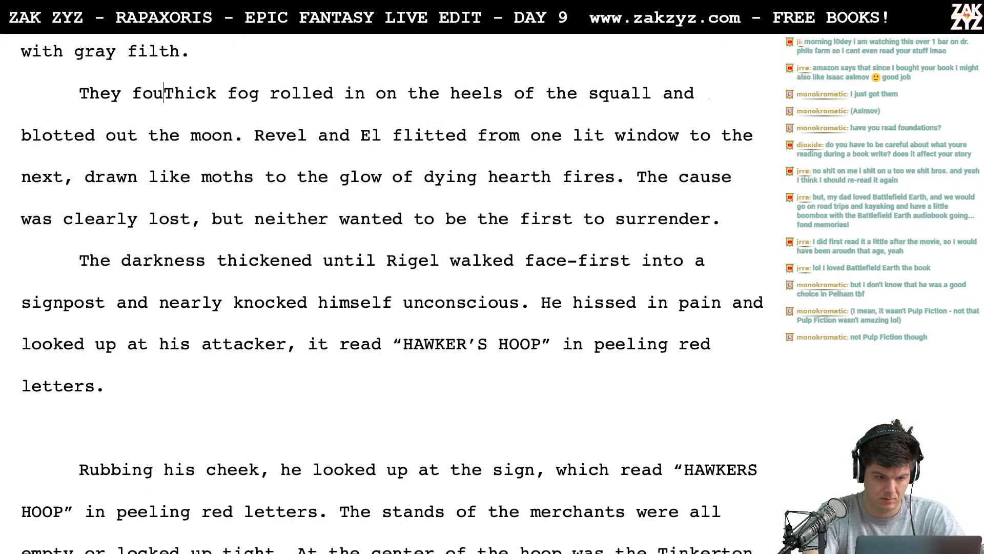
pyautogui.press('BackSpace')
pyautogui.press('BackSpace')
pyautogui.press('BackSpace')
pyautogui.press('BackSpace')
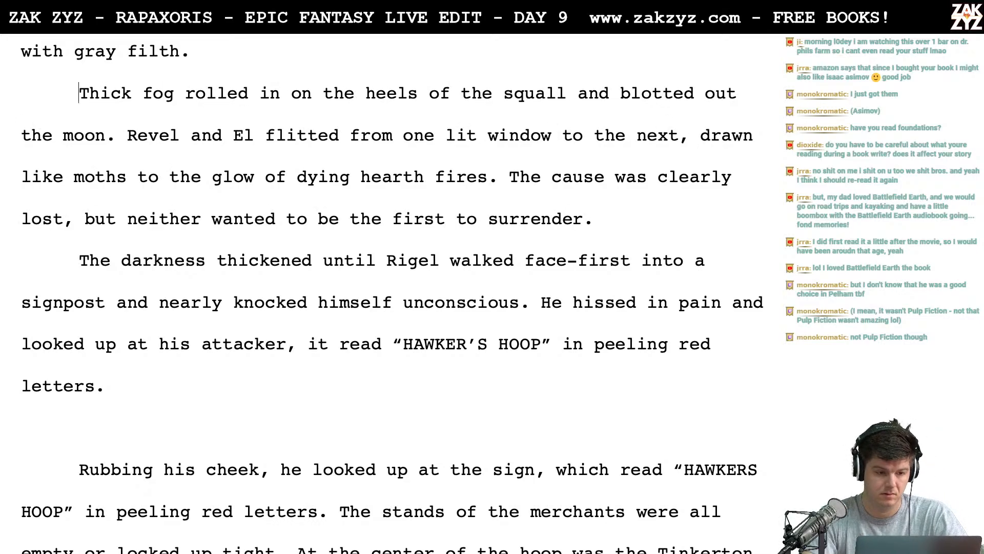
# - Insert the sentence "Their tribulation had only begun." at the start of the paragraph, before "Thick fog rolled in"
pyautogui.scroll(2, 392, 289)
pyautogui.scroll(-1, 392, 290)
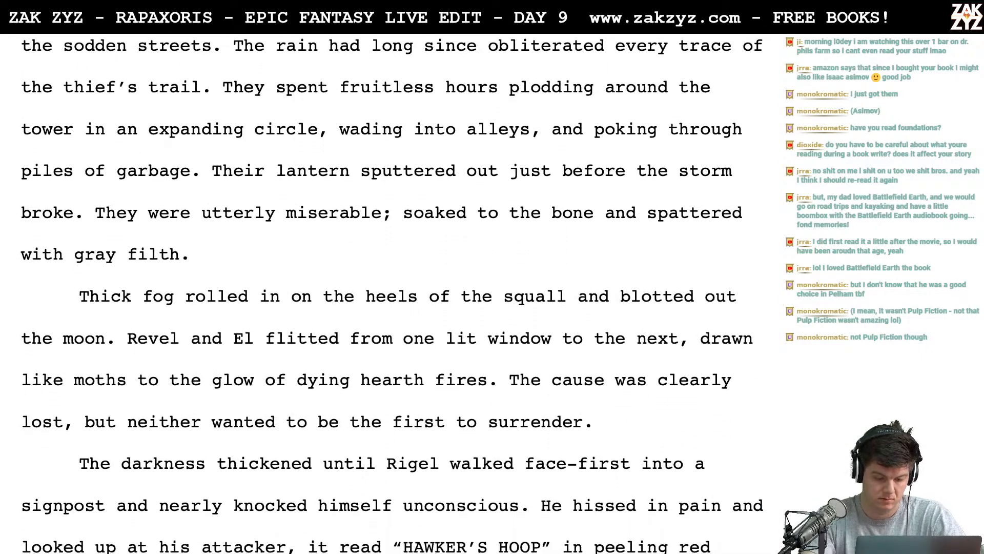
pyautogui.write('The tribul')
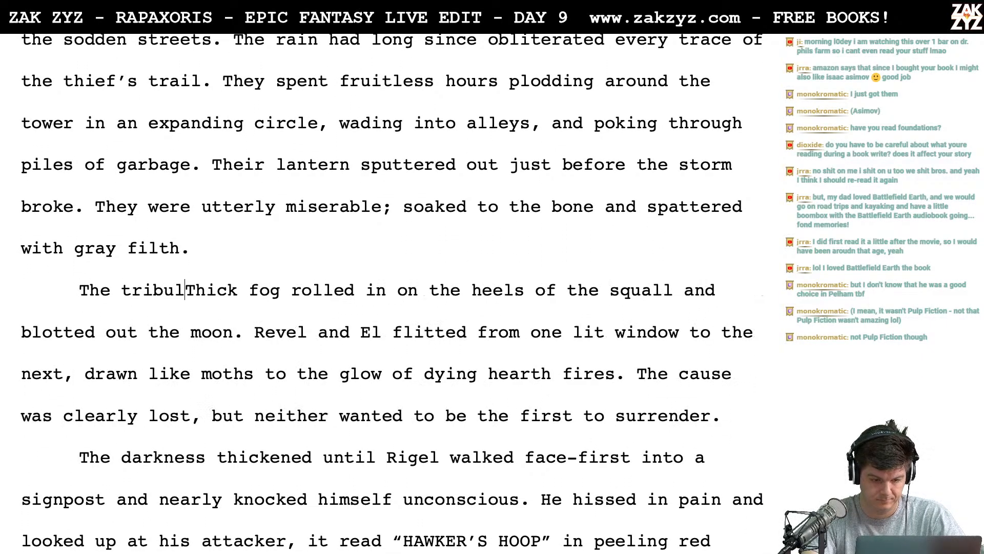
pyautogui.write('ation had only b')
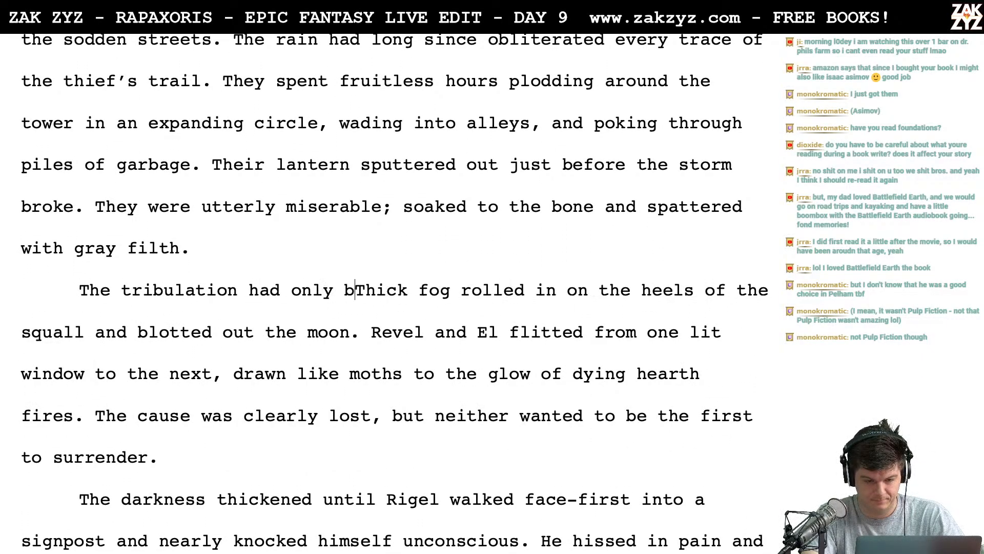
pyautogui.write('egun.')
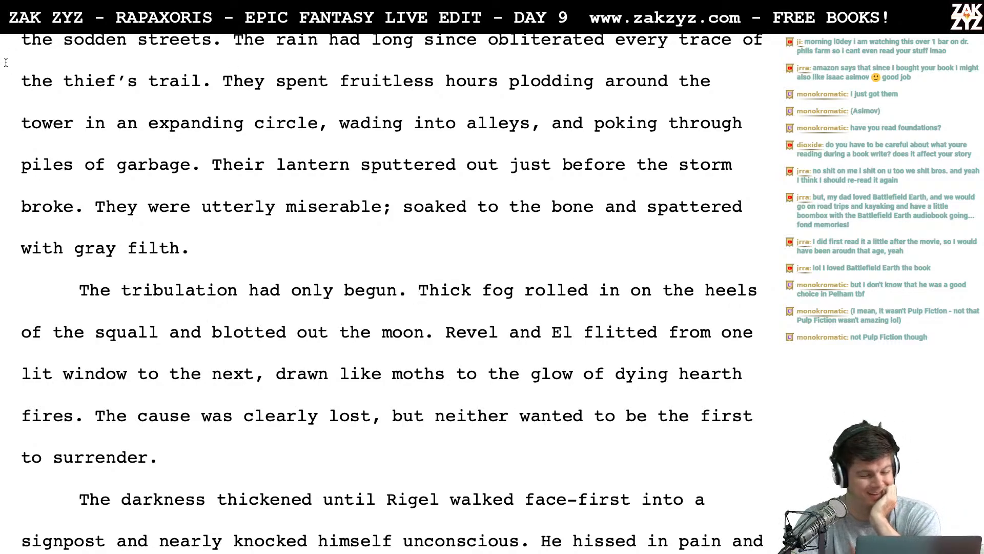
pyautogui.click(110, 290)
pyautogui.write('ir')
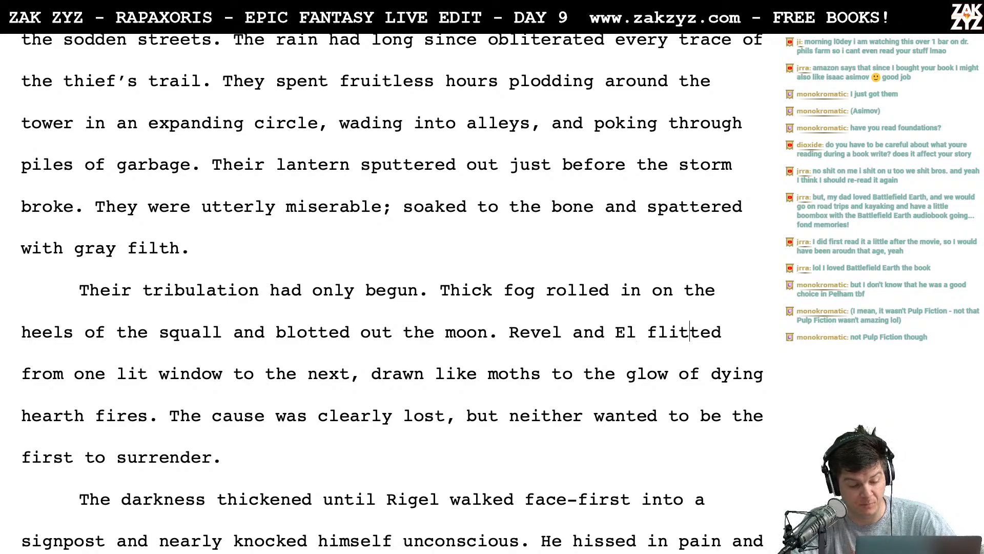
# - Reread the sentences about Revel and El flitting between lit windows and the clearly lost cause
pyautogui.press('Right')
pyautogui.press('Right')
pyautogui.press('Right')
pyautogui.press('Right')
pyautogui.press('Right')
pyautogui.press('Right')
pyautogui.press('Right')
pyautogui.press('Right')
pyautogui.press('Right')
pyautogui.press('Right')
pyautogui.press('Right')
pyautogui.press('Right')
pyautogui.press('Right')
pyautogui.press('Right')
pyautogui.press('Right')
pyautogui.press('Right')
pyautogui.press('Right')
pyautogui.press('Right')
pyautogui.press('Right')
pyautogui.press('Right')
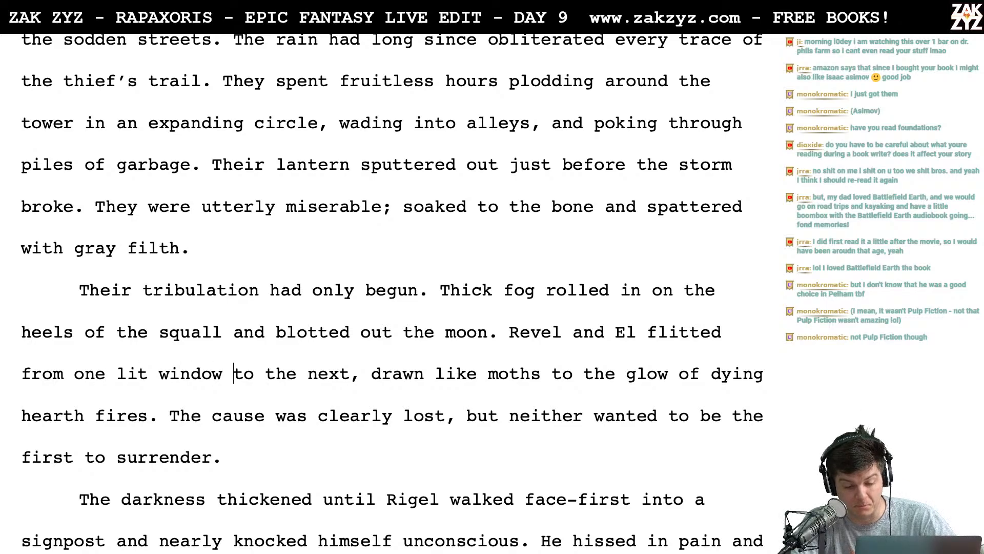
pyautogui.press('Down')
pyautogui.press('Left')
pyautogui.press('Left')
pyautogui.press('Left')
pyautogui.press('Left')
pyautogui.press('Left')
pyautogui.press('Left')
pyautogui.press('Left')
pyautogui.press('Left')
pyautogui.press('Left')
pyautogui.press('Left')
pyautogui.press('Left')
pyautogui.press('Left')
pyautogui.press('Left')
pyautogui.press('Left')
pyautogui.press('Left')
pyautogui.press('Left')
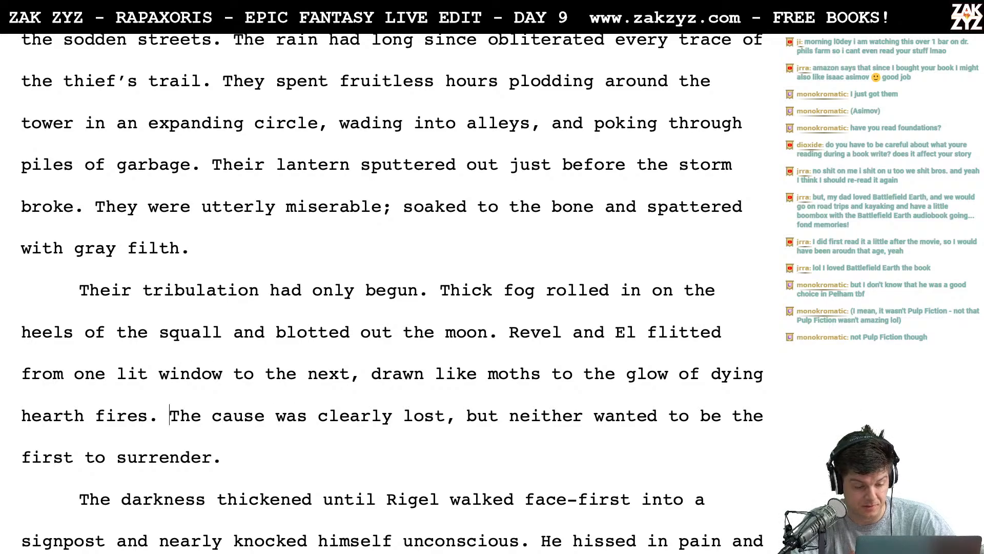
pyautogui.press('Right')
pyautogui.press('Right')
pyautogui.press('Right')
pyautogui.press('Right')
pyautogui.press('Right')
pyautogui.press('Right')
pyautogui.press('Right')
pyautogui.press('Left')
pyautogui.press('Left')
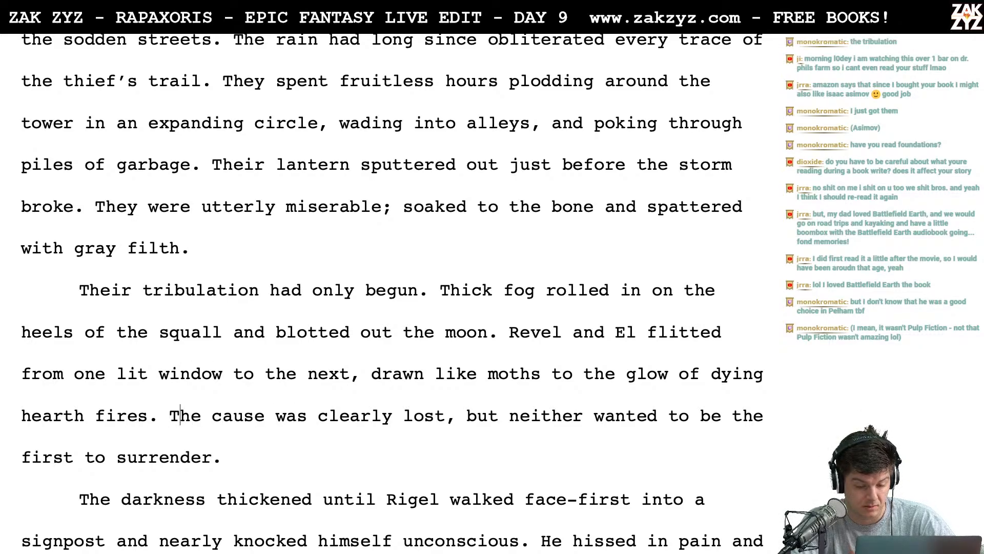
pyautogui.press('Right')
pyautogui.press('Right')
pyautogui.press('Right')
pyautogui.press('Right')
pyautogui.press('Right')
pyautogui.press('Right')
pyautogui.press('Right')
pyautogui.press('Right')
pyautogui.press('Right')
pyautogui.press('Right')
pyautogui.press('Right')
pyautogui.press('Right')
pyautogui.press('Right')
pyautogui.press('Right')
pyautogui.press('Right')
pyautogui.press('Right')
pyautogui.press('Right')
pyautogui.press('Right')
pyautogui.press('Right')
pyautogui.press('Right')
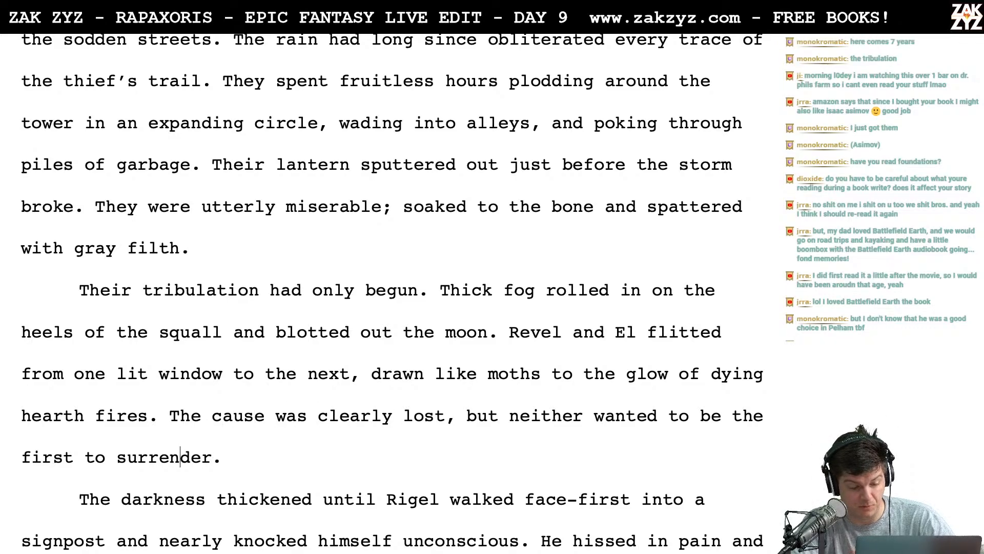
# - Insert "It grew so dark that Revel" at the start of the signpost paragraph, before "The darkness thickened"
pyautogui.press('Down')
pyautogui.press('Down')
pyautogui.press('Up')
pyautogui.press('Left')
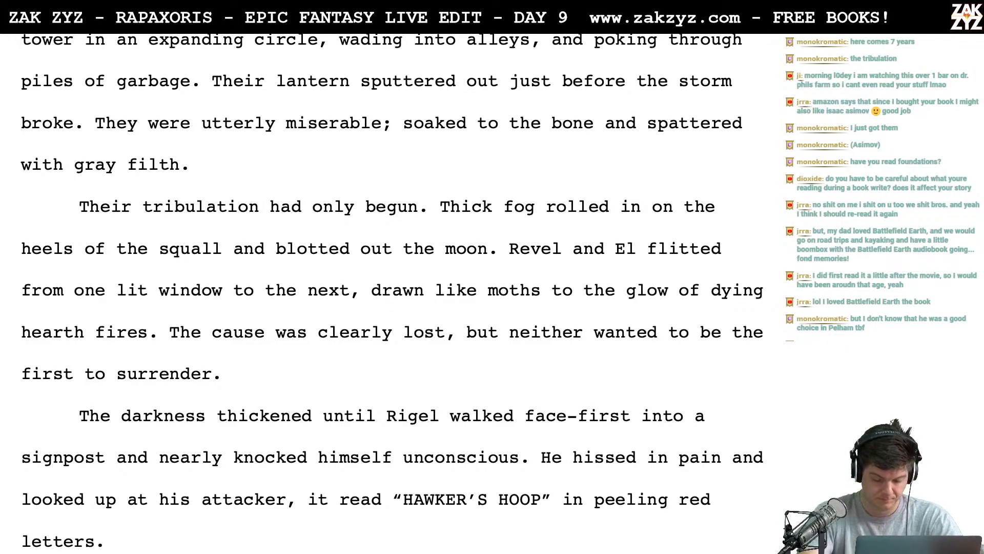
pyautogui.write('It grew so d')
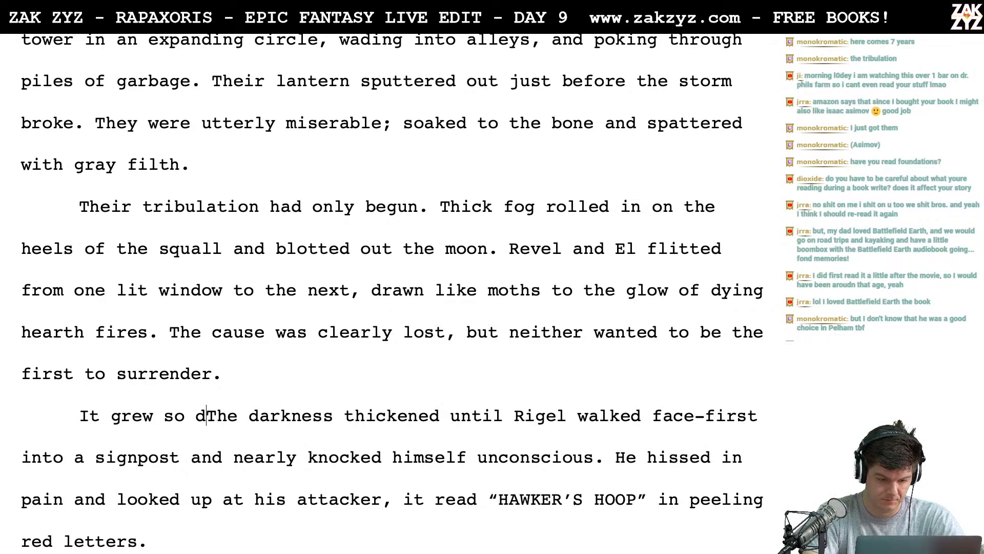
pyautogui.write('ark that Rigel ')
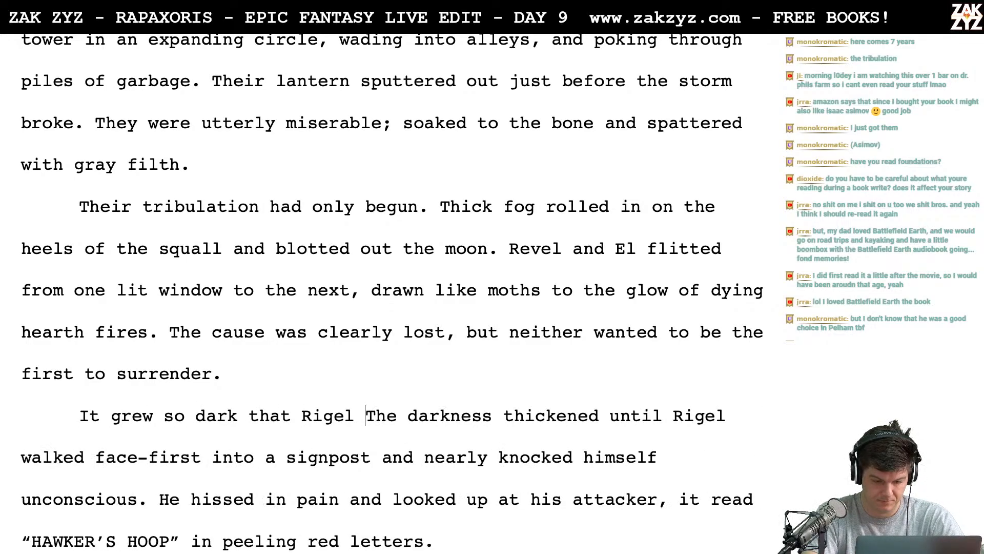
pyautogui.write('walked f')
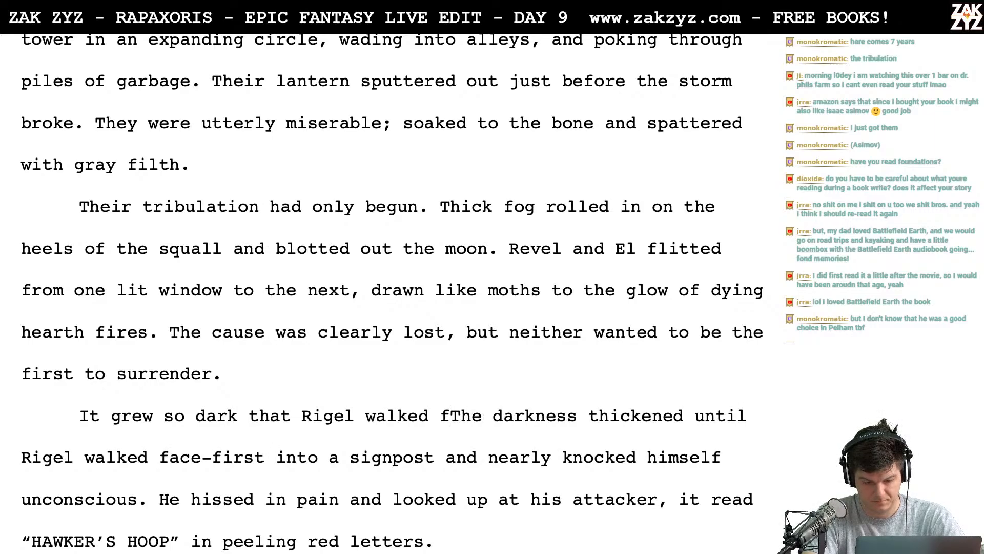
pyautogui.press('BackSpace')
pyautogui.press('BackSpace')
pyautogui.press('BackSpace')
pyautogui.press('BackSpace')
pyautogui.press('BackSpace')
pyautogui.press('BackSpace')
pyautogui.press('BackSpace')
pyautogui.press('BackSpace')
pyautogui.press('BackSpace')
pyautogui.press('BackSpace')
pyautogui.press('BackSpace')
pyautogui.press('BackSpace')
pyautogui.press('BackSpace')
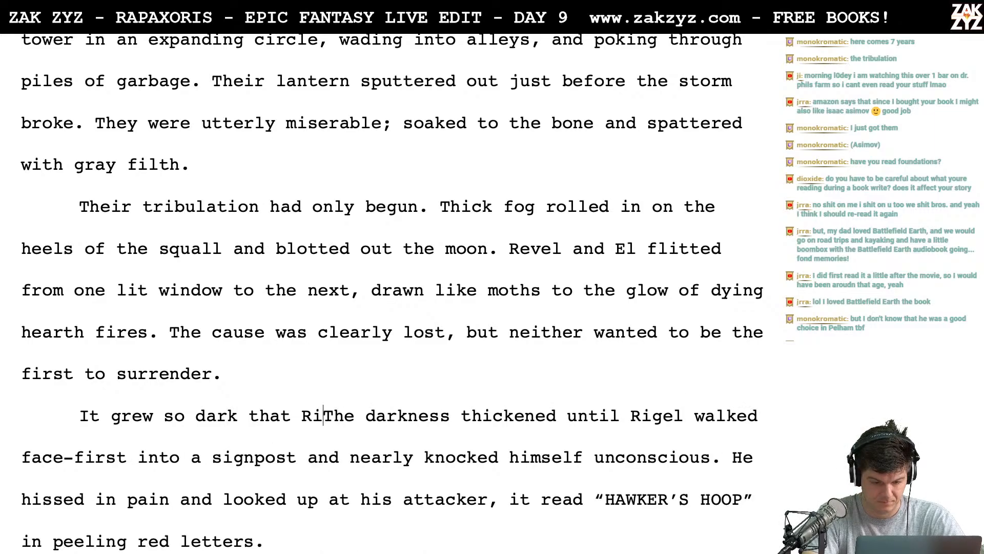
pyautogui.write('evel')
pyautogui.moveTo(365, 426); pyautogui.dragTo(641, 426)
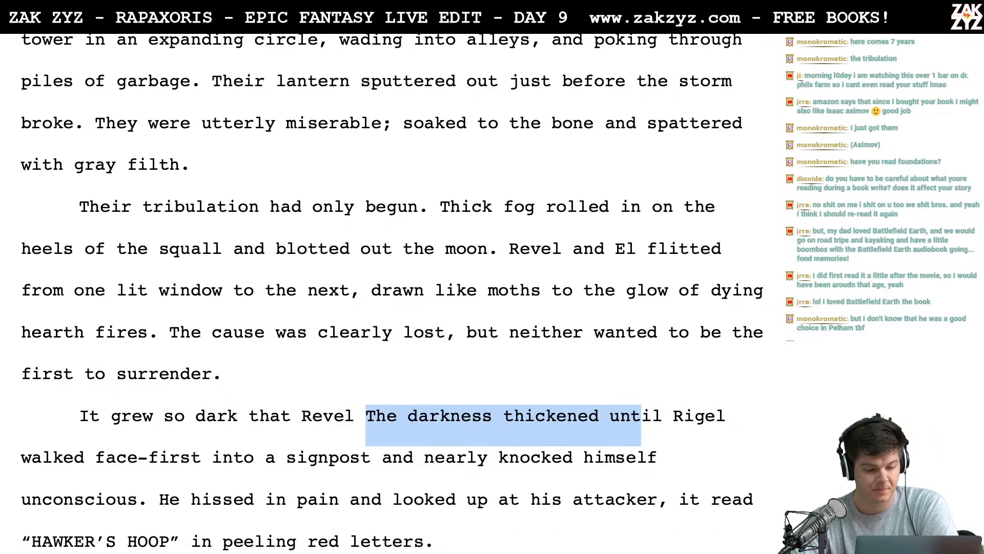
# - Change "Their" to "The" in the sentence "Their tribulation had only begun."
pyautogui.scroll(-1, 180, 111)
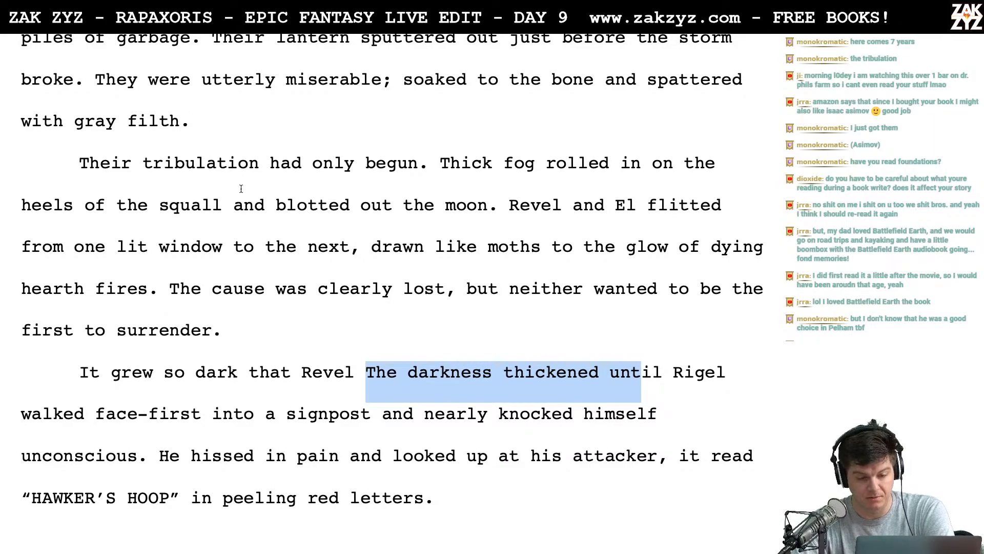
pyautogui.scroll(-1, 272, 214)
pyautogui.click(128, 172)
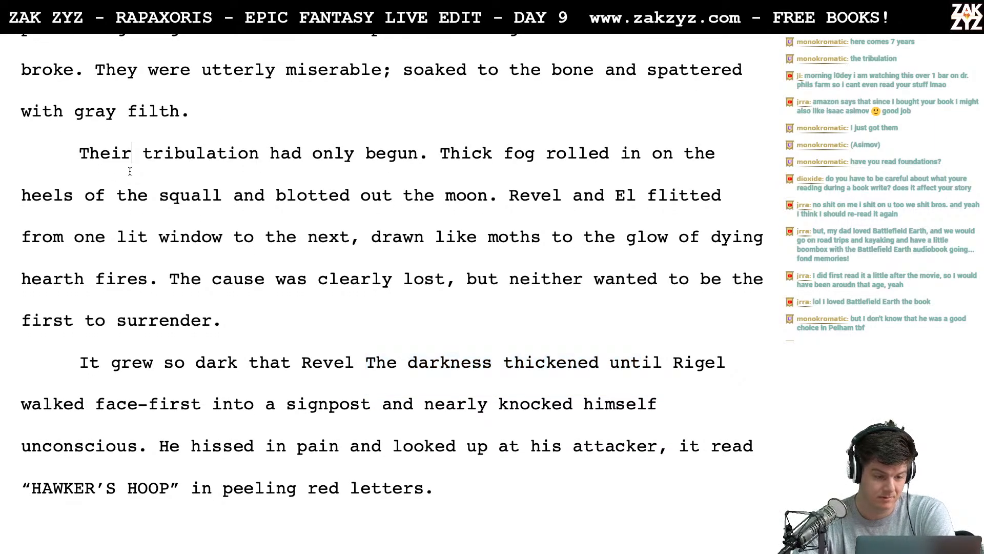
pyautogui.press('BackSpace')
pyautogui.press('BackSpace')
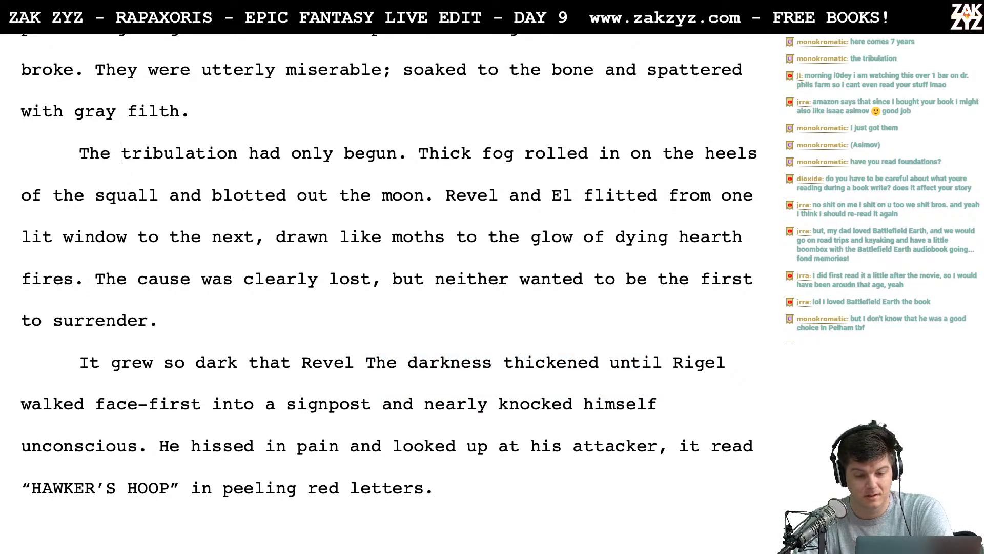
# - Reread the fog paragraph from the blotted-out moon through the moth comparison to the sentence about the lost cause
pyautogui.click(201, 195)
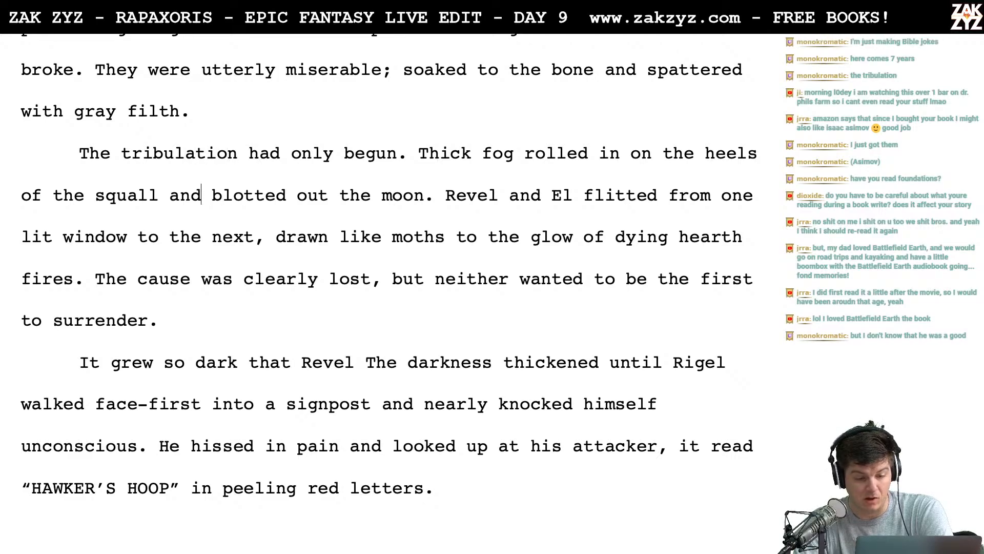
pyautogui.press('Right')
pyautogui.press('Right')
pyautogui.press('Right')
pyautogui.press('Right')
pyautogui.press('Right')
pyautogui.press('Right')
pyautogui.press('Right')
pyautogui.press('Right')
pyautogui.press('Right')
pyautogui.press('Right')
pyautogui.press('Right')
pyautogui.press('Right')
pyautogui.press('Right')
pyautogui.press('Right')
pyautogui.press('Right')
pyautogui.press('Right')
pyautogui.press('Right')
pyautogui.press('Right')
pyautogui.press('Right')
pyautogui.press('Right')
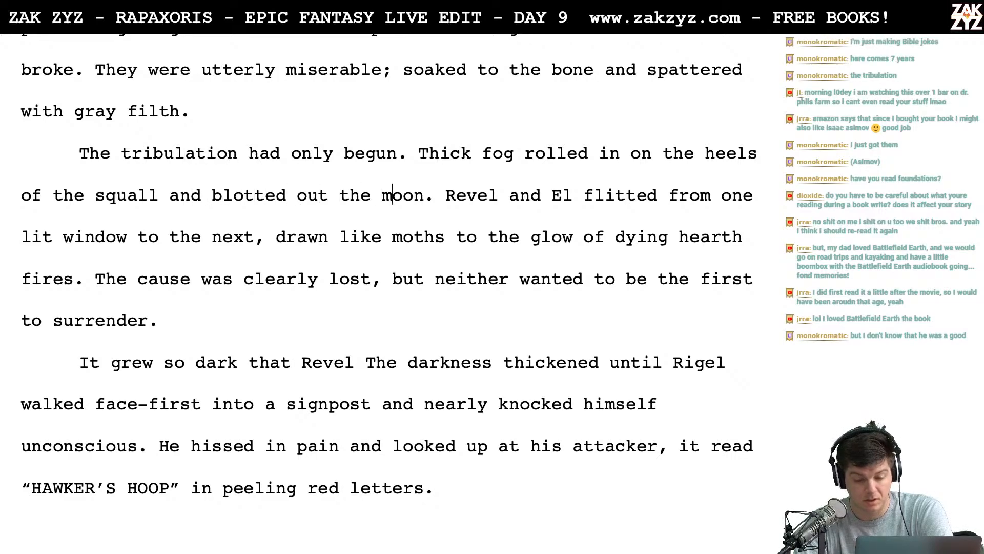
pyautogui.press('Right')
pyautogui.press('Right')
pyautogui.press('Right')
pyautogui.press('Down')
pyautogui.press('Left')
pyautogui.press('Left')
pyautogui.press('Left')
pyautogui.press('Left')
pyautogui.press('Left')
pyautogui.press('Left')
pyautogui.press('Left')
pyautogui.press('Left')
pyautogui.press('Left')
pyautogui.press('Left')
pyautogui.press('Left')
pyautogui.press('Left')
pyautogui.press('Left')
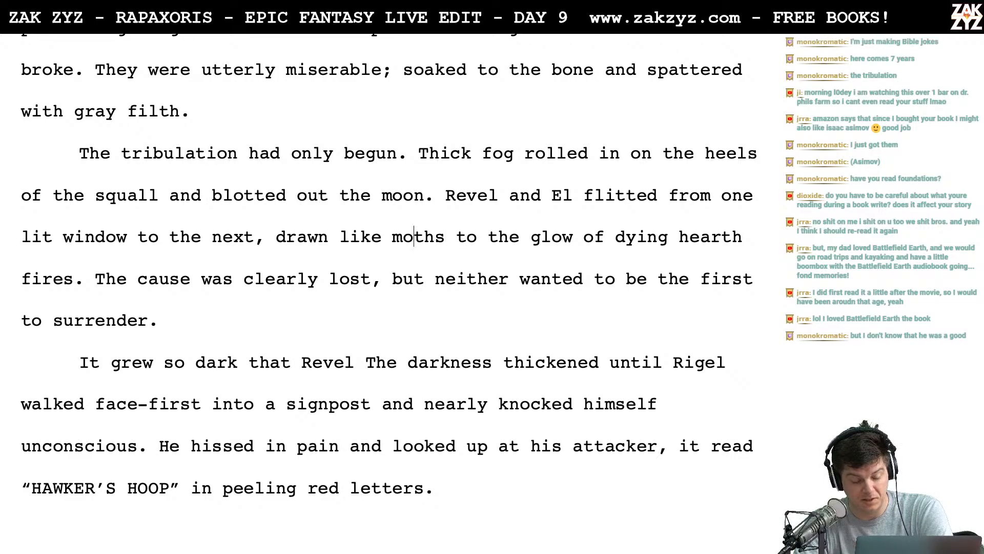
pyautogui.press('Left')
pyautogui.press('Left')
pyautogui.press('Left')
pyautogui.press('Right')
pyautogui.press('Right')
pyautogui.press('Right')
pyautogui.press('Right')
pyautogui.press('Right')
pyautogui.press('Right')
pyautogui.press('Right')
pyautogui.press('Right')
pyautogui.press('Right')
pyautogui.press('Right')
pyautogui.press('Right')
pyautogui.press('Right')
pyautogui.press('Right')
pyautogui.press('Right')
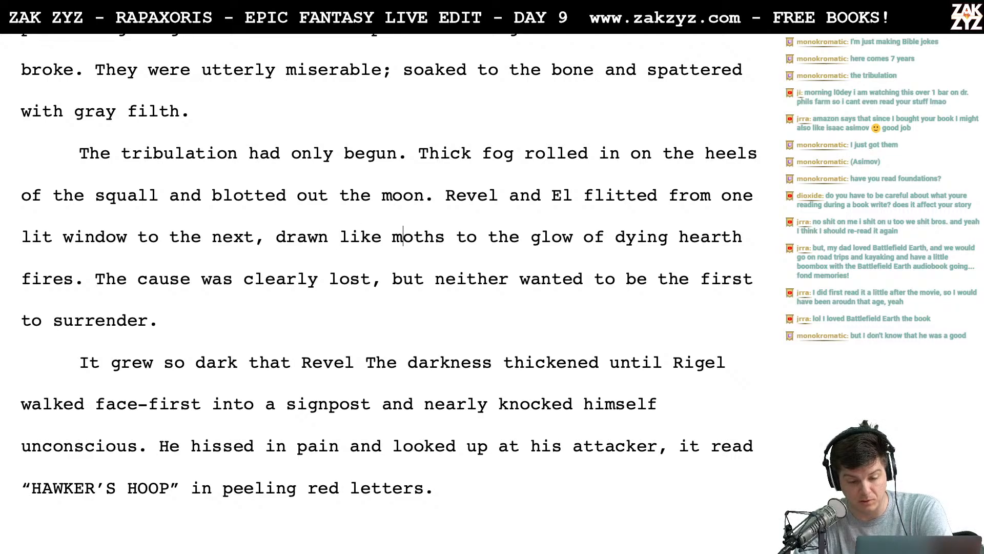
pyautogui.press('Right')
pyautogui.press('Right')
pyautogui.press('Down')
pyautogui.press('Left')
pyautogui.press('Left')
pyautogui.press('Left')
pyautogui.press('Left')
pyautogui.press('Left')
pyautogui.press('Left')
pyautogui.press('Left')
pyautogui.press('Left')
pyautogui.press('Left')
pyautogui.press('Left')
pyautogui.press('Left')
pyautogui.press('Left')
pyautogui.press('Left')
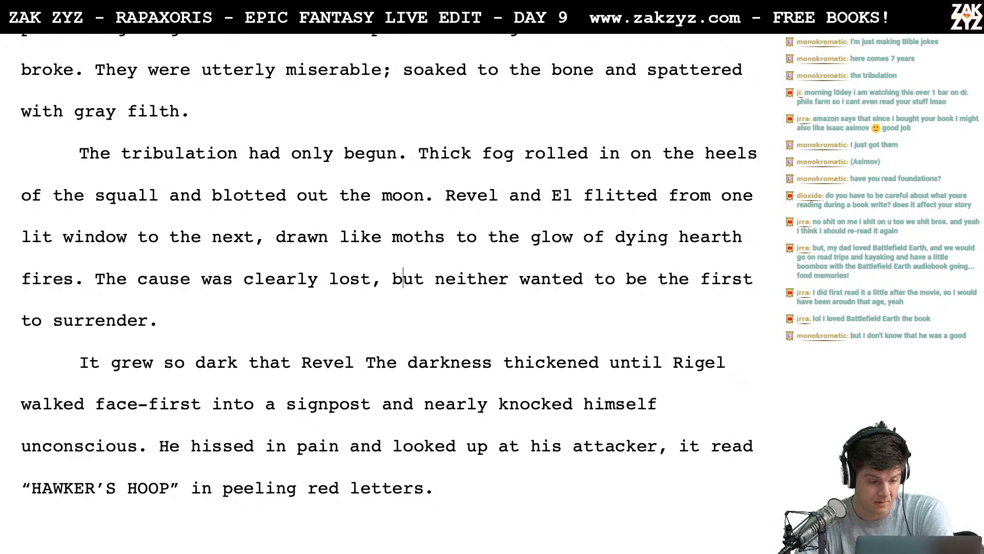
# - Break the paragraph after "hearth fires." so the sentence "The cause was clearly lost" stands in its own paragraph
pyautogui.press('Left')
pyautogui.press('Left')
pyautogui.press('Left')
pyautogui.press('Left')
pyautogui.press('Left')
pyautogui.press('Left')
pyautogui.press('Left')
pyautogui.press('Left')
pyautogui.press('Left')
pyautogui.press('Left')
pyautogui.press('Left')
pyautogui.press('Left')
pyautogui.press('Left')
pyautogui.press('Left')
pyautogui.press('Left')
pyautogui.press('Left')
pyautogui.press('Left')
pyautogui.press('Left')
pyautogui.press('Left')
pyautogui.press('Left')
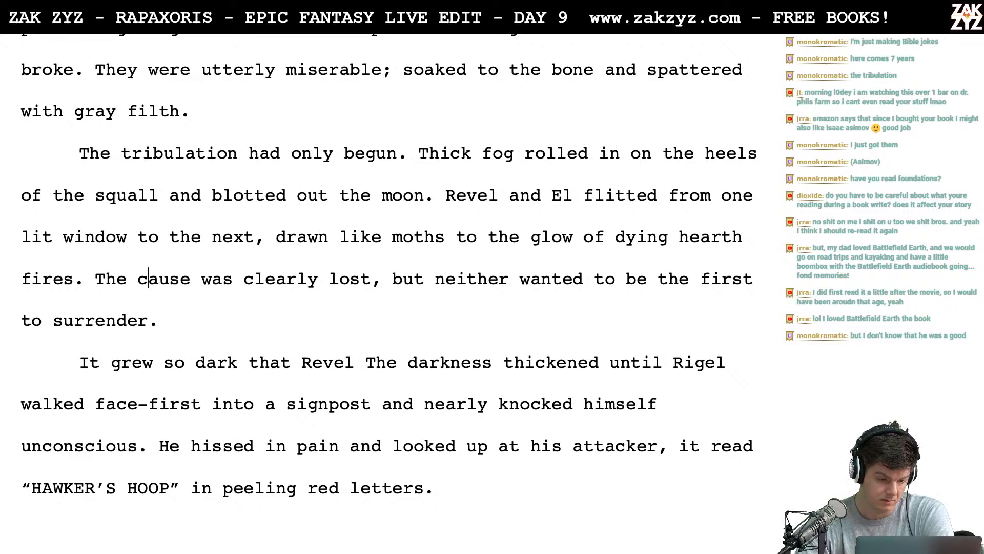
pyautogui.press('Left')
pyautogui.press('Return')
pyautogui.press('Left')
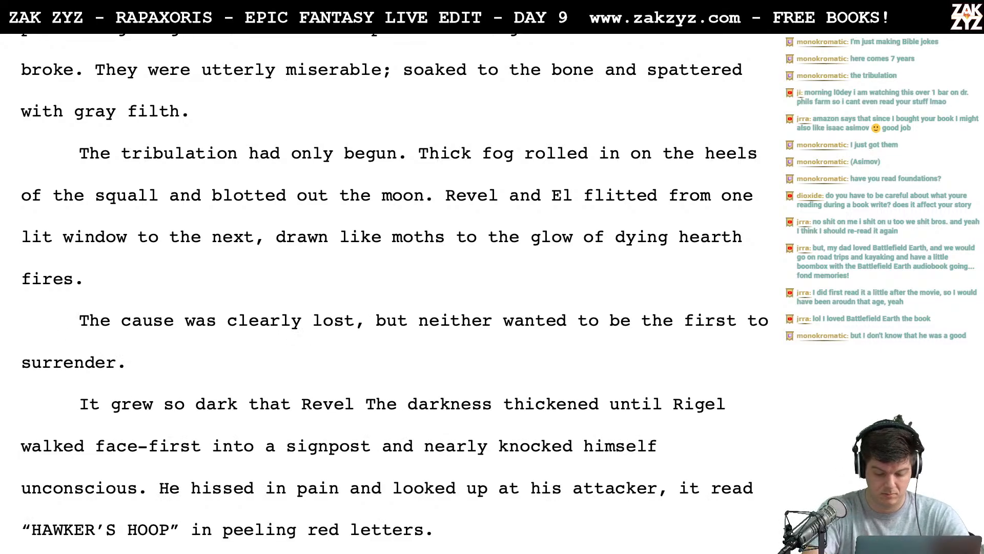
# - Add the sentence "Both knew the cause was lost, but neither was willing to be the first to surrender." after "hearth fires."
pyautogui.write('Both knew the c')
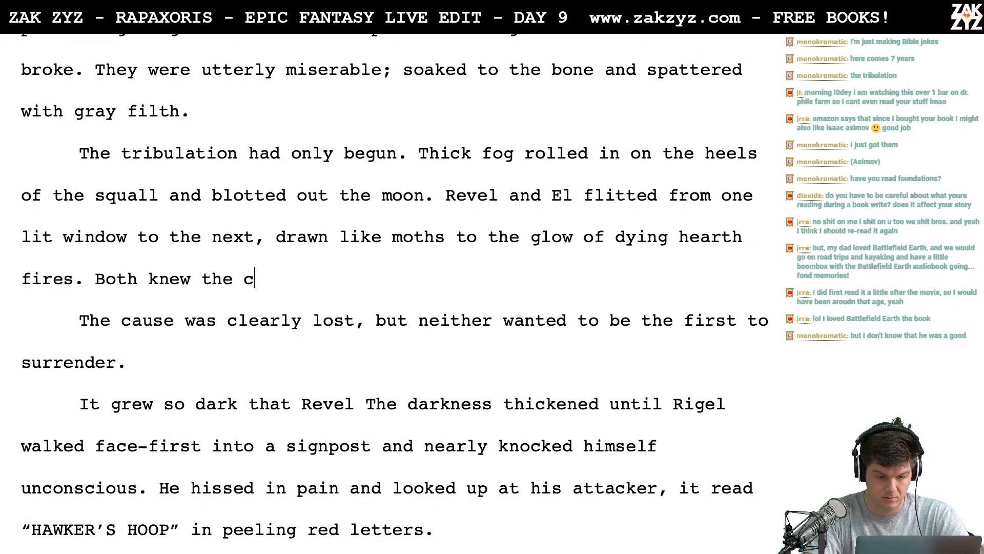
pyautogui.write('ause was lost, bu')
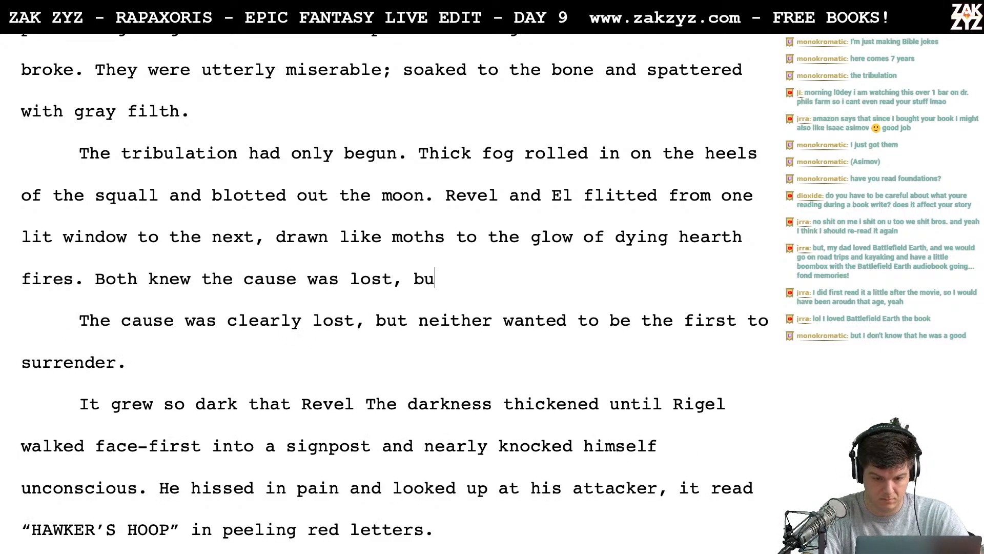
pyautogui.write('t niether was ')
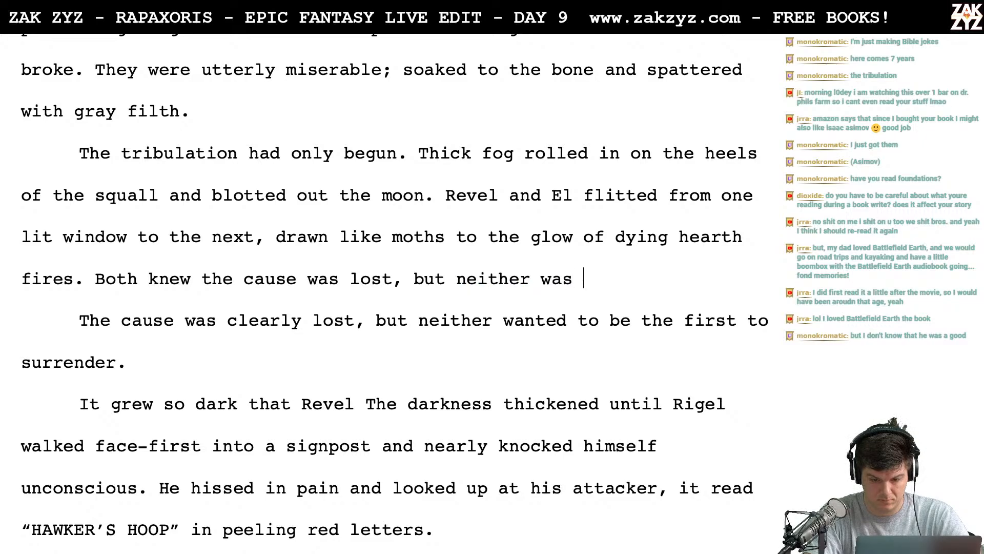
pyautogui.write('willing to be the first')
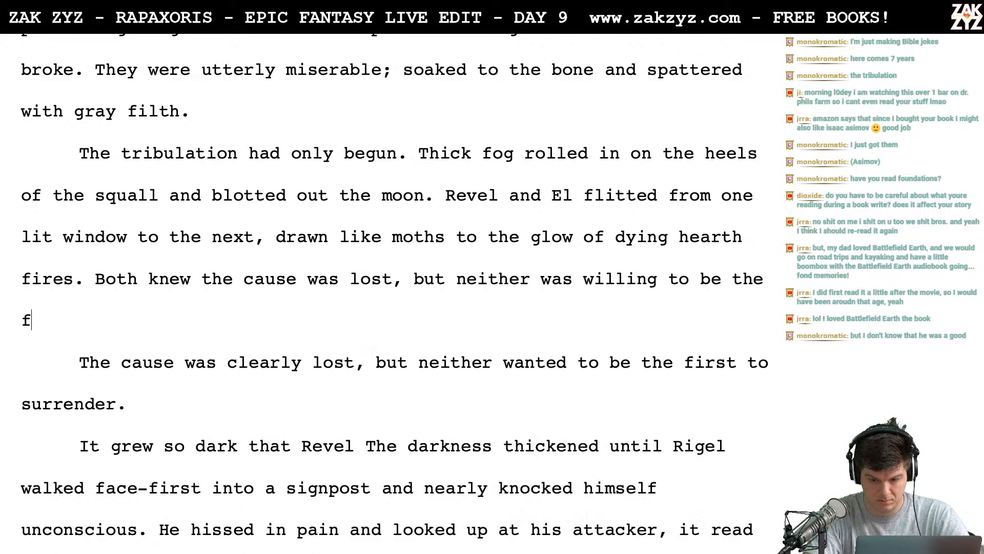
pyautogui.write(' to surrender.')
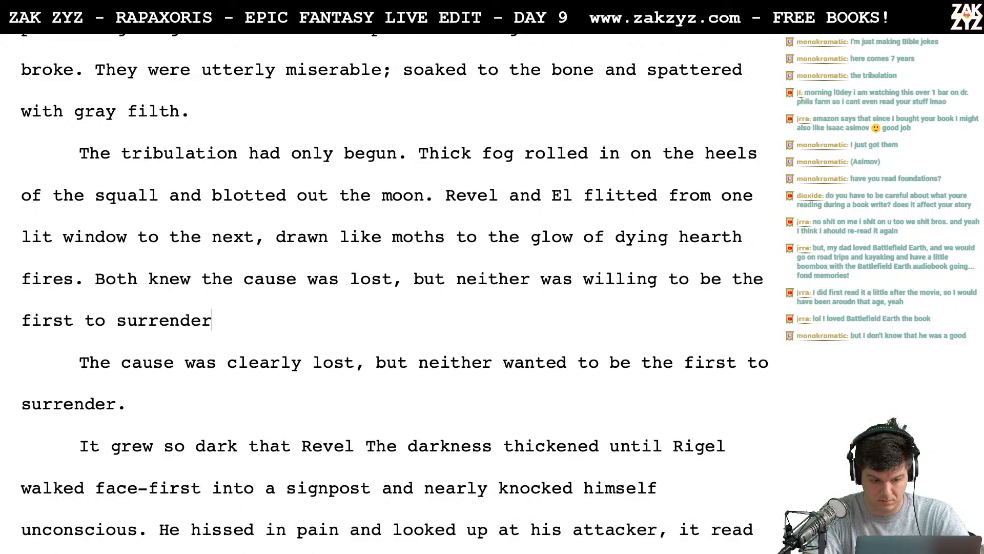
# - Delete the old sentence "The cause was clearly lost, but neither wanted to be the first to surrender." and its paragraph break
pyautogui.hotkey('shift', 'Down')
pyautogui.hotkey('shift', 'Down')
pyautogui.press('BackSpace')
pyautogui.press('BackSpace')
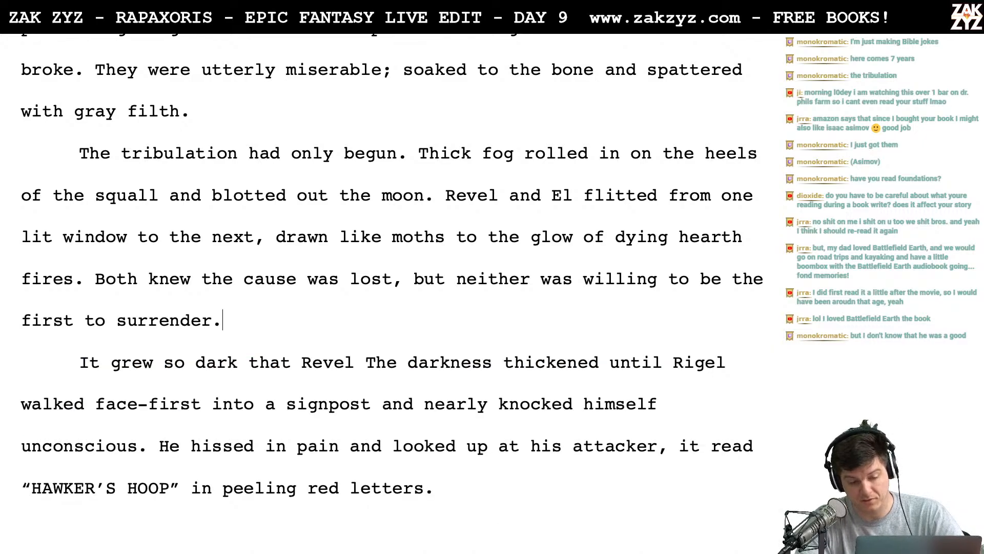
# - Begin a new paragraph after "first to surrender." with the words "The darkness thickened until"
pyautogui.scroll(-2, 135, 340)
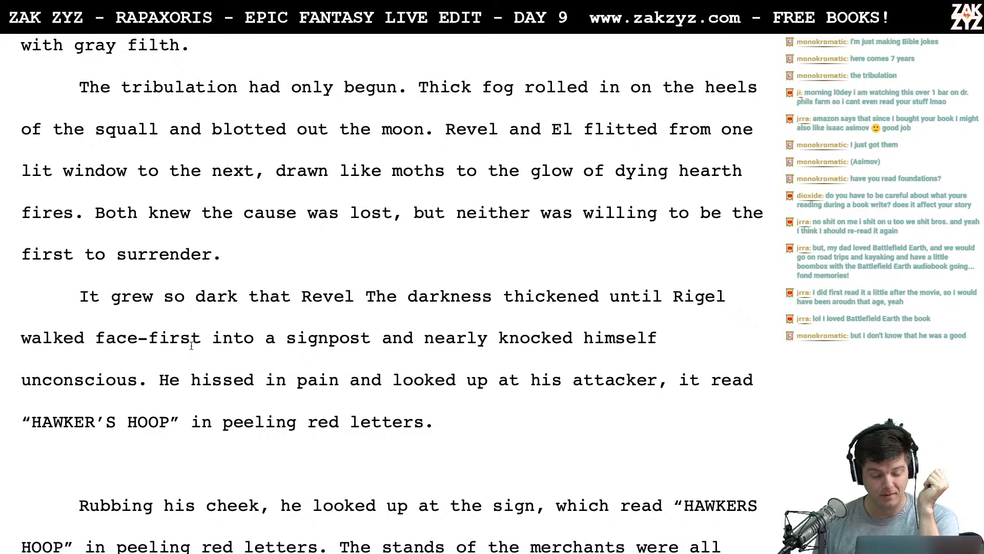
pyautogui.press('Return')
pyautogui.write('The d')
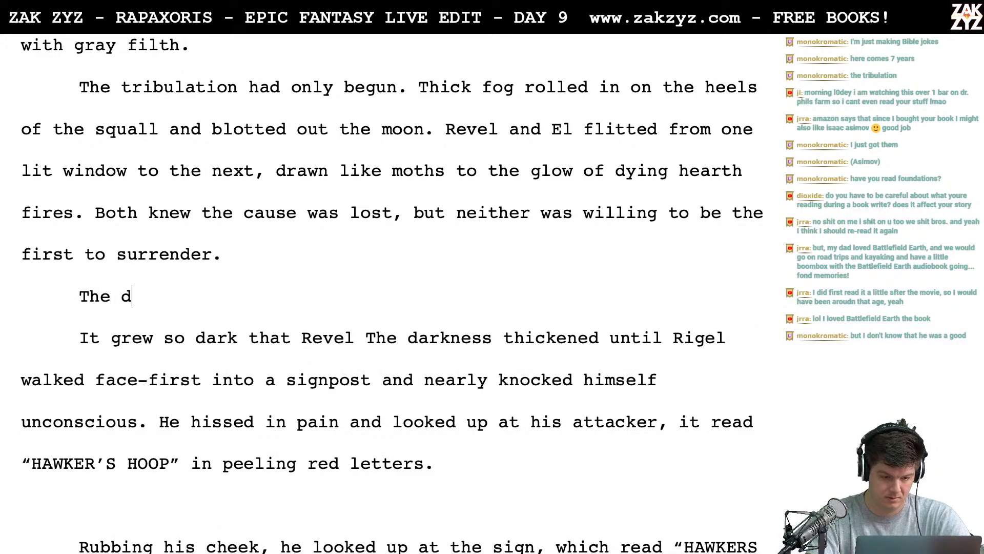
pyautogui.write('arkness thicke')
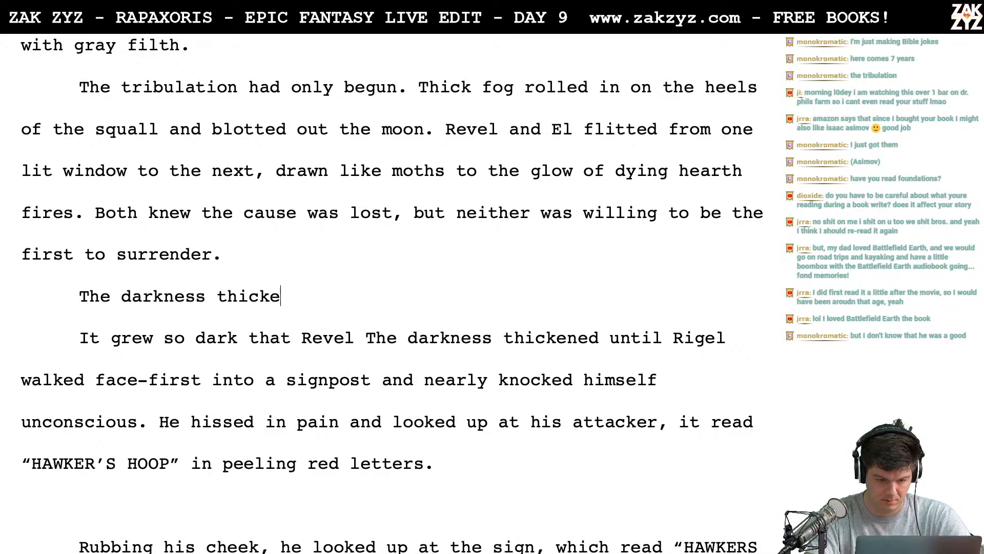
pyautogui.write('nedunt')
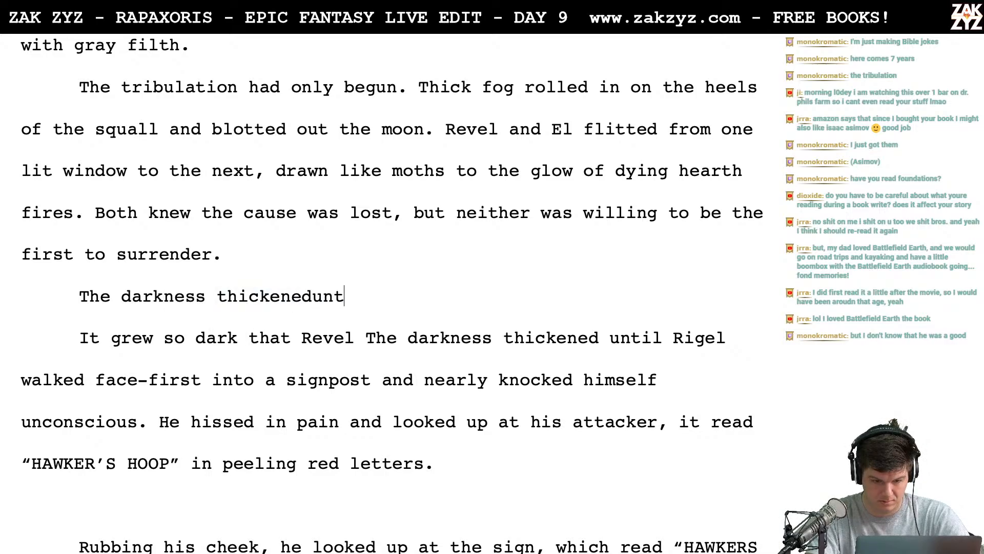
pyautogui.press('BackSpace')
pyautogui.press('BackSpace')
pyautogui.press('BackSpace')
pyautogui.write('until ')
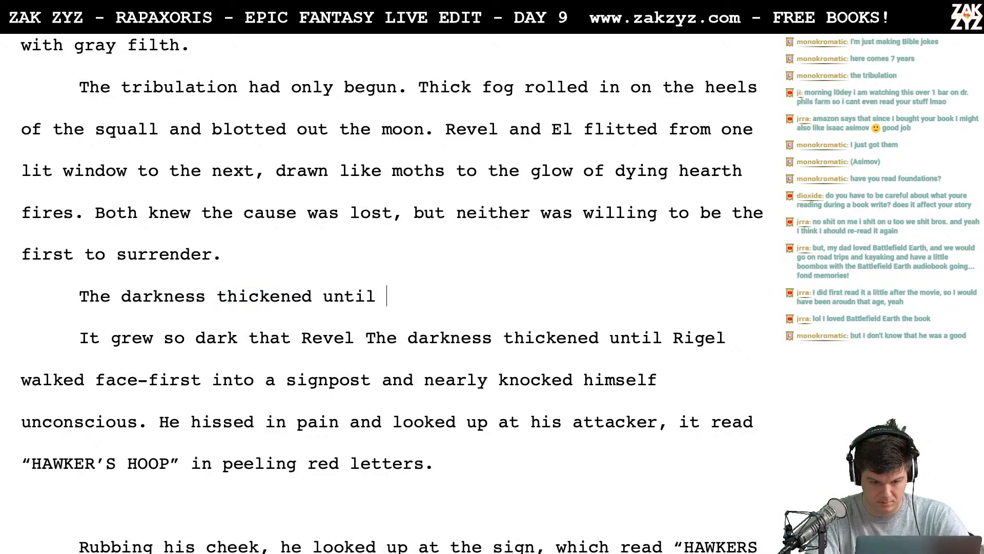
pyautogui.write('Revel walked fa')
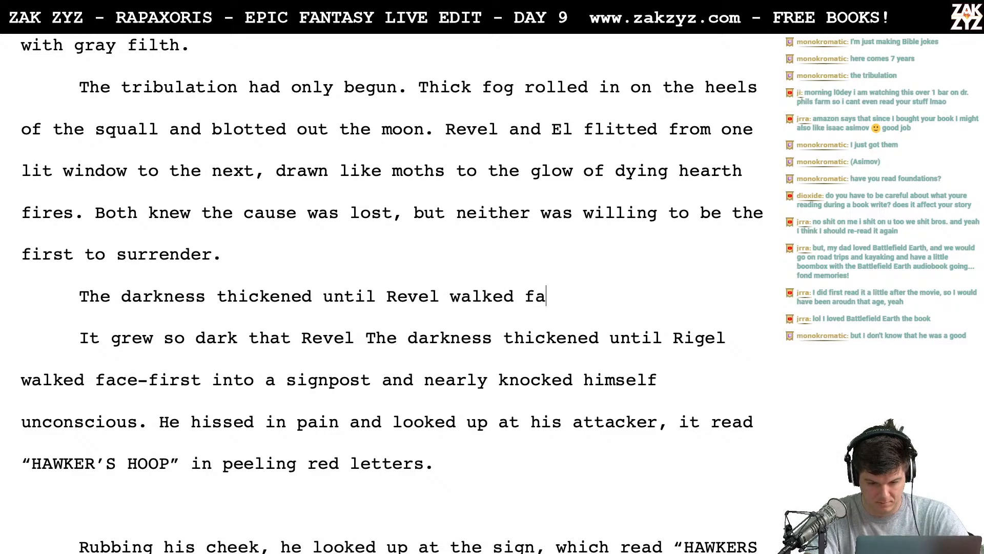
# - Continue the new paragraph's sentence with "Revel walked face first into a signpost with a"
pyautogui.write('ce first into')
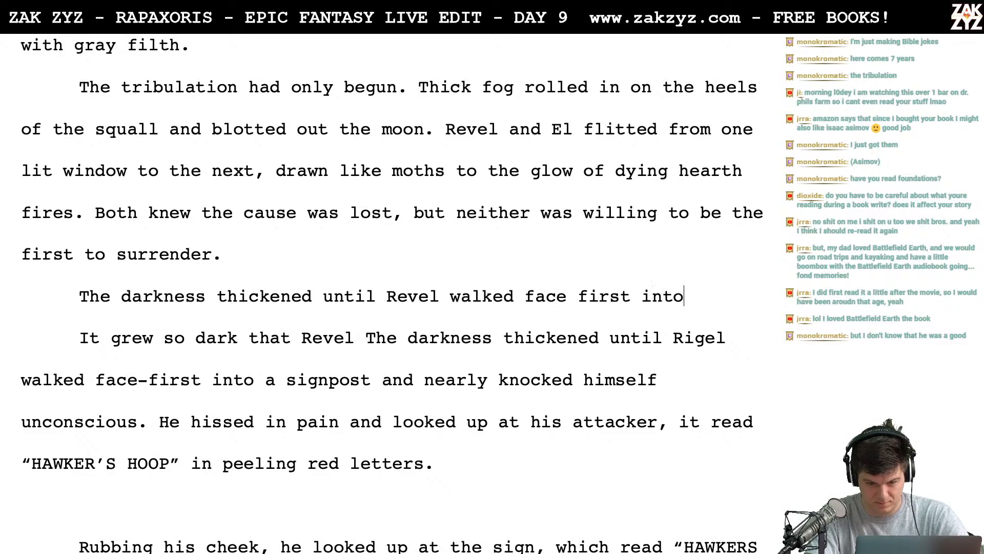
pyautogui.write(' a signp')
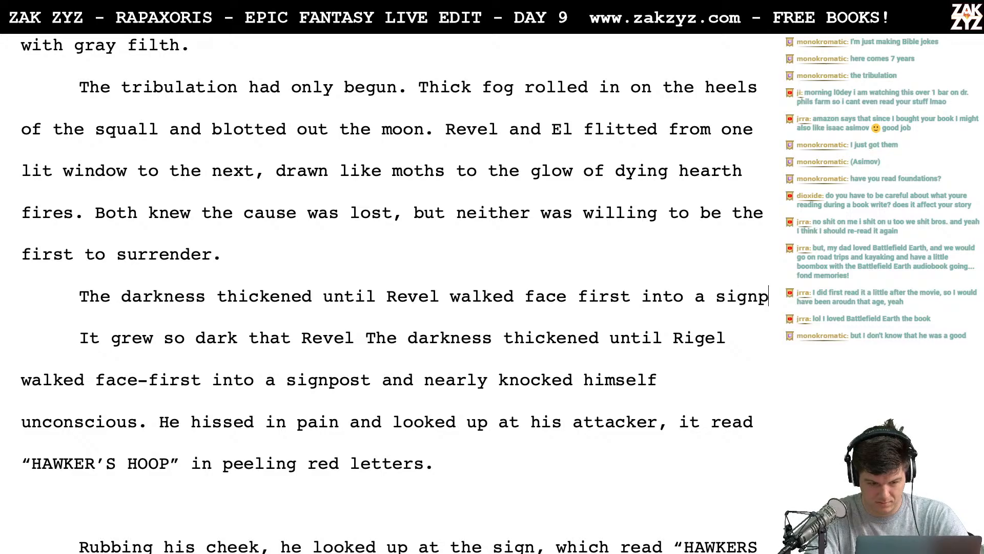
pyautogui.write('ost with a')
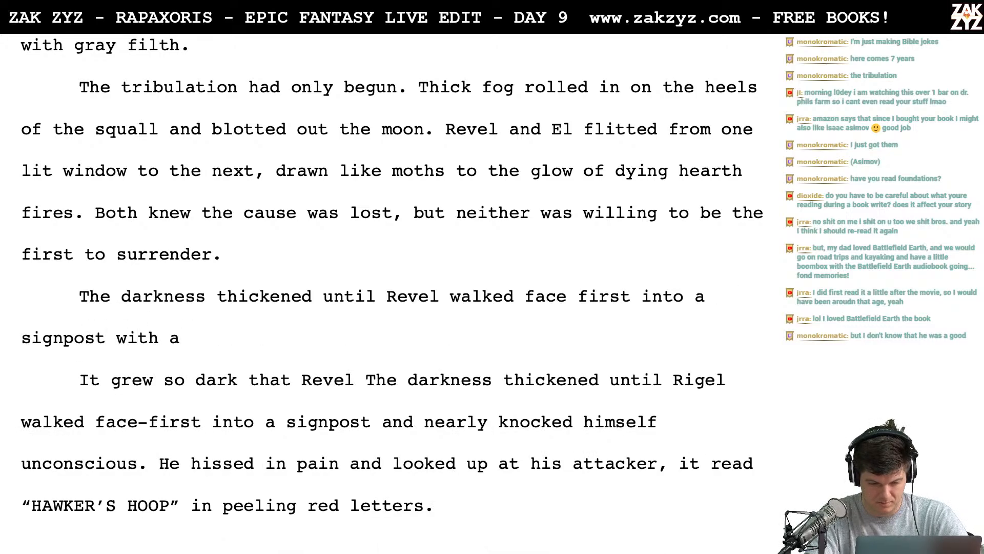
# - Replace the unfinished "with a" after "signpost" with "and nearly cracked his skull." to complete the sentence
pyautogui.press('BackSpace')
pyautogui.press('BackSpace')
pyautogui.write('a')
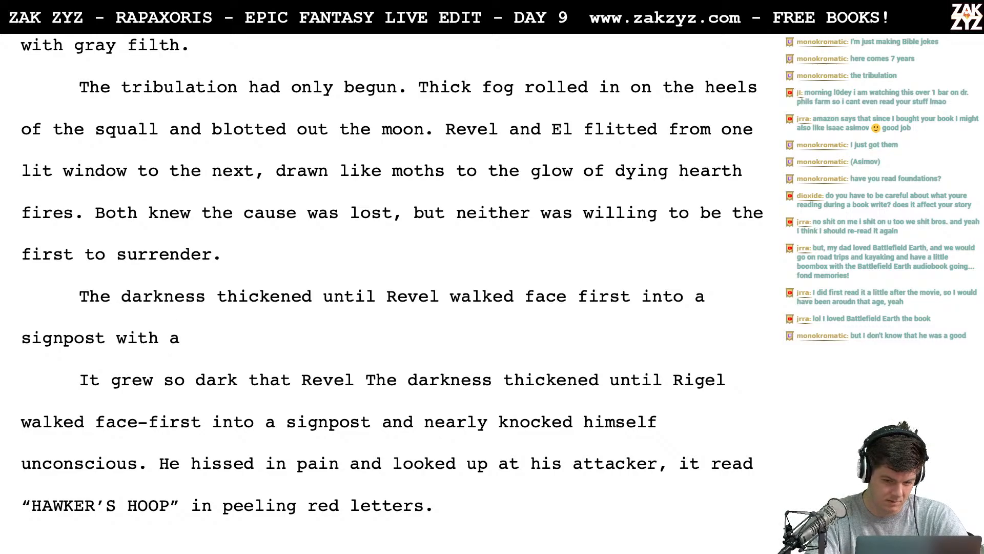
pyautogui.press('BackSpace')
pyautogui.press('BackSpace')
pyautogui.press('BackSpace')
pyautogui.press('BackSpace')
pyautogui.press('BackSpace')
pyautogui.press('BackSpace')
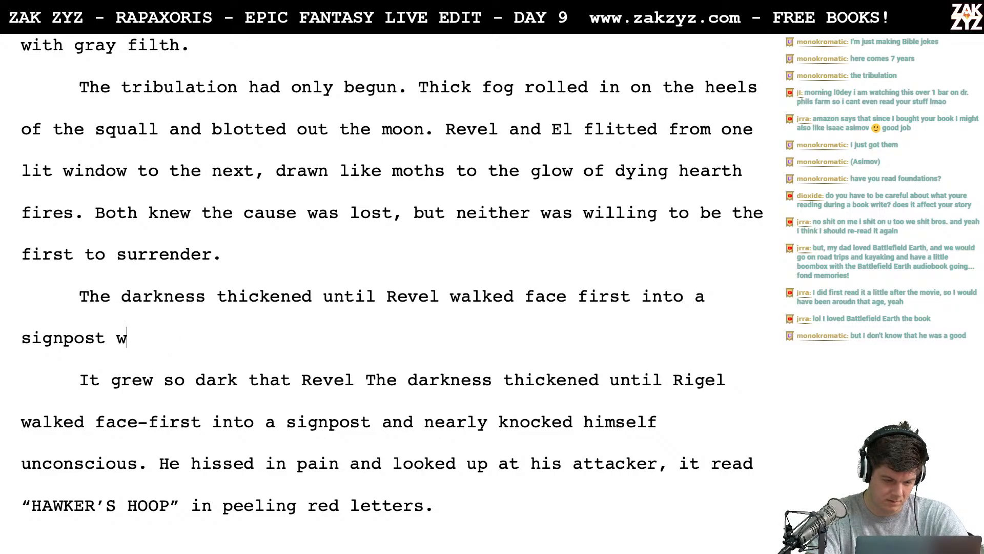
pyautogui.write('and cr')
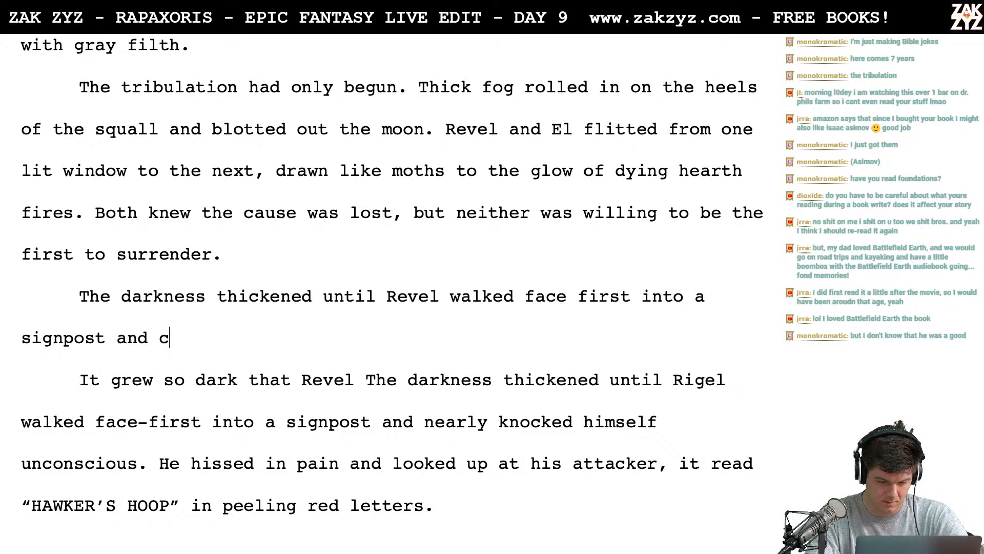
pyautogui.press('BackSpace')
pyautogui.press('BackSpace')
pyautogui.write('nearly ')
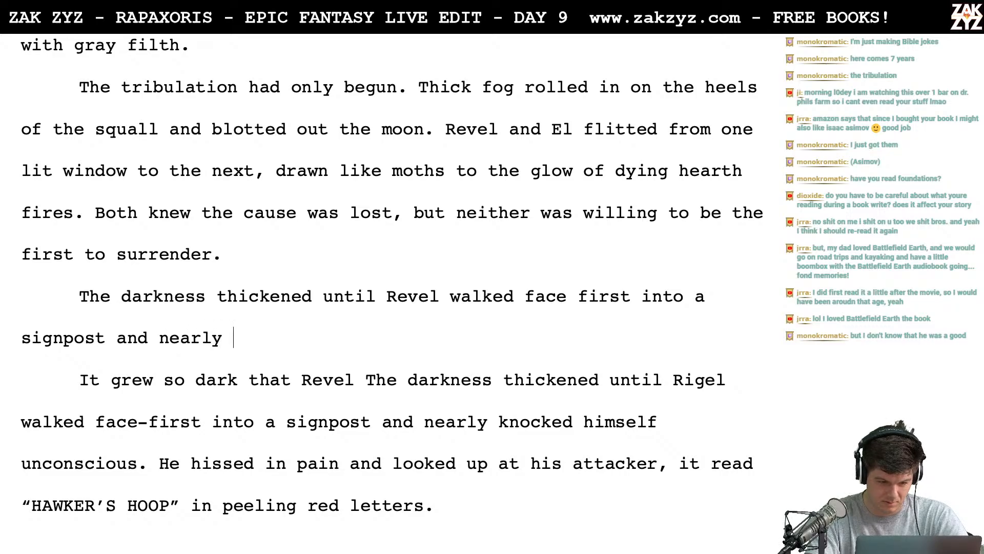
pyautogui.write('cracked his skull.')
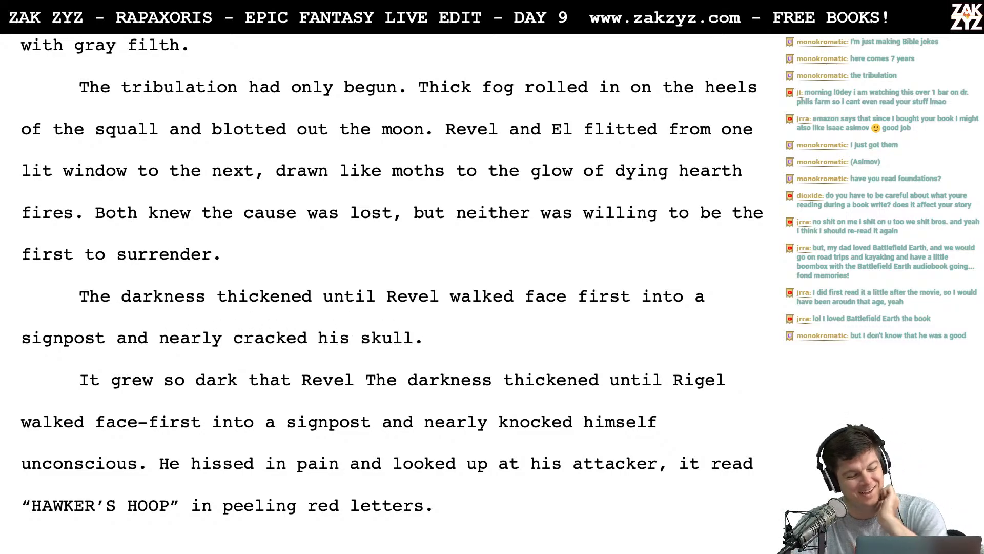
# - Split the new paragraph before "thickened until Revel walked face first" so the rest starts on its own line
pyautogui.click(378, 297)
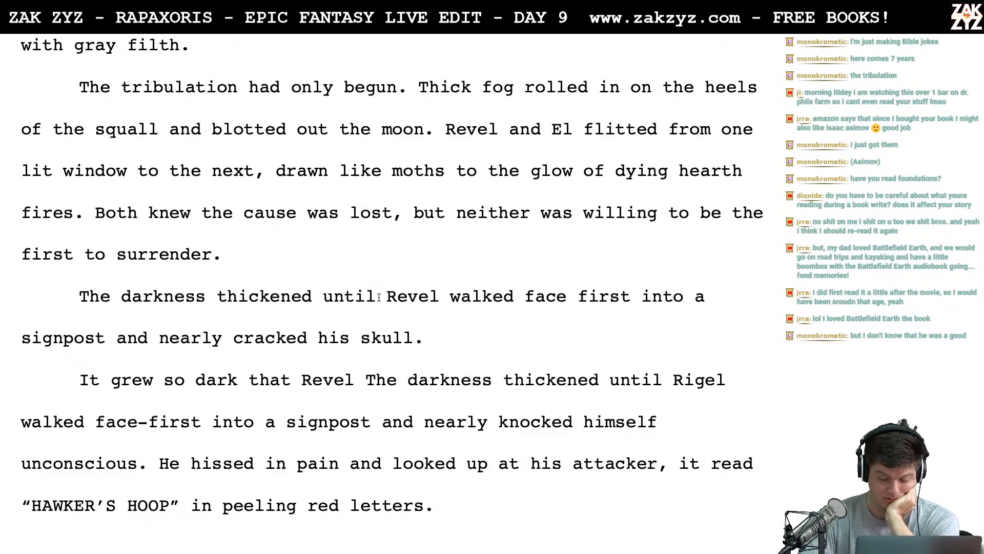
pyautogui.press('Left')
pyautogui.press('Left')
pyautogui.press('Left')
pyautogui.press('Left')
pyautogui.press('Left')
pyautogui.press('Left')
pyautogui.press('Right')
pyautogui.press('Right')
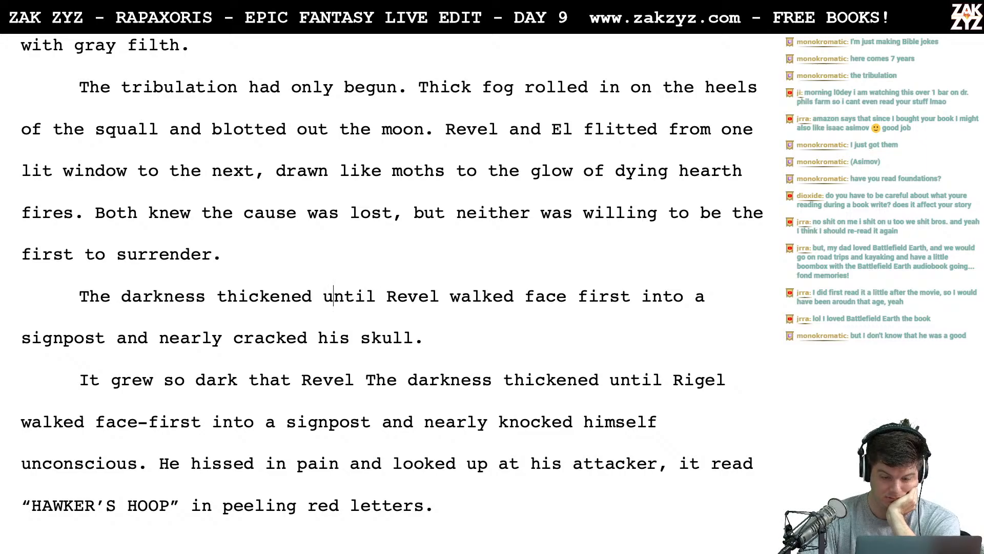
pyautogui.press('Right')
pyautogui.press('Right')
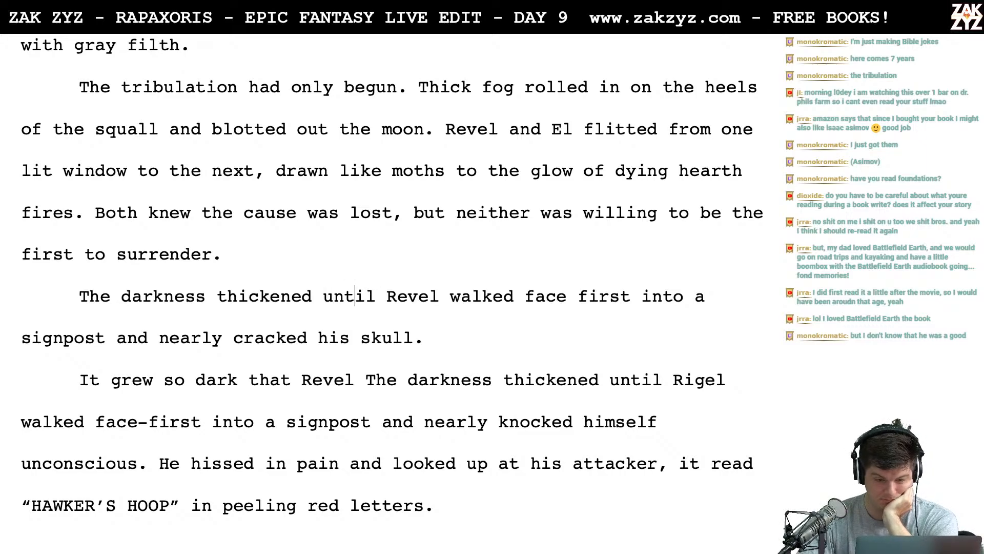
pyautogui.press('Left')
pyautogui.press('Left')
pyautogui.press('Left')
pyautogui.press('Left')
pyautogui.press('Left')
pyautogui.press('Left')
pyautogui.press('Left')
pyautogui.press('Left')
pyautogui.press('Left')
pyautogui.press('Left')
pyautogui.press('Left')
pyautogui.press('Left')
pyautogui.press('Left')
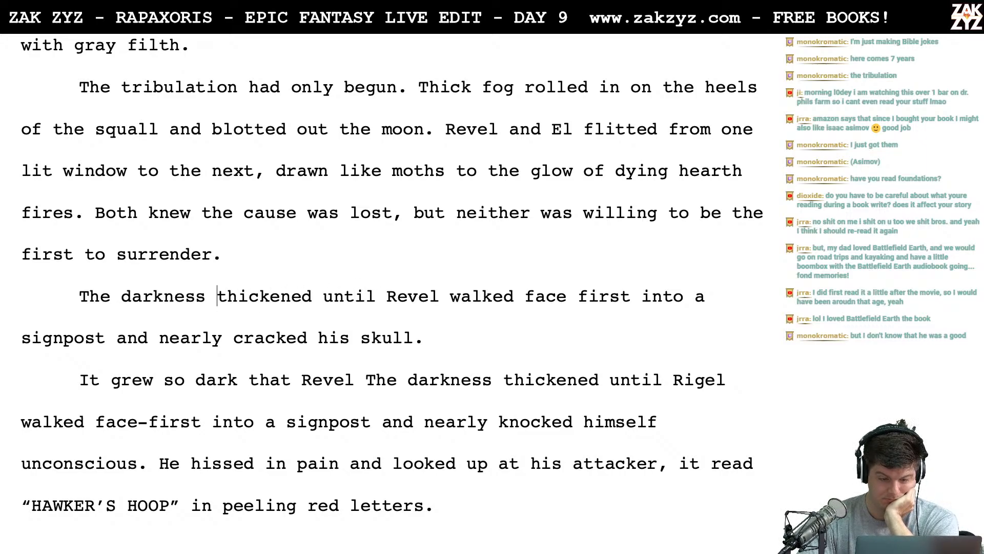
pyautogui.press('Return')
# - Reword "The darkness" above the split paragraph as "The dark was so thick"
pyautogui.press('Left')
pyautogui.press('BackSpace')
pyautogui.press('BackSpace')
pyautogui.press('BackSpace')
pyautogui.press('BackSpace')
pyautogui.press('BackSpace')
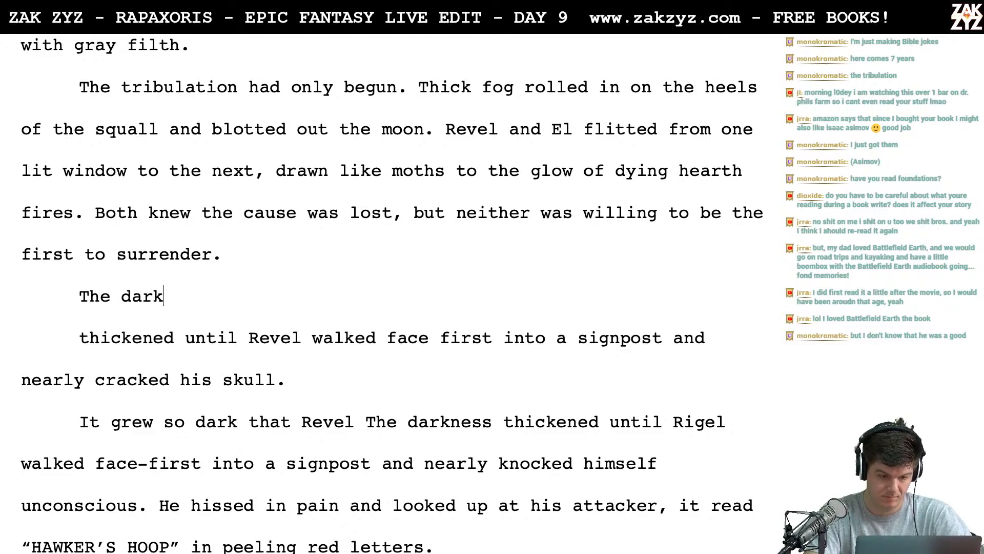
pyautogui.write('was so thick')
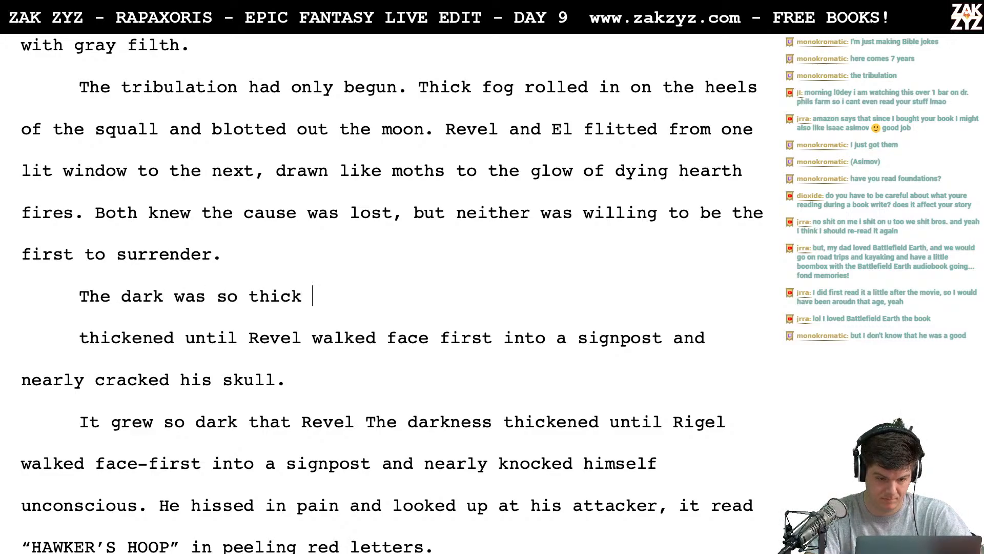
# - Insert an empty paragraph between "first to surrender." and "The dark was so thick"
pyautogui.press('Up')
pyautogui.press('Right')
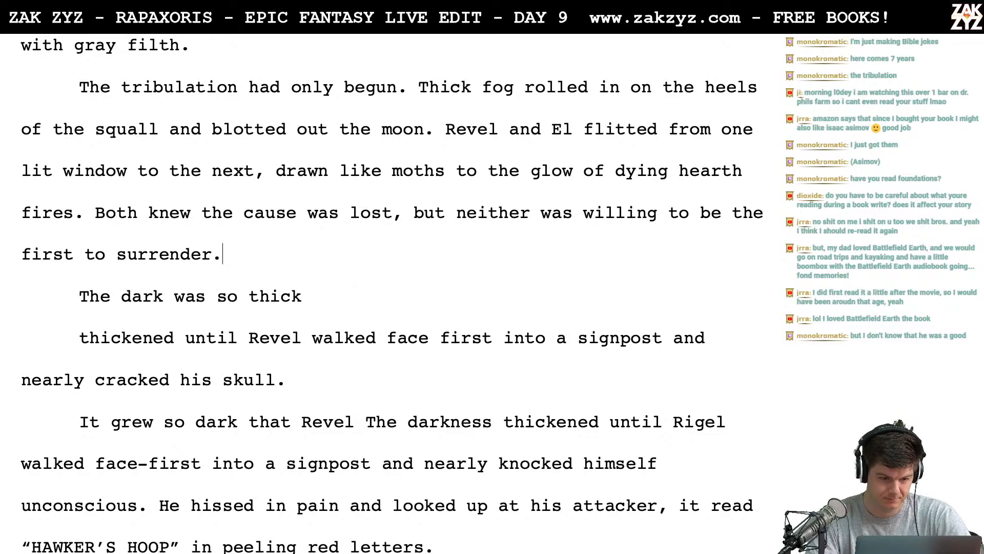
pyautogui.press('Return')
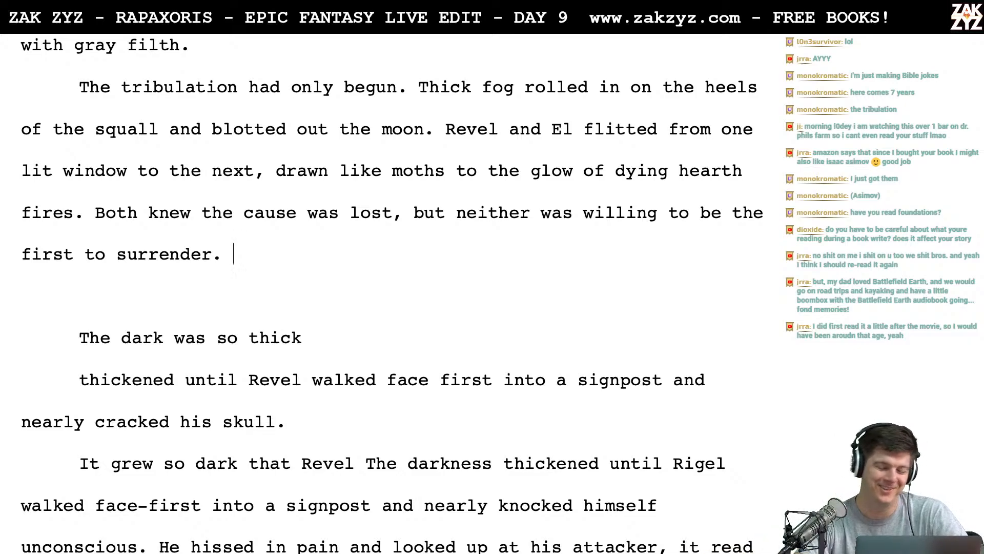
# - Switch to Chrome, search Google for "angry johnny", and return to the manuscript
pyautogui.hotkey('ctrl', 'Left')
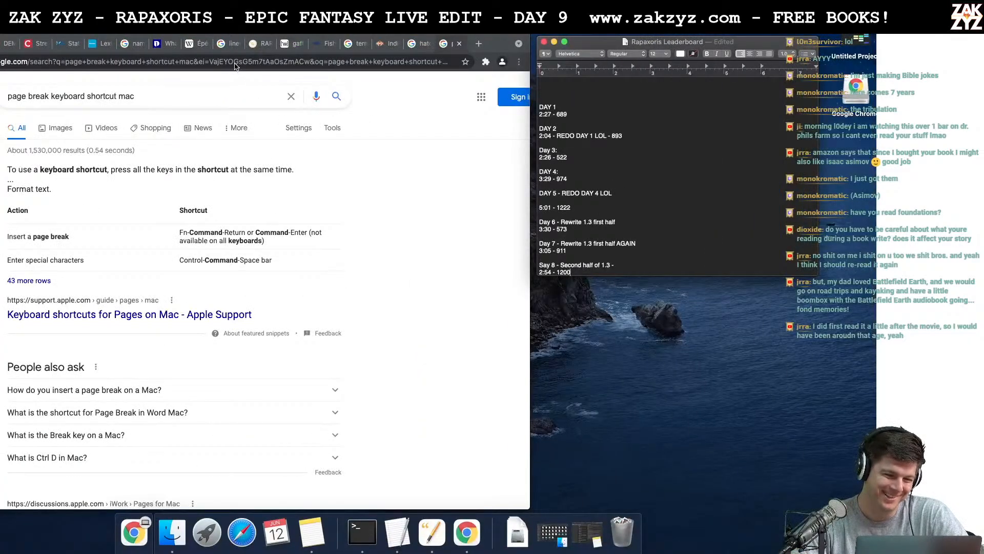
pyautogui.click(237, 62)
pyautogui.write('angry john')
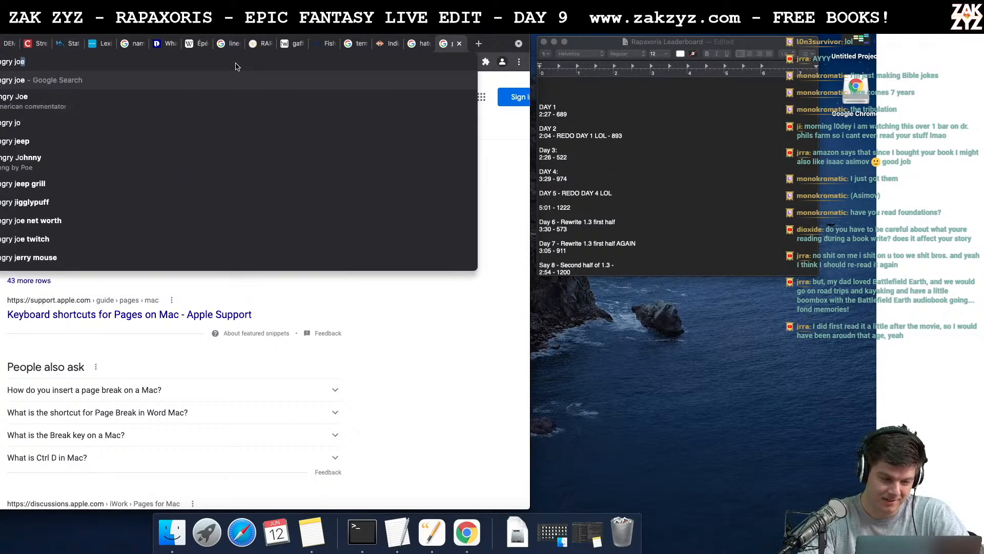
pyautogui.write('ny')
pyautogui.press('Return')
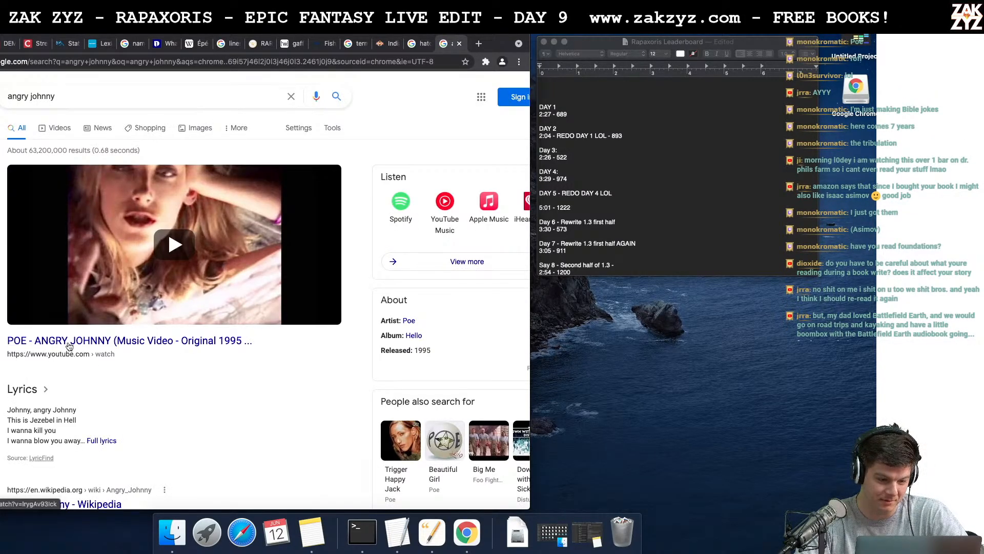
pyautogui.scroll(-1, 93, 231)
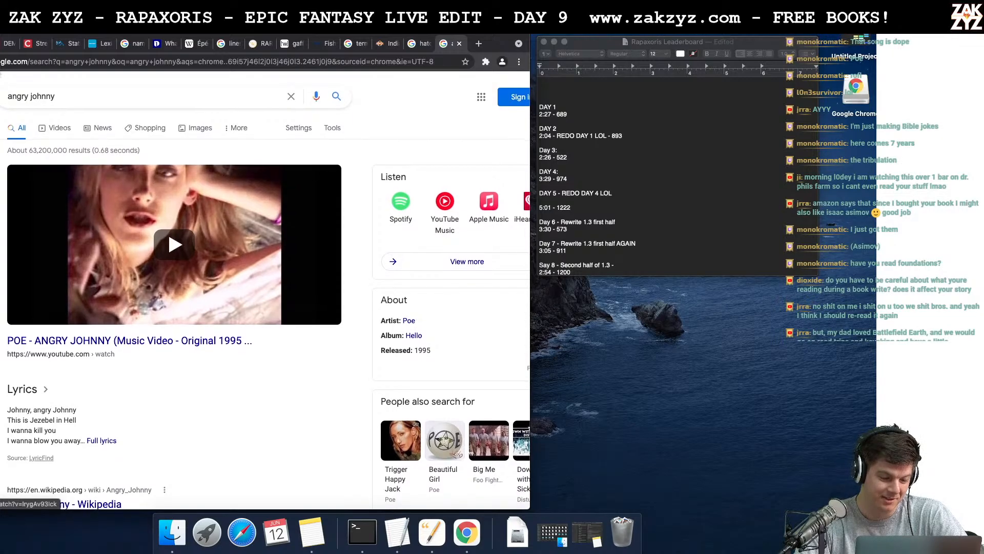
pyautogui.press('super+Tab')
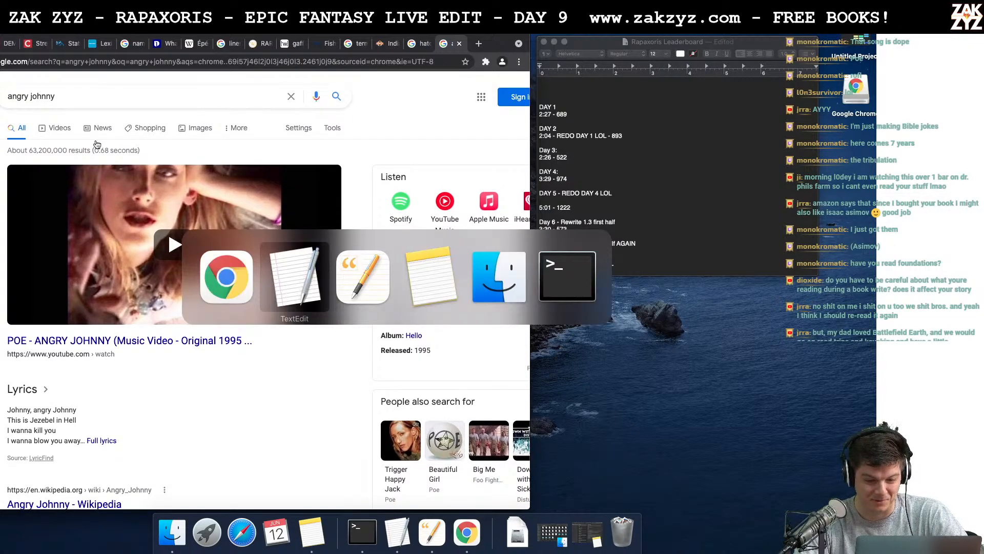
pyautogui.press('super+Tab')
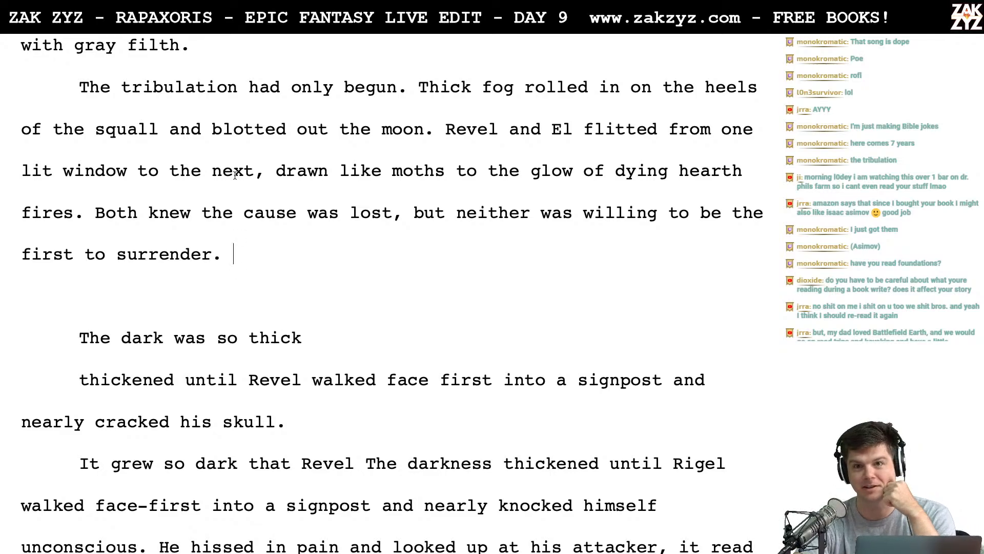
# - Switch to Chrome, look up "when did johnny carson die" in Google, and return to the manuscript
pyautogui.scroll(-2, 235, 176)
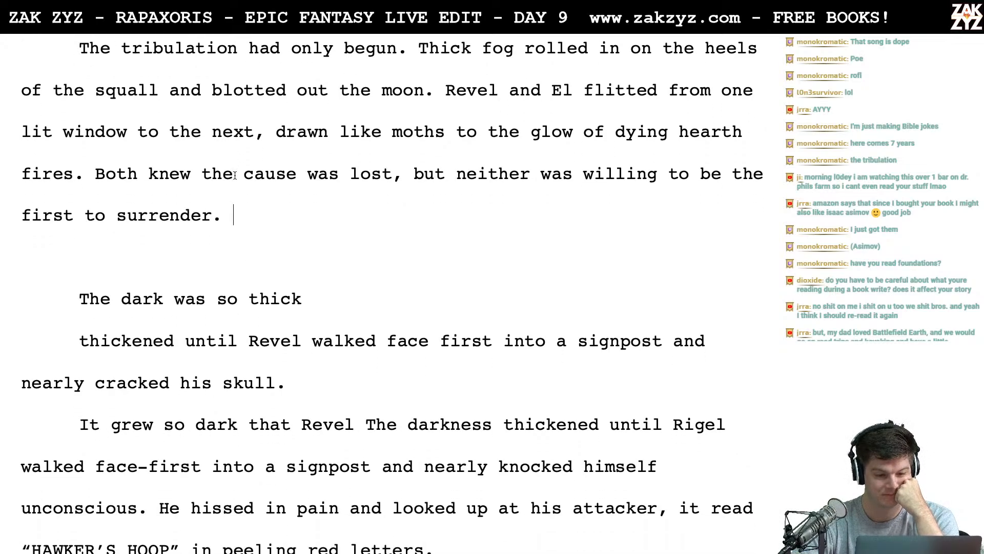
pyautogui.scroll(1, 235, 175)
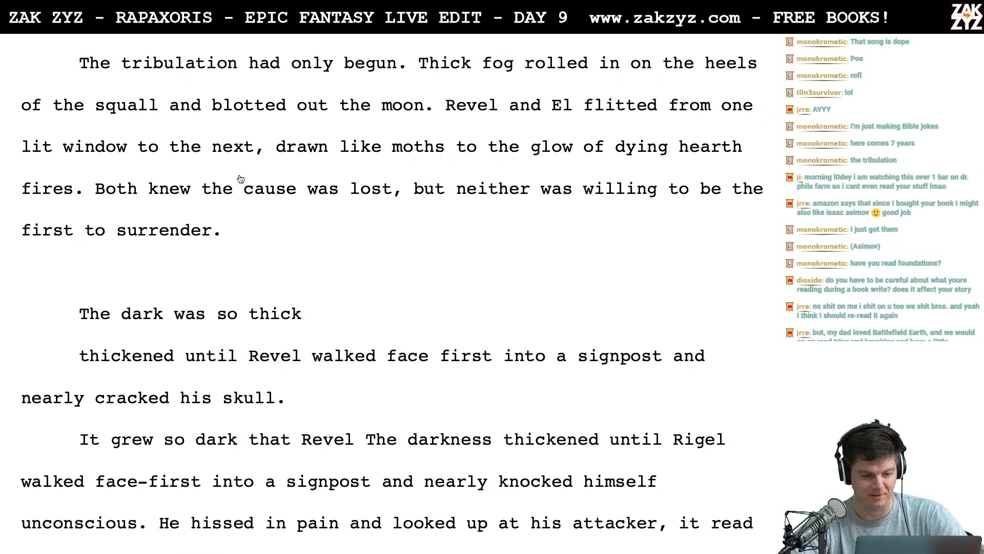
pyautogui.hotkey('ctrl', 'Left')
pyautogui.scroll(-5, 218, 312)
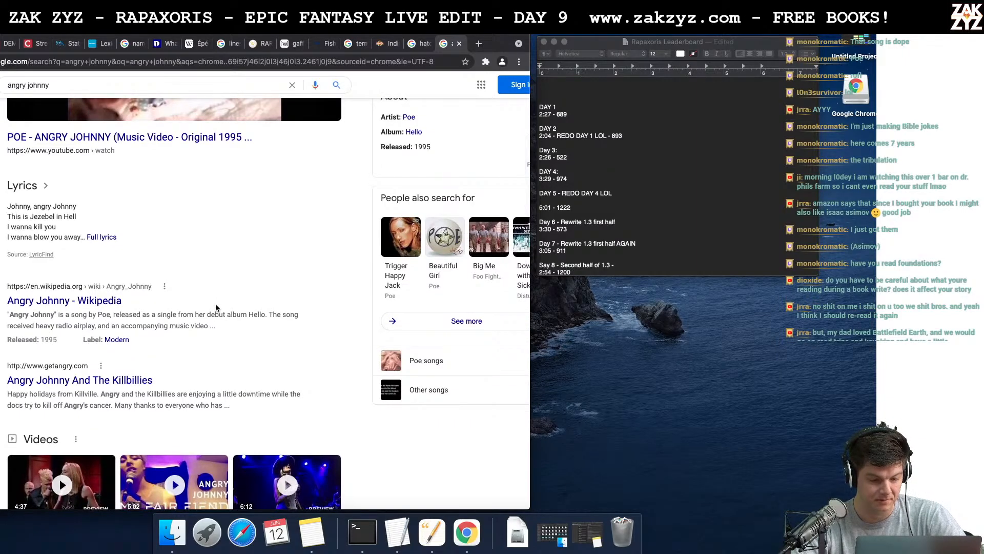
pyautogui.scroll(5, 83, 303)
pyautogui.scroll(-1, 82, 303)
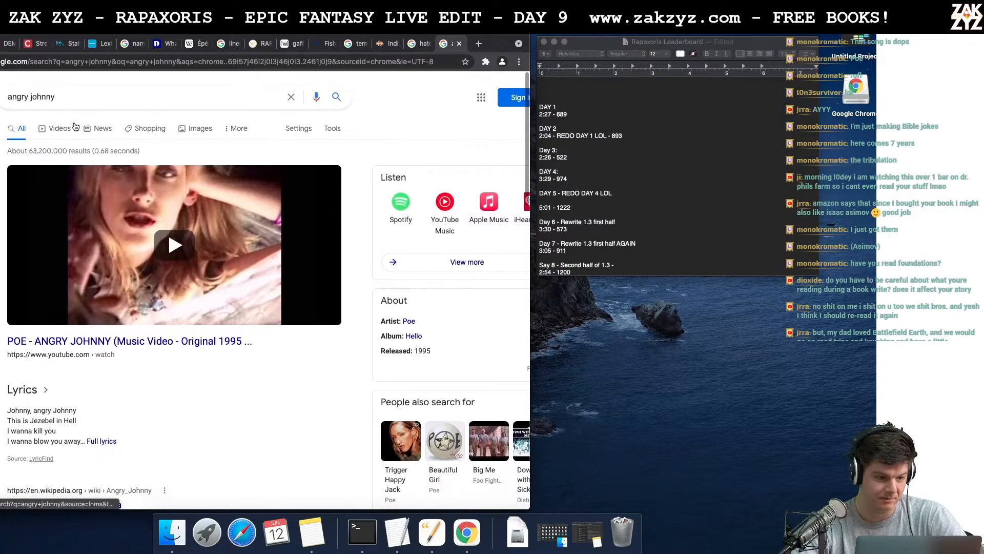
pyautogui.tripleClick(68, 102)
pyautogui.write('when ')
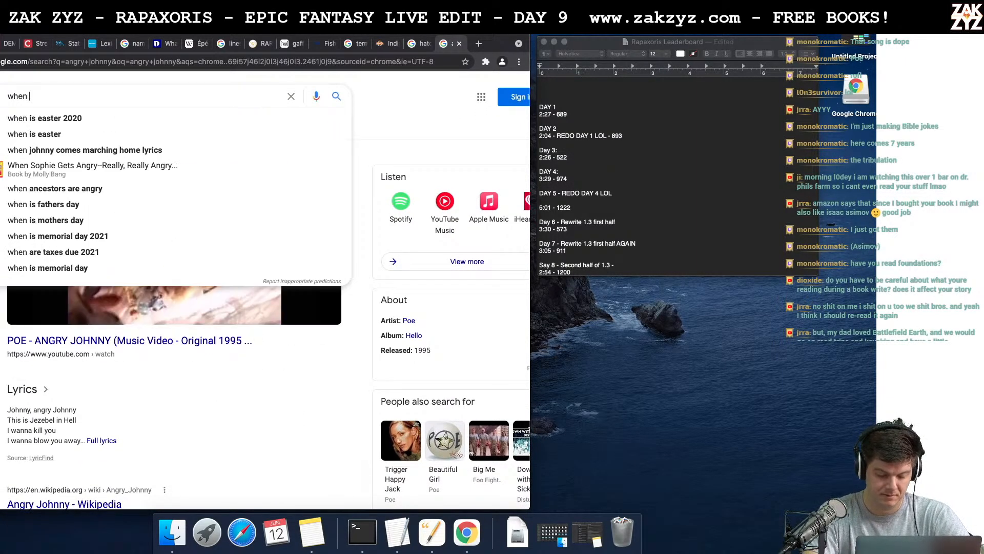
pyautogui.write('did johnny carson die')
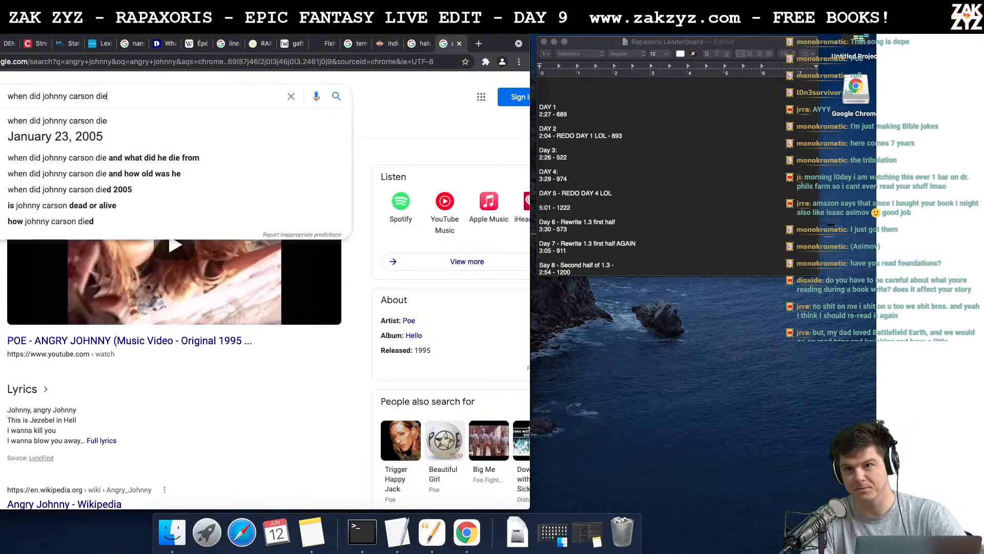
pyautogui.press('super+Tab')
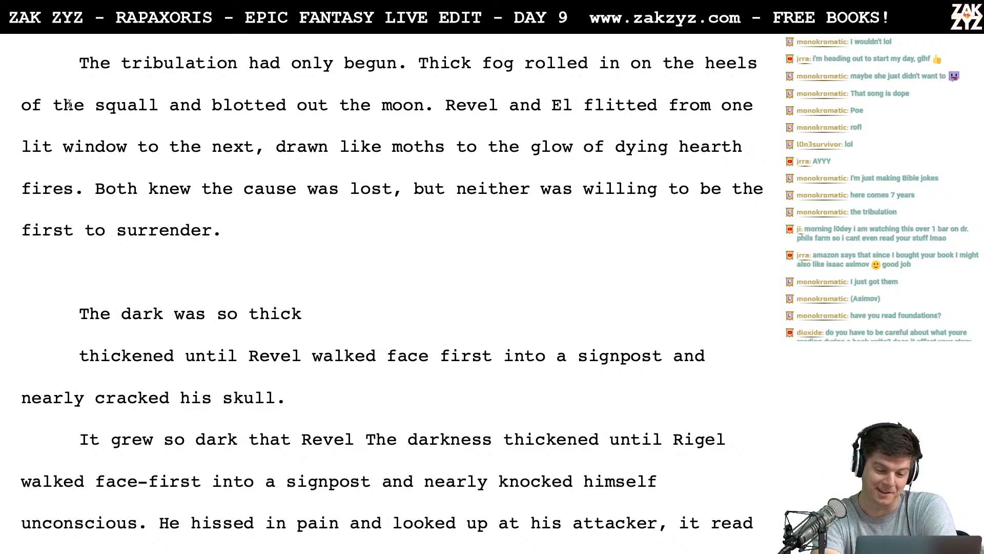
# - Write "At last the dark was so thick" in the empty paragraph below "first to surrender."
pyautogui.scroll(-1, 68, 104)
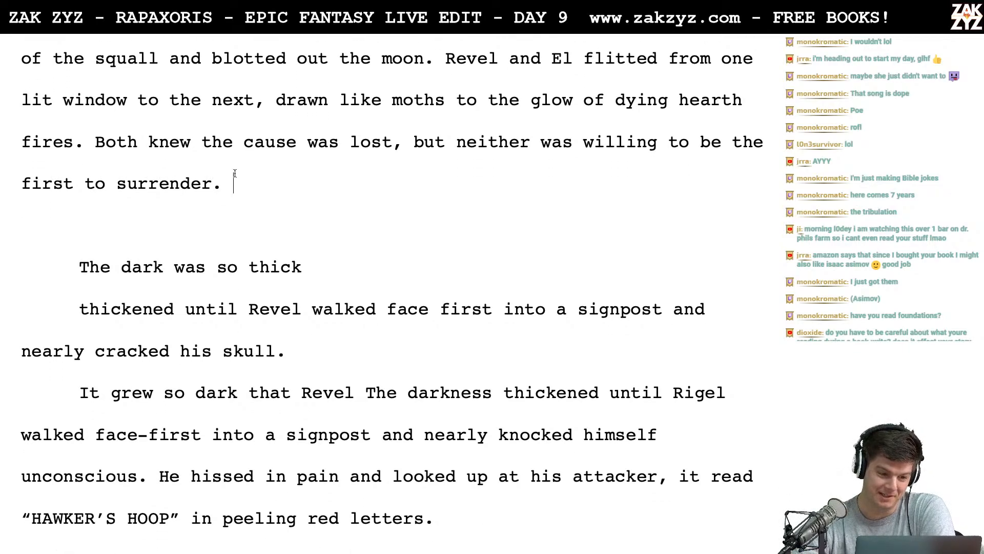
pyautogui.scroll(-1, 320, 236)
pyautogui.scroll(2, 320, 237)
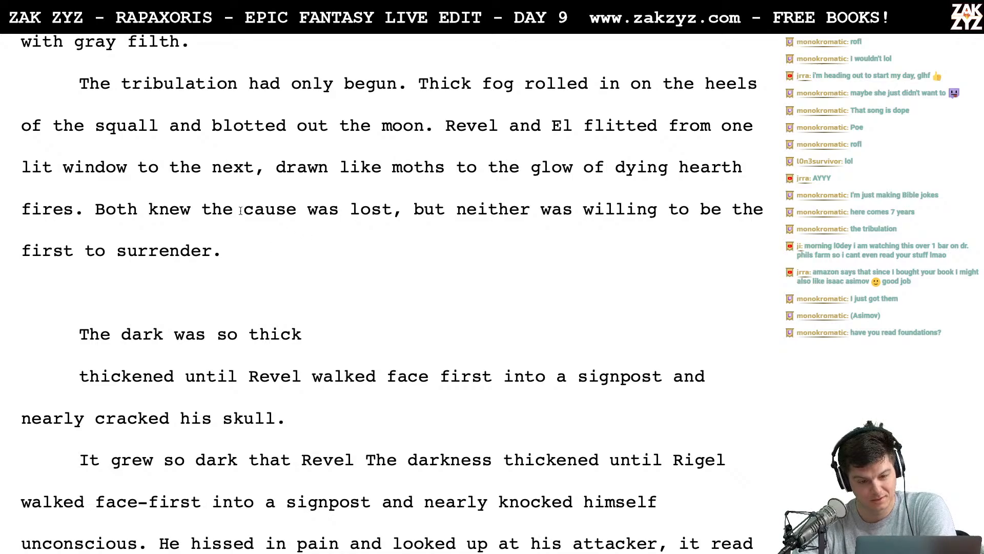
pyautogui.scroll(-2, 323, 237)
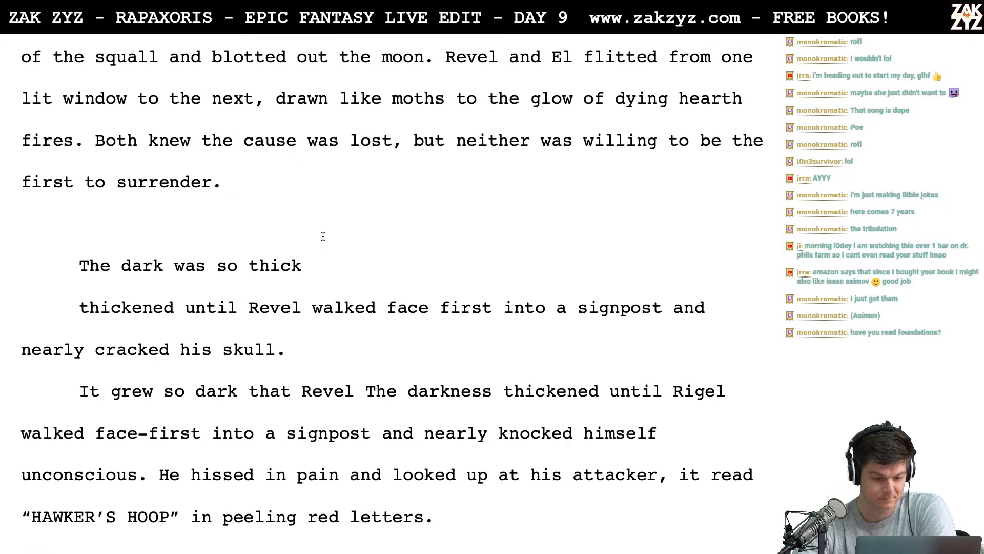
pyautogui.click(323, 235)
pyautogui.write('A')
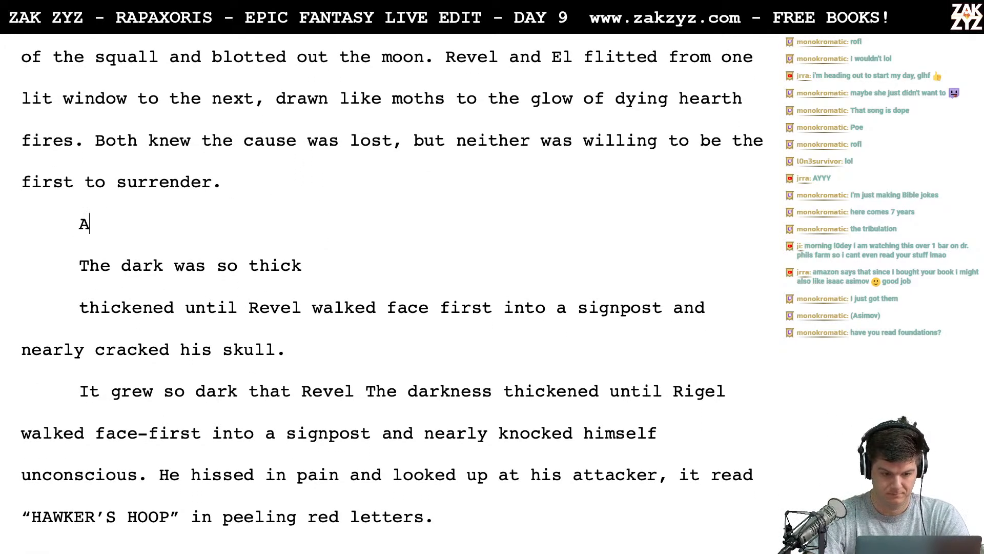
pyautogui.write('t last the dark ')
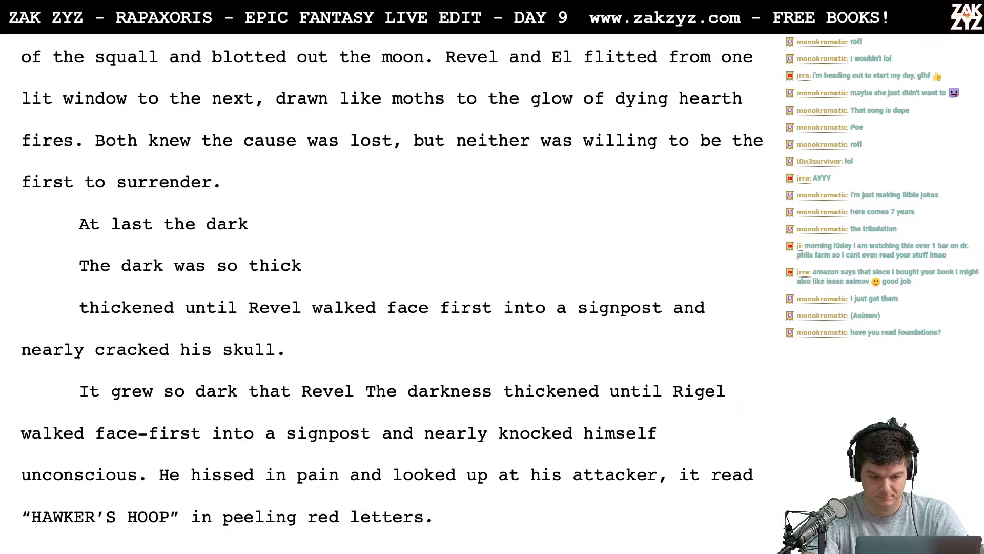
pyautogui.write('was so thick')
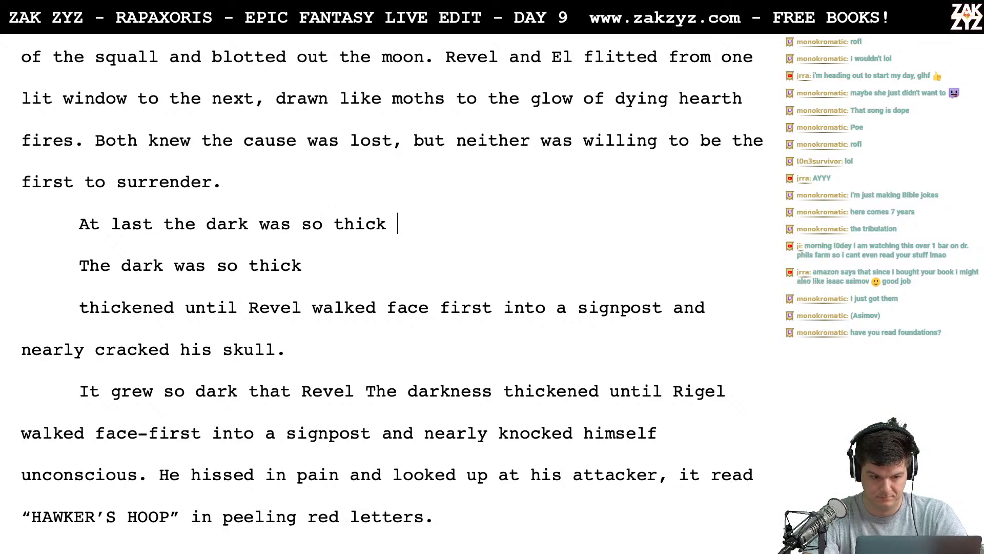
# - Insert an empty paragraph above "At last the dark was so thick" for another rewording
pyautogui.press('Home')
pyautogui.press('Return')
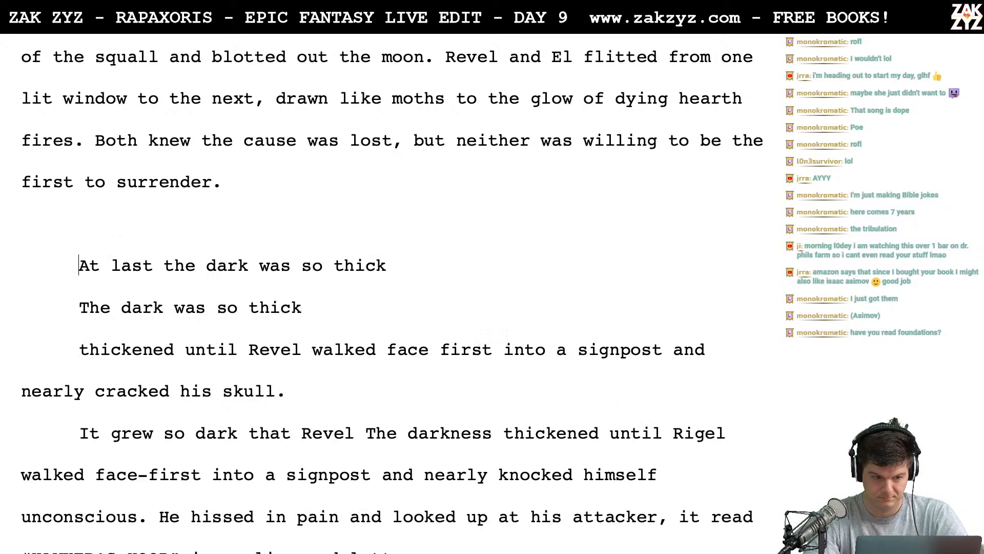
pyautogui.press('Up')
# - Switch to Chrome, look up synonyms for "darkness" on Thesaurus.com, and return to the manuscript
pyautogui.press('super+Tab')
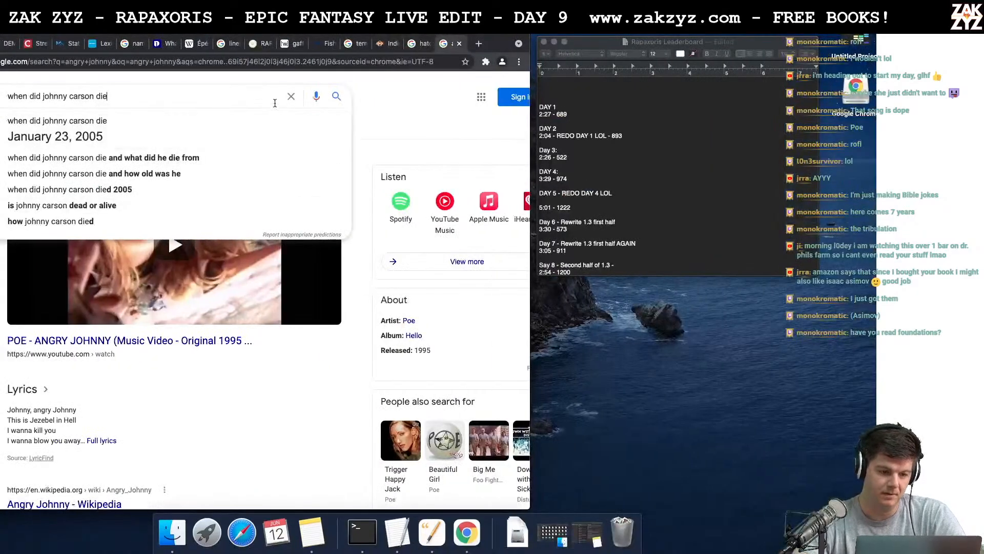
pyautogui.click(260, 63)
pyautogui.write('thesaurus')
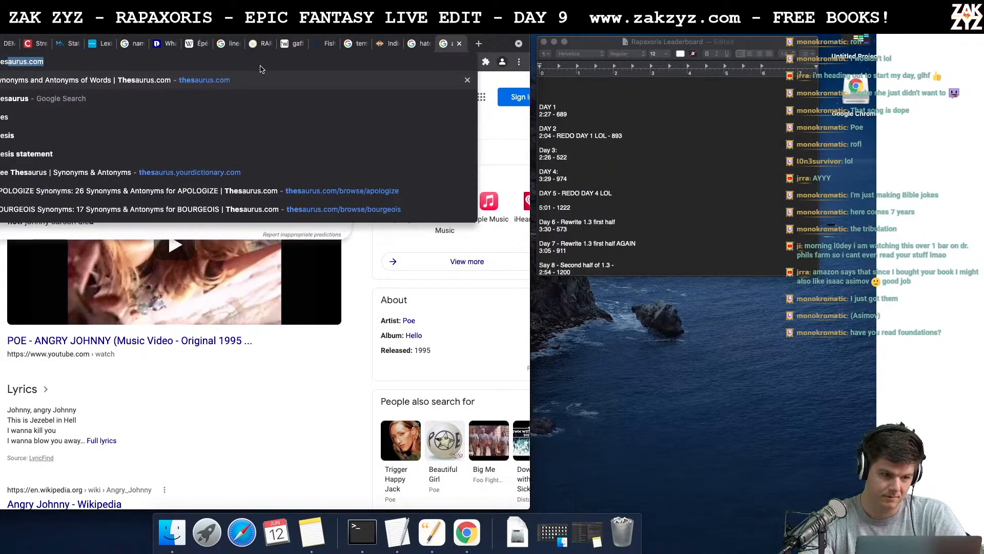
pyautogui.press('Return')
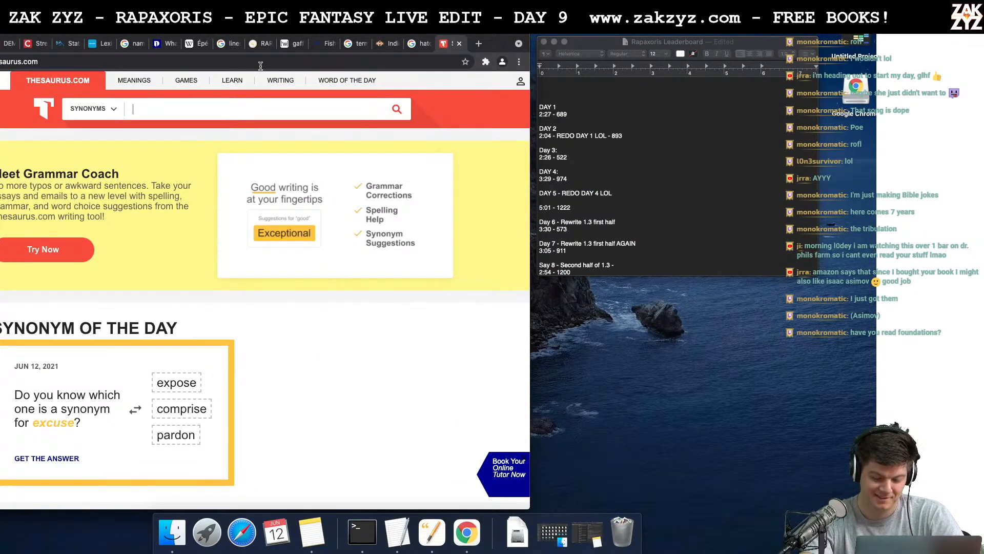
pyautogui.write('darkness')
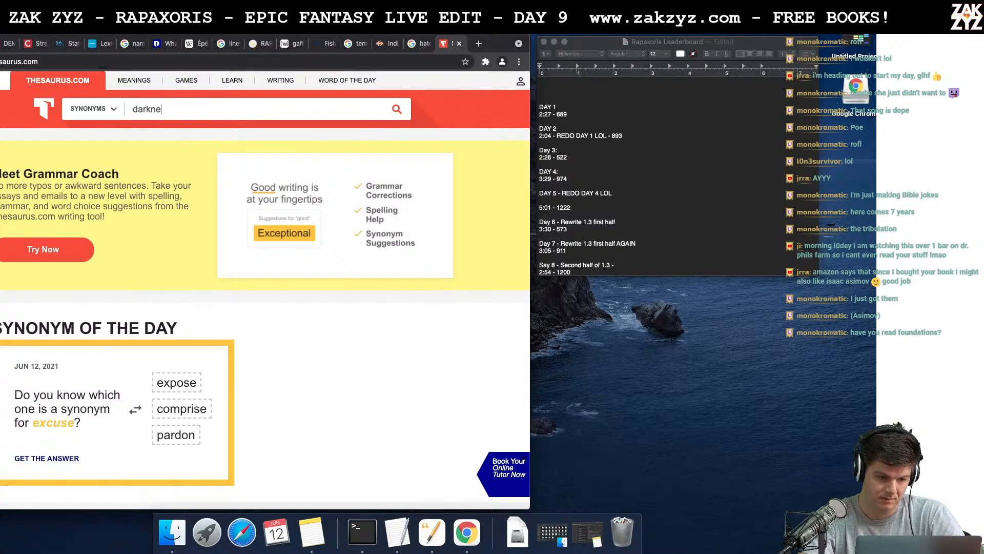
pyautogui.press('Return')
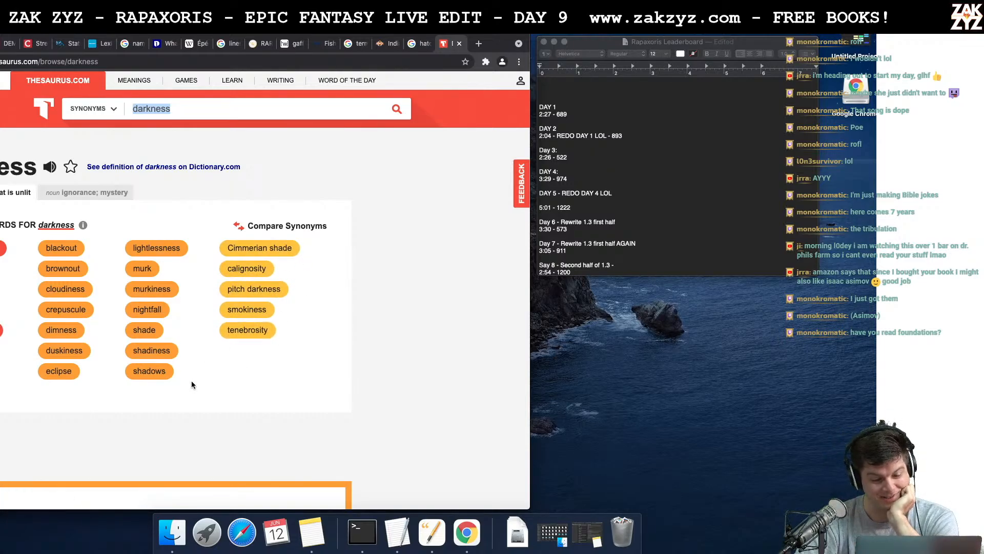
pyautogui.scroll(-2, 192, 385)
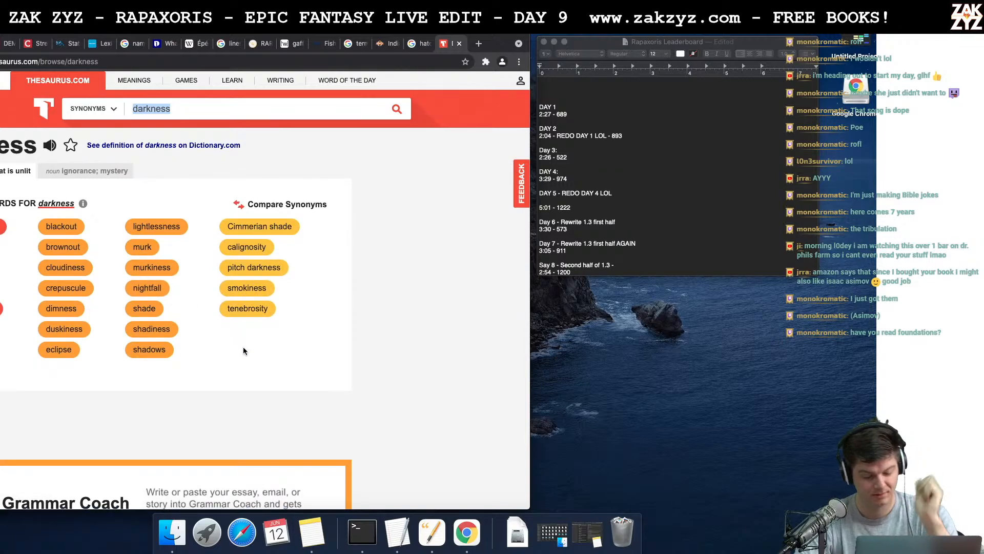
pyautogui.press('super+Tab')
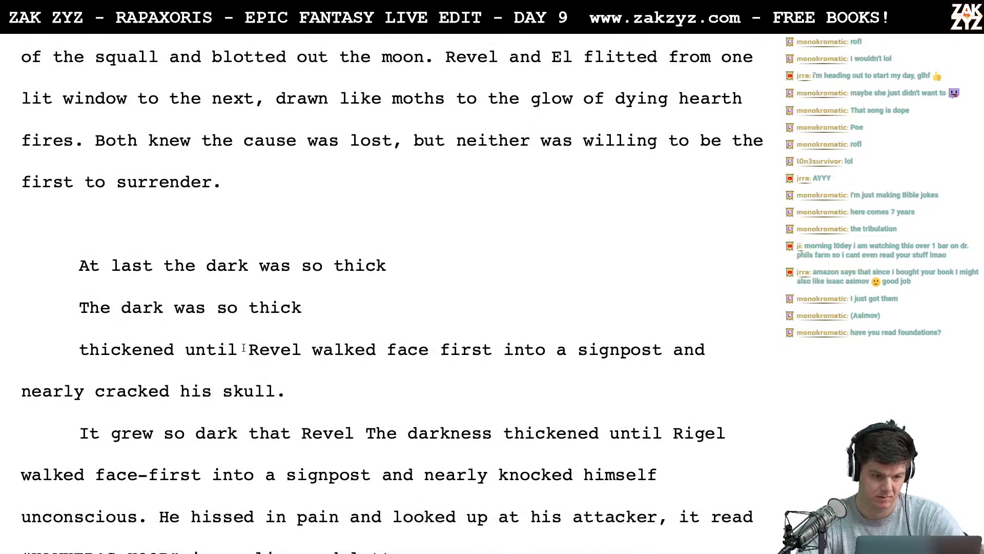
pyautogui.write('At last')
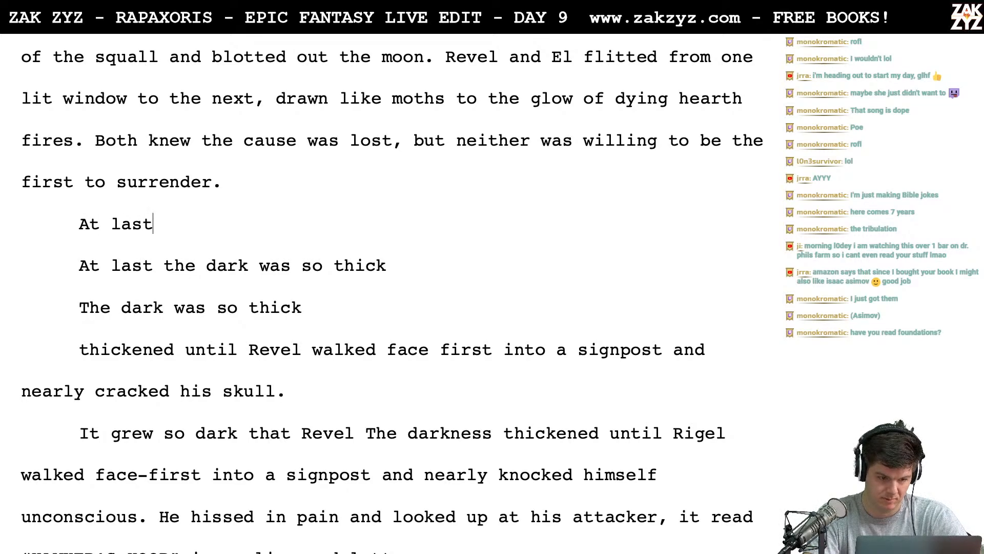
pyautogui.press('BackSpace')
pyautogui.press('BackSpace')
pyautogui.press('BackSpace')
pyautogui.press('BackSpace')
pyautogui.press('BackSpace')
pyautogui.press('BackSpace')
pyautogui.press('BackSpace')
pyautogui.write('R')
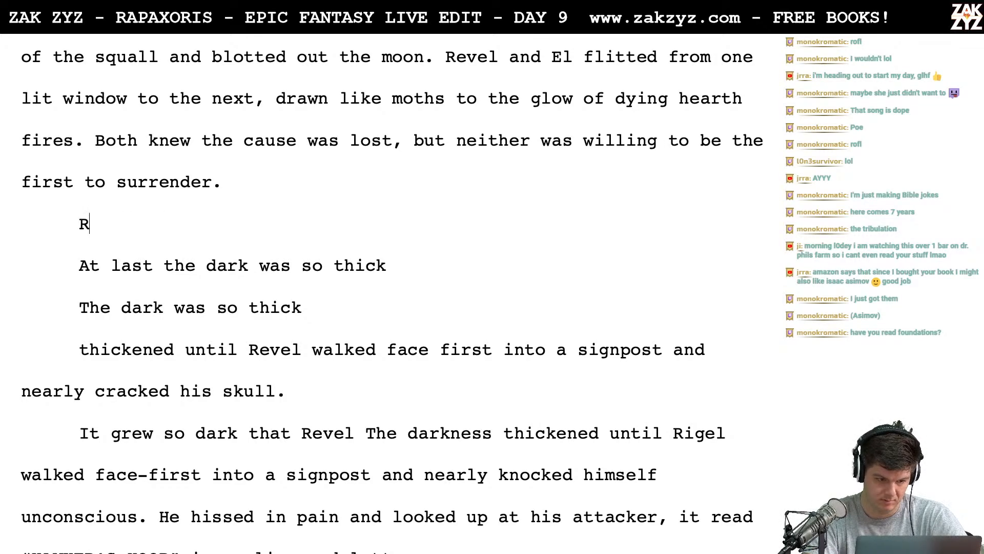
pyautogui.write('evel blundered')
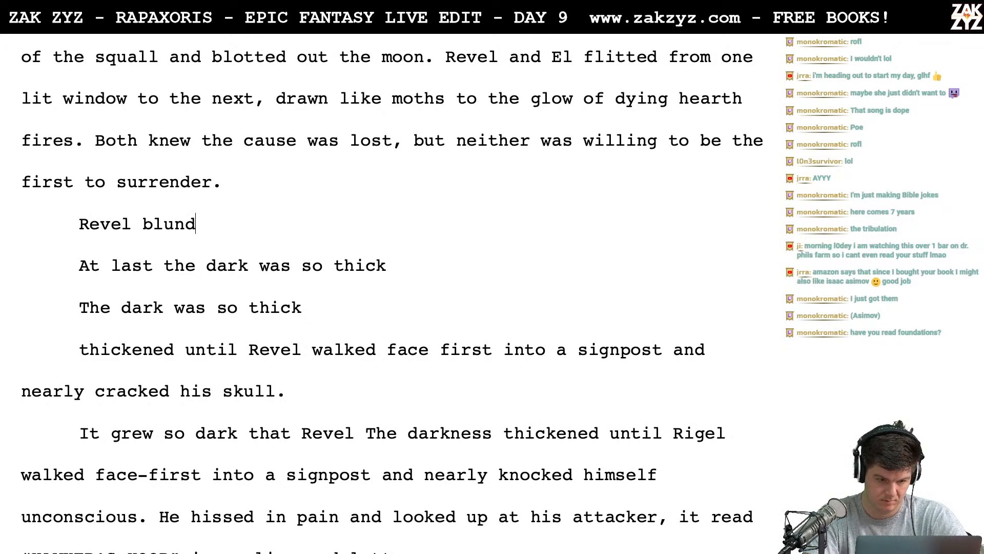
pyautogui.press('BackSpace')
pyautogui.press('BackSpace')
pyautogui.press('BackSpace')
pyautogui.press('BackSpace')
pyautogui.press('BackSpace')
pyautogui.press('BackSpace')
pyautogui.press('BackSpace')
pyautogui.press('BackSpace')
pyautogui.press('BackSpace')
pyautogui.press('BackSpace')
pyautogui.press('BackSpace')
pyautogui.press('BackSpace')
pyautogui.press('BackSpace')
pyautogui.press('BackSpace')
pyautogui.press('BackSpace')
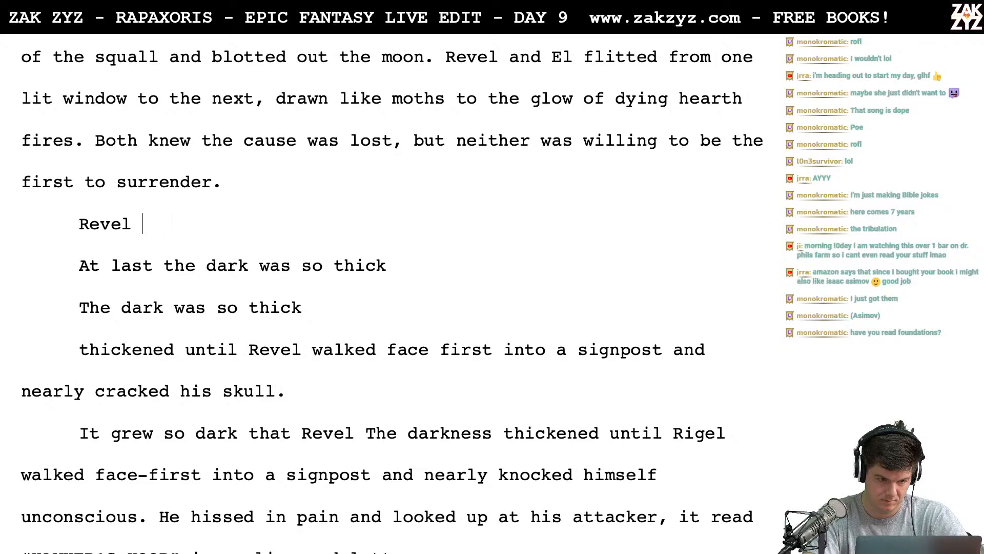
pyautogui.write('In the ')
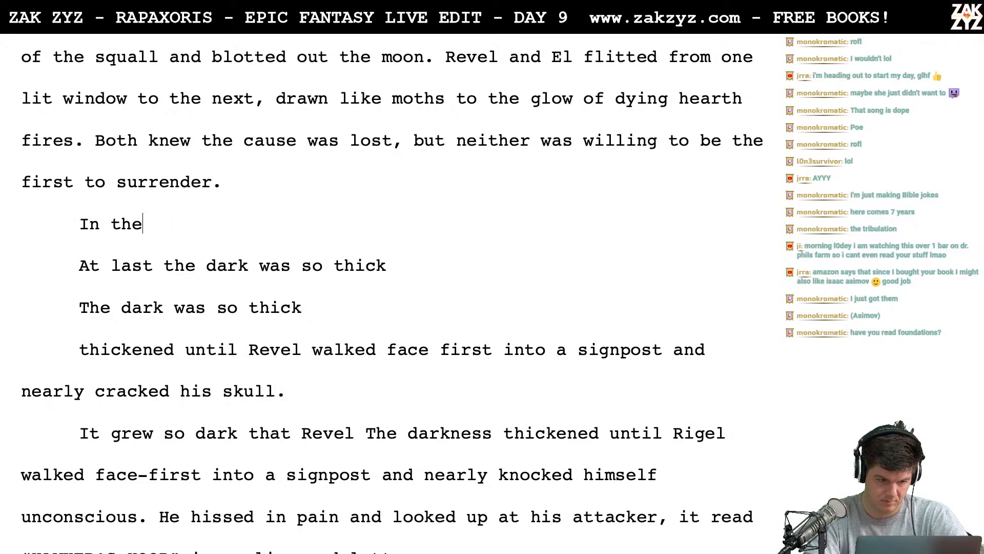
pyautogui.write('thick')
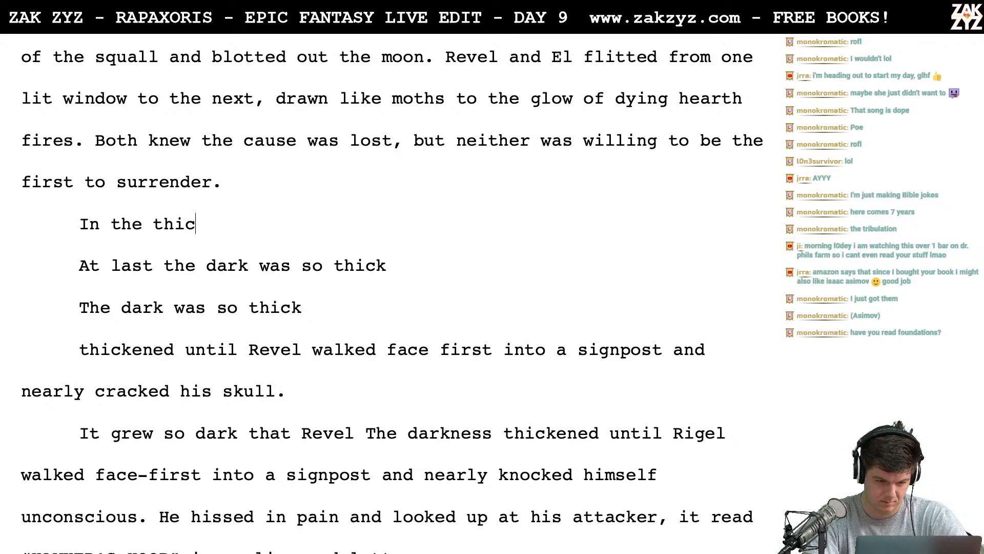
pyautogui.press('BackSpace')
pyautogui.press('BackSpace')
pyautogui.press('BackSpace')
pyautogui.press('BackSpace')
pyautogui.press('BackSpace')
pyautogui.press('BackSpace')
pyautogui.press('BackSpace')
pyautogui.press('BackSpace')
pyautogui.press('BackSpace')
pyautogui.press('BackSpace')
pyautogui.press('BackSpace')
pyautogui.press('BackSpace')
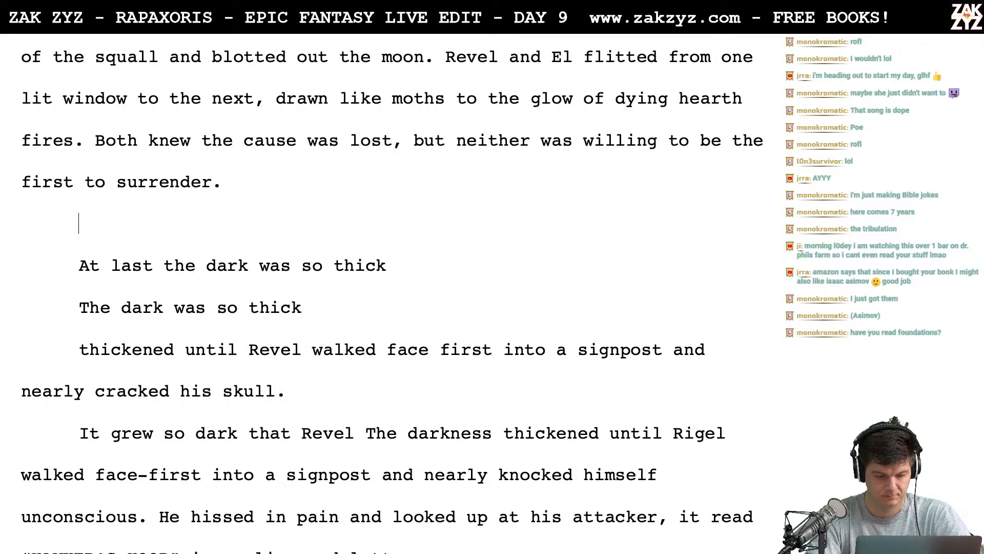
pyautogui.write('REve')
pyautogui.press('BackSpace')
pyautogui.press('BackSpace')
pyautogui.press('BackSpace')
pyautogui.press('BackSpace')
pyautogui.press('BackSpace')
pyautogui.press('BackSpace')
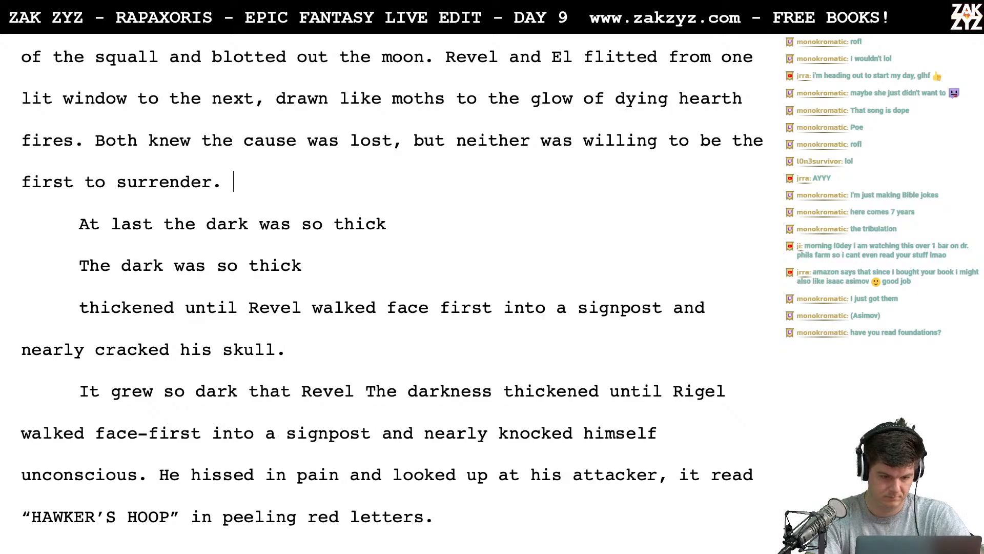
pyautogui.press('Return')
pyautogui.write('Rvel')
pyautogui.press('BackSpace')
pyautogui.press('BackSpace')
pyautogui.press('BackSpace')
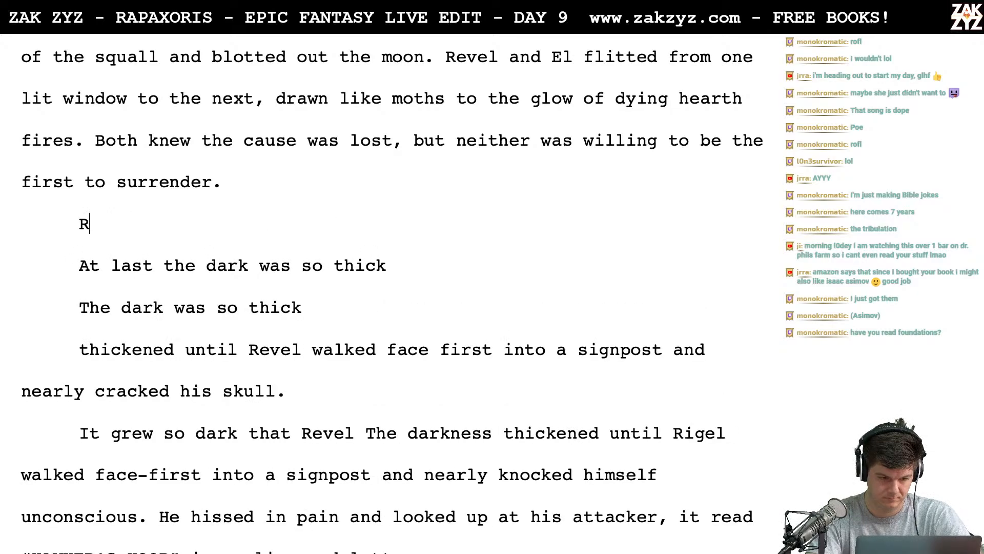
pyautogui.press('BackSpace')
pyautogui.write('Revel')
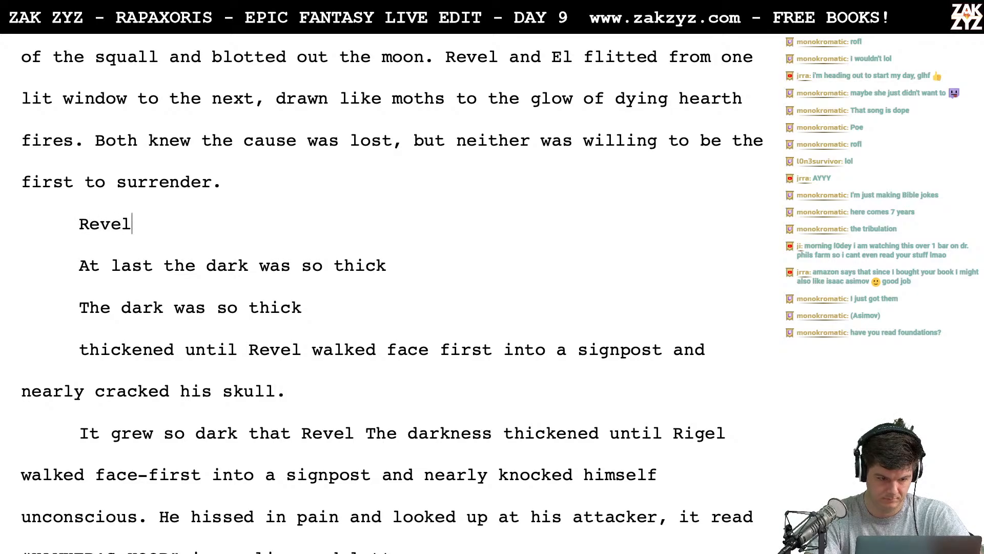
pyautogui.press('BackSpace')
pyautogui.press('BackSpace')
pyautogui.press('BackSpace')
pyautogui.press('BackSpace')
pyautogui.press('BackSpace')
pyautogui.press('BackSpace')
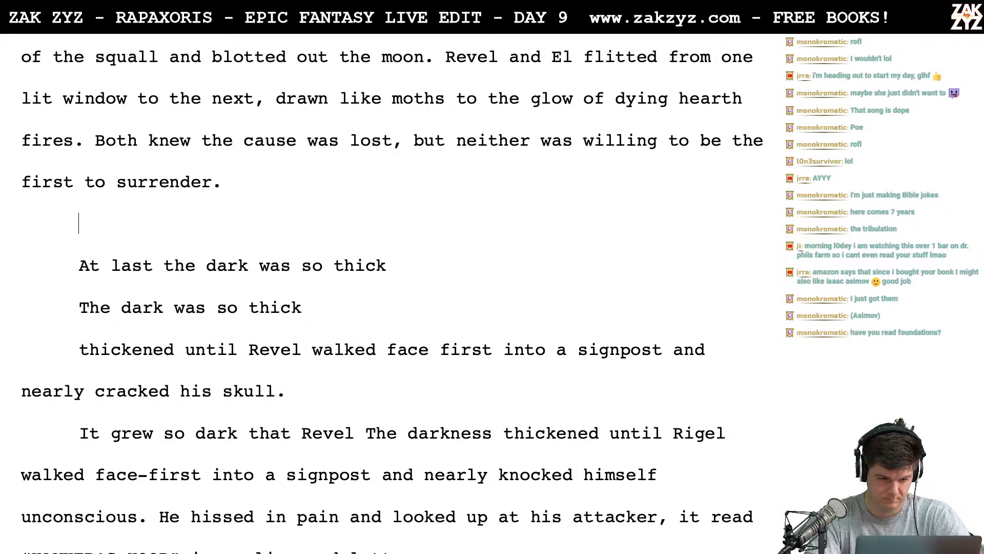
# - Write "Mired in darkness, th" in the empty paragraph below "first to surrender."
pyautogui.write('Mired in darknes')
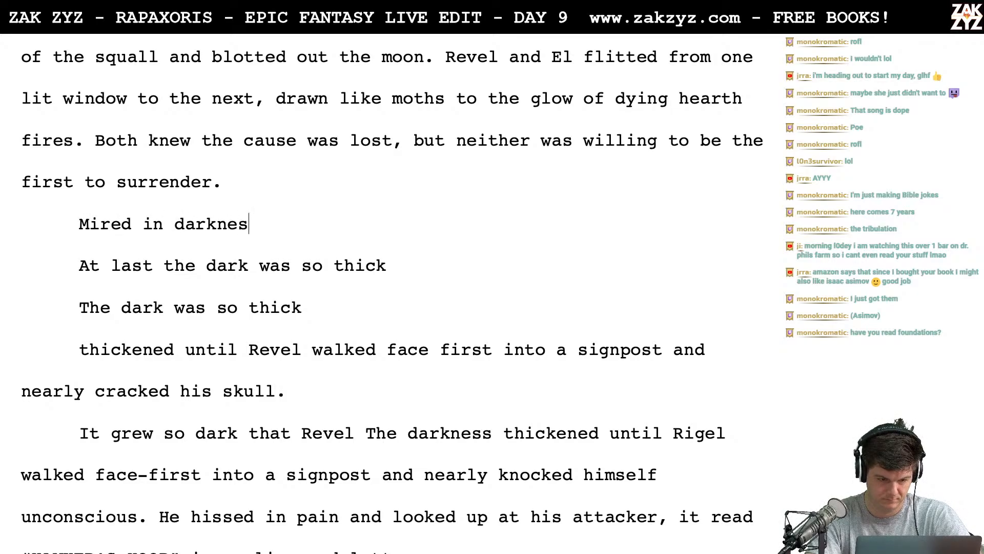
pyautogui.write('s, th')
# - Reread the opening paragraphs and continue directly after "first to surrender." with "They trudged into the black until"
pyautogui.scroll(10, 392, 290)
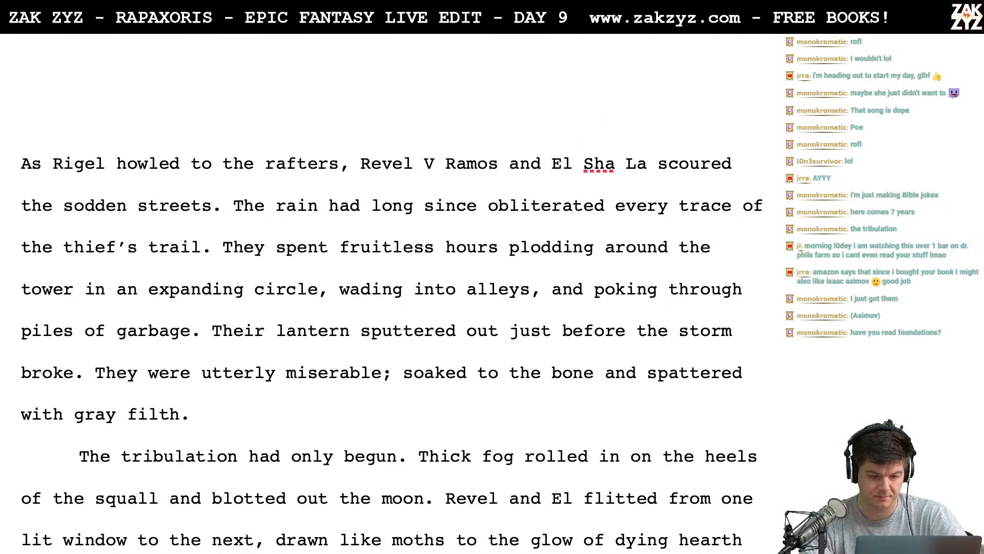
pyautogui.scroll(-1, 392, 290)
pyautogui.scroll(-6, 392, 290)
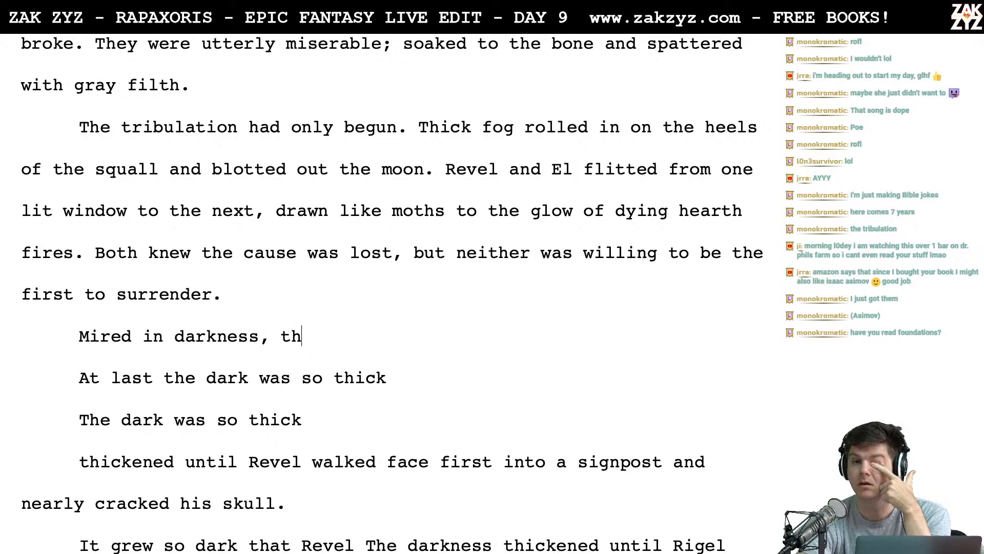
pyautogui.scroll(5, 391, 290)
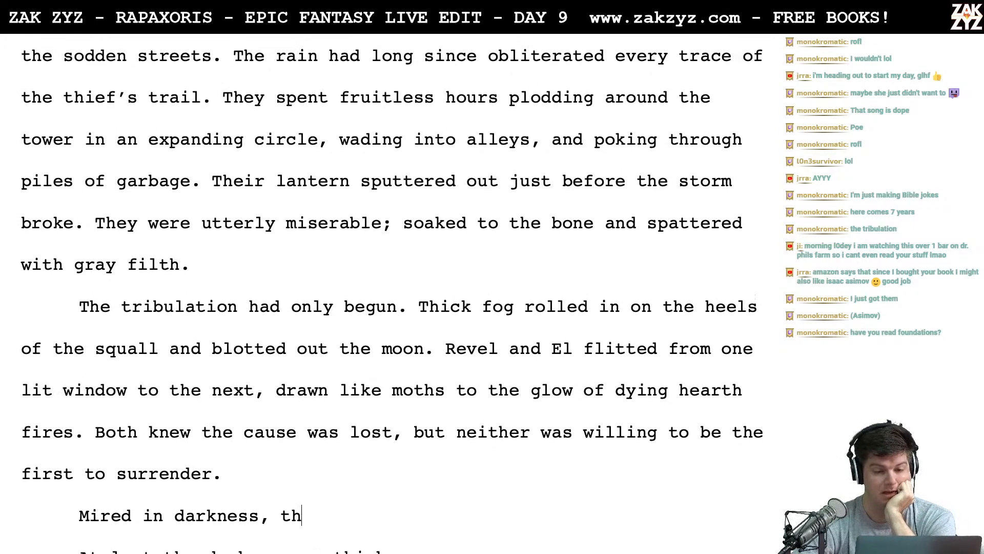
pyautogui.scroll(1, 391, 290)
pyautogui.scroll(-1, 391, 290)
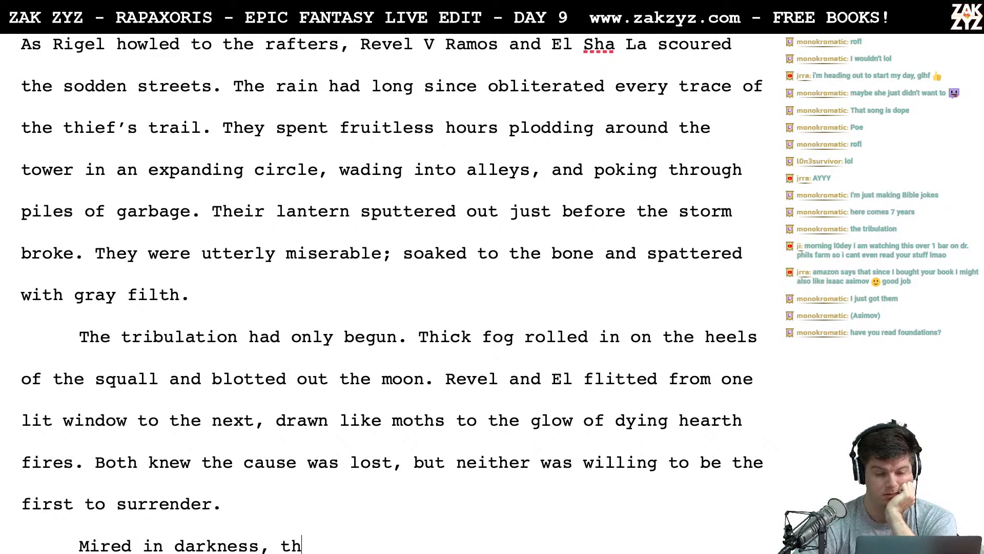
pyautogui.scroll(-1, 353, 165)
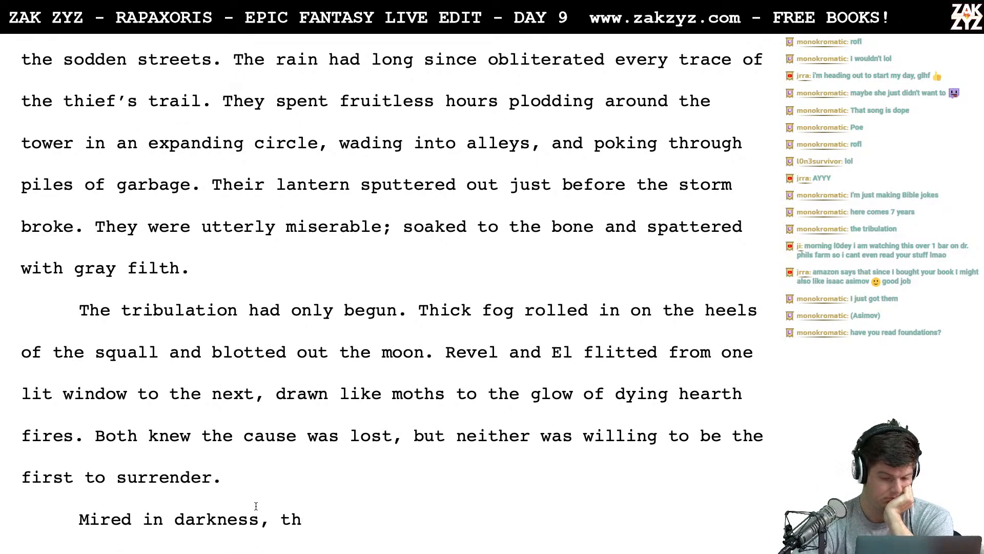
pyautogui.click(268, 487)
pyautogui.hotkey('ctrl', 'z')
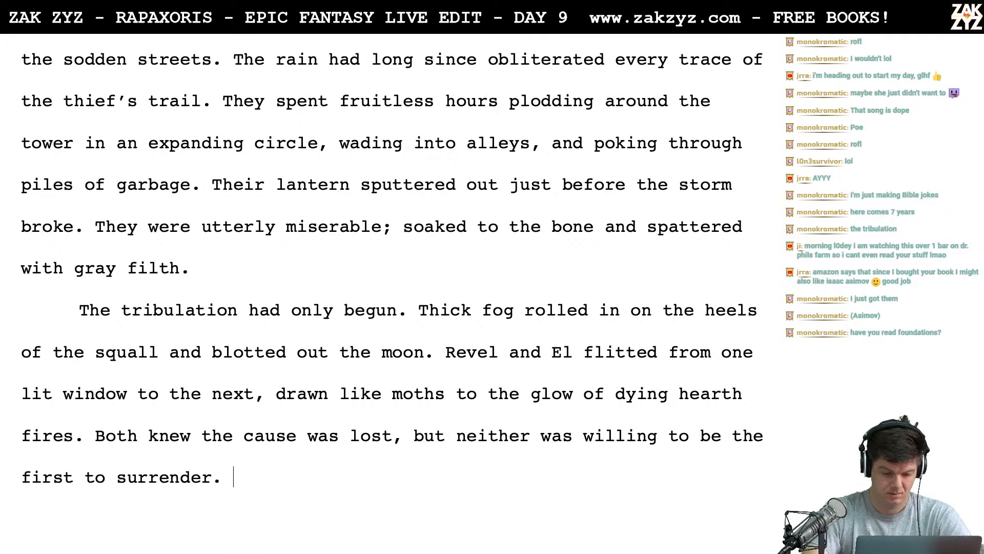
pyautogui.write('They trudg')
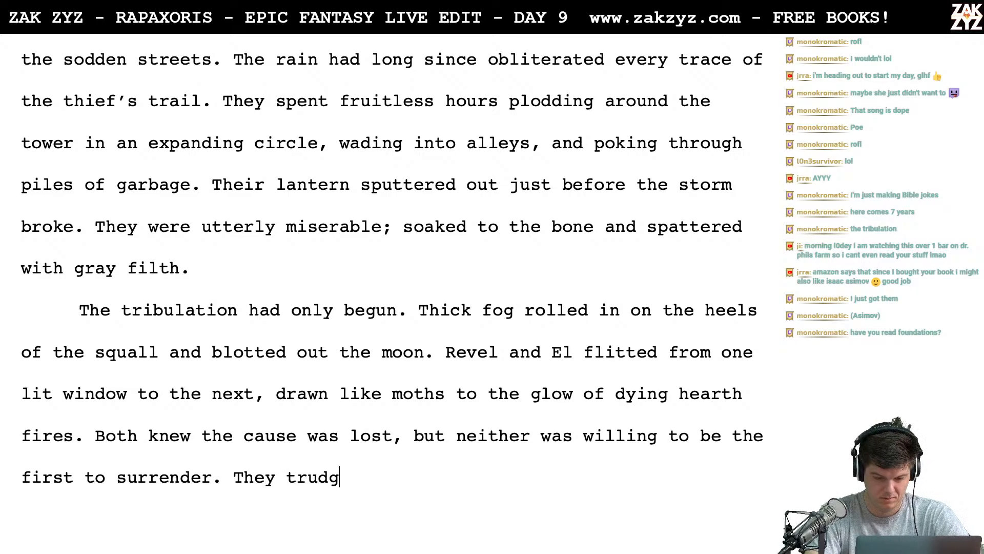
pyautogui.write('ed int')
pyautogui.press('BackSpace')
pyautogui.write('to')
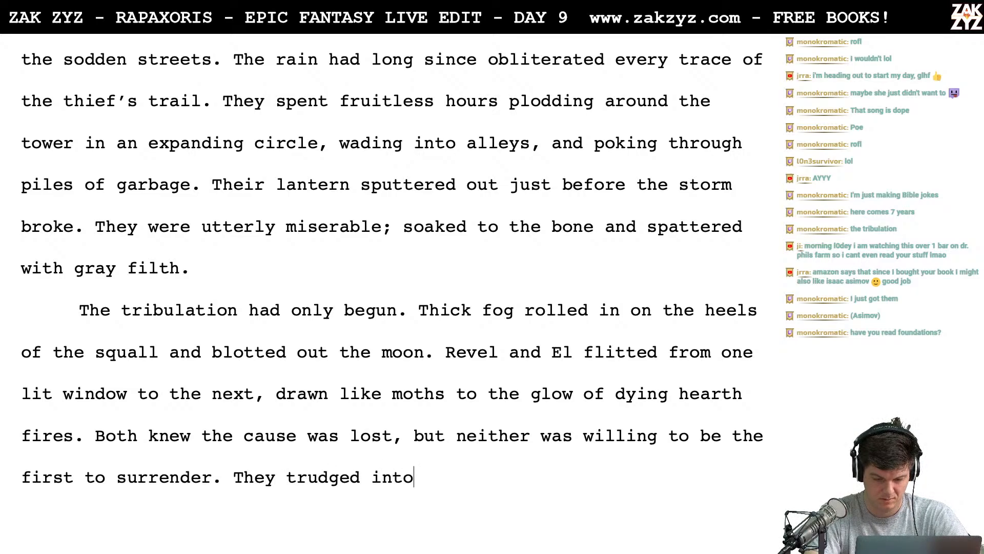
pyautogui.write(' the black until ')
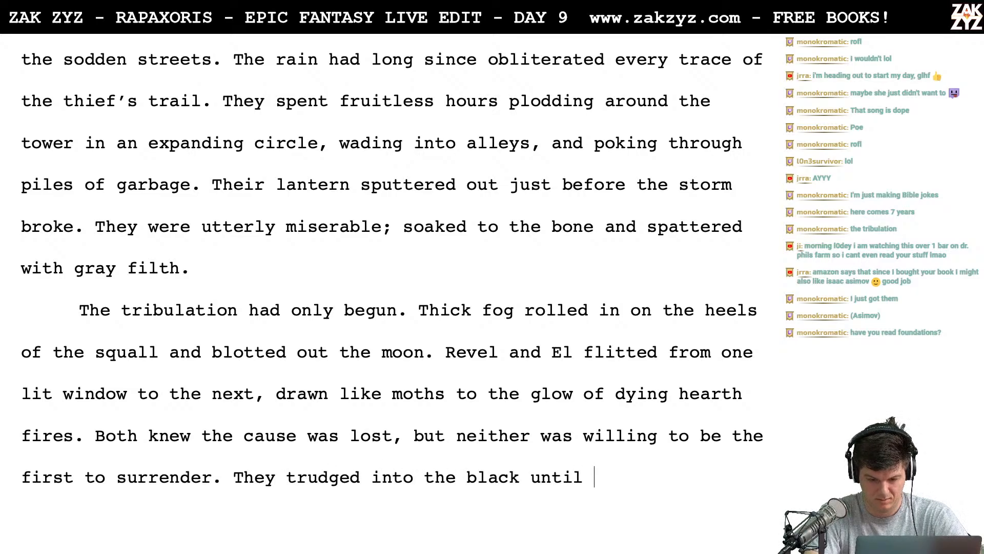
pyautogui.write('Revel walked')
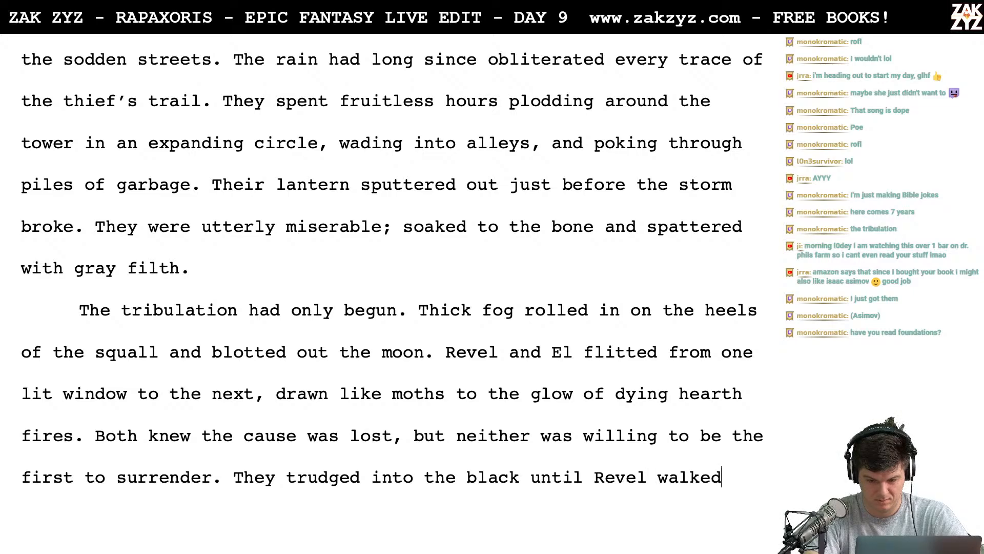
pyautogui.write(' face-')
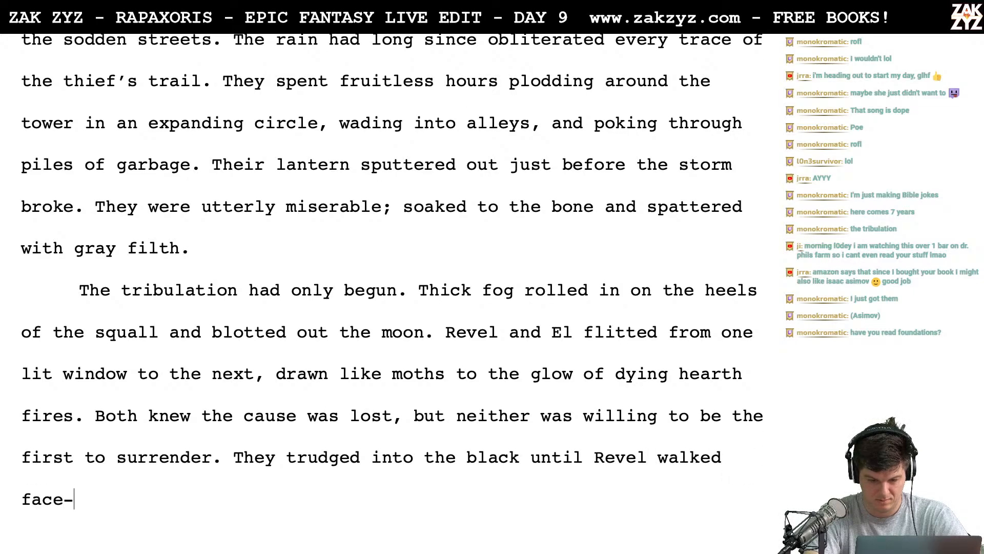
pyautogui.write('first into a signpo')
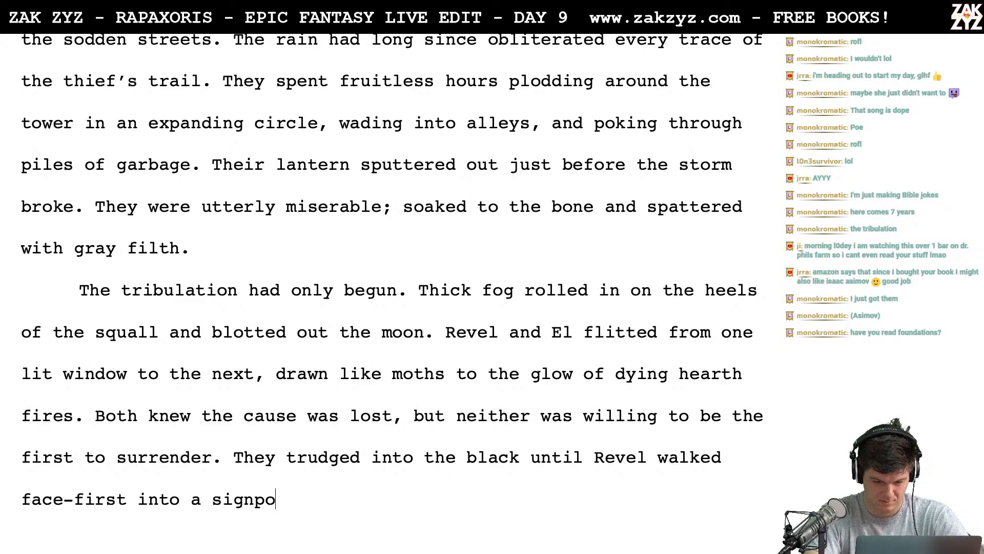
# - Complete the trudging sentence with "Revel walked face-first into a signpost and nearly cracked his skull."
pyautogui.press('BackSpace')
pyautogui.write('ost')
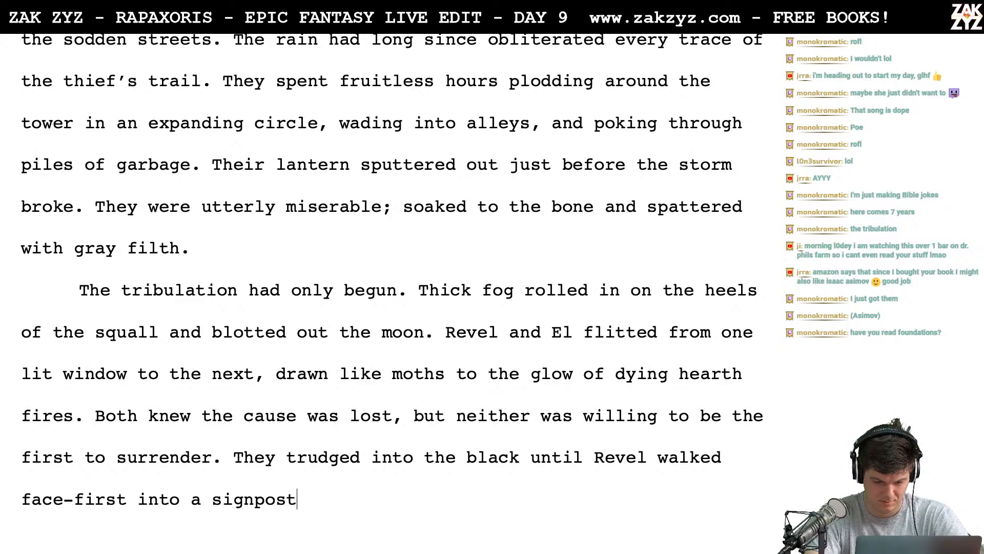
pyautogui.write(' and nearly cra')
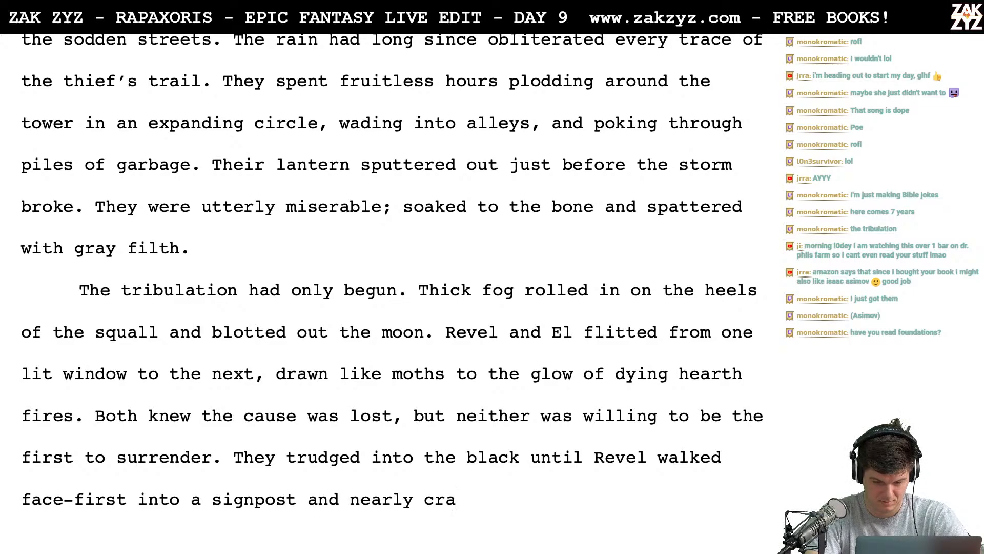
pyautogui.write('cked his scu')
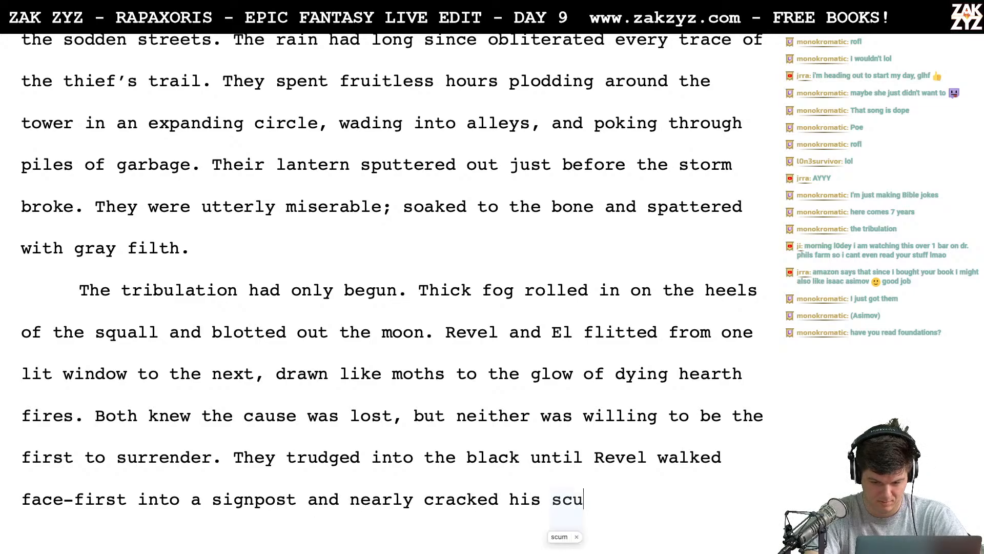
pyautogui.press('BackSpace')
pyautogui.press('BackSpace')
pyautogui.write('kull.')
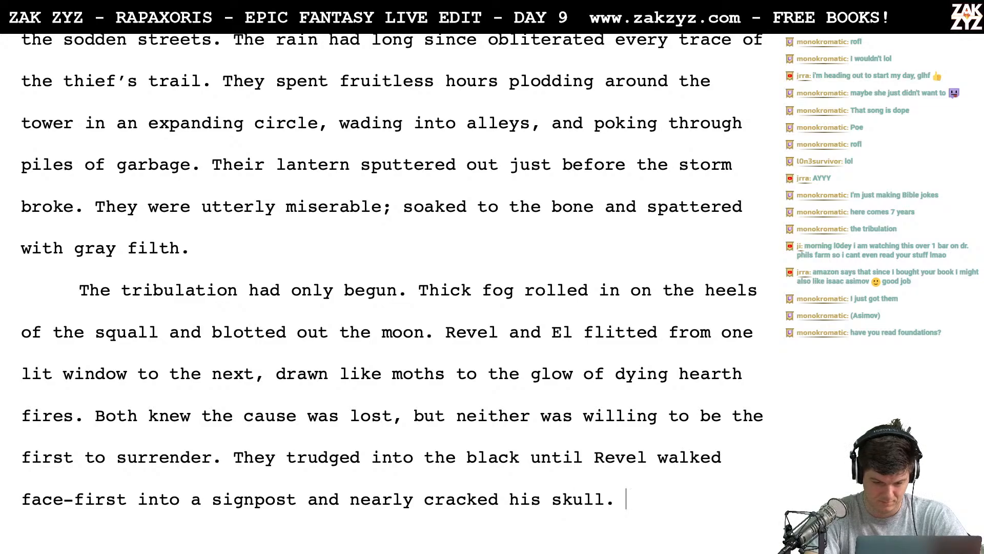
# - Start a new paragraph after "nearly cracked his skull." and insert "hopeless" before "black" in the trudging sentence
pyautogui.press('Return')
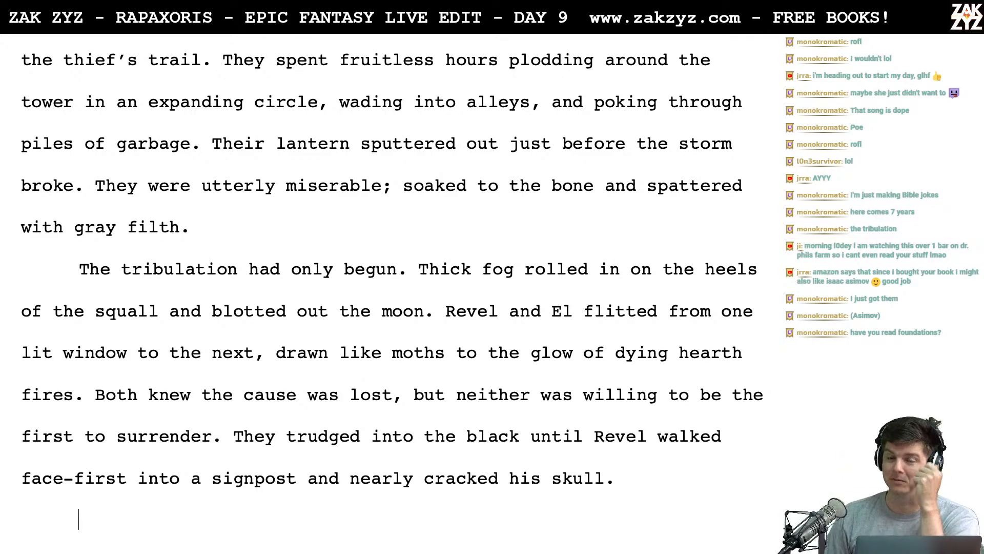
pyautogui.scroll(-3, 391, 291)
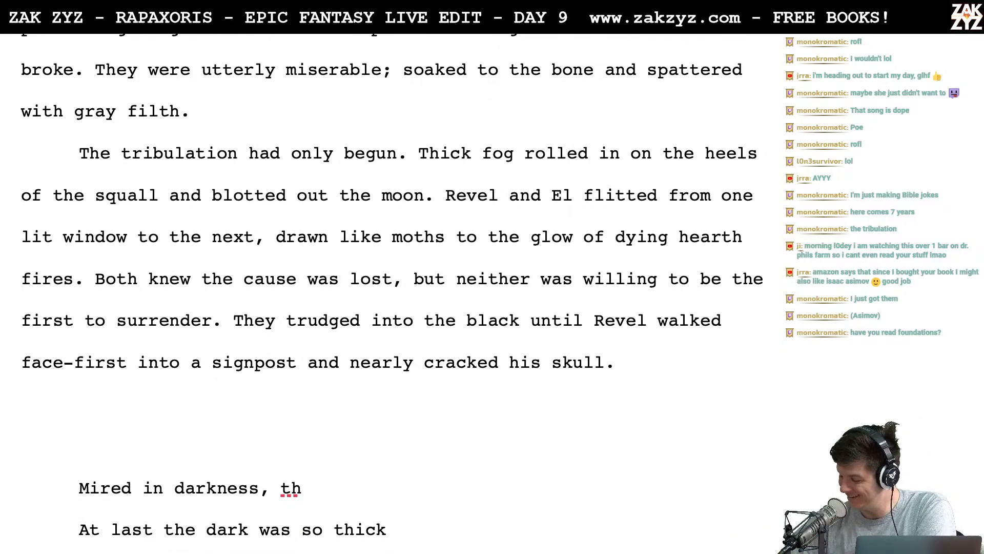
pyautogui.scroll(-1, 392, 291)
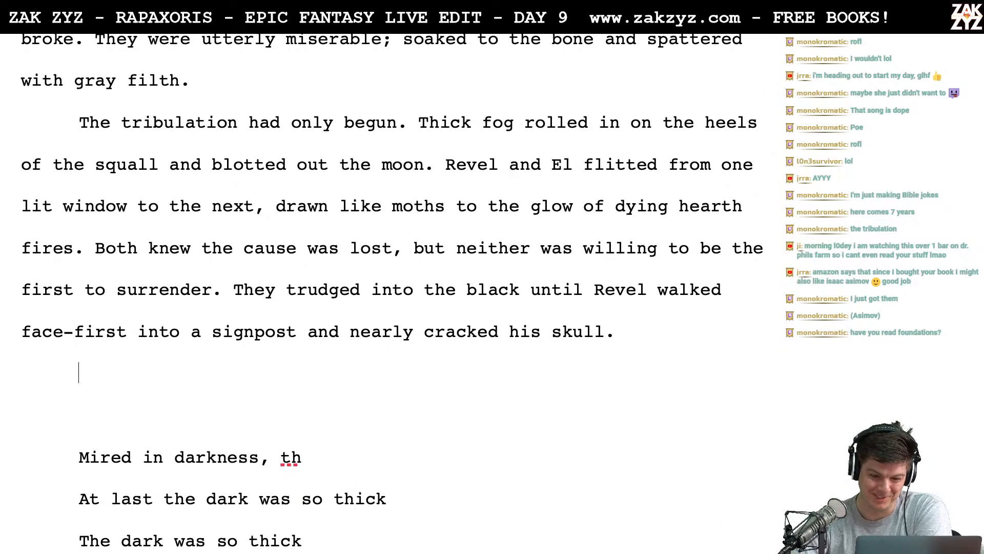
pyautogui.scroll(-1, 580, 339)
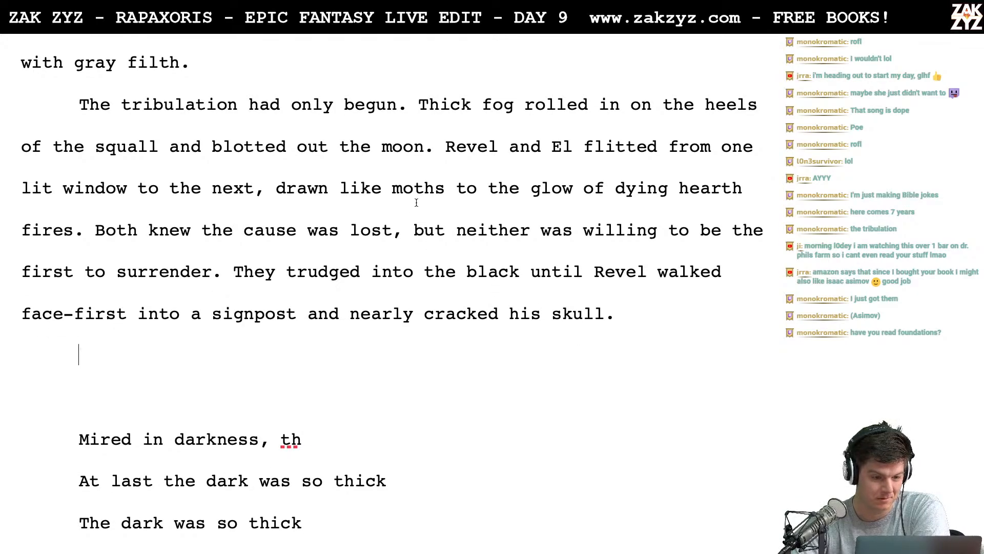
pyautogui.scroll(-5, 289, 100)
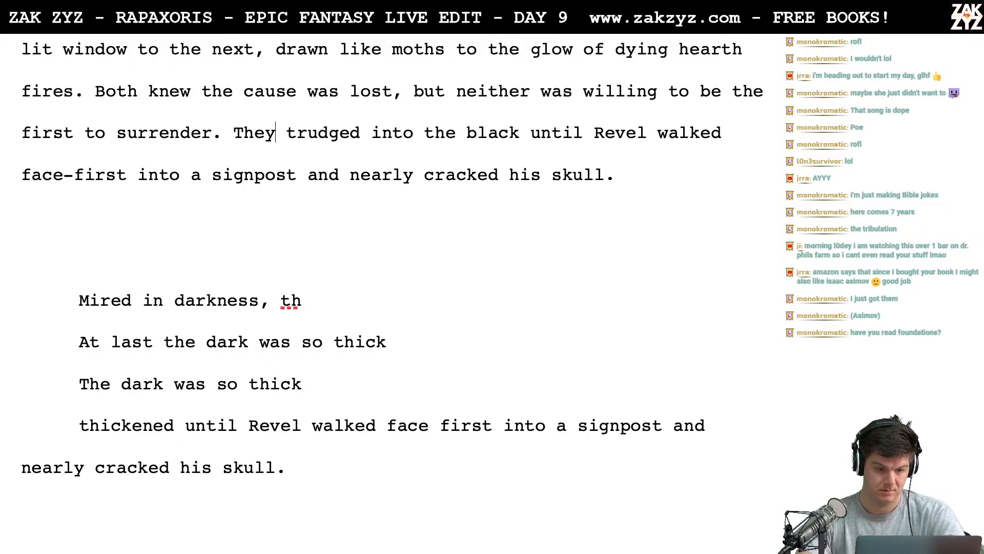
pyautogui.write('h')
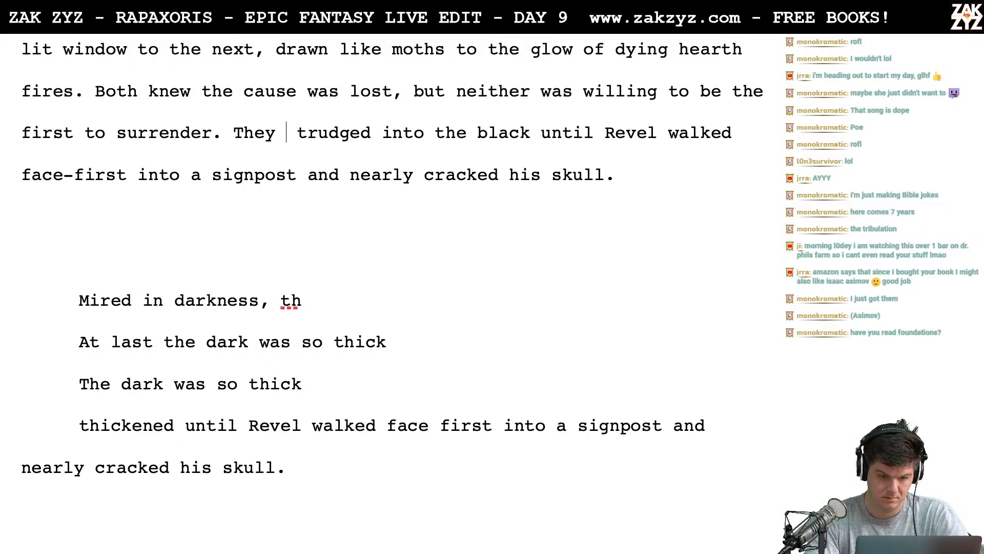
pyautogui.press('BackSpace')
pyautogui.press('BackSpace')
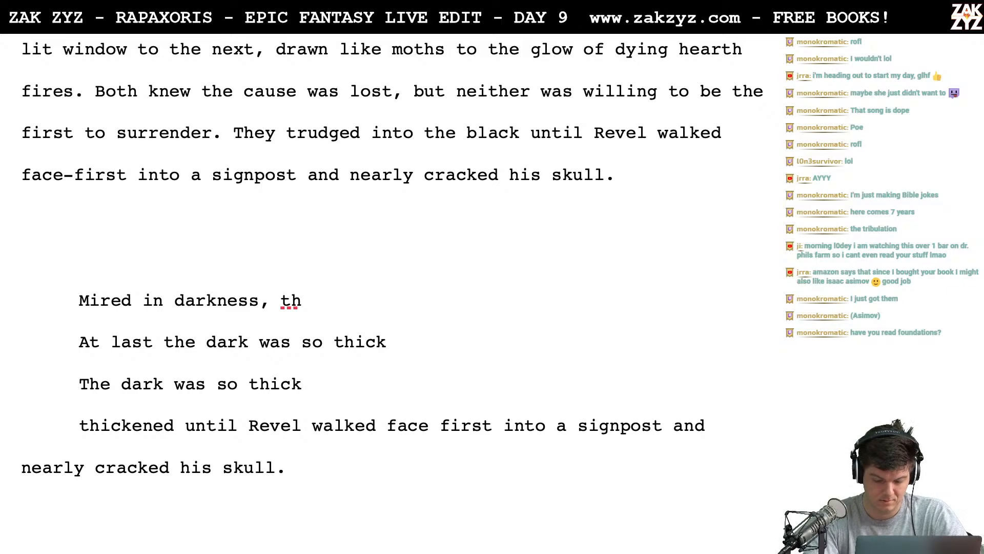
pyautogui.write('hopeless')
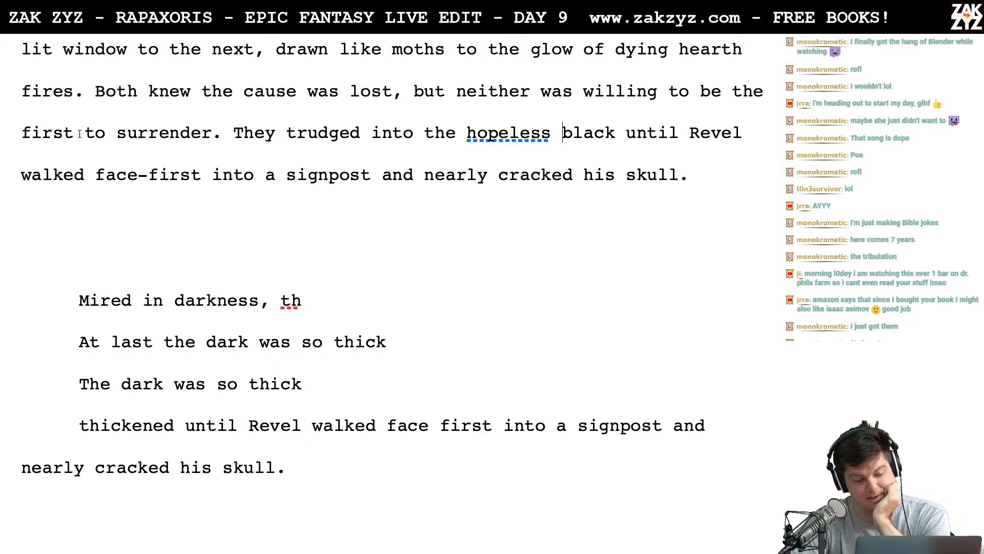
# - Check the old signpost passage and write "With a hiss of pain, he looked up at the sign," in the new paragraph
pyautogui.scroll(-1, 149, 197)
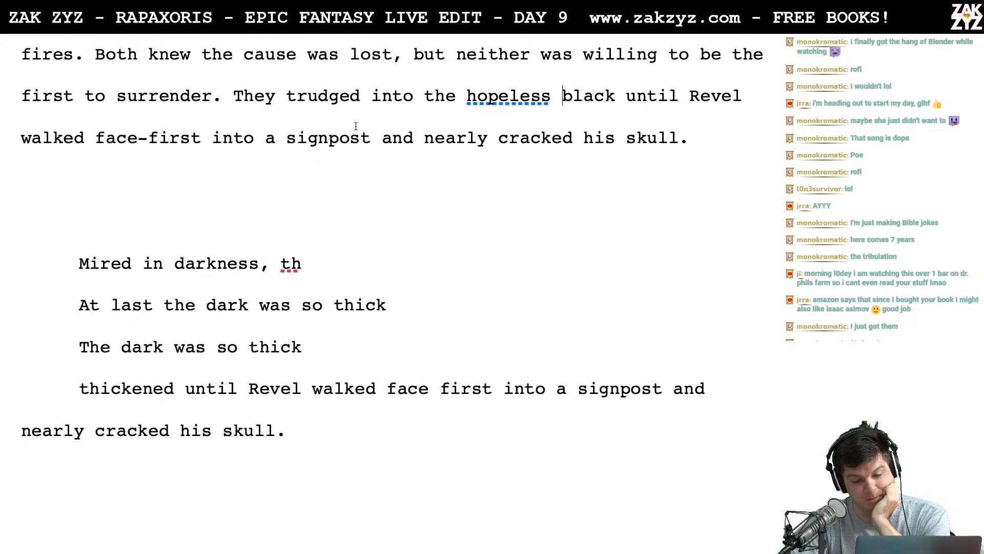
pyautogui.scroll(-12, 394, 174)
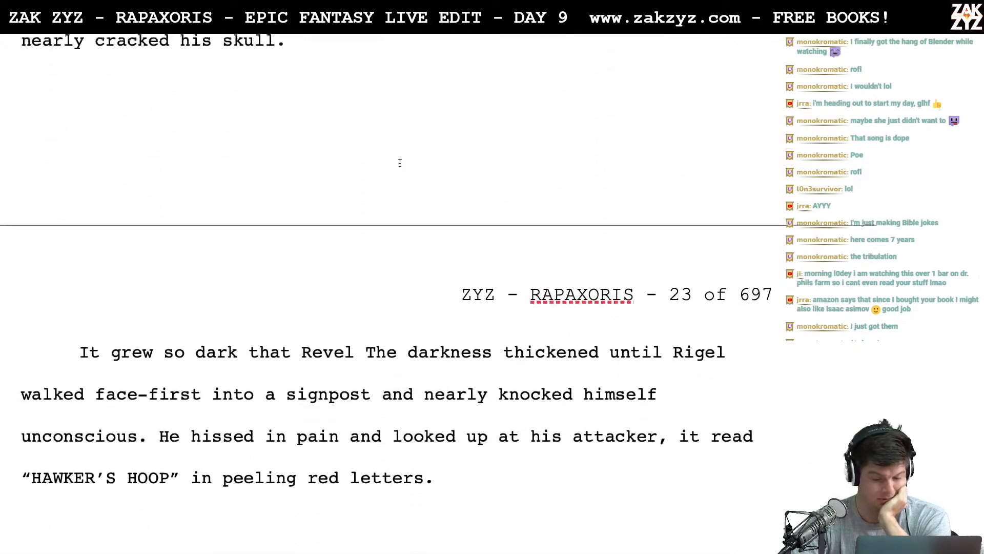
pyautogui.scroll(10, 400, 163)
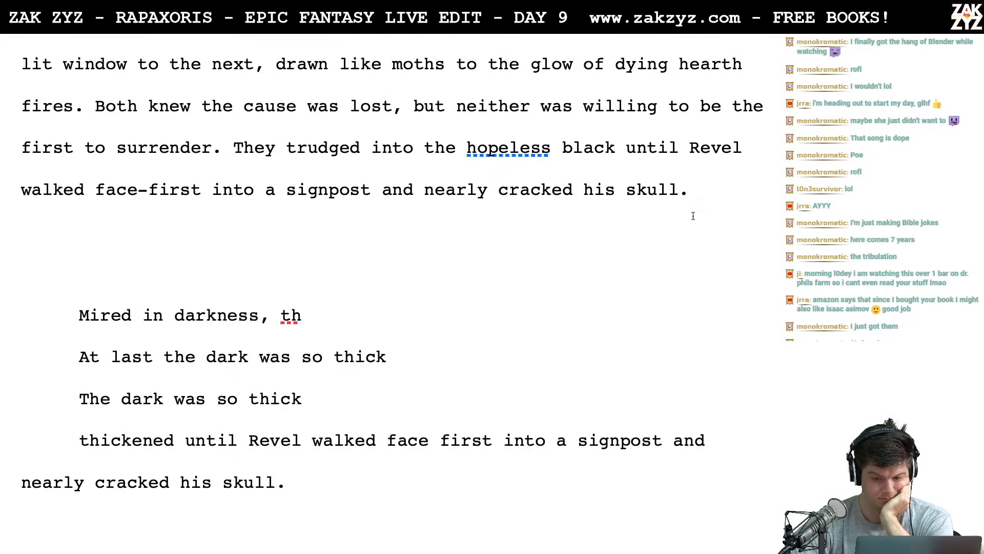
pyautogui.write('Hissin')
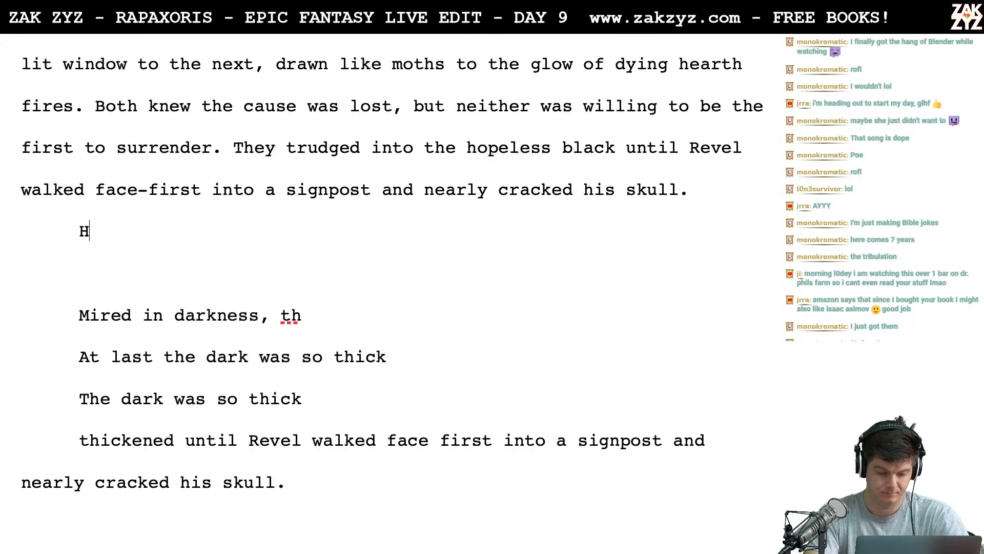
pyautogui.press('BackSpace')
pyautogui.press('BackSpace')
pyautogui.press('BackSpace')
pyautogui.press('BackSpace')
pyautogui.press('BackSpace')
pyautogui.press('BackSpace')
pyautogui.write('W')
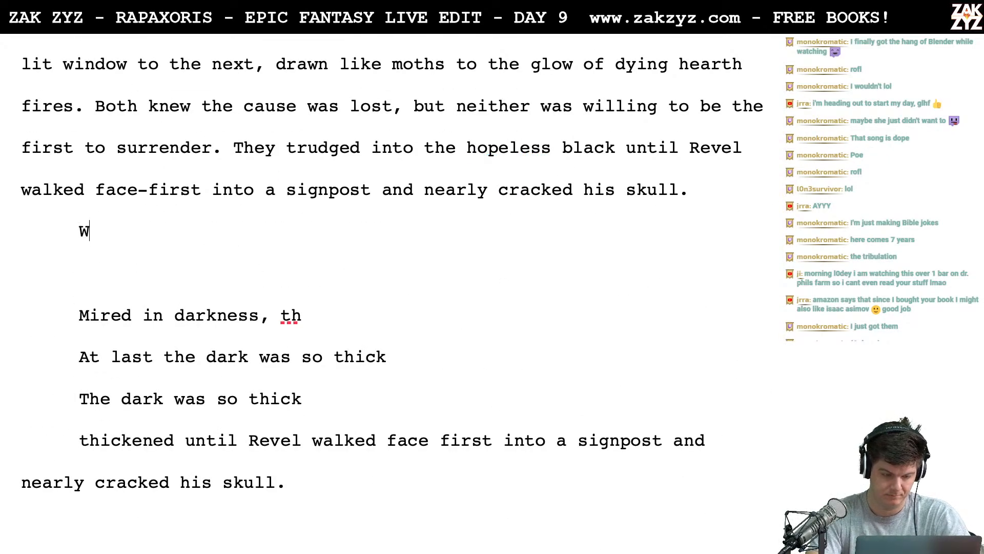
pyautogui.write('ith a hiss of pa')
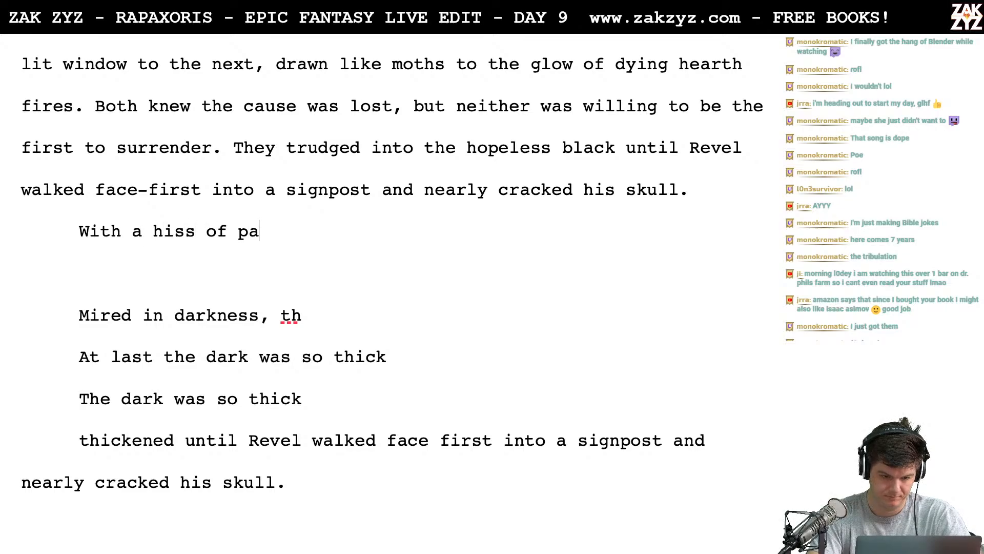
pyautogui.write('in, he looked up at the ')
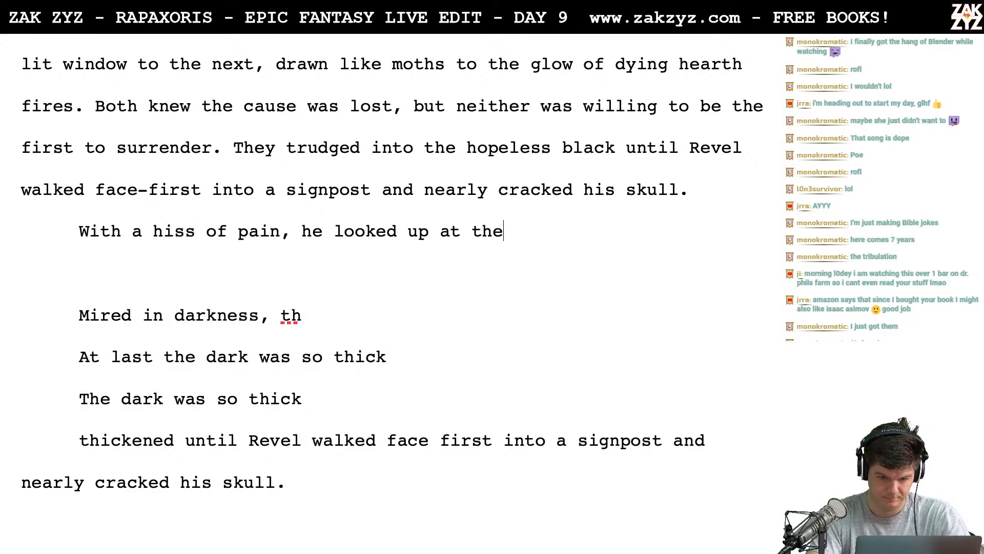
pyautogui.write('sign,')
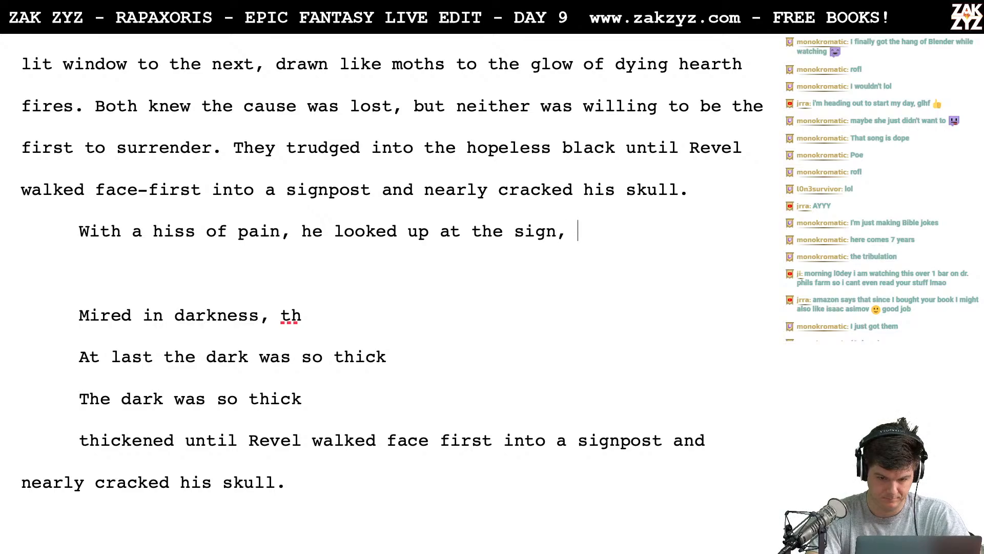
# - End the sentence after "sign" with a period and try continuing with "In faded red letters it s"
pyautogui.press('BackSpace')
pyautogui.press('BackSpace')
pyautogui.write('. In fad')
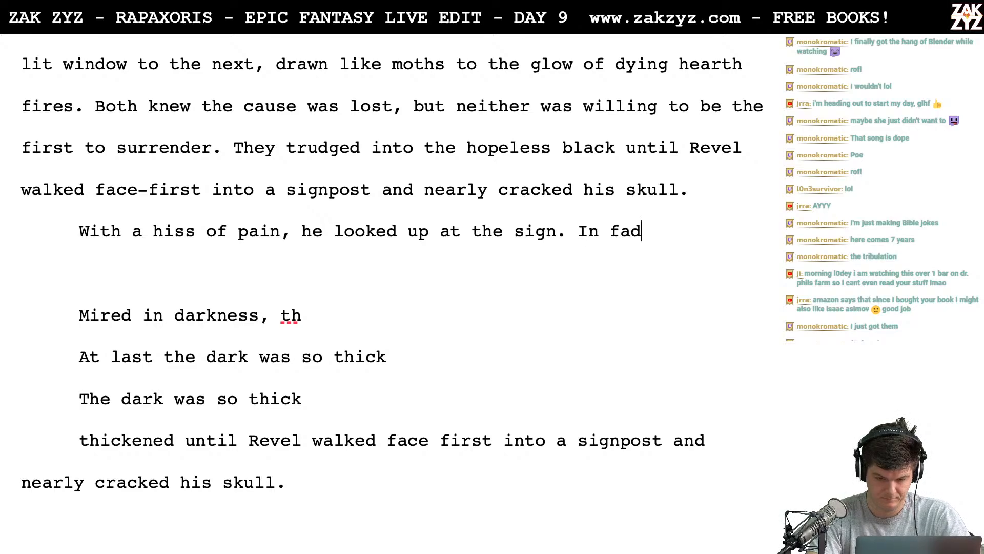
pyautogui.write('ed red let')
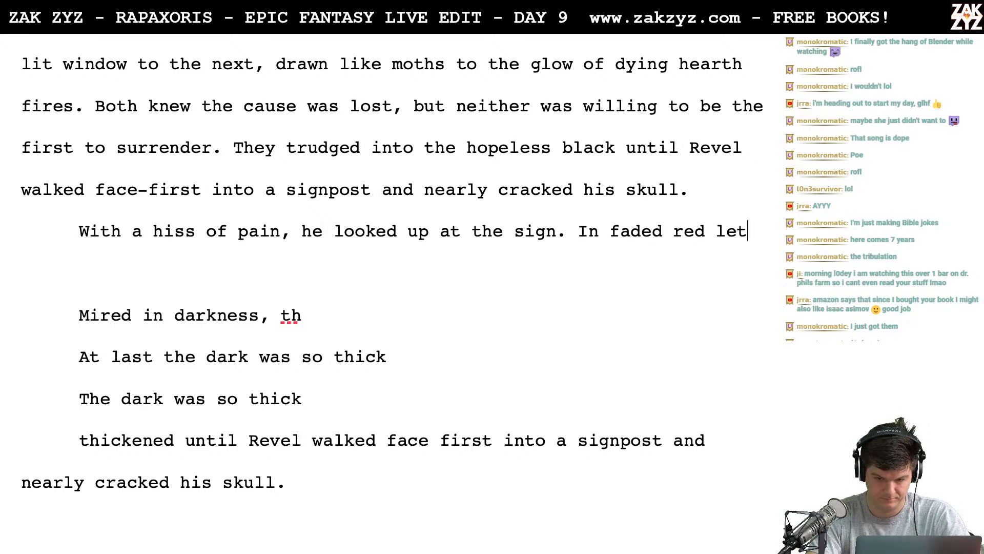
pyautogui.write('ters it s')
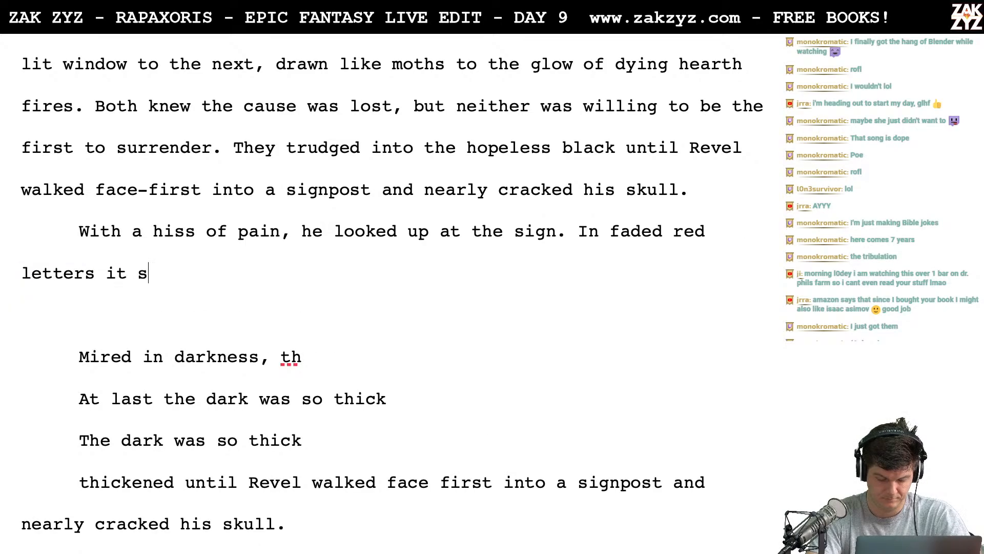
pyautogui.press('BackSpace')
pyautogui.press('BackSpace')
pyautogui.press('BackSpace')
pyautogui.press('BackSpace')
pyautogui.press('BackSpace')
pyautogui.press('BackSpace')
pyautogui.press('BackSpace')
pyautogui.press('BackSpace')
pyautogui.press('BackSpace')
pyautogui.press('BackSpace')
pyautogui.press('BackSpace')
pyautogui.press('BackSpace')
pyautogui.press('BackSpace')
pyautogui.press('BackSpace')
pyautogui.press('BackSpace')
pyautogui.press('BackSpace')
pyautogui.press('BackSpace')
pyautogui.press('BackSpace')
pyautogui.press('BackSpace')
pyautogui.press('BackSpace')
pyautogui.press('BackSpace')
pyautogui.press('BackSpace')
pyautogui.press('BackSpace')
pyautogui.press('BackSpace')
pyautogui.press('BackSpace')
pyautogui.press('BackSpace')
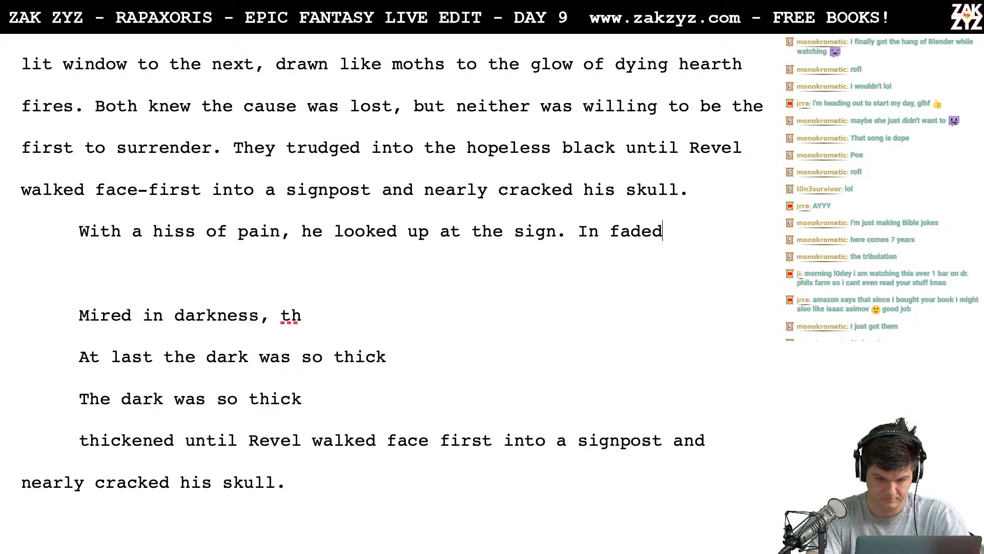
# - Add a paragraph below the hiss sentence that begins with HAWKER'S HOOP in capitals, without quotation marks
pyautogui.press('Return')
pyautogui.write('"Hawker')
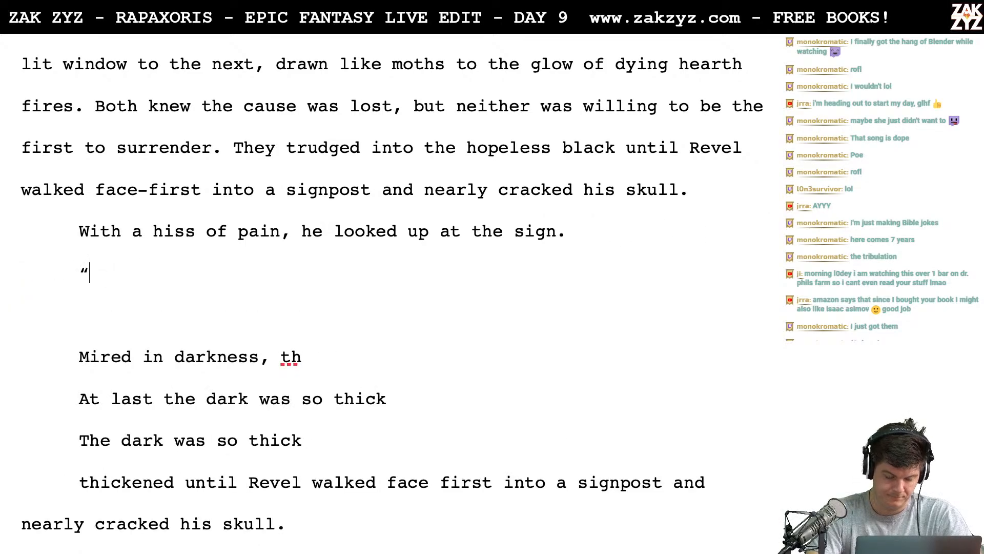
pyautogui.press('BackSpace')
pyautogui.press('BackSpace')
pyautogui.press('BackSpace')
pyautogui.press('BackSpace')
pyautogui.press('BackSpace')
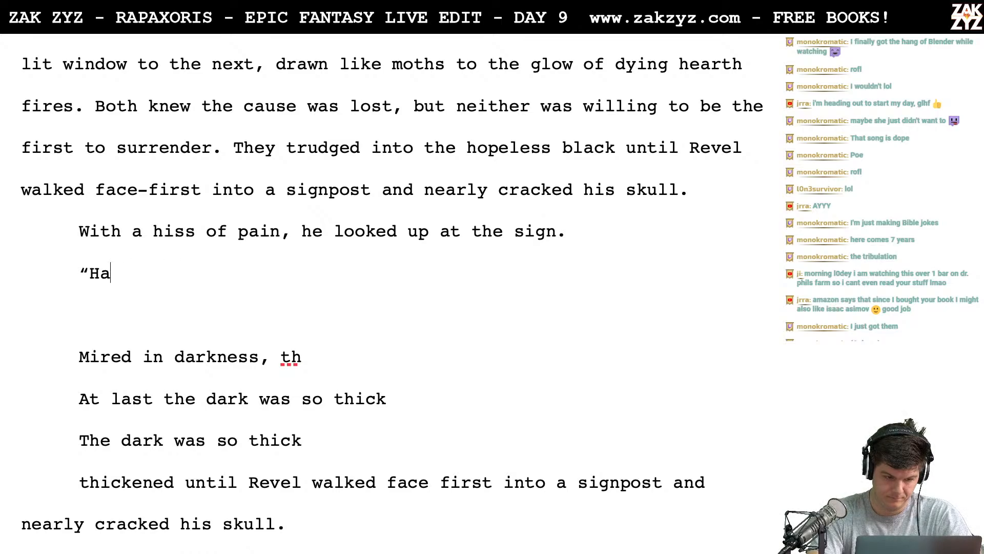
pyautogui.write('AWKER')
pyautogui.write('\'S HOOP"')
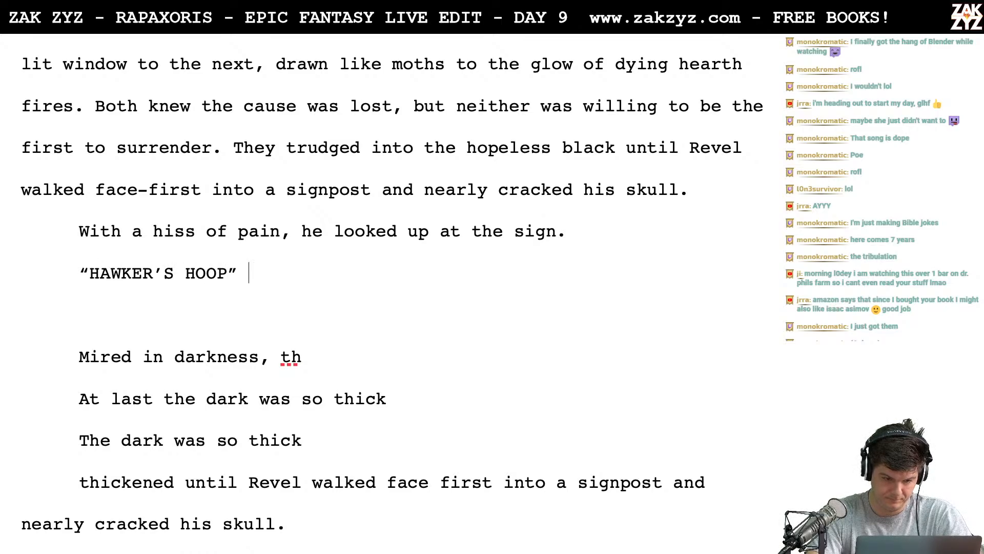
pyautogui.press('BackSpace')
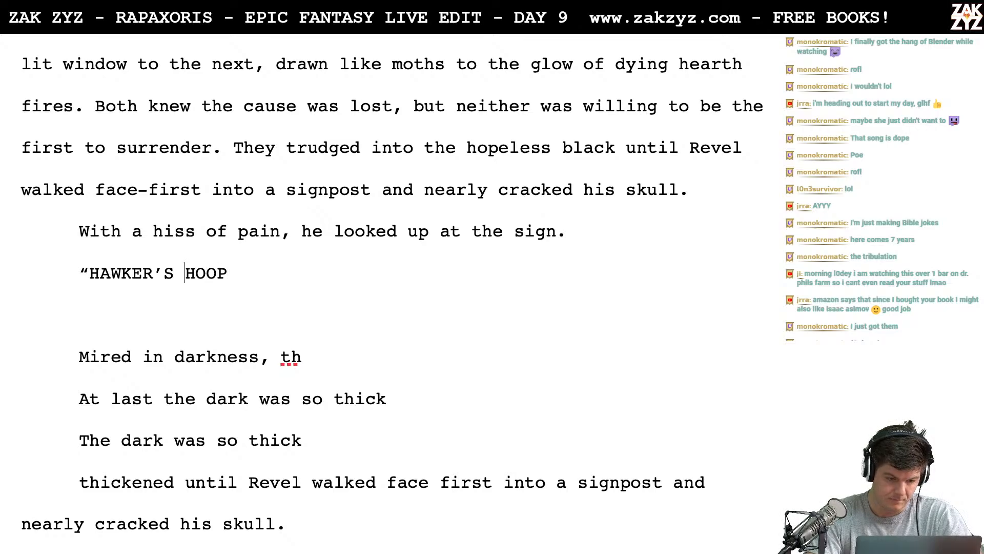
pyautogui.press('BackSpace')
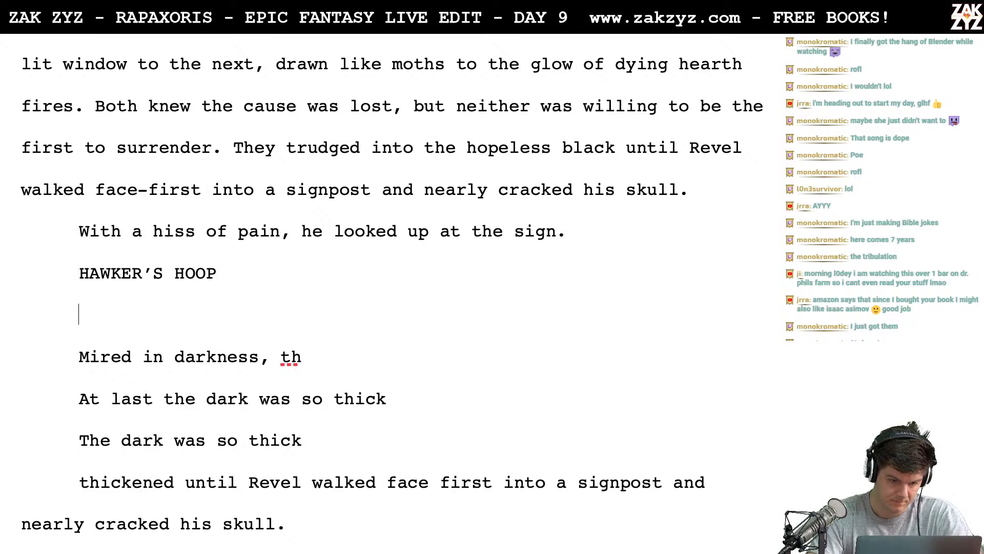
# - Continue the HAWKER'S HOOP line with "was printed in peeling red letters."
pyautogui.write('was prin')
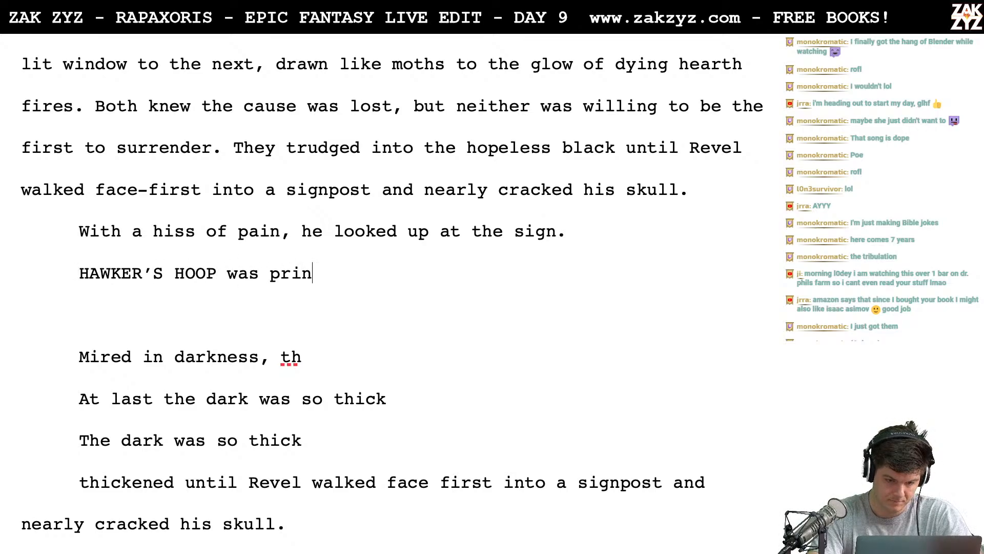
pyautogui.write('ted in fa')
pyautogui.press('BackSpace')
pyautogui.press('BackSpace')
pyautogui.write('pe')
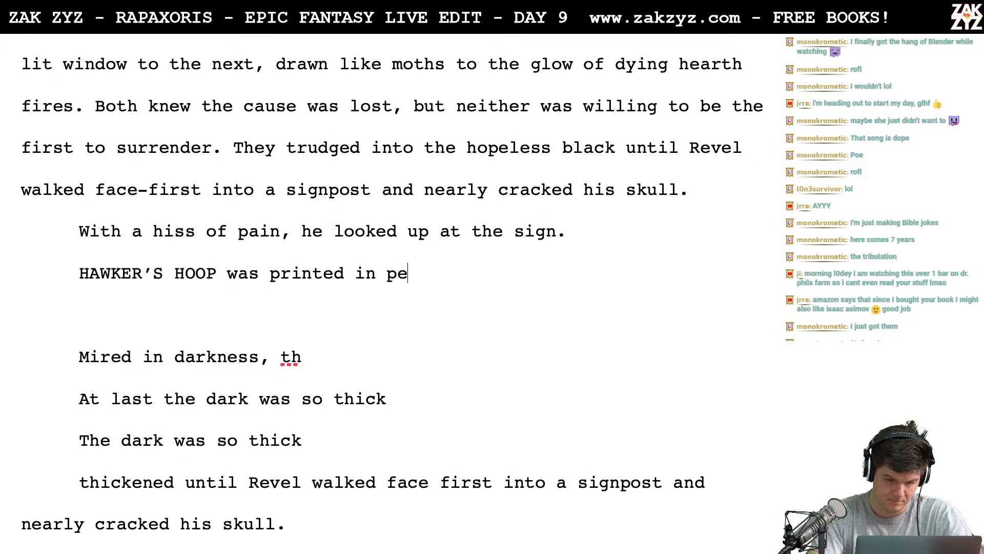
pyautogui.write('eling red letters.')
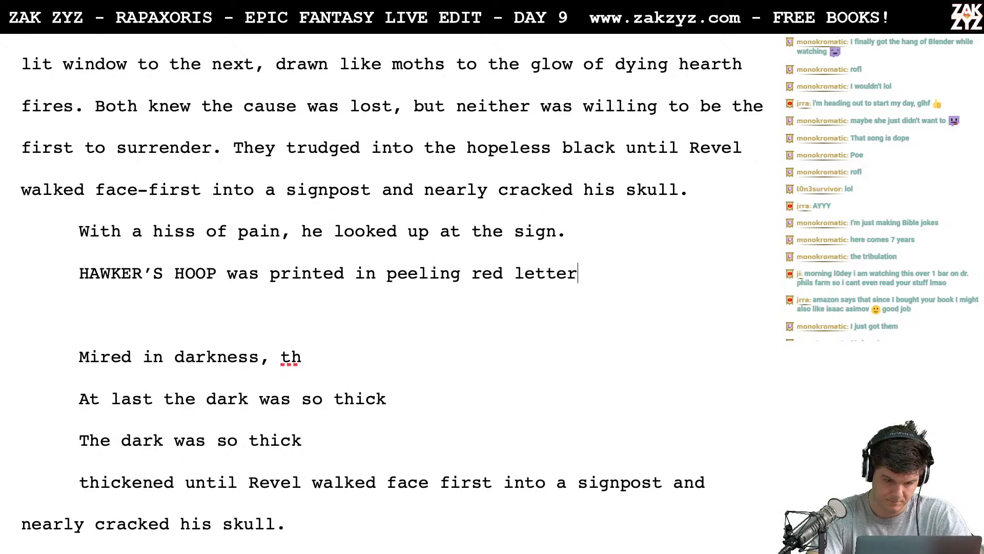
# - Replace "printed" with "painted" in the HAWKER'S HOOP line, ending it "was painted in peeling red letters."
pyautogui.press('BackSpace')
pyautogui.press('BackSpace')
pyautogui.press('BackSpace')
pyautogui.press('BackSpace')
pyautogui.press('BackSpace')
pyautogui.press('BackSpace')
pyautogui.press('BackSpace')
pyautogui.press('BackSpace')
pyautogui.press('BackSpace')
pyautogui.press('BackSpace')
pyautogui.press('BackSpace')
pyautogui.press('BackSpace')
pyautogui.press('BackSpace')
pyautogui.press('BackSpace')
pyautogui.press('BackSpace')
pyautogui.press('BackSpace')
pyautogui.press('BackSpace')
pyautogui.press('BackSpace')
pyautogui.press('BackSpace')
pyautogui.press('BackSpace')
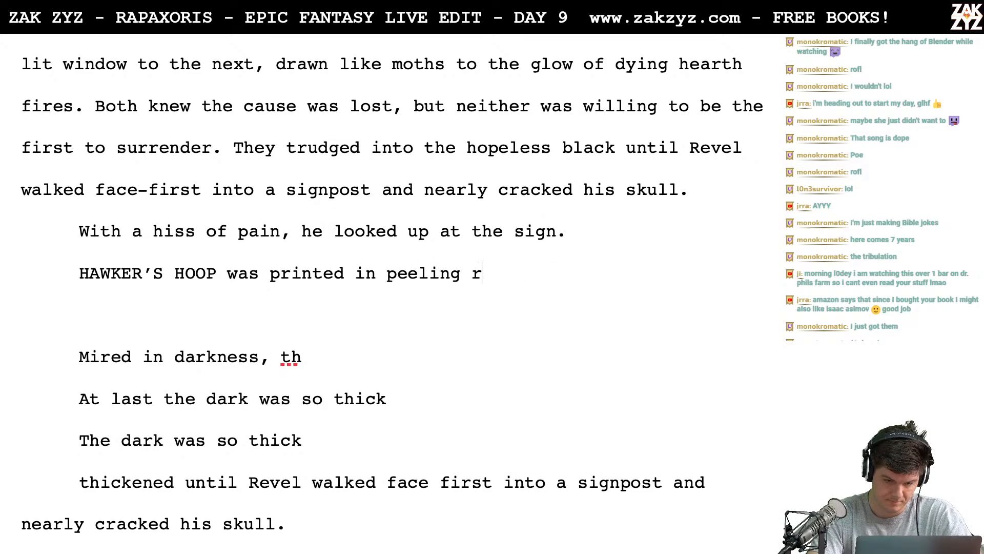
pyautogui.press('BackSpace')
pyautogui.press('BackSpace')
pyautogui.press('BackSpace')
pyautogui.press('BackSpace')
pyautogui.press('BackSpace')
pyautogui.press('BackSpace')
pyautogui.press('BackSpace')
pyautogui.press('BackSpace')
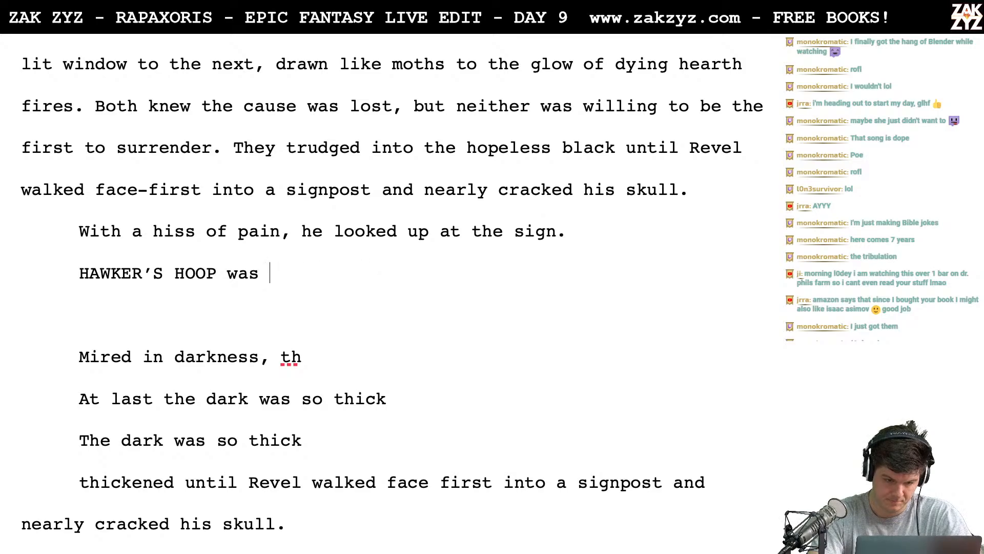
pyautogui.write('painted in peel')
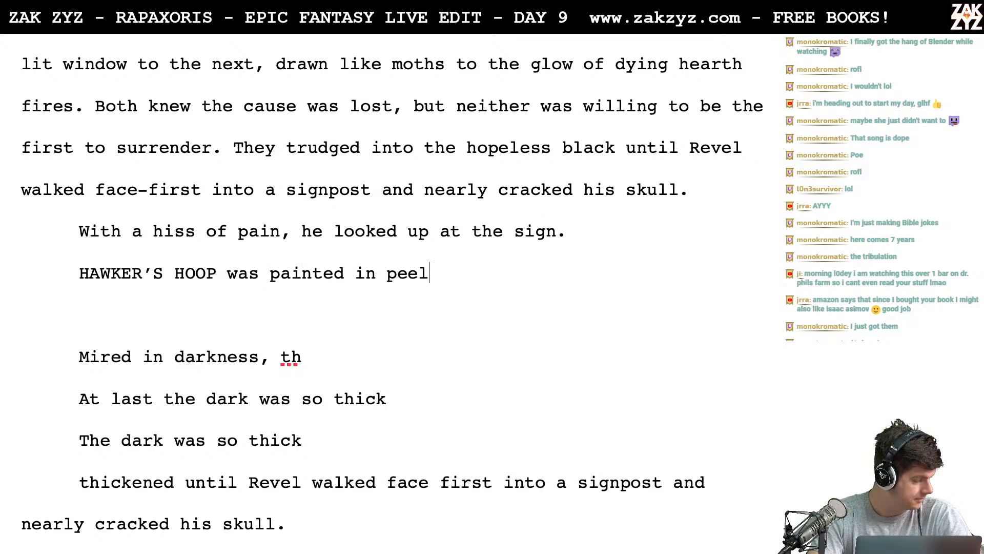
pyautogui.write('ing red letters.')
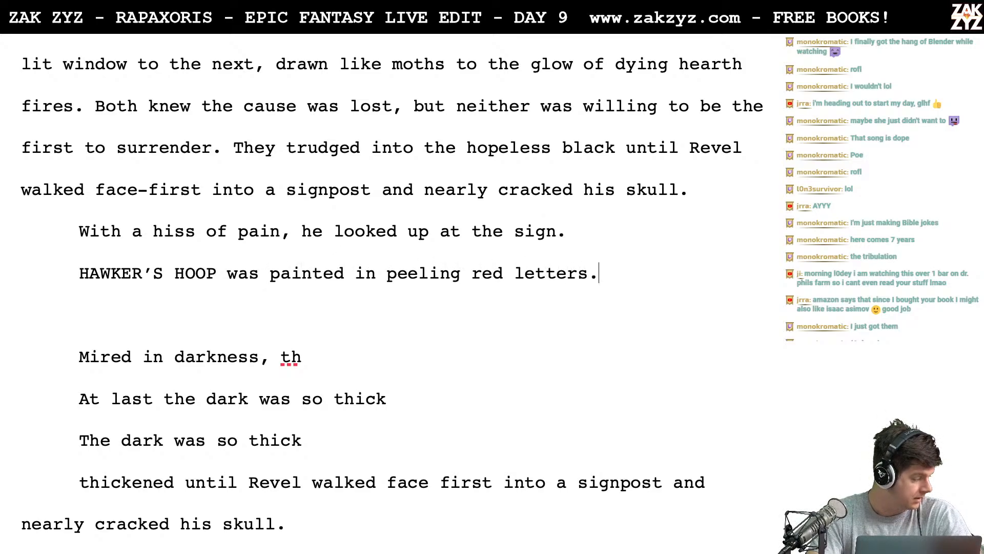
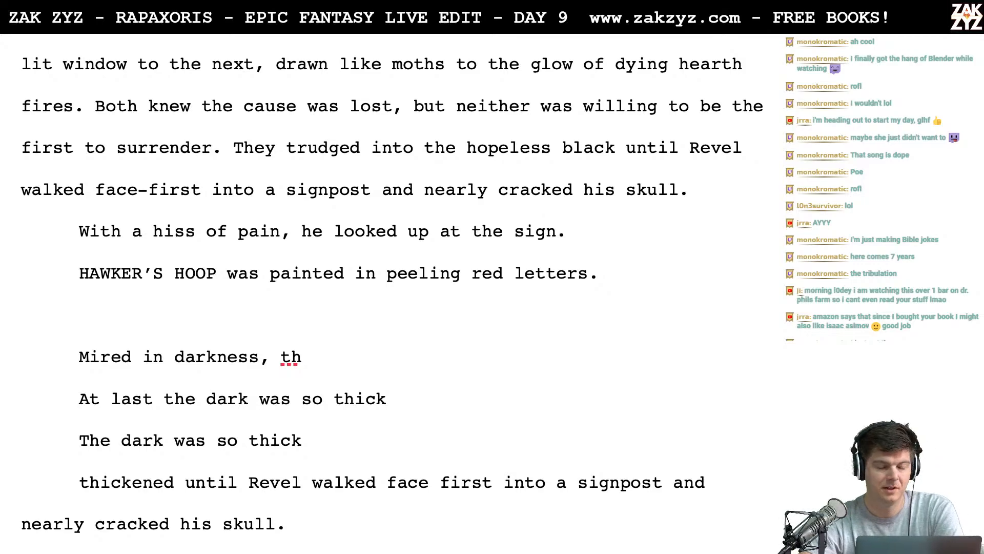
# - Add a paragraph above the old hiss sentence reading "With a hiss of pain, Revel peered up at his attacker."
pyautogui.scroll(-1, 392, 289)
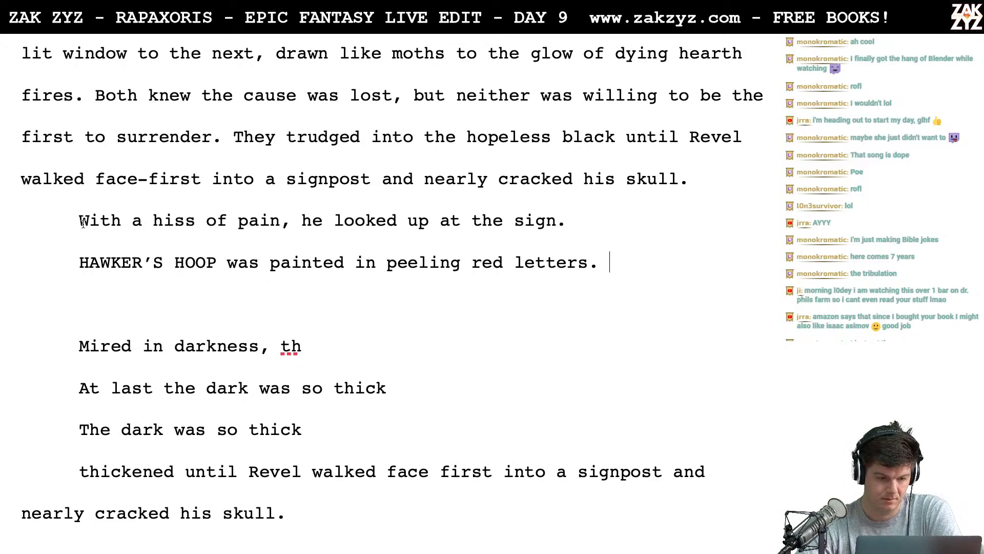
pyautogui.press('Return')
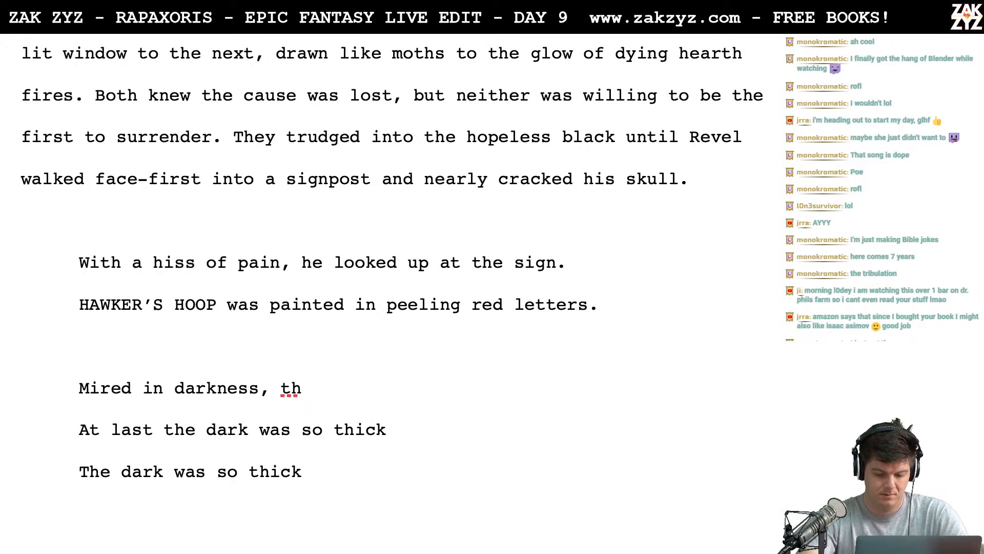
pyautogui.press('Up')
pyautogui.write('With a hisss o')
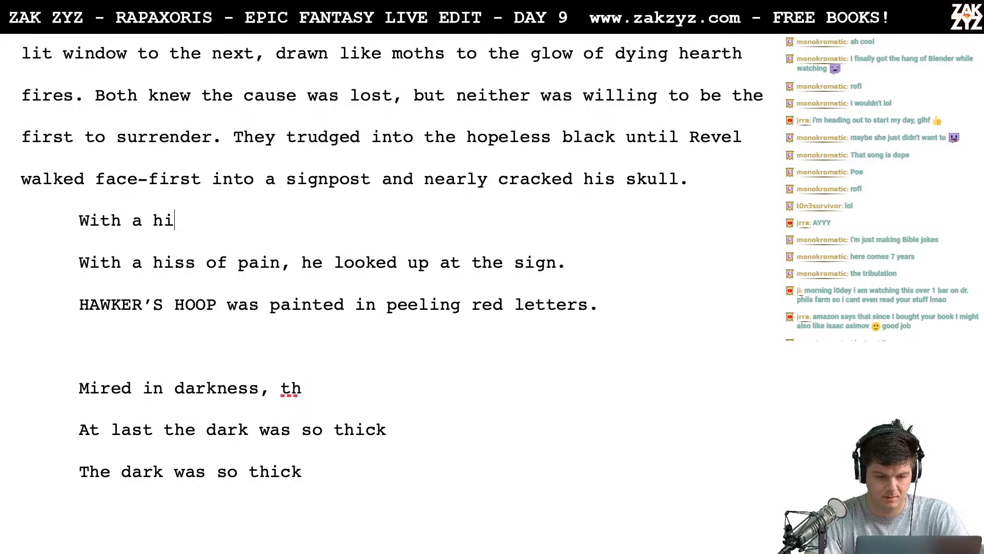
pyautogui.press('BackSpace')
pyautogui.press('BackSpace')
pyautogui.press('BackSpace')
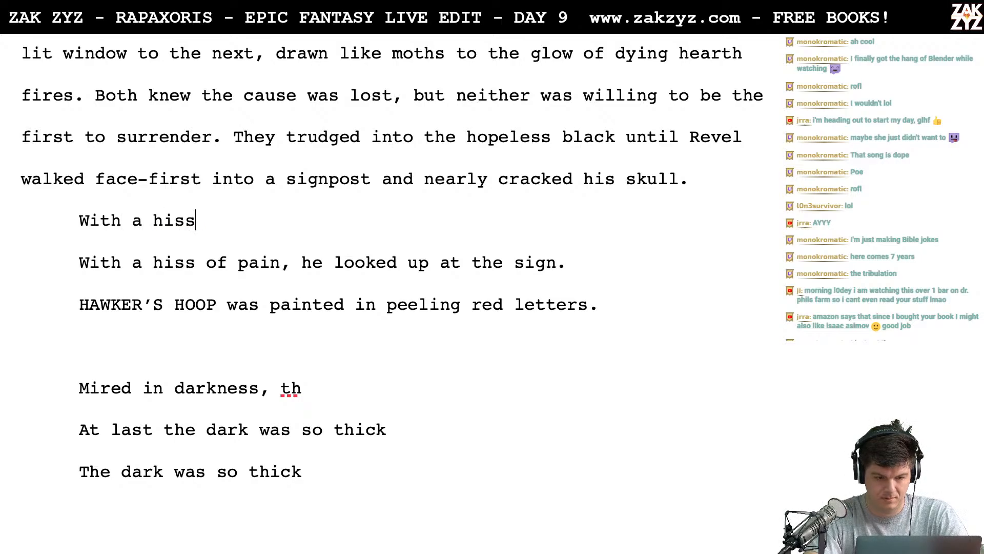
pyautogui.write('of pain, ')
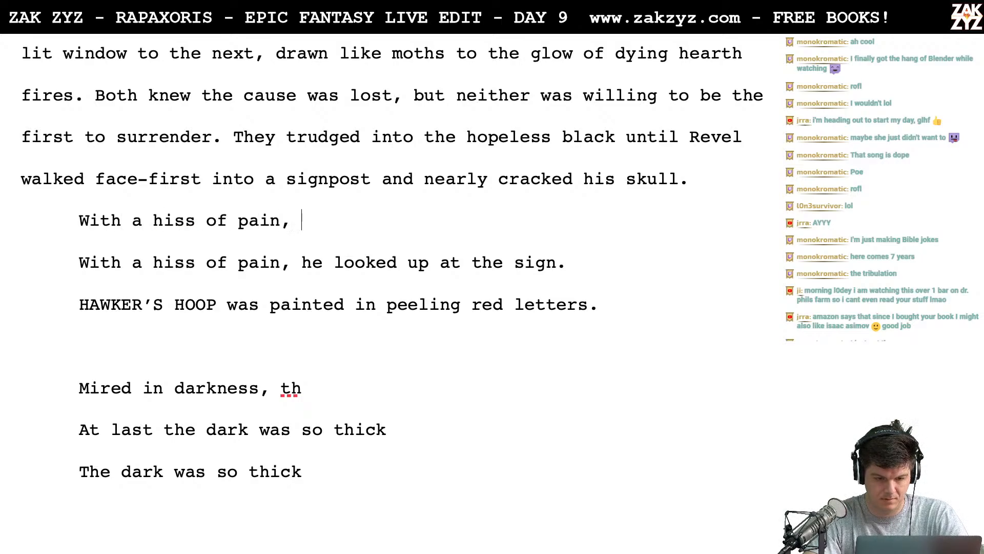
pyautogui.write('Revel peered')
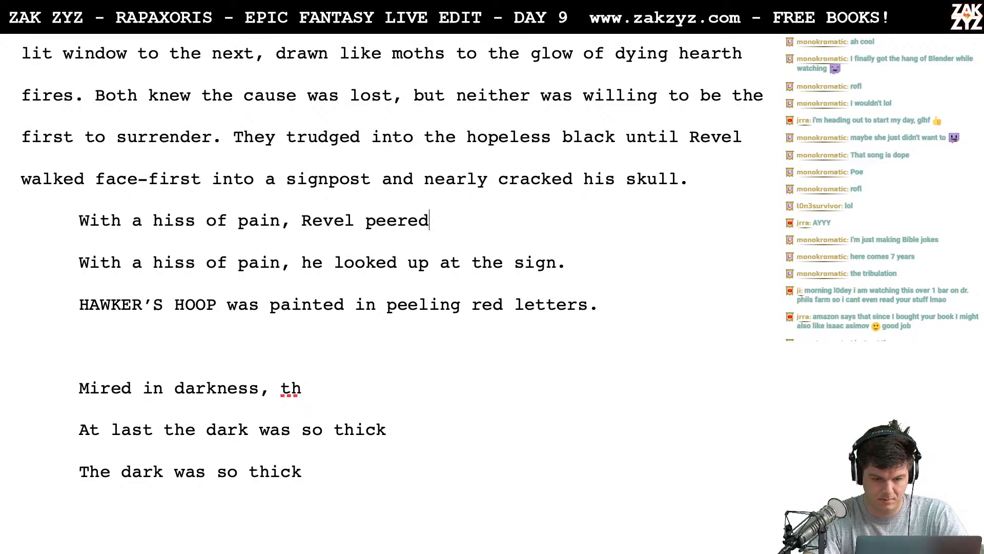
pyautogui.write(' up at his atta')
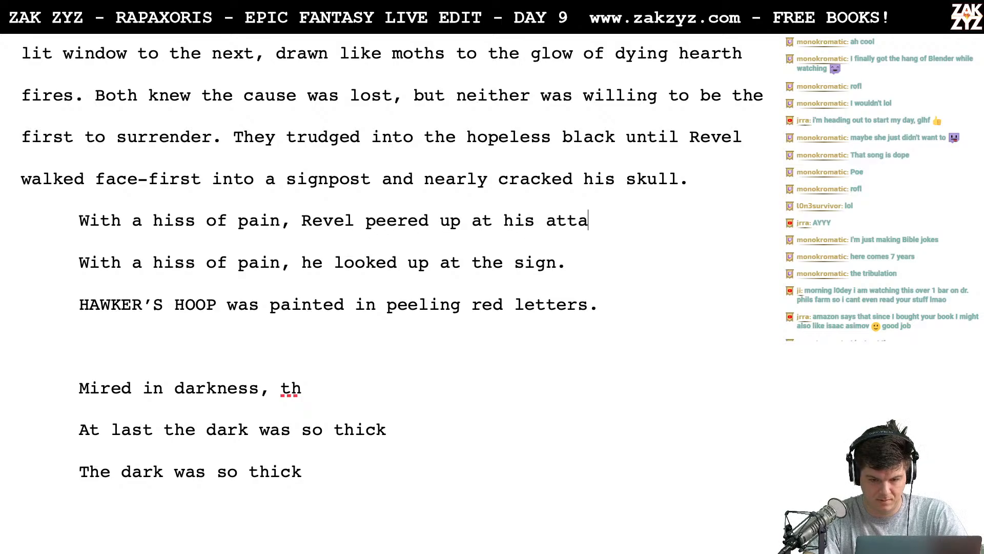
pyautogui.write('cker. HAWKER')
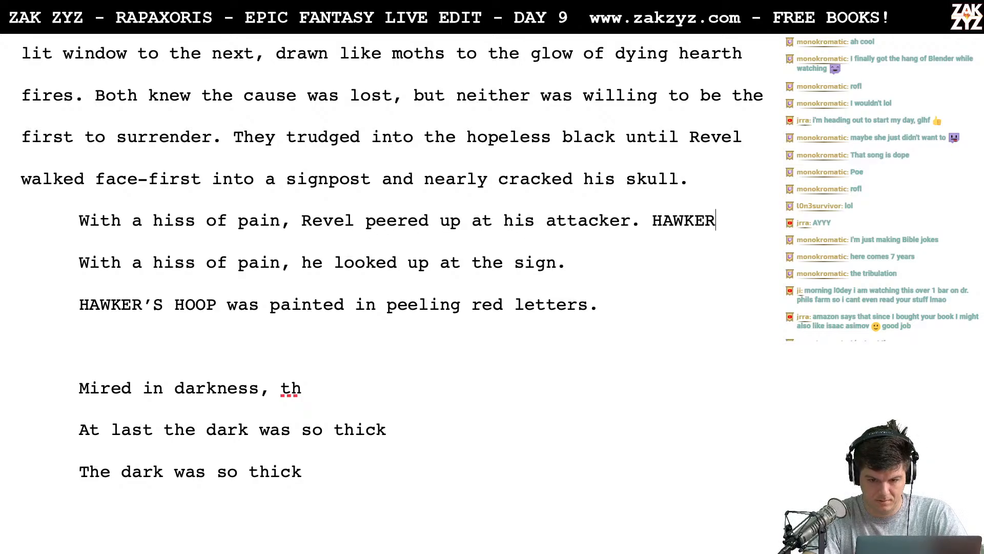
pyautogui.write("'S HOOP was")
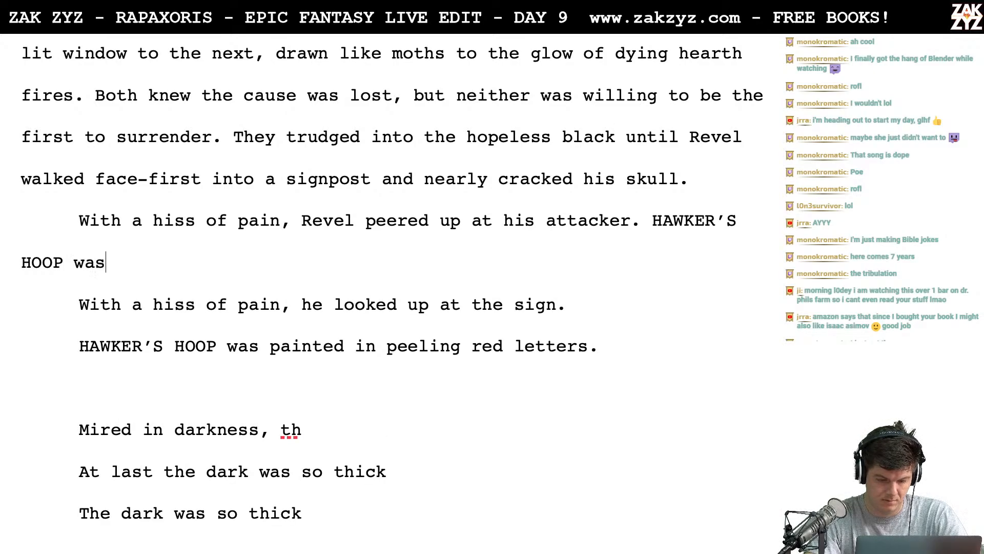
pyautogui.write(' printed in p')
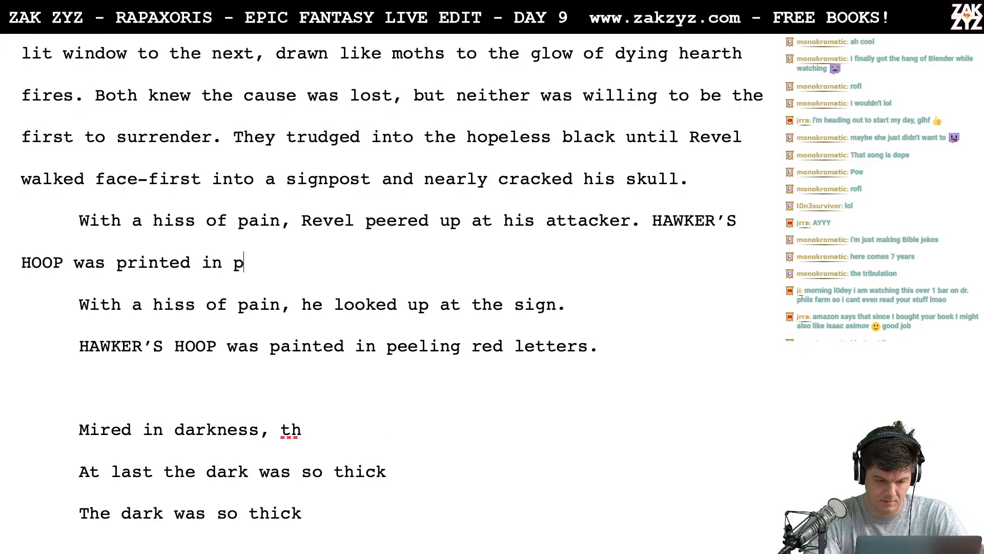
# - Continue the new paragraph with "HAWKER'S HOOP was painted in peeling red letters."
pyautogui.press('BackSpace')
pyautogui.press('BackSpace')
pyautogui.press('BackSpace')
pyautogui.press('BackSpace')
pyautogui.press('BackSpace')
pyautogui.press('BackSpace')
pyautogui.press('BackSpace')
pyautogui.press('BackSpace')
pyautogui.press('BackSpace')
pyautogui.press('BackSpace')
pyautogui.write('a')
pyautogui.press('BackSpace')
pyautogui.press('BackSpace')
pyautogui.write('ainted')
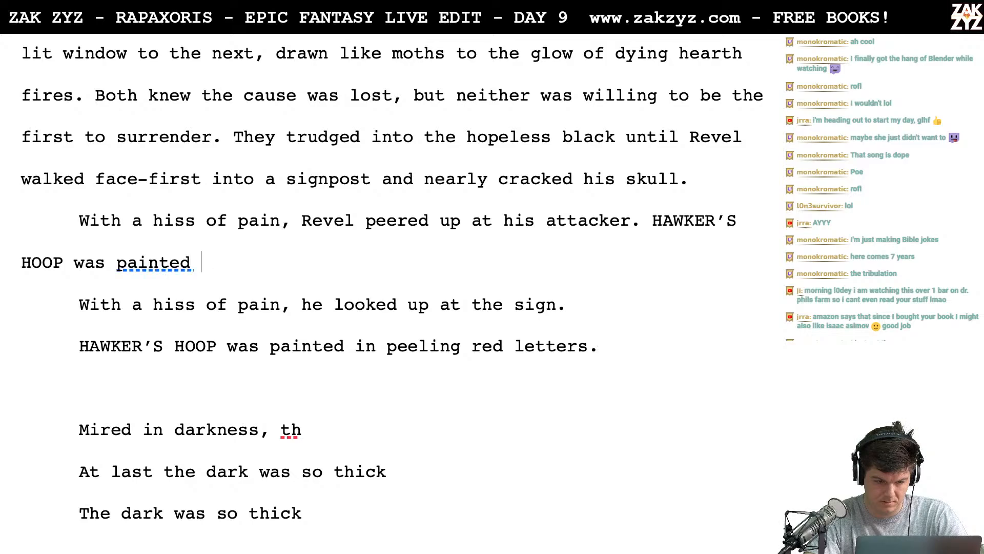
pyautogui.press('BackSpace')
pyautogui.write('in peeling red ')
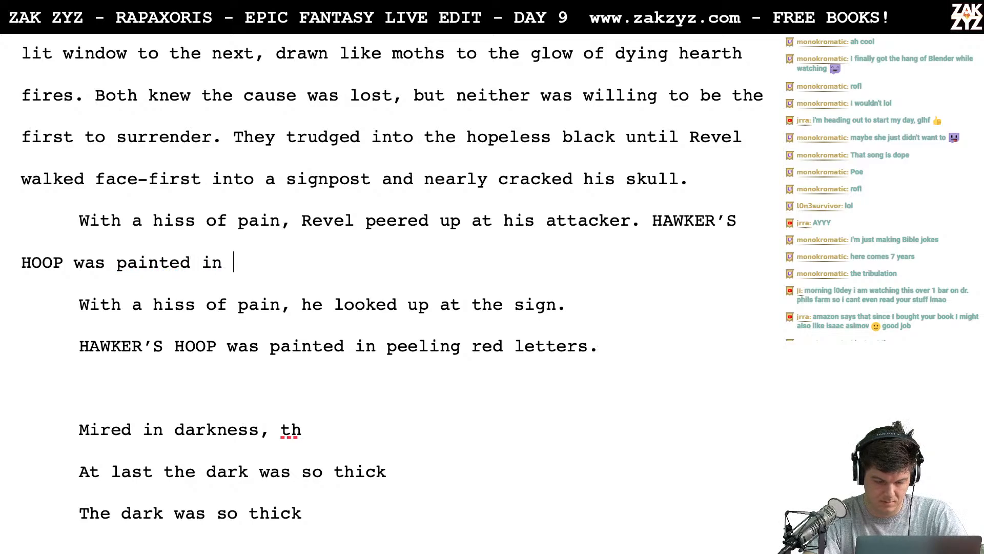
pyautogui.write('letters.')
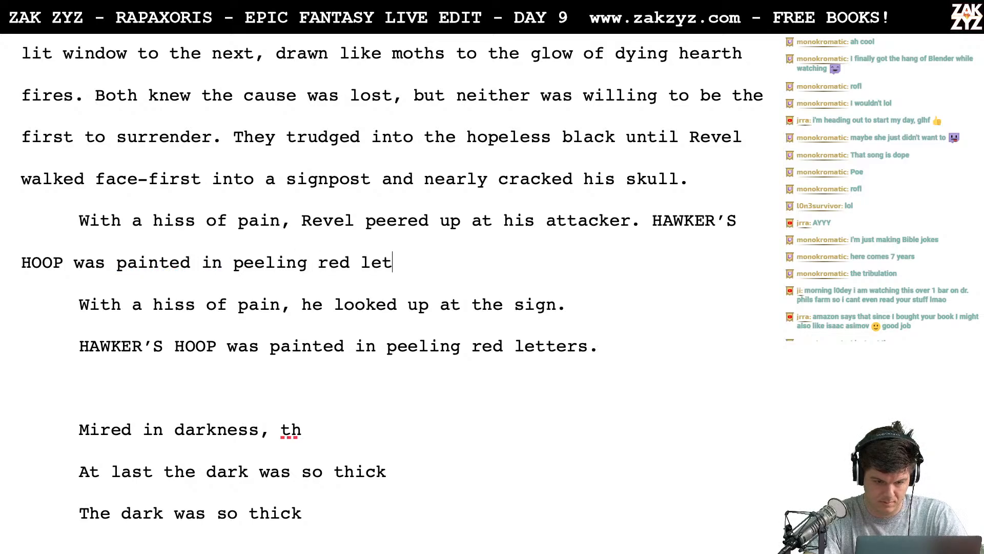
# - Delete the leftover drafts from the old hiss sentence through "Rubbing his cheek", leaving a blank line before "The stands of the merchants"
pyautogui.hotkey('shift', 'Down')
pyautogui.hotkey('shift', 'Down')
pyautogui.hotkey('shift', 'Down')
pyautogui.hotkey('shift', 'Down')
pyautogui.hotkey('shift', 'Down')
pyautogui.hotkey('shift', 'Down')
pyautogui.hotkey('shift', 'Down')
pyautogui.hotkey('shift', 'Down')
pyautogui.hotkey('shift', 'Down')
pyautogui.hotkey('shift', 'Down')
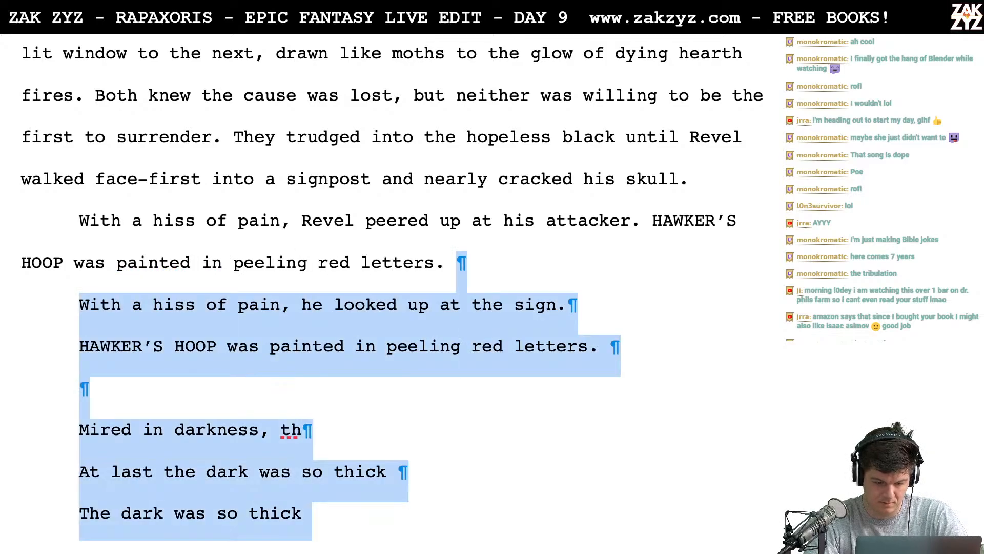
pyautogui.hotkey('shift', 'Down')
pyautogui.hotkey('shift', 'Down')
pyautogui.hotkey('shift', 'Down')
pyautogui.hotkey('shift', 'Down')
pyautogui.hotkey('shift', 'Down')
pyautogui.hotkey('shift', 'Down')
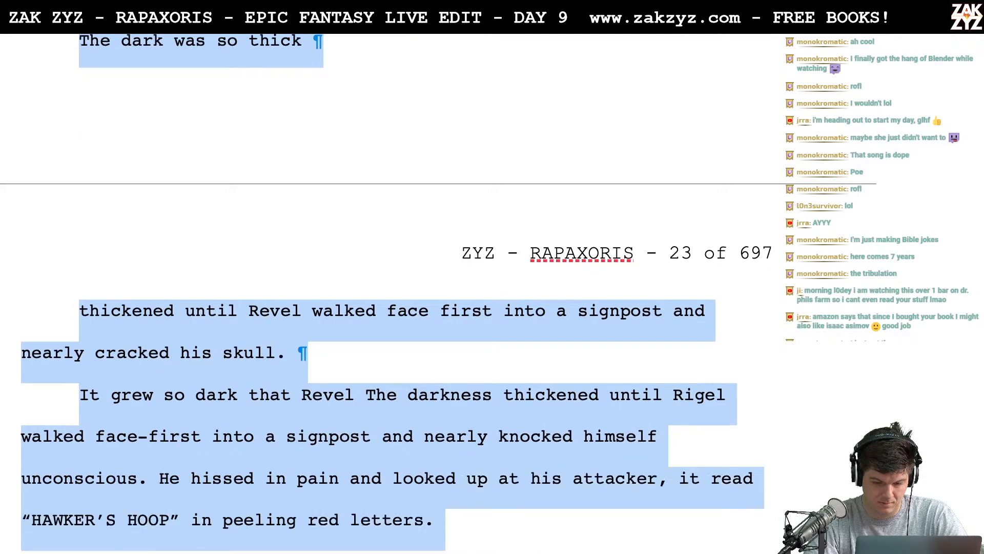
pyautogui.hotkey('shift', 'Up')
pyautogui.hotkey('shift', 'Up')
pyautogui.hotkey('shift', 'Down')
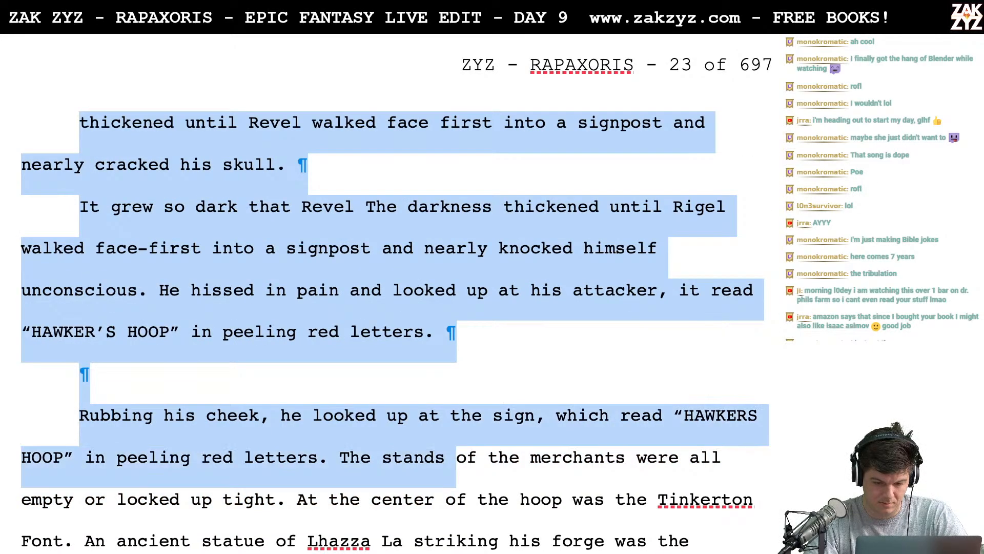
pyautogui.hotkey('shift', 'Left')
pyautogui.hotkey('shift', 'Left')
pyautogui.hotkey('shift', 'Left')
pyautogui.hotkey('shift', 'Left')
pyautogui.hotkey('shift', 'Left')
pyautogui.hotkey('shift', 'Left')
pyautogui.hotkey('shift', 'Left')
pyautogui.hotkey('shift', 'Left')
pyautogui.hotkey('shift', 'Left')
pyautogui.hotkey('shift', 'Left')
pyautogui.hotkey('shift', 'Left')
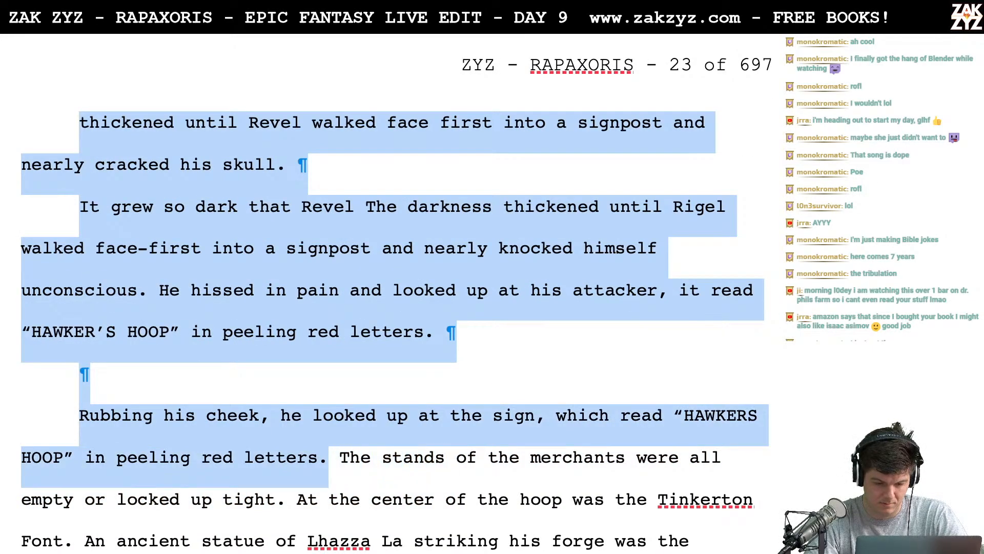
pyautogui.press('BackSpace')
pyautogui.press('Return')
pyautogui.press('Return')
pyautogui.press('Up')
pyautogui.press('Up')
pyautogui.press('Up')
pyautogui.press('Up')
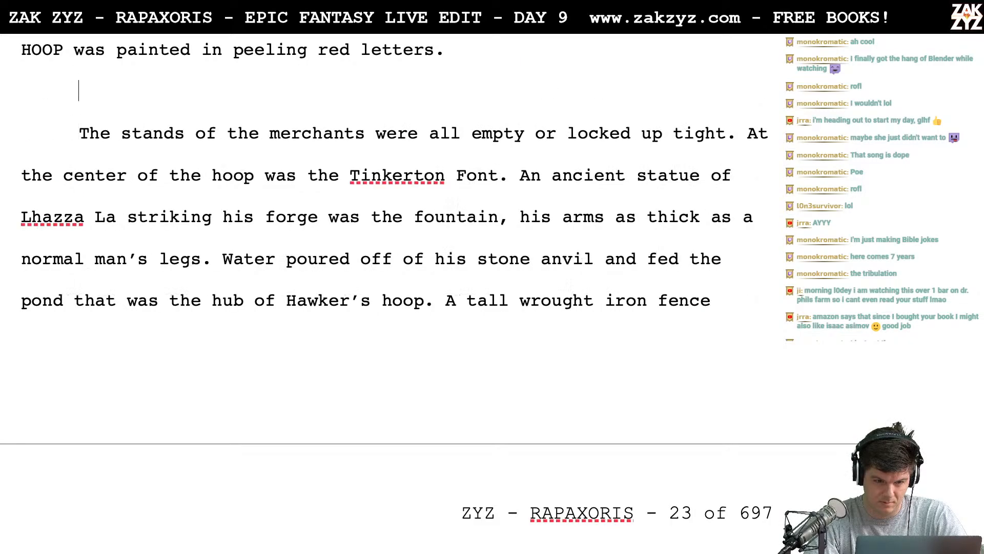
pyautogui.press('Down')
pyautogui.press('Down')
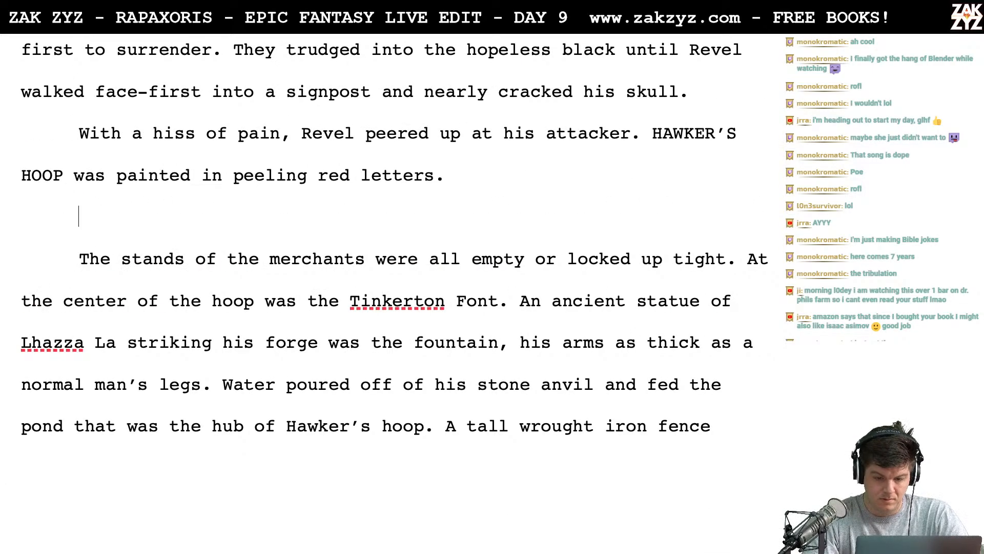
# - Try continuing the paragraph after "peeling red letters." with a sentence starting "They'd"
pyautogui.click(462, 133)
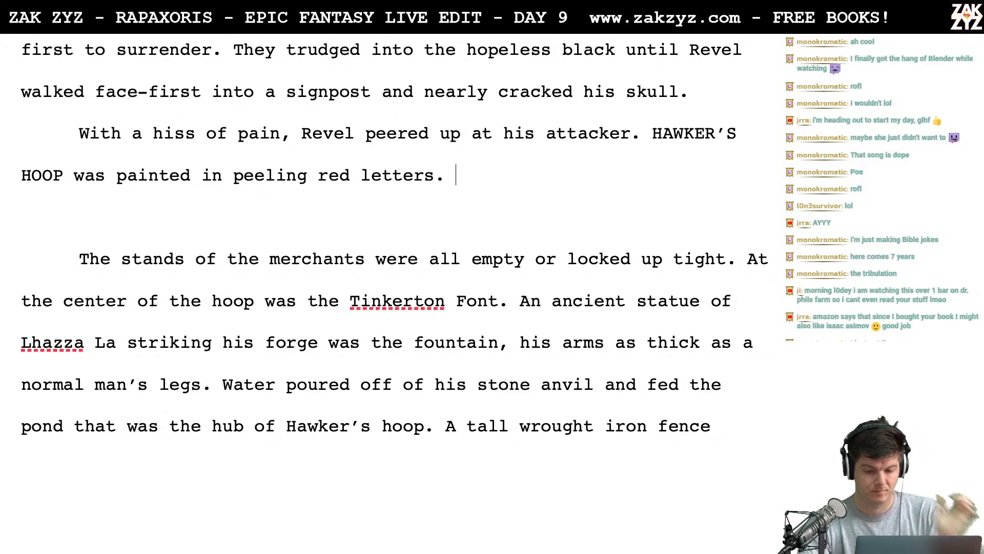
pyautogui.scroll(-3, 390, 257)
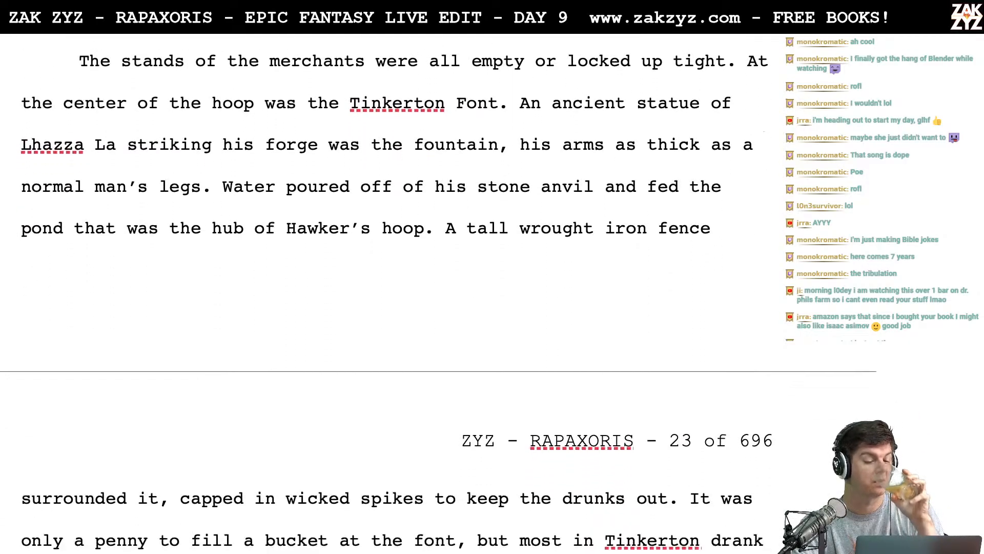
pyautogui.scroll(-3, 83, 224)
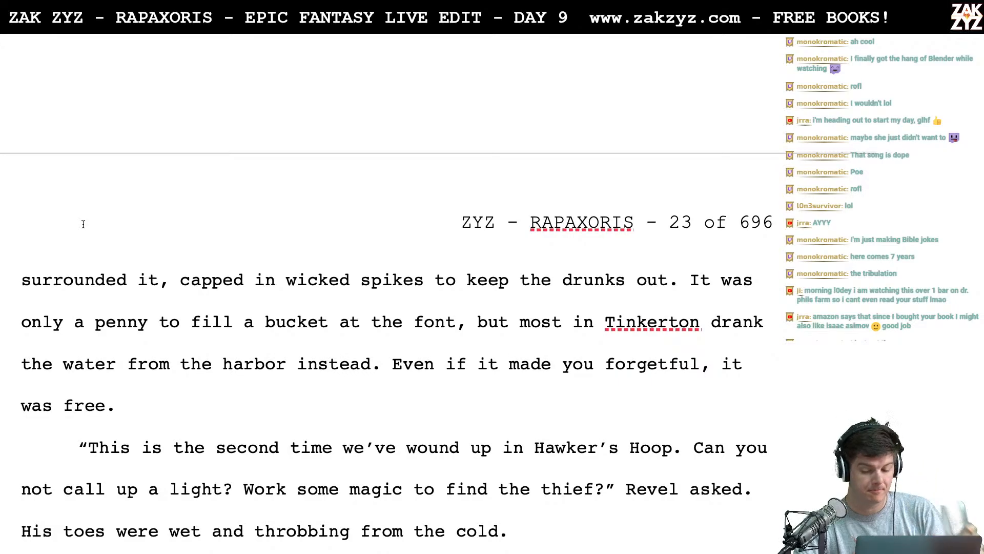
pyautogui.scroll(6, 83, 224)
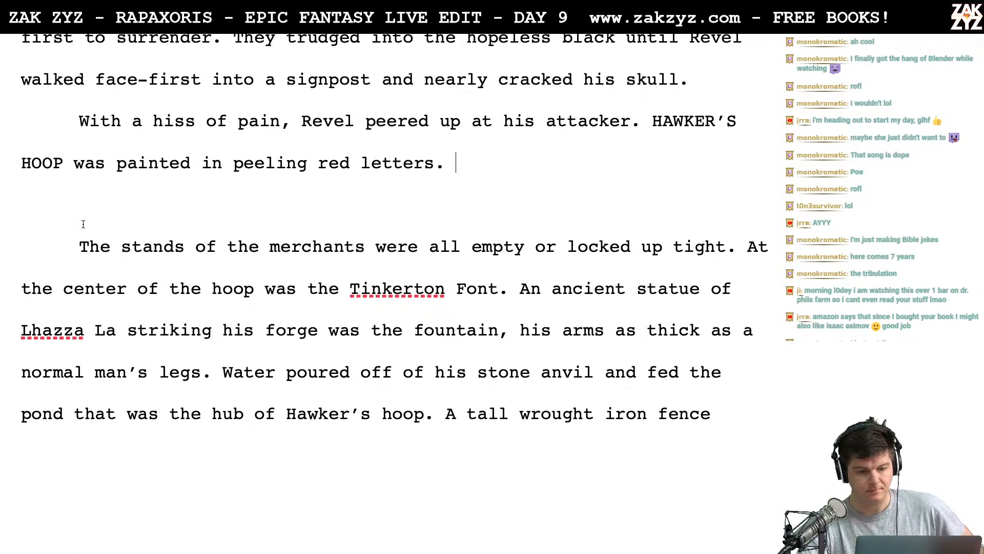
pyautogui.write("They'd ")
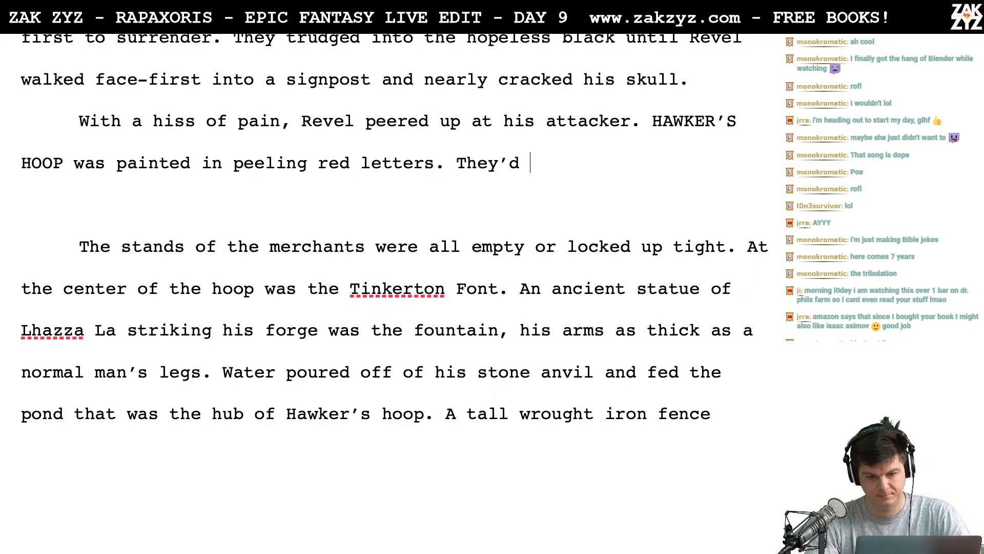
pyautogui.write('f')
pyautogui.press('BackSpace')
pyautogui.press('BackSpace')
pyautogui.press('BackSpace')
pyautogui.press('BackSpace')
pyautogui.press('BackSpace')
pyautogui.press('BackSpace')
pyautogui.press('BackSpace')
pyautogui.press('BackSpace')
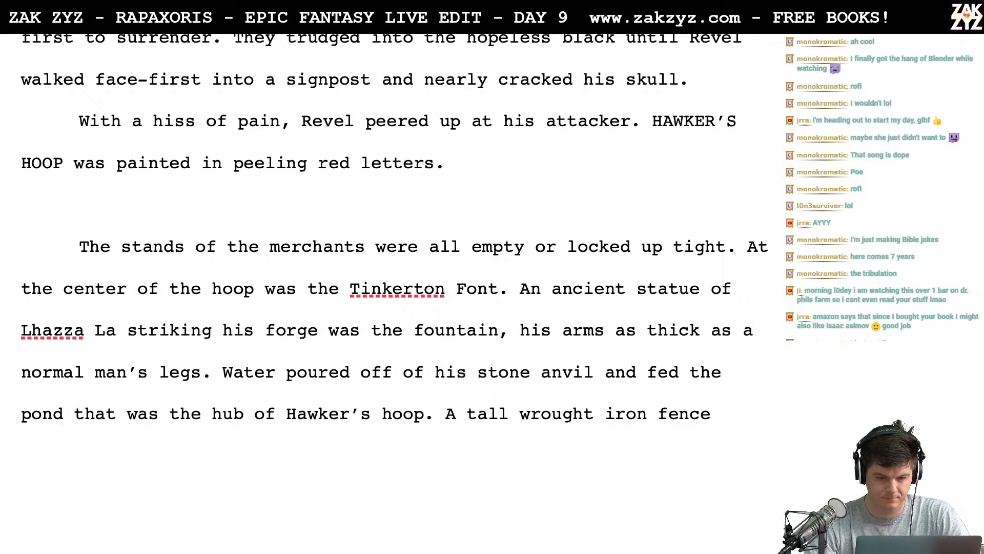
# - Replace "black" with "murk" in "They trudged into the hopeless black"
pyautogui.scroll(2, 395, 249)
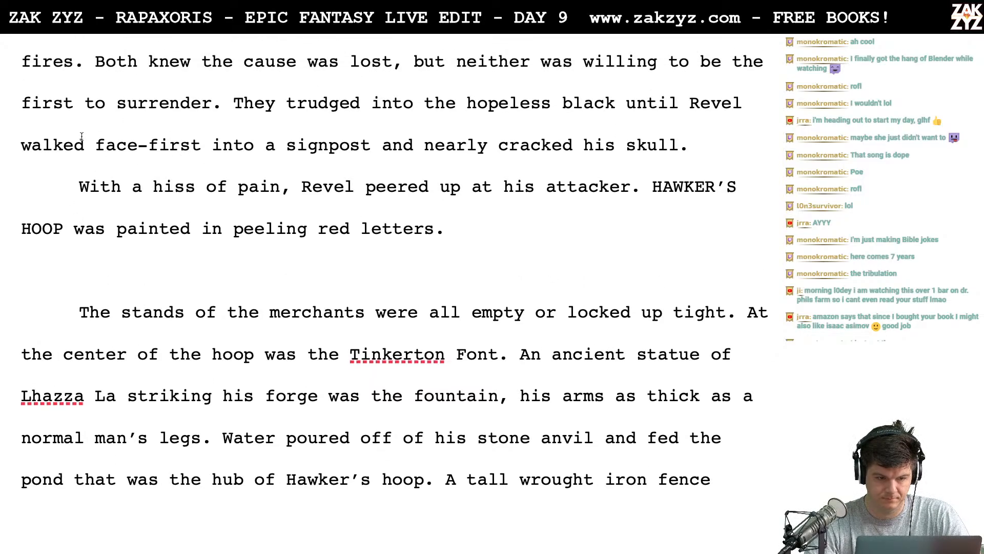
pyautogui.scroll(-1, 320, 144)
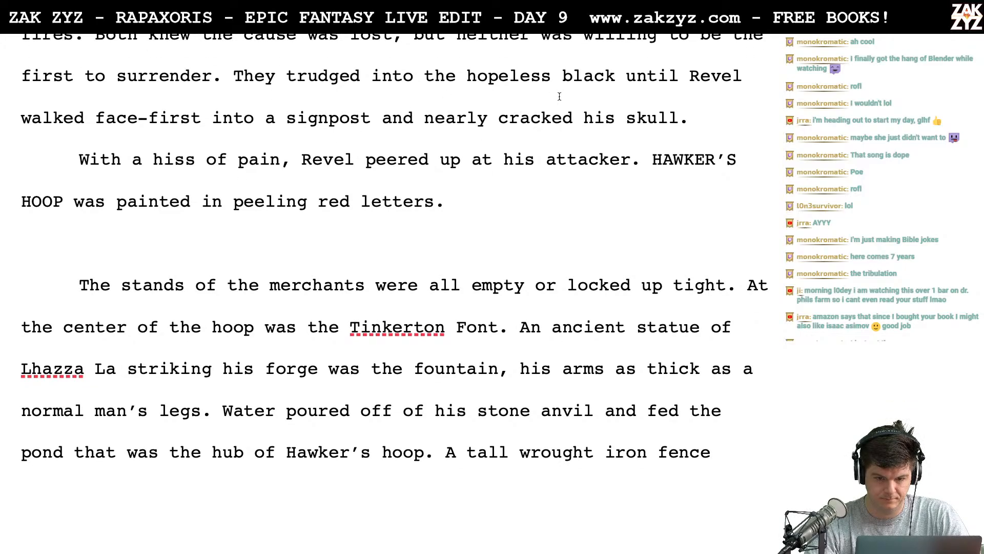
pyautogui.click(610, 82)
pyautogui.press('BackSpace')
pyautogui.press('BackSpace')
pyautogui.press('BackSpace')
pyautogui.press('BackSpace')
pyautogui.press('BackSpace')
pyautogui.write('murk')
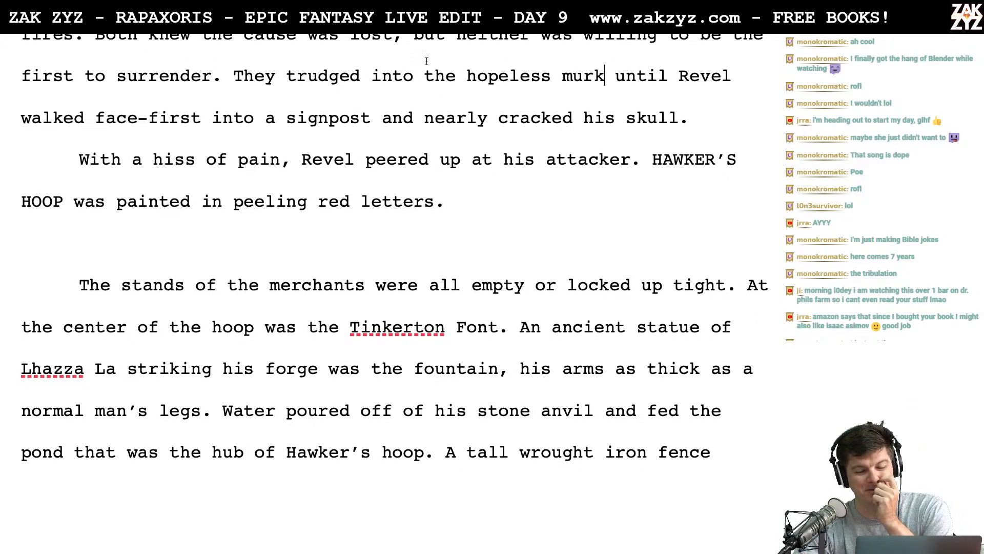
# - Try inserting "silent" before "attacker" in the sentence where Revel peers up
pyautogui.scroll(-2, 440, 198)
pyautogui.scroll(3, 440, 199)
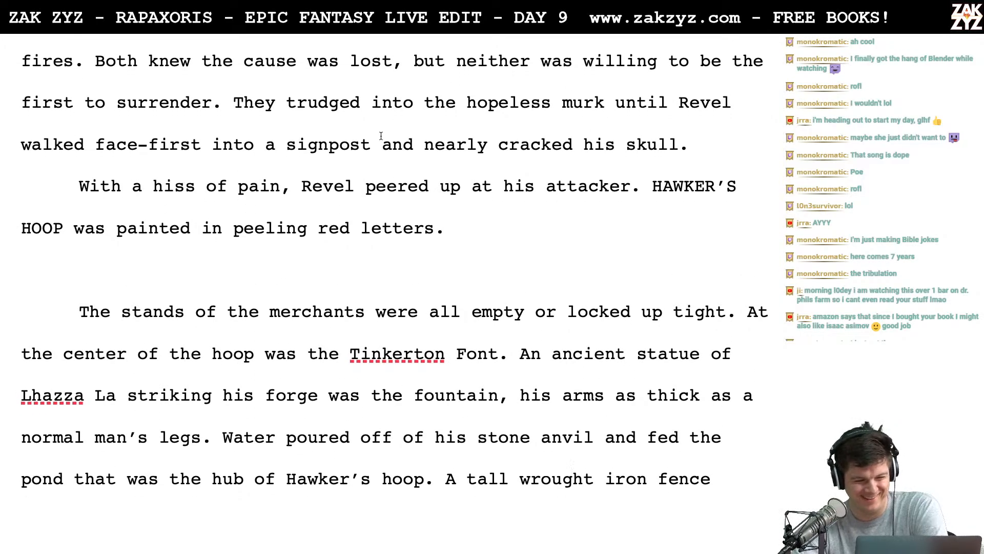
pyautogui.scroll(-3, 381, 135)
pyautogui.click(294, 134)
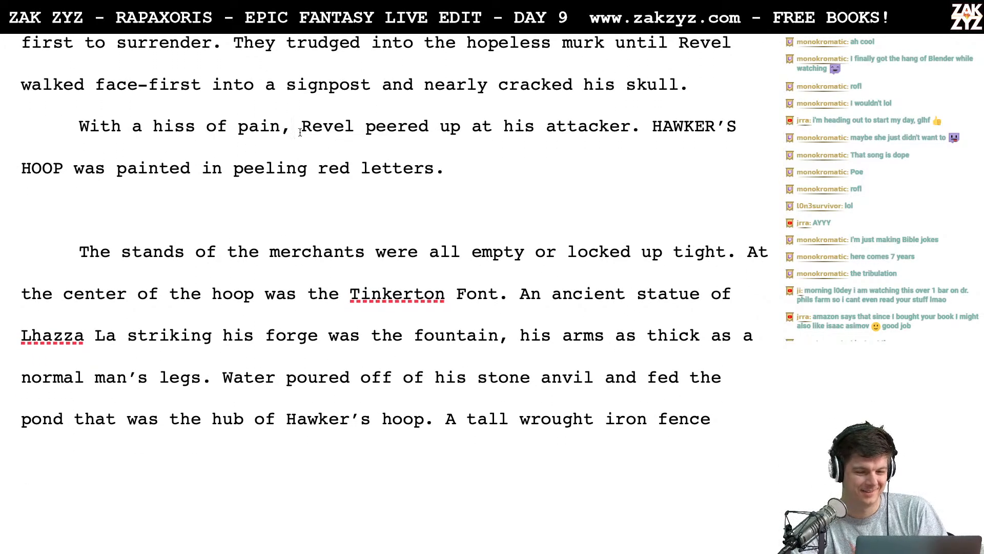
pyautogui.click(535, 158)
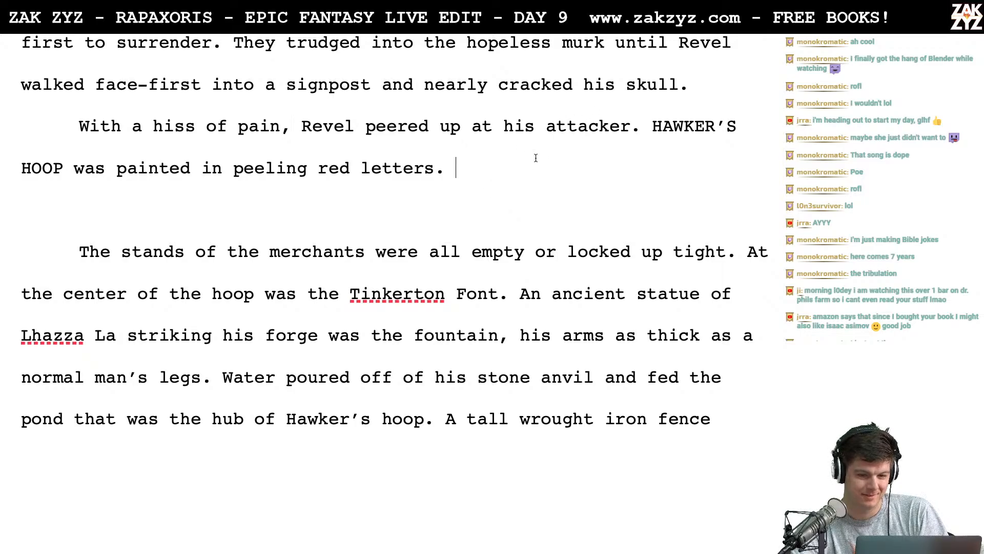
pyautogui.click(542, 128)
pyautogui.write('silent')
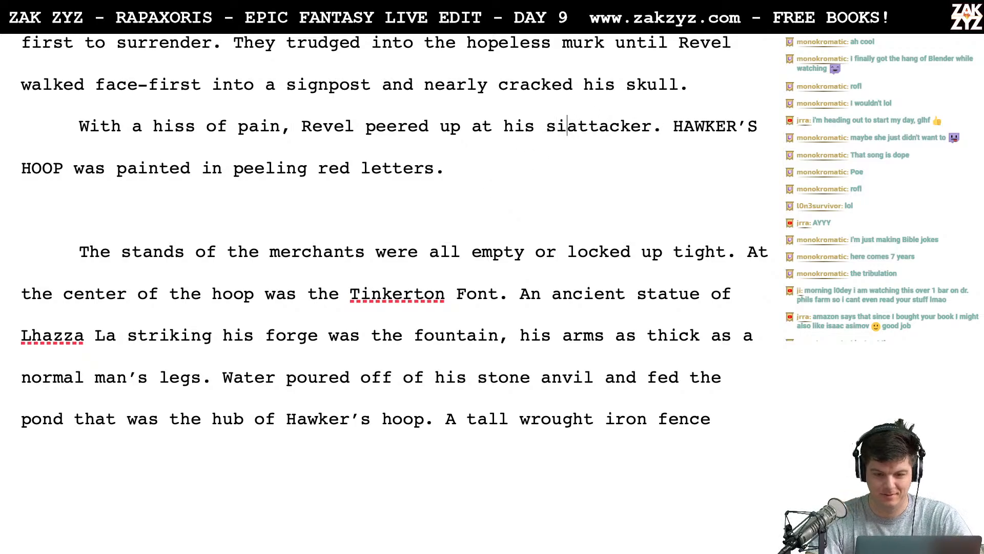
pyautogui.press('BackSpace')
pyautogui.press('BackSpace')
pyautogui.press('BackSpace')
pyautogui.press('BackSpace')
pyautogui.press('BackSpace')
pyautogui.press('BackSpace')
pyautogui.press('BackSpace')
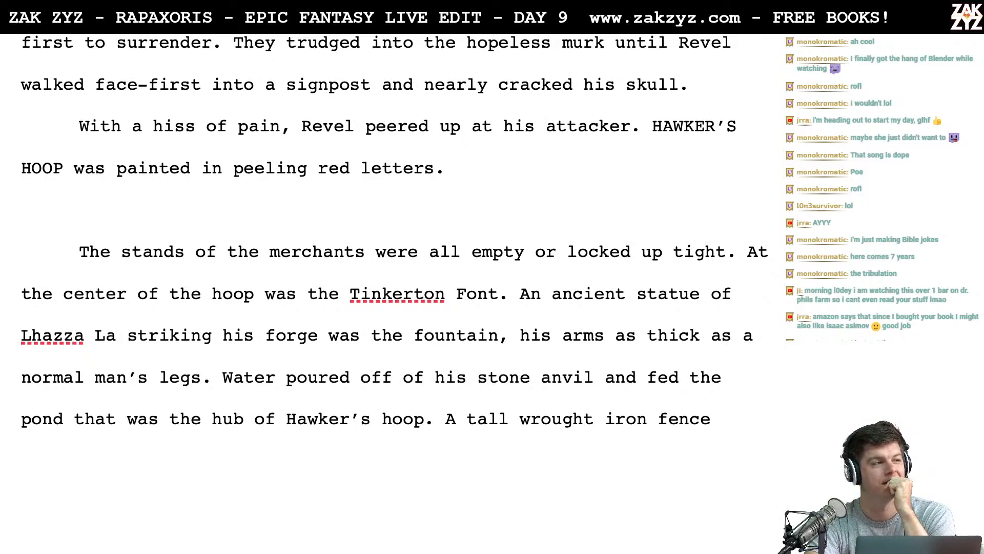
# - Insert "towering adversary" before "attacker" in the sentence where Revel peers up
pyautogui.write('towering a')
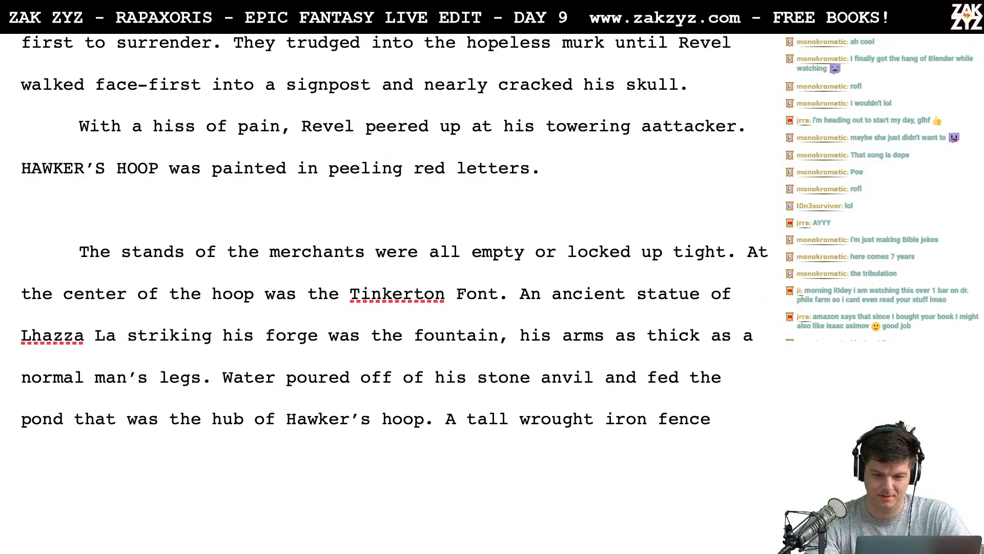
pyautogui.write('dversary')
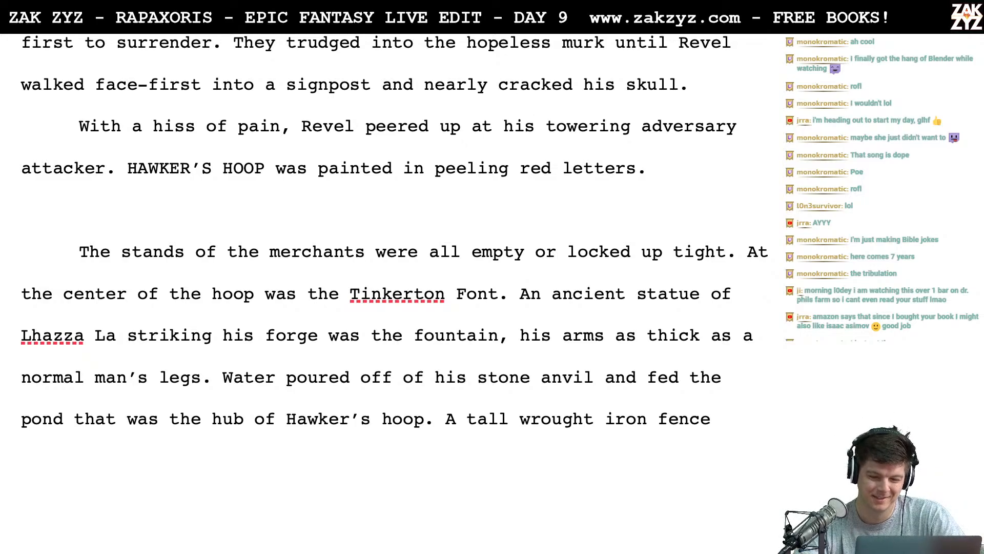
# - Switch to Thesaurus.com in Chrome and look up synonyms for "towering"
pyautogui.press('super+Tab')
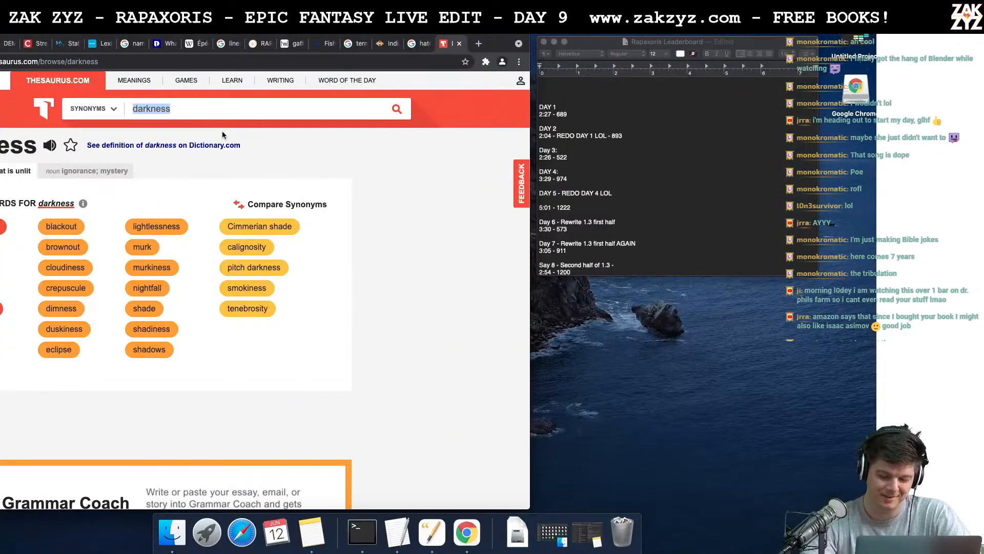
pyautogui.write('towering')
pyautogui.press('Return')
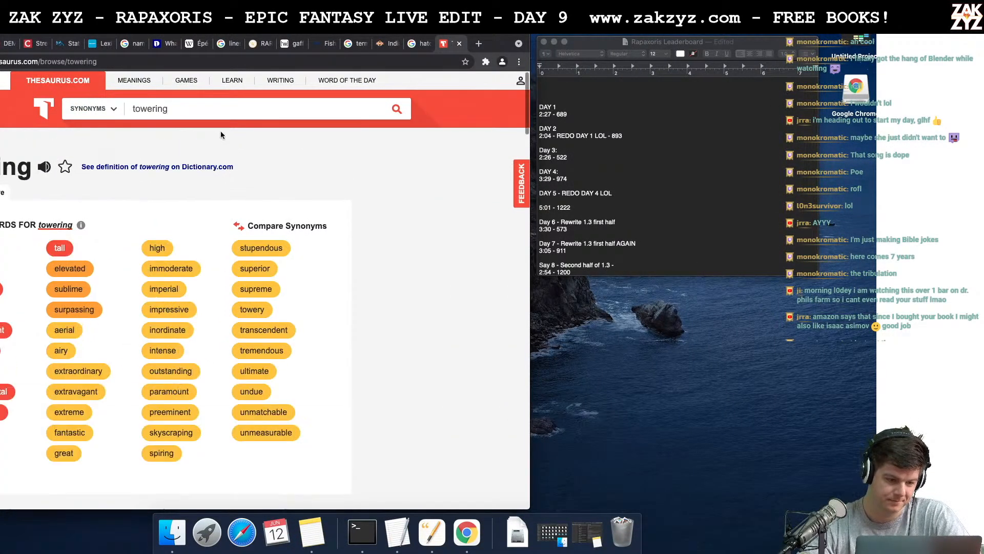
pyautogui.scroll(-3, 53, 296)
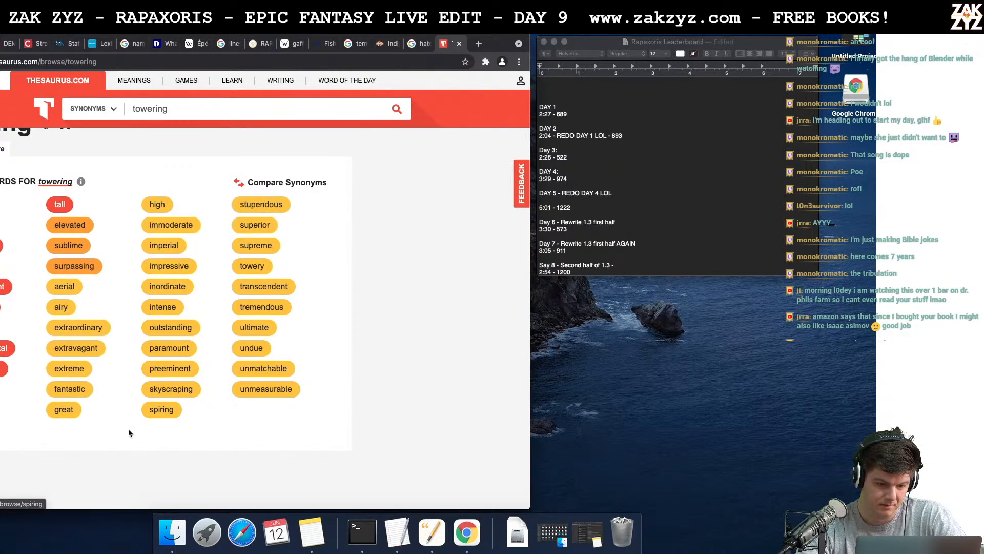
# - Look up synonyms for "tall", including its "exaggerated, unreasonable" sense
pyautogui.doubleClick(163, 108)
pyautogui.write('tall')
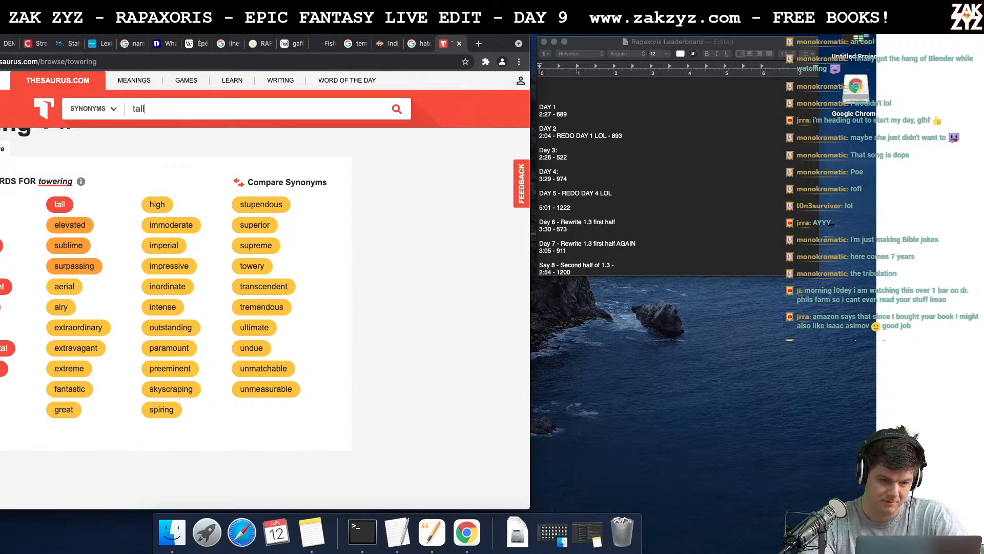
pyautogui.press('Return')
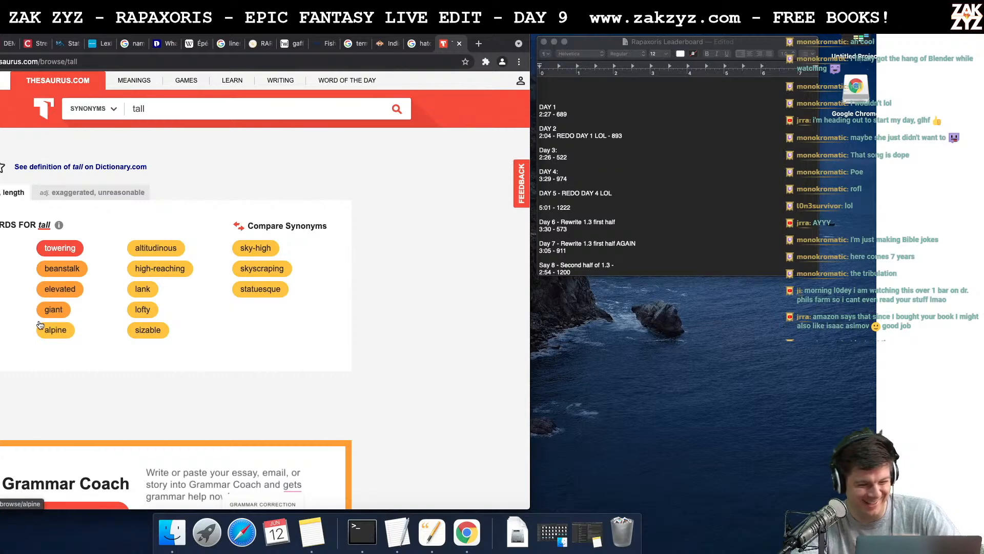
pyautogui.scroll(-1, 40, 324)
pyautogui.scroll(-2, 40, 324)
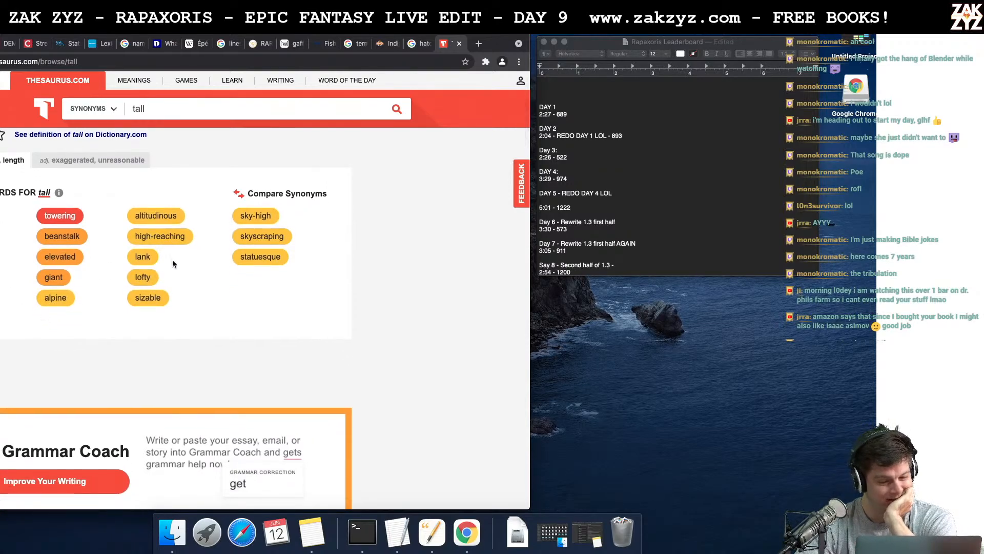
pyautogui.scroll(-1, 212, 296)
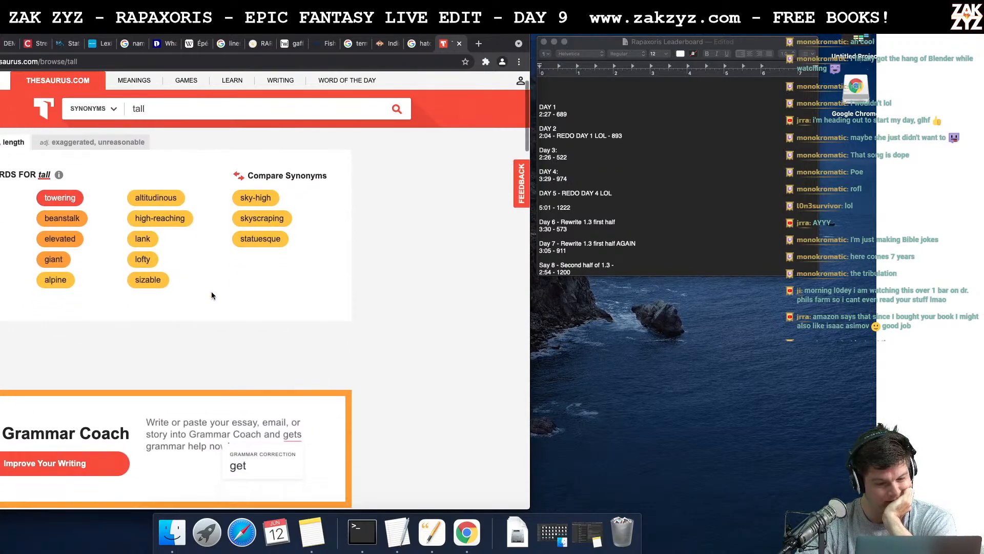
pyautogui.click(81, 146)
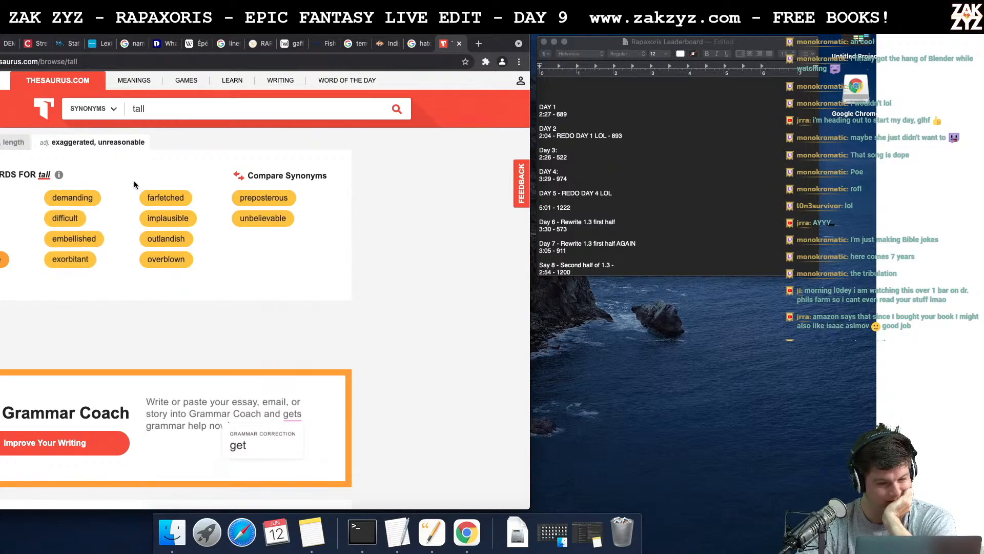
# - Look up synonyms for "reverberating" in the thesaurus
pyautogui.doubleClick(170, 113)
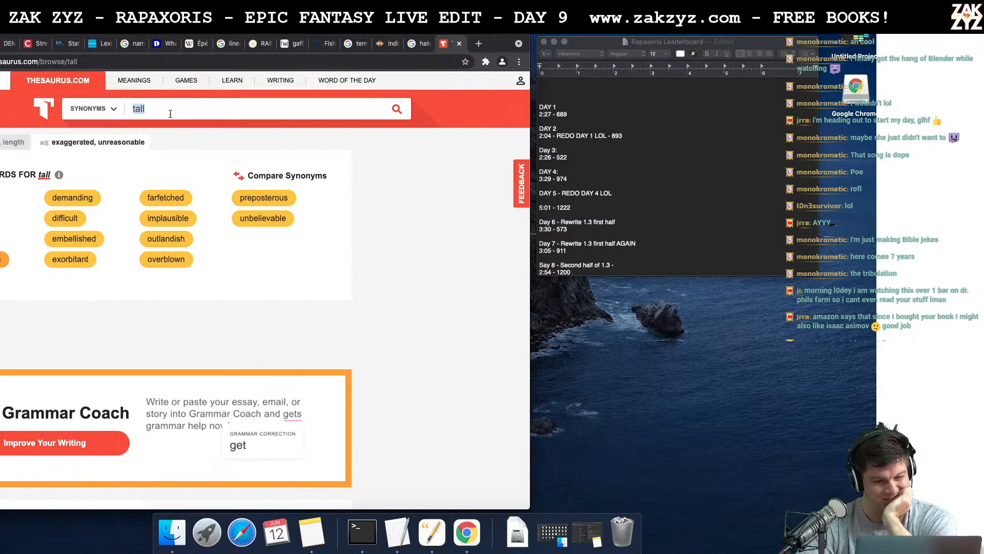
pyautogui.press('BackSpace')
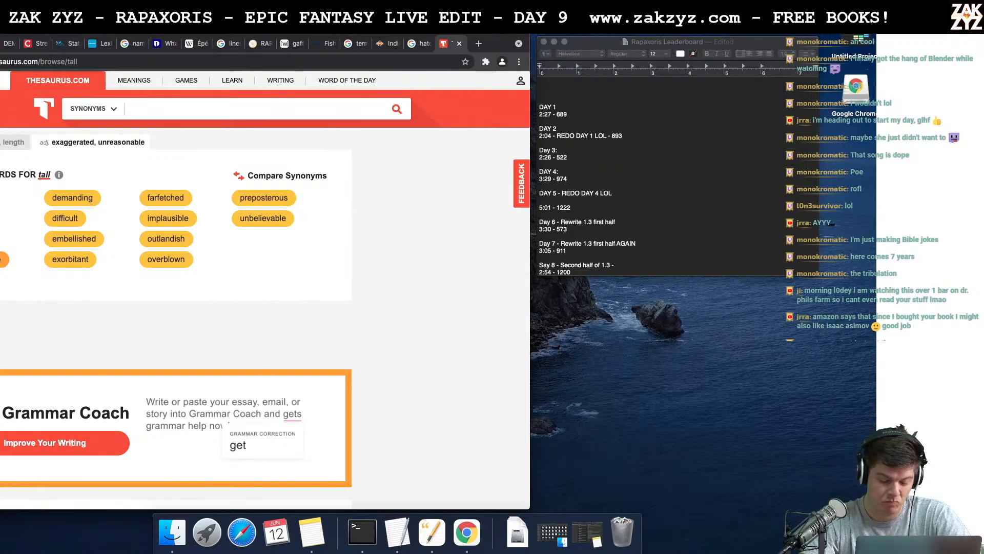
pyautogui.write('rver')
pyautogui.press('BackSpace')
pyautogui.press('BackSpace')
pyautogui.press('BackSpace')
pyautogui.press('BackSpace')
pyautogui.write('rev')
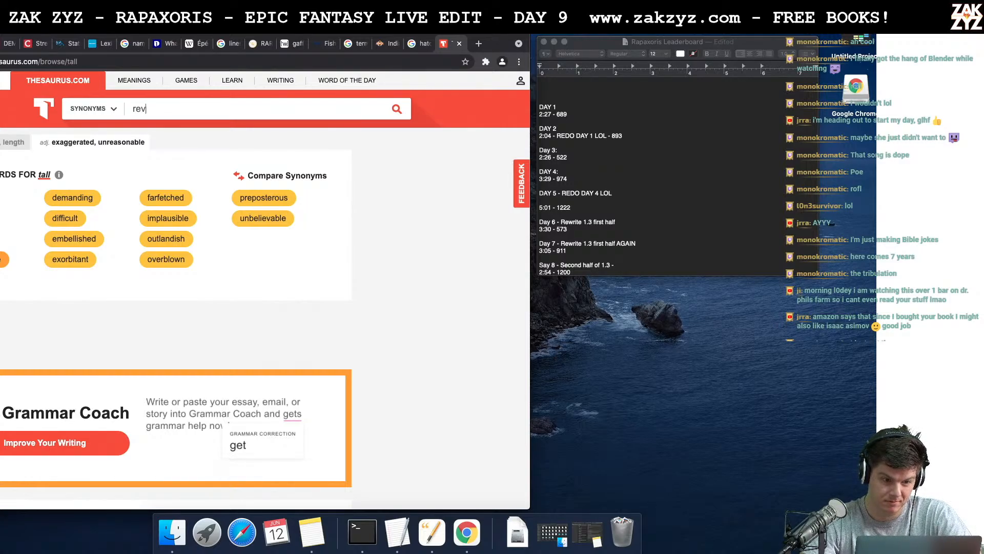
pyautogui.write('erberating')
pyautogui.press('Return')
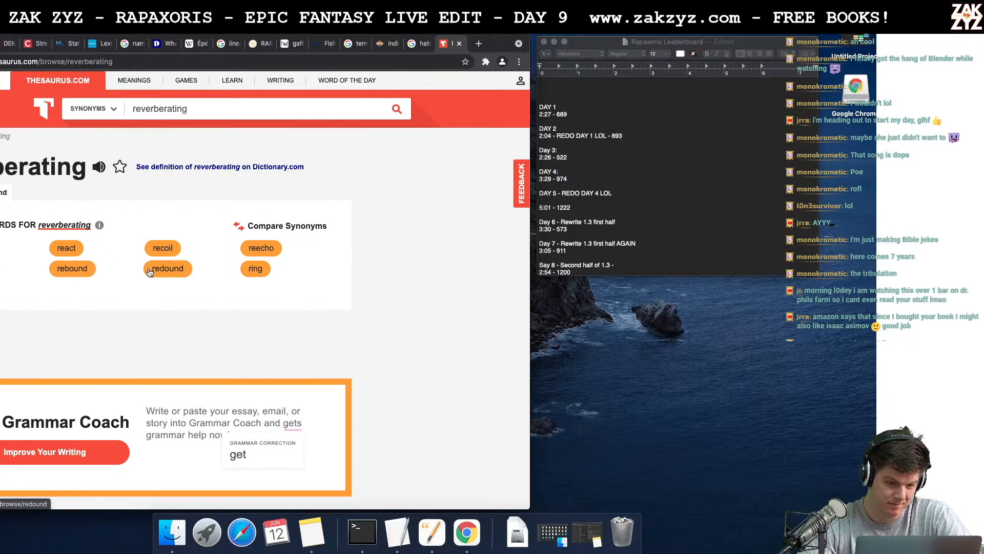
pyautogui.scroll(-1, 210, 274)
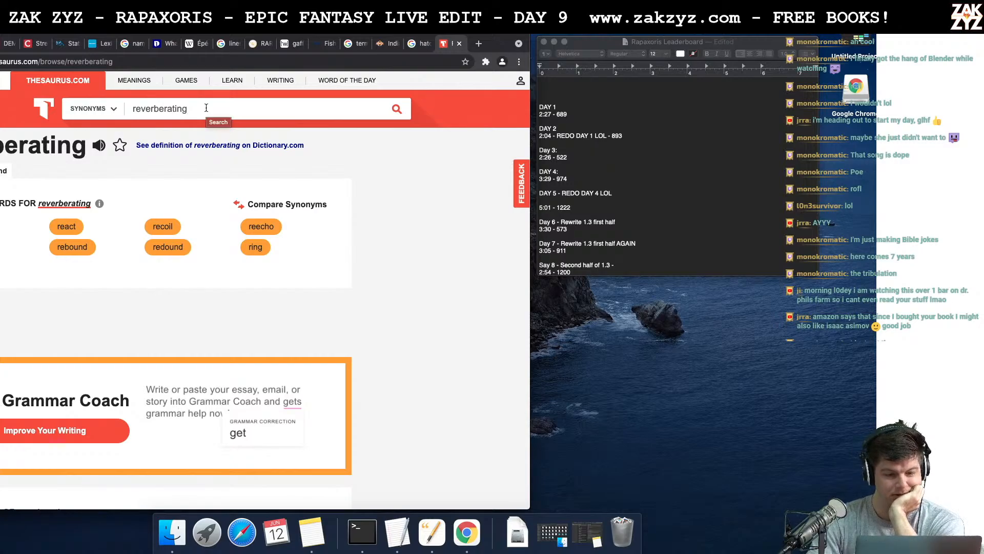
# - Look up synonyms for "wooden" and follow the related entries "ligneous", in its "woody" sense, and "sylvan"
pyautogui.press('BackSpace')
pyautogui.press('BackSpace')
pyautogui.press('BackSpace')
pyautogui.press('BackSpace')
pyautogui.press('BackSpace')
pyautogui.press('BackSpace')
pyautogui.press('BackSpace')
pyautogui.press('BackSpace')
pyautogui.press('BackSpace')
pyautogui.press('BackSpace')
pyautogui.press('BackSpace')
pyautogui.press('BackSpace')
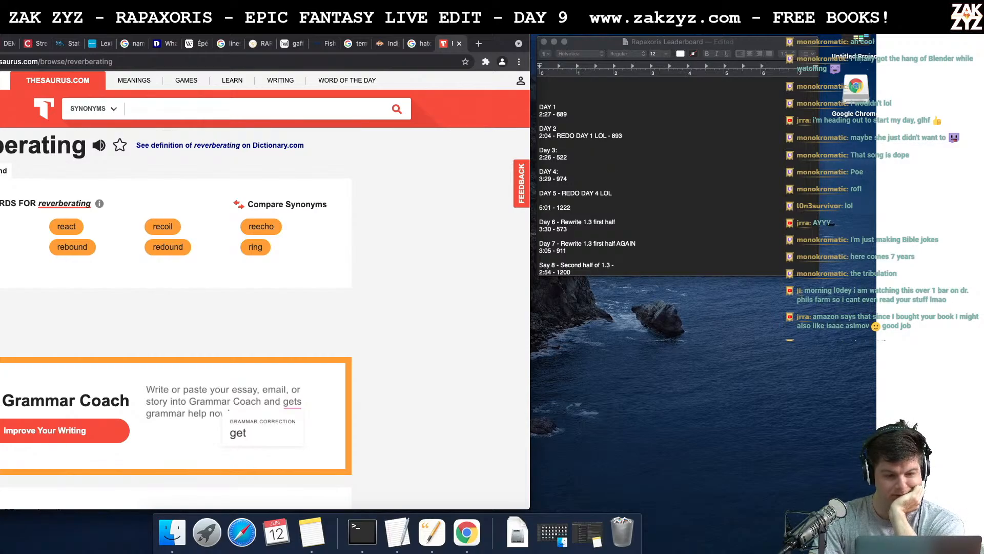
pyautogui.write('wooden')
pyautogui.press('Return')
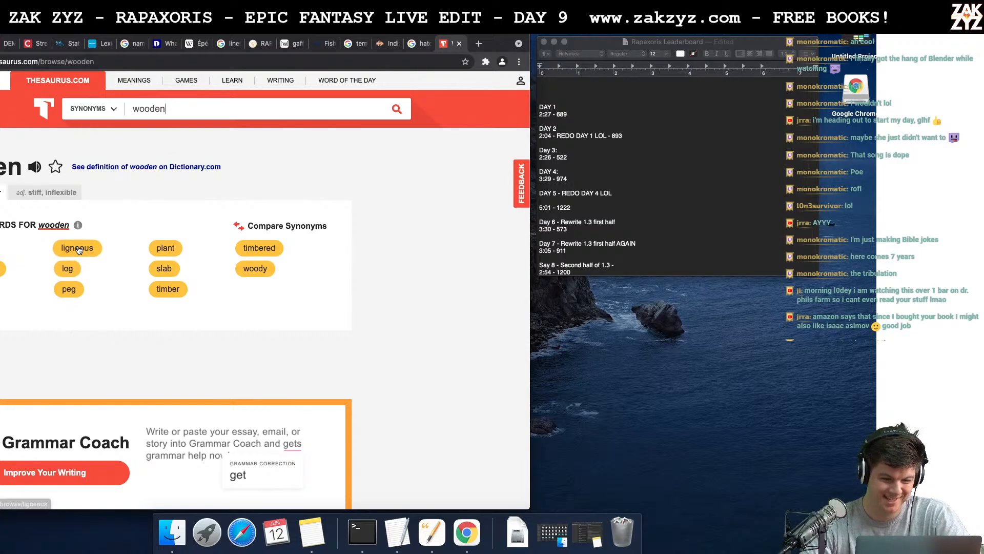
pyautogui.click(79, 250)
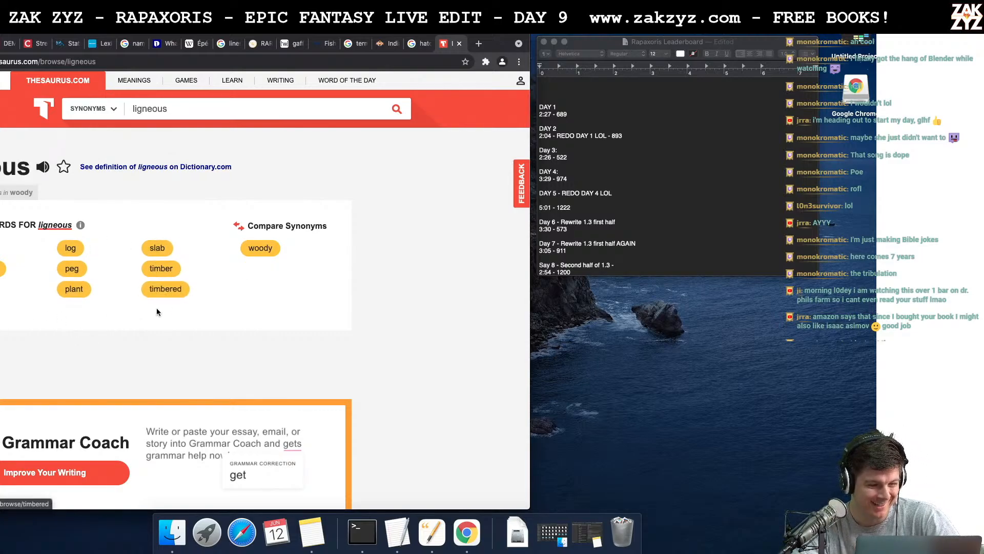
pyautogui.click(14, 193)
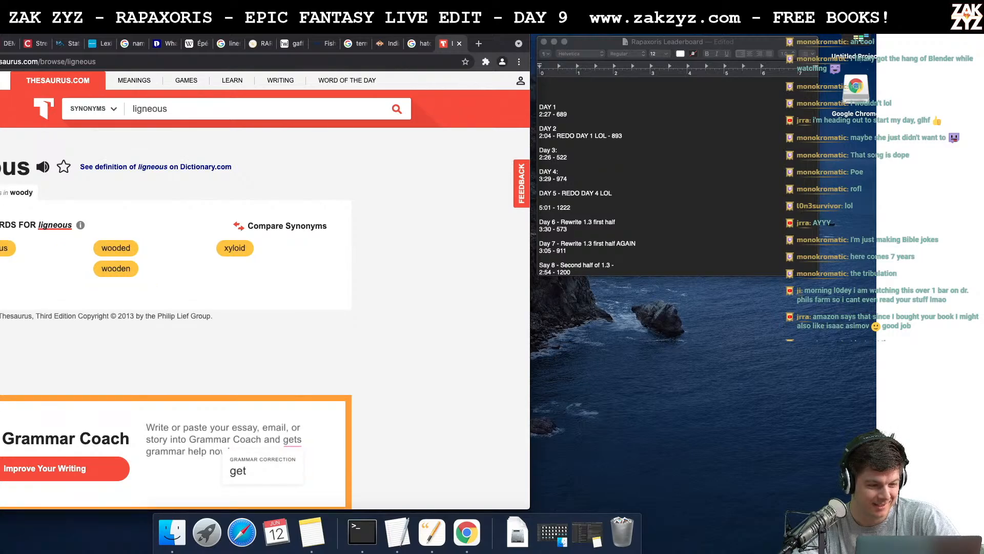
pyautogui.click(1, 268)
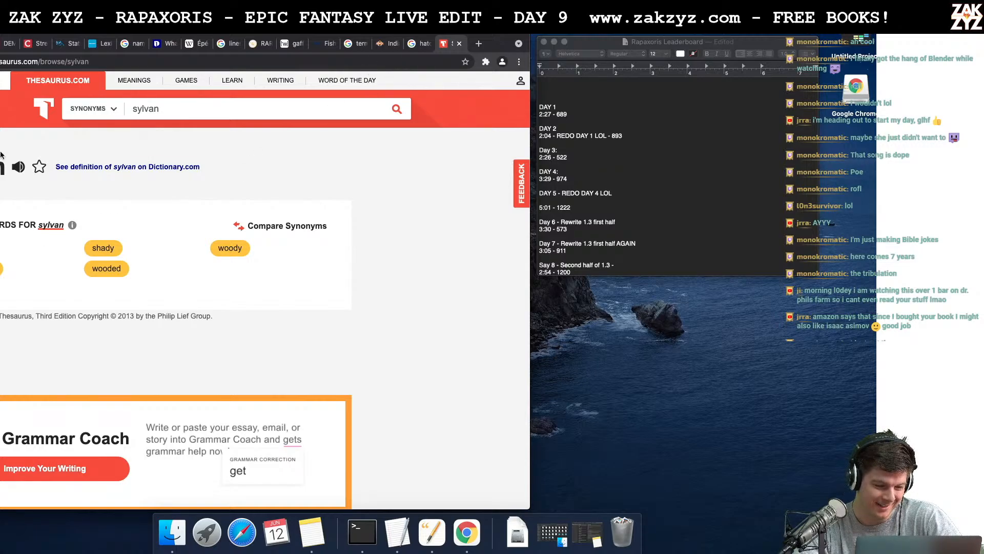
# - Look up "wooden" again and examine the synonyms for its "stiff, inflexible" sense
pyautogui.doubleClick(183, 108)
pyautogui.write('woden')
pyautogui.press('BackSpace')
pyautogui.press('BackSpace')
pyautogui.press('BackSpace')
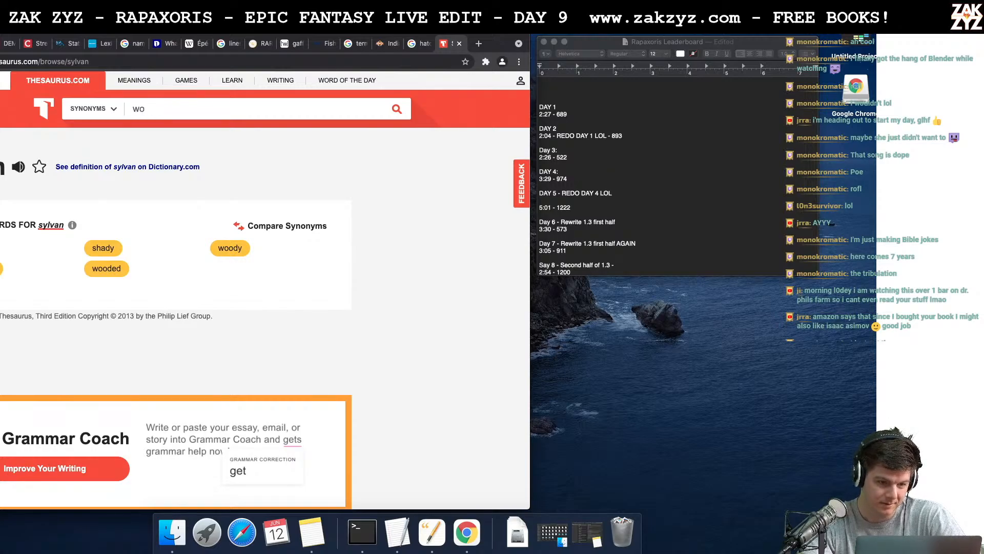
pyautogui.write('oden')
pyautogui.press('Return')
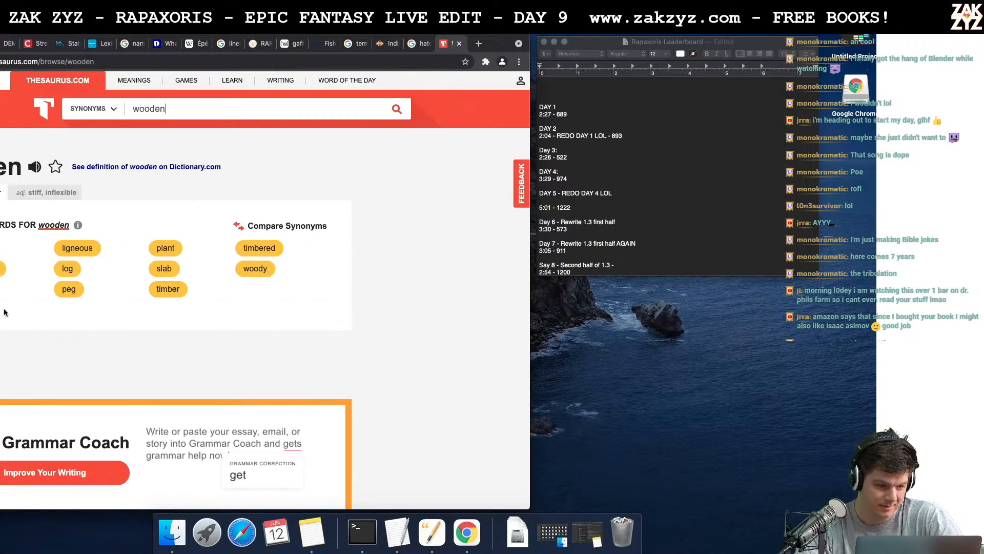
pyautogui.scroll(-1, 65, 295)
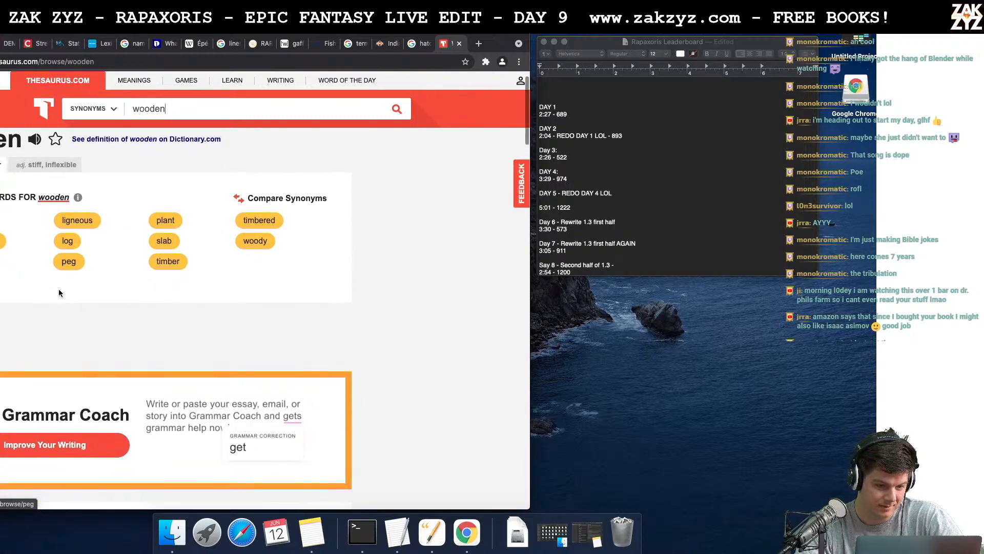
pyautogui.scroll(-1, 337, 176)
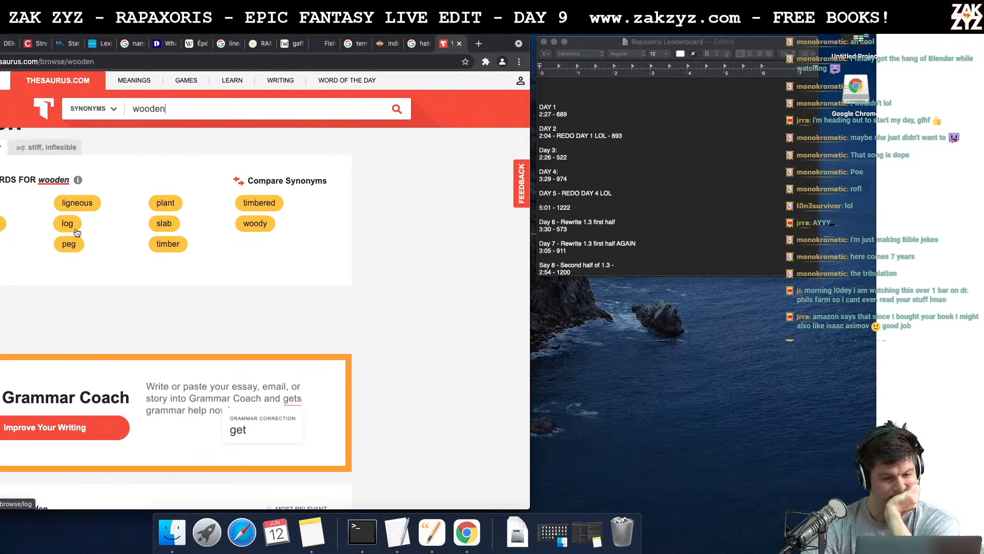
pyautogui.click(64, 147)
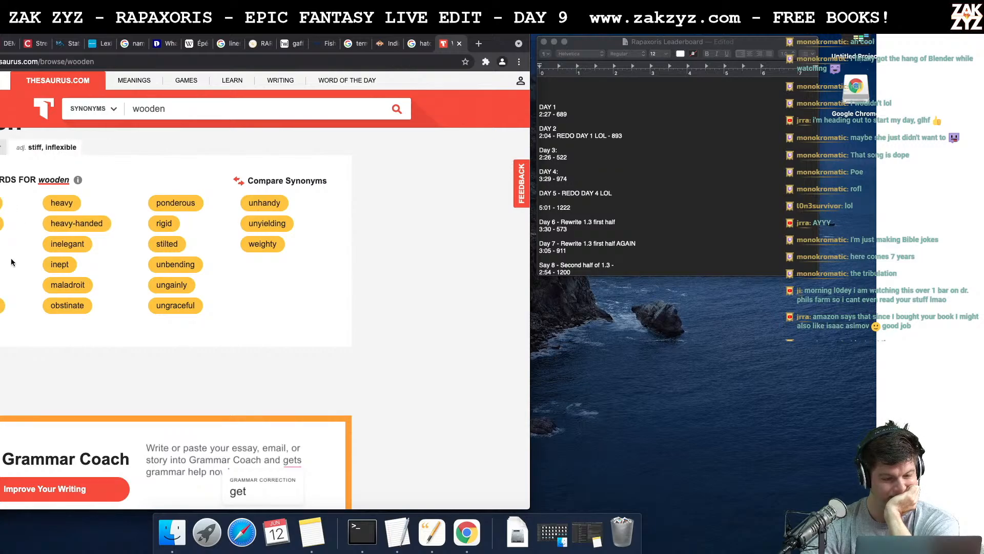
pyautogui.scroll(-1, 11, 262)
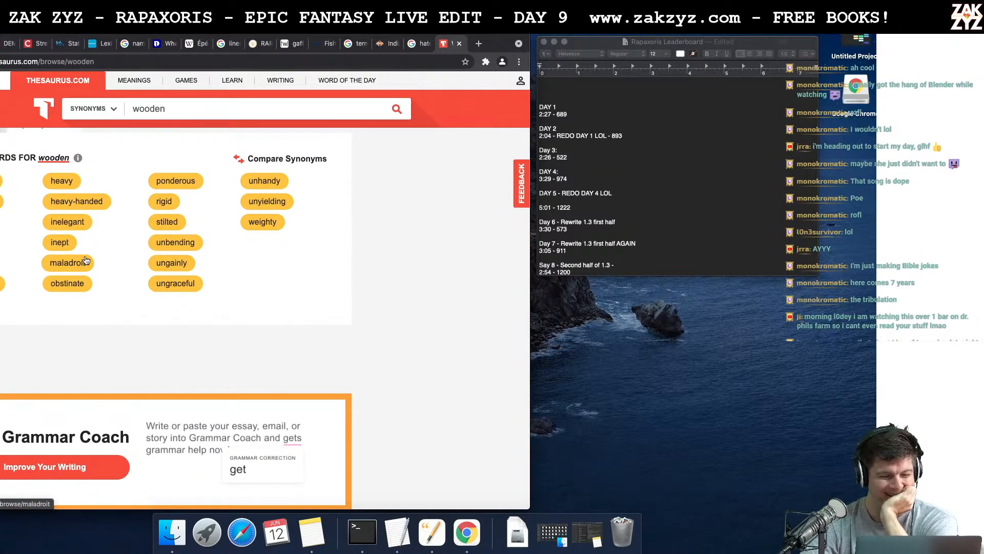
# - Check the synonyms for "maladroit" and return to the "stiff, inflexible" sense of "wooden"
pyautogui.click(80, 264)
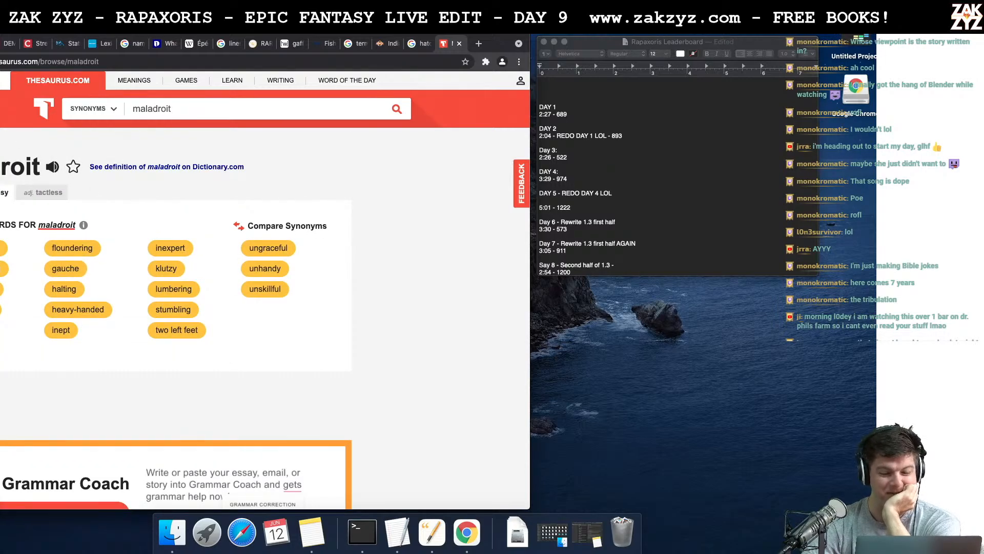
pyautogui.press('super+[')
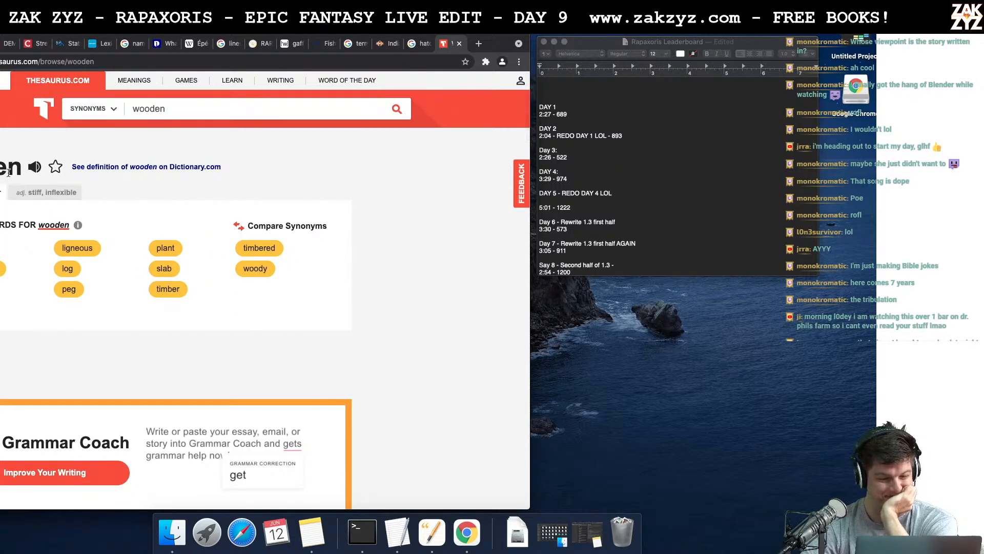
pyautogui.click(45, 198)
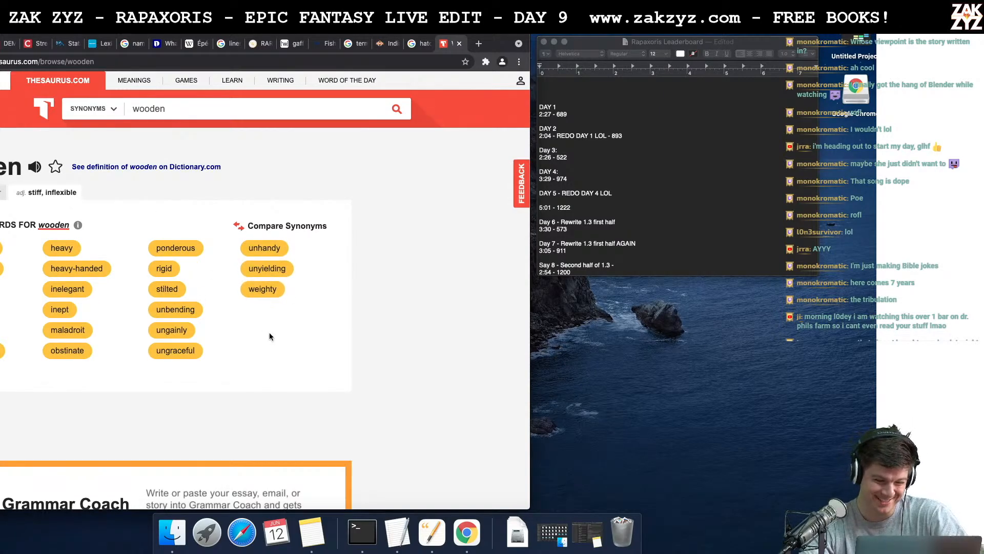
# - Switch back to the manuscript and replace "towering" with "unyielding" before "adversary"
pyautogui.press('super+Tab')
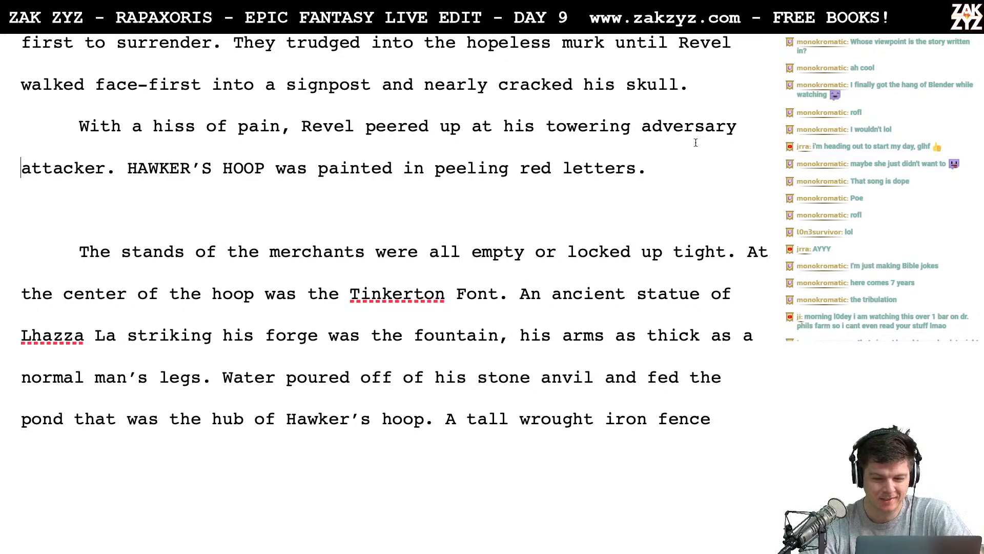
pyautogui.click(660, 142)
pyautogui.press('Left')
pyautogui.press('Left')
pyautogui.press('BackSpace')
pyautogui.press('BackSpace')
pyautogui.press('BackSpace')
pyautogui.press('BackSpace')
pyautogui.press('BackSpace')
pyautogui.press('BackSpace')
pyautogui.press('BackSpace')
pyautogui.press('BackSpace')
pyautogui.press('BackSpace')
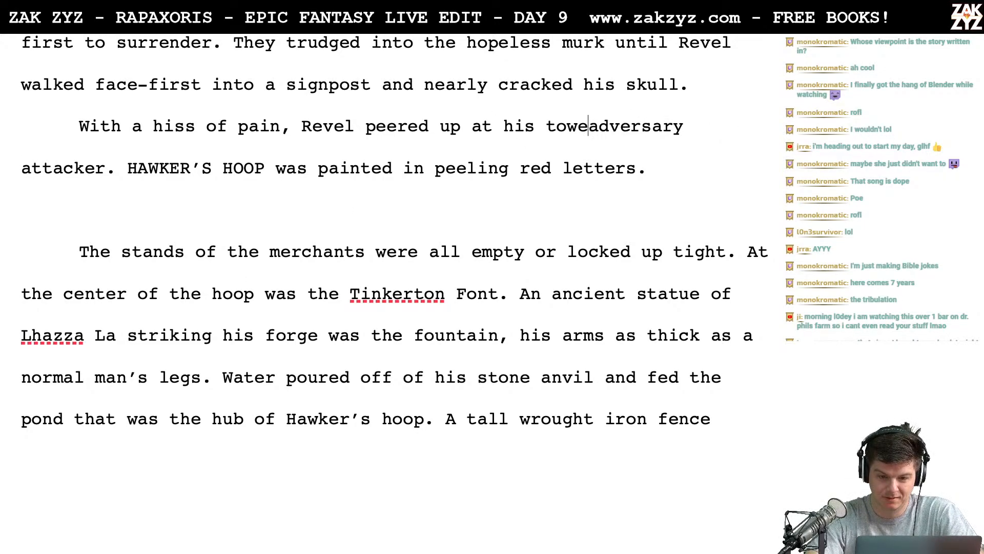
pyautogui.write('unyiel')
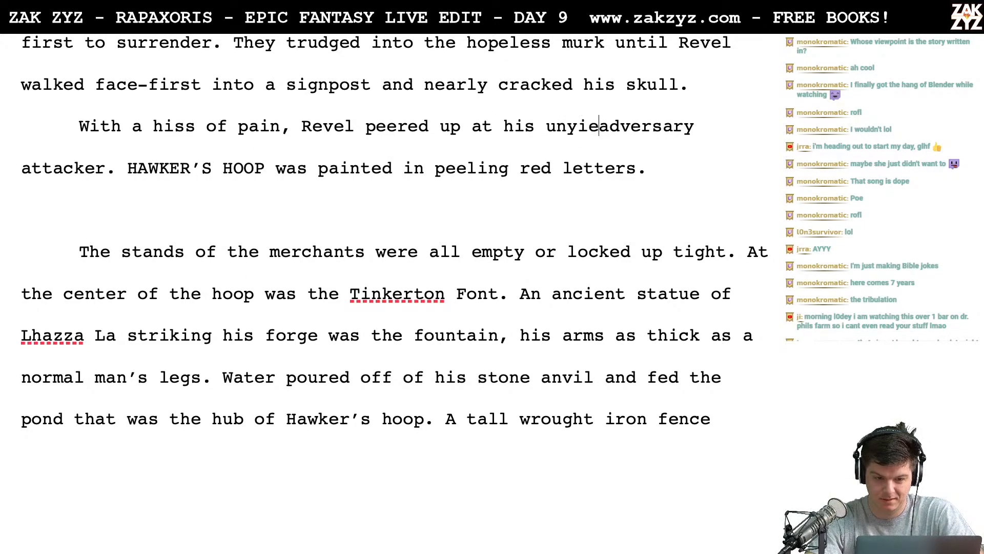
pyautogui.write('ding')
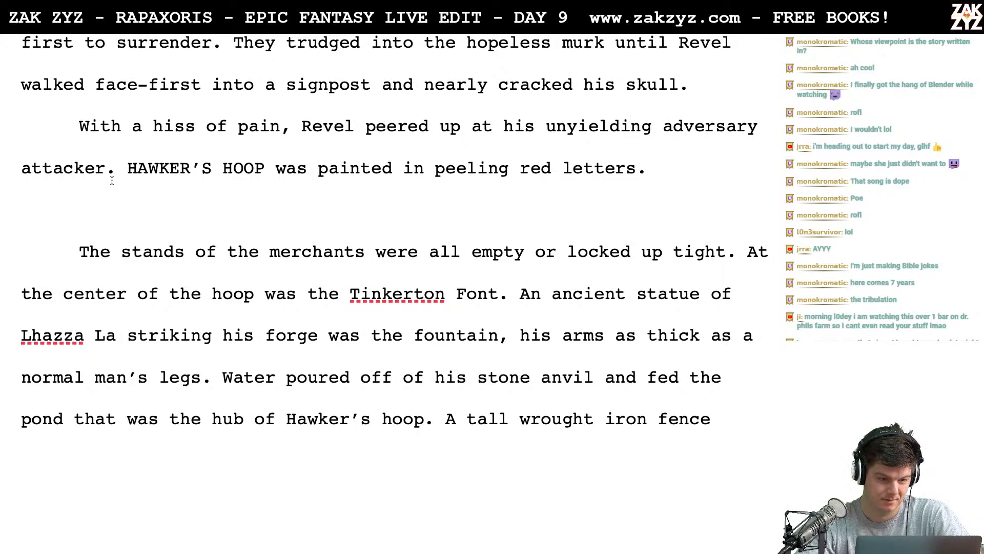
# - Delete the leftover word "attacker" so the sentence ends with "unyielding adversary."
pyautogui.press('Left')
pyautogui.press('BackSpace')
pyautogui.press('BackSpace')
pyautogui.press('BackSpace')
pyautogui.press('BackSpace')
pyautogui.press('BackSpace')
pyautogui.press('BackSpace')
pyautogui.press('BackSpace')
pyautogui.press('BackSpace')
pyautogui.press('BackSpace')
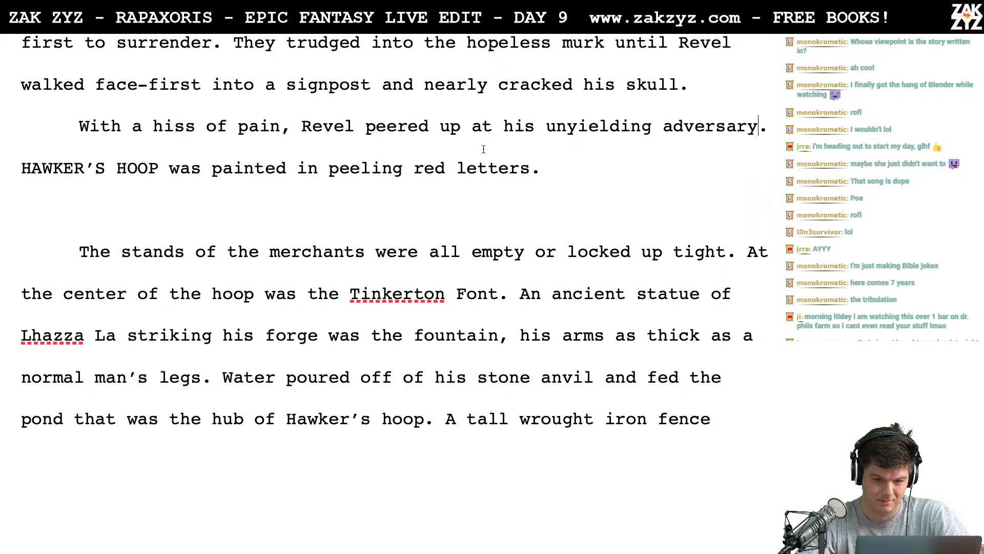
# - Replace "unyielding adversary" with "ambusher." after "Revel peered up at his"
pyautogui.click(530, 137)
pyautogui.press('Right')
pyautogui.press('Return')
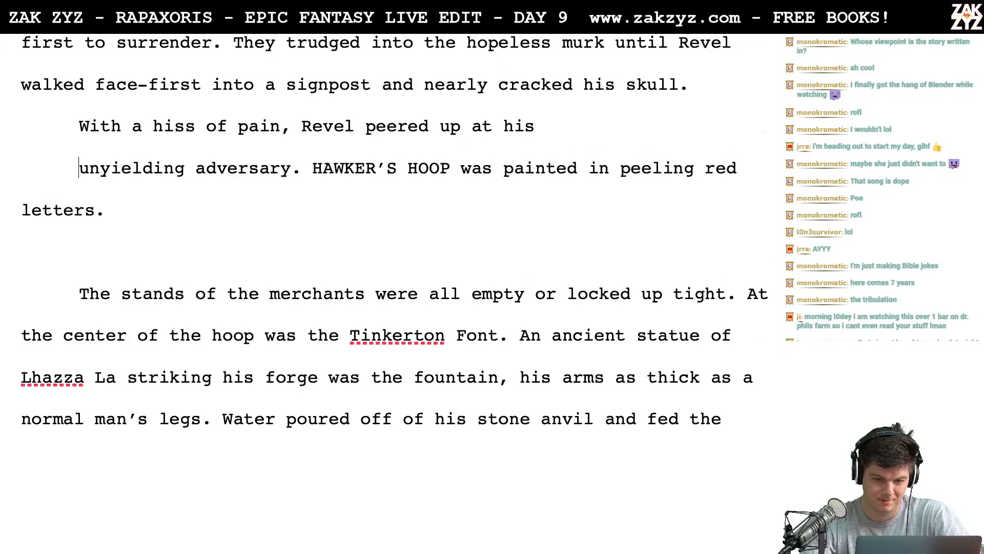
pyautogui.press('Left')
pyautogui.write('am')
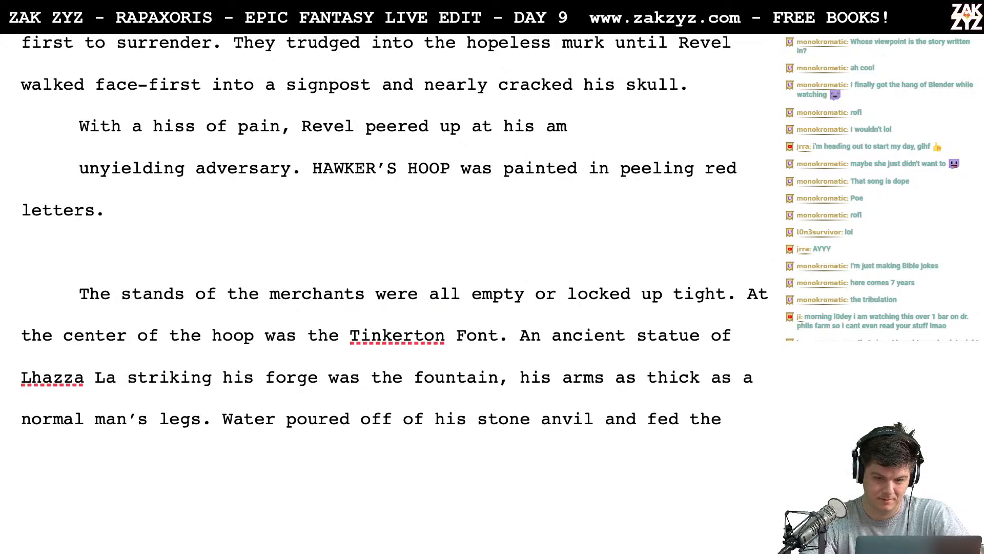
pyautogui.press('BackSpace')
pyautogui.press('BackSpace')
pyautogui.write('ambusher.')
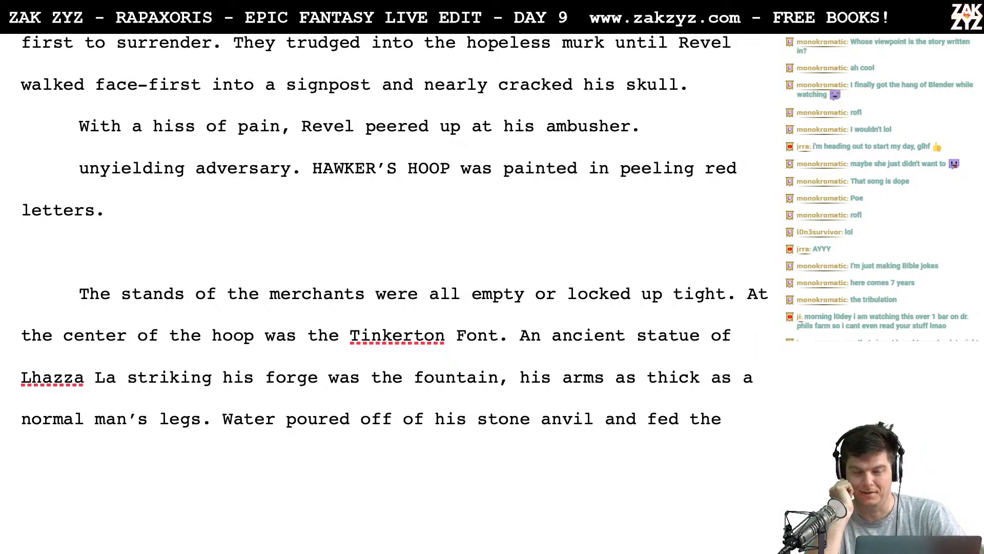
pyautogui.moveTo(654, 126); pyautogui.dragTo(291, 169)
pyautogui.press('BackSpace')
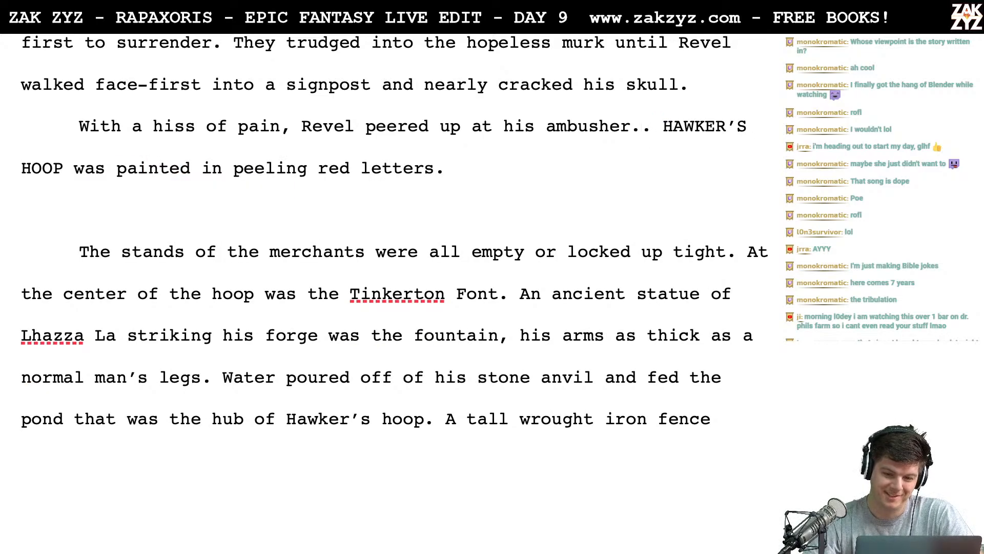
# - Switch to the browser thesaurus, look up "signpost" and open the synonyms for "emblem"
pyautogui.press('super+Tab')
pyautogui.click(230, 118)
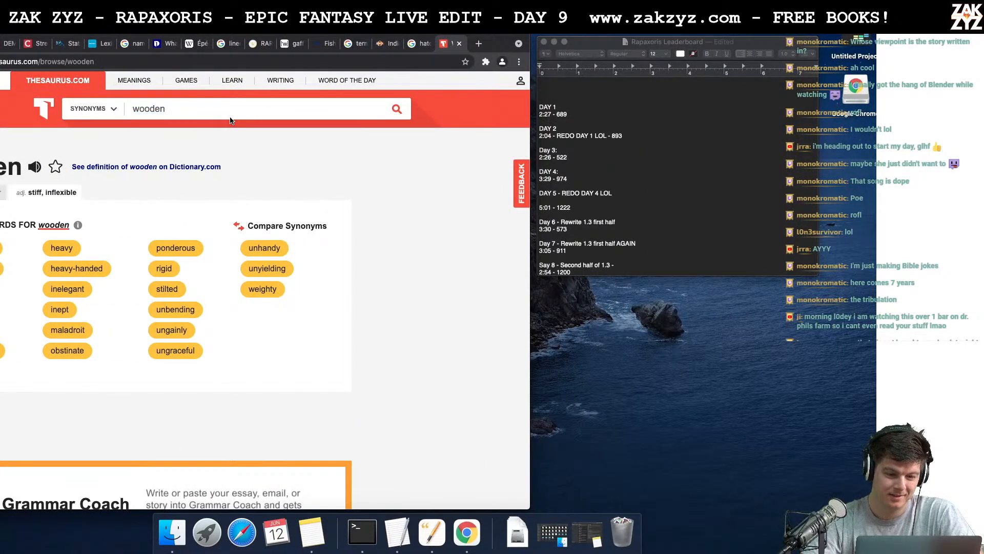
pyautogui.doubleClick(216, 106)
pyautogui.write('sign')
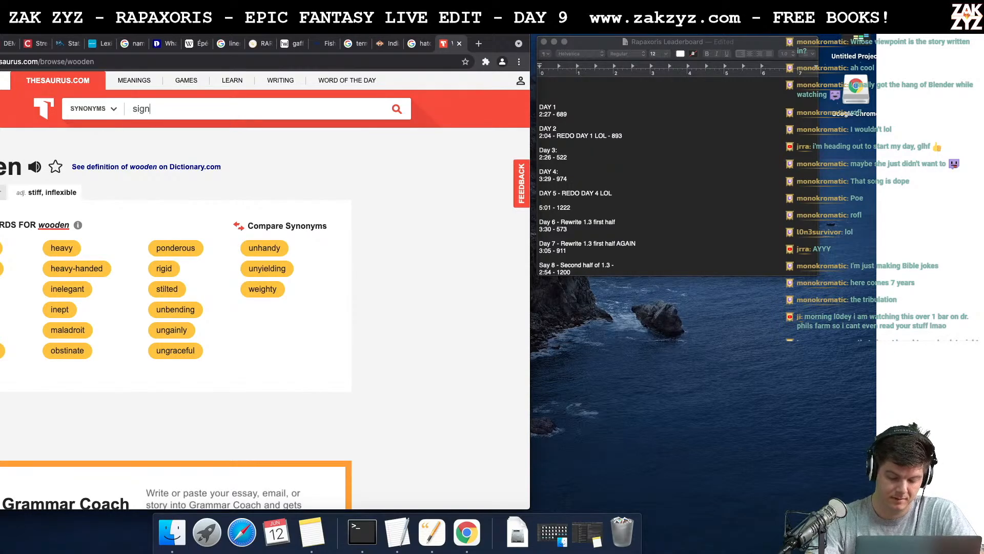
pyautogui.write('post')
pyautogui.press('Return')
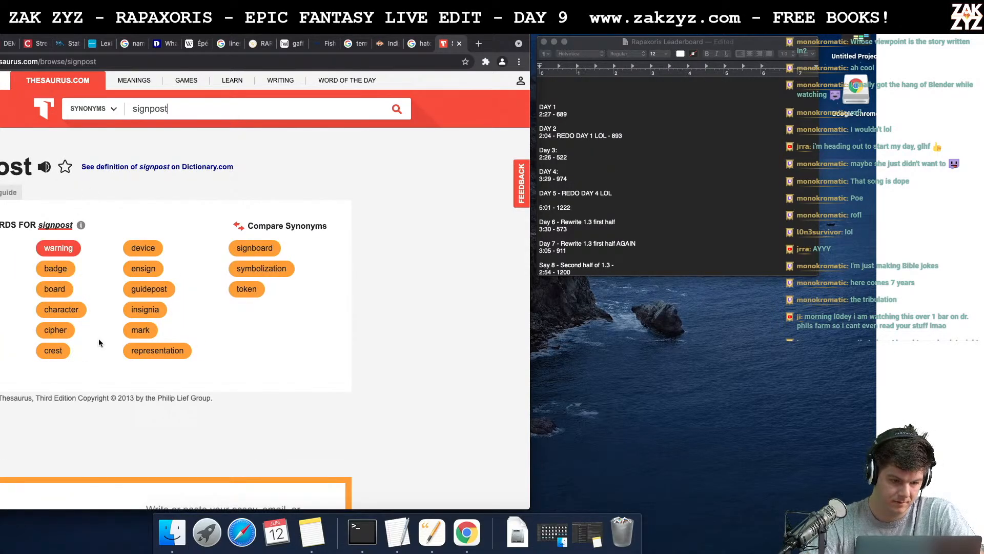
pyautogui.scroll(-1, 99, 341)
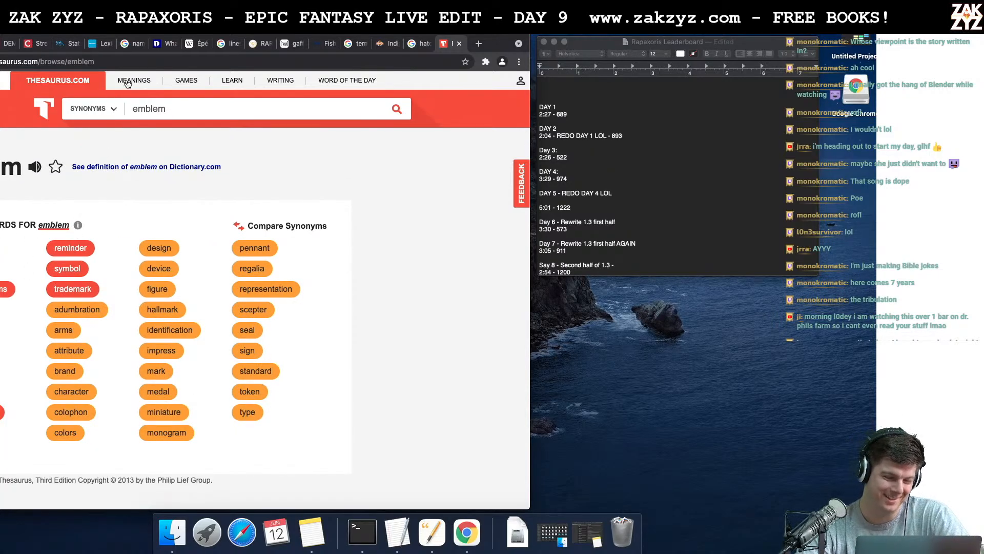
# - Look up the definition of "emblematic" on Dictionary.com
pyautogui.click(4, 81)
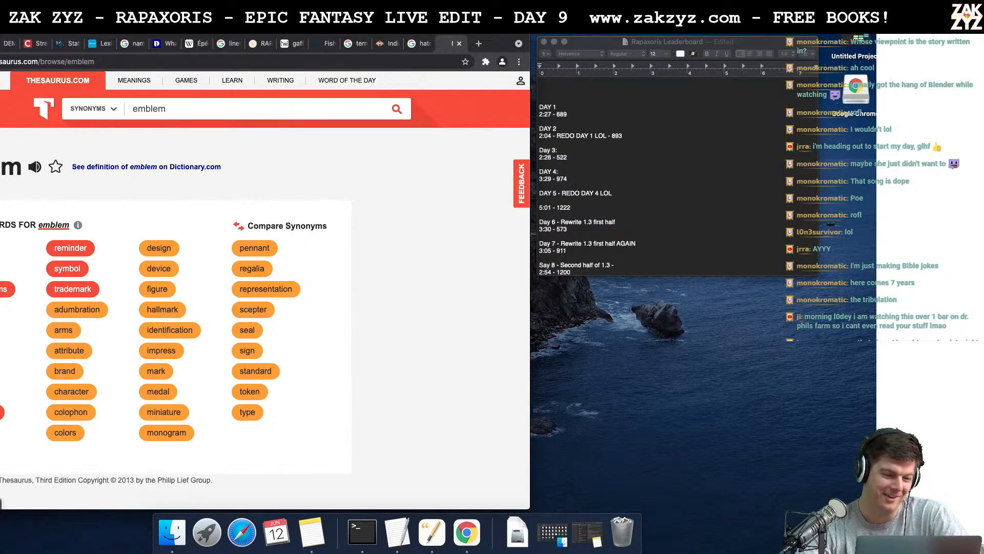
pyautogui.write('ebl')
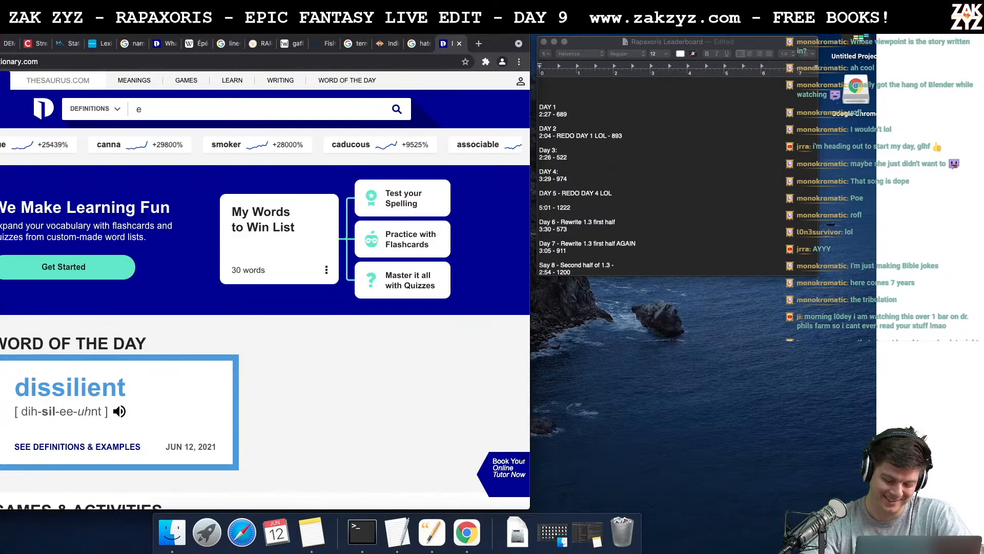
pyautogui.press('BackSpace')
pyautogui.press('BackSpace')
pyautogui.write('mblem')
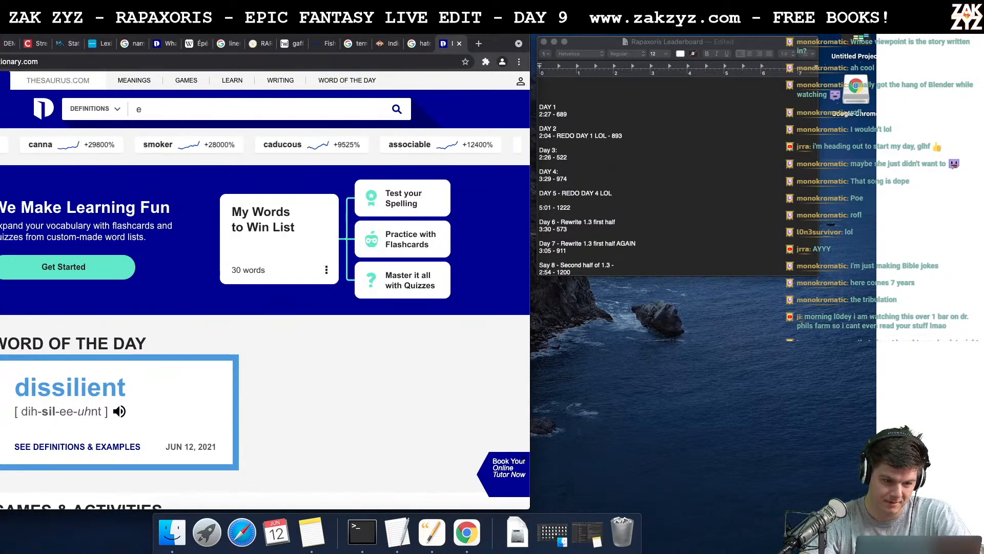
pyautogui.write('atic')
pyautogui.press('Return')
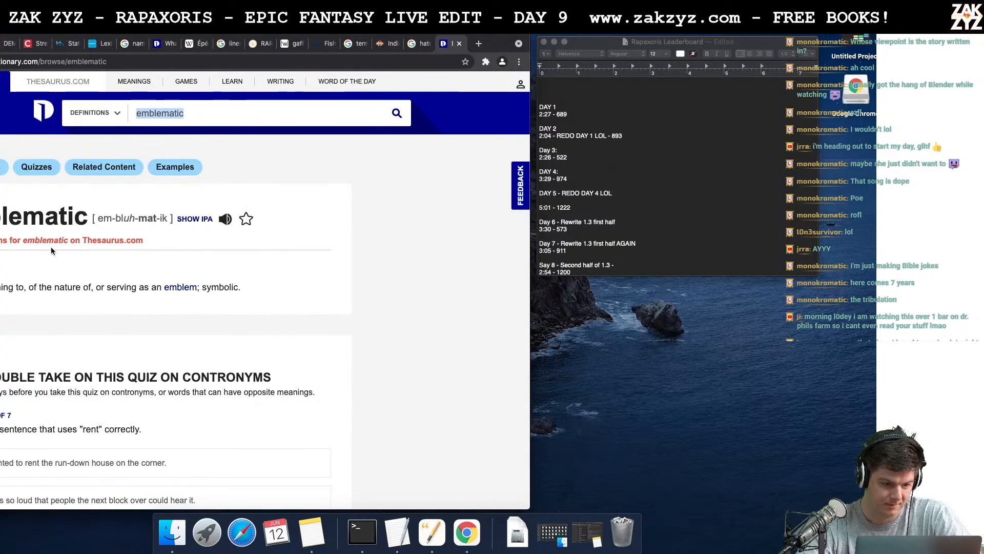
# - Switch back to the manuscript, insert "emblematic" before "ambusher" and delete the duplicate period after it
pyautogui.hotkey('ctrl', 'Right')
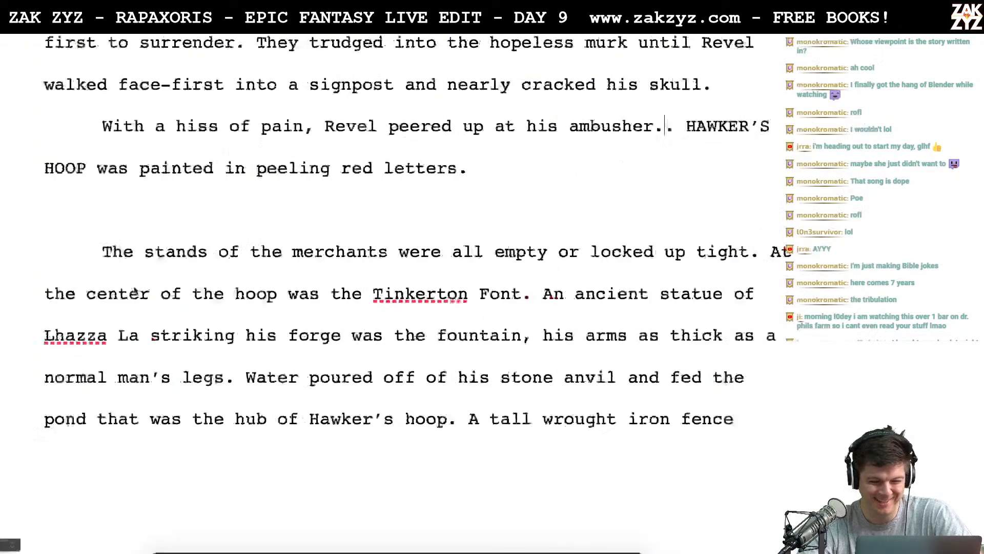
pyautogui.click(534, 137)
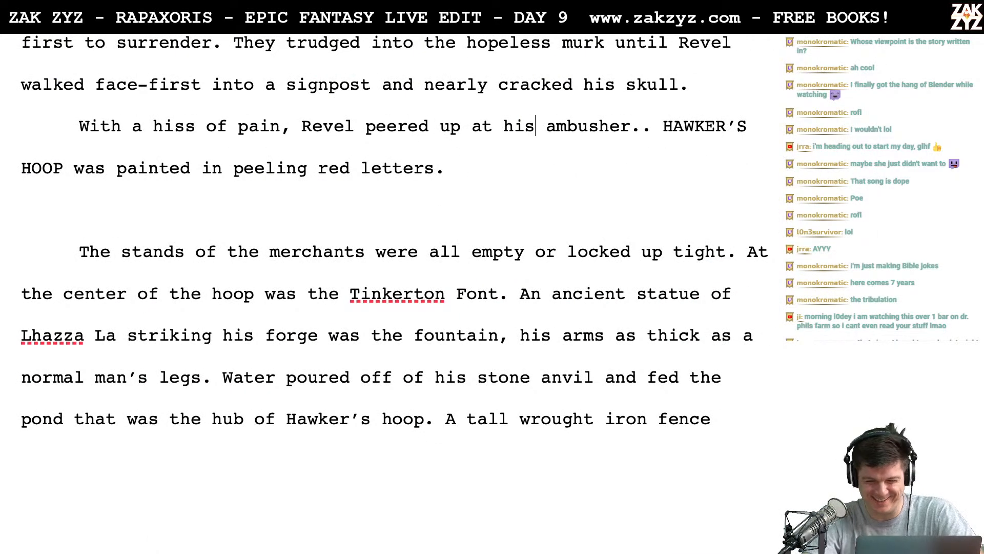
pyautogui.write('emblemat ')
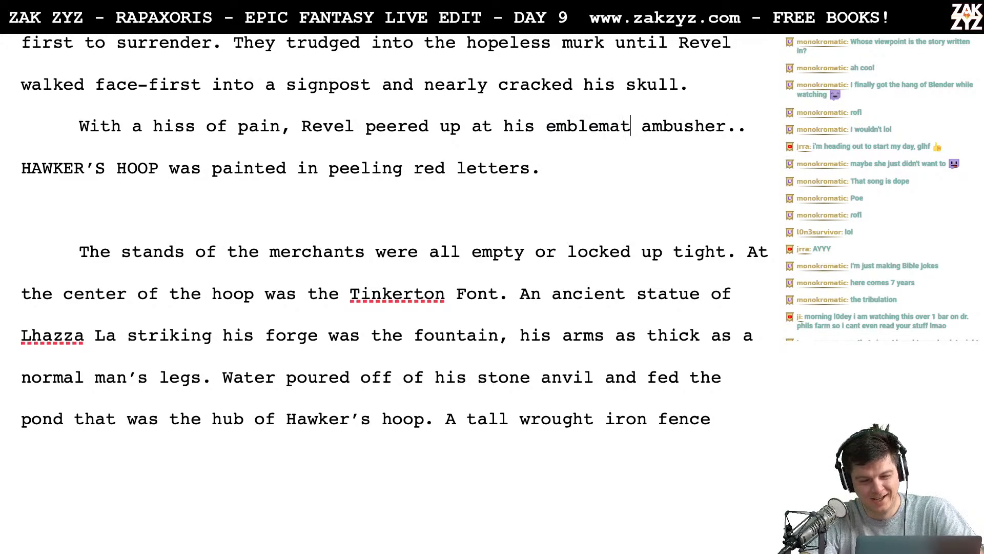
pyautogui.write('ic')
pyautogui.press('Right')
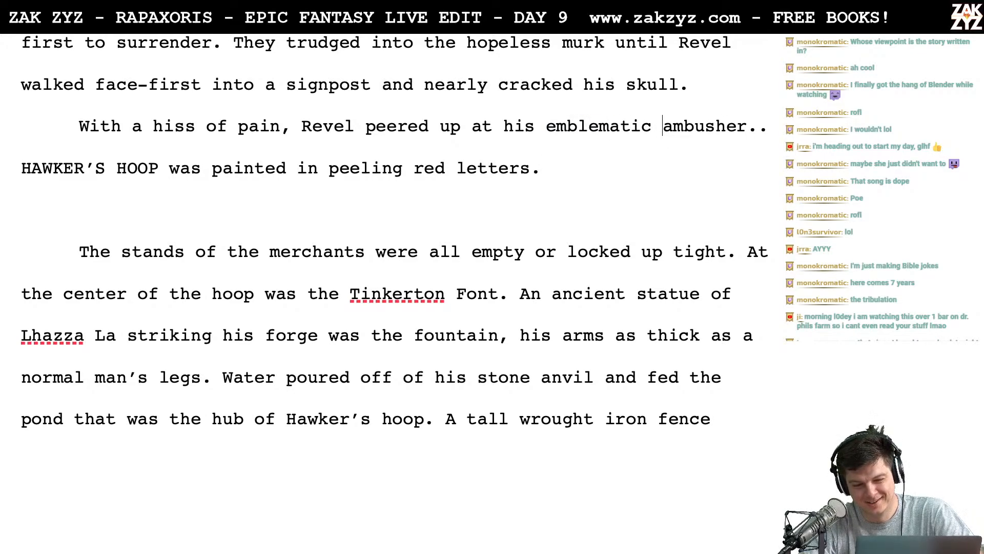
pyautogui.press('Right')
pyautogui.press('Right')
pyautogui.press('Right')
pyautogui.press('Right')
pyautogui.press('Right')
pyautogui.press('Right')
pyautogui.press('Right')
pyautogui.press('Right')
pyautogui.press('Right')
pyautogui.press('BackSpace')
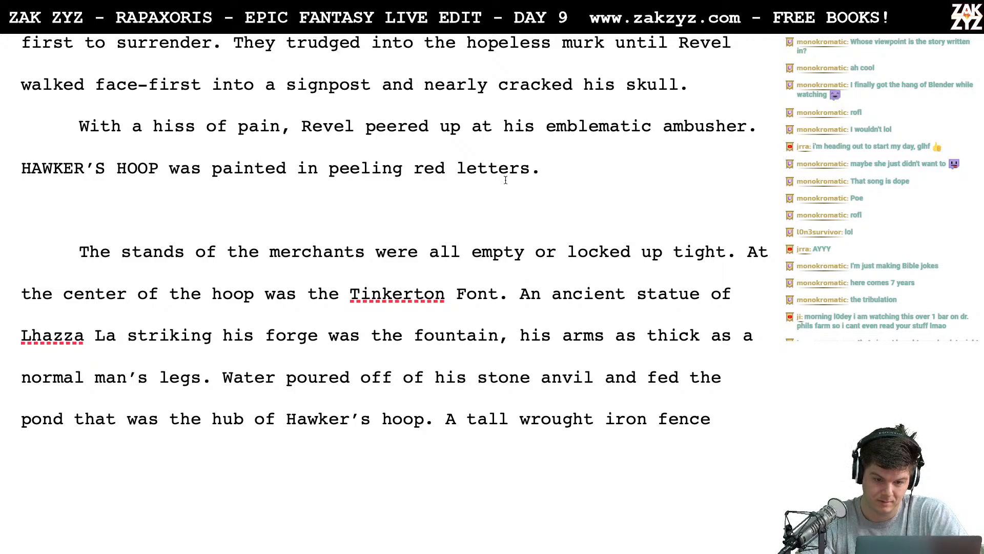
pyautogui.click(488, 168)
pyautogui.press('Right')
pyautogui.press('Right')
pyautogui.press('Right')
pyautogui.press('Right')
pyautogui.press('Right')
pyautogui.press('Right')
pyautogui.press('Right')
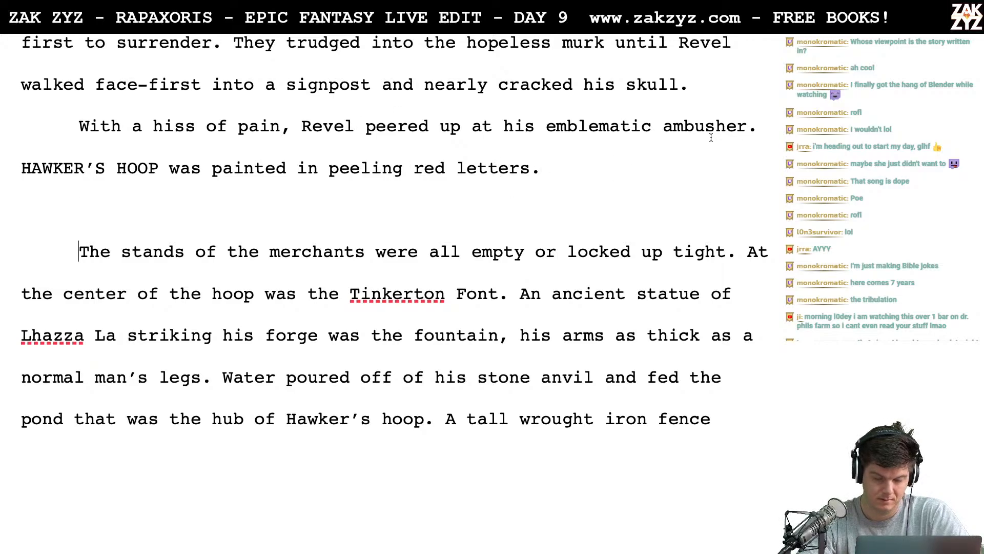
pyautogui.write('The sign was')
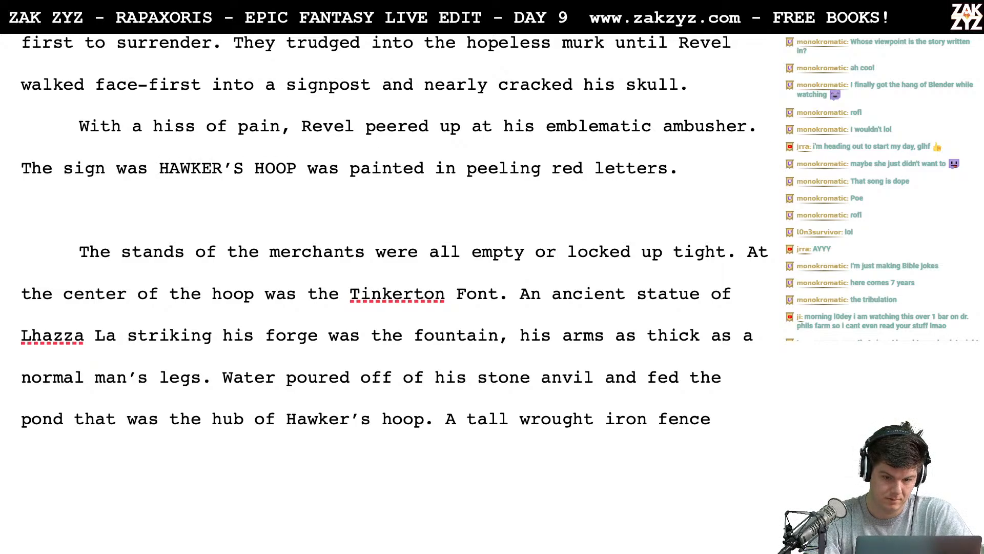
pyautogui.press('BackSpace')
pyautogui.press('BackSpace')
pyautogui.press('BackSpace')
pyautogui.press('BackSpace')
pyautogui.press('BackSpace')
pyautogui.press('BackSpace')
pyautogui.press('BackSpace')
pyautogui.press('BackSpace')
pyautogui.press('BackSpace')
pyautogui.press('BackSpace')
pyautogui.press('BackSpace')
pyautogui.press('BackSpace')
pyautogui.press('BackSpace')
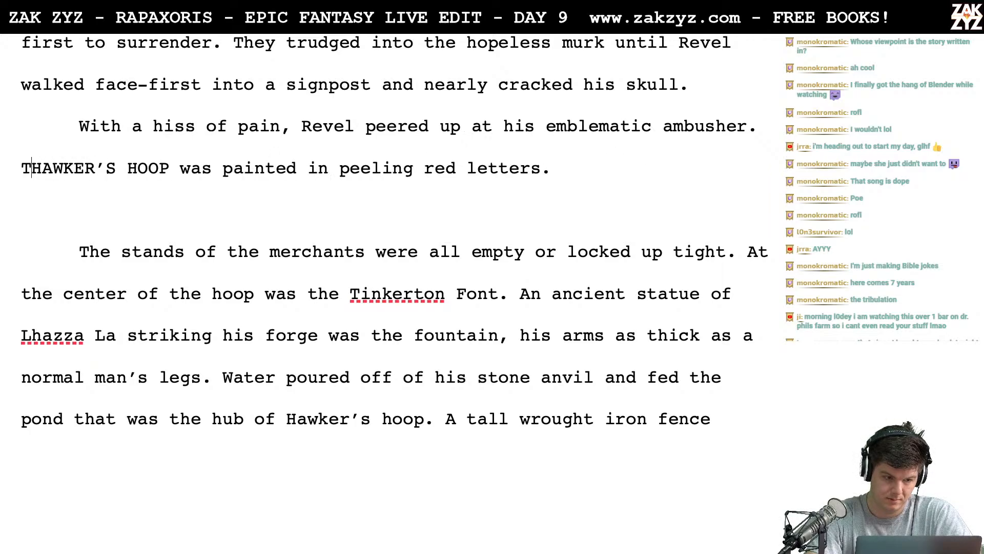
pyautogui.write('Atop the signpos')
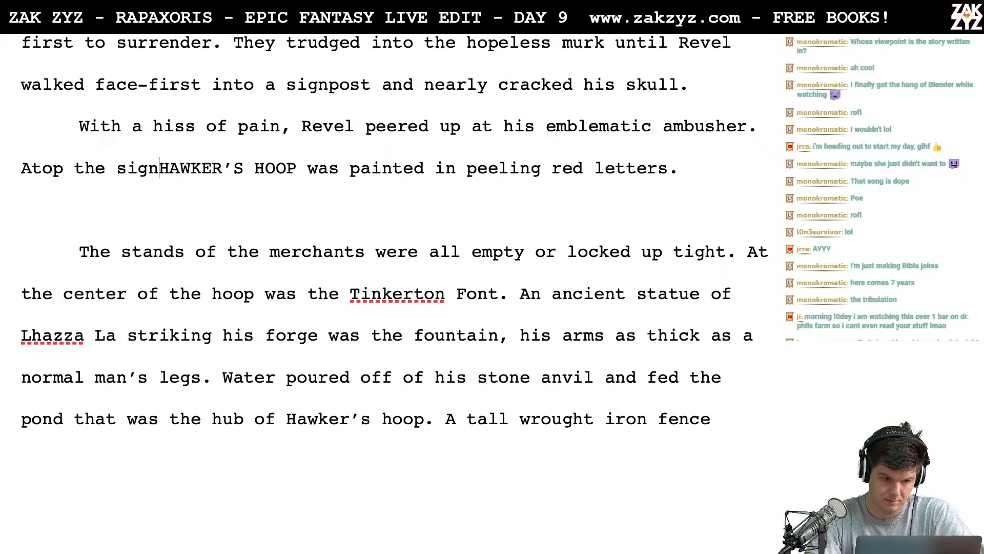
pyautogui.write('t')
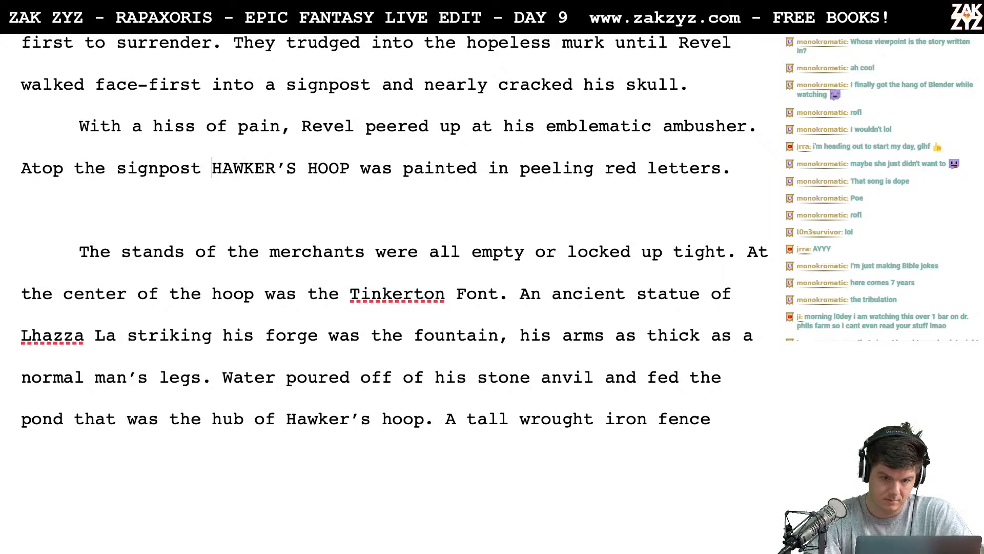
pyautogui.press('Left')
pyautogui.press('BackSpace')
pyautogui.press('BackSpace')
pyautogui.press('BackSpace')
pyautogui.press('BackSpace')
pyautogui.press('BackSpace')
pyautogui.press('BackSpace')
pyautogui.press('BackSpace')
pyautogui.press('BackSpace')
pyautogui.press('BackSpace')
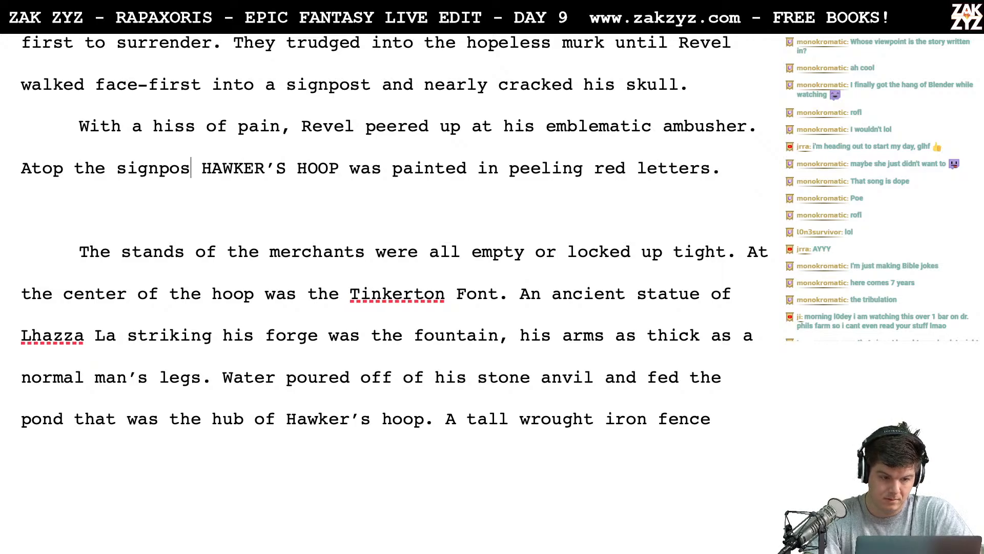
pyautogui.press('BackSpace')
pyautogui.press('BackSpace')
pyautogui.press('BackSpace')
pyautogui.press('BackSpace')
pyautogui.press('BackSpace')
pyautogui.press('BackSpace')
pyautogui.press('BackSpace')
pyautogui.press('BackSpace')
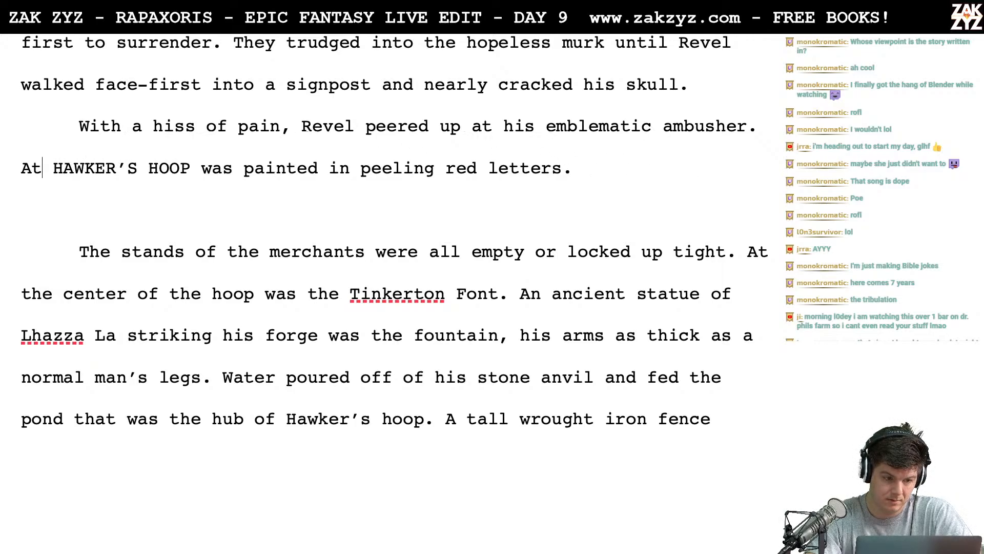
# - Open the HAWKER'S HOOP sentence with the words "Atop the pole"
pyautogui.write('On to')
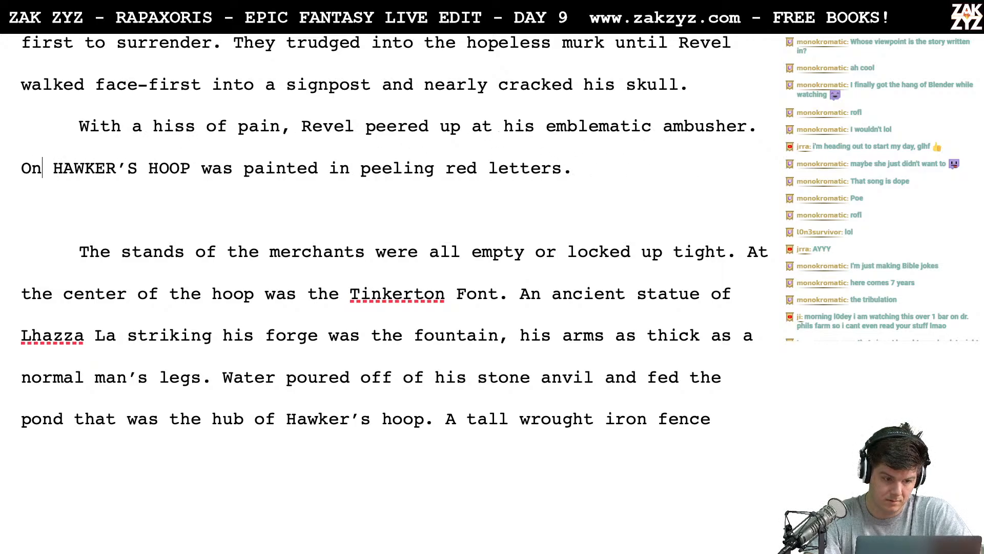
pyautogui.press('BackSpace')
pyautogui.press('BackSpace')
pyautogui.press('BackSpace')
pyautogui.press('BackSpace')
pyautogui.press('BackSpace')
pyautogui.write('Atop the p')
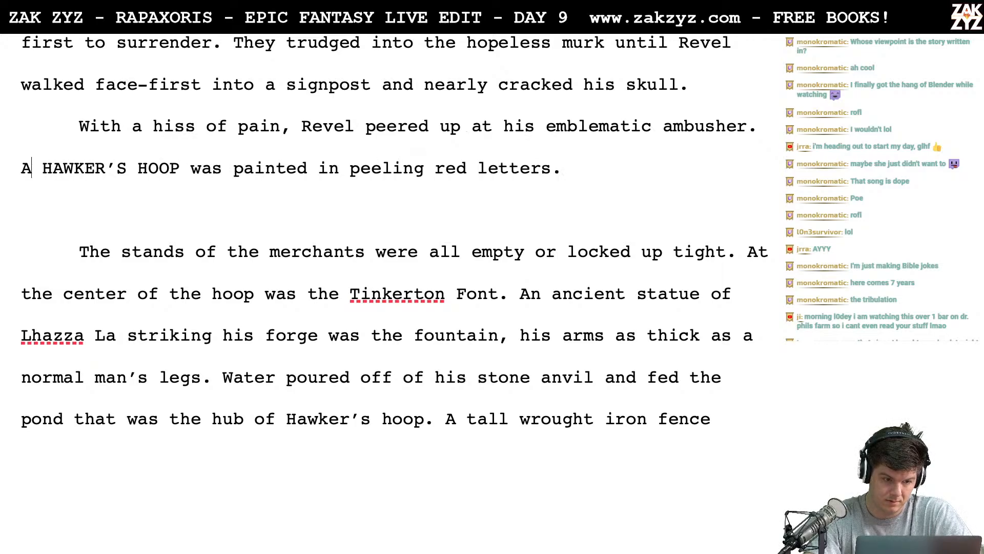
pyautogui.write('ole')
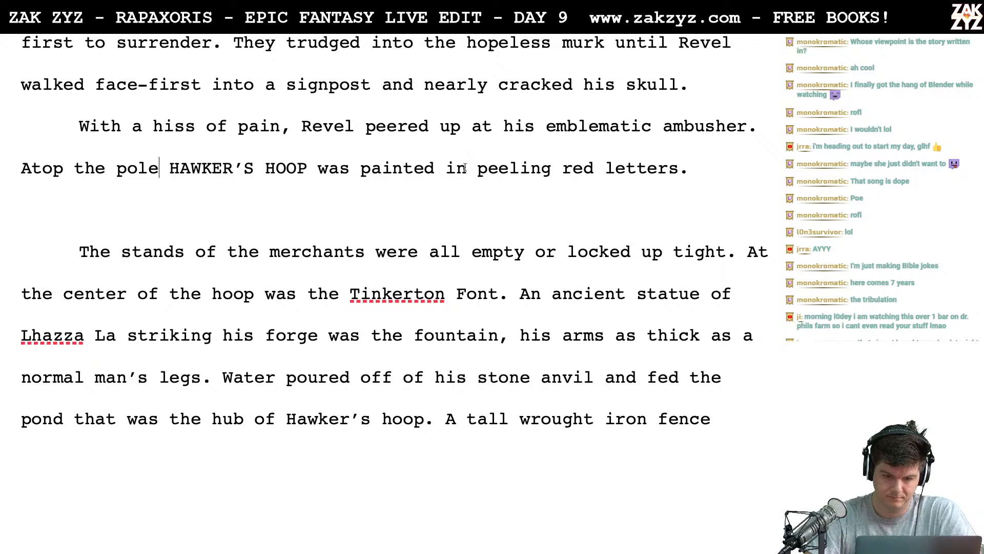
# - Replace "peered" with "squinted" in the sentence about Revel's hiss of pain
pyautogui.click(430, 128)
pyautogui.press('BackSpace')
pyautogui.press('BackSpace')
pyautogui.press('BackSpace')
pyautogui.press('BackSpace')
pyautogui.press('BackSpace')
pyautogui.press('BackSpace')
pyautogui.press('BackSpace')
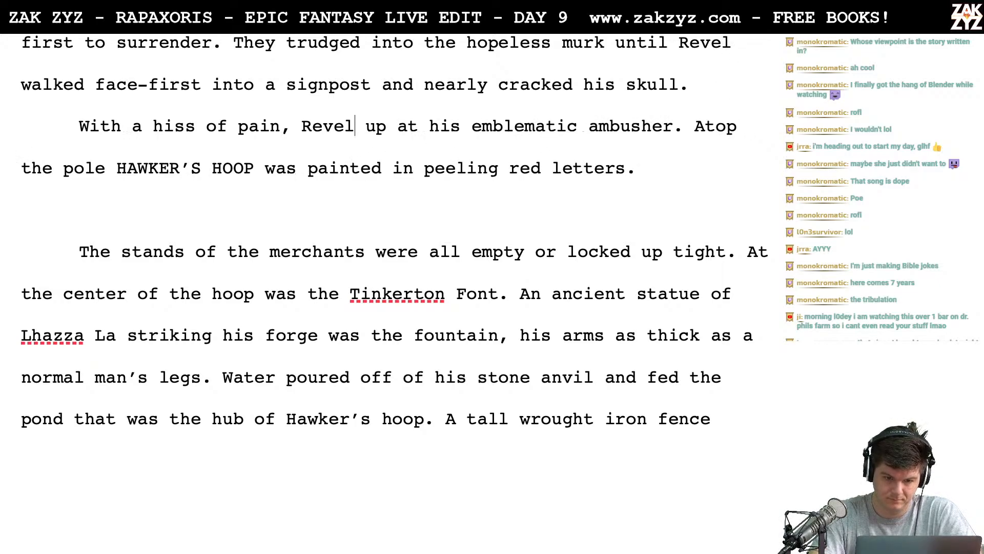
pyautogui.write('q')
pyautogui.press('BackSpace')
pyautogui.write('squinte')
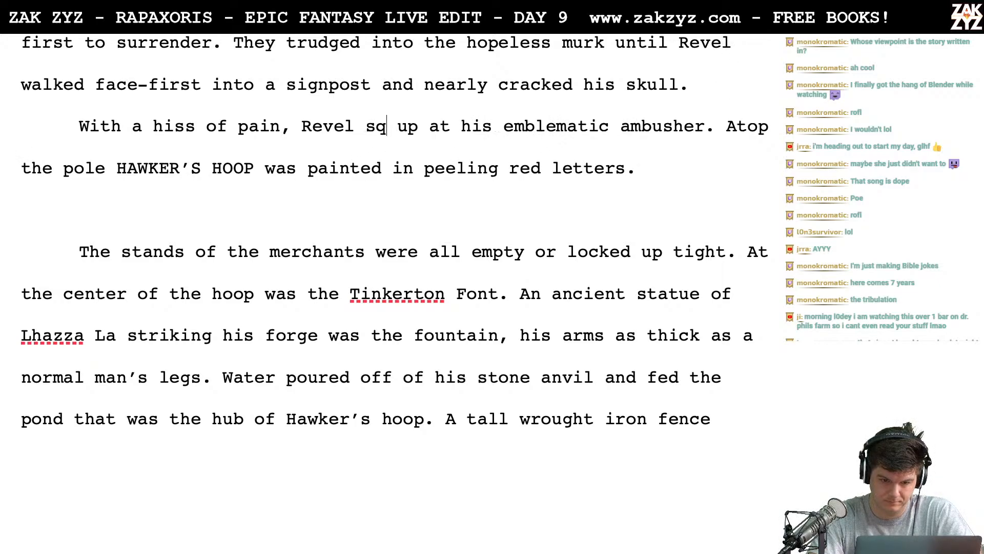
pyautogui.press('BackSpace')
pyautogui.write('ed')
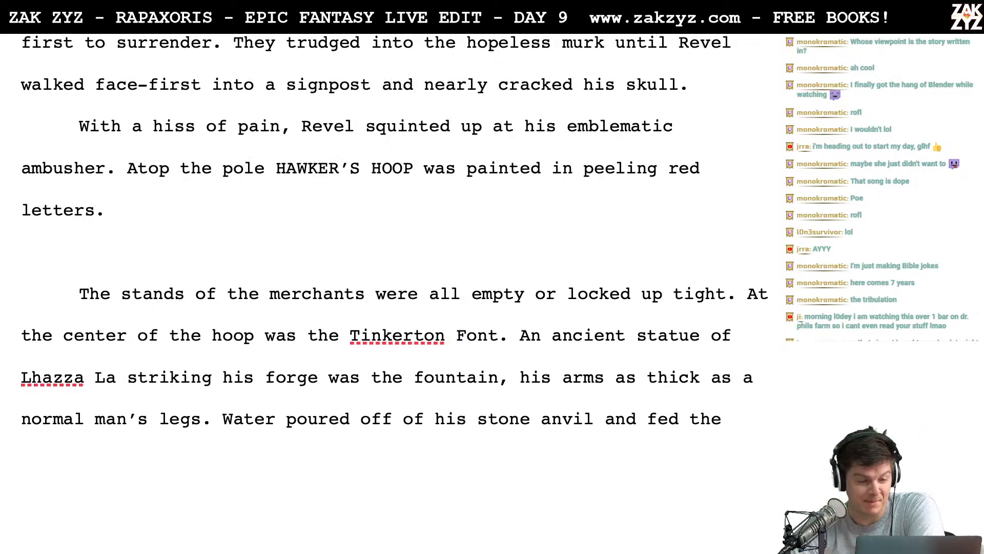
# - Extend the end of the HAWKER'S HOOP sentence after "letters" with "on a wooden plank."
pyautogui.click(202, 189)
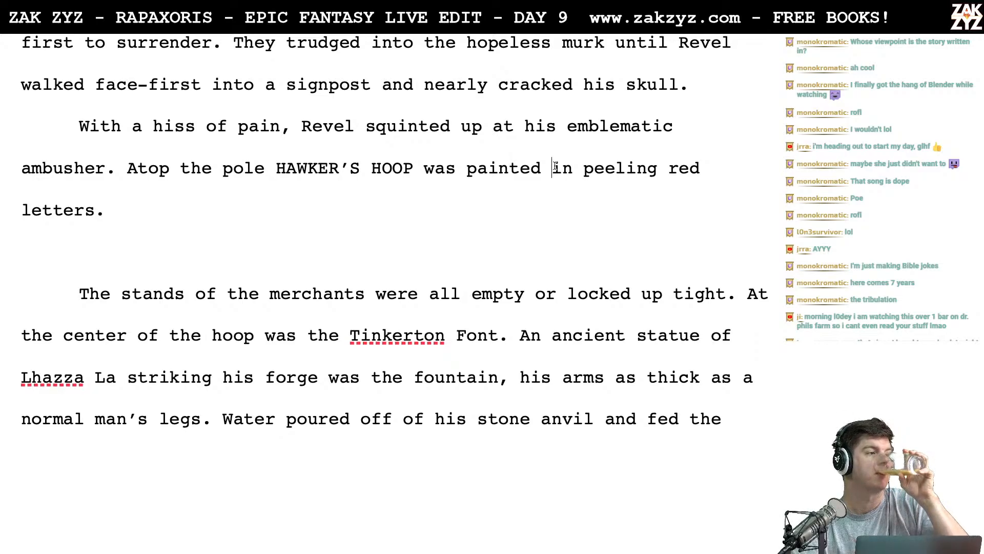
pyautogui.press('Down')
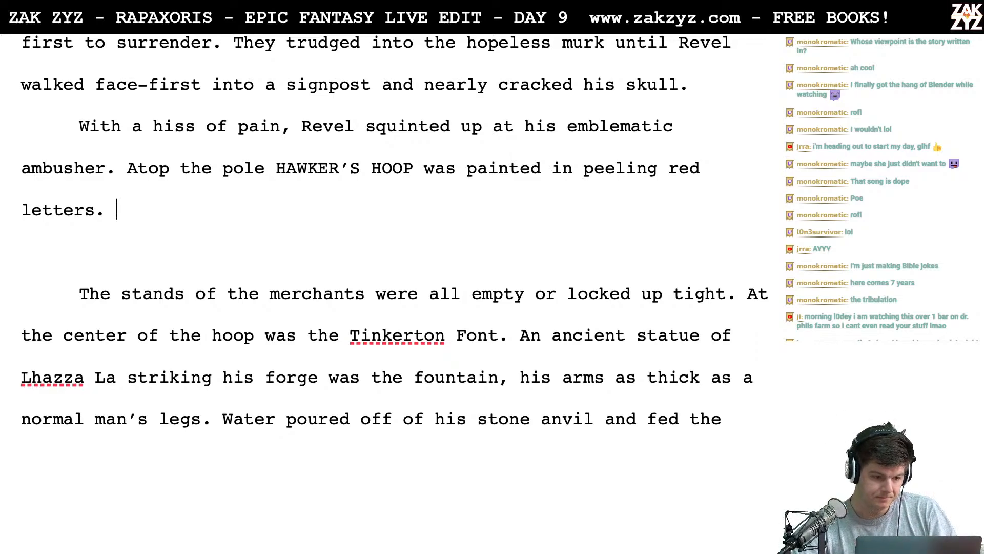
pyautogui.press('Left')
pyautogui.press('Left')
pyautogui.press('Right')
pyautogui.press('BackSpace')
pyautogui.write('on a wooden')
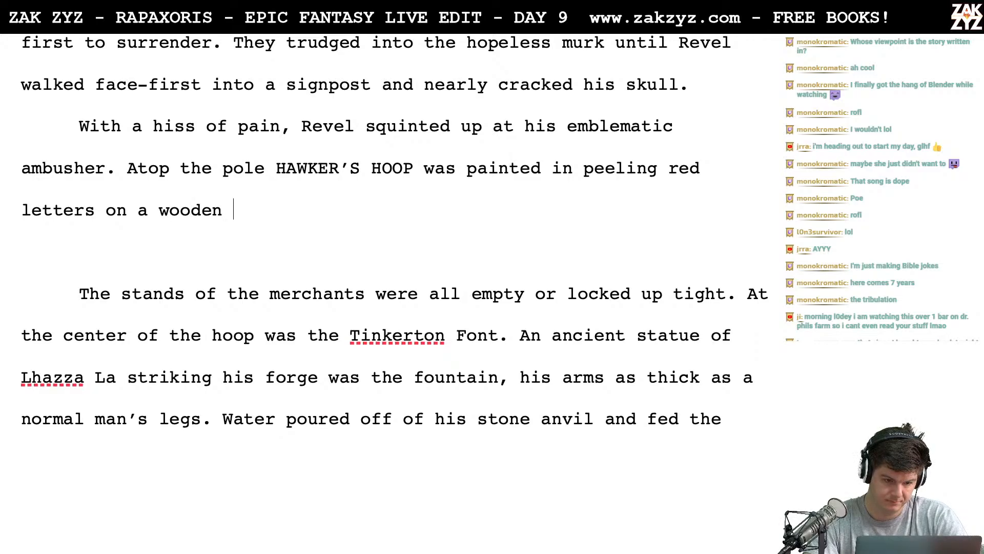
pyautogui.press('BackSpace')
pyautogui.press('BackSpace')
pyautogui.press('BackSpace')
pyautogui.press('BackSpace')
pyautogui.press('BackSpace')
pyautogui.press('BackSpace')
pyautogui.press('BackSpace')
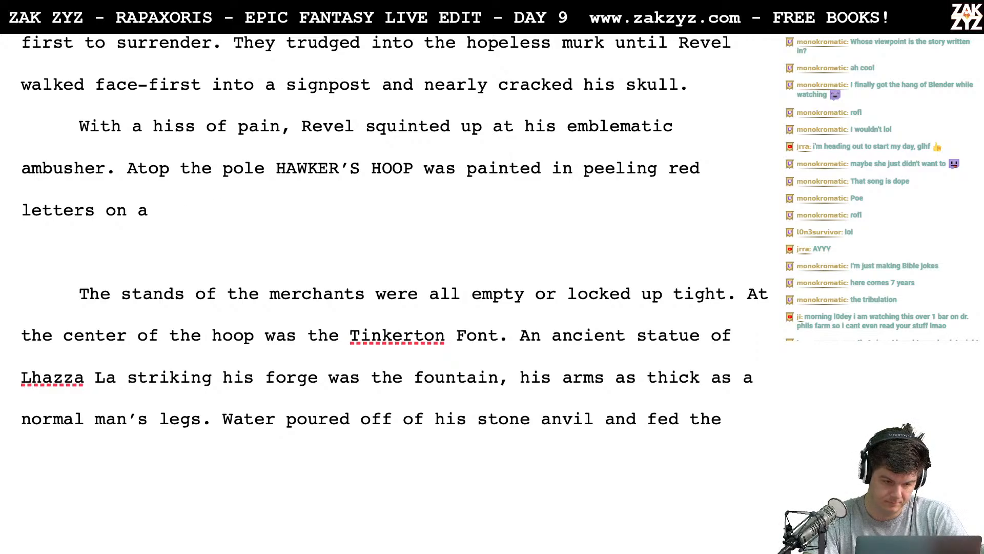
pyautogui.write('wooden plan,')
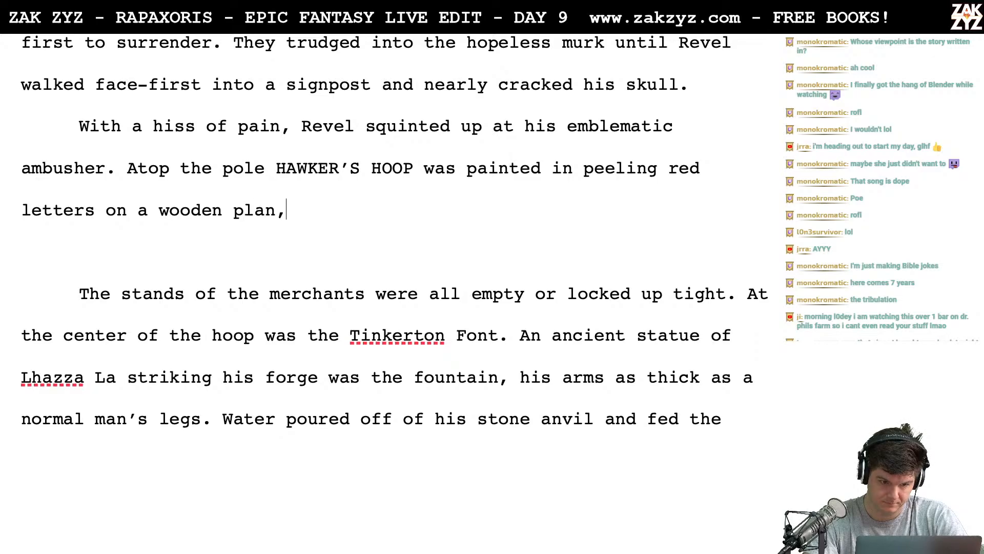
pyautogui.press('BackSpace')
pyautogui.write('k.')
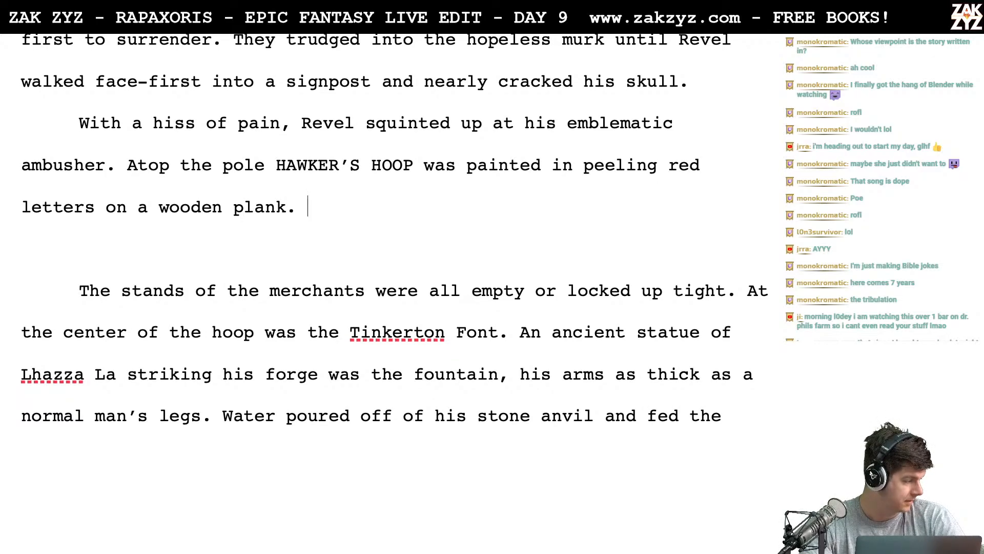
pyautogui.scroll(1, 395, 244)
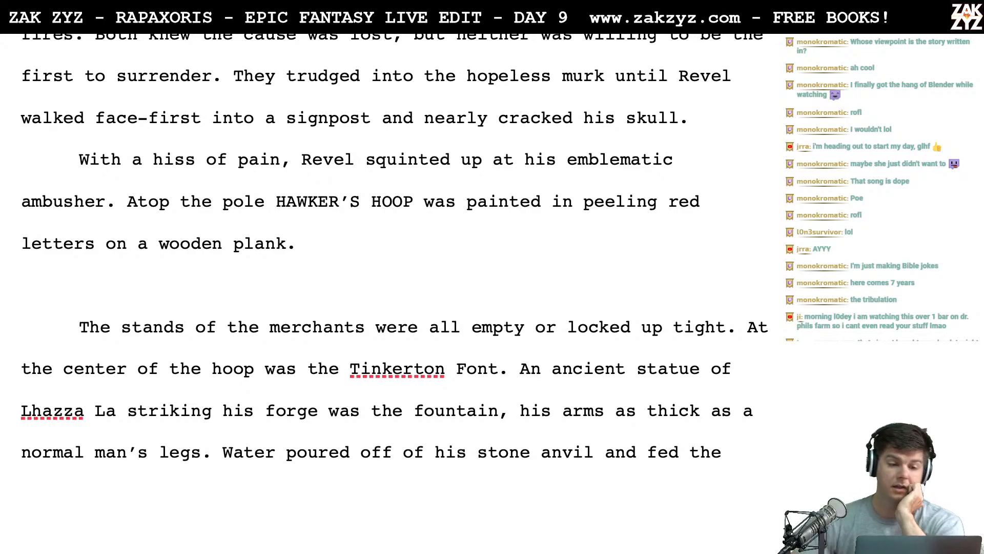
pyautogui.scroll(4, 394, 293)
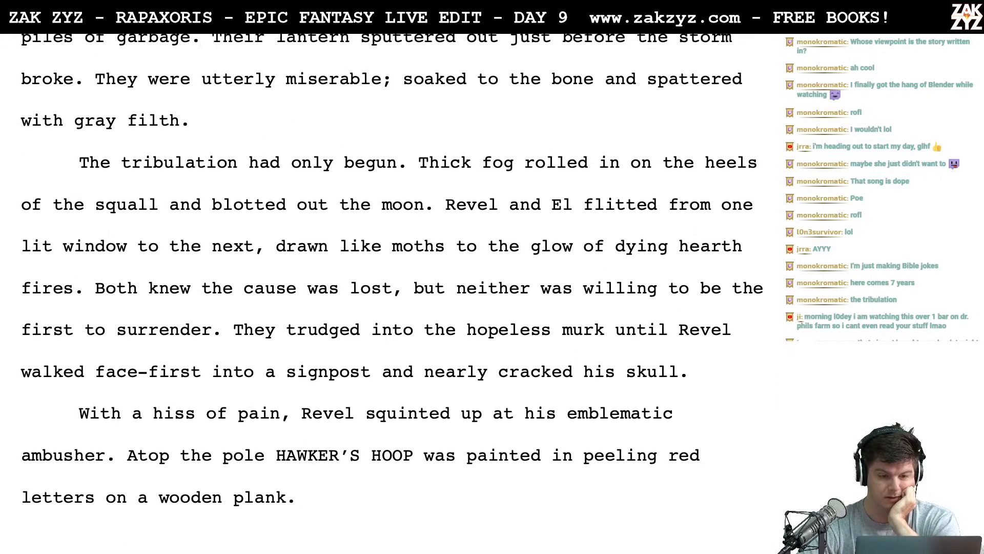
pyautogui.scroll(-5, 395, 292)
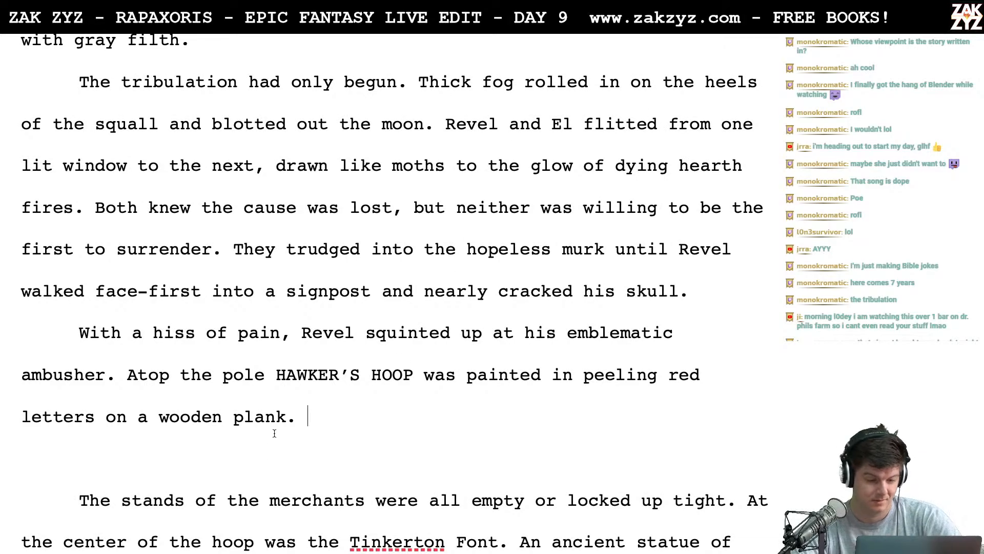
pyautogui.scroll(-1, 377, 381)
pyautogui.scroll(-3, 376, 381)
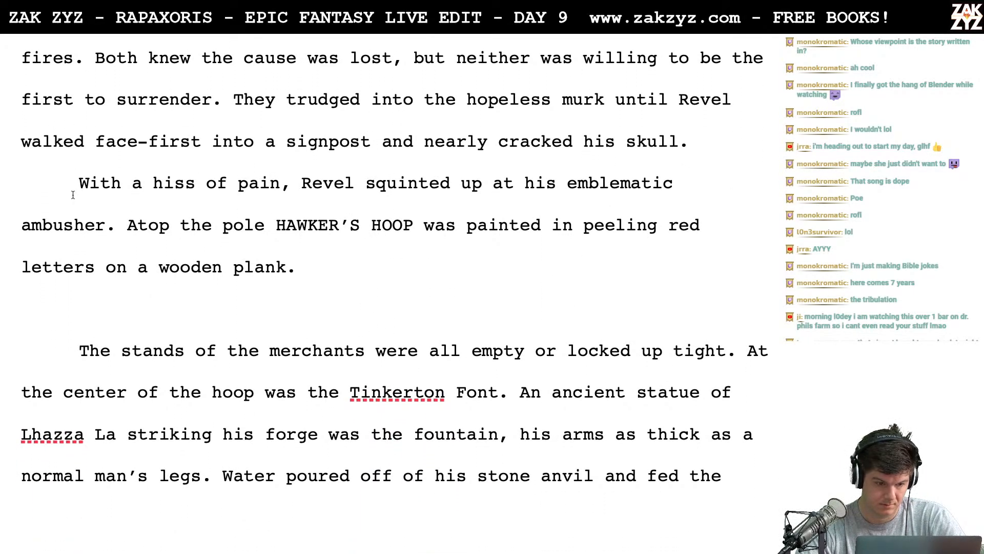
pyautogui.click(73, 194)
pyautogui.write('Revel hisse')
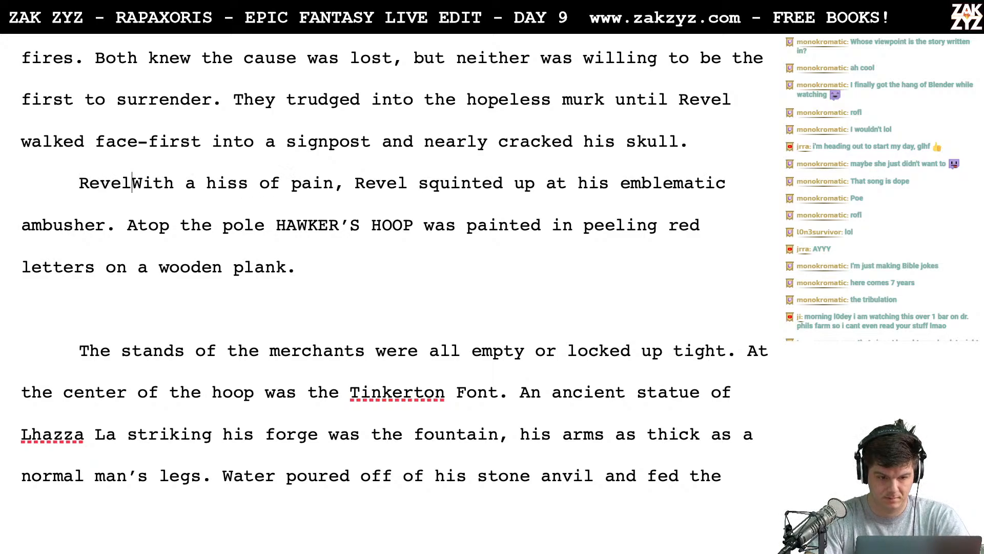
pyautogui.write('d in pain and st')
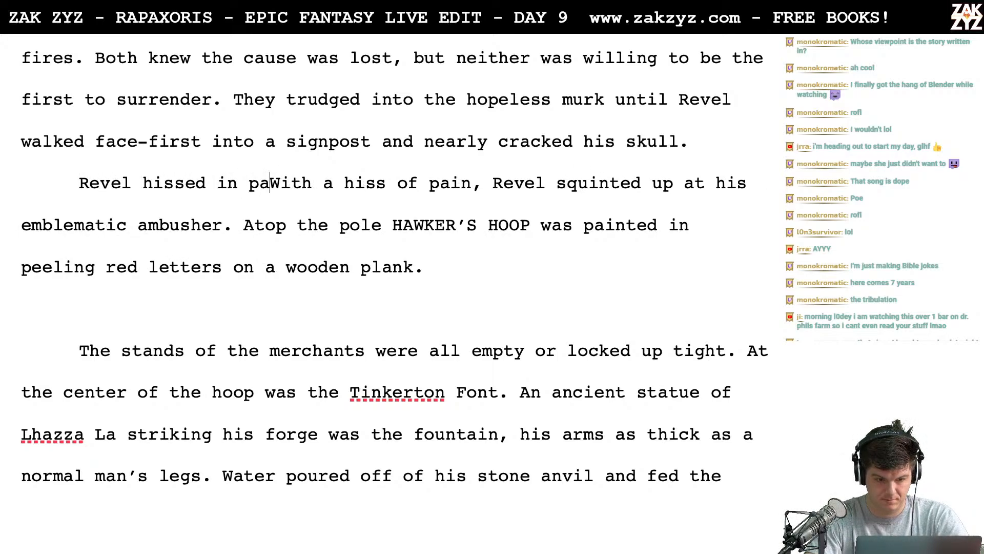
pyautogui.write('ared up')
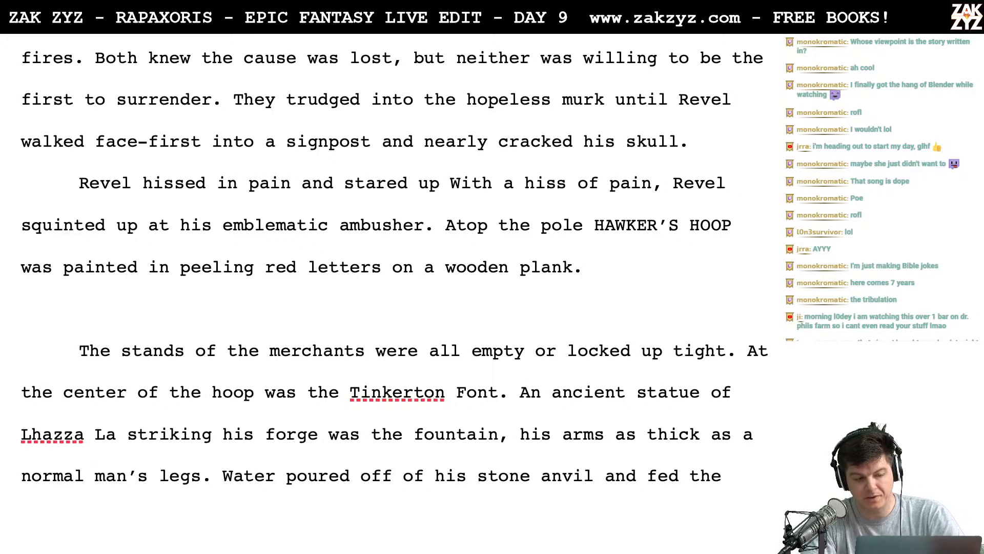
pyautogui.press('BackSpace')
pyautogui.press('BackSpace')
pyautogui.press('BackSpace')
pyautogui.press('BackSpace')
pyautogui.press('BackSpace')
pyautogui.press('BackSpace')
pyautogui.press('BackSpace')
pyautogui.press('BackSpace')
pyautogui.press('BackSpace')
pyautogui.press('BackSpace')
pyautogui.press('BackSpace')
pyautogui.press('BackSpace')
pyautogui.press('BackSpace')
pyautogui.press('BackSpace')
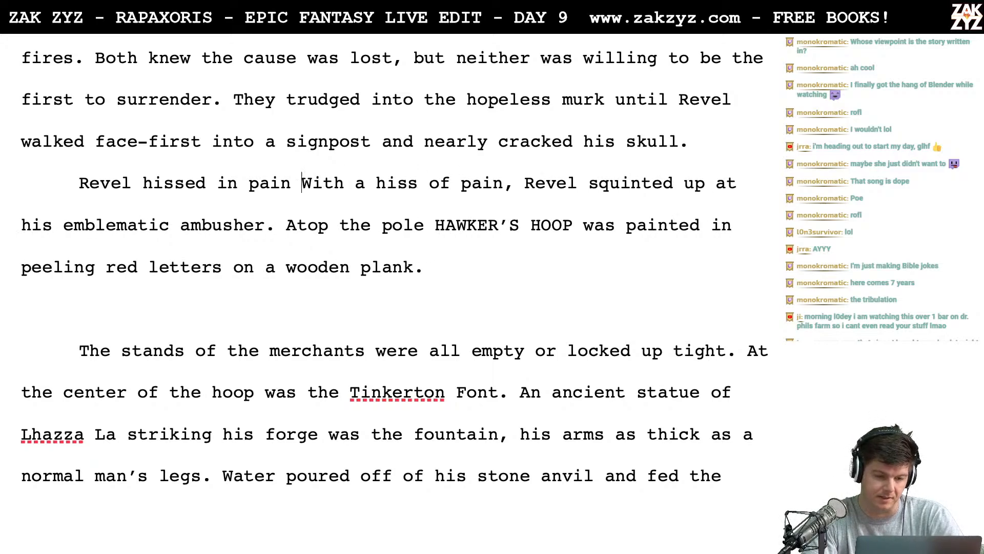
pyautogui.press('BackSpace')
pyautogui.press('BackSpace')
pyautogui.press('BackSpace')
pyautogui.press('BackSpace')
pyautogui.press('BackSpace')
pyautogui.press('BackSpace')
pyautogui.press('BackSpace')
pyautogui.press('BackSpace')
pyautogui.press('BackSpace')
pyautogui.press('BackSpace')
pyautogui.press('BackSpace')
pyautogui.press('BackSpace')
pyautogui.press('BackSpace')
pyautogui.press('BackSpace')
pyautogui.press('BackSpace')
pyautogui.press('BackSpace')
pyautogui.press('BackSpace')
pyautogui.press('BackSpace')
pyautogui.press('BackSpace')
pyautogui.press('BackSpace')
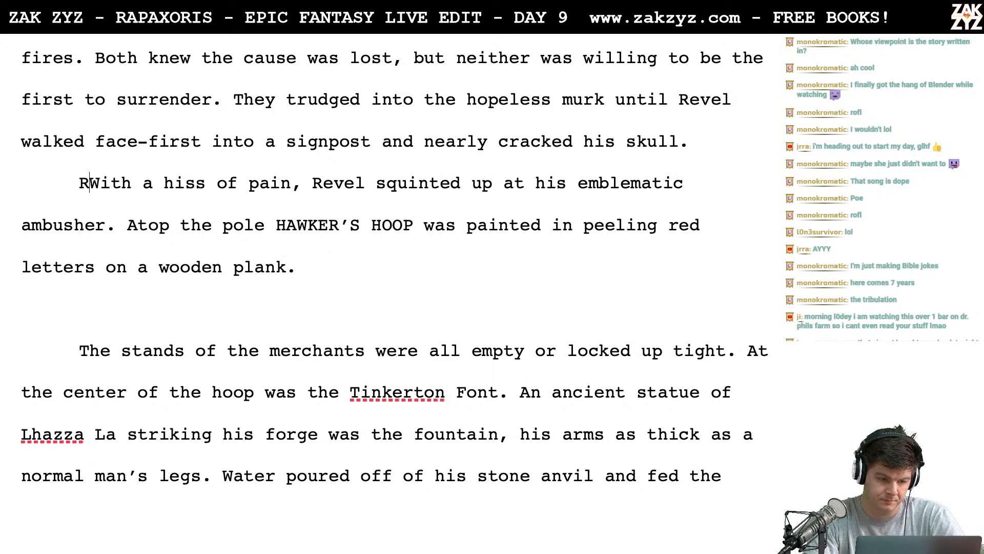
pyautogui.press('BackSpace')
pyautogui.press('Left')
pyautogui.press('Right')
pyautogui.press('Down')
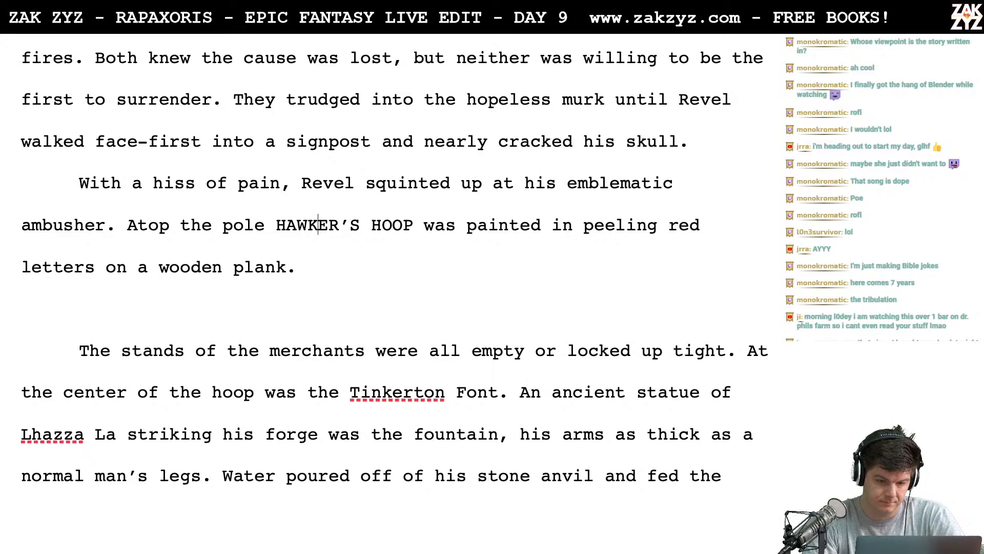
pyautogui.press('Up')
pyautogui.press('Down')
pyautogui.press('Left')
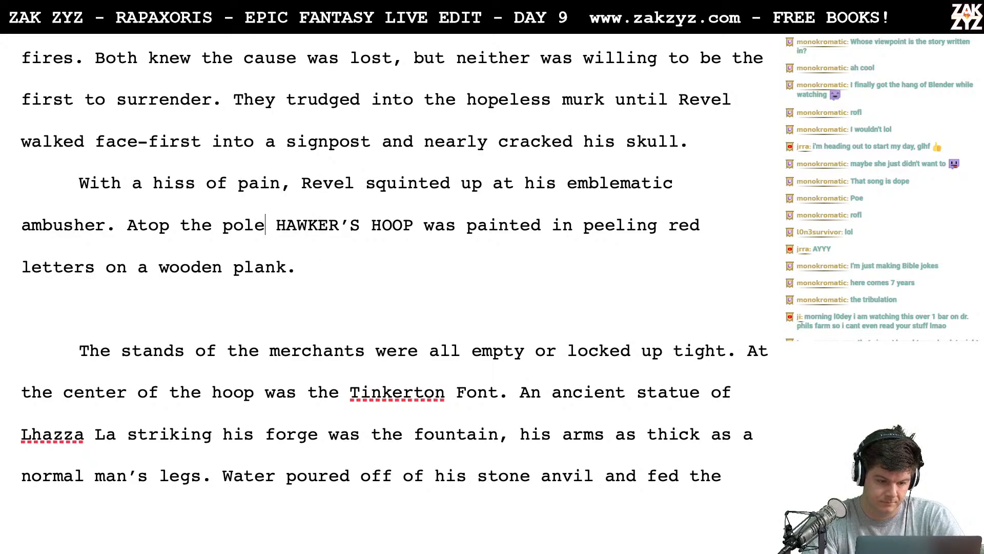
pyautogui.press('Left')
pyautogui.press('Left')
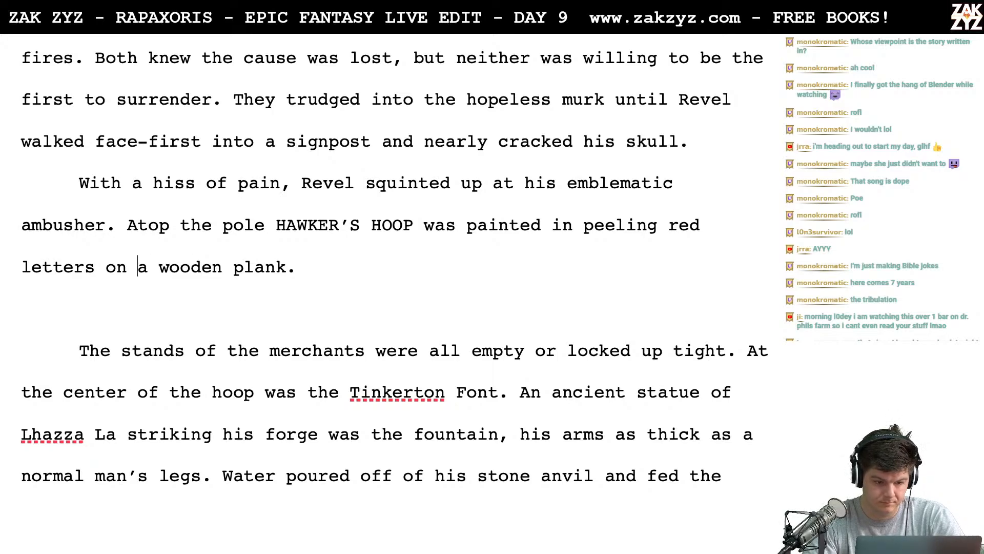
pyautogui.press('Left')
pyautogui.press('Left')
pyautogui.press('Left')
pyautogui.press('Left')
pyautogui.press('Left')
pyautogui.press('Left')
pyautogui.press('Left')
pyautogui.press('Left')
pyautogui.press('Left')
pyautogui.press('Up')
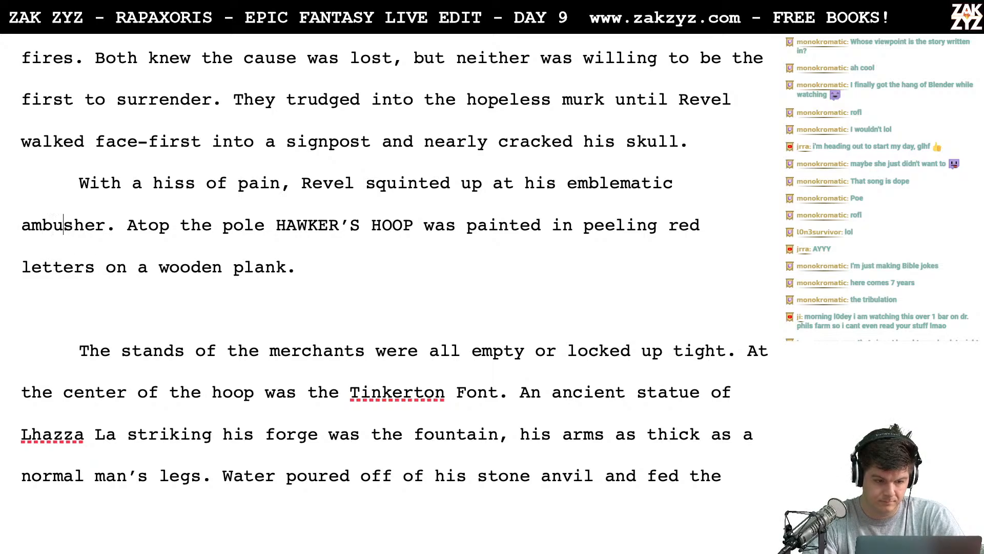
pyautogui.press('Return')
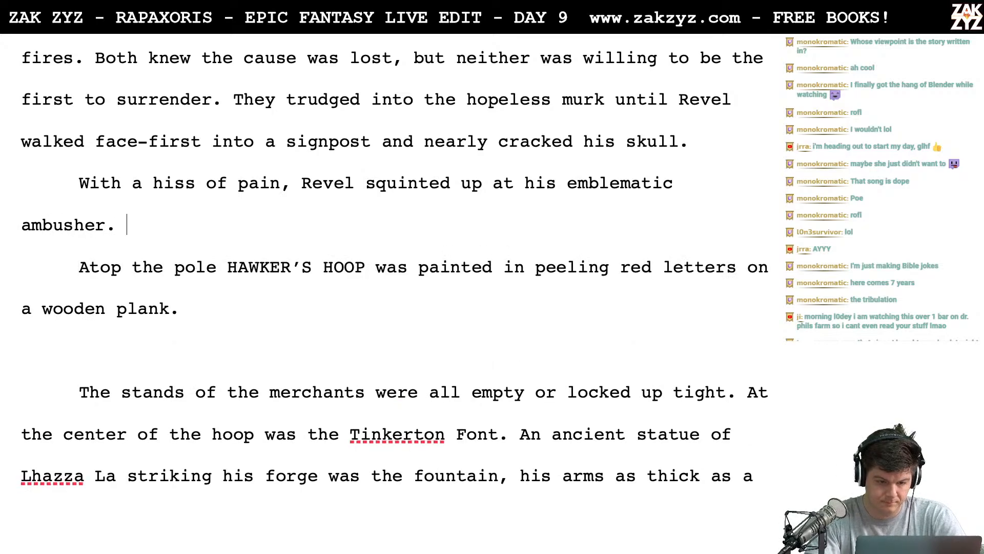
pyautogui.write("Hawker's")
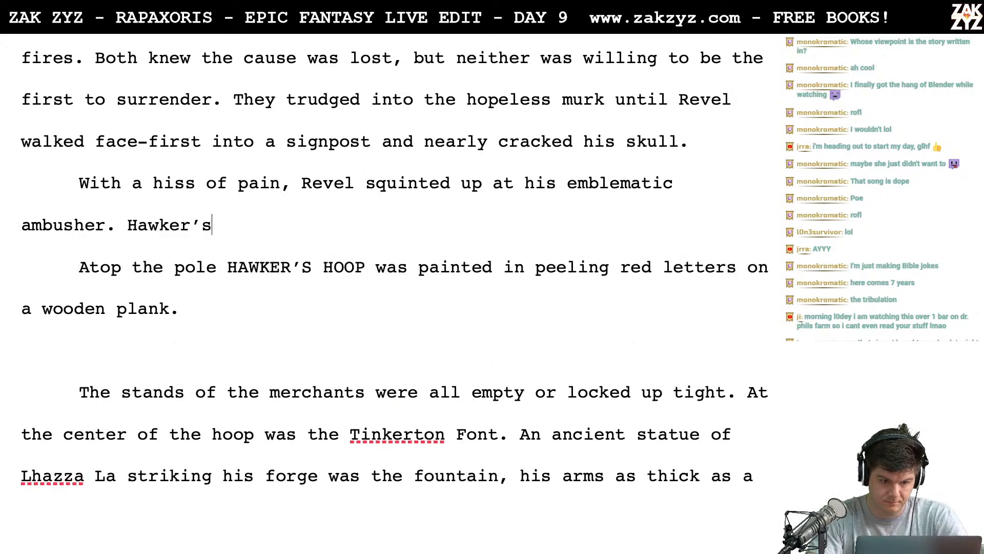
pyautogui.press('BackSpace')
pyautogui.press('BackSpace')
pyautogui.press('BackSpace')
pyautogui.press('BackSpace')
pyautogui.press('BackSpace')
pyautogui.press('BackSpace')
pyautogui.press('BackSpace')
pyautogui.press('BackSpace')
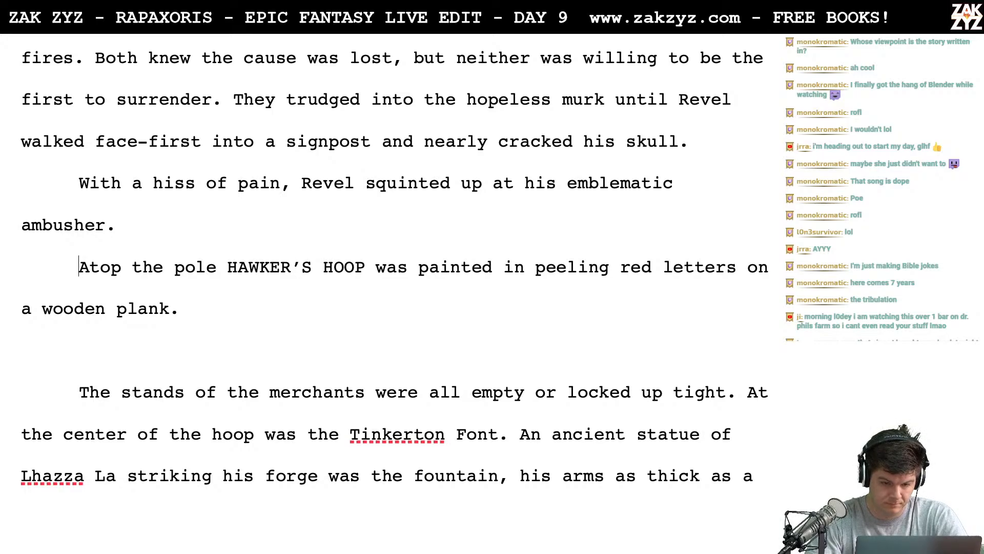
# - Delete "Atop the pole" so the sentence after "ambusher." begins with HAWKER'S HOOP in the same paragraph
pyautogui.hotkey('shift', 'Right')
pyautogui.hotkey('shift', 'Right')
pyautogui.hotkey('shift', 'Right')
pyautogui.hotkey('shift', 'Right')
pyautogui.hotkey('shift', 'Right')
pyautogui.hotkey('shift', 'Right')
pyautogui.hotkey('shift', 'Right')
pyautogui.hotkey('shift', 'Right')
pyautogui.hotkey('shift', 'Right')
pyautogui.hotkey('shift', 'Right')
pyautogui.hotkey('shift', 'Right')
pyautogui.hotkey('shift', 'Right')
pyautogui.hotkey('shift', 'Right')
pyautogui.hotkey('shift', 'Right')
pyautogui.hotkey('shift', 'Right')
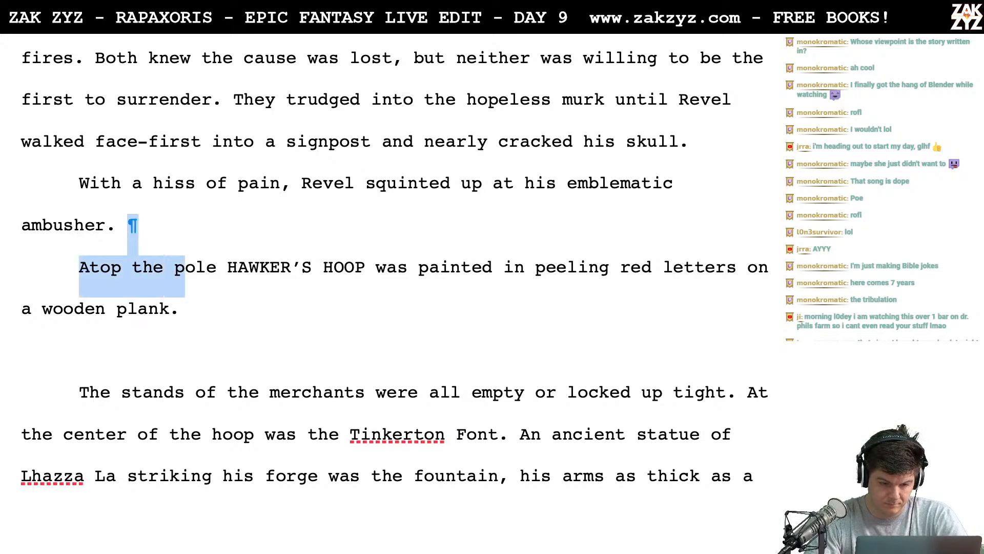
pyautogui.press('BackSpace')
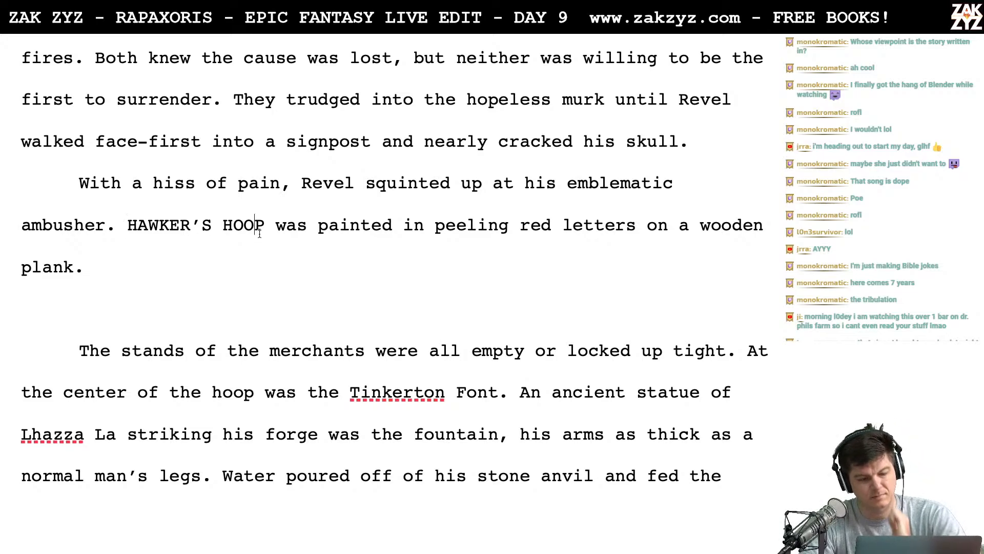
# - Enclose HAWKER'S HOOP in double quotation marks
pyautogui.click(278, 232)
pyautogui.press('Up')
pyautogui.press('Left')
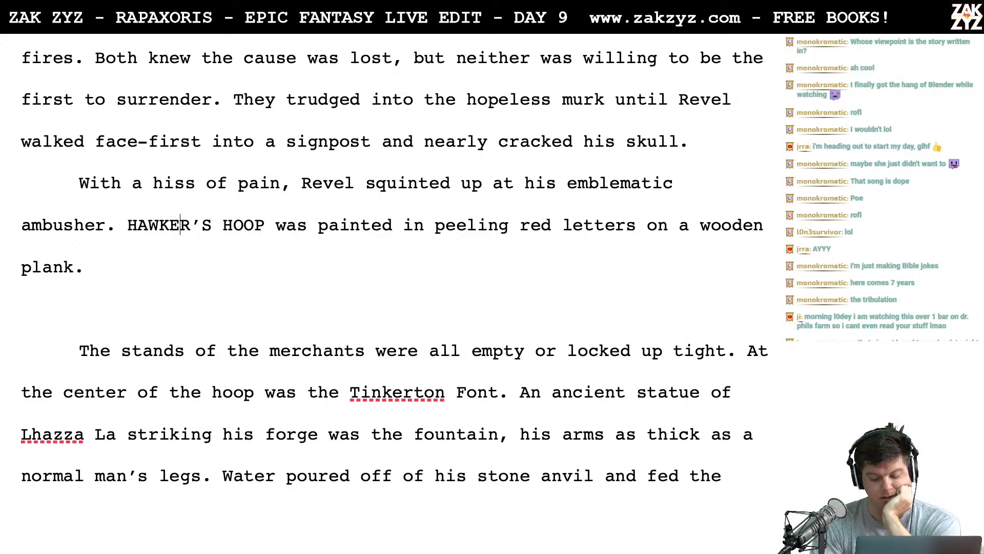
pyautogui.write('"')
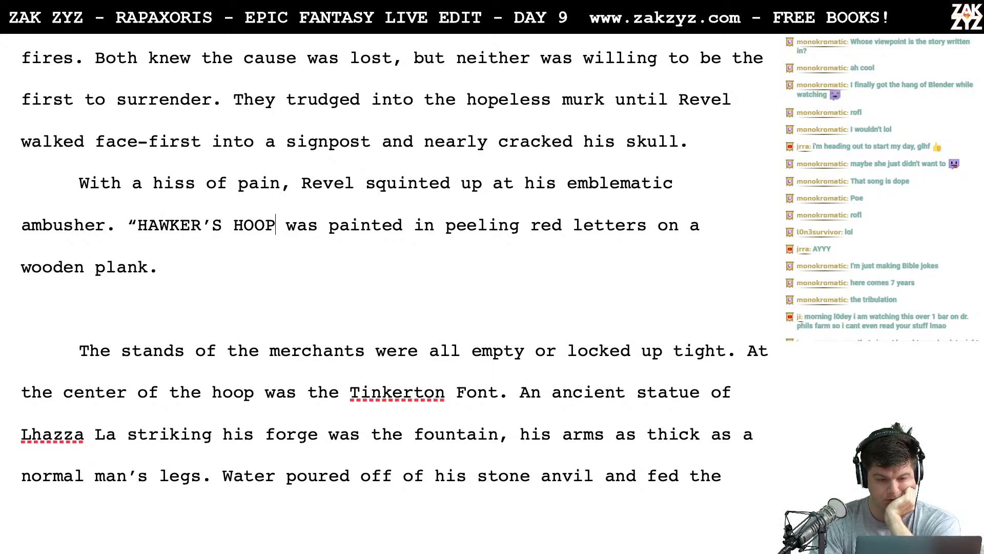
pyautogui.write('"')
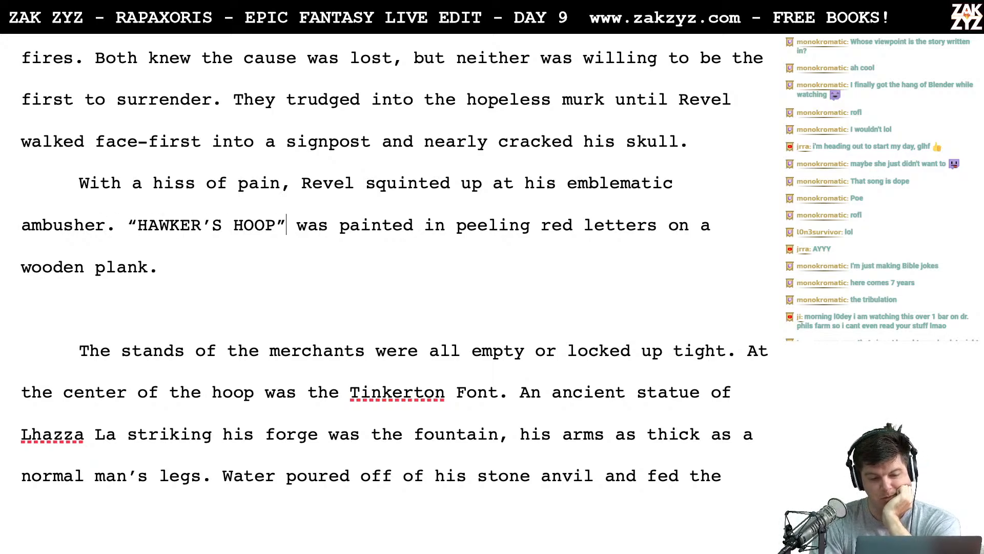
# - Switch to Chrome and search Google in a new tab for "quotes on sign text in book"
pyautogui.hotkey('ctrl', 'Left')
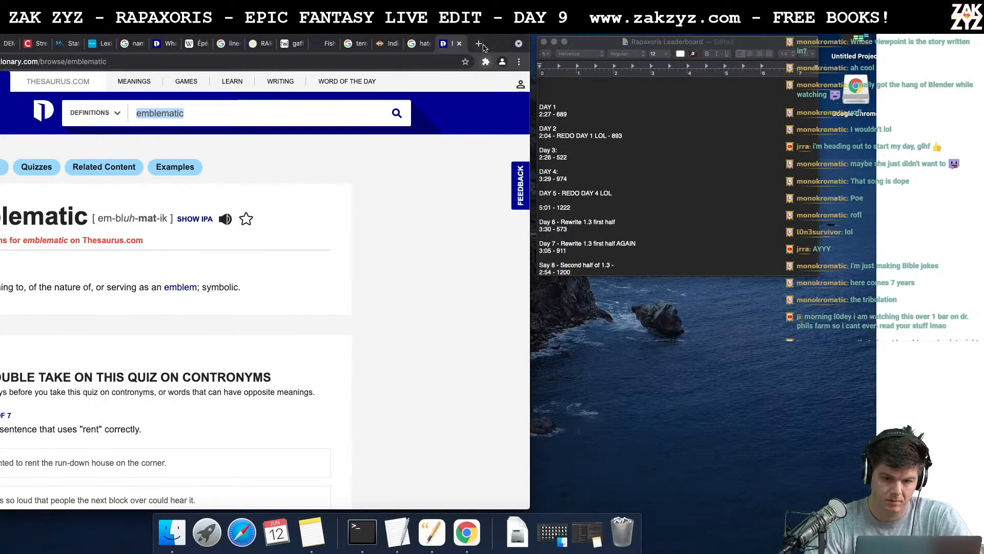
pyautogui.click(479, 44)
pyautogui.write('quotes on ')
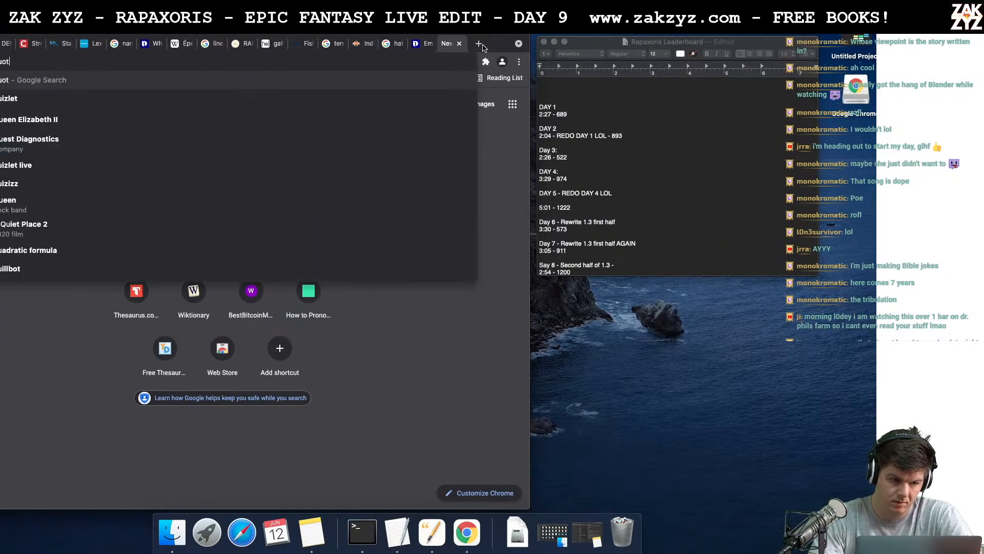
pyautogui.write('sign printi')
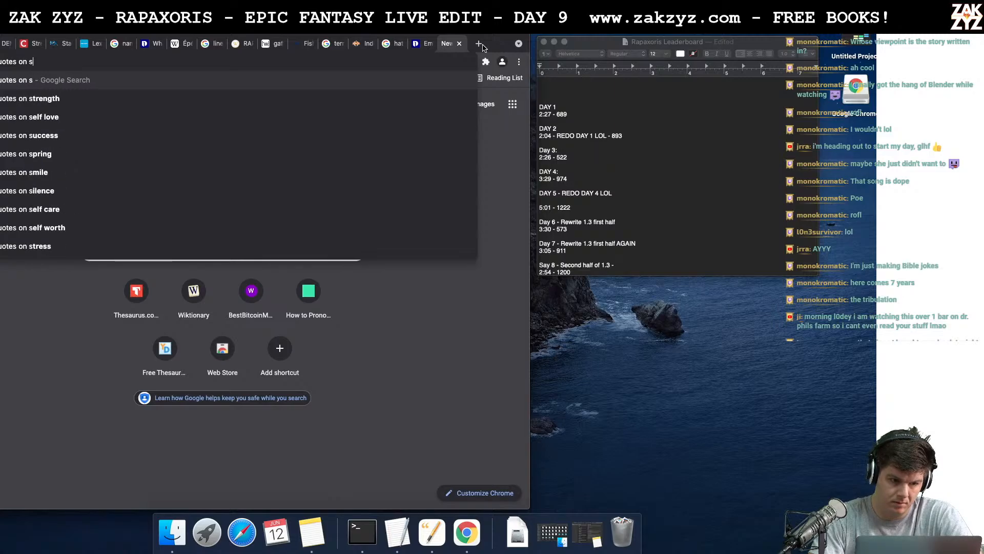
pyautogui.press('BackSpace')
pyautogui.press('BackSpace')
pyautogui.press('BackSpace')
pyautogui.press('BackSpace')
pyautogui.press('BackSpace')
pyautogui.press('BackSpace')
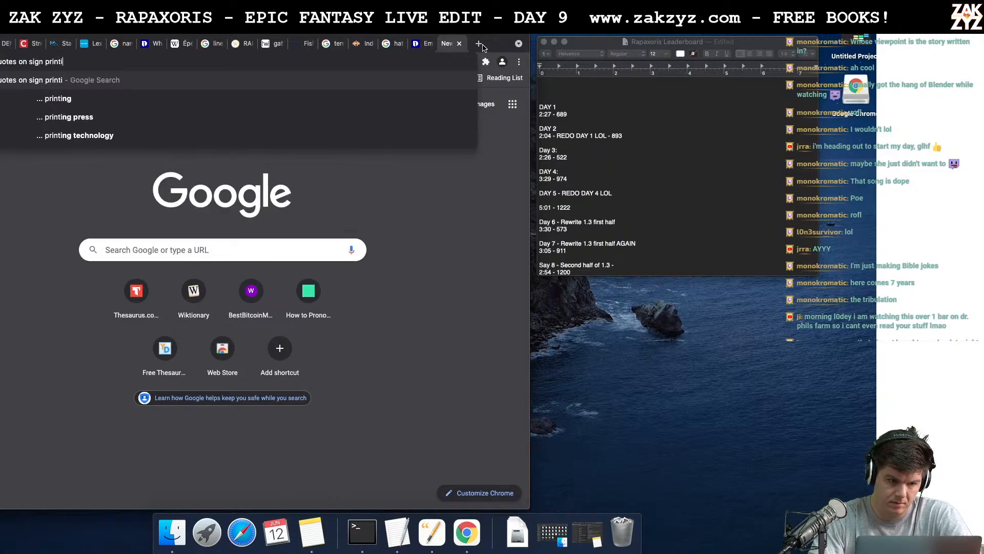
pyautogui.write('text in book')
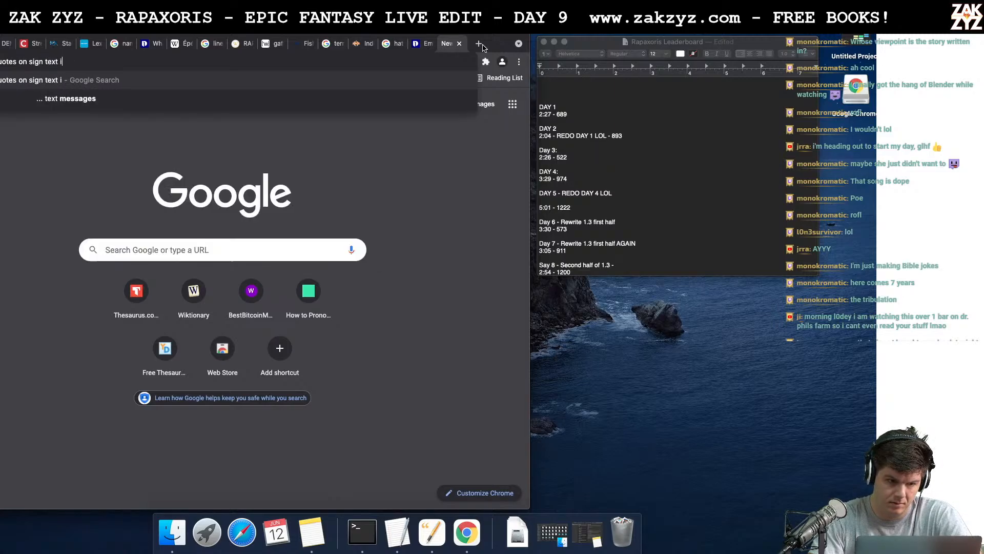
pyautogui.press('Return')
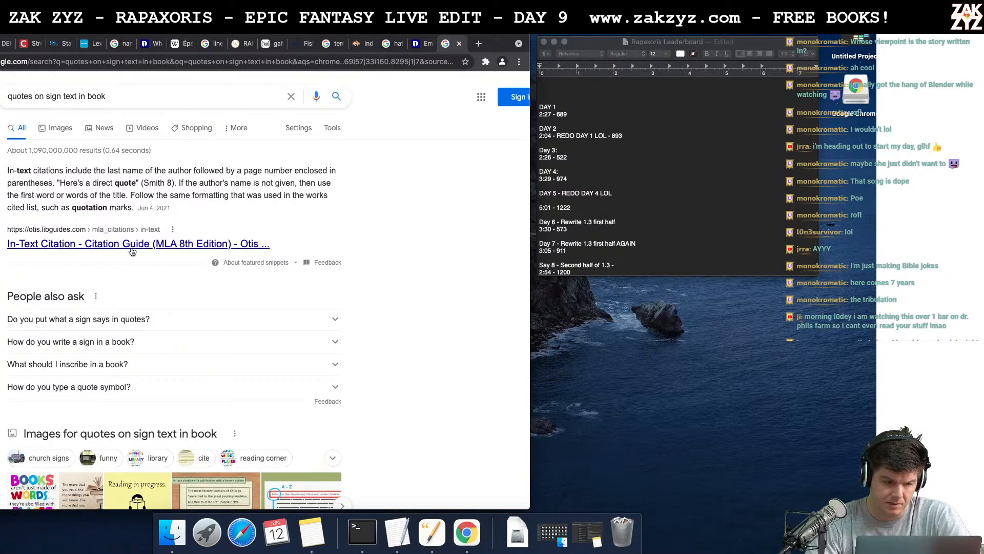
# - Open the Writing Stack Exchange result "How can I state what is written on a sign?"
pyautogui.scroll(-5, 149, 249)
pyautogui.scroll(-2, 152, 248)
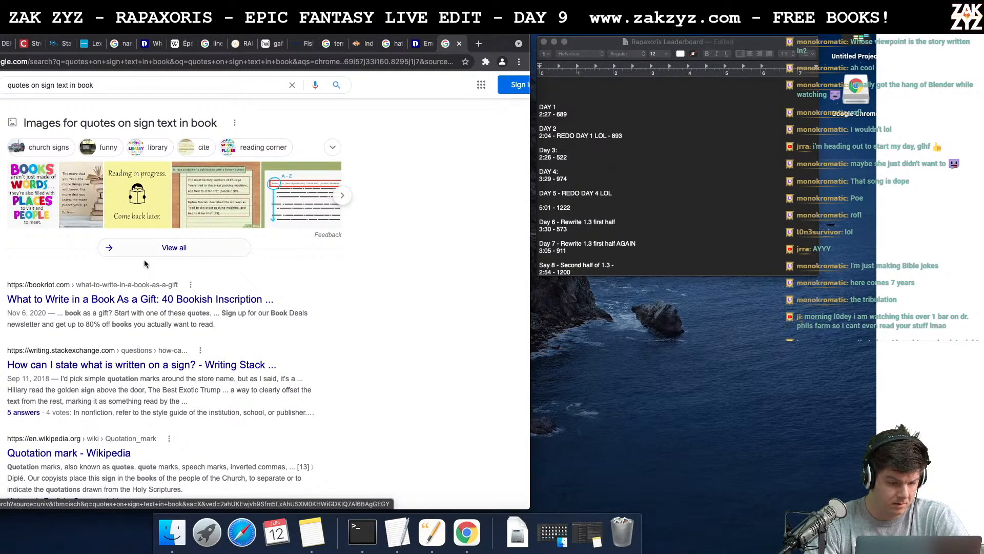
pyautogui.click(127, 368)
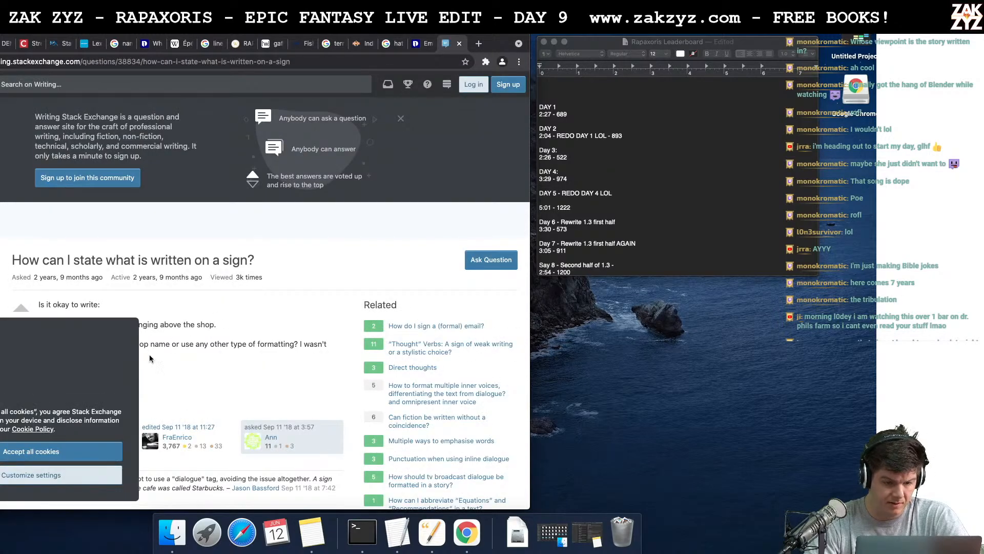
# - Accept the site's cookies and read through the question and its answers on formatting sign text in fiction
pyautogui.scroll(-3, 212, 341)
pyautogui.scroll(-5, 213, 345)
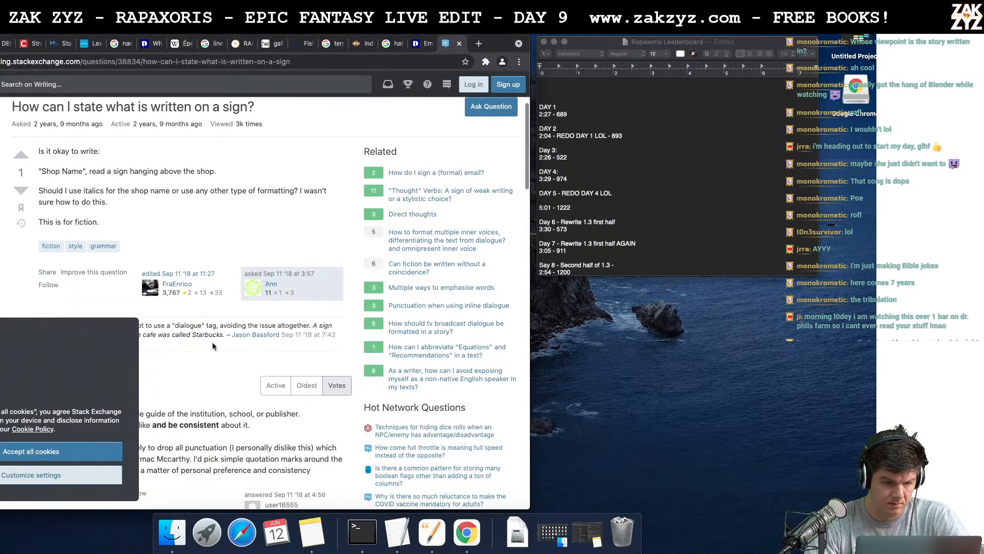
pyautogui.scroll(-3, 213, 345)
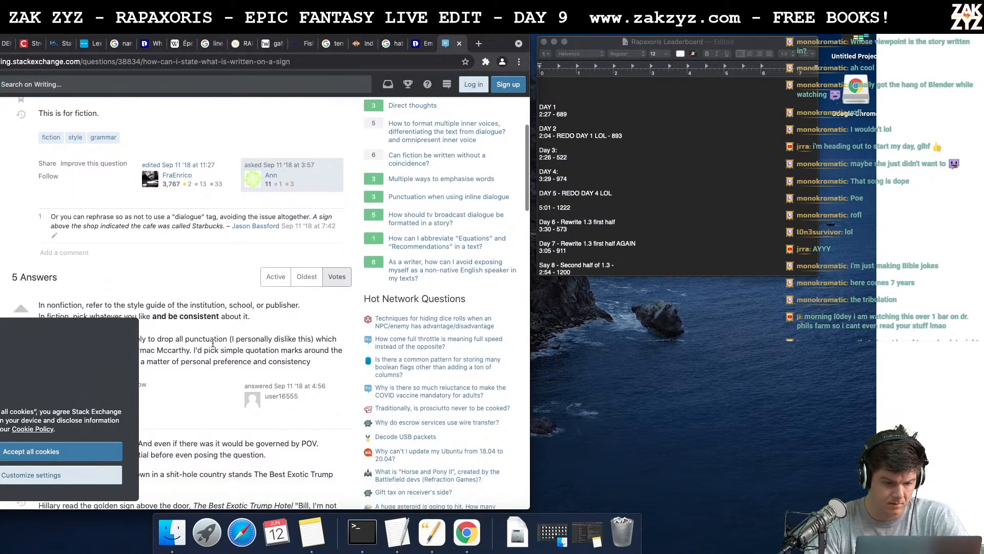
pyautogui.click(71, 451)
pyautogui.scroll(-2, 183, 361)
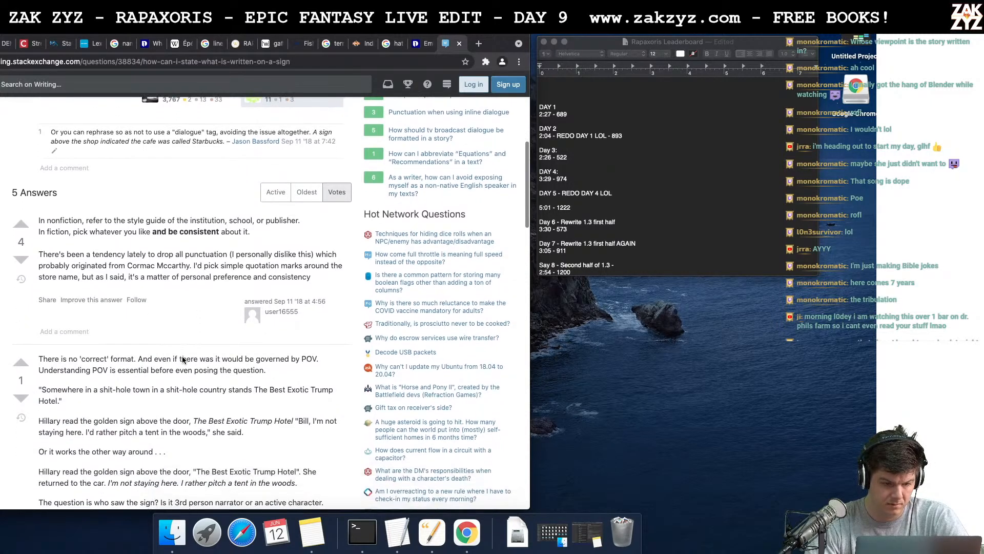
pyautogui.scroll(-3, 182, 357)
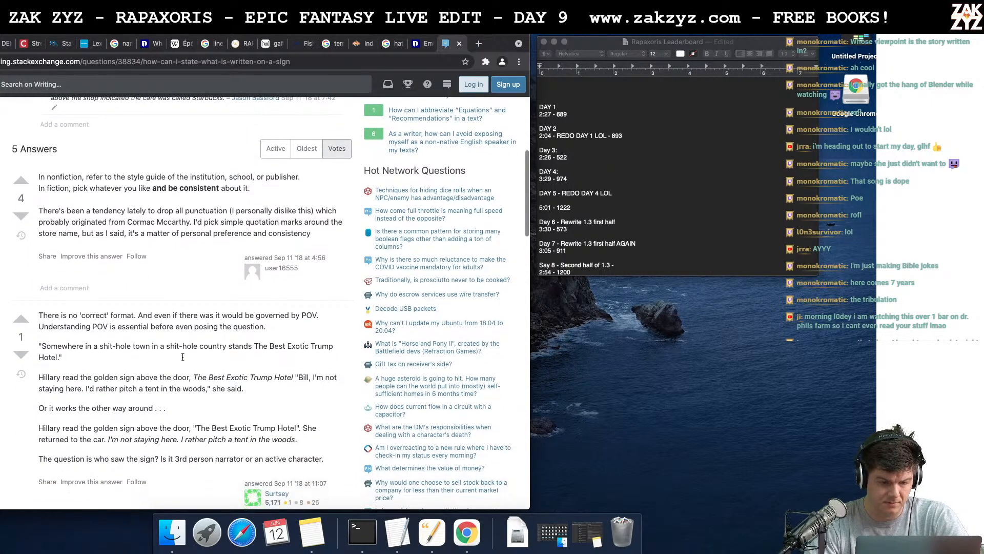
pyautogui.scroll(-3, 182, 357)
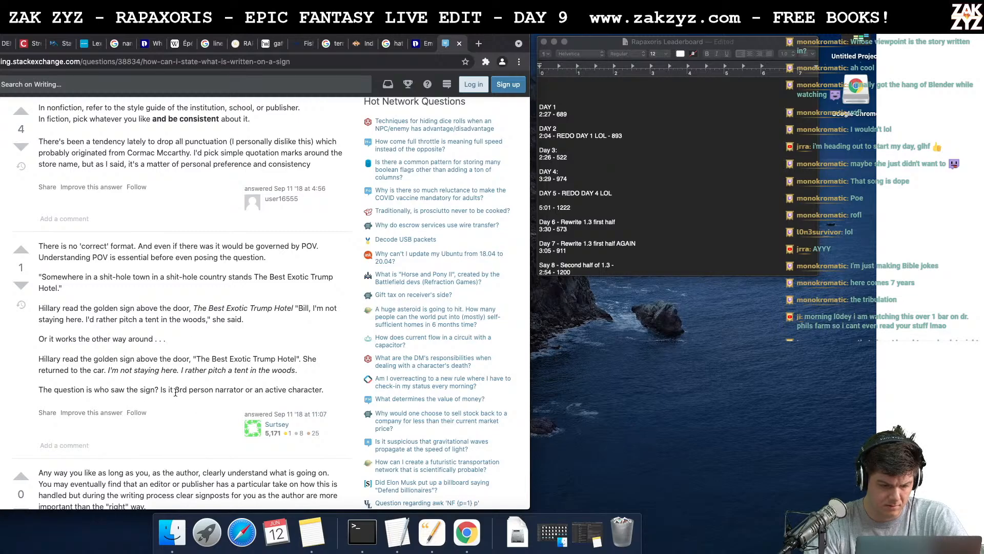
pyautogui.scroll(-6, 198, 367)
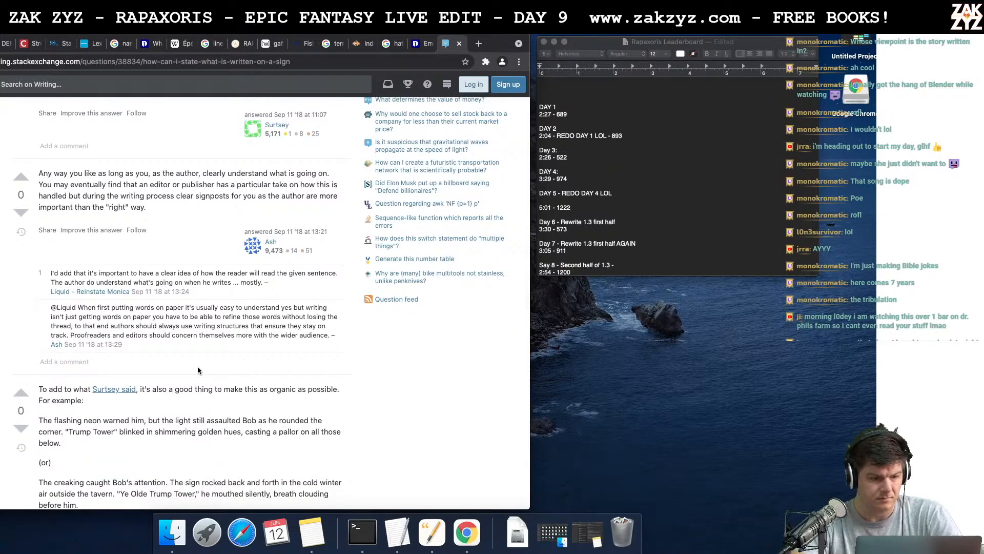
pyautogui.scroll(-1, 198, 367)
pyautogui.scroll(-2, 198, 365)
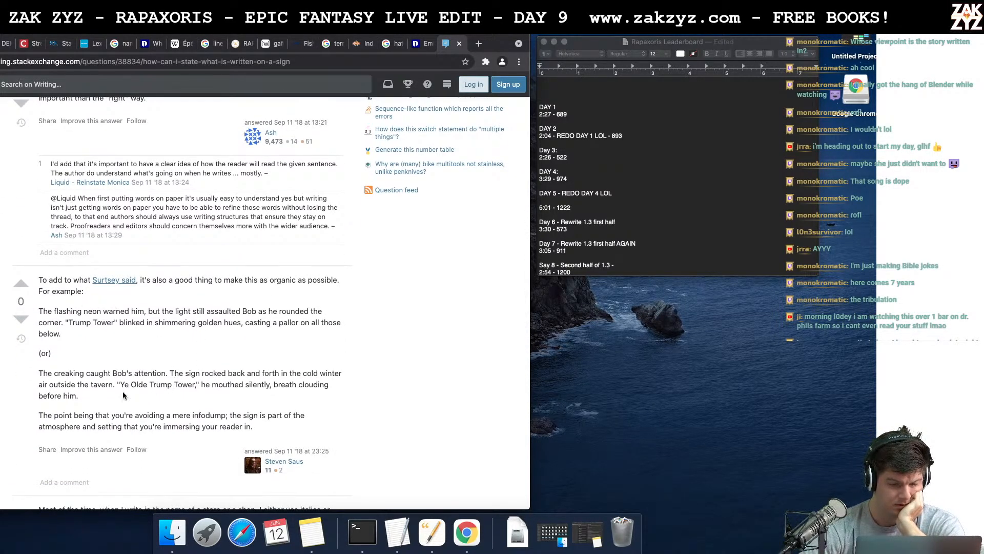
pyautogui.scroll(-4, 228, 370)
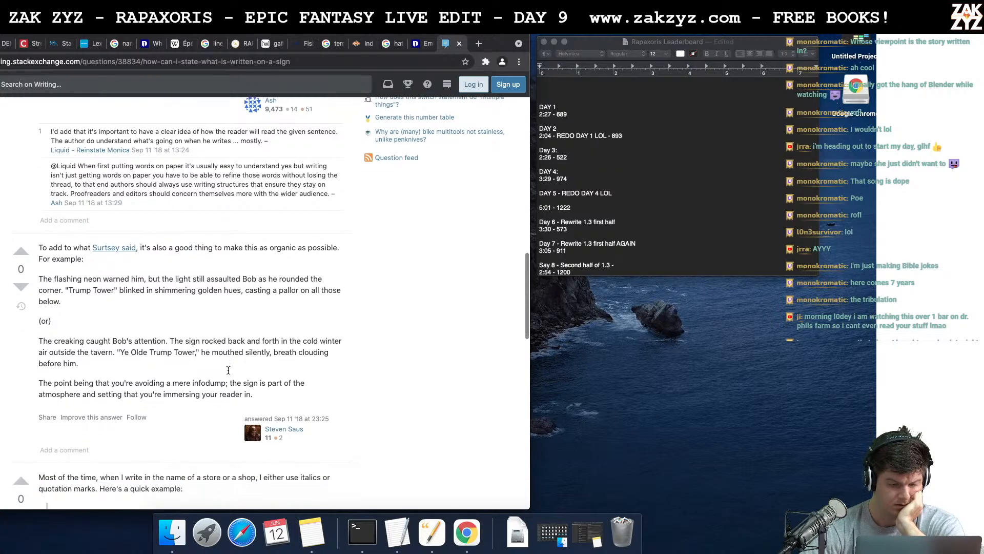
pyautogui.scroll(-4, 228, 370)
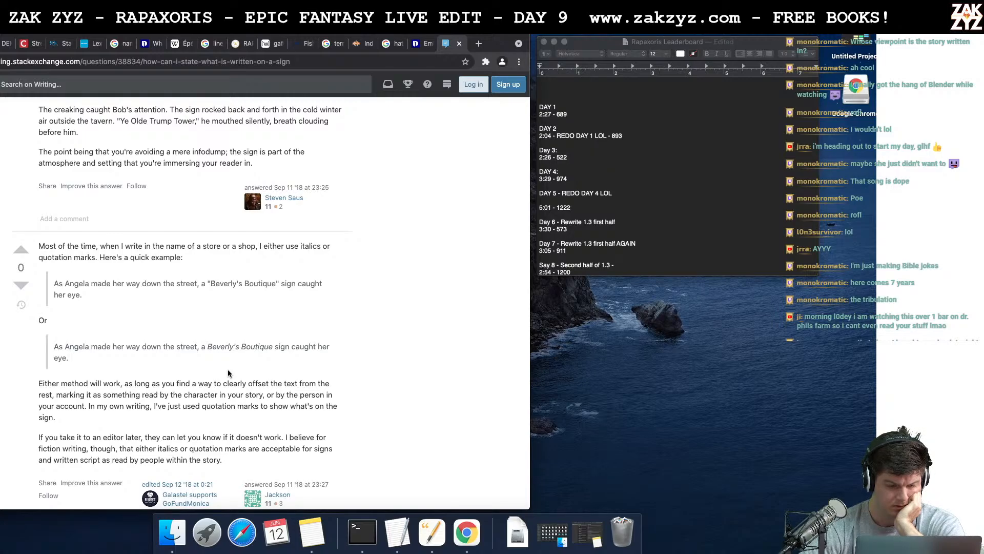
pyautogui.scroll(-5, 228, 373)
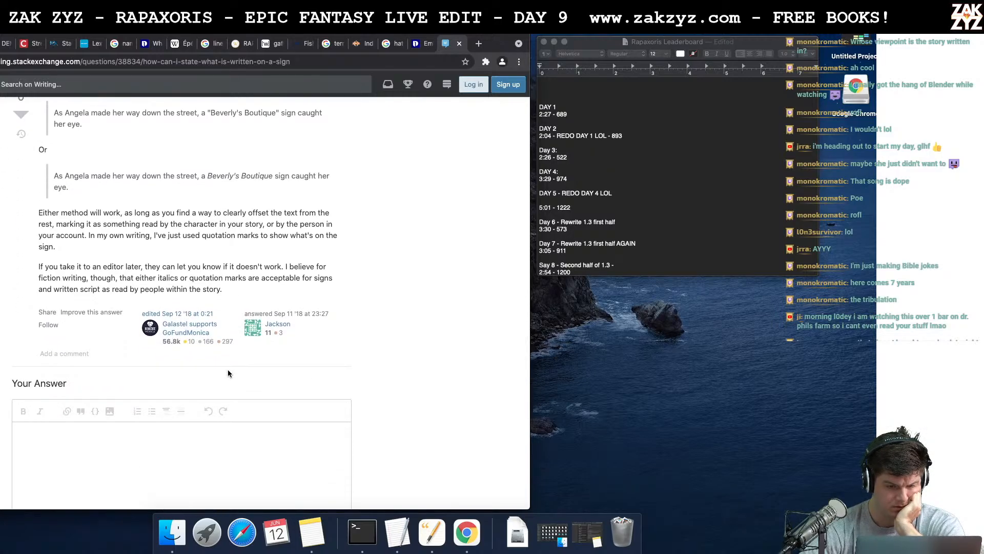
pyautogui.scroll(15, 227, 373)
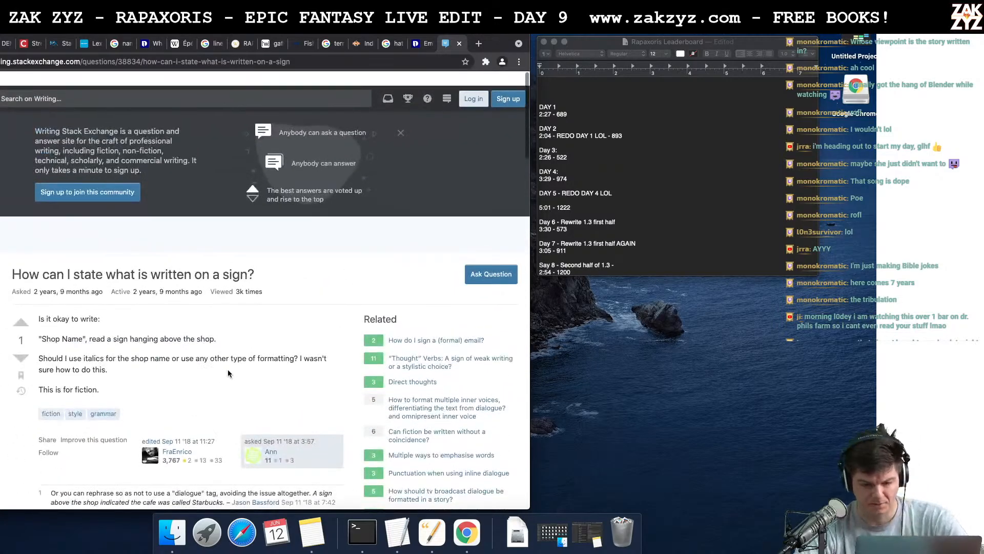
pyautogui.scroll(-1, 228, 372)
# - Switch back to the manuscript and replace the quotation marks around HAWKER'S HOOP with italics
pyautogui.press('super+Tab')
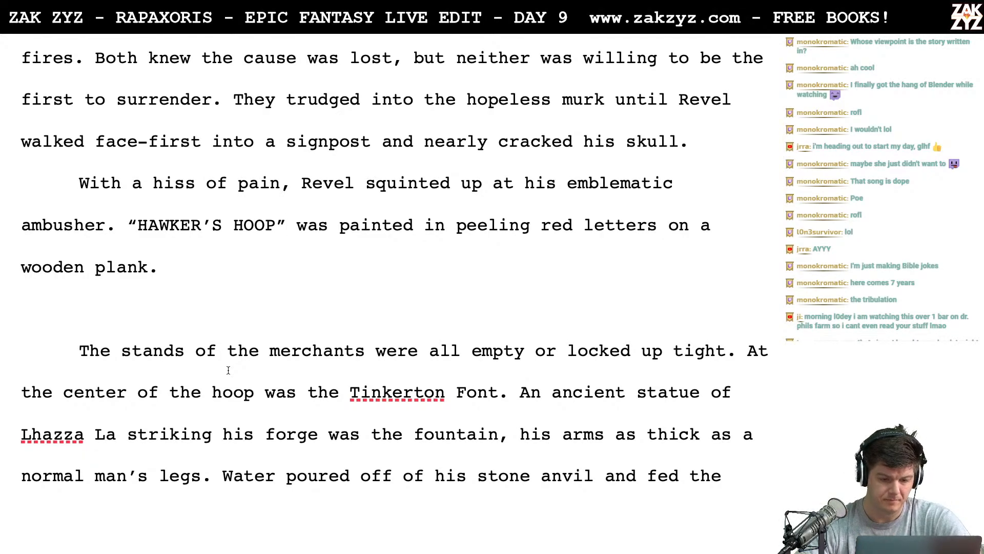
pyautogui.press('BackSpace')
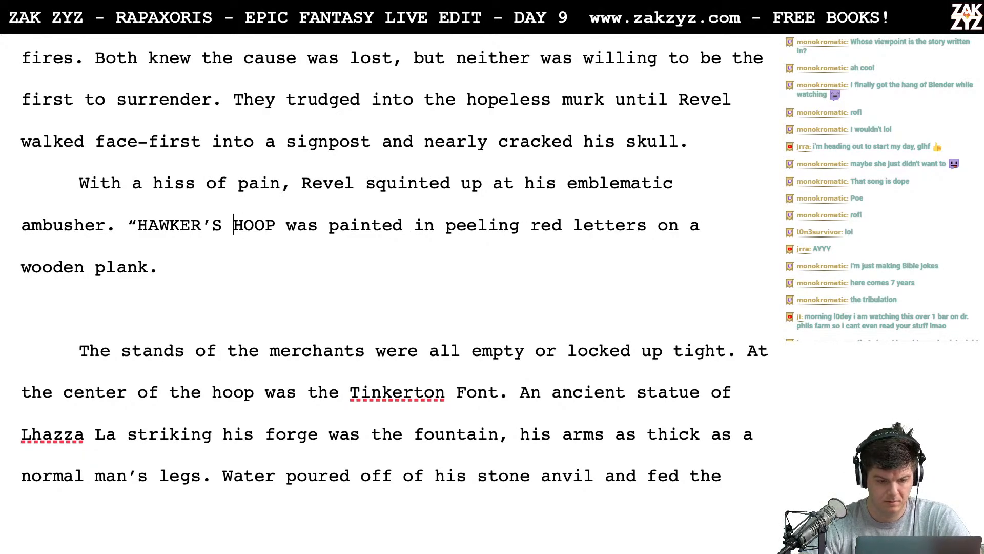
pyautogui.press('BackSpace')
pyautogui.hotkey('shift', 'Right')
pyautogui.hotkey('shift', 'Right')
pyautogui.hotkey('shift', 'Right')
pyautogui.hotkey('shift', 'Right')
pyautogui.hotkey('shift', 'Right')
pyautogui.hotkey('shift', 'Right')
pyautogui.hotkey('shift', 'Right')
pyautogui.hotkey('shift', 'Right')
pyautogui.hotkey('shift', 'Right')
pyautogui.hotkey('shift', 'Right')
pyautogui.hotkey('shift', 'Right')
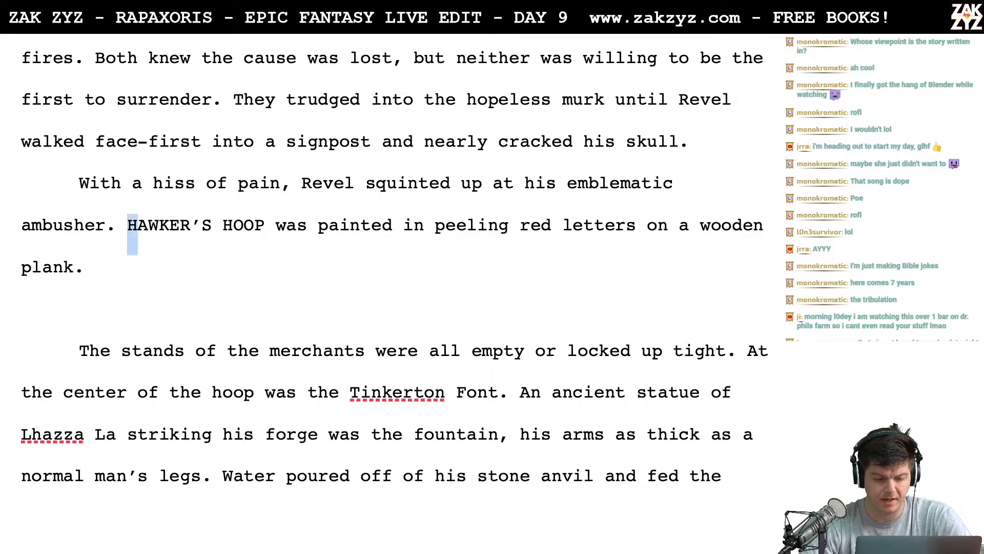
pyautogui.hotkey('shift', 'Right')
pyautogui.hotkey('shift', 'Right')
pyautogui.hotkey('ctrl', 'i')
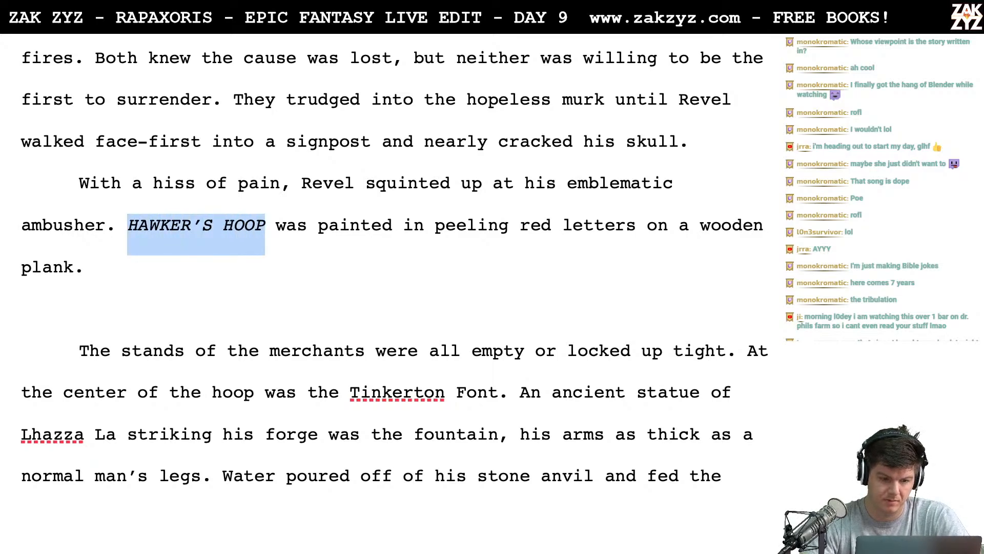
pyautogui.press('Down')
pyautogui.press('Down')
pyautogui.press('Down')
pyautogui.press('Up')
pyautogui.press('Left')
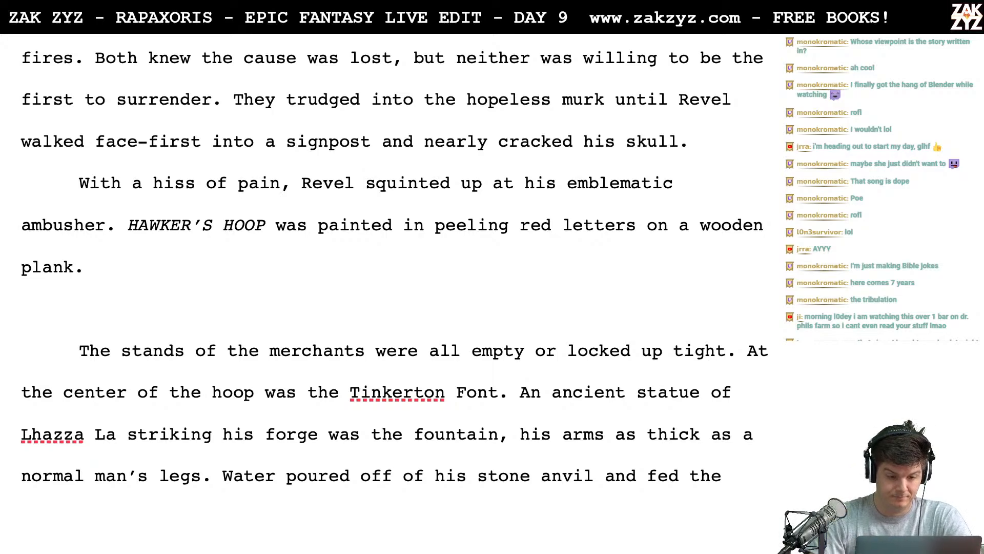
pyautogui.write('El')
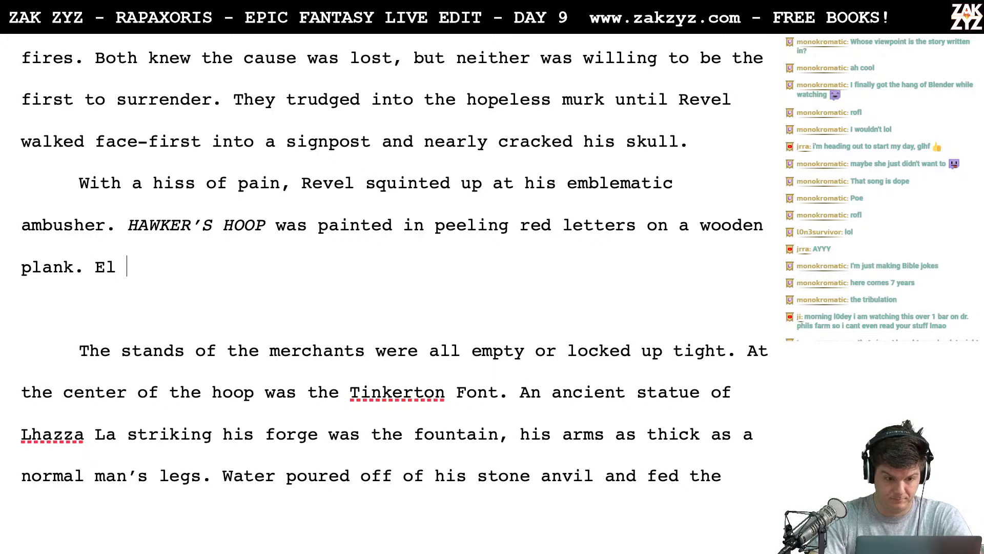
pyautogui.press('BackSpace')
pyautogui.press('BackSpace')
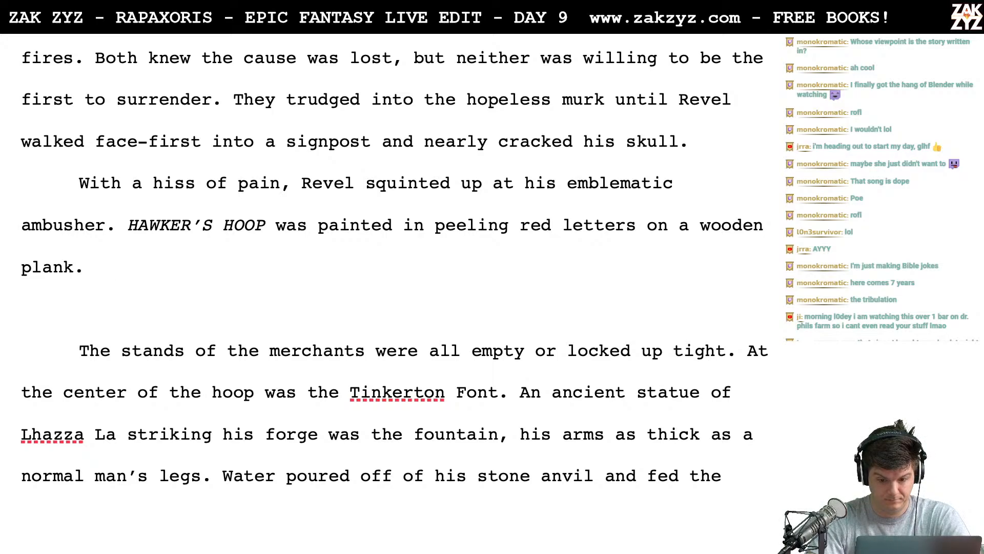
pyautogui.write('E')
pyautogui.press('BackSpace')
pyautogui.write('lEe')
pyautogui.press('BackSpace')
pyautogui.press('BackSpace')
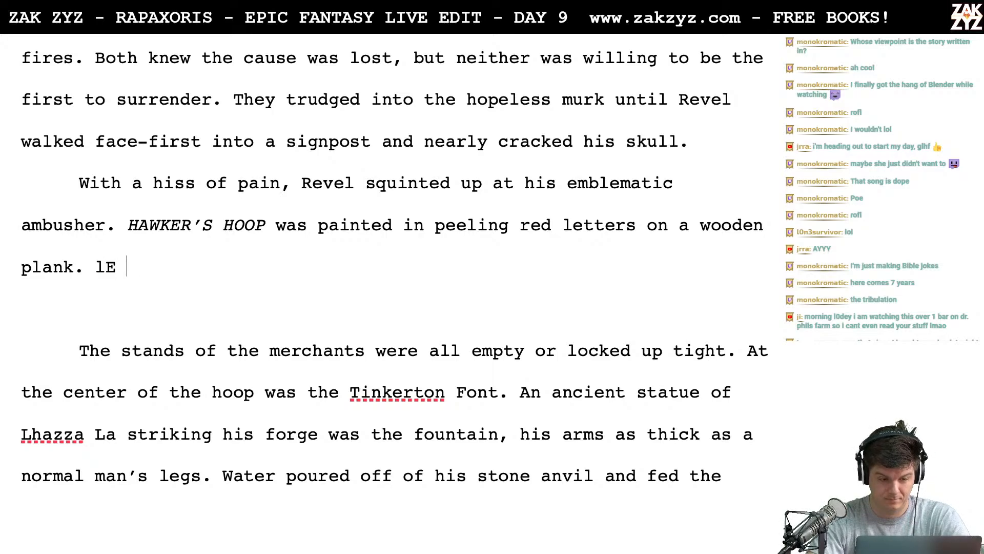
pyautogui.press('BackSpace')
pyautogui.press('BackSpace')
pyautogui.press('BackSpace')
pyautogui.write('El')
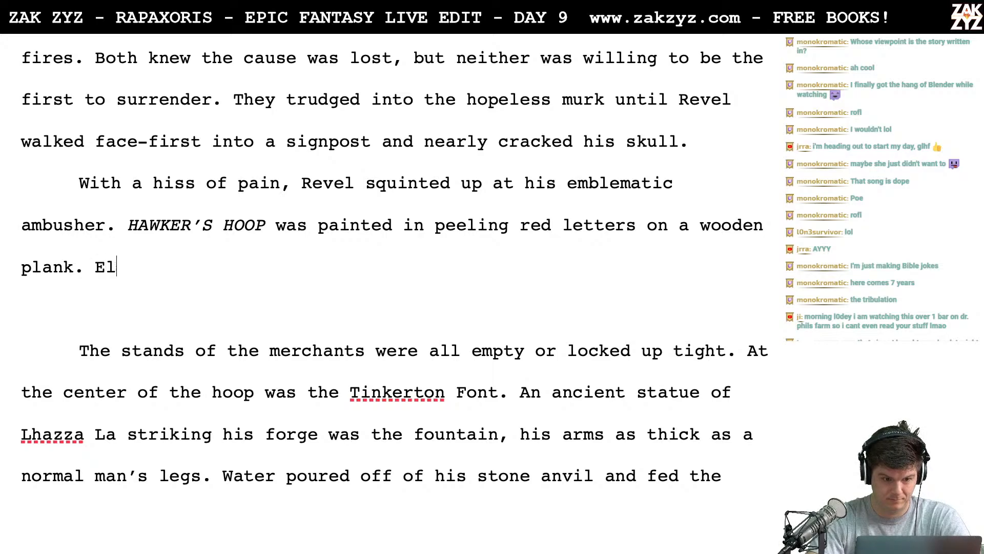
pyautogui.write(' Sha La')
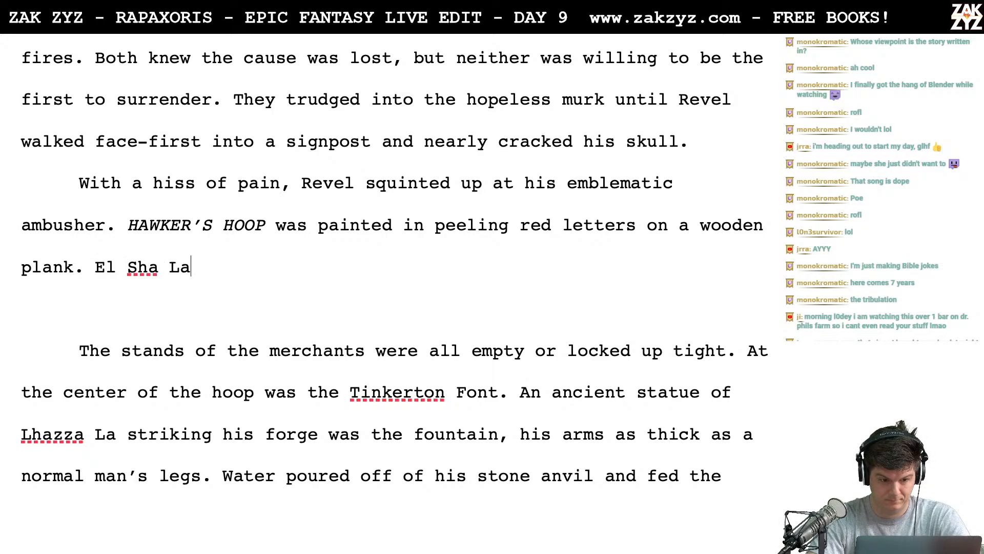
pyautogui.press('BackSpace')
pyautogui.press('BackSpace')
pyautogui.press('BackSpace')
pyautogui.press('BackSpace')
pyautogui.press('BackSpace')
pyautogui.press('BackSpace')
pyautogui.press('BackSpace')
pyautogui.press('BackSpace')
pyautogui.press('BackSpace')
pyautogui.press('BackSpace')
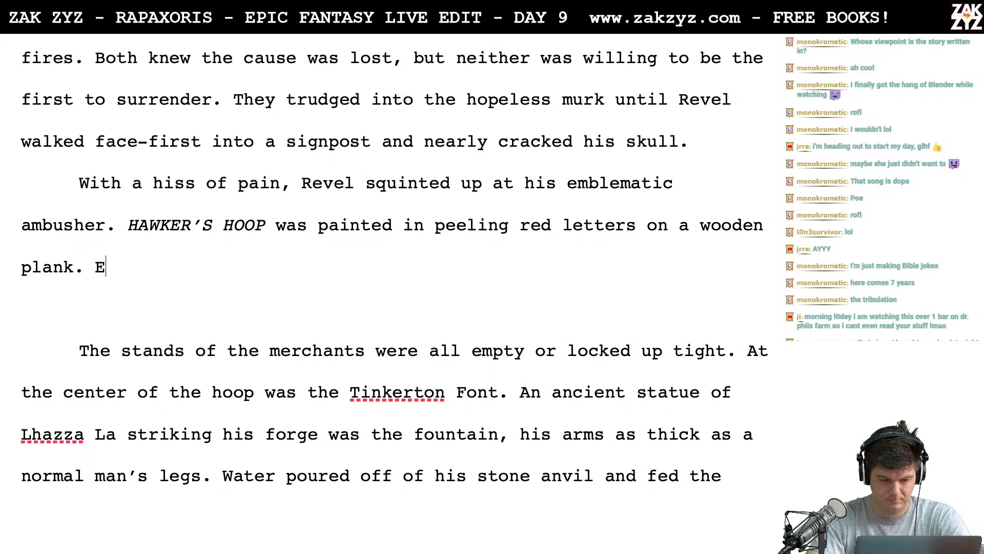
pyautogui.write('TH')
pyautogui.press('BackSpace')
pyautogui.press('BackSpace')
pyautogui.write('HE')
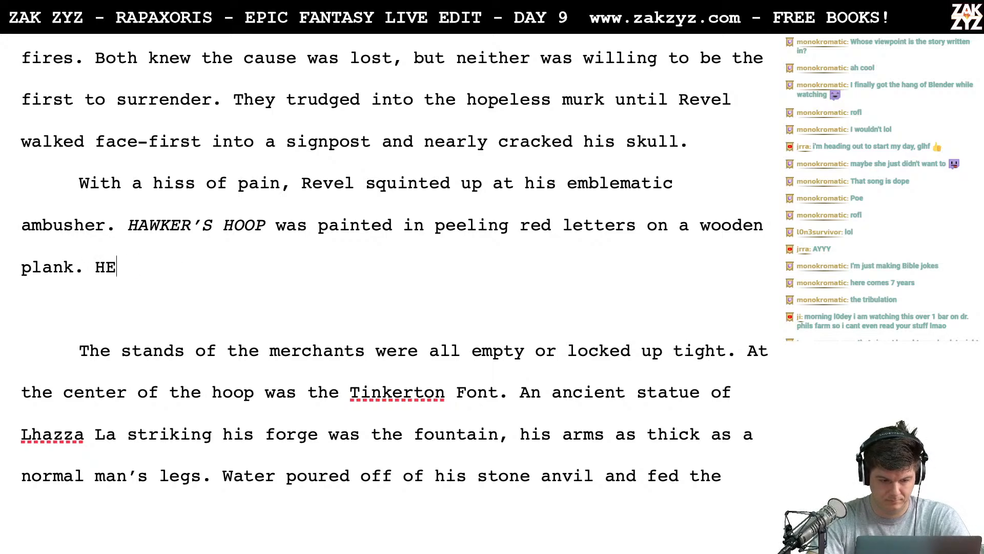
pyautogui.press('BackSpace')
pyautogui.write('e')
pyautogui.press('BackSpace')
pyautogui.press('BackSpace')
# - Write "He couldn't see El Sha La shaking" after "plank." and move the fragment into its own paragraph below a blank line
pyautogui.write('H')
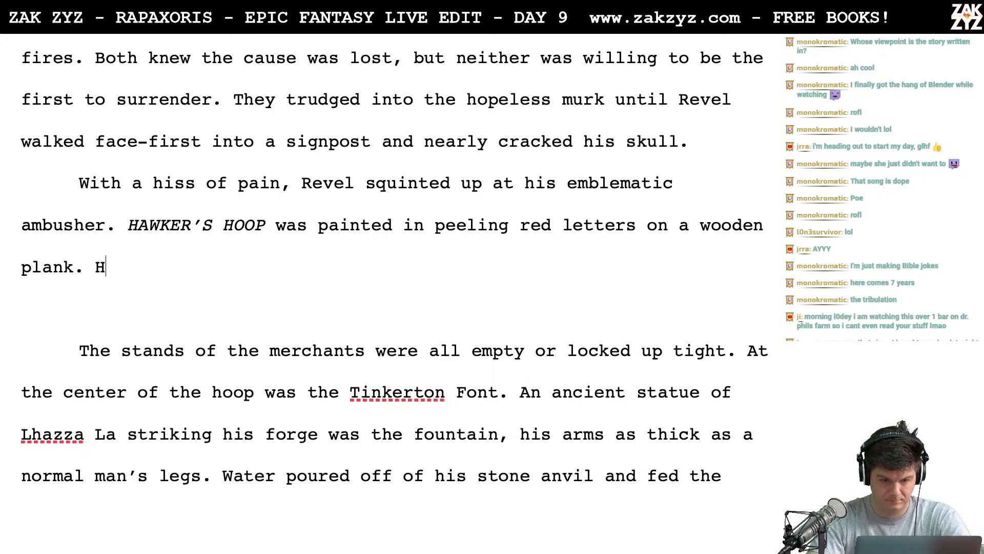
pyautogui.write("e couldn't see El")
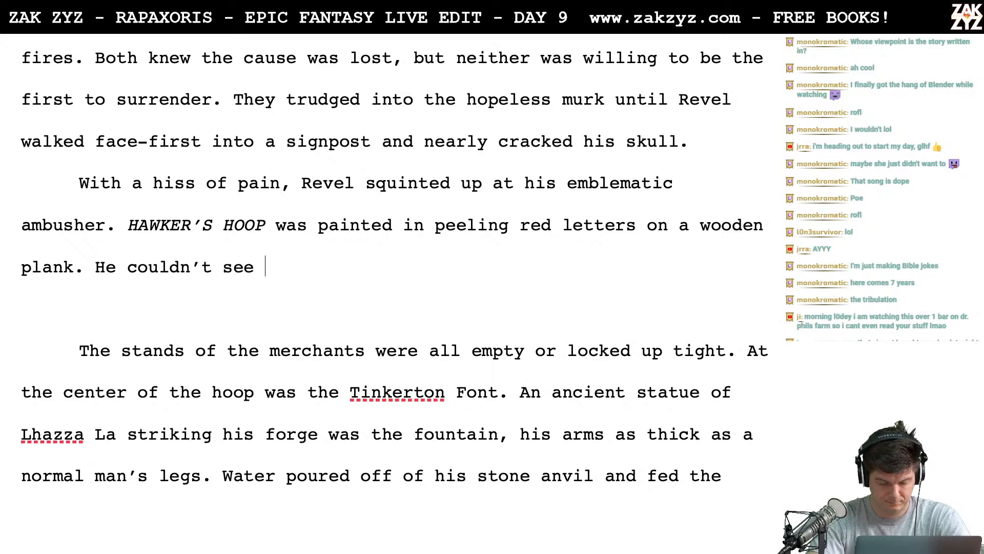
pyautogui.write(' Sha La ')
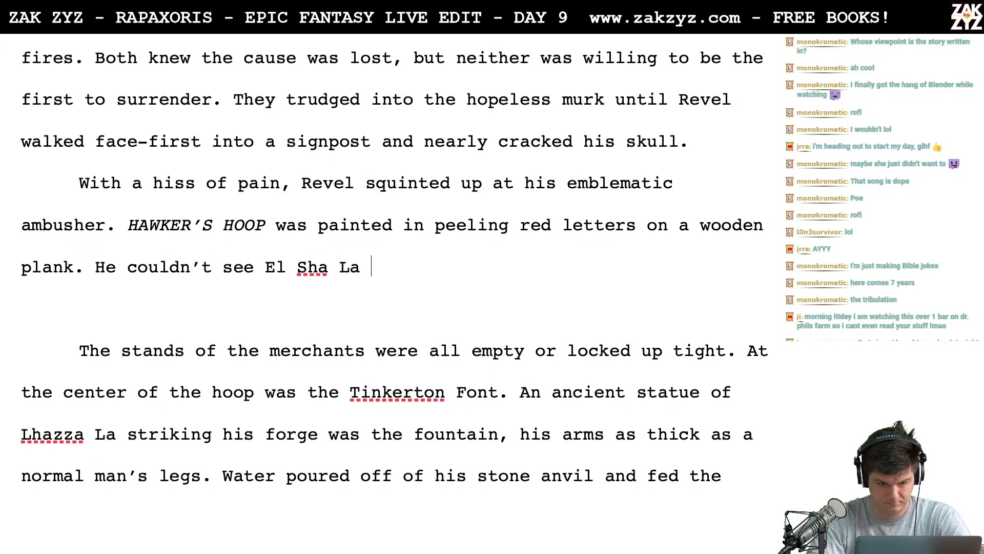
pyautogui.write('shai')
pyautogui.press('BackSpace')
pyautogui.press('BackSpace')
pyautogui.write('aking')
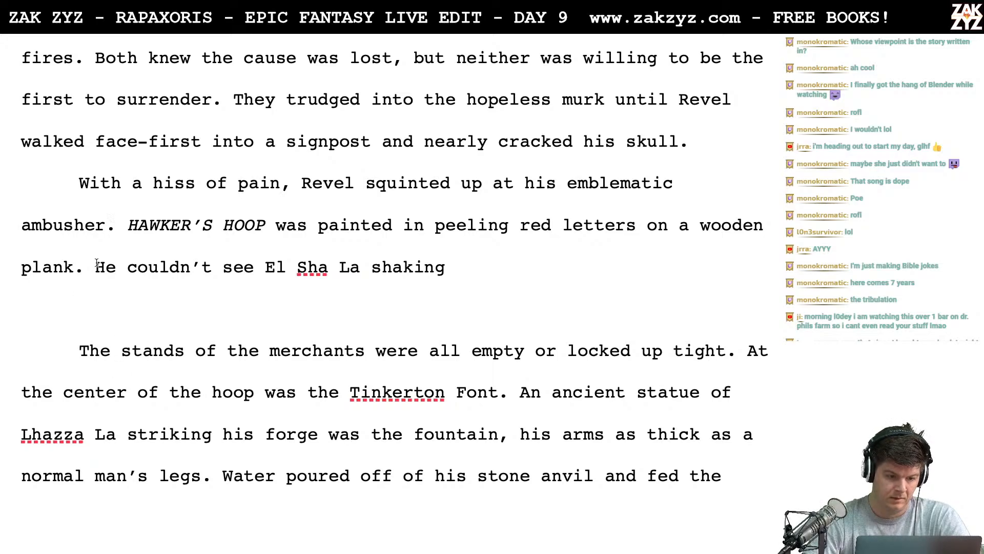
pyautogui.press('Return')
pyautogui.press('Return')
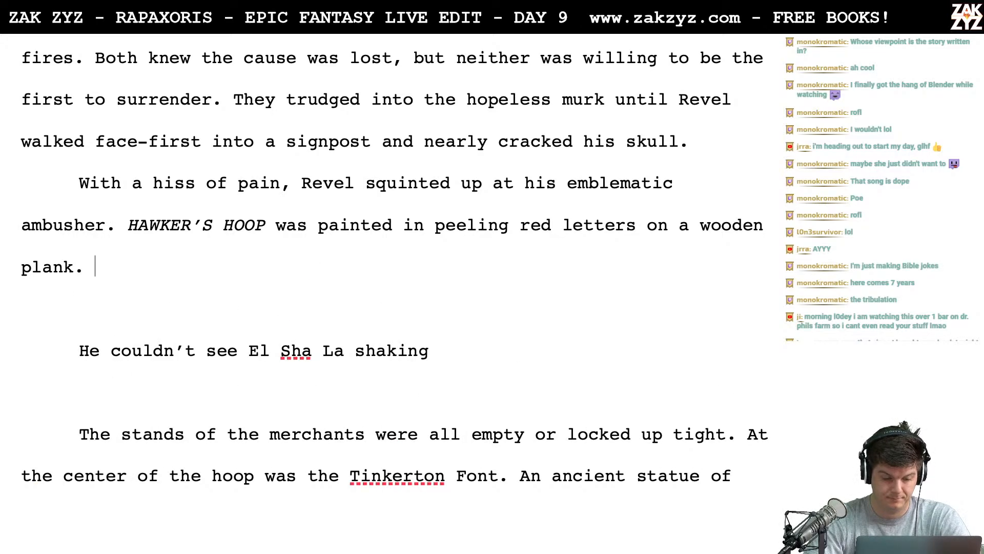
# - After "plank.", write "It was too dark to see El Sha La shaking her head at him, but he was sure she was."
pyautogui.write('It wa')
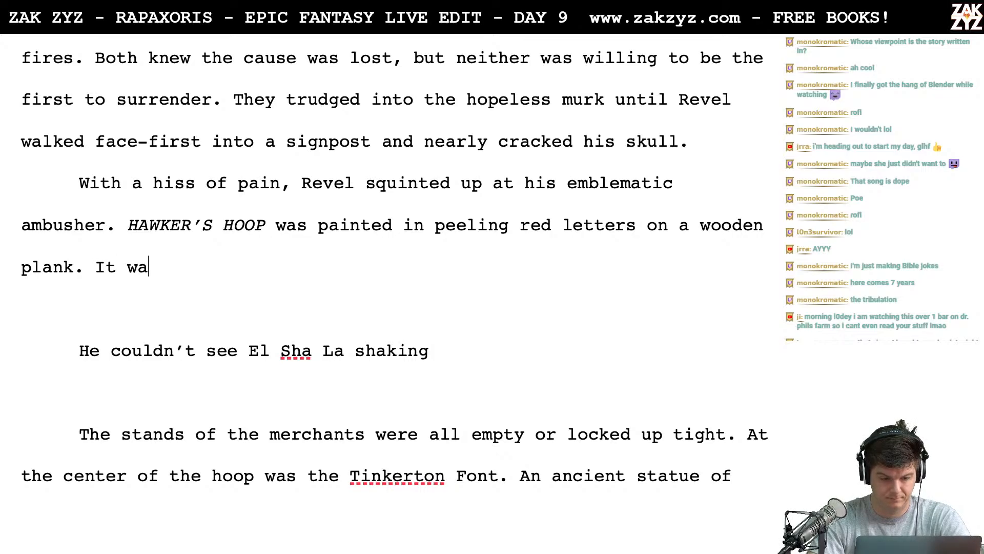
pyautogui.write('s too dark to see')
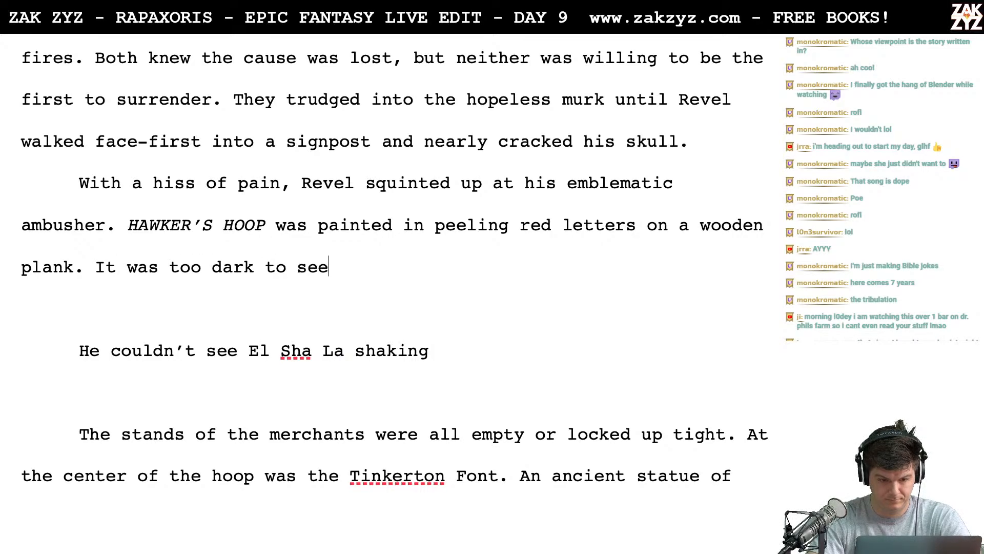
pyautogui.write(' El Sha La ')
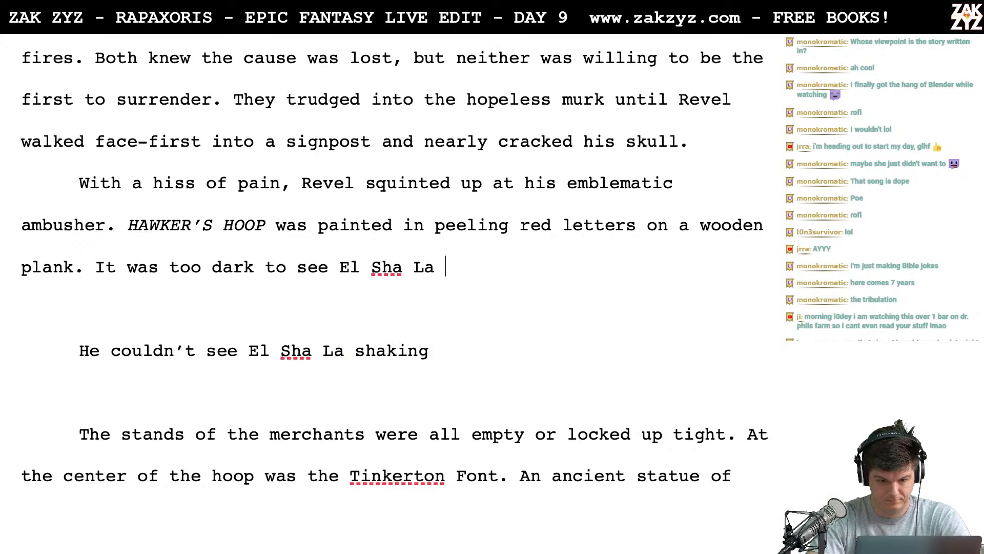
pyautogui.write('shaking her head ')
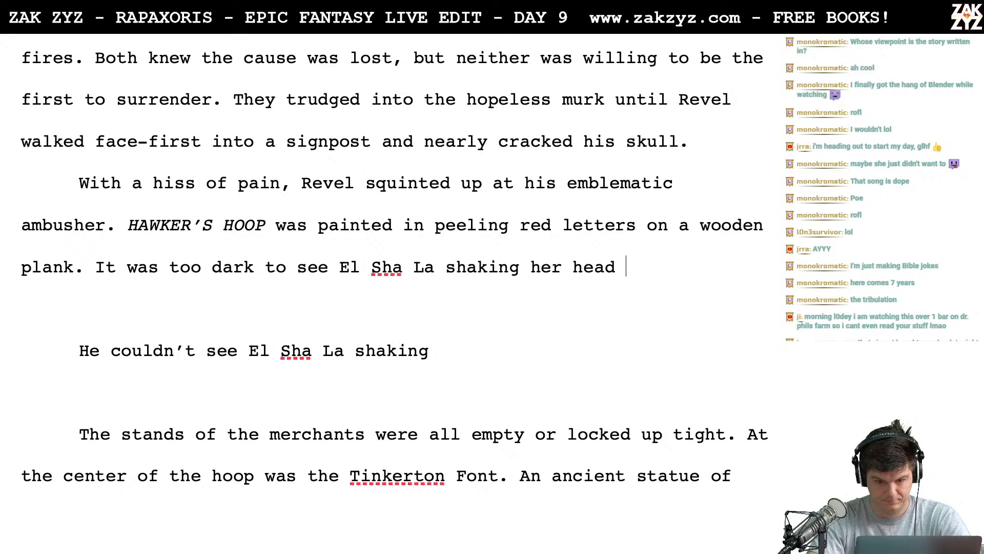
pyautogui.write('at him, but he was su')
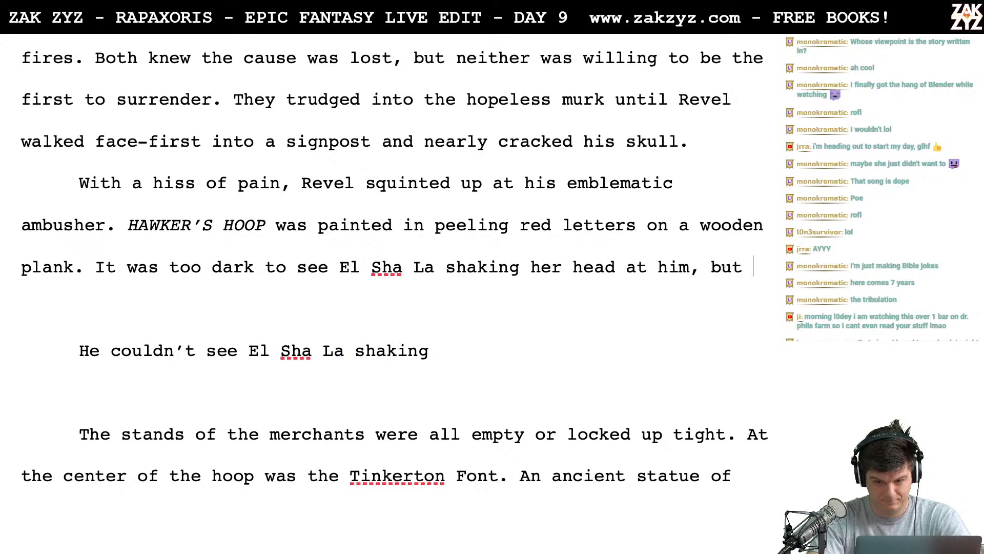
pyautogui.write('she was.')
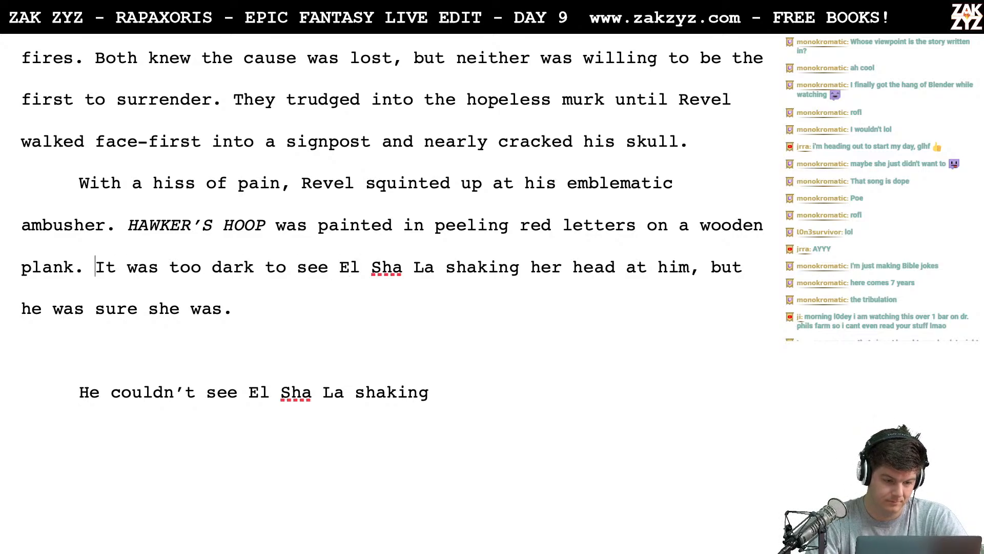
pyautogui.press('Return')
pyautogui.press('Return')
pyautogui.write('H')
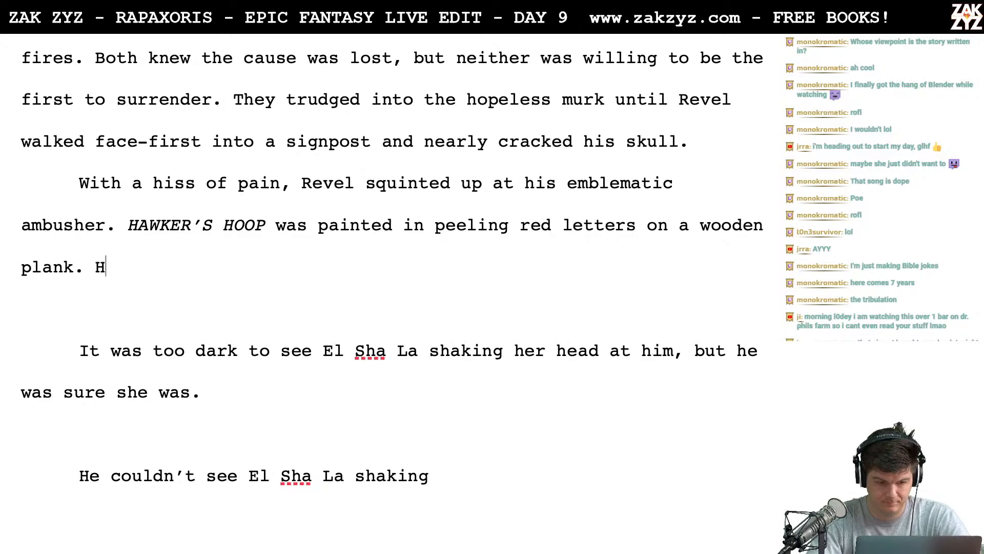
pyautogui.press('BackSpace')
pyautogui.write('It was too dr')
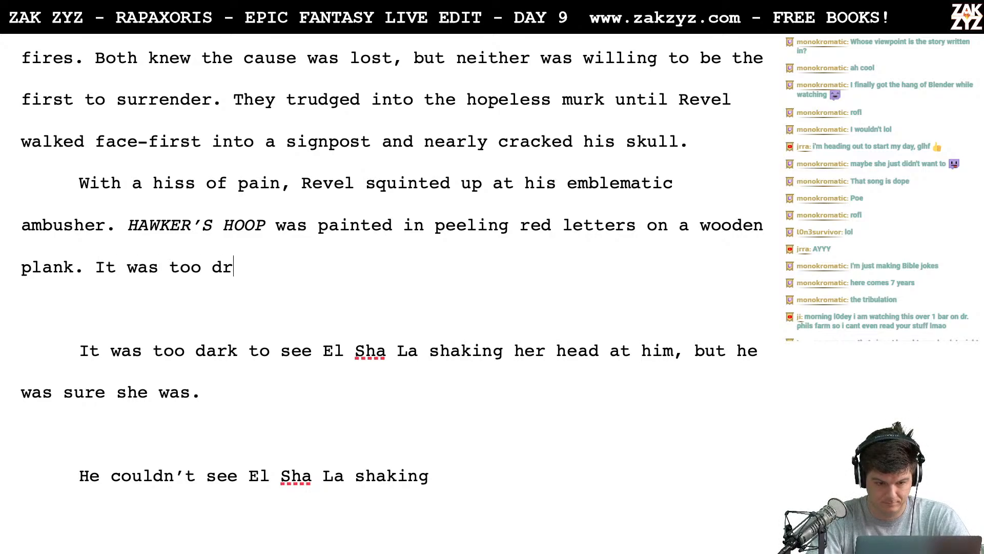
pyautogui.press('BackSpace')
pyautogui.press('BackSpace')
pyautogui.press('BackSpace')
pyautogui.press('BackSpace')
pyautogui.press('BackSpace')
pyautogui.press('BackSpace')
pyautogui.press('BackSpace')
pyautogui.press('BackSpace')
pyautogui.press('BackSpace')
pyautogui.press('BackSpace')
pyautogui.press('BackSpace')
pyautogui.press('BackSpace')
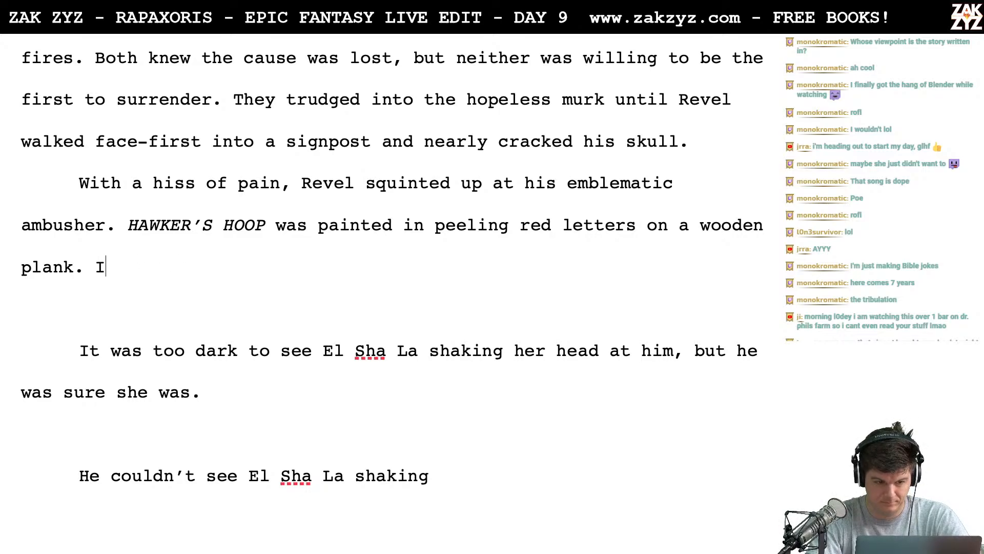
# - Delete both drafted El Sha La passages and the blank lines between "plank." and "The stands of the merchants"
pyautogui.hotkey('shift', 'Down')
pyautogui.hotkey('shift', 'Down')
pyautogui.hotkey('shift', 'Down')
pyautogui.hotkey('shift', 'Down')
pyautogui.hotkey('shift', 'Down')
pyautogui.hotkey('shift', 'Down')
pyautogui.hotkey('shift', 'Down')
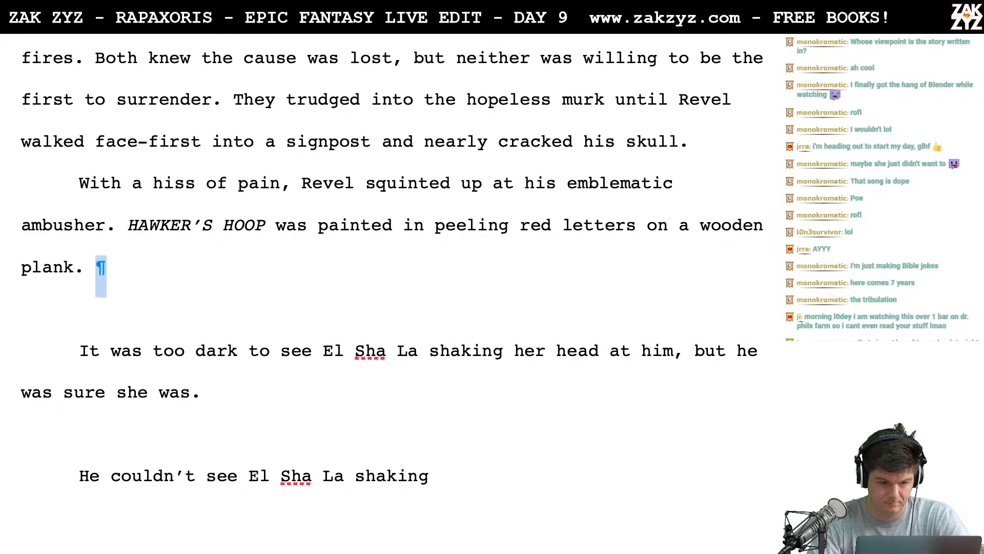
pyautogui.hotkey('shift', 'Down')
pyautogui.hotkey('shift', 'Down')
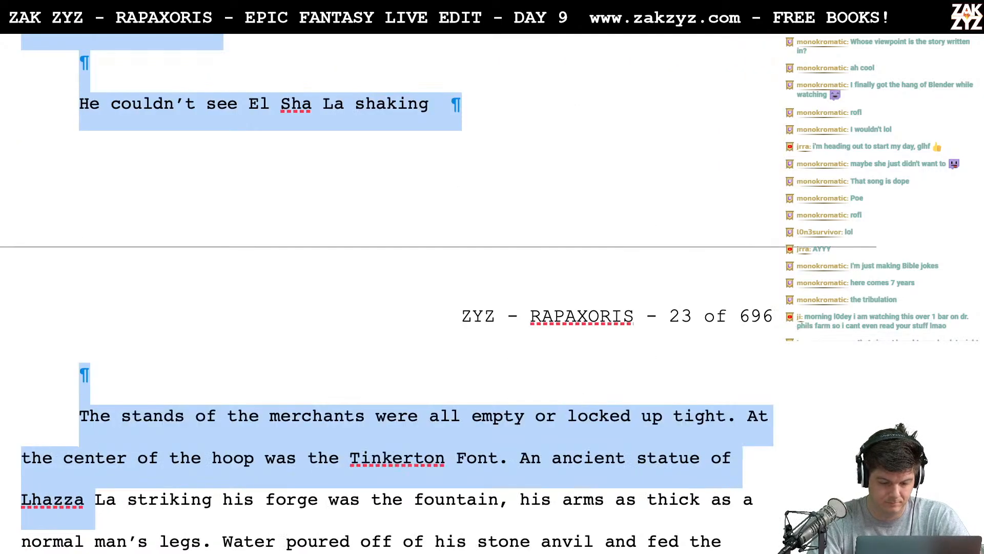
pyautogui.hotkey('shift', 'Up')
pyautogui.hotkey('shift', 'Up')
pyautogui.hotkey('shift', 'Up')
pyautogui.press('BackSpace')
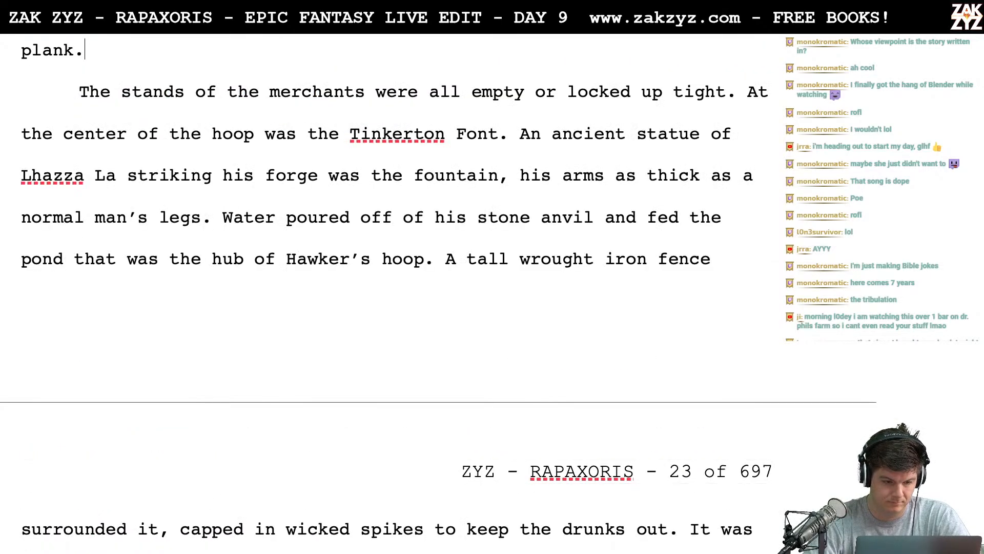
# - Start a new paragraph below "plank." with "What was that?" El Sha La asked, and leave two blank lines beneath it
pyautogui.scroll(-10, 394, 293)
pyautogui.scroll(-1, 394, 292)
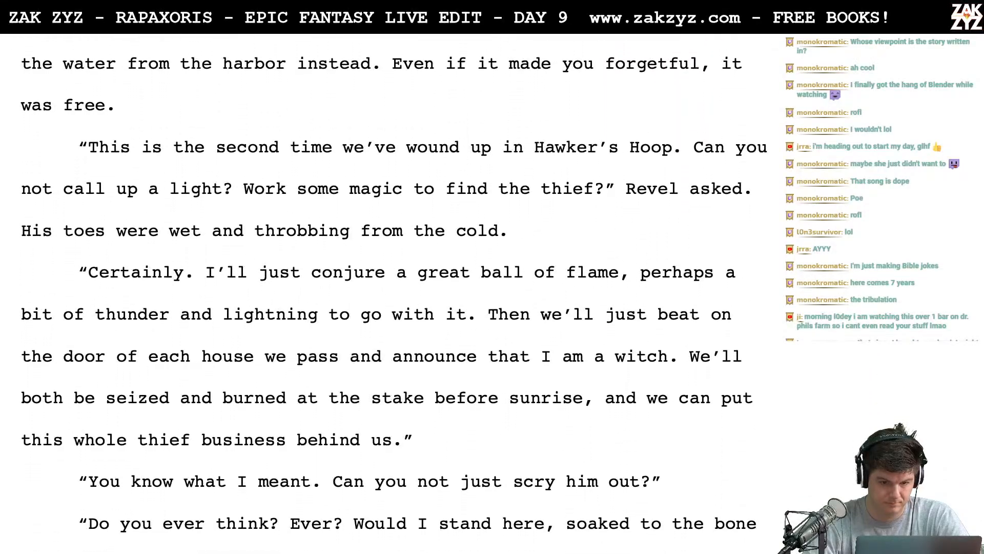
pyautogui.scroll(10, 394, 292)
pyautogui.scroll(-2, 394, 292)
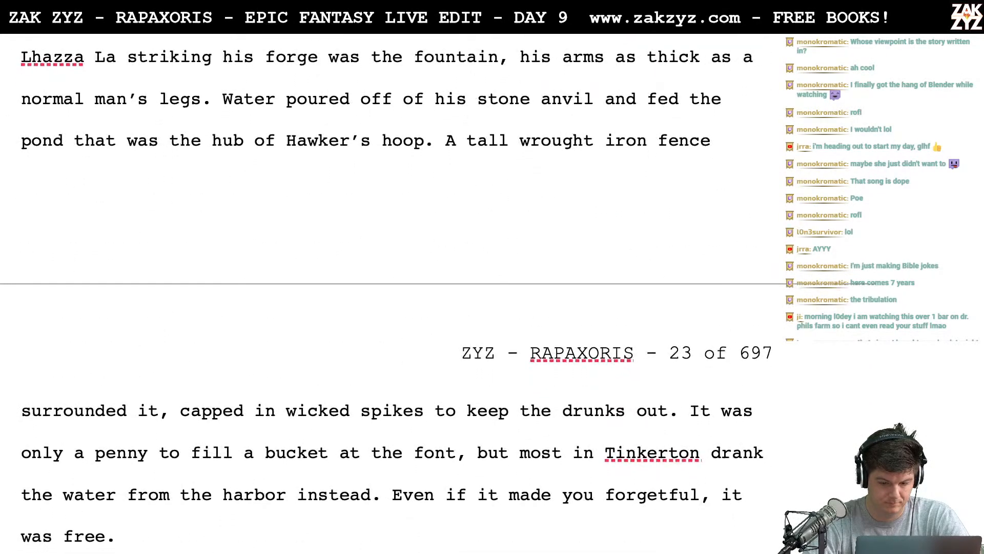
pyautogui.scroll(10, 393, 292)
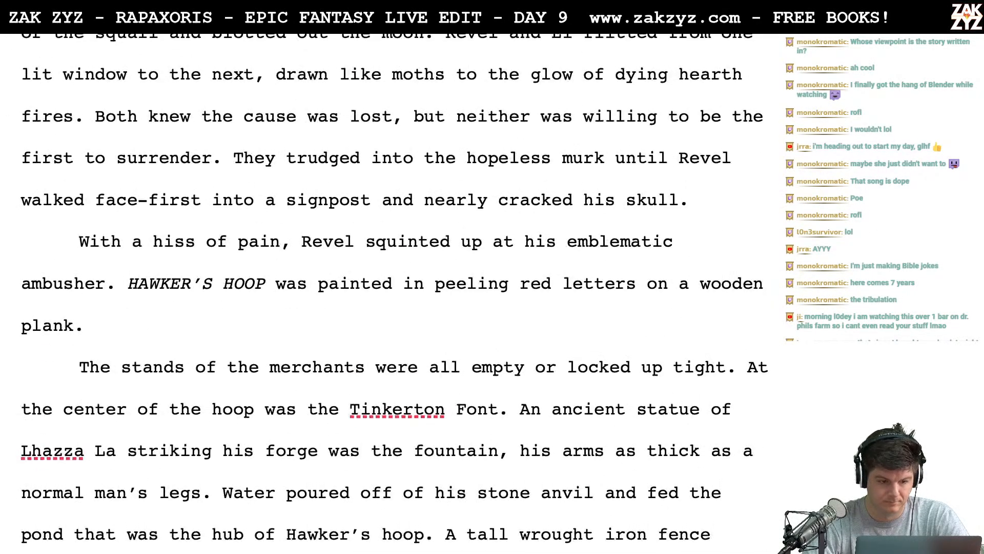
pyautogui.press('Return')
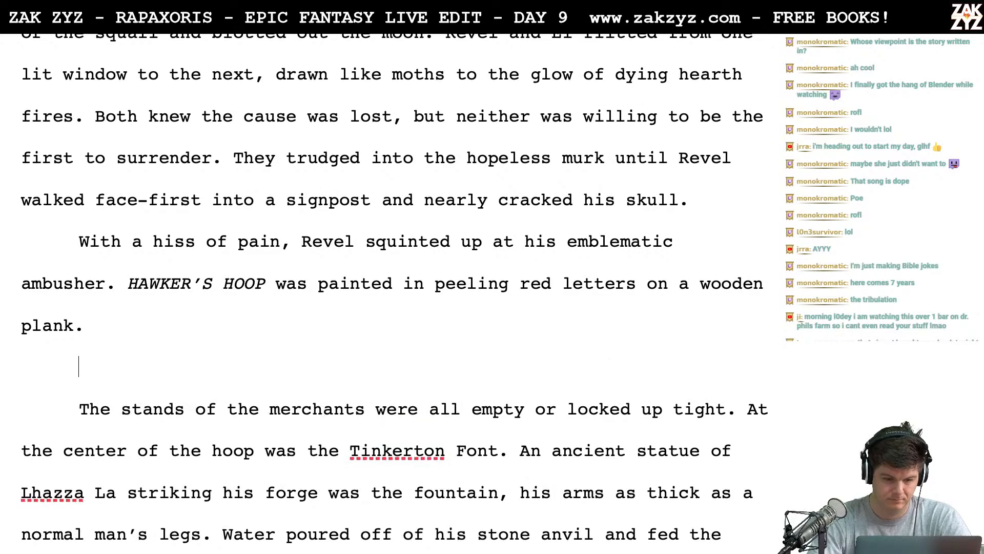
pyautogui.click(79, 366)
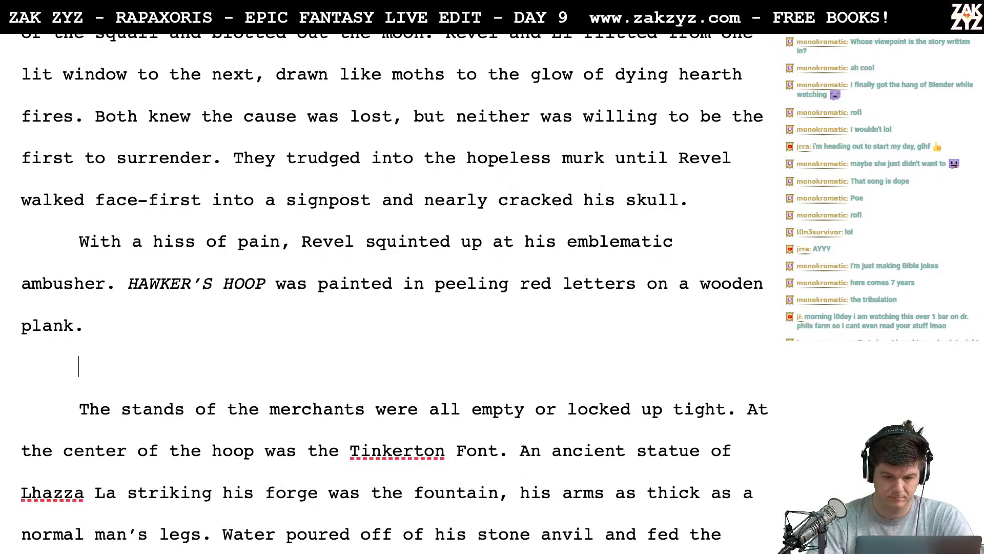
pyautogui.write('"What was that?')
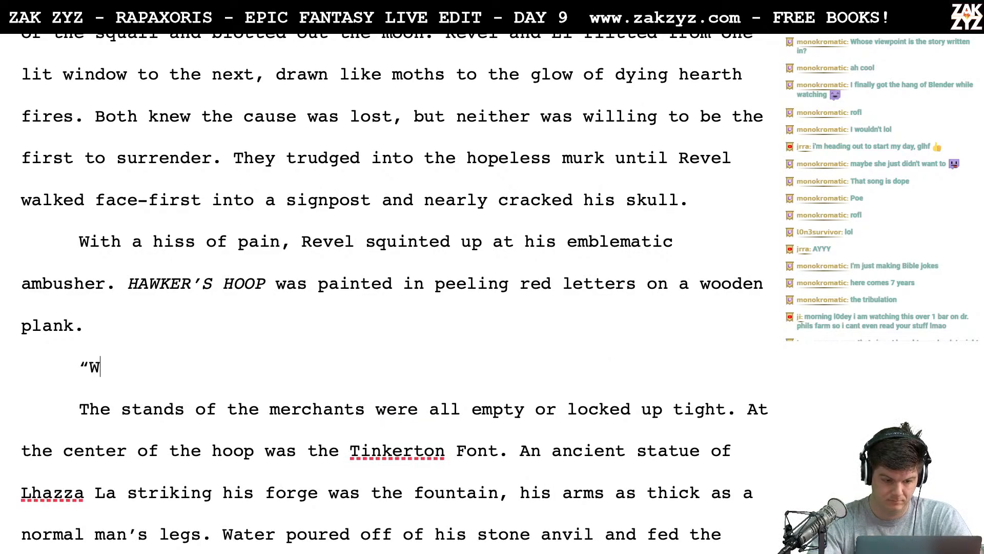
pyautogui.write('" ')
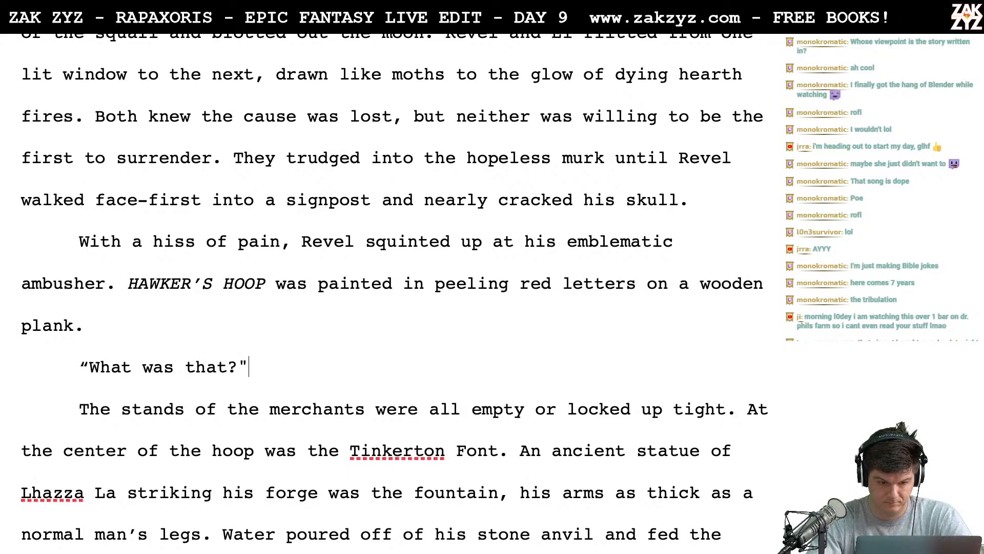
pyautogui.write('El Sha l')
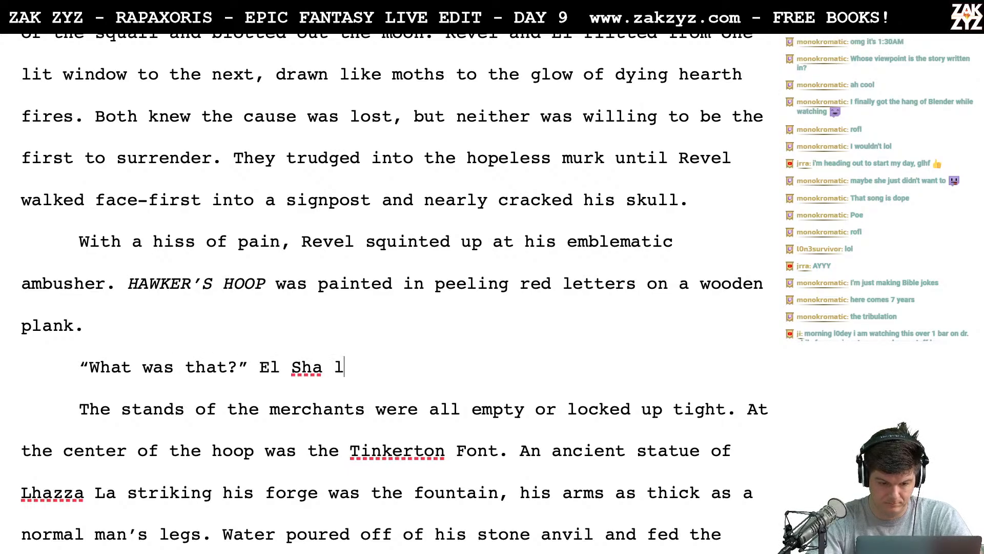
pyautogui.press('BackSpace')
pyautogui.write('La asked,')
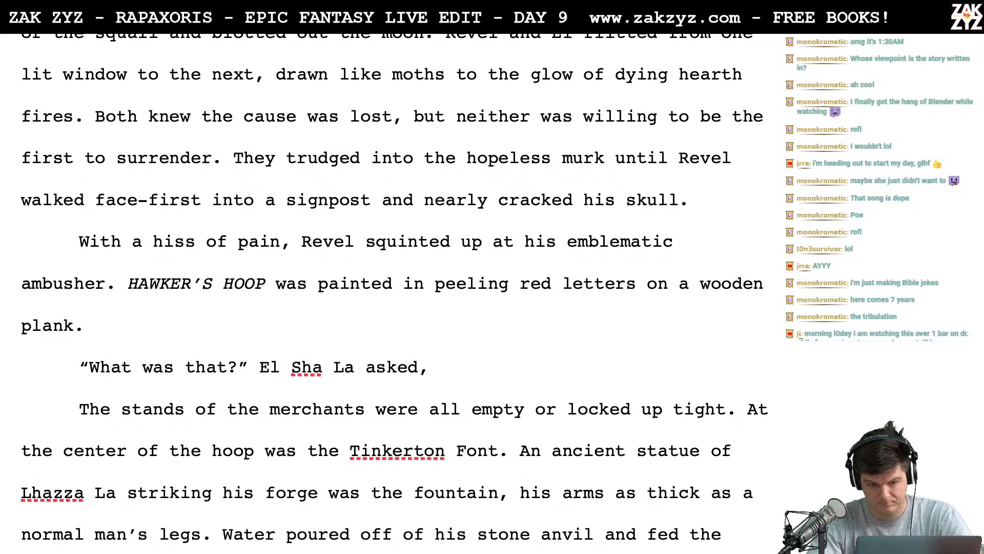
pyautogui.press('Return')
pyautogui.press('Return')
pyautogui.press('Up')
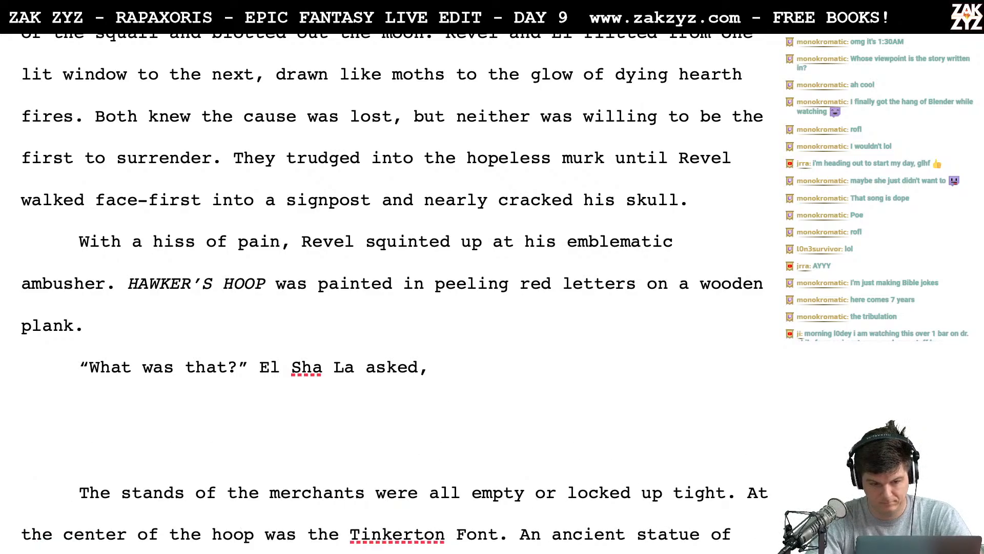
pyautogui.write('almost as blind')
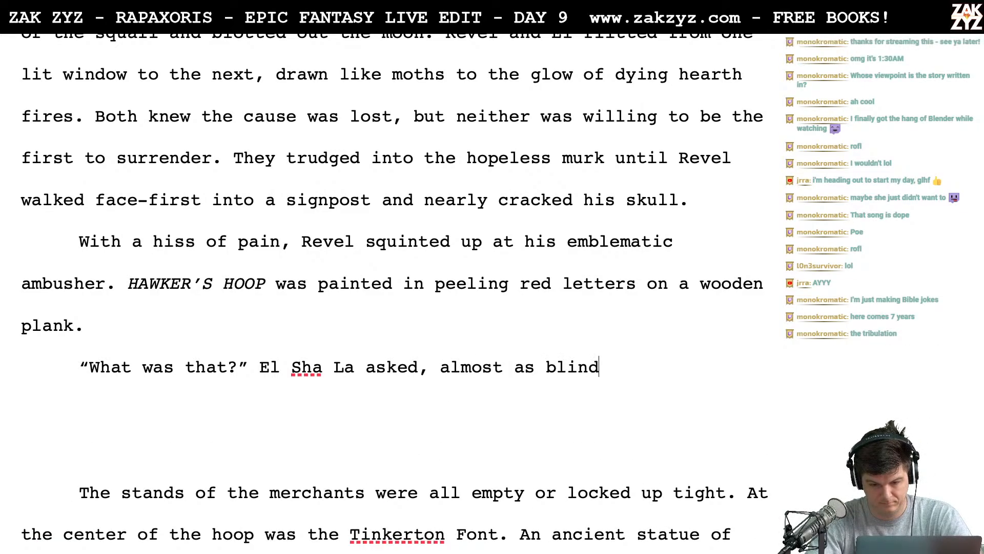
pyautogui.press('BackSpace')
pyautogui.press('BackSpace')
pyautogui.press('BackSpace')
pyautogui.press('BackSpace')
pyautogui.press('BackSpace')
pyautogui.press('BackSpace')
pyautogui.press('BackSpace')
pyautogui.press('BackSpace')
pyautogui.press('BackSpace')
pyautogui.press('BackSpace')
pyautogui.press('BackSpace')
pyautogui.press('BackSpace')
pyautogui.press('BackSpace')
pyautogui.press('BackSpace')
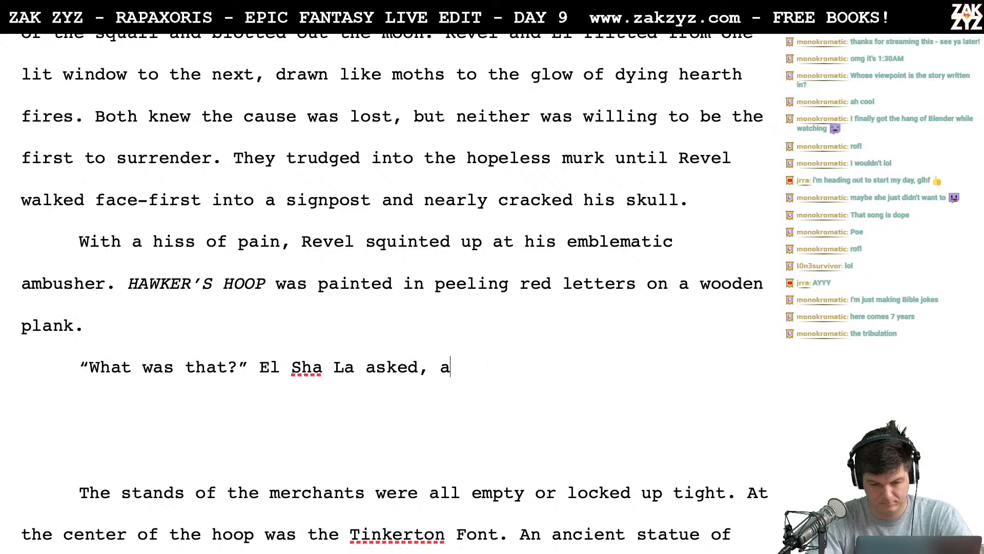
pyautogui.press('BackSpace')
pyautogui.press('BackSpace')
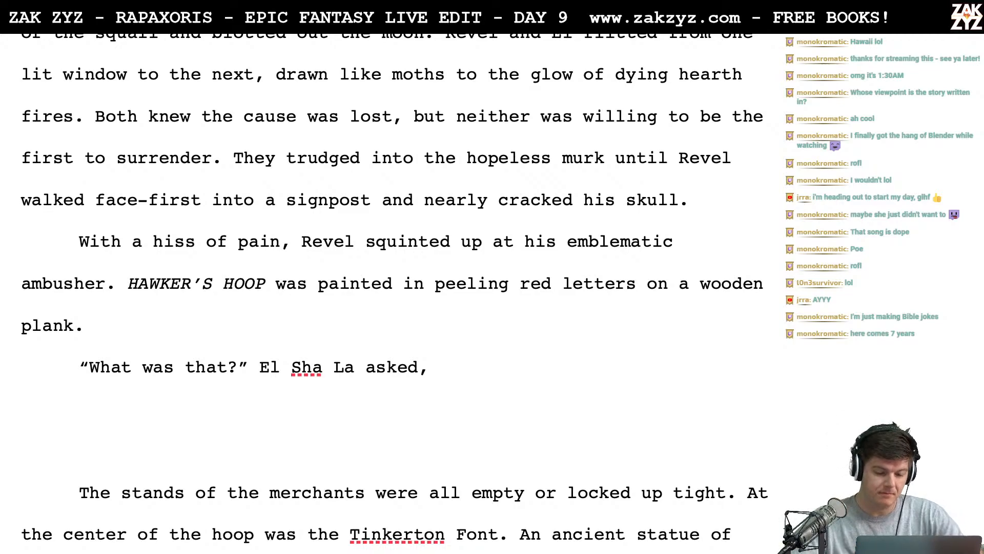
# - Split El Sha La's dialogue line after "What" so the rest moves into its own paragraph
pyautogui.scroll(-1, 94, 262)
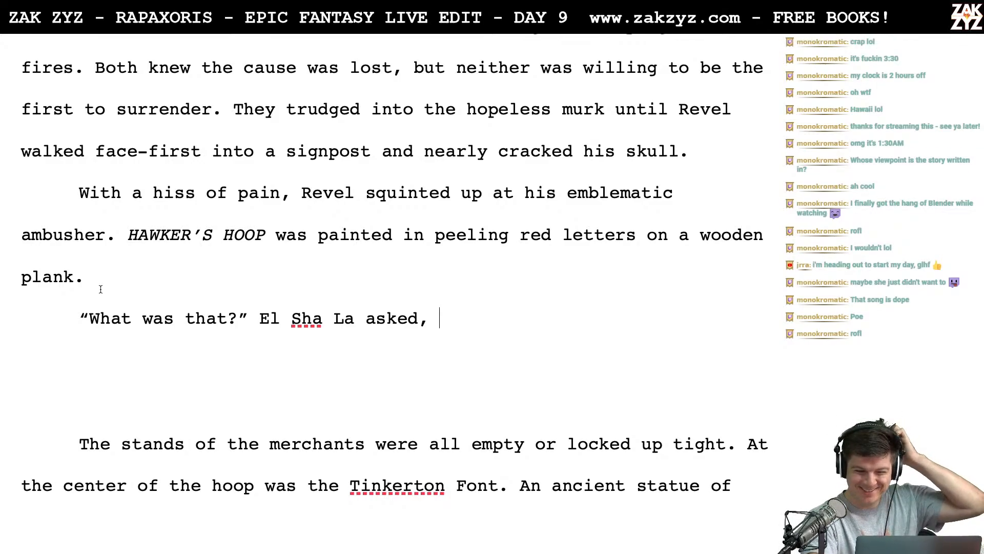
pyautogui.scroll(-1, 101, 289)
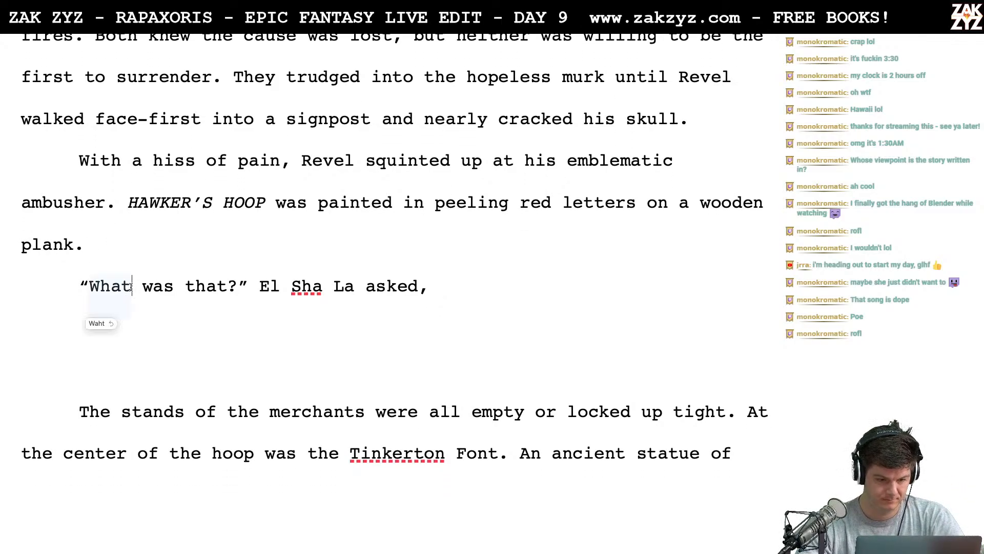
pyautogui.press('Right')
pyautogui.press('Return')
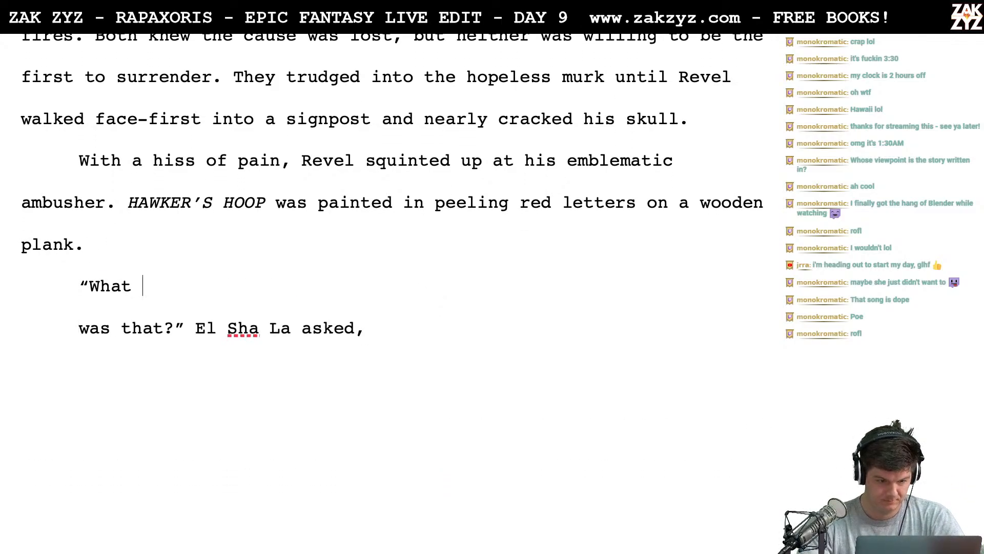
pyautogui.write('hit yo')
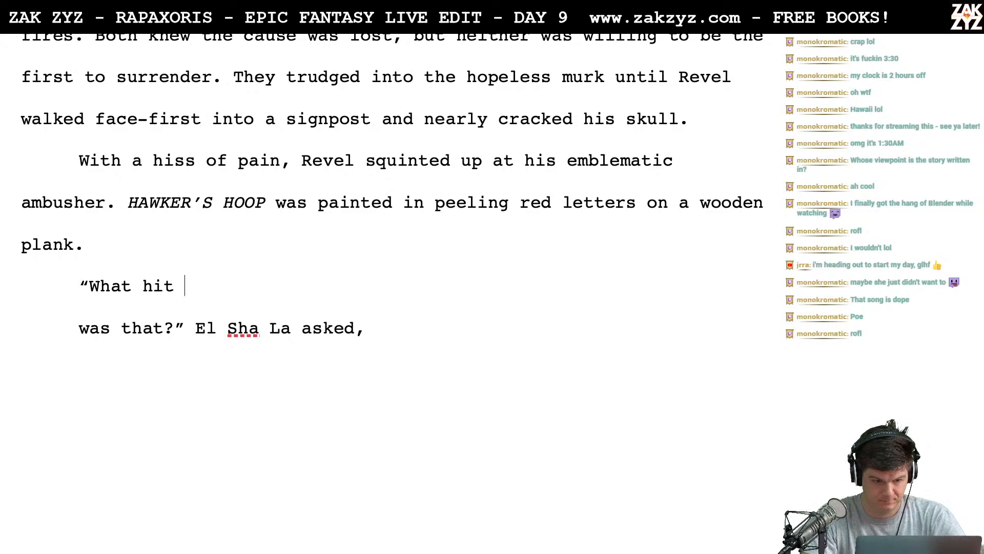
pyautogui.press('BackSpace')
pyautogui.press('BackSpace')
pyautogui.press('BackSpace')
pyautogui.press('BackSpace')
pyautogui.press('BackSpace')
pyautogui.press('BackSpace')
pyautogui.press('BackSpace')
# - Continue the line after "What" so it reads "What was that?" El Sha La said
pyautogui.write('what')
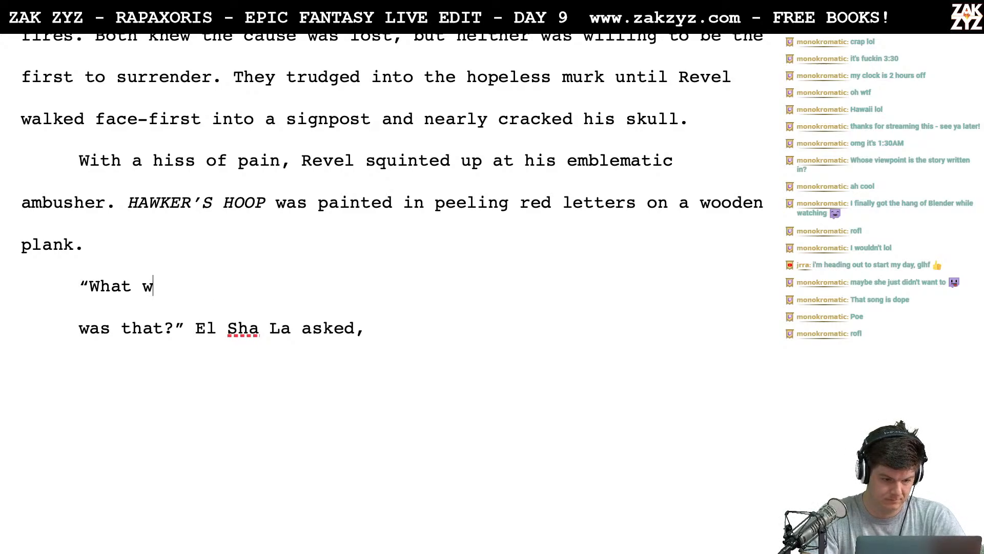
pyautogui.press('BackSpace')
pyautogui.press('BackSpace')
pyautogui.press('BackSpace')
pyautogui.write('as ')
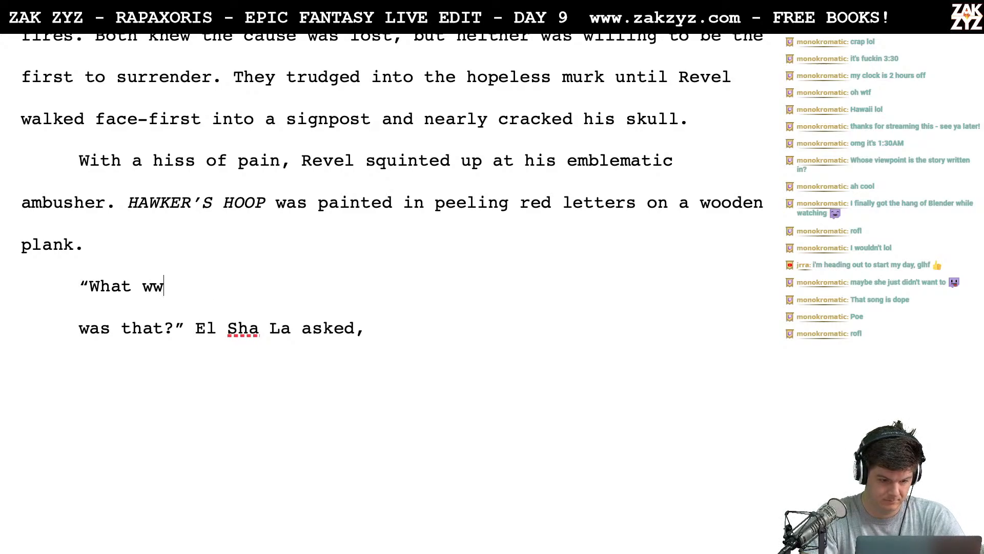
pyautogui.write('that?" ')
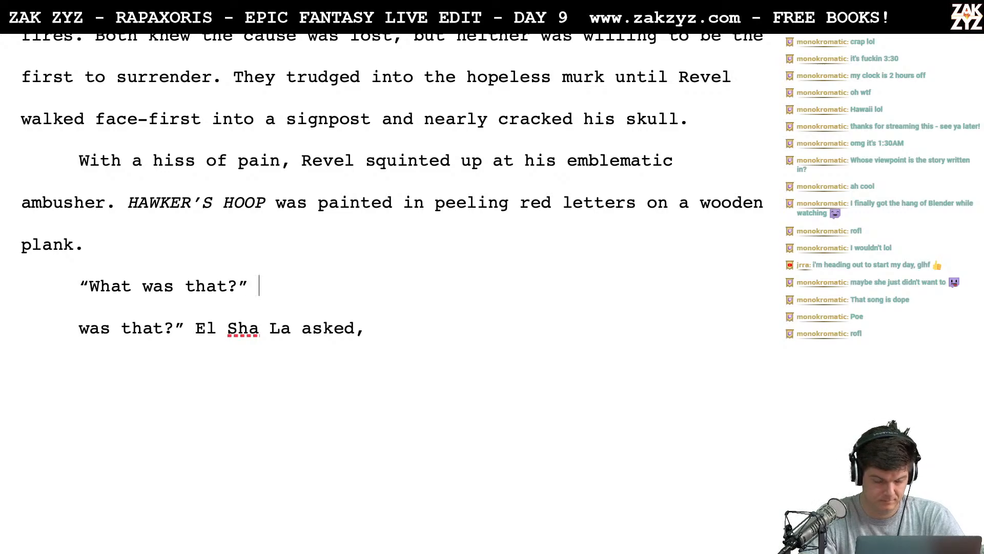
pyautogui.write('El sh')
pyautogui.press('BackSpace')
pyautogui.press('BackSpace')
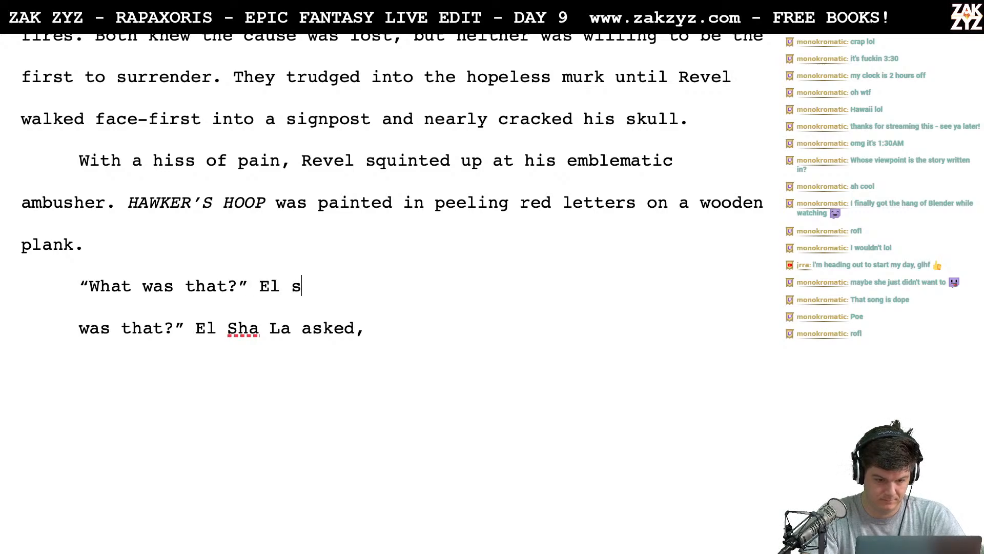
pyautogui.write('Sha l')
pyautogui.press('BackSpace')
pyautogui.write('La ')
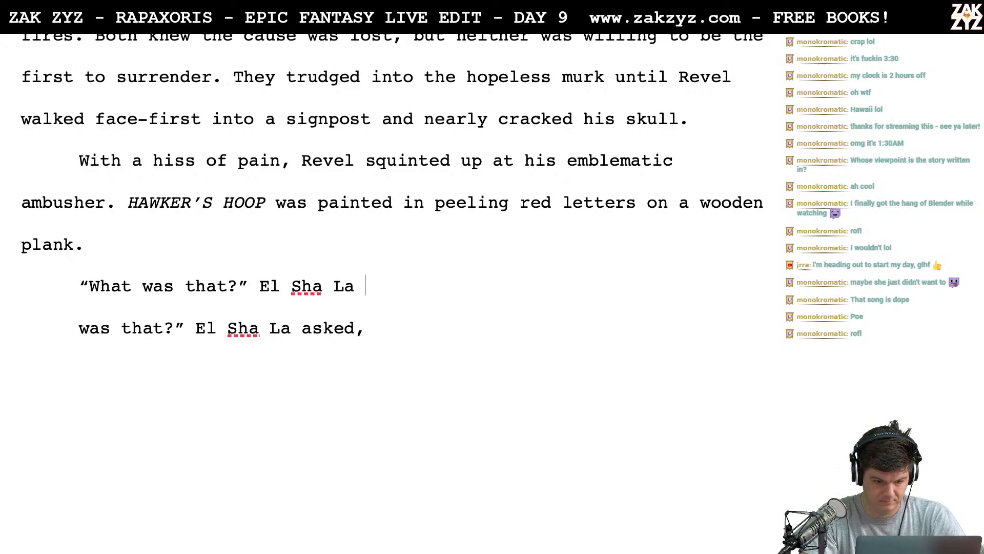
pyautogui.write('said.')
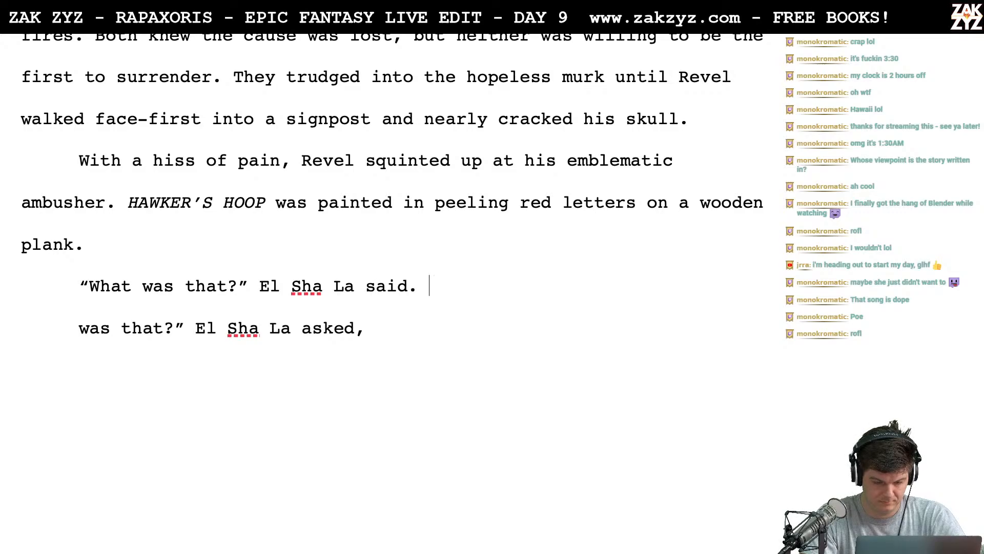
# - Clear El Sha La's line below "plank." back to its opening quotation mark
pyautogui.press('BackSpace')
pyautogui.press('BackSpace')
pyautogui.press('BackSpace')
pyautogui.press('BackSpace')
pyautogui.press('BackSpace')
pyautogui.press('BackSpace')
pyautogui.press('BackSpace')
pyautogui.press('BackSpace')
pyautogui.press('BackSpace')
pyautogui.press('BackSpace')
pyautogui.press('BackSpace')
pyautogui.press('BackSpace')
pyautogui.press('BackSpace')
pyautogui.press('BackSpace')
pyautogui.press('BackSpace')
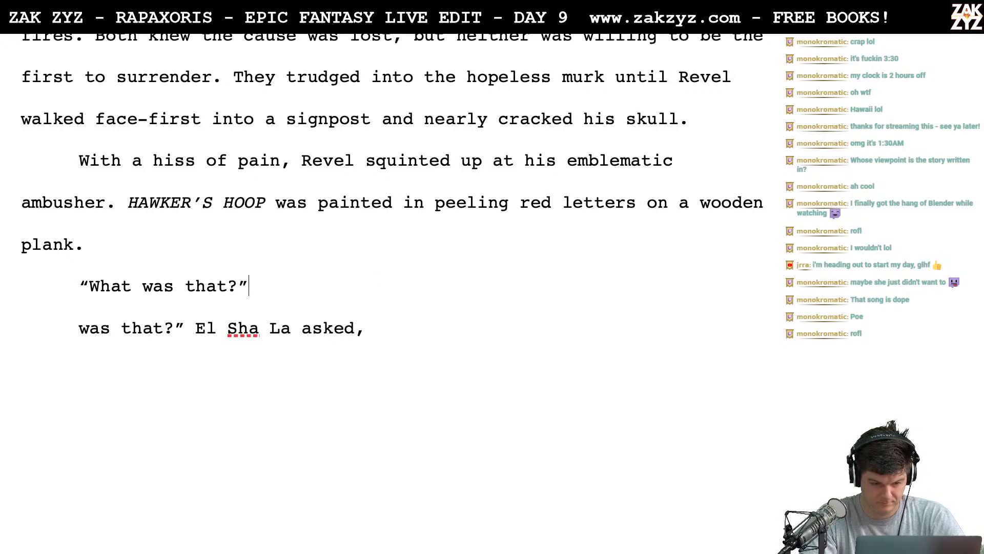
pyautogui.press('BackSpace')
pyautogui.press('BackSpace')
pyautogui.press('BackSpace')
pyautogui.press('BackSpace')
pyautogui.press('BackSpace')
pyautogui.press('BackSpace')
pyautogui.press('BackSpace')
pyautogui.press('BackSpace')
pyautogui.press('BackSpace')
pyautogui.press('BackSpace')
pyautogui.press('BackSpace')
pyautogui.press('BackSpace')
pyautogui.press('BackSpace')
pyautogui.press('BackSpace')
pyautogui.press('BackSpace')
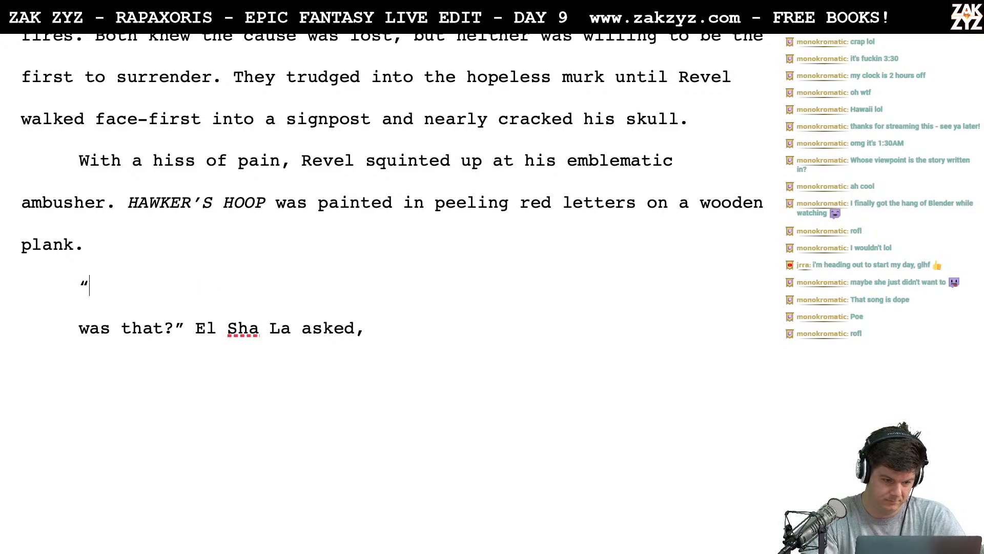
# - Try the reaction "Quiet!" El Sha La hissed. and erase it back to the opening quotation mark
pyautogui.write('Quiet!" ')
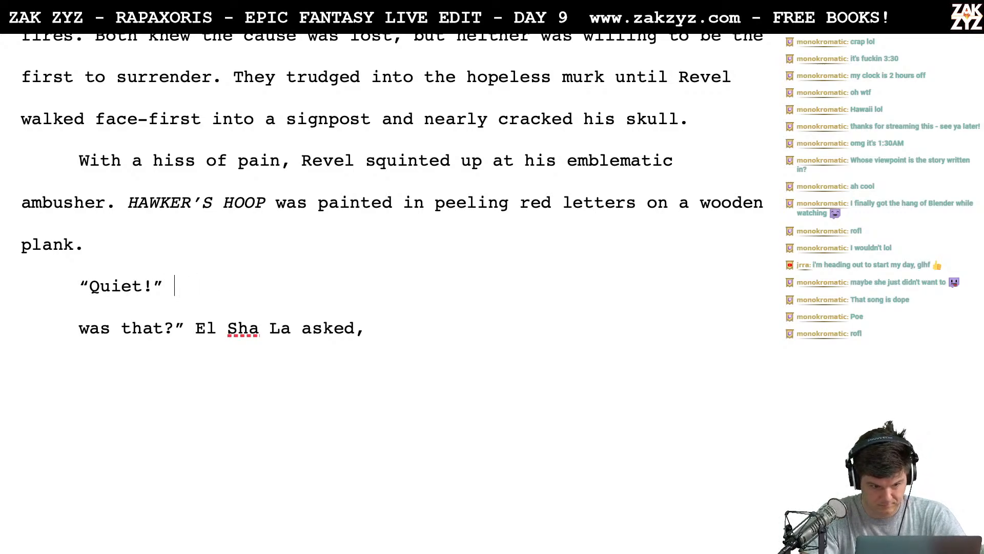
pyautogui.write('El ')
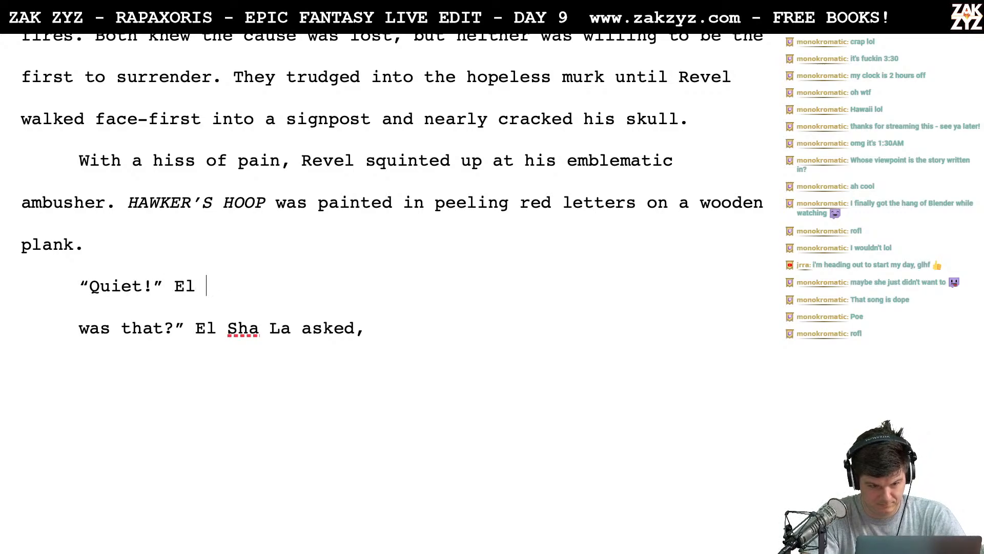
pyautogui.write('Sha La hissed.')
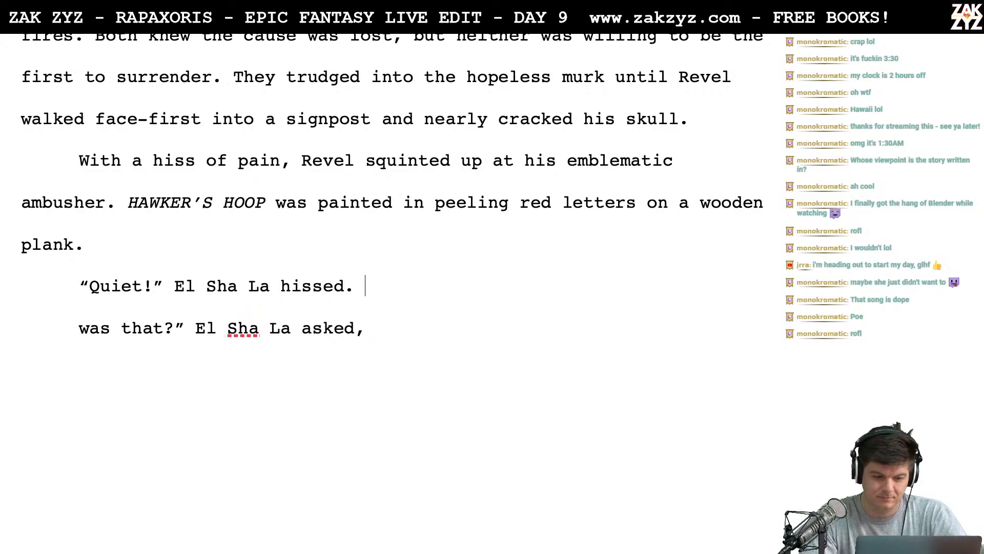
pyautogui.press('BackSpace')
pyautogui.press('BackSpace')
pyautogui.press('BackSpace')
pyautogui.press('BackSpace')
pyautogui.press('BackSpace')
pyautogui.press('BackSpace')
pyautogui.press('BackSpace')
pyautogui.press('BackSpace')
pyautogui.press('BackSpace')
pyautogui.press('BackSpace')
pyautogui.press('BackSpace')
pyautogui.press('BackSpace')
pyautogui.press('BackSpace')
pyautogui.press('BackSpace')
pyautogui.press('BackSpace')
pyautogui.press('BackSpace')
pyautogui.press('BackSpace')
pyautogui.press('BackSpace')
pyautogui.press('BackSpace')
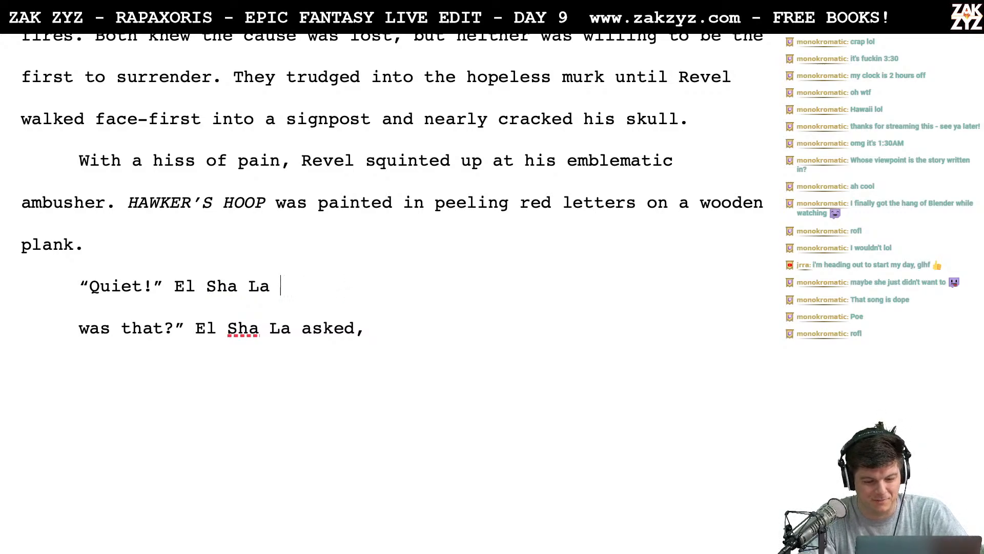
pyautogui.press('BackSpace')
pyautogui.press('BackSpace')
pyautogui.press('BackSpace')
pyautogui.press('BackSpace')
pyautogui.press('BackSpace')
pyautogui.press('BackSpace')
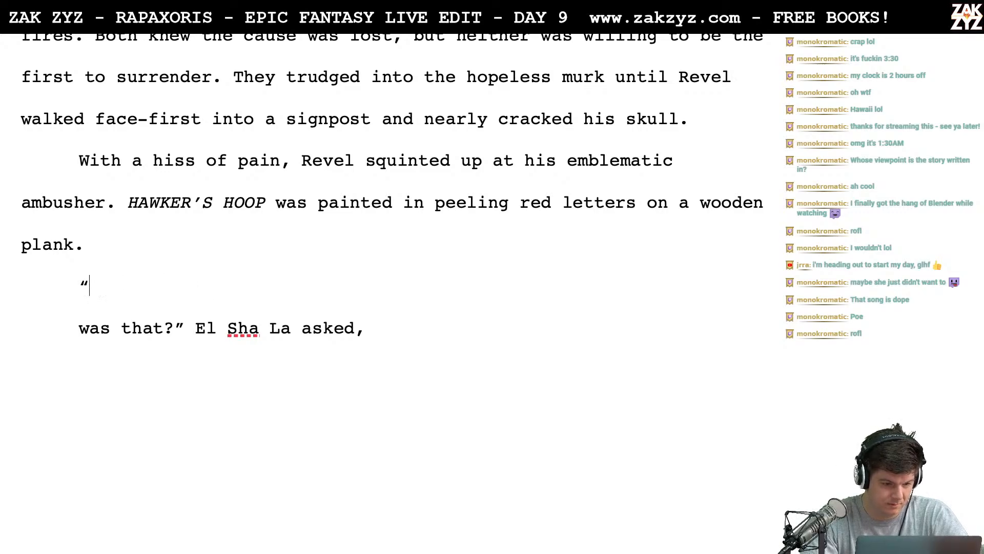
# - Try the reaction "Why did you hit the sign?" El Sha La and erase everything after "Why did you"
pyautogui.write('Why did you ')
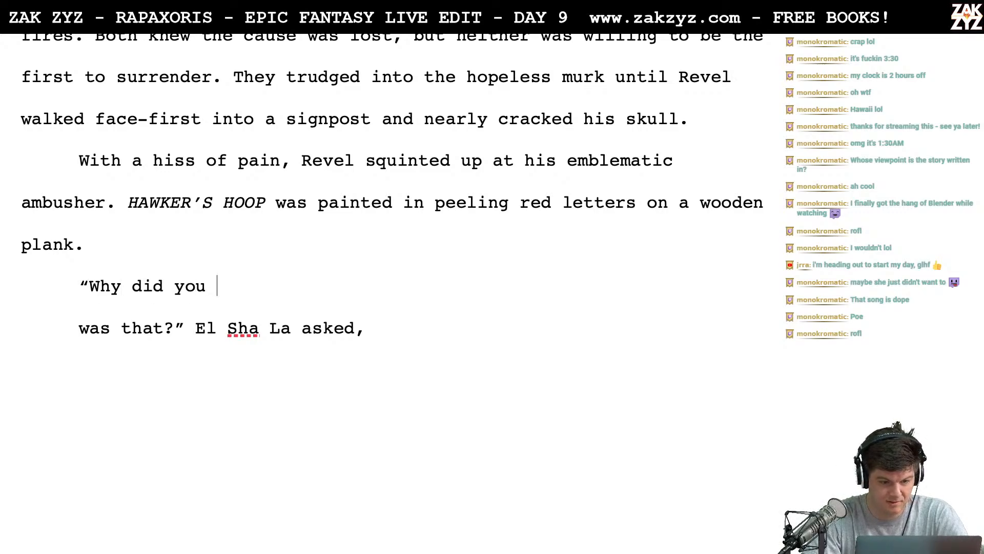
pyautogui.write('hit a')
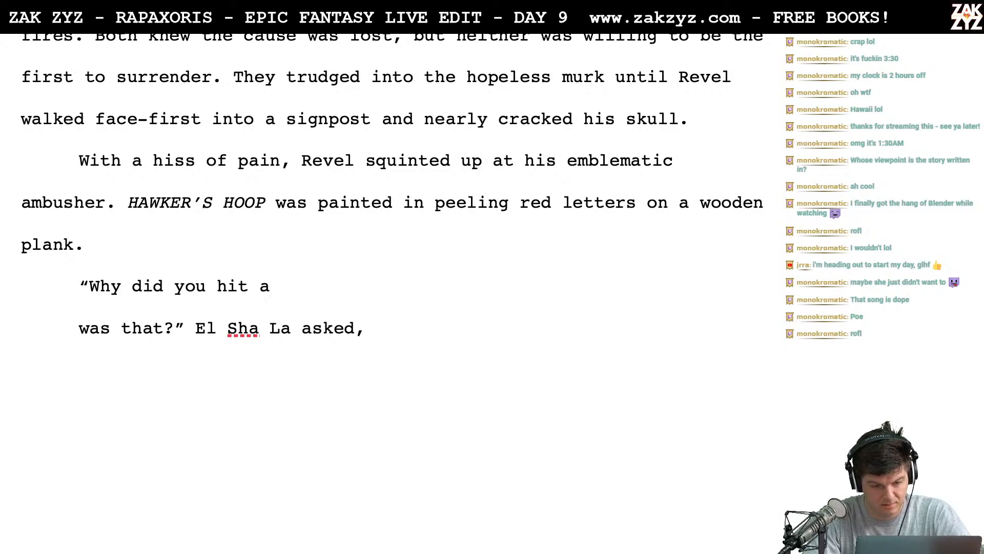
pyautogui.press('BackSpace')
pyautogui.press('BackSpace')
pyautogui.press('BackSpace')
pyautogui.press('BackSpace')
pyautogui.press('BackSpace')
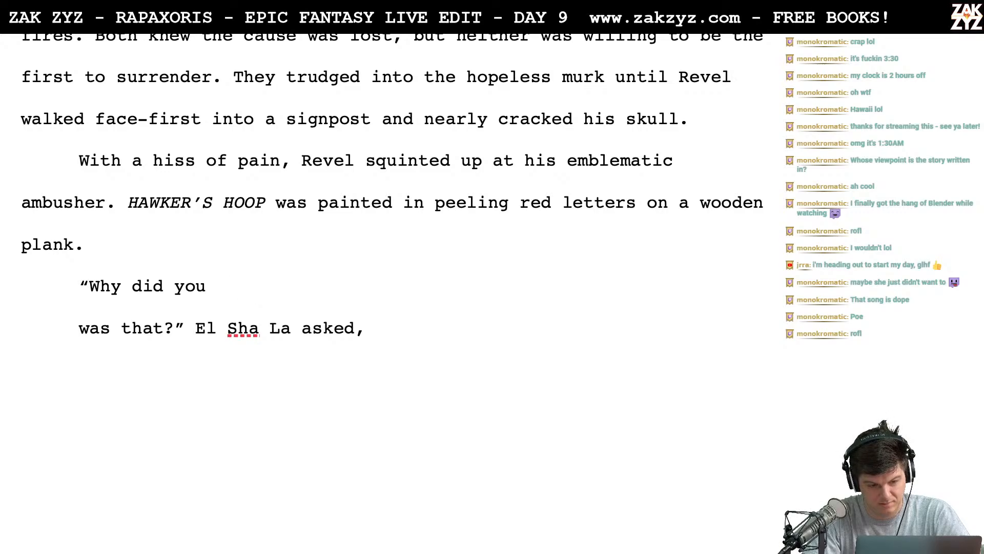
pyautogui.write('hit the sign?"')
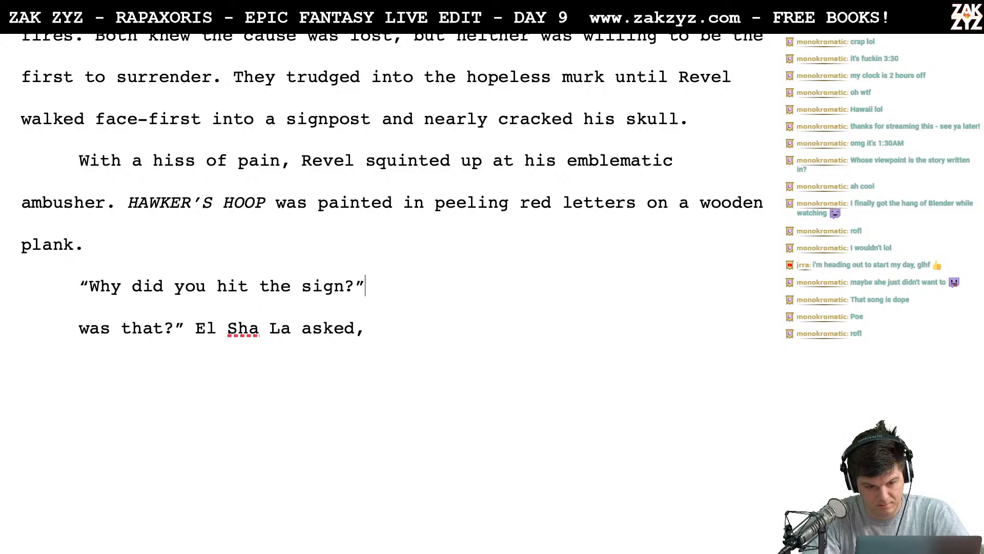
pyautogui.write(' El she la')
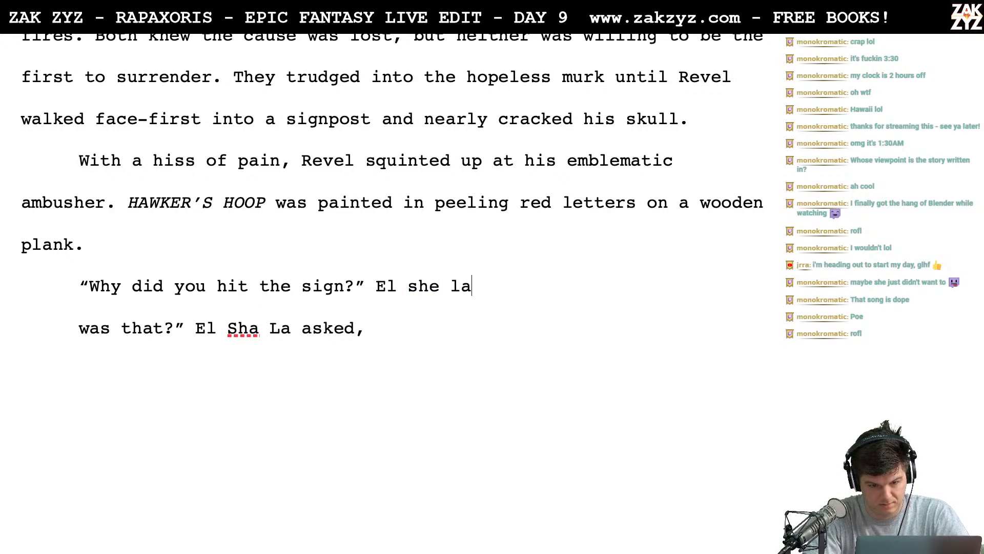
pyautogui.press('BackSpace')
pyautogui.press('BackSpace')
pyautogui.press('BackSpace')
pyautogui.press('BackSpace')
pyautogui.press('BackSpace')
pyautogui.write('Sha L')
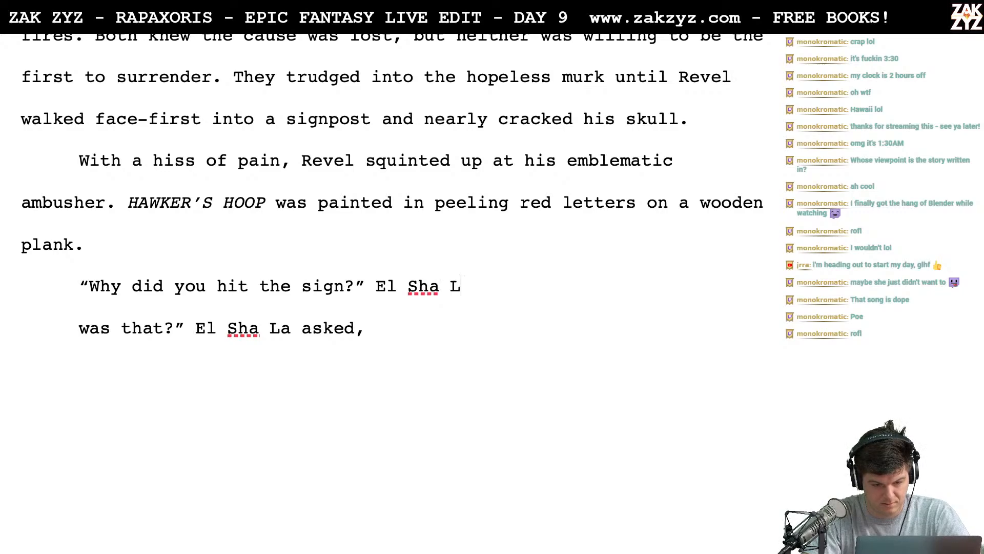
pyautogui.write('a')
pyautogui.press('BackSpace')
pyautogui.press('BackSpace')
pyautogui.press('BackSpace')
pyautogui.press('BackSpace')
pyautogui.press('BackSpace')
pyautogui.press('BackSpace')
pyautogui.press('BackSpace')
pyautogui.press('BackSpace')
pyautogui.press('BackSpace')
pyautogui.press('BackSpace')
pyautogui.press('BackSpace')
pyautogui.press('BackSpace')
pyautogui.press('BackSpace')
pyautogui.press('BackSpace')
pyautogui.press('BackSpace')
pyautogui.press('BackSpace')
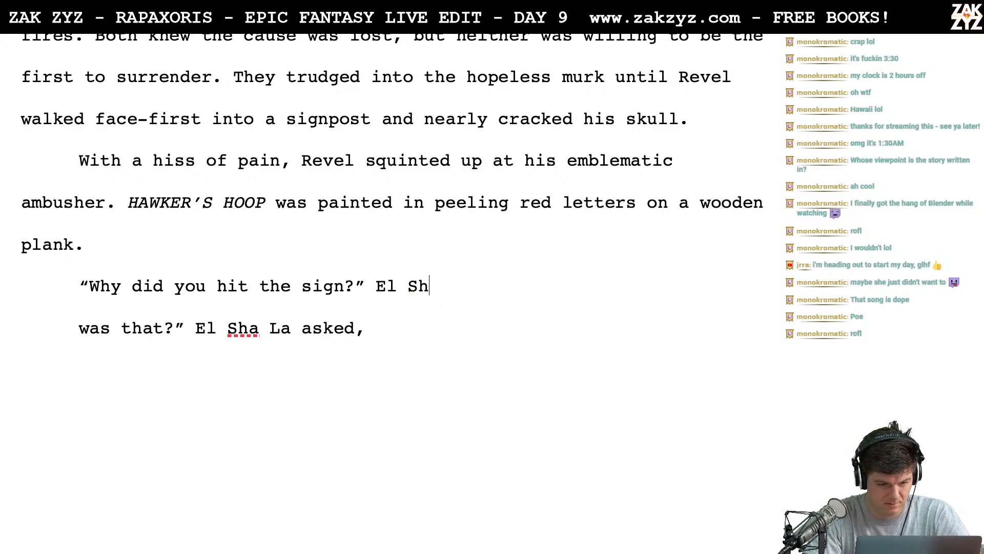
pyautogui.press('BackSpace')
pyautogui.press('BackSpace')
pyautogui.press('BackSpace')
pyautogui.press('BackSpace')
pyautogui.press('BackSpace')
pyautogui.press('BackSpace')
pyautogui.press('BackSpace')
pyautogui.press('BackSpace')
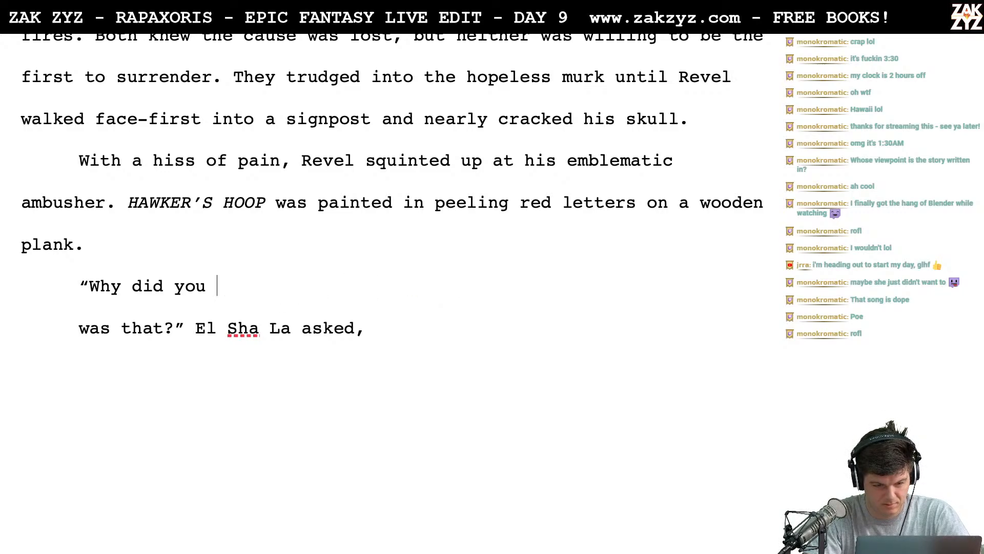
# - Try completing the question as "Why did you do that?" and erase it back to the opening quotation mark
pyautogui.write('do that?')
pyautogui.press('BackSpace')
pyautogui.press('BackSpace')
pyautogui.press('BackSpace')
pyautogui.press('BackSpace')
pyautogui.press('BackSpace')
pyautogui.press('BackSpace')
pyautogui.press('BackSpace')
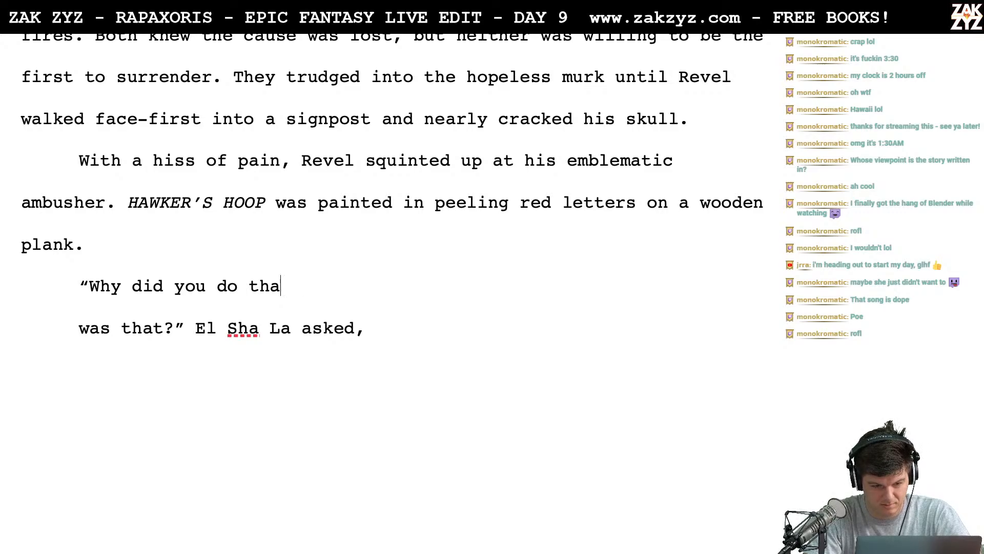
pyautogui.press('BackSpace')
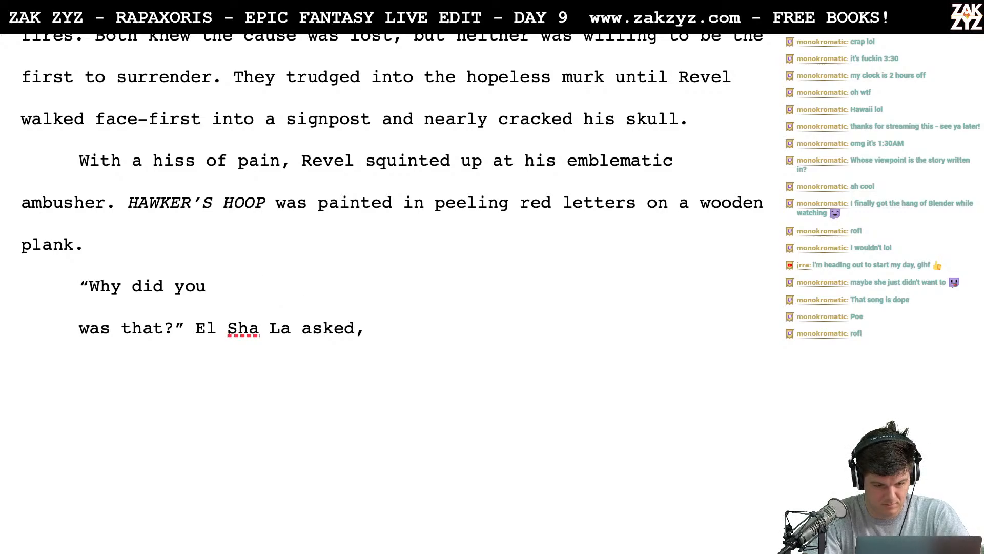
pyautogui.press('BackSpace')
pyautogui.press('BackSpace')
pyautogui.press('BackSpace')
pyautogui.press('BackSpace')
pyautogui.press('BackSpace')
pyautogui.press('BackSpace')
pyautogui.press('BackSpace')
pyautogui.press('BackSpace')
pyautogui.press('BackSpace')
pyautogui.press('BackSpace')
pyautogui.press('BackSpace')
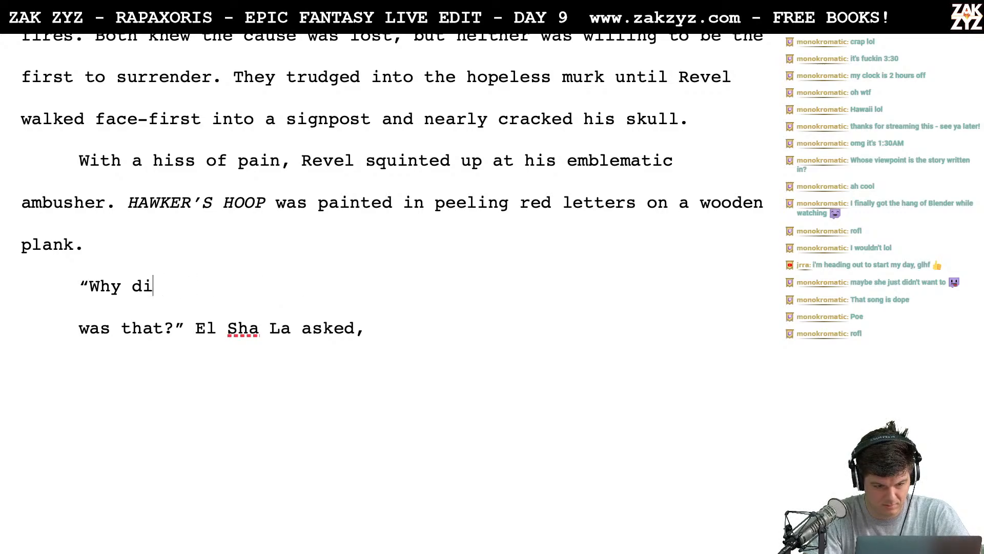
# - Try opening El Sha La's line with "Don't make so" and erase the wording
pyautogui.write("Don't make ")
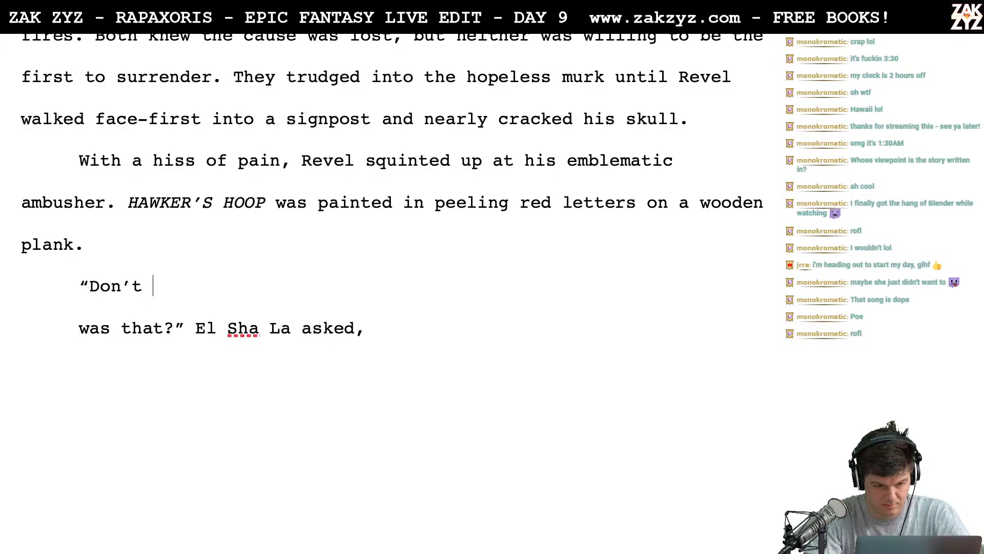
pyautogui.write('so')
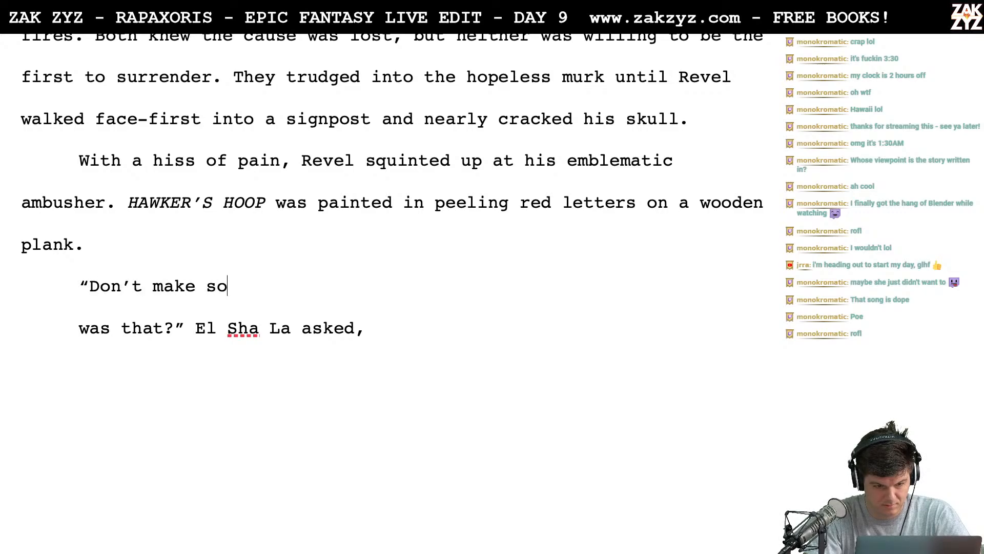
pyautogui.press('BackSpace')
pyautogui.press('BackSpace')
pyautogui.press('BackSpace')
pyautogui.press('BackSpace')
pyautogui.press('BackSpace')
pyautogui.press('BackSpace')
pyautogui.press('BackSpace')
pyautogui.press('BackSpace')
pyautogui.press('BackSpace')
pyautogui.press('BackSpace')
pyautogui.press('BackSpace')
pyautogui.press('BackSpace')
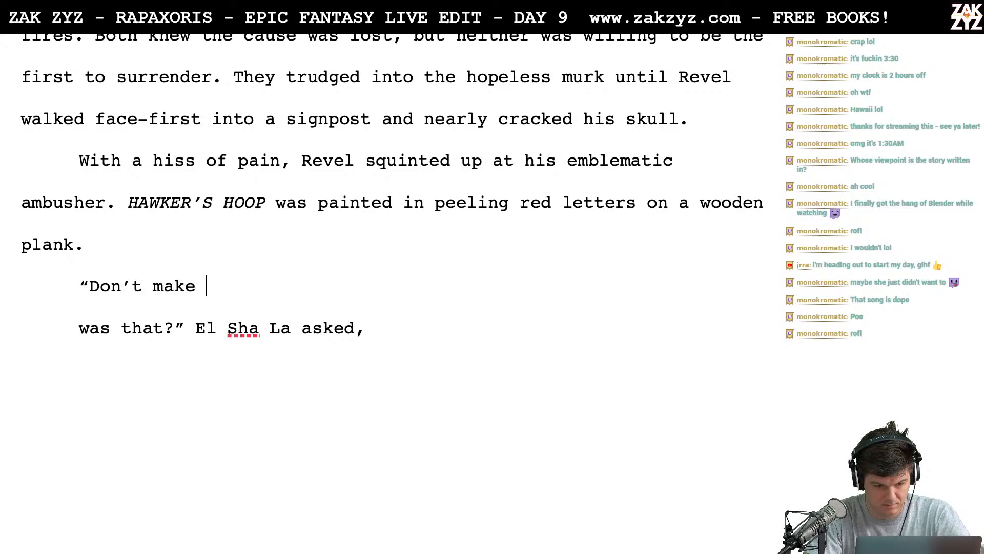
# - Try "Stop making that racket" as El Sha La's line and erase the wording
pyautogui.press('BackSpace')
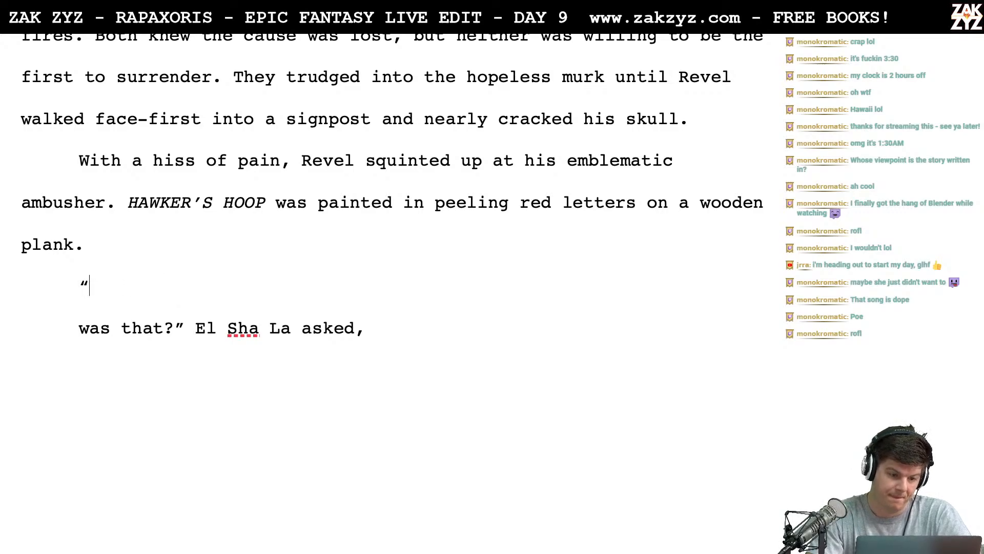
pyautogui.write('Stop make')
pyautogui.press('BackSpace')
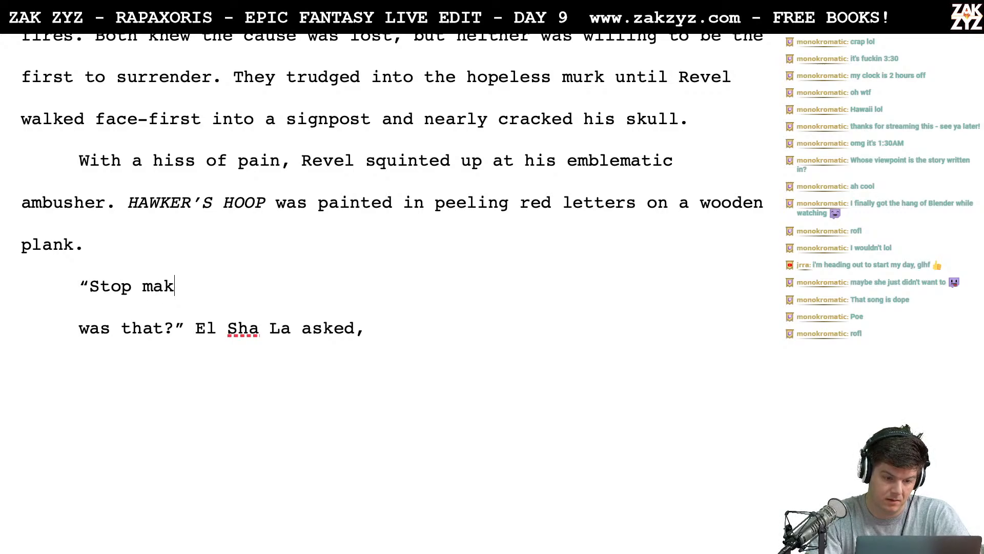
pyautogui.write('ing that racket')
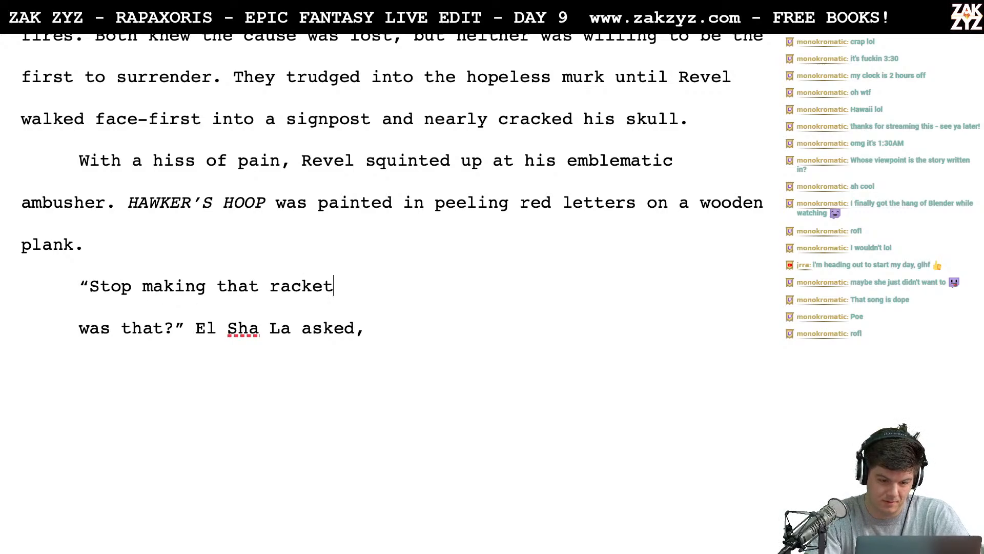
pyautogui.press('BackSpace')
pyautogui.press('BackSpace')
pyautogui.press('BackSpace')
pyautogui.press('BackSpace')
pyautogui.press('BackSpace')
pyautogui.press('BackSpace')
pyautogui.press('BackSpace')
pyautogui.press('BackSpace')
pyautogui.press('BackSpace')
pyautogui.press('BackSpace')
pyautogui.press('BackSpace')
pyautogui.press('BackSpace')
pyautogui.press('BackSpace')
pyautogui.press('BackSpace')
pyautogui.press('BackSpace')
pyautogui.press('BackSpace')
pyautogui.press('BackSpace')
pyautogui.press('BackSpace')
pyautogui.press('BackSpace')
pyautogui.press('BackSpace')
pyautogui.press('BackSpace')
pyautogui.press('BackSpace')
pyautogui.press('BackSpace')
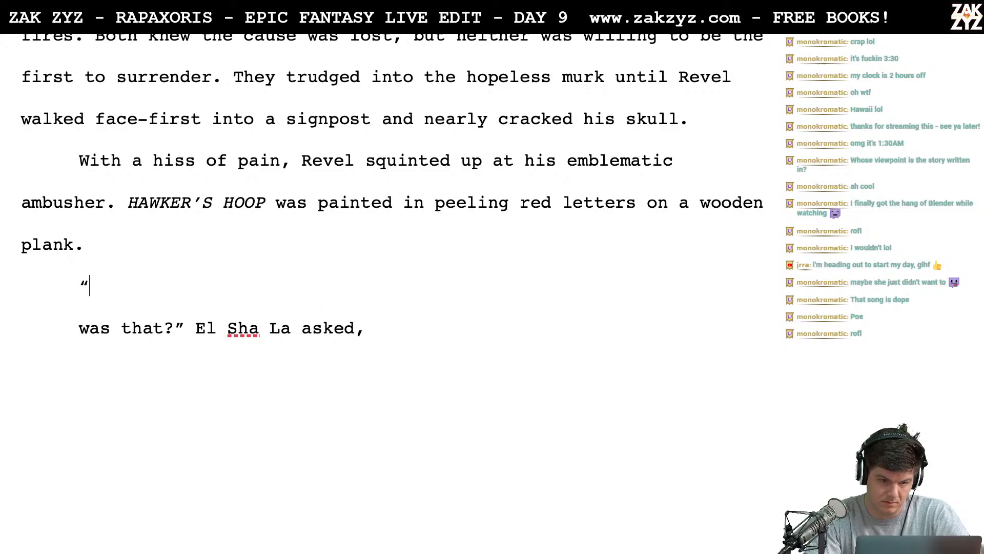
# - Write "Slow down idiot, you'll draw the guard." after the opening quote and insert two paragraph breaks before "idiot"
pyautogui.write('Slow down idi')
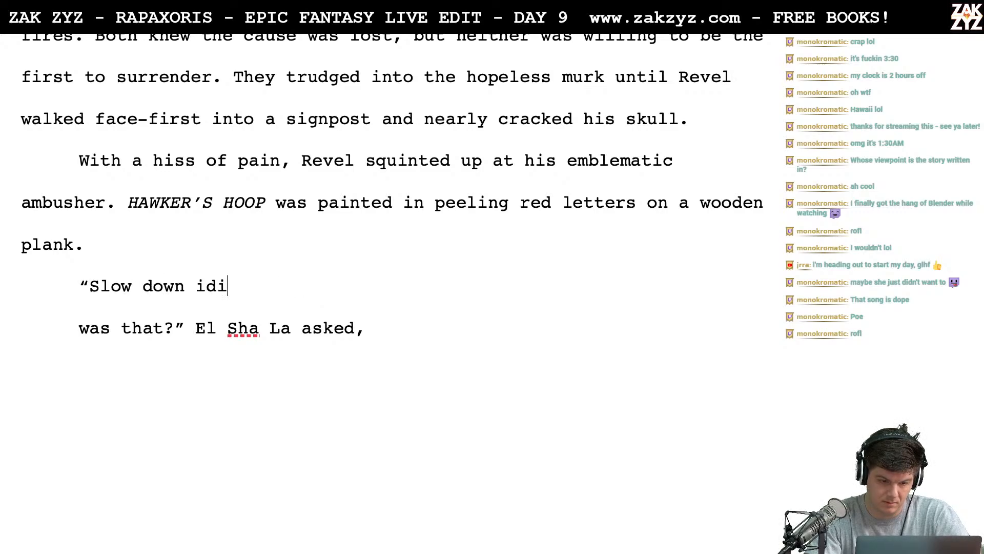
pyautogui.write("ot, you'll")
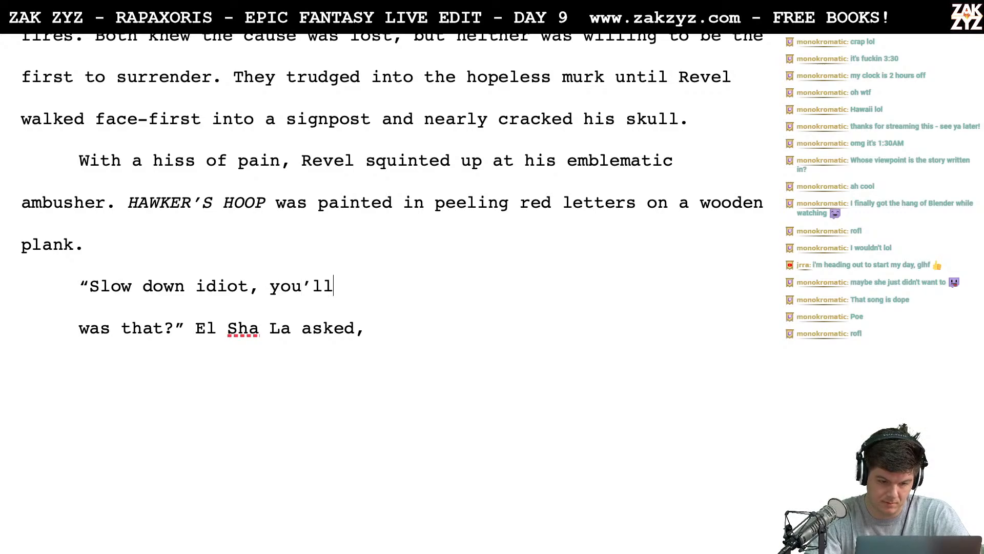
pyautogui.write(' draw the guard.')
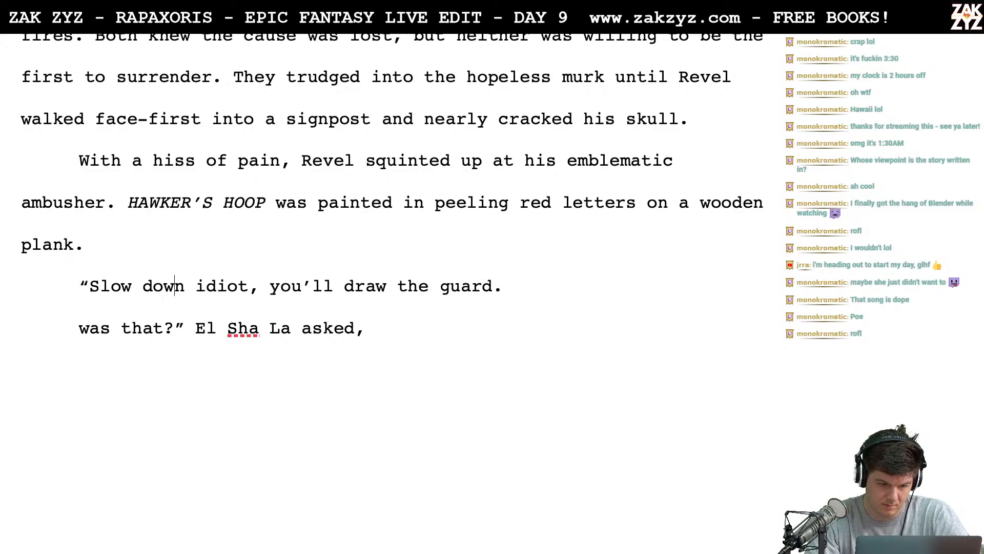
pyautogui.press('Return')
pyautogui.press('Return')
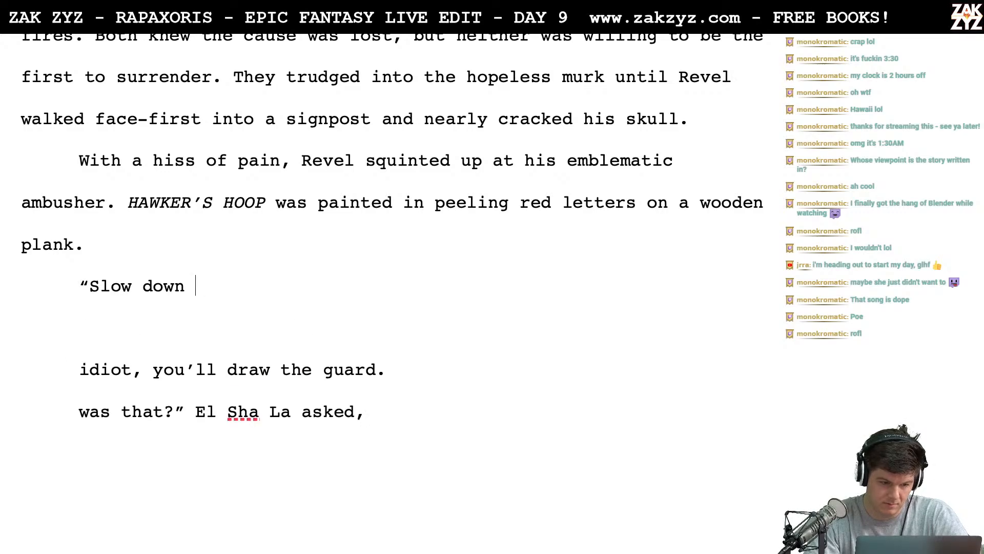
# - Replace "Slow down" after the opening quotation mark with "Watch where you're going"
pyautogui.press('BackSpace')
pyautogui.press('BackSpace')
pyautogui.press('BackSpace')
pyautogui.press('BackSpace')
pyautogui.press('BackSpace')
pyautogui.press('BackSpace')
pyautogui.press('BackSpace')
pyautogui.press('BackSpace')
pyautogui.press('BackSpace')
pyautogui.press('BackSpace')
pyautogui.write('W')
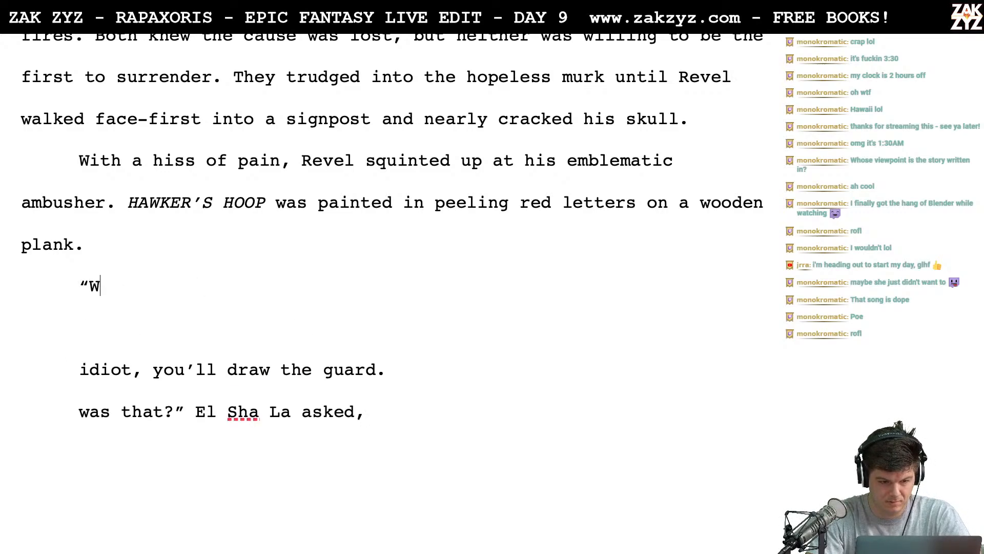
pyautogui.write('Atch')
pyautogui.press('BackSpace')
pyautogui.press('BackSpace')
pyautogui.press('BackSpace')
pyautogui.press('BackSpace')
pyautogui.write('atch ')
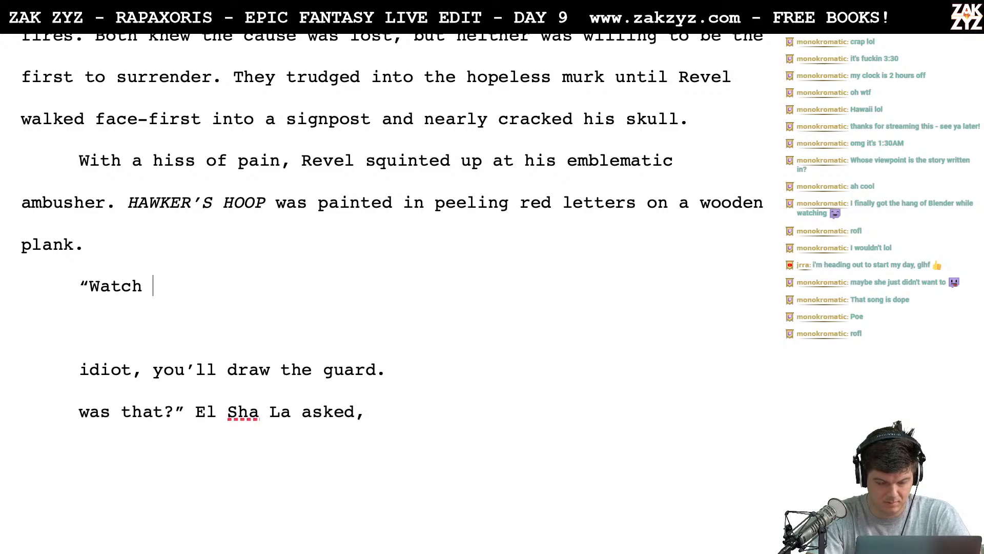
pyautogui.write('w')
pyautogui.press('BackSpace')
pyautogui.write('where')
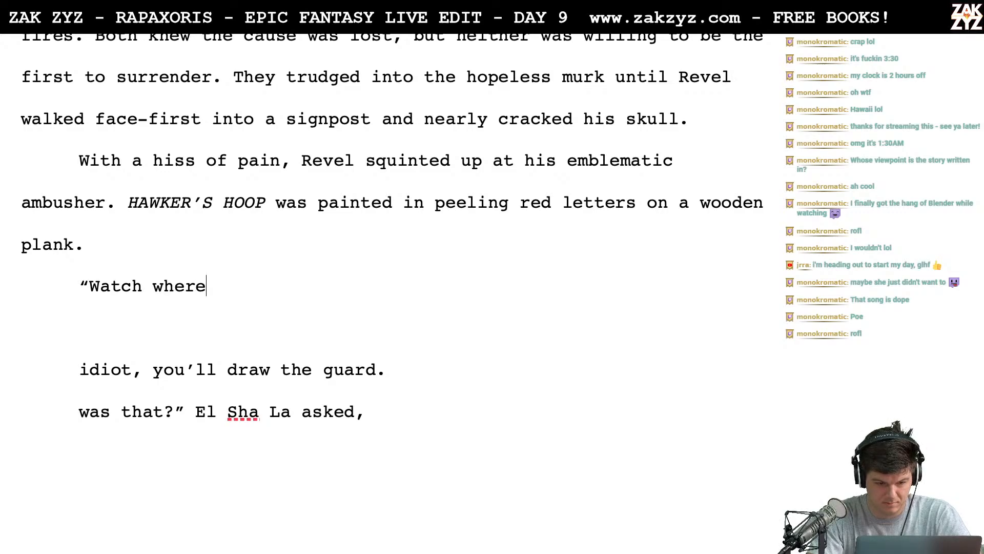
pyautogui.write(" you're going")
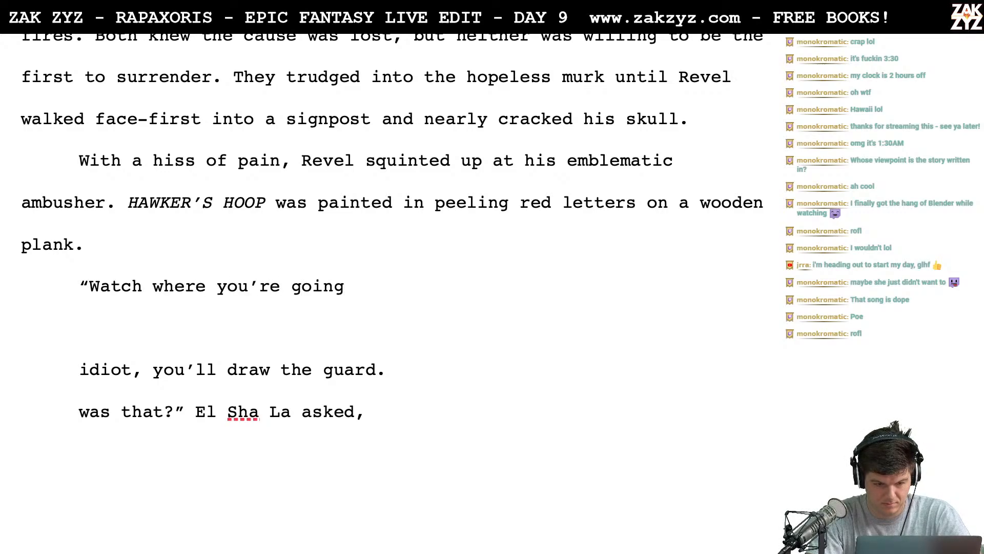
pyautogui.write(", you'll ")
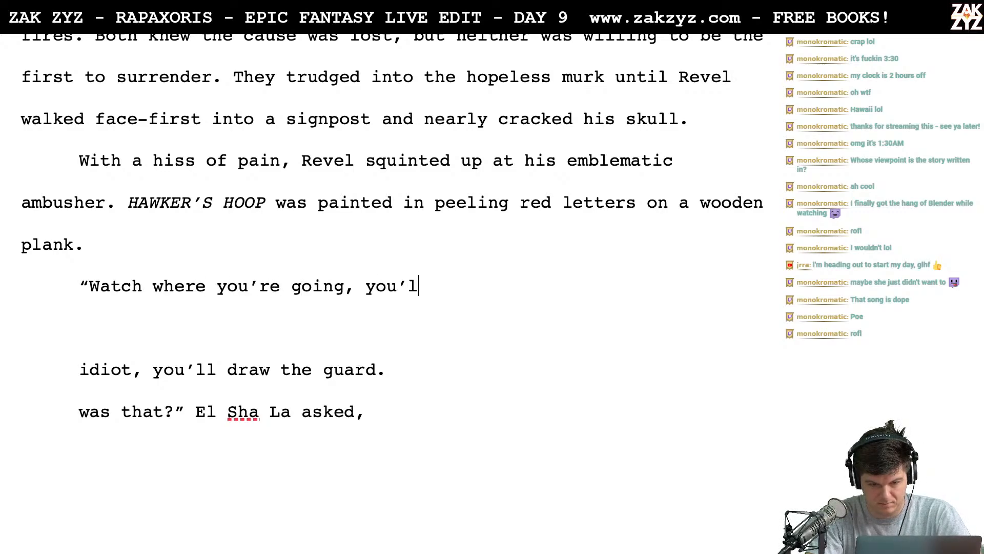
pyautogui.write('al')
# - Continue the spoken warning with ", you'll draw the guard." and close the quotation
pyautogui.press('BackSpace')
pyautogui.press('BackSpace')
pyautogui.write('d')
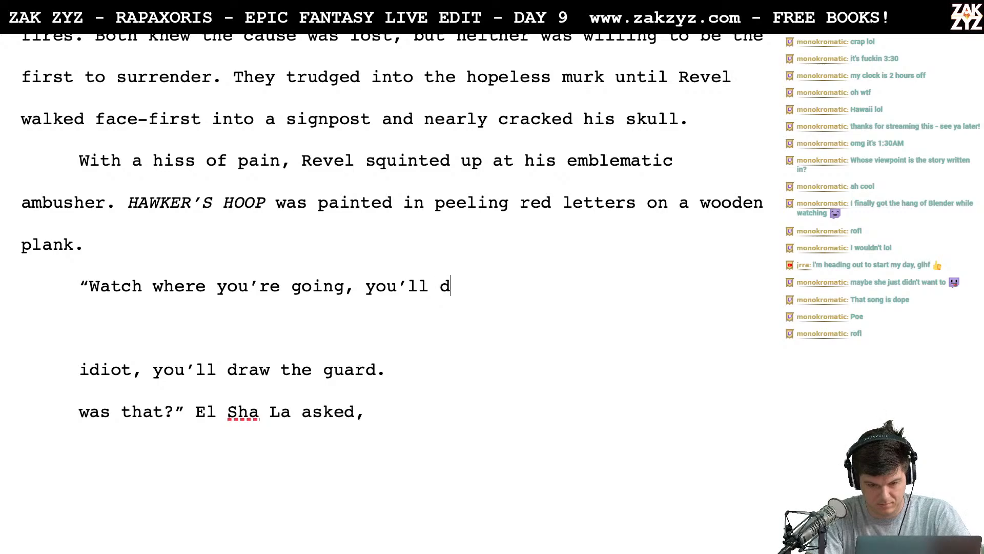
pyautogui.write('raw the guard." ')
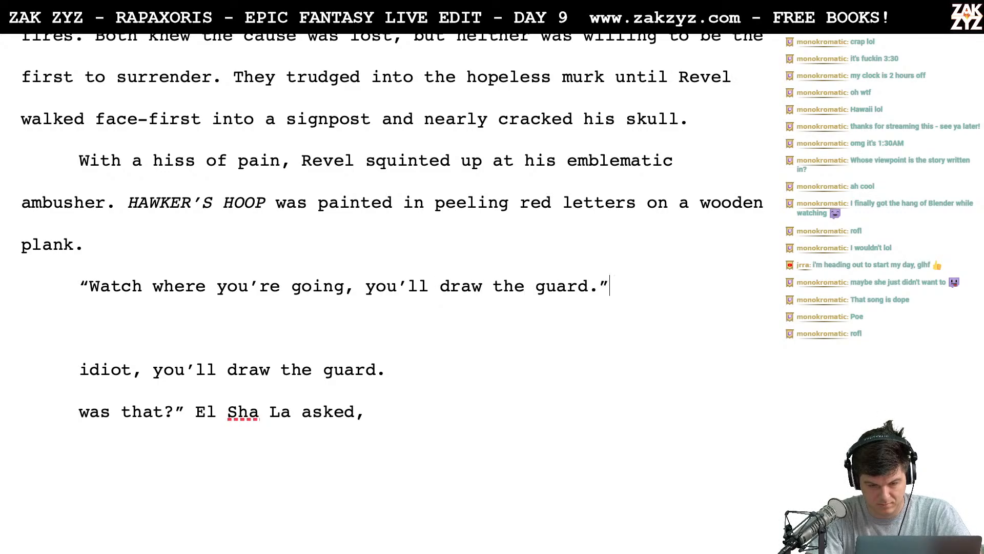
pyautogui.write('El Sha ')
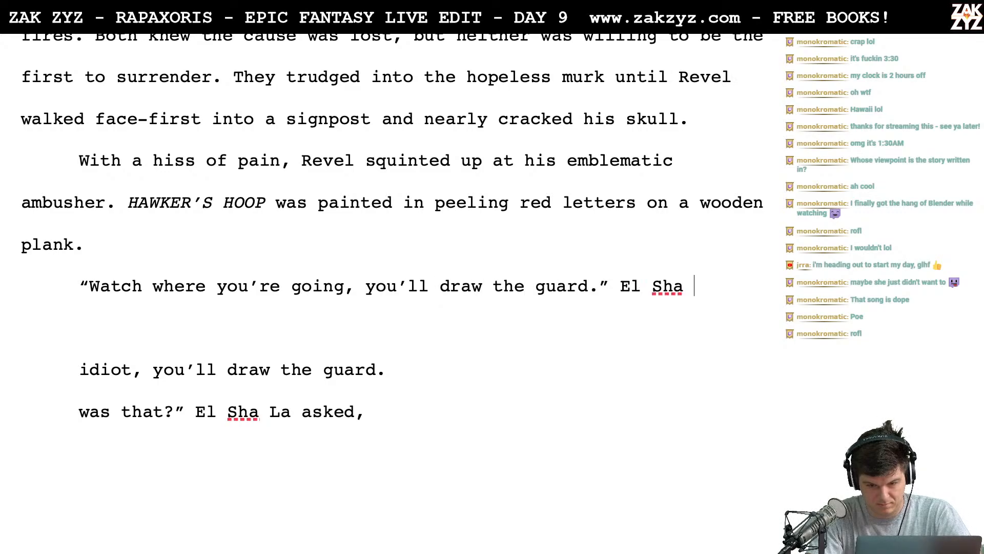
pyautogui.write('La')
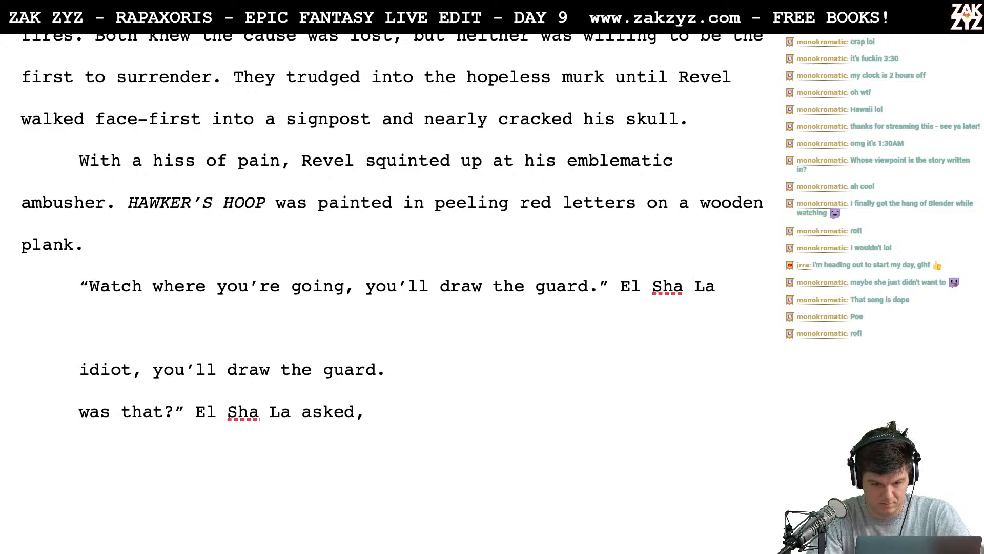
# - Add "El Sha La" after the closing quote as the start of the dialogue tag and change the period after "guard" to a comma
pyautogui.press('BackSpace')
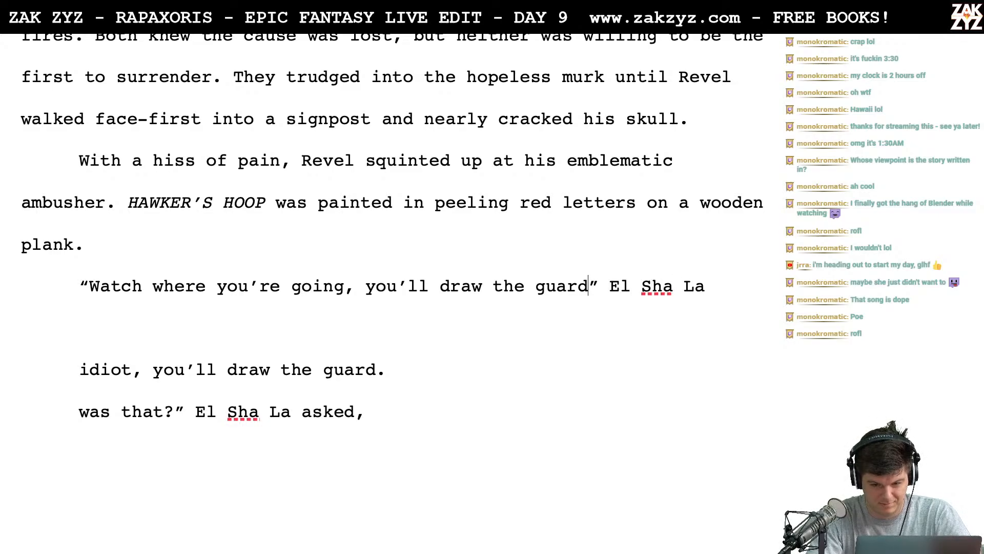
pyautogui.write(',')
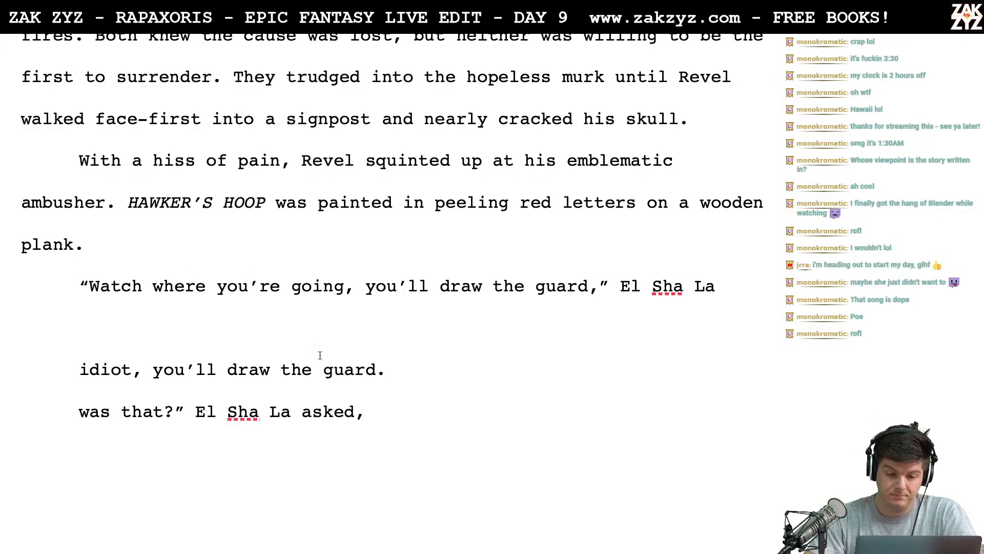
pyautogui.click(736, 284)
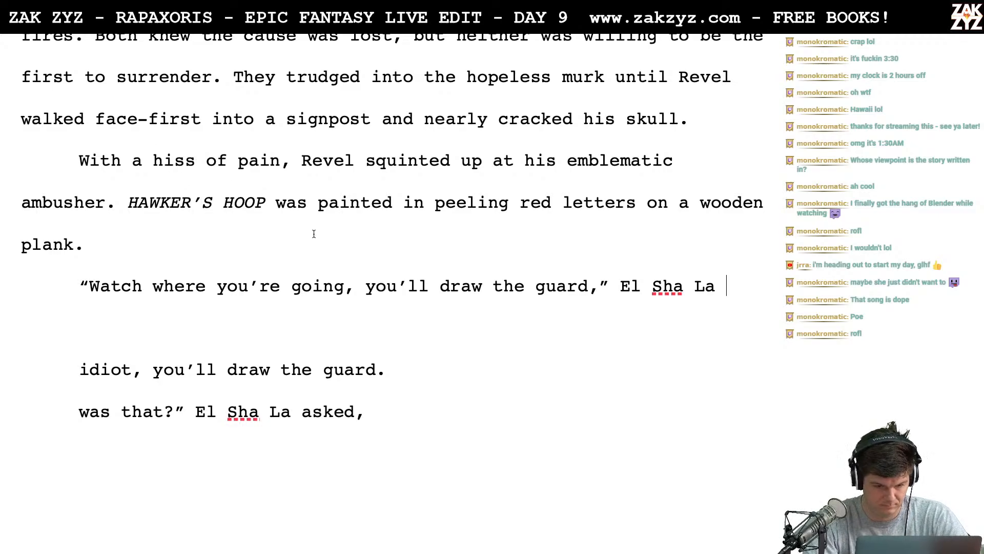
# - Split the warning into two sentences by replacing the comma after "going" with an exclamation mark and capitalizing "You'll"
pyautogui.click(361, 286)
pyautogui.press('BackSpace')
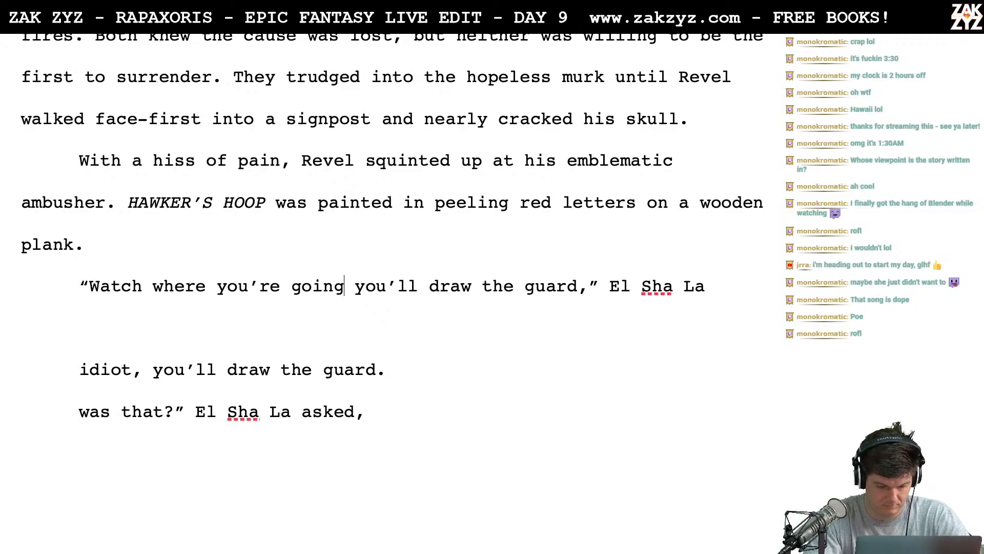
pyautogui.write('!')
pyautogui.press('BackSpace')
pyautogui.write('Y')
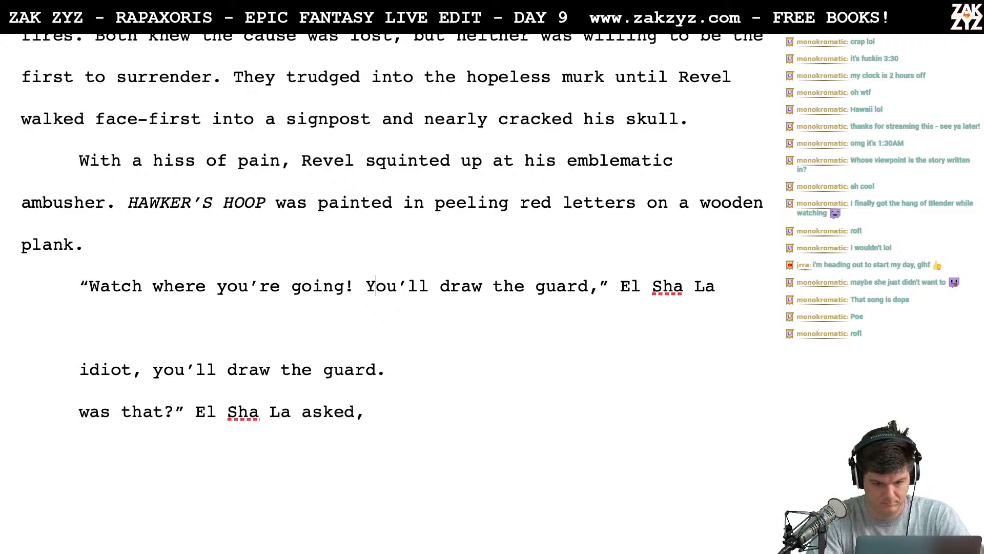
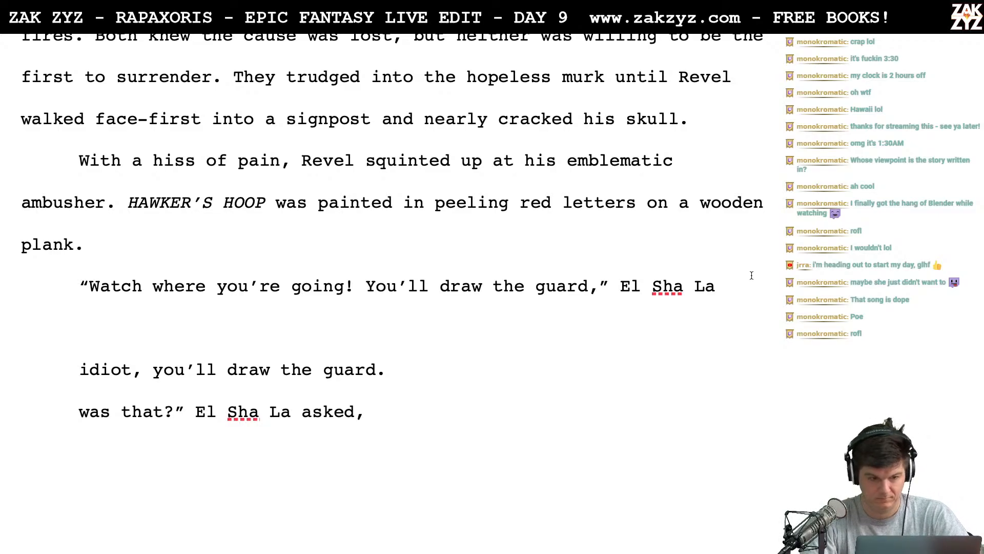
# - Switch to the browser and look up synonyms for "criticized" on Thesaurus.com
pyautogui.hotkey('ctrl', 'Left')
pyautogui.click(75, 64)
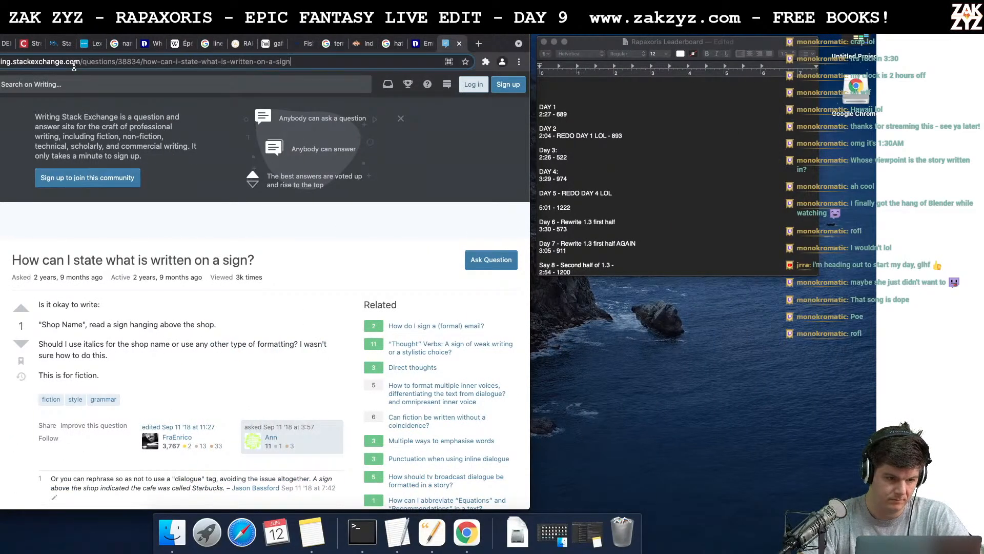
pyautogui.click(74, 63)
pyautogui.click(32, 43)
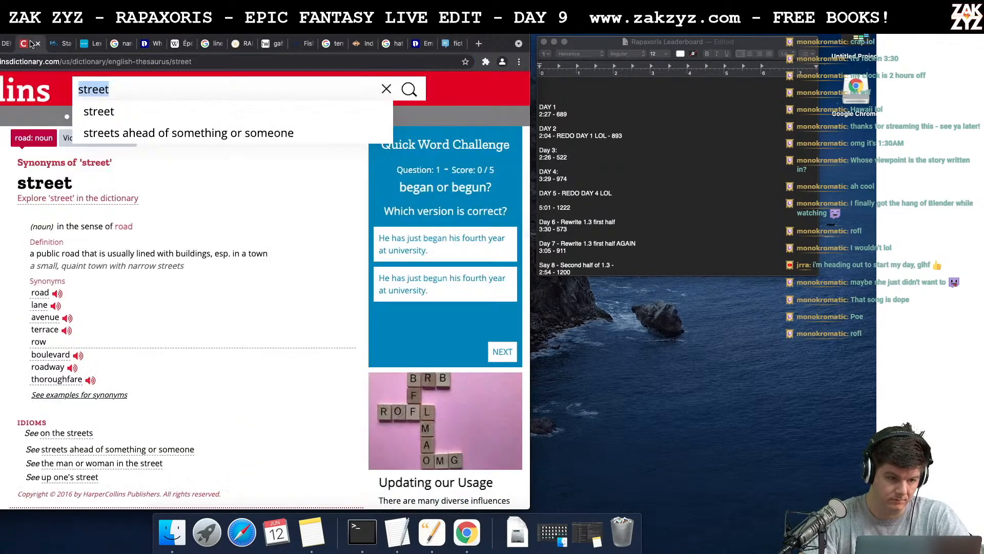
pyautogui.click(4, 44)
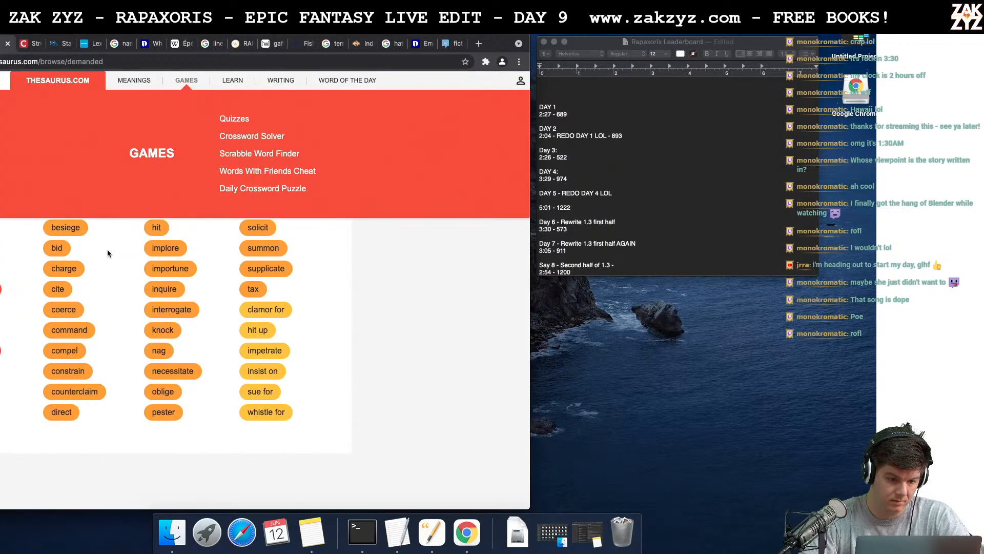
pyautogui.scroll(1, 56, 251)
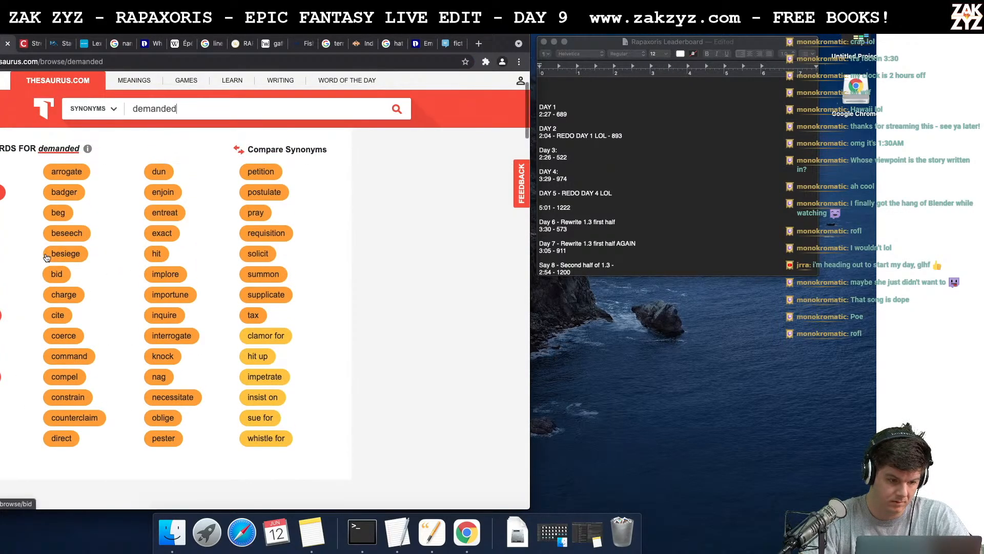
pyautogui.doubleClick(190, 111)
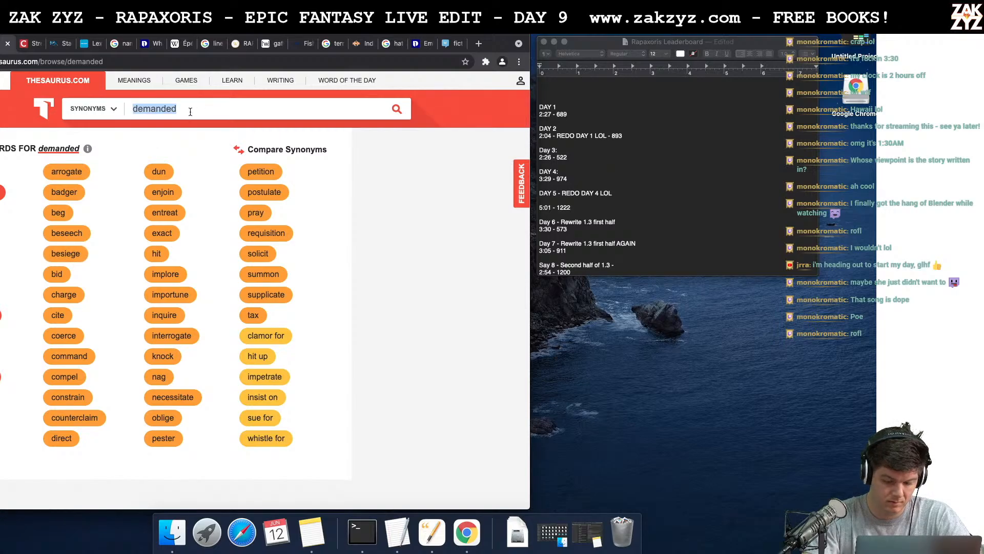
pyautogui.write('criticized')
pyautogui.press('Return')
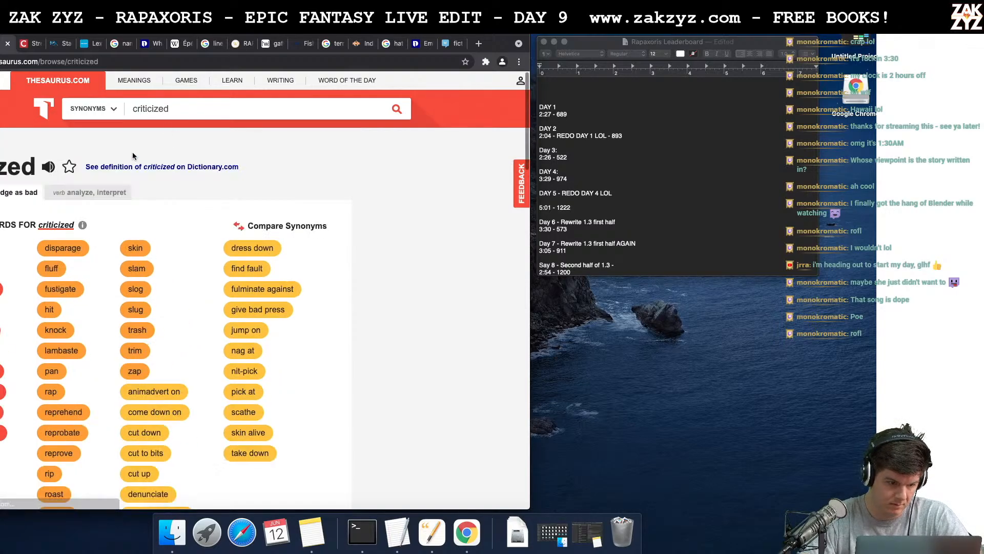
pyautogui.scroll(-1, 71, 251)
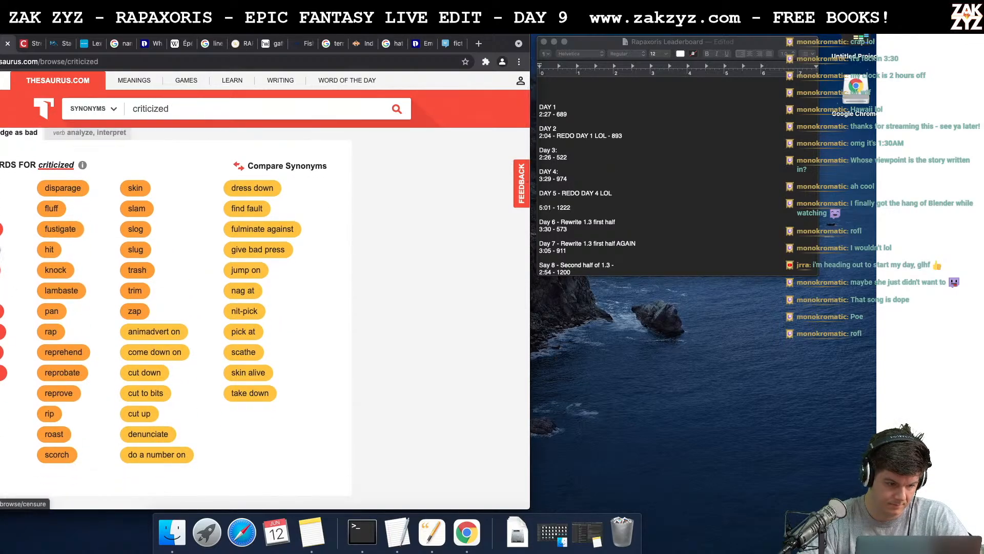
# - Return to the manuscript and finish the dialogue tag after "El Sha La" with "chastised him."
pyautogui.press('super+Tab')
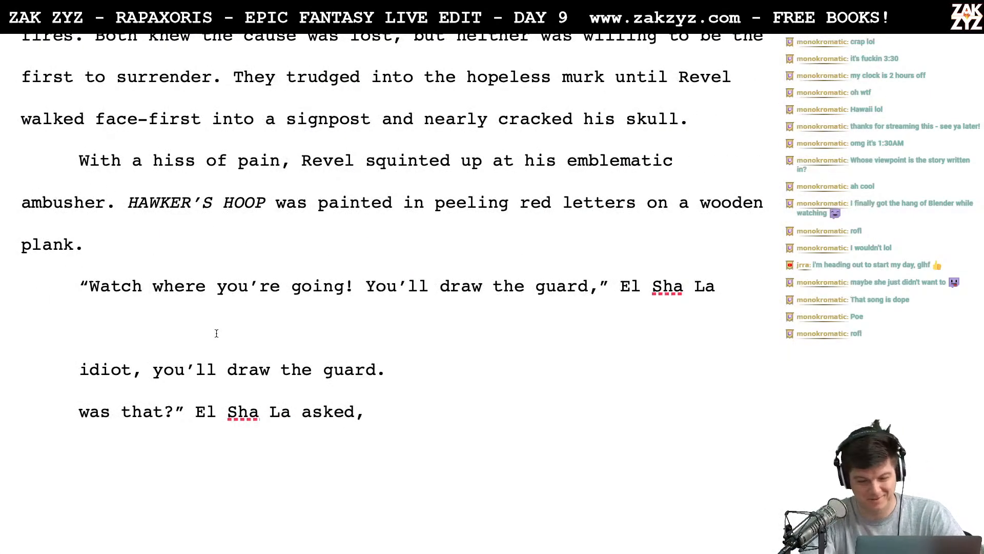
pyautogui.write('chastised')
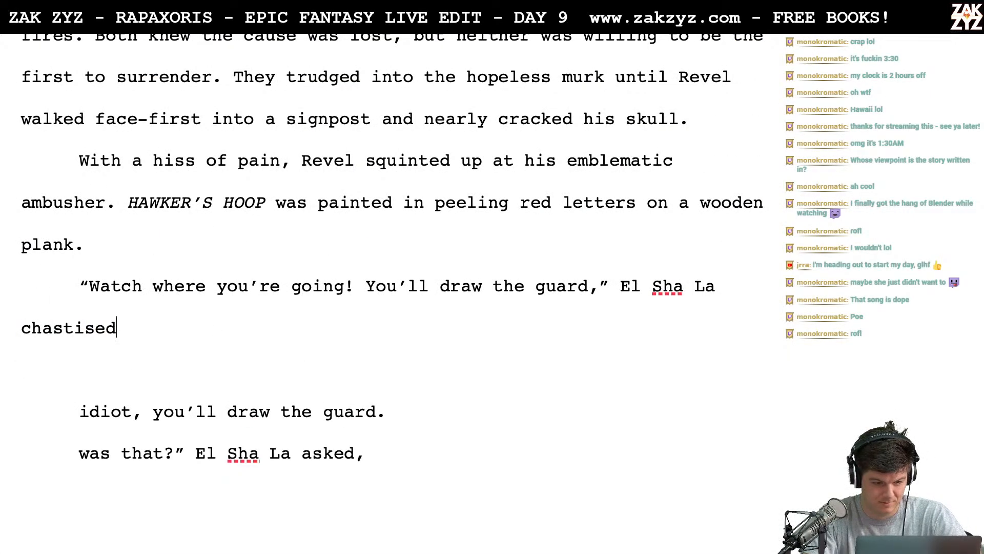
pyautogui.write('. him.')
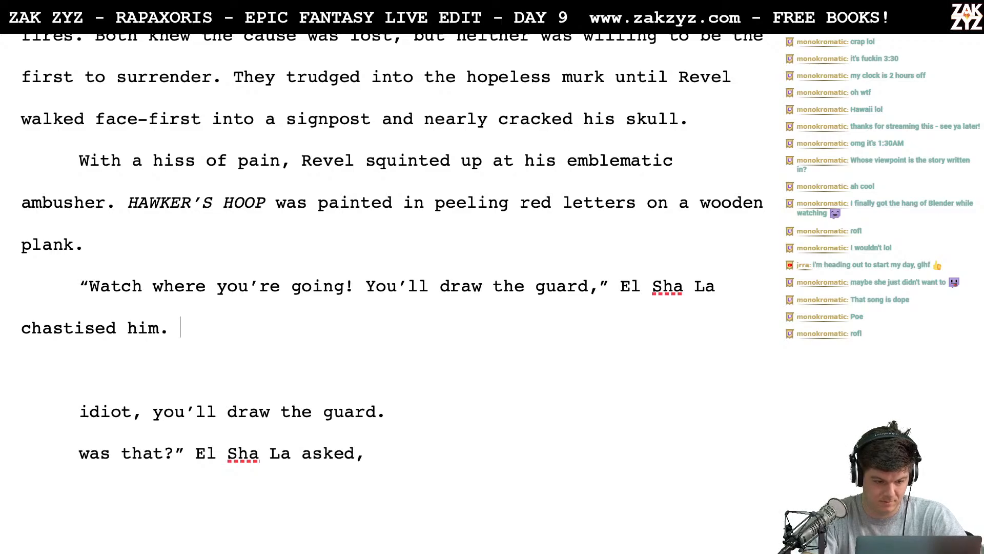
# - Start a new dialogue paragraph below the warning with "How can I watch where I'm going? I can't see anything!"
pyautogui.press('Return')
pyautogui.write('"How can')
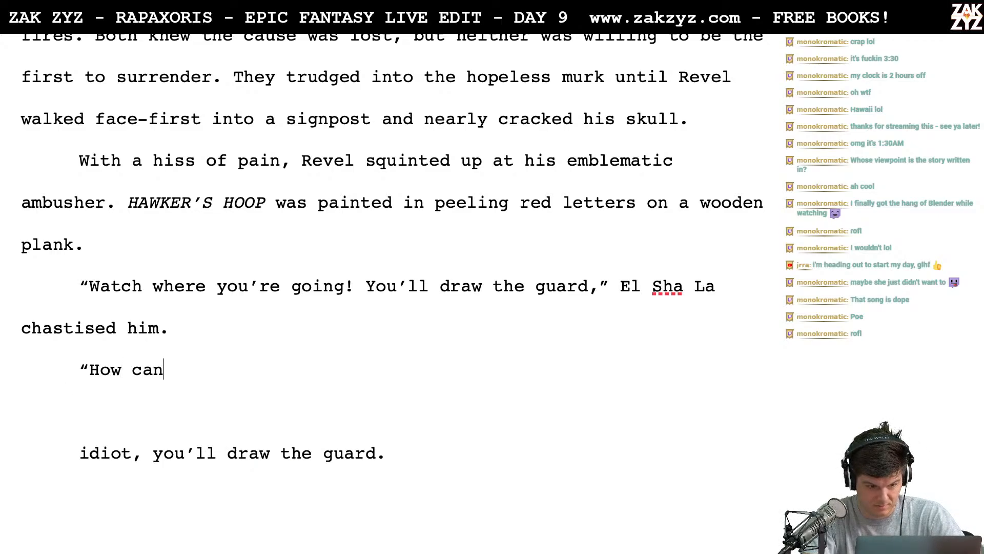
pyautogui.write(' I watch where ')
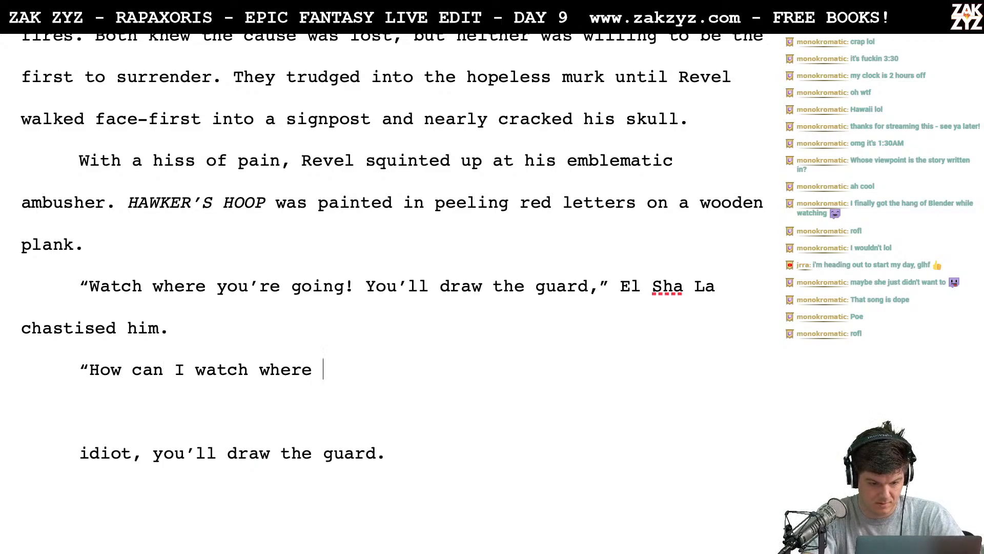
pyautogui.write("I'm going?")
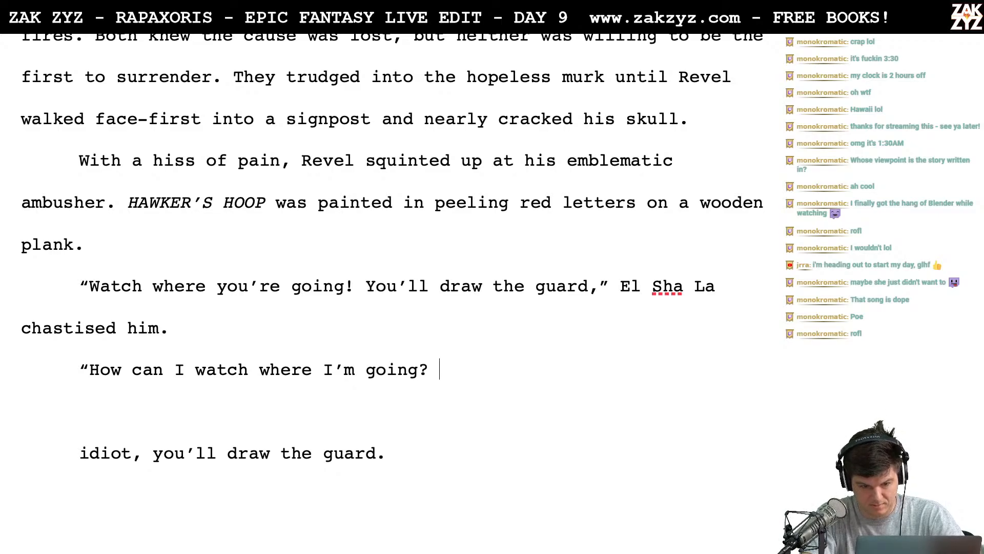
pyautogui.write(" I can't see anyth")
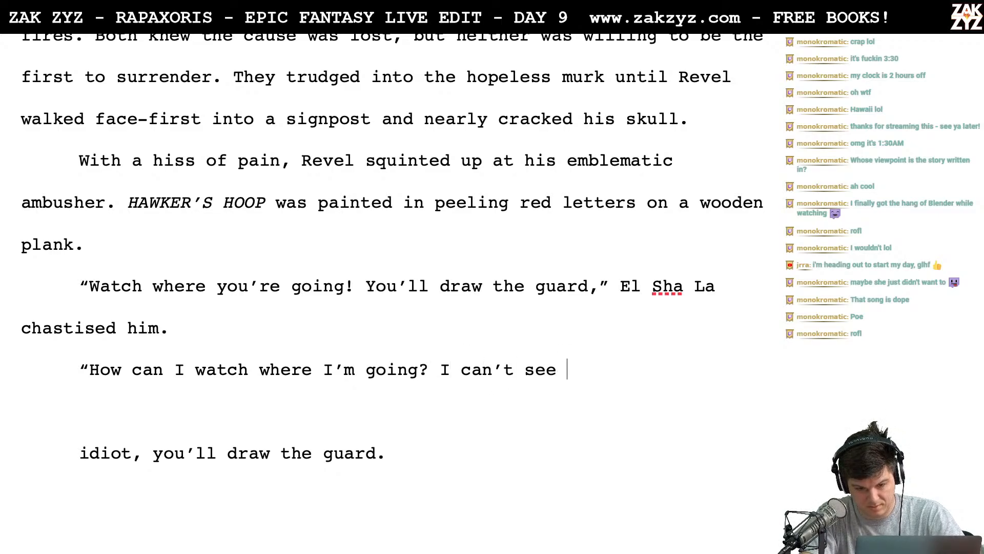
pyautogui.write('ing!')
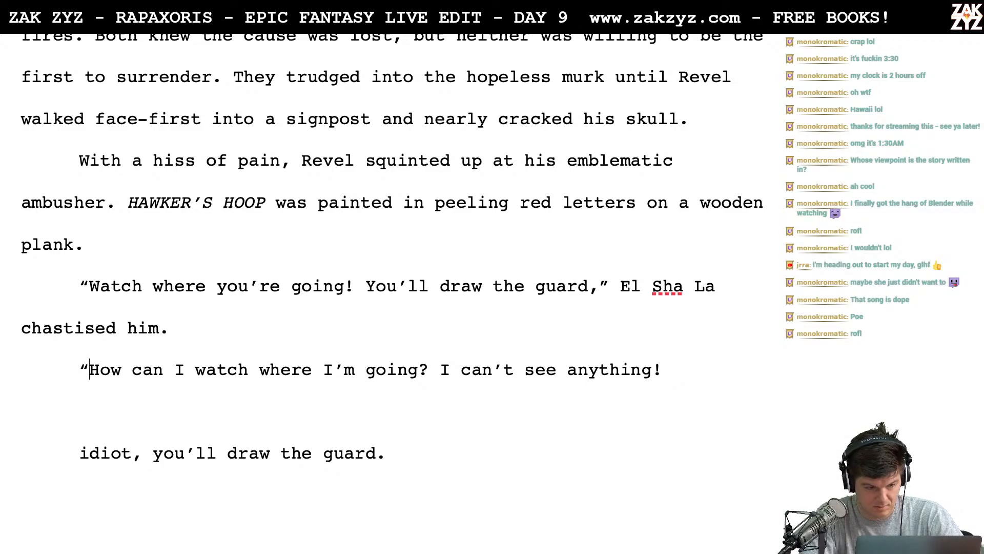
# - Replace the drafted reply with "I can't see anything!" Rigel growled back. and remove the leftover draft lines beneath it
pyautogui.press('Return')
pyautogui.write("I can't see a")
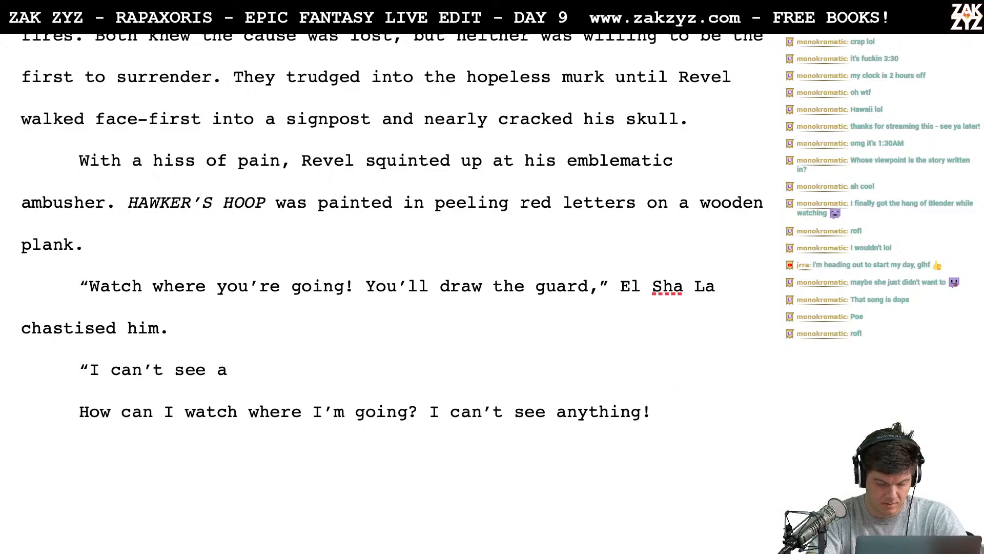
pyautogui.write('nything!" R')
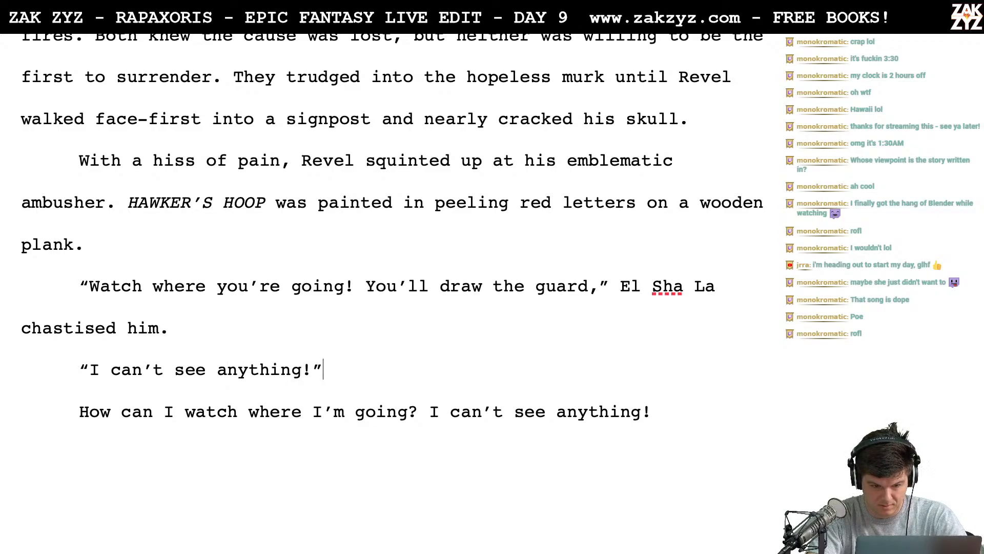
pyautogui.write('igel g')
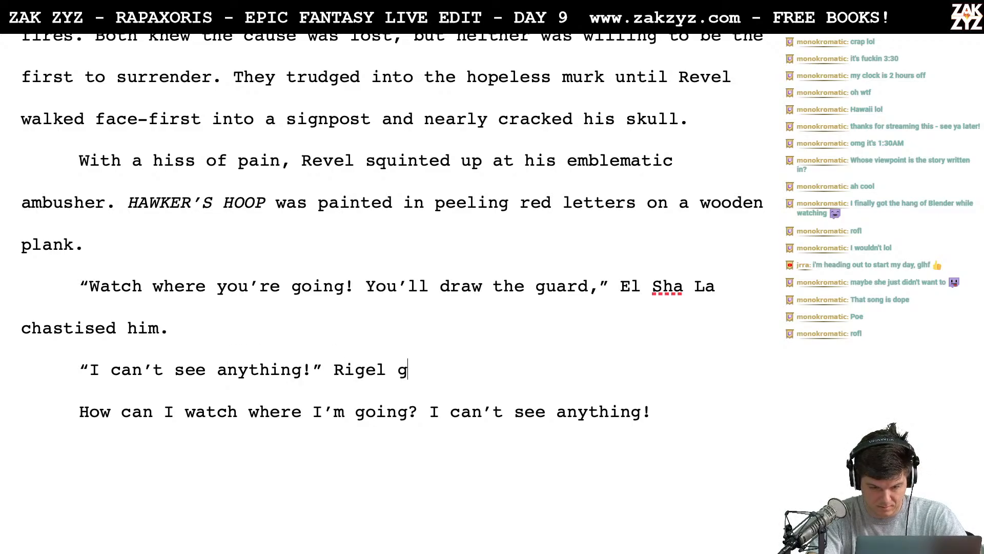
pyautogui.write('rowled back.')
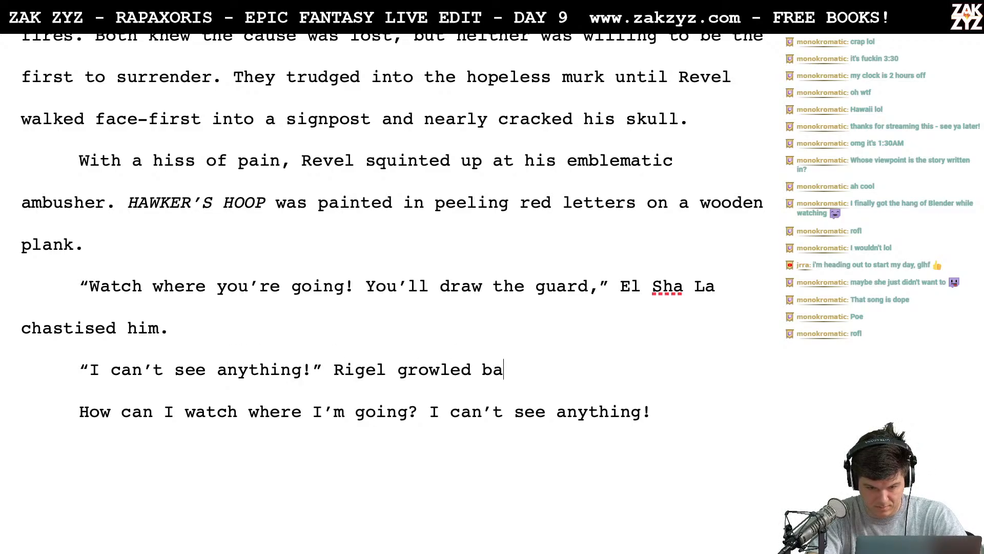
pyautogui.hotkey('shift', 'Down')
pyautogui.hotkey('shift', 'Down')
pyautogui.press('Return')
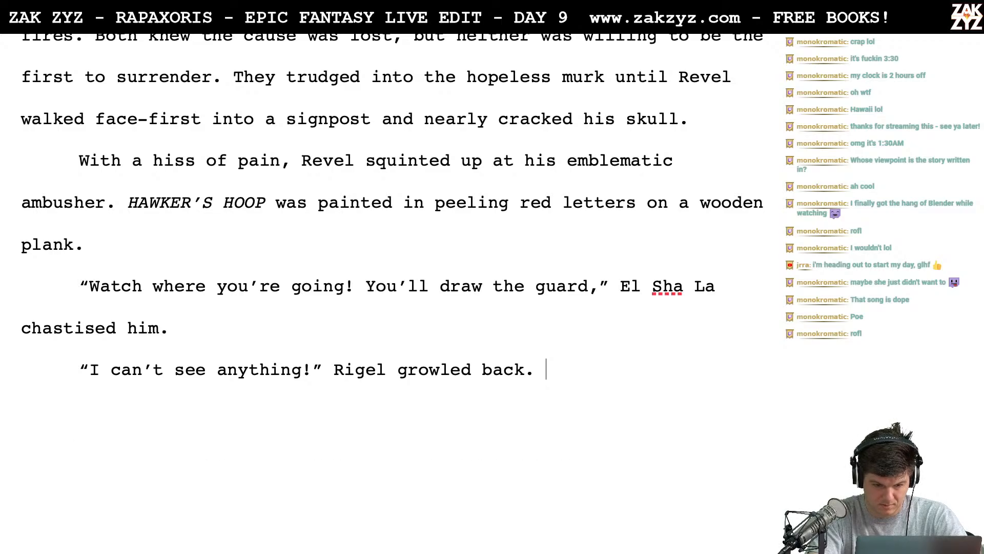
pyautogui.write('“This is pointl')
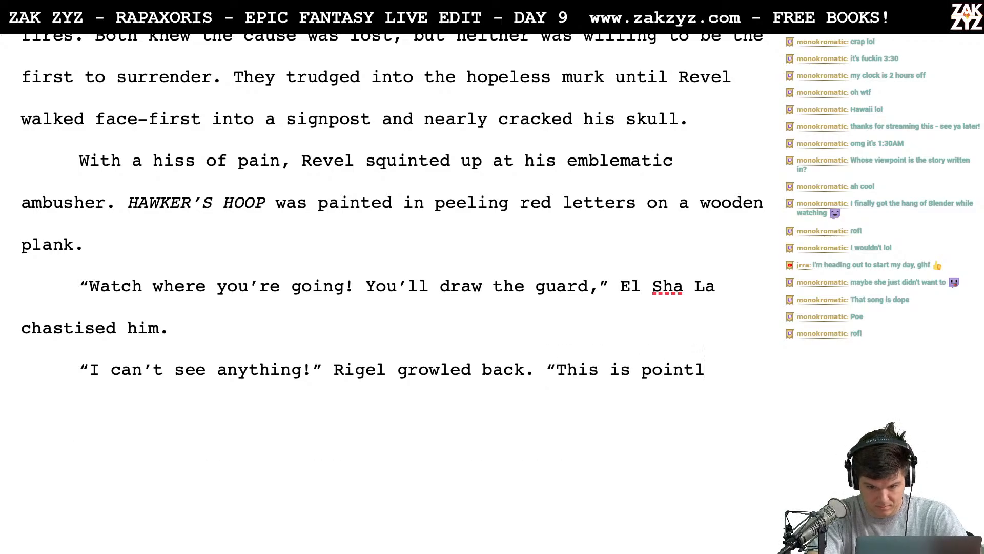
pyautogui.write('ess!')
pyautogui.press('BackSpace')
pyautogui.press('BackSpace')
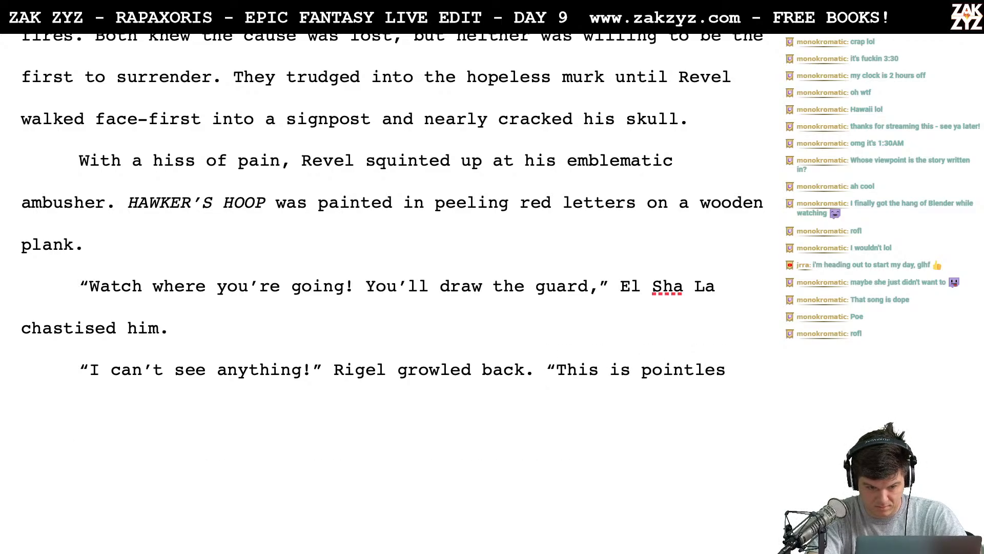
pyautogui.press('BackSpace')
pyautogui.press('BackSpace')
pyautogui.press('BackSpace')
pyautogui.press('BackSpace')
pyautogui.press('BackSpace')
pyautogui.press('BackSpace')
pyautogui.press('BackSpace')
pyautogui.press('BackSpace')
pyautogui.press('BackSpace')
pyautogui.press('BackSpace')
pyautogui.press('BackSpace')
pyautogui.press('BackSpace')
pyautogui.press('BackSpace')
pyautogui.press('BackSpace')
pyautogui.press('BackSpace')
pyautogui.press('BackSpace')
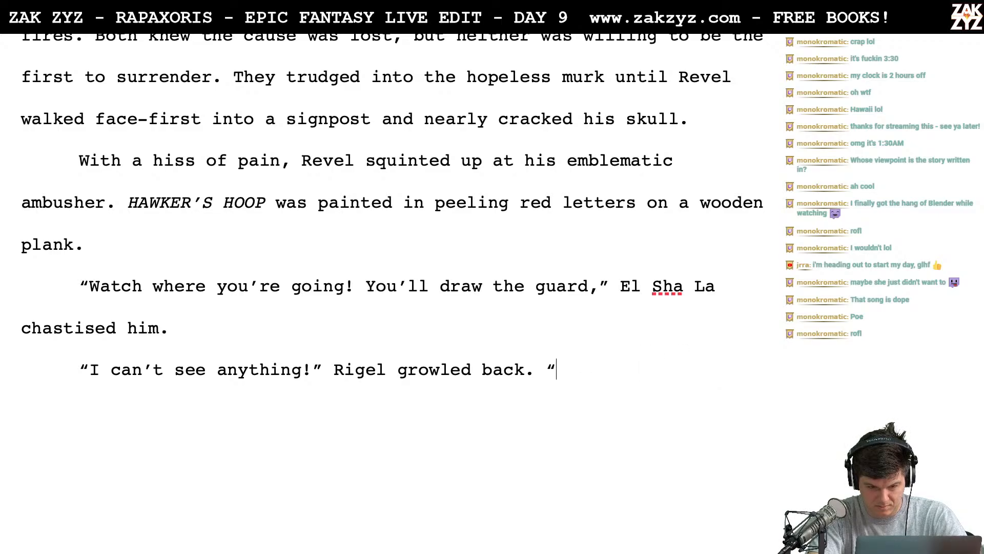
pyautogui.press('BackSpace')
pyautogui.write('The')
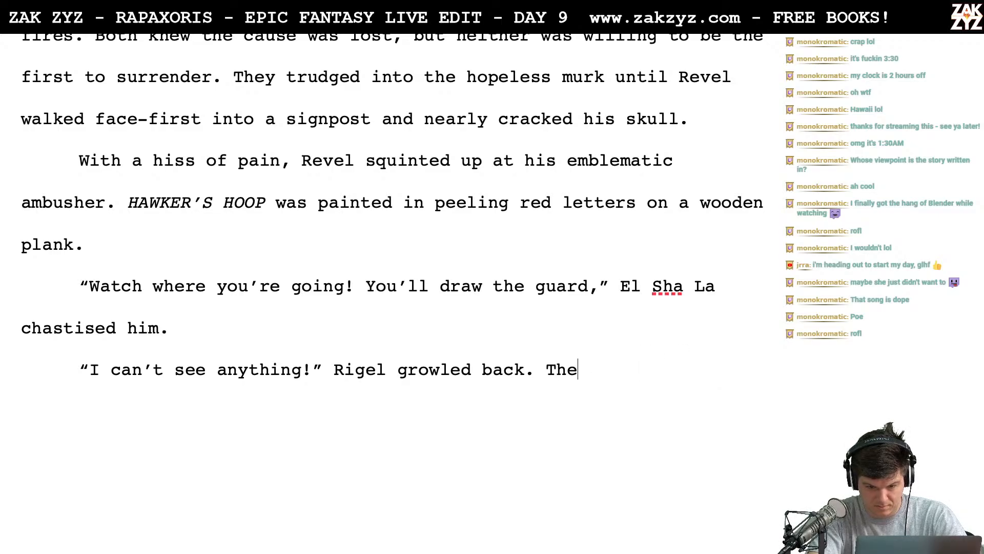
pyautogui.press('BackSpace')
pyautogui.press('BackSpace')
pyautogui.press('BackSpace')
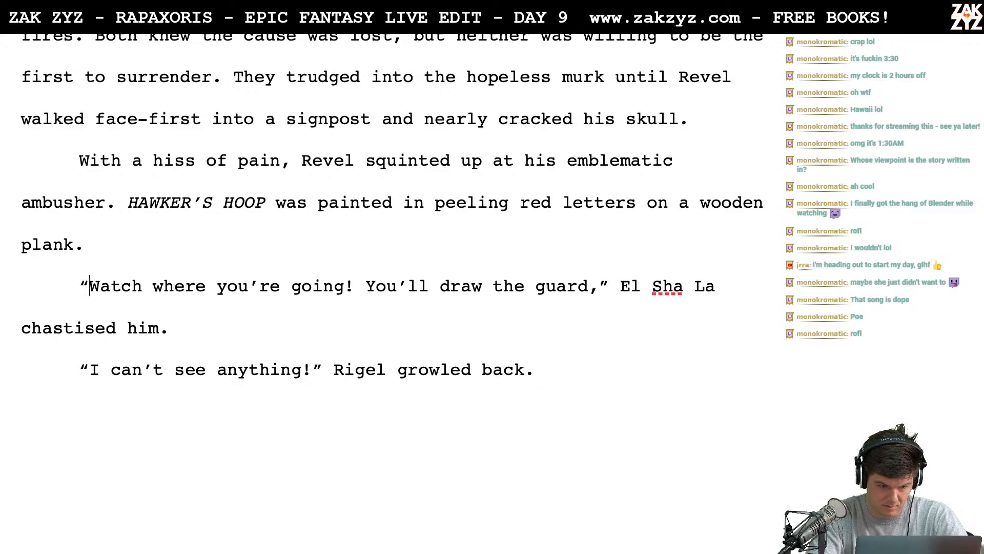
# - Replace "Watch where you're going!" at the start of El Sha La's warning with "Don't hit signs!"
pyautogui.write("Don't hit sig")
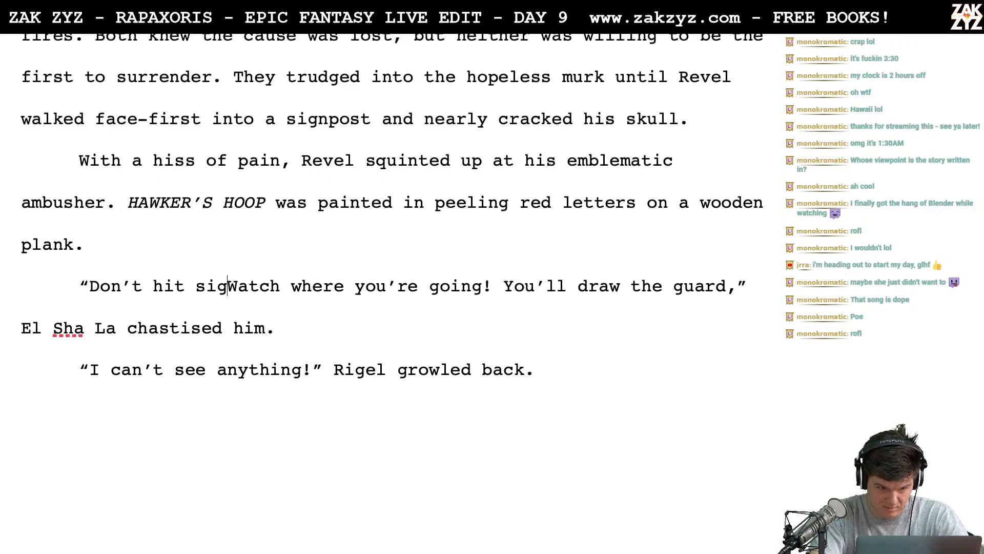
pyautogui.write('ns!')
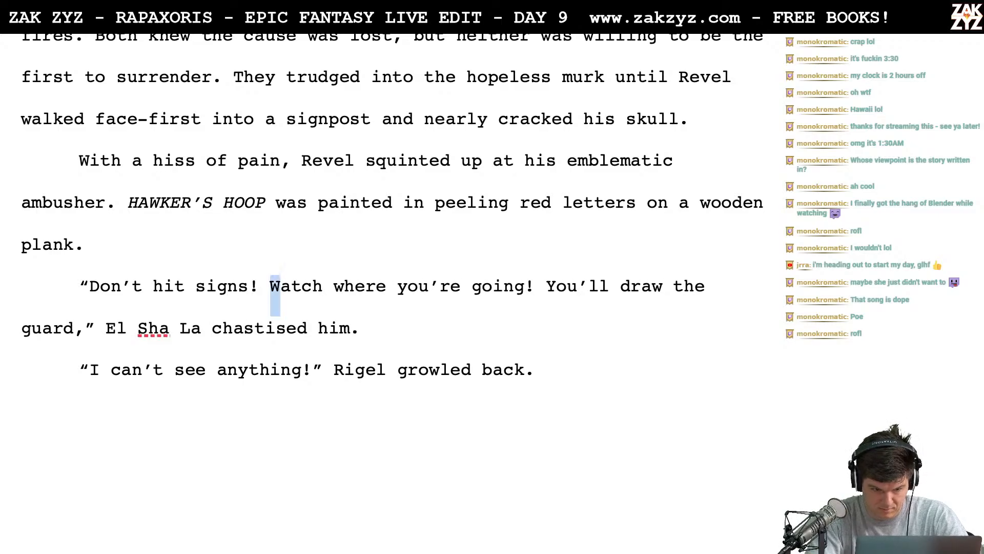
pyautogui.hotkey('shift', 'Right')
pyautogui.hotkey('shift', 'Right')
pyautogui.hotkey('shift', 'Right')
pyautogui.hotkey('shift', 'Right')
pyautogui.hotkey('shift', 'Right')
pyautogui.hotkey('shift', 'Right')
pyautogui.hotkey('shift', 'Right')
pyautogui.hotkey('shift', 'Right')
pyautogui.hotkey('shift', 'Right')
pyautogui.hotkey('shift', 'Right')
pyautogui.hotkey('shift', 'Right')
pyautogui.hotkey('shift', 'Right')
pyautogui.hotkey('shift', 'Right')
pyautogui.hotkey('shift', 'Right')
pyautogui.hotkey('shift', 'Right')
pyautogui.hotkey('shift', 'Right')
pyautogui.hotkey('shift', 'Right')
pyautogui.hotkey('shift', 'Right')
pyautogui.hotkey('shift', 'Right')
pyautogui.hotkey('shift', 'Right')
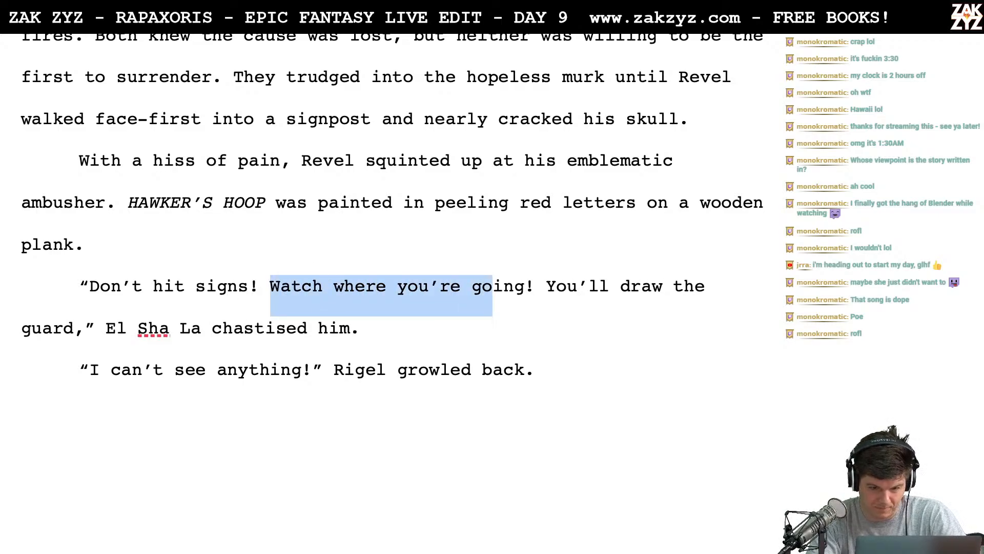
pyautogui.hotkey('shift', 'Right')
pyautogui.hotkey('shift', 'Right')
pyautogui.hotkey('shift', 'Right')
pyautogui.hotkey('shift', 'Right')
pyautogui.hotkey('shift', 'Right')
pyautogui.press('BackSpace')
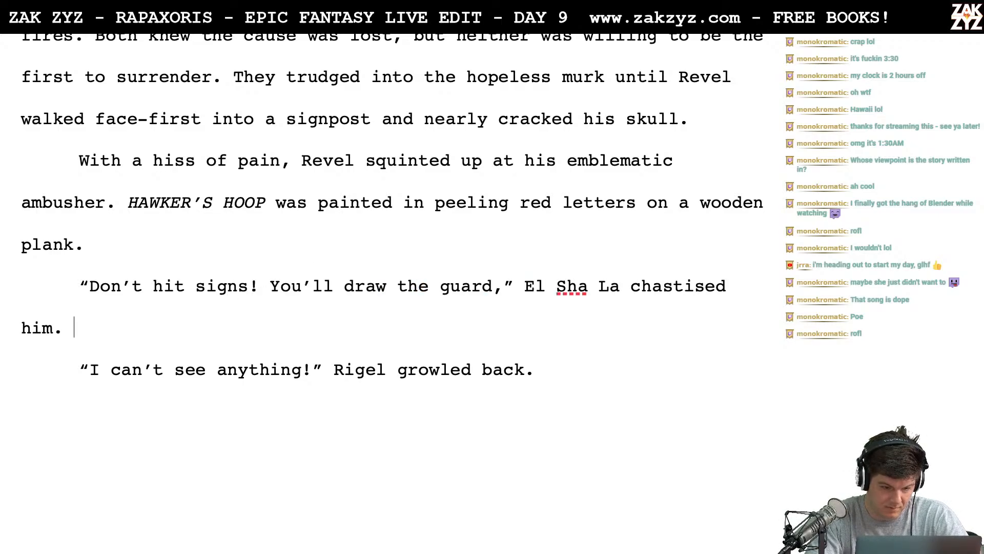
# - Insert a new reply paragraph reading "The sign hit me!" Rigel growled back. above the "I can't see anything!" line
pyautogui.press('Return')
pyautogui.write('The sig')
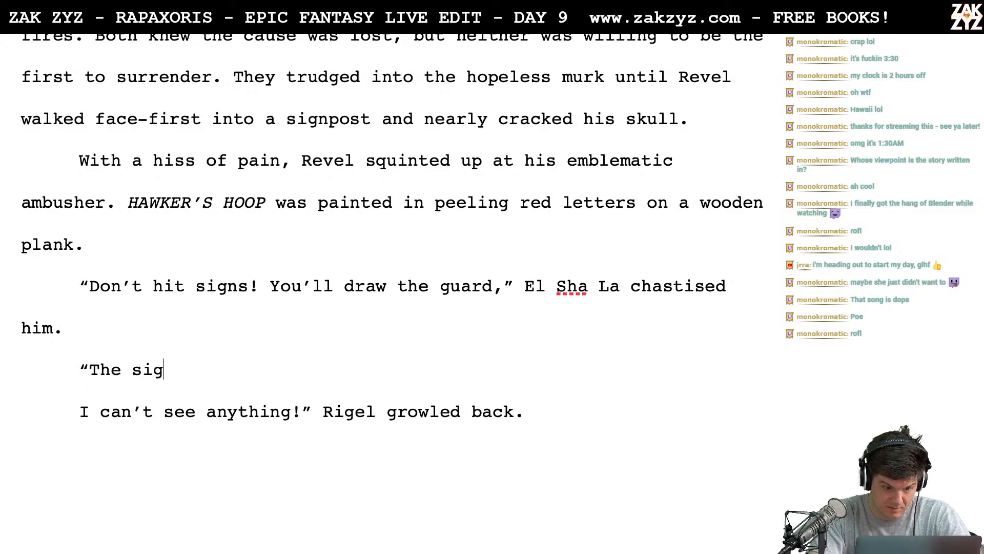
pyautogui.write('n hit me!” ')
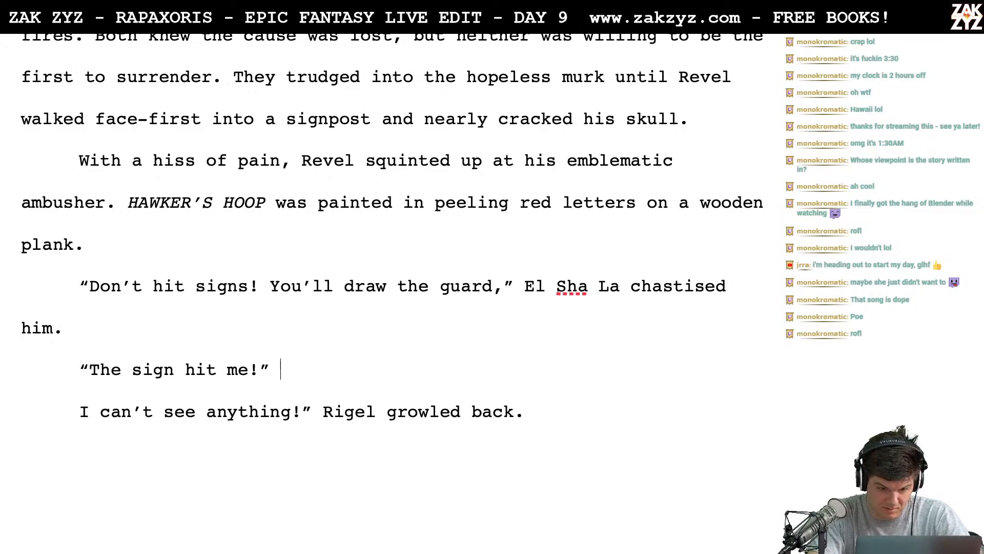
pyautogui.write('Rigel gro')
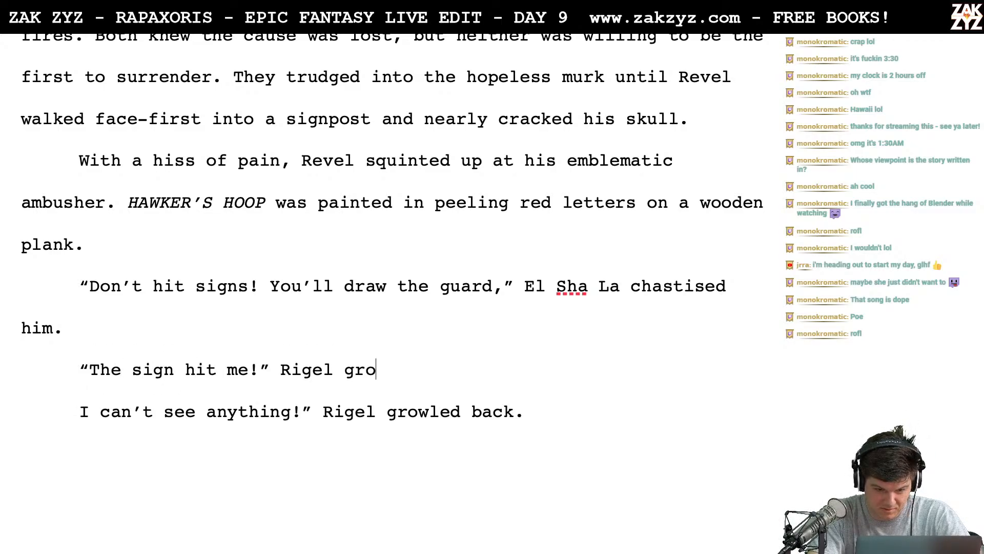
pyautogui.write('wled back.')
pyautogui.press('Return')
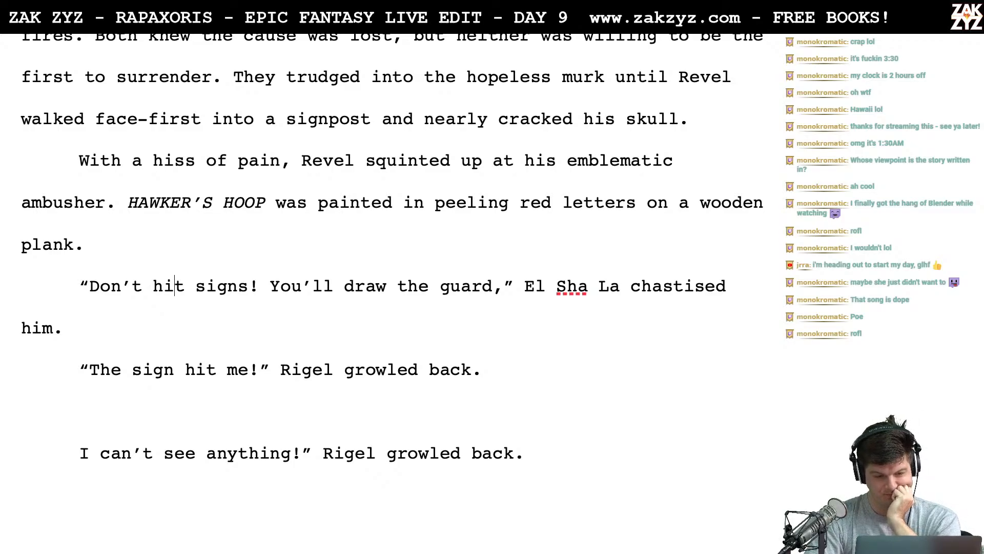
pyautogui.write('Why are you h')
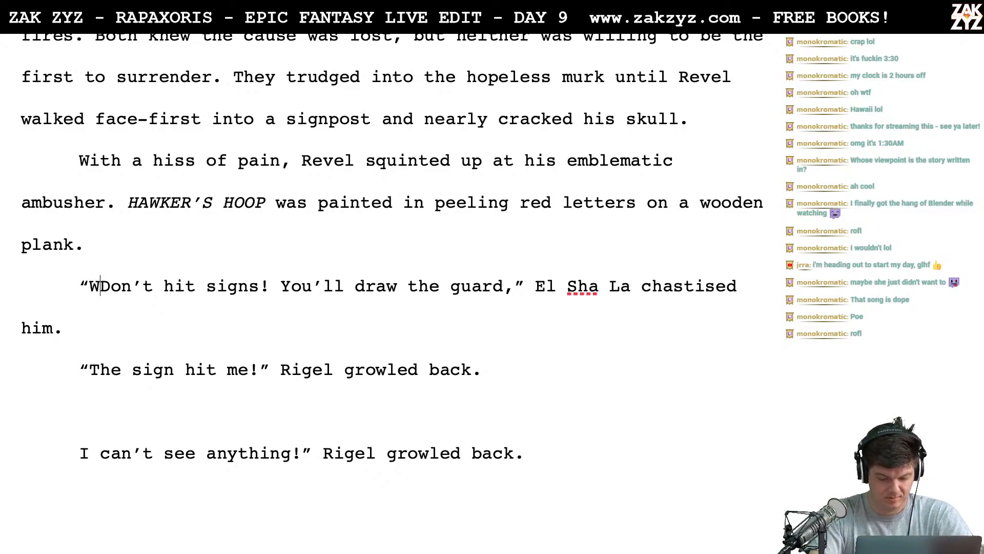
pyautogui.write('itting ')
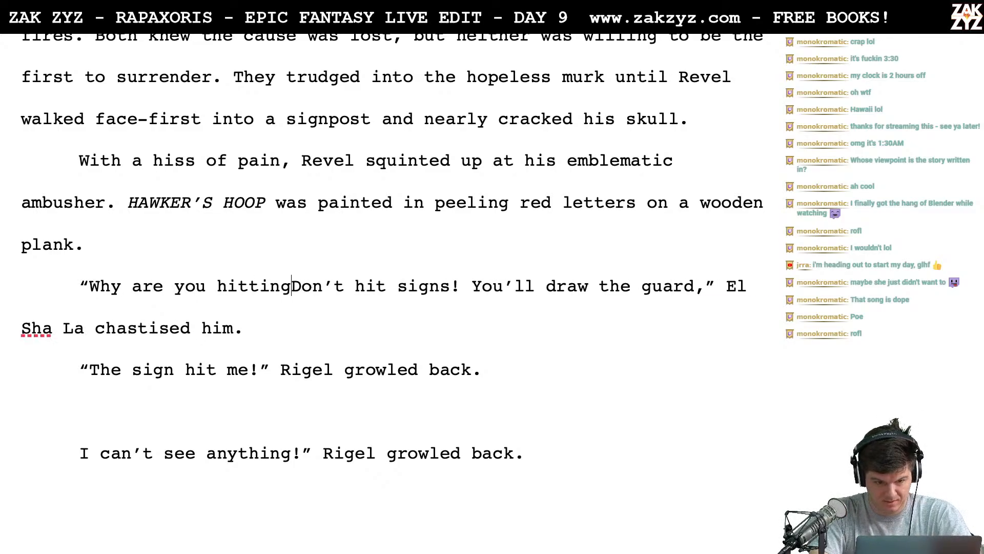
pyautogui.write('sign')
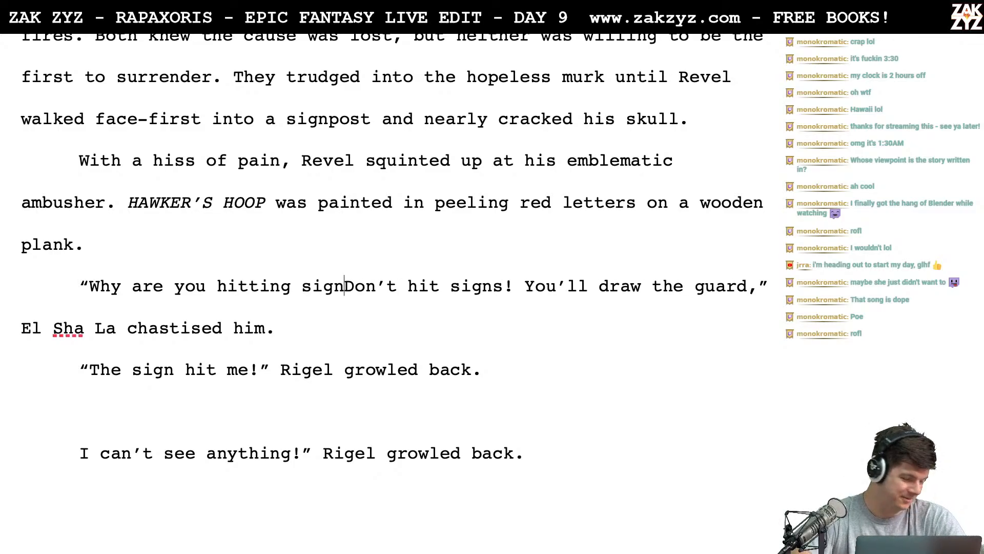
pyautogui.hotkey('ctrl', 'z')
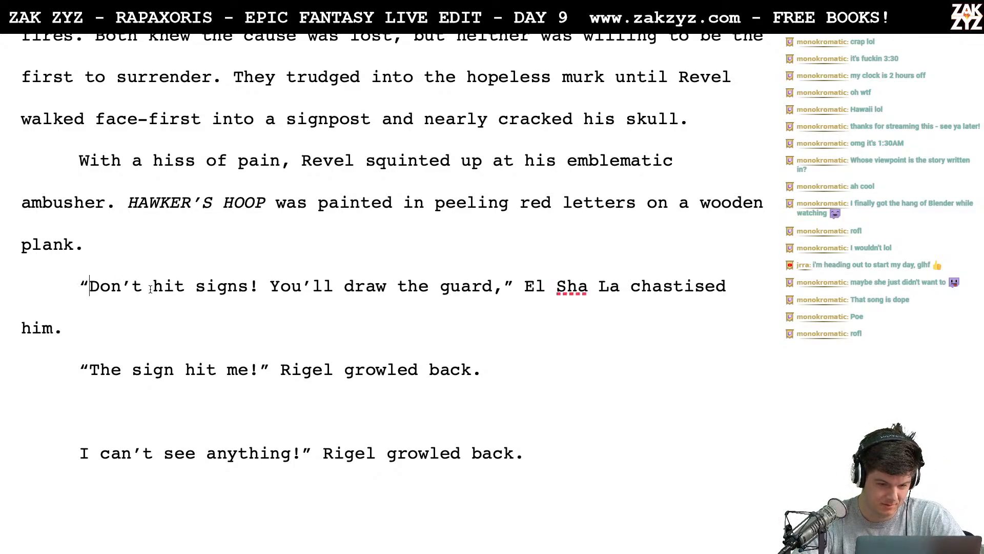
# - Replace "Don't hit signs" in El Sha La's warning with "Watch where you're going" and remove "him" after "chastised"
pyautogui.hotkey('shift', 'Right')
pyautogui.hotkey('shift', 'Right')
pyautogui.hotkey('shift', 'Right')
pyautogui.hotkey('shift', 'Right')
pyautogui.hotkey('shift', 'Right')
pyautogui.hotkey('shift', 'Right')
pyautogui.hotkey('shift', 'Right')
pyautogui.hotkey('shift', 'Right')
pyautogui.hotkey('shift', 'Right')
pyautogui.hotkey('shift', 'Right')
pyautogui.hotkey('shift', 'Right')
pyautogui.hotkey('shift', 'Right')
pyautogui.hotkey('shift', 'Right')
pyautogui.hotkey('shift', 'Right')
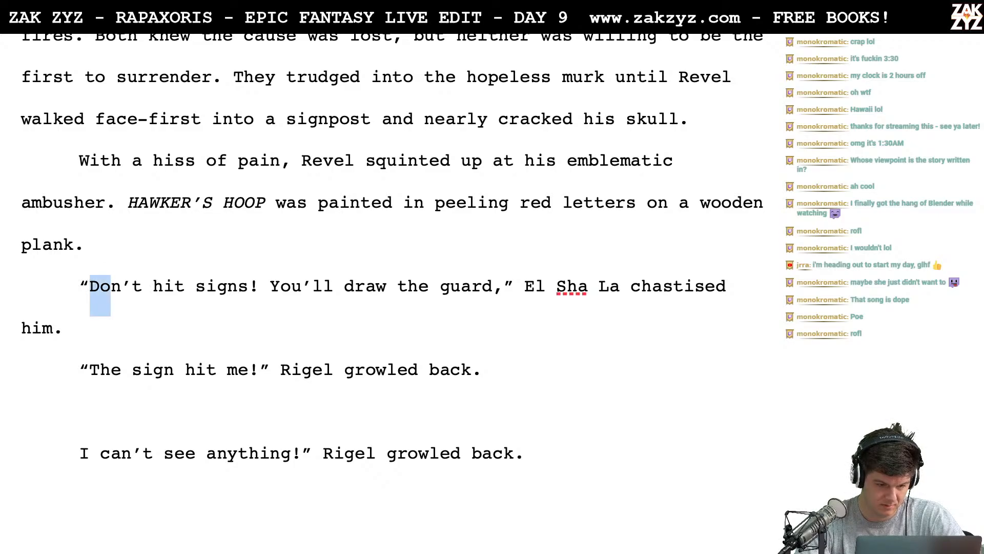
pyautogui.hotkey('shift', 'Right')
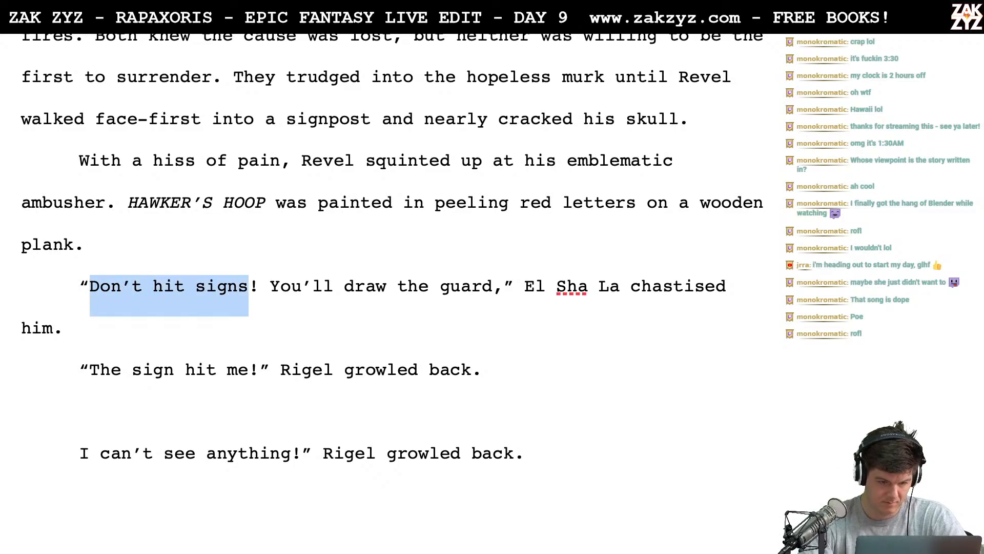
pyautogui.write('Watch whe')
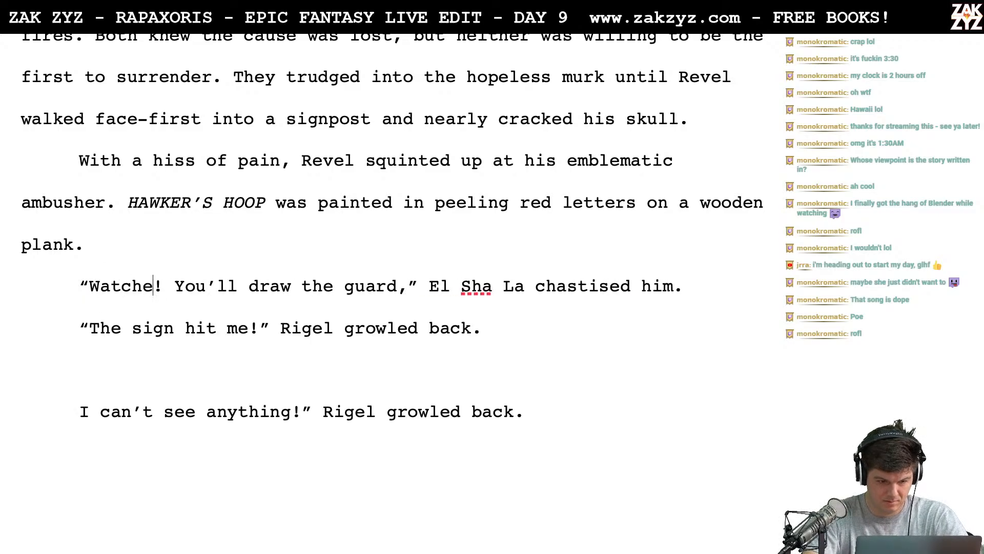
pyautogui.press('BackSpace')
pyautogui.write("where you're going")
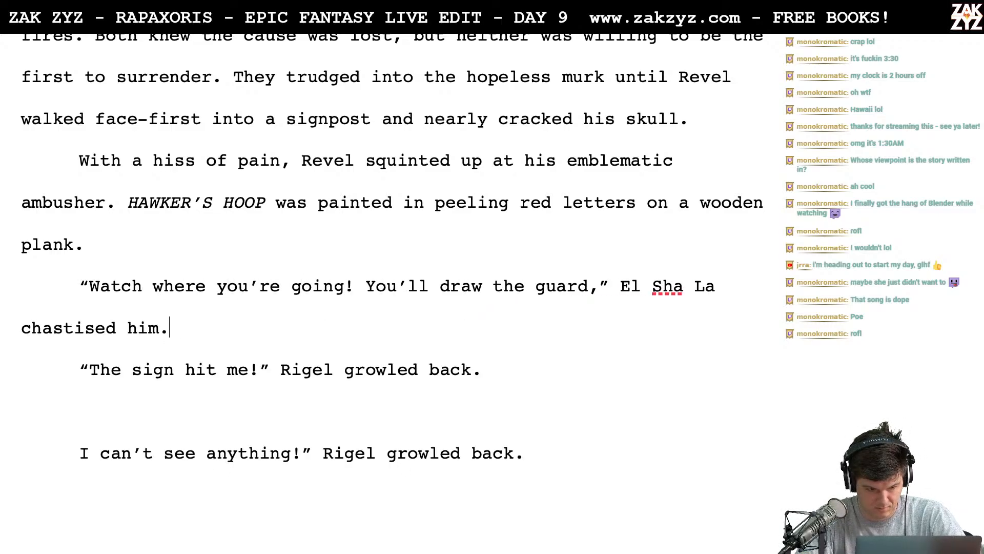
pyautogui.press('BackSpace')
pyautogui.press('BackSpace')
pyautogui.press('BackSpace')
pyautogui.press('BackSpace')
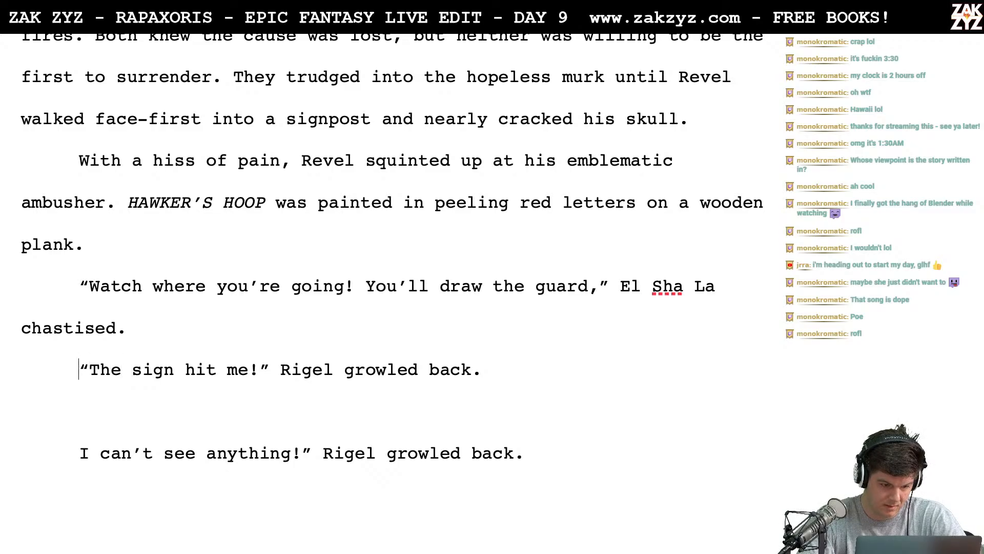
# - Insert a new paragraph below the warning reading "How? I can't see anything!" Revel growled
pyautogui.press('Return')
pyautogui.write('"')
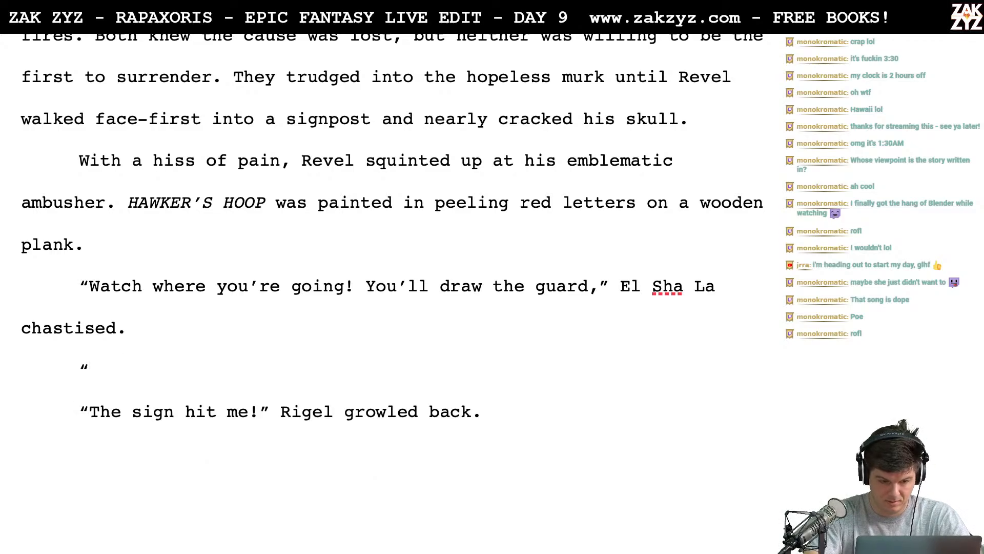
pyautogui.write('How can I wa')
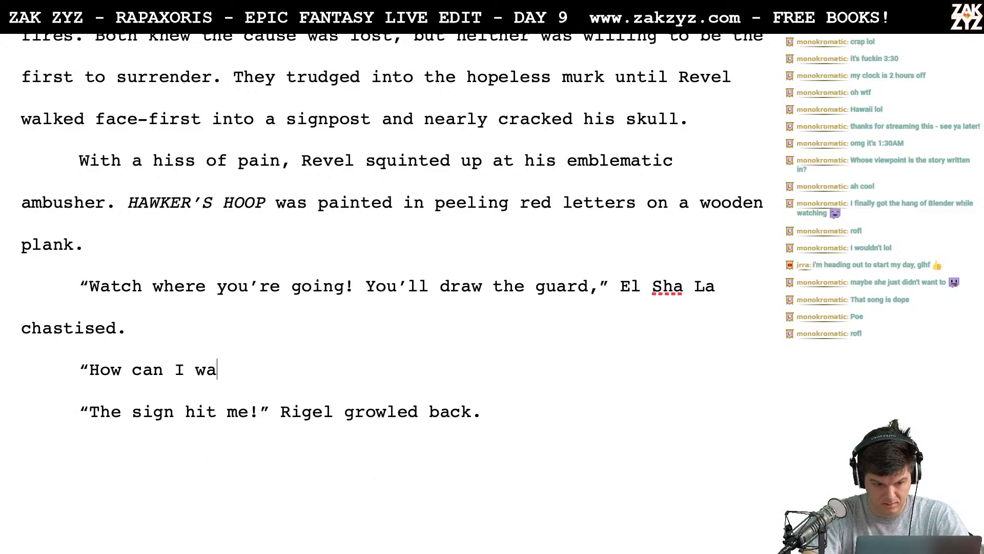
pyautogui.press('BackSpace')
pyautogui.press('BackSpace')
pyautogui.press('BackSpace')
pyautogui.press('BackSpace')
pyautogui.press('BackSpace')
pyautogui.press('BackSpace')
pyautogui.press('BackSpace')
pyautogui.press('BackSpace')
pyautogui.press('BackSpace')
pyautogui.write('? ')
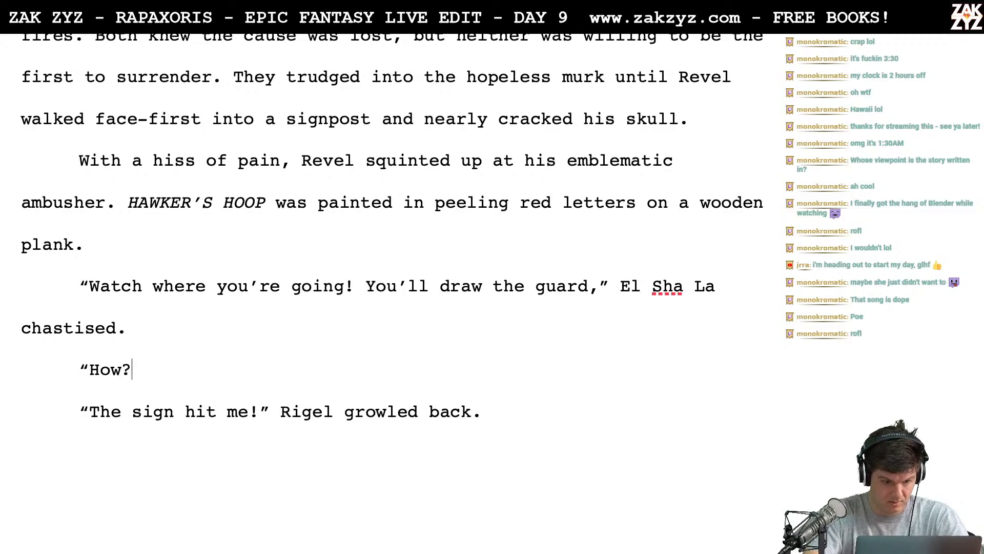
pyautogui.write("I can't see ")
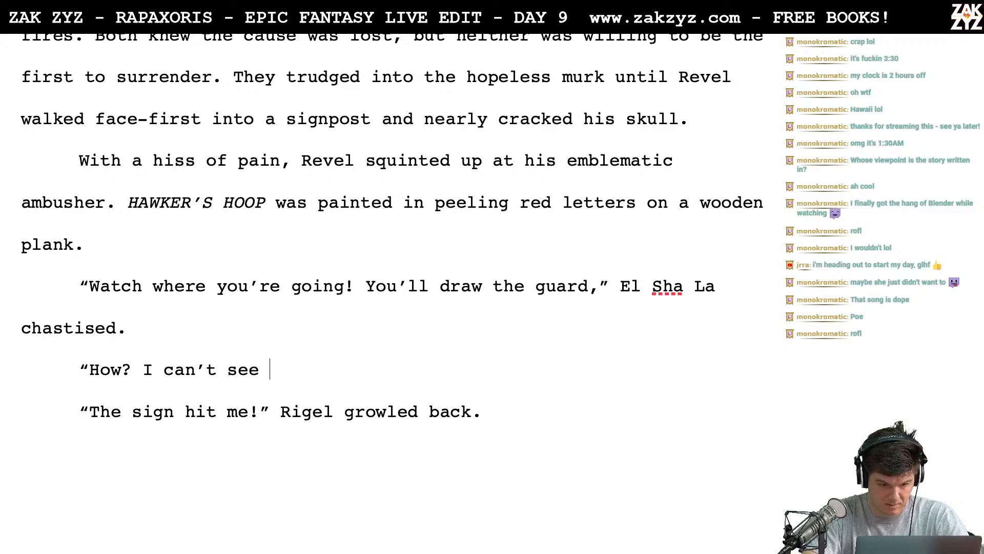
pyautogui.write('anythi')
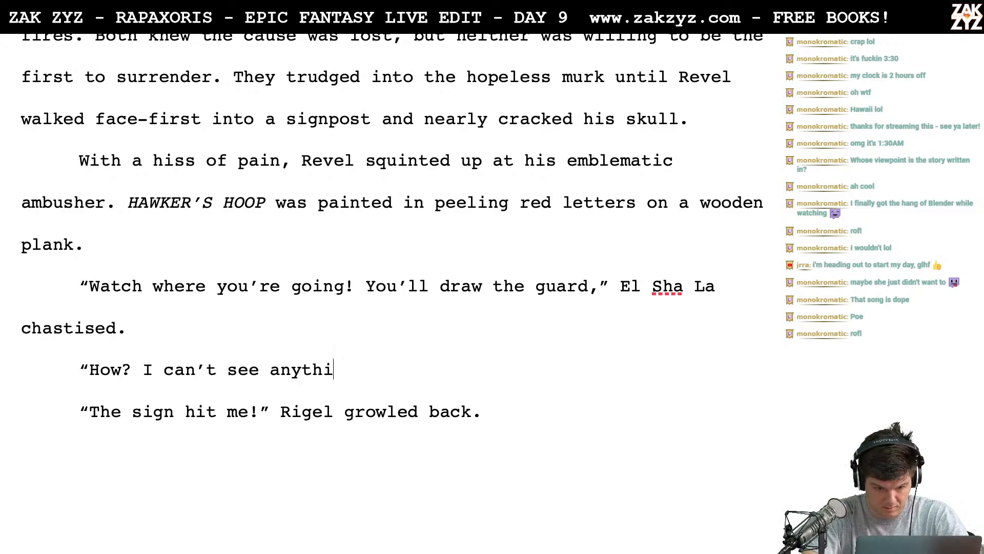
pyautogui.write('ng!')
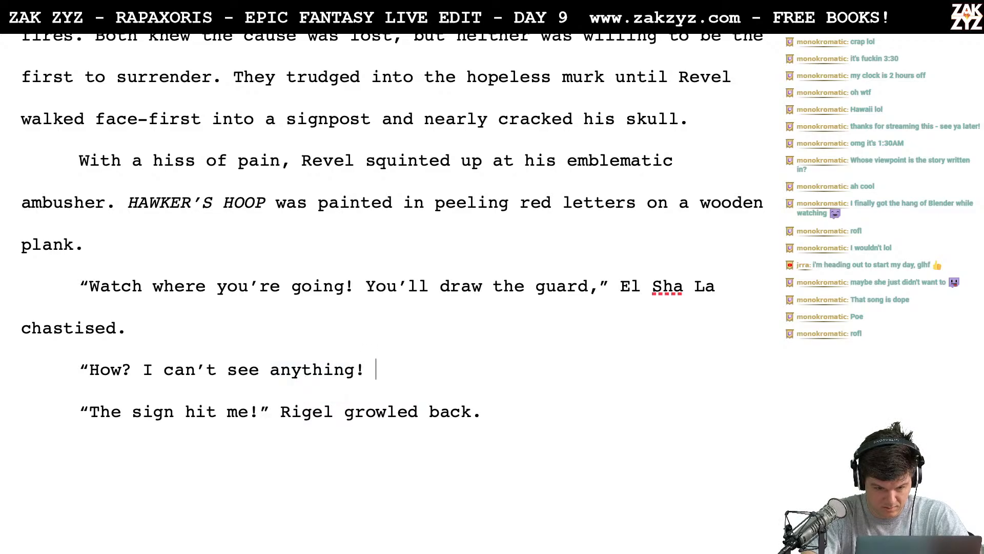
pyautogui.write('" R')
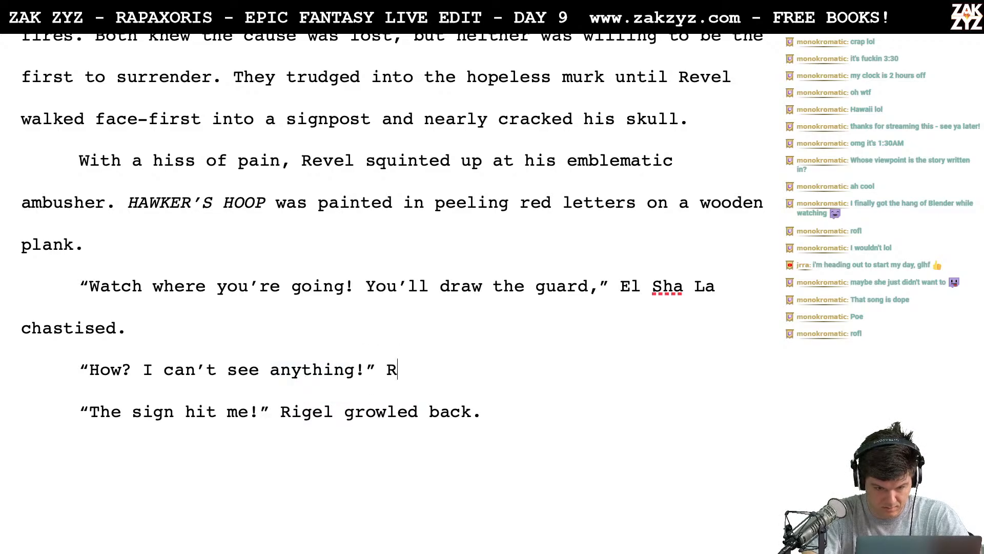
pyautogui.write('evel growled ')
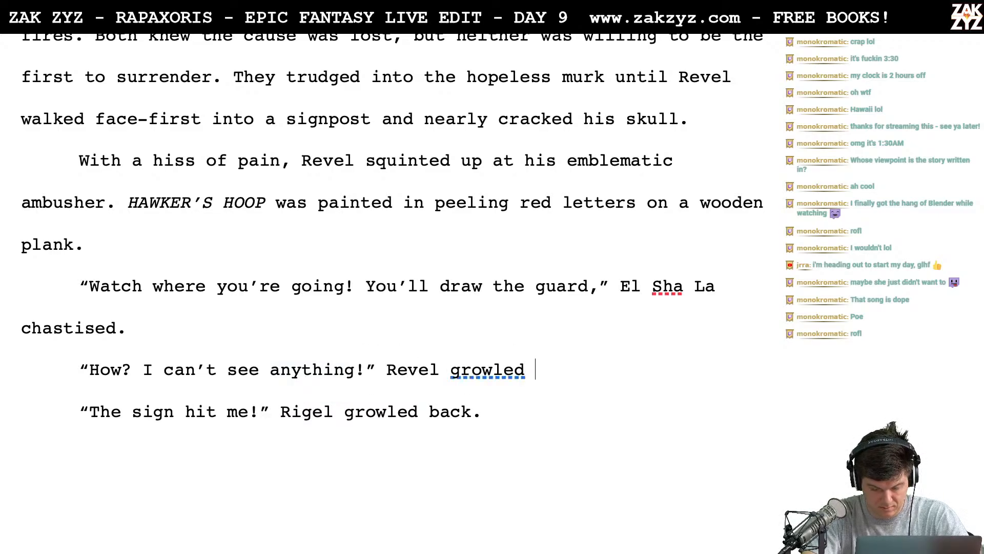
pyautogui.write('back. He was')
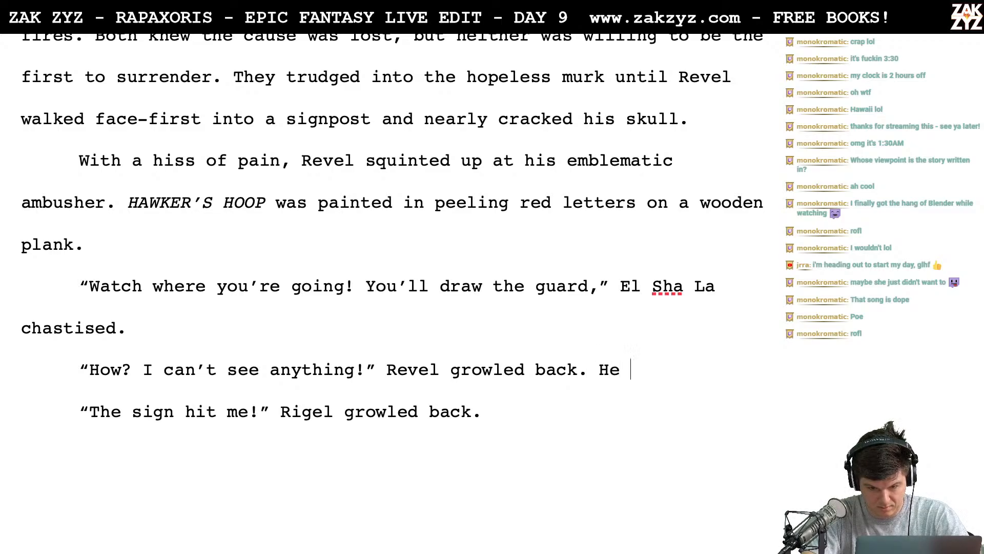
pyautogui.press('BackSpace')
pyautogui.press('BackSpace')
pyautogui.write('as')
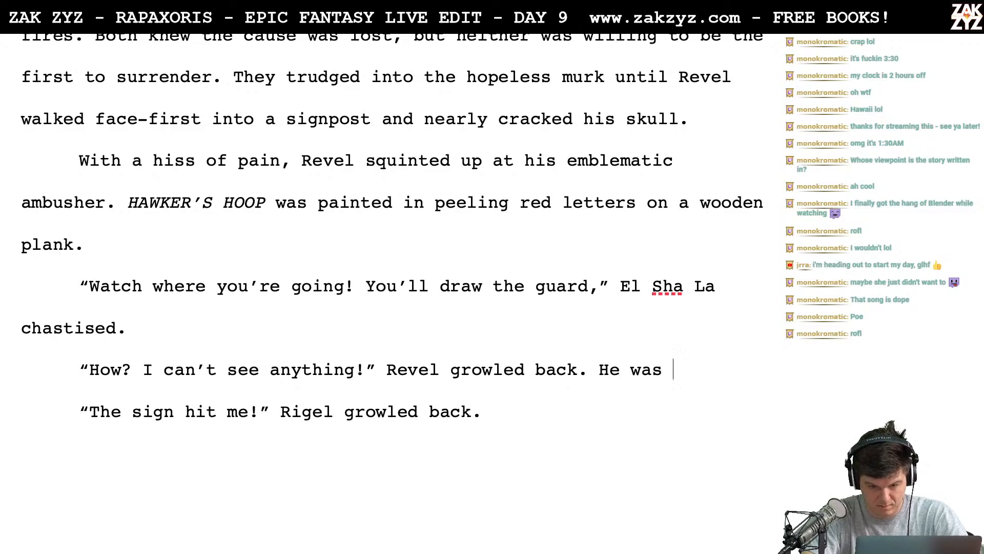
pyautogui.press('BackSpace')
pyautogui.press('BackSpace')
pyautogui.press('BackSpace')
pyautogui.press('BackSpace')
pyautogui.press('BackSpace')
pyautogui.press('BackSpace')
pyautogui.press('BackSpace')
pyautogui.press('BackSpace')
pyautogui.press('BackSpace')
pyautogui.press('BackSpace')
pyautogui.press('BackSpace')
pyautogui.press('BackSpace')
pyautogui.press('BackSpace')
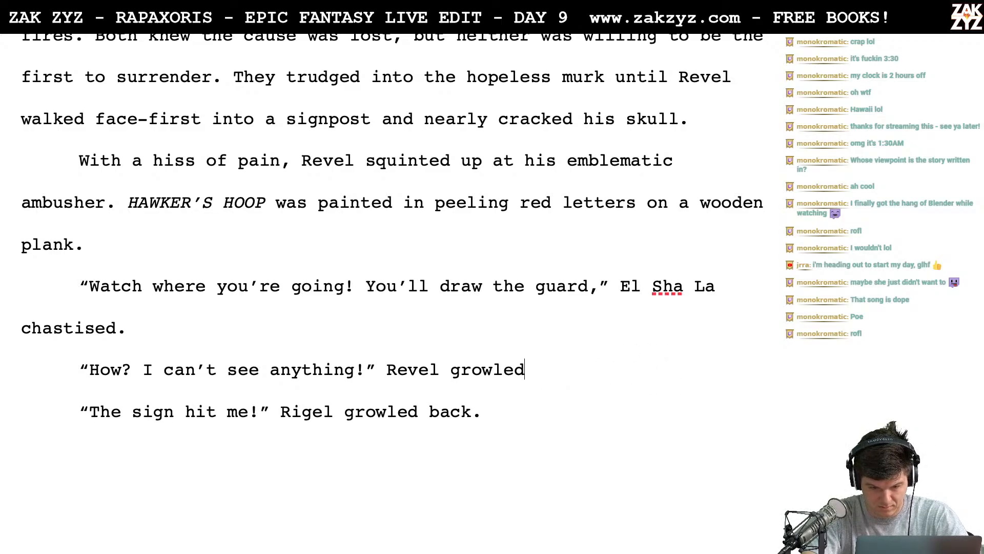
pyautogui.write(', ')
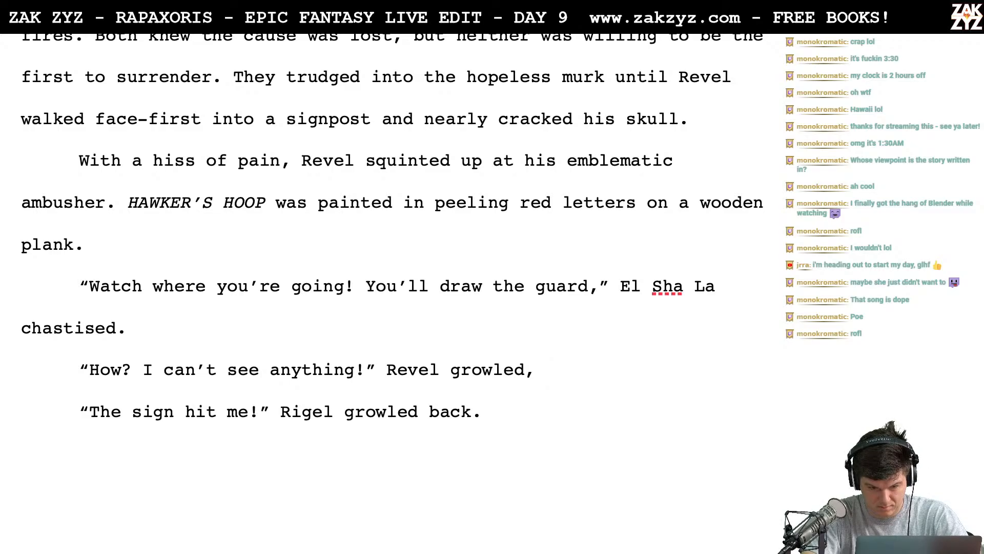
pyautogui.write(',')
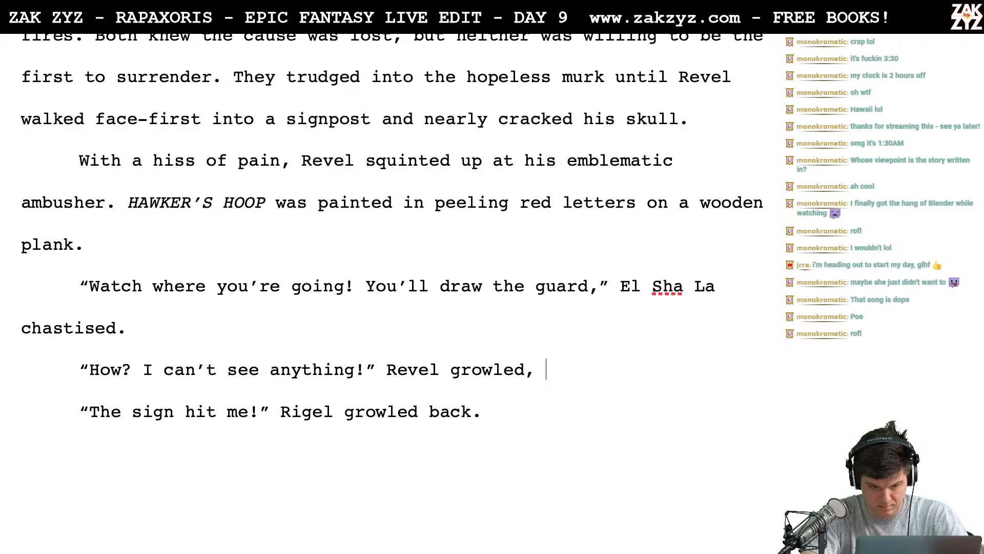
pyautogui.press('BackSpace')
pyautogui.press('BackSpace')
# - End Revel's reply with a period after "growled" and delete the "The sign hit me!" paragraph below it
pyautogui.write('.')
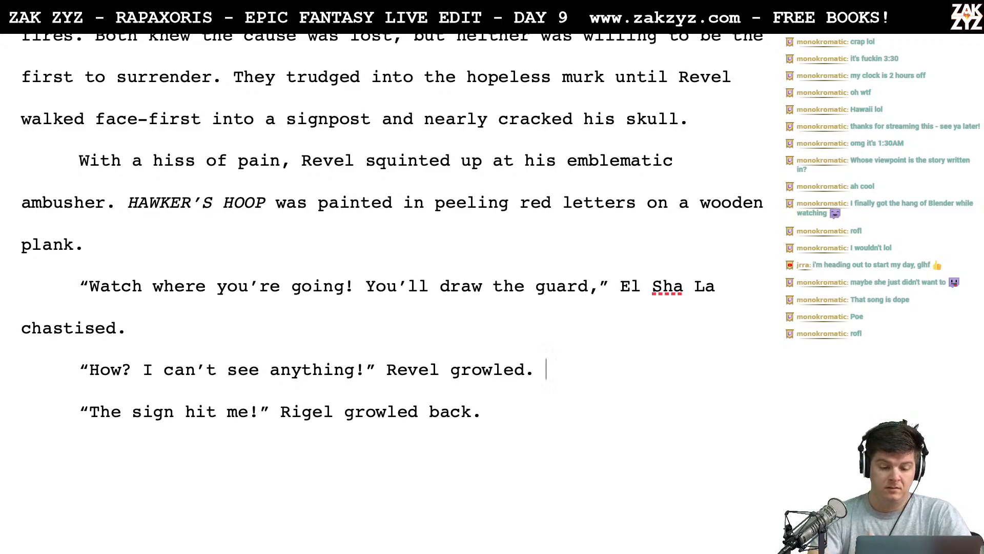
pyautogui.hotkey('shift', 'Down')
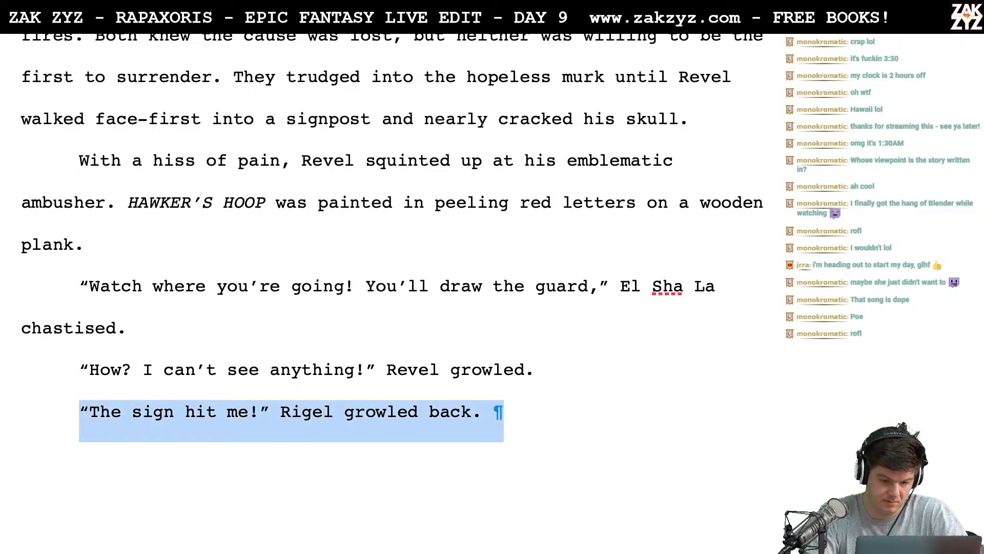
pyautogui.press('BackSpace')
# - Start a new paragraph below Revel's reply with "As he spoke, the moon shone through a rent in the fog,"
pyautogui.press('Return')
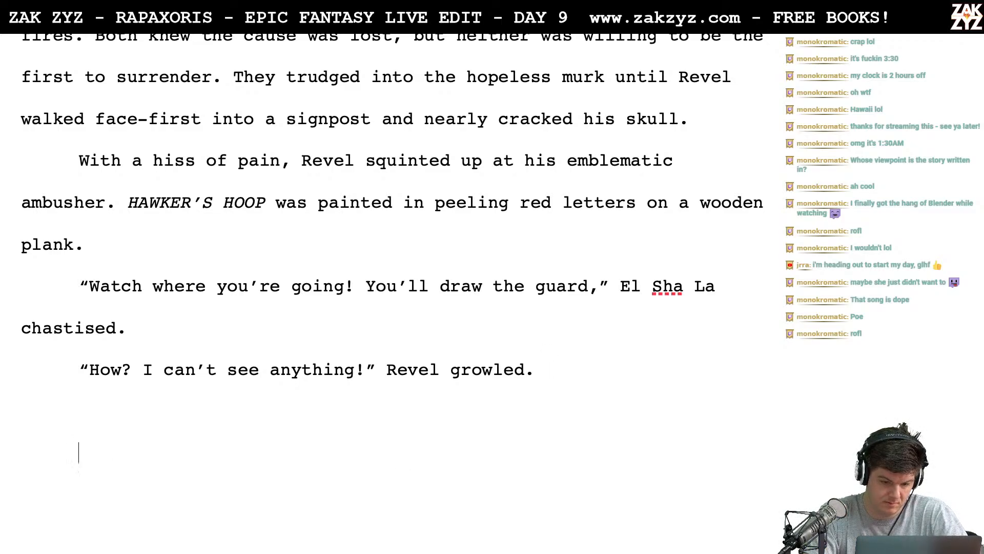
pyautogui.write('As he sp')
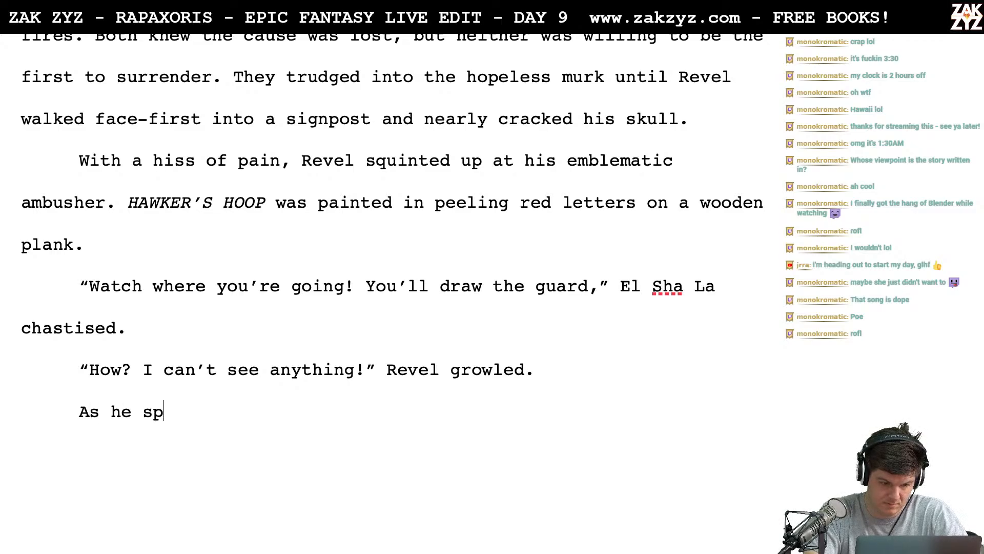
pyautogui.write('oke, the moon sh')
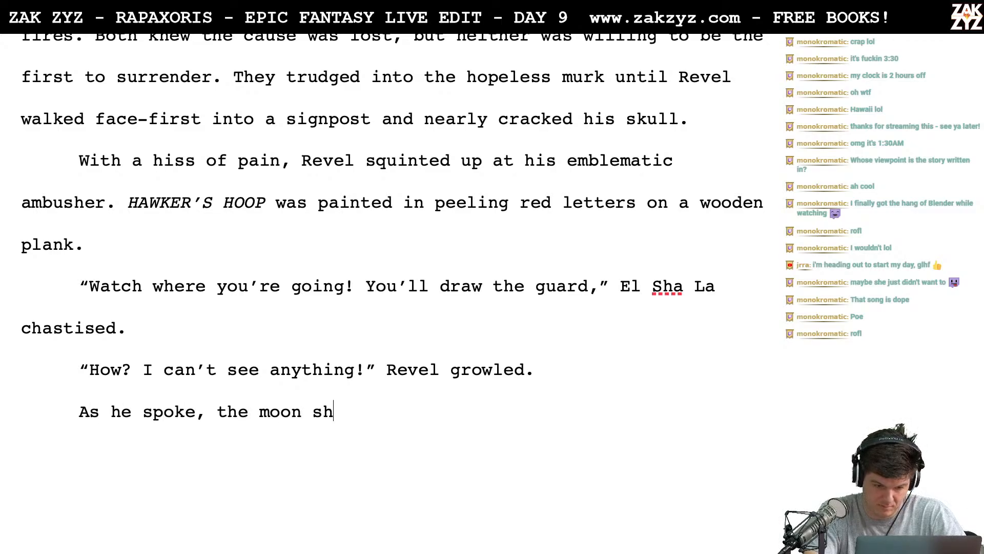
pyautogui.write('one through')
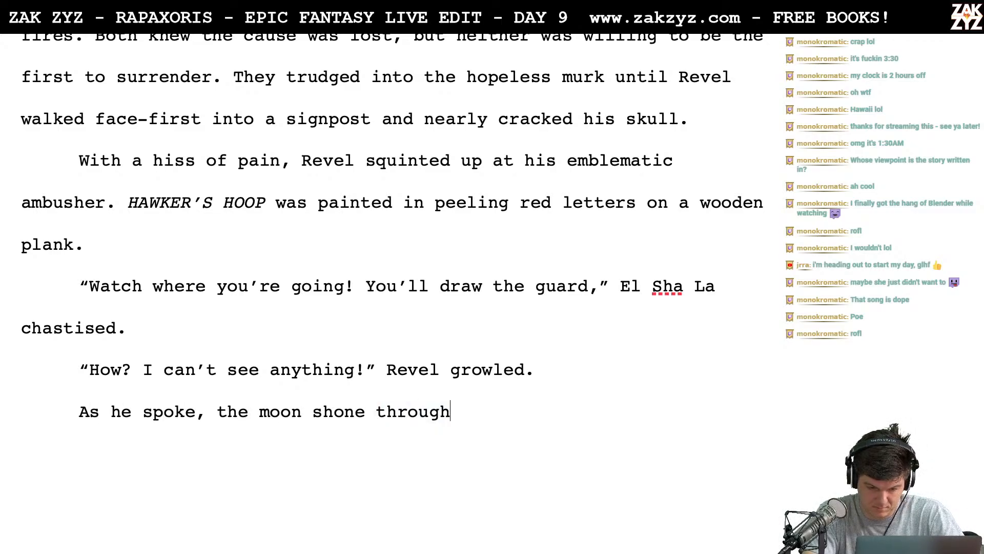
pyautogui.write(' a rent in the')
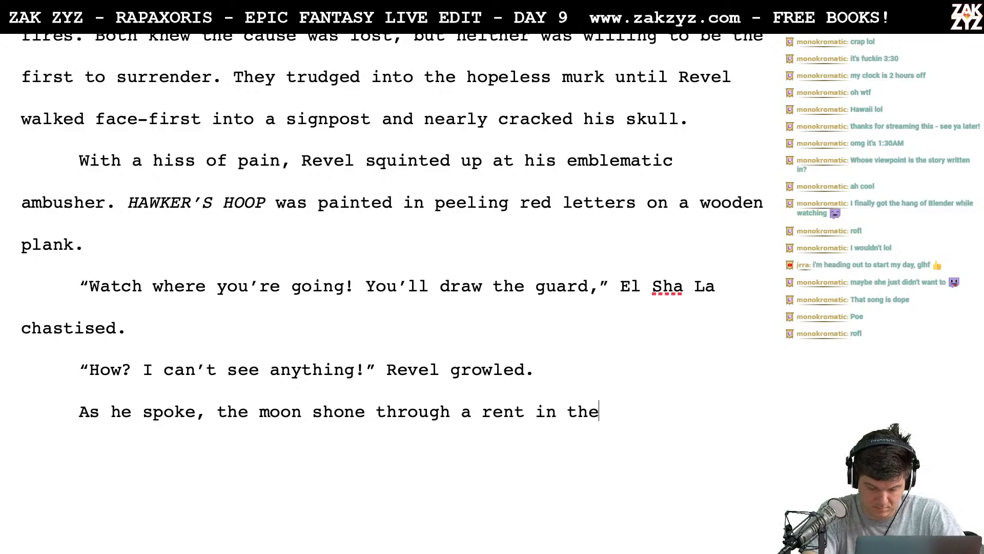
pyautogui.write(' fog,')
# - Delete the blank paragraphs and leftover draft dialogue between the moon sentence and "The stands of the merchants"
pyautogui.hotkey('shift', 'Down')
pyautogui.hotkey('shift', 'Down')
pyautogui.hotkey('shift', 'Down')
pyautogui.hotkey('shift', 'Down')
pyautogui.hotkey('shift', 'Down')
pyautogui.hotkey('shift', 'Down')
pyautogui.hotkey('shift', 'Down')
pyautogui.hotkey('shift', 'Down')
pyautogui.hotkey('shift', 'Down')
pyautogui.hotkey('shift', 'Down')
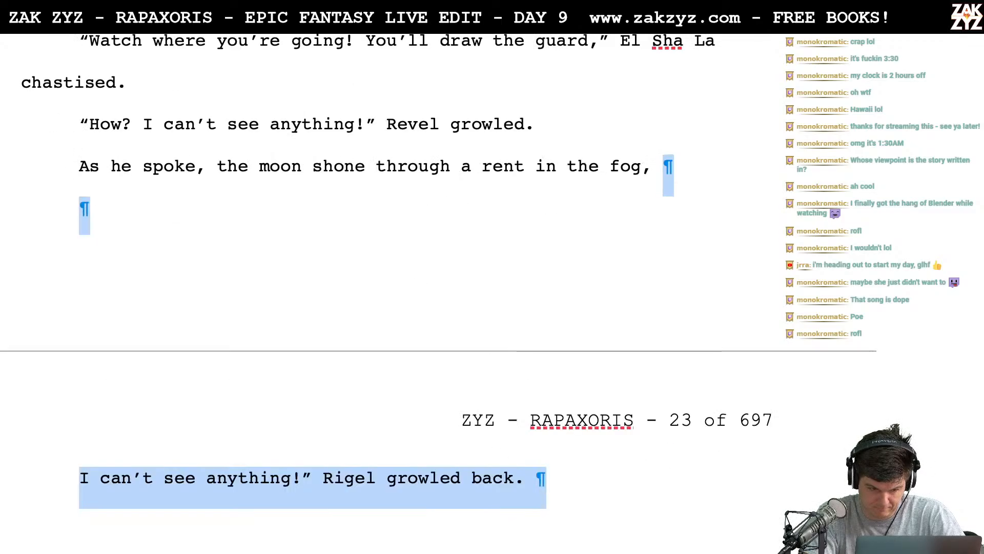
pyautogui.scroll(-3, 390, 277)
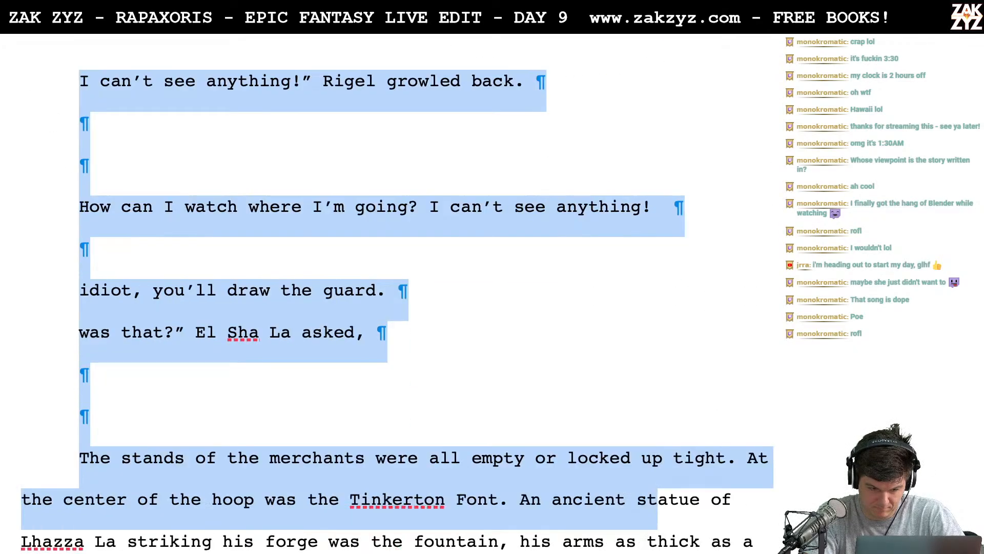
pyautogui.press('BackSpace')
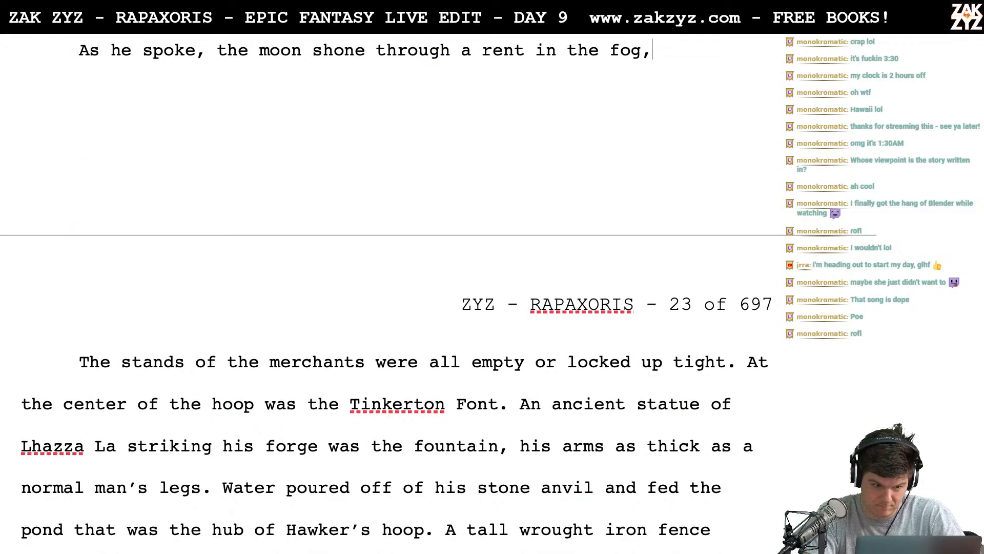
# - Remove the trailing comma after "fog" from the "As he spoke" sentence
pyautogui.press('Up')
pyautogui.press('Up')
pyautogui.press('Up')
pyautogui.press('Up')
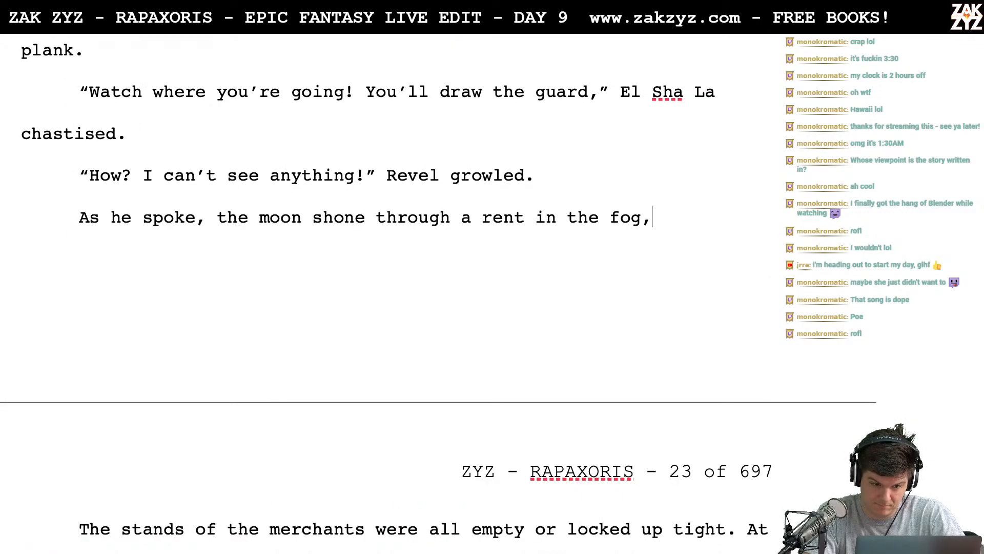
pyautogui.press('Right')
pyautogui.write('il')
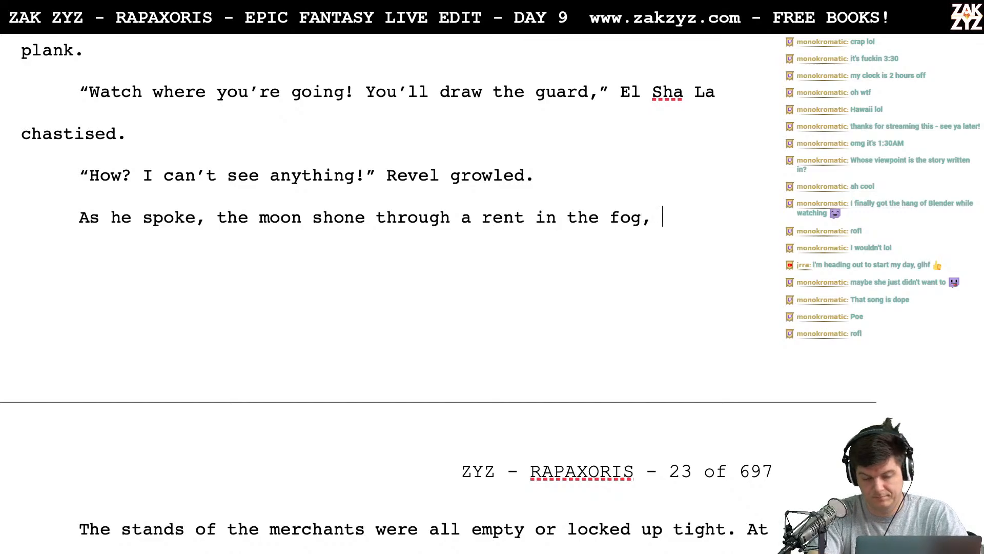
pyautogui.write('lu')
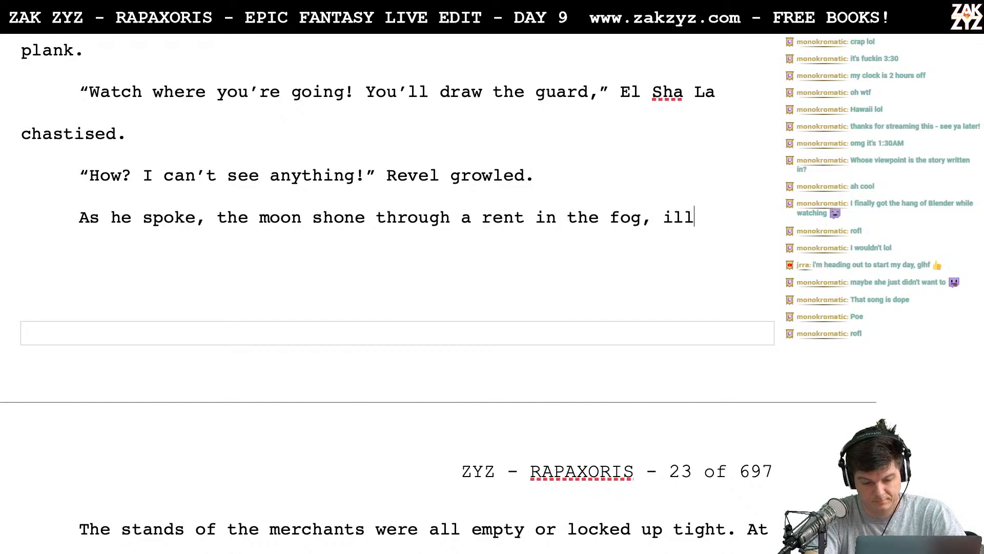
pyautogui.press('BackSpace')
pyautogui.press('BackSpace')
pyautogui.press('BackSpace')
pyautogui.press('BackSpace')
pyautogui.press('BackSpace')
pyautogui.press('BackSpace')
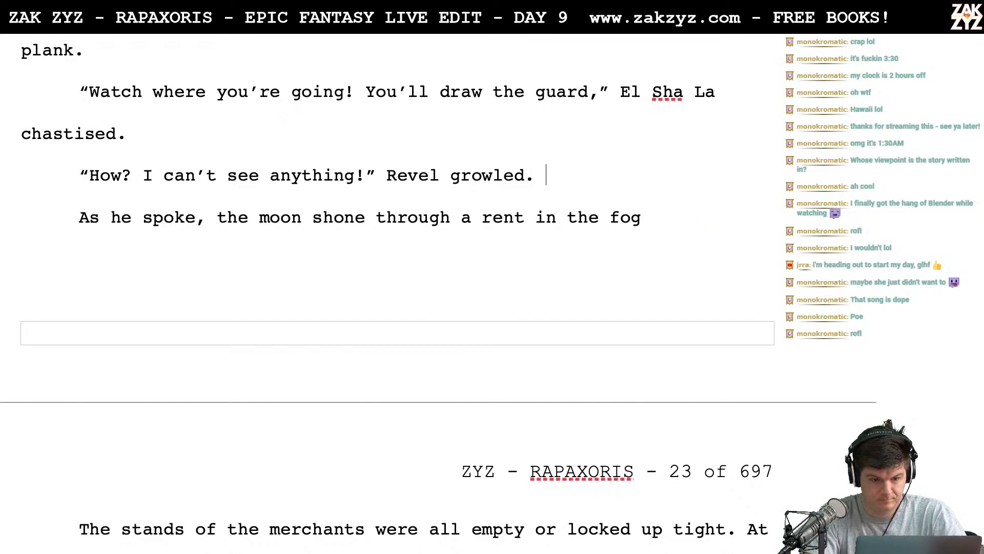
# - Insert a new paragraph below Revel's reply beginning "As if in answer, the moonlight broke through the fog and shone"
pyautogui.press('Return')
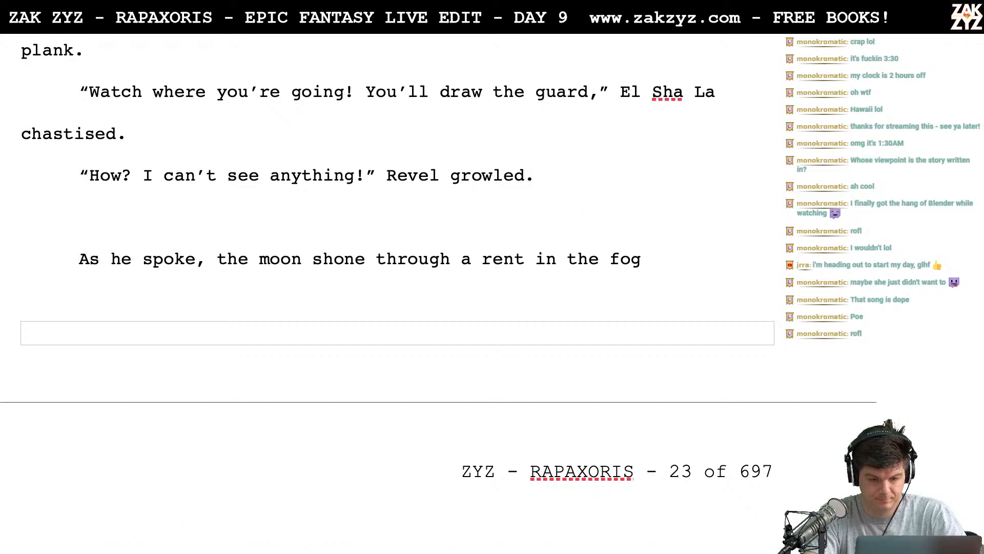
pyautogui.press('BackSpace')
pyautogui.write('As if')
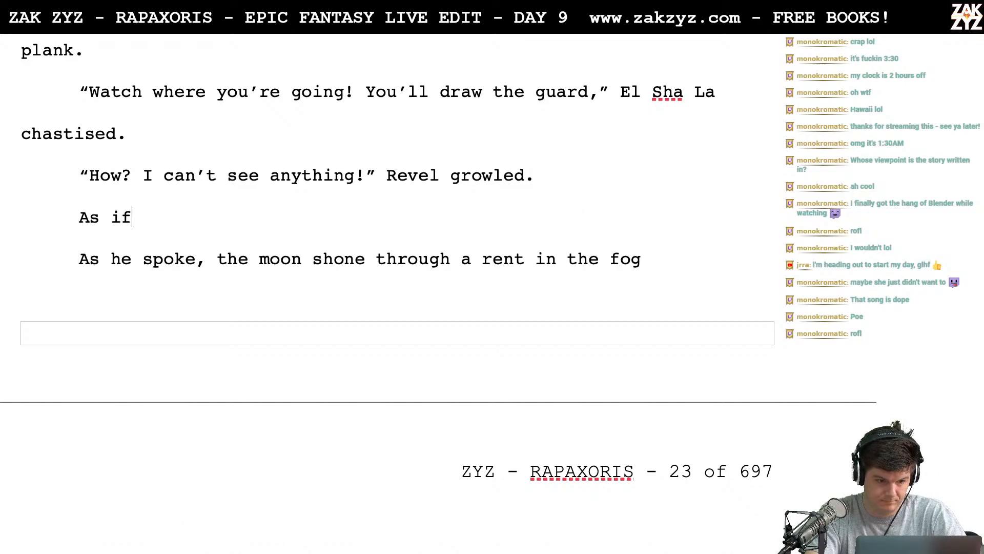
pyautogui.press('BackSpace')
pyautogui.press('BackSpace')
pyautogui.write('if in ans')
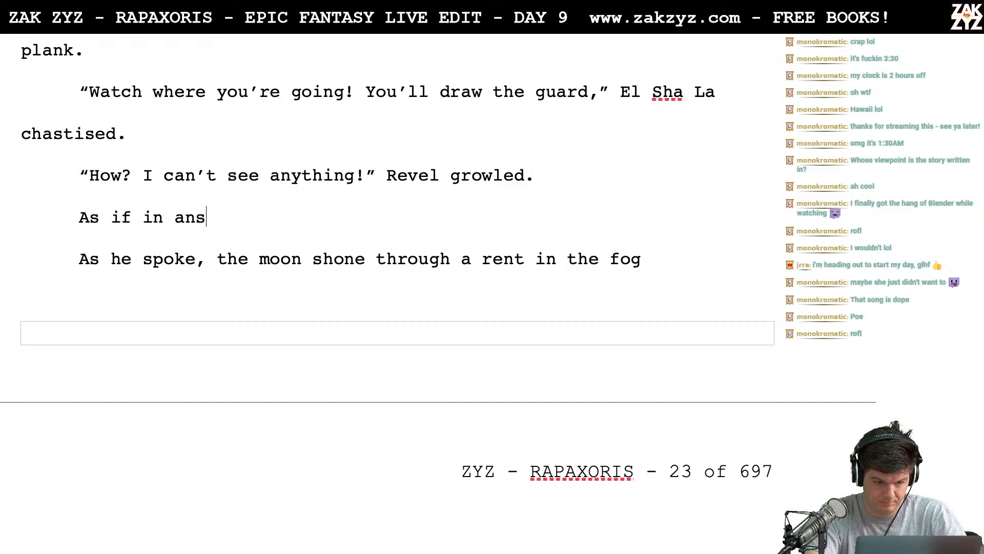
pyautogui.write('wer, the bm')
pyautogui.press('BackSpace')
pyautogui.press('BackSpace')
pyautogui.write('mo')
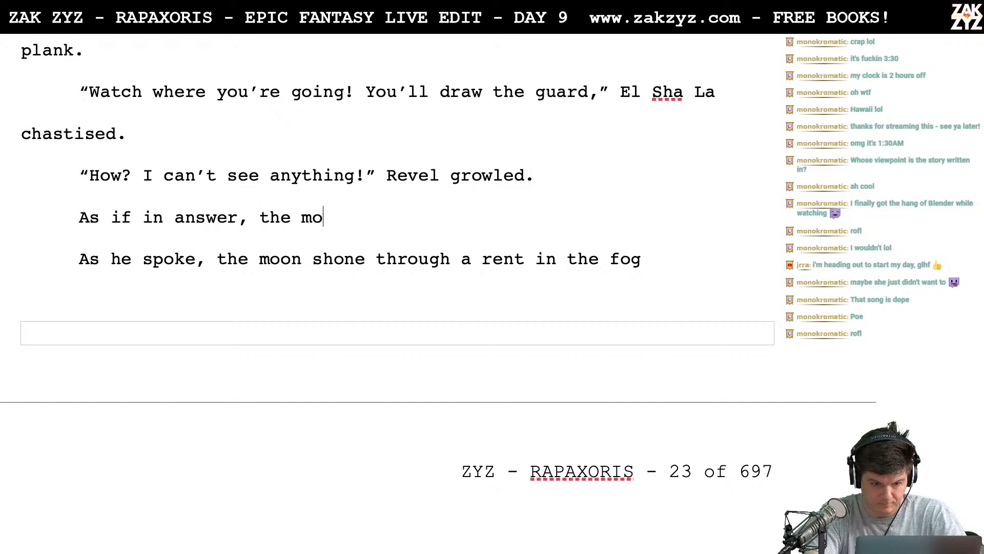
pyautogui.write('onlight broke th')
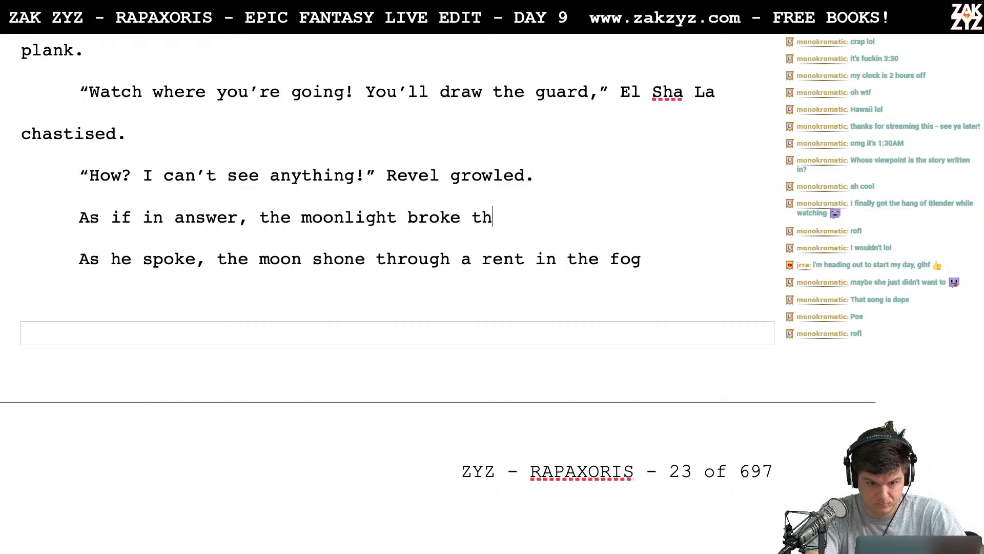
pyautogui.write('rough')
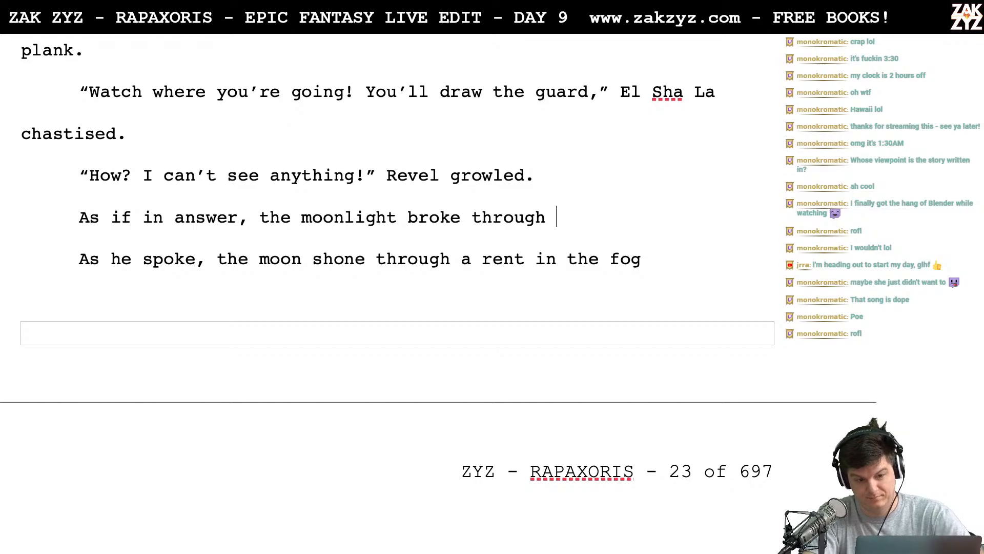
pyautogui.write(' the foog')
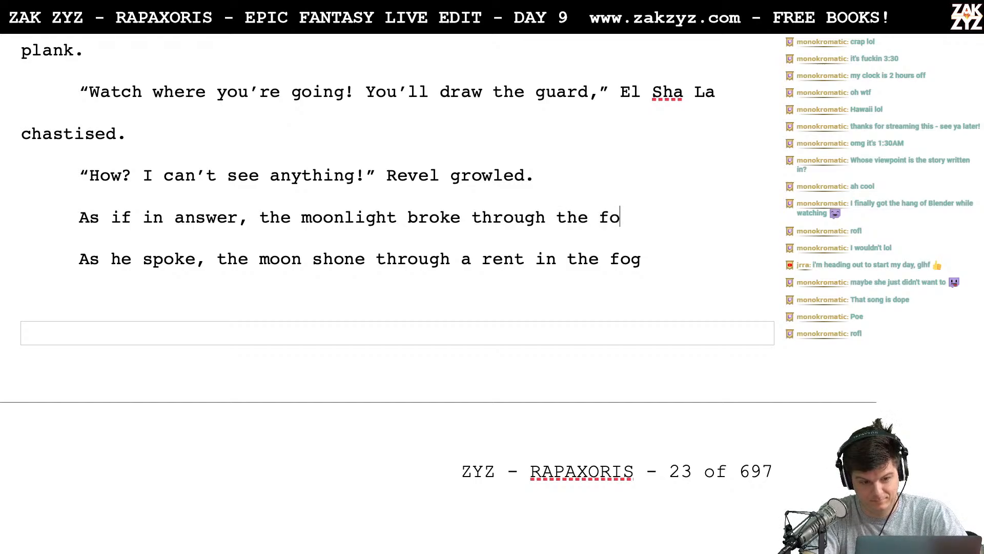
pyautogui.press('BackSpace')
pyautogui.press('BackSpace')
pyautogui.write('g and ')
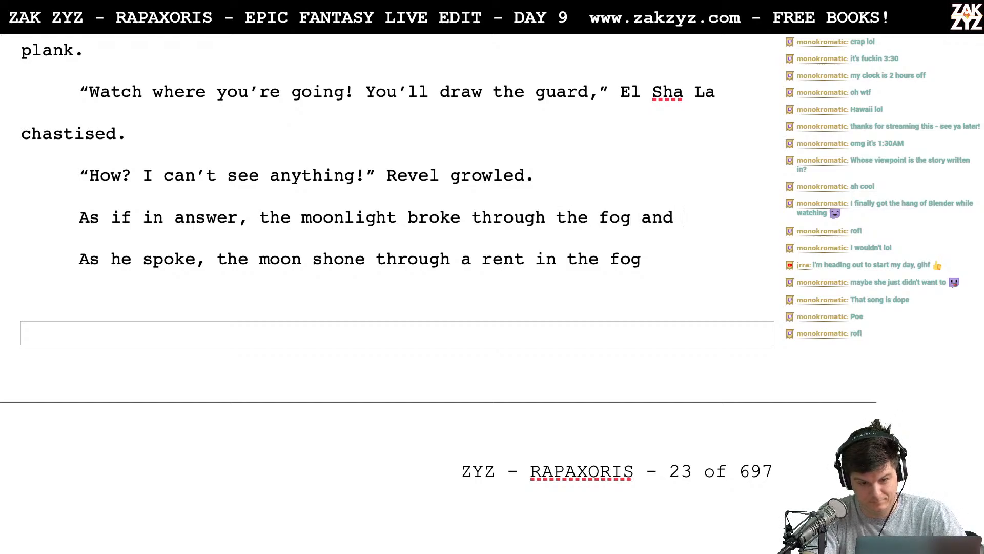
pyautogui.write('shone on')
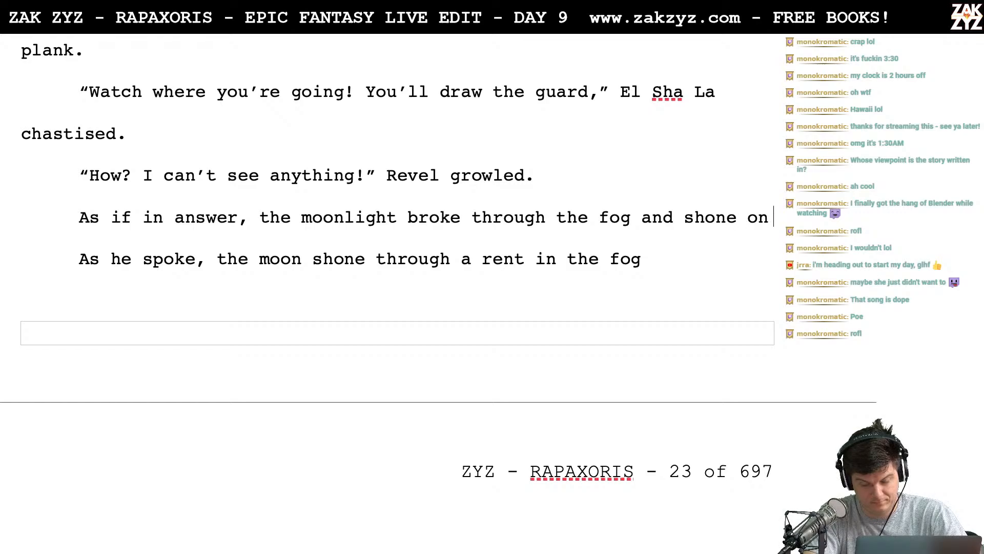
pyautogui.write(' El Sha')
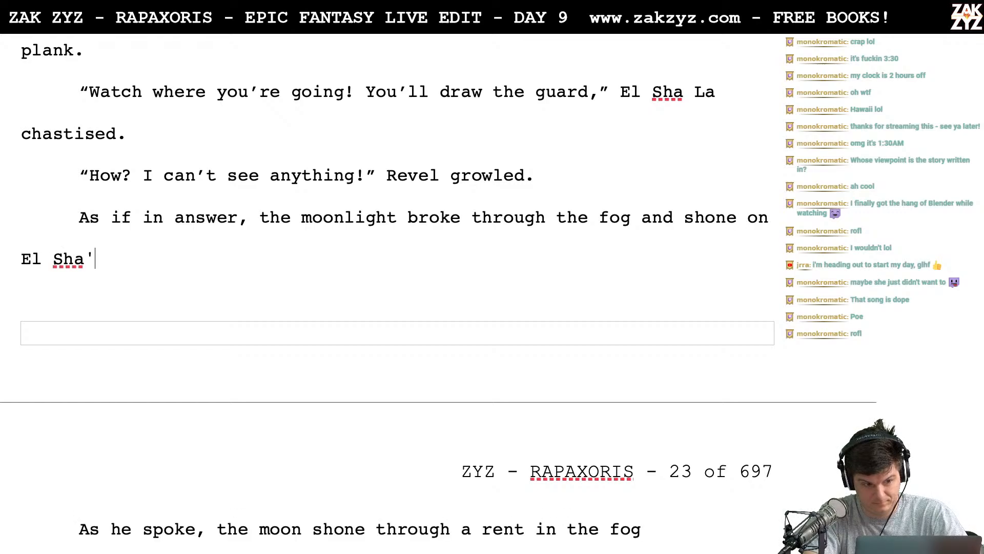
pyautogui.write(" Las'")
# - Finish the moonlight sentence with "on El Sha La's contemptuous scowl."
pyautogui.press('BackSpace')
pyautogui.press('BackSpace')
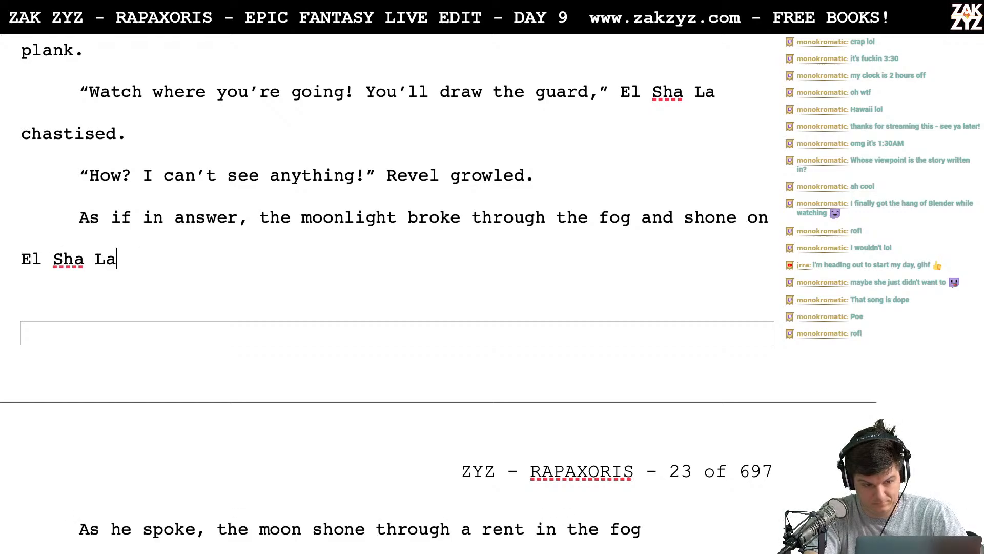
pyautogui.write("'s li")
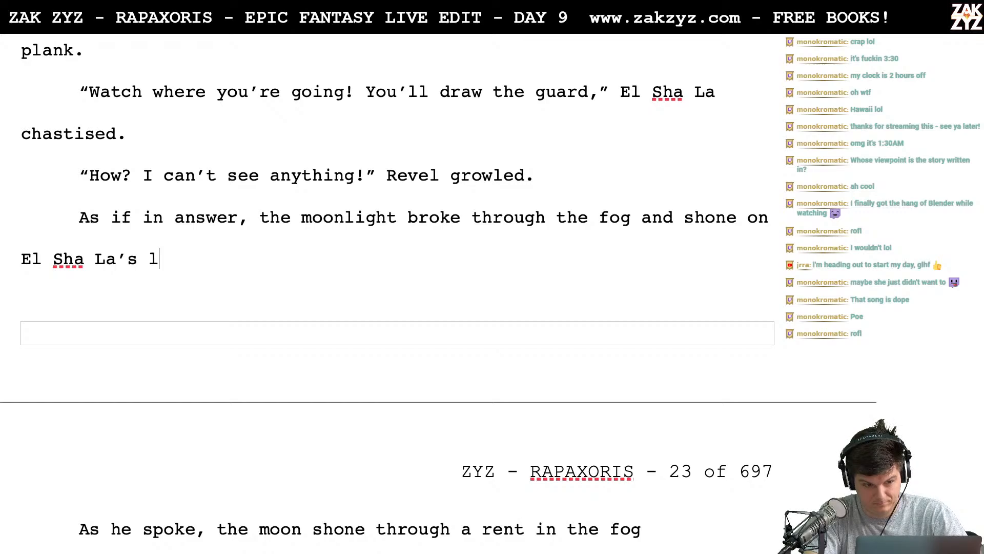
pyautogui.press('BackSpace')
pyautogui.press('BackSpace')
pyautogui.write('contemptuous')
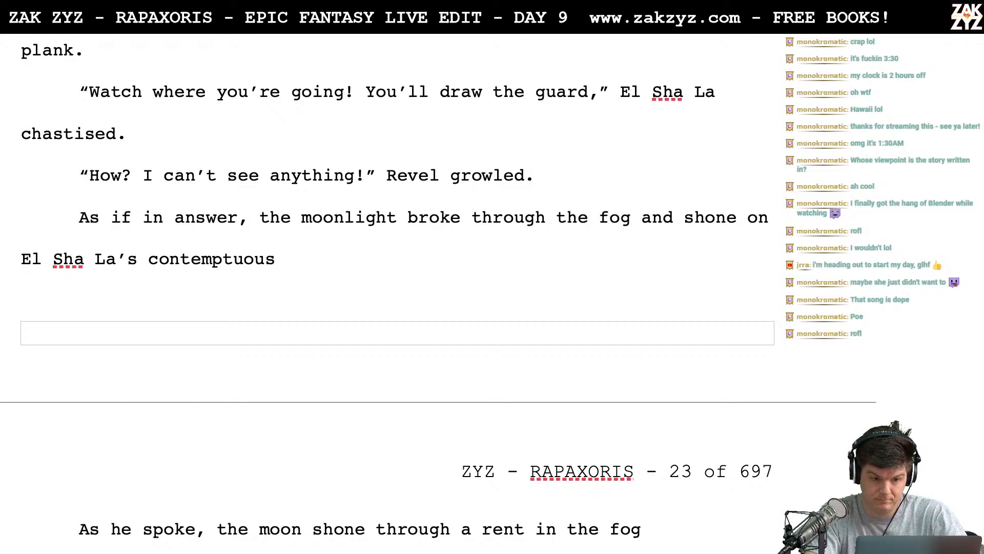
pyautogui.write(' scowl.')
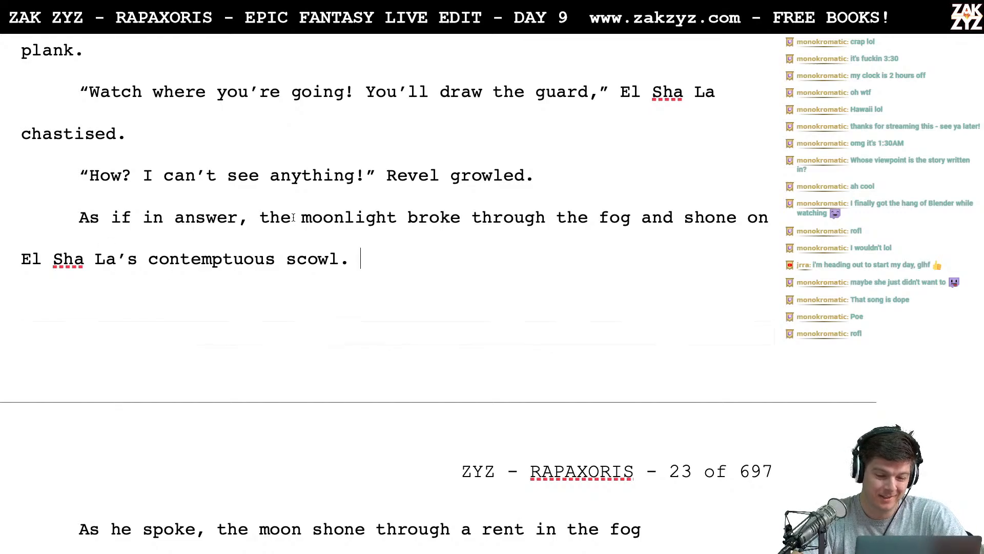
# - Delete the word "the" before "moonlight" in the "As if in answer" sentence
pyautogui.press('BackSpace')
pyautogui.press('BackSpace')
pyautogui.press('BackSpace')
pyautogui.press('BackSpace')
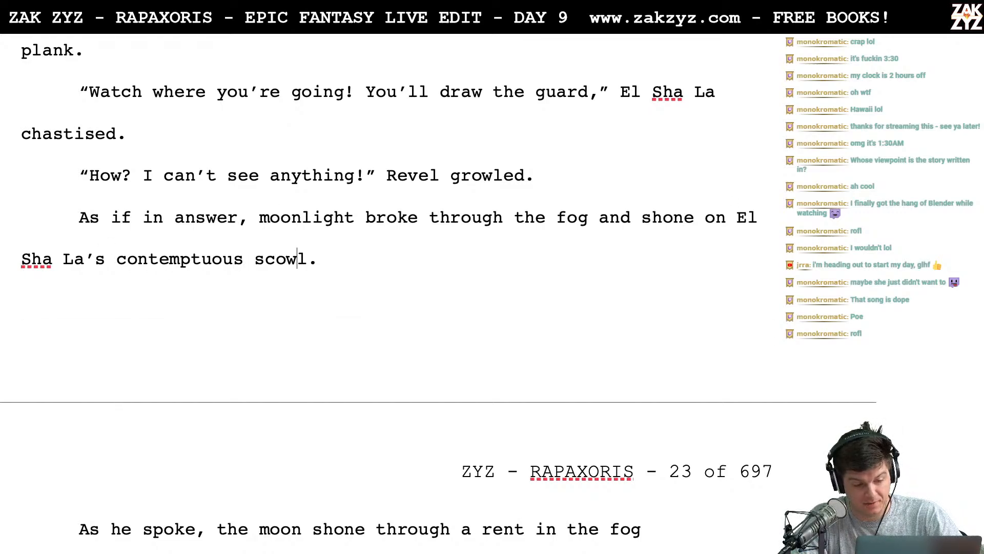
pyautogui.press('Right')
pyautogui.press('Right')
pyautogui.press('Right')
pyautogui.press('Right')
pyautogui.press('Right')
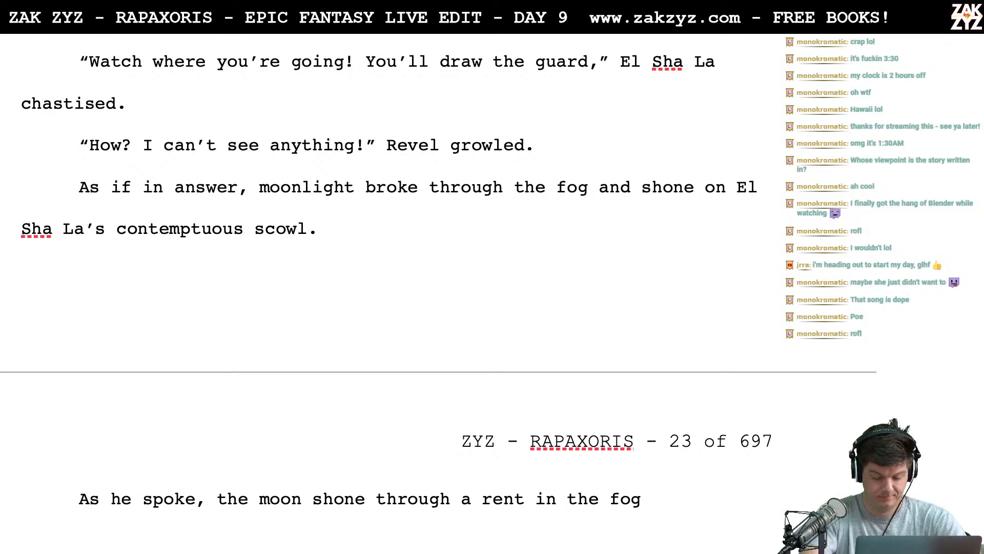
pyautogui.hotkey('shift', 'Down')
pyautogui.hotkey('shift', 'Down')
pyautogui.hotkey('shift', 'Down')
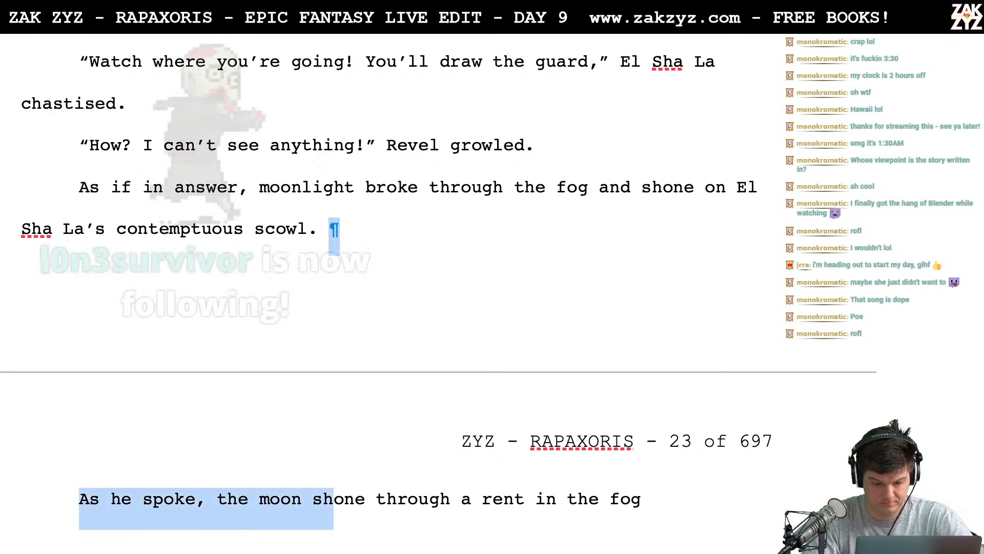
pyautogui.hotkey('shift', 'Up')
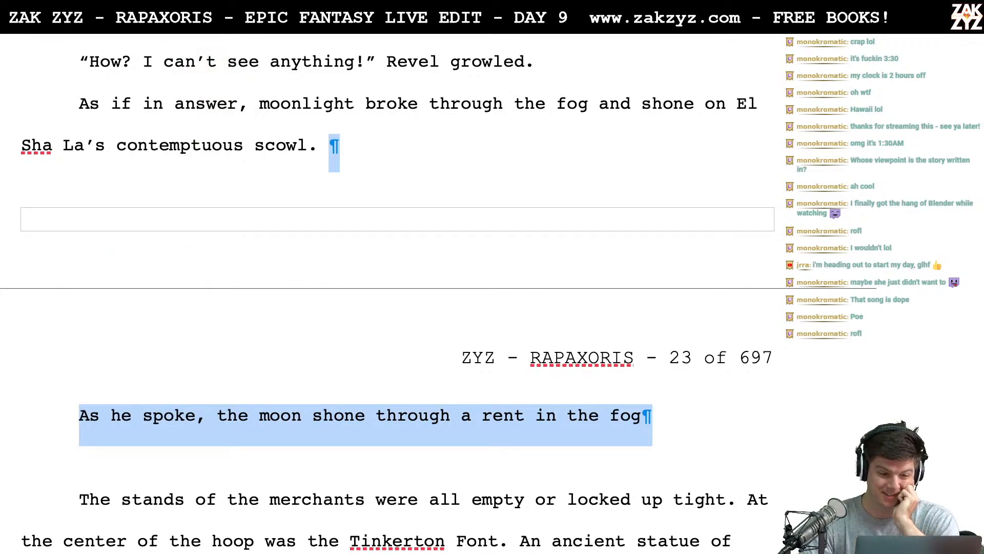
pyautogui.scroll(2, 439, 292)
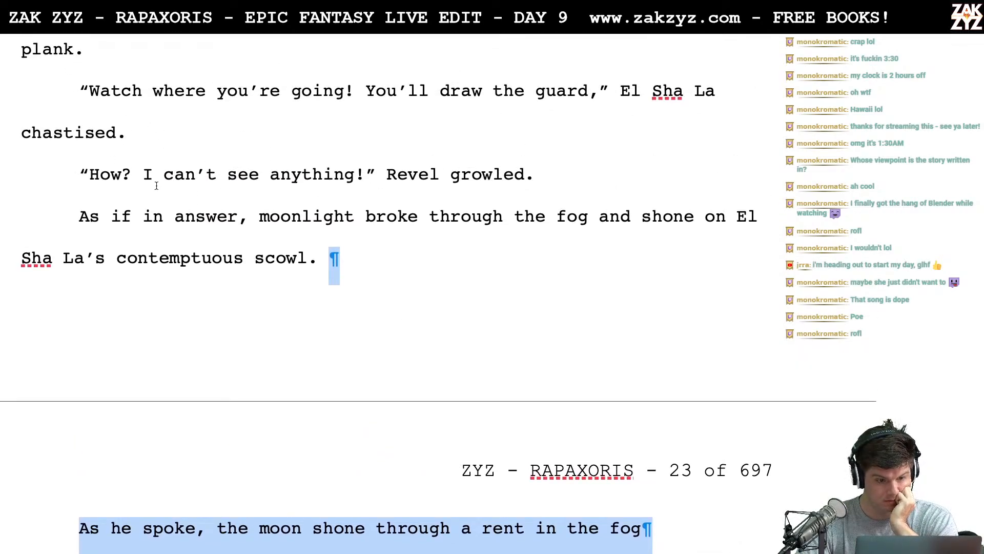
# - Expand Revel's "How" into "How am I supposed to watch where I'm going? I can't see!"
pyautogui.click(133, 179)
pyautogui.write('am ')
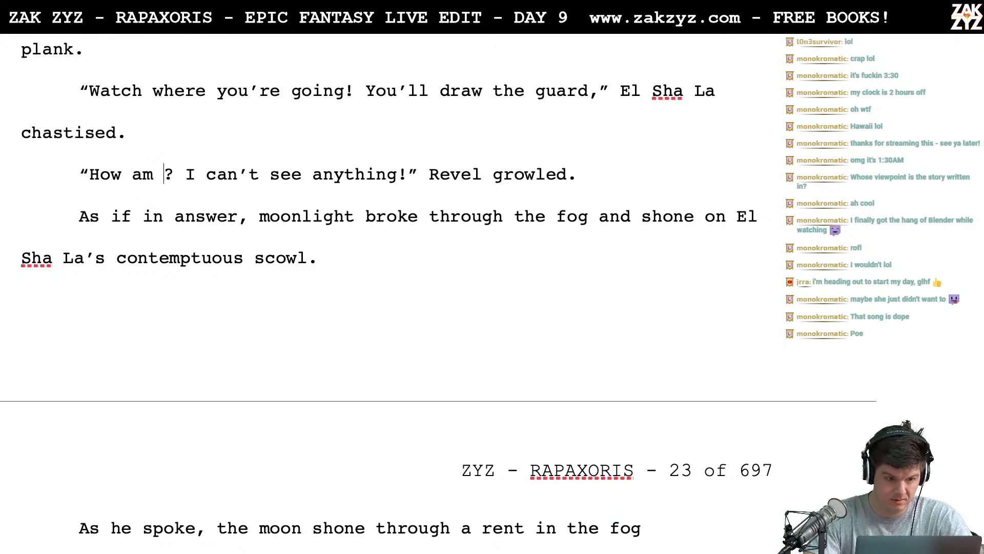
pyautogui.write('I supposed to')
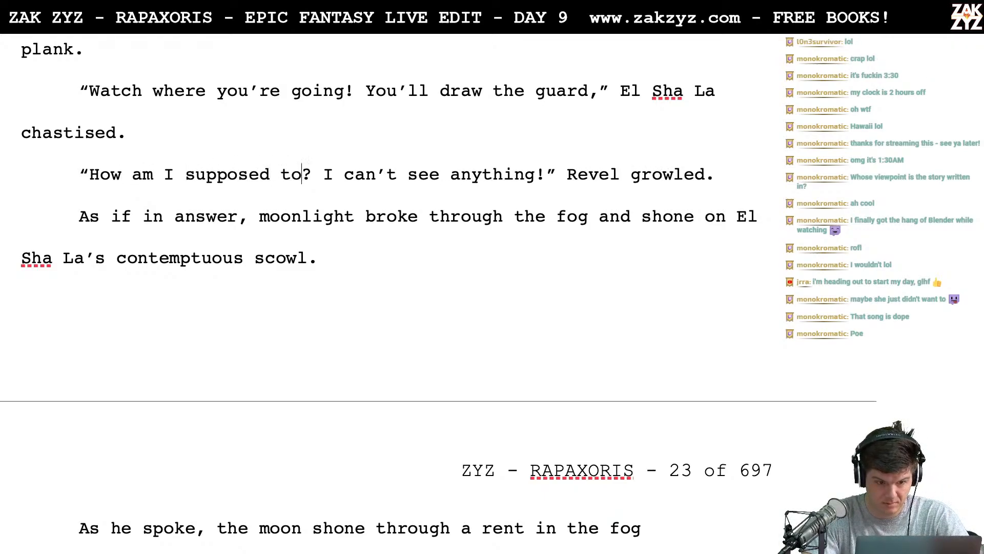
pyautogui.write(' watch ')
pyautogui.write("where I'm goin")
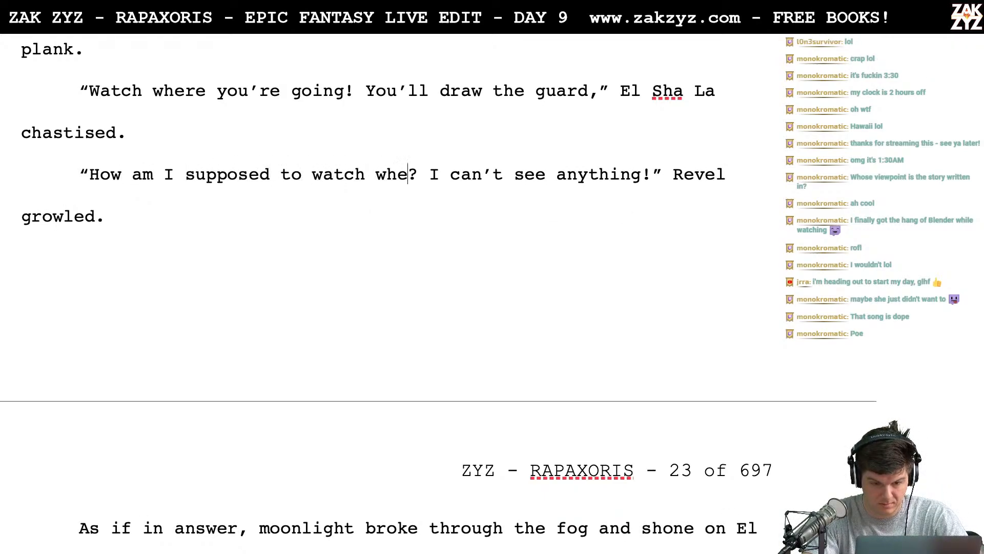
pyautogui.write("g? I can't s")
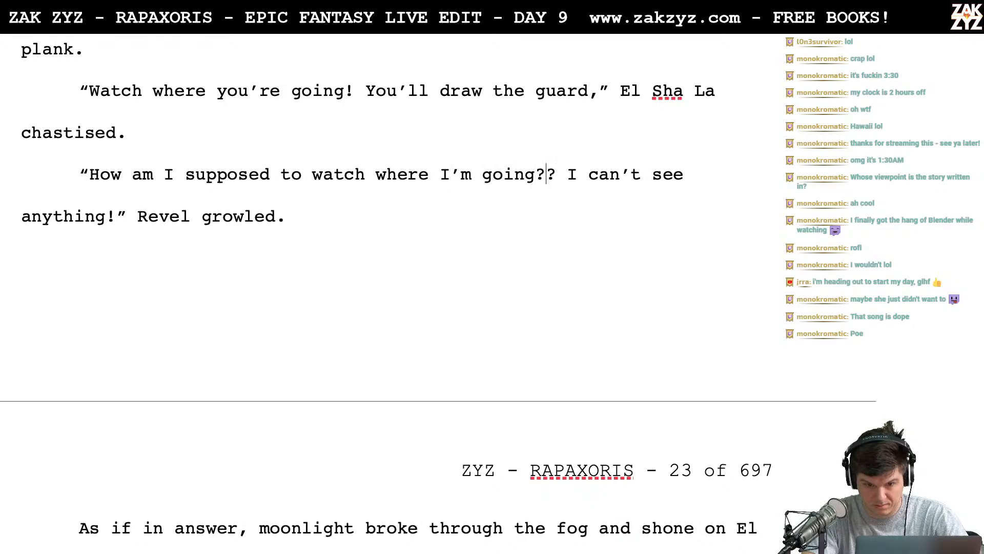
pyautogui.write('ee!')
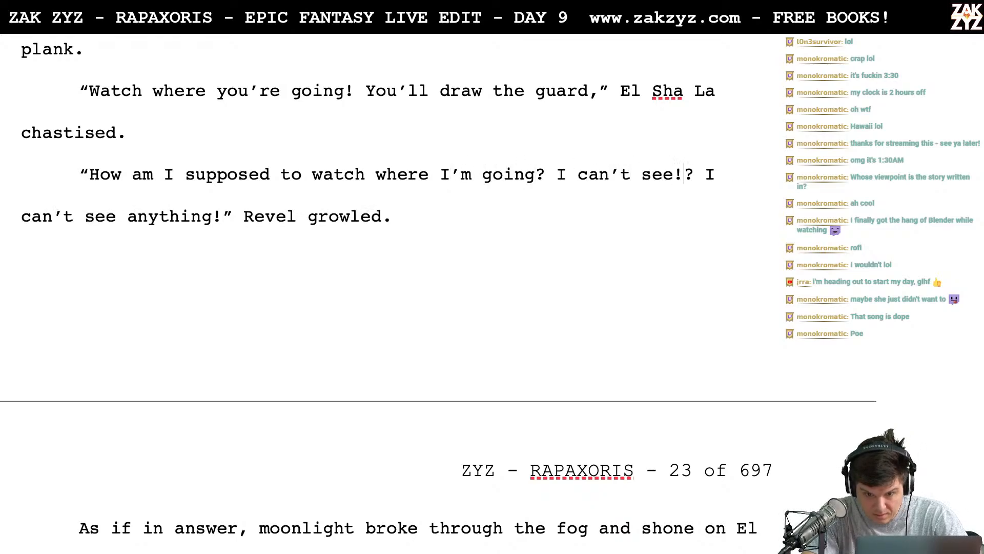
pyautogui.press('BackSpace')
pyautogui.press('BackSpace')
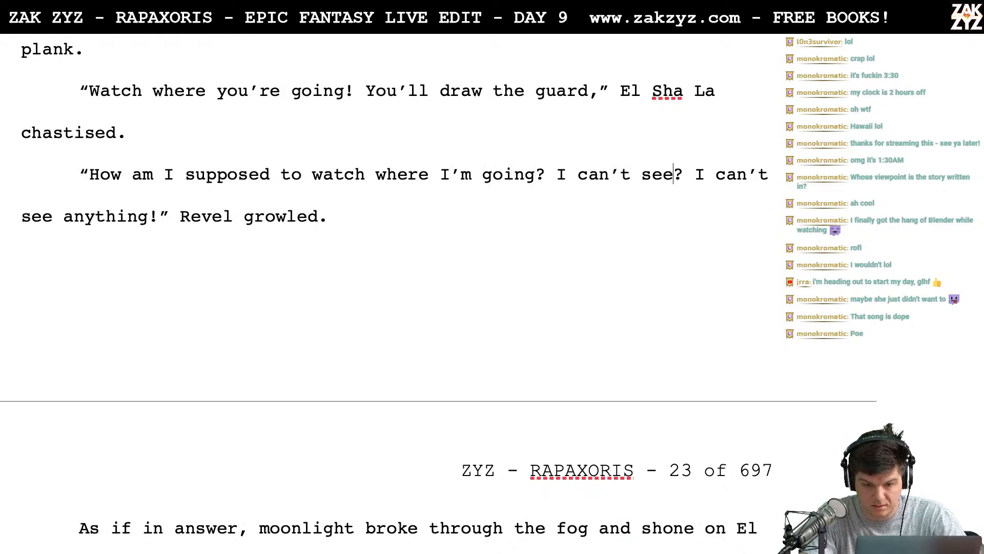
pyautogui.write('!')
# - Delete the leftover "? I can't see anything!" before the closing quotation mark of Revel's reply
pyautogui.hotkey('shift', 'Right')
pyautogui.hotkey('shift', 'Right')
pyautogui.hotkey('shift', 'Right')
pyautogui.hotkey('shift', 'Right')
pyautogui.hotkey('shift', 'Right')
pyautogui.hotkey('shift', 'Right')
pyautogui.hotkey('shift', 'Right')
pyautogui.hotkey('shift', 'Right')
pyautogui.hotkey('shift', 'Right')
pyautogui.hotkey('shift', 'Right')
pyautogui.hotkey('shift', 'Right')
pyautogui.hotkey('shift', 'Right')
pyautogui.hotkey('shift', 'Right')
pyautogui.hotkey('shift', 'Right')
pyautogui.hotkey('shift', 'Right')
pyautogui.hotkey('shift', 'Right')
pyautogui.hotkey('shift', 'Right')
pyautogui.hotkey('shift', 'Right')
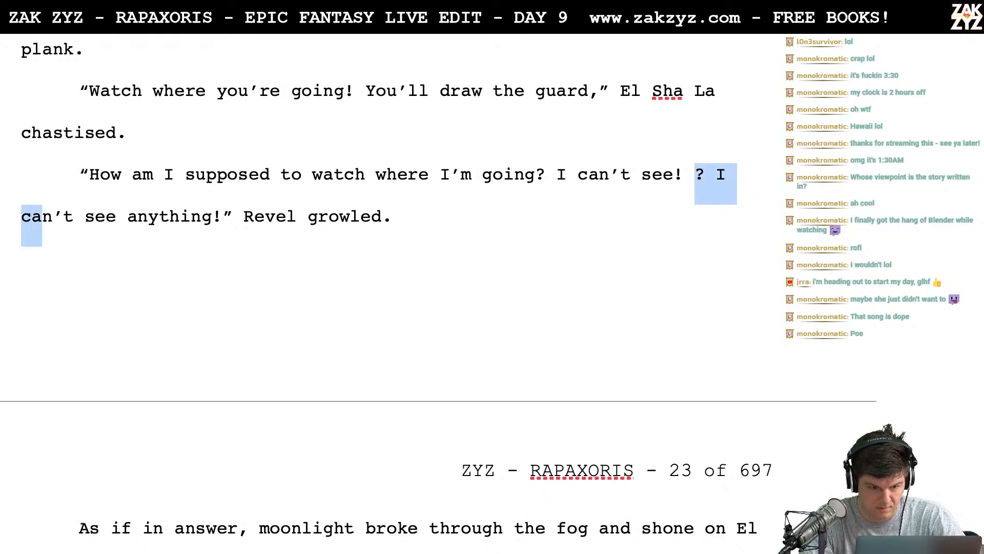
pyautogui.hotkey('shift', 'Right')
pyautogui.hotkey('shift', 'Right')
pyautogui.hotkey('shift', 'Right')
pyautogui.hotkey('shift', 'Right')
pyautogui.hotkey('shift', 'Right')
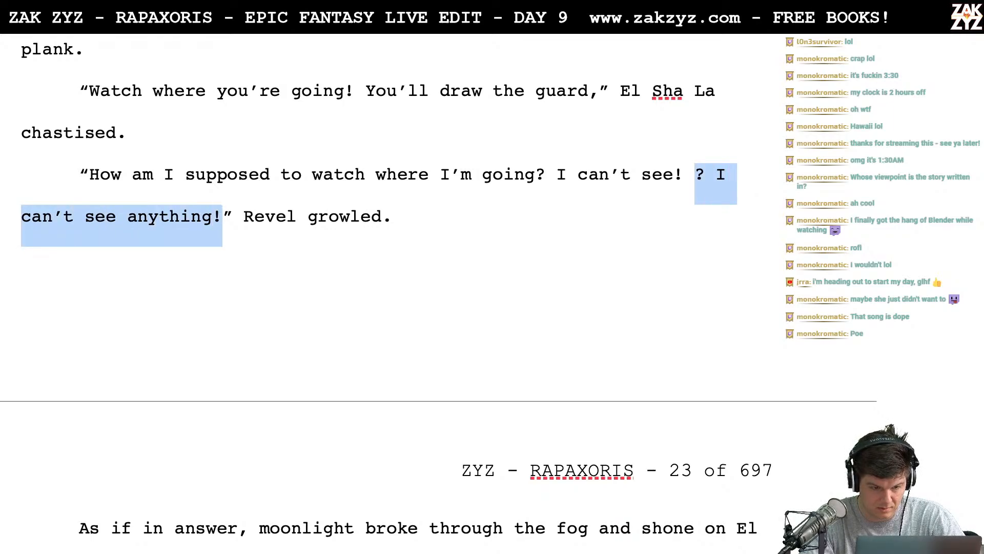
pyautogui.press('BackSpace')
# - Try opening a new sentence after "El Sha La's contemptuous scowl." with "For a brief moment,"
pyautogui.press('Down')
pyautogui.press('Down')
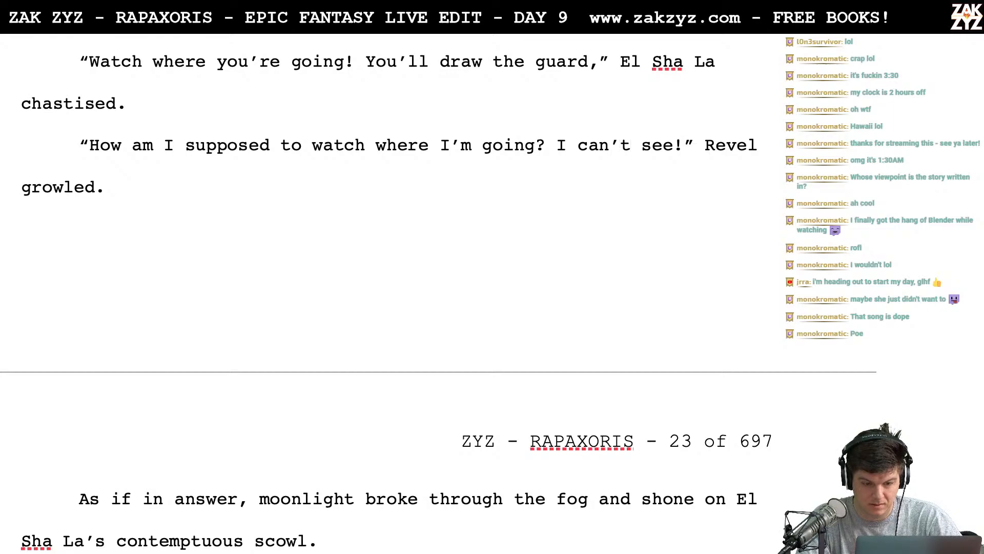
pyautogui.press('Down')
pyautogui.press('Down')
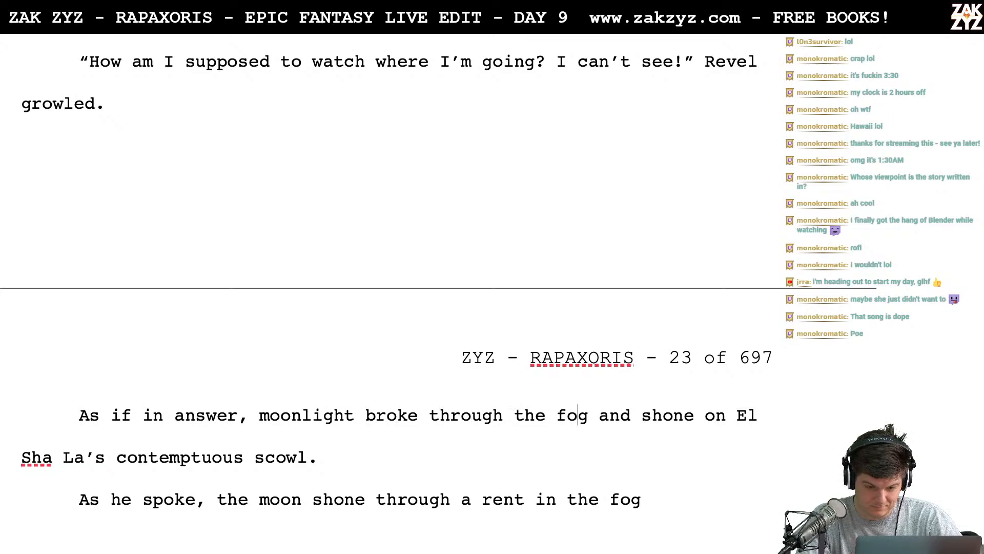
pyautogui.scroll(-2, 390, 287)
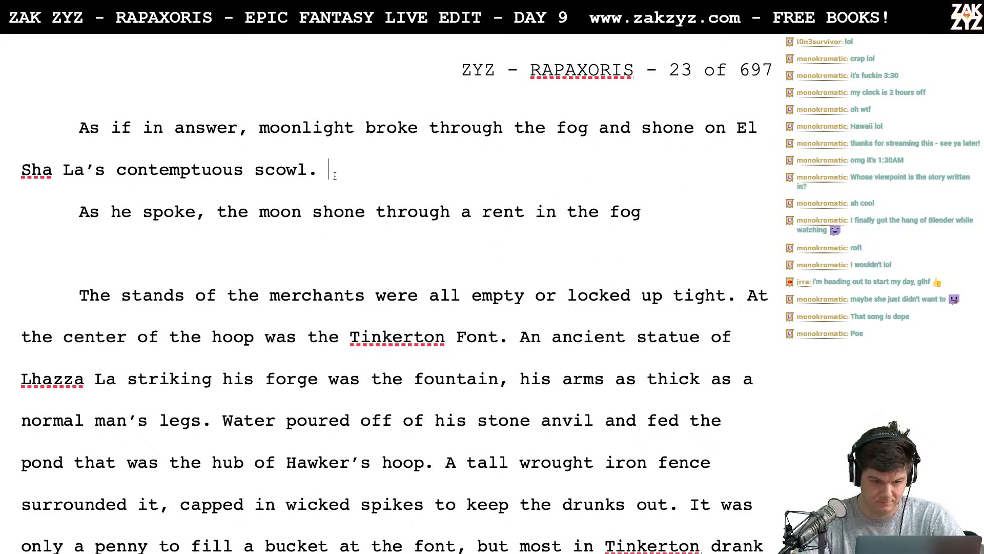
pyautogui.write('Fr')
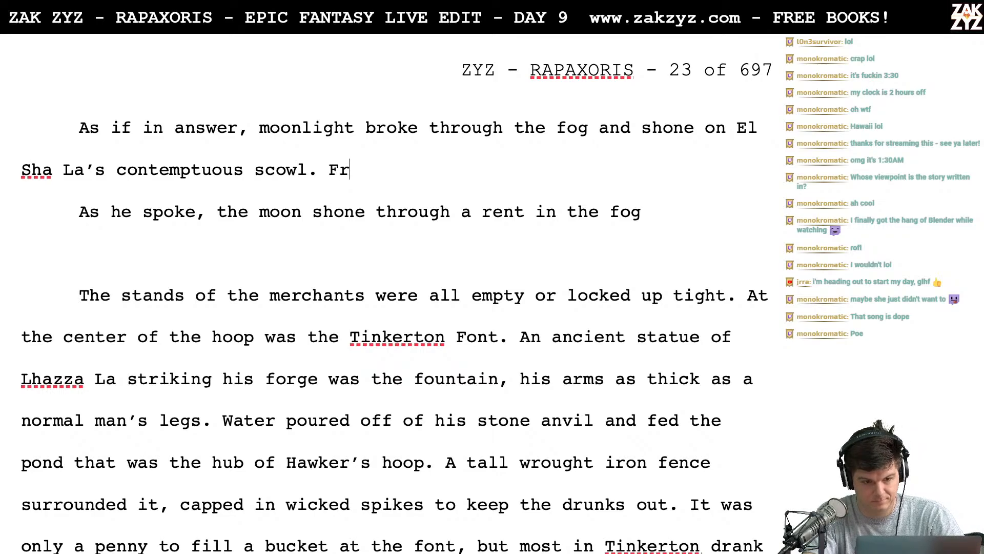
pyautogui.press('BackSpace')
pyautogui.press('BackSpace')
pyautogui.write('Fo')
pyautogui.press('BackSpace')
pyautogui.press('BackSpace')
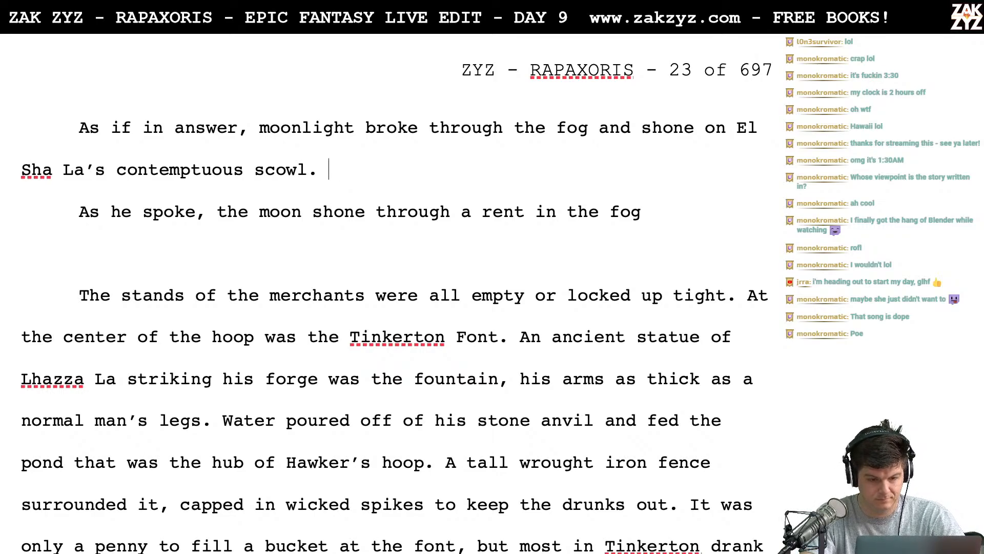
pyautogui.write('Briefly')
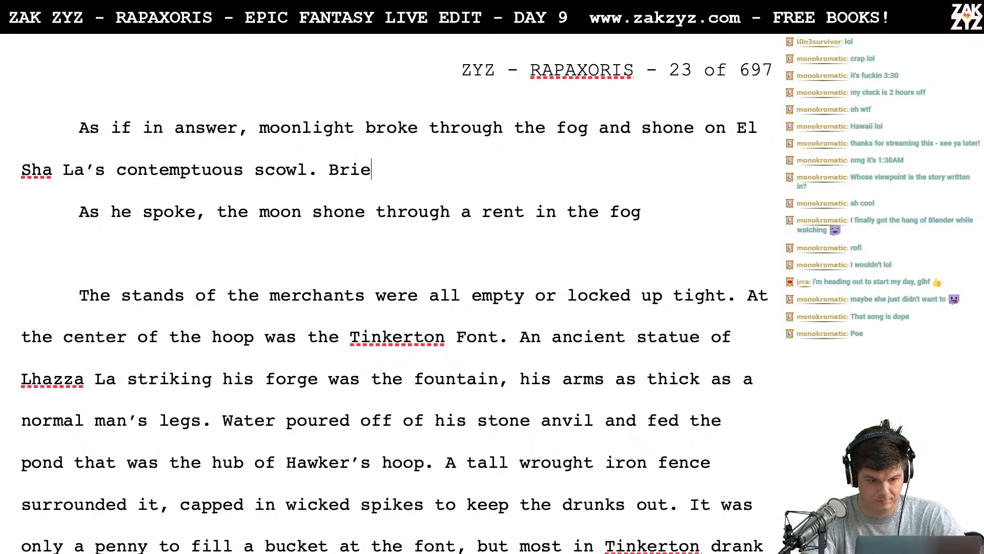
pyautogui.press('BackSpace')
pyautogui.press('BackSpace')
pyautogui.press('BackSpace')
pyautogui.press('BackSpace')
pyautogui.press('BackSpace')
pyautogui.press('BackSpace')
pyautogui.press('BackSpace')
pyautogui.write('F')
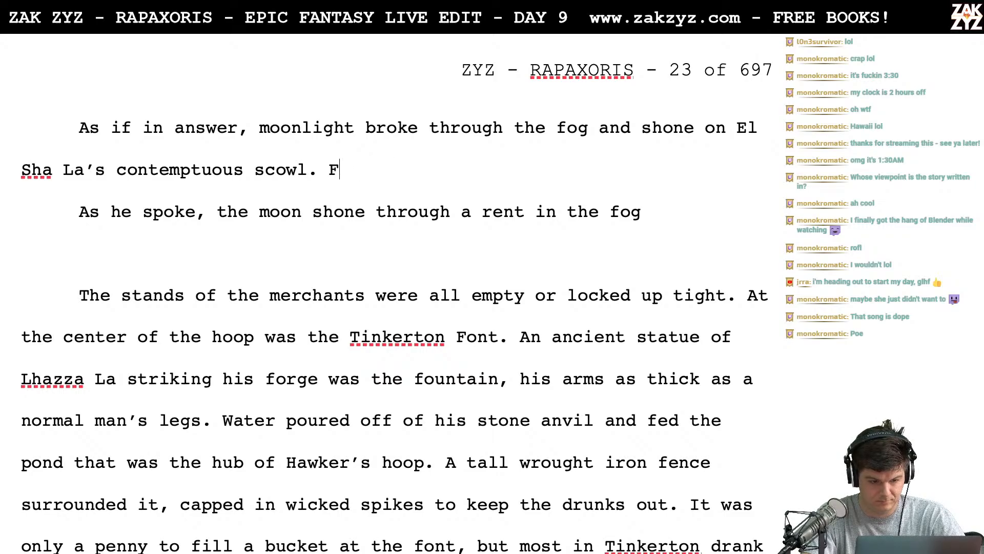
pyautogui.write('or a brief moment, h')
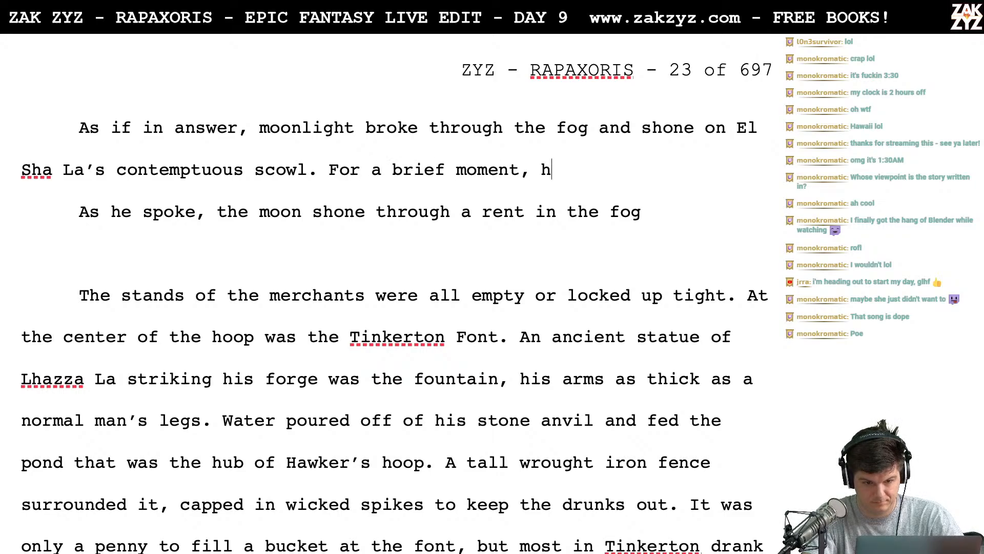
pyautogui.press('BackSpace')
pyautogui.press('BackSpace')
pyautogui.press('BackSpace')
pyautogui.press('BackSpace')
pyautogui.press('BackSpace')
pyautogui.press('BackSpace')
pyautogui.press('BackSpace')
pyautogui.press('BackSpace')
pyautogui.press('BackSpace')
pyautogui.press('BackSpace')
pyautogui.press('BackSpace')
pyautogui.press('BackSpace')
pyautogui.press('BackSpace')
pyautogui.press('BackSpace')
pyautogui.press('BackSpace')
pyautogui.press('BackSpace')
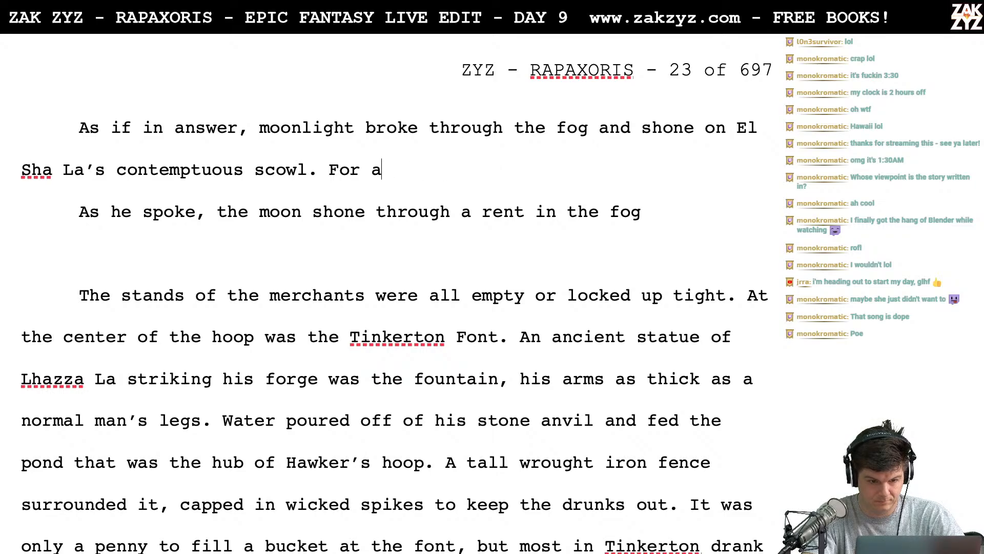
pyautogui.press('BackSpace')
pyautogui.press('BackSpace')
pyautogui.press('BackSpace')
pyautogui.press('BackSpace')
pyautogui.press('BackSpace')
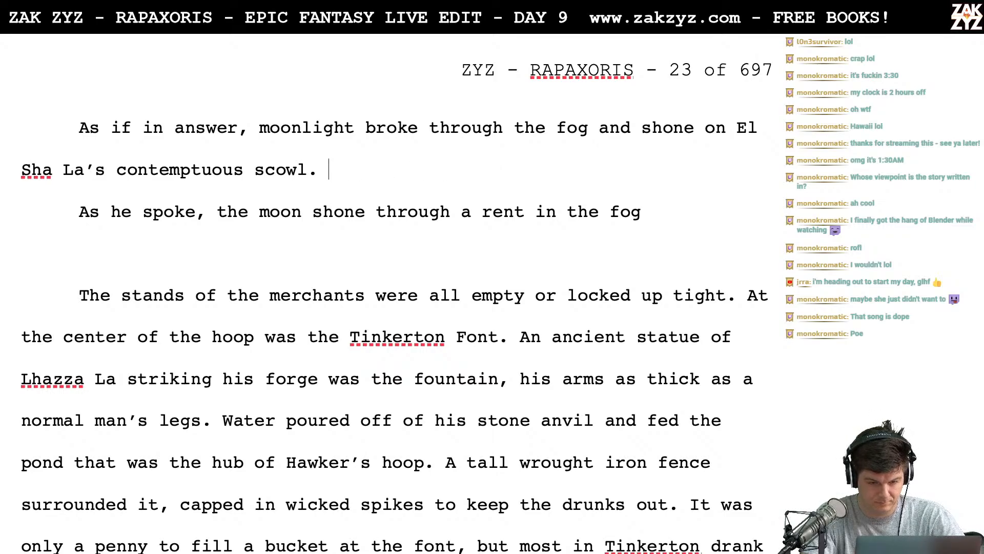
# - Try opening the sentence after "contemptuous scowl." with "Hawker's Hoop shone"
pyautogui.write('B')
pyautogui.press('BackSpace')
pyautogui.write('The')
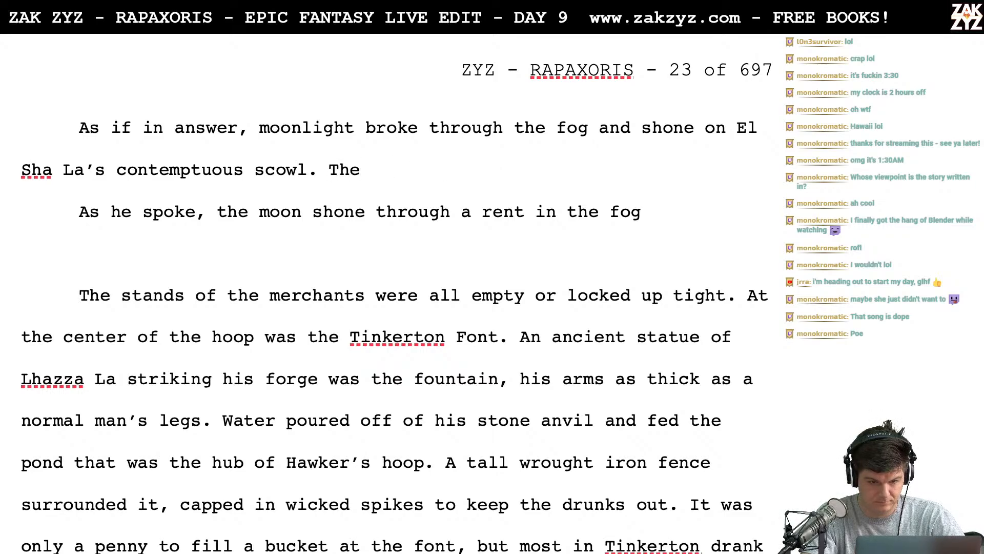
pyautogui.press('BackSpace')
pyautogui.press('BackSpace')
pyautogui.press('BackSpace')
pyautogui.write('Haw')
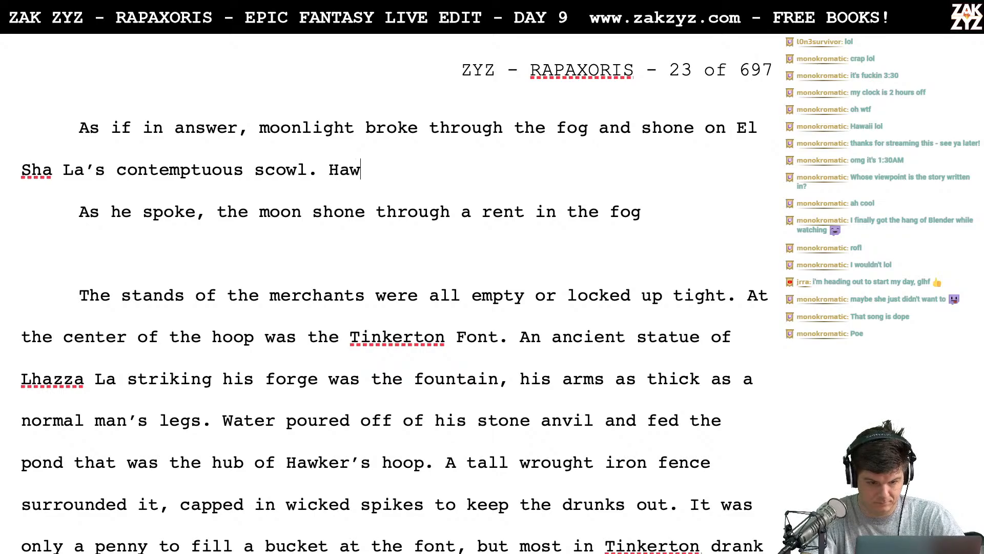
pyautogui.write("ker's hoo")
pyautogui.press('BackSpace')
pyautogui.press('BackSpace')
pyautogui.press('BackSpace')
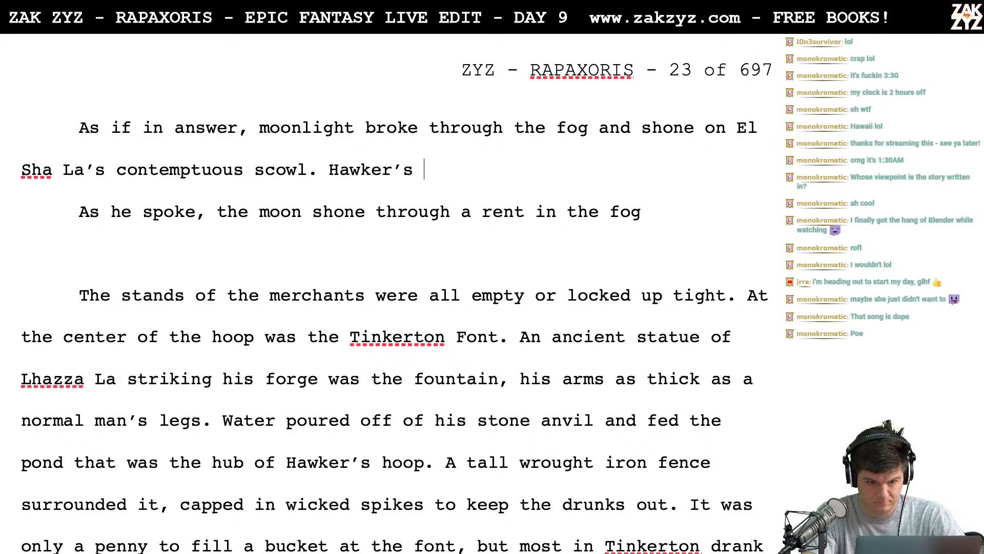
pyautogui.write('Hoopp s')
pyautogui.press('BackSpace')
pyautogui.press('BackSpace')
pyautogui.press('BackSpace')
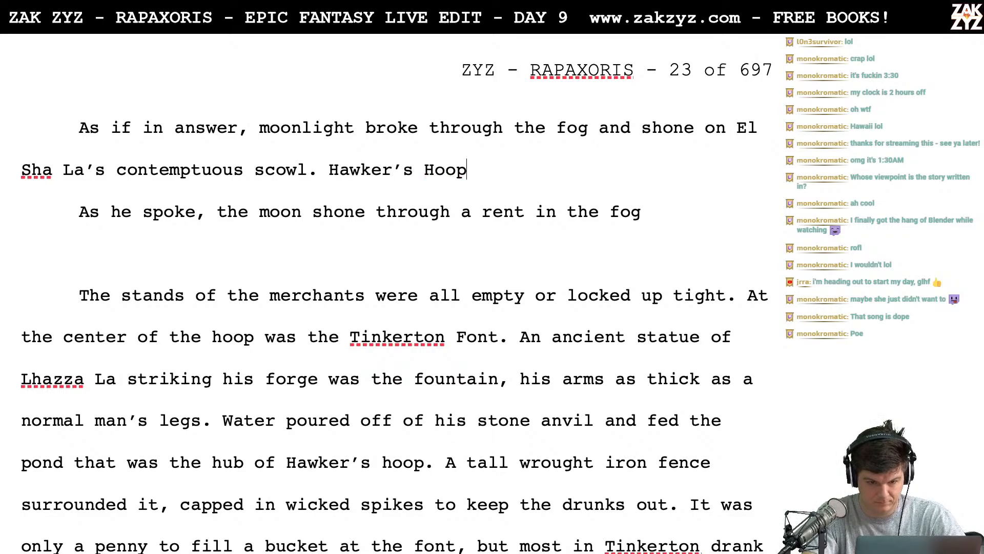
pyautogui.write('shone')
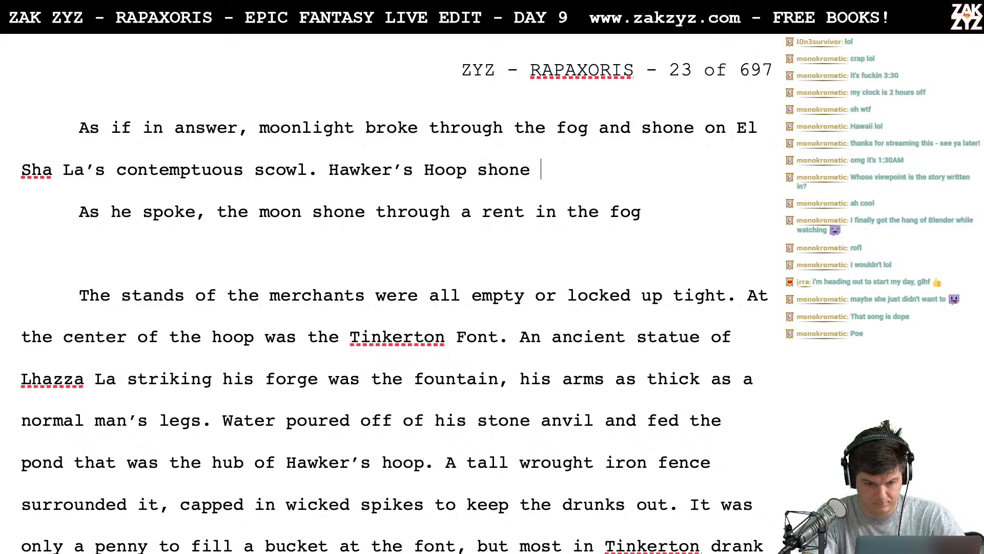
pyautogui.press('BackSpace')
pyautogui.press('BackSpace')
pyautogui.press('BackSpace')
pyautogui.press('BackSpace')
pyautogui.press('BackSpace')
pyautogui.press('BackSpace')
pyautogui.press('BackSpace')
pyautogui.press('BackSpace')
pyautogui.press('BackSpace')
pyautogui.press('BackSpace')
pyautogui.press('BackSpace')
pyautogui.press('BackSpace')
pyautogui.press('BackSpace')
pyautogui.press('BackSpace')
pyautogui.press('BackSpace')
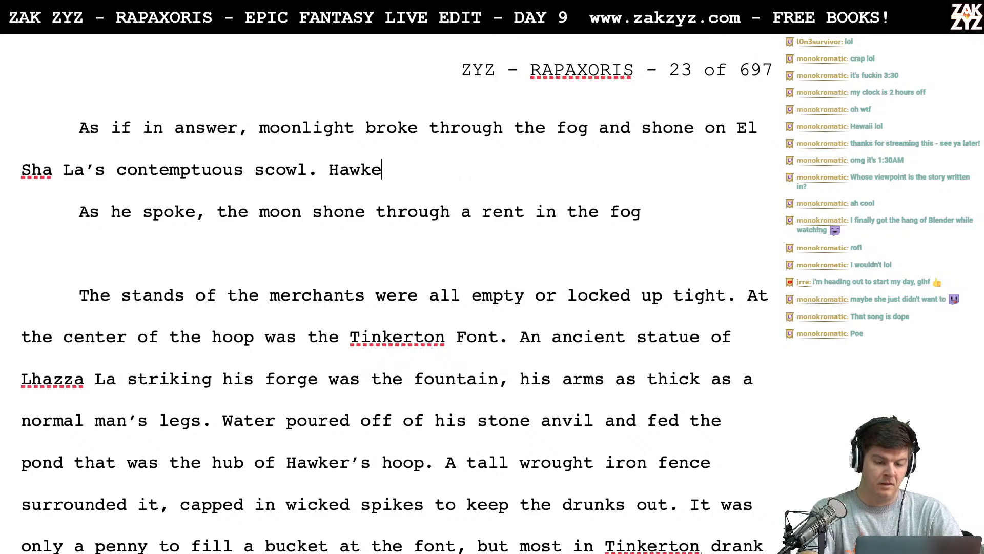
pyautogui.press('BackSpace')
pyautogui.press('BackSpace')
pyautogui.press('BackSpace')
pyautogui.press('BackSpace')
pyautogui.press('BackSpace')
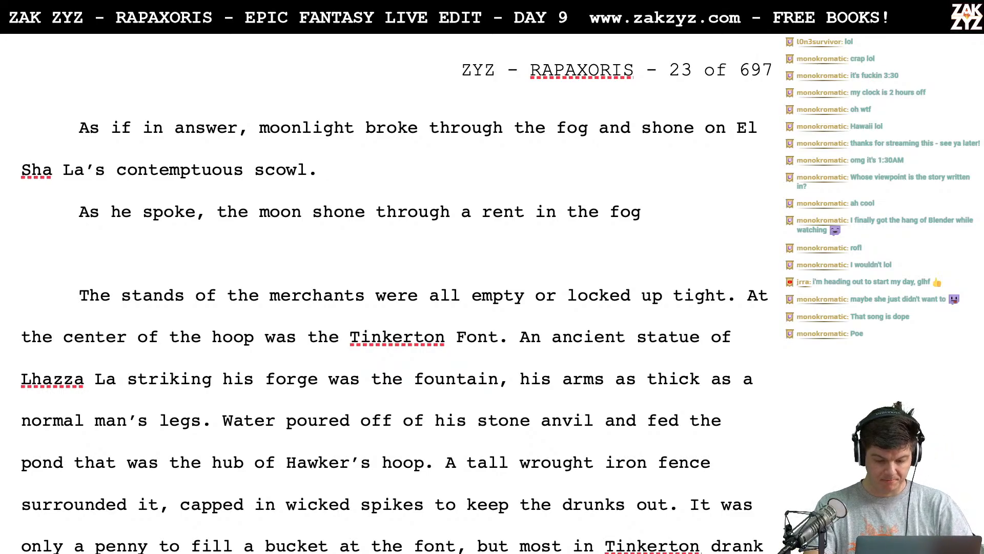
# - Add the sentence "For a moment, all was silver." after "contemptuous scowl."
pyautogui.write('In th')
pyautogui.press('BackSpace')
pyautogui.press('BackSpace')
pyautogui.press('BackSpace')
pyautogui.press('BackSpace')
pyautogui.press('BackSpace')
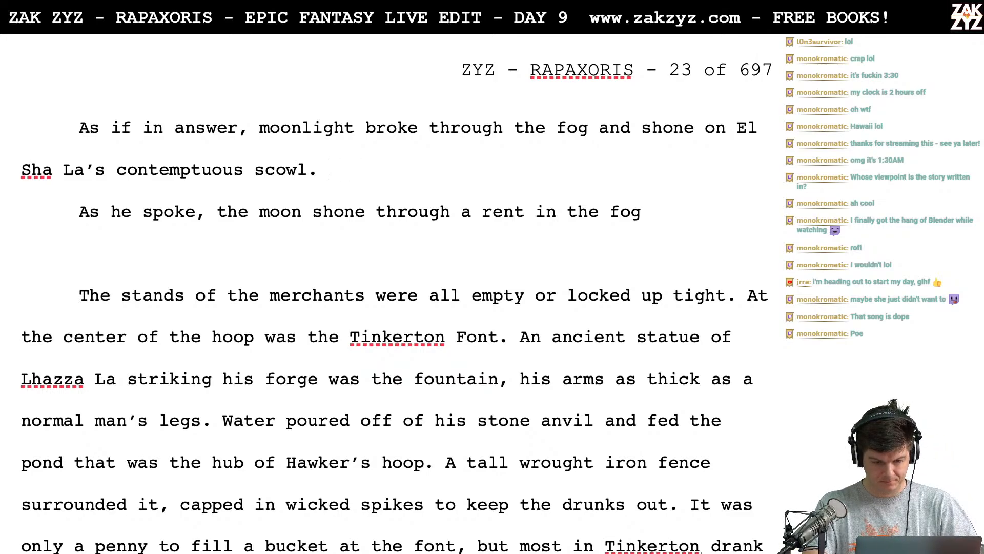
pyautogui.write('For a m')
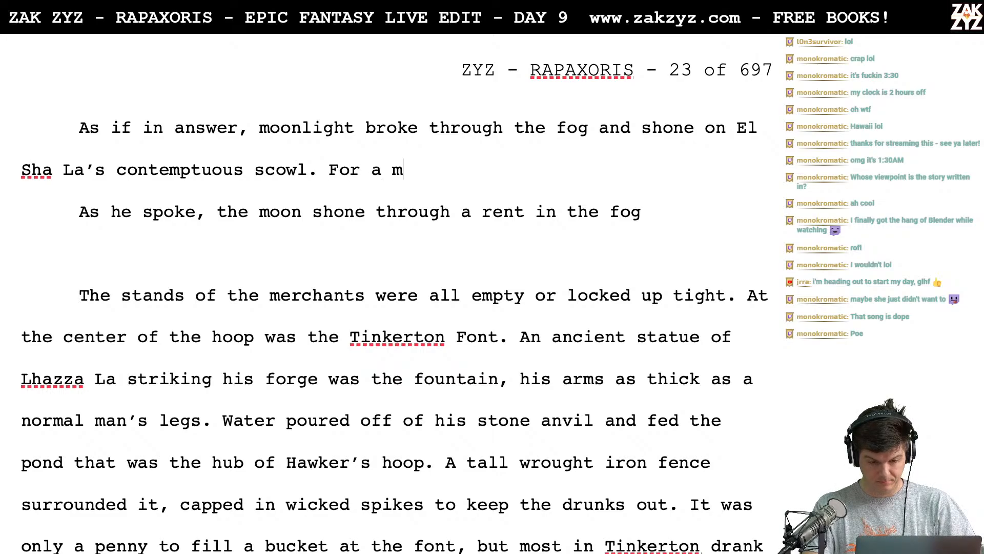
pyautogui.write('oment, e')
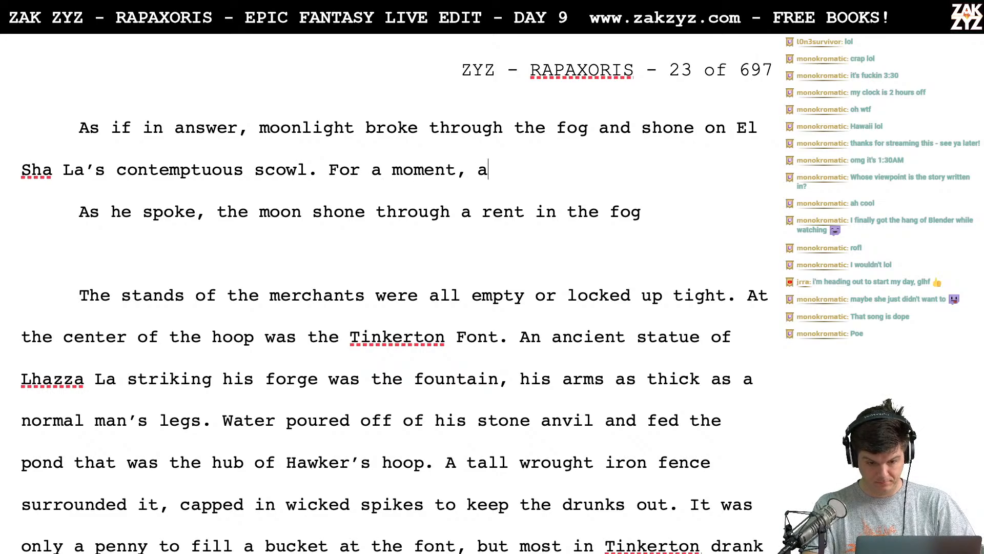
pyautogui.write('ll was silver.')
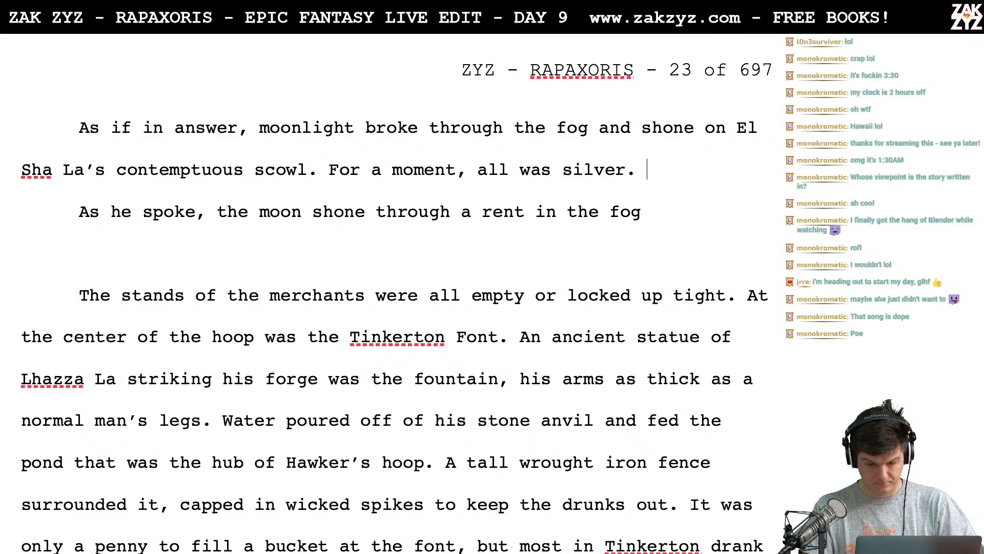
# - Delete the draft line "As he spoke, the moon shone through a rent in the fog" and the blank line below it
pyautogui.hotkey('shift', 'Down')
pyautogui.hotkey('shift', 'Right')
pyautogui.hotkey('shift', 'Right')
pyautogui.press('BackSpace')
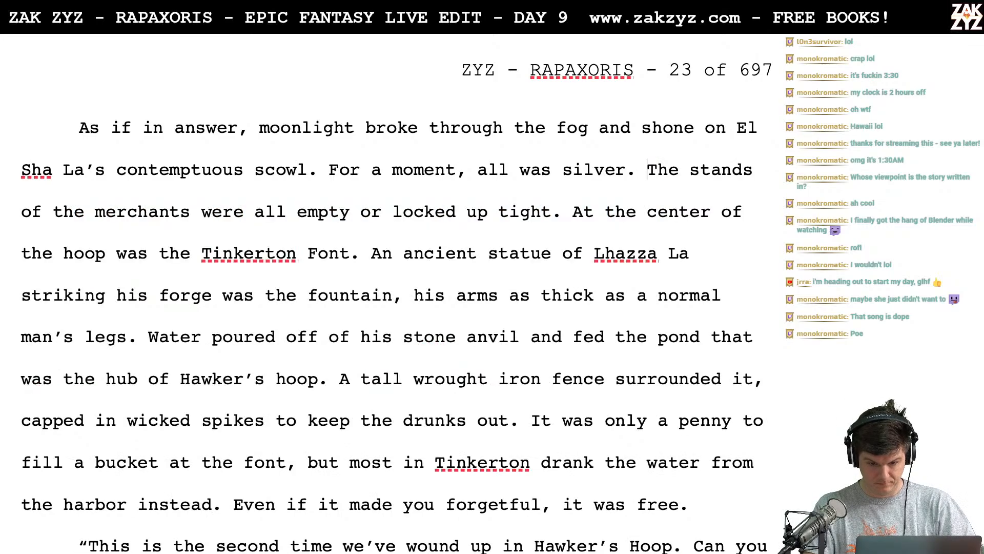
# - Try extending the sentence "For a moment, all was silver" with "in Hawker's"
pyautogui.press('BackSpace')
pyautogui.press('BackSpace')
pyautogui.write('in H')
pyautogui.write("akwer'")
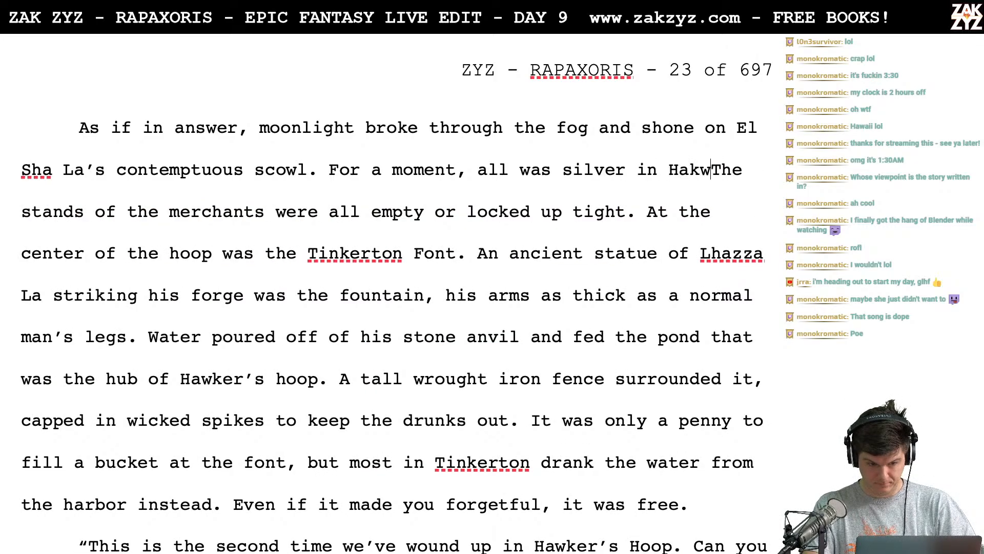
pyautogui.press('BackSpace')
pyautogui.press('BackSpace')
pyautogui.press('BackSpace')
pyautogui.press('BackSpace')
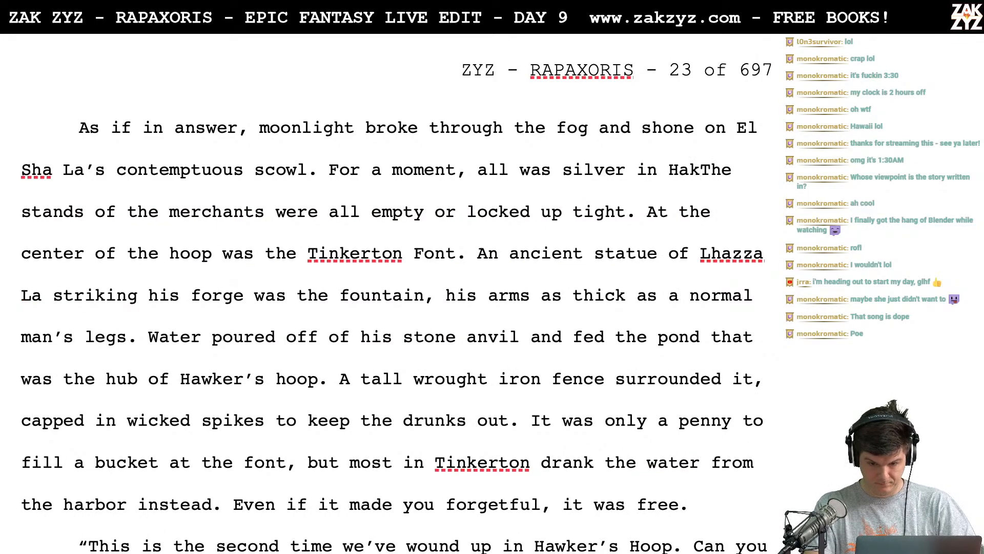
pyautogui.press('BackSpace')
pyautogui.write("wker's")
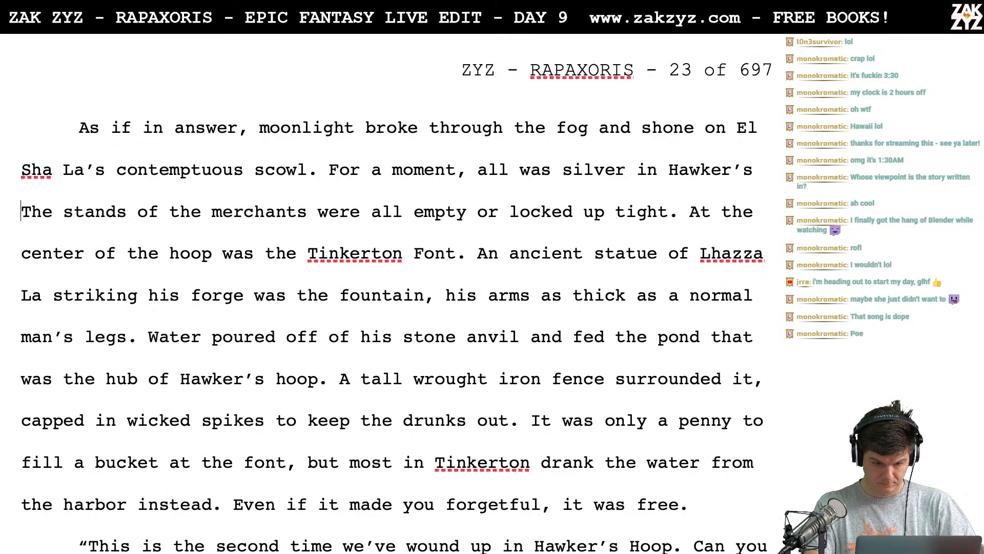
# - Cut the sentence back to "For a moment," and set "The stands of the merchants" as a separate paragraph with a blank line above
pyautogui.press('BackSpace')
pyautogui.press('BackSpace')
pyautogui.press('BackSpace')
pyautogui.press('BackSpace')
pyautogui.press('BackSpace')
pyautogui.press('BackSpace')
pyautogui.press('BackSpace')
pyautogui.press('BackSpace')
pyautogui.press('BackSpace')
pyautogui.press('BackSpace')
pyautogui.press('BackSpace')
pyautogui.press('BackSpace')
pyautogui.press('BackSpace')
pyautogui.press('BackSpace')
pyautogui.press('BackSpace')
pyautogui.press('BackSpace')
pyautogui.press('BackSpace')
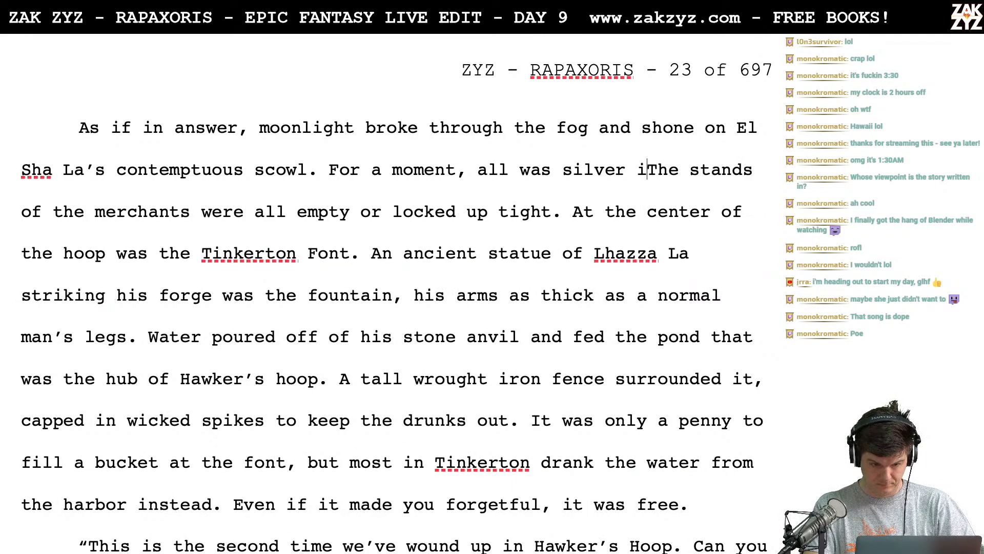
pyautogui.press('BackSpace')
pyautogui.press('BackSpace')
pyautogui.press('BackSpace')
pyautogui.press('BackSpace')
pyautogui.press('BackSpace')
pyautogui.press('BackSpace')
pyautogui.press('BackSpace')
pyautogui.press('BackSpace')
pyautogui.press('BackSpace')
pyautogui.press('BackSpace')
pyautogui.press('Return')
pyautogui.press('Return')
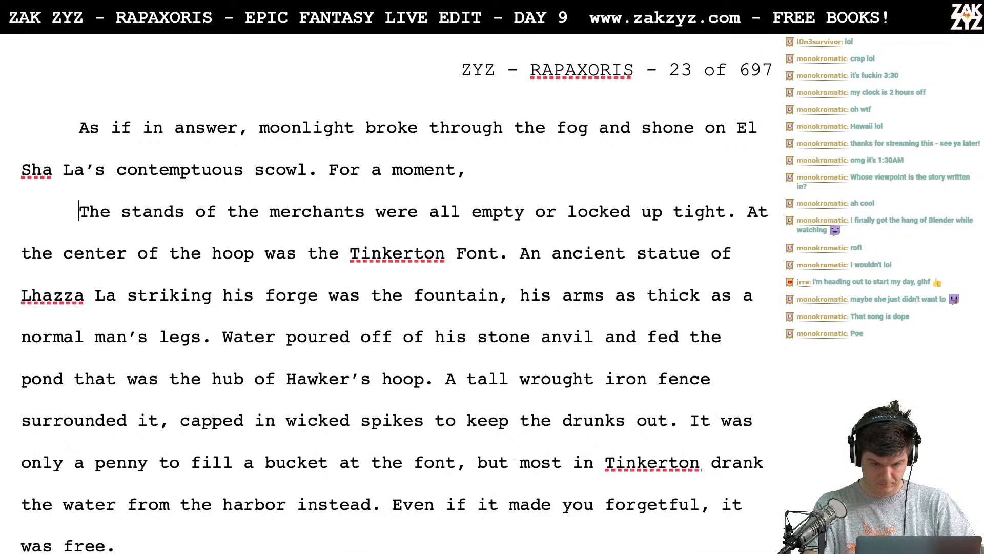
pyautogui.press('Down')
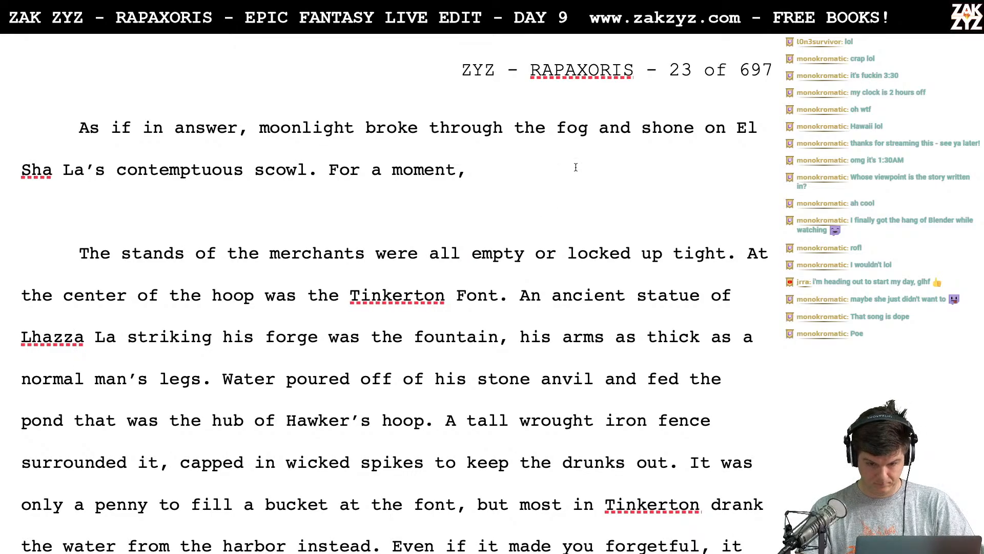
# - Replace "shone" with "illuminated" in the "As if in answer" sentence
pyautogui.press('BackSpace')
pyautogui.press('BackSpace')
pyautogui.press('BackSpace')
pyautogui.press('BackSpace')
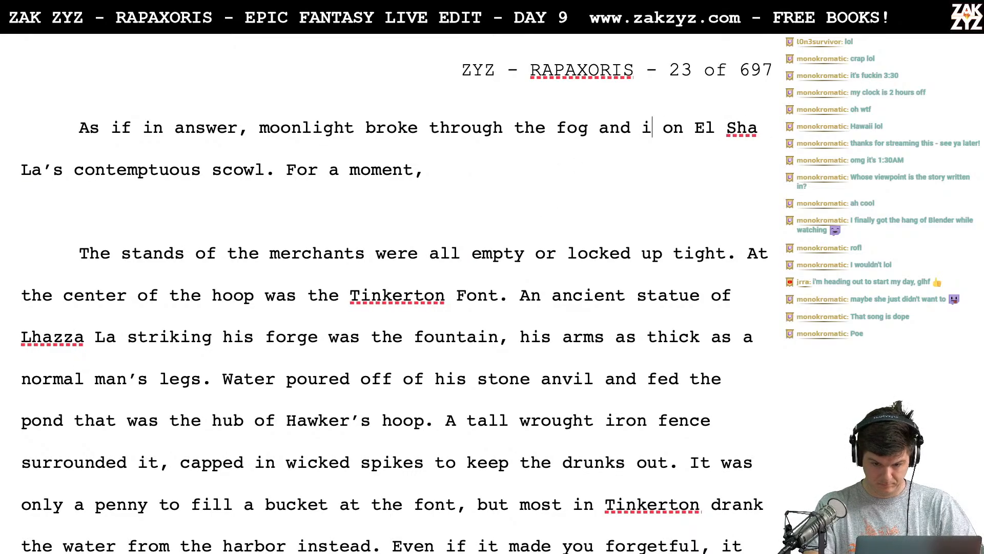
pyautogui.write('lluminated ')
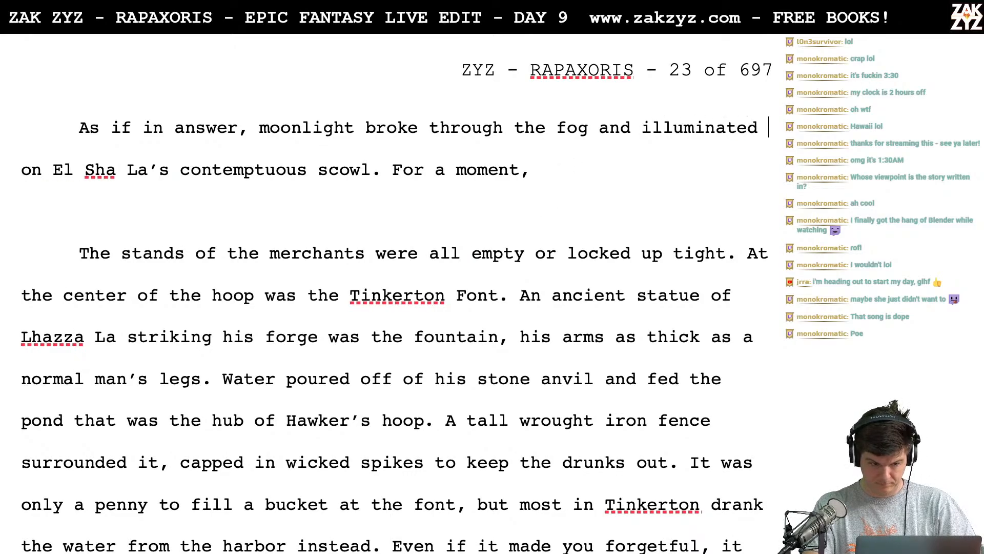
pyautogui.write('El')
pyautogui.write(" Sha Las'")
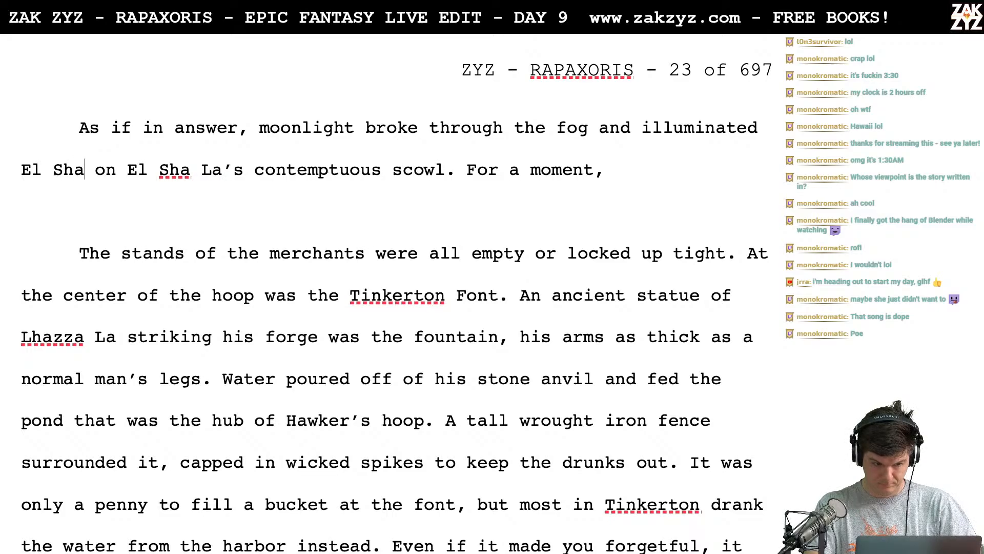
# - Finish the "illuminated" sentence with "El Sha La's contemptuous scowl." and start the following sentence with "Hawker's"
pyautogui.press('BackSpace')
pyautogui.press('BackSpace')
pyautogui.write("'s contemp")
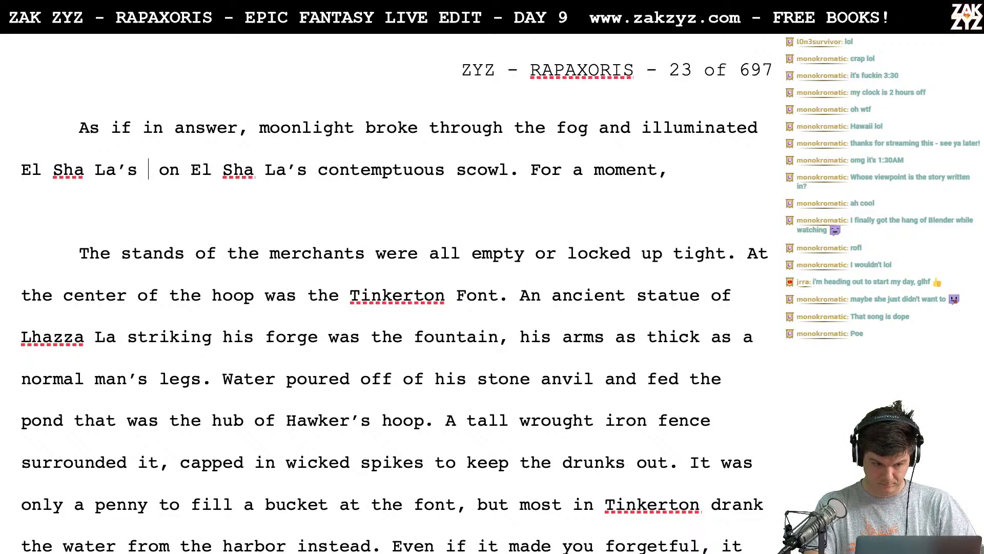
pyautogui.write('tuous cou')
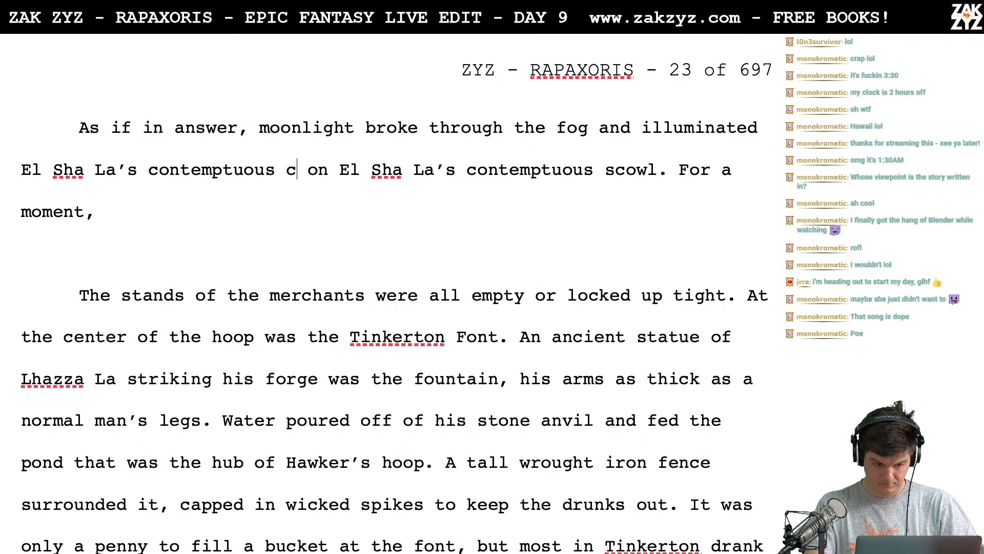
pyautogui.press('BackSpace')
pyautogui.press('BackSpace')
pyautogui.press('BackSpace')
pyautogui.write('swol')
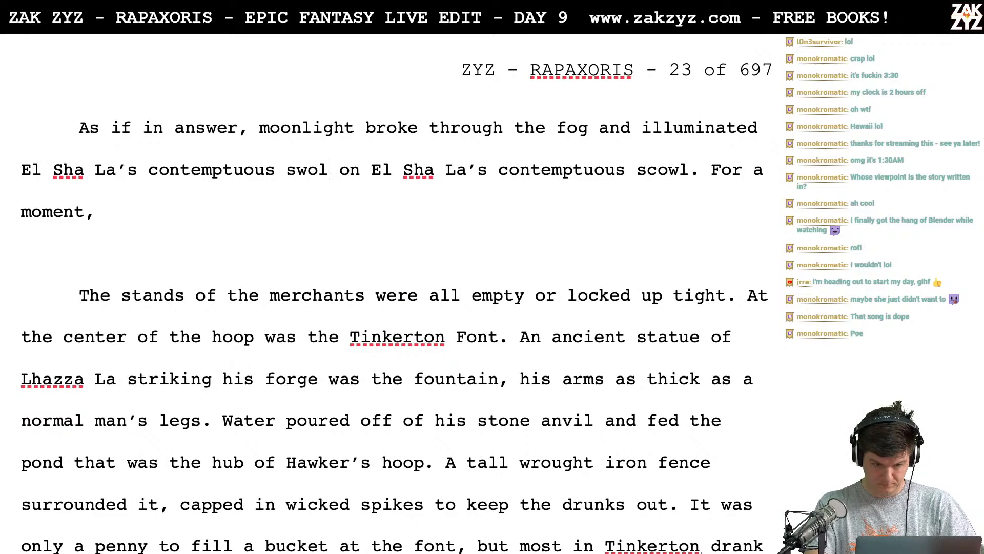
pyautogui.press('BackSpace')
pyautogui.press('BackSpace')
pyautogui.press('BackSpace')
pyautogui.write('cowl.')
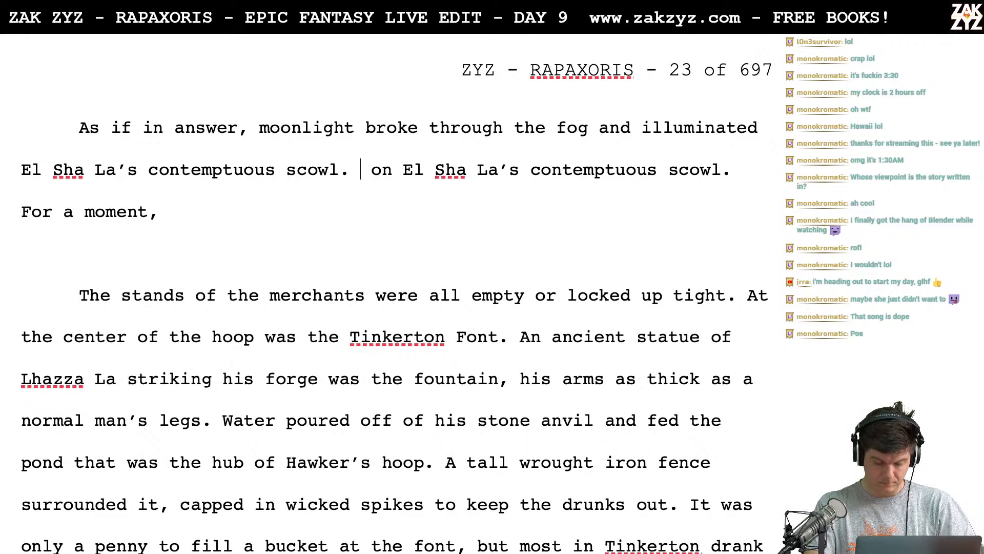
pyautogui.write(" Hawker's Hopp")
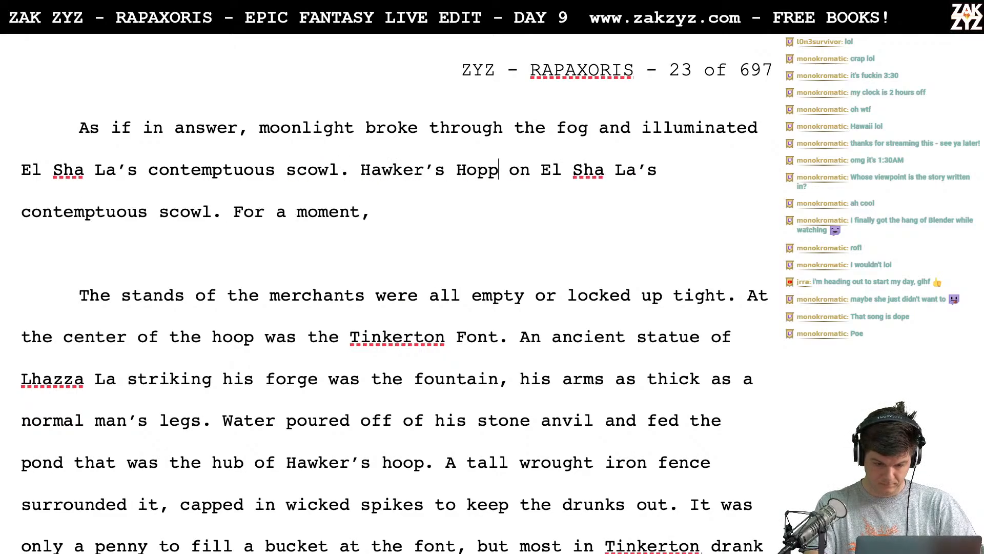
# - Continue the new sentence with "Hoop shone silver," and split the leftover old wording into a separate paragraph below
pyautogui.press('BackSpace')
pyautogui.write('e')
pyautogui.press('BackSpace')
pyautogui.press('BackSpace')
pyautogui.write('op shone silver,')
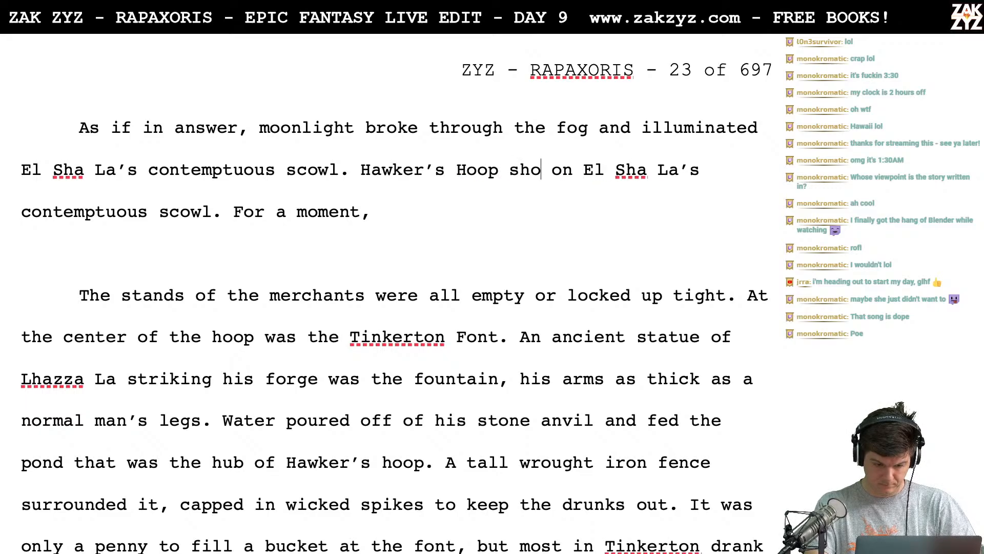
pyautogui.press('Return')
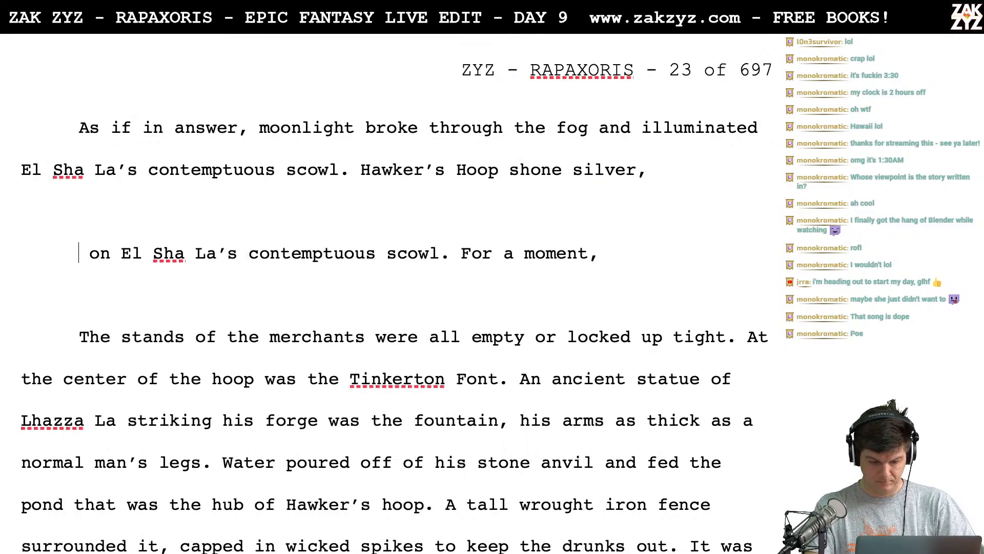
# - Continue the sentence after "shone silver," with "the merchant's" in lowercase
pyautogui.write('the Merche')
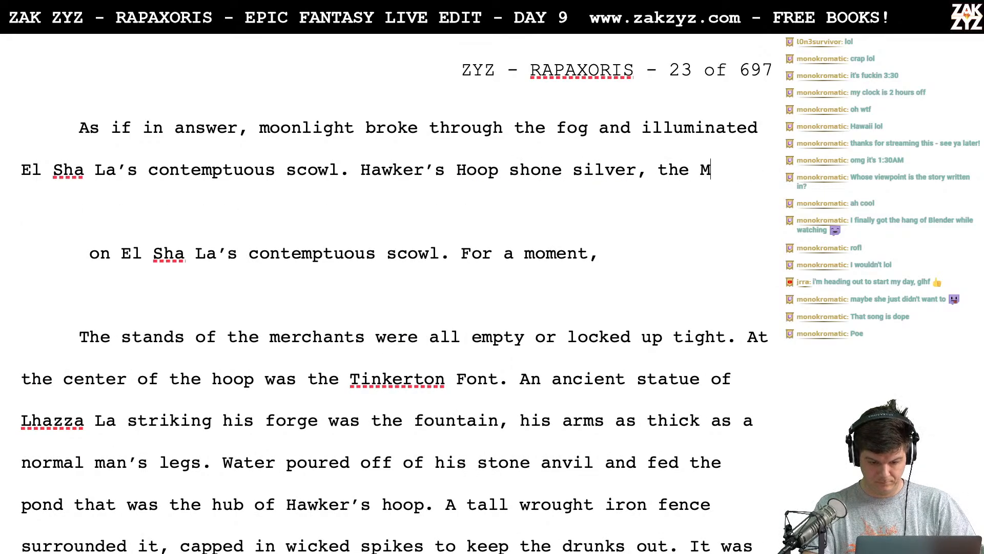
pyautogui.press('BackSpace')
pyautogui.press('BackSpace')
pyautogui.press('BackSpace')
pyautogui.press('BackSpace')
pyautogui.press('BackSpace')
pyautogui.press('BackSpace')
pyautogui.press('BackSpace')
pyautogui.press('BackSpace')
pyautogui.press('BackSpace')
pyautogui.press('BackSpace')
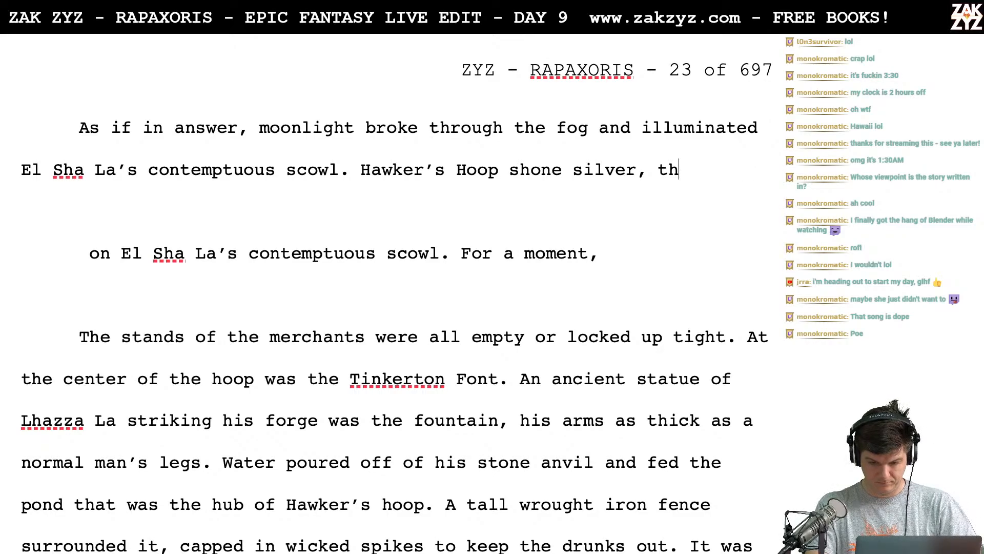
pyautogui.write("the merchant's")
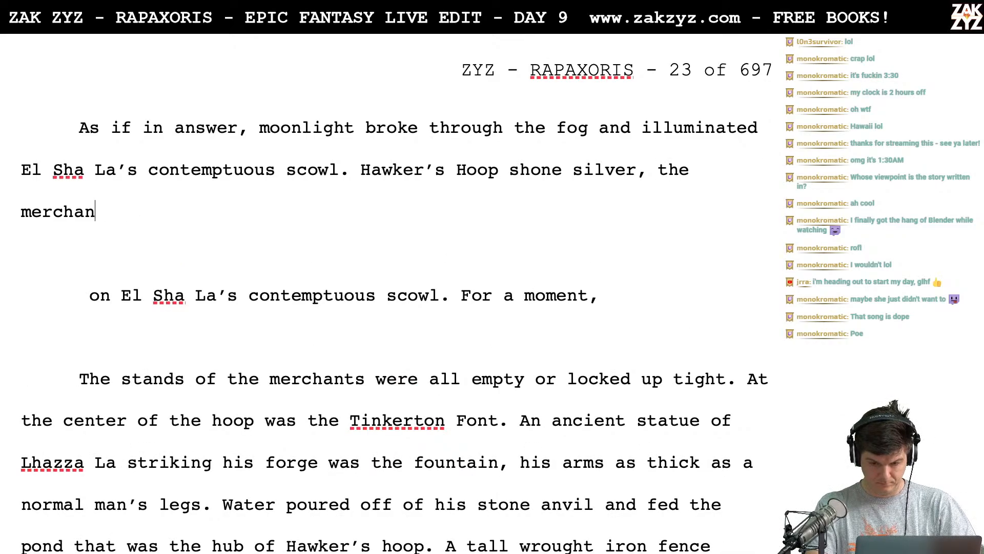
# - Try the capitalized wording "Merchant's stal" and return to lowercase "merchant's"
pyautogui.press('BackSpace')
pyautogui.press('BackSpace')
pyautogui.press('BackSpace')
pyautogui.press('BackSpace')
pyautogui.press('BackSpace')
pyautogui.press('BackSpace')
pyautogui.press('BackSpace')
pyautogui.write('Me')
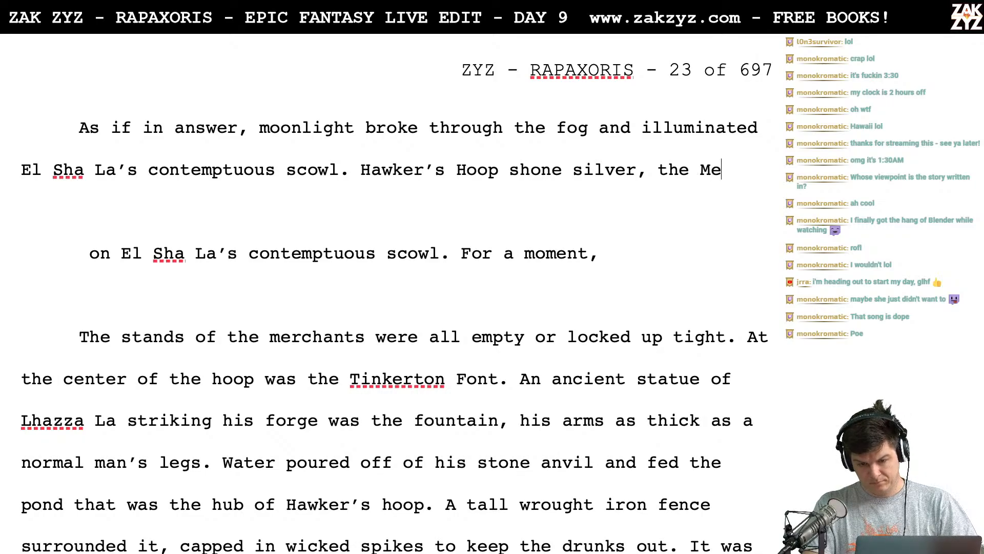
pyautogui.write("rchant's st")
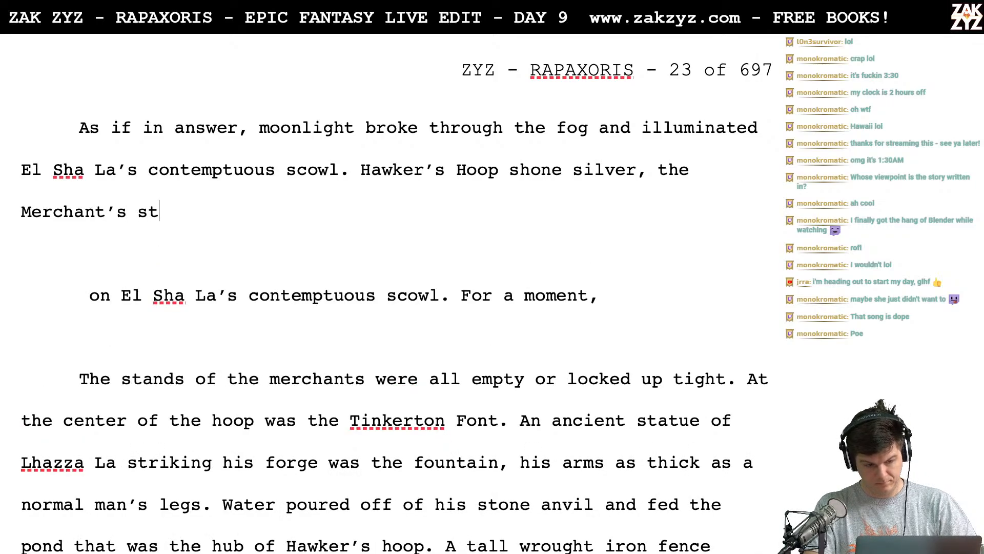
pyautogui.write('al')
pyautogui.press('BackSpace')
pyautogui.press('BackSpace')
pyautogui.press('BackSpace')
pyautogui.press('BackSpace')
pyautogui.press('BackSpace')
pyautogui.press('BackSpace')
pyautogui.press('BackSpace')
pyautogui.press('BackSpace')
pyautogui.press('BackSpace')
pyautogui.press('BackSpace')
pyautogui.press('BackSpace')
pyautogui.press('BackSpace')
pyautogui.press('BackSpace')
pyautogui.press('BackSpace')
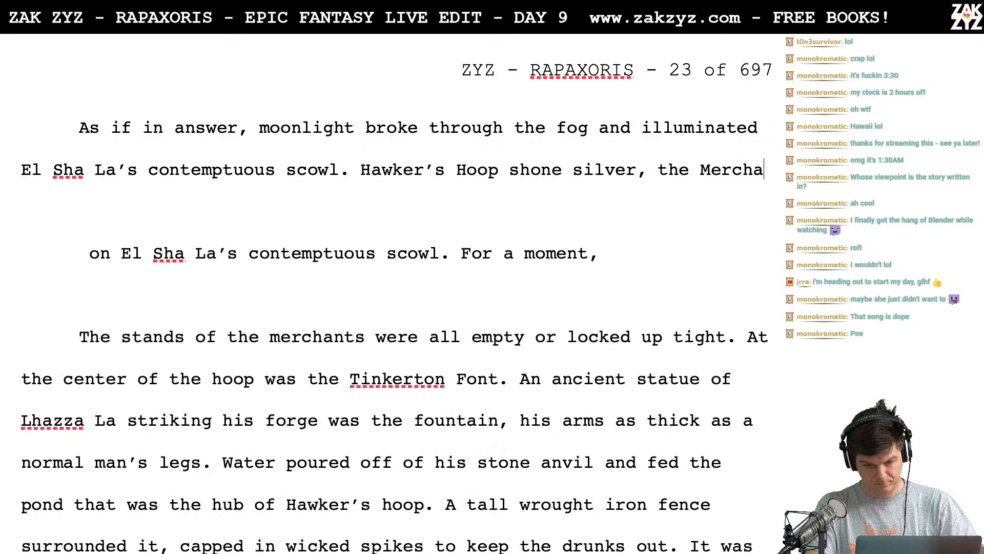
pyautogui.write('mer')
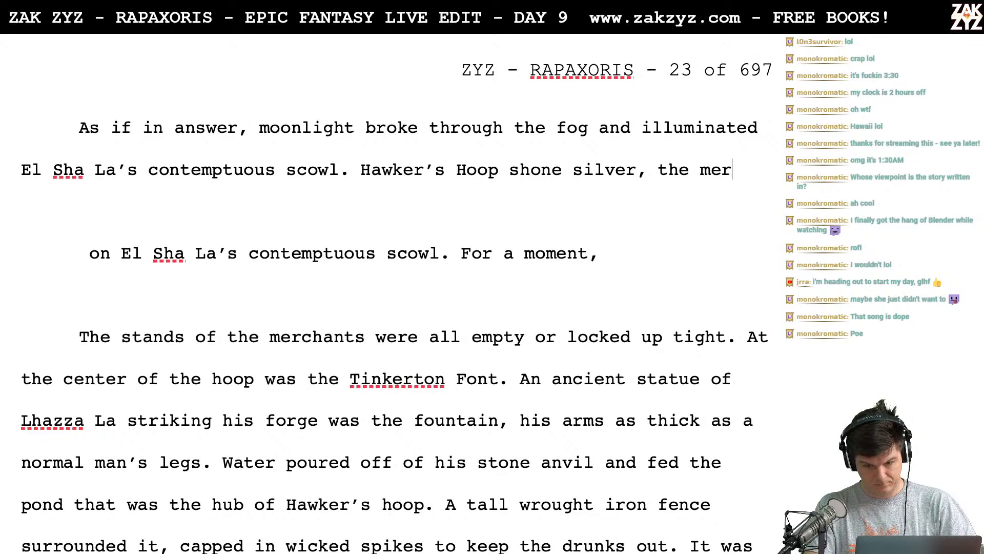
pyautogui.write("chant's table")
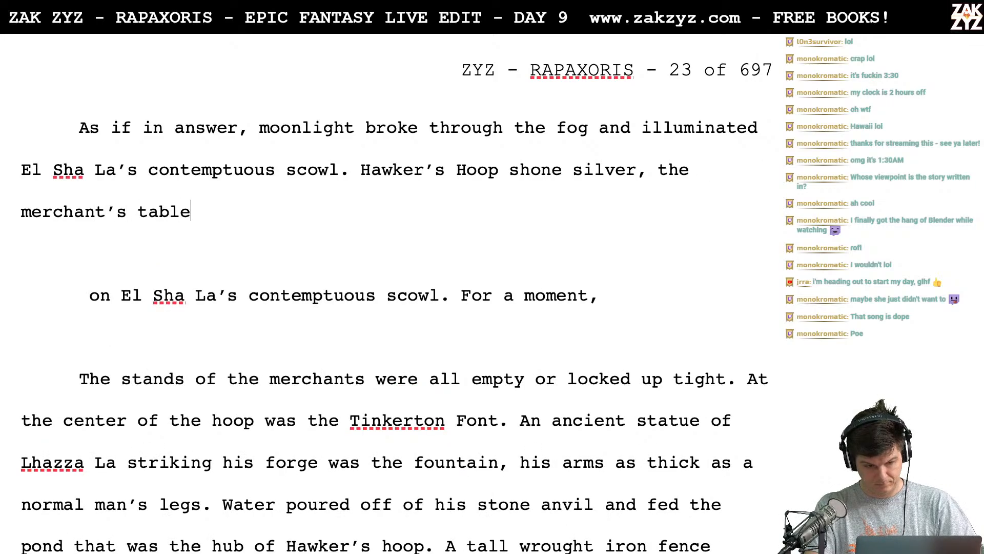
pyautogui.write('s were bare an')
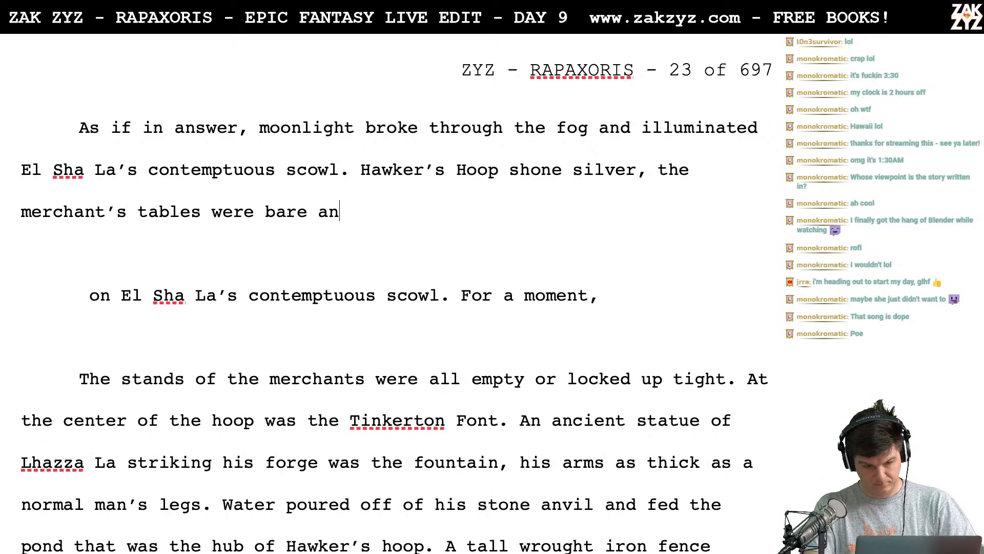
pyautogui.write('d the stalls were ')
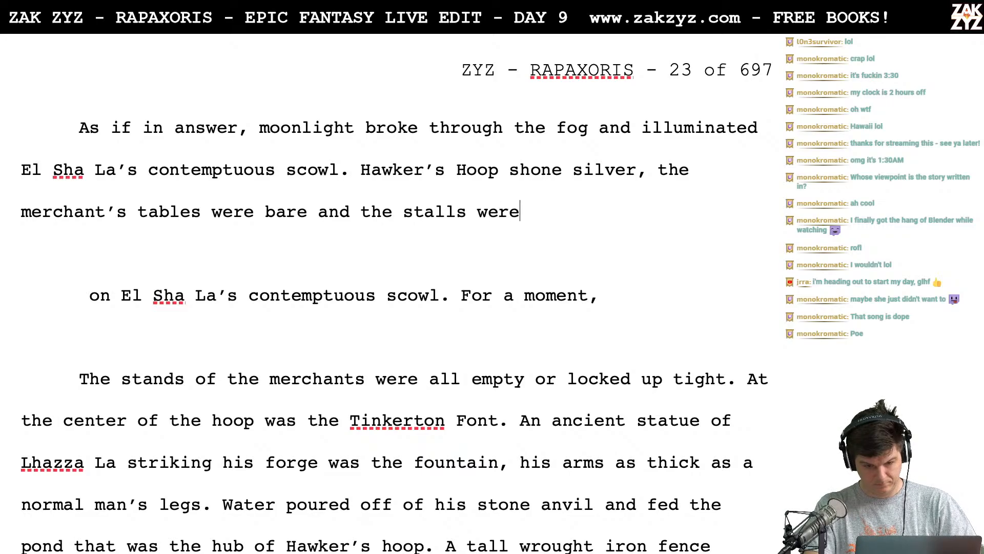
pyautogui.write('all locked u')
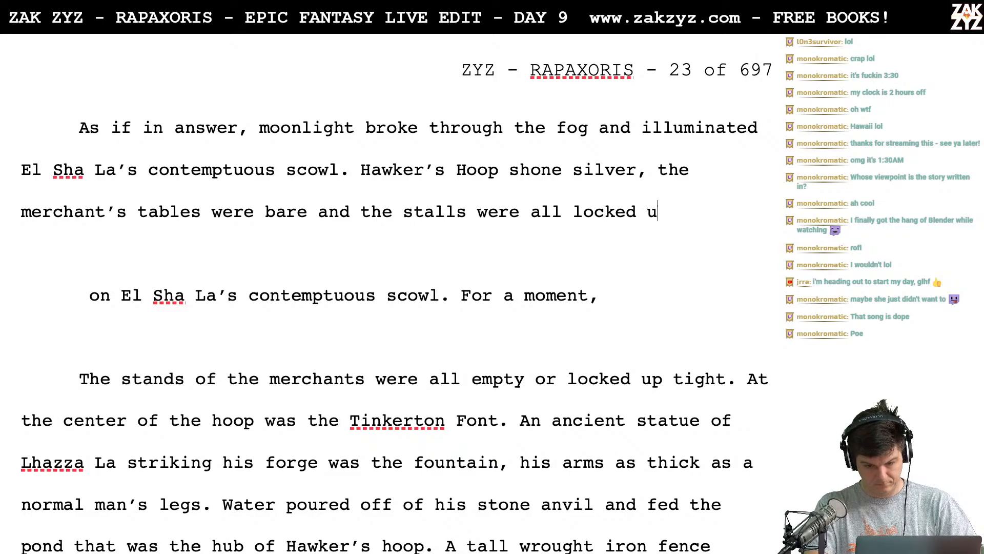
pyautogui.write('p tight.')
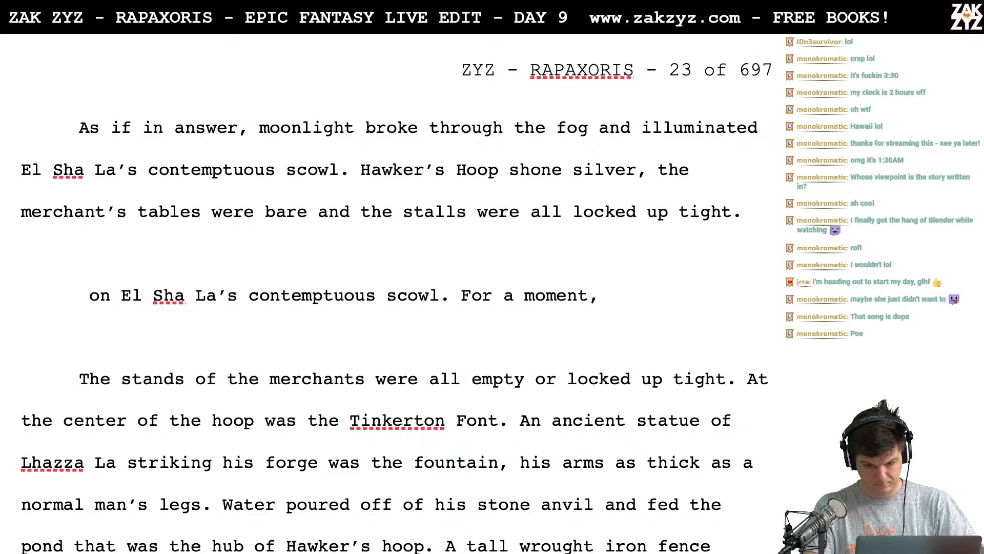
# - Add the sentence "At the center of the plaza was the Tinkerton Font." to the end of the moonlight paragraph
pyautogui.press('Return')
pyautogui.write('At the center ')
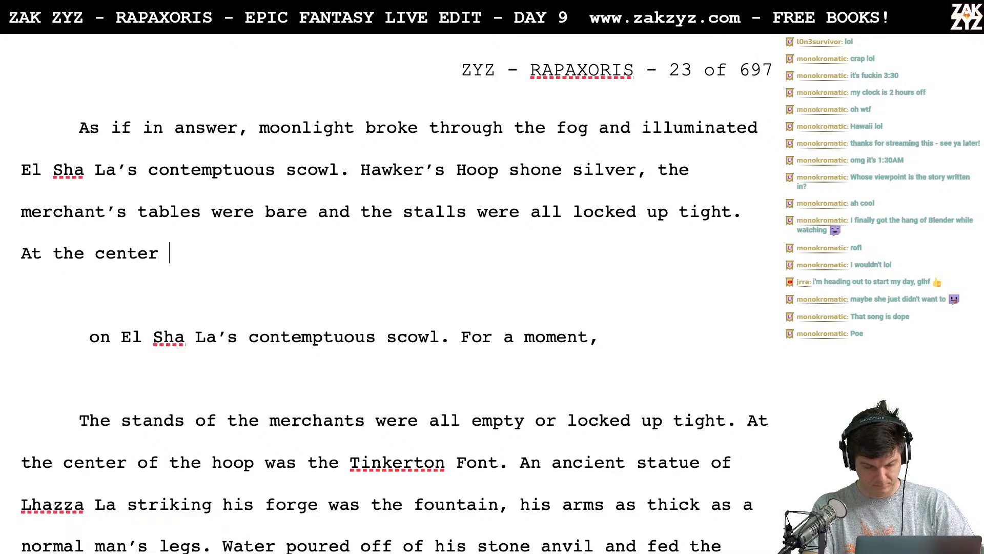
pyautogui.write('of the plaza ')
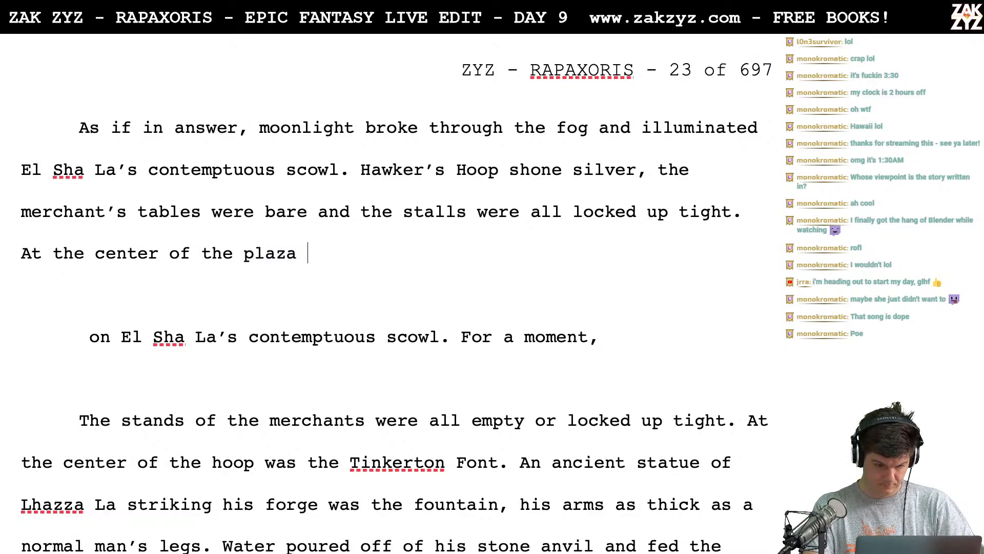
pyautogui.write('was the ')
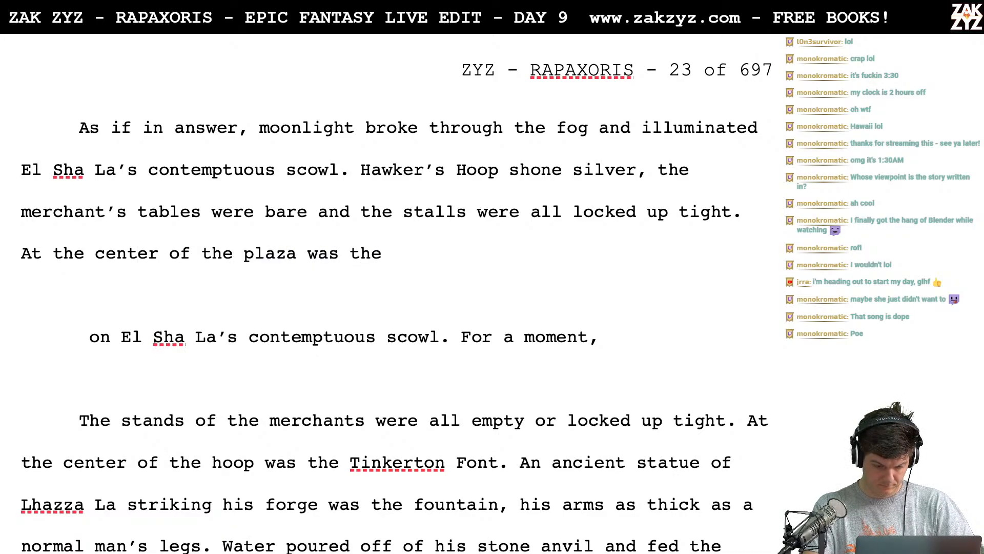
pyautogui.write('Ting')
pyautogui.press('BackSpace')
pyautogui.write('kerton ')
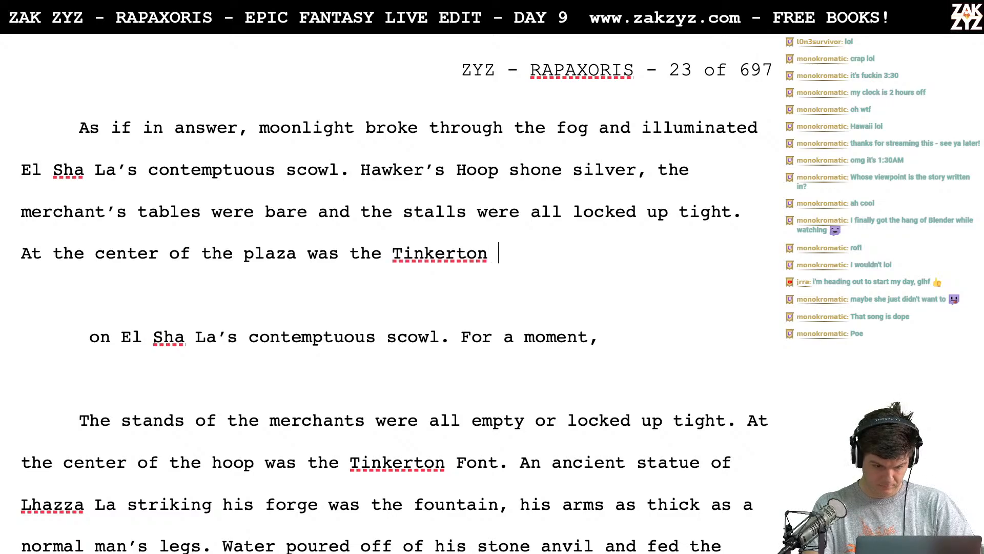
pyautogui.write('Font.')
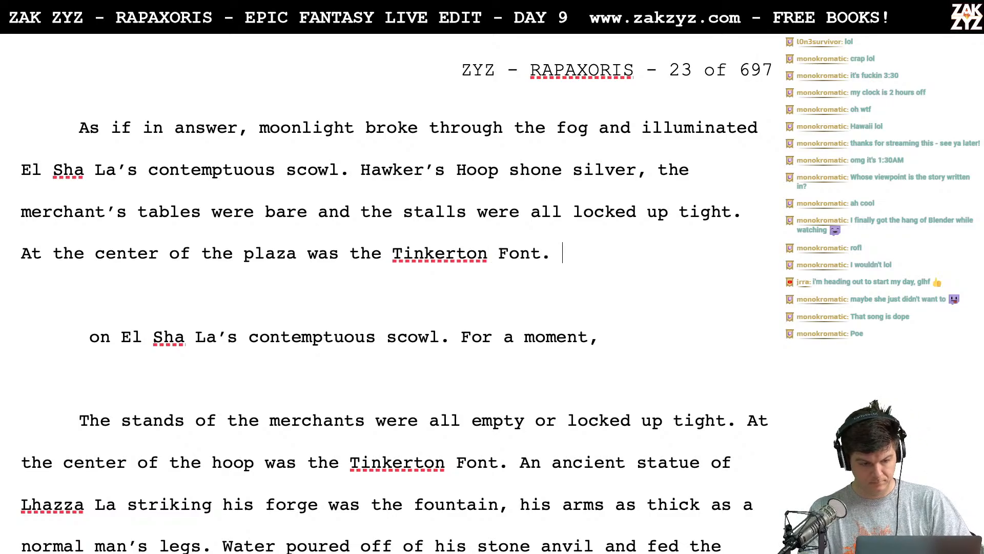
# - Delete the leftover text through the old "Tinkerton Font." sentence and start "An ancient statue" as a new paragraph directly below
pyautogui.hotkey('shift', 'Down')
pyautogui.hotkey('shift', 'Down')
pyautogui.hotkey('shift', 'Down')
pyautogui.hotkey('shift', 'Down')
pyautogui.hotkey('shift', 'Down')
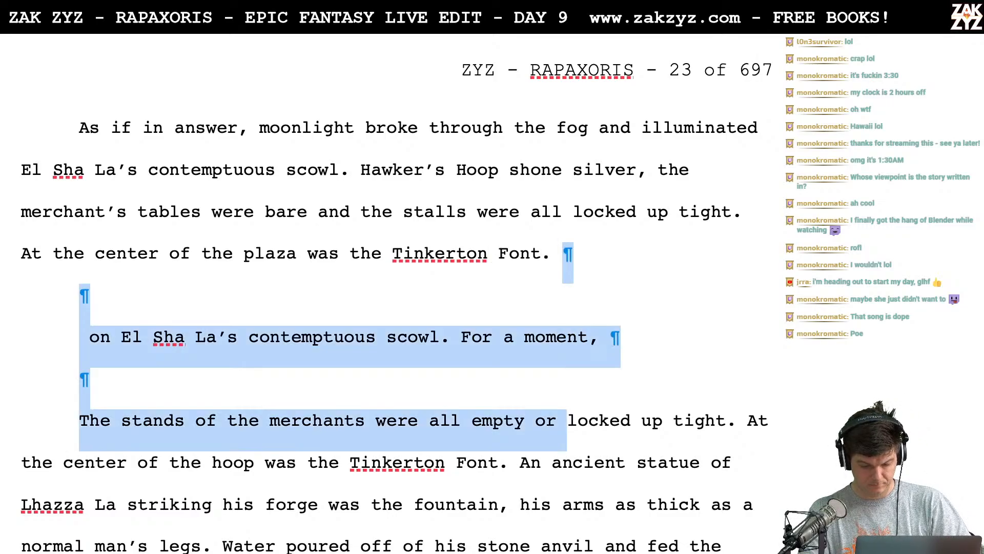
pyautogui.hotkey('shift', 'Left')
pyautogui.hotkey('shift', 'Left')
pyautogui.hotkey('shift', 'Left')
pyautogui.hotkey('shift', 'Left')
pyautogui.hotkey('shift', 'Left')
pyautogui.hotkey('shift', 'Left')
pyautogui.hotkey('shift', 'Right')
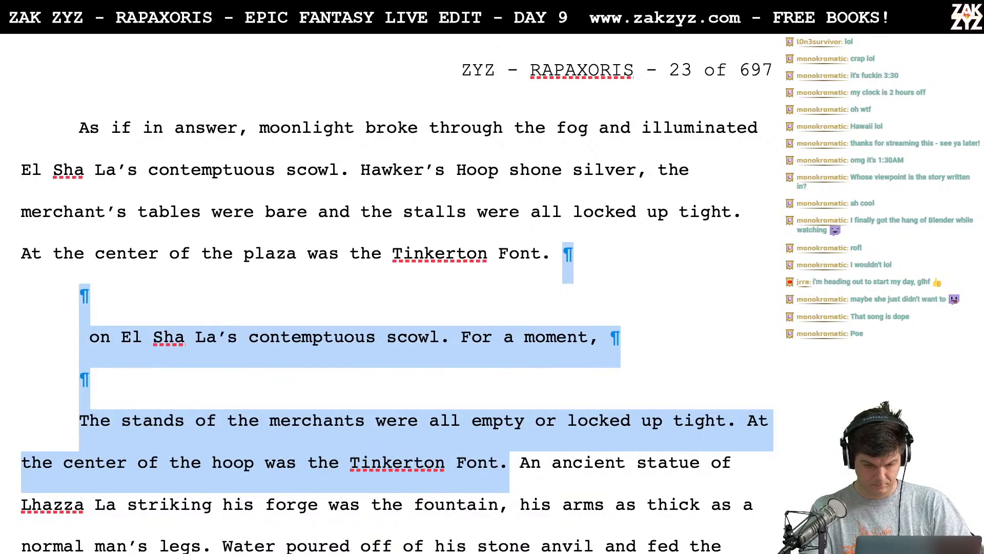
pyautogui.press('BackSpace')
pyautogui.press('Return')
pyautogui.press('Return')
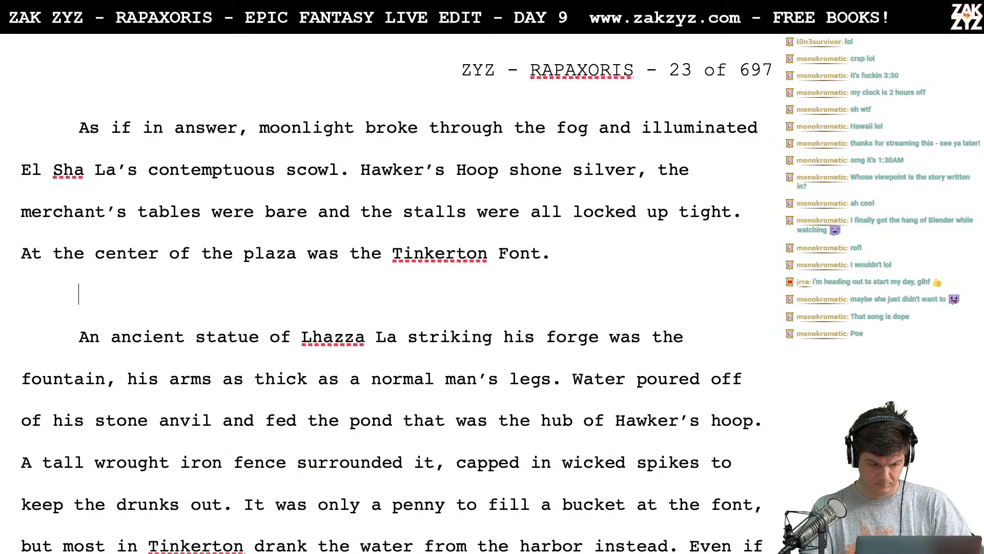
pyautogui.press('BackSpace')
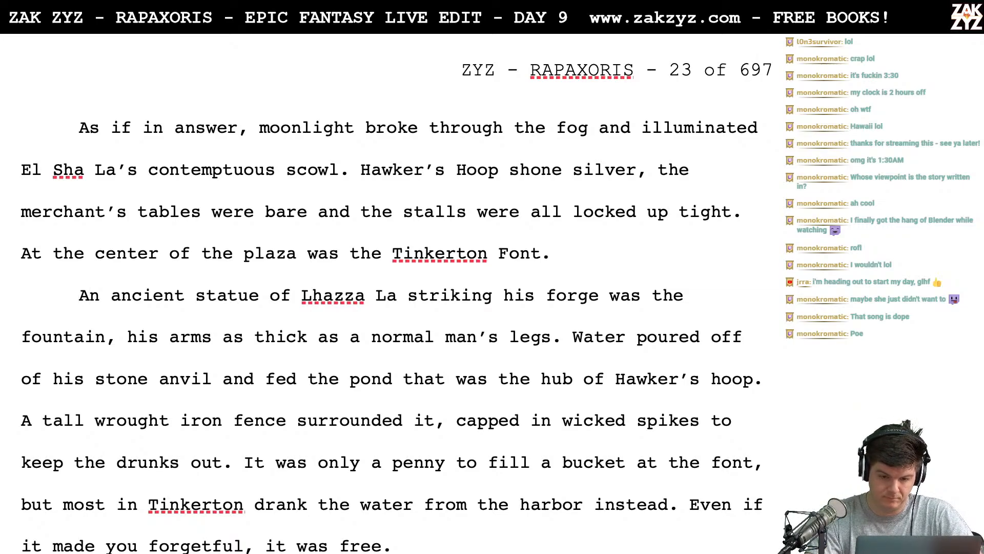
pyautogui.write('A')
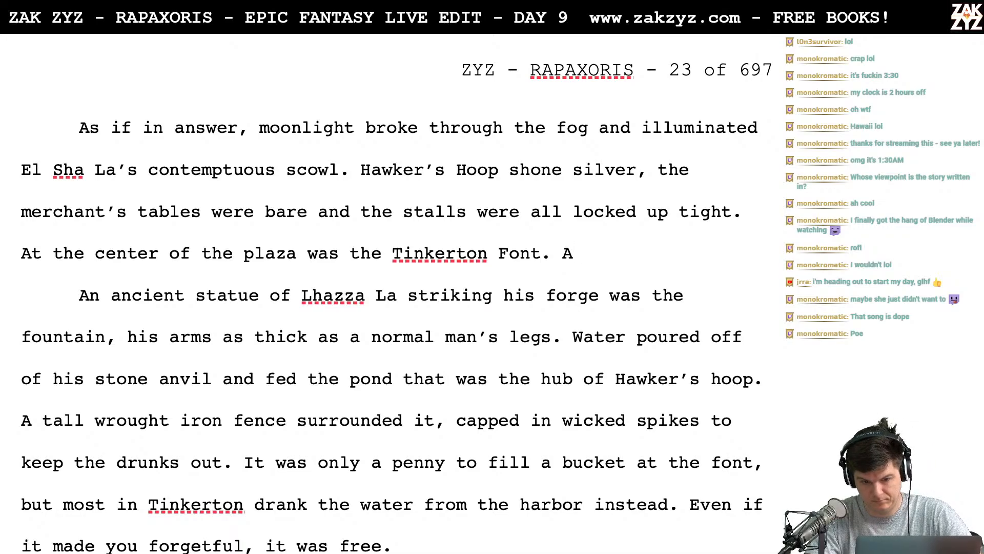
pyautogui.press('BackSpace')
pyautogui.press('Return')
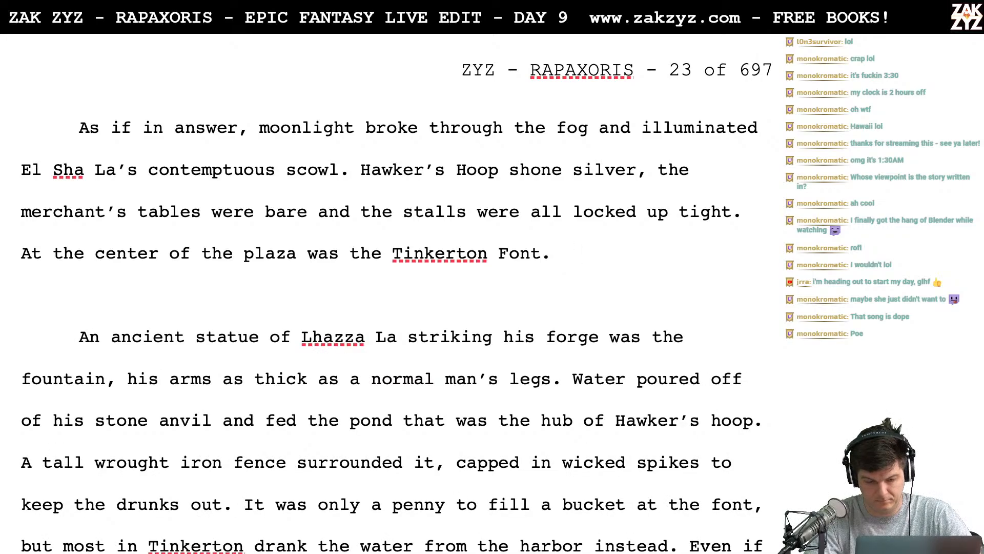
pyautogui.press('BackSpace')
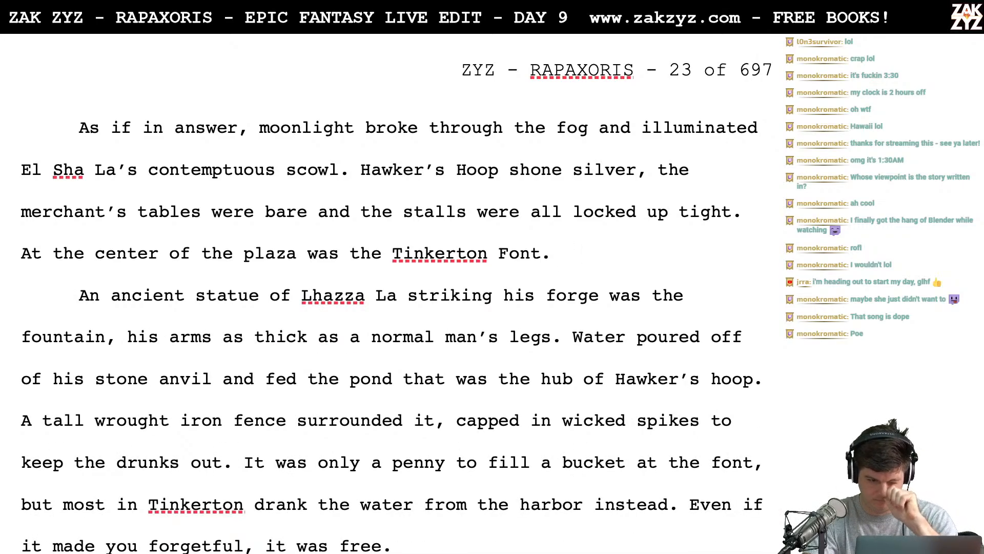
pyautogui.write('A')
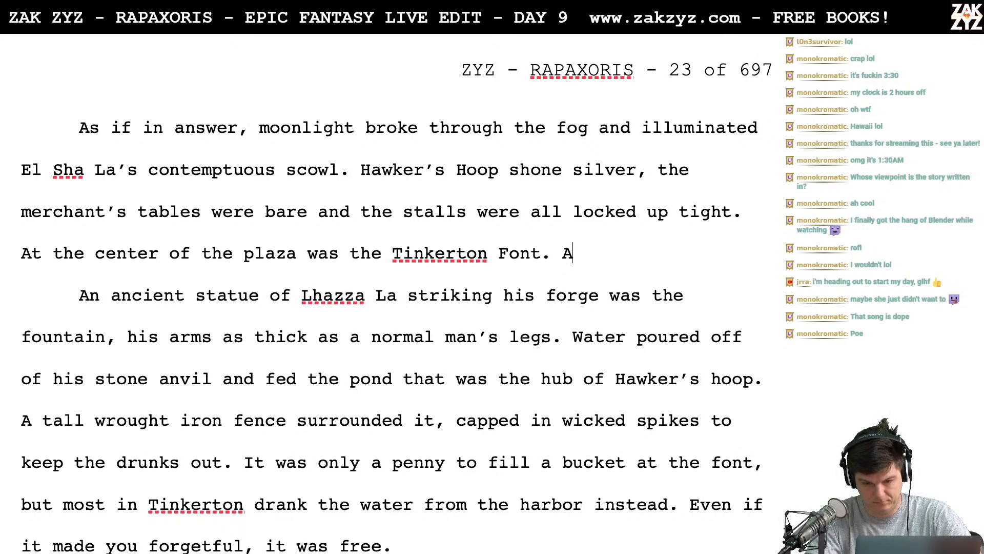
pyautogui.write(' huge')
pyautogui.write(' marble stat')
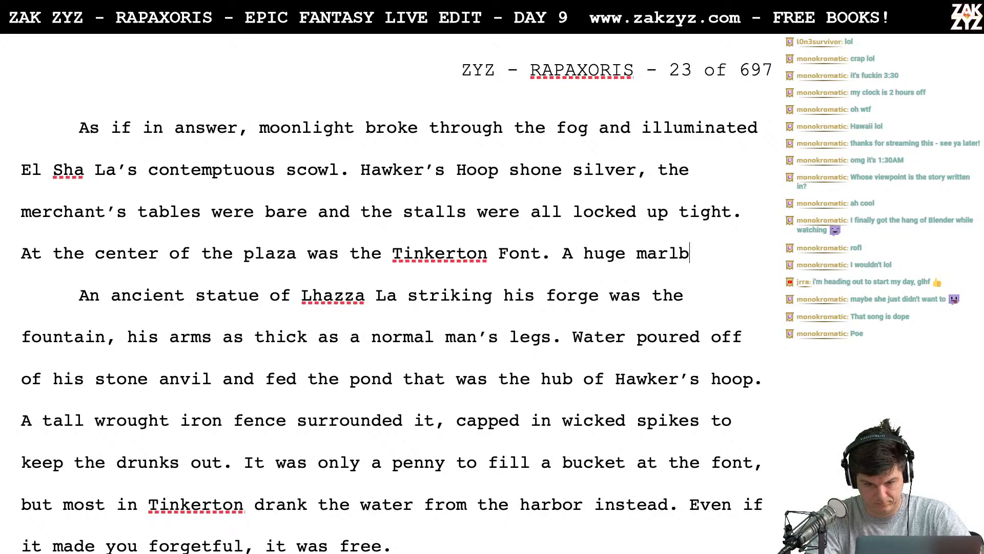
pyautogui.write('ue of ')
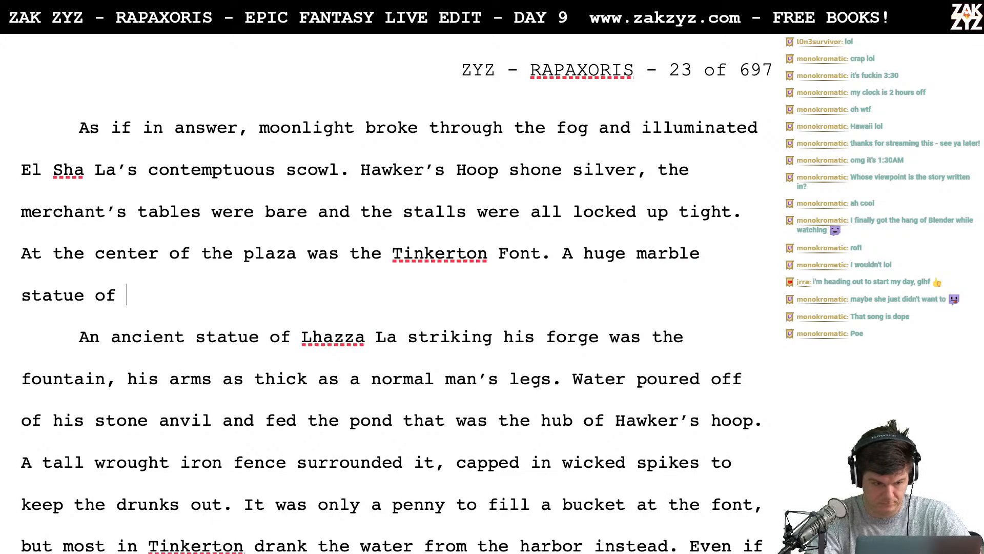
pyautogui.write('L')
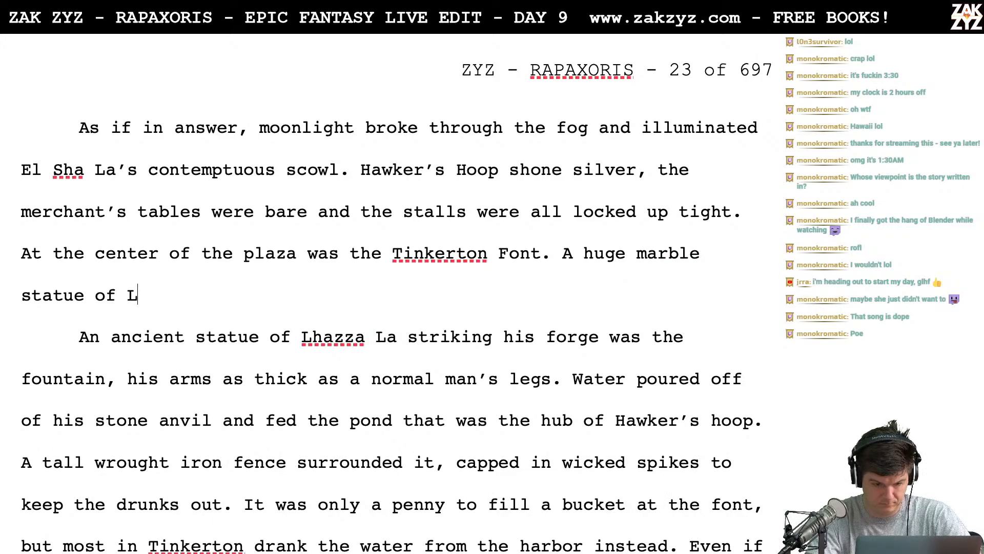
pyautogui.press('BackSpace')
pyautogui.write('Lhaz')
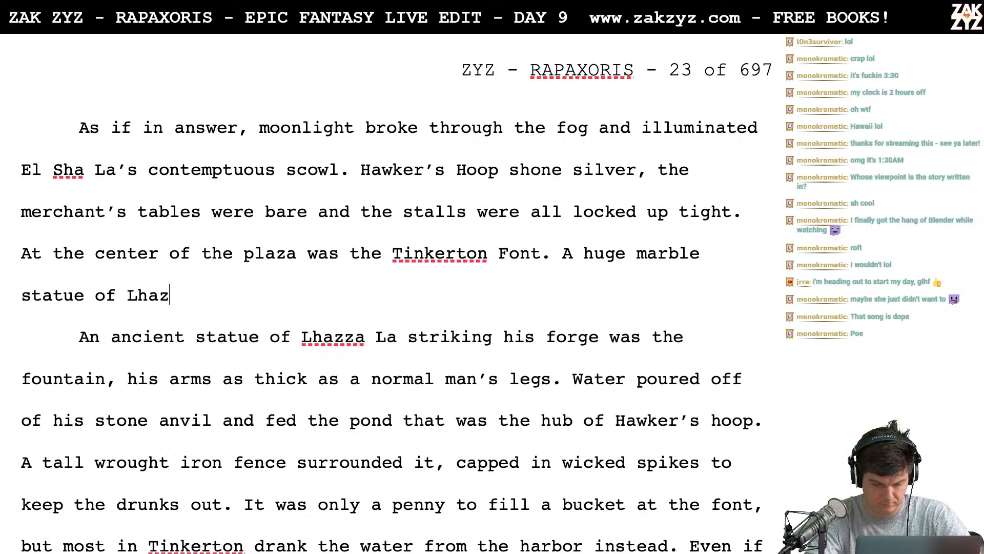
pyautogui.press('BackSpace')
pyautogui.press('BackSpace')
pyautogui.press('BackSpace')
pyautogui.press('BackSpace')
pyautogui.press('BackSpace')
pyautogui.press('BackSpace')
pyautogui.press('BackSpace')
pyautogui.press('BackSpace')
pyautogui.press('BackSpace')
pyautogui.press('BackSpace')
pyautogui.press('BackSpace')
pyautogui.press('BackSpace')
pyautogui.press('BackSpace')
pyautogui.press('BackSpace')
pyautogui.press('BackSpace')
pyautogui.press('BackSpace')
pyautogui.press('BackSpace')
pyautogui.press('BackSpace')
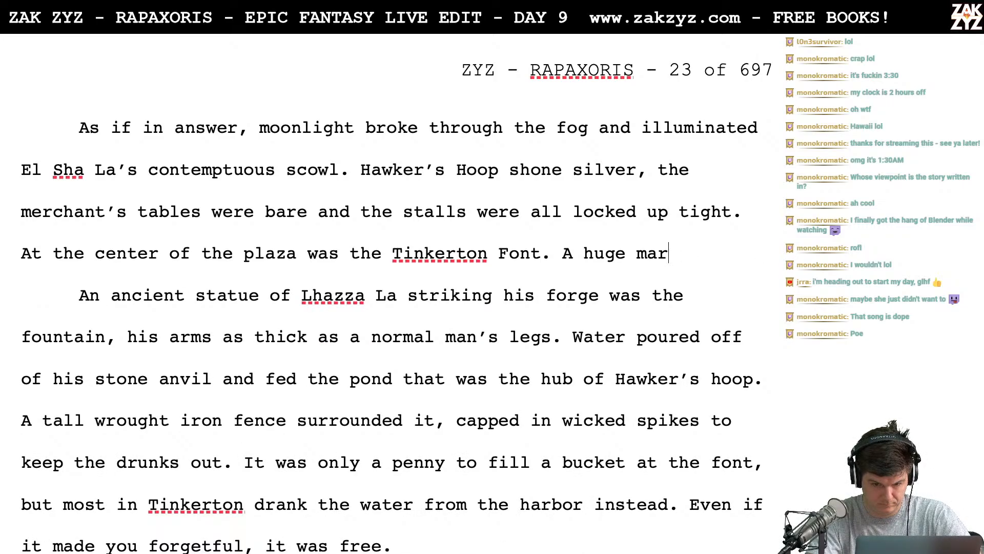
pyautogui.press('BackSpace')
pyautogui.press('BackSpace')
pyautogui.press('BackSpace')
pyautogui.press('BackSpace')
pyautogui.press('BackSpace')
pyautogui.press('BackSpace')
pyautogui.press('BackSpace')
pyautogui.press('BackSpace')
pyautogui.press('BackSpace')
pyautogui.press('BackSpace')
# - Begin a new sentence after "Tinkerton Font." with "At the center of the pool, a"
pyautogui.write('At th')
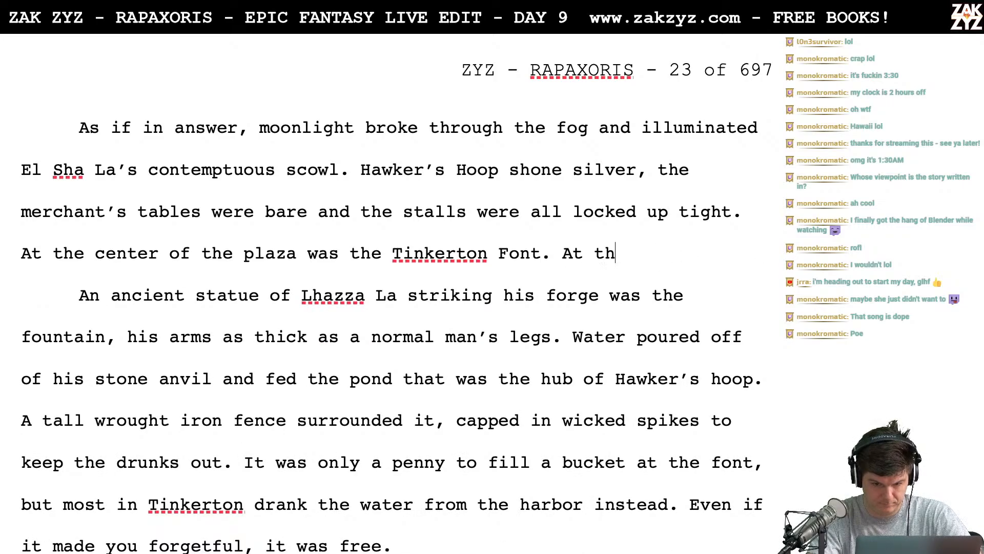
pyautogui.write('e center of the ')
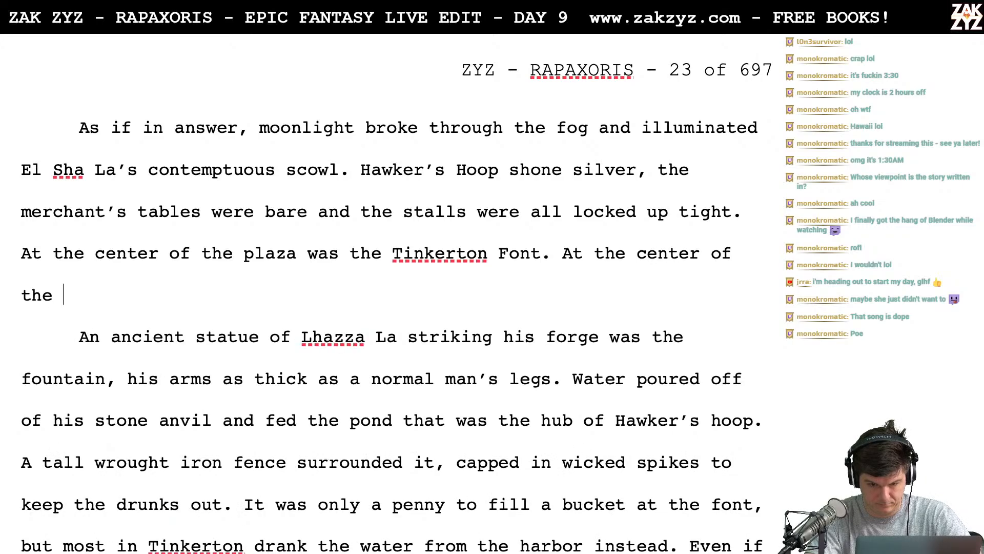
pyautogui.write('pool, a ')
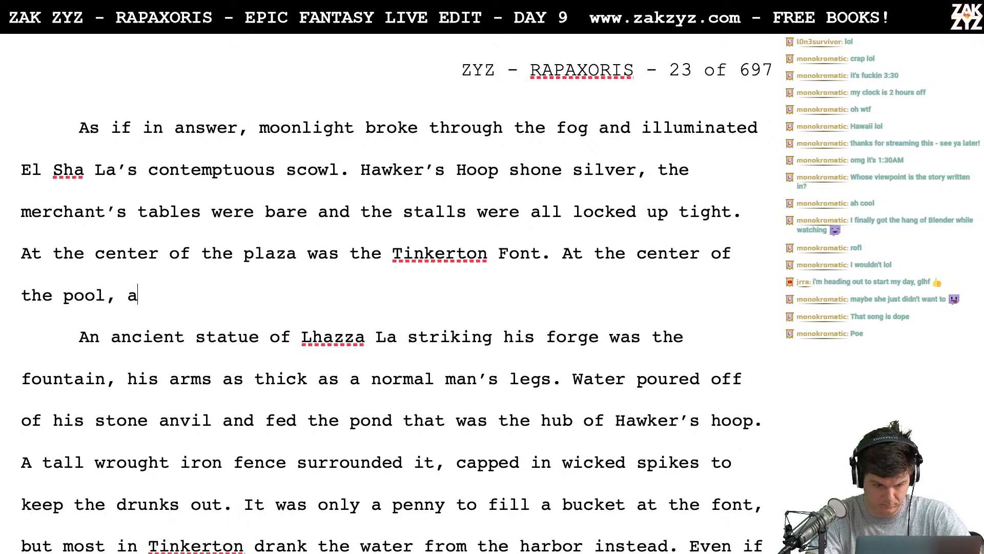
pyautogui.write('t')
pyautogui.press('BackSpace')
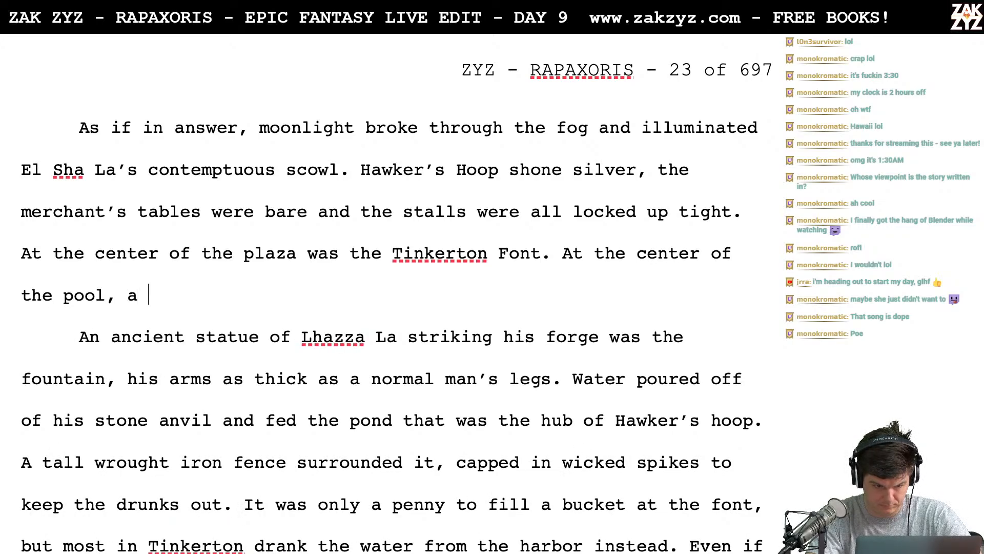
# - Continue the pool sentence with "statue of Lhazza La towered"
pyautogui.write('statue of L')
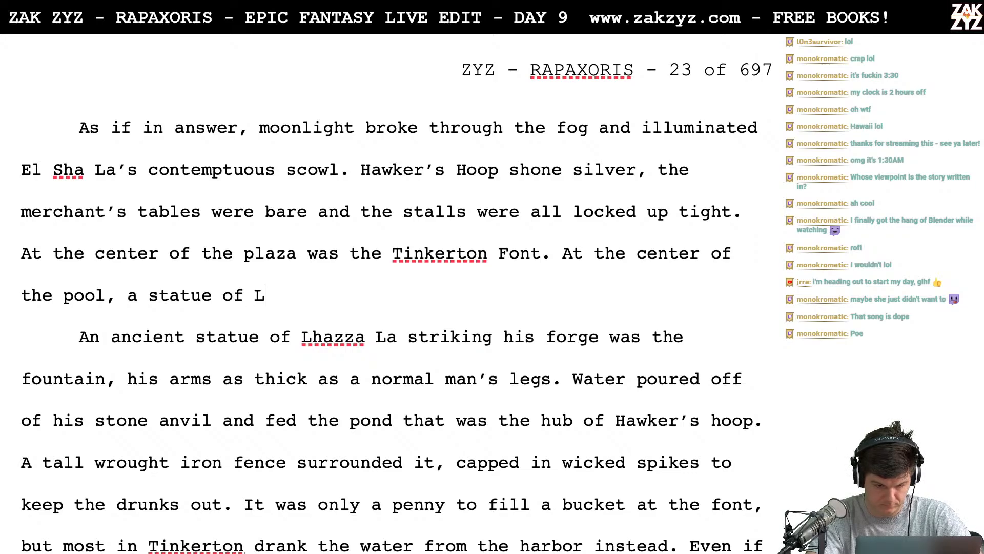
pyautogui.write('hazza L')
pyautogui.press('BackSpace')
pyautogui.press('BackSpace')
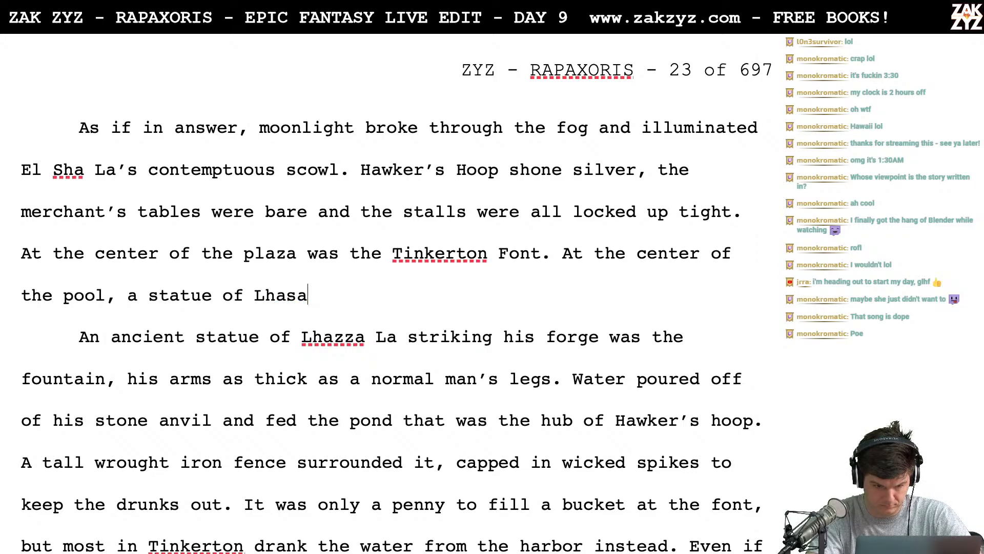
pyautogui.press('BackSpace')
pyautogui.press('BackSpace')
pyautogui.write('zza La')
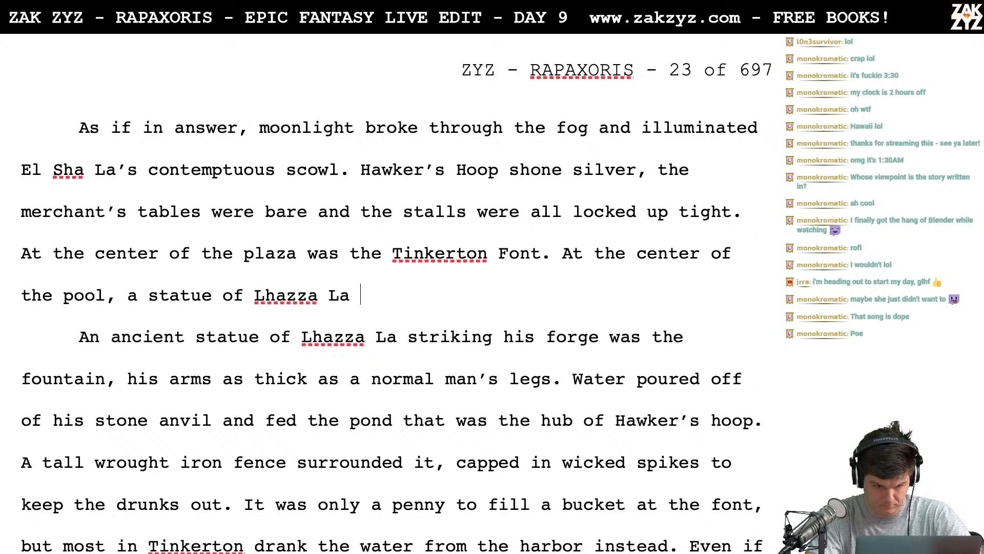
pyautogui.write(' towered')
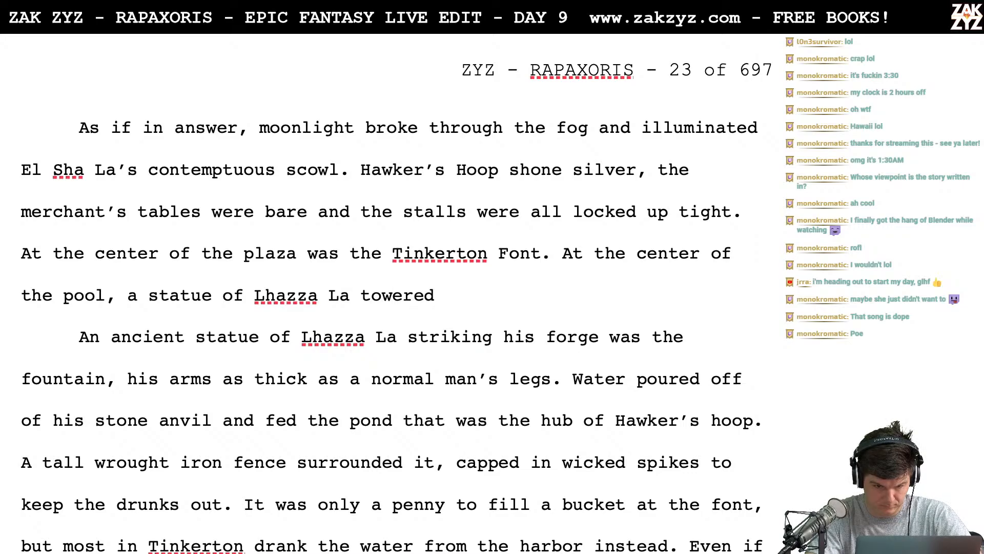
pyautogui.write('. The black')
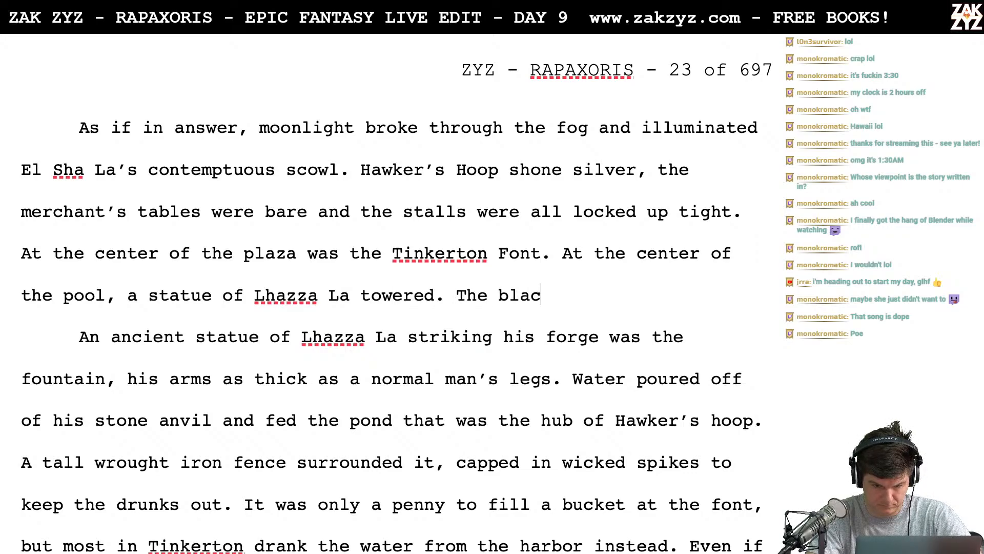
# - End the pool sentence, start another with "The", and insert "black marble" before "statue" in the pool sentence
pyautogui.press('BackSpace')
pyautogui.press('BackSpace')
pyautogui.press('BackSpace')
pyautogui.press('BackSpace')
pyautogui.press('BackSpace')
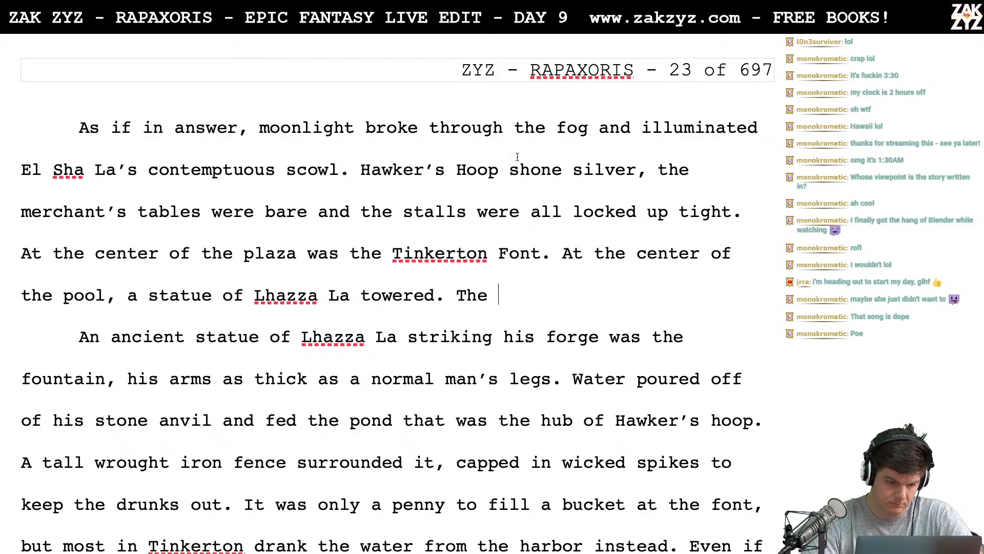
pyautogui.click(148, 293)
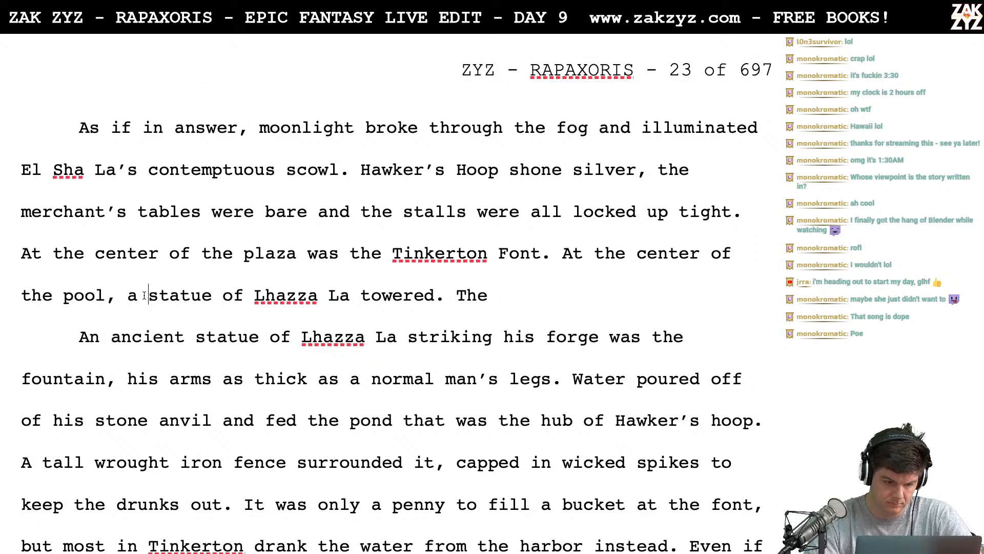
pyautogui.write('black marble')
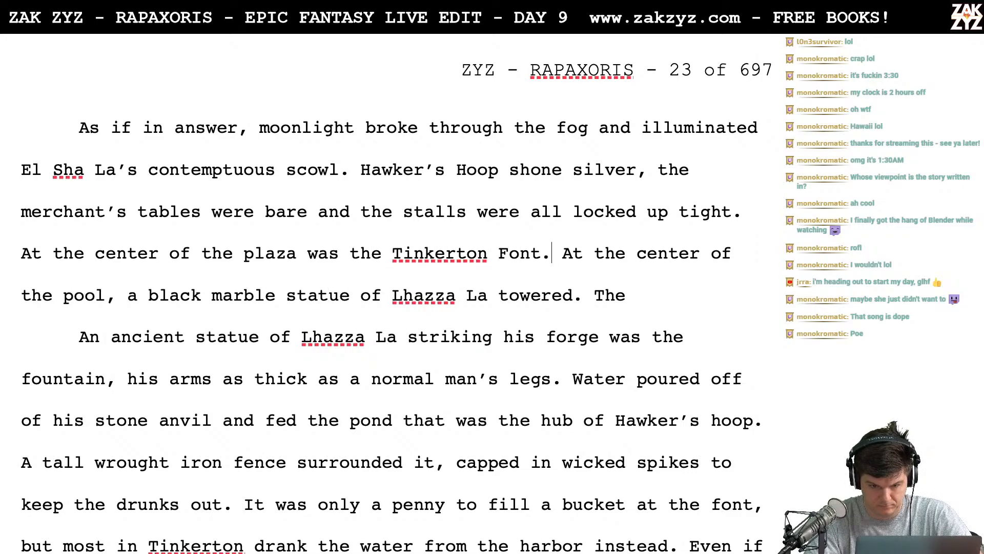
# - Split the text from "At the center of the pool" into its own paragraph, with an empty line above it
pyautogui.press('Right')
pyautogui.press('Return')
pyautogui.press('Return')
pyautogui.press('Left')
pyautogui.press('Left')
# - Start a replacement sentence after "Tinkerton Font." with "A statue of Lhazza La"
pyautogui.write('A s')
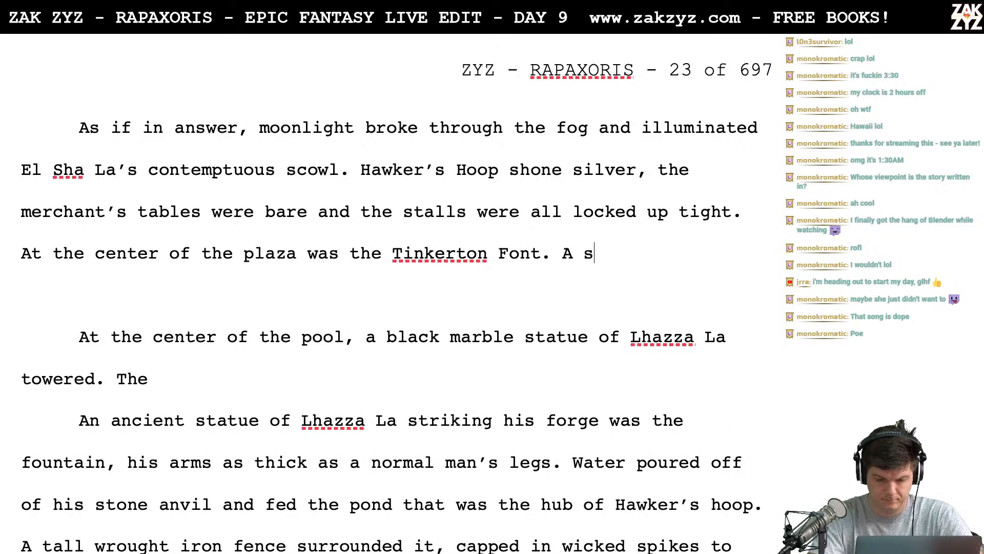
pyautogui.write('tatue of Lha')
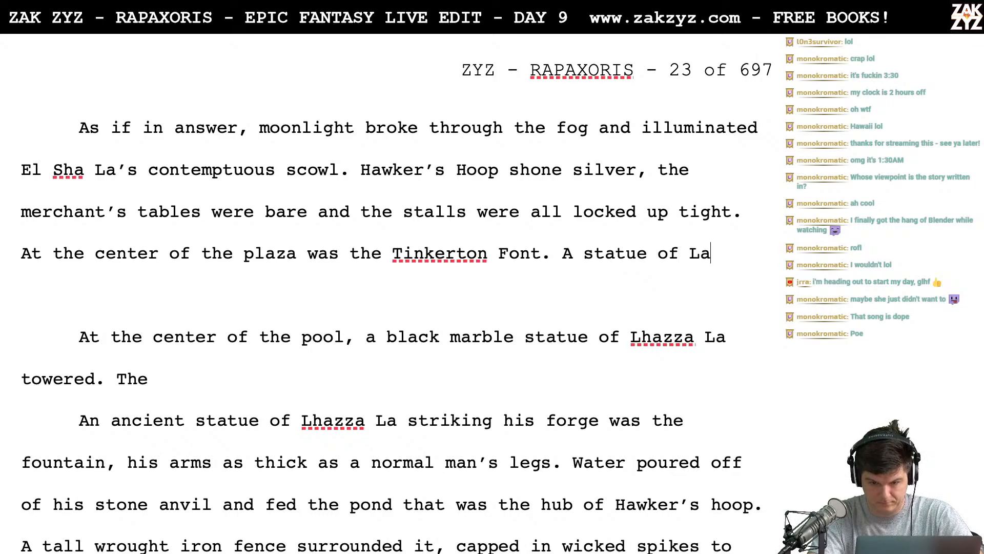
pyautogui.press('BackSpace')
pyautogui.write('hazza')
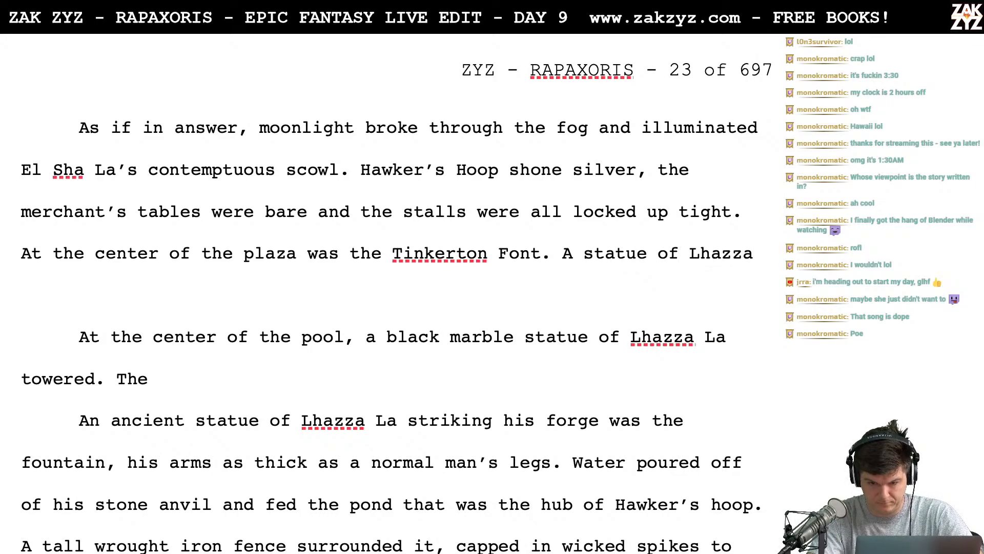
pyautogui.write(' La ')
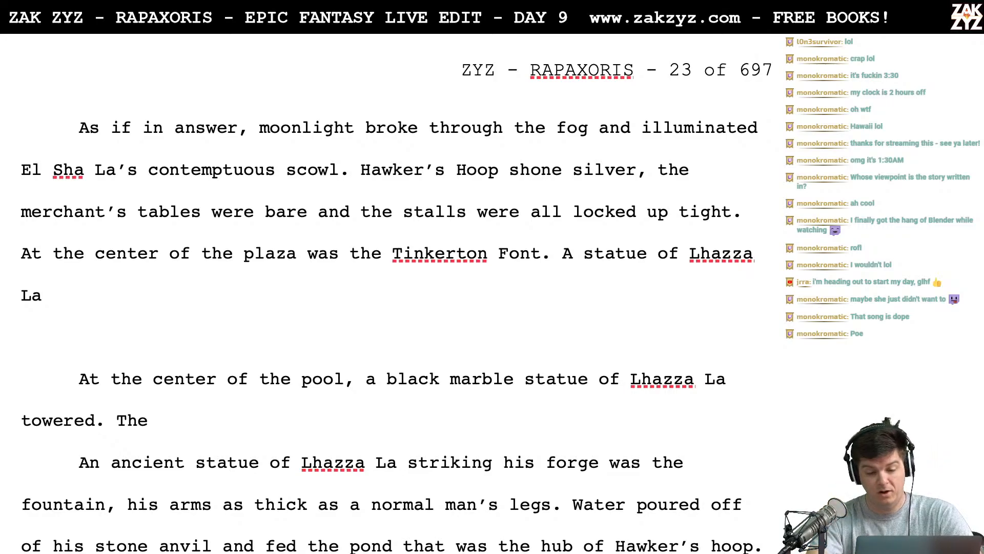
pyautogui.write('ros')
# - Complete the statue sentence with "rose from the pool, carved from gleaming black marble."
pyautogui.press('BackSpace')
pyautogui.write('o')
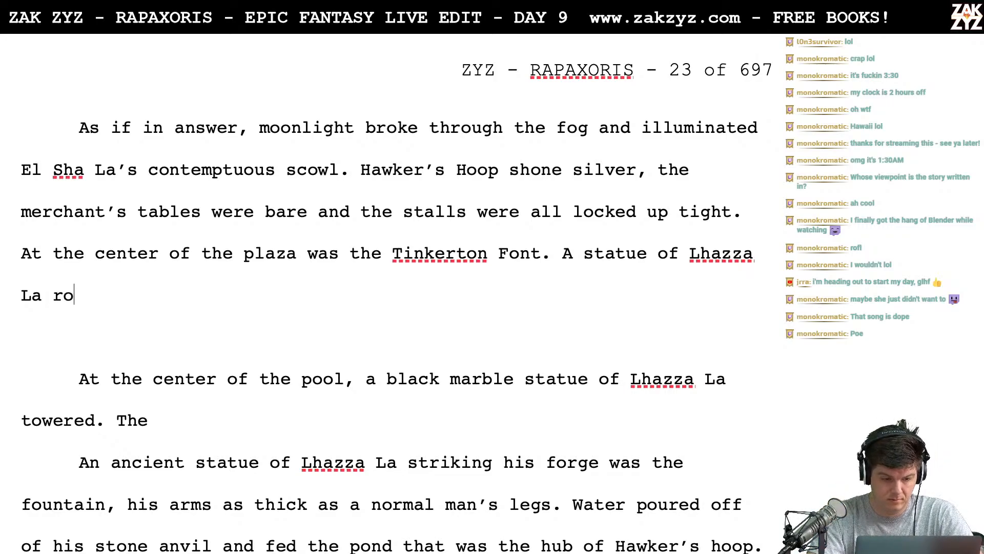
pyautogui.write('se from the poo')
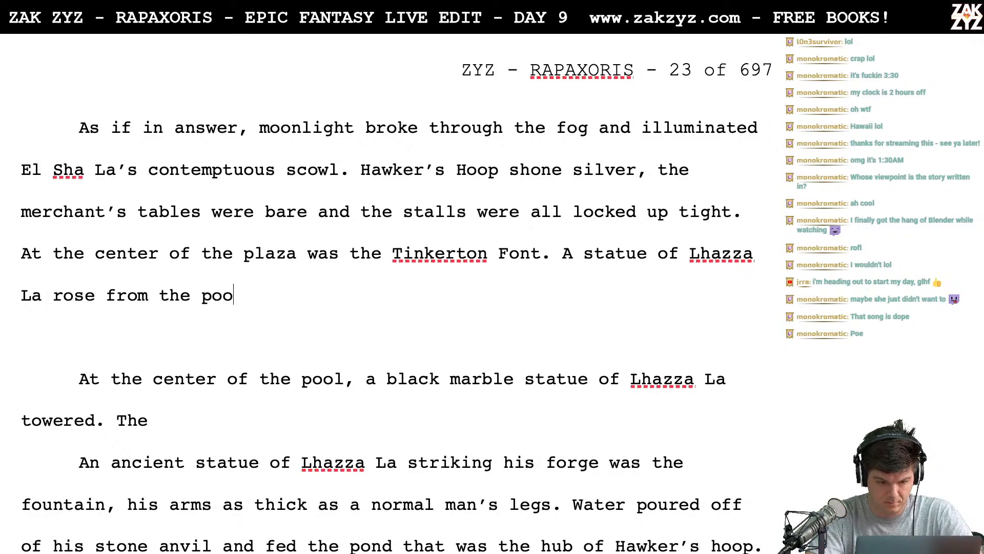
pyautogui.write('l, wrough')
pyautogui.press('BackSpace')
pyautogui.press('BackSpace')
pyautogui.press('BackSpace')
pyautogui.press('BackSpace')
pyautogui.press('BackSpace')
pyautogui.press('BackSpace')
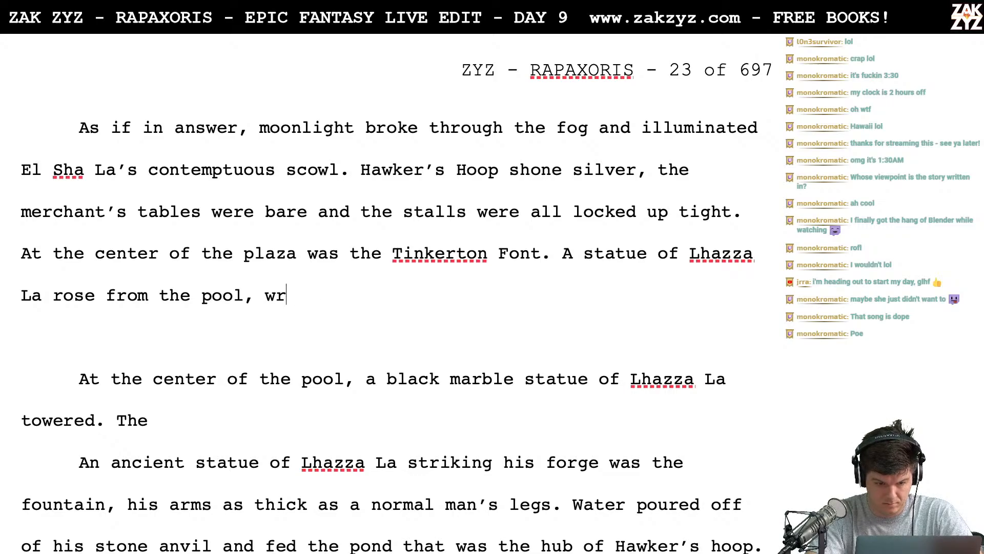
pyautogui.write('carved ')
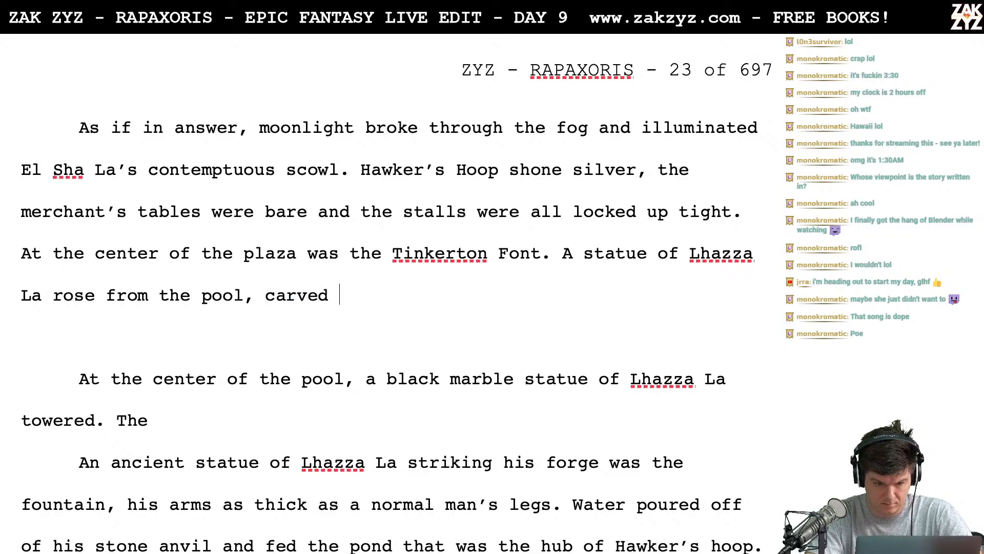
pyautogui.write('from gleaming blac')
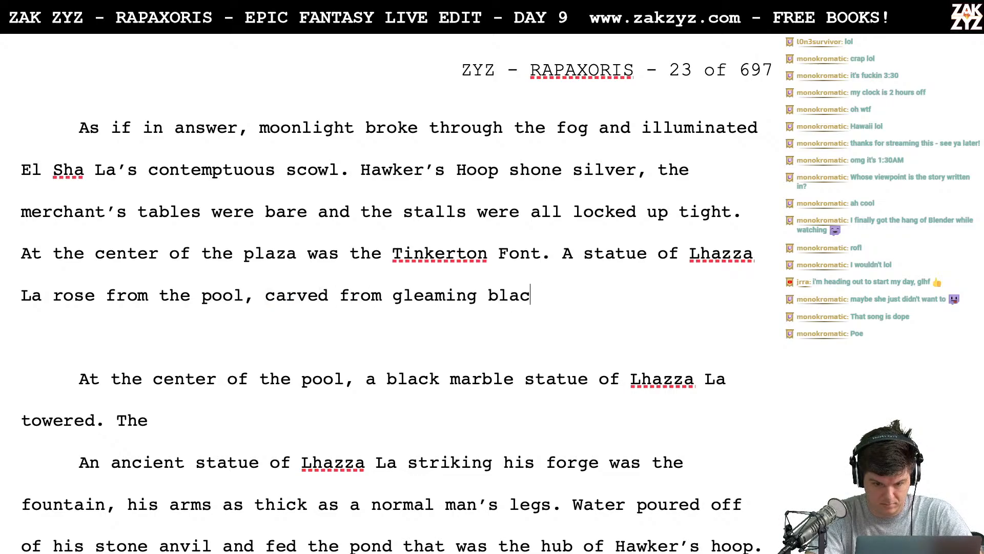
pyautogui.write('k marble. ')
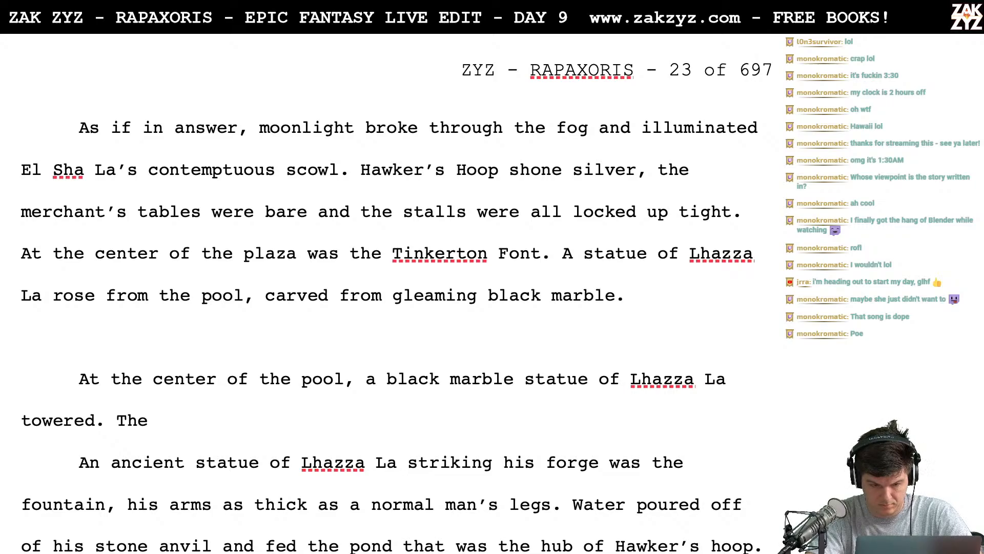
pyautogui.write('Hi')
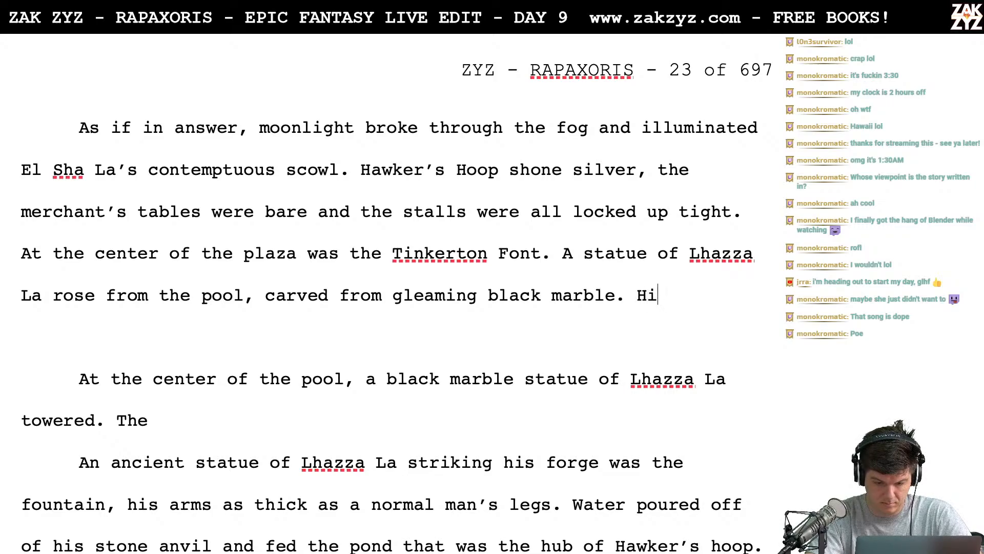
pyautogui.press('BackSpace')
pyautogui.press('BackSpace')
pyautogui.write('He st')
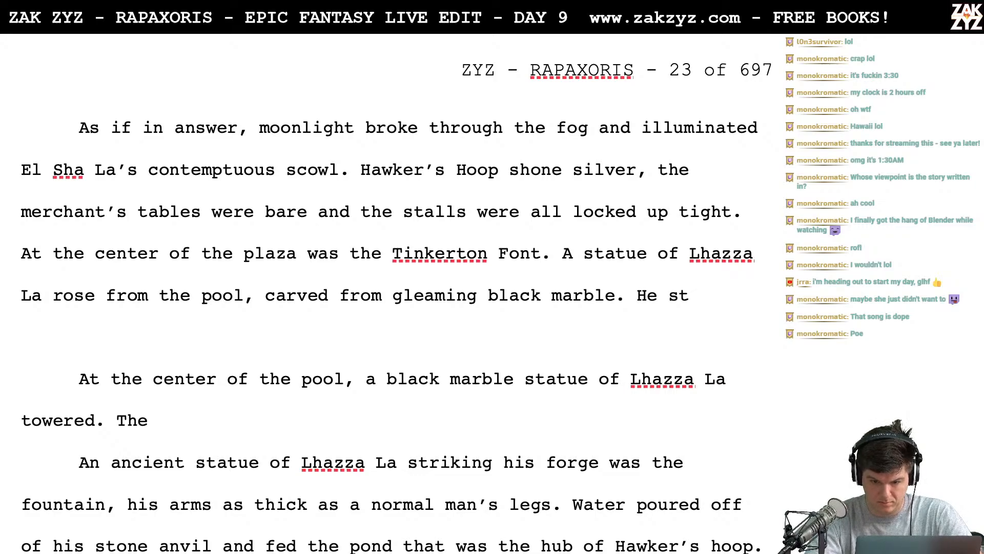
pyautogui.write('ruck the')
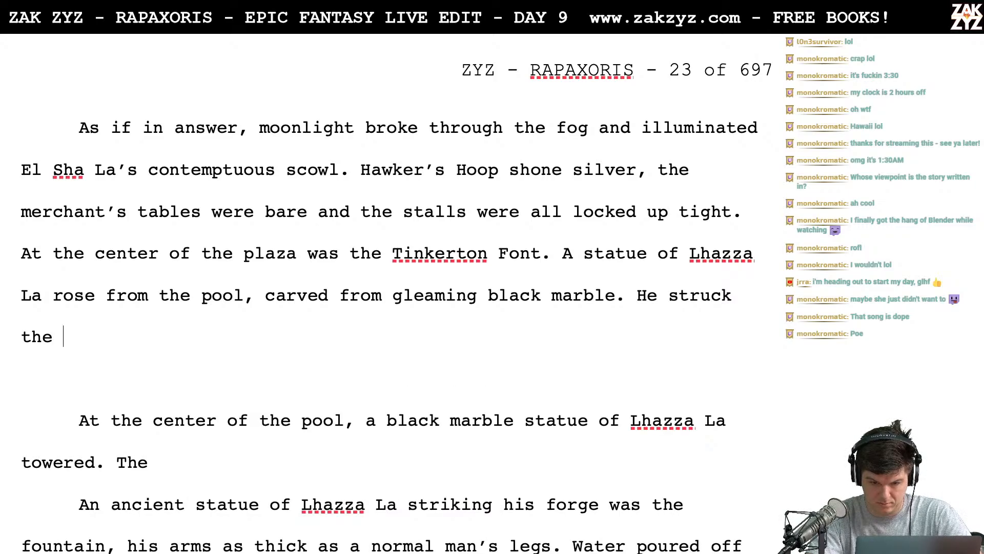
pyautogui.press('BackSpace')
pyautogui.press('BackSpace')
pyautogui.press('BackSpace')
pyautogui.press('BackSpace')
pyautogui.press('BackSpace')
pyautogui.press('BackSpace')
pyautogui.press('BackSpace')
pyautogui.press('BackSpace')
pyautogui.press('BackSpace')
pyautogui.press('BackSpace')
pyautogui.press('BackSpace')
pyautogui.press('BackSpace')
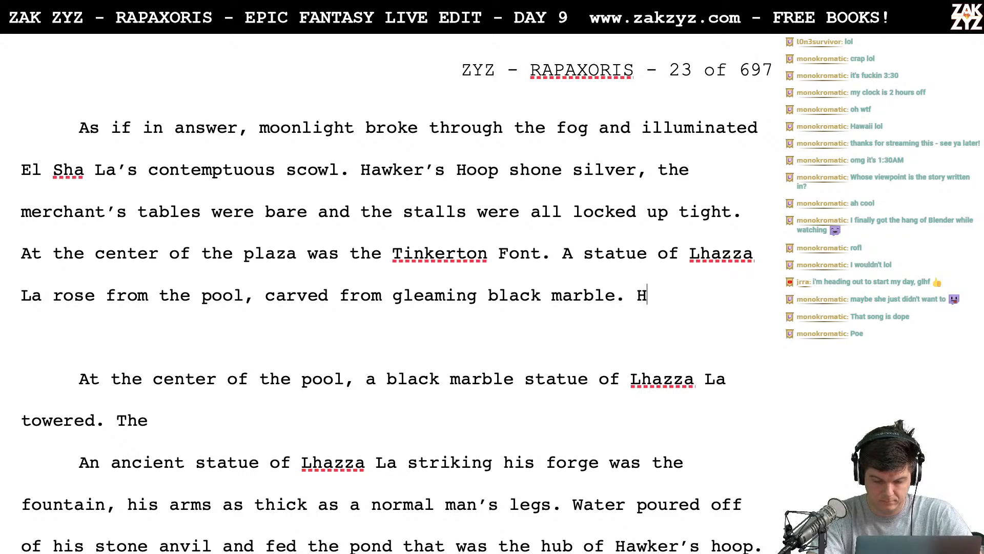
pyautogui.press('BackSpace')
# - Add the sentence "The sculptor had made his arms as thick as a normal man's legs." after the black marble sentence
pyautogui.write('The sculp')
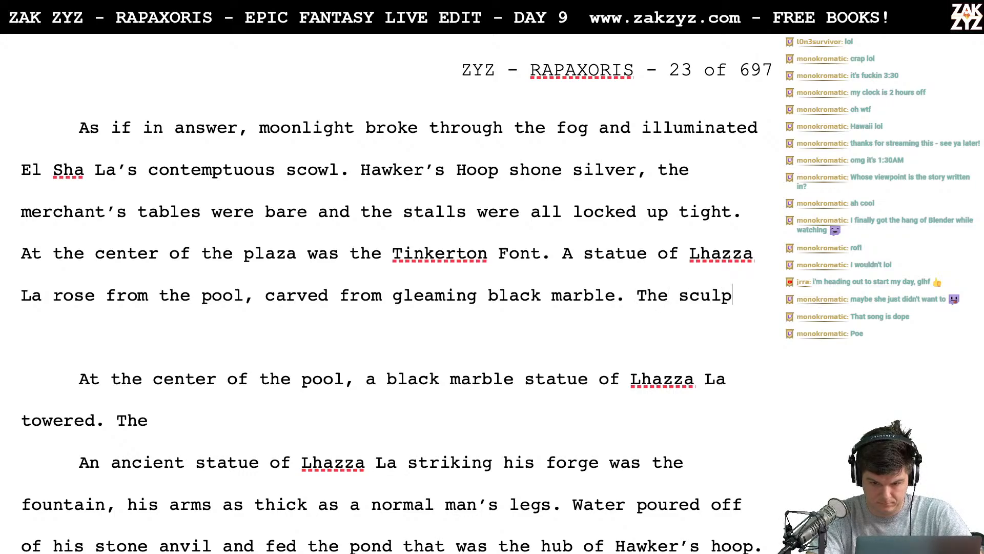
pyautogui.write('ot')
pyautogui.press('BackSpace')
pyautogui.press('BackSpace')
pyautogui.write('tor had')
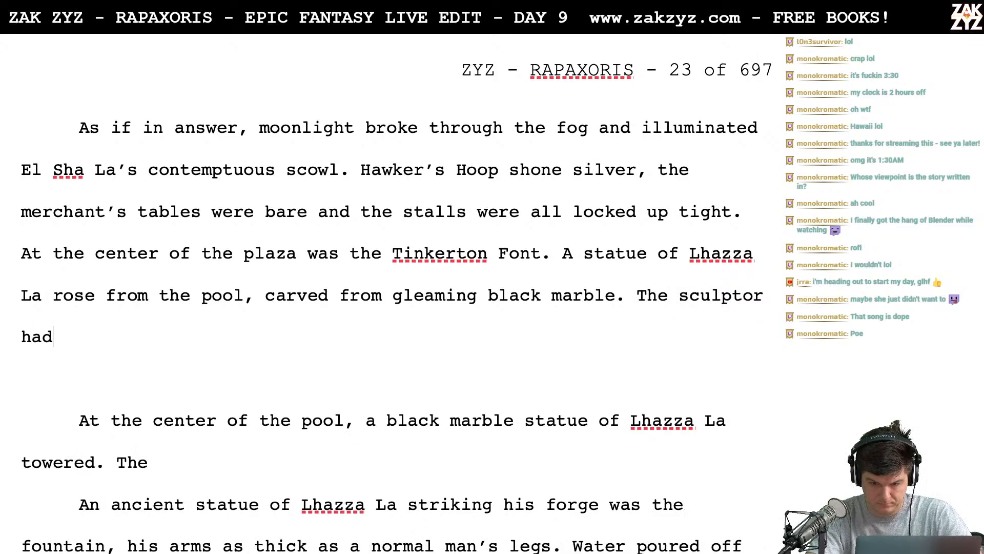
pyautogui.write(' ma')
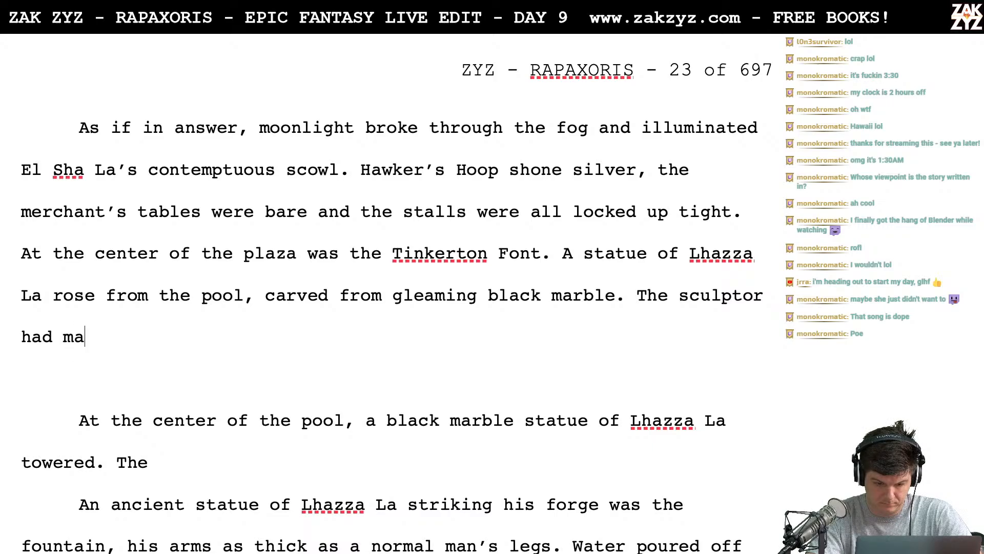
pyautogui.write('de his arms as thick as a ')
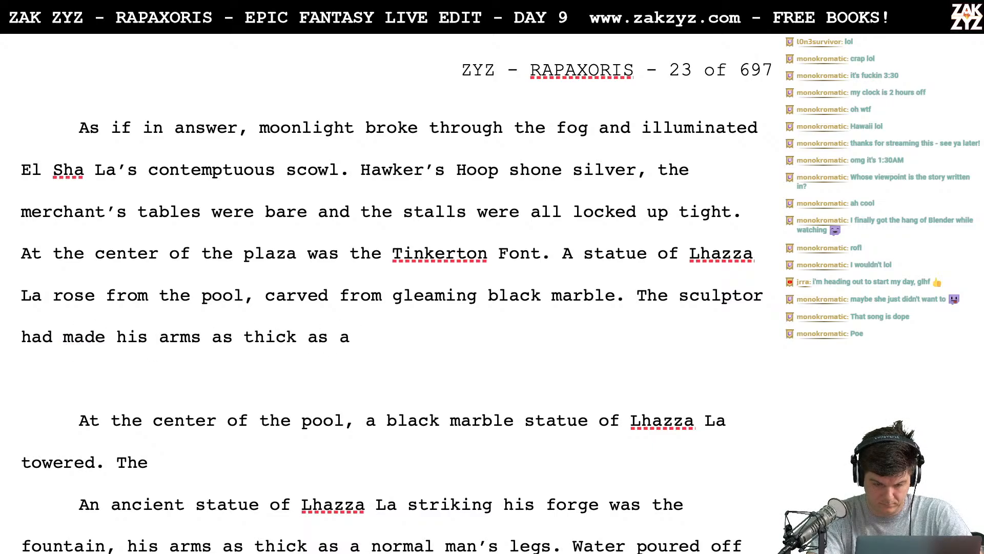
pyautogui.write("normal man's legs. ")
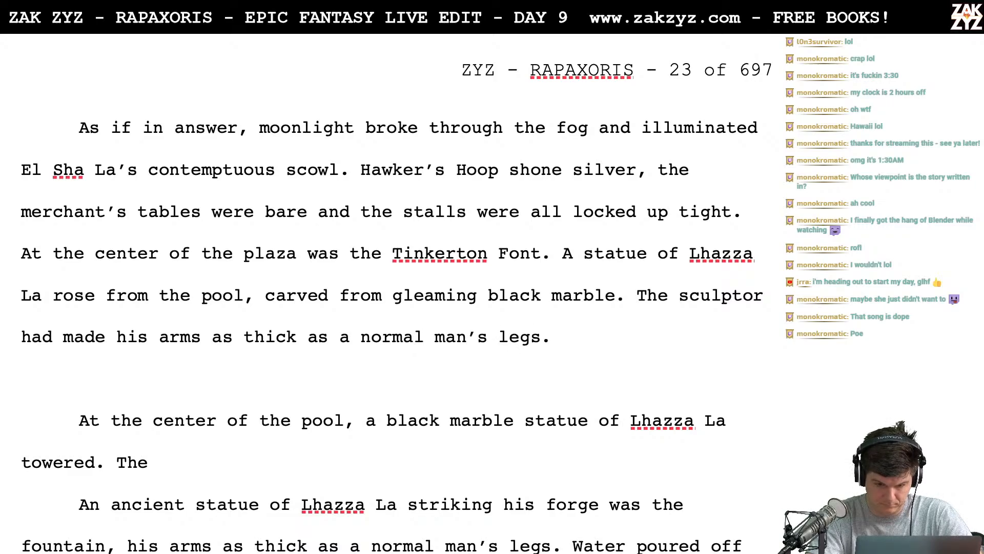
pyautogui.write('The s')
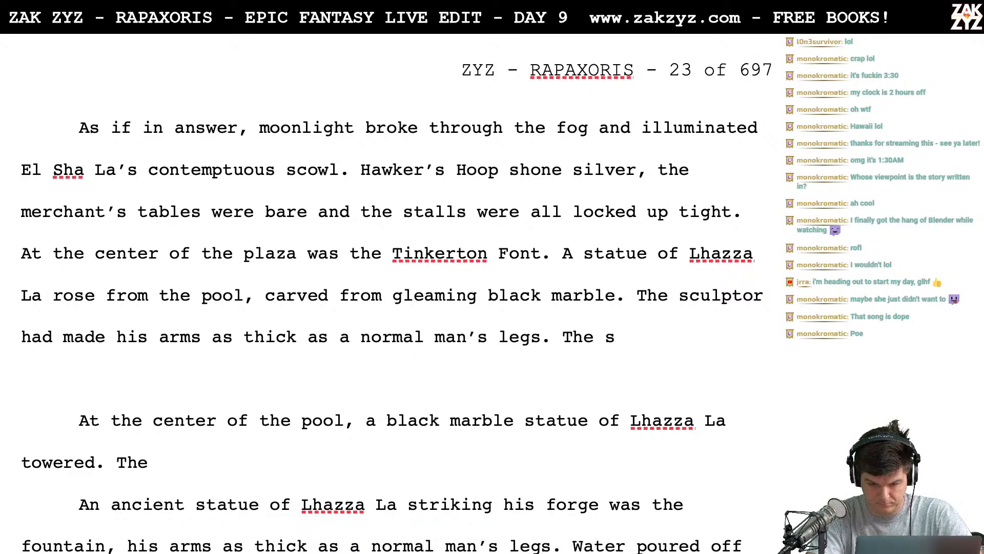
# - Try opening the next sentence with "His great hammer struck a" after the sculptor sentence
pyautogui.press('BackSpace')
pyautogui.press('BackSpace')
pyautogui.press('BackSpace')
pyautogui.press('BackSpace')
pyautogui.press('BackSpace')
pyautogui.write('His g')
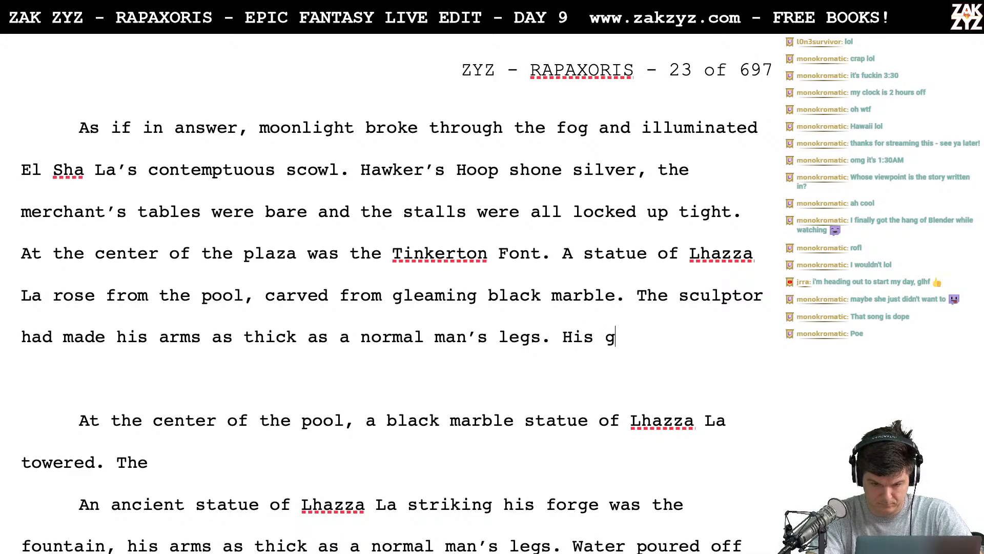
pyautogui.write('reat hanger')
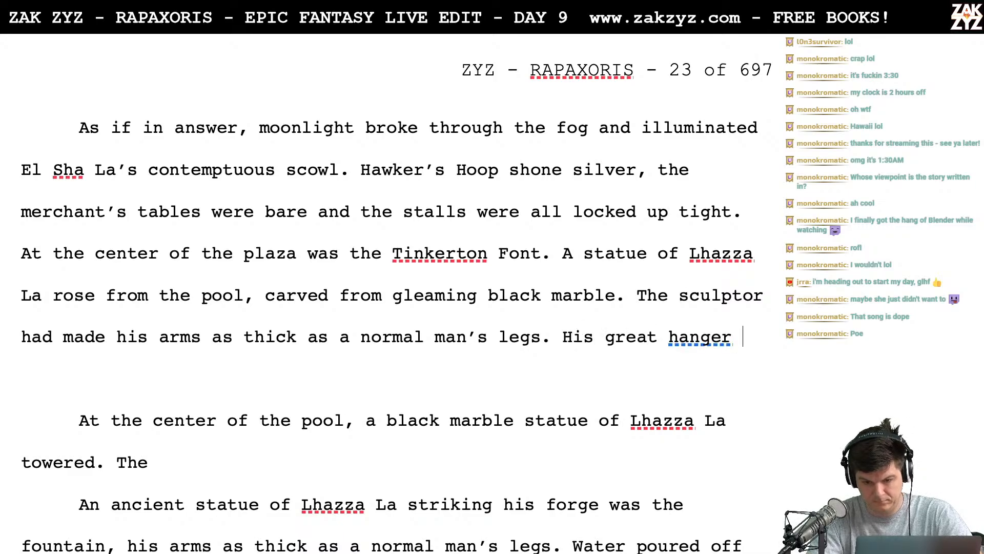
pyautogui.press('BackSpace')
pyautogui.press('BackSpace')
pyautogui.press('BackSpace')
pyautogui.press('BackSpace')
pyautogui.write('mm')
pyautogui.press('BackSpace')
pyautogui.press('BackSpace')
pyautogui.press('BackSpace')
pyautogui.write('m')
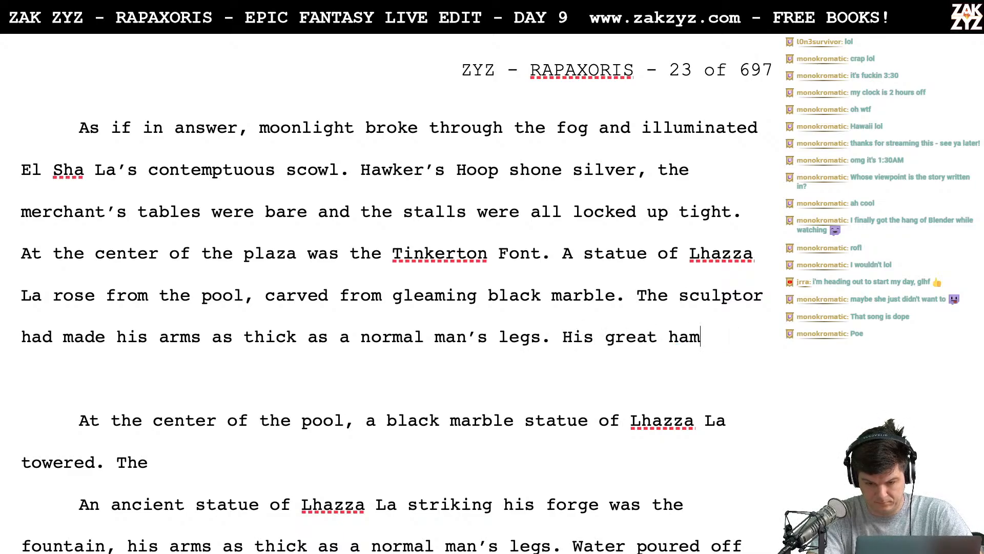
pyautogui.write('mer struck a st')
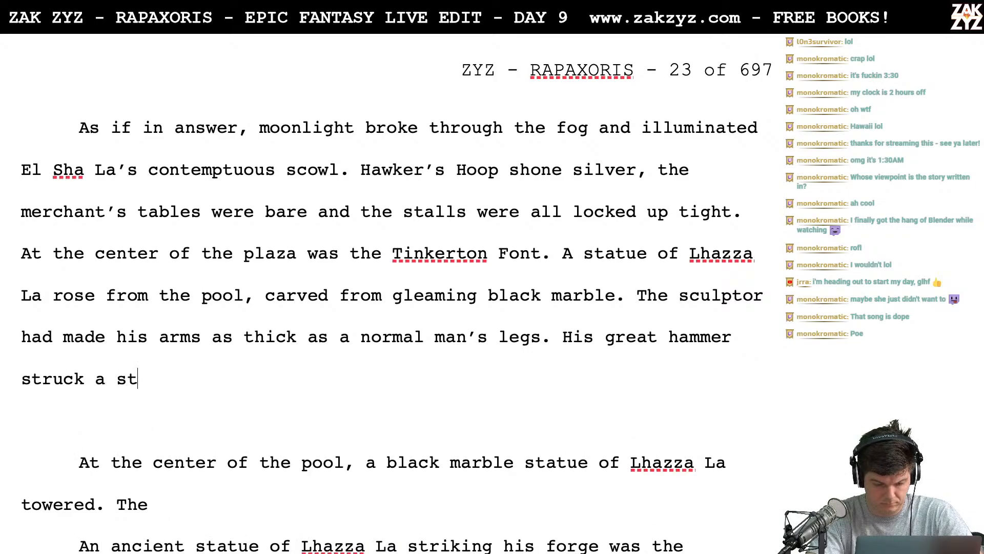
pyautogui.write('one')
# - Try continuing the hammer sentence with "massive anvil, and water"
pyautogui.press('BackSpace')
pyautogui.press('BackSpace')
pyautogui.press('BackSpace')
pyautogui.press('BackSpace')
pyautogui.press('BackSpace')
pyautogui.press('BackSpace')
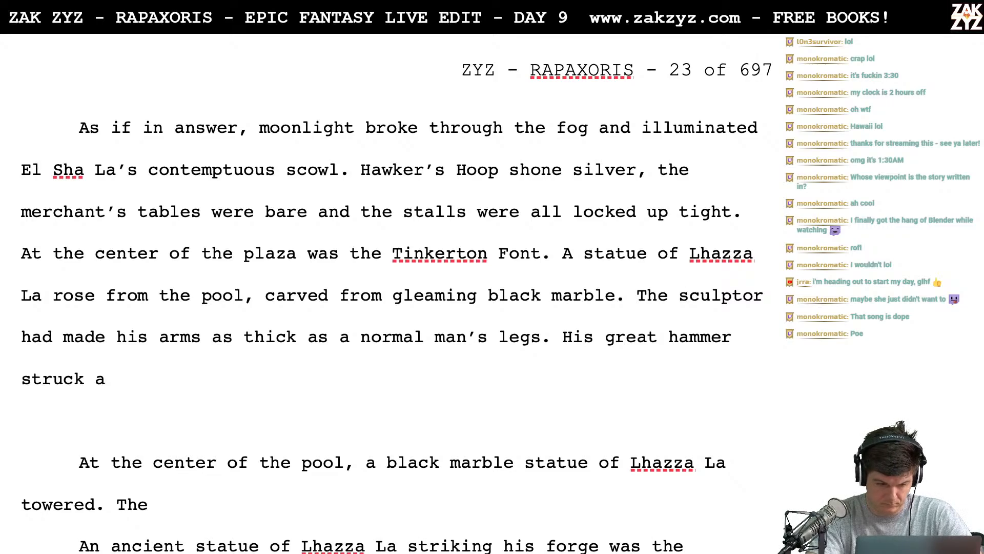
pyautogui.write('massive anvi')
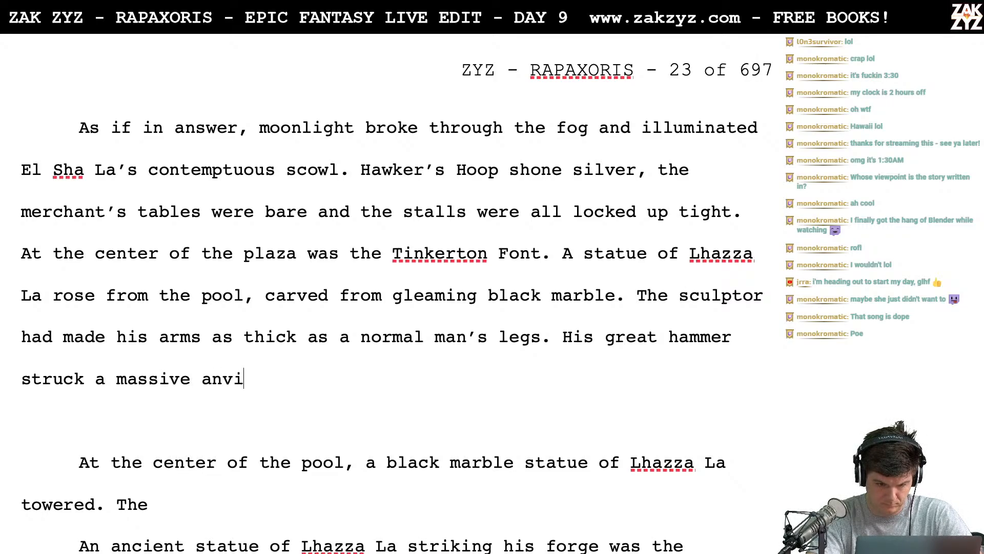
pyautogui.write('l, and ww')
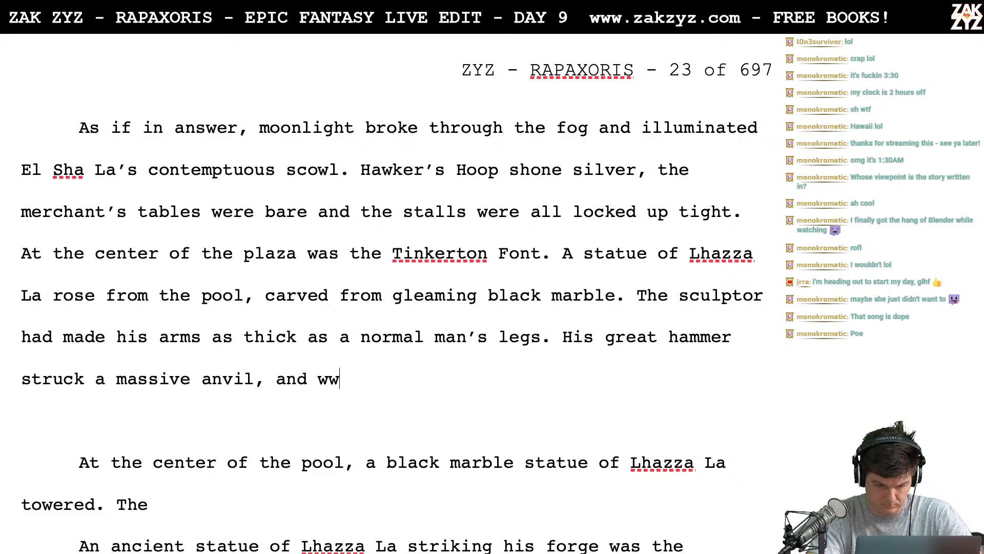
pyautogui.press('BackSpace')
pyautogui.write('at hammer')
# - Cut the unfinished hammer sentence back to "His great hammer"
pyautogui.press('Down')
pyautogui.press('Down')
pyautogui.press('Down')
pyautogui.press('Down')
pyautogui.press('Down')
pyautogui.press('Down')
pyautogui.press('Down')
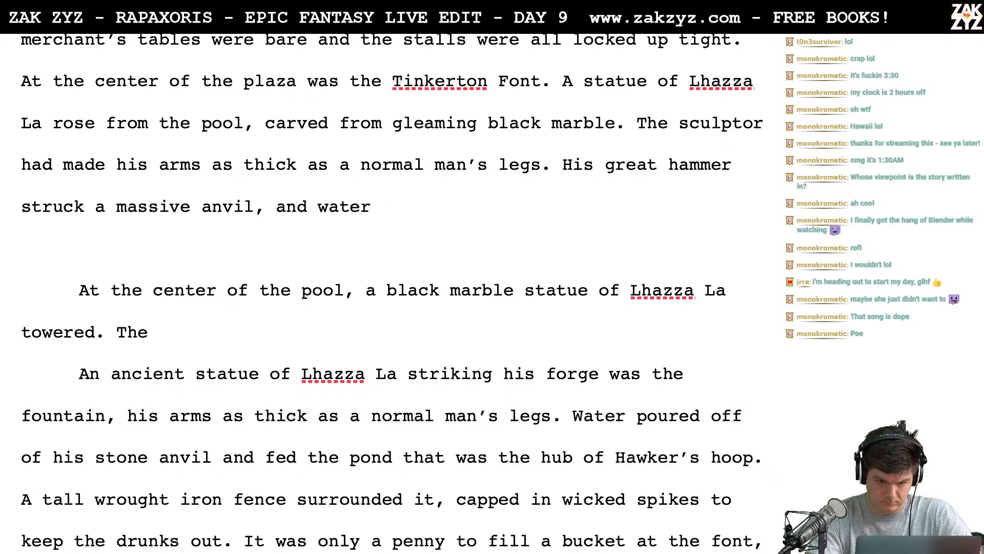
pyautogui.press('BackSpace')
pyautogui.press('BackSpace')
pyautogui.press('BackSpace')
pyautogui.press('BackSpace')
pyautogui.press('BackSpace')
pyautogui.press('BackSpace')
pyautogui.press('BackSpace')
pyautogui.press('BackSpace')
pyautogui.press('BackSpace')
pyautogui.press('BackSpace')
pyautogui.press('BackSpace')
pyautogui.press('BackSpace')
pyautogui.press('BackSpace')
pyautogui.press('BackSpace')
pyautogui.press('BackSpace')
pyautogui.press('BackSpace')
pyautogui.press('BackSpace')
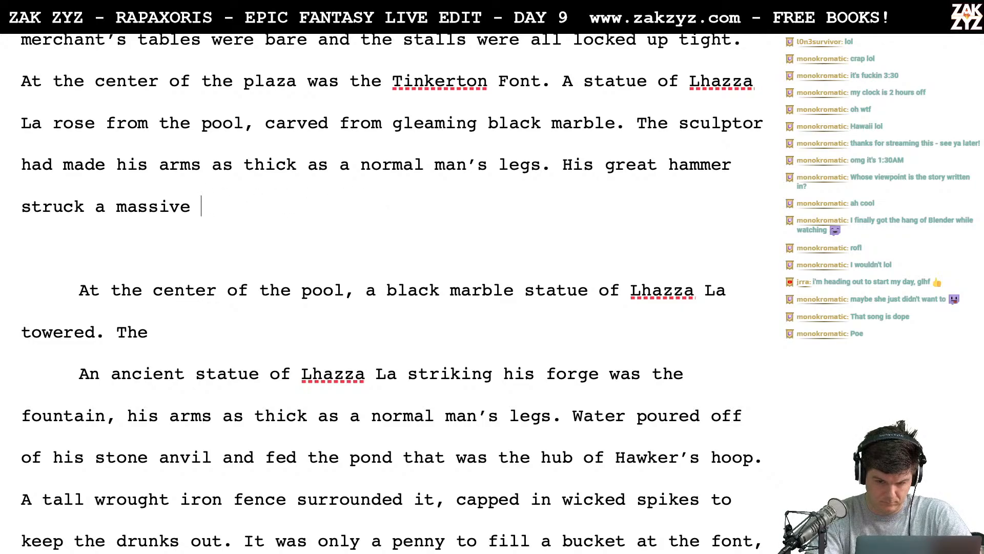
pyautogui.press('BackSpace')
pyautogui.press('BackSpace')
pyautogui.press('BackSpace')
pyautogui.press('BackSpace')
pyautogui.press('BackSpace')
pyautogui.press('BackSpace')
pyautogui.press('BackSpace')
pyautogui.press('BackSpace')
pyautogui.press('BackSpace')
pyautogui.press('BackSpace')
pyautogui.press('BackSpace')
pyautogui.press('BackSpace')
pyautogui.press('BackSpace')
pyautogui.press('BackSpace')
pyautogui.press('BackSpace')
pyautogui.press('BackSpace')
pyautogui.press('BackSpace')
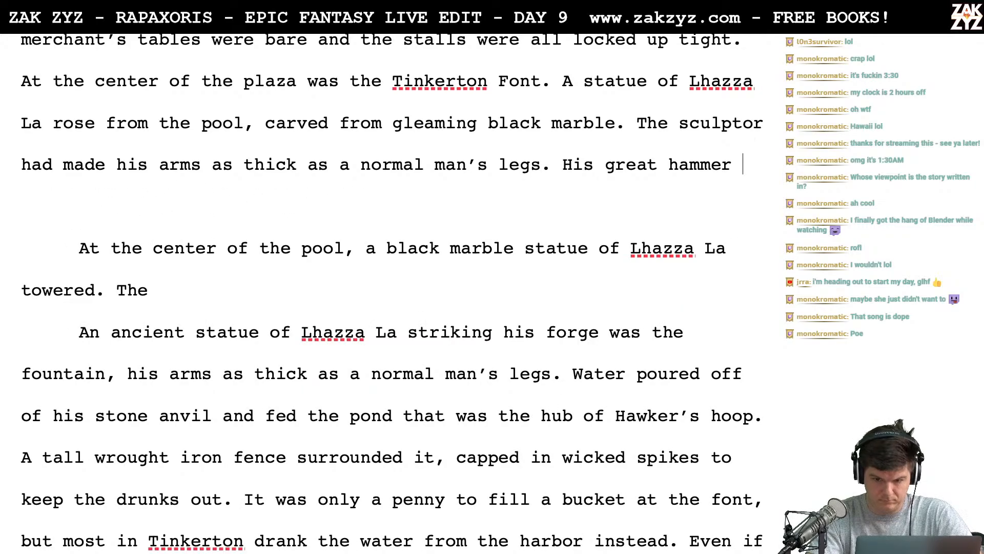
# - Try "struck an anvil" after "His great hammer" and remove the whole attempt back to "legs."
pyautogui.write('struck t')
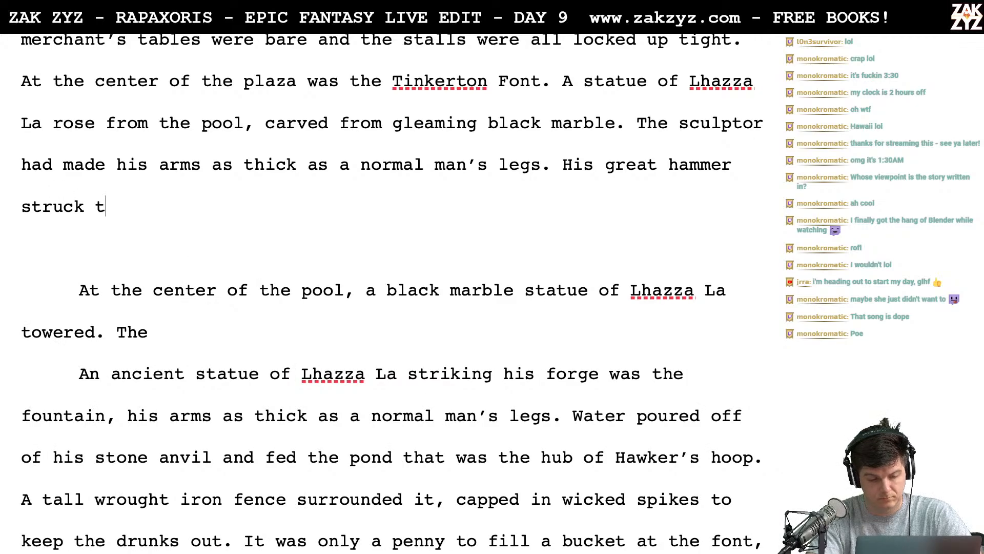
pyautogui.write('he')
pyautogui.press('BackSpace')
pyautogui.press('BackSpace')
pyautogui.press('BackSpace')
pyautogui.press('BackSpace')
pyautogui.write('an an')
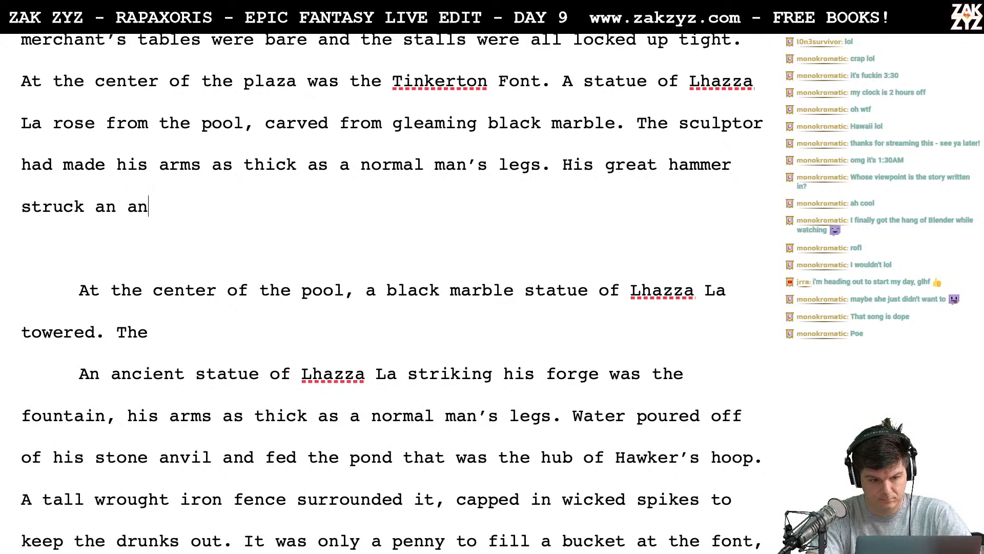
pyautogui.write('vil')
pyautogui.press('BackSpace')
pyautogui.press('BackSpace')
pyautogui.press('BackSpace')
pyautogui.press('BackSpace')
pyautogui.press('BackSpace')
pyautogui.press('BackSpace')
pyautogui.press('BackSpace')
pyautogui.press('BackSpace')
pyautogui.press('BackSpace')
pyautogui.press('BackSpace')
pyautogui.press('BackSpace')
pyautogui.press('BackSpace')
pyautogui.press('BackSpace')
pyautogui.press('BackSpace')
pyautogui.press('BackSpace')
pyautogui.press('BackSpace')
pyautogui.press('BackSpace')
pyautogui.press('BackSpace')
pyautogui.press('BackSpace')
pyautogui.press('BackSpace')
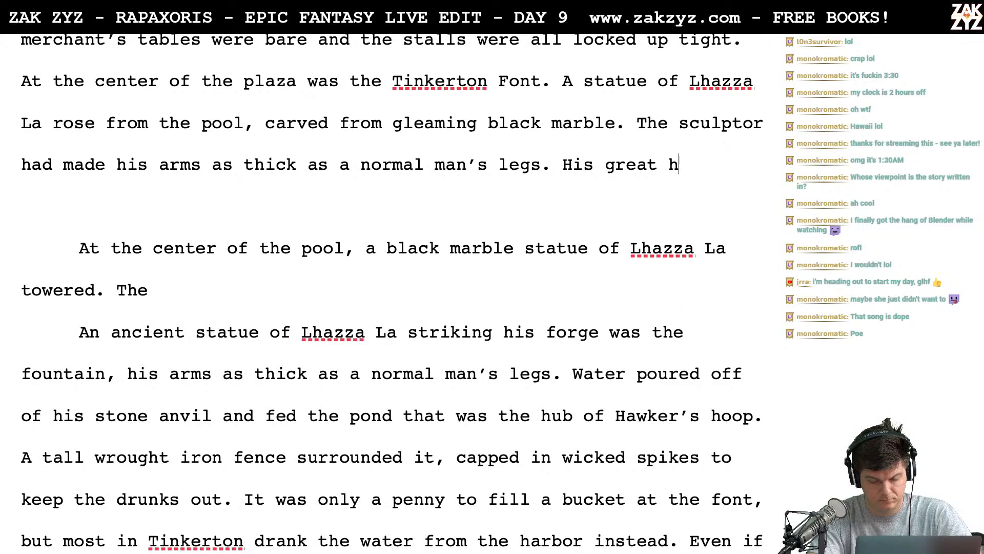
pyautogui.press('BackSpace')
pyautogui.press('BackSpace')
pyautogui.press('BackSpace')
pyautogui.press('BackSpace')
pyautogui.press('BackSpace')
pyautogui.press('BackSpace')
pyautogui.press('BackSpace')
pyautogui.press('BackSpace')
pyautogui.press('BackSpace')
pyautogui.press('BackSpace')
pyautogui.press('BackSpace')
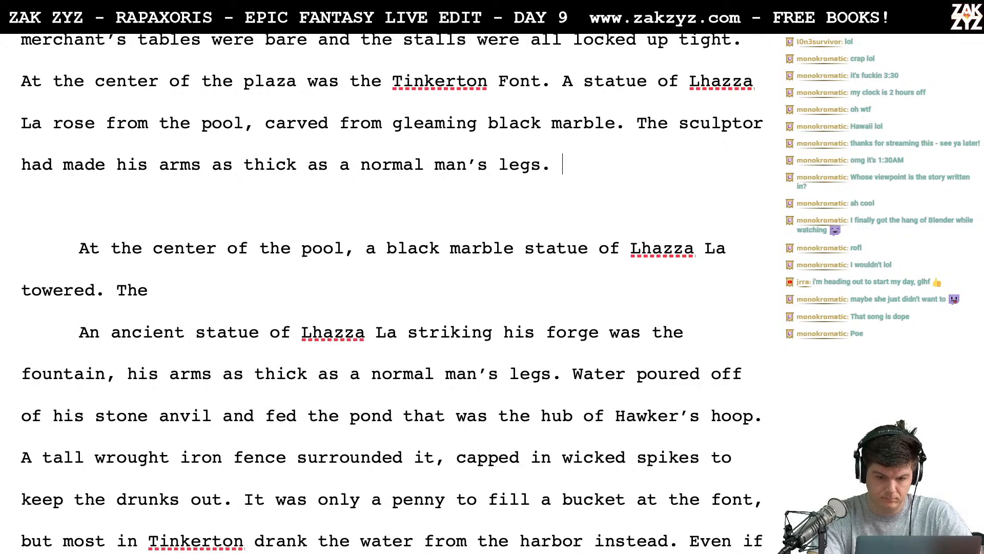
# - Write "Lhazza struck a stone anvil with his great hammer, this was the fount" after "normal man's legs."
pyautogui.write('H')
pyautogui.press('BackSpace')
pyautogui.write('L')
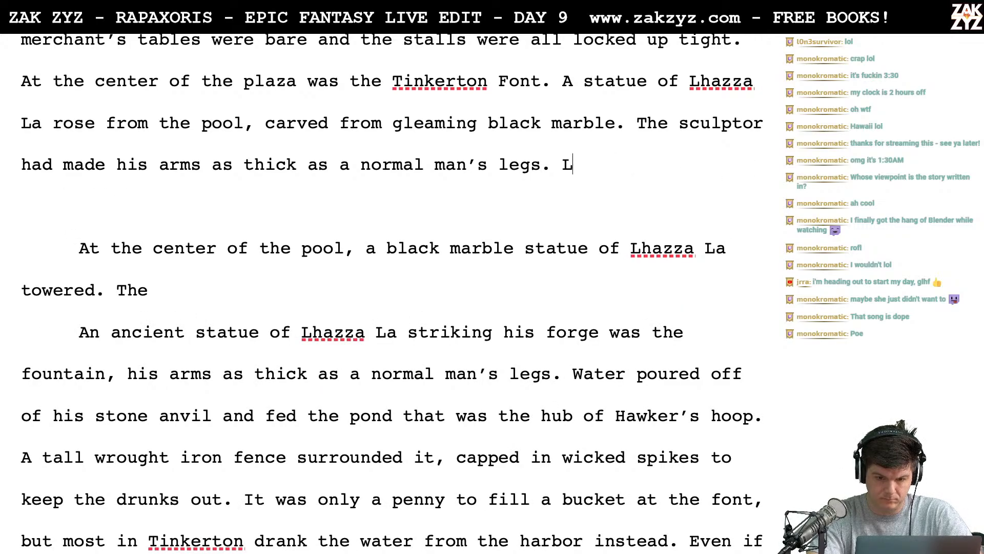
pyautogui.write('hazza str')
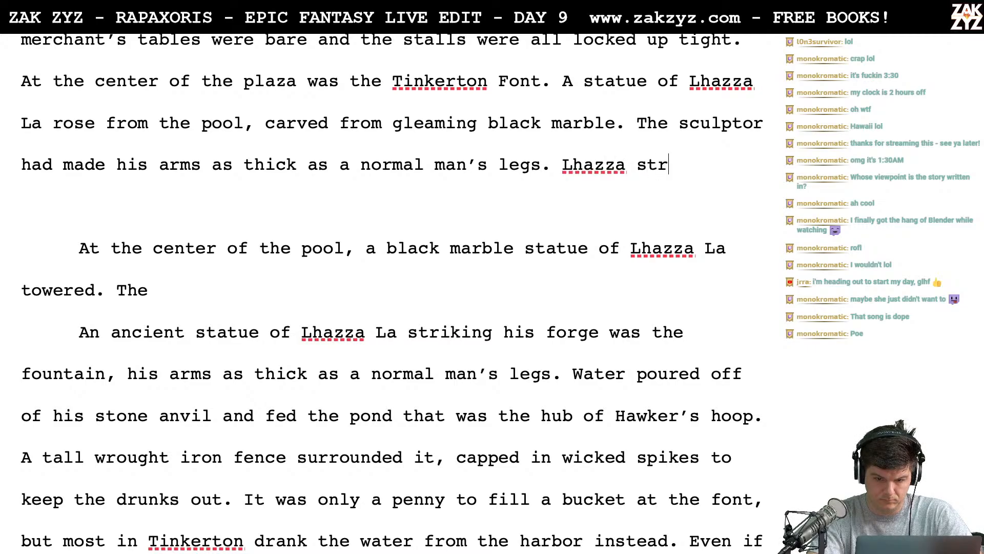
pyautogui.write('uck a s')
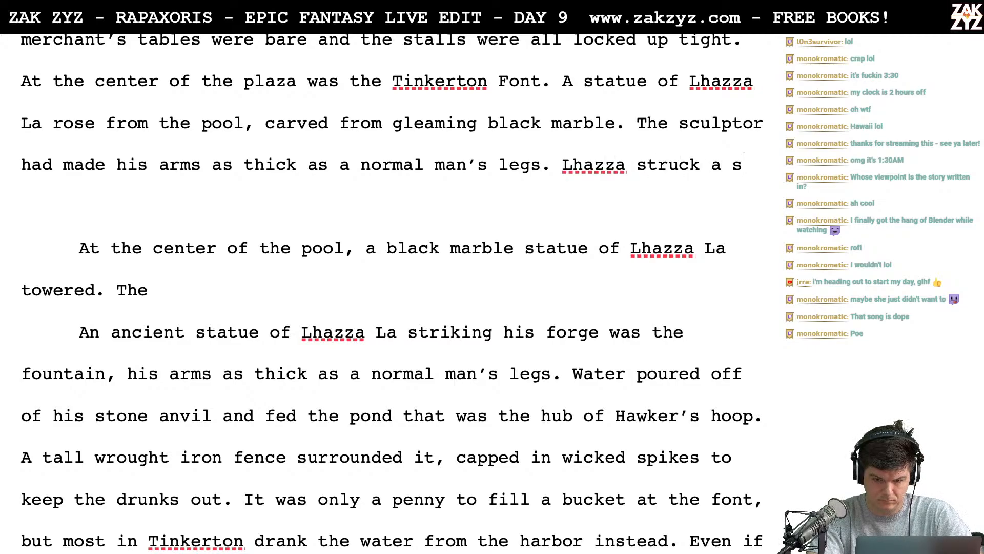
pyautogui.write('tone anvil with')
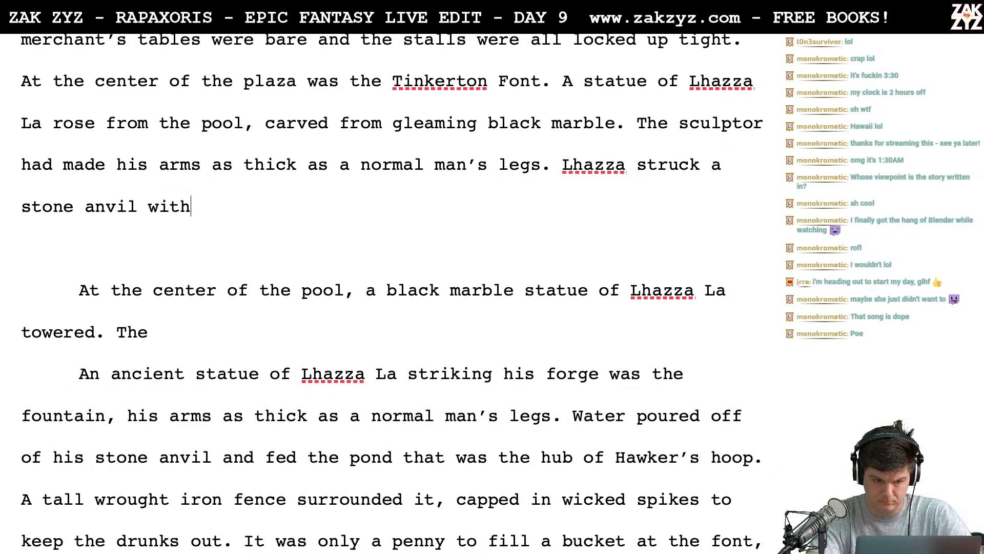
pyautogui.write(' his great hammer,')
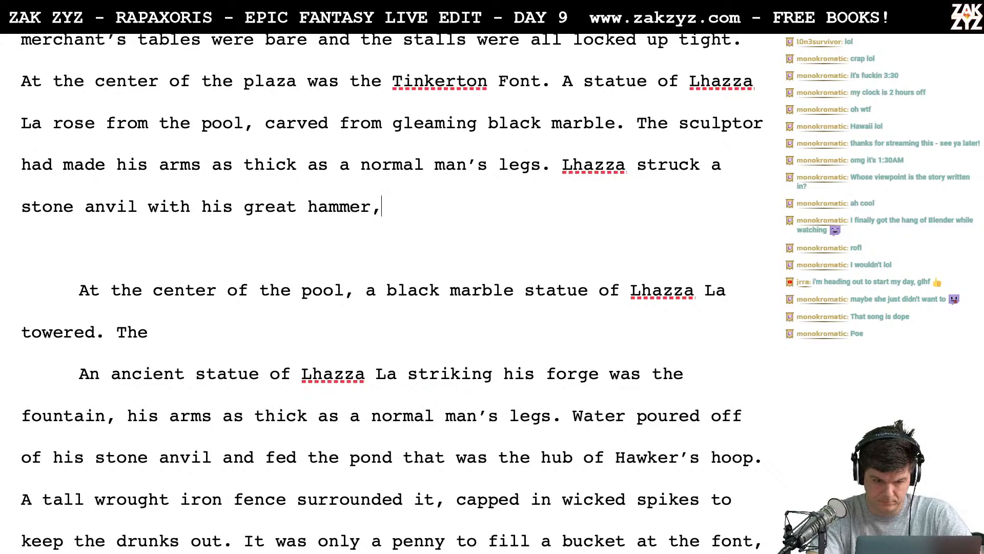
pyautogui.write(' this was the fount')
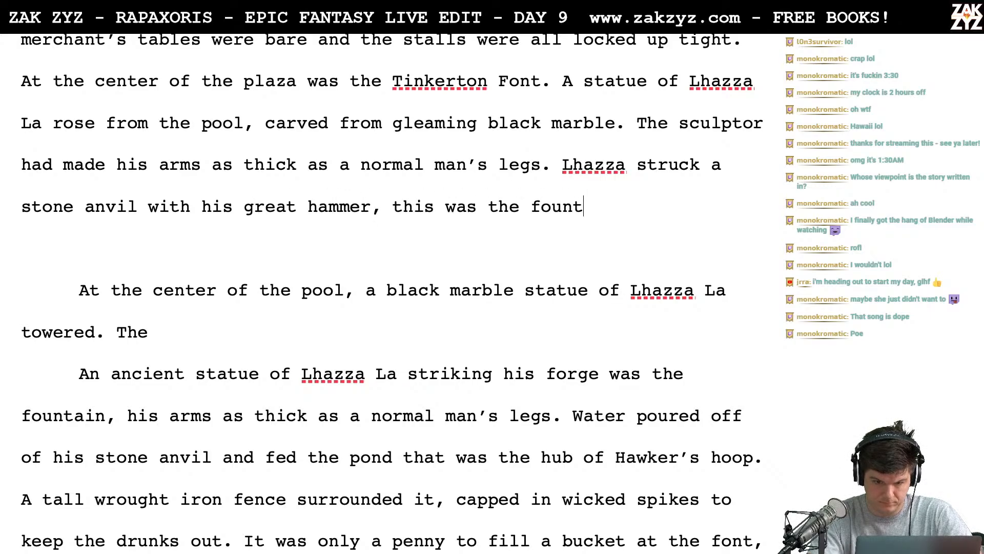
# - Split the text from "Lhazza struck a stone anvil" into its own paragraph, with an empty line above it
pyautogui.press('Up')
pyautogui.press('Return')
pyautogui.press('Return')
pyautogui.press('Up')
# - Write "The fountain sprang from the spot where his great hammer struck a stone anvil," after "normal man's legs."
pyautogui.write('The')
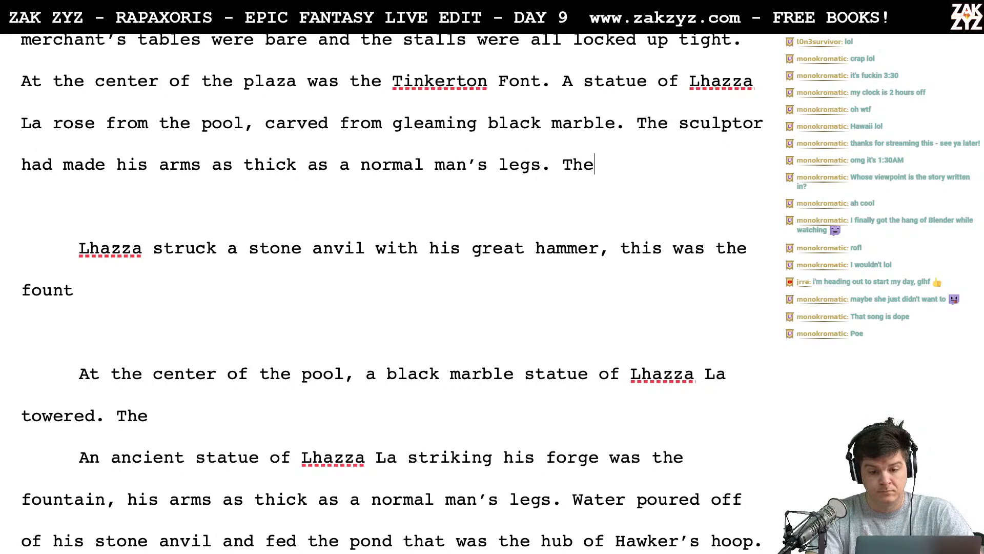
pyautogui.write(' fountain spran')
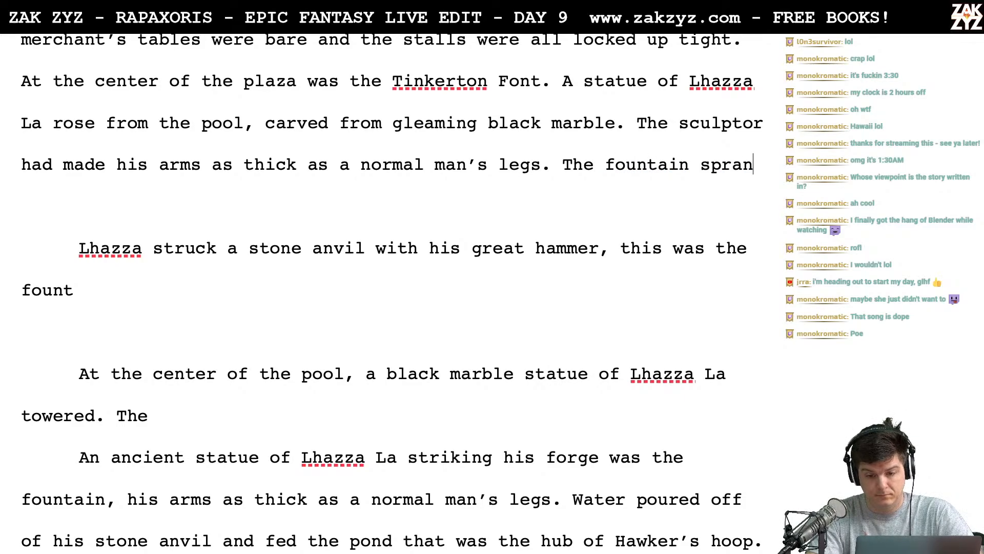
pyautogui.write('g from the spot wh')
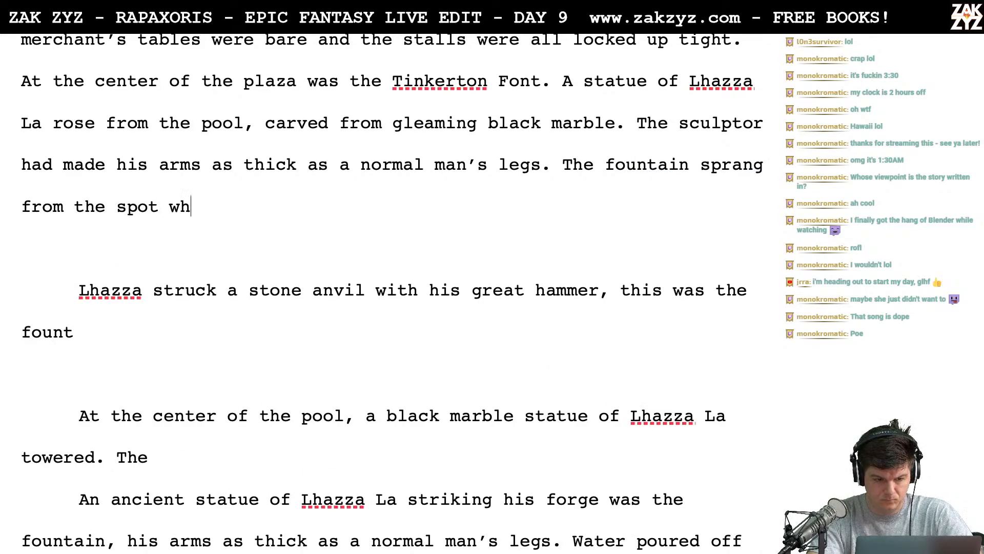
pyautogui.write('ere his great ha')
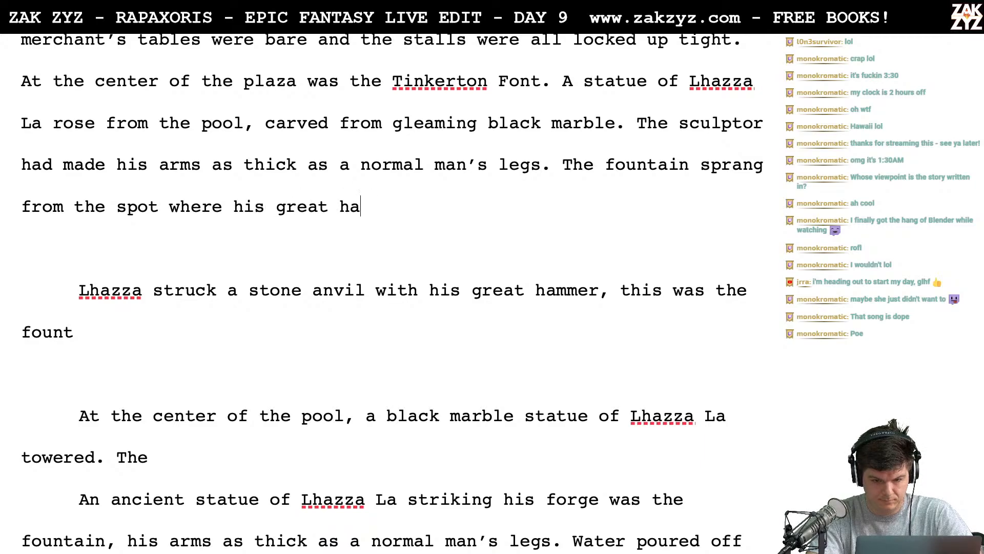
pyautogui.write('mmer struck a stone anvil,')
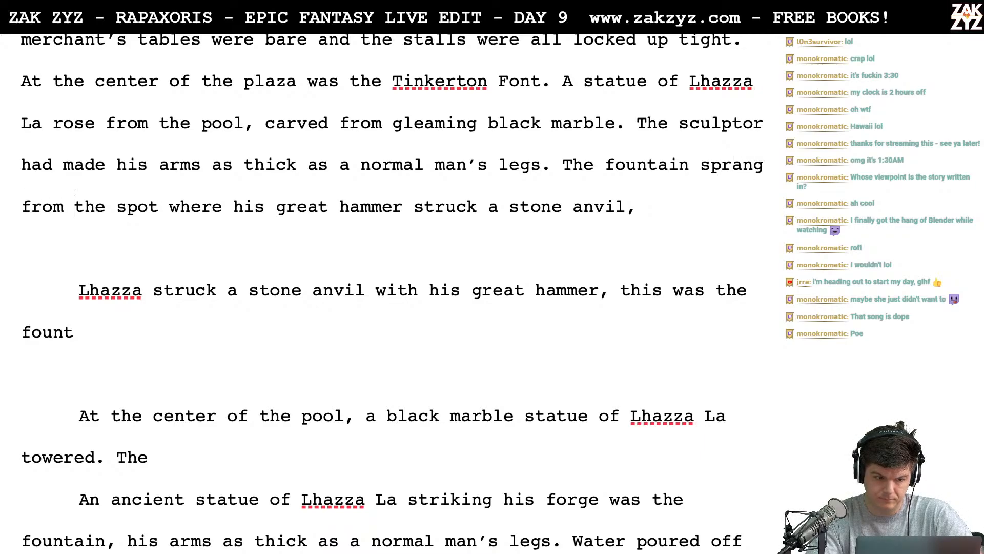
# - Move "the spot where his great hammer struck a stone anvil," into its own paragraph and write "where his great hammer" after "sprang from"
pyautogui.press('Return')
pyautogui.press('Left')
pyautogui.write('where his ')
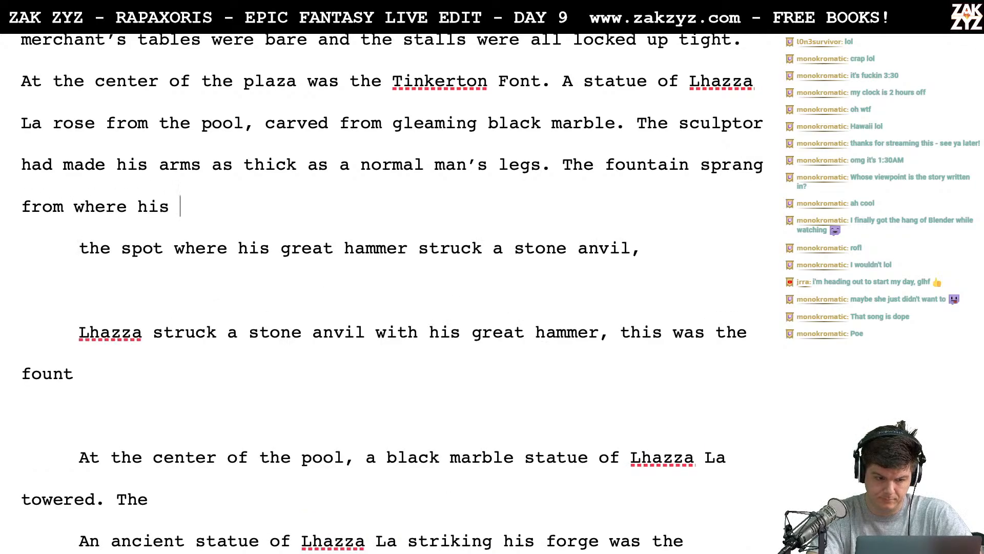
pyautogui.write('great hammer')
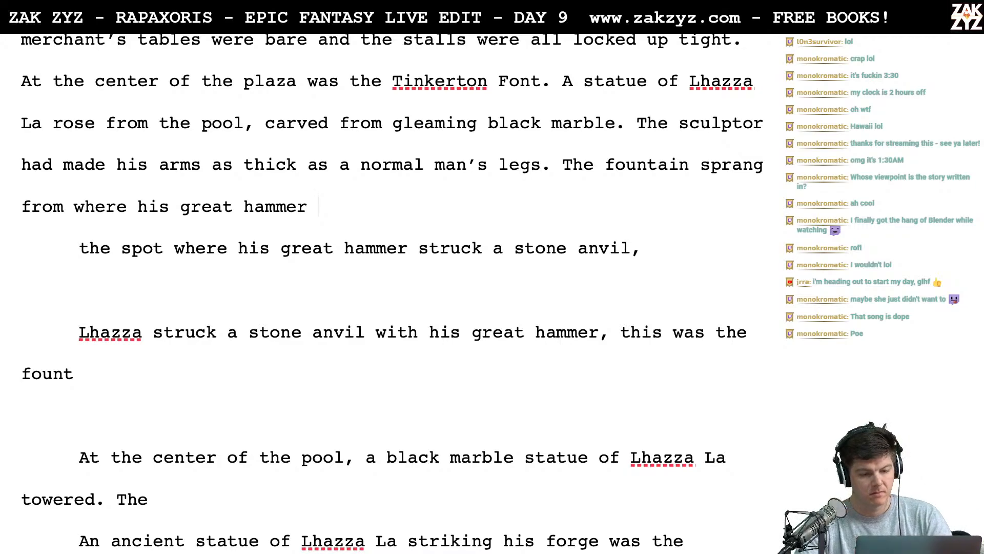
# - Try naming the hammer "Tsu" with "struck" following it, then remove the trailing "struck"
pyautogui.write('Tsun')
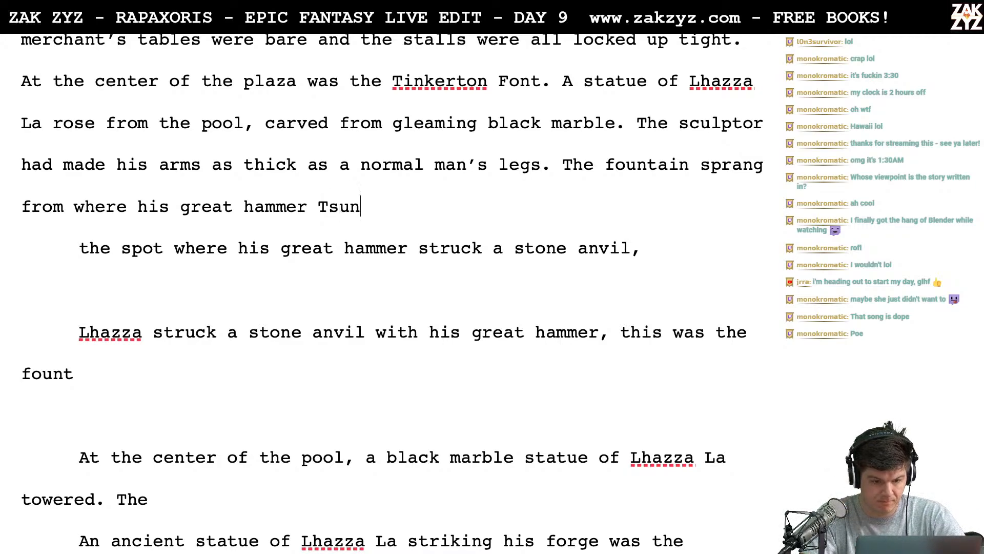
pyautogui.press('BackSpace')
pyautogui.write("'")
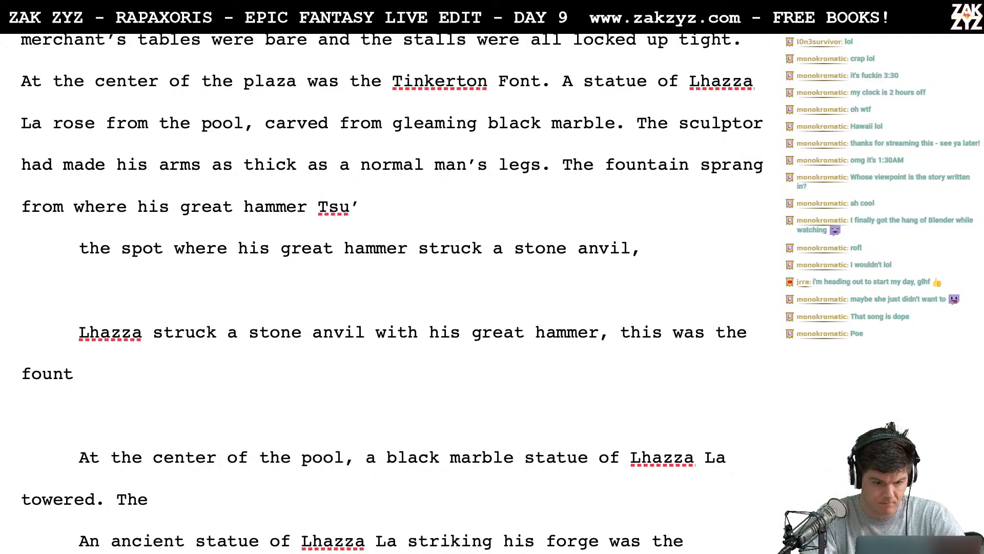
pyautogui.press('BackSpace')
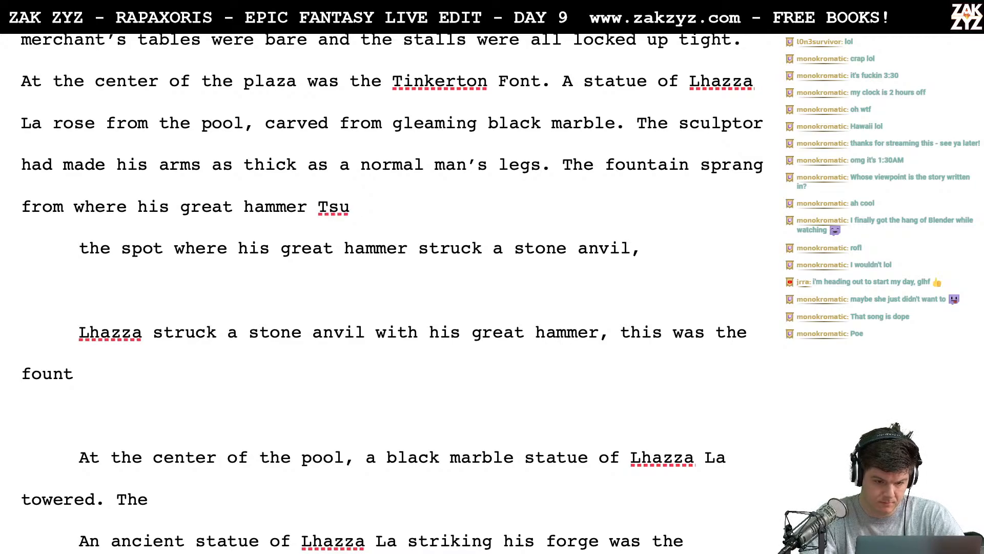
pyautogui.press('BackSpace')
pyautogui.write('struck')
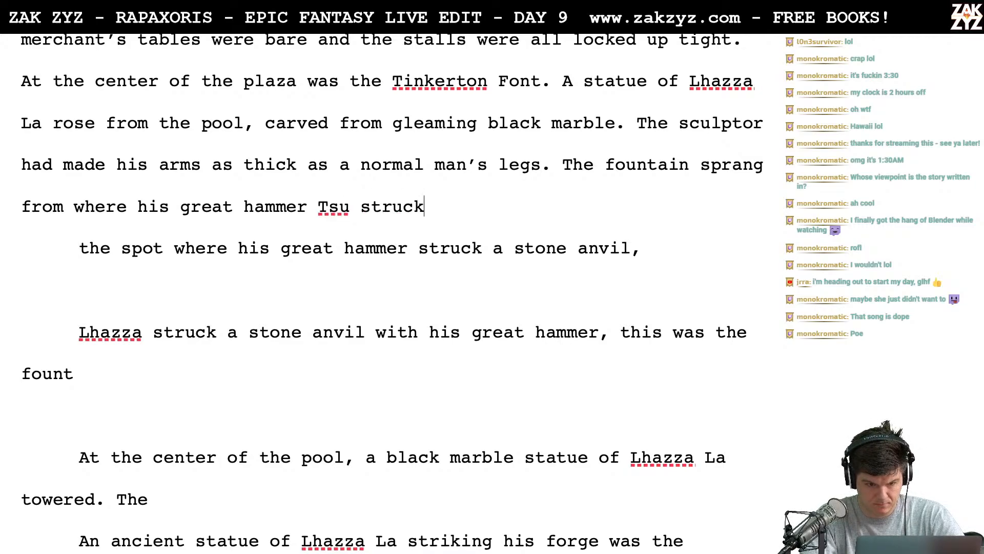
pyautogui.press('BackSpace')
pyautogui.press('BackSpace')
pyautogui.press('BackSpace')
pyautogui.press('BackSpace')
pyautogui.press('BackSpace')
pyautogui.press('BackSpace')
pyautogui.press('BackSpace')
# - Try "Tsun" as the hammer's name and remove it back to the initial "T"
pyautogui.write('n')
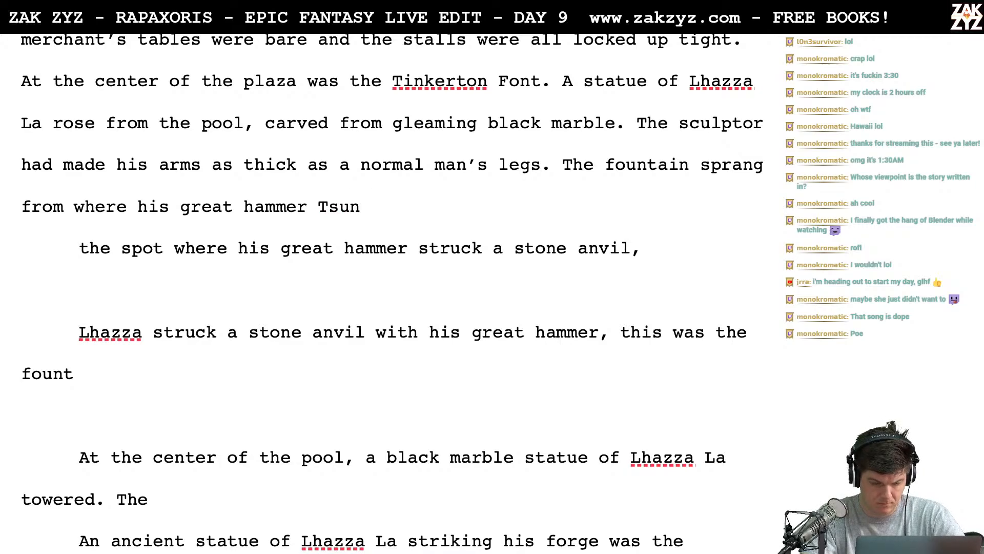
pyautogui.press('Right')
pyautogui.press('Left')
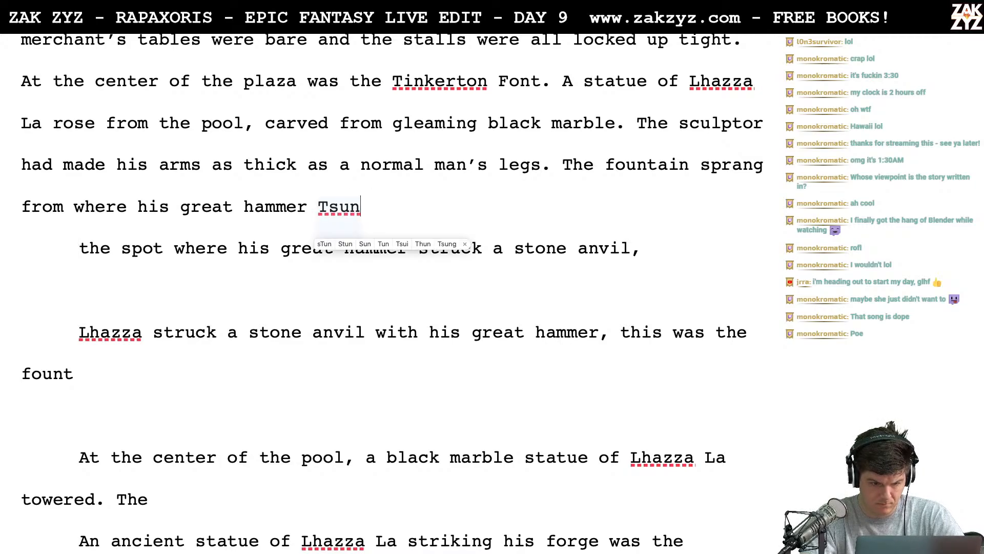
pyautogui.press('BackSpace')
pyautogui.press('BackSpace')
pyautogui.press('BackSpace')
pyautogui.press('BackSpace')
pyautogui.press('BackSpace')
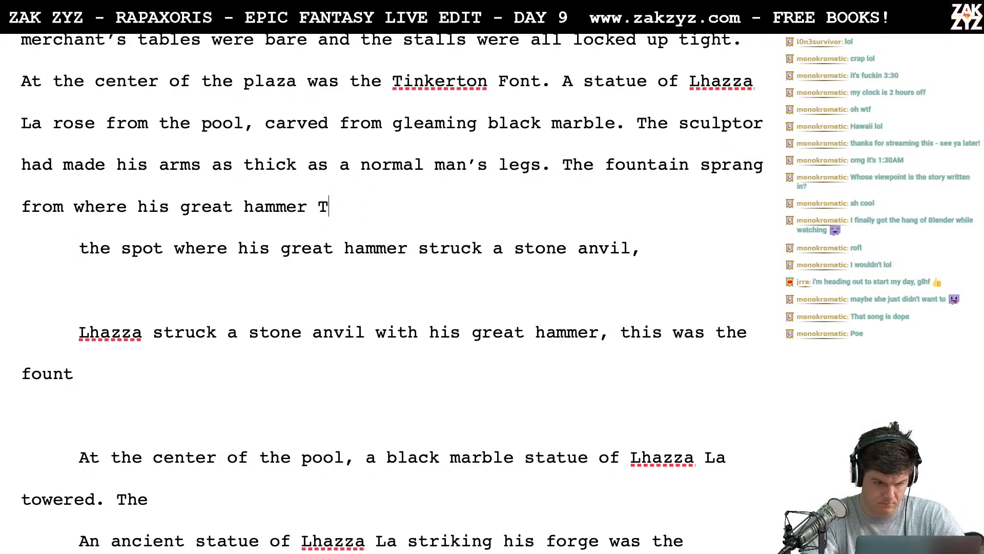
# - Try "T'sunoo" as the hammer's name and delete the whole name after "great hammer"
pyautogui.write("T'sun")
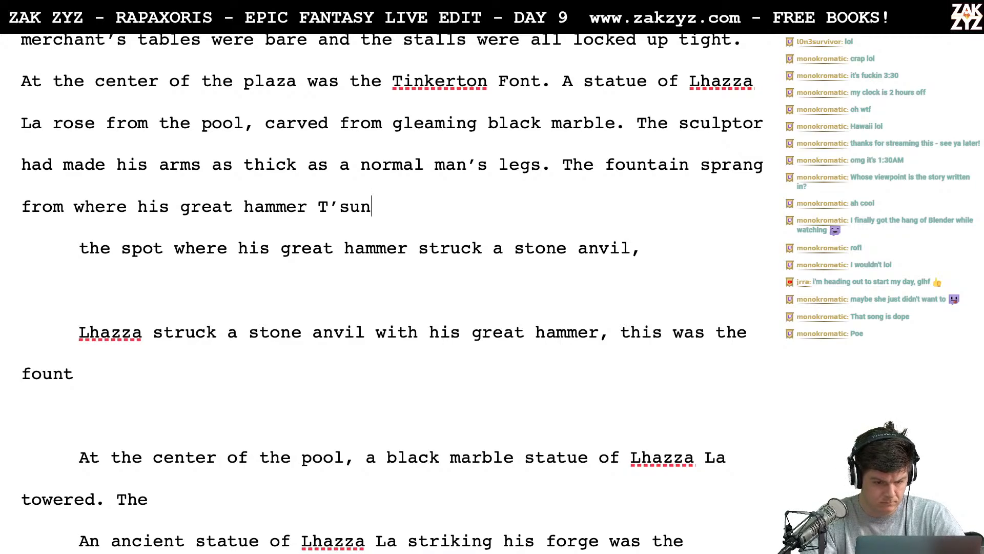
pyautogui.write('o')
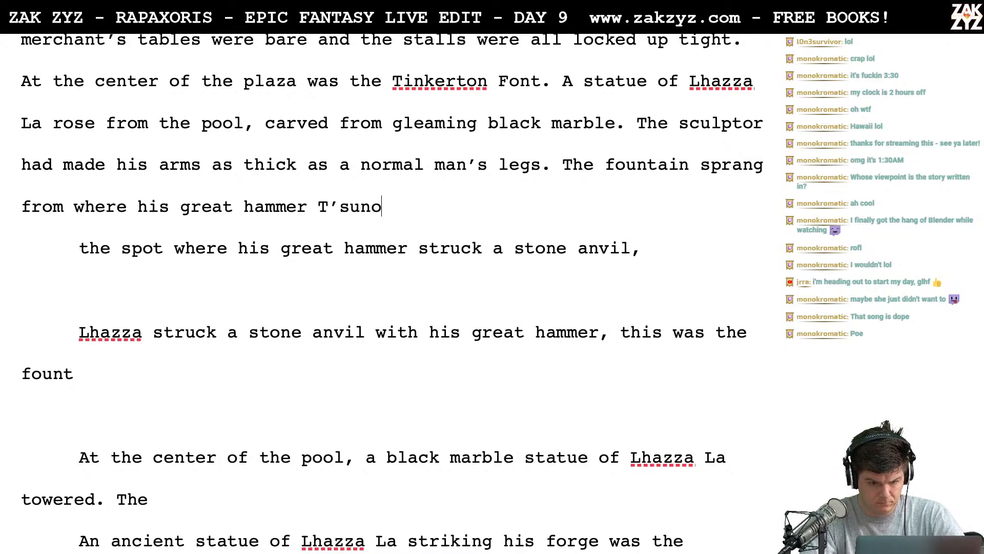
pyautogui.write('o')
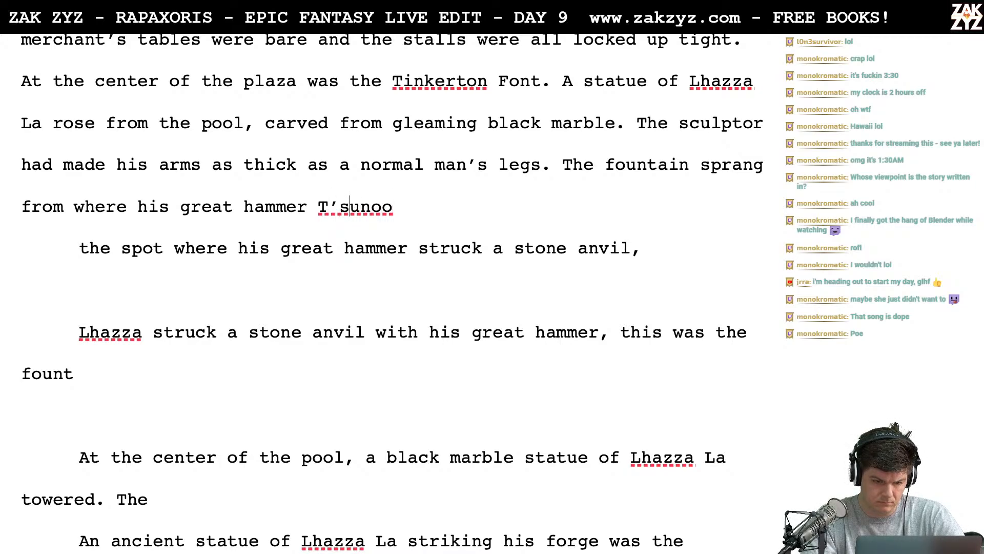
pyautogui.moveTo(349, 207); pyautogui.dragTo(392, 207)
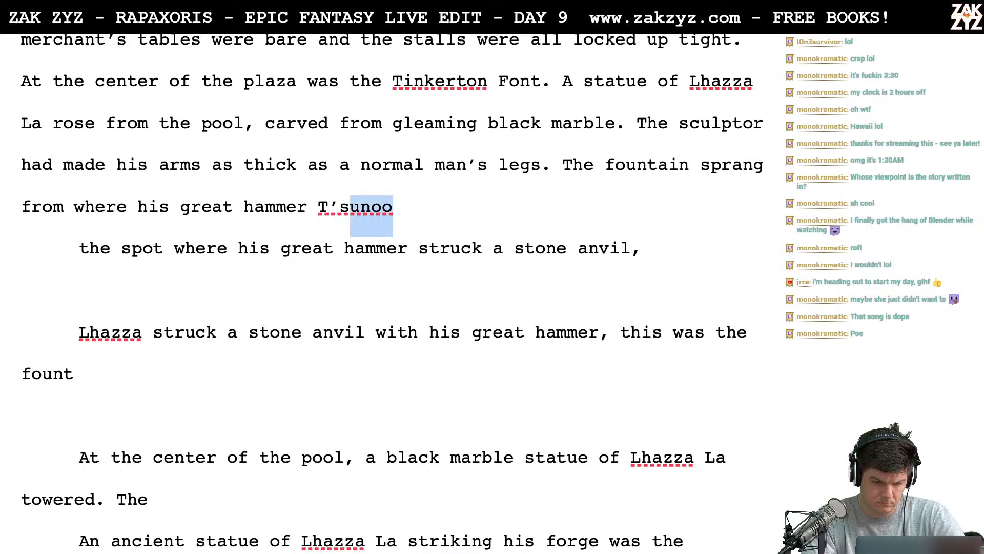
pyautogui.press('BackSpace')
pyautogui.press('BackSpace')
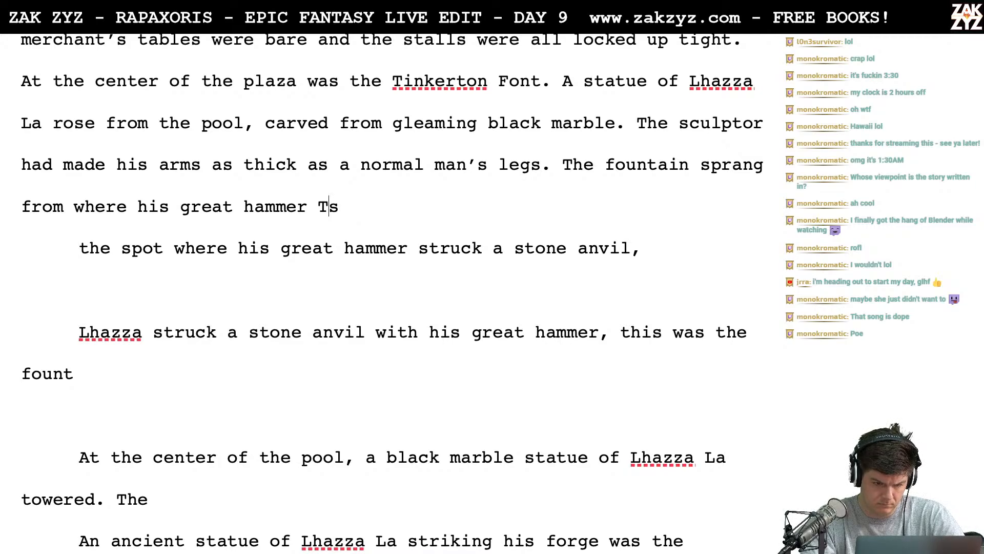
pyautogui.press('BackSpace')
pyautogui.press('BackSpace')
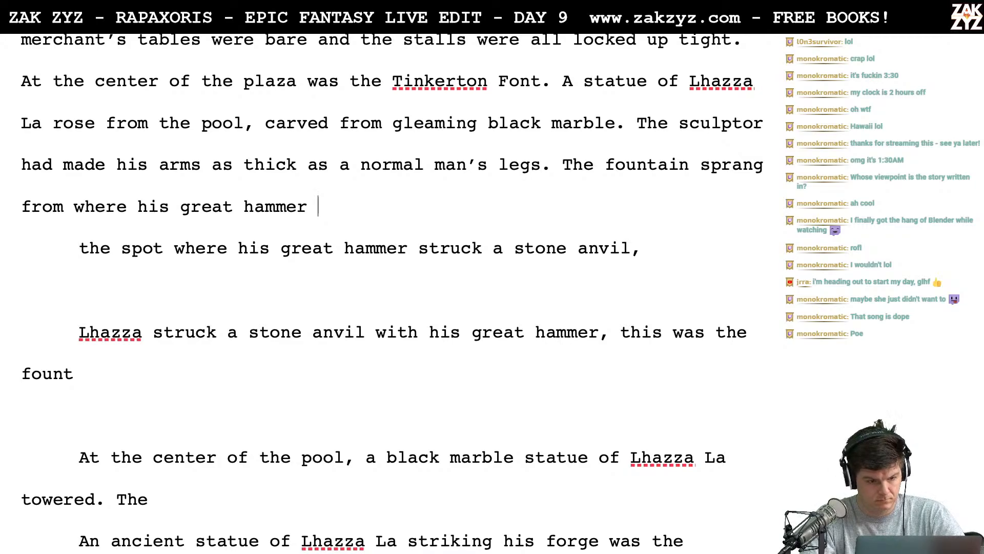
# - Continue the sentence after "great hammer" with "struck a stone anvil, the font" and leave an empty line below it
pyautogui.write('struck')
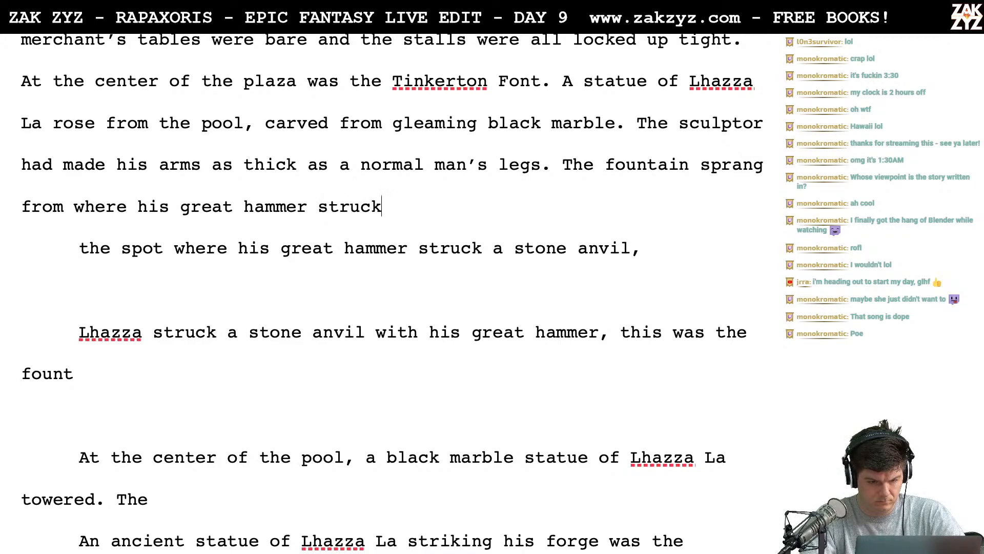
pyautogui.write(' a stone anvil,')
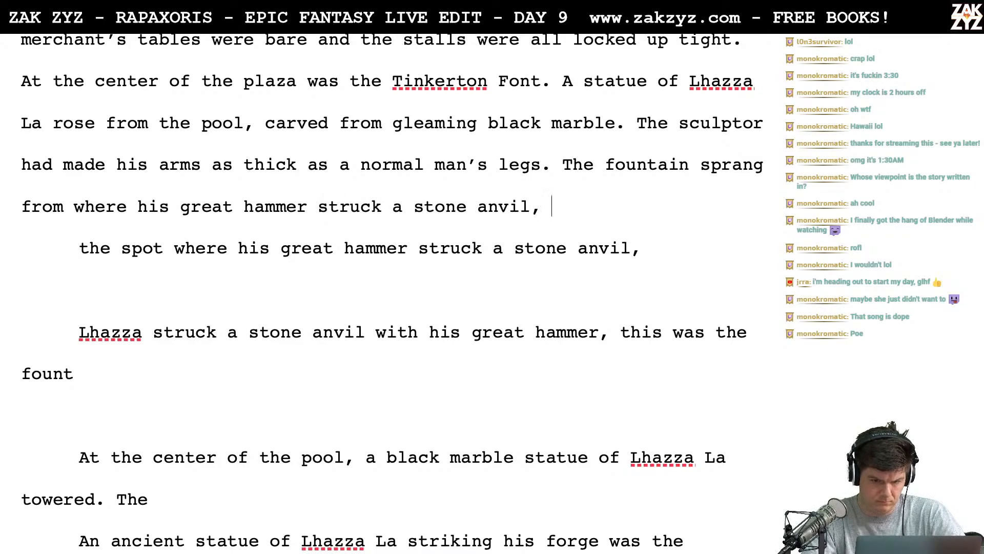
pyautogui.press('Return')
pyautogui.write('the font')
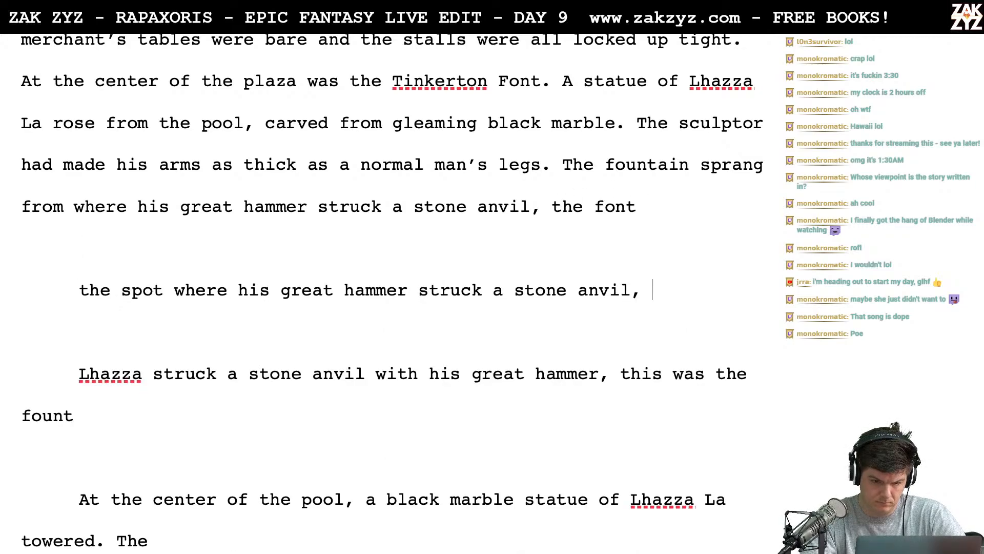
# - Reread the moonlight paragraph and insert "ebon" before "hammer" in the fountain sentence
pyautogui.press('Down')
pyautogui.press('Down')
pyautogui.press('Down')
pyautogui.press('Down')
pyautogui.press('Down')
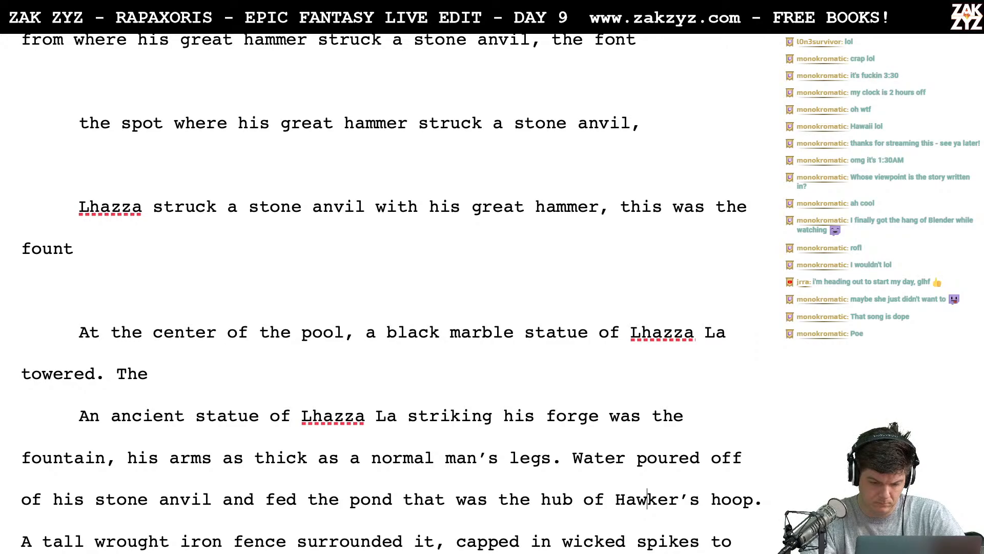
pyautogui.press('Up')
pyautogui.press('Up')
pyautogui.press('Up')
pyautogui.press('Up')
pyautogui.press('Up')
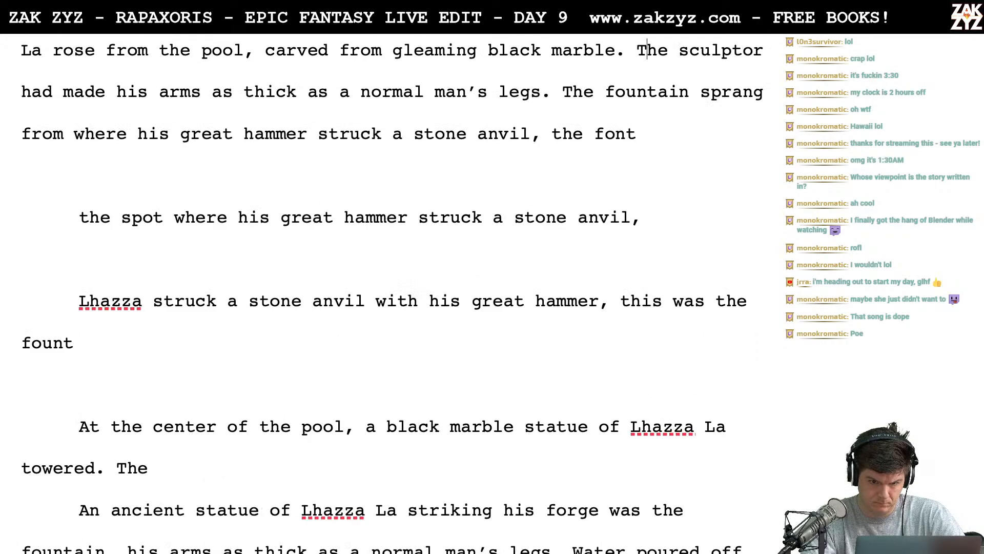
pyautogui.scroll(3, 393, 292)
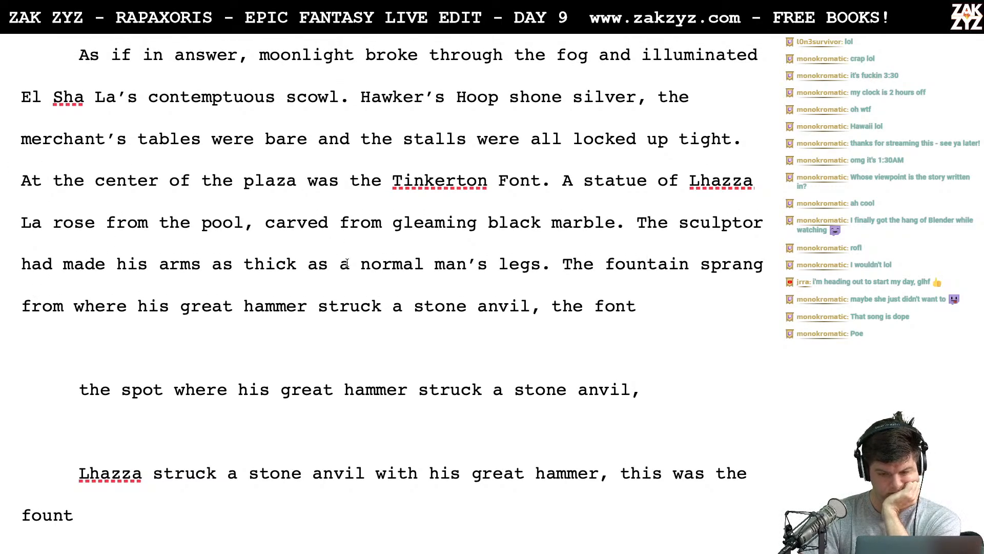
pyautogui.scroll(-3, 341, 258)
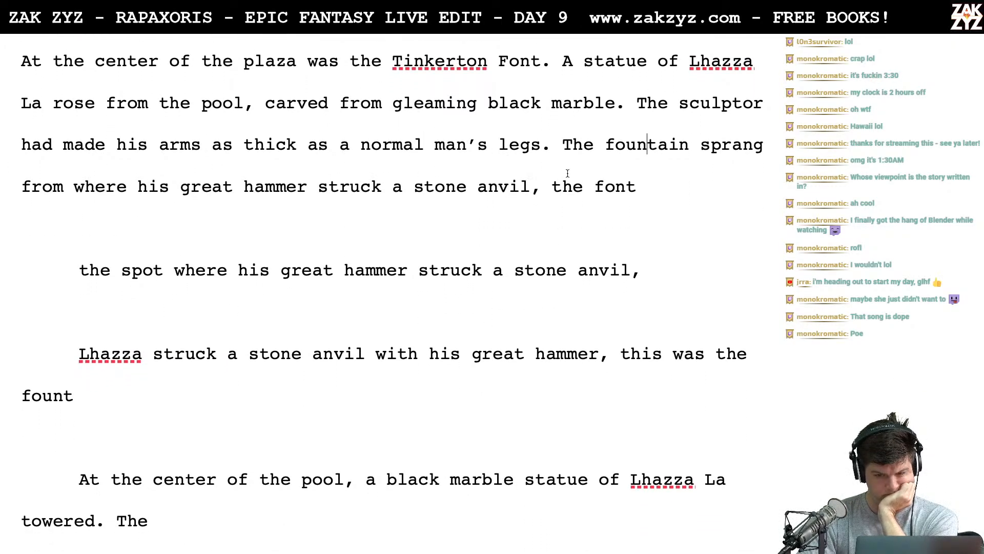
pyautogui.click(248, 194)
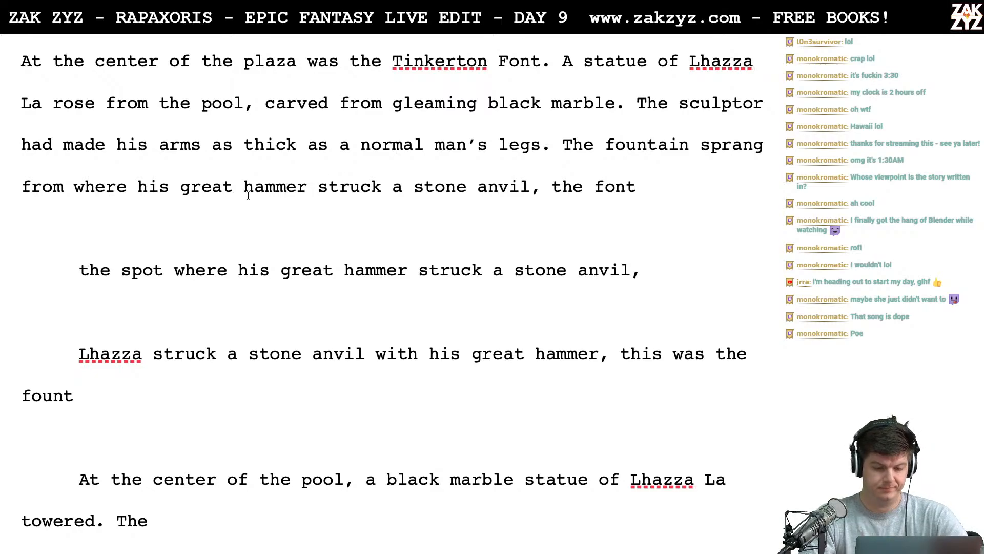
pyautogui.write('ebon')
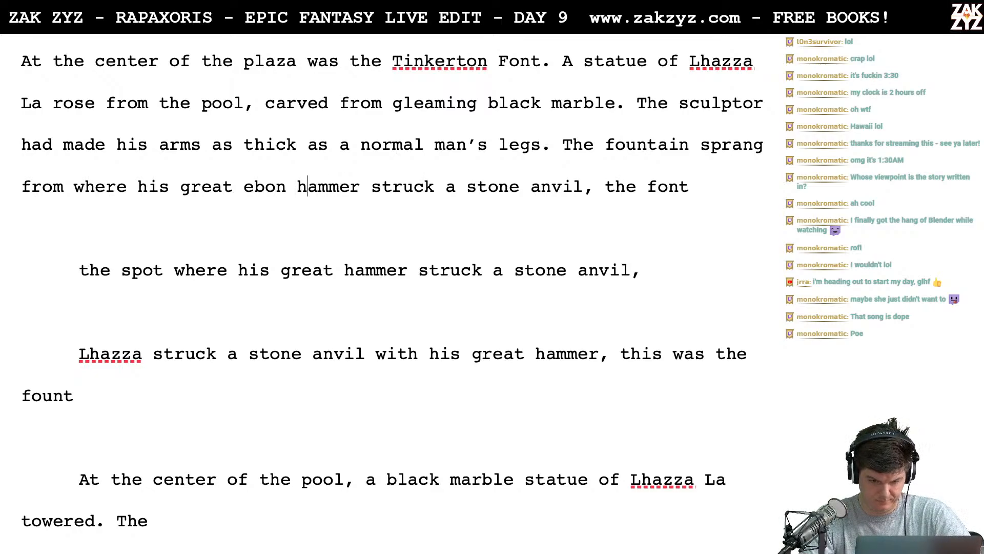
# - Split "struck a stone anvil, the font" into its own paragraph and write "struck a" after "great ebon hammer"
pyautogui.press('Return')
pyautogui.press('Left')
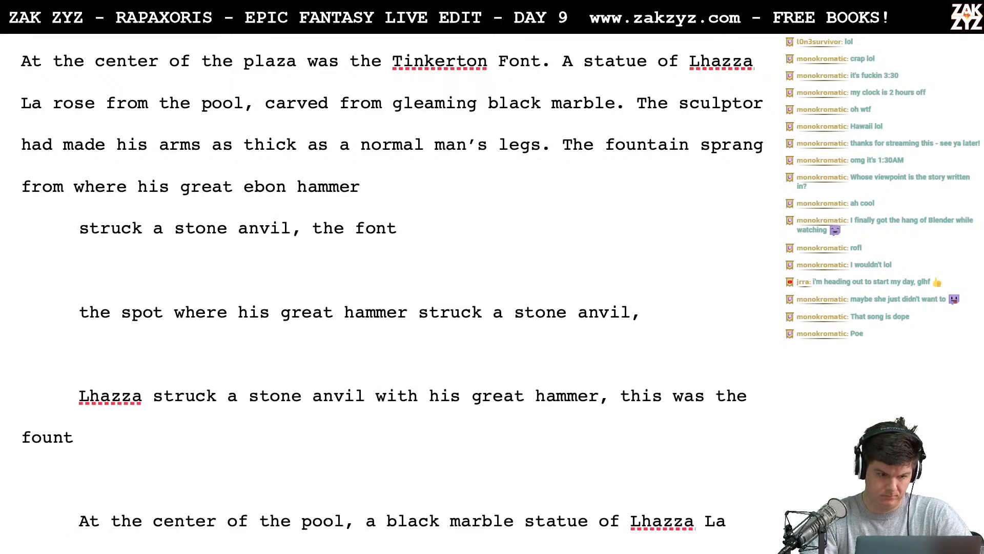
pyautogui.write('Struc')
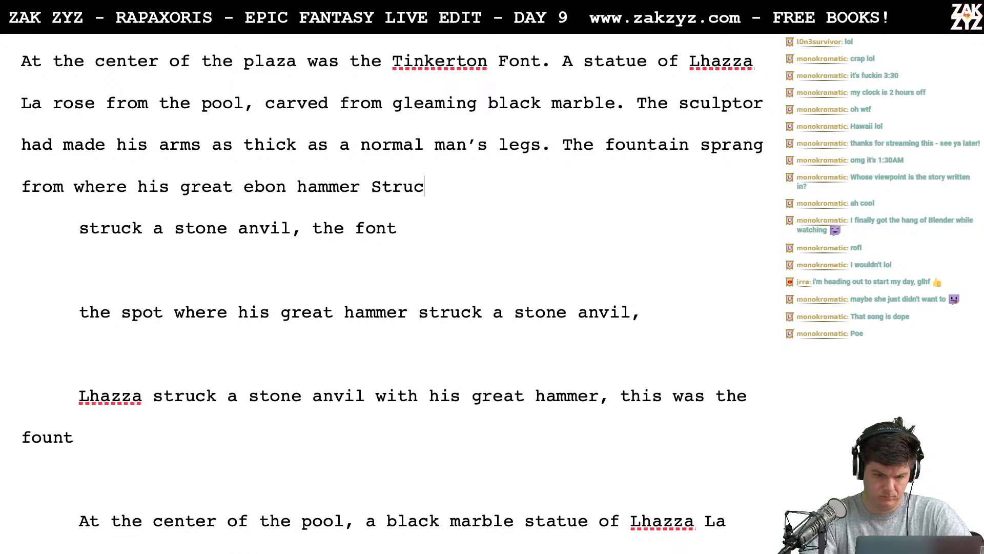
pyautogui.press('BackSpace')
pyautogui.press('BackSpace')
pyautogui.press('BackSpace')
pyautogui.press('BackSpace')
pyautogui.press('BackSpace')
pyautogui.write('struck ')
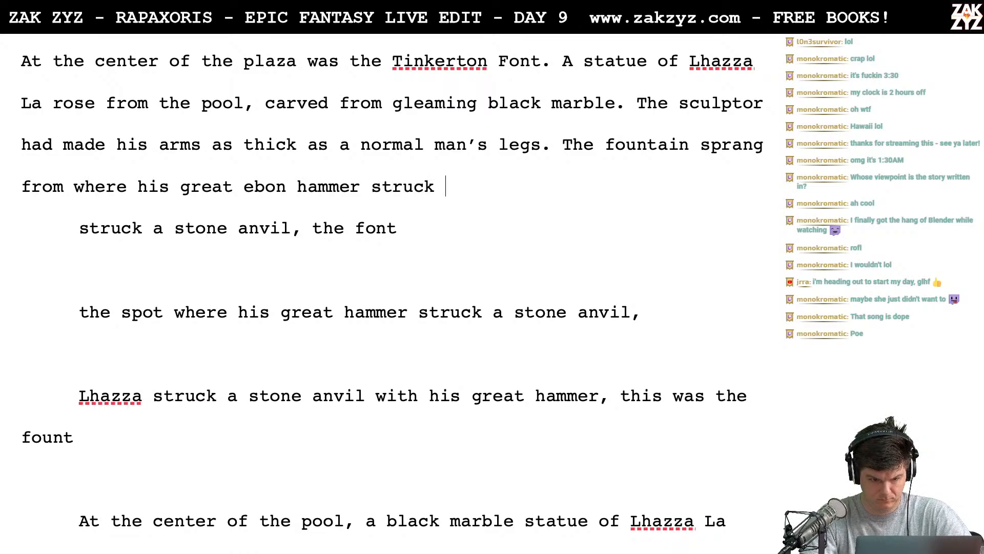
pyautogui.write('a ')
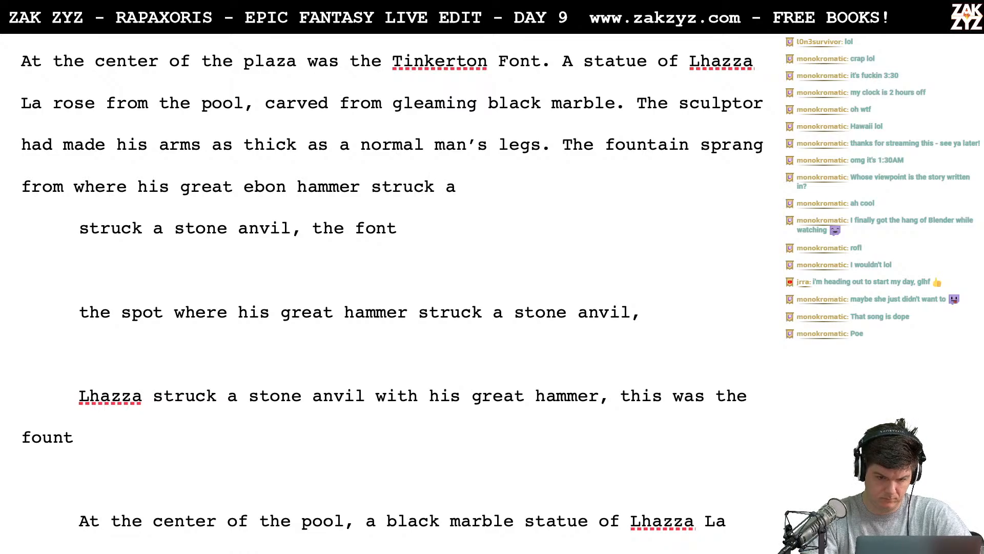
pyautogui.write('fon')
pyautogui.press('BackSpace')
pyautogui.press('BackSpace')
pyautogui.press('BackSpace')
# - Switch to Chrome, search Google for "alabaster fountain" and examine the Catawiki alabaster fountain image
pyautogui.press('super+Tab')
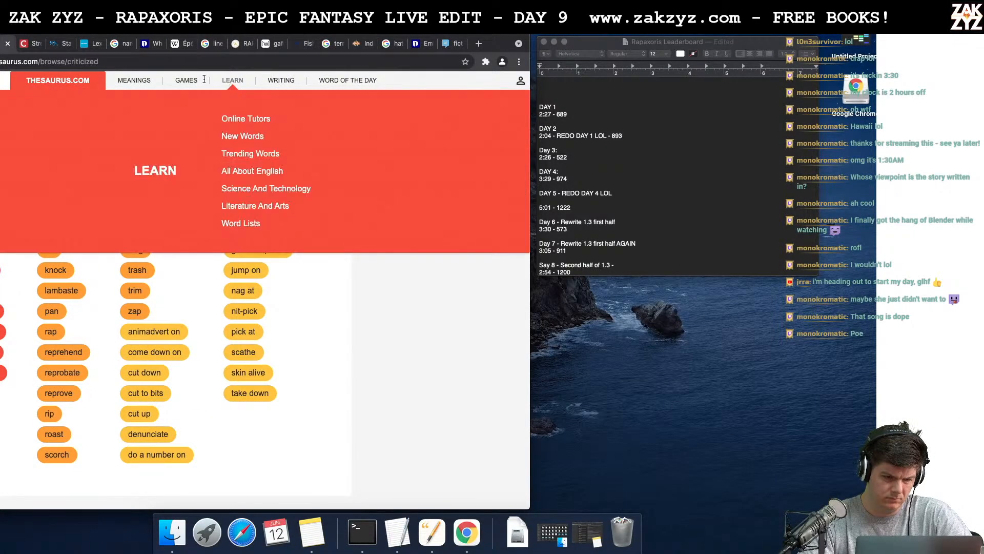
pyautogui.click(196, 62)
pyautogui.write('ab')
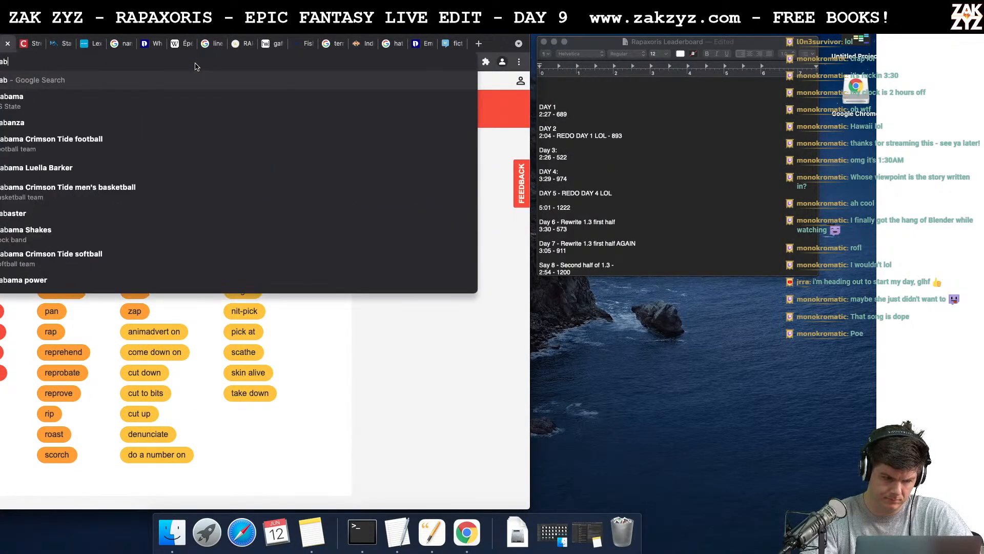
pyautogui.write('aster fo')
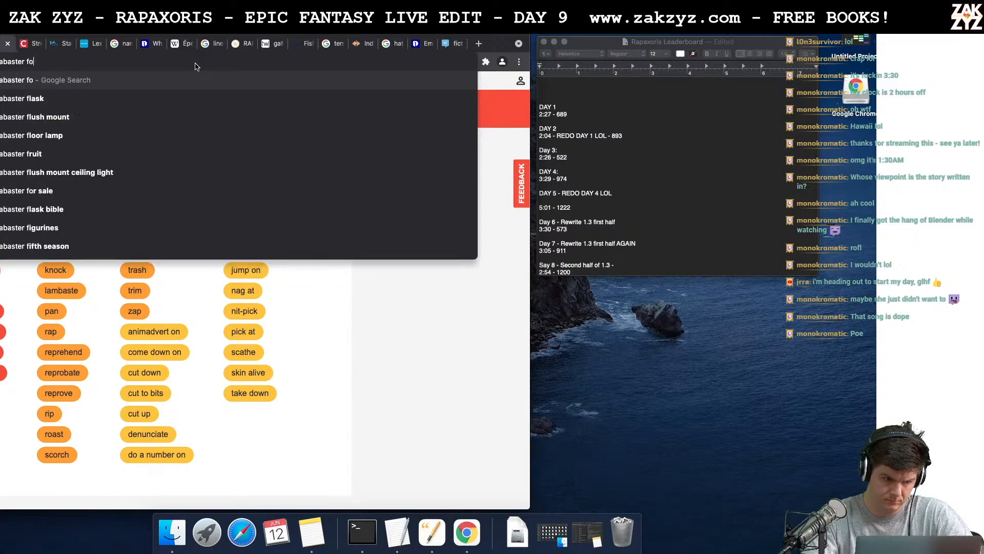
pyautogui.write('unta')
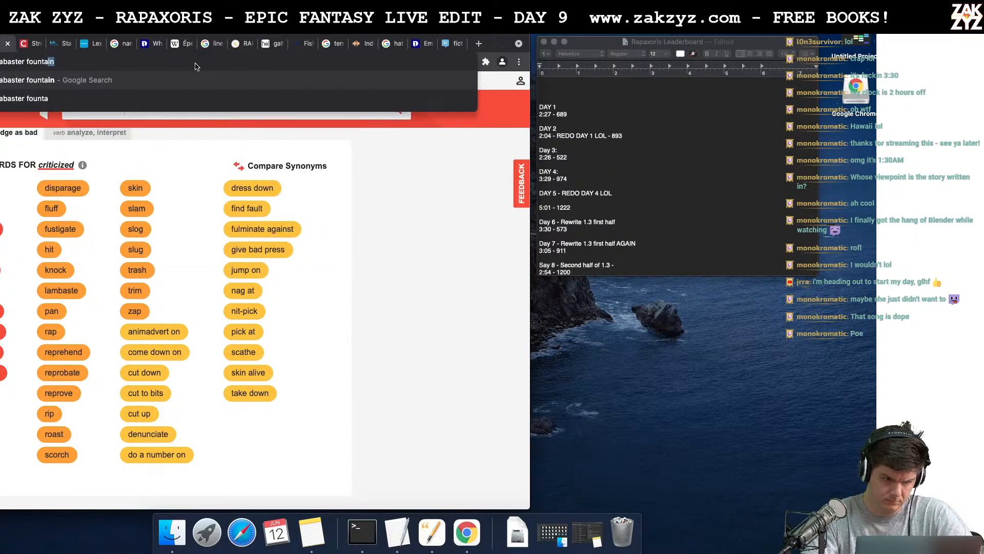
pyautogui.press('Return')
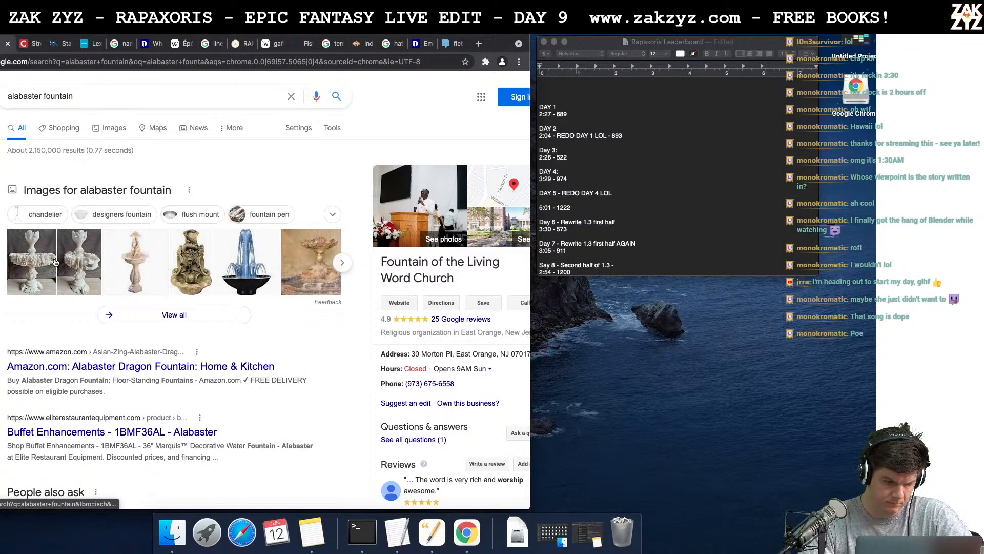
pyautogui.click(36, 264)
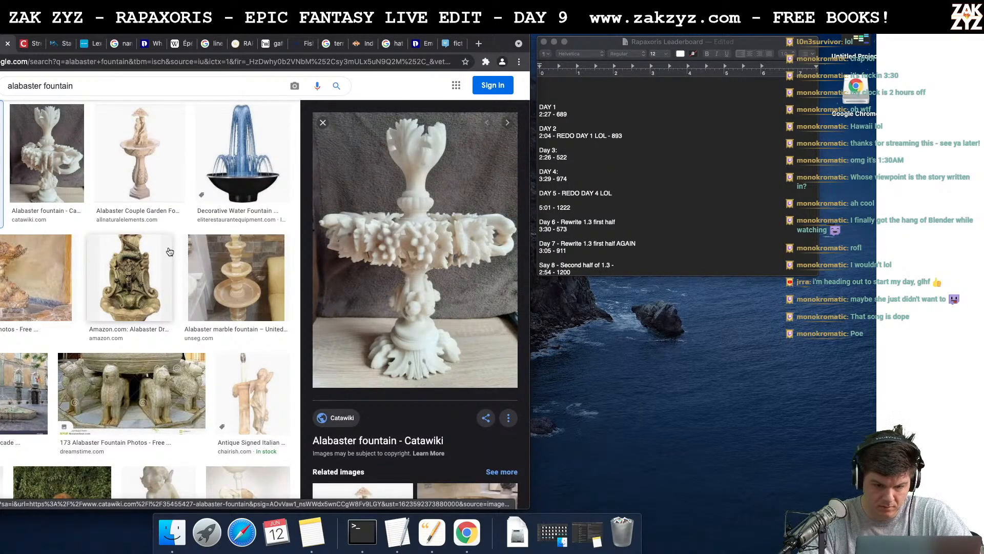
pyautogui.scroll(-1, 378, 307)
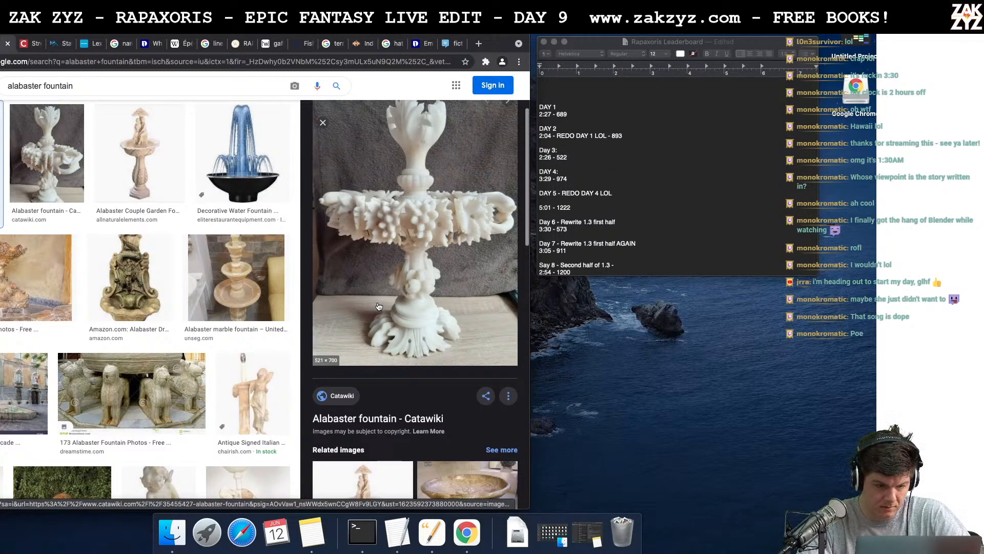
# - Examine the Dreamstime alabaster fountain image and browse the stock photos on its source page
pyautogui.scroll(-1, 379, 307)
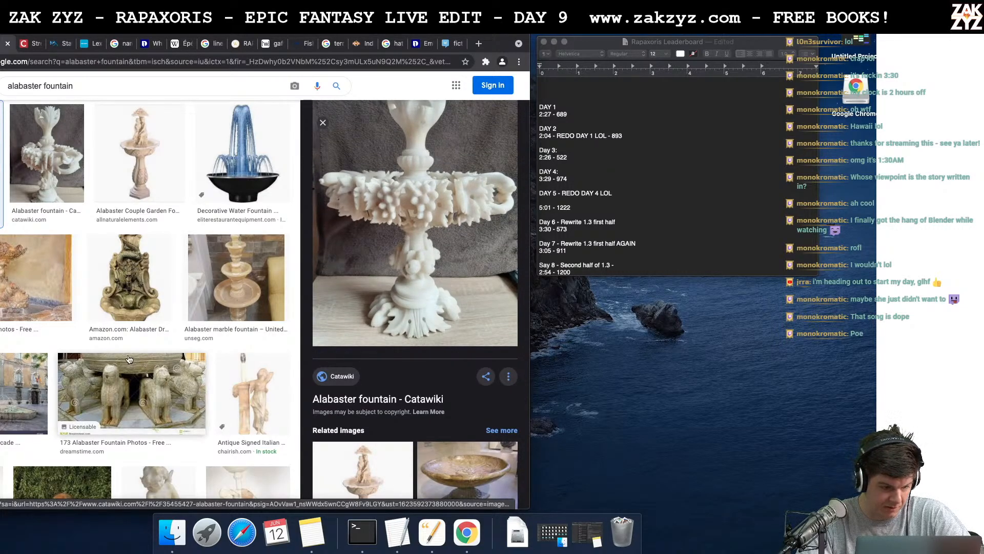
pyautogui.click(13, 284)
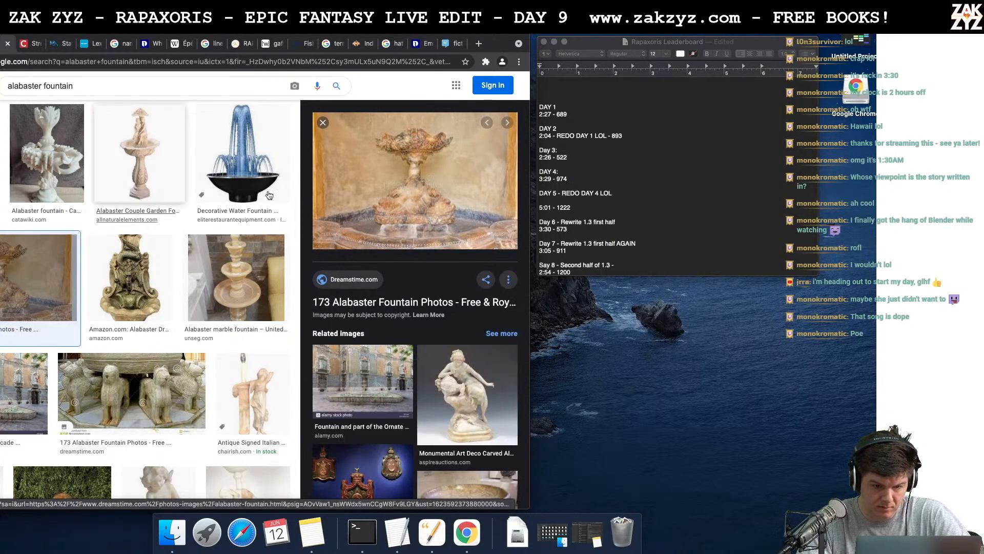
pyautogui.click(424, 196)
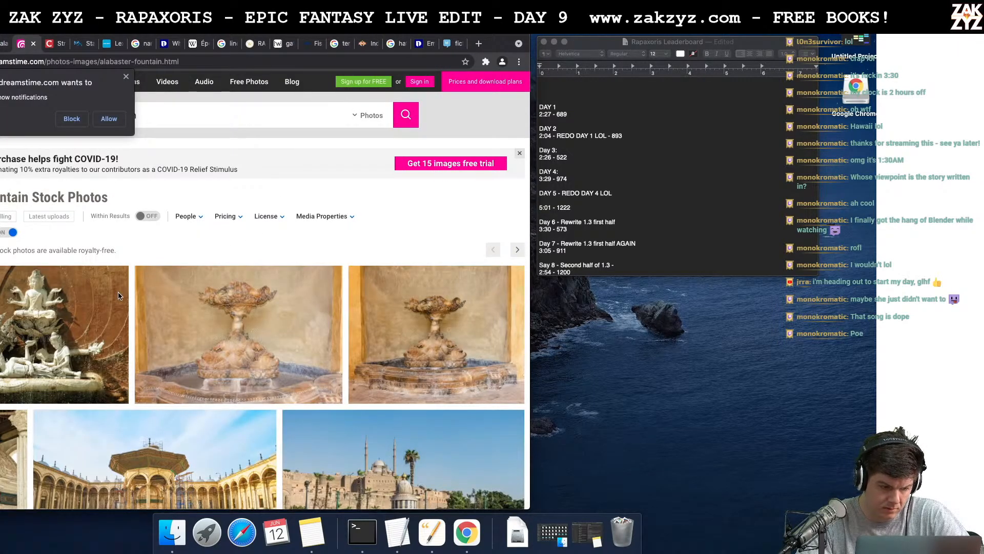
pyautogui.scroll(-5, 56, 336)
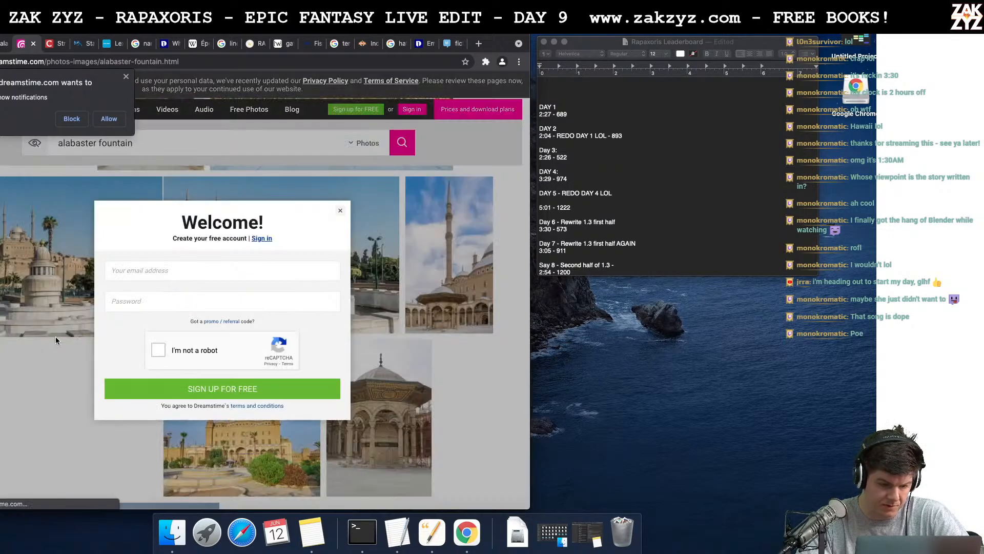
# - Switch back to the manuscript and continue the hammer sentence so it reads "struck an alabaster anvil, water pooled"
pyautogui.press('super+Tab')
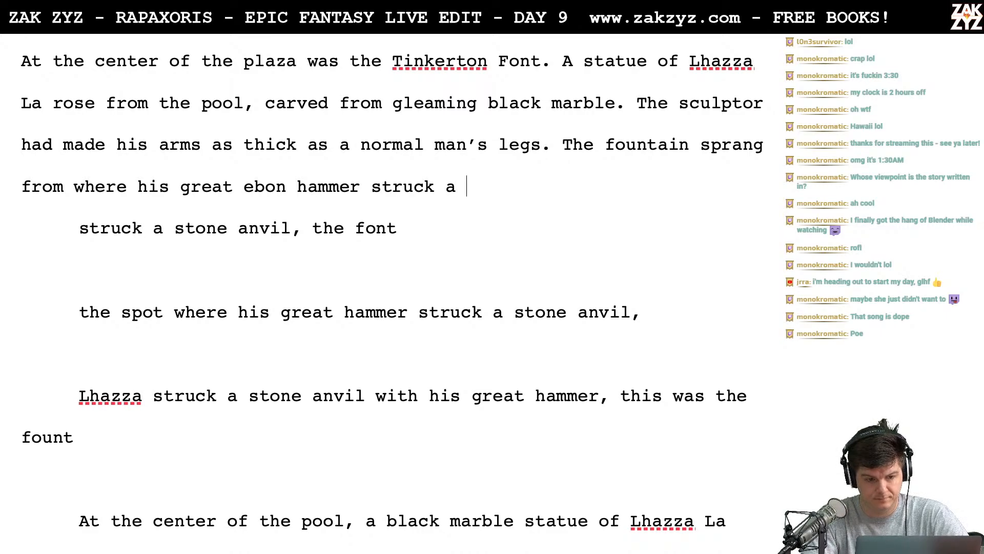
pyautogui.write('n ')
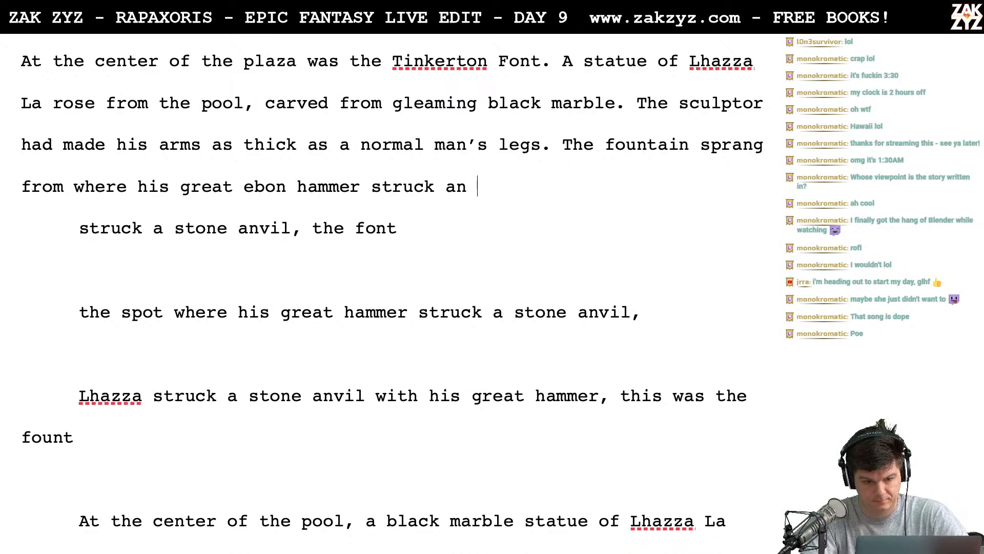
pyautogui.write('alabaster anv')
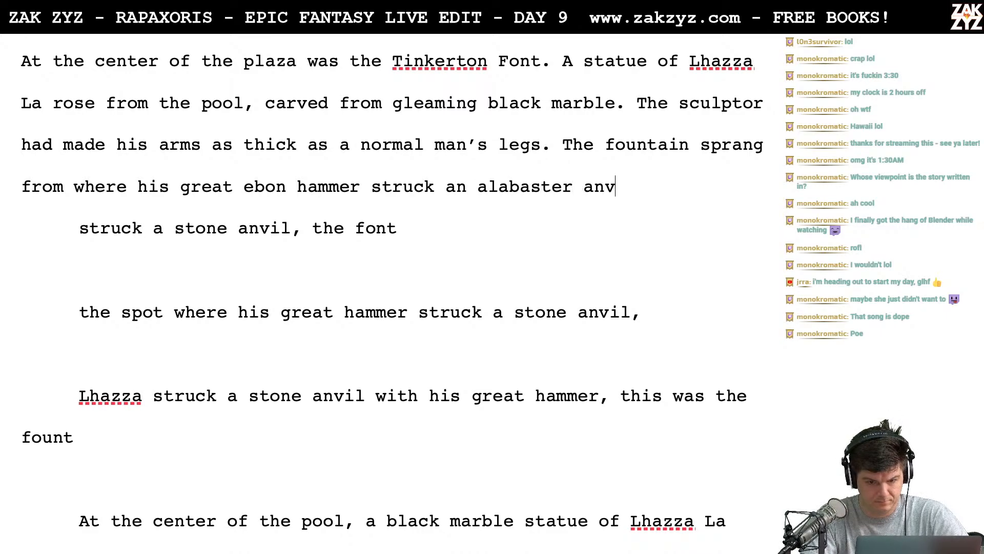
pyautogui.write('il, wat')
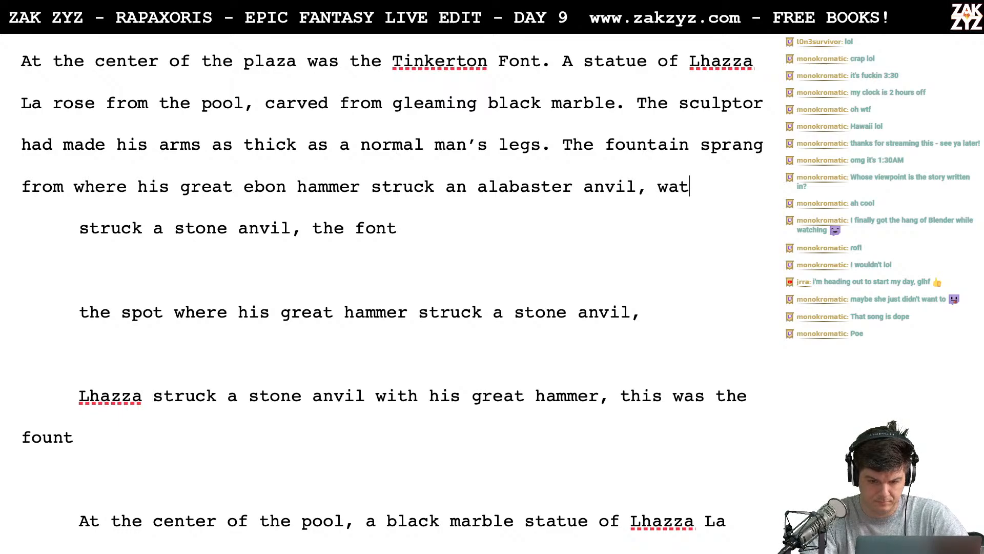
pyautogui.write('er pooled ')
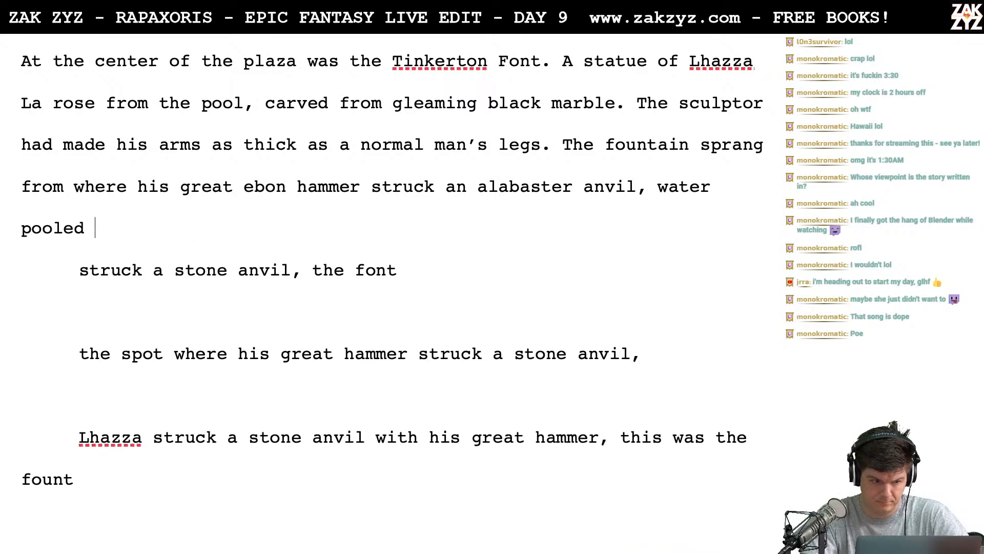
pyautogui.write('from the')
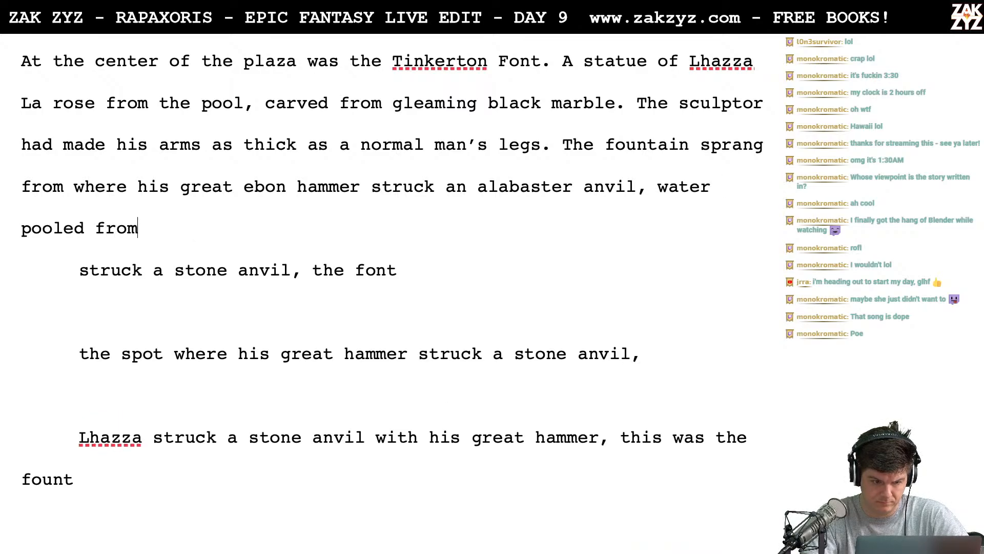
# - Finish the fountain sentence with "over the lip and fed the font." and leave empty lines below it
pyautogui.press('Return')
pyautogui.press('Return')
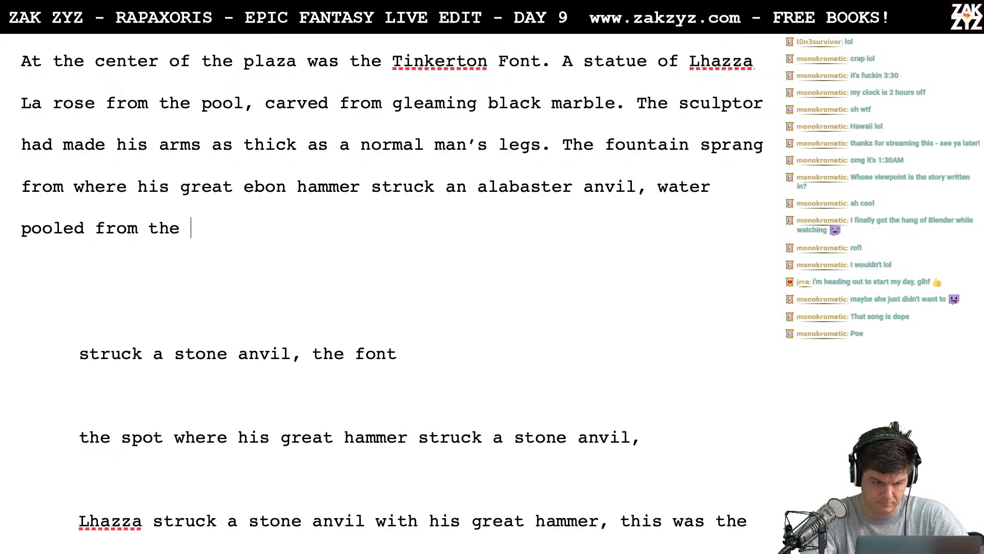
pyautogui.press('BackSpace')
pyautogui.press('BackSpace')
pyautogui.press('BackSpace')
pyautogui.press('BackSpace')
pyautogui.press('BackSpace')
pyautogui.press('BackSpace')
pyautogui.press('BackSpace')
pyautogui.press('BackSpace')
pyautogui.press('BackSpace')
pyautogui.write('over t')
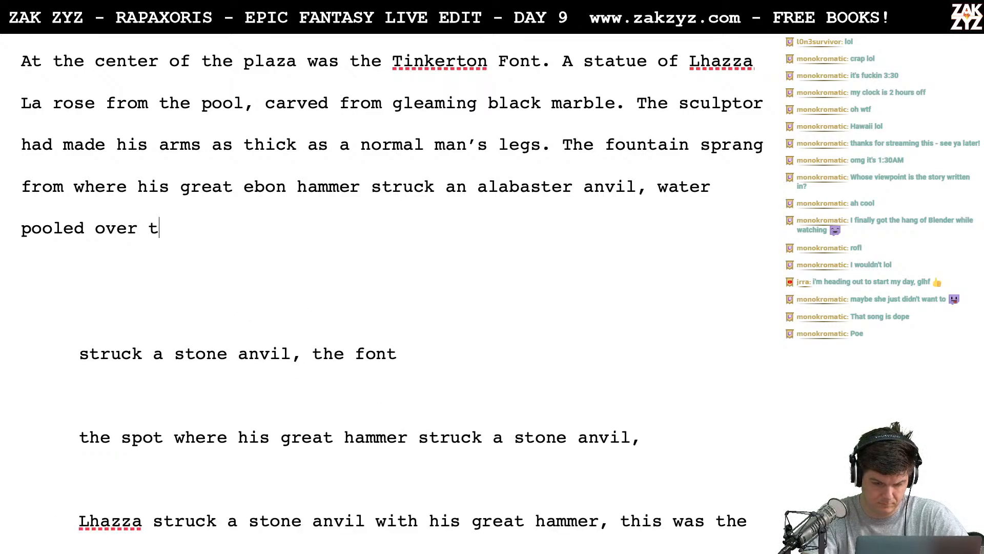
pyautogui.write('he lip and fed t')
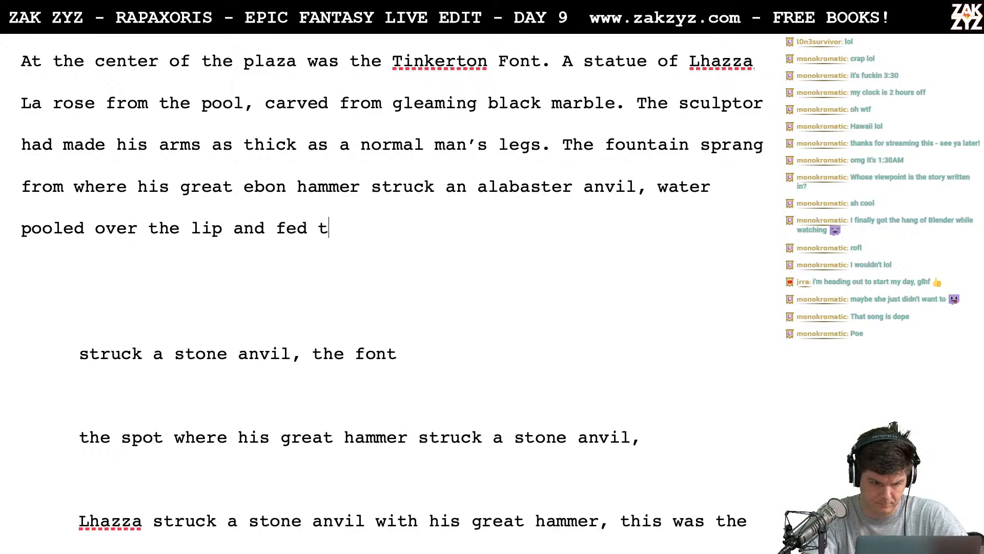
pyautogui.write('he font.')
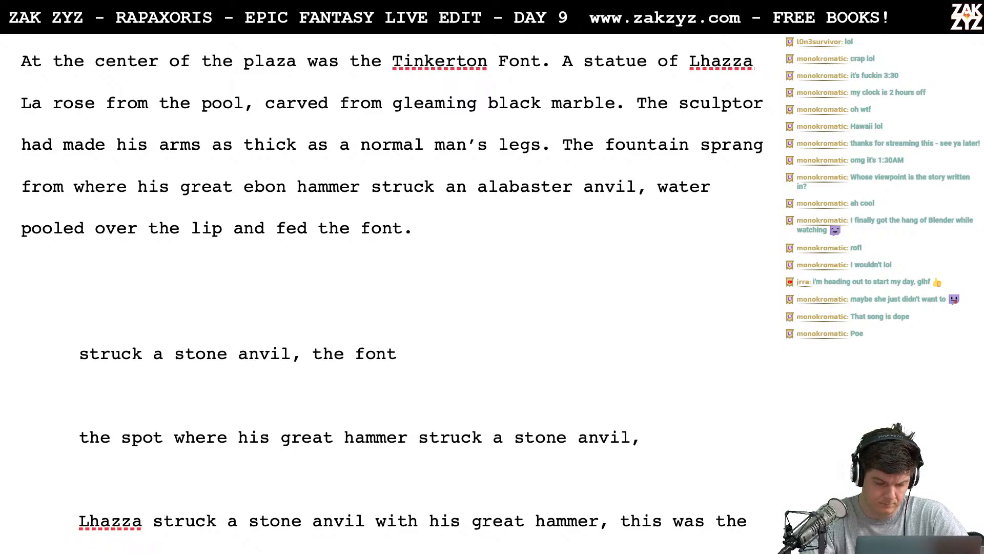
# - Reread the moonlight paragraph and insert "Around her," before "Hawker's Hoop shone"
pyautogui.scroll(3, 390, 256)
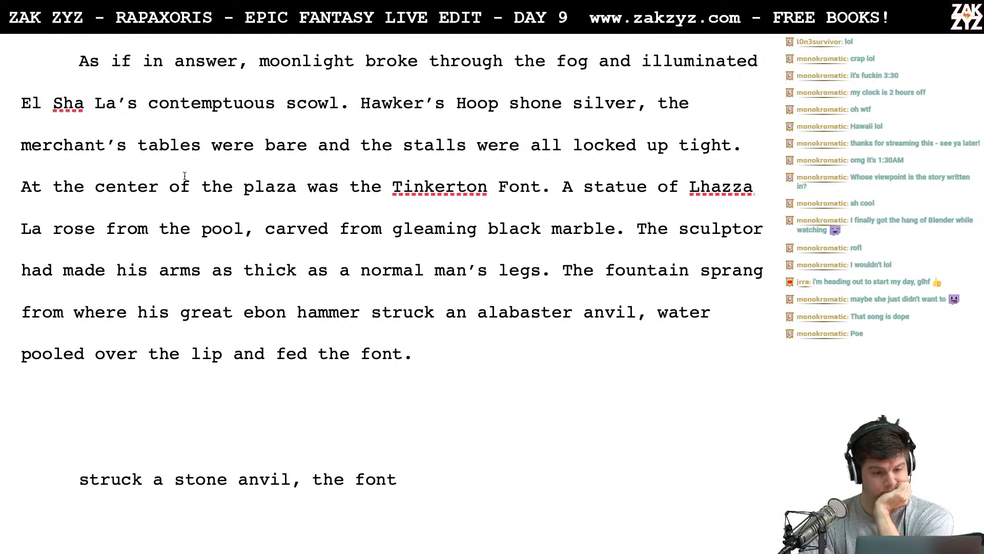
pyautogui.scroll(-1, 185, 176)
pyautogui.scroll(1, 215, 155)
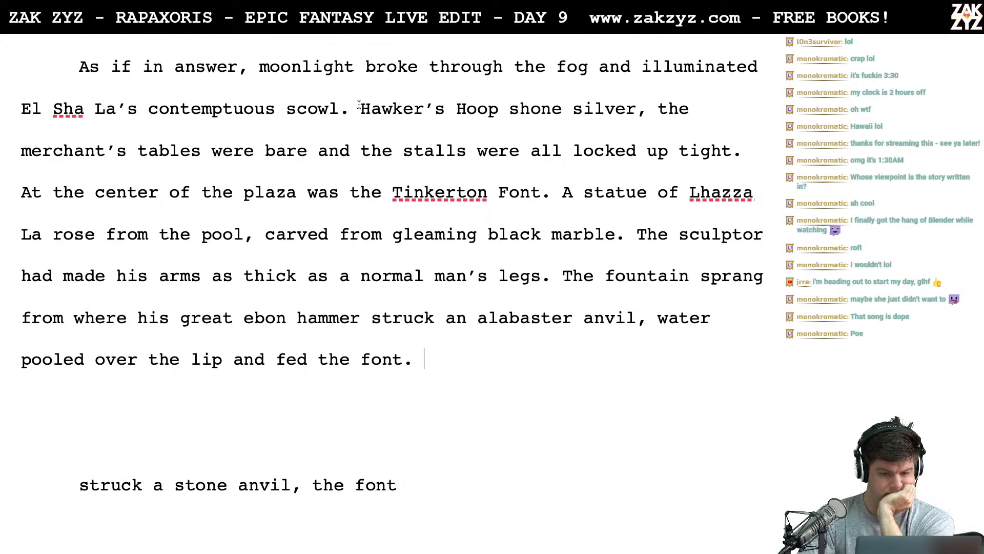
pyautogui.press('Right')
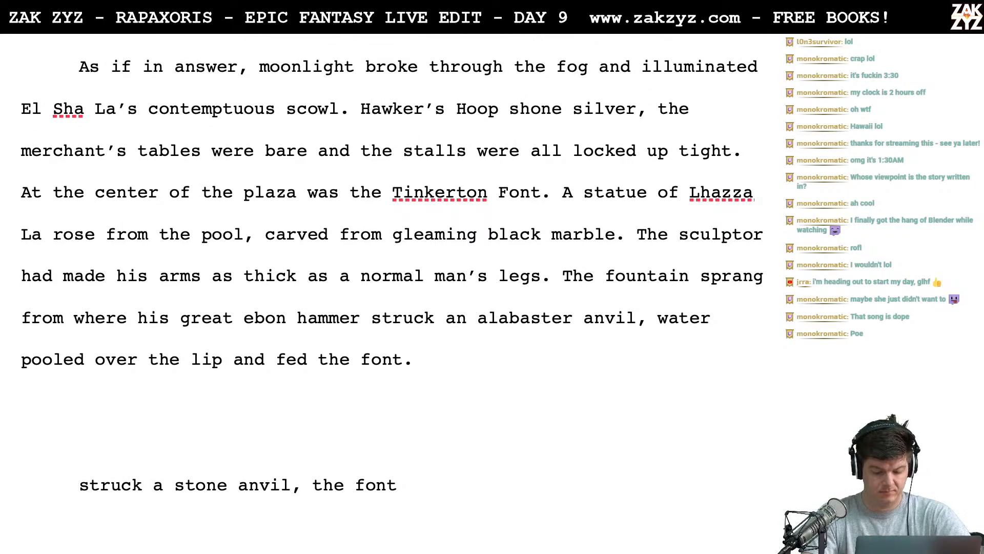
pyautogui.write('Around her,')
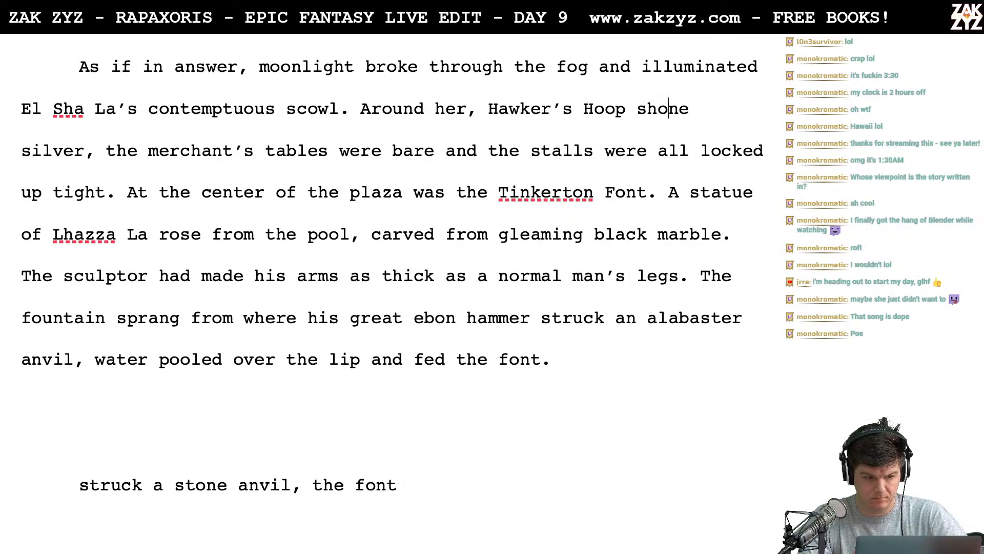
# - End the Hawker's Hoop sentence after "silver" and start a new sentence with "The merchant's tables"
pyautogui.press('BackSpace')
pyautogui.write('.')
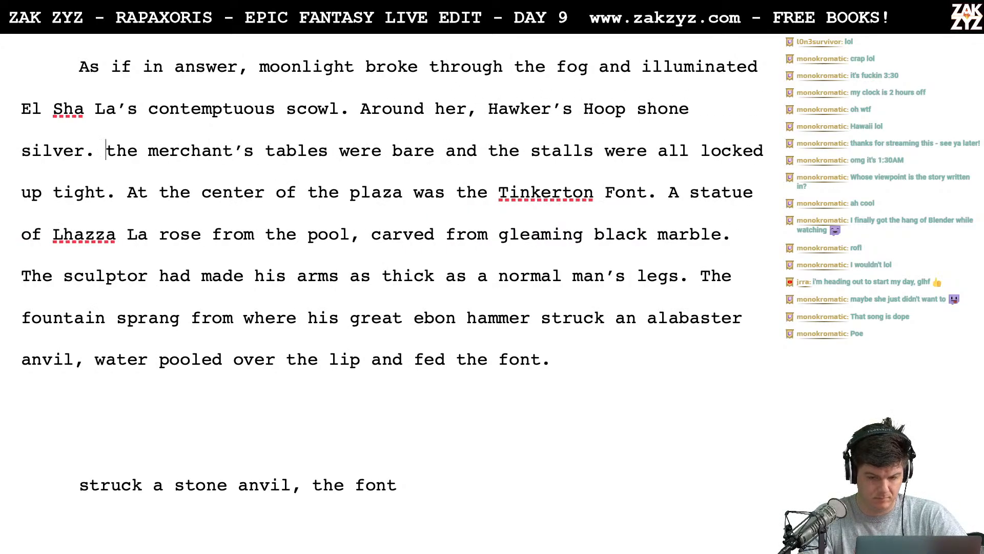
pyautogui.press('BackSpace')
pyautogui.write('T')
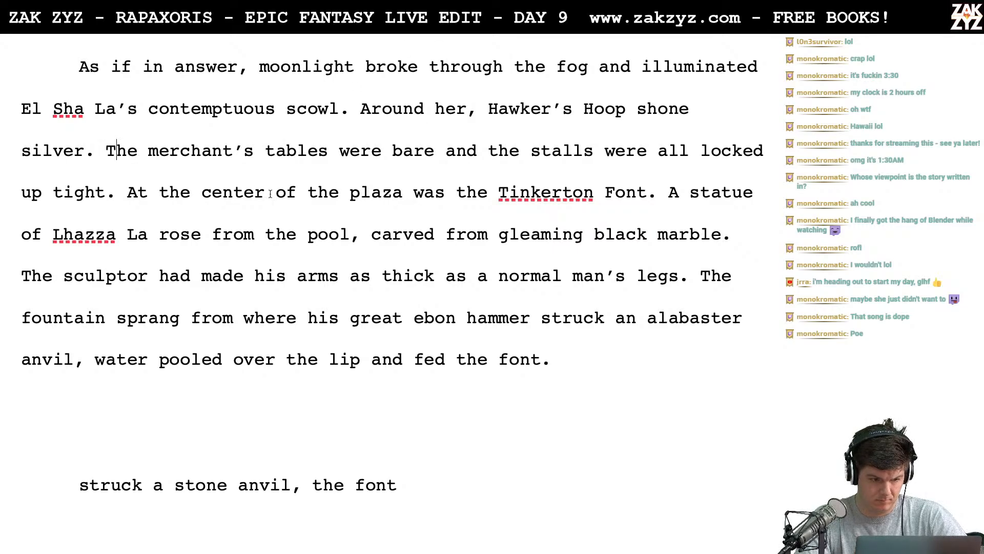
# - Replace "tight" with "for the night" in the sentence about the locked-up stalls
pyautogui.click(97, 200)
pyautogui.press('Right')
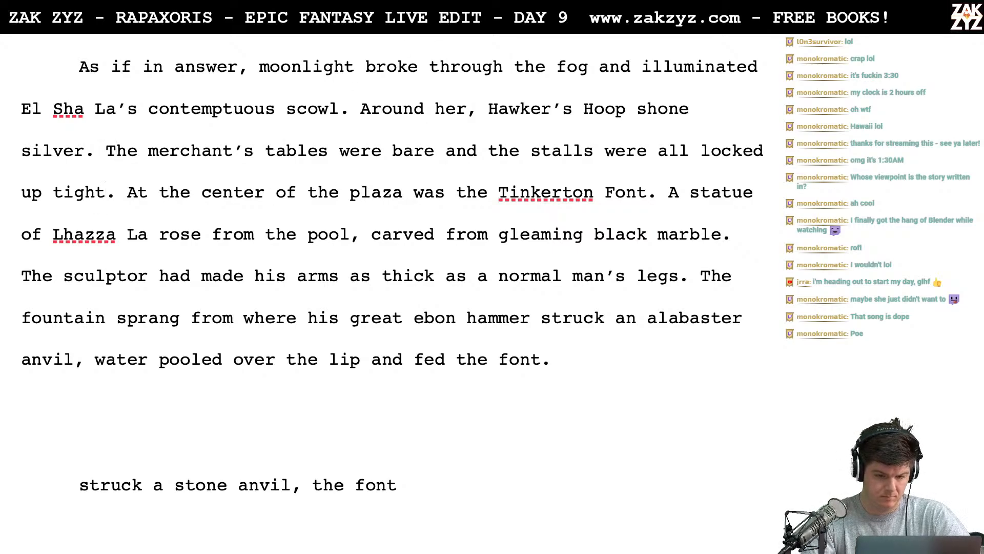
pyautogui.press('BackSpace')
pyautogui.press('BackSpace')
pyautogui.press('BackSpace')
pyautogui.press('BackSpace')
pyautogui.press('BackSpace')
pyautogui.write('f')
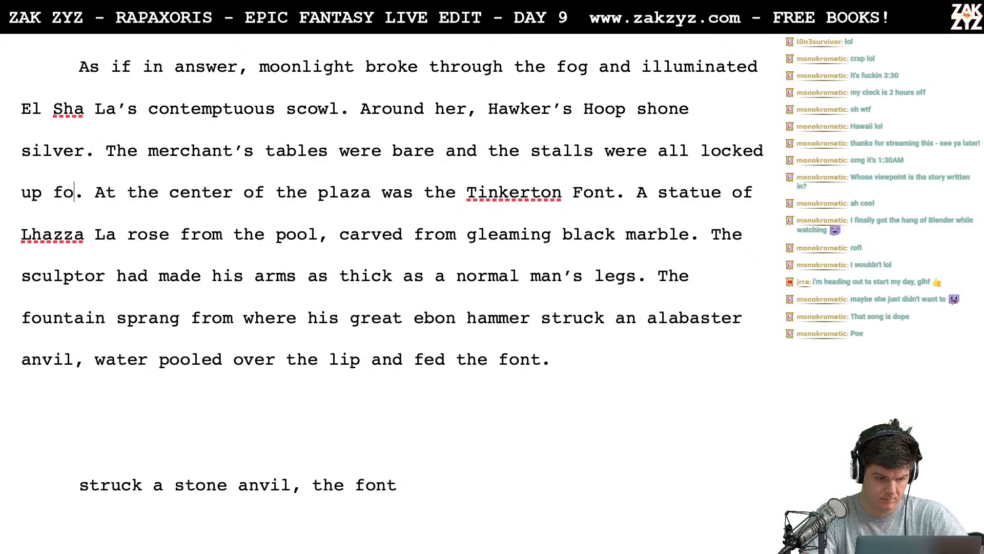
pyautogui.write('or the night')
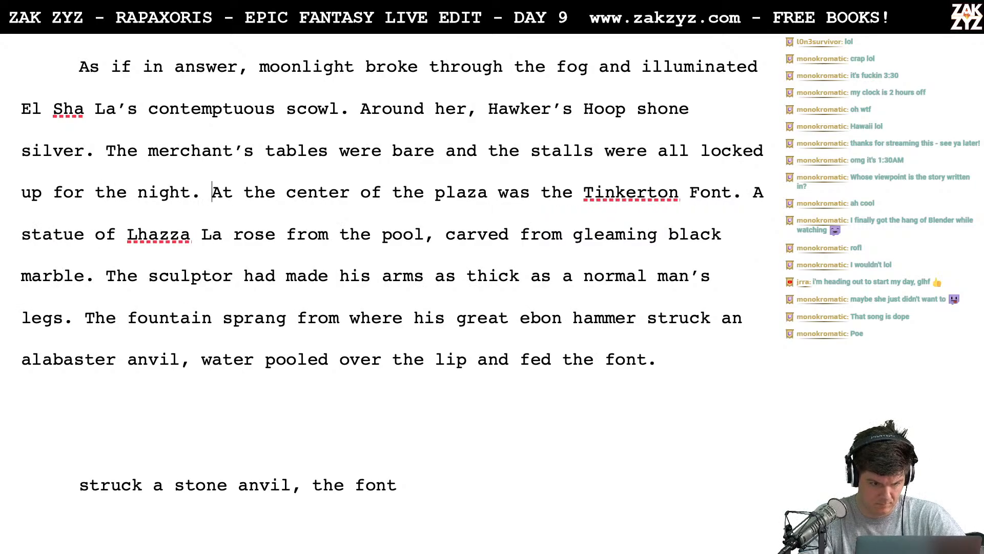
# - Split off "At the center of the plaza" into its own paragraph and write "Tinkerton Font" after "for the night."
pyautogui.press('Return')
pyautogui.press('Return')
pyautogui.press('Up')
pyautogui.write('Tinek')
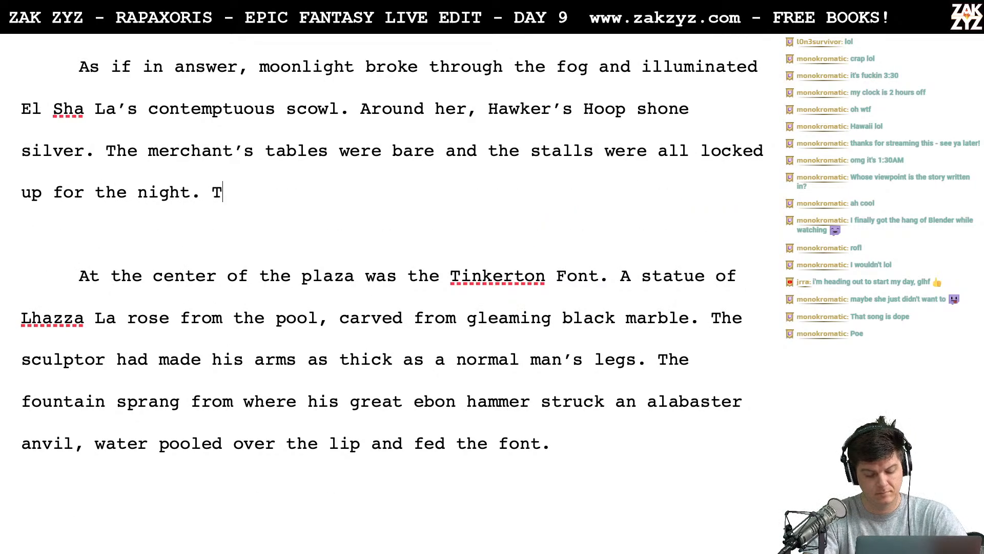
pyautogui.press('BackSpace')
pyautogui.press('BackSpace')
pyautogui.write('kerton Font ')
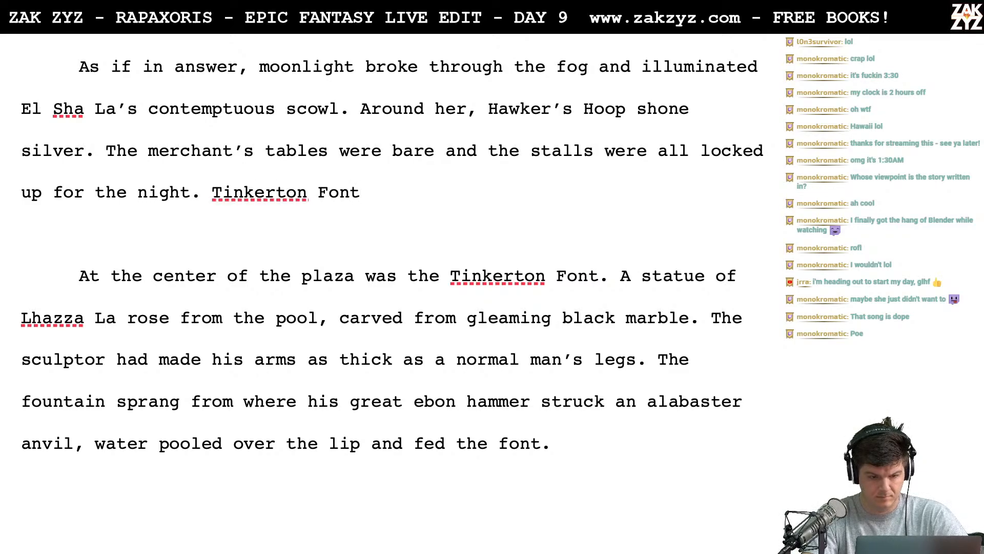
pyautogui.write('s')
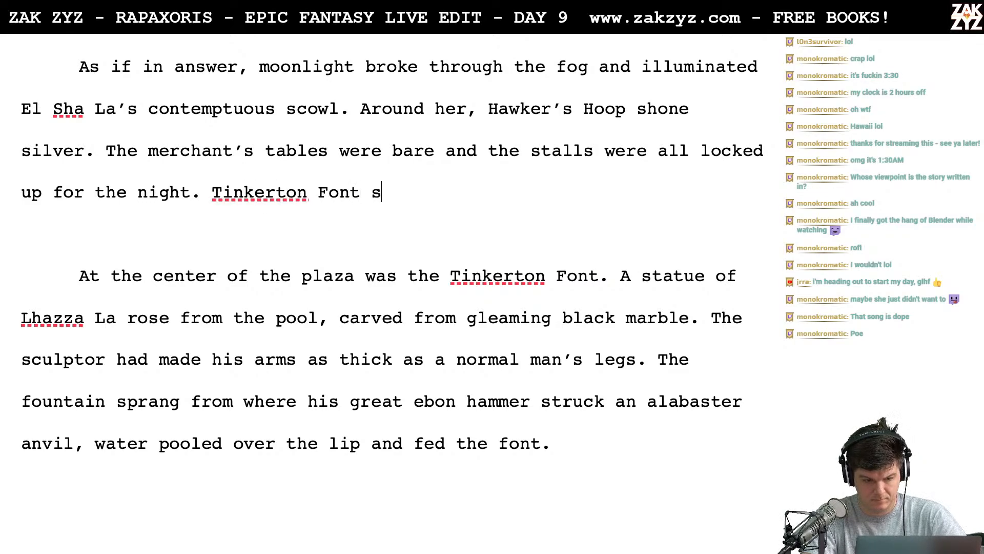
pyautogui.write('tood at the cent')
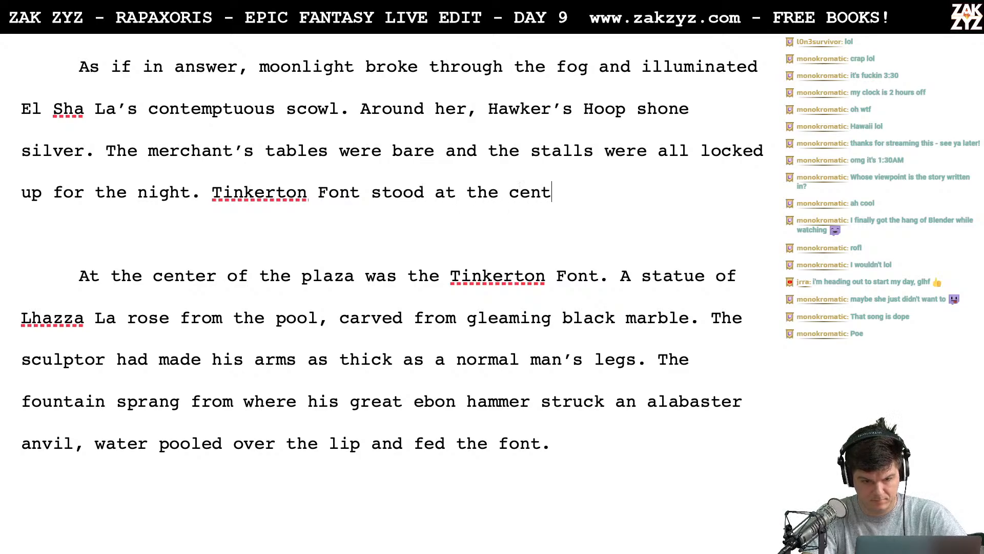
pyautogui.write('er of the Plaze')
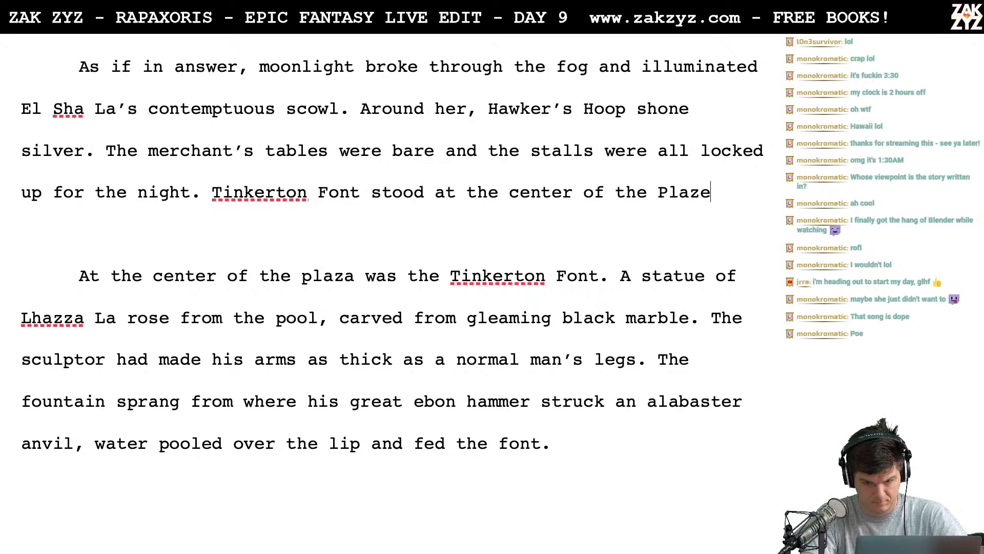
# - Complete the new Tinkerton Font sentence with "stood at the center of the Plaza." and begin another with "A"
pyautogui.press('BackSpace')
pyautogui.write('a. A')
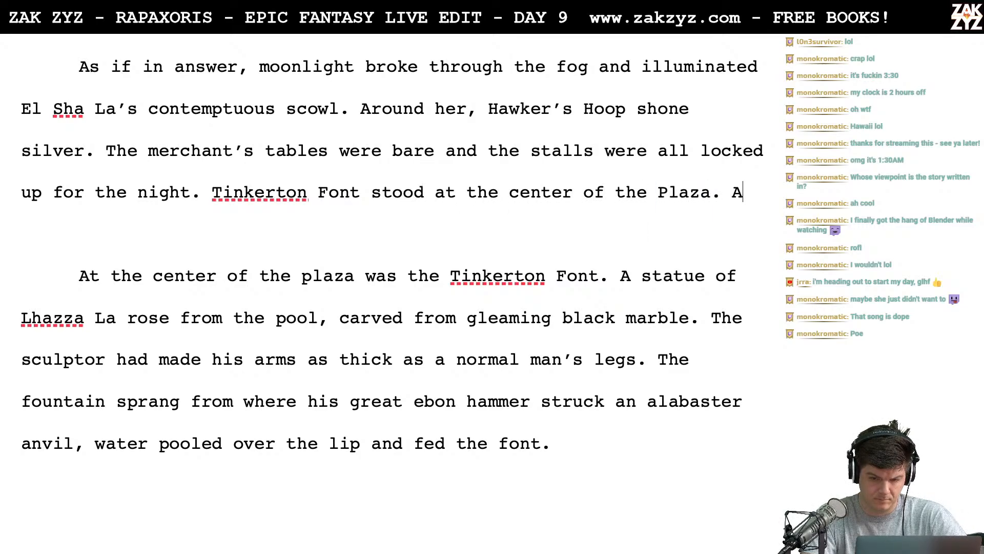
pyautogui.write(' fifte')
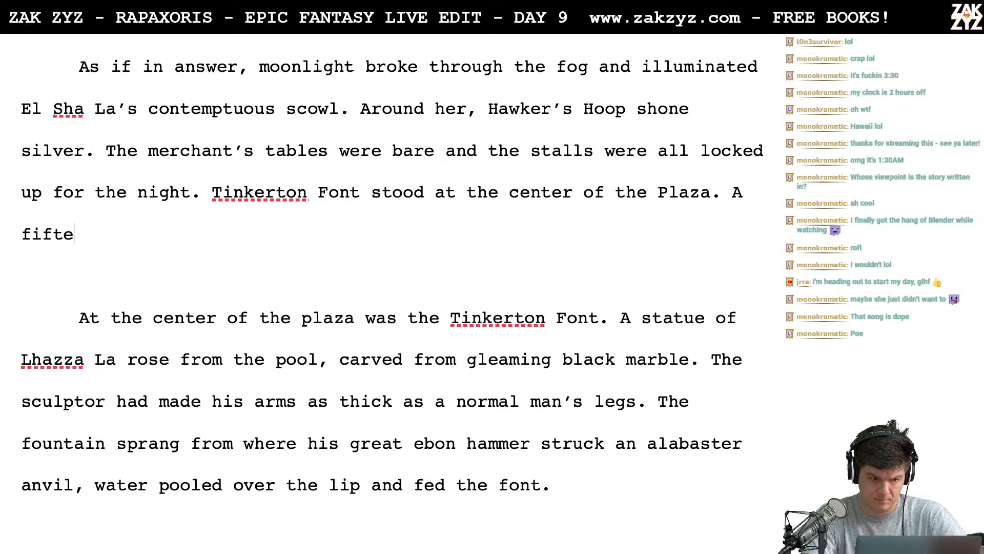
pyautogui.write('en foot statue o')
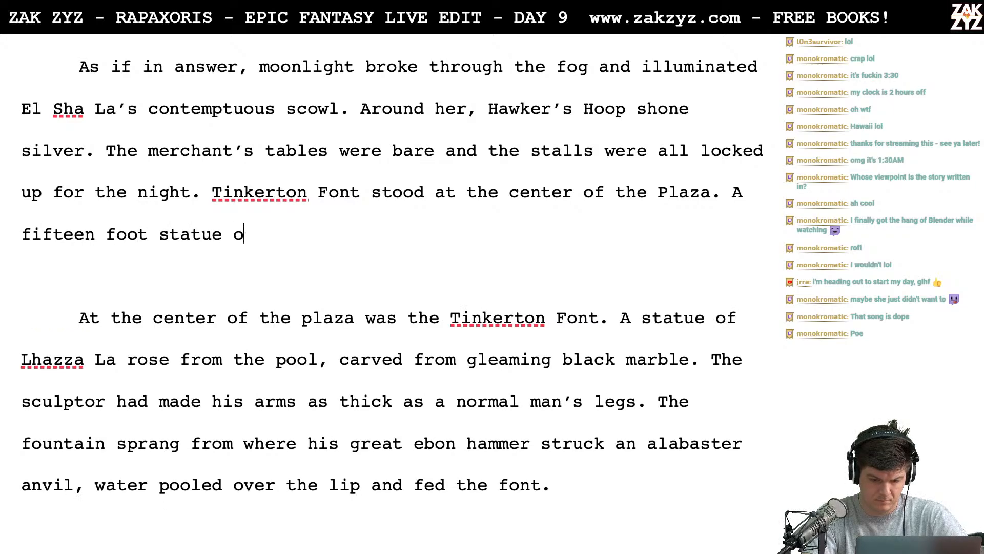
pyautogui.write('f Lhazza Laz')
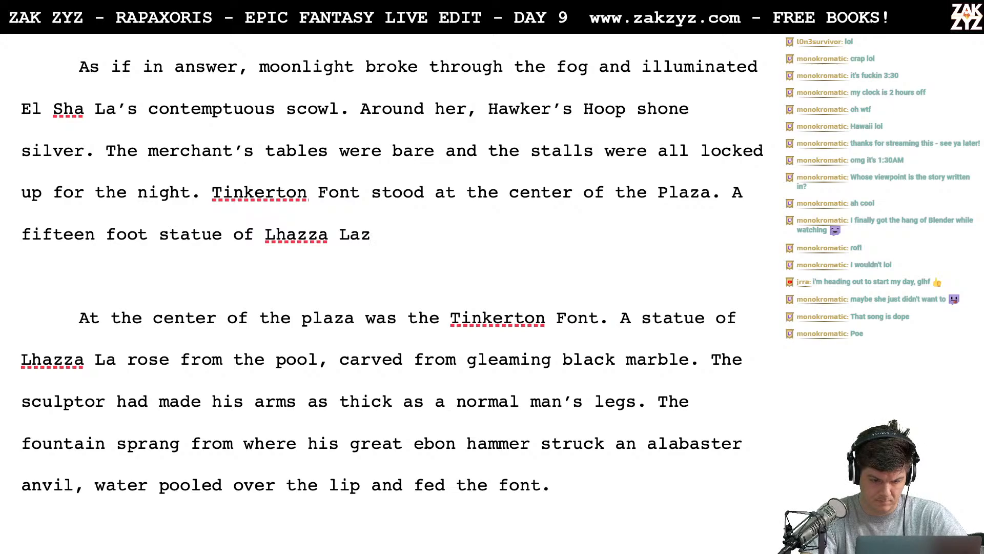
# - Continue the new sentence with "fifteen foot statue of Lhazza La rose from the pool, carved from a slab of black"
pyautogui.press('BackSpace')
pyautogui.write('rose from the p')
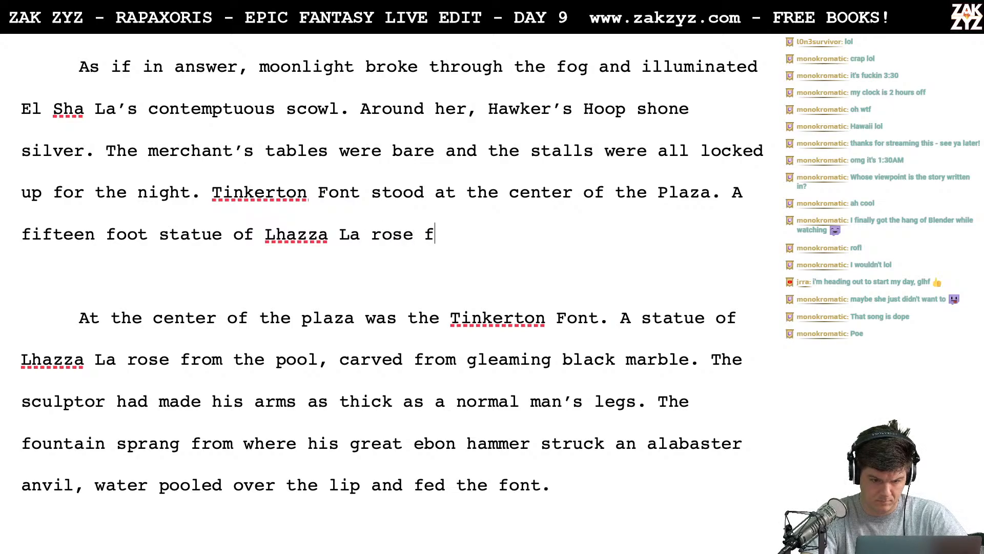
pyautogui.write('ool, ')
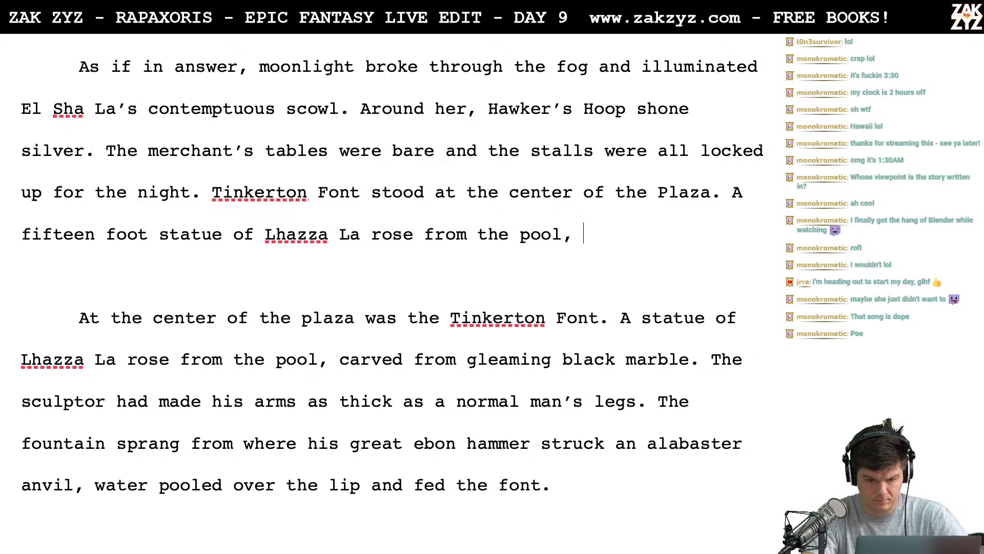
pyautogui.write('carved')
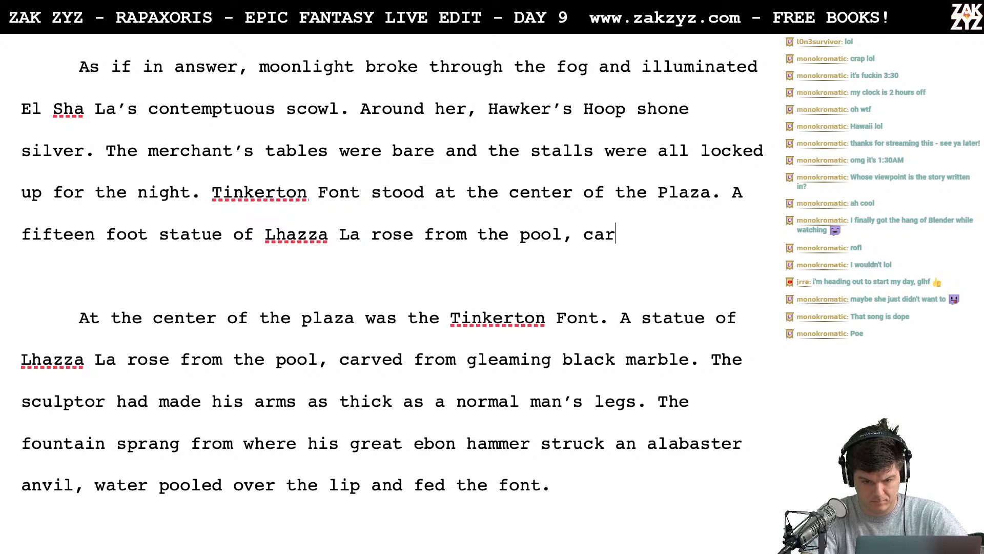
pyautogui.write('a s')
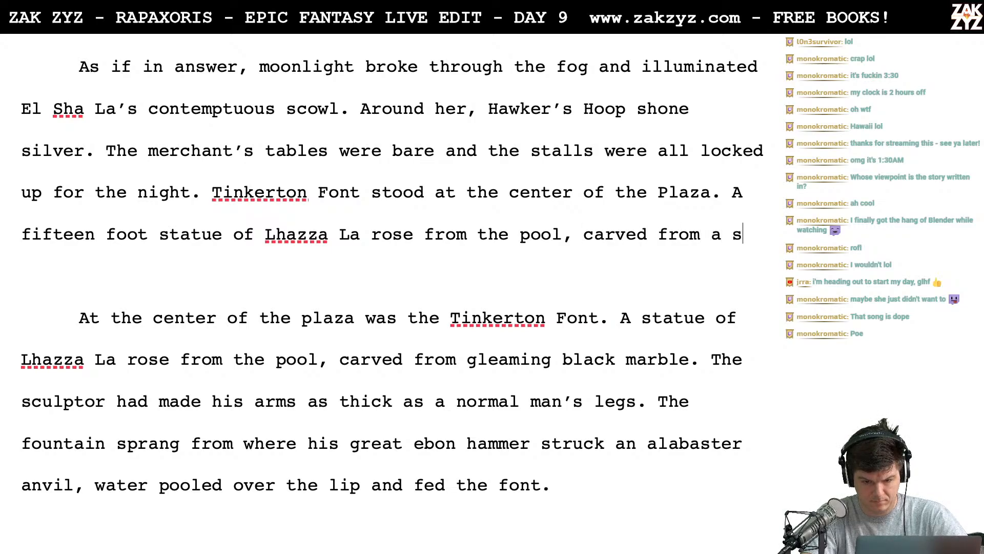
pyautogui.write('lab of black Aranic Marble. The c')
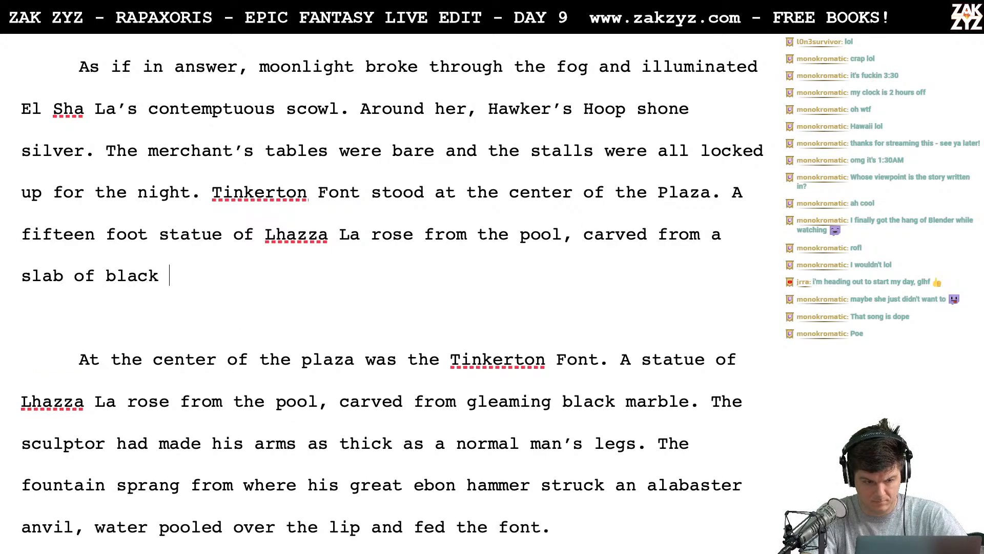
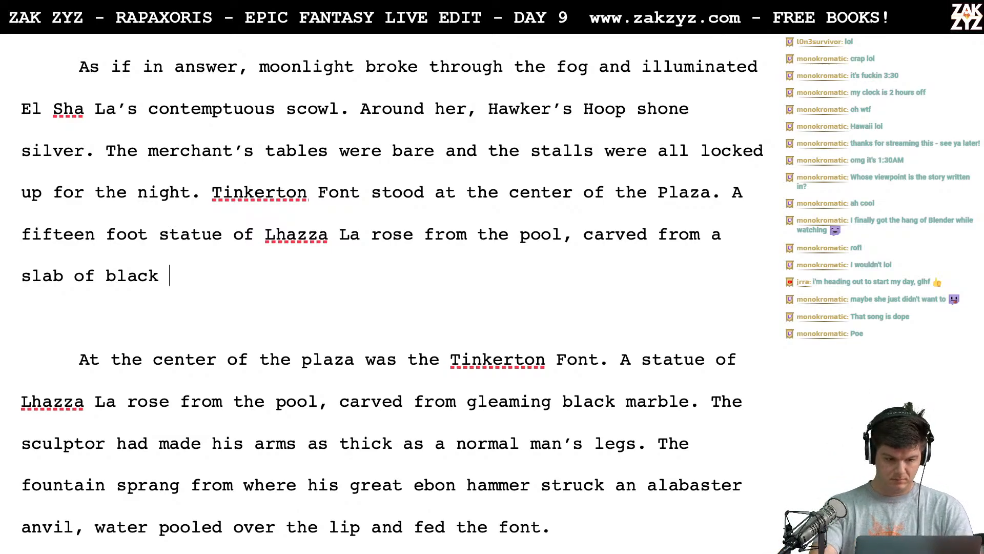
# - Finish the statue sentence with "Aranic Marble." and begin another sentence with "The sculptor had"
pyautogui.write('Aranic M')
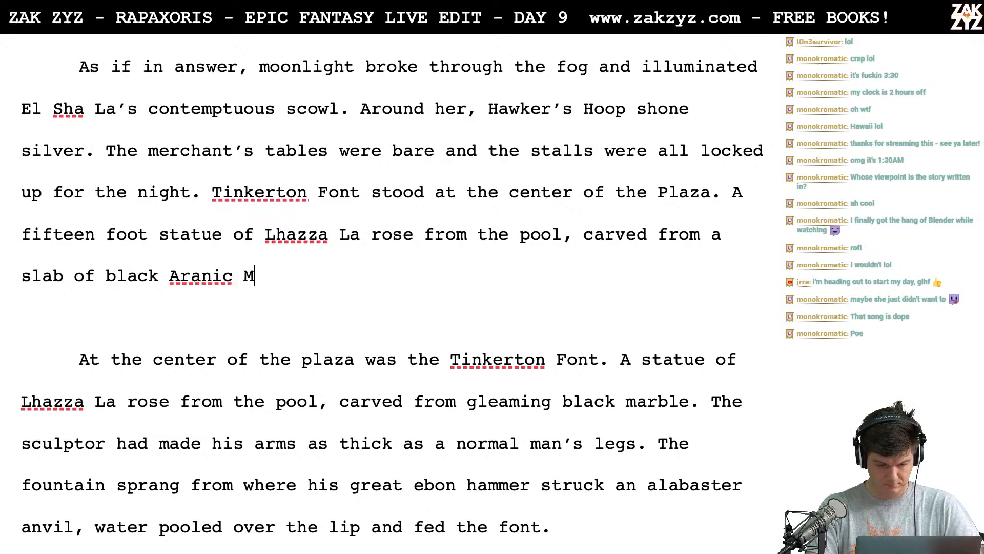
pyautogui.write('arble.')
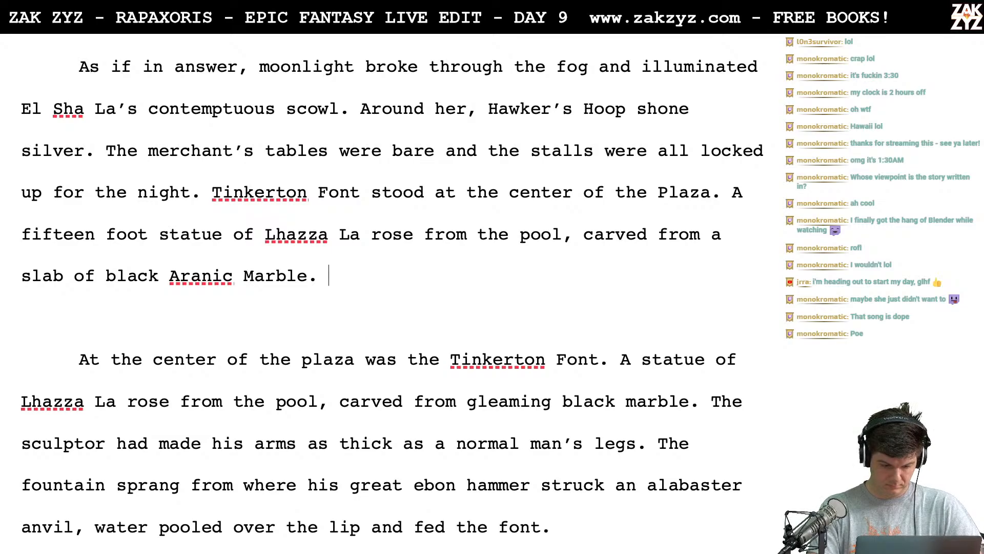
pyautogui.write('The scu')
pyautogui.press('BackSpace')
pyautogui.press('BackSpace')
pyautogui.write('scu')
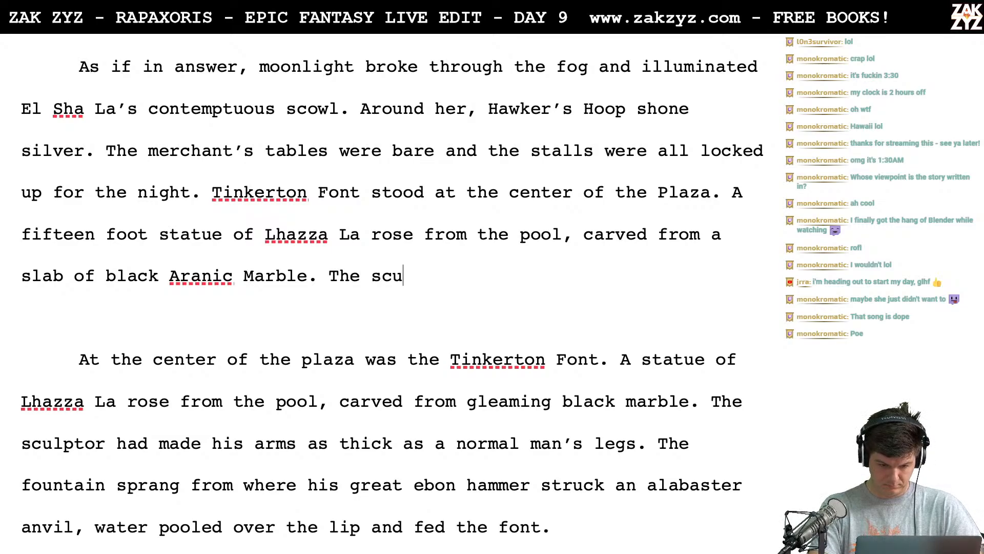
pyautogui.write('lptor had ')
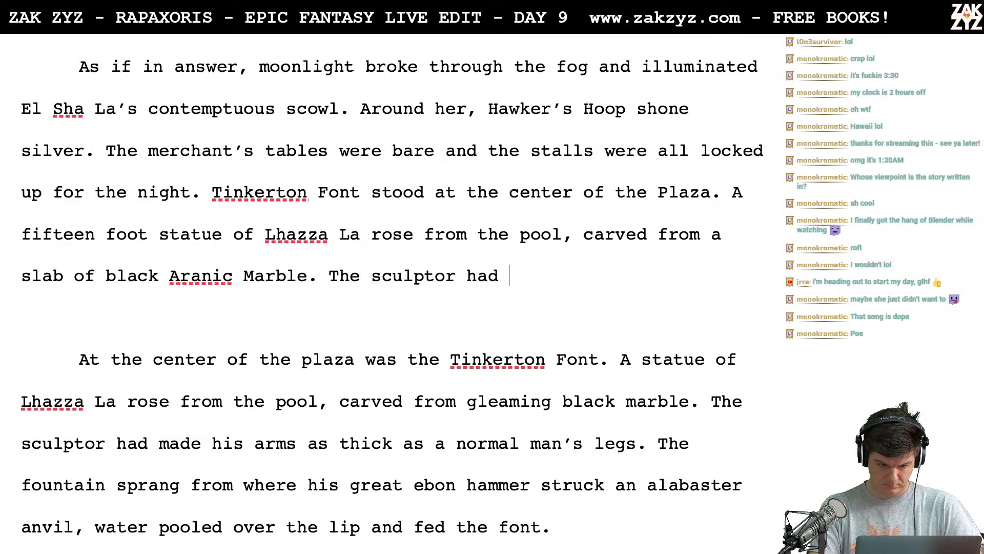
pyautogui.write('mad')
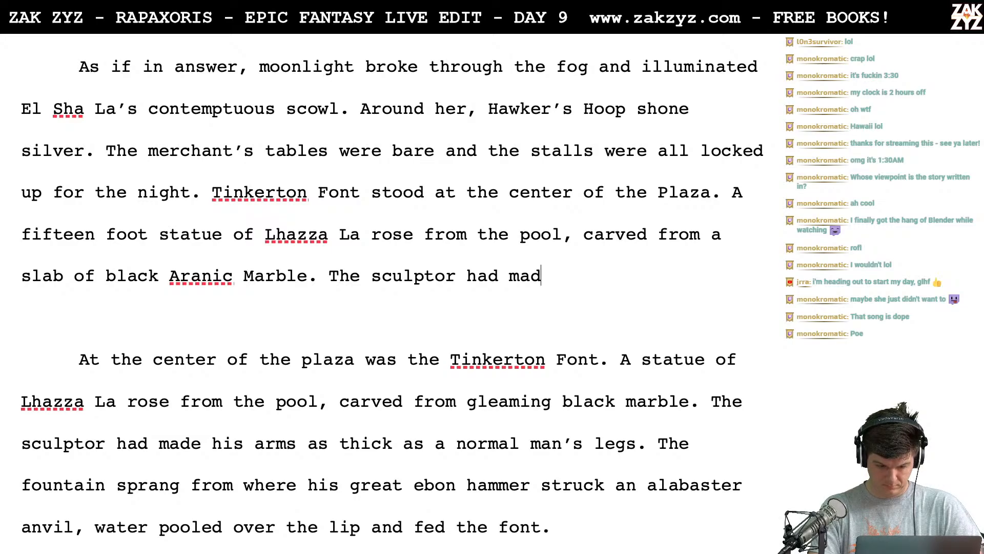
pyautogui.write('e Lhazz')
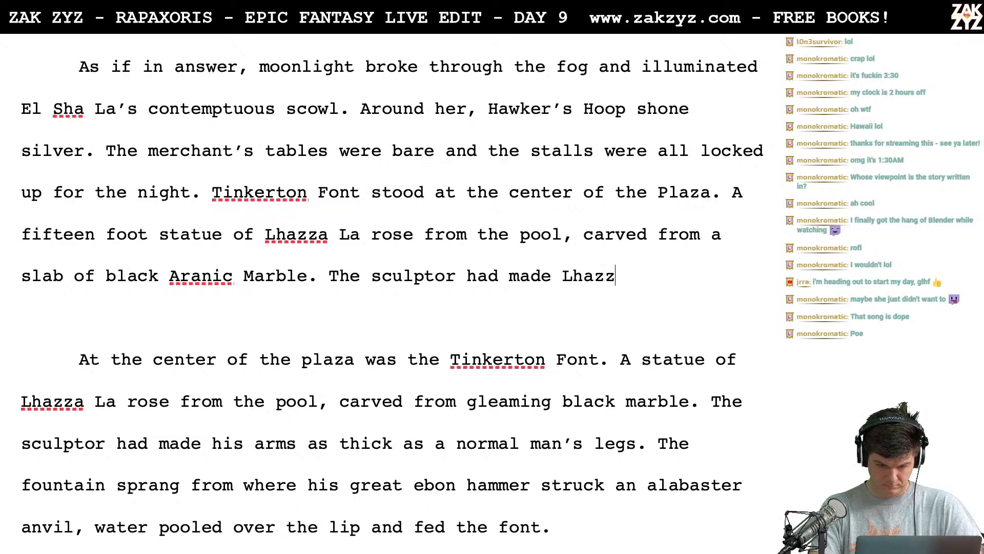
pyautogui.write("a's arms as thic")
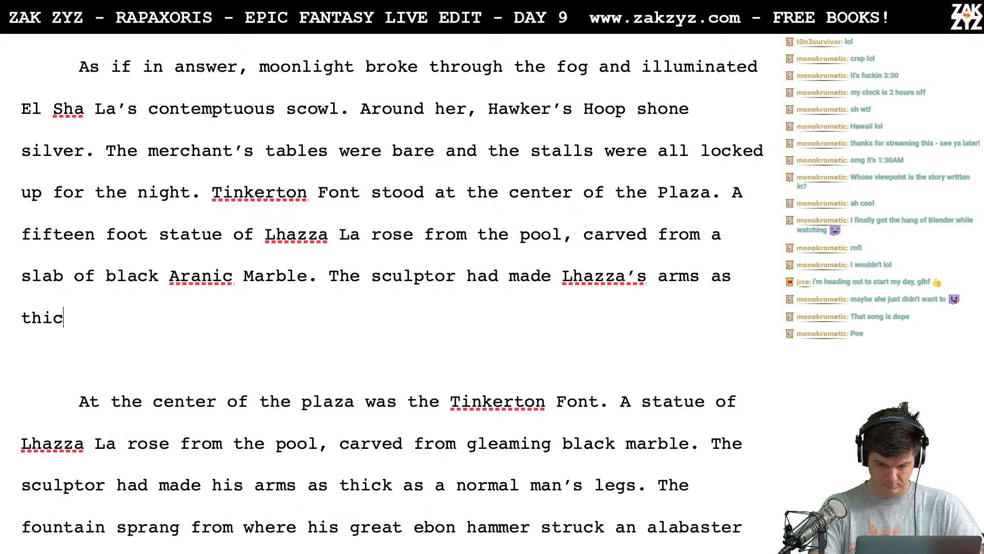
pyautogui.write("k as a normal man's leg")
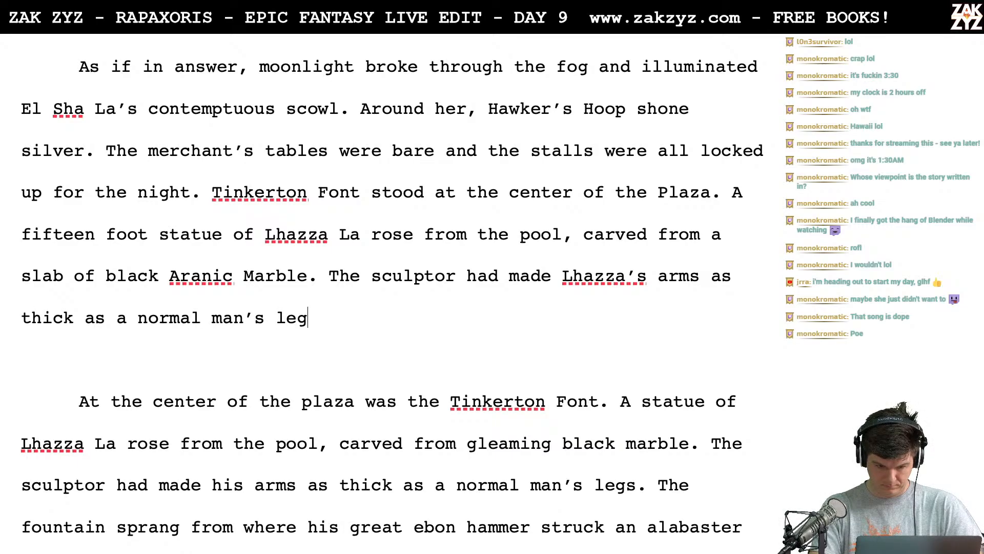
pyautogui.write('s. Watte')
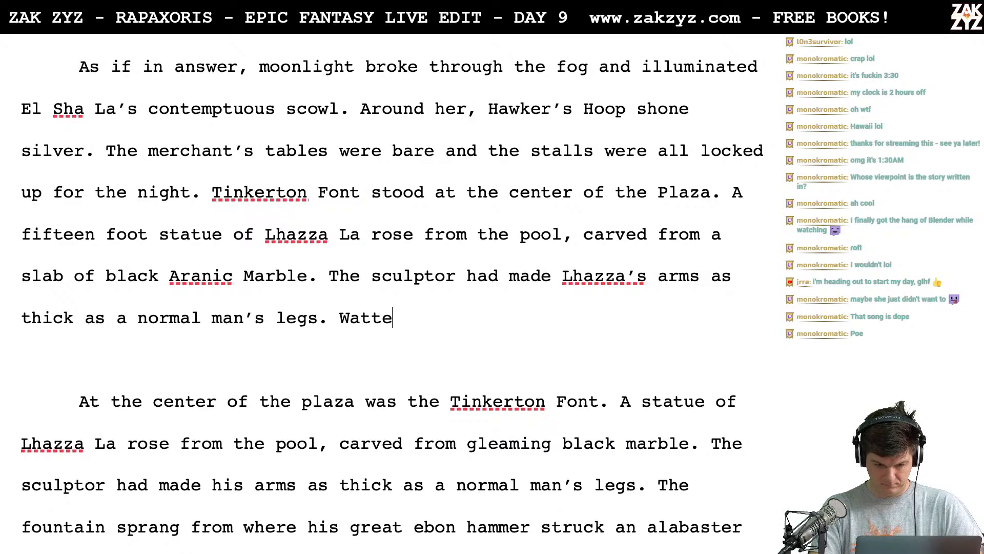
pyautogui.write('r')
# - Begin a sentence after "normal man's legs." with "Water issued from the impact point of his"
pyautogui.press('BackSpace')
pyautogui.press('BackSpace')
pyautogui.press('BackSpace')
pyautogui.press('BackSpace')
pyautogui.press('BackSpace')
pyautogui.write('ater ')
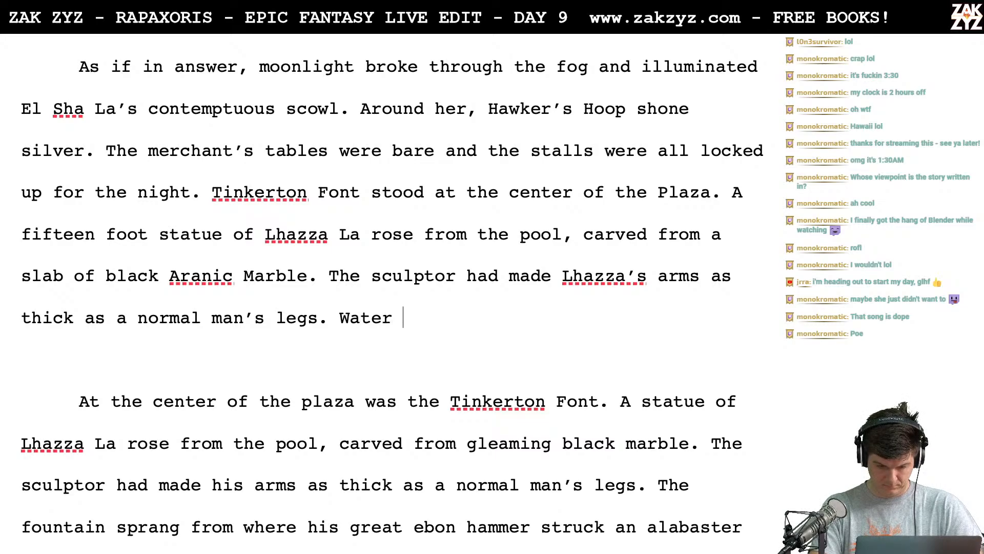
pyautogui.write('issued from ')
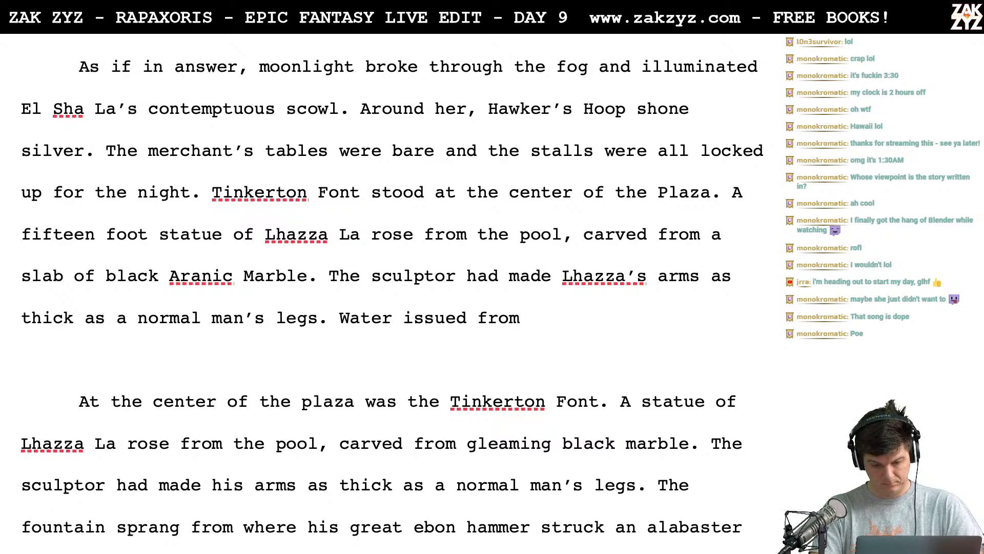
pyautogui.write('the p')
pyautogui.press('BackSpace')
pyautogui.press('BackSpace')
pyautogui.press('BackSpace')
pyautogui.press('BackSpace')
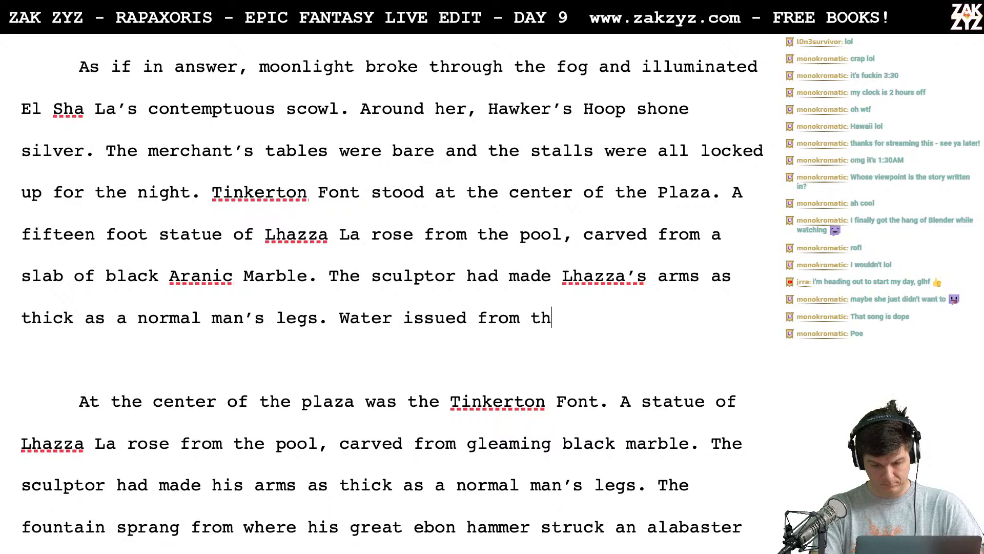
pyautogui.press('BackSpace')
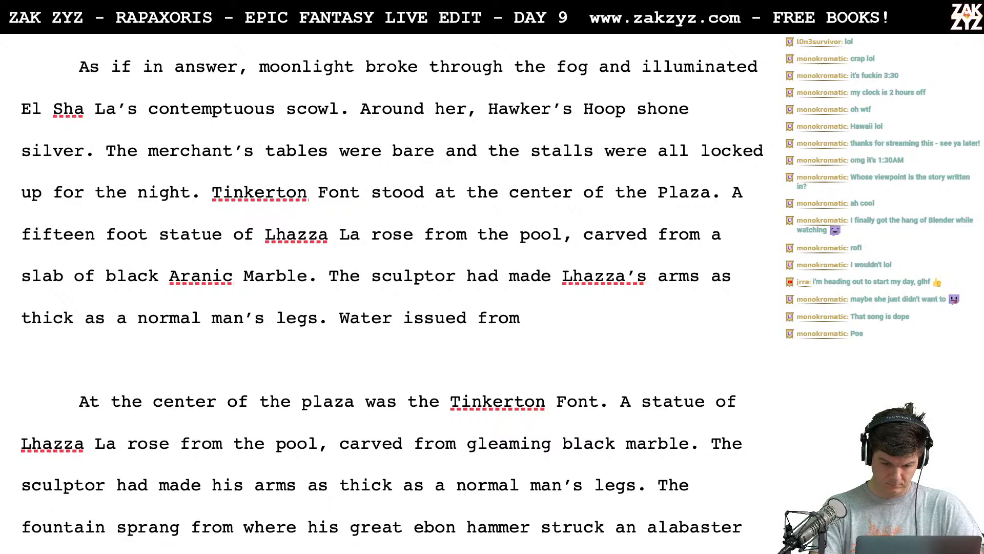
pyautogui.write('the impac')
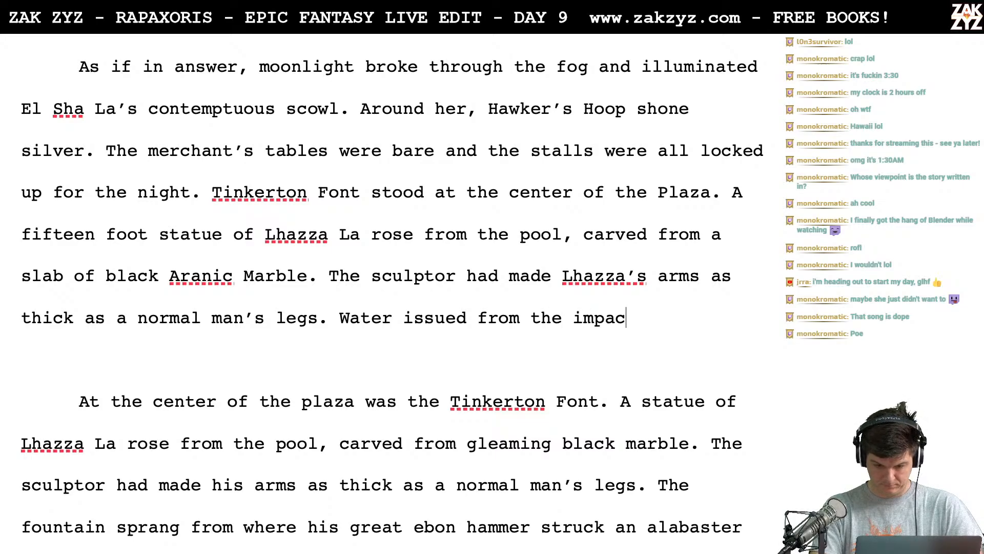
pyautogui.write('t point of his')
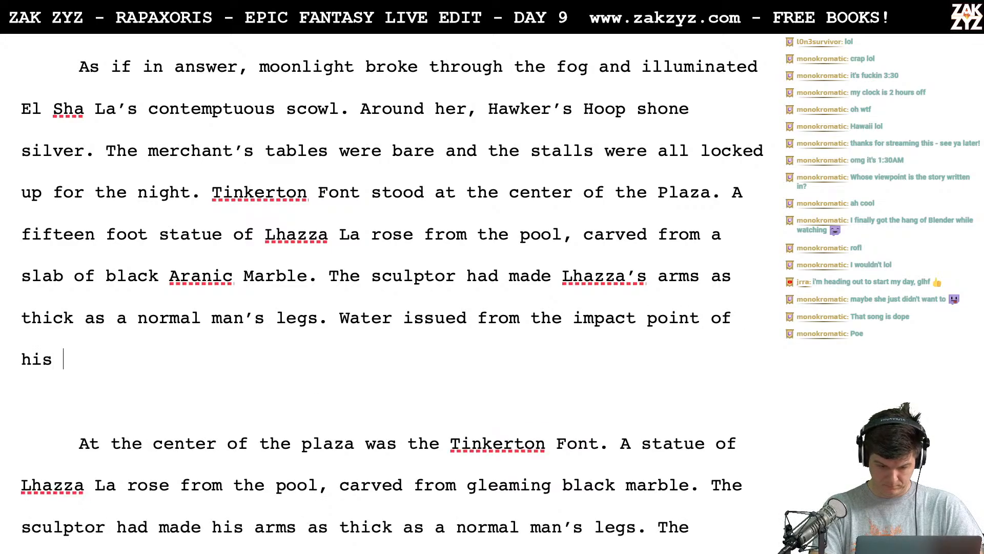
# - Continue the water sentence with "great ebon hammer and trickled off the face of"
pyautogui.press('Down')
pyautogui.press('Down')
pyautogui.press('Up')
pyautogui.press('Up')
pyautogui.press('Up')
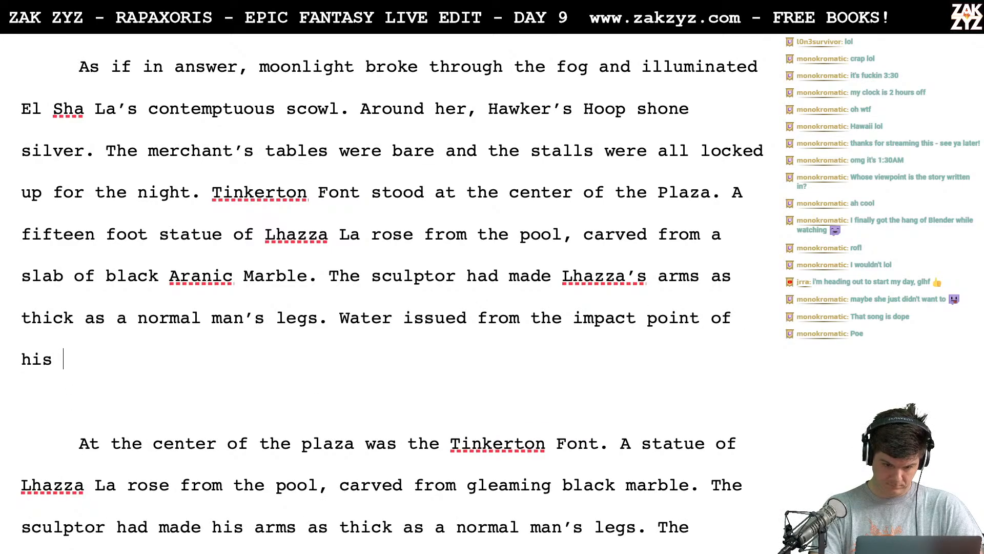
pyautogui.press('Down')
pyautogui.write('ger')
pyautogui.press('BackSpace')
pyautogui.press('BackSpace')
pyautogui.write('re')
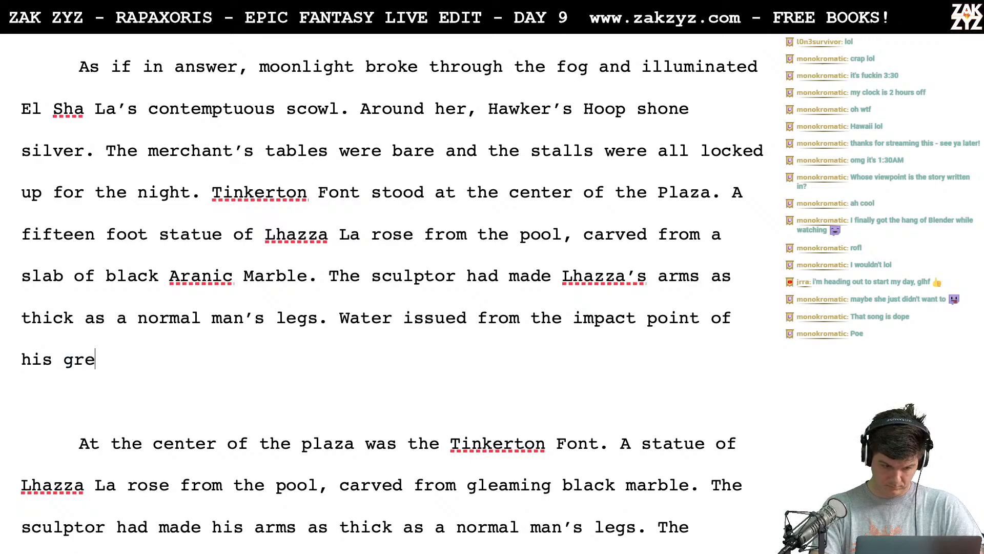
pyautogui.write('at ebon hammer a')
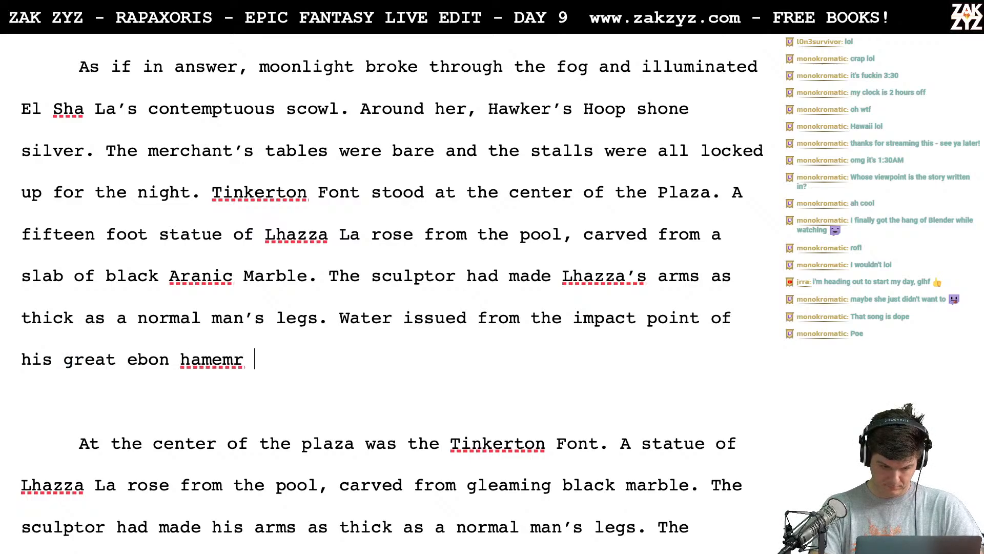
pyautogui.write('nd trickled ')
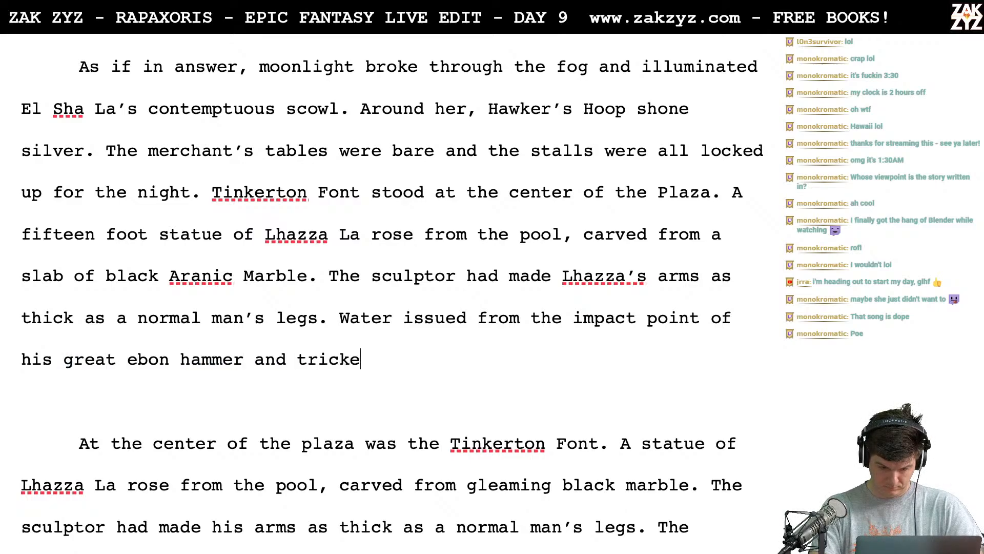
pyautogui.write('off t')
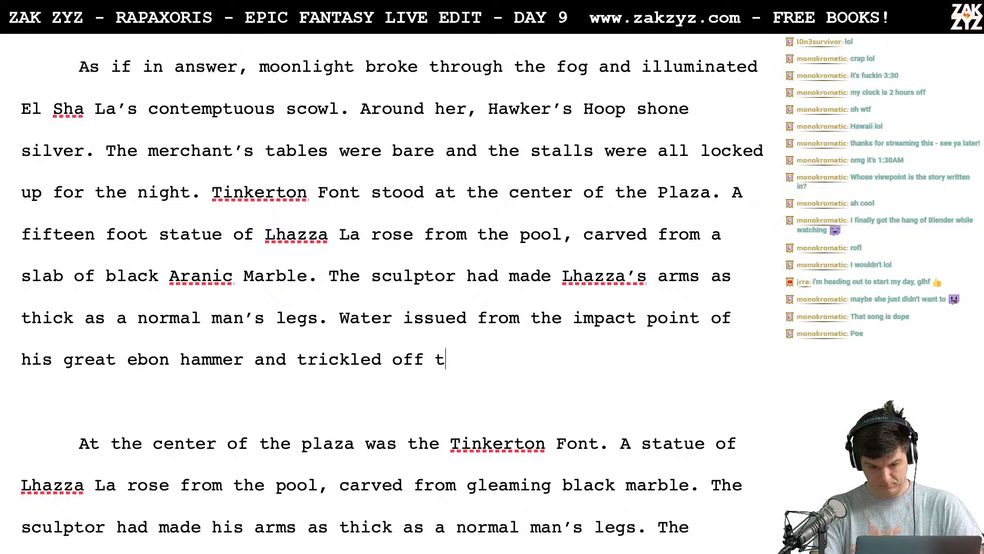
pyautogui.write('he face of an')
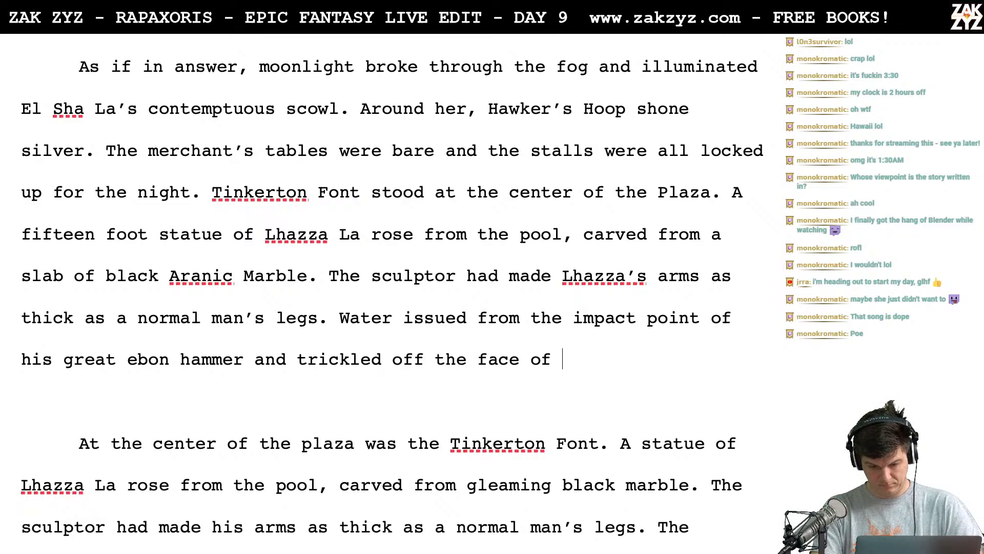
# - Delete the "trickled off the face of" wording down to "and t" and split the water sentence into its own paragraph
pyautogui.press('BackSpace')
pyautogui.press('BackSpace')
pyautogui.press('BackSpace')
pyautogui.press('BackSpace')
pyautogui.press('BackSpace')
pyautogui.press('BackSpace')
pyautogui.press('BackSpace')
pyautogui.press('BackSpace')
pyautogui.press('BackSpace')
pyautogui.press('BackSpace')
pyautogui.press('BackSpace')
pyautogui.press('BackSpace')
pyautogui.press('BackSpace')
pyautogui.press('BackSpace')
pyautogui.press('BackSpace')
pyautogui.press('BackSpace')
pyautogui.press('BackSpace')
pyautogui.press('BackSpace')
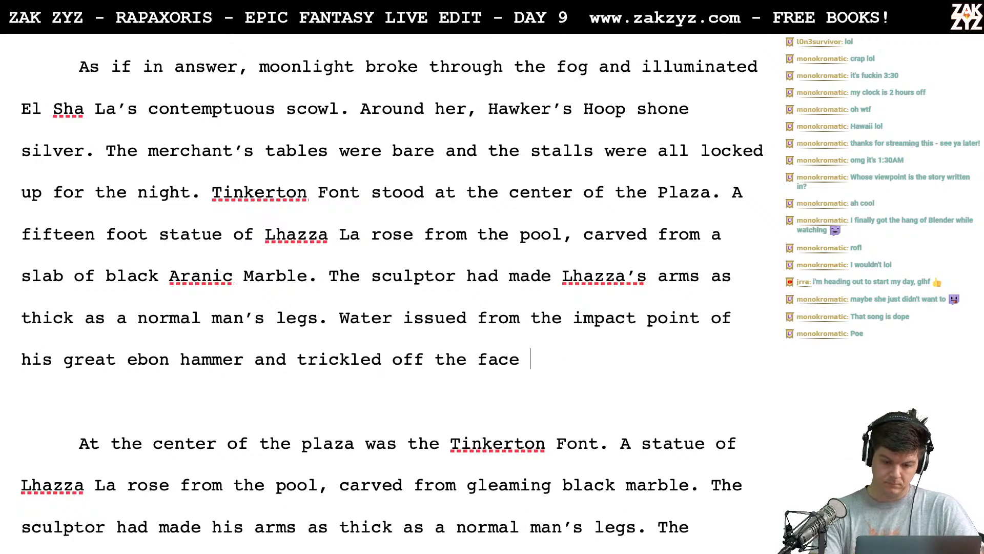
pyautogui.press('BackSpace')
pyautogui.press('BackSpace')
pyautogui.press('BackSpace')
pyautogui.press('BackSpace')
pyautogui.press('BackSpace')
pyautogui.press('BackSpace')
pyautogui.press('BackSpace')
pyautogui.press('BackSpace')
pyautogui.press('BackSpace')
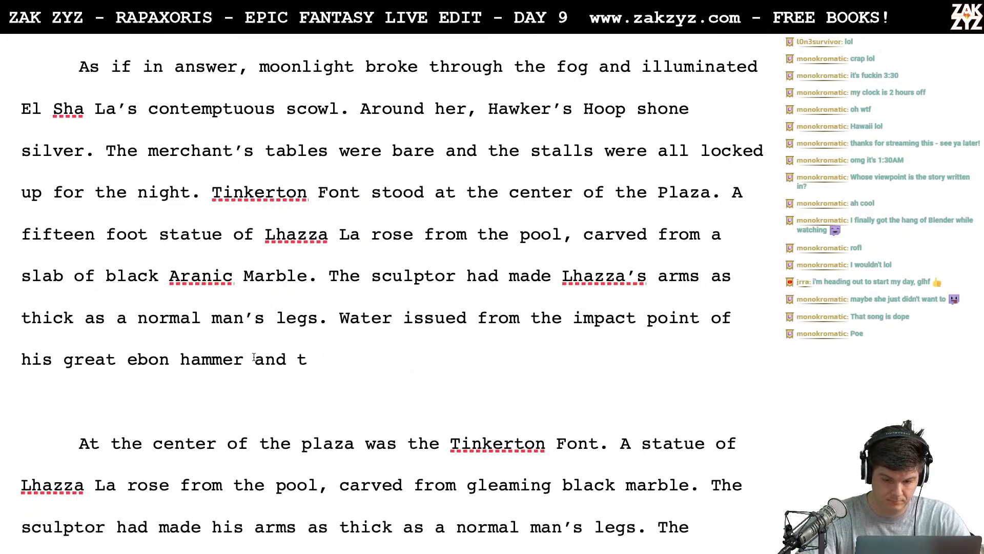
pyautogui.click(325, 332)
pyautogui.press('Return')
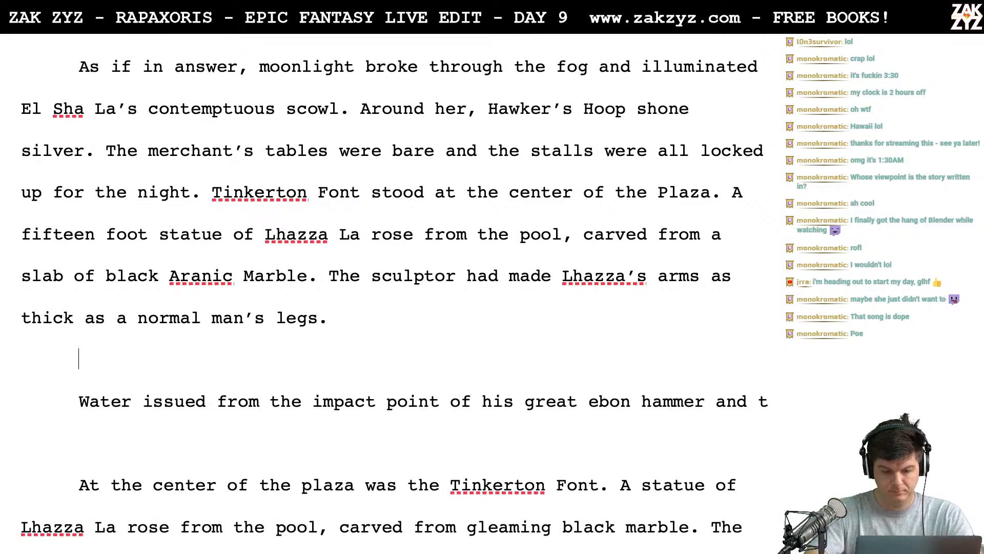
# - After "normal man's legs." write "Water pooled from the point where his ebon hammer struck an alabaster anvil and fed"
pyautogui.write('Water ')
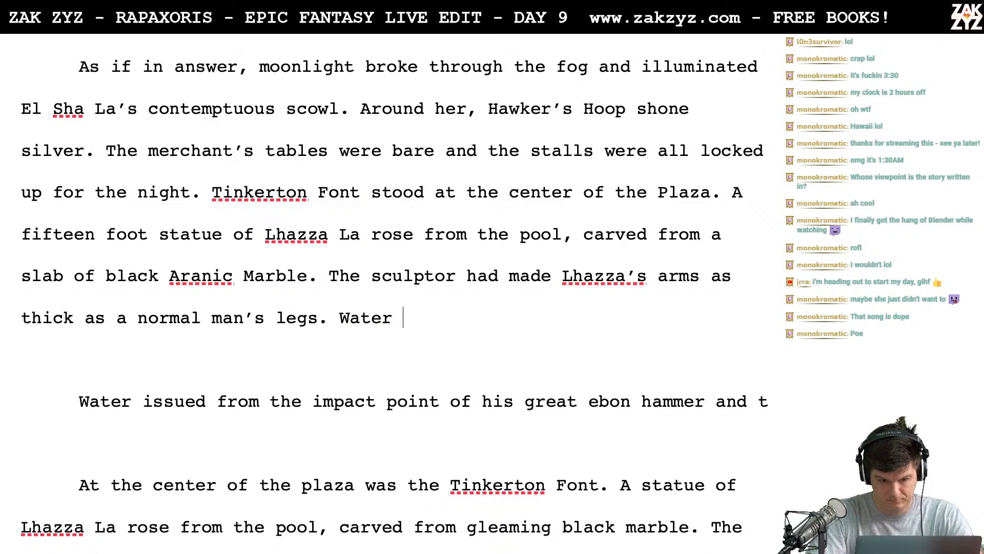
pyautogui.write('p')
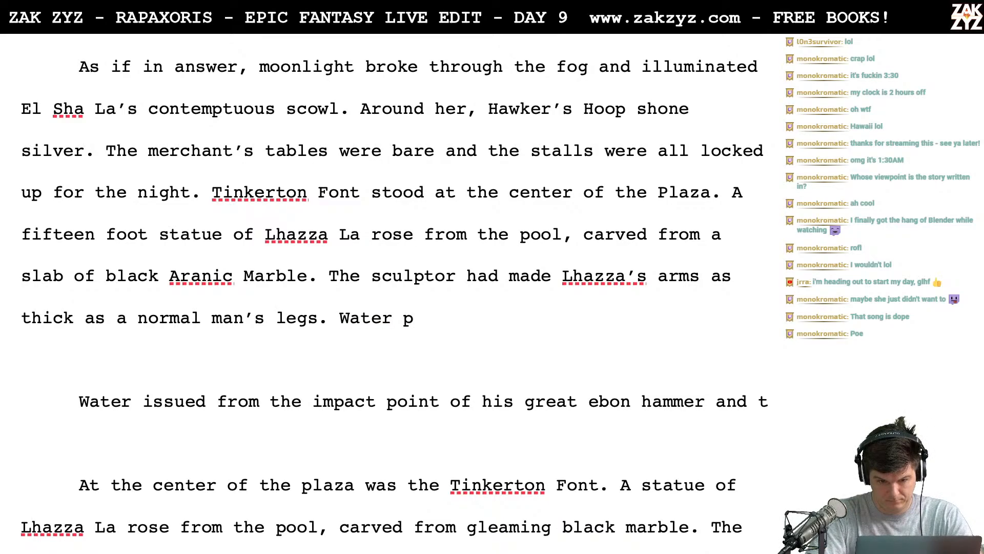
pyautogui.write('ooled fro')
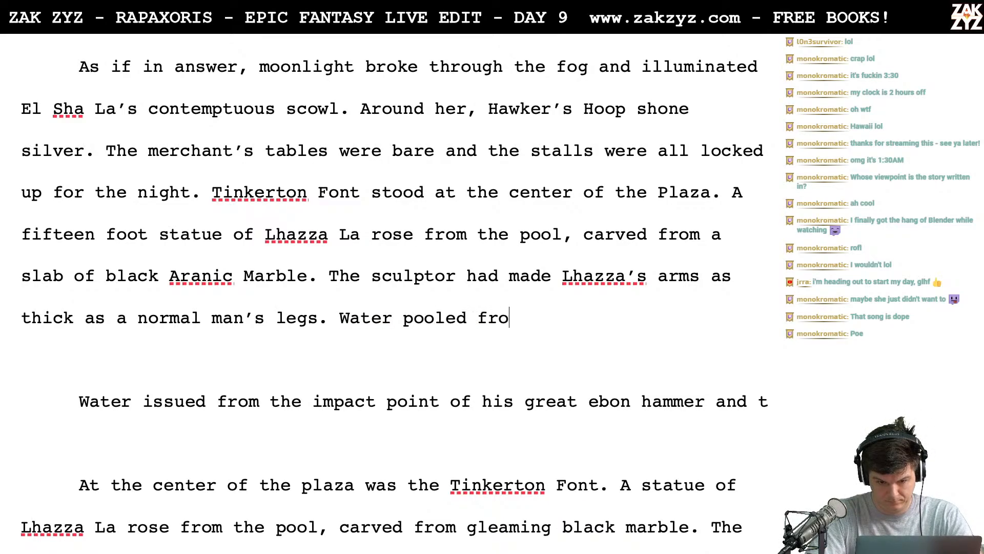
pyautogui.write('m the point where ')
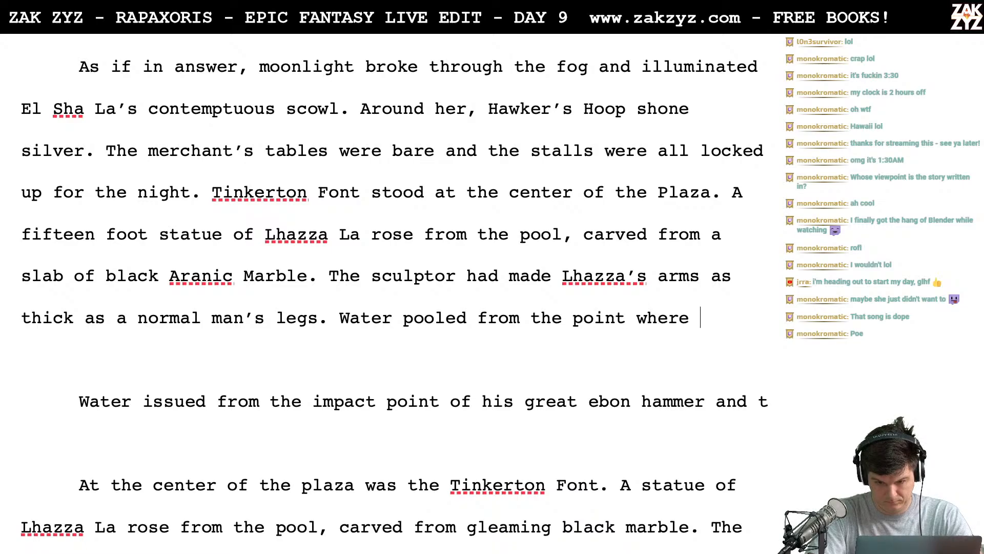
pyautogui.write('his ebon hammer ')
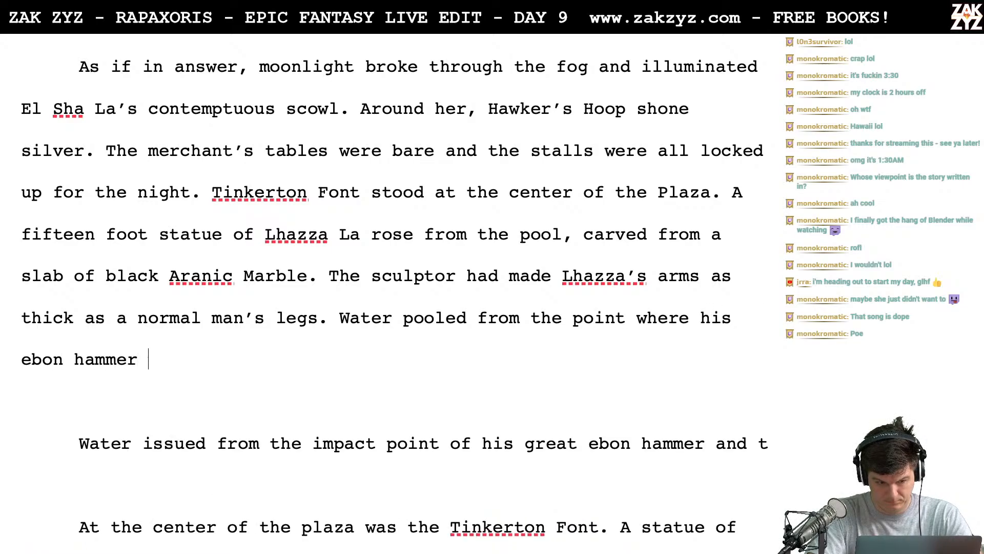
pyautogui.write('struck an ')
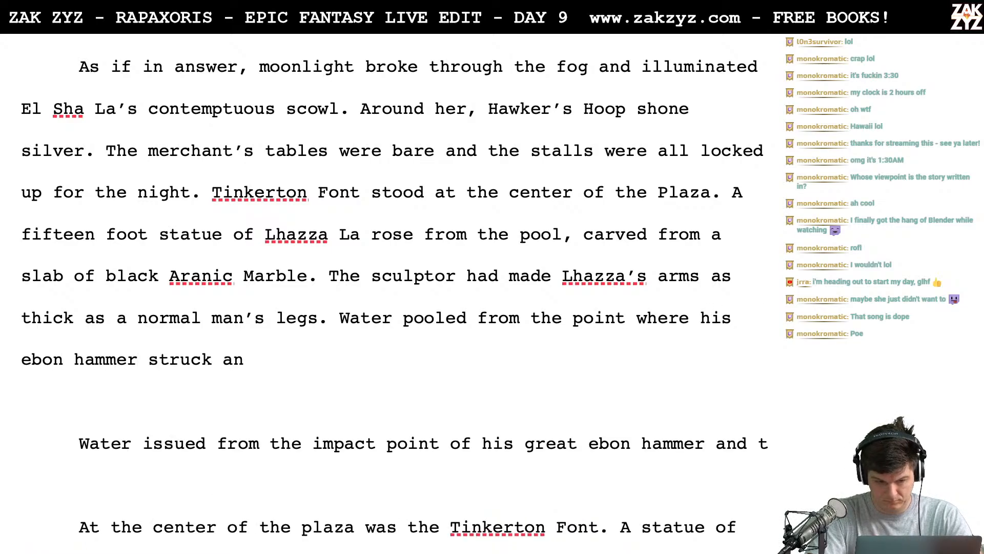
pyautogui.write('ald')
pyautogui.press('BackSpace')
pyautogui.write('abaster')
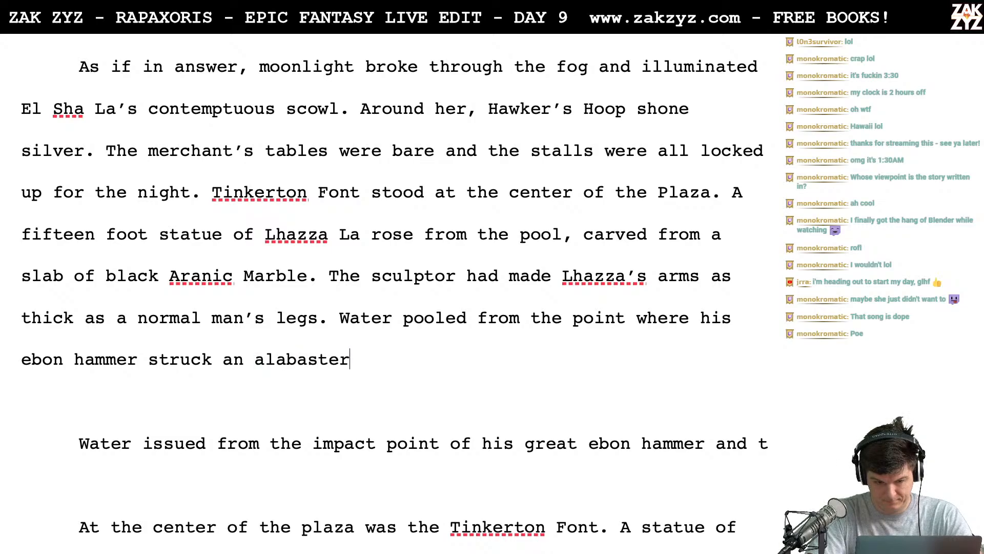
pyautogui.write(' anvil and fed')
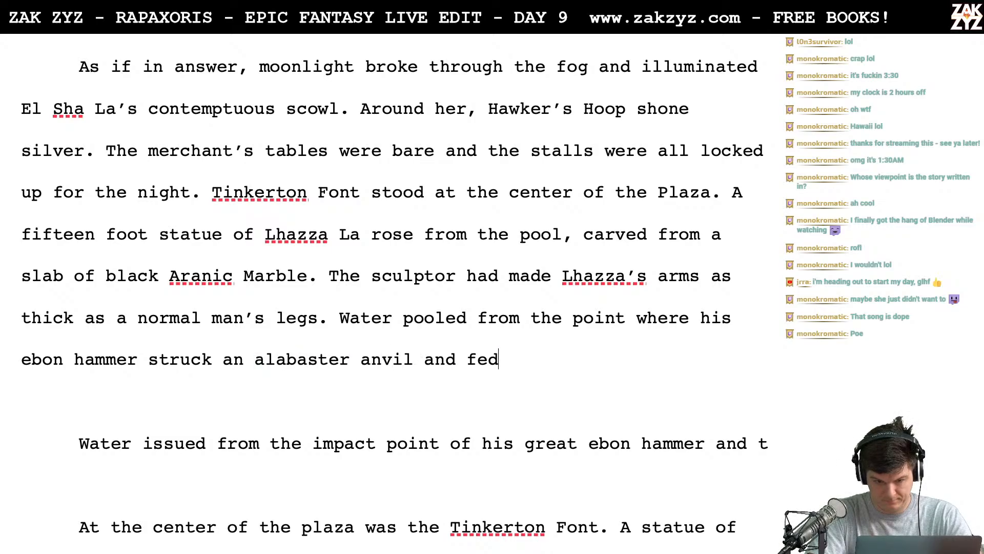
# - Replace "pooled" with "issued" in the new water sentence
pyautogui.press('BackSpace')
pyautogui.press('BackSpace')
pyautogui.press('BackSpace')
pyautogui.press('BackSpace')
pyautogui.press('BackSpace')
pyautogui.press('BackSpace')
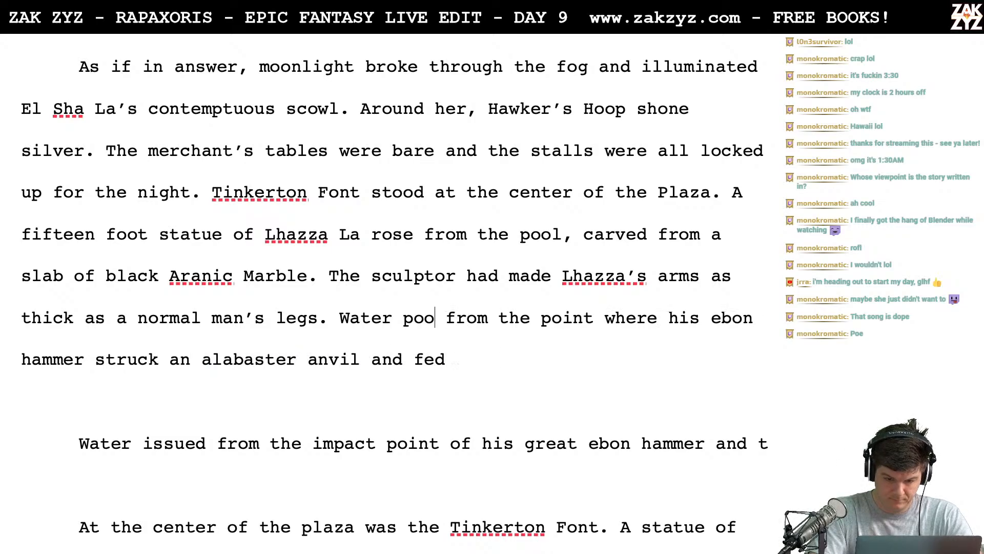
pyautogui.write('f')
pyautogui.press('BackSpace')
pyautogui.write('issued')
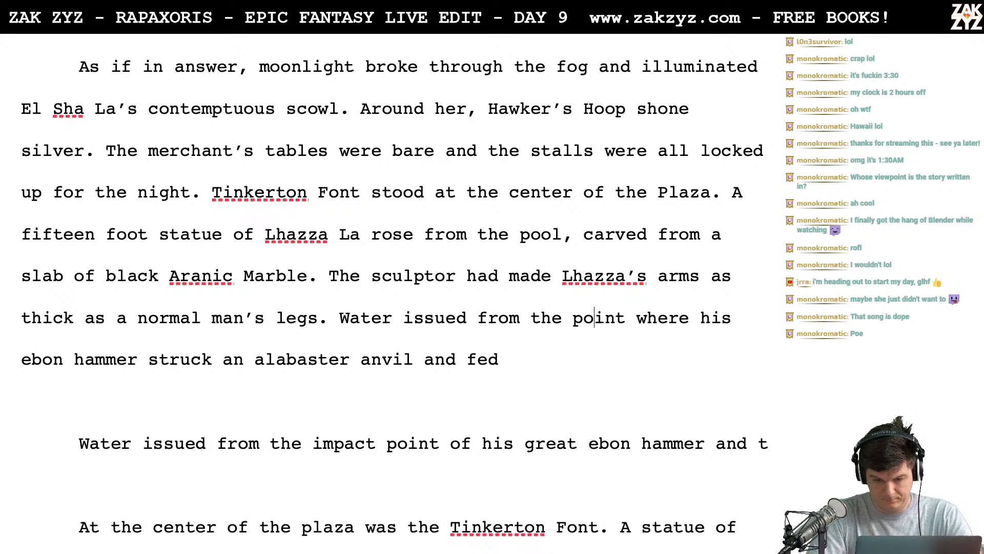
# - Change "the point" in the water sentence to "the place" and rewrite the clause as "where his ebon hammer struck an alabaster"
pyautogui.press('BackSpace')
pyautogui.press('BackSpace')
pyautogui.press('BackSpace')
pyautogui.press('BackSpace')
pyautogui.press('BackSpace')
pyautogui.press('BackSpace')
pyautogui.press('BackSpace')
pyautogui.press('BackSpace')
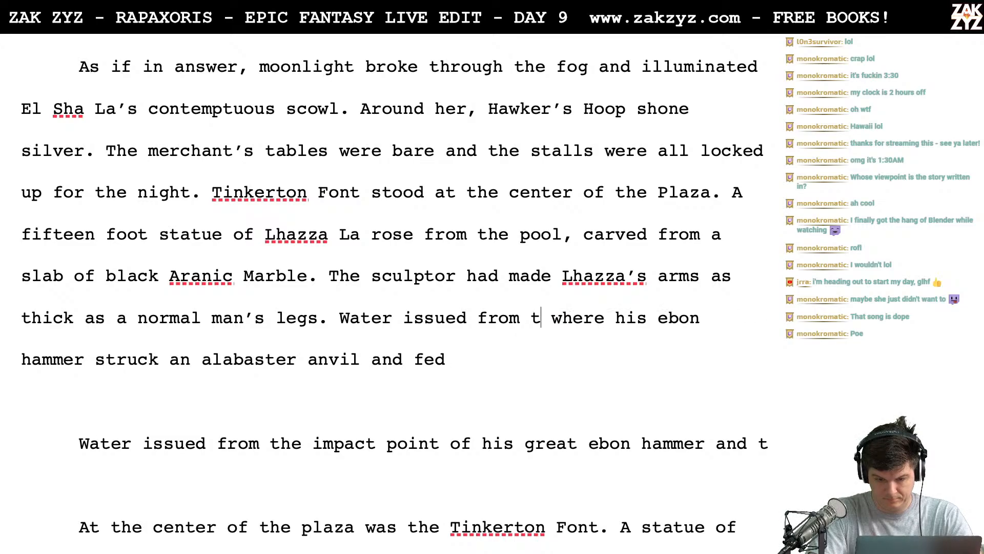
pyautogui.write('he place where his ')
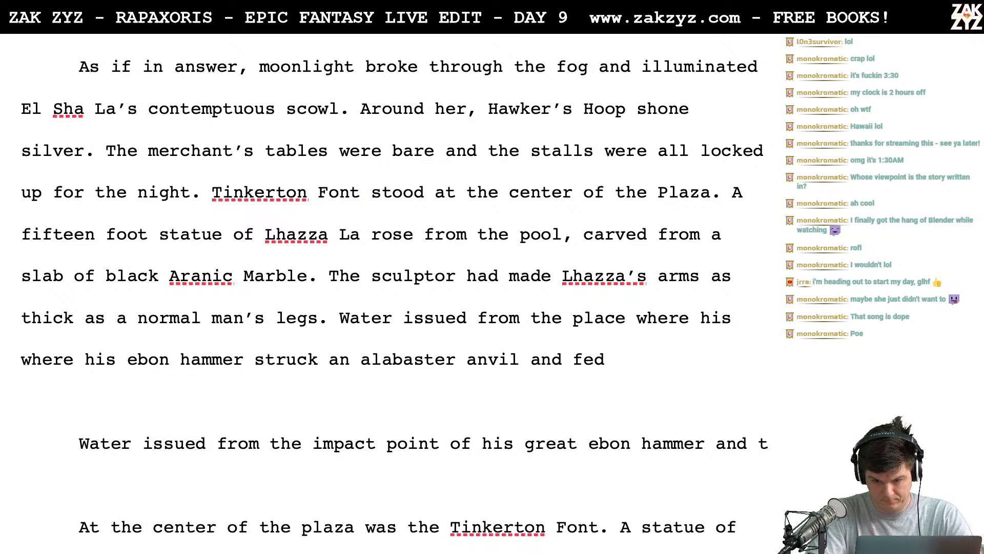
pyautogui.write('ebon hammer st')
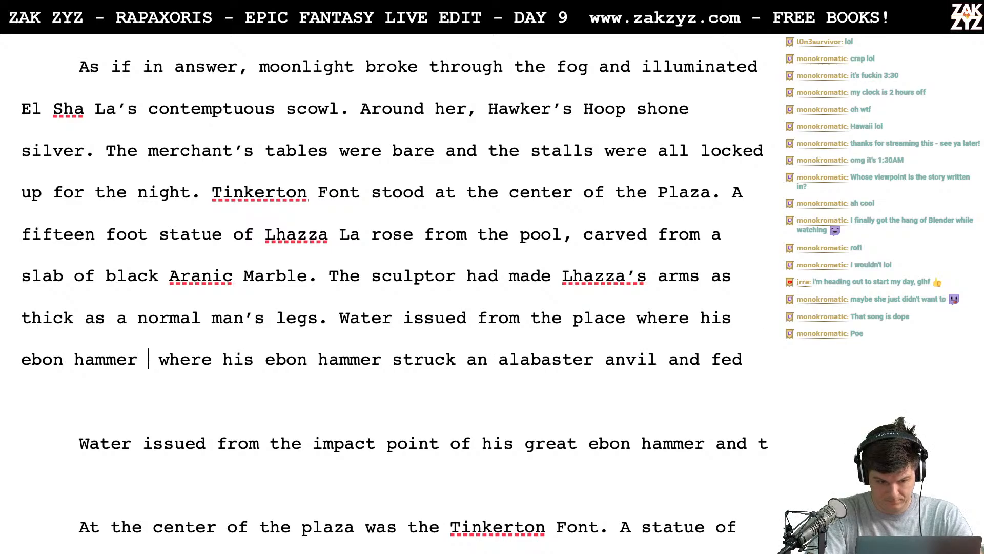
pyautogui.write('ruck ')
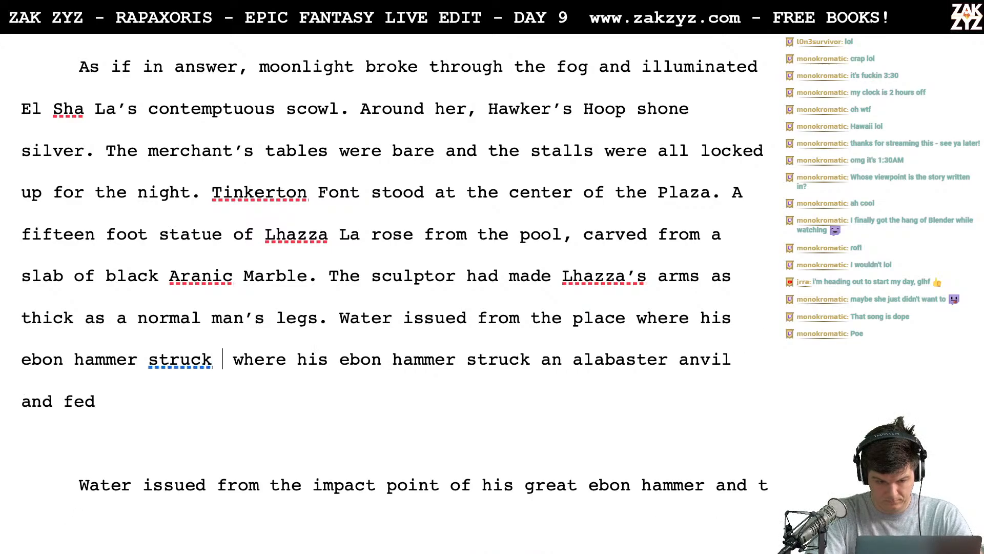
pyautogui.write('an alabaster')
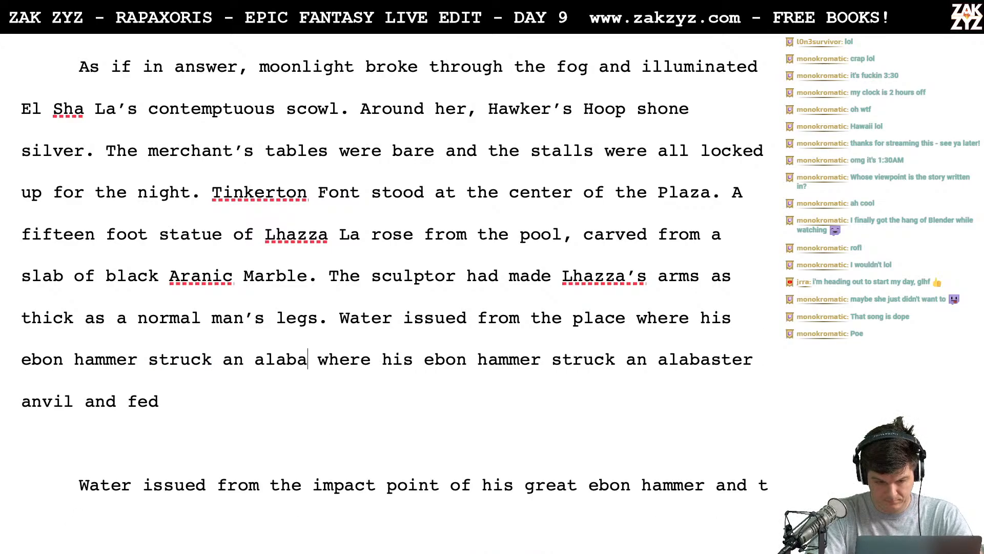
pyautogui.write(' anvil, an')
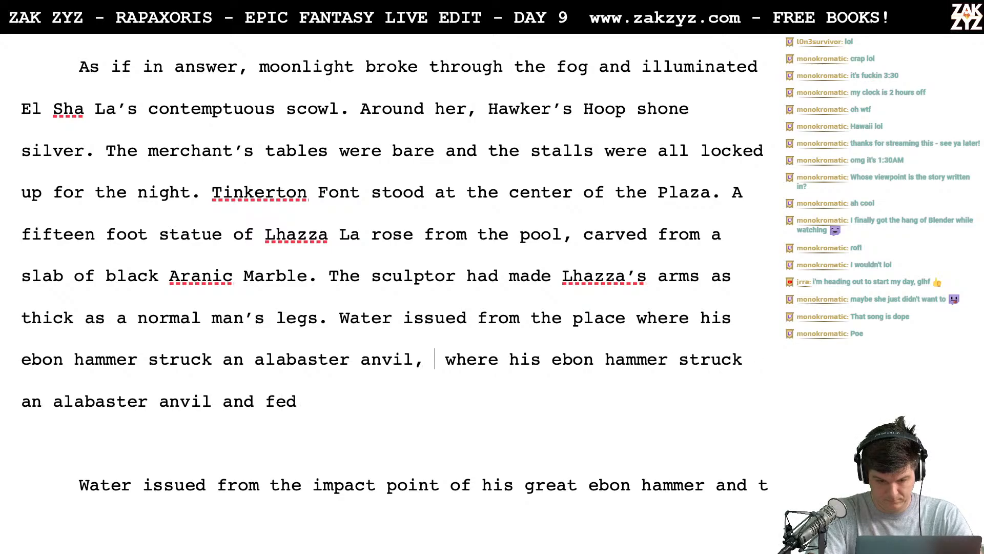
pyautogui.write('d trick where his ebon hammer struck an alabaster anvil and')
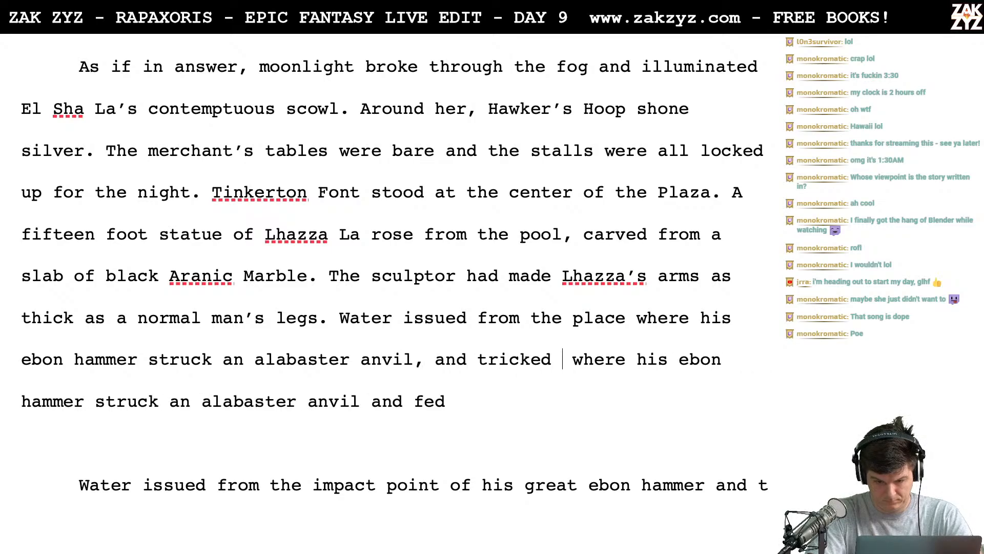
# - Continue the water sentence with "anvil, and trickled into the font."
pyautogui.press('BackSpace')
pyautogui.press('BackSpace')
pyautogui.write('led into the font')
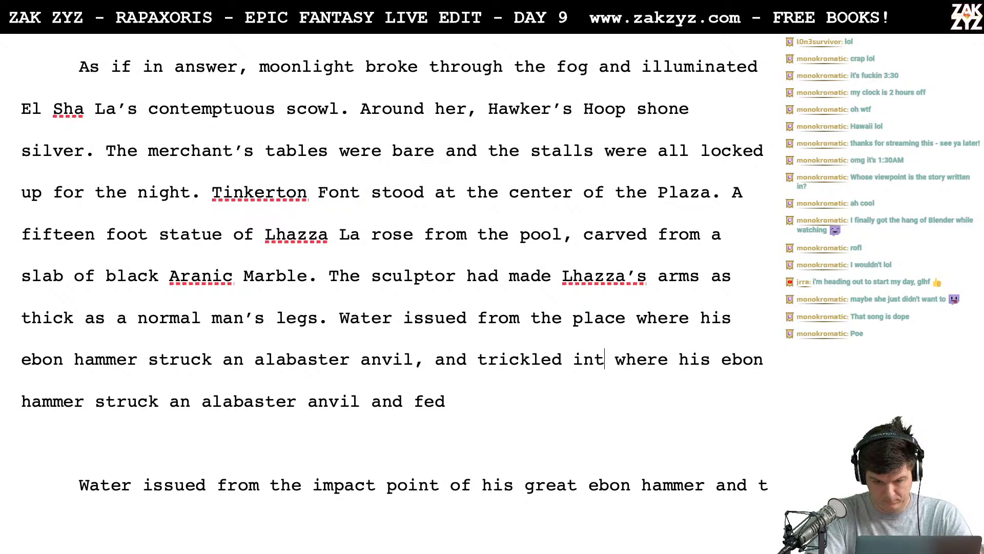
# - Delete the leftover "where his ebon hammer struck an alabaster anvil and fed" and the duplicate "Water issued from the impact point" paragraph
pyautogui.hotkey('shift', 'Down')
pyautogui.hotkey('shift', 'Down')
pyautogui.hotkey('shift', 'Down')
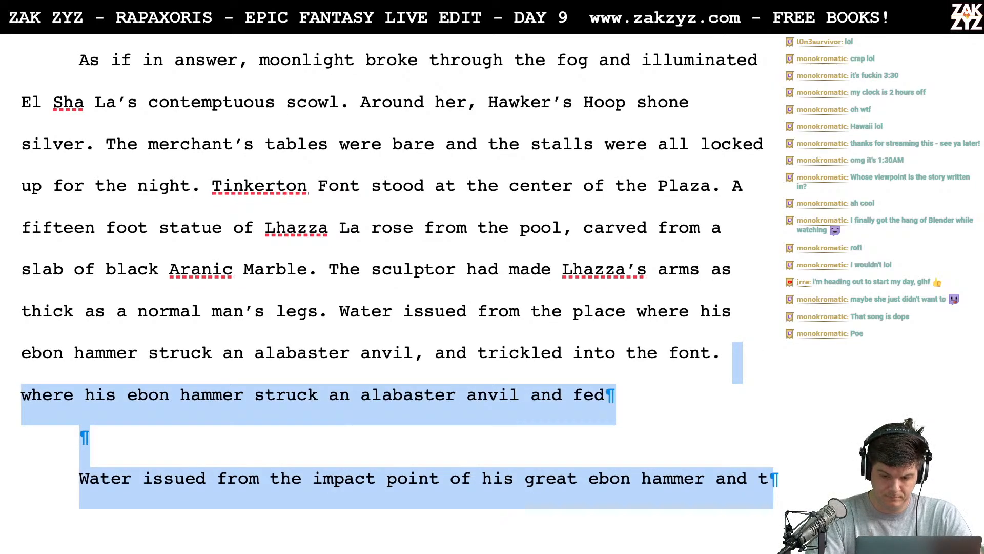
pyautogui.press('BackSpace')
# - Split "trickled into the font." into its own paragraph and remove ", and" after "anvil"
pyautogui.press('Left')
pyautogui.press('Left')
pyautogui.press('Left')
pyautogui.press('Left')
pyautogui.press('Left')
pyautogui.press('Left')
pyautogui.press('Left')
pyautogui.press('Left')
pyautogui.press('Left')
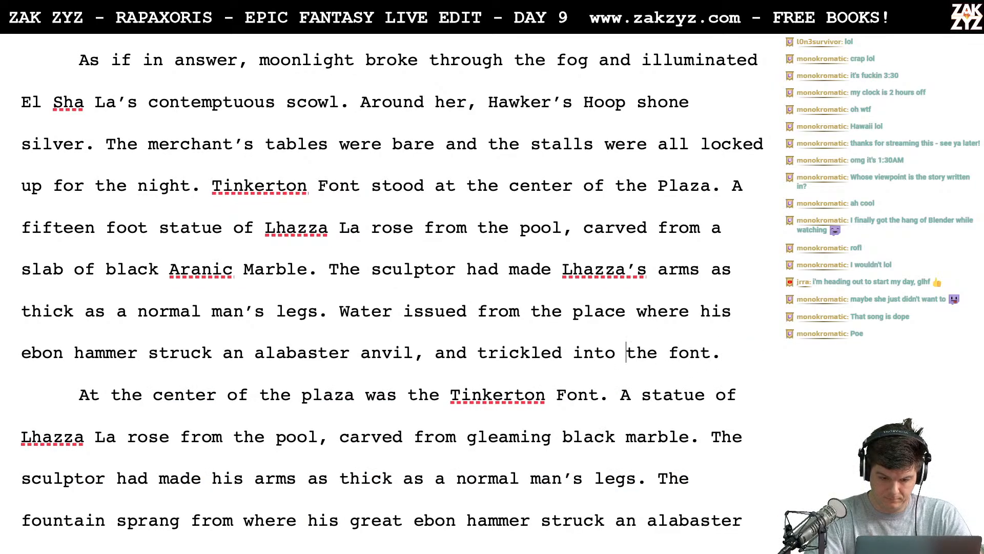
pyautogui.press('Left')
pyautogui.press('Left')
pyautogui.press('Left')
pyautogui.press('Left')
pyautogui.press('Left')
pyautogui.press('Left')
pyautogui.press('Left')
pyautogui.press('Return')
pyautogui.press('Return')
pyautogui.press('Left')
pyautogui.press('Left')
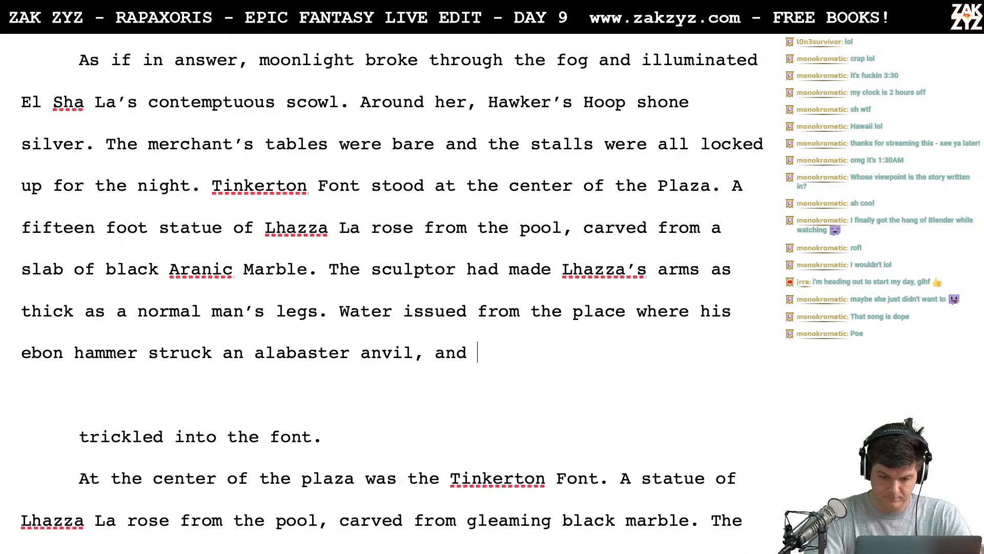
pyautogui.press('BackSpace')
pyautogui.press('BackSpace')
pyautogui.press('BackSpace')
pyautogui.press('BackSpace')
pyautogui.press('BackSpace')
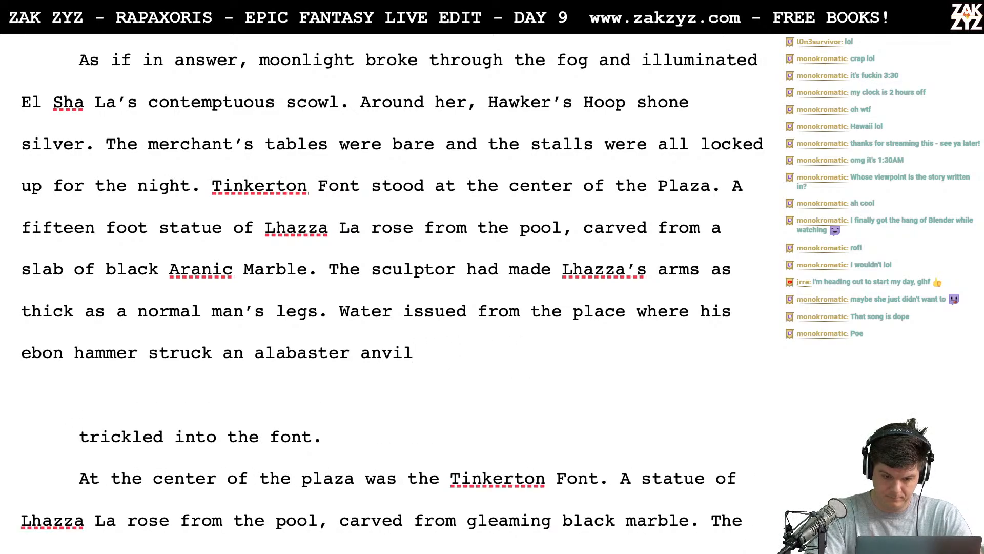
# - Try continuing the water sentence with "and fed the foun", remove that wording and end the sentence after "anvil" with a full stop
pyautogui.write('and fed the fo')
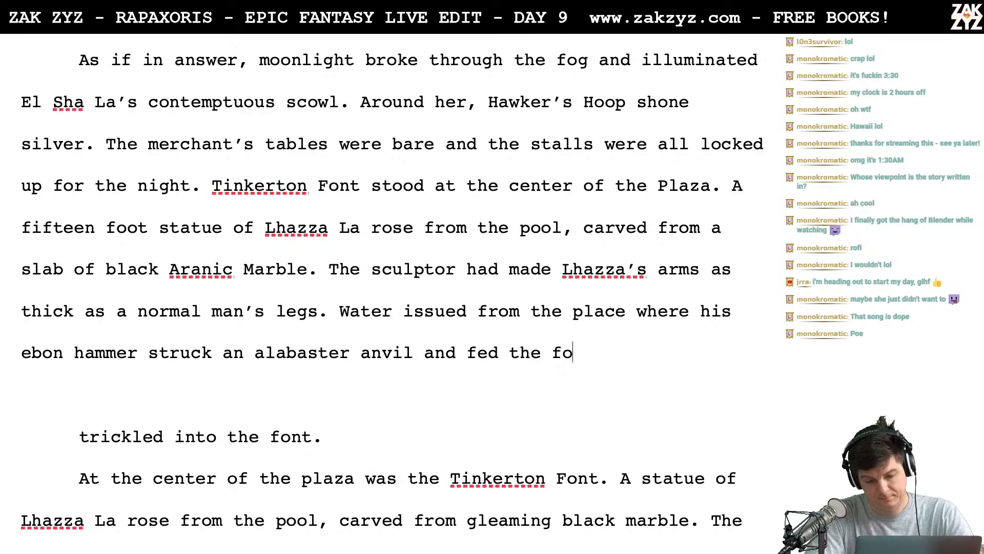
pyautogui.write('un')
pyautogui.press('BackSpace')
pyautogui.press('BackSpace')
pyautogui.press('BackSpace')
pyautogui.press('BackSpace')
pyautogui.press('BackSpace')
pyautogui.press('BackSpace')
pyautogui.press('BackSpace')
pyautogui.press('BackSpace')
pyautogui.press('BackSpace')
pyautogui.press('BackSpace')
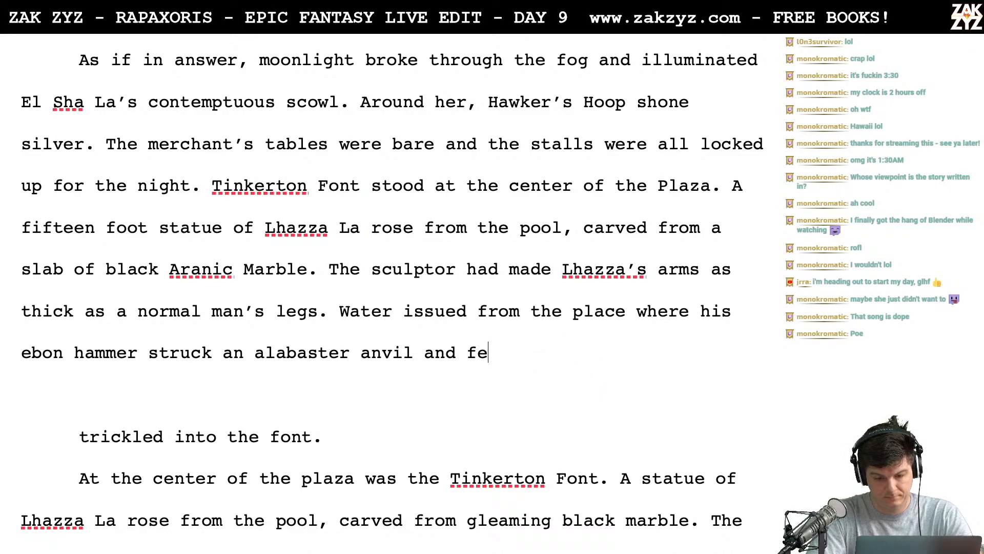
pyautogui.press('BackSpace')
pyautogui.press('BackSpace')
pyautogui.press('BackSpace')
pyautogui.press('BackSpace')
pyautogui.press('BackSpace')
pyautogui.press('BackSpace')
pyautogui.press('BackSpace')
pyautogui.write(',')
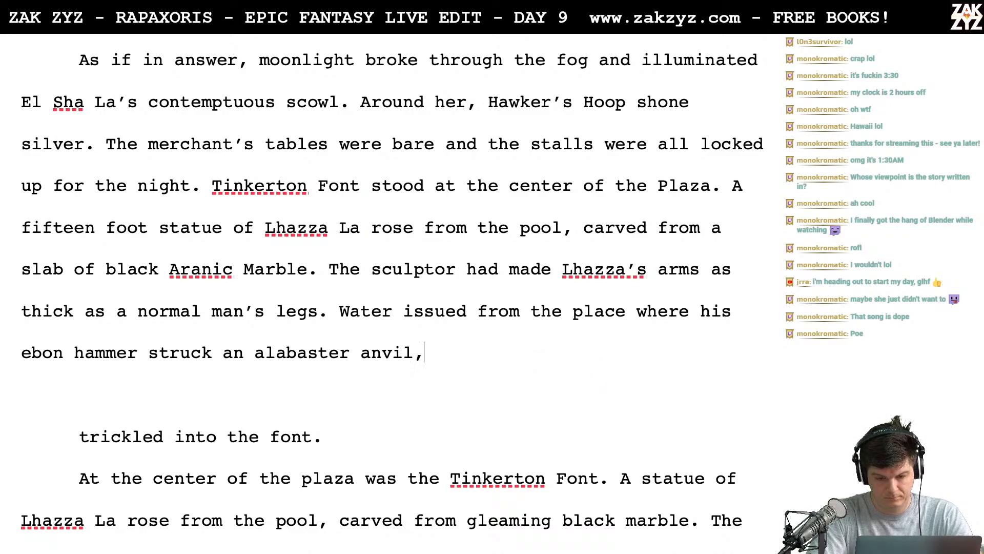
pyautogui.press('BackSpace')
pyautogui.write('.')
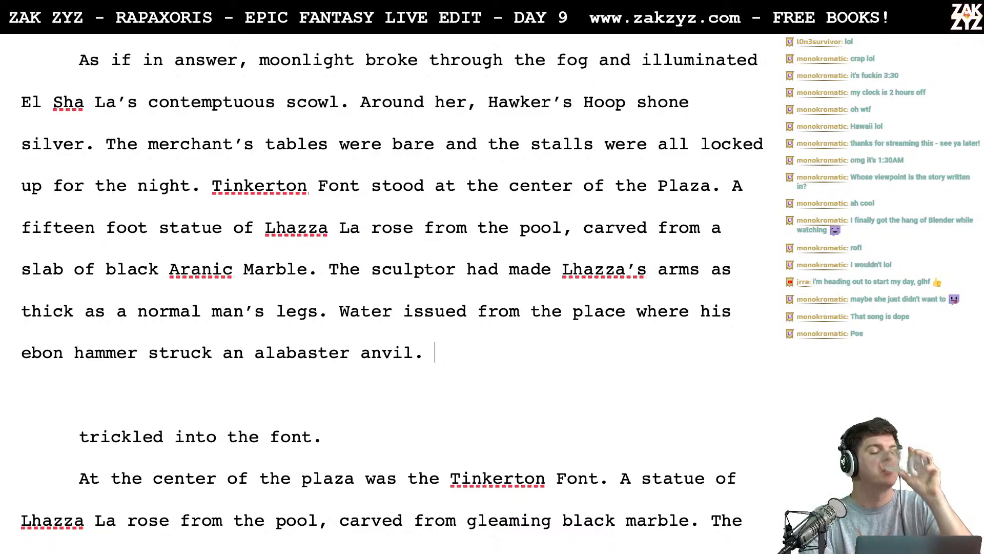
# - Delete the end of the water sentence back to "from the place" and write "where his" again
pyautogui.press('BackSpace')
pyautogui.press('BackSpace')
pyautogui.press('BackSpace')
pyautogui.press('BackSpace')
pyautogui.press('BackSpace')
pyautogui.press('BackSpace')
pyautogui.press('BackSpace')
pyautogui.press('BackSpace')
pyautogui.press('BackSpace')
pyautogui.press('BackSpace')
pyautogui.press('BackSpace')
pyautogui.press('BackSpace')
pyautogui.press('BackSpace')
pyautogui.press('BackSpace')
pyautogui.press('BackSpace')
pyautogui.press('BackSpace')
pyautogui.press('BackSpace')
pyautogui.press('BackSpace')
pyautogui.press('BackSpace')
pyautogui.press('BackSpace')
pyautogui.press('BackSpace')
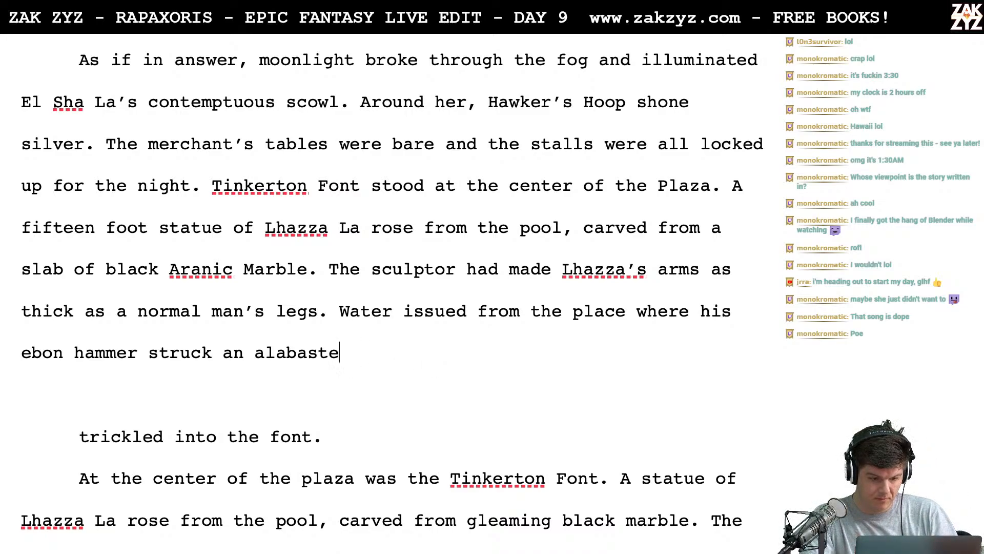
pyautogui.press('BackSpace')
pyautogui.press('BackSpace')
pyautogui.press('BackSpace')
pyautogui.press('BackSpace')
pyautogui.press('BackSpace')
pyautogui.press('BackSpace')
pyautogui.press('BackSpace')
pyautogui.press('BackSpace')
pyautogui.press('BackSpace')
pyautogui.press('BackSpace')
pyautogui.press('BackSpace')
pyautogui.press('BackSpace')
pyautogui.press('BackSpace')
pyautogui.press('BackSpace')
pyautogui.press('BackSpace')
pyautogui.press('BackSpace')
pyautogui.press('BackSpace')
pyautogui.press('BackSpace')
pyautogui.press('BackSpace')
pyautogui.press('BackSpace')
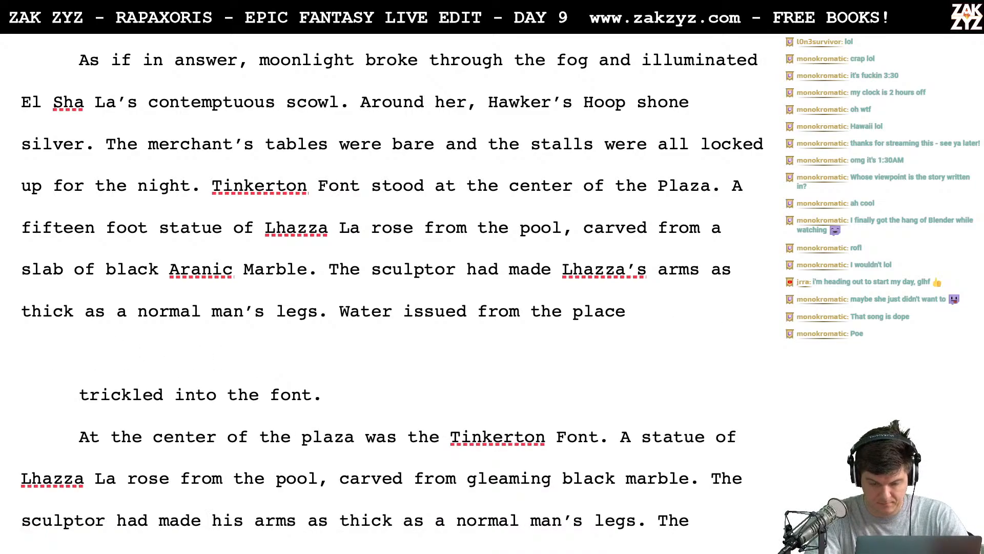
pyautogui.write('wherrn')
pyautogui.press('BackSpace')
pyautogui.press('BackSpace')
pyautogui.press('BackSpace')
pyautogui.write('re')
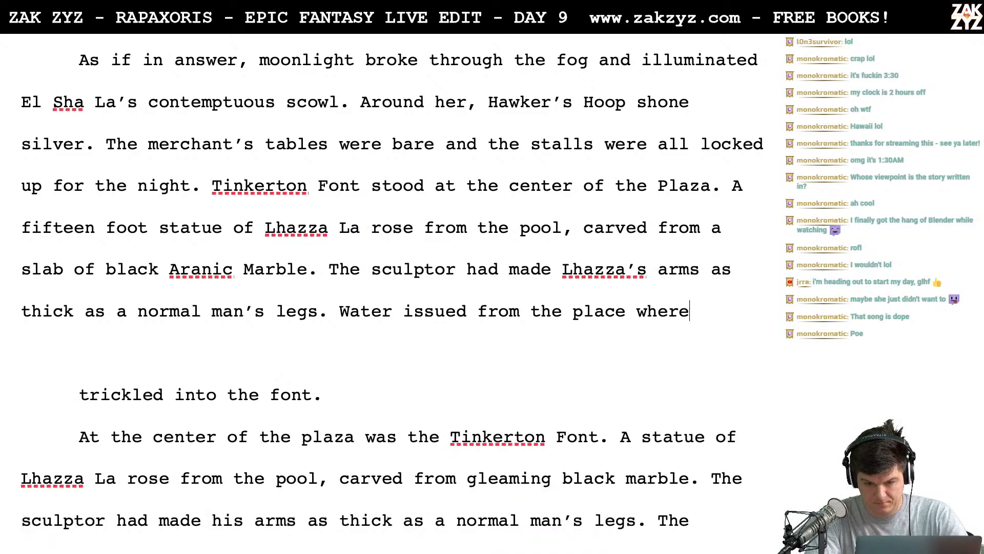
pyautogui.write(' his')
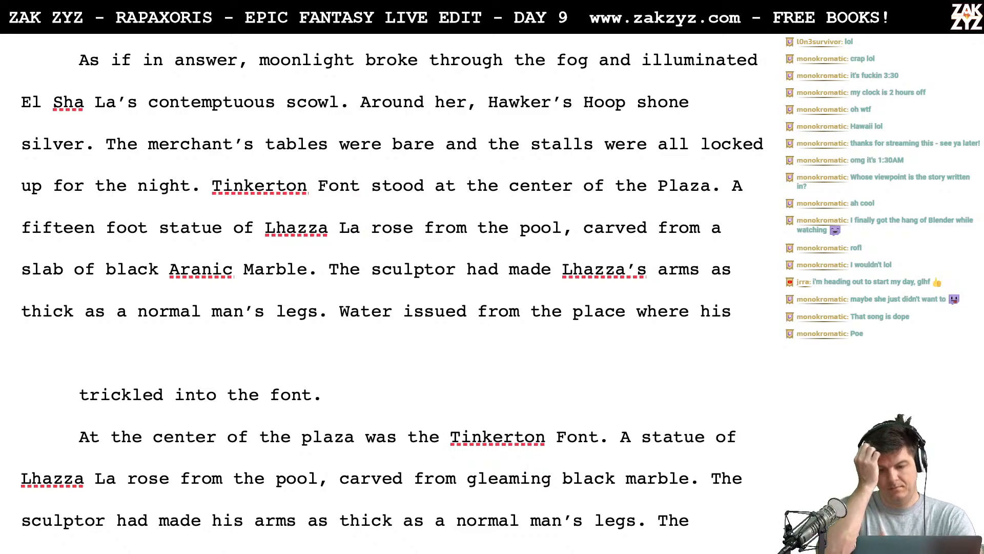
# - Insert "overflowing" before "pool" in the sentence about the fifteen foot statue
pyautogui.scroll(-1, 332, 286)
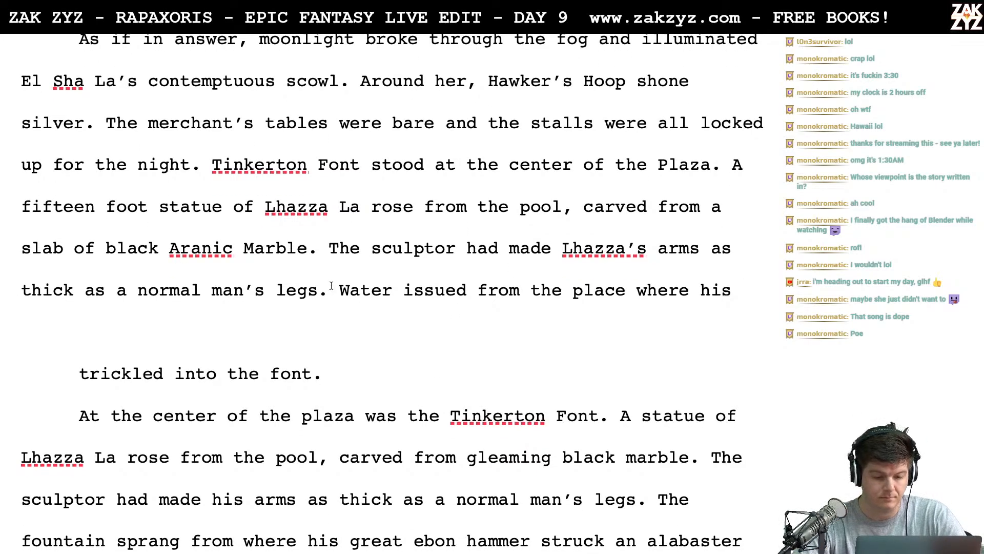
pyautogui.scroll(-3, 470, 296)
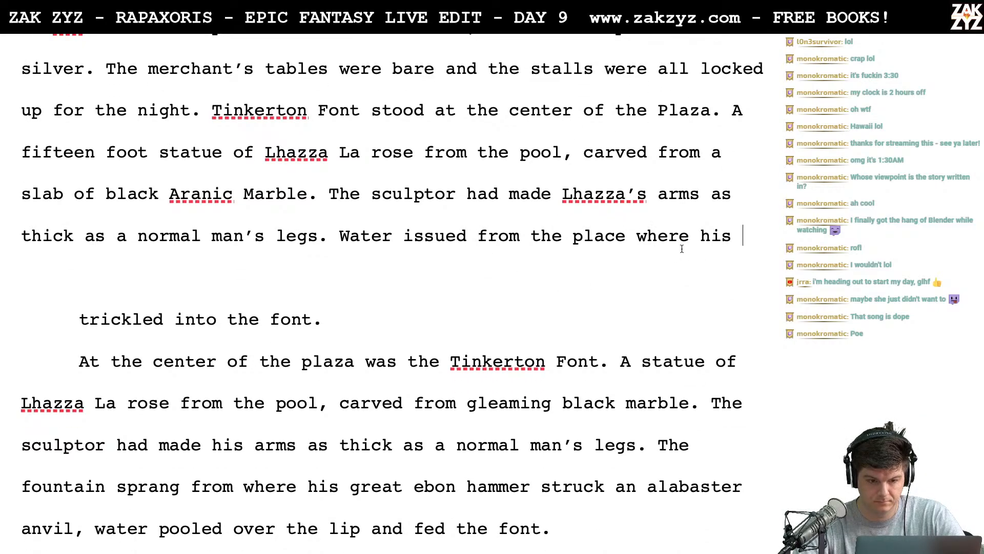
pyautogui.scroll(6, 667, 211)
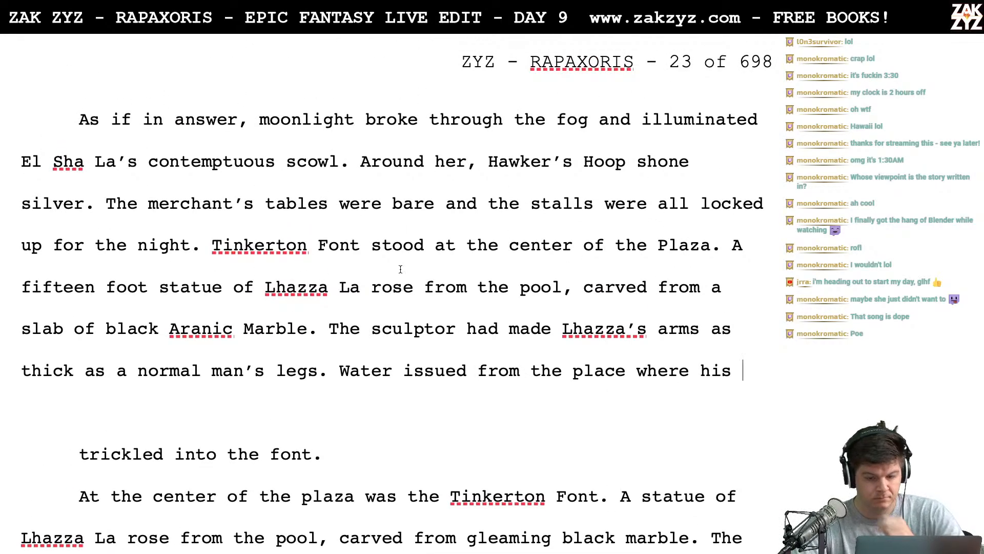
pyautogui.scroll(-1, 400, 270)
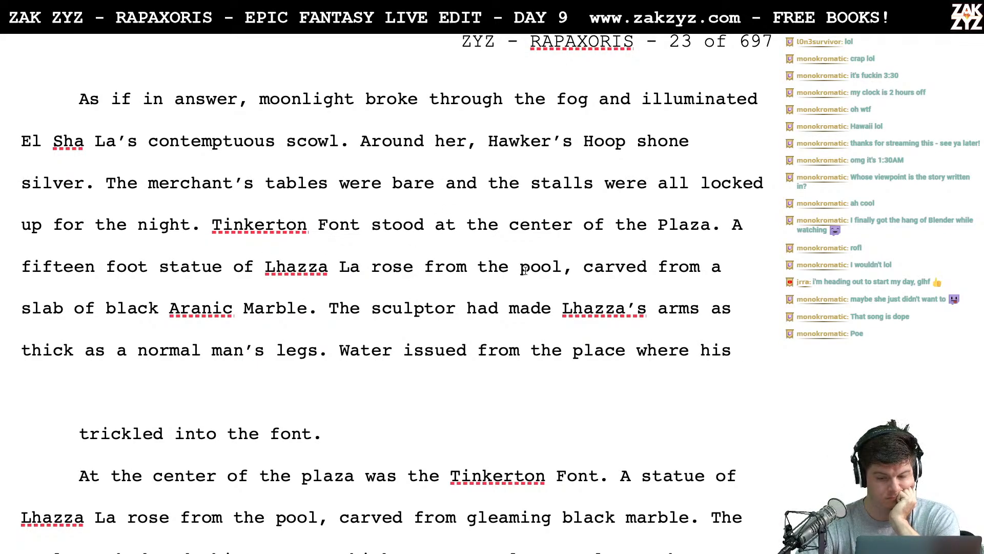
pyautogui.click(562, 266)
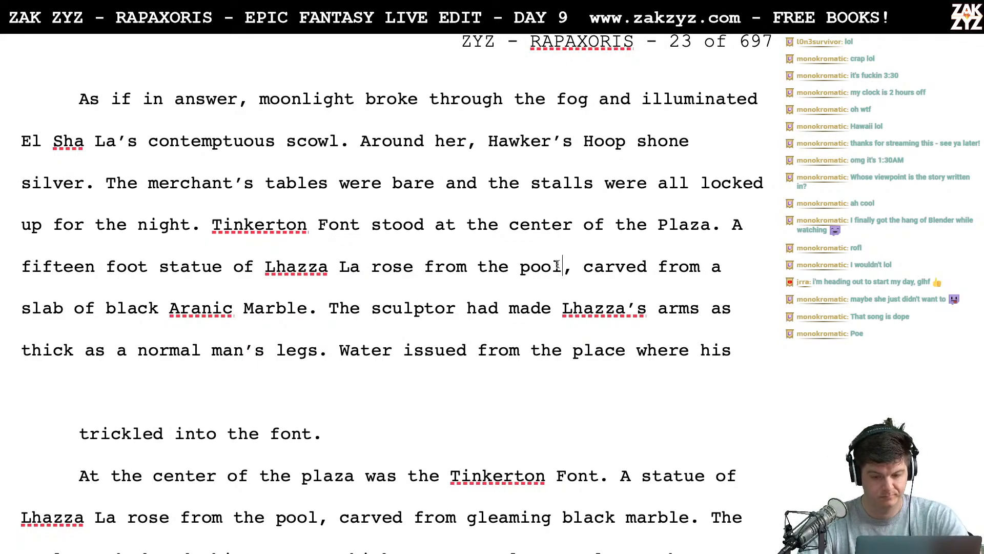
pyautogui.press('Left')
pyautogui.press('Left')
pyautogui.press('Left')
pyautogui.press('Left')
pyautogui.write('overflowing')
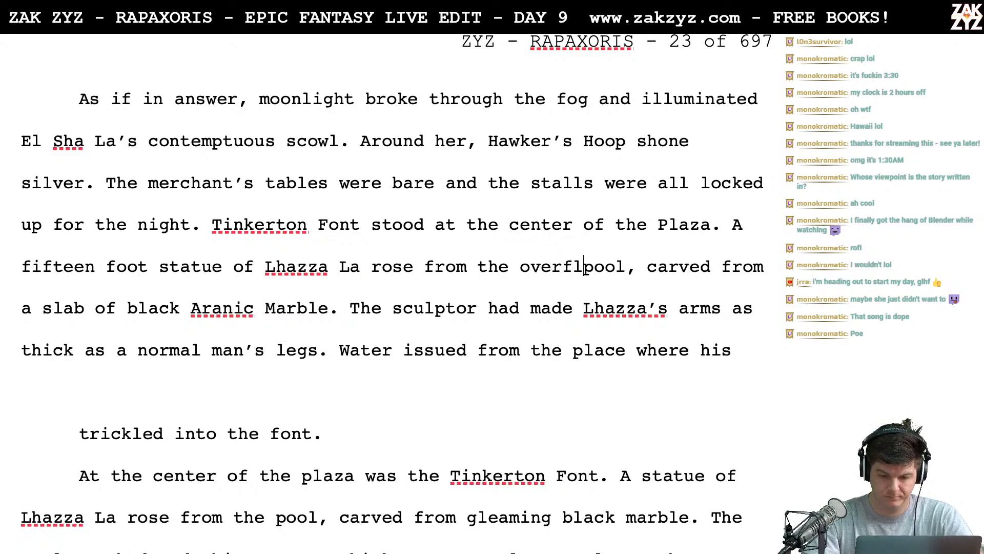
pyautogui.press('Right')
# - Complete the water sentence after "where his" with "ebon hammer struck an alabaster anvil."
pyautogui.press('Down')
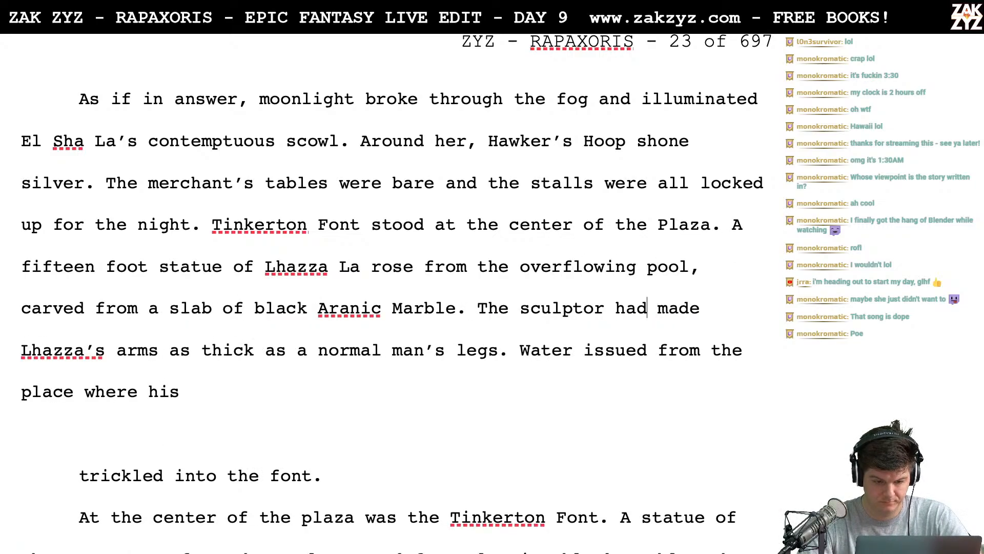
pyautogui.press('Left')
pyautogui.press('Left')
pyautogui.press('Left')
pyautogui.press('Left')
pyautogui.press('Left')
pyautogui.press('Left')
pyautogui.press('Left')
pyautogui.press('Down')
pyautogui.press('Left')
pyautogui.press('Left')
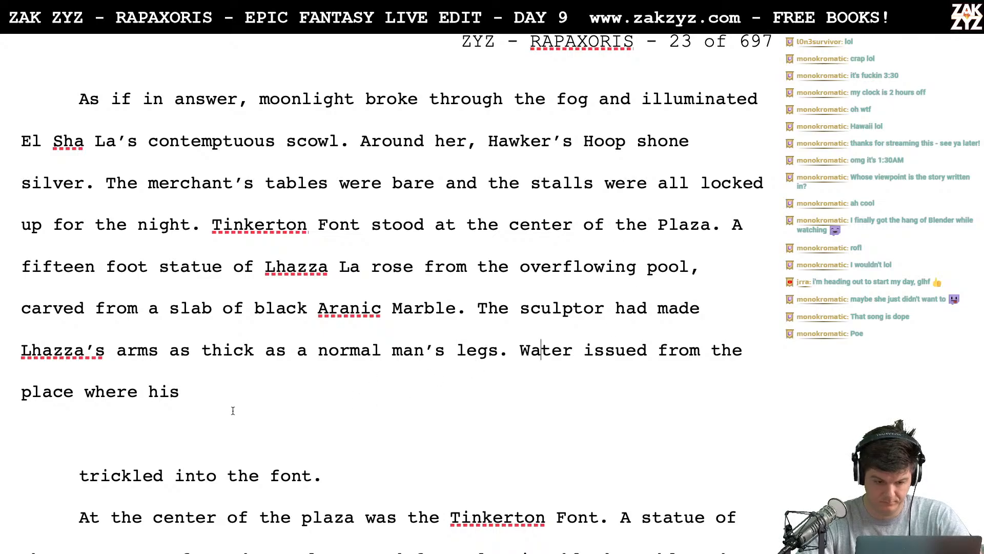
pyautogui.write('eb')
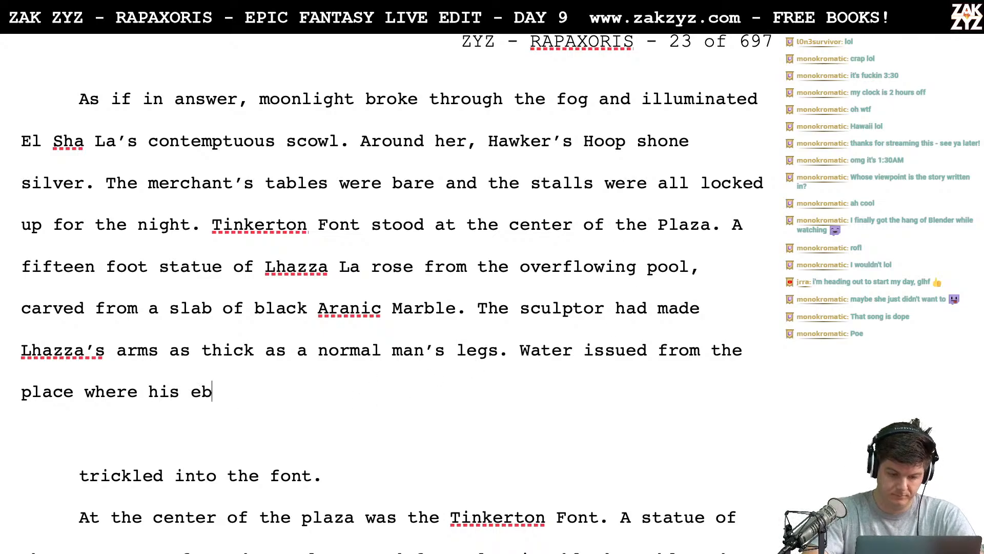
pyautogui.write('on hammer struc')
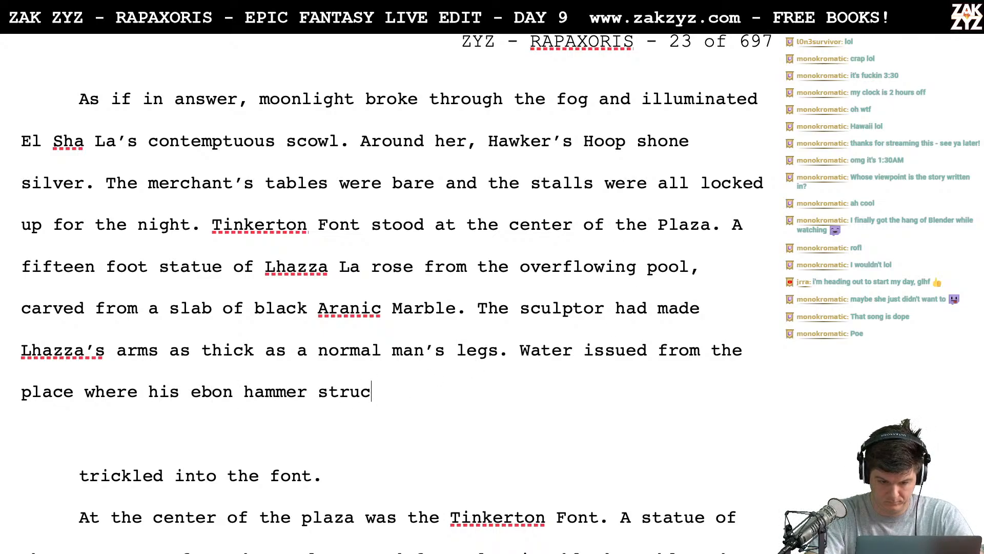
pyautogui.write('k an ala')
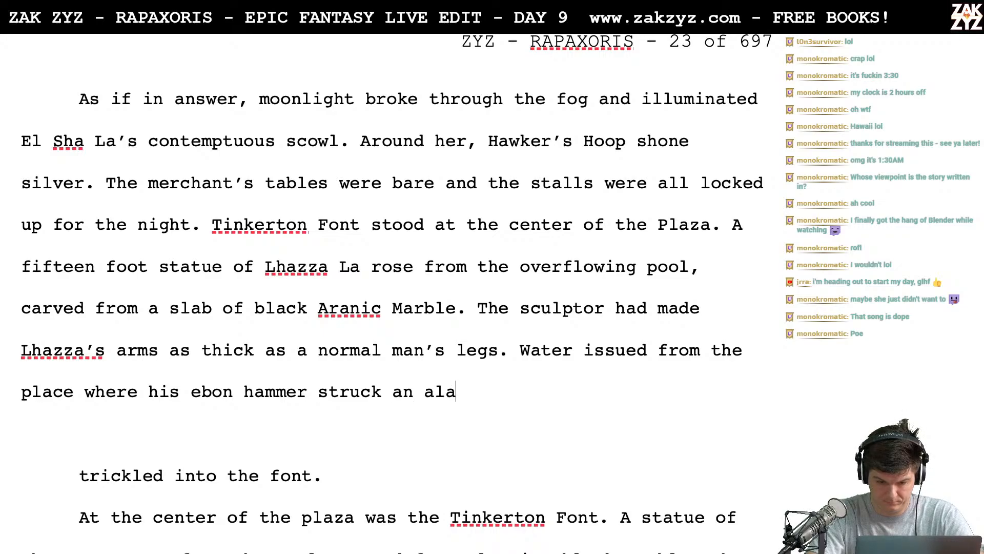
pyautogui.write('baster anv')
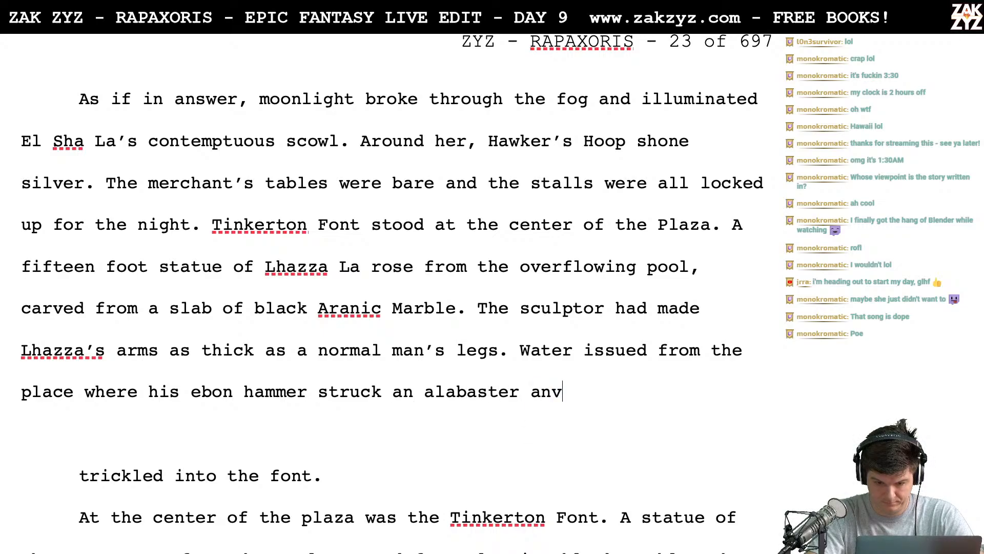
pyautogui.write('il.')
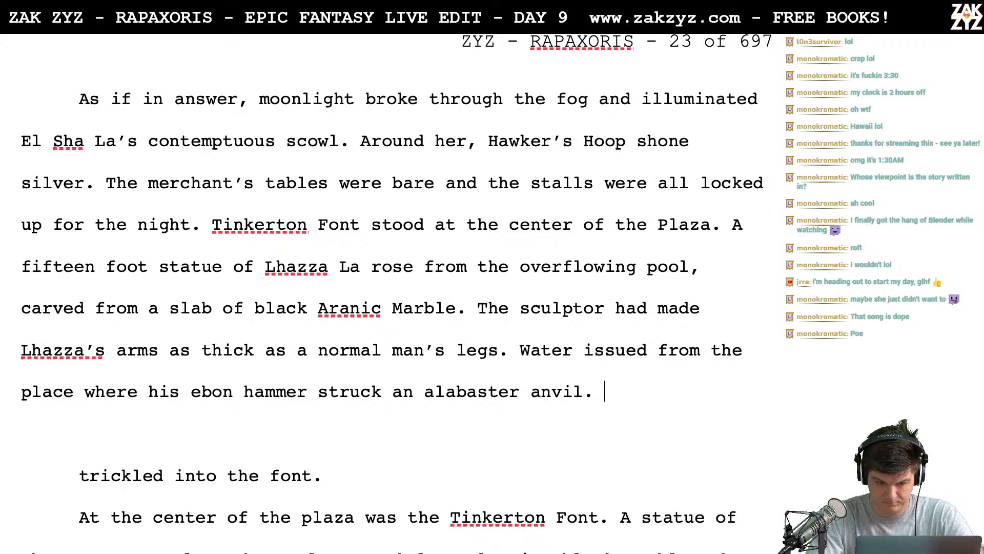
# - Separate the water sentence from "a normal man's legs." into its own paragraph with a blank line before it
pyautogui.hotkey('shift', 'Down')
pyautogui.hotkey('shift', 'Down')
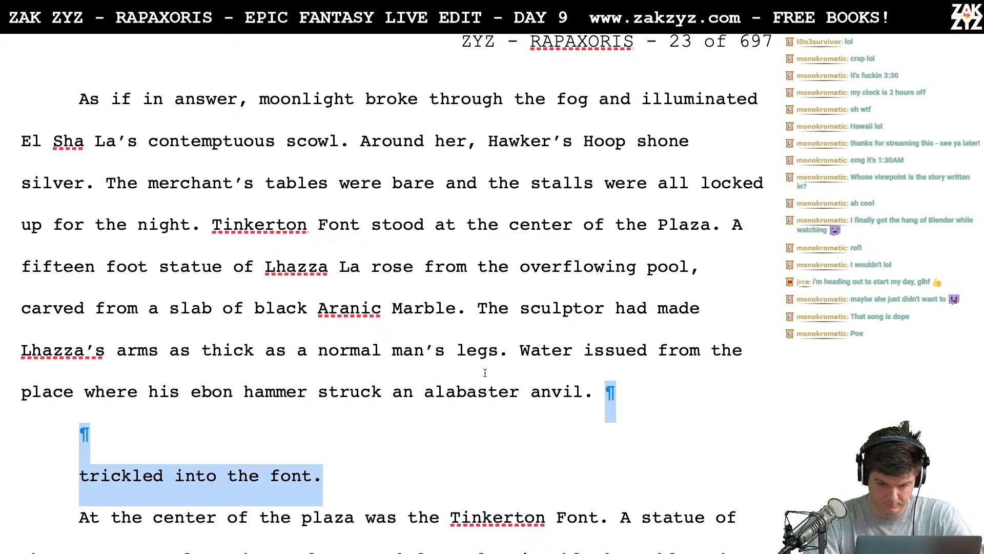
pyautogui.click(517, 365)
pyautogui.press('Return')
pyautogui.press('Return')
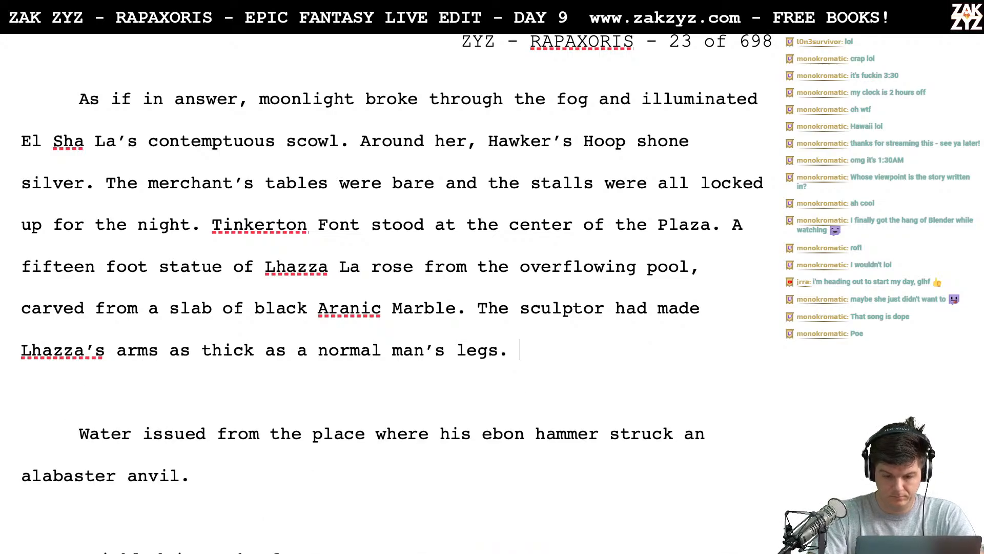
# - After "a normal man's legs." write "Water sprang from the point where his ebon hammer struck an alabaster anvil and fed the font."
pyautogui.write('Water sprang fr')
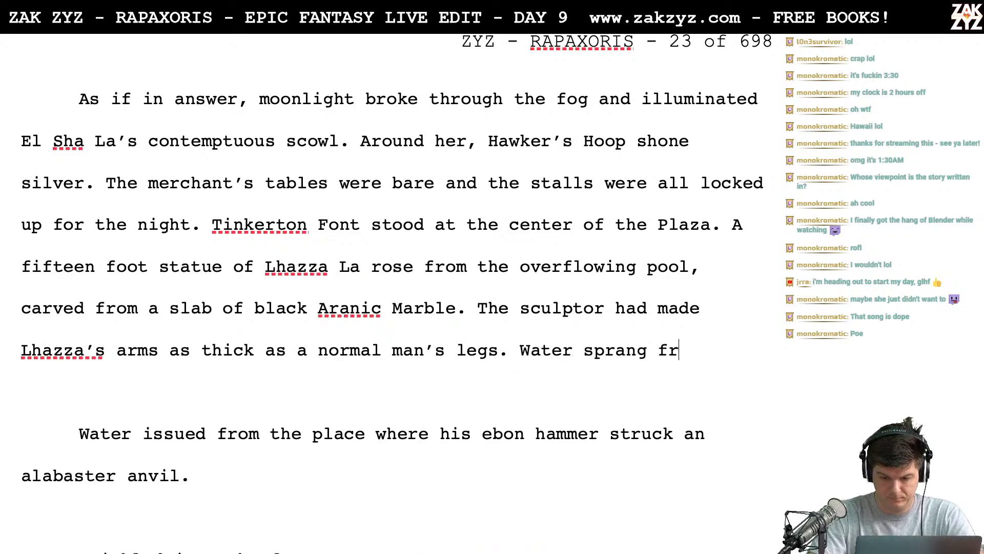
pyautogui.write('om the point where h')
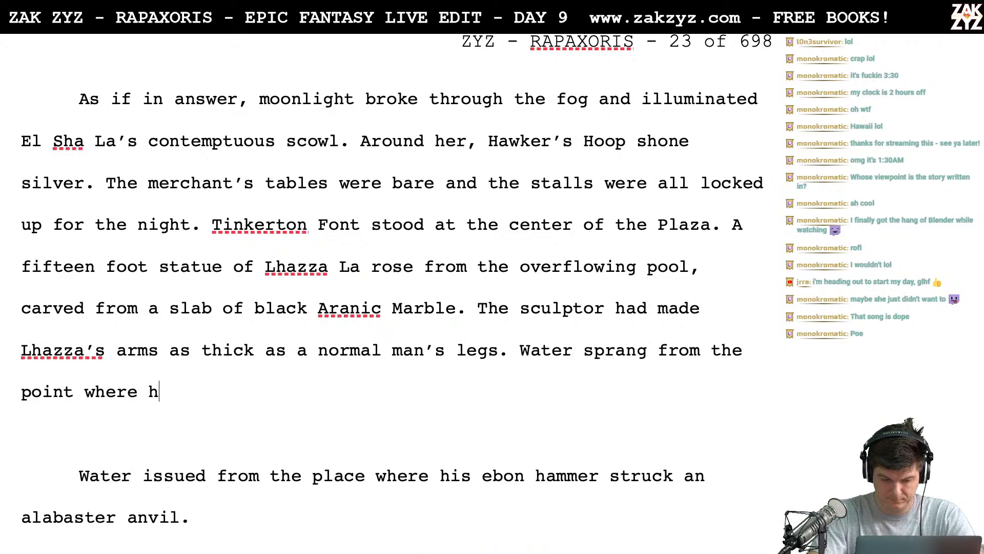
pyautogui.write('is ebon ham')
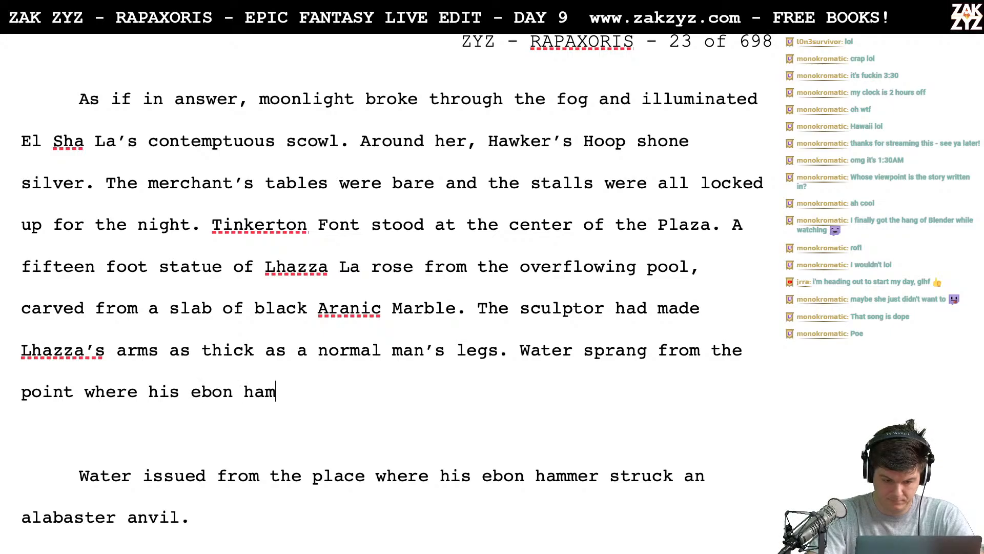
pyautogui.write('mer struck an ')
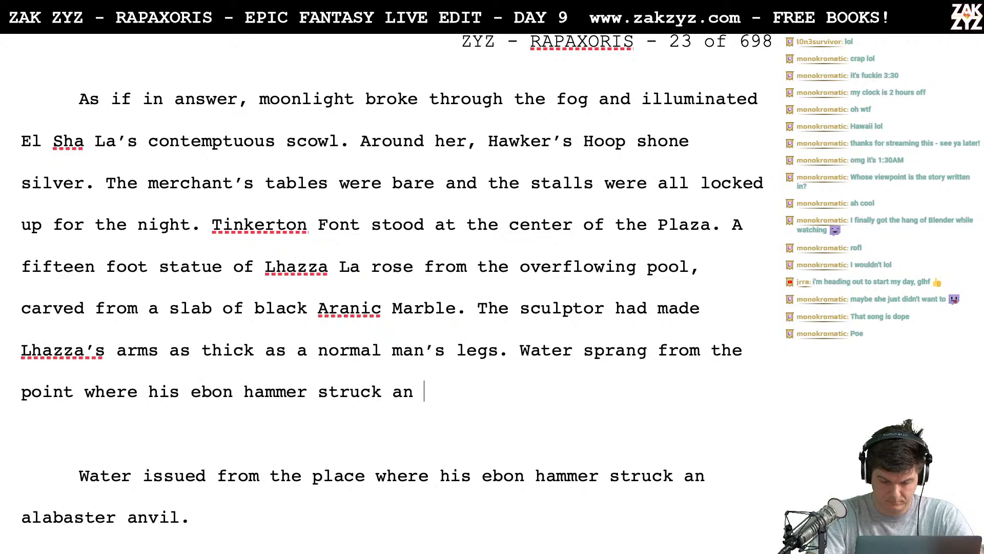
pyautogui.write('alabaster an')
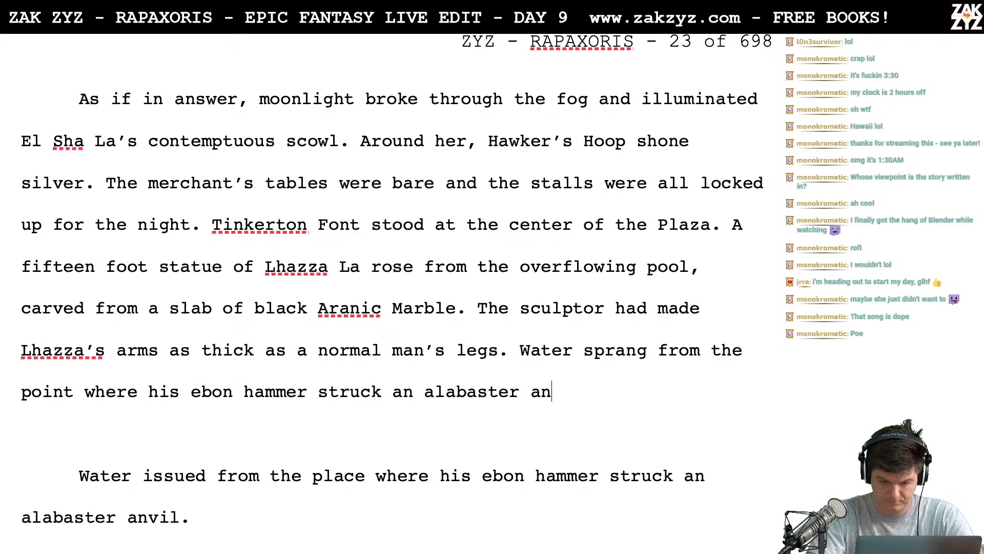
pyautogui.write('vil and fed the font.')
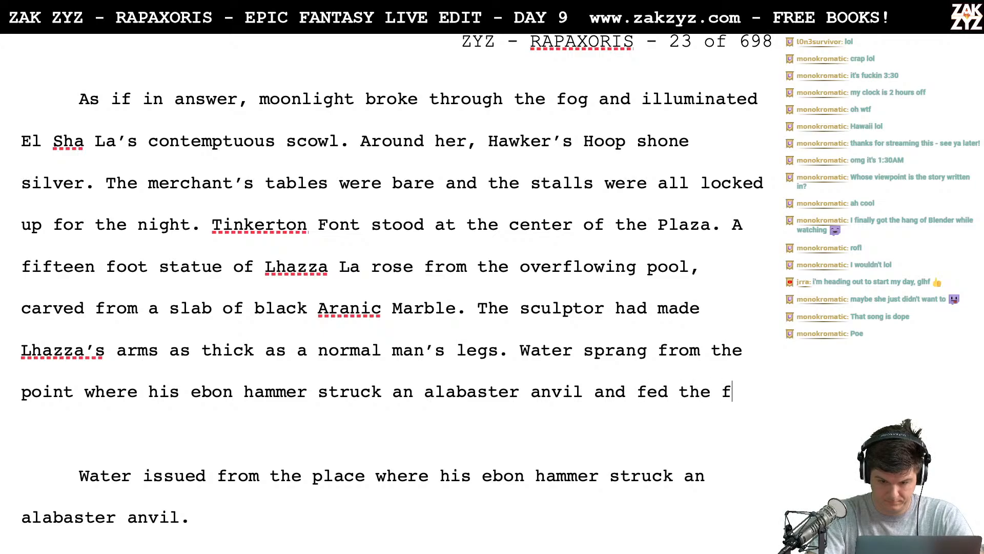
# - Delete the old "Water issued from the place" paragraph along with the blank lines around it
pyautogui.hotkey('shift', 'Down')
pyautogui.hotkey('shift', 'Down')
pyautogui.hotkey('shift', 'Down')
pyautogui.hotkey('shift', 'Down')
pyautogui.hotkey('shift', 'Down')
pyautogui.hotkey('shift', 'Down')
pyautogui.hotkey('shift', 'Down')
pyautogui.hotkey('shift', 'Down')
pyautogui.hotkey('shift', 'Down')
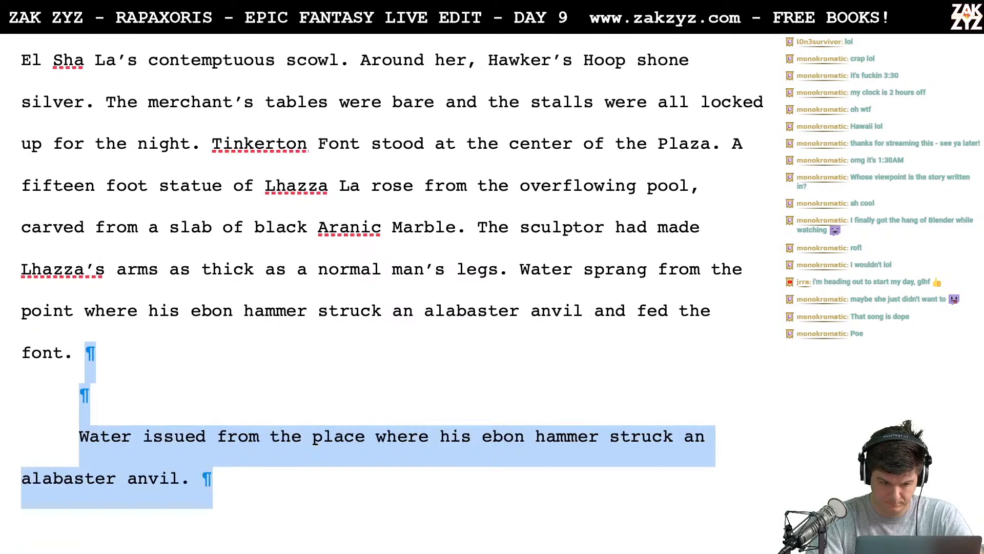
pyautogui.hotkey('shift', 'Up')
pyautogui.hotkey('shift', 'Up')
pyautogui.hotkey('shift', 'Up')
pyautogui.hotkey('shift', 'Up')
pyautogui.hotkey('shift', 'Up')
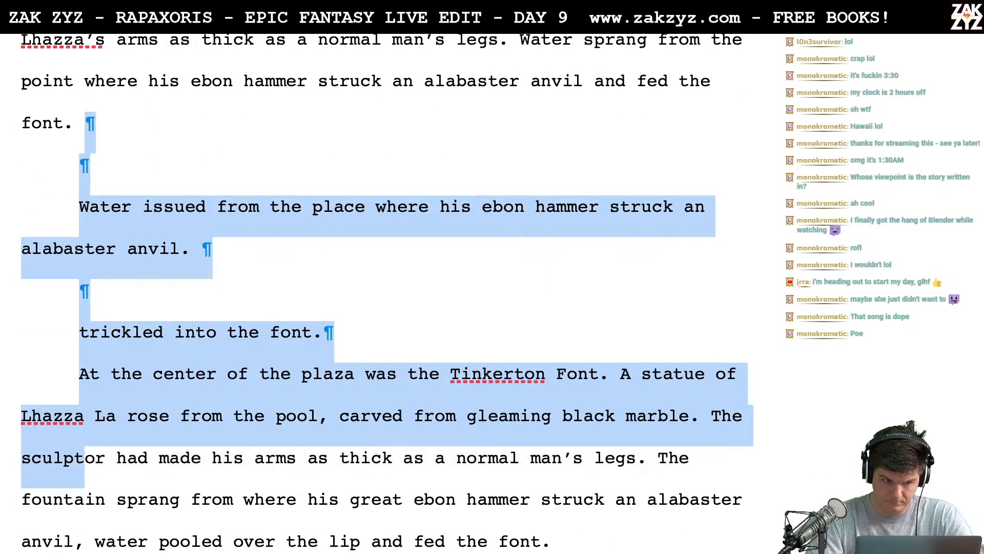
pyautogui.press('BackSpace')
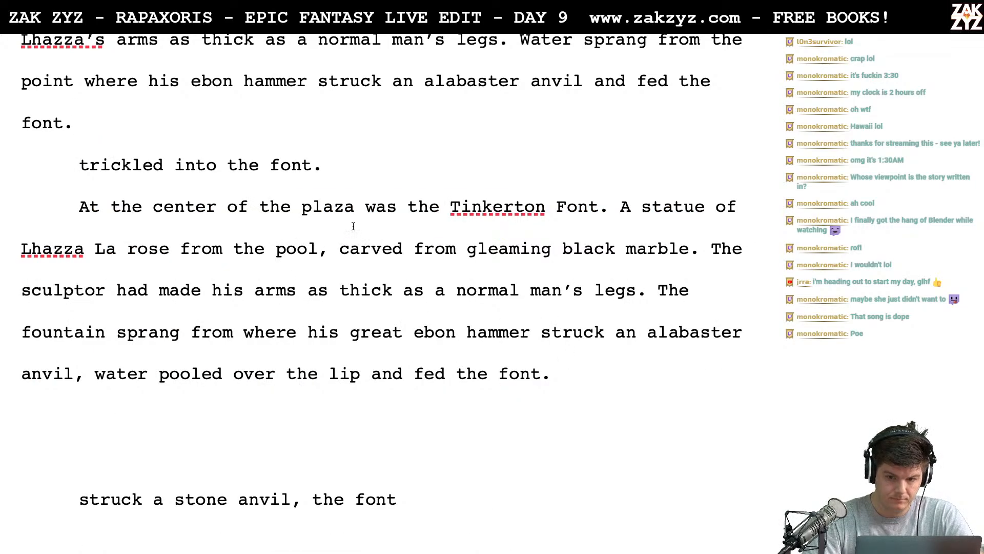
# - Insert "in streams" after "Water sprang" in the sentence about the hammer and anvil
pyautogui.scroll(2, 511, 195)
pyautogui.doubleClick(674, 151)
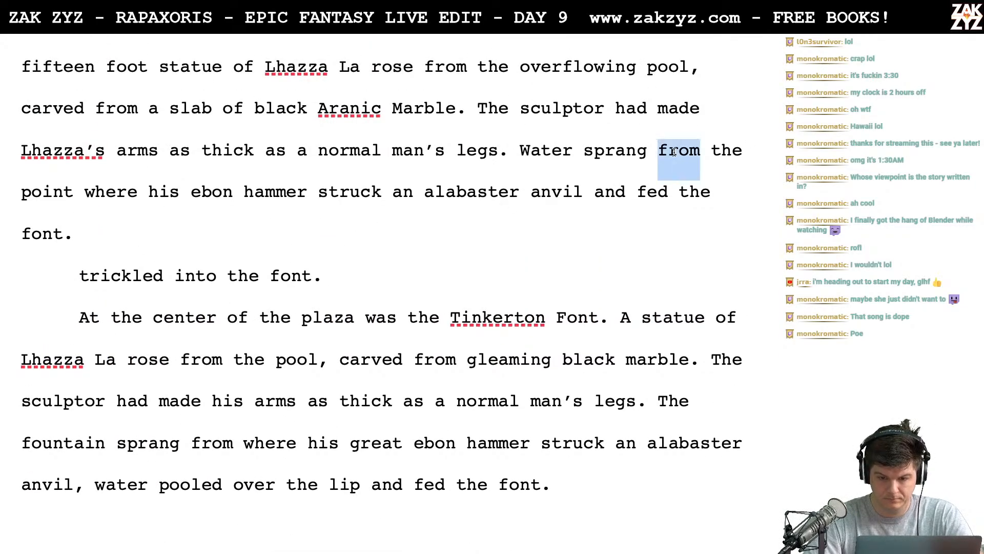
pyautogui.press('Left')
pyautogui.press('Left')
pyautogui.write('in s')
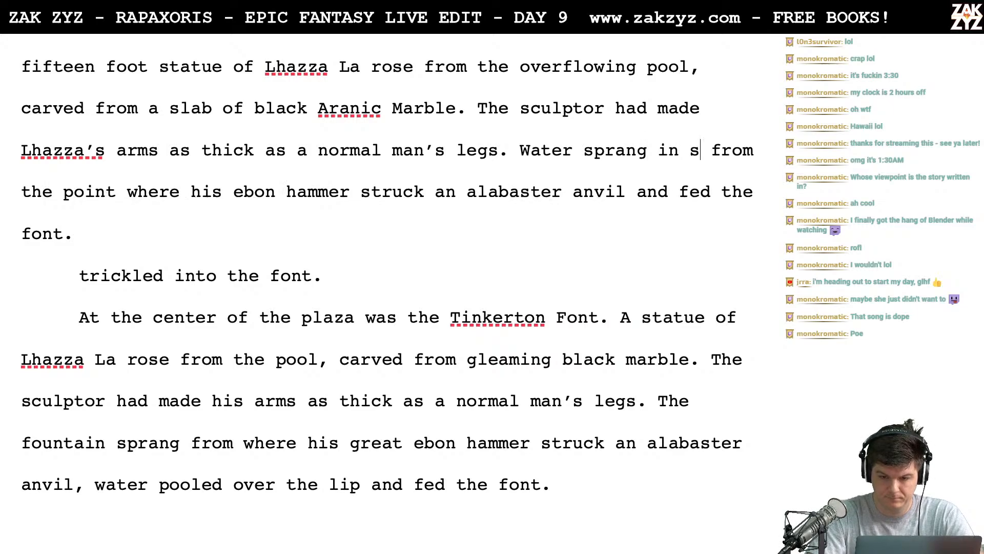
pyautogui.write('treams from')
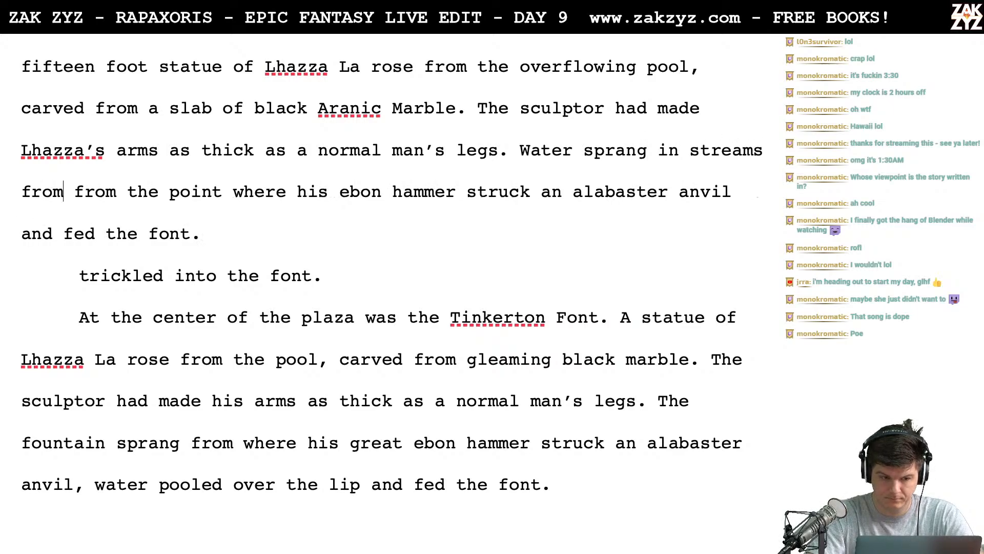
pyautogui.press('BackSpace')
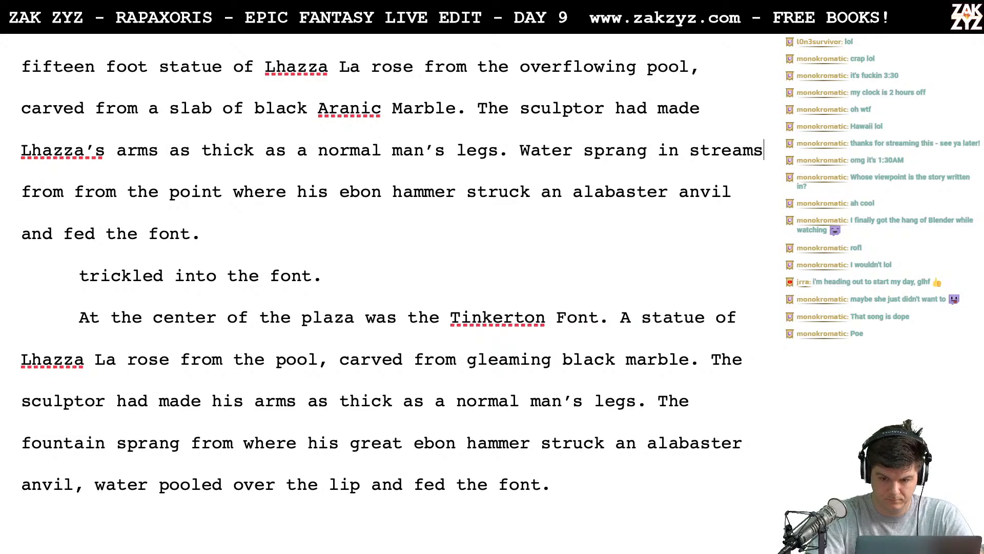
# - Continue "Water sprang in streams" with "from" and break the old ending of the sentence off into its own paragraph
pyautogui.write('from the p')
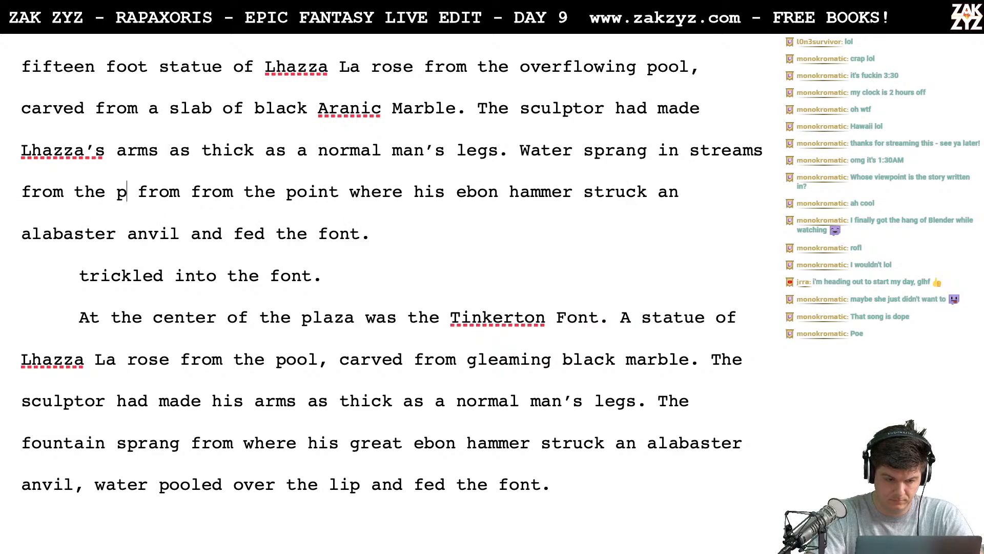
pyautogui.press('BackSpace')
pyautogui.press('BackSpace')
pyautogui.press('BackSpace')
pyautogui.press('BackSpace')
pyautogui.press('BackSpace')
pyautogui.press('Return')
pyautogui.press('Left')
# - Complete the water sentence after "from" with "the strike of his ebon hammer against an alabaster anvil."
pyautogui.write('t')
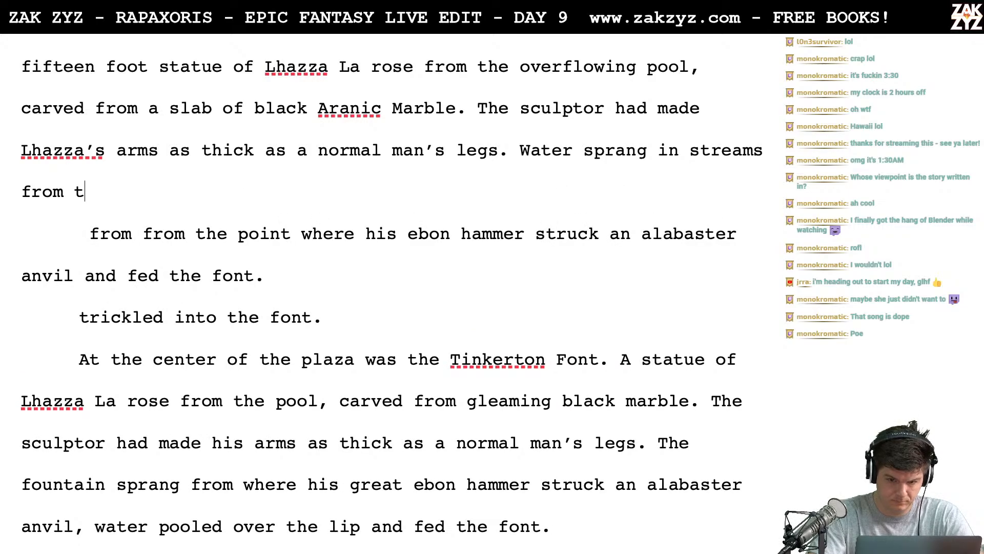
pyautogui.write('he strike of his ')
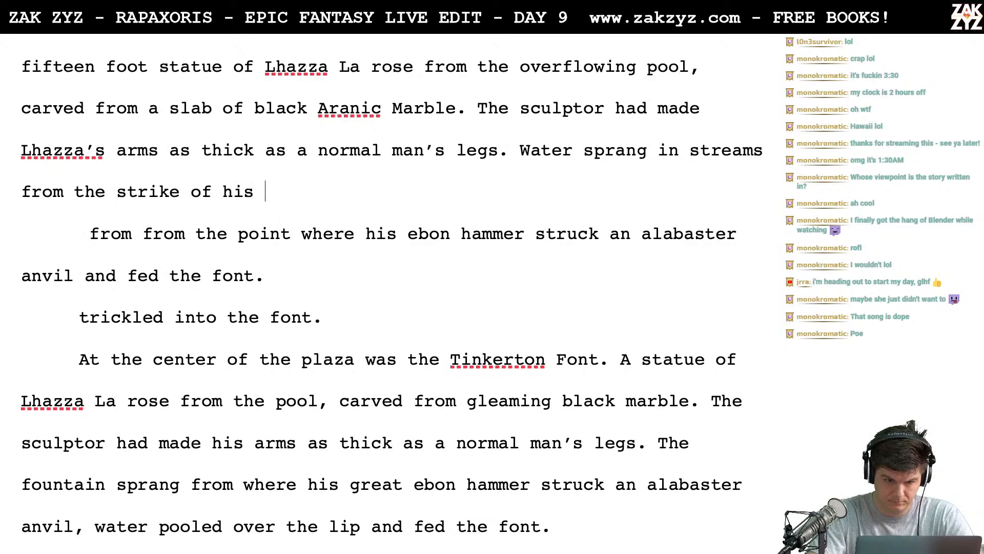
pyautogui.write('ebon hammer ')
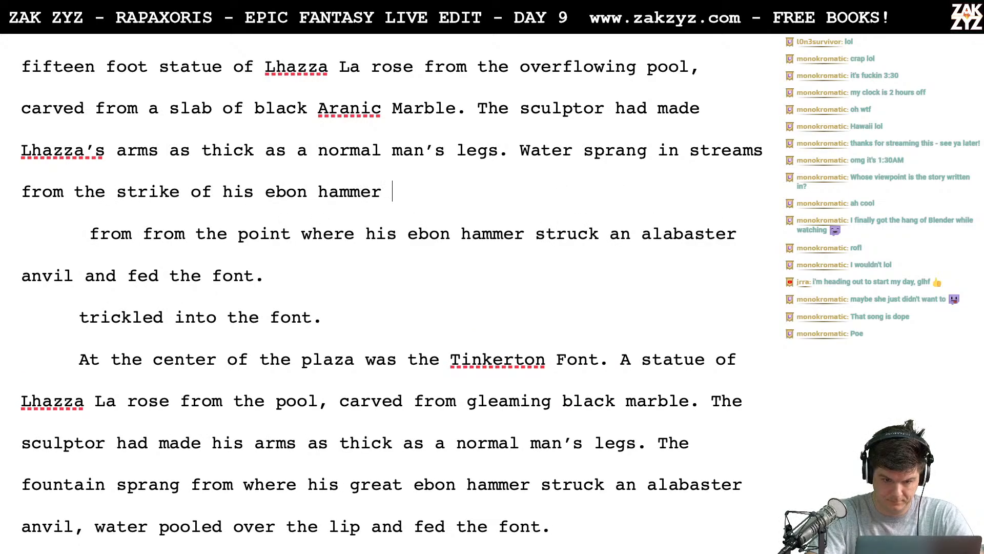
pyautogui.write('against an ')
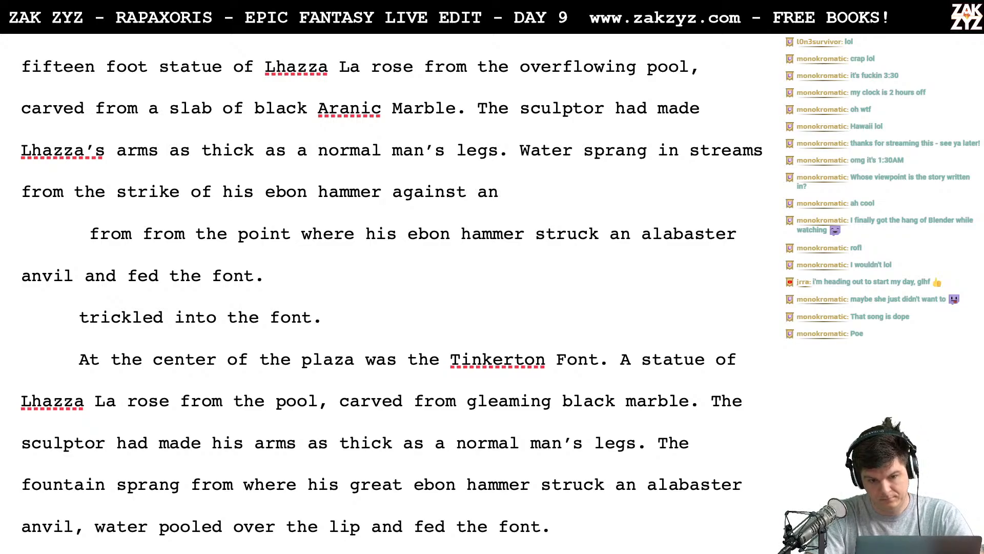
pyautogui.write('alabaster anvi')
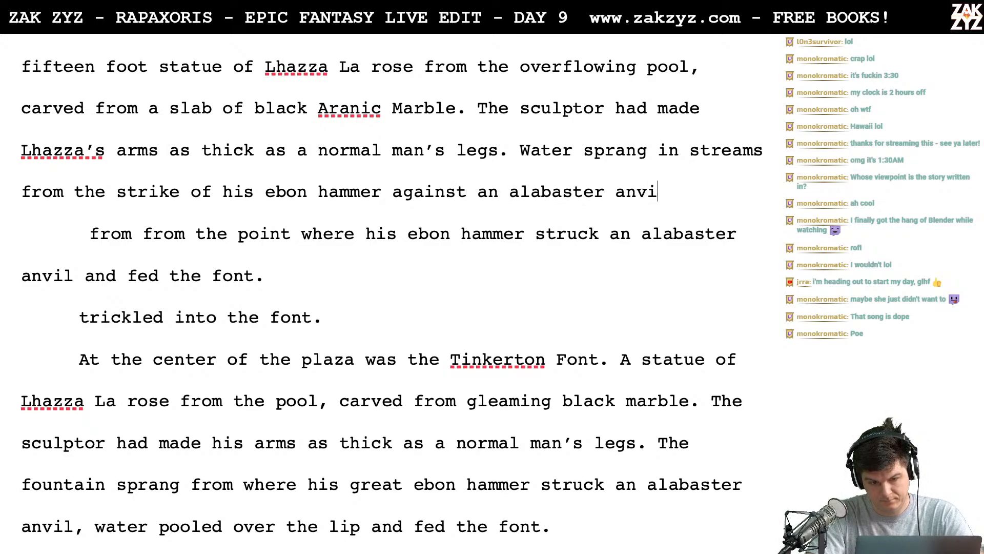
pyautogui.write('l.')
# - Delete the leftover statue drafts from after "alabaster anvil." through "the hub of Hawker's hoop.", starting a new paragraph at "A tall wrought iron fence"
pyautogui.hotkey('shift', 'Down')
pyautogui.hotkey('shift', 'Down')
pyautogui.hotkey('shift', 'Down')
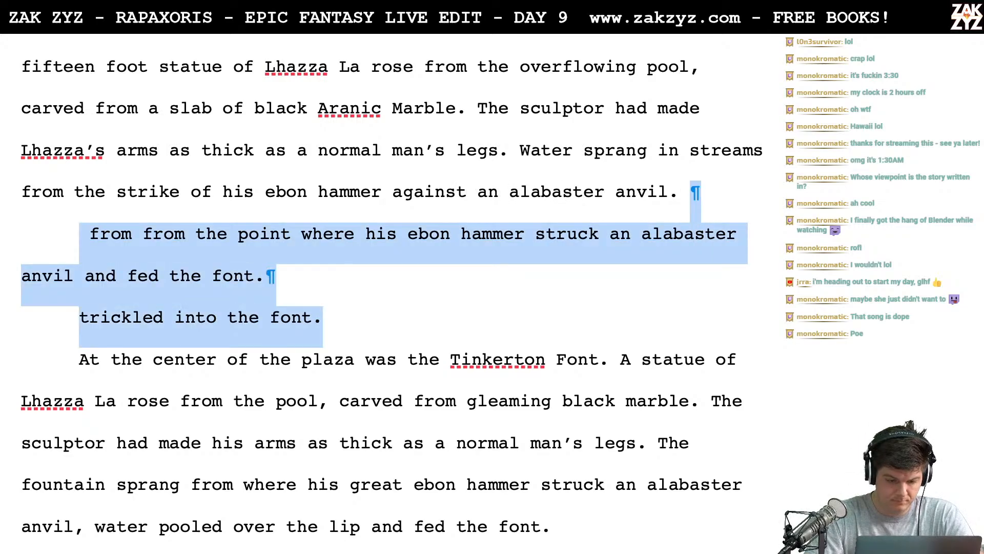
pyautogui.hotkey('shift', 'Down')
pyautogui.hotkey('shift', 'Down')
pyautogui.hotkey('shift', 'Down')
pyautogui.hotkey('shift', 'Down')
pyautogui.hotkey('shift', 'Down')
pyautogui.hotkey('shift', 'Down')
pyautogui.hotkey('shift', 'Down')
pyautogui.hotkey('shift', 'Down')
pyautogui.hotkey('shift', 'Down')
pyautogui.hotkey('shift', 'Down')
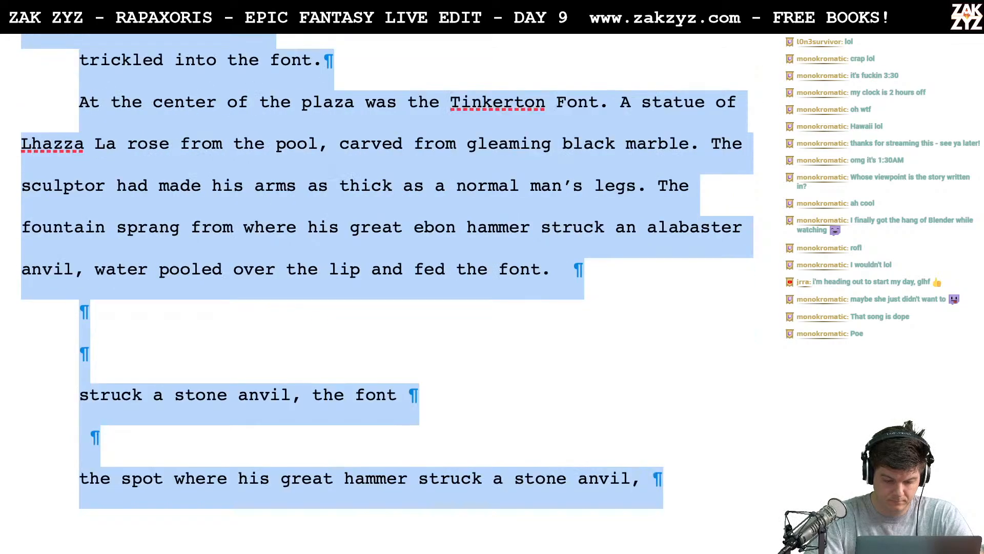
pyautogui.hotkey('shift', 'Down')
pyautogui.hotkey('shift', 'Down')
pyautogui.hotkey('shift', 'Down')
pyautogui.hotkey('shift', 'Down')
pyautogui.hotkey('shift', 'Down')
pyautogui.hotkey('shift', 'Down')
pyautogui.hotkey('shift', 'Down')
pyautogui.hotkey('shift', 'Down')
pyautogui.hotkey('shift', 'Down')
pyautogui.hotkey('shift', 'Down')
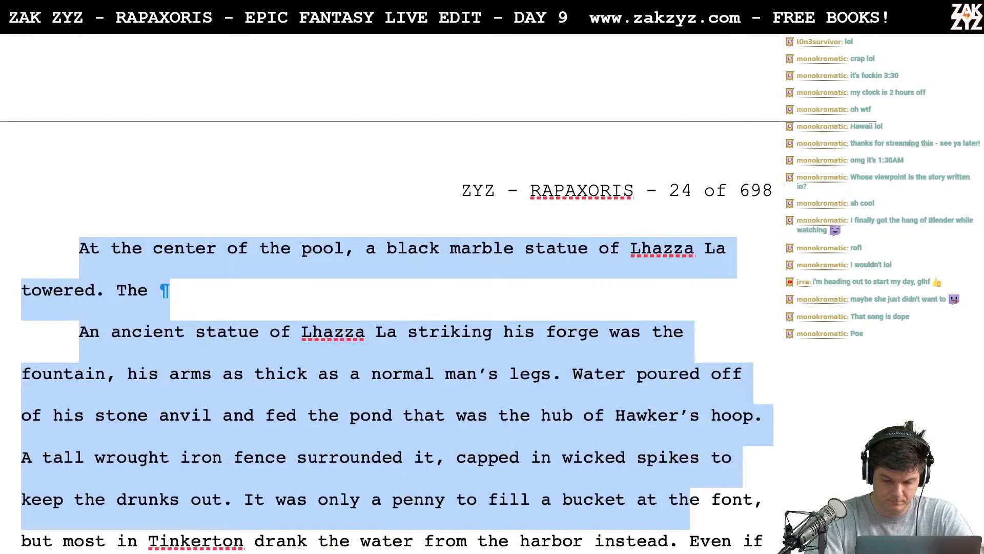
pyautogui.hotkey('shift', 'Up')
pyautogui.hotkey('shift', 'Up')
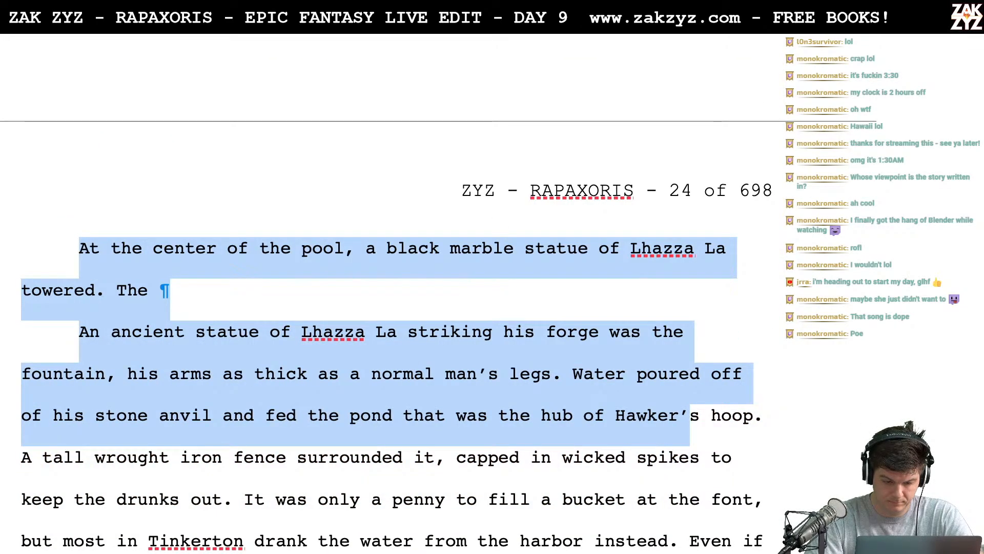
pyautogui.hotkey('shift', 'Right')
pyautogui.hotkey('shift', 'Right')
pyautogui.hotkey('shift', 'Right')
pyautogui.hotkey('shift', 'Right')
pyautogui.hotkey('shift', 'Right')
pyautogui.hotkey('shift', 'Right')
pyautogui.hotkey('shift', 'Right')
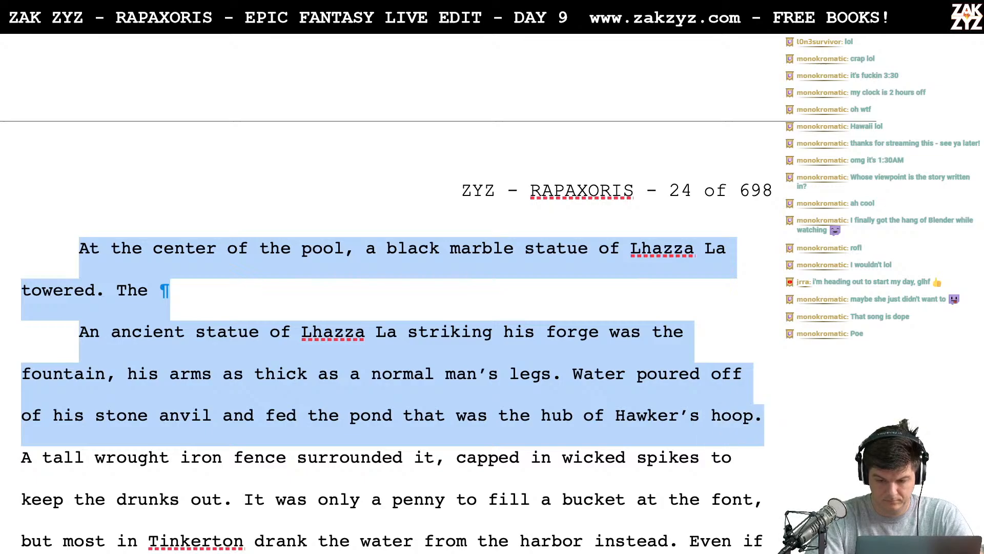
pyautogui.hotkey('ctrl', 'v')
pyautogui.scroll(2, 394, 298)
pyautogui.press('Return')
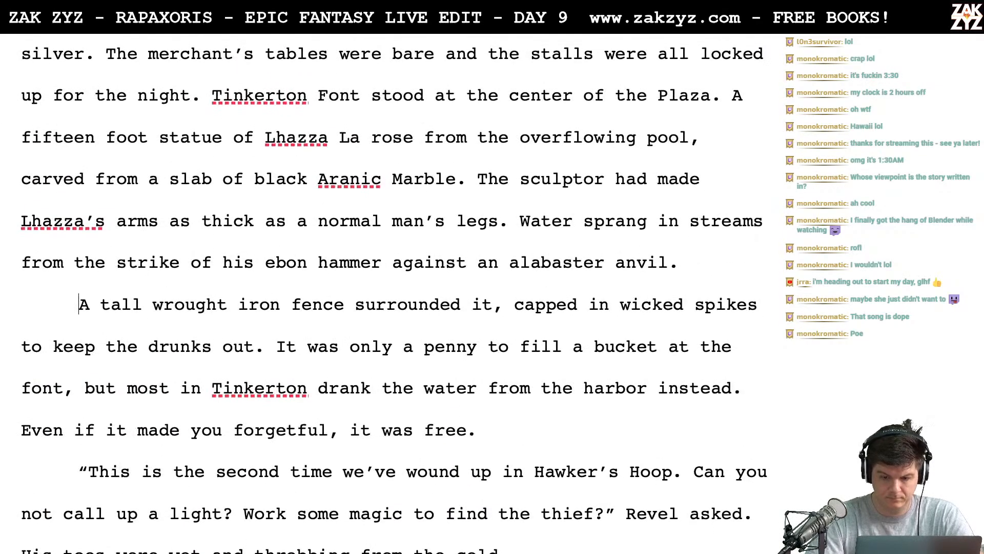
# - Add "The fountain was ringed with a fence of wrought iron," after the alabaster anvil sentence
pyautogui.write('The foin')
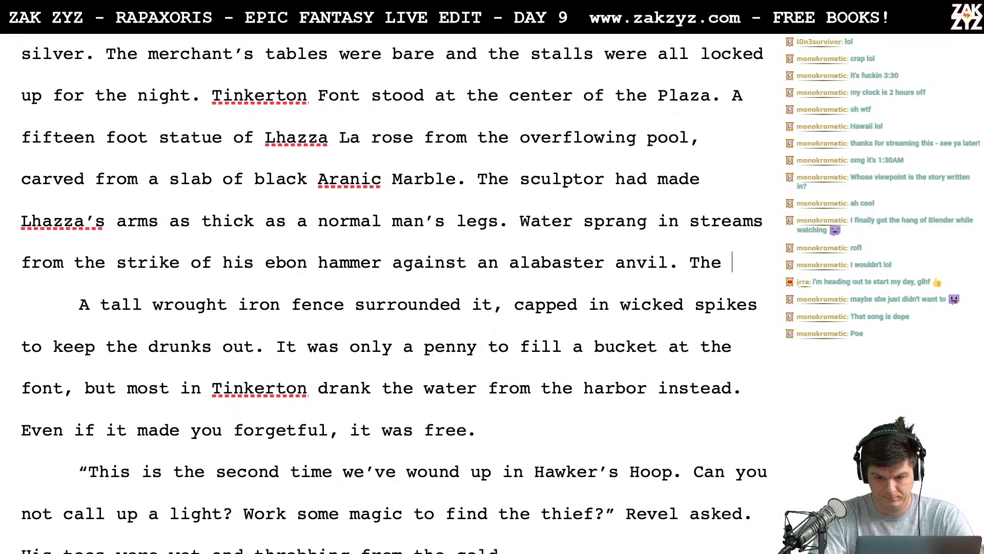
pyautogui.press('BackSpace')
pyautogui.press('BackSpace')
pyautogui.write('unta')
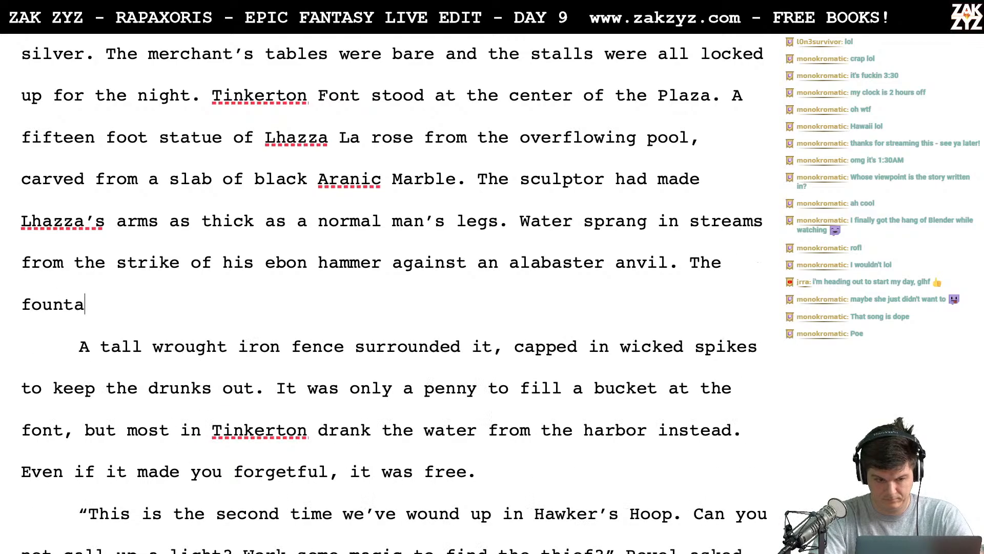
pyautogui.write('in was wringe')
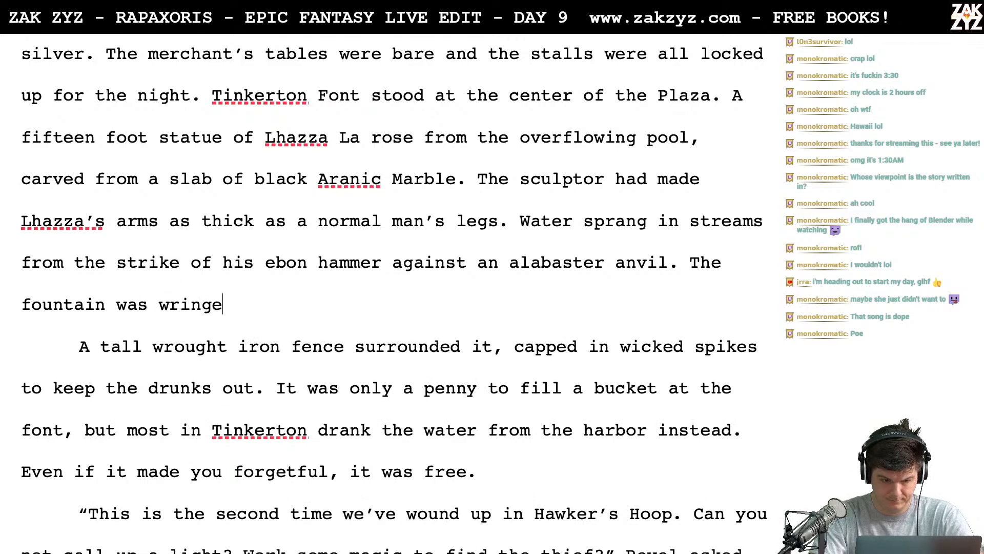
pyautogui.press('BackSpace')
pyautogui.press('BackSpace')
pyautogui.press('BackSpace')
pyautogui.press('BackSpace')
pyautogui.press('BackSpace')
pyautogui.press('BackSpace')
pyautogui.write('ringed')
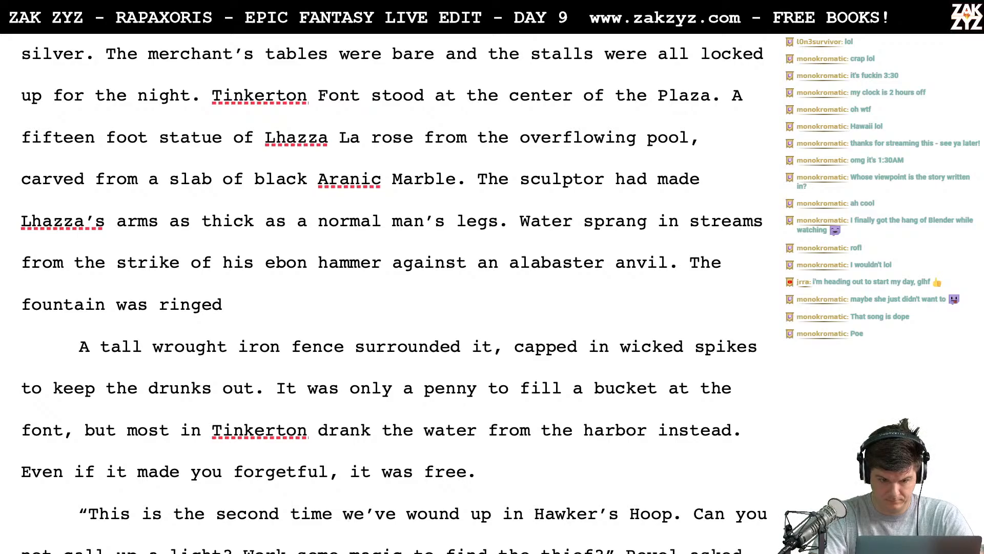
pyautogui.write(' with a ')
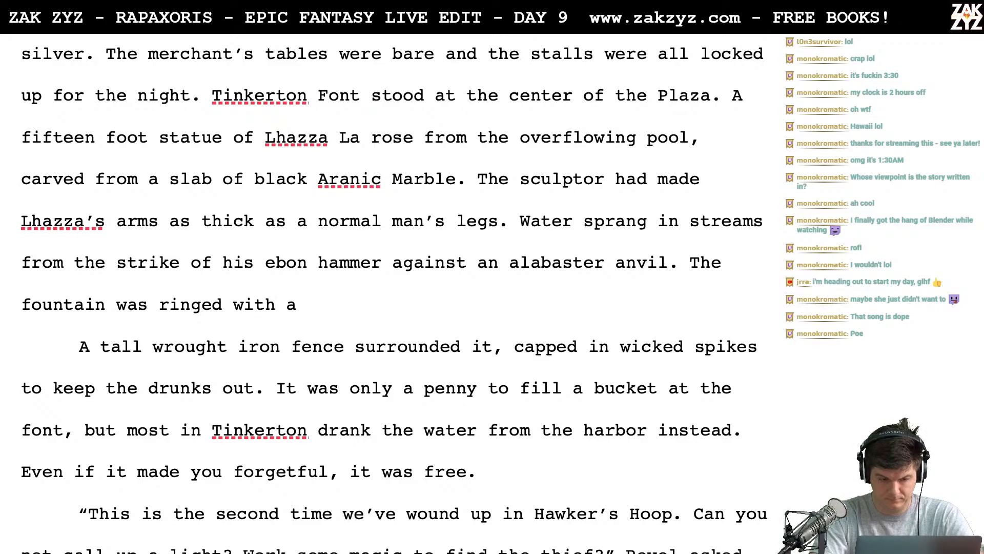
pyautogui.write('fence o')
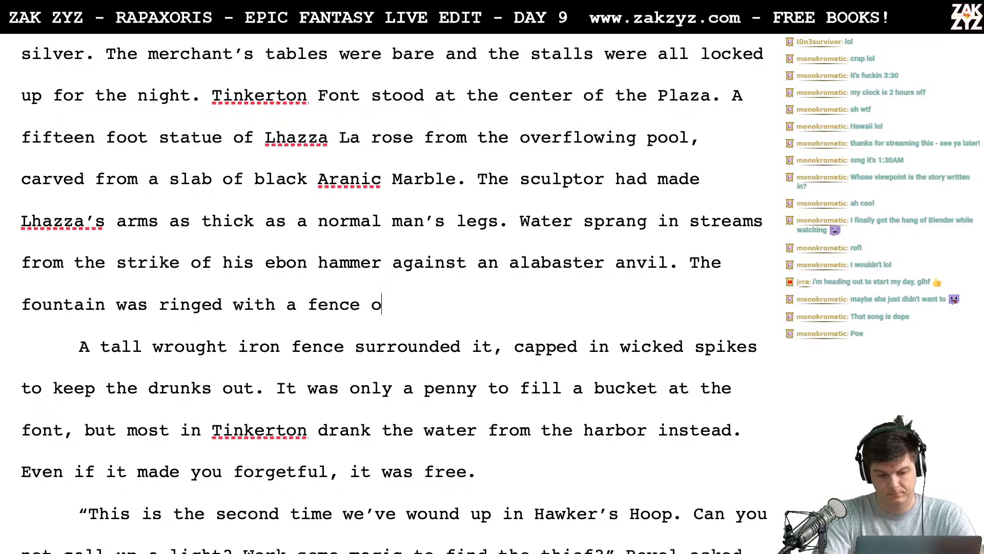
pyautogui.write('f wrought iron, ')
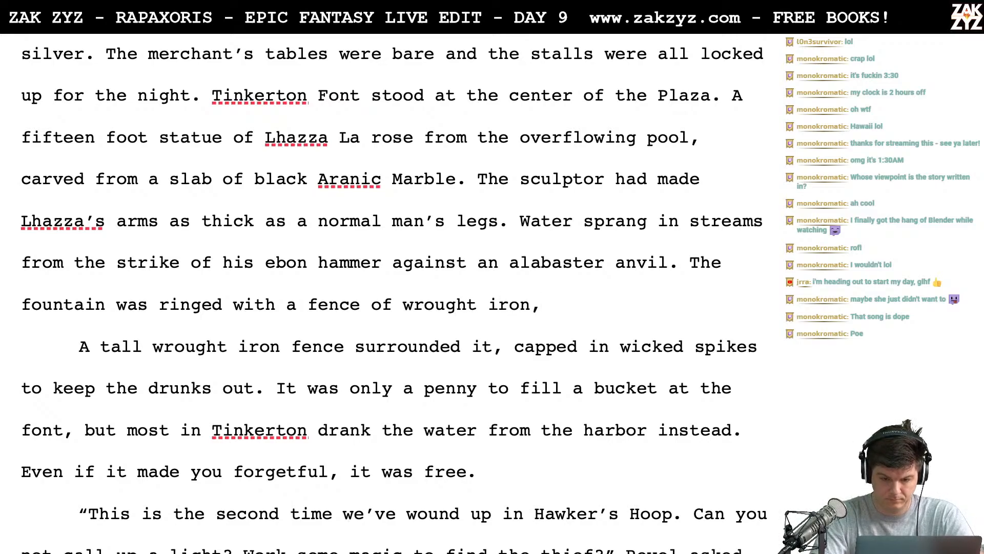
pyautogui.write('the s')
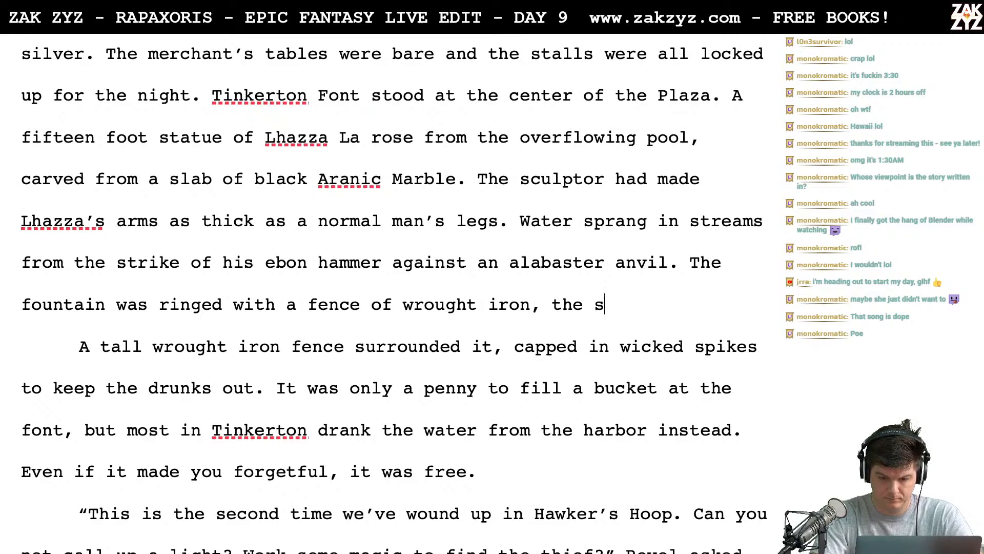
pyautogui.write('taves ende')
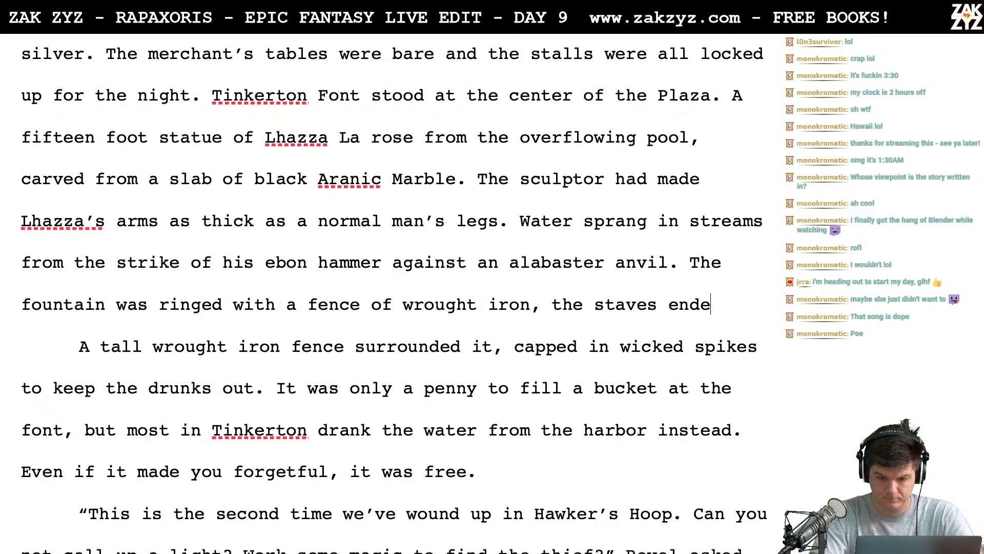
pyautogui.press('BackSpace')
pyautogui.press('BackSpace')
pyautogui.press('BackSpace')
pyautogui.press('BackSpace')
pyautogui.write('were capped with ')
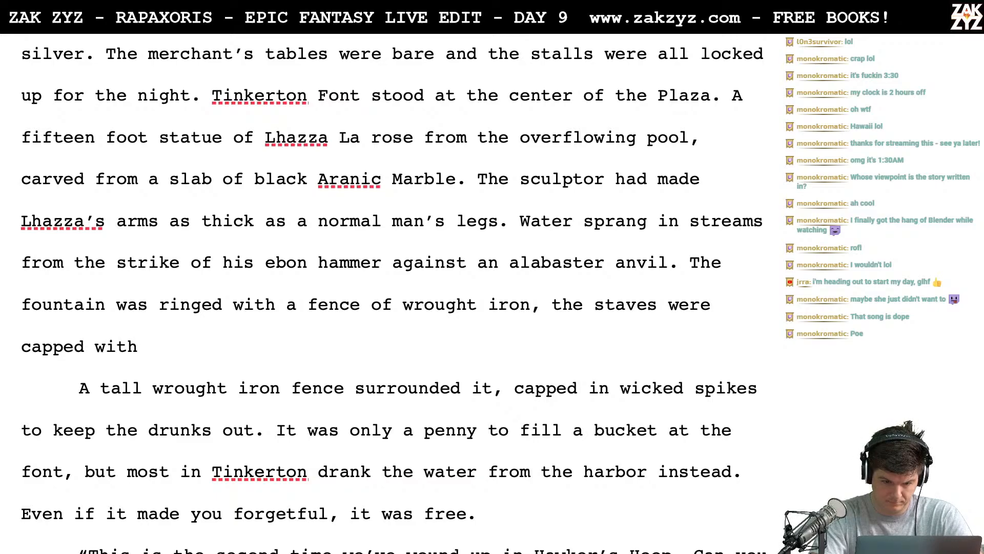
pyautogui.write('wicke')
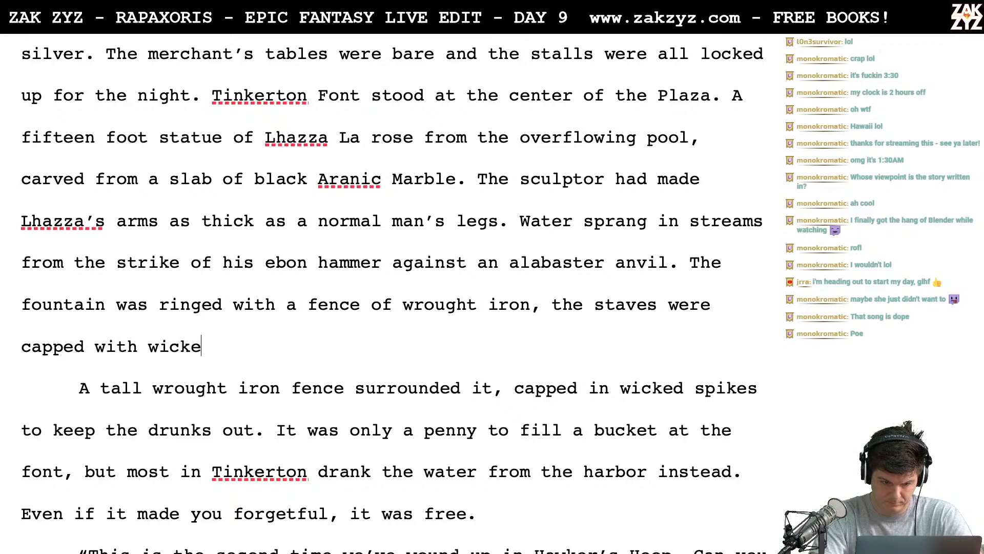
pyautogui.write('dspie')
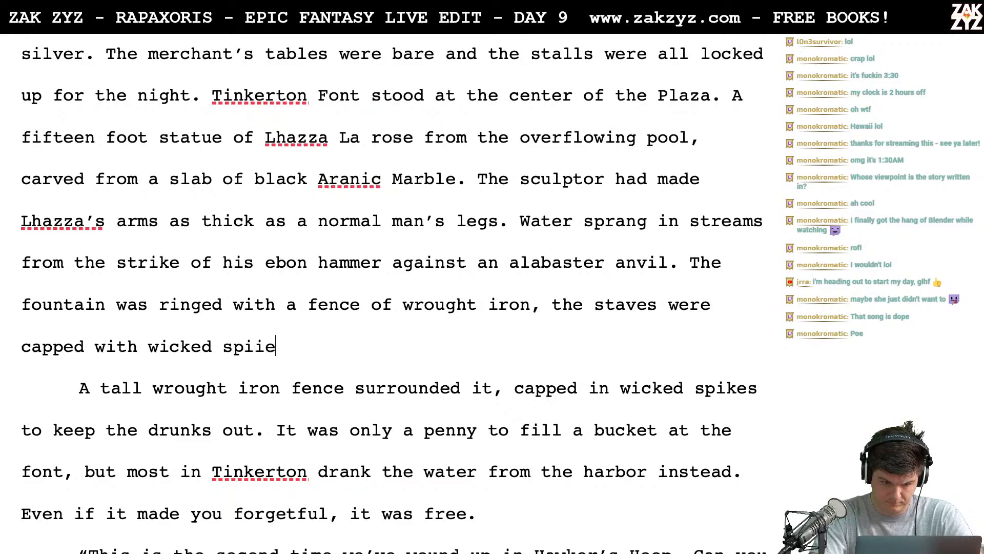
pyautogui.press('BackSpace')
pyautogui.press('BackSpace')
pyautogui.press('BackSpace')
pyautogui.press('BackSpace')
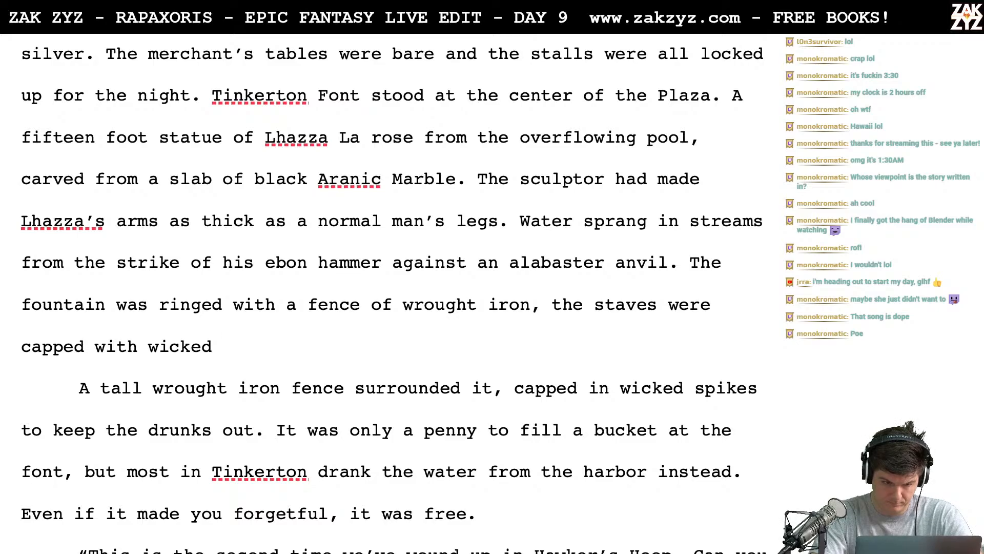
pyautogui.press('BackSpace')
pyautogui.press('BackSpace')
pyautogui.press('BackSpace')
pyautogui.press('BackSpace')
pyautogui.press('BackSpace')
pyautogui.press('BackSpace')
pyautogui.press('BackSpace')
pyautogui.press('BackSpace')
pyautogui.press('BackSpace')
pyautogui.press('BackSpace')
pyautogui.press('BackSpace')
pyautogui.press('BackSpace')
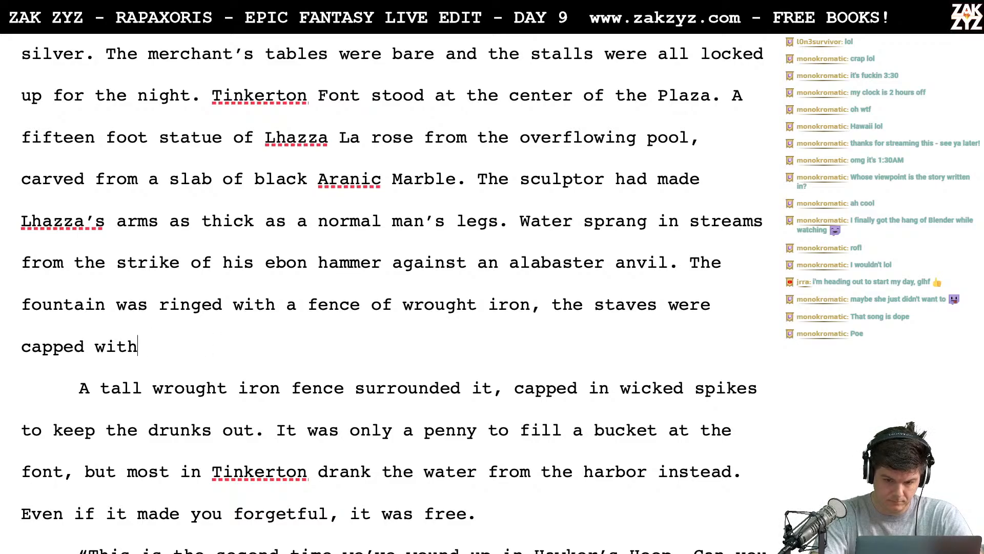
pyautogui.press('BackSpace')
pyautogui.press('BackSpace')
pyautogui.press('BackSpace')
pyautogui.press('BackSpace')
pyautogui.press('BackSpace')
pyautogui.press('BackSpace')
pyautogui.press('BackSpace')
pyautogui.press('BackSpace')
pyautogui.press('BackSpace')
pyautogui.press('BackSpace')
pyautogui.press('BackSpace')
pyautogui.press('BackSpace')
pyautogui.press('BackSpace')
pyautogui.press('BackSpace')
pyautogui.press('BackSpace')
pyautogui.press('BackSpace')
pyautogui.press('BackSpace')
pyautogui.press('BackSpace')
pyautogui.press('BackSpace')
pyautogui.press('BackSpace')
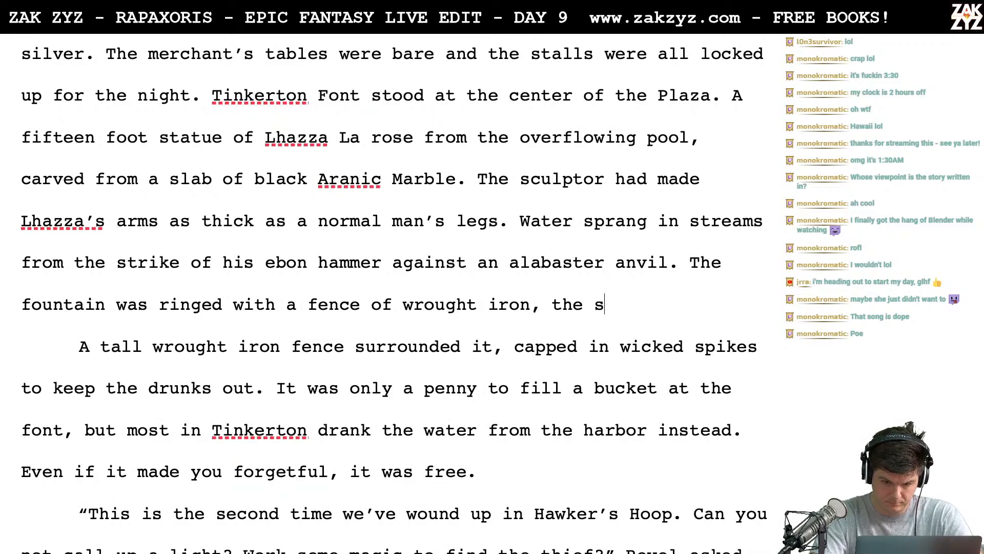
# - Finish the fence sentence after "wrought iron," with "the posts came to wicked curving spikes to keep the drunks out."
pyautogui.press('Return')
pyautogui.press('Return')
pyautogui.press('Up')
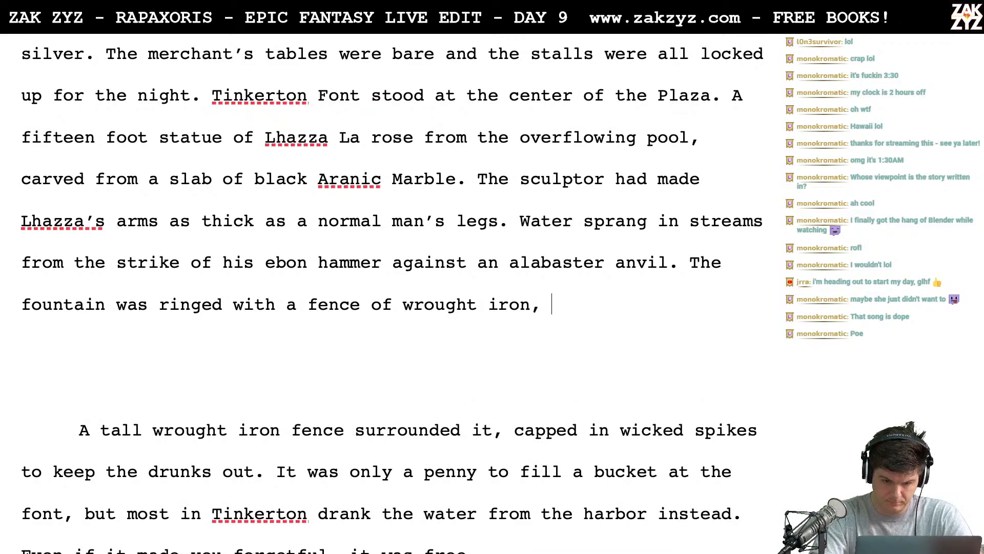
pyautogui.write('the')
pyautogui.press('super+Tab')
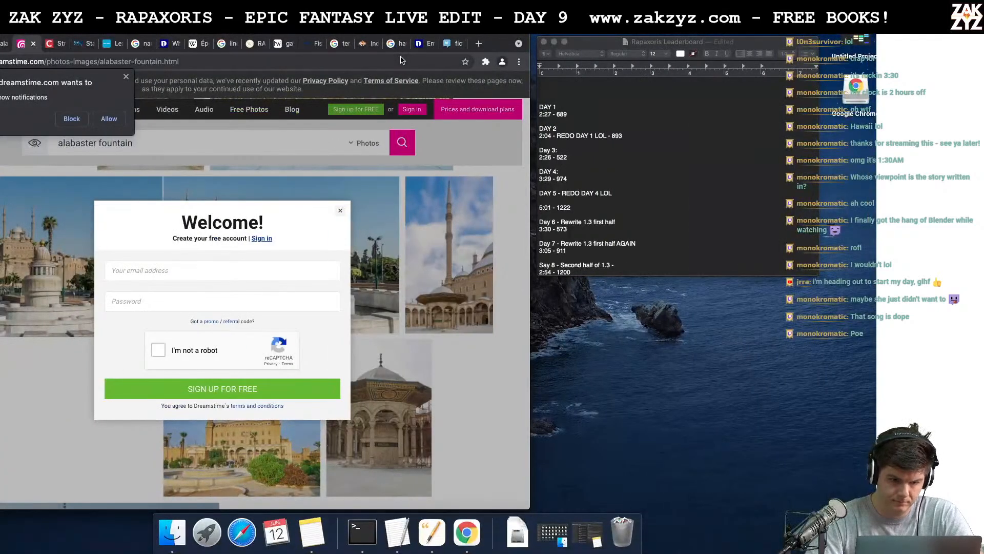
pyautogui.press('super+Tab')
pyautogui.write('pos')
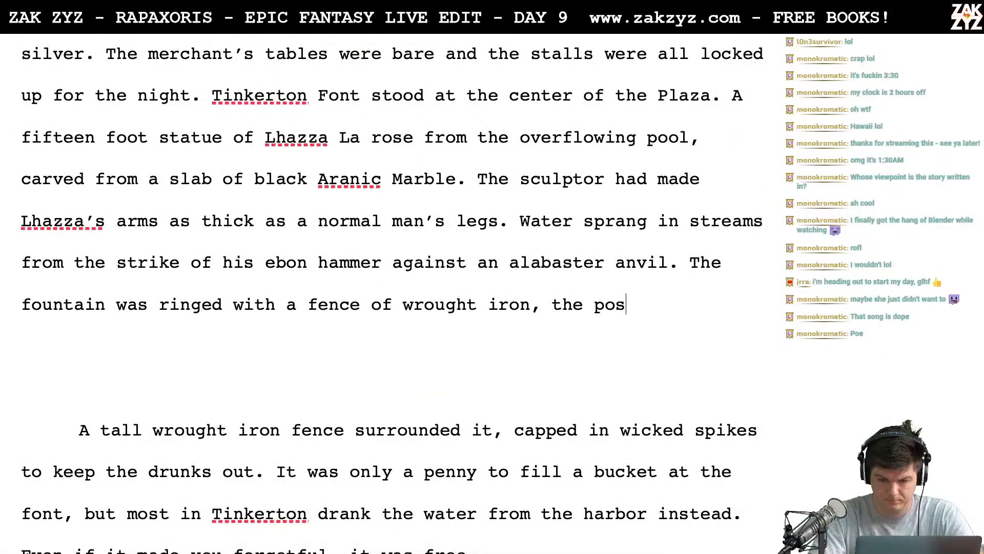
pyautogui.write('ts came to wicke')
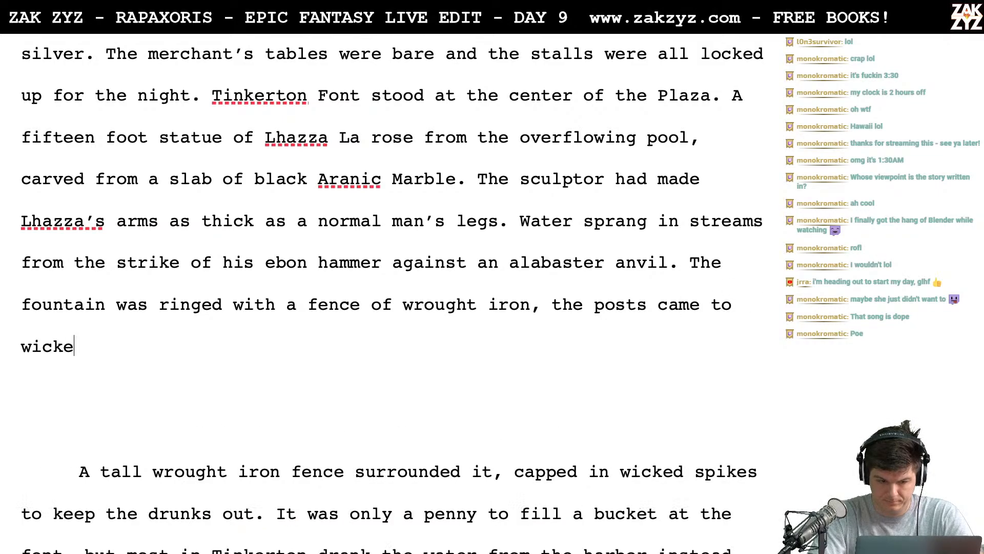
pyautogui.write('d curving sp')
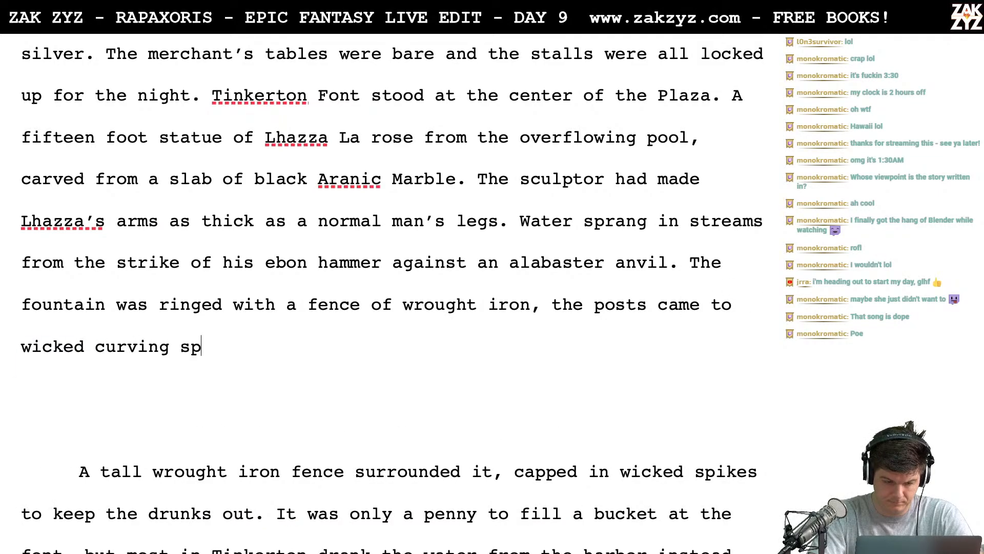
pyautogui.write('ikes to keep the d')
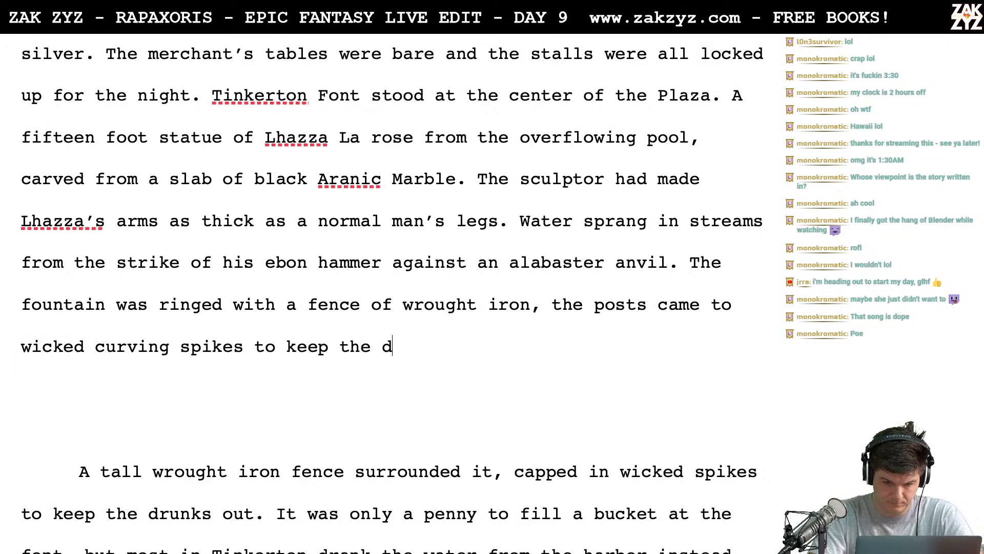
pyautogui.write('runks out.')
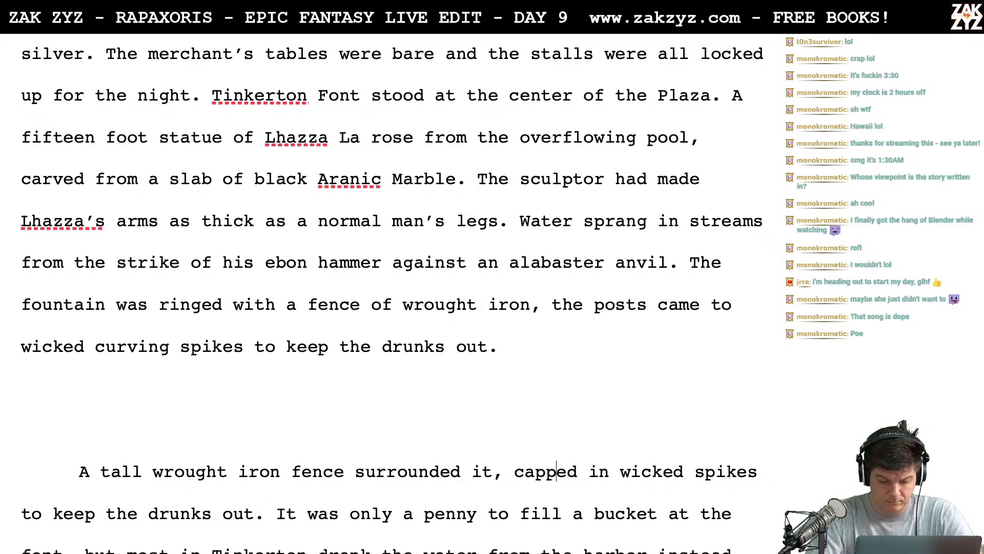
# - Delete the old "A tall wrought iron fence" sentence and join "It was only a penny" onto the fountain paragraph
pyautogui.press('Down')
pyautogui.press('Down')
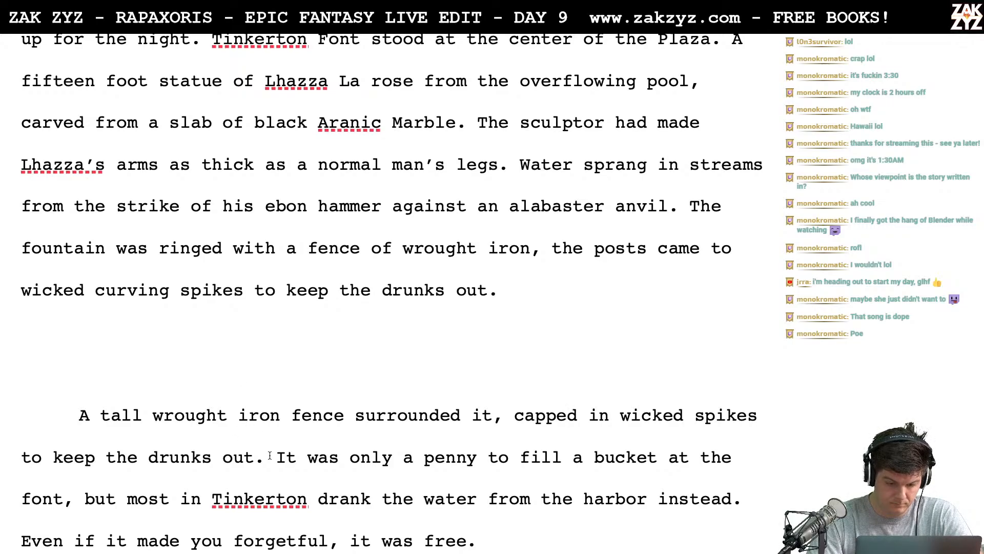
pyautogui.moveTo(270, 455); pyautogui.dragTo(81, 373)
pyautogui.press('BackSpace')
pyautogui.press('BackSpace')
pyautogui.press('BackSpace')
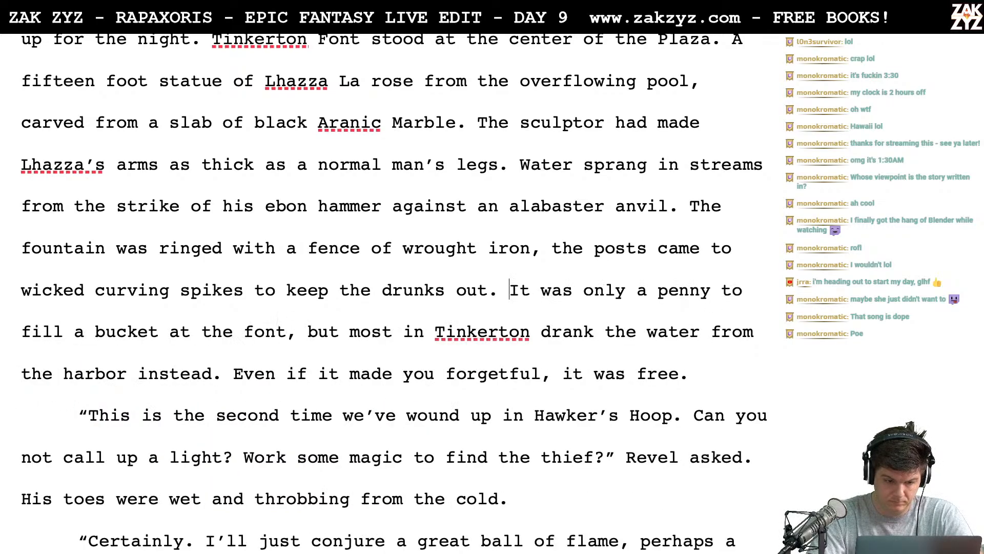
# - Add a new paragraph after "it was free." reading "Revel wished he could forget everything about today."
pyautogui.scroll(-1, 394, 291)
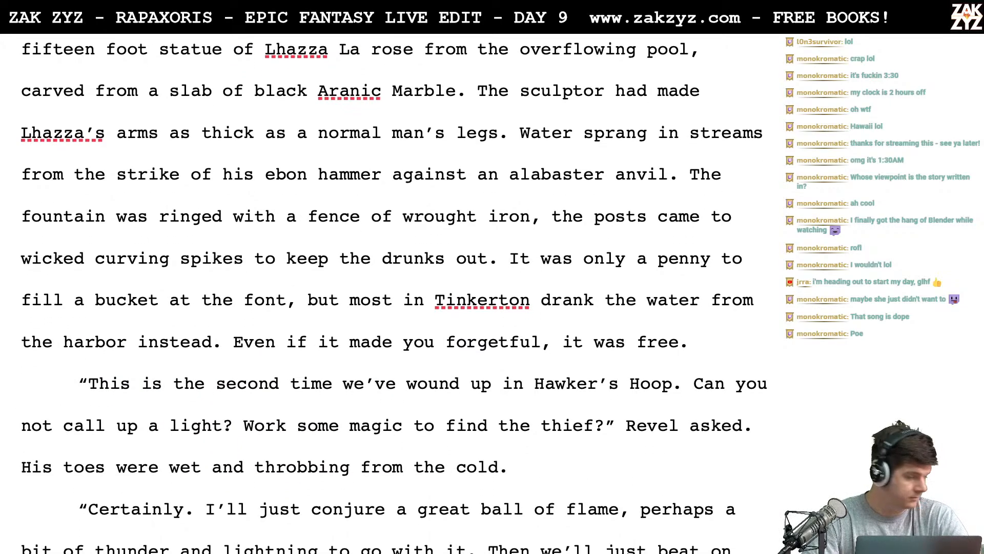
pyautogui.scroll(2, 394, 292)
pyautogui.scroll(-3, 393, 293)
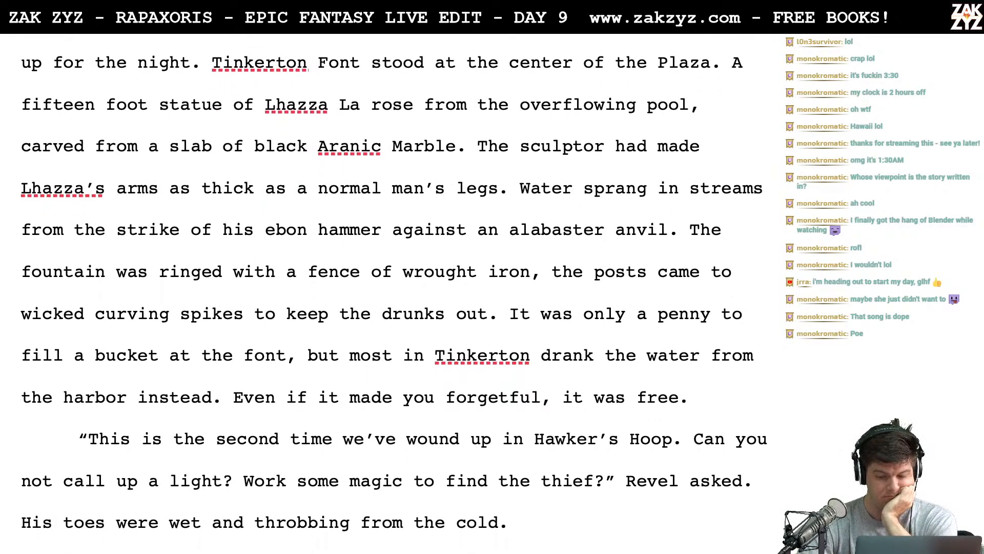
pyautogui.scroll(-3, 332, 372)
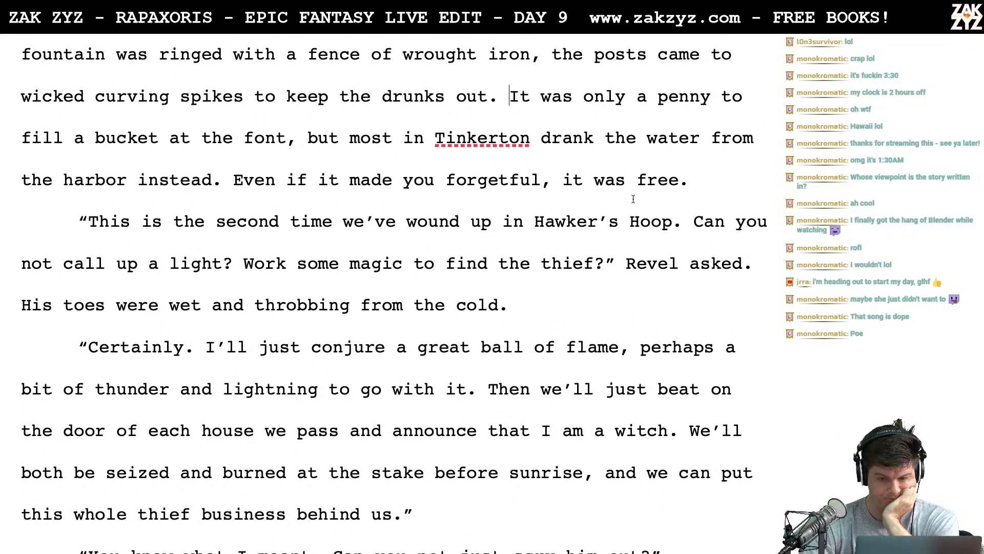
pyautogui.click(699, 180)
pyautogui.press('Return')
pyautogui.press('Return')
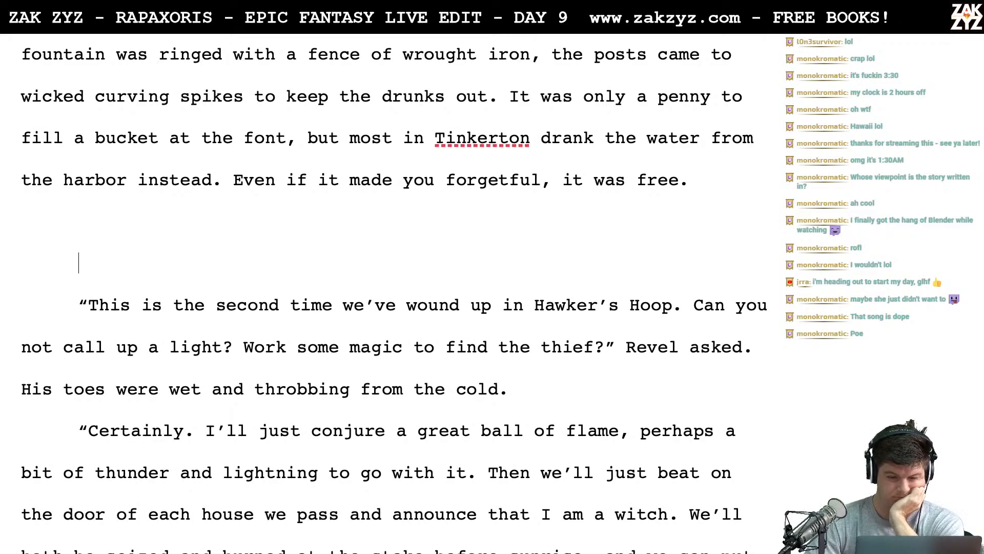
pyautogui.scroll(2, 394, 300)
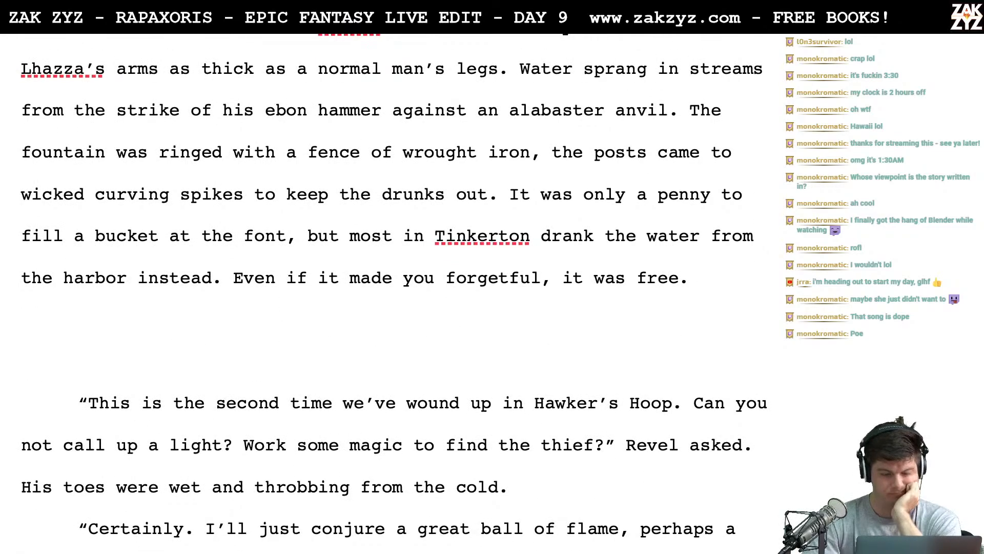
pyautogui.write('Revle')
pyautogui.press('BackSpace')
pyautogui.press('BackSpace')
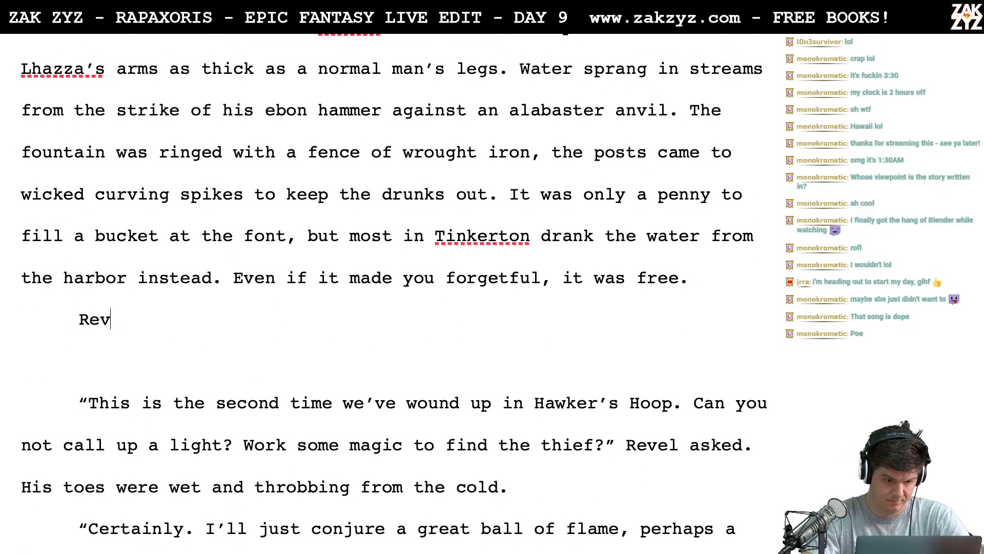
pyautogui.write('el wished he could')
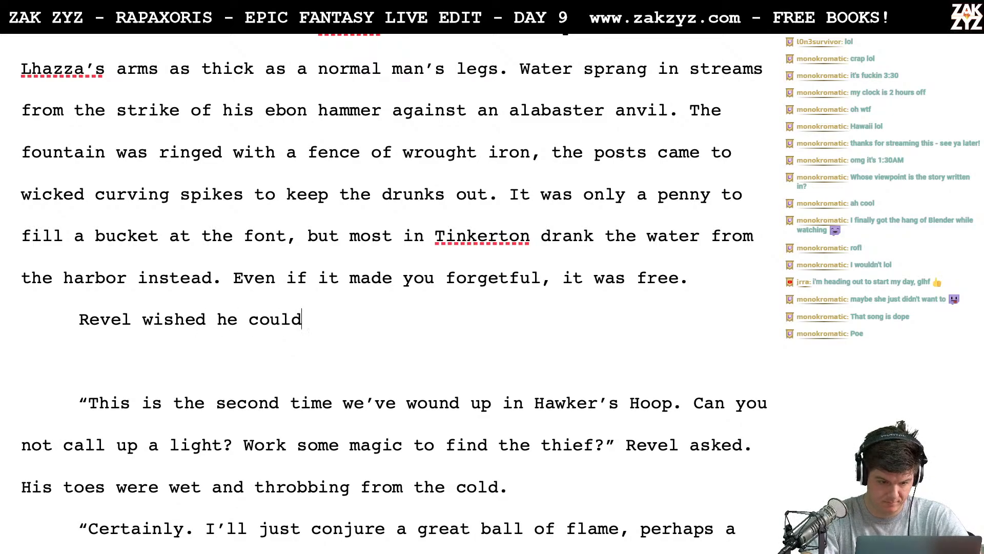
pyautogui.write(' forget every')
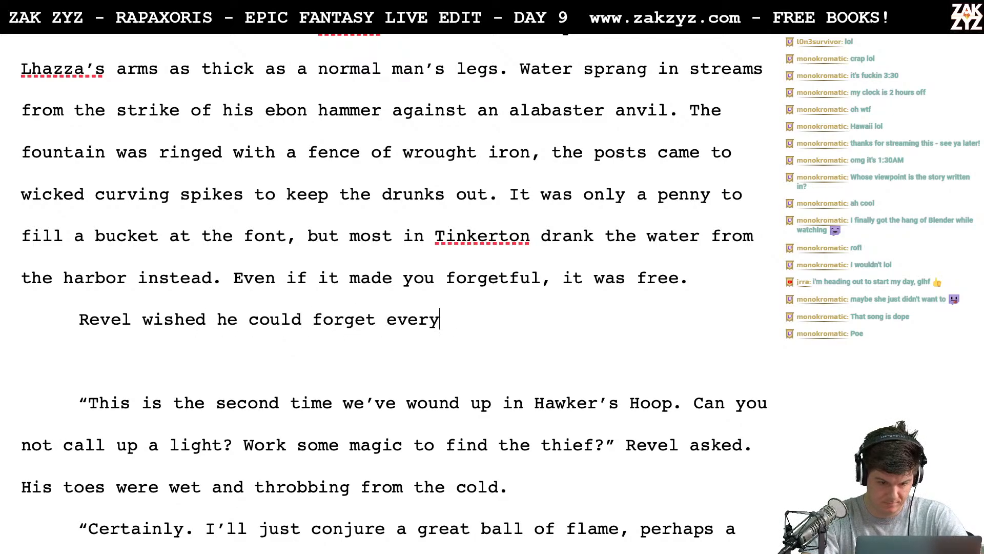
pyautogui.write('thing about today.')
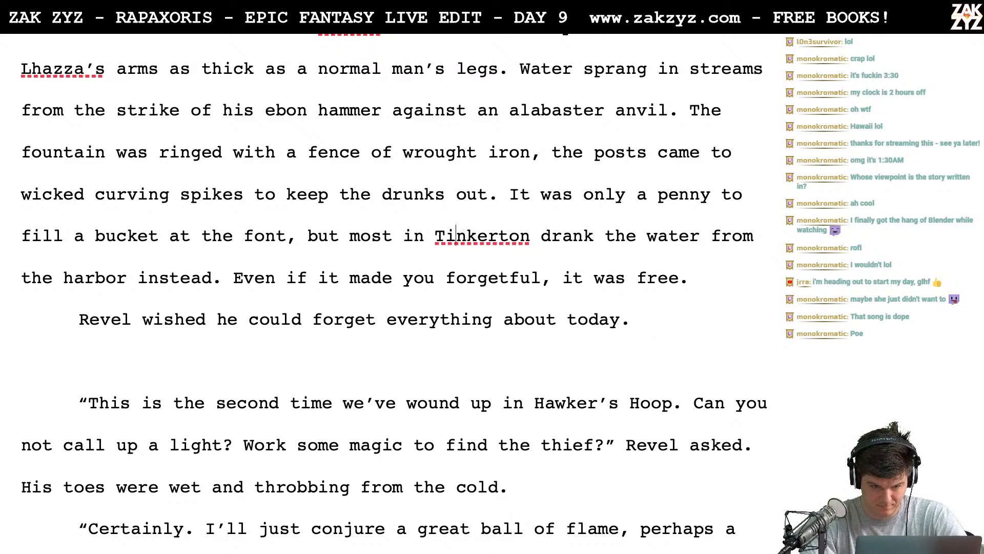
# - Replace "you" with "them" in the sentence "Even if it made you forgetful, it was free."
pyautogui.press('BackSpace')
pyautogui.press('BackSpace')
pyautogui.press('BackSpace')
pyautogui.write('them')
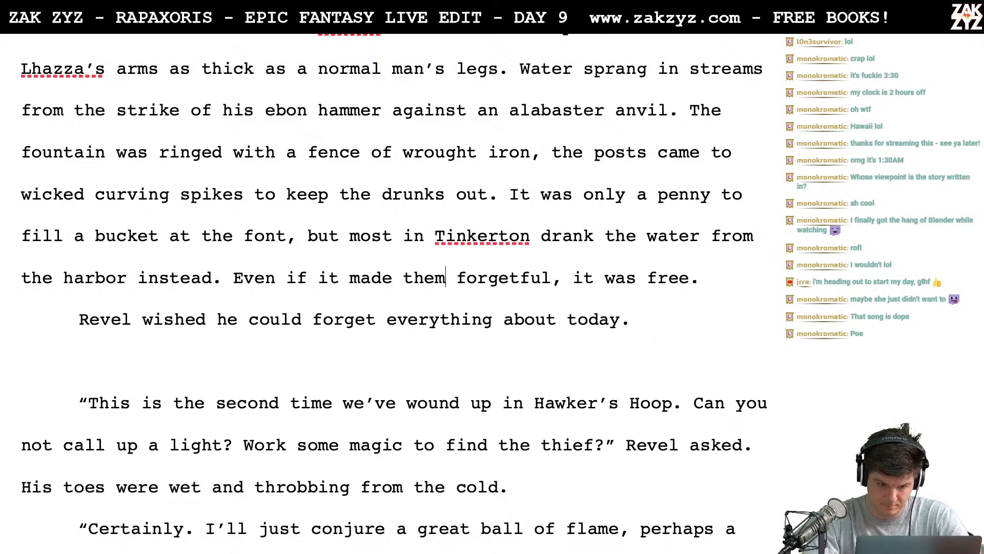
# - Split the moonlight paragraph after "up for the night." so that "Tinkerton Font stood" starts a new paragraph
pyautogui.scroll(1, 394, 286)
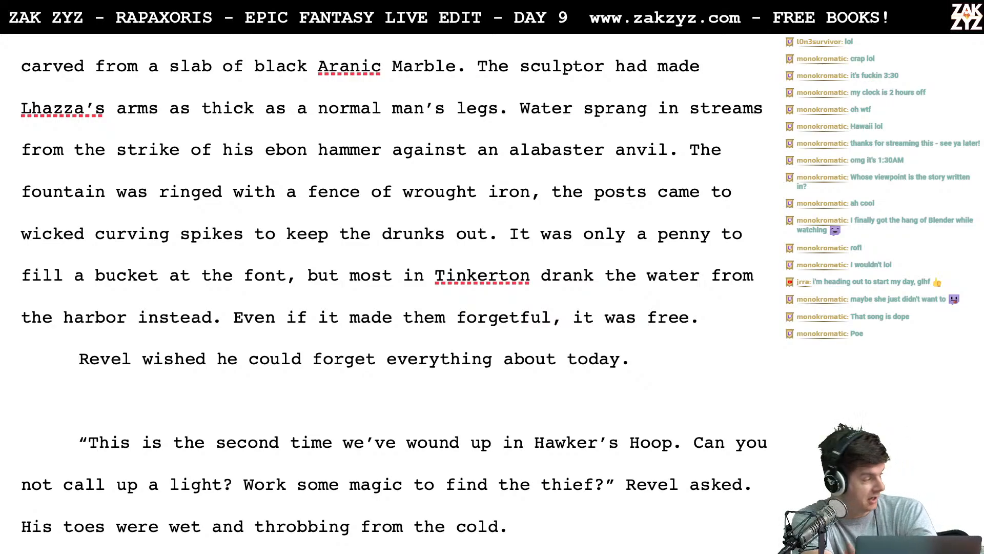
pyautogui.scroll(4, 394, 300)
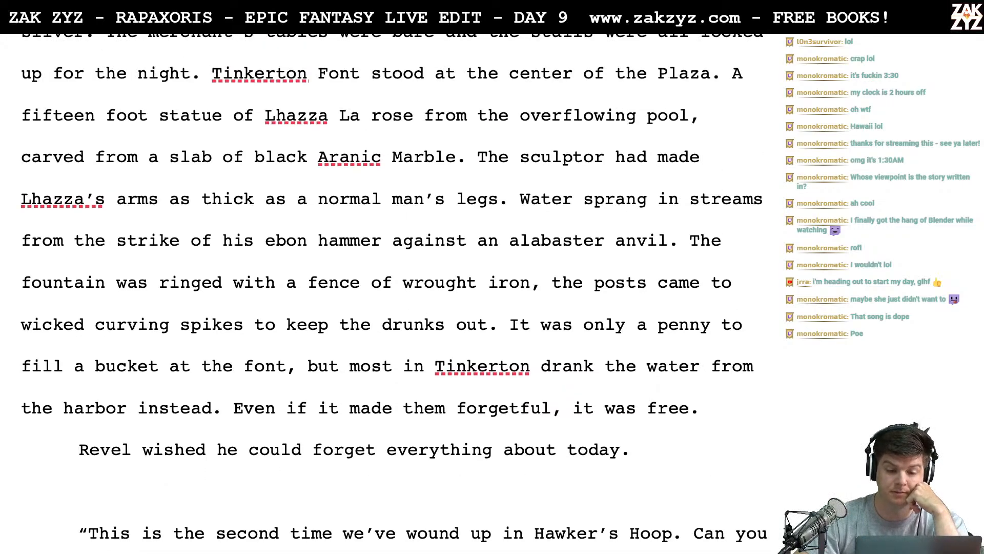
pyautogui.scroll(2, 392, 287)
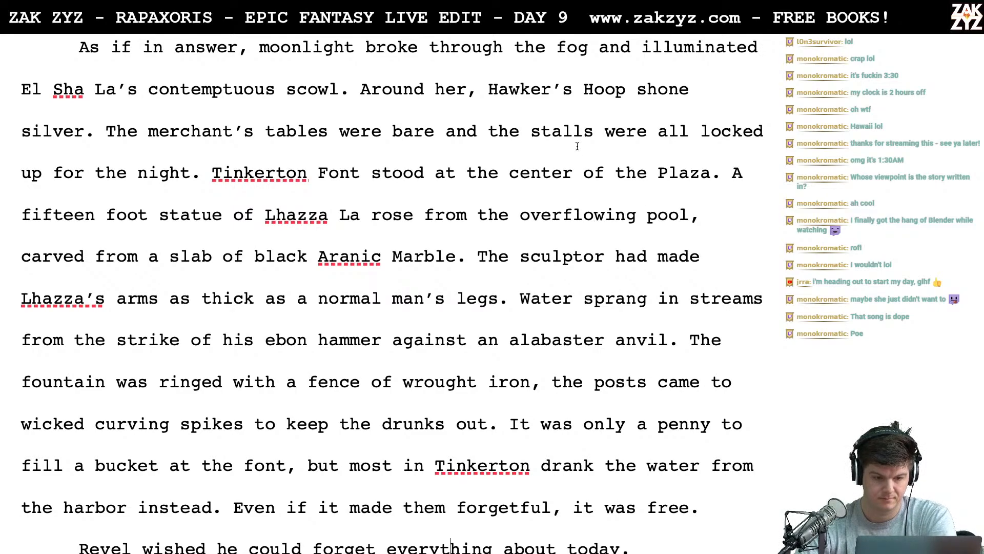
pyautogui.click(208, 173)
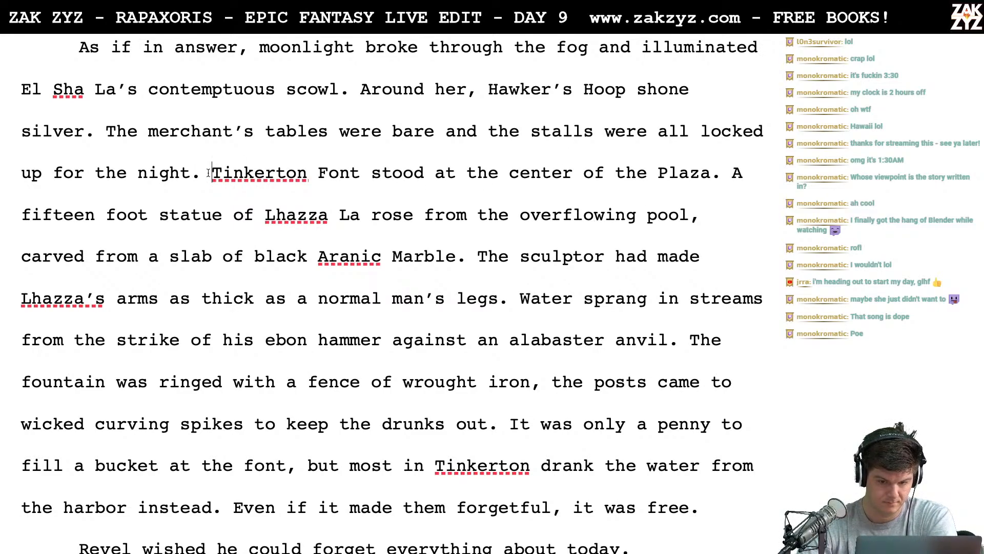
pyautogui.press('Return')
pyautogui.scroll(-2, 208, 173)
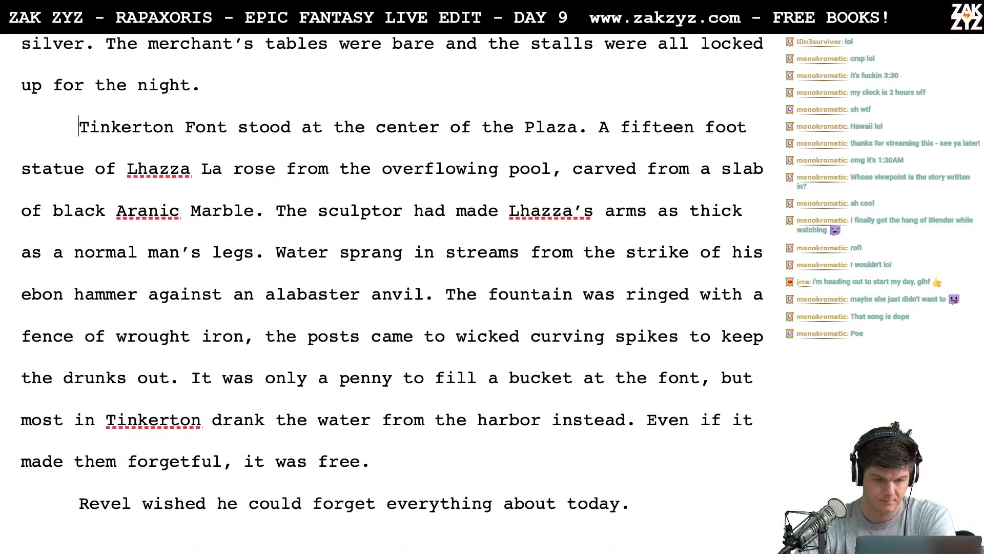
pyautogui.scroll(5, 392, 292)
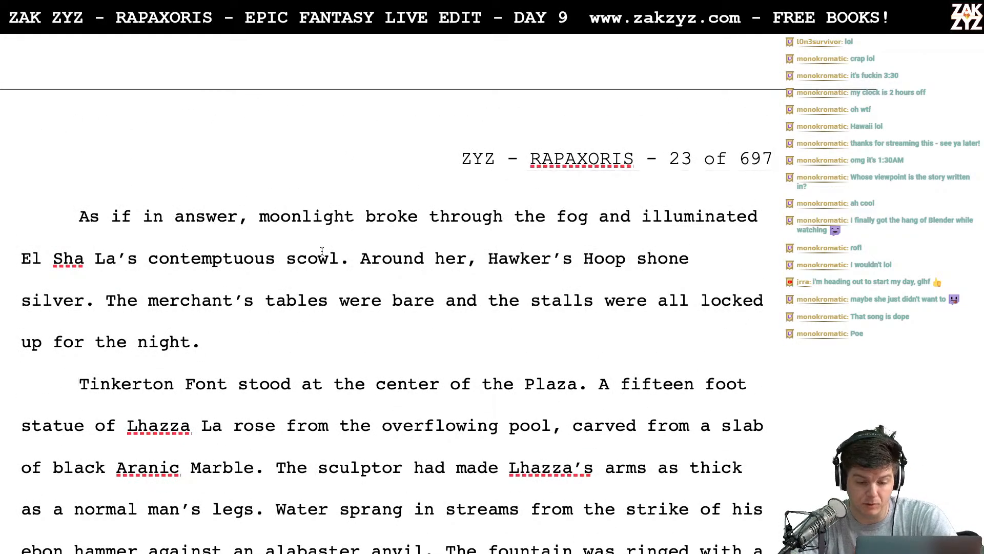
pyautogui.scroll(-1, 324, 249)
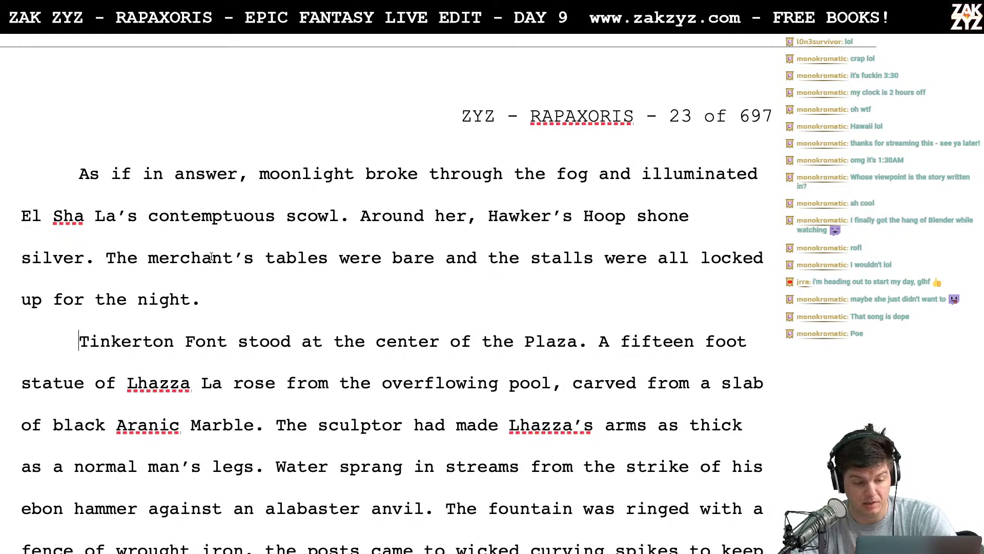
pyautogui.scroll(-1, 211, 256)
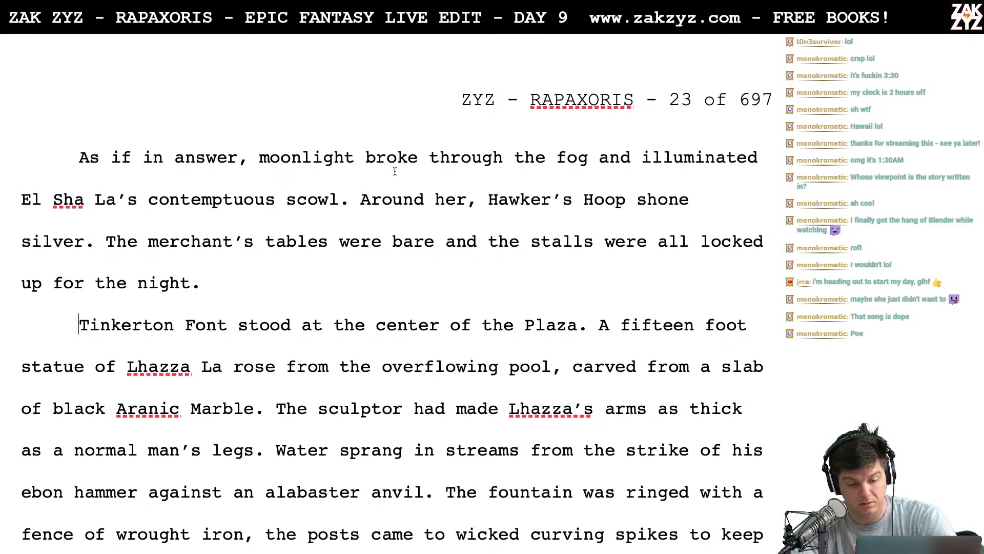
# - Delete "were bare" from the sentence about the merchant's tables in the moonlight paragraph
pyautogui.scroll(-1, 493, 231)
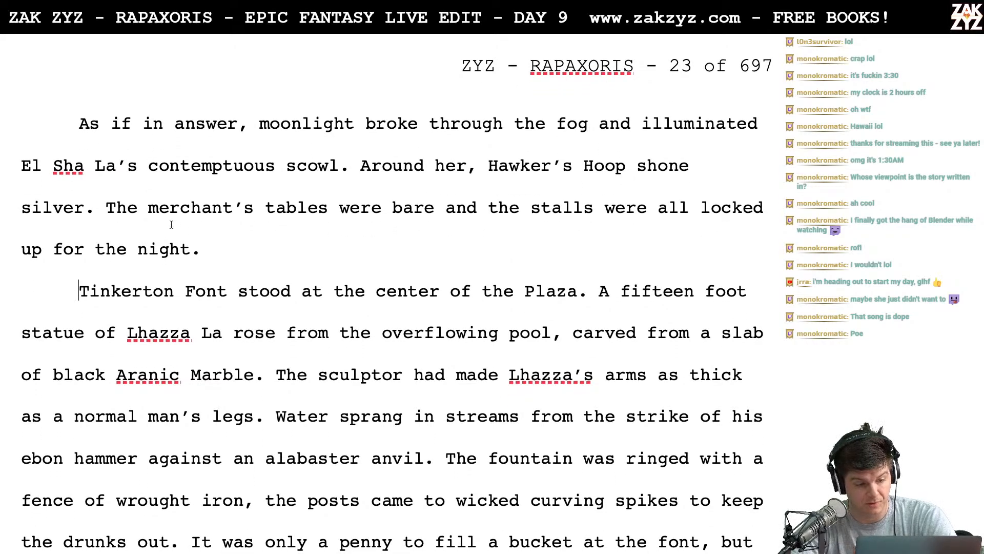
pyautogui.scroll(-1, 350, 216)
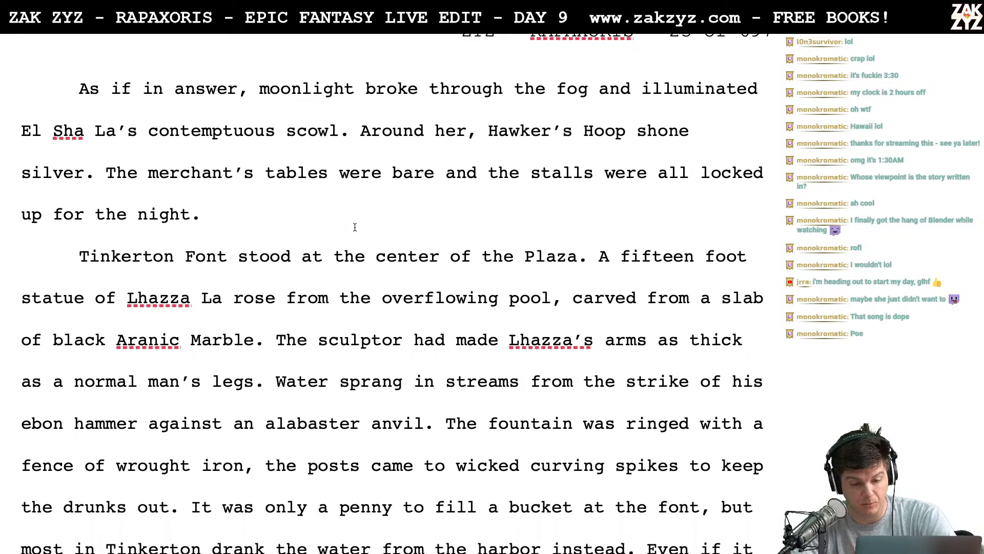
pyautogui.click(138, 175)
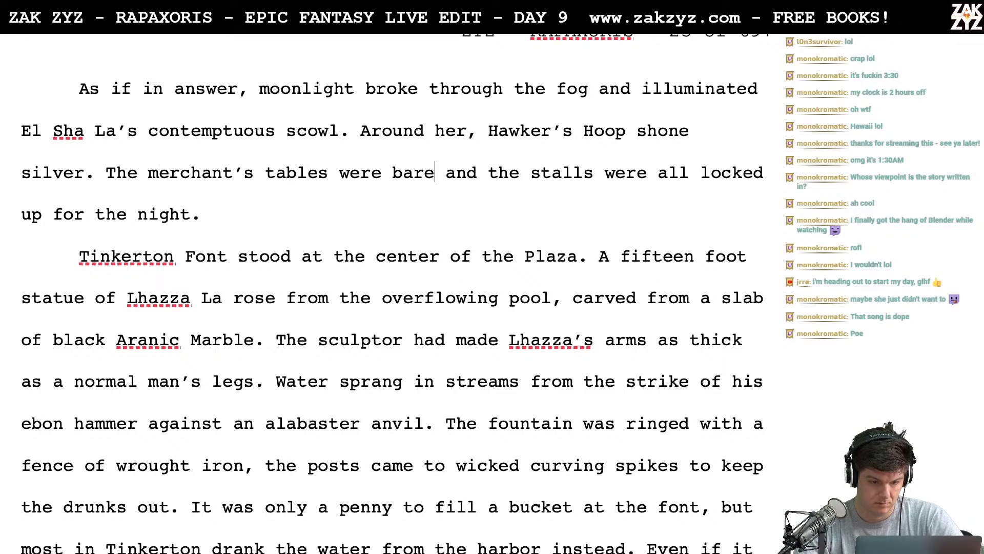
pyautogui.press('BackSpace')
pyautogui.press('BackSpace')
pyautogui.press('BackSpace')
pyautogui.press('BackSpace')
pyautogui.press('BackSpace')
pyautogui.press('BackSpace')
pyautogui.press('BackSpace')
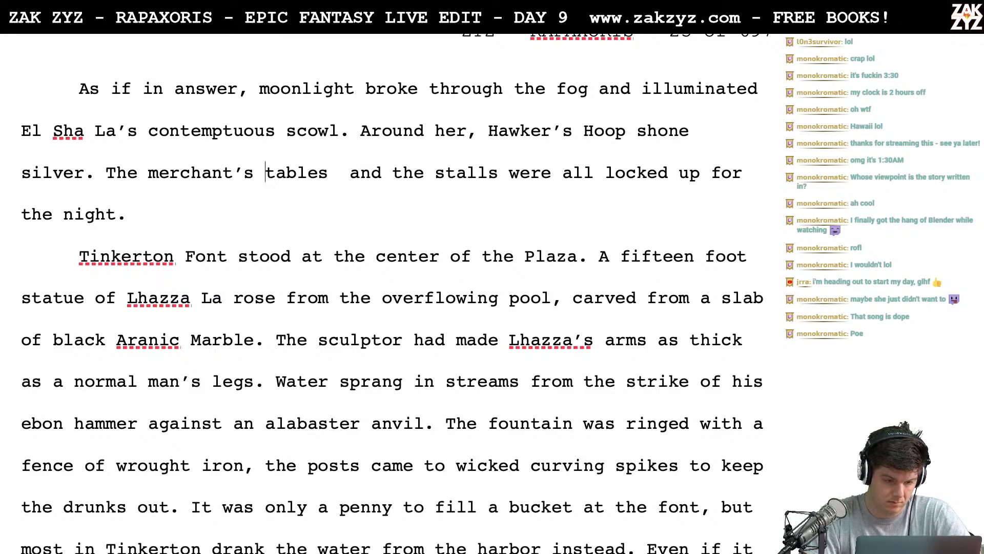
# - Replace the opening "The" before "merchant's tables" with "Rain pooled on the"
pyautogui.write('w')
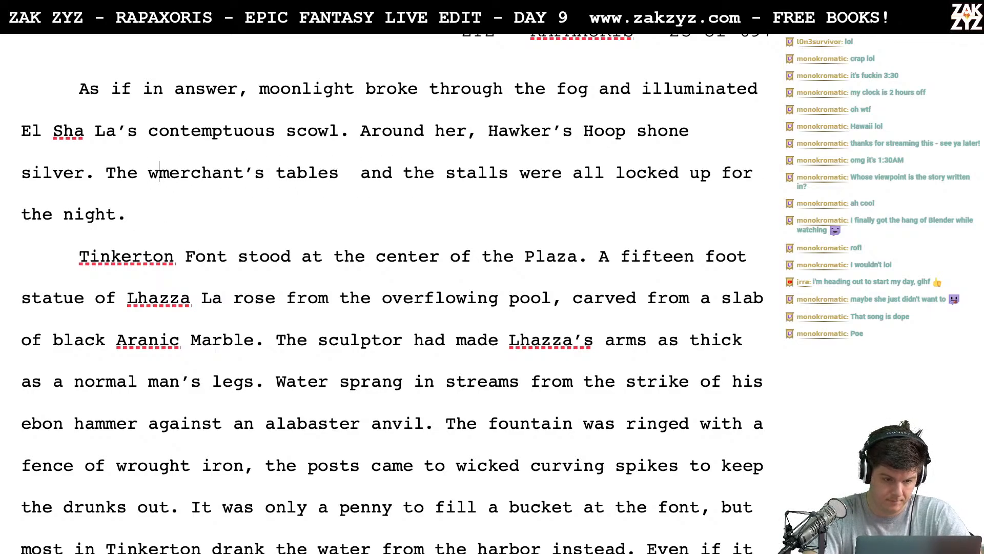
pyautogui.press('BackSpace')
pyautogui.press('BackSpace')
pyautogui.press('BackSpace')
pyautogui.press('BackSpace')
pyautogui.press('BackSpace')
pyautogui.write('Rain pooled o')
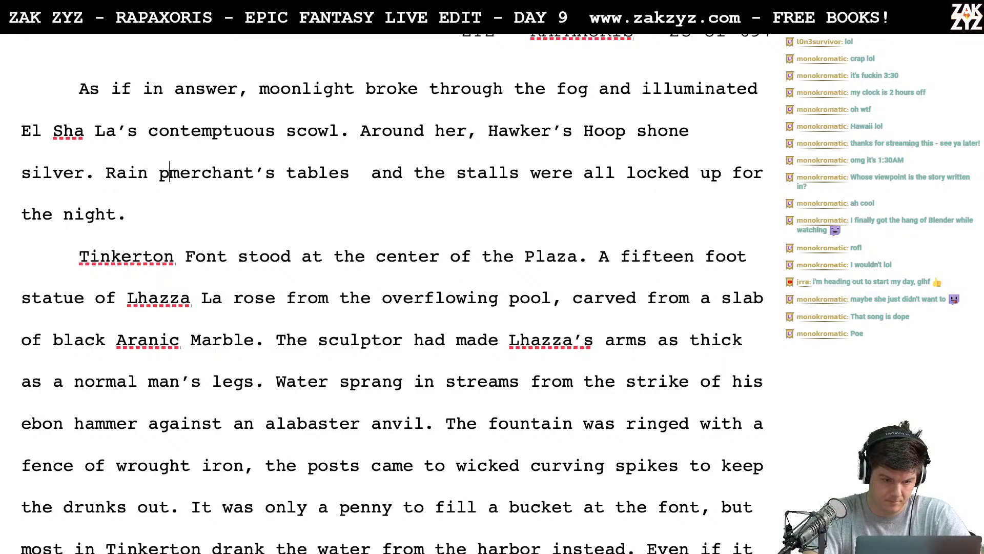
pyautogui.write('n the bare')
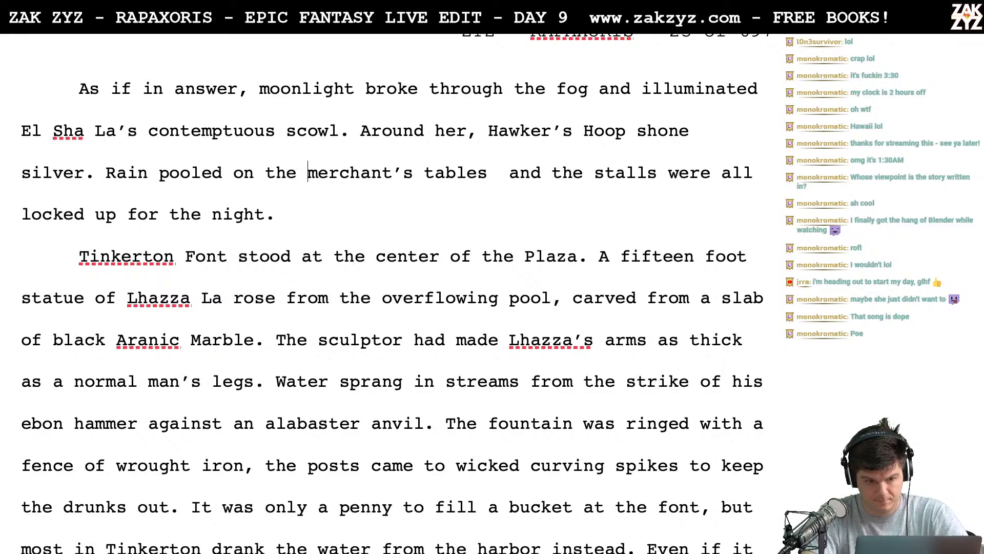
pyautogui.press('BackSpace')
pyautogui.press('BackSpace')
pyautogui.press('BackSpace')
pyautogui.press('BackSpace')
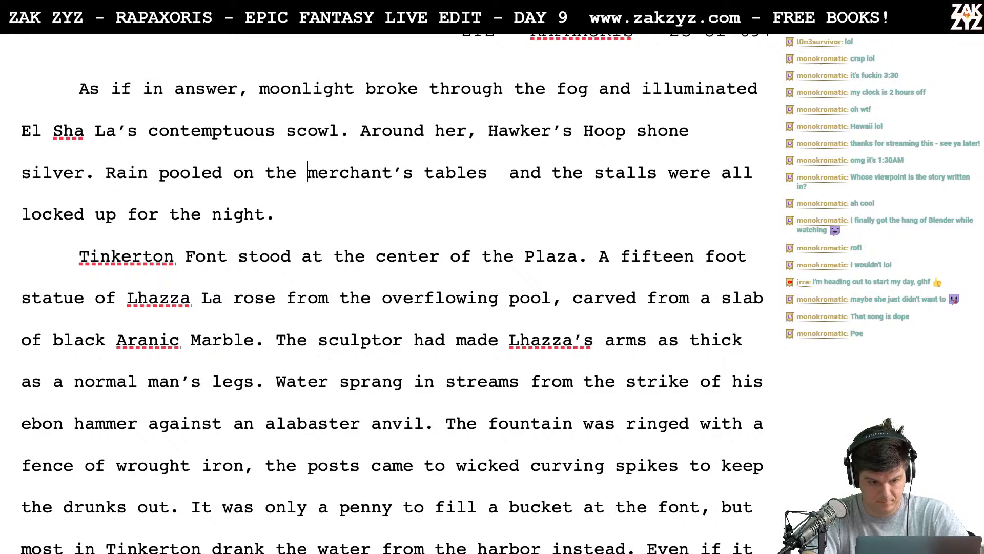
# - Insert "empty" after "Rain pooled on the", ahead of "merchant's tables"
pyautogui.write('empty mmerc')
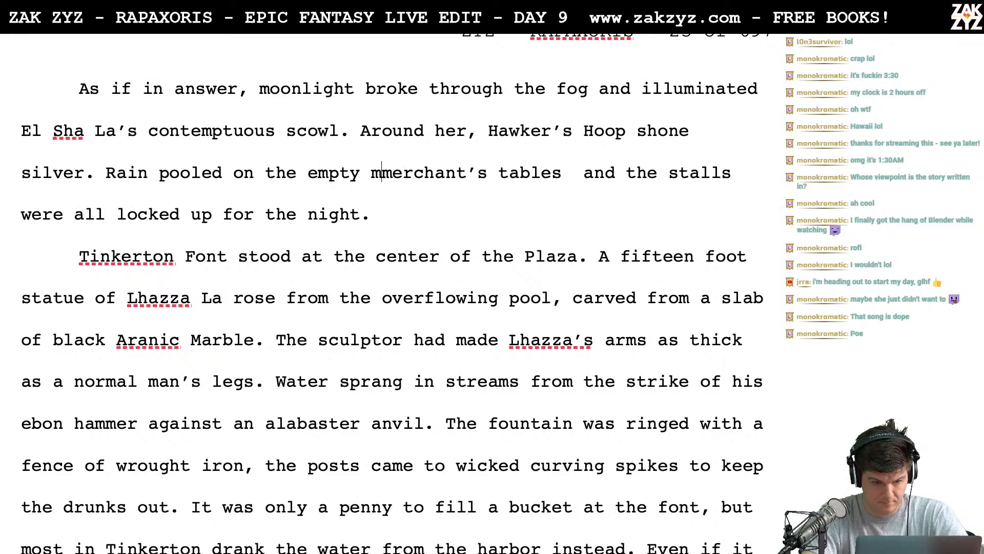
pyautogui.write('h')
pyautogui.press('BackSpace')
pyautogui.press('BackSpace')
pyautogui.press('BackSpace')
pyautogui.press('BackSpace')
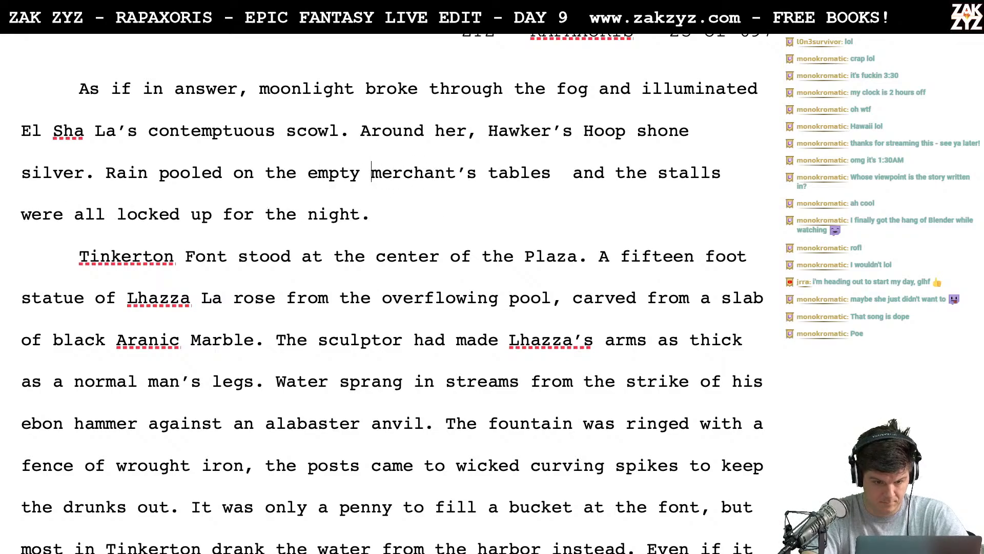
pyautogui.write('erc')
pyautogui.press('BackSpace')
pyautogui.press('BackSpace')
pyautogui.press('BackSpace')
pyautogui.press('BackSpace')
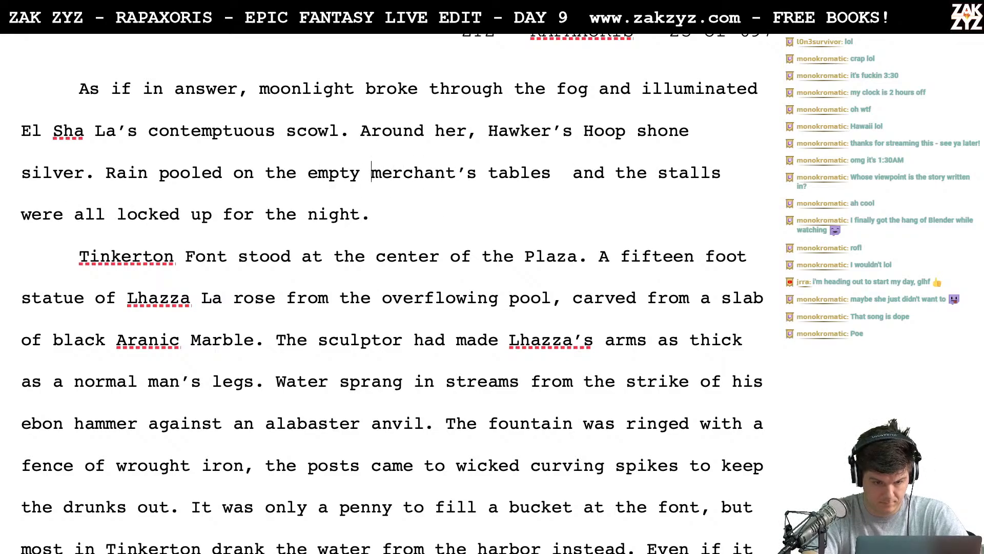
# - Separate the old "merchant's tables" text below and continue the new sentence with "merchant's tables, the stalls were all locked up for"
pyautogui.press('Return')
pyautogui.press('Return')
pyautogui.press('Up')
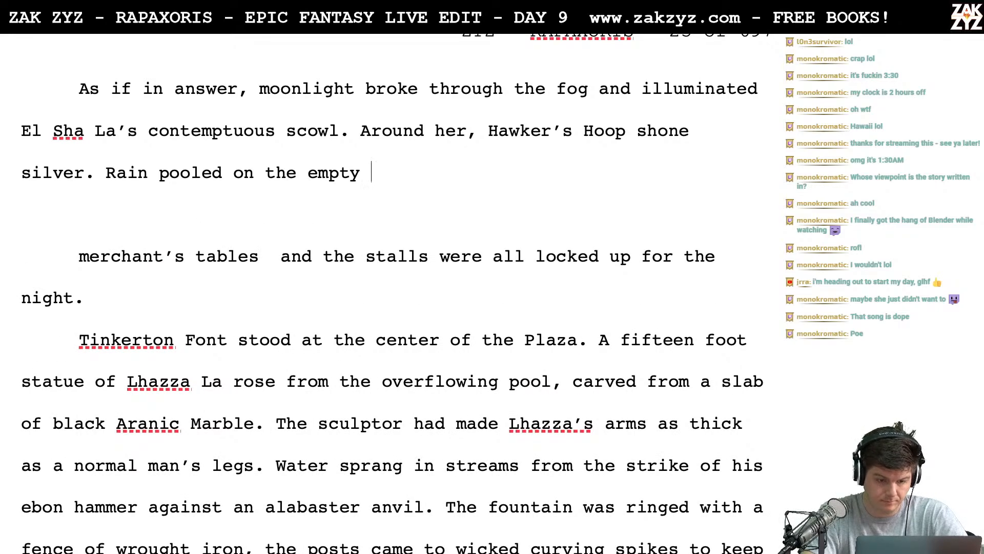
pyautogui.write("merchant's tabl")
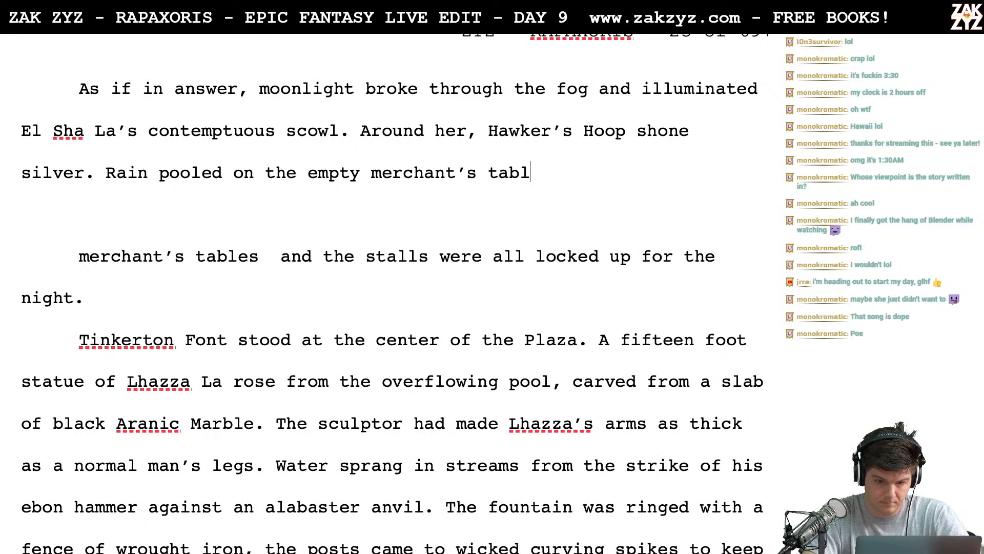
pyautogui.write('es, the s')
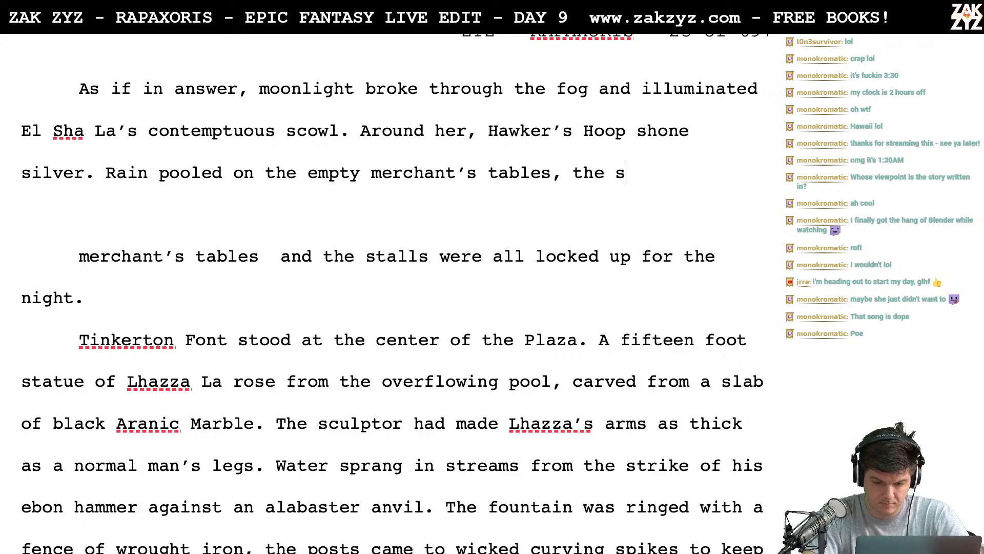
pyautogui.write('talls were all ')
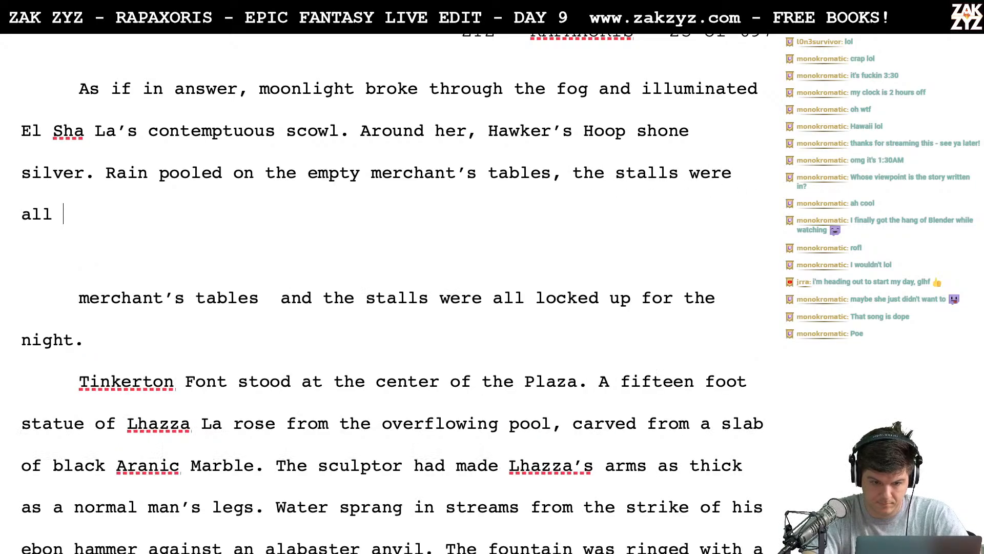
pyautogui.write('locked up for th')
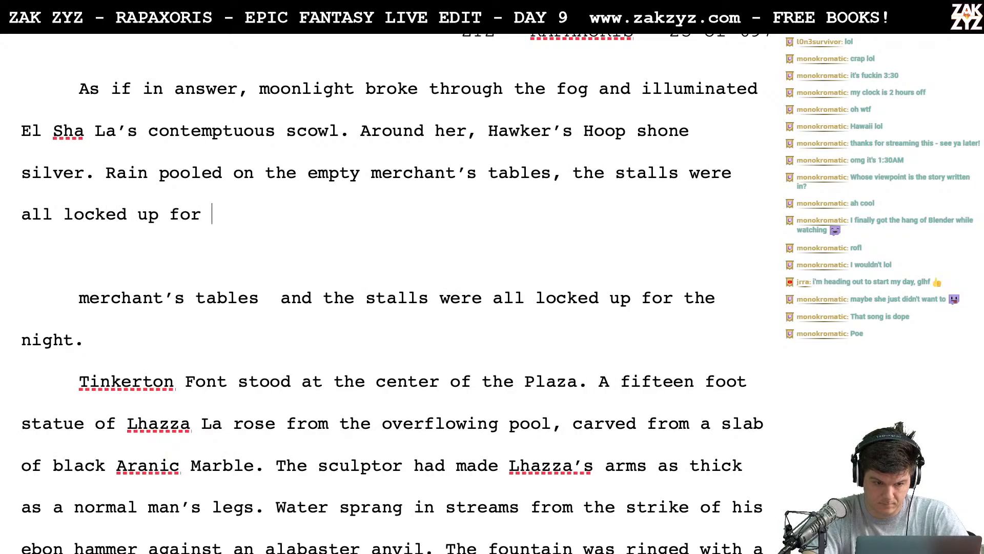
pyautogui.press('BackSpace')
pyautogui.press('BackSpace')
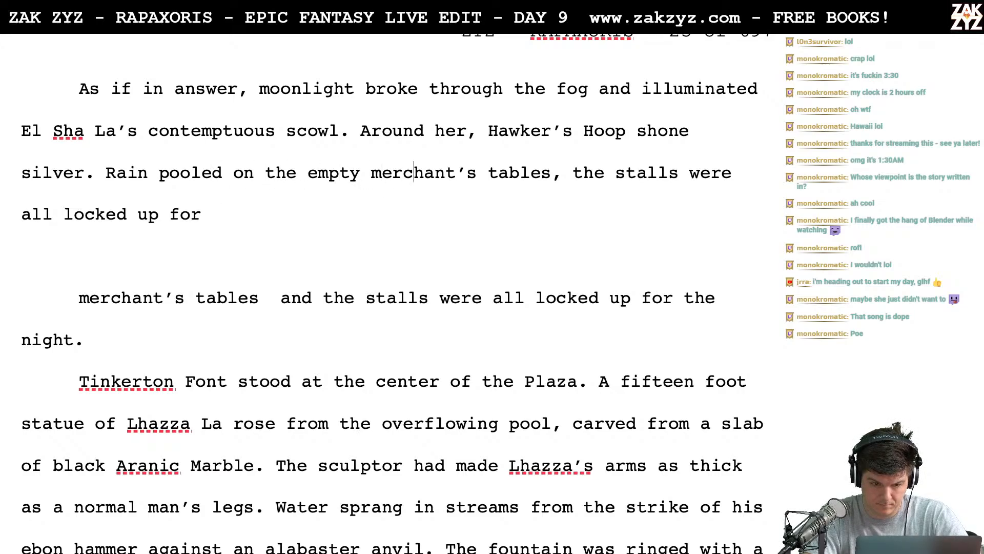
# - Delete "merchant's" from the new sentence so it reads "Rain pooled on the empty tables"
pyautogui.press('Delete')
pyautogui.press('BackSpace')
pyautogui.press('BackSpace')
pyautogui.press('BackSpace')
pyautogui.press('BackSpace')
pyautogui.press('BackSpace')
pyautogui.press('BackSpace')
pyautogui.press('BackSpace')
pyautogui.press('BackSpace')
pyautogui.press('BackSpace')
pyautogui.press('BackSpace')
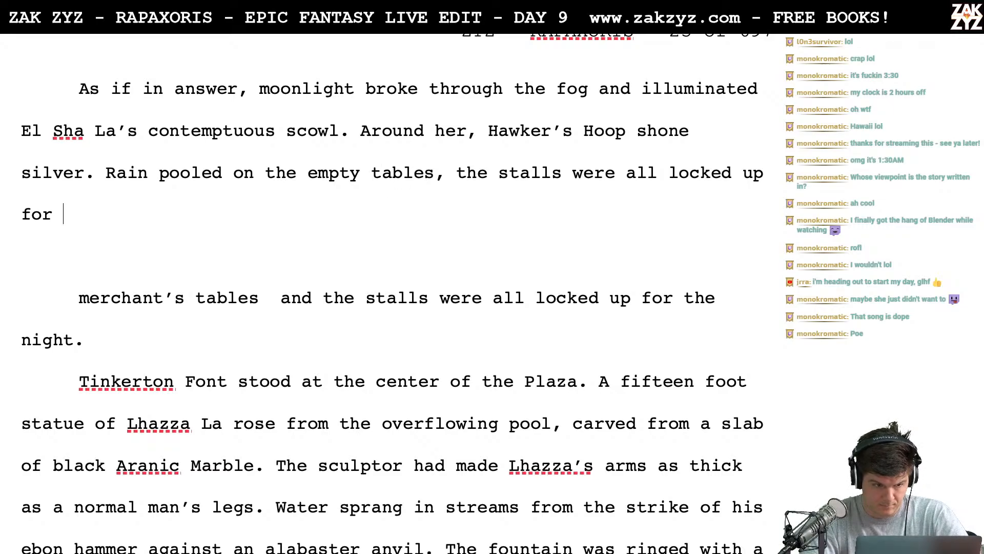
# - Finish the sentence with "the night." and delete the leftover old "merchant's tables" fragment below it
pyautogui.write('the night.')
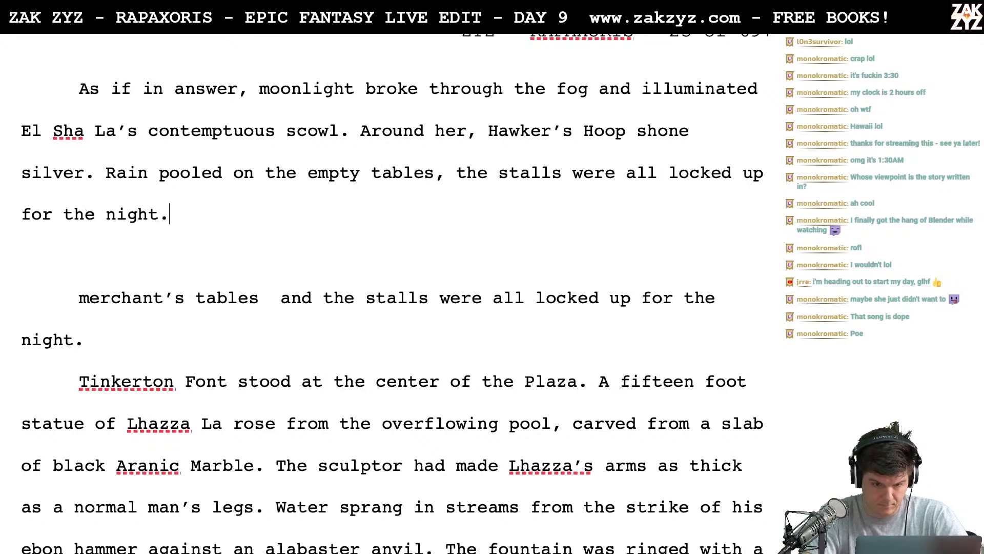
pyautogui.hotkey('shift', 'Right')
pyautogui.hotkey('shift', 'Down')
pyautogui.hotkey('shift', 'Down')
pyautogui.hotkey('shift', 'Down')
pyautogui.press('BackSpace')
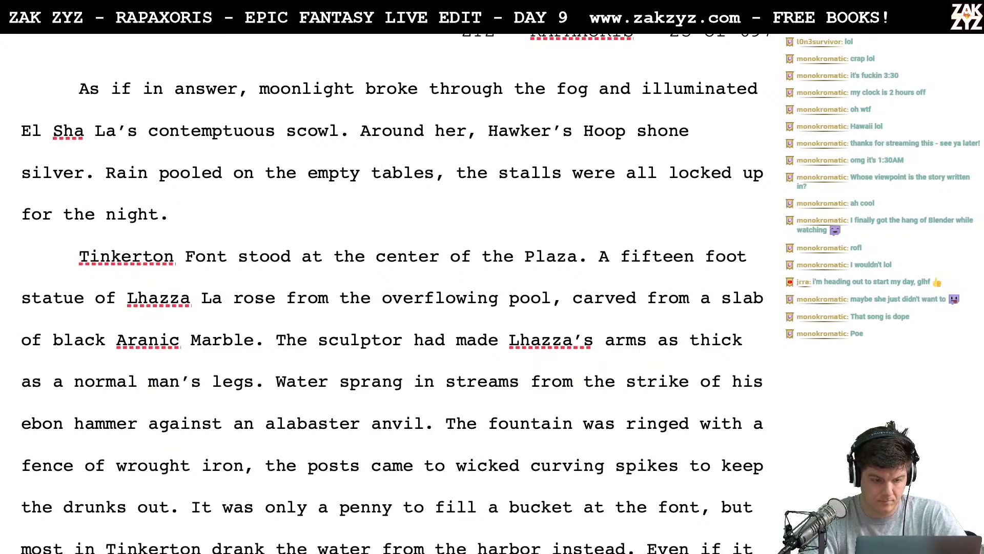
pyautogui.press('Return')
pyautogui.write('At the ')
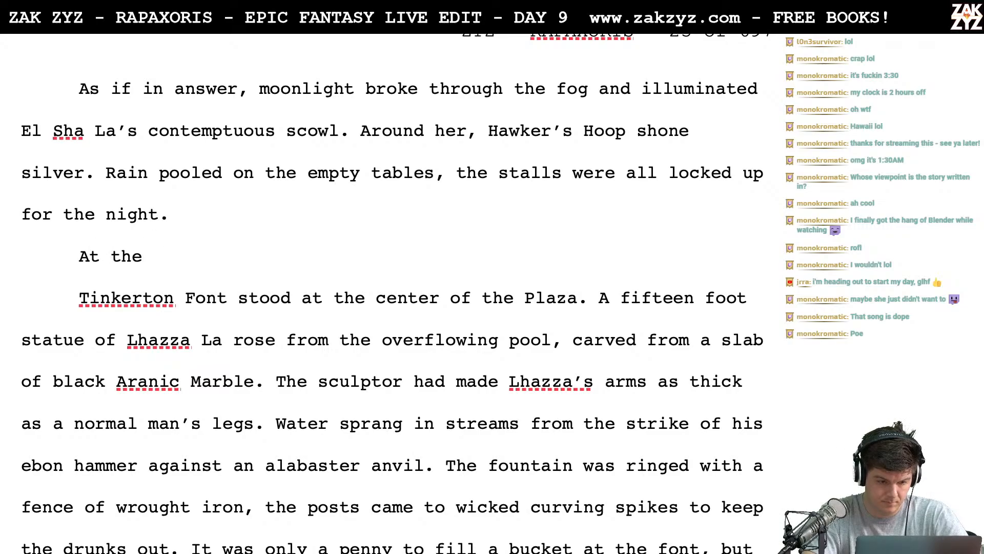
pyautogui.write('center of the ')
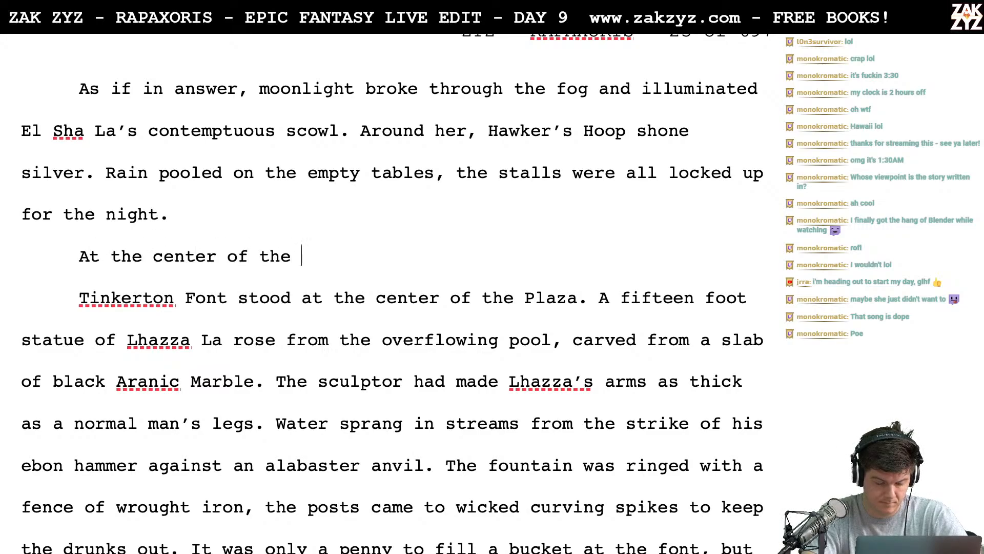
pyautogui.write('Plaz')
pyautogui.press('BackSpace')
pyautogui.press('BackSpace')
pyautogui.press('BackSpace')
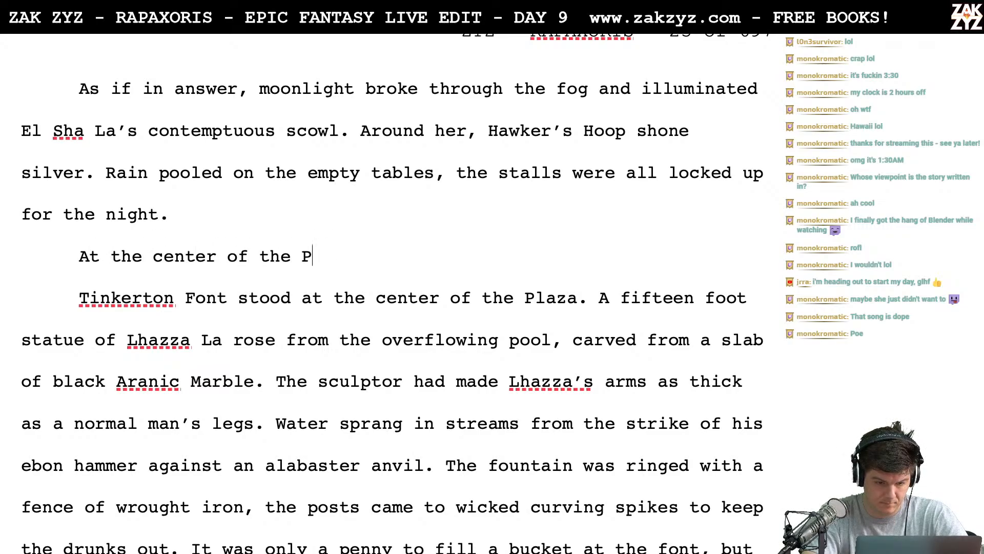
pyautogui.press('BackSpace')
pyautogui.write('pz')
pyautogui.press('BackSpace')
pyautogui.write('lza')
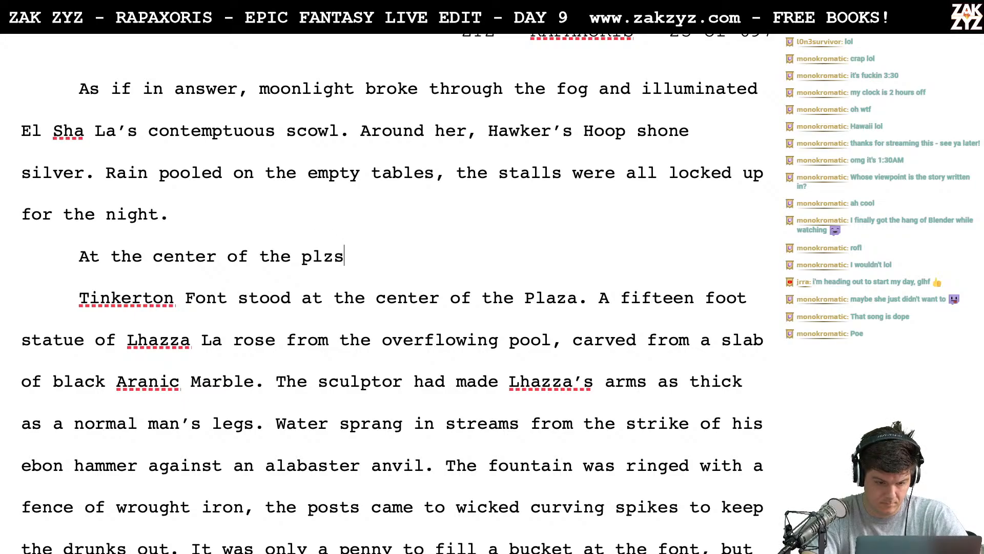
pyautogui.press('BackSpace')
pyautogui.press('BackSpace')
pyautogui.press('BackSpace')
pyautogui.press('BackSpace')
pyautogui.press('BackSpace')
pyautogui.press('BackSpace')
pyautogui.press('BackSpace')
pyautogui.press('BackSpace')
pyautogui.press('BackSpace')
pyautogui.press('BackSpace')
pyautogui.press('BackSpace')
pyautogui.press('BackSpace')
pyautogui.press('BackSpace')
pyautogui.press('BackSpace')
pyautogui.press('BackSpace')
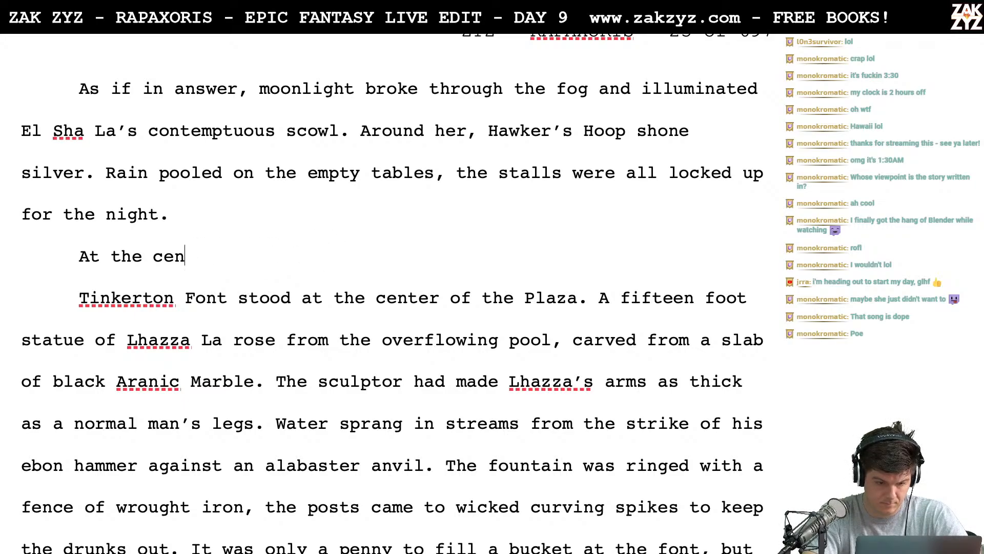
pyautogui.press('BackSpace')
pyautogui.press('BackSpace')
pyautogui.press('BackSpace')
pyautogui.press('BackSpace')
pyautogui.press('BackSpace')
pyautogui.press('BackSpace')
pyautogui.press('BackSpace')
pyautogui.press('BackSpace')
pyautogui.press('BackSpace')
pyautogui.press('BackSpace')
# - Write "Tinkerton Font stood at the center of the plaza." as a new line above the fountain paragraph
pyautogui.write('T')
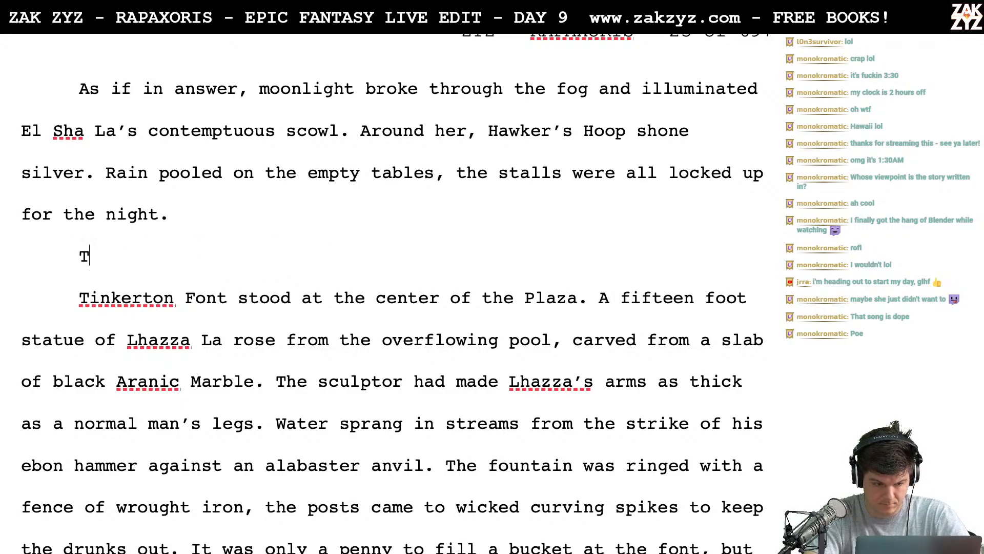
pyautogui.write('inker t')
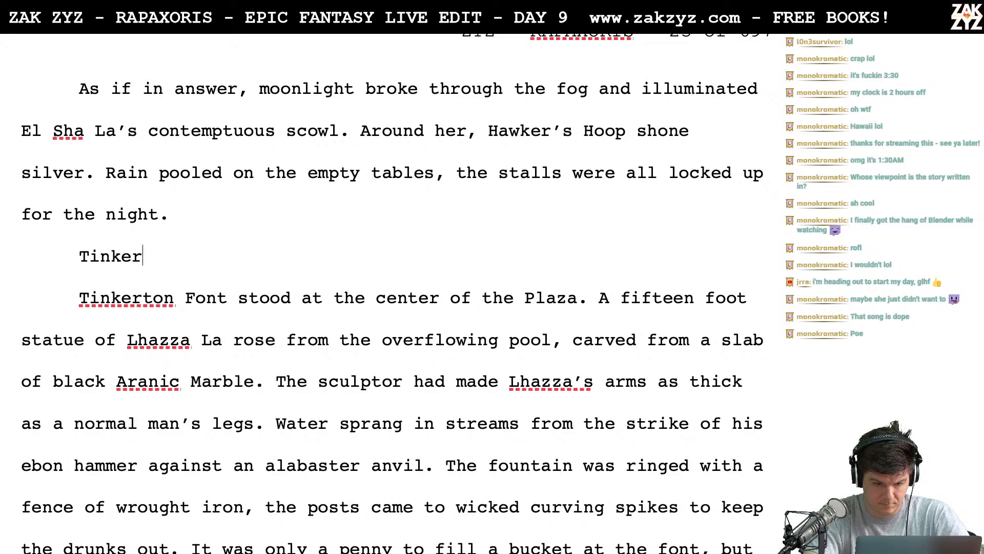
pyautogui.press('BackSpace')
pyautogui.press('BackSpace')
pyautogui.write('ton Fon t')
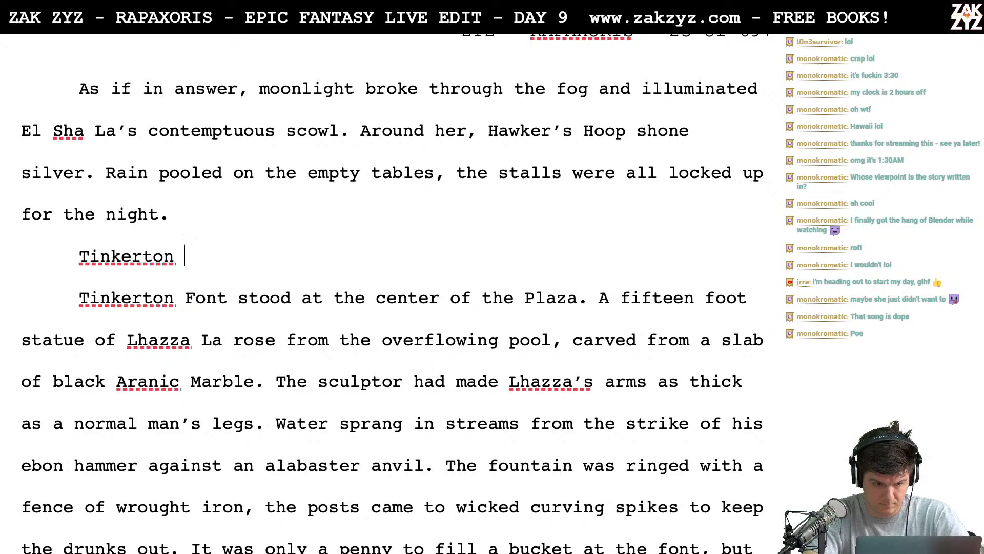
pyautogui.press('BackSpace')
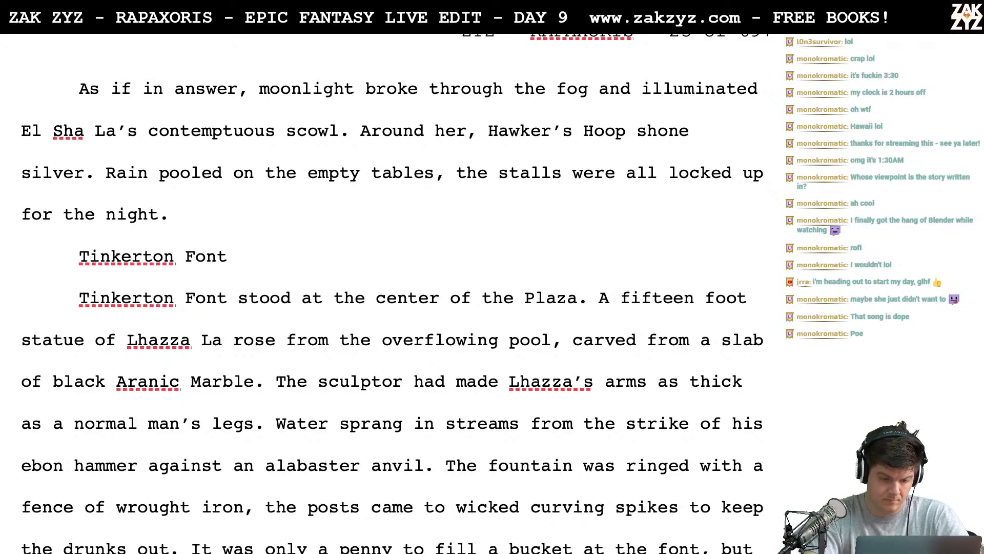
pyautogui.write('stood ')
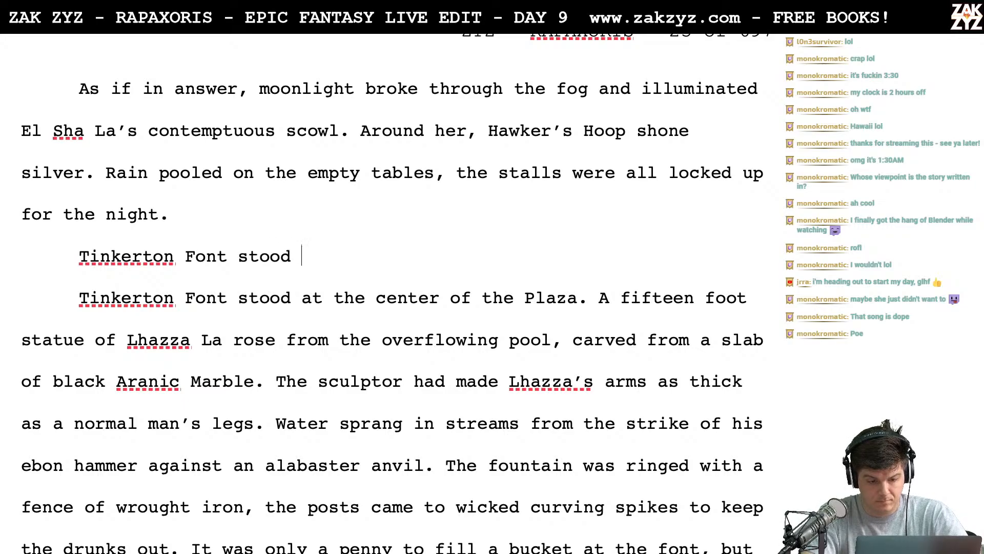
pyautogui.write('at the center of the')
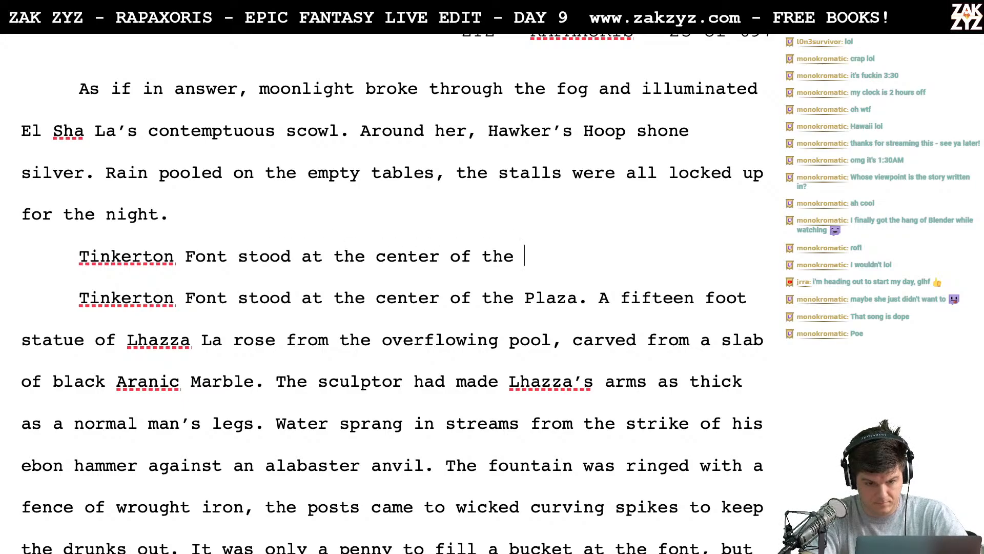
pyautogui.write(' plas')
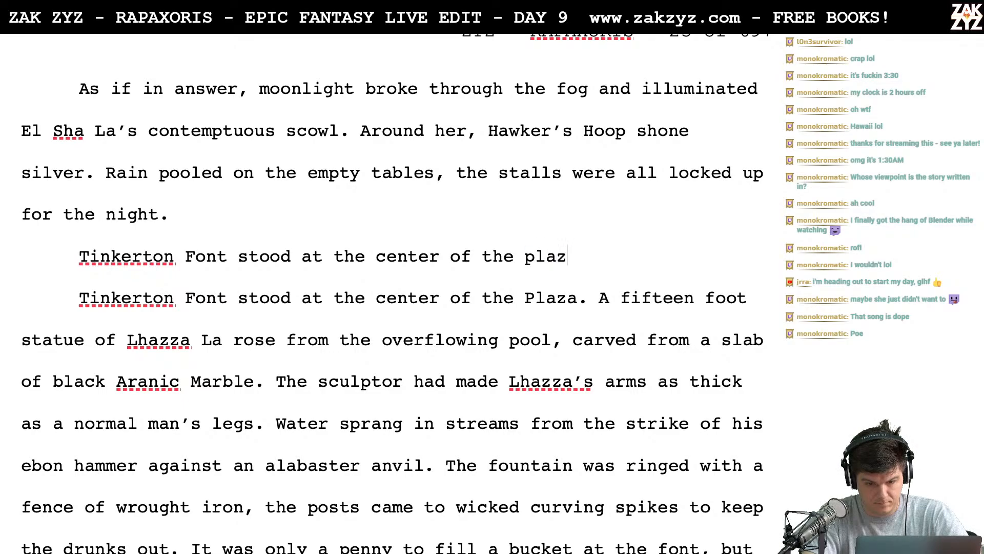
pyautogui.write('a.')
# - Delete the old capitalized "Plaza" version of the sentence and join the new one to "A fifteen foot statue"
pyautogui.hotkey('shift', 'Down')
pyautogui.hotkey('shift', 'Left')
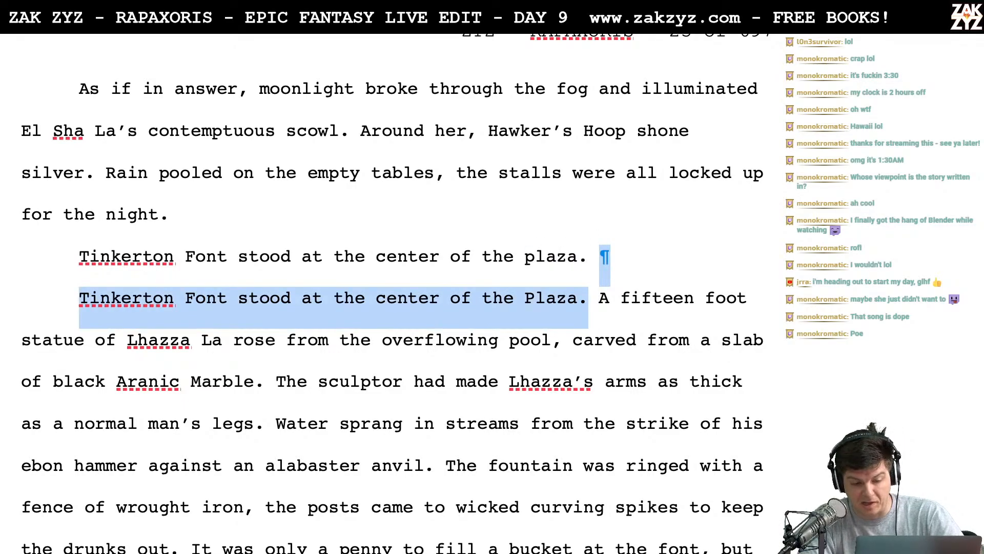
pyautogui.press('BackSpace')
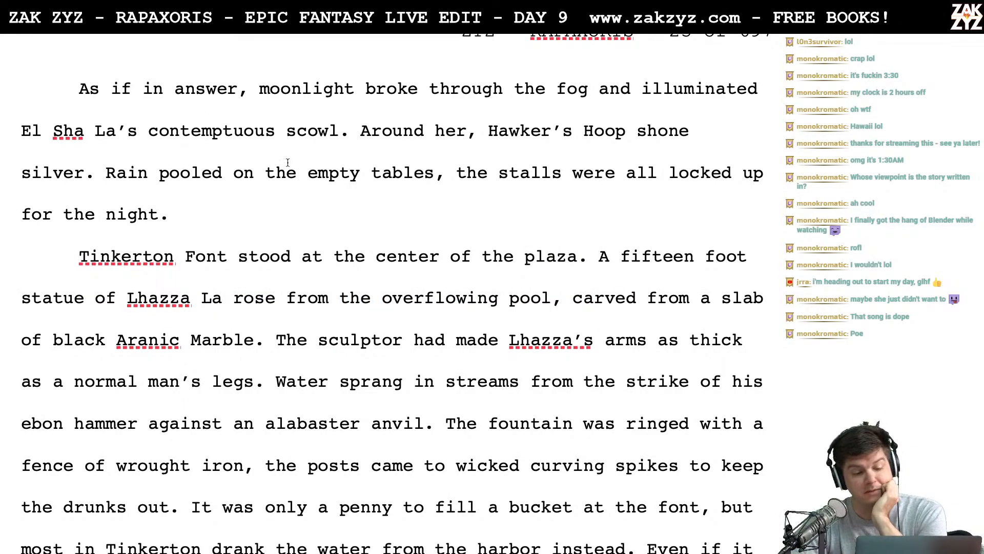
pyautogui.scroll(-1, 296, 181)
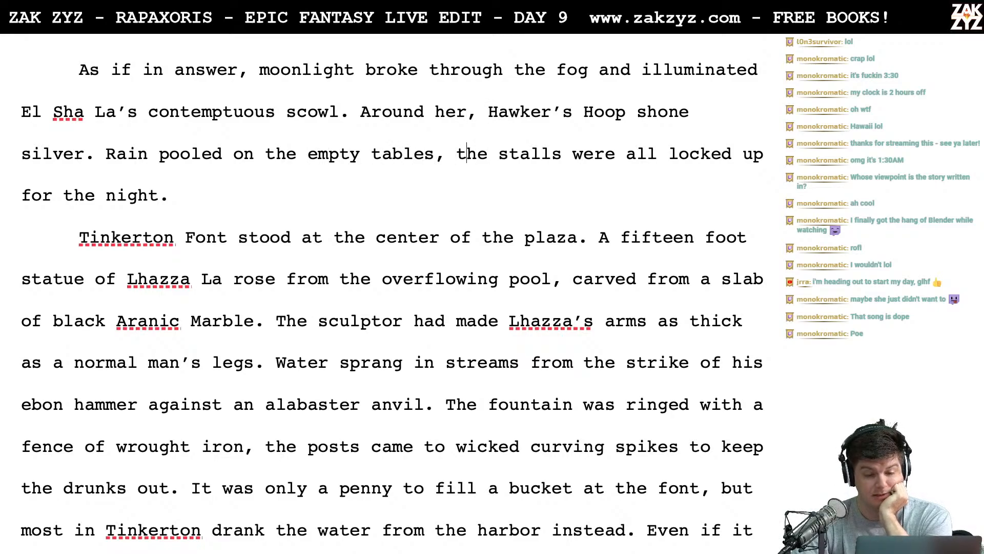
# - Split the rain sentence after "empty tables" with a period and capitalize "The" before "stalls were all locked up"
pyautogui.press('Left')
pyautogui.press('BackSpace')
pyautogui.write('.')
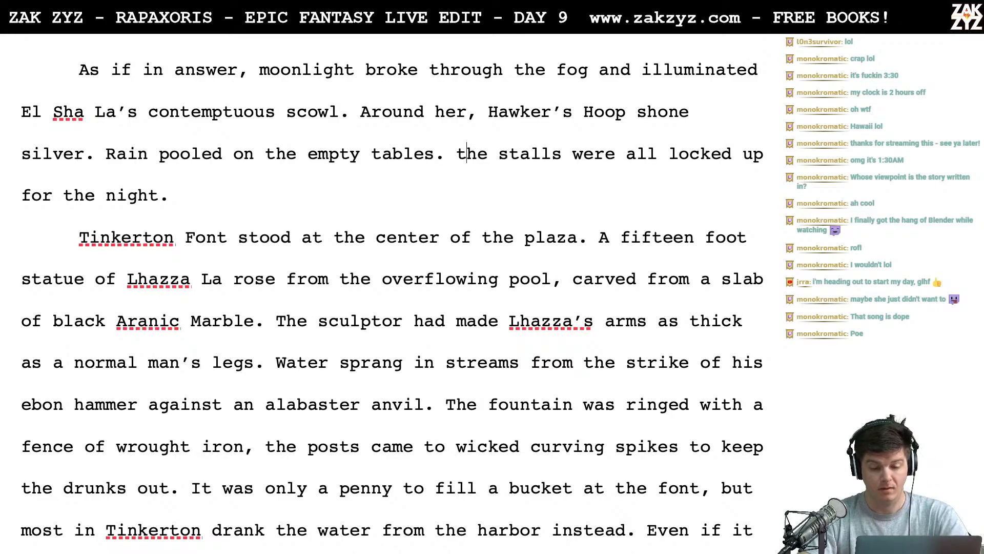
pyautogui.press('BackSpace')
pyautogui.write('T')
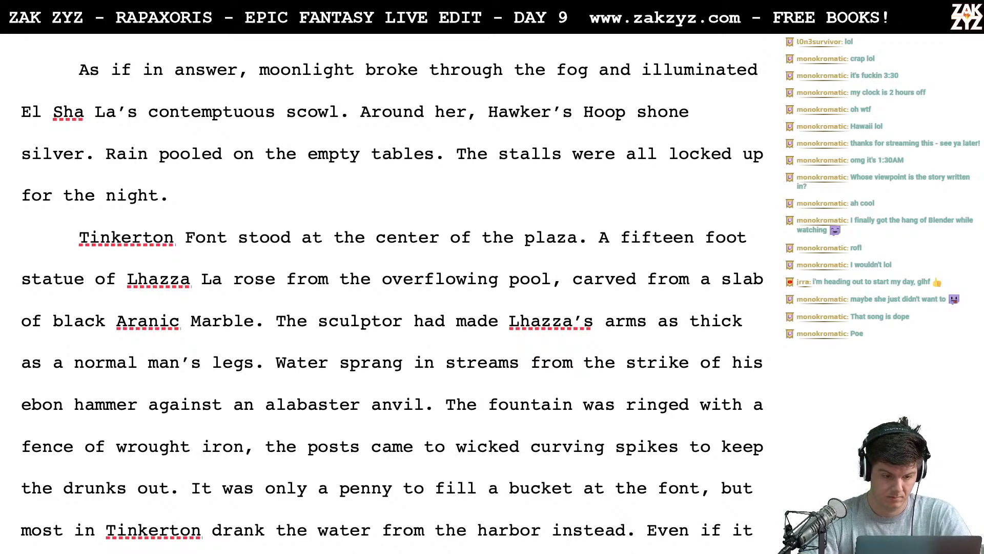
# - Write "At the center of the plaza was Tinkerton font." as a new line above the "Tinkerton Font stood" paragraph
pyautogui.press('Return')
pyautogui.write('At the c')
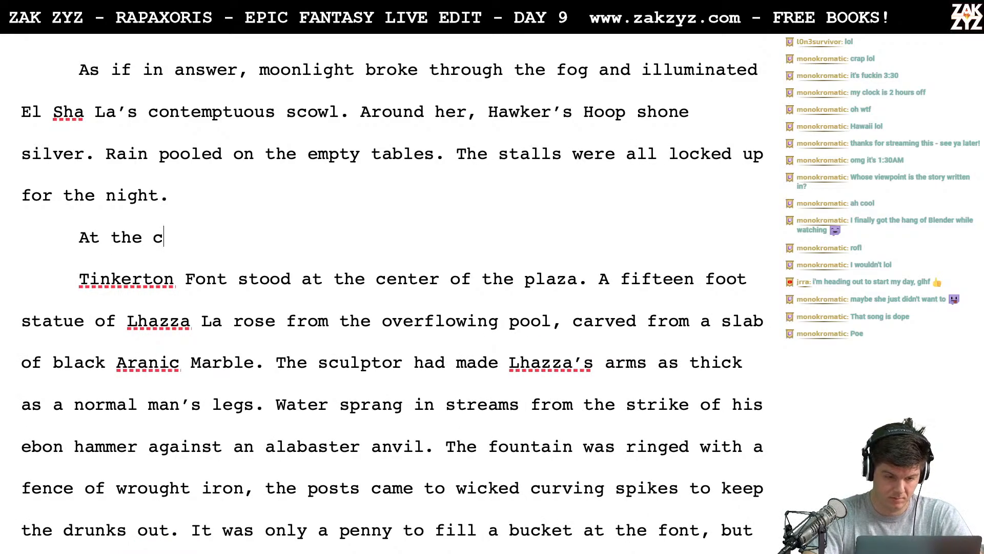
pyautogui.write('ete')
pyautogui.press('BackSpace')
pyautogui.press('BackSpace')
pyautogui.press('BackSpace')
pyautogui.write('e')
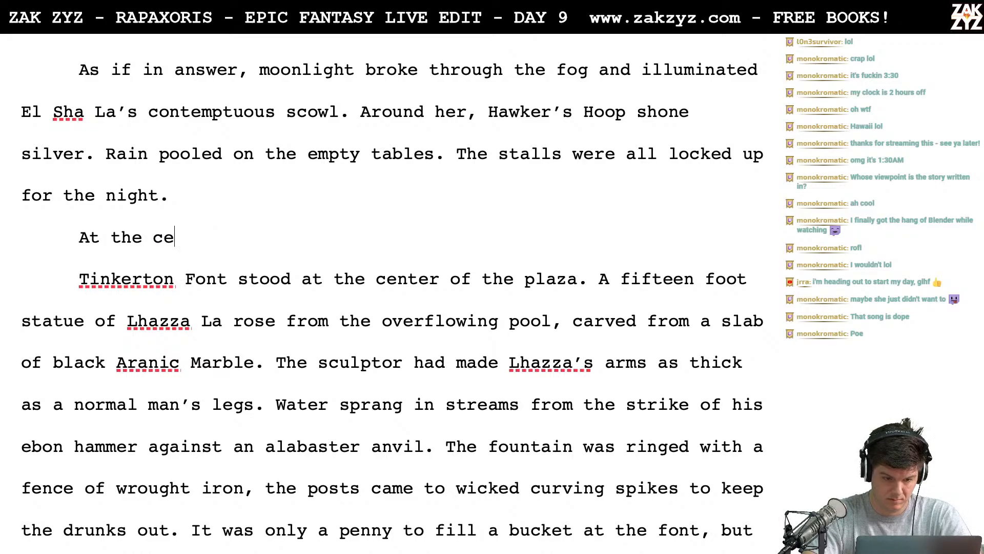
pyautogui.write('nter of the plaz')
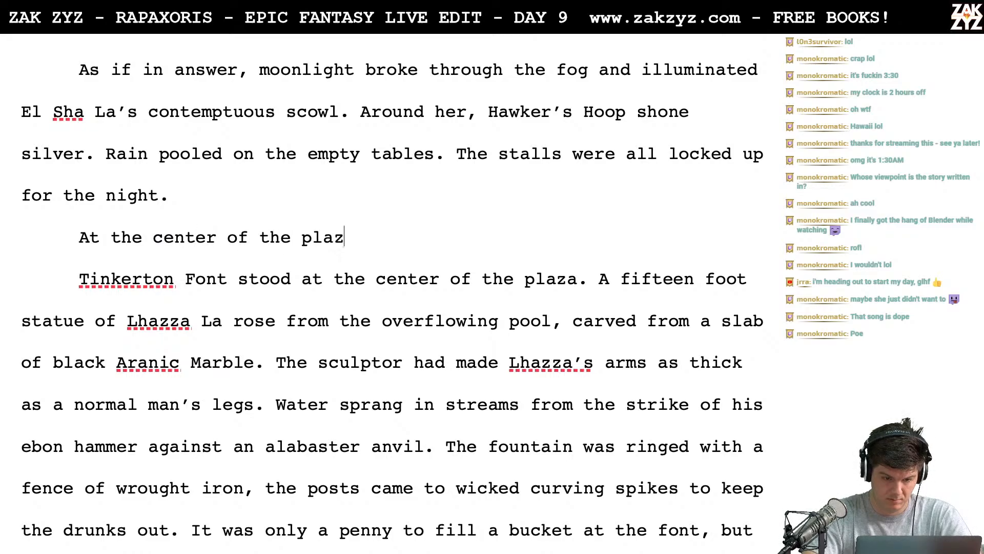
pyautogui.write('a was Tin')
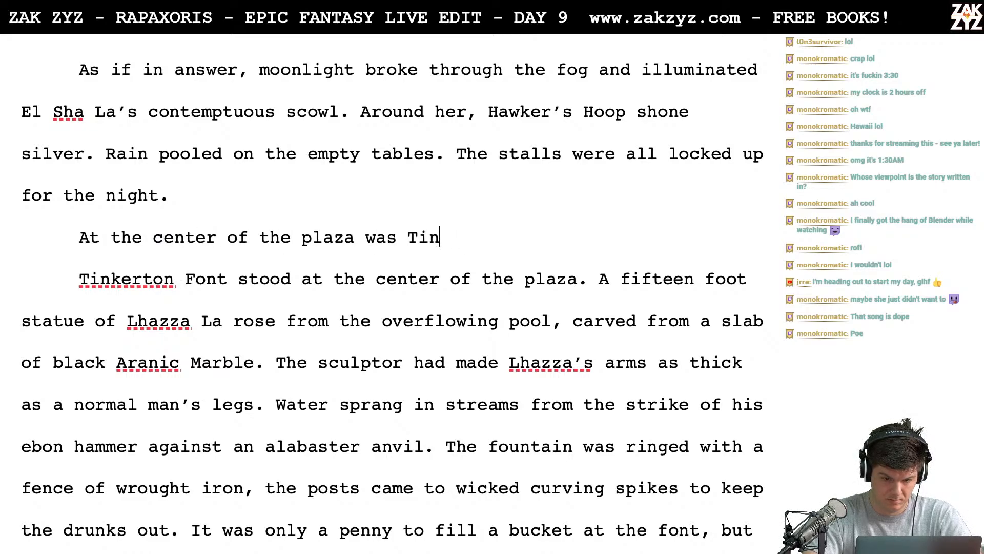
pyautogui.write('kerton font.')
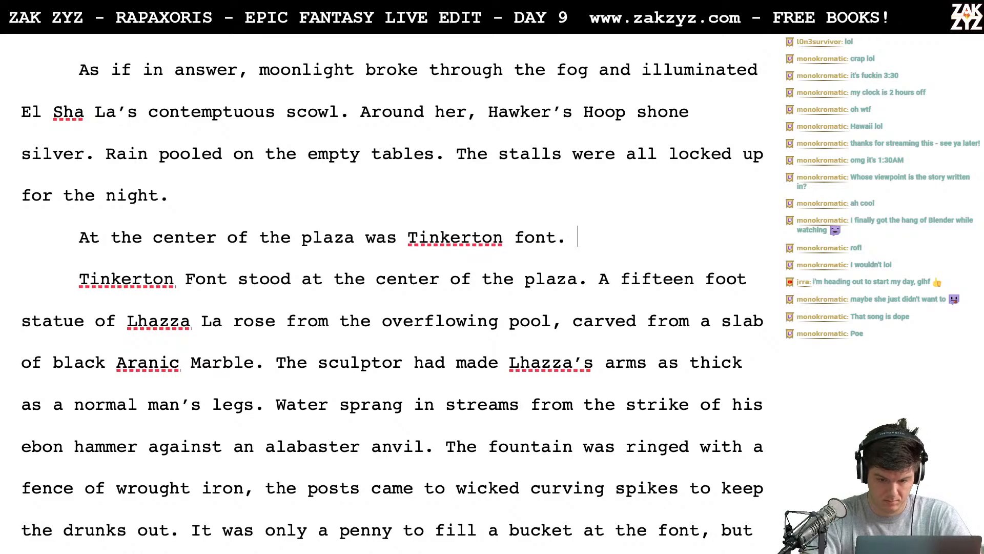
# - Delete the old "Tinkerton Font stood at the center of the plaza." sentence and join the new one to "A fifteen foot"
pyautogui.hotkey('shift', 'Down')
pyautogui.hotkey('shift', 'Right')
pyautogui.press('BackSpace')
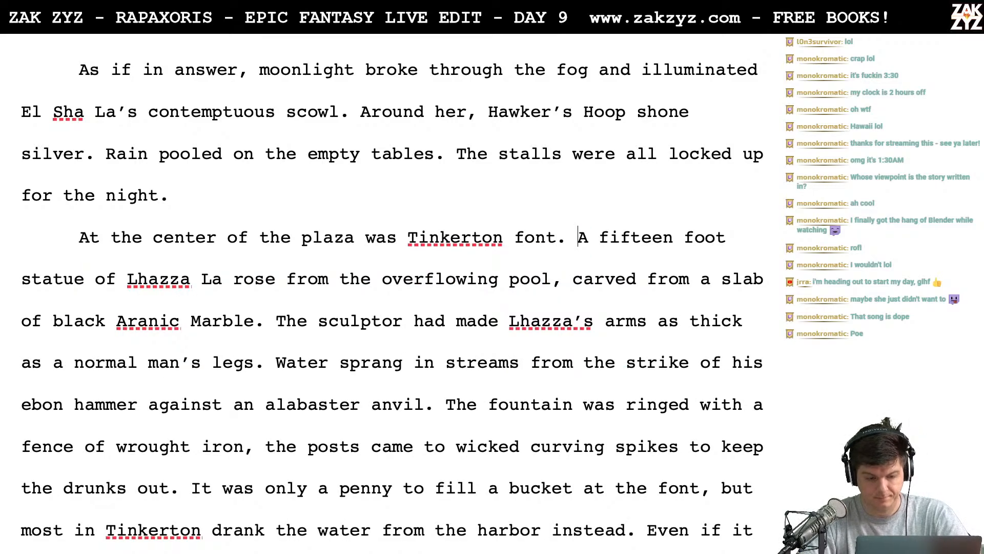
# - Hyphenate "fifteen foot" as "fifteen-foot" in the statue description
pyautogui.scroll(-3, 326, 163)
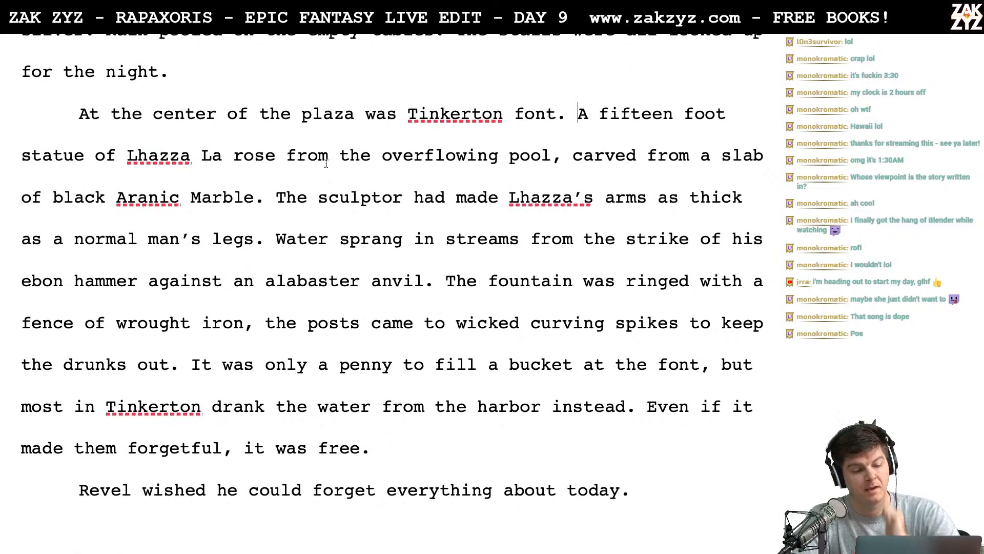
pyautogui.scroll(-1, 433, 233)
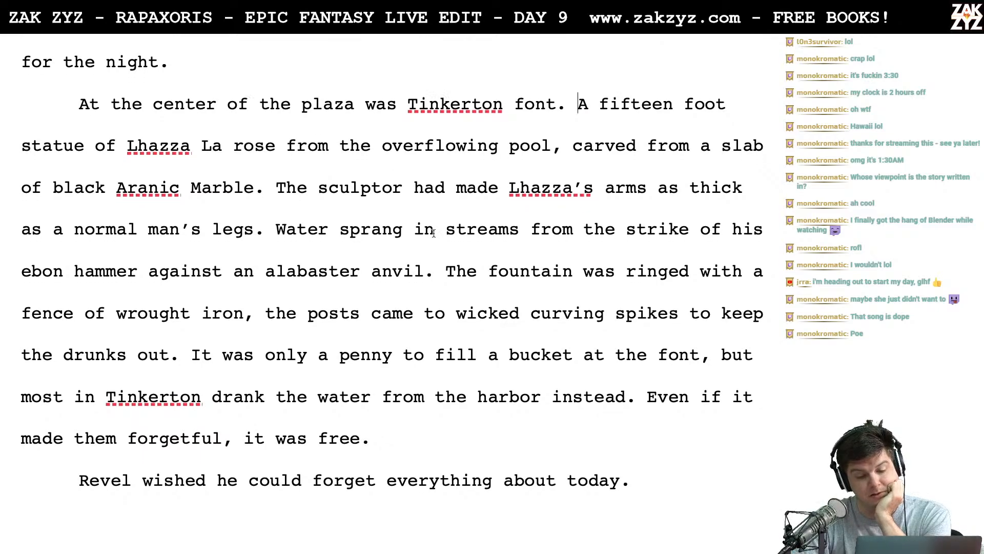
pyautogui.scroll(-1, 433, 233)
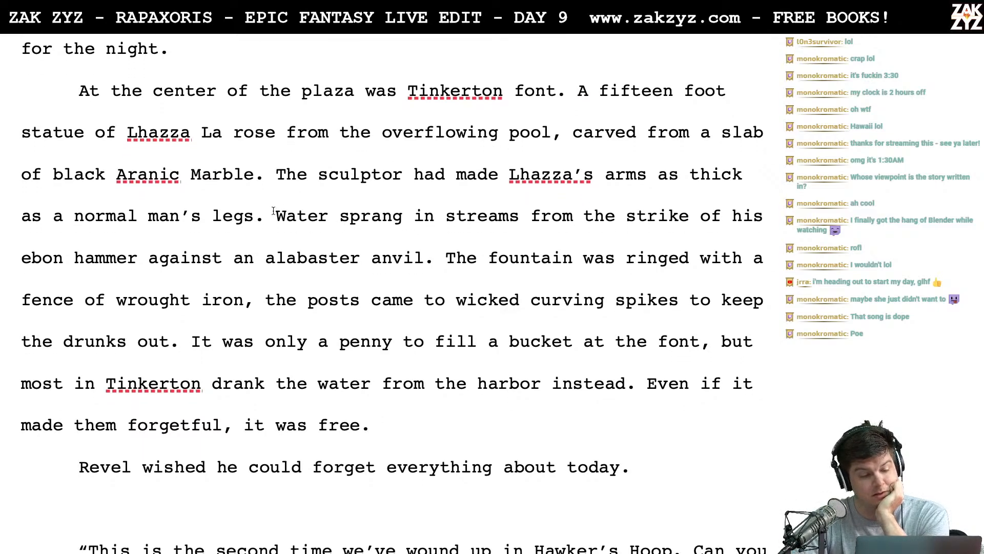
pyautogui.click(684, 90)
pyautogui.press('BackSpace')
pyautogui.write('-')
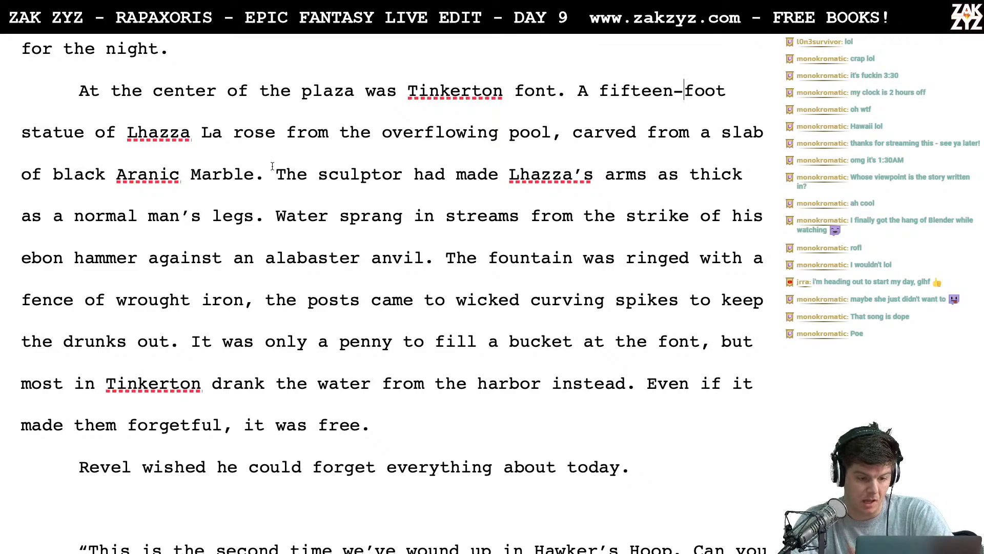
pyautogui.scroll(-1, 272, 166)
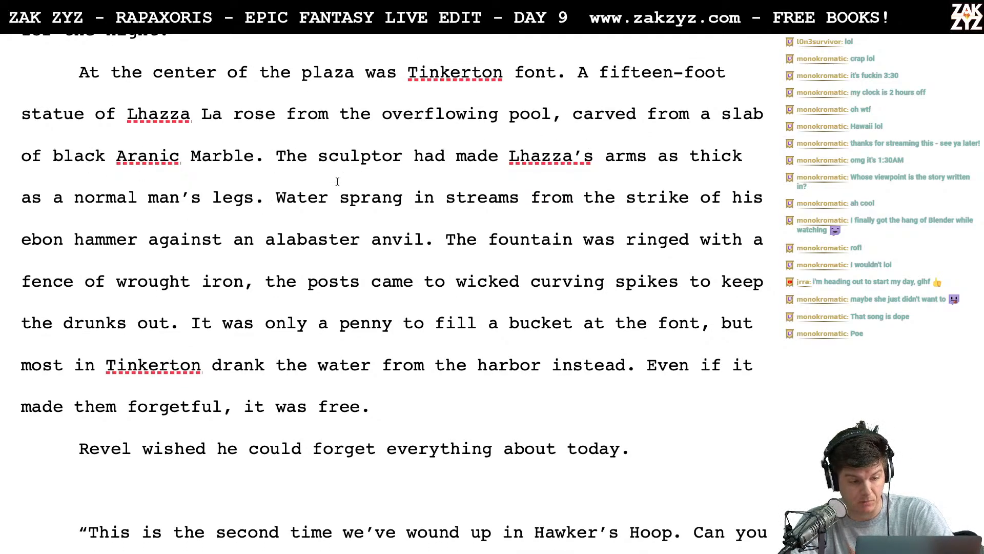
pyautogui.scroll(-3, 333, 183)
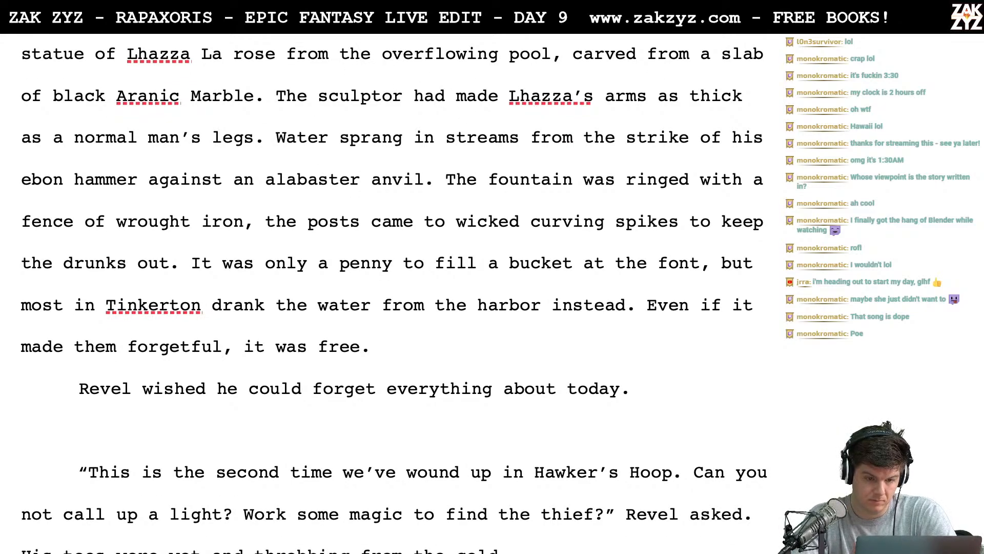
pyautogui.press('BackSpace')
pyautogui.press('BackSpace')
pyautogui.press('BackSpace')
pyautogui.press('BackSpace')
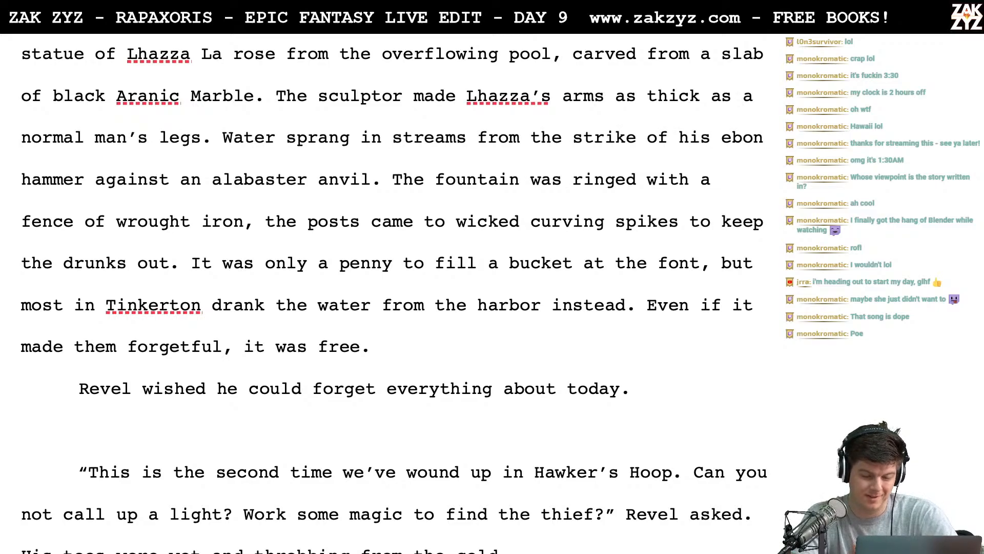
pyautogui.write('had')
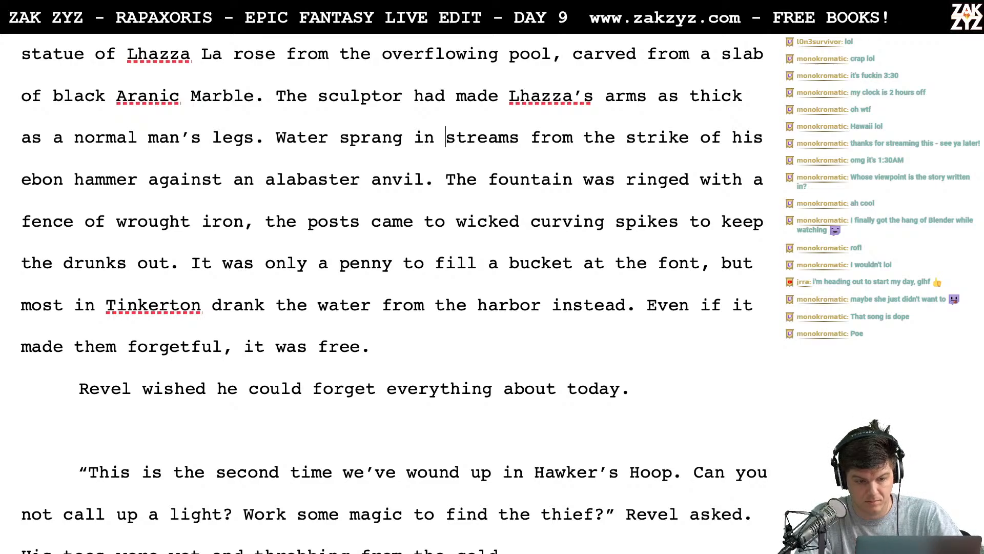
# - Replace "sprang" with "leapt" in the sentence about water streaming from the statue's hammer strike
pyautogui.press('Left')
pyautogui.press('Left')
pyautogui.press('BackSpace')
pyautogui.press('BackSpace')
pyautogui.press('BackSpace')
pyautogui.press('BackSpace')
pyautogui.press('BackSpace')
pyautogui.press('BackSpace')
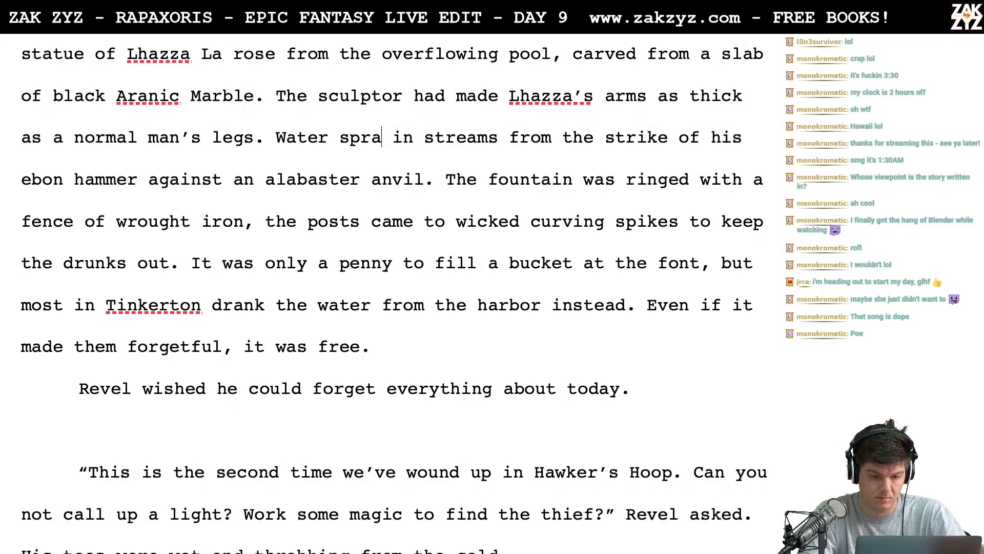
pyautogui.write('leapt')
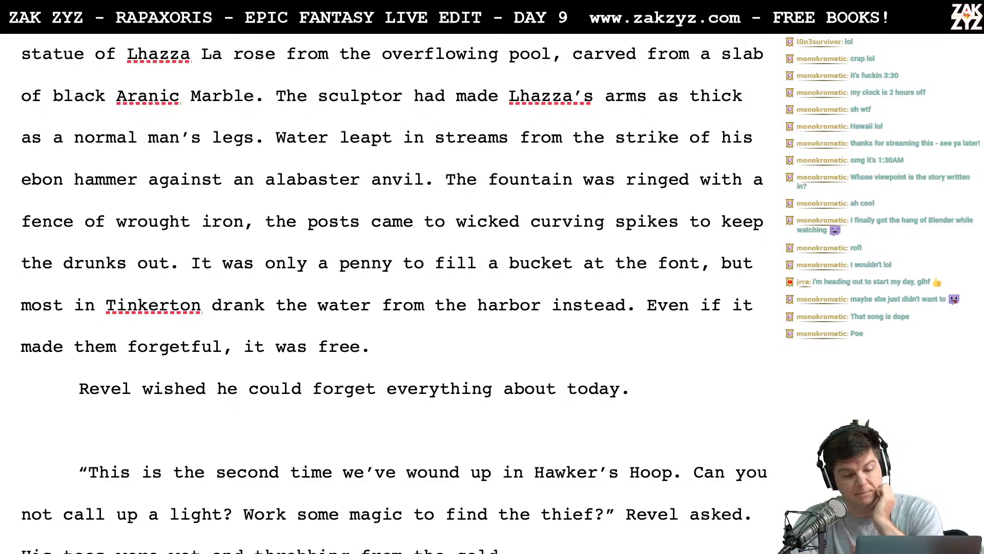
# - Break the paragraph before "The fountain was ringed" and begin a new sentence with "A" after "alabaster anvil."
pyautogui.scroll(-1, 165, 101)
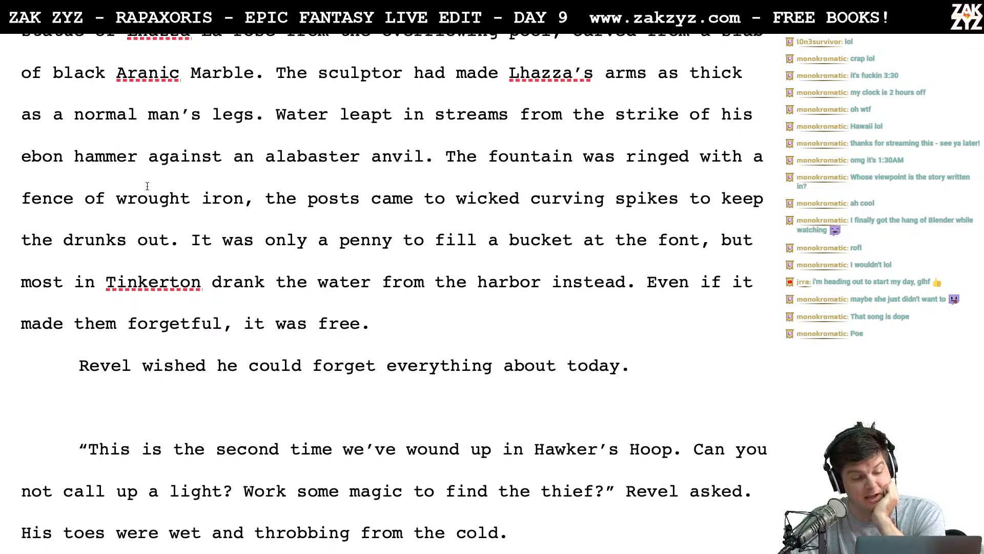
pyautogui.scroll(-1, 400, 197)
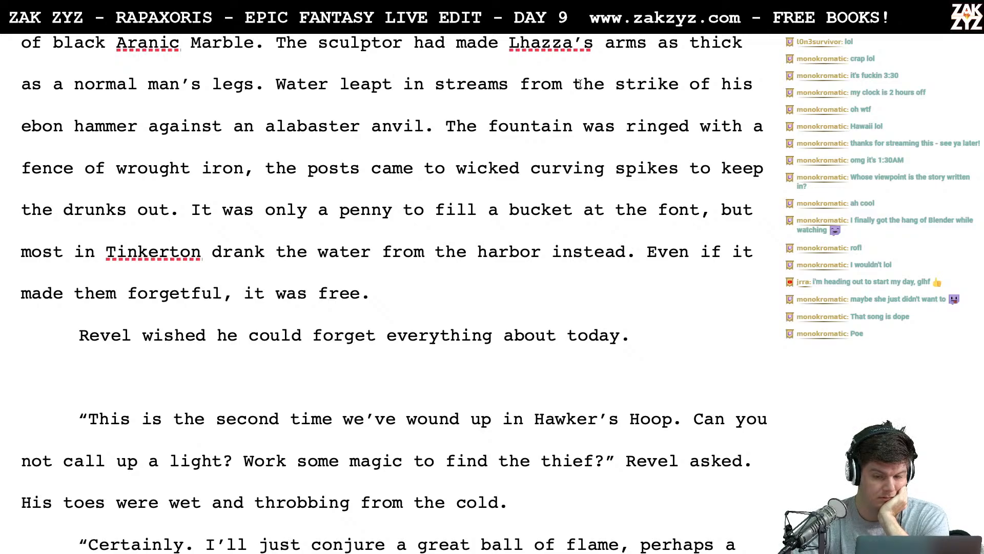
pyautogui.scroll(-1, 631, 101)
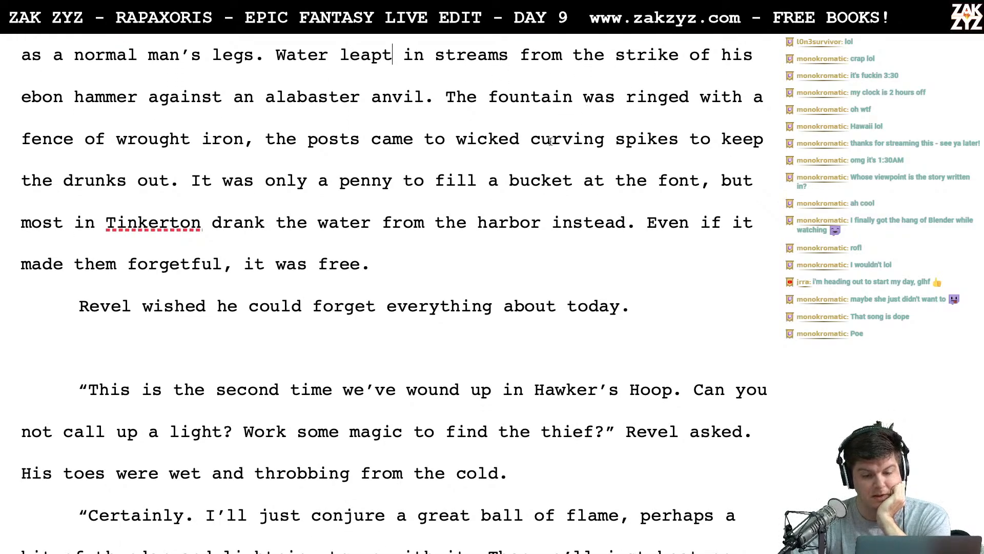
pyautogui.click(446, 105)
pyautogui.press('Return')
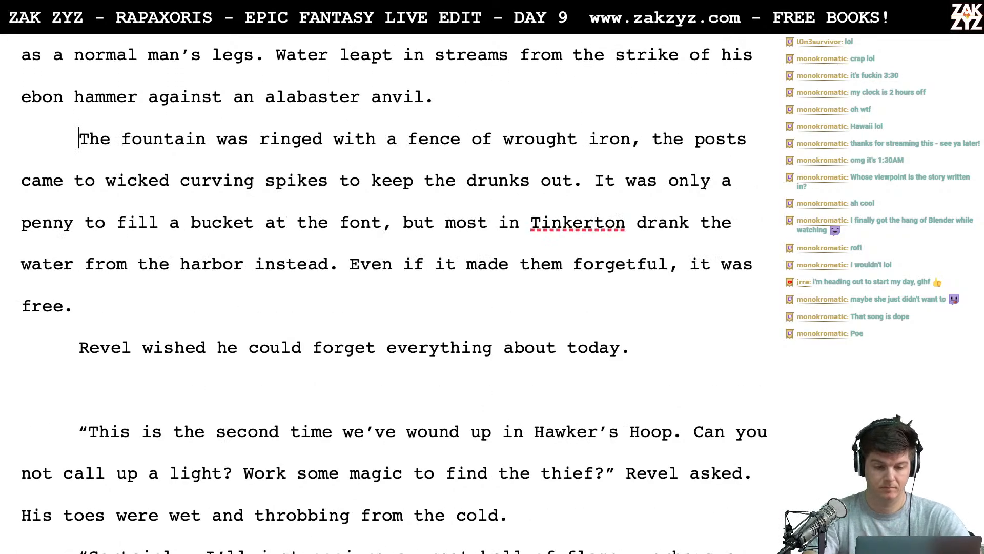
pyautogui.write('A')
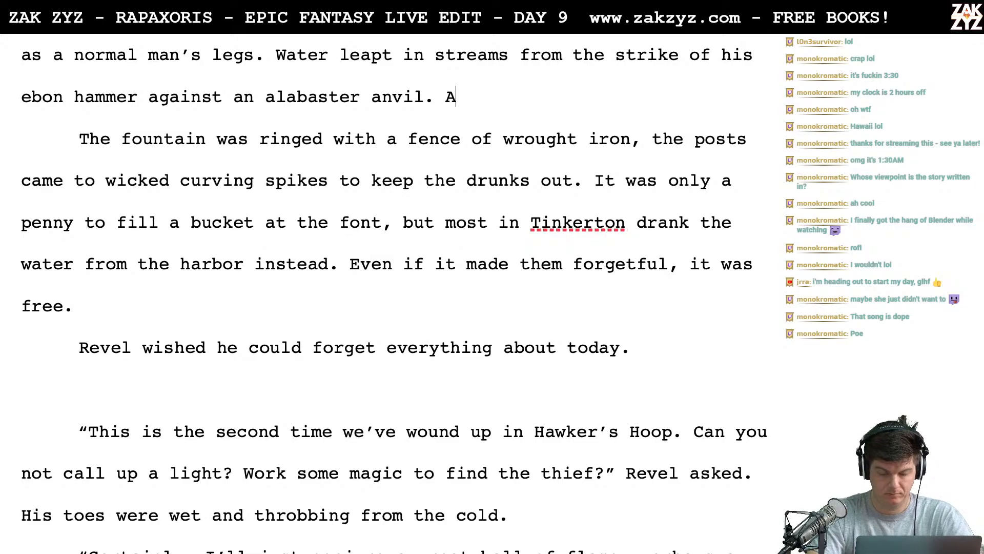
pyautogui.write(' wr')
pyautogui.press('BackSpace')
pyautogui.press('BackSpace')
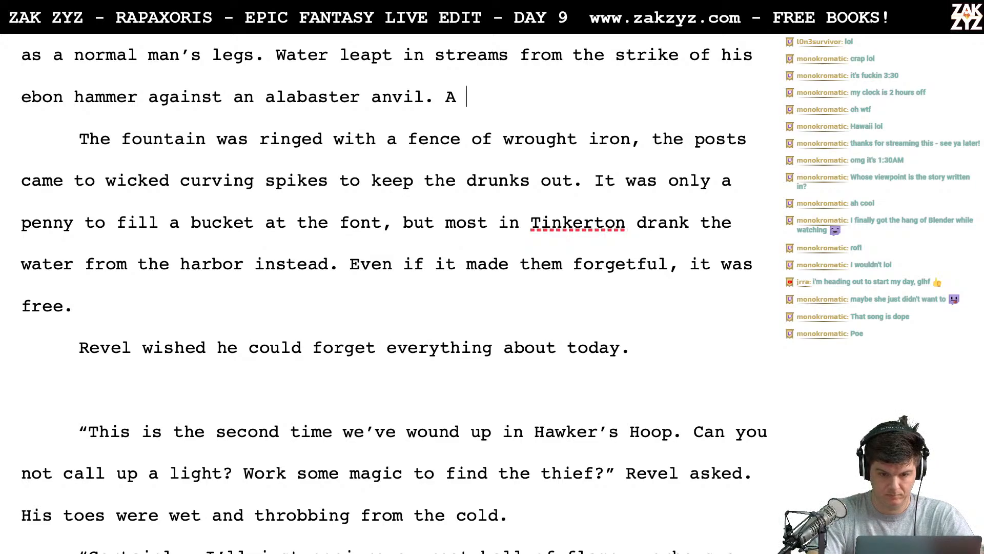
pyautogui.write('black wrought-r')
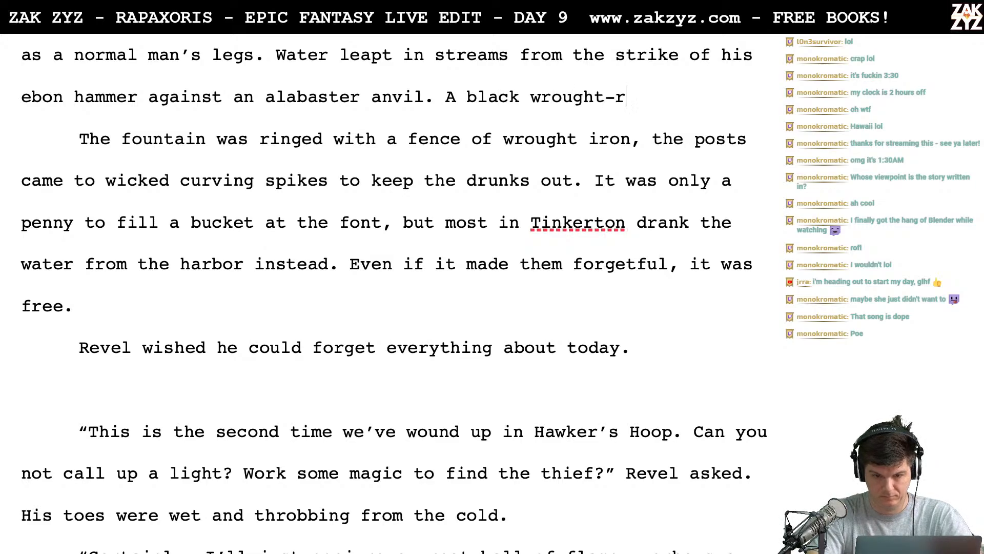
pyautogui.press('BackSpace')
pyautogui.write('ion')
pyautogui.press('BackSpace')
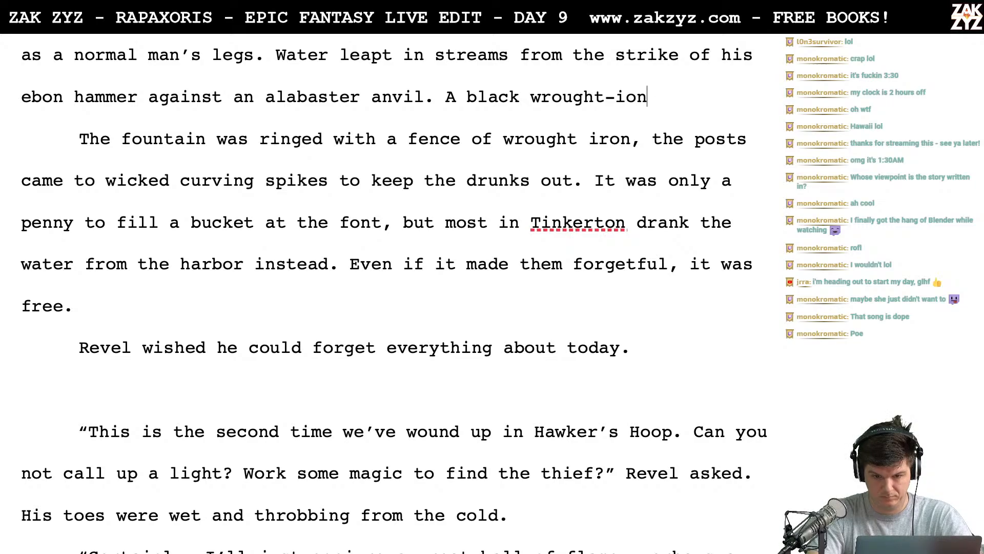
pyautogui.press('BackSpace')
pyautogui.press('BackSpace')
pyautogui.write('ron fence')
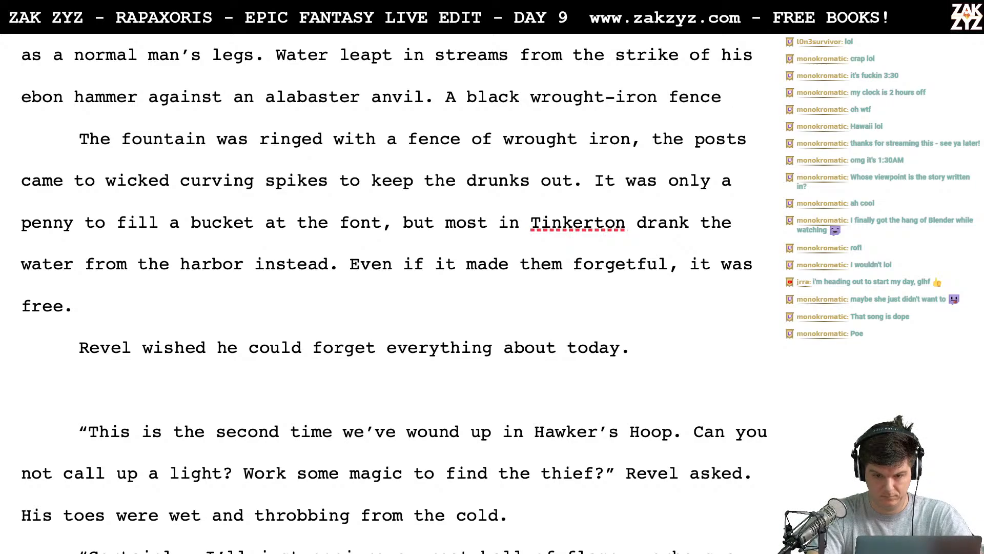
pyautogui.press('BackSpace')
pyautogui.press('BackSpace')
pyautogui.press('BackSpace')
pyautogui.press('BackSpace')
pyautogui.press('BackSpace')
pyautogui.press('BackSpace')
pyautogui.press('BackSpace')
pyautogui.press('BackSpace')
pyautogui.press('BackSpace')
pyautogui.press('BackSpace')
pyautogui.press('BackSpace')
pyautogui.press('BackSpace')
pyautogui.press('BackSpace')
pyautogui.press('BackSpace')
pyautogui.press('BackSpace')
pyautogui.press('BackSpace')
pyautogui.press('BackSpace')
pyautogui.press('BackSpace')
pyautogui.press('BackSpace')
pyautogui.press('BackSpace')
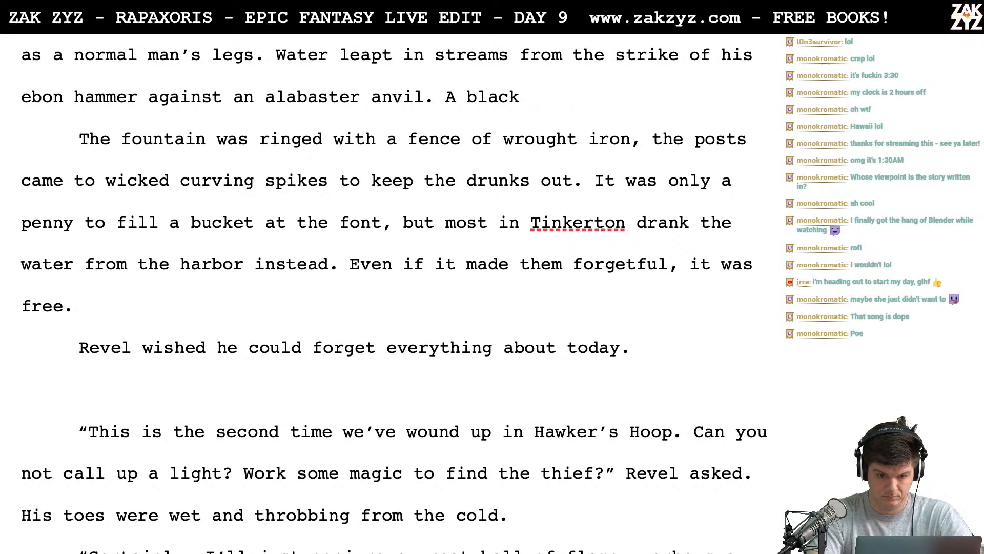
pyautogui.press('BackSpace')
pyautogui.write('rusted')
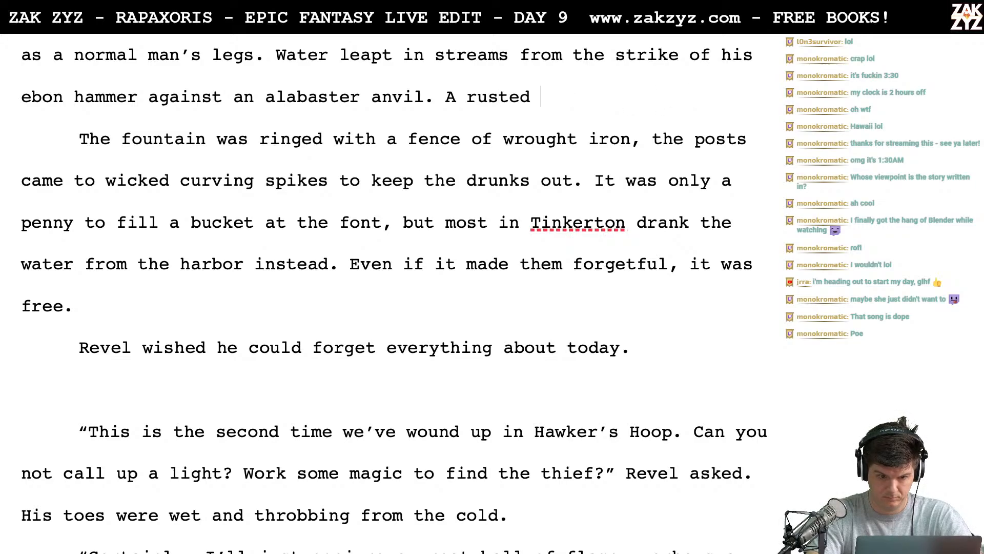
pyautogui.press('BackSpace')
pyautogui.press('BackSpace')
pyautogui.press('BackSpace')
pyautogui.press('BackSpace')
pyautogui.press('BackSpace')
pyautogui.press('BackSpace')
pyautogui.press('BackSpace')
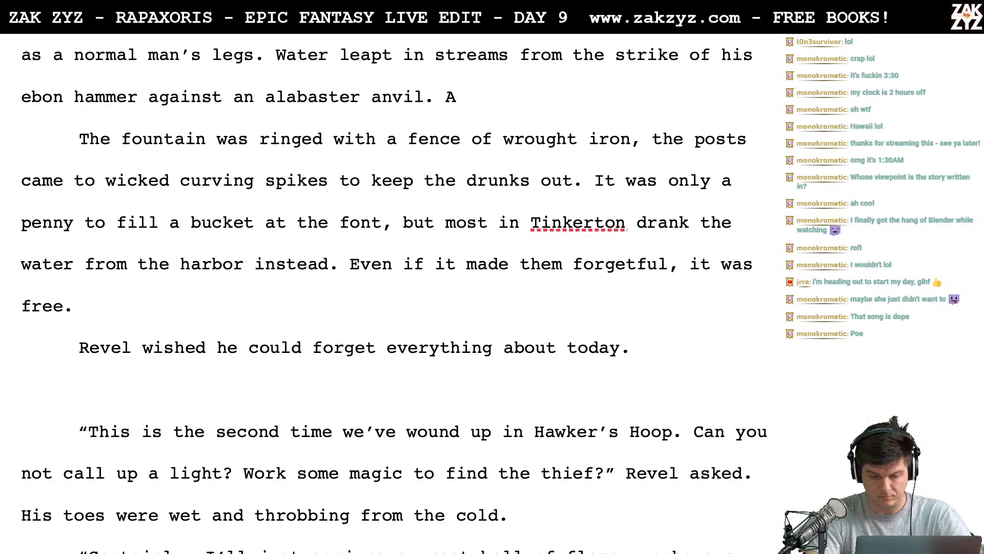
# - Continue the sentence begun with "A" after "alabaster anvil." with "rusted iron fence ringed the fountain"
pyautogui.write('rusted iron ')
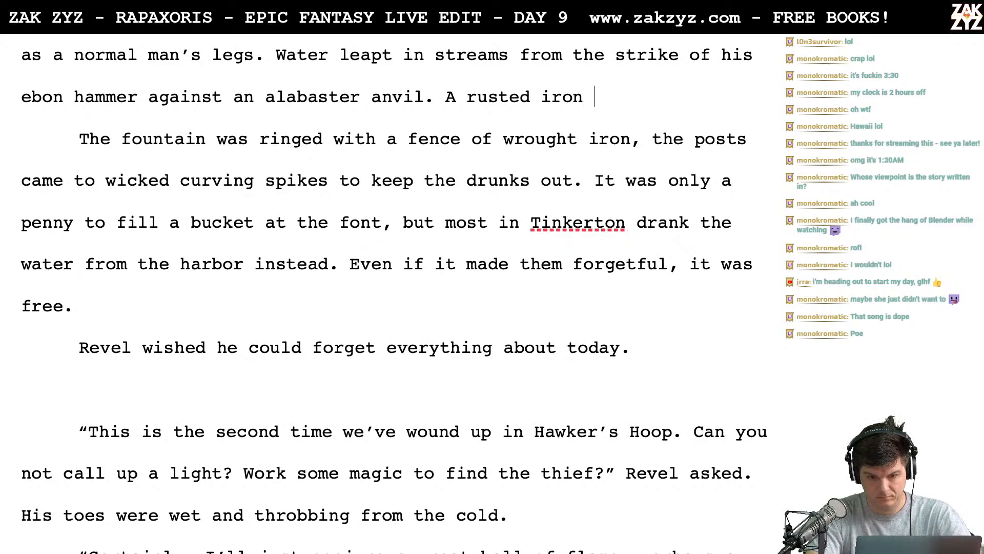
pyautogui.write('fence ringe')
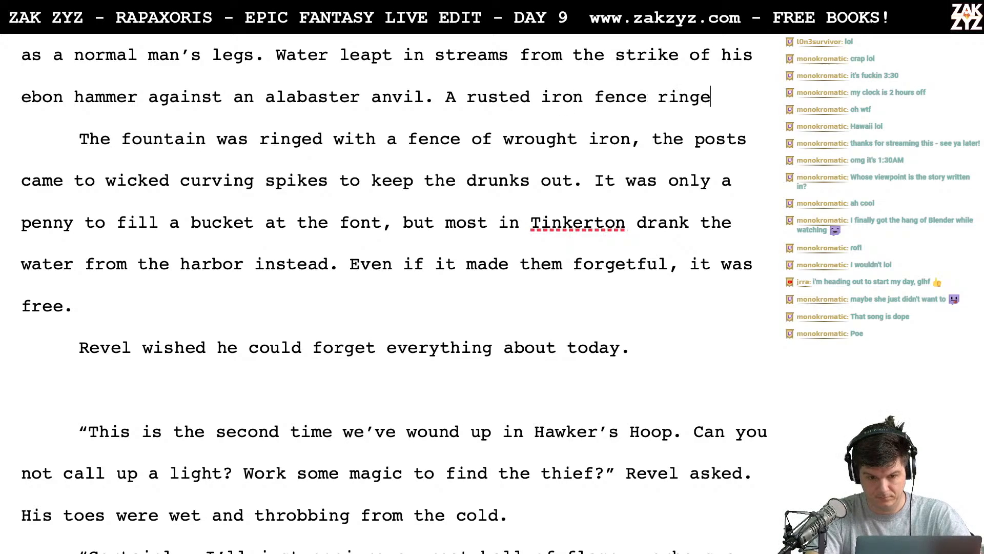
pyautogui.write('d the founat')
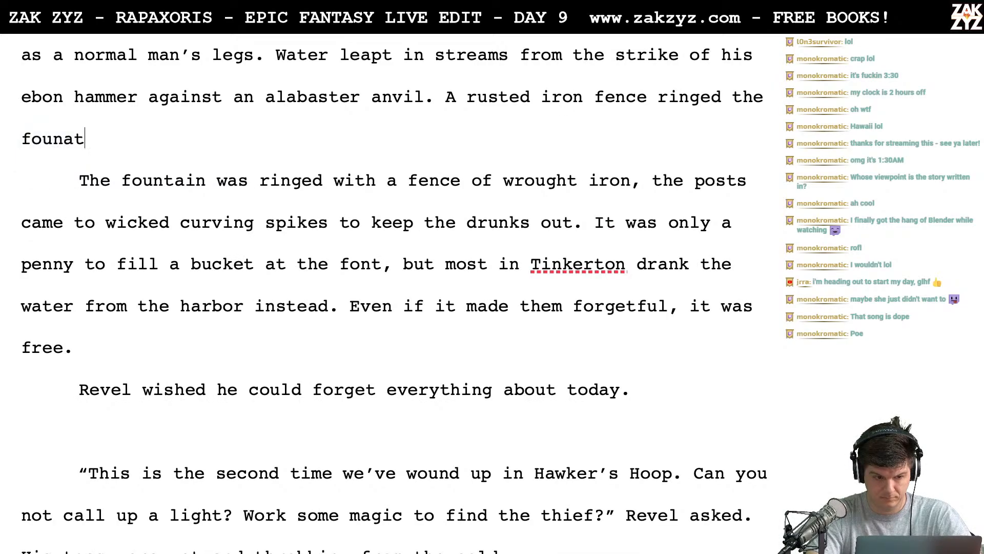
pyautogui.press('BackSpace')
pyautogui.press('BackSpace')
pyautogui.write('tain')
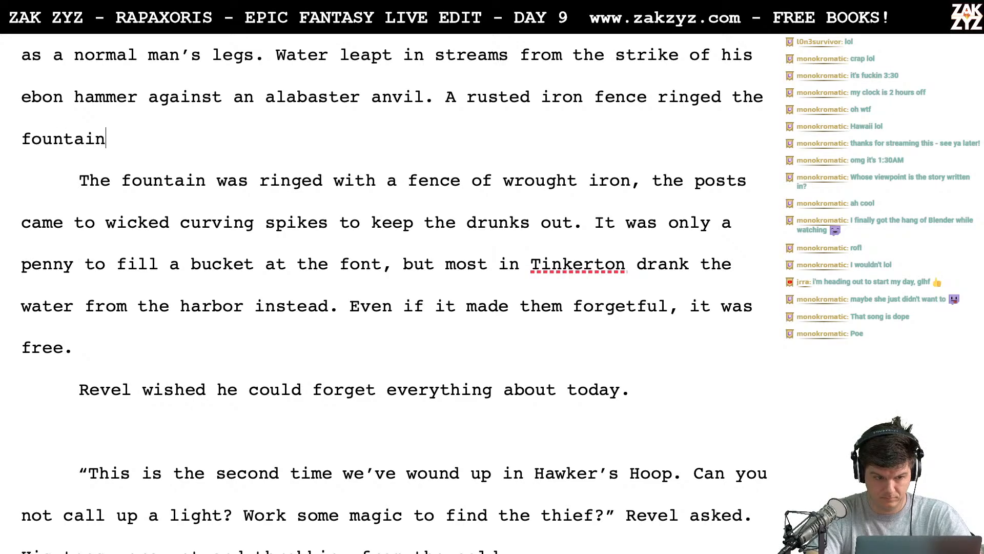
pyautogui.write(', the po')
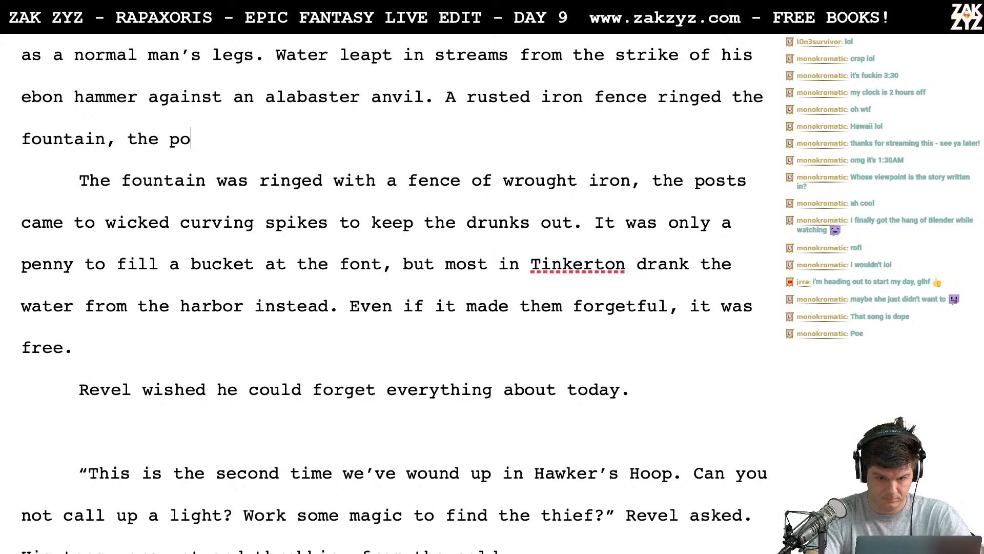
pyautogui.write('sts were c')
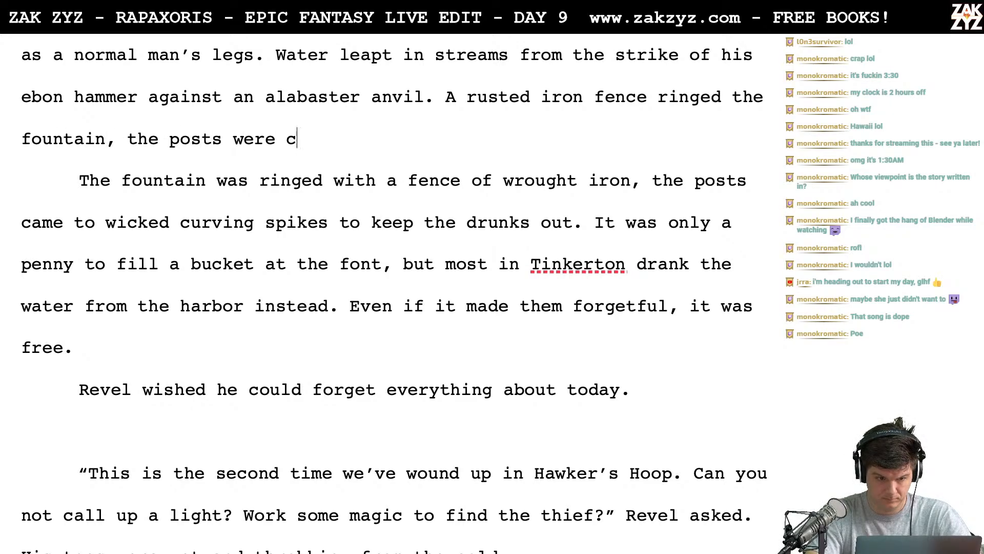
pyautogui.write('apped with w')
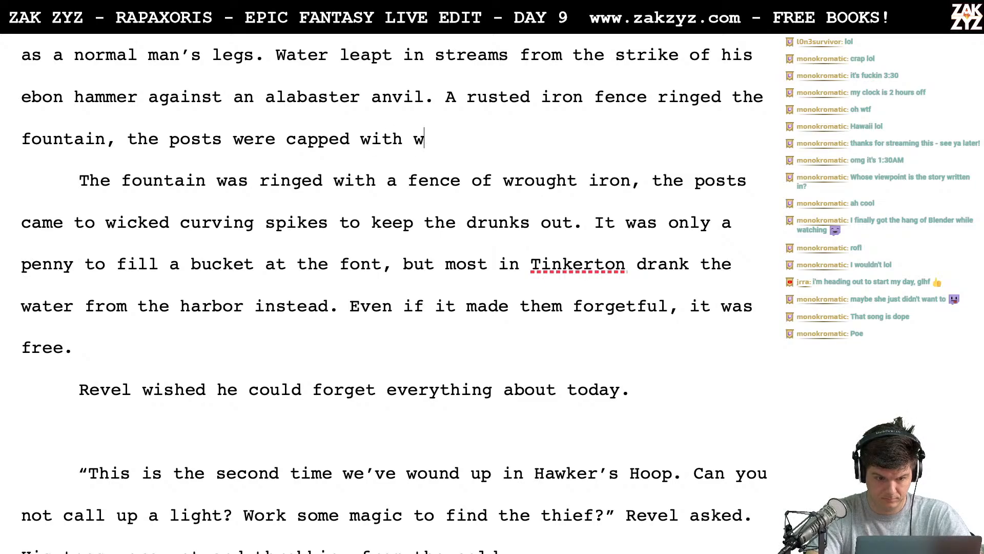
# - Extend the rusted iron fence sentence with ", the posts were capped with curving spikes to keep the drunks out"
pyautogui.press('BackSpace')
pyautogui.write('curving sp')
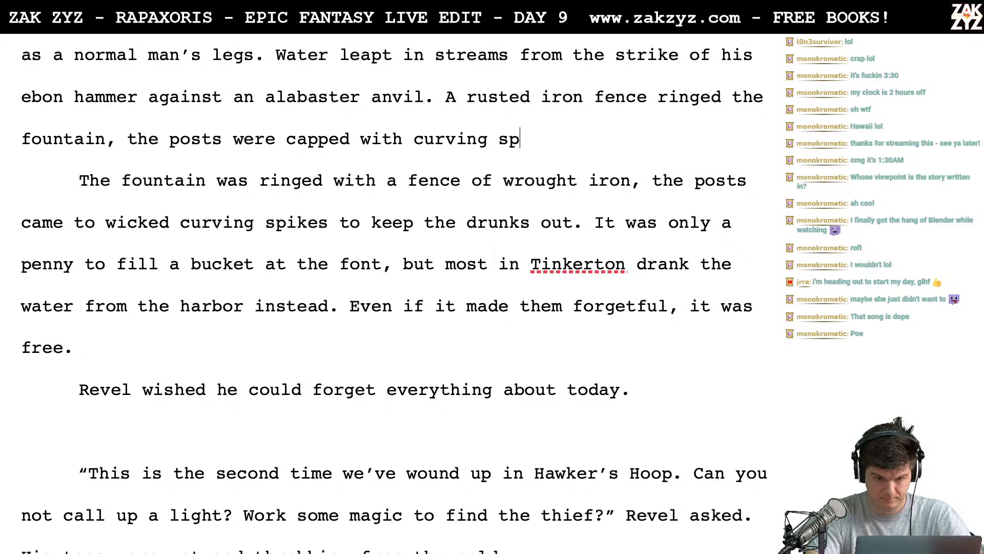
pyautogui.write('ikes to keep the')
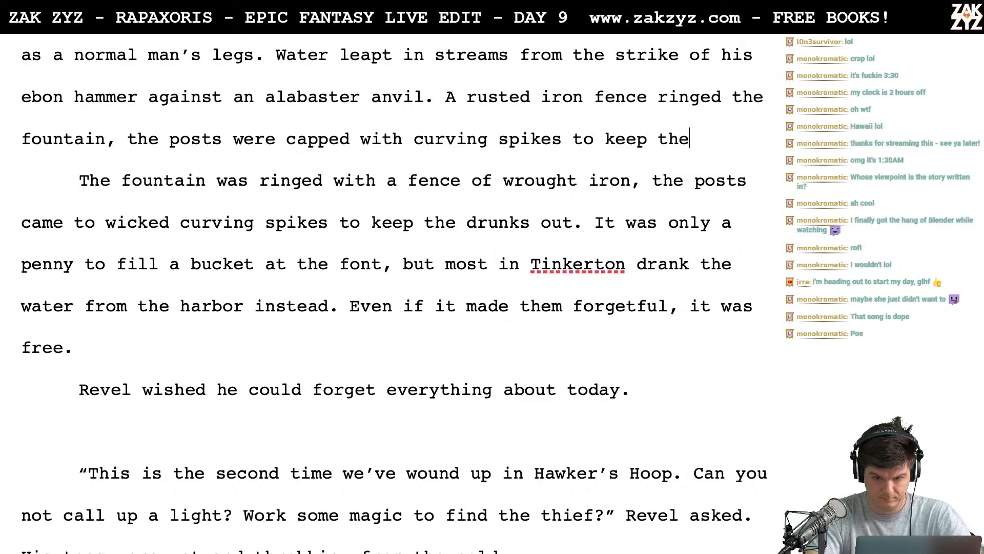
pyautogui.write(' drunks out')
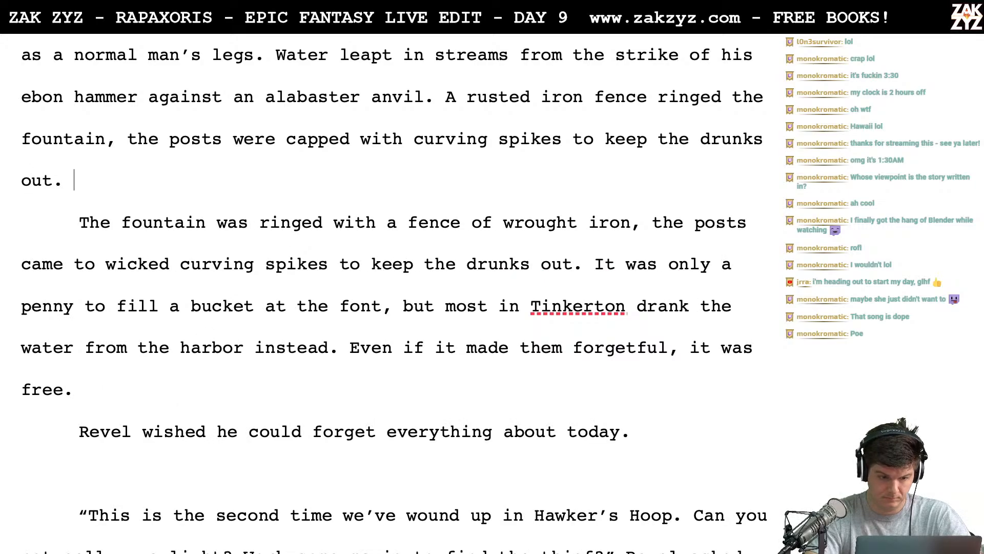
pyautogui.write('. It cos')
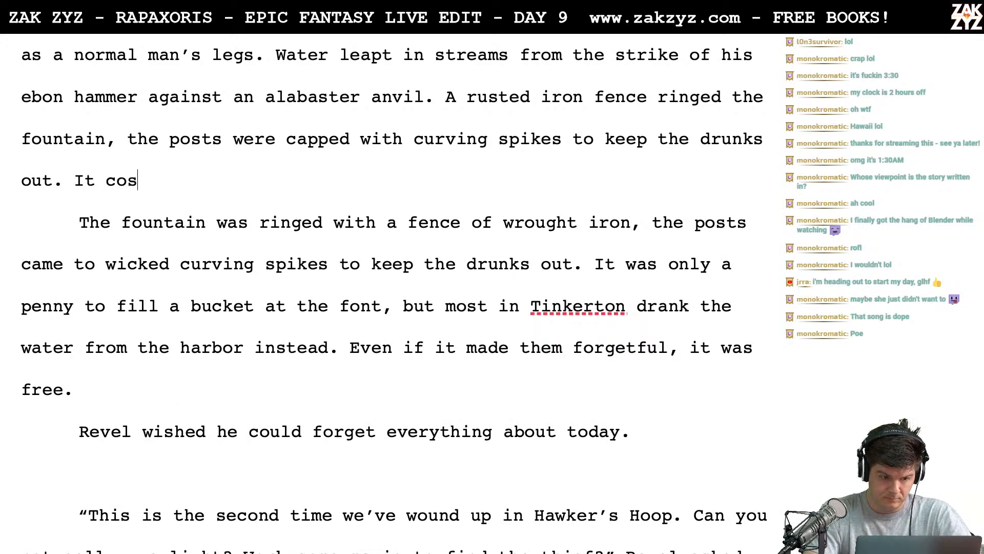
pyautogui.write('t a penny to fill')
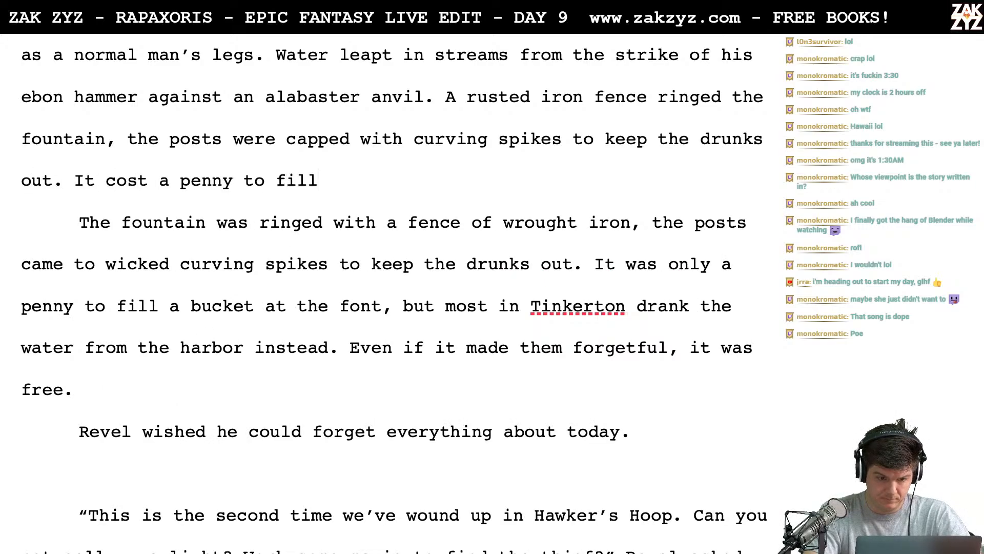
pyautogui.write(' a bucket at the font.')
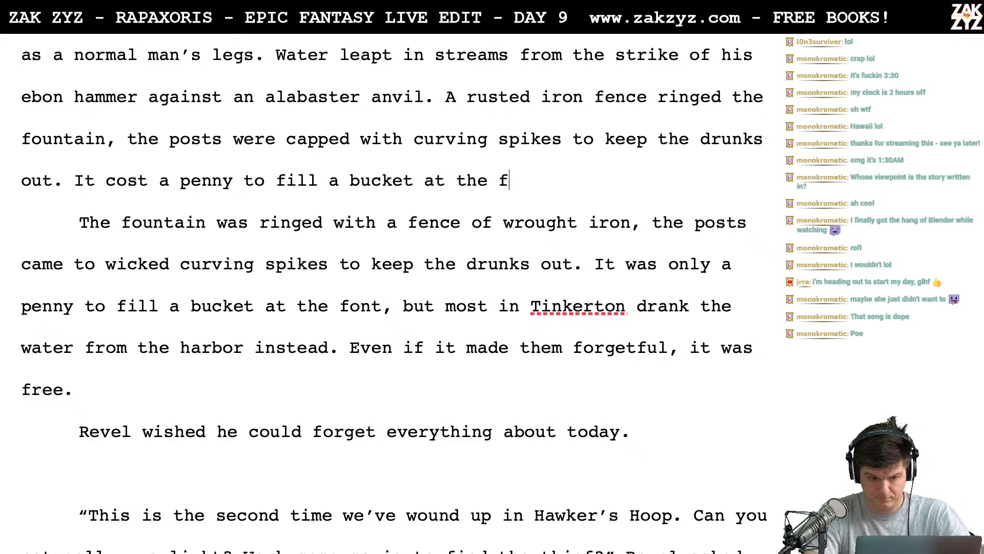
# - Delete the old draft text from "The fountain was ringed" through "but" and capitalize "Most" to start the sentence there
pyautogui.hotkey('shift', 'Down')
pyautogui.hotkey('ctrl', 'shift', 'Right')
pyautogui.hotkey('ctrl', 'shift', 'Right')
pyautogui.hotkey('ctrl', 'shift', 'Right')
pyautogui.hotkey('ctrl', 'shift', 'Right')
pyautogui.hotkey('ctrl', 'shift', 'Right')
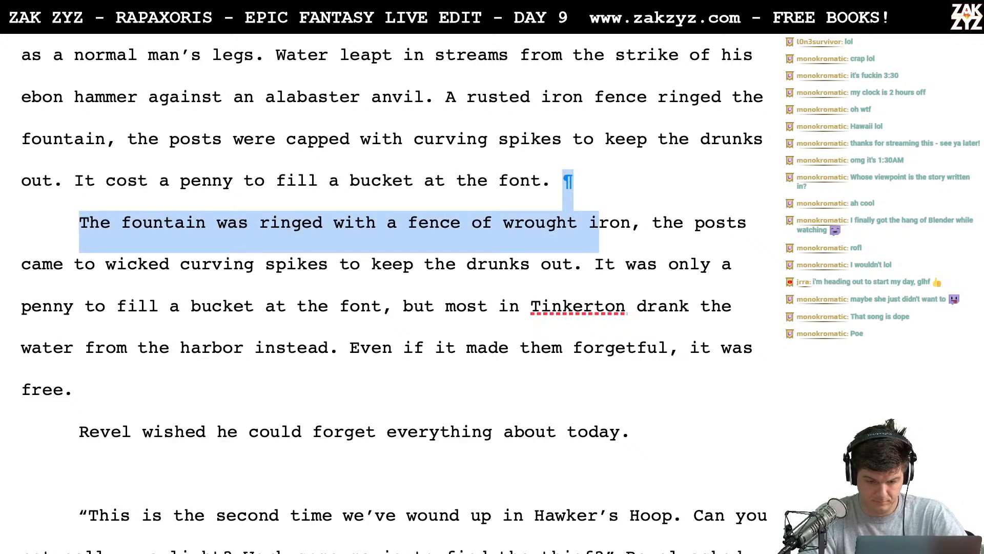
pyautogui.hotkey('shift', 'Down')
pyautogui.hotkey('shift', 'Right')
pyautogui.hotkey('shift', 'Right')
pyautogui.hotkey('shift', 'Right')
pyautogui.hotkey('shift', 'Right')
pyautogui.hotkey('shift', 'Right')
pyautogui.hotkey('shift', 'Right')
pyautogui.hotkey('shift', 'Right')
pyautogui.hotkey('shift', 'Right')
pyautogui.hotkey('shift', 'Right')
pyautogui.hotkey('shift', 'Right')
pyautogui.hotkey('shift', 'Right')
pyautogui.hotkey('shift', 'Right')
pyautogui.hotkey('shift', 'Right')
pyautogui.hotkey('shift', 'Right')
pyautogui.hotkey('shift', 'Right')
pyautogui.hotkey('shift', 'Right')
pyautogui.hotkey('shift', 'Right')
pyautogui.hotkey('shift', 'Right')
pyautogui.hotkey('shift', 'Right')
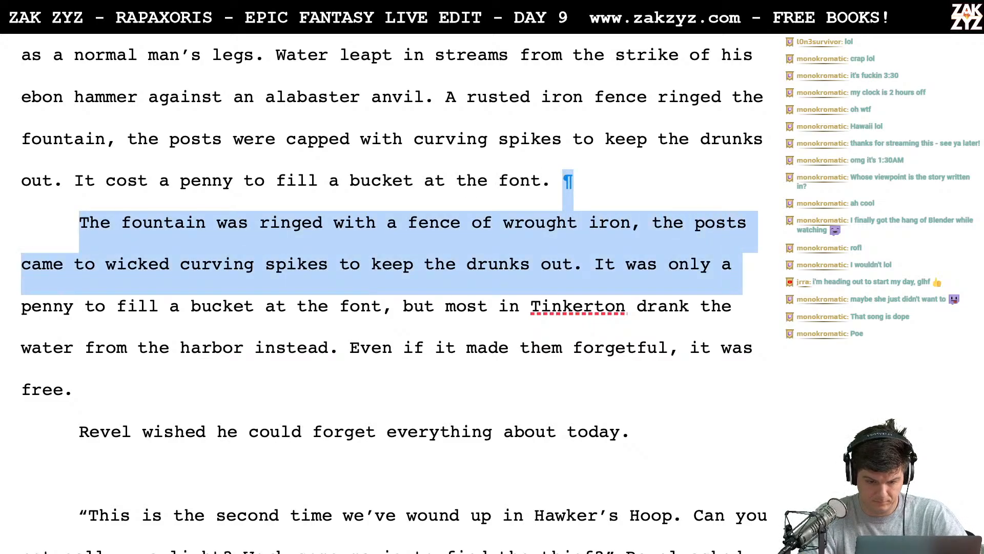
pyautogui.hotkey('shift', 'Right')
pyautogui.hotkey('shift', 'Right')
pyautogui.hotkey('shift', 'Right')
pyautogui.hotkey('shift', 'Right')
pyautogui.hotkey('shift', 'Right')
pyautogui.hotkey('shift', 'Right')
pyautogui.hotkey('shift', 'Right')
pyautogui.hotkey('shift', 'Right')
pyautogui.hotkey('shift', 'Right')
pyautogui.hotkey('shift', 'Right')
pyautogui.hotkey('shift', 'Right')
pyautogui.hotkey('shift', 'Right')
pyautogui.hotkey('shift', 'Right')
pyautogui.hotkey('shift', 'Right')
pyautogui.hotkey('shift', 'Right')
pyautogui.hotkey('shift', 'Right')
pyautogui.hotkey('shift', 'Right')
pyautogui.hotkey('shift', 'Right')
pyautogui.hotkey('shift', 'Right')
pyautogui.hotkey('shift', 'Right')
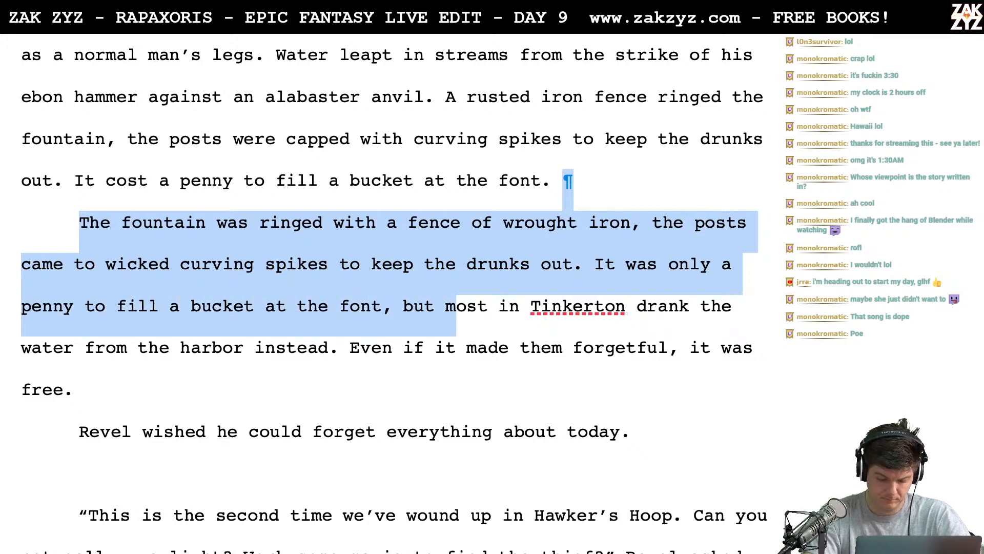
pyautogui.write('M')
# - Break the line before "in Tinkerton" and complete the sentence after "Most" with "of Tinkerton's inhabitants drank from the harbor instead."
pyautogui.press('Right')
pyautogui.press('Right')
pyautogui.press('Right')
pyautogui.press('Right')
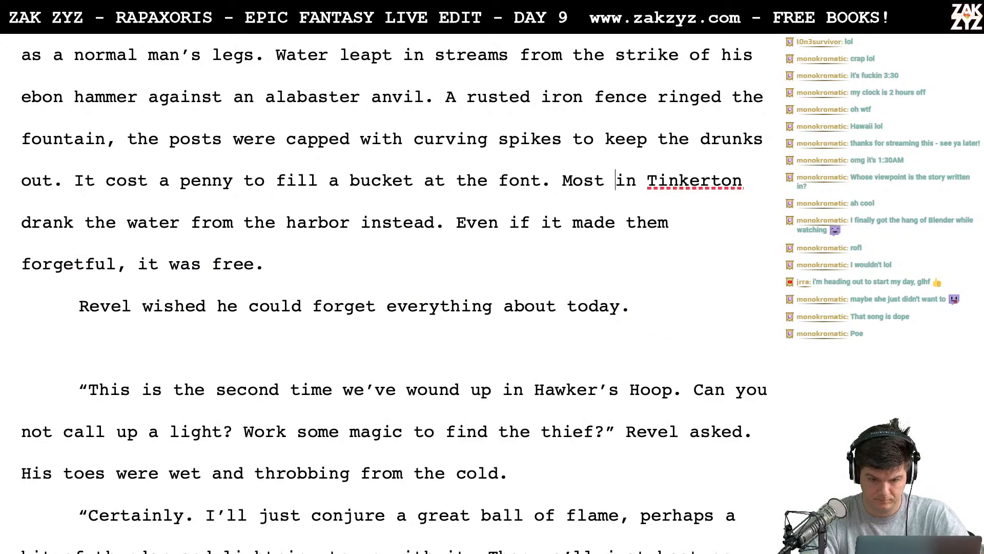
pyautogui.press('Return')
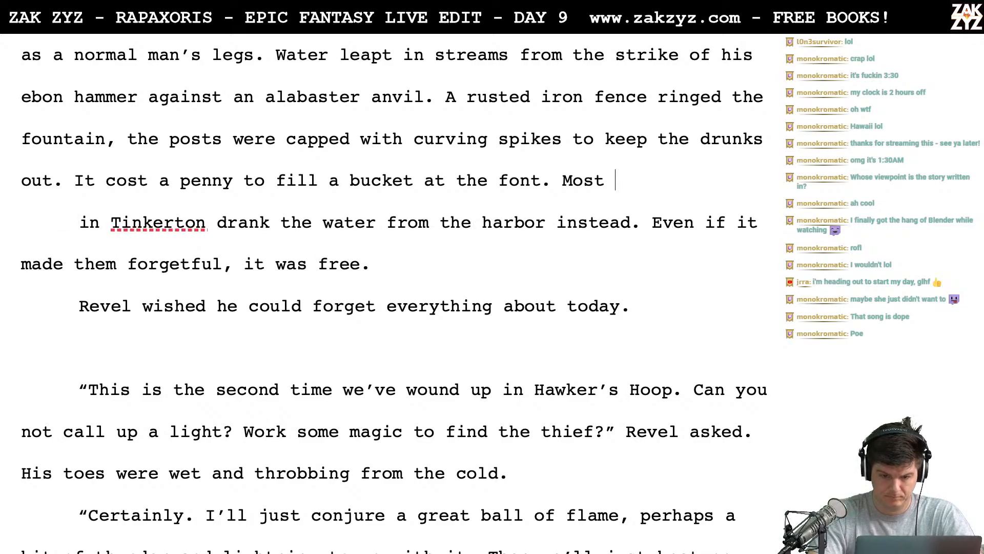
pyautogui.write('of Tinkert')
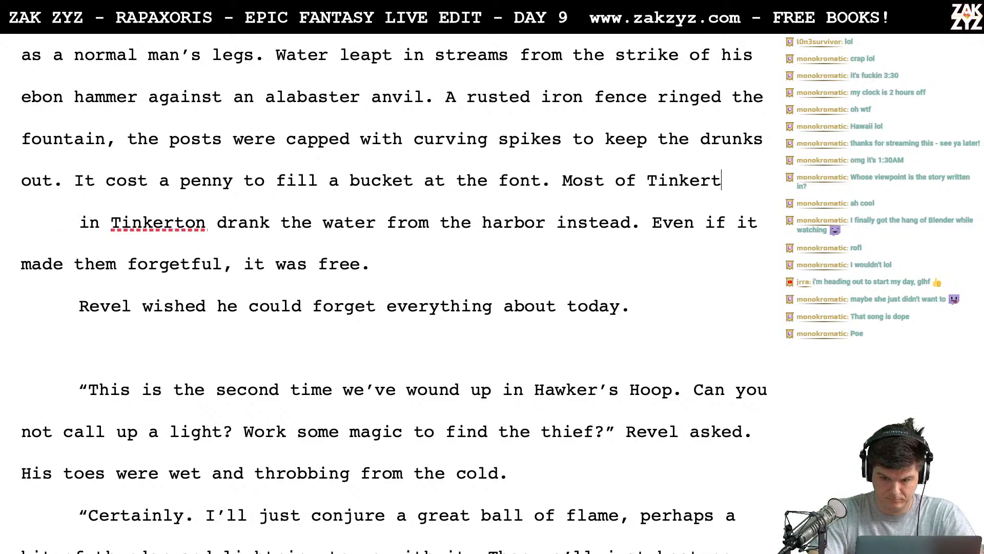
pyautogui.write("on's inhabit")
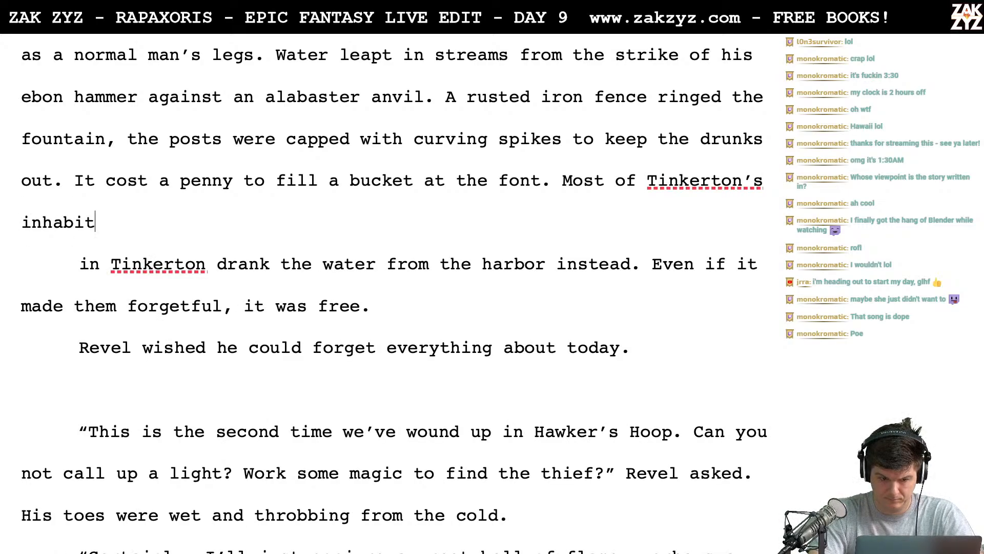
pyautogui.write('ants drank from')
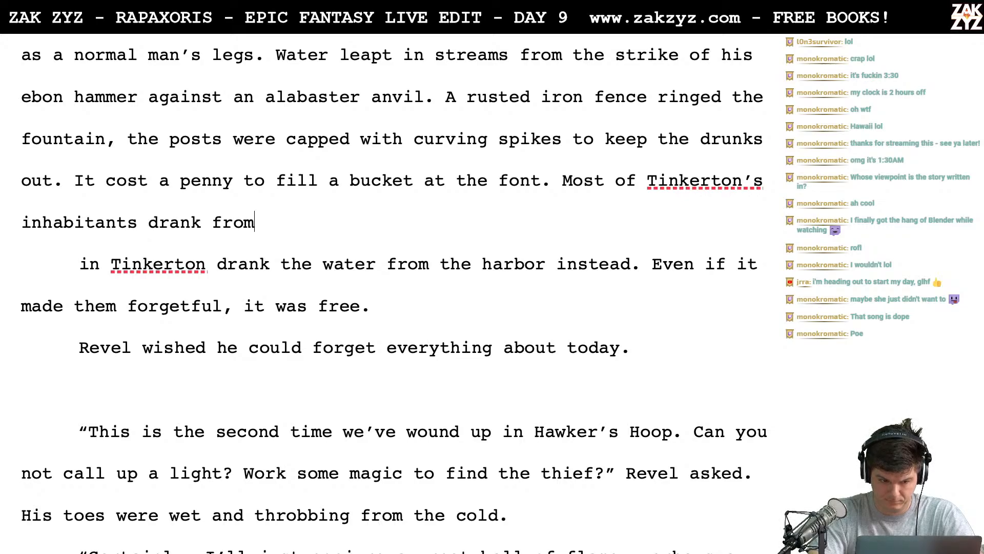
pyautogui.write(' the Har')
pyautogui.press('BackSpace')
pyautogui.press('BackSpace')
pyautogui.press('BackSpace')
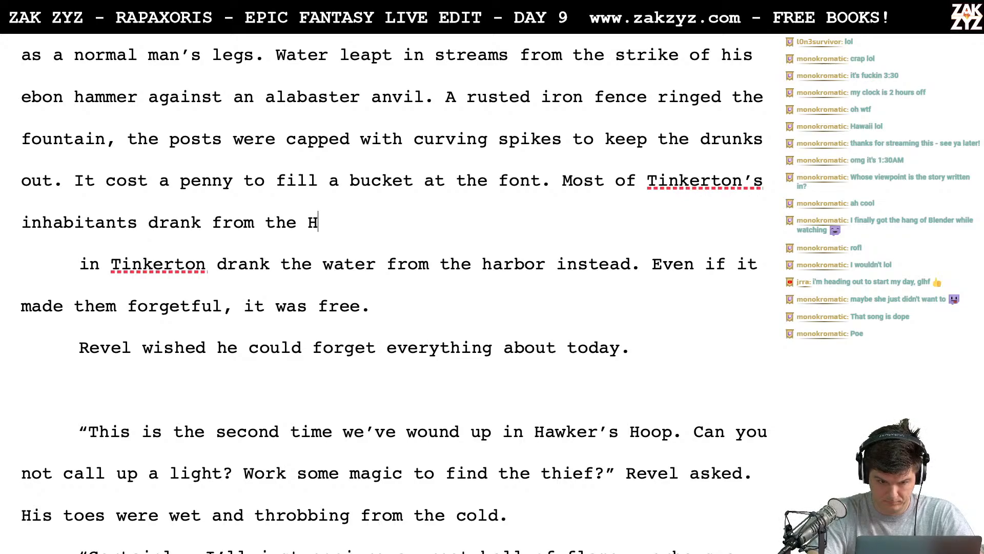
pyautogui.write('harbor instead.')
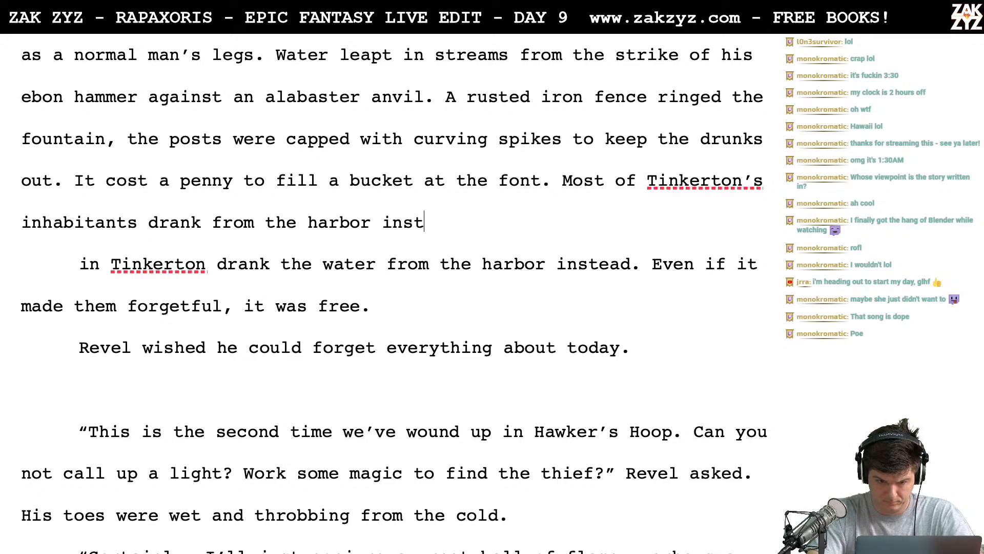
# - Delete the old "in Tinkerton drank the water from the harbor instead." fragment, joining "Even if it made them forgetful" to the new sentence
pyautogui.hotkey('shift', 'Down')
pyautogui.hotkey('shift', 'Right')
pyautogui.hotkey('shift', 'Right')
pyautogui.hotkey('shift', 'Right')
pyautogui.hotkey('shift', 'Right')
pyautogui.hotkey('shift', 'Right')
pyautogui.hotkey('shift', 'Right')
pyautogui.hotkey('shift', 'Right')
pyautogui.hotkey('shift', 'Right')
pyautogui.hotkey('shift', 'Right')
pyautogui.hotkey('shift', 'Right')
pyautogui.hotkey('shift', 'Right')
pyautogui.hotkey('shift', 'Right')
pyautogui.hotkey('shift', 'Right')
pyautogui.hotkey('shift', 'Right')
pyautogui.hotkey('shift', 'Right')
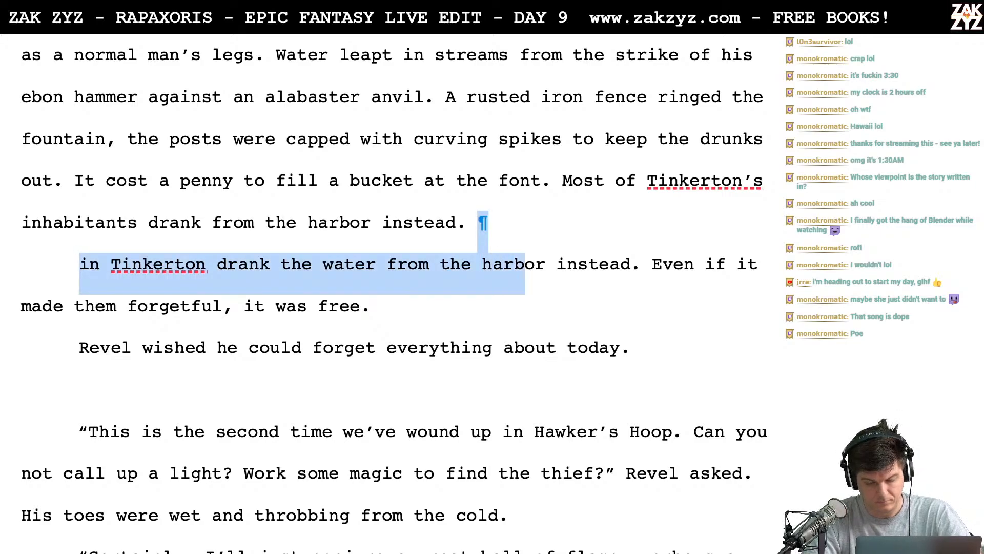
pyautogui.press('BackSpace')
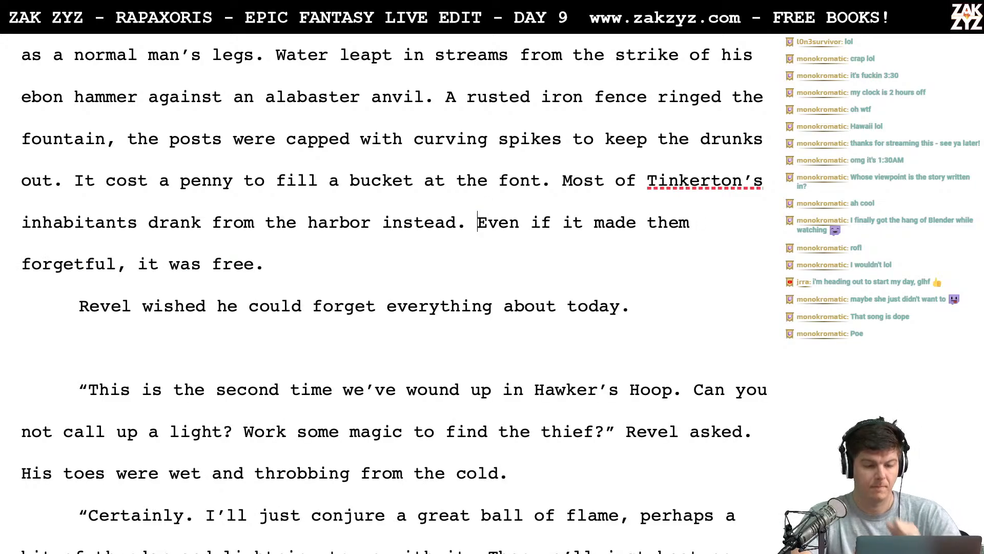
# - Reread the Tinkerton font paragraph from the statue's black marble slab to the hammer striking the anvil, checking the wording
pyautogui.scroll(5, 395, 298)
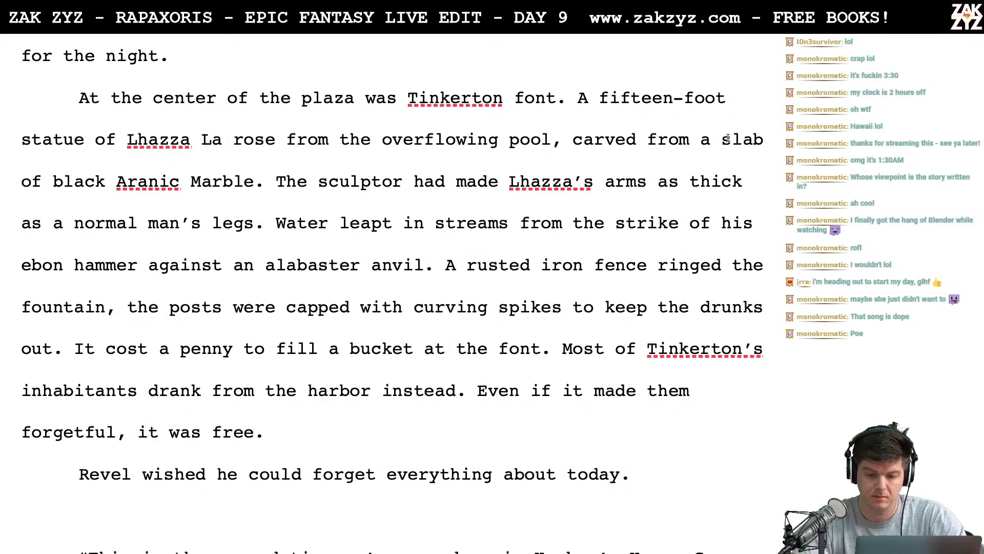
pyautogui.click(712, 141)
pyautogui.press('Right')
pyautogui.press('Right')
pyautogui.press('Right')
pyautogui.press('Right')
pyautogui.press('Right')
pyautogui.press('Right')
pyautogui.press('Right')
pyautogui.press('Right')
pyautogui.press('Right')
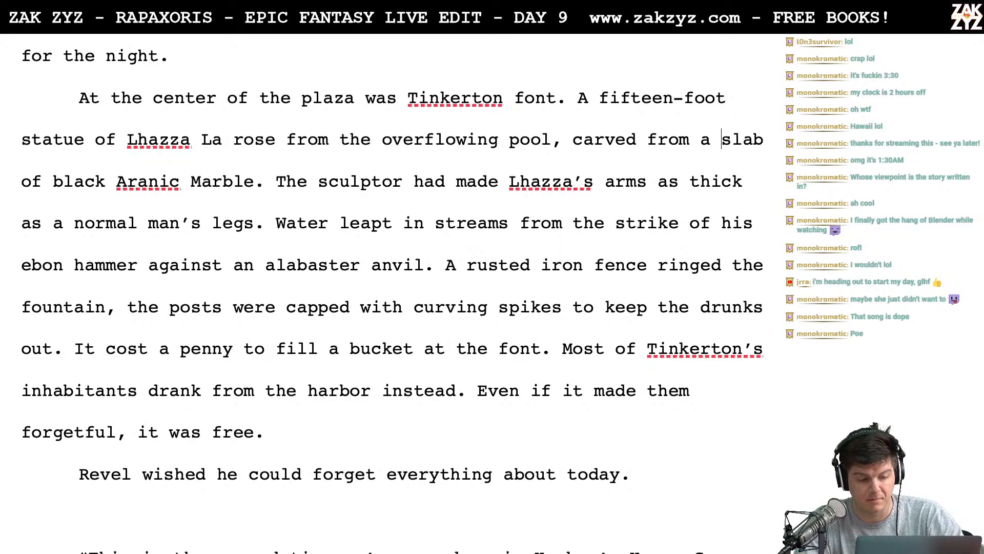
pyautogui.press('Right')
pyautogui.press('Right')
pyautogui.press('Right')
pyautogui.press('Right')
pyautogui.press('Right')
pyautogui.press('Right')
pyautogui.press('Right')
pyautogui.press('Right')
pyautogui.press('Right')
pyautogui.press('Right')
pyautogui.press('Right')
pyautogui.press('Right')
pyautogui.press('Right')
pyautogui.press('Right')
pyautogui.press('Right')
pyautogui.press('Right')
pyautogui.press('Right')
pyautogui.press('Right')
pyautogui.press('Right')
pyautogui.press('Right')
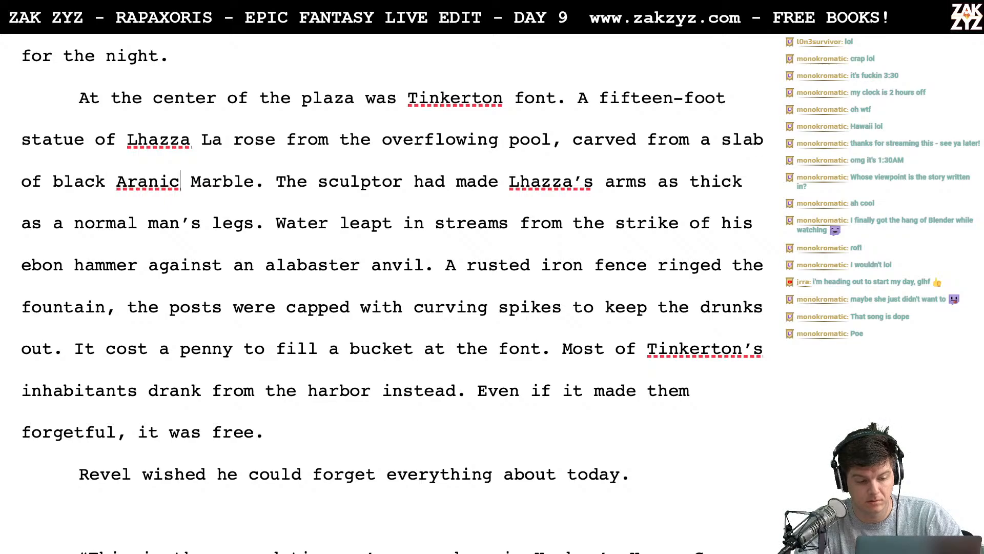
pyautogui.press('Right')
pyautogui.press('Right')
pyautogui.press('Right')
pyautogui.press('Right')
pyautogui.press('Right')
pyautogui.press('Right')
pyautogui.press('Right')
pyautogui.press('Right')
pyautogui.press('Right')
pyautogui.press('Right')
pyautogui.press('Right')
pyautogui.press('Right')
pyautogui.press('Right')
pyautogui.press('Right')
pyautogui.press('Right')
pyautogui.press('Right')
pyautogui.press('Right')
pyautogui.press('Right')
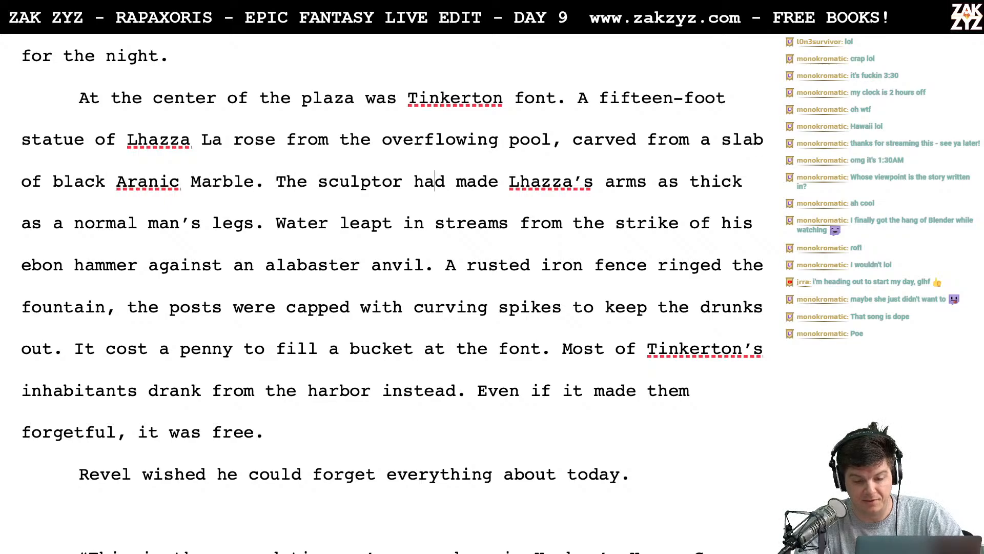
pyautogui.press('Down')
pyautogui.press('Left')
pyautogui.press('Left')
pyautogui.press('Left')
pyautogui.press('Left')
pyautogui.press('Left')
pyautogui.press('Left')
pyautogui.press('Left')
pyautogui.press('Left')
pyautogui.press('Left')
pyautogui.press('Left')
pyautogui.press('Left')
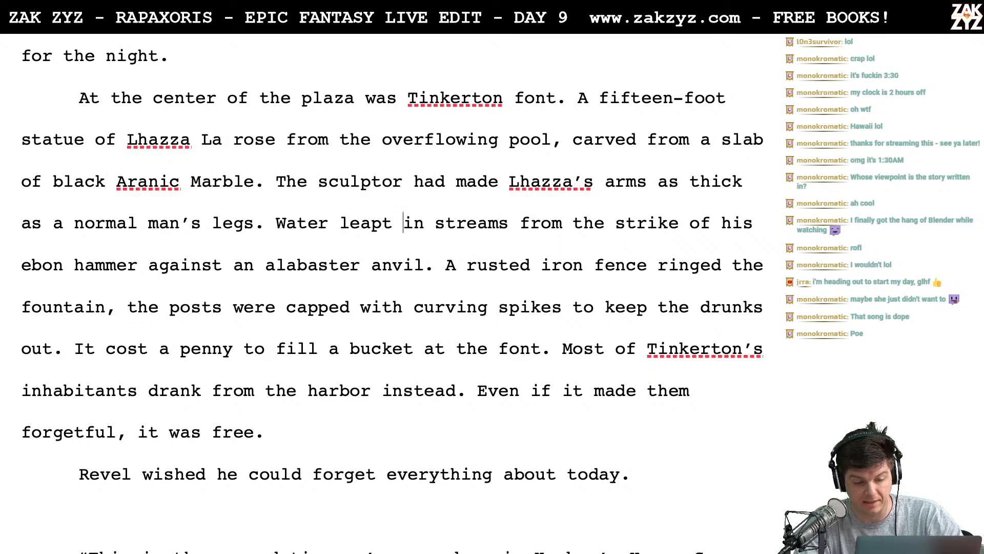
pyautogui.press('Right')
pyautogui.press('Right')
pyautogui.press('Left')
pyautogui.press('Left')
pyautogui.press('Right')
pyautogui.press('Right')
pyautogui.press('Right')
pyautogui.press('Right')
pyautogui.press('Right')
pyautogui.press('Right')
pyautogui.press('Right')
pyautogui.press('Right')
pyautogui.press('Right')
pyautogui.press('Right')
pyautogui.press('Right')
pyautogui.press('Right')
pyautogui.press('Right')
pyautogui.press('Right')
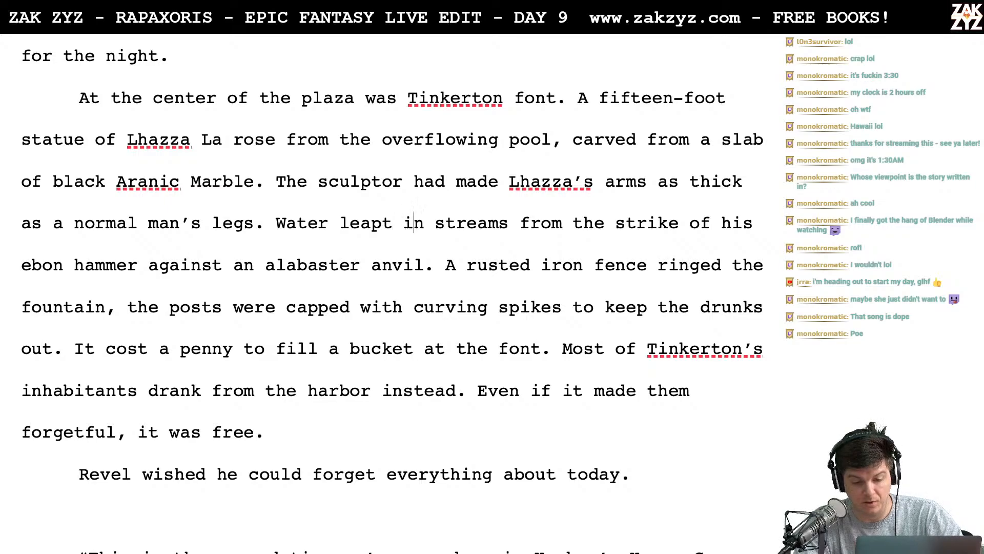
pyautogui.press('Right')
pyautogui.press('Right')
pyautogui.press('Right')
pyautogui.press('Right')
pyautogui.press('Right')
pyautogui.press('Right')
pyautogui.press('Right')
pyautogui.press('Right')
pyautogui.press('Right')
pyautogui.press('Right')
pyautogui.press('Right')
pyautogui.press('Right')
pyautogui.press('Right')
pyautogui.press('Right')
pyautogui.press('Right')
pyautogui.press('Right')
pyautogui.press('Right')
pyautogui.press('Right')
pyautogui.press('Right')
pyautogui.press('Right')
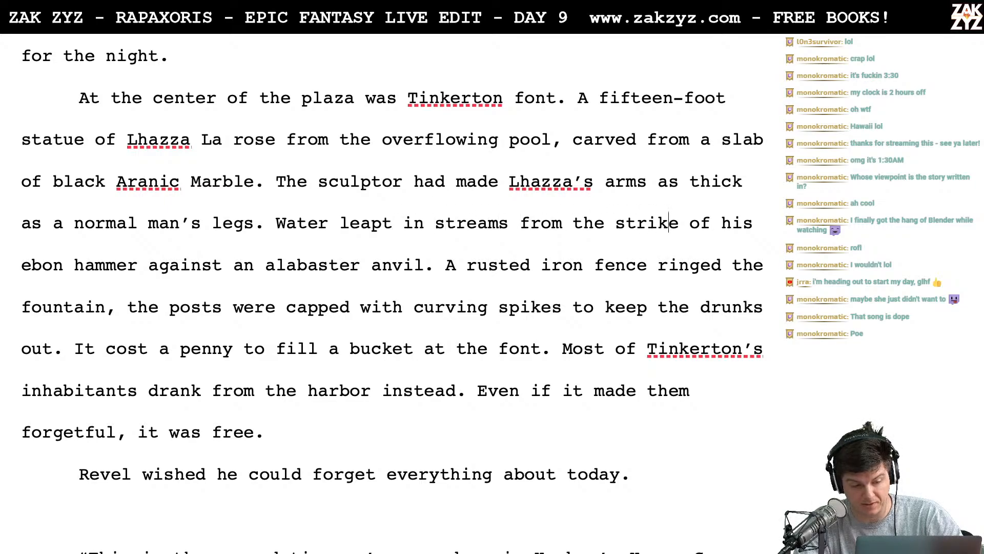
pyautogui.press('Right')
pyautogui.press('Right')
pyautogui.press('Right')
pyautogui.press('Right')
pyautogui.press('Right')
pyautogui.press('Right')
pyautogui.press('Right')
pyautogui.press('Right')
pyautogui.press('Right')
pyautogui.press('Right')
pyautogui.press('Right')
pyautogui.press('Right')
pyautogui.press('Right')
pyautogui.press('Right')
pyautogui.press('Right')
pyautogui.press('Right')
pyautogui.press('Right')
pyautogui.press('Right')
pyautogui.press('Right')
pyautogui.press('Right')
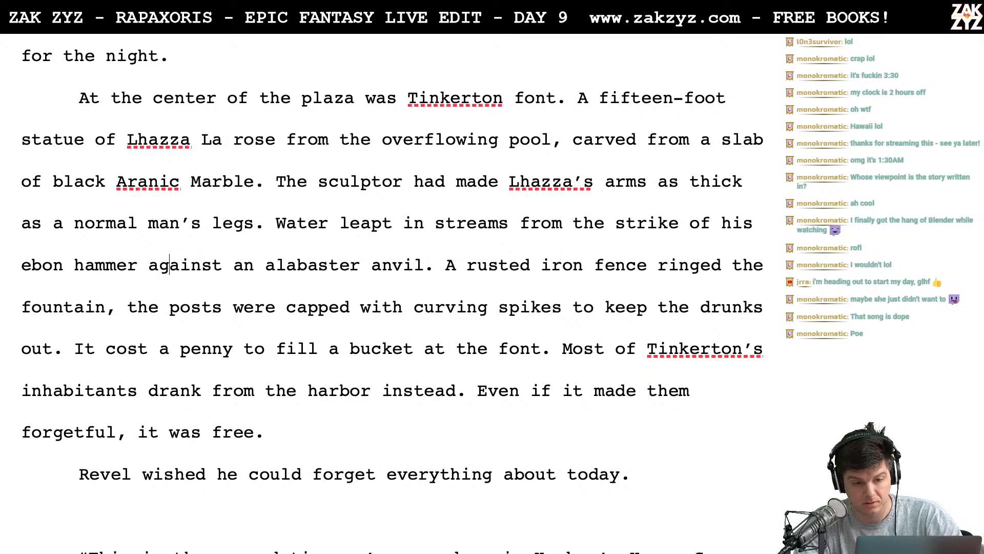
# - Break the paragraph after "alabaster anvil." so the rusted iron fence sentence starts on its own line
pyautogui.press('Right')
pyautogui.press('Right')
pyautogui.press('Right')
pyautogui.press('Right')
pyautogui.press('Right')
pyautogui.press('Right')
pyautogui.press('Right')
pyautogui.press('Right')
pyautogui.press('Right')
pyautogui.press('Right')
pyautogui.press('Right')
pyautogui.press('Right')
pyautogui.press('Right')
pyautogui.press('Right')
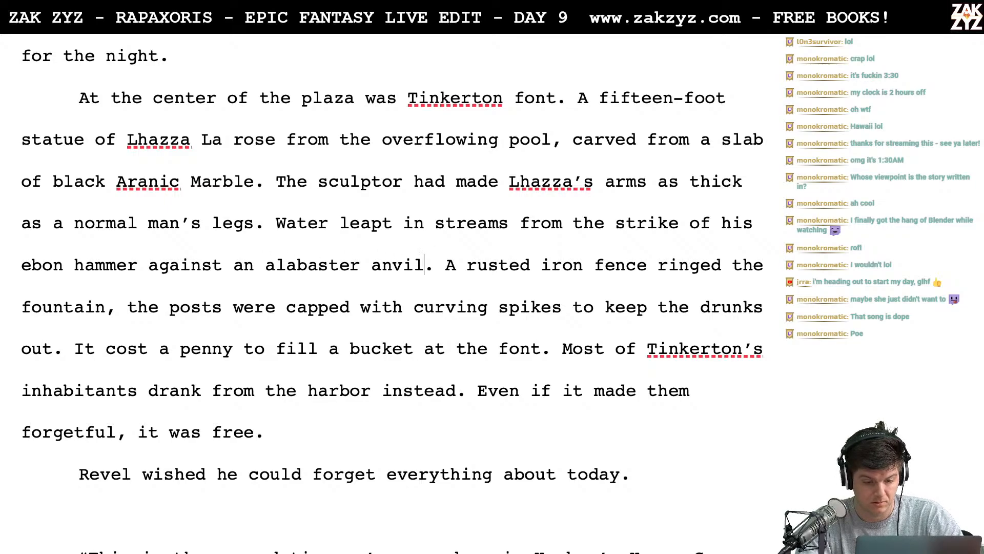
pyautogui.press('Return')
pyautogui.press('Left')
pyautogui.write('Aro')
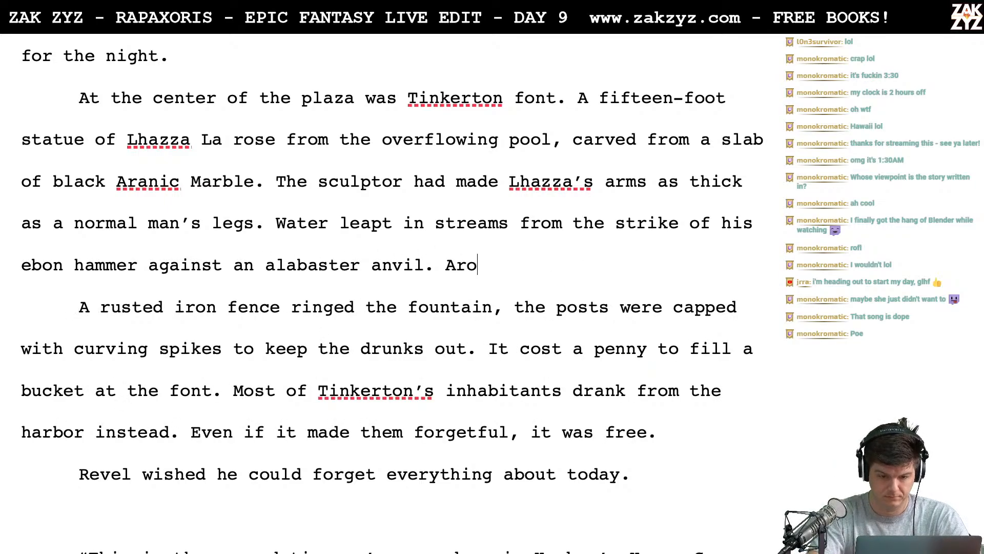
pyautogui.write('und the fountain a rust')
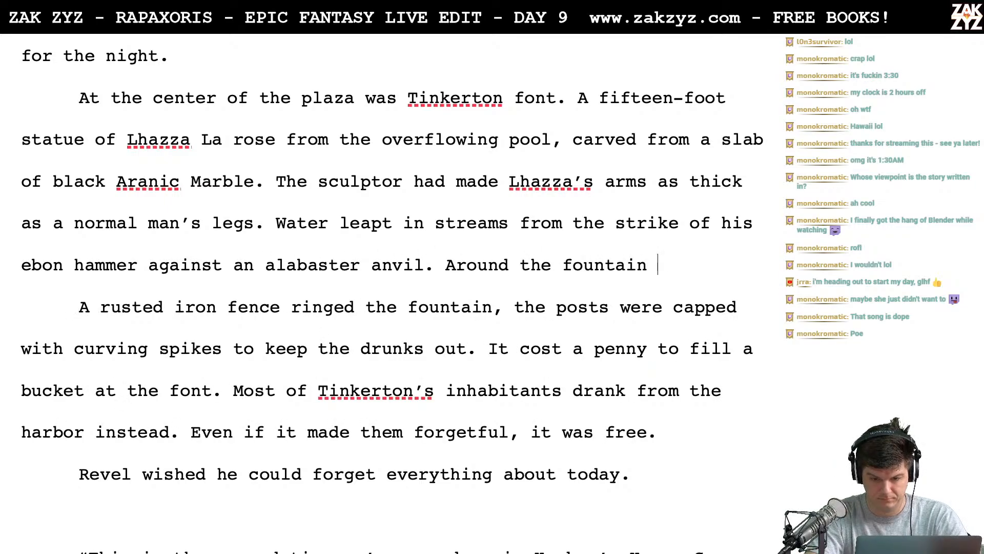
pyautogui.press('BackSpace')
pyautogui.press('BackSpace')
pyautogui.press('BackSpace')
pyautogui.press('BackSpace')
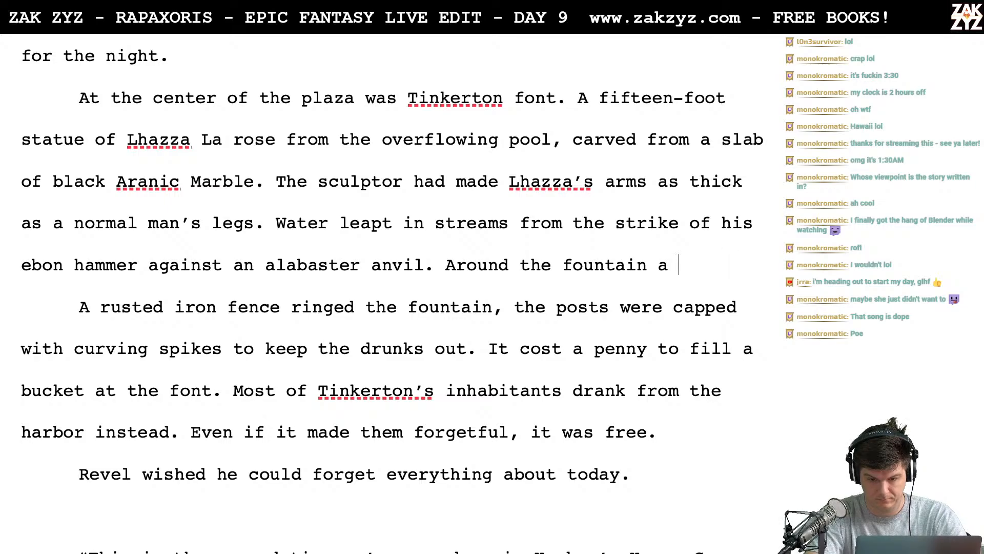
pyautogui.write('rusty w')
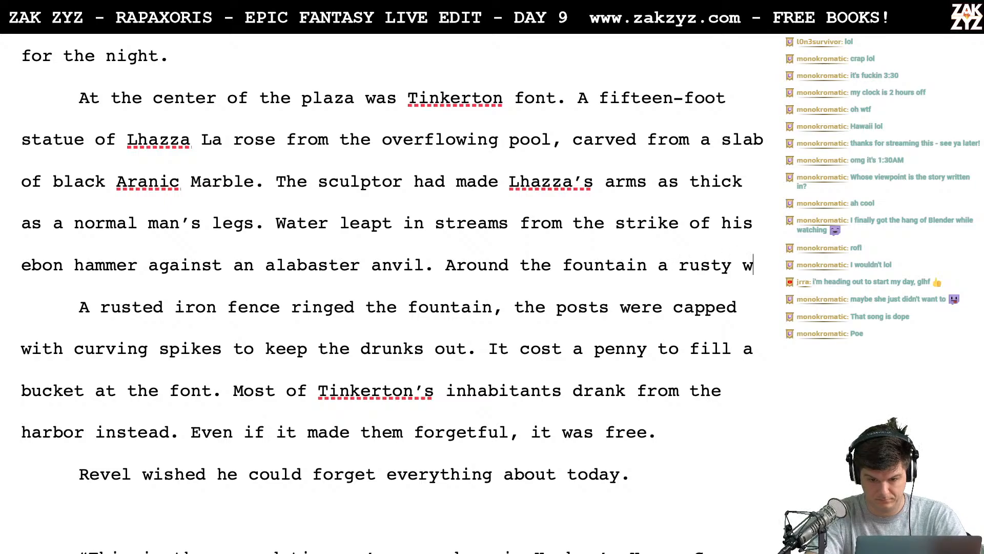
pyautogui.write('rought iron f')
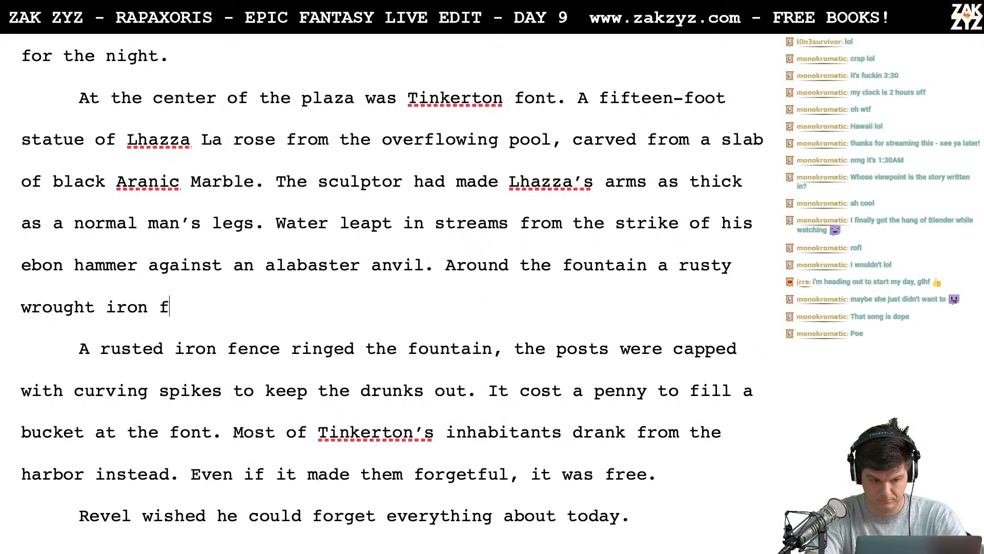
pyautogui.write('ace had')
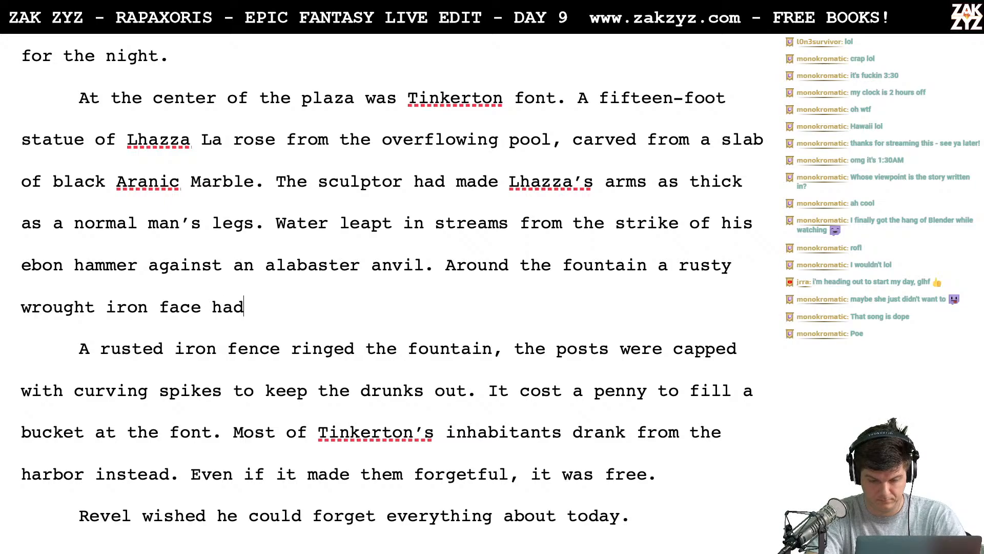
pyautogui.press('BackSpace')
pyautogui.press('BackSpace')
pyautogui.press('BackSpace')
pyautogui.press('BackSpace')
pyautogui.press('BackSpace')
pyautogui.press('BackSpace')
pyautogui.press('BackSpace')
pyautogui.press('BackSpace')
pyautogui.press('BackSpace')
pyautogui.press('BackSpace')
pyautogui.press('BackSpace')
pyautogui.press('BackSpace')
pyautogui.press('BackSpace')
pyautogui.press('BackSpace')
pyautogui.press('BackSpace')
pyautogui.press('BackSpace')
pyautogui.press('BackSpace')
pyautogui.press('BackSpace')
pyautogui.press('BackSpace')
pyautogui.press('BackSpace')
pyautogui.press('BackSpace')
pyautogui.press('BackSpace')
pyautogui.press('BackSpace')
pyautogui.press('BackSpace')
pyautogui.press('BackSpace')
pyautogui.press('BackSpace')
pyautogui.press('BackSpace')
pyautogui.press('BackSpace')
pyautogui.press('BackSpace')
pyautogui.press('BackSpace')
pyautogui.press('BackSpace')
pyautogui.press('BackSpace')
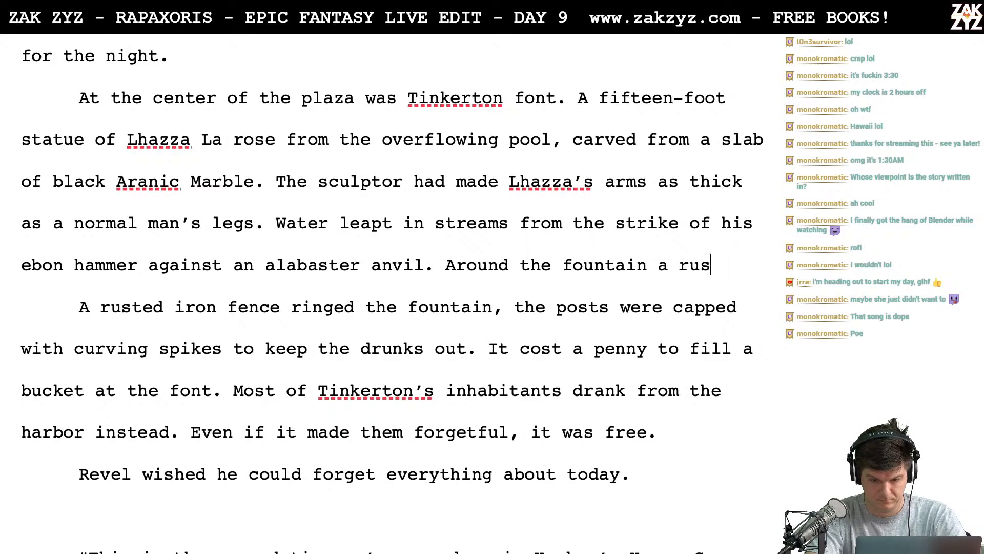
pyautogui.press('BackSpace')
pyautogui.press('BackSpace')
pyautogui.press('BackSpace')
pyautogui.press('BackSpace')
pyautogui.press('BackSpace')
pyautogui.press('BackSpace')
pyautogui.press('BackSpace')
pyautogui.press('BackSpace')
pyautogui.press('BackSpace')
pyautogui.press('BackSpace')
pyautogui.press('BackSpace')
pyautogui.press('BackSpace')
pyautogui.press('BackSpace')
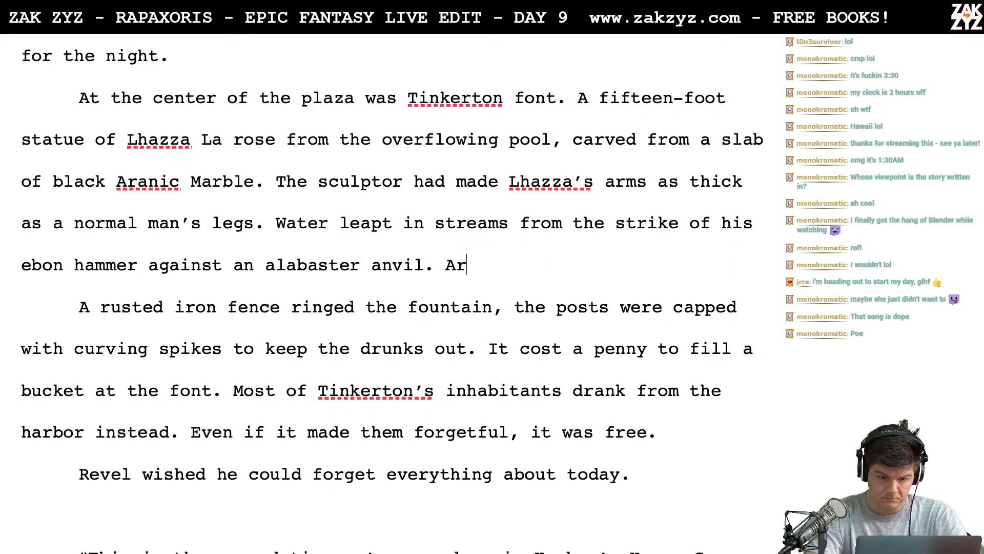
# - After "alabaster anvil.", write "There was a tall fence of rusting wrought iron around the font, the"
pyautogui.write('There was ')
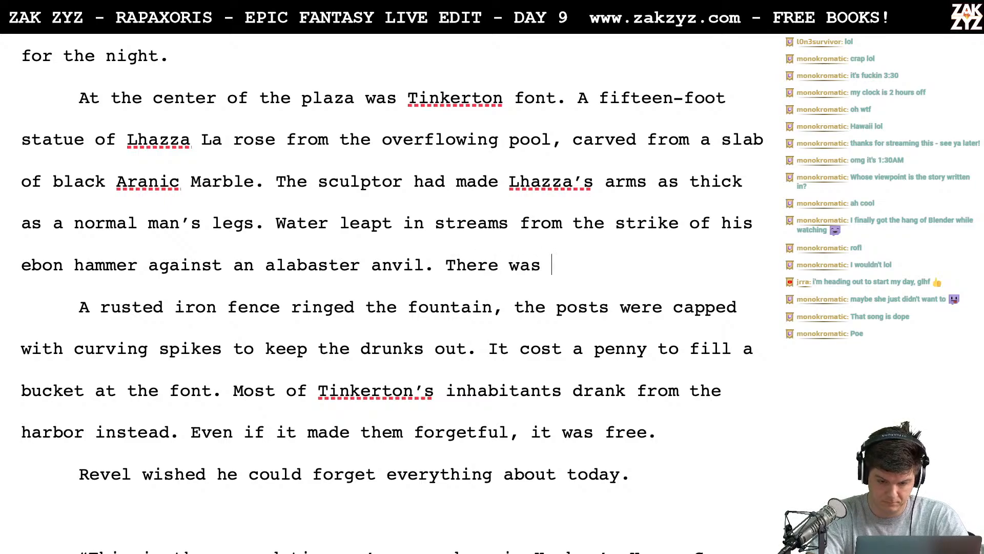
pyautogui.write('a tall fe')
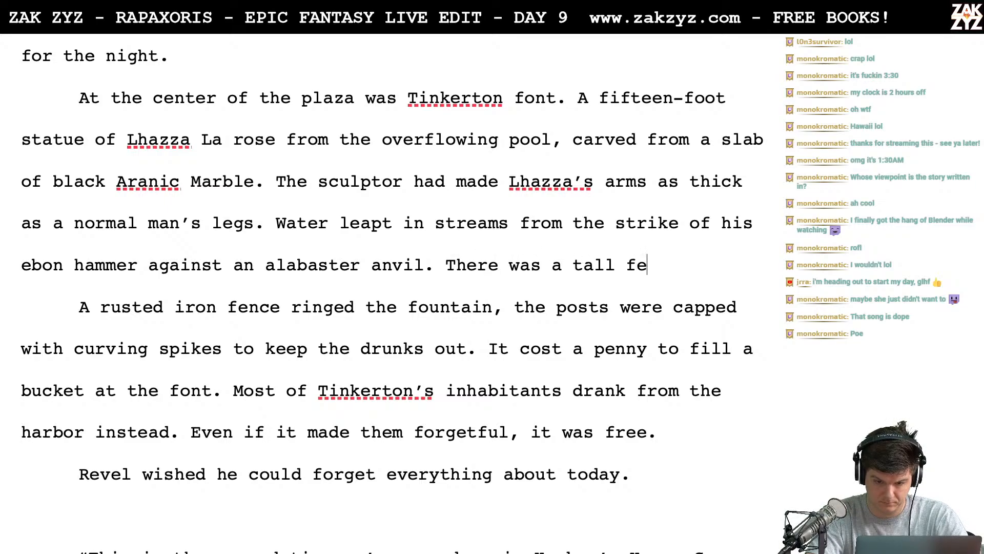
pyautogui.write('nce of rusting ')
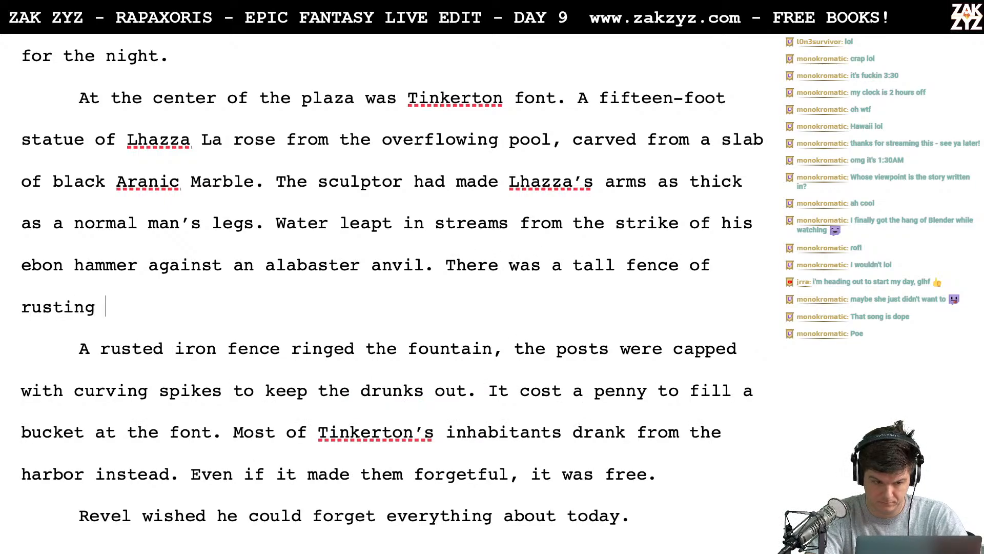
pyautogui.write('wrought iron ')
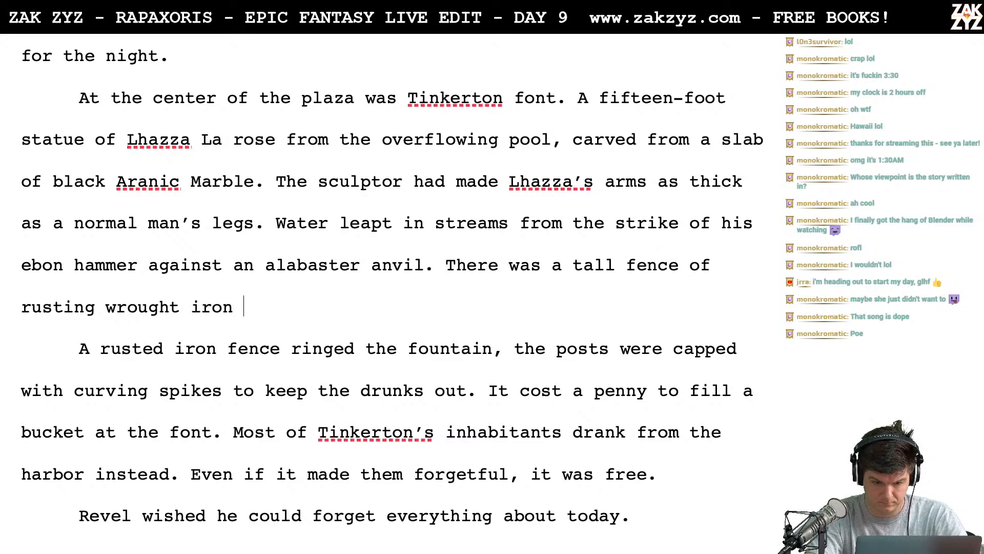
pyautogui.write('around the fount,')
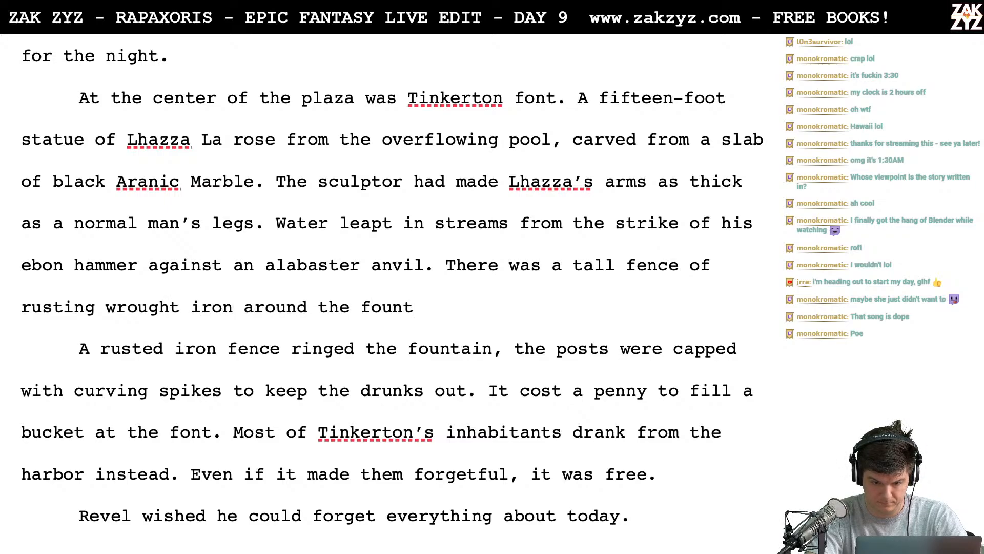
pyautogui.press('BackSpace')
pyautogui.press('BackSpace')
pyautogui.press('BackSpace')
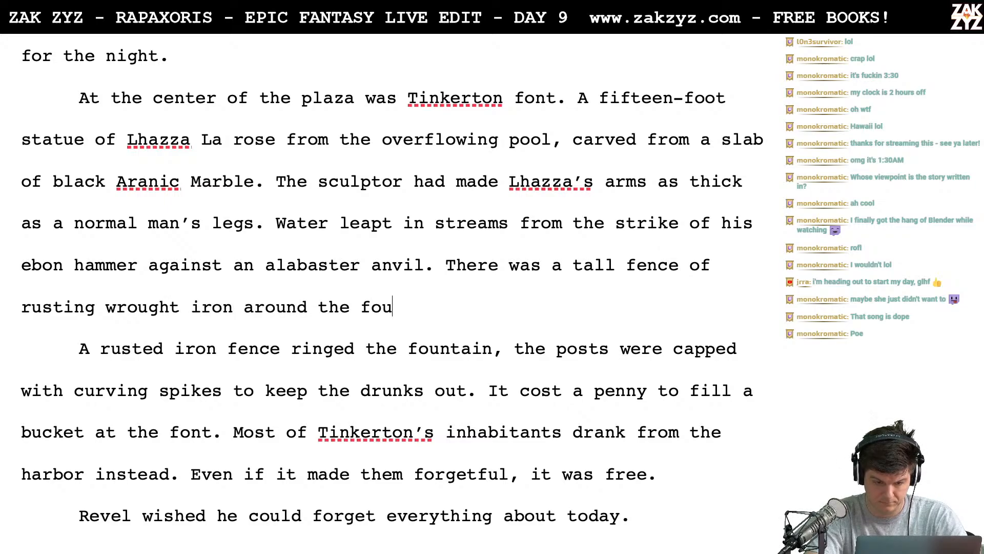
pyautogui.write('nt,')
pyautogui.press('BackSpace')
pyautogui.press('BackSpace')
pyautogui.press('BackSpace')
pyautogui.press('BackSpace')
pyautogui.write('n')
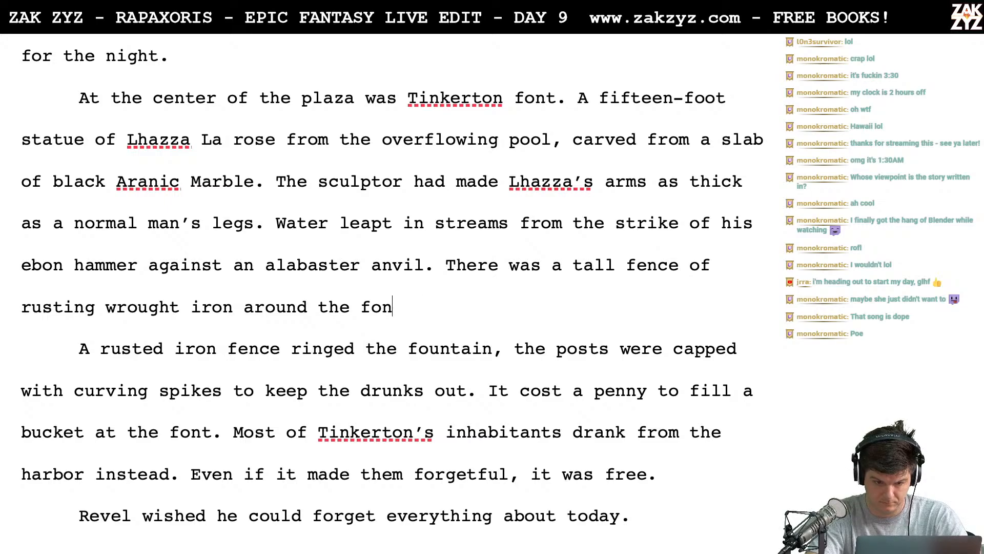
pyautogui.write('t, the pos')
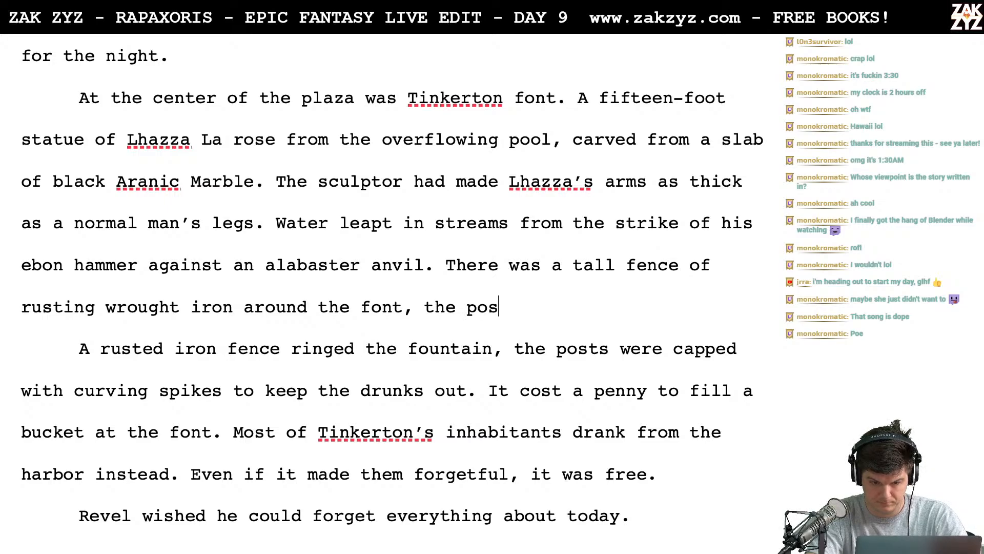
pyautogui.write('ts had ')
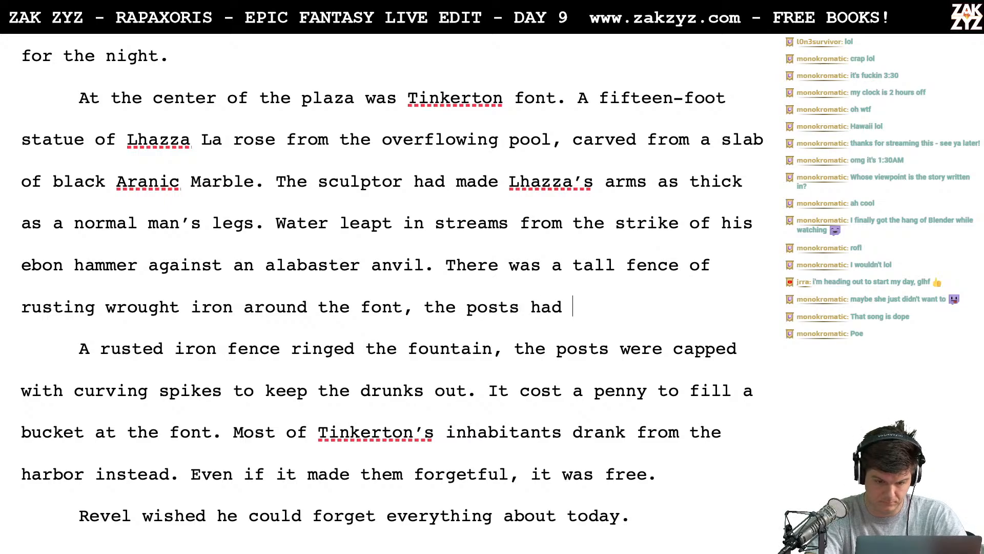
pyautogui.write('wicked c')
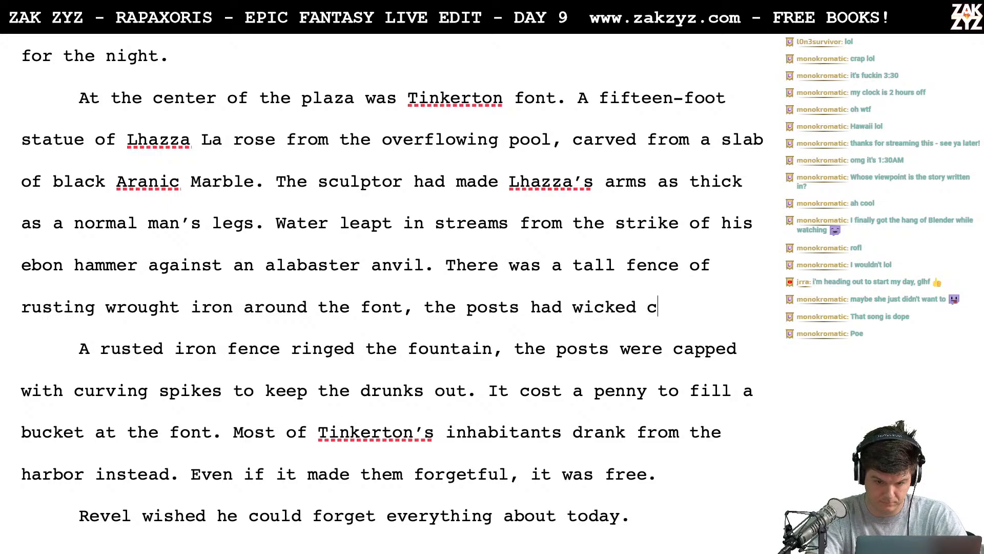
pyautogui.write('urving sp')
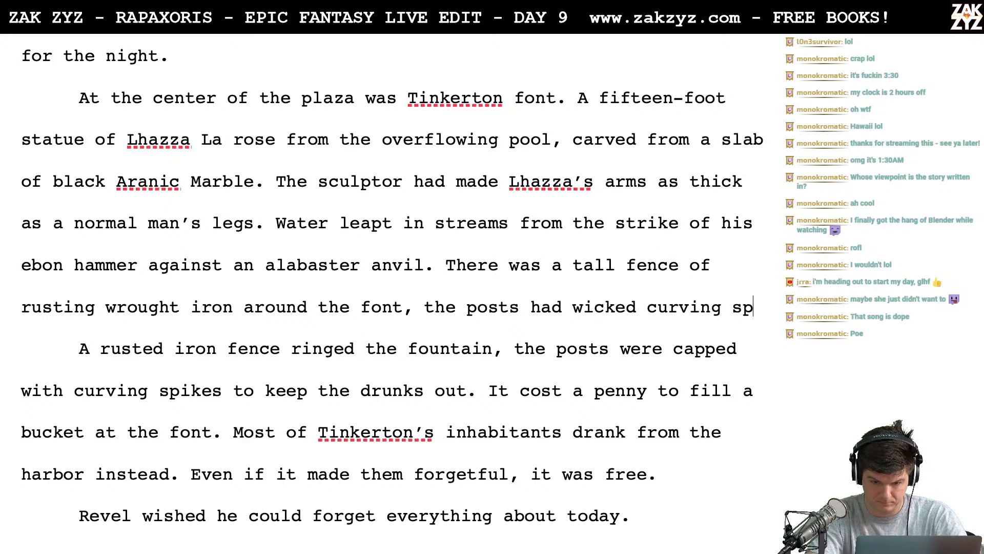
pyautogui.write('ikes to keep ')
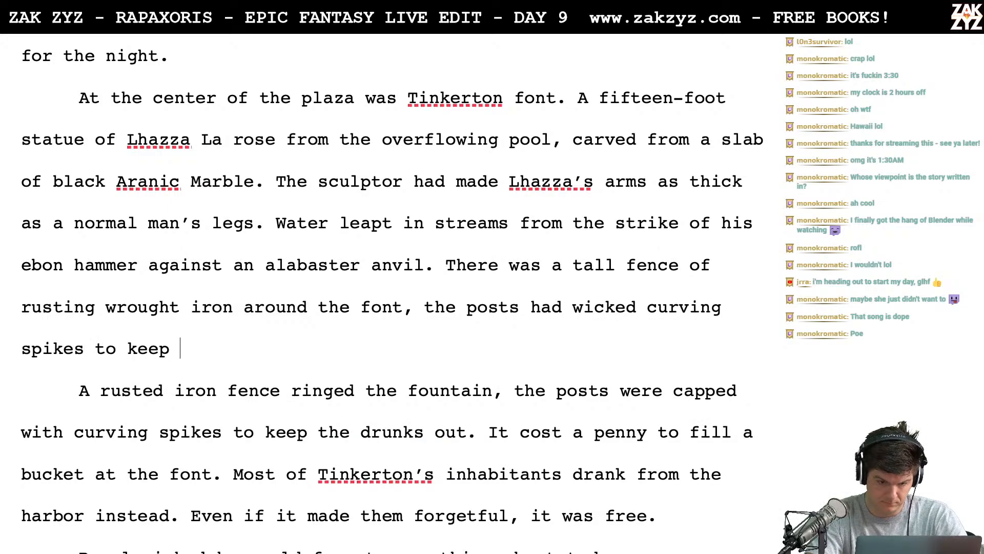
pyautogui.write('the ')
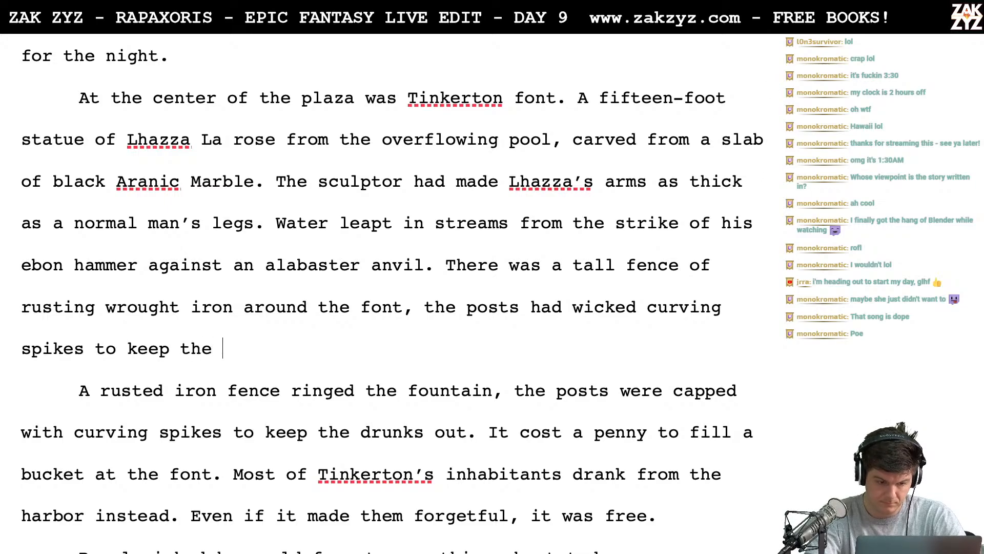
pyautogui.write('drunks out.')
# - Delete the paragraph break and the old "A rusted iron fence ringed the fountain" sentence, joining "It cost a penny" to the new sentence
pyautogui.hotkey('shift', 'Down')
pyautogui.hotkey('shift', 'Down')
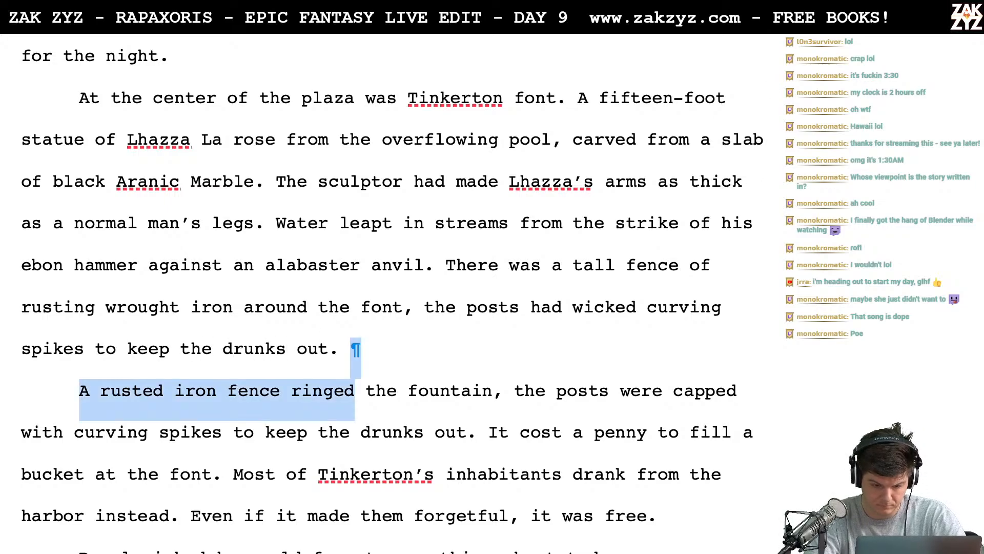
pyautogui.hotkey('shift', 'Right')
pyautogui.hotkey('shift', 'Right')
pyautogui.hotkey('shift', 'Right')
pyautogui.hotkey('shift', 'Right')
pyautogui.hotkey('shift', 'Right')
pyautogui.hotkey('shift', 'Right')
pyautogui.hotkey('shift', 'Right')
pyautogui.hotkey('shift', 'Right')
pyautogui.hotkey('shift', 'Right')
pyautogui.hotkey('shift', 'Right')
pyautogui.hotkey('shift', 'Right')
pyautogui.hotkey('shift', 'Right')
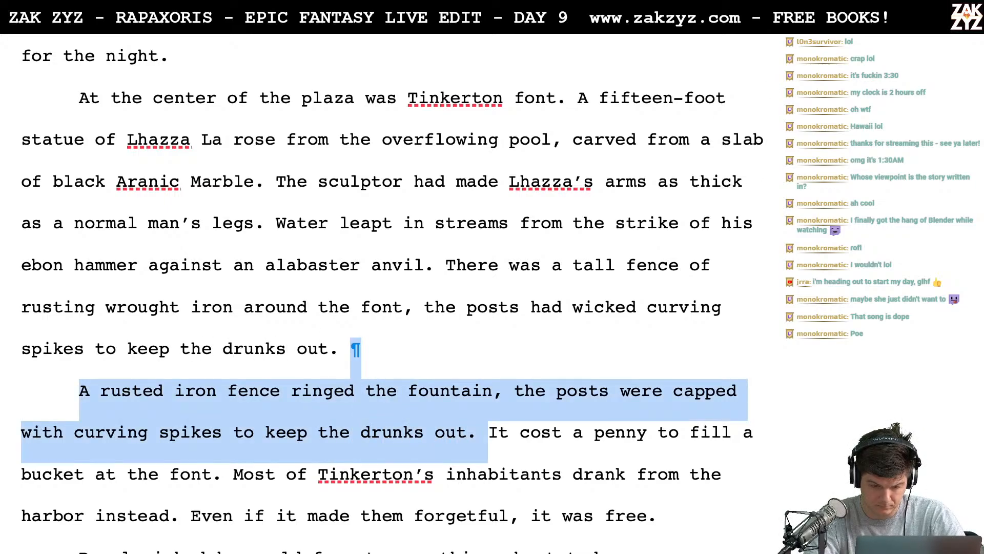
pyautogui.press('BackSpace')
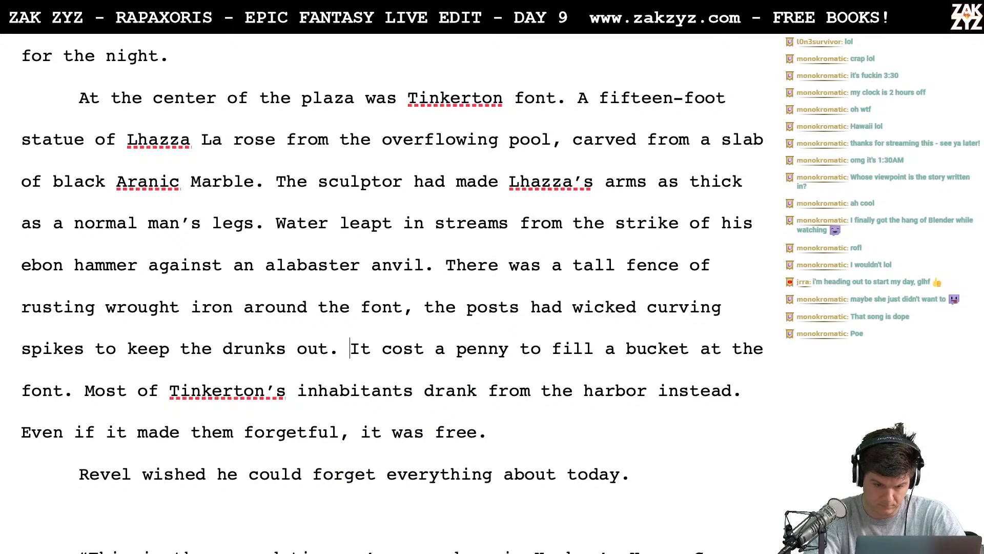
# - Replace "There was a" with "A" so the fence sentence begins "A tall fence of rusting wrought iron"
pyautogui.scroll(-1, 392, 294)
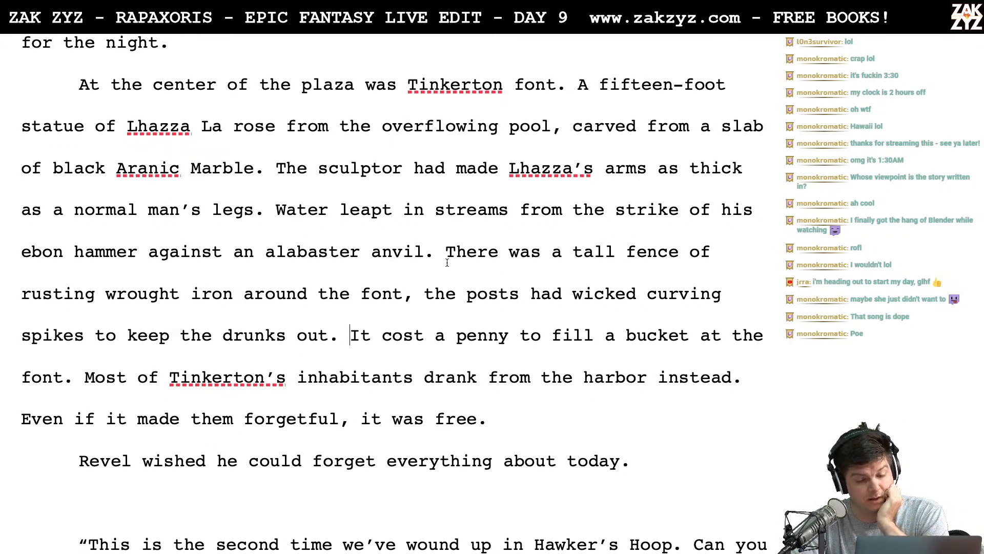
pyautogui.click(554, 252)
pyautogui.press('BackSpace')
pyautogui.press('BackSpace')
pyautogui.press('BackSpace')
pyautogui.press('BackSpace')
pyautogui.press('BackSpace')
pyautogui.press('BackSpace')
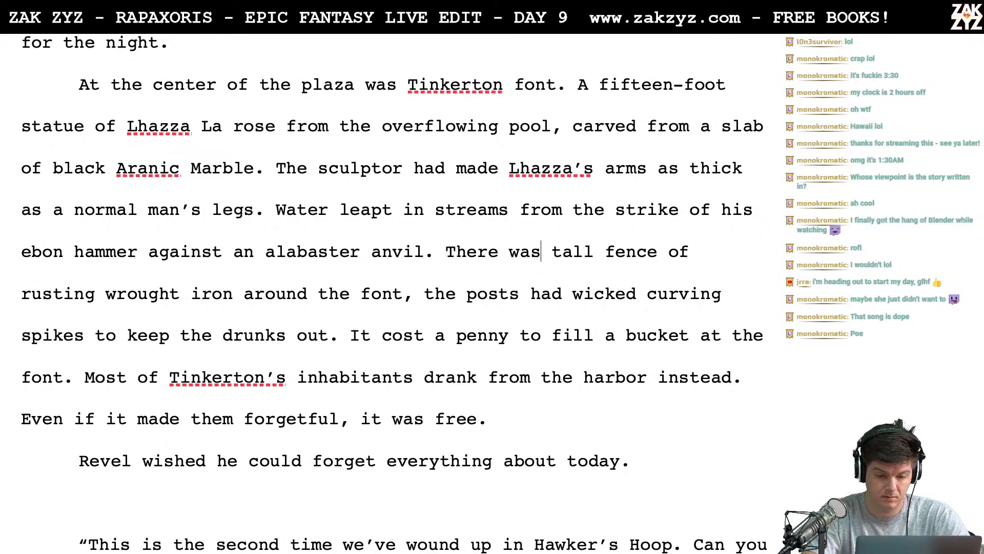
pyautogui.press('BackSpace')
pyautogui.press('BackSpace')
pyautogui.press('BackSpace')
pyautogui.press('BackSpace')
pyautogui.press('BackSpace')
pyautogui.write('A')
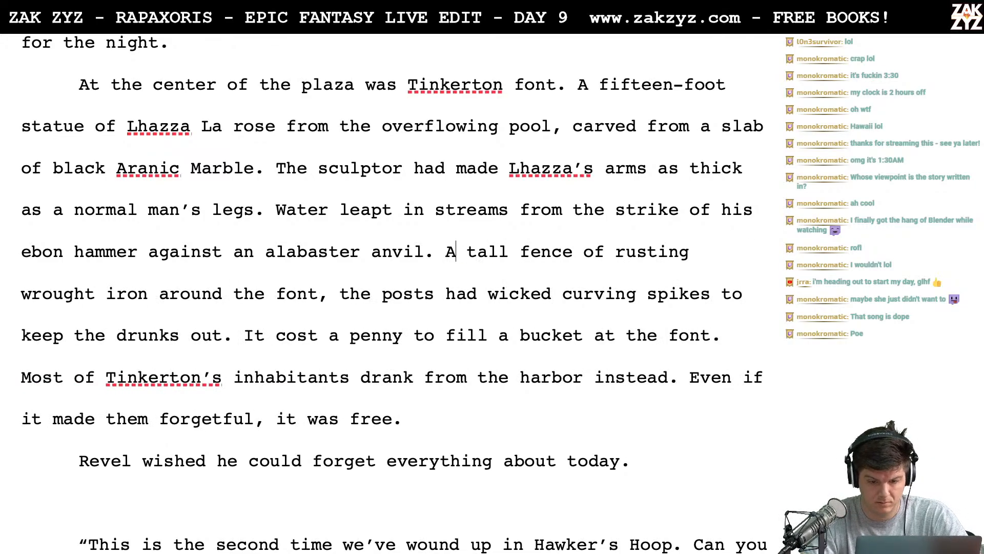
pyautogui.click(235, 313)
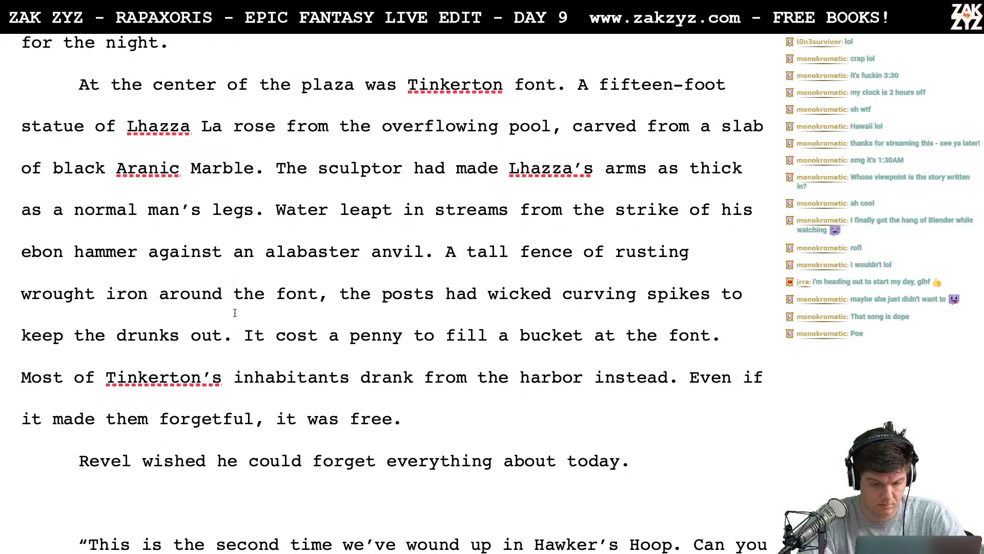
pyautogui.press('BackSpace')
pyautogui.press('BackSpace')
pyautogui.press('BackSpace')
pyautogui.press('BackSpace')
pyautogui.press('BackSpace')
pyautogui.press('BackSpace')
pyautogui.press('BackSpace')
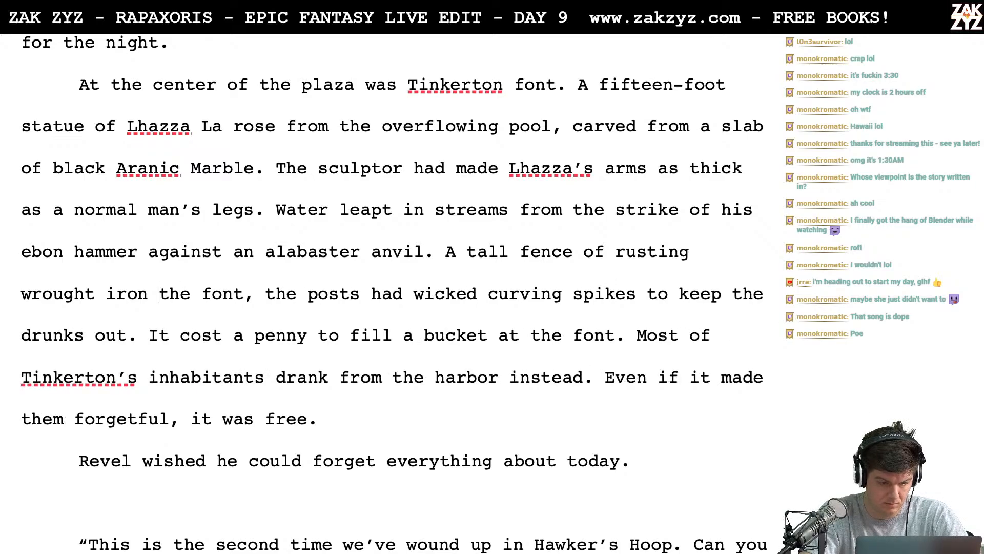
pyautogui.write('circling')
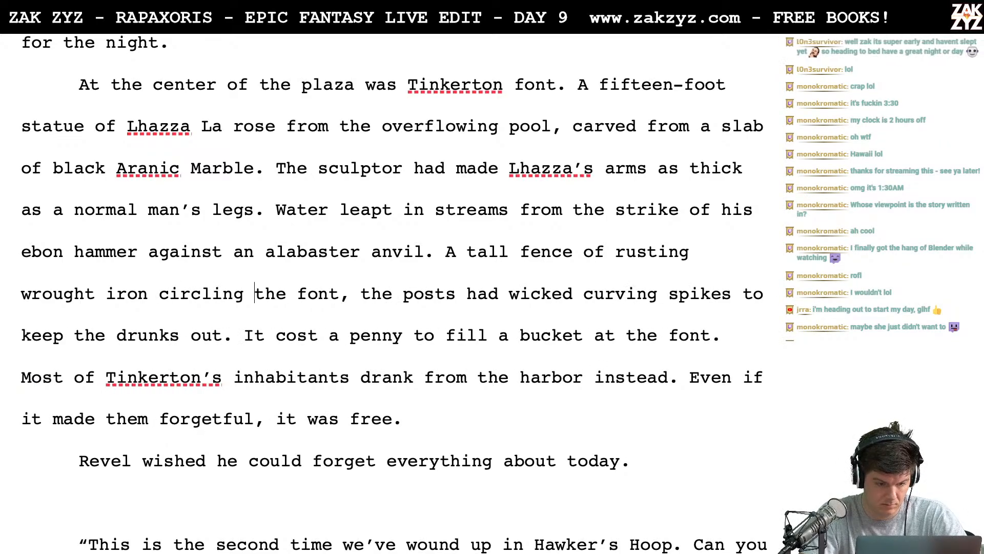
pyautogui.press('BackSpace')
pyautogui.press('BackSpace')
pyautogui.press('BackSpace')
pyautogui.press('BackSpace')
pyautogui.press('BackSpace')
pyautogui.press('BackSpace')
pyautogui.press('BackSpace')
pyautogui.press('BackSpace')
pyautogui.press('BackSpace')
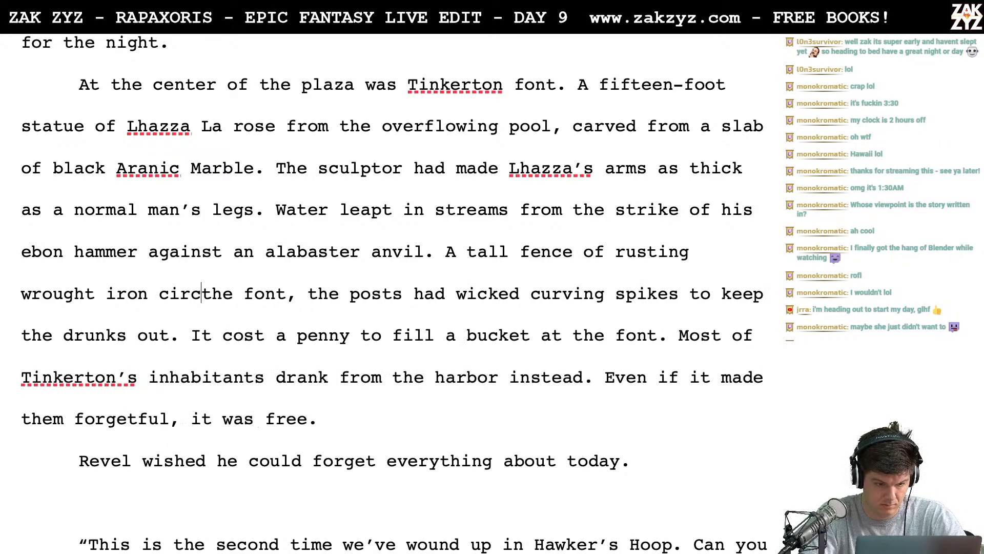
pyautogui.write('around')
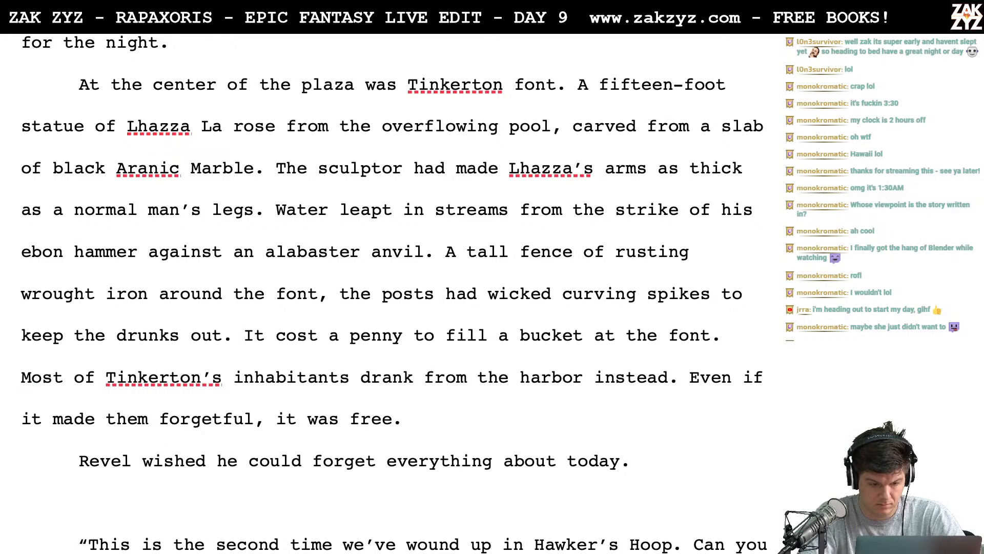
# - Replace "around" with "circled" so the sentence reads "wrought iron circled the font"
pyautogui.press('BackSpace')
pyautogui.press('BackSpace')
pyautogui.press('BackSpace')
pyautogui.press('BackSpace')
pyautogui.press('BackSpace')
pyautogui.press('BackSpace')
pyautogui.press('BackSpace')
pyautogui.write('circle')
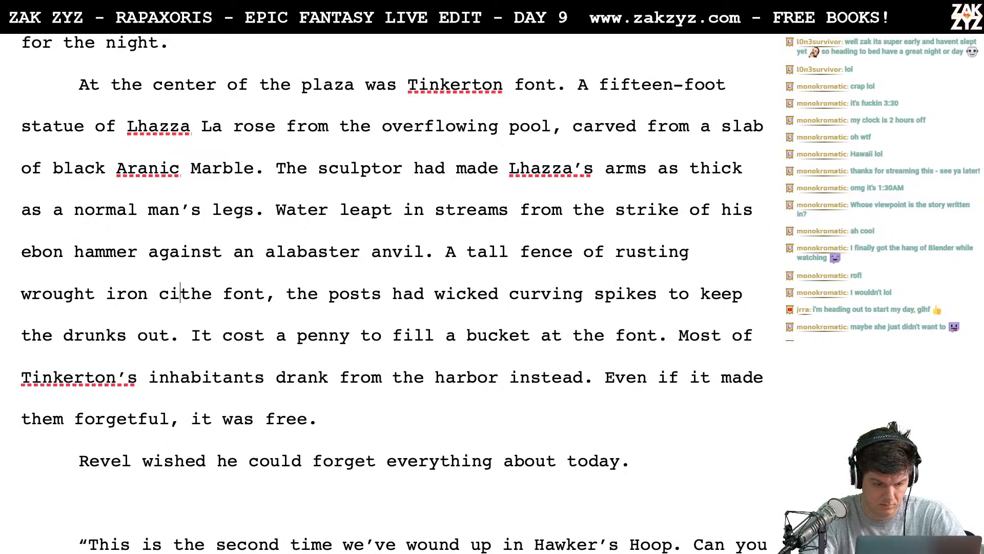
pyautogui.write('d')
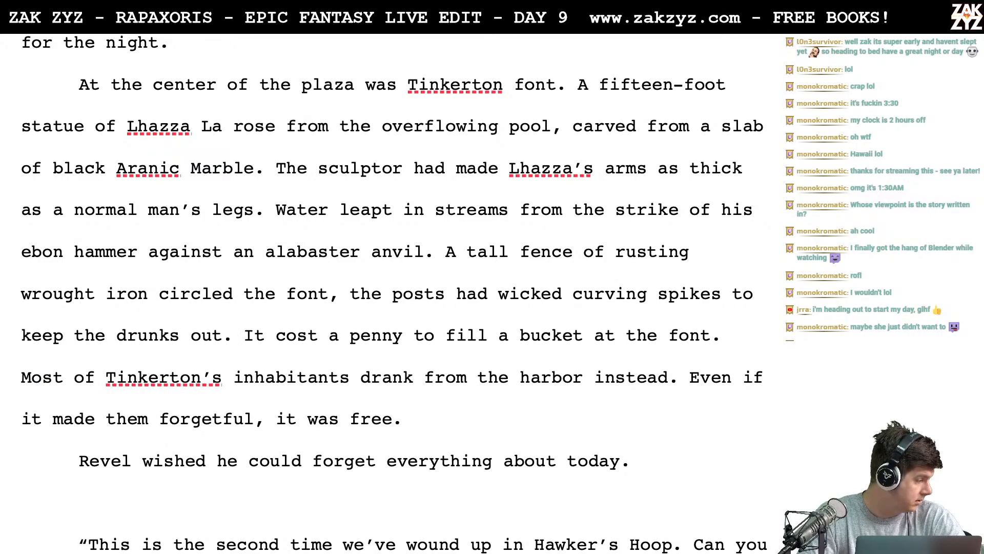
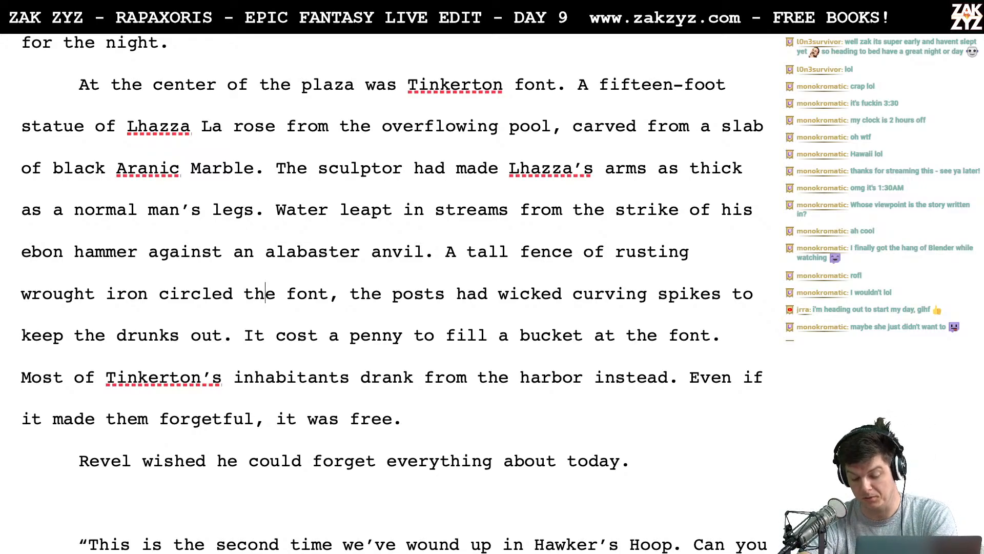
# - Replace "font" with "fountain" in the sentence about the tall fence of rusting wrought iron
pyautogui.scroll(-2, 295, 363)
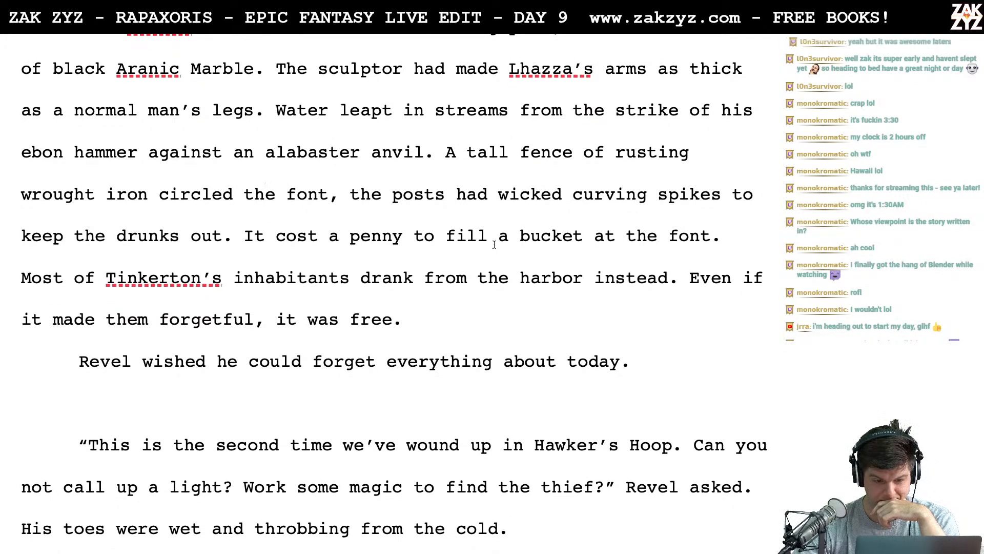
pyautogui.scroll(-2, 495, 244)
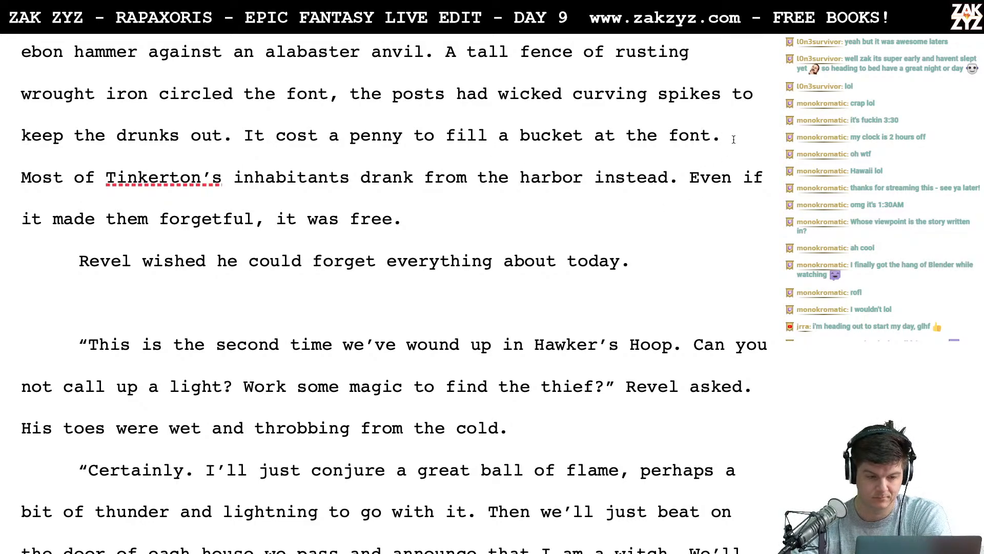
pyautogui.scroll(4, 724, 158)
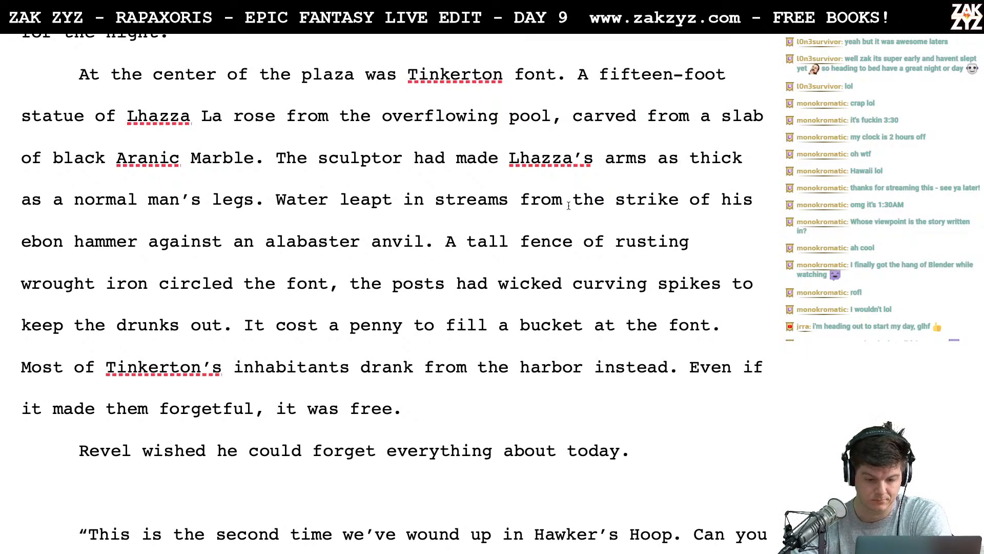
pyautogui.scroll(-1, 511, 273)
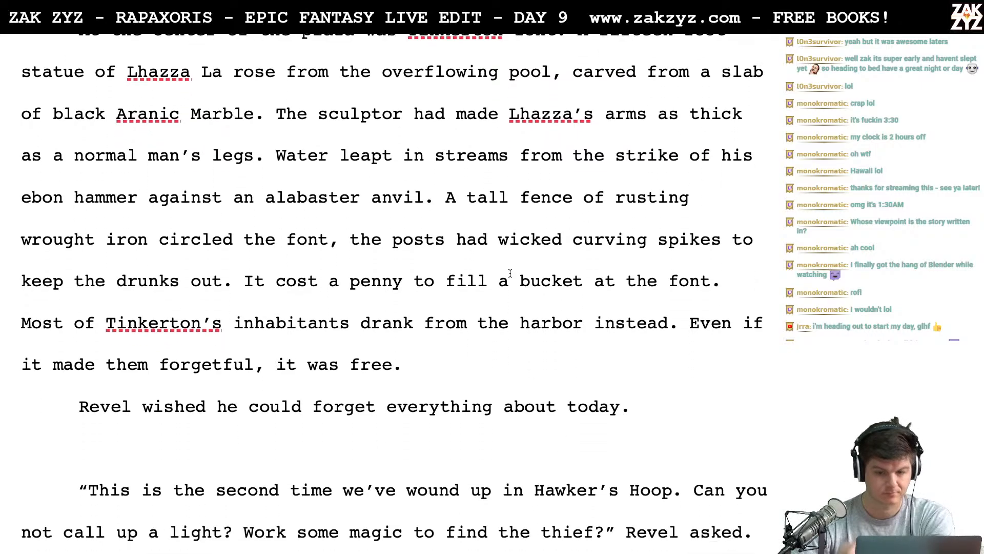
pyautogui.scroll(1, 510, 273)
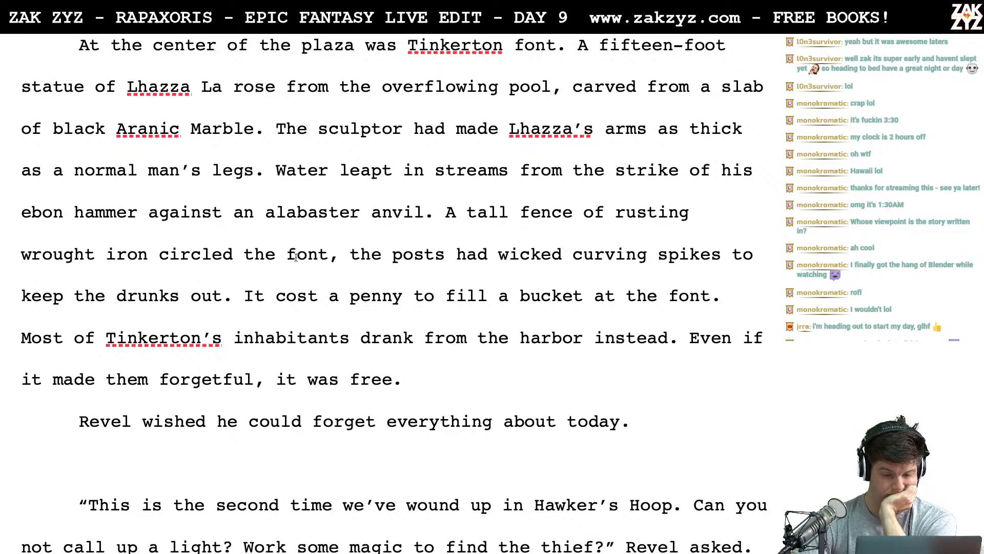
pyautogui.click(333, 263)
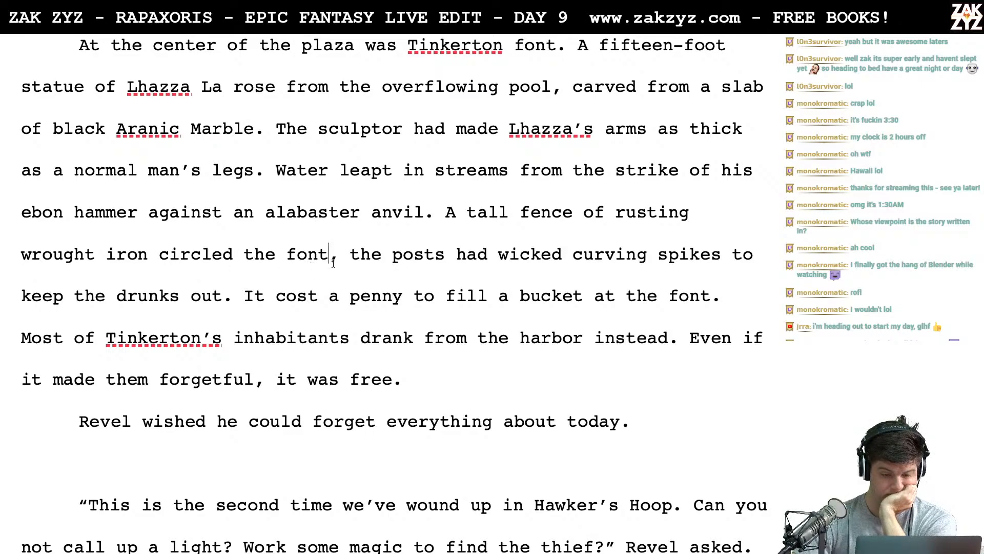
pyautogui.press('BackSpace')
pyautogui.press('BackSpace')
pyautogui.write('untain')
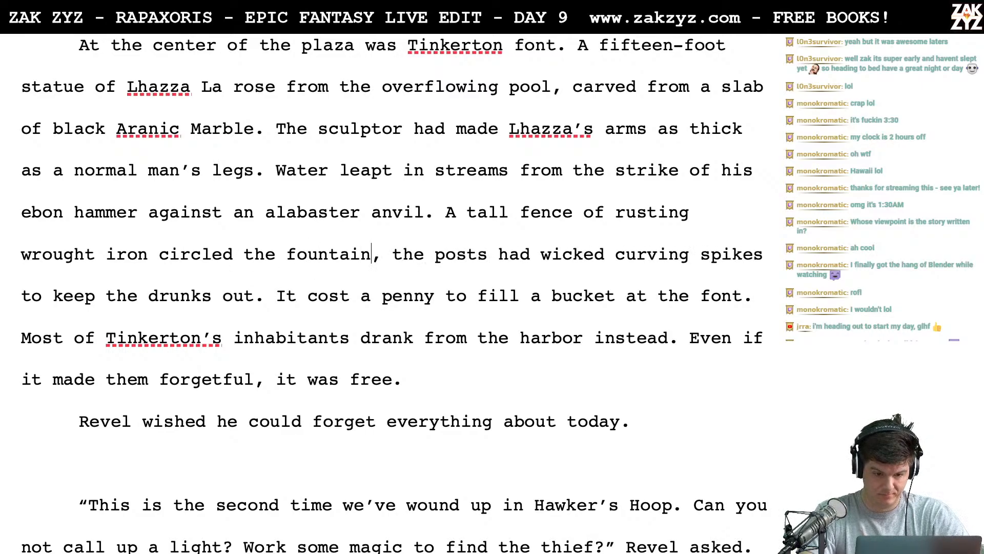
# - Delete "at the font" from the sentence about paying a penny to fill a bucket
pyautogui.press('Down')
pyautogui.press('Left')
pyautogui.press('Right')
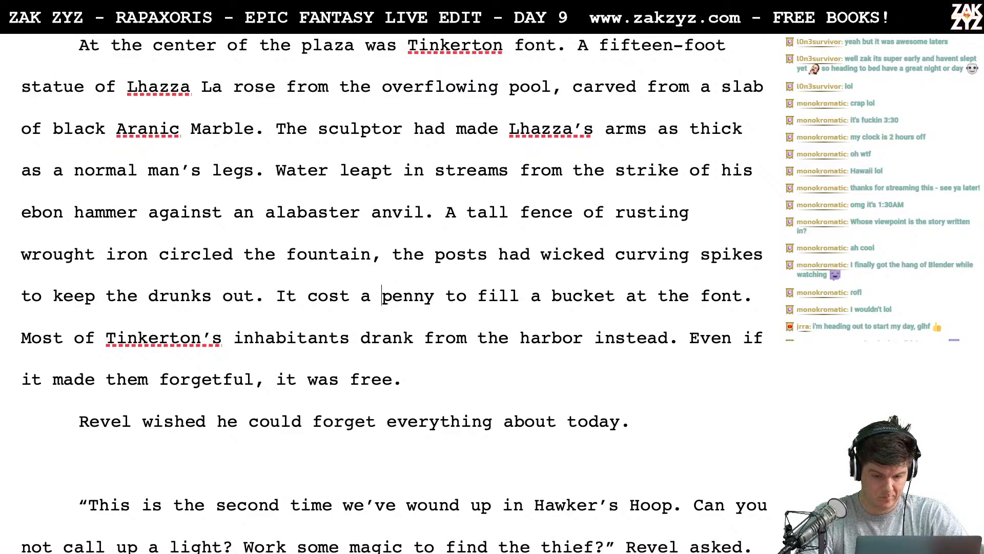
pyautogui.press('Right')
pyautogui.press('Right')
pyautogui.press('Right')
pyautogui.press('Right')
pyautogui.press('Right')
pyautogui.press('Right')
pyautogui.press('Right')
pyautogui.press('Right')
pyautogui.press('Right')
pyautogui.press('Right')
pyautogui.press('Right')
pyautogui.press('Right')
pyautogui.press('Right')
pyautogui.press('Right')
pyautogui.press('Right')
pyautogui.press('Right')
pyautogui.press('Right')
pyautogui.press('Right')
pyautogui.press('Right')
pyautogui.press('Right')
pyautogui.press('Right')
pyautogui.press('Right')
pyautogui.press('Right')
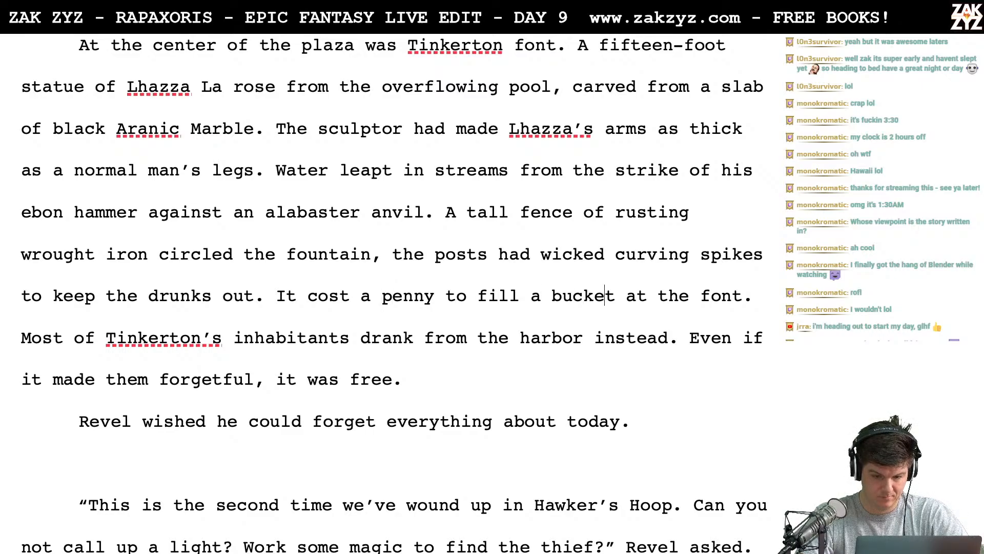
pyautogui.press('Right')
pyautogui.press('Right')
pyautogui.press('Right')
pyautogui.press('Right')
pyautogui.press('Right')
pyautogui.press('Right')
pyautogui.press('BackSpace')
pyautogui.press('BackSpace')
pyautogui.press('BackSpace')
pyautogui.press('BackSpace')
pyautogui.press('BackSpace')
pyautogui.press('BackSpace')
pyautogui.press('BackSpace')
pyautogui.press('BackSpace')
pyautogui.press('BackSpace')
pyautogui.press('BackSpace')
pyautogui.press('BackSpace')
pyautogui.press('BackSpace')
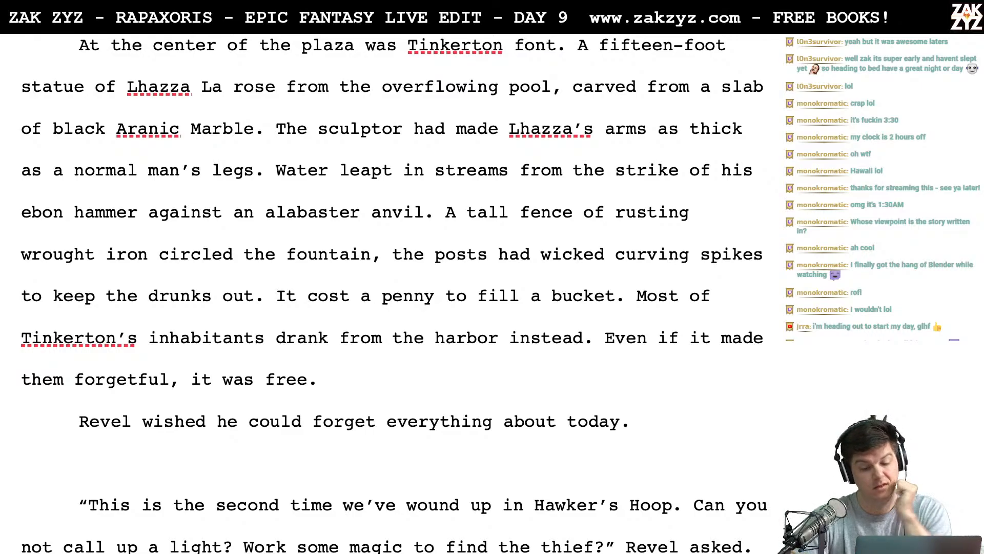
# - Break the paragraph before "tall fence" and start the replacement sentence after "A" with "rusted wrought iron fence circled the fountain,"
pyautogui.scroll(-1, 79, 236)
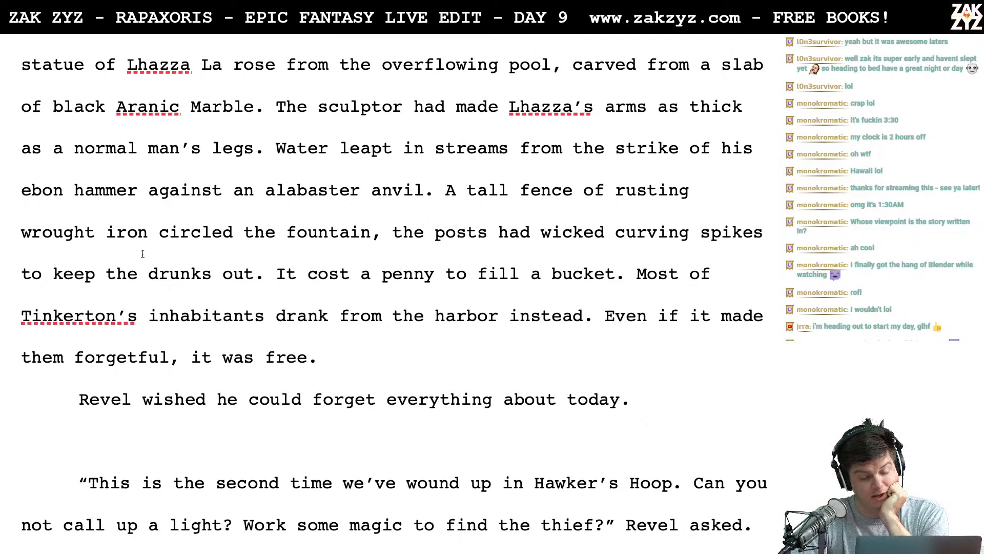
pyautogui.click(106, 231)
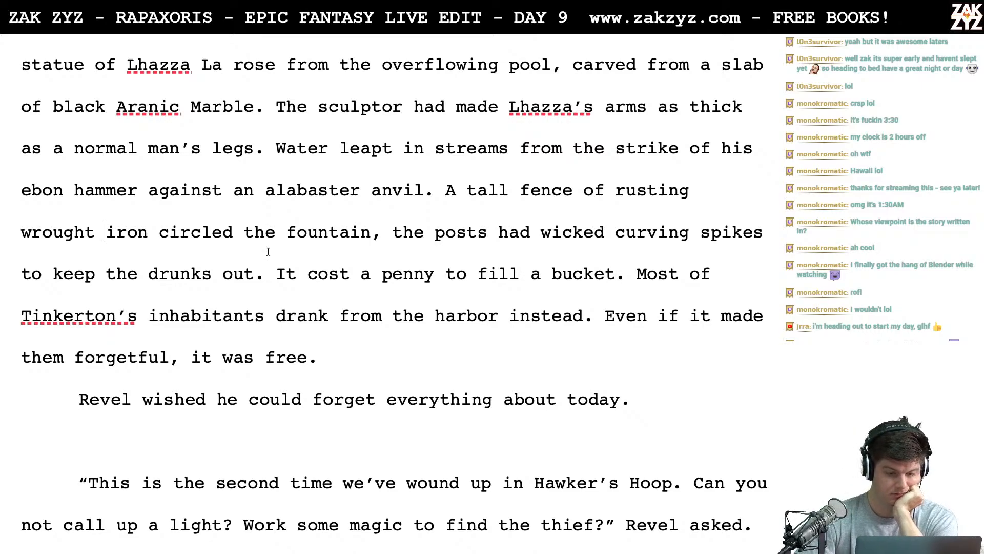
pyautogui.press('Left')
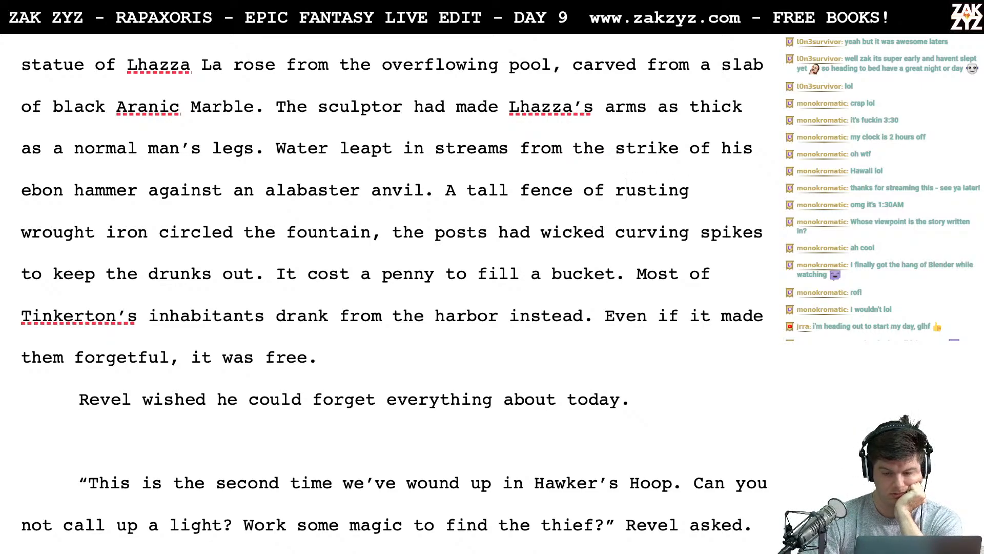
pyautogui.press('Left')
pyautogui.press('Left')
pyautogui.press('Left')
pyautogui.press('Left')
pyautogui.press('Left')
pyautogui.press('Left')
pyautogui.press('Return')
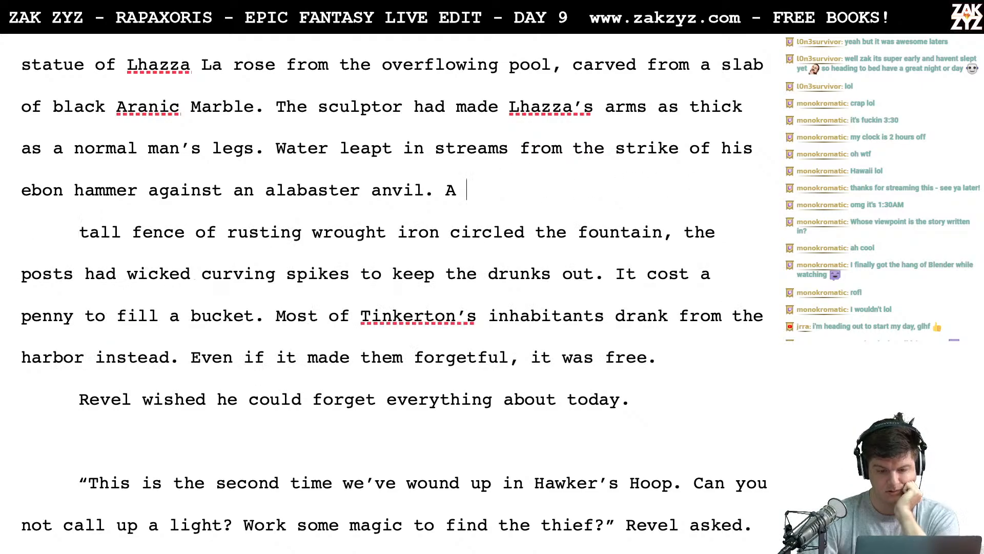
pyautogui.write('rusted w')
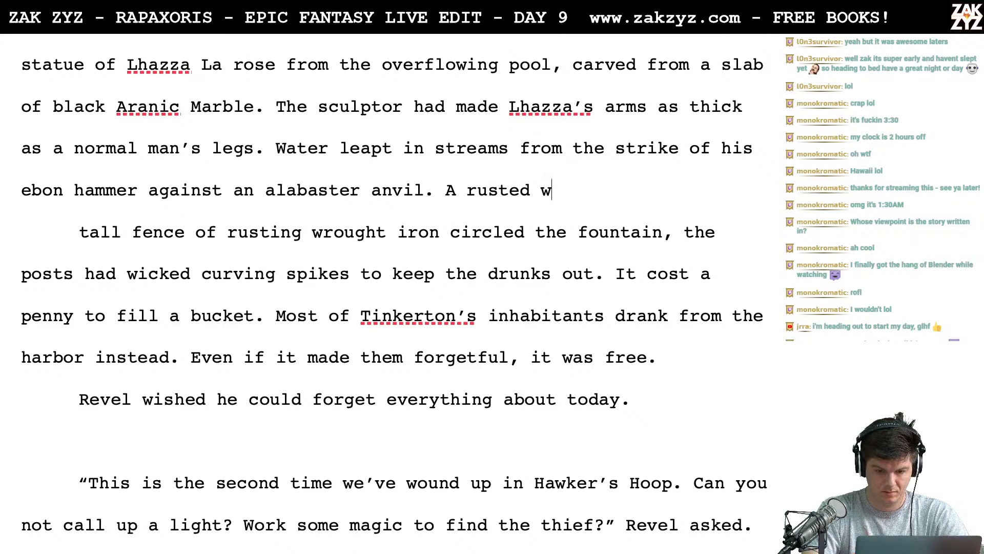
pyautogui.write('rought iron fe')
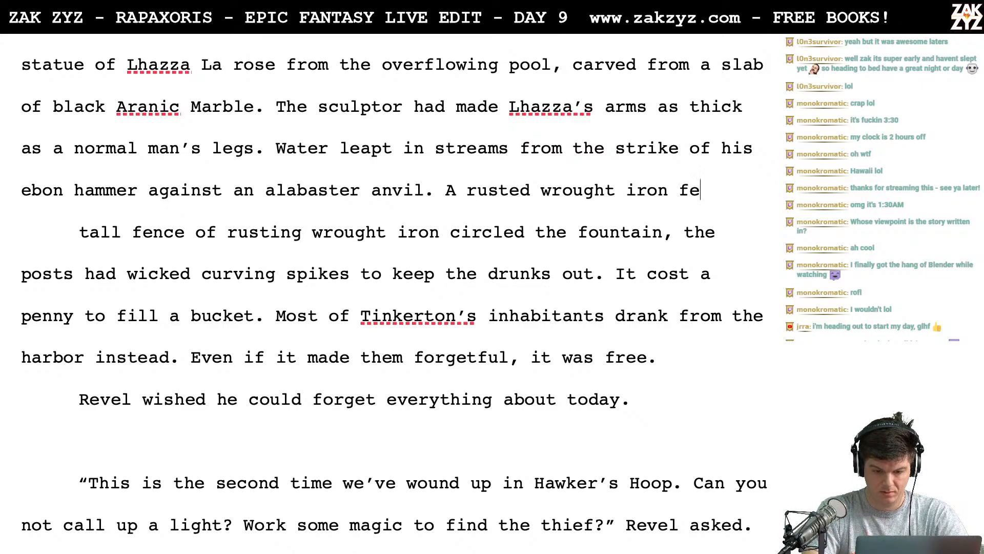
pyautogui.write('nce circ')
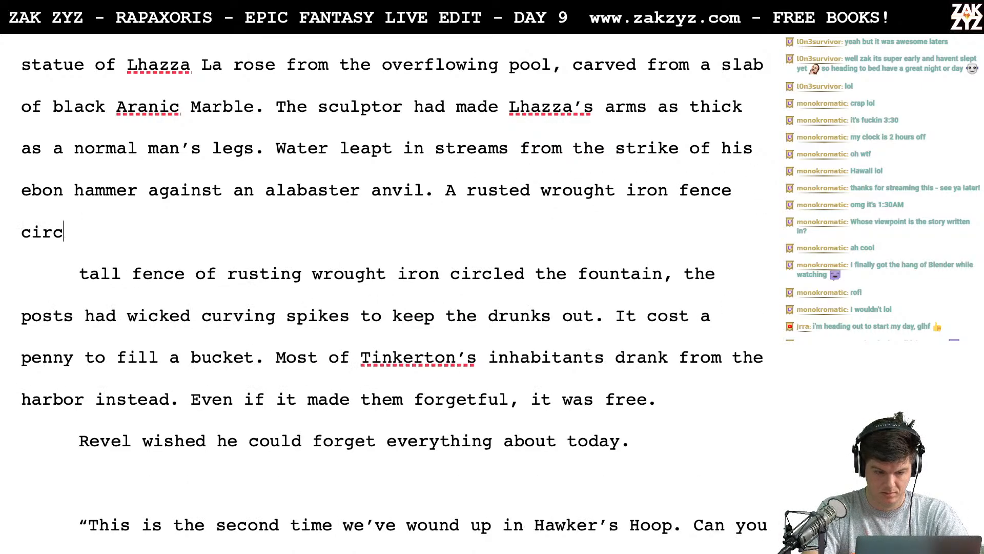
pyautogui.write('led the fountain, ')
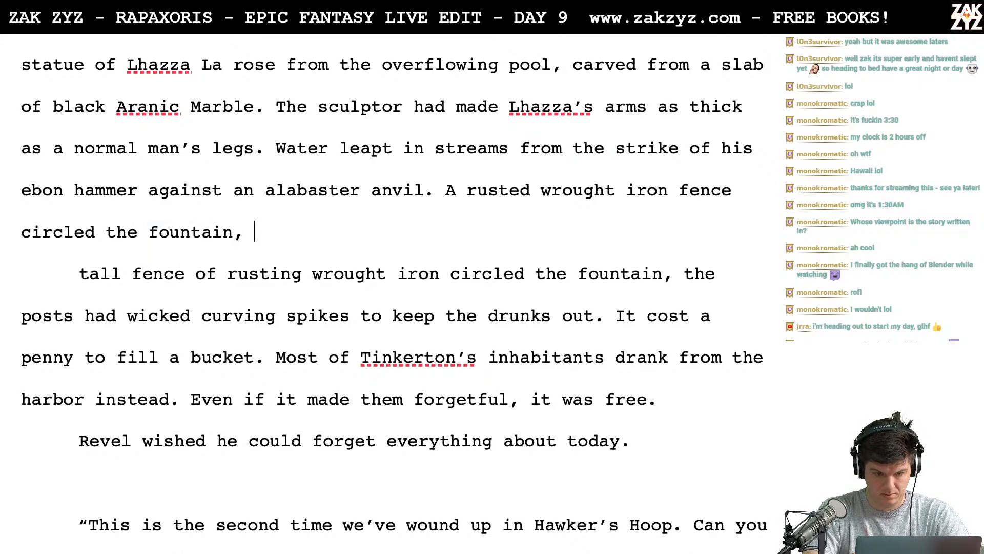
pyautogui.write('the posts were')
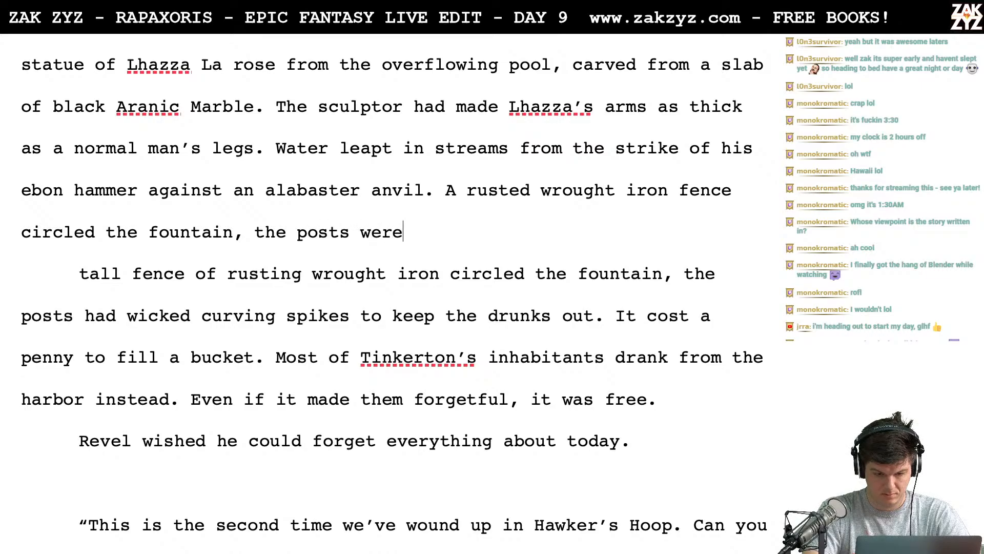
pyautogui.write(' capped with')
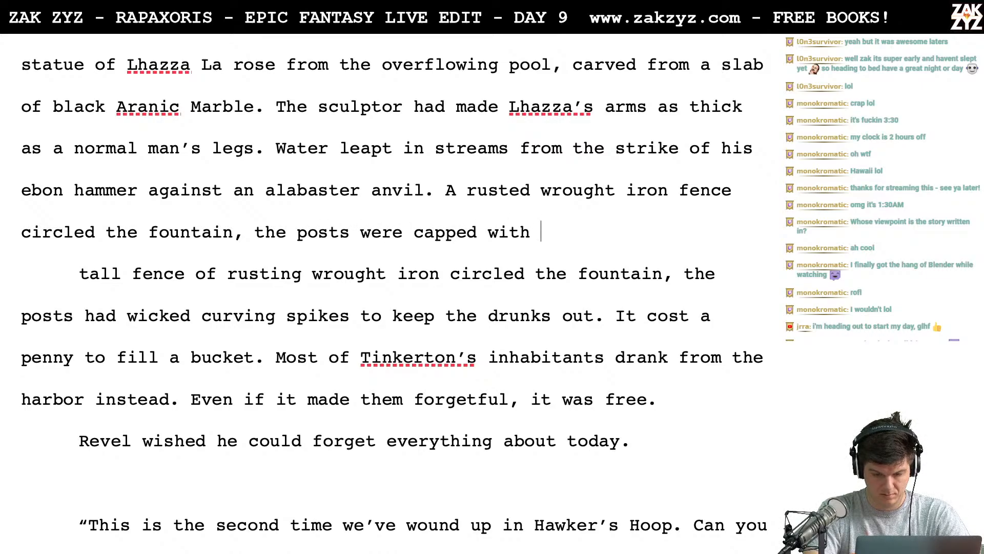
pyautogui.write(' wicked curv')
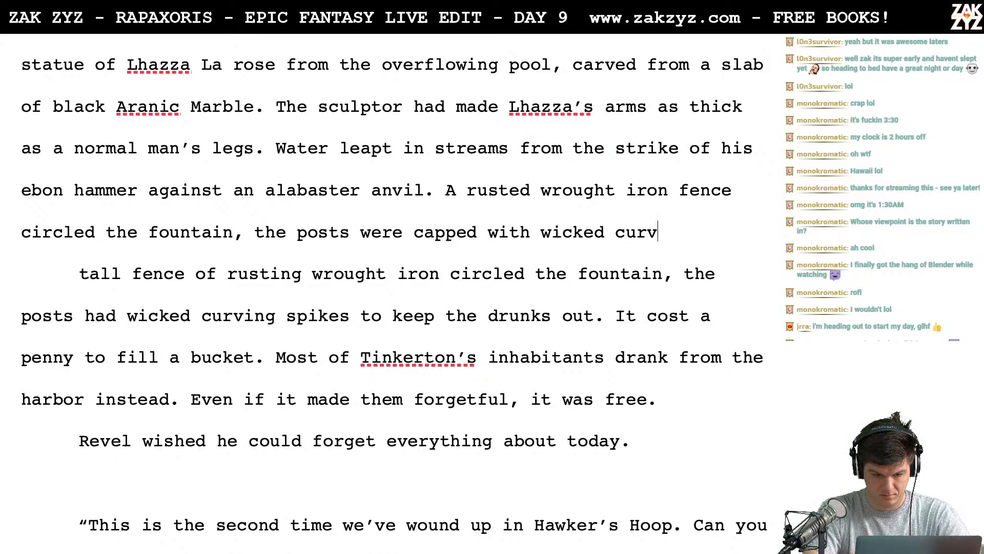
pyautogui.write('ed')
# - Complete the new fence sentence with "the posts were capped with wicked spikes to keep the drunks out."
pyautogui.press('BackSpace')
pyautogui.press('BackSpace')
pyautogui.press('BackSpace')
pyautogui.press('BackSpace')
pyautogui.press('BackSpace')
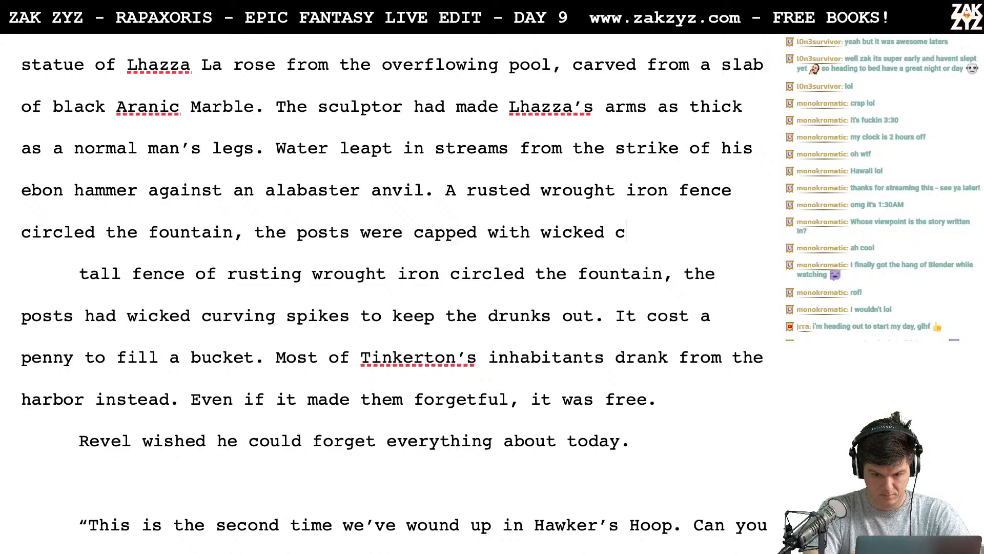
pyautogui.press('BackSpace')
pyautogui.write('spikes to ')
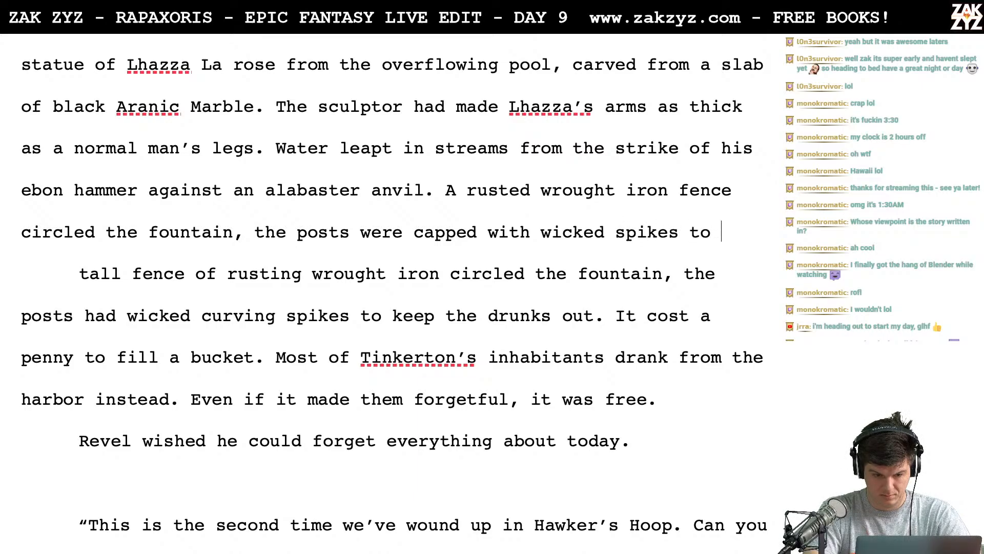
pyautogui.write('keep the drunks o')
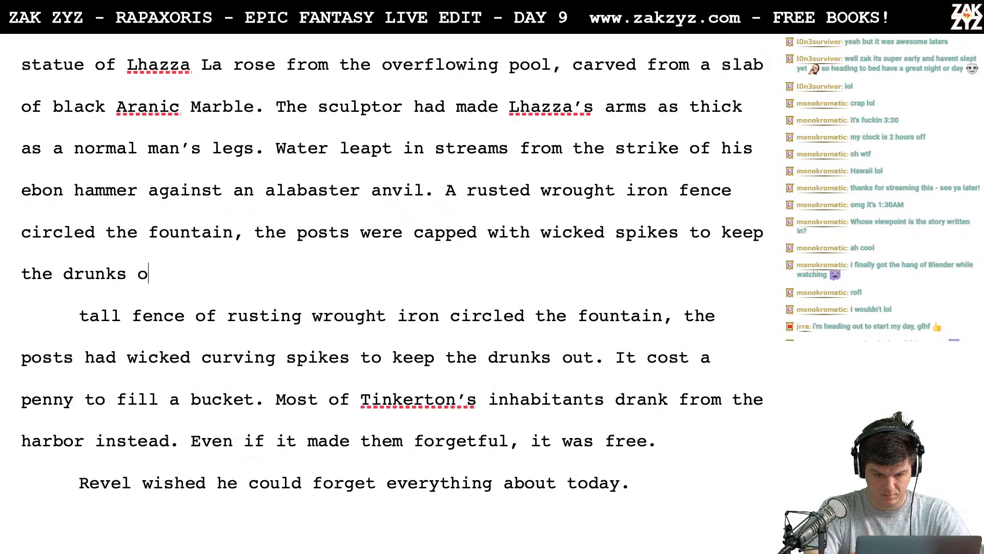
pyautogui.write('ut.')
# - Delete the paragraph break and the old "tall fence" wording up to "It cost a penny", rejoining the paragraph
pyautogui.hotkey('shift', 'Down')
pyautogui.hotkey('shift', 'Down')
pyautogui.hotkey('shift', 'Right')
pyautogui.hotkey('shift', 'Right')
pyautogui.hotkey('shift', 'Right')
pyautogui.hotkey('shift', 'Right')
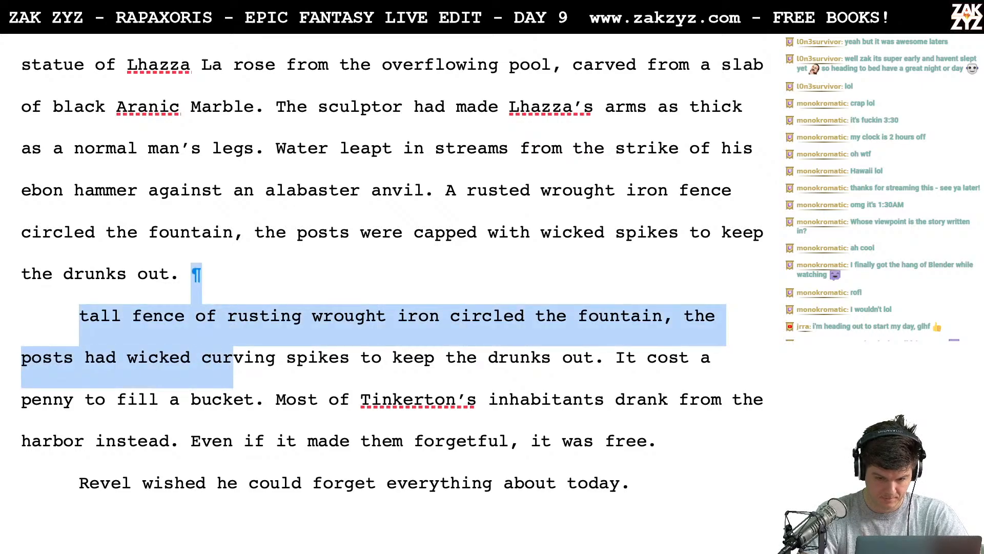
pyautogui.hotkey('shift', 'Right')
pyautogui.hotkey('shift', 'Right')
pyautogui.hotkey('shift', 'Right')
pyautogui.hotkey('shift', 'Right')
pyautogui.hotkey('shift', 'Right')
pyautogui.hotkey('shift', 'Right')
pyautogui.hotkey('shift', 'Right')
pyautogui.hotkey('shift', 'Right')
pyautogui.hotkey('shift', 'Right')
pyautogui.hotkey('shift', 'Right')
pyautogui.hotkey('shift', 'Right')
pyautogui.hotkey('shift', 'Right')
pyautogui.hotkey('shift', 'Right')
pyautogui.hotkey('shift', 'Right')
pyautogui.hotkey('shift', 'Right')
pyautogui.hotkey('shift', 'Right')
pyautogui.hotkey('shift', 'Right')
pyautogui.hotkey('shift', 'Right')
pyautogui.hotkey('shift', 'Right')
pyautogui.hotkey('shift', 'Right')
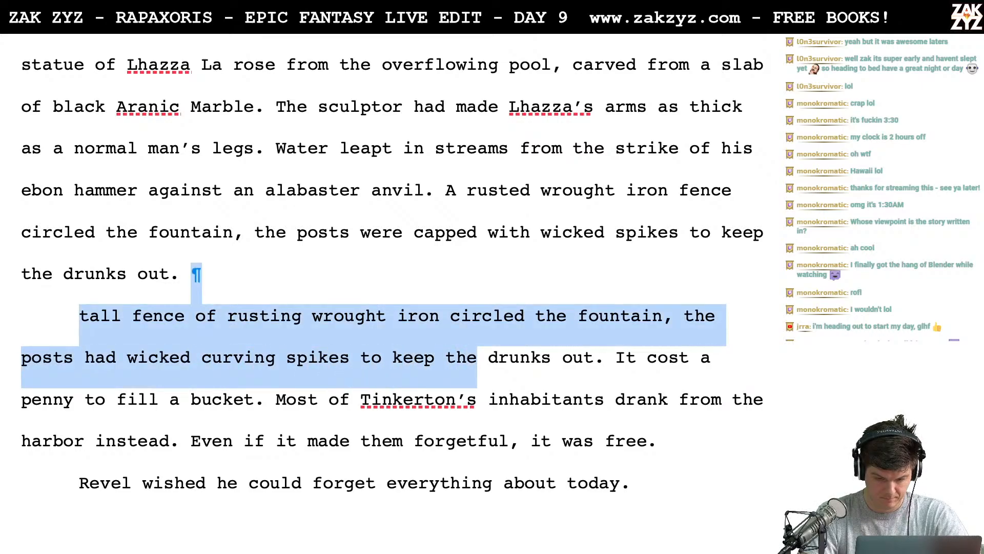
pyautogui.hotkey('shift', 'Right')
pyautogui.hotkey('shift', 'Right')
pyautogui.hotkey('shift', 'Right')
pyautogui.hotkey('shift', 'Right')
pyautogui.hotkey('shift', 'Right')
pyautogui.hotkey('shift', 'Right')
pyautogui.hotkey('shift', 'Right')
pyautogui.hotkey('shift', 'Right')
pyautogui.hotkey('shift', 'Right')
pyautogui.hotkey('shift', 'Right')
pyautogui.hotkey('shift', 'Right')
pyautogui.hotkey('shift', 'Right')
pyautogui.press('Delete')
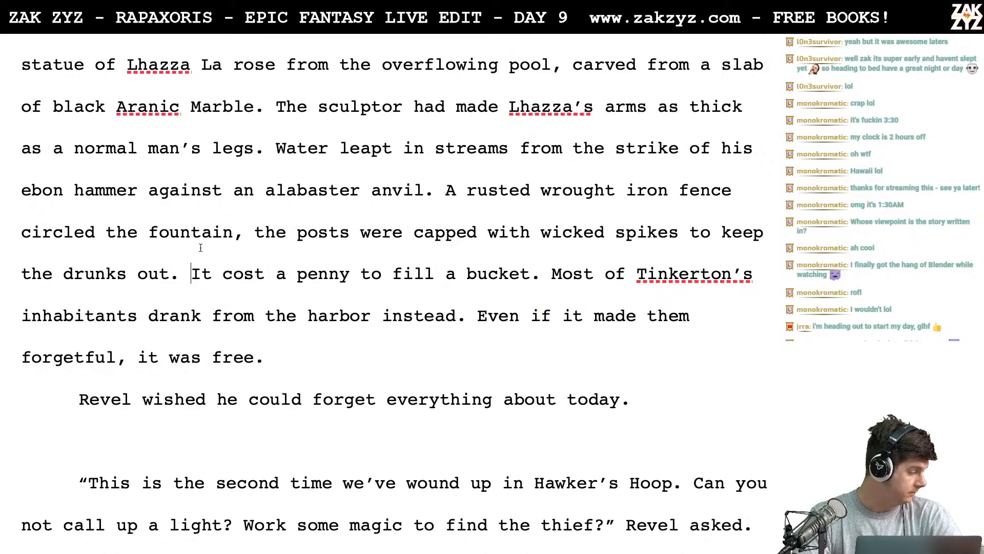
# - Break the paragraph after "Water leapt in streams", moving "from the strike of his ebon hammer" onto a new paragraph
pyautogui.scroll(-1, 200, 246)
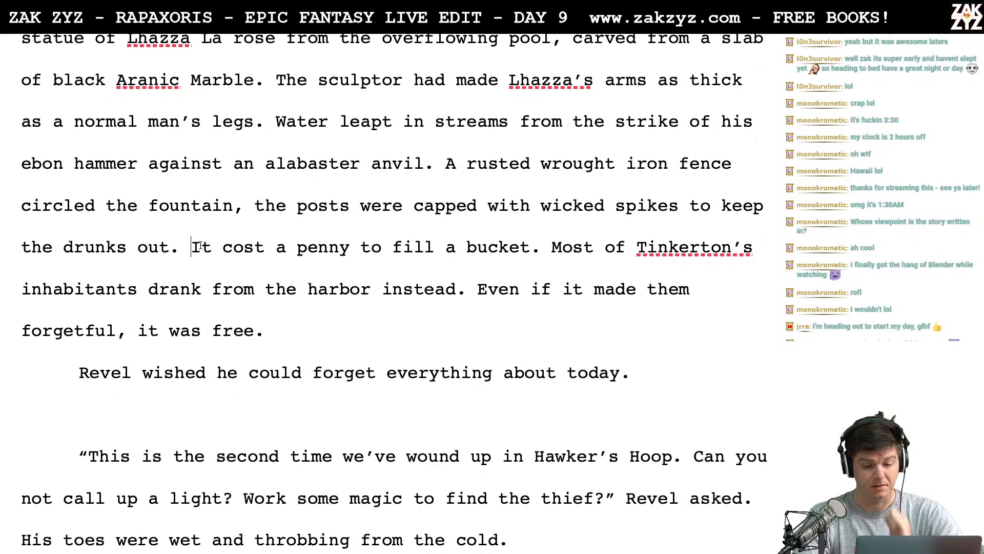
pyautogui.scroll(-1, 200, 245)
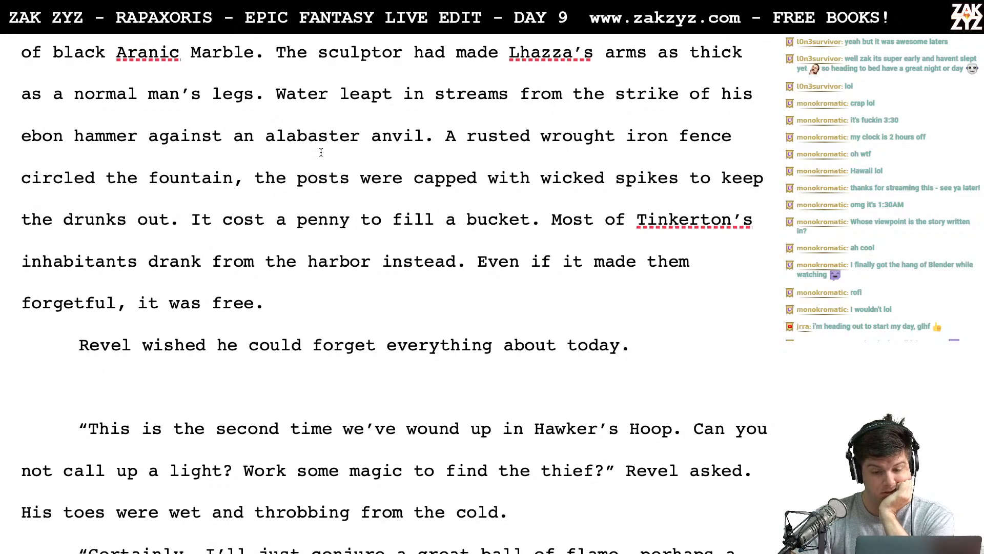
pyautogui.scroll(-1, 354, 157)
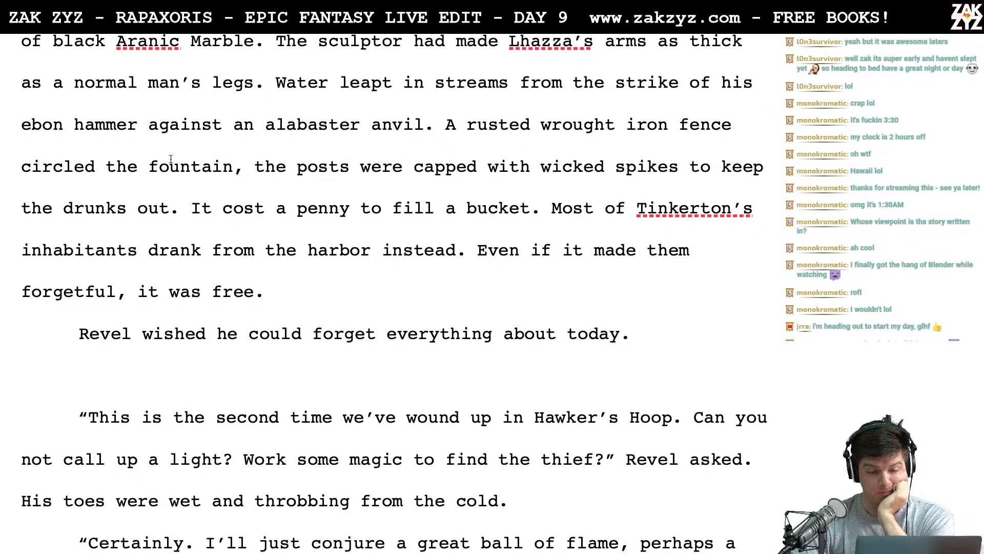
pyautogui.scroll(-1, 292, 166)
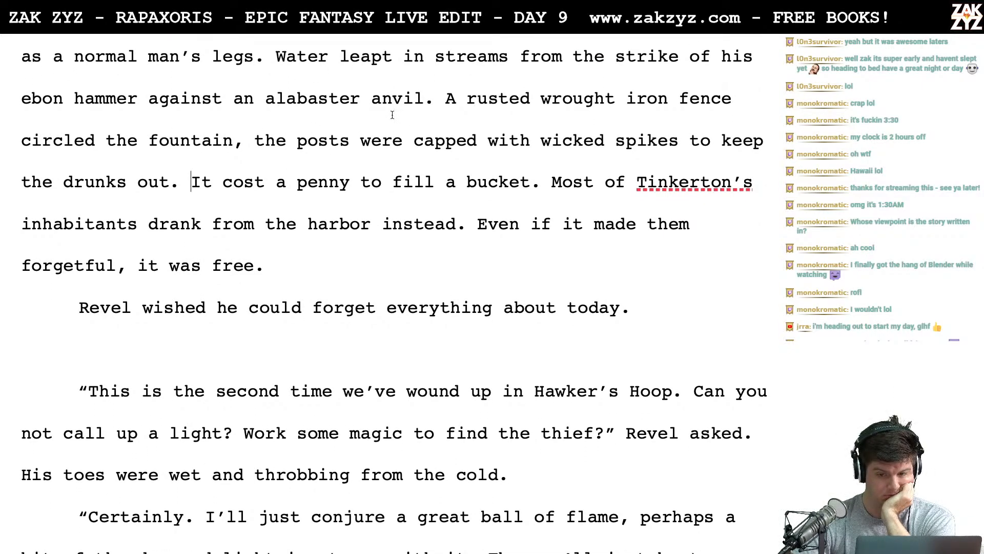
pyautogui.scroll(-1, 393, 115)
pyautogui.scroll(2, 392, 115)
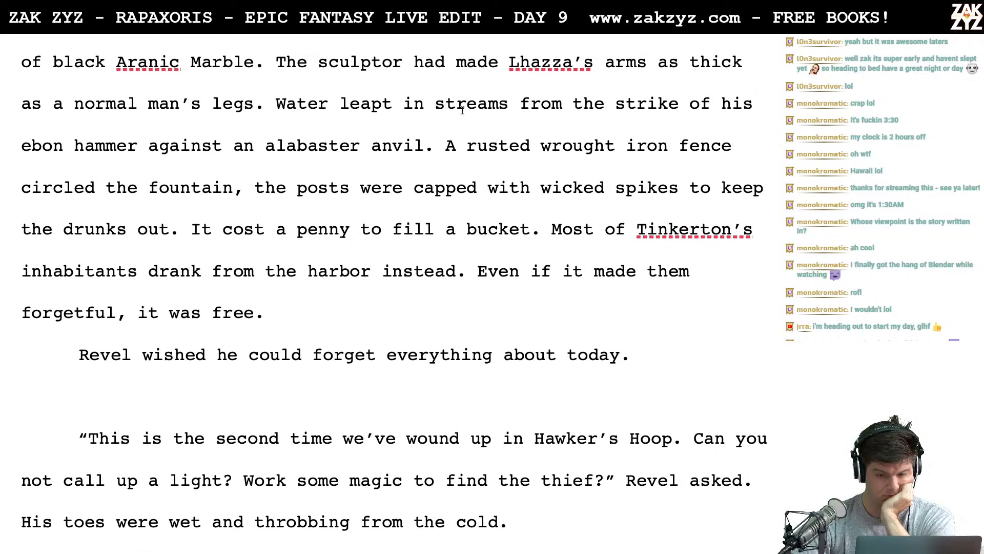
pyautogui.click(507, 108)
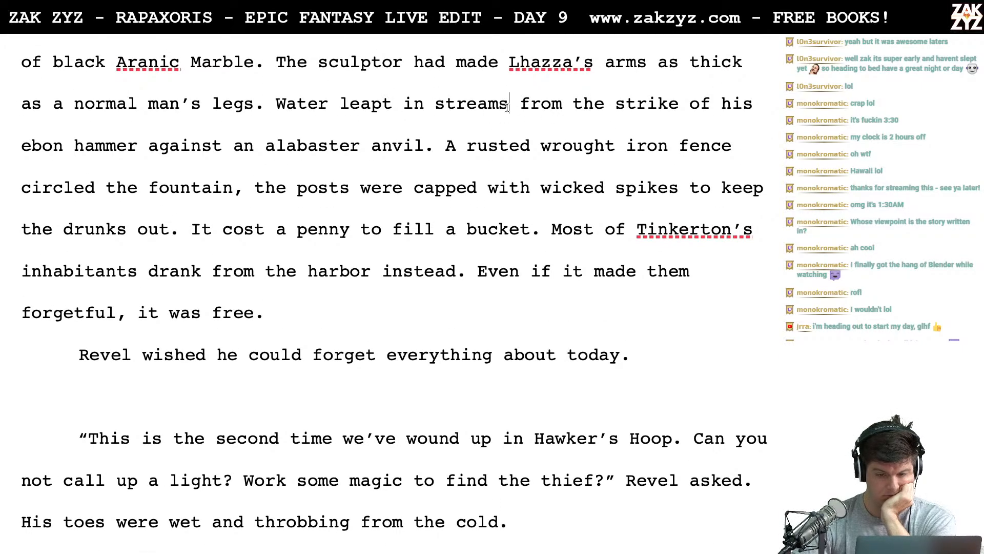
pyautogui.press('Return')
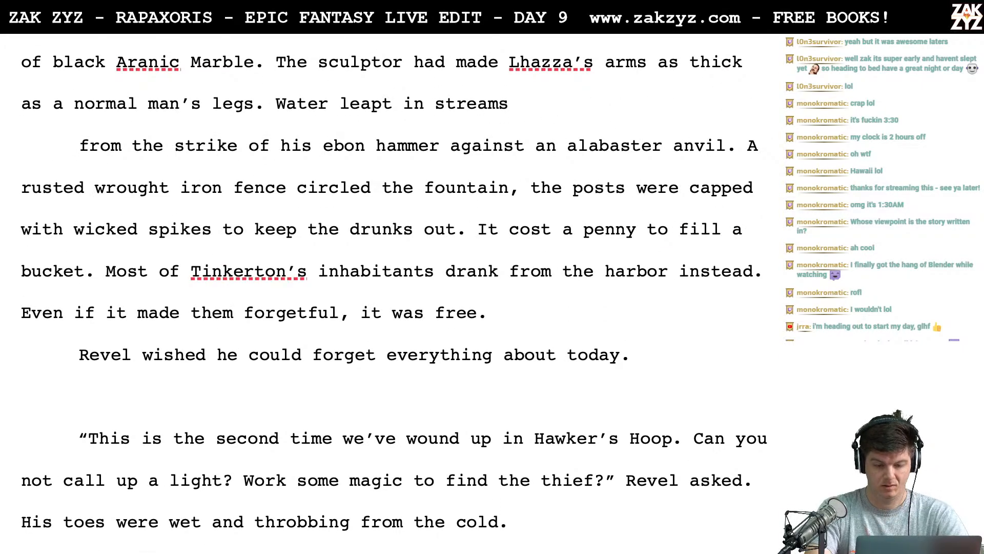
pyautogui.write('where his')
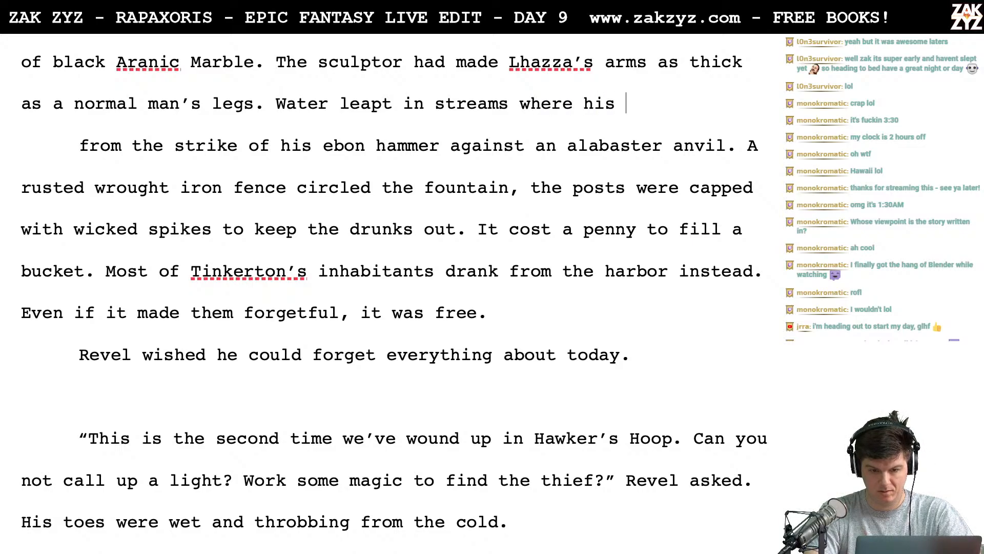
pyautogui.press('BackSpace')
pyautogui.press('BackSpace')
pyautogui.press('BackSpace')
pyautogui.press('BackSpace')
pyautogui.press('BackSpace')
pyautogui.press('BackSpace')
pyautogui.press('BackSpace')
pyautogui.press('BackSpace')
pyautogui.press('BackSpace')
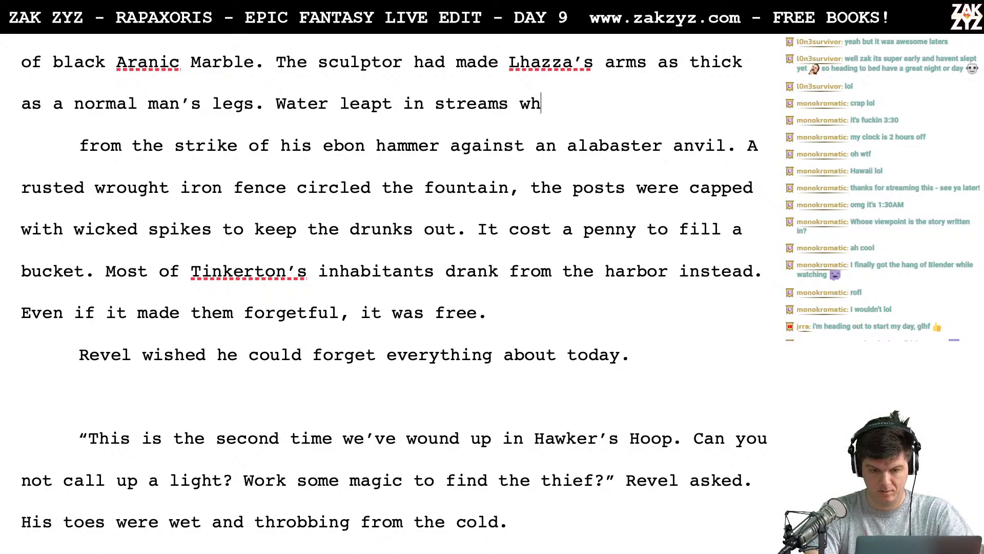
pyautogui.write('ro')
pyautogui.press('BackSpace')
pyautogui.press('BackSpace')
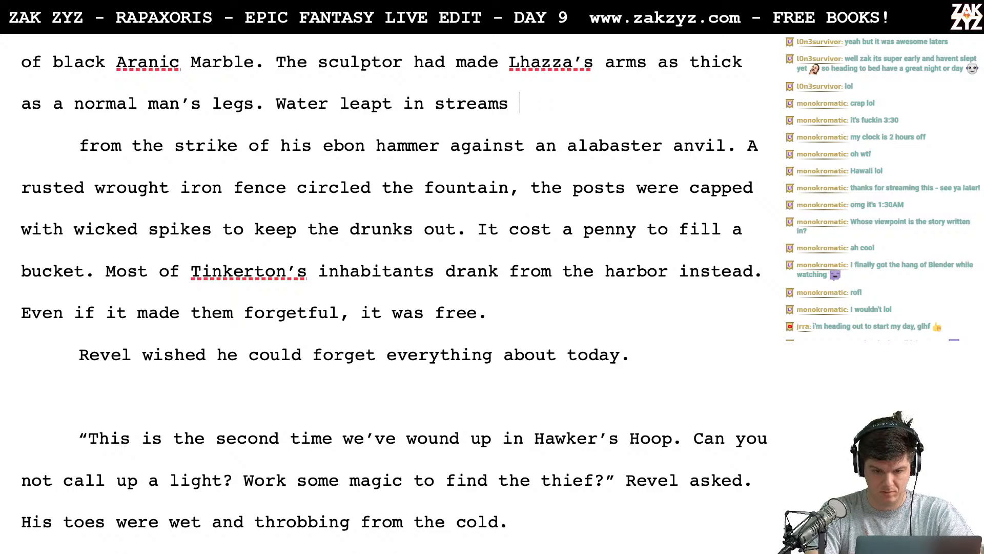
pyautogui.write('from the strike')
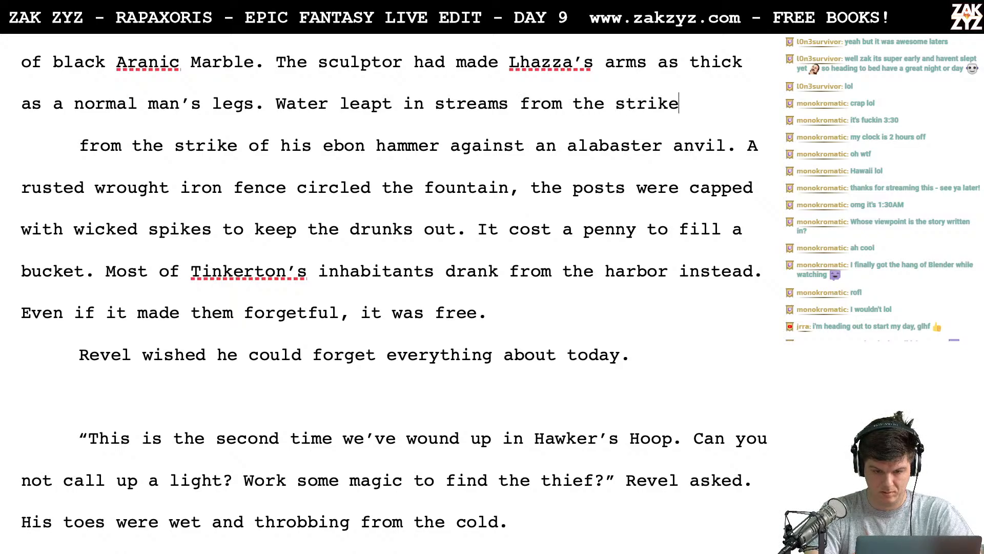
pyautogui.press('BackSpace')
pyautogui.press('BackSpace')
pyautogui.press('BackSpace')
pyautogui.press('BackSpace')
pyautogui.press('BackSpace')
pyautogui.press('BackSpace')
pyautogui.press('BackSpace')
pyautogui.press('BackSpace')
pyautogui.press('BackSpace')
pyautogui.press('BackSpace')
pyautogui.press('BackSpace')
pyautogui.press('BackSpace')
pyautogui.press('BackSpace')
pyautogui.press('BackSpace')
pyautogui.press('BackSpace')
# - Continue the sentence after "Water leapt in streams" with "where his ebon hammer"
pyautogui.write('where ')
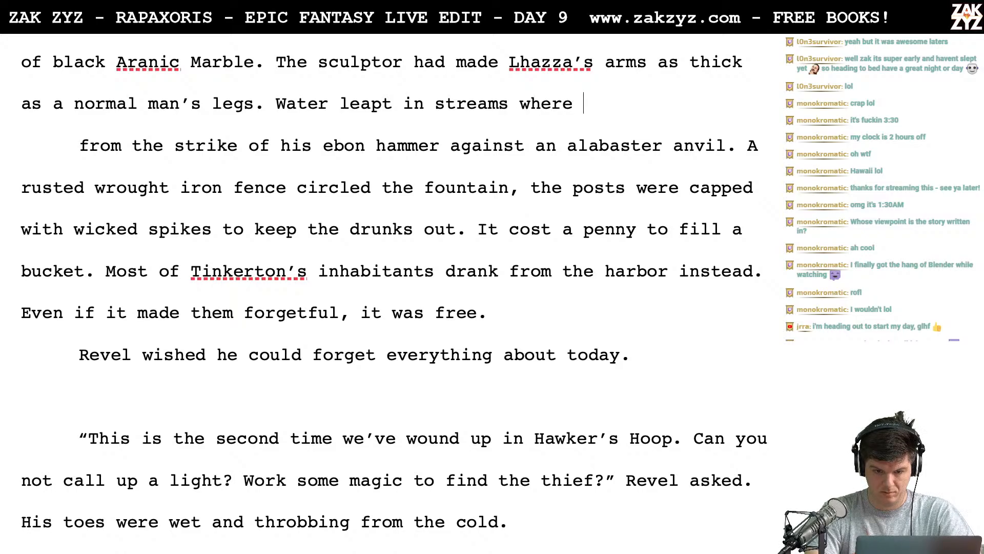
pyautogui.write('his ebon ')
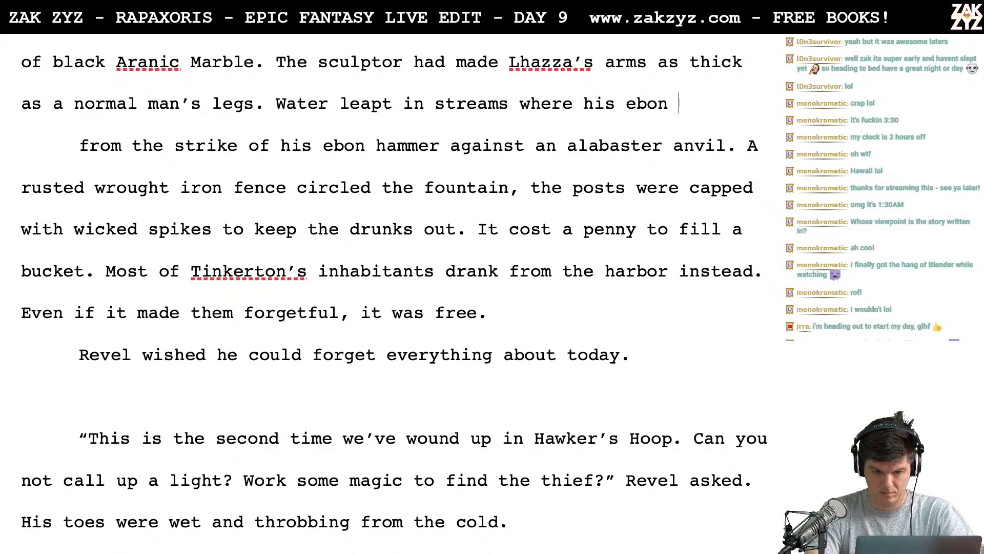
pyautogui.write('hammoe')
pyautogui.press('BackSpace')
pyautogui.press('BackSpace')
pyautogui.press('BackSpace')
pyautogui.write('er ')
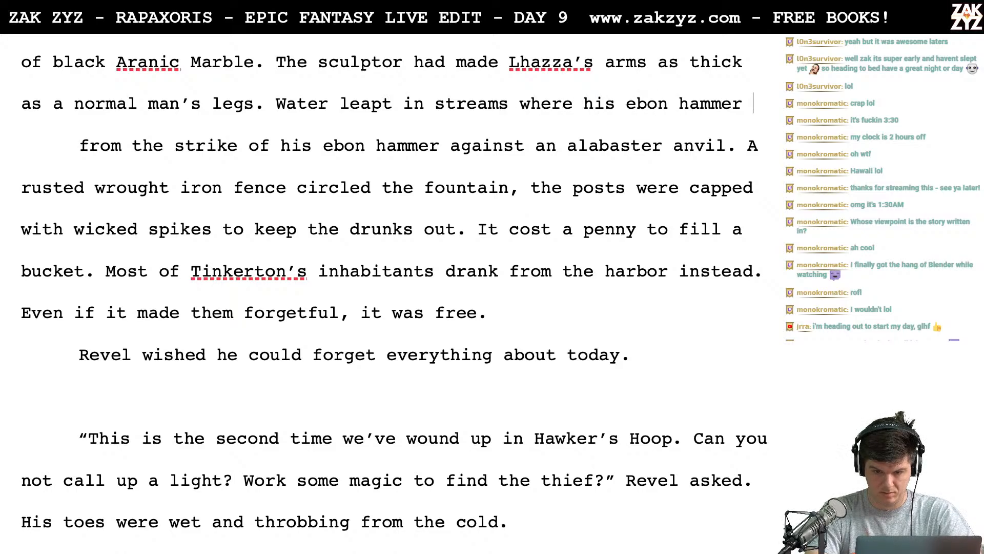
pyautogui.write('smashed an')
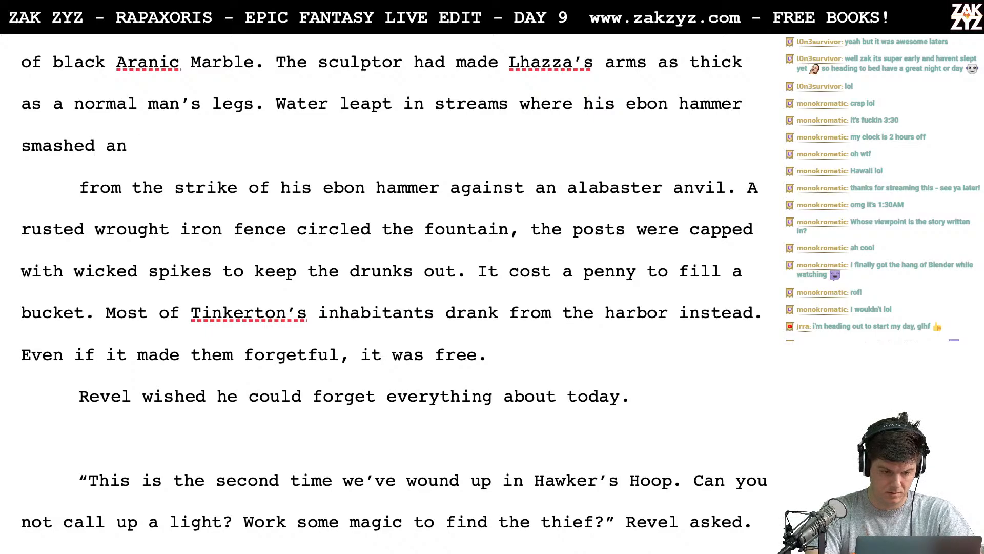
# - Complete the hammer sentence with "smashed the alabaster anvil."
pyautogui.press('BackSpace')
pyautogui.press('BackSpace')
pyautogui.press('BackSpace')
pyautogui.write('the ala')
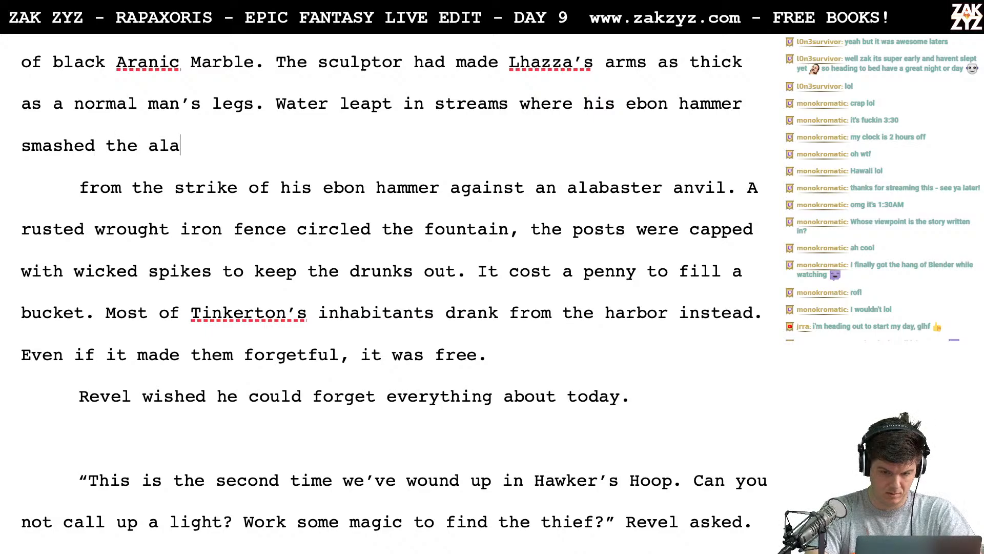
pyautogui.write('baster anvil.')
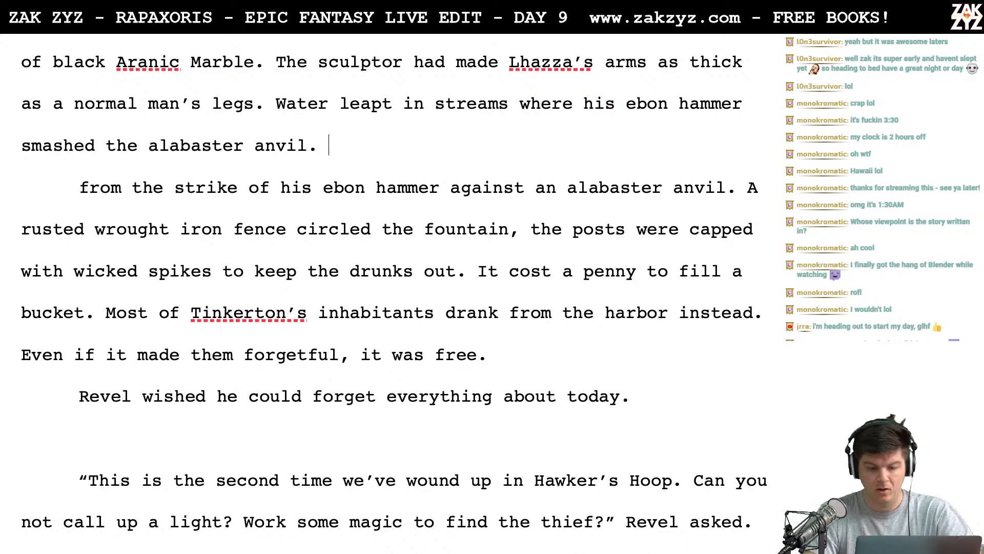
# - Delete the paragraph break and the old "from the strike of his ebon hammer against an alabaster anvil." wording before "A rusted wrought iron fence"
pyautogui.hotkey('shift', 'Down')
pyautogui.hotkey('shift', 'Down')
pyautogui.hotkey('shift', 'Up')
pyautogui.hotkey('shift', 'Down')
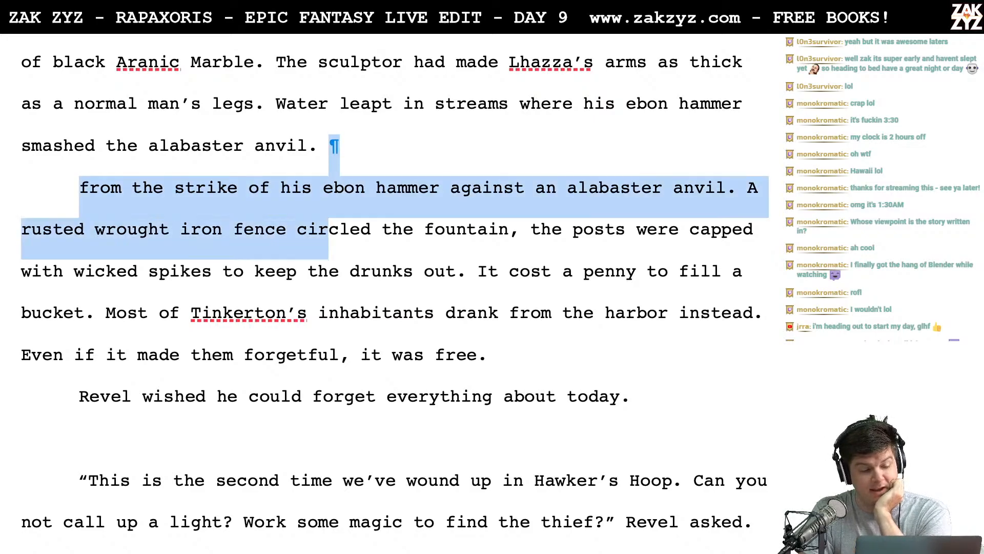
pyautogui.hotkey('shift', 'Right')
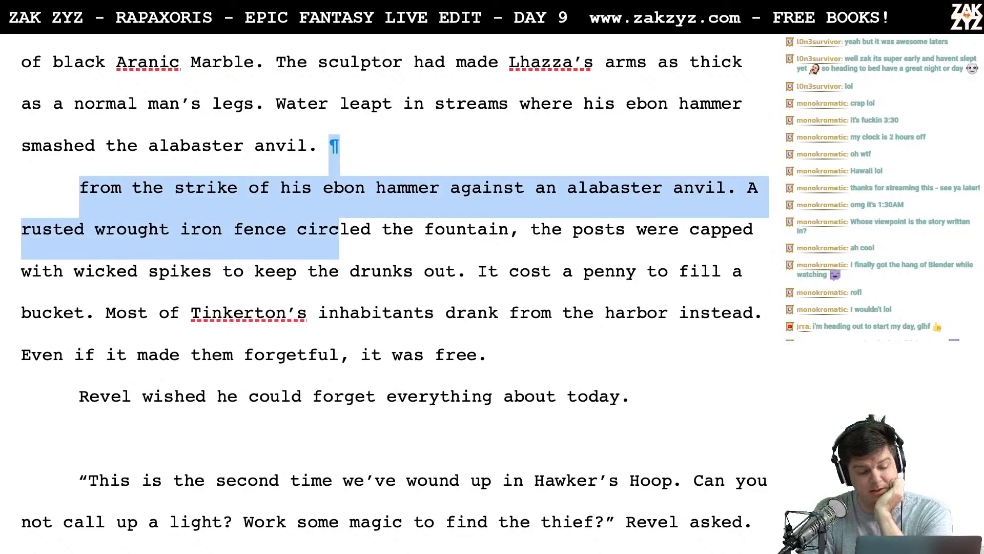
pyautogui.hotkey('shift', 'Down')
pyautogui.hotkey('shift', 'Up')
pyautogui.hotkey('shift', 'Right')
pyautogui.hotkey('shift', 'Up')
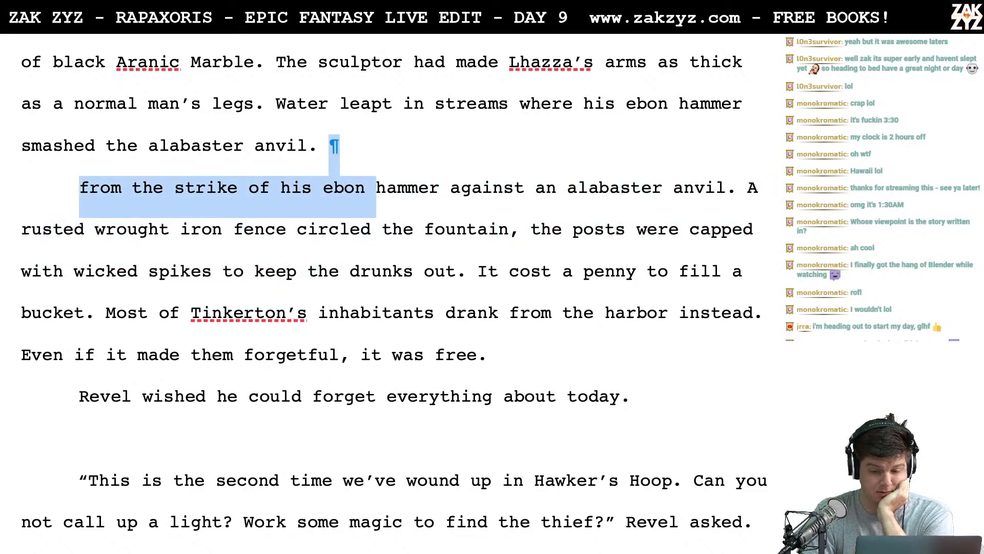
pyautogui.hotkey('shift', 'Right')
pyautogui.hotkey('shift', 'Right')
pyautogui.hotkey('shift', 'Right')
pyautogui.hotkey('shift', 'Right')
pyautogui.hotkey('shift', 'Right')
pyautogui.hotkey('shift', 'Right')
pyautogui.hotkey('shift', 'Right')
pyautogui.hotkey('shift', 'Right')
pyautogui.hotkey('shift', 'Right')
pyautogui.hotkey('shift', 'Right')
pyautogui.hotkey('shift', 'Right')
pyautogui.hotkey('shift', 'Right')
pyautogui.hotkey('shift', 'Right')
pyautogui.hotkey('shift', 'Right')
pyautogui.hotkey('shift', 'Right')
pyautogui.hotkey('shift', 'Right')
pyautogui.hotkey('shift', 'Right')
pyautogui.hotkey('shift', 'Right')
pyautogui.hotkey('shift', 'Right')
pyautogui.hotkey('shift', 'Right')
pyautogui.hotkey('shift', 'Right')
pyautogui.hotkey('shift', 'Right')
pyautogui.hotkey('shift', 'Right')
pyautogui.hotkey('shift', 'Right')
pyautogui.hotkey('shift', 'Right')
pyautogui.hotkey('shift', 'Right')
pyautogui.hotkey('shift', 'Right')
pyautogui.hotkey('shift', 'Right')
pyautogui.hotkey('shift', 'Right')
pyautogui.hotkey('shift', 'Right')
pyautogui.hotkey('shift', 'Right')
pyautogui.hotkey('shift', 'Right')
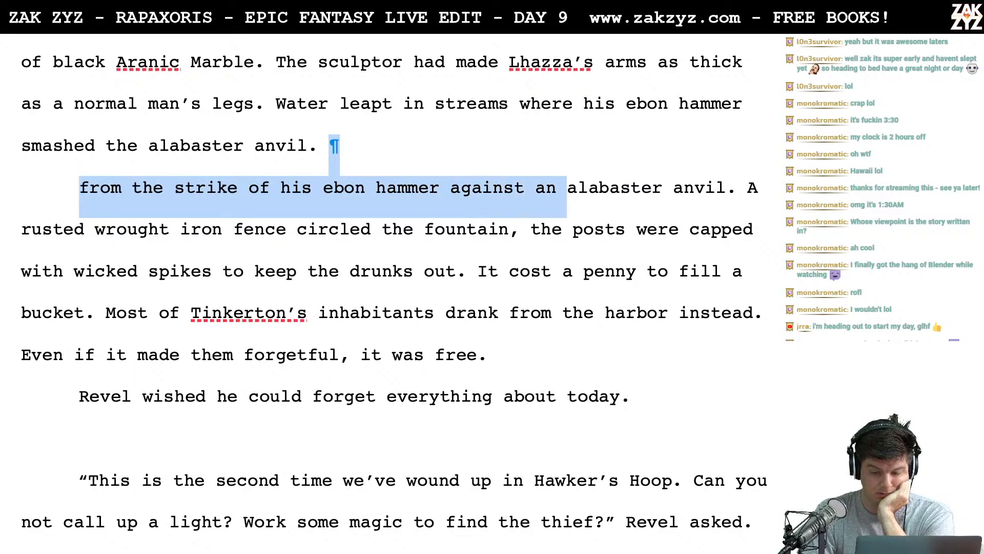
pyautogui.press('BackSpace')
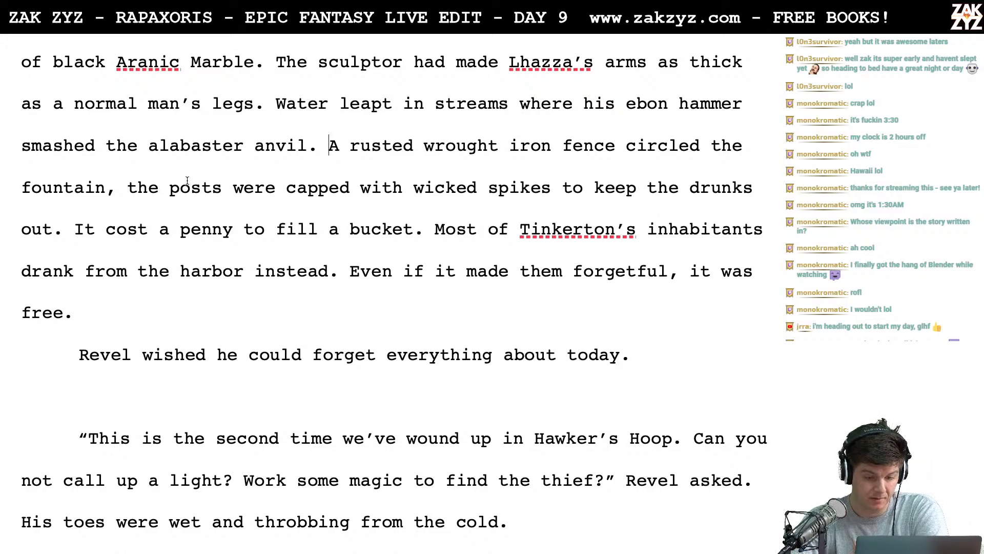
# - Break the paragraph after "circled the fountain" and replace the comma there with "with wicked spikes to keep the drunk out."
pyautogui.click(109, 203)
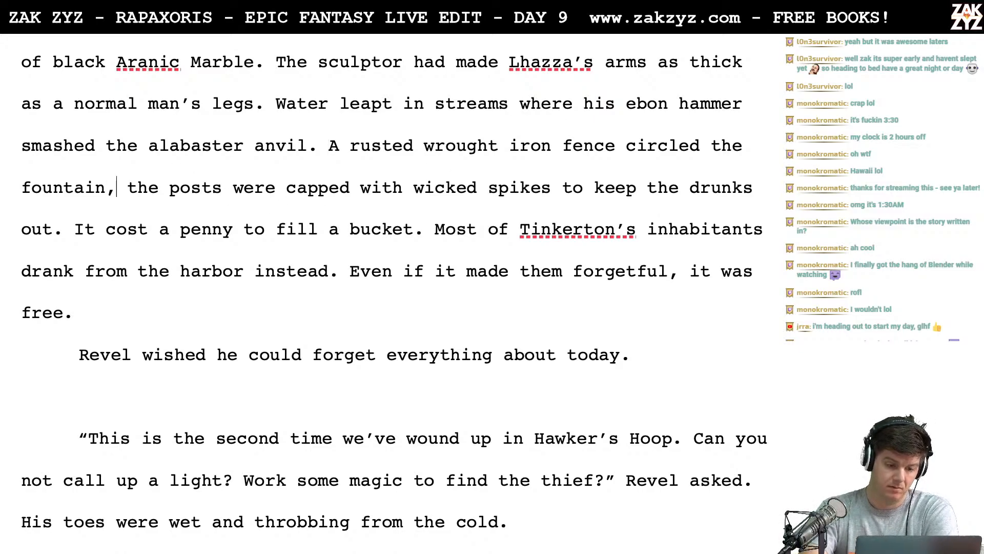
pyautogui.press('BackSpace')
pyautogui.write('.')
pyautogui.press('Return')
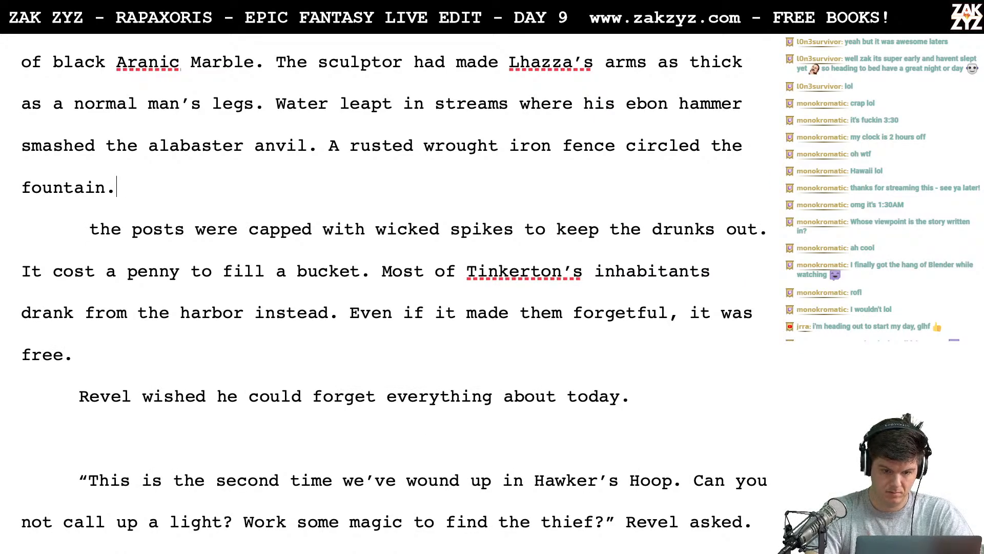
pyautogui.write('with wickee')
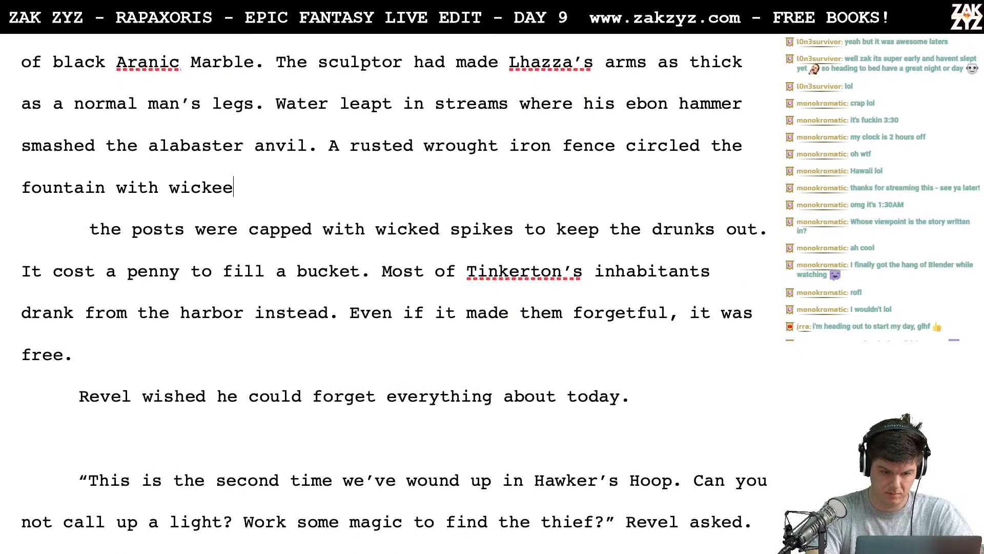
pyautogui.press('BackSpace')
pyautogui.write('d spikes t')
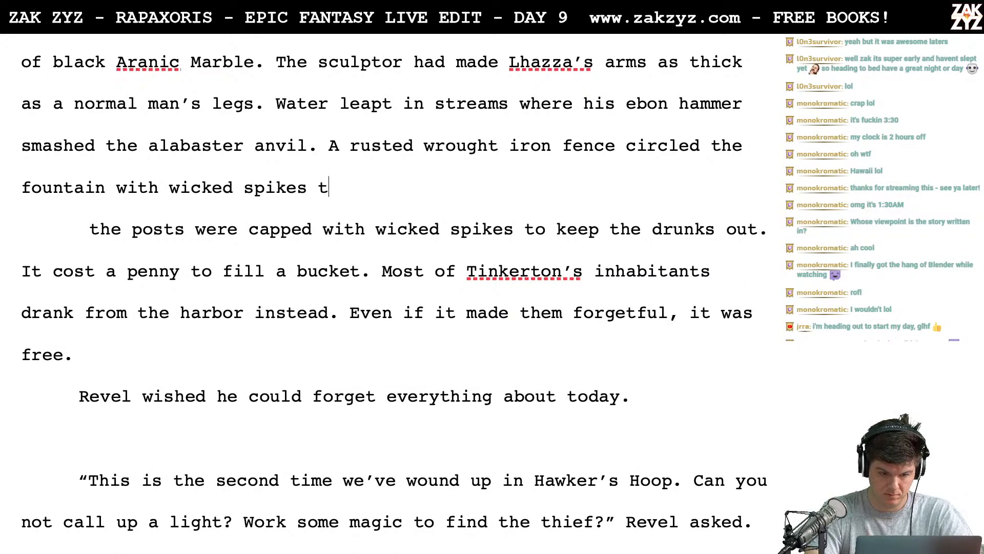
pyautogui.write('o keep the drunk ')
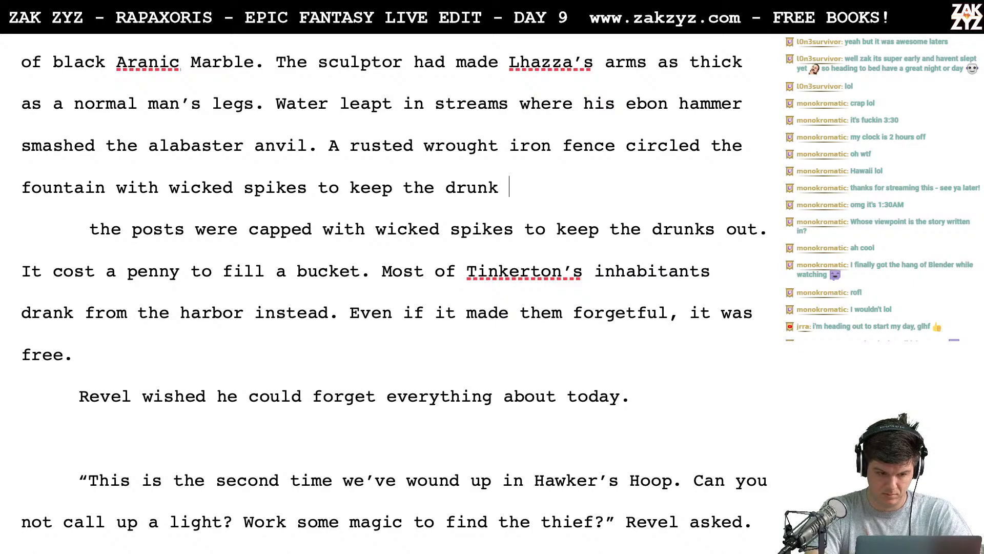
pyautogui.write('out.')
# - Delete the paragraph break and the old "the posts were capped with wicked spikes" clause up to "It cost a penny"
pyautogui.hotkey('shift', 'Down')
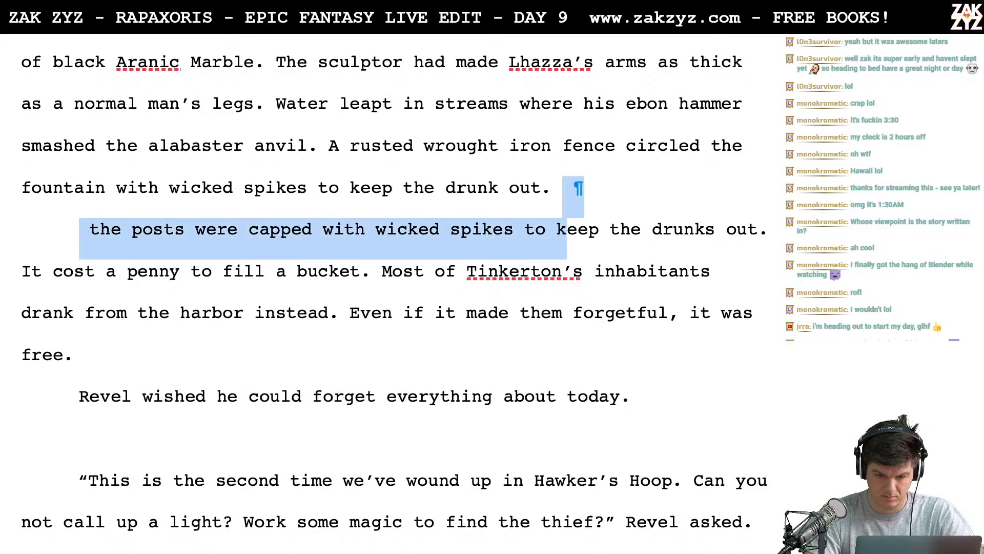
pyautogui.hotkey('shift', 'Right')
pyautogui.hotkey('shift', 'Right')
pyautogui.hotkey('shift', 'Right')
pyautogui.hotkey('shift', 'Right')
pyautogui.hotkey('shift', 'Right')
pyautogui.hotkey('shift', 'Right')
pyautogui.hotkey('shift', 'Right')
pyautogui.hotkey('shift', 'Right')
pyautogui.hotkey('shift', 'Right')
pyautogui.hotkey('shift', 'Right')
pyautogui.hotkey('shift', 'Right')
pyautogui.hotkey('shift', 'Right')
pyautogui.hotkey('shift', 'Right')
pyautogui.hotkey('shift', 'Right')
pyautogui.hotkey('shift', 'Right')
pyautogui.hotkey('shift', 'Right')
pyautogui.hotkey('shift', 'Right')
pyautogui.hotkey('shift', 'Right')
pyautogui.hotkey('shift', 'Right')
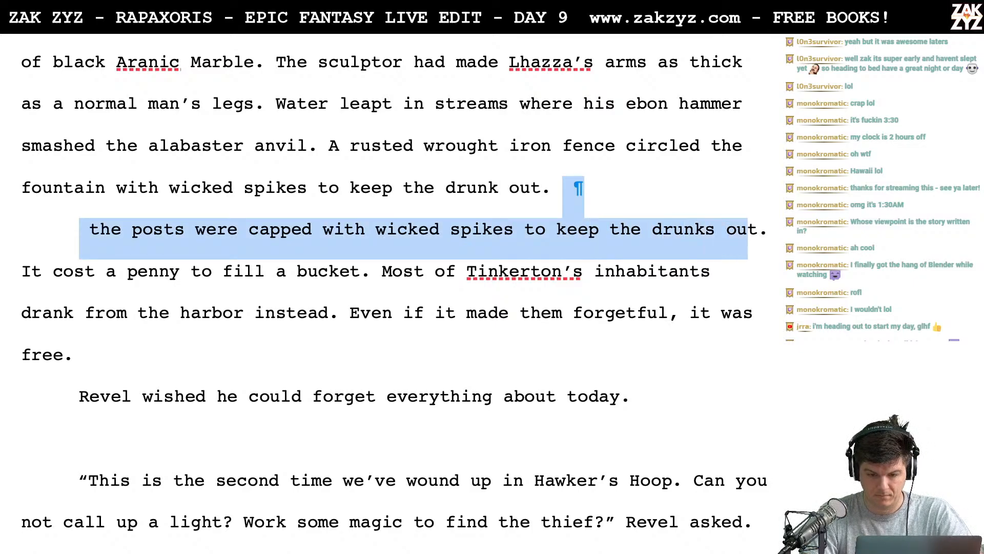
pyautogui.press('BackSpace')
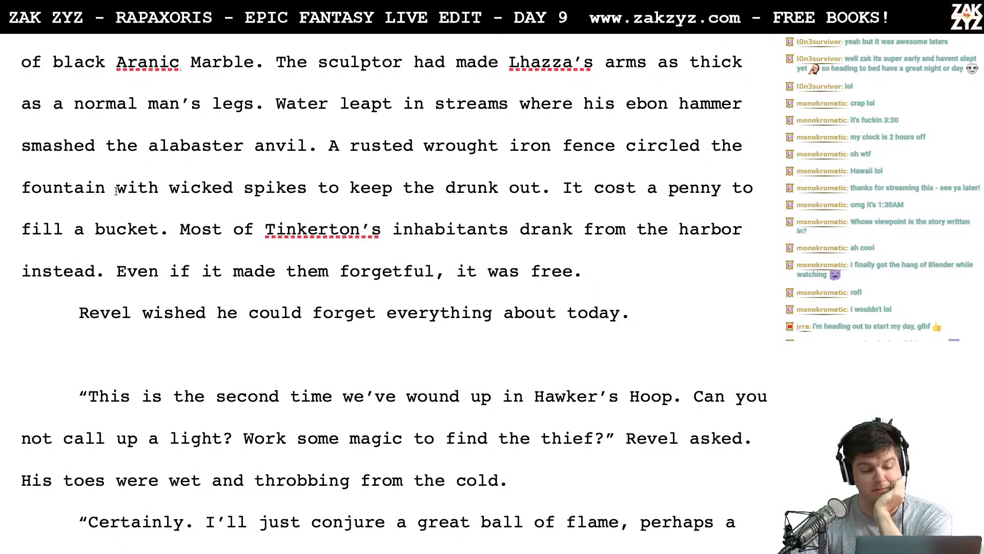
# - Change "drunk" to "drunks" in the fence sentence
pyautogui.scroll(-1, 266, 176)
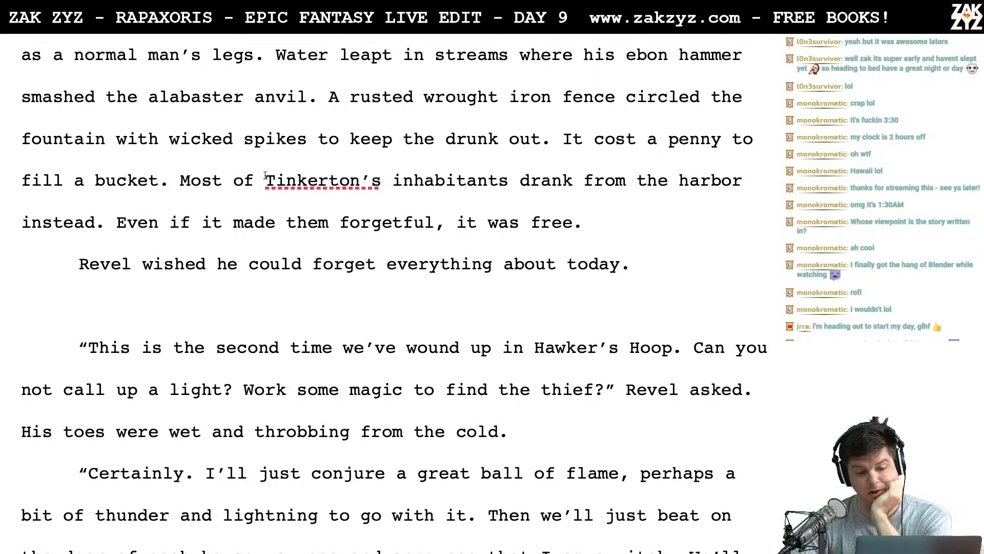
pyautogui.click(500, 139)
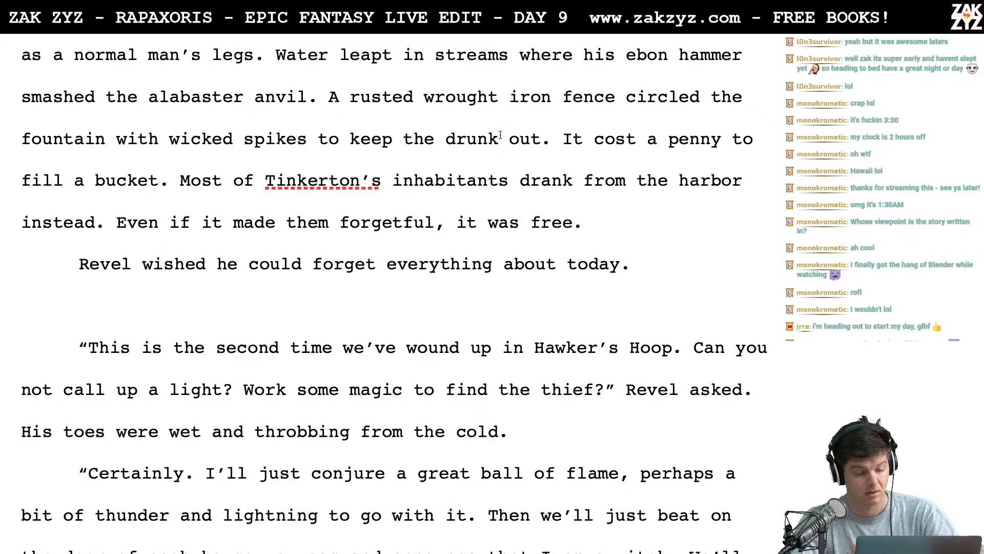
pyautogui.write('s')
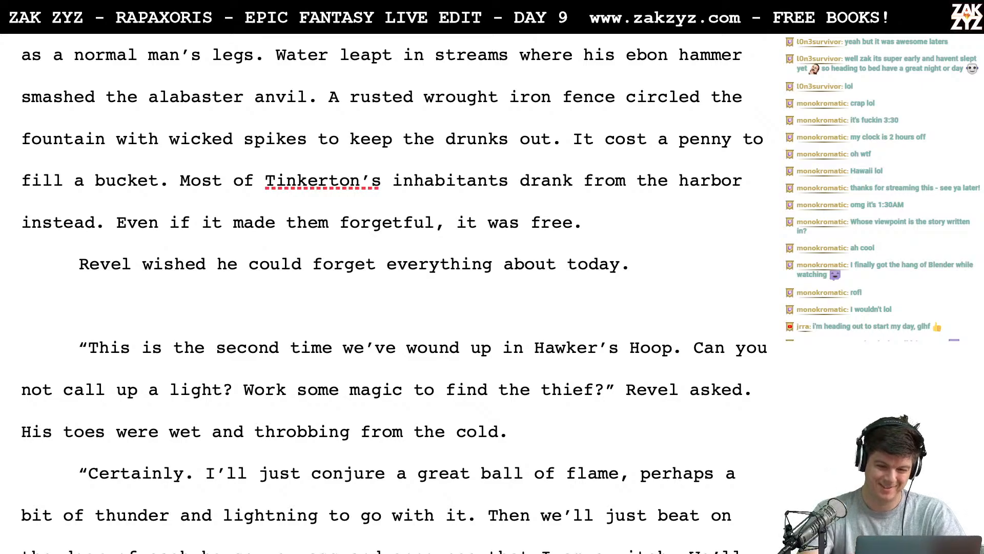
# - Replace "inhabitants" with "denizens" in the sentence about Tinkerton's people drinking from the harbor
pyautogui.press('BackSpace')
pyautogui.press('BackSpace')
pyautogui.press('BackSpace')
pyautogui.press('BackSpace')
pyautogui.press('BackSpace')
pyautogui.press('BackSpace')
pyautogui.press('BackSpace')
pyautogui.press('BackSpace')
pyautogui.press('BackSpace')
pyautogui.press('BackSpace')
pyautogui.press('BackSpace')
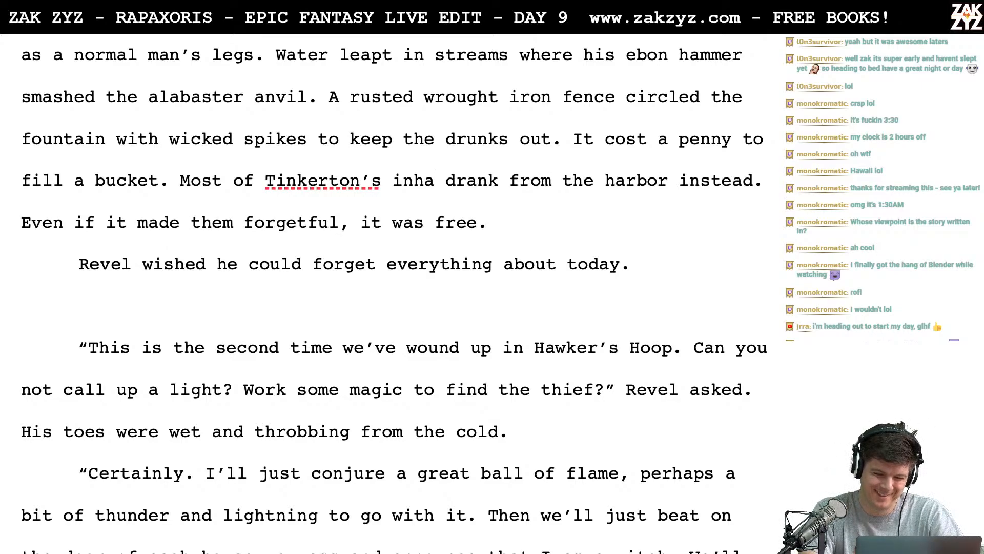
pyautogui.write('denizens')
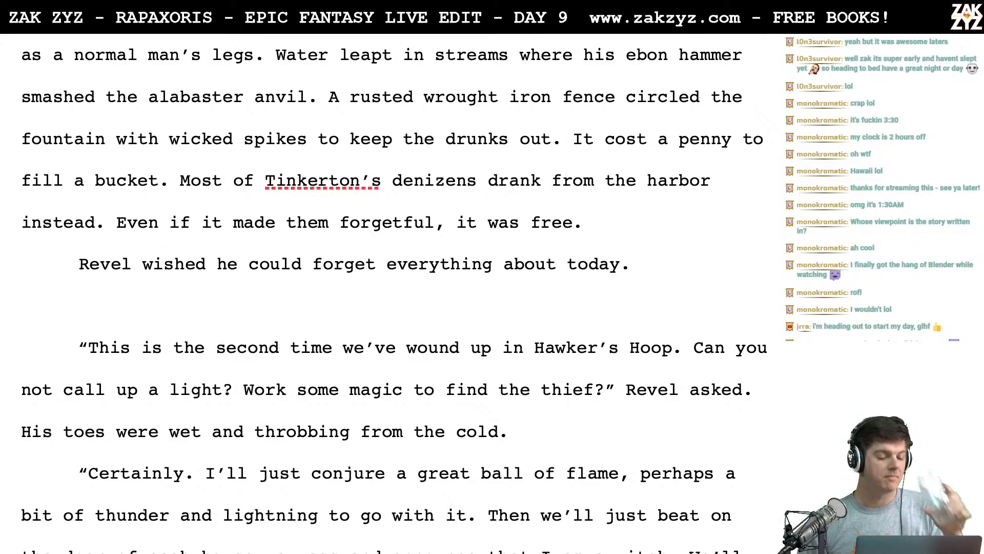
# - Add the sentence "His head hurt, his balls ached, and every inch of his skin felt chafed." after "everything about today."
pyautogui.write('His ')
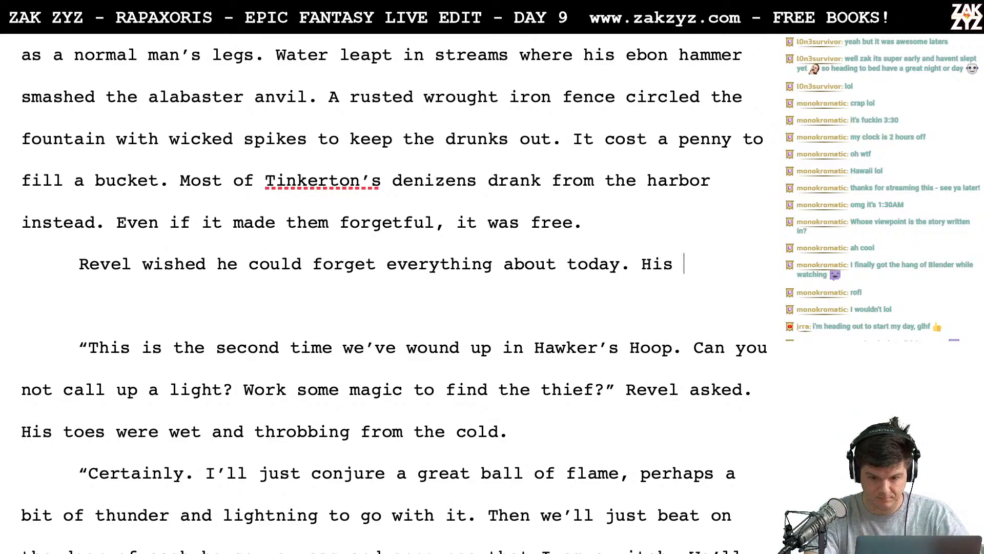
pyautogui.write('head hurt, his b')
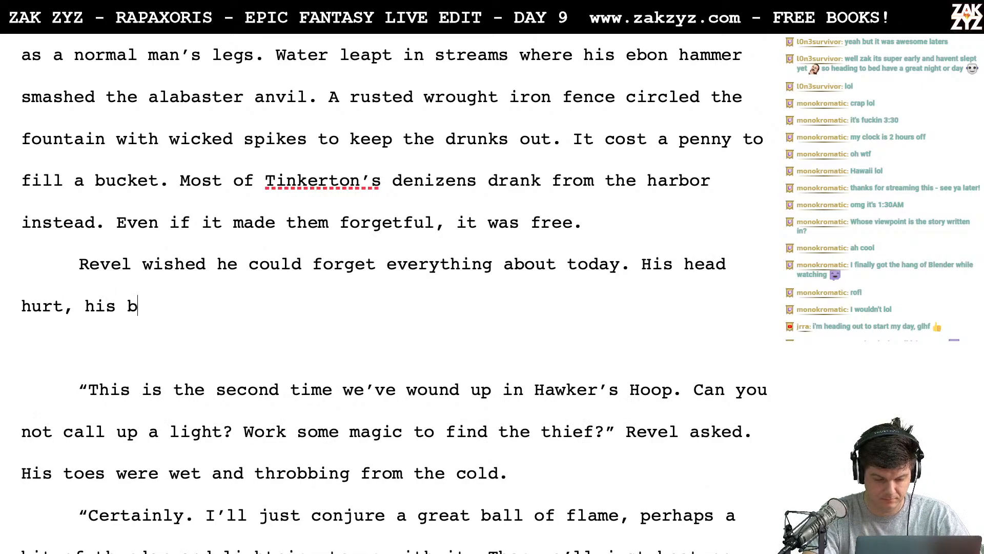
pyautogui.write('alls ached, and he was')
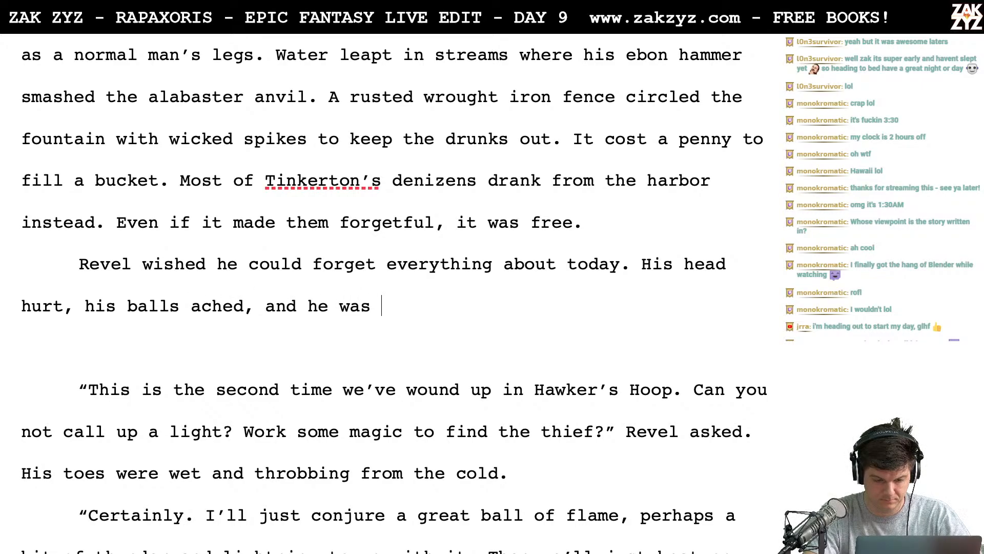
pyautogui.press('BackSpace')
pyautogui.press('BackSpace')
pyautogui.press('BackSpace')
pyautogui.press('BackSpace')
pyautogui.press('BackSpace')
pyautogui.press('BackSpace')
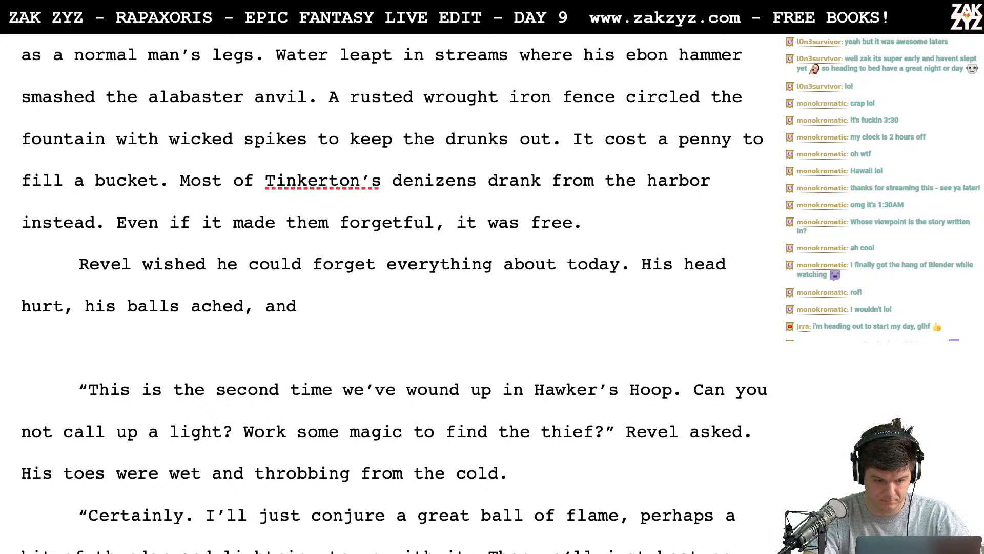
pyautogui.write('every inch of')
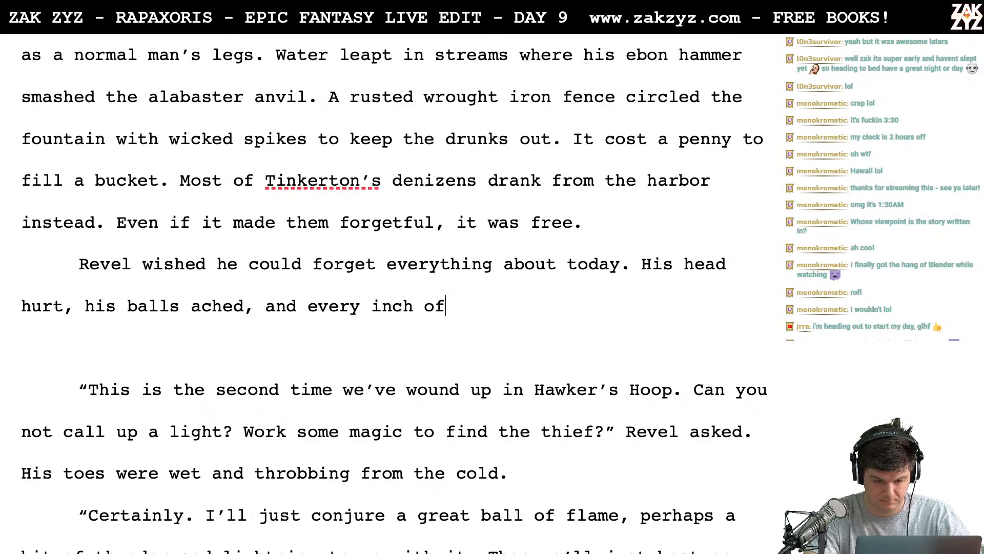
pyautogui.write(' his skin felt ch')
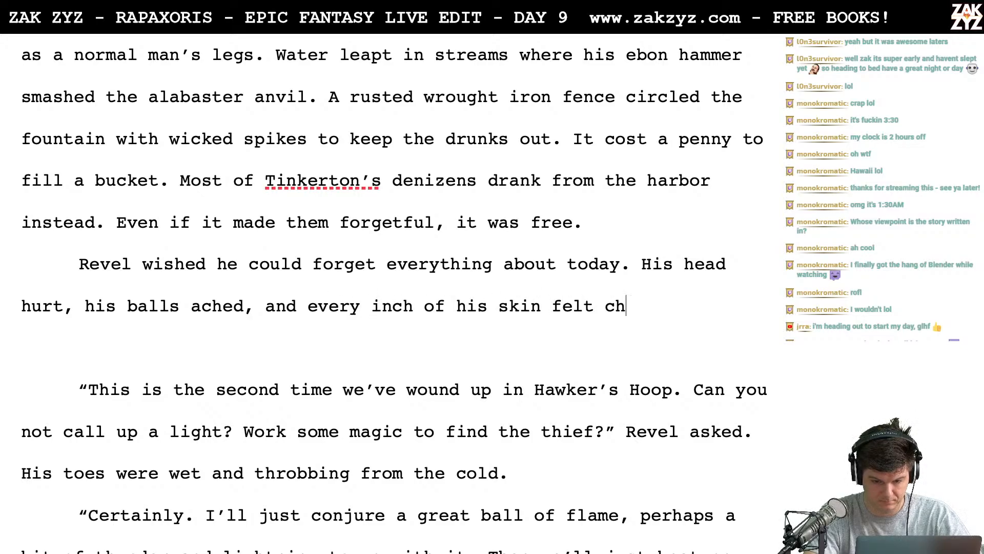
pyautogui.write('afed.')
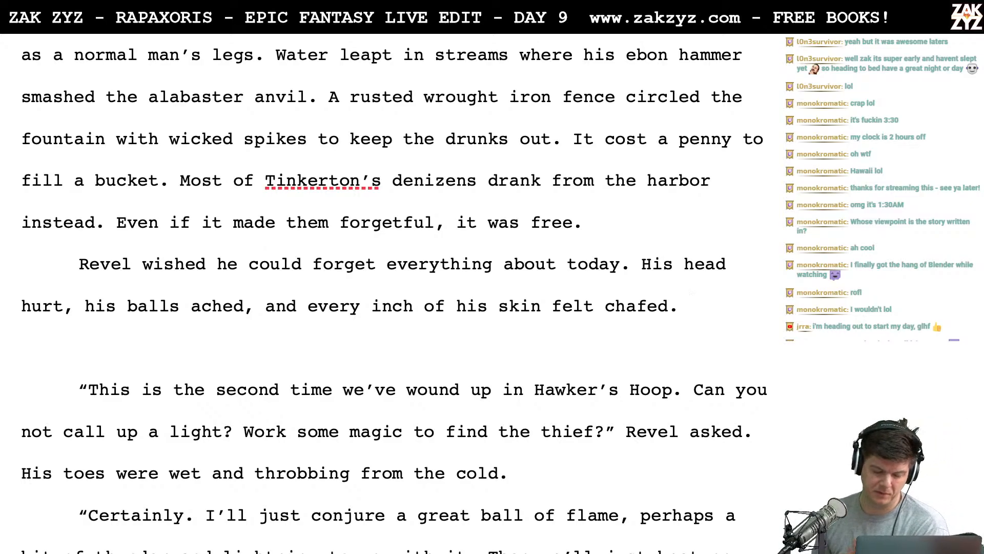
# - Go back to the scene where Revel throws the dagger and review Rigel's escape through the storm to the square
pyautogui.scroll(20, 390, 292)
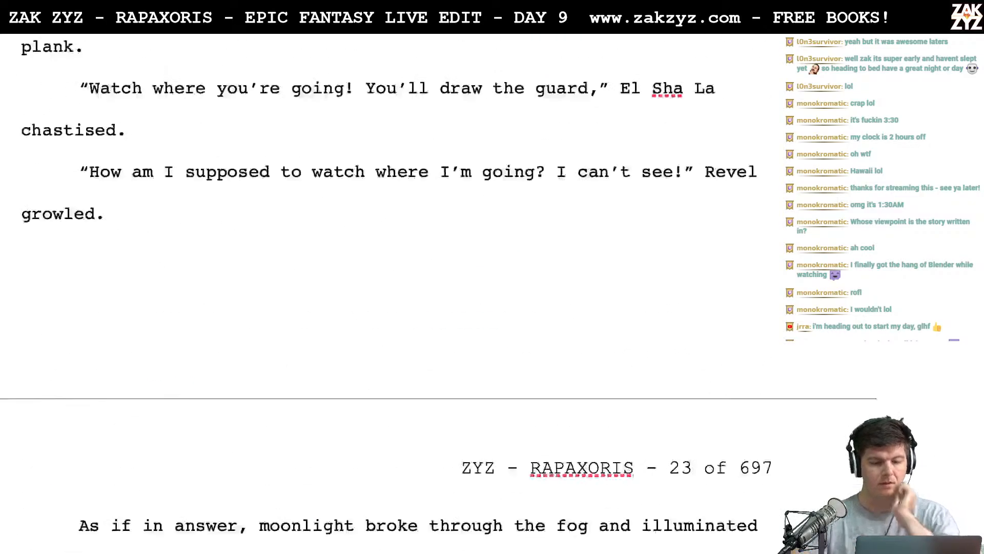
pyautogui.scroll(20, 389, 292)
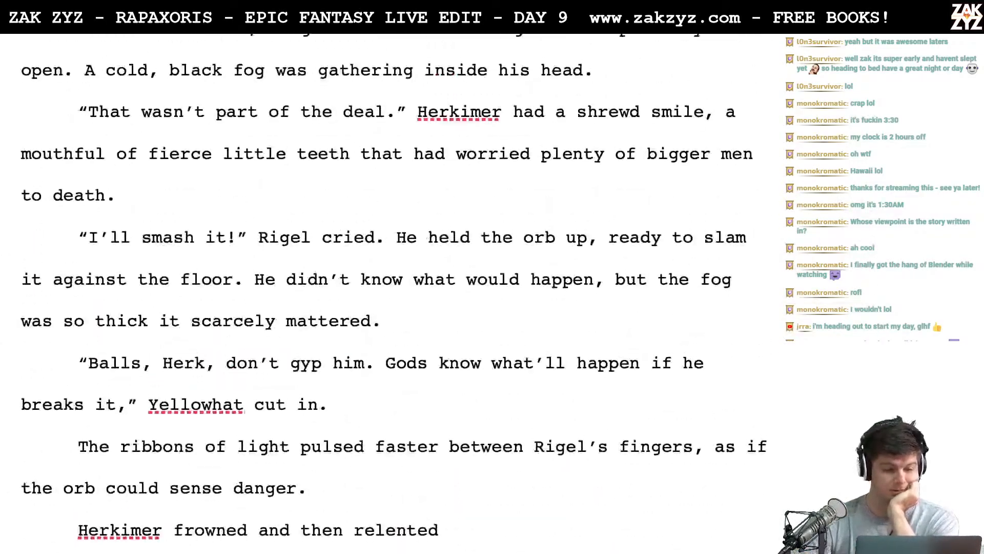
pyautogui.scroll(20, 389, 293)
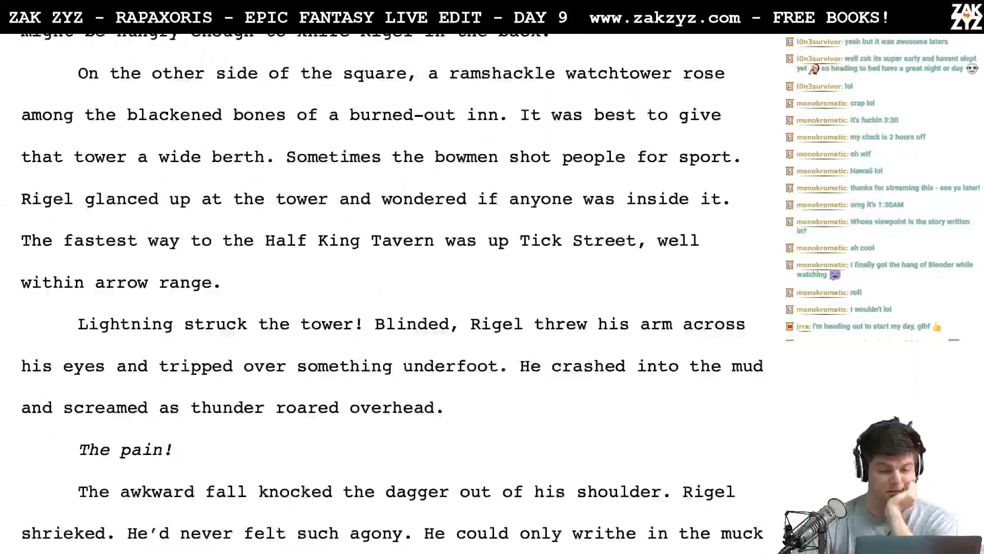
pyautogui.scroll(10, 390, 292)
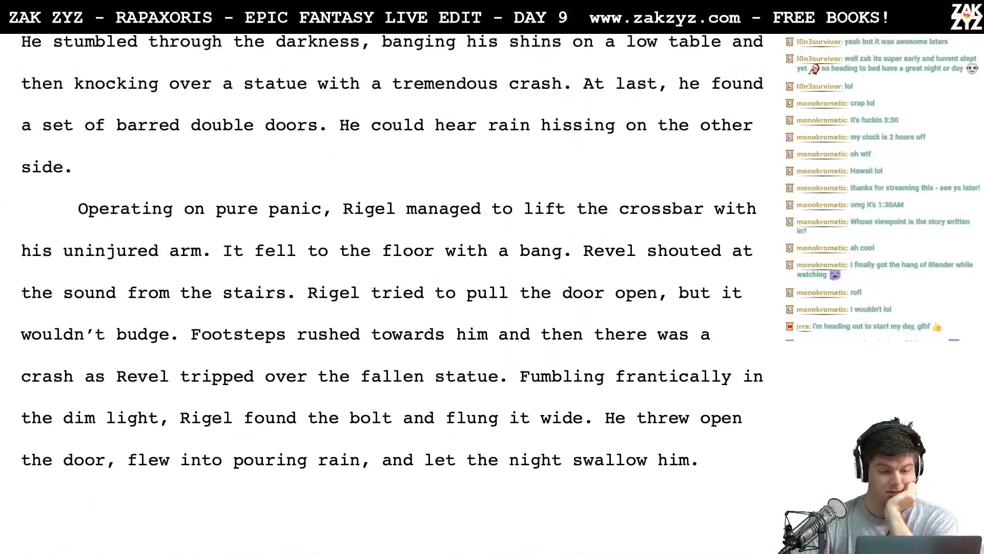
pyautogui.scroll(15, 389, 292)
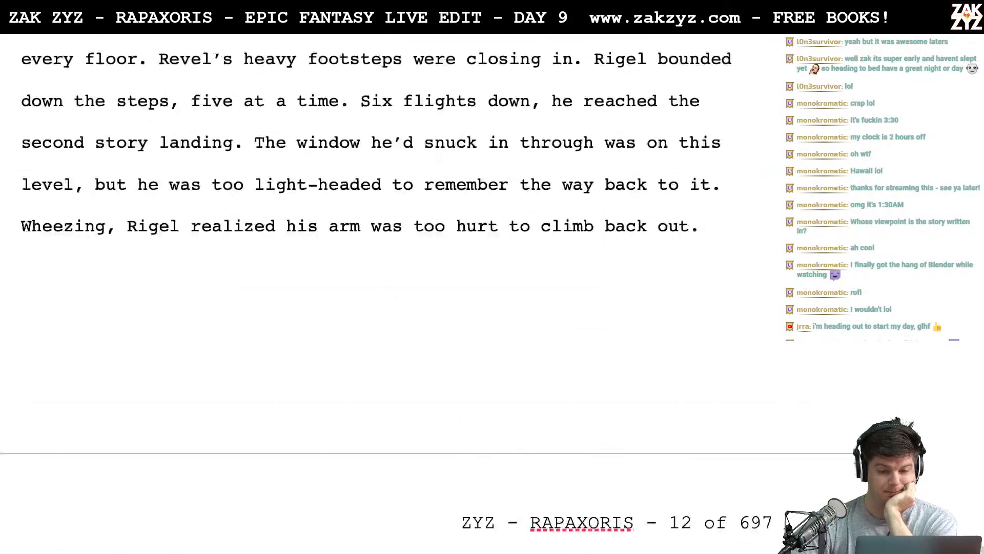
pyautogui.scroll(2, 390, 293)
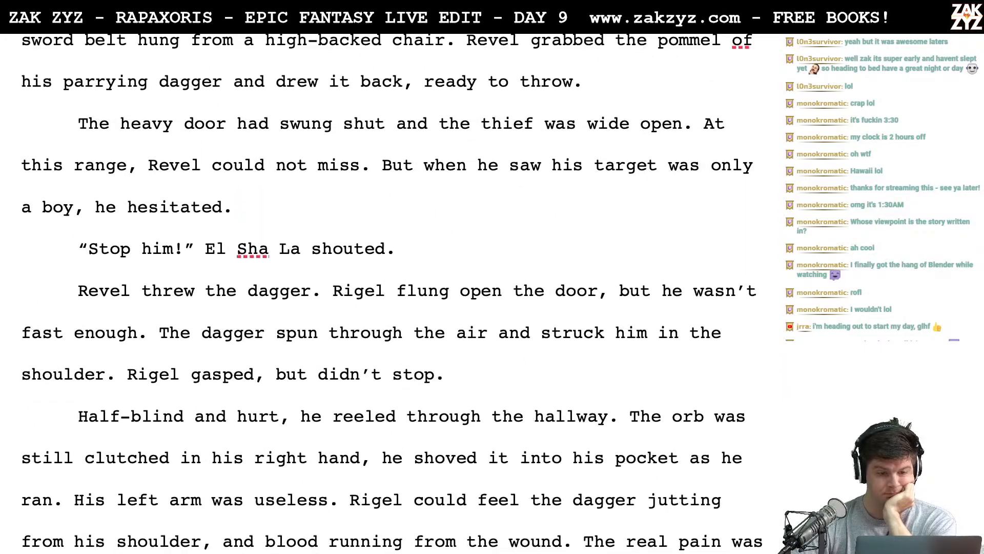
pyautogui.scroll(-12, 389, 292)
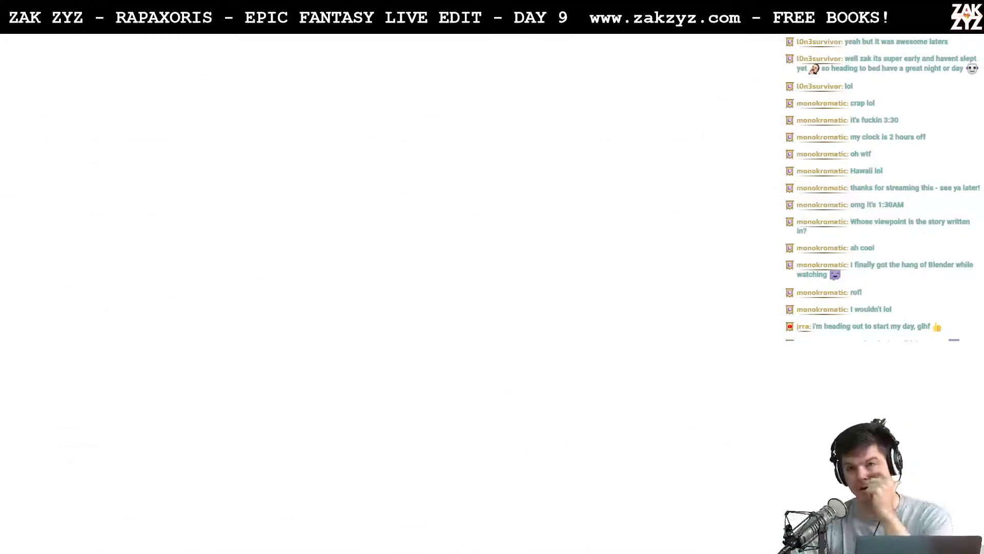
pyautogui.scroll(-15, 390, 292)
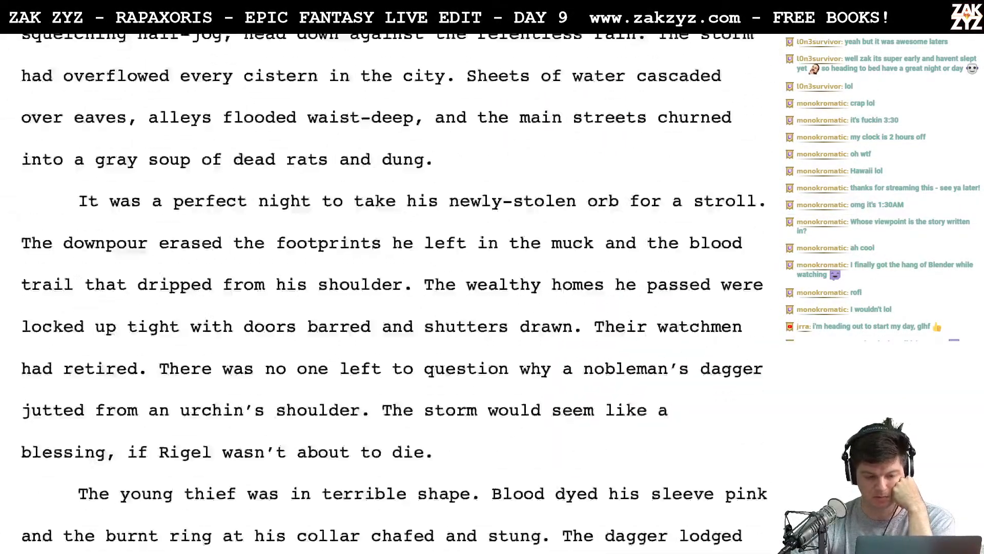
pyautogui.scroll(-20, 390, 292)
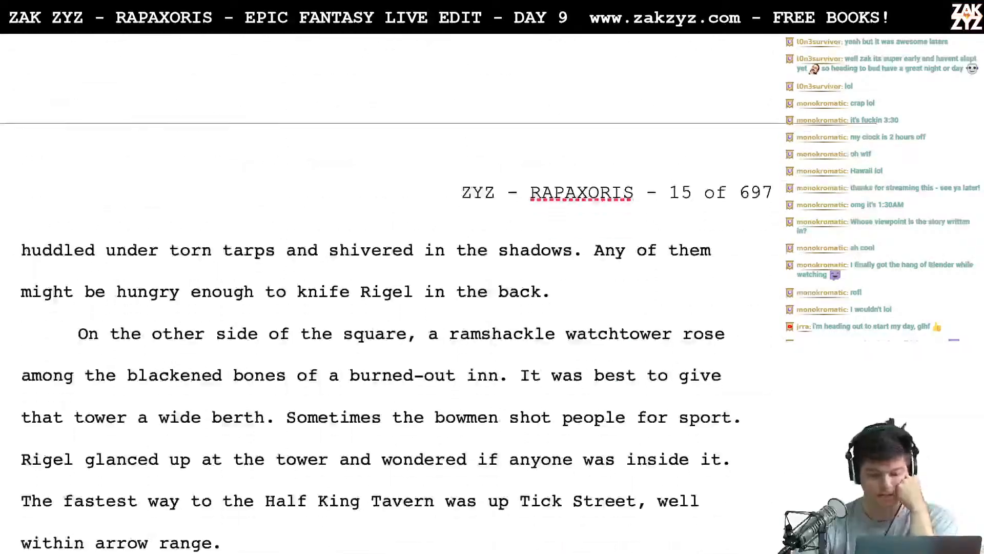
pyautogui.scroll(-15, 390, 292)
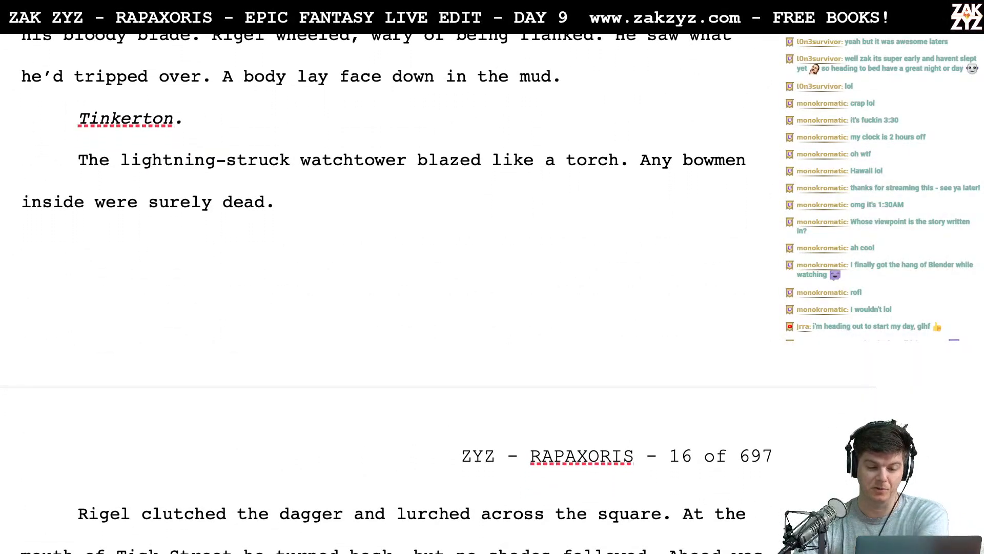
# - Review the tavern scene with Herkimer Halfking, from Rigel's arrival to Fish dusting the wound
pyautogui.scroll(-20, 389, 292)
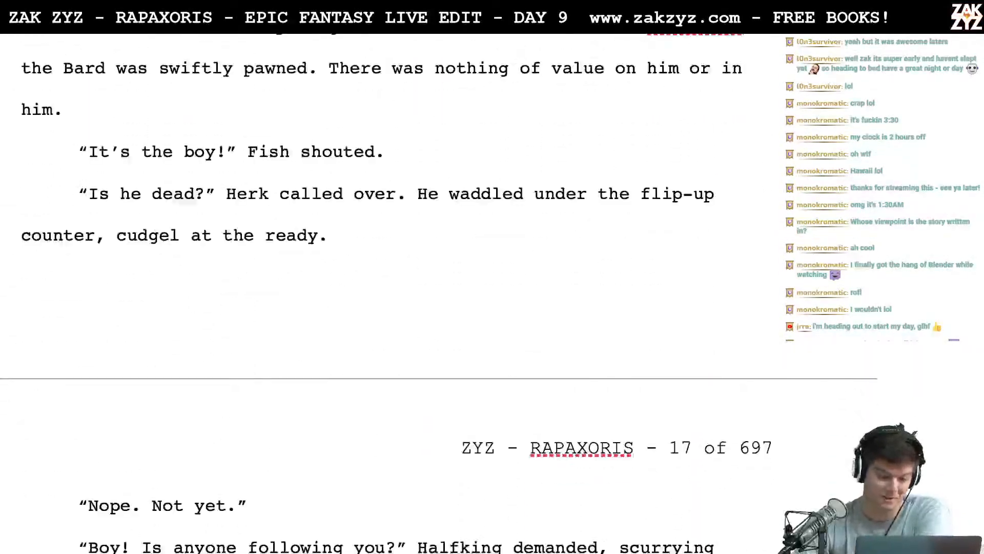
pyautogui.scroll(-10, 389, 292)
pyautogui.scroll(-15, 390, 293)
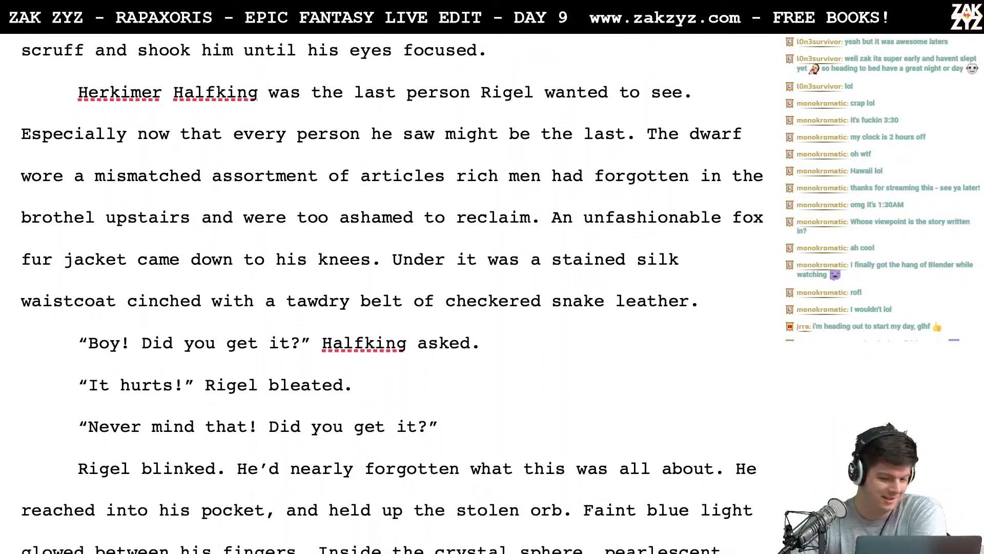
pyautogui.scroll(-10, 389, 292)
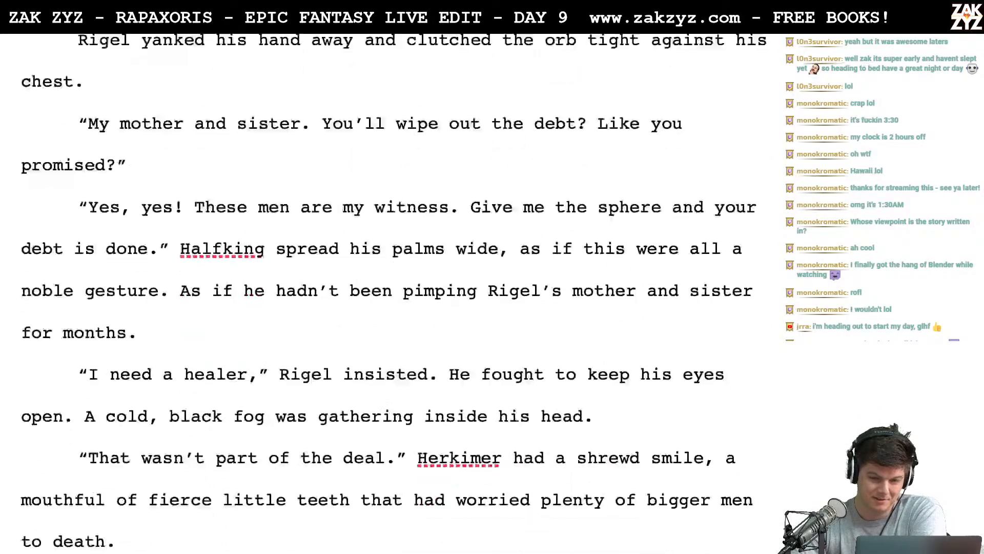
pyautogui.scroll(-7, 390, 292)
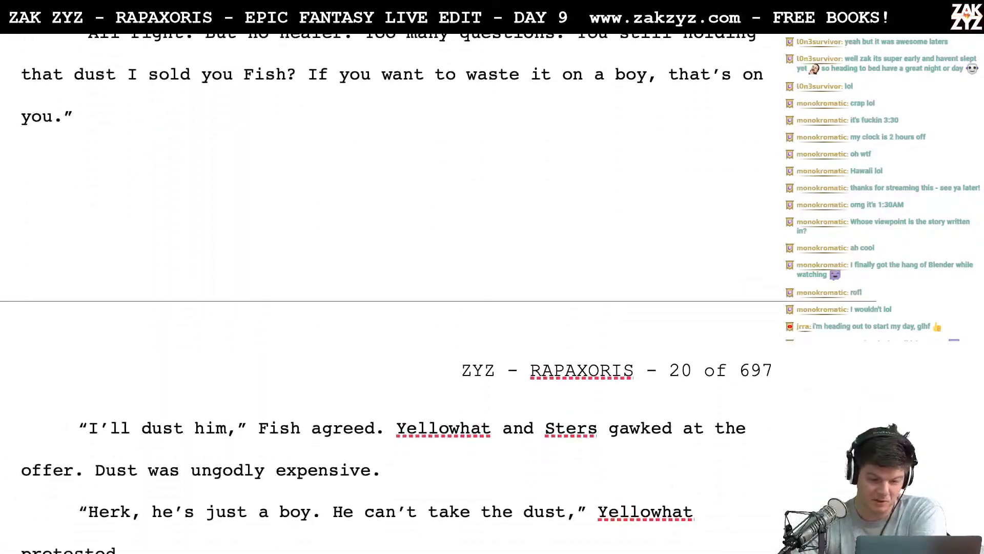
pyautogui.scroll(-7, 389, 293)
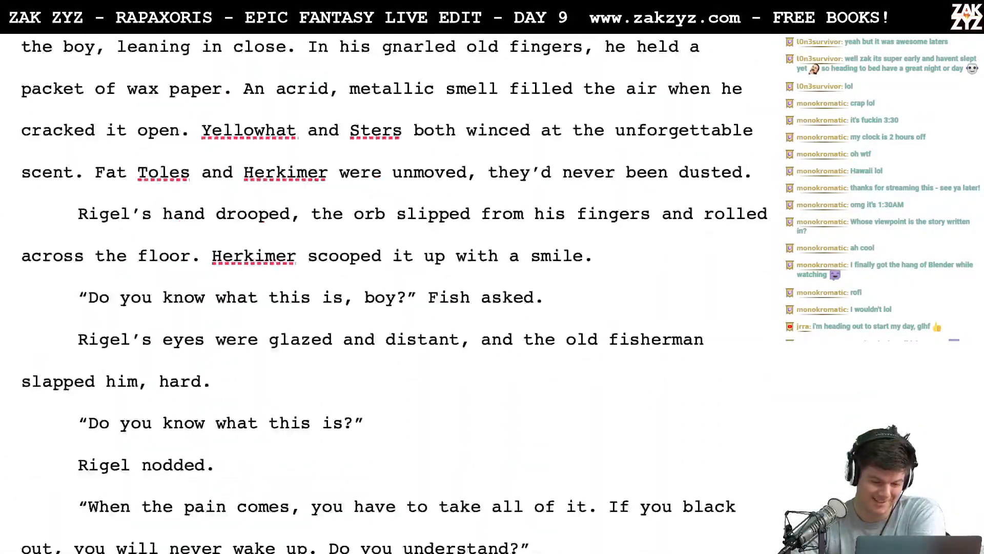
pyautogui.scroll(-3, 389, 292)
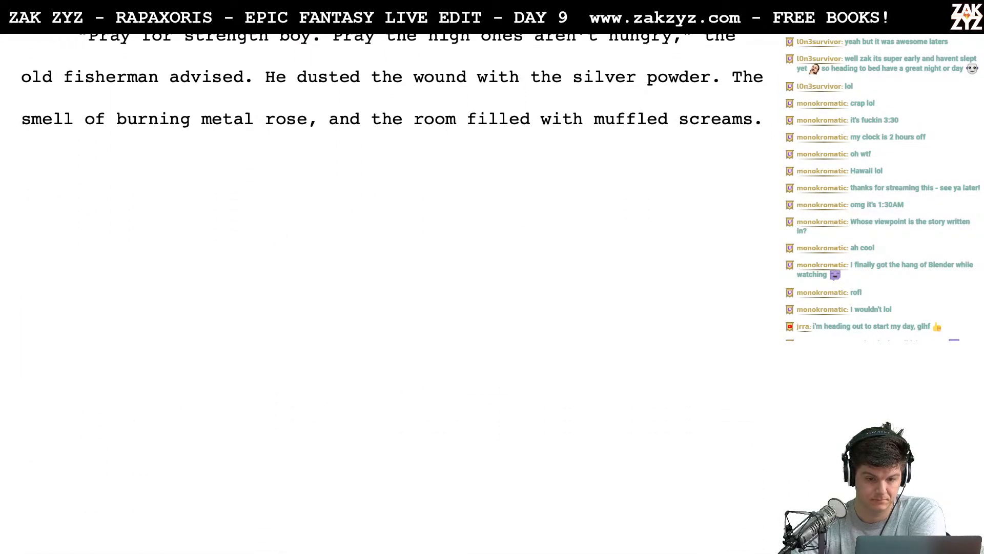
pyautogui.scroll(-1, 390, 292)
pyautogui.scroll(1, 390, 292)
pyautogui.scroll(-6, 390, 292)
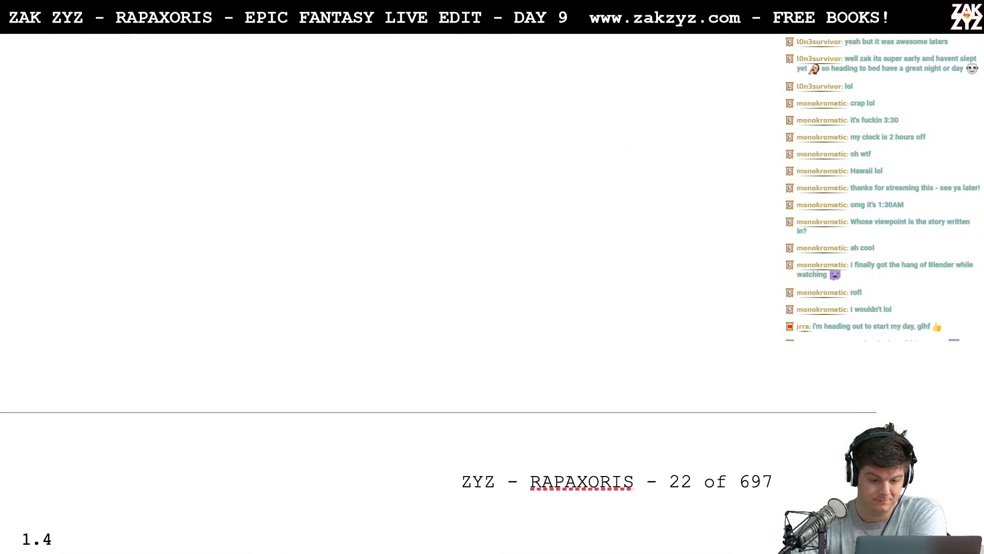
# - Reread section 1.4 from the search of the sodden streets through the fountain description and Revel's complaints
pyautogui.scroll(-15, 390, 292)
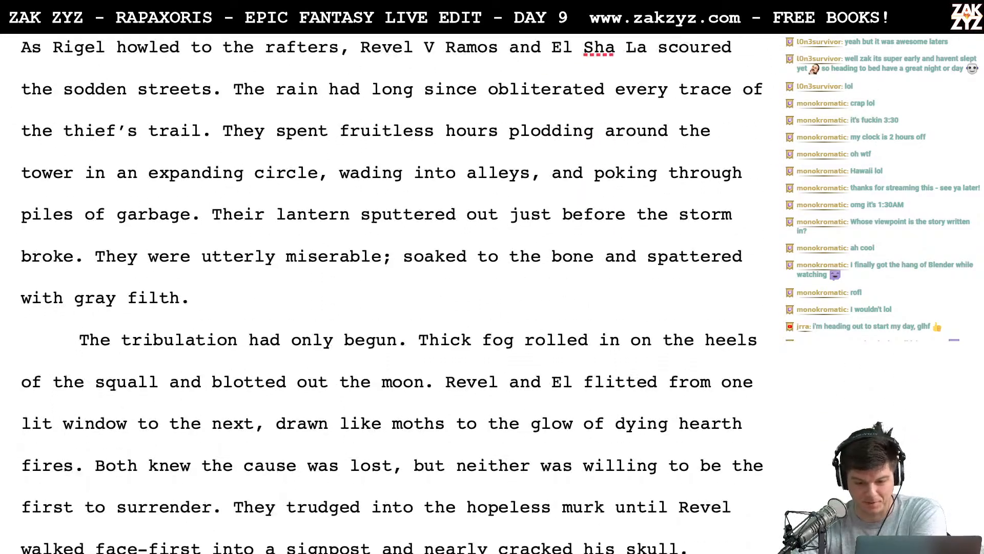
pyautogui.scroll(-1, 390, 292)
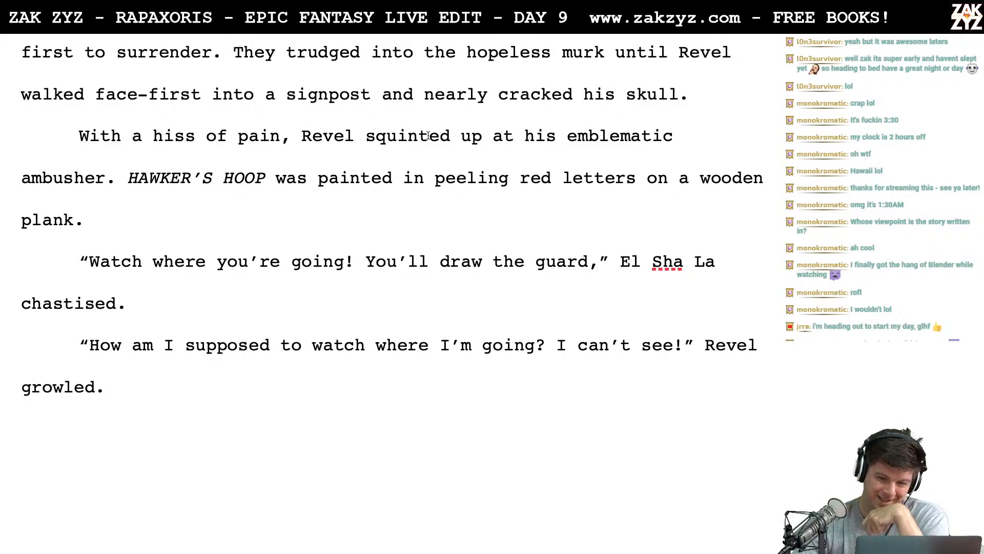
pyautogui.scroll(-2, 445, 202)
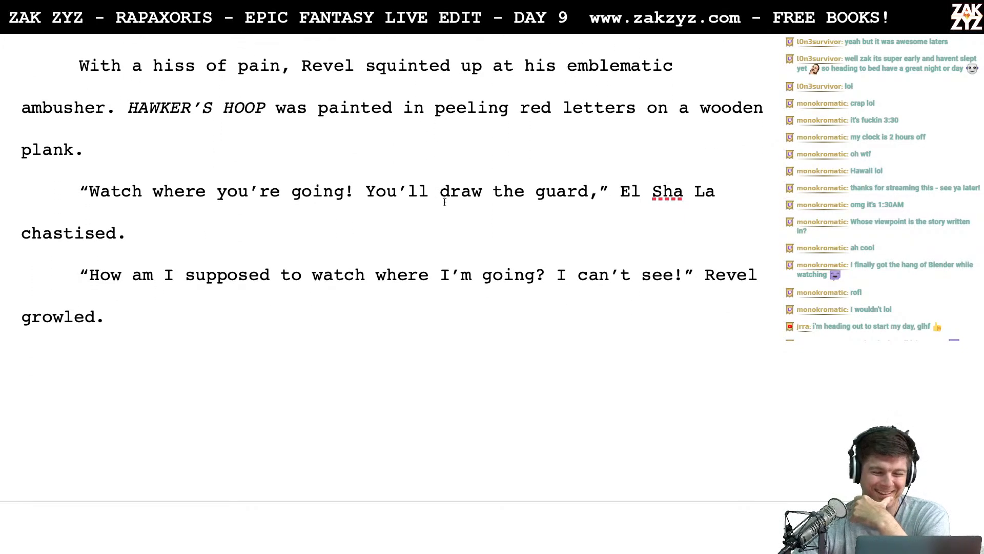
pyautogui.scroll(-3, 445, 202)
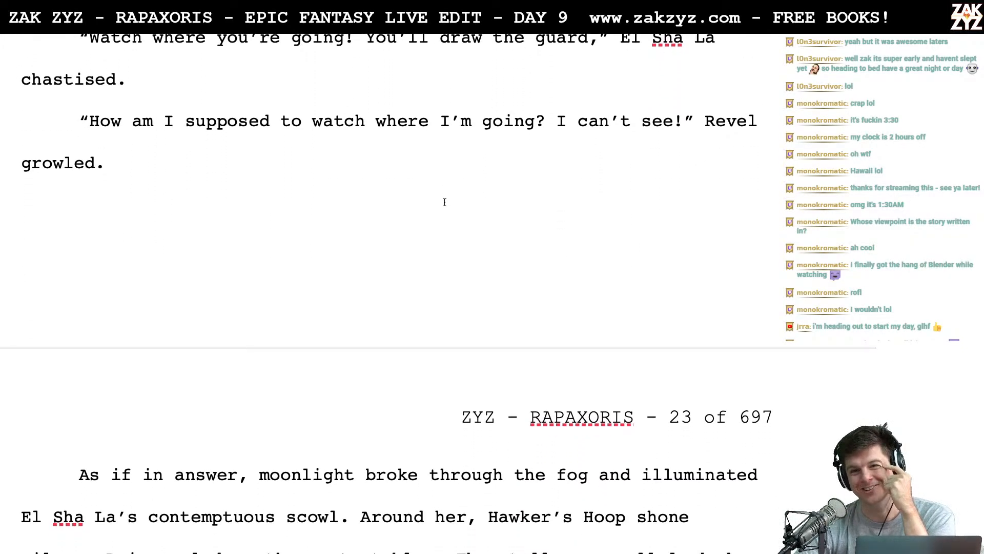
pyautogui.scroll(-6, 444, 202)
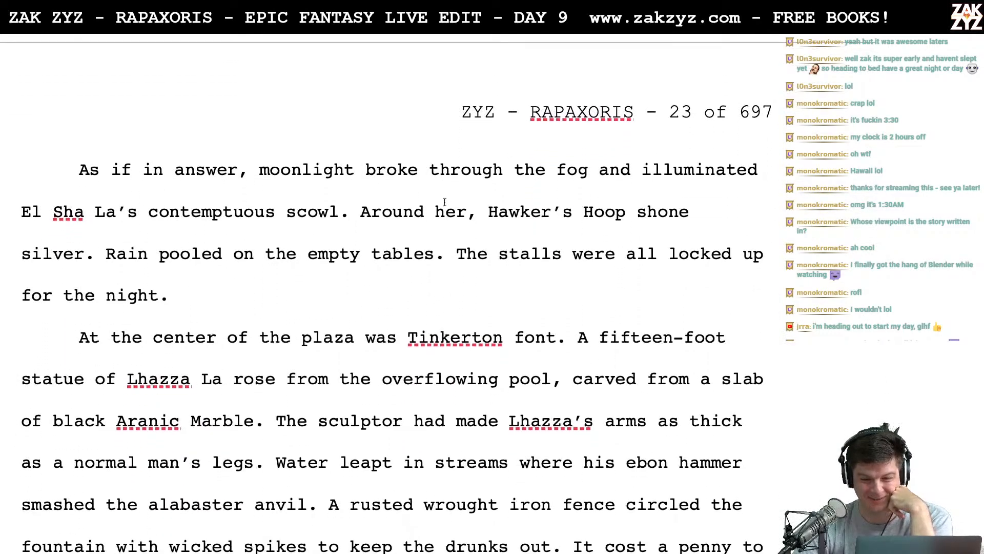
pyautogui.scroll(-2, 441, 203)
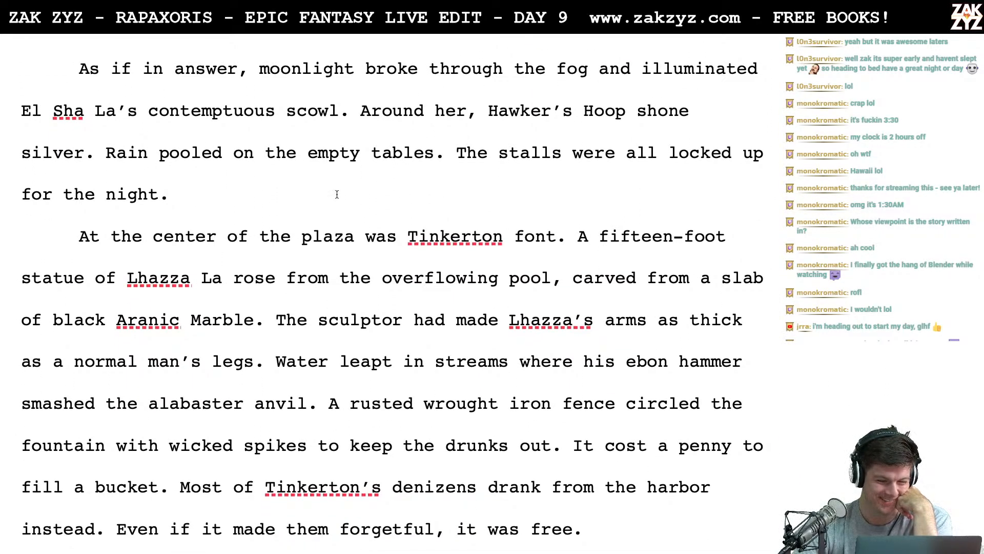
pyautogui.scroll(-3, 336, 195)
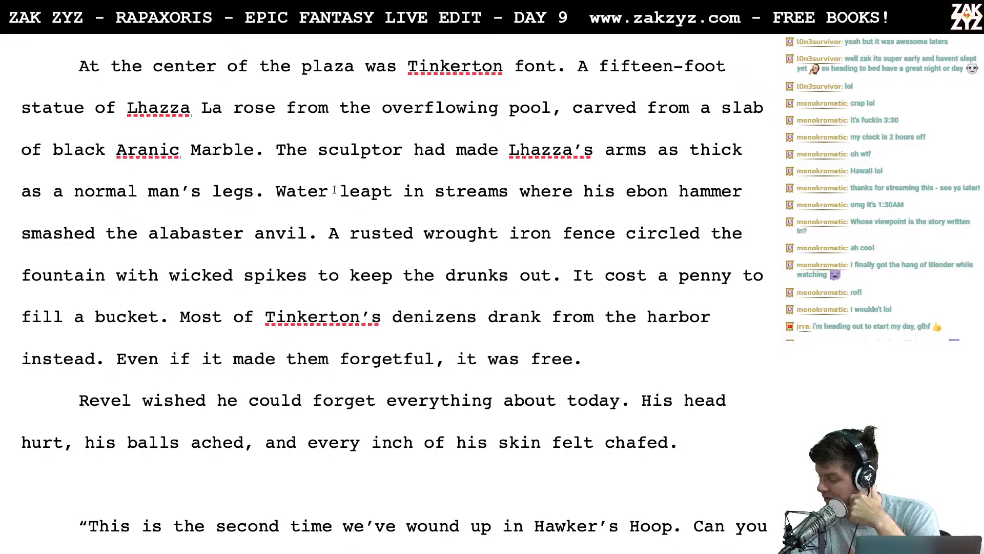
pyautogui.scroll(-1, 334, 190)
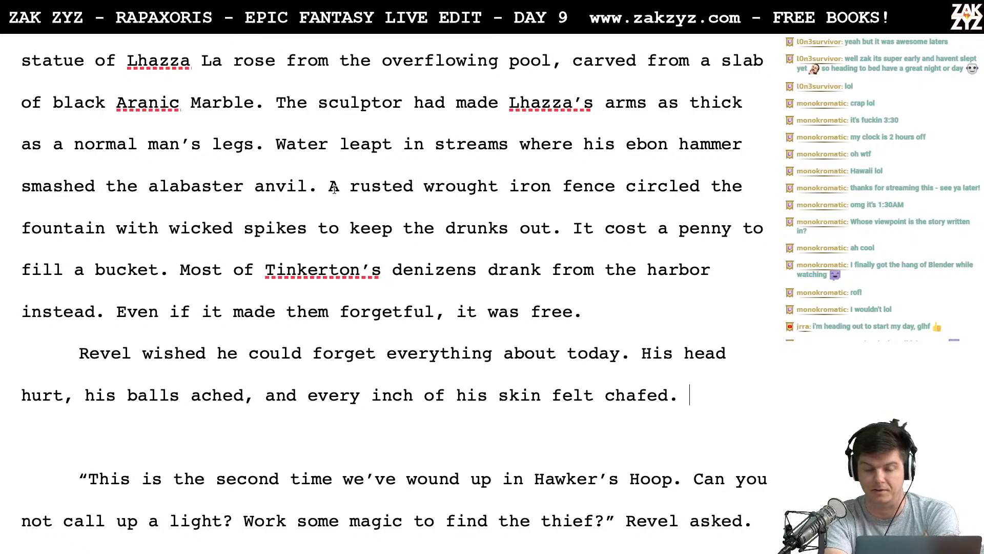
pyautogui.scroll(-1, 334, 188)
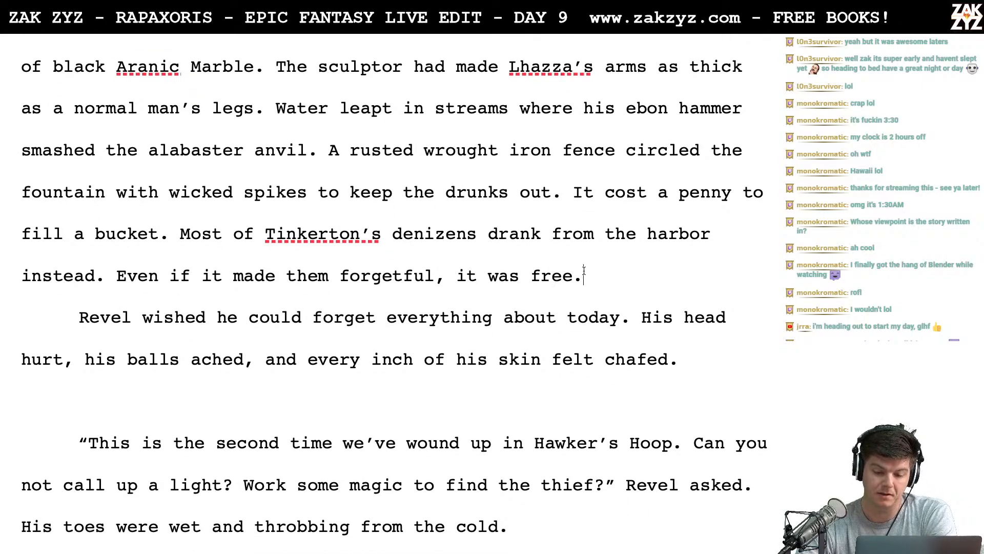
pyautogui.scroll(-1, 647, 251)
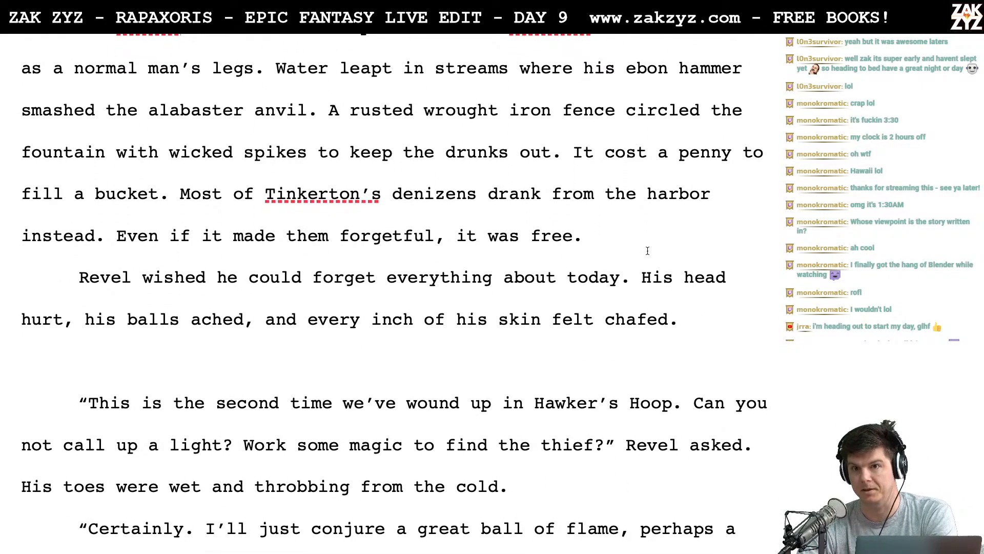
pyautogui.scroll(-1, 648, 251)
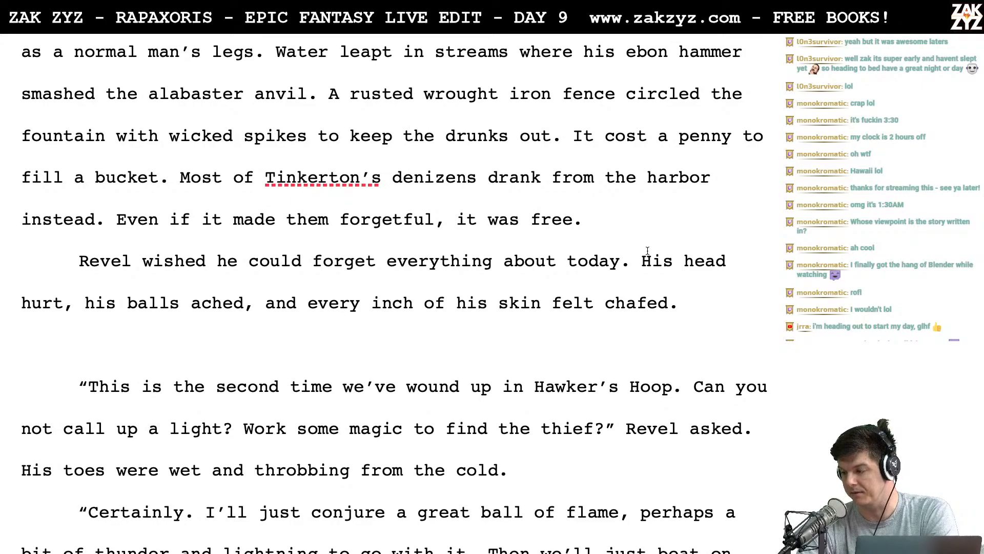
# - Reread the end of the fountain description, Revel's complaints, and the opening of the Hawker's Hoop dialogue
pyautogui.scroll(-1, 648, 250)
pyautogui.scroll(-1, 647, 250)
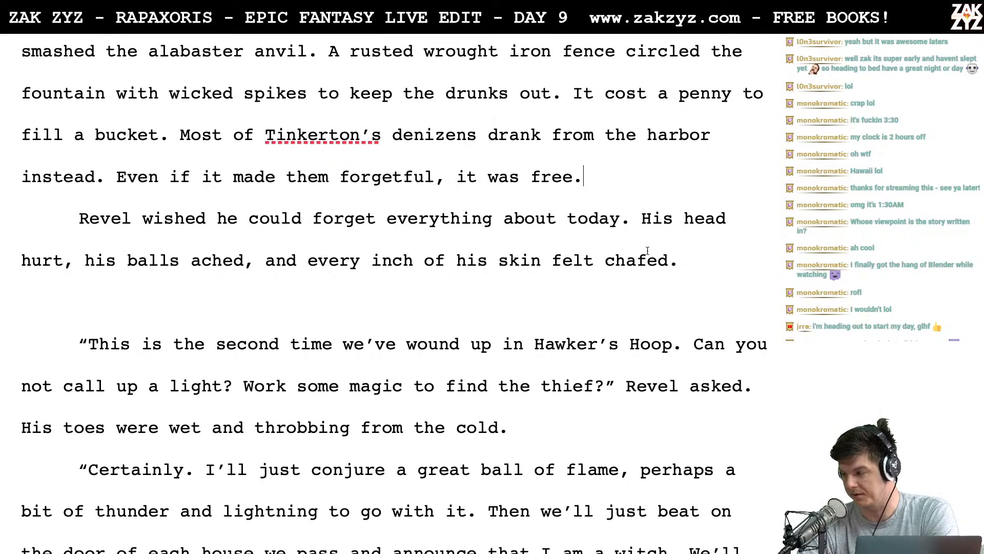
pyautogui.scroll(-1, 647, 251)
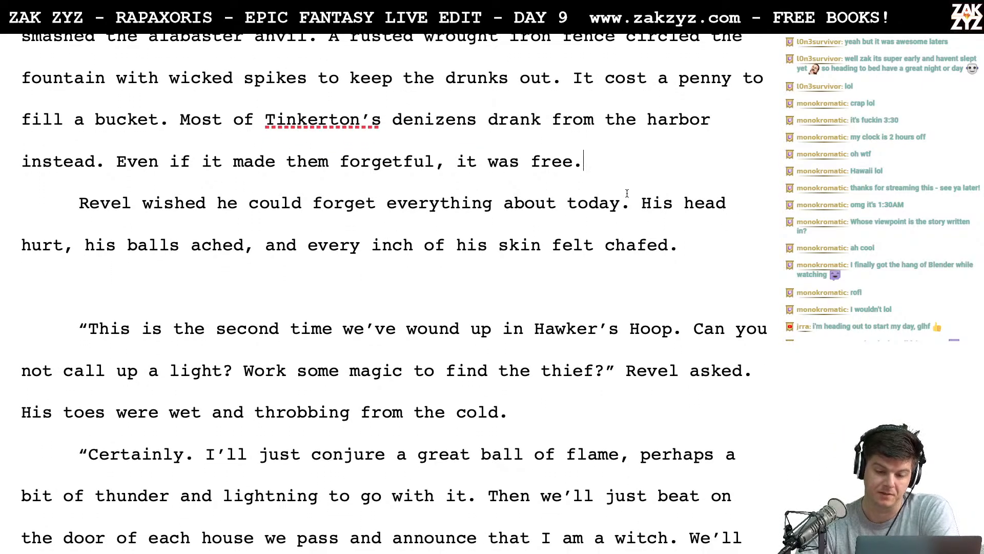
pyautogui.press('BackSpace')
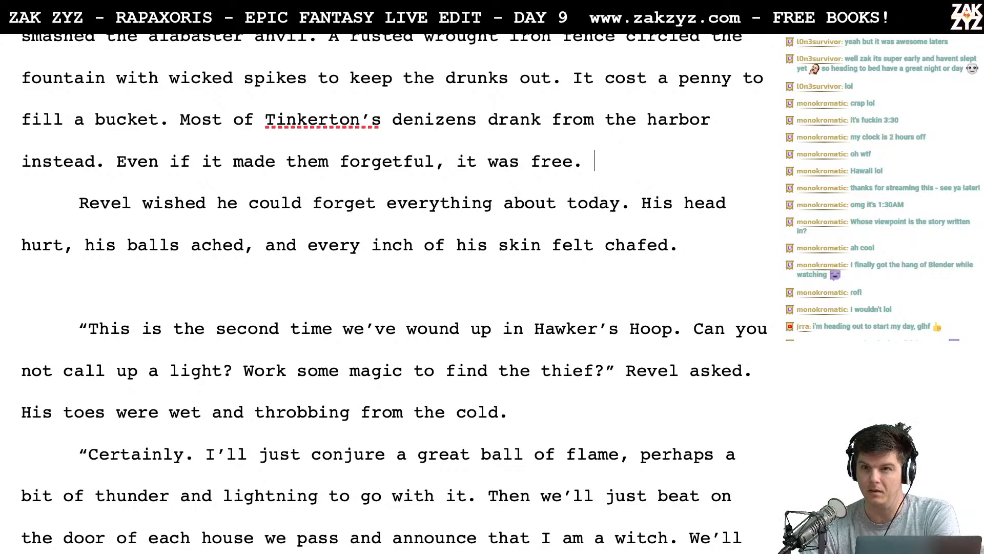
pyautogui.scroll(-1, 395, 291)
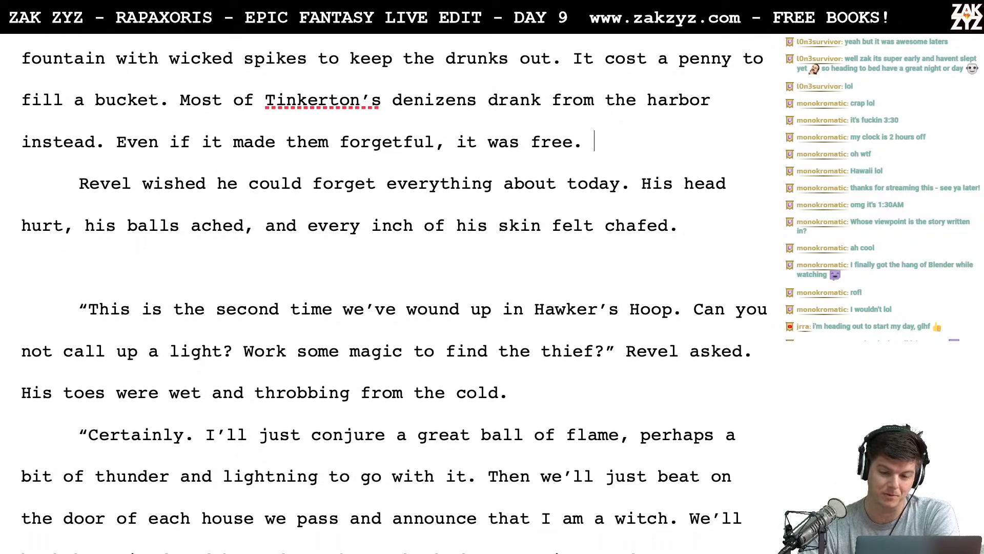
pyautogui.scroll(5, 395, 290)
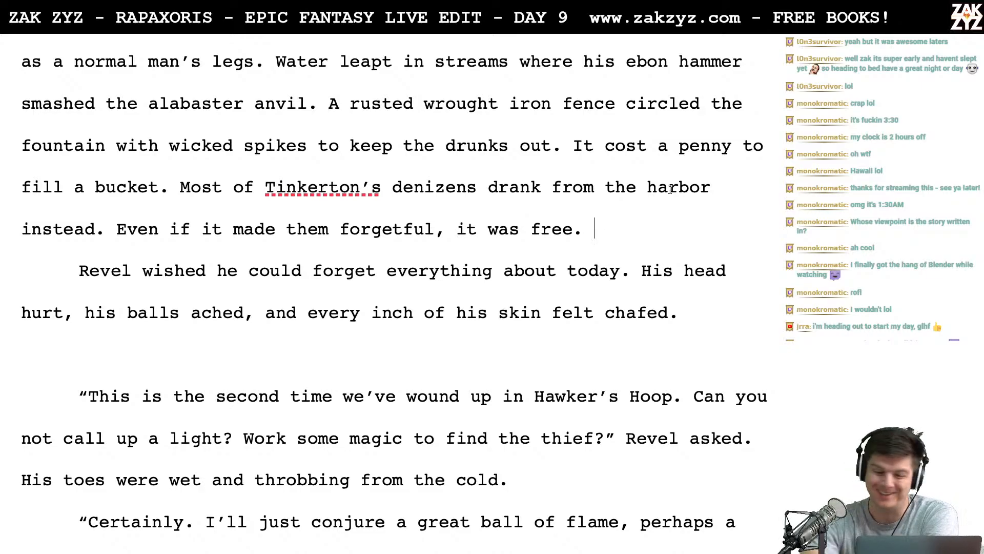
pyautogui.scroll(-4, 671, 189)
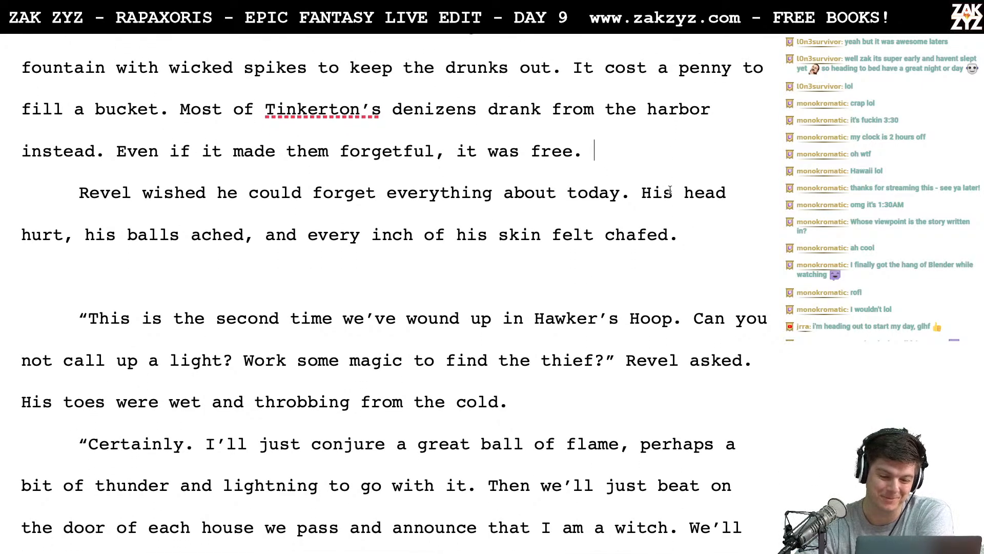
pyautogui.scroll(-1, 671, 189)
pyautogui.scroll(-1, 495, 138)
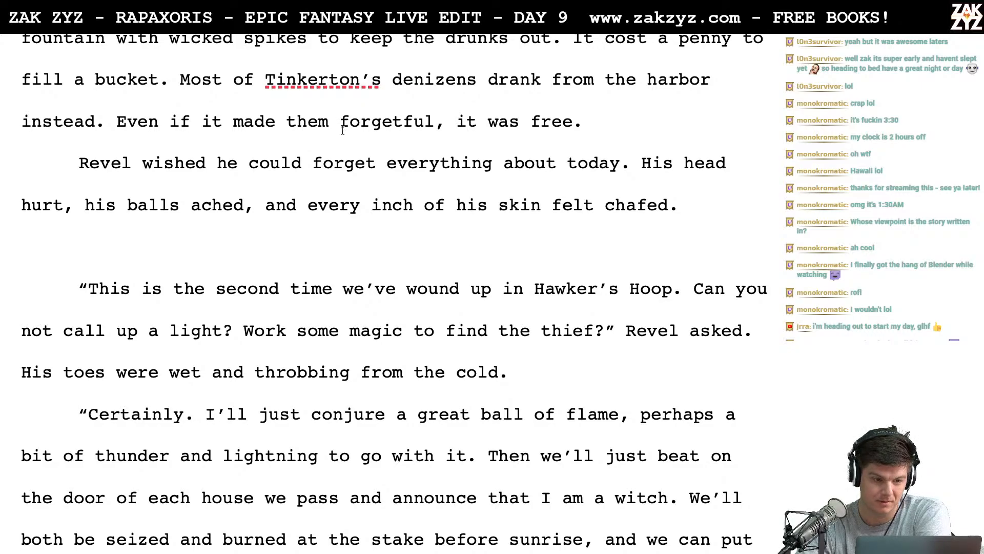
pyautogui.scroll(-2, 329, 131)
# - Split the paragraph after "Revel" before "wished he could forget" and extend the opening to "Revel V Ramos"
pyautogui.click(149, 131)
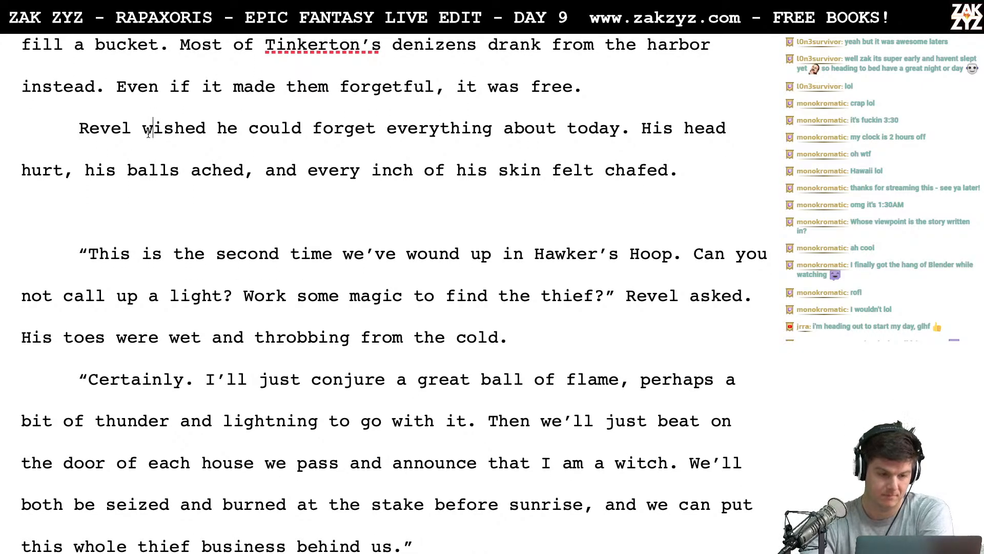
pyautogui.press('Return')
pyautogui.press('Left')
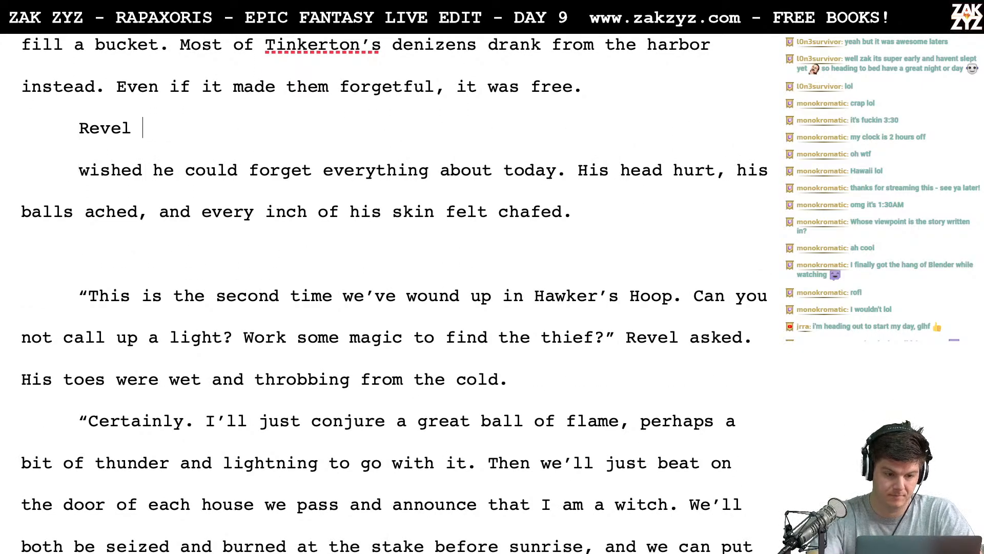
pyautogui.write('V Ramos w')
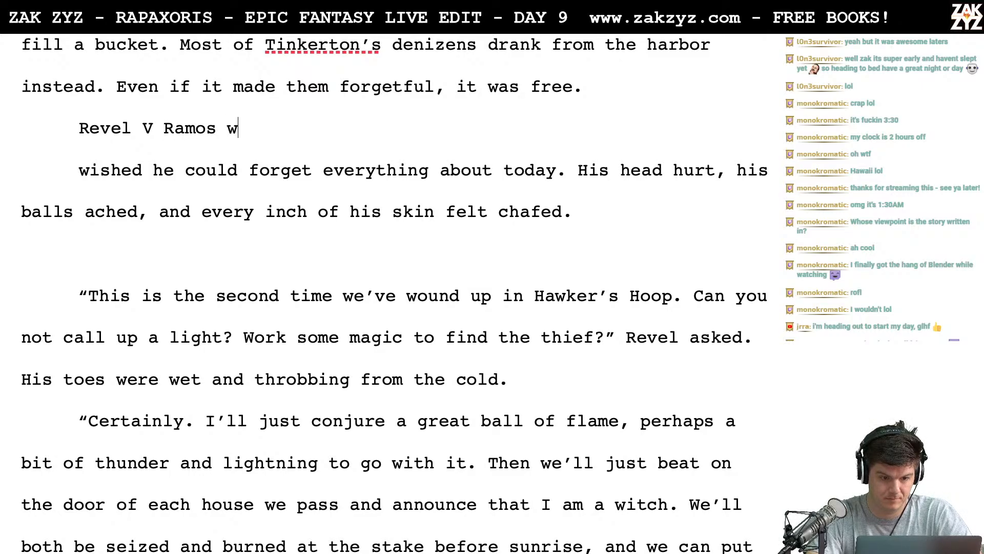
pyautogui.write('anted to forget a')
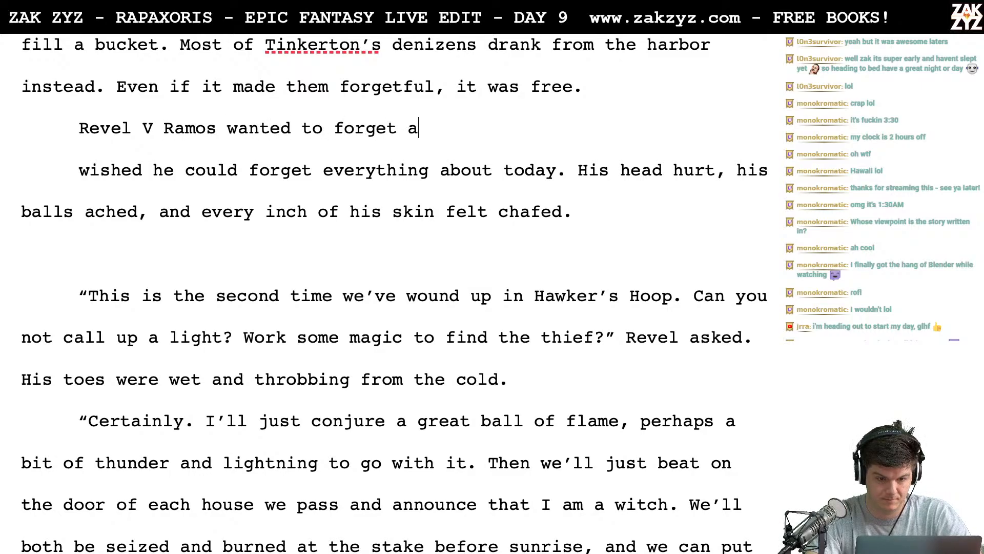
# - Try continuing "Revel V Ramos" with "wanted to forget everything that had happened to him"
pyautogui.press('BackSpace')
pyautogui.write('everything')
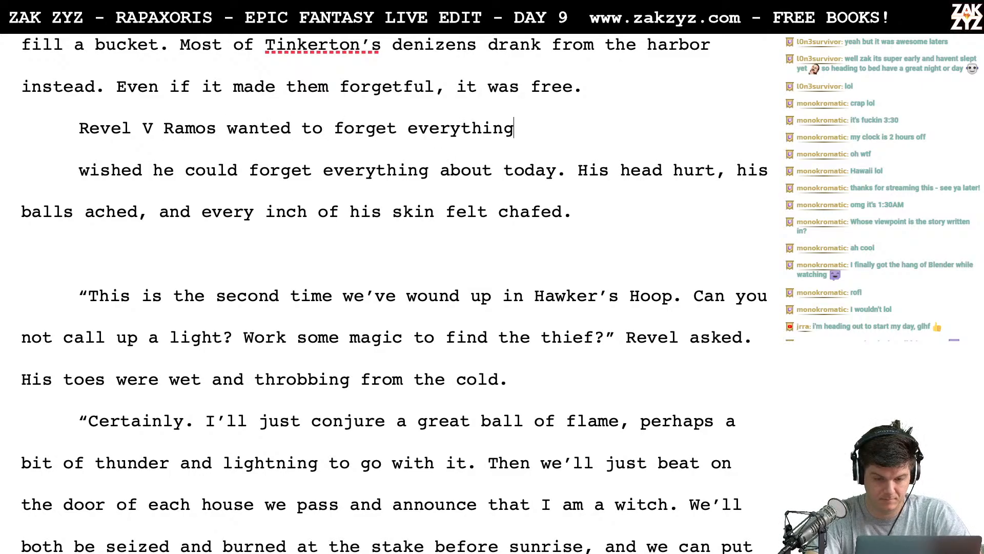
pyautogui.write(' about toda')
pyautogui.press('BackSpace')
pyautogui.press('BackSpace')
pyautogui.press('BackSpace')
pyautogui.press('BackSpace')
pyautogui.press('BackSpace')
pyautogui.press('BackSpace')
pyautogui.press('BackSpace')
pyautogui.press('BackSpace')
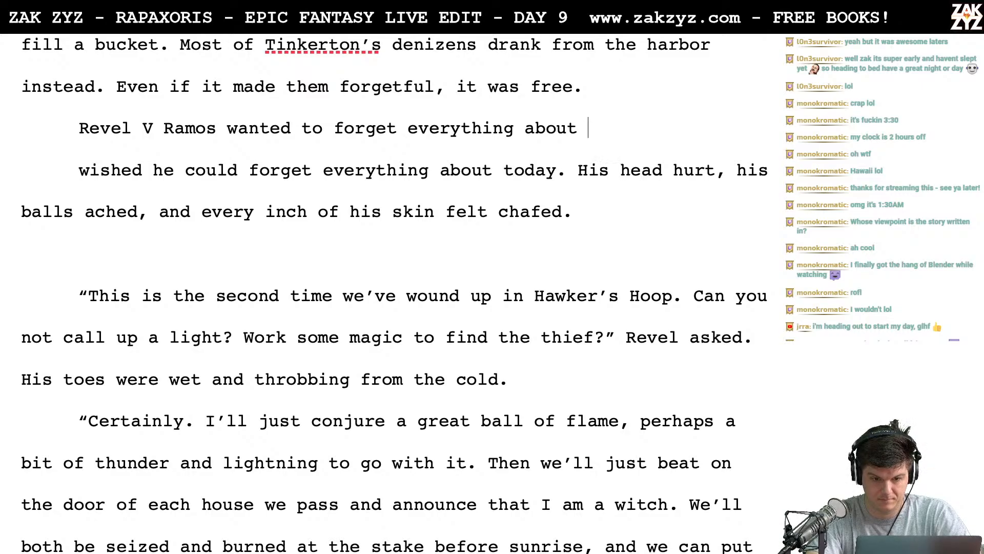
pyautogui.press('BackSpace')
pyautogui.press('BackSpace')
pyautogui.write('that had ')
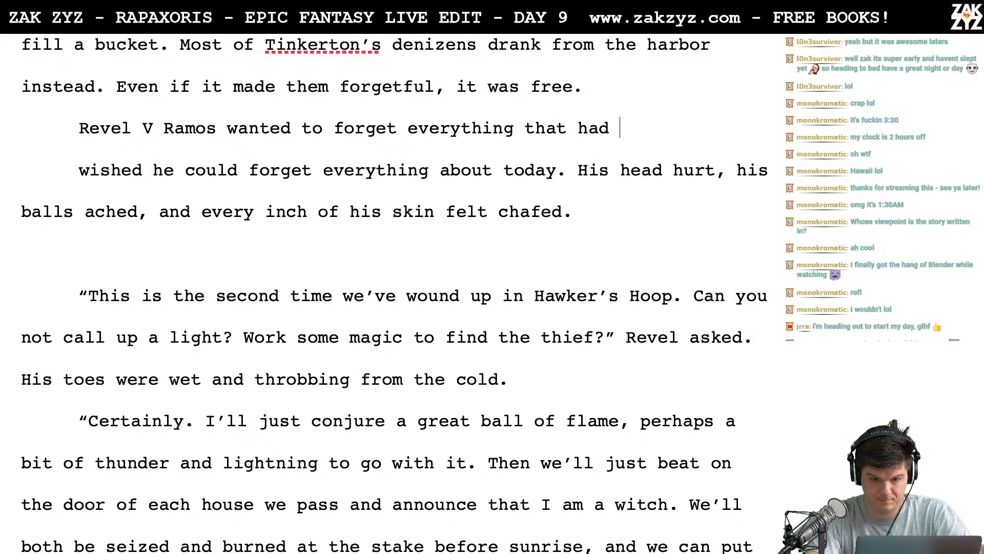
pyautogui.write('happened to him')
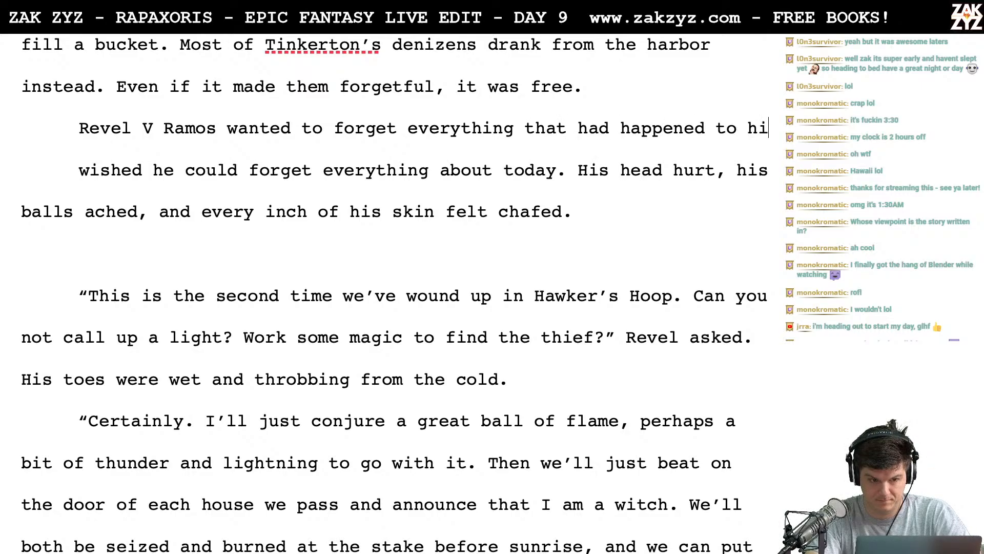
# - Delete the drafted wording that follows "Revel V Ramos"
pyautogui.press('BackSpace')
pyautogui.press('BackSpace')
pyautogui.press('BackSpace')
pyautogui.press('BackSpace')
pyautogui.press('BackSpace')
pyautogui.press('BackSpace')
pyautogui.press('BackSpace')
pyautogui.press('BackSpace')
pyautogui.press('BackSpace')
pyautogui.press('BackSpace')
pyautogui.press('BackSpace')
pyautogui.press('BackSpace')
pyautogui.press('BackSpace')
pyautogui.press('BackSpace')
pyautogui.press('BackSpace')
pyautogui.press('BackSpace')
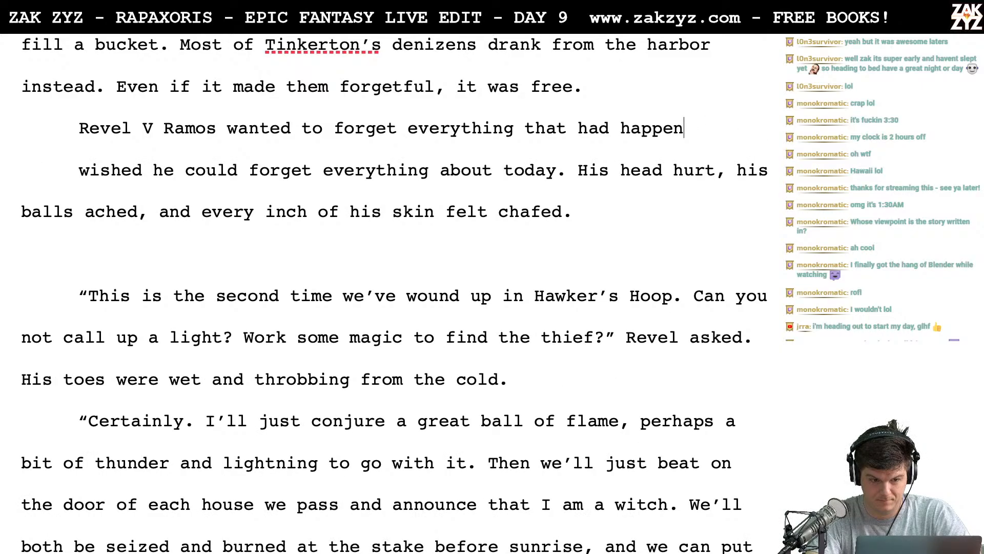
pyautogui.press('BackSpace')
pyautogui.press('BackSpace')
pyautogui.press('BackSpace')
pyautogui.press('BackSpace')
pyautogui.press('BackSpace')
pyautogui.press('BackSpace')
pyautogui.press('BackSpace')
pyautogui.press('BackSpace')
pyautogui.press('BackSpace')
pyautogui.press('BackSpace')
pyautogui.press('BackSpace')
pyautogui.press('BackSpace')
pyautogui.press('BackSpace')
pyautogui.press('BackSpace')
pyautogui.press('BackSpace')
pyautogui.press('BackSpace')
pyautogui.press('BackSpace')
pyautogui.press('BackSpace')
pyautogui.press('BackSpace')
pyautogui.press('BackSpace')
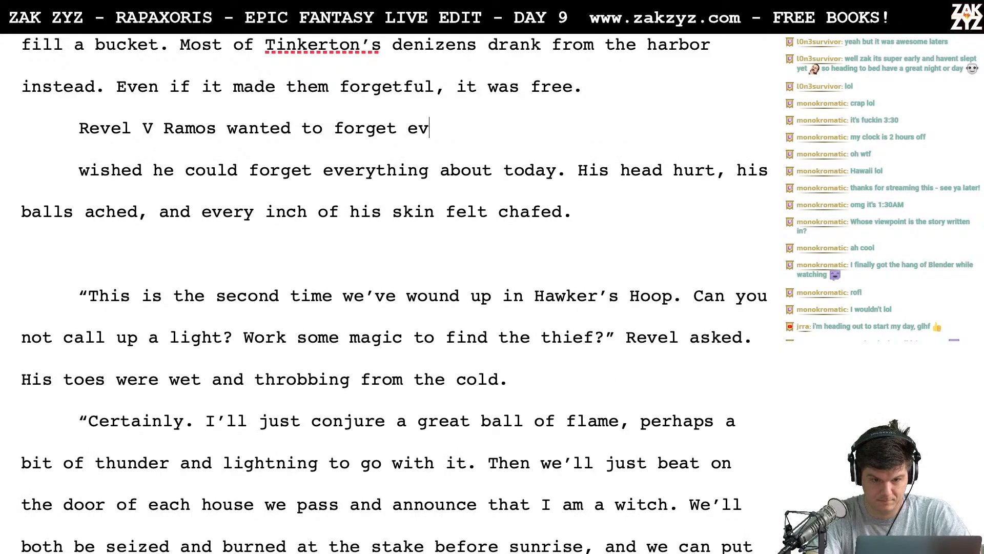
pyautogui.press('BackSpace')
pyautogui.press('BackSpace')
pyautogui.press('BackSpace')
pyautogui.press('BackSpace')
pyautogui.press('BackSpace')
pyautogui.press('BackSpace')
pyautogui.press('BackSpace')
pyautogui.press('BackSpace')
pyautogui.press('BackSpace')
pyautogui.press('BackSpace')
pyautogui.press('BackSpace')
pyautogui.press('BackSpace')
pyautogui.press('BackSpace')
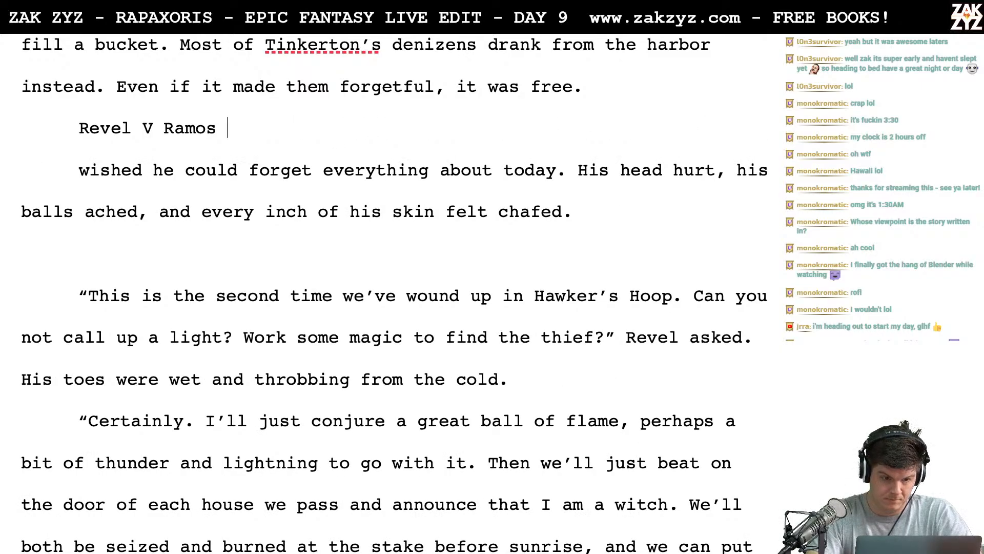
pyautogui.write('would ha')
pyautogui.press('BackSpace')
pyautogui.press('BackSpace')
pyautogui.press('BackSpace')
pyautogui.press('BackSpace')
pyautogui.press('BackSpace')
pyautogui.press('BackSpace')
pyautogui.press('BackSpace')
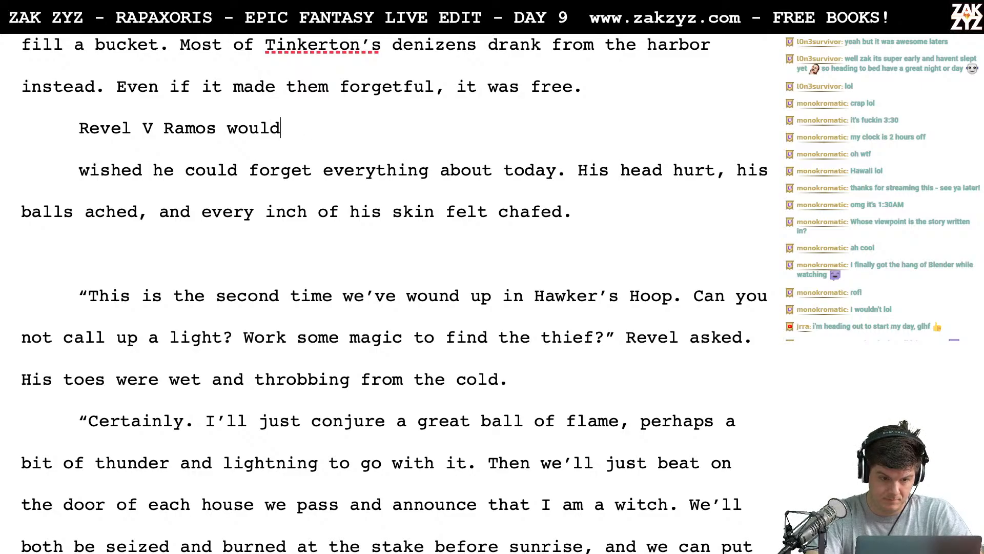
pyautogui.press('BackSpace')
pyautogui.press('Return')
pyautogui.press('Left')
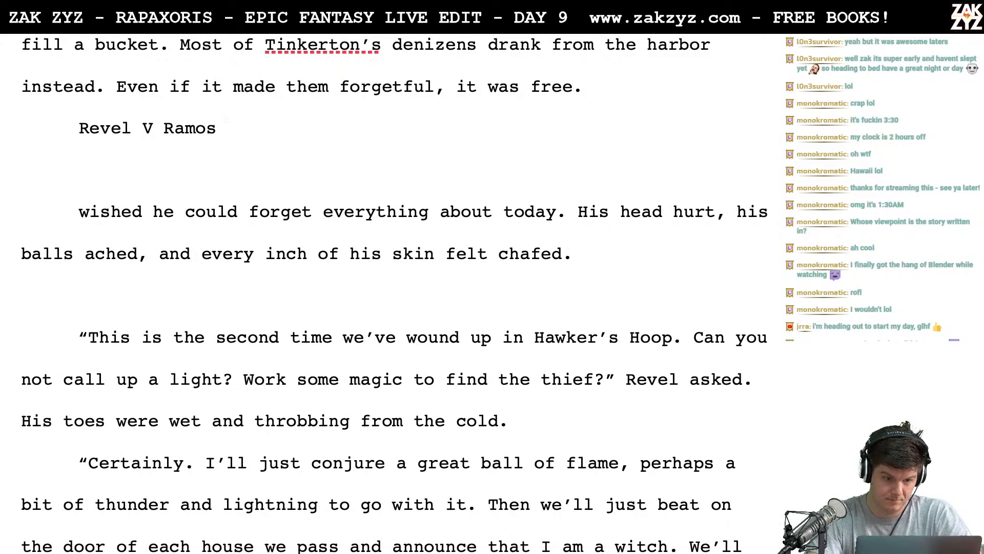
# - Continue the sentence after "Revel V Ramos" with "would have gladly forgotten everything that happened to him"
pyautogui.write('wa')
pyautogui.press('BackSpace')
pyautogui.write('ould ')
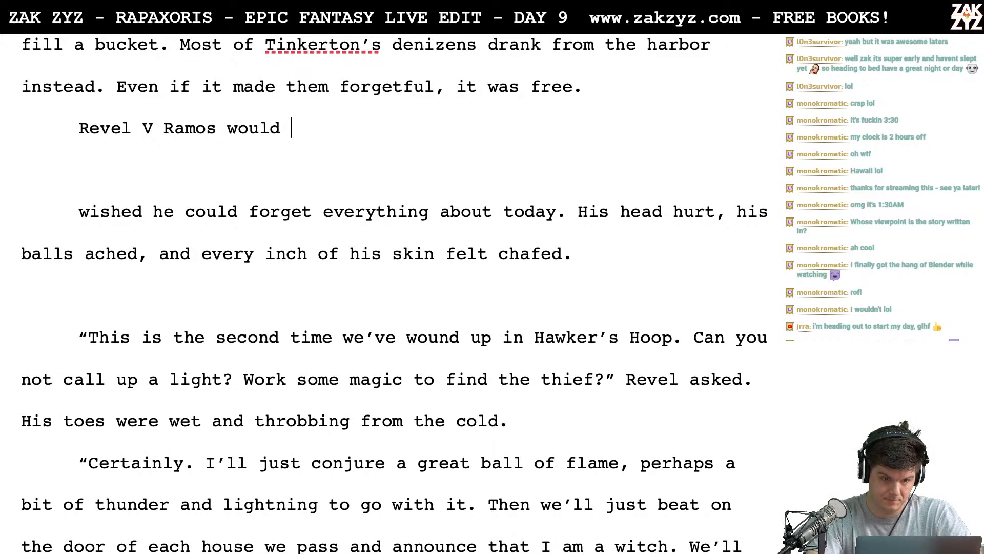
pyautogui.write('have gladly fo')
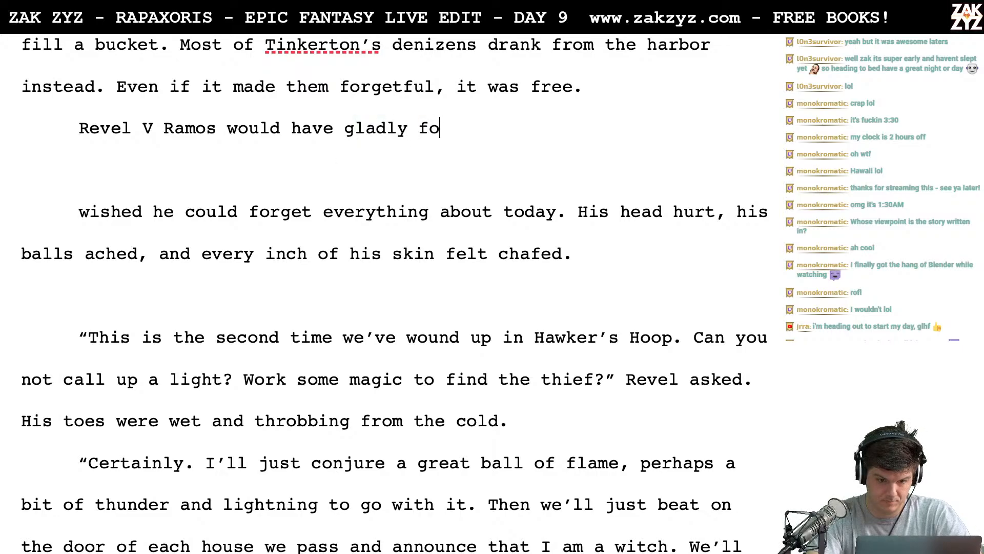
pyautogui.write('rgotten')
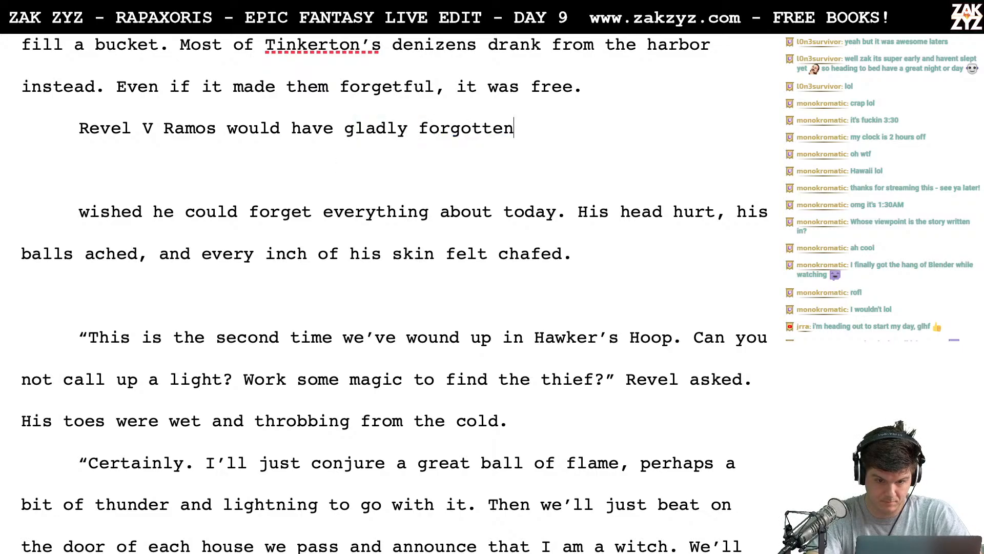
pyautogui.write(' everything ')
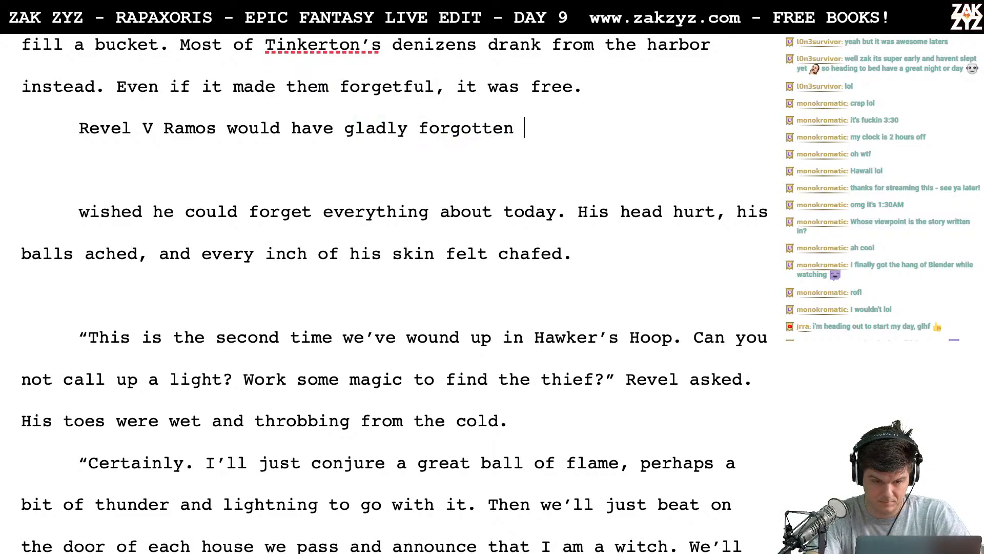
pyautogui.write('that happened')
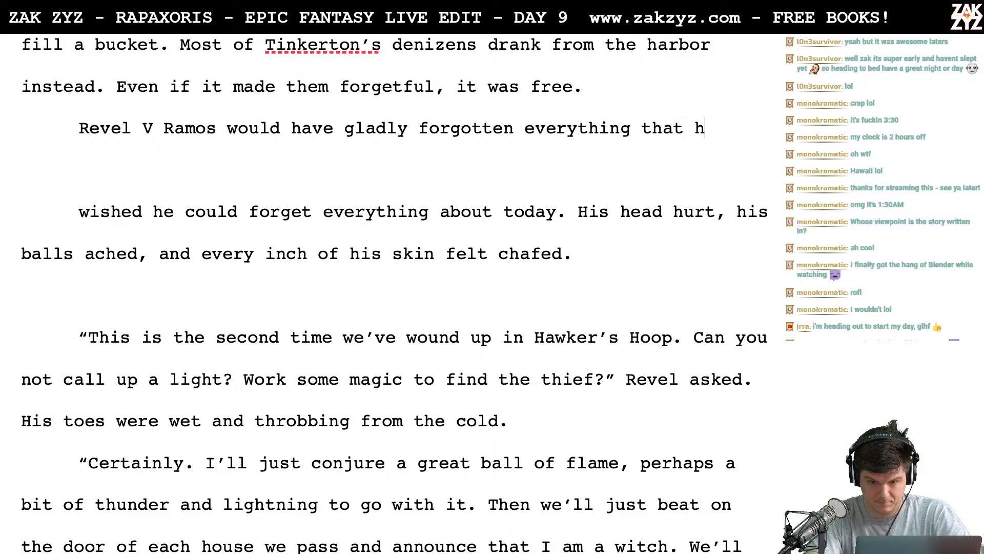
pyautogui.write('im ')
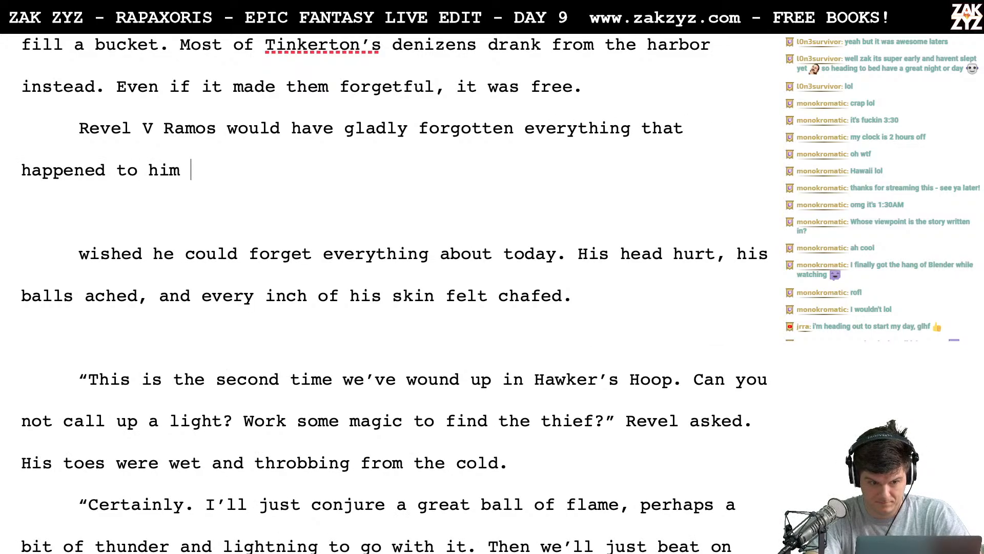
pyautogui.write('so fa')
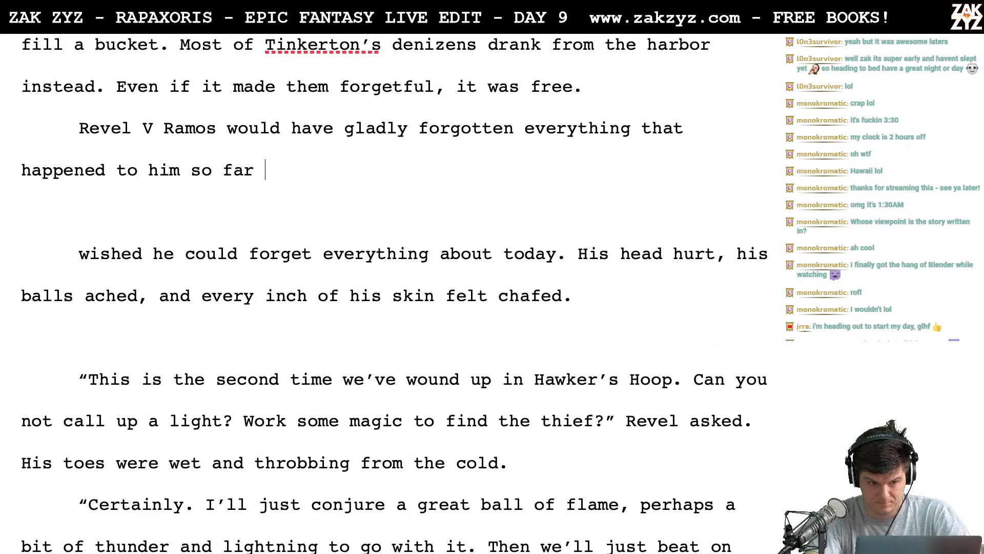
pyautogui.write('r do')
# - Try ending the sentence after "happened to him" with "so far" and with "today."
pyautogui.press('BackSpace')
pyautogui.press('BackSpace')
pyautogui.write('t')
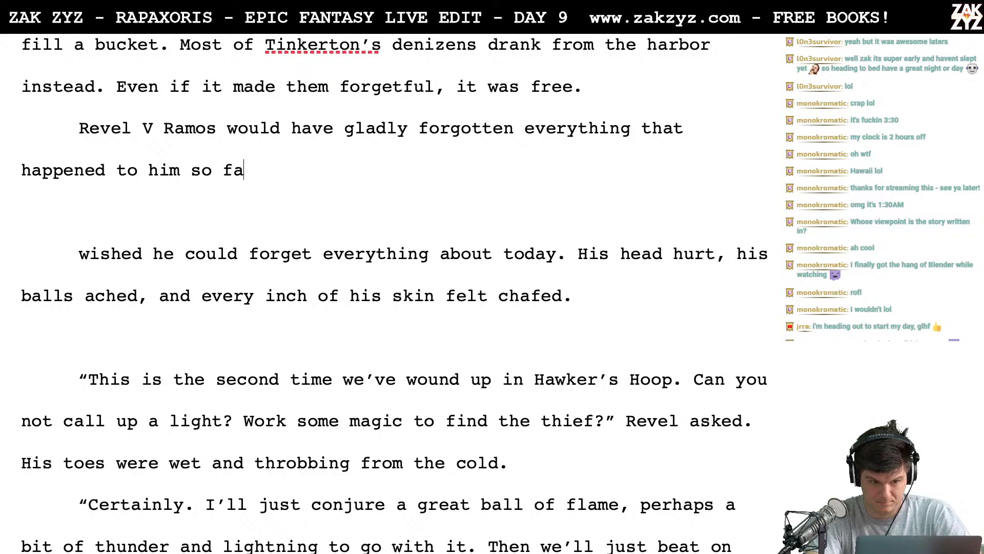
pyautogui.press('BackSpace')
pyautogui.press('BackSpace')
pyautogui.press('BackSpace')
pyautogui.press('BackSpace')
pyautogui.press('BackSpace')
pyautogui.write('today.')
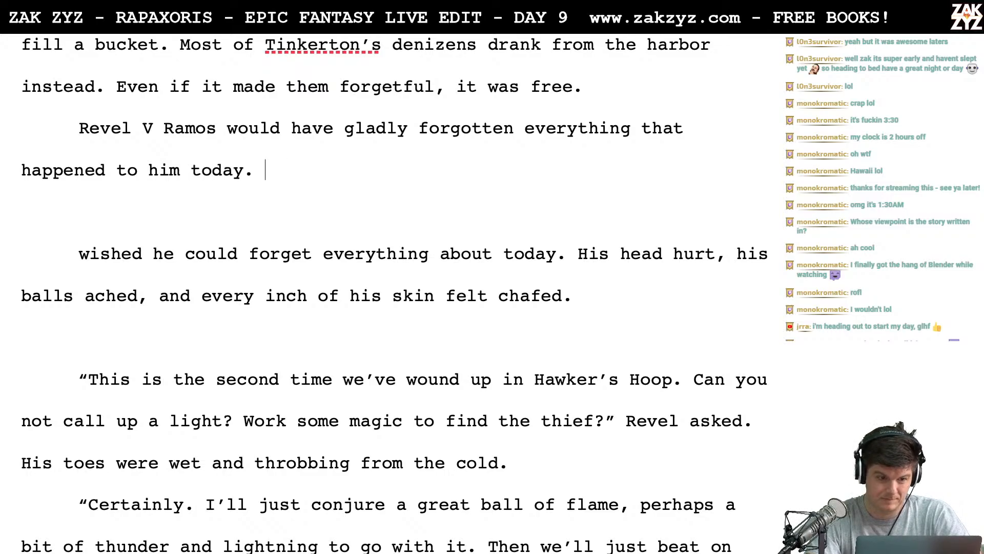
pyautogui.press('BackSpace')
pyautogui.press('BackSpace')
pyautogui.press('BackSpace')
pyautogui.press('BackSpace')
pyautogui.press('BackSpace')
pyautogui.press('BackSpace')
pyautogui.press('BackSpace')
pyautogui.press('BackSpace')
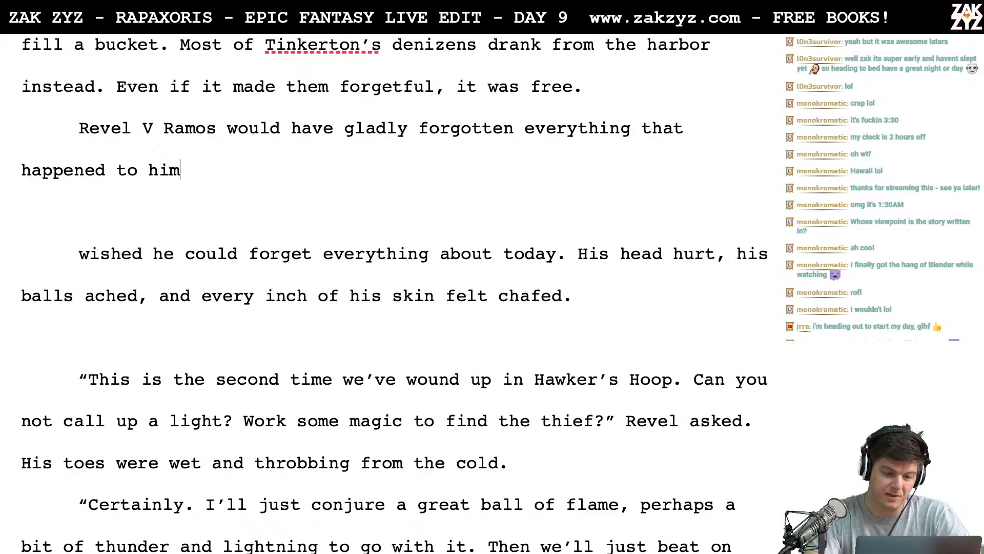
# - Insert an empty paragraph above the "Revel V Ramos would have gladly forgotten" sentence
pyautogui.scroll(5, 395, 292)
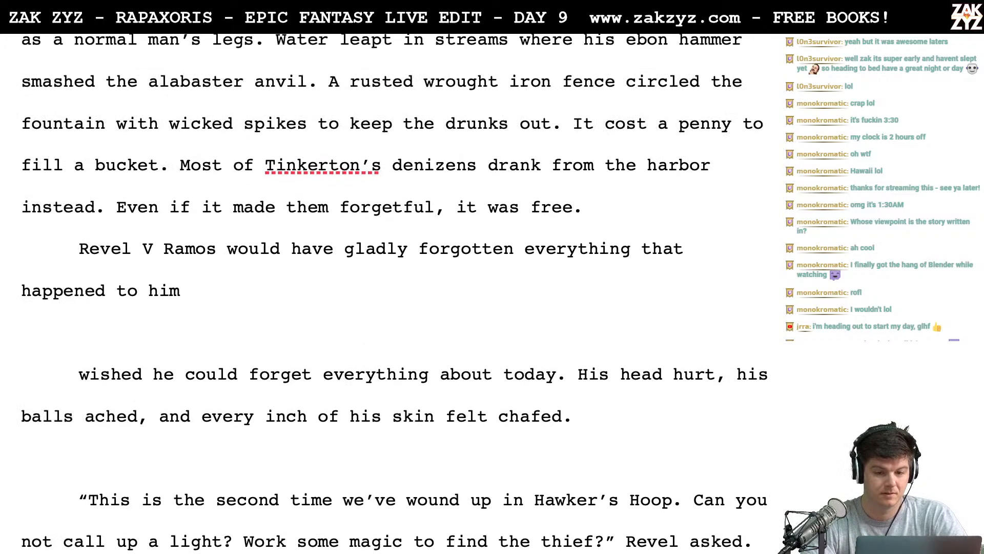
pyautogui.scroll(-2, 395, 292)
pyautogui.scroll(-1, 74, 135)
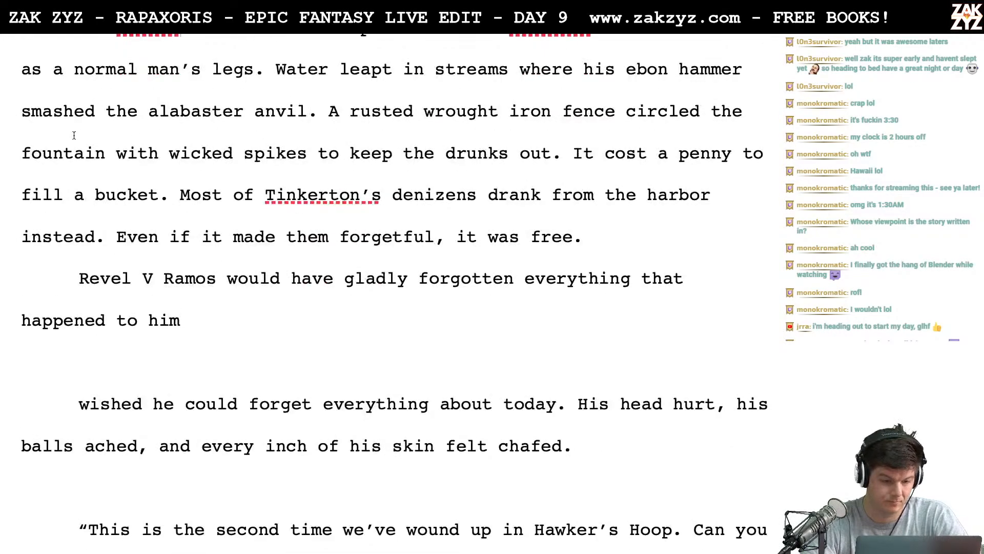
pyautogui.press('Return')
pyautogui.hotkey('shift', 'Left')
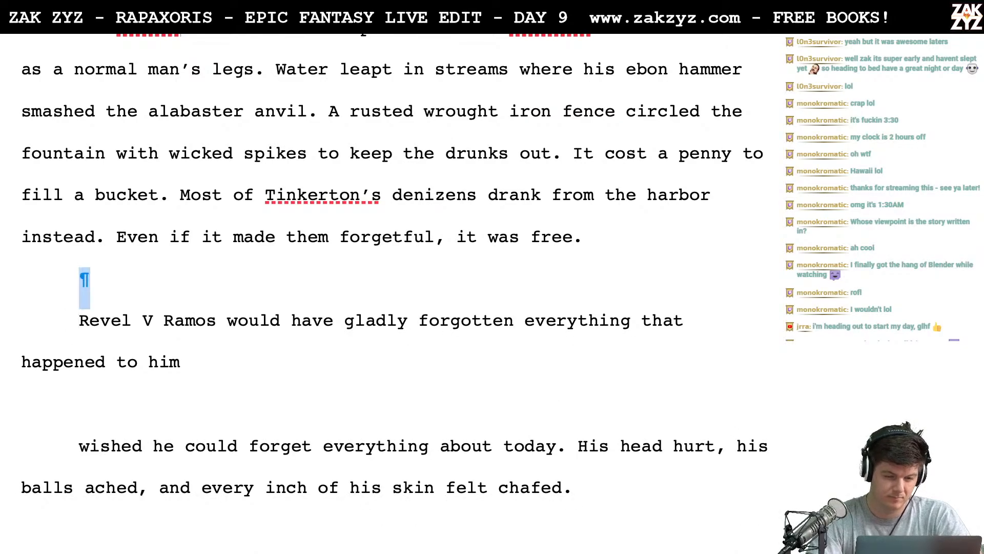
pyautogui.press('Left')
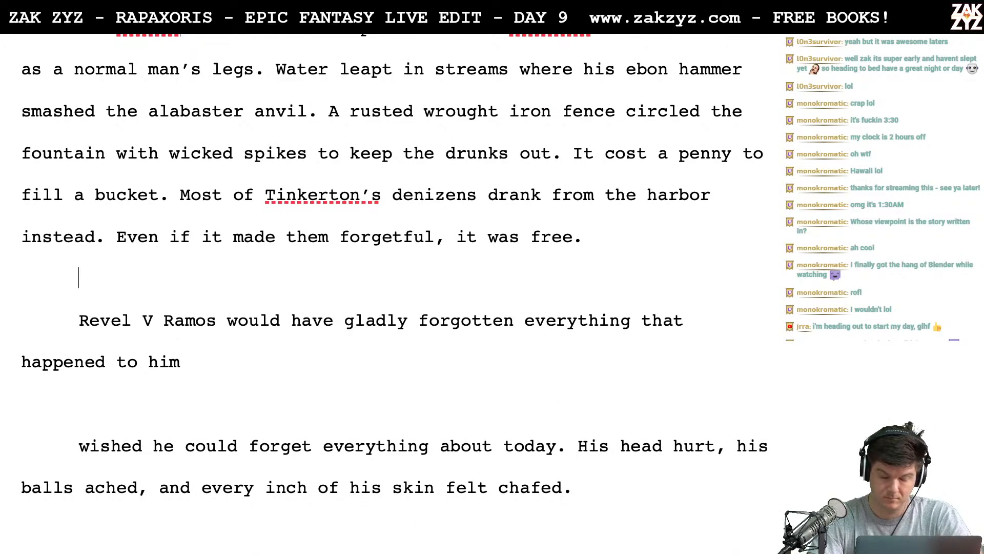
# - Begin the new paragraph with "Staring at the fountain,"
pyautogui.write('Star')
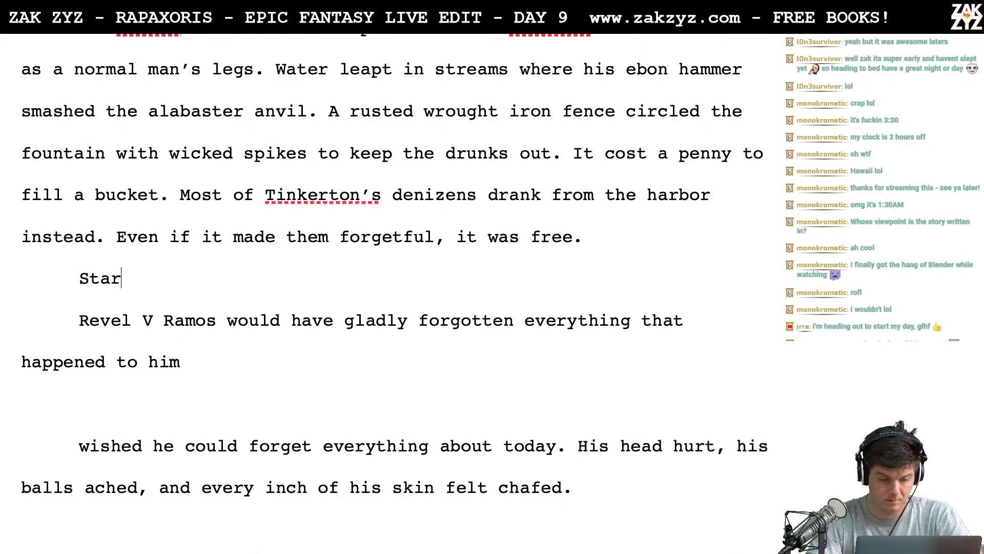
pyautogui.write('ing at the fo')
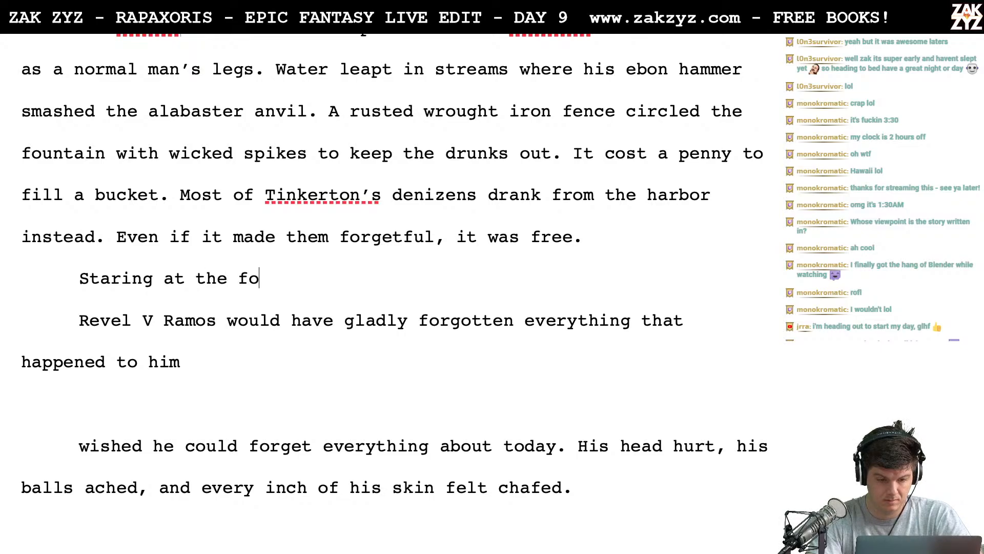
pyautogui.write('un')
pyautogui.press('BackSpace')
pyautogui.press('BackSpace')
pyautogui.press('BackSpace')
pyautogui.press('BackSpace')
pyautogui.press('BackSpace')
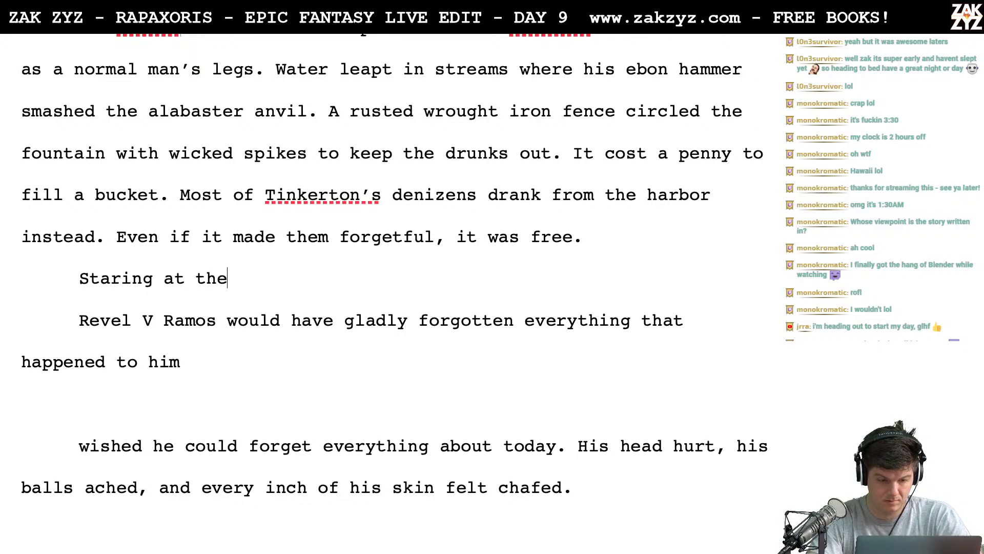
pyautogui.write('fount')
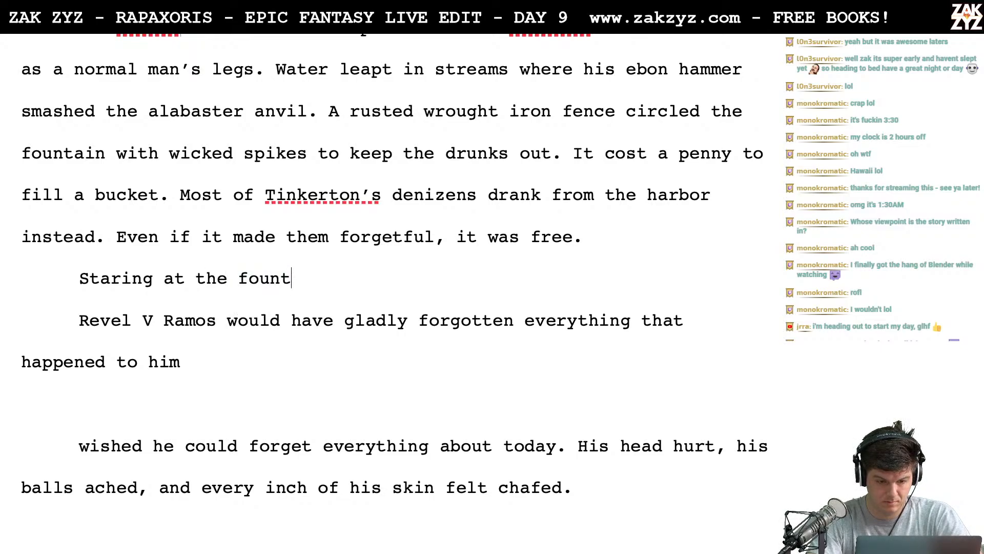
pyautogui.write('ain, Revel th')
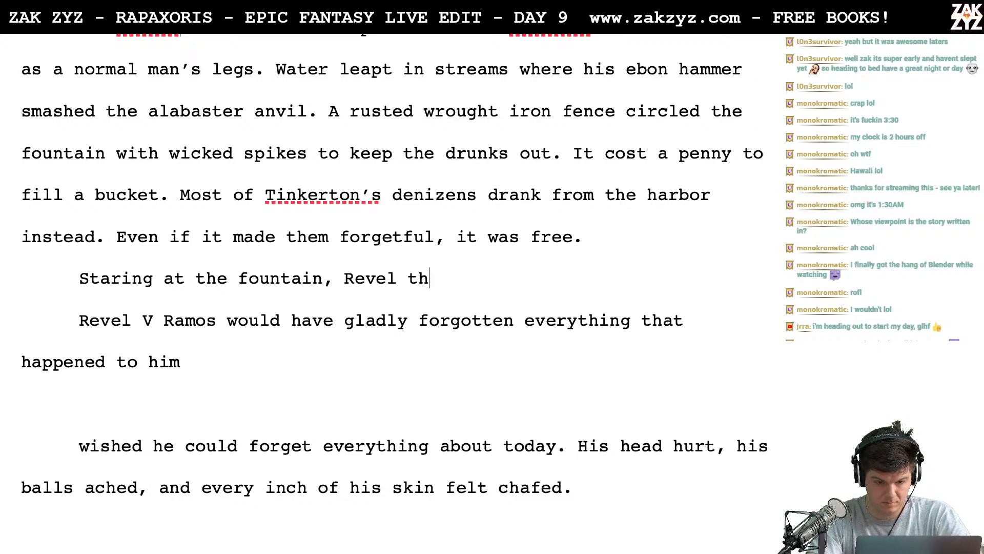
pyautogui.write('ought he would ga')
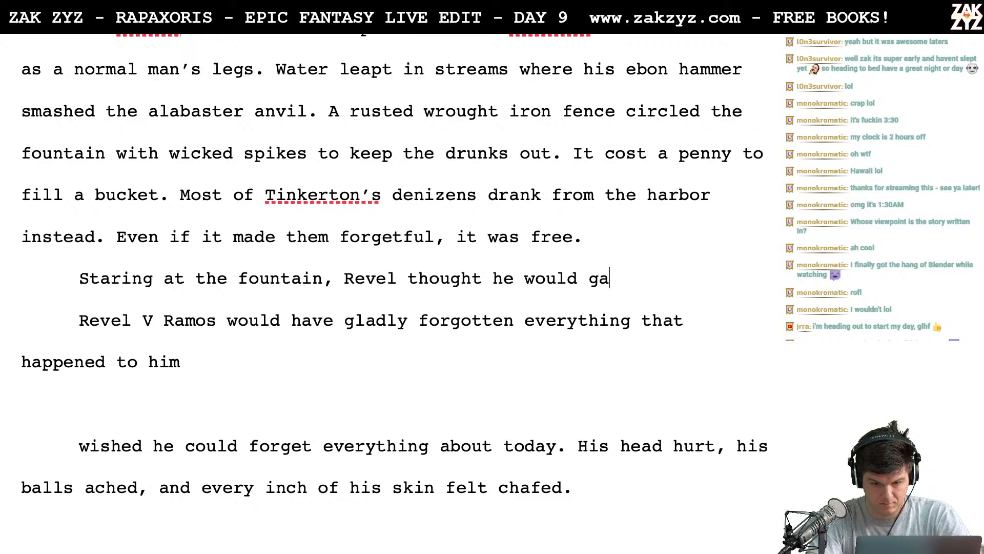
# - Continue the sentence with "Revel", try "thought he would gladly forget" after it, and delete that trial wording
pyautogui.press('BackSpace')
pyautogui.write('ladl')
pyautogui.press('BackSpace')
pyautogui.write('y')
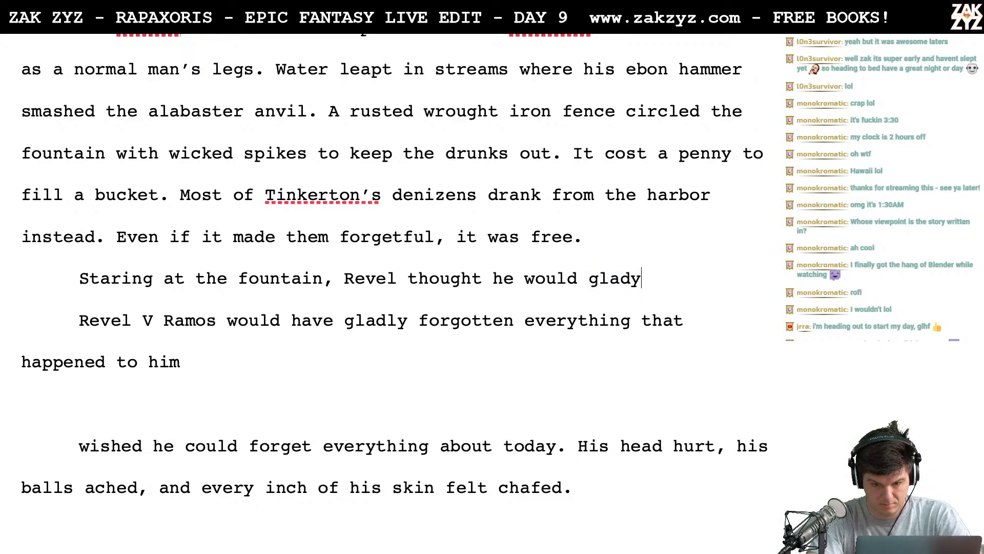
pyautogui.press('BackSpace')
pyautogui.write('ly')
pyautogui.press('BackSpace')
pyautogui.write('y forget')
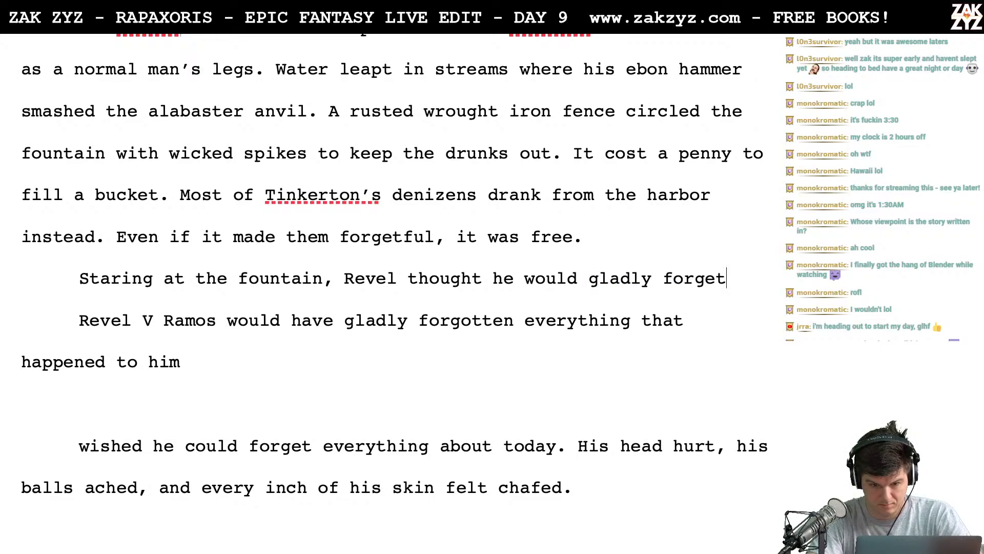
pyautogui.press('BackSpace')
pyautogui.press('BackSpace')
pyautogui.press('BackSpace')
pyautogui.press('BackSpace')
pyautogui.press('BackSpace')
pyautogui.press('BackSpace')
pyautogui.press('BackSpace')
pyautogui.press('BackSpace')
pyautogui.press('BackSpace')
pyautogui.press('BackSpace')
pyautogui.press('BackSpace')
pyautogui.press('BackSpace')
pyautogui.press('BackSpace')
pyautogui.press('BackSpace')
pyautogui.press('BackSpace')
pyautogui.press('BackSpace')
pyautogui.press('BackSpace')
pyautogui.press('BackSpace')
pyautogui.press('BackSpace')
pyautogui.press('BackSpace')
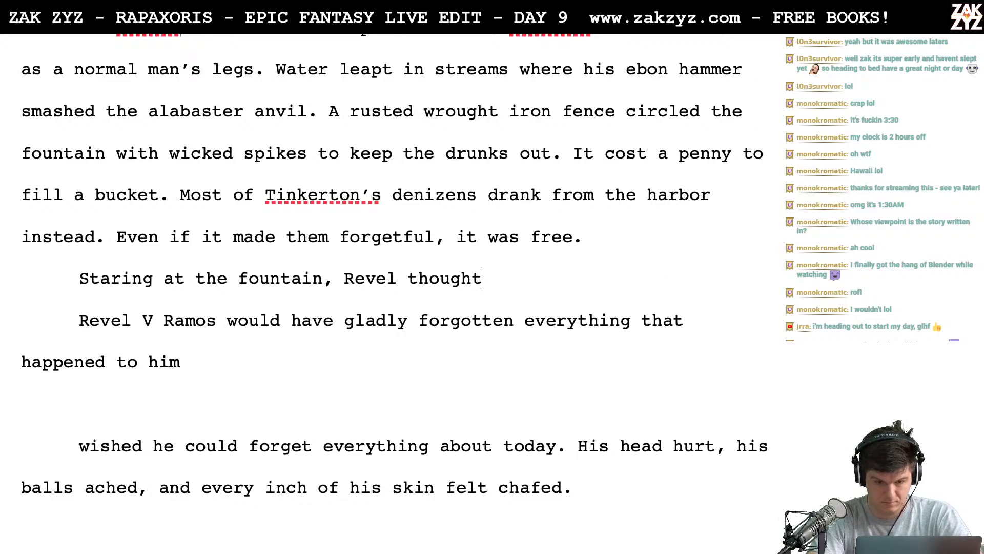
pyautogui.press('BackSpace')
pyautogui.press('BackSpace')
pyautogui.press('BackSpace')
pyautogui.press('BackSpace')
pyautogui.press('BackSpace')
pyautogui.press('BackSpace')
pyautogui.press('BackSpace')
# - Complete the sentence after "Revel" with "wished he could forget all that had befallen him that day."
pyautogui.write('wished he')
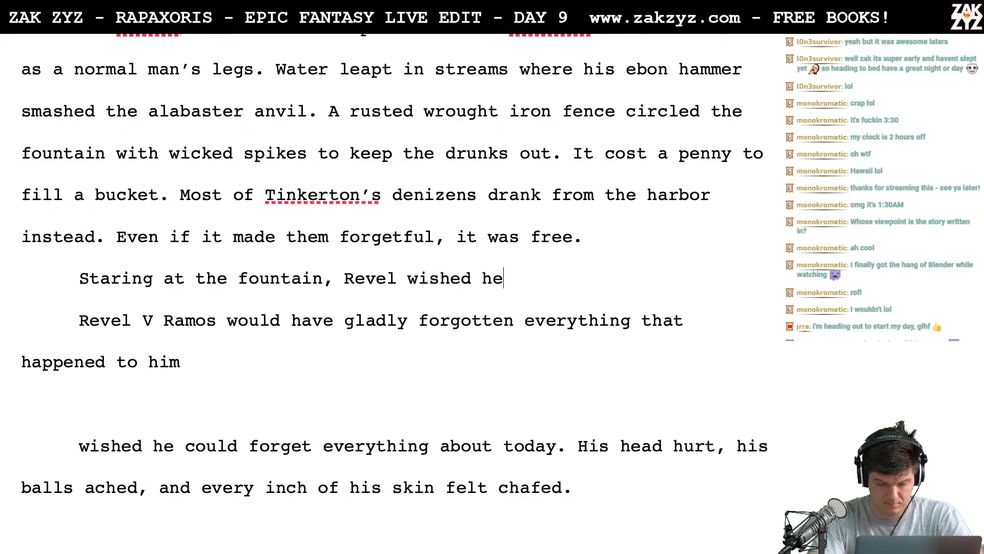
pyautogui.write(' could forget ')
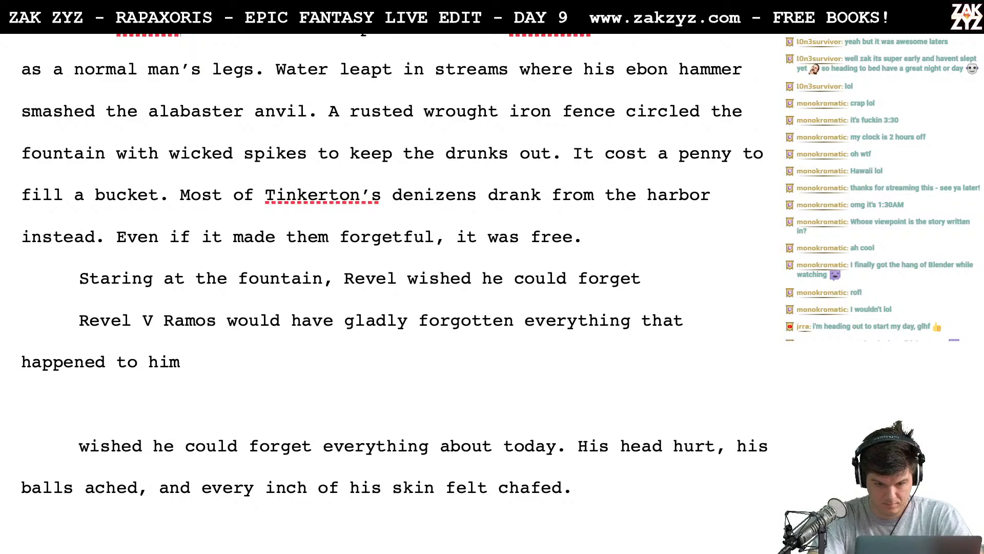
pyautogui.write('all that had bef')
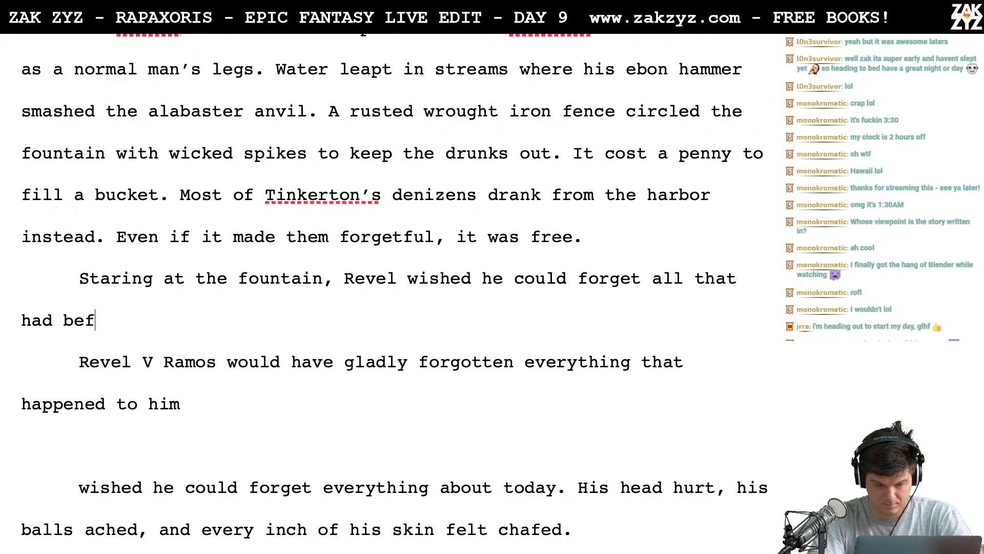
pyautogui.write('allen him ')
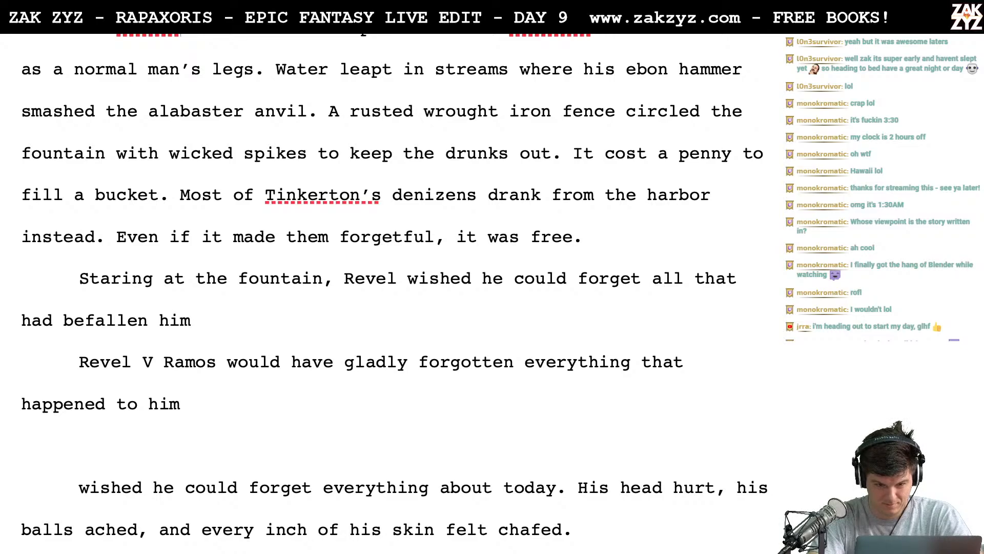
pyautogui.write('that day.')
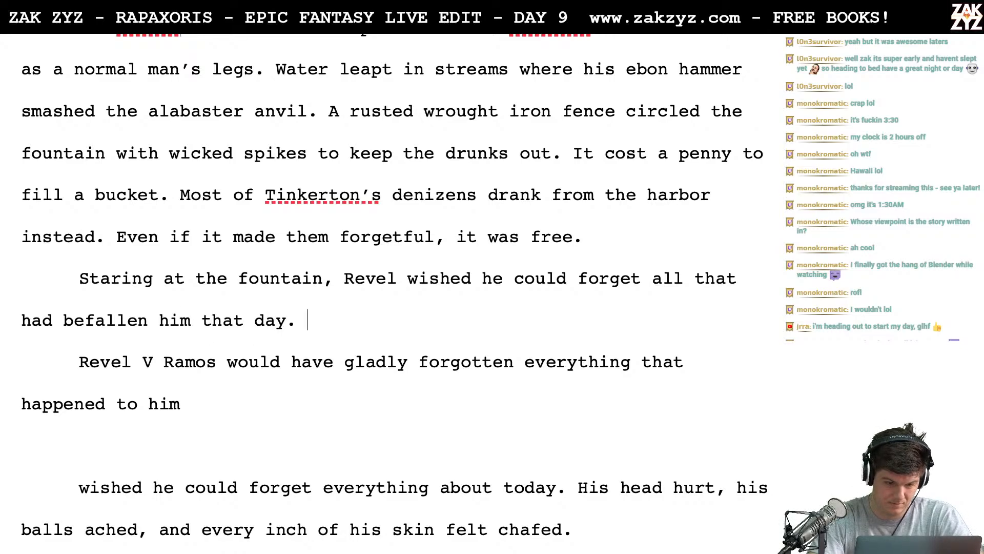
pyautogui.write(' His ')
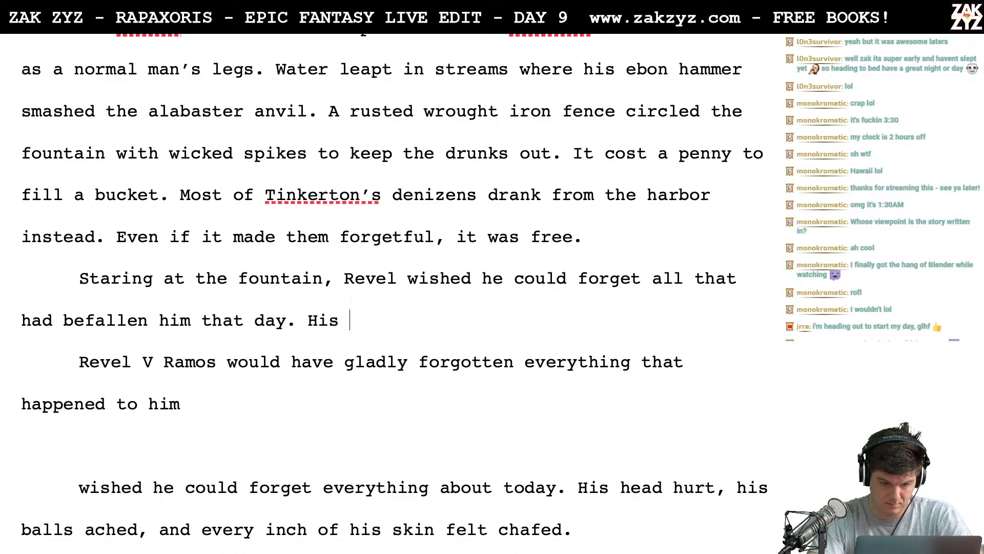
pyautogui.write('blla')
# - Try starting the following sentence with "His groin" and remove the trial word
pyautogui.press('BackSpace')
pyautogui.press('BackSpace')
pyautogui.press('BackSpace')
pyautogui.press('BackSpace')
pyautogui.write('groin')
pyautogui.press('BackSpace')
pyautogui.press('BackSpace')
pyautogui.press('BackSpace')
pyautogui.press('BackSpace')
pyautogui.press('BackSpace')
pyautogui.press('BackSpace')
pyautogui.press('BackSpace')
pyautogui.press('BackSpace')
pyautogui.press('BackSpace')
pyautogui.press('BackSpace')
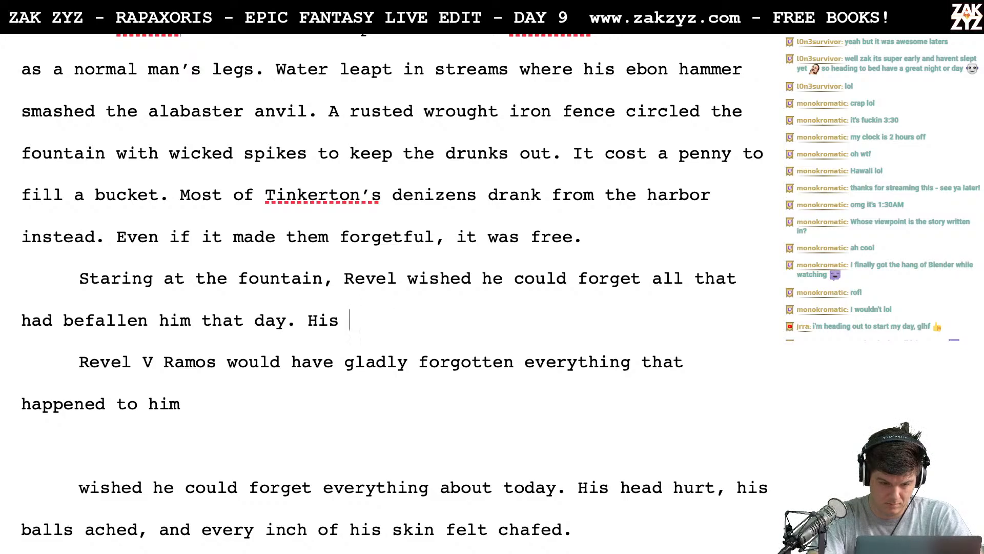
# - Try the follow-up sentence "Every step ached from the kick in the balls," and delete it
pyautogui.write('Ever')
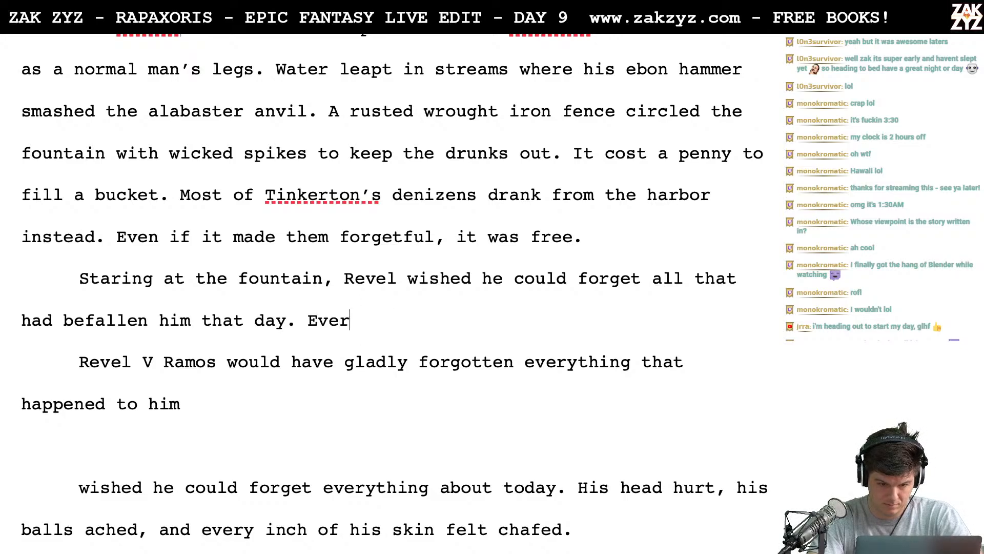
pyautogui.write('y step a')
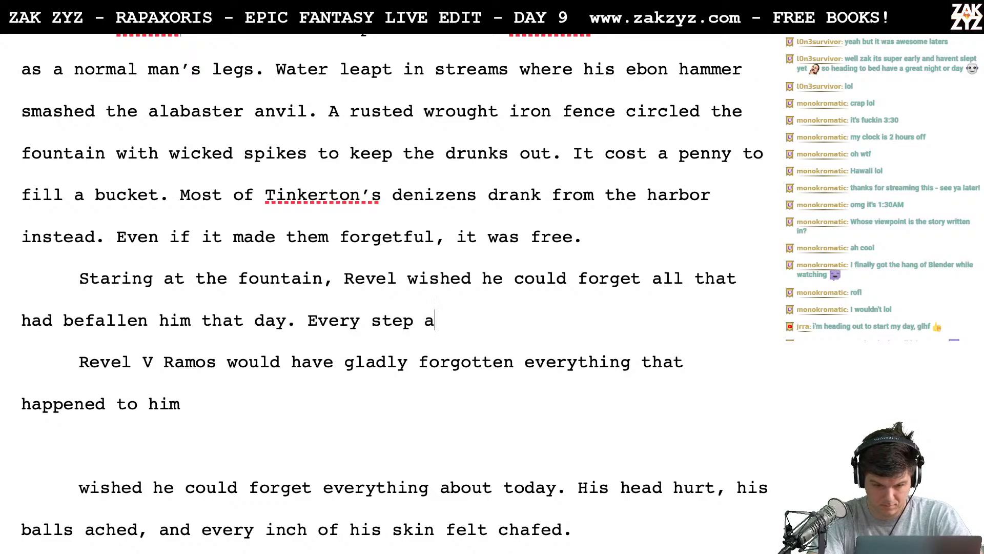
pyautogui.write('ched from ')
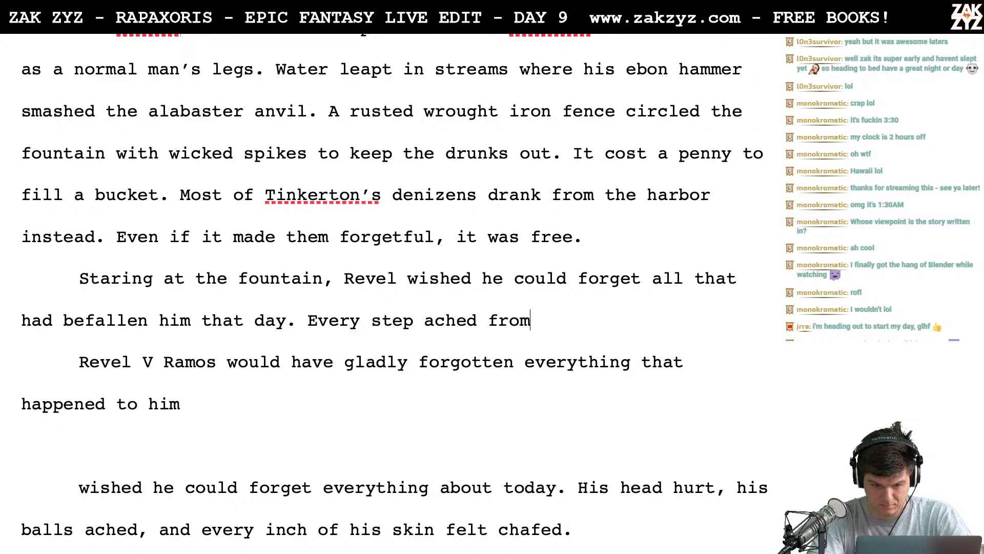
pyautogui.write('the kcik')
pyautogui.press('BackSpace')
pyautogui.press('BackSpace')
pyautogui.press('BackSpace')
pyautogui.write('ick ')
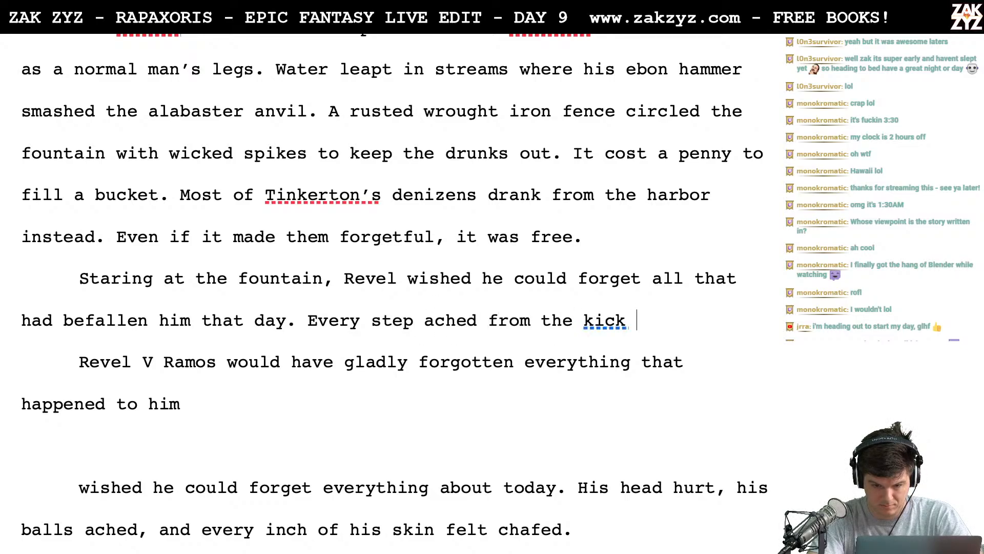
pyautogui.write('in the balls,')
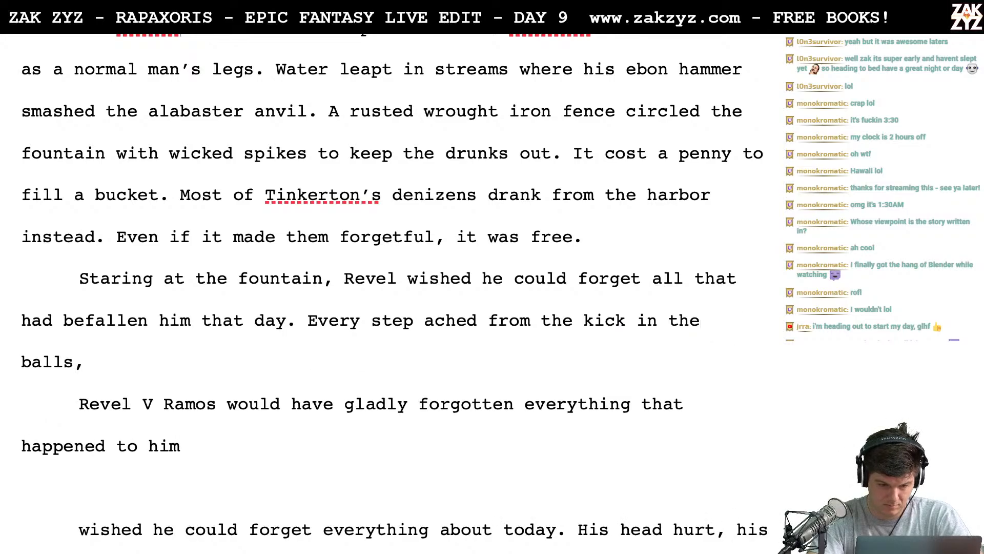
pyautogui.press('BackSpace')
pyautogui.press('BackSpace')
pyautogui.press('BackSpace')
pyautogui.press('BackSpace')
pyautogui.press('BackSpace')
pyautogui.press('BackSpace')
pyautogui.press('BackSpace')
pyautogui.press('BackSpace')
pyautogui.press('BackSpace')
pyautogui.press('BackSpace')
pyautogui.press('BackSpace')
pyautogui.press('BackSpace')
pyautogui.press('BackSpace')
pyautogui.press('BackSpace')
pyautogui.press('BackSpace')
pyautogui.press('BackSpace')
pyautogui.press('BackSpace')
pyautogui.press('BackSpace')
pyautogui.press('BackSpace')
pyautogui.press('BackSpace')
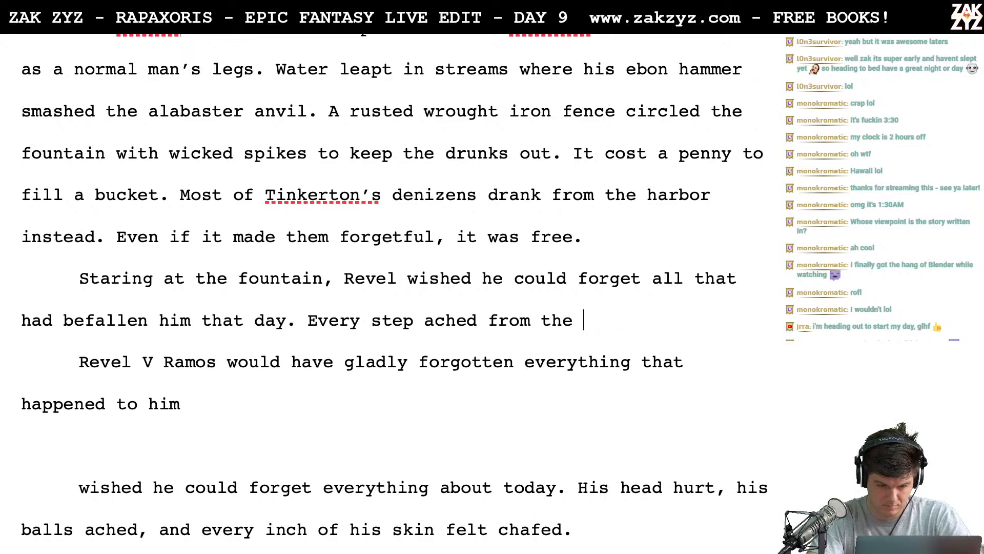
pyautogui.press('BackSpace')
pyautogui.press('BackSpace')
pyautogui.press('BackSpace')
pyautogui.press('BackSpace')
pyautogui.press('BackSpace')
pyautogui.press('BackSpace')
pyautogui.press('BackSpace')
pyautogui.press('BackSpace')
pyautogui.press('BackSpace')
pyautogui.press('BackSpace')
pyautogui.press('BackSpace')
pyautogui.press('BackSpace')
pyautogui.press('BackSpace')
pyautogui.press('BackSpace')
pyautogui.press('BackSpace')
pyautogui.press('BackSpace')
pyautogui.press('BackSpace')
pyautogui.press('BackSpace')
pyautogui.press('BackSpace')
pyautogui.press('BackSpace')
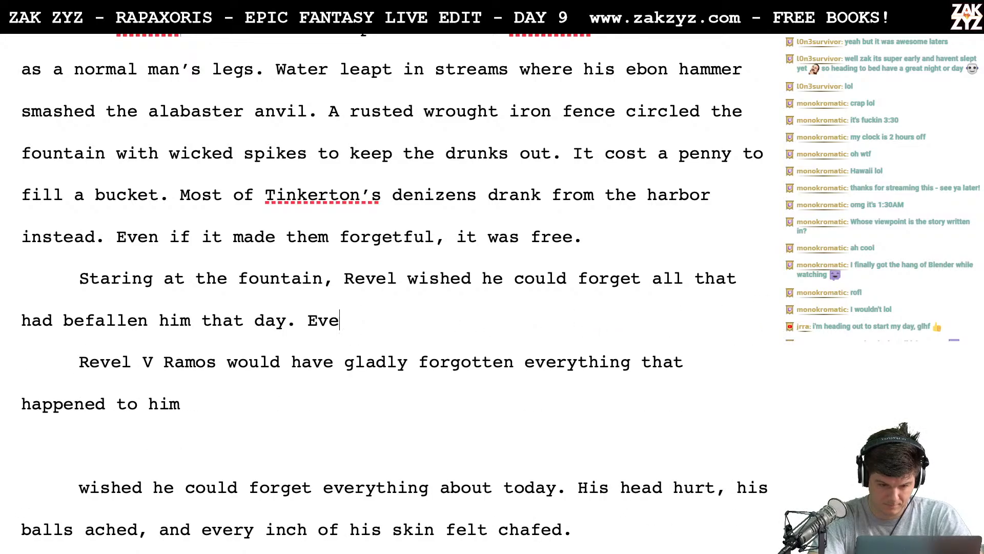
# - Write "His head rang from the collision, his balls ached from being booted," after "that day."
pyautogui.write('His head ')
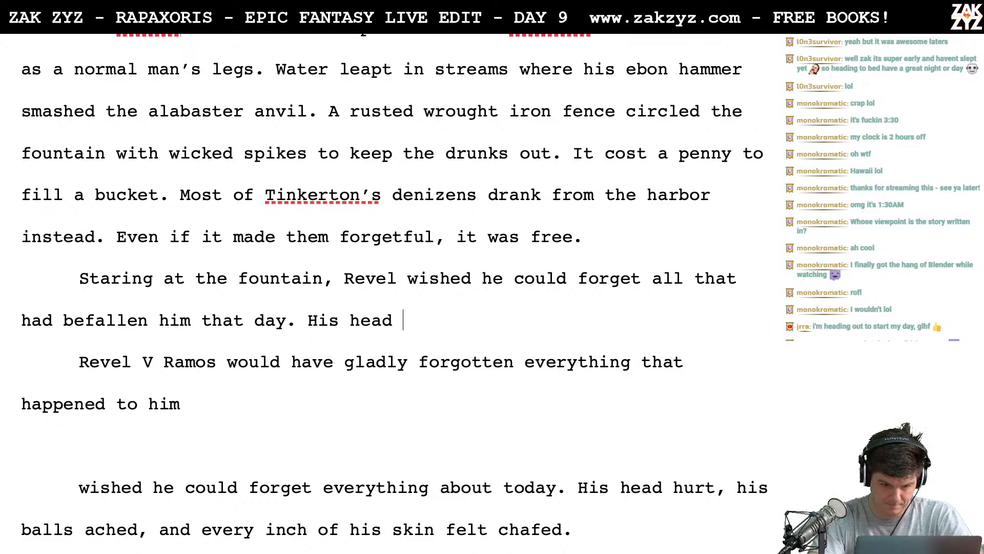
pyautogui.write('rang from the')
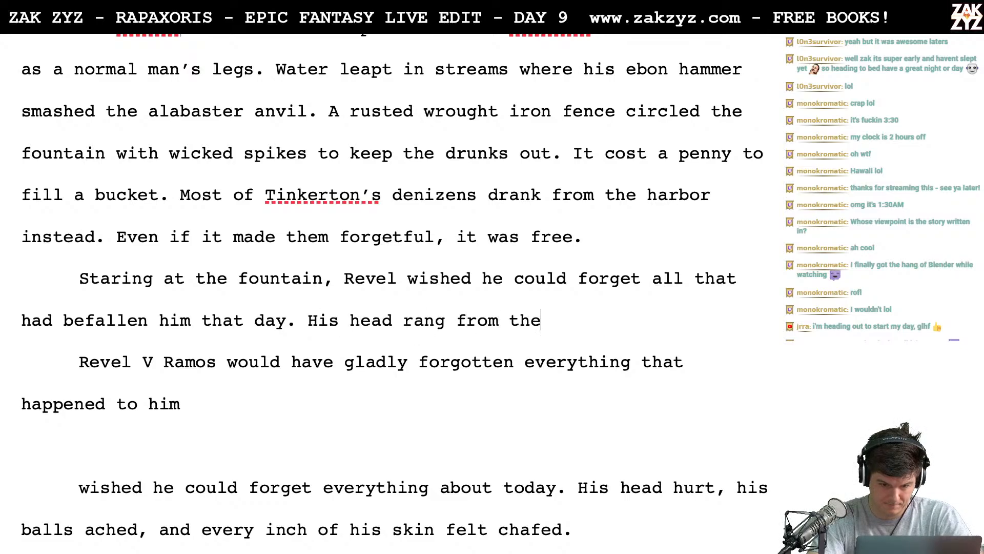
pyautogui.write(' collision, hi')
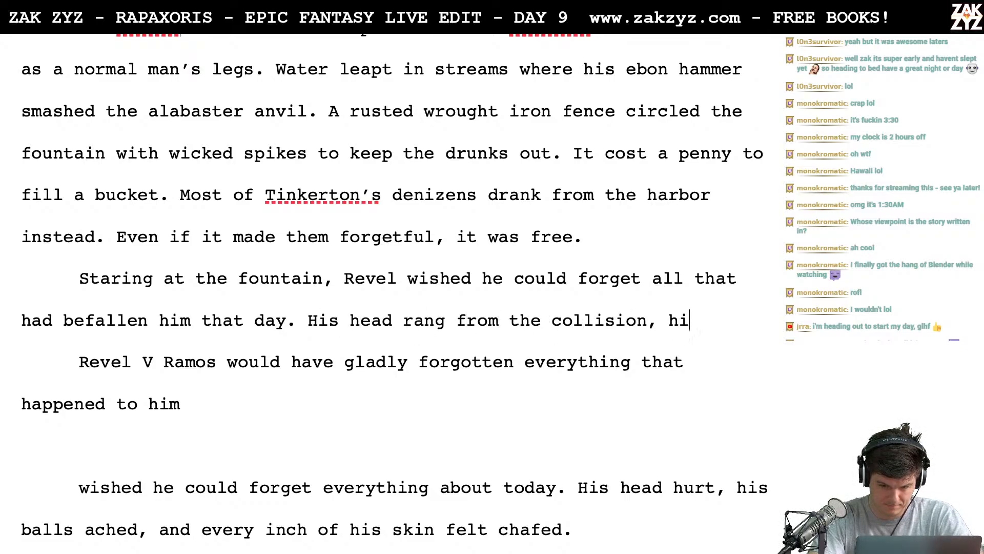
pyautogui.write('s balls ached ')
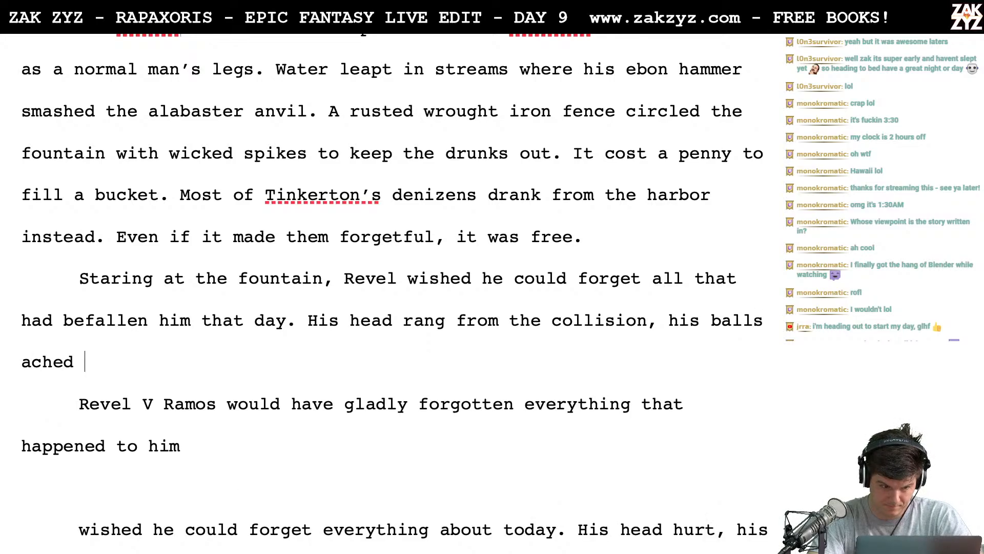
pyautogui.write('from being booted,')
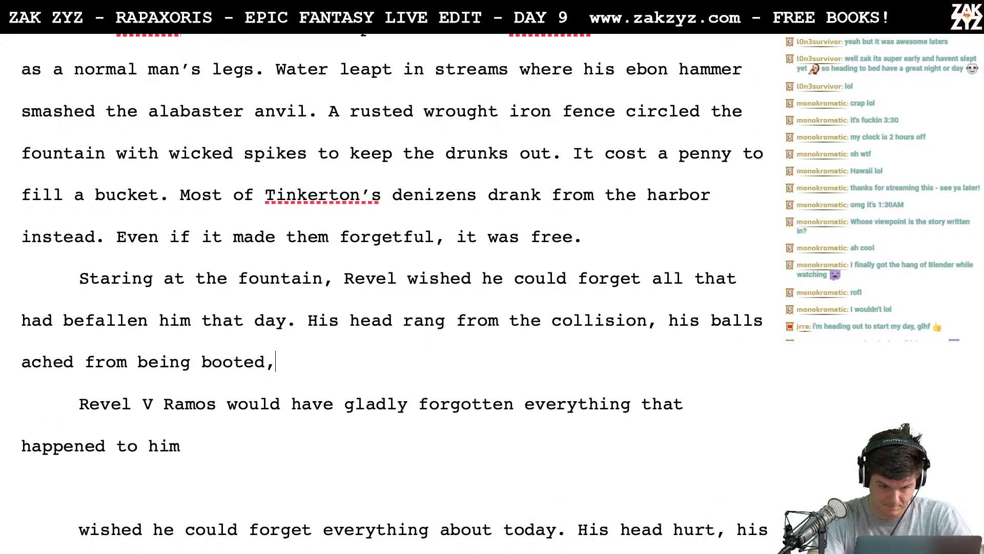
# - Replace "being booted," with "the boot" after "his balls ached from"
pyautogui.press('BackSpace')
pyautogui.press('BackSpace')
pyautogui.press('BackSpace')
pyautogui.press('BackSpace')
pyautogui.press('BackSpace')
pyautogui.press('BackSpace')
pyautogui.press('BackSpace')
pyautogui.press('BackSpace')
pyautogui.press('BackSpace')
pyautogui.press('BackSpace')
pyautogui.press('BackSpace')
pyautogui.press('BackSpace')
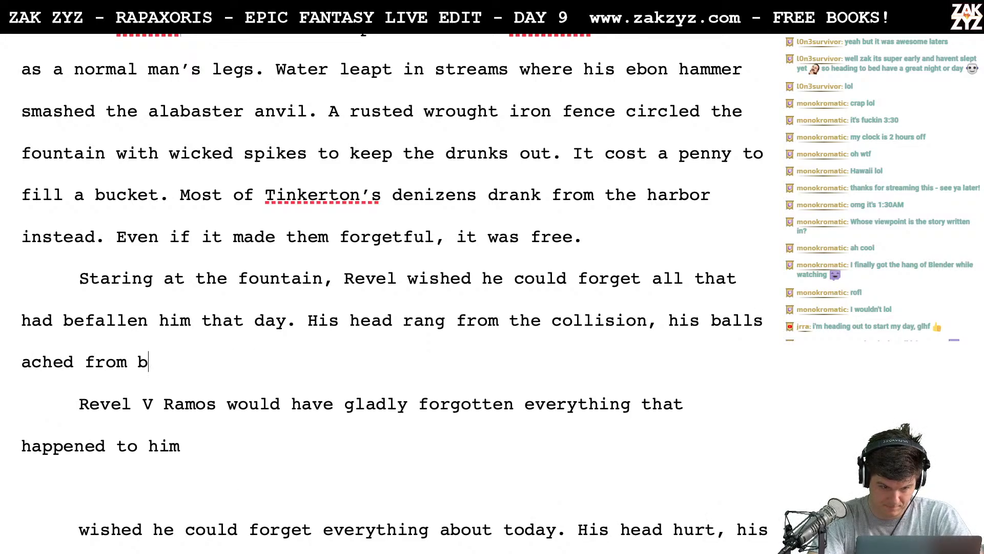
pyautogui.write('the boo')
pyautogui.write('t')
# - Change the wording after "his balls ached from" to "Fish's boot, and"
pyautogui.press('BackSpace')
pyautogui.press('BackSpace')
pyautogui.press('BackSpace')
pyautogui.press('BackSpace')
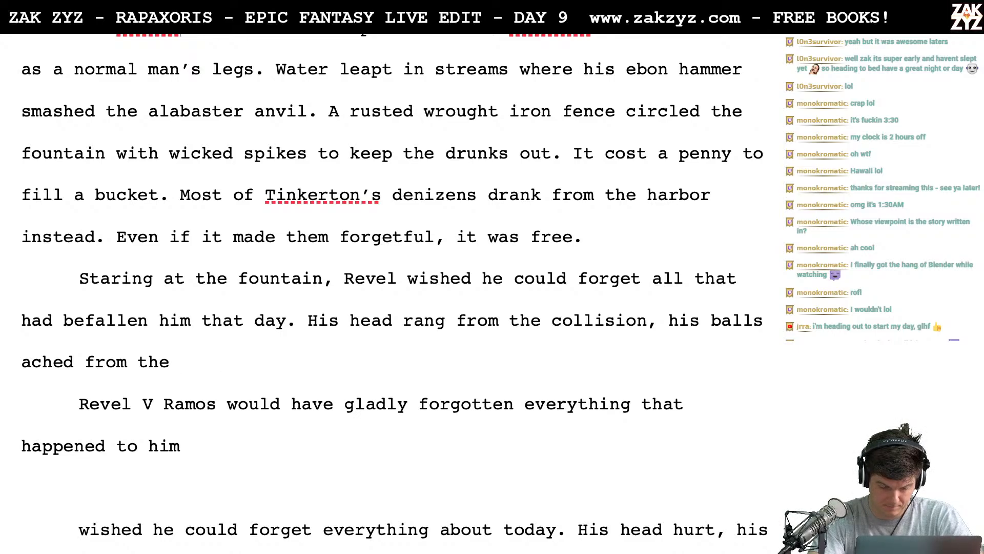
pyautogui.press('BackSpace')
pyautogui.press('BackSpace')
pyautogui.press('BackSpace')
pyautogui.press('BackSpace')
pyautogui.write('Fishes')
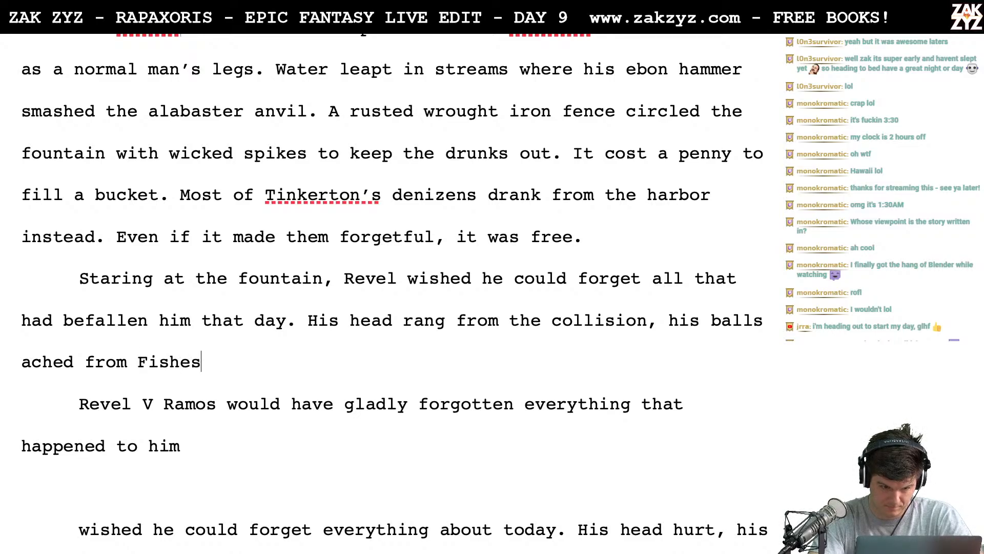
pyautogui.press('BackSpace')
pyautogui.press('BackSpace')
pyautogui.write("'s boot, and")
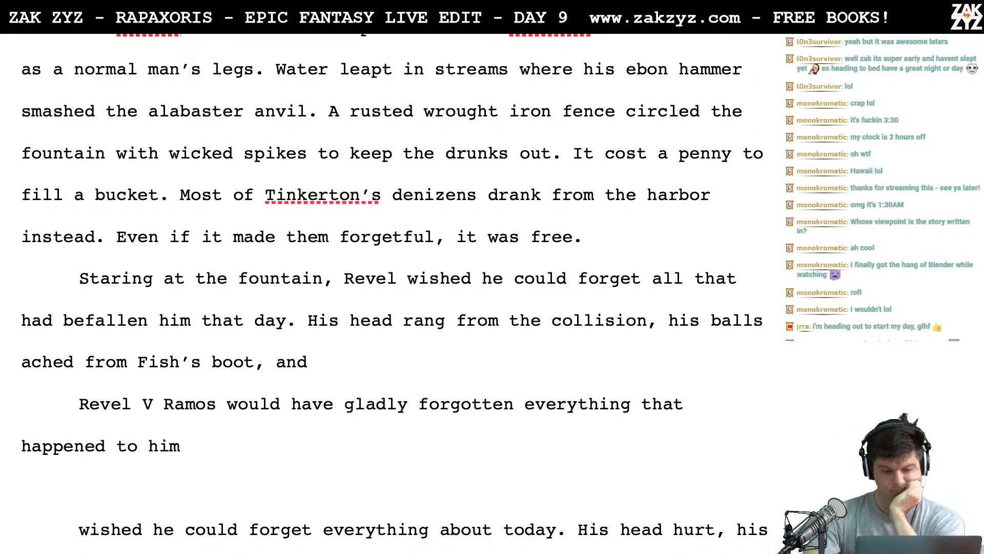
# - Continue the sentence after "Fish's boot, and" with "his dagger was gone, he could not afford another."
pyautogui.write('is ')
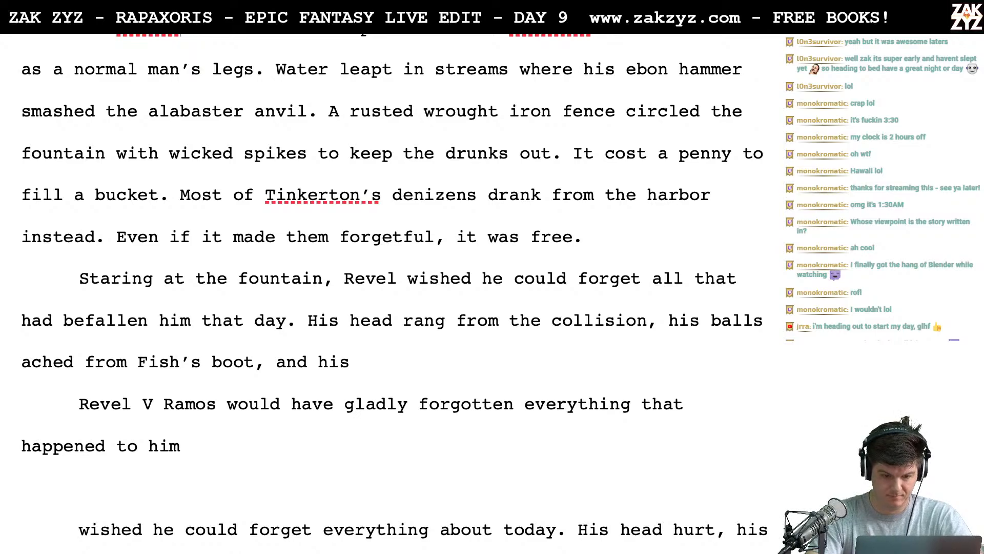
pyautogui.write('da')
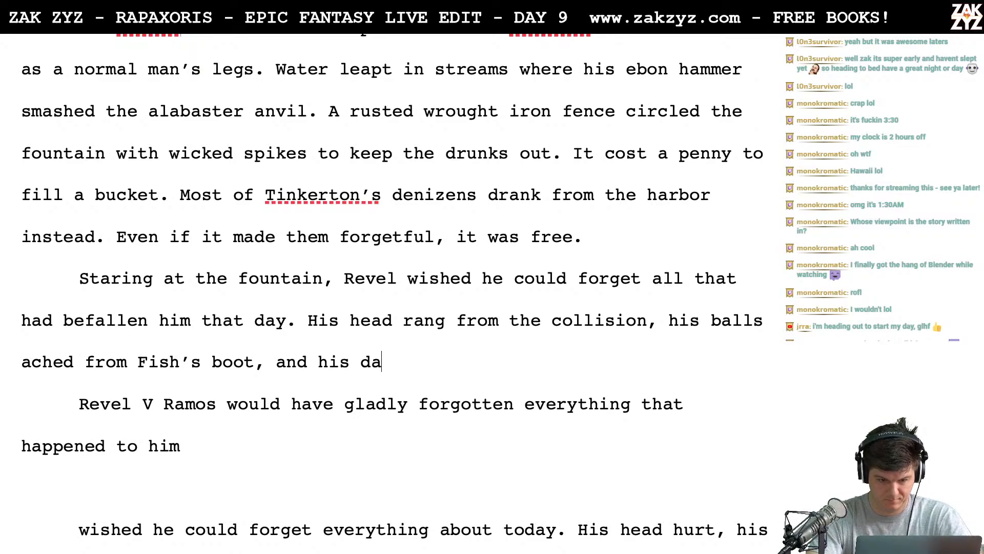
pyautogui.write('gger was gone, h')
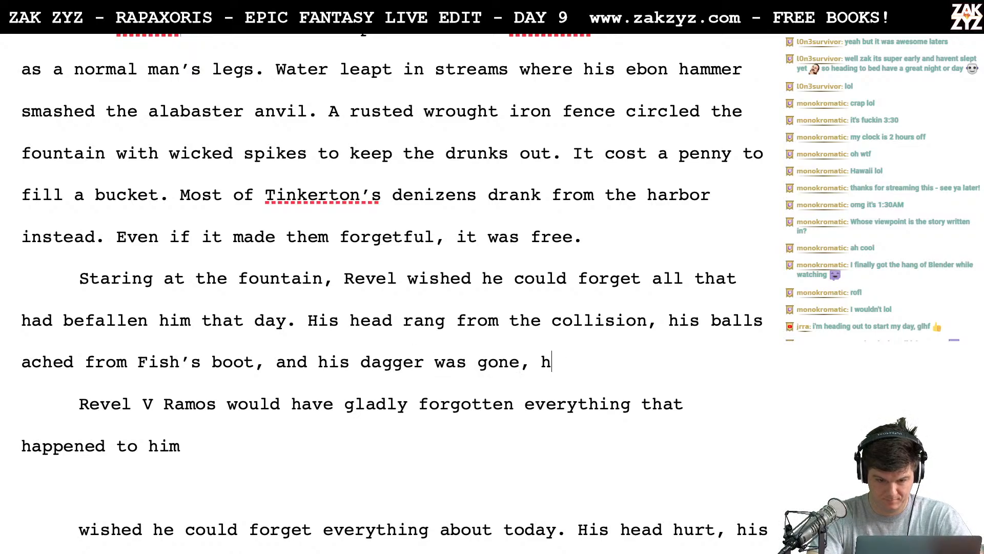
pyautogui.write('e could not afford another.')
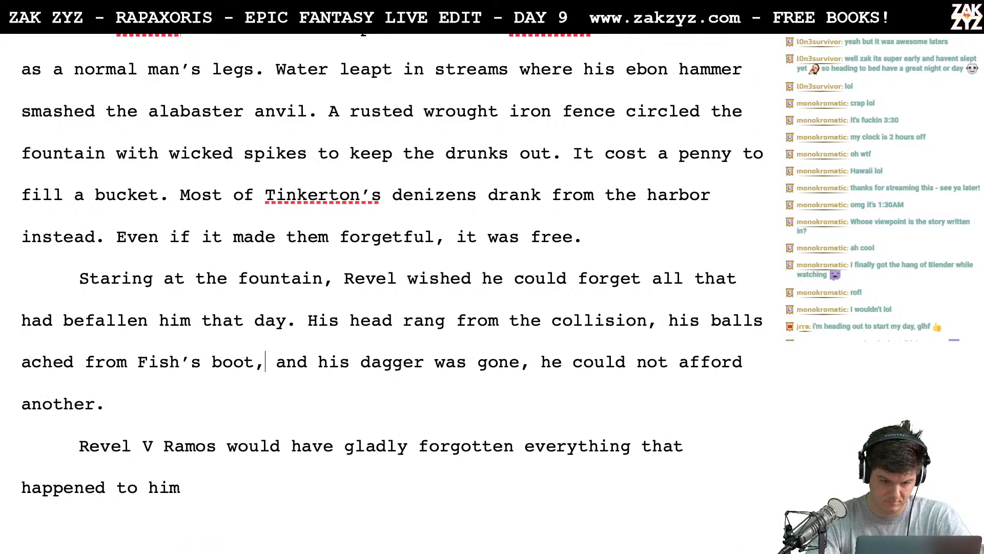
# - Break the paragraph after "Fish's boot," and write the new ending "and he'd thrown away his dagger. He could not afford another."
pyautogui.press('Return')
pyautogui.write("and he'd thrown a")
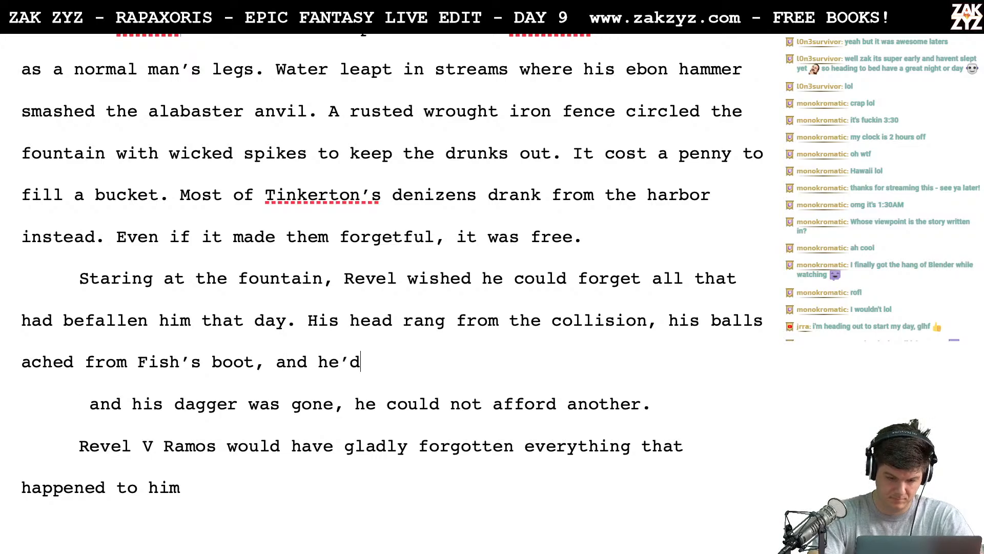
pyautogui.write('way his ')
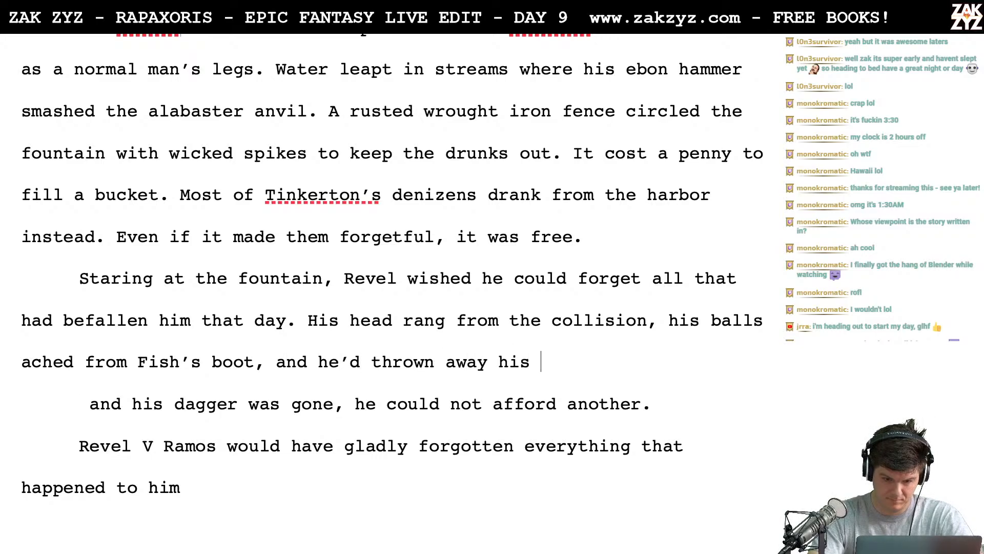
pyautogui.write('dagger. ')
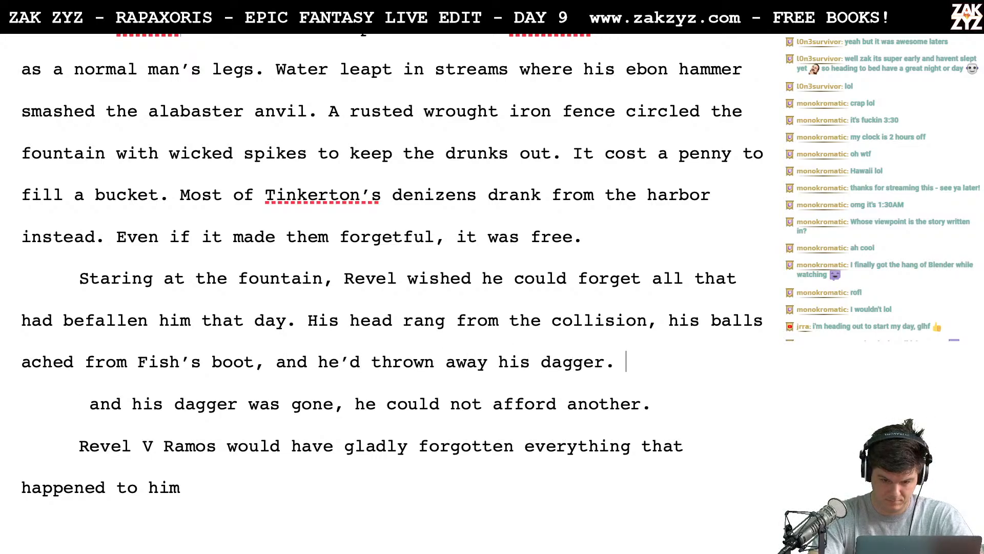
pyautogui.write('He could not af')
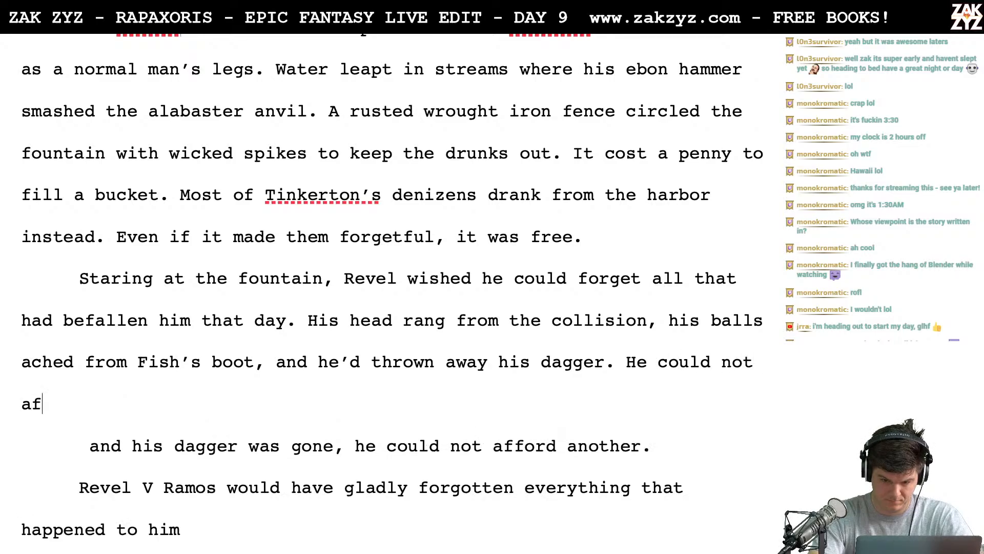
pyautogui.write('ford another.')
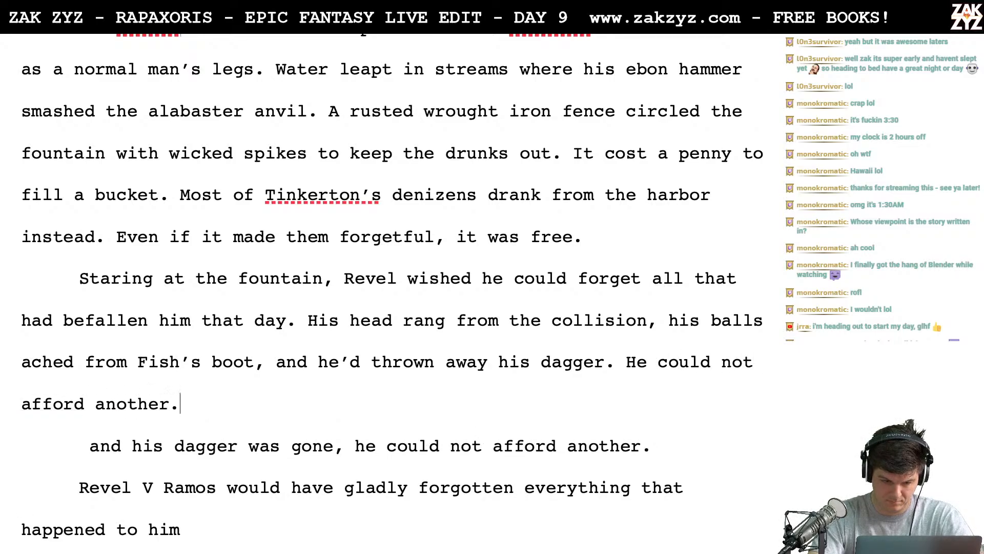
# - Set the leftover draft text apart with blank lines and add "Nothing had gone right tonight" after "He could not afford another."
pyautogui.press('Return')
pyautogui.press('Return')
pyautogui.press('Up')
pyautogui.write('N')
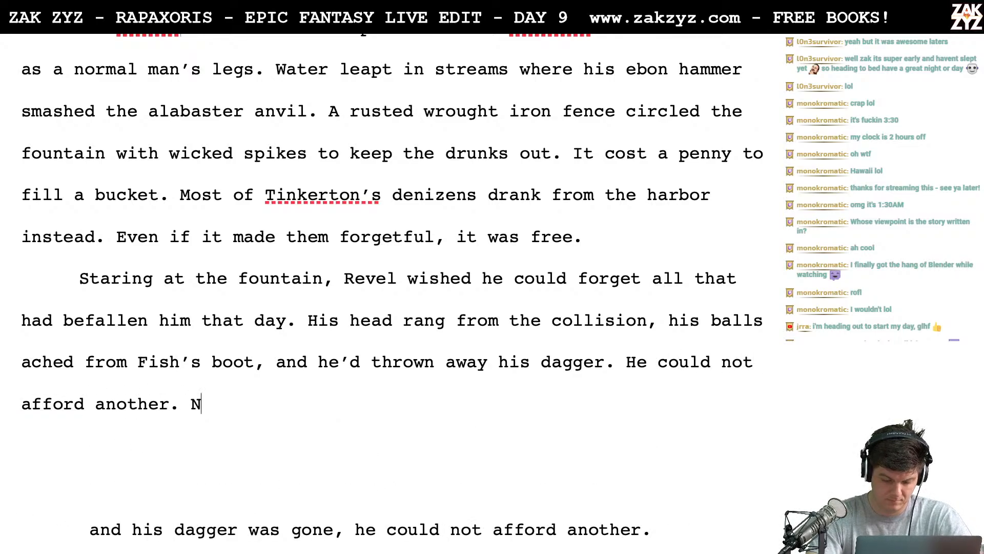
pyautogui.write('othing had gone ')
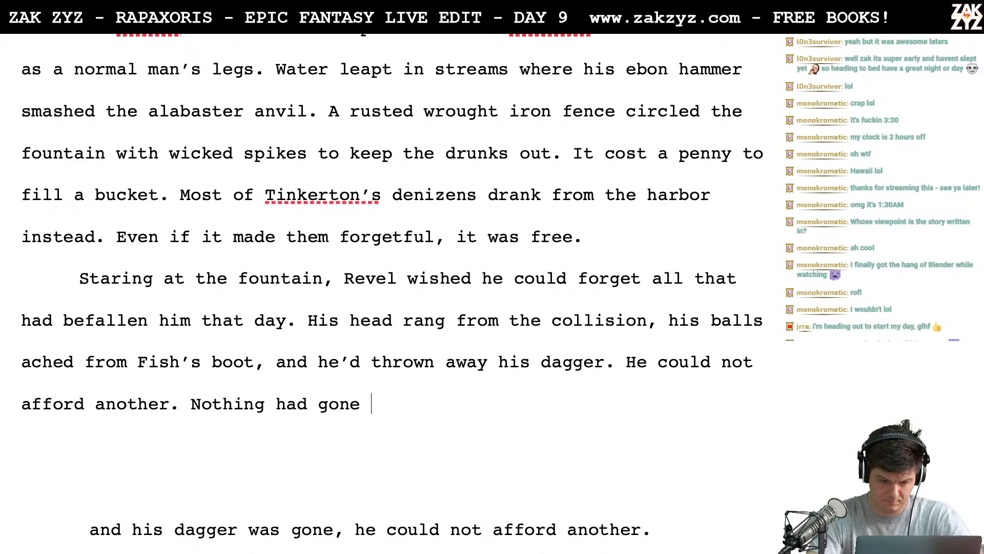
pyautogui.write('right tonight.')
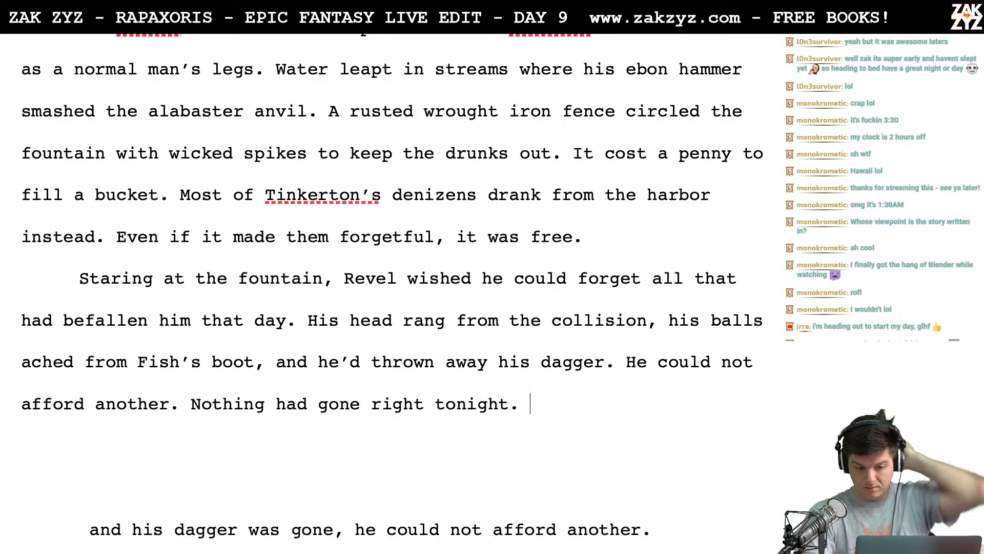
# - Reword the last sentence as "Nothing was right tonight."
pyautogui.press('BackSpace')
pyautogui.press('BackSpace')
pyautogui.press('BackSpace')
pyautogui.press('BackSpace')
pyautogui.press('BackSpace')
pyautogui.press('BackSpace')
pyautogui.press('BackSpace')
pyautogui.press('BackSpace')
pyautogui.press('BackSpace')
pyautogui.press('BackSpace')
pyautogui.press('BackSpace')
pyautogui.press('BackSpace')
pyautogui.press('BackSpace')
pyautogui.press('BackSpace')
pyautogui.press('BackSpace')
pyautogui.press('BackSpace')
pyautogui.press('BackSpace')
pyautogui.press('BackSpace')
pyautogui.press('BackSpace')
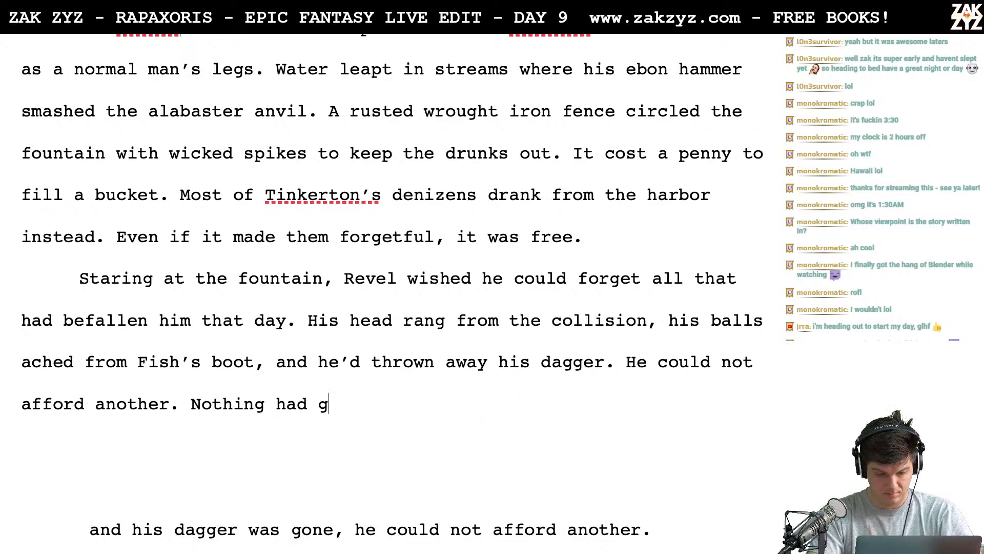
pyautogui.press('BackSpace')
pyautogui.press('BackSpace')
pyautogui.press('BackSpace')
pyautogui.press('BackSpace')
pyautogui.press('BackSpace')
pyautogui.press('BackSpace')
pyautogui.write('w')
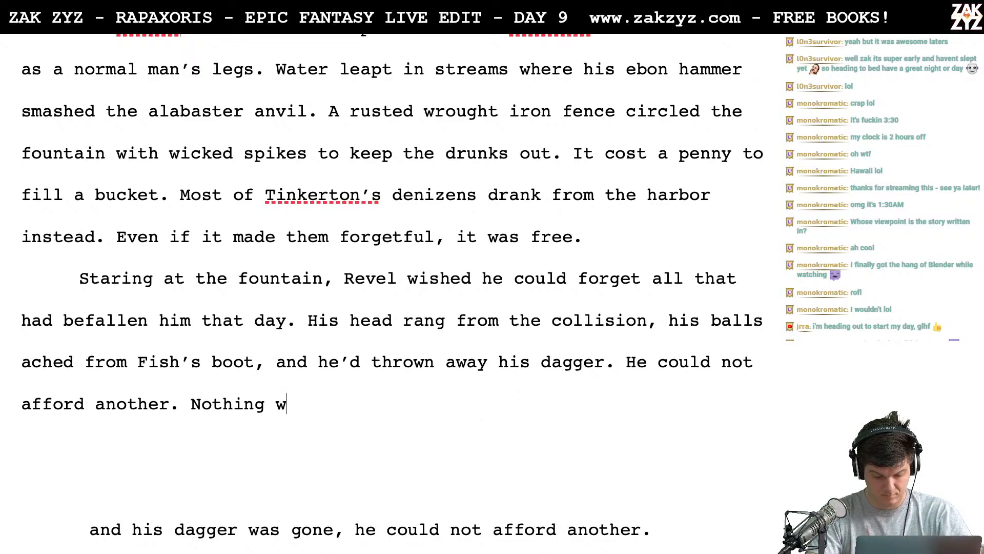
pyautogui.write('as right ton')
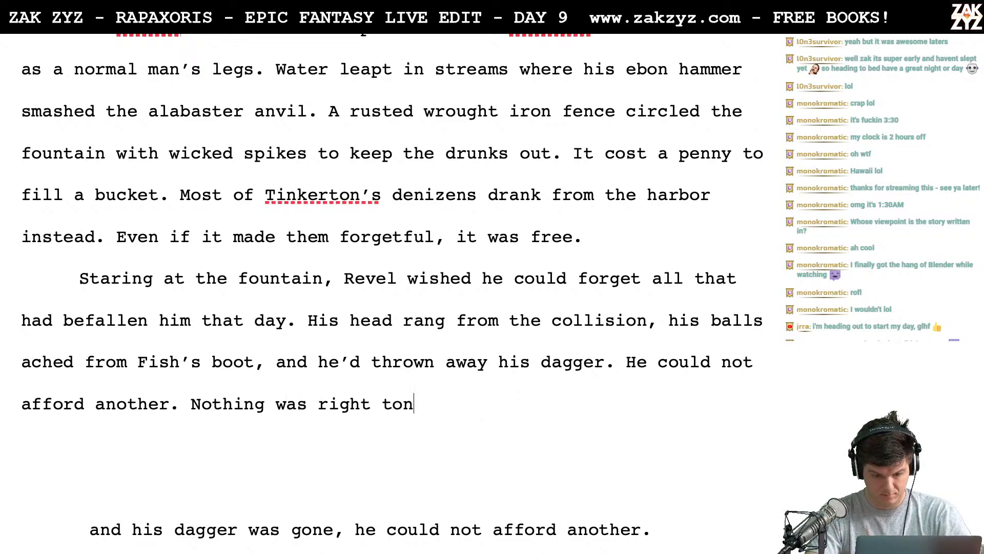
pyautogui.write('ight.')
pyautogui.press('Return')
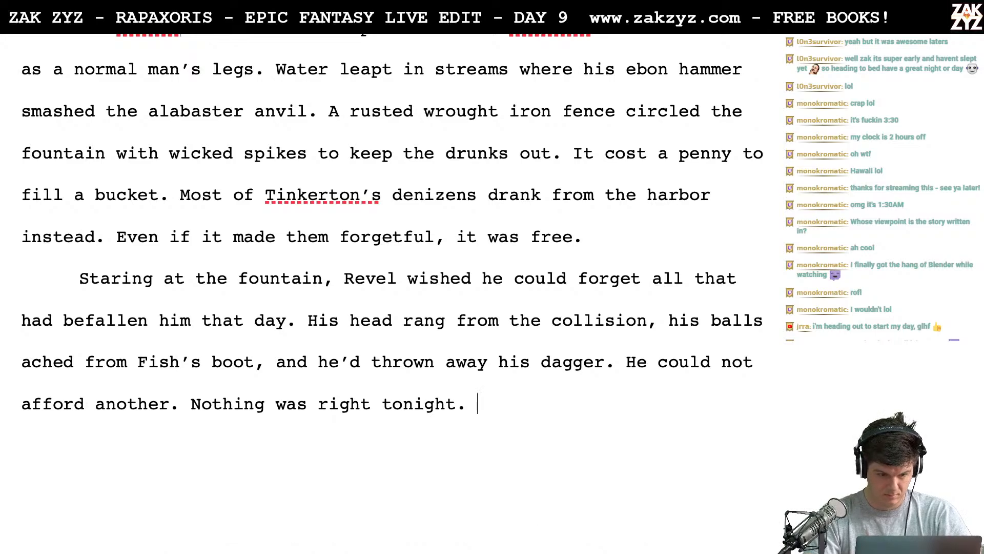
# - Delete the leftover draft passages between "Nothing was right tonight." and the dialogue beginning "This is the second time"
pyautogui.hotkey('shift', 'Down')
pyautogui.hotkey('shift', 'Down')
pyautogui.hotkey('shift', 'Down')
pyautogui.hotkey('shift', 'Down')
pyautogui.hotkey('shift', 'Down')
pyautogui.hotkey('shift', 'Down')
pyautogui.hotkey('shift', 'Down')
pyautogui.hotkey('shift', 'Down')
pyautogui.hotkey('shift', 'Down')
pyautogui.hotkey('shift', 'Down')
pyautogui.hotkey('shift', 'Down')
pyautogui.hotkey('shift', 'Down')
pyautogui.hotkey('shift', 'Down')
pyautogui.hotkey('shift', 'Down')
pyautogui.hotkey('shift', 'Down')
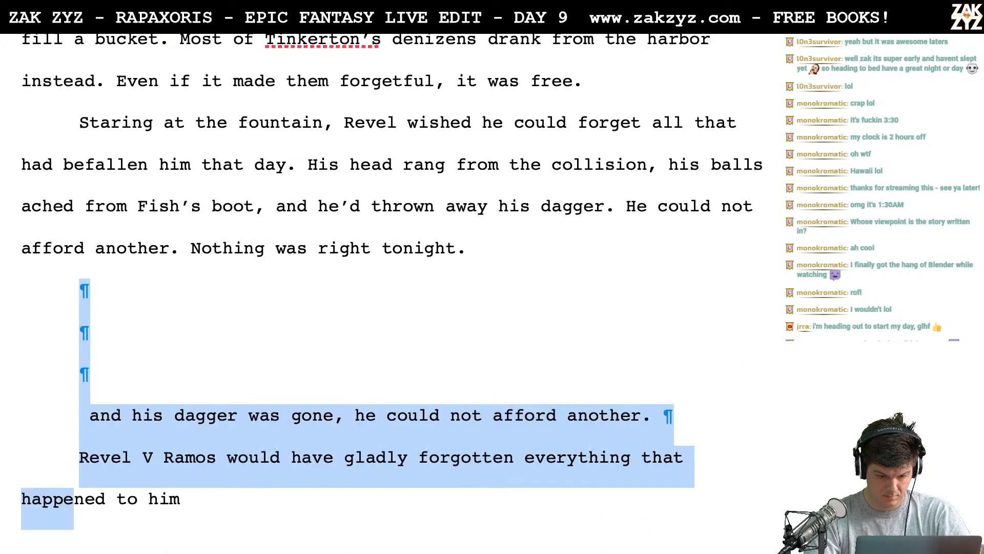
pyautogui.hotkey('shift', 'Up')
pyautogui.hotkey('shift', 'Up')
pyautogui.hotkey('shift', 'Up')
pyautogui.hotkey('shift', 'Up')
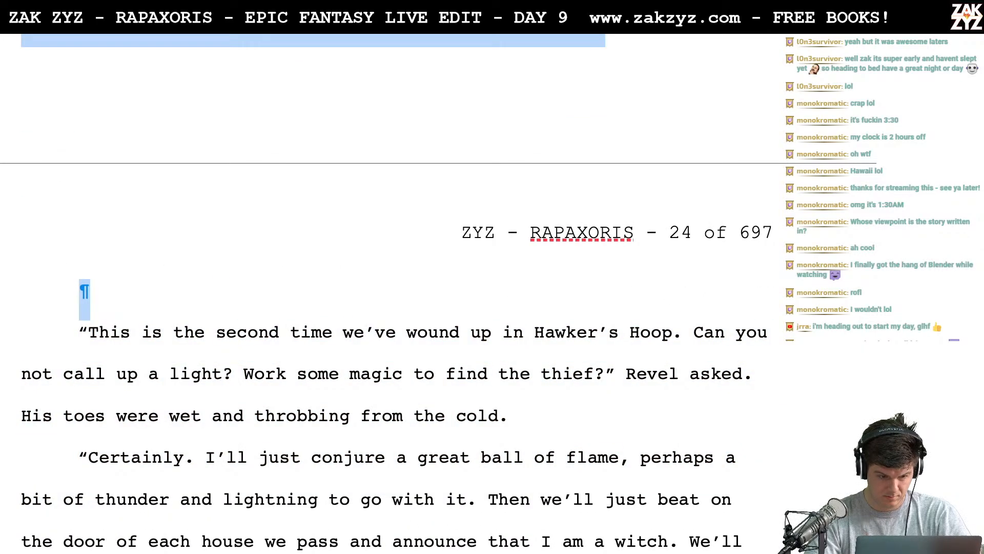
pyautogui.press('BackSpace')
pyautogui.scroll(5, 595, 49)
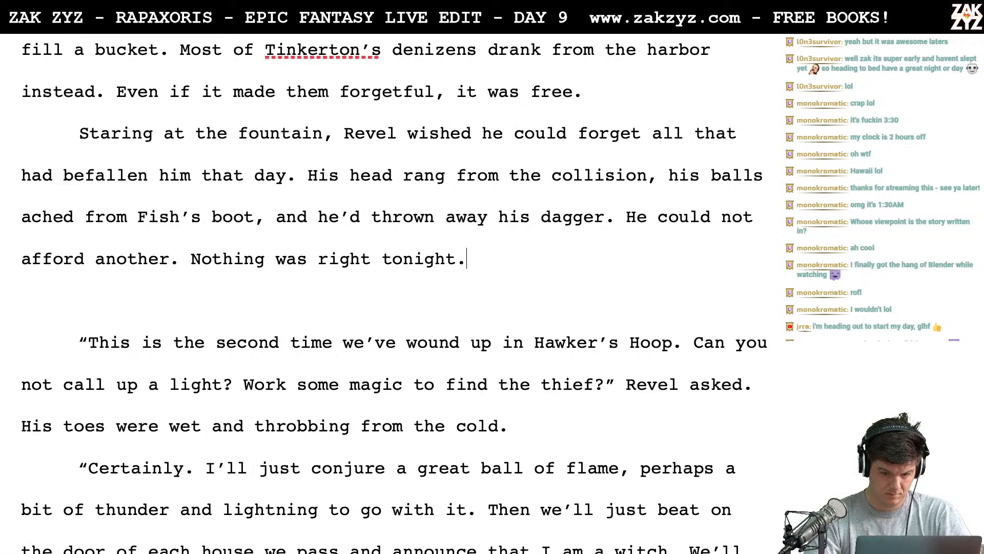
# - Try starting the sentence after "tonight." with "Finally" and remove the trial word
pyautogui.write('Finally')
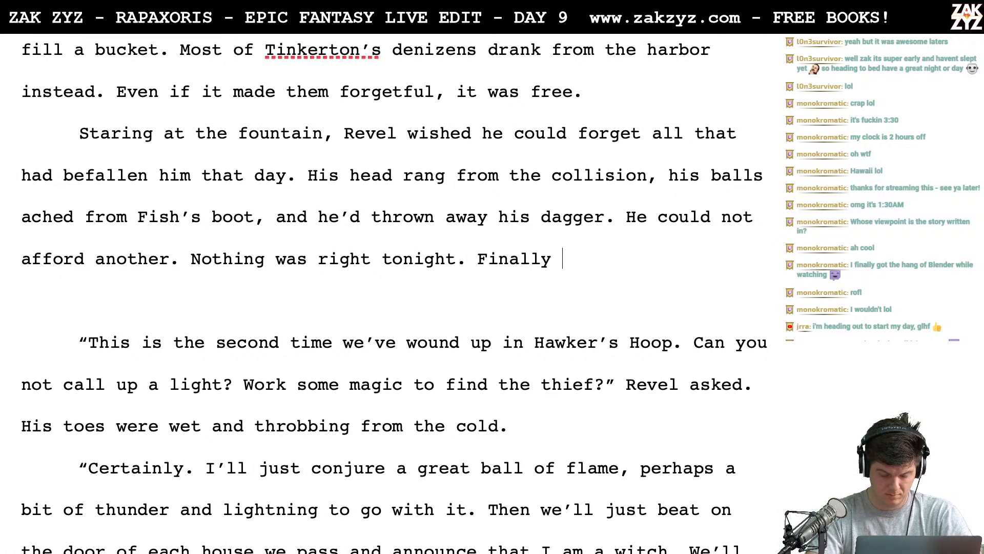
pyautogui.press('BackSpace')
pyautogui.press('BackSpace')
pyautogui.press('BackSpace')
pyautogui.press('BackSpace')
pyautogui.press('BackSpace')
pyautogui.press('BackSpace')
pyautogui.press('BackSpace')
pyautogui.press('BackSpace')
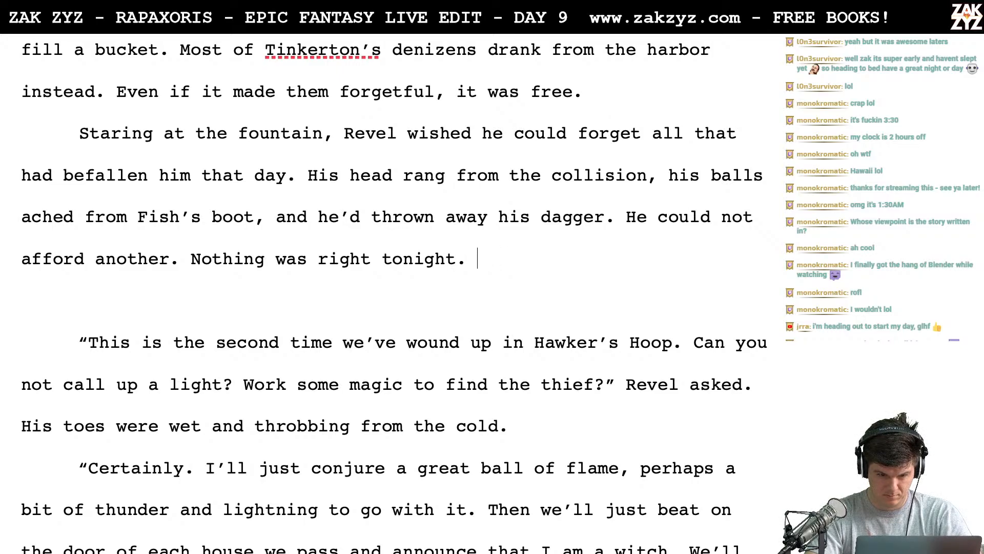
# - Try the opening "Finally he wheel" for the sentence after "tonight." and delete it
pyautogui.write('Finally he wheel')
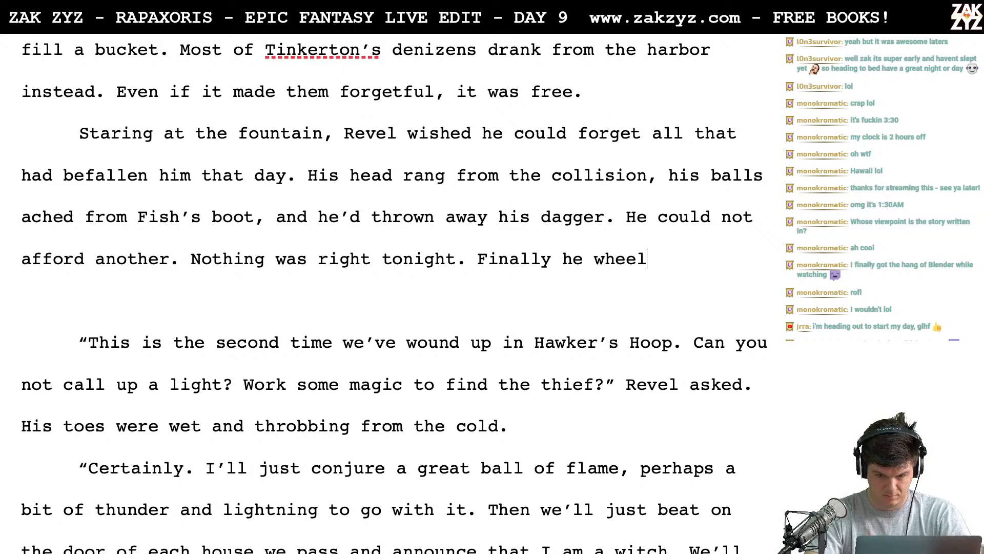
pyautogui.write('e')
pyautogui.press('BackSpace')
pyautogui.press('BackSpace')
pyautogui.press('BackSpace')
pyautogui.press('BackSpace')
pyautogui.press('BackSpace')
pyautogui.press('BackSpace')
pyautogui.press('BackSpace')
pyautogui.press('BackSpace')
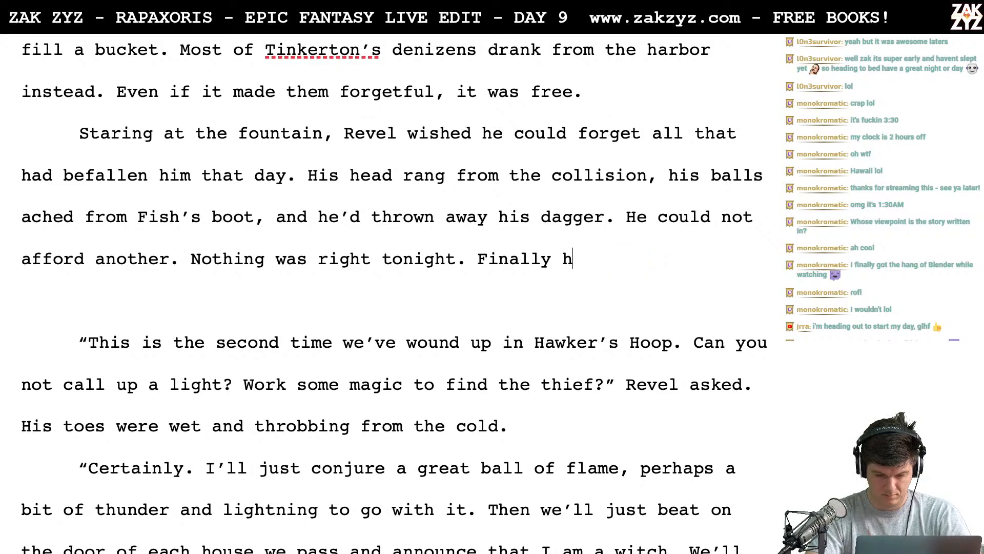
pyautogui.press('BackSpace')
pyautogui.press('BackSpace')
pyautogui.press('BackSpace')
pyautogui.press('BackSpace')
pyautogui.press('BackSpace')
pyautogui.press('BackSpace')
pyautogui.press('BackSpace')
pyautogui.press('BackSpace')
pyautogui.press('BackSpace')
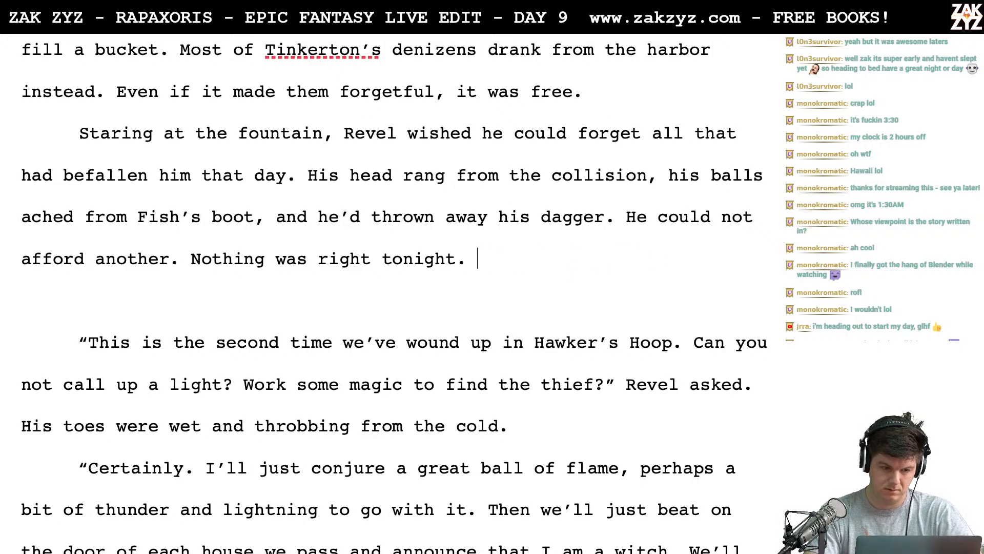
# - Write "He turned back to El Sha La." after "Nothing was right tonight."
pyautogui.write('He ')
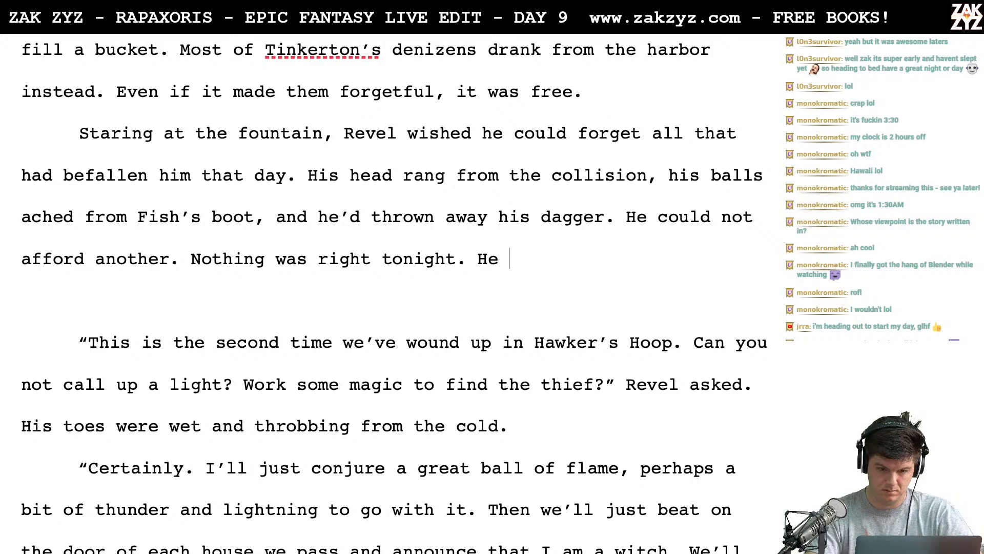
pyautogui.write('turned ba')
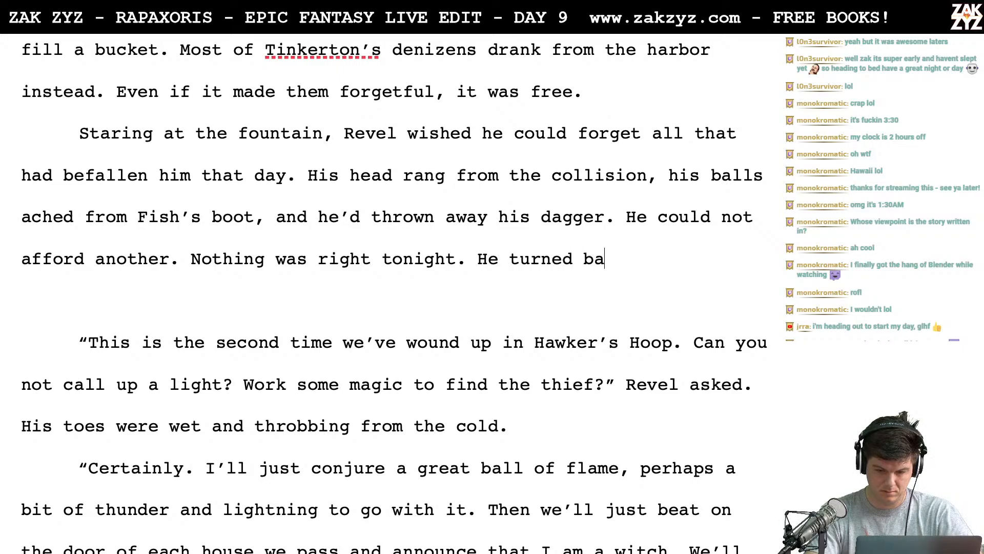
pyautogui.write('ck to El Sha La.')
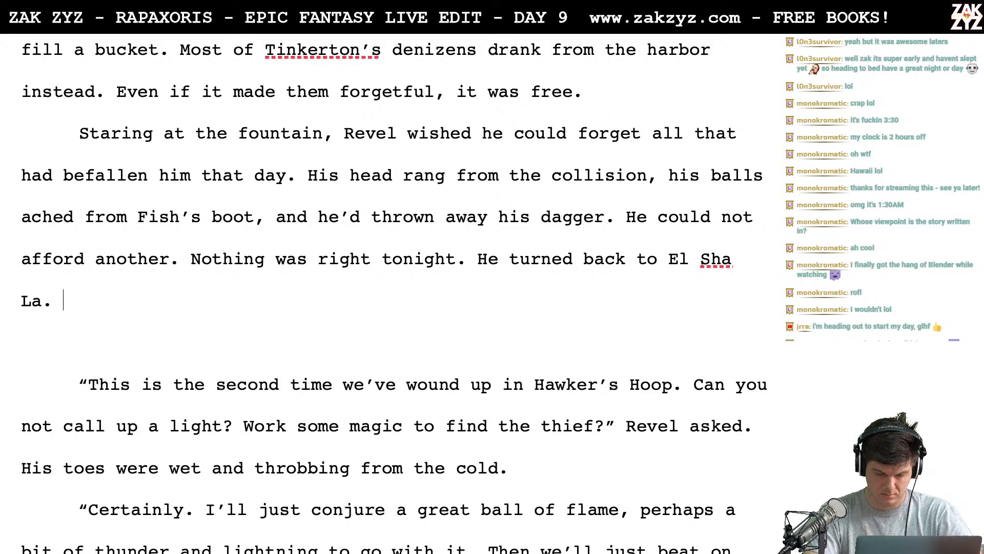
# - Start a new dialogue paragraph after "El Sha La." reading “This is the second time we’ve hit Hawker’s Hoop
pyautogui.press('Return')
pyautogui.write('“')
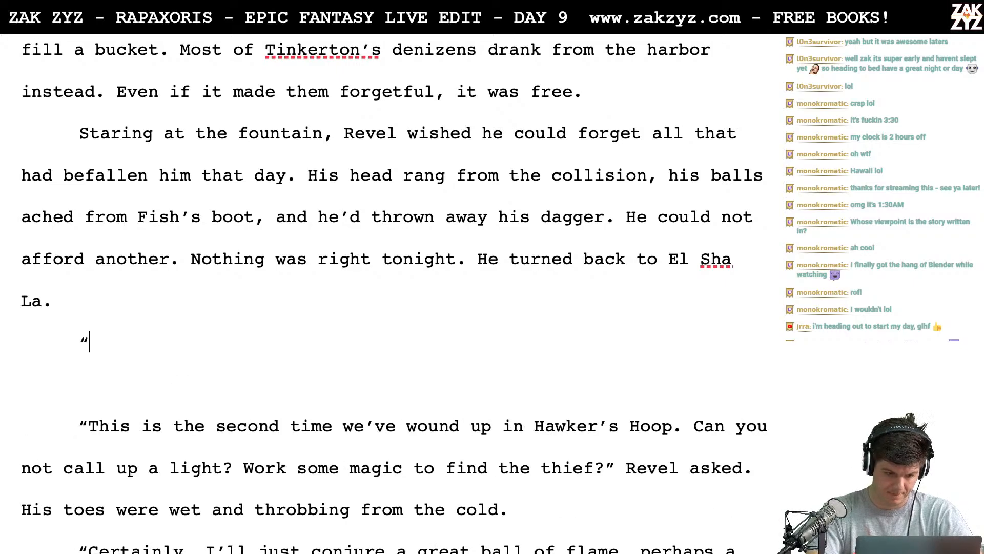
pyautogui.write('This is the secon')
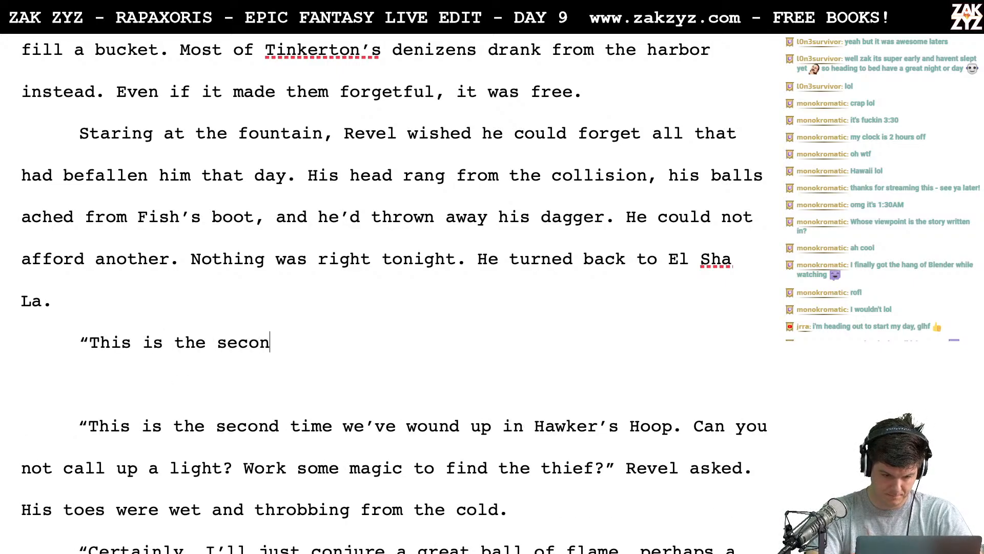
pyautogui.write('d time we’ve')
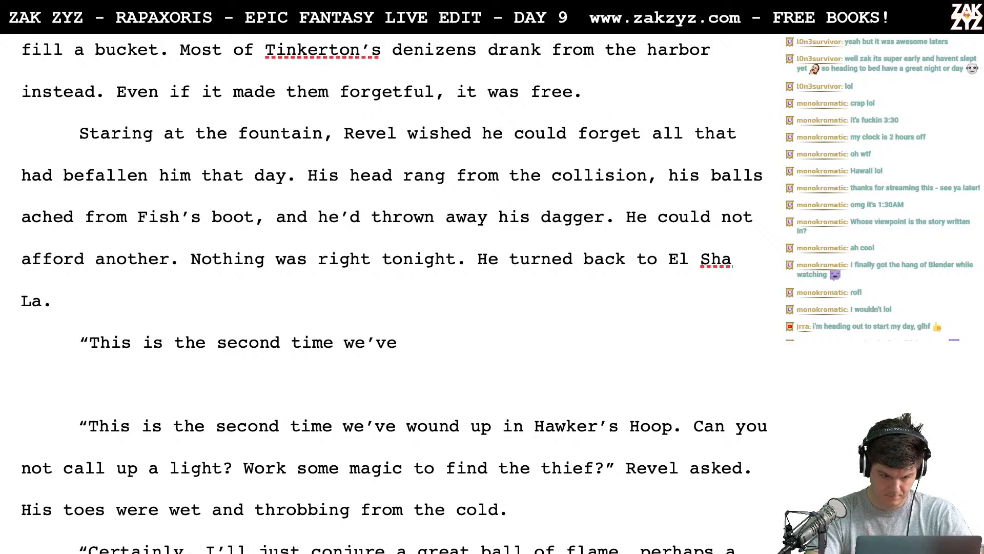
pyautogui.write('hit ')
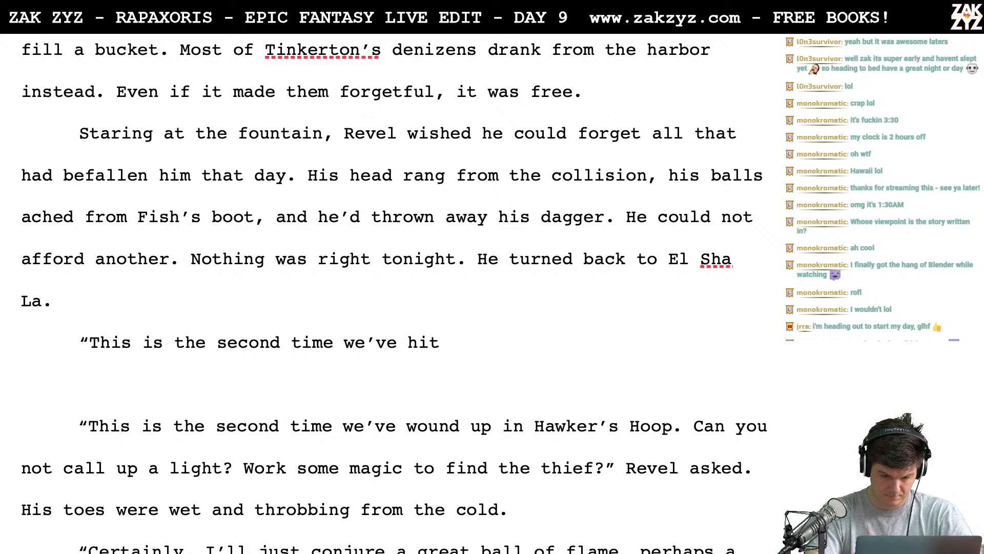
pyautogui.write('Ka')
pyautogui.press('BackSpace')
pyautogui.press('BackSpace')
pyautogui.write('Hawker’s hoo')
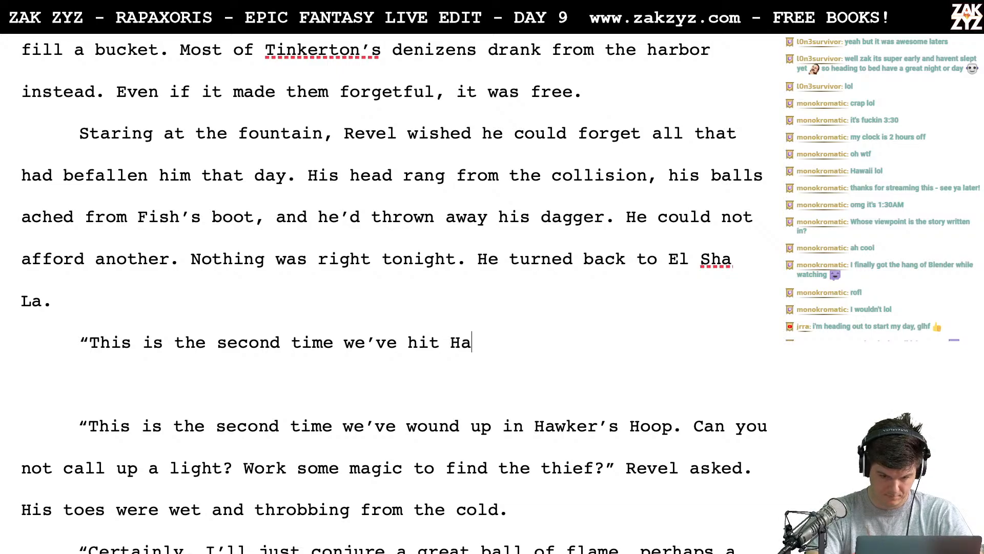
pyautogui.press('BackSpace')
pyautogui.press('BackSpace')
pyautogui.press('BackSpace')
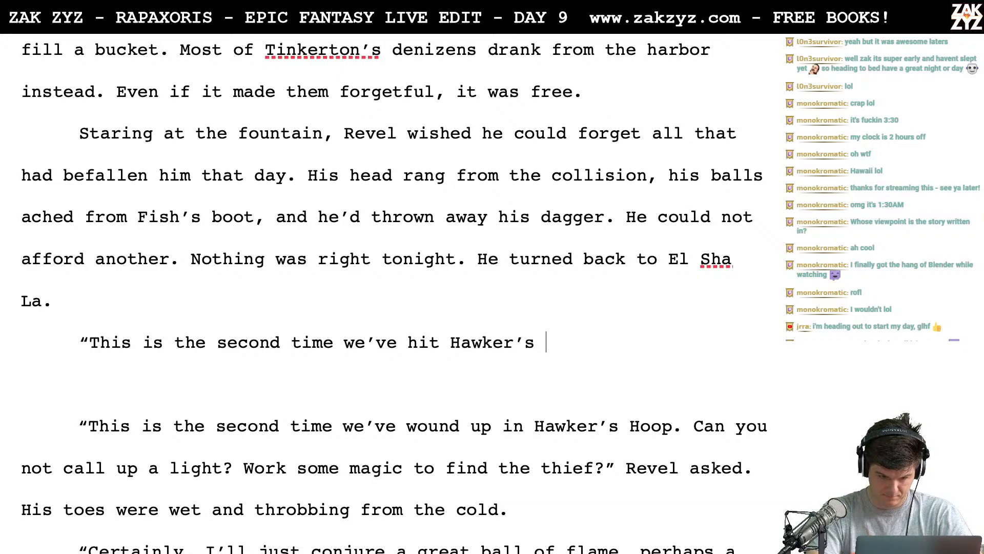
pyautogui.write('Hoop. ')
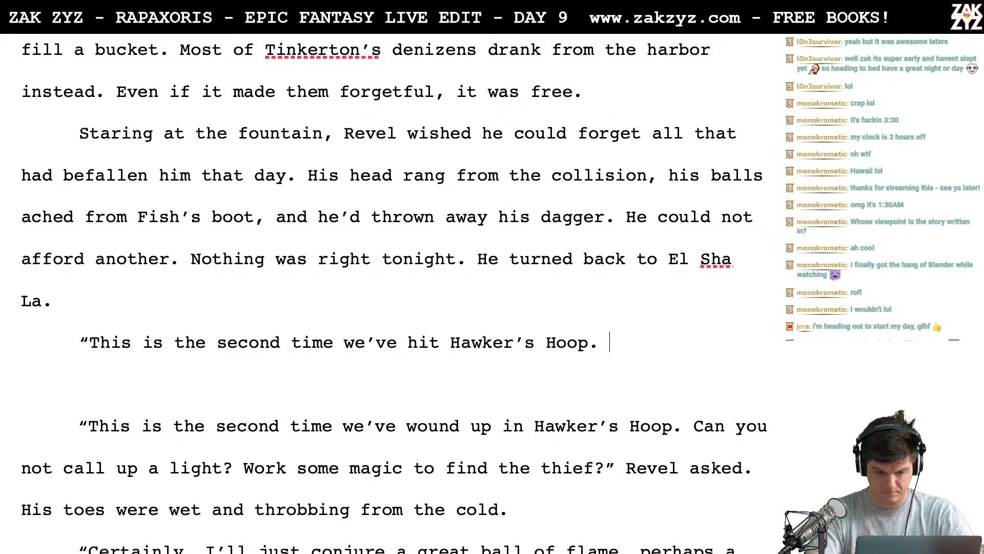
pyautogui.write('We')
# - Continue the new dialogue line with "We need a light. Can’t you make one with magic?"
pyautogui.press('BackSpace')
pyautogui.press('BackSpace')
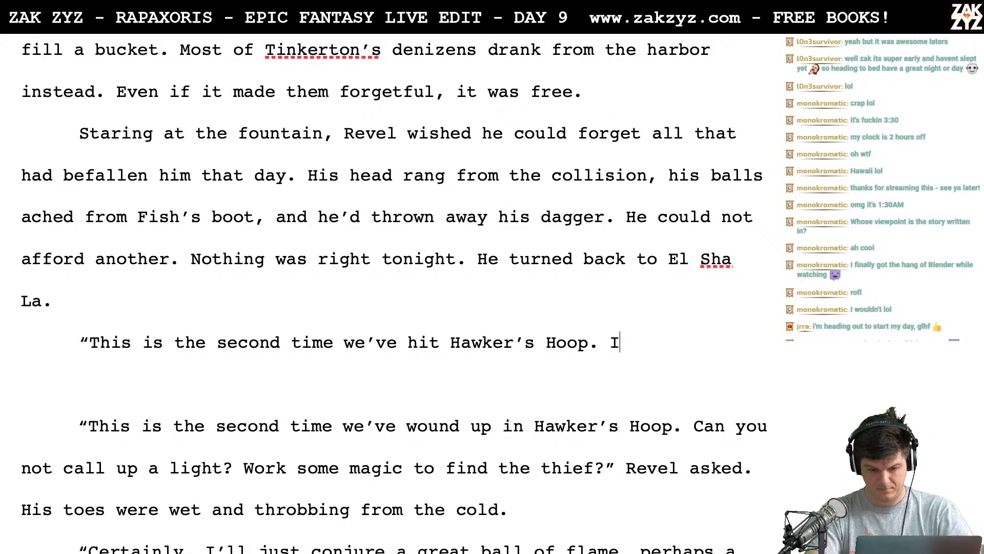
pyautogui.write('We need a l')
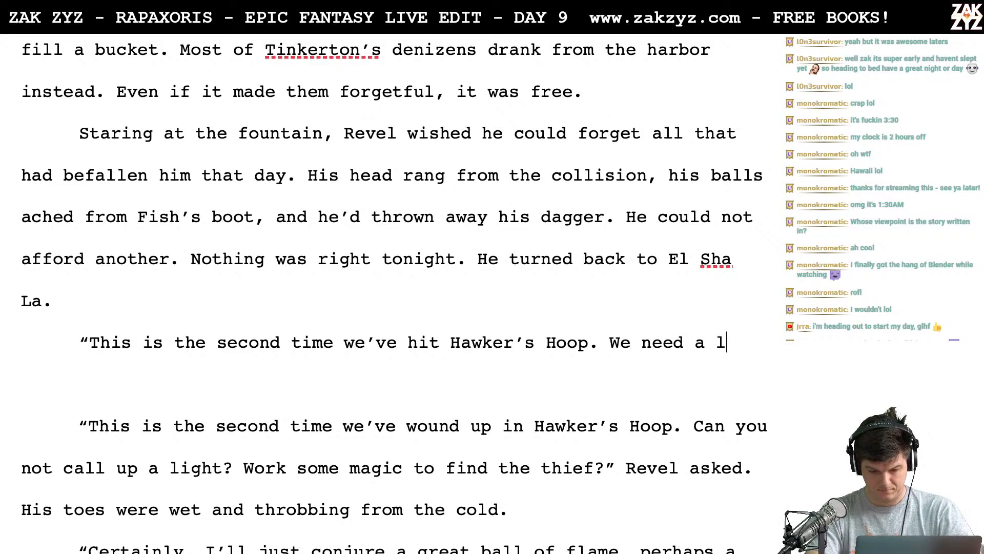
pyautogui.write("ight. Can't yo")
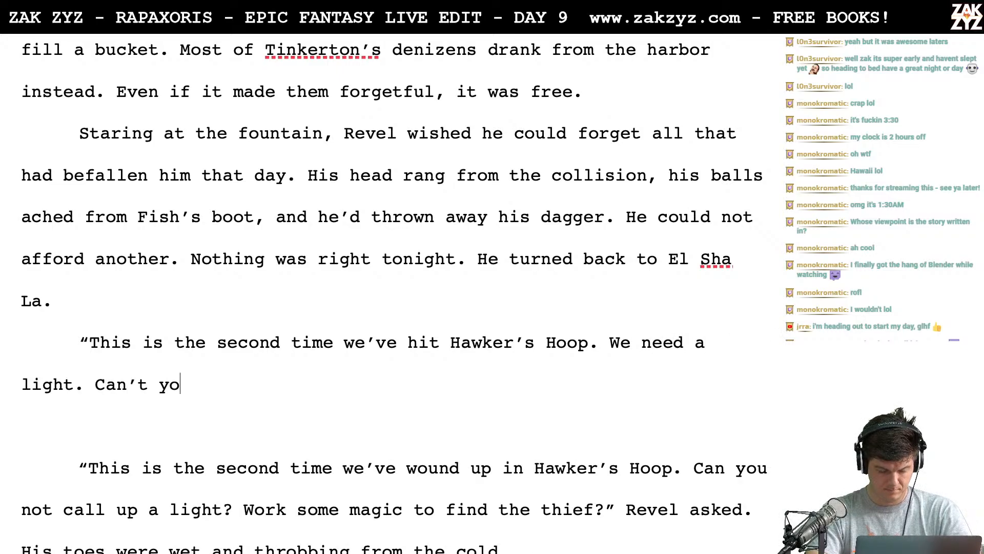
pyautogui.write('u ')
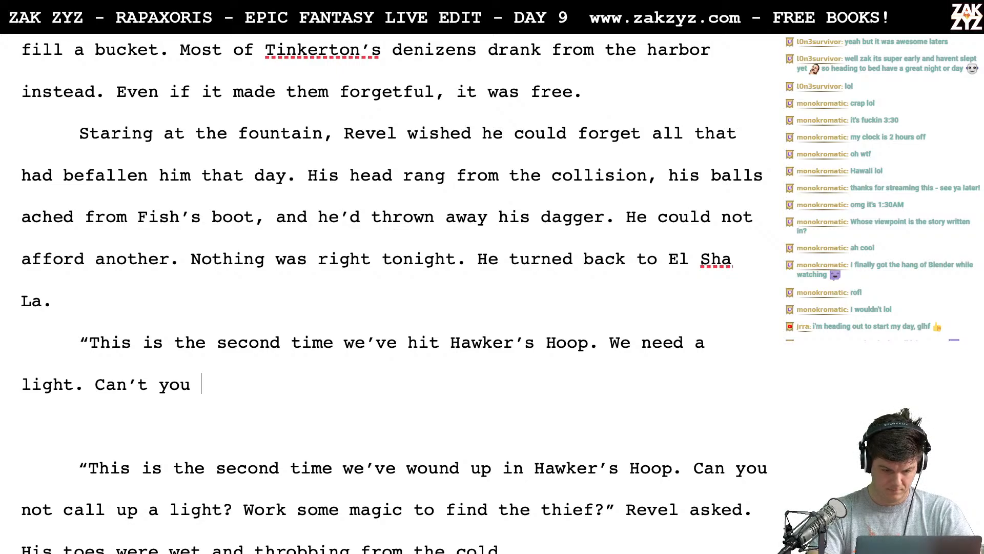
pyautogui.write('cast a')
pyautogui.press('BackSpace')
pyautogui.press('BackSpace')
pyautogui.press('BackSpace')
pyautogui.press('BackSpace')
pyautogui.press('BackSpace')
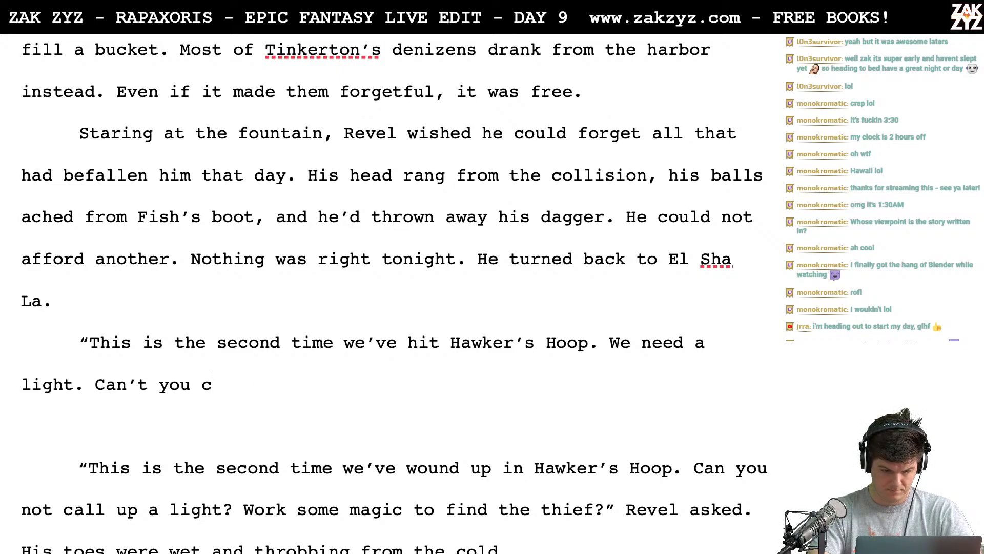
pyautogui.write('make wo')
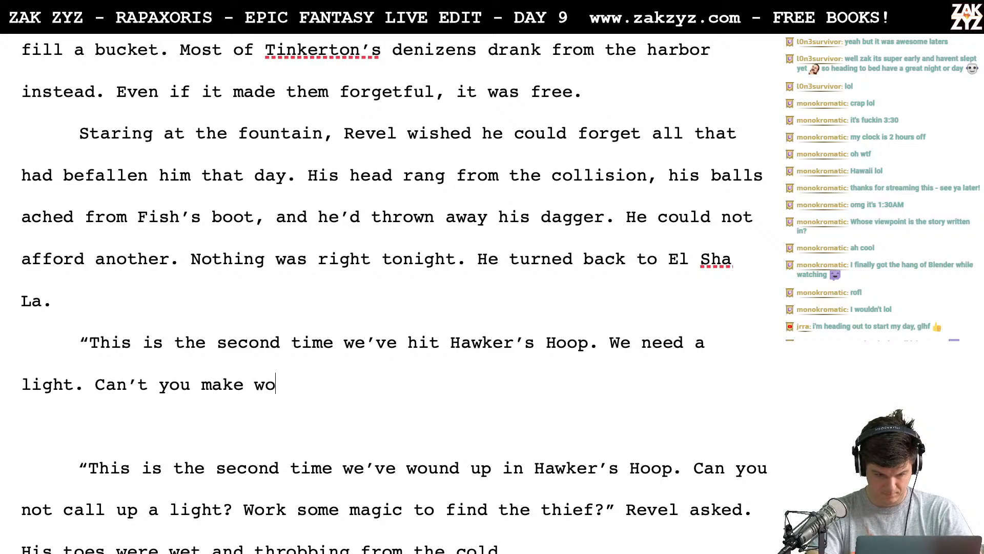
pyautogui.press('BackSpace')
pyautogui.press('BackSpace')
pyautogui.write('one with magic')
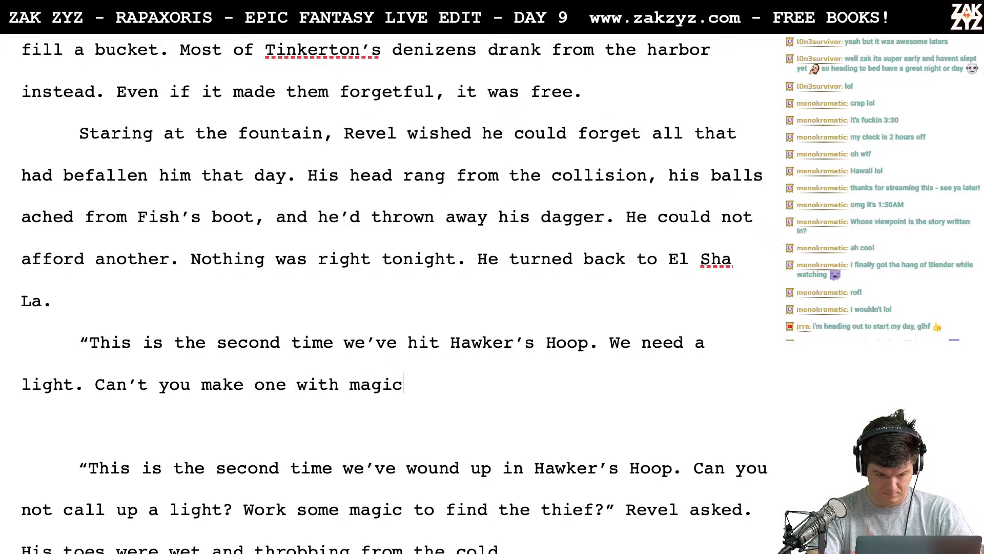
# - Insert two paragraph breaks after the new dialogue's opening quotation mark, moving the "we’ve hit Hawker’s Hoop" draft below
pyautogui.press('Down')
pyautogui.press('Down')
pyautogui.press('Down')
pyautogui.press('Down')
pyautogui.press('Down')
pyautogui.press('Down')
pyautogui.press('Down')
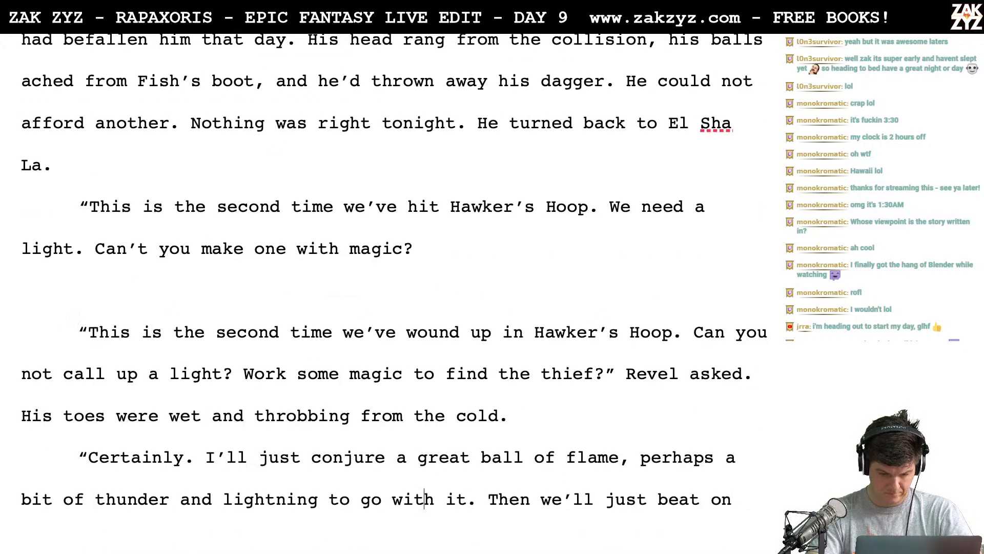
pyautogui.press('Up')
pyautogui.press('Up')
pyautogui.press('Up')
pyautogui.press('Up')
pyautogui.press('Up')
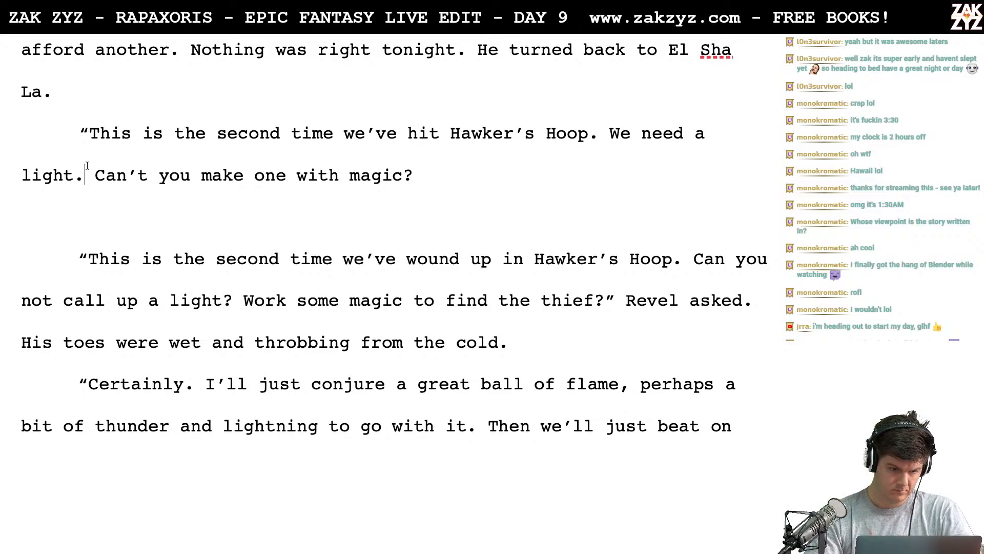
pyautogui.press('Return')
pyautogui.press('Return')
pyautogui.press('Left')
pyautogui.press('Left')
# - Write the alternative opening "Second time tonight we’ve wound up in Hawker’s Hoop. I" after the opening quotation mark, correcting the spelling of "Hawker’s"
pyautogui.write('Sc')
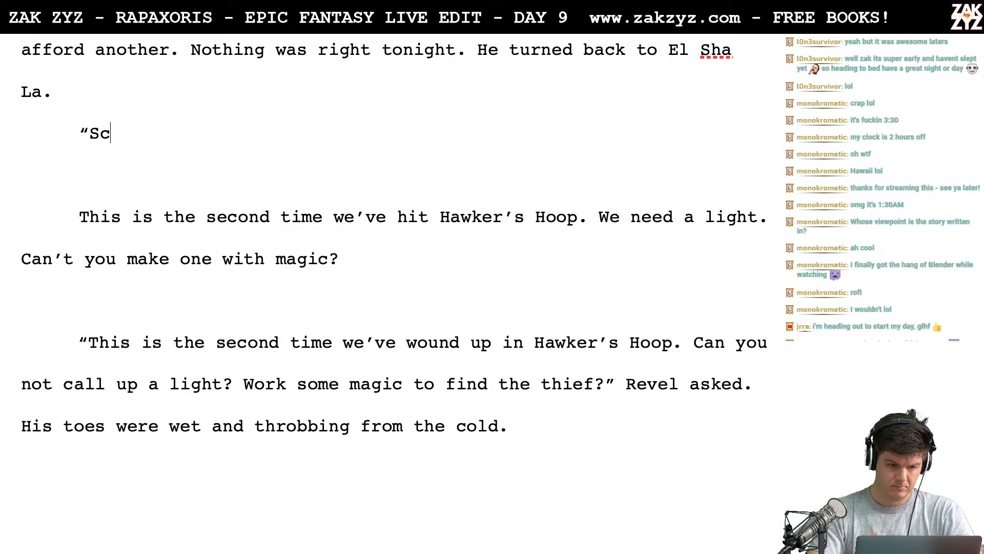
pyautogui.press('BackSpace')
pyautogui.write('econd ')
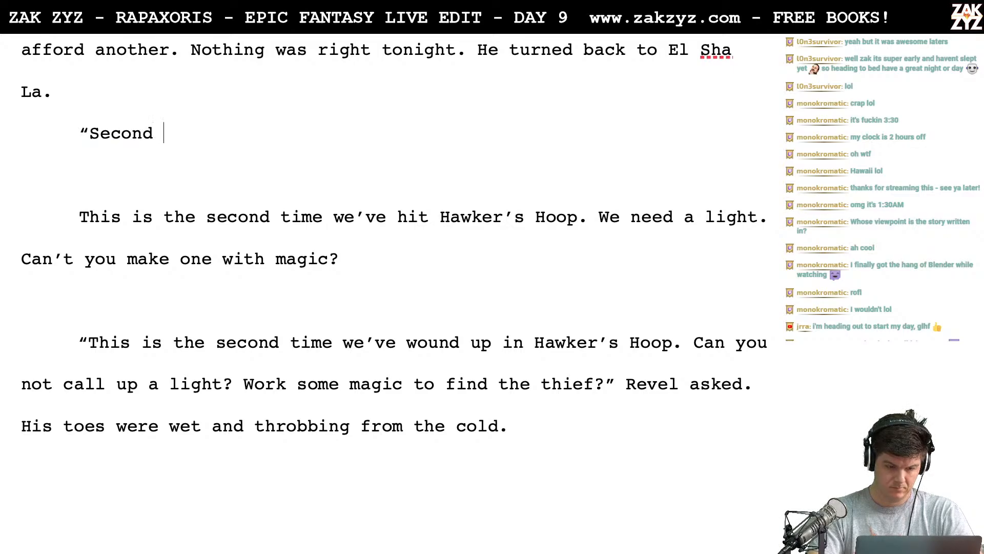
pyautogui.write('time tonight ')
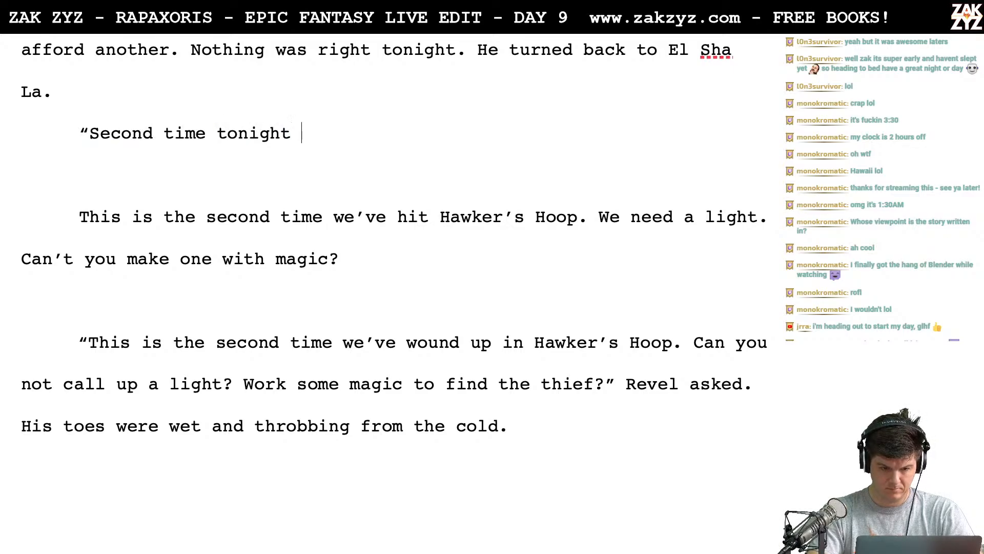
pyautogui.write("we've wound up")
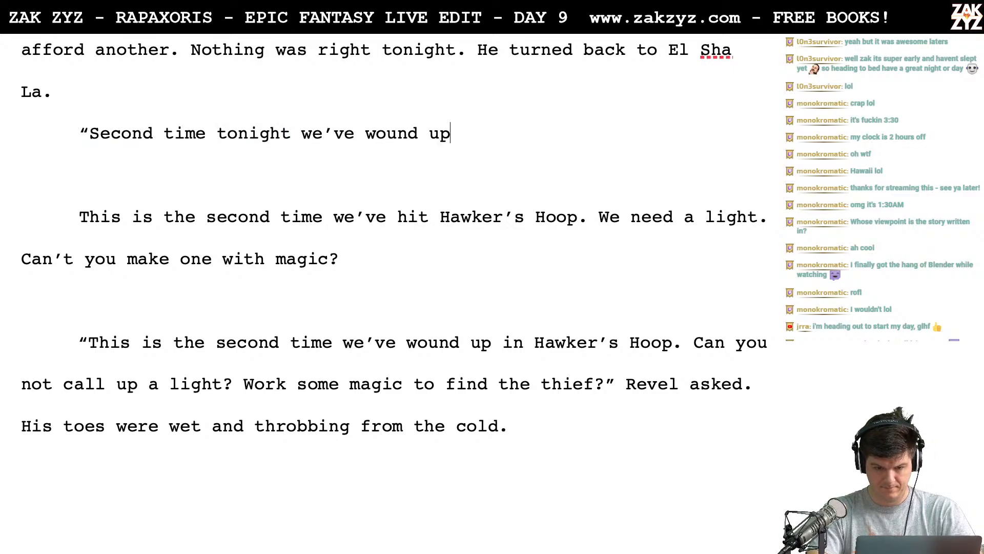
pyautogui.write(' in Hakw')
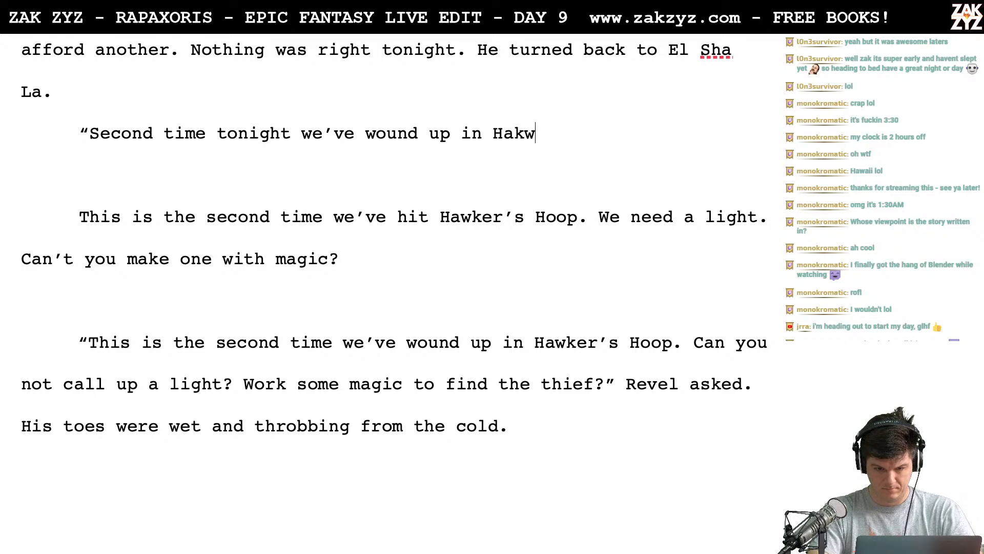
pyautogui.write("er's h")
pyautogui.press('BackSpace')
pyautogui.write('H')
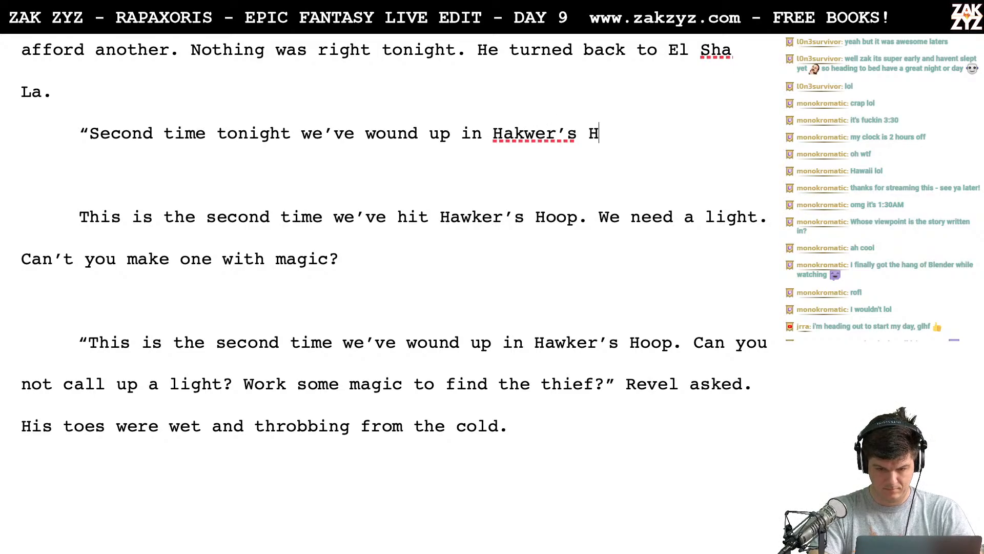
pyautogui.write('oop. I')
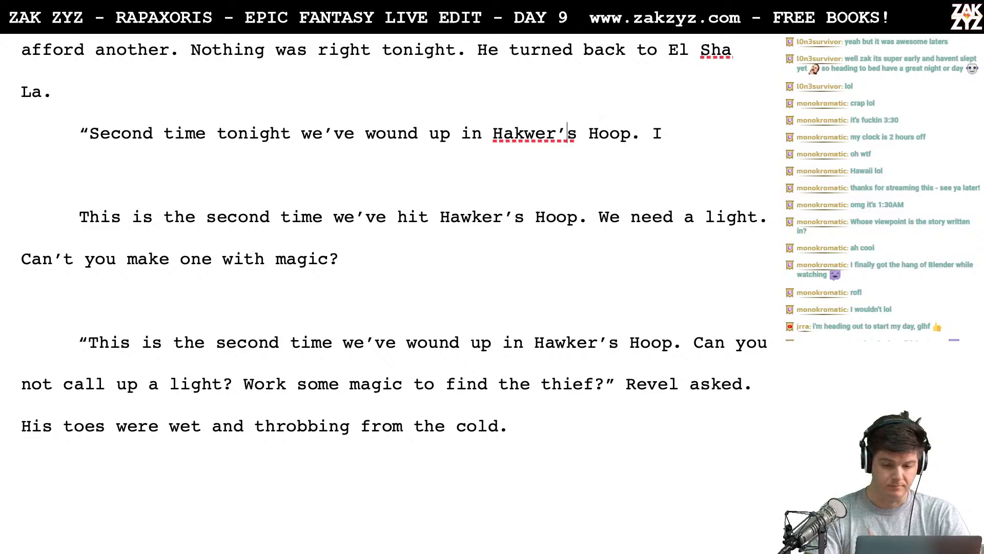
pyautogui.press('Left')
pyautogui.press('BackSpace')
pyautogui.write('k')
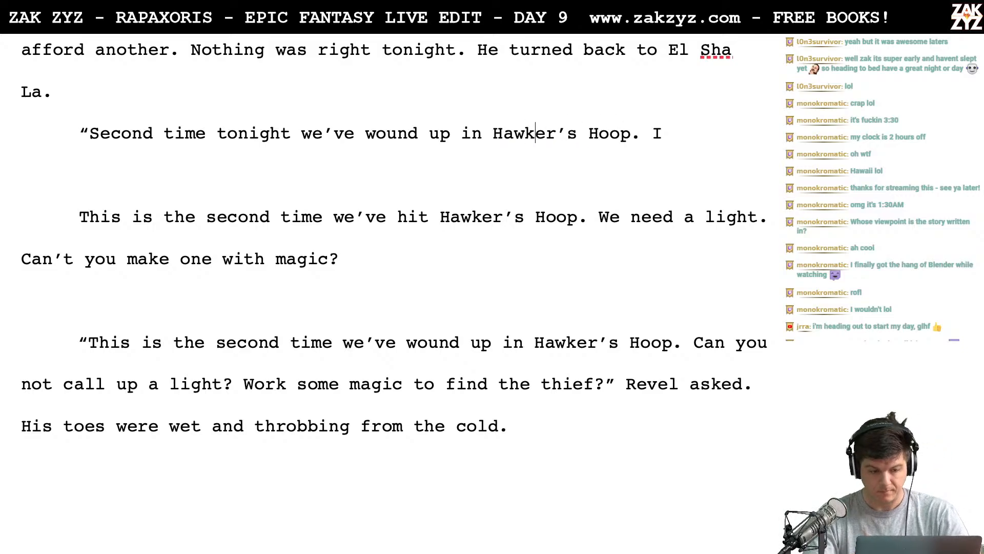
# - Write “This is the second time we’ve wound up in Hawker’s Hoop.” as a separate line above the "Second time tonight" version
pyautogui.scroll(3, 394, 251)
pyautogui.scroll(-1, 394, 292)
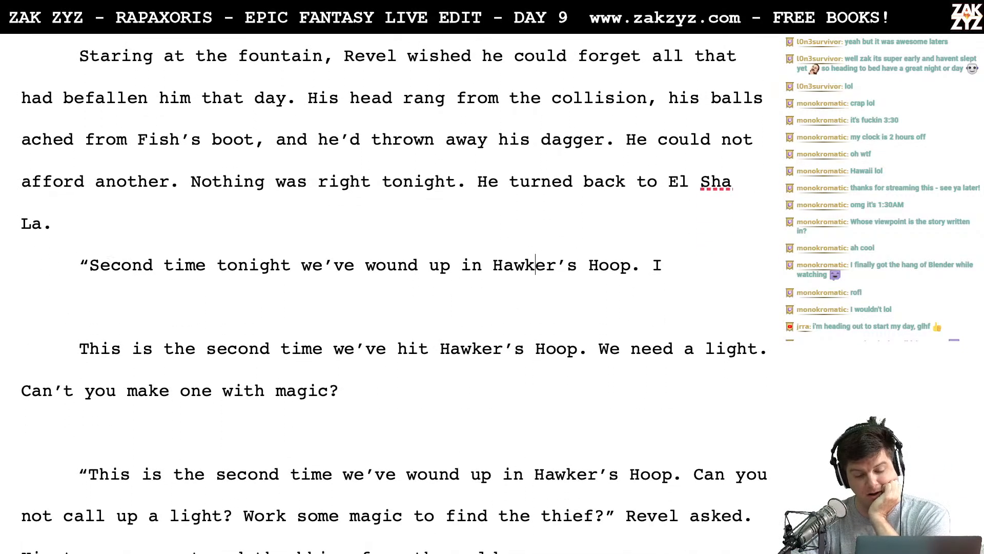
pyautogui.click(90, 265)
pyautogui.press('Return')
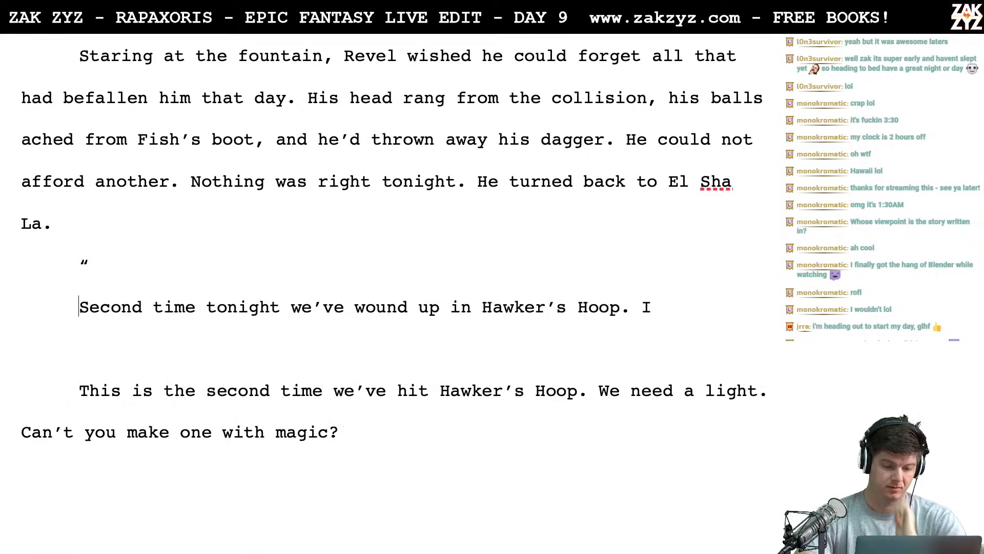
pyautogui.write('This is the ')
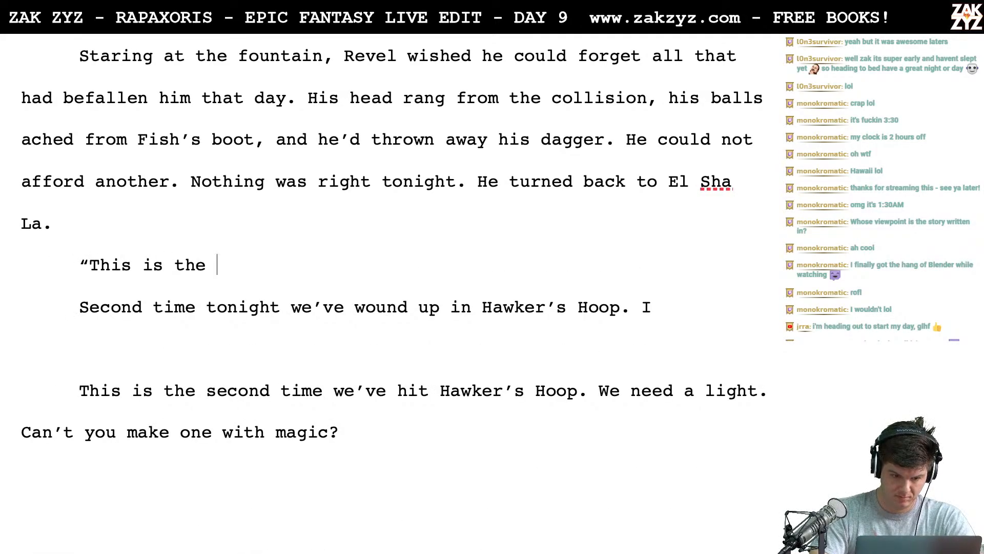
pyautogui.write("second time we've woun")
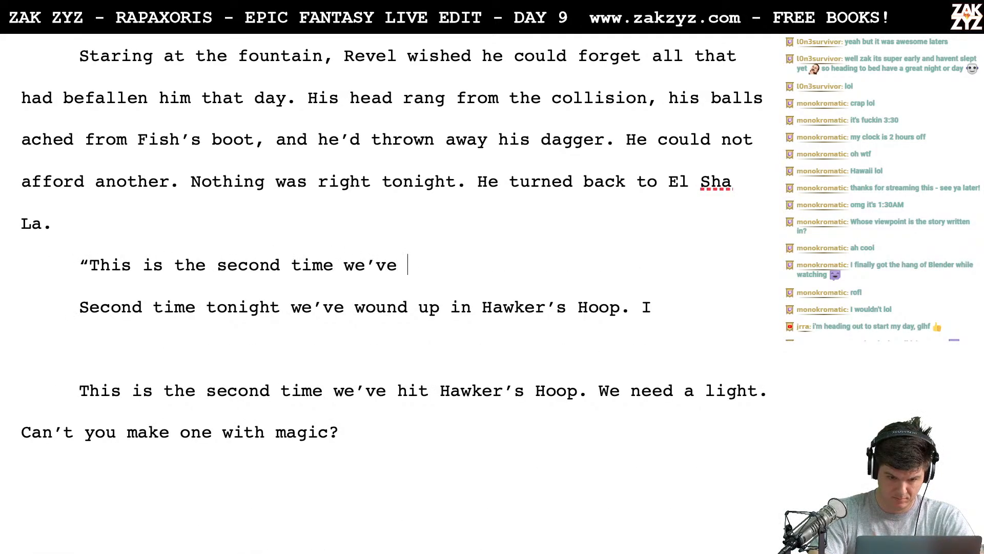
pyautogui.write('d up in H')
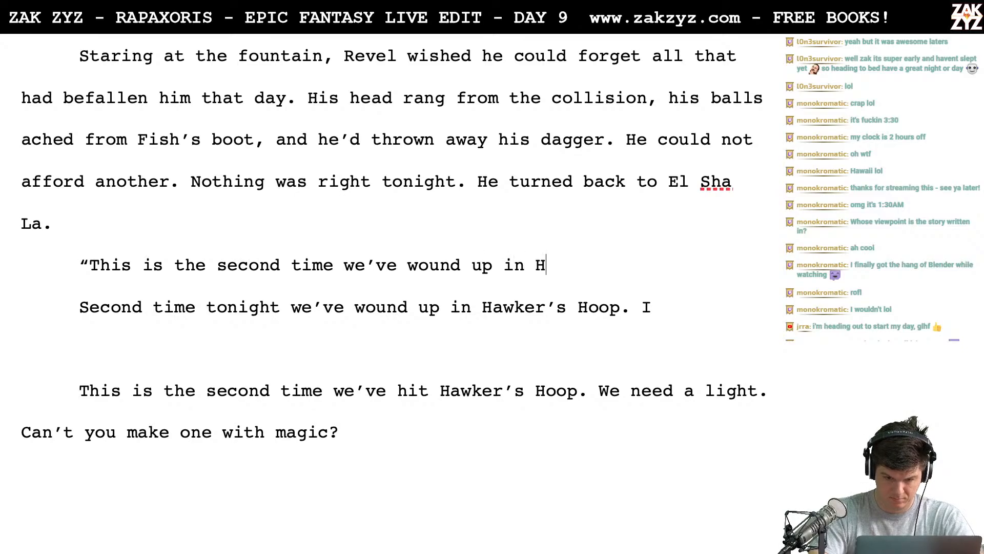
pyautogui.write("awker's Hoop.")
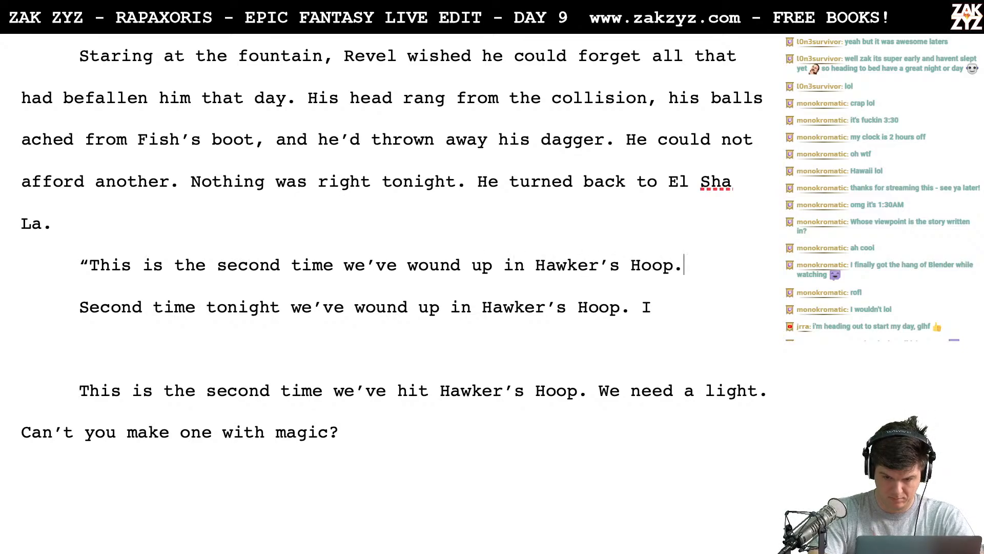
pyautogui.write(' I can')
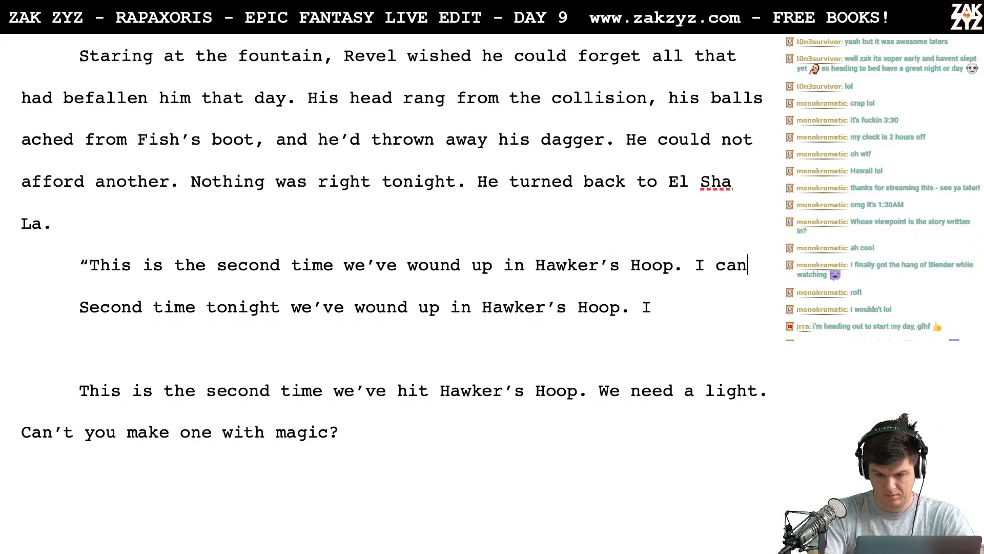
pyautogui.write("'t see anyth")
# - Try following "Hawker’s Hoop." in the new line with "I can’t see" and delete the trial words
pyautogui.press('BackSpace')
pyautogui.press('BackSpace')
pyautogui.press('BackSpace')
pyautogui.press('BackSpace')
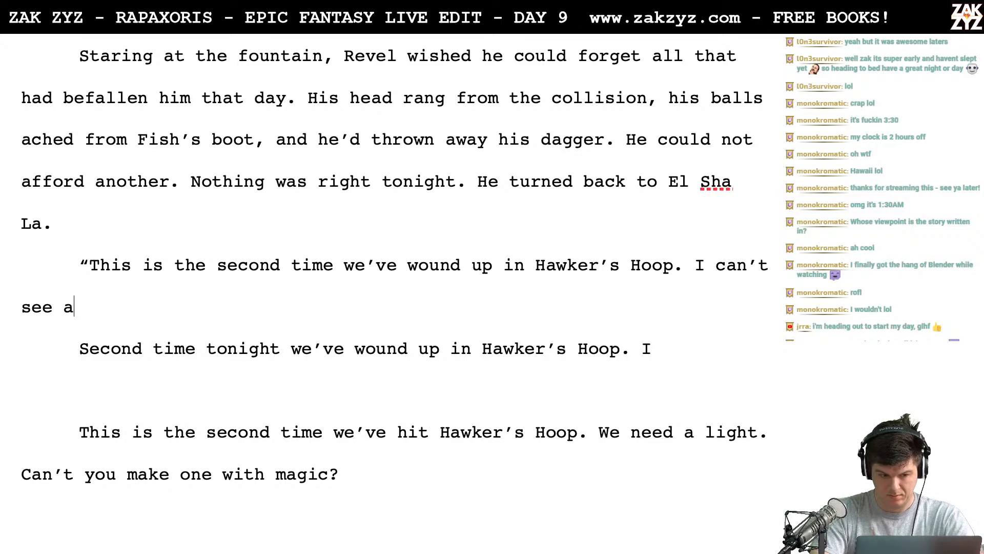
pyautogui.press('BackSpace')
pyautogui.press('BackSpace')
pyautogui.press('BackSpace')
pyautogui.press('BackSpace')
pyautogui.press('BackSpace')
pyautogui.press('BackSpace')
pyautogui.press('BackSpace')
pyautogui.press('BackSpace')
pyautogui.press('BackSpace')
pyautogui.press('BackSpace')
pyautogui.press('BackSpace')
pyautogui.press('BackSpace')
pyautogui.press('BackSpace')
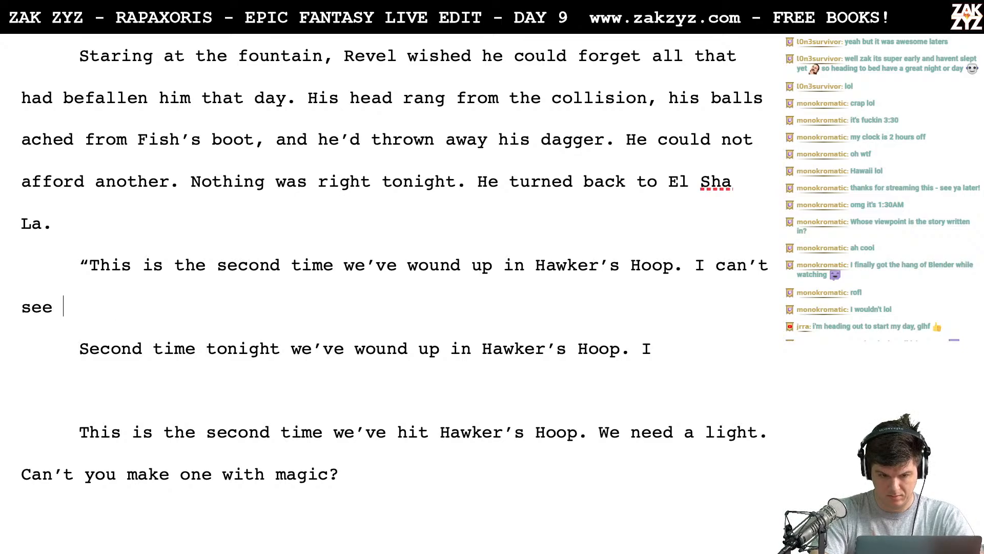
# - Continue the dialogue after "Hawker’s Hoop." with "Can’t you call up a light?"
pyautogui.write('Ca')
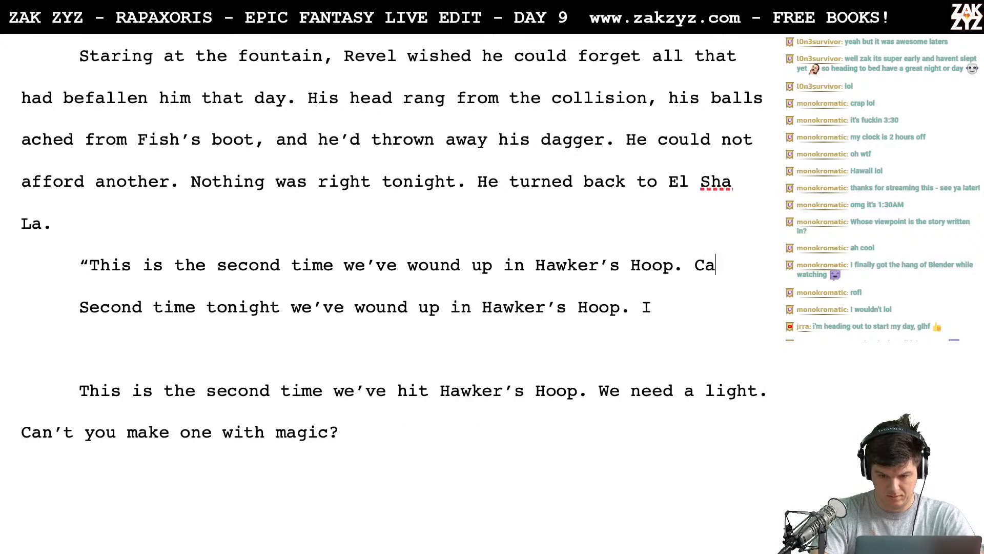
pyautogui.write("n't you call up")
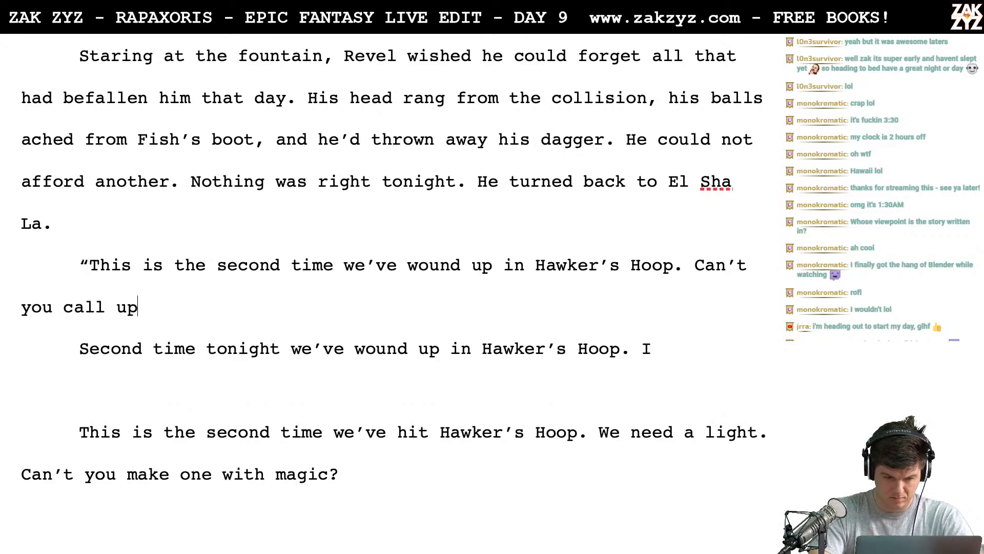
pyautogui.write(' a light? Or scry')
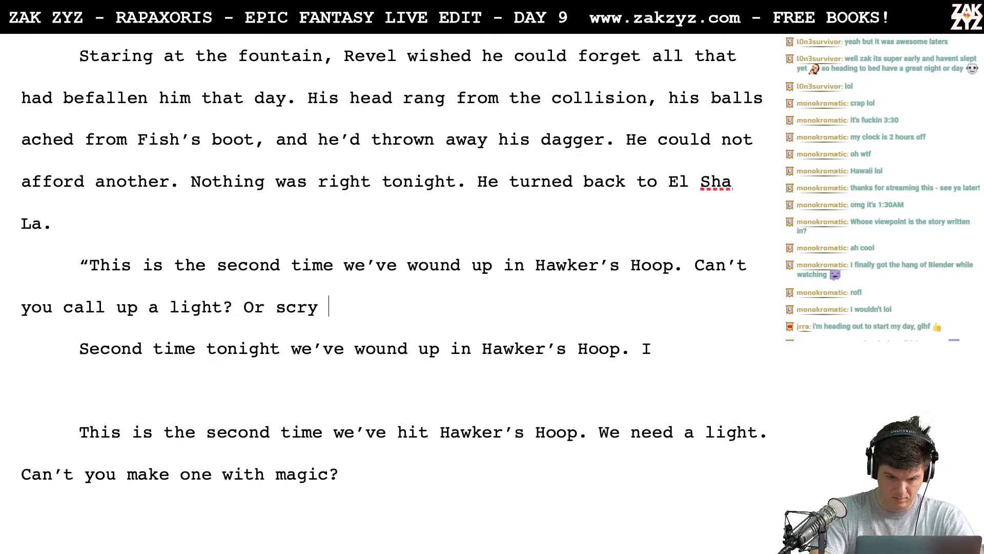
pyautogui.write(' out the thief wi')
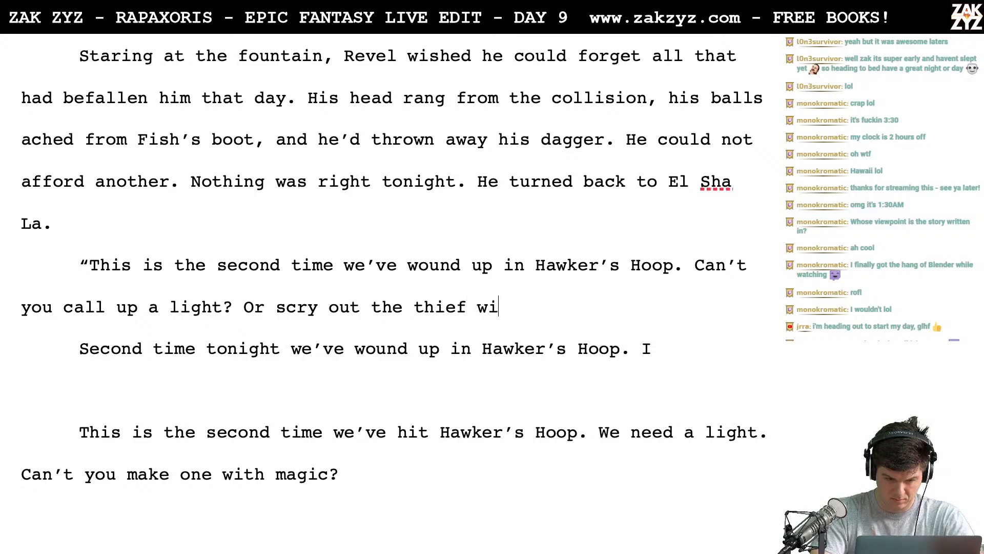
pyautogui.write('th some speol')
# - Add "Or scry" after "Can’t you call up a light?", trying "out the thief with some" as its continuation and deleting those trial words
pyautogui.press('BackSpace')
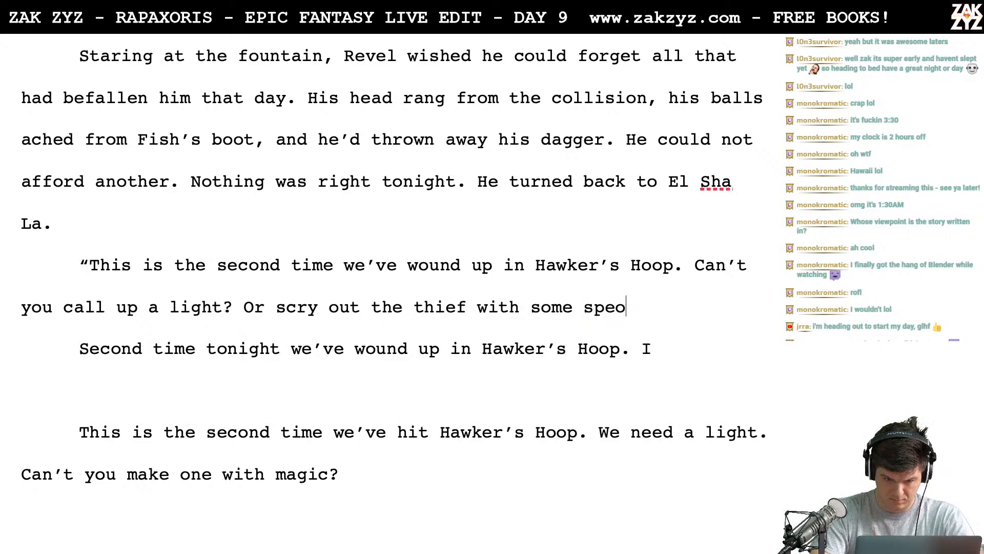
pyautogui.press('BackSpace')
pyautogui.press('BackSpace')
pyautogui.press('BackSpace')
pyautogui.press('BackSpace')
pyautogui.press('BackSpace')
pyautogui.press('BackSpace')
pyautogui.press('BackSpace')
pyautogui.press('BackSpace')
pyautogui.press('BackSpace')
pyautogui.press('BackSpace')
pyautogui.press('BackSpace')
pyautogui.press('BackSpace')
pyautogui.press('BackSpace')
pyautogui.press('BackSpace')
pyautogui.press('BackSpace')
pyautogui.press('BackSpace')
pyautogui.press('BackSpace')
pyautogui.press('BackSpace')
pyautogui.press('BackSpace')
pyautogui.press('BackSpace')
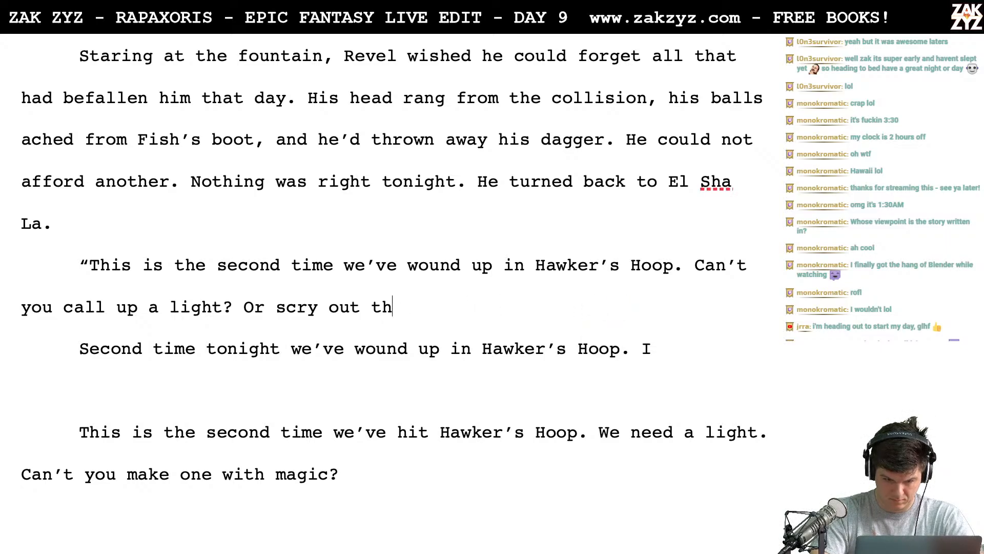
pyautogui.press('BackSpace')
pyautogui.press('BackSpace')
pyautogui.press('BackSpace')
pyautogui.press('BackSpace')
pyautogui.press('BackSpace')
pyautogui.press('BackSpace')
# - Finish the question after "Or scry" with "him out somehow?", close the dialogue with a quotation mark and add a paragraph break
pyautogui.write('him out ')
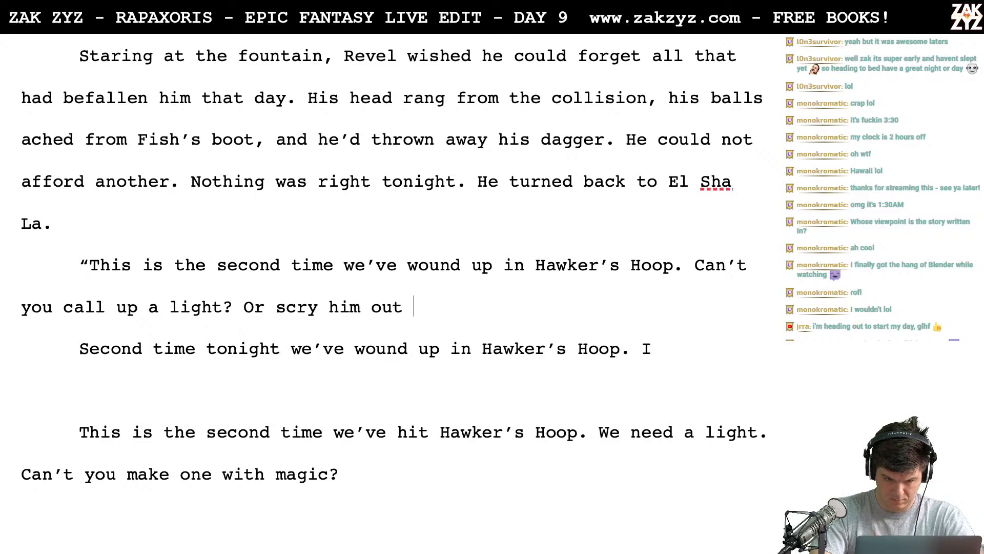
pyautogui.write('somehow')
pyautogui.press('BackSpace')
pyautogui.write('ow?')
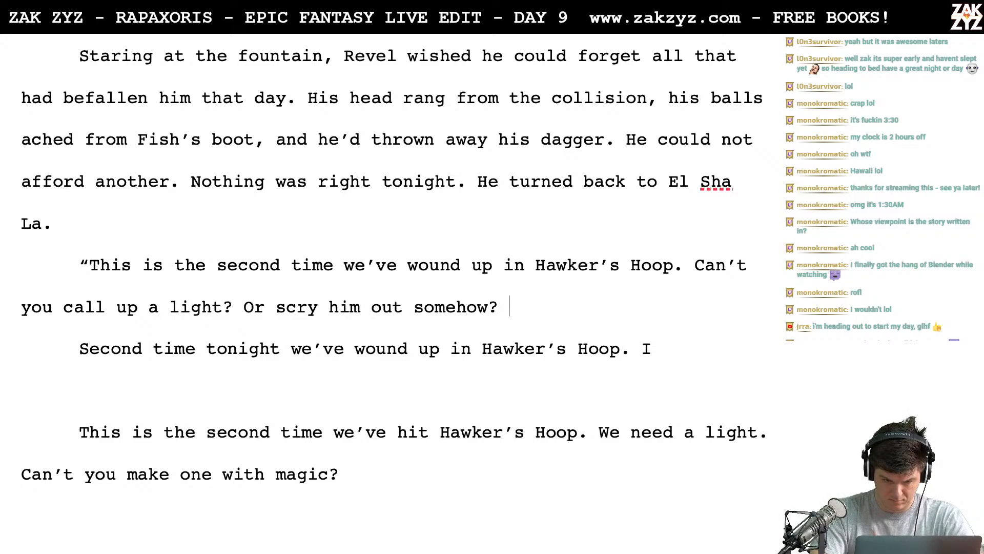
pyautogui.press('BackSpace')
pyautogui.write('"')
pyautogui.press('Return')
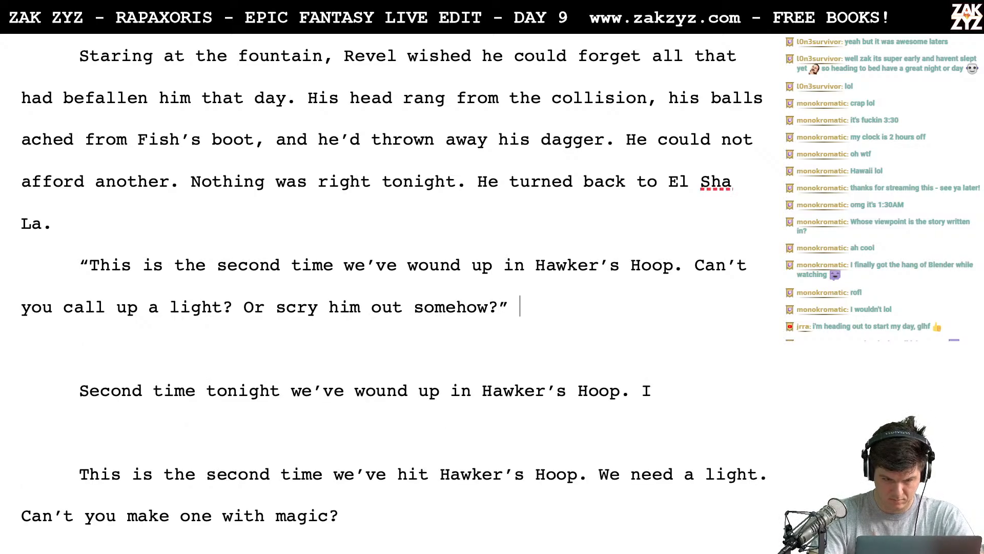
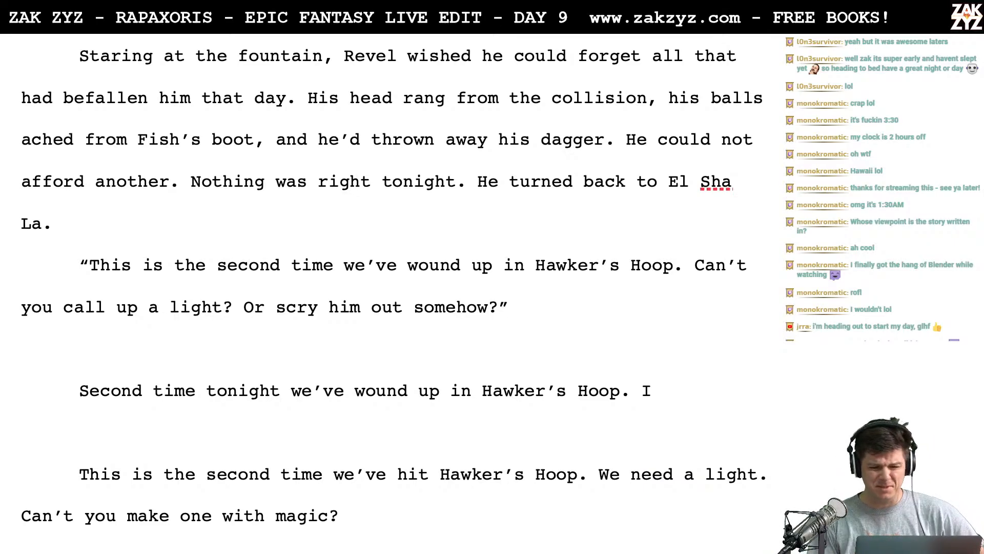
# - Replace the period after "He turned back to El Sha La" with a comma, trying "f" and "no" as continuations and deleting those trial letters
pyautogui.scroll(-1, 389, 282)
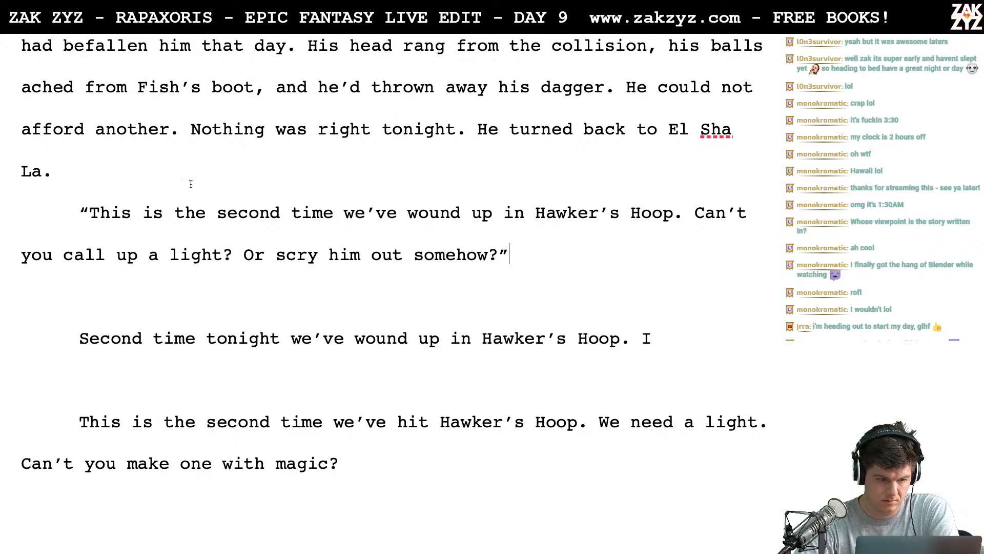
pyautogui.click(78, 194)
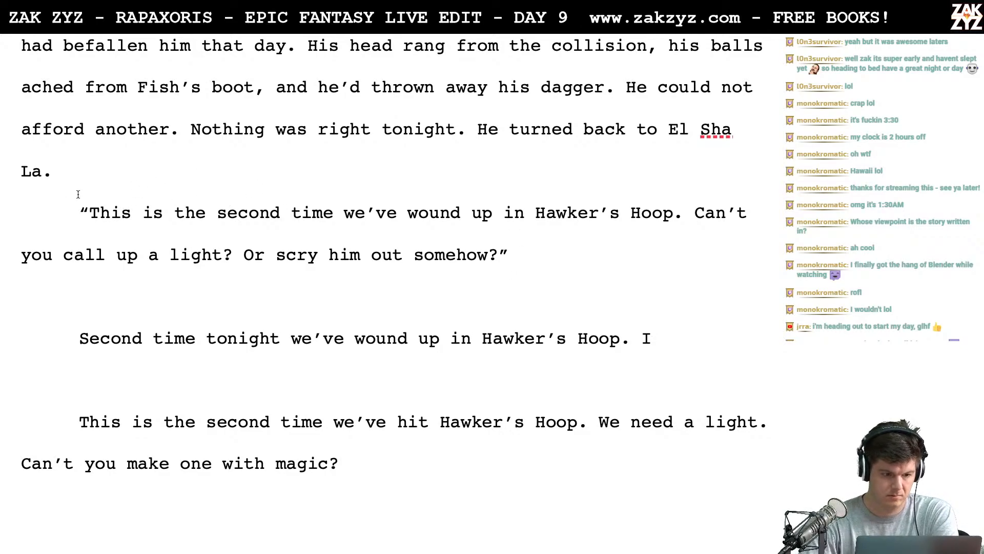
pyautogui.press('BackSpace')
pyautogui.write(',')
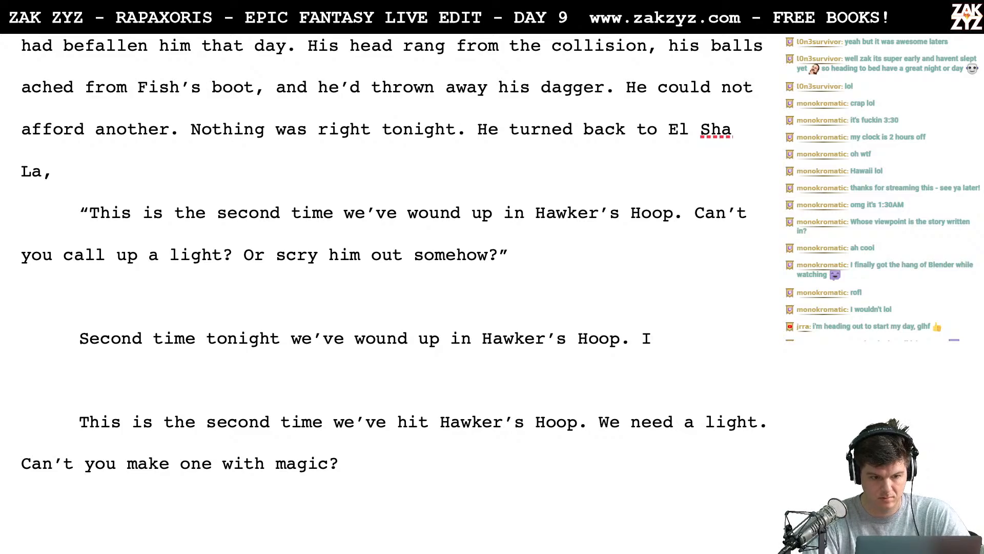
pyautogui.press('Up')
pyautogui.press('Up')
pyautogui.press('Up')
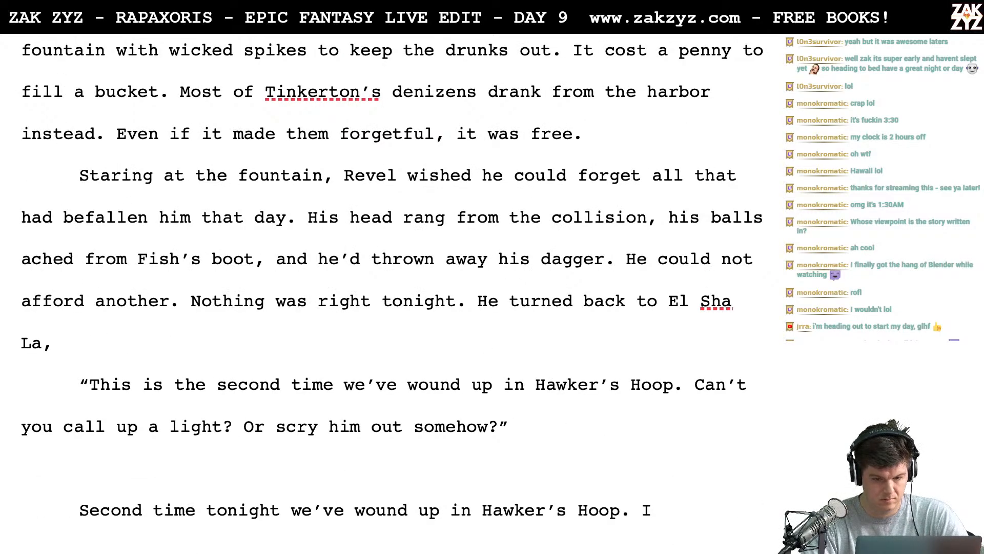
pyautogui.write('f')
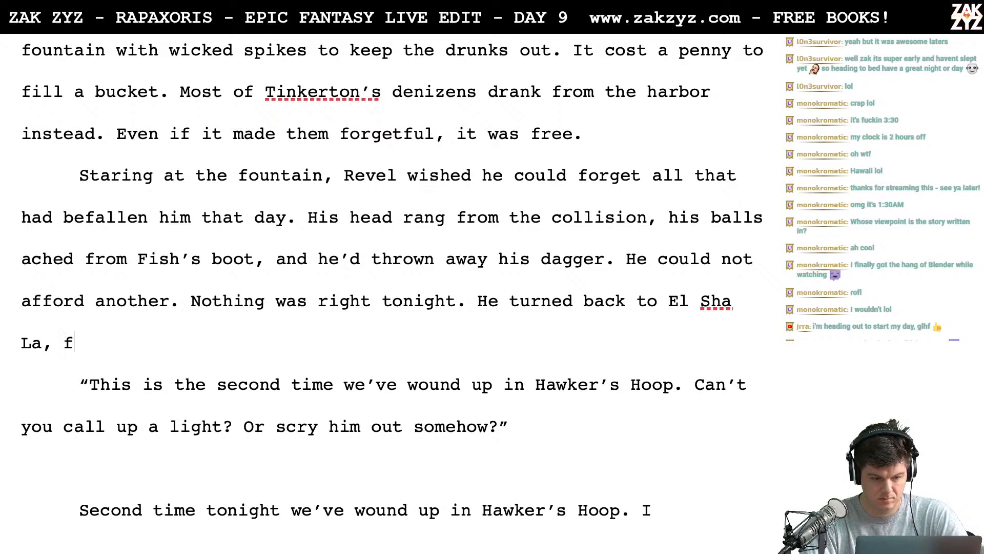
pyautogui.press('BackSpace')
pyautogui.write('no')
pyautogui.press('BackSpace')
pyautogui.press('BackSpace')
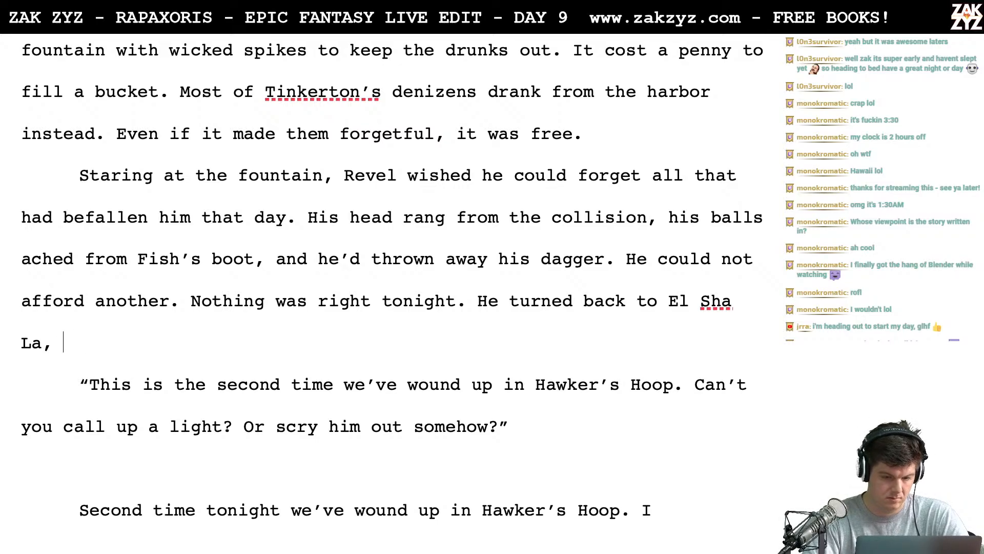
# - Replace "boot" with "kick" in "his balls ached from Fish’s boot" in the fountain paragraph
pyautogui.scroll(1, 392, 285)
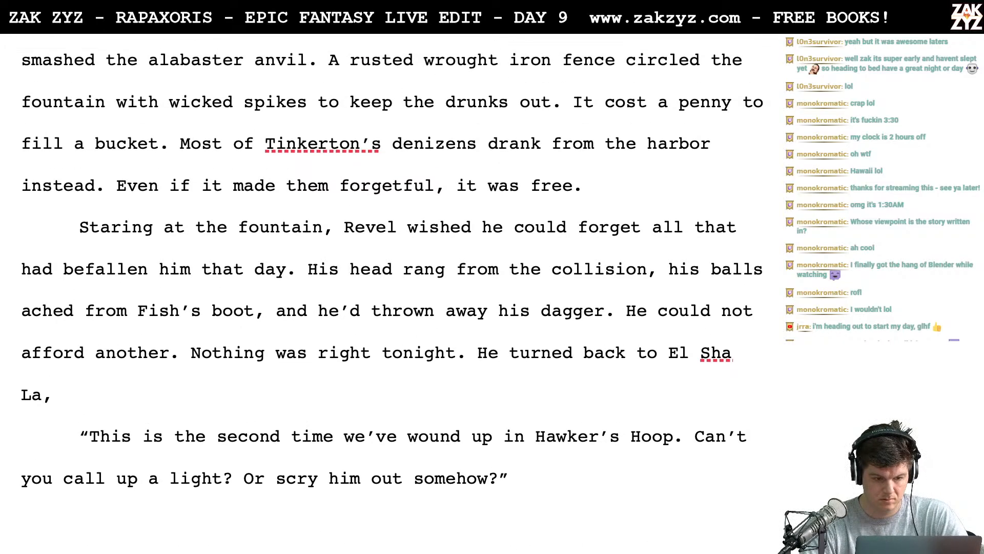
pyautogui.scroll(-2, 392, 285)
pyautogui.scroll(-1, 392, 284)
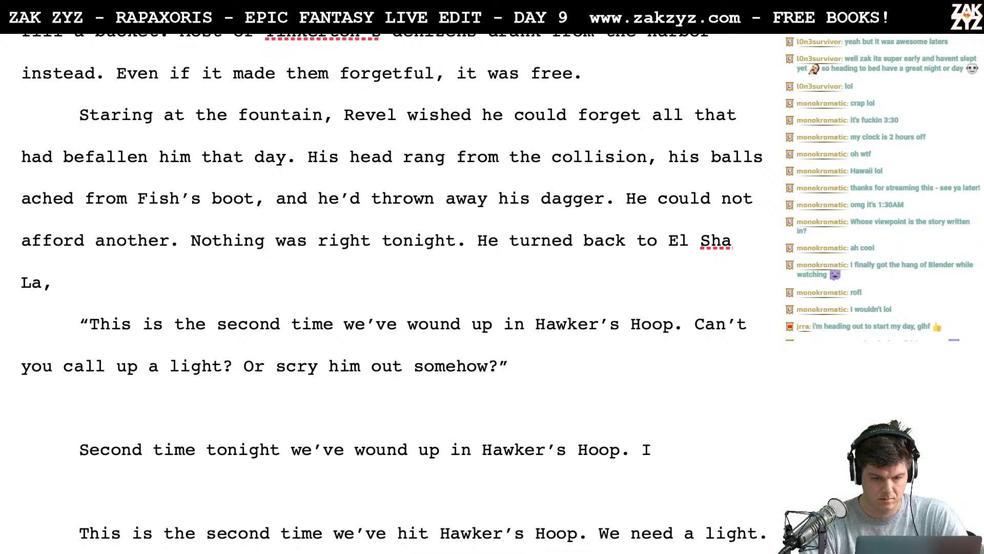
pyautogui.scroll(1, 393, 284)
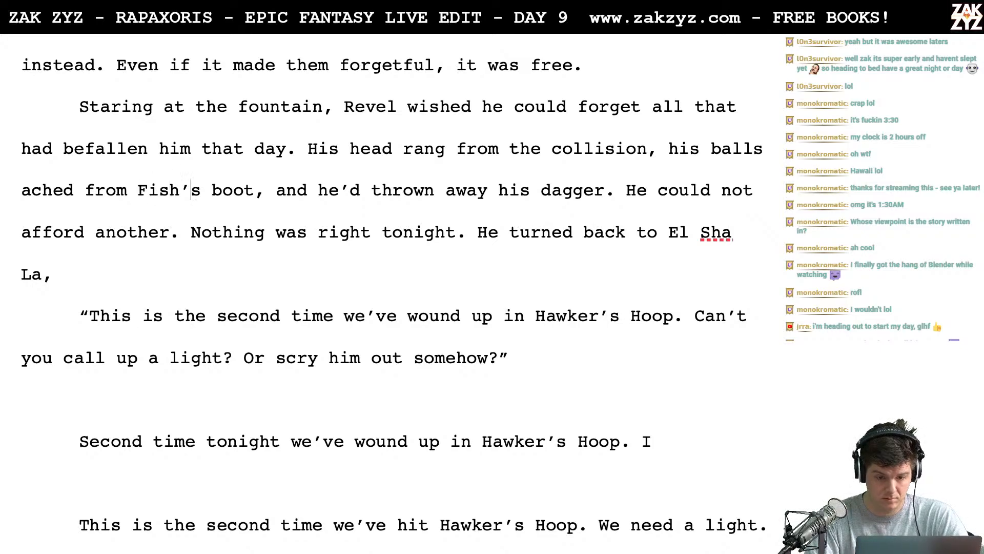
pyautogui.press('BackSpace')
pyautogui.press('BackSpace')
pyautogui.press('BackSpace')
pyautogui.press('BackSpace')
pyautogui.write('kick')
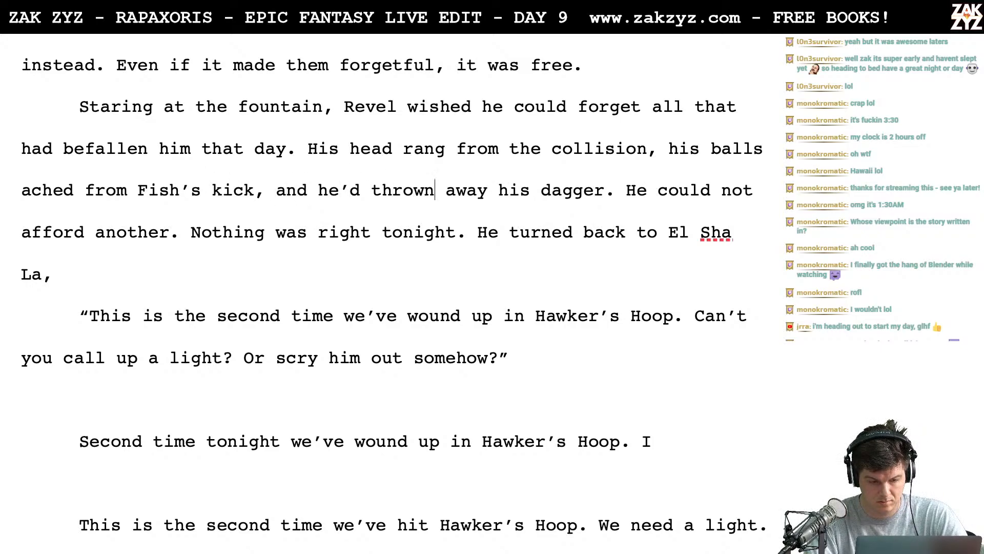
# - Reword the sentence before "He turned back" to read "Nothing went right tonight."
pyautogui.press('Left')
pyautogui.press('Left')
pyautogui.press('Left')
pyautogui.press('Left')
pyautogui.press('Left')
pyautogui.press('Left')
pyautogui.press('Left')
pyautogui.press('Left')
pyautogui.press('Left')
pyautogui.press('Left')
pyautogui.press('Left')
pyautogui.press('Left')
pyautogui.press('Left')
pyautogui.press('Left')
pyautogui.press('Left')
pyautogui.press('Left')
pyautogui.press('Left')
pyautogui.press('Left')
pyautogui.press('Left')
pyautogui.press('Left')
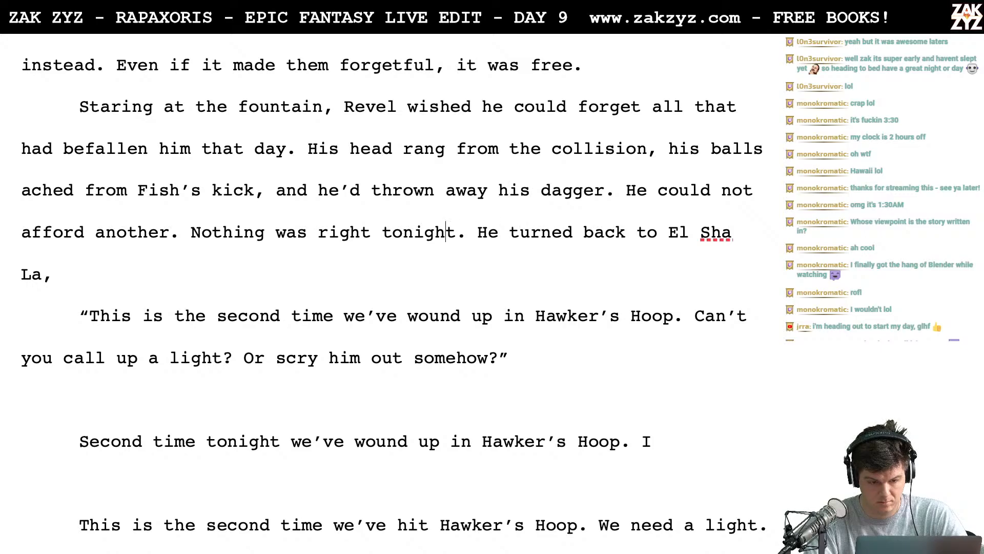
pyautogui.press('Delete')
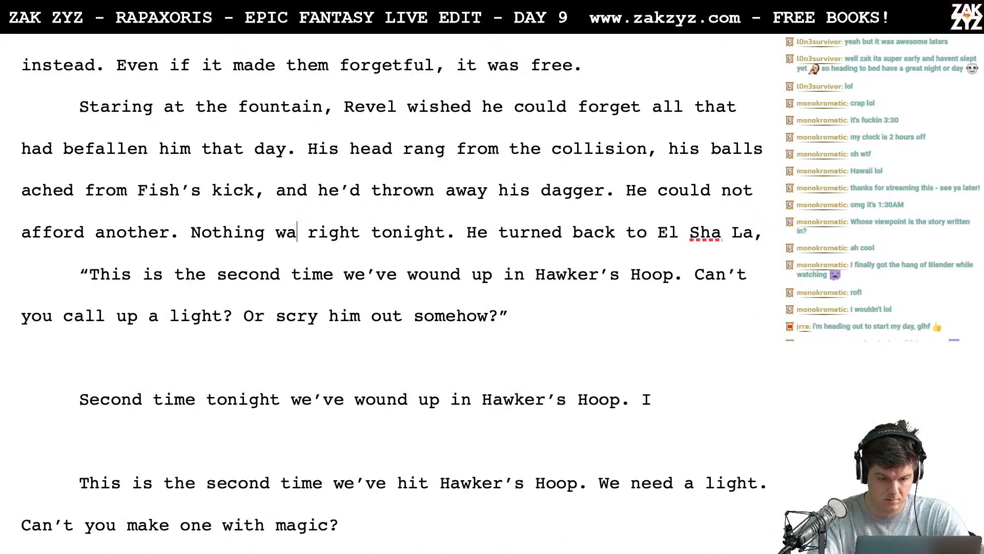
pyautogui.press('BackSpace')
pyautogui.press('BackSpace')
pyautogui.write('went right to')
pyautogui.write('night.')
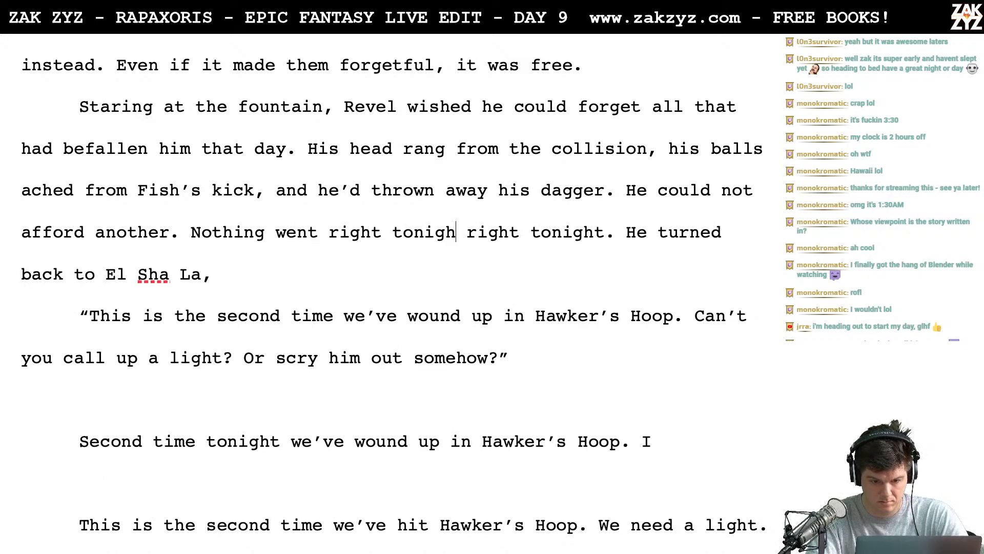
# - Delete the duplicate "right tonight." left over from the old wording
pyautogui.hotkey('shift', 'Right')
pyautogui.hotkey('shift', 'Right')
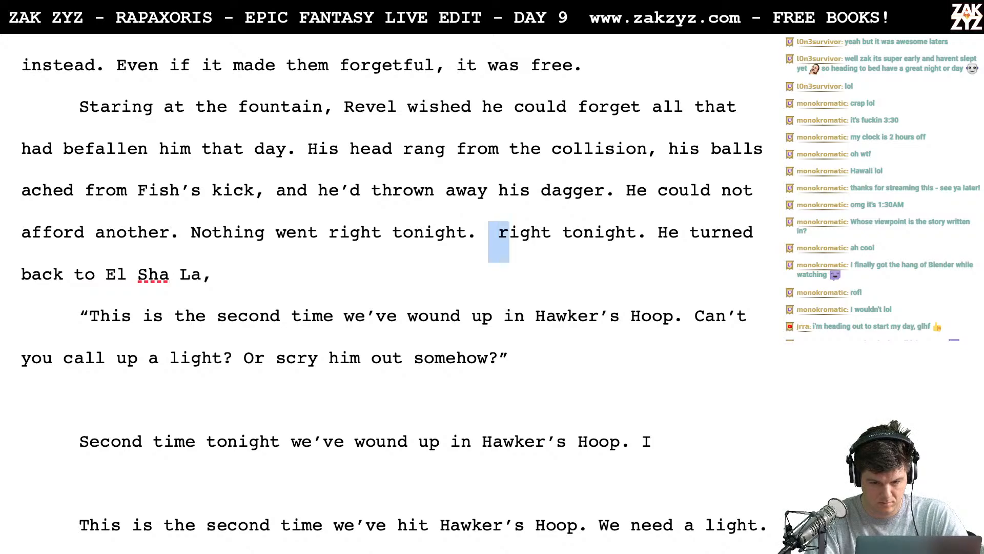
pyautogui.hotkey('shift', 'Right')
pyautogui.hotkey('shift', 'Right')
pyautogui.hotkey('shift', 'Right')
pyautogui.hotkey('shift', 'Right')
pyautogui.hotkey('shift', 'Right')
pyautogui.hotkey('shift', 'Right')
pyautogui.hotkey('shift', 'Right')
pyautogui.hotkey('shift', 'Right')
pyautogui.hotkey('shift', 'Right')
pyautogui.hotkey('shift', 'Right')
pyautogui.hotkey('shift', 'Right')
pyautogui.hotkey('shift', 'Right')
pyautogui.hotkey('shift', 'Right')
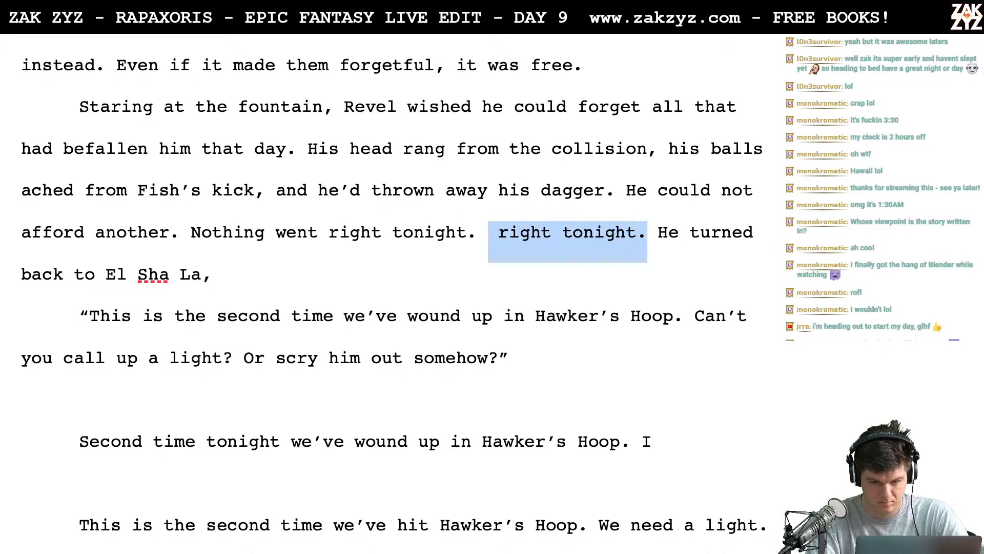
pyautogui.press('BackSpace')
# - Break off "turned back to El Sha La," after "He", continue with "wheeled on El Sha La," and add two paragraph breaks below it
pyautogui.press('Right')
pyautogui.press('Return')
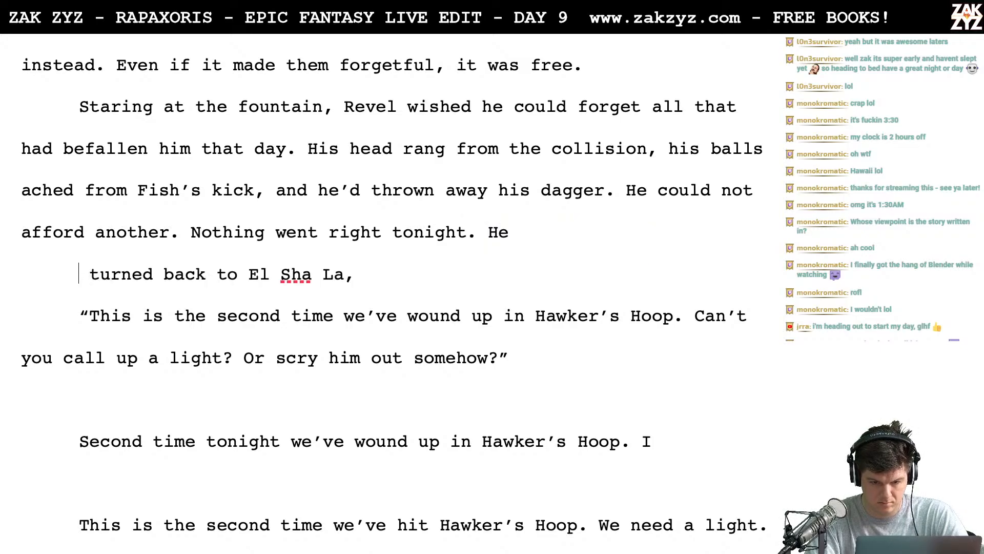
pyautogui.write('wheeled on El')
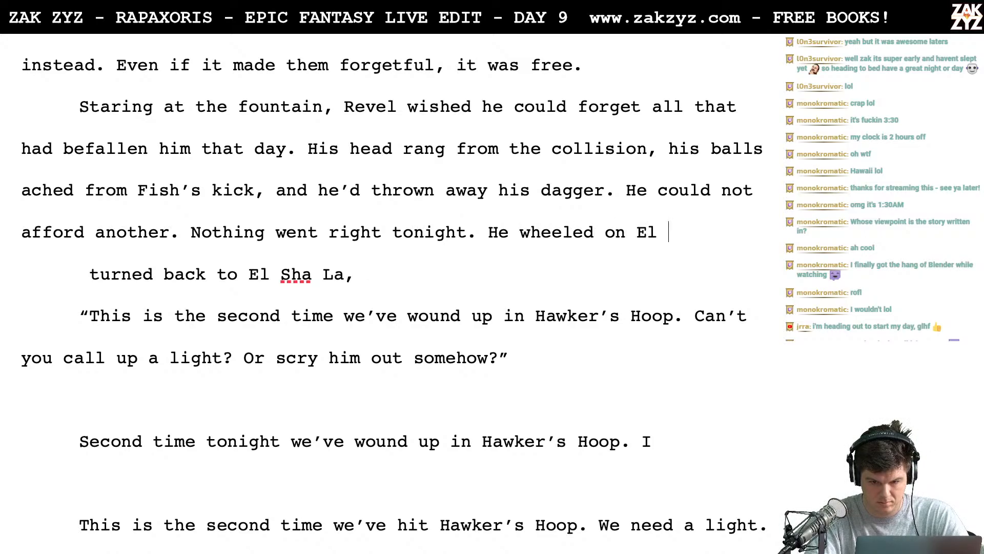
pyautogui.write(' Sha La,')
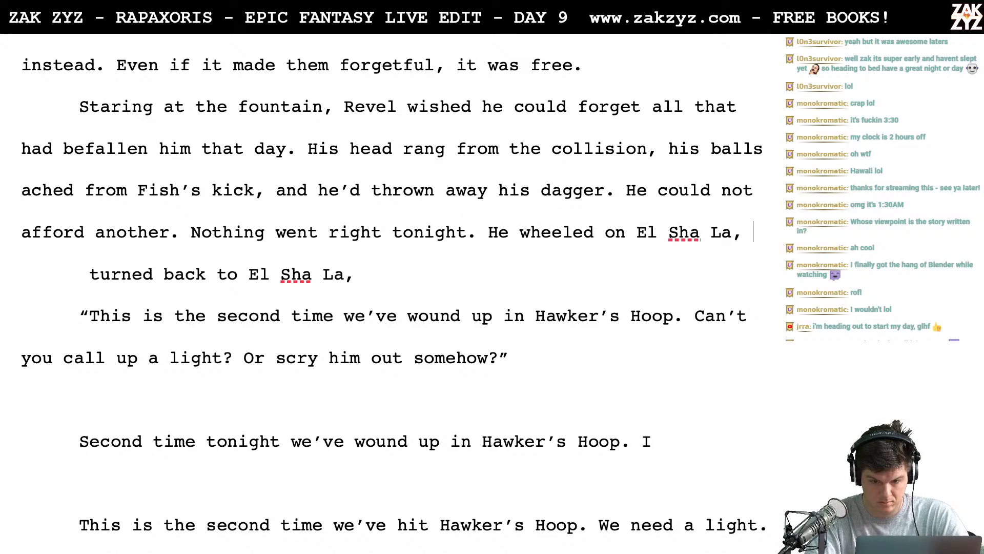
pyautogui.press('Return')
pyautogui.press('Return')
pyautogui.press('Left')
pyautogui.press('Left')
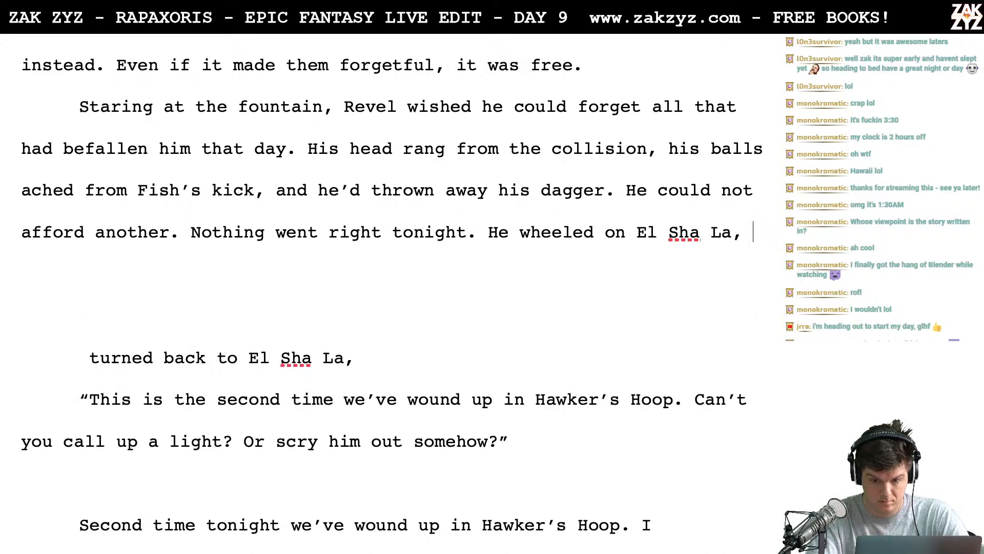
# - Try continuing "He wheeled on El Sha La," with "who was impatiently waiting" and delete the trial words
pyautogui.write('who was impatien')
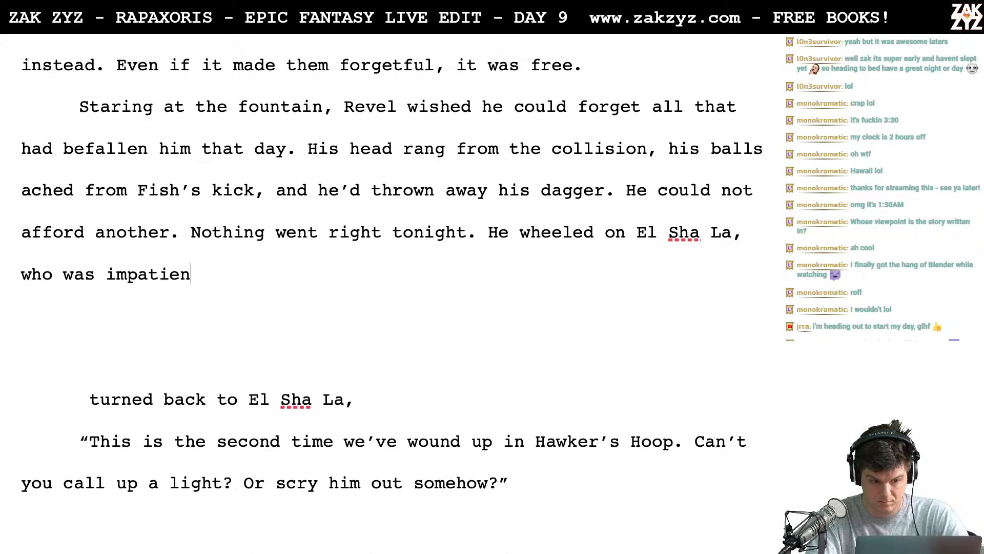
pyautogui.write('tly waiting')
pyautogui.press('BackSpace')
pyautogui.press('BackSpace')
pyautogui.press('BackSpace')
pyautogui.press('BackSpace')
pyautogui.press('BackSpace')
pyautogui.press('BackSpace')
pyautogui.press('BackSpace')
pyautogui.press('BackSpace')
pyautogui.press('BackSpace')
pyautogui.press('BackSpace')
pyautogui.press('BackSpace')
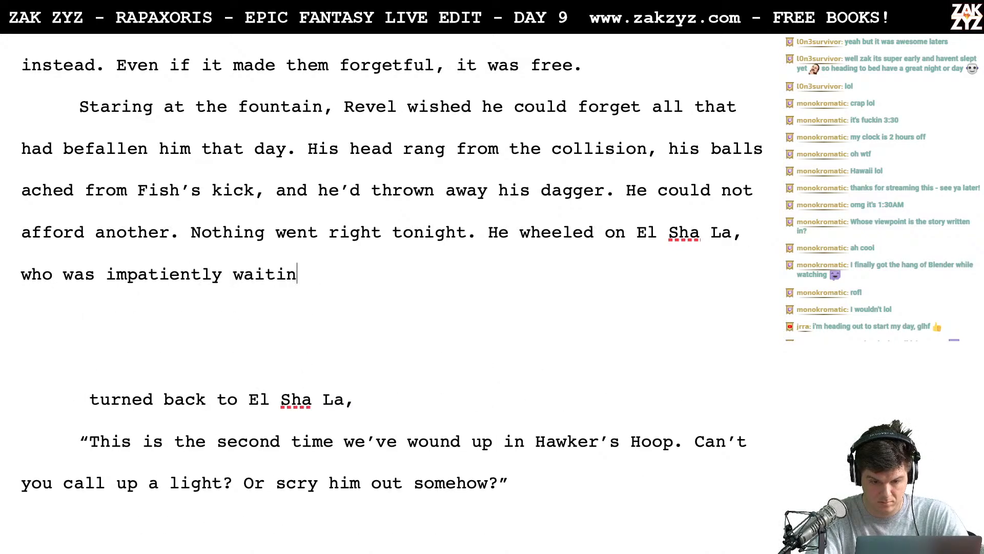
pyautogui.press('BackSpace')
pyautogui.press('BackSpace')
pyautogui.press('BackSpace')
pyautogui.press('BackSpace')
pyautogui.press('BackSpace')
pyautogui.press('BackSpace')
pyautogui.press('BackSpace')
pyautogui.press('BackSpace')
pyautogui.press('BackSpace')
pyautogui.press('BackSpace')
pyautogui.press('BackSpace')
pyautogui.press('BackSpace')
pyautogui.press('BackSpace')
pyautogui.press('BackSpace')
pyautogui.press('BackSpace')
pyautogui.press('BackSpace')
pyautogui.press('BackSpace')
pyautogui.press('BackSpace')
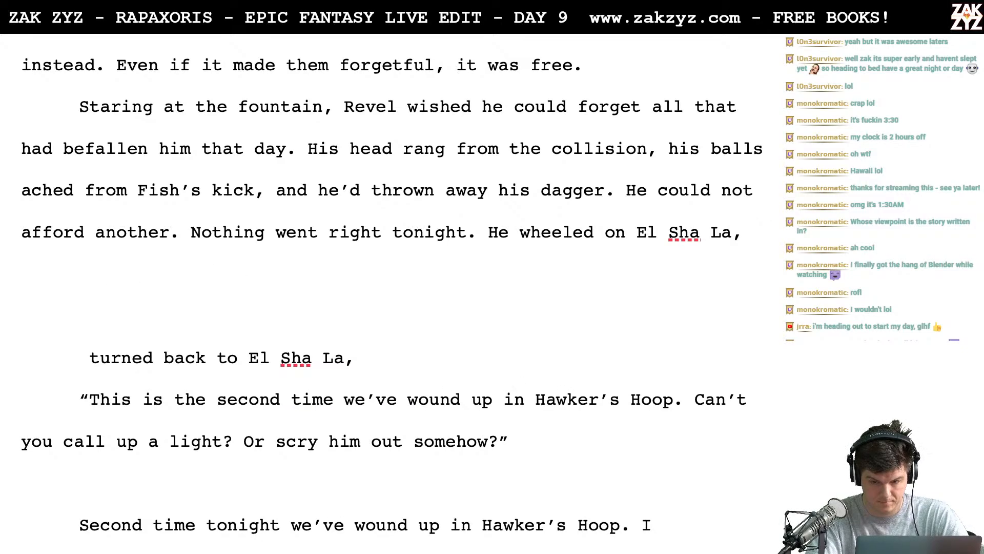
# - Continue "He wheeled on El Sha La," with "who was impatiently waiting for him to"
pyautogui.write('who was impa')
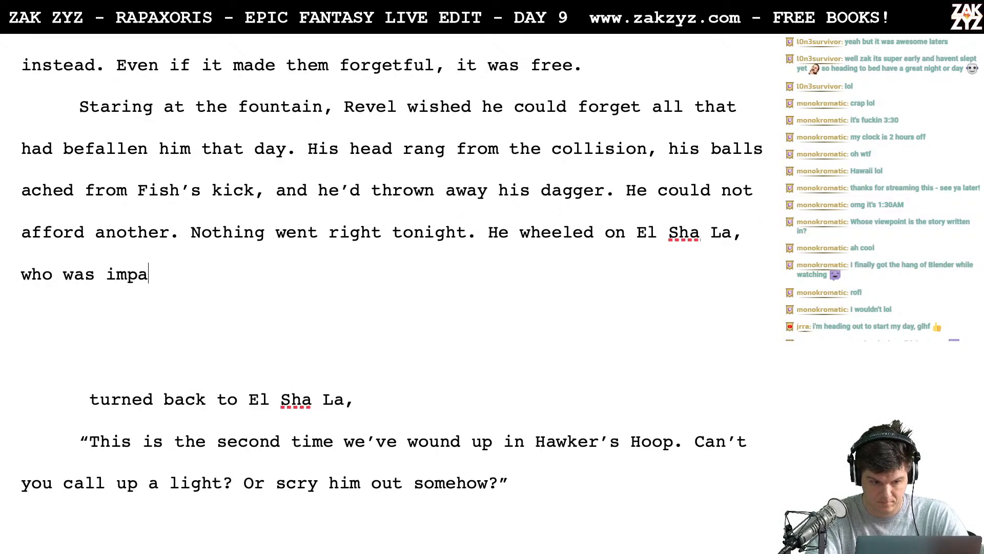
pyautogui.write('tiently waiting ')
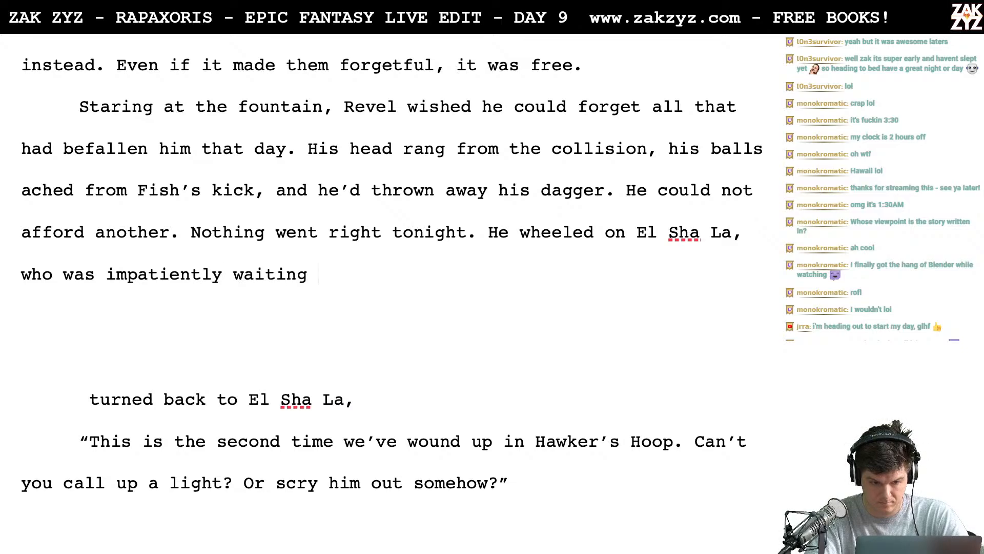
pyautogui.write('for him to')
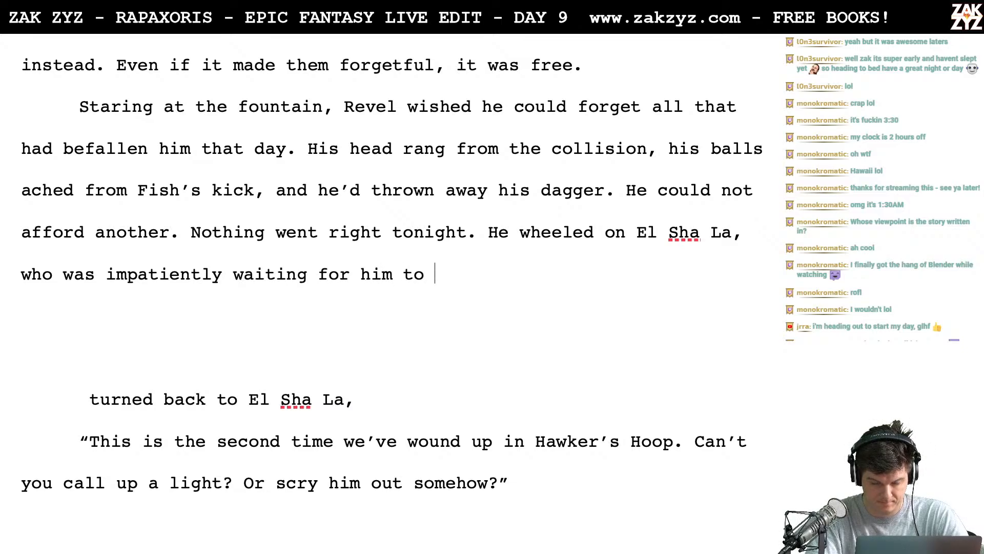
# - Set the unfinished "He wheeled on El Sha La" sentence apart in its own paragraph with a blank line above it
pyautogui.press('Up')
pyautogui.press('Right')
pyautogui.press('Right')
pyautogui.press('Right')
pyautogui.press('Right')
pyautogui.press('Right')
pyautogui.press('Return')
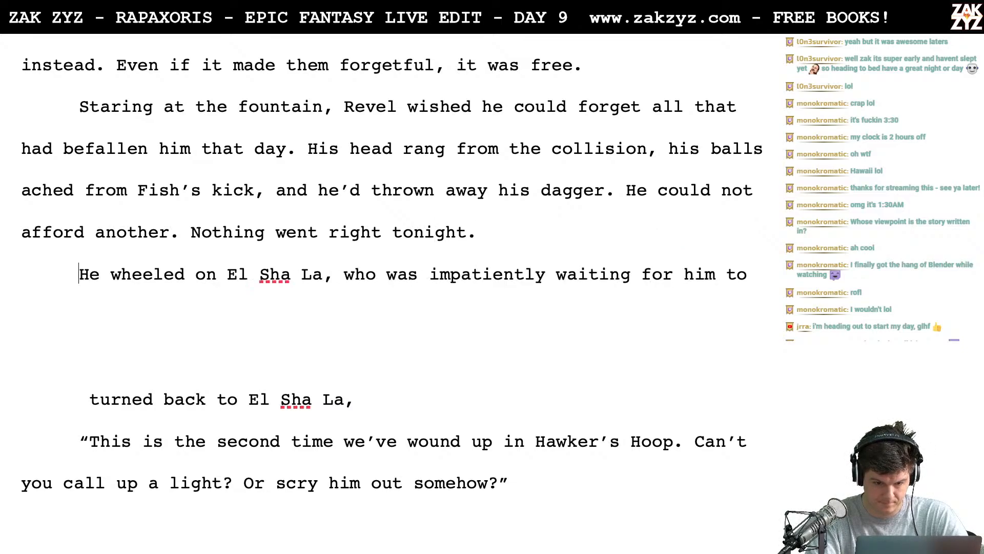
pyautogui.press('Return')
# - Add "El Sha La was impatiently waiting for him to gather his wits. He’d had enough." after "Nothing went right tonight."
pyautogui.press('Left')
pyautogui.press('Left')
pyautogui.write('El Sha ')
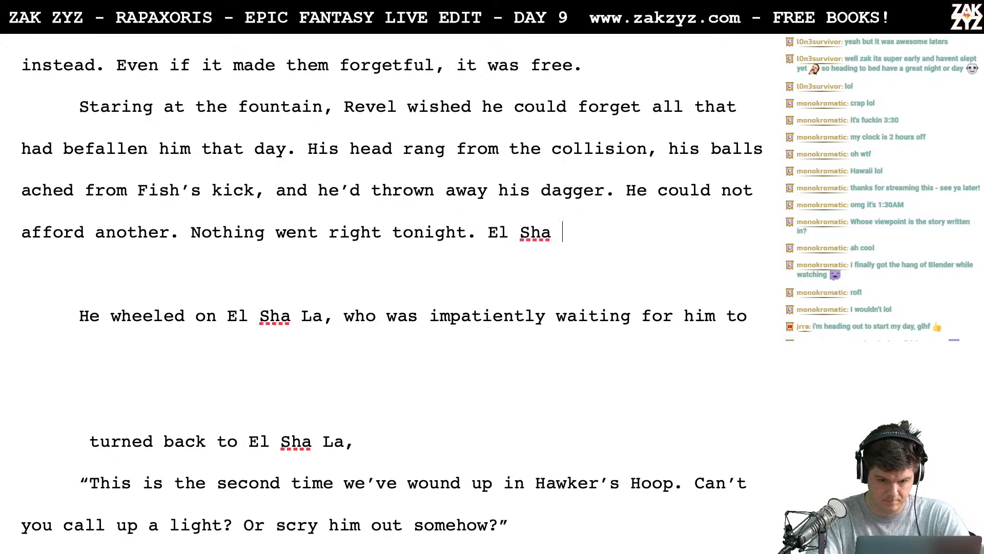
pyautogui.write('La was imp')
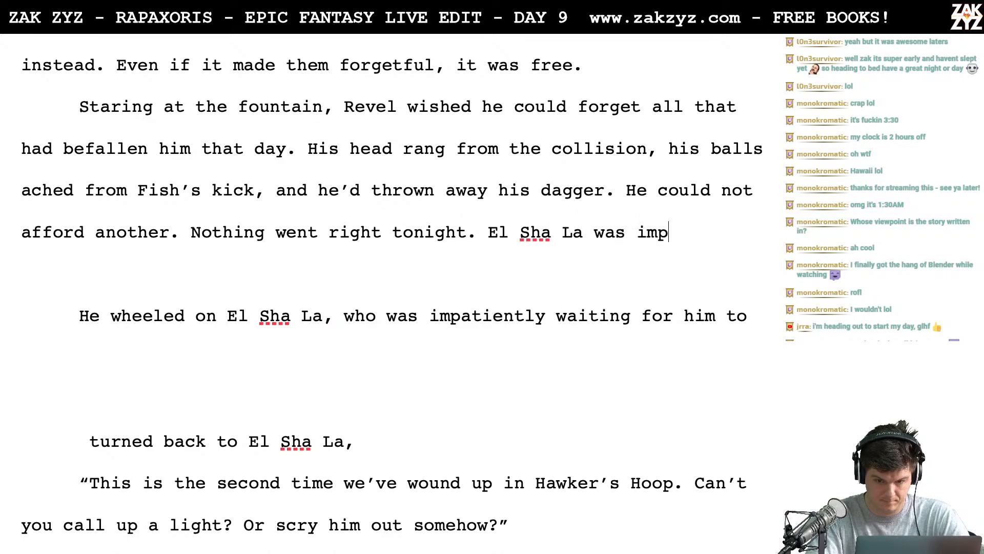
pyautogui.write('atiently waiting fo')
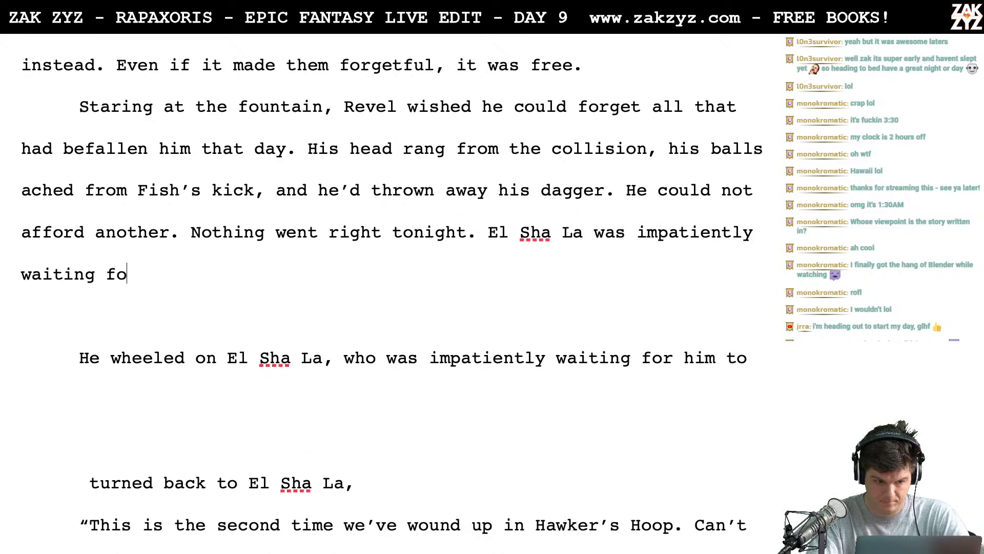
pyautogui.write('r him to G')
pyautogui.press('BackSpace')
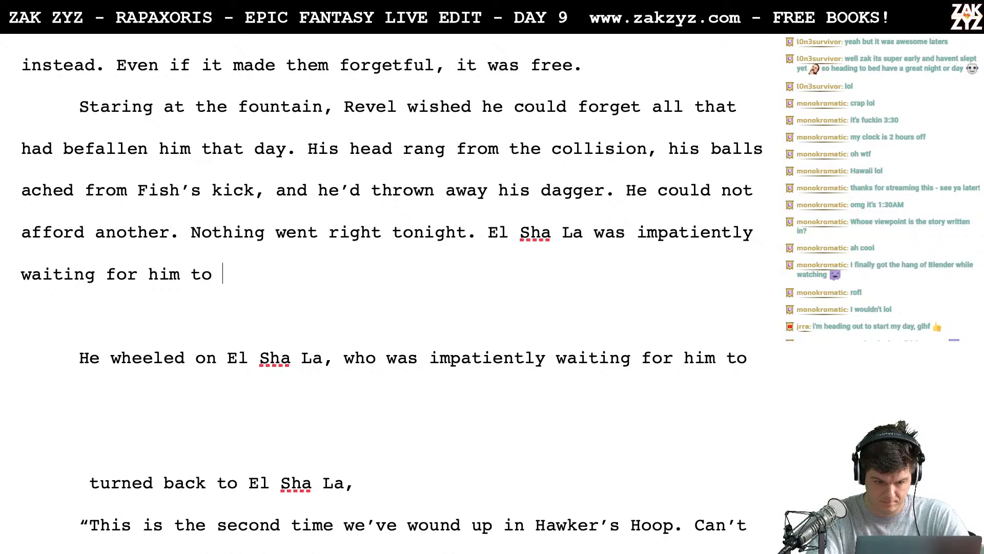
pyautogui.write('gather his wit')
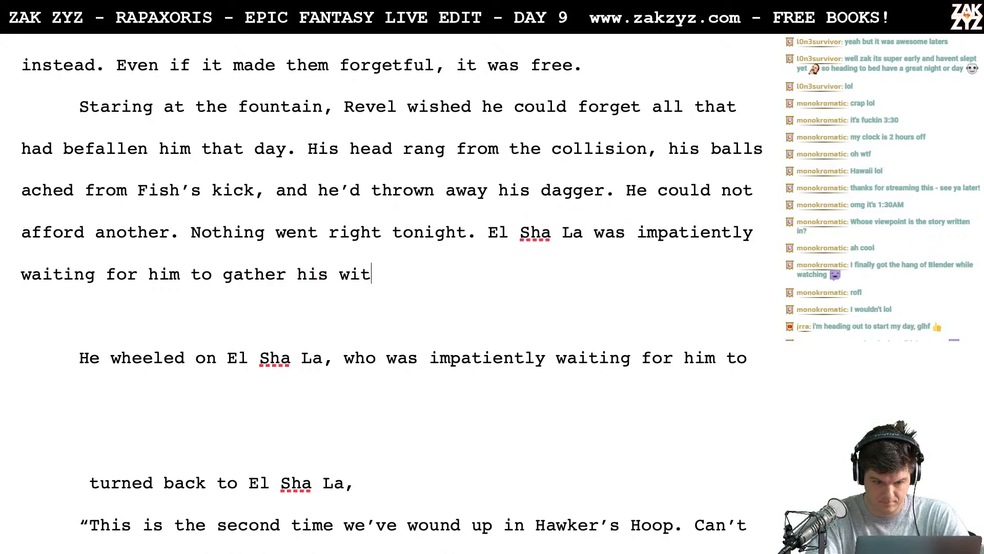
pyautogui.write("s. He'd had enoug")
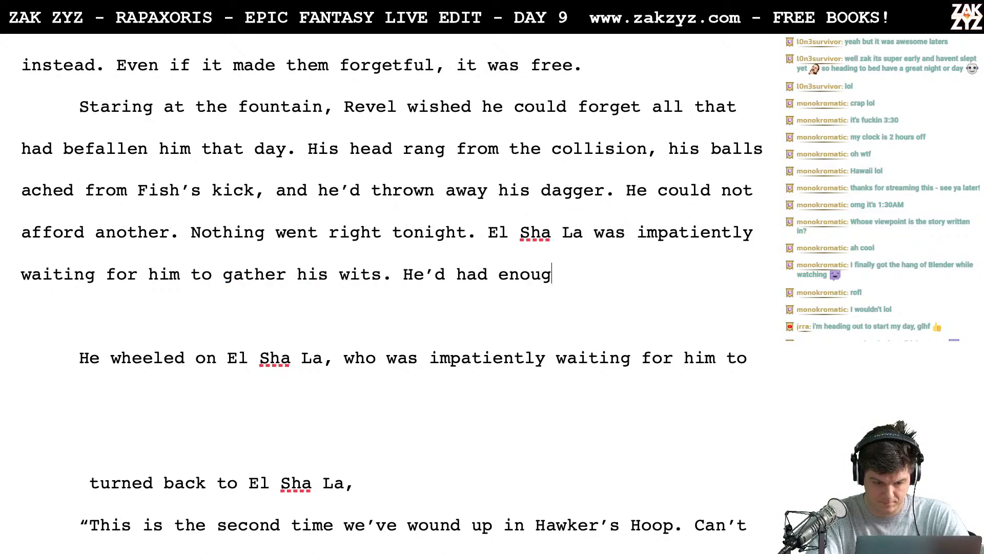
pyautogui.write('h.')
# - Delete the leftover "He wheeled on El Sha La" and "turned back to El Sha La," drafts and their blank lines before the dialogue
pyautogui.hotkey('shift', 'Down')
pyautogui.hotkey('shift', 'Down')
pyautogui.hotkey('shift', 'Down')
pyautogui.hotkey('shift', 'Down')
pyautogui.hotkey('shift', 'Down')
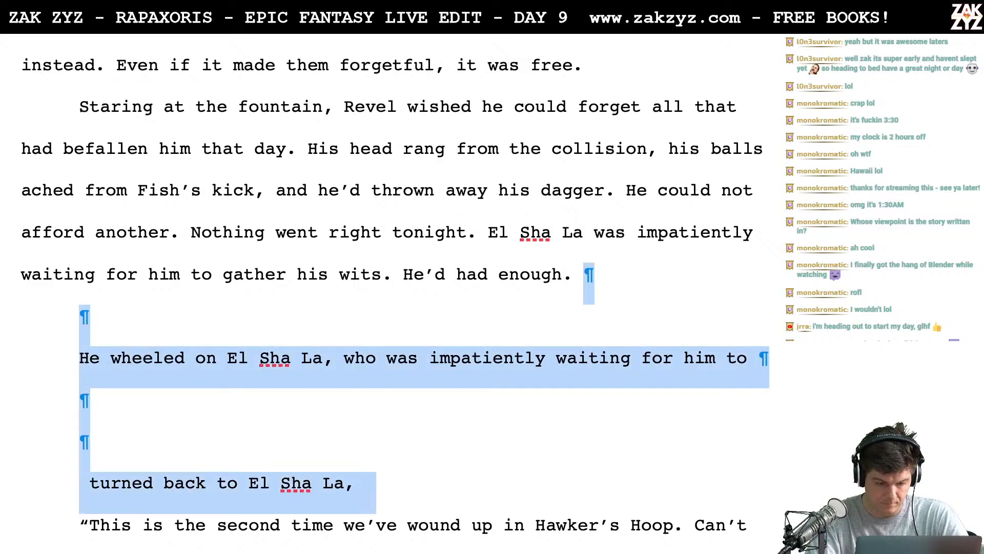
pyautogui.press('BackSpace')
# - Break the sentence after "El Sha La" so "was impatiently waiting for him to gather his wits" starts a new line
pyautogui.scroll(-1, 107, 193)
pyautogui.scroll(2, 106, 194)
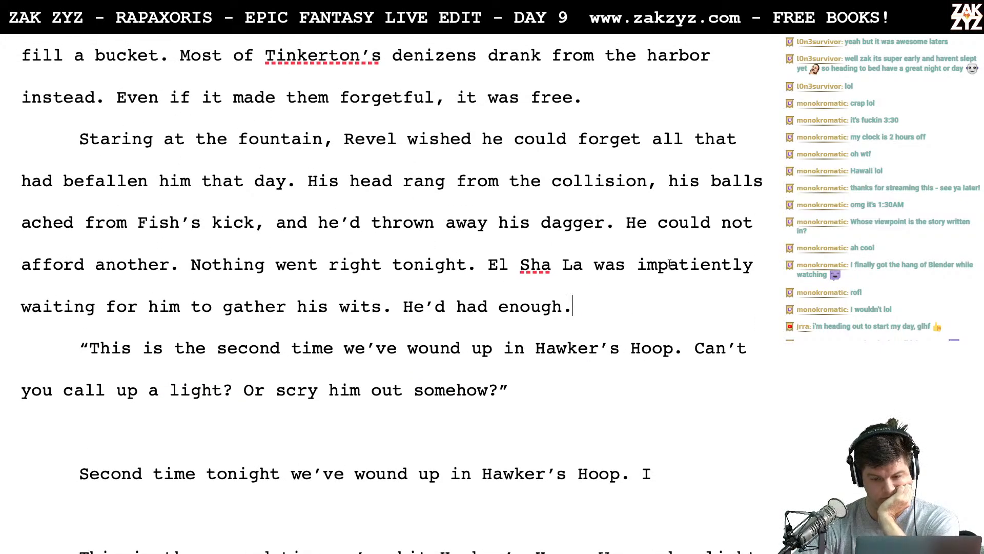
pyautogui.click(629, 269)
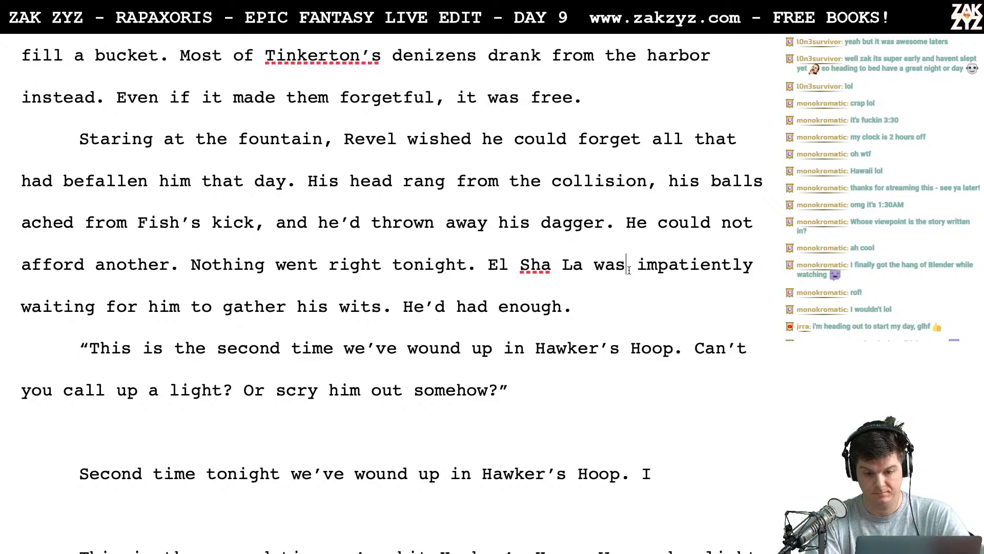
pyautogui.press('Left')
pyautogui.press('Left')
pyautogui.press('Left')
pyautogui.press('Return')
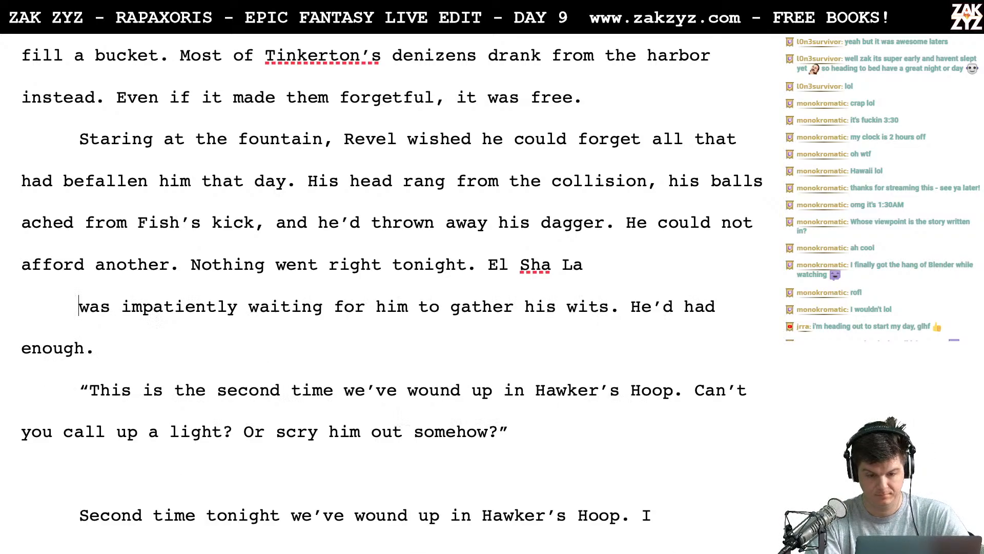
# - Continue the fountain paragraph's unfinished "El Sha La" with "made a noise,"
pyautogui.press('Left')
pyautogui.write('made a')
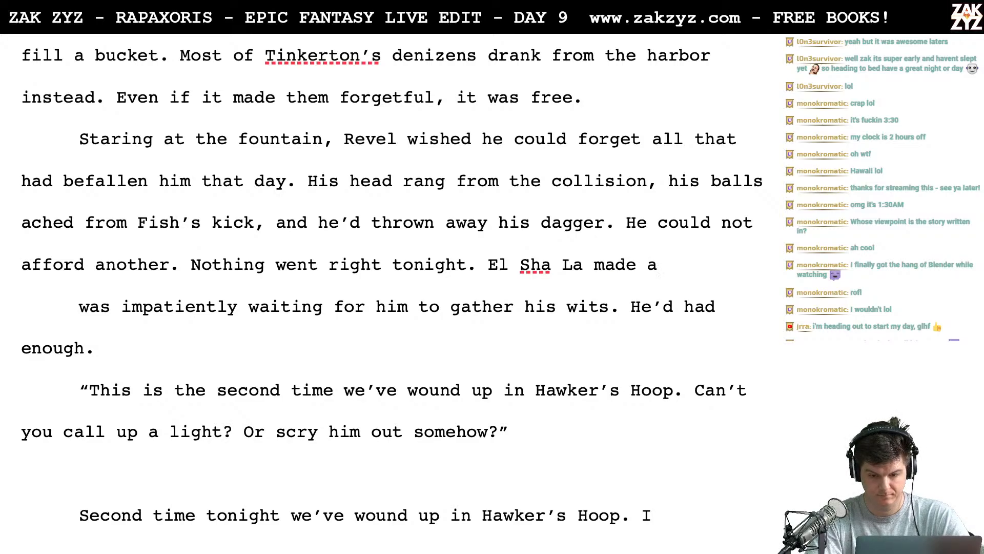
pyautogui.write(' discontented ')
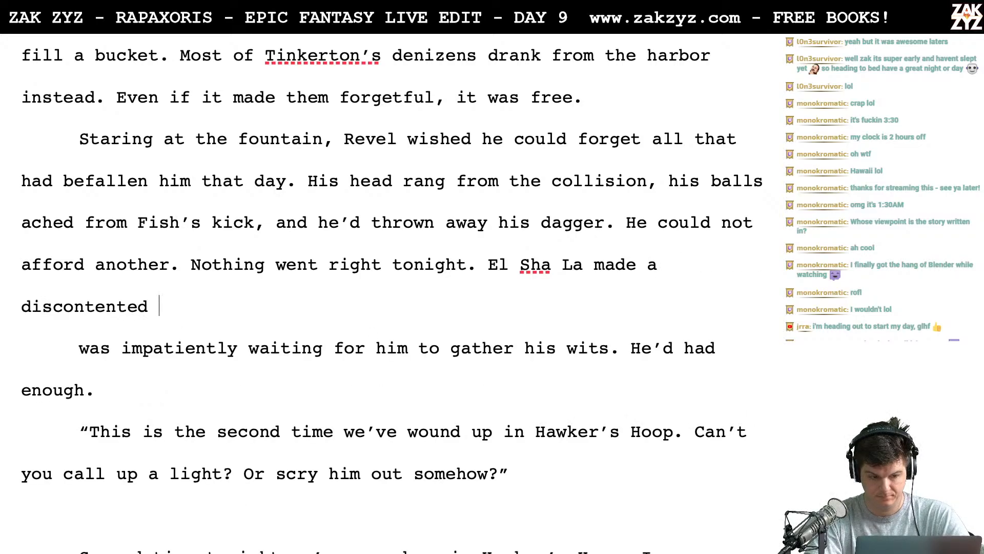
pyautogui.write('noi')
pyautogui.press('BackSpace')
pyautogui.press('BackSpace')
pyautogui.press('BackSpace')
pyautogui.press('BackSpace')
pyautogui.press('BackSpace')
pyautogui.press('BackSpace')
pyautogui.press('BackSpace')
pyautogui.press('BackSpace')
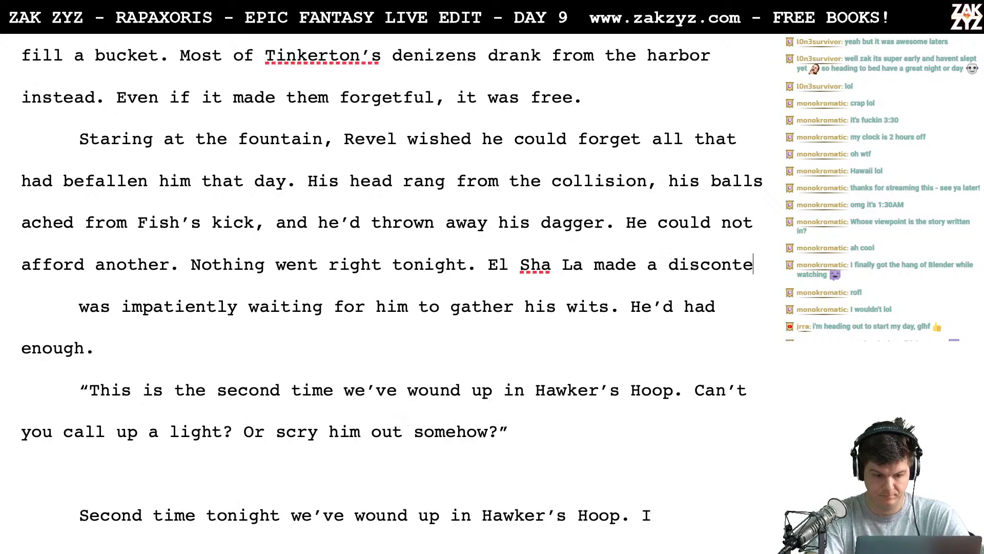
pyautogui.press('BackSpace')
pyautogui.press('BackSpace')
pyautogui.press('BackSpace')
pyautogui.press('BackSpace')
pyautogui.press('BackSpace')
pyautogui.press('BackSpace')
pyautogui.press('BackSpace')
pyautogui.press('BackSpace')
pyautogui.write('noise,')
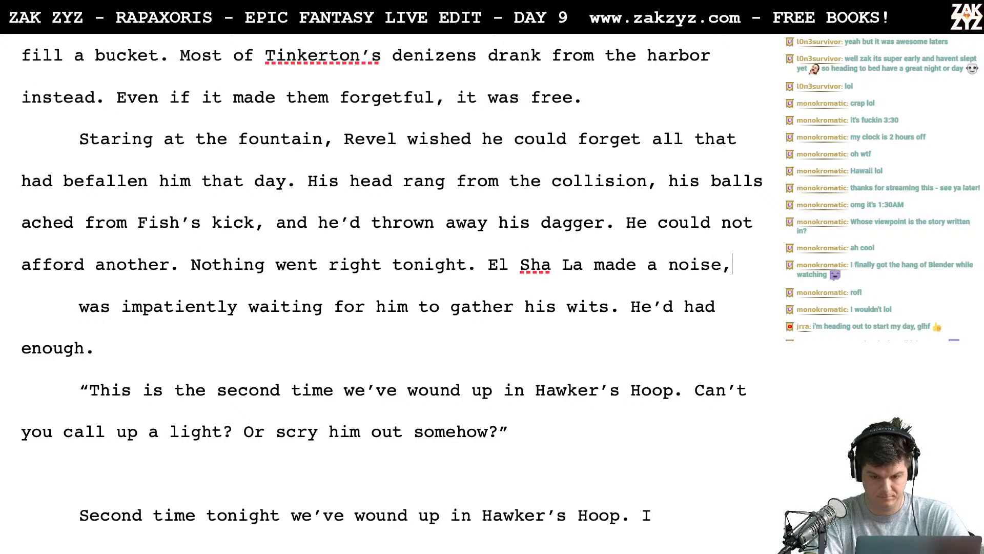
pyautogui.write(' she was')
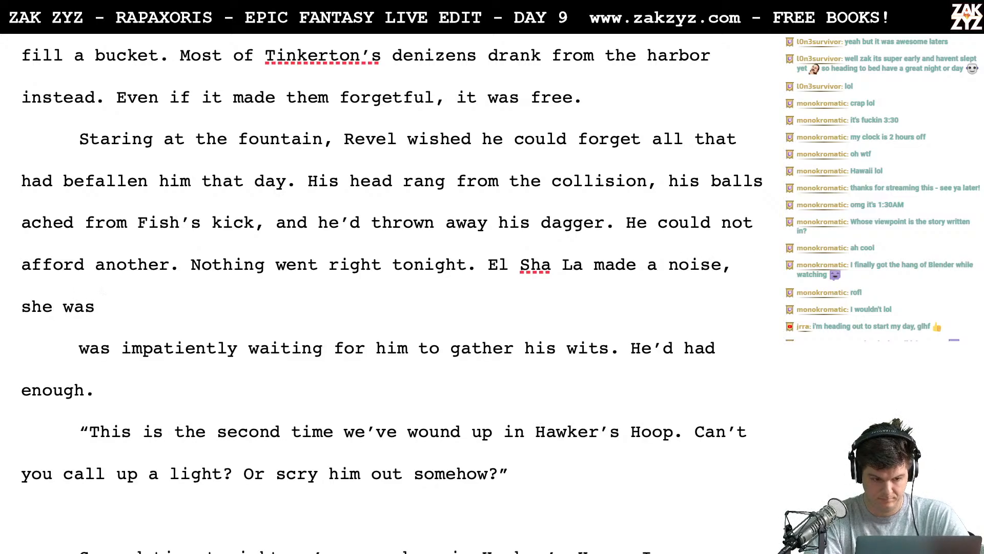
# - Complete the "El Sha La made a noise," sentence with "impatiently waiting for him to gather his wits." and add "He’d had enough."
pyautogui.press('BackSpace')
pyautogui.press('BackSpace')
pyautogui.press('BackSpace')
pyautogui.press('BackSpace')
pyautogui.press('BackSpace')
pyautogui.press('BackSpace')
pyautogui.press('BackSpace')
pyautogui.press('BackSpace')
pyautogui.write('impat')
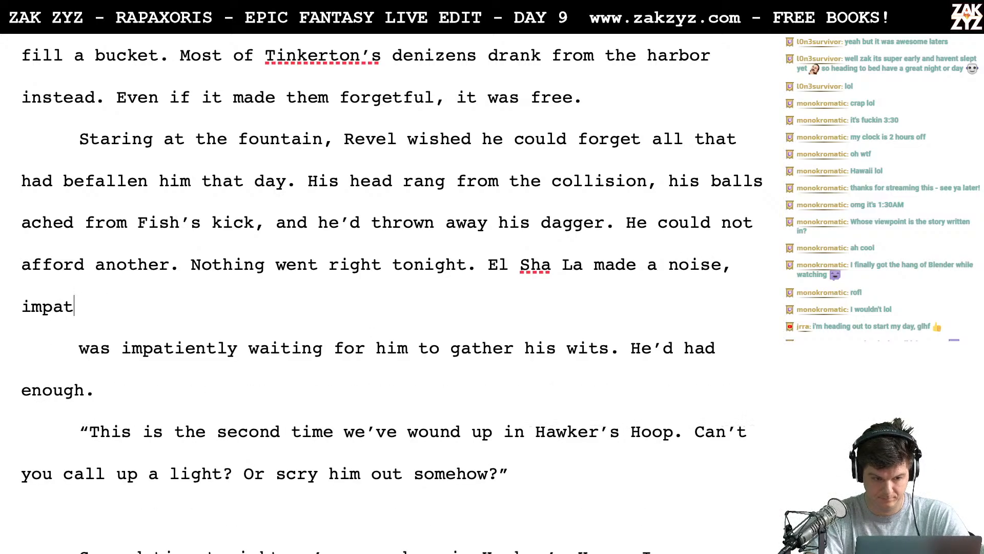
pyautogui.write('iently waiting fo')
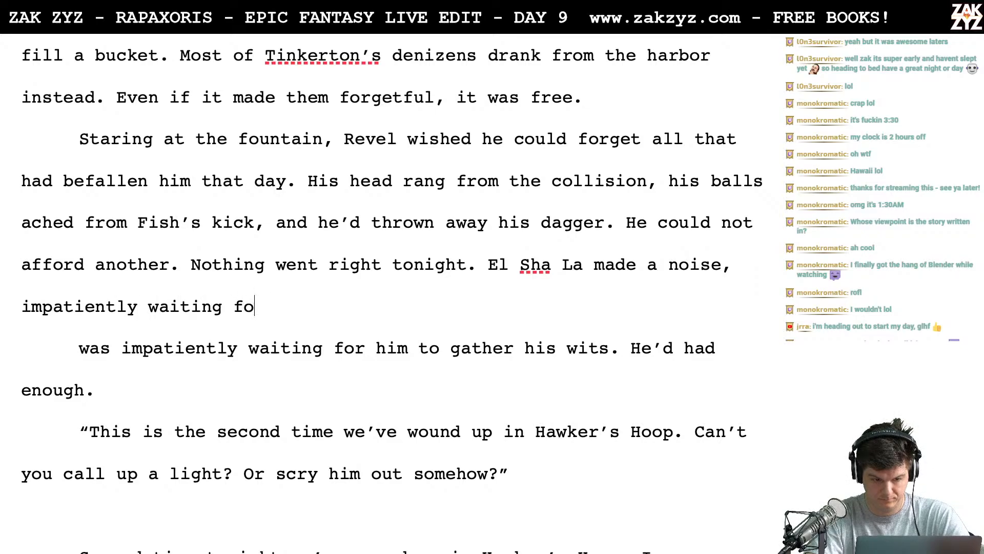
pyautogui.write('r him to gethar')
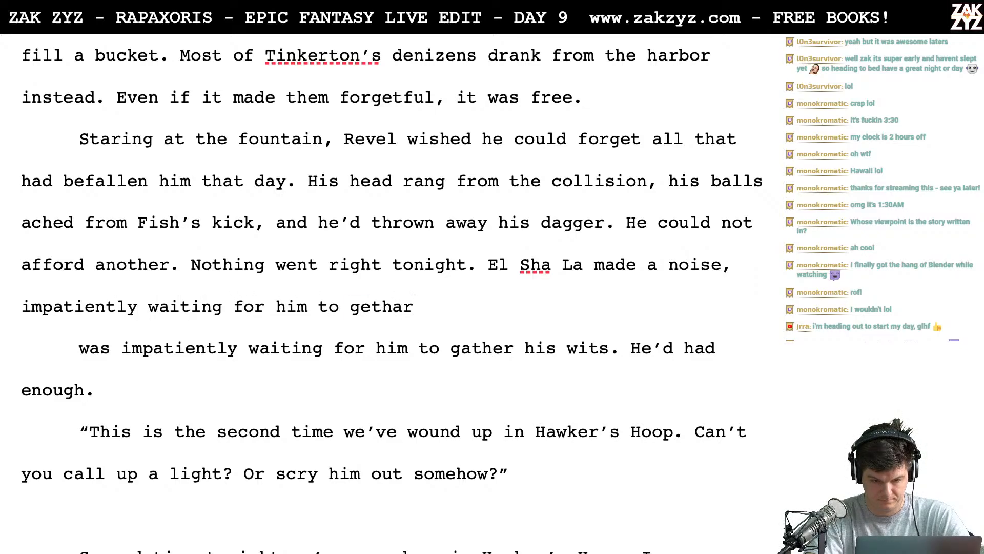
pyautogui.press('BackSpace')
pyautogui.press('BackSpace')
pyautogui.press('BackSpace')
pyautogui.press('BackSpace')
pyautogui.press('BackSpace')
pyautogui.write('ather his wi')
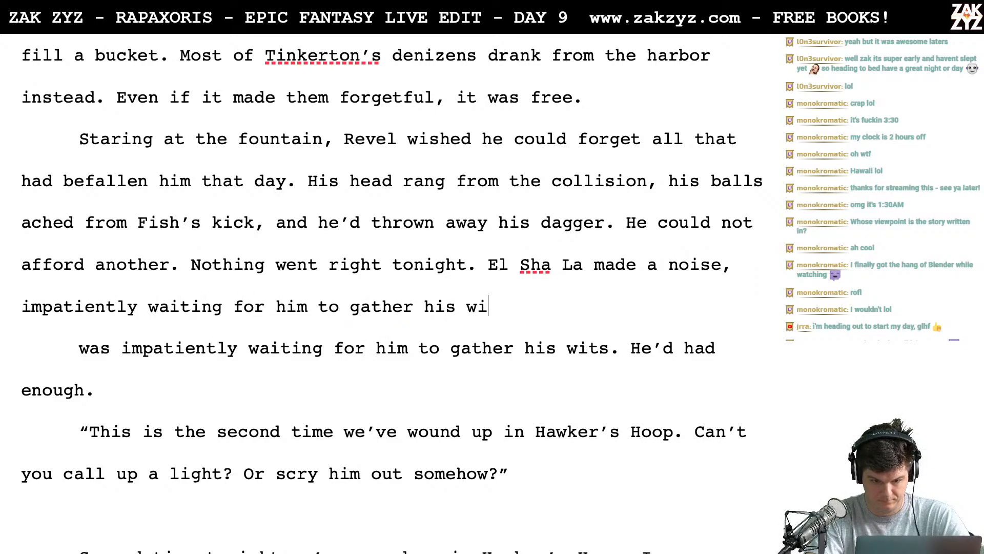
pyautogui.write('ts. ')
pyautogui.write("He'd had enough")
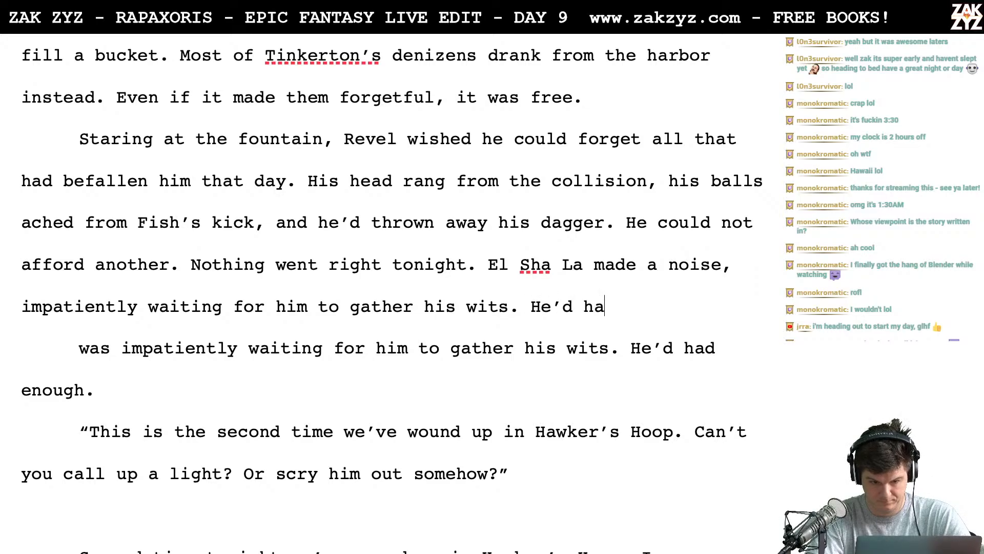
pyautogui.write('.')
# - Delete the leftover "was impatiently waiting for him to gather his wits. He’d had enough." line below the rewritten paragraph
pyautogui.hotkey('shift', 'Down')
pyautogui.hotkey('shift', 'Down')
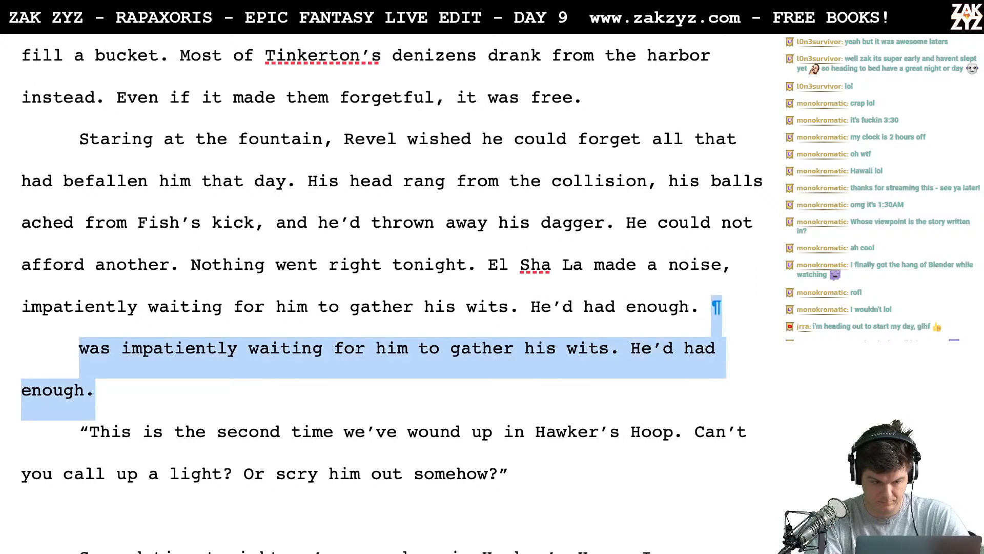
pyautogui.press('Delete')
# - Review Revel's Hawker's Hoop dialogue and compare it with the draft versions beneath it
pyautogui.press('Right')
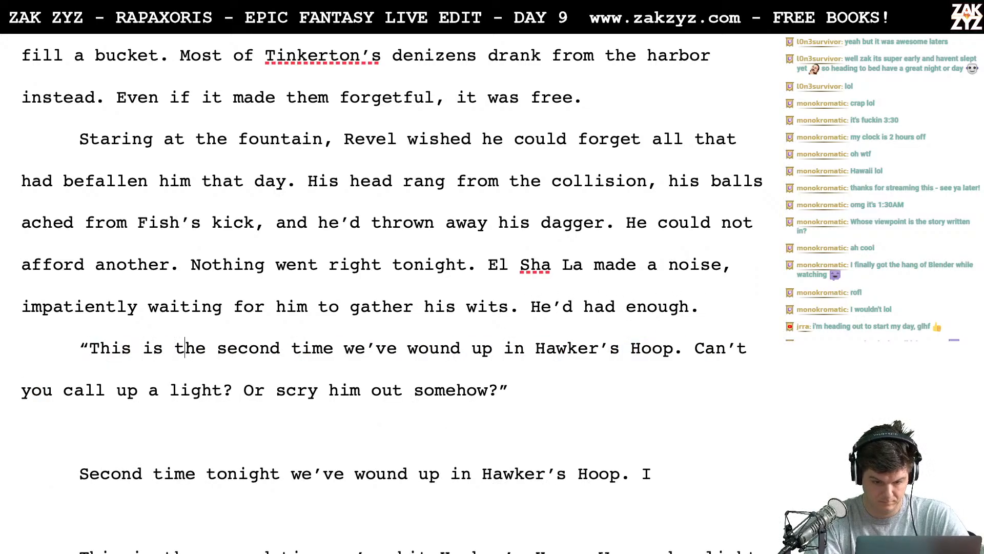
pyautogui.press('Right')
pyautogui.press('Right')
pyautogui.press('Right')
pyautogui.press('Right')
pyautogui.press('Right')
pyautogui.press('Right')
pyautogui.press('Right')
pyautogui.press('Right')
pyautogui.press('Right')
pyautogui.press('Down')
pyautogui.press('Left')
pyautogui.press('Left')
pyautogui.press('Left')
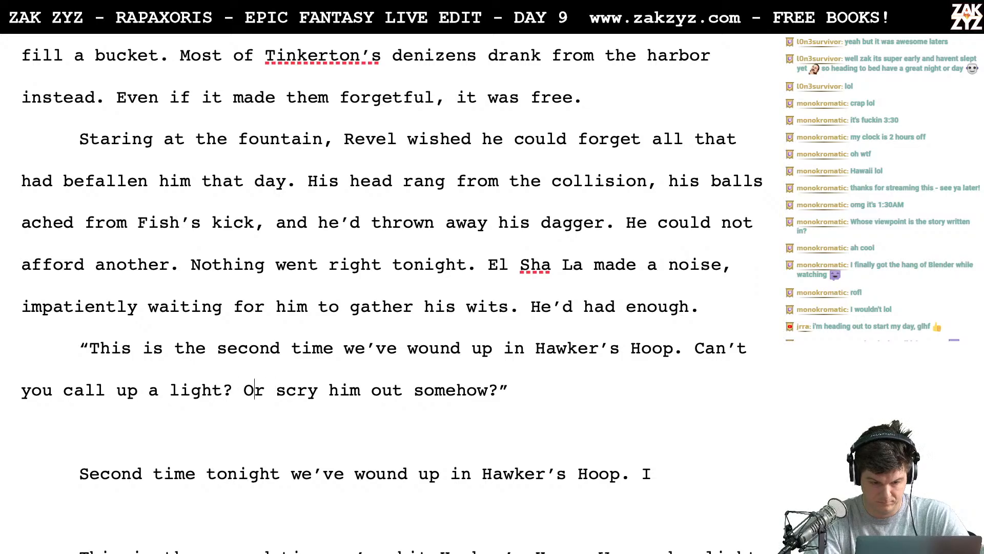
pyautogui.press('Down')
pyautogui.press('Down')
pyautogui.press('Down')
pyautogui.press('Down')
pyautogui.press('Down')
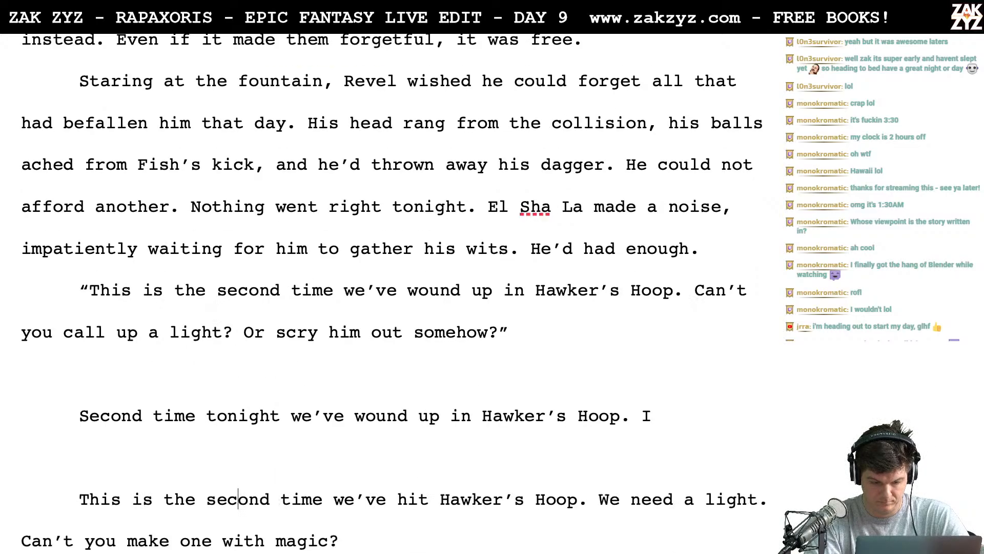
pyautogui.press('Up')
pyautogui.press('Up')
pyautogui.press('Up')
pyautogui.press('Up')
pyautogui.press('Up')
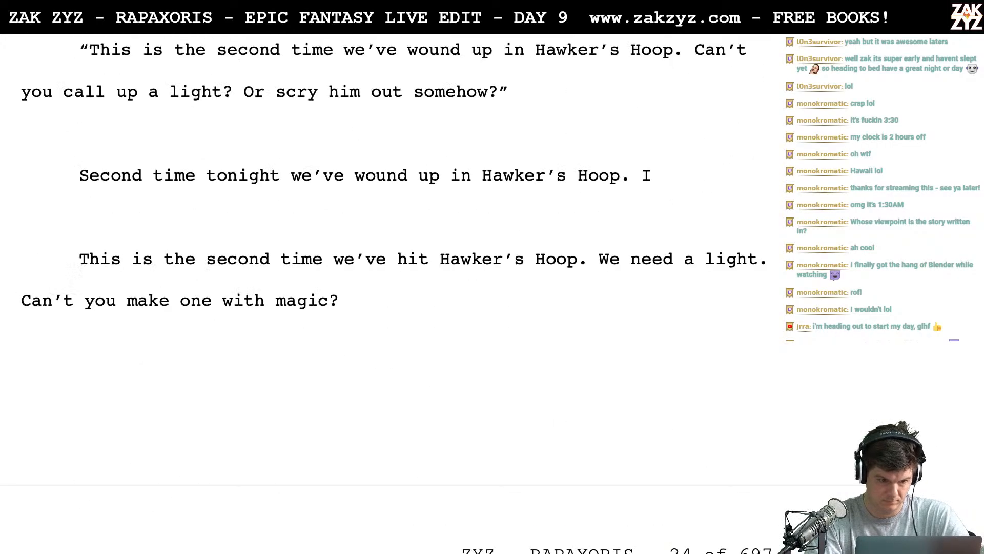
pyautogui.press('Down')
pyautogui.press('Down')
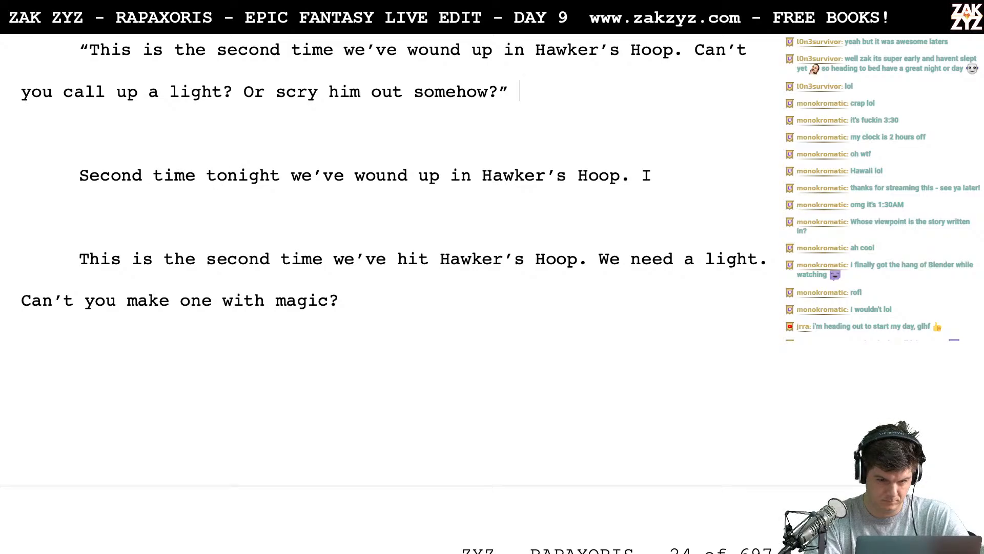
# - Try the dialogue tag "Revel asked." after "Or scry him out somehow?"
pyautogui.write('Revel ')
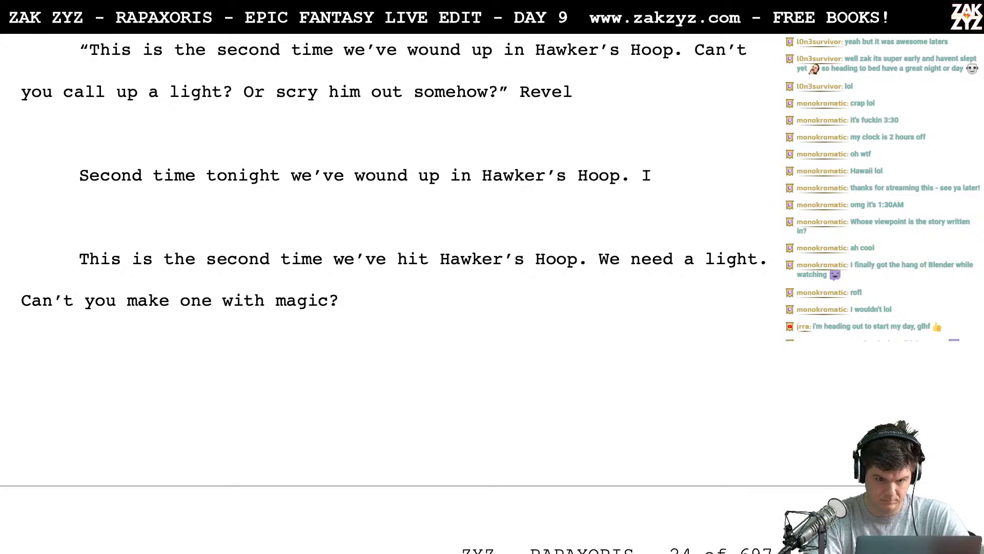
pyautogui.write('asked.')
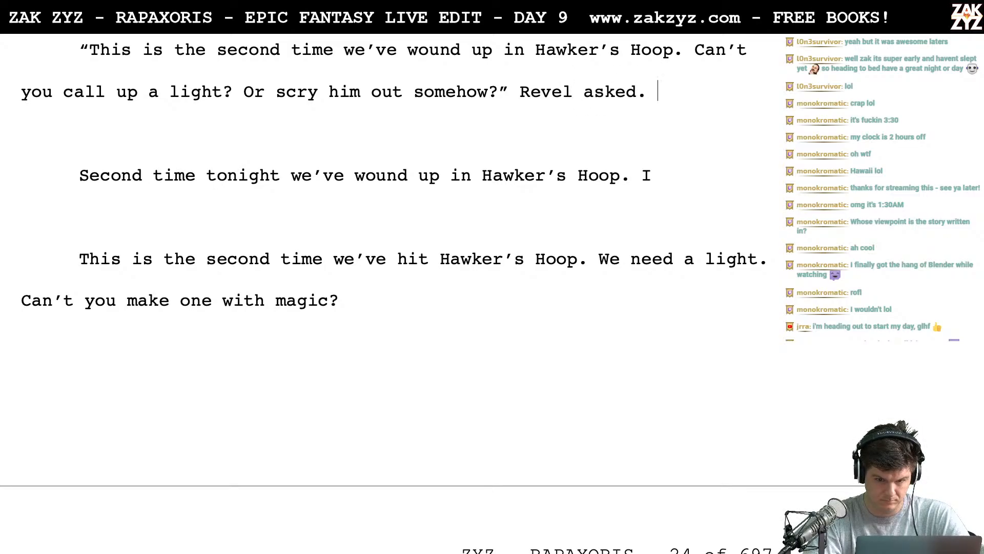
pyautogui.press('BackSpace')
pyautogui.press('BackSpace')
pyautogui.press('BackSpace')
pyautogui.press('BackSpace')
pyautogui.press('BackSpace')
pyautogui.press('BackSpace')
pyautogui.press('BackSpace')
pyautogui.press('BackSpace')
pyautogui.press('BackSpace')
pyautogui.press('BackSpace')
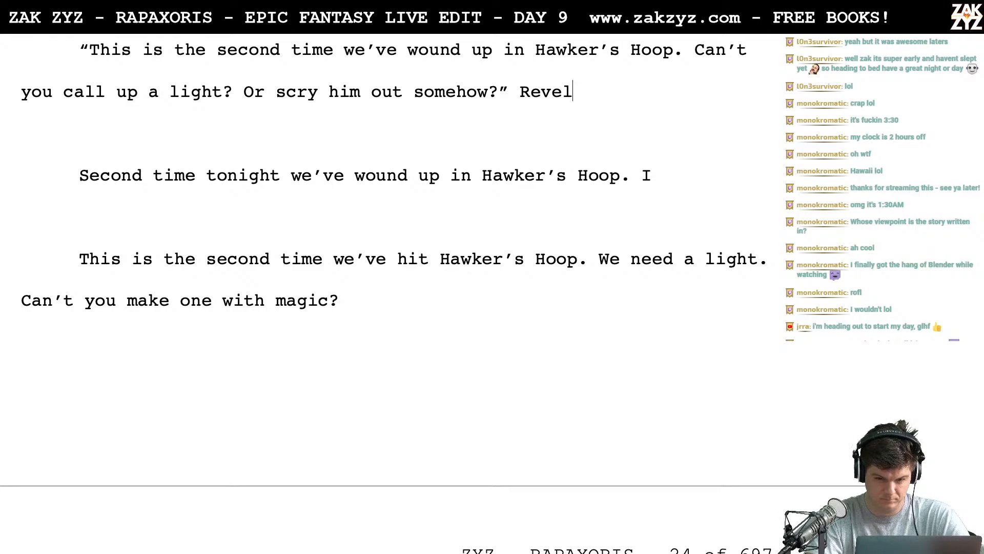
pyautogui.press('BackSpace')
pyautogui.press('BackSpace')
pyautogui.press('BackSpace')
# - Delete the leftover "Second time tonight we’ve wound up" and "This is the second time we’ve hit Hawker’s Hoop" drafts below the dialogue
pyautogui.hotkey('shift', 'Down')
pyautogui.hotkey('shift', 'Down')
pyautogui.hotkey('shift', 'Down')
pyautogui.hotkey('shift', 'Down')
pyautogui.hotkey('shift', 'Down')
pyautogui.hotkey('shift', 'Down')
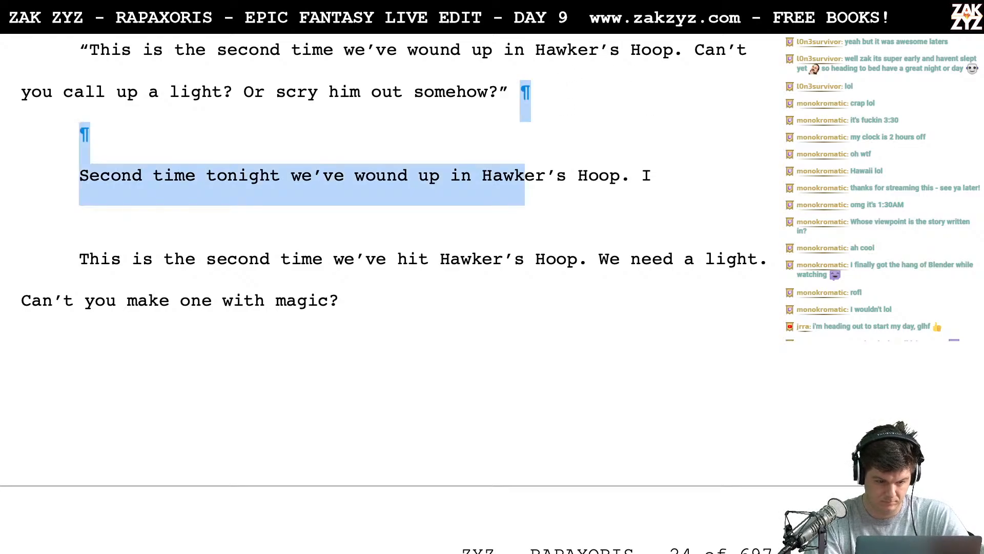
pyautogui.press('BackSpace')
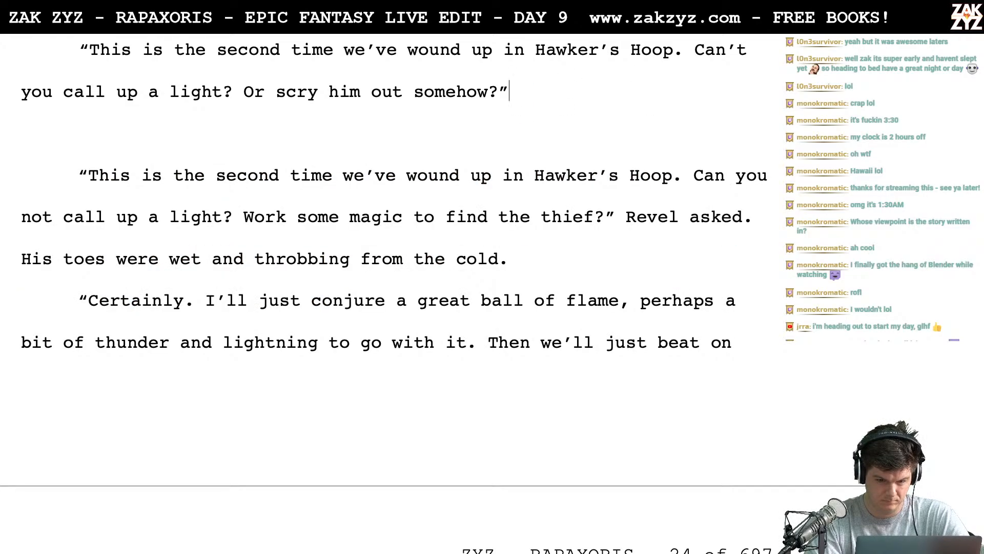
# - Begin a new dialogue tag with "Revel" after "Or scry him out somehow?"
pyautogui.press('Down')
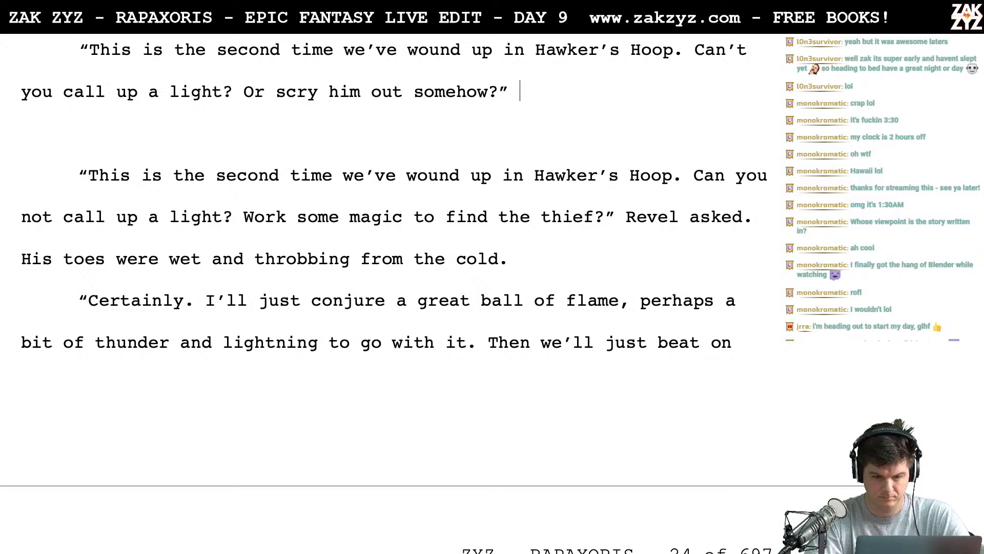
pyautogui.write('R')
pyautogui.press('BackSpace')
pyautogui.write('r')
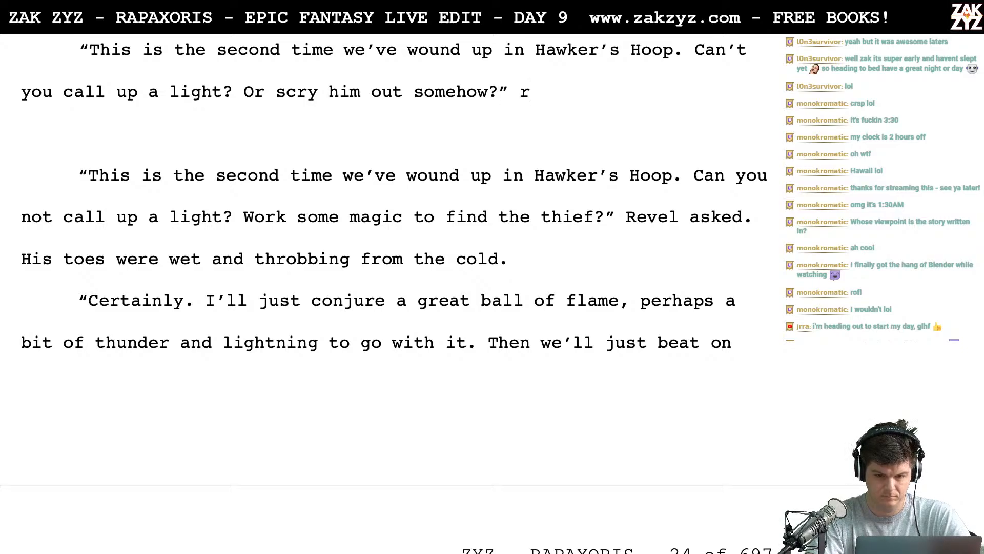
pyautogui.press('BackSpace')
pyautogui.write('Revel ')
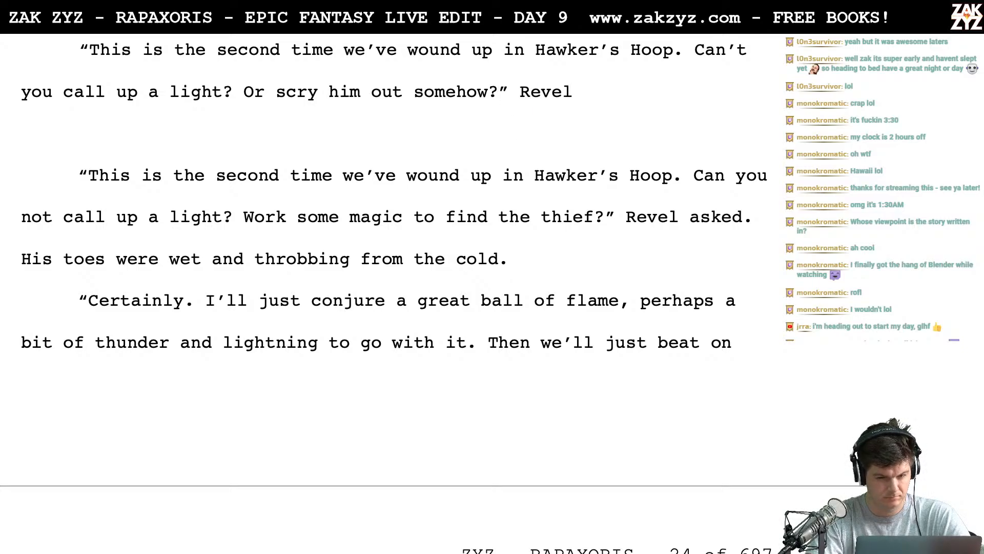
pyautogui.write('d')
pyautogui.press('BackSpace')
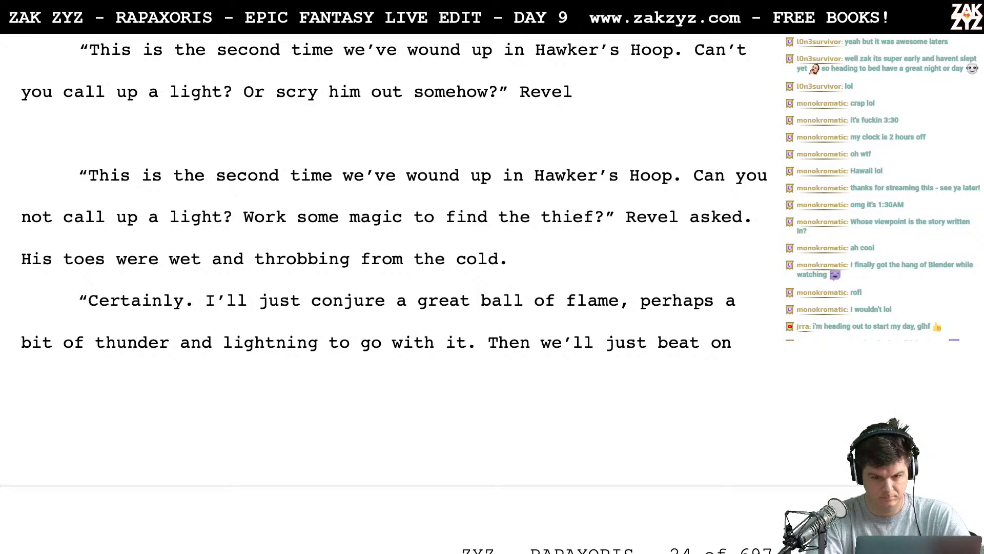
# - Switch to Chrome, dismiss Dreamstime's notification request and close its alabaster fountain page
pyautogui.hotkey('ctrl', 'Left')
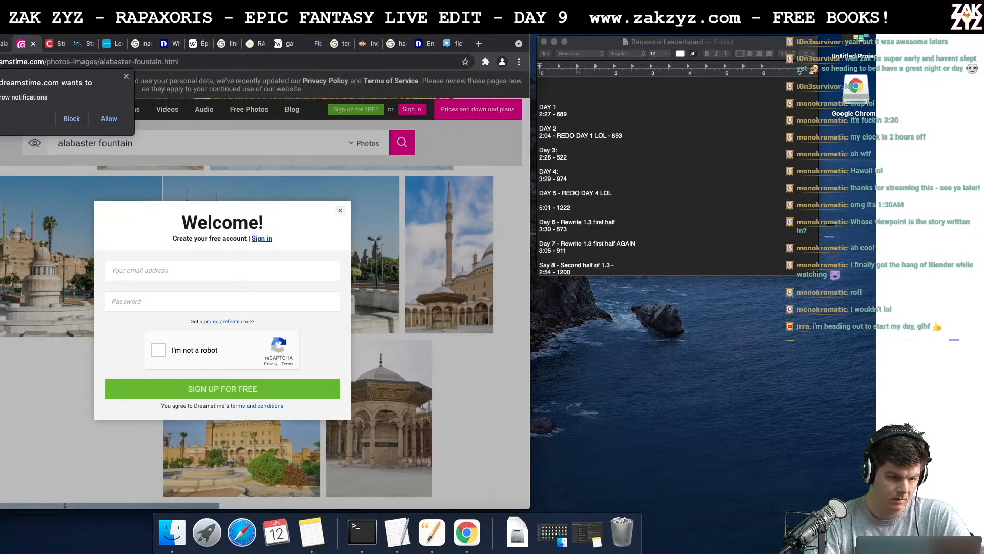
pyautogui.click(126, 76)
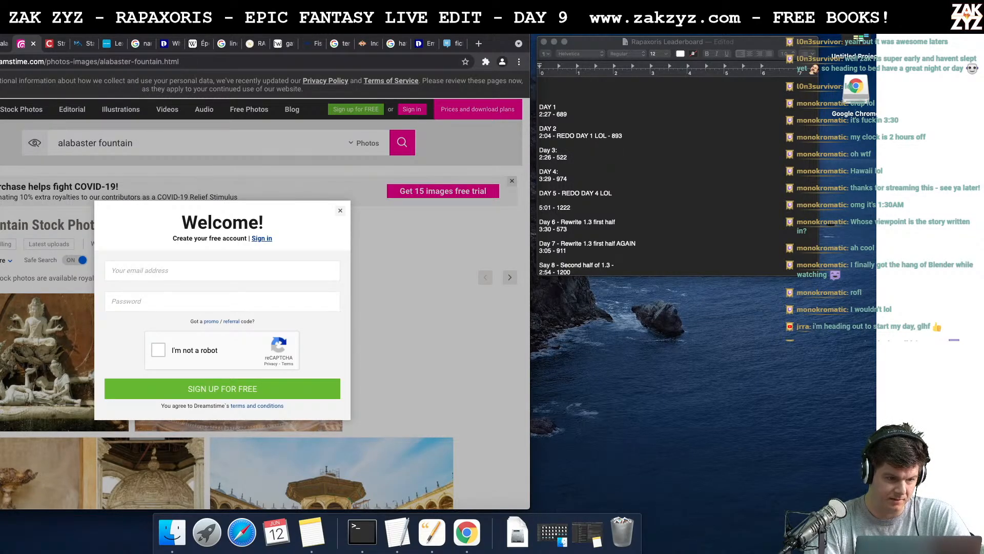
pyautogui.click(33, 44)
pyautogui.click(20, 45)
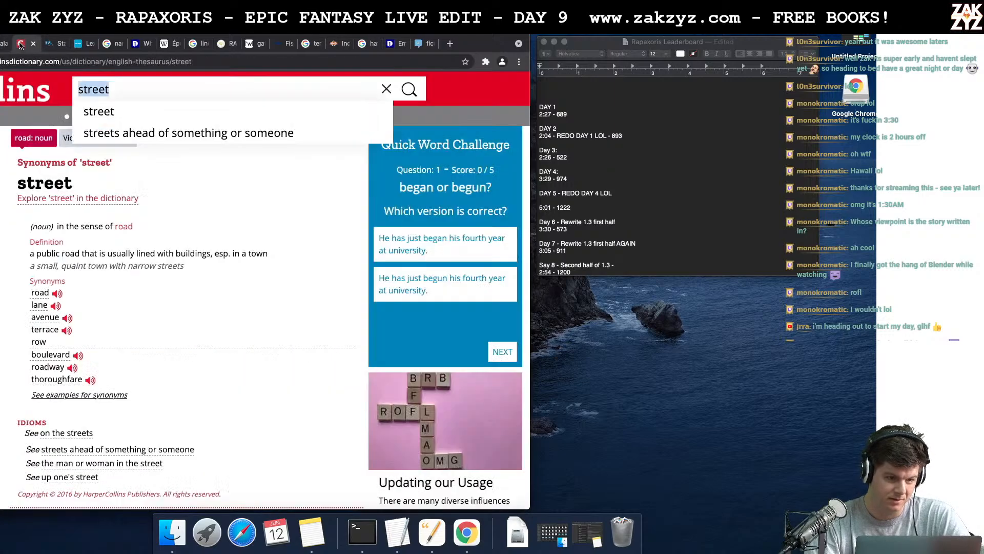
# - Open Thesaurus.com and look up synonyms for "pleased"
pyautogui.click(110, 64)
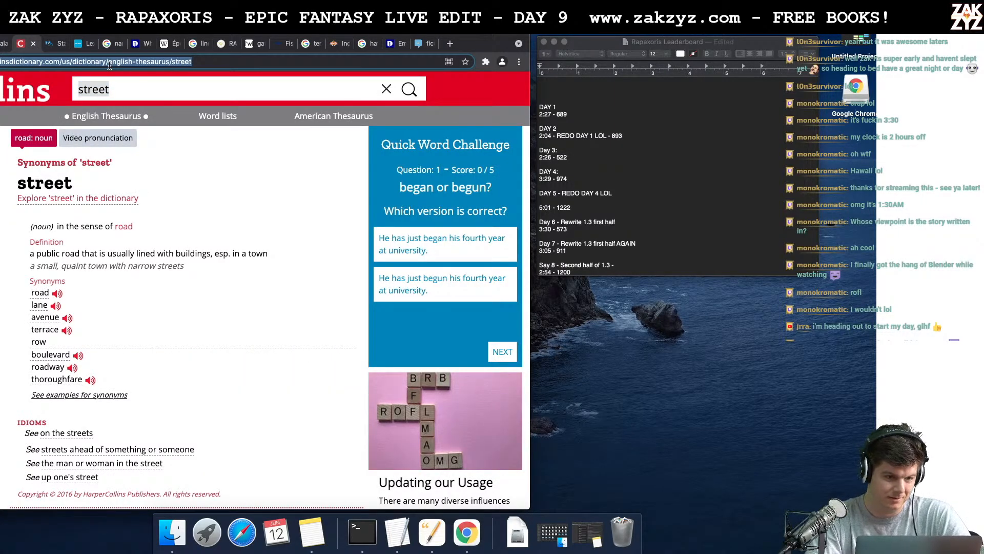
pyautogui.write('thesaurus')
pyautogui.press('Return')
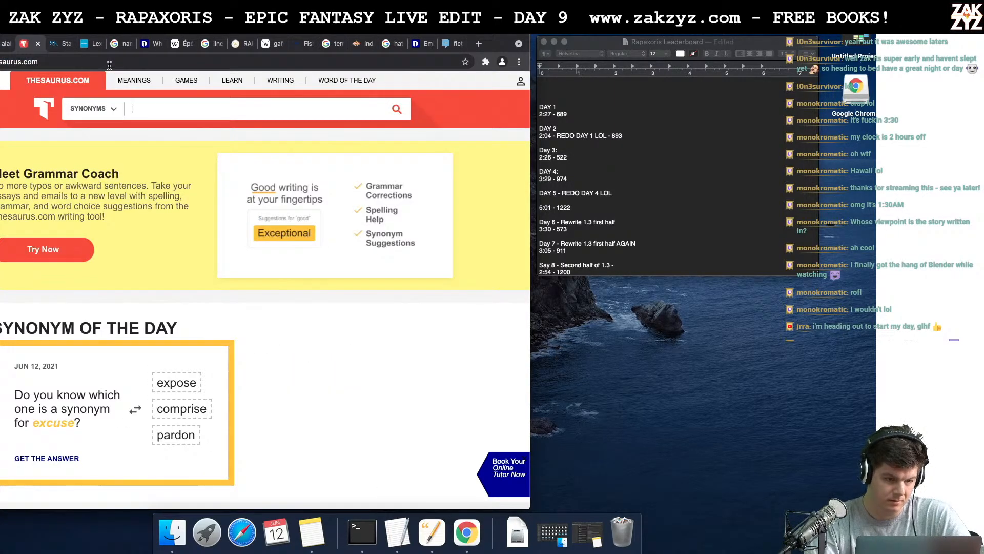
pyautogui.write('pleased')
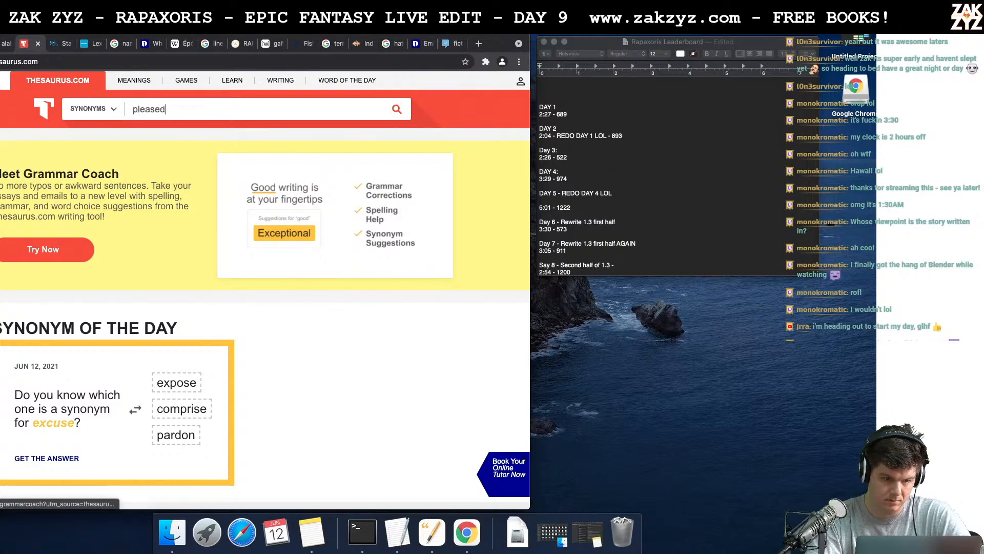
pyautogui.press('Return')
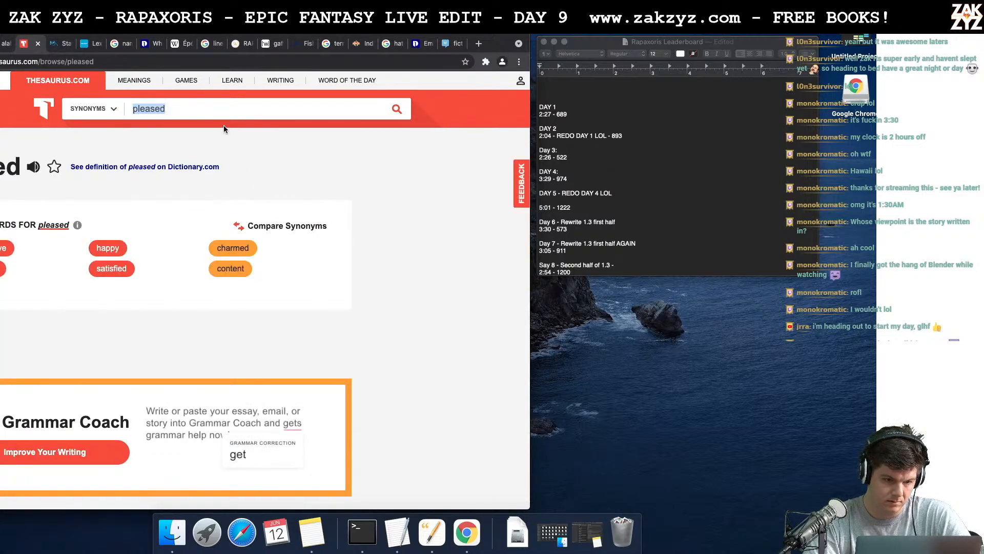
# - Look up synonyms for "groused" on Thesaurus.com
pyautogui.write('gro')
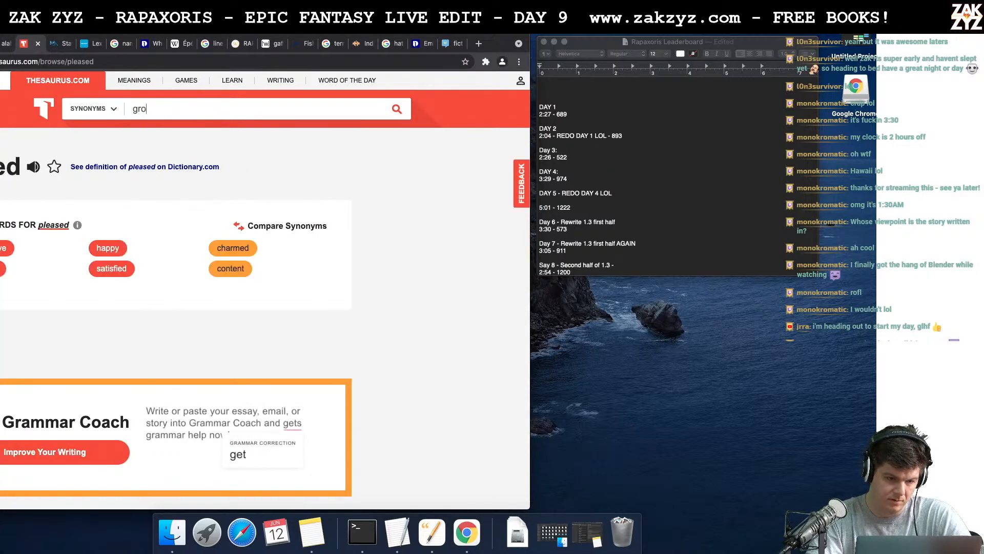
pyautogui.write('used')
pyautogui.press('Return')
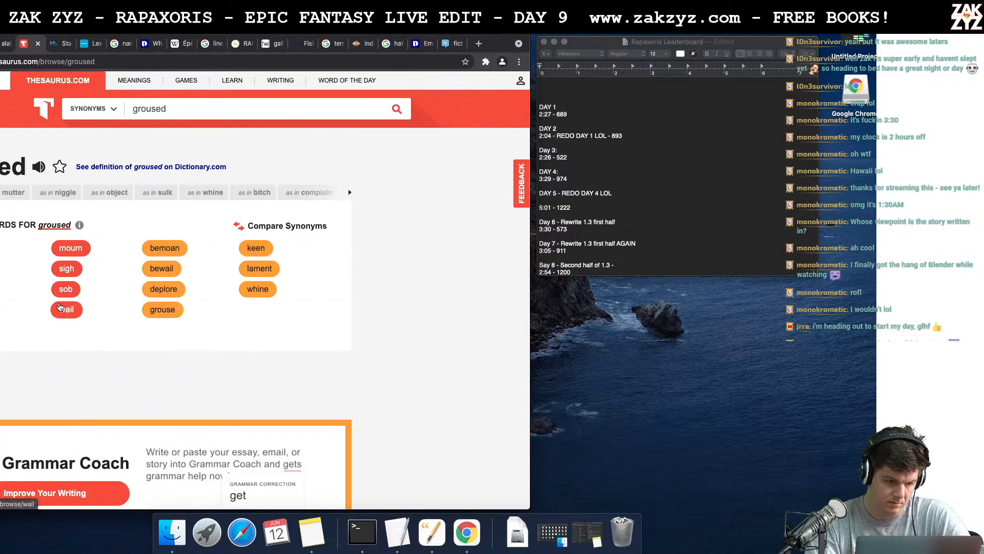
# - Switch back to the manuscript and complete Revel's dialogue tag with "carped, too frustrated to mind his tongue."
pyautogui.press('super+Tab')
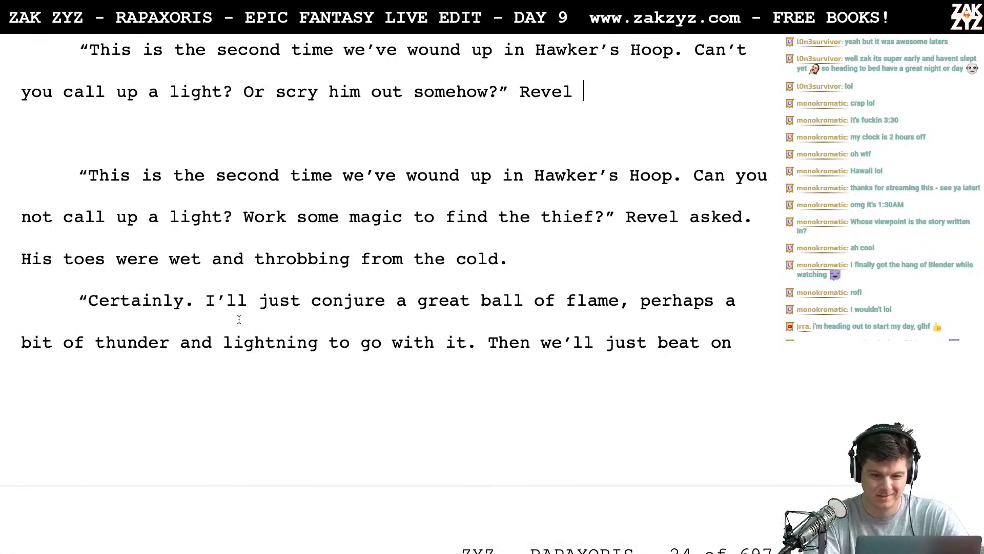
pyautogui.write('carped')
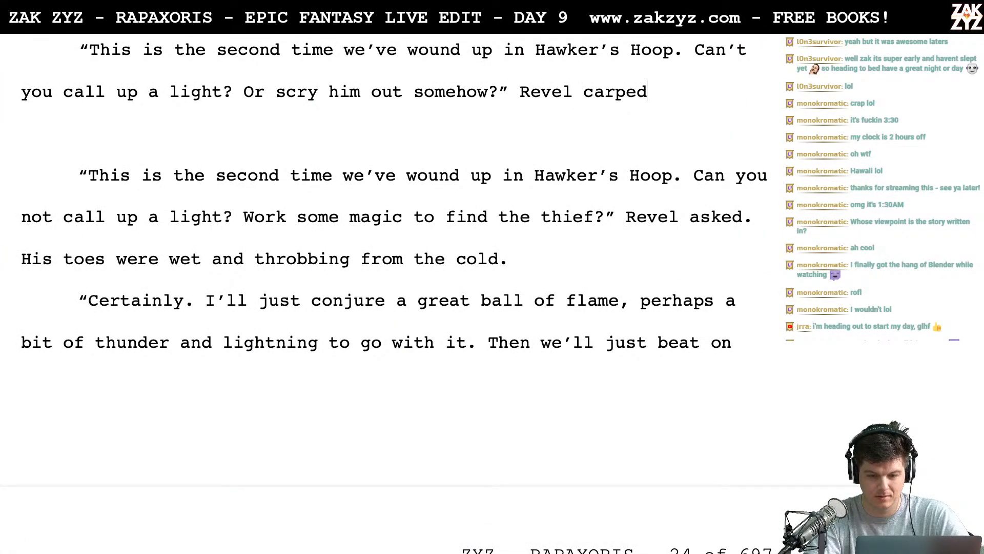
pyautogui.write(', too ')
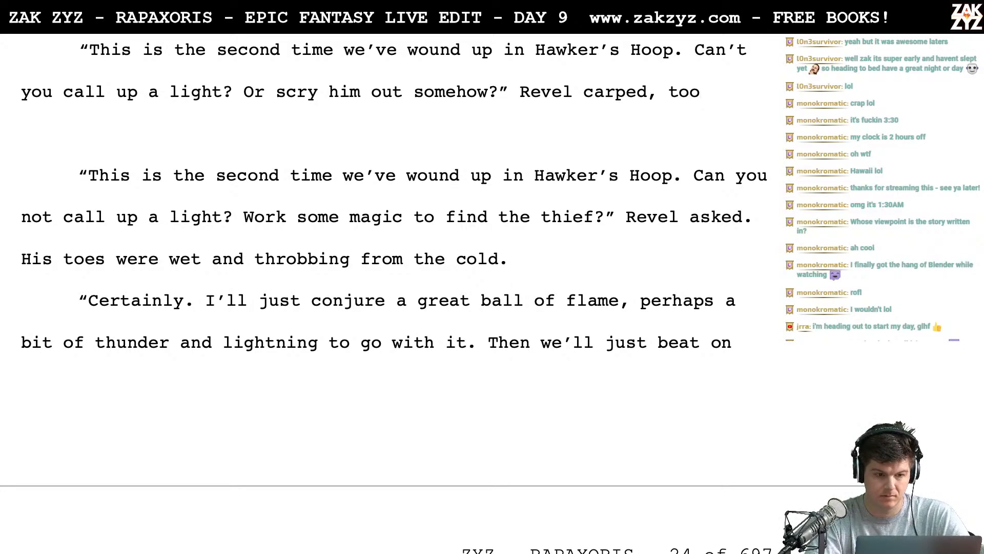
pyautogui.write('frustrated to')
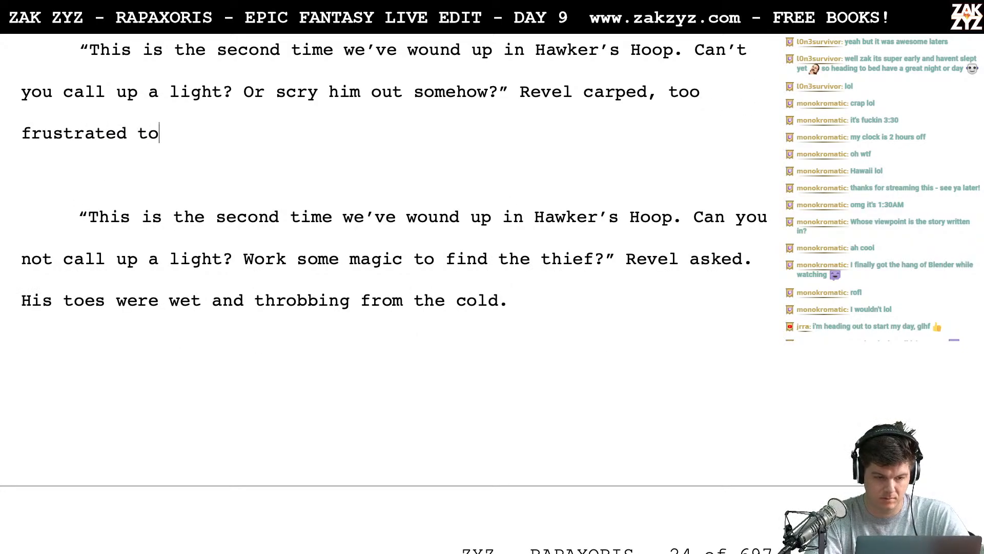
pyautogui.write(' mind his tongue.')
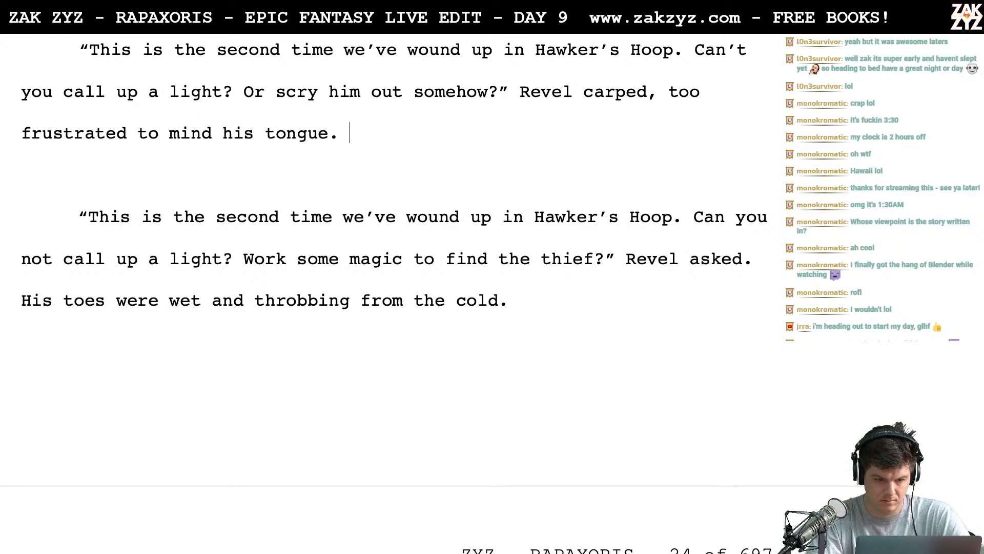
# - Shorten the dialogue tag to "Revel carped." by removing the "too frustrated to mind his tongue" clause
pyautogui.hotkey('shift', 'Right')
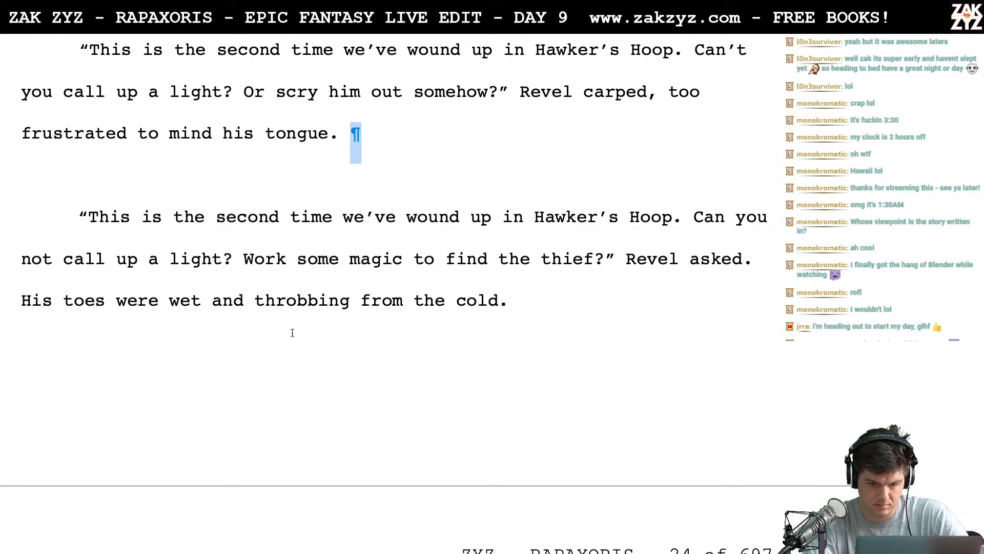
pyautogui.scroll(2, 418, 169)
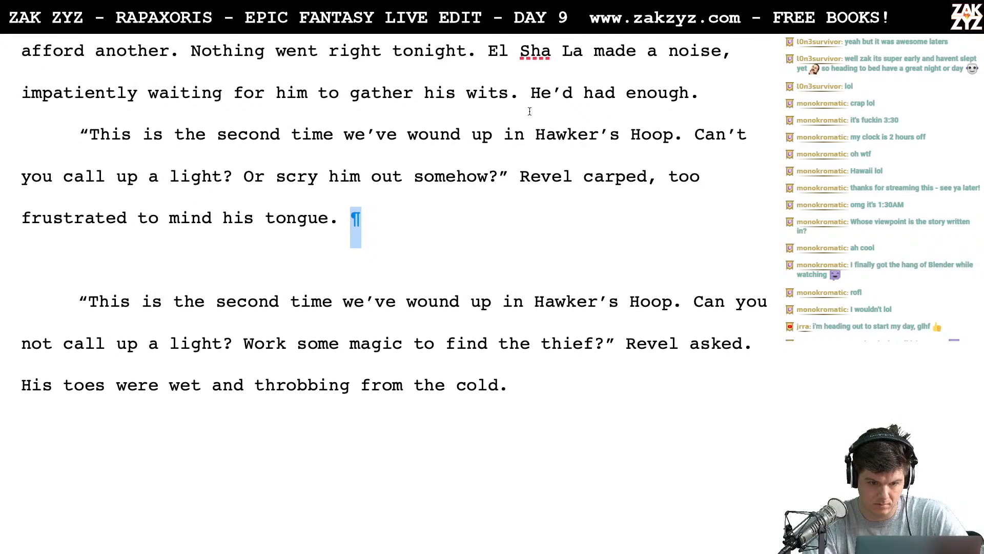
pyautogui.moveTo(529, 103); pyautogui.dragTo(690, 94)
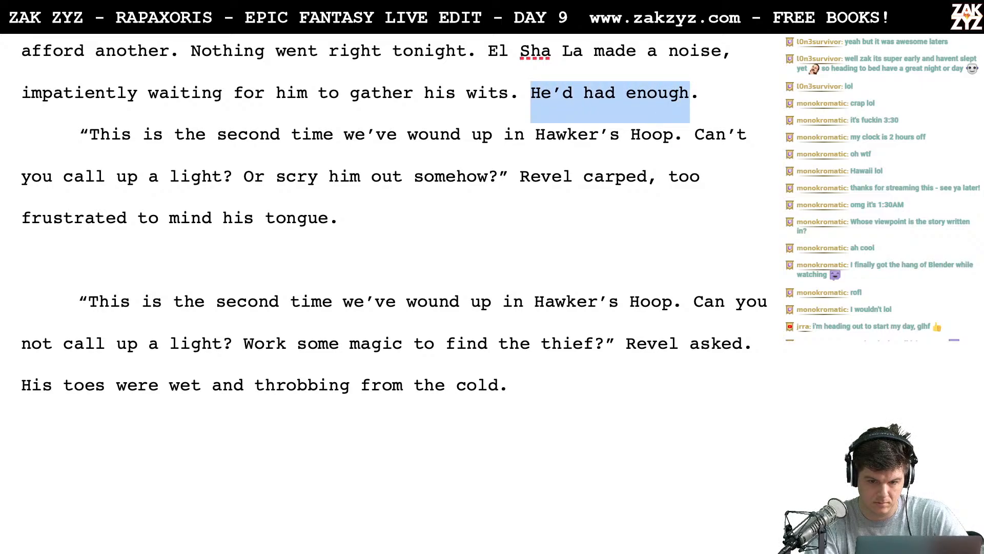
pyautogui.press('Up')
pyautogui.press('Down')
pyautogui.press('Down')
pyautogui.press('Down')
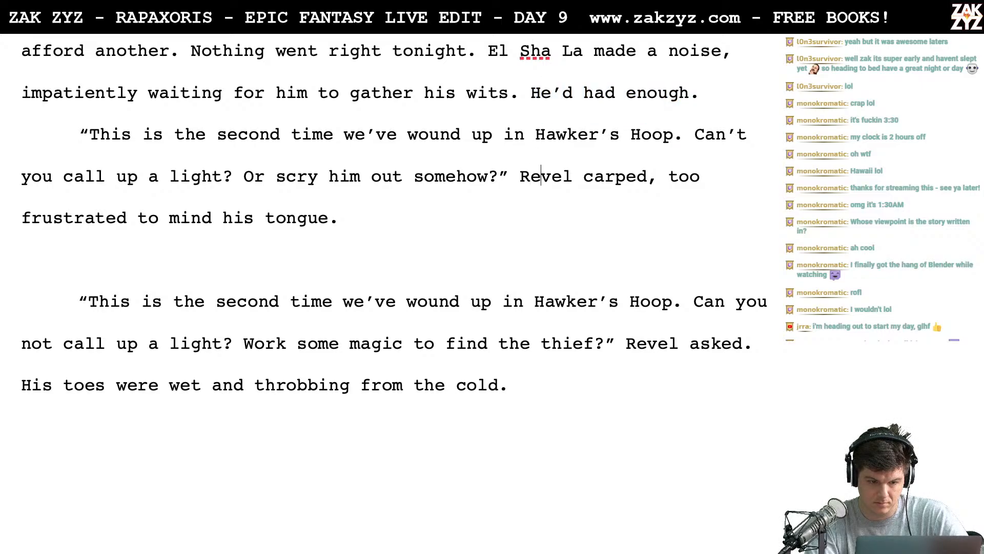
pyautogui.press('Right')
pyautogui.press('Right')
pyautogui.press('Right')
pyautogui.press('Right')
pyautogui.press('Right')
pyautogui.press('Right')
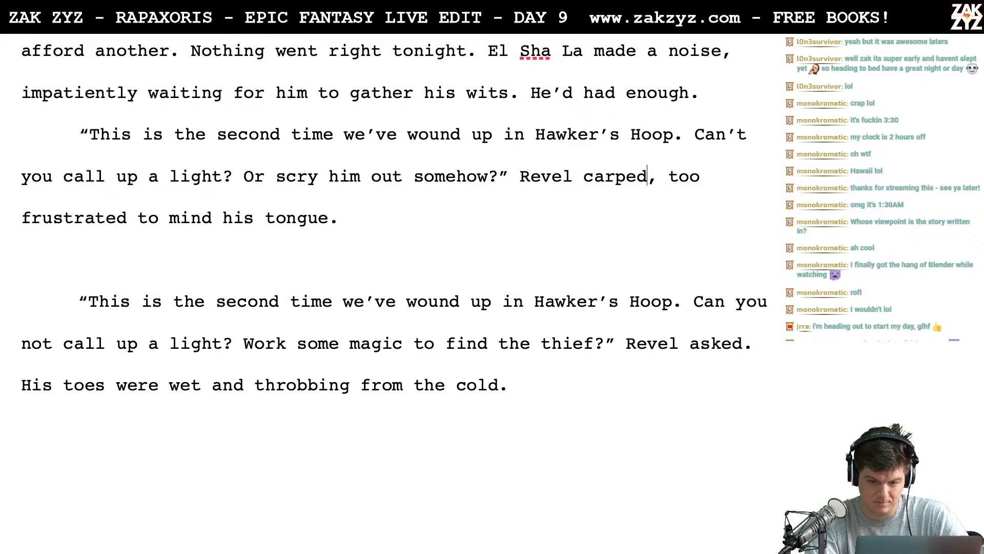
pyautogui.write('.')
pyautogui.hotkey('shift', 'Right')
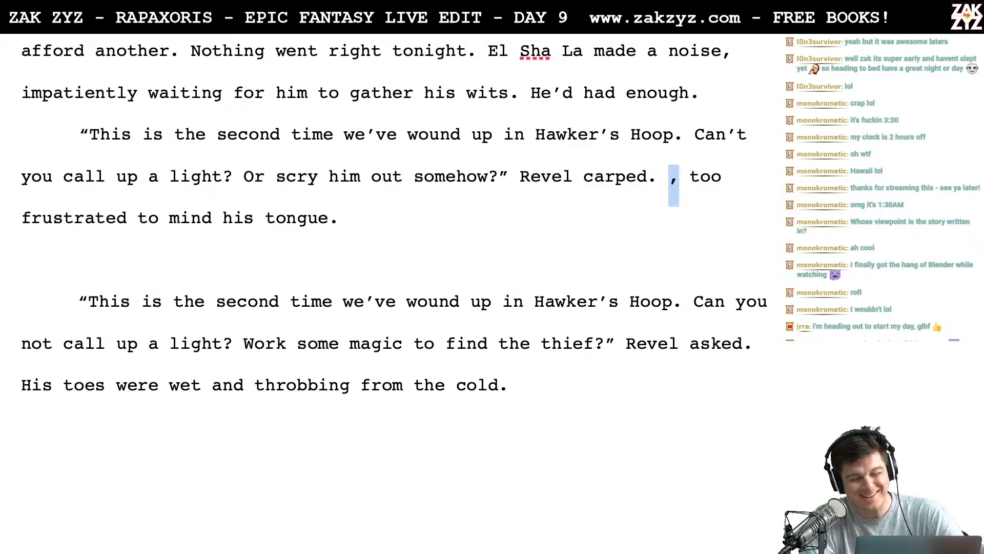
pyautogui.hotkey('shift', 'Down')
pyautogui.press('BackSpace')
pyautogui.press('BackSpace')
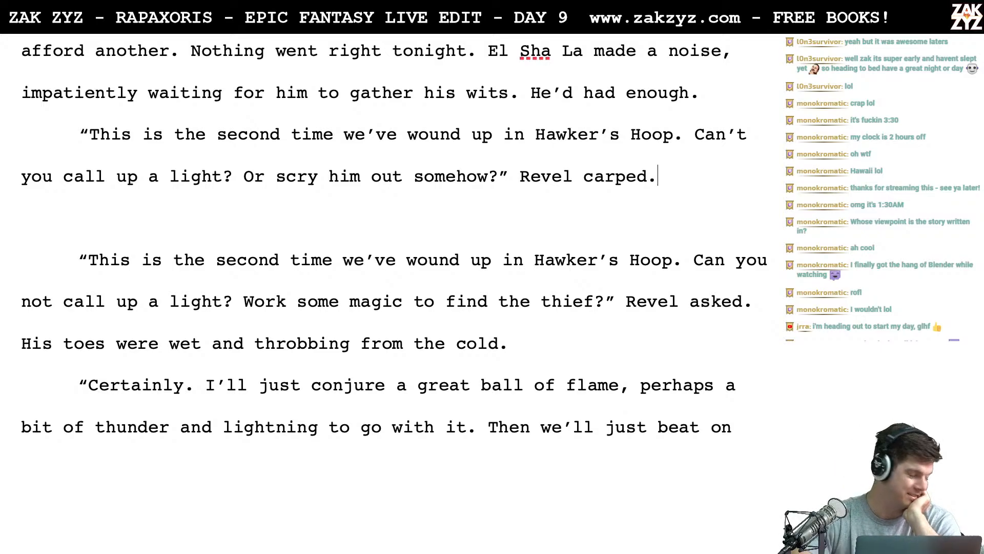
# - Delete the old "Can you not call up a light?" paragraph, including the wet toes sentence, and the blank line above "Certainly."
pyautogui.scroll(-1, 394, 235)
pyautogui.scroll(-1, 598, 188)
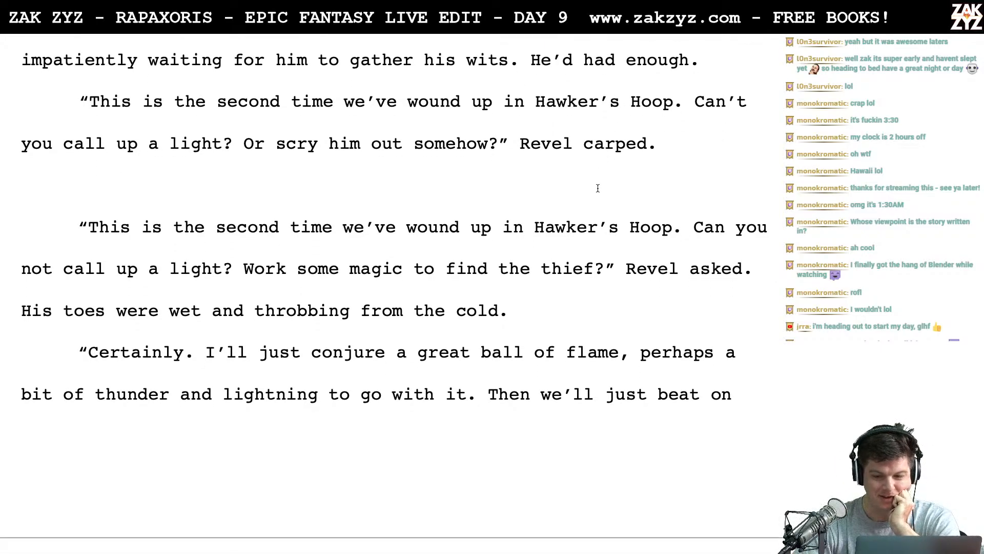
pyautogui.click(78, 184)
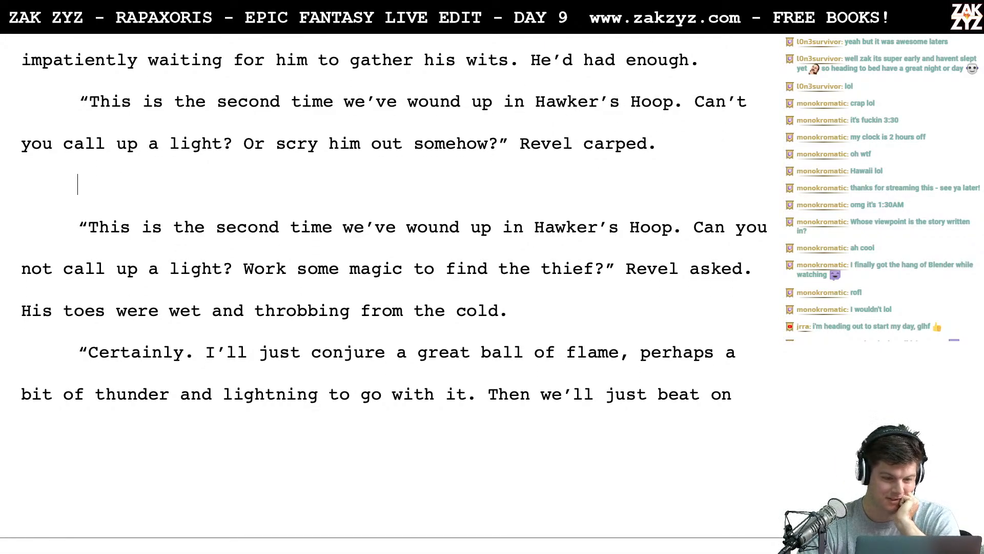
pyautogui.click(658, 143)
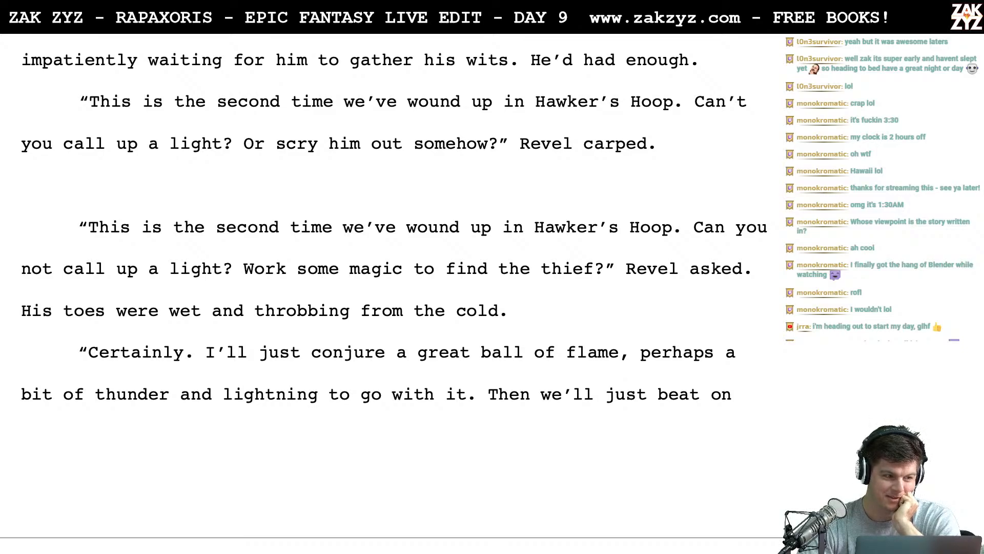
pyautogui.scroll(-1, 548, 301)
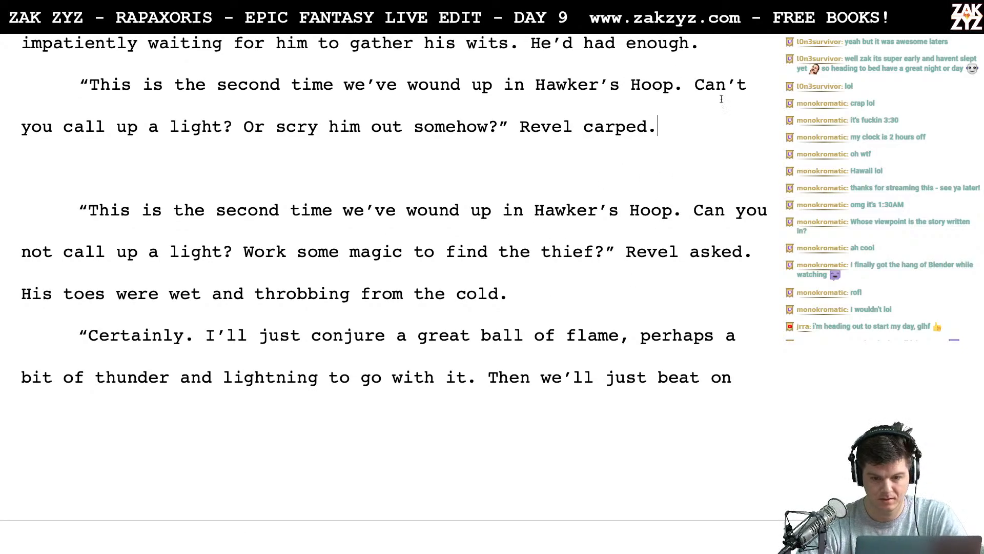
pyautogui.click(161, 137)
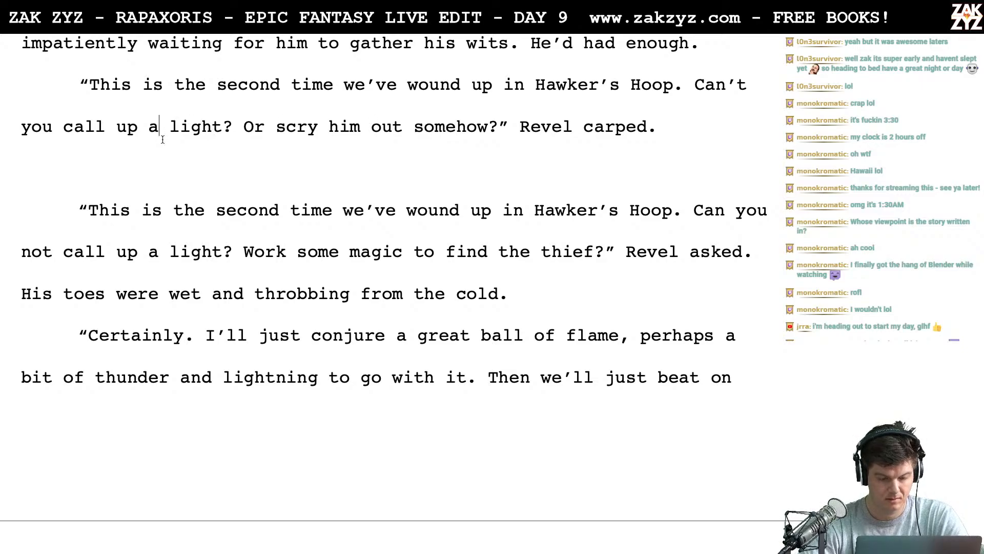
pyautogui.press('Down')
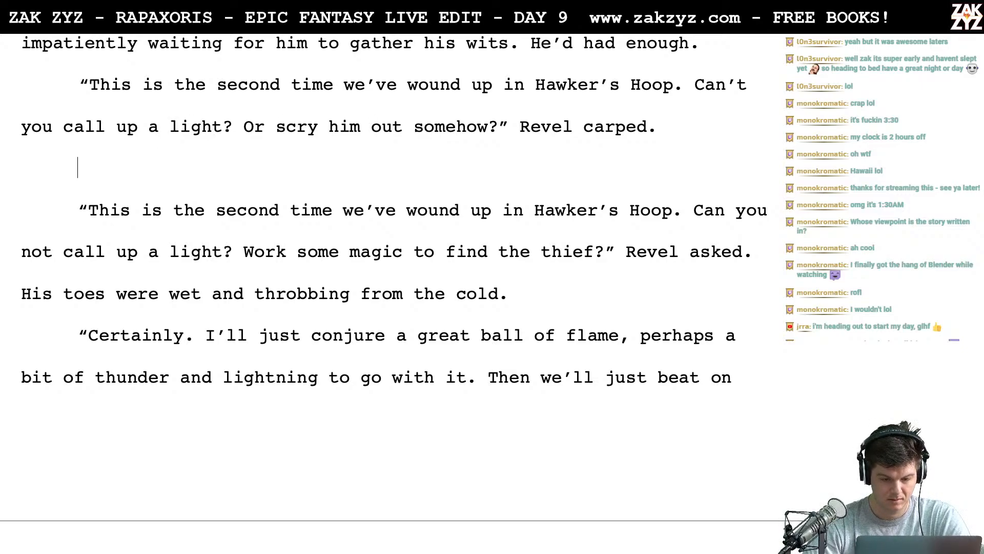
pyautogui.hotkey('shift', 'Down')
pyautogui.hotkey('shift', 'Down')
pyautogui.hotkey('shift', 'Down')
pyautogui.hotkey('shift', 'Left')
pyautogui.press('BackSpace')
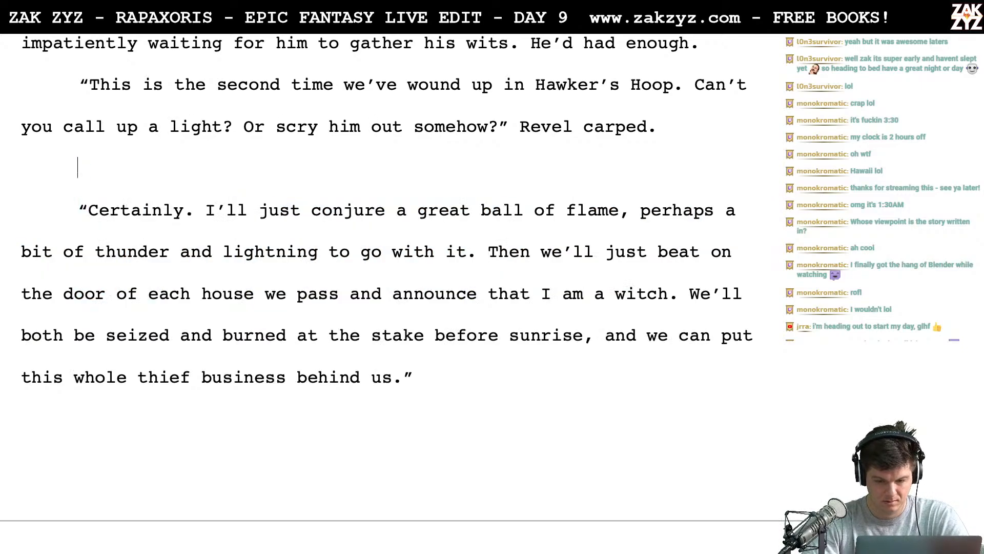
pyautogui.press('BackSpace')
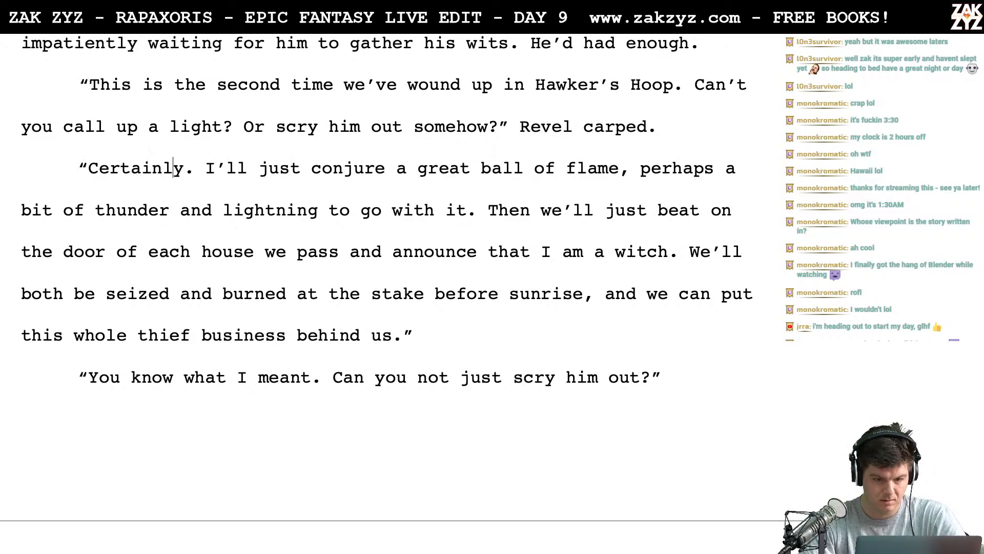
# - Break the "Certainly" reply after "conjure" and begin redrafting it with "up a great big ball of flame." above the old wording
pyautogui.scroll(-1, 205, 168)
pyautogui.click(205, 168)
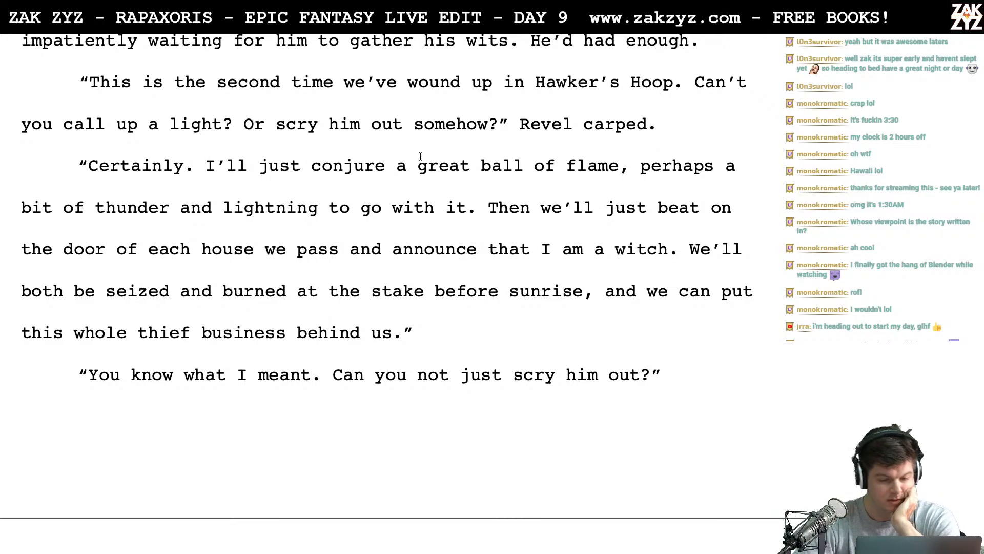
pyautogui.click(426, 171)
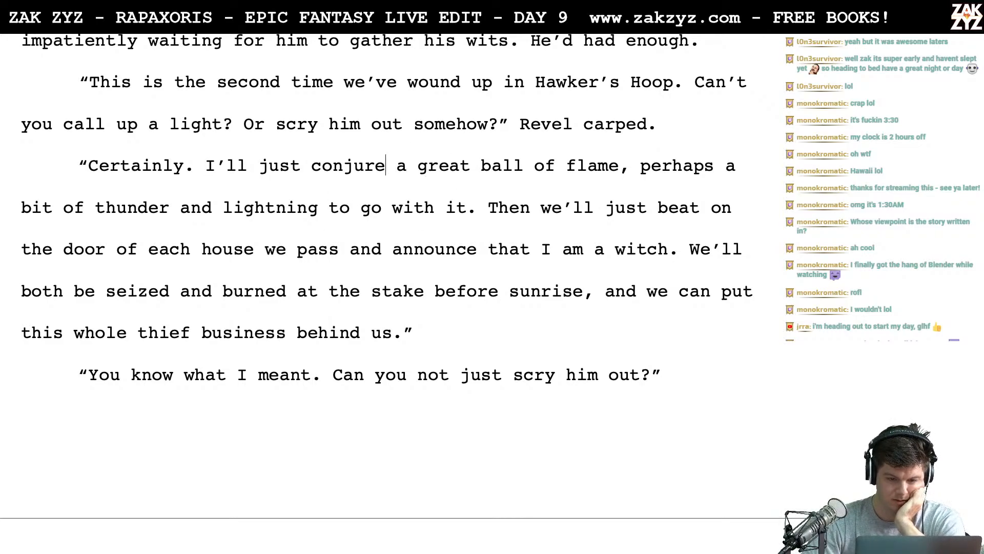
pyautogui.press('Return')
pyautogui.write('up ')
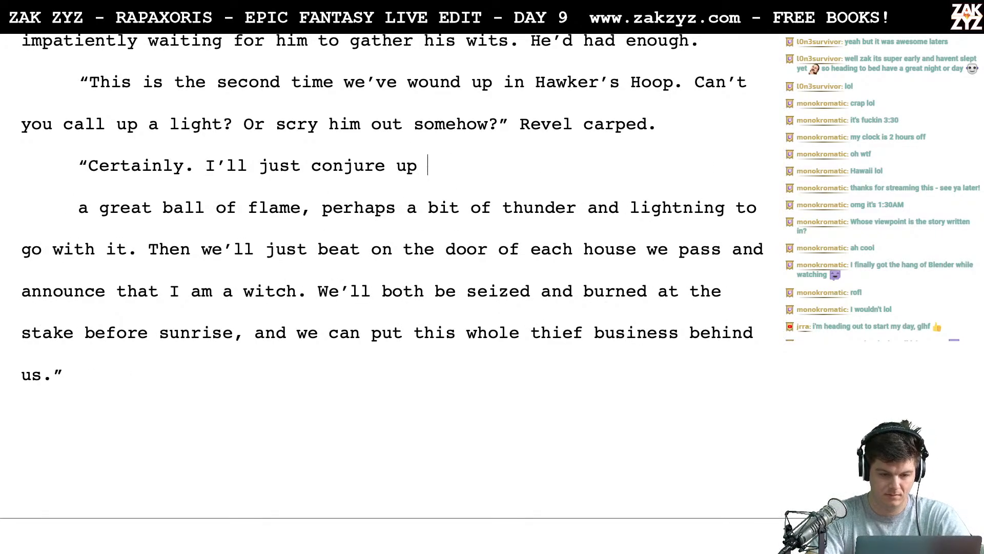
pyautogui.write('a great big ')
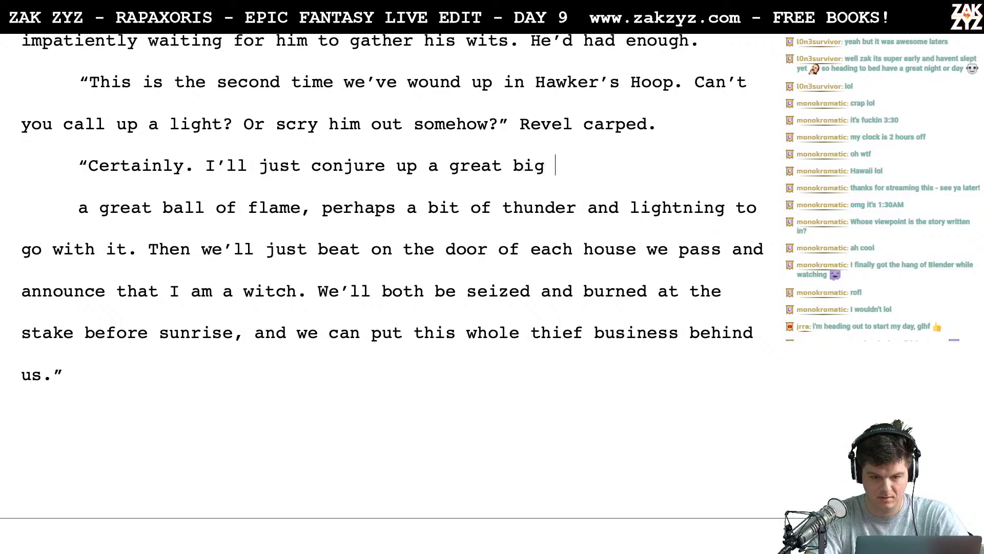
pyautogui.write('ball of flame. ')
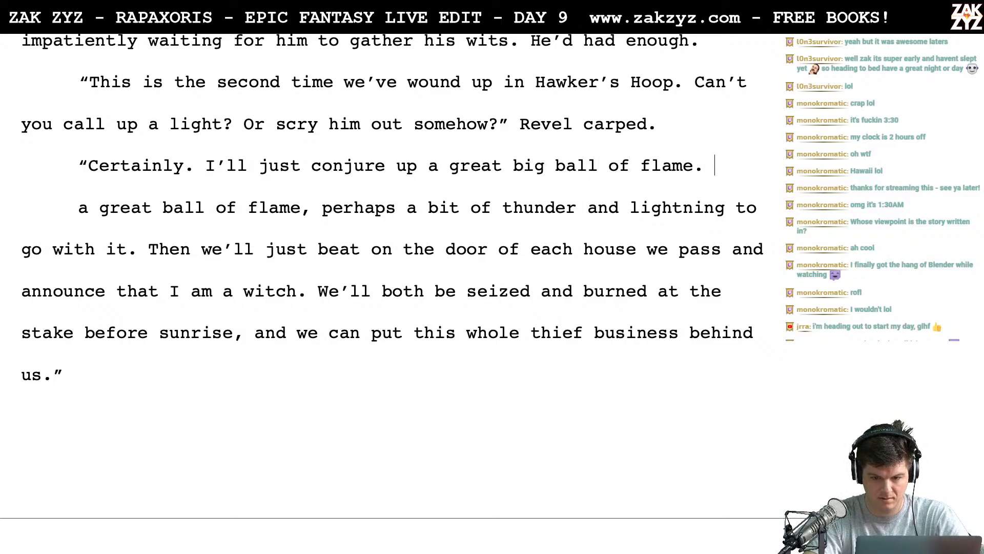
pyautogui.write('Maybe a little and thu')
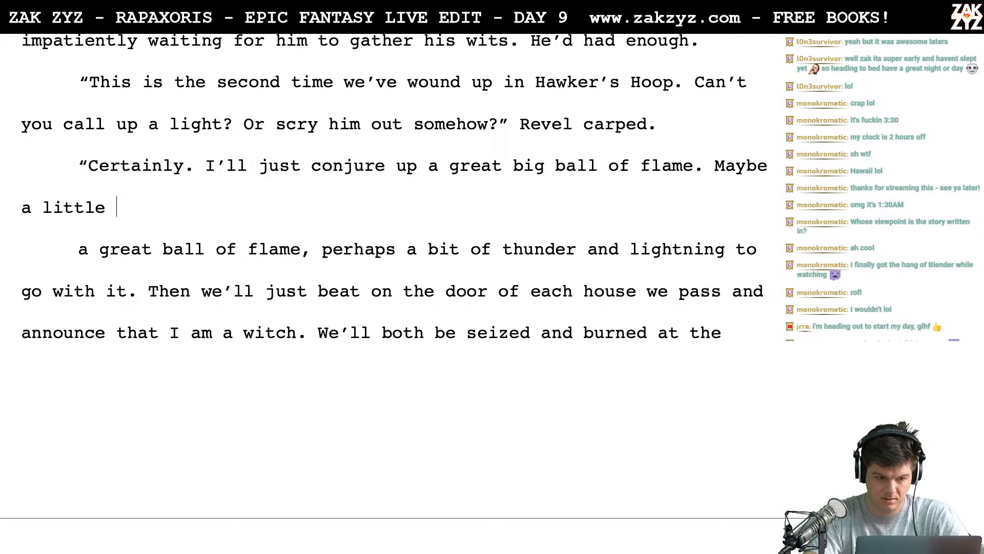
# - Try continuing the reply with "Maybe a little thunder and lighting to go with it."
pyautogui.press('BackSpace')
pyautogui.press('BackSpace')
pyautogui.press('BackSpace')
pyautogui.press('BackSpace')
pyautogui.press('BackSpace')
pyautogui.press('BackSpace')
pyautogui.press('BackSpace')
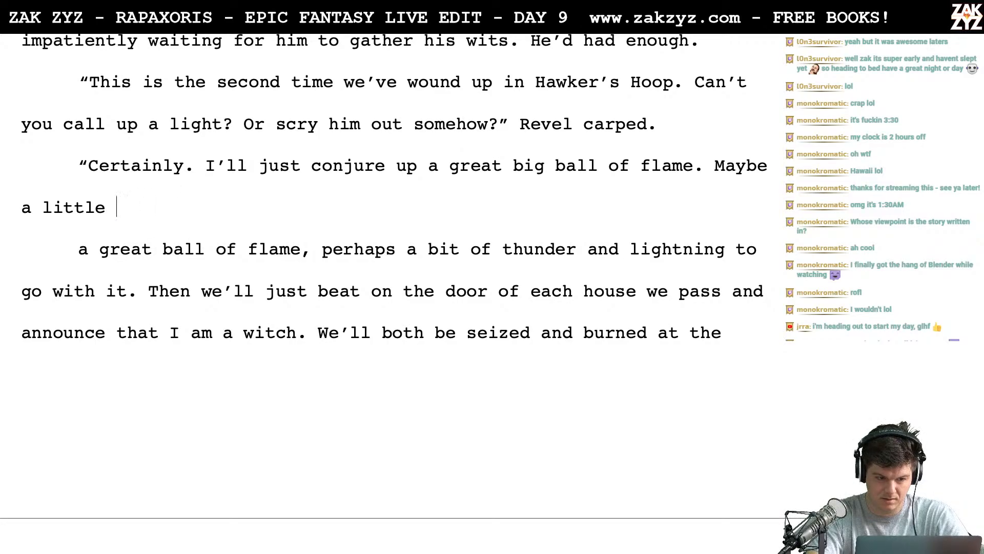
pyautogui.write('th')
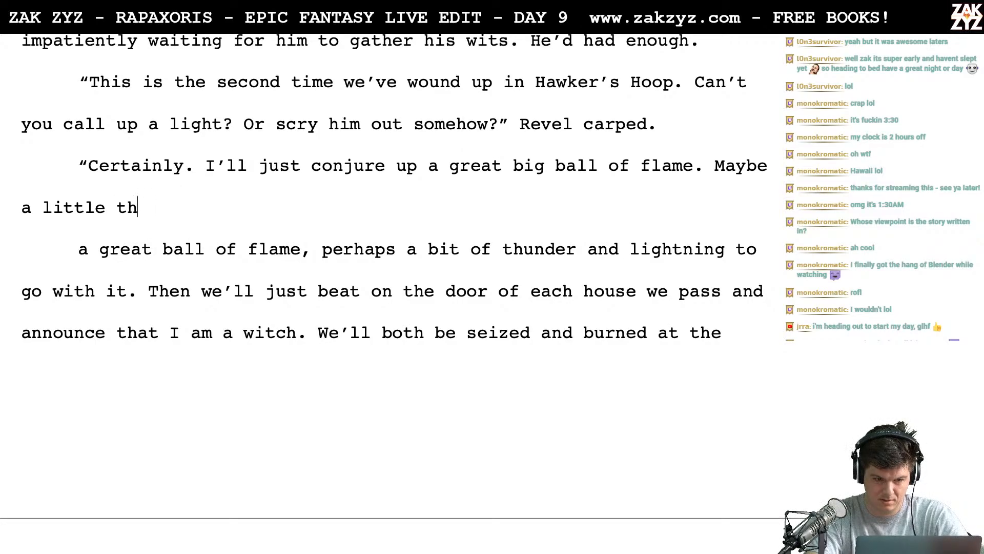
pyautogui.write('under and lighting ')
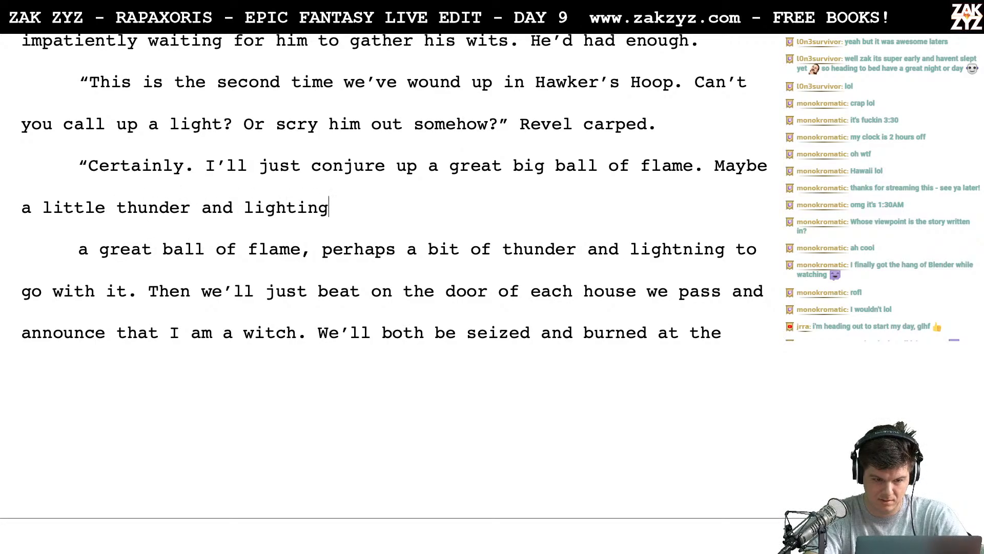
pyautogui.write('to go with it.')
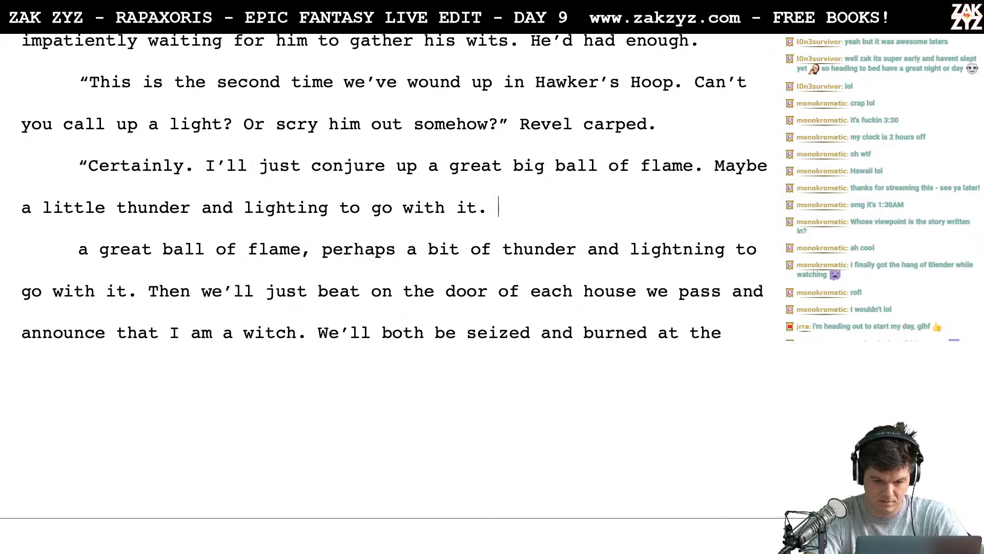
# - Remove the "Maybe a little thunder and lighting to go with it." sentence and end the flame sentence with "to light our way."
pyautogui.press('BackSpace')
pyautogui.press('BackSpace')
pyautogui.press('BackSpace')
pyautogui.press('BackSpace')
pyautogui.press('BackSpace')
pyautogui.press('BackSpace')
pyautogui.press('BackSpace')
pyautogui.press('BackSpace')
pyautogui.press('BackSpace')
pyautogui.press('BackSpace')
pyautogui.press('BackSpace')
pyautogui.press('BackSpace')
pyautogui.press('BackSpace')
pyautogui.press('BackSpace')
pyautogui.press('BackSpace')
pyautogui.press('BackSpace')
pyautogui.press('BackSpace')
pyautogui.press('BackSpace')
pyautogui.press('BackSpace')
pyautogui.press('BackSpace')
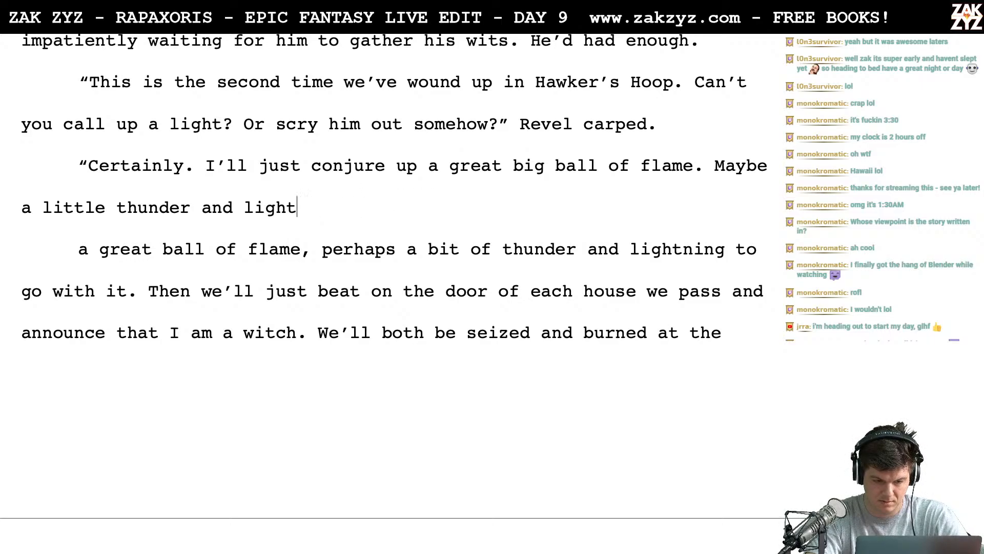
pyautogui.press('BackSpace')
pyautogui.press('BackSpace')
pyautogui.press('BackSpace')
pyautogui.press('BackSpace')
pyautogui.press('BackSpace')
pyautogui.press('BackSpace')
pyautogui.press('BackSpace')
pyautogui.press('BackSpace')
pyautogui.press('BackSpace')
pyautogui.press('BackSpace')
pyautogui.press('BackSpace')
pyautogui.press('BackSpace')
pyautogui.press('BackSpace')
pyautogui.press('BackSpace')
pyautogui.press('BackSpace')
pyautogui.press('BackSpace')
pyautogui.press('BackSpace')
pyautogui.press('BackSpace')
pyautogui.press('BackSpace')
pyautogui.press('BackSpace')
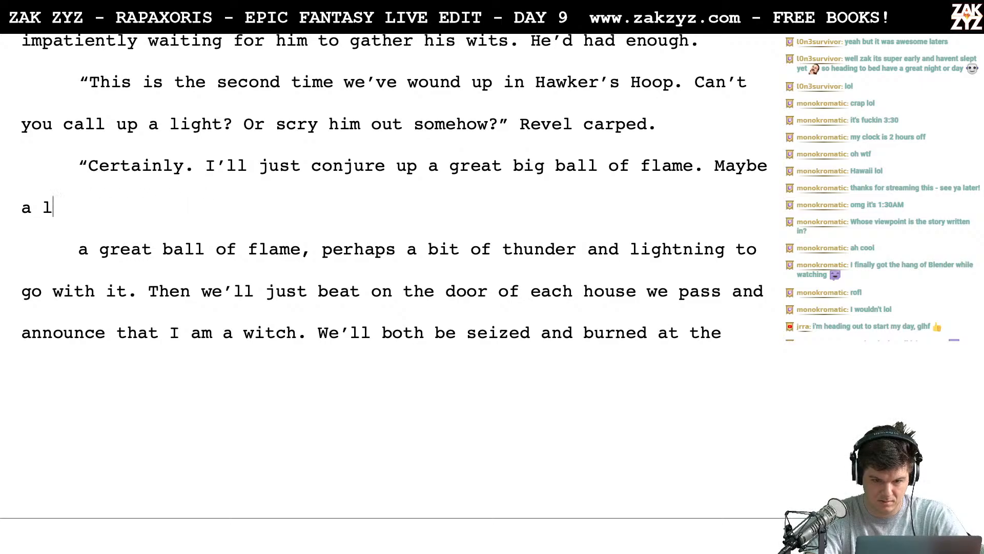
pyautogui.press('BackSpace')
pyautogui.press('BackSpace')
pyautogui.press('BackSpace')
pyautogui.press('BackSpace')
pyautogui.press('BackSpace')
pyautogui.write('t')
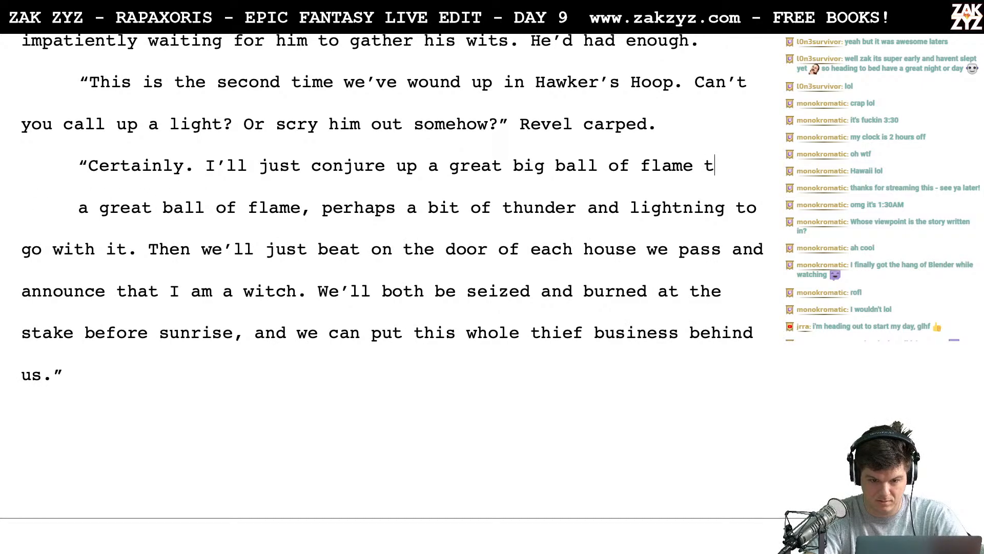
pyautogui.write('o light our way')
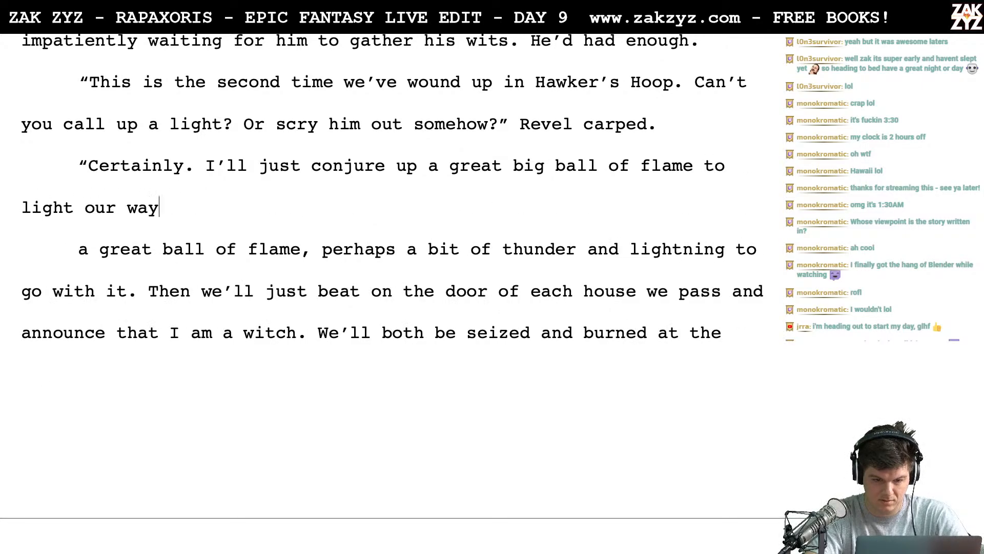
# - Delete the old "a great ball of flame, perhaps a bit of thunder" wording and its paragraph break, rejoining the reply at "Then we'll"
pyautogui.hotkey('shift', 'Down')
pyautogui.hotkey('shift', 'Down')
pyautogui.hotkey('shift', 'Left')
pyautogui.hotkey('shift', 'Left')
pyautogui.hotkey('shift', 'Left')
pyautogui.hotkey('shift', 'Left')
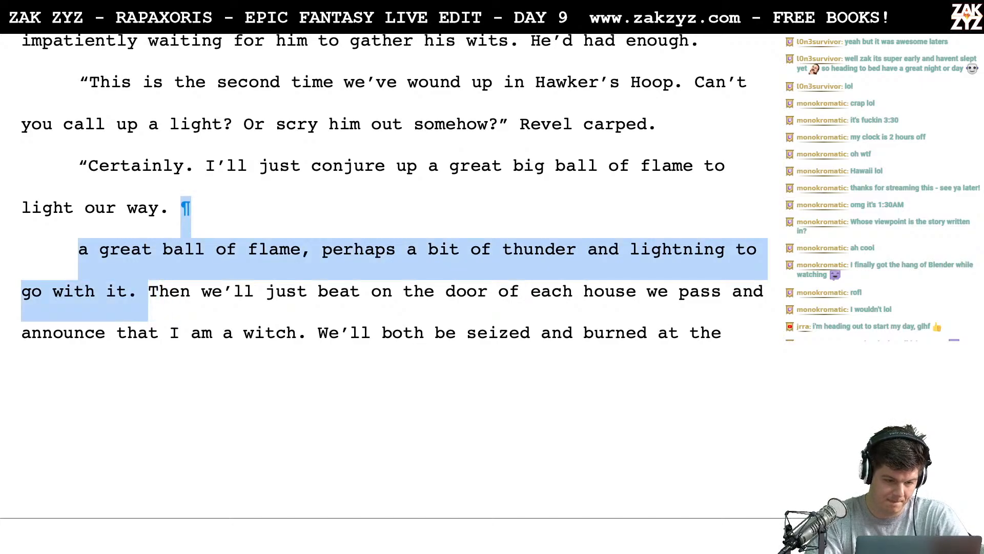
pyautogui.press('BackSpace')
# - Reread the exchange from Revel's complaint through the "Certainly" reply to the line about scrying him out
pyautogui.scroll(-2, 382, 277)
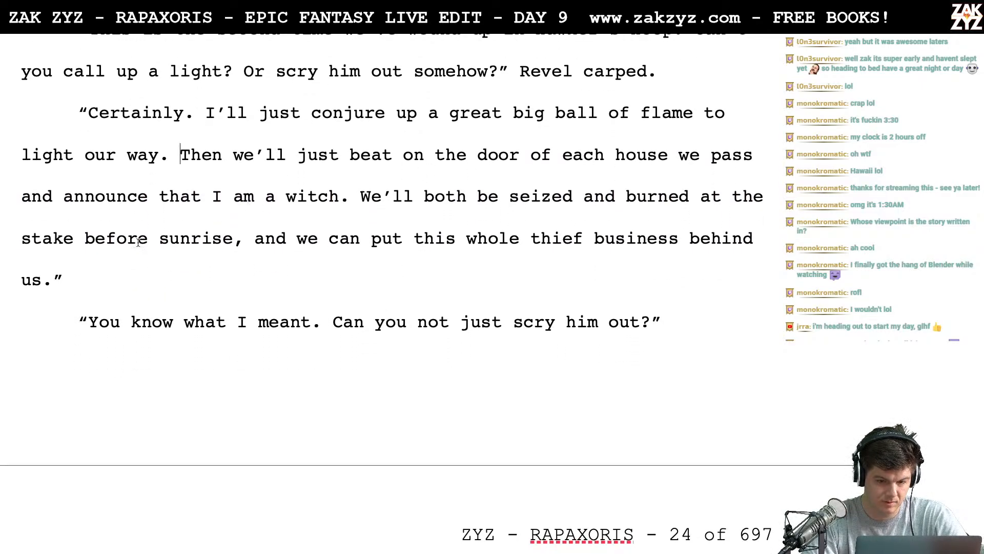
pyautogui.scroll(4, 200, 235)
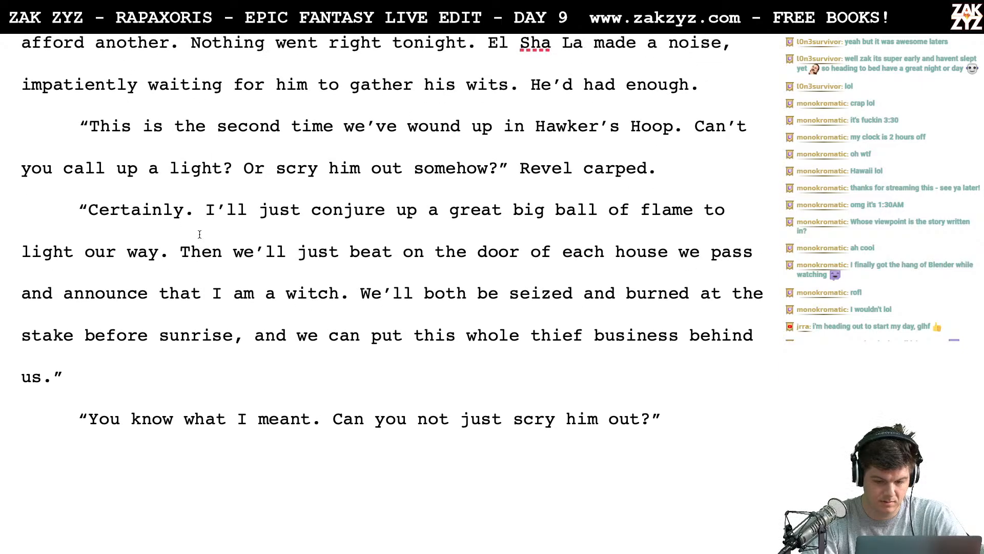
pyautogui.click(194, 225)
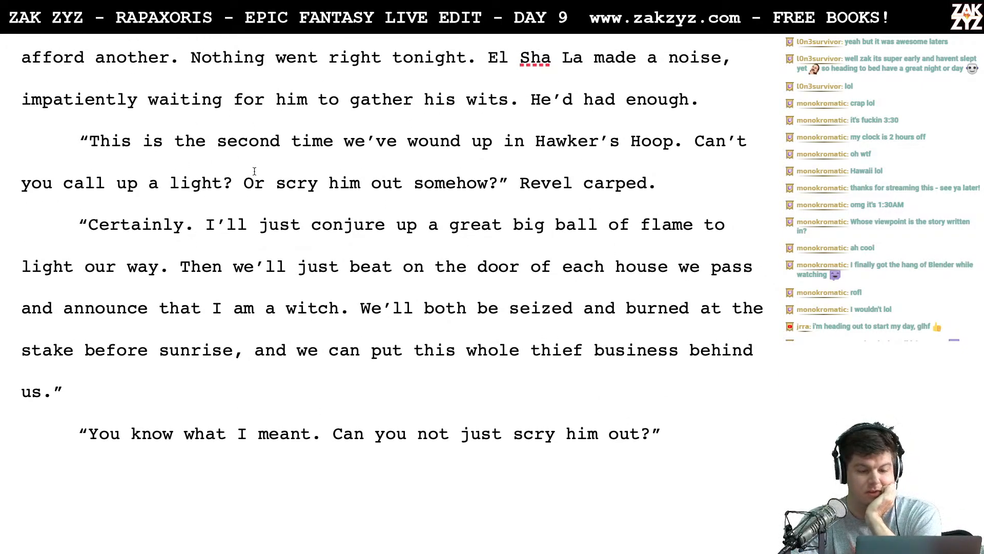
pyautogui.scroll(-1, 254, 171)
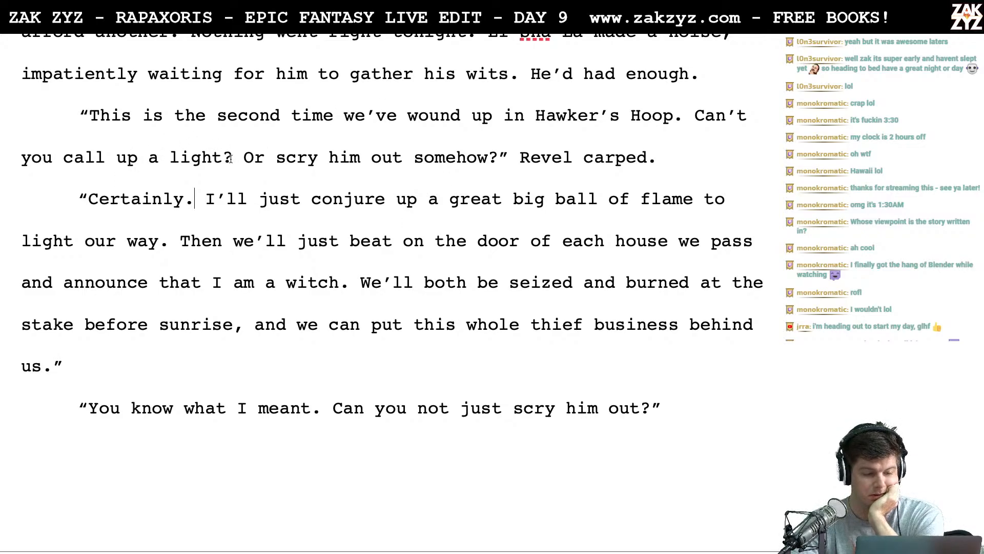
pyautogui.scroll(-1, 238, 175)
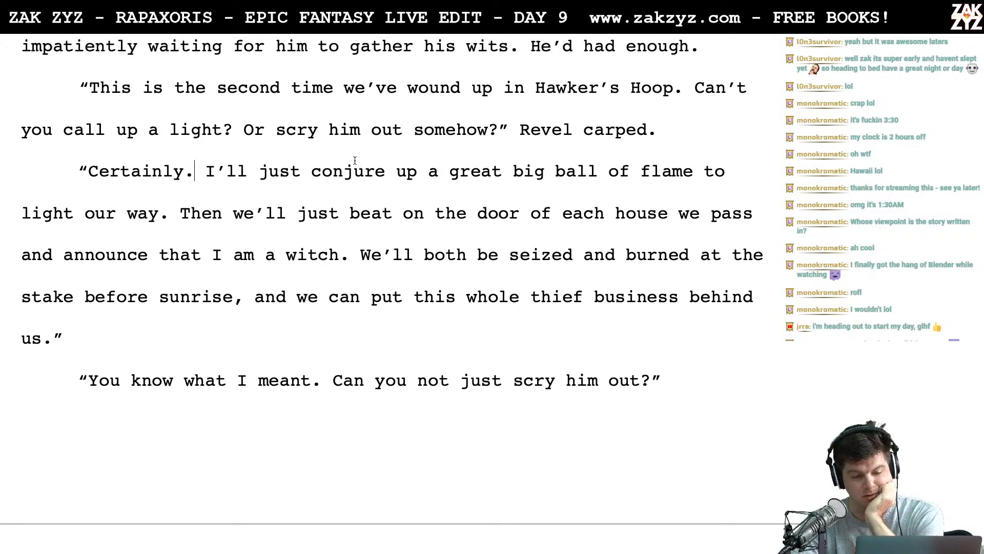
pyautogui.scroll(-3, 358, 159)
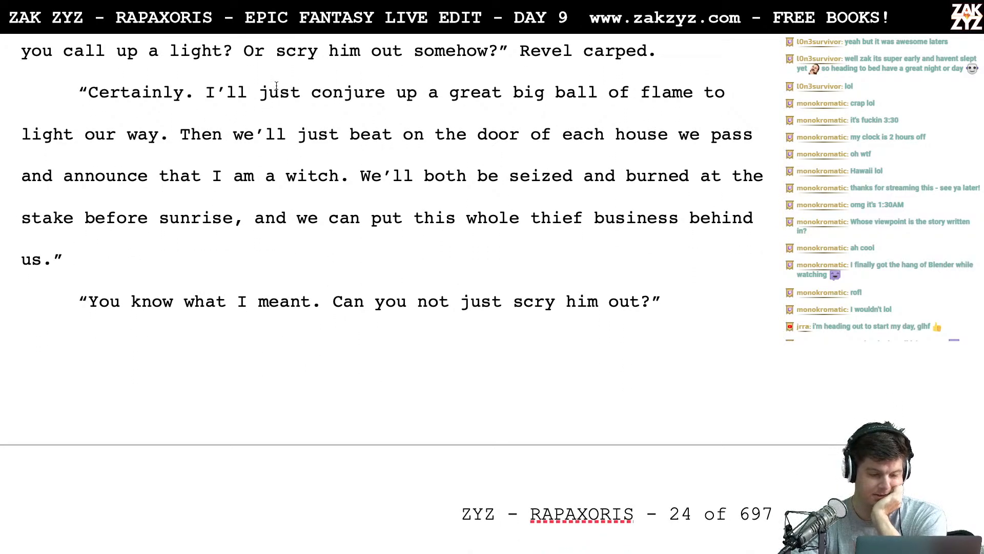
pyautogui.scroll(-1, 377, 118)
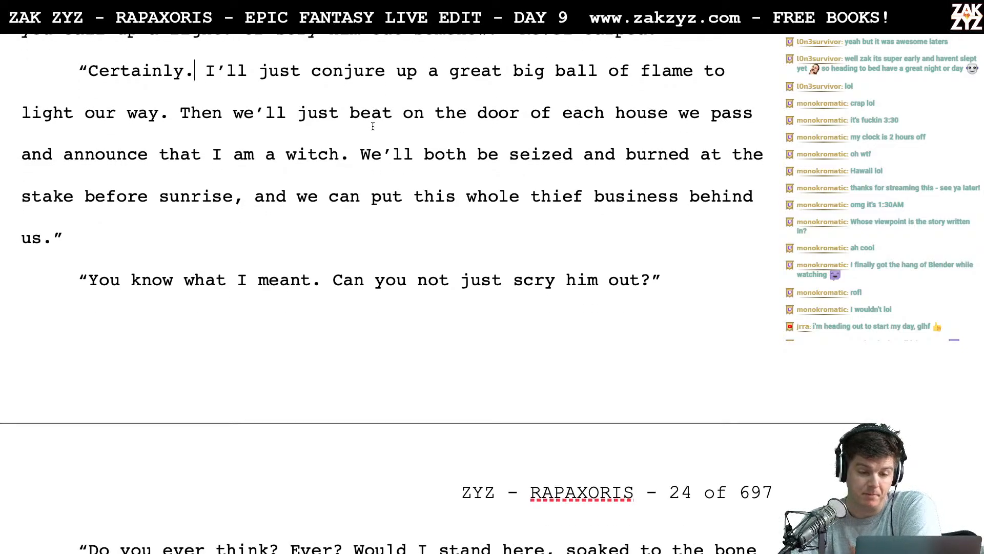
pyautogui.scroll(-1, 373, 127)
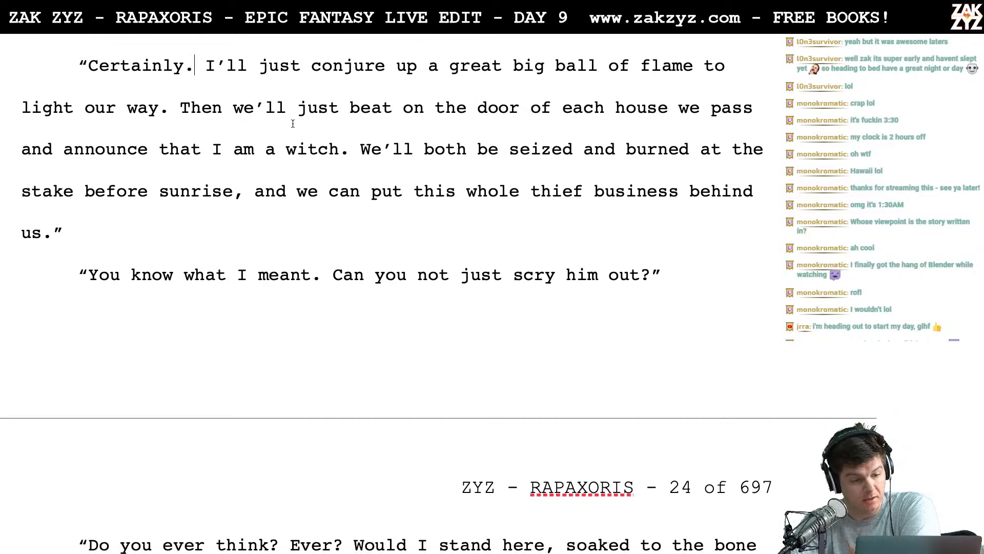
# - Split the reply after "Then" and redraft it as "Then we can knock on every door we pass and announce that I am a witch."
pyautogui.click(222, 106)
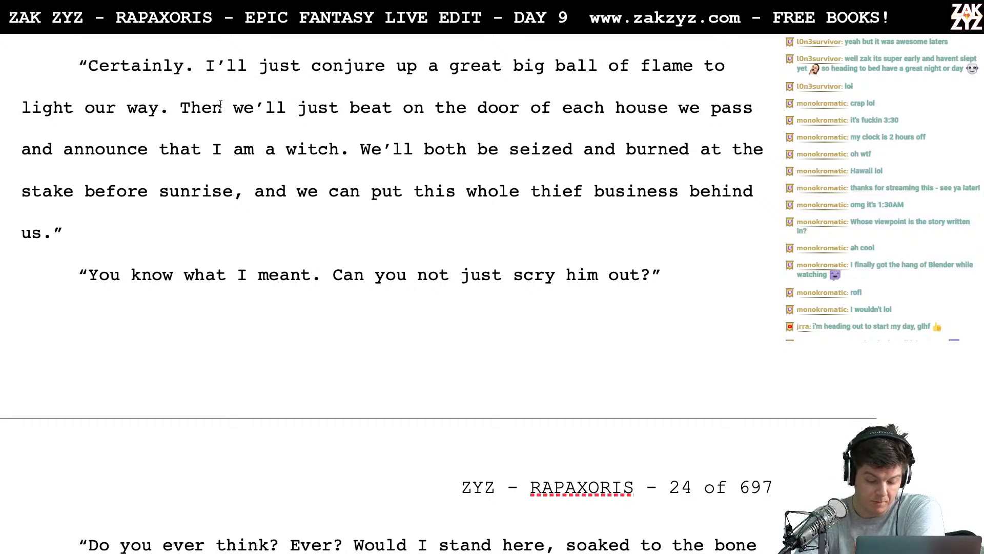
pyautogui.write(',')
pyautogui.press('Return')
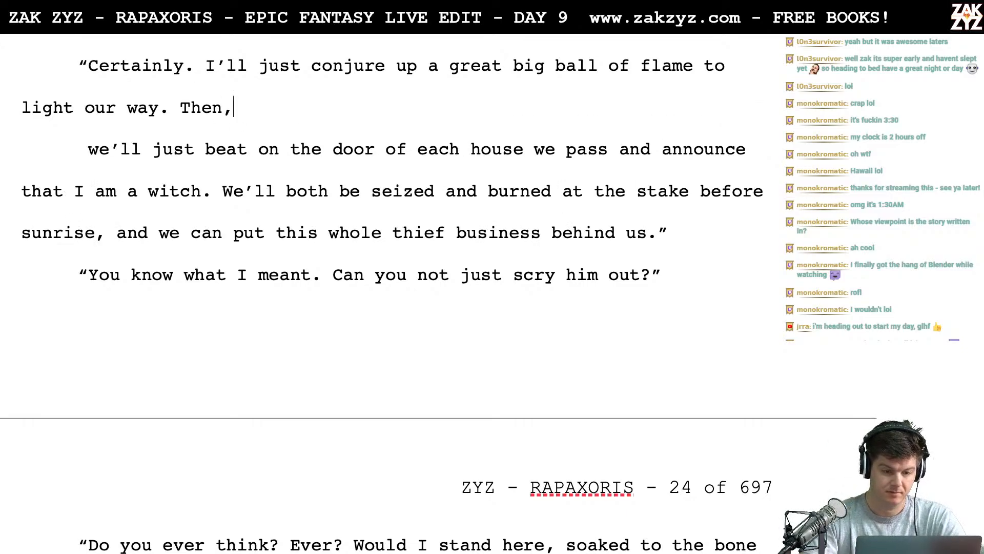
pyautogui.press('BackSpace')
pyautogui.write('we can k')
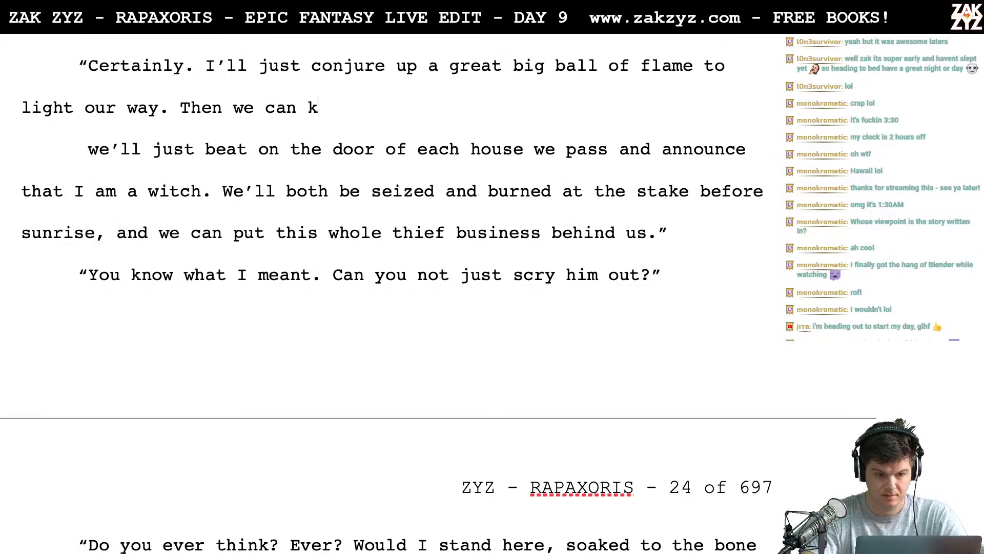
pyautogui.write('nock on e')
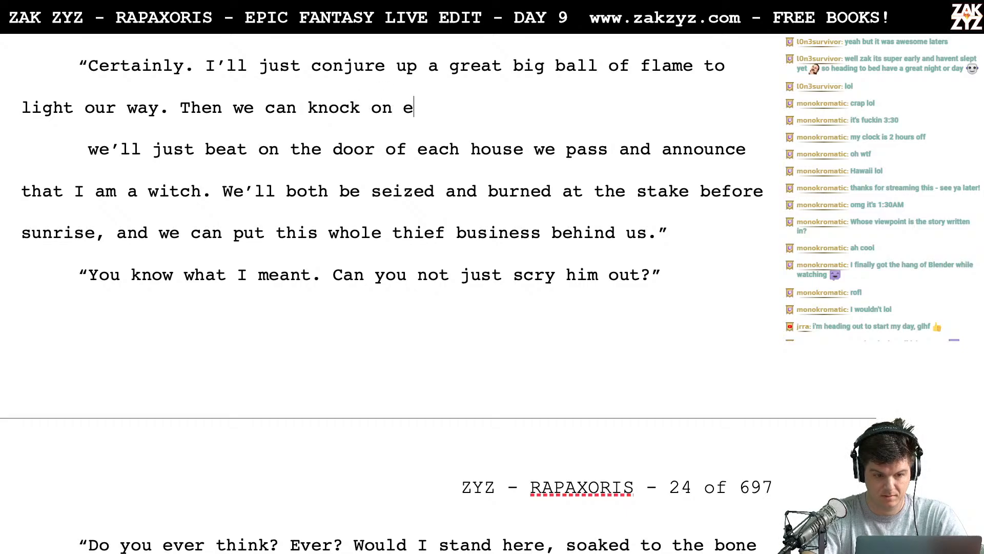
pyautogui.write('very door ')
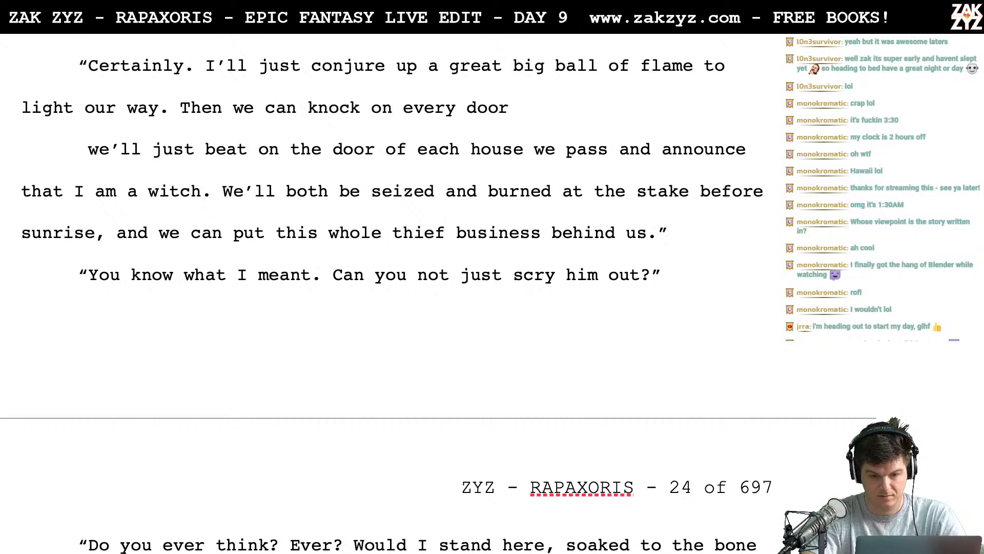
pyautogui.write('we pa')
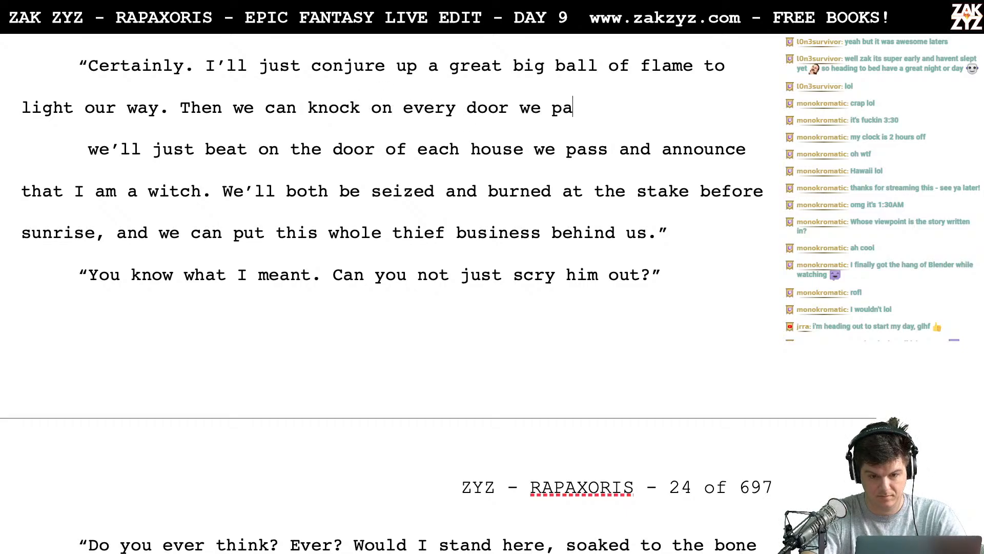
pyautogui.write('ss and announce that ')
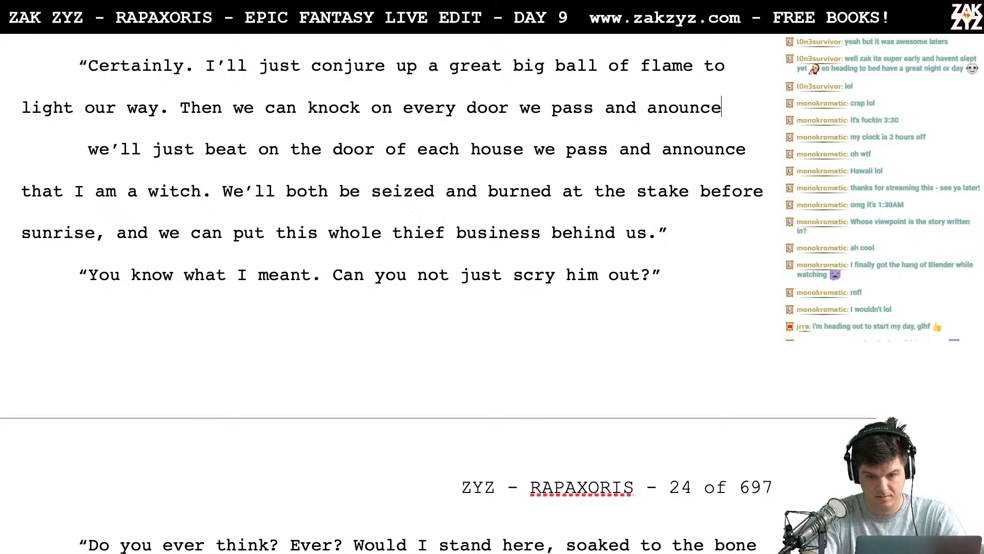
pyautogui.write('I am a witch.')
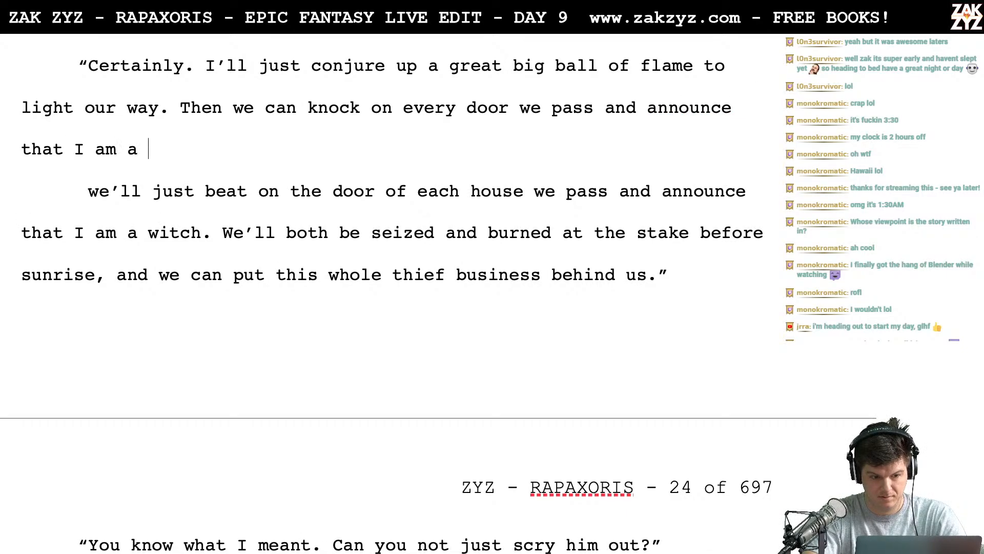
# - Delete the old "we'll just beat on the door of each house" sentence, keeping the remaining old wording in a separate paragraph below
pyautogui.hotkey('shift', 'Down')
pyautogui.hotkey('shift', 'Down')
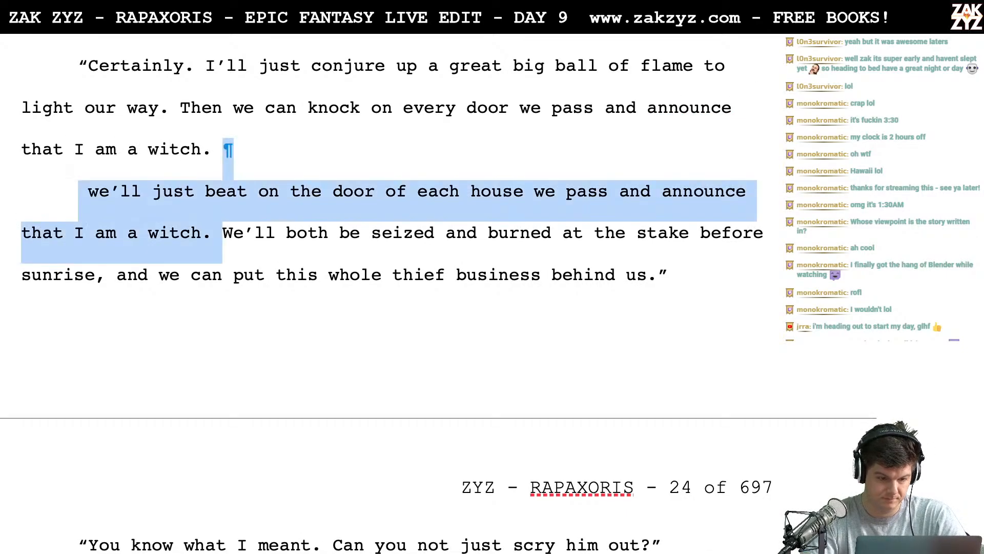
pyautogui.press('Return')
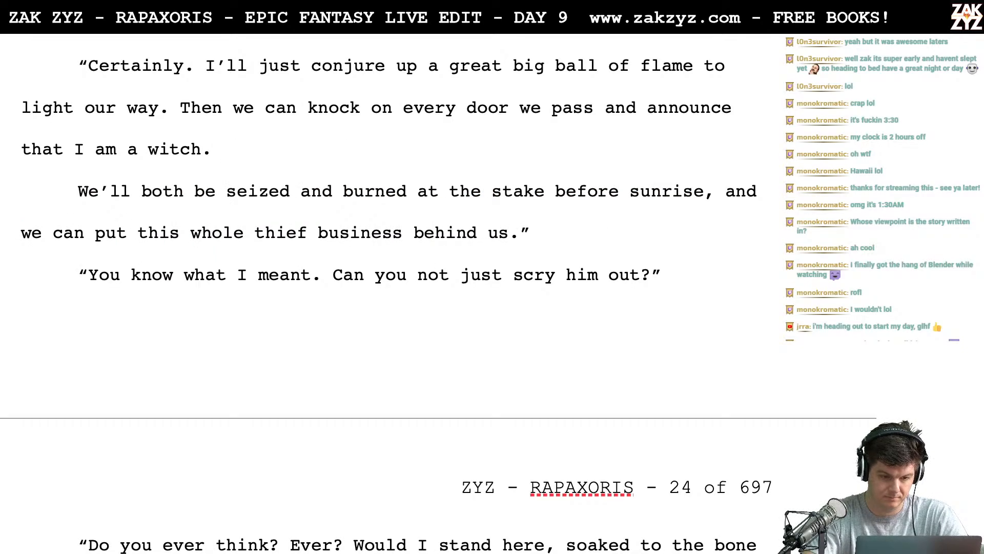
# - Continue the redrafted reply with "We'll be seized and burned at the stake before sunrise. Then we can"
pyautogui.write("We'll ")
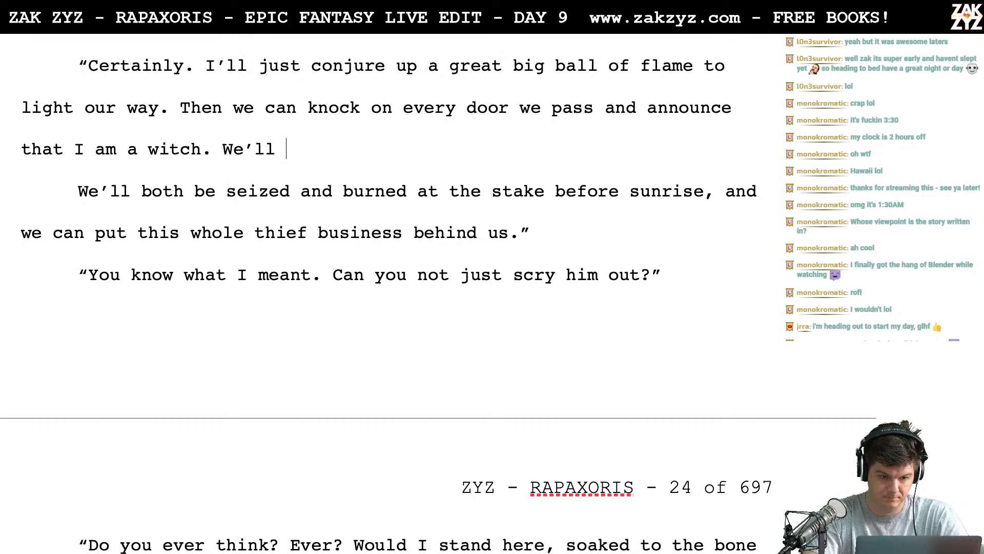
pyautogui.write('be')
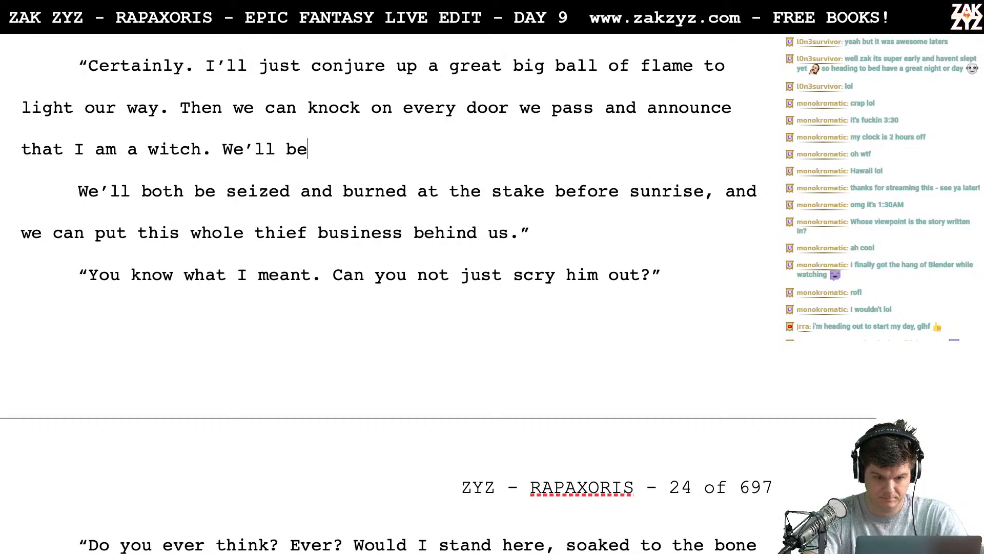
pyautogui.write(' seized and b')
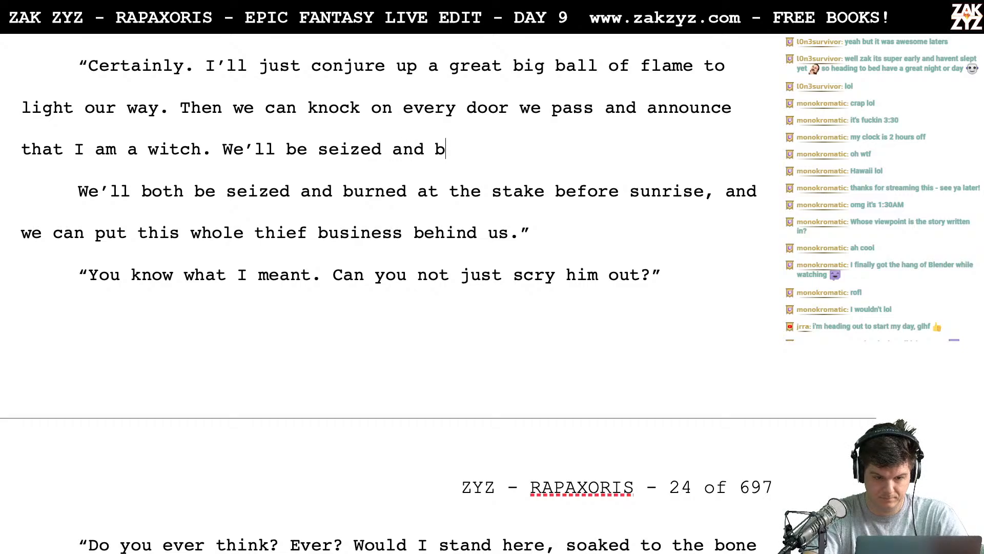
pyautogui.write('urned at the stak')
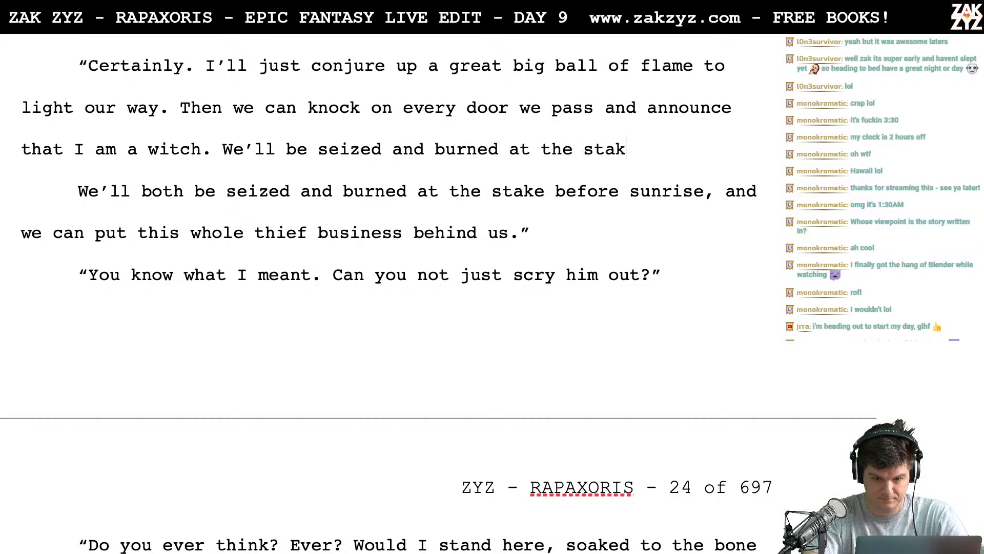
pyautogui.write('e be')
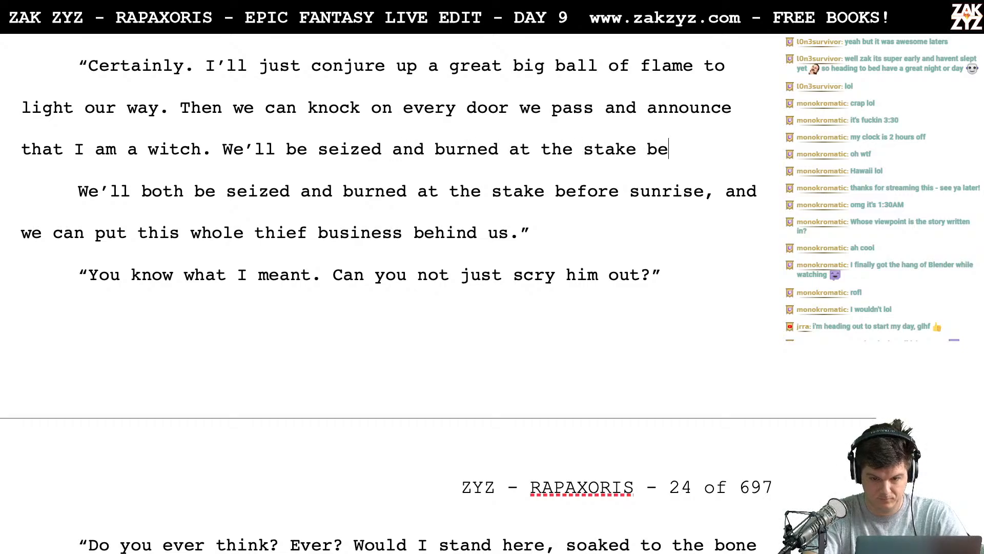
pyautogui.write('fore sunrise. Then we can ')
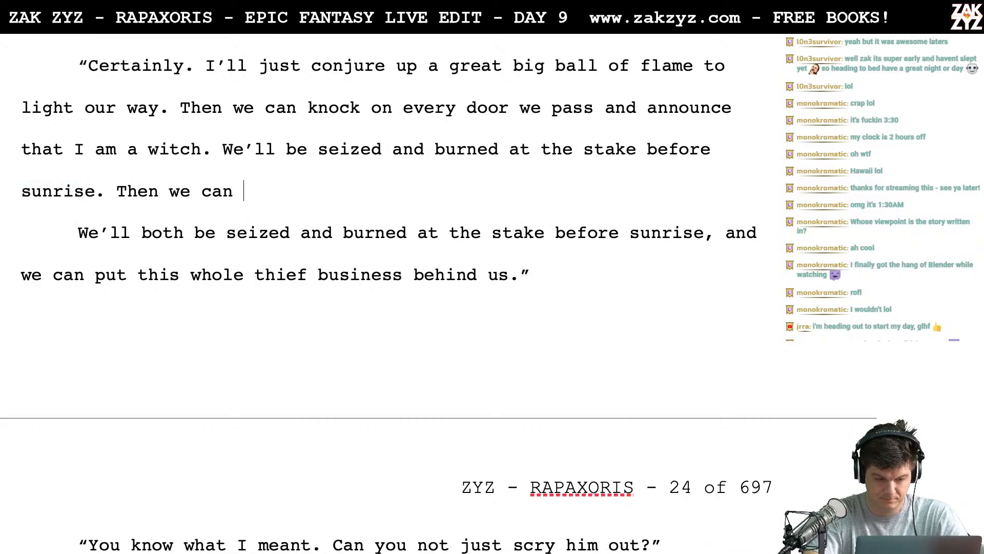
pyautogui.write('for')
# - Complete the "Then we can" sentence with "put this whole thief business behind us."
pyautogui.press('BackSpace')
pyautogui.press('BackSpace')
pyautogui.press('BackSpace')
pyautogui.write('put this')
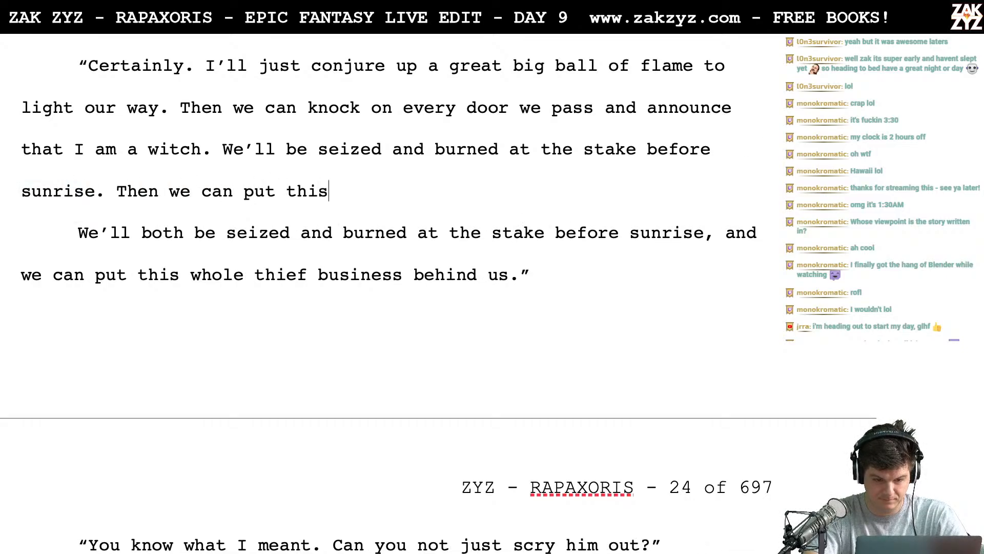
pyautogui.write(' whole thief bus')
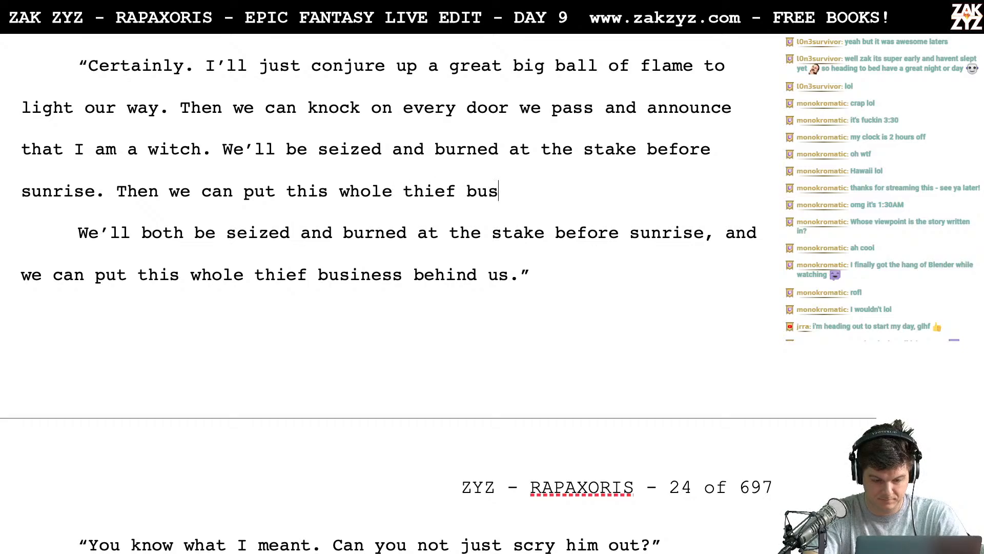
pyautogui.write('iness behind')
pyautogui.write(' u')
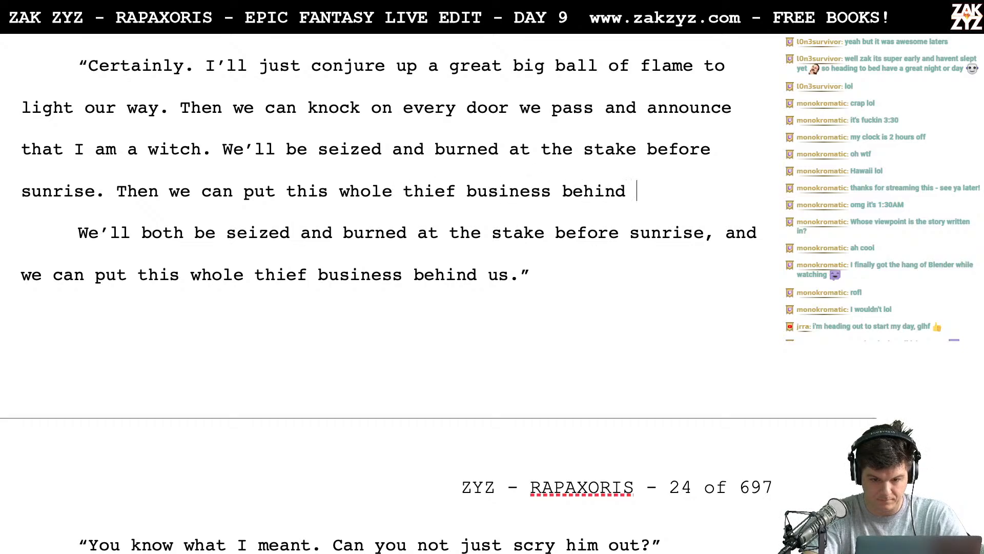
pyautogui.write('s')
pyautogui.press('BackSpace')
pyautogui.write('us. Bri')
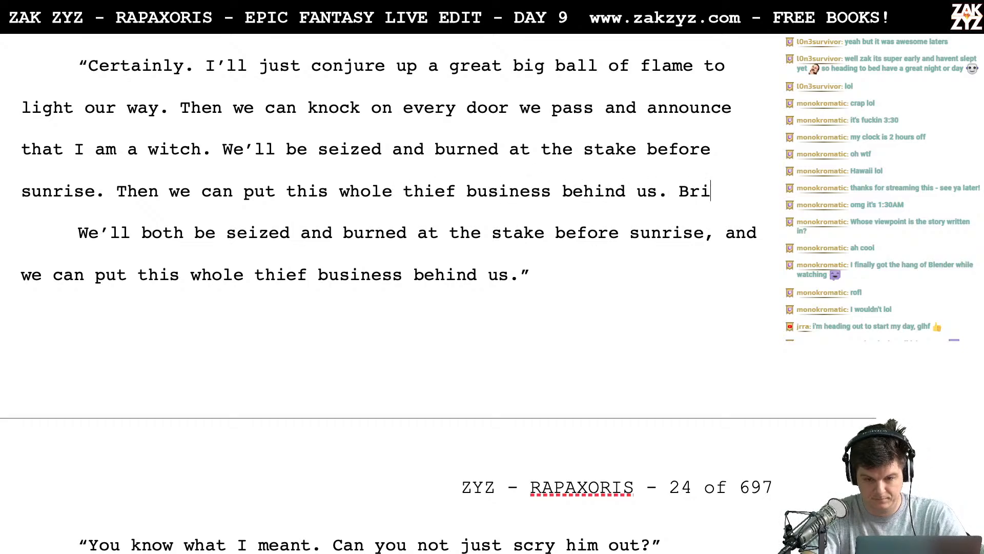
pyautogui.write('lliant as alwa')
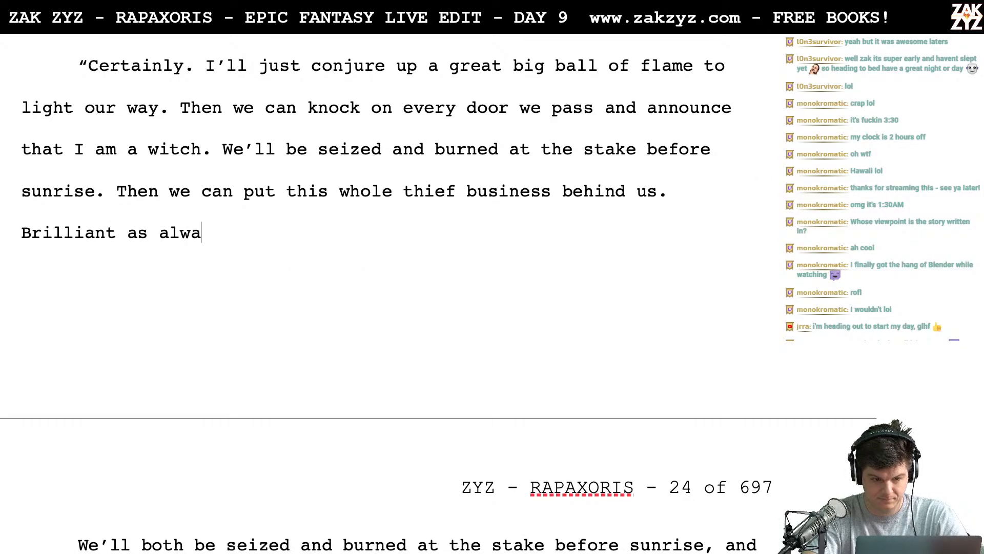
pyautogui.write('ys, reve')
# - End the redrafted reply with "Brilliant as always, Revel." and a closing quotation mark
pyautogui.press('BackSpace')
pyautogui.press('BackSpace')
pyautogui.press('BackSpace')
pyautogui.press('BackSpace')
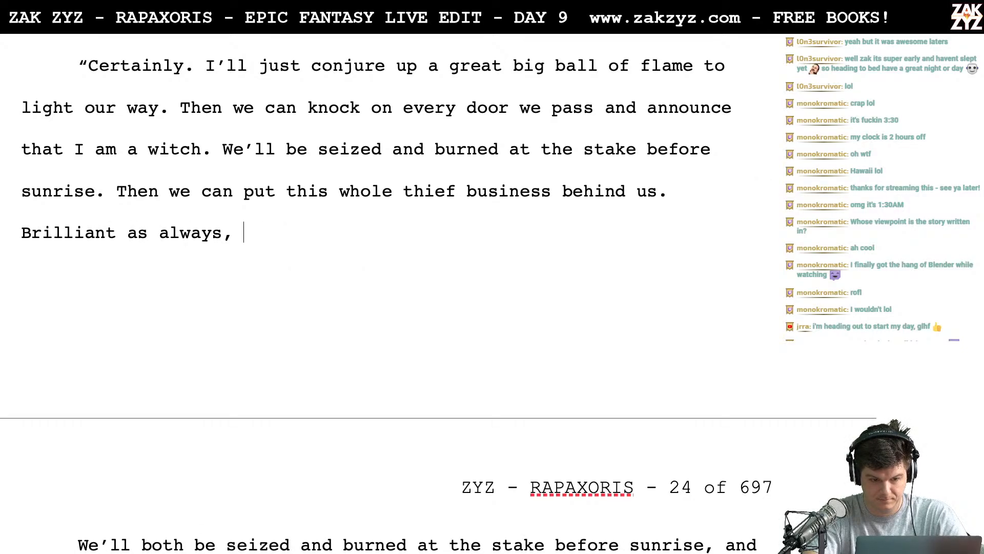
pyautogui.write('Ramos.')
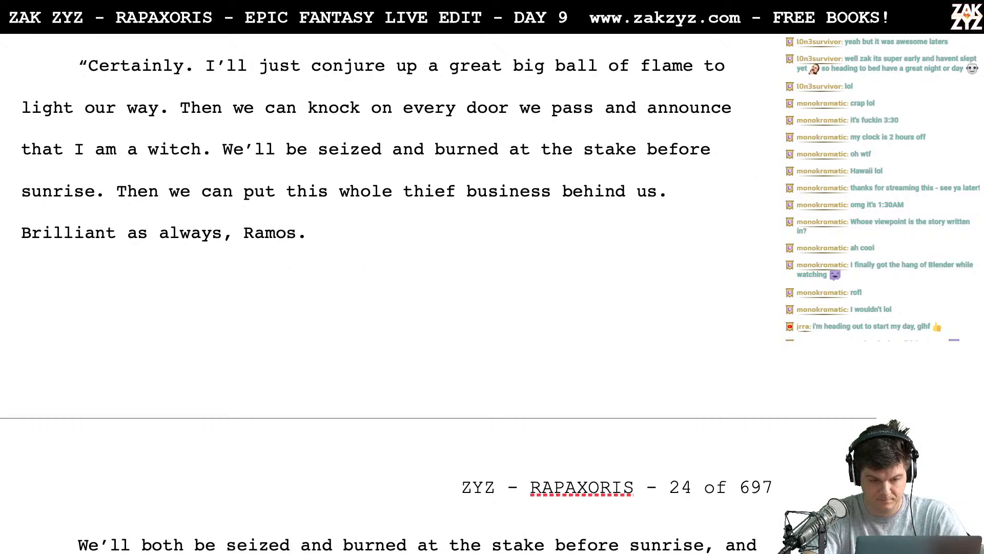
pyautogui.press('BackSpace')
pyautogui.press('BackSpace')
pyautogui.press('BackSpace')
pyautogui.press('BackSpace')
pyautogui.press('BackSpace')
pyautogui.write('evel.')
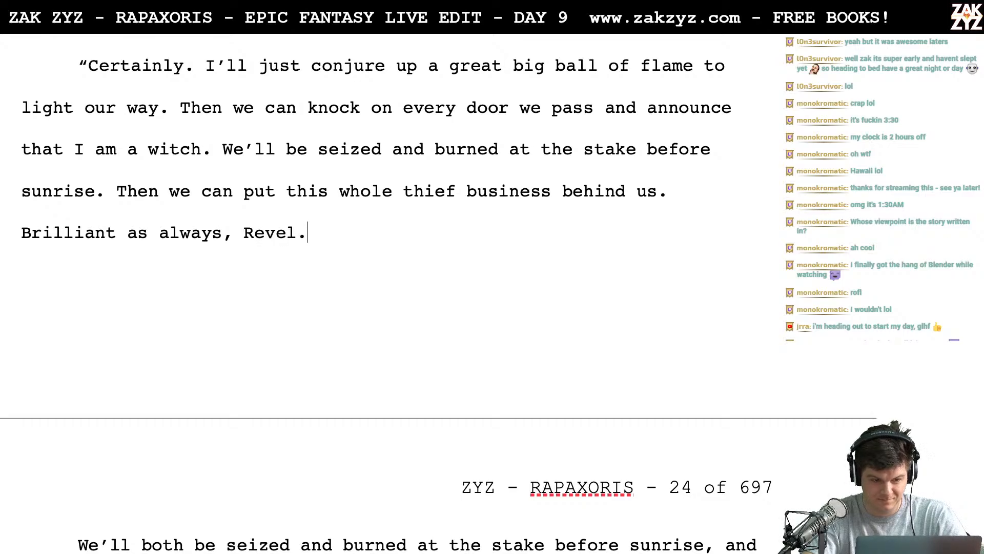
pyautogui.write('"')
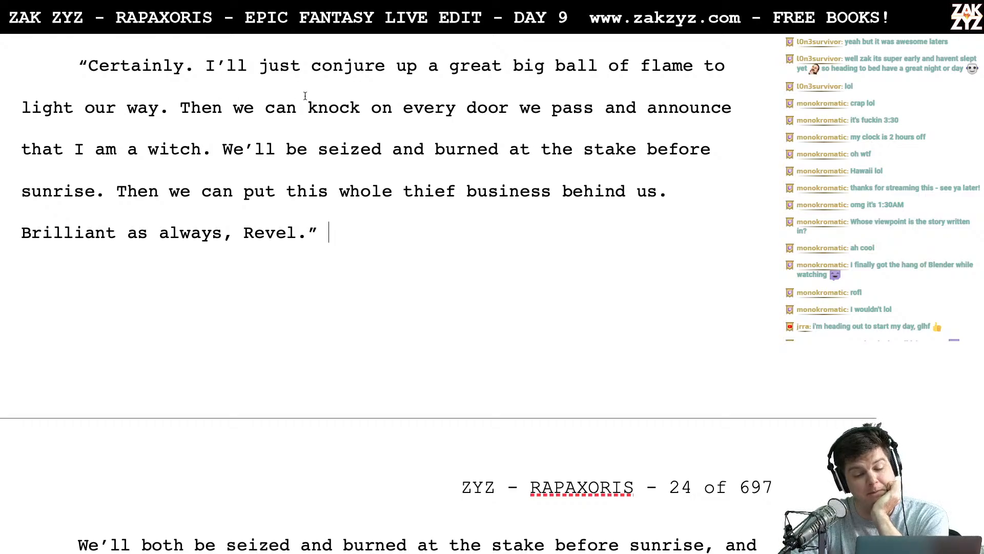
# - Add a comma after the first "Then" and split the reply into a new paragraph after "every door we pass"
pyautogui.scroll(-1, 305, 96)
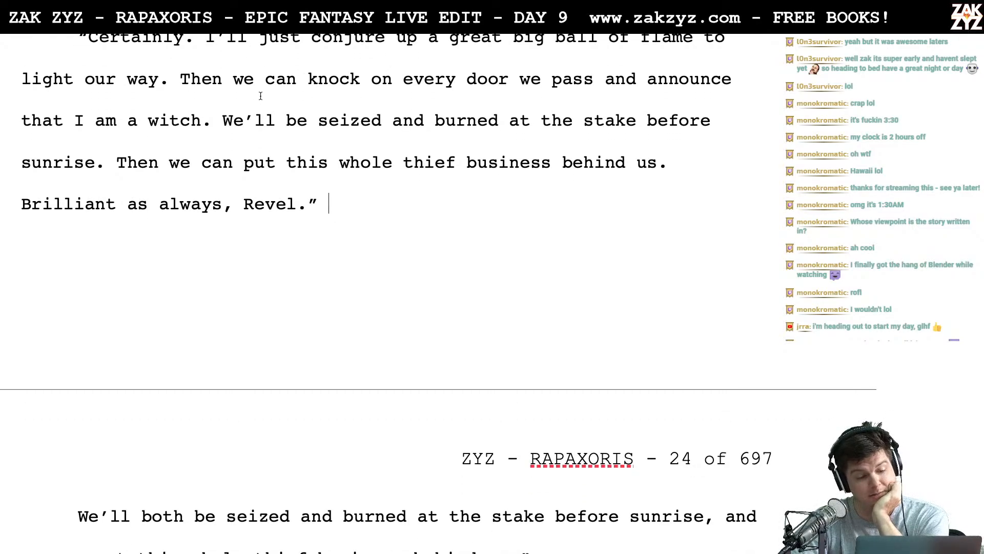
pyautogui.press('Left')
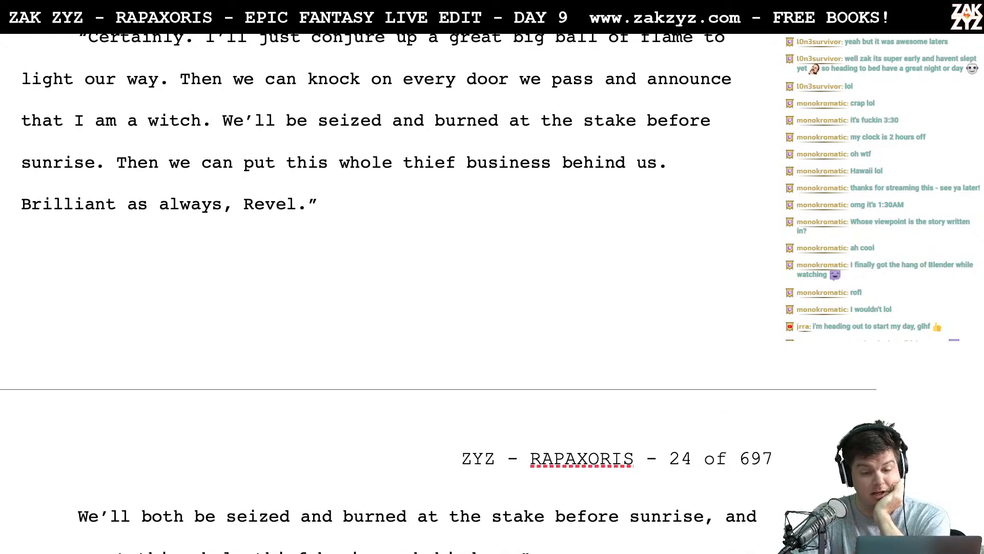
pyautogui.write(',')
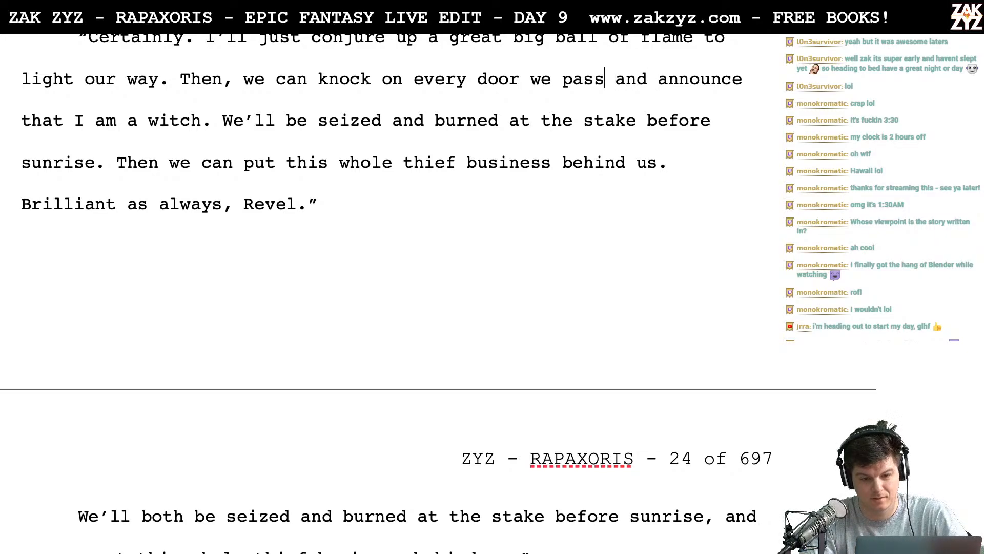
pyautogui.press('Return')
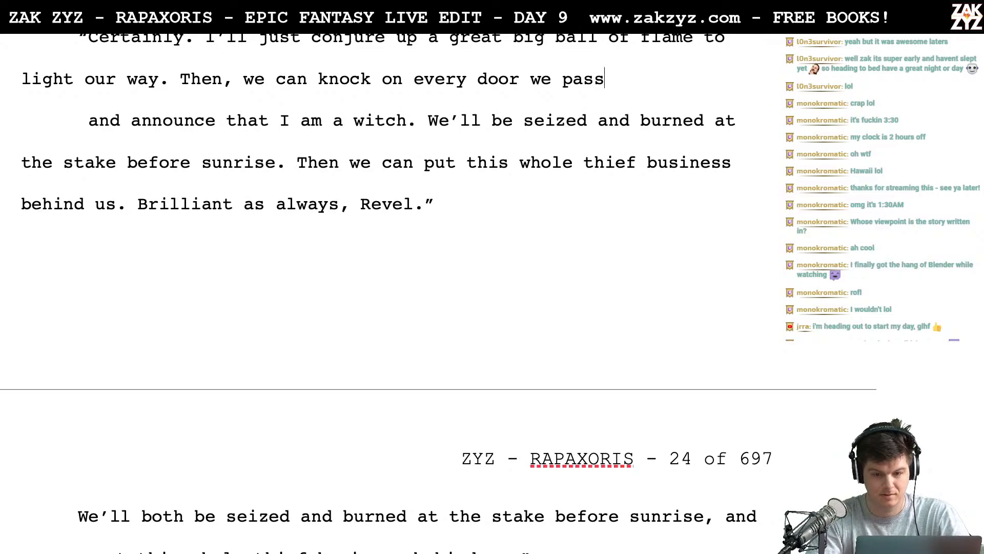
# - Try continuing "every door we pass" with "and shout that"
pyautogui.write('and shout')
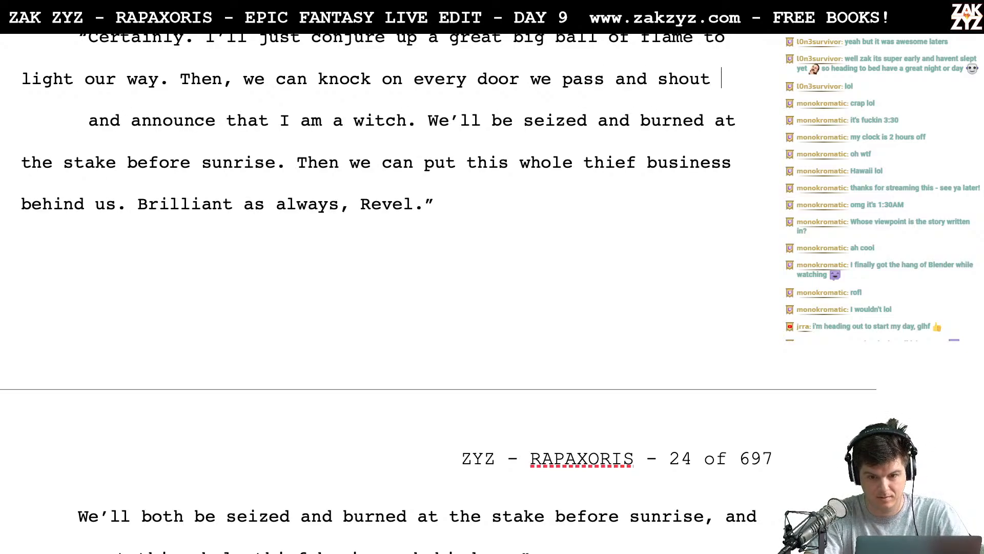
pyautogui.write(' that')
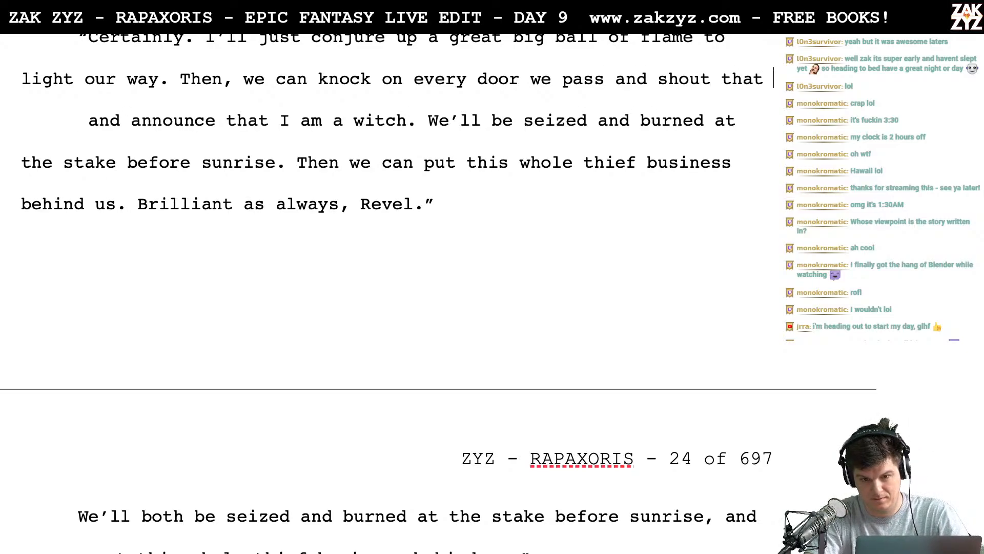
pyautogui.press('BackSpace')
pyautogui.press('BackSpace')
pyautogui.press('BackSpace')
pyautogui.press('BackSpace')
pyautogui.press('BackSpace')
pyautogui.press('BackSpace')
pyautogui.press('BackSpace')
pyautogui.press('BackSpace')
pyautogui.press('BackSpace')
pyautogui.press('BackSpace')
pyautogui.press('BackSpace')
pyautogui.press('BackSpace')
pyautogui.press('BackSpace')
pyautogui.press('BackSpace')
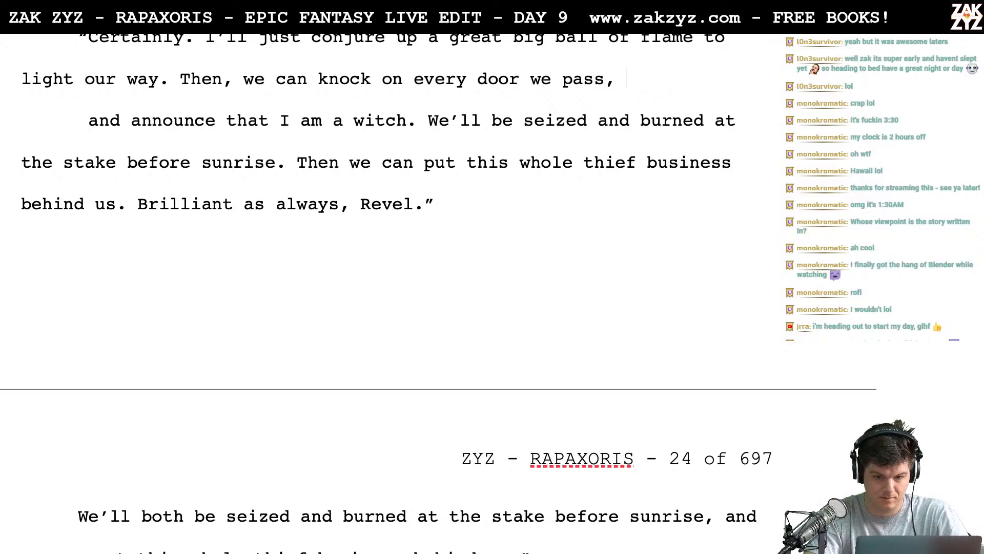
# - Try continuing "every door we pass" with ", to let them know I'm a witch"
pyautogui.write('to let them kn')
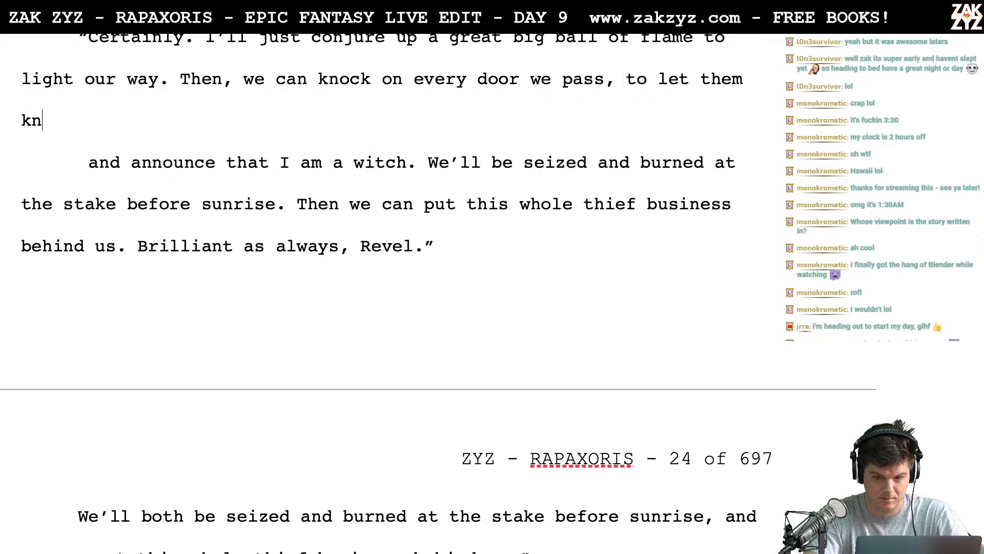
pyautogui.write("ow I'm a wit")
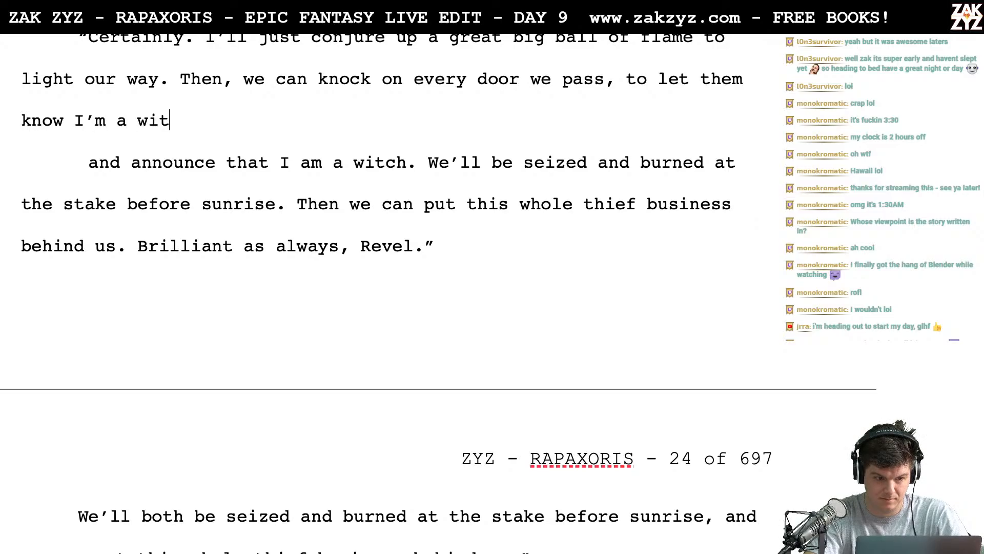
pyautogui.write('c')
pyautogui.press('BackSpace')
pyautogui.press('BackSpace')
pyautogui.press('BackSpace')
pyautogui.press('BackSpace')
pyautogui.press('BackSpace')
pyautogui.press('BackSpace')
pyautogui.press('BackSpace')
pyautogui.press('BackSpace')
pyautogui.press('BackSpace')
pyautogui.press('BackSpace')
pyautogui.press('BackSpace')
pyautogui.press('BackSpace')
pyautogui.press('BackSpace')
pyautogui.press('BackSpace')
pyautogui.press('BackSpace')
pyautogui.press('BackSpace')
pyautogui.press('BackSpace')
pyautogui.press('BackSpace')
pyautogui.press('BackSpace')
pyautogui.press('BackSpace')
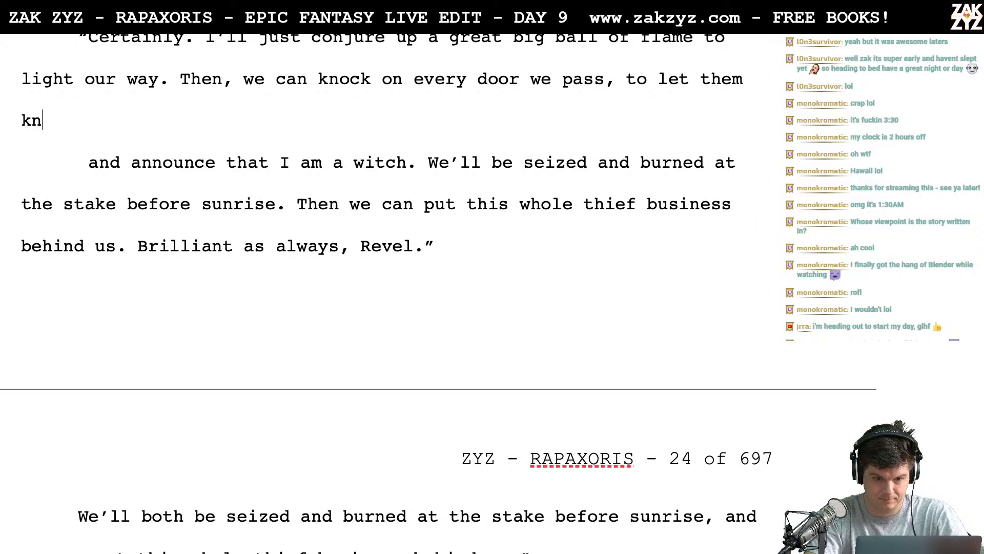
pyautogui.press('BackSpace')
pyautogui.press('BackSpace')
pyautogui.press('BackSpace')
pyautogui.press('BackSpace')
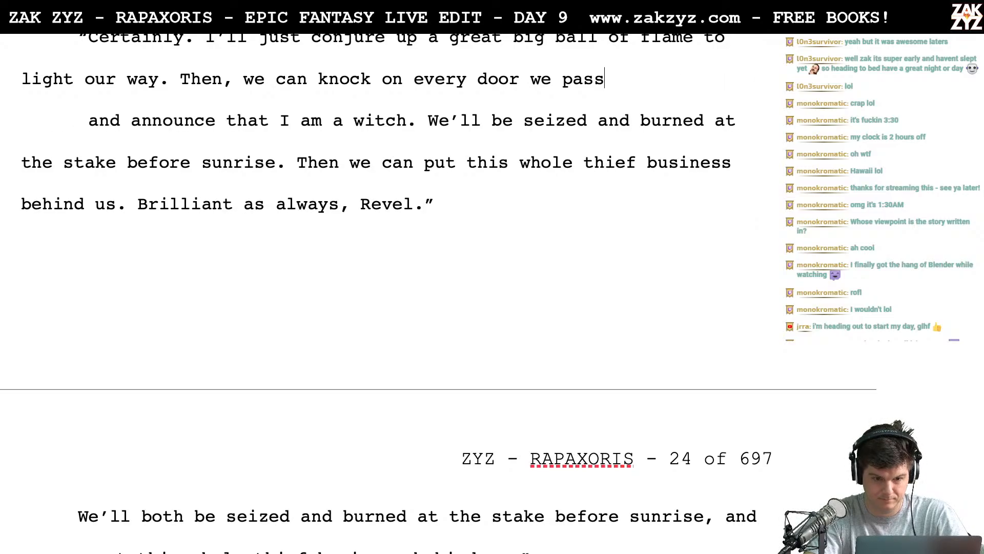
# - Try continuing "every door we pass" with "so they"
pyautogui.write('so they')
pyautogui.press('BackSpace')
pyautogui.press('BackSpace')
pyautogui.press('BackSpace')
pyautogui.press('BackSpace')
pyautogui.press('BackSpace')
pyautogui.press('BackSpace')
pyautogui.press('BackSpace')
pyautogui.press('BackSpace')
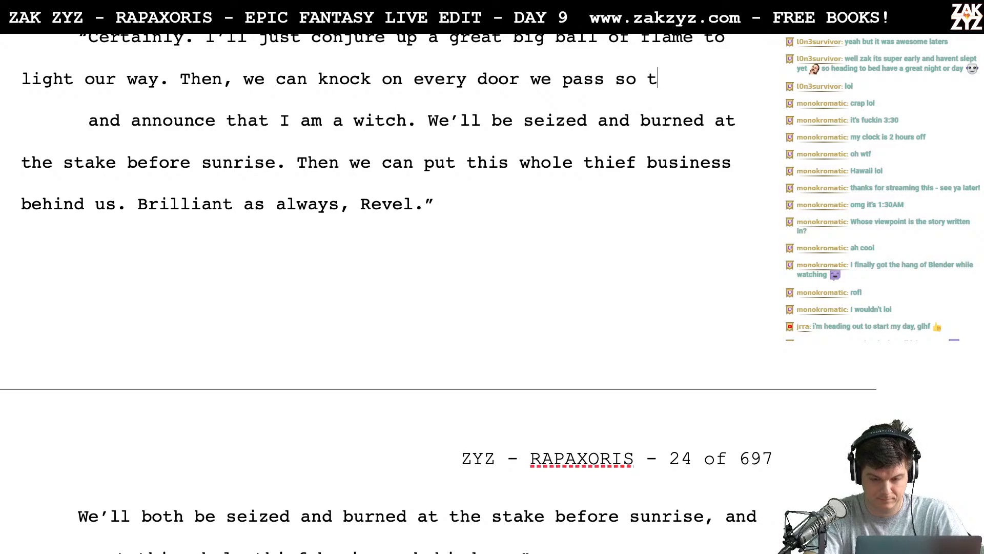
pyautogui.press('BackSpace')
pyautogui.write('s,')
pyautogui.press('BackSpace')
# - Complete the "every door we pass" sentence with "and inform them I'm a witch."
pyautogui.write('and ')
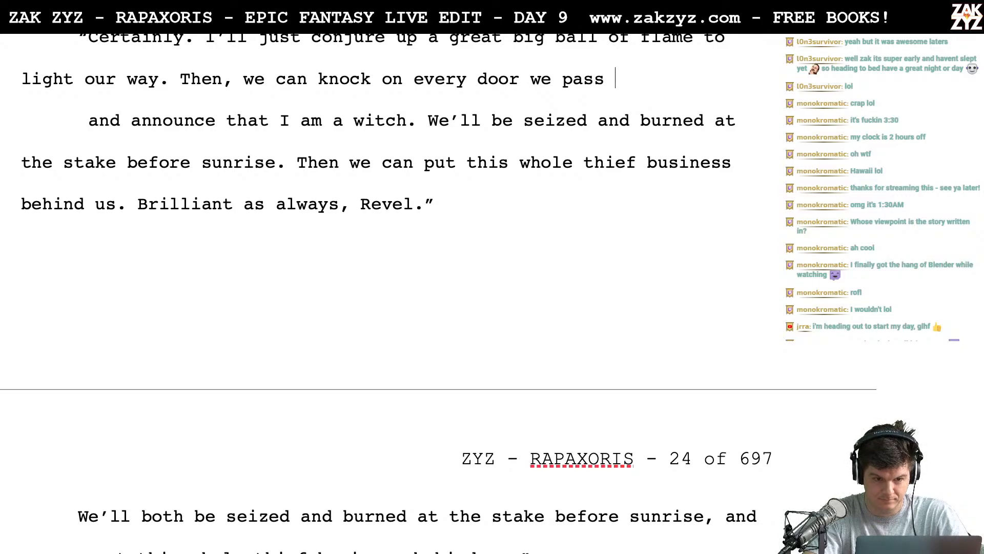
pyautogui.write('ifn')
pyautogui.press('BackSpace')
pyautogui.press('BackSpace')
pyautogui.write('nfro')
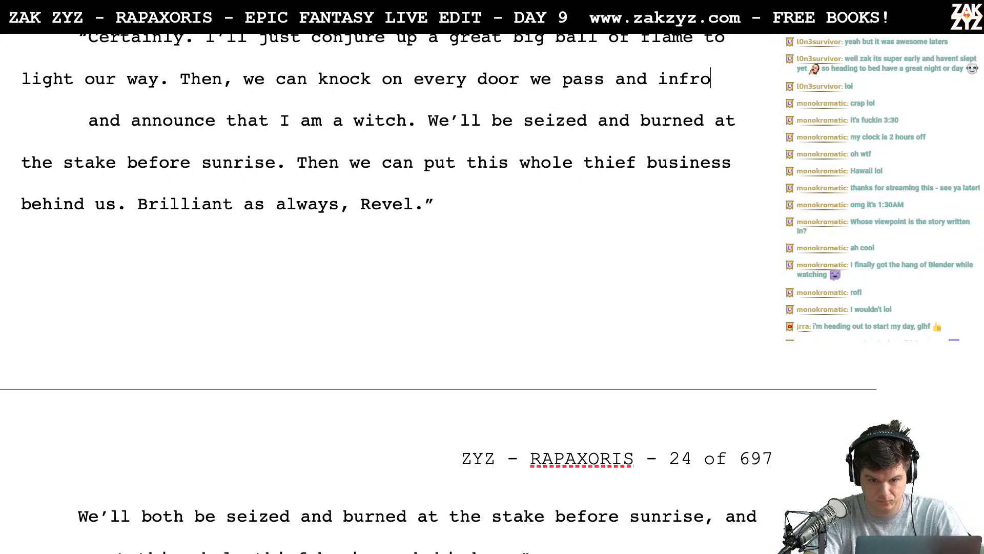
pyautogui.press('BackSpace')
pyautogui.press('BackSpace')
pyautogui.write('orm them ')
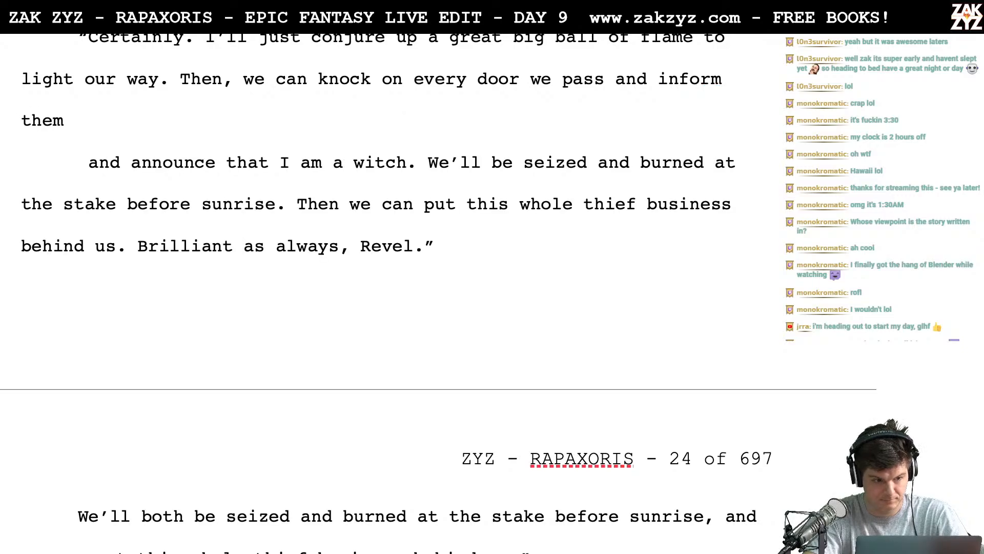
pyautogui.write("I'm a witch.")
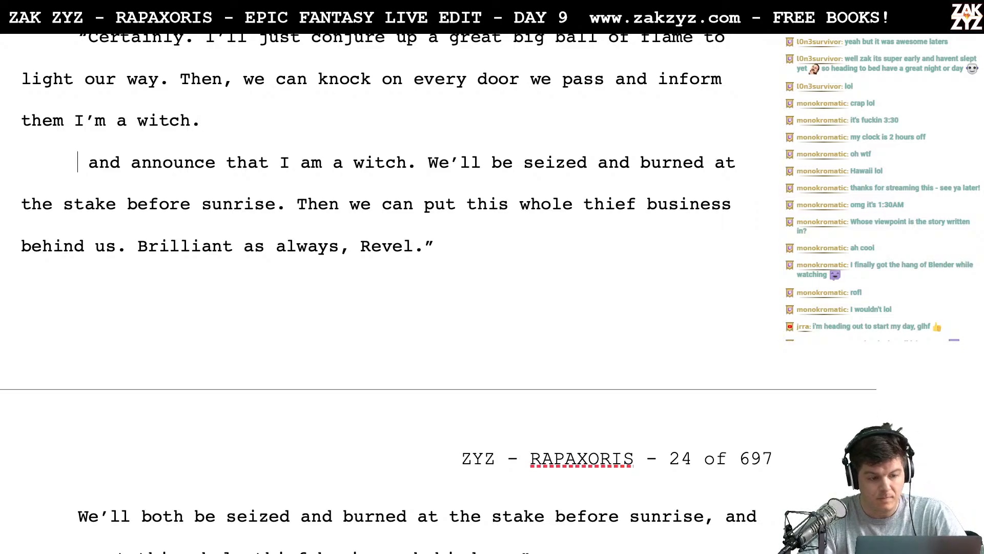
# - Add the sentence "We should be seized and burned at the stake before sunrise." after "I'm a witch."
pyautogui.scroll(1, 390, 292)
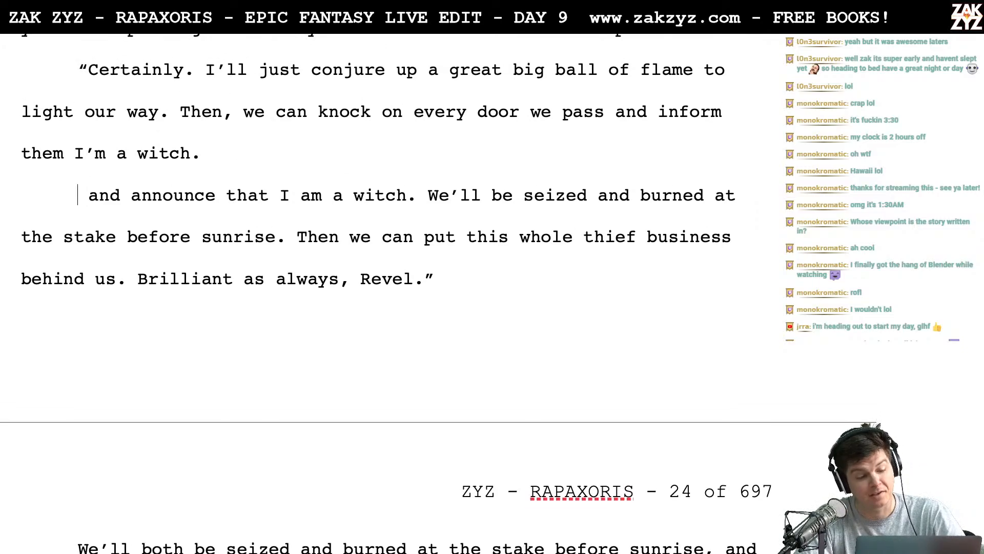
pyautogui.click(235, 157)
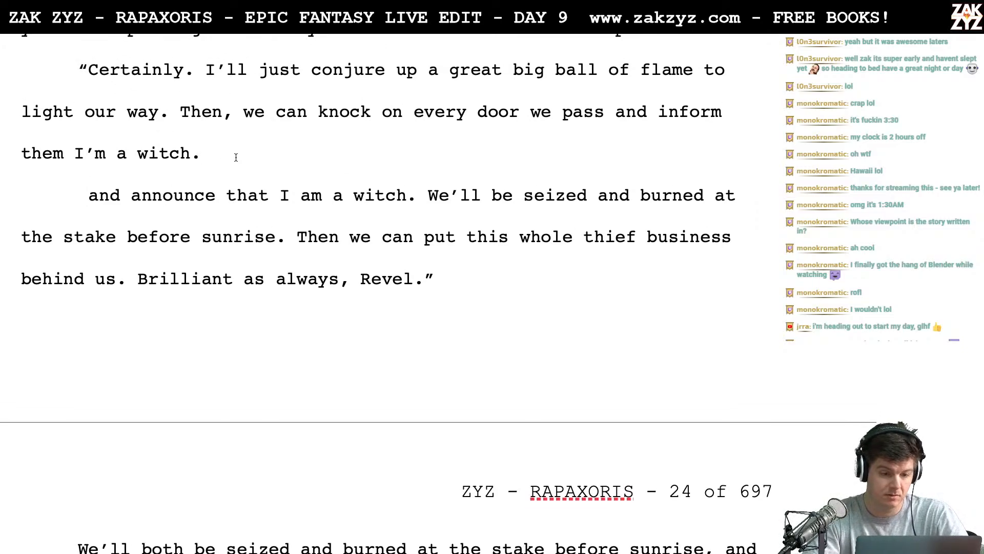
pyautogui.write('We s')
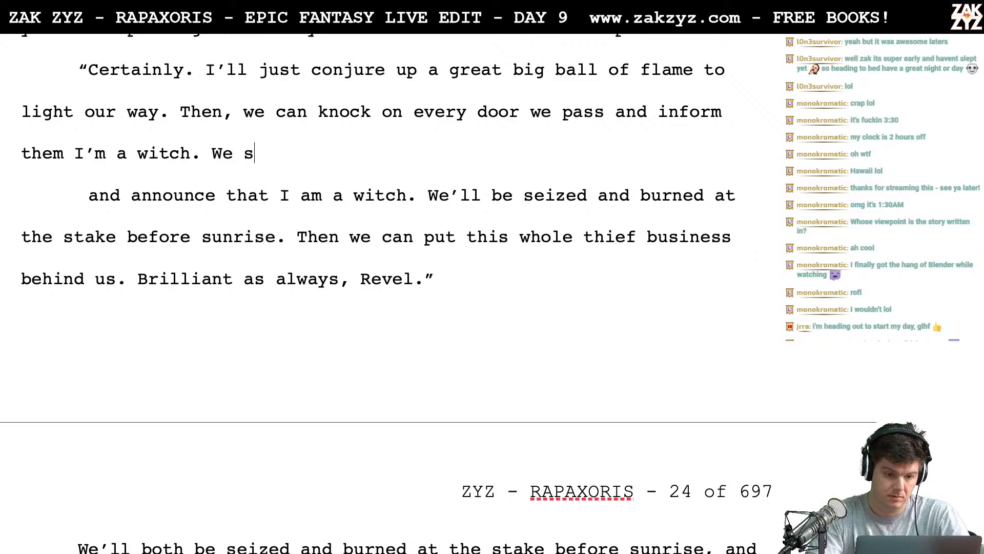
pyautogui.write('hould be siezde')
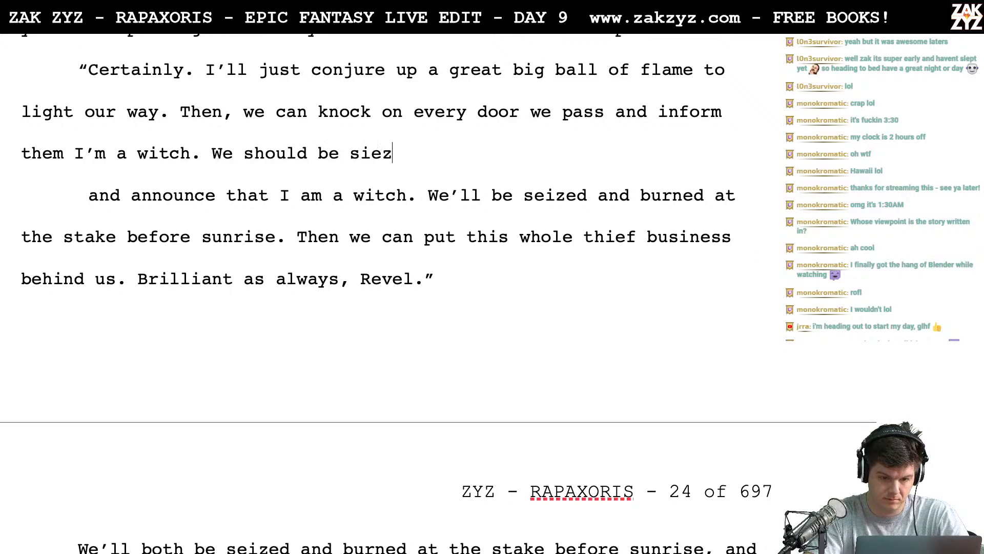
pyautogui.press('BackSpace')
pyautogui.press('BackSpace')
pyautogui.write('ed and')
pyautogui.press('BackSpace')
pyautogui.press('BackSpace')
pyautogui.press('BackSpace')
pyautogui.press('BackSpace')
pyautogui.press('BackSpace')
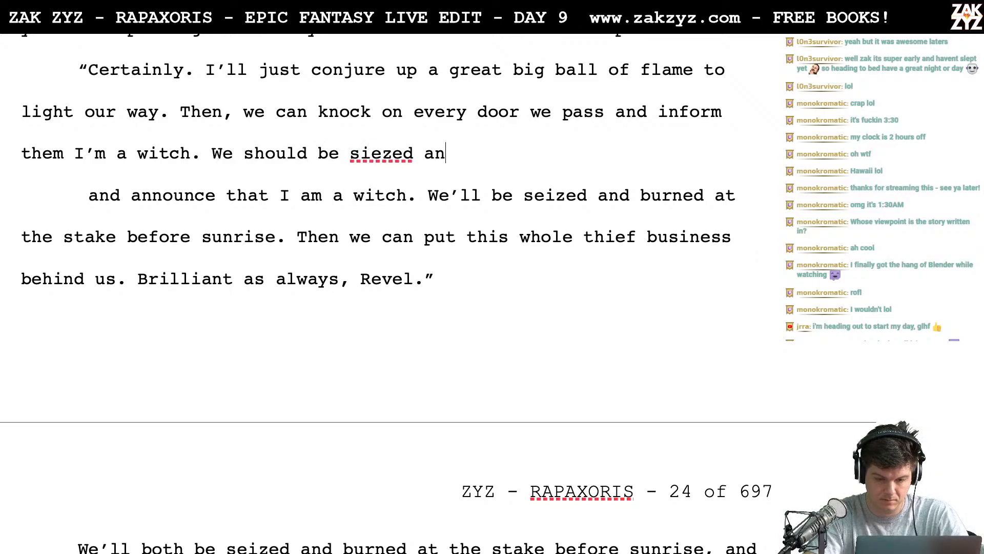
pyautogui.press('BackSpace')
pyautogui.press('BackSpace')
pyautogui.press('BackSpace')
pyautogui.press('BackSpace')
pyautogui.write('eized an')
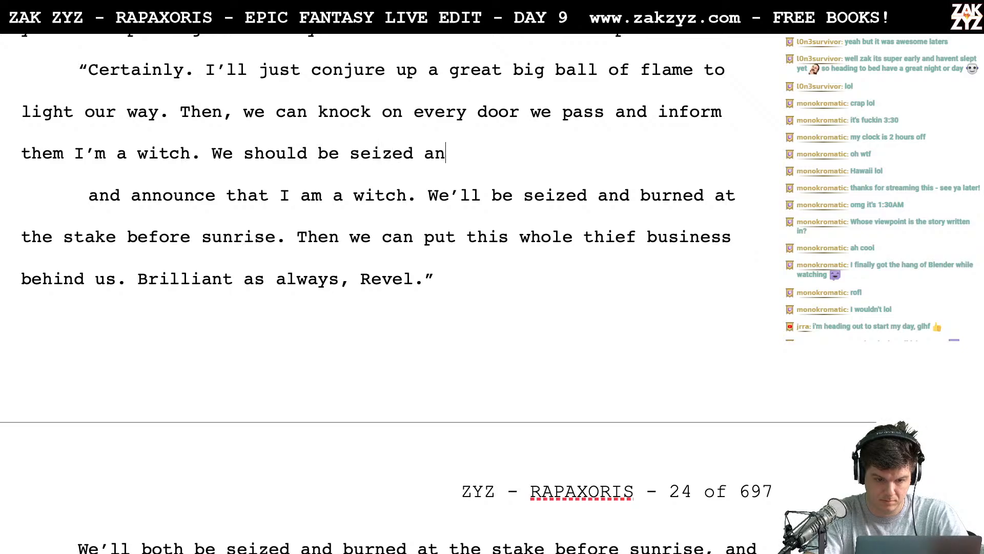
pyautogui.write('d burned at ')
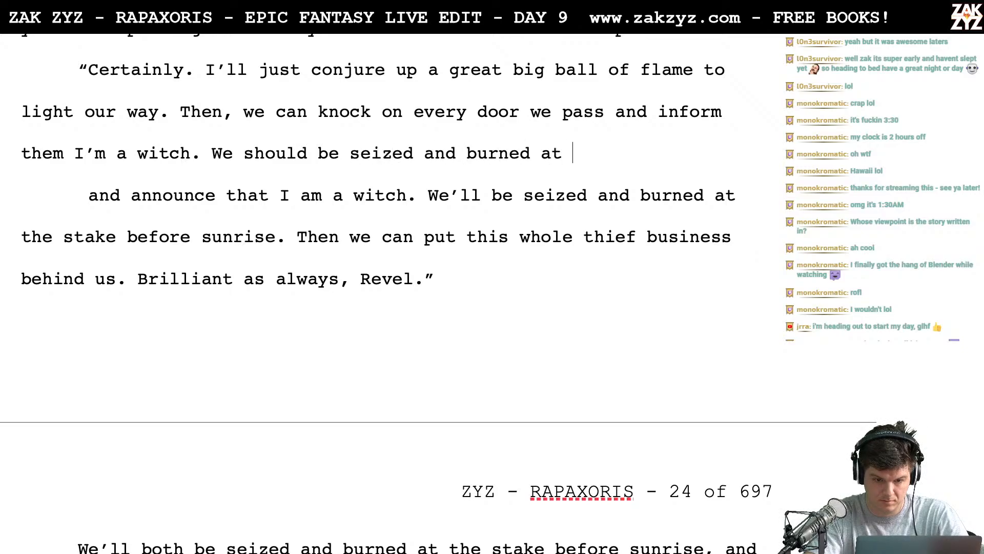
pyautogui.write('the stake before')
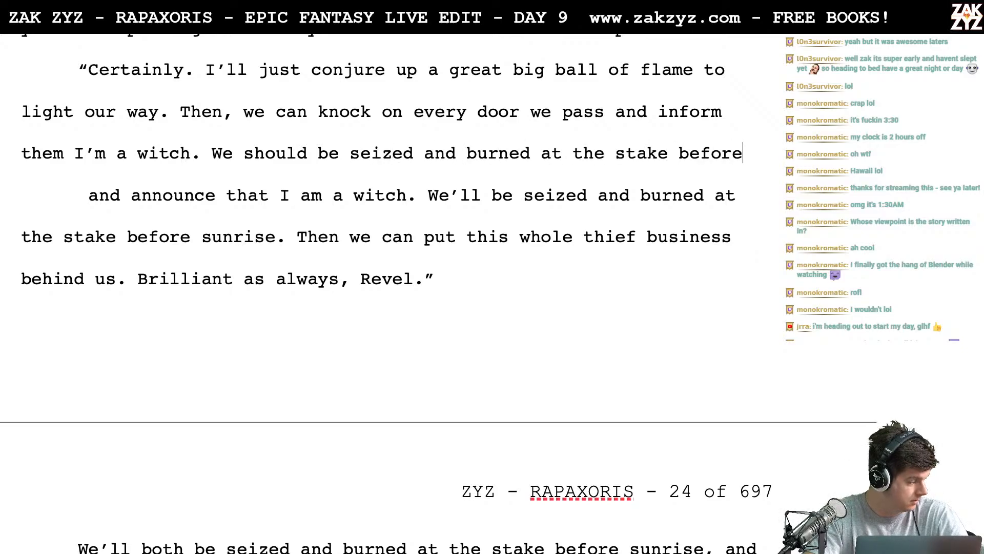
pyautogui.write(' sunrise.')
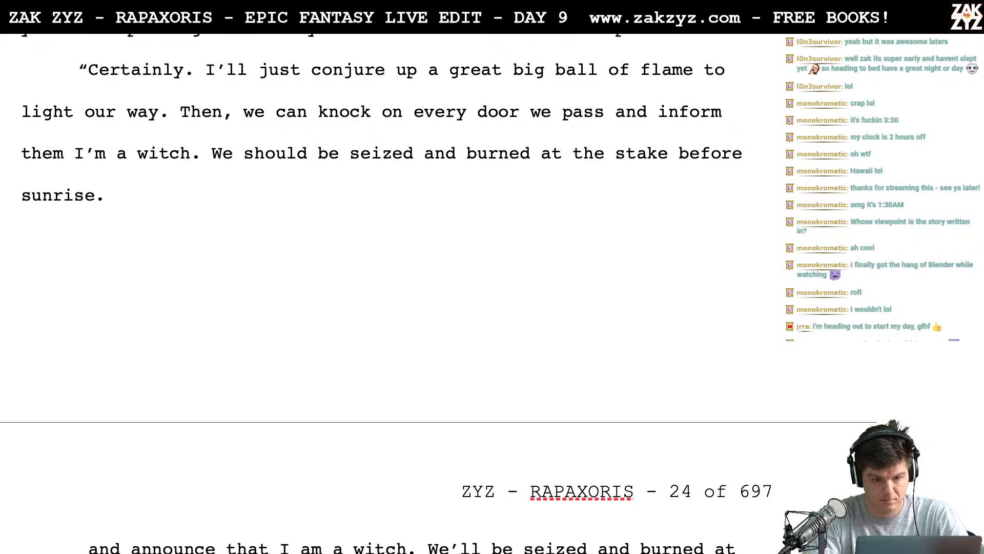
# - Delete the old wording from "and announce that I am a witch" through "before sunrise.", joining "Then we can put this whole thief business" to the reply
pyautogui.hotkey('shift', 'Down')
pyautogui.hotkey('shift', 'Down')
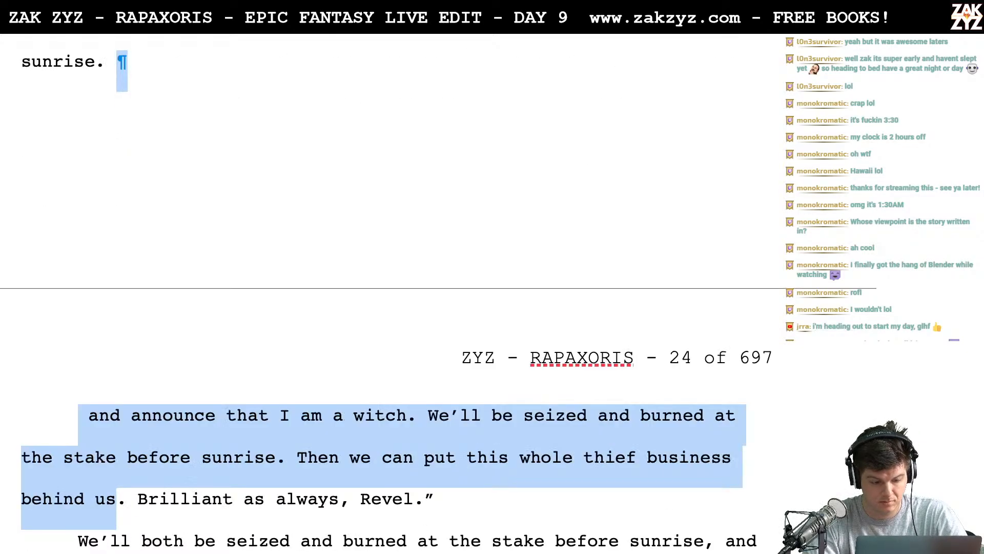
pyautogui.hotkey('shift', 'Up')
pyautogui.hotkey('shift', 'Right')
pyautogui.hotkey('shift', 'Right')
pyautogui.hotkey('shift', 'Right')
pyautogui.hotkey('shift', 'Right')
pyautogui.hotkey('shift', 'Right')
pyautogui.hotkey('shift', 'Right')
pyautogui.hotkey('shift', 'Right')
pyautogui.hotkey('shift', 'Right')
pyautogui.hotkey('shift', 'Right')
pyautogui.hotkey('shift', 'Right')
pyautogui.hotkey('shift', 'Right')
pyautogui.hotkey('shift', 'Right')
pyautogui.hotkey('shift', 'Right')
pyautogui.hotkey('shift', 'Right')
pyautogui.hotkey('shift', 'Right')
pyautogui.hotkey('shift', 'Right')
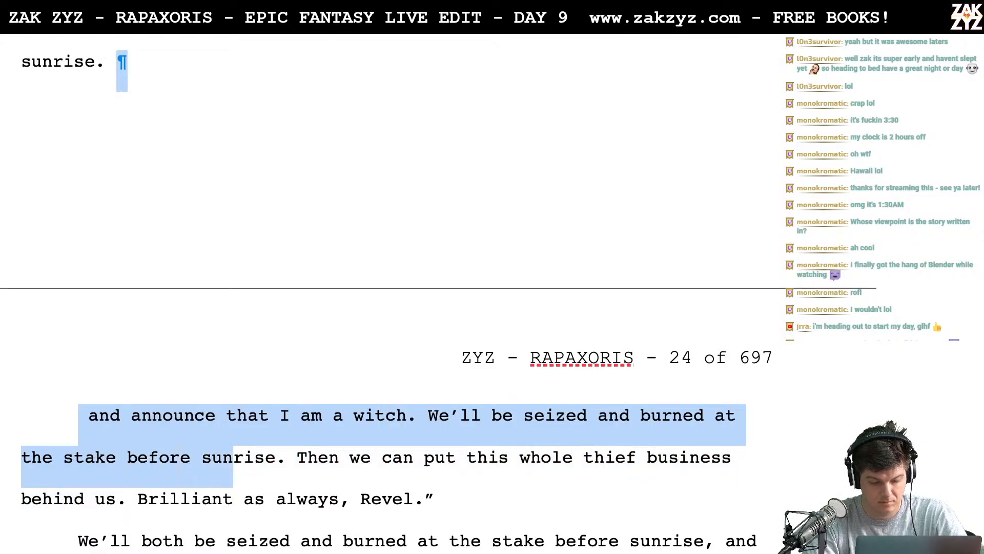
pyautogui.press('Delete')
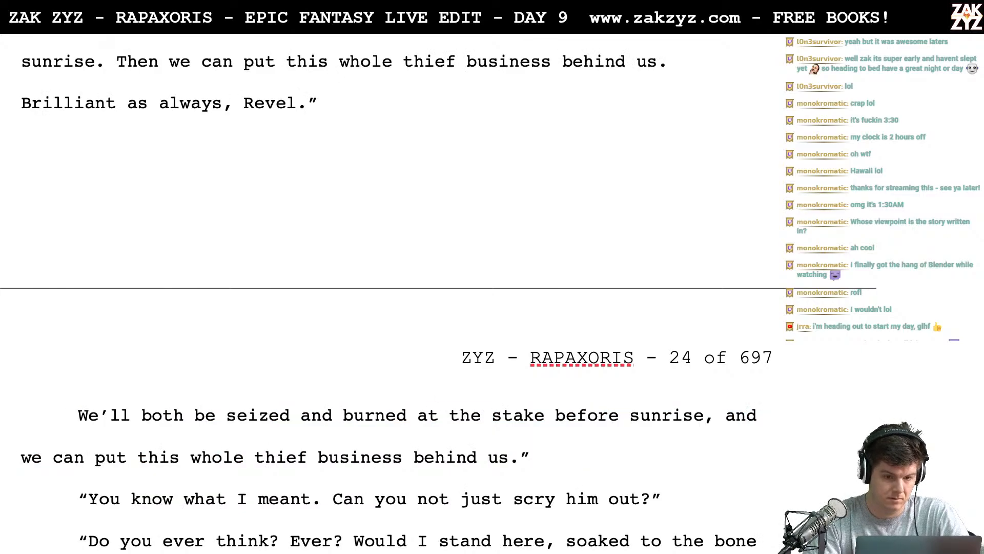
pyautogui.press('Up')
pyautogui.press('Up')
pyautogui.press('Up')
pyautogui.press('Up')
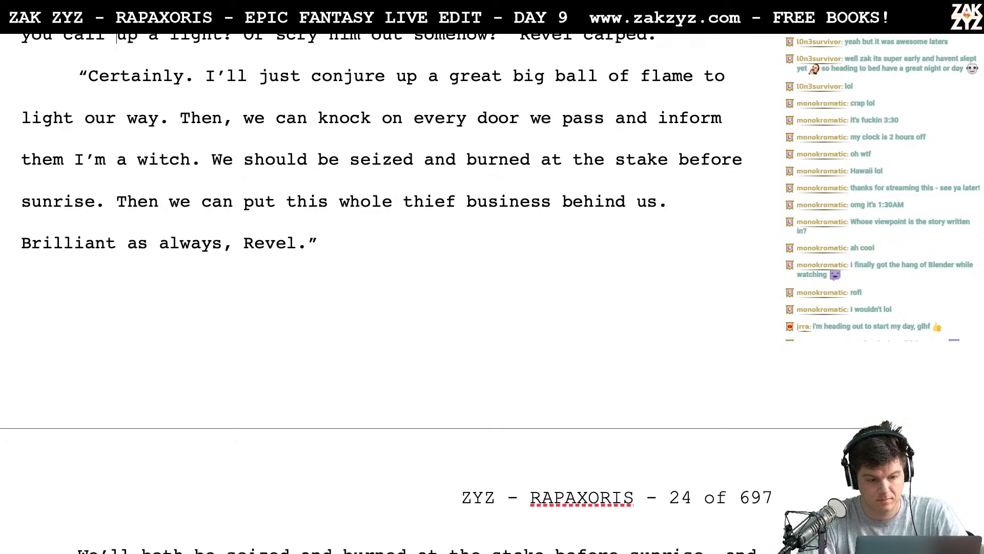
pyautogui.scroll(2, 226, 150)
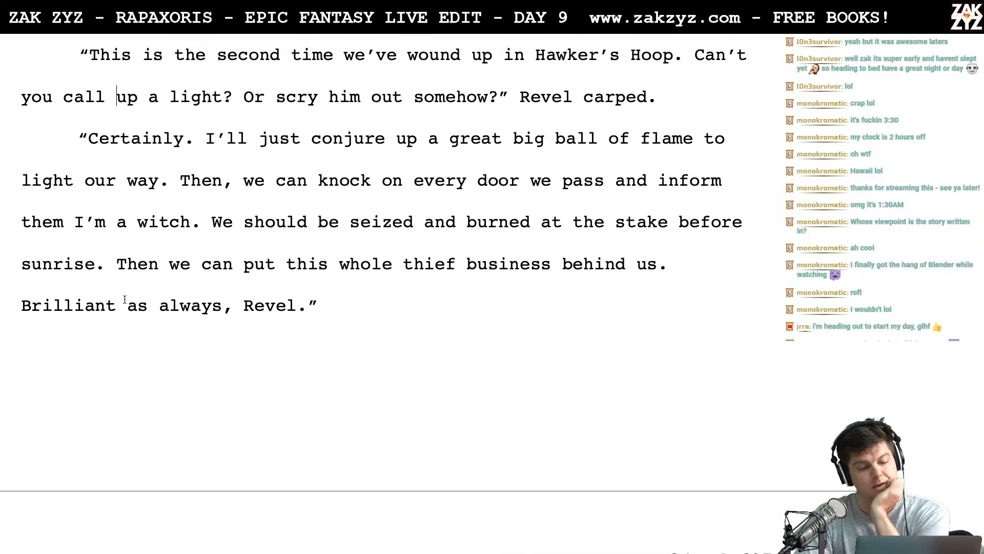
# - Delete the leftover paragraph running from "We'll both be seized and burned at the stake" through "whole thief business behind us."
pyautogui.scroll(-1, 174, 300)
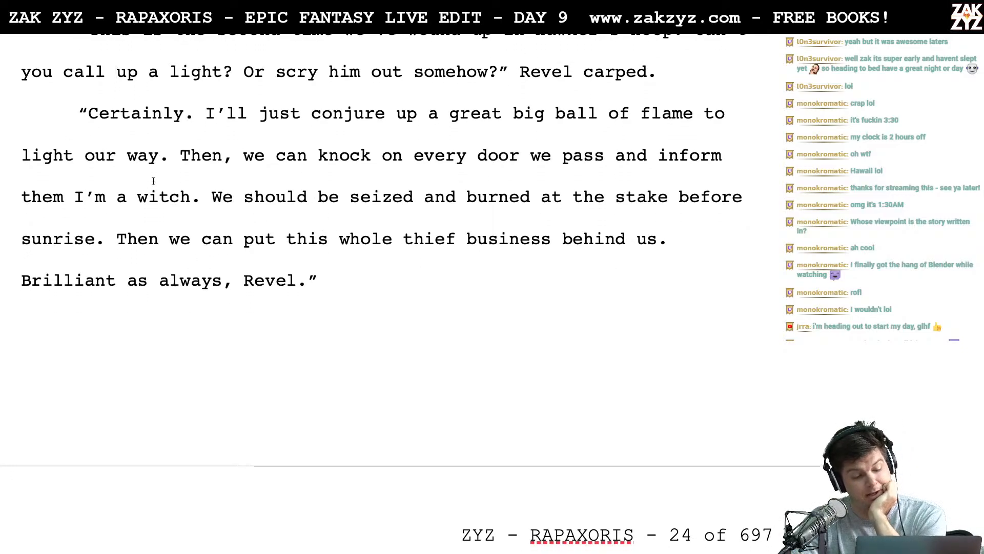
pyautogui.scroll(-1, 154, 179)
pyautogui.scroll(-1, 303, 139)
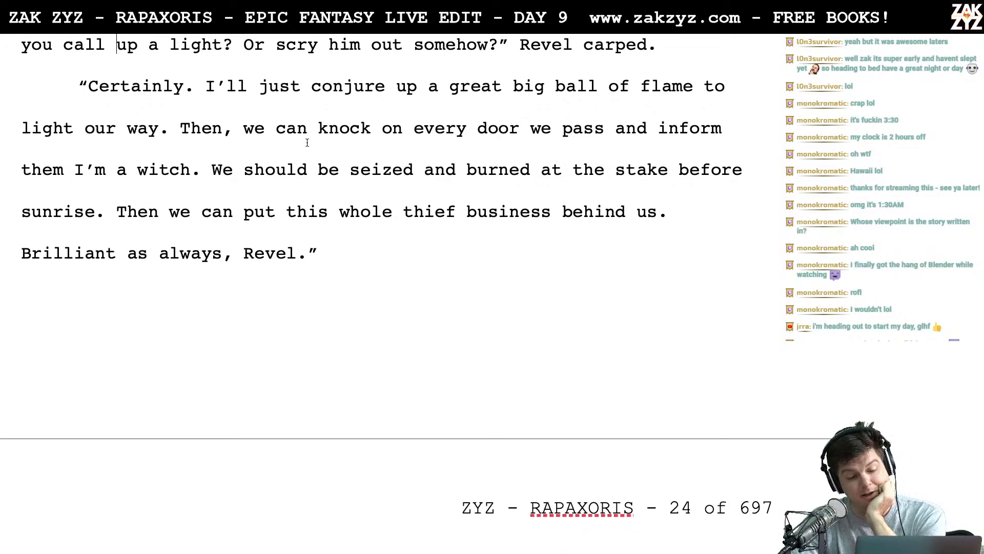
pyautogui.scroll(-1, 188, 172)
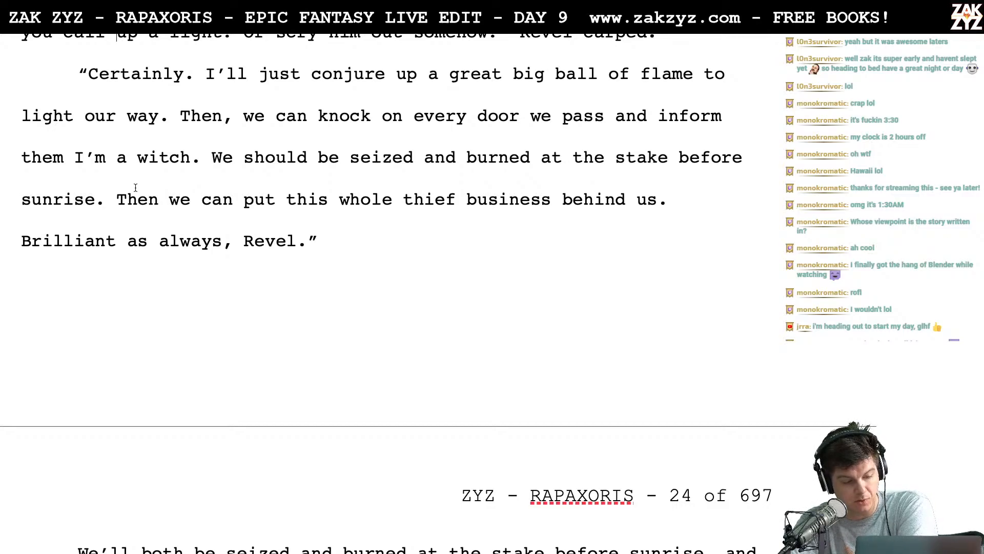
pyautogui.scroll(-10, 135, 188)
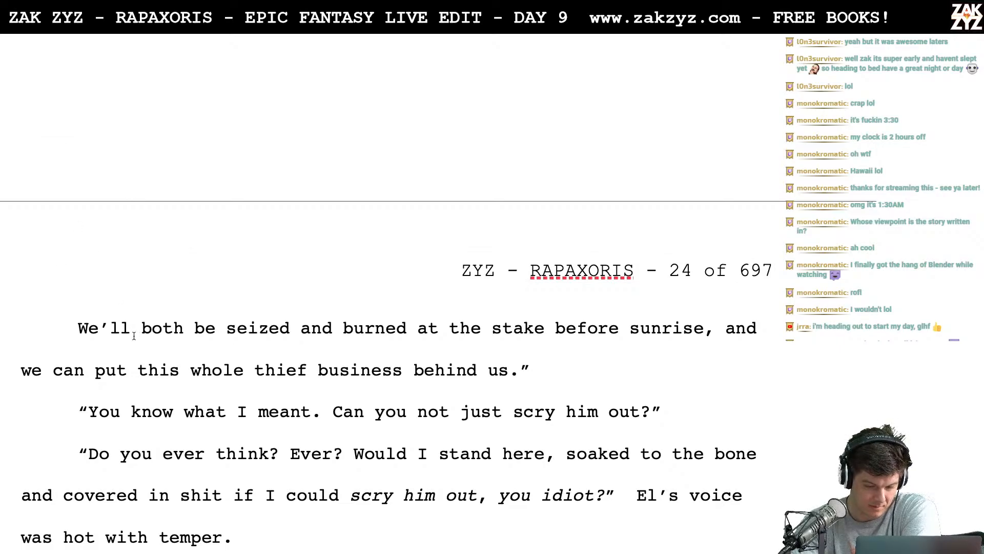
pyautogui.moveTo(77, 328); pyautogui.dragTo(536, 370)
pyautogui.press('Delete')
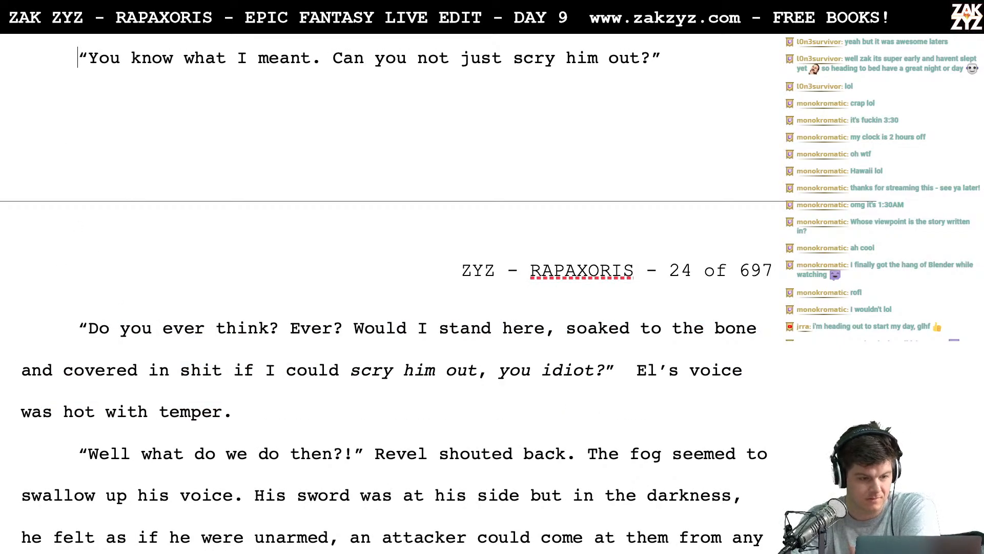
# - Reword Revel's question after "You know what I meant." to read "Can't you just scry him out?"
pyautogui.scroll(6, 274, 303)
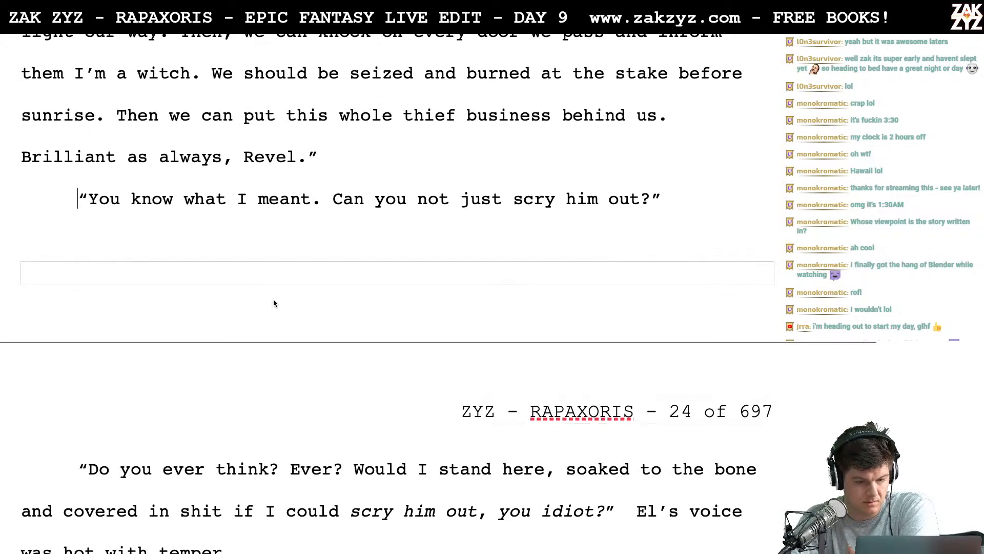
pyautogui.click(344, 199)
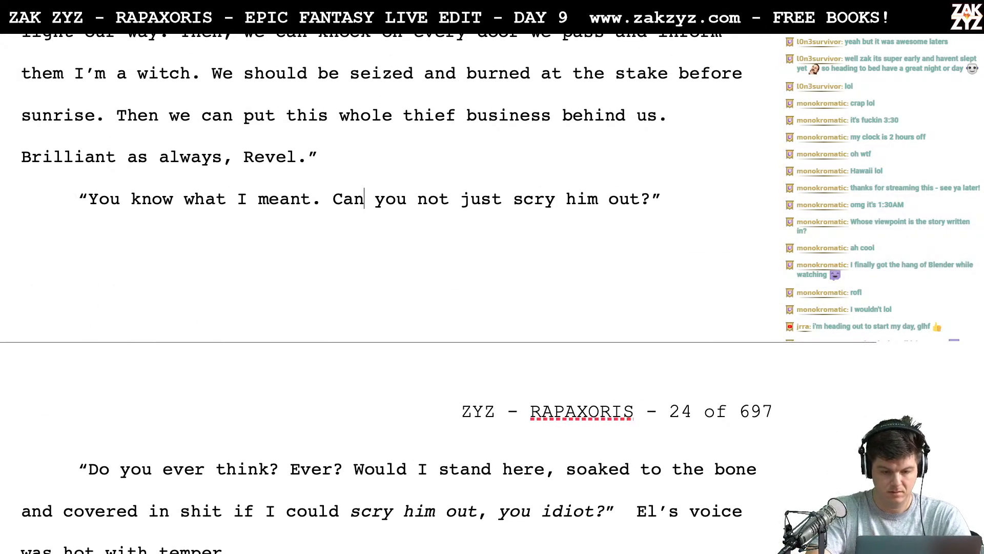
pyautogui.write("'t ")
pyautogui.write('y')
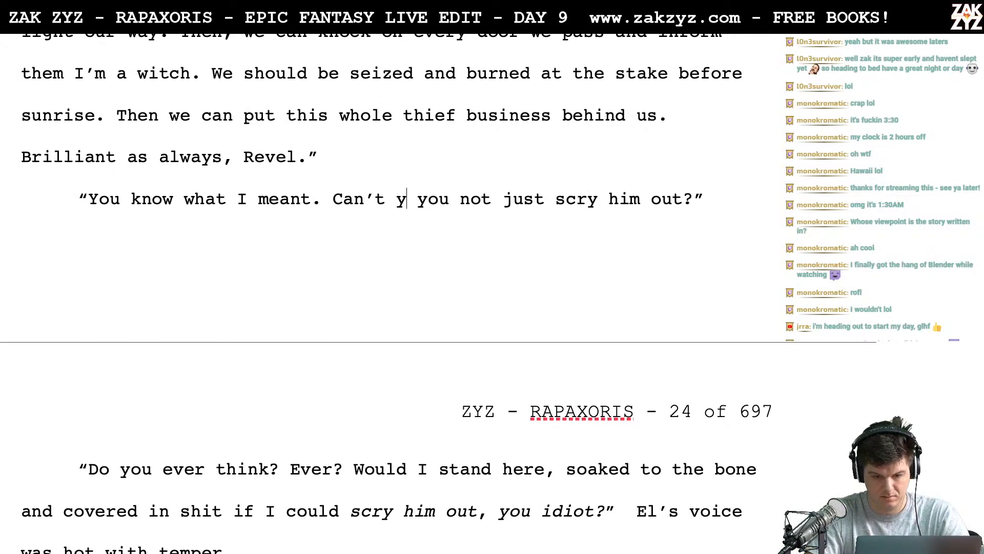
pyautogui.hotkey('shift', 'Right')
pyautogui.hotkey('shift', 'Right')
pyautogui.hotkey('shift', 'Right')
pyautogui.hotkey('shift', 'Right')
pyautogui.hotkey('shift', 'Right')
pyautogui.hotkey('shift', 'Right')
pyautogui.hotkey('shift', 'Right')
pyautogui.hotkey('shift', 'Right')
pyautogui.hotkey('shift', 'Right')
pyautogui.hotkey('shift', 'Right')
pyautogui.hotkey('shift', 'Right')
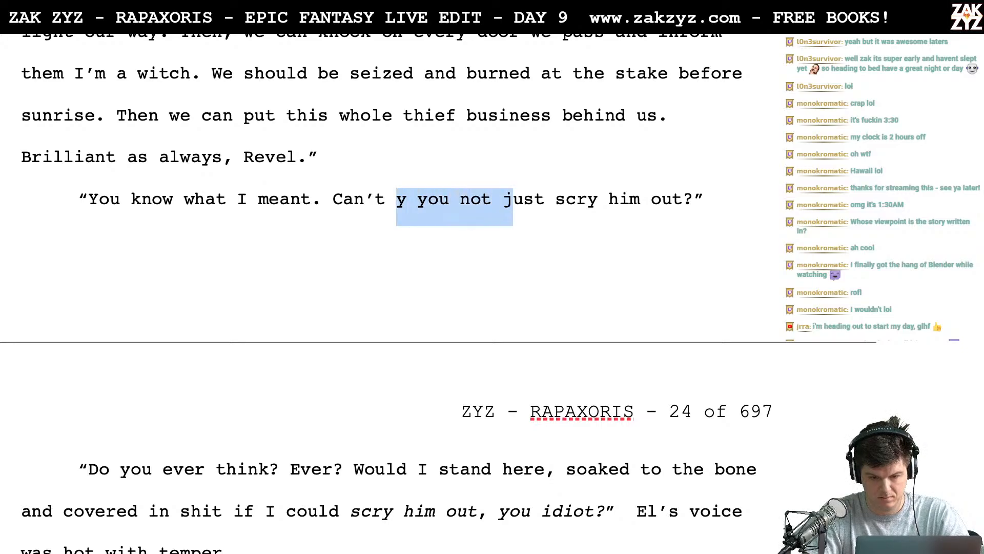
pyautogui.hotkey('shift', 'Left')
pyautogui.press('BackSpace')
pyautogui.write('you')
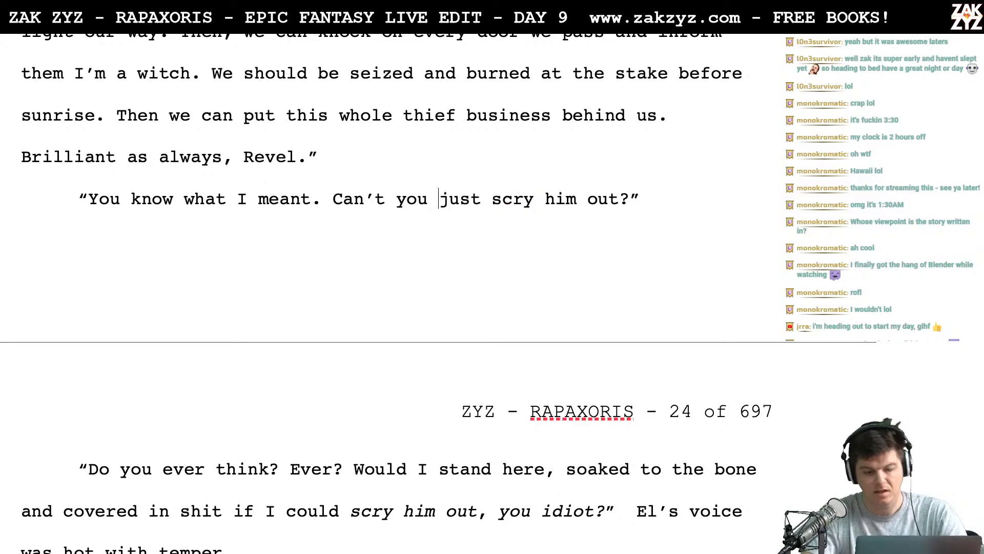
# - Italicize "ever" in "Do you ever think?" and delete the separate "Ever?" that follows it
pyautogui.scroll(-5, 323, 105)
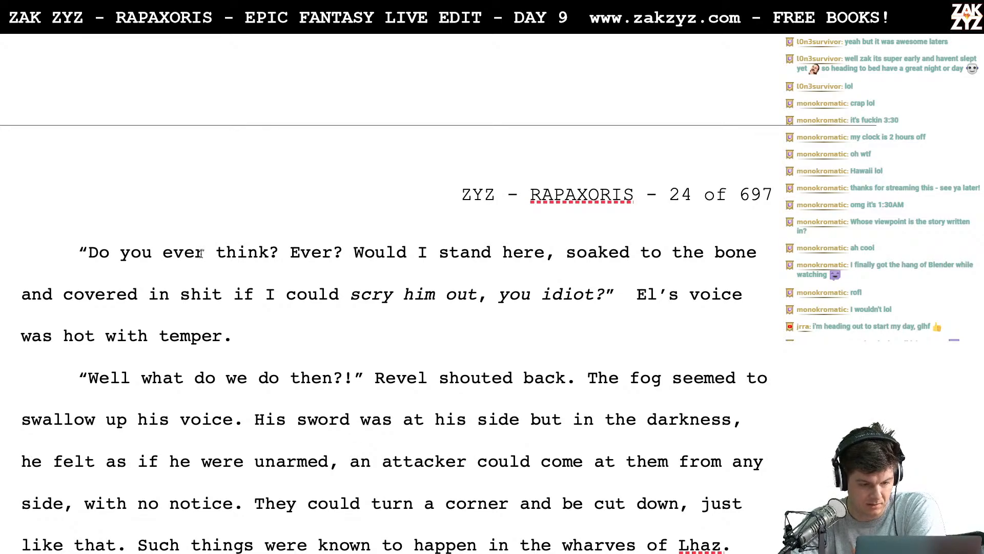
pyautogui.moveTo(205, 254); pyautogui.dragTo(163, 253)
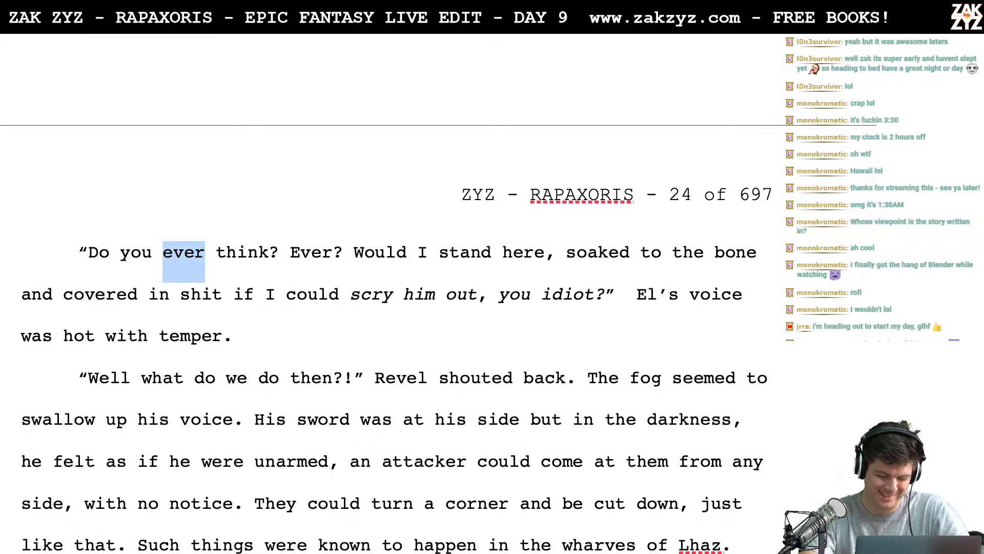
pyautogui.hotkey('ctrl', 'i')
pyautogui.press('Right')
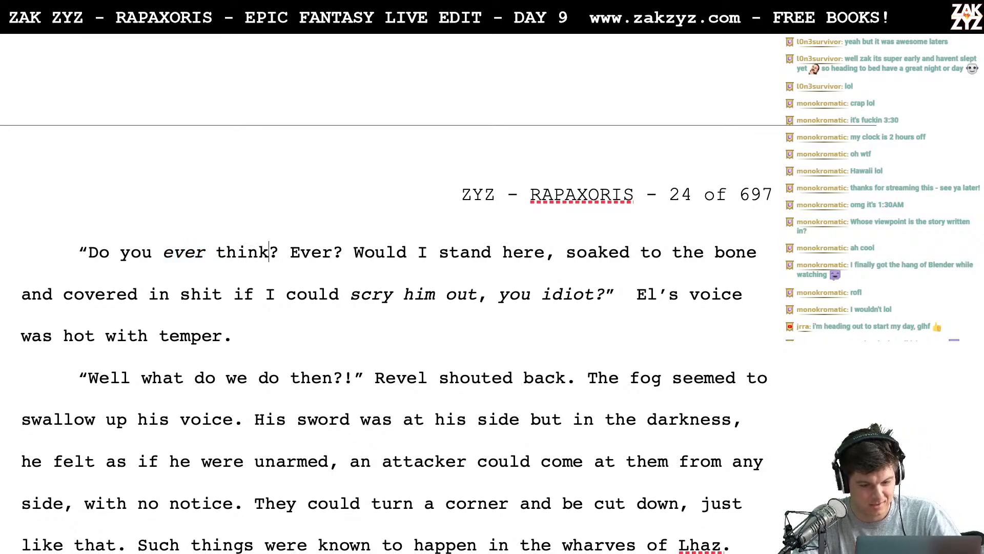
pyautogui.press('BackSpace')
pyautogui.press('BackSpace')
pyautogui.press('BackSpace')
pyautogui.press('BackSpace')
pyautogui.press('BackSpace')
pyautogui.press('BackSpace')
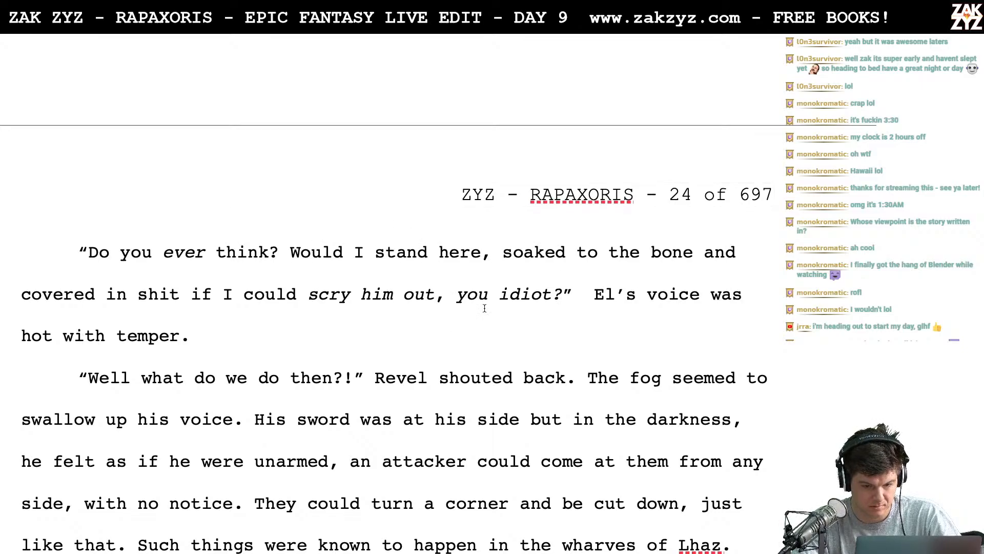
# - Replace "to the bone and covered in" after "soaked" with "and slathered in"
pyautogui.click(578, 259)
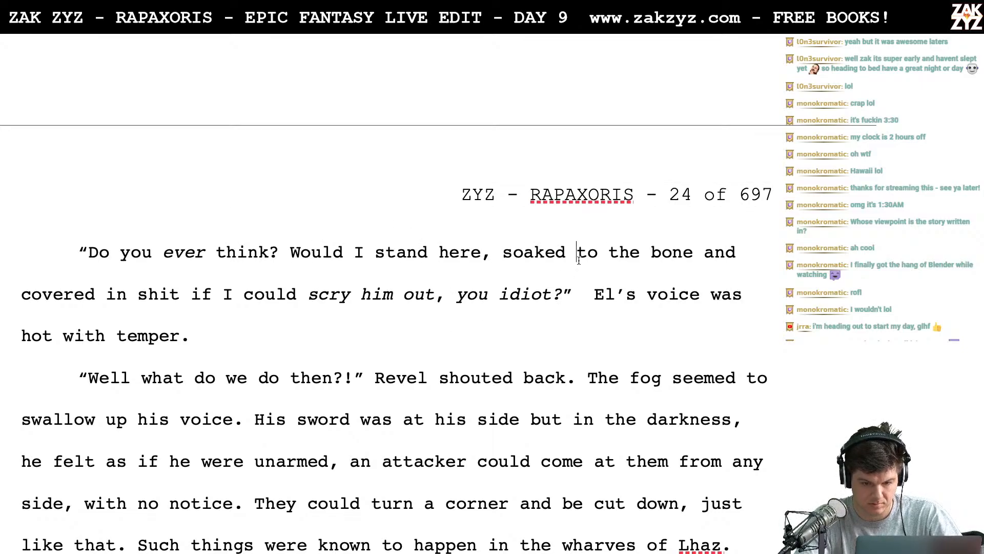
pyautogui.write('and slathe')
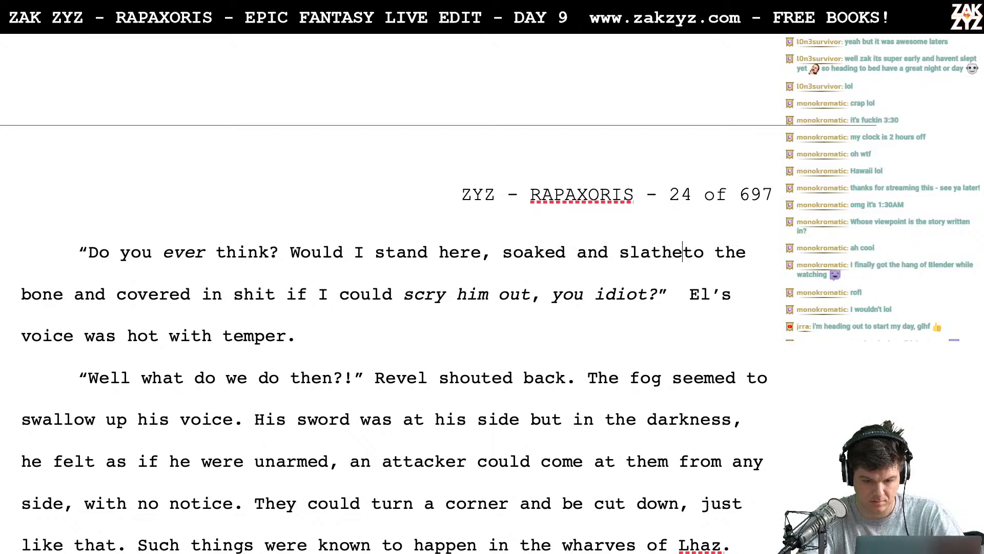
pyautogui.write('red in')
pyautogui.hotkey('shift', 'Right')
pyautogui.hotkey('shift', 'Right')
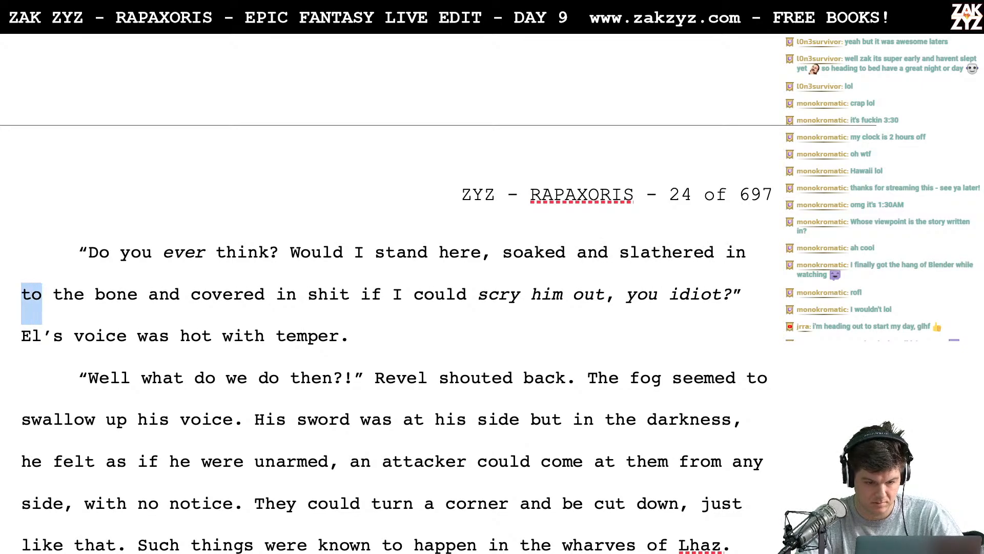
pyautogui.hotkey('shift', 'Right')
pyautogui.hotkey('shift', 'Right')
pyautogui.hotkey('shift', 'Right')
pyautogui.hotkey('shift', 'Right')
pyautogui.hotkey('shift', 'Right')
pyautogui.hotkey('shift', 'Right')
pyautogui.hotkey('shift', 'Right')
pyautogui.hotkey('shift', 'Right')
pyautogui.hotkey('shift', 'Right')
pyautogui.hotkey('shift', 'Right')
pyautogui.hotkey('shift', 'Right')
pyautogui.hotkey('shift', 'Right')
pyautogui.hotkey('shift', 'Right')
pyautogui.hotkey('shift', 'Right')
pyautogui.hotkey('shift', 'Right')
pyautogui.hotkey('shift', 'Right')
pyautogui.hotkey('shift', 'Right')
pyautogui.hotkey('shift', 'Right')
pyautogui.hotkey('shift', 'Right')
pyautogui.hotkey('shift', 'Right')
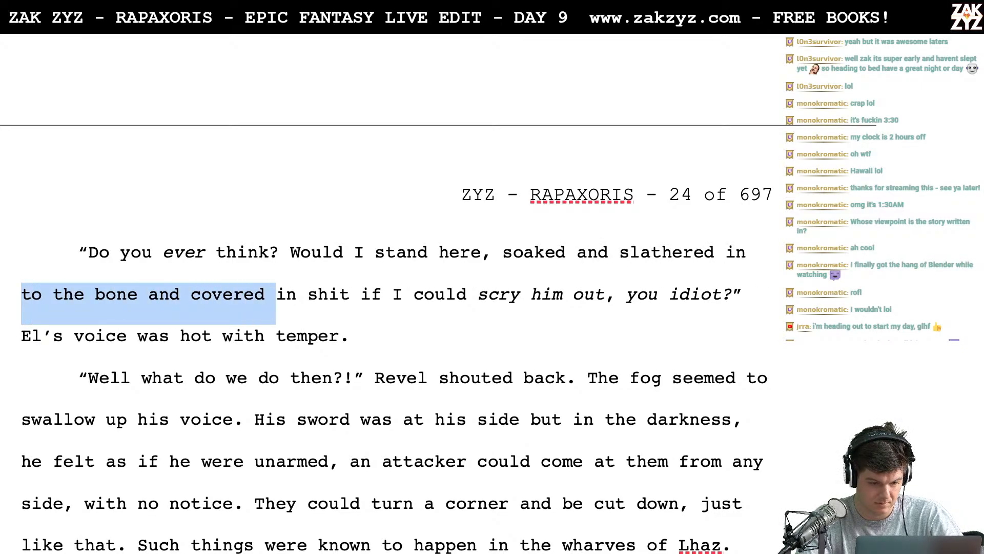
pyautogui.hotkey('shift', 'Right')
pyautogui.hotkey('shift', 'Right')
pyautogui.hotkey('shift', 'Left')
pyautogui.hotkey('shift', 'Left')
pyautogui.hotkey('shift', 'Right')
pyautogui.hotkey('shift', 'Right')
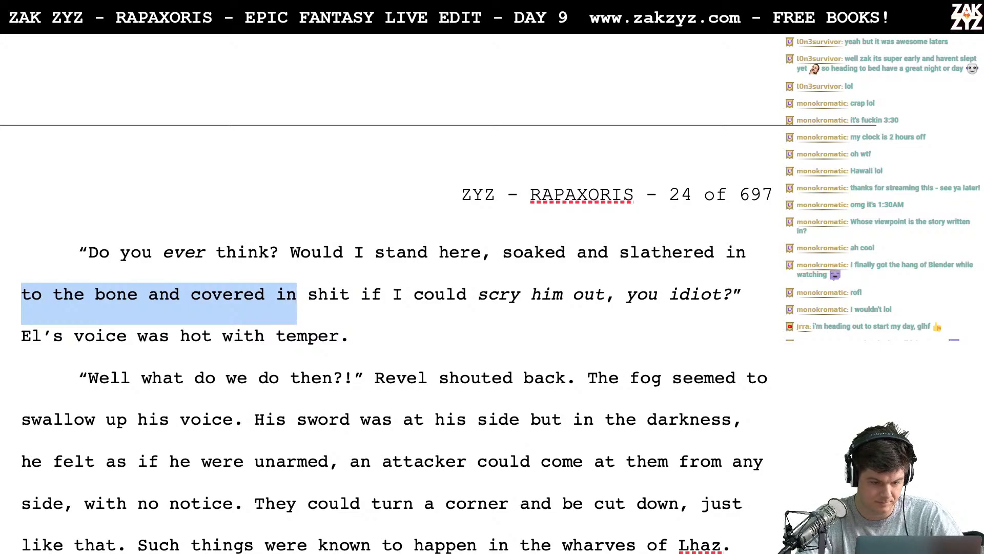
pyautogui.press('Delete')
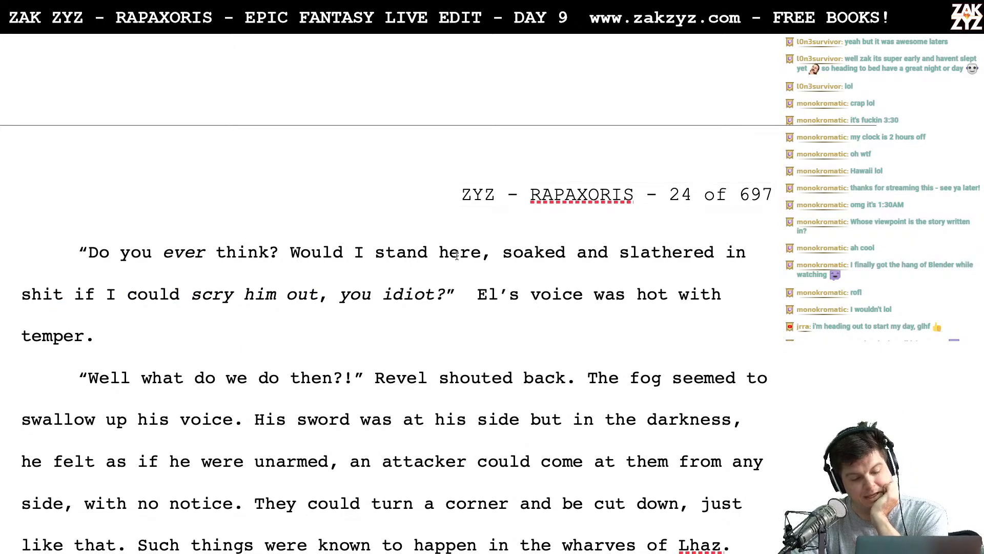
# - Change the ending after "scry him out" to "? Idiot!", with "Idiot!" in regular instead of italic type
pyautogui.scroll(-1, 594, 211)
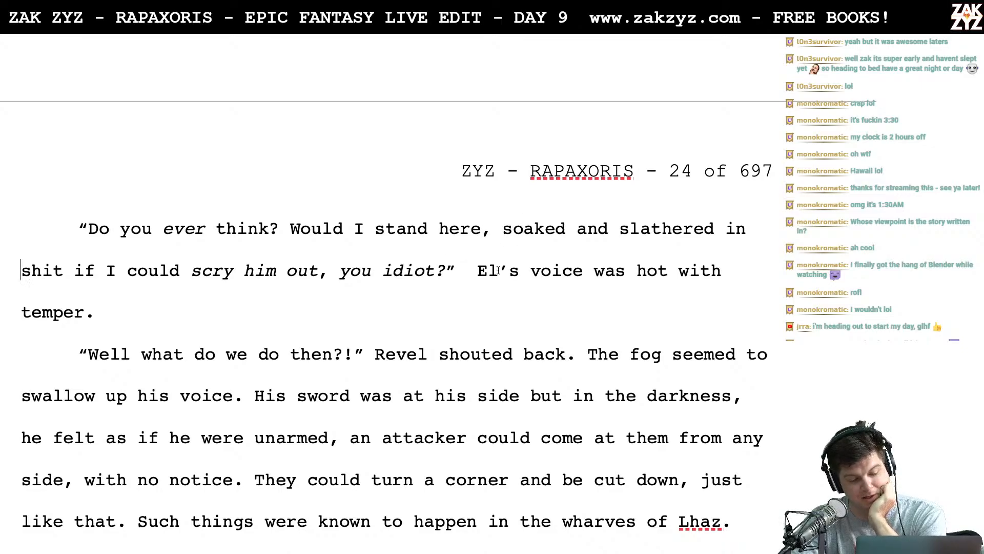
pyautogui.click(329, 270)
pyautogui.press('BackSpace')
pyautogui.write('?')
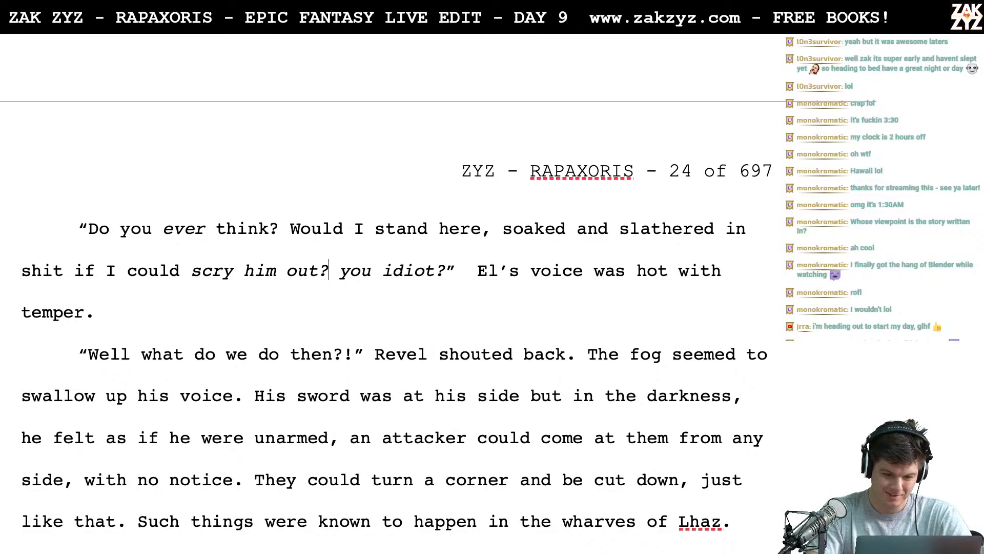
pyautogui.moveTo(340, 270); pyautogui.dragTo(445, 270)
pyautogui.write('Idiot!')
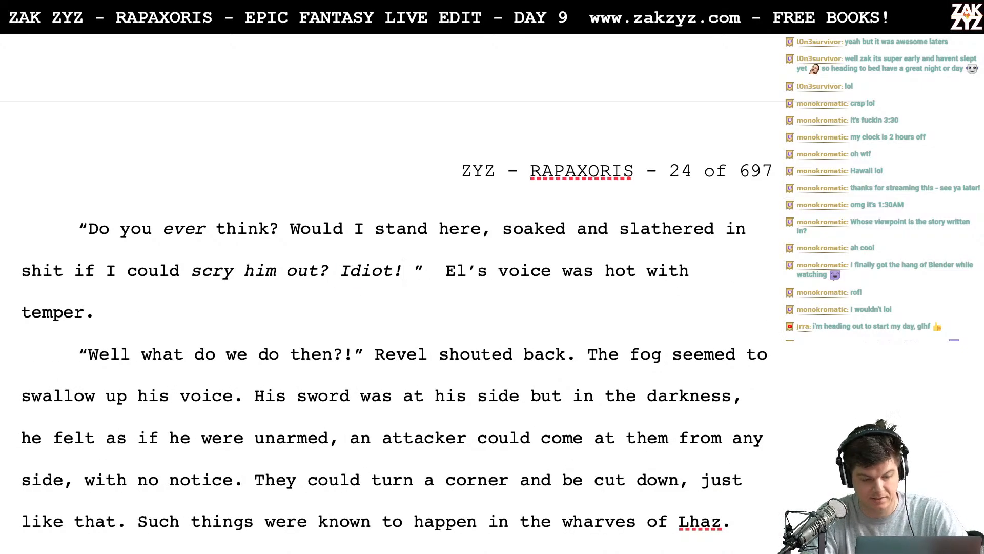
pyautogui.press('BackSpace')
pyautogui.hotkey('shift', 'Left')
pyautogui.hotkey('shift', 'Left')
pyautogui.hotkey('shift', 'Left')
pyautogui.hotkey('shift', 'Left')
pyautogui.hotkey('shift', 'Left')
pyautogui.hotkey('shift', 'Left')
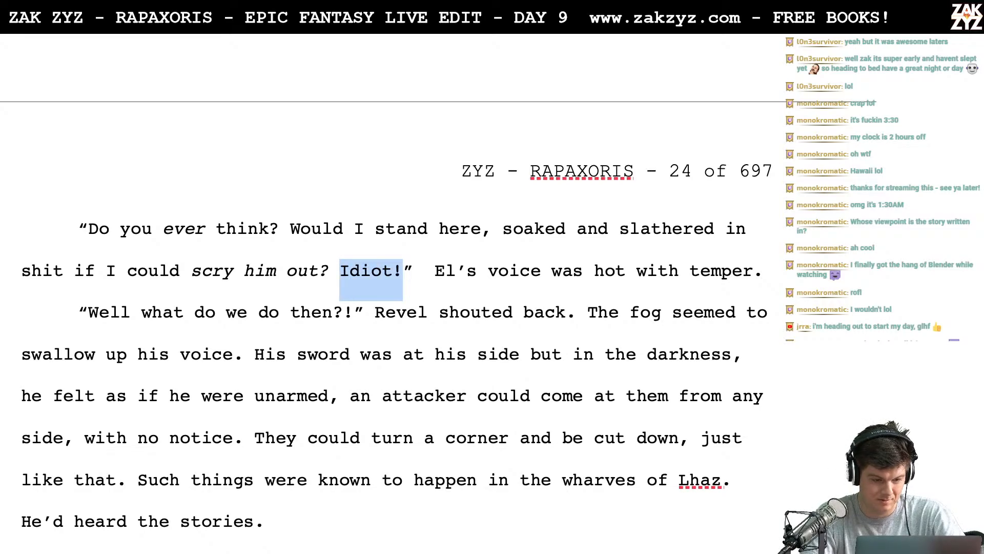
# - Remove the comma after "Would I stand here" and the extra space before "El's voice"
pyautogui.scroll(-1, 158, 199)
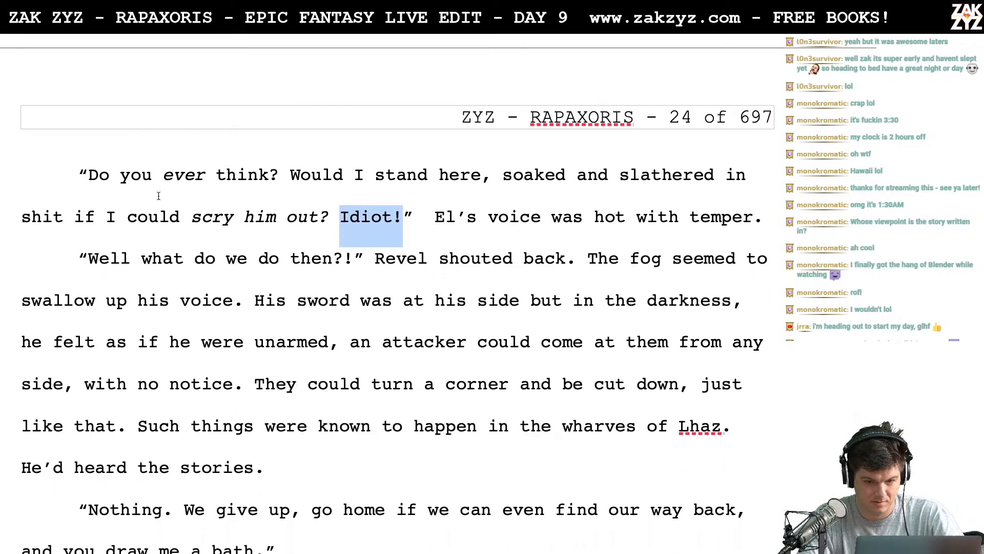
pyautogui.click(477, 193)
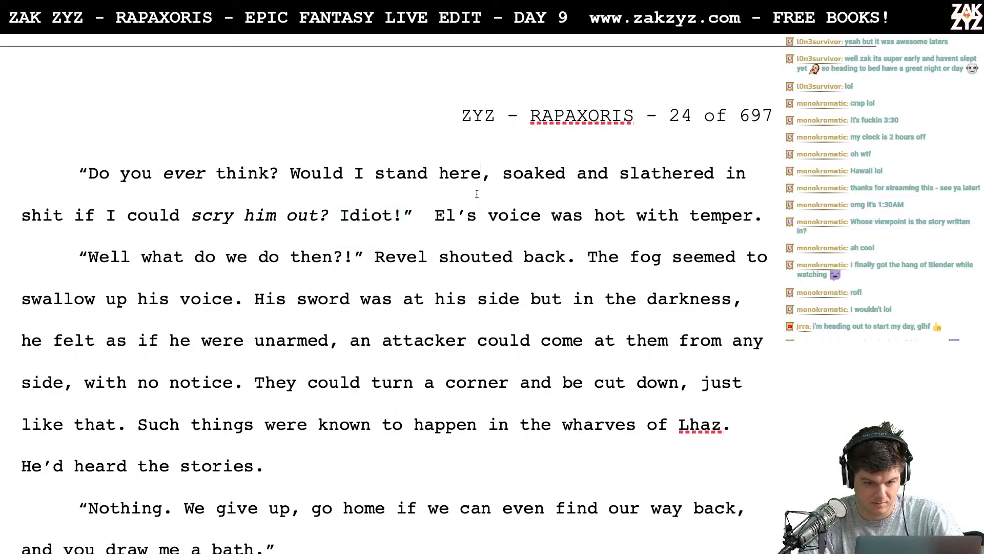
pyautogui.press('BackSpace')
pyautogui.scroll(-1, 394, 297)
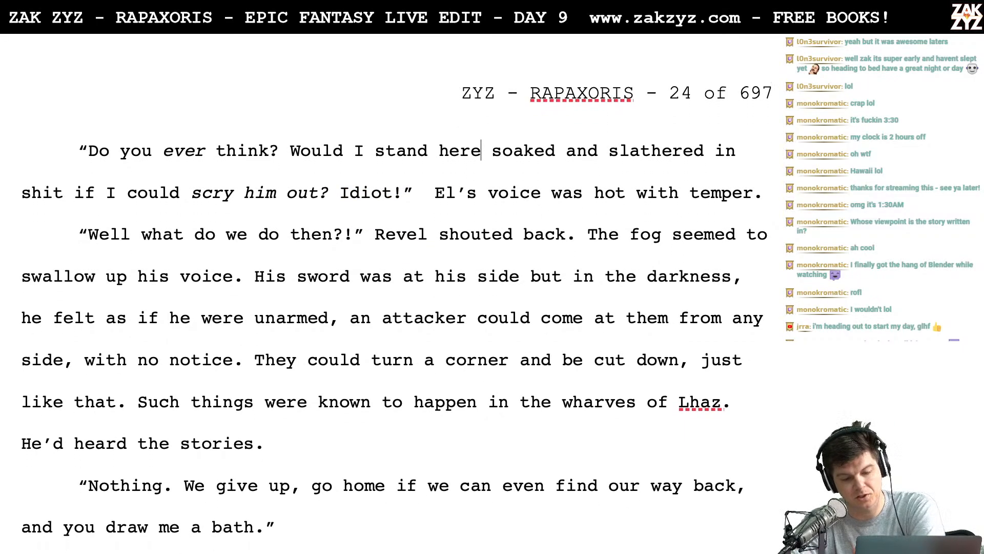
pyautogui.scroll(-1, 261, 226)
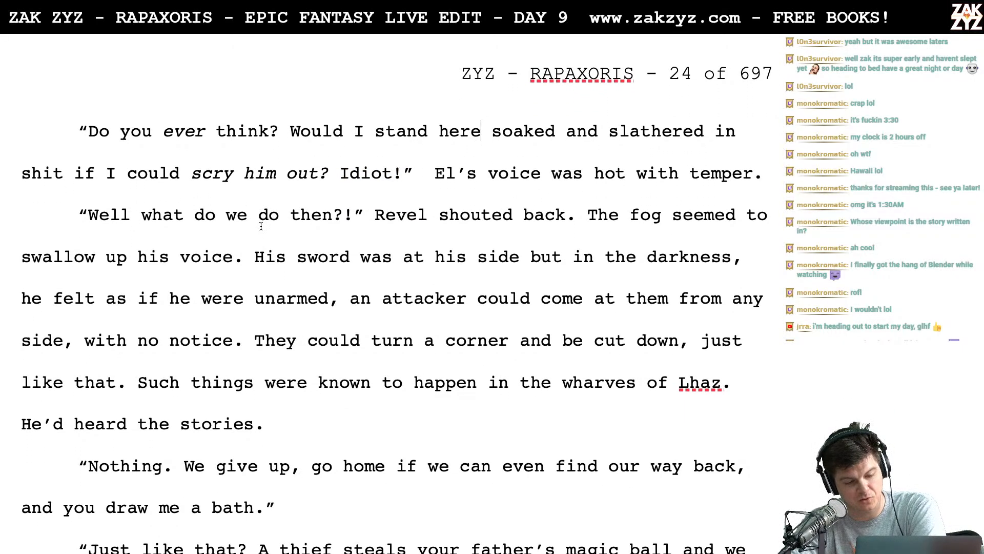
pyautogui.scroll(-2, 346, 204)
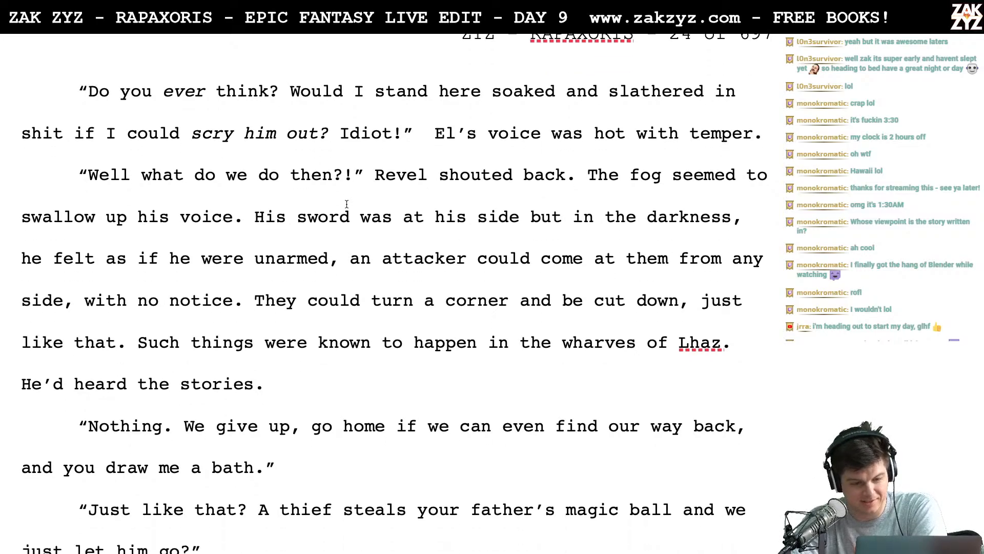
pyautogui.click(408, 138)
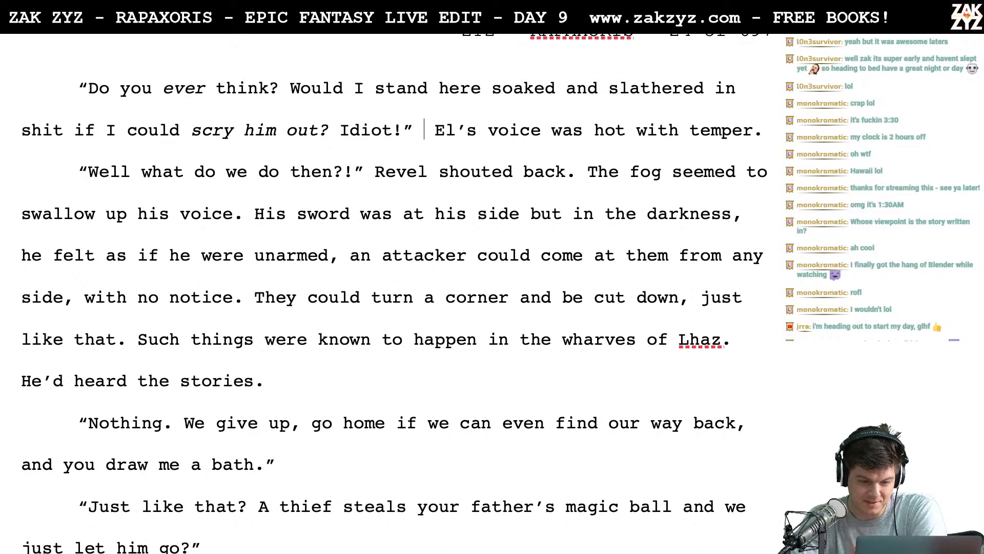
pyautogui.press('BackSpace')
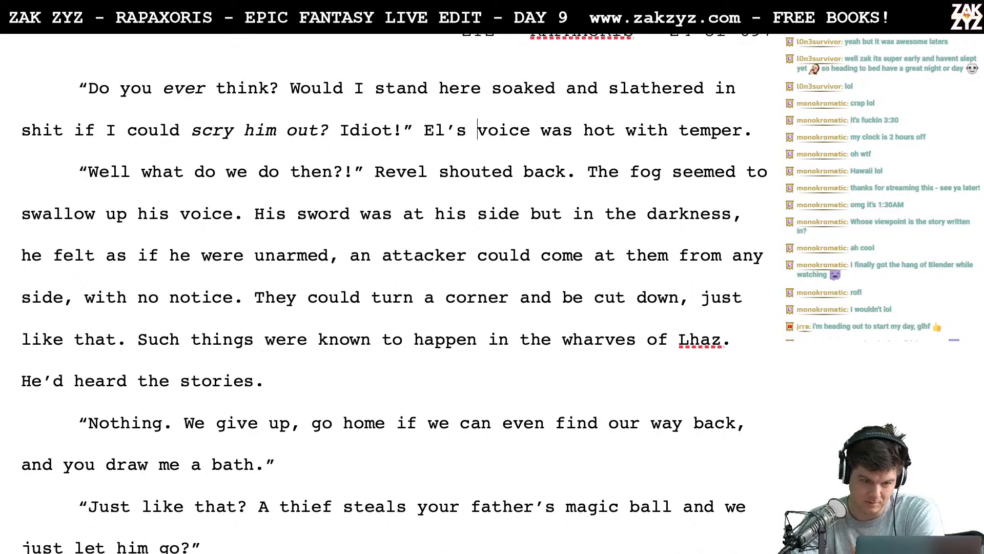
# - Split the old "voice was hot with temper" wording onto its own line and write "El's voice crackled with anger." above it
pyautogui.press('Return')
pyautogui.write("'s ")
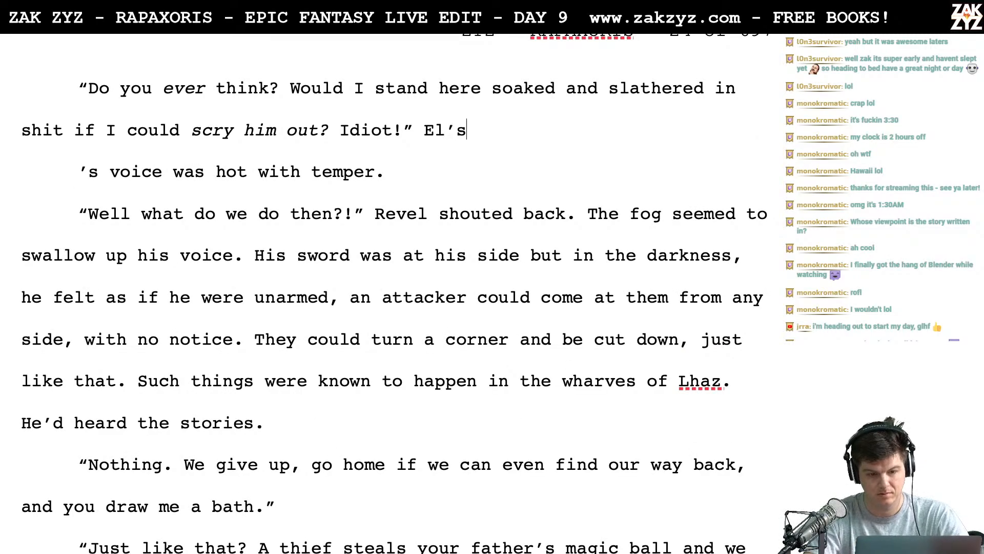
pyautogui.write('voice w')
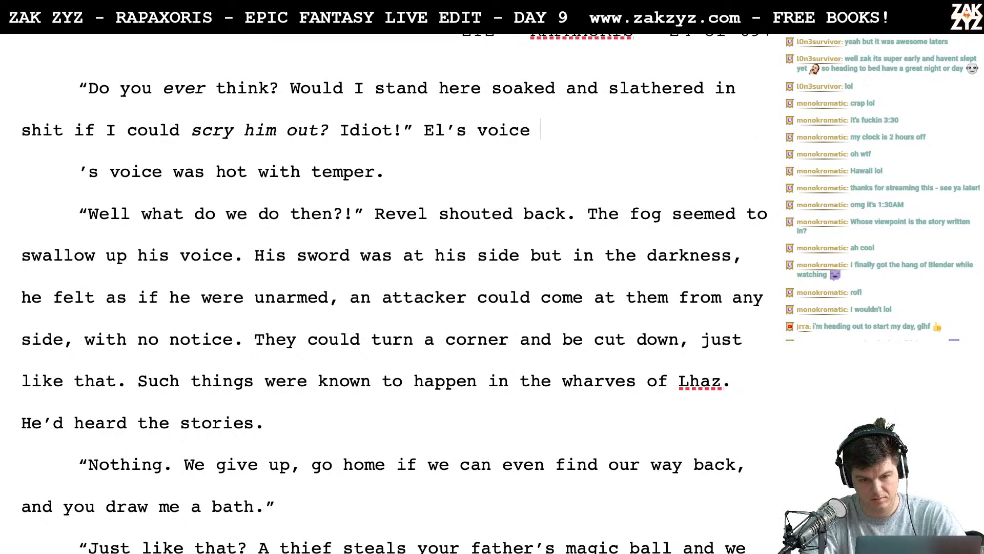
pyautogui.press('BackSpace')
pyautogui.write('crackel')
pyautogui.press('BackSpace')
pyautogui.press('BackSpace')
pyautogui.write('l')
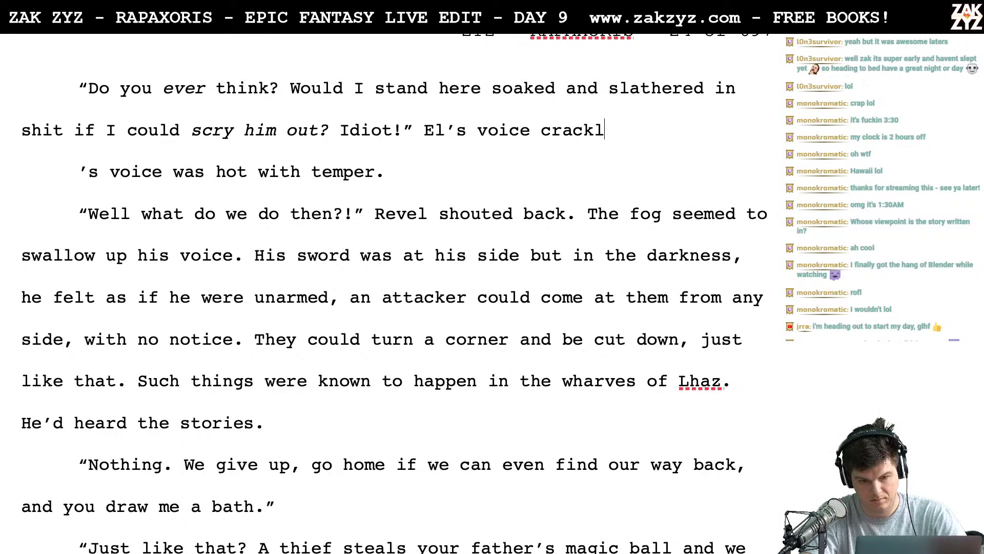
pyautogui.write('ed with anger.')
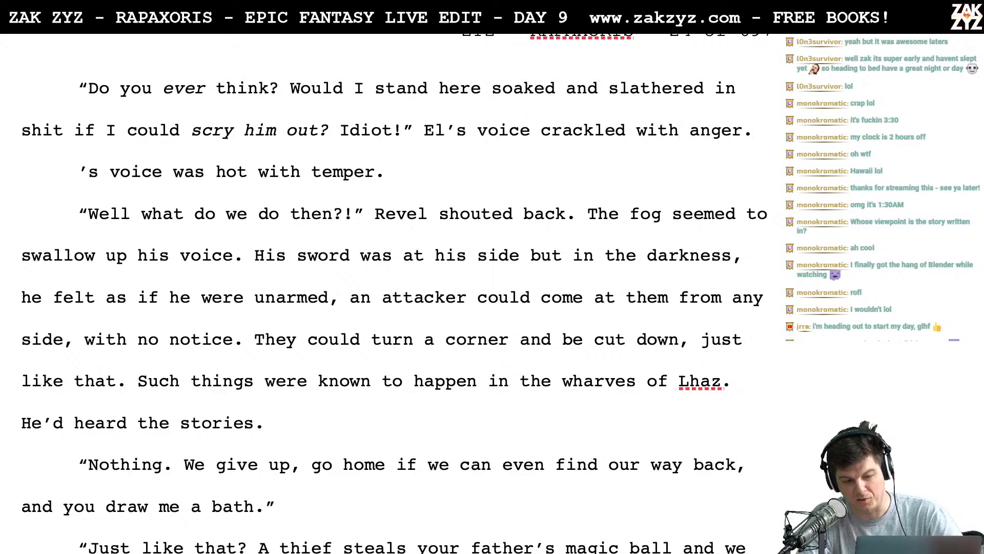
# - Delete the leftover "'s voice was hot with temper." line below El's outburst
pyautogui.hotkey('shift', 'Down')
pyautogui.press('BackSpace')
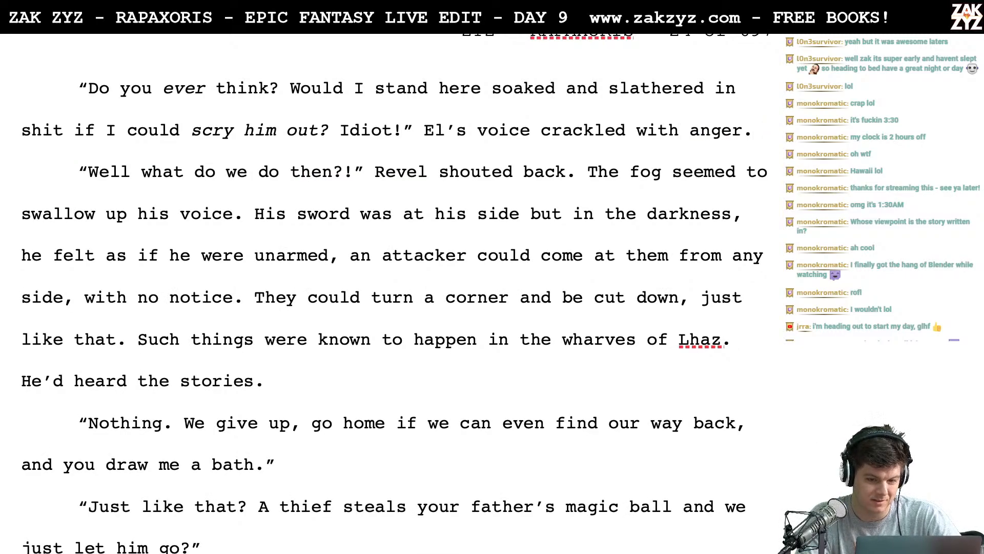
pyautogui.scroll(2, 395, 292)
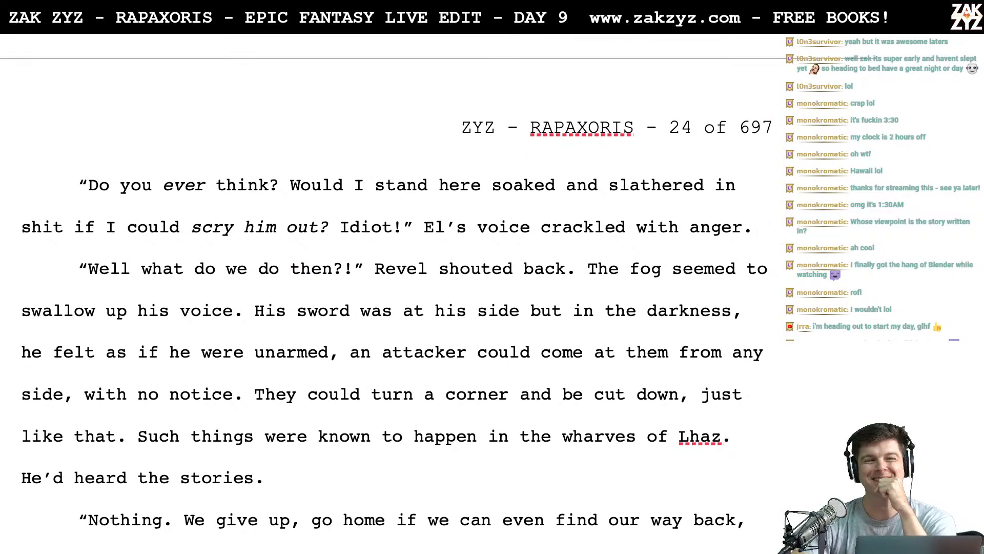
pyautogui.scroll(6, 395, 292)
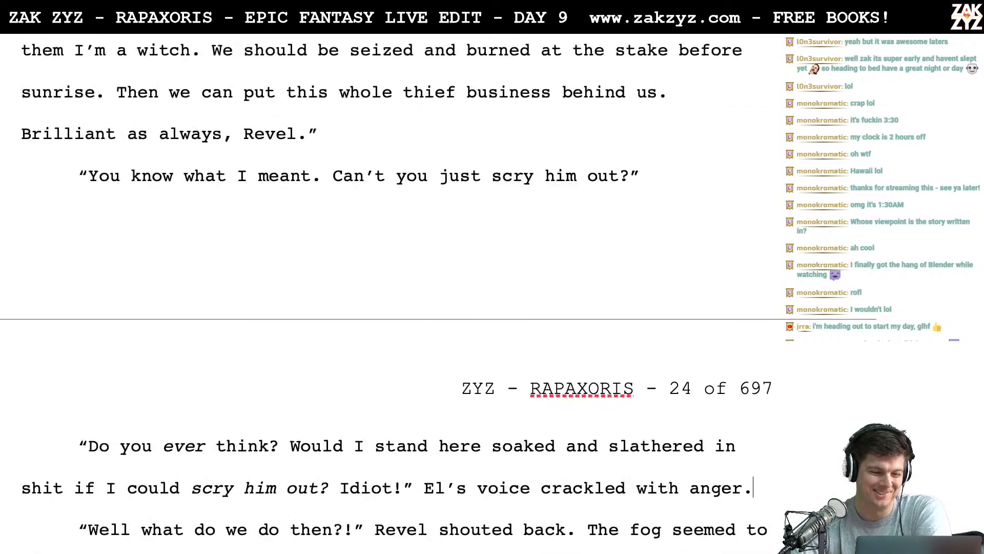
pyautogui.scroll(-3, 395, 293)
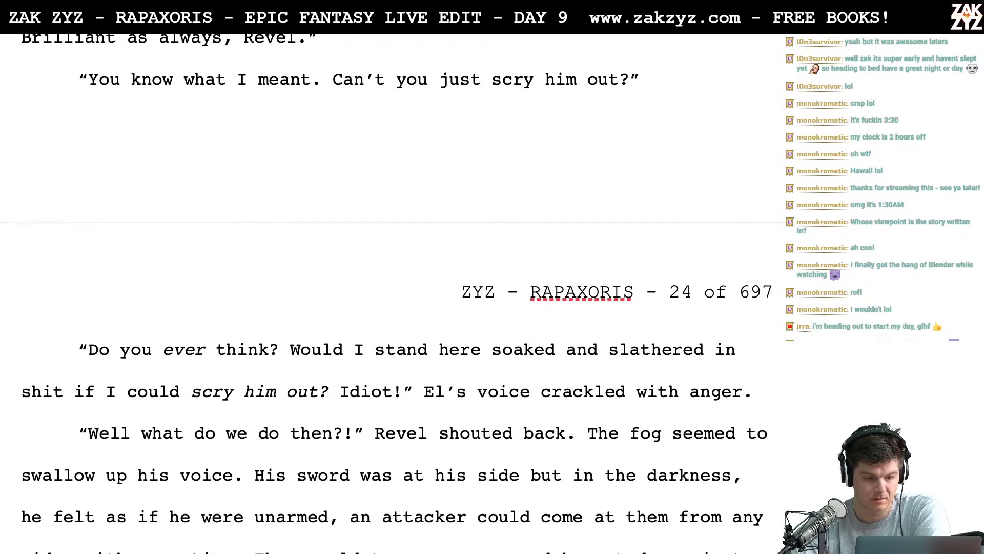
pyautogui.scroll(-4, 419, 242)
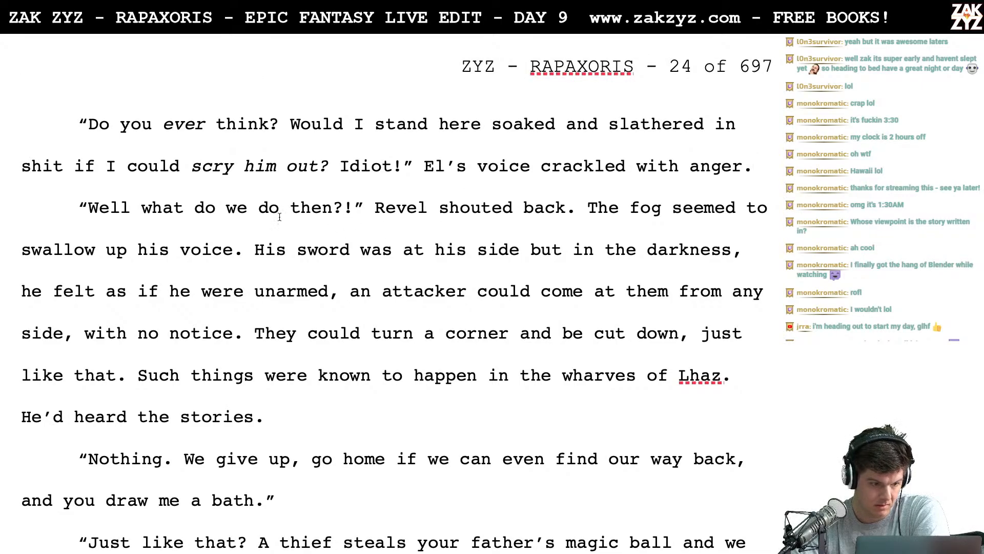
# - Split the old "Well what do we do then?!" wording onto its own line and write "Well what am I supposed to do?" above it
pyautogui.click(89, 207)
pyautogui.press('Return')
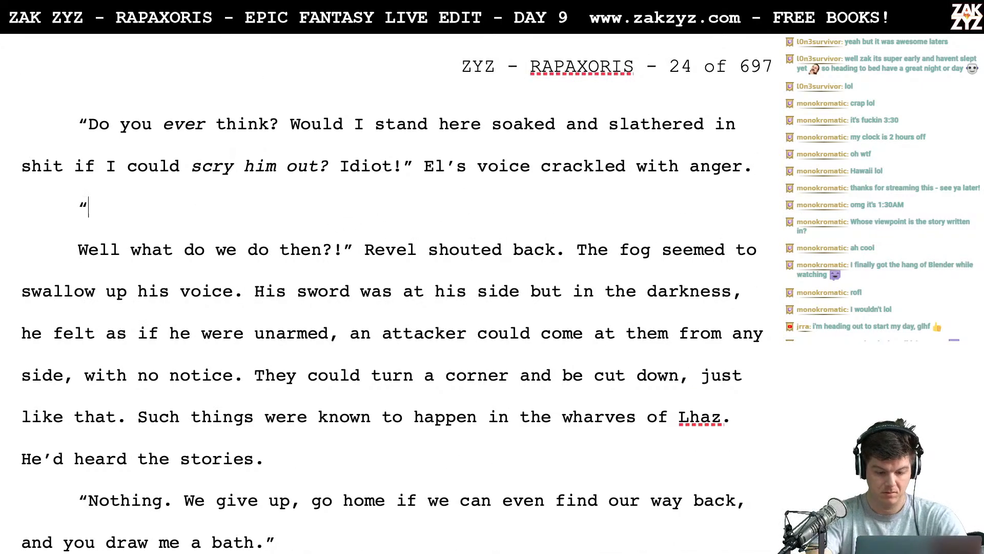
pyautogui.write('Well wh')
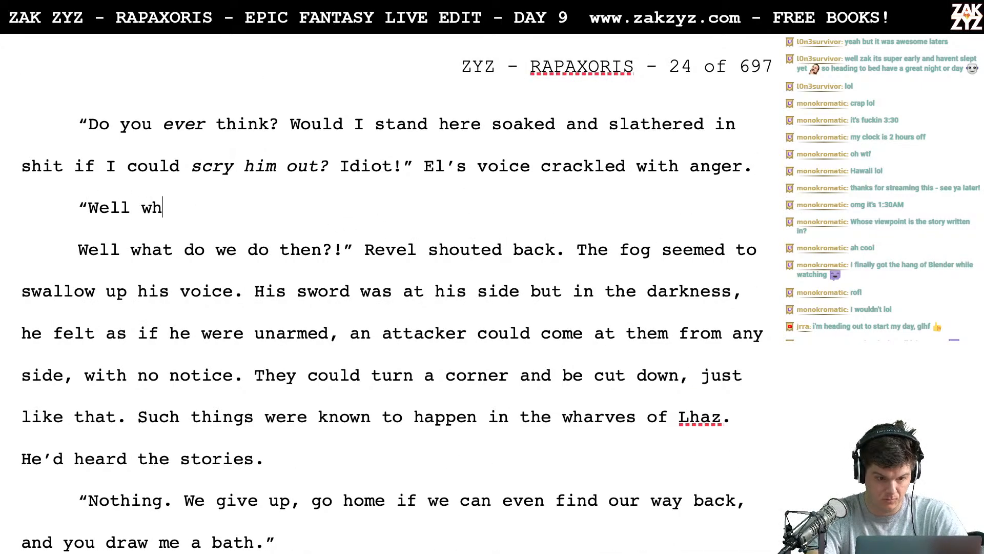
pyautogui.write('at am I suppoos')
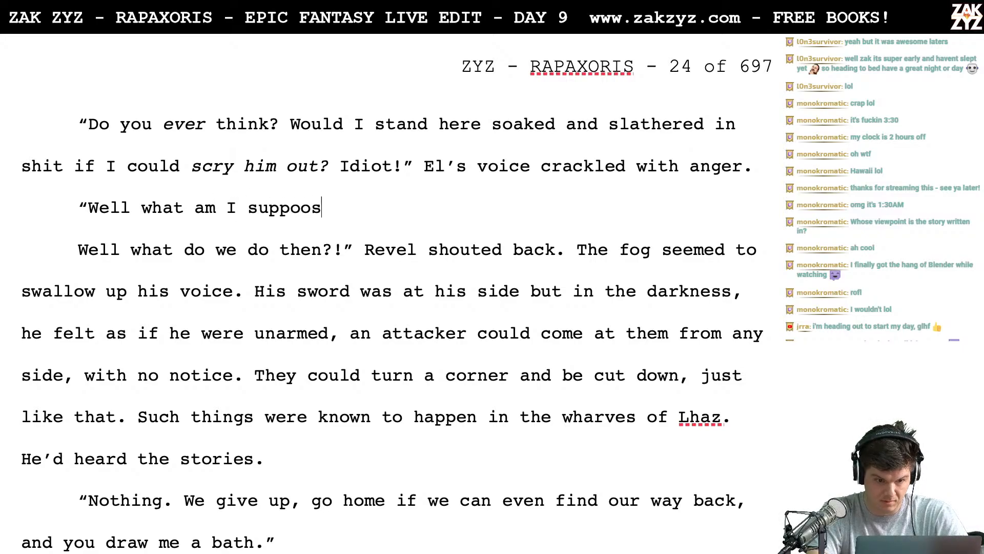
pyautogui.press('BackSpace')
pyautogui.press('BackSpace')
pyautogui.press('BackSpace')
pyautogui.press('BackSpace')
pyautogui.write('p')
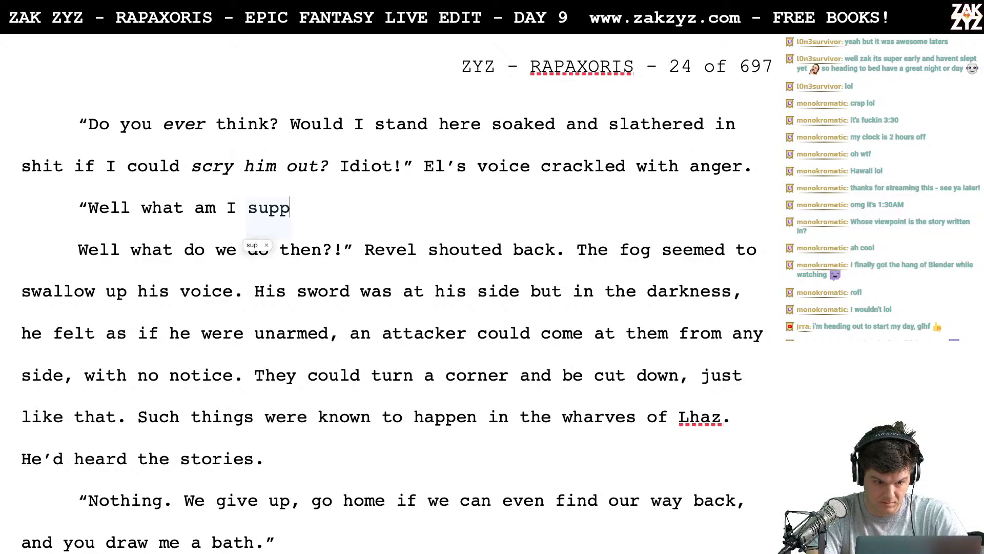
pyautogui.press('BackSpace')
pyautogui.write('posed to do?!')
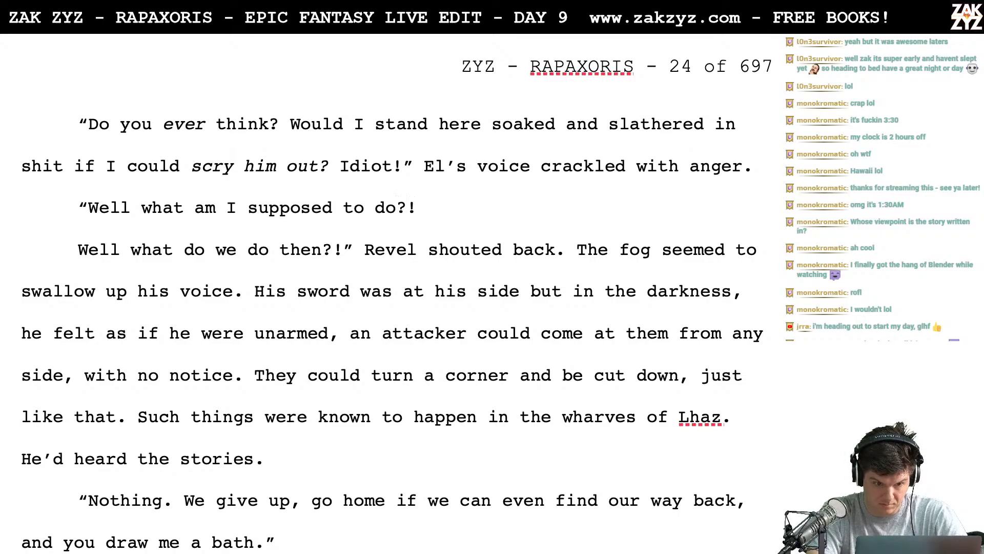
pyautogui.press('BackSpace')
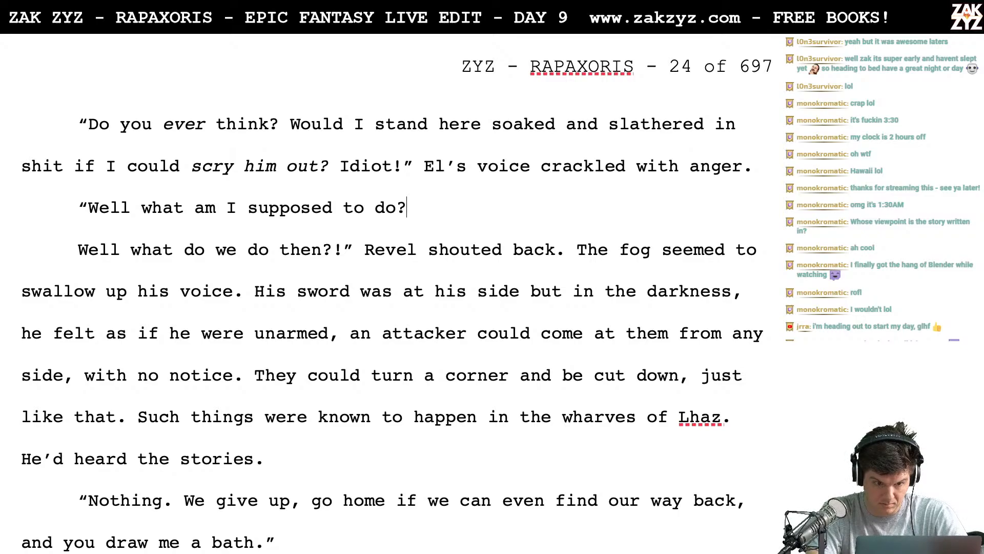
pyautogui.write('"')
pyautogui.press('BackSpace')
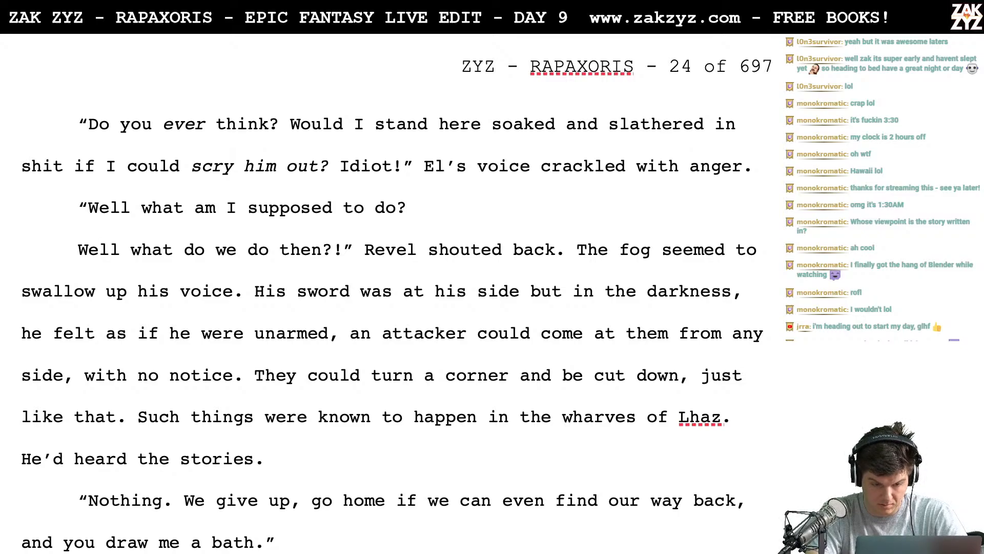
# - Change the question's ending to "do then El?" with a closing quote, and add the tag "Revel shouted back."
pyautogui.write('T')
pyautogui.press('BackSpace')
pyautogui.press('BackSpace')
pyautogui.press('BackSpace')
pyautogui.write('then ')
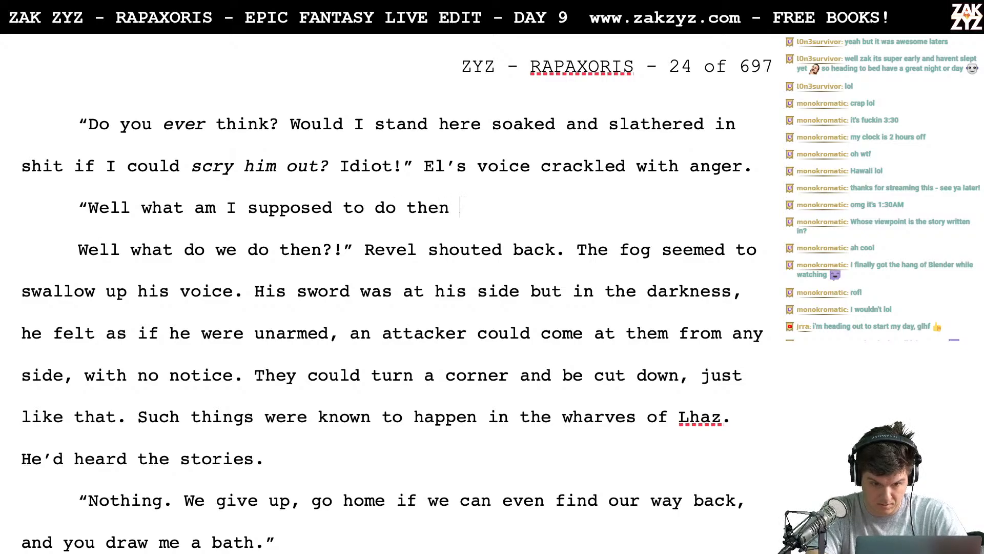
pyautogui.write('EL?')
pyautogui.press('BackSpace')
pyautogui.press('BackSpace')
pyautogui.write('l')
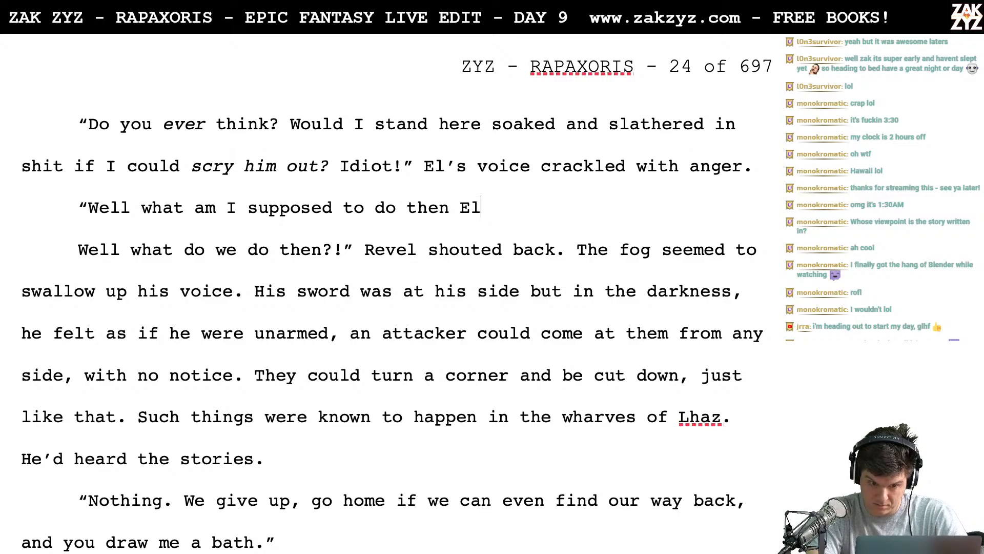
pyautogui.write('?"')
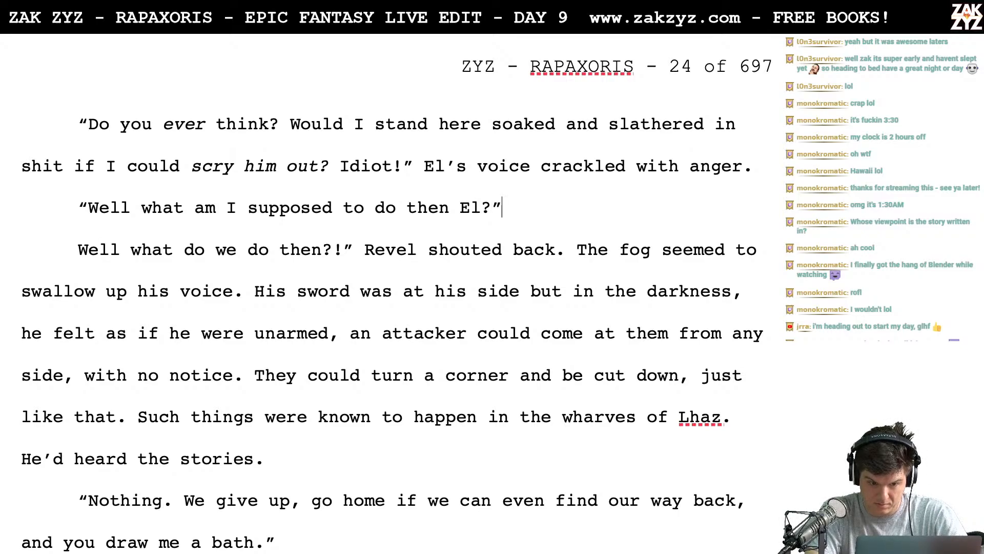
pyautogui.write(' Revel sho')
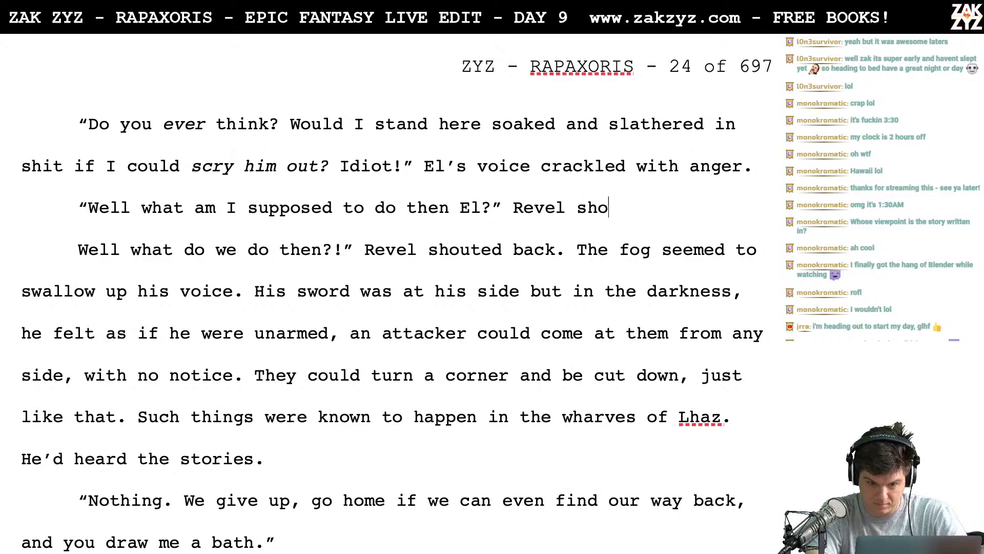
pyautogui.write('uted back.')
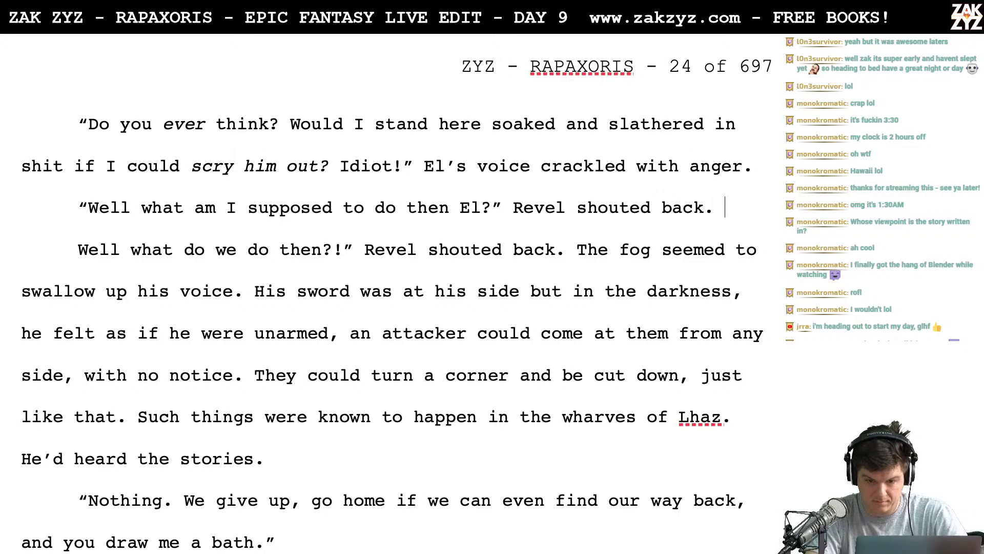
# - Delete the old "Well what do we do then?!" Revel shouted back wording before "The fog seemed to swallow"
pyautogui.hotkey('shift', 'Down')
pyautogui.hotkey('shift', 'Right')
pyautogui.hotkey('shift', 'Right')
pyautogui.hotkey('shift', 'Right')
pyautogui.hotkey('shift', 'Right')
pyautogui.hotkey('shift', 'Right')
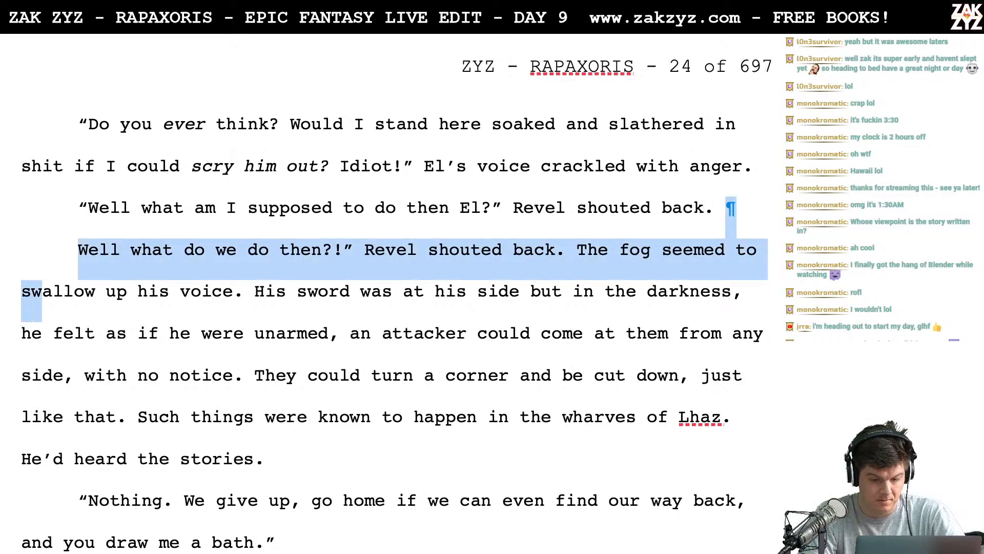
pyautogui.hotkey('shift', 'Left')
pyautogui.hotkey('shift', 'Left')
pyautogui.hotkey('shift', 'Left')
pyautogui.hotkey('shift', 'Left')
pyautogui.hotkey('shift', 'Left')
pyautogui.hotkey('shift', 'Left')
pyautogui.hotkey('shift', 'Left')
pyautogui.hotkey('shift', 'Left')
pyautogui.hotkey('shift', 'Left')
pyautogui.hotkey('shift', 'Left')
pyautogui.hotkey('shift', 'Left')
pyautogui.hotkey('shift', 'Left')
pyautogui.hotkey('shift', 'Left')
pyautogui.hotkey('shift', 'Left')
pyautogui.hotkey('shift', 'Left')
pyautogui.hotkey('shift', 'Left')
pyautogui.hotkey('shift', 'Left')
pyautogui.hotkey('shift', 'Left')
pyautogui.hotkey('shift', 'Left')
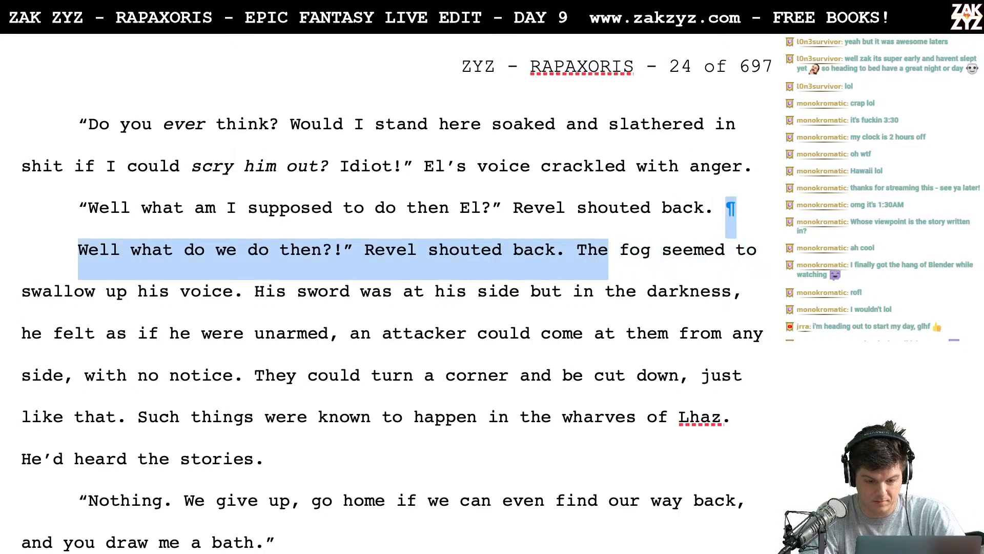
pyautogui.press('Delete')
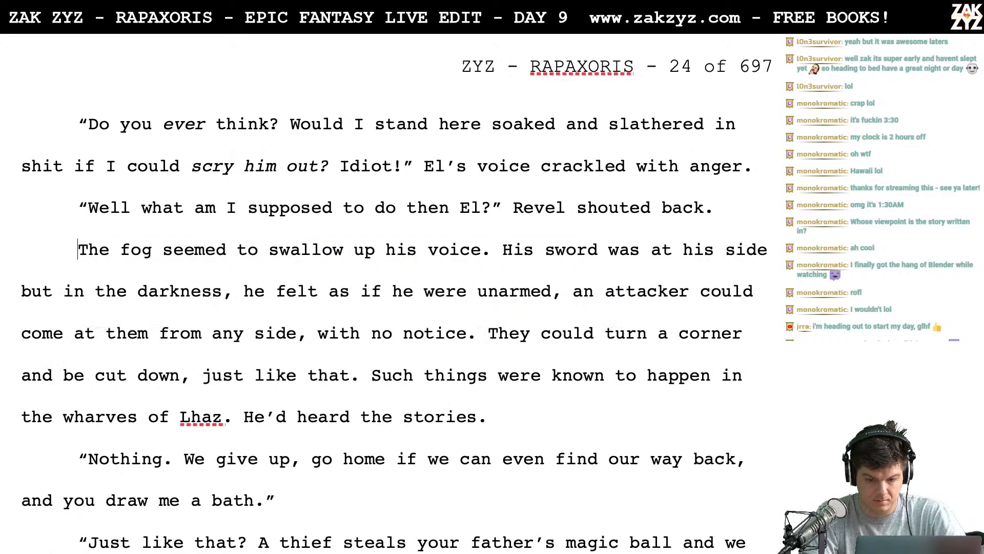
# - Insert a new line above "The fog seemed to swallow up his voice" and begin it with "The"
pyautogui.press('Return')
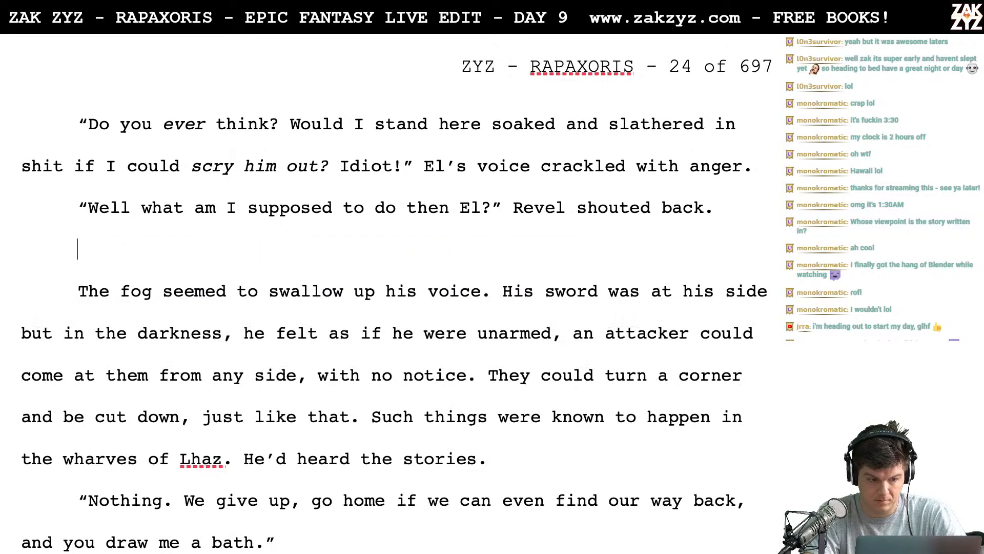
pyautogui.write('The ')
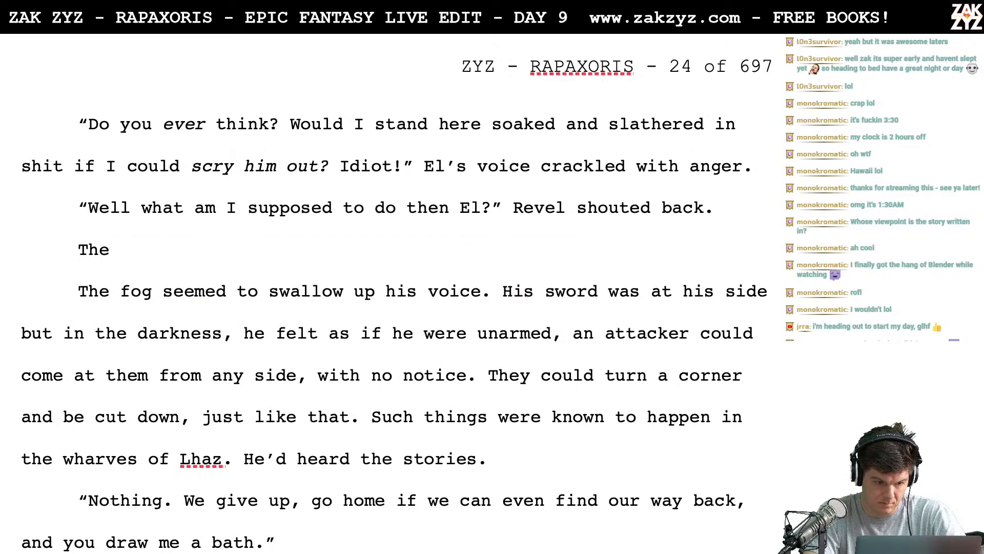
pyautogui.write('momentary ')
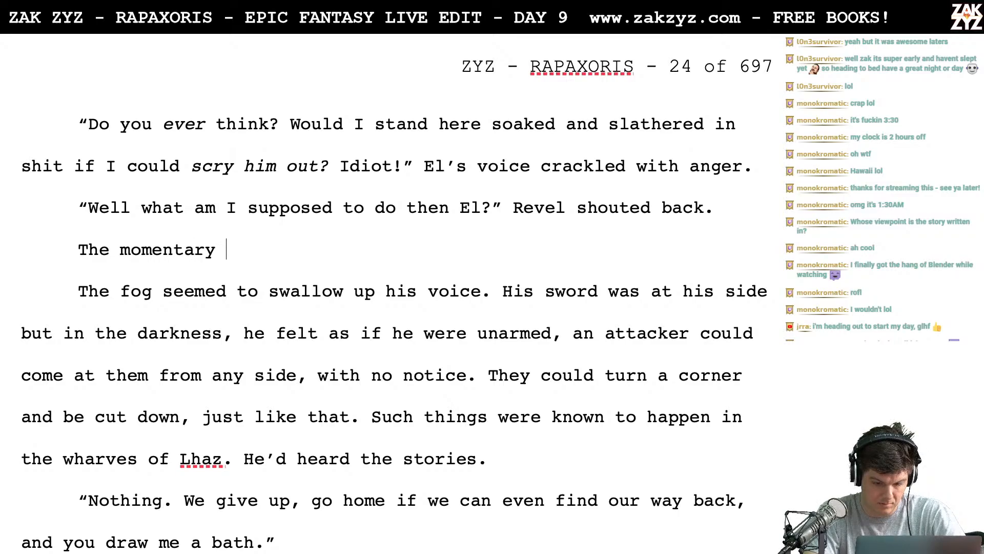
pyautogui.write('moon')
pyautogui.press('BackSpace')
pyautogui.press('BackSpace')
pyautogui.press('BackSpace')
pyautogui.press('BackSpace')
pyautogui.press('BackSpace')
pyautogui.press('BackSpace')
pyautogui.press('BackSpace')
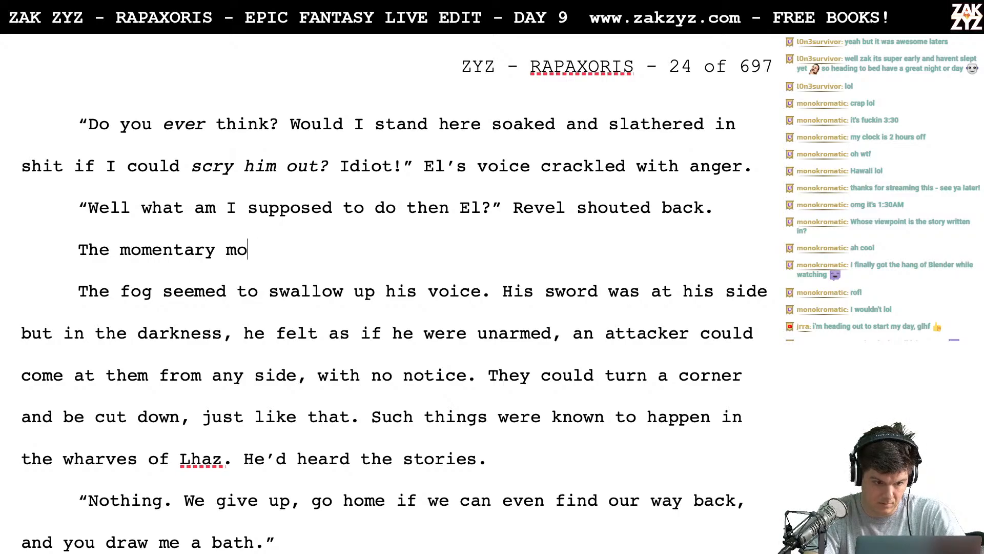
pyautogui.press('BackSpace')
pyautogui.press('BackSpace')
pyautogui.press('BackSpace')
pyautogui.press('BackSpace')
pyautogui.press('BackSpace')
pyautogui.press('BackSpace')
pyautogui.press('BackSpace')
pyautogui.press('BackSpace')
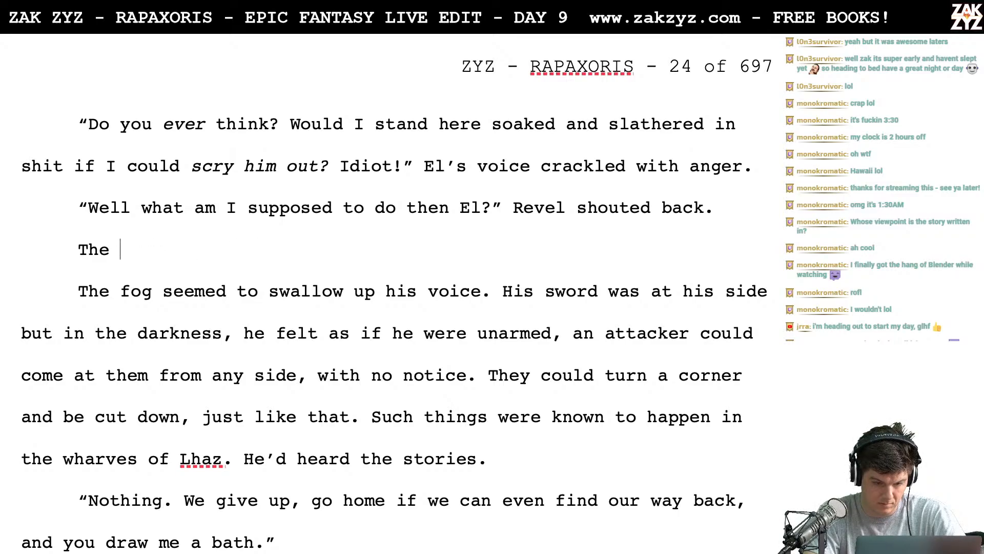
pyautogui.write('moment')
pyautogui.press('BackSpace')
pyautogui.press('BackSpace')
pyautogui.press('BackSpace')
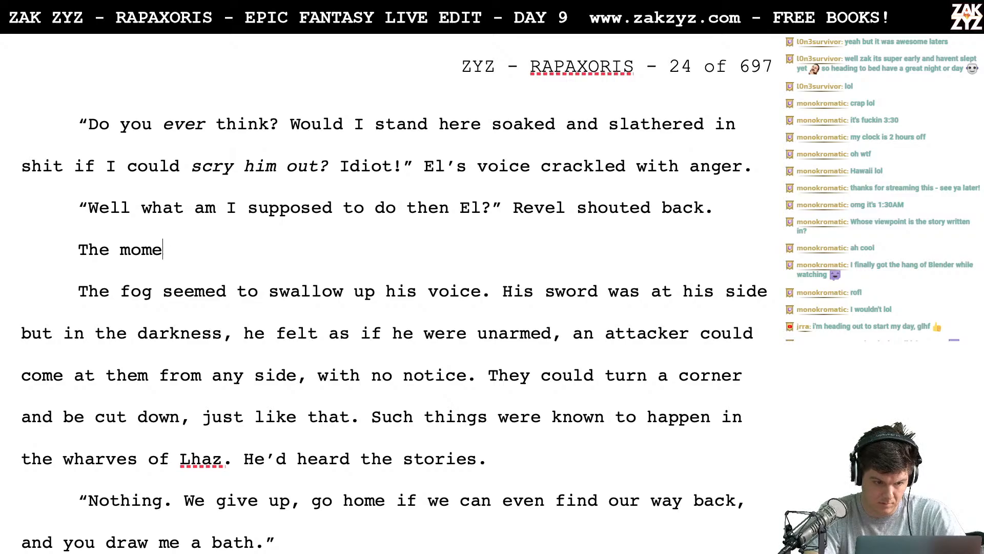
pyautogui.press('BackSpace')
pyautogui.press('BackSpace')
pyautogui.press('BackSpace')
pyautogui.press('BackSpace')
# - Continue the new line after "The" with "fog was closing in again and seemed to", omitting the comma after "again"
pyautogui.write('foc')
pyautogui.press('BackSpace')
pyautogui.write('g was c')
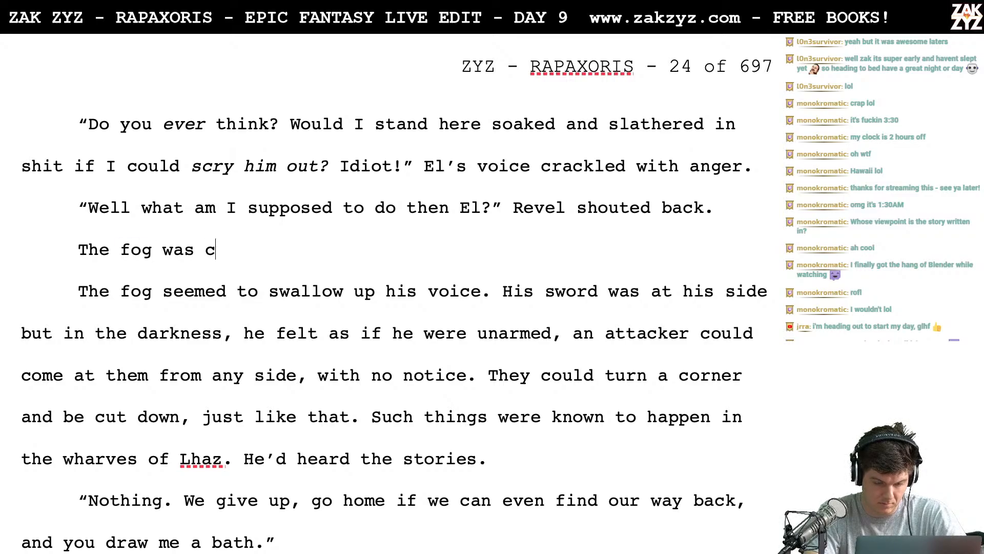
pyautogui.write('losing in again,')
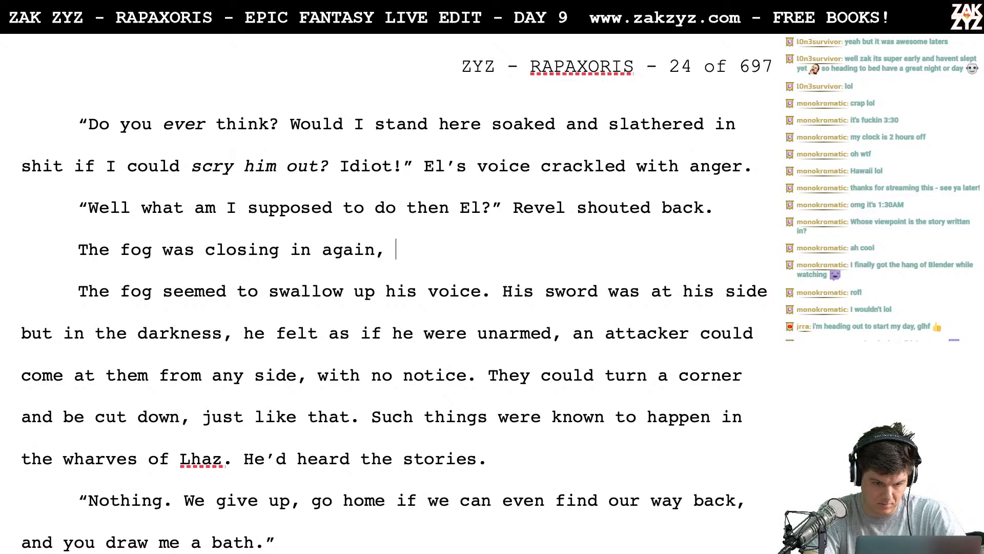
pyautogui.press('BackSpace')
pyautogui.press('BackSpace')
pyautogui.write('and see')
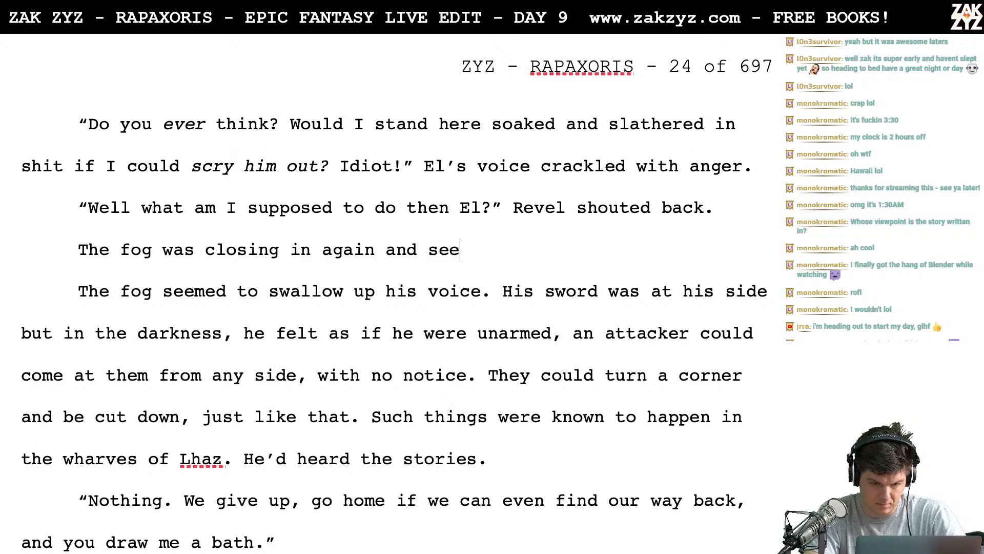
pyautogui.write('med to swa')
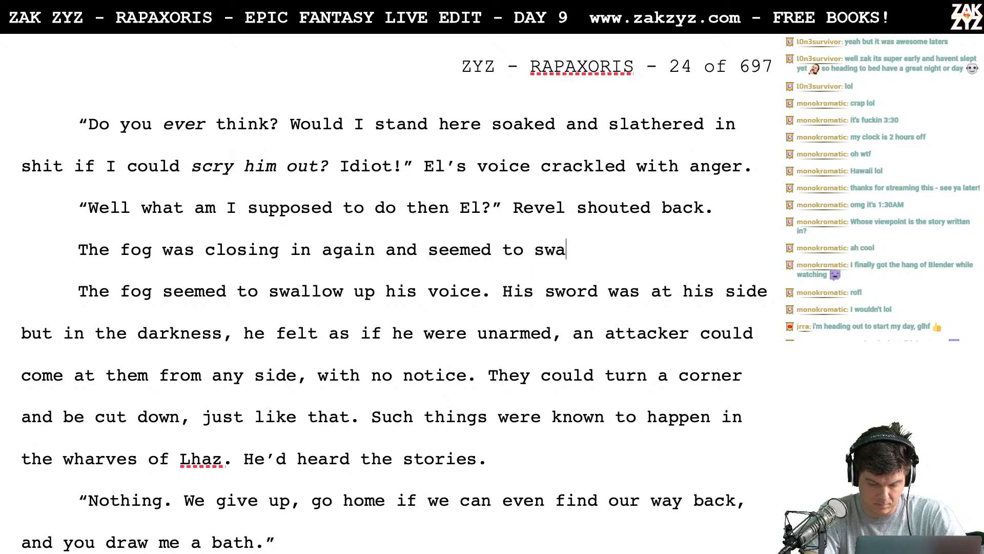
# - Add "The fog closed in again and seemed to swallow his voice." directly after "Revel shouted back."
pyautogui.click(755, 205)
pyautogui.write('The fog')
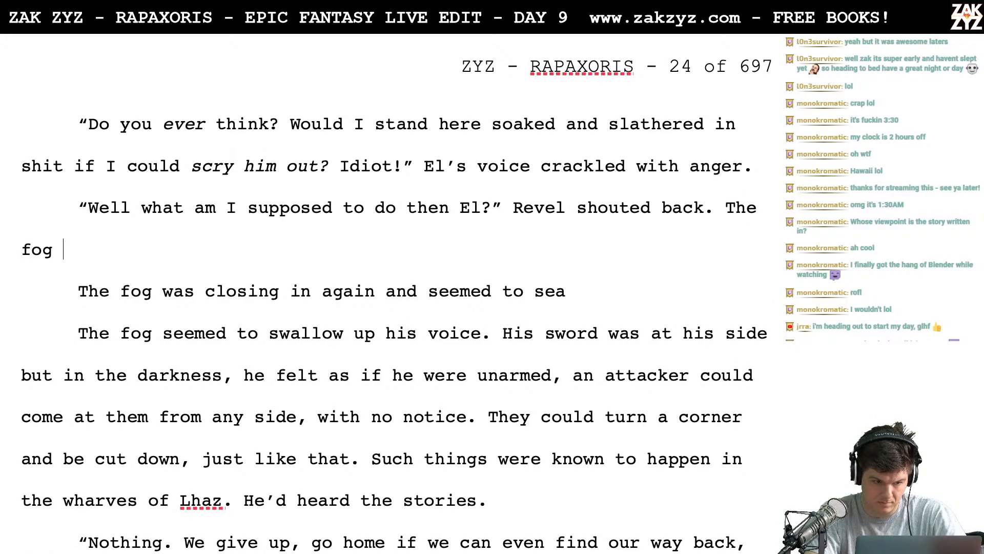
pyautogui.write(' closed in again')
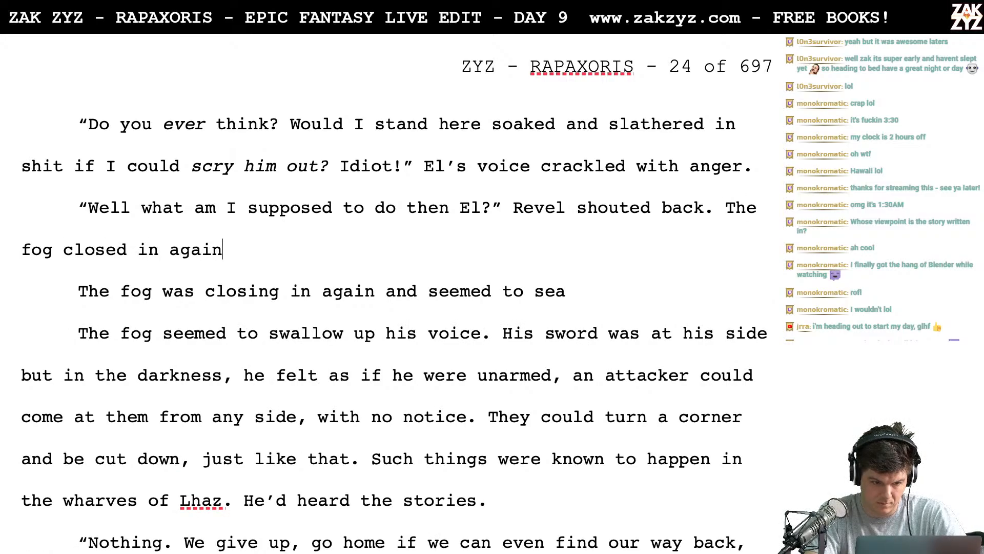
pyautogui.write(' and seemed')
pyautogui.press('BackSpace')
pyautogui.write('ed t')
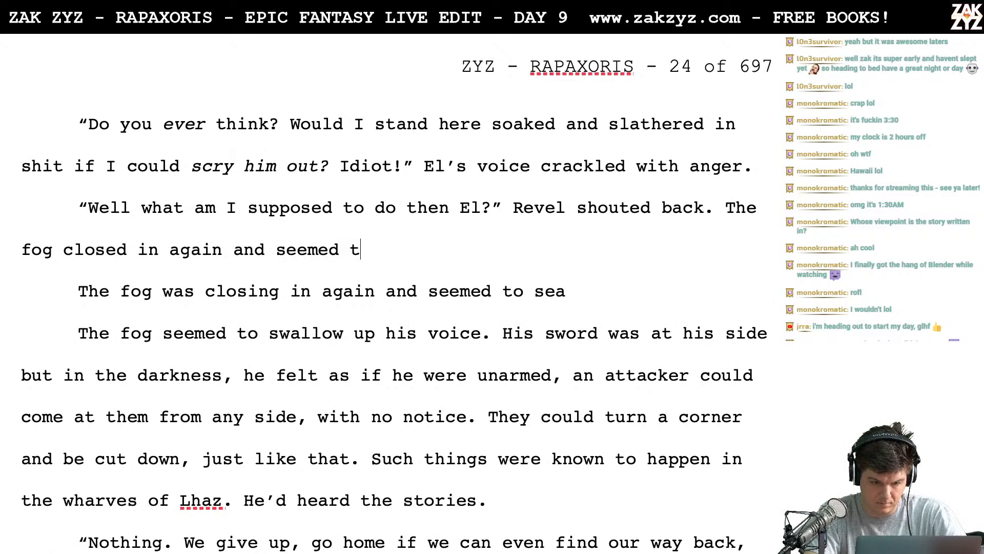
pyautogui.write('o swallow his vo')
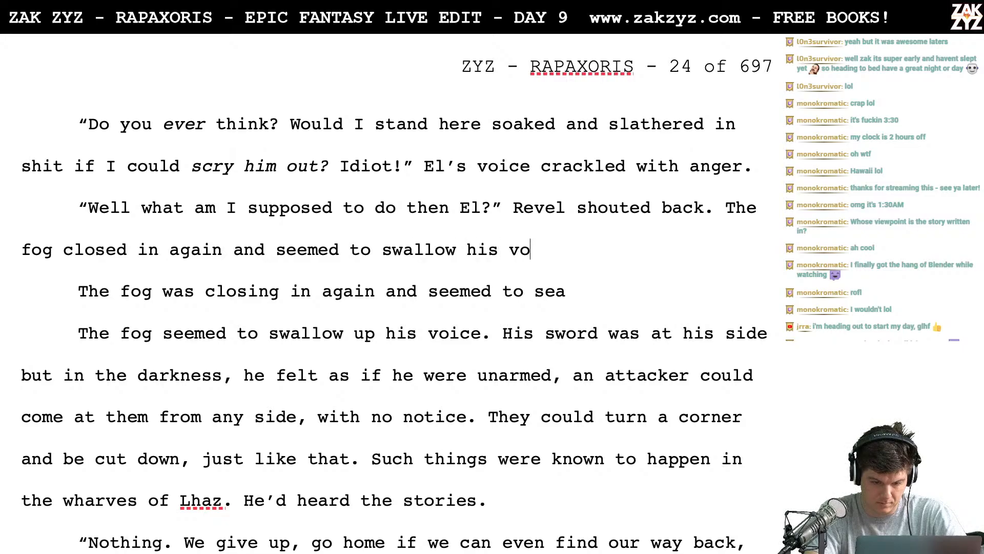
pyautogui.write('ice. Re')
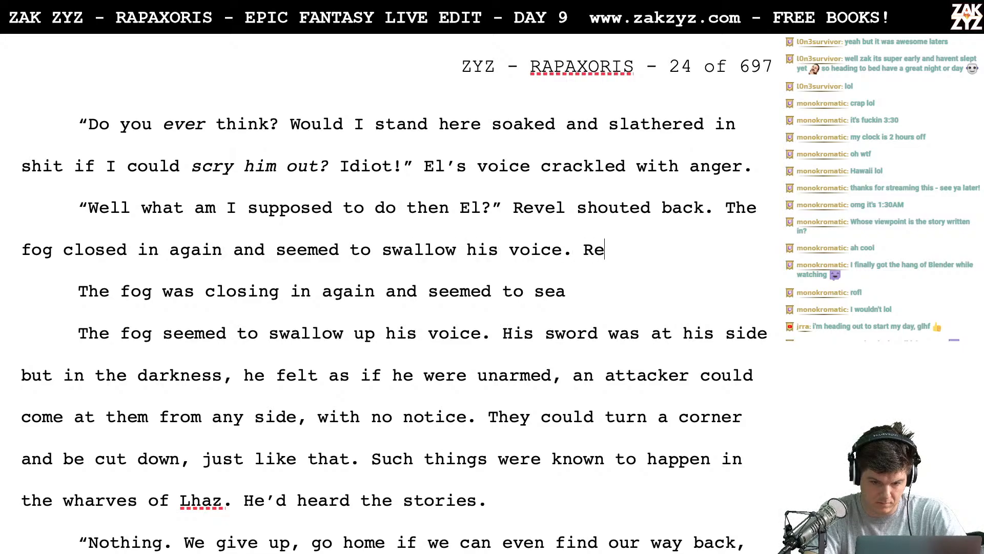
pyautogui.write("vel's sword was at")
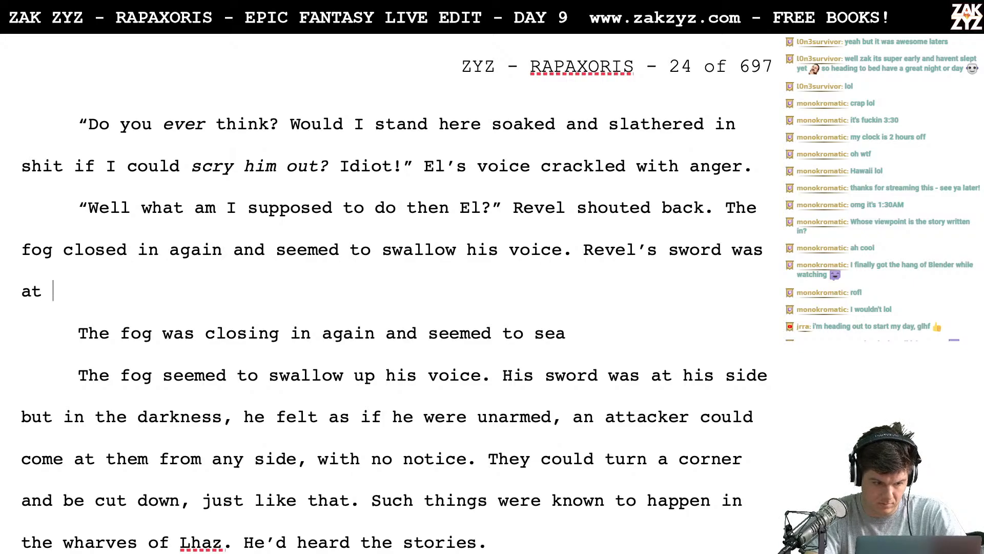
pyautogui.write(' his side but in the d')
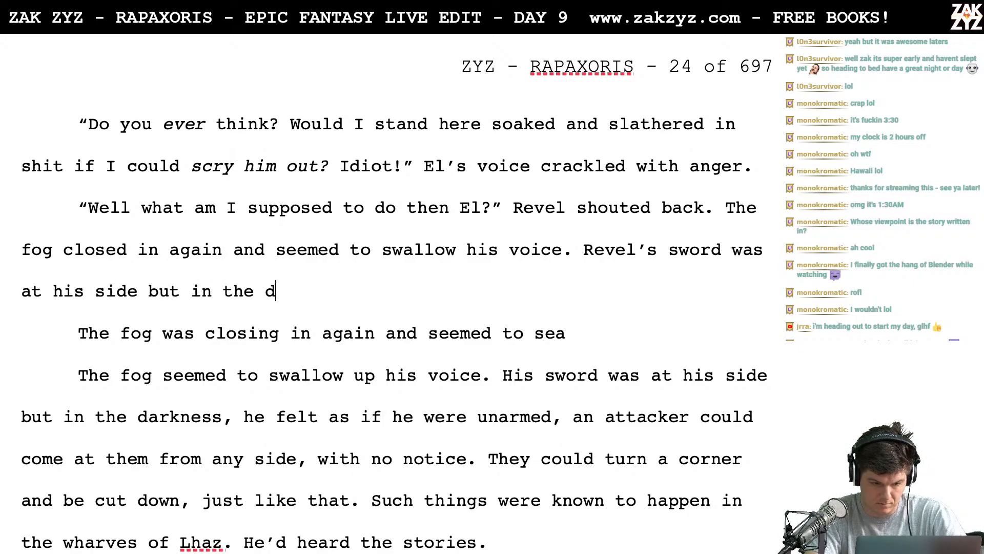
# - Continue the paragraph after "swallow his voice." with "Revel's sword was at his side but in the"
pyautogui.press('BackSpace')
pyautogui.write('closing')
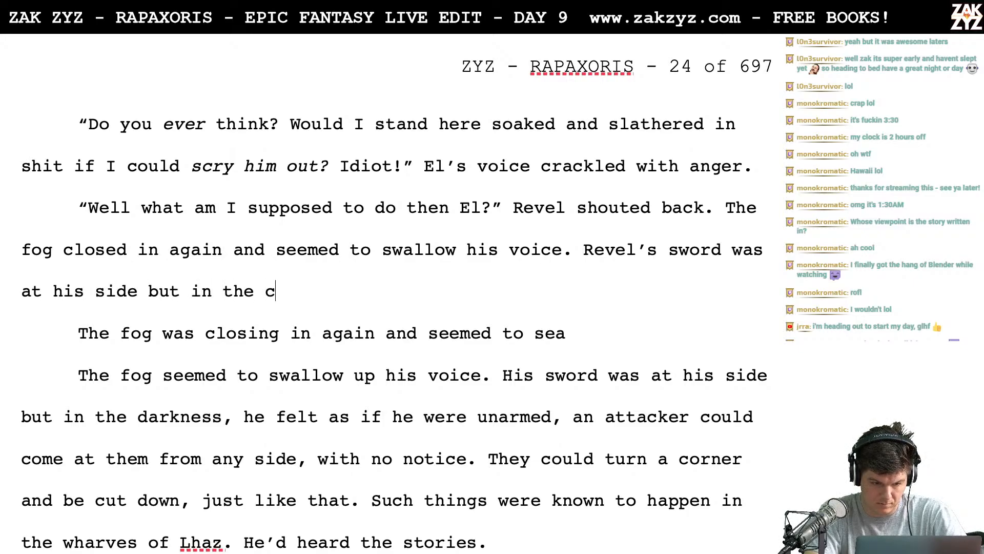
# - Replace "in the" after "at his side but" with "as the moonlight faded"
pyautogui.press('BackSpace')
pyautogui.press('BackSpace')
pyautogui.press('BackSpace')
pyautogui.press('BackSpace')
pyautogui.press('BackSpace')
pyautogui.press('BackSpace')
pyautogui.press('BackSpace')
pyautogui.press('BackSpace')
pyautogui.press('BackSpace')
pyautogui.press('BackSpace')
pyautogui.press('BackSpace')
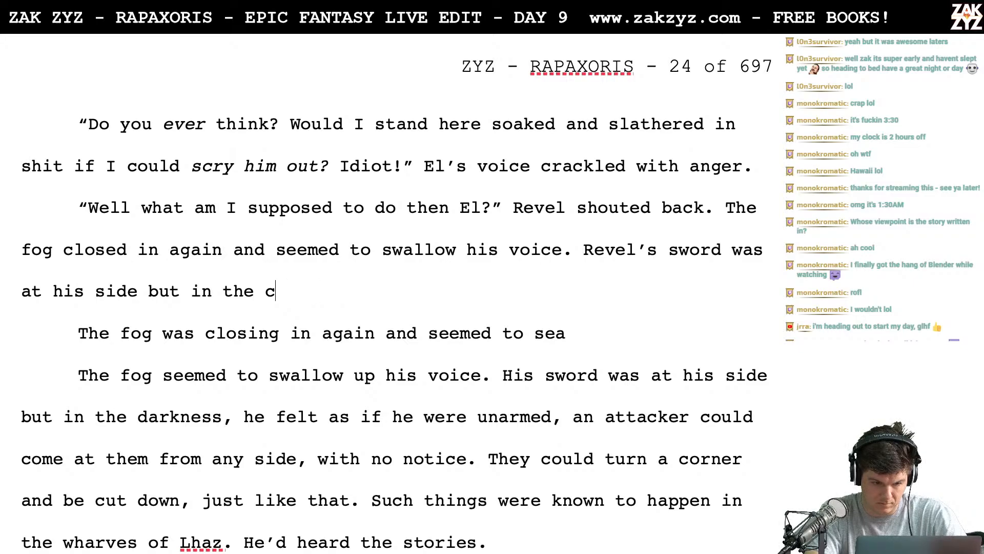
pyautogui.press('BackSpace')
pyautogui.press('BackSpace')
pyautogui.press('BackSpace')
pyautogui.press('BackSpace')
pyautogui.write('as t')
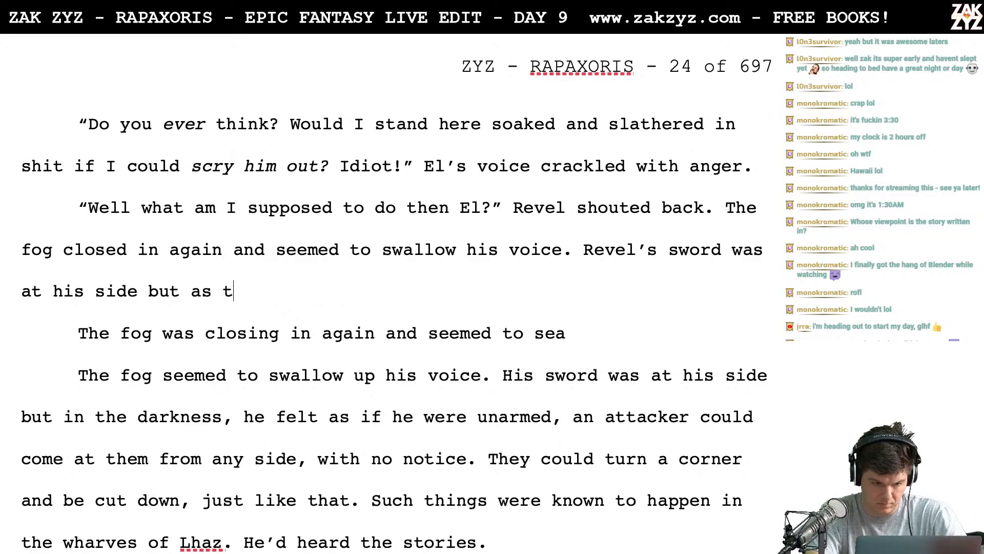
pyautogui.write('he moonlight faded,')
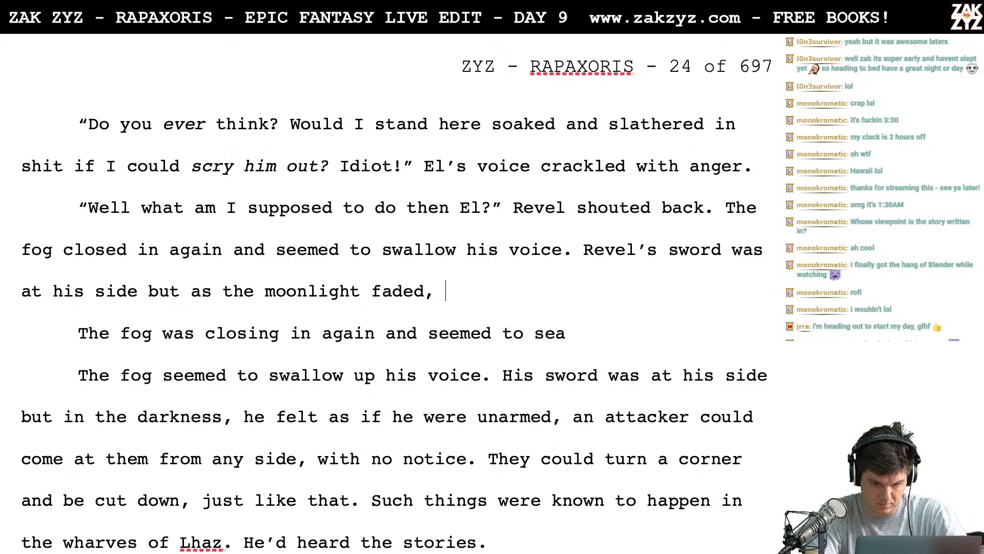
pyautogui.write(' it felt')
# - Try "it" as the continuation after "moonlight faded", then settle on "he" without a comma
pyautogui.press('BackSpace')
pyautogui.press('BackSpace')
pyautogui.press('BackSpace')
pyautogui.press('BackSpace')
pyautogui.press('BackSpace')
pyautogui.press('BackSpace')
pyautogui.press('BackSpace')
pyautogui.press('BackSpace')
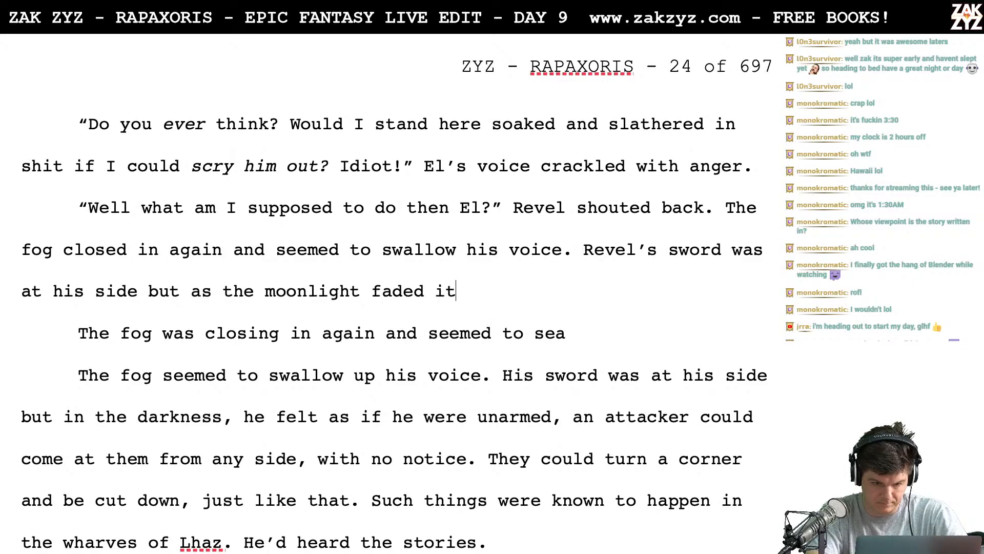
pyautogui.write('it')
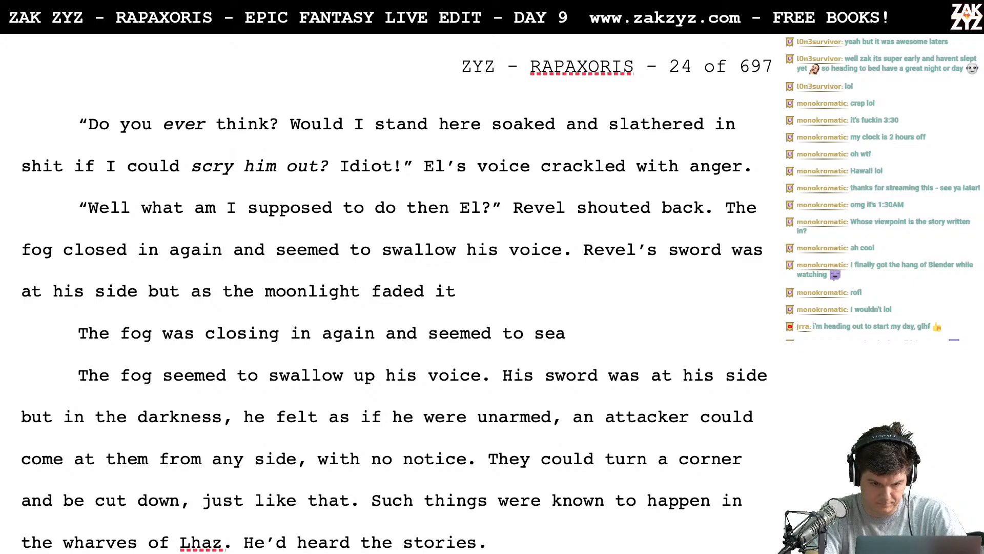
pyautogui.press('BackSpace')
pyautogui.press('BackSpace')
pyautogui.write('he')
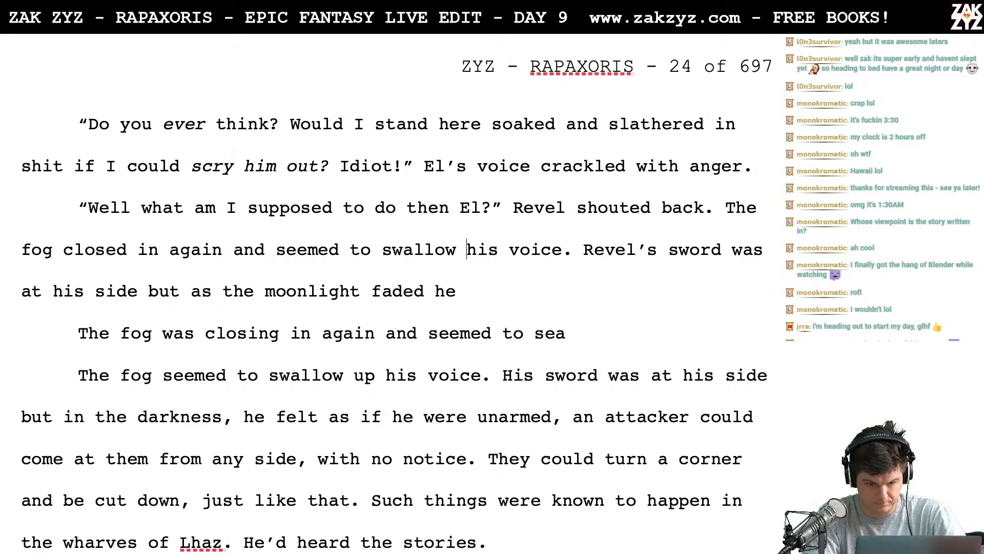
# - Split the "Revel's sword" sentence off below a blank line and add "As the moonlight faded, he" after "swallow his voice."
pyautogui.press('Return')
pyautogui.press('Return')
pyautogui.press('Up')
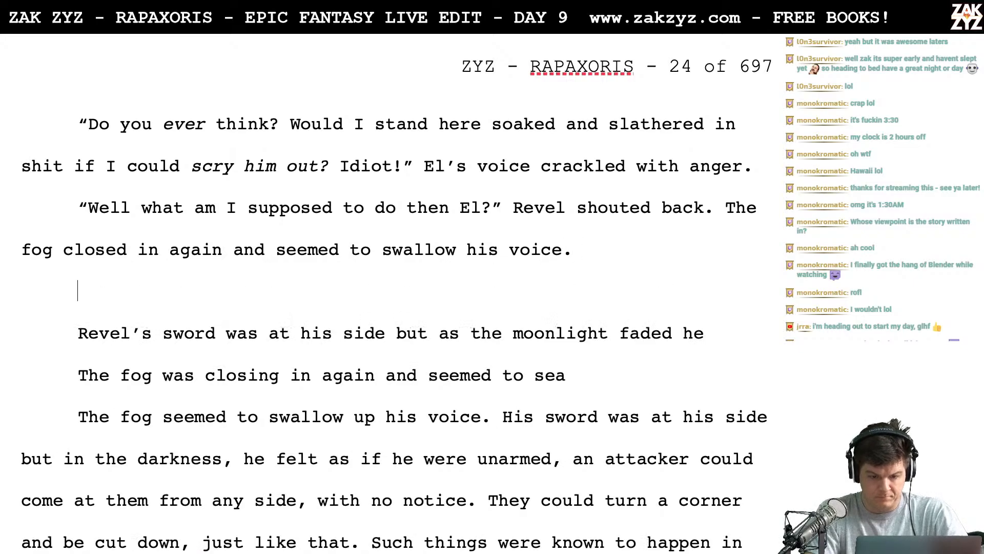
pyautogui.write('As the moo')
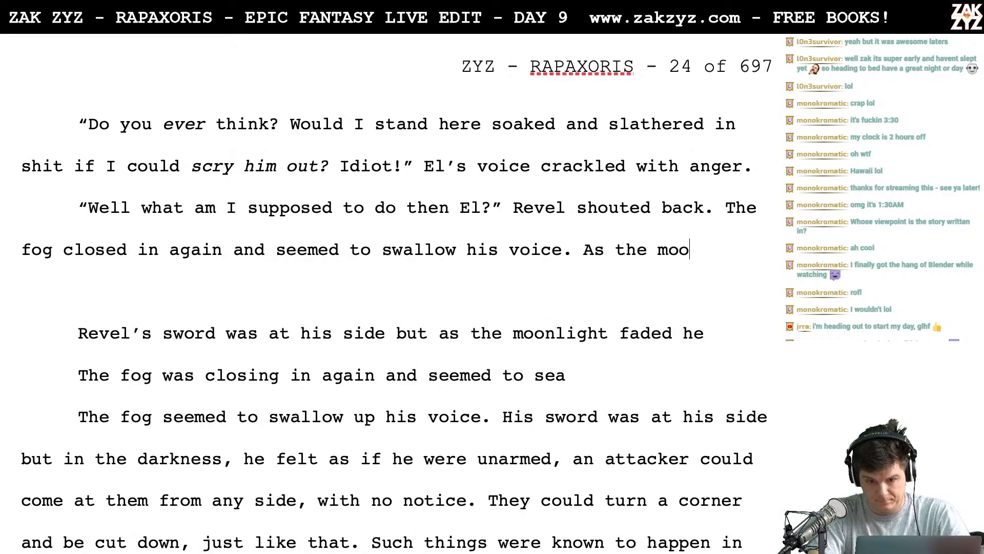
pyautogui.write('nlight faded, he g')
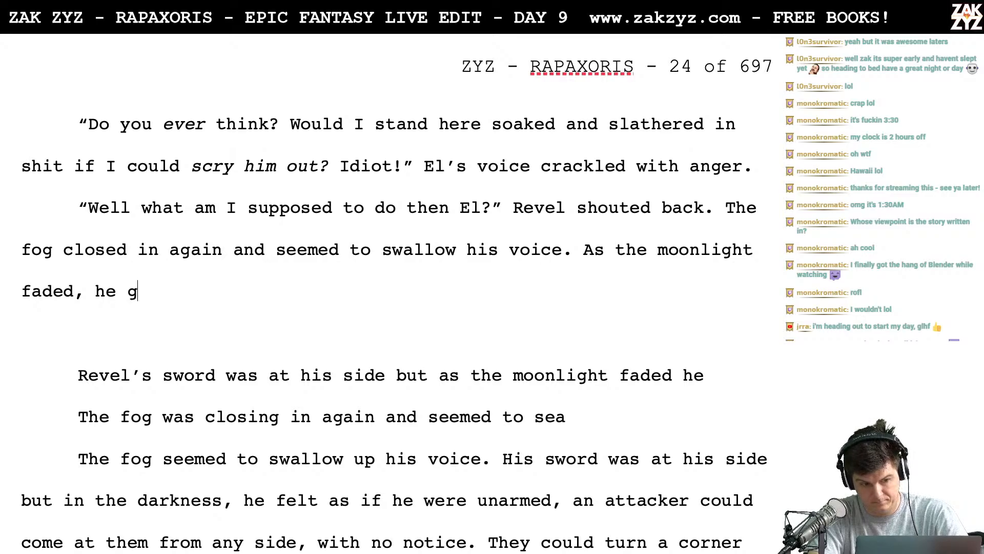
# - Try continuing "As the moonlight faded, he" with "felt fear", and remove those words
pyautogui.press('BackSpace')
pyautogui.write('felt feer')
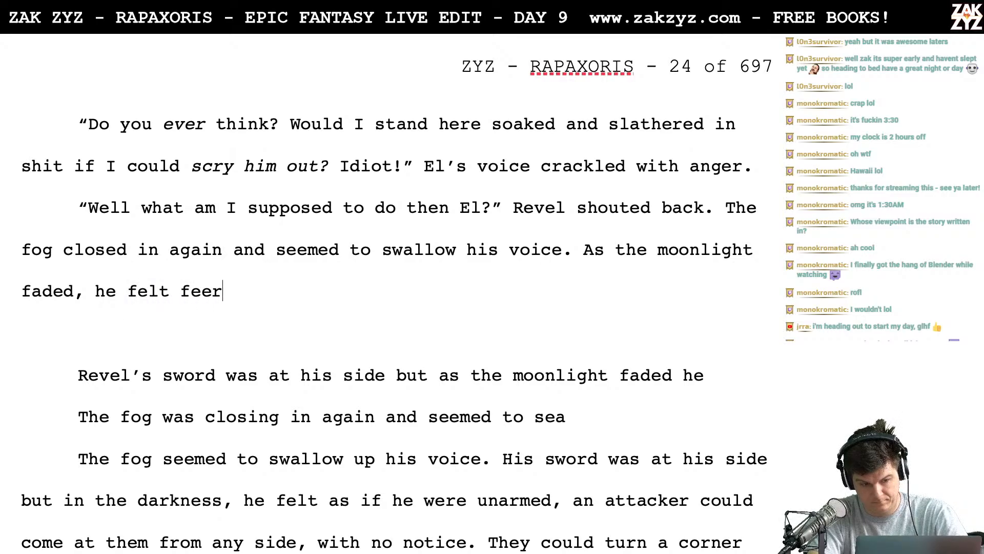
pyautogui.press('BackSpace')
pyautogui.press('BackSpace')
pyautogui.write('ar')
pyautogui.press('BackSpace')
pyautogui.press('BackSpace')
pyautogui.press('BackSpace')
pyautogui.press('BackSpace')
pyautogui.press('BackSpace')
pyautogui.press('BackSpace')
pyautogui.press('BackSpace')
pyautogui.press('BackSpace')
pyautogui.press('BackSpace')
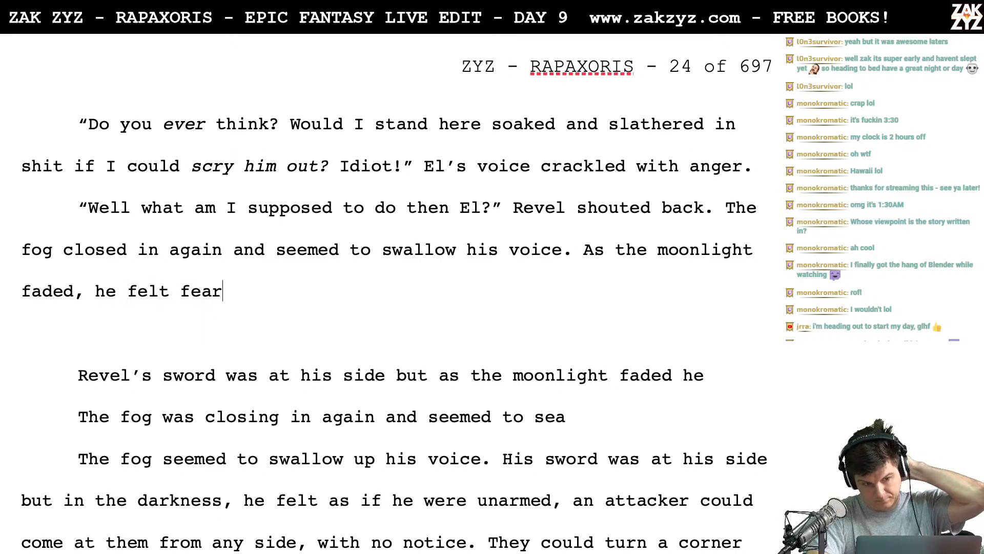
pyautogui.press('BackSpace')
# - Try the wording "could feel fear creeping in" after "he", and delete back to "faded,"
pyautogui.write('could ')
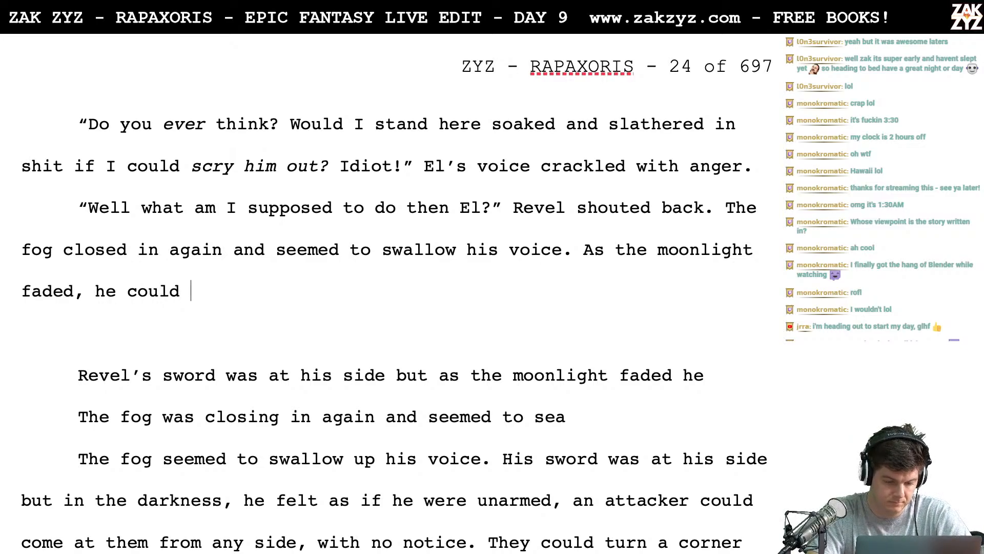
pyautogui.write('feel f')
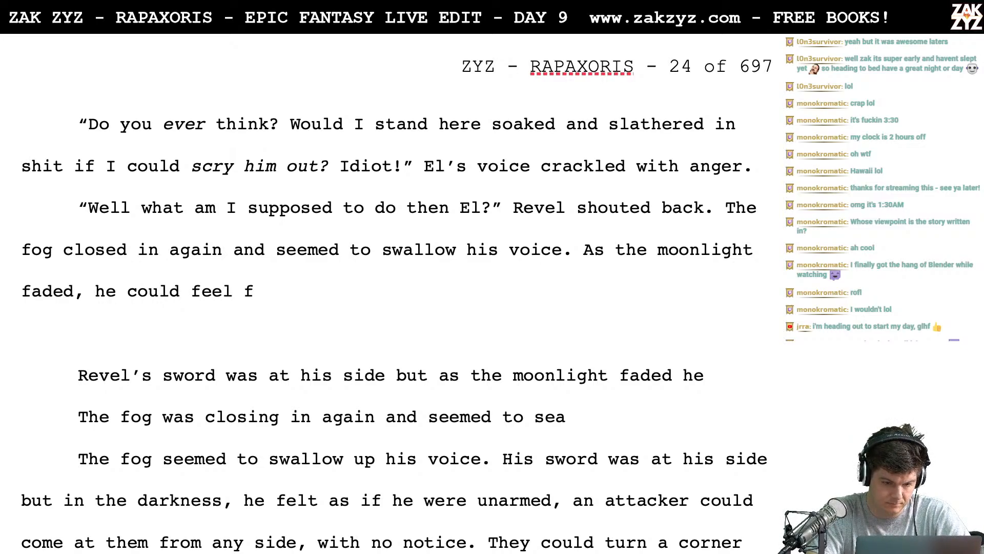
pyautogui.write('ear ')
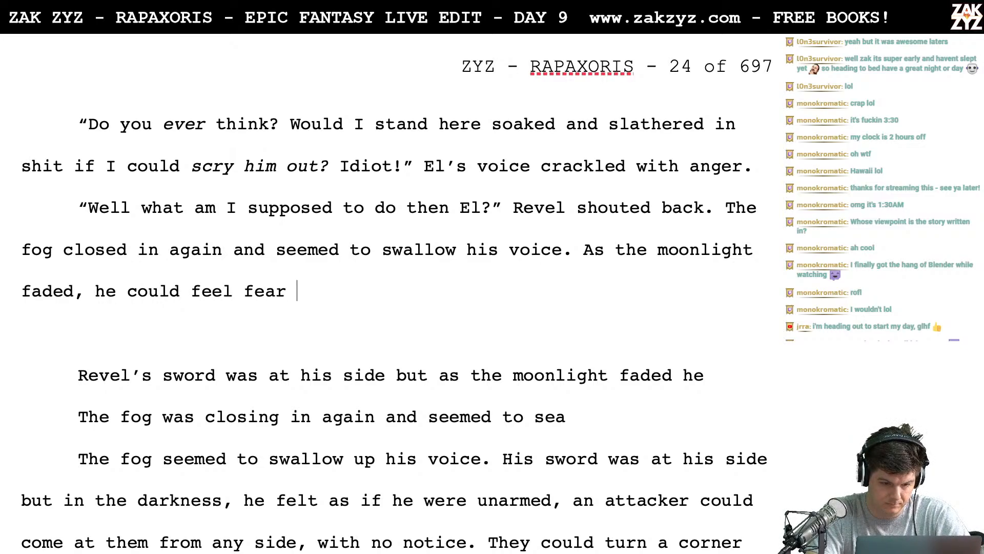
pyautogui.write('creeping in')
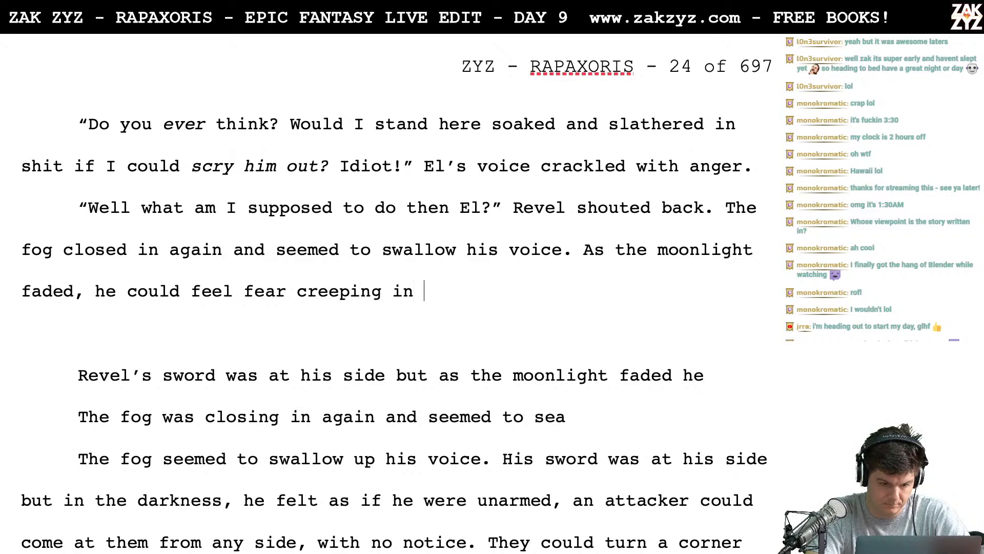
pyautogui.press('BackSpace')
pyautogui.press('BackSpace')
pyautogui.press('BackSpace')
pyautogui.press('BackSpace')
pyautogui.press('BackSpace')
pyautogui.press('BackSpace')
pyautogui.press('BackSpace')
pyautogui.press('BackSpace')
pyautogui.press('BackSpace')
pyautogui.press('BackSpace')
pyautogui.press('BackSpace')
pyautogui.press('BackSpace')
pyautogui.press('BackSpace')
pyautogui.press('BackSpace')
pyautogui.press('BackSpace')
pyautogui.press('BackSpace')
pyautogui.press('BackSpace')
pyautogui.press('BackSpace')
pyautogui.press('BackSpace')
pyautogui.press('BackSpace')
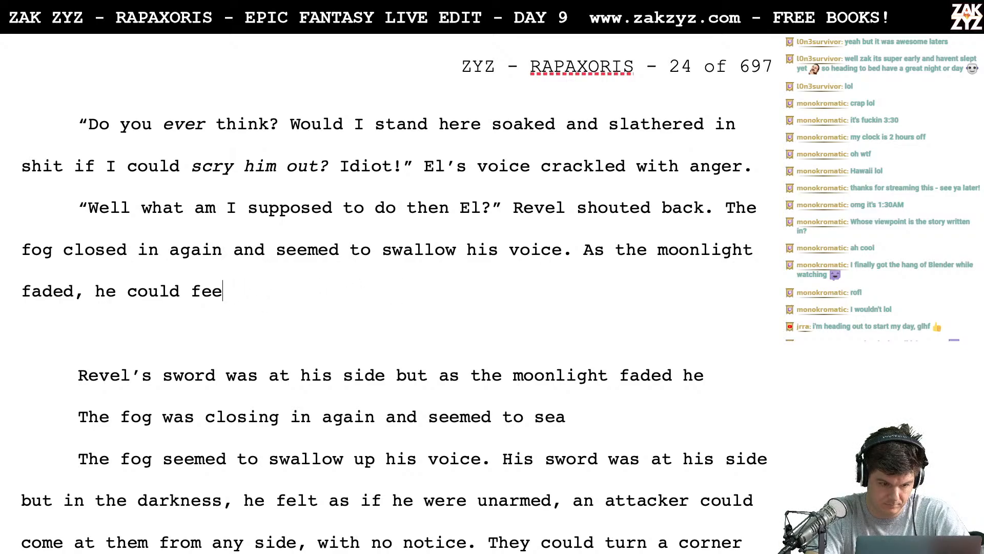
pyautogui.press('BackSpace')
pyautogui.press('BackSpace')
pyautogui.press('BackSpace')
pyautogui.press('BackSpace')
pyautogui.press('BackSpace')
pyautogui.press('BackSpace')
# - Continue after "faded," with "fear crept in. Revel's sword was at his side but he felt unarmed. In this darkness,"
pyautogui.write('fear c')
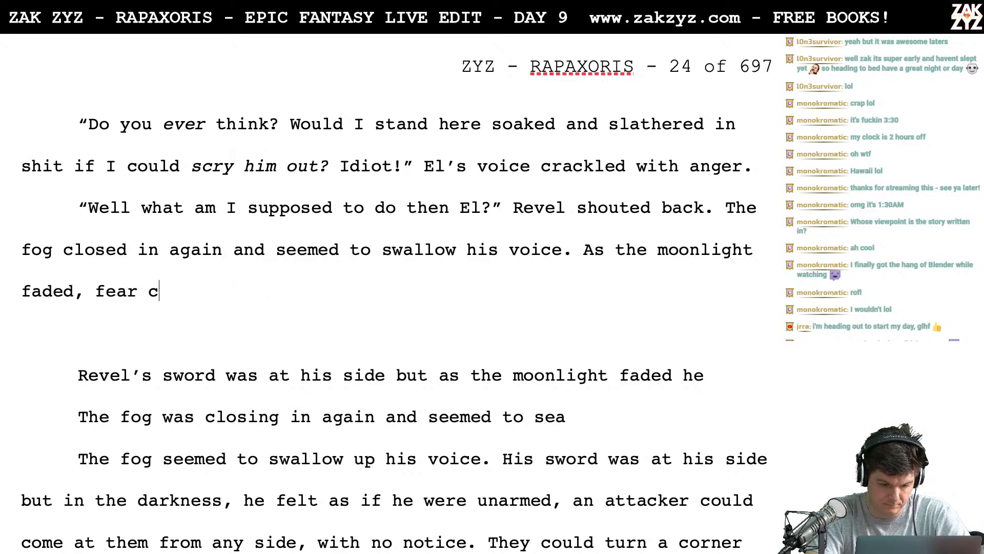
pyautogui.write('rept in. Rev')
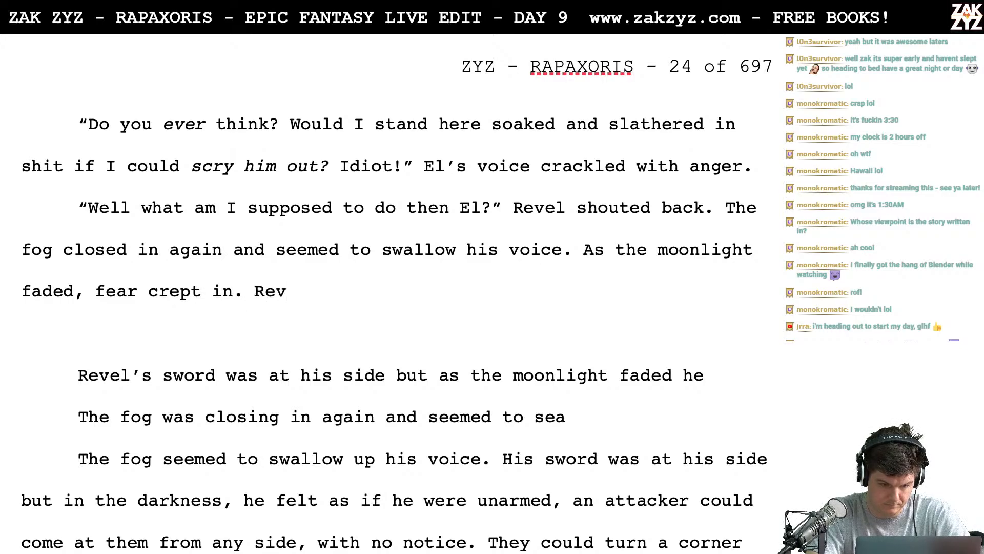
pyautogui.write("el's ssword wa")
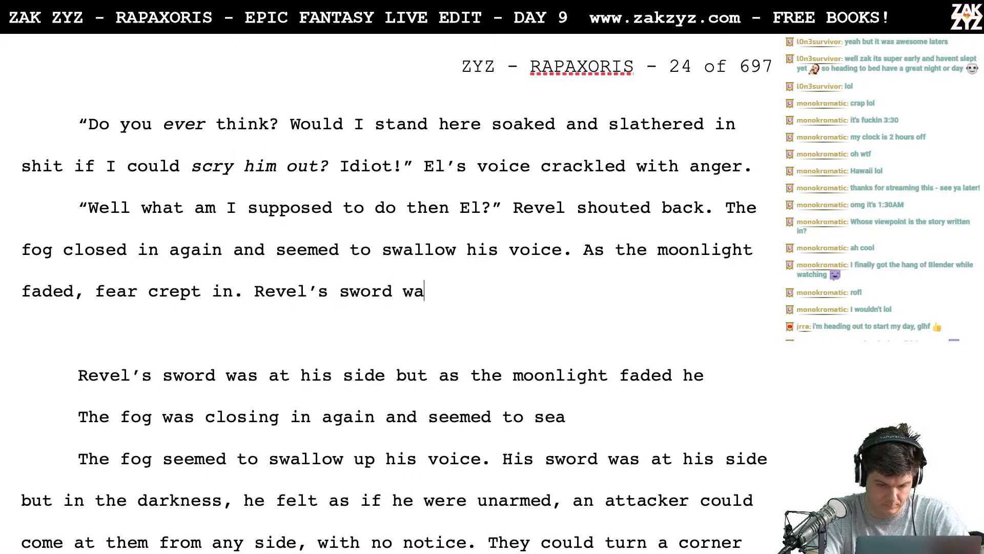
pyautogui.write('s at his side')
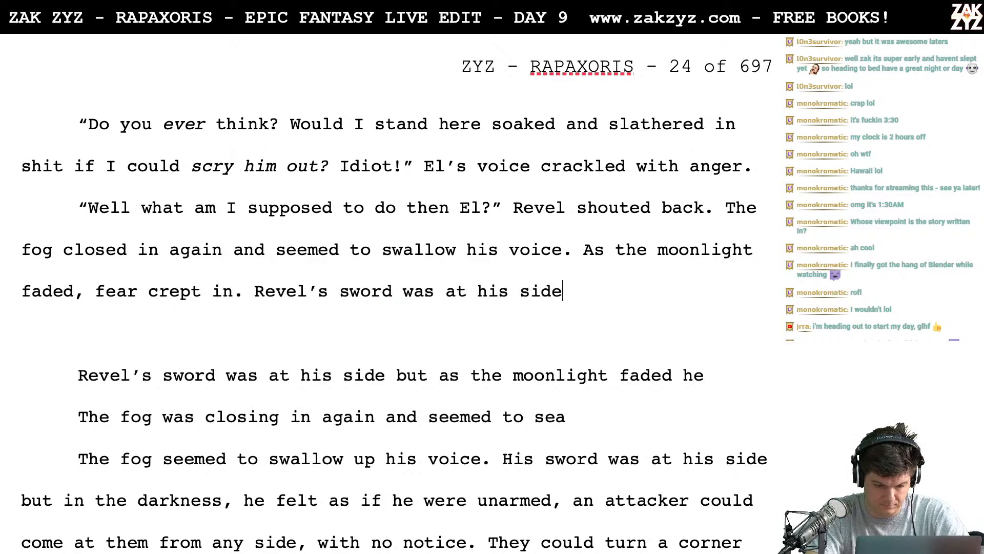
pyautogui.press('BackSpace')
pyautogui.write('e but ')
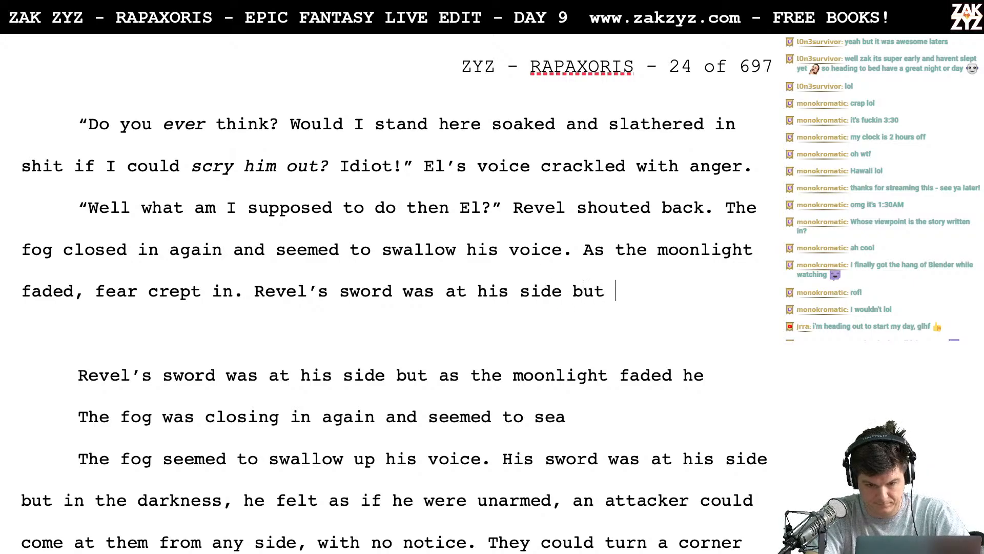
pyautogui.write('he felt unarmed.')
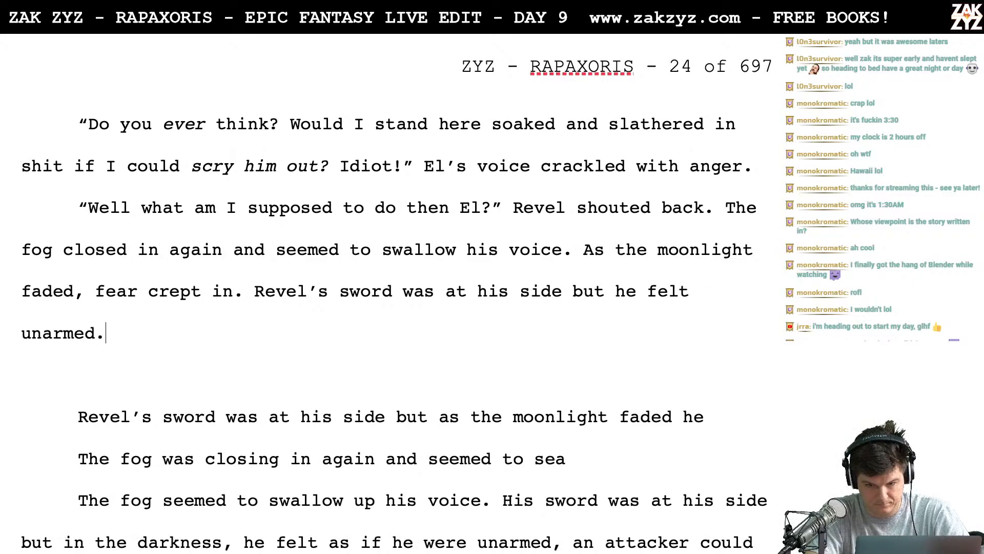
pyautogui.write(' In this darkness,')
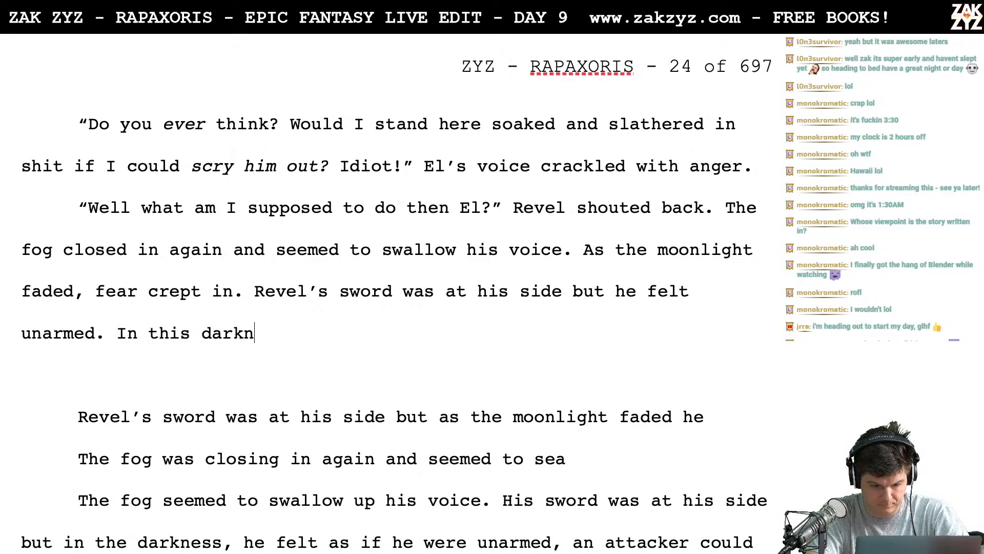
# - Delete the old draft lines from below "In this darkness," through "he felt as if he were unarmed," joining it to "an attacker could come"
pyautogui.hotkey('shift', 'Return')
pyautogui.hotkey('shift', 'Down')
pyautogui.hotkey('shift', 'Down')
pyautogui.hotkey('shift', 'Down')
pyautogui.hotkey('shift', 'Down')
pyautogui.hotkey('shift', 'Down')
pyautogui.hotkey('shift', 'Down')
pyautogui.hotkey('shift', 'Down')
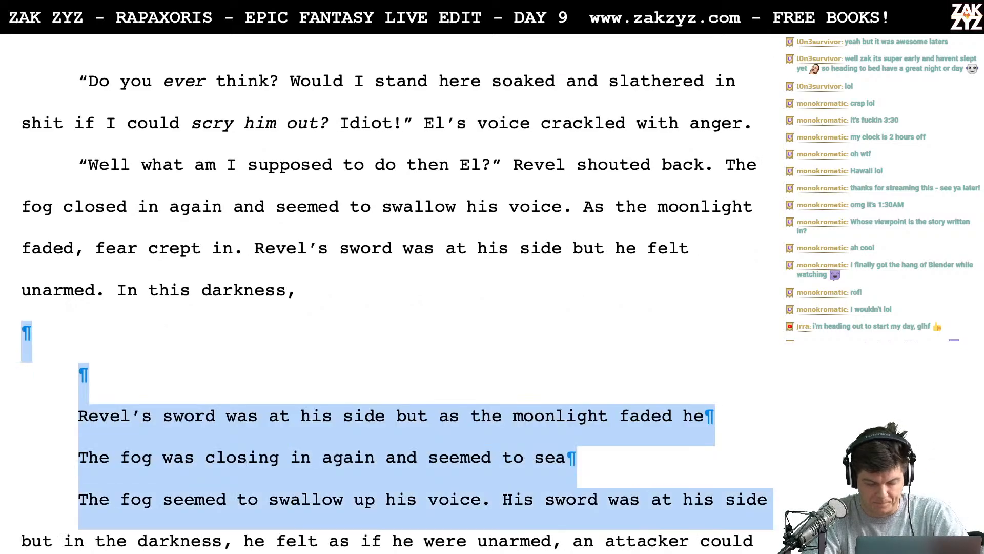
pyautogui.hotkey('shift', 'Up')
pyautogui.hotkey('shift', 'Left')
pyautogui.hotkey('shift', 'Left')
pyautogui.hotkey('shift', 'Left')
pyautogui.hotkey('shift', 'Left')
pyautogui.hotkey('shift', 'Left')
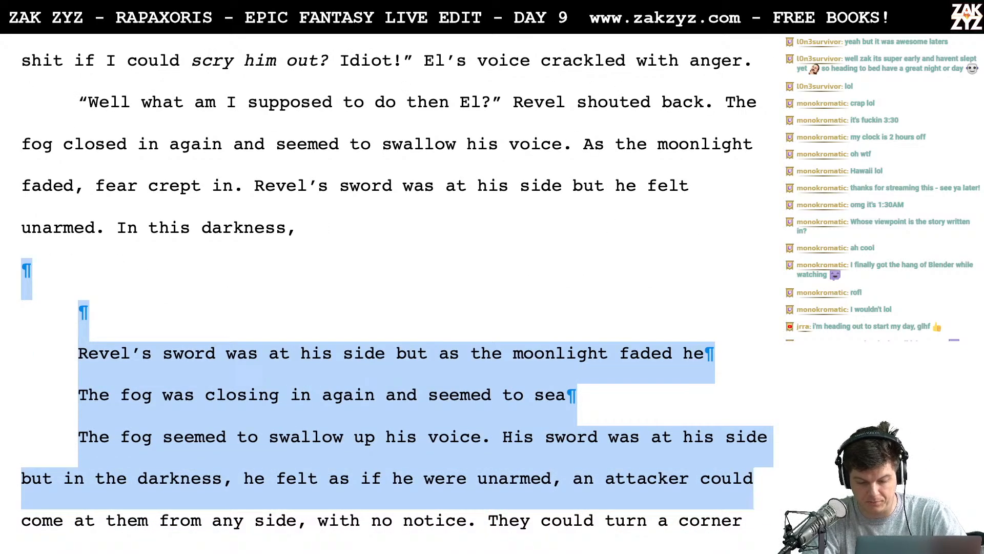
pyautogui.hotkey('shift', 'Left')
pyautogui.hotkey('shift', 'Left')
pyautogui.hotkey('shift', 'Left')
pyautogui.hotkey('shift', 'Left')
pyautogui.hotkey('shift', 'Left')
pyautogui.hotkey('shift', 'Left')
pyautogui.hotkey('shift', 'Left')
pyautogui.hotkey('shift', 'Left')
pyautogui.hotkey('shift', 'Left')
pyautogui.hotkey('shift', 'Left')
pyautogui.hotkey('shift', 'Left')
pyautogui.hotkey('shift', 'Left')
pyautogui.hotkey('shift', 'Left')
pyautogui.hotkey('shift', 'Left')
pyautogui.hotkey('shift', 'Left')
pyautogui.hotkey('shift', 'Left')
pyautogui.hotkey('shift', 'Left')
pyautogui.hotkey('shift', 'Left')
pyautogui.hotkey('shift', 'Left')
pyautogui.hotkey('shift', 'Left')
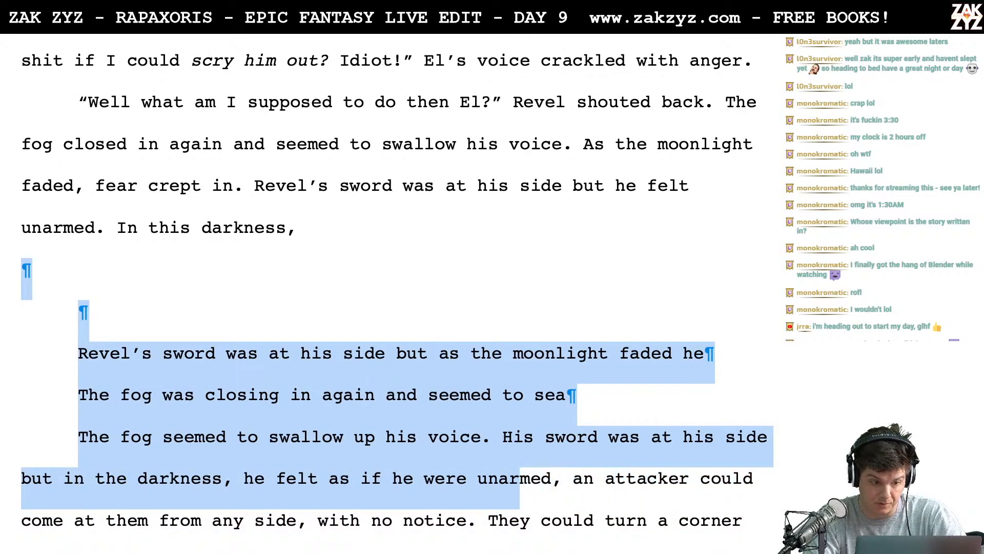
pyautogui.hotkey('shift', 'Left')
pyautogui.hotkey('shift', 'Left')
pyautogui.hotkey('shift', 'Left')
pyautogui.hotkey('shift', 'Left')
pyautogui.hotkey('shift', 'Left')
pyautogui.hotkey('shift', 'Left')
pyautogui.hotkey('shift', 'Left')
pyautogui.hotkey('shift', 'Left')
pyautogui.hotkey('shift', 'Left')
pyautogui.hotkey('shift', 'Left')
pyautogui.hotkey('shift', 'Left')
pyautogui.hotkey('shift', 'Right')
pyautogui.hotkey('shift', 'Right')
pyautogui.hotkey('shift', 'Right')
pyautogui.hotkey('shift', 'Right')
pyautogui.hotkey('shift', 'Right')
pyautogui.hotkey('shift', 'Right')
pyautogui.hotkey('shift', 'Right')
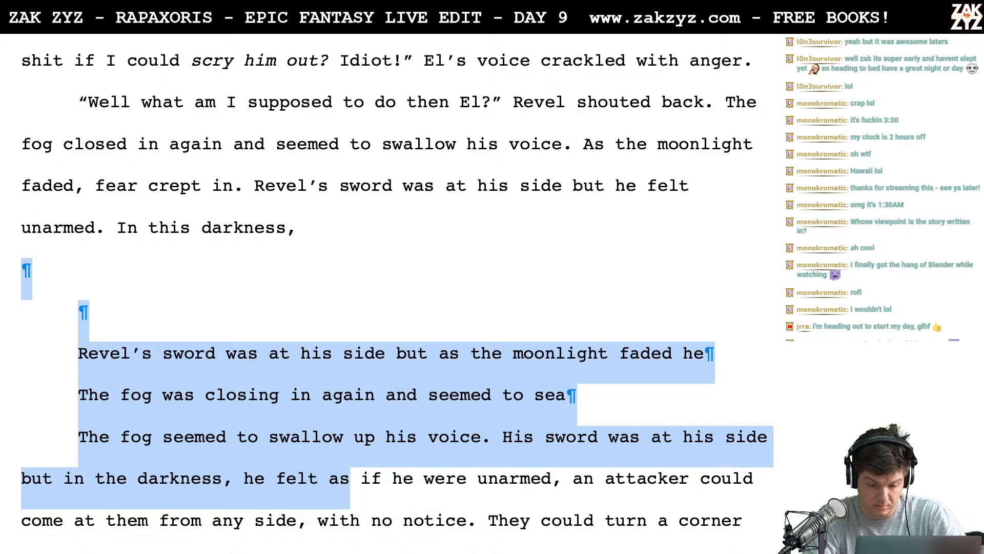
pyautogui.hotkey('shift', 'Right')
pyautogui.hotkey('shift', 'Right')
pyautogui.hotkey('shift', 'Right')
pyautogui.hotkey('shift', 'Right')
pyautogui.hotkey('shift', 'Right')
pyautogui.hotkey('shift', 'Right')
pyautogui.hotkey('shift', 'Right')
pyautogui.hotkey('shift', 'Right')
pyautogui.hotkey('shift', 'Right')
pyautogui.hotkey('shift', 'Right')
pyautogui.hotkey('shift', 'Right')
pyautogui.hotkey('shift', 'Right')
pyautogui.hotkey('shift', 'Right')
pyautogui.hotkey('shift', 'Right')
pyautogui.hotkey('shift', 'Right')
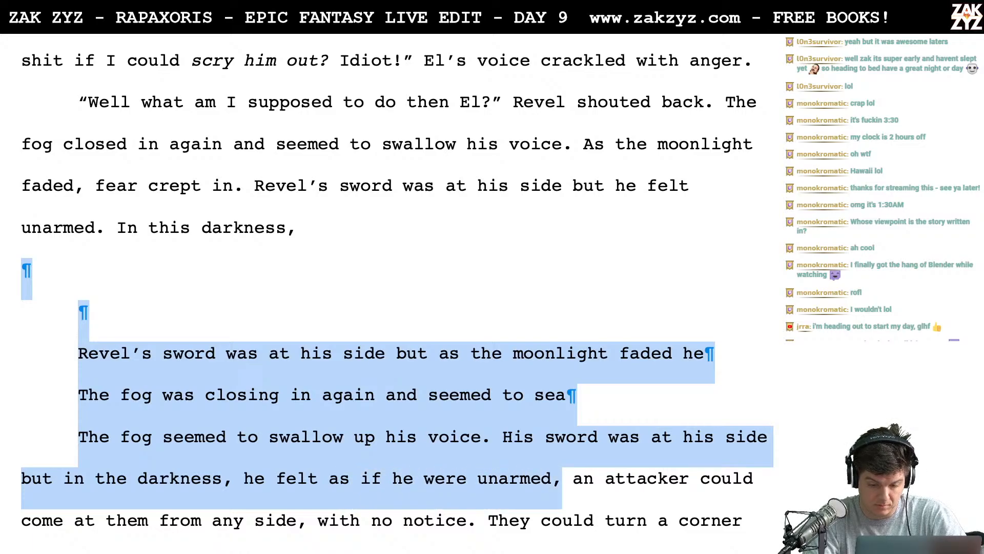
pyautogui.press('Delete')
pyautogui.press('BackSpace')
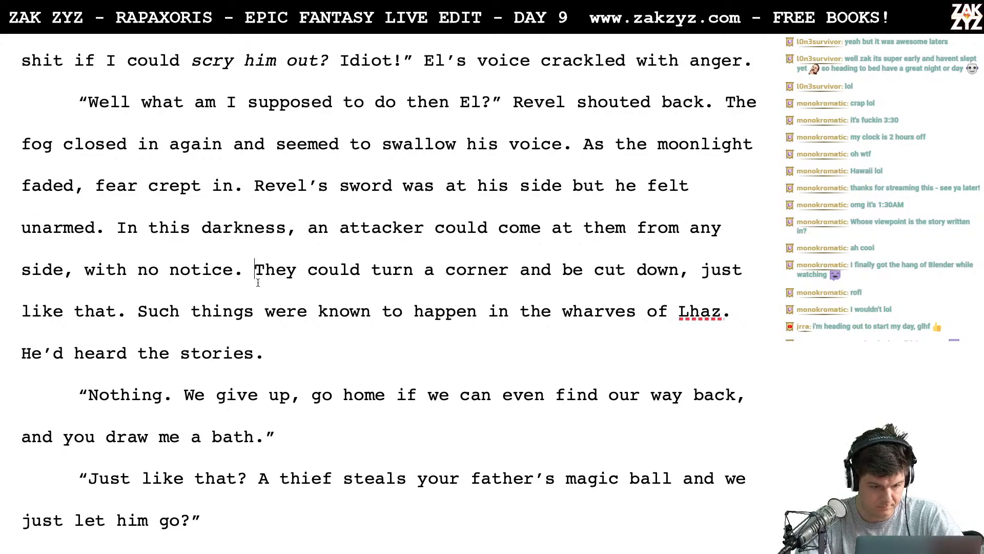
# - Split the text from "Such things were known to happen" off below a blank line after "just like that."
pyautogui.press('Down')
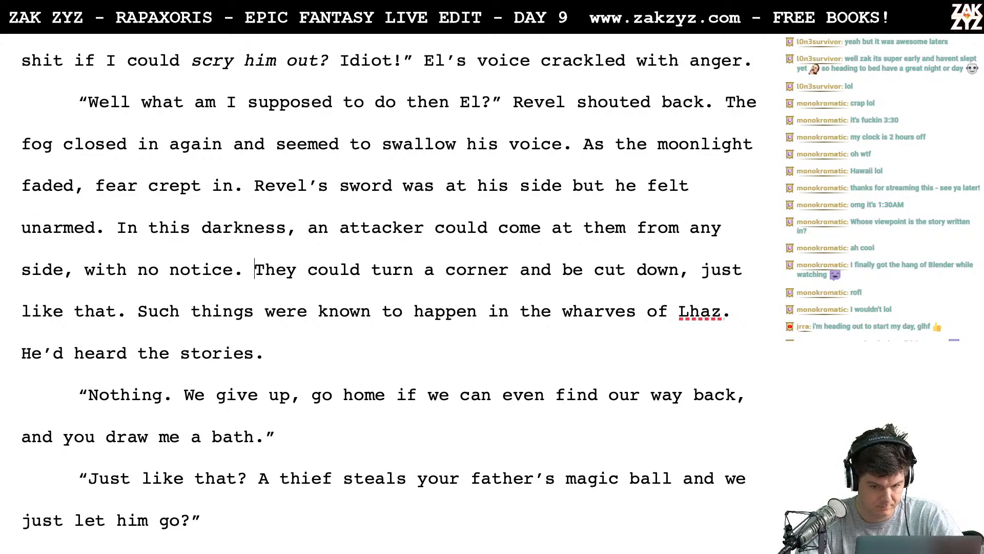
pyautogui.click(136, 321)
pyautogui.press('Return')
pyautogui.press('Return')
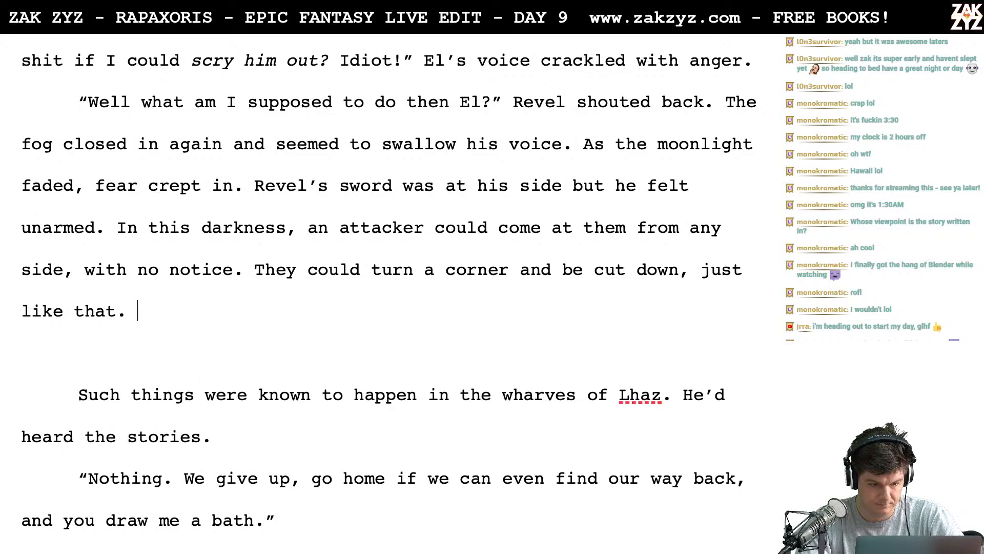
# - Try continuing after "just like that." with "The next signpost could knock him unconscious," and remove those words
pyautogui.write('The ')
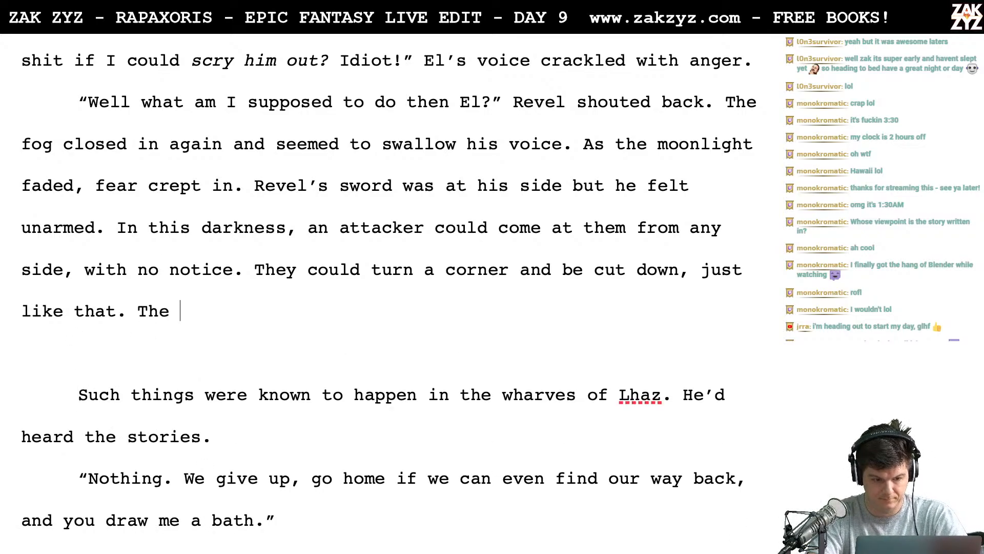
pyautogui.write('nexe sc')
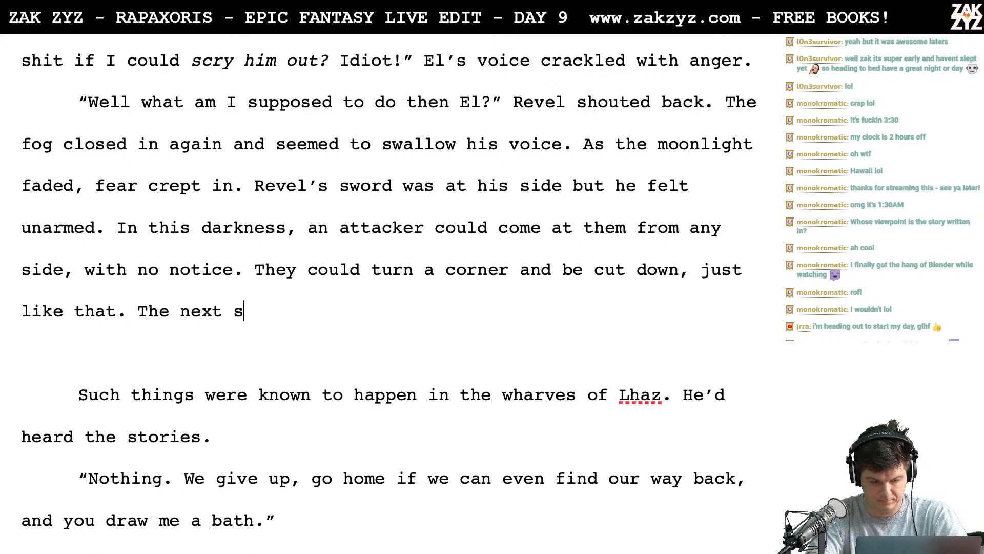
pyautogui.press('BackSpace')
pyautogui.write('ig')
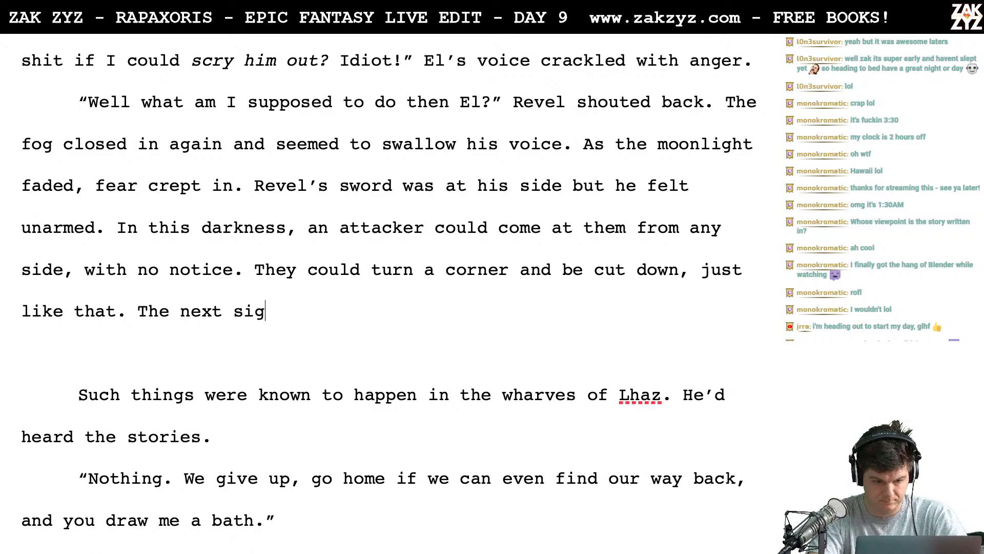
pyautogui.write('n post cou')
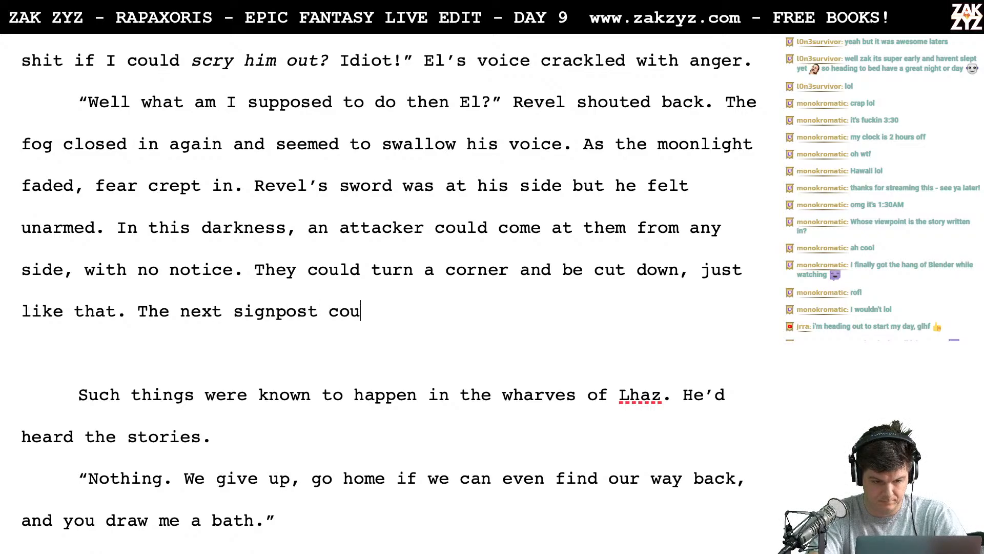
pyautogui.write('ld knock him ')
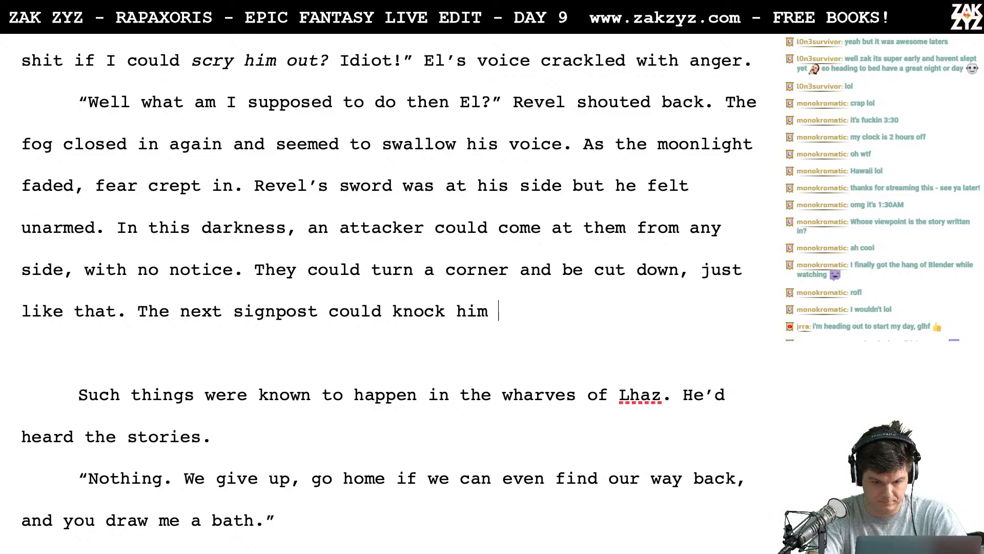
pyautogui.write('unconscious,')
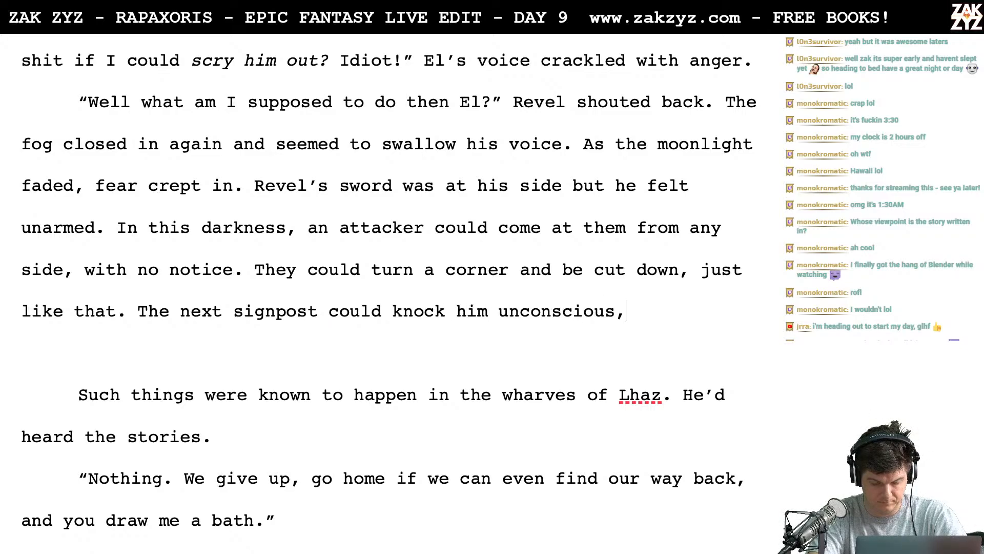
pyautogui.press('BackSpace')
pyautogui.press('BackSpace')
pyautogui.press('BackSpace')
pyautogui.press('BackSpace')
pyautogui.press('BackSpace')
pyautogui.press('BackSpace')
pyautogui.press('BackSpace')
pyautogui.press('BackSpace')
pyautogui.press('BackSpace')
pyautogui.press('BackSpace')
pyautogui.press('BackSpace')
pyautogui.press('BackSpace')
pyautogui.press('BackSpace')
pyautogui.press('BackSpace')
pyautogui.press('BackSpace')
pyautogui.press('BackSpace')
pyautogui.press('BackSpace')
pyautogui.press('BackSpace')
pyautogui.press('BackSpace')
pyautogui.press('BackSpace')
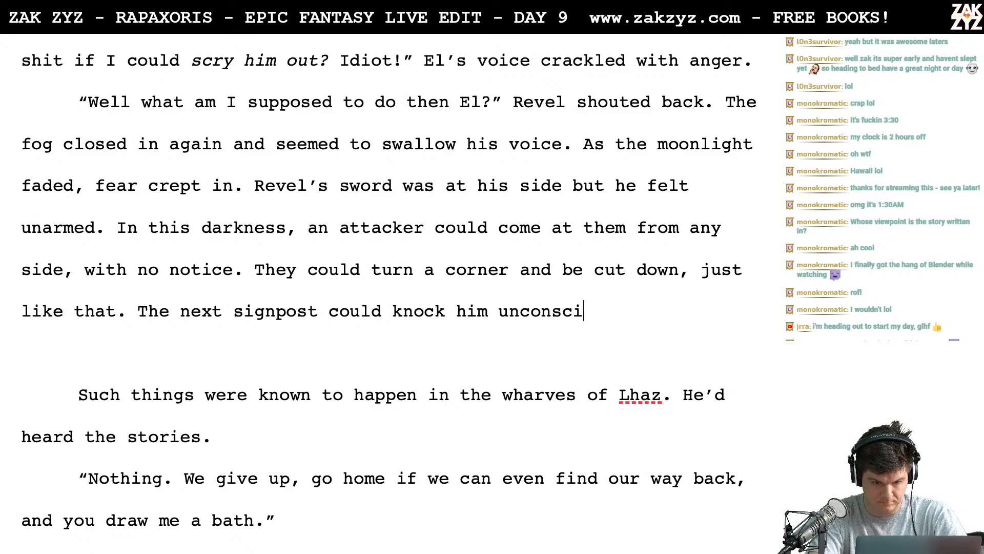
pyautogui.press('BackSpace')
pyautogui.press('BackSpace')
pyautogui.press('BackSpace')
pyautogui.press('BackSpace')
pyautogui.press('BackSpace')
pyautogui.press('BackSpace')
pyautogui.press('BackSpace')
pyautogui.press('BackSpace')
pyautogui.press('BackSpace')
pyautogui.press('BackSpace')
pyautogui.press('BackSpace')
pyautogui.press('BackSpace')
pyautogui.press('BackSpace')
pyautogui.press('BackSpace')
pyautogui.press('BackSpace')
pyautogui.press('BackSpace')
pyautogui.press('BackSpace')
pyautogui.press('BackSpace')
pyautogui.press('BackSpace')
pyautogui.press('BackSpace')
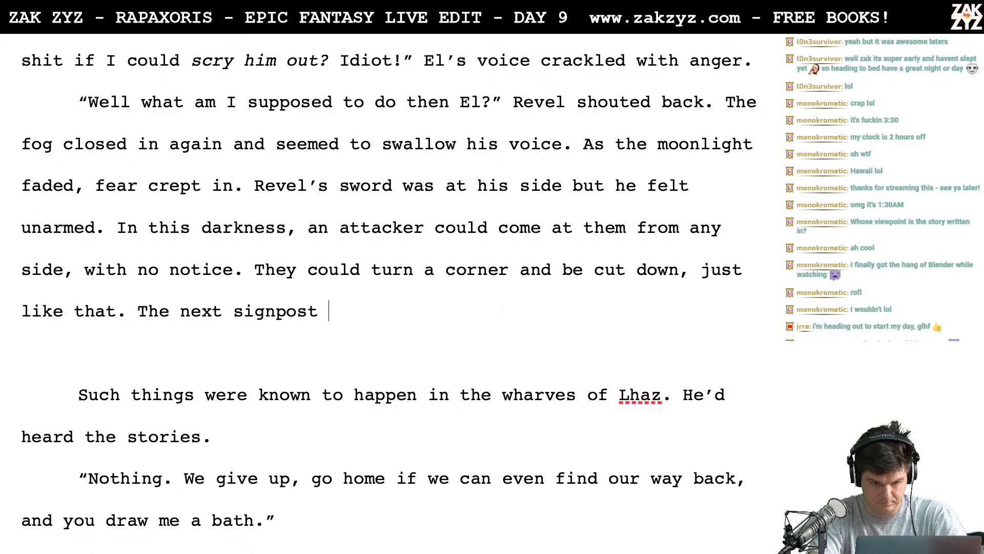
pyautogui.press('BackSpace')
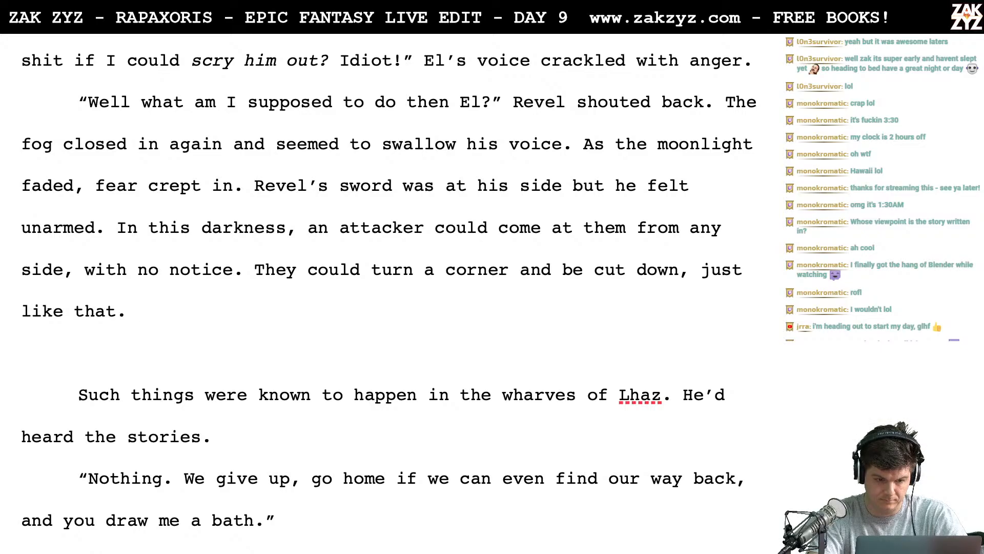
pyautogui.write('The nex')
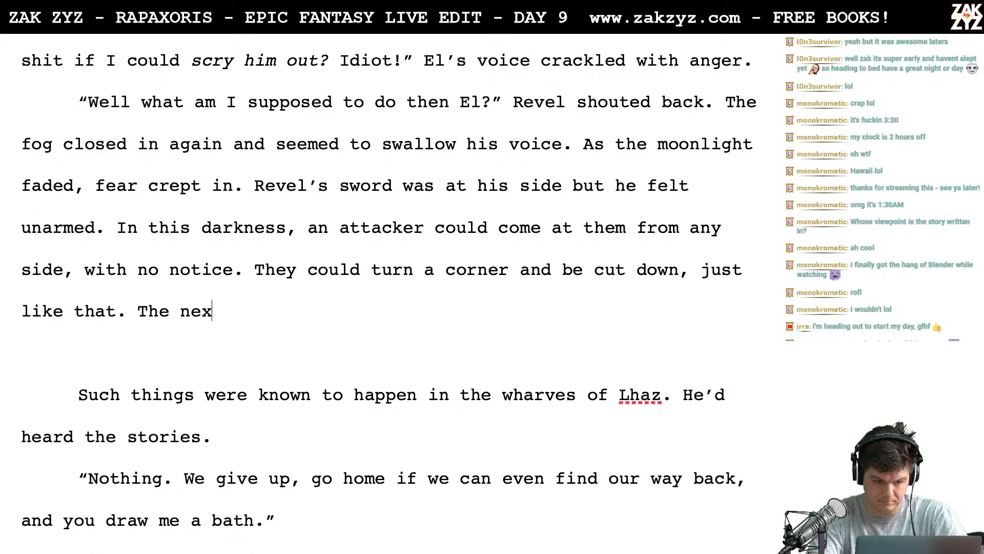
pyautogui.write('t sc')
pyautogui.press('BackSpace')
pyautogui.press('BackSpace')
pyautogui.press('BackSpace')
pyautogui.press('BackSpace')
pyautogui.press('BackSpace')
pyautogui.press('BackSpace')
pyautogui.press('BackSpace')
pyautogui.press('BackSpace')
pyautogui.press('BackSpace')
pyautogui.press('BackSpace')
pyautogui.press('BackSpace')
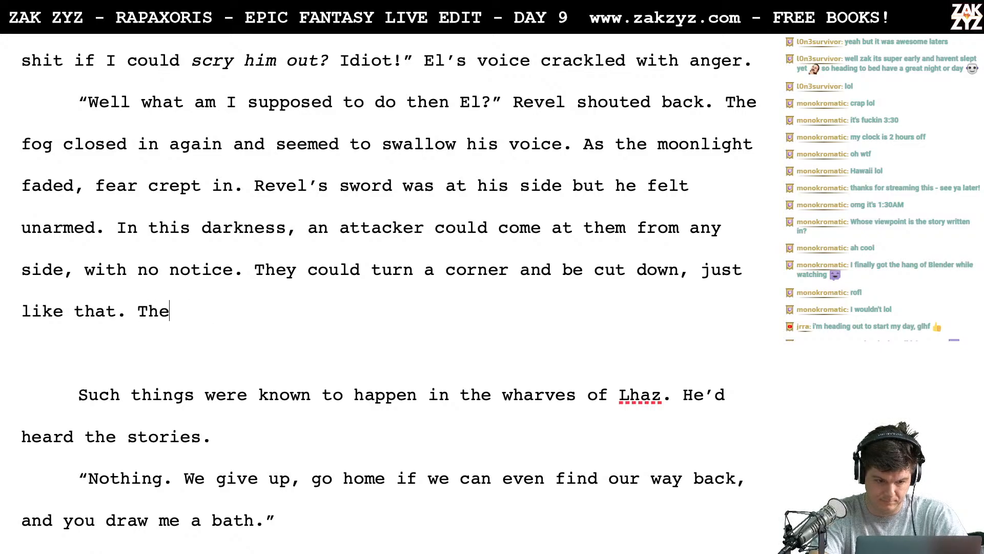
# - Add the sentence "He'd nearly been vanquished by a street sign." after "just like that."
pyautogui.write("He'd nearly be")
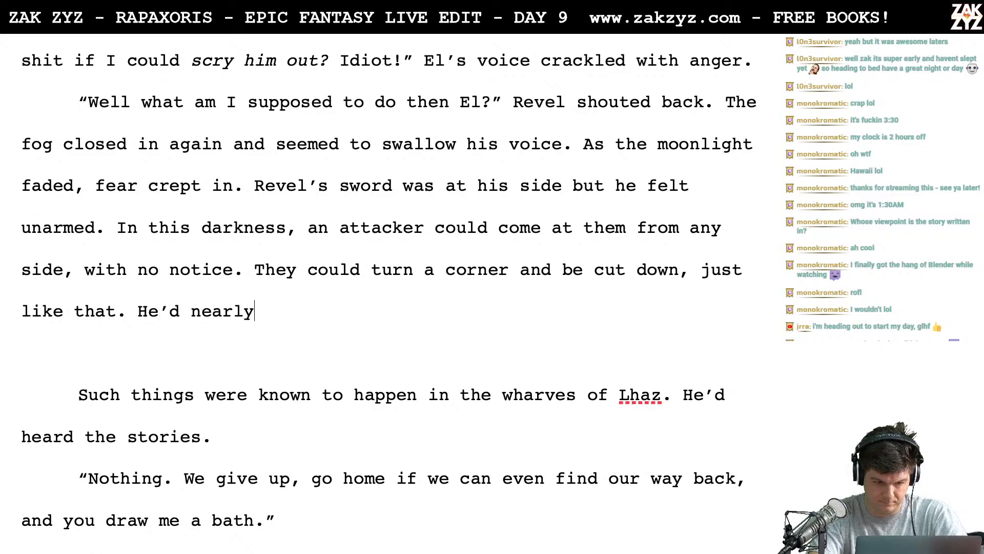
pyautogui.write('en ban')
pyautogui.press('BackSpace')
pyautogui.press('BackSpace')
pyautogui.press('BackSpace')
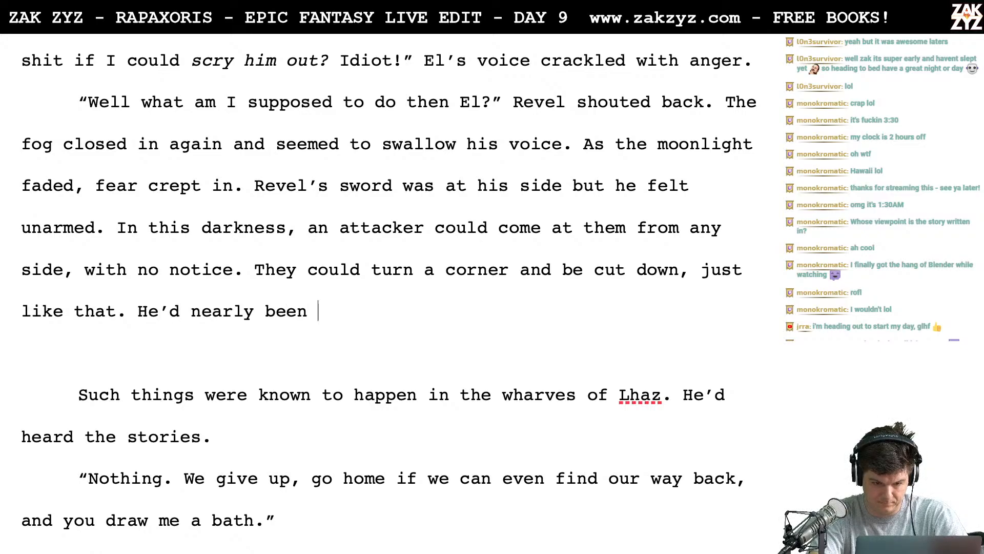
pyautogui.write('vanquished by a')
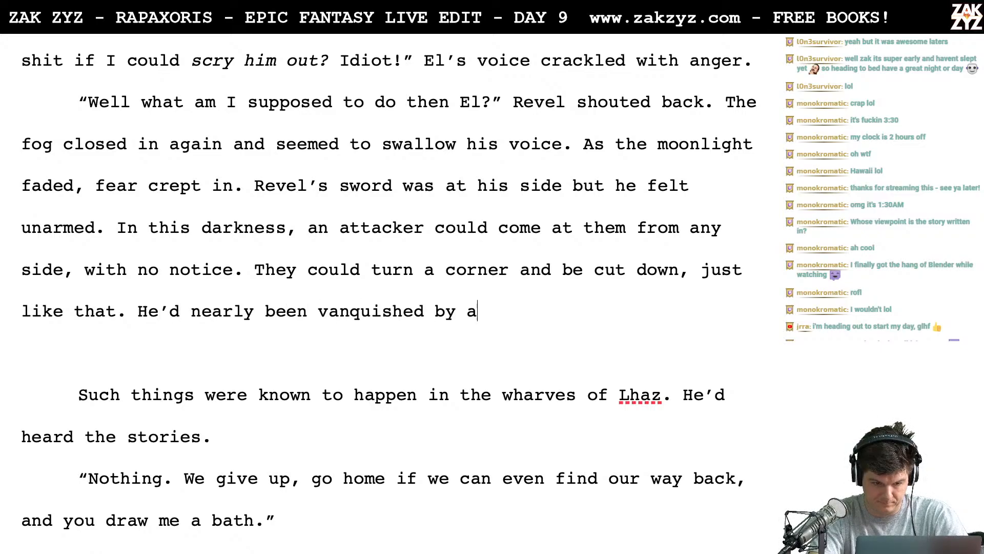
pyautogui.write(' street sign')
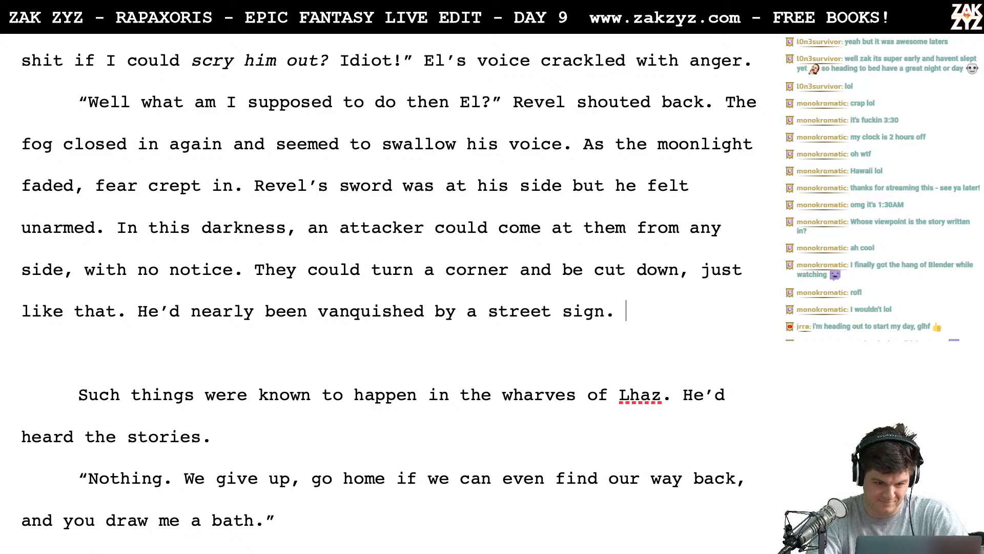
pyautogui.write('.')
# - Delete the old "Such things were known to happen in the wharves of Lhaz. He'd heard the stories." passage and the blank line above it
pyautogui.hotkey('shift', 'Down')
pyautogui.hotkey('shift', 'Down')
pyautogui.hotkey('shift', 'Down')
pyautogui.press('BackSpace')
pyautogui.press('BackSpace')
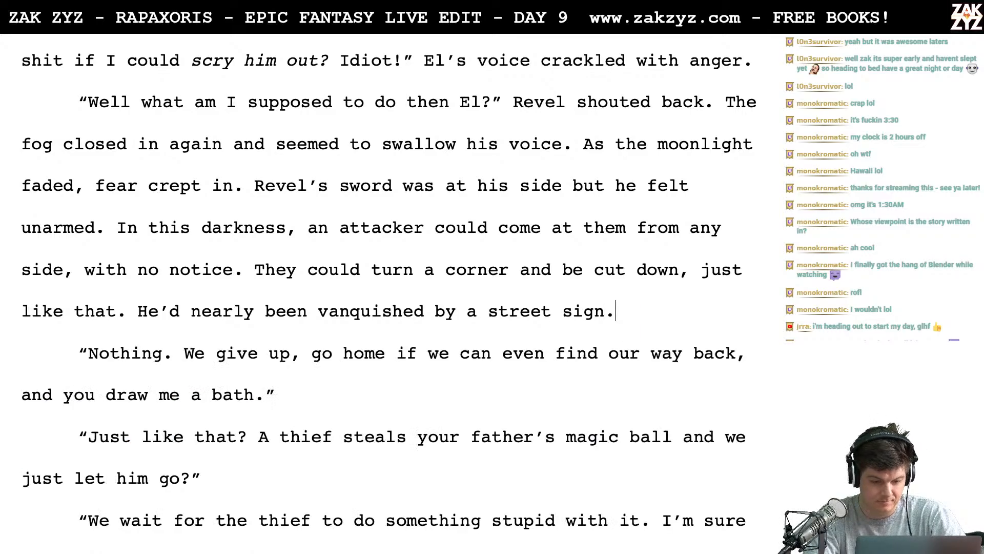
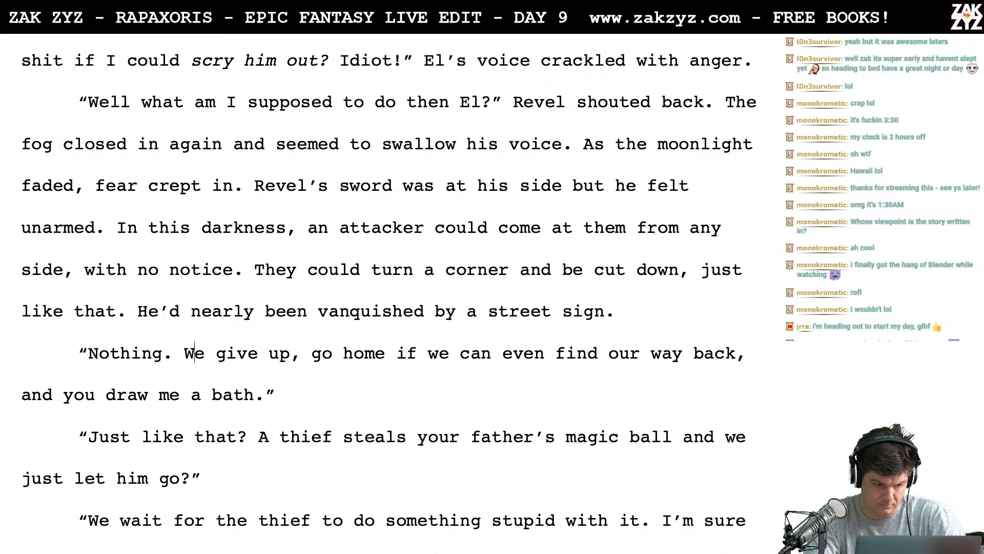
pyautogui.write("Here's what")
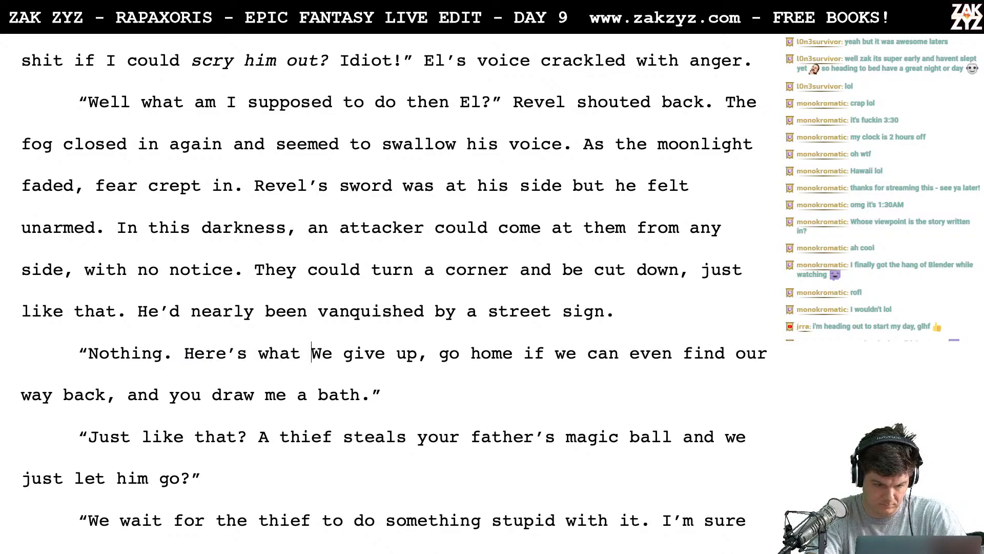
pyautogui.press('BackSpace')
pyautogui.press('BackSpace')
pyautogui.press('BackSpace')
pyautogui.press('BackSpace')
pyautogui.press('BackSpace')
pyautogui.press('BackSpace')
pyautogui.press('BackSpace')
pyautogui.press('BackSpace')
pyautogui.press('BackSpace')
pyautogui.press('BackSpace')
pyautogui.press('BackSpace')
pyautogui.press('BackSpace')
# - Insert the sentence "Absolutely nothing, Revel." after "Nothing." in El's reply
pyautogui.write('A')
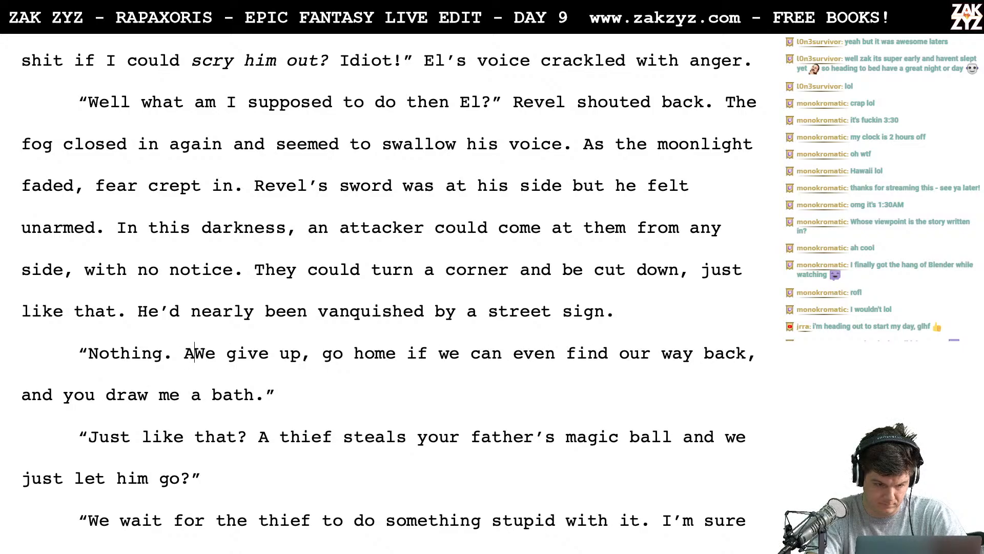
pyautogui.write('bsolutely nothing')
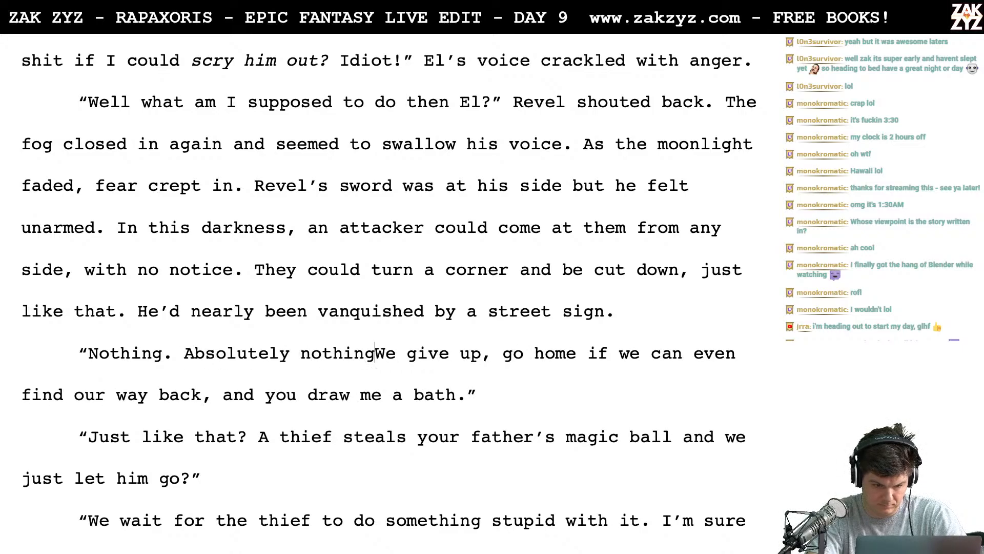
pyautogui.write(', Revel.')
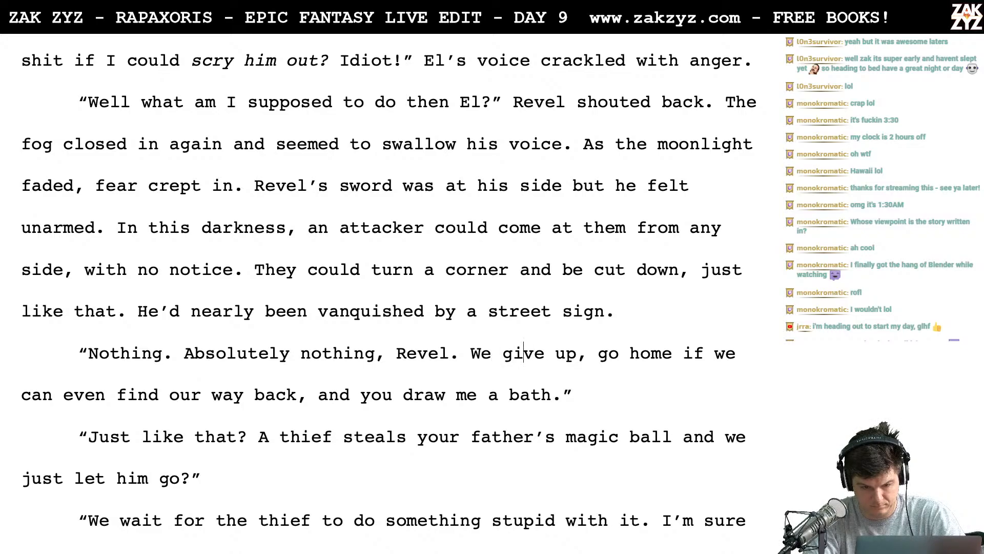
# - Extend "We" in El's reply to "We're going to give up, go home," ahead of the old wording
pyautogui.press('Left')
pyautogui.write("'re going to gi")
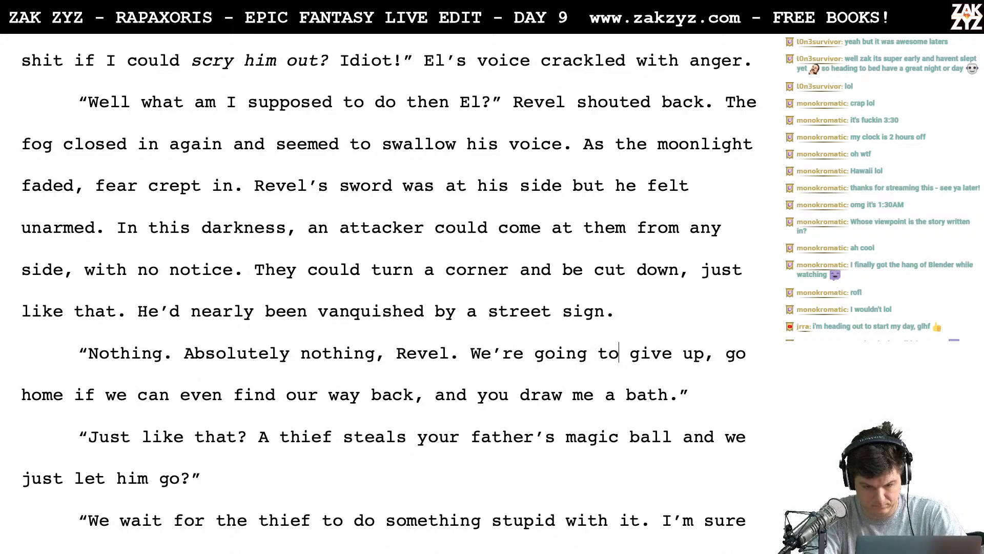
pyautogui.write('ve up, go h')
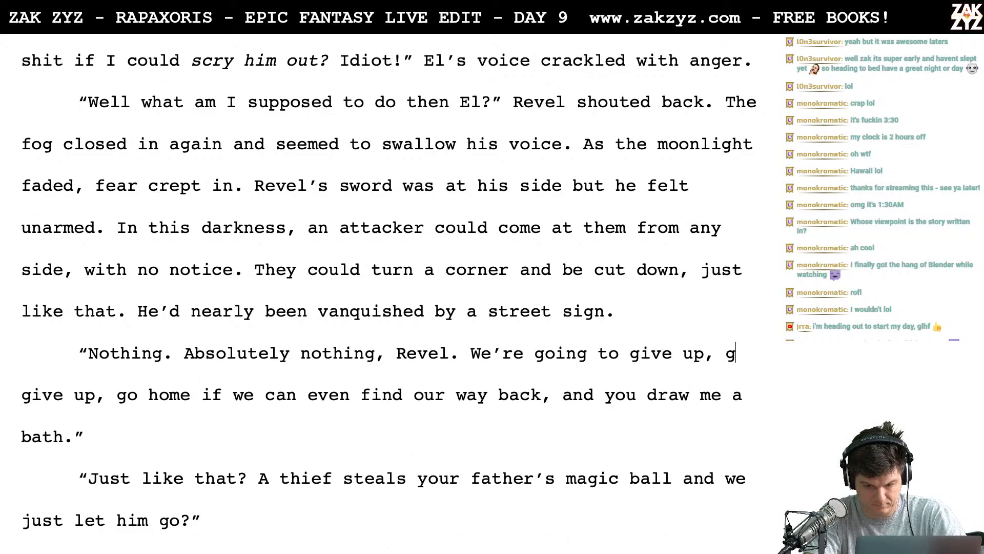
pyautogui.write('ome')
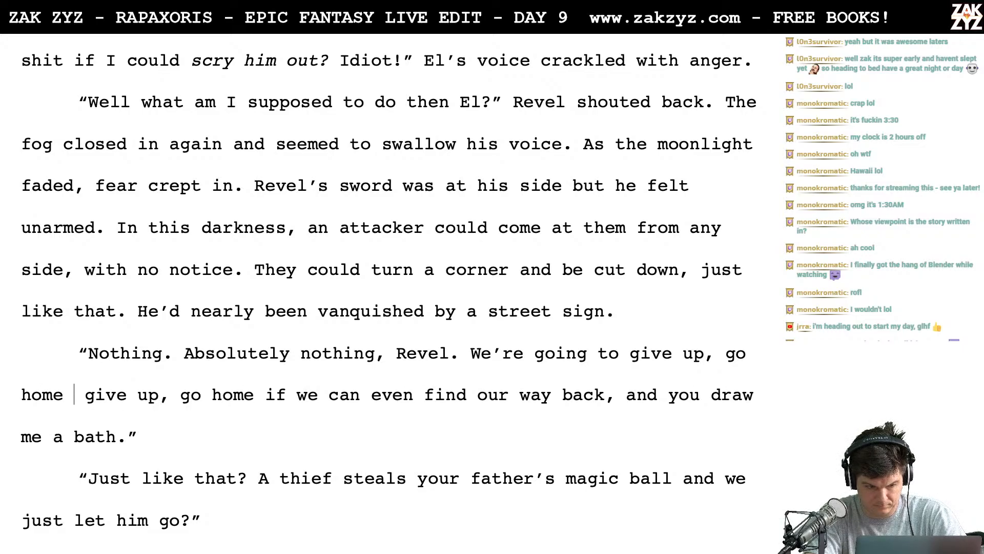
pyautogui.write(',')
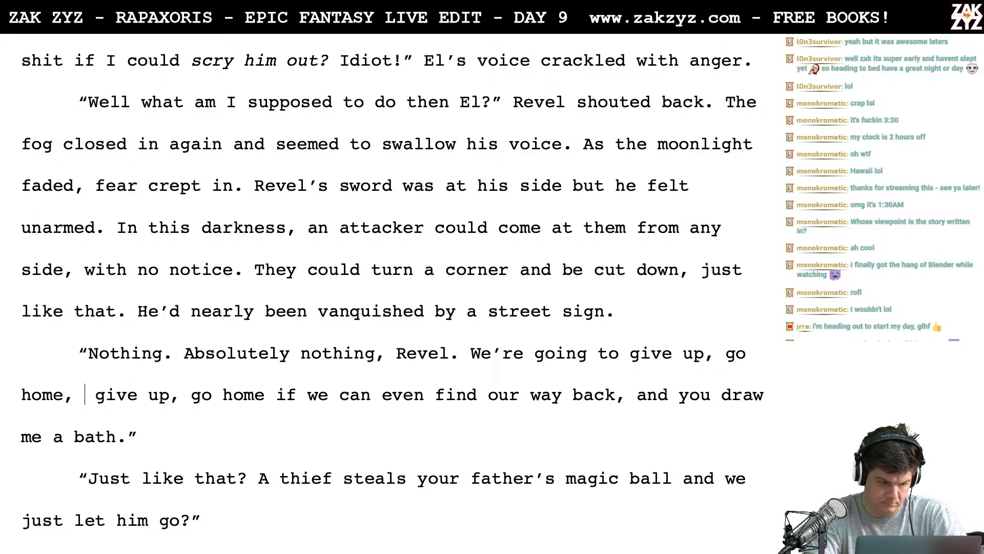
pyautogui.hotkey('shift', 'Right')
pyautogui.hotkey('shift', 'Right')
pyautogui.hotkey('shift', 'Right')
pyautogui.hotkey('shift', 'Right')
pyautogui.hotkey('shift', 'Right')
pyautogui.hotkey('shift', 'Right')
pyautogui.hotkey('shift', 'Right')
pyautogui.hotkey('shift', 'Right')
pyautogui.hotkey('shift', 'Right')
pyautogui.hotkey('shift', 'Right')
pyautogui.hotkey('shift', 'Right')
pyautogui.hotkey('shift', 'Right')
pyautogui.hotkey('shift', 'Right')
pyautogui.hotkey('shift', 'Right')
pyautogui.hotkey('shift', 'Right')
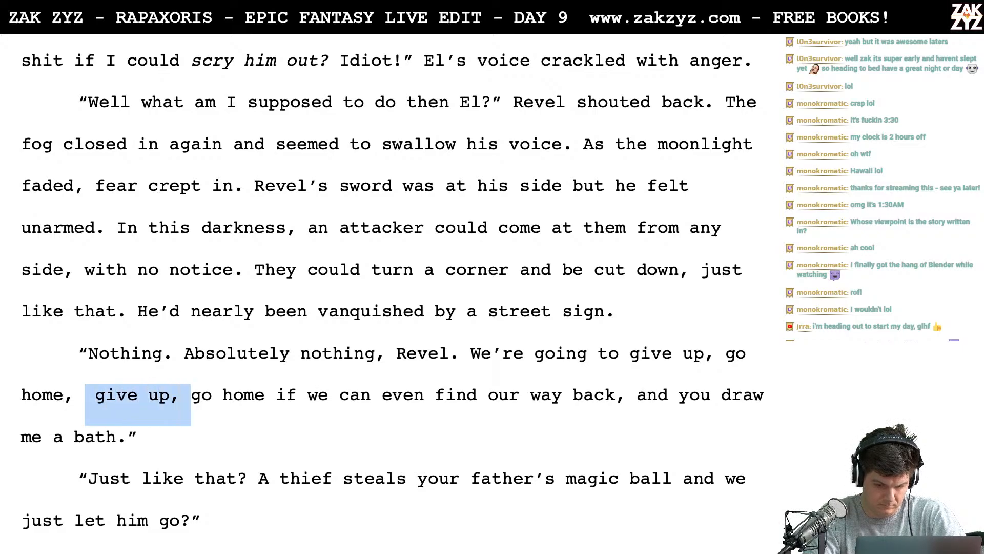
pyautogui.hotkey('shift', 'Right')
pyautogui.hotkey('shift', 'Right')
pyautogui.hotkey('shift', 'Right')
pyautogui.hotkey('shift', 'Right')
pyautogui.hotkey('shift', 'Right')
pyautogui.hotkey('shift', 'Right')
pyautogui.hotkey('shift', 'Right')
pyautogui.hotkey('shift', 'Right')
pyautogui.hotkey('shift', 'Right')
pyautogui.hotkey('shift', 'Right')
pyautogui.hotkey('shift', 'Right')
pyautogui.hotkey('shift', 'Right')
pyautogui.hotkey('shift', 'Right')
pyautogui.hotkey('shift', 'Right')
pyautogui.hotkey('shift', 'Right')
pyautogui.hotkey('shift', 'Right')
pyautogui.hotkey('shift', 'Right')
pyautogui.hotkey('shift', 'Right')
pyautogui.hotkey('shift', 'Right')
pyautogui.hotkey('shift', 'Right')
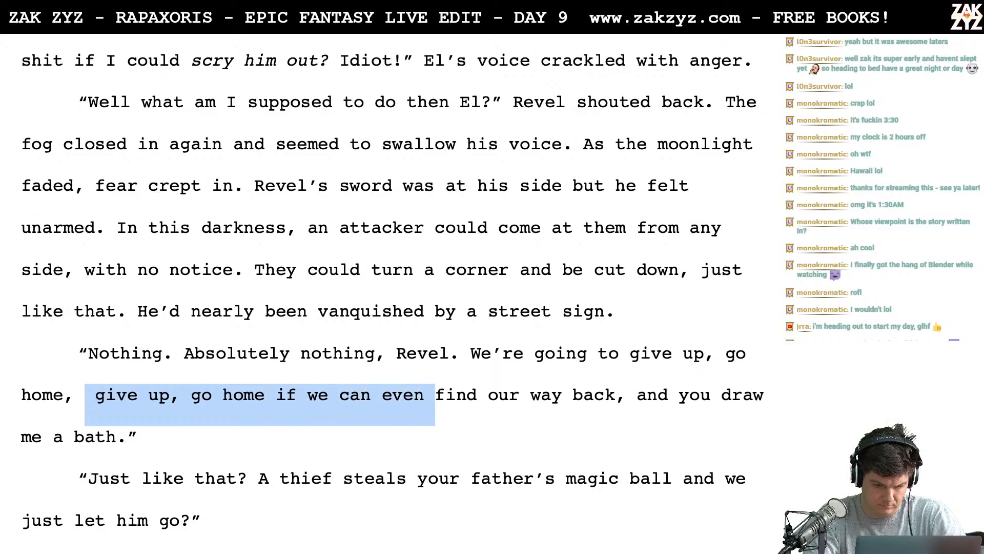
pyautogui.hotkey('shift', 'Right')
pyautogui.hotkey('shift', 'Right')
pyautogui.hotkey('shift', 'Right')
pyautogui.hotkey('shift', 'Right')
pyautogui.hotkey('shift', 'Right')
pyautogui.hotkey('shift', 'Right')
pyautogui.hotkey('shift', 'Right')
pyautogui.hotkey('shift', 'Right')
pyautogui.hotkey('shift', 'Right')
pyautogui.hotkey('shift', 'Right')
pyautogui.hotkey('shift', 'Right')
pyautogui.hotkey('shift', 'Right')
pyautogui.hotkey('shift', 'Right')
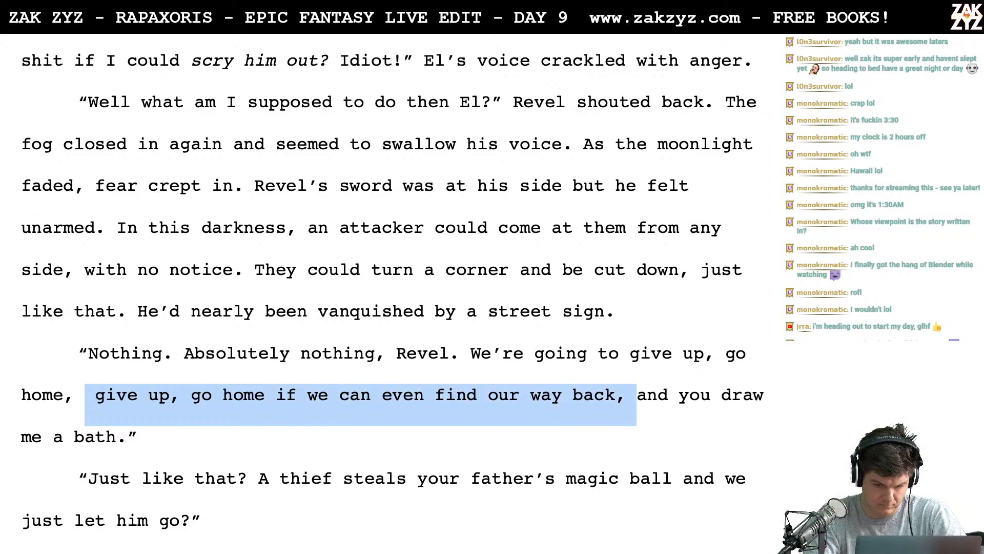
# - Continue El's line after "give up" with "and go home. If we can ever find our way back. Then you are going to draw me a bath."
pyautogui.click(701, 342)
pyautogui.write('and go home')
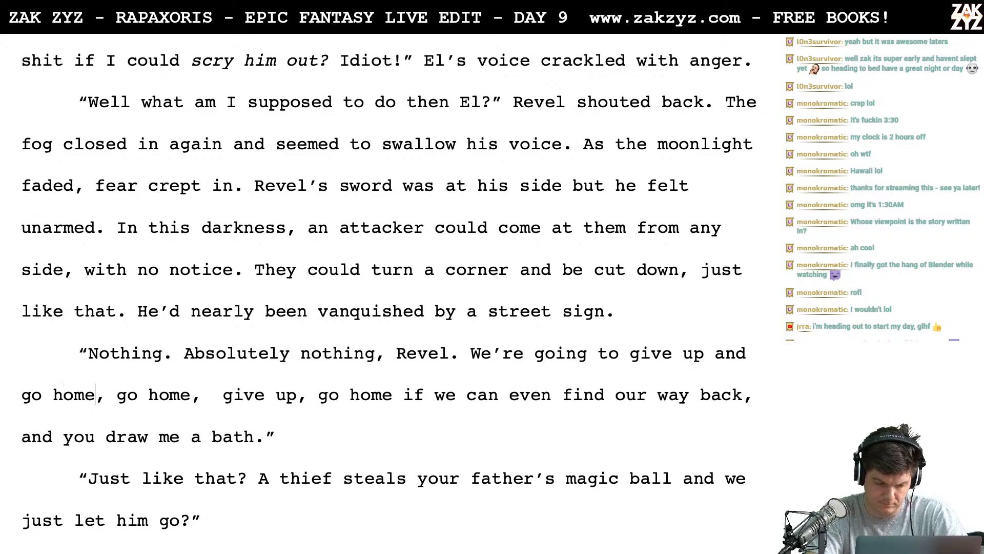
pyautogui.write('. If we can e')
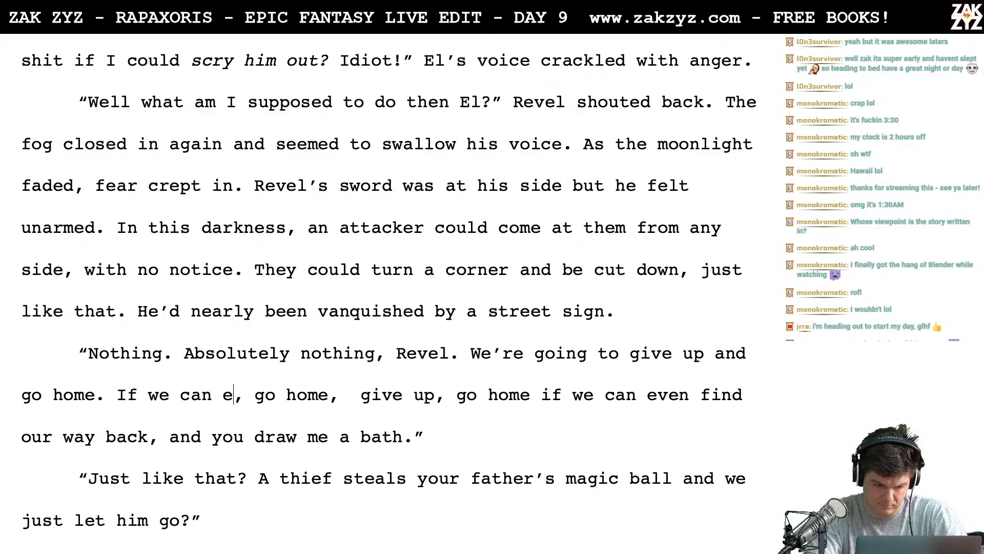
pyautogui.write('ver find our way ')
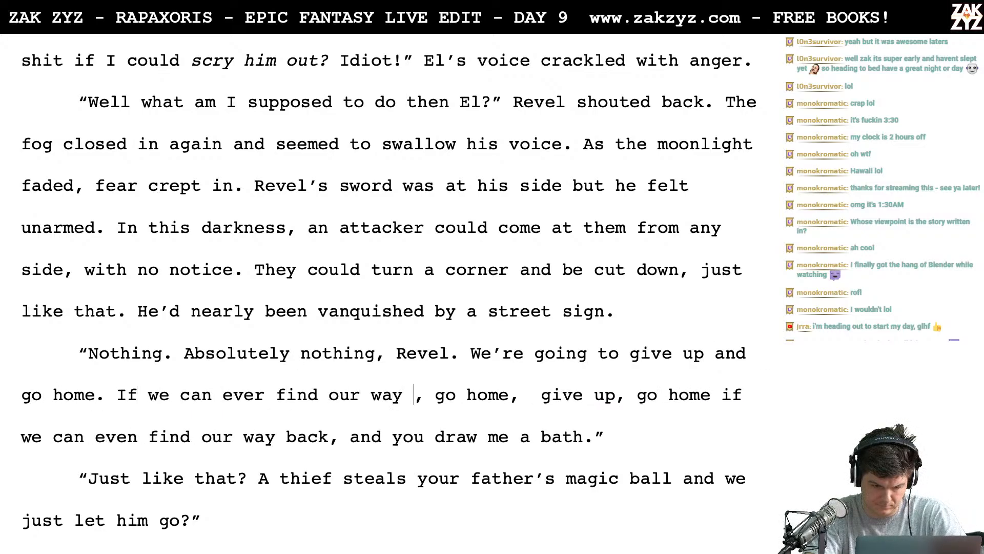
pyautogui.write('back. Then y')
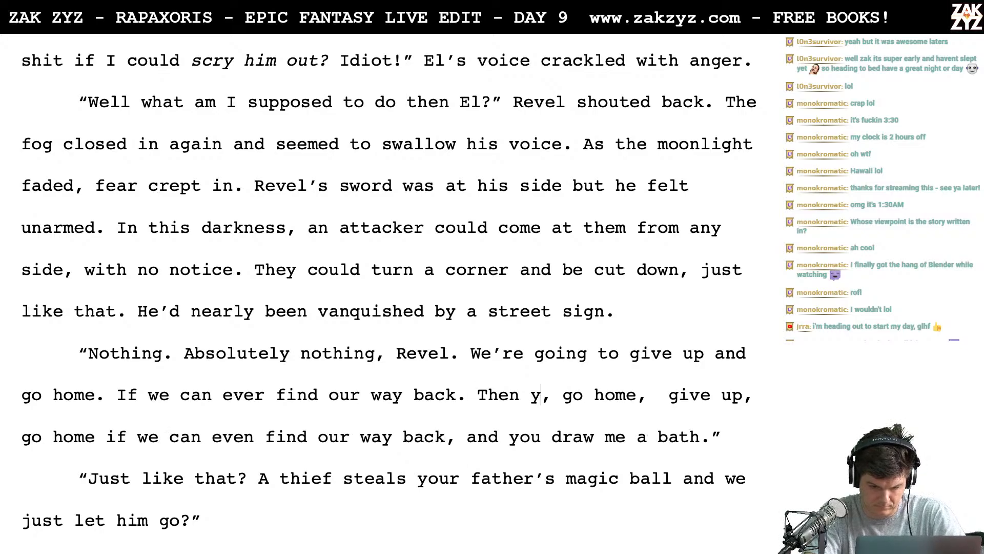
pyautogui.write('ou are going d')
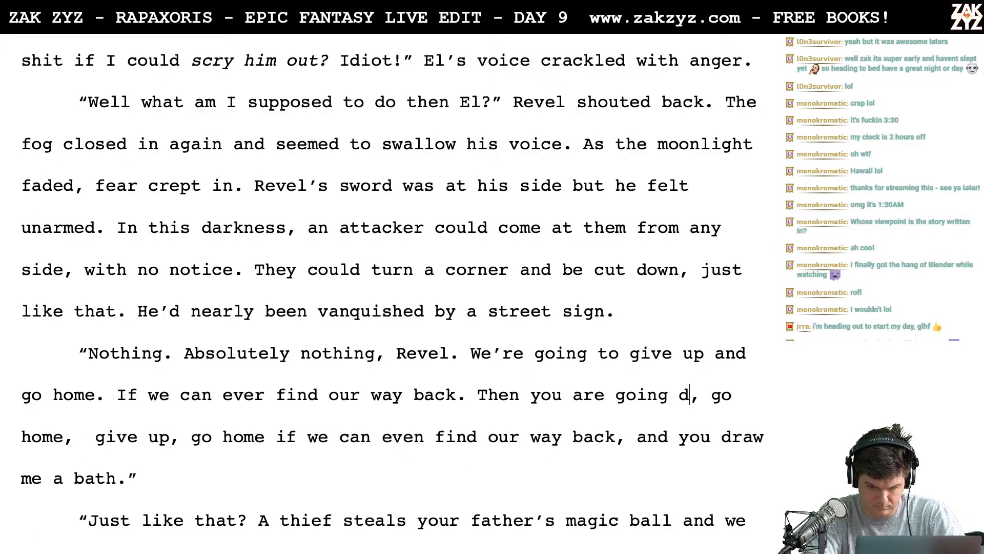
pyautogui.press('BackSpace')
pyautogui.write('to draw me a')
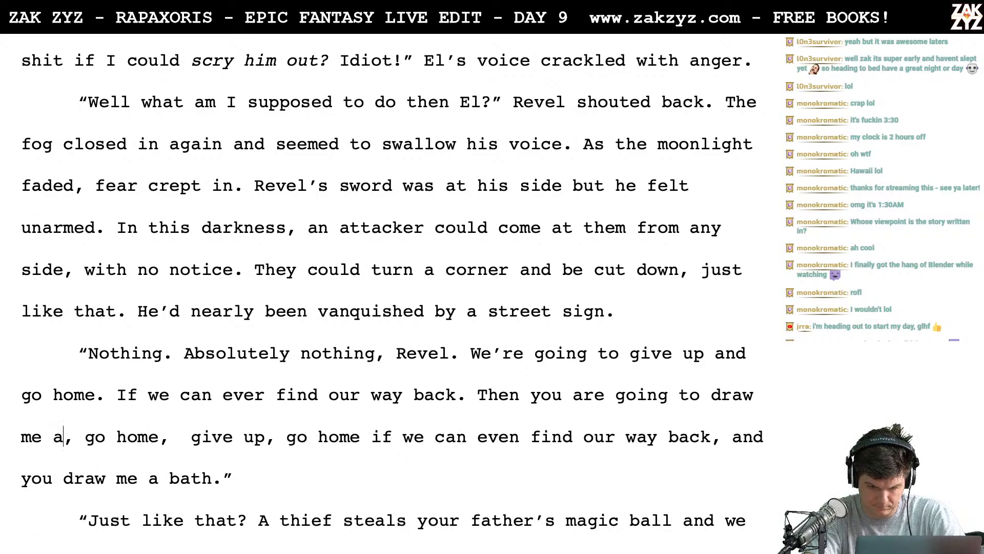
pyautogui.write(' bath."')
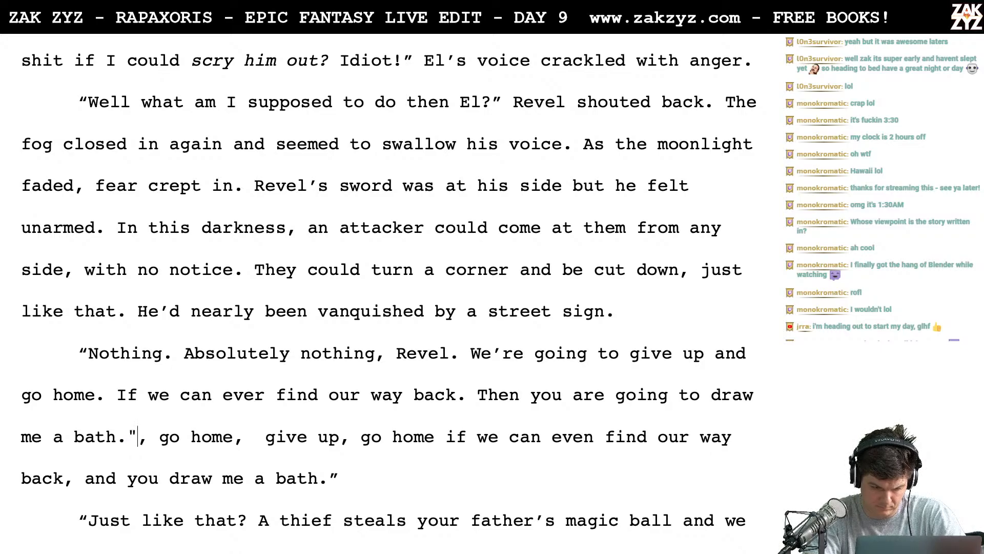
# - Delete the leftover old wording after the new "draw me a bath.", through the end of El's paragraph
pyautogui.hotkey('shift', 'Down')
pyautogui.hotkey('shift', 'Right')
pyautogui.hotkey('shift', 'Right')
pyautogui.hotkey('shift', 'Right')
pyautogui.hotkey('shift', 'Right')
pyautogui.hotkey('shift', 'Right')
pyautogui.hotkey('shift', 'Right')
pyautogui.hotkey('shift', 'Right')
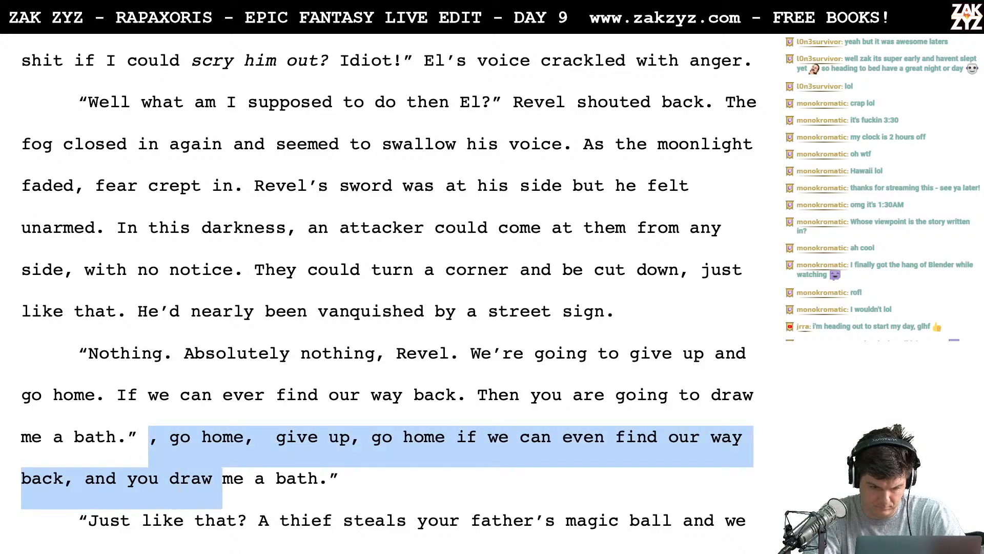
pyautogui.hotkey('shift', 'Right')
pyautogui.hotkey('shift', 'Right')
pyautogui.hotkey('shift', 'Right')
pyautogui.hotkey('shift', 'Right')
pyautogui.hotkey('shift', 'Right')
pyautogui.hotkey('shift', 'Right')
pyautogui.hotkey('shift', 'Right')
pyautogui.hotkey('shift', 'Right')
pyautogui.hotkey('shift', 'Right')
pyautogui.hotkey('shift', 'Right')
pyautogui.hotkey('shift', 'Right')
pyautogui.press('BackSpace')
pyautogui.press('BackSpace')
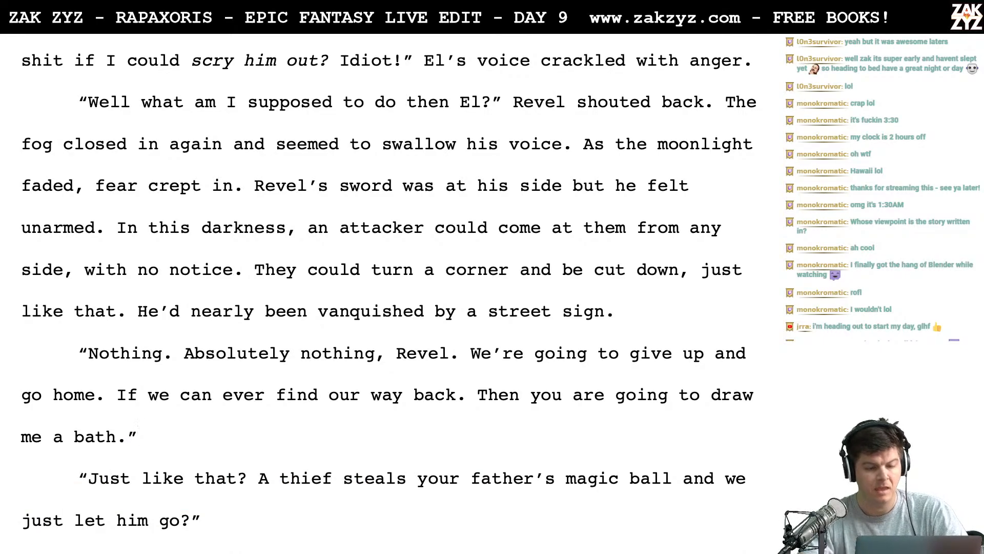
# - Start a new paragraph at "The fog closed in again", after "Revel shouted back."
pyautogui.scroll(-1, 739, 187)
pyautogui.scroll(1, 740, 187)
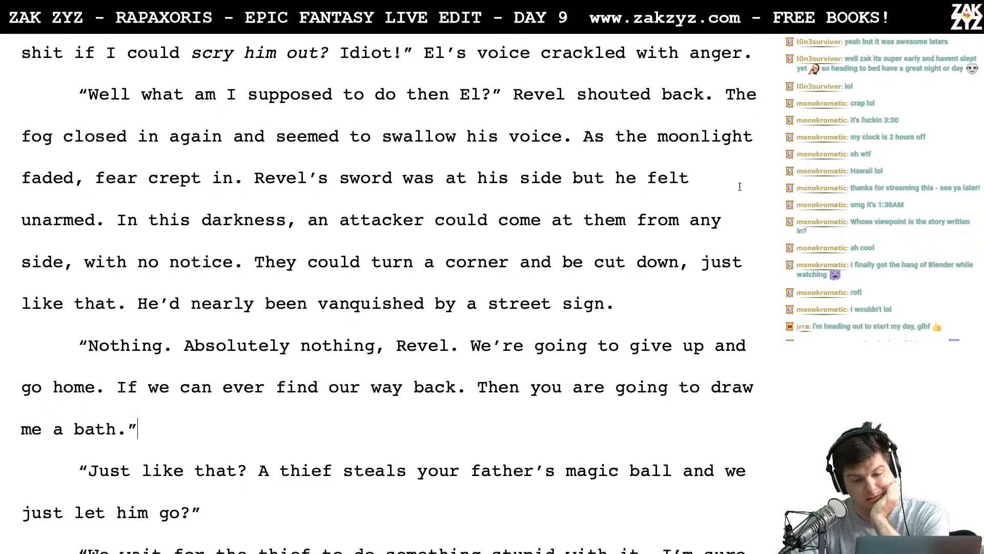
pyautogui.click(724, 96)
pyautogui.press('Return')
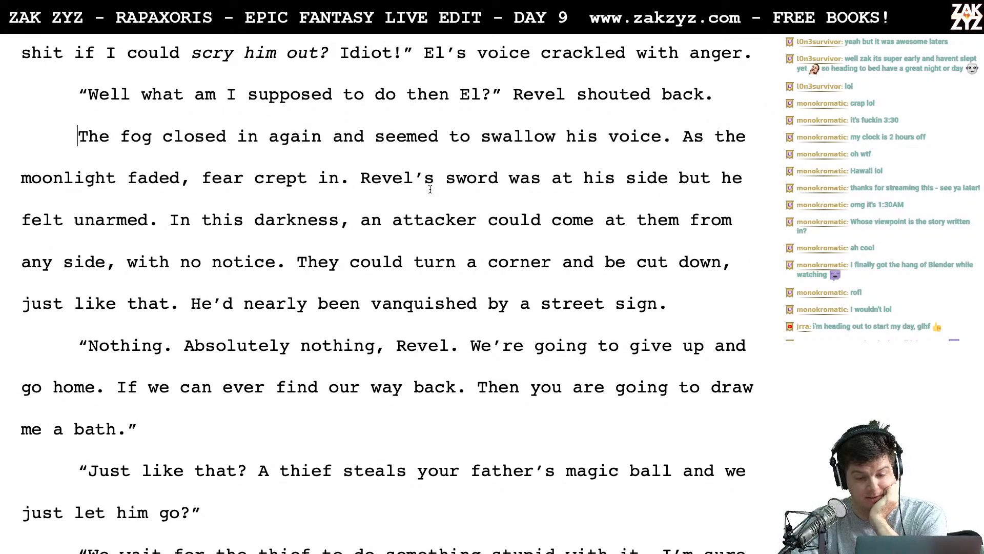
# - Delete the word "again" from "The fog closed in again and seemed to swallow his voice."
pyautogui.scroll(-1, 430, 190)
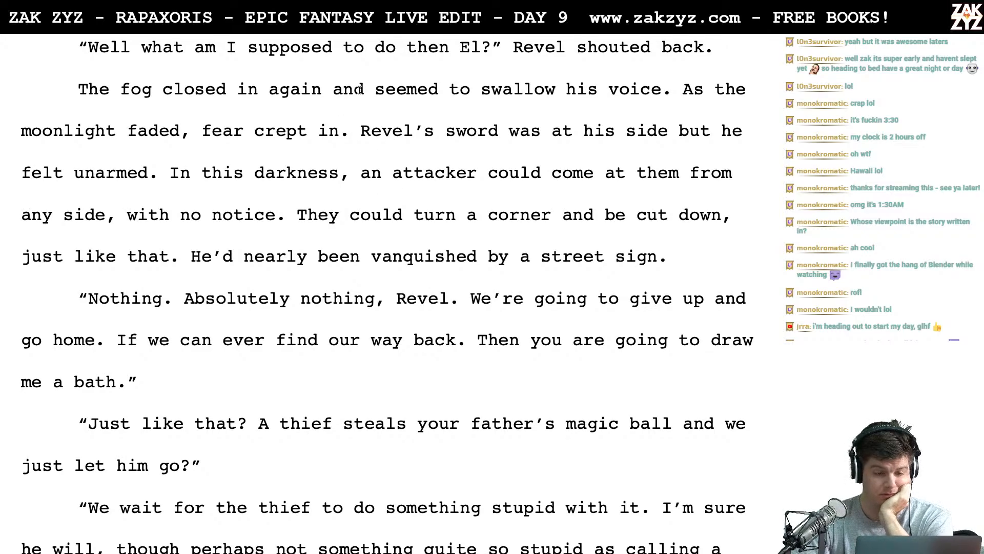
pyautogui.click(325, 92)
pyautogui.press('BackSpace')
pyautogui.press('BackSpace')
pyautogui.press('BackSpace')
pyautogui.press('BackSpace')
pyautogui.press('BackSpace')
pyautogui.press('BackSpace')
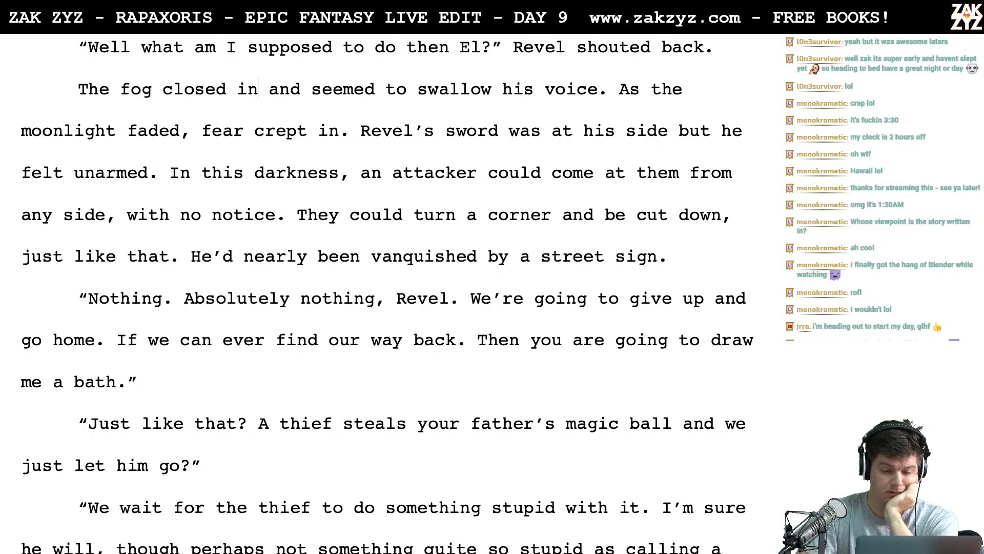
# - Change "from any side, with no notice" to "from any angle" in the sentence about an attacker in the darkness
pyautogui.scroll(-1, 387, 293)
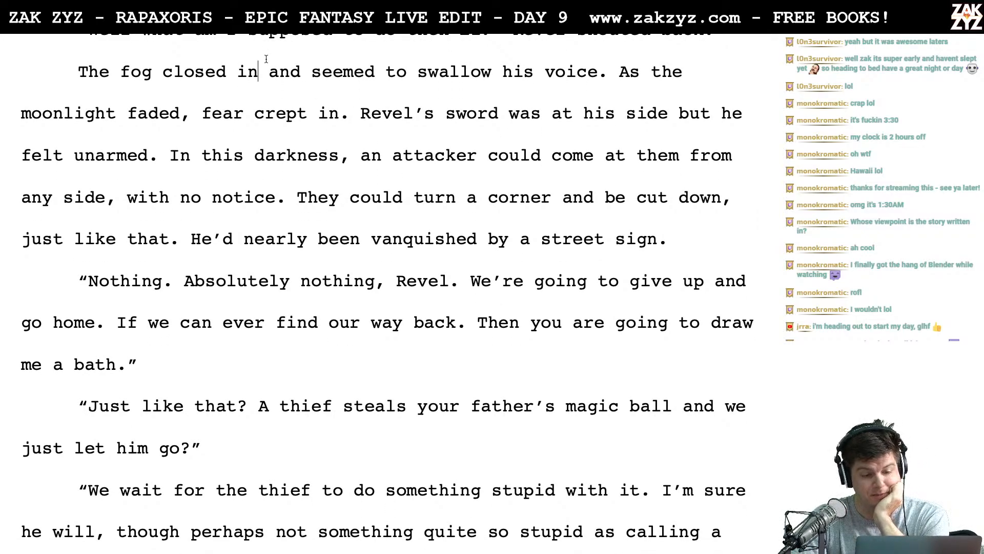
pyautogui.scroll(-1, 294, 191)
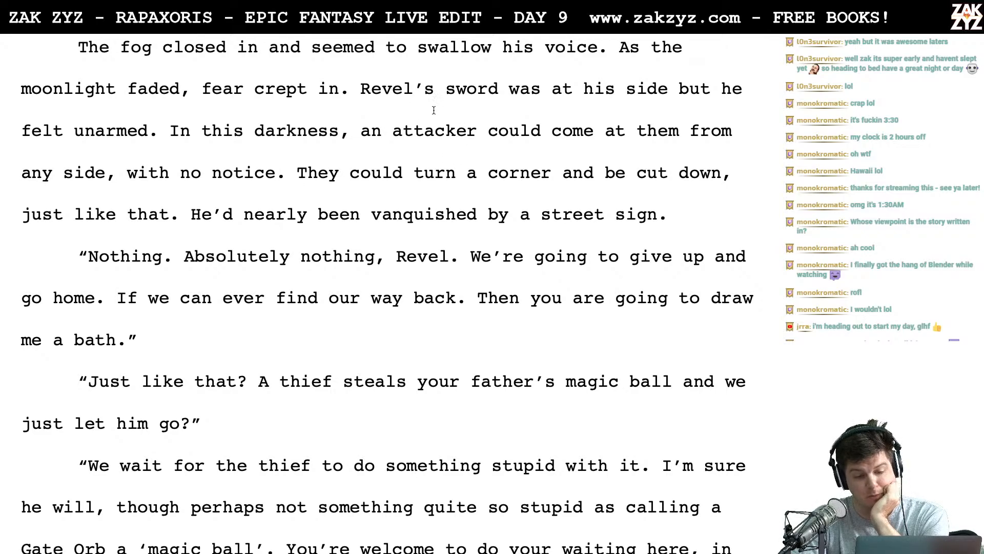
pyautogui.scroll(-1, 434, 110)
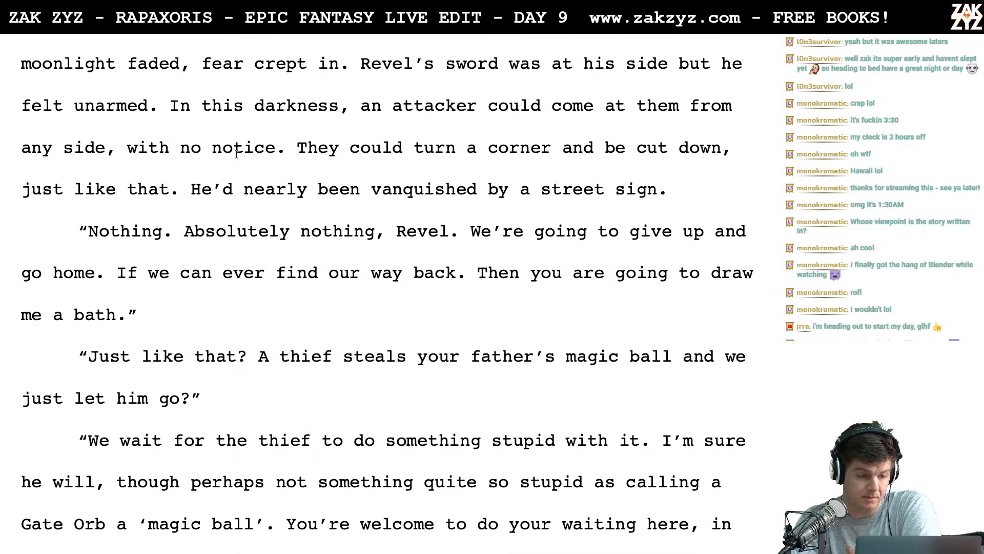
pyautogui.scroll(-1, 301, 147)
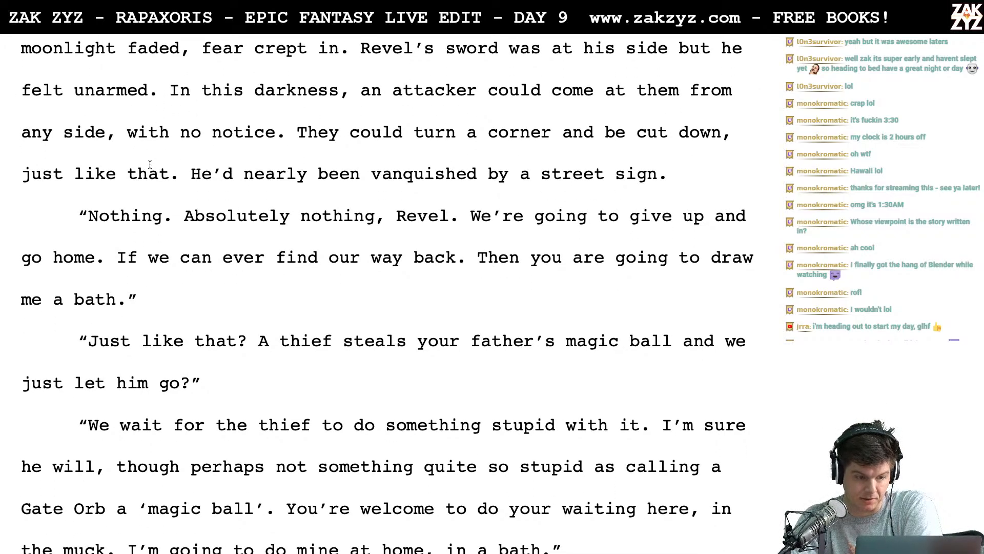
pyautogui.click(105, 135)
pyautogui.press('BackSpace')
pyautogui.press('BackSpace')
pyautogui.press('BackSpace')
pyautogui.press('BackSpace')
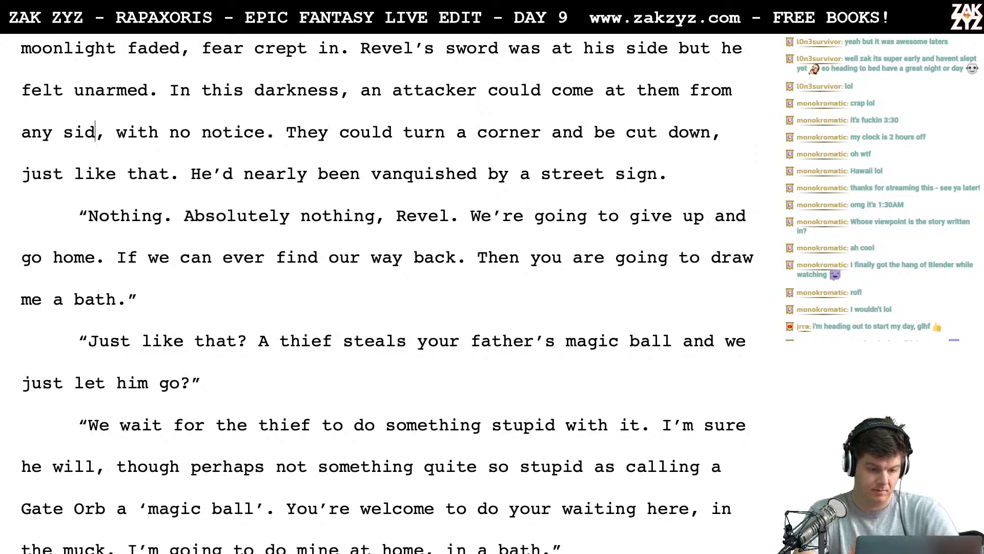
pyautogui.write('angle')
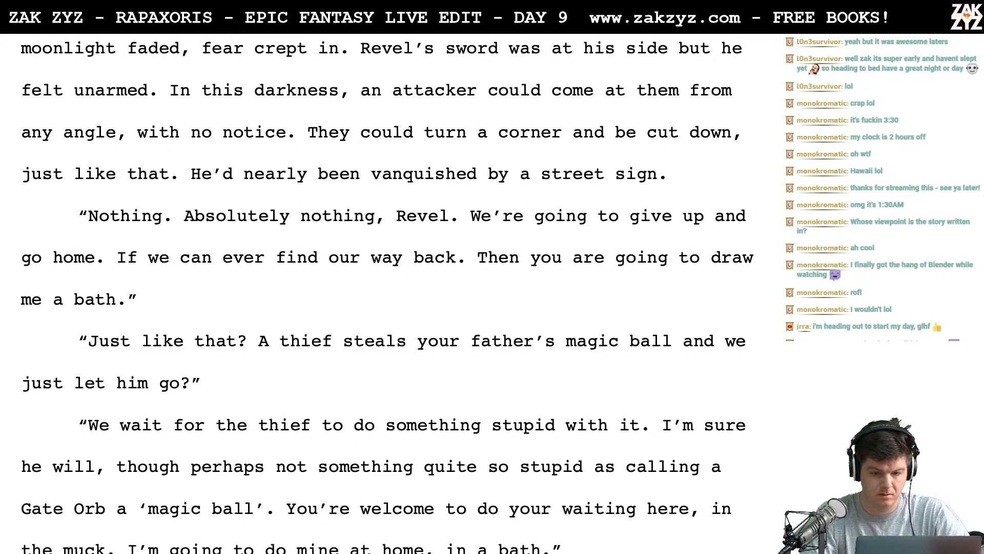
pyautogui.moveTo(117, 132); pyautogui.dragTo(288, 132)
pyautogui.press('BackSpace')
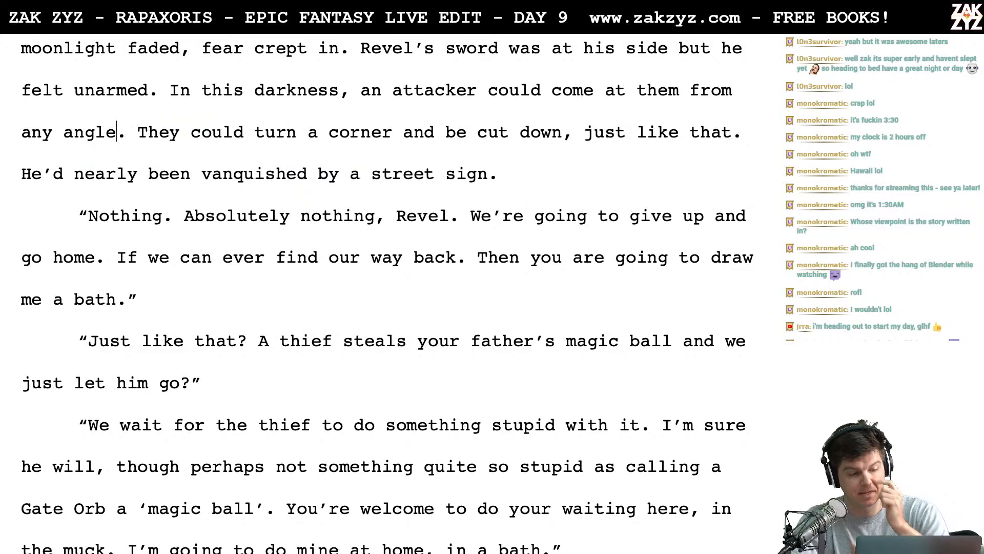
# - End the corner sentence with a period after "cut down" and delete ", just like that."
pyautogui.scroll(-1, 210, 103)
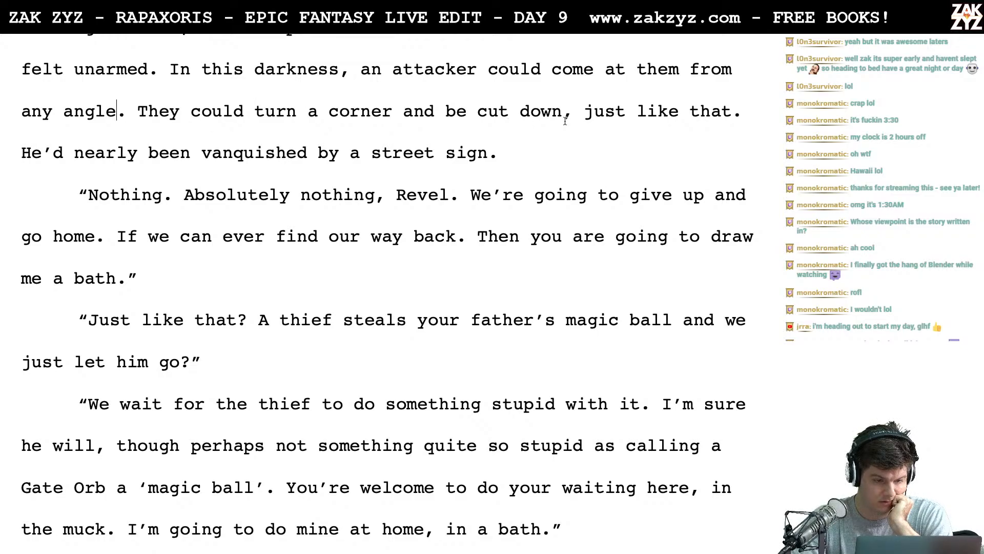
pyautogui.press('Right')
pyautogui.write('.')
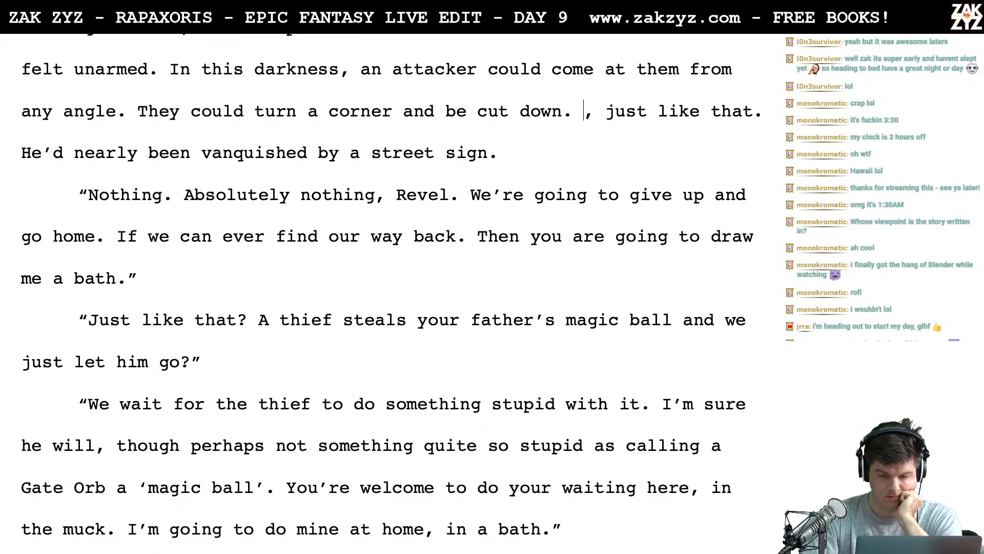
pyautogui.hotkey('shift', 'Right')
pyautogui.hotkey('shift', 'Right')
pyautogui.hotkey('shift', 'Right')
pyautogui.hotkey('shift', 'Right')
pyautogui.hotkey('shift', 'Right')
pyautogui.hotkey('shift', 'Right')
pyautogui.hotkey('shift', 'Right')
pyautogui.hotkey('shift', 'Right')
pyautogui.hotkey('shift', 'Right')
pyautogui.hotkey('shift', 'Right')
pyautogui.hotkey('shift', 'Right')
pyautogui.hotkey('shift', 'Right')
pyautogui.hotkey('shift', 'Right')
pyautogui.hotkey('shift', 'Right')
pyautogui.hotkey('shift', 'Right')
pyautogui.hotkey('shift', 'Right')
pyautogui.hotkey('shift', 'Right')
pyautogui.hotkey('shift', 'Right')
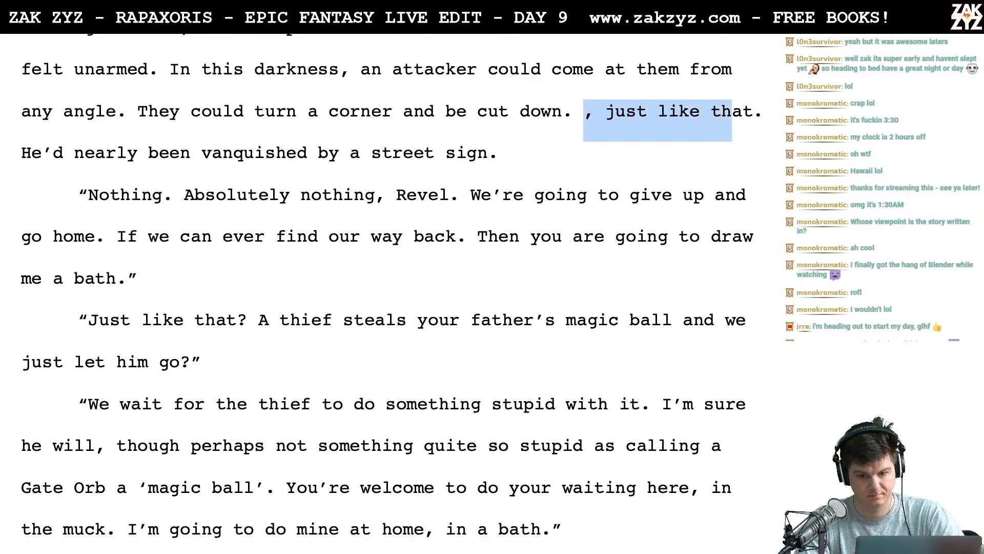
pyautogui.press('BackSpace')
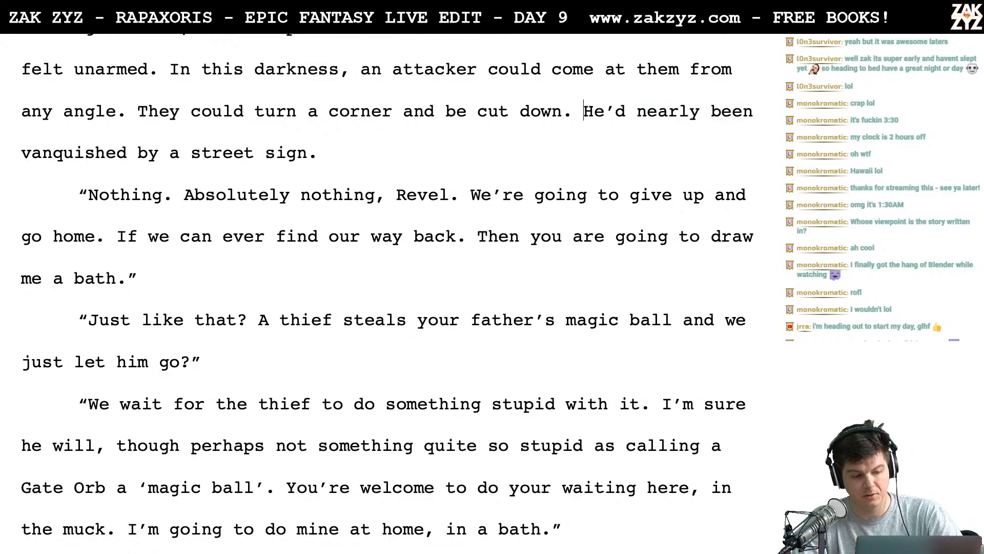
# - Delete "If we can ever find our way back" after "go home." in El's dialogue about giving up
pyautogui.scroll(-1, 398, 88)
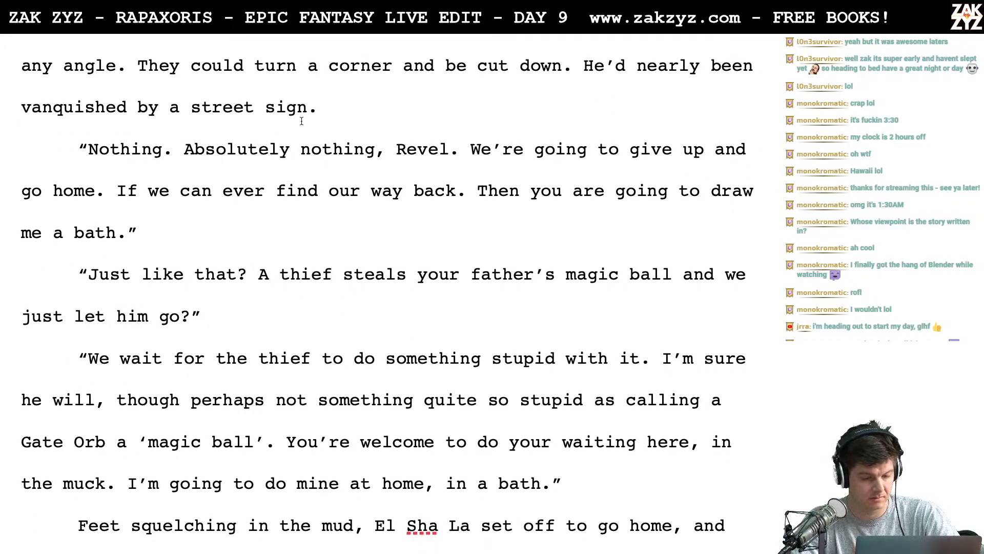
pyautogui.scroll(-1, 303, 118)
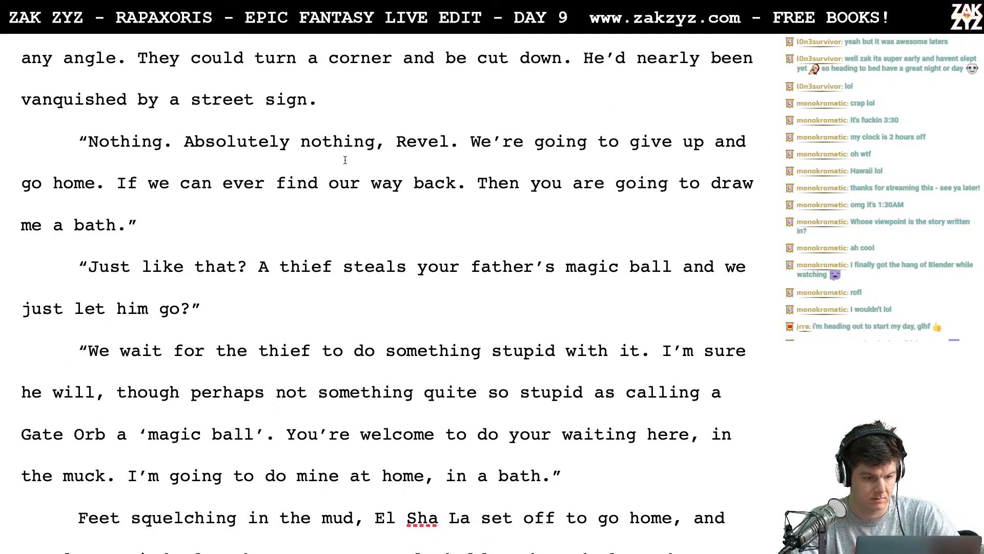
pyautogui.scroll(-1, 345, 160)
pyautogui.scroll(-1, 332, 219)
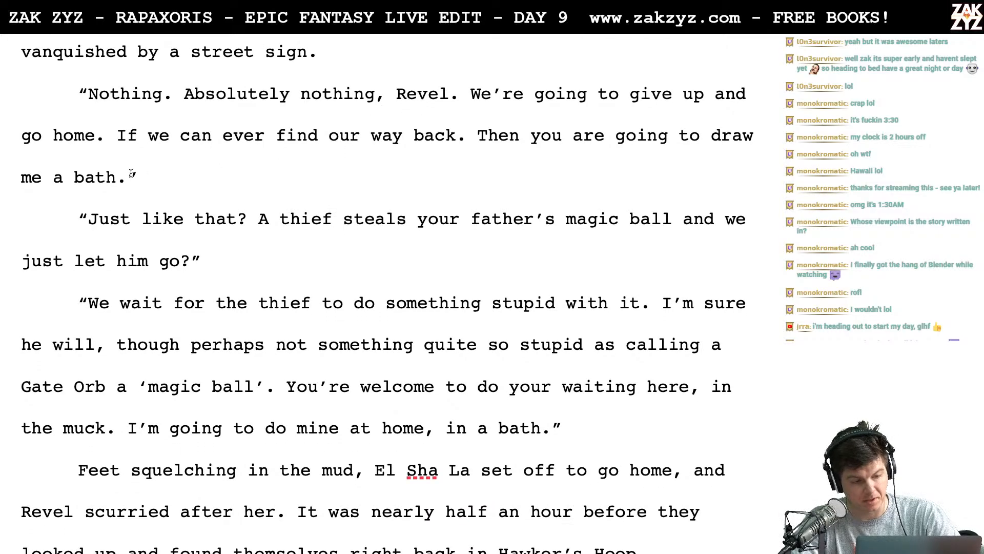
pyautogui.scroll(-1, 249, 207)
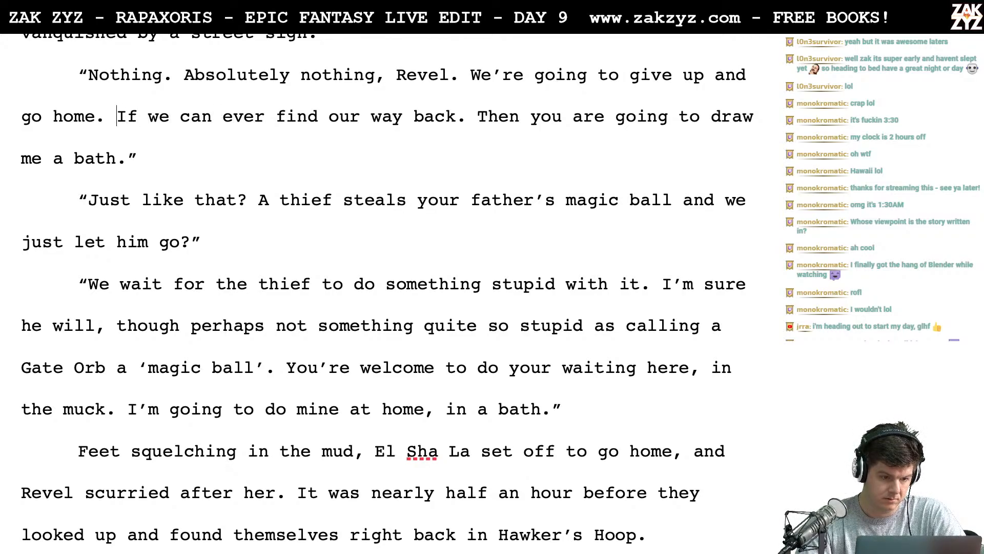
pyautogui.press('Return')
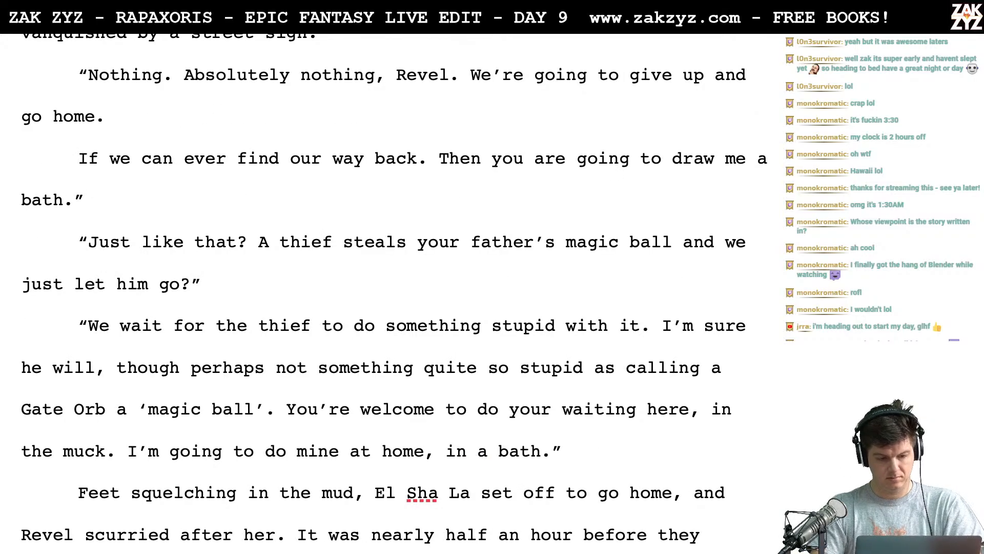
pyautogui.hotkey('shift', 'Down')
pyautogui.hotkey('shift', 'Up')
pyautogui.hotkey('shift', 'Right')
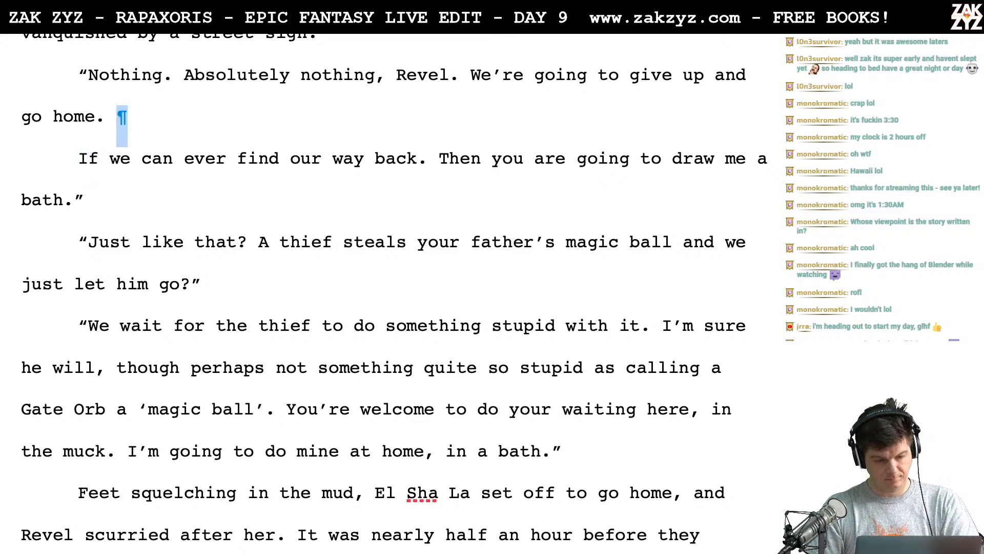
pyautogui.hotkey('alt', 'shift', 'Down')
pyautogui.hotkey('alt', 'shift', 'Up')
pyautogui.hotkey('alt', 'shift', 'Right')
pyautogui.hotkey('shift', 'Right')
pyautogui.hotkey('shift', 'Right')
pyautogui.hotkey('shift', 'Right')
pyautogui.hotkey('shift', 'Right')
pyautogui.hotkey('shift', 'Right')
pyautogui.hotkey('shift', 'Right')
pyautogui.hotkey('shift', 'Right')
pyautogui.hotkey('shift', 'Right')
pyautogui.hotkey('shift', 'Right')
pyautogui.hotkey('shift', 'Right')
pyautogui.hotkey('shift', 'Right')
pyautogui.hotkey('shift', 'Right')
pyautogui.hotkey('shift', 'Right')
pyautogui.hotkey('shift', 'Right')
pyautogui.hotkey('shift', 'Right')
pyautogui.hotkey('shift', 'Right')
pyautogui.hotkey('shift', 'Right')
pyautogui.hotkey('shift', 'Right')
pyautogui.hotkey('shift', 'Right')
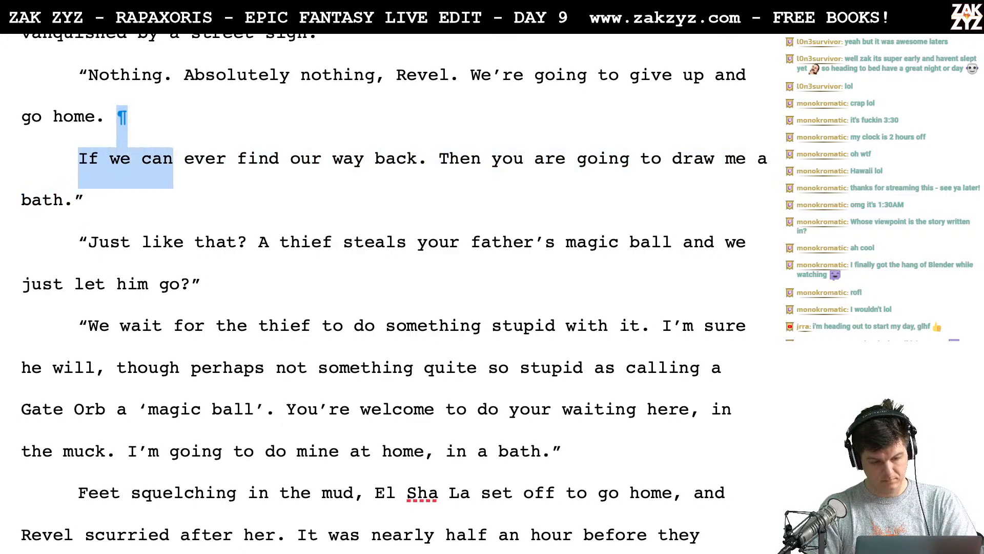
pyautogui.hotkey('shift', 'Right')
pyautogui.hotkey('shift', 'Right')
pyautogui.hotkey('shift', 'Right')
pyautogui.hotkey('shift', 'Right')
pyautogui.hotkey('shift', 'Right')
pyautogui.hotkey('shift', 'Right')
pyautogui.hotkey('shift', 'Right')
pyautogui.hotkey('shift', 'Right')
pyautogui.hotkey('shift', 'Right')
pyautogui.hotkey('shift', 'Right')
pyautogui.hotkey('shift', 'Right')
pyautogui.hotkey('shift', 'Right')
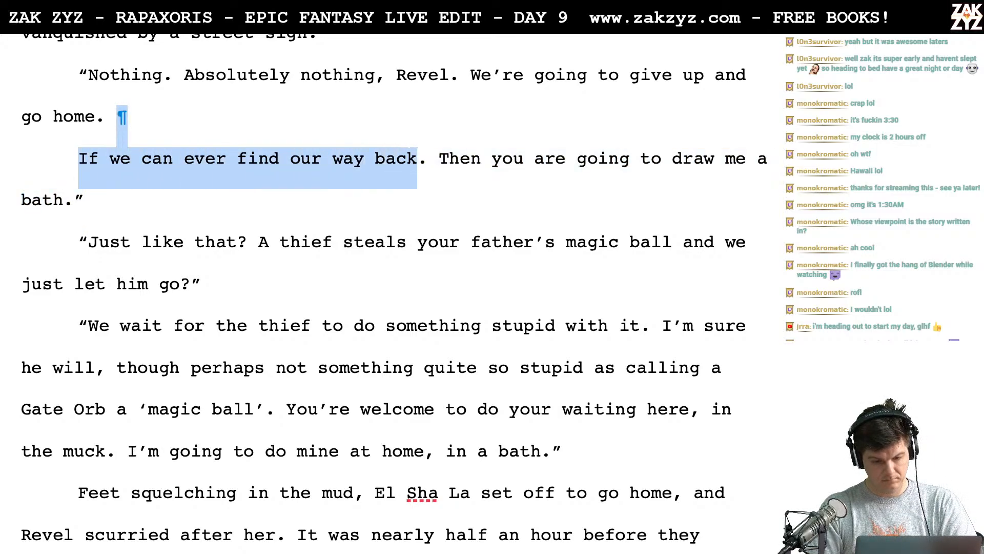
pyautogui.press('Delete')
# - Draft "Then you are going to draw me a bath." directly after "go home.", keeping the original bath sentence in a paragraph below
pyautogui.press('Return')
pyautogui.press('Left')
pyautogui.write('t')
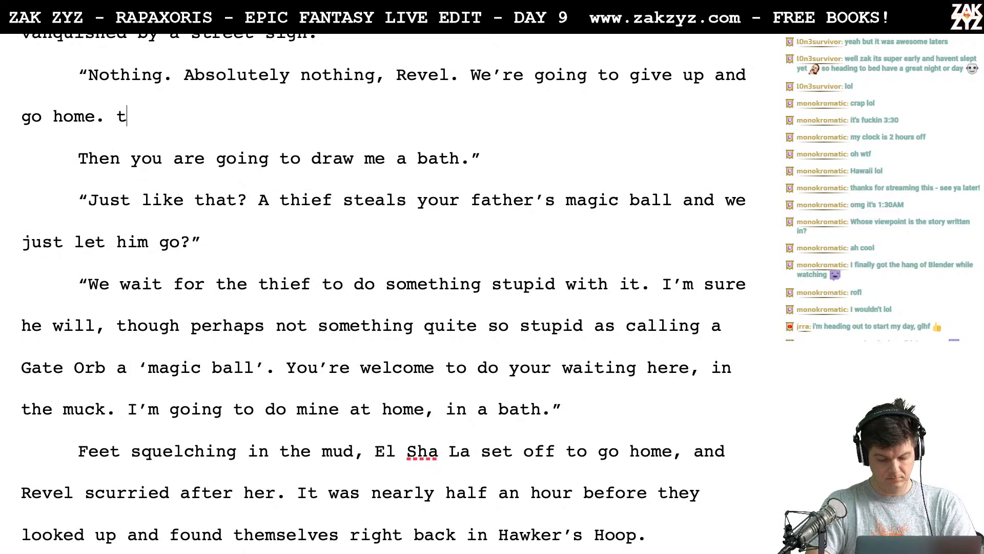
pyautogui.write('hen you’')
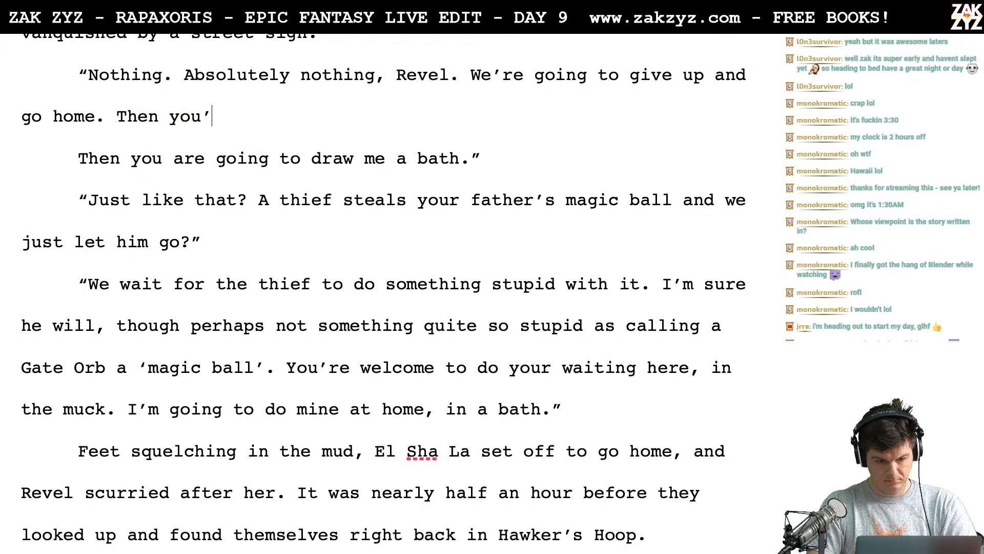
pyautogui.press('BackSpace')
pyautogui.press('BackSpace')
pyautogui.press('BackSpace')
pyautogui.press('BackSpace')
pyautogui.press('BackSpace')
pyautogui.press('BackSpace')
pyautogui.press('BackSpace')
pyautogui.press('BackSpace')
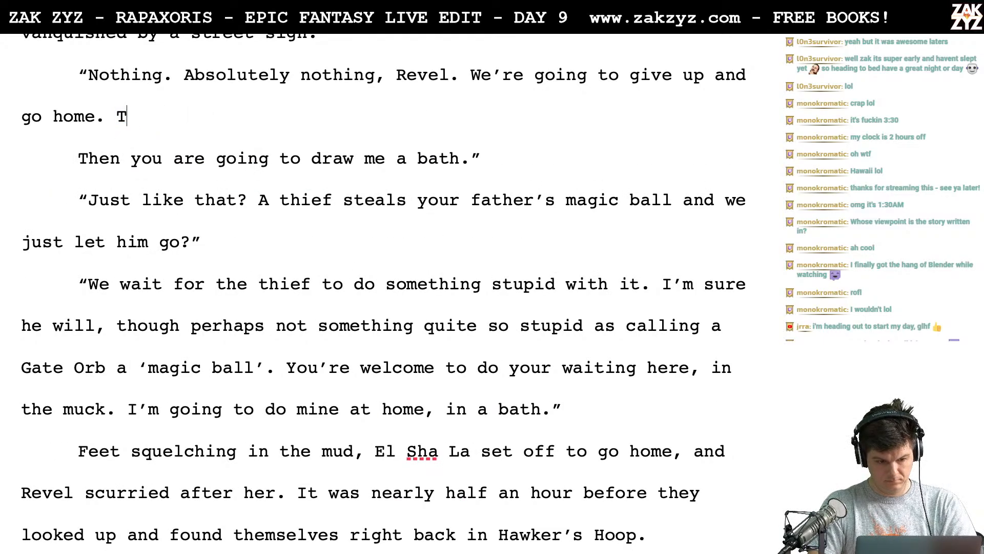
pyautogui.write('Then you')
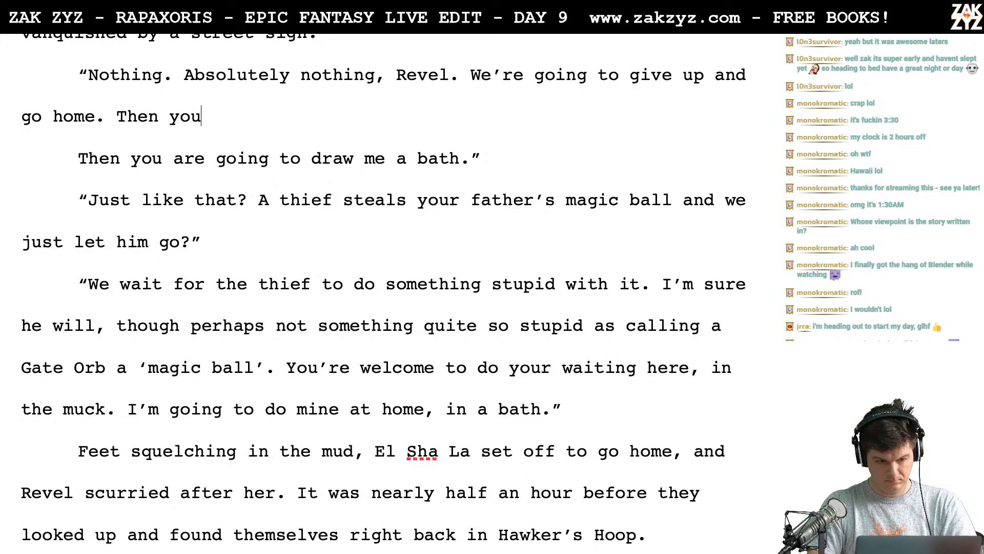
pyautogui.write(' are going to dr')
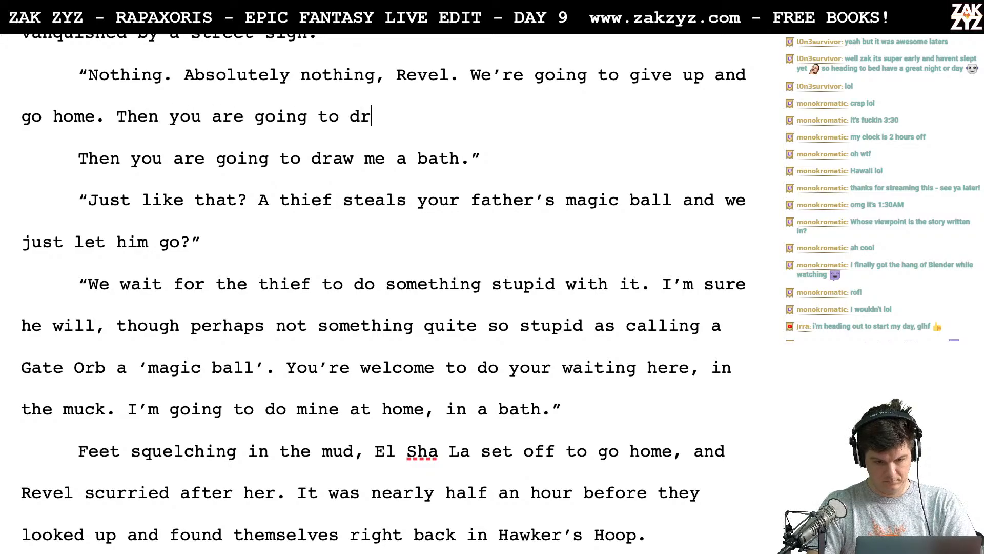
pyautogui.write('aw me a bath.')
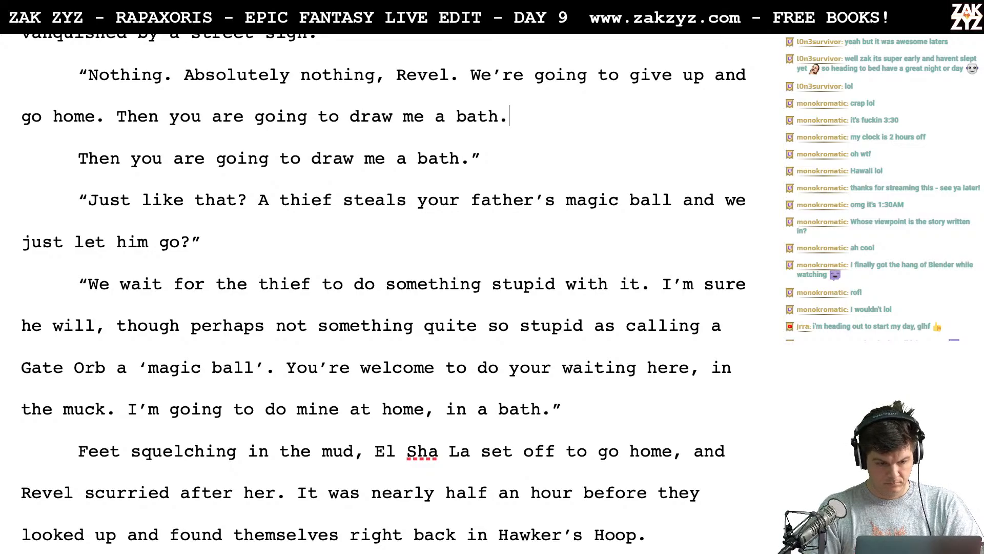
# - Move the drafted bath sentence to its own paragraph and end El's dialogue after "go home." with "You can draw me a bath." and a closing quote
pyautogui.click(118, 133)
pyautogui.press('Return')
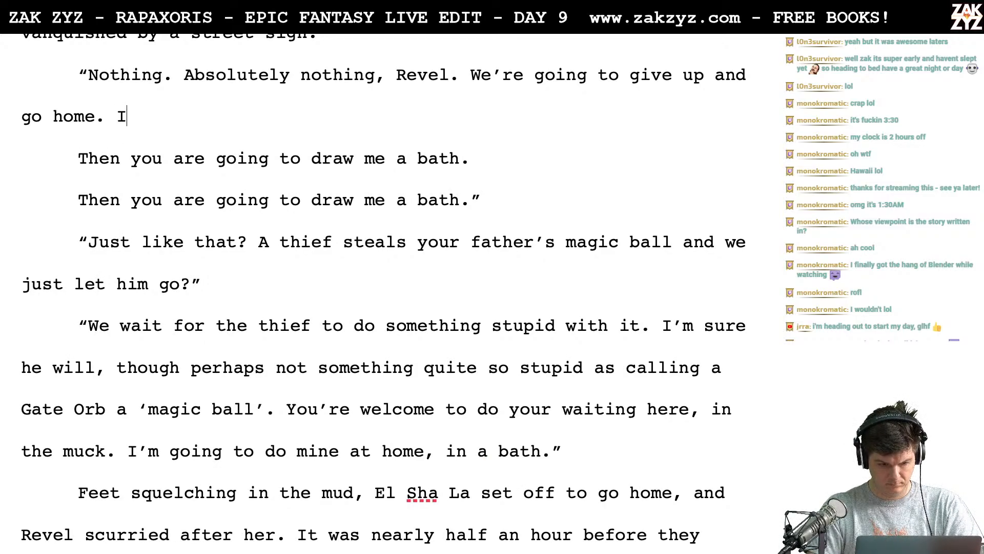
pyautogui.write('You can draw me a ba5th')
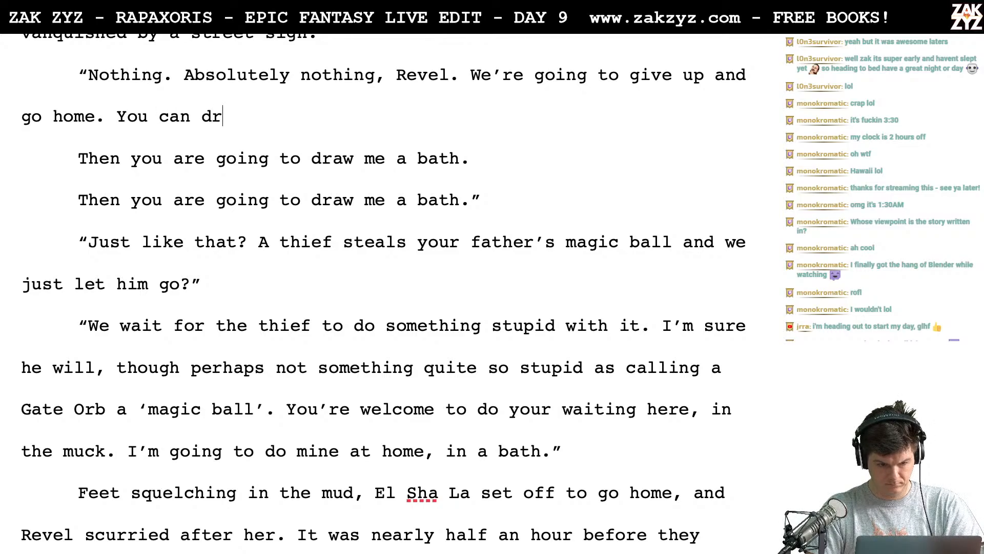
pyautogui.press('BackSpace')
pyautogui.press('BackSpace')
pyautogui.press('BackSpace')
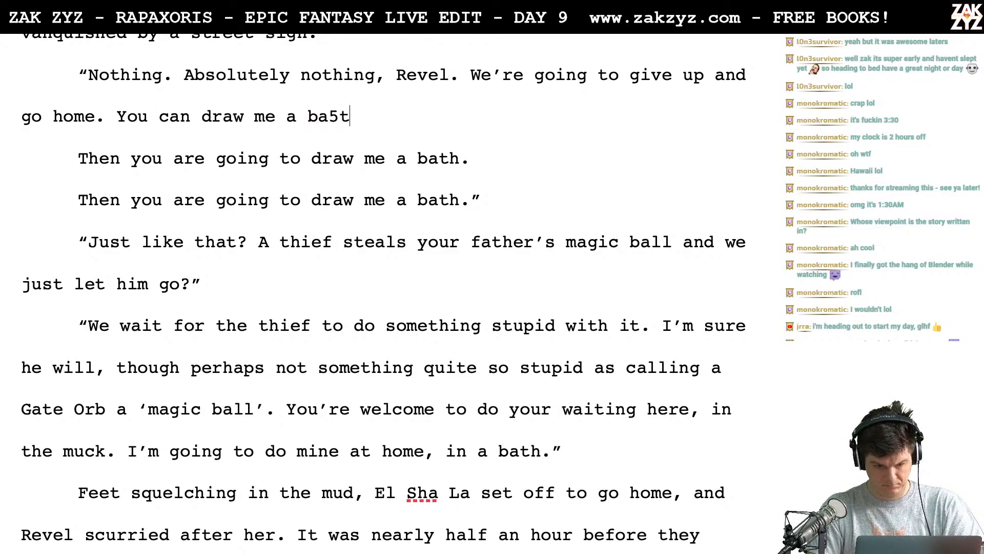
pyautogui.write('th')
pyautogui.write('."')
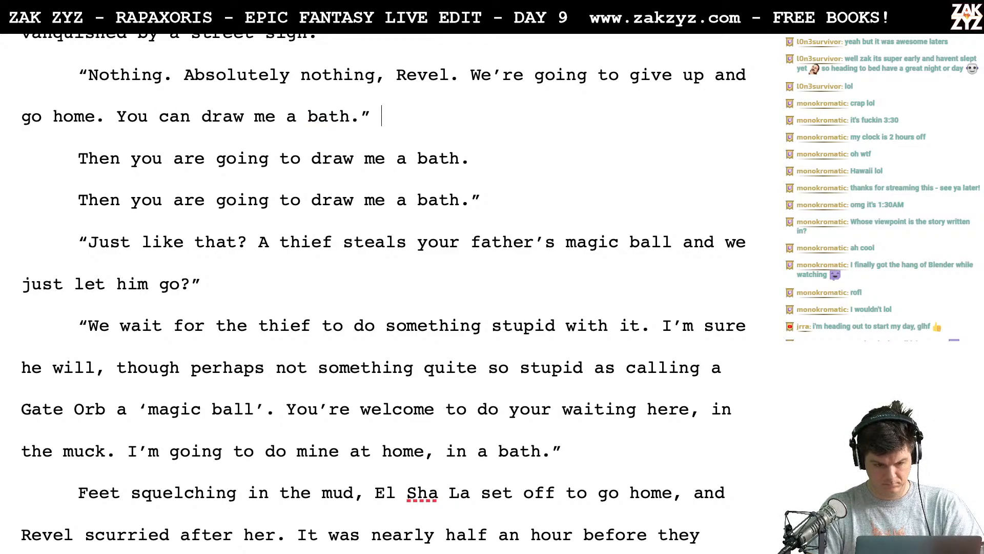
# - Delete the two leftover paragraphs reading "Then you are going to draw me a bath."
pyautogui.hotkey('shift', 'Down')
pyautogui.hotkey('shift', 'Down')
pyautogui.hotkey('shift', 'Right')
pyautogui.hotkey('shift', 'Right')
pyautogui.hotkey('shift', 'Right')
pyautogui.hotkey('shift', 'Right')
pyautogui.hotkey('shift', 'Right')
pyautogui.hotkey('shift', 'Right')
pyautogui.hotkey('shift', 'Right')
pyautogui.hotkey('shift', 'Right')
pyautogui.hotkey('shift', 'Right')
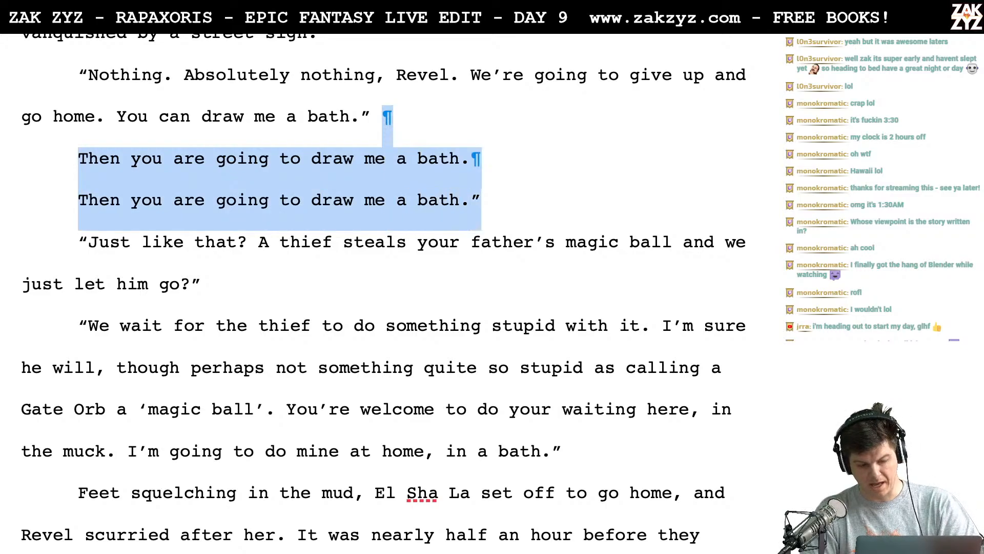
pyautogui.press('BackSpace')
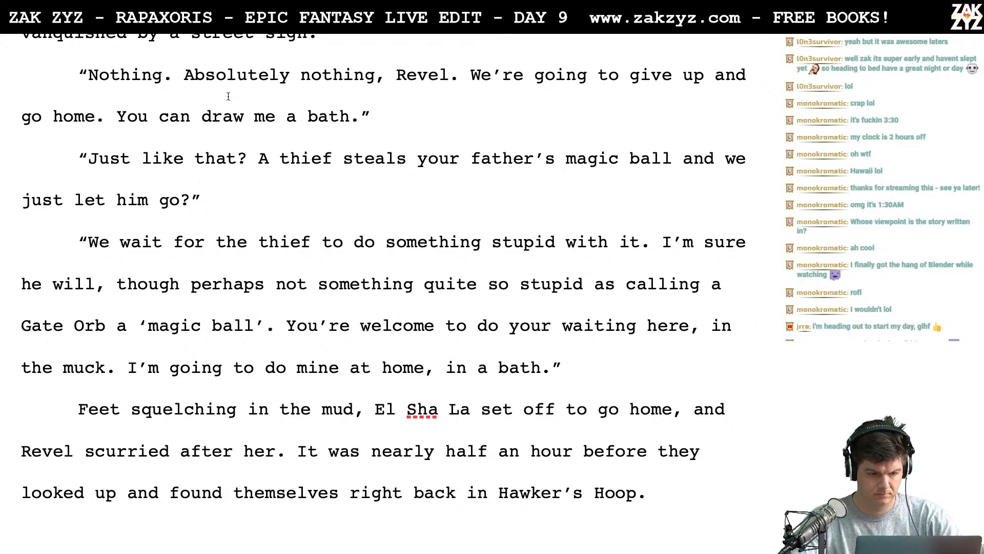
# - Insert the sentence "If we can find our way back." before "You can draw me a bath."
pyautogui.click(121, 123)
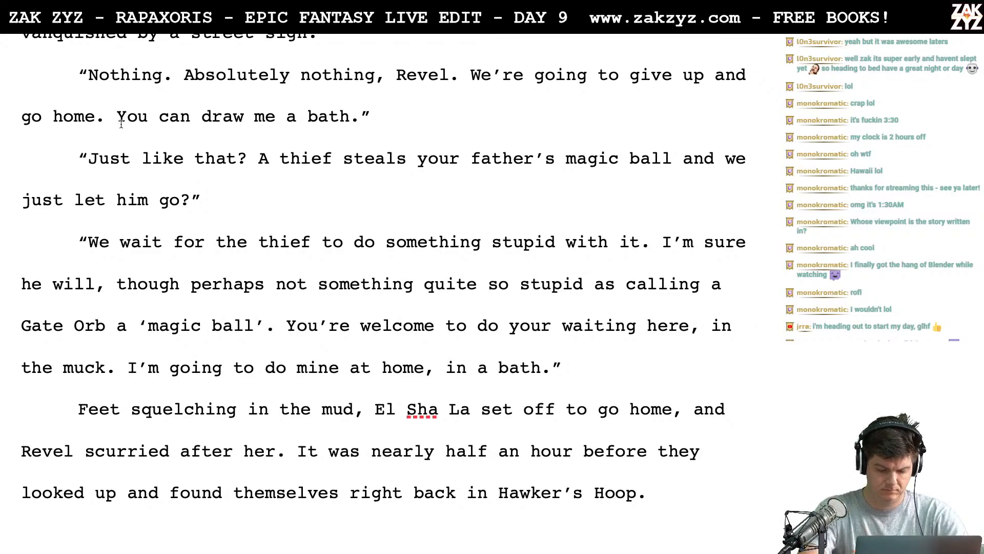
pyautogui.write('If ')
pyautogui.write('we can find')
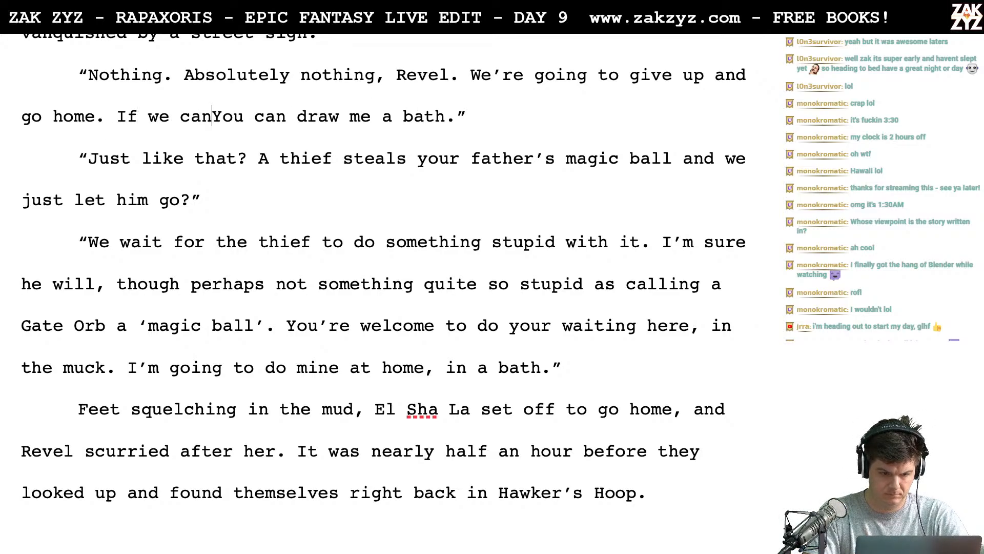
pyautogui.write(' our way back,')
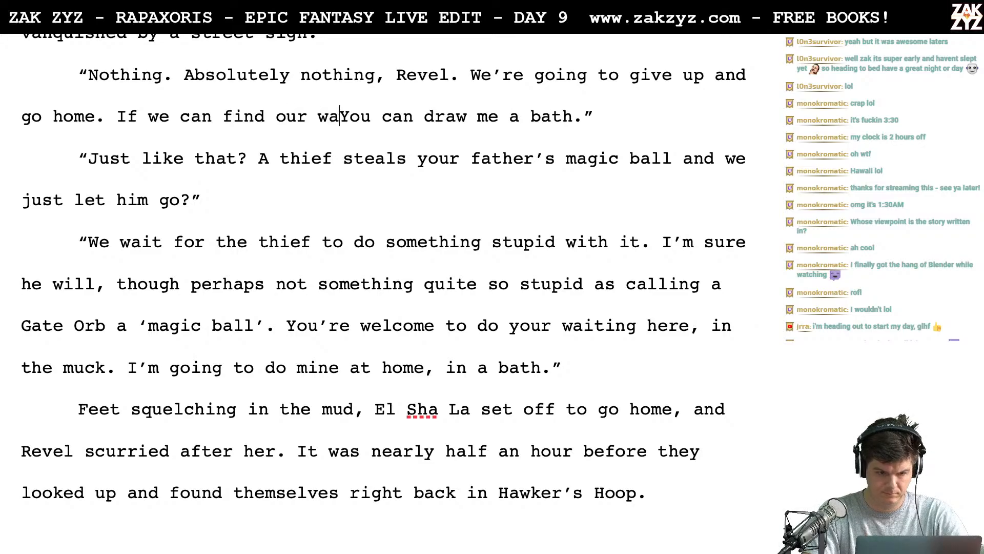
pyautogui.press('BackSpace')
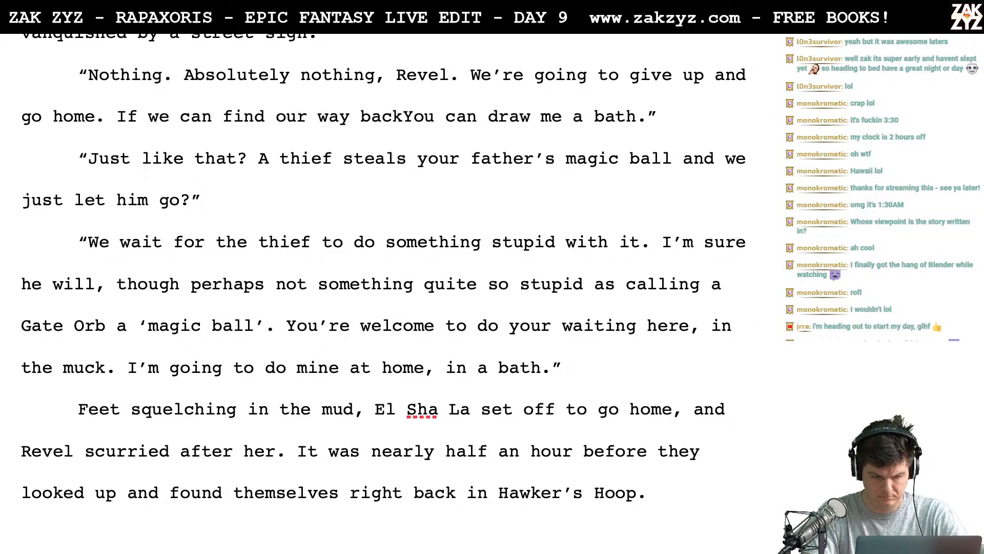
pyautogui.write('.')
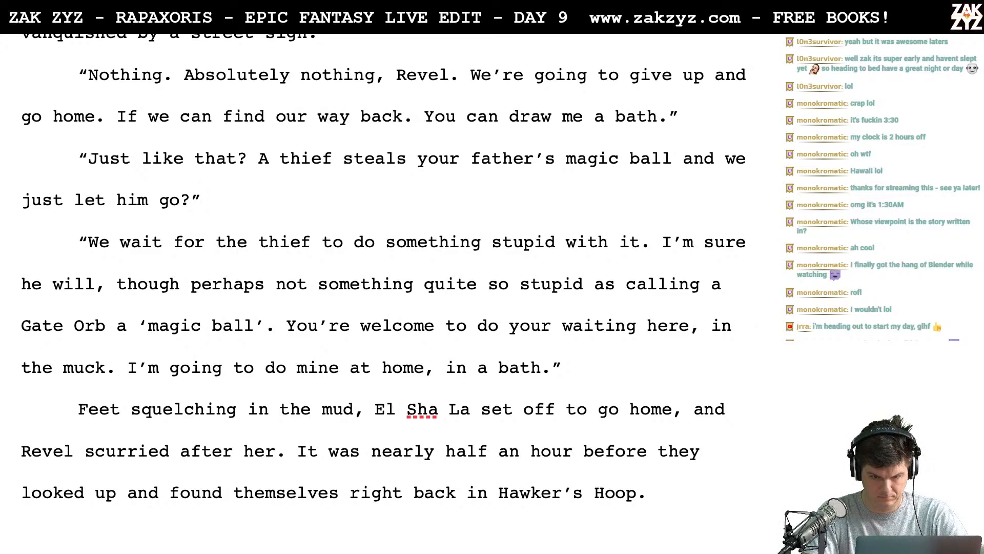
# - Add "even" after "can" so the sentence reads "If we can even find our way back."
pyautogui.click(188, 117)
pyautogui.write('even')
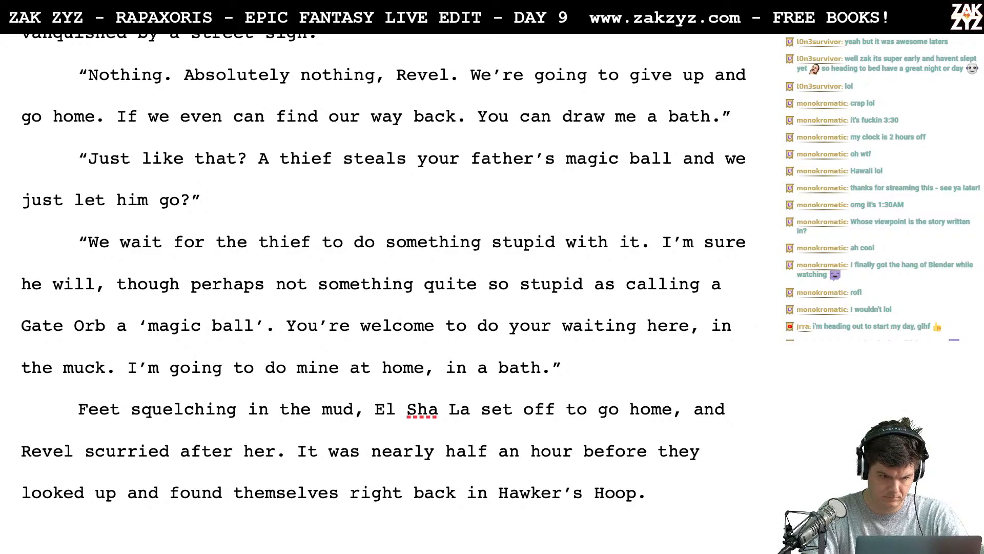
pyautogui.press('BackSpace')
pyautogui.press('BackSpace')
pyautogui.press('BackSpace')
pyautogui.press('BackSpace')
pyautogui.press('BackSpace')
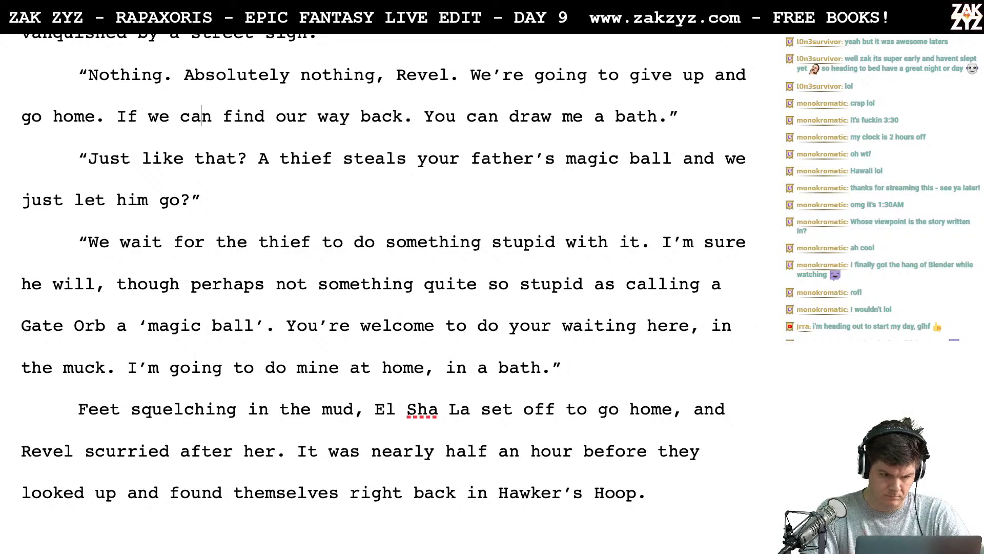
pyautogui.write('even')
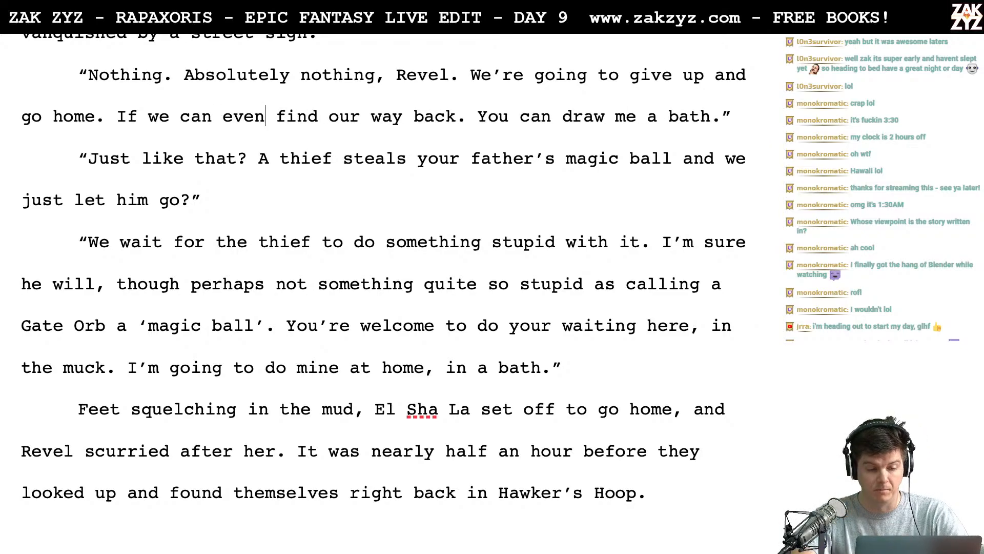
# - Move "You can draw me a bath." to its own paragraph and try out "I want you to draw me a bath" after "find our way back."
pyautogui.click(477, 116)
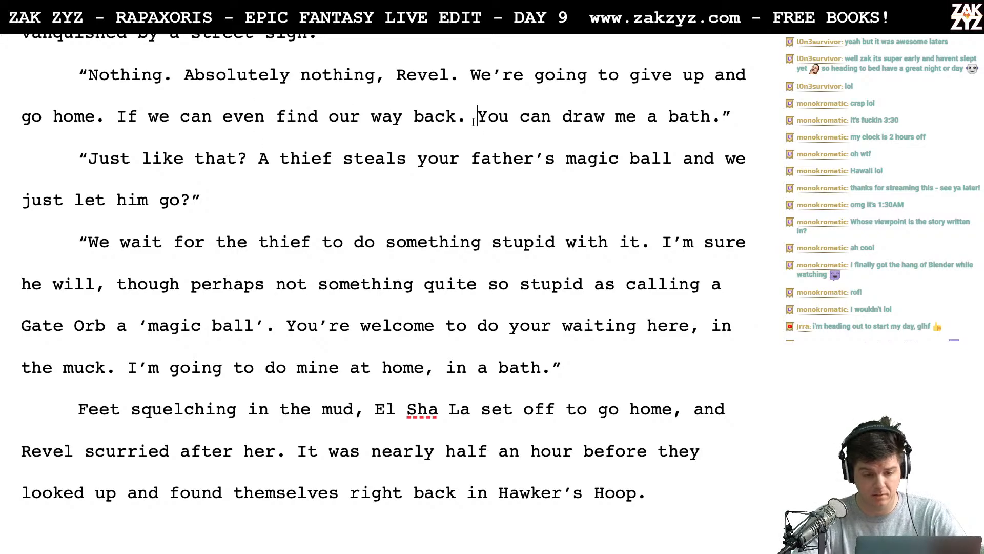
pyautogui.press('Return')
pyautogui.write('I want')
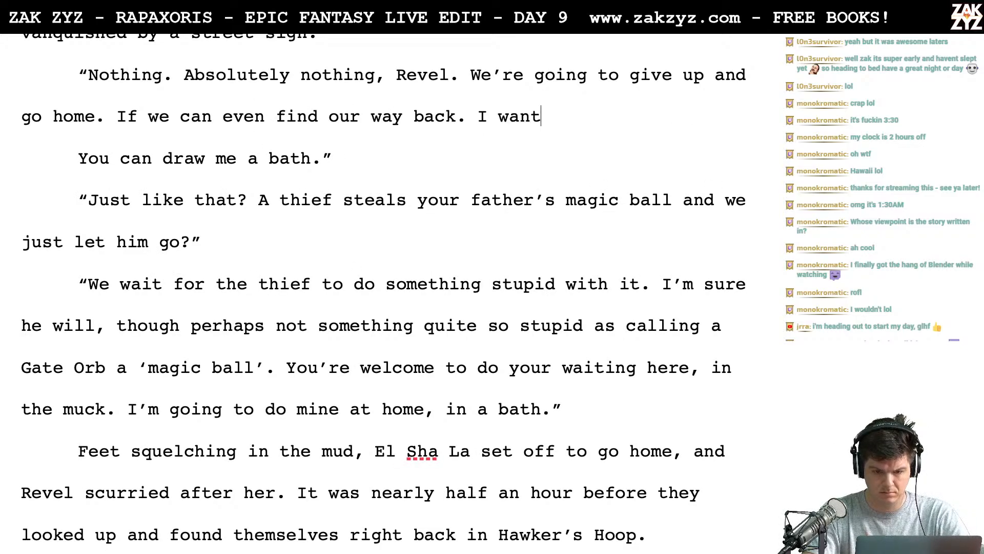
pyautogui.write(' you to draw m')
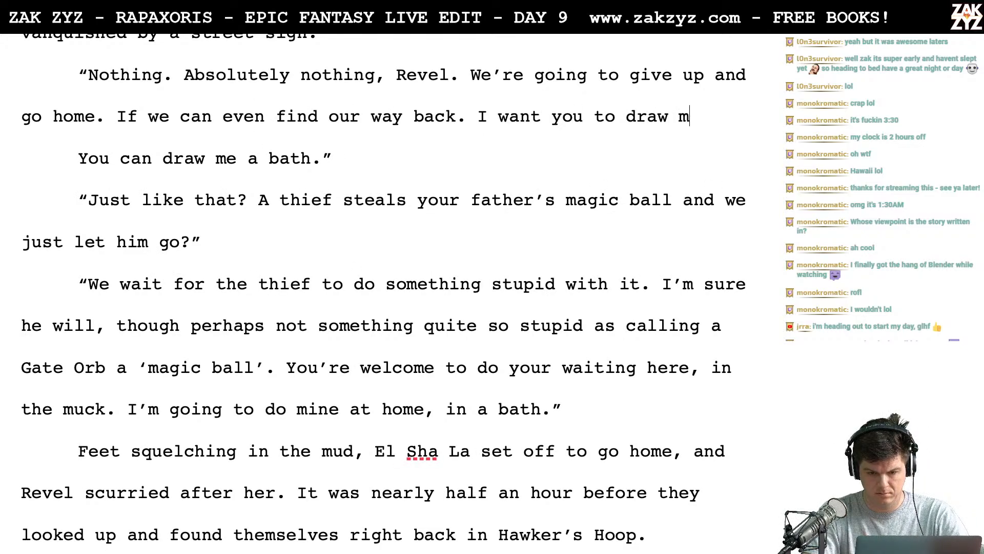
pyautogui.write('e a bath')
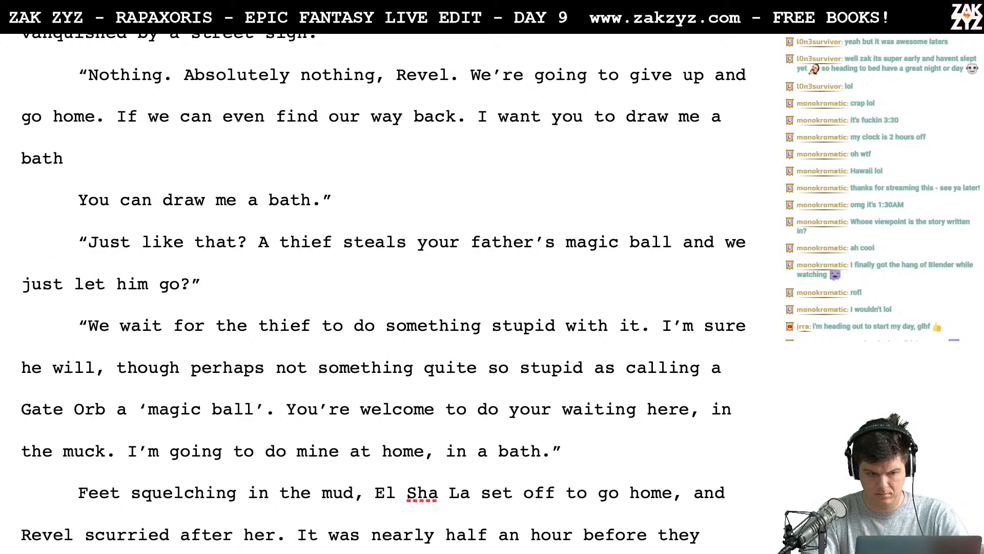
pyautogui.press('BackSpace')
pyautogui.press('BackSpace')
pyautogui.press('BackSpace')
pyautogui.press('BackSpace')
pyautogui.press('BackSpace')
pyautogui.press('BackSpace')
pyautogui.press('BackSpace')
pyautogui.press('BackSpace')
pyautogui.press('BackSpace')
pyautogui.press('BackSpace')
pyautogui.press('BackSpace')
pyautogui.press('BackSpace')
pyautogui.press('BackSpace')
pyautogui.press('BackSpace')
pyautogui.press('BackSpace')
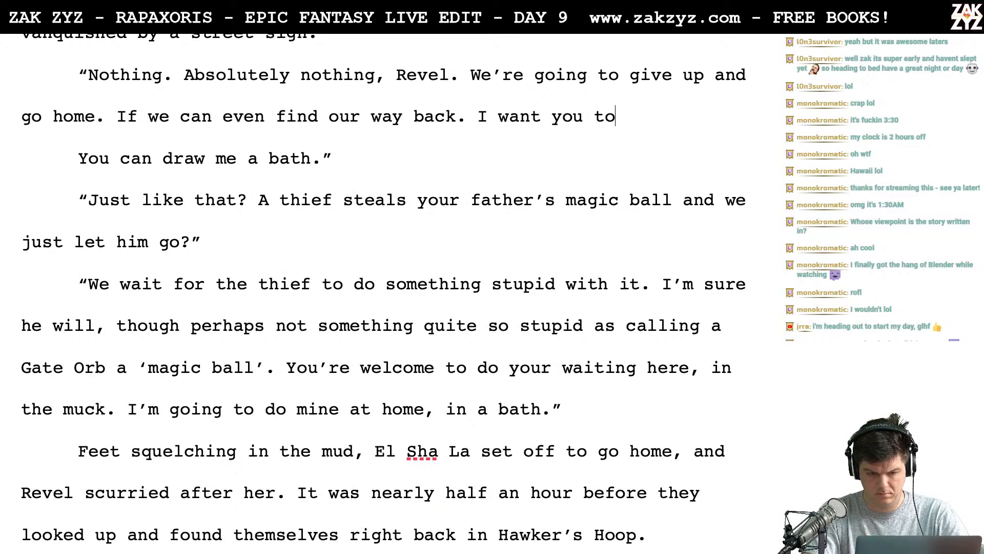
pyautogui.press('BackSpace')
pyautogui.press('BackSpace')
pyautogui.press('BackSpace')
pyautogui.press('BackSpace')
pyautogui.press('BackSpace')
pyautogui.press('BackSpace')
pyautogui.press('BackSpace')
pyautogui.press('BackSpace')
pyautogui.press('BackSpace')
pyautogui.press('BackSpace')
pyautogui.press('BackSpace')
pyautogui.press('BackSpace')
pyautogui.press('BackSpace')
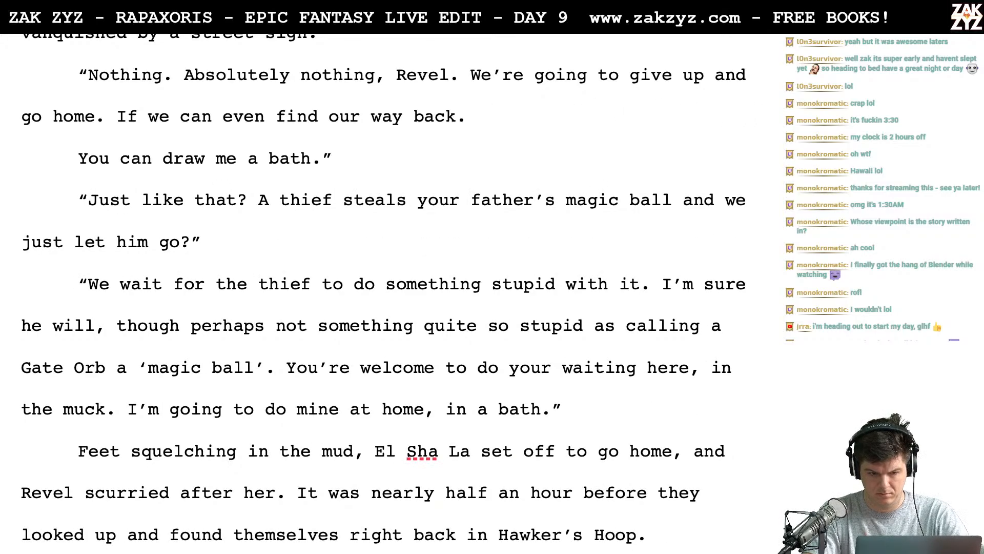
# - Add "I want you to draw me a bath the instant we're back in the tower." after "find our way back."
pyautogui.write('I want ')
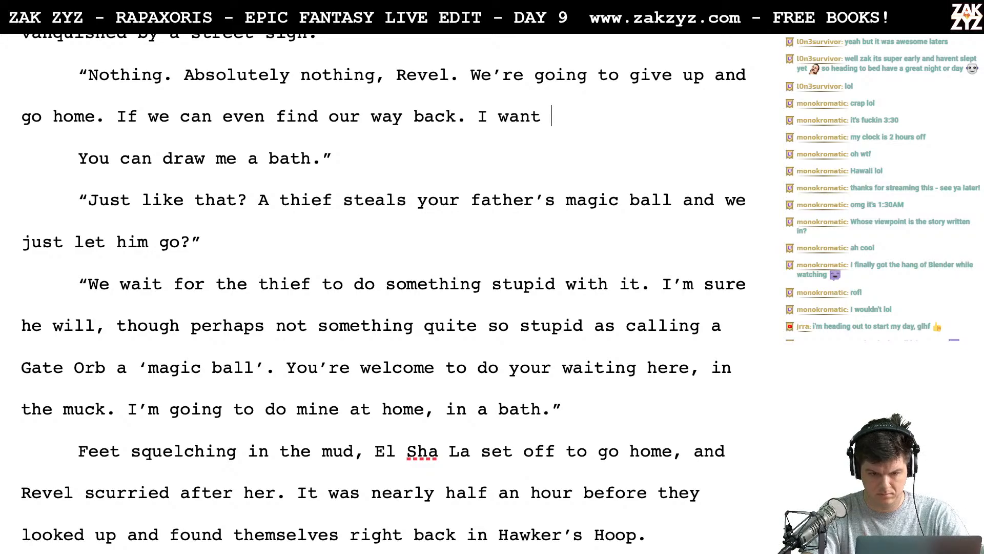
pyautogui.write('you to draw me ')
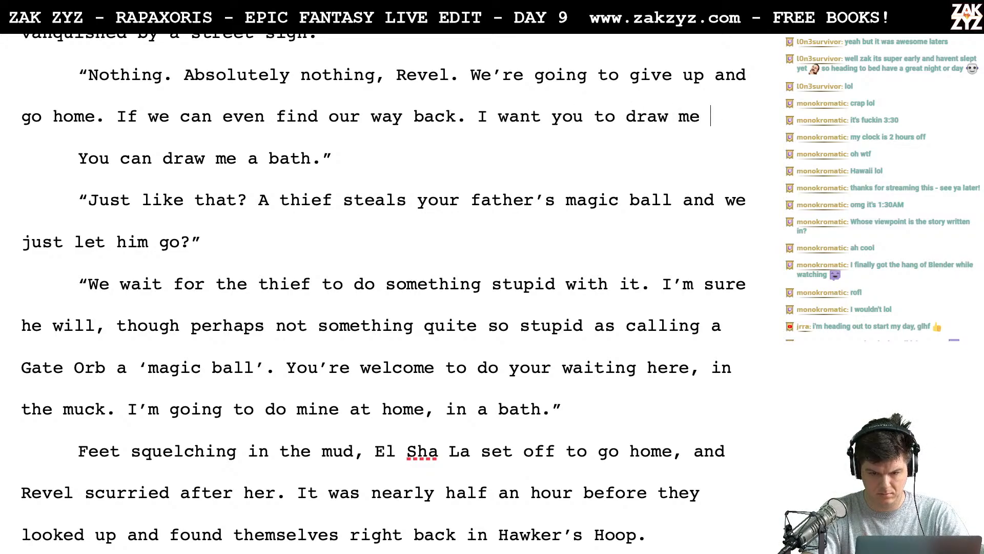
pyautogui.write('a bath the instant')
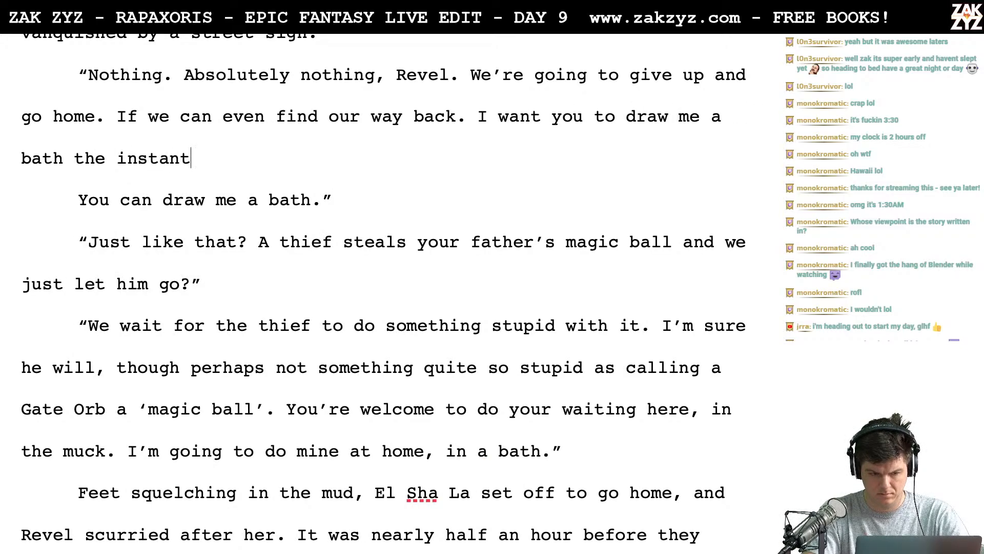
pyautogui.write(" we're ")
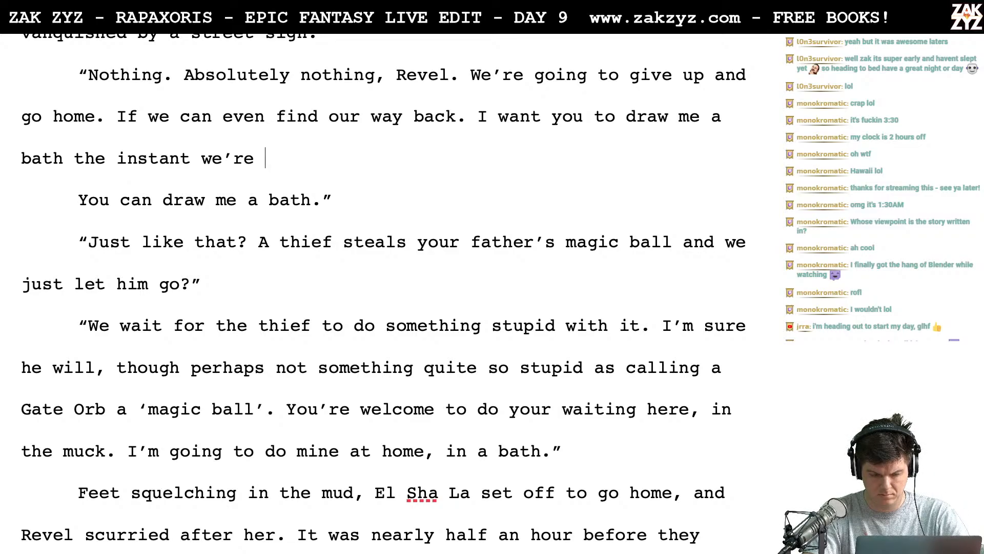
pyautogui.write('back i')
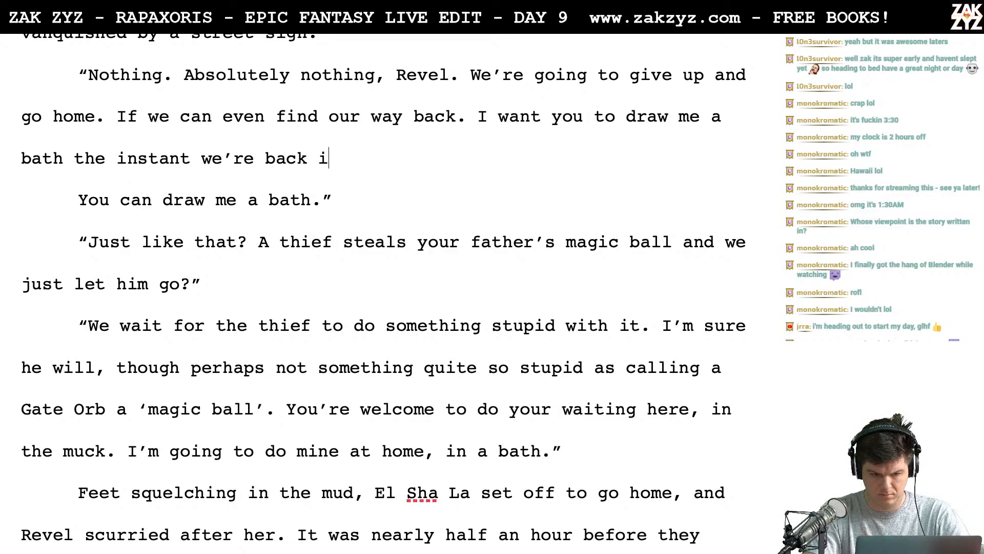
pyautogui.write('n the tower.')
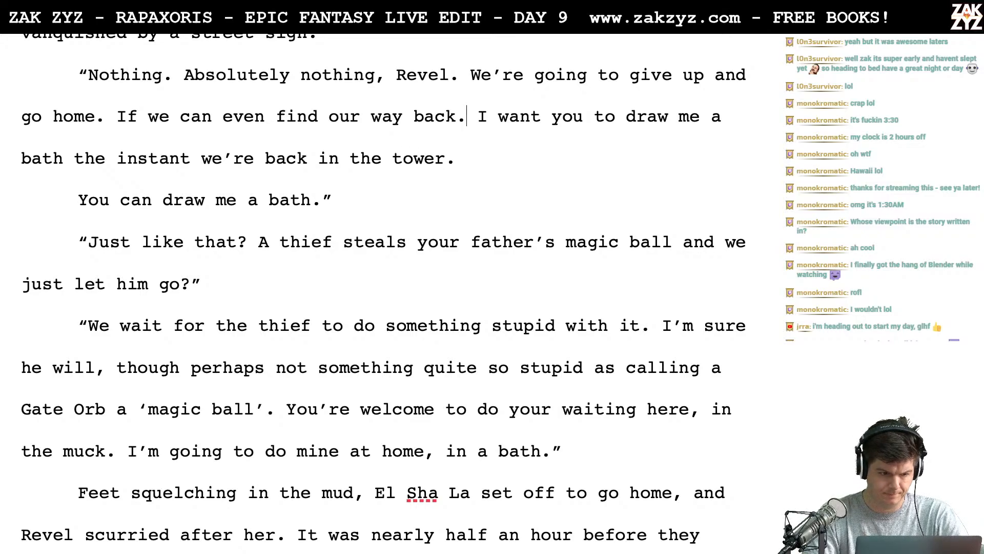
# - Delete the sentence "If we can even find our way back." that follows "go home."
pyautogui.press('BackSpace')
pyautogui.press('BackSpace')
pyautogui.press('BackSpace')
pyautogui.press('BackSpace')
pyautogui.press('BackSpace')
pyautogui.press('BackSpace')
pyautogui.press('BackSpace')
pyautogui.press('BackSpace')
pyautogui.press('BackSpace')
pyautogui.press('BackSpace')
pyautogui.press('BackSpace')
pyautogui.press('BackSpace')
pyautogui.press('BackSpace')
pyautogui.press('BackSpace')
pyautogui.press('BackSpace')
pyautogui.press('BackSpace')
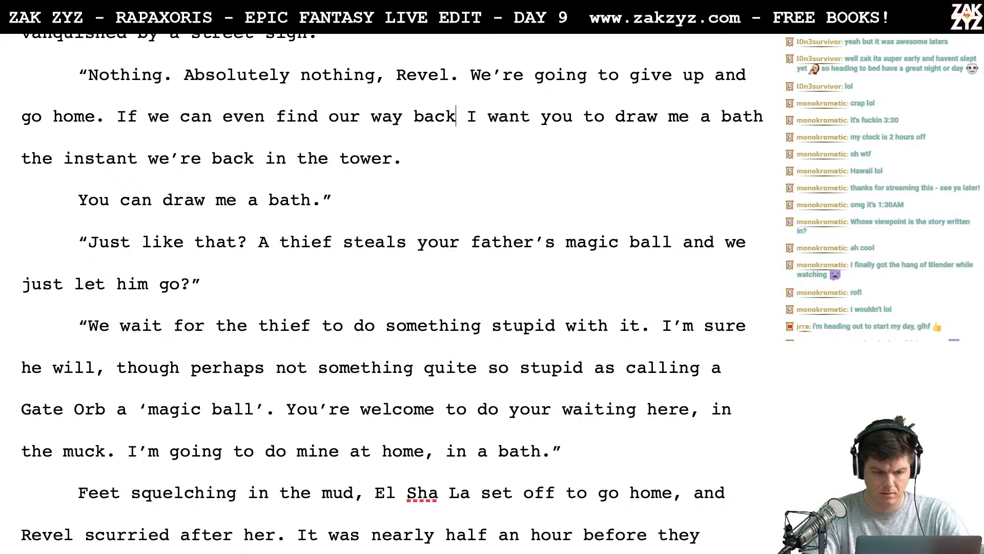
pyautogui.press('BackSpace')
pyautogui.press('BackSpace')
pyautogui.press('BackSpace')
pyautogui.press('BackSpace')
pyautogui.press('BackSpace')
pyautogui.press('BackSpace')
pyautogui.press('BackSpace')
pyautogui.press('BackSpace')
pyautogui.press('BackSpace')
pyautogui.press('BackSpace')
pyautogui.press('BackSpace')
pyautogui.press('BackSpace')
pyautogui.press('BackSpace')
pyautogui.press('BackSpace')
pyautogui.press('BackSpace')
pyautogui.press('BackSpace')
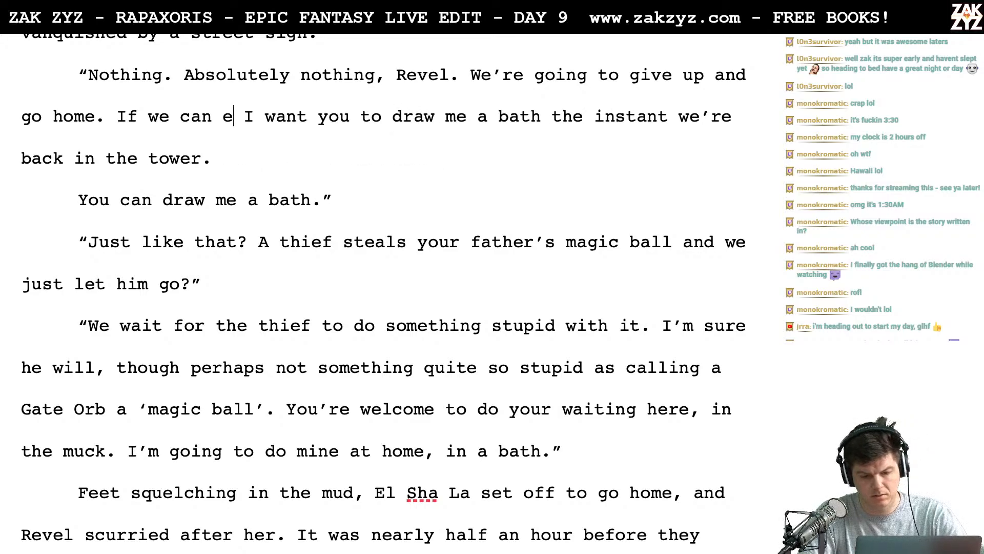
pyautogui.press('BackSpace')
pyautogui.press('BackSpace')
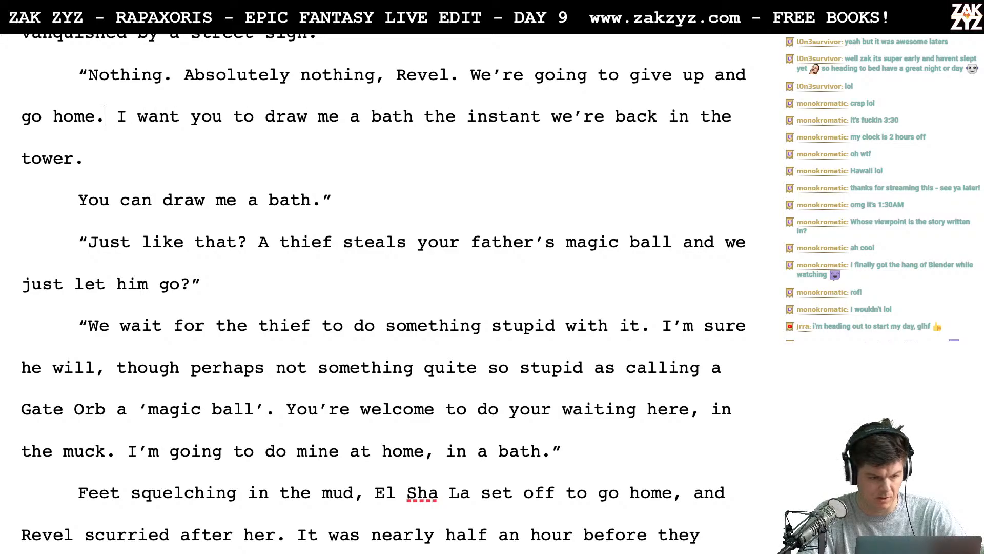
# - Move "the instant we're back in the tower." to its own paragraph and try "as soon as we" and "immediately" as replacement wording after "bath"
pyautogui.click(425, 117)
pyautogui.press('Return')
pyautogui.write('as soo')
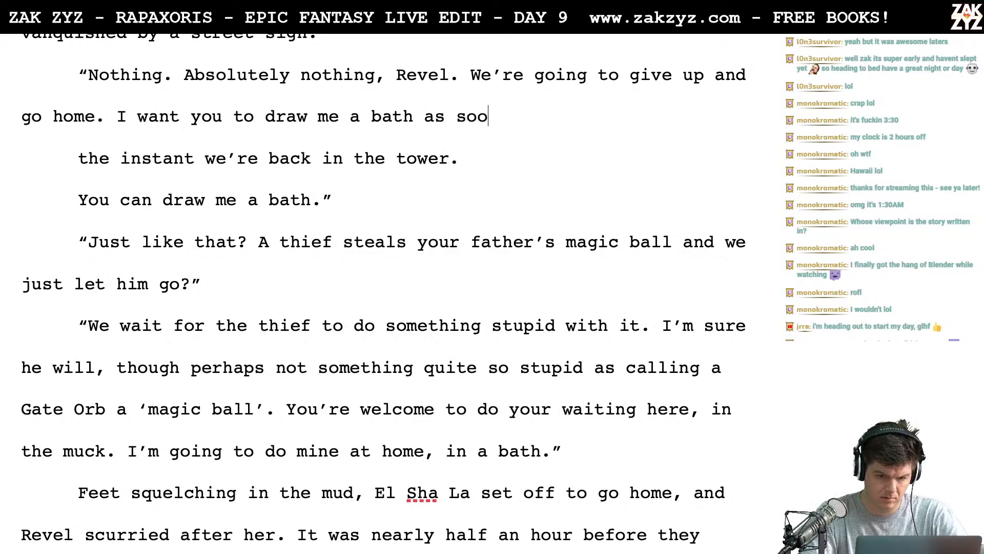
pyautogui.write('n as we')
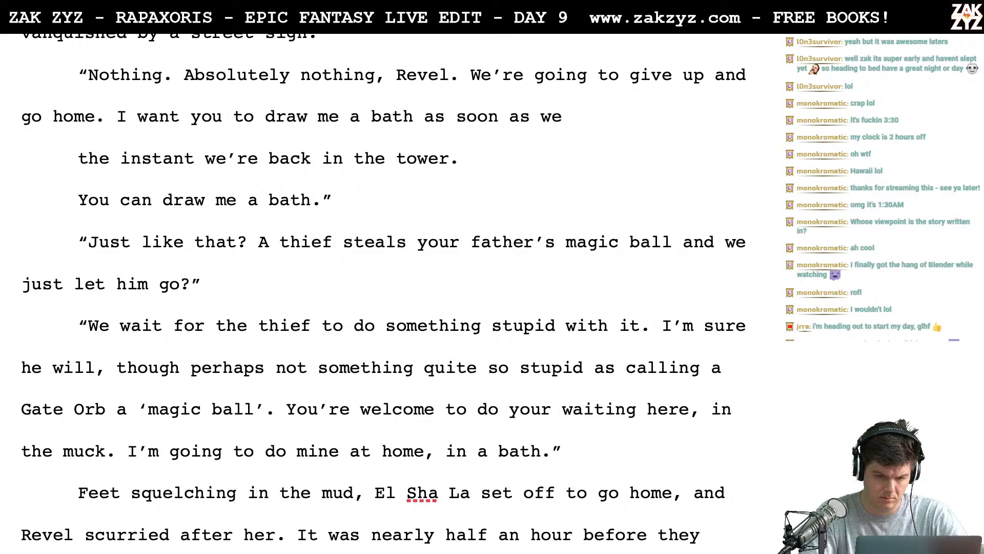
pyautogui.press('BackSpace')
pyautogui.press('BackSpace')
pyautogui.press('BackSpace')
pyautogui.press('BackSpace')
pyautogui.press('BackSpace')
pyautogui.press('BackSpace')
pyautogui.press('BackSpace')
pyautogui.press('BackSpace')
pyautogui.press('BackSpace')
pyautogui.press('BackSpace')
pyautogui.press('BackSpace')
pyautogui.press('BackSpace')
pyautogui.press('BackSpace')
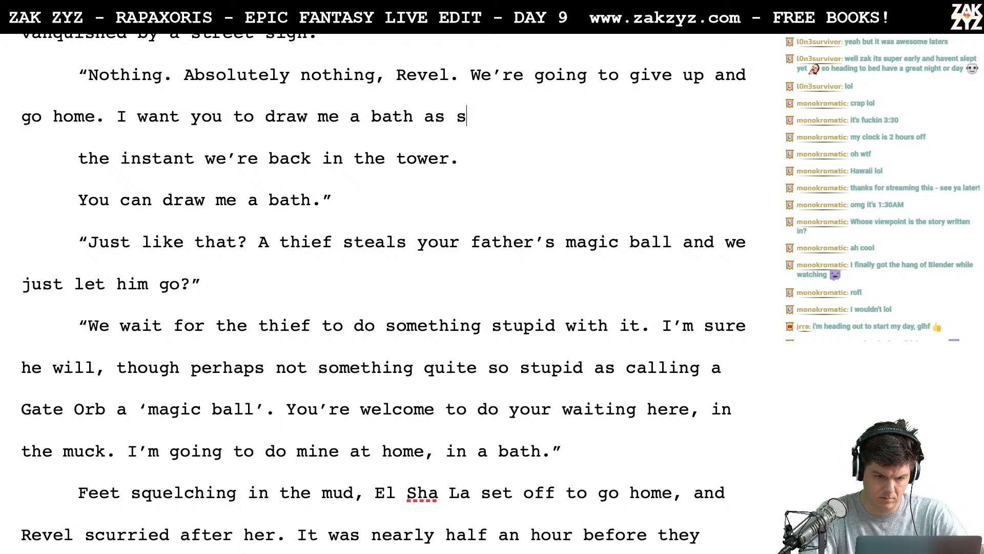
pyautogui.write('immediat')
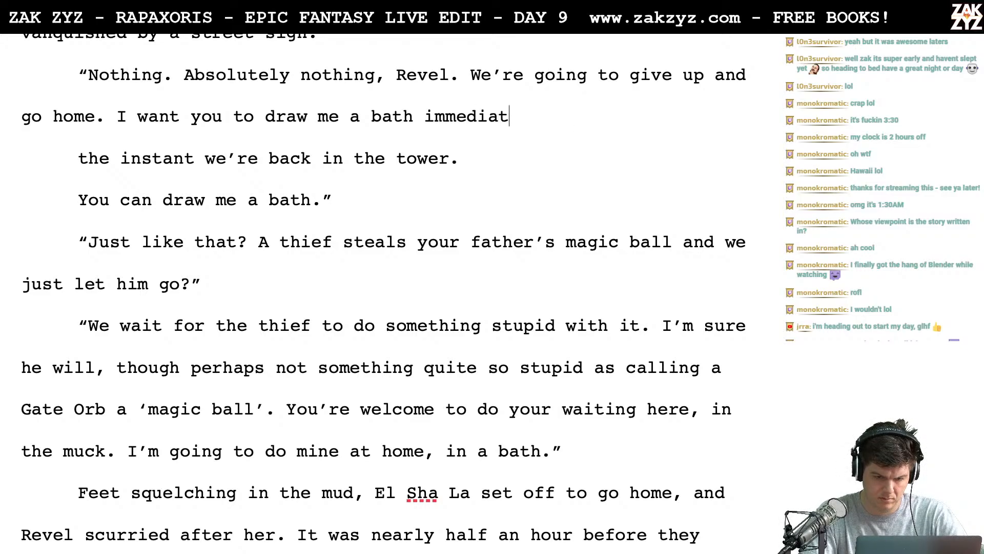
pyautogui.press('BackSpace')
pyautogui.press('BackSpace')
pyautogui.press('BackSpace')
pyautogui.press('BackSpace')
pyautogui.press('BackSpace')
pyautogui.press('BackSpace')
pyautogui.press('BackSpace')
pyautogui.press('BackSpace')
# - Continue the bath sentence with "the moment we get back." and start a follow-up reading "If we can even find"
pyautogui.write('the ')
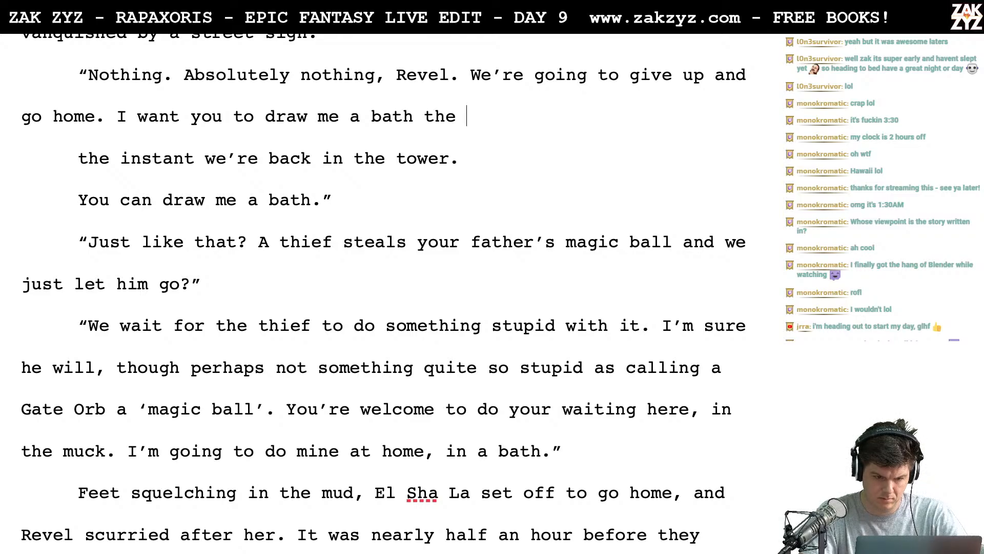
pyautogui.write('moment we')
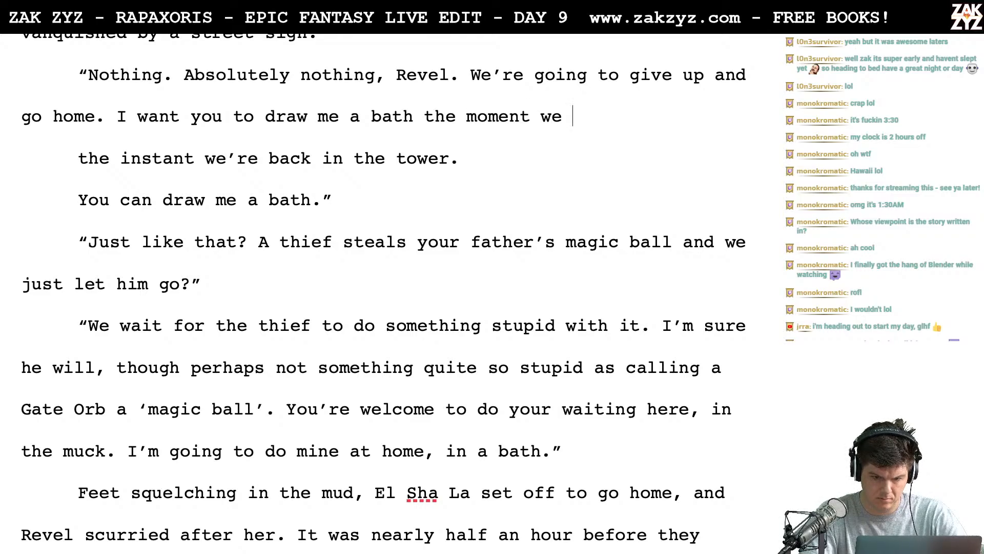
pyautogui.write(' get back')
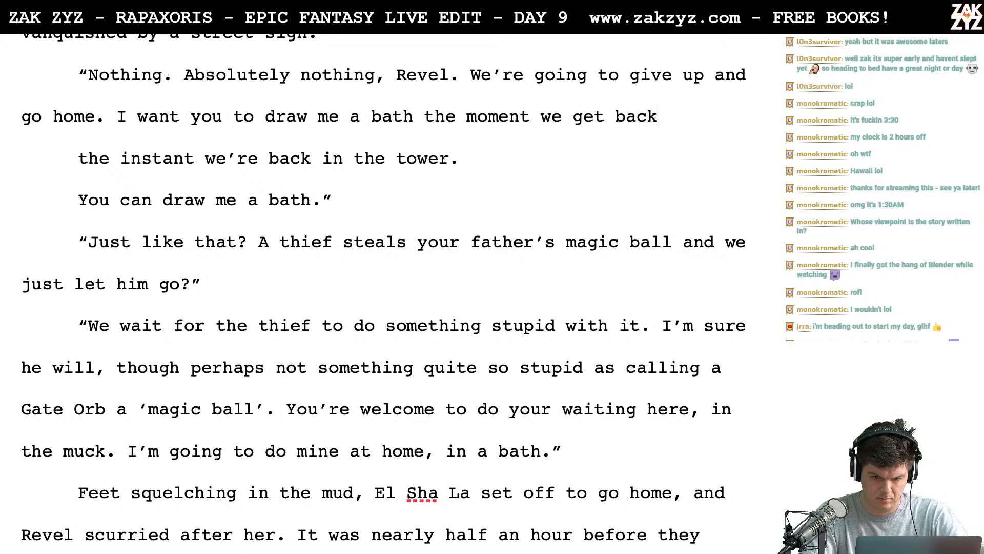
pyautogui.write('. If ')
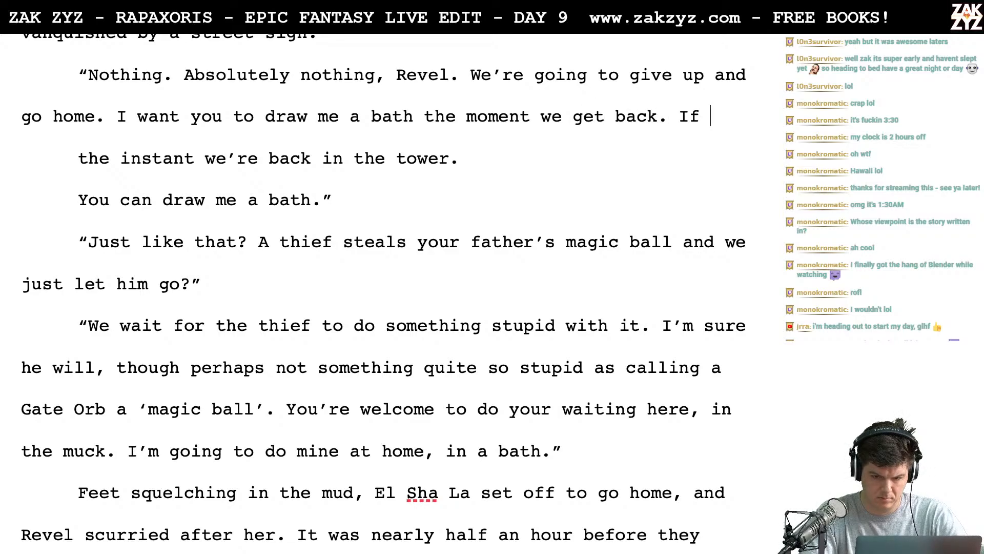
pyautogui.write('we can even')
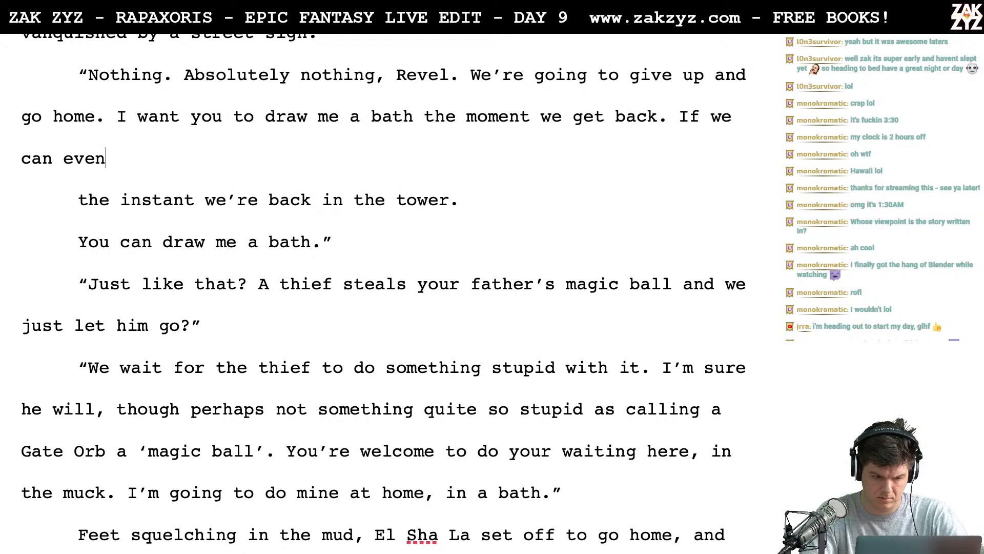
pyautogui.write(' find')
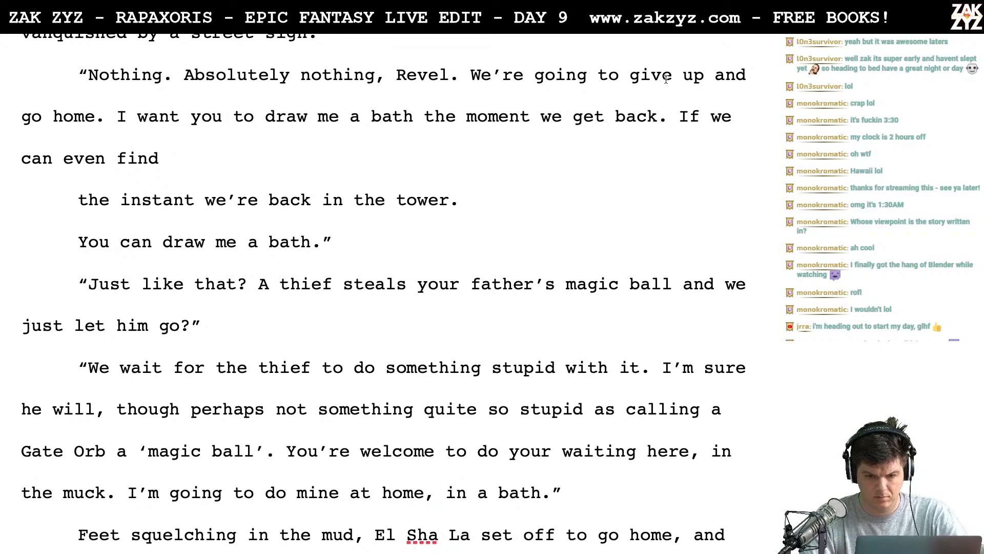
# - Separate "We're going to give up and go home" two lines below the opening and write "I give up." after "Absolutely nothing, Revel."
pyautogui.click(471, 76)
pyautogui.press('Return')
pyautogui.press('Return')
pyautogui.click(470, 75)
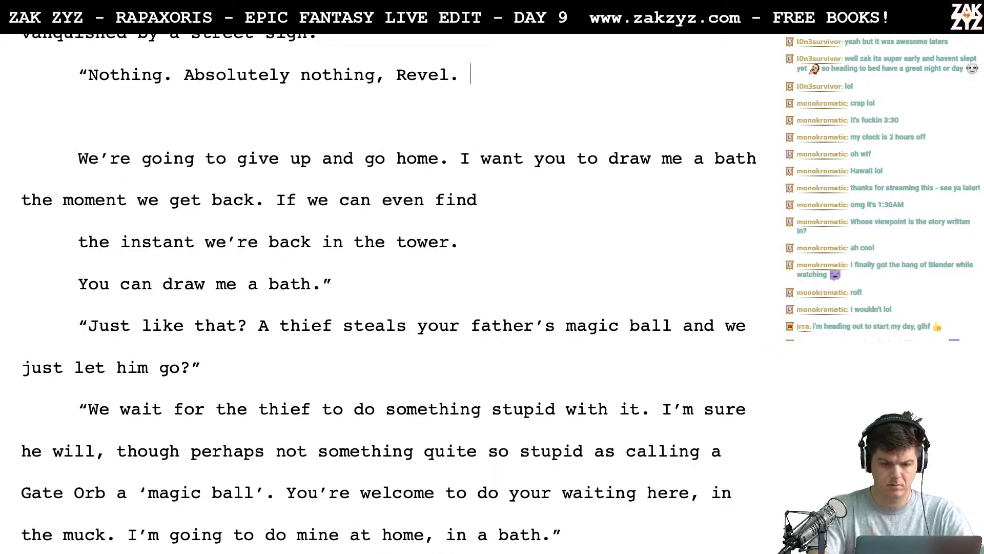
pyautogui.write('I give up')
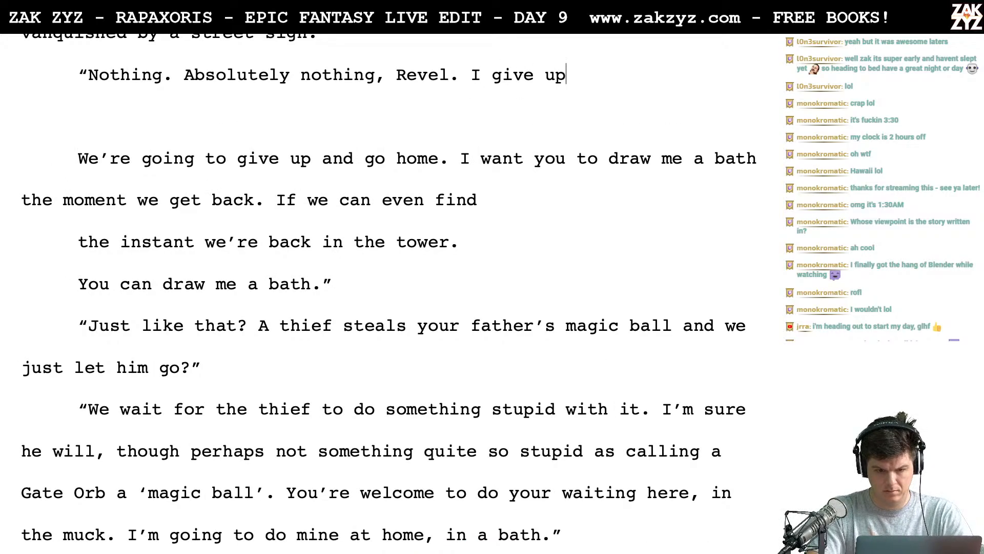
pyautogui.write('. I want')
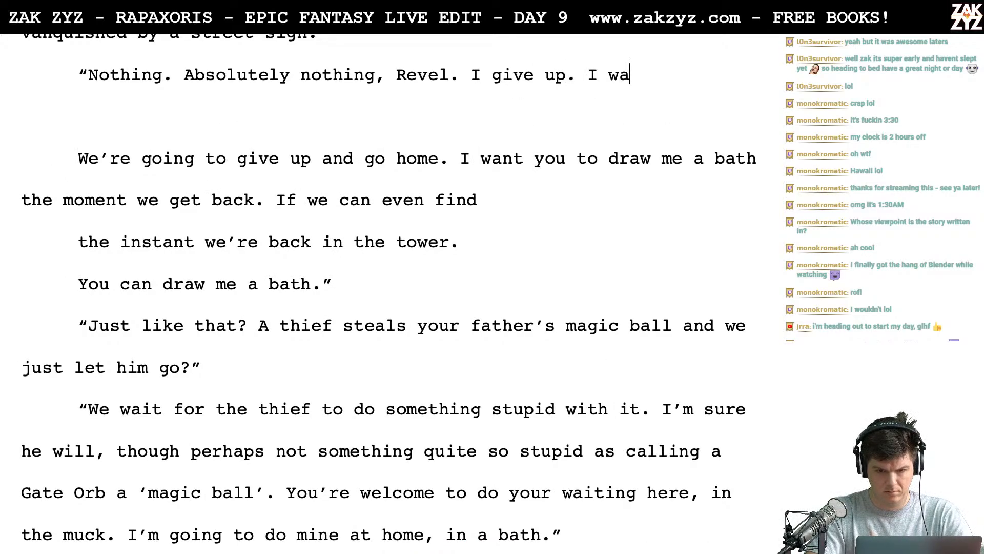
pyautogui.press('BackSpace')
pyautogui.press('BackSpace')
pyautogui.press('BackSpace')
pyautogui.press('BackSpace')
pyautogui.press('BackSpace')
pyautogui.press('BackSpace')
pyautogui.press('BackSpace')
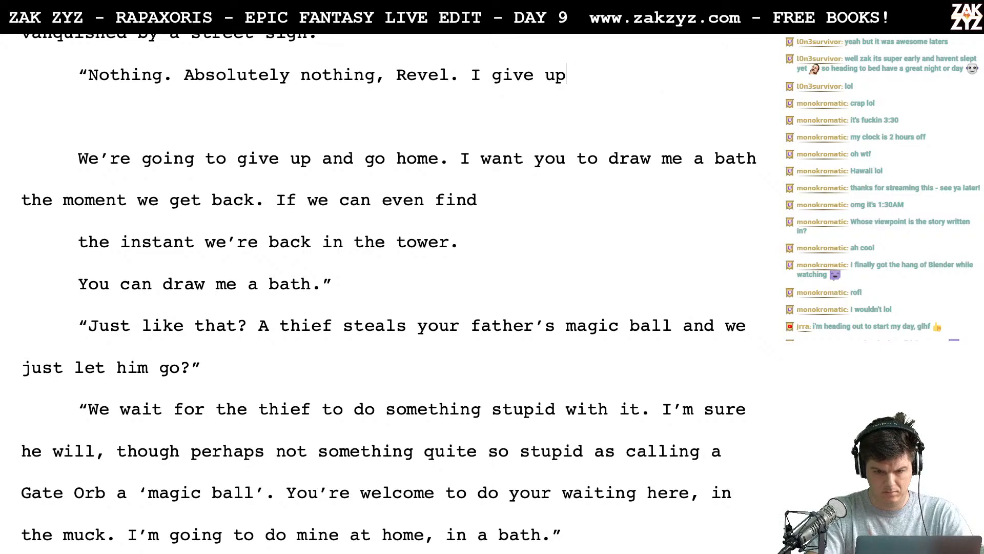
# - Continue the dialogue after "I give up." with the sentence "We're going back to the tower."
pyautogui.write("We're going back t")
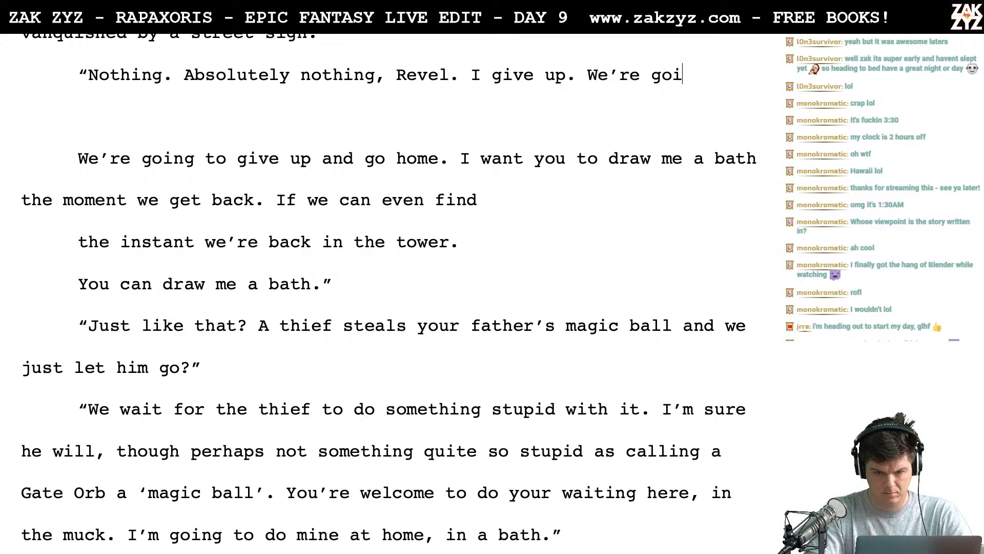
pyautogui.write('o the t')
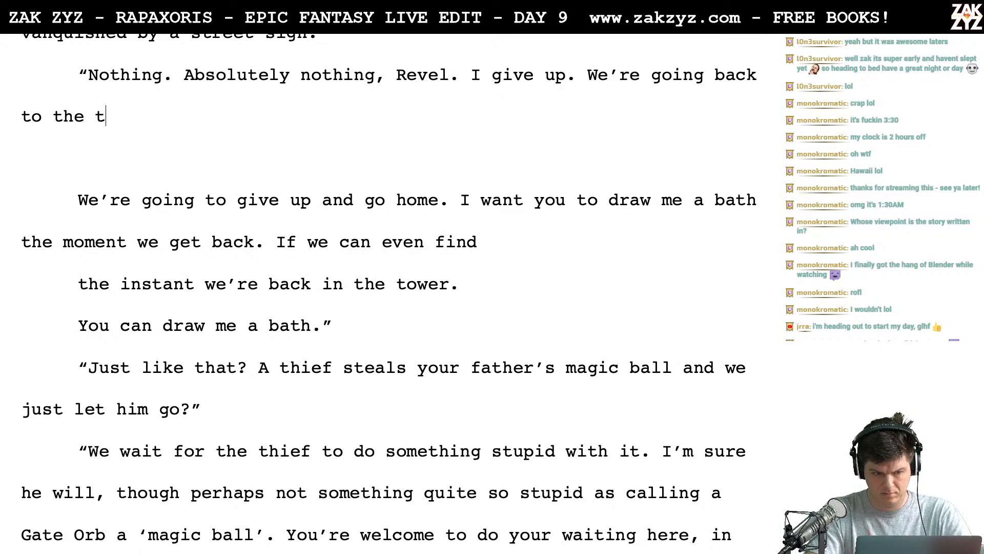
pyautogui.write('ower, I wan')
pyautogui.press('BackSpace')
pyautogui.press('BackSpace')
pyautogui.press('BackSpace')
pyautogui.press('BackSpace')
pyautogui.press('BackSpace')
pyautogui.press('BackSpace')
pyautogui.press('BackSpace')
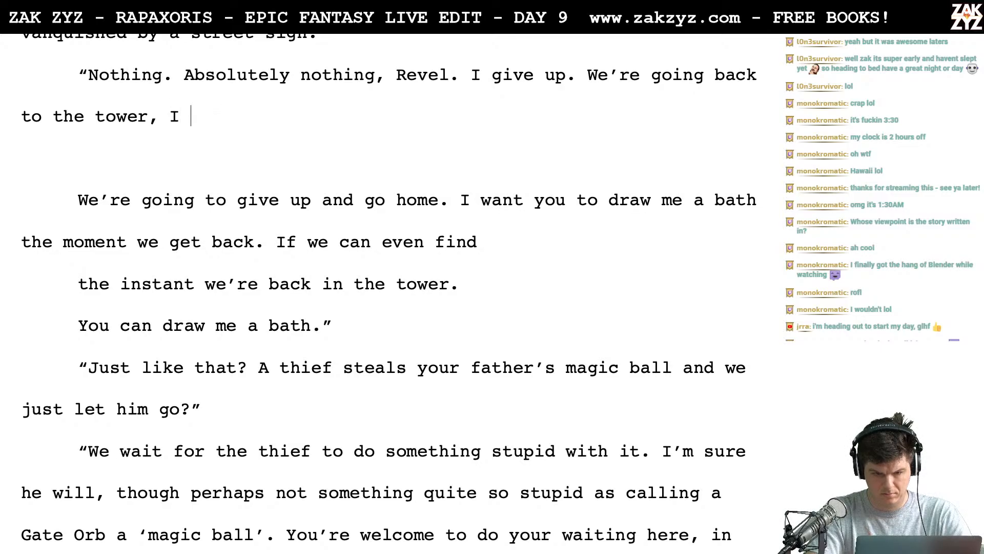
pyautogui.write('.')
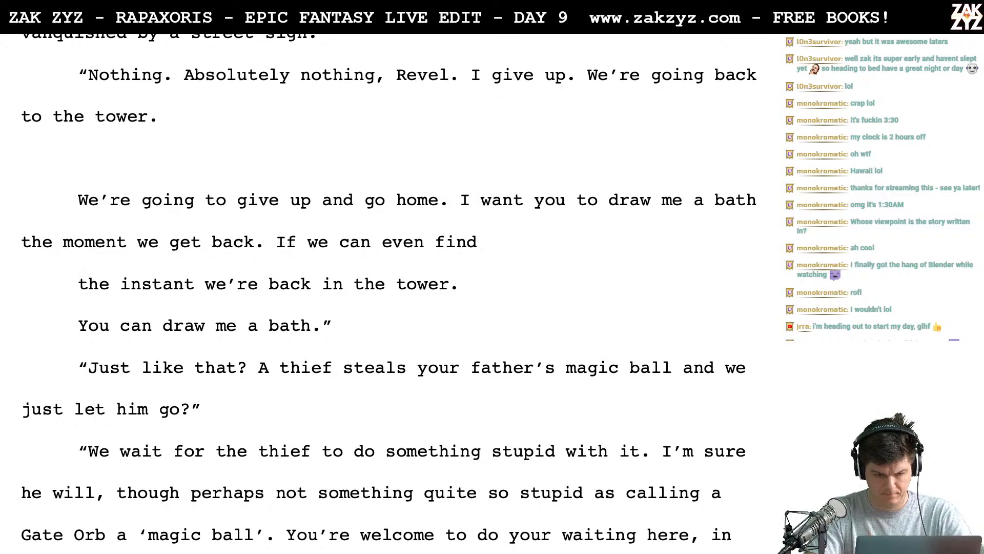
pyautogui.write(' I want you to dr')
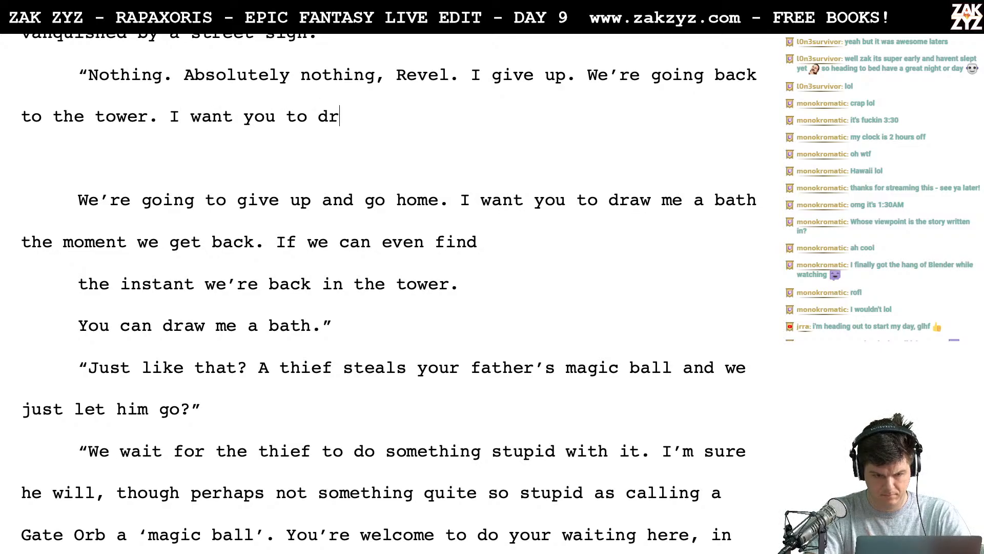
pyautogui.write('aw me a abath')
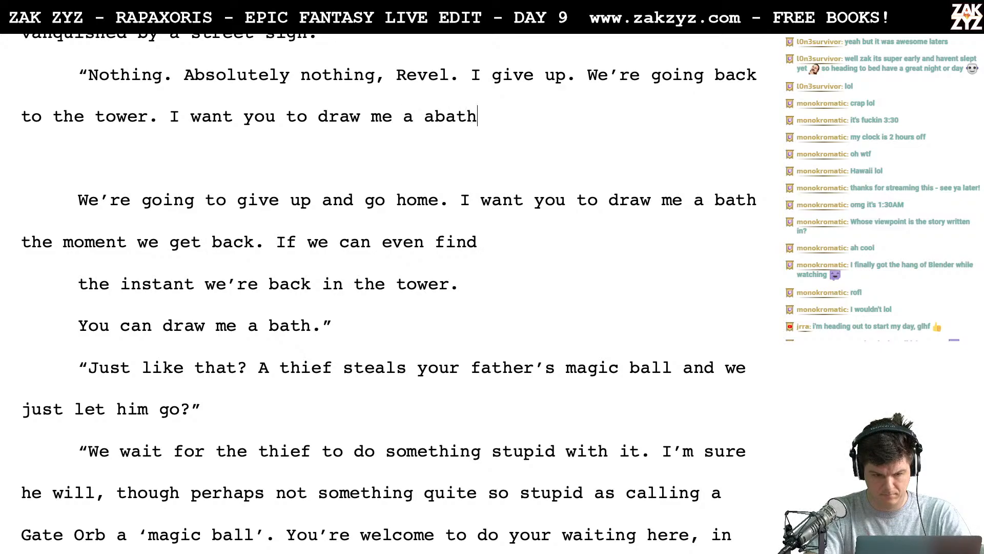
pyautogui.press('BackSpace')
pyautogui.press('BackSpace')
pyautogui.press('BackSpace')
pyautogui.press('BackSpace')
pyautogui.press('BackSpace')
pyautogui.write('bath the moment ')
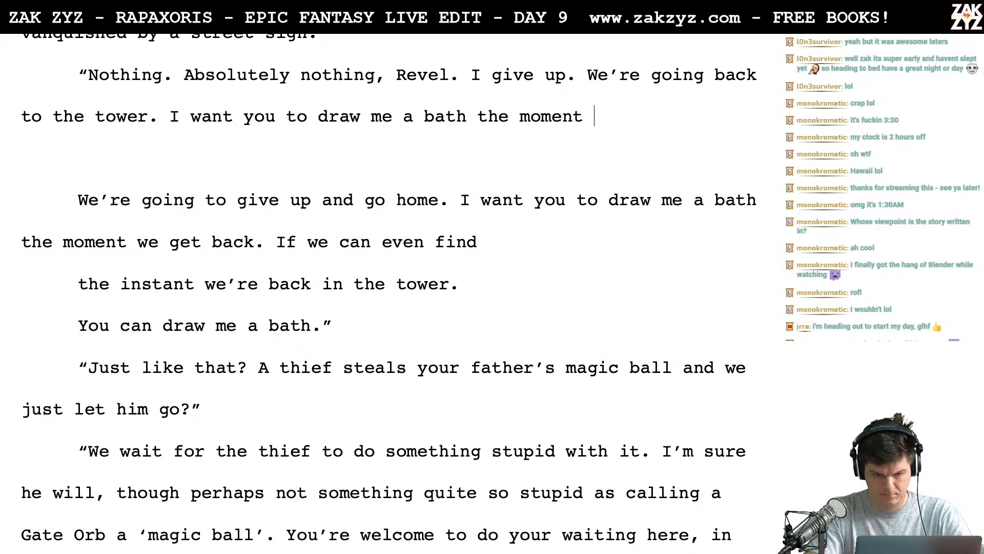
pyautogui.write('we get home. If ')
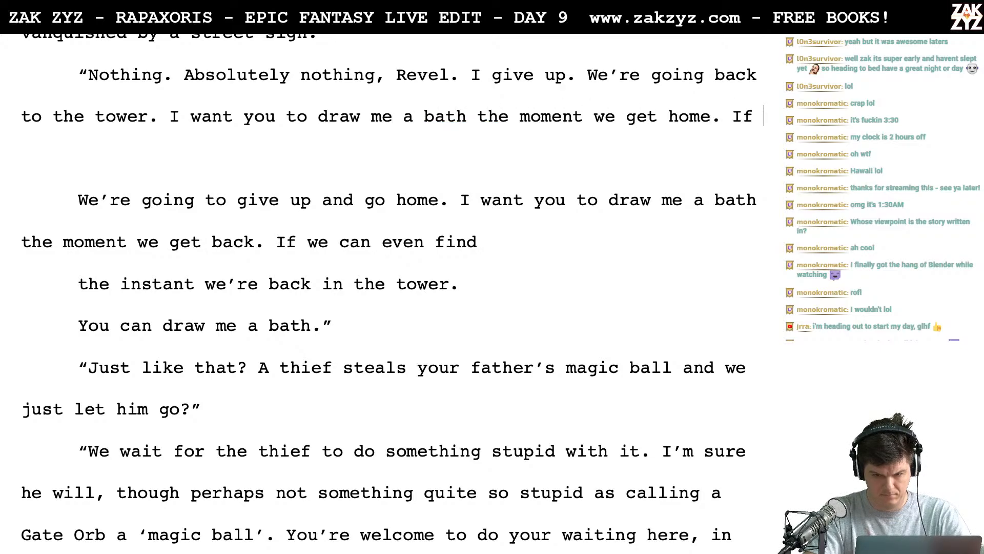
pyautogui.write('we can even find ')
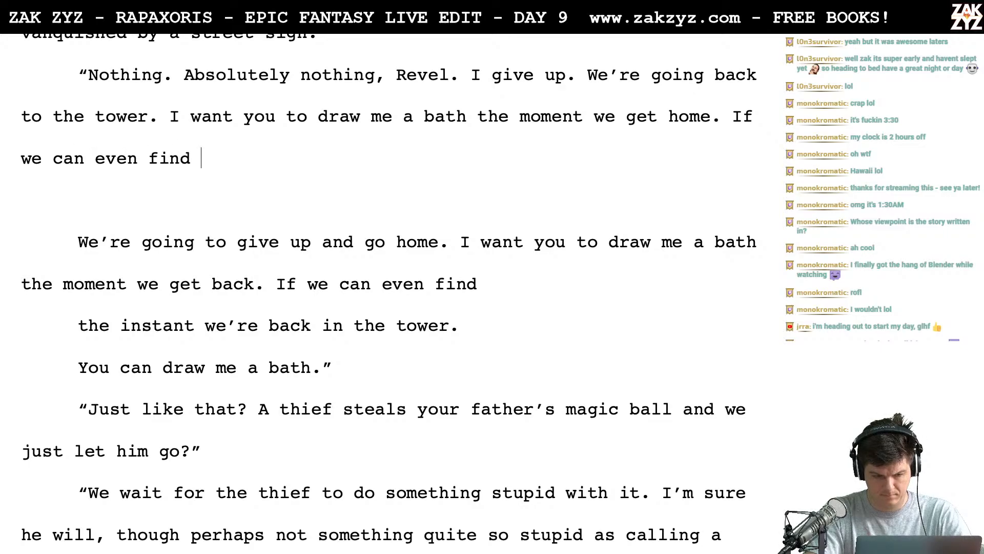
pyautogui.write('it')
# - Add "I want you to draw me a bath the moment we get home." and try starting a follow-up with "If we can even find"
pyautogui.press('BackSpace')
pyautogui.press('BackSpace')
pyautogui.press('BackSpace')
pyautogui.press('BackSpace')
pyautogui.press('BackSpace')
pyautogui.press('BackSpace')
pyautogui.press('BackSpace')
pyautogui.press('BackSpace')
pyautogui.press('BackSpace')
pyautogui.press('BackSpace')
pyautogui.press('BackSpace')
pyautogui.press('BackSpace')
pyautogui.press('BackSpace')
pyautogui.press('BackSpace')
pyautogui.press('BackSpace')
pyautogui.press('BackSpace')
pyautogui.press('BackSpace')
pyautogui.press('BackSpace')
pyautogui.press('BackSpace')
pyautogui.press('BackSpace')
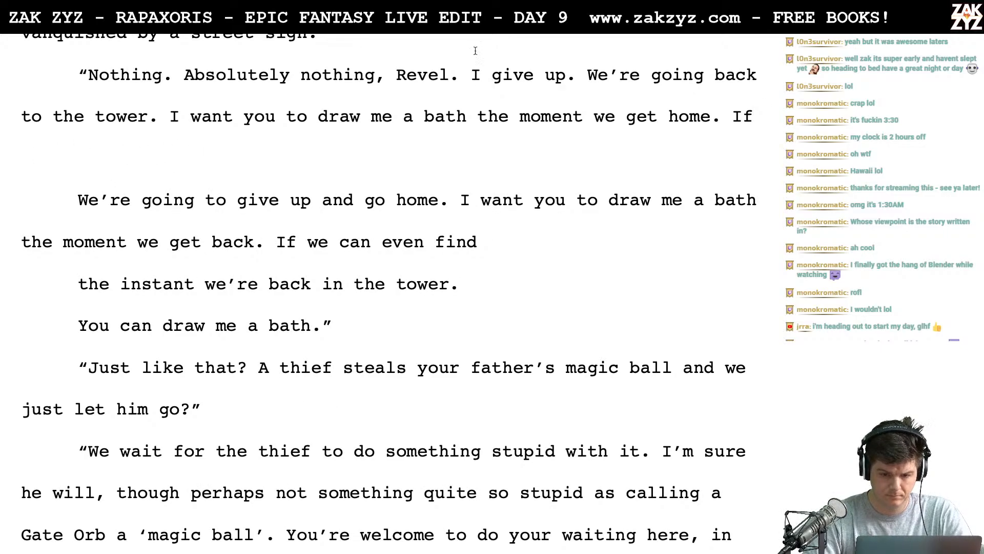
# - Separate the tower draft two lines below "I give up." and write "I want to go home, and I want you to draw me a bath immediately."
pyautogui.press('Return')
pyautogui.press('Return')
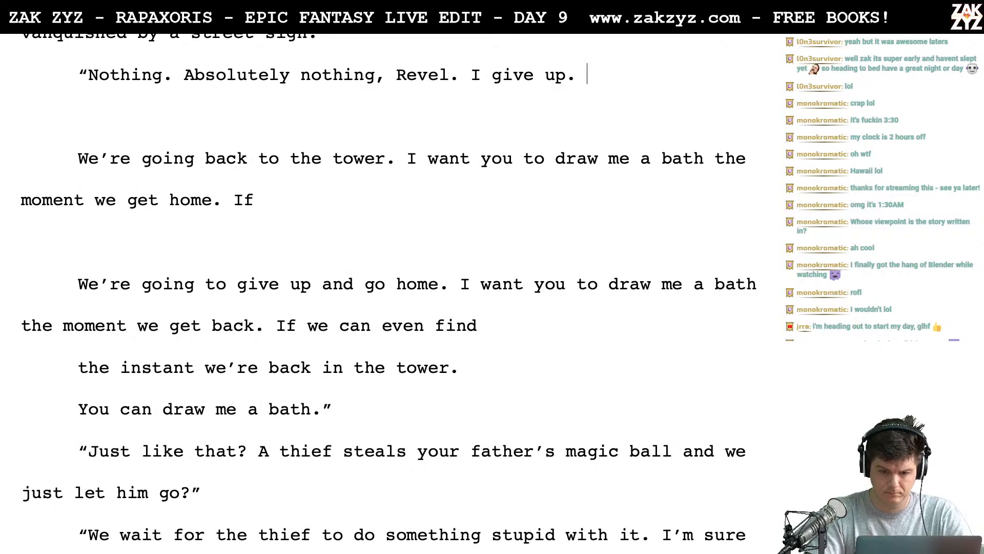
pyautogui.write('I want to go home')
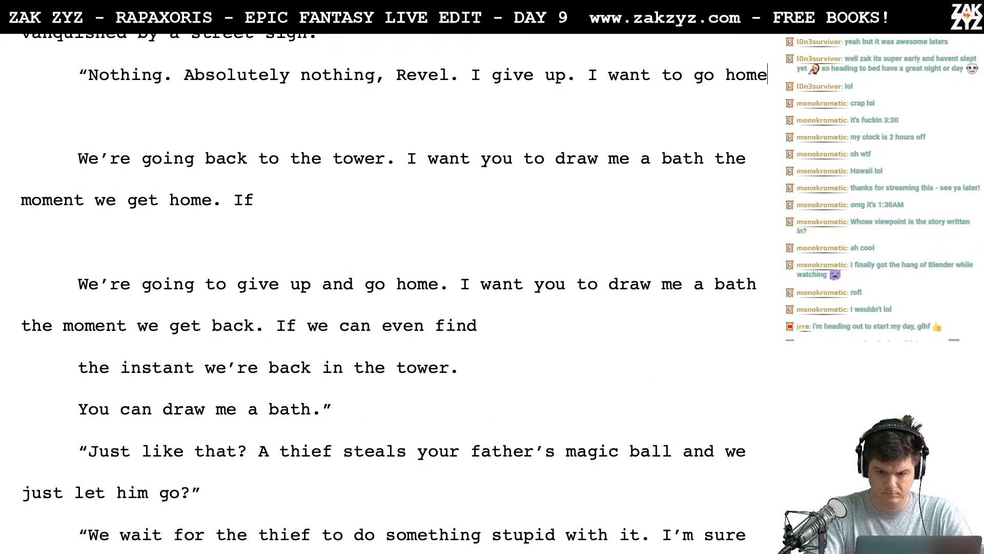
pyautogui.write(', and I want you ')
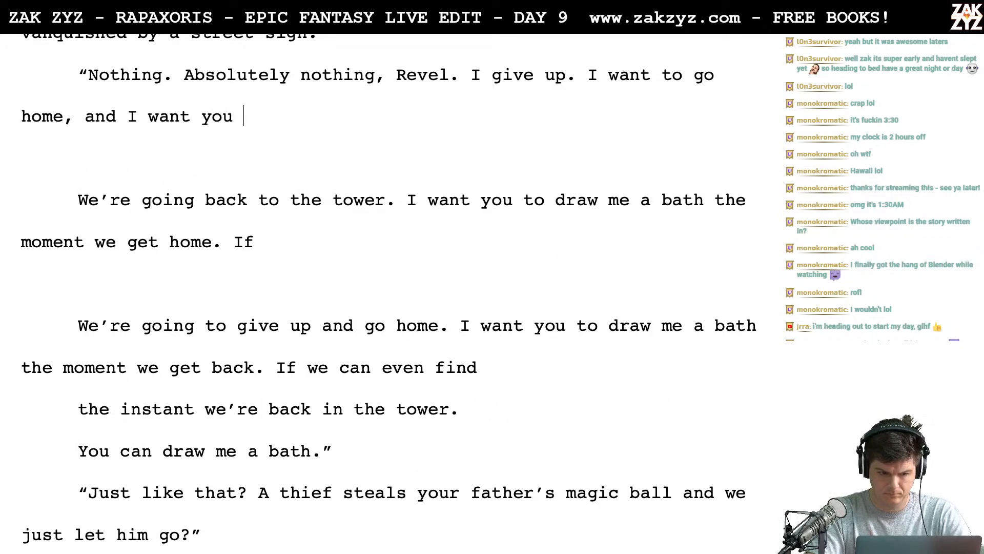
pyautogui.write('to draw me a b')
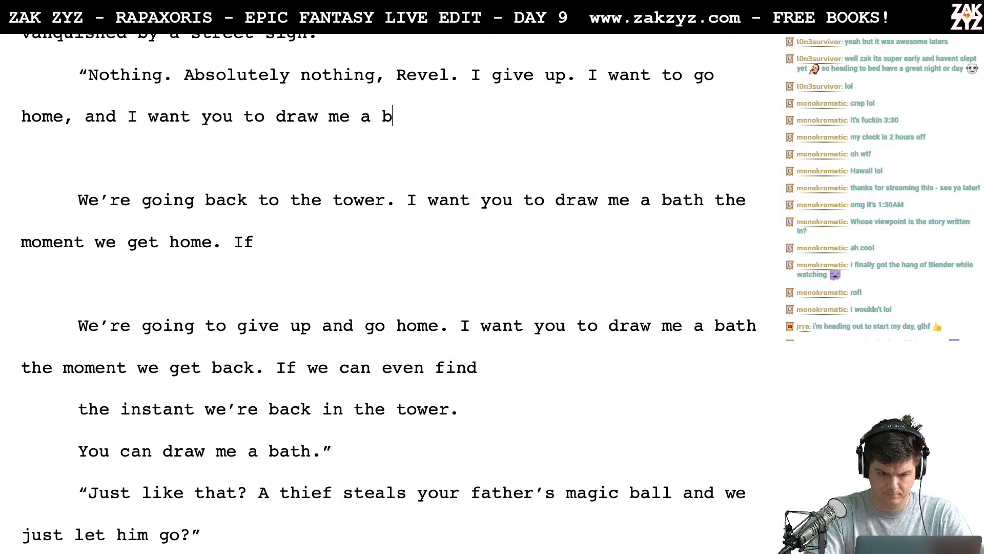
pyautogui.write('ath immediately')
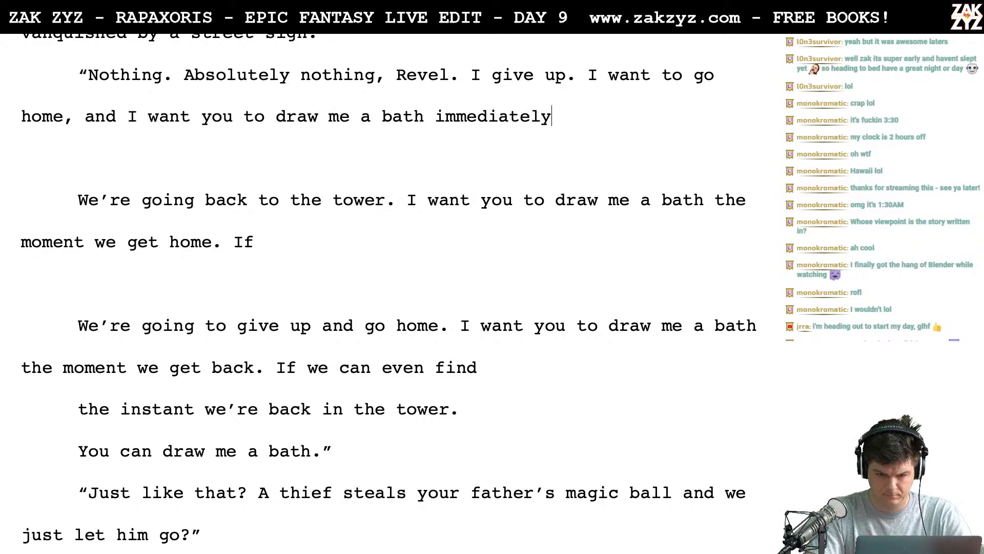
pyautogui.write('.')
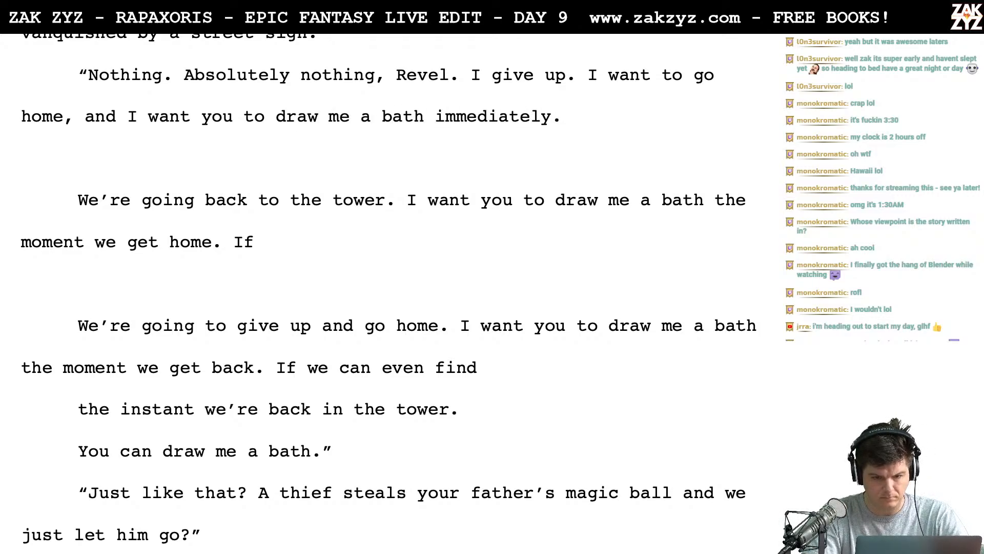
pyautogui.write(' If')
# - Finish the dialogue with "If we can even find our way back." and a closing quotation mark
pyautogui.press('BackSpace')
pyautogui.write('f we')
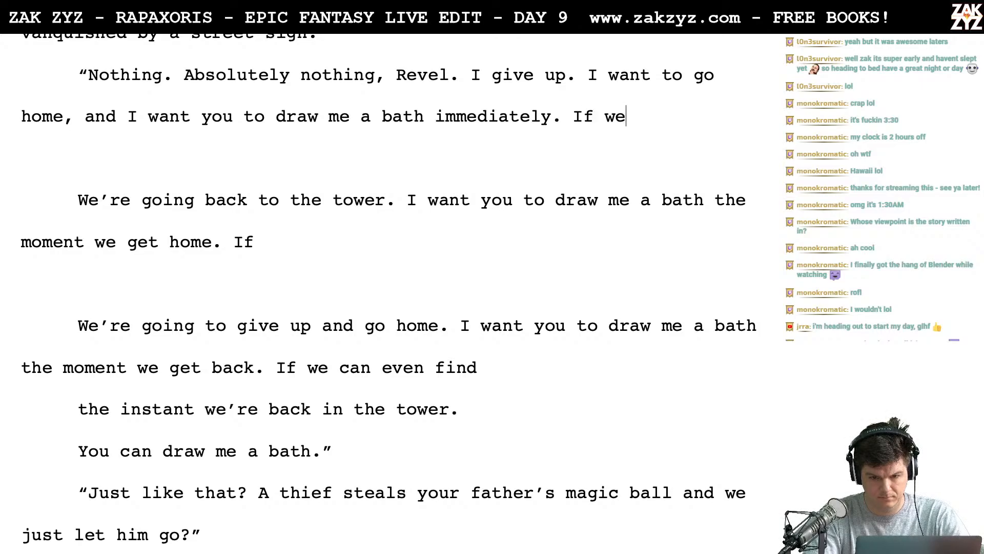
pyautogui.write(' can even find ou')
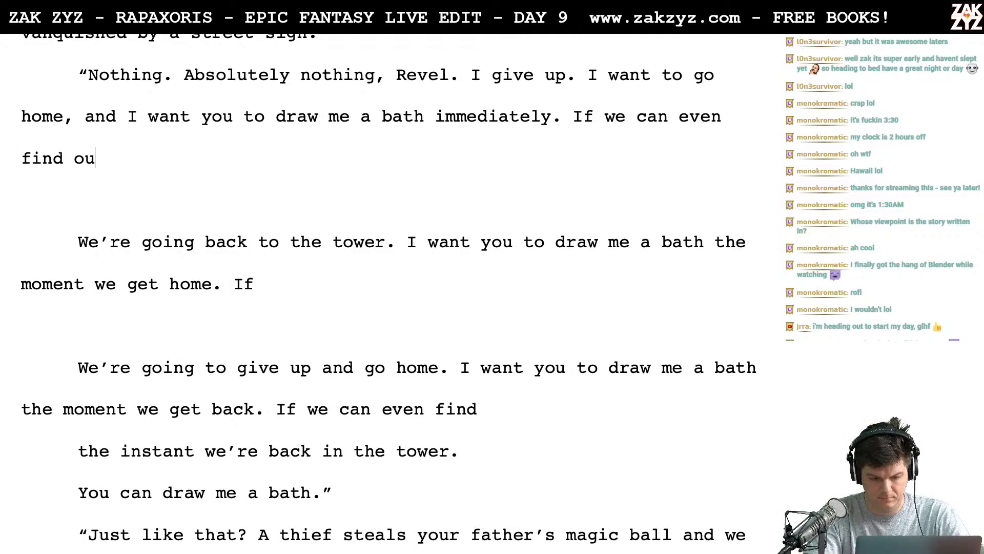
pyautogui.write('r way back.')
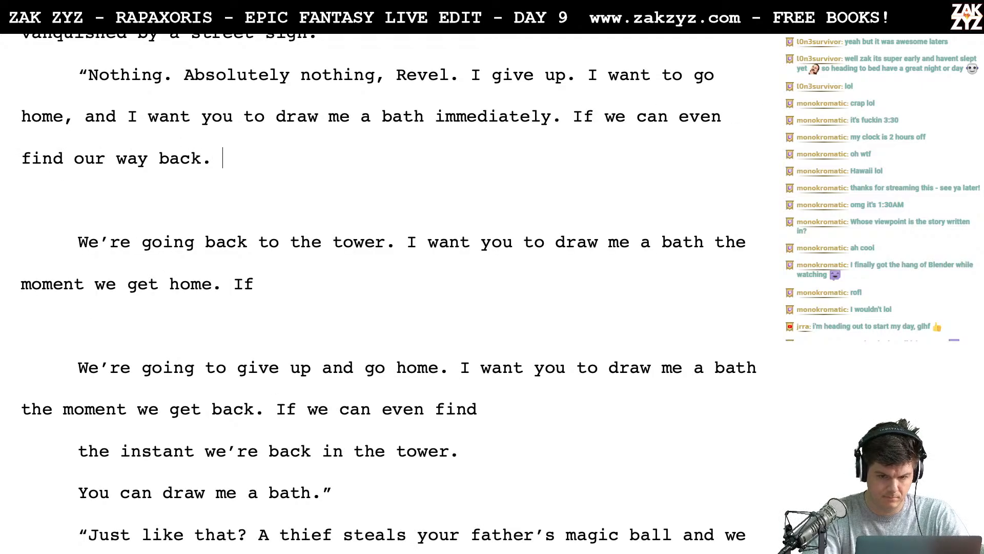
pyautogui.write('"')
# - Delete the leftover draft lines between "find our way back." and "Just like that?", including the blank paragraphs
pyautogui.hotkey('shift', 'Down')
pyautogui.hotkey('shift', 'Down')
pyautogui.hotkey('shift', 'Down')
pyautogui.hotkey('shift', 'Down')
pyautogui.hotkey('shift', 'Down')
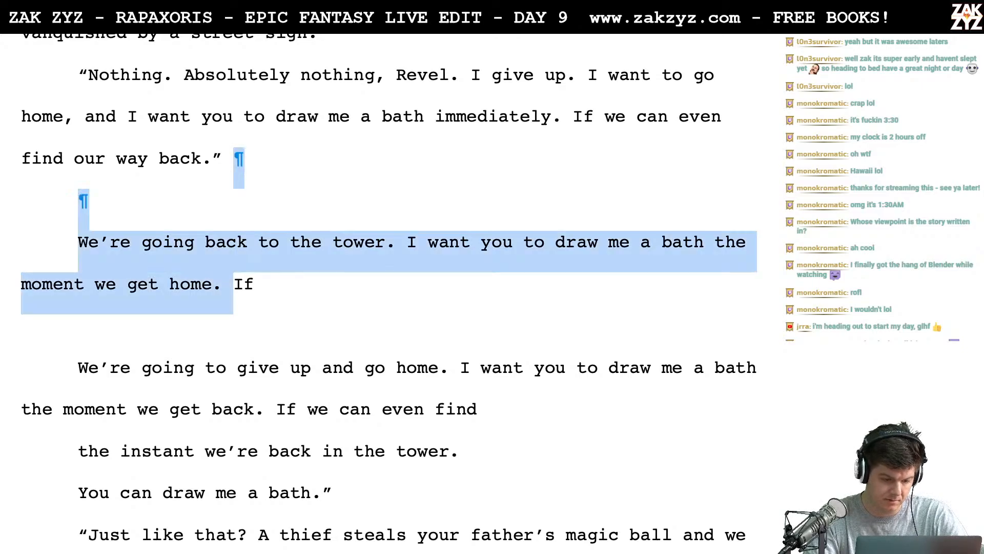
pyautogui.hotkey('shift', 'Down')
pyautogui.hotkey('shift', 'Down')
pyautogui.hotkey('shift', 'Down')
pyautogui.hotkey('shift', 'Right')
pyautogui.hotkey('shift', 'Right')
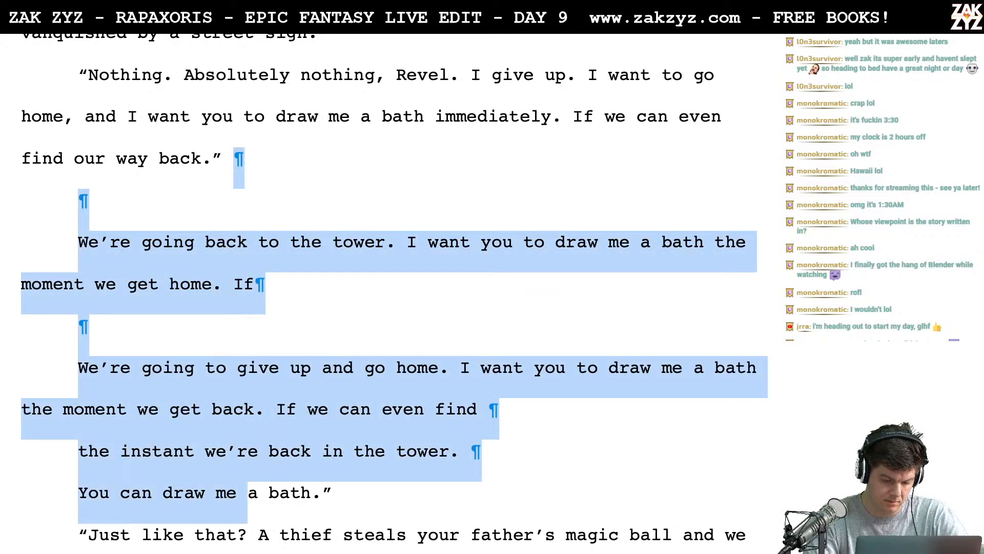
pyautogui.hotkey('shift', 'Right')
pyautogui.hotkey('shift', 'Right')
pyautogui.hotkey('shift', 'Right')
pyautogui.hotkey('shift', 'Right')
pyautogui.hotkey('shift', 'Right')
pyautogui.hotkey('shift', 'Right')
pyautogui.hotkey('shift', 'Right')
pyautogui.press('BackSpace')
pyautogui.press('BackSpace')
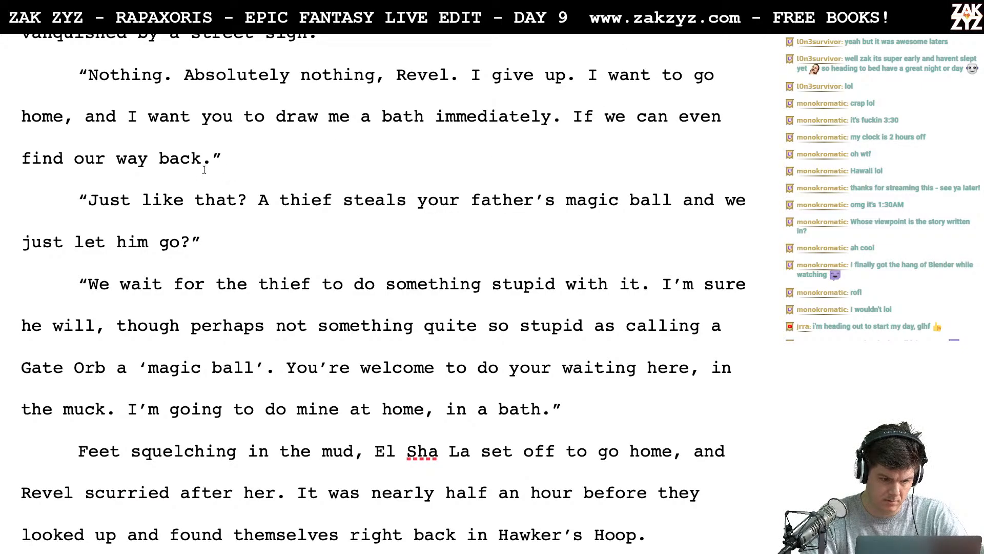
# - Replace the comma after "Absolutely nothing" with a period and delete "Revel." before "I give up."
pyautogui.scroll(-1, 194, 205)
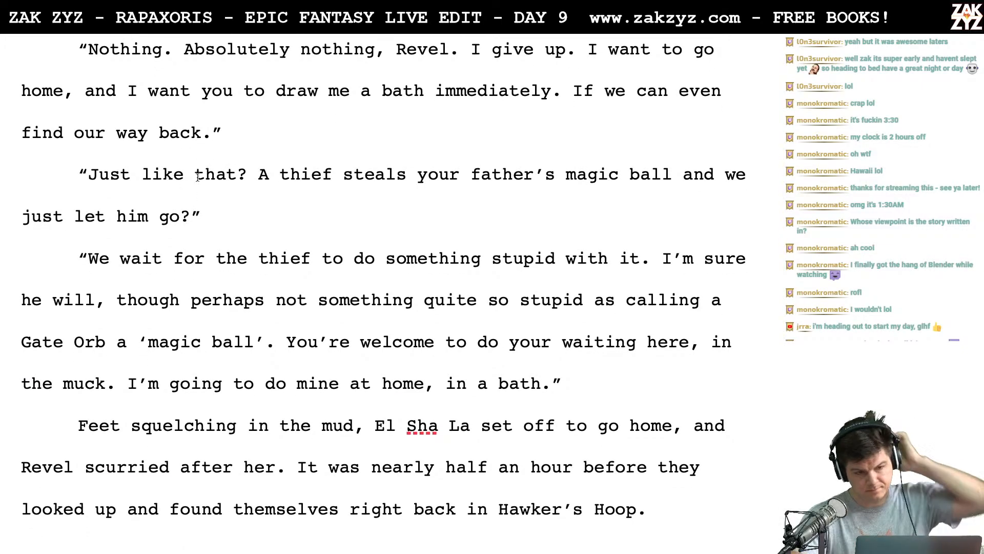
pyautogui.scroll(3, 197, 176)
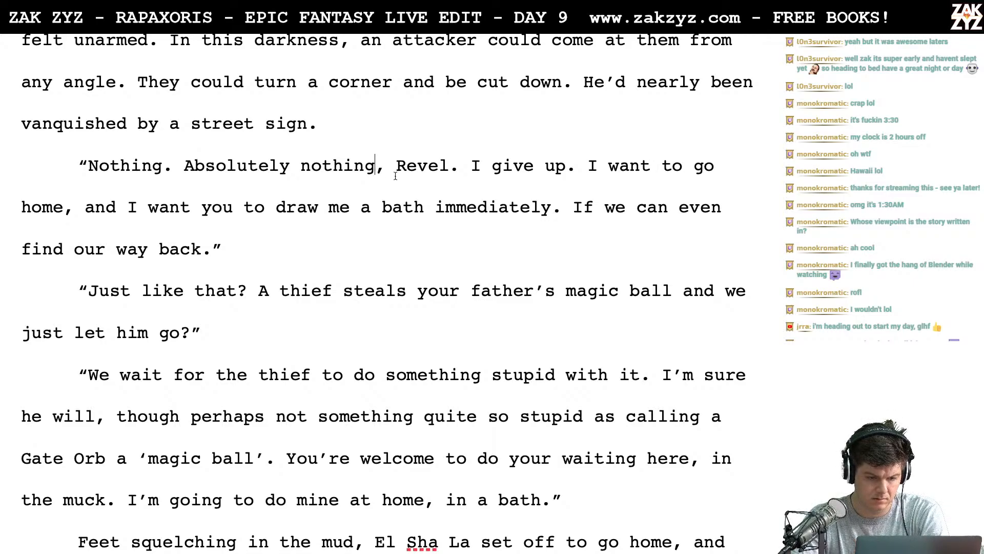
pyautogui.press('BackSpace')
pyautogui.write('.')
pyautogui.press('Right')
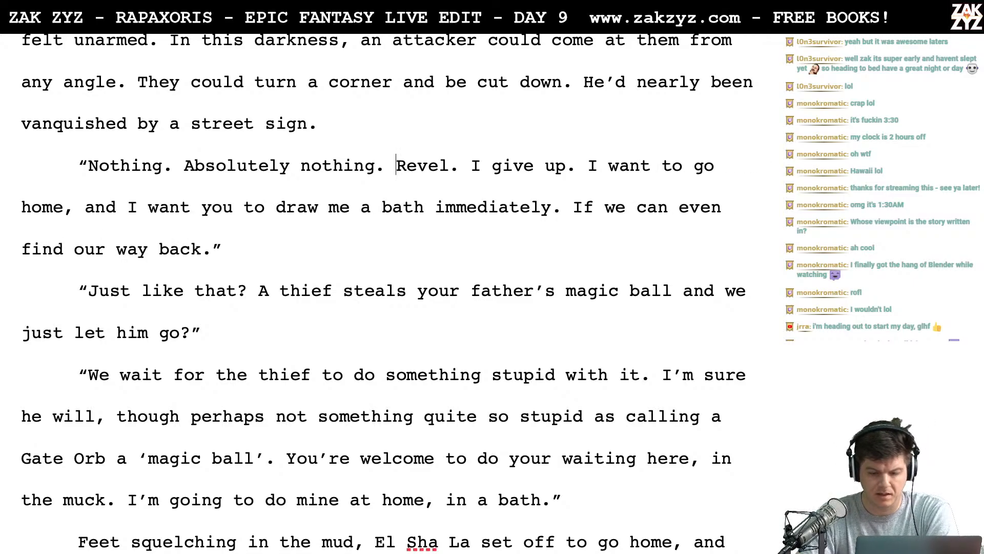
pyautogui.hotkey('shift', 'Right')
pyautogui.hotkey('shift', 'Right')
pyautogui.hotkey('shift', 'Right')
pyautogui.hotkey('shift', 'Right')
pyautogui.hotkey('shift', 'Right')
pyautogui.hotkey('shift', 'Right')
pyautogui.hotkey('shift', 'Right')
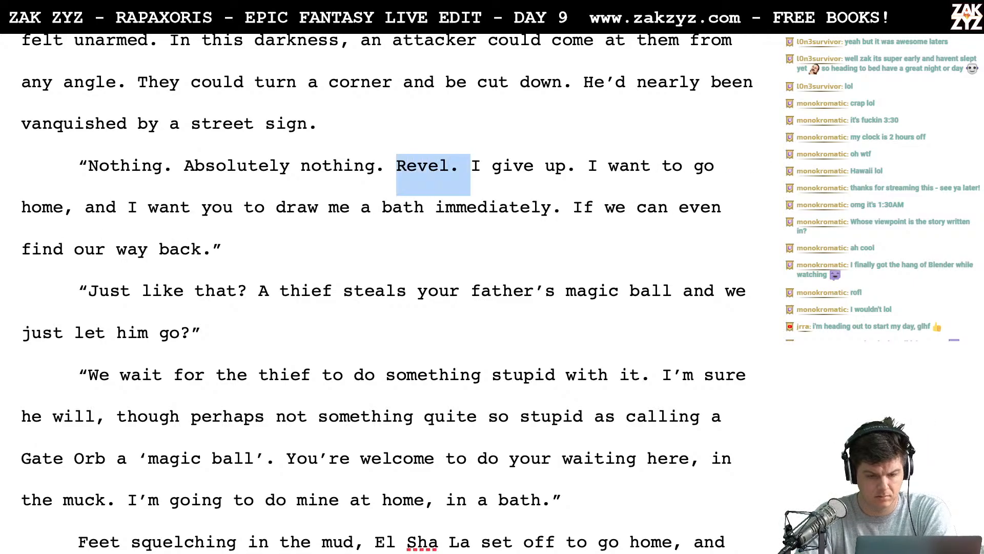
pyautogui.hotkey('shift', 'Left')
pyautogui.press('BackSpace')
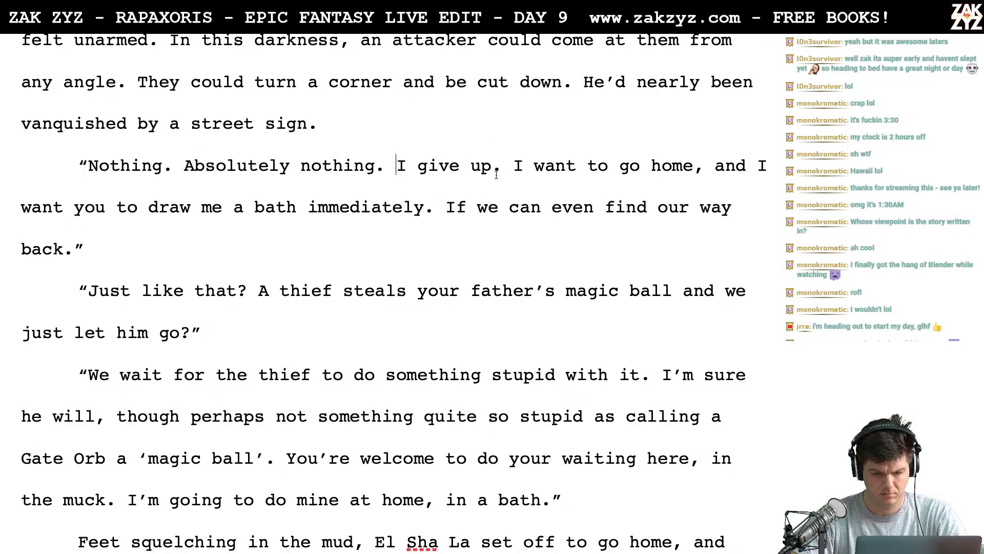
# - Separate the text after "I give up." two lines below and write "We are going home and you are going to draw me a bath."
pyautogui.click(506, 164)
pyautogui.press('Return')
pyautogui.press('Return')
pyautogui.write('W')
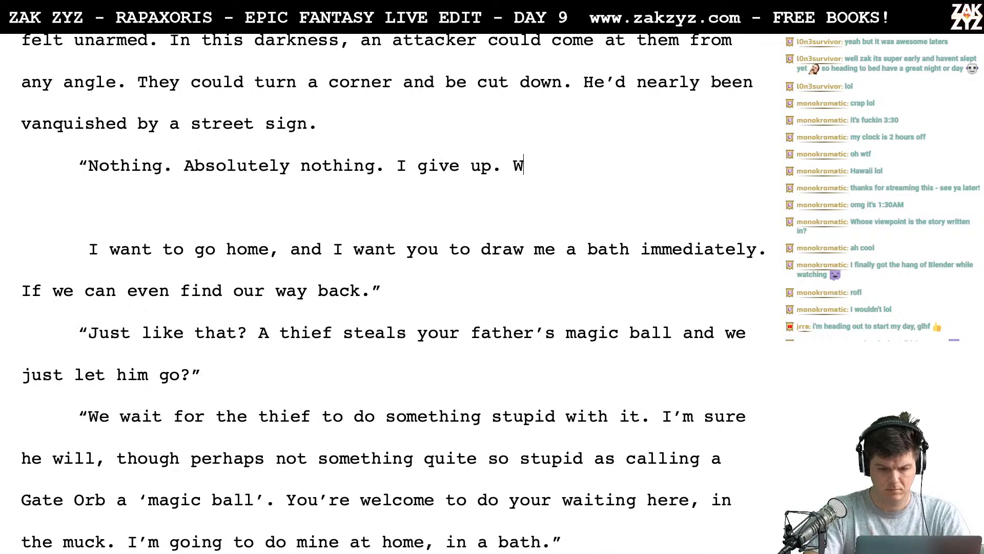
pyautogui.write('e are going home and')
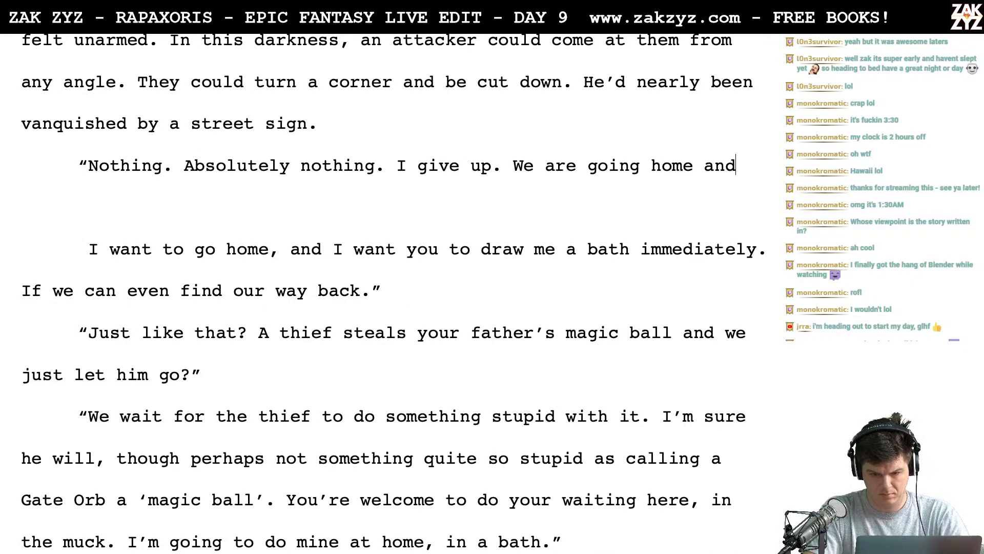
pyautogui.write(' you are going to d')
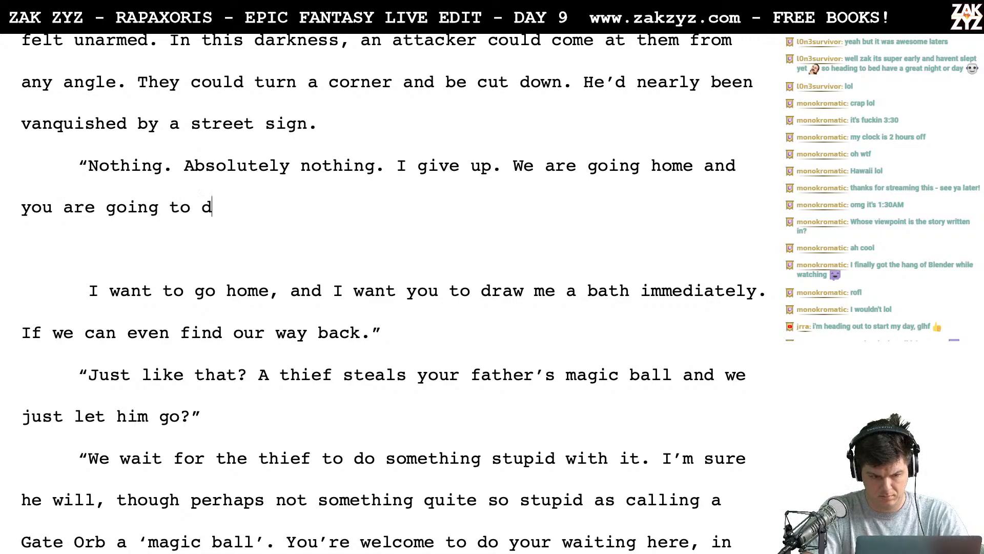
pyautogui.write('raw me a bath.”')
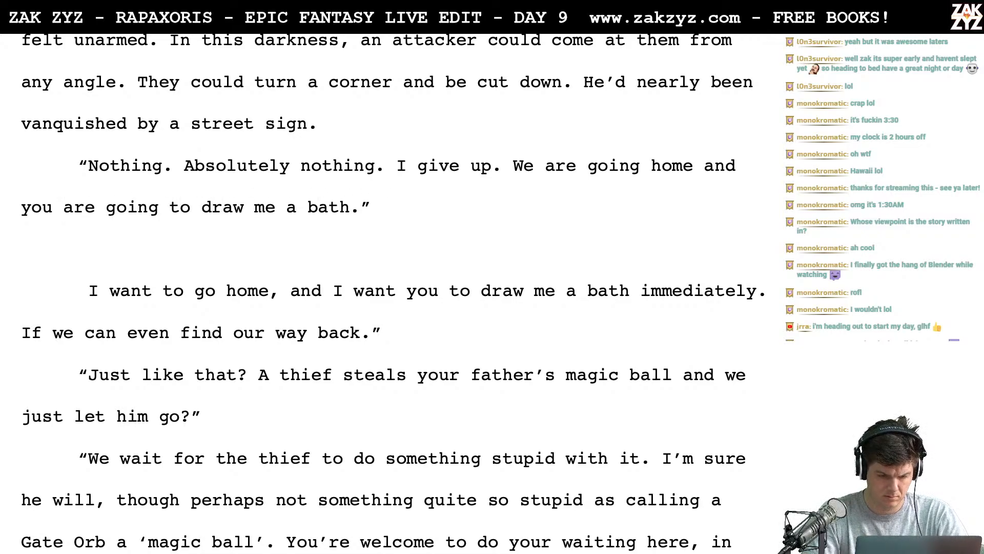
# - Extend the dialogue after "bath." with "I'm through with this farce." and a closing quotation mark
pyautogui.press('BackSpace')
pyautogui.write('I’m ')
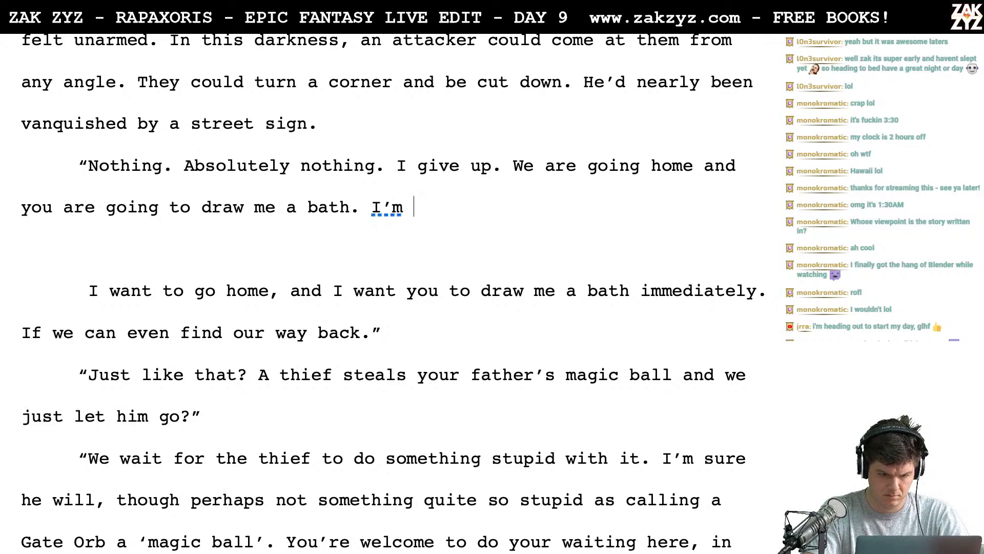
pyautogui.write('through wit')
pyautogui.press('BackSpace')
pyautogui.write('rough')
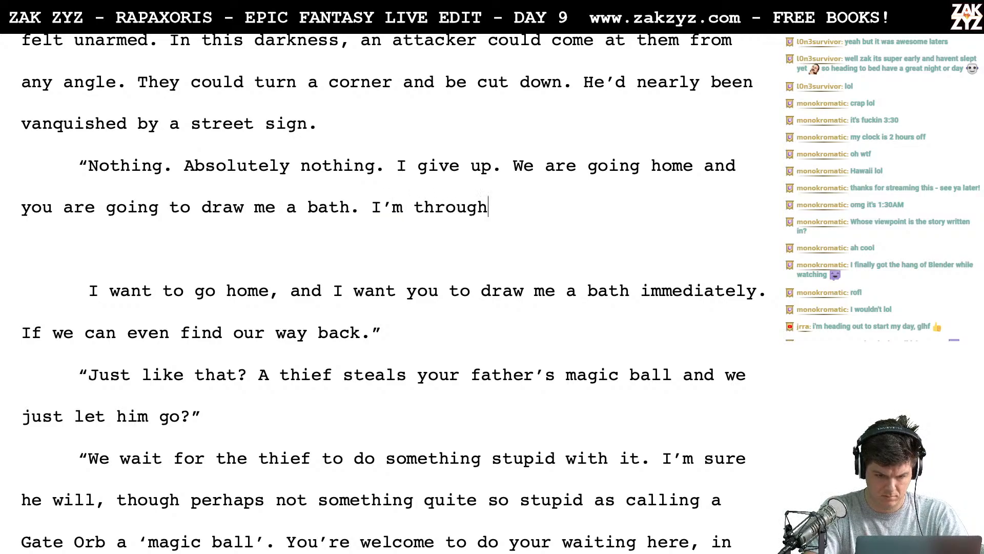
pyautogui.write(' with this farce')
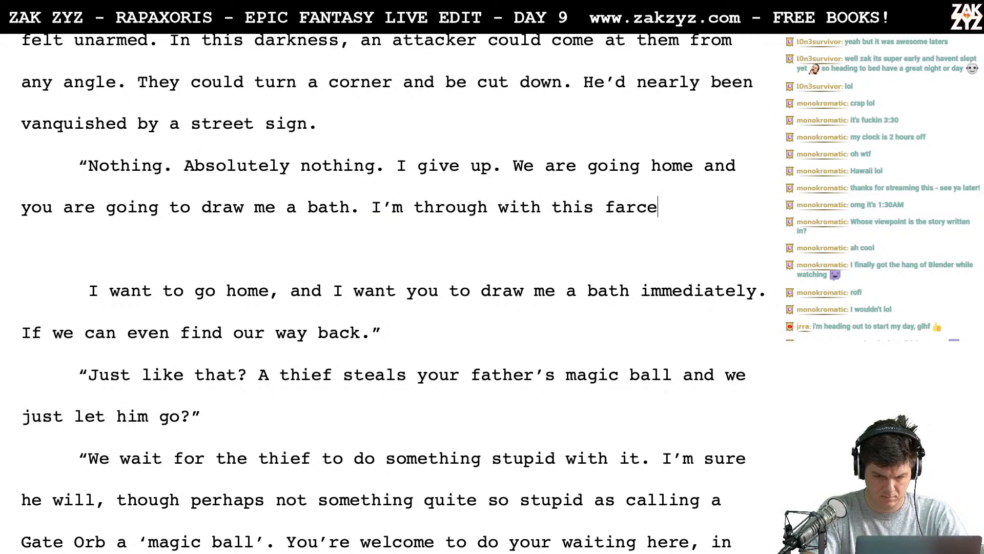
pyautogui.write('.')
pyautogui.press('BackSpace')
pyautogui.write('”')
# - Delete the leftover draft text after "farce." through "find our way back.", including the blank paragraph
pyautogui.hotkey('shift', 'Down')
pyautogui.hotkey('shift', 'Down')
pyautogui.hotkey('shift', 'Down')
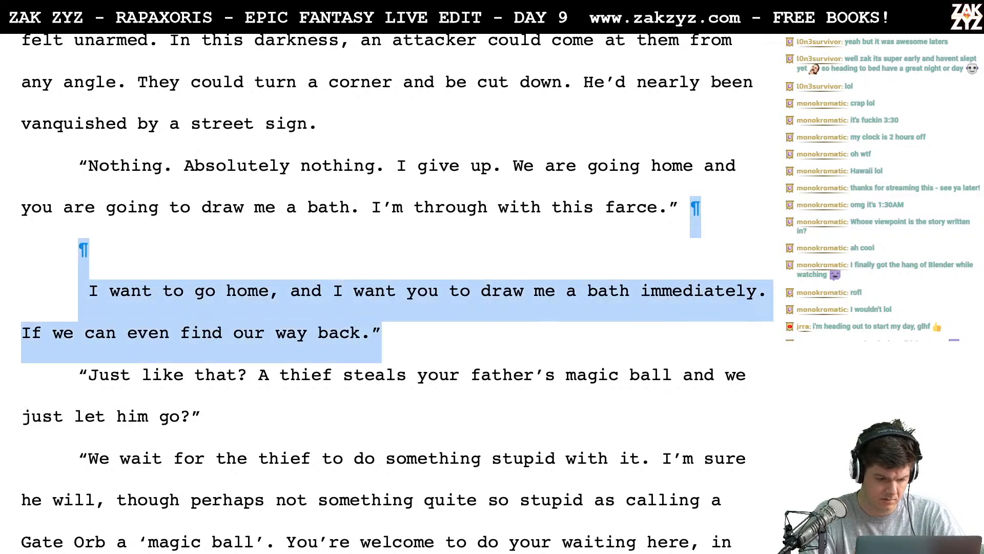
pyautogui.press('BackSpace')
pyautogui.press('BackSpace')
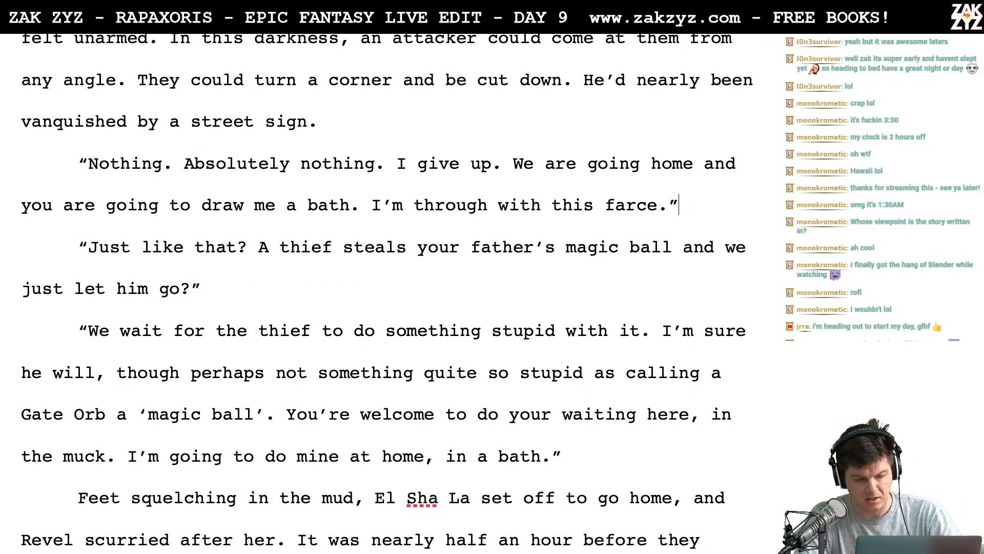
pyautogui.scroll(-1, 496, 176)
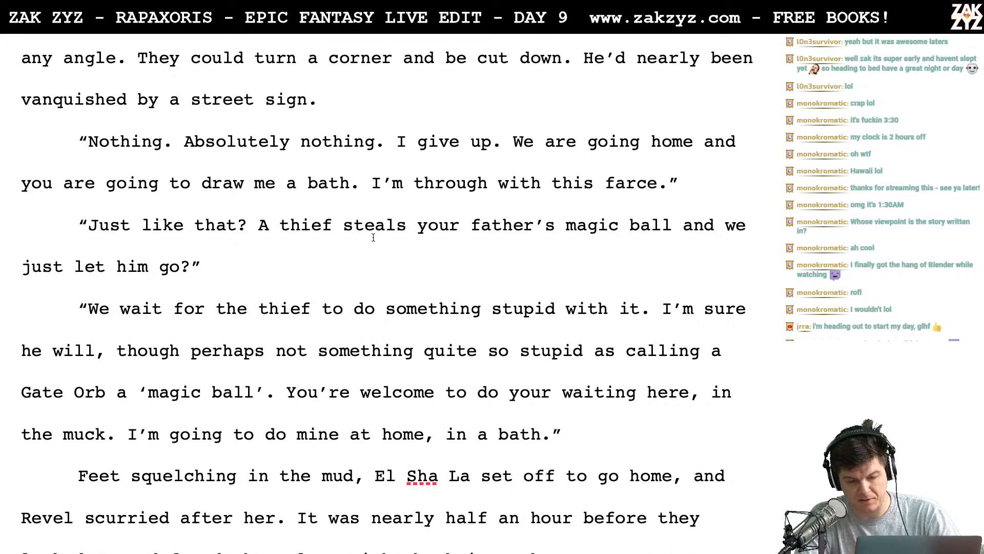
pyautogui.scroll(-1, 374, 238)
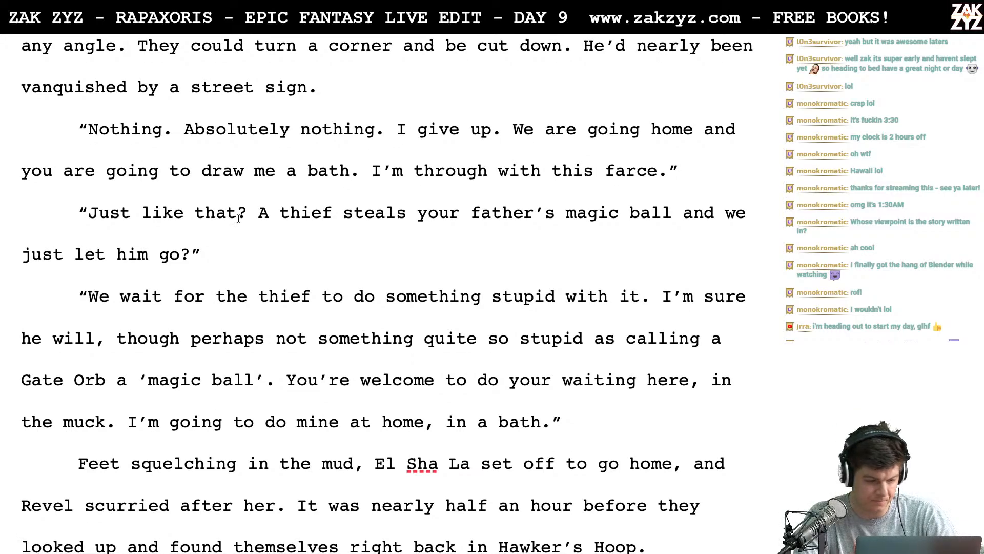
pyautogui.click(116, 301)
pyautogui.write('are goin')
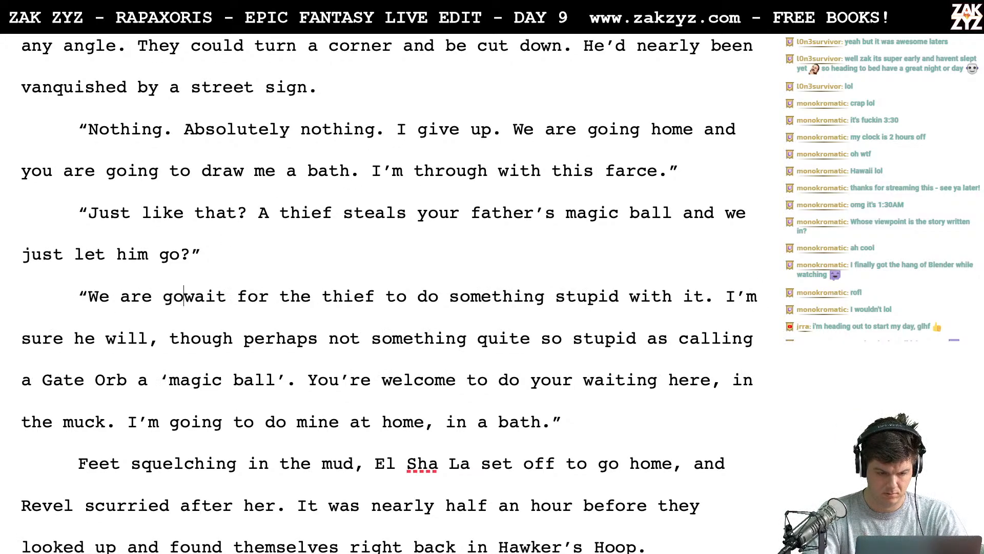
pyautogui.press('BackSpace')
pyautogui.press('BackSpace')
pyautogui.press('BackSpace')
pyautogui.press('BackSpace')
pyautogui.press('BackSpace')
pyautogui.press('BackSpace')
pyautogui.press('BackSpace')
pyautogui.press('BackSpace')
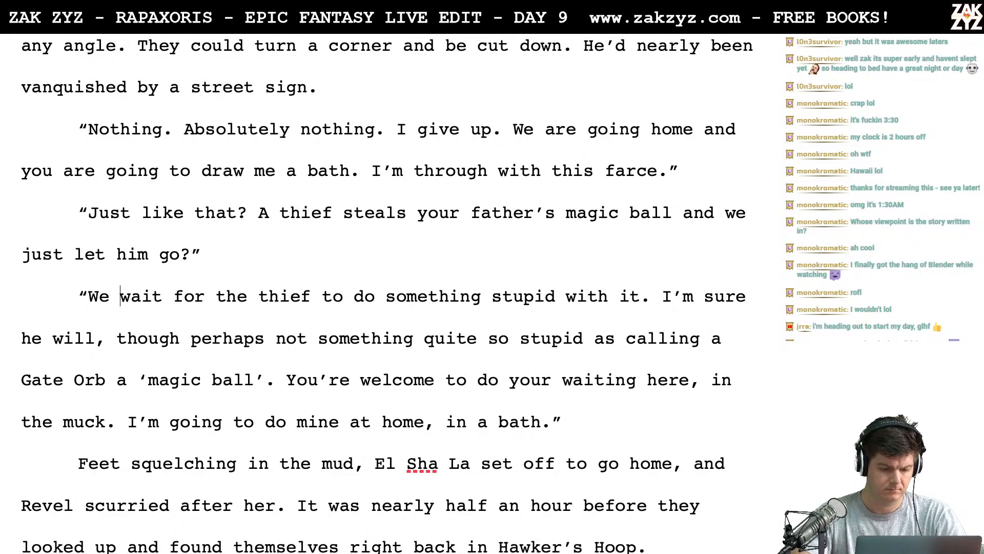
pyautogui.scroll(-1, 88, 314)
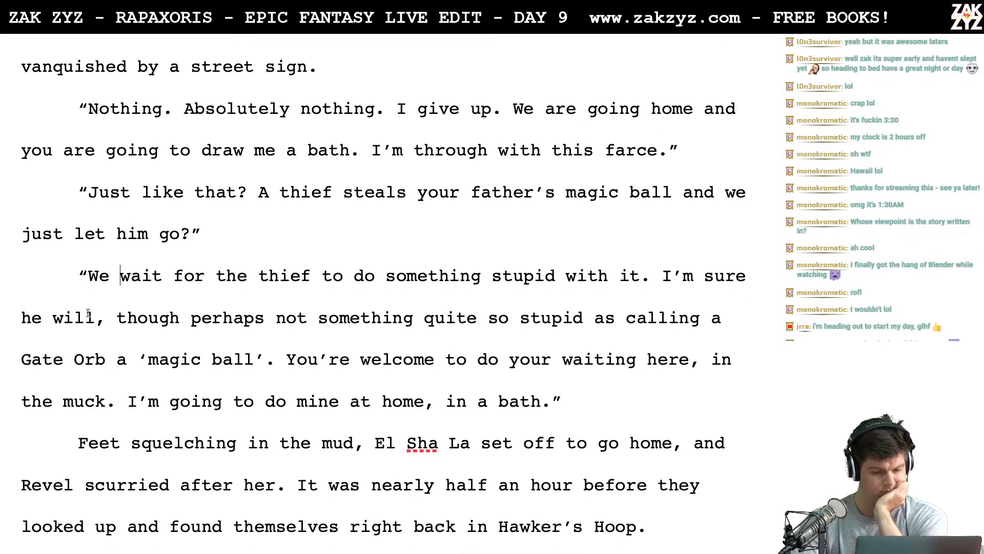
pyautogui.scroll(-4, 174, 324)
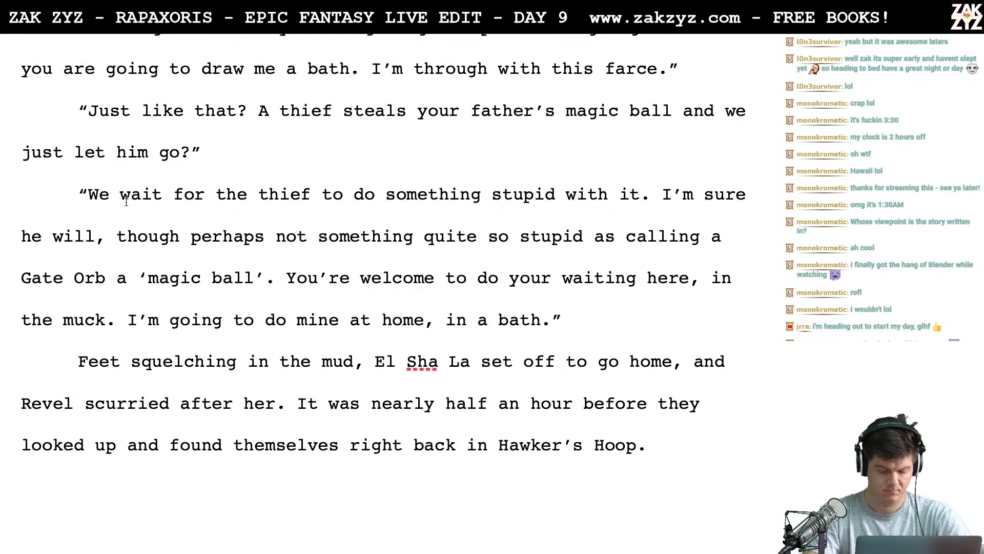
pyautogui.write('will')
pyautogui.press('BackSpace')
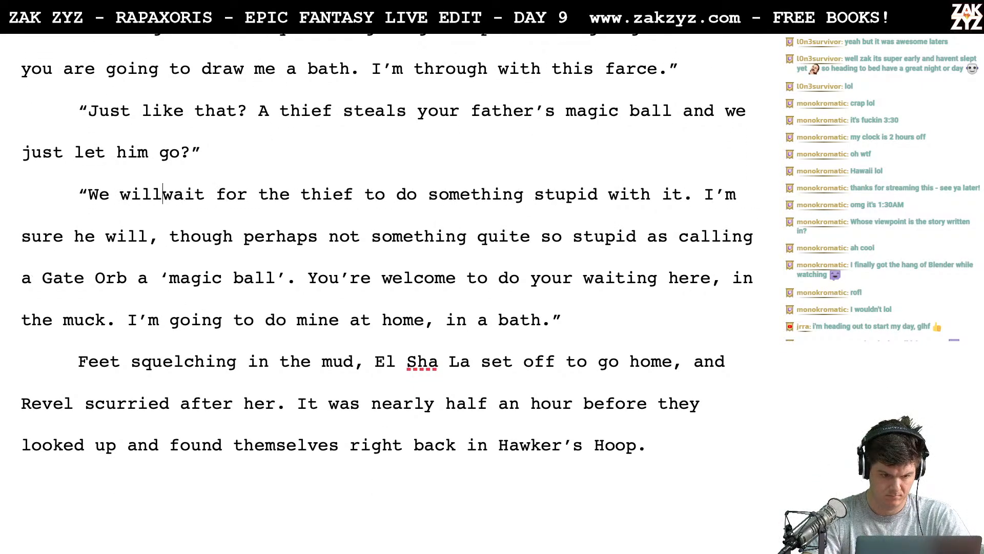
pyautogui.press('BackSpace')
pyautogui.press('BackSpace')
pyautogui.press('BackSpace')
pyautogui.press('BackSpace')
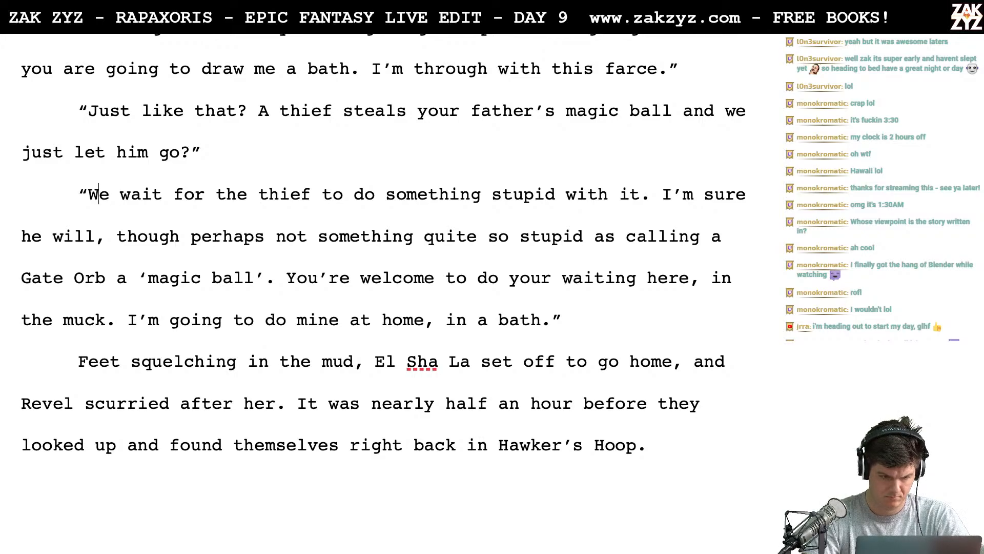
# - Insert the sentence "We aren't letting anything go." at the start of the reply before "We wait for the thief"
pyautogui.write('A')
pyautogui.press('BackSpace')
pyautogui.write("We aren'")
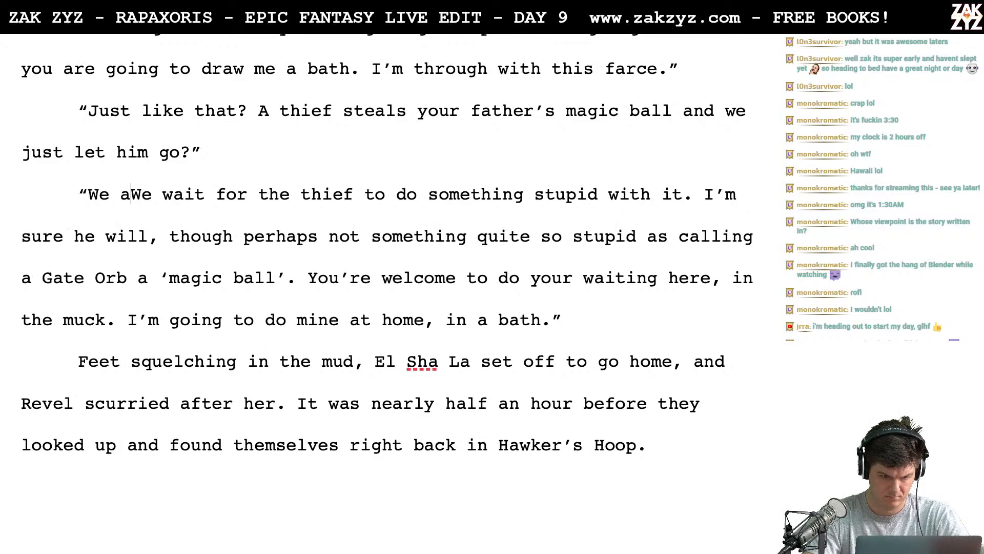
pyautogui.write('t letting anyth')
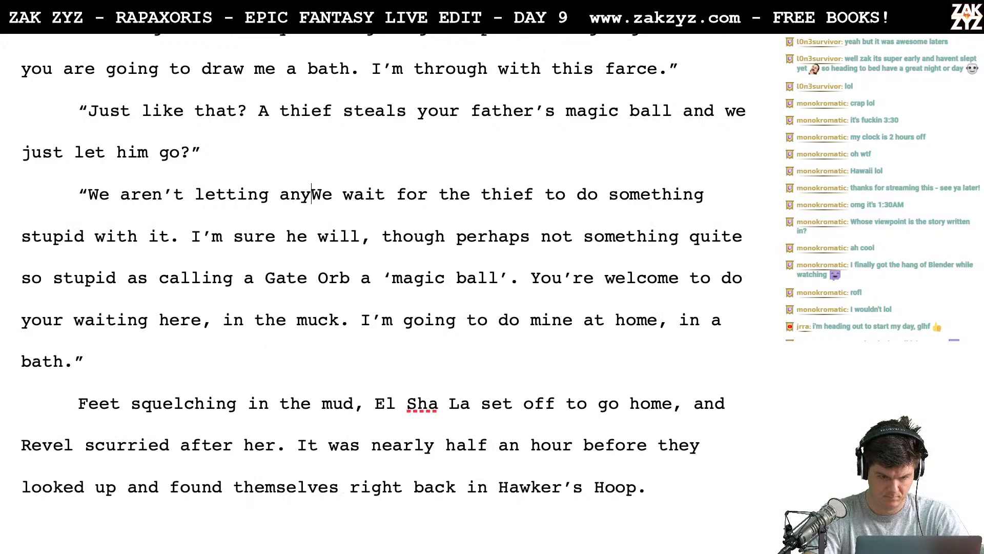
pyautogui.press('BackSpace')
pyautogui.press('BackSpace')
pyautogui.press('BackSpace')
pyautogui.write('ything to')
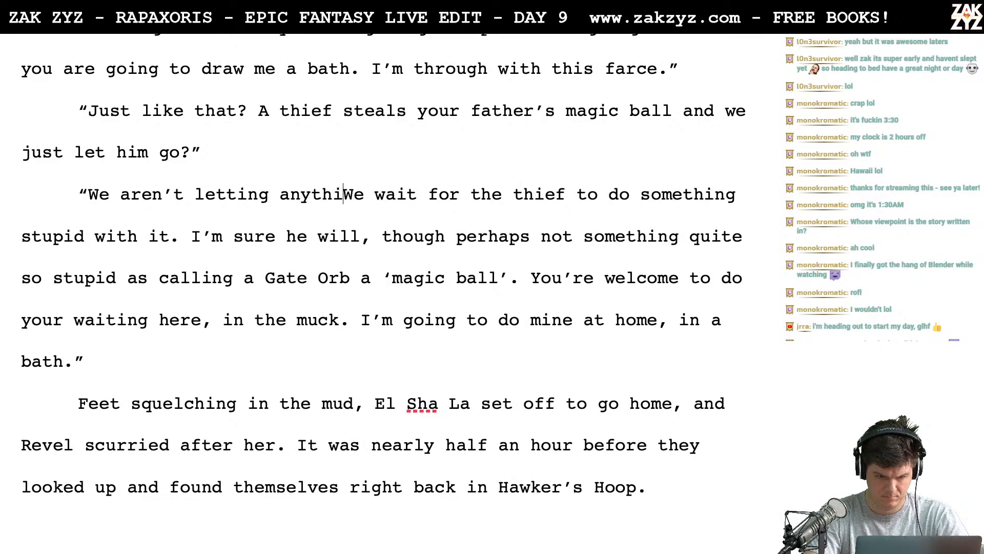
pyautogui.press('BackSpace')
pyautogui.press('BackSpace')
pyautogui.write('go.')
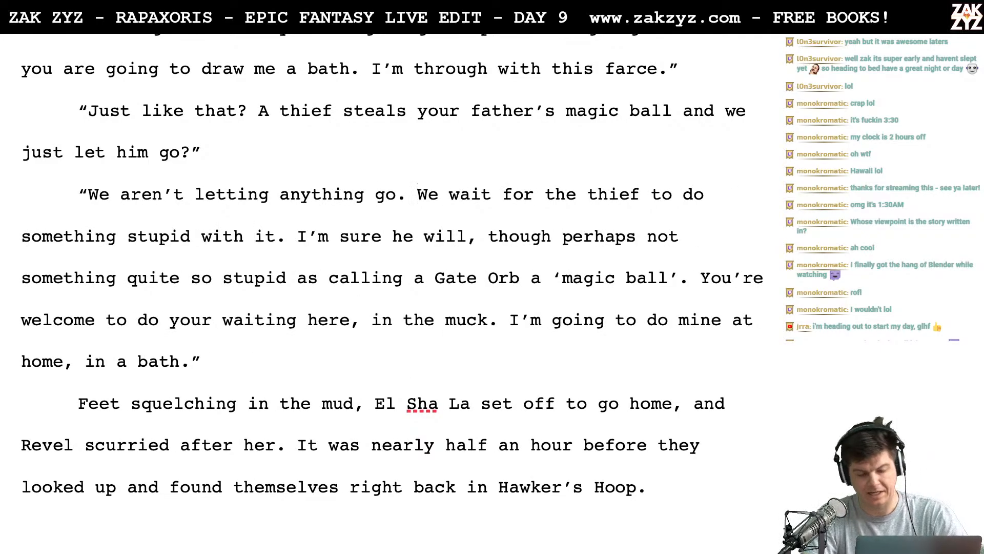
# - Rewrite the next sentence of the reply after "We" as "We will wait for the thief to do something stupid."
pyautogui.press('Right')
pyautogui.write('will wait for')
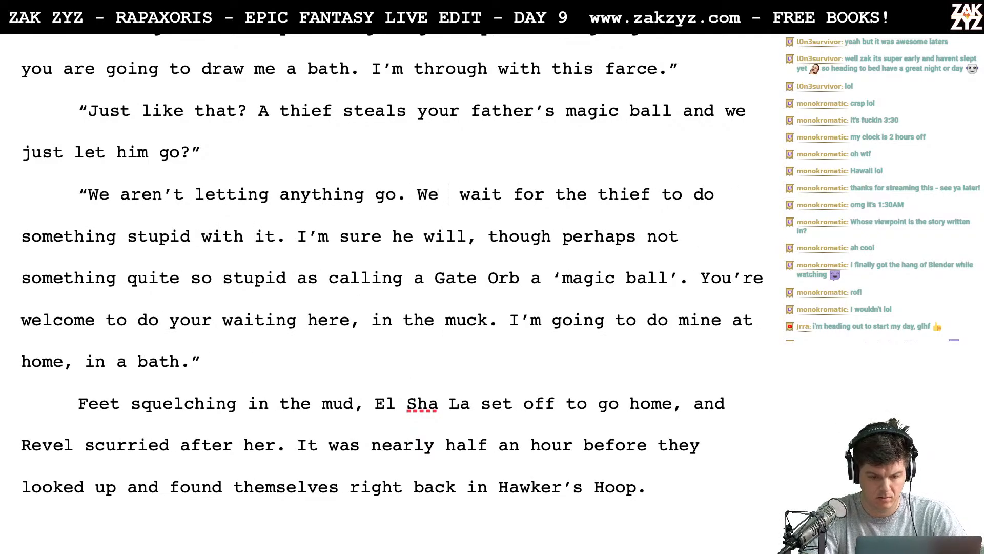
pyautogui.write(' the theif')
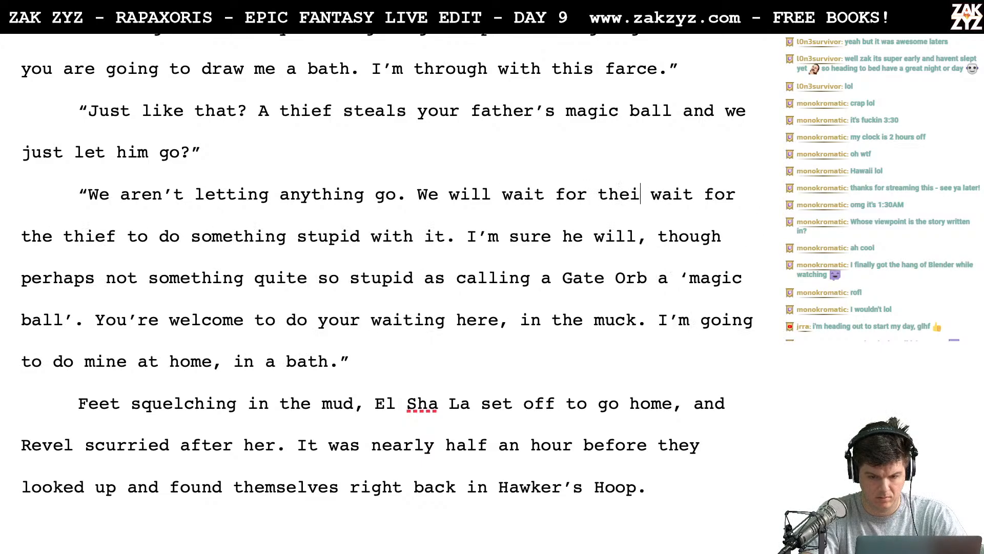
pyautogui.write(' t')
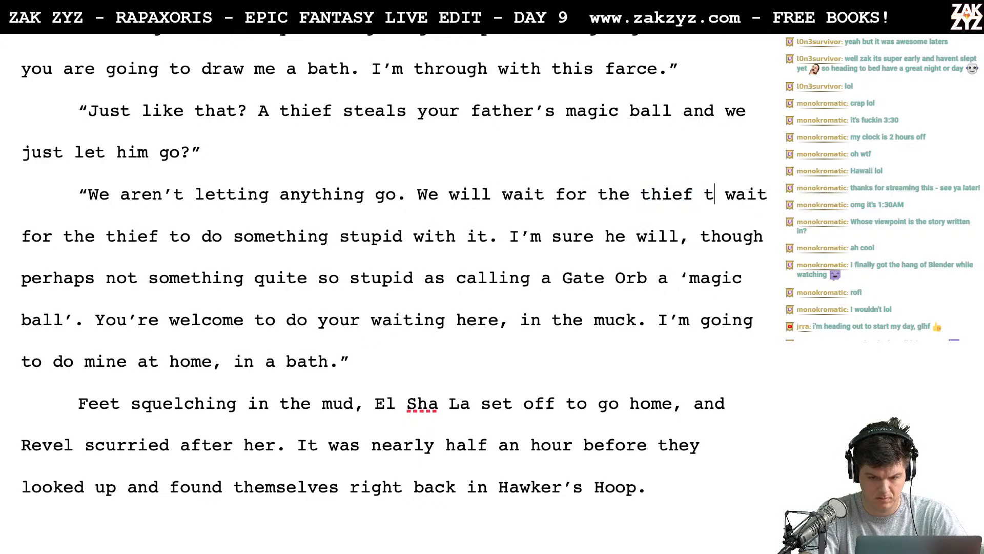
pyautogui.write('o do something stupid with it. I’m')
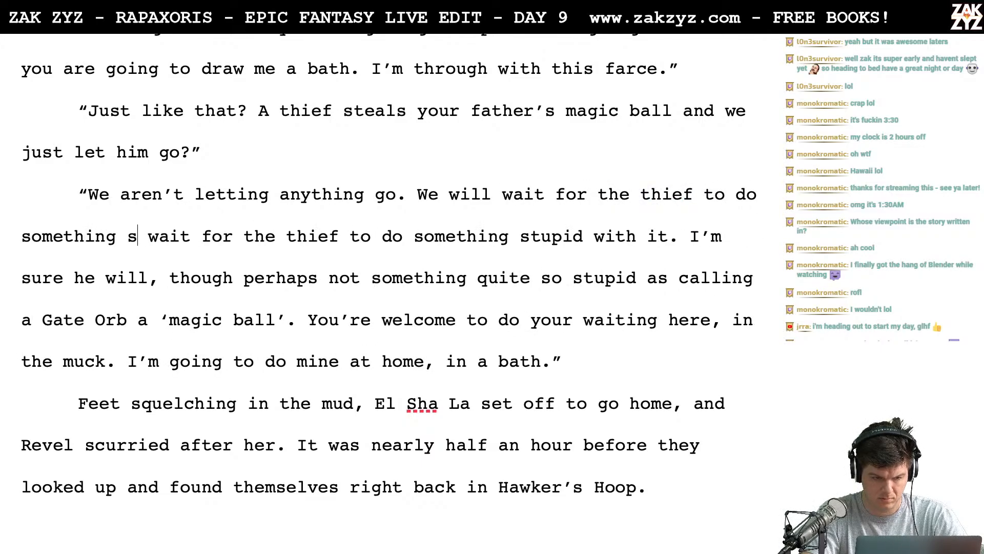
pyautogui.write('id.')
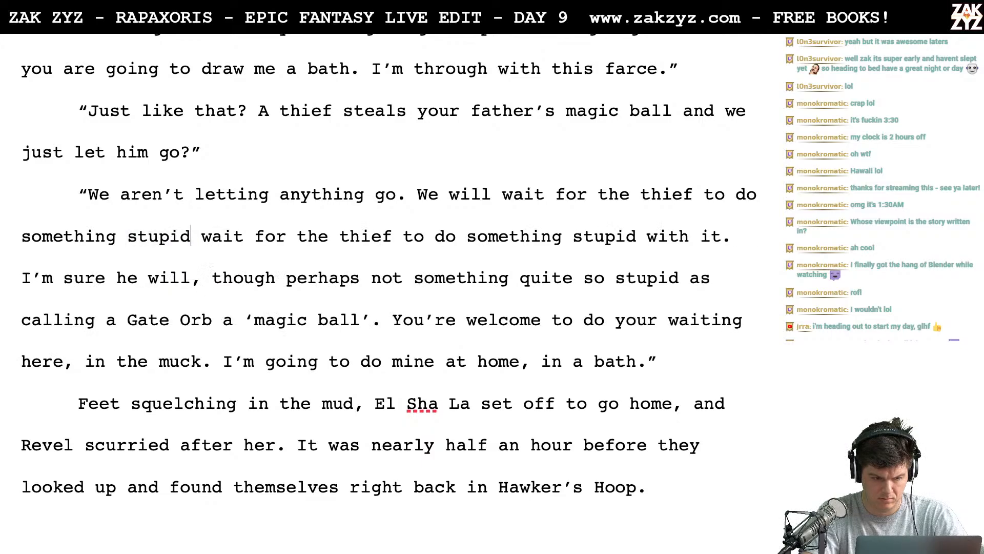
# - Delete the old wording "wait for the thief to do something stupid with it." after the rewritten sentence
pyautogui.hotkey('shift', 'Right')
pyautogui.hotkey('shift', 'Right')
pyautogui.hotkey('shift', 'Right')
pyautogui.hotkey('shift', 'Right')
pyautogui.hotkey('shift', 'Right')
pyautogui.hotkey('shift', 'Right')
pyautogui.hotkey('shift', 'Right')
pyautogui.hotkey('shift', 'Right')
pyautogui.hotkey('shift', 'Right')
pyautogui.hotkey('shift', 'Right')
pyautogui.hotkey('shift', 'Right')
pyautogui.hotkey('shift', 'Right')
pyautogui.hotkey('shift', 'Right')
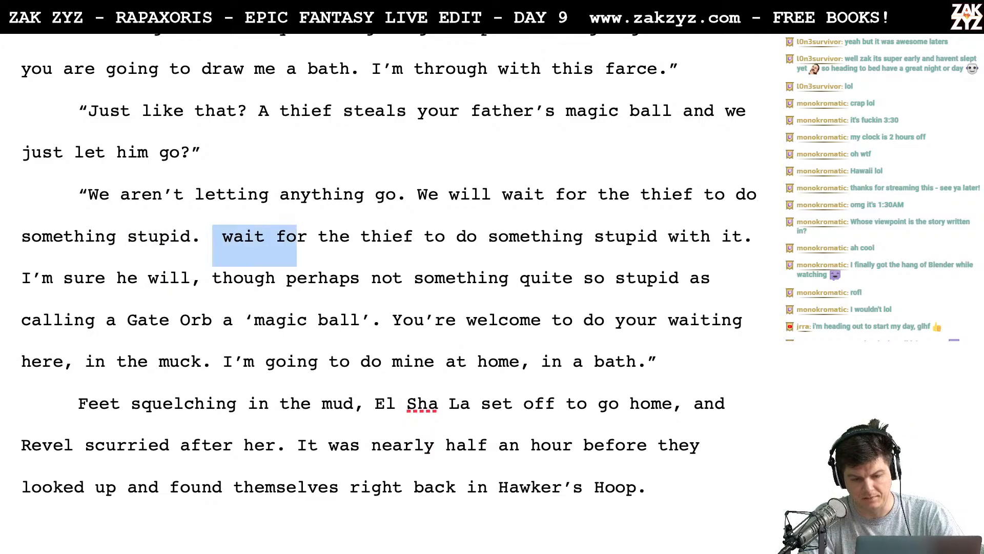
pyautogui.hotkey('shift', 'Right')
pyautogui.hotkey('shift', 'Right')
pyautogui.hotkey('shift', 'Right')
pyautogui.hotkey('shift', 'Right')
pyautogui.hotkey('shift', 'Right')
pyautogui.hotkey('shift', 'Right')
pyautogui.hotkey('shift', 'Right')
pyautogui.hotkey('shift', 'Right')
pyautogui.hotkey('shift', 'Right')
pyautogui.hotkey('shift', 'Right')
pyautogui.hotkey('shift', 'Right')
pyautogui.hotkey('shift', 'Right')
pyautogui.hotkey('shift', 'Right')
pyautogui.hotkey('shift', 'Right')
pyautogui.hotkey('shift', 'Right')
pyautogui.hotkey('shift', 'Right')
pyautogui.hotkey('shift', 'Right')
pyautogui.hotkey('shift', 'Right')
pyautogui.hotkey('shift', 'Right')
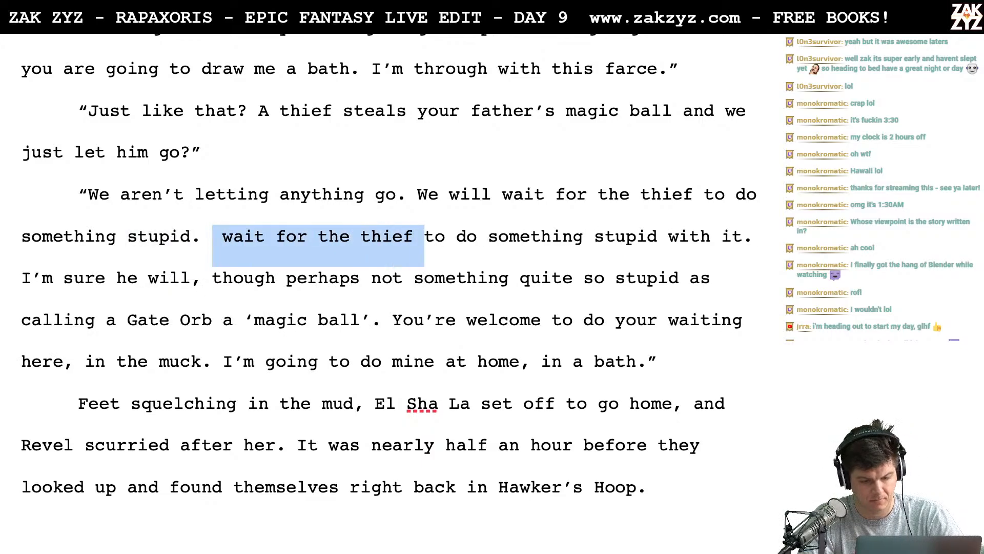
pyautogui.hotkey('shift', 'Right')
pyautogui.hotkey('shift', 'Right')
pyautogui.hotkey('shift', 'Right')
pyautogui.hotkey('shift', 'Right')
pyautogui.hotkey('shift', 'Right')
pyautogui.hotkey('shift', 'Right')
pyautogui.hotkey('shift', 'Right')
pyautogui.hotkey('shift', 'Right')
pyautogui.hotkey('shift', 'Right')
pyautogui.hotkey('shift', 'Right')
pyautogui.hotkey('shift', 'Right')
pyautogui.hotkey('shift', 'Right')
pyautogui.hotkey('shift', 'Right')
pyautogui.hotkey('shift', 'Right')
pyautogui.hotkey('shift', 'Right')
pyautogui.hotkey('shift', 'Right')
pyautogui.hotkey('shift', 'Right')
pyautogui.hotkey('shift', 'Right')
pyautogui.hotkey('shift', 'Right')
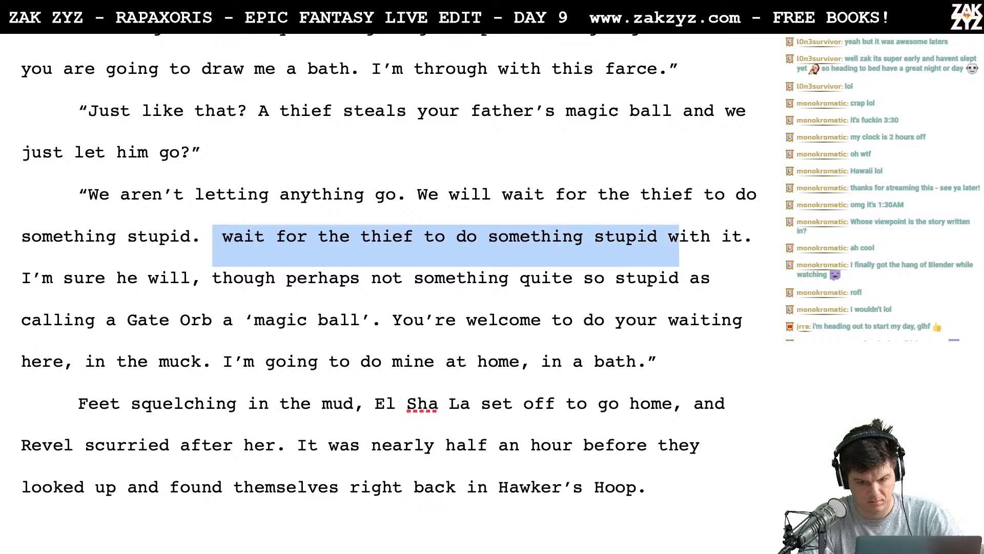
pyautogui.press('BackSpace')
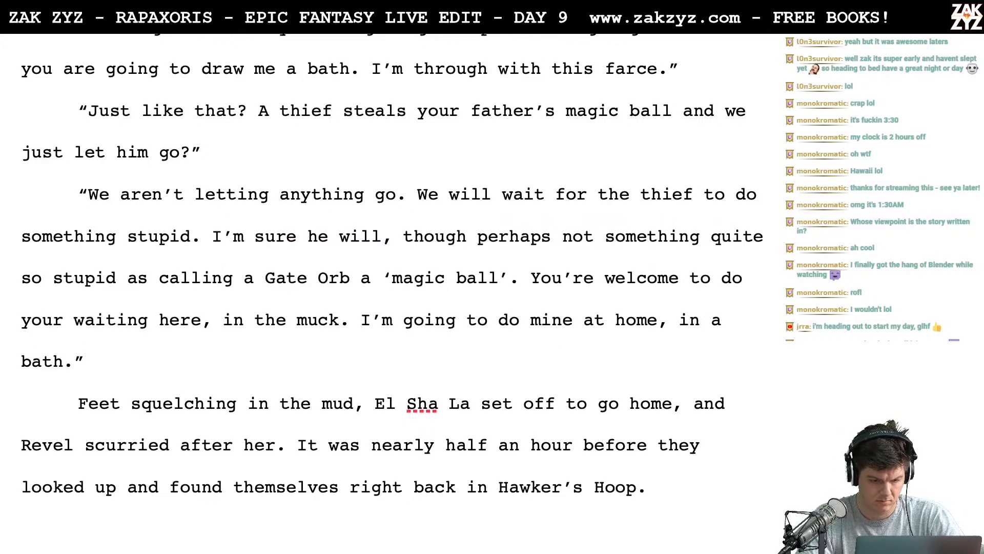
# - Write "I'm sure he will." after "something stupid." and separate the old text two lines below
pyautogui.scroll(-1, 392, 276)
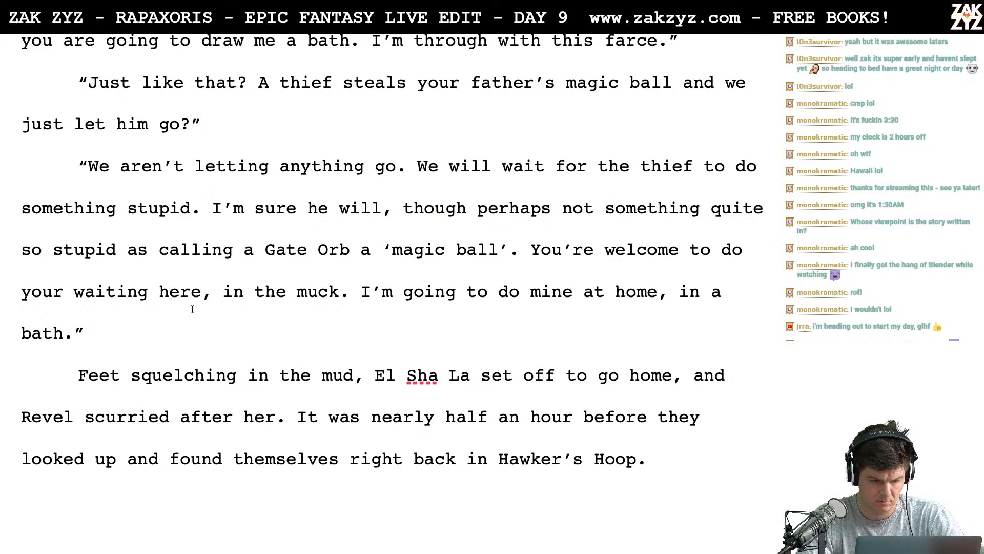
pyautogui.scroll(-1, 193, 309)
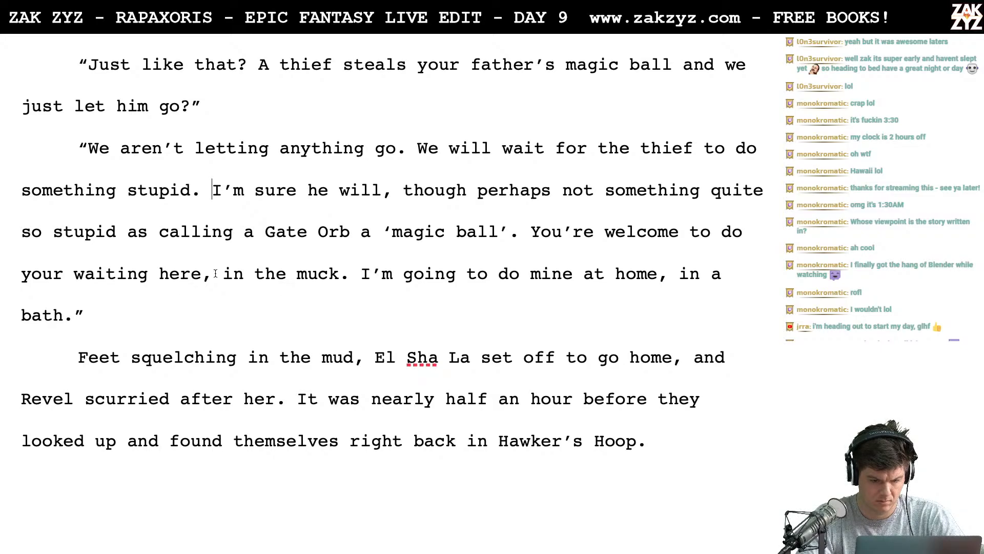
pyautogui.scroll(-1, 278, 277)
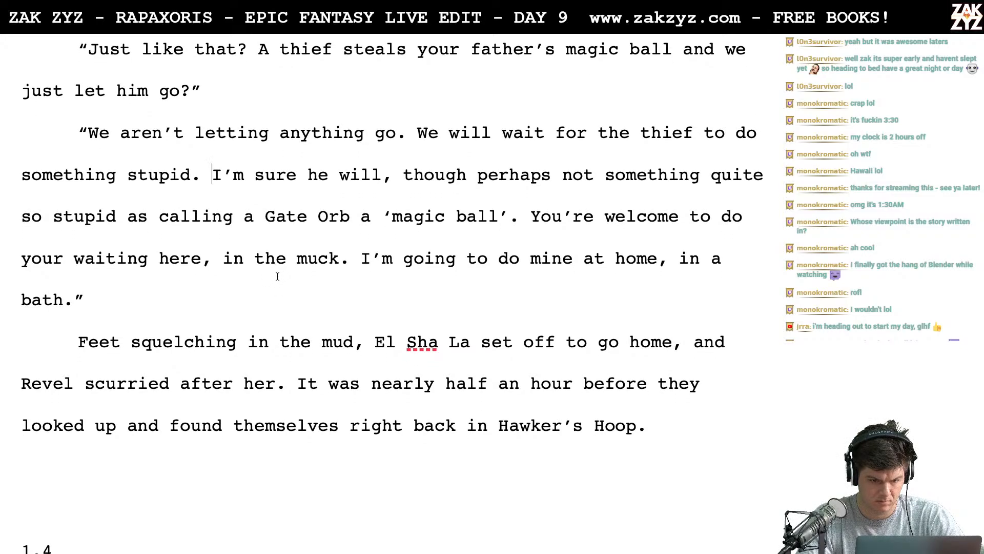
pyautogui.scroll(-1, 277, 276)
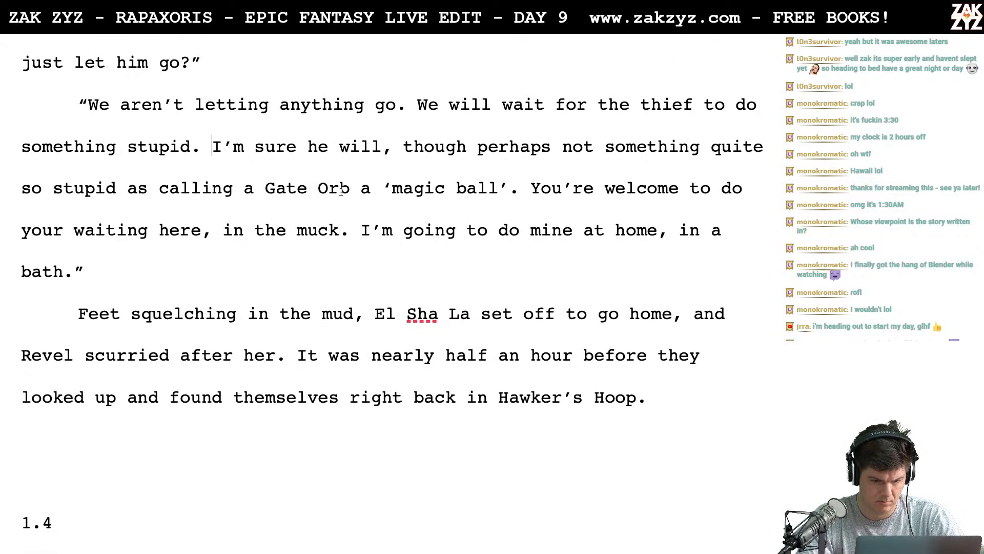
pyautogui.write('He')
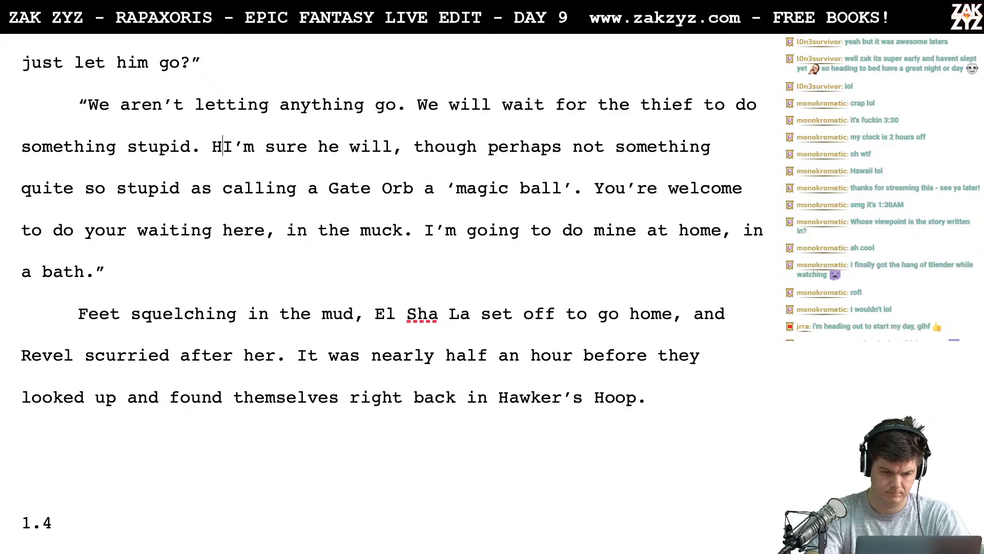
pyautogui.press('BackSpace')
pyautogui.press('BackSpace')
pyautogui.write("I'm sure he wil")
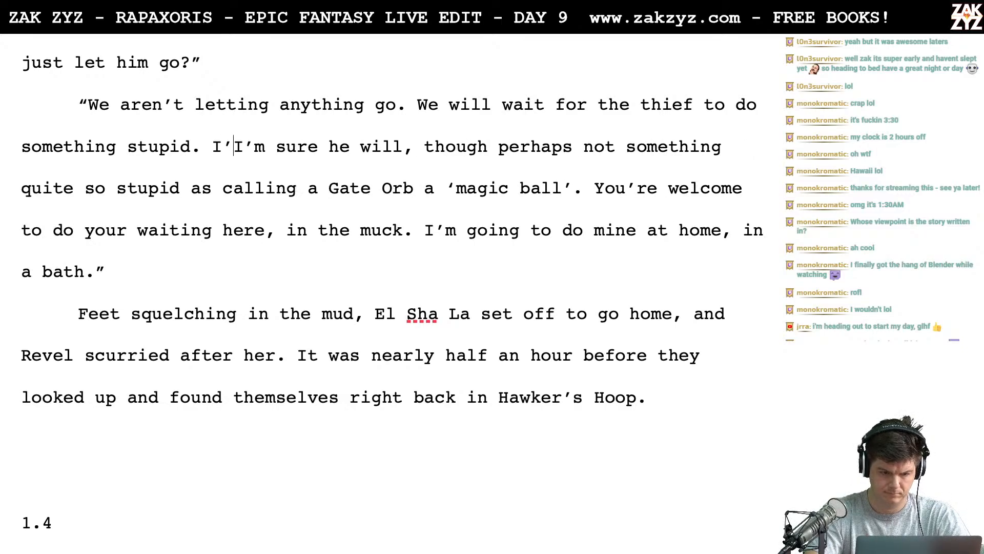
pyautogui.write('l.')
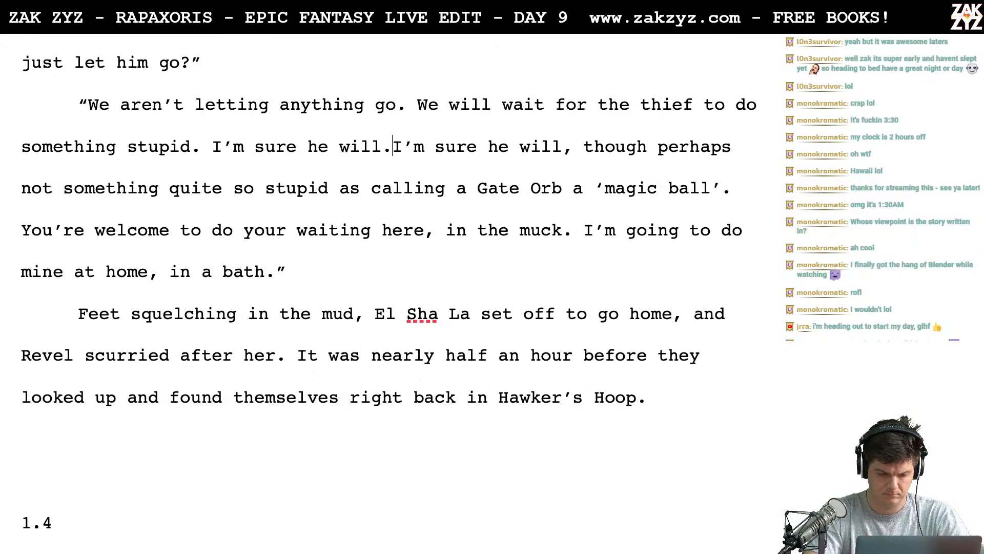
pyautogui.press('Return')
pyautogui.press('Return')
# - Start a new sentence after "I'm sure he will." reading "Maybe something as stupid as calling a Gate"
pyautogui.write('Maybe eve')
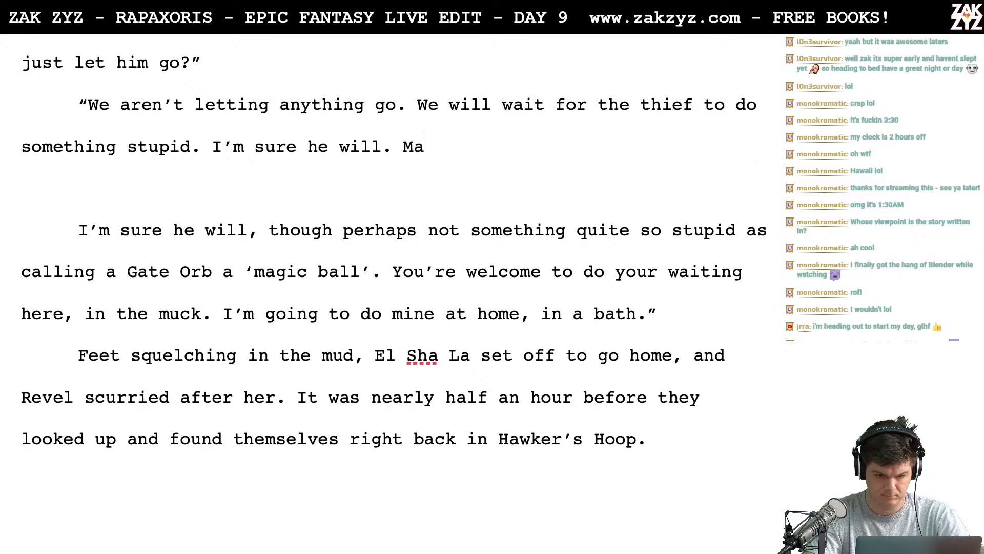
pyautogui.press('BackSpace')
pyautogui.press('BackSpace')
pyautogui.press('BackSpace')
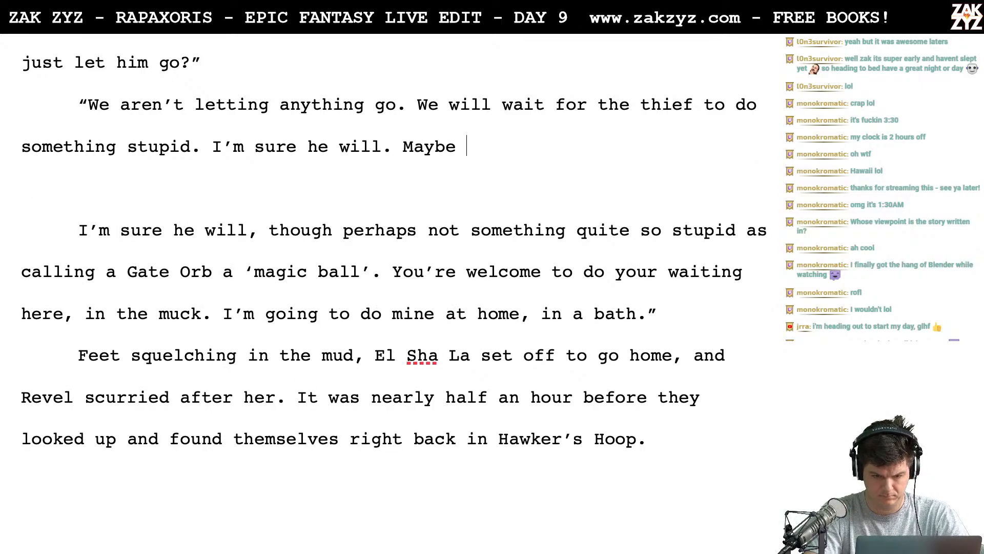
pyautogui.write('i')
pyautogui.press('BackSpace')
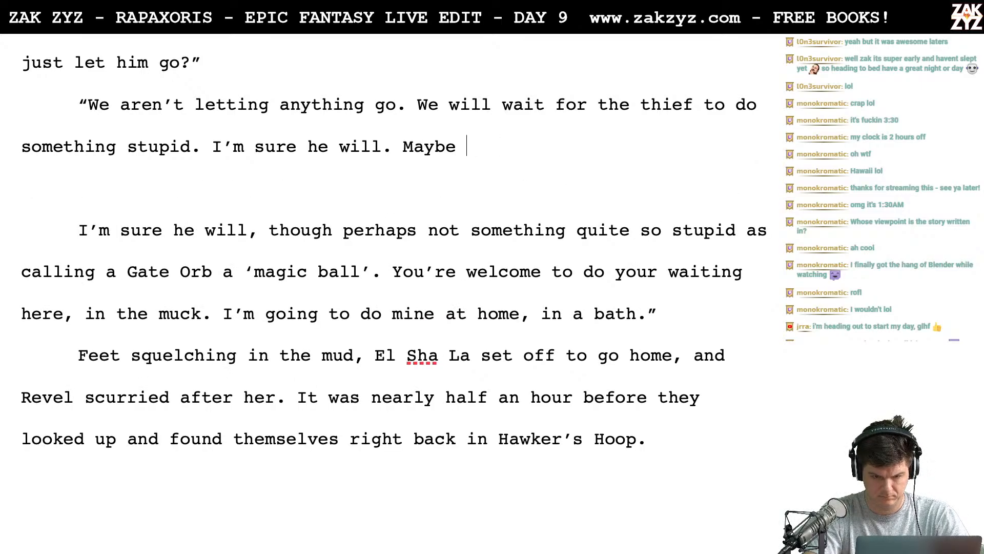
pyautogui.write('something as stup')
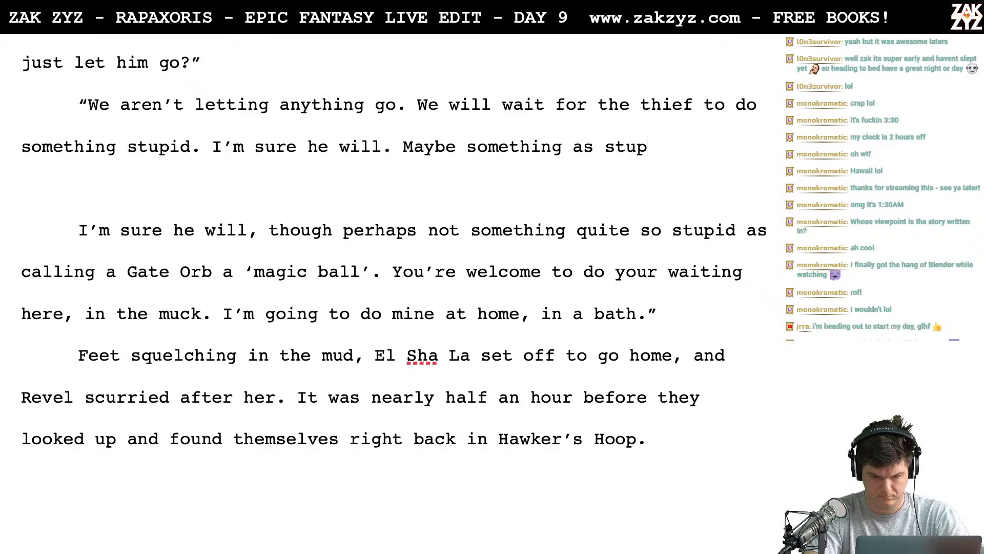
pyautogui.write('id as calling a ')
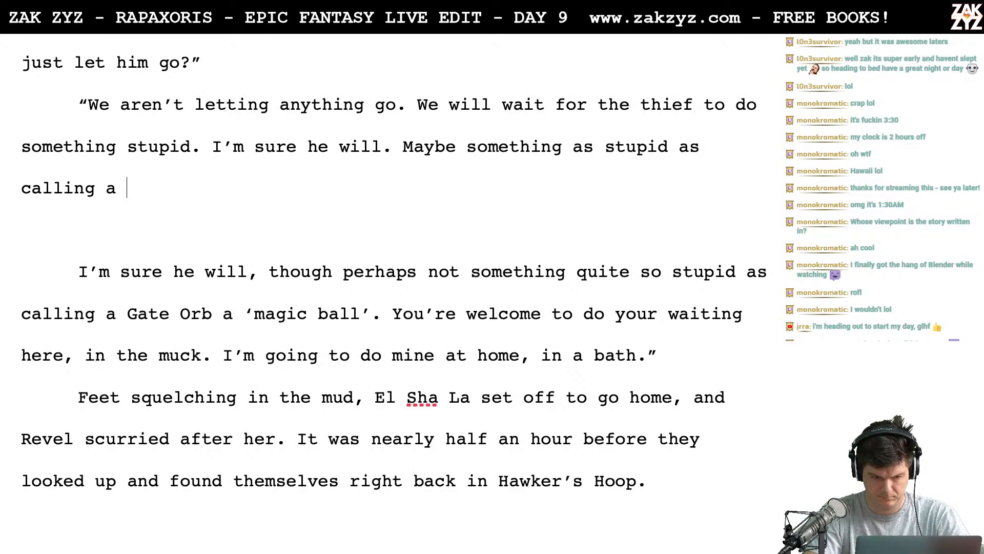
pyautogui.write('gate')
pyautogui.press('BackSpace')
pyautogui.press('BackSpace')
pyautogui.press('BackSpace')
pyautogui.press('BackSpace')
pyautogui.write('Ga')
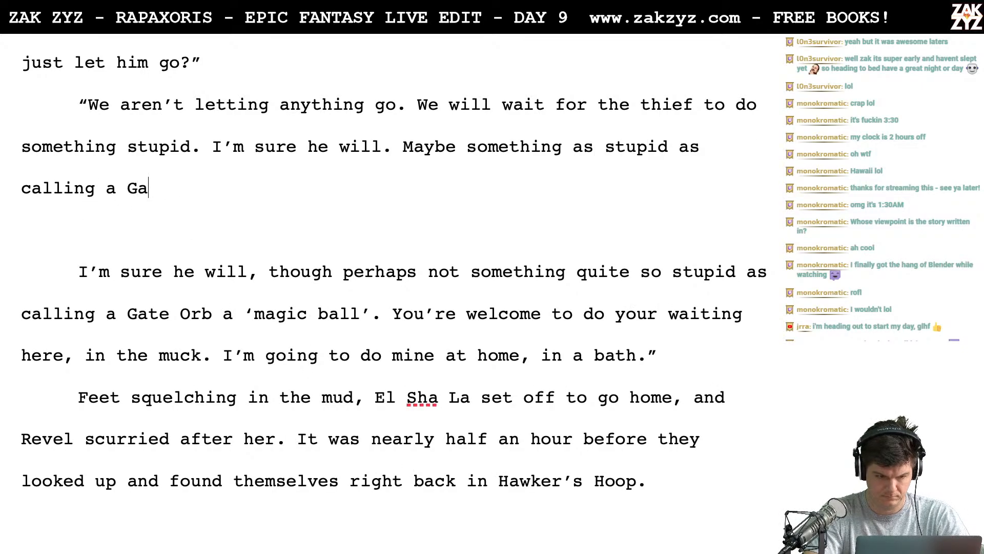
pyautogui.write('te Or b')
# - Complete the "Maybe something as stupid" sentence with "Orb a 'magic ball.'"
pyautogui.press('BackSpace')
pyautogui.press('BackSpace')
pyautogui.press('BackSpace')
pyautogui.press('BackSpace')
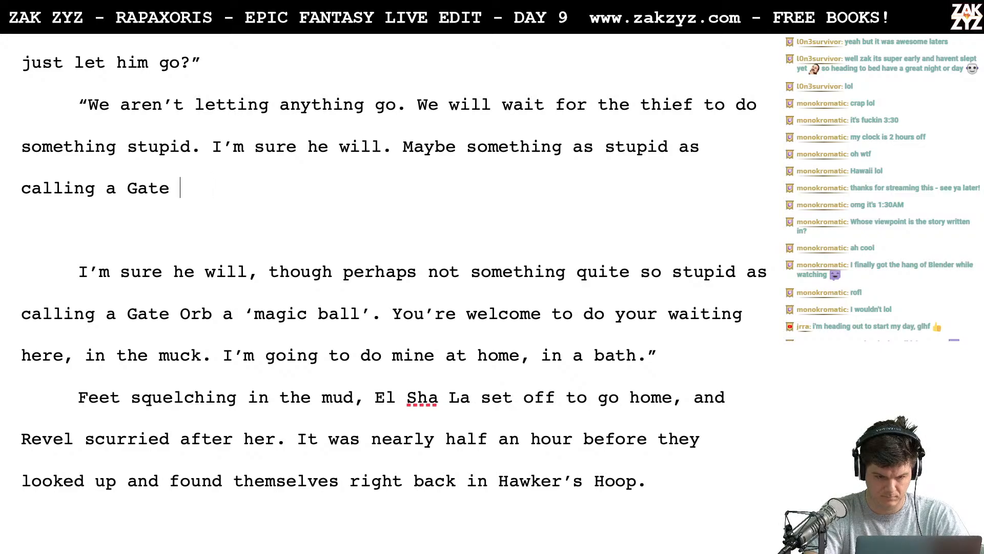
pyautogui.write('Orb a "m')
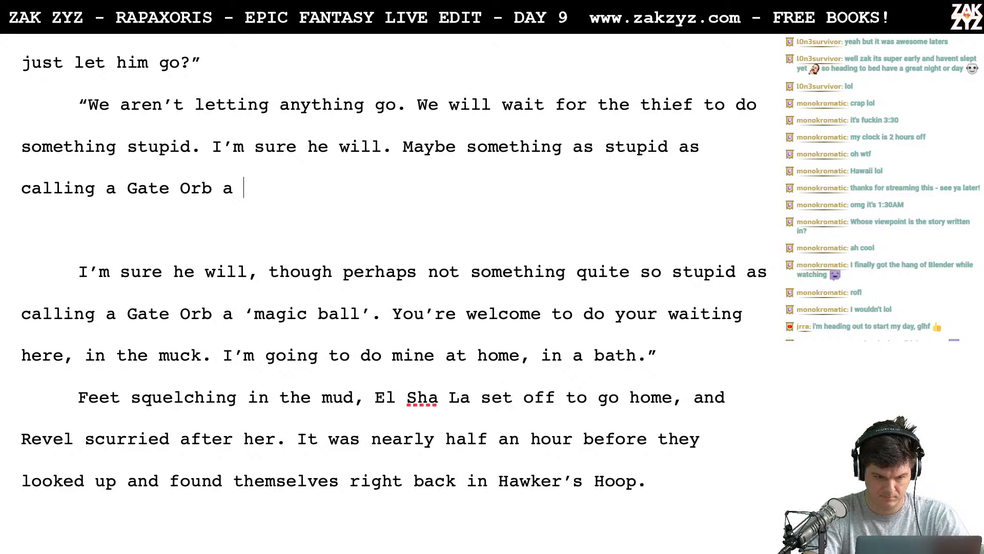
pyautogui.press('BackSpace')
pyautogui.press('BackSpace')
pyautogui.write("'magic ball’")
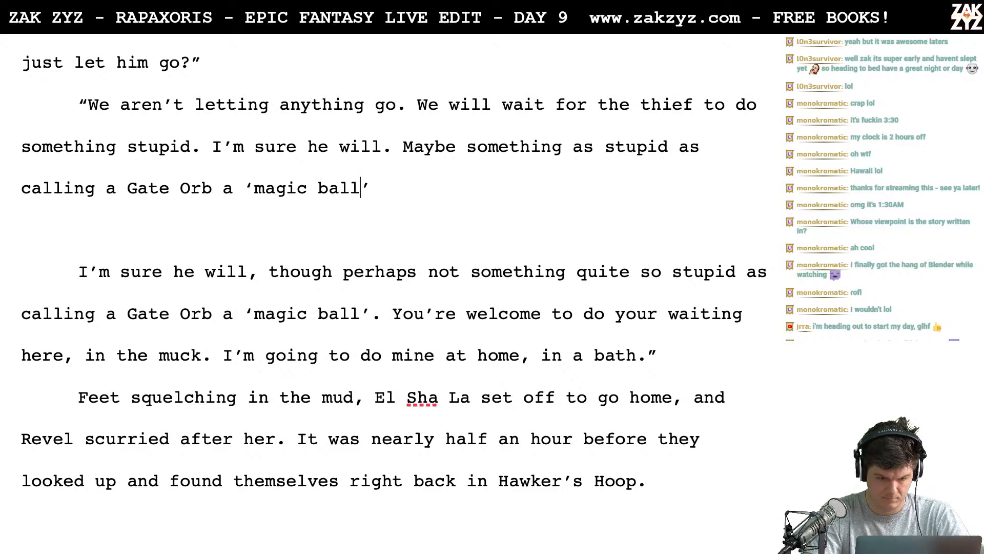
pyautogui.write(".' Meanwhile, I")
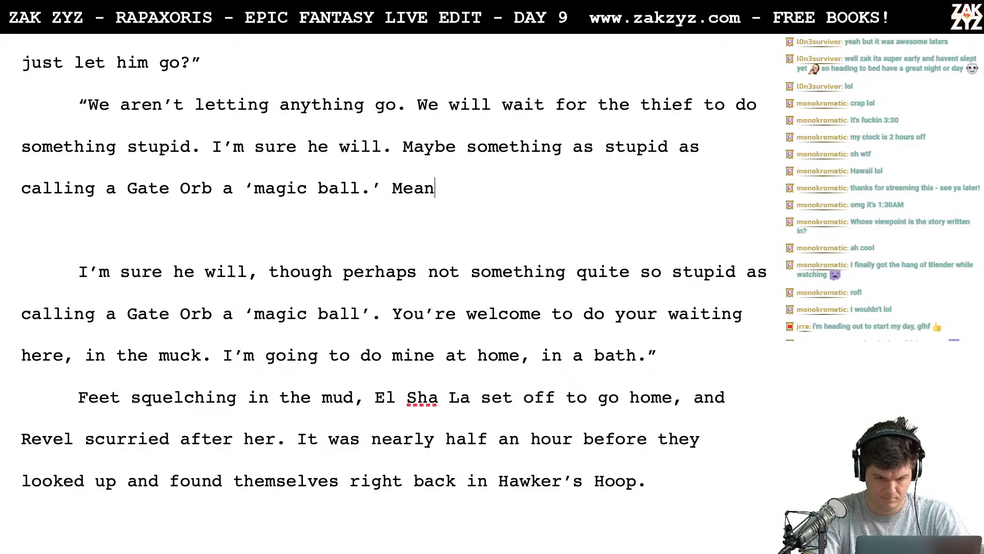
pyautogui.write(' am going to do')
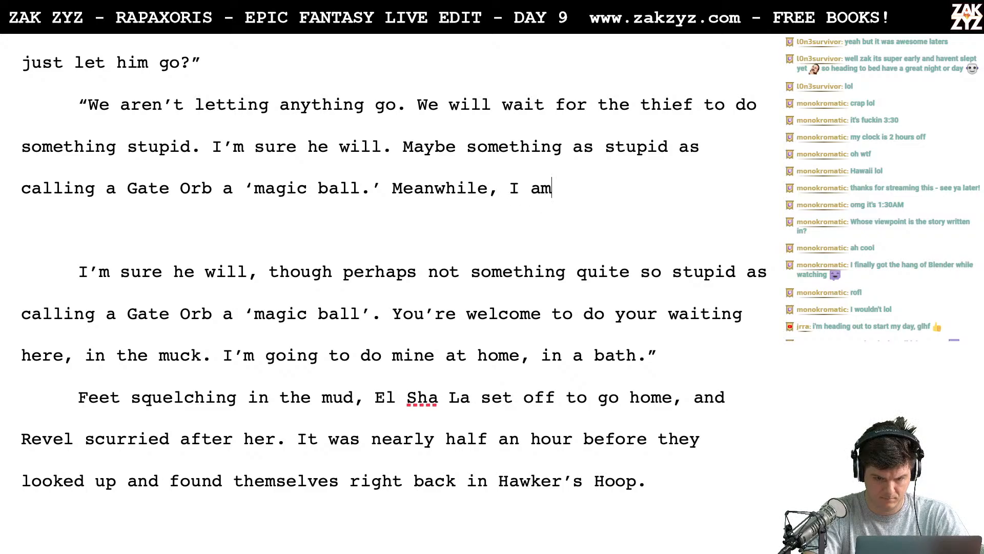
pyautogui.press('BackSpace')
pyautogui.press('BackSpace')
pyautogui.press('BackSpace')
pyautogui.press('BackSpace')
pyautogui.press('BackSpace')
pyautogui.press('BackSpace')
pyautogui.press('BackSpace')
pyautogui.press('BackSpace')
pyautogui.press('BackSpace')
pyautogui.press('BackSpace')
pyautogui.press('BackSpace')
pyautogui.press('BackSpace')
pyautogui.press('BackSpace')
pyautogui.press('BackSpace')
pyautogui.press('BackSpace')
pyautogui.press('BackSpace')
pyautogui.press('BackSpace')
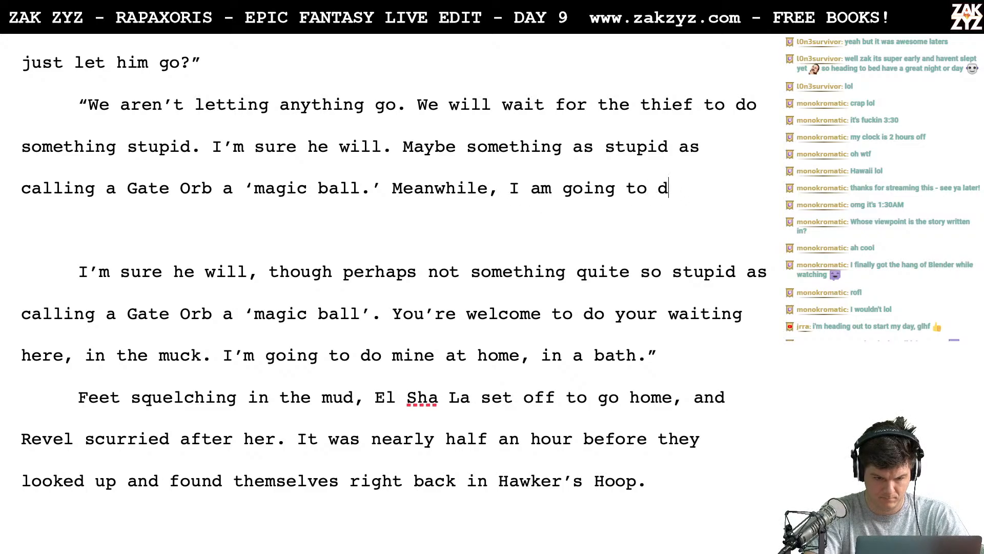
pyautogui.press('BackSpace')
pyautogui.press('BackSpace')
pyautogui.press('BackSpace')
pyautogui.press('BackSpace')
pyautogui.press('BackSpace')
pyautogui.press('BackSpace')
pyautogui.press('BackSpace')
pyautogui.press('BackSpace')
pyautogui.press('BackSpace')
pyautogui.press('BackSpace')
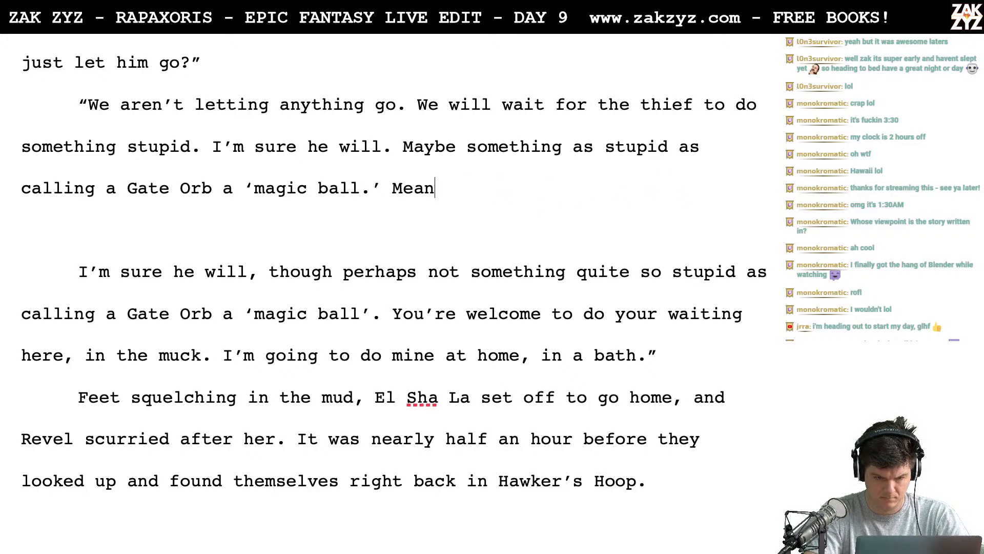
# - End the reply with "You're welcome to do your waiting here in the muck. I'm doing mine in a tub." and a closing quotation mark
pyautogui.write("You're welcom")
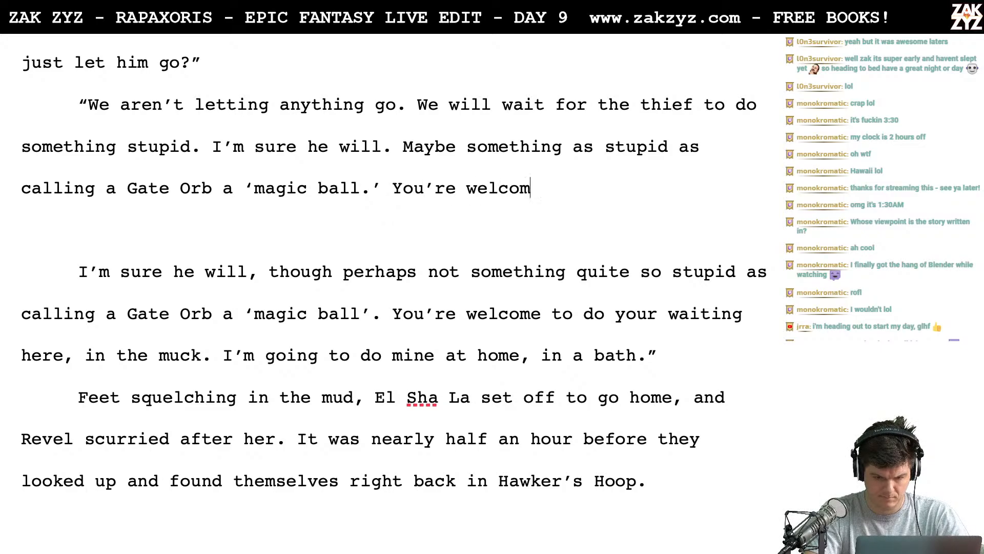
pyautogui.write('e to do your w')
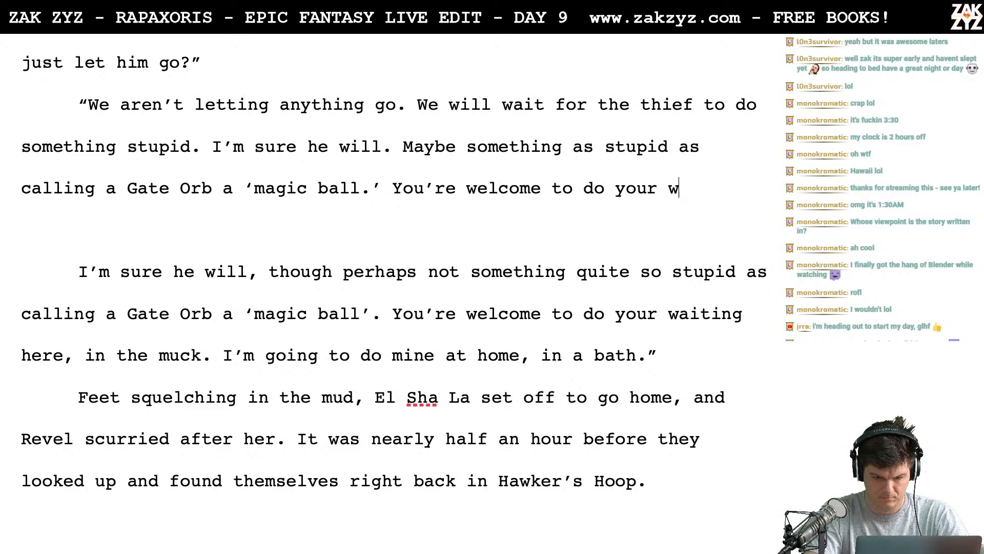
pyautogui.write('aiting here in the ')
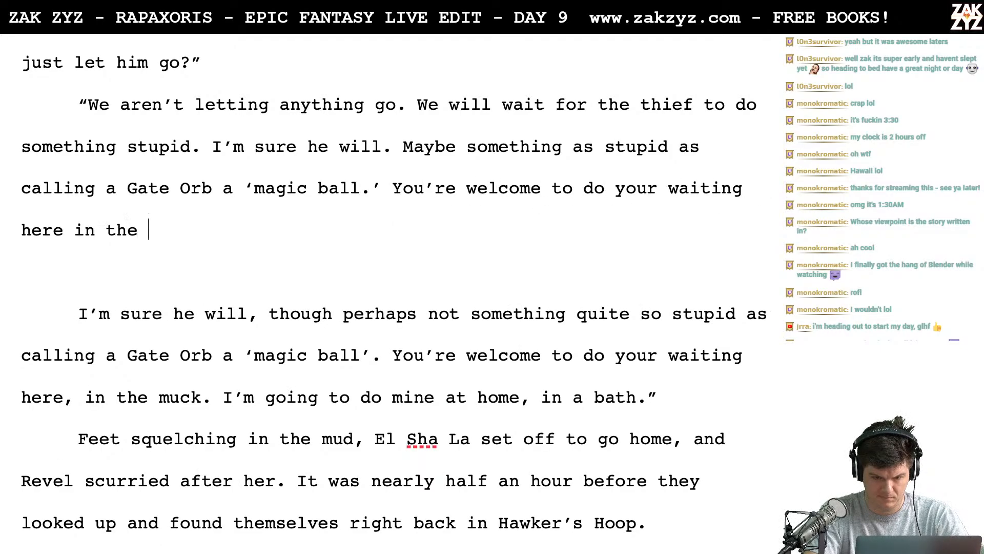
pyautogui.write("muck. I'm doing mine ")
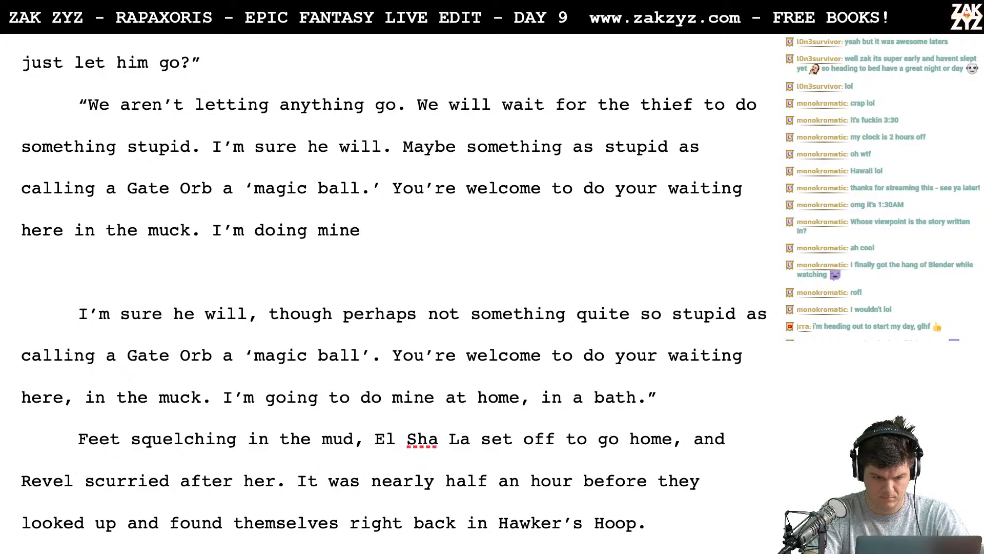
pyautogui.write('in a tub.')
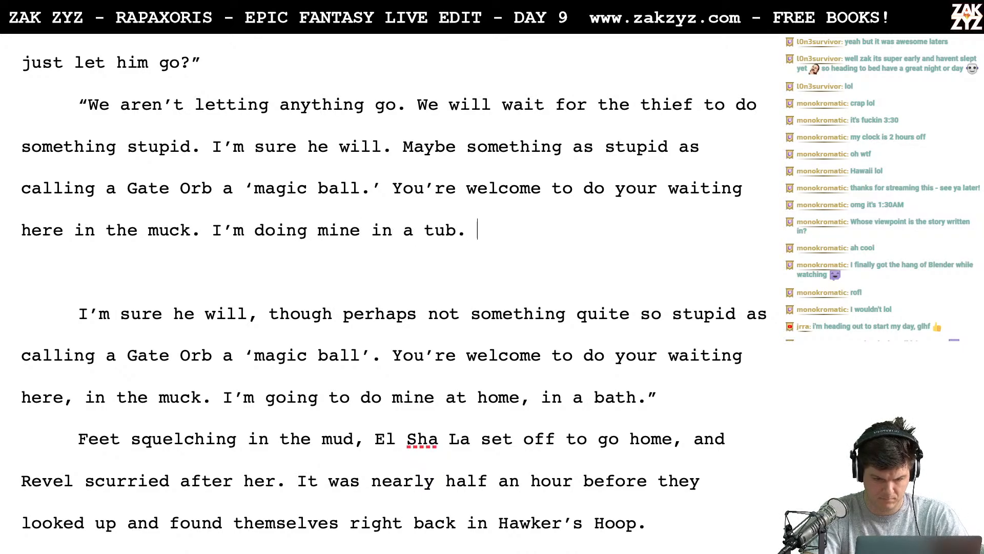
pyautogui.press('BackSpace')
pyautogui.write('"')
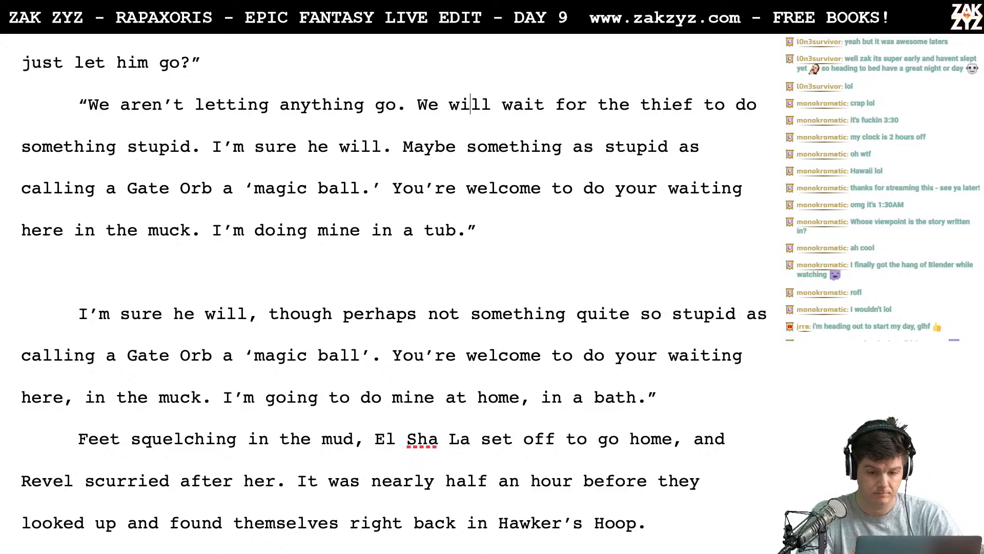
pyautogui.write(' regroup ')
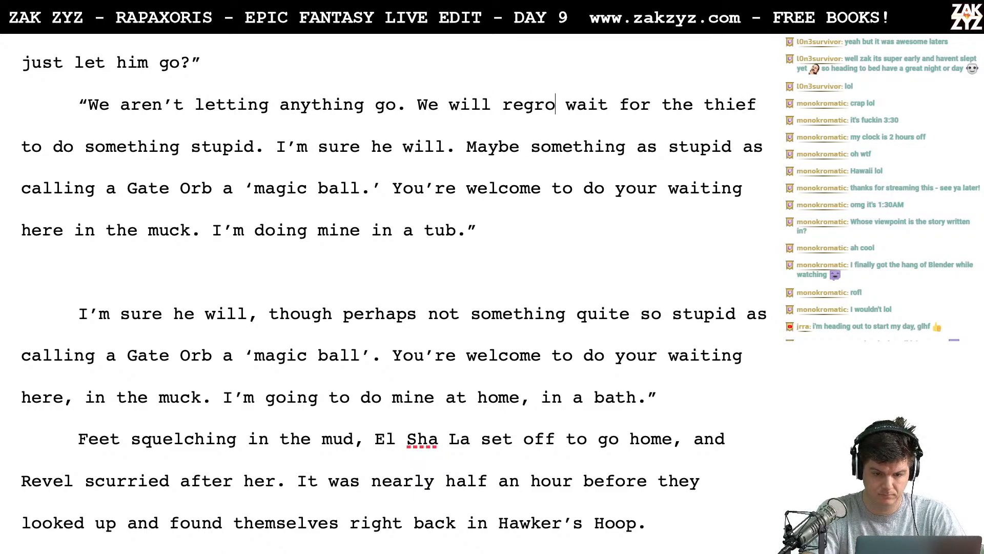
pyautogui.write('and')
# - Insert "regroup and" after "We will" in the sentence about waiting for the thief
pyautogui.scroll(-1, 393, 293)
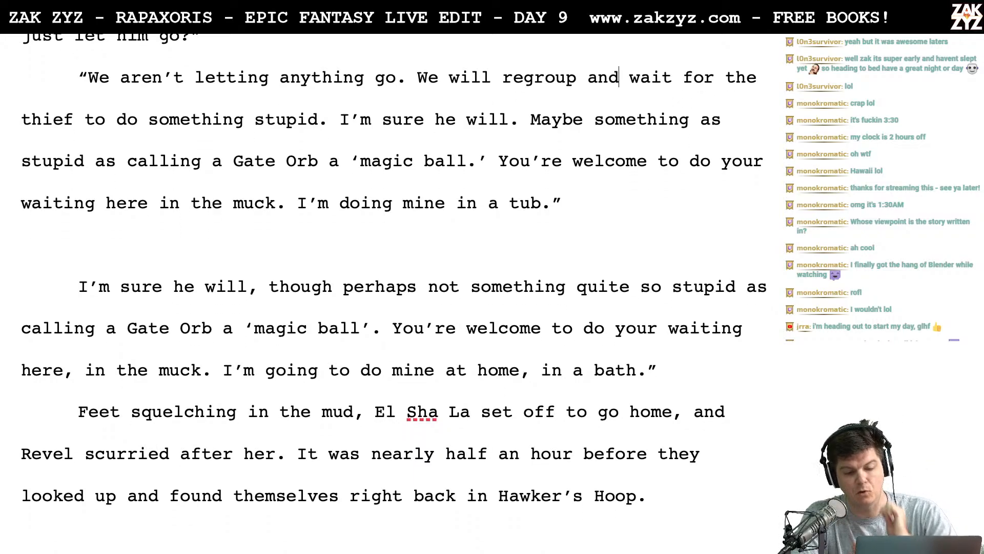
pyautogui.scroll(1, 394, 293)
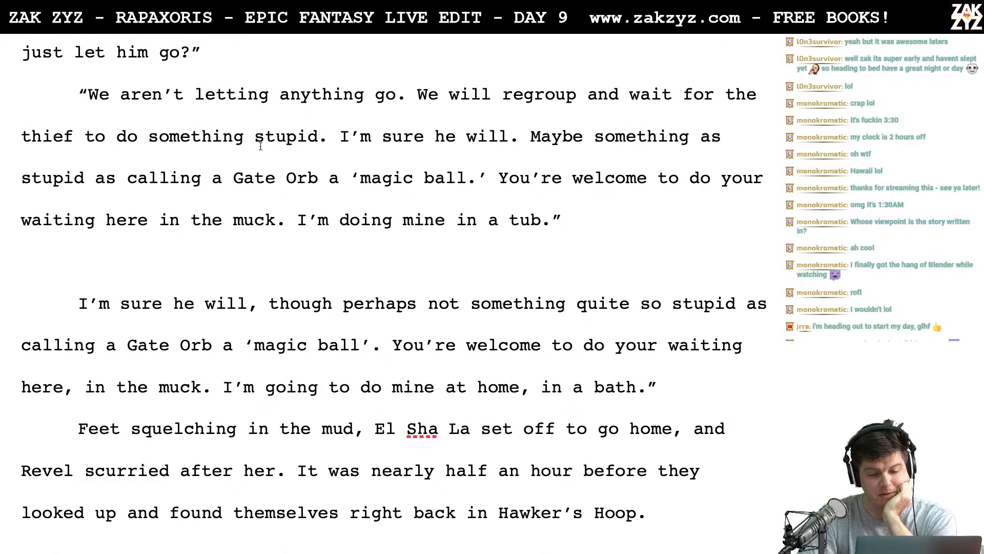
pyautogui.scroll(-1, 278, 169)
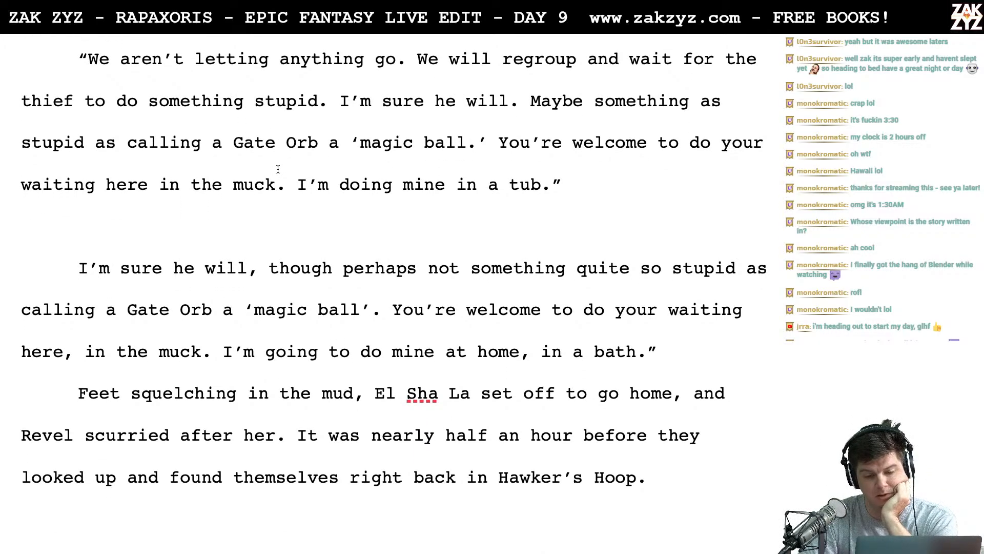
# - Try joining "I'm sure he will" to the following "Maybe" sentence with ", though"
pyautogui.click(542, 102)
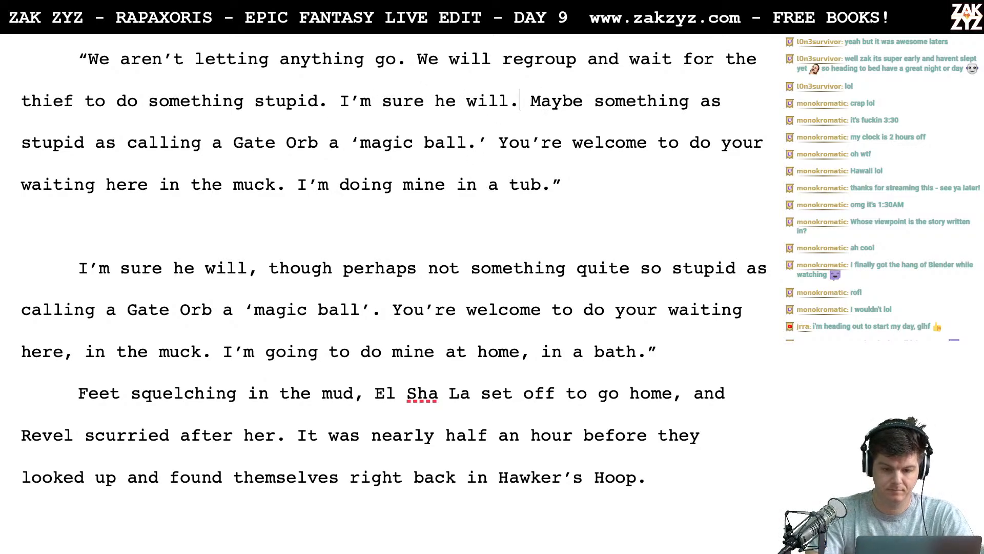
pyautogui.press('BackSpace')
pyautogui.write(', thou')
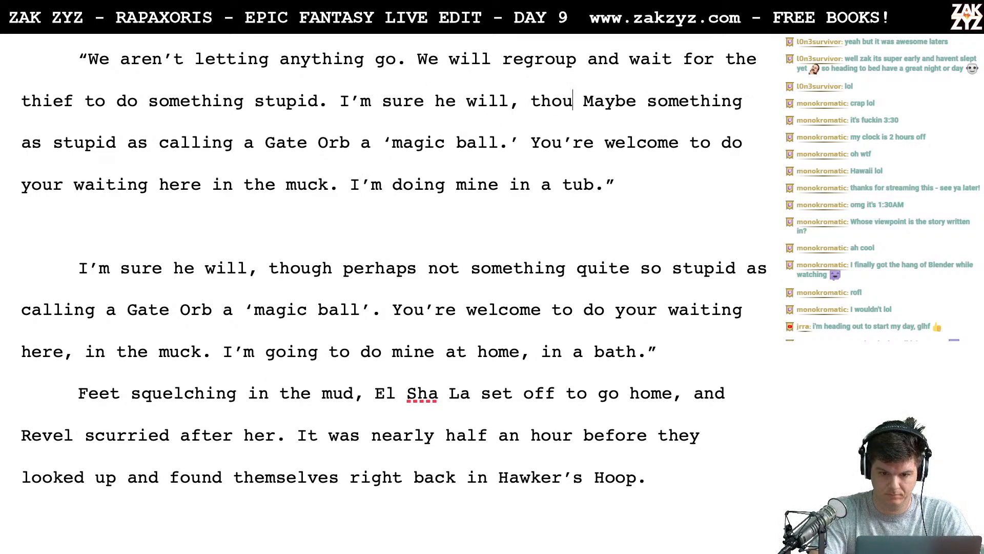
pyautogui.write('gh')
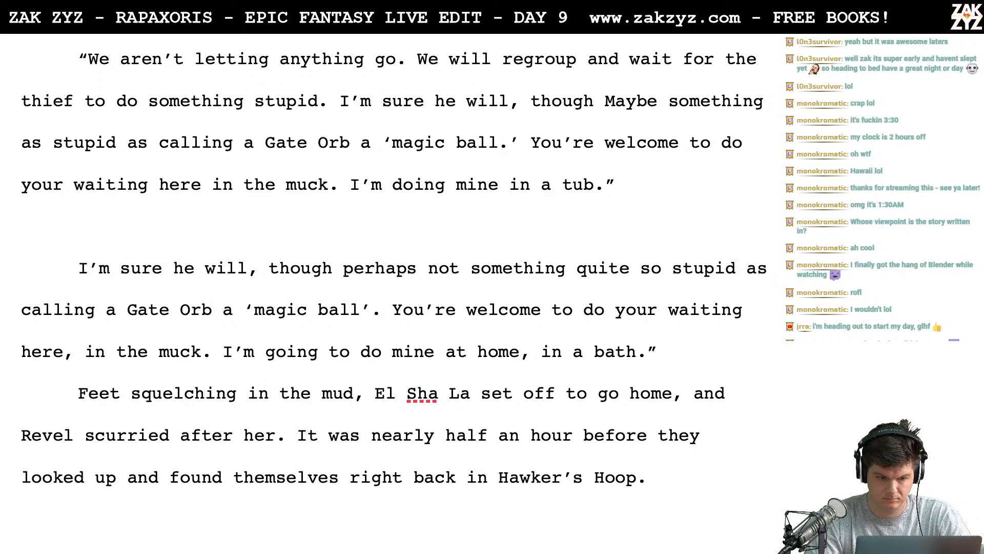
# - Delete the rewritten passage from "I'm sure he will, though" through "'magic ball.'" so "You're welcome" follows "something stupid."
pyautogui.hotkey('shift', 'Down')
pyautogui.hotkey('shift', 'Right')
pyautogui.hotkey('shift', 'Right')
pyautogui.hotkey('shift', 'Right')
pyautogui.hotkey('shift', 'Right')
pyautogui.hotkey('shift', 'Right')
pyautogui.hotkey('shift', 'Right')
pyautogui.hotkey('shift', 'Right')
pyautogui.hotkey('shift', 'Right')
pyautogui.hotkey('shift', 'Right')
pyautogui.hotkey('shift', 'Right')
pyautogui.hotkey('shift', 'Right')
pyautogui.hotkey('shift', 'Right')
pyautogui.hotkey('shift', 'Right')
pyautogui.hotkey('shift', 'Right')
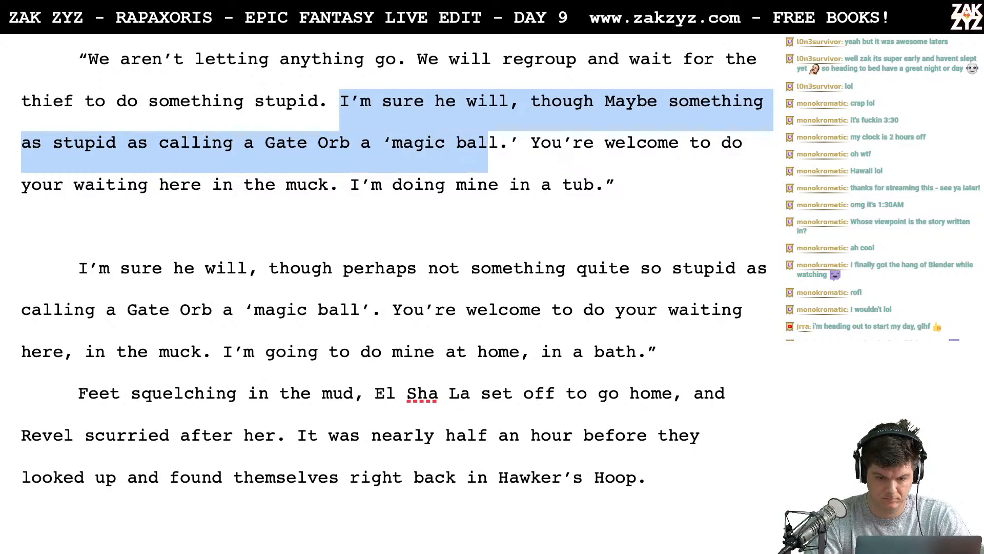
pyautogui.hotkey('shift', 'Right')
pyautogui.hotkey('shift', 'Right')
pyautogui.hotkey('shift', 'Right')
pyautogui.press('BackSpace')
# - Delete the blank line and the old paragraph from "I'm sure he will, though perhaps" through "in a bath." below the reply
pyautogui.scroll(-1, 394, 294)
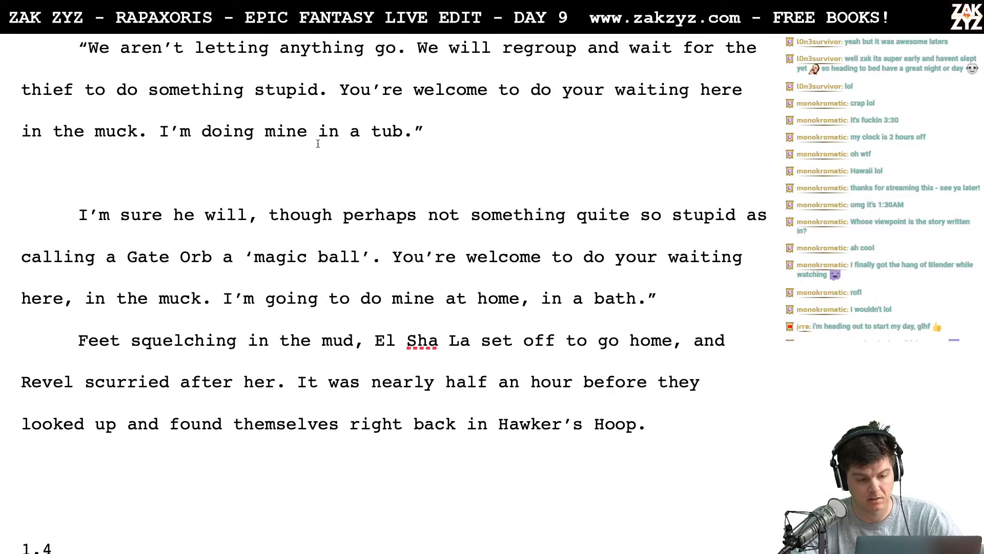
pyautogui.scroll(-2, 318, 143)
pyautogui.click(236, 142)
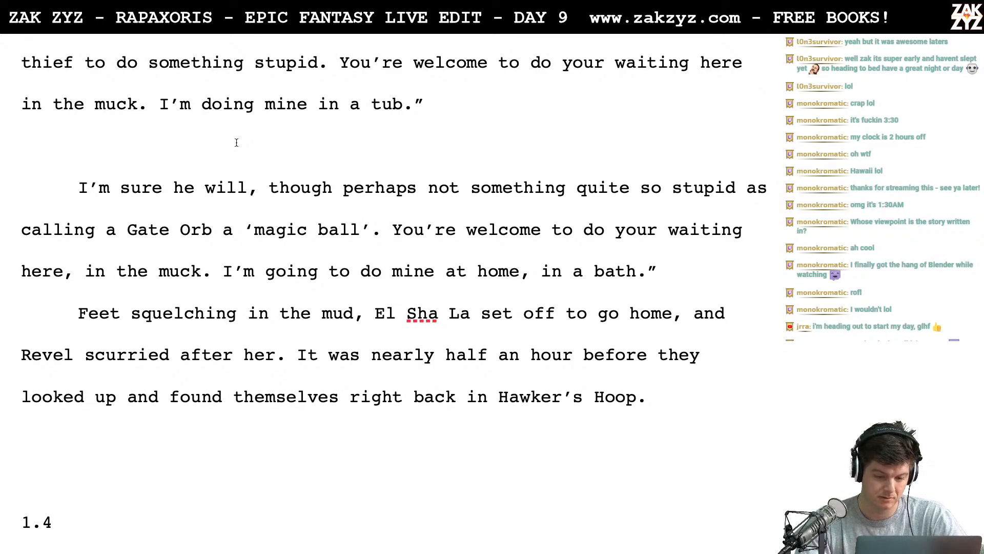
pyautogui.moveTo(236, 142); pyautogui.dragTo(658, 279)
pyautogui.press('BackSpace')
pyautogui.press('BackSpace')
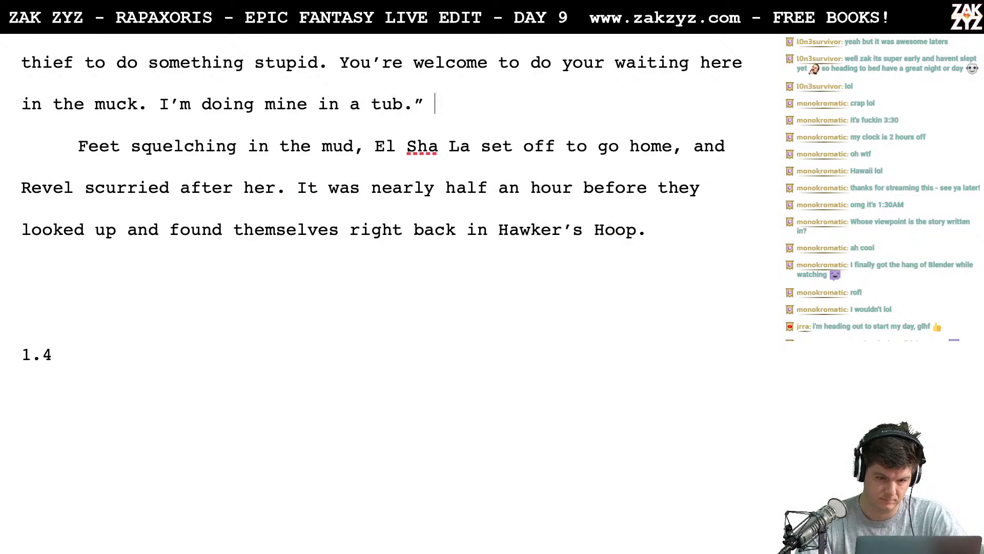
# - Break the reply after "You're" and rewrite that sentence above the break as "You can wait here in the muck if you want."
pyautogui.press('Up')
pyautogui.press('Up')
pyautogui.press('Up')
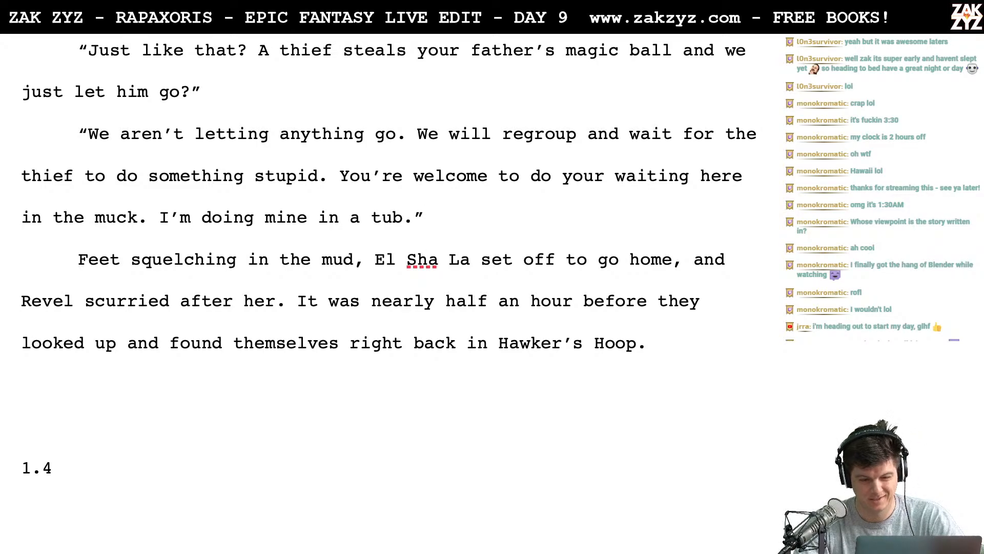
pyautogui.press('Return')
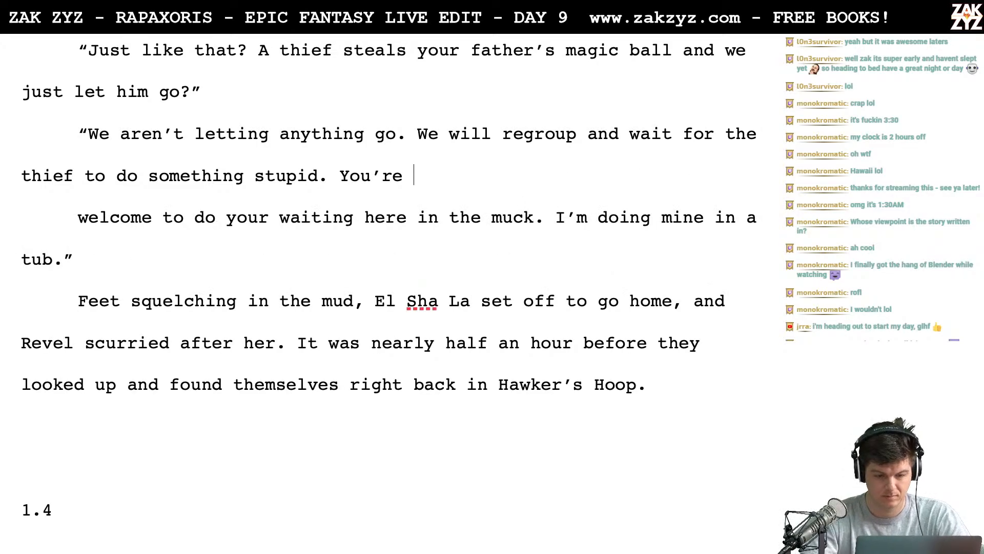
pyautogui.press('BackSpace')
pyautogui.press('BackSpace')
pyautogui.press('BackSpace')
pyautogui.write('can ')
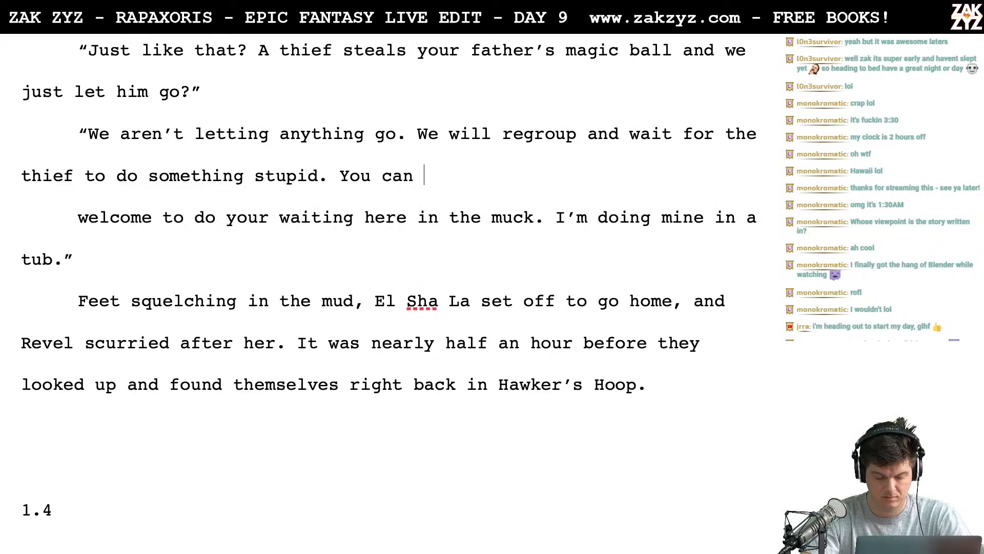
pyautogui.write('wait here in the m')
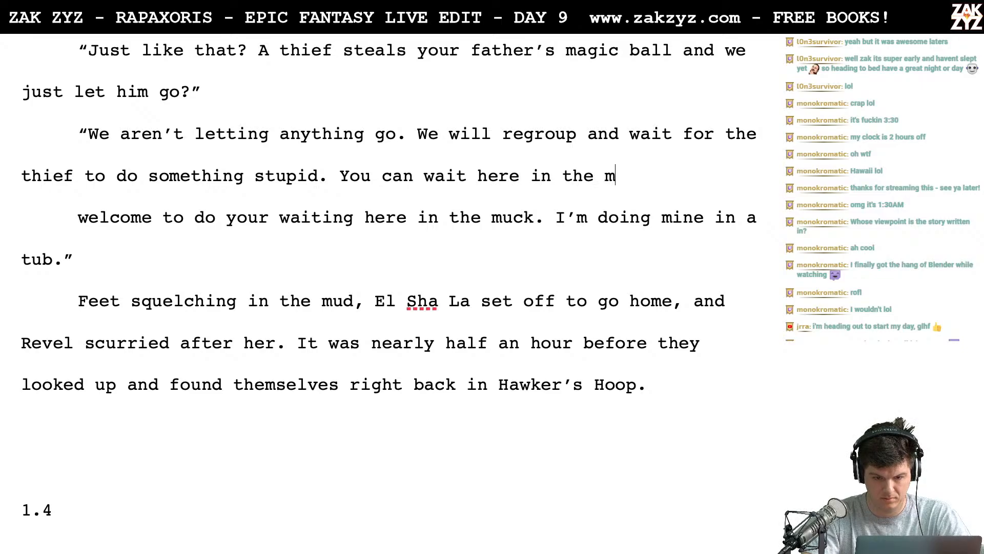
pyautogui.write('uck if you wan')
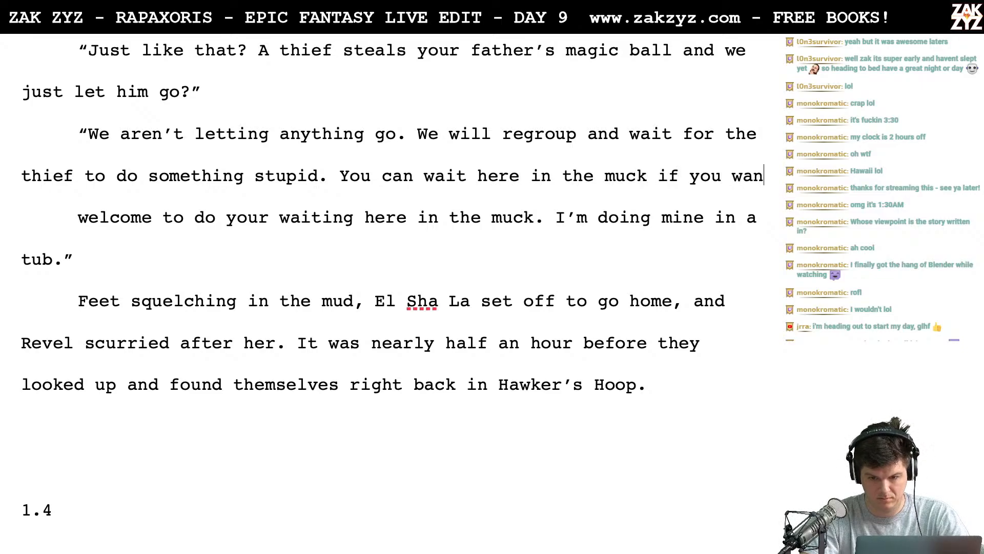
pyautogui.write("t. I'll be in a tub")
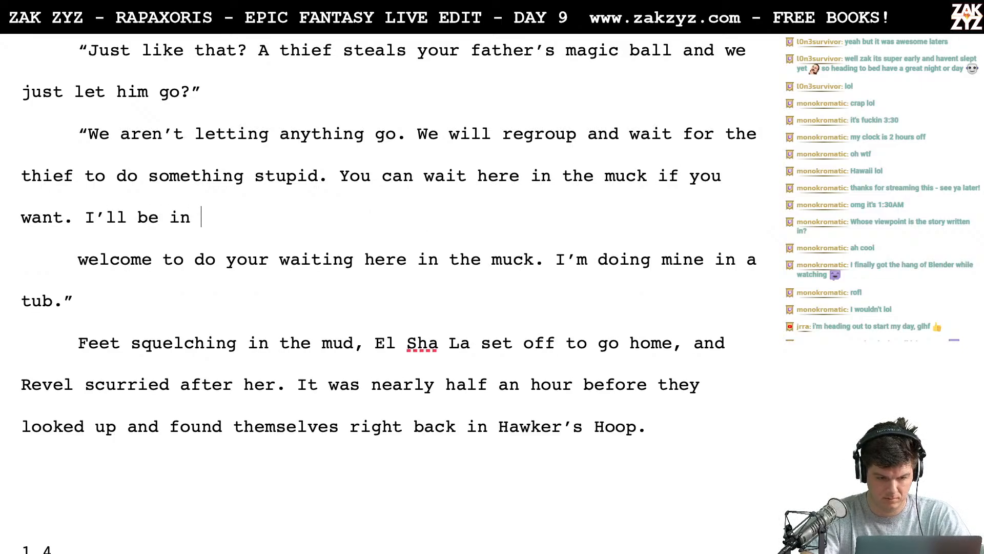
pyautogui.write('."')
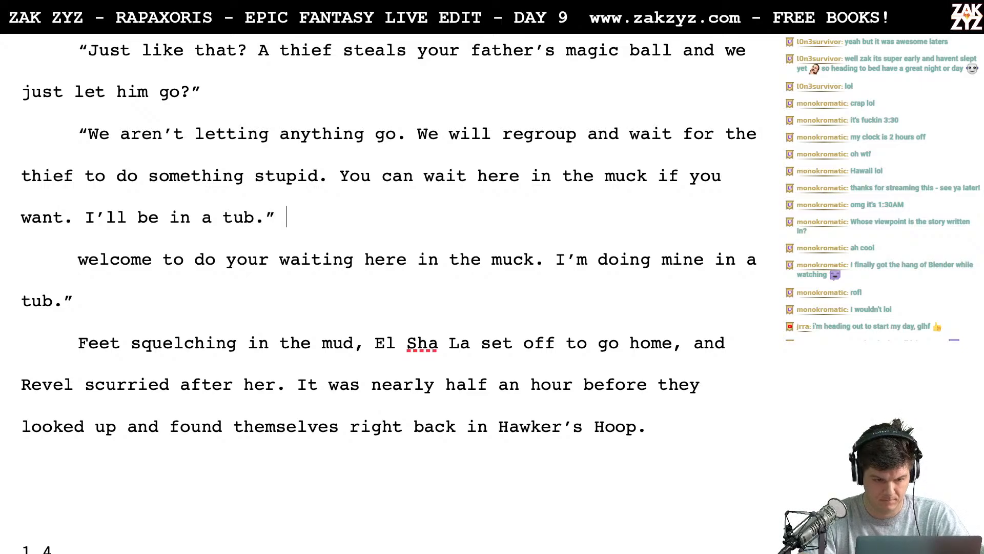
# - End El's reply with "I'll be in a tub." and delete the leftover "welcome to do your waiting" paragraph below it
pyautogui.hotkey('shift', 'Down')
pyautogui.hotkey('shift', 'Down')
pyautogui.press('BackSpace')
pyautogui.press('BackSpace')
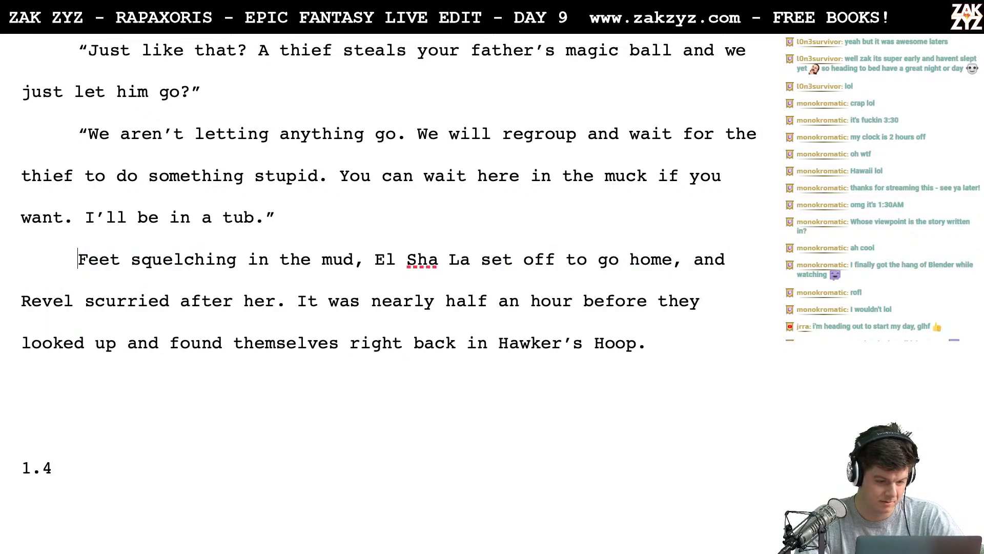
# - Add a paragraph above "Feet squelching" reading "El Sha La turned and squelched back the way they'd come." with blank lines beneath
pyautogui.press('Return')
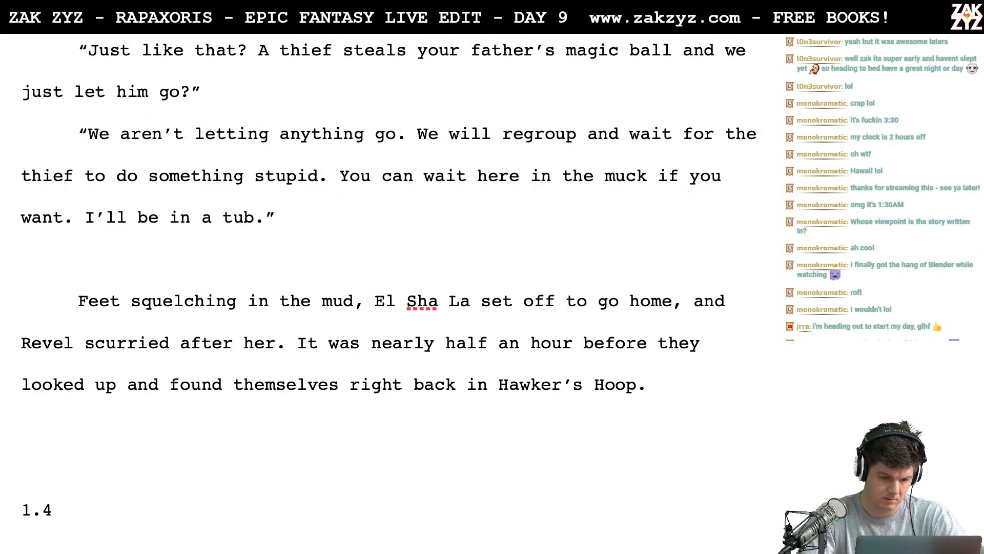
pyautogui.write('El Sha ')
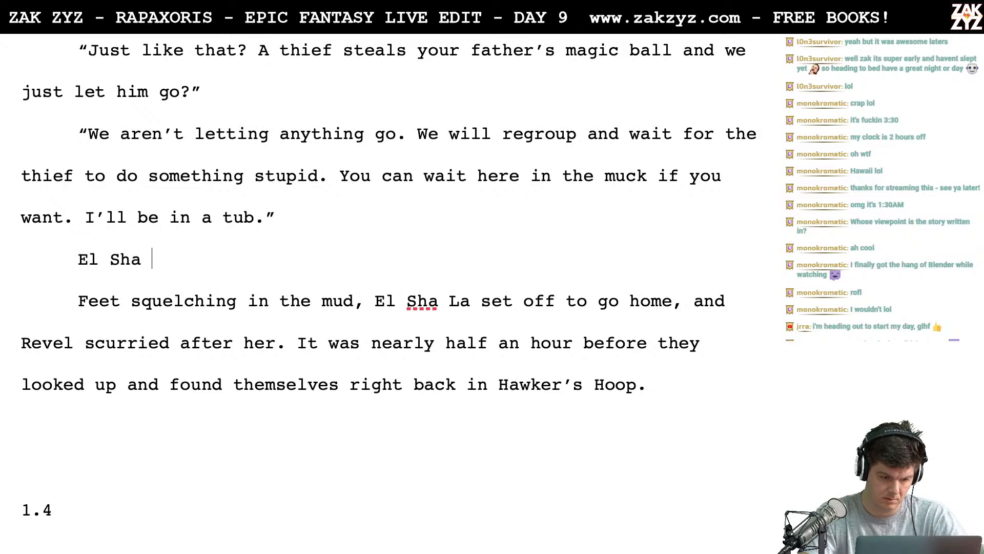
pyautogui.write('La turned ')
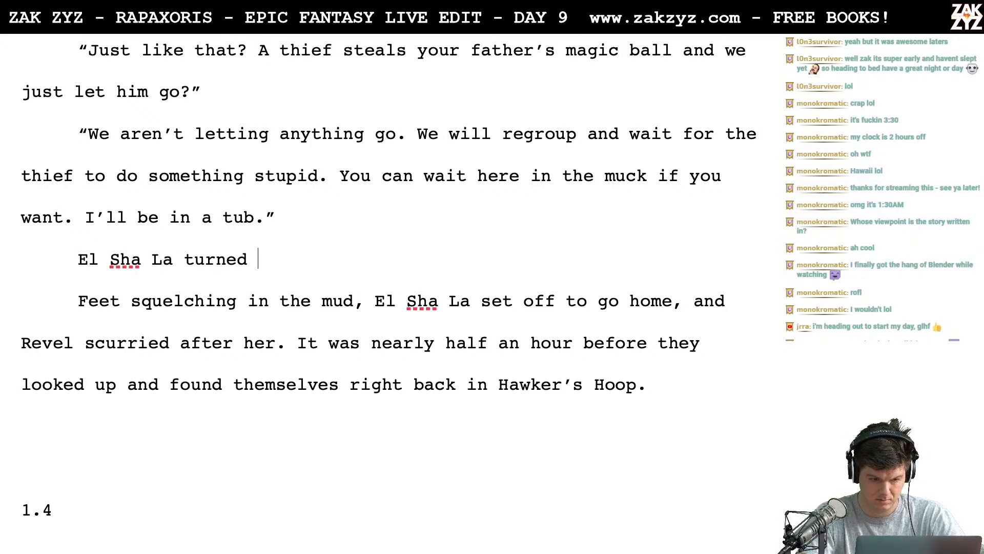
pyautogui.write('and squelched ')
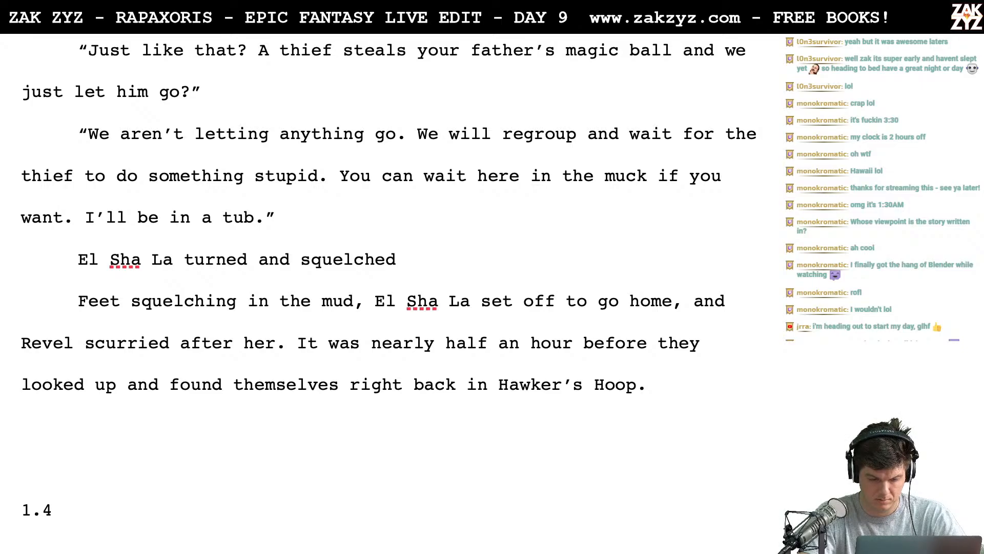
pyautogui.write('ba')
pyautogui.press('BackSpace')
pyautogui.press('BackSpace')
pyautogui.write('back')
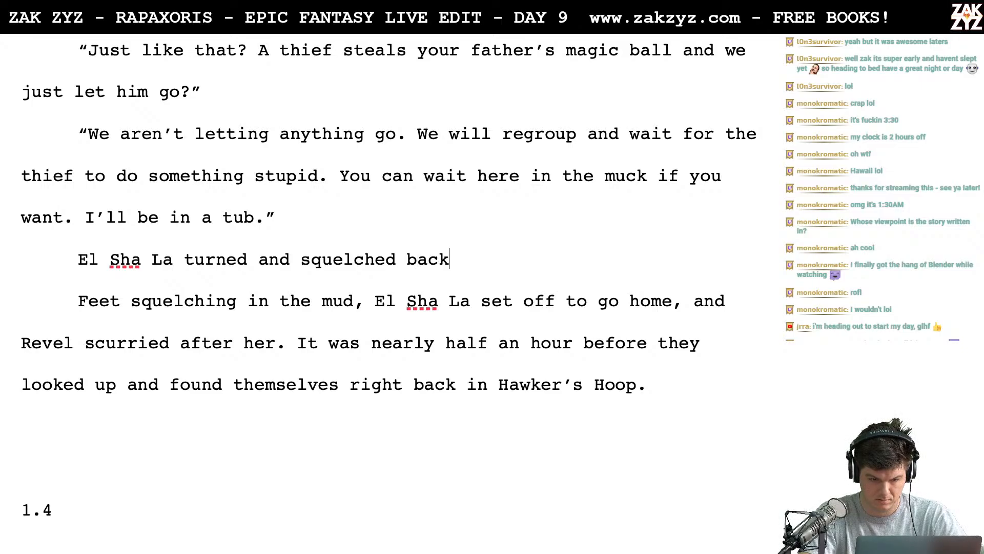
pyautogui.write(" the way they'd come")
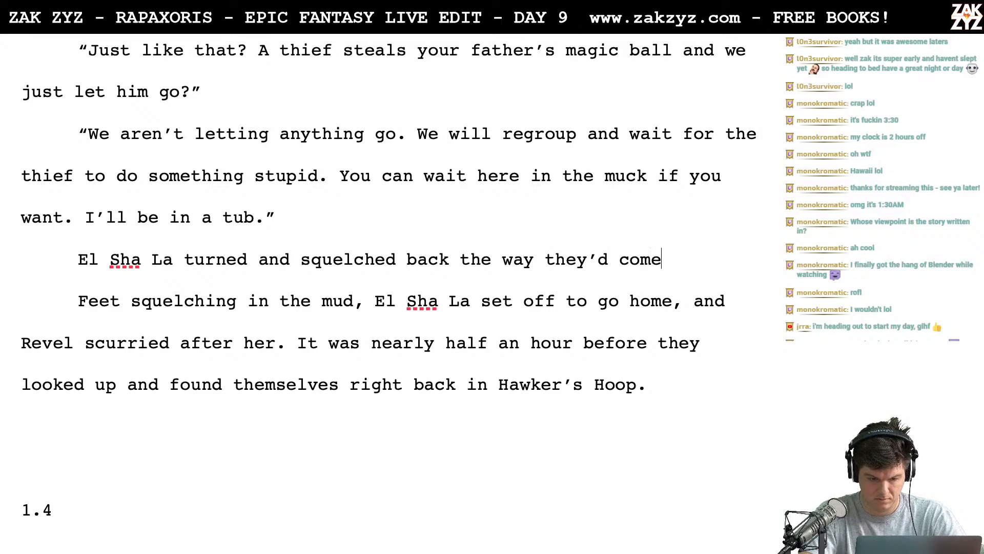
pyautogui.write('.')
pyautogui.press('Return')
pyautogui.press('Return')
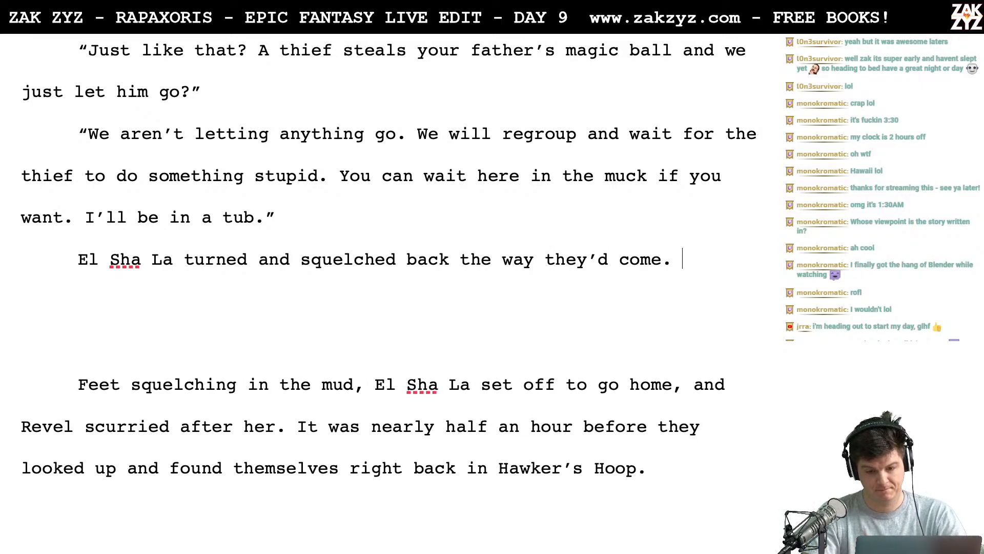
# - Replace "back the way they'd come." in the new paragraph with "off into the darkness."
pyautogui.press('BackSpace')
pyautogui.press('BackSpace')
pyautogui.press('BackSpace')
pyautogui.press('BackSpace')
pyautogui.press('BackSpace')
pyautogui.press('BackSpace')
pyautogui.press('BackSpace')
pyautogui.press('BackSpace')
pyautogui.press('BackSpace')
pyautogui.press('BackSpace')
pyautogui.press('BackSpace')
pyautogui.press('BackSpace')
pyautogui.press('BackSpace')
pyautogui.press('BackSpace')
pyautogui.press('BackSpace')
pyautogui.press('BackSpace')
pyautogui.press('BackSpace')
pyautogui.press('BackSpace')
pyautogui.press('BackSpace')
pyautogui.press('BackSpace')
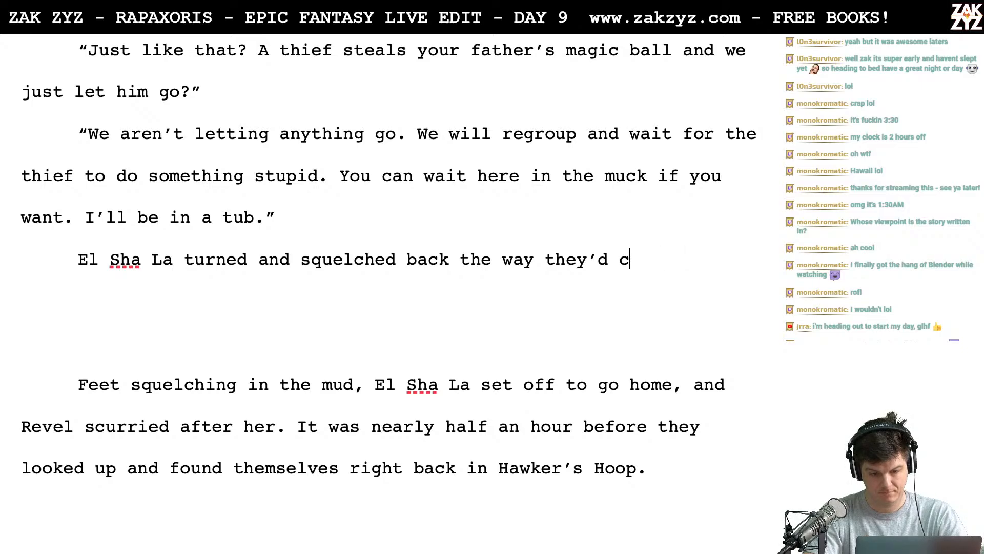
pyautogui.press('BackSpace')
pyautogui.press('BackSpace')
pyautogui.press('BackSpace')
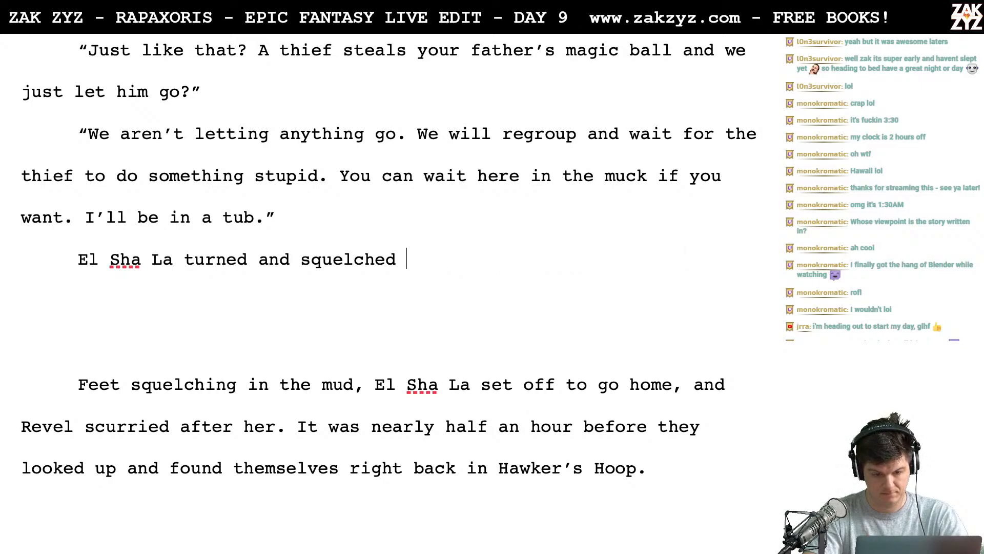
pyautogui.write('off into the darkness.')
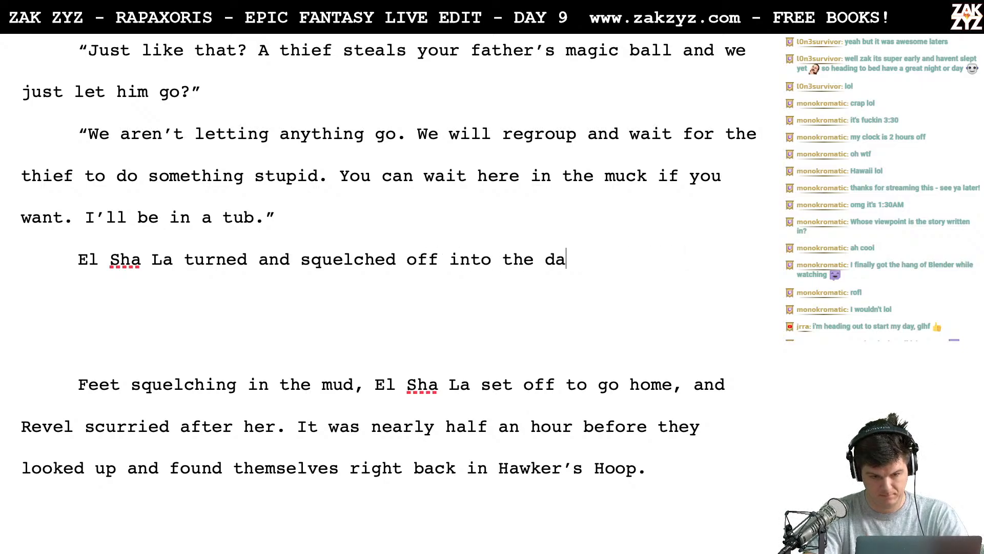
# - Continue the new paragraph with "Revel scurried after her. An hour later"
pyautogui.write('el')
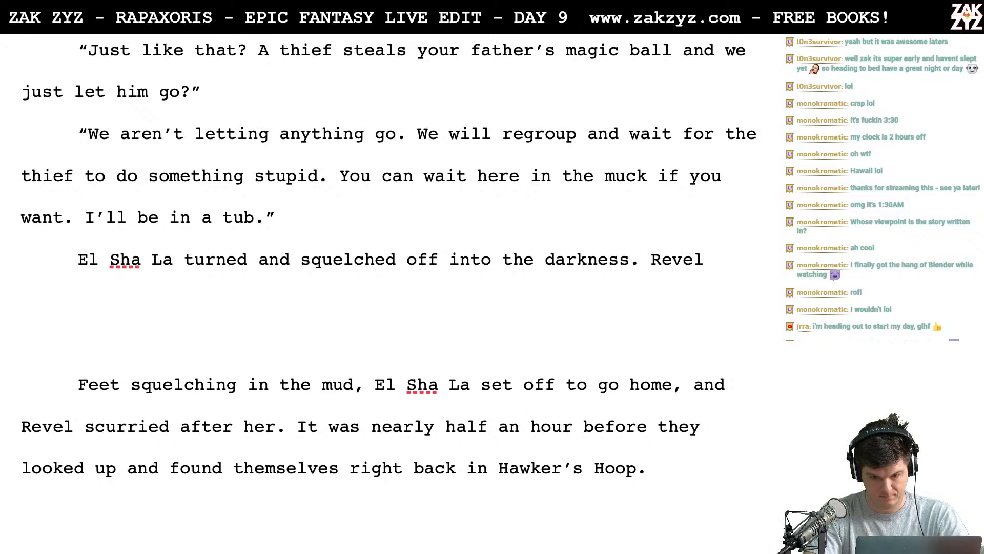
pyautogui.write(' scurried aft')
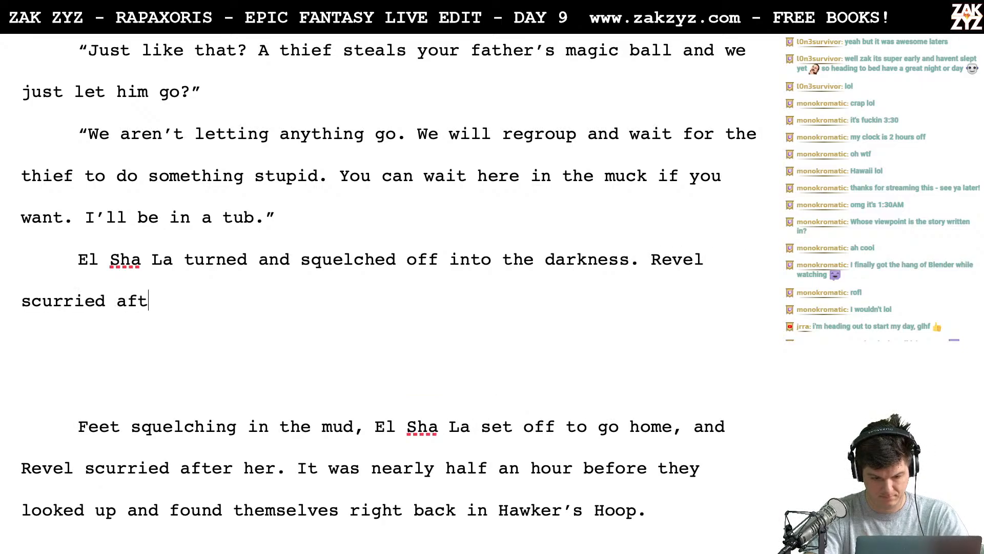
pyautogui.write('er her. An hour later')
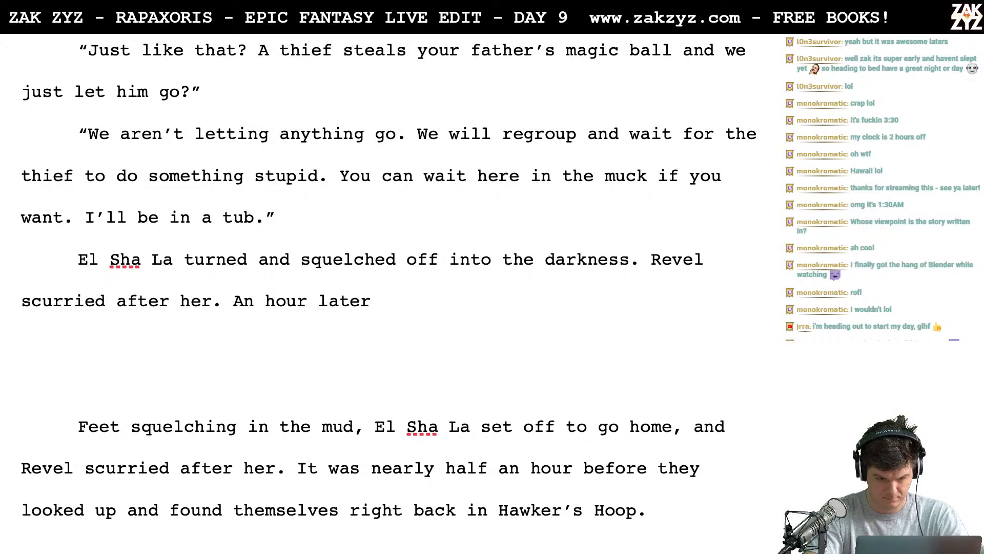
# - Try continuing the "An hour later" sentence with "they looked up and"
pyautogui.write('the y')
pyautogui.press('BackSpace')
pyautogui.press('BackSpace')
pyautogui.write('y')
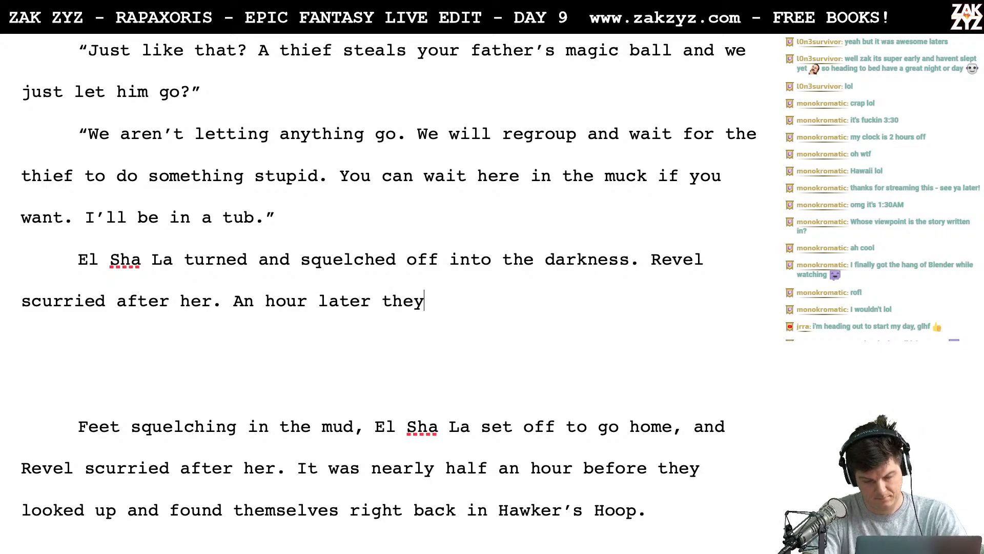
pyautogui.write(' looked up')
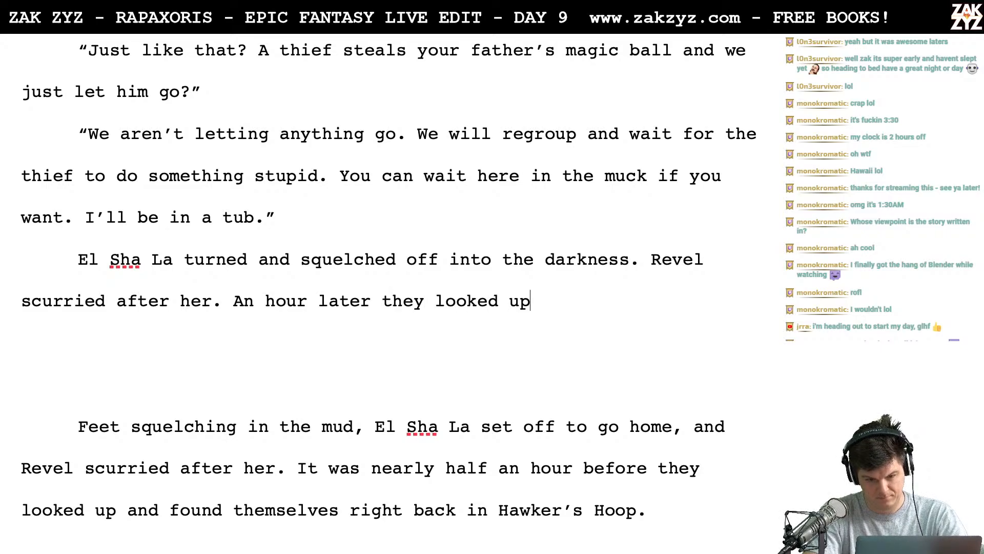
pyautogui.write(' and st')
pyautogui.press('BackSpace')
pyautogui.press('BackSpace')
pyautogui.press('BackSpace')
pyautogui.press('BackSpace')
pyautogui.press('BackSpace')
pyautogui.press('BackSpace')
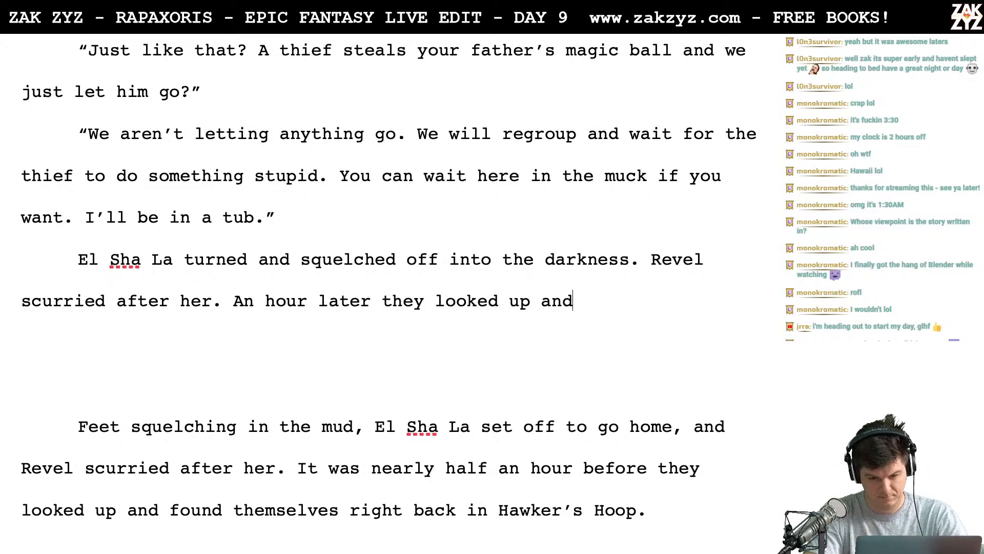
# - Rework the sentence as "An hour of stumbling and cursing later they looked up and found themselves right"
pyautogui.press('BackSpace')
pyautogui.press('BackSpace')
pyautogui.press('BackSpace')
pyautogui.press('BackSpace')
pyautogui.press('BackSpace')
pyautogui.press('BackSpace')
pyautogui.press('BackSpace')
pyautogui.press('BackSpace')
pyautogui.press('BackSpace')
pyautogui.press('BackSpace')
pyautogui.press('BackSpace')
pyautogui.press('BackSpace')
pyautogui.press('BackSpace')
pyautogui.press('BackSpace')
pyautogui.press('BackSpace')
pyautogui.press('BackSpace')
pyautogui.press('BackSpace')
pyautogui.press('BackSpace')
pyautogui.press('BackSpace')
pyautogui.press('BackSpace')
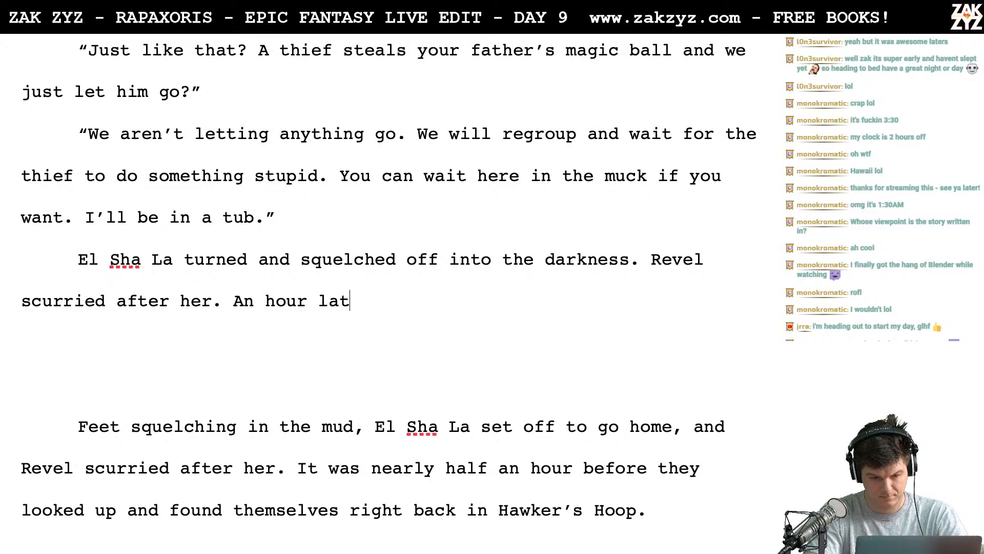
pyautogui.write('of stumbling ')
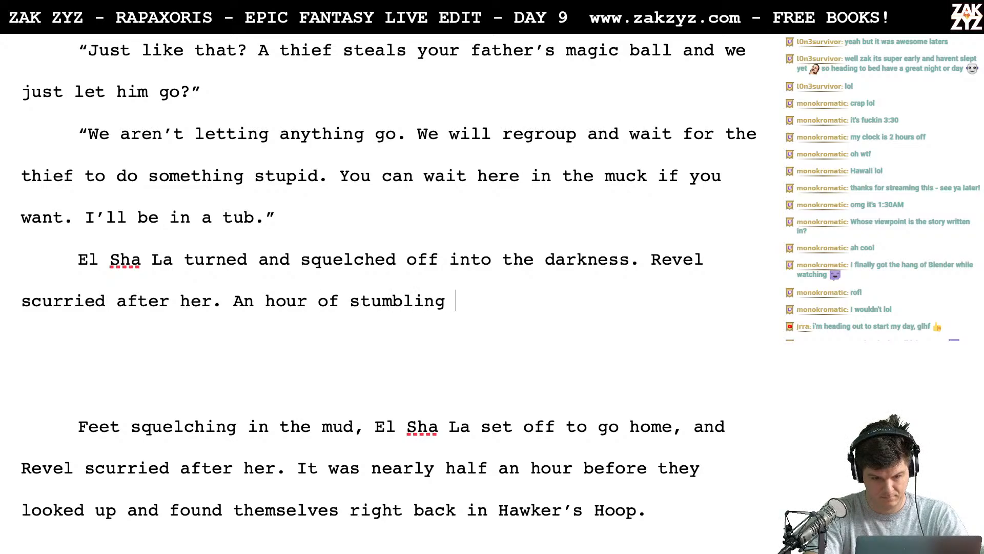
pyautogui.write('and cursing late')
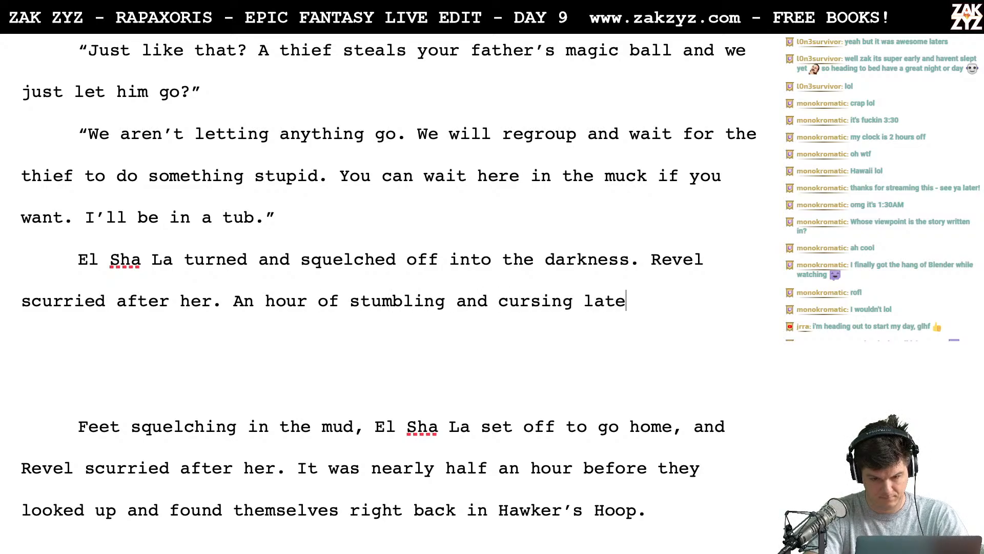
pyautogui.write('r they looked up ')
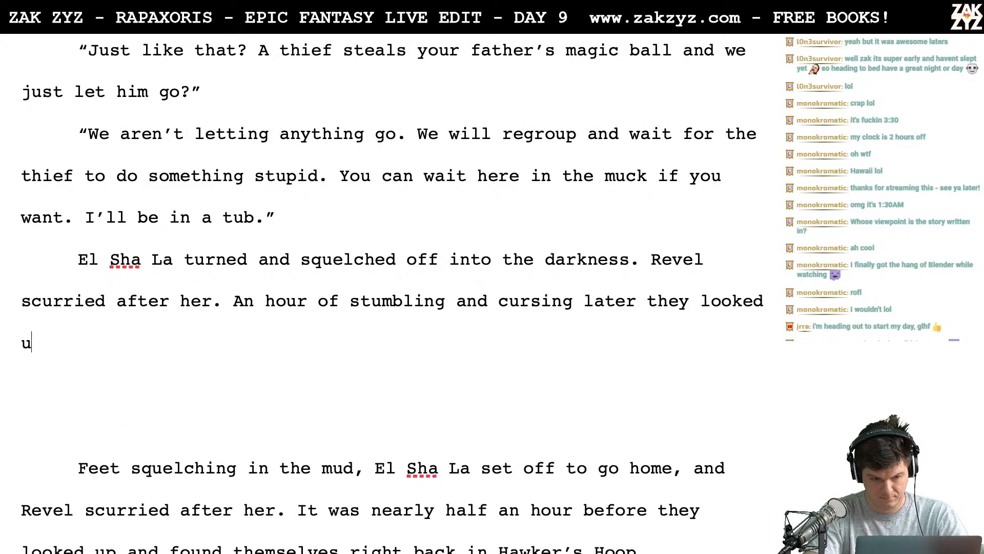
pyautogui.write('and found thems')
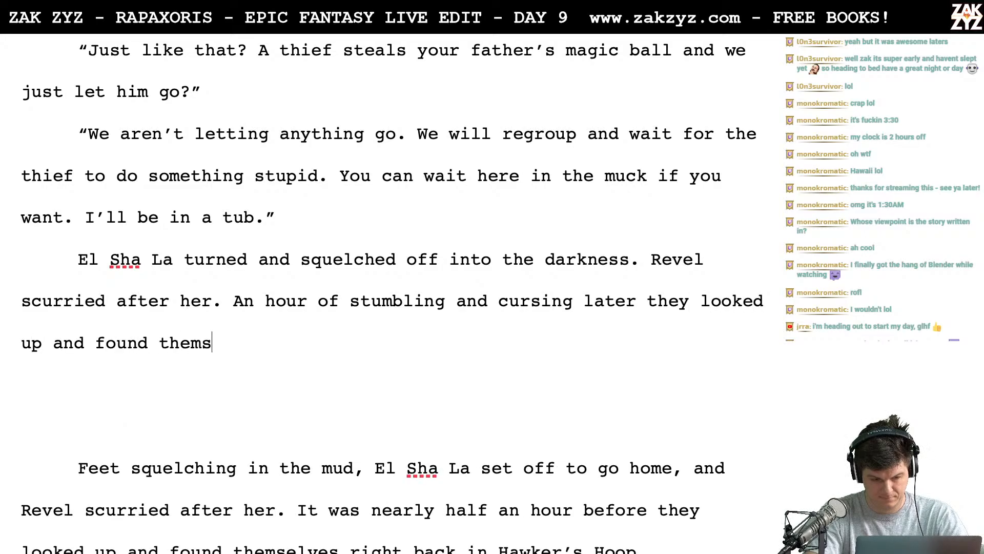
pyautogui.write('elves right ')
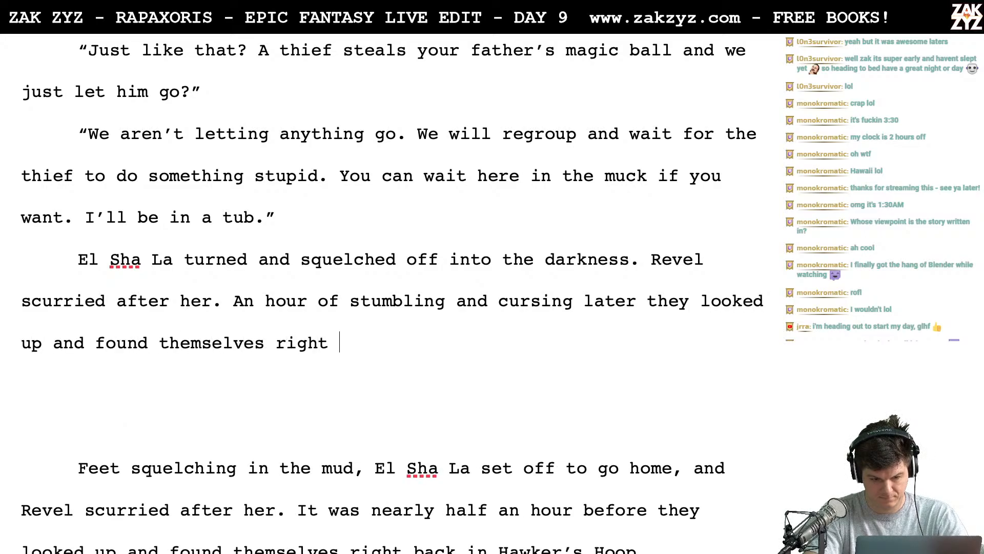
pyautogui.write('b')
# - Try "back" in place of "right" following "found themselves"
pyautogui.press('BackSpace')
pyautogui.press('BackSpace')
pyautogui.press('BackSpace')
pyautogui.press('BackSpace')
pyautogui.press('BackSpace')
pyautogui.press('BackSpace')
pyautogui.press('BackSpace')
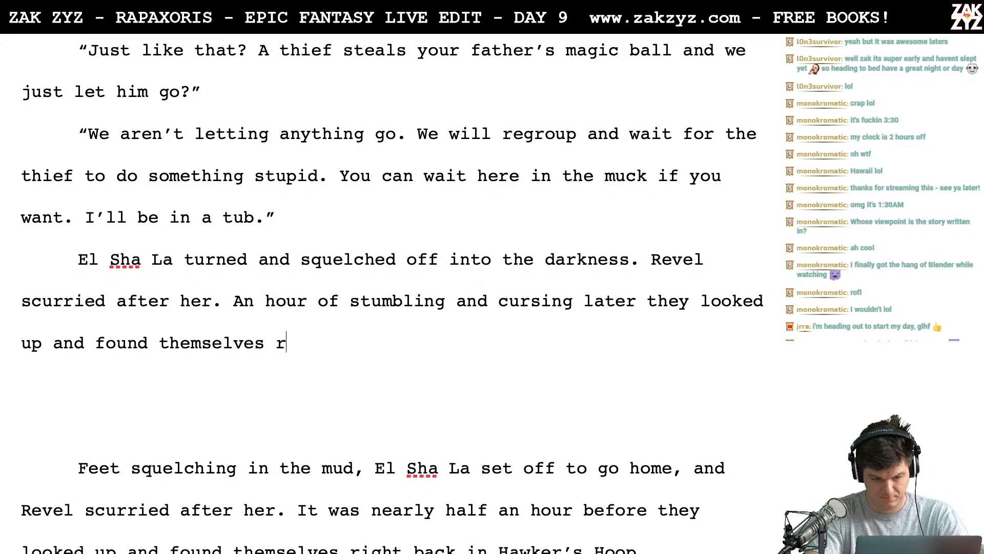
pyautogui.write('back')
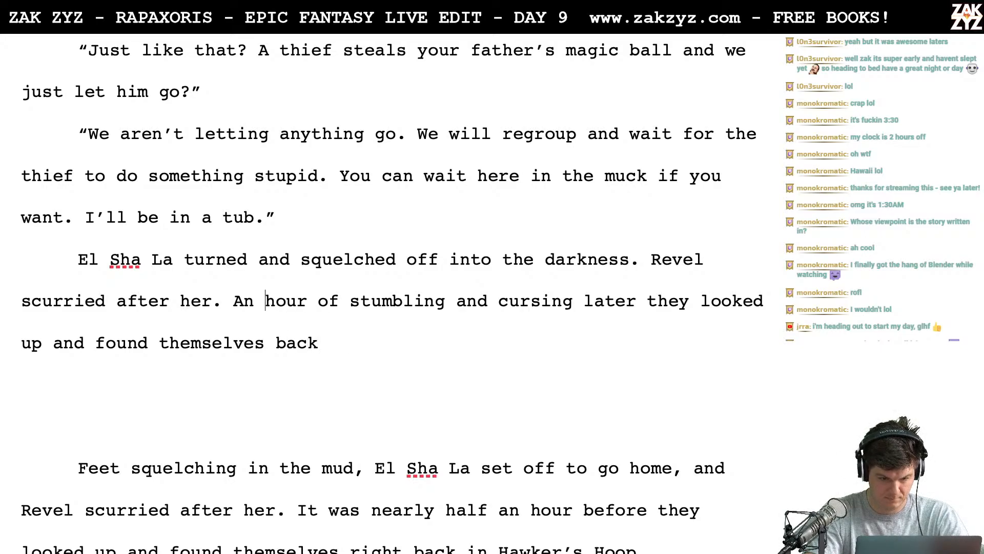
pyautogui.write('long')
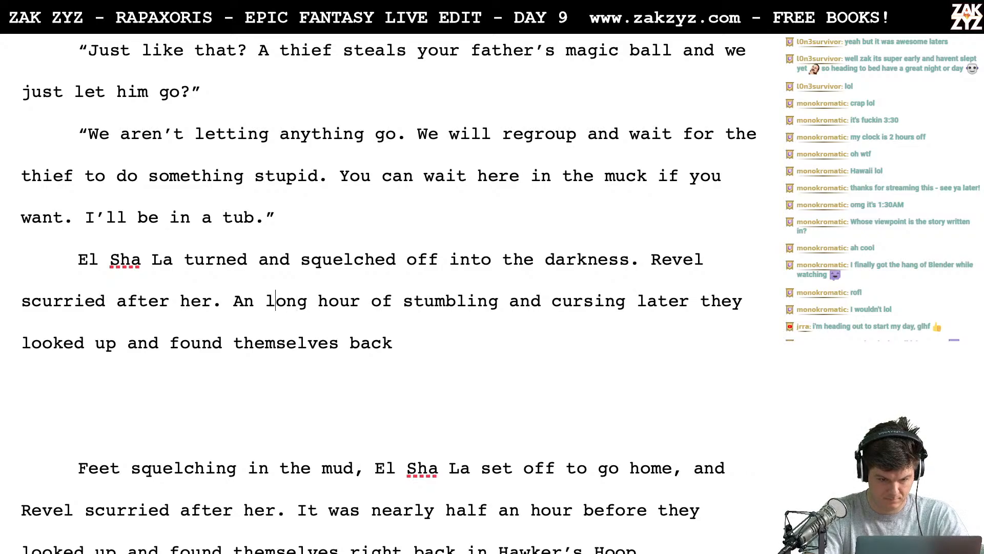
# - Change "An hour" to "A long hour" and return to the end of the unfinished sentence
pyautogui.press('BackSpace')
pyautogui.press('Down')
pyautogui.press('Down')
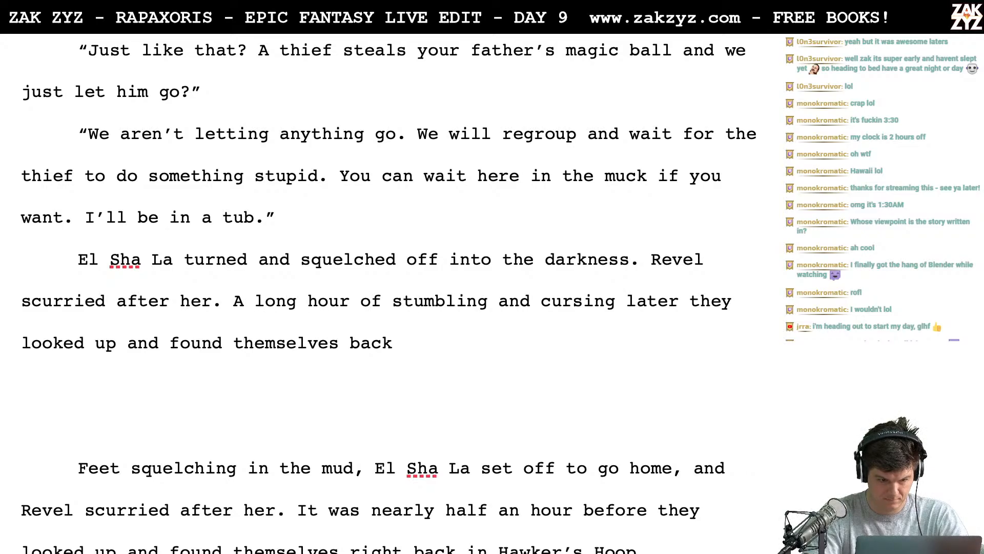
pyautogui.press('Left')
pyautogui.press('Left')
pyautogui.press('Left')
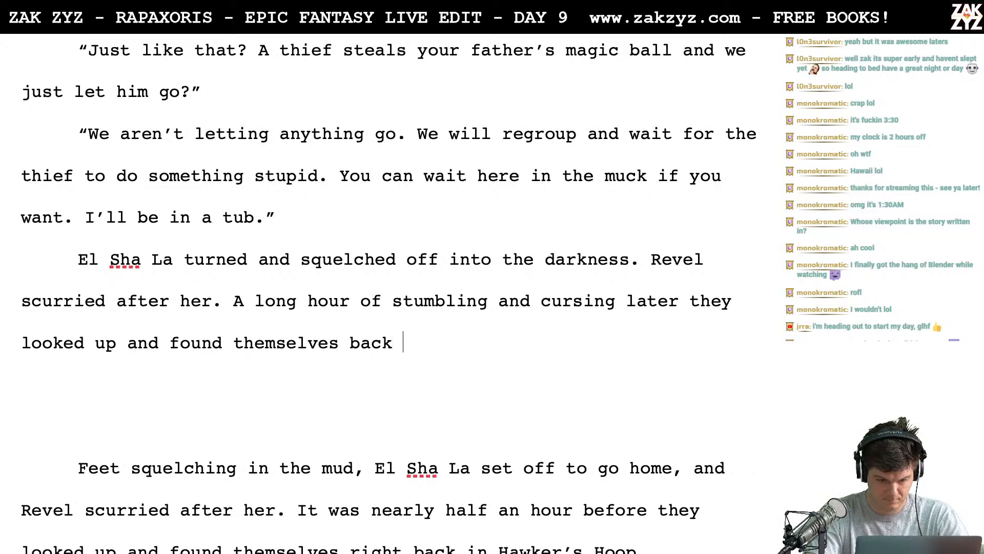
# - Try ending the sentence with "and found the sign" in place of "and found themselves back"
pyautogui.press('BackSpace')
pyautogui.press('BackSpace')
pyautogui.press('BackSpace')
pyautogui.press('BackSpace')
pyautogui.press('BackSpace')
pyautogui.press('BackSpace')
pyautogui.press('BackSpace')
pyautogui.press('BackSpace')
pyautogui.press('BackSpace')
pyautogui.press('BackSpace')
pyautogui.press('BackSpace')
pyautogui.press('BackSpace')
pyautogui.press('BackSpace')
pyautogui.press('BackSpace')
pyautogui.press('BackSpace')
pyautogui.press('BackSpace')
pyautogui.press('BackSpace')
pyautogui.press('BackSpace')
pyautogui.press('BackSpace')
pyautogui.press('BackSpace')
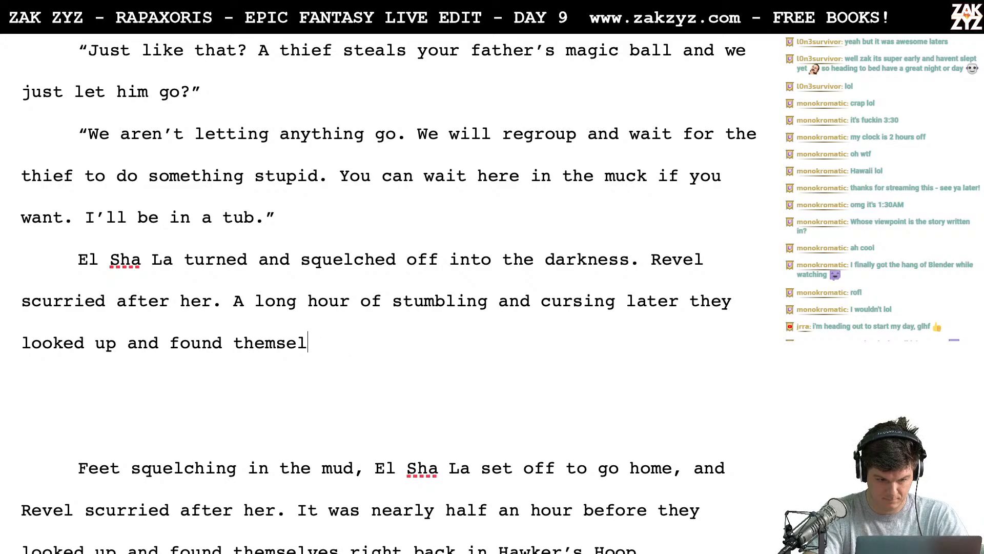
pyautogui.press('BackSpace')
pyautogui.press('BackSpace')
pyautogui.press('BackSpace')
pyautogui.press('BackSpace')
pyautogui.write('nd found')
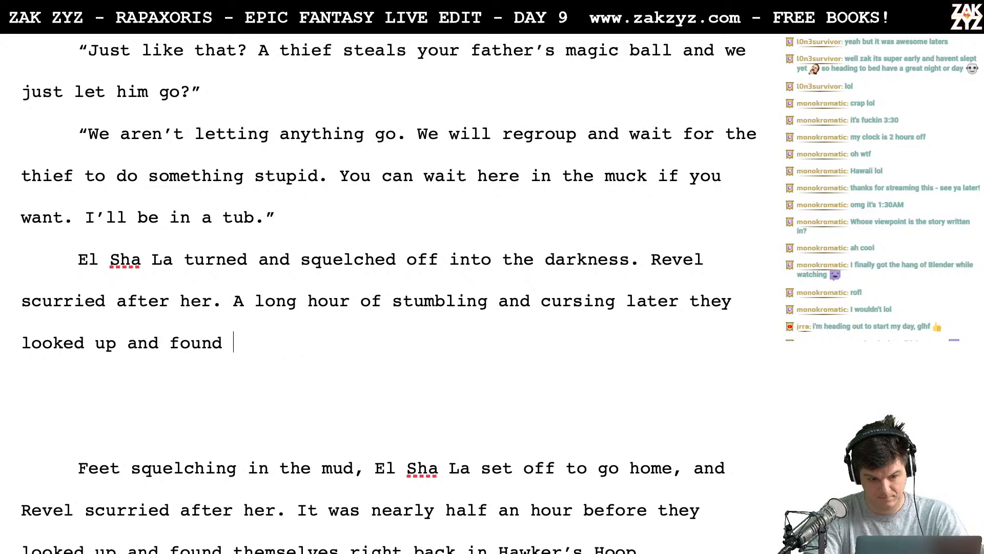
pyautogui.press('BackSpace')
pyautogui.press('BackSpace')
pyautogui.press('BackSpace')
pyautogui.press('BackSpace')
pyautogui.press('BackSpace')
pyautogui.press('BackSpace')
pyautogui.press('BackSpace')
pyautogui.press('BackSpace')
pyautogui.press('BackSpace')
pyautogui.press('BackSpace')
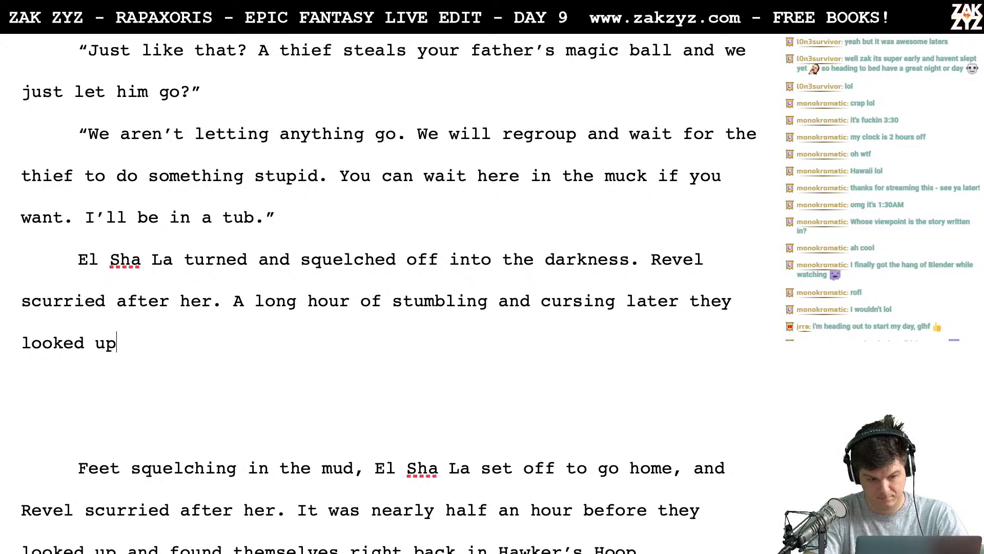
pyautogui.write('and found the ')
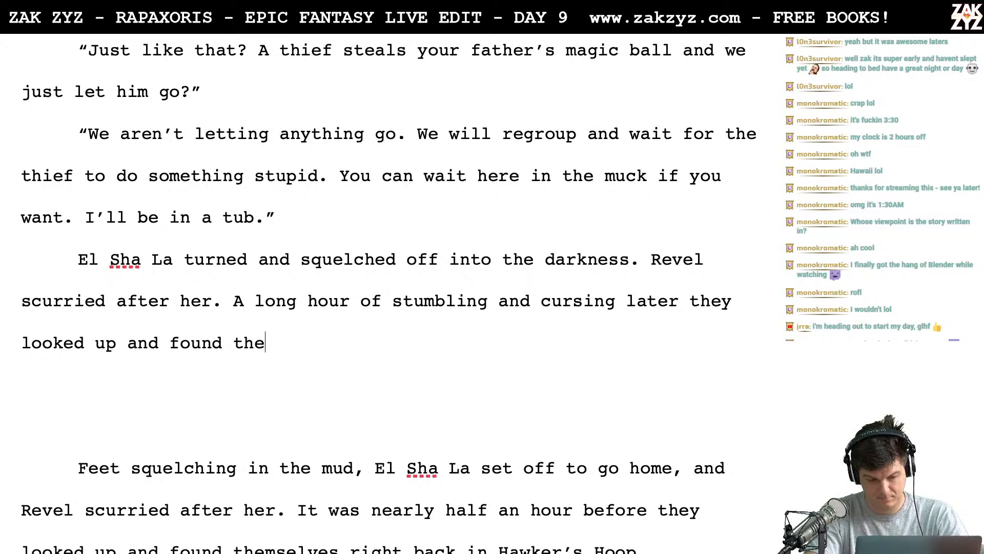
pyautogui.write('sign')
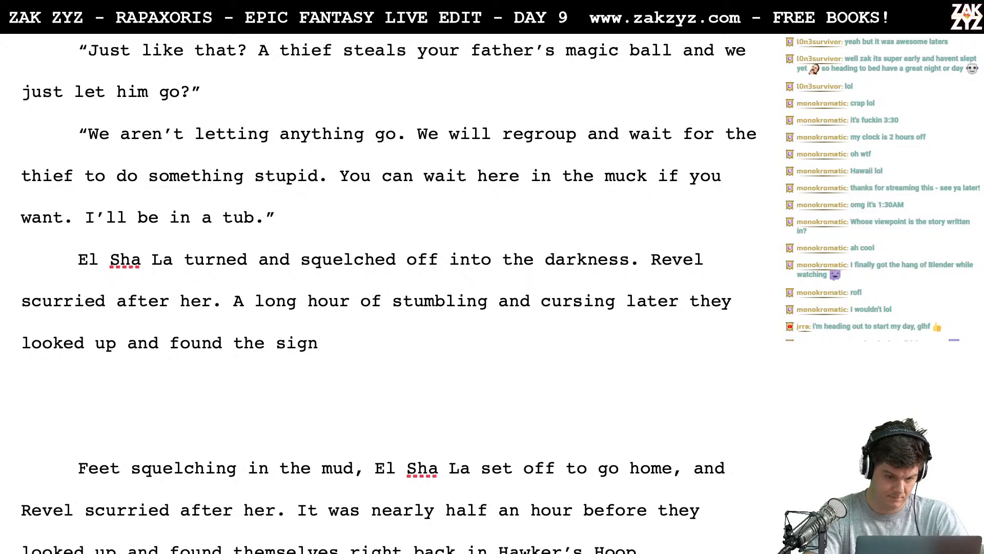
# - Reword the sentence's ending as "and found themselves staring at the same sign."
pyautogui.press('BackSpace')
pyautogui.press('BackSpace')
pyautogui.press('BackSpace')
pyautogui.press('BackSpace')
pyautogui.press('BackSpace')
pyautogui.press('BackSpace')
pyautogui.press('BackSpace')
pyautogui.press('BackSpace')
pyautogui.press('BackSpace')
pyautogui.press('BackSpace')
pyautogui.press('BackSpace')
pyautogui.press('BackSpace')
pyautogui.press('BackSpace')
pyautogui.press('BackSpace')
pyautogui.press('BackSpace')
pyautogui.press('BackSpace')
pyautogui.press('BackSpace')
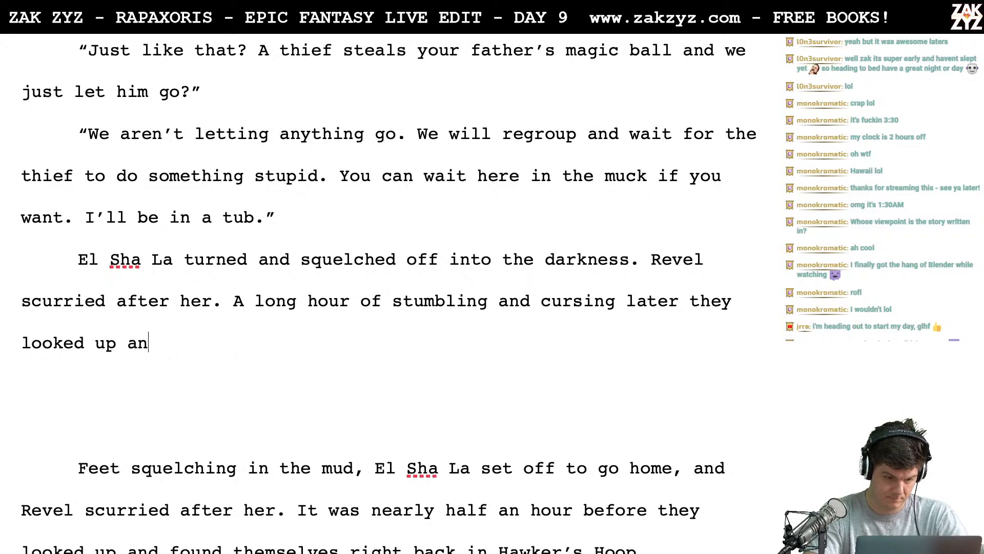
pyautogui.press('BackSpace')
pyautogui.press('BackSpace')
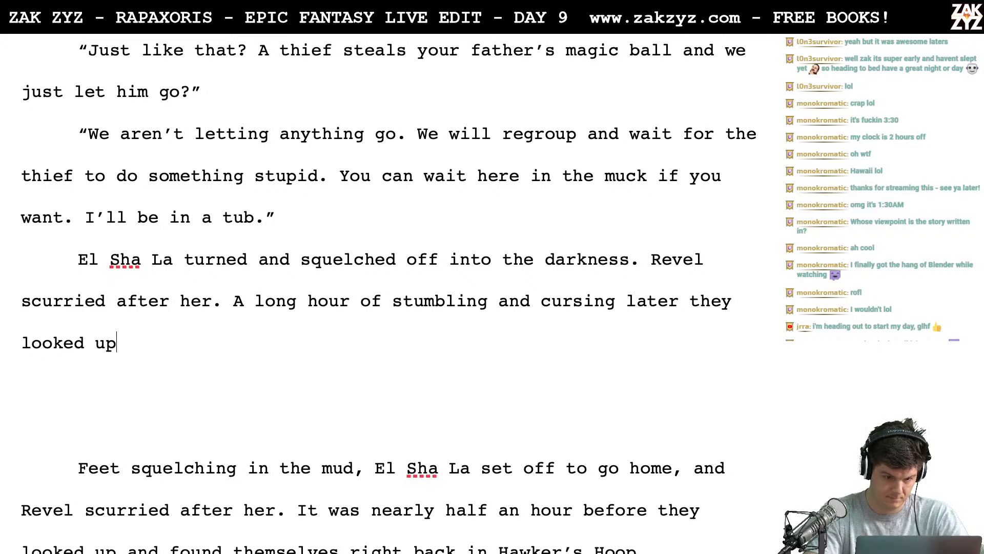
pyautogui.write('and found thems')
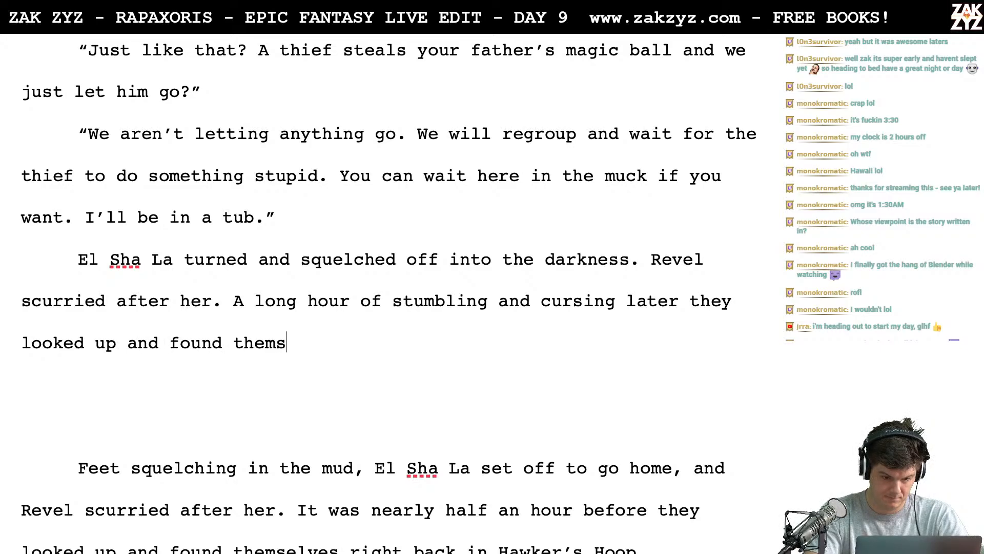
pyautogui.write('elves staring ')
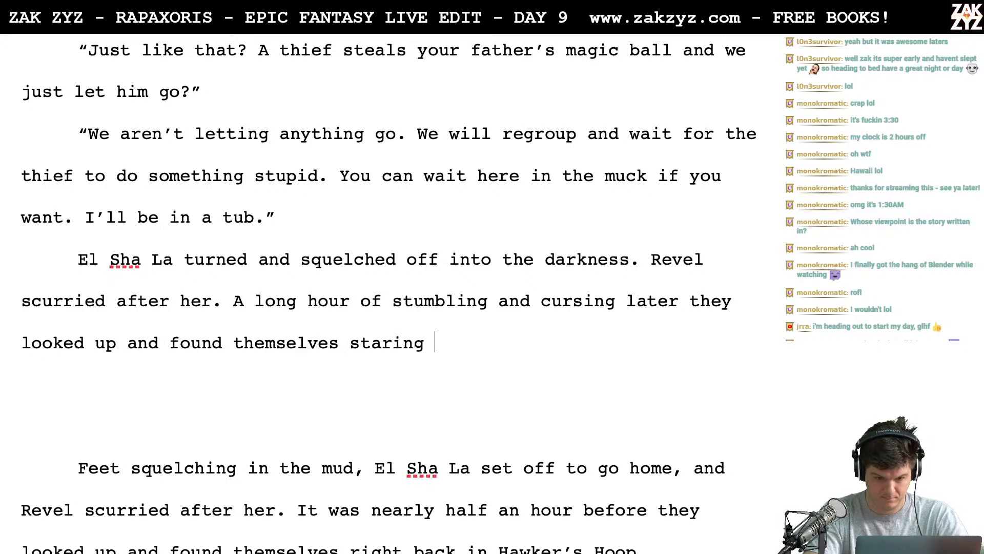
pyautogui.write('at the same sign.')
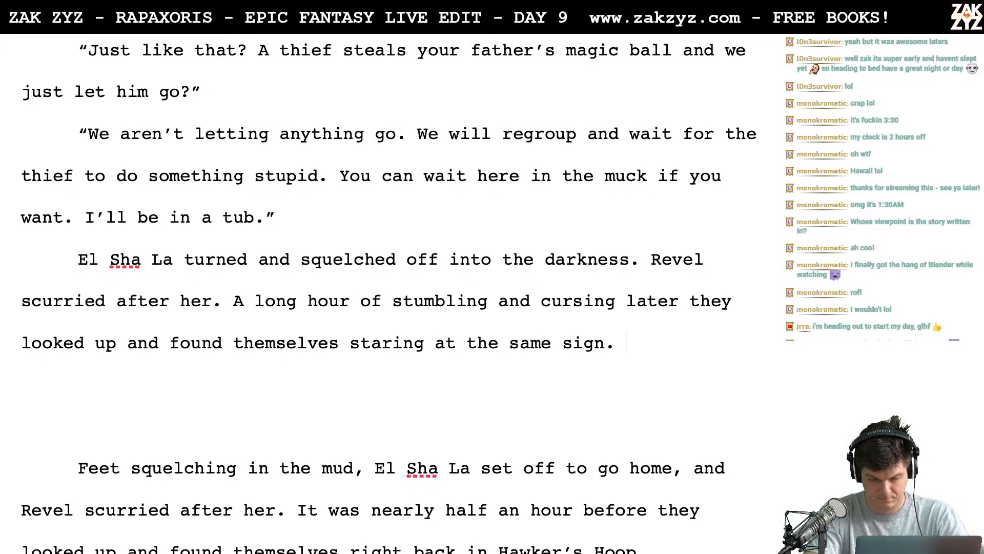
pyautogui.press('BackSpace')
pyautogui.press('BackSpace')
pyautogui.press('BackSpace')
pyautogui.press('BackSpace')
pyautogui.press('BackSpace')
pyautogui.press('BackSpace')
pyautogui.press('BackSpace')
pyautogui.press('BackSpace')
pyautogui.press('BackSpace')
pyautogui.press('BackSpace')
pyautogui.press('BackSpace')
pyautogui.press('BackSpace')
pyautogui.press('BackSpace')
pyautogui.press('BackSpace')
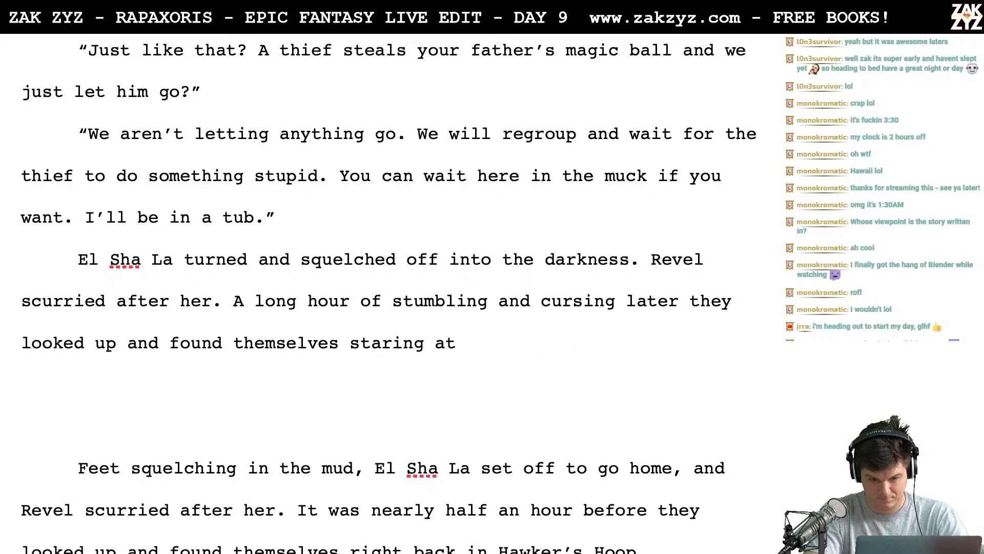
pyautogui.write('the same si')
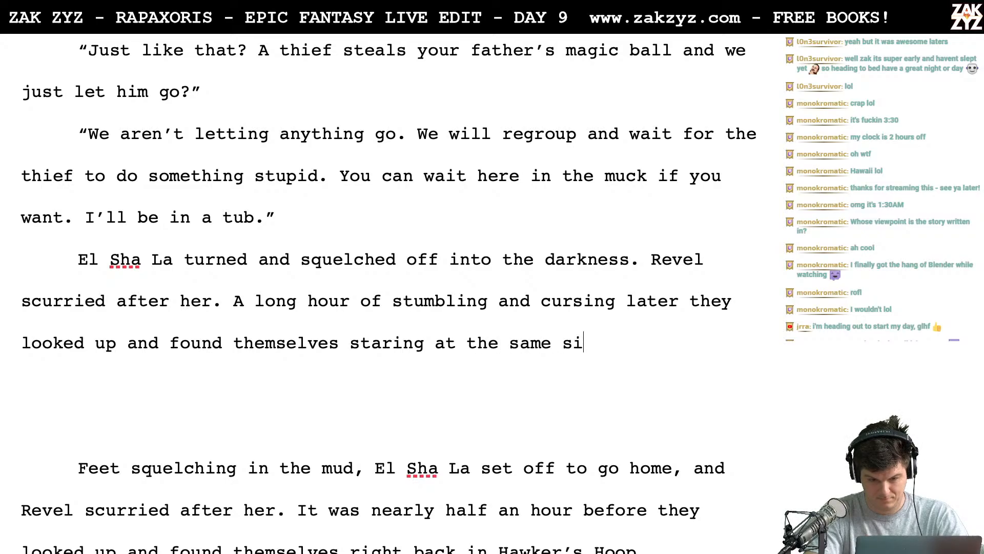
pyautogui.write('gn.')
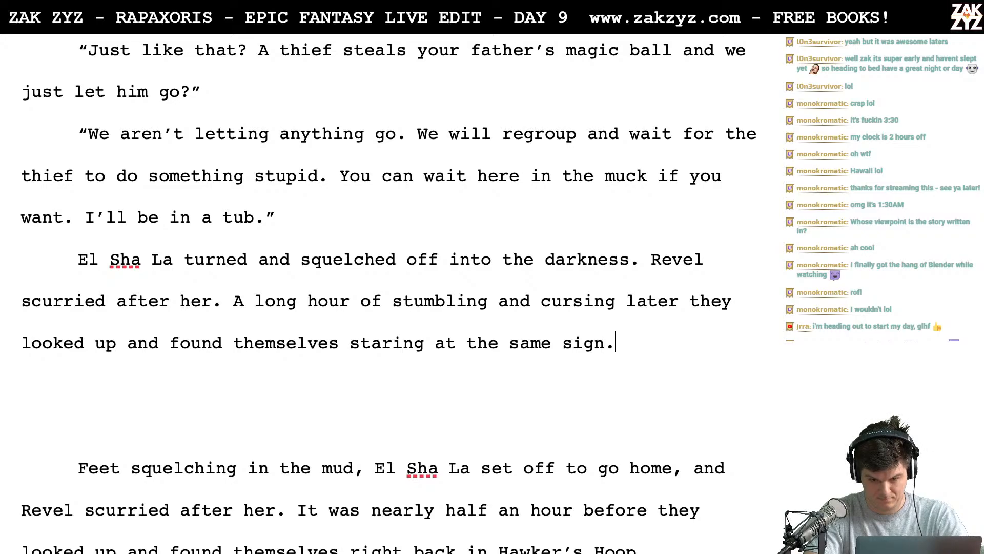
# - Add a new paragraph reading "HAWKER'S HOOP." below the sentence about the sign
pyautogui.press('Return')
pyautogui.write('HAWK')
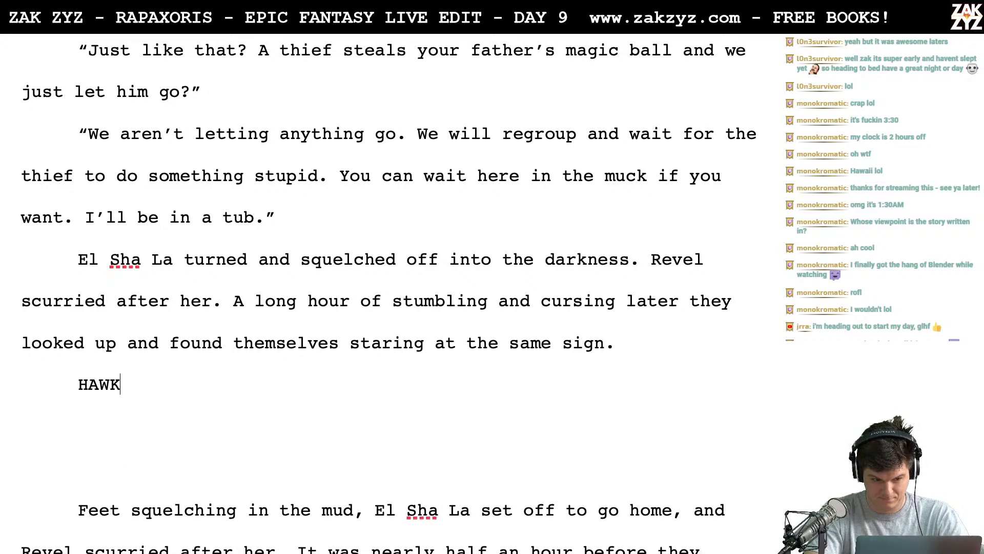
pyautogui.write("ER'S HOOP")
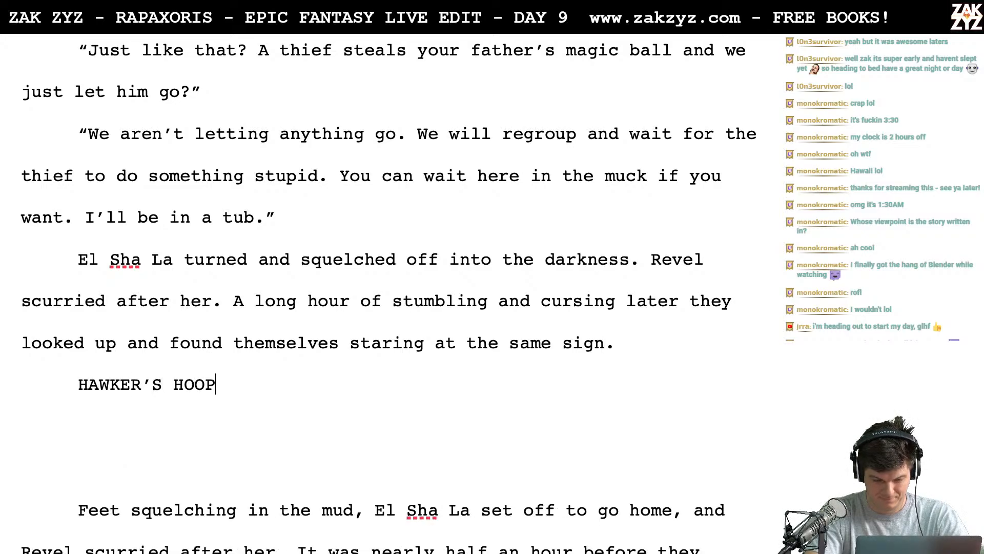
pyautogui.write('.')
# - Break "staring at the same sign." onto its own line and return to the end of "found themselves"
pyautogui.press('Left')
pyautogui.press('Left')
pyautogui.press('Left')
pyautogui.press('Left')
pyautogui.press('Left')
pyautogui.press('Left')
pyautogui.press('Left')
pyautogui.press('Left')
pyautogui.press('Left')
pyautogui.press('Up')
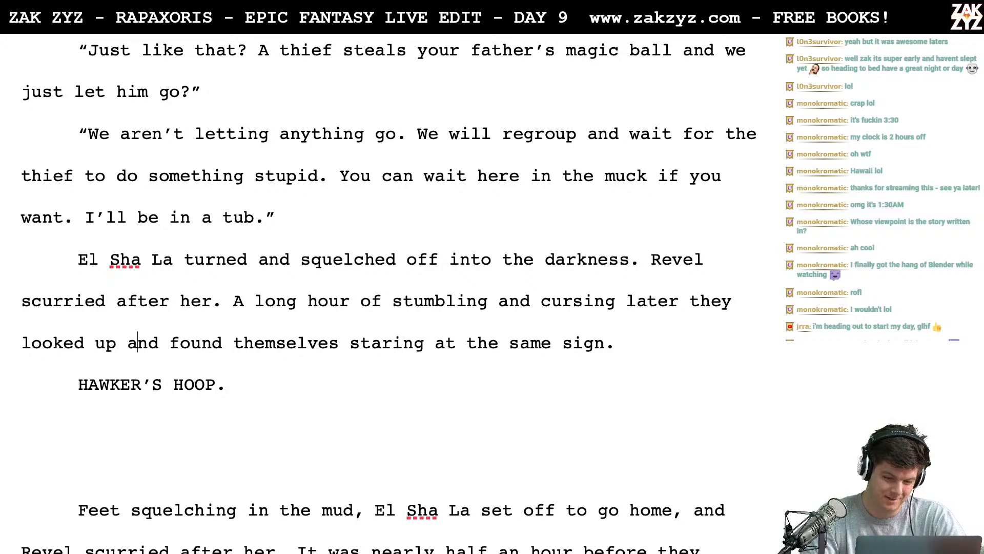
pyautogui.press('Left')
pyautogui.press('Left')
pyautogui.press('Left')
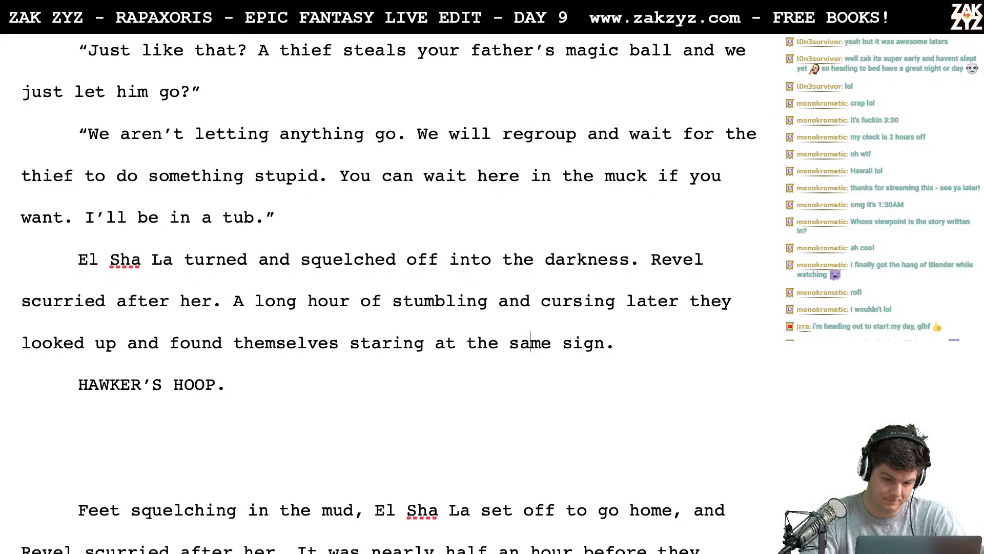
pyautogui.press('Left')
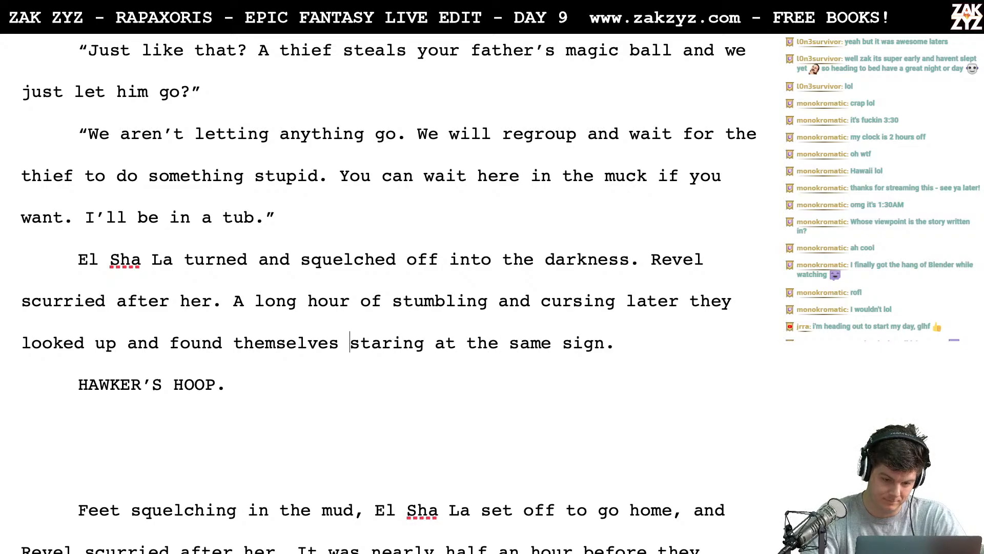
pyautogui.press('Return')
pyautogui.press('Left')
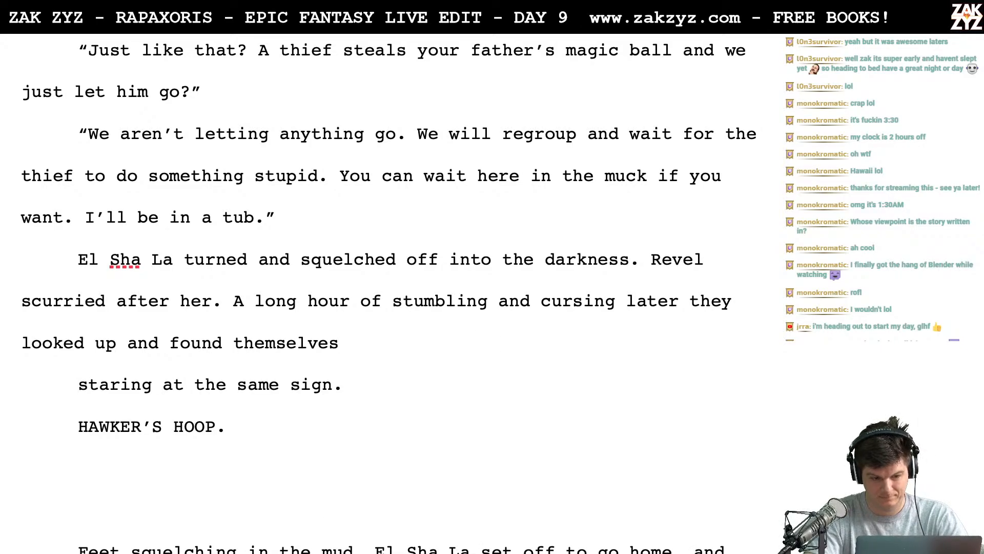
# - Try continuing "found themselves" with "staring at the peeling red letters that"
pyautogui.write('staring')
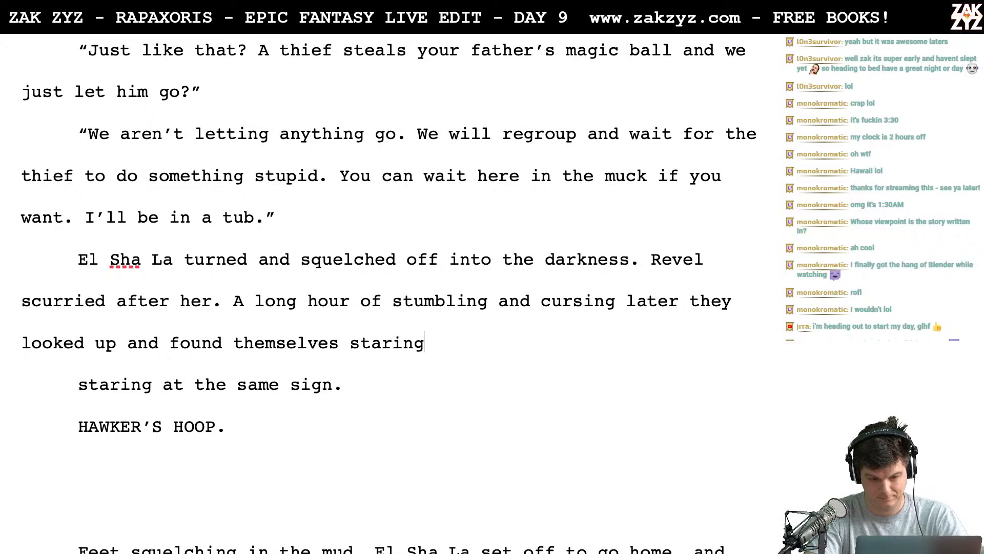
pyautogui.write(' at ')
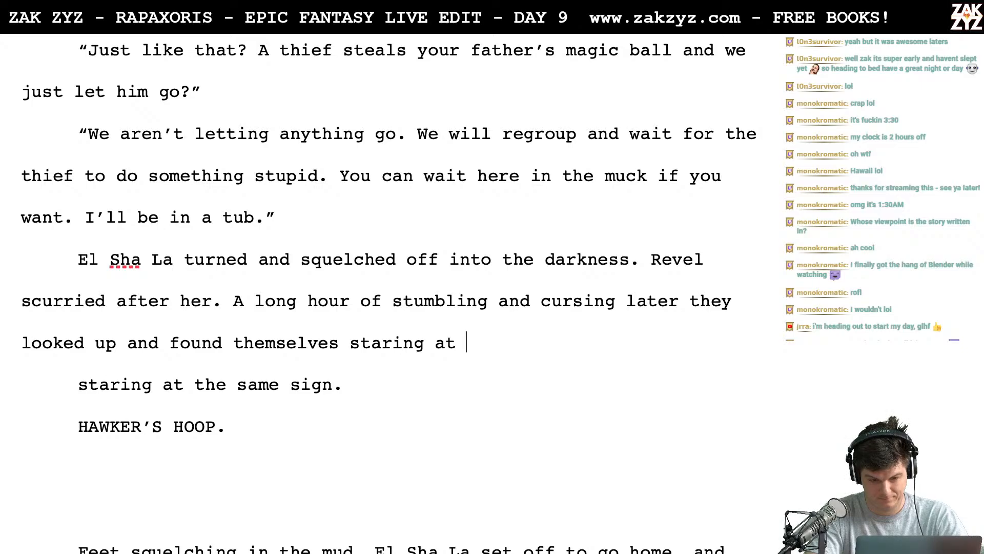
pyautogui.write('the')
pyautogui.press('BackSpace')
pyautogui.press('BackSpace')
pyautogui.press('BackSpace')
pyautogui.press('BackSpace')
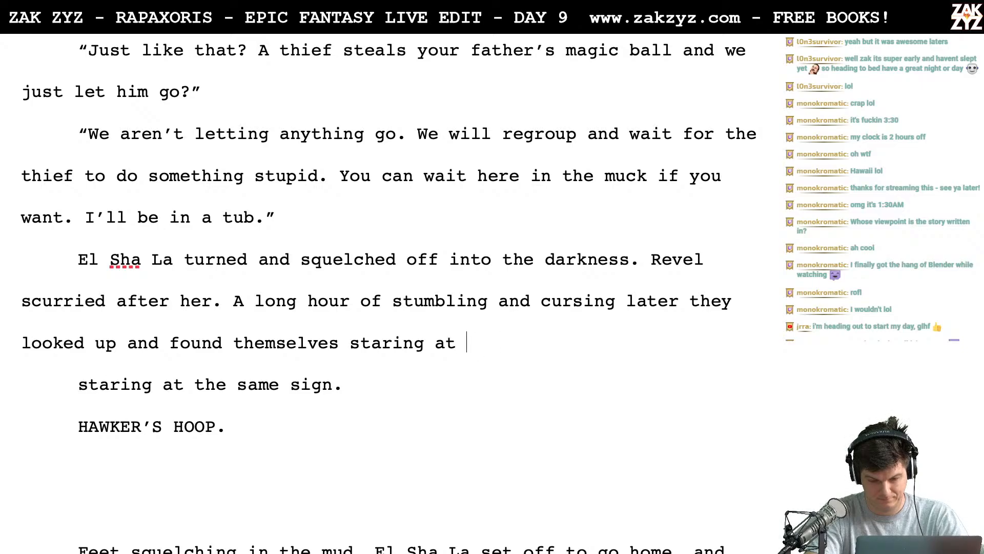
pyautogui.write('t')
pyautogui.press('BackSpace')
pyautogui.write('the')
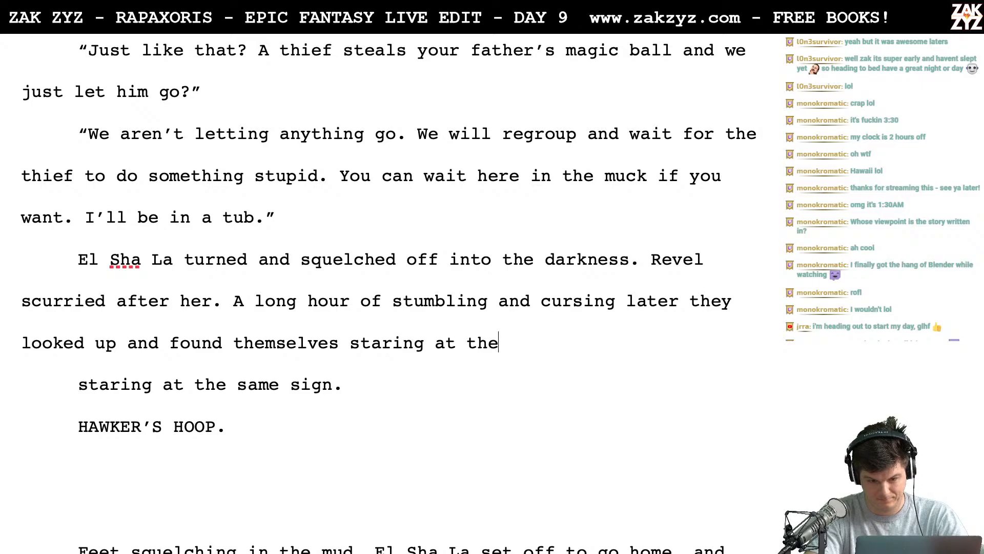
pyautogui.write(' peeling red ')
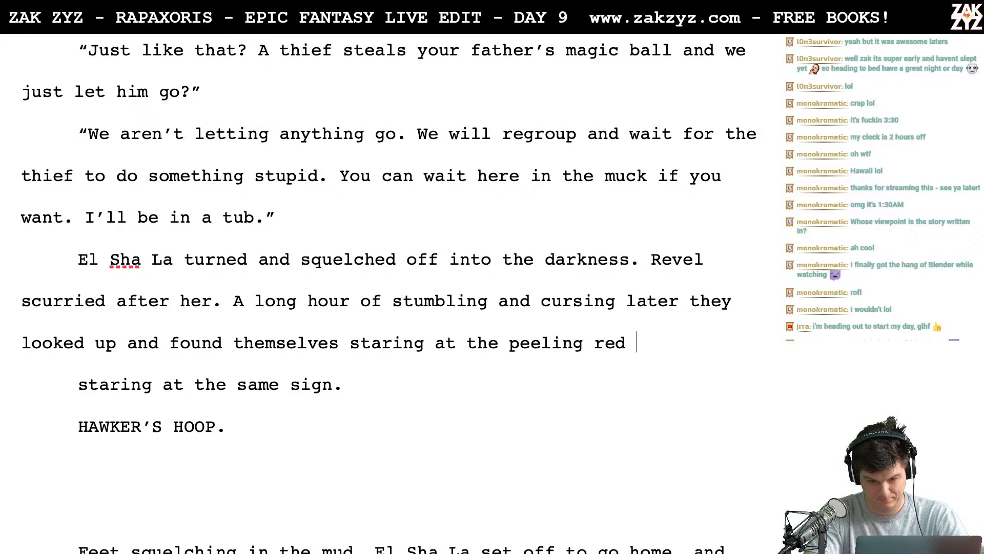
pyautogui.write('letters that')
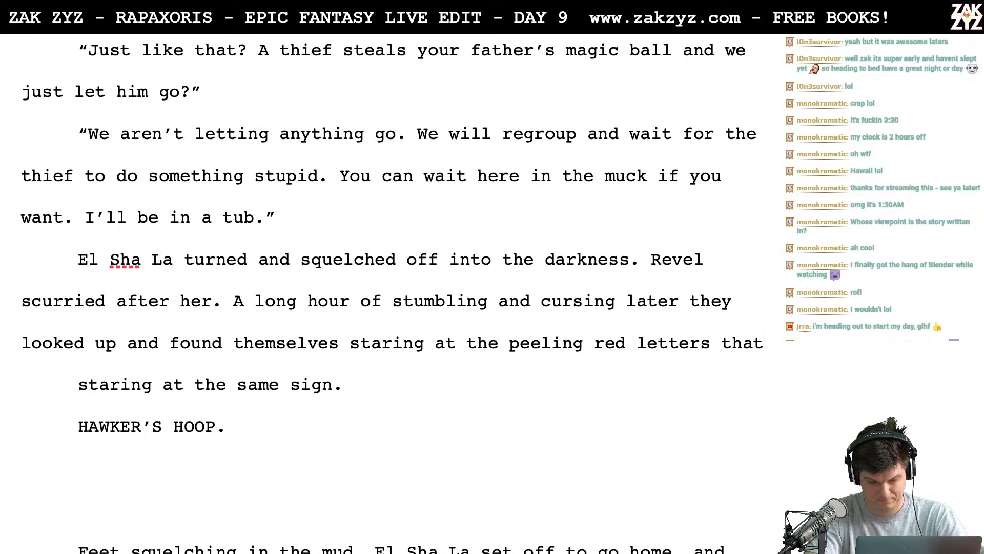
# - Remove the trial wording "staring at the peeling red letters that" following "found themselves"
pyautogui.press('BackSpace')
pyautogui.press('BackSpace')
pyautogui.press('BackSpace')
pyautogui.press('BackSpace')
pyautogui.press('BackSpace')
pyautogui.press('BackSpace')
pyautogui.press('BackSpace')
pyautogui.press('BackSpace')
pyautogui.press('BackSpace')
pyautogui.press('BackSpace')
pyautogui.press('BackSpace')
pyautogui.press('BackSpace')
pyautogui.press('BackSpace')
pyautogui.press('BackSpace')
pyautogui.press('BackSpace')
pyautogui.press('BackSpace')
pyautogui.press('BackSpace')
pyautogui.press('BackSpace')
pyautogui.press('BackSpace')
pyautogui.press('BackSpace')
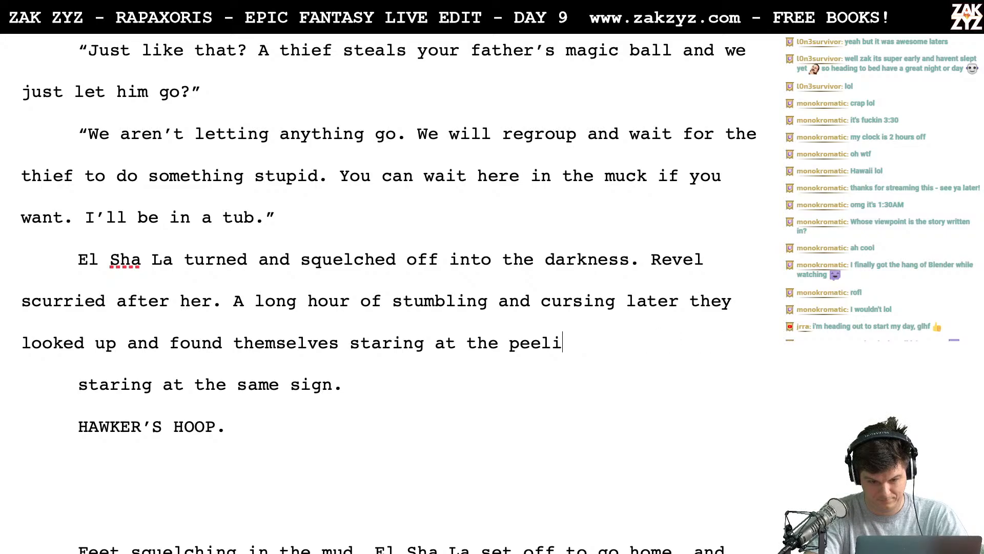
pyautogui.press('BackSpace')
pyautogui.press('BackSpace')
pyautogui.press('BackSpace')
pyautogui.press('BackSpace')
pyautogui.press('BackSpace')
pyautogui.press('BackSpace')
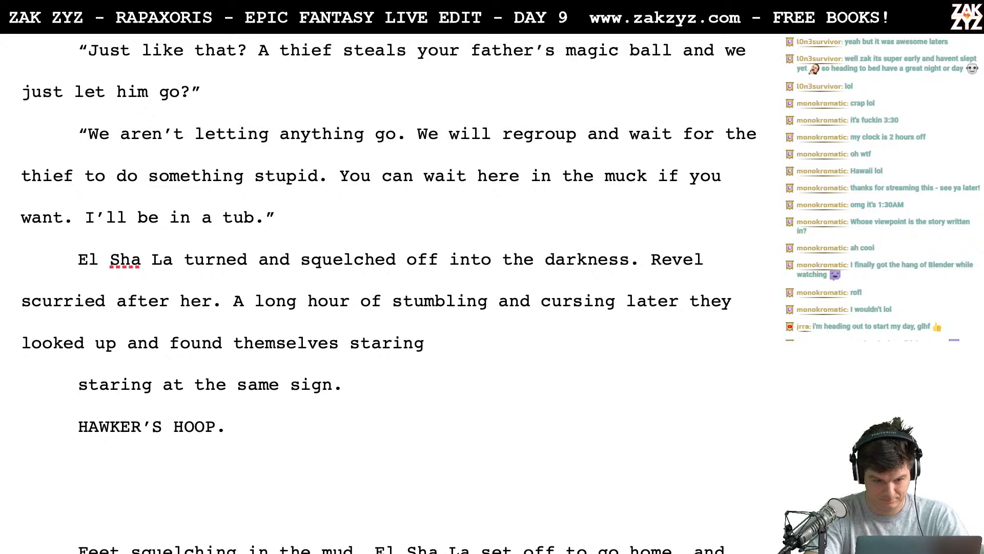
pyautogui.press('BackSpace')
pyautogui.press('BackSpace')
pyautogui.press('BackSpace')
pyautogui.press('BackSpace')
pyautogui.press('BackSpace')
pyautogui.press('BackSpace')
pyautogui.press('BackSpace')
pyautogui.press('BackSpace')
# - Continue the sentence with "up the post, to the peeling letters that read 'HAWKERS HOOP'."
pyautogui.write('up ')
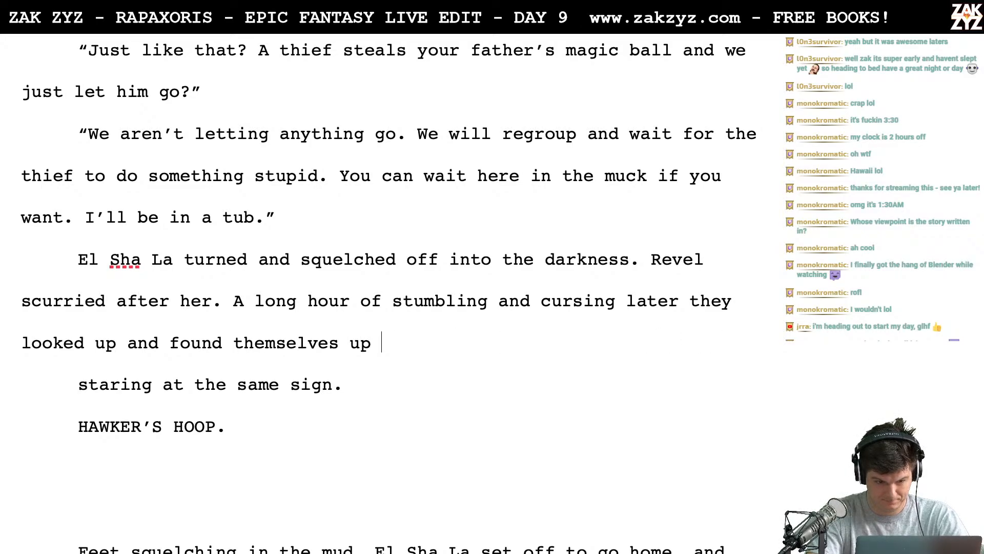
pyautogui.write('and')
pyautogui.press('BackSpace')
pyautogui.press('BackSpace')
pyautogui.write('the p')
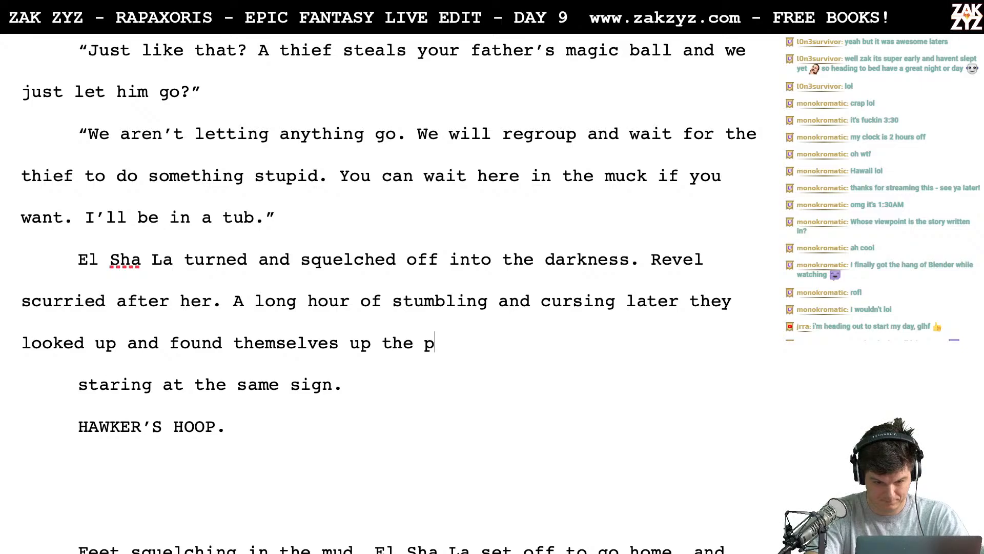
pyautogui.write('ost, to the peel')
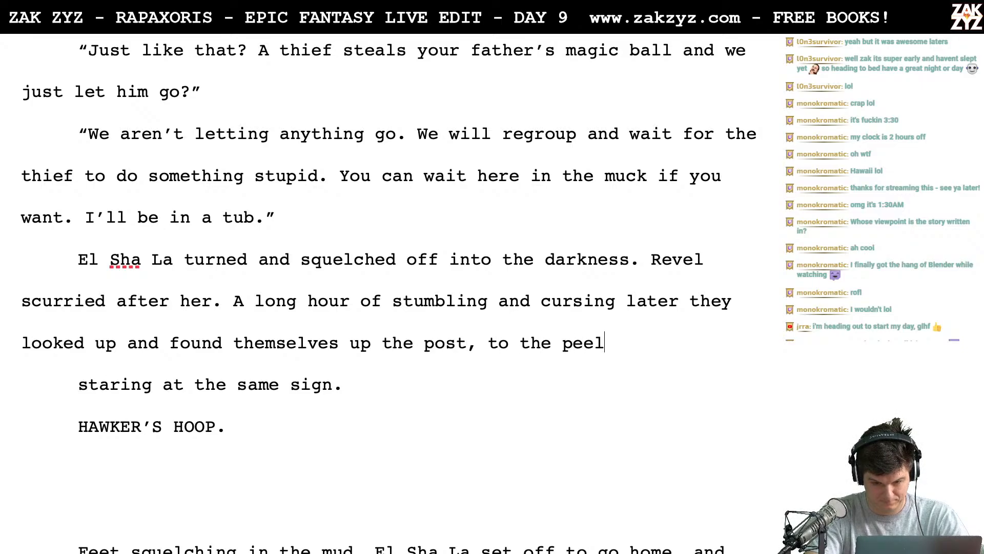
pyautogui.write('ing letters that')
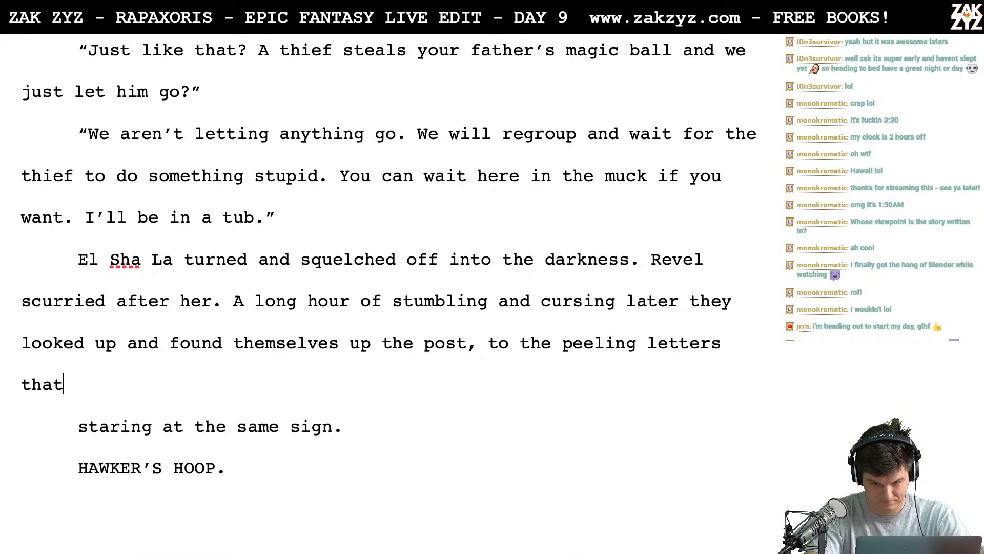
pyautogui.write(' read ')
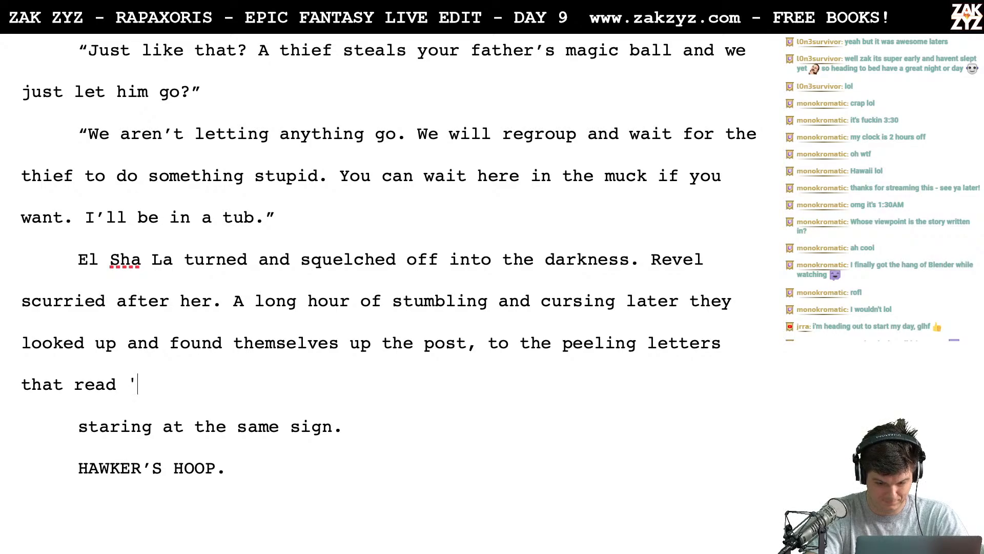
pyautogui.write("'HAWKERS HOO")
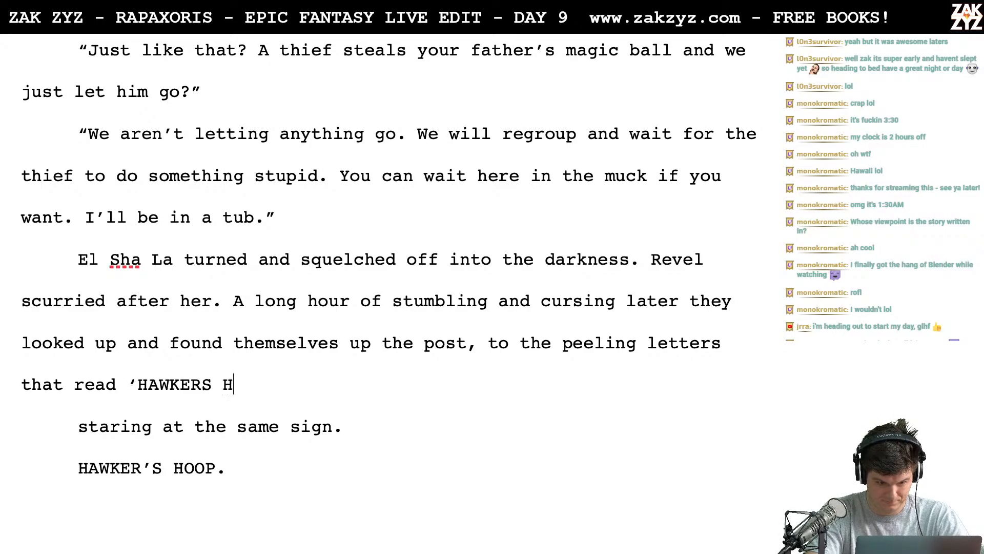
pyautogui.write("P'")
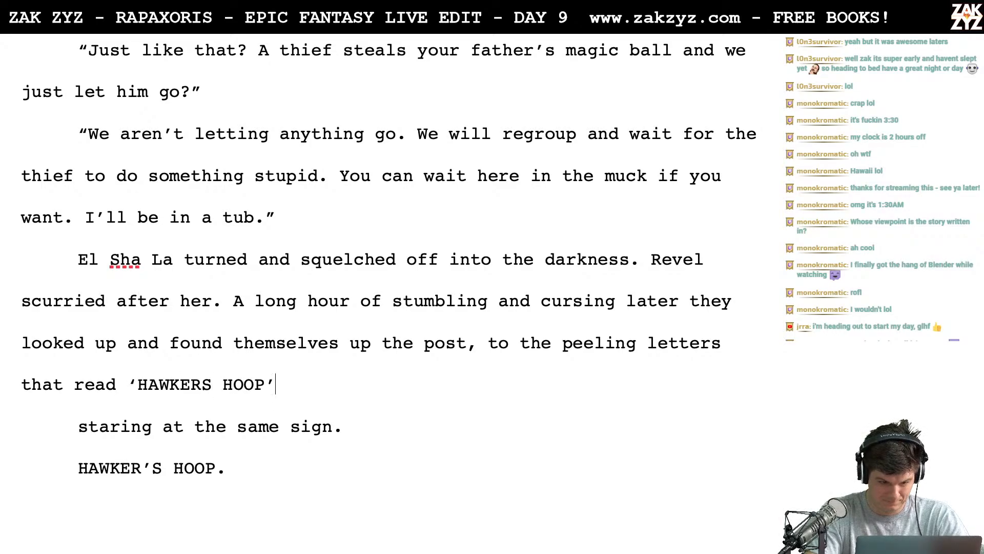
# - Delete the leftover lines "staring at the same sign." and "HAWKER'S HOOP." below the rewritten closing paragraph
pyautogui.hotkey('shift', 'Down')
pyautogui.hotkey('shift', 'Down')
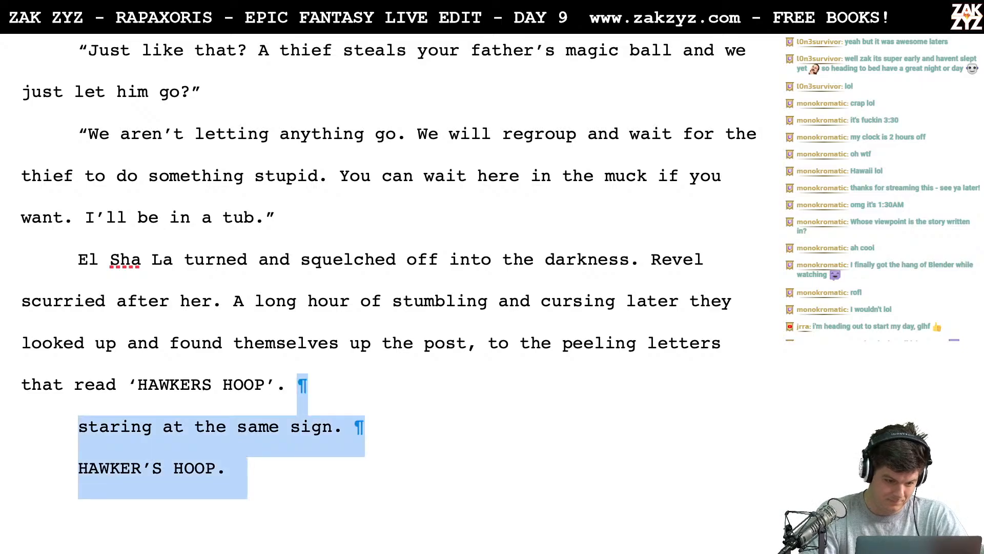
pyautogui.press('Delete')
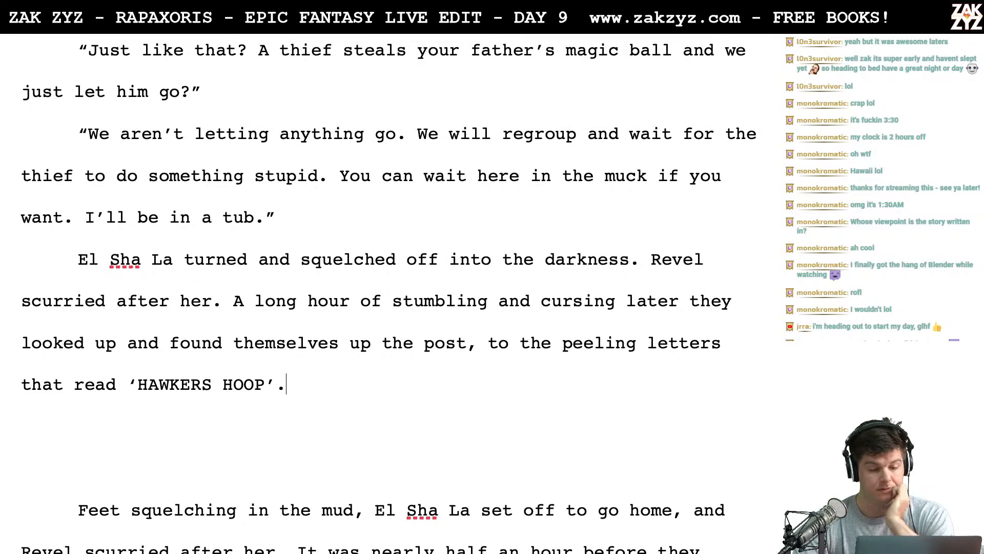
# - Delete the old closing paragraph beginning "Feet squelching in the mud" together with the blank lines above it
pyautogui.hotkey('shift', 'Down')
pyautogui.hotkey('shift', 'Down')
pyautogui.hotkey('shift', 'Down')
pyautogui.hotkey('shift', 'Down')
pyautogui.hotkey('shift', 'Down')
pyautogui.hotkey('shift', 'Down')
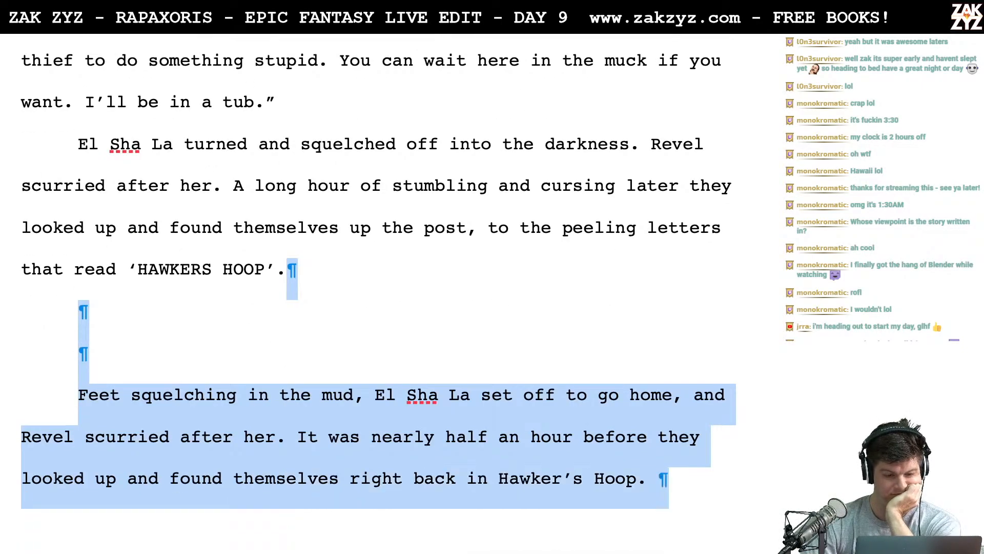
pyautogui.press('Delete')
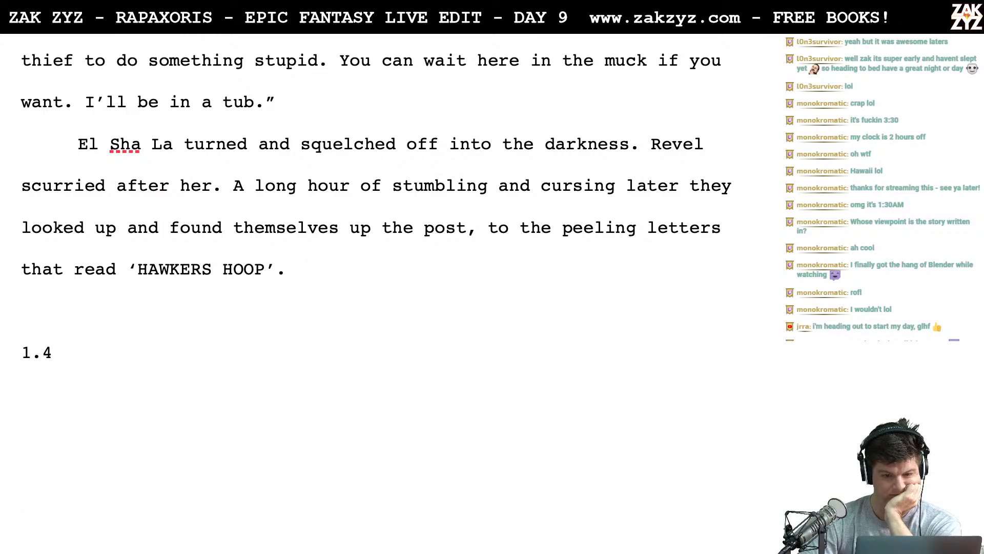
# - Clear the blank lines above the 1.4 heading and start that section at the top of a new page with a page break
pyautogui.press('Return')
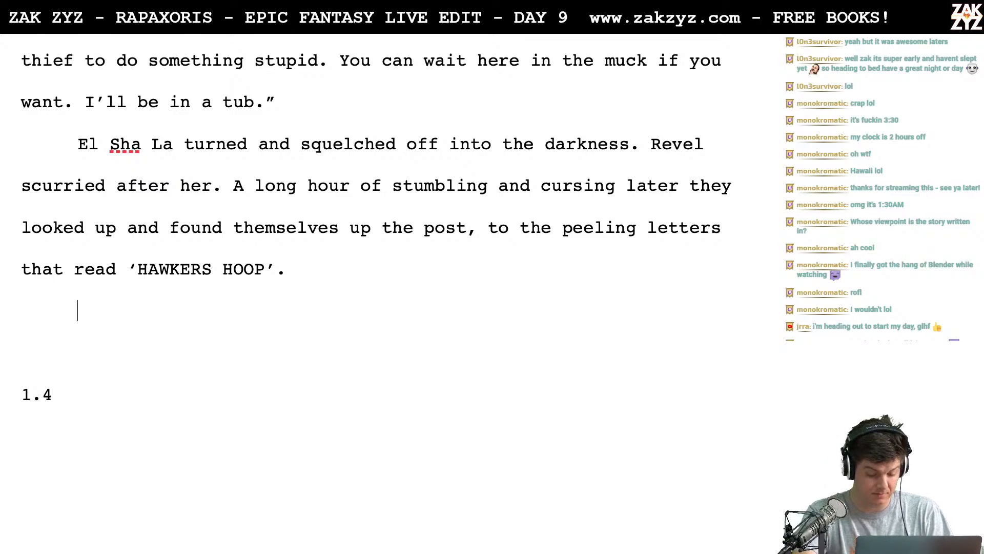
pyautogui.hotkey('ctrl', 'Return')
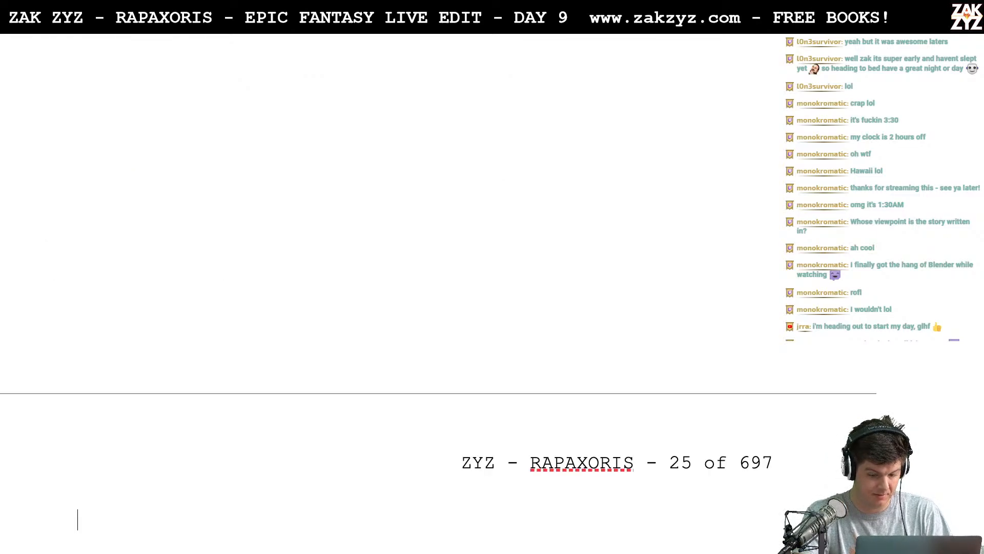
pyautogui.scroll(-2, 389, 292)
pyautogui.press('Down')
pyautogui.press('Down')
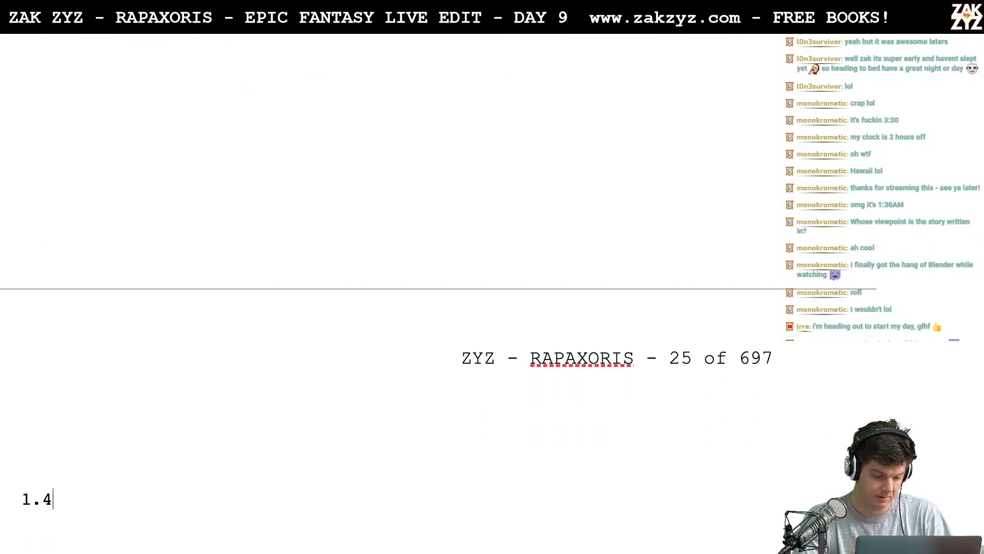
pyautogui.press('Left')
pyautogui.press('BackSpace')
pyautogui.press('BackSpace')
pyautogui.press('BackSpace')
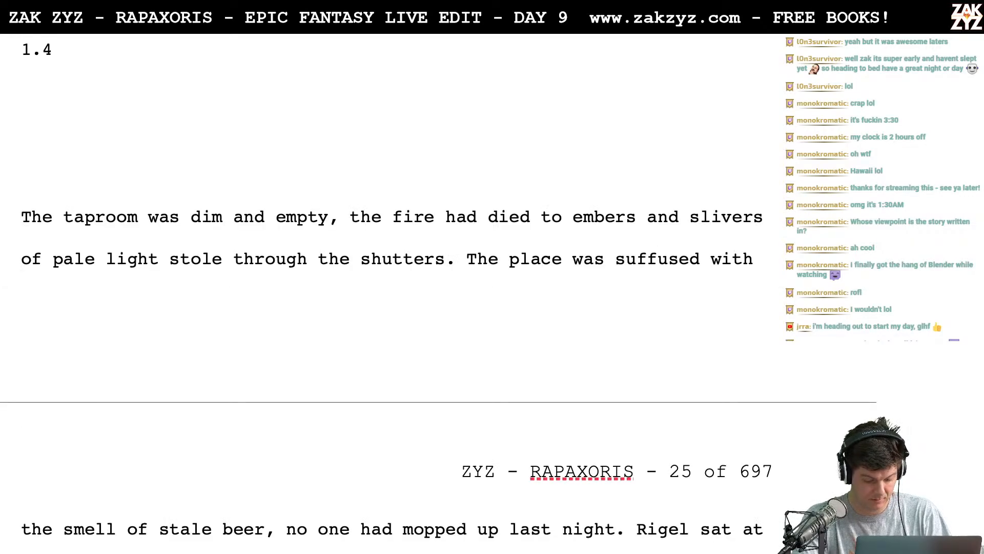
pyautogui.hotkey('ctrl', 'Return')
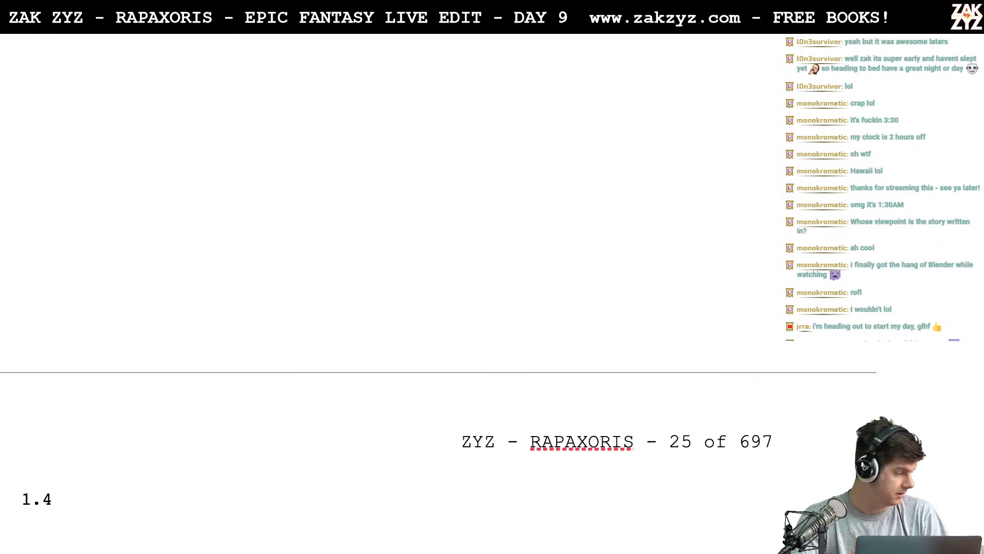
pyautogui.scroll(5, 382, 297)
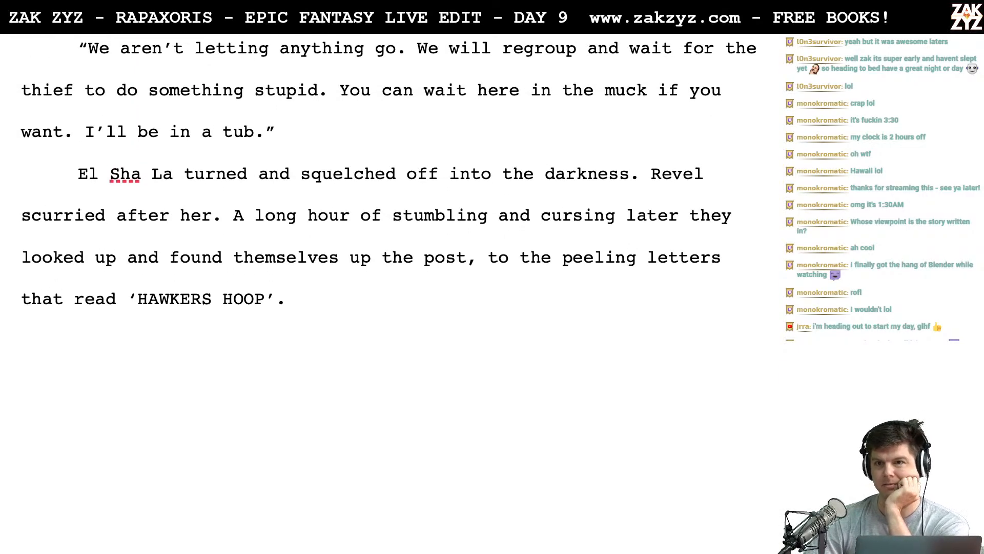
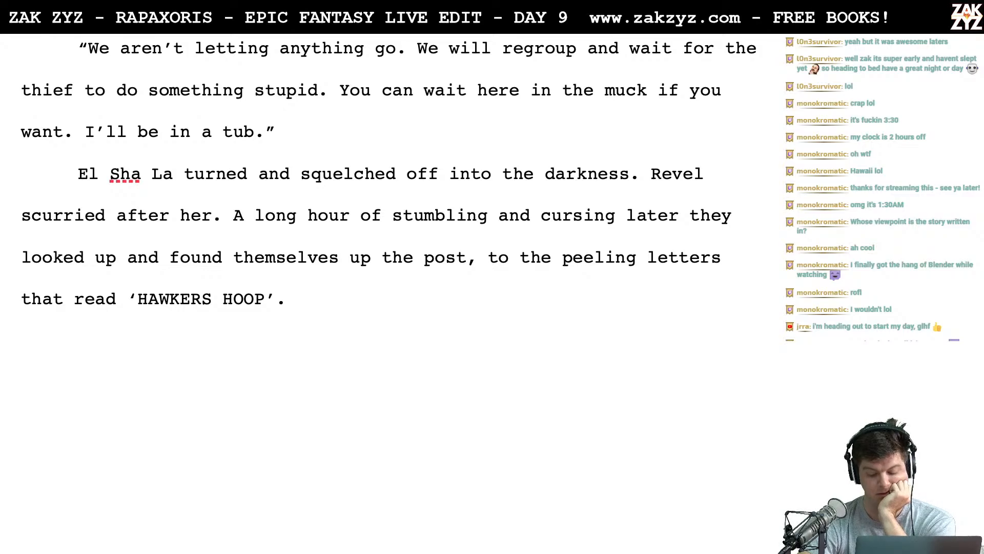
# - Renumber the 1.4 section heading as 1.5
pyautogui.press('Down')
pyautogui.press('Down')
pyautogui.press('Down')
pyautogui.press('Up')
pyautogui.press('Up')
pyautogui.press('Up')
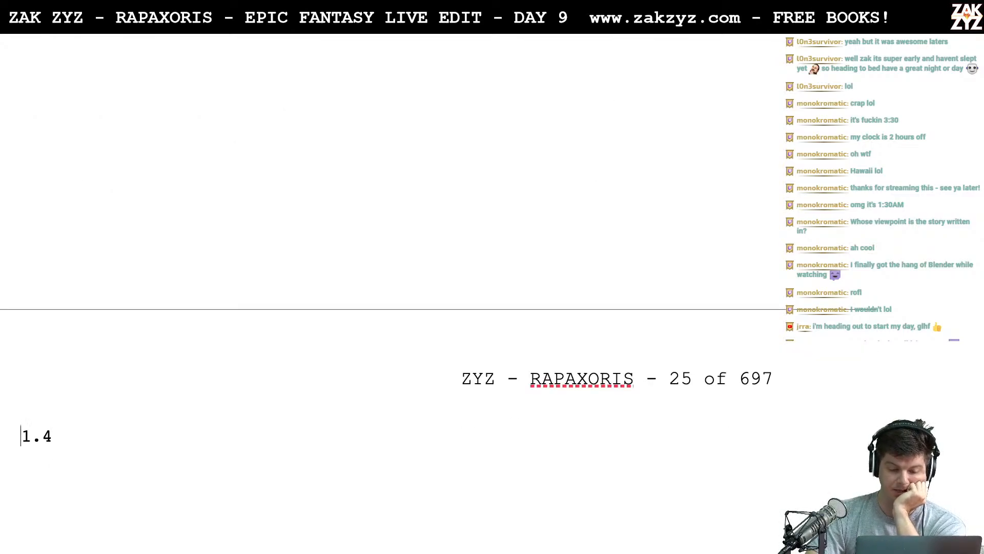
pyautogui.press('Down')
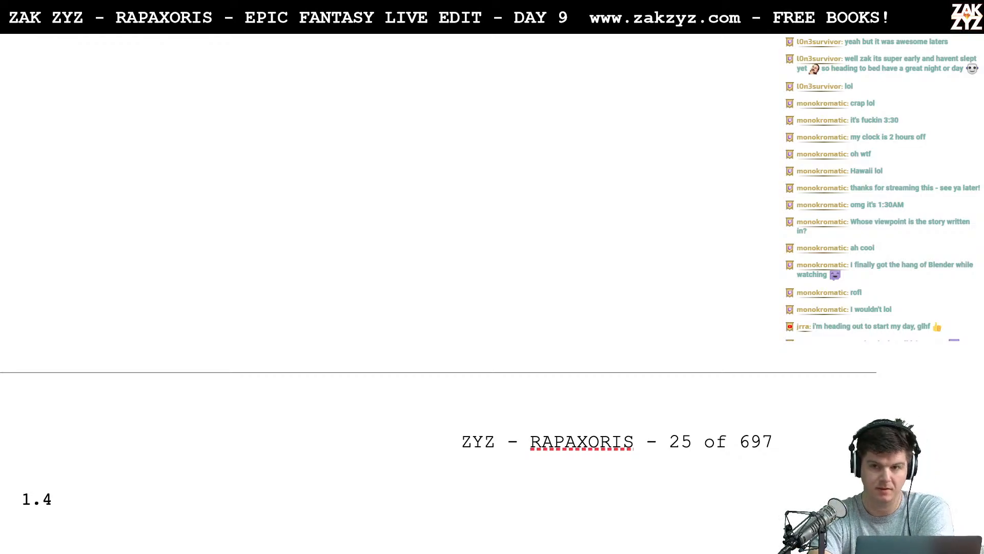
pyautogui.scroll(10, 389, 256)
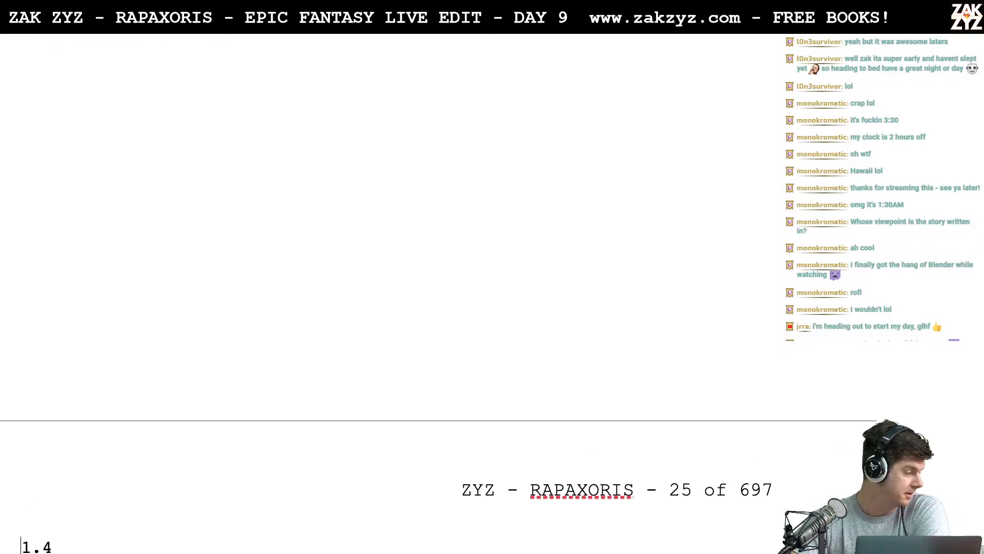
pyautogui.scroll(1, 167, 172)
pyautogui.scroll(-10, 167, 173)
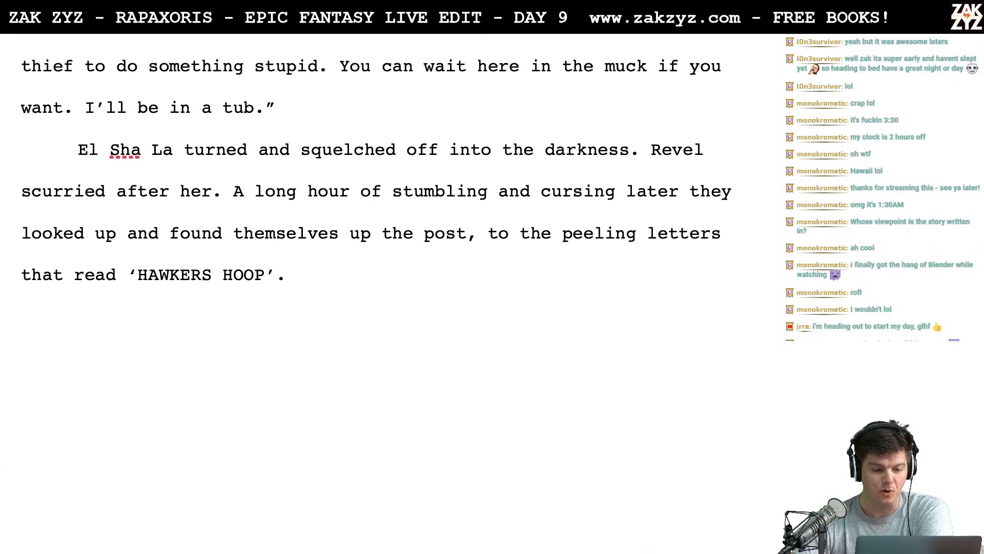
pyautogui.click(66, 260)
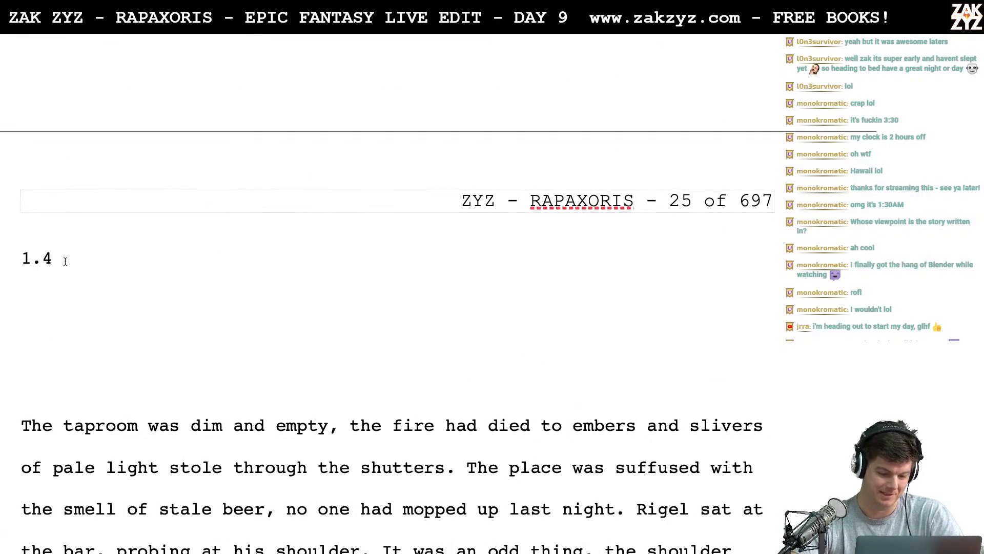
pyautogui.press('BackSpace')
pyautogui.write('5')
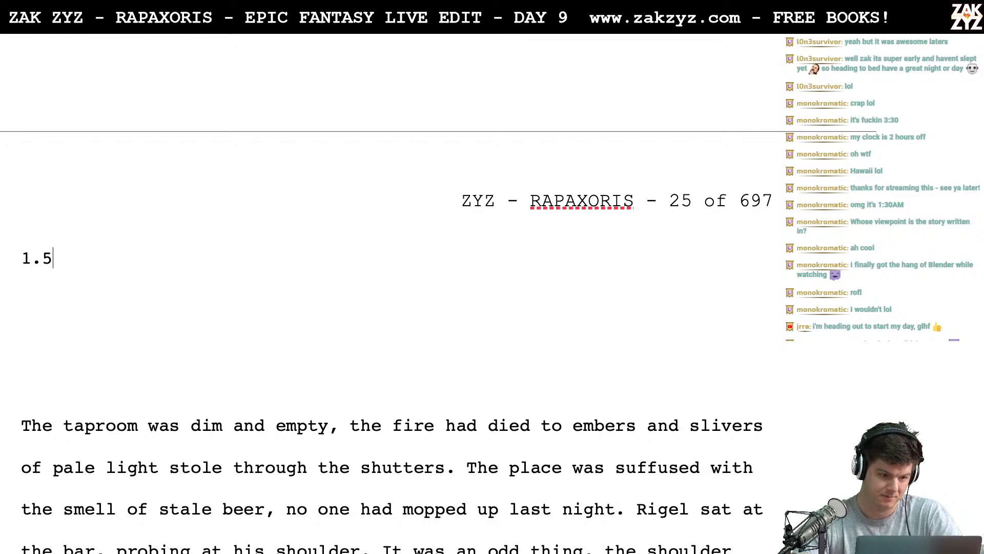
# - Insert "Let's go home. You ca draw me a bath," before "We are going home" in the "Absolutely nothing" dialogue
pyautogui.scroll(10, 390, 256)
pyautogui.scroll(2, 202, 335)
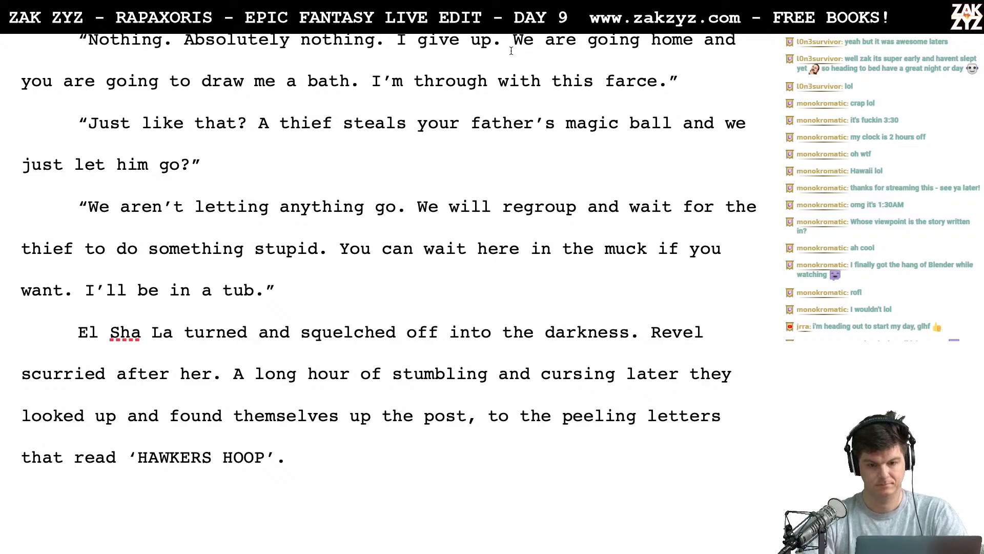
pyautogui.scroll(1, 518, 51)
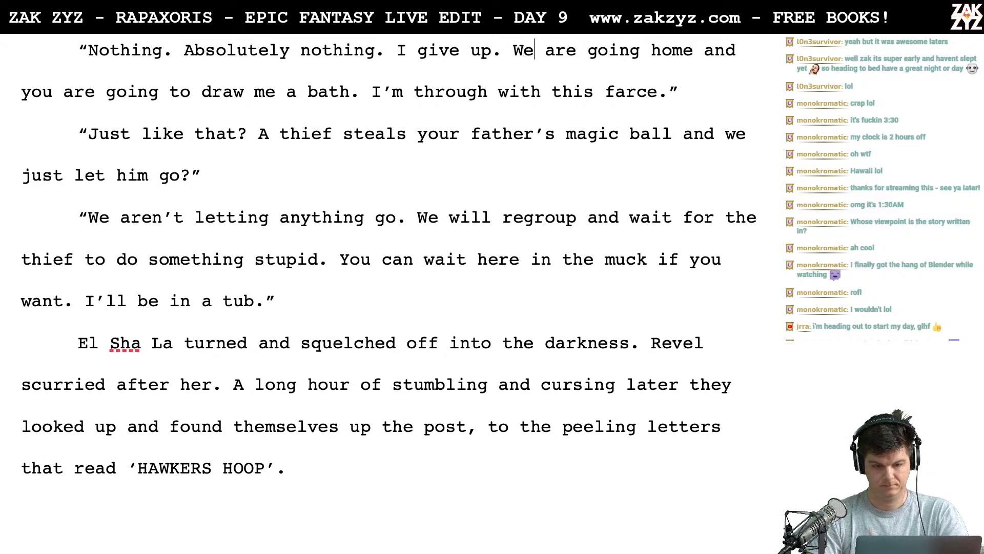
pyautogui.write("Let's go home.")
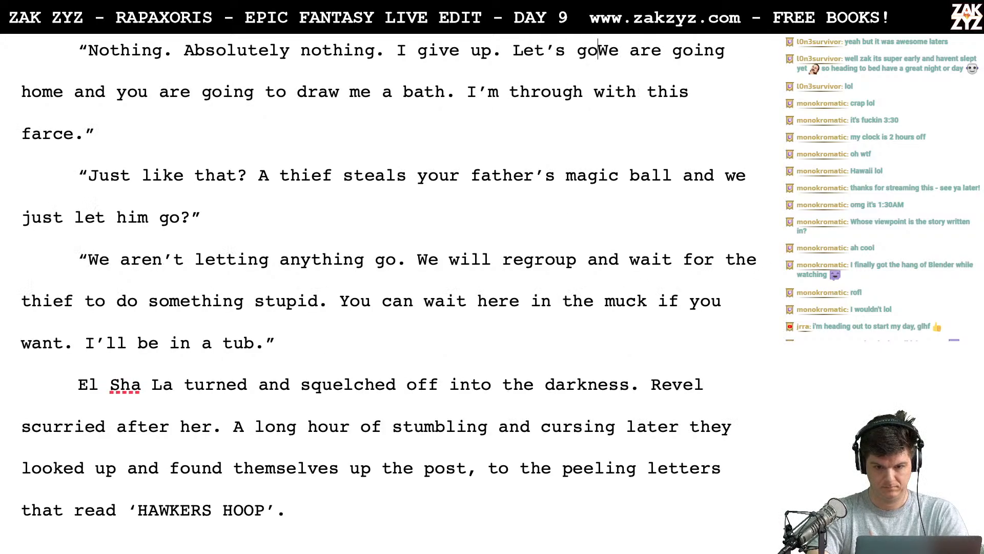
pyautogui.write('cn')
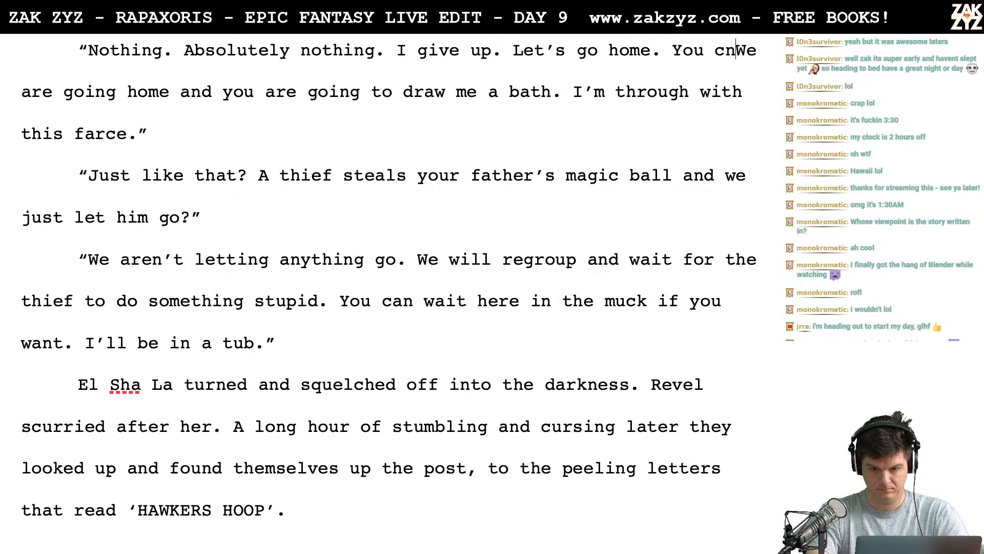
pyautogui.press('BackSpace')
pyautogui.press('BackSpace')
pyautogui.write('an')
pyautogui.press('BackSpace')
pyautogui.press('BackSpace')
pyautogui.write('draw me a bath')
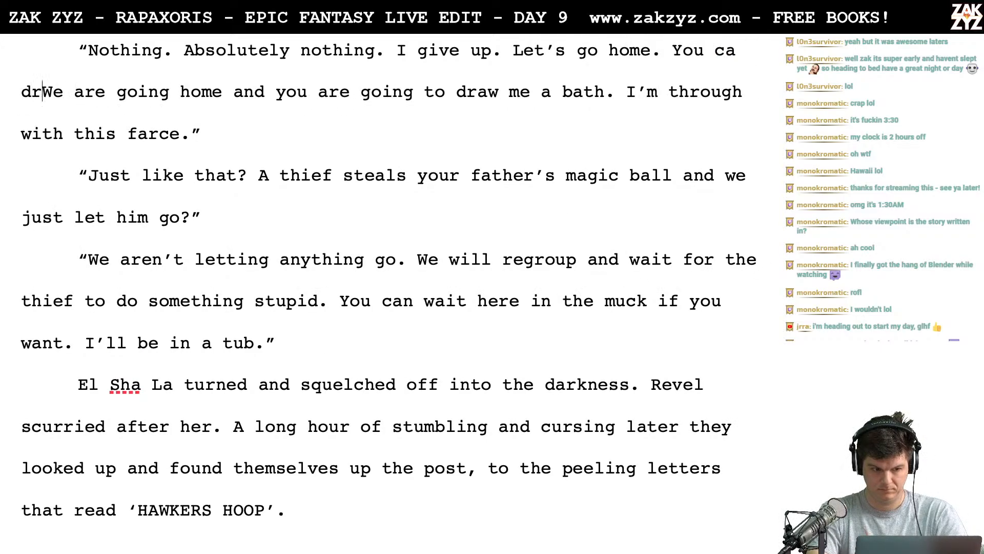
pyautogui.write(',')
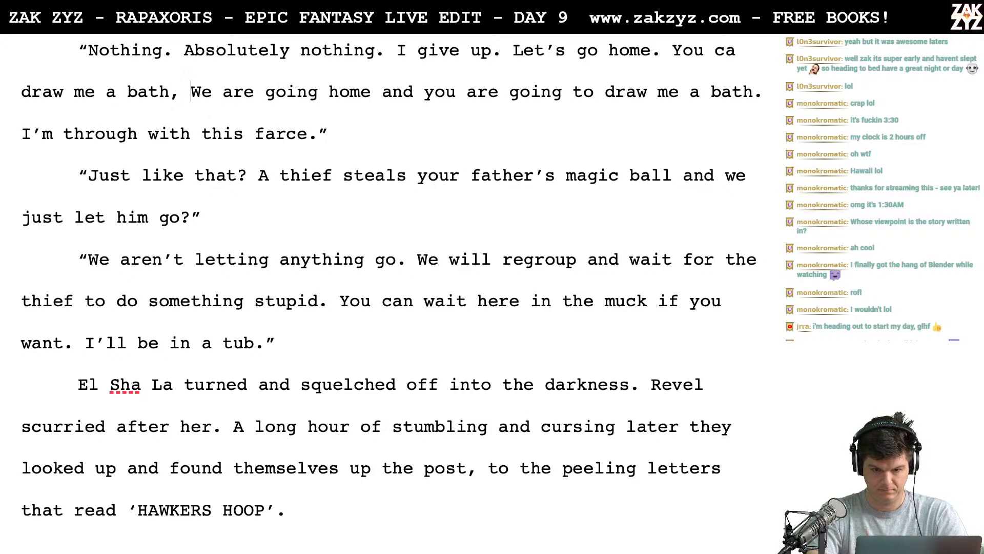
# - Delete the old sentence "We are going home and you are going to draw me a bath." and correct "ca" to "can"
pyautogui.hotkey('shift', 'Down')
pyautogui.hotkey('shift', 'Left')
pyautogui.hotkey('shift', 'Left')
pyautogui.hotkey('shift', 'Left')
pyautogui.hotkey('shift', 'Left')
pyautogui.hotkey('shift', 'Left')
pyautogui.hotkey('shift', 'Left')
pyautogui.hotkey('shift', 'Left')
pyautogui.hotkey('shift', 'Left')
pyautogui.hotkey('shift', 'Left')
pyautogui.hotkey('shift', 'Left')
pyautogui.hotkey('shift', 'Left')
pyautogui.hotkey('shift', 'Left')
pyautogui.hotkey('shift', 'Left')
pyautogui.hotkey('shift', 'Left')
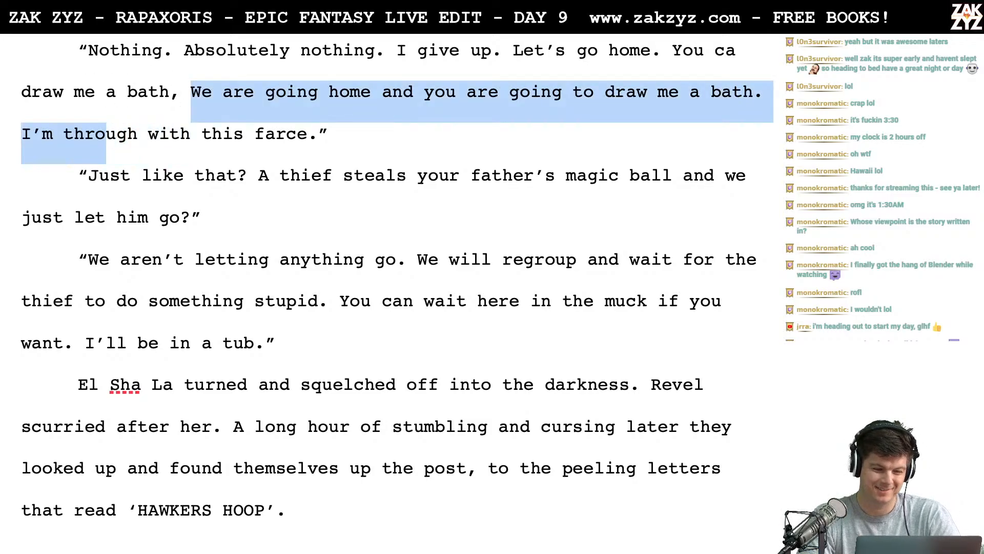
pyautogui.hotkey('shift', 'Left')
pyautogui.hotkey('shift', 'Left')
pyautogui.hotkey('shift', 'Left')
pyautogui.hotkey('shift', 'Left')
pyautogui.hotkey('shift', 'Right')
pyautogui.press('BackSpace')
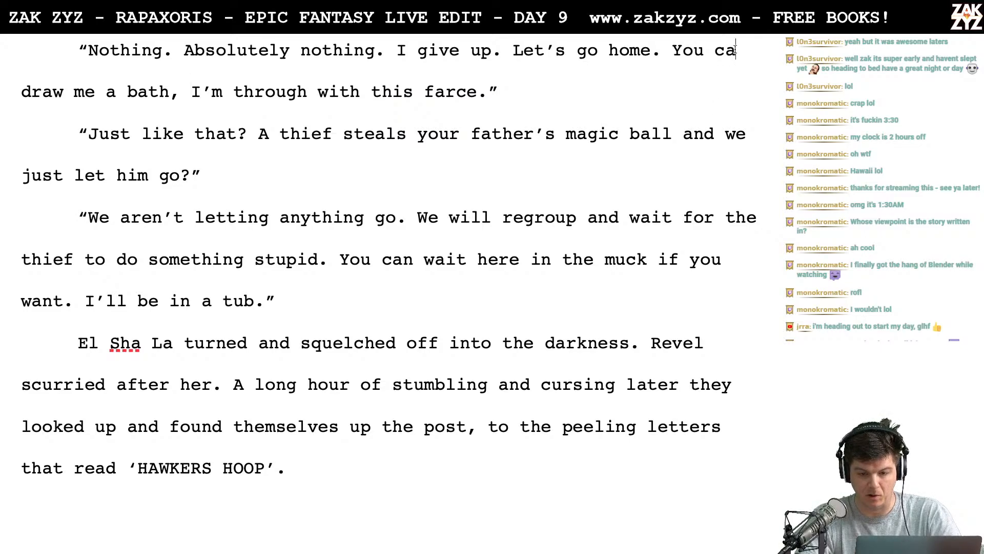
pyautogui.write('n')
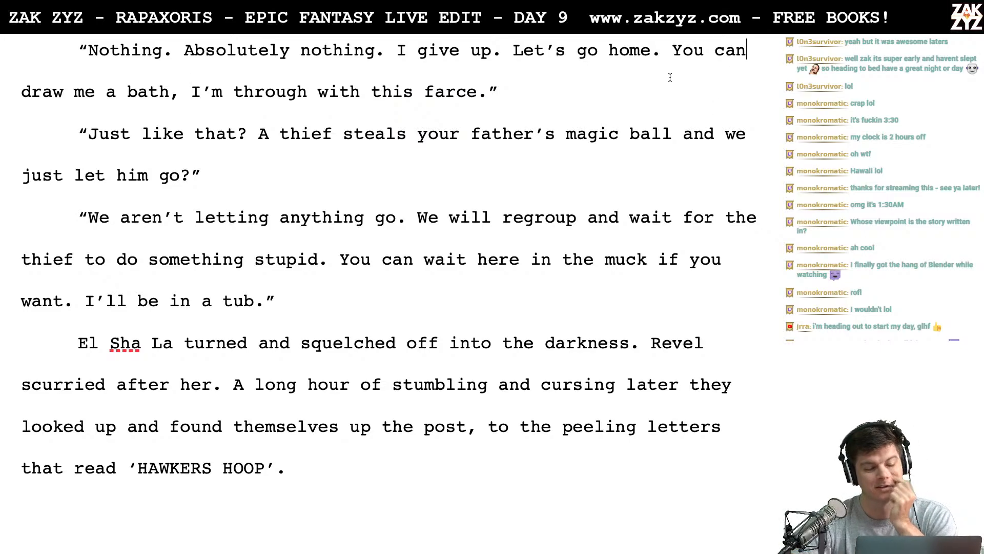
# - Insert "Don't call the Gate Orb a 'magic ball' you child." at the start of the reply beginning "We aren't letting anything go."
pyautogui.scroll(-1, 670, 77)
pyautogui.scroll(-1, 458, 138)
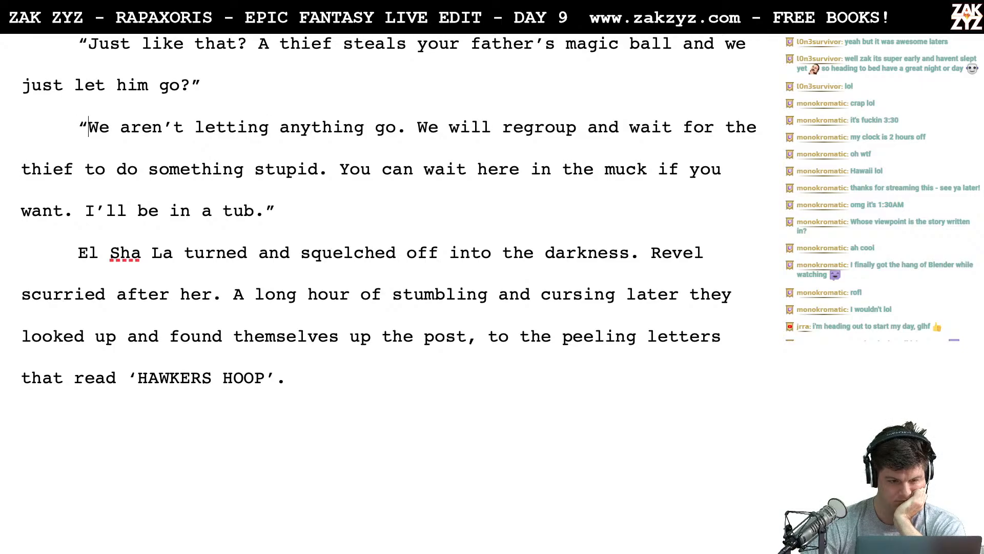
pyautogui.click(53, 169)
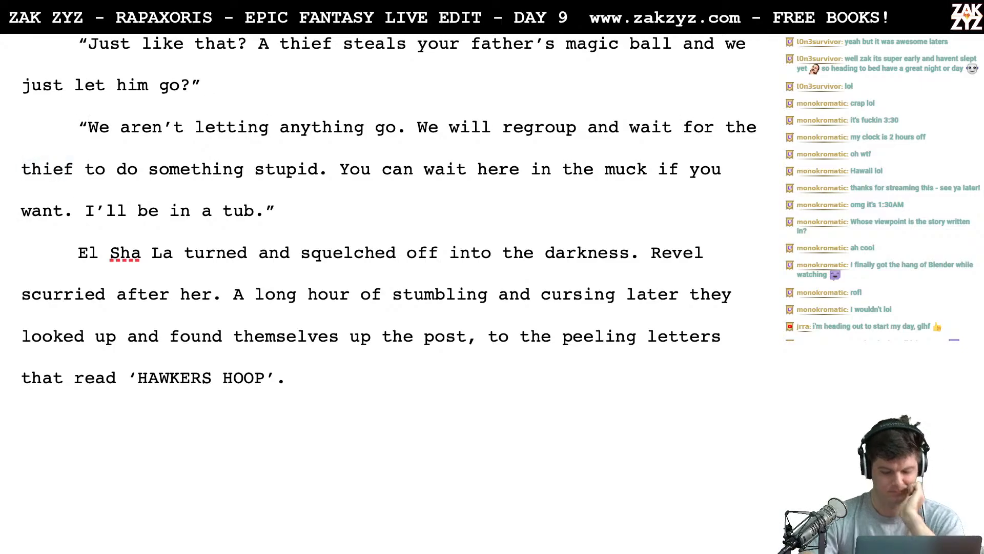
pyautogui.write("Don't call the G")
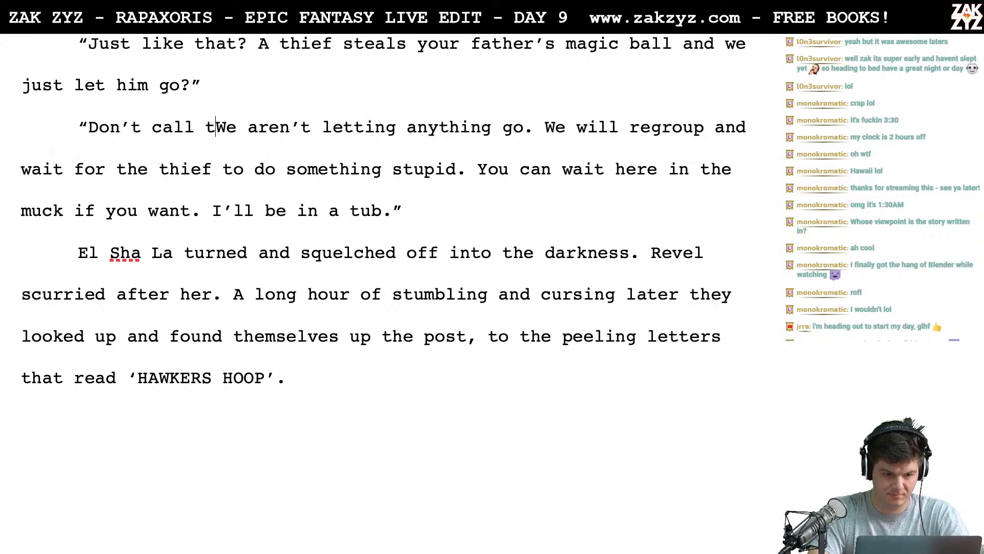
pyautogui.write('ate Orb ')
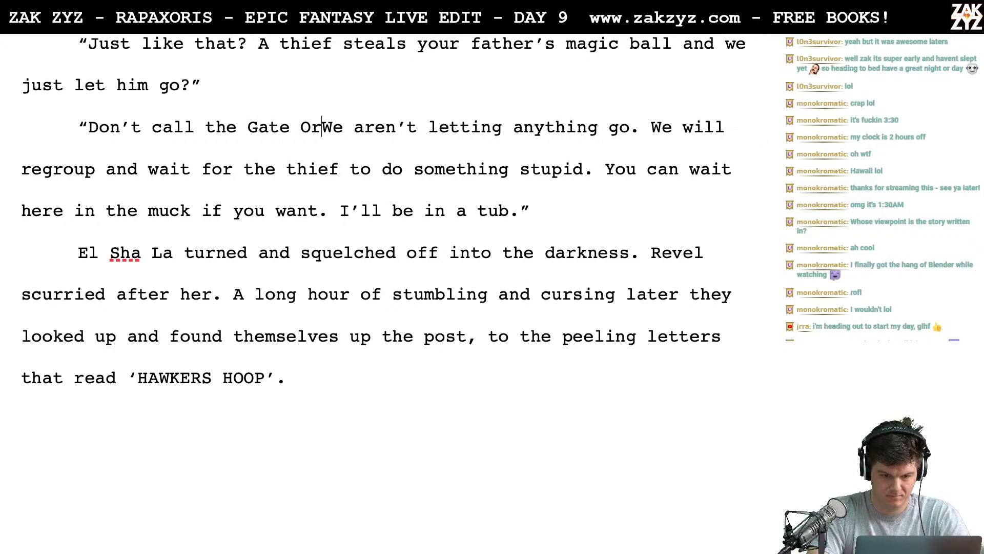
pyautogui.write('a magic')
pyautogui.press('BackSpace')
pyautogui.press('BackSpace')
pyautogui.press('BackSpace')
pyautogui.press('BackSpace')
pyautogui.press('BackSpace')
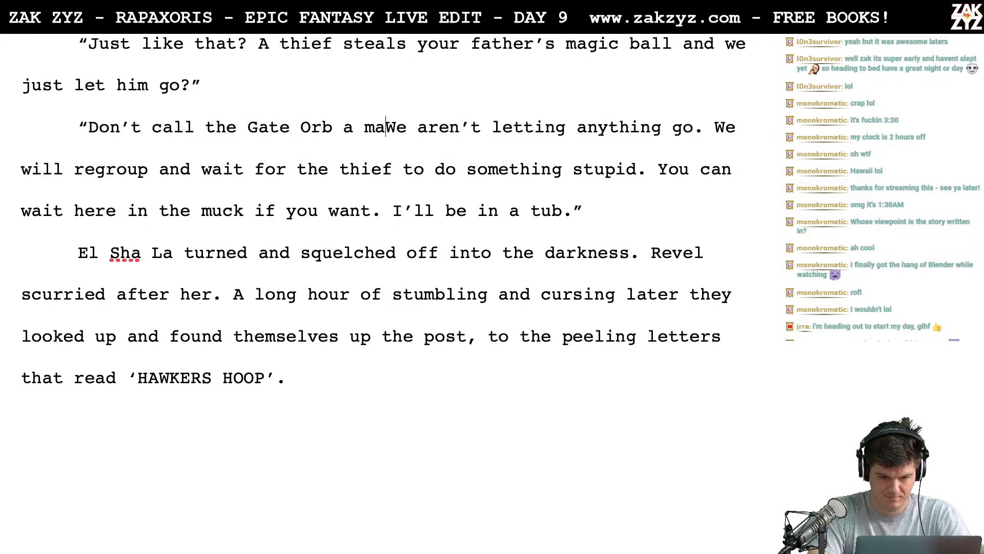
pyautogui.write("';")
pyautogui.press('BackSpace')
pyautogui.write('magic ba')
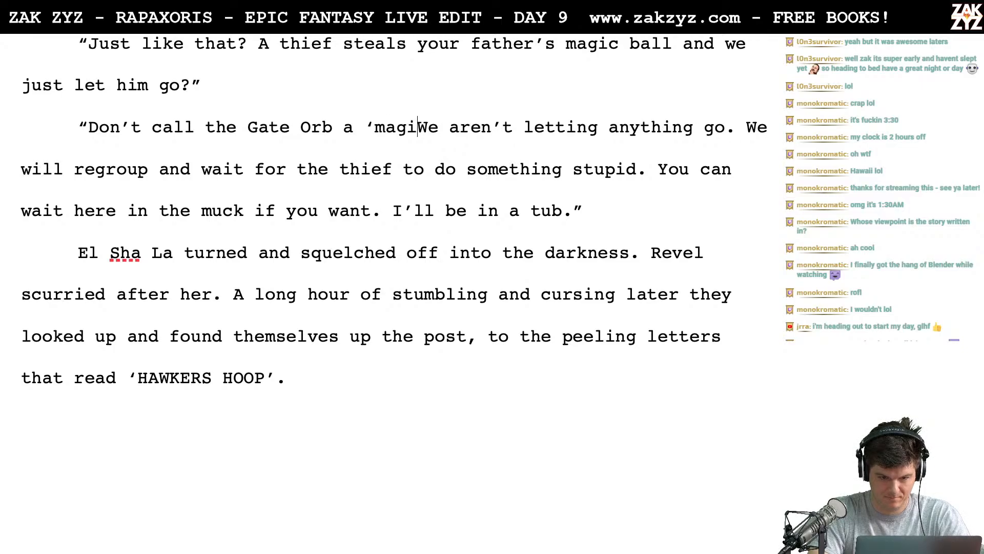
pyautogui.write("ll' you ")
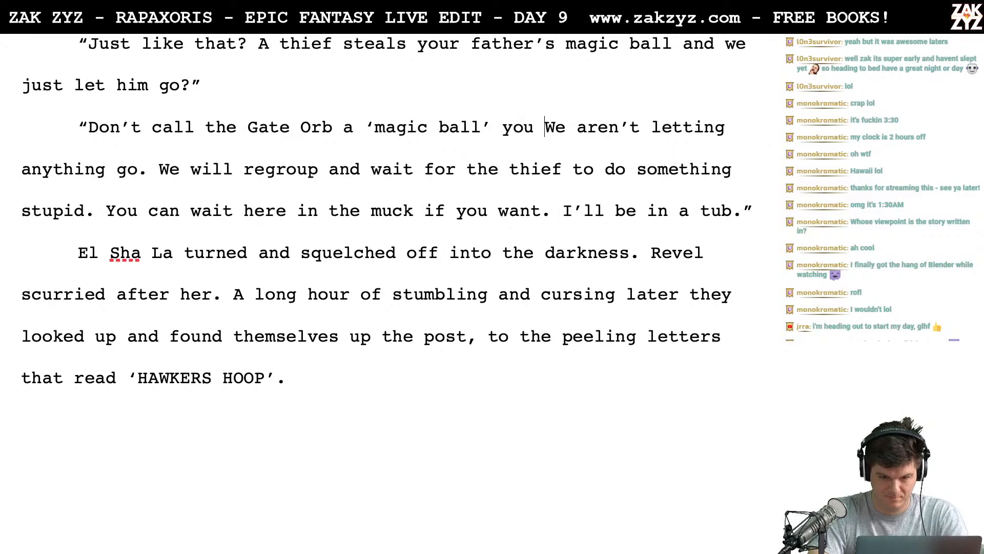
pyautogui.write('child. ')
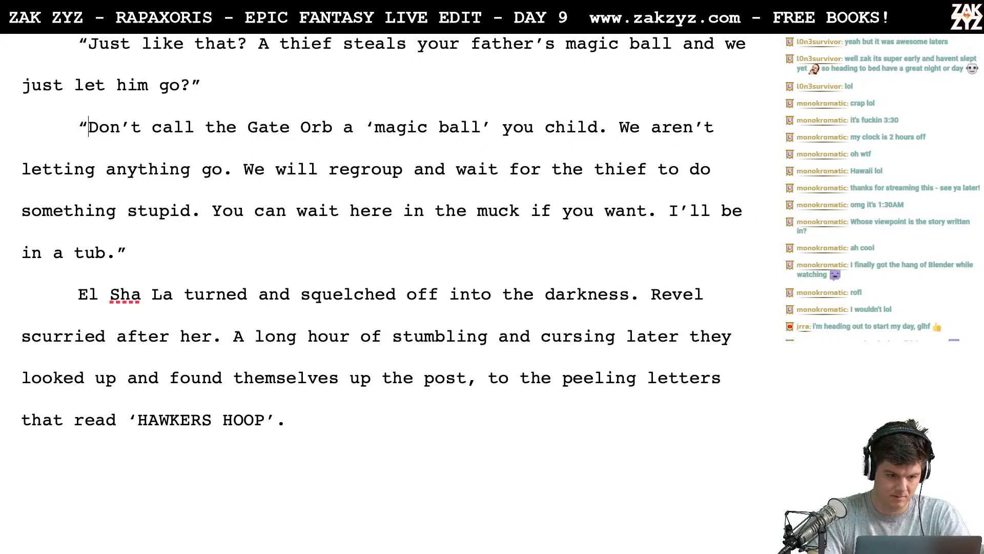
pyautogui.write("It's a ")
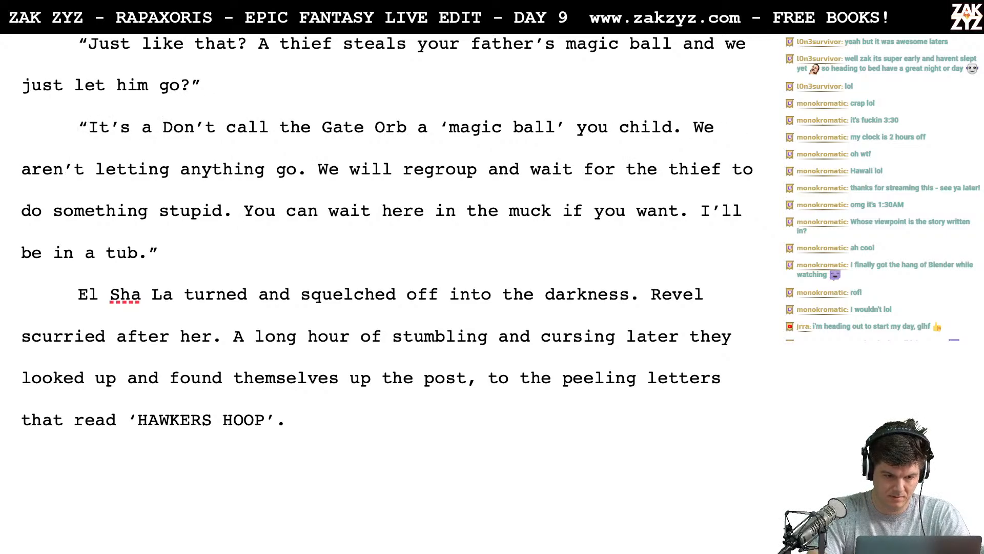
pyautogui.write('Gate Orb, n')
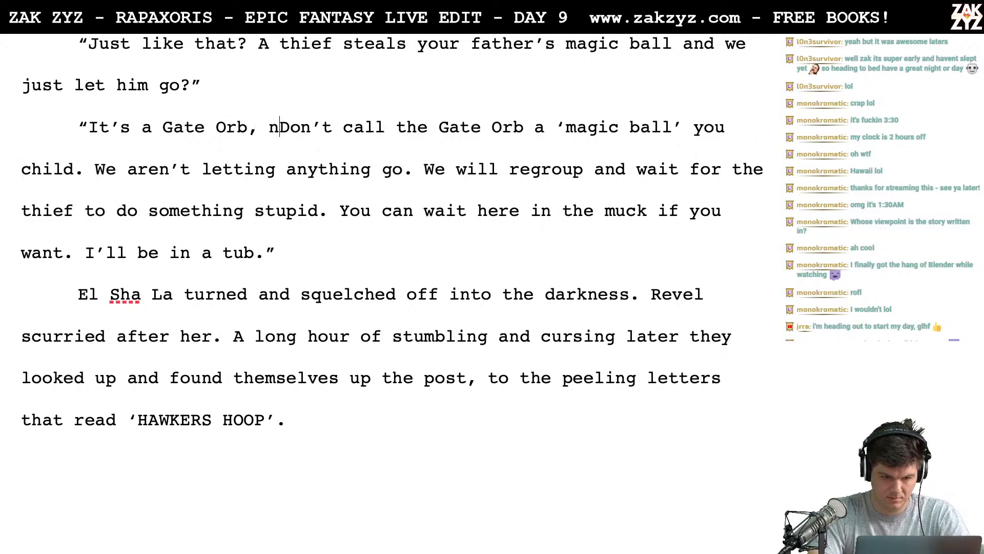
pyautogui.write('ot a ')
pyautogui.write("'magic ball")
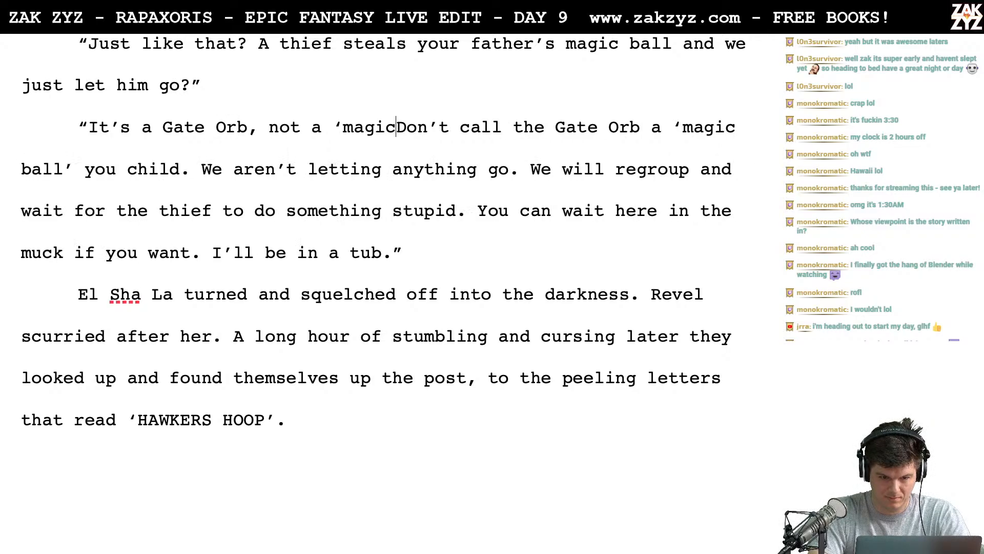
pyautogui.write("'.")
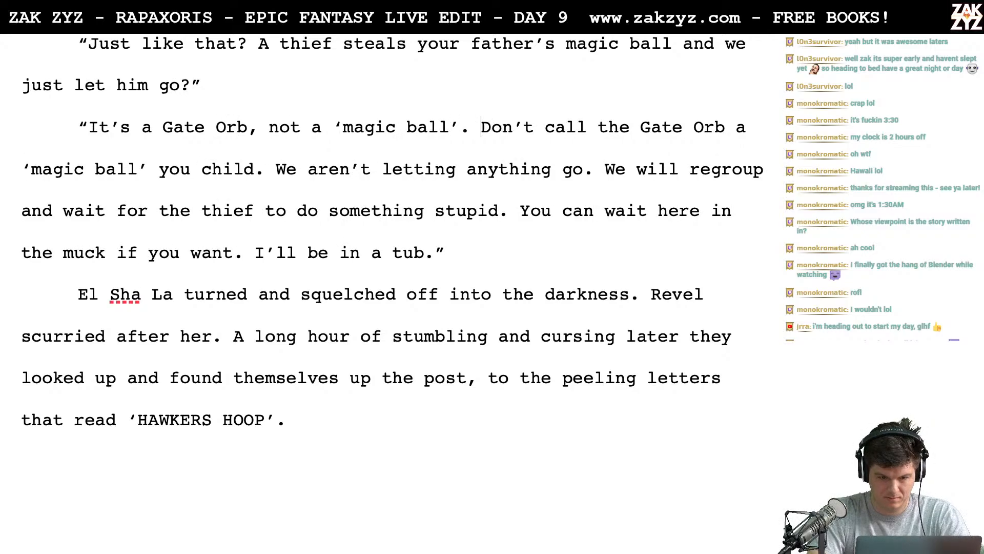
# - Delete the redundant wording from "Don't call the Gate Orb a 'magic ball'" through the "y" of "you child"
pyautogui.hotkey('shift', 'Right')
pyautogui.hotkey('shift', 'Right')
pyautogui.hotkey('shift', 'Right')
pyautogui.hotkey('shift', 'Right')
pyautogui.hotkey('shift', 'Right')
pyautogui.hotkey('shift', 'Right')
pyautogui.hotkey('shift', 'Right')
pyautogui.hotkey('shift', 'Right')
pyautogui.hotkey('shift', 'Right')
pyautogui.hotkey('shift', 'Right')
pyautogui.hotkey('shift', 'Right')
pyautogui.hotkey('shift', 'Right')
pyautogui.hotkey('shift', 'Right')
pyautogui.hotkey('shift', 'Right')
pyautogui.hotkey('shift', 'Right')
pyautogui.hotkey('shift', 'Right')
pyautogui.hotkey('shift', 'Right')
pyautogui.hotkey('shift', 'Right')
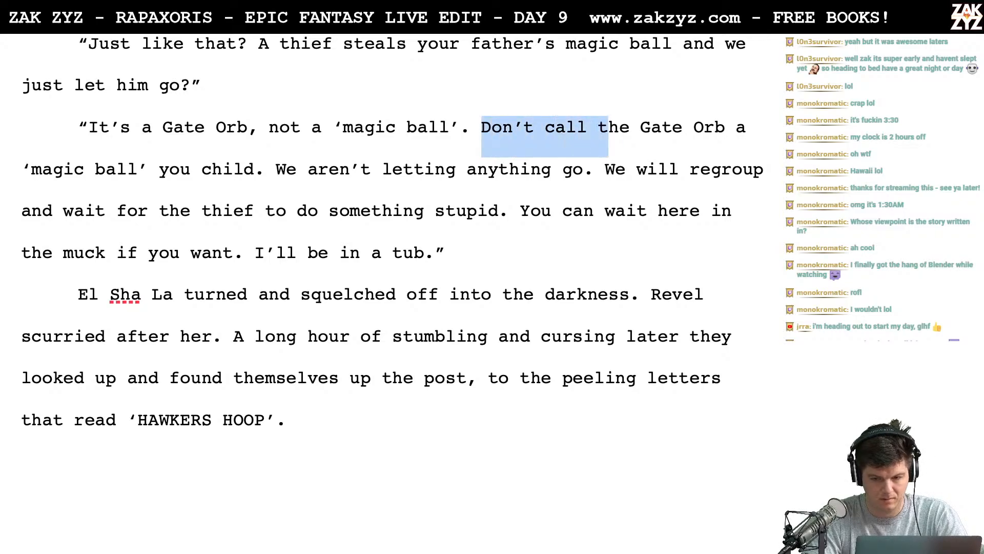
pyautogui.hotkey('shift', 'Right')
pyautogui.hotkey('shift', 'Right')
pyautogui.hotkey('shift', 'Right')
pyautogui.hotkey('shift', 'Right')
pyautogui.hotkey('shift', 'Right')
pyautogui.hotkey('shift', 'Right')
pyautogui.hotkey('shift', 'Right')
pyautogui.hotkey('shift', 'Right')
pyautogui.hotkey('shift', 'Right')
pyautogui.hotkey('shift', 'Right')
pyautogui.hotkey('shift', 'Right')
pyautogui.hotkey('shift', 'Right')
pyautogui.hotkey('shift', 'Right')
pyautogui.hotkey('shift', 'Right')
pyautogui.hotkey('shift', 'Right')
pyautogui.hotkey('shift', 'Right')
pyautogui.hotkey('shift', 'Right')
pyautogui.hotkey('shift', 'Right')
pyautogui.hotkey('shift', 'Right')
pyautogui.hotkey('shift', 'Right')
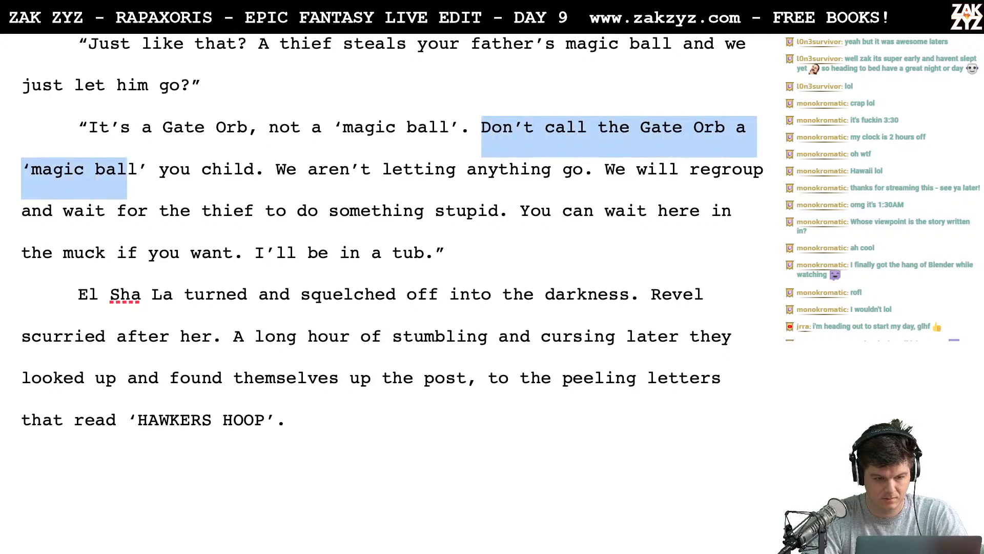
pyautogui.press('BackSpace')
pyautogui.write('Yoou child. We are')
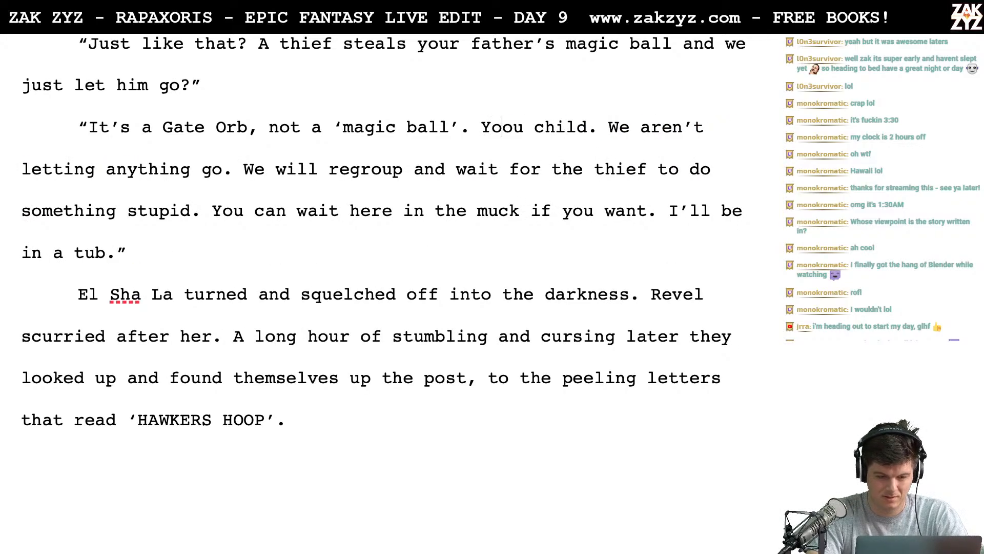
pyautogui.press('BackSpace')
pyautogui.press('BackSpace')
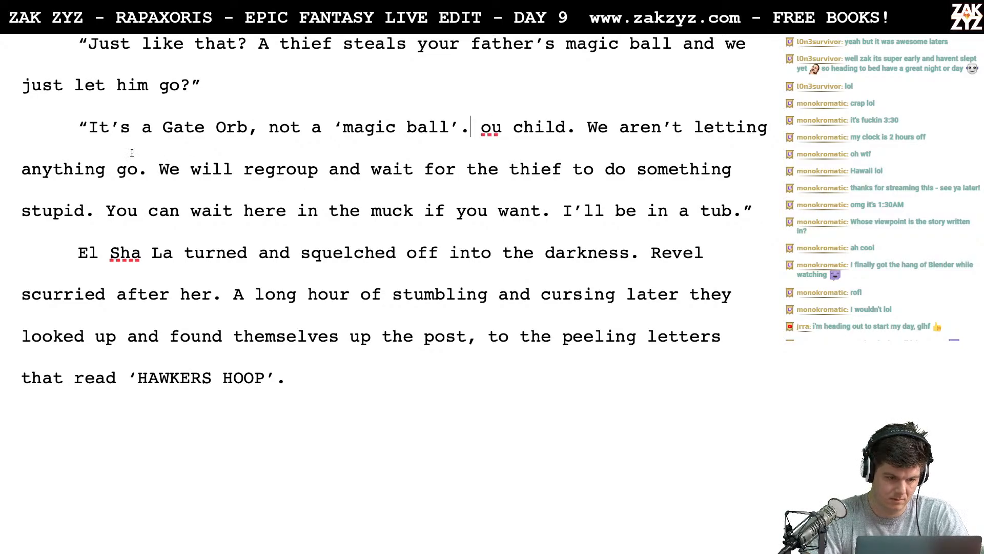
# - Open the reply with "Don't be a child." before "It's a Gate Orb"
pyautogui.write("Don't be a child")
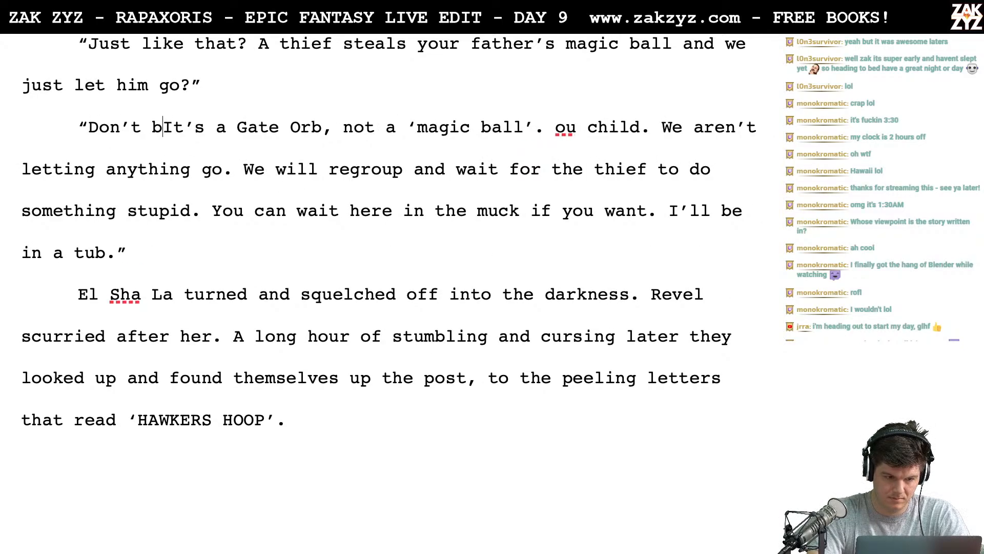
pyautogui.write('.')
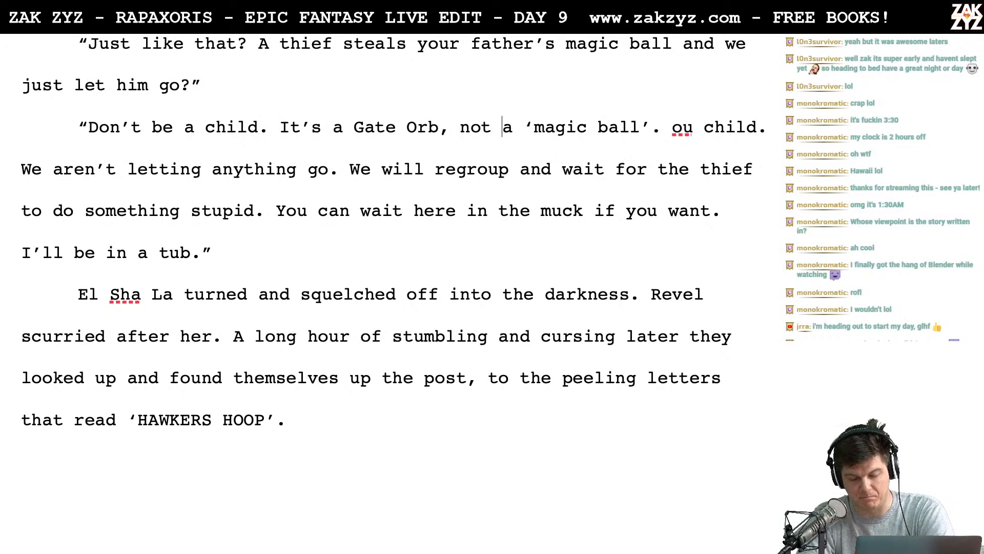
# - Replace the leftover "ou child. We aren't letting anything go" in the reply with "I'm not letting anything go"
pyautogui.hotkey('shift', 'Right')
pyautogui.hotkey('shift', 'Right')
pyautogui.hotkey('shift', 'Right')
pyautogui.hotkey('shift', 'Right')
pyautogui.hotkey('shift', 'Right')
pyautogui.hotkey('shift', 'Right')
pyautogui.hotkey('shift', 'Right')
pyautogui.hotkey('shift', 'Right')
pyautogui.hotkey('shift', 'Right')
pyautogui.hotkey('shift', 'Right')
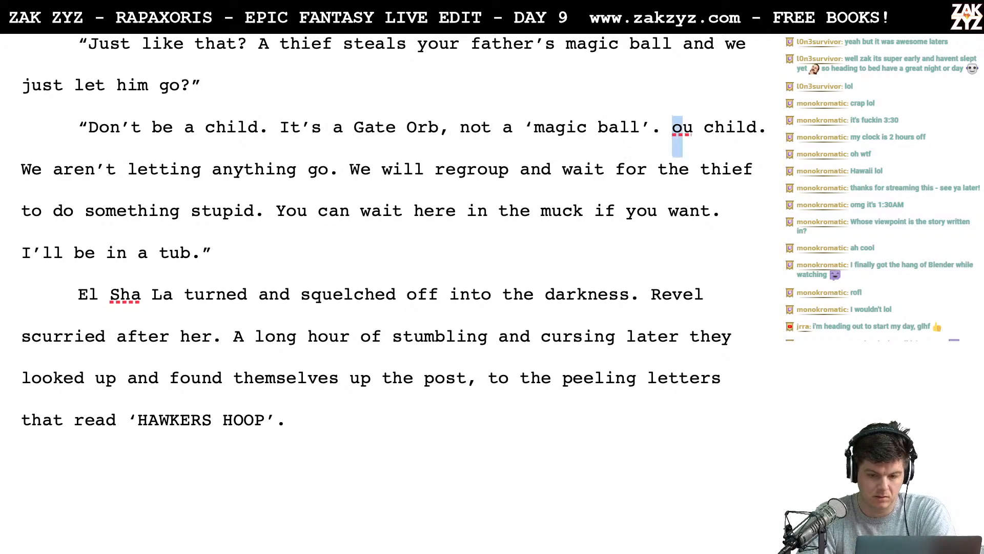
pyautogui.hotkey('shift', 'Right')
pyautogui.hotkey('shift', 'Right')
pyautogui.hotkey('shift', 'Right')
pyautogui.hotkey('shift', 'Right')
pyautogui.hotkey('shift', 'Right')
pyautogui.hotkey('shift', 'Right')
pyautogui.hotkey('shift', 'Right')
pyautogui.hotkey('shift', 'Right')
pyautogui.hotkey('shift', 'Right')
pyautogui.hotkey('shift', 'Right')
pyautogui.hotkey('shift', 'Right')
pyautogui.hotkey('shift', 'Right')
pyautogui.hotkey('shift', 'Right')
pyautogui.hotkey('shift', 'Right')
pyautogui.hotkey('shift', 'Right')
pyautogui.hotkey('shift', 'Right')
pyautogui.hotkey('shift', 'Right')
pyautogui.hotkey('shift', 'Right')
pyautogui.hotkey('shift', 'Right')
pyautogui.hotkey('shift', 'Right')
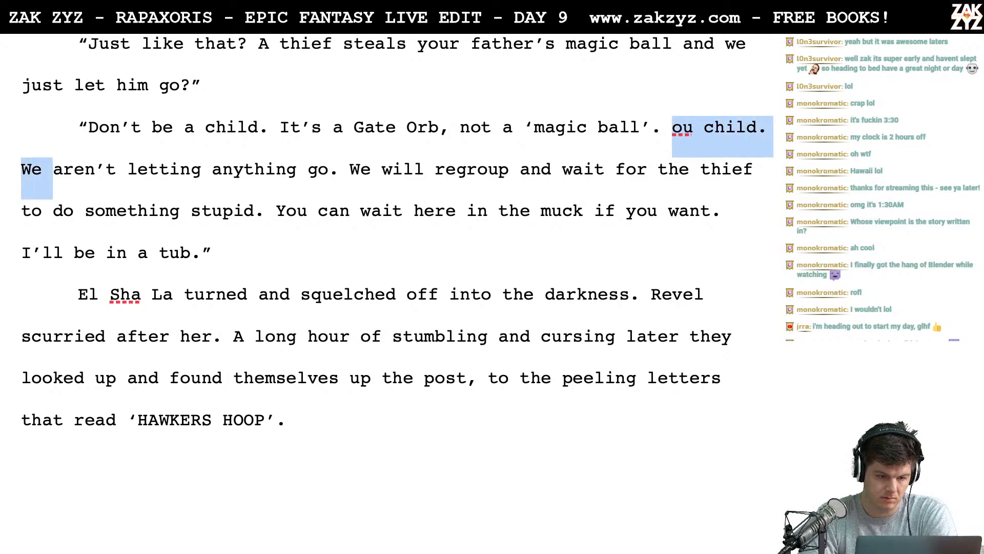
pyautogui.hotkey('shift', 'Right')
pyautogui.hotkey('shift', 'Right')
pyautogui.hotkey('shift', 'Right')
pyautogui.hotkey('shift', 'Right')
pyautogui.hotkey('shift', 'Right')
pyautogui.hotkey('shift', 'Right')
pyautogui.hotkey('shift', 'Right')
pyautogui.hotkey('shift', 'Right')
pyautogui.hotkey('shift', 'Right')
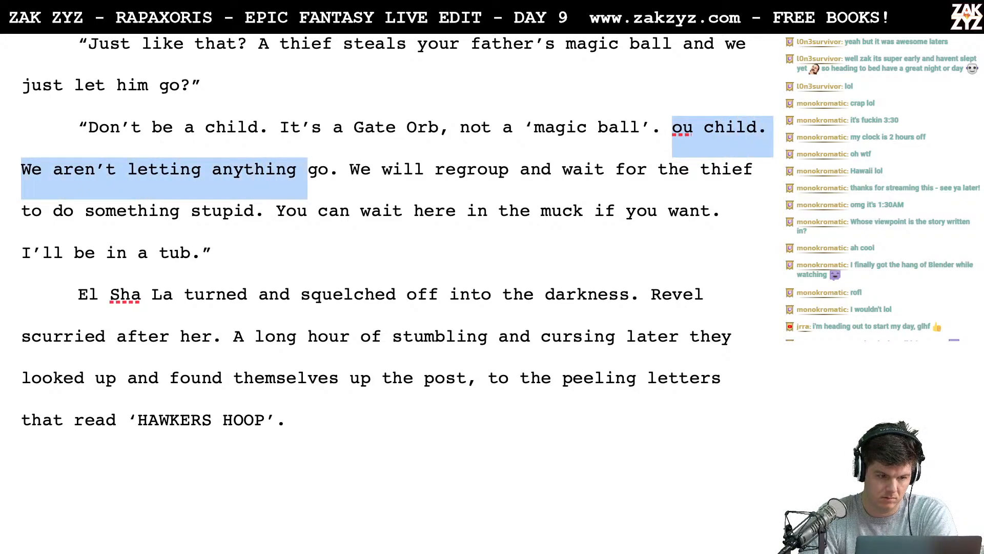
pyautogui.hotkey('shift', 'Left')
pyautogui.write("I'm not lettin")
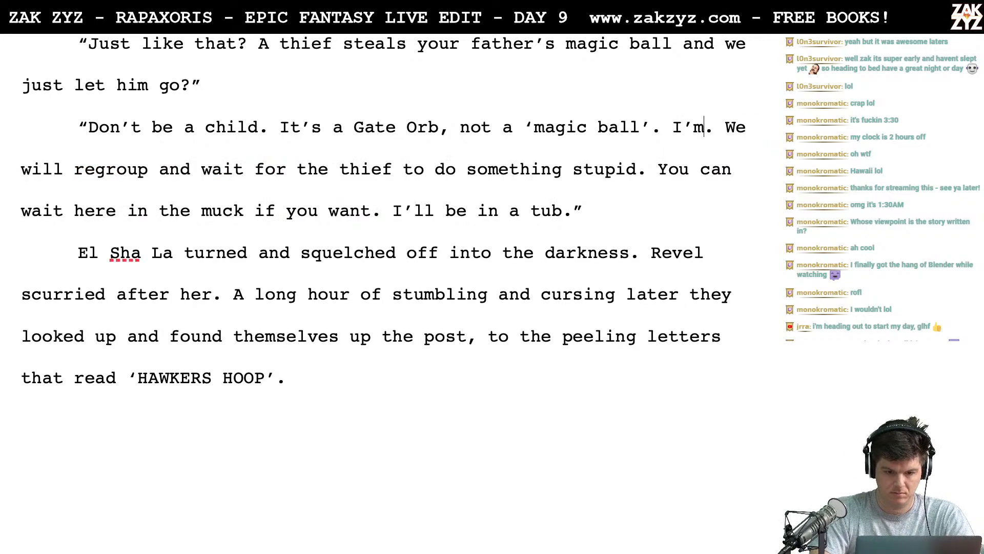
pyautogui.write('g anything o')
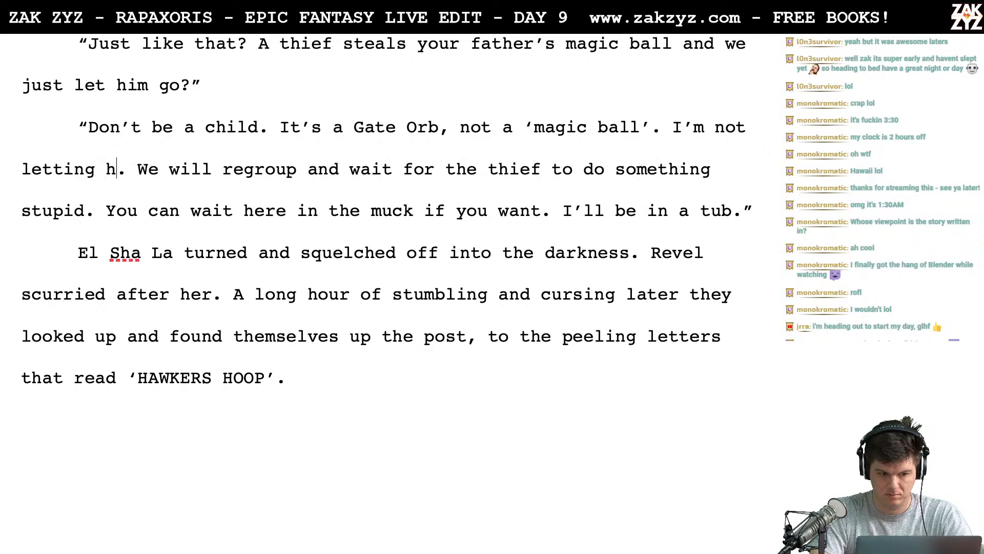
pyautogui.write('g go')
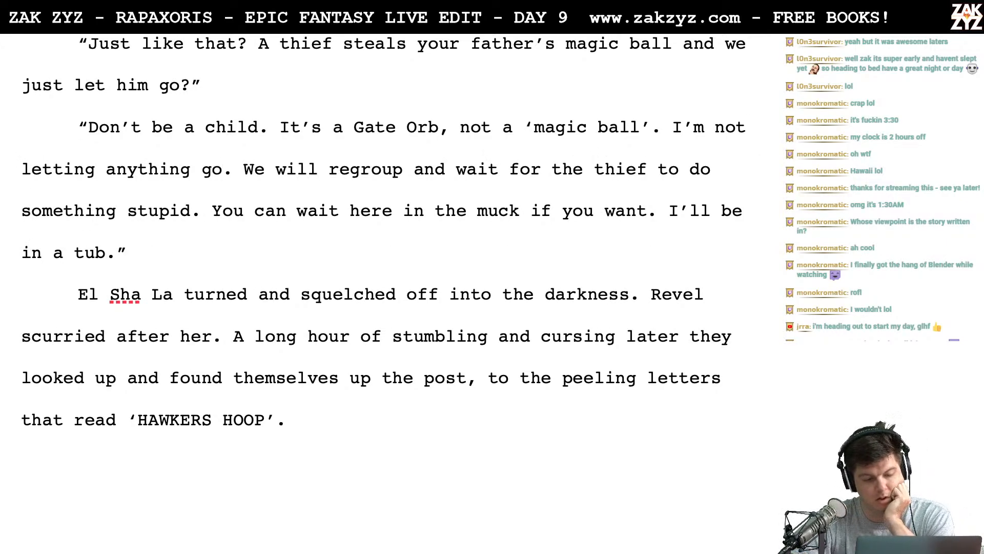
# - Split the closing paragraph after "Revel scurried after her.", leaving a blank line before "A long hour of stumbling"
pyautogui.scroll(-1, 191, 200)
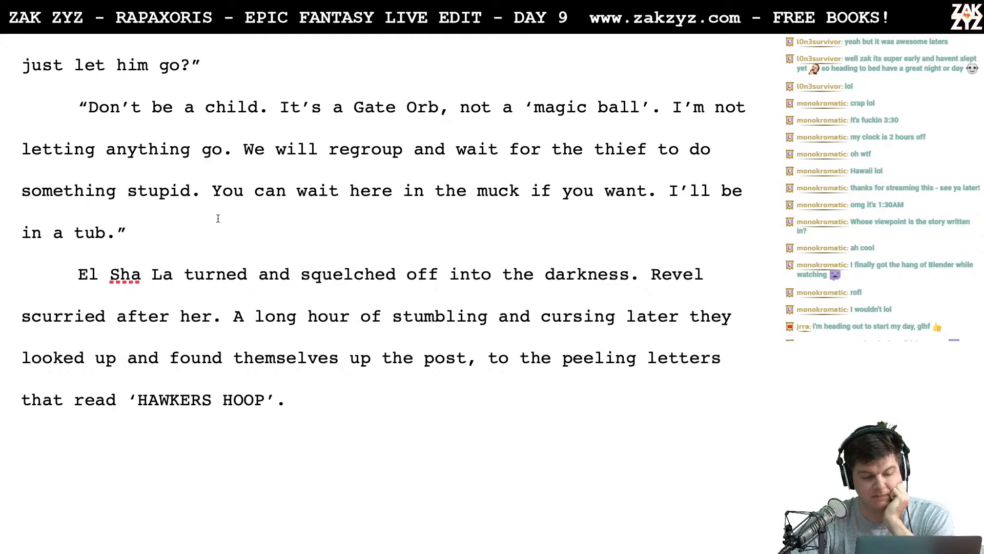
pyautogui.scroll(-1, 218, 218)
pyautogui.scroll(-1, 218, 218)
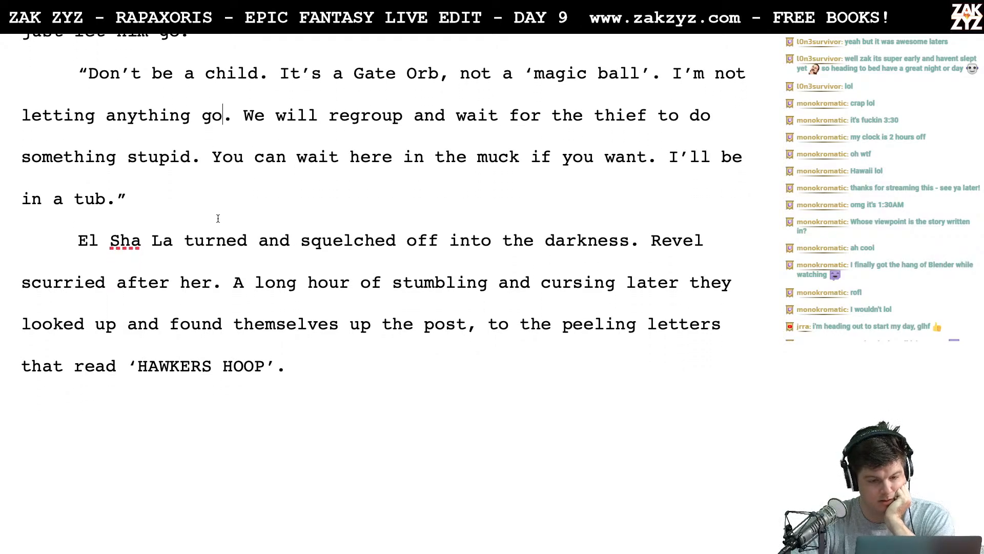
pyautogui.scroll(6, 218, 218)
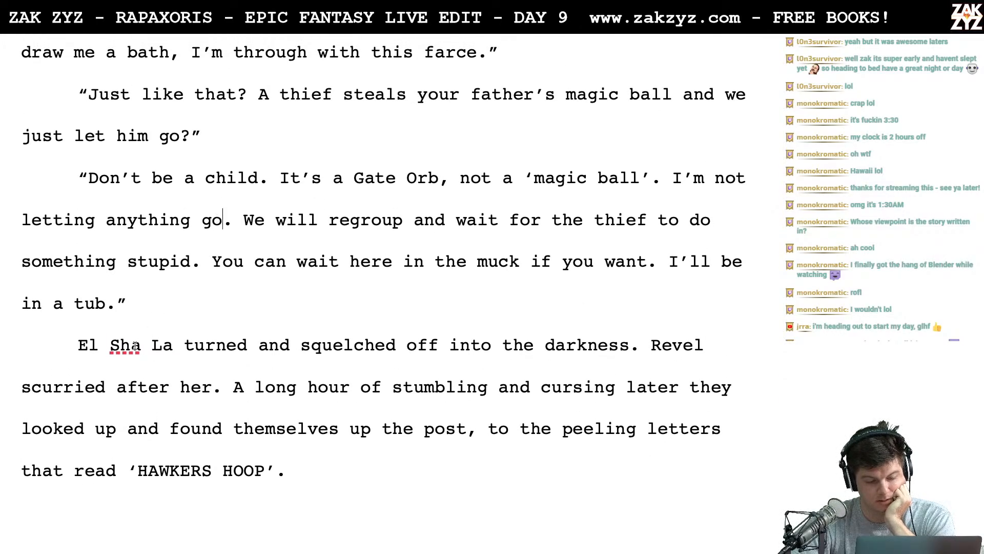
pyautogui.scroll(-4, 128, 355)
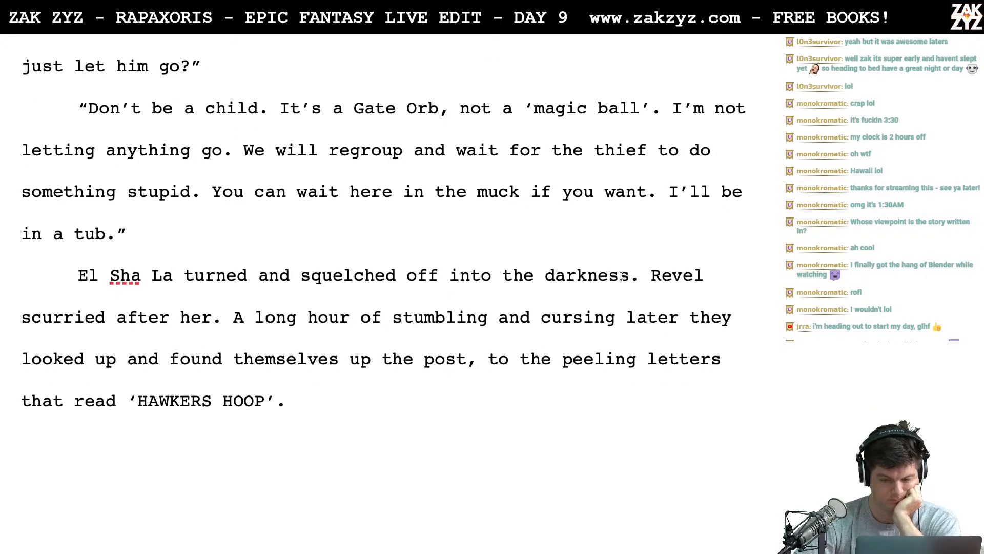
pyautogui.scroll(-3, 539, 271)
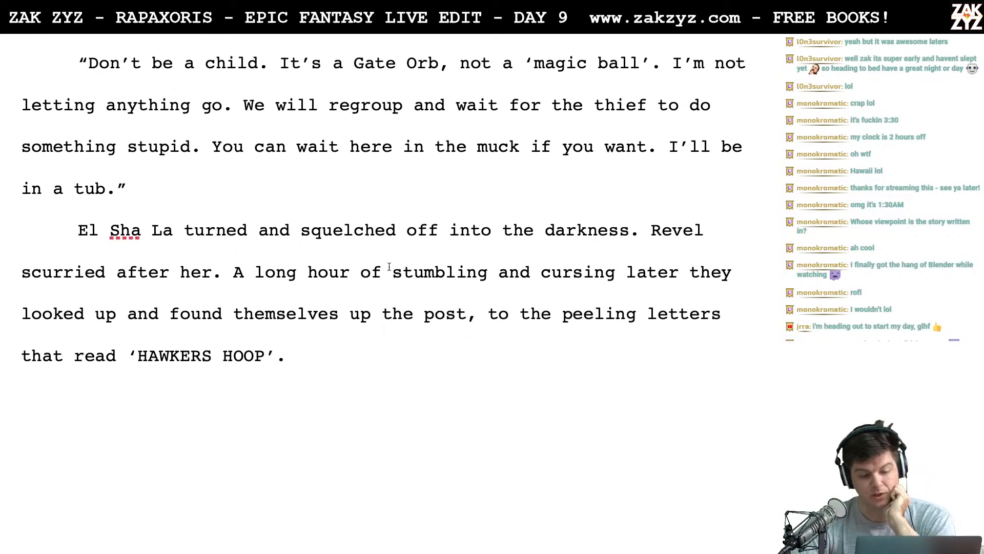
pyautogui.scroll(-2, 458, 315)
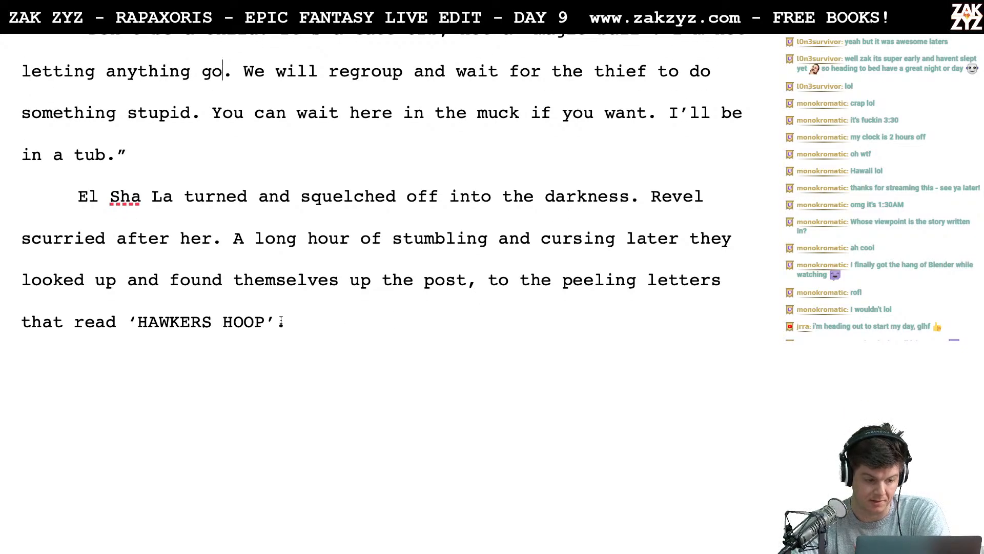
pyautogui.press('Return')
pyautogui.press('Return')
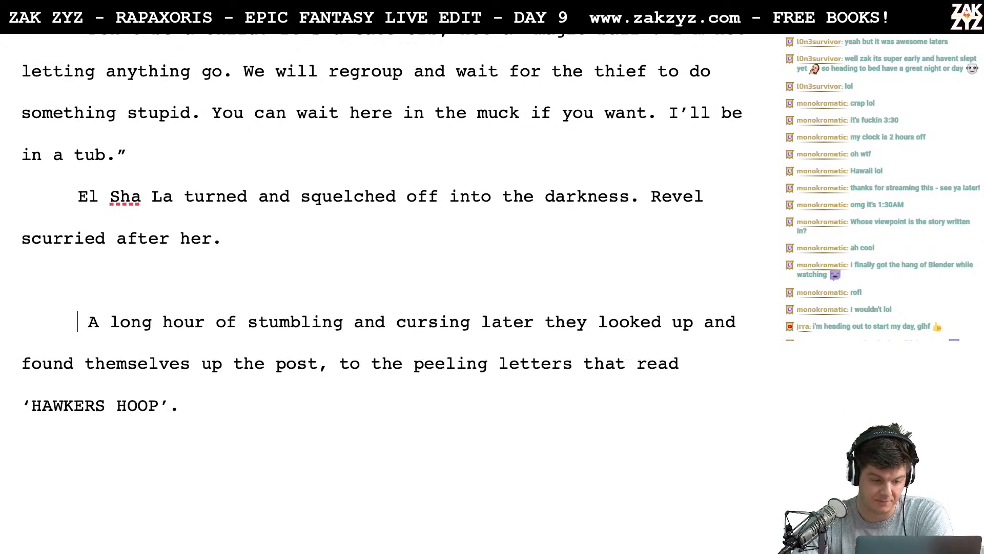
# - Start a new sentence after "Revel scurried after her." reading "After a long hour of blundering through the fog and cursing,"
pyautogui.write('Af')
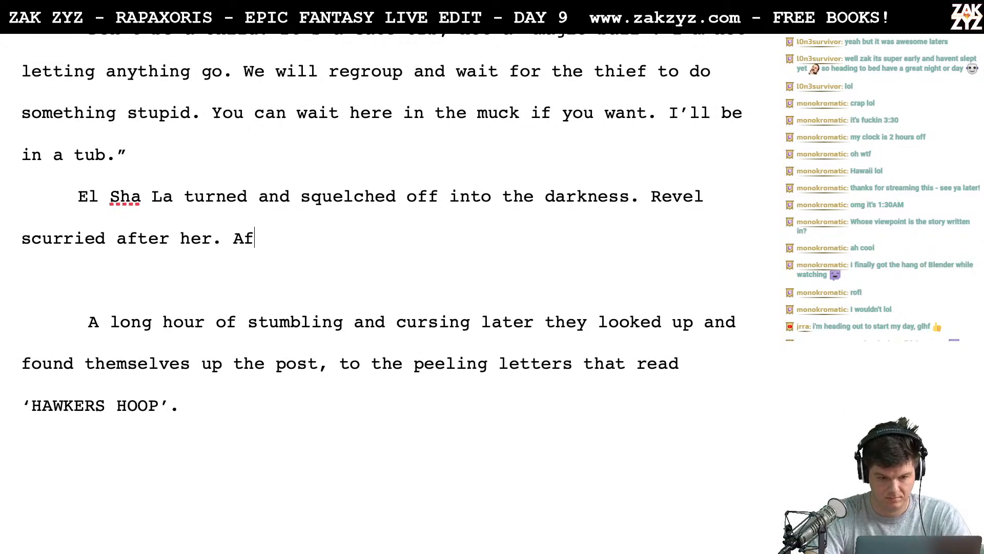
pyautogui.write('ter a long hour of')
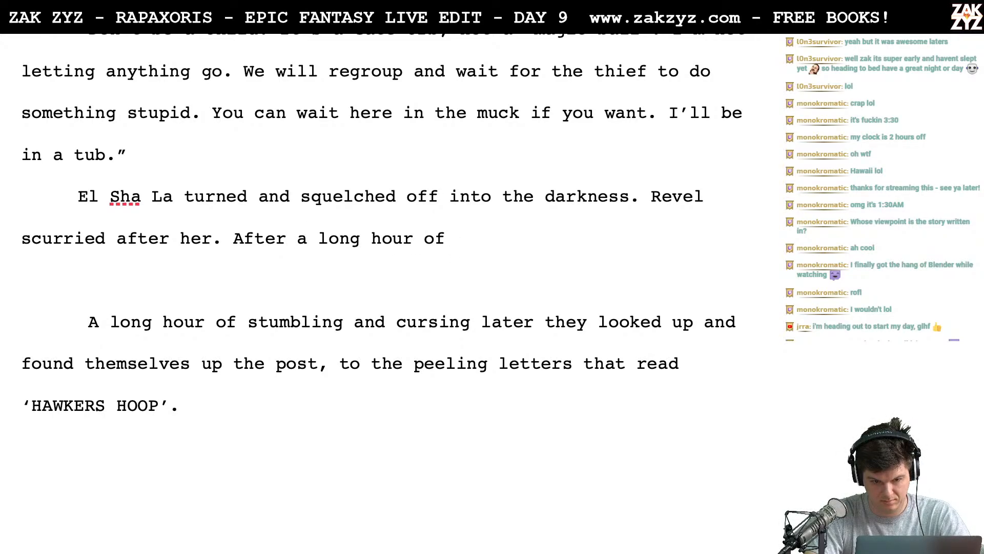
pyautogui.write(' blundering th')
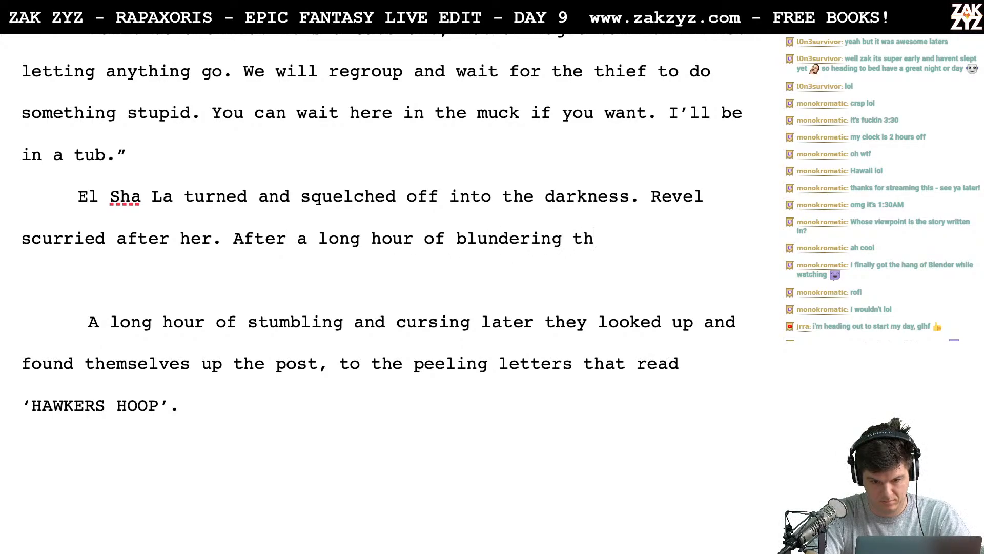
pyautogui.write('rough the fog')
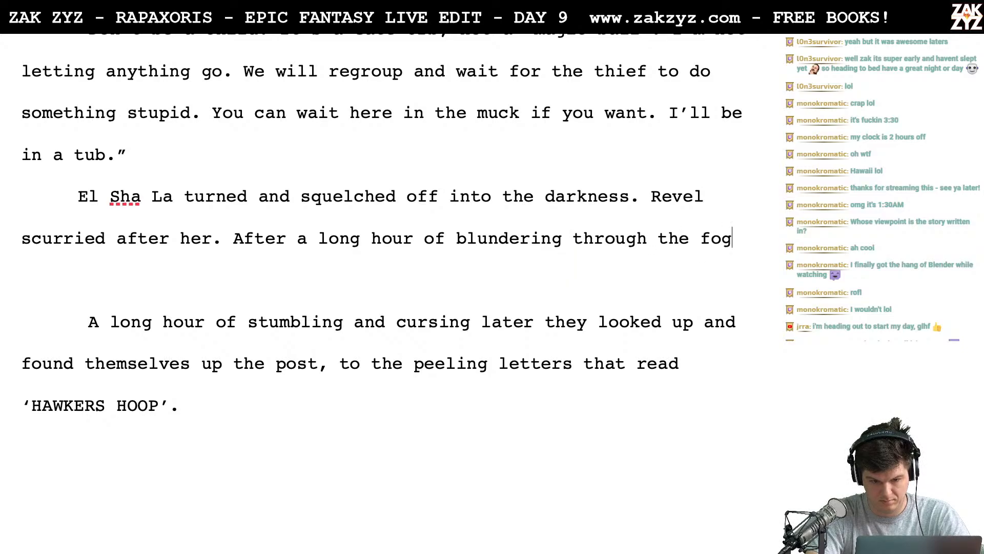
pyautogui.write(' and cursing, ')
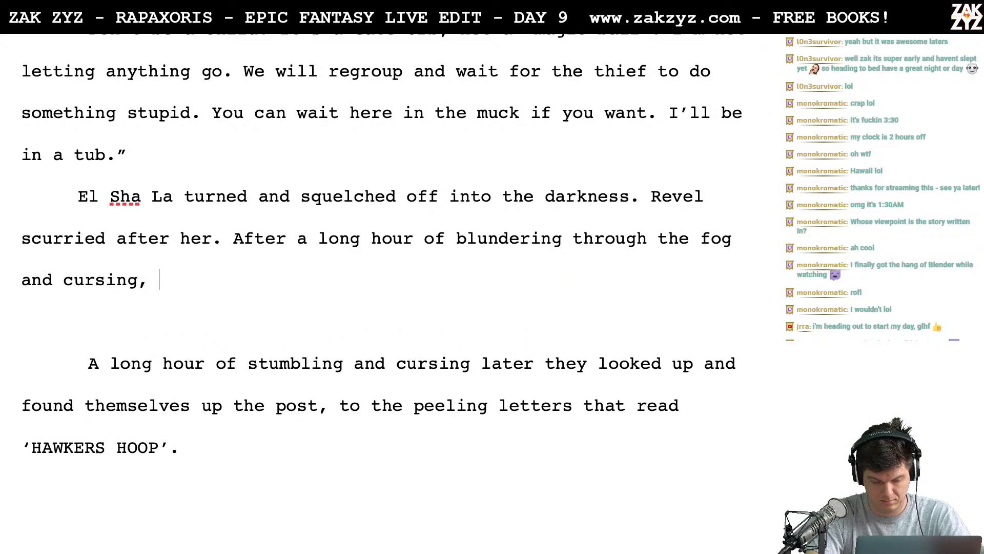
pyautogui.write('they looked up')
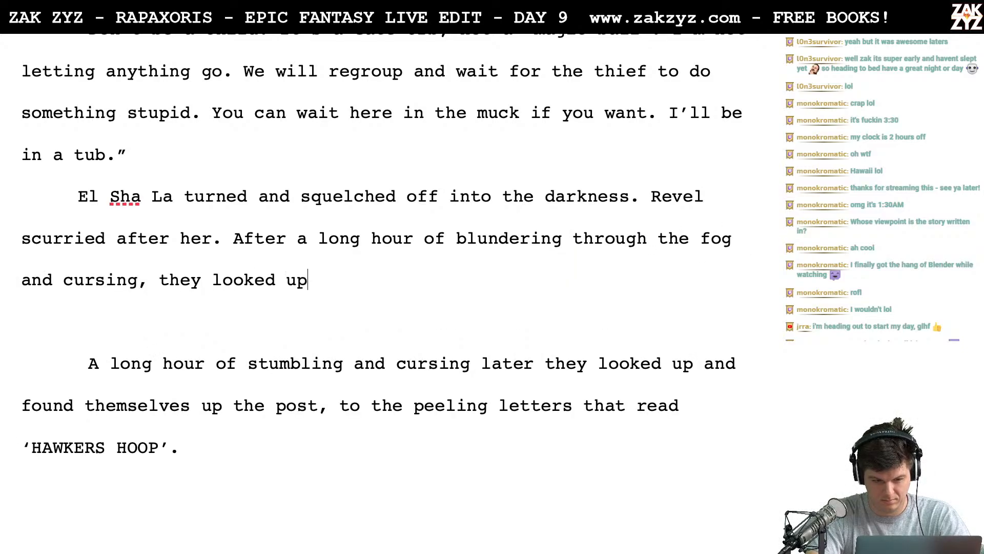
pyautogui.write(' a th')
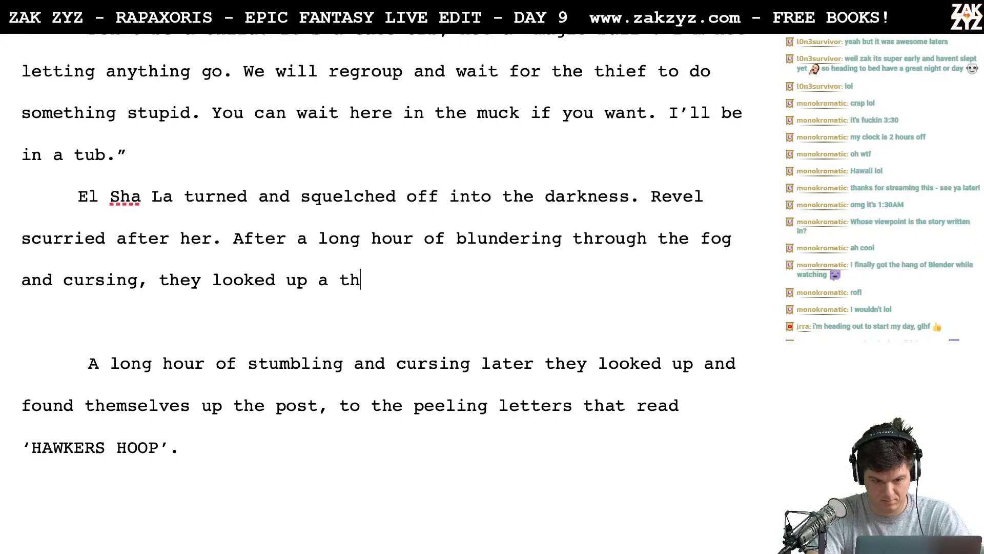
# - Continue the sentence with "they looked up at the familiar post and found the peeling red letters"
pyautogui.press('BackSpace')
pyautogui.press('BackSpace')
pyautogui.press('BackSpace')
pyautogui.write('t the fam')
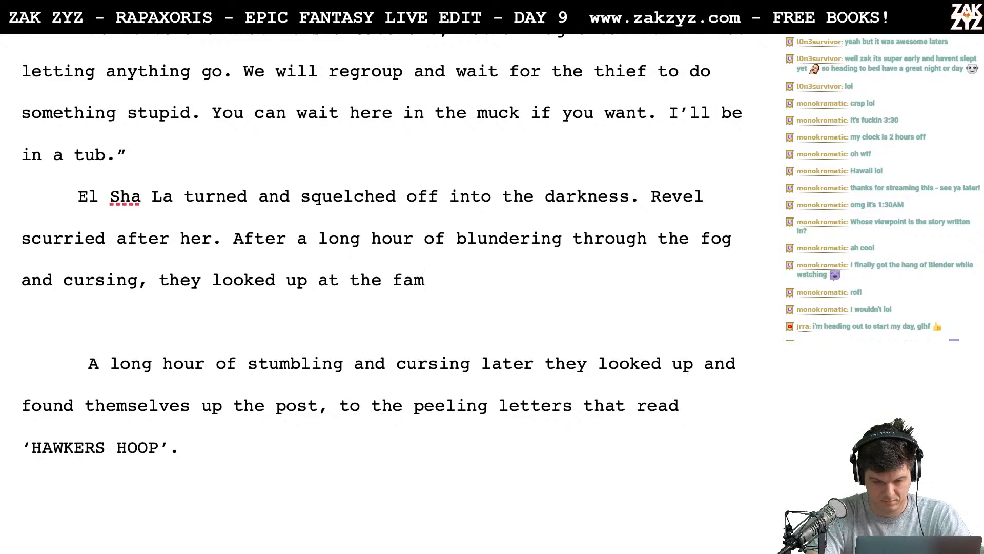
pyautogui.write('iliar post ')
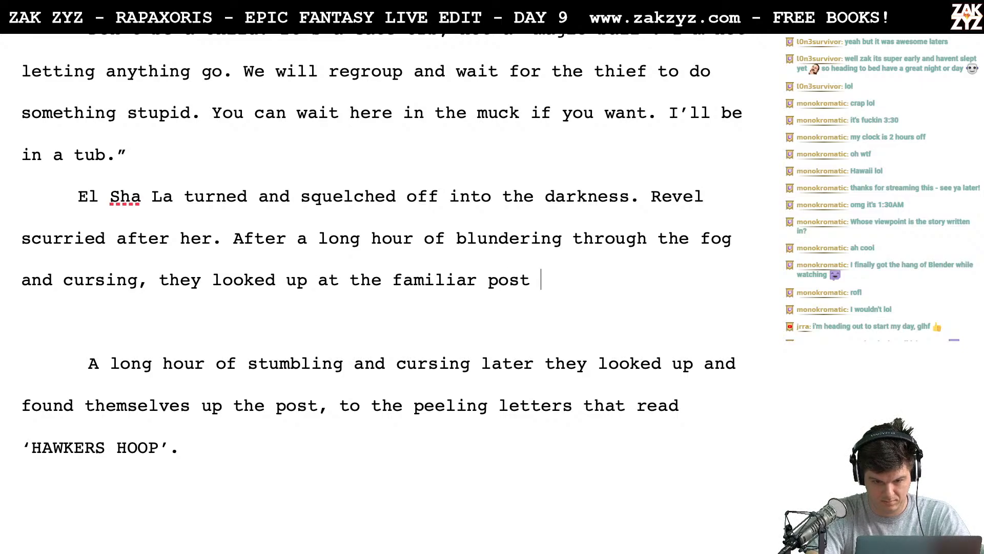
pyautogui.write('and found the peel')
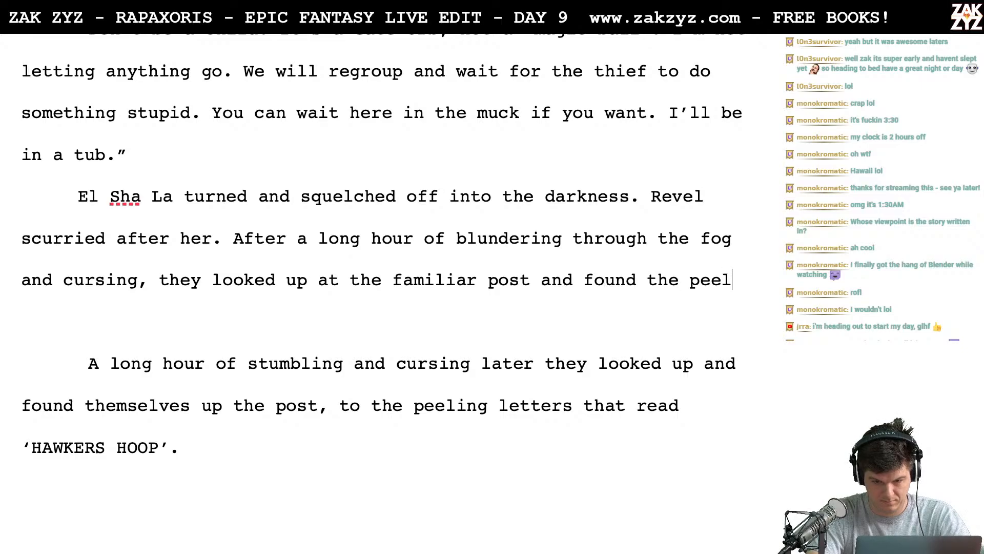
pyautogui.write('ing red letter')
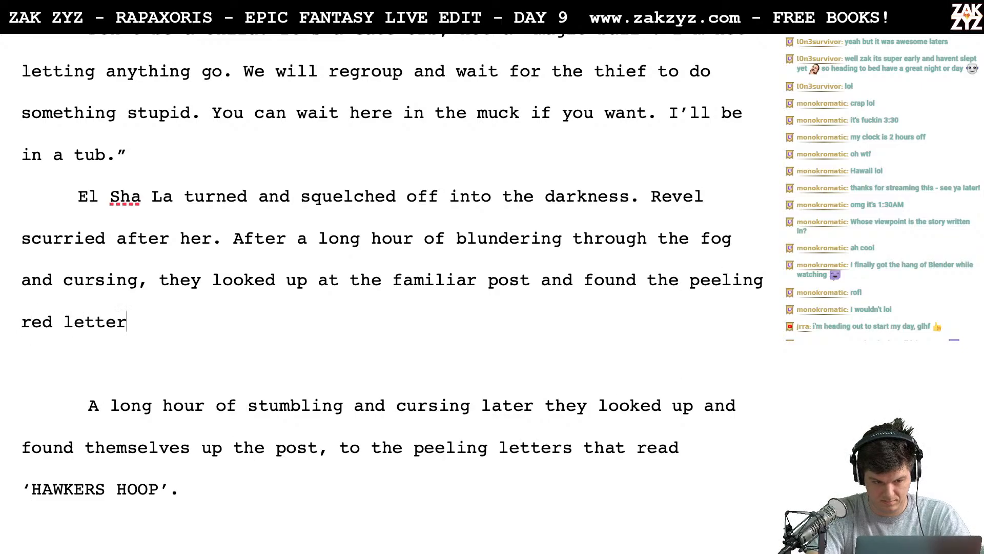
pyautogui.write('s.  that said')
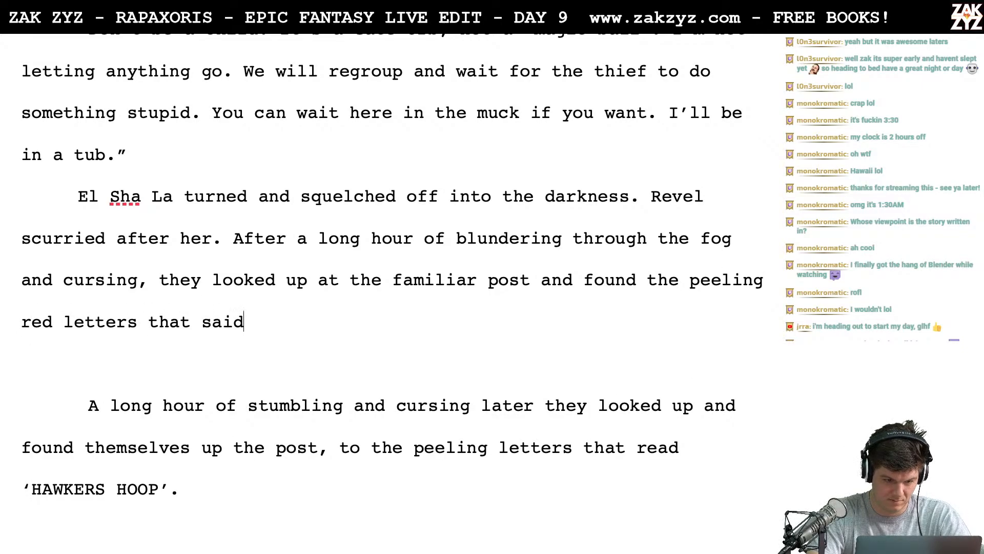
# - End the sentence at "red letters." and add "HAWKER'S HOOP." as its own paragraph below it
pyautogui.press('BackSpace')
pyautogui.press('BackSpace')
pyautogui.press('BackSpace')
pyautogui.press('BackSpace')
pyautogui.press('BackSpace')
pyautogui.press('BackSpace')
pyautogui.press('BackSpace')
pyautogui.press('BackSpace')
pyautogui.press('BackSpace')
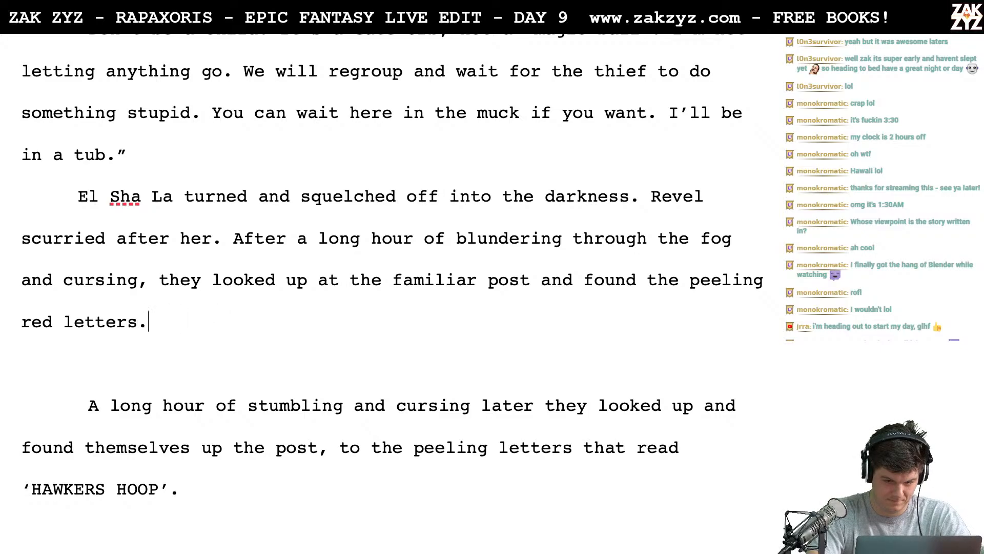
pyautogui.press('Return')
pyautogui.write('H')
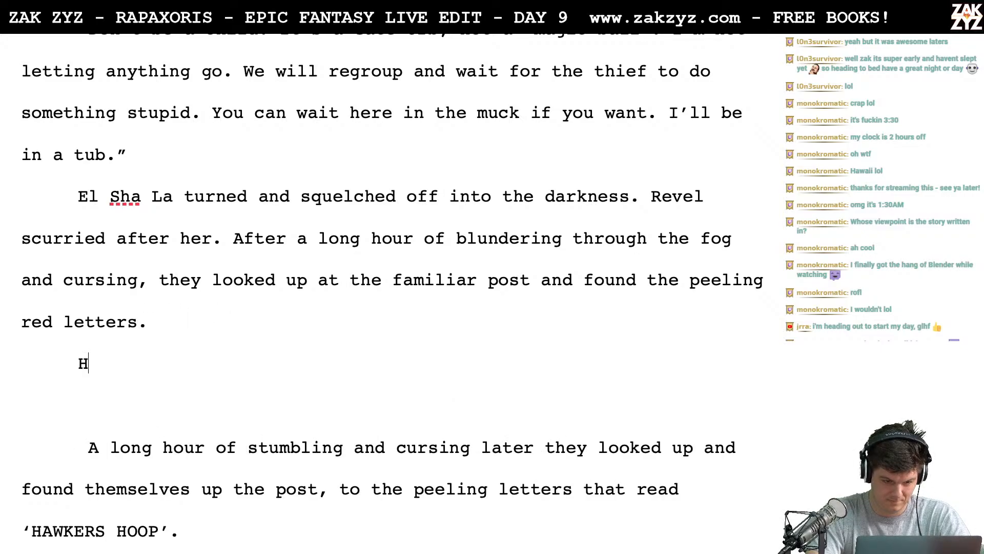
pyautogui.write("AWKER'S HOOP.")
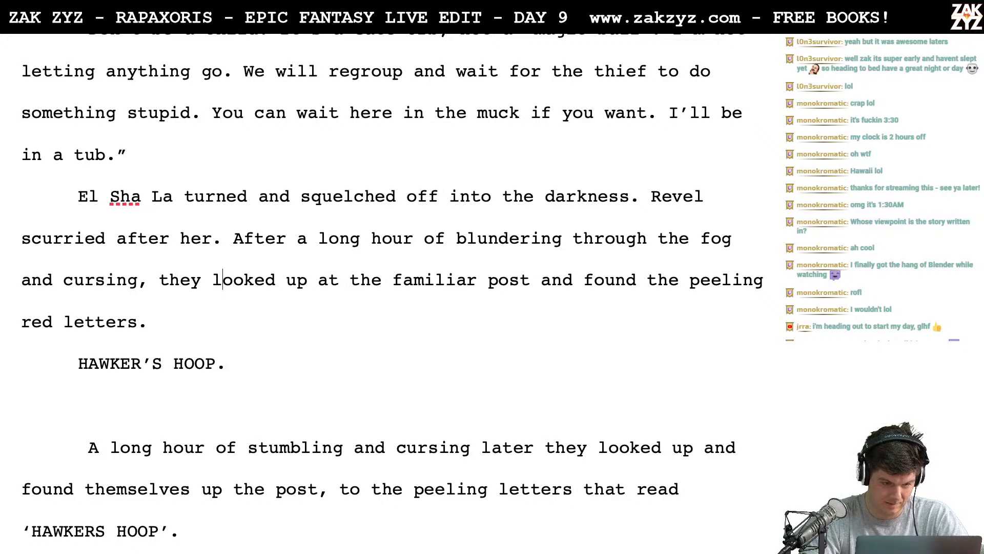
# - Break the sentence before "they looked up" and complete its first part with "they found themselves confronted by a familiar foe.", followed by a new line
pyautogui.press('Return')
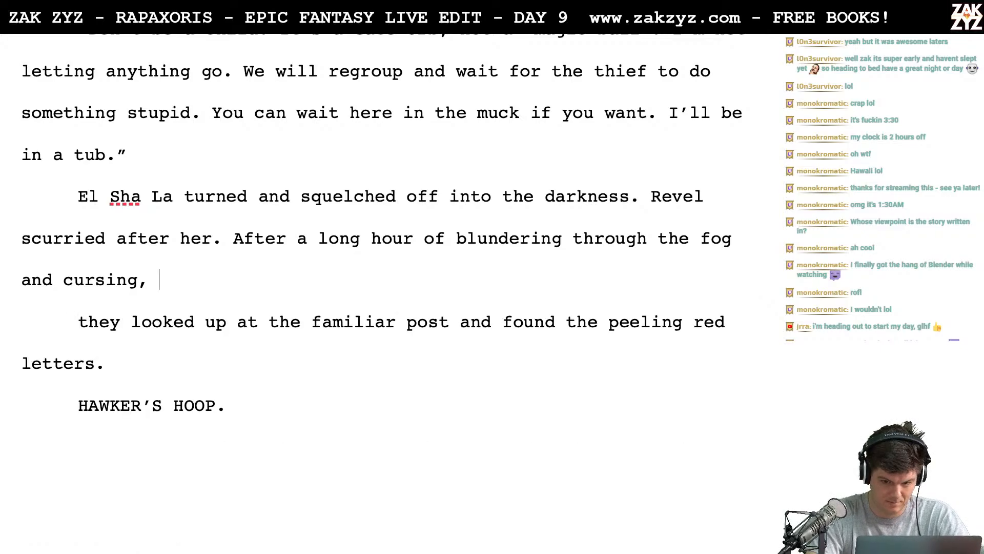
pyautogui.write('they found thems')
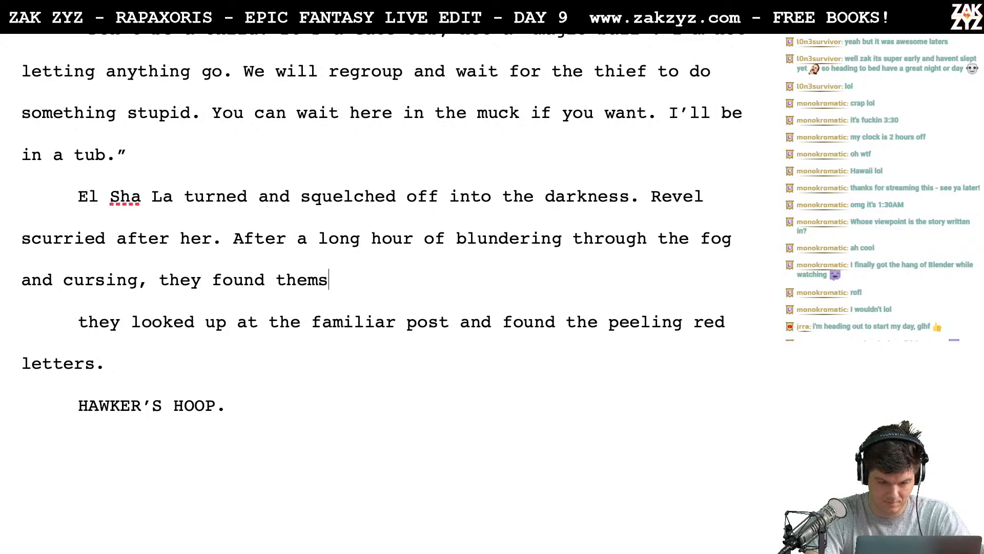
pyautogui.write('lv')
pyautogui.press('BackSpace')
pyautogui.press('BackSpace')
pyautogui.write('elv')
pyautogui.press('BackSpace')
pyautogui.press('BackSpace')
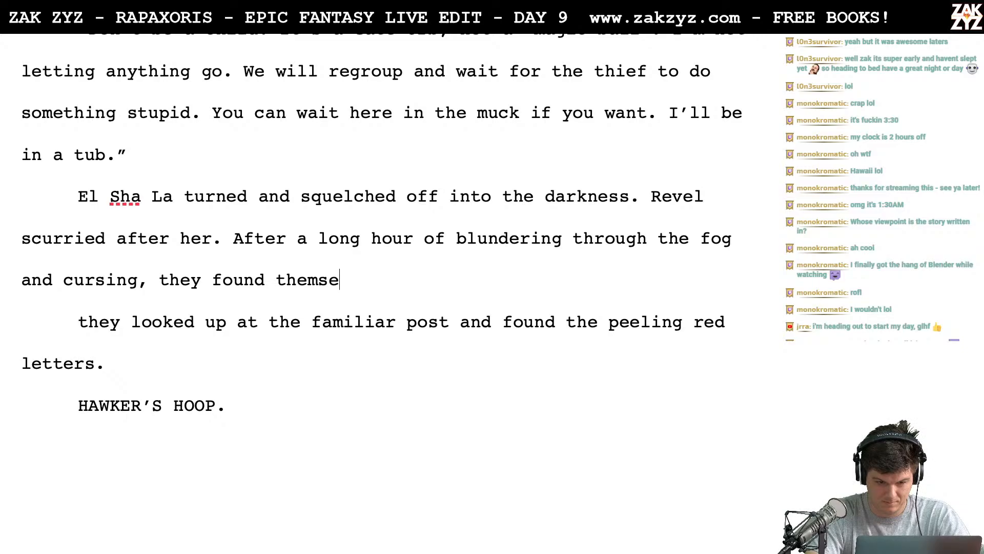
pyautogui.write('lves confront')
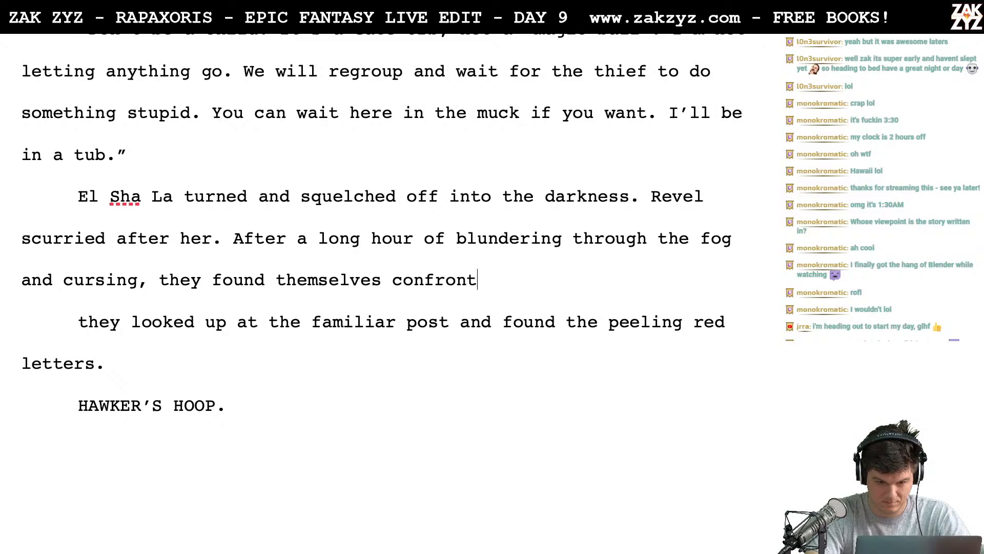
pyautogui.write('ed by a f')
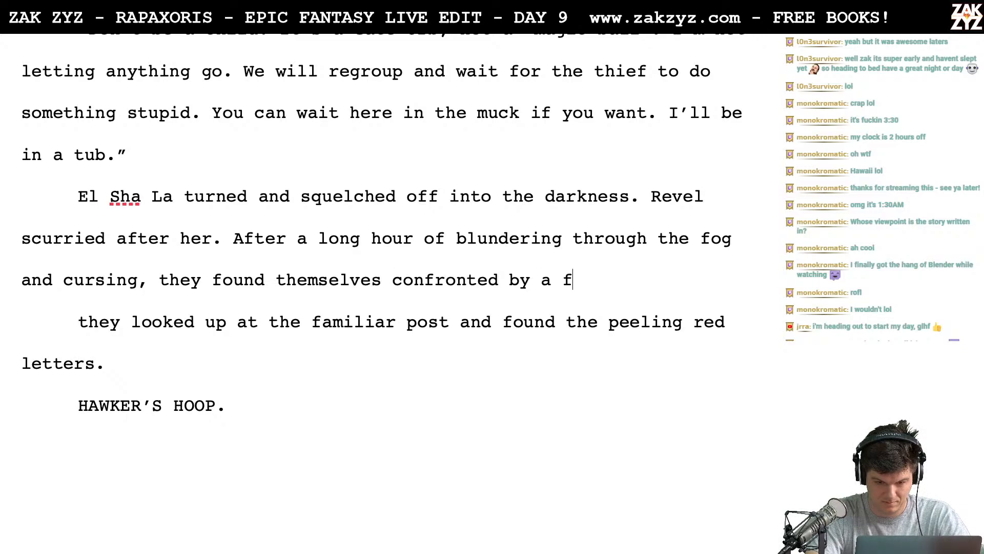
pyautogui.write('amiliar foe.')
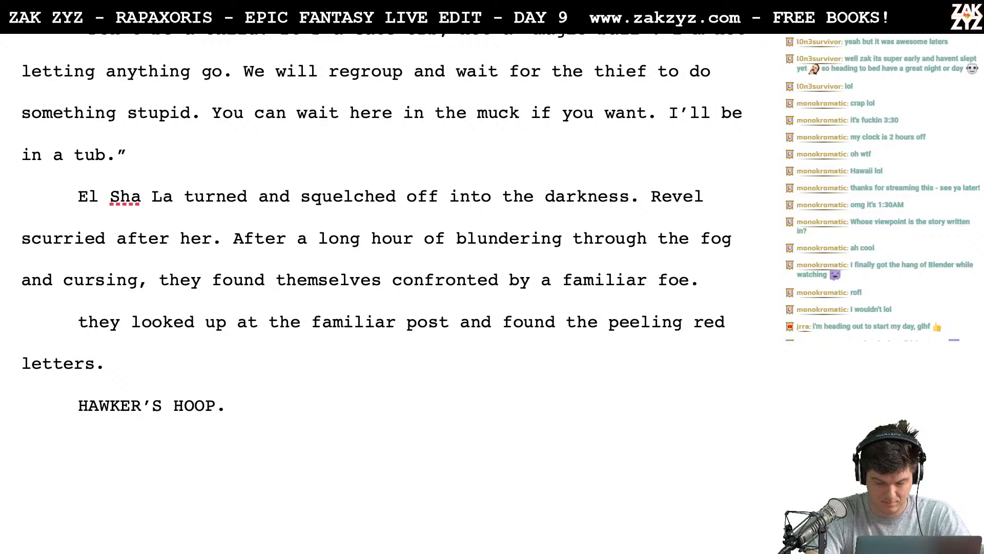
pyautogui.press('Return')
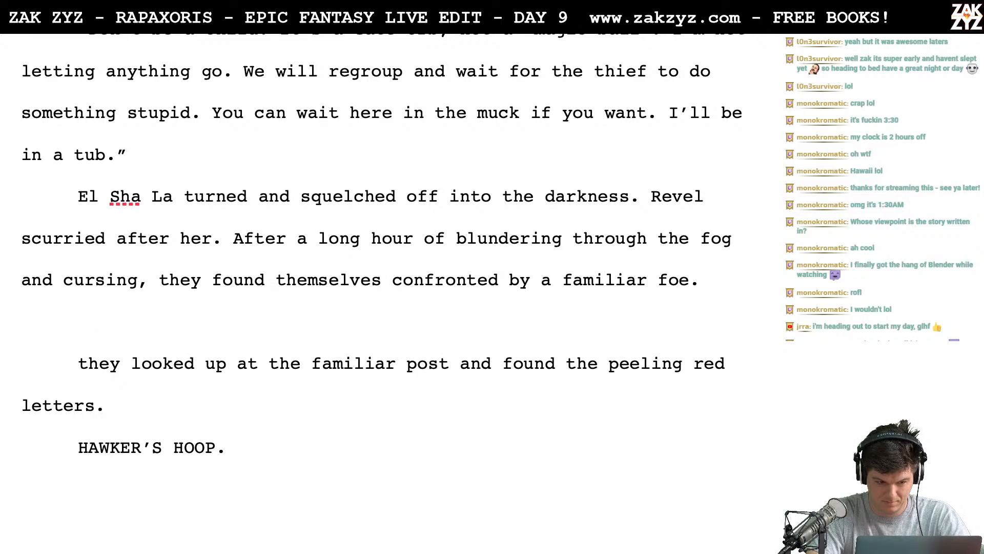
pyautogui.write('Atop the')
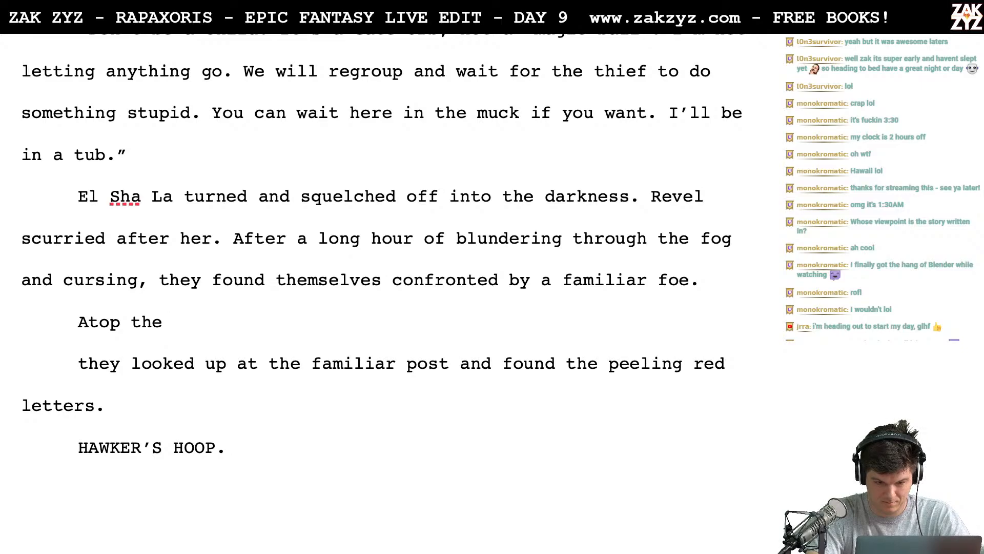
pyautogui.press('BackSpace')
pyautogui.press('BackSpace')
pyautogui.press('BackSpace')
pyautogui.press('BackSpace')
pyautogui.press('BackSpace')
pyautogui.press('BackSpace')
pyautogui.press('BackSpace')
pyautogui.press('BackSpace')
pyautogui.press('BackSpace')
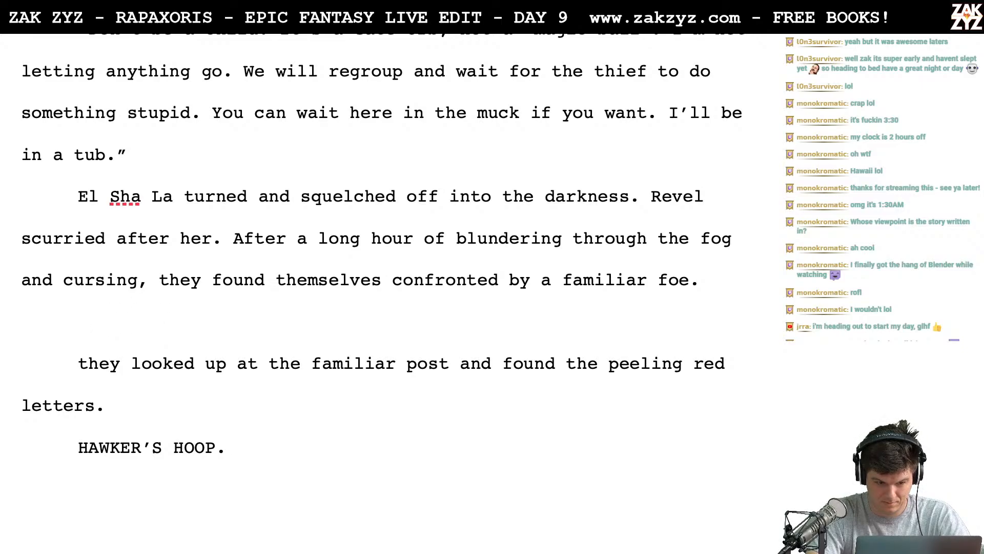
# - Write "HAWKER'S HOOP, said the sign." as the paragraph below "confronted by a familiar foe."
pyautogui.write("HAWKER'")
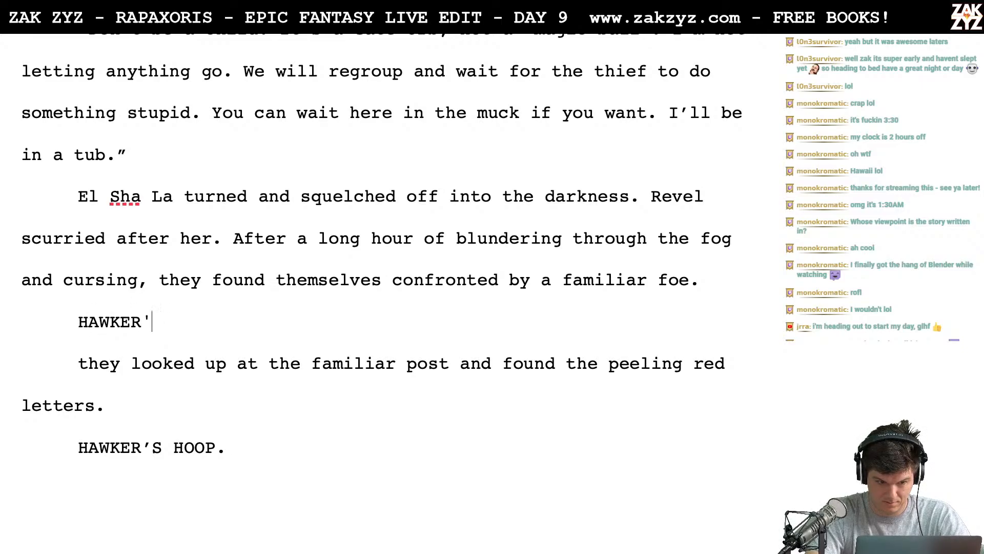
pyautogui.write('S HOOP, s')
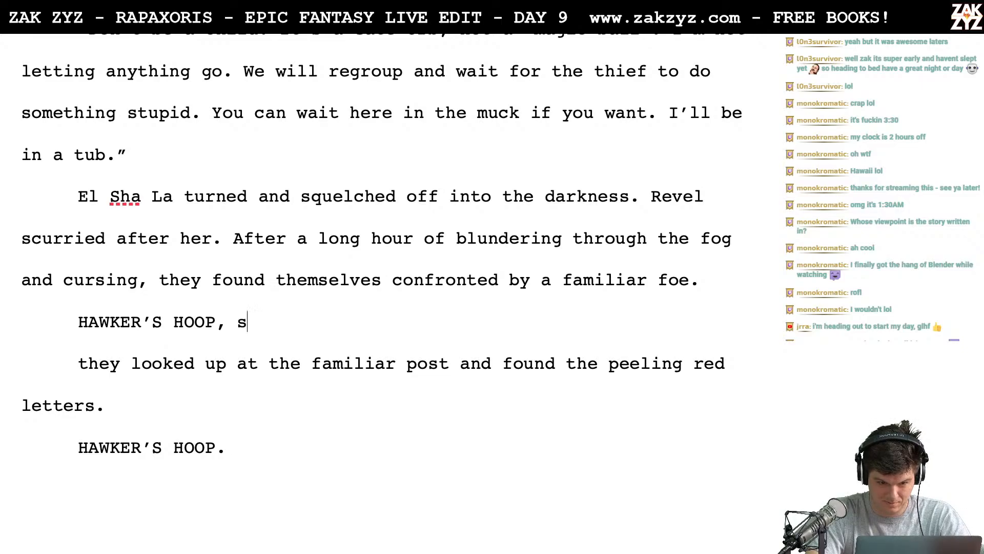
pyautogui.write('aid the sign.')
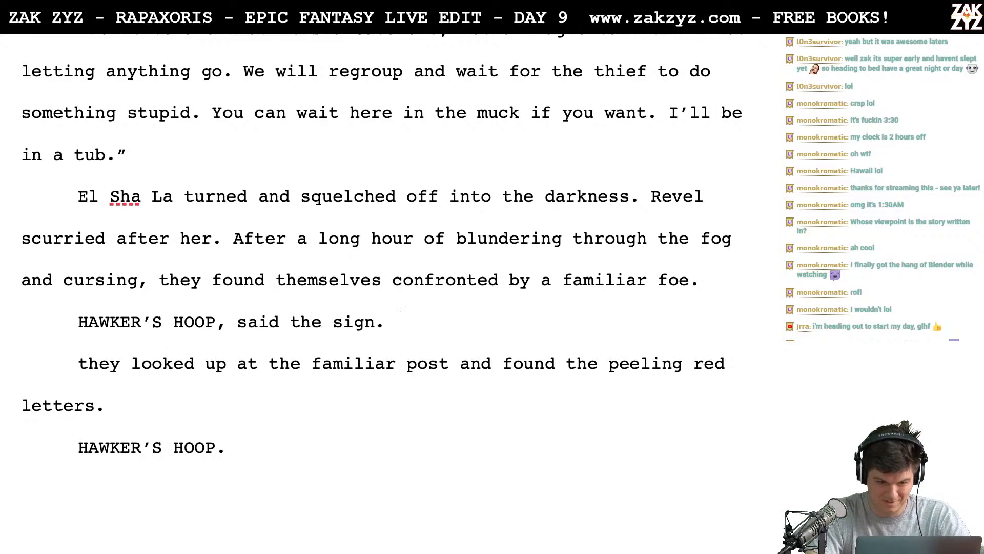
# - Delete the leftover draft text below the sign line, from "they looked up at the familiar post" through the old 'HAWKERS HOOP' ending
pyautogui.hotkey('shift', 'Down')
pyautogui.hotkey('shift', 'Down')
pyautogui.hotkey('shift', 'Down')
pyautogui.press('Delete')
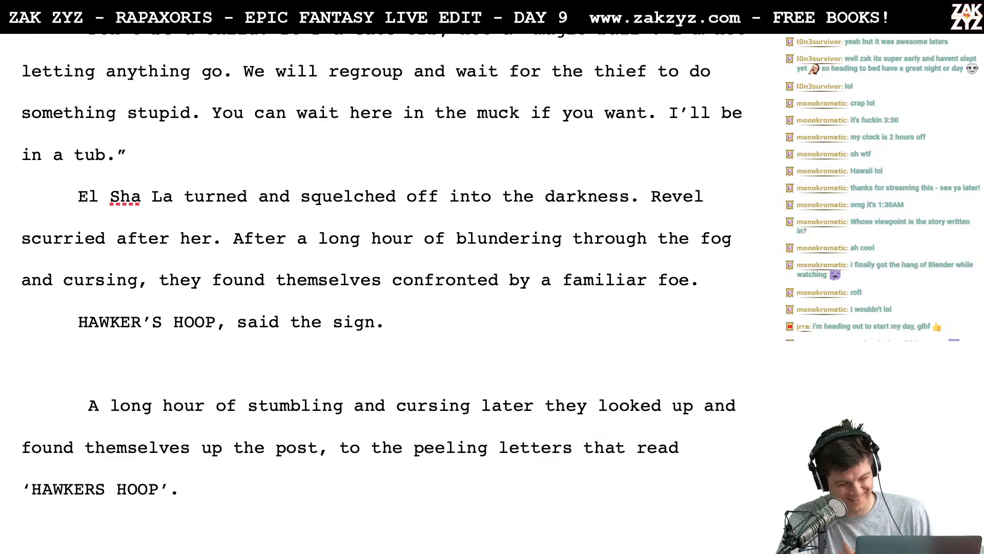
pyautogui.hotkey('shift', 'Down')
pyautogui.hotkey('shift', 'Down')
pyautogui.hotkey('shift', 'Down')
pyautogui.hotkey('shift', 'Down')
pyautogui.press('Delete')
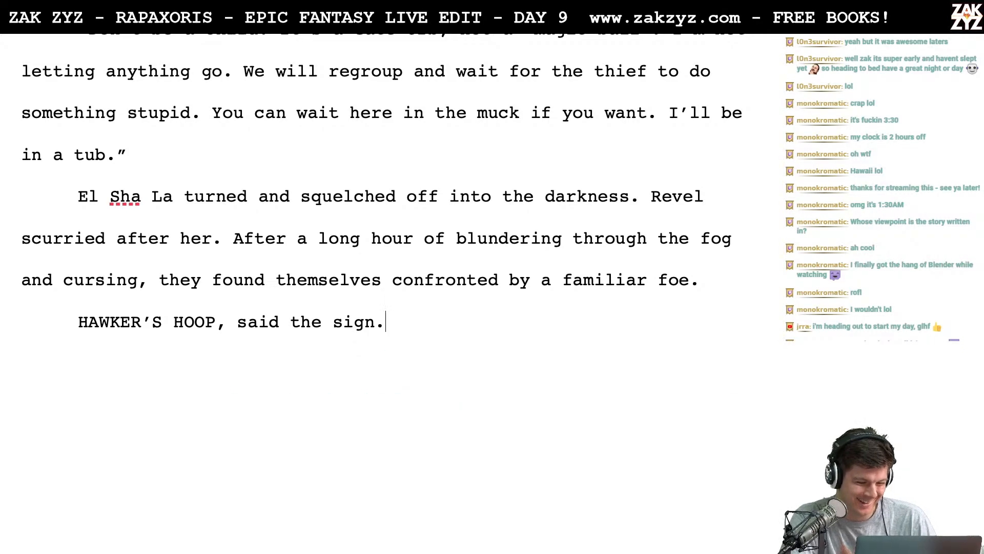
# - Reread the preceding pages from the fruitless search and signpost collision through Revel and El Sha La's argument, down to the new ending
pyautogui.scroll(10, 382, 205)
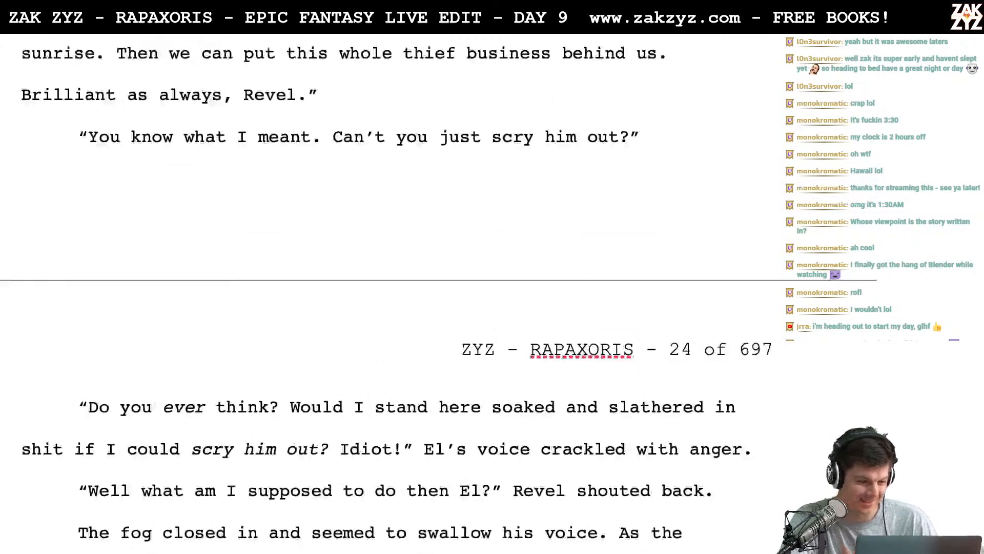
pyautogui.scroll(12, 381, 287)
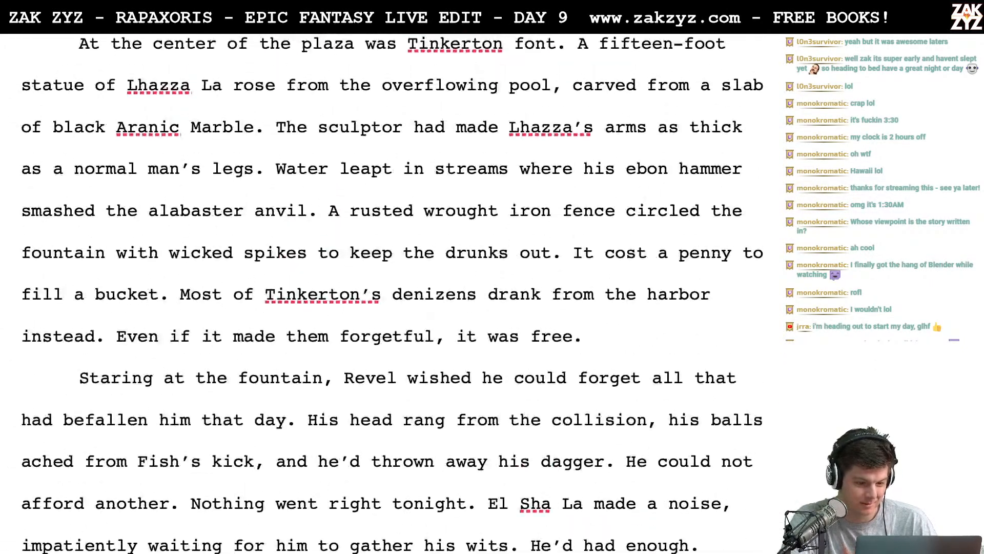
pyautogui.scroll(-2, 382, 287)
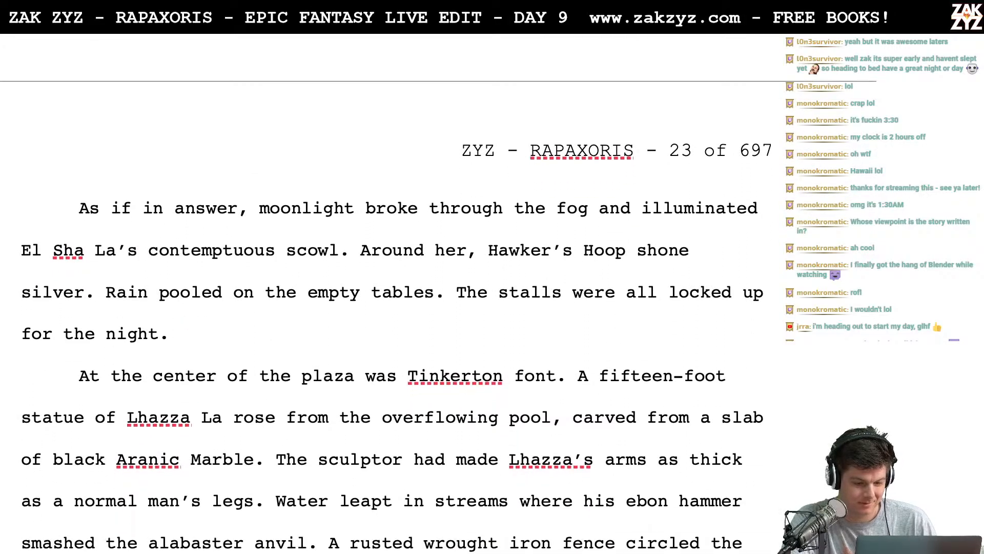
pyautogui.scroll(5, 382, 287)
pyautogui.scroll(3, 382, 287)
pyautogui.scroll(-10, 382, 287)
pyautogui.scroll(16, 382, 287)
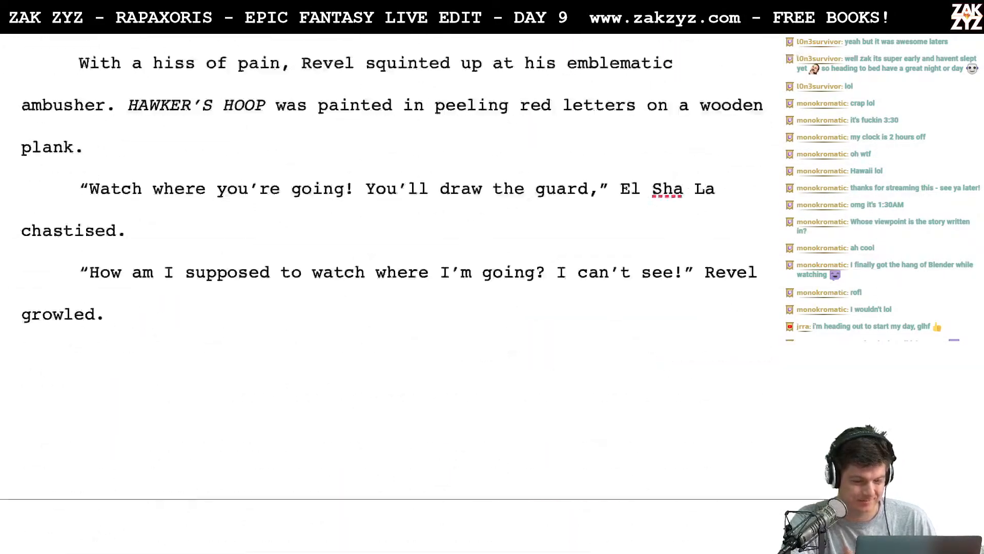
pyautogui.scroll(5, 382, 287)
pyautogui.scroll(-3, 382, 287)
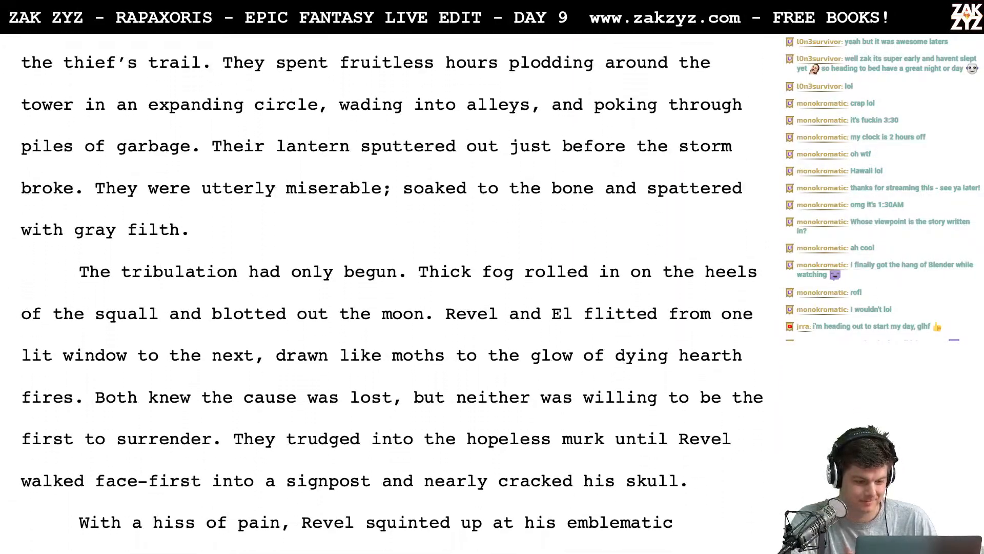
pyautogui.scroll(-6, 382, 287)
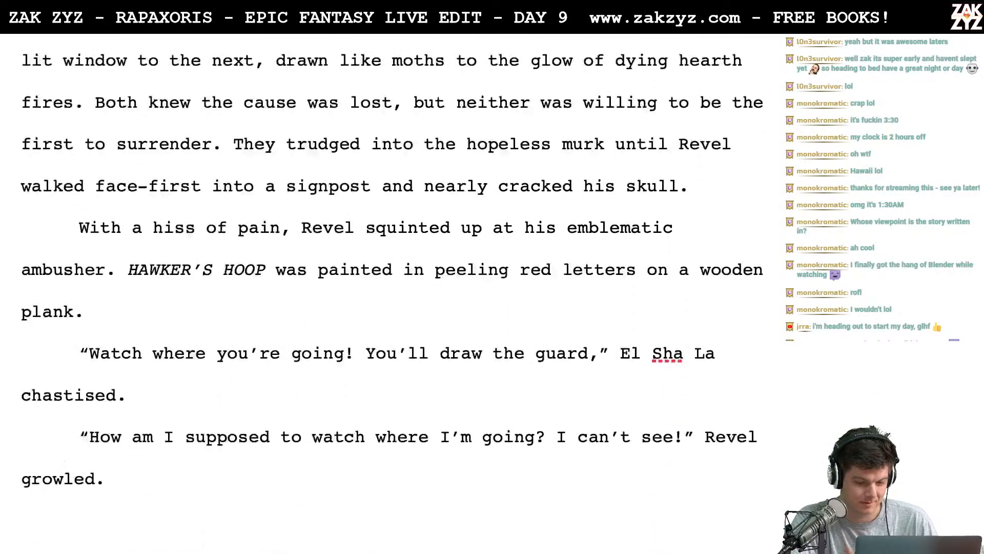
pyautogui.scroll(-20, 382, 287)
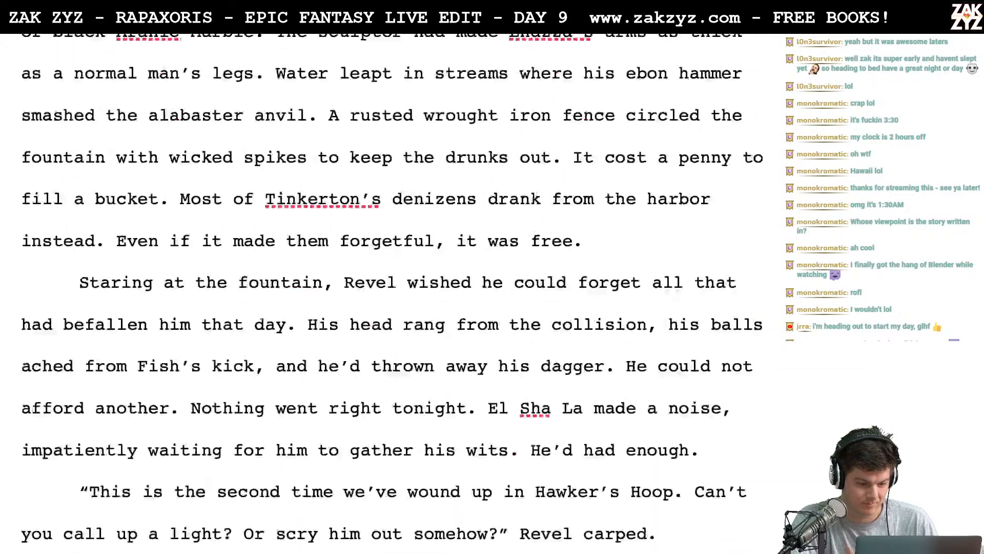
pyautogui.scroll(-20, 382, 287)
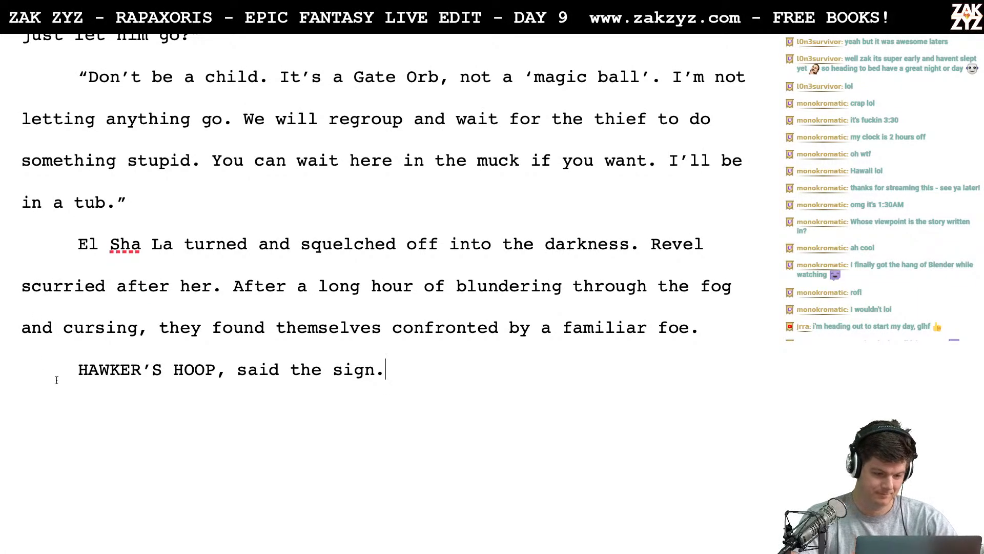
# - Reword the closing sign line as "The sign said: HAWKER'S HOOP", removing the trailing "said the sign."
pyautogui.write('The sign sa')
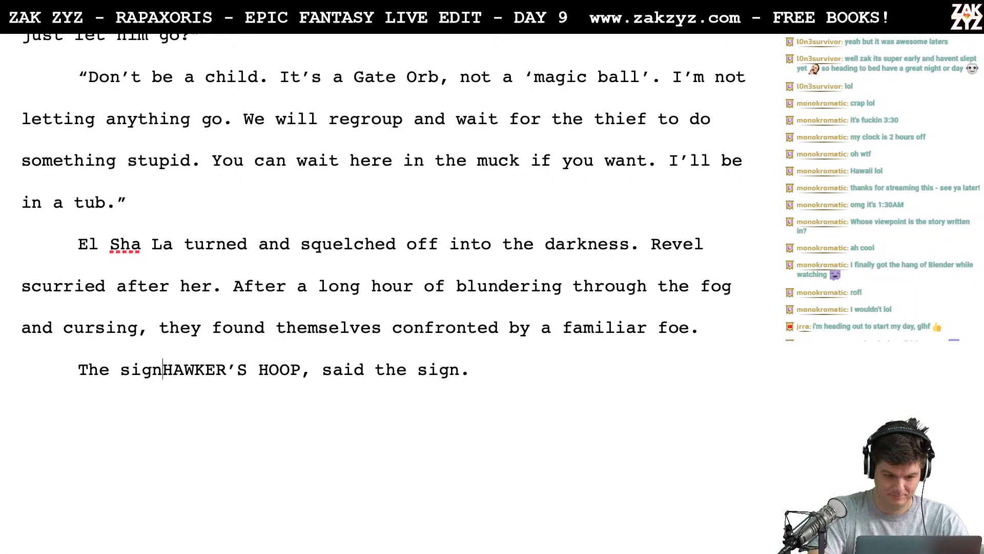
pyautogui.write('id:')
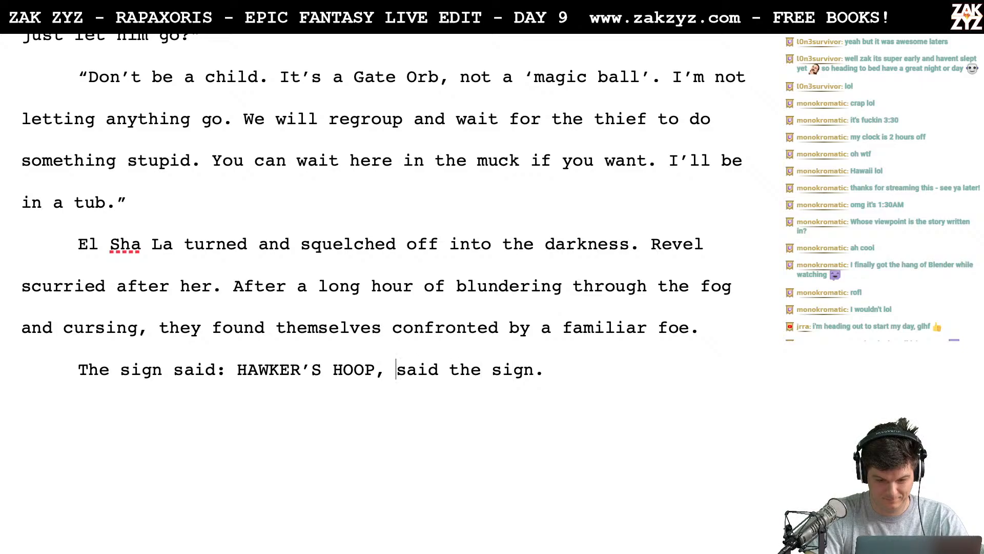
pyautogui.hotkey('shift', 'End')
pyautogui.hotkey('shift', 'Left')
pyautogui.press('BackSpace')
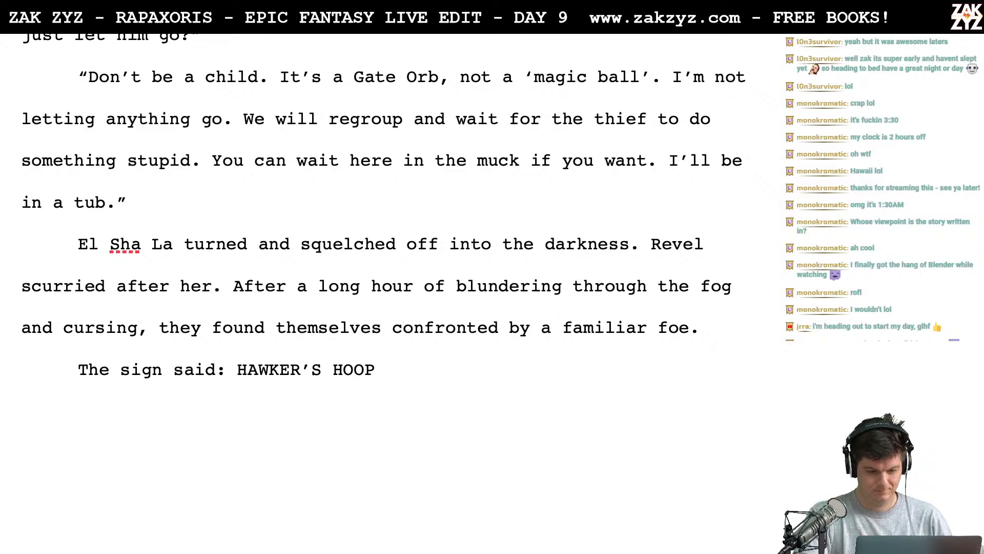
# - Break the paragraph before "confronted by a familiar foe." and try the continuation "confronted for the fir" after "they found themselves"
pyautogui.press('Return')
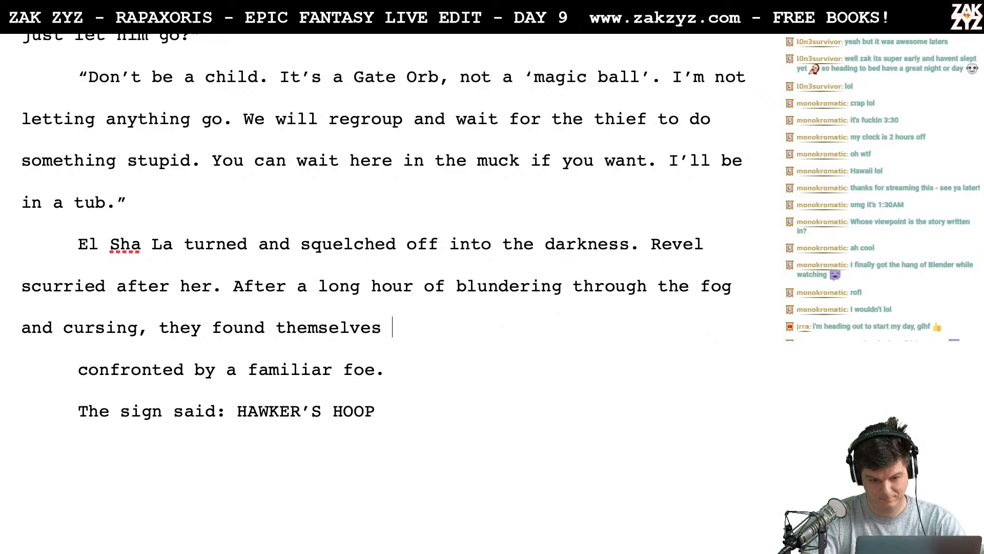
pyautogui.write('s')
pyautogui.press('BackSpace')
pyautogui.write('con')
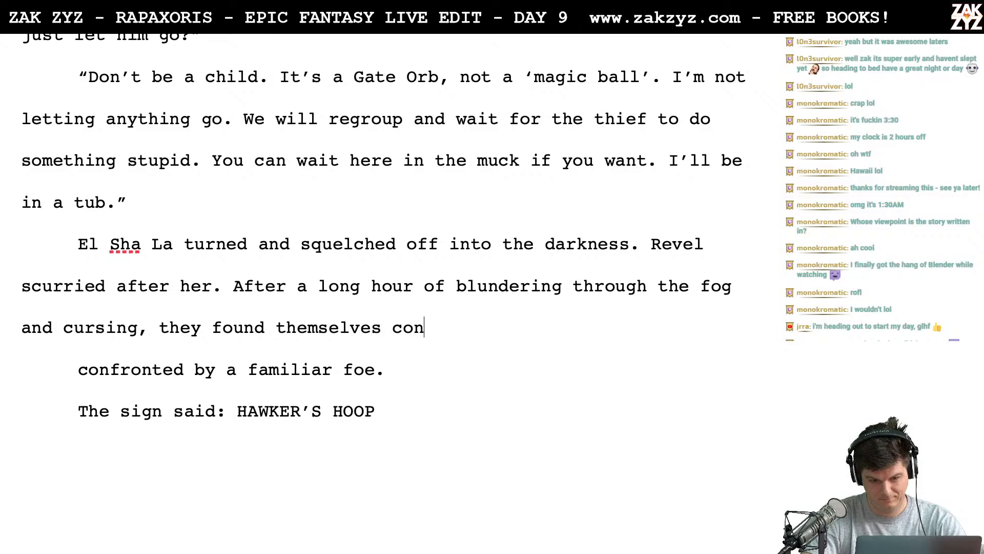
pyautogui.write('fronted for the fi')
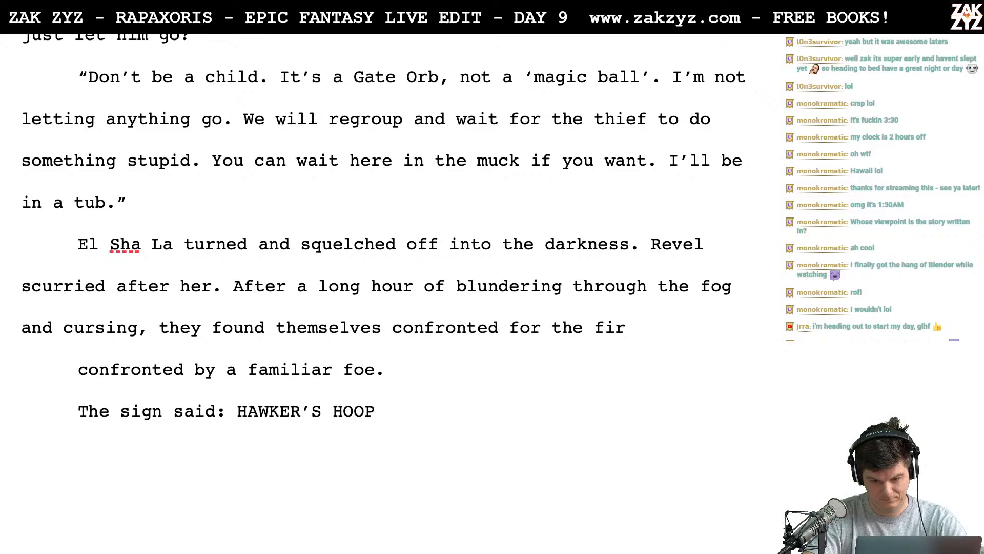
pyautogui.write('r')
pyautogui.press('BackSpace')
pyautogui.press('BackSpace')
pyautogui.press('BackSpace')
pyautogui.press('BackSpace')
pyautogui.press('BackSpace')
pyautogui.press('BackSpace')
pyautogui.press('BackSpace')
pyautogui.press('BackSpace')
pyautogui.press('BackSpace')
pyautogui.press('BackSpace')
pyautogui.press('BackSpace')
pyautogui.press('BackSpace')
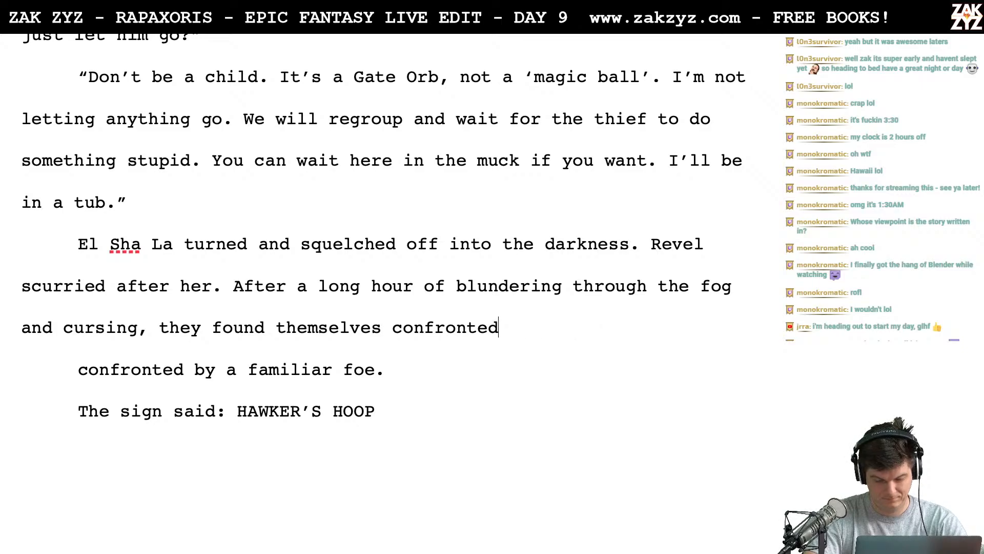
# - Replace "found themselves confronted" after "they" with "were ambushed once more by their familiar foe."
pyautogui.press('BackSpace')
pyautogui.press('BackSpace')
pyautogui.press('BackSpace')
pyautogui.press('BackSpace')
pyautogui.press('BackSpace')
pyautogui.press('BackSpace')
pyautogui.press('BackSpace')
pyautogui.press('BackSpace')
pyautogui.press('BackSpace')
pyautogui.press('BackSpace')
pyautogui.press('BackSpace')
pyautogui.press('BackSpace')
pyautogui.press('BackSpace')
pyautogui.press('BackSpace')
pyautogui.press('BackSpace')
pyautogui.press('BackSpace')
pyautogui.press('BackSpace')
pyautogui.press('BackSpace')
pyautogui.press('BackSpace')
pyautogui.press('BackSpace')
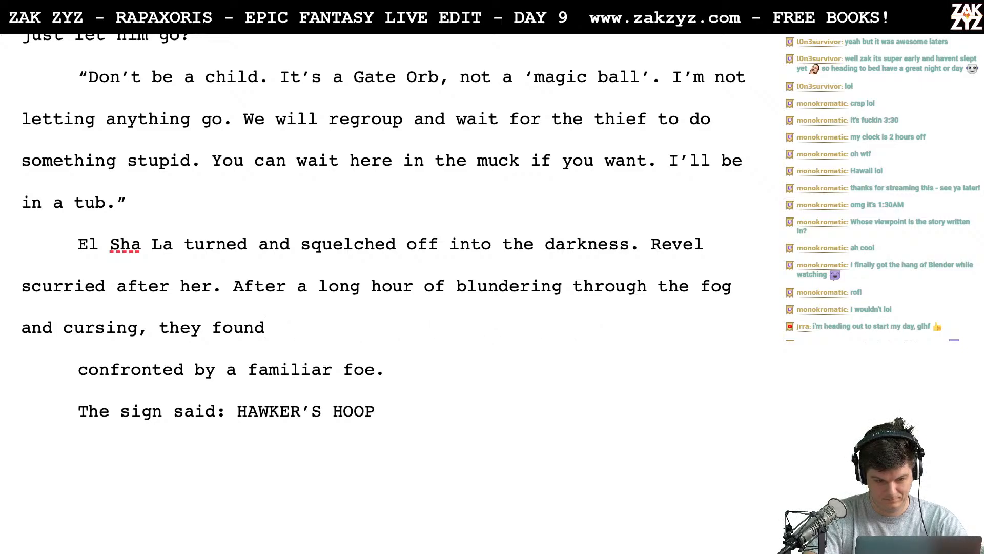
pyautogui.press('BackSpace')
pyautogui.press('BackSpace')
pyautogui.press('BackSpace')
pyautogui.press('BackSpace')
pyautogui.press('BackSpace')
pyautogui.write('were a')
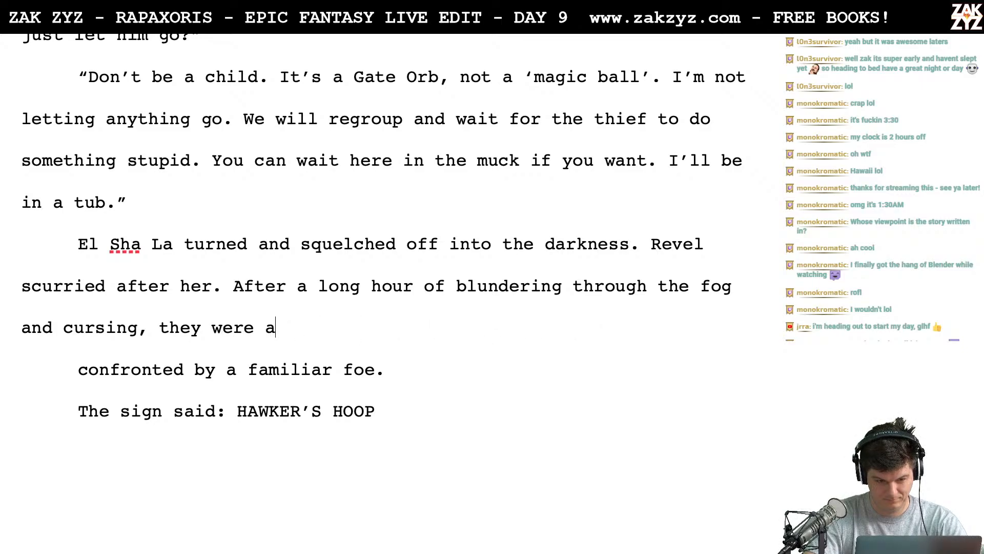
pyautogui.write('mbushed once mo')
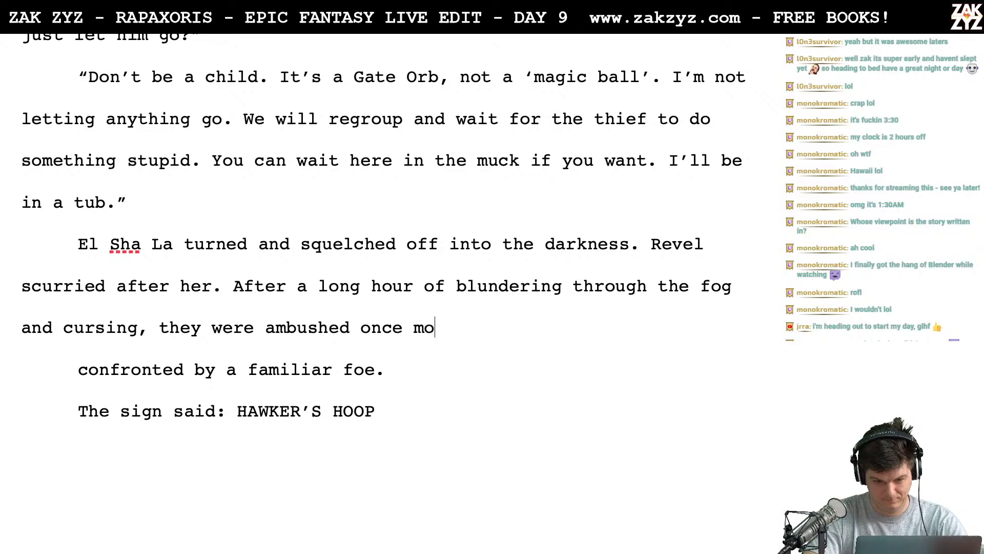
pyautogui.write('re by their f')
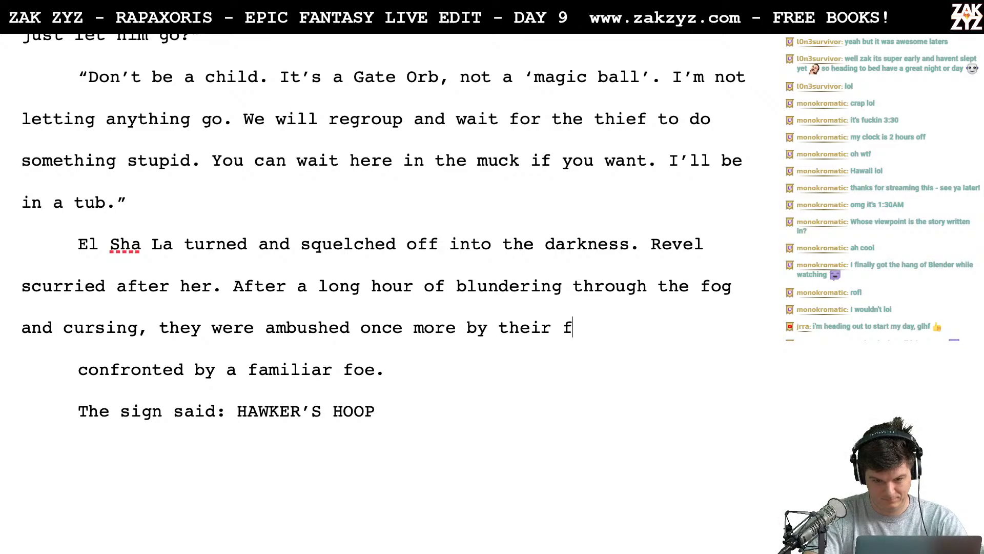
pyautogui.write('amiliar fo')
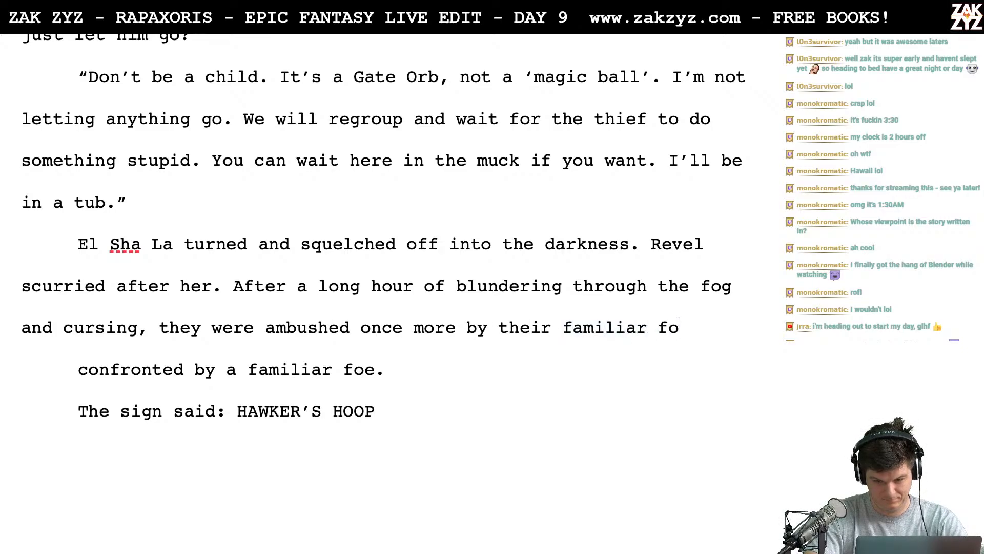
pyautogui.write('e.')
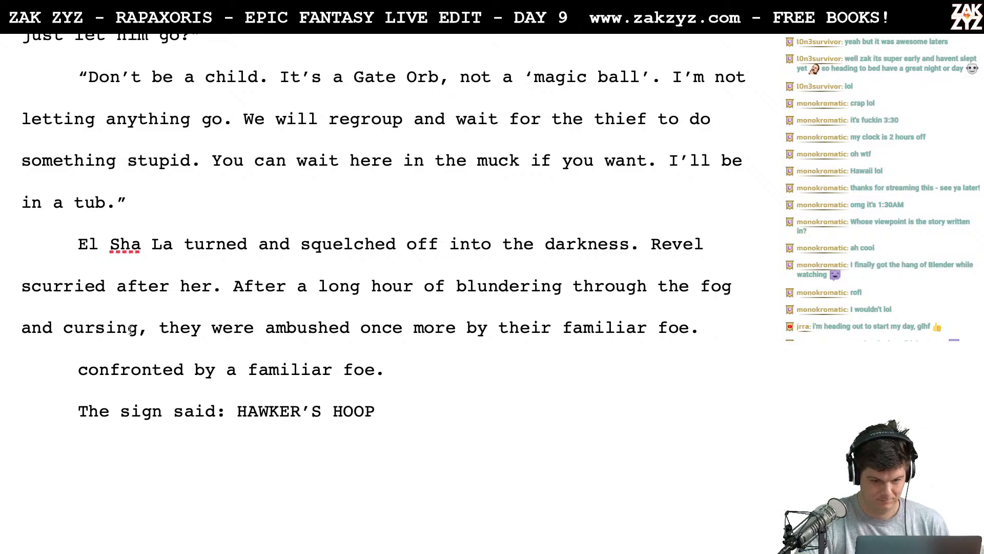
# - Split off "they were ambushed once more by their familiar foe." below a blank paragraph and continue "and cursing," with "Revel"
pyautogui.press('Return')
pyautogui.press('Return')
pyautogui.press('Left')
pyautogui.press('Left')
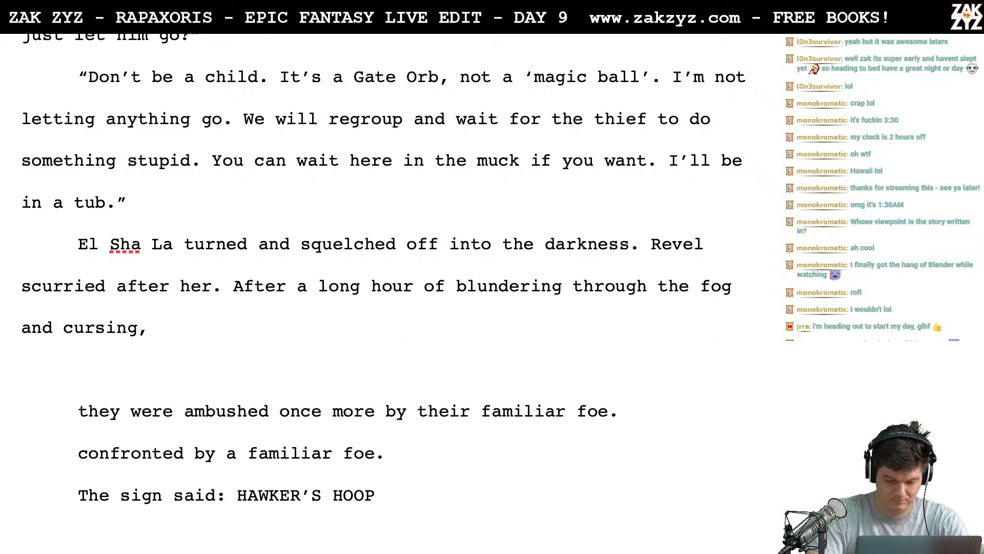
pyautogui.write('rigel')
pyautogui.press('BackSpace')
pyautogui.press('BackSpace')
pyautogui.press('BackSpace')
pyautogui.press('BackSpace')
pyautogui.press('BackSpace')
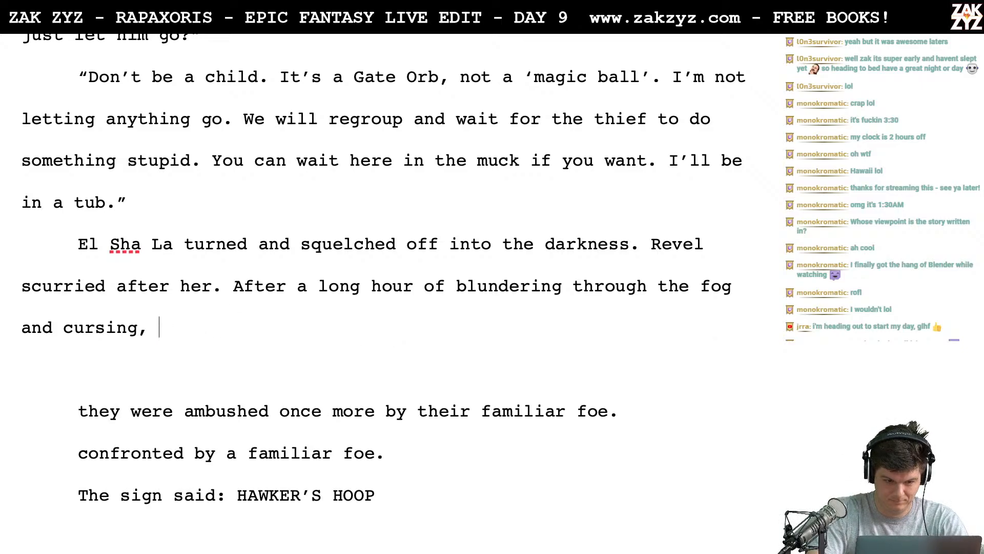
pyautogui.write('Revel')
pyautogui.press('BackSpace')
pyautogui.press('BackSpace')
pyautogui.press('BackSpace')
pyautogui.write('vel')
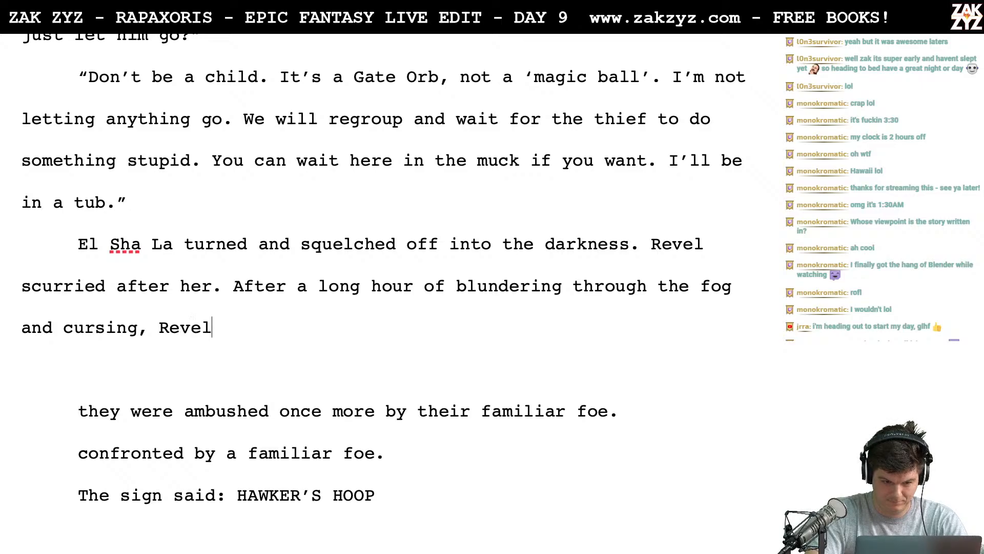
pyautogui.write(' stubbed his ')
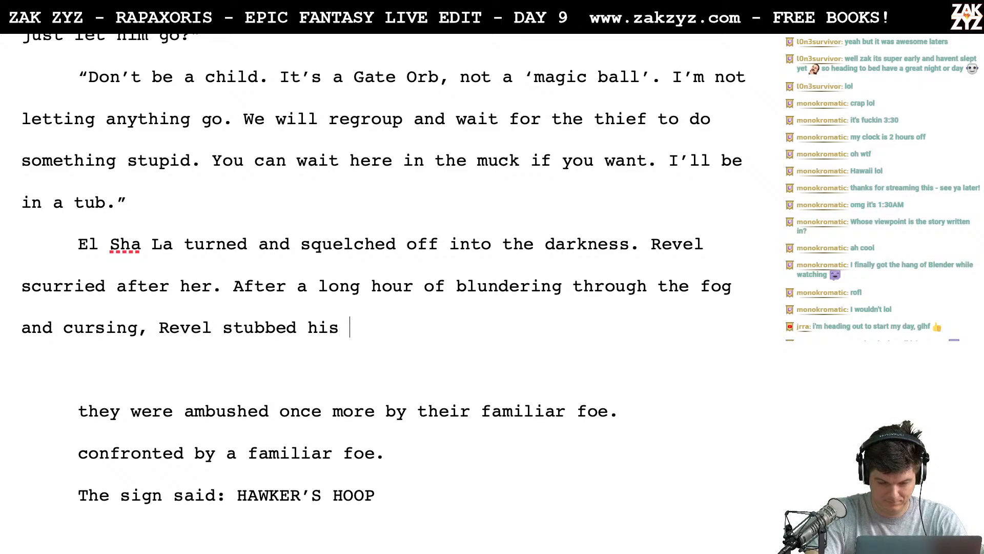
pyautogui.write('toe at the foot of')
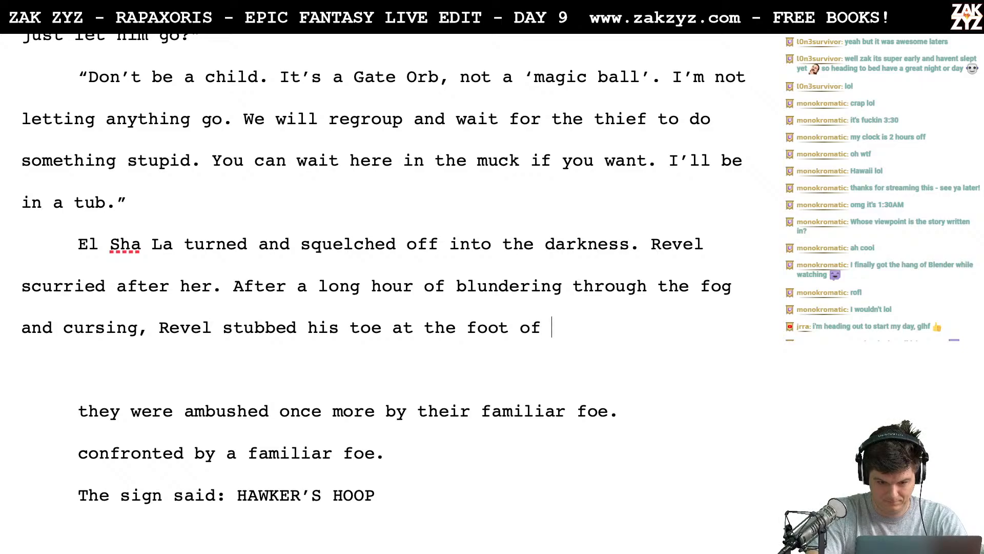
pyautogui.write(' a faimi')
# - Complete the sentence after "and cursing, Revel" with "stubbed his toe at the foot of a familiar foe."
pyautogui.press('BackSpace')
pyautogui.press('BackSpace')
pyautogui.press('BackSpace')
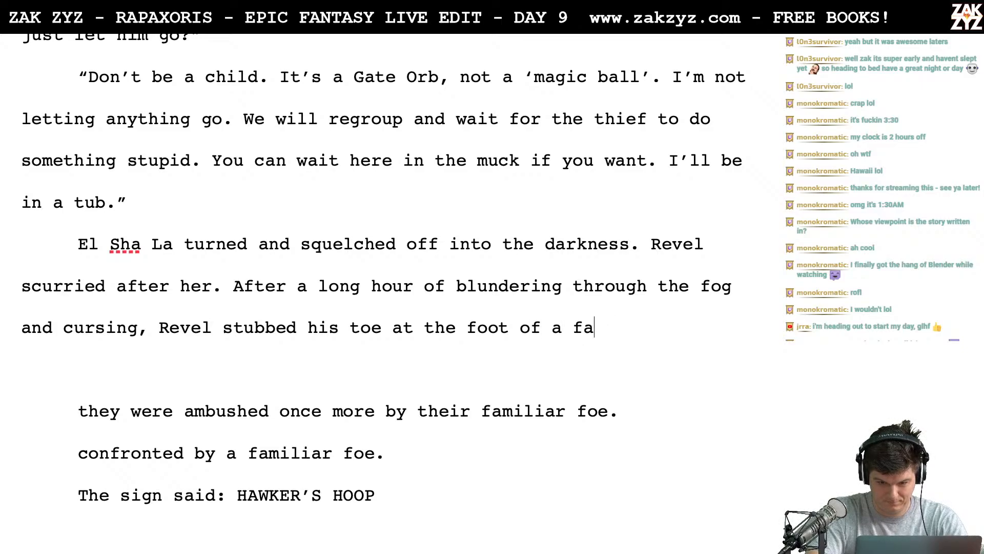
pyautogui.write('miliar foe')
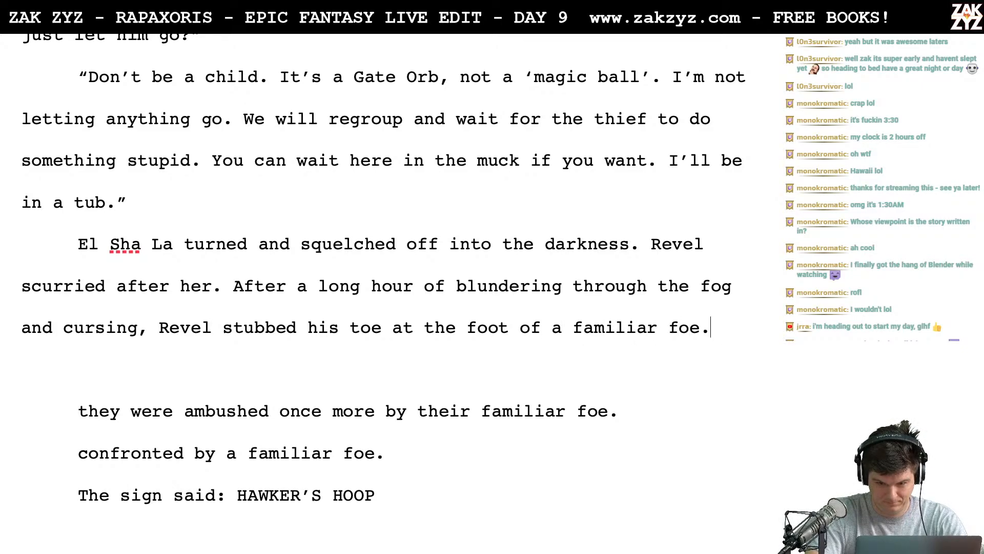
pyautogui.write('.')
# - End the sentence after "familiar foe" with a period and delete the two leftover draft lines above "The sign said: HAWKER'S HOOP"
pyautogui.hotkey('shift', 'Down')
pyautogui.hotkey('shift', 'Down')
pyautogui.hotkey('shift', 'Down')
pyautogui.press('BackSpace')
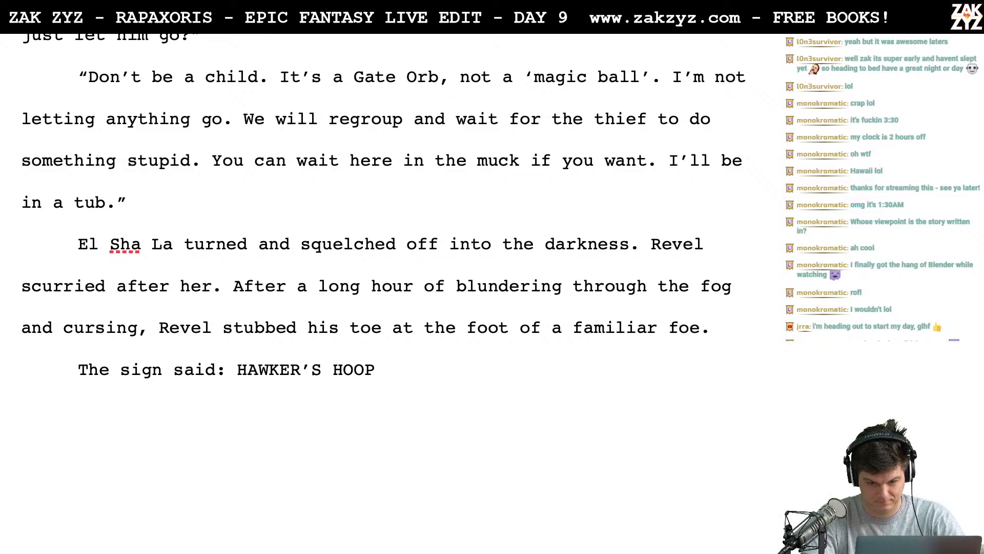
# - Add the sentence "They'd walked in a circle." after "at the foot of a familiar foe."
pyautogui.write("They'd b")
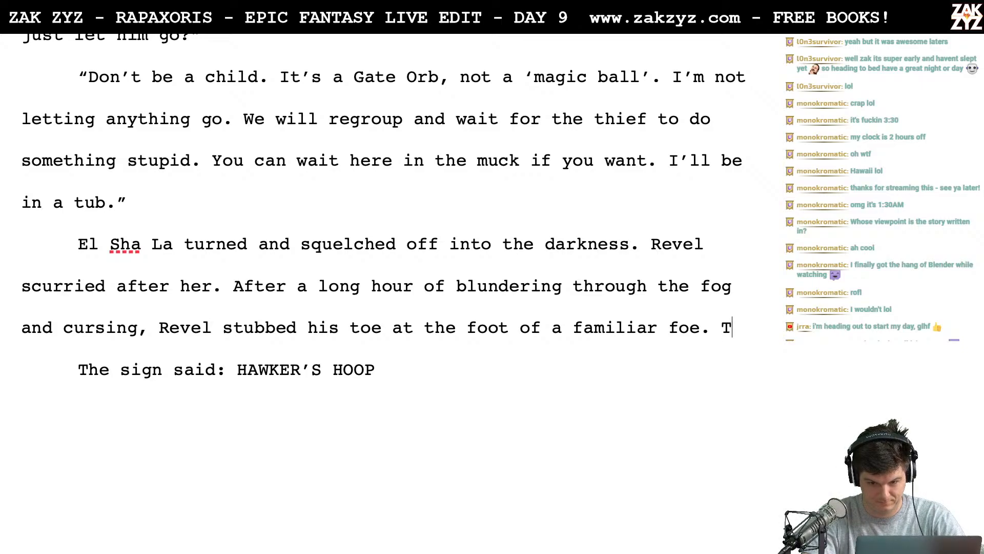
pyautogui.press('BackSpace')
pyautogui.write('wa')
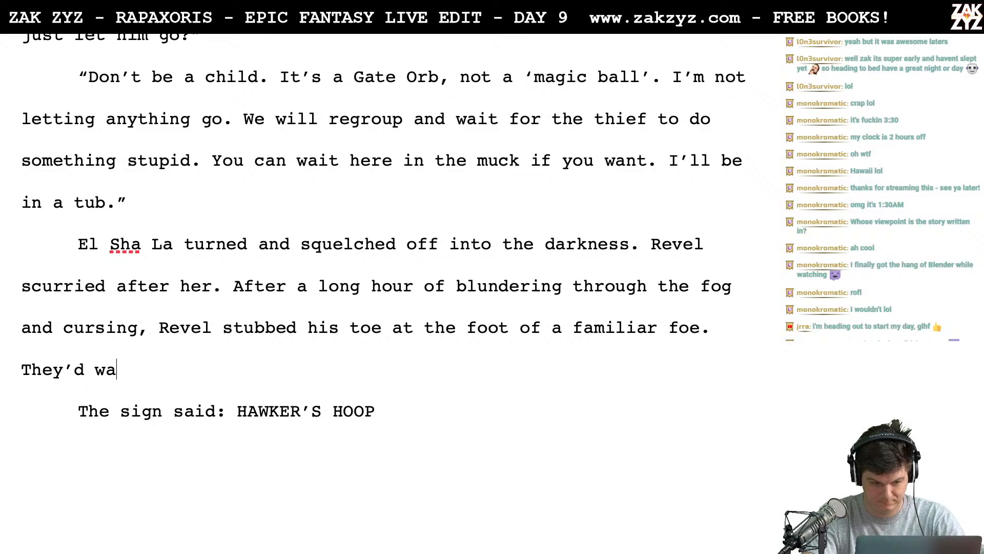
pyautogui.write('lked in a circle.')
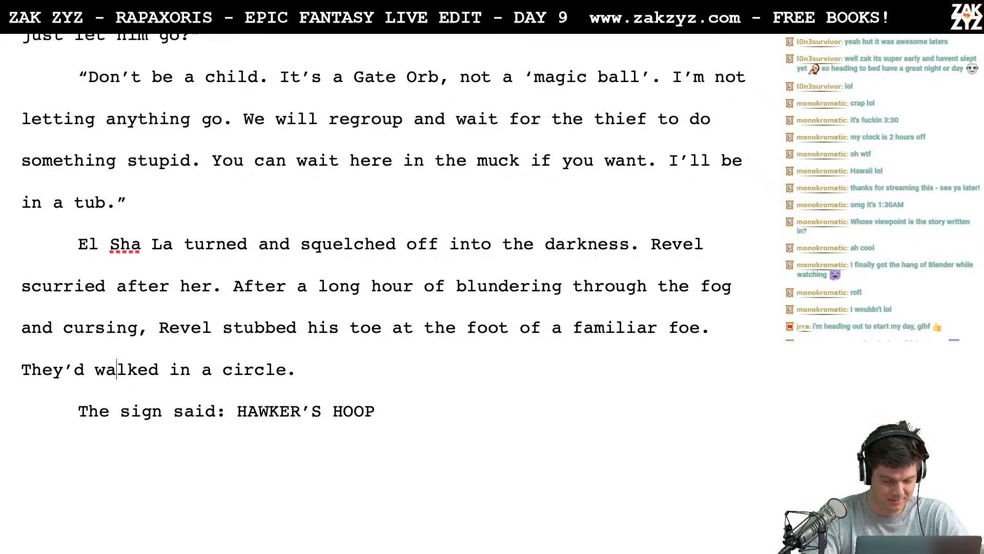
# - Reword the new closing sentence to "They'd wandered in a circle." and remove the leftover fragments of the old wording
pyautogui.write('ndered in a')
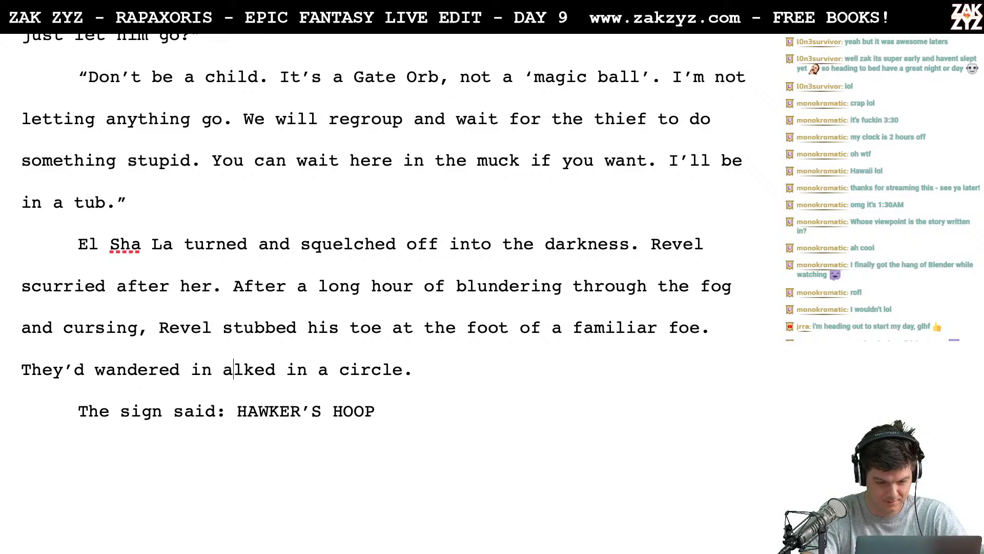
pyautogui.press('BackSpace')
pyautogui.hotkey('shift', 'Right')
pyautogui.hotkey('shift', 'Right')
pyautogui.hotkey('shift', 'Right')
pyautogui.hotkey('shift', 'Right')
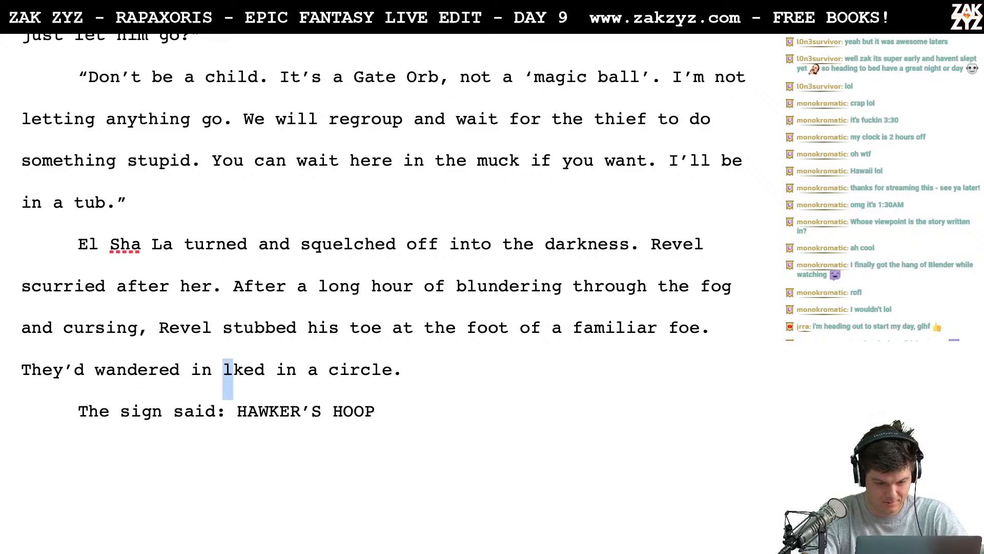
pyautogui.hotkey('shift', 'Right')
pyautogui.hotkey('shift', 'Right')
pyautogui.hotkey('shift', 'Right')
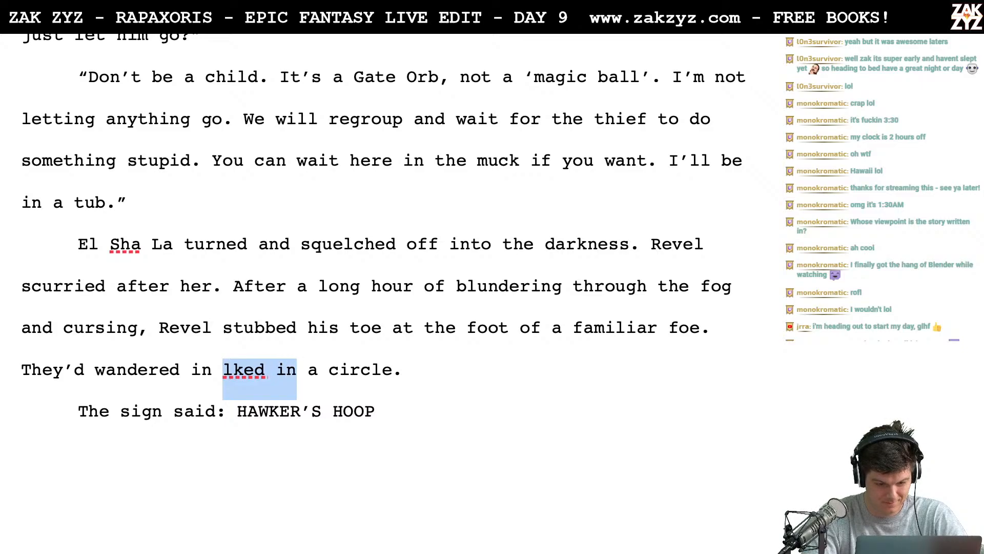
pyautogui.press('BackSpace')
# - Insert "El Sha La spat a poisonous oath." before "They'd wandered in a circle."
pyautogui.scroll(-2, 384, 226)
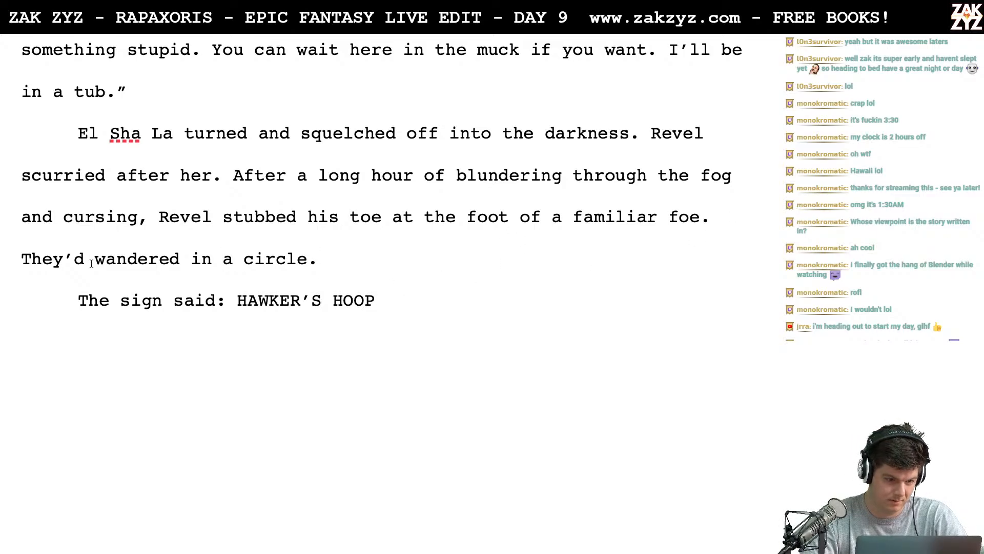
pyautogui.write('El Sha L')
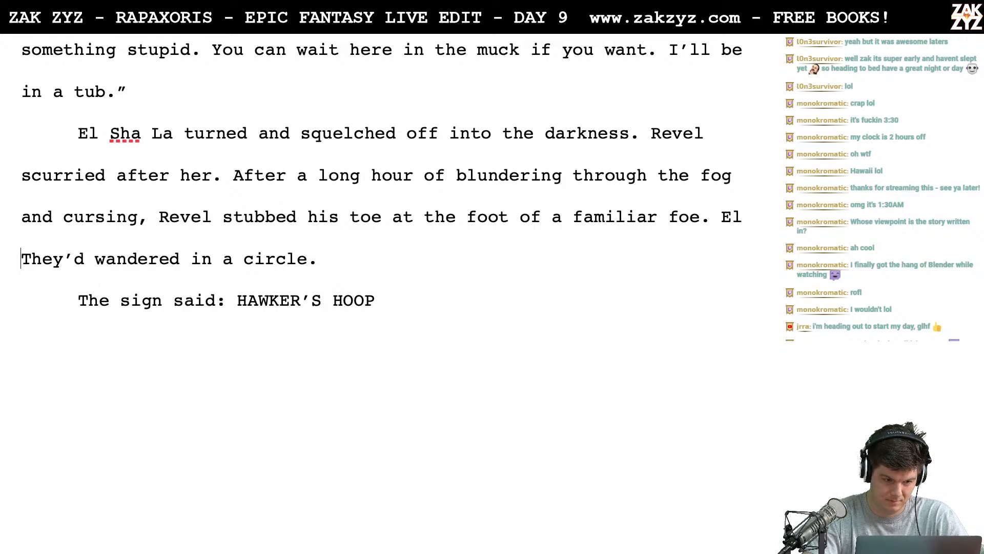
pyautogui.write('a La ')
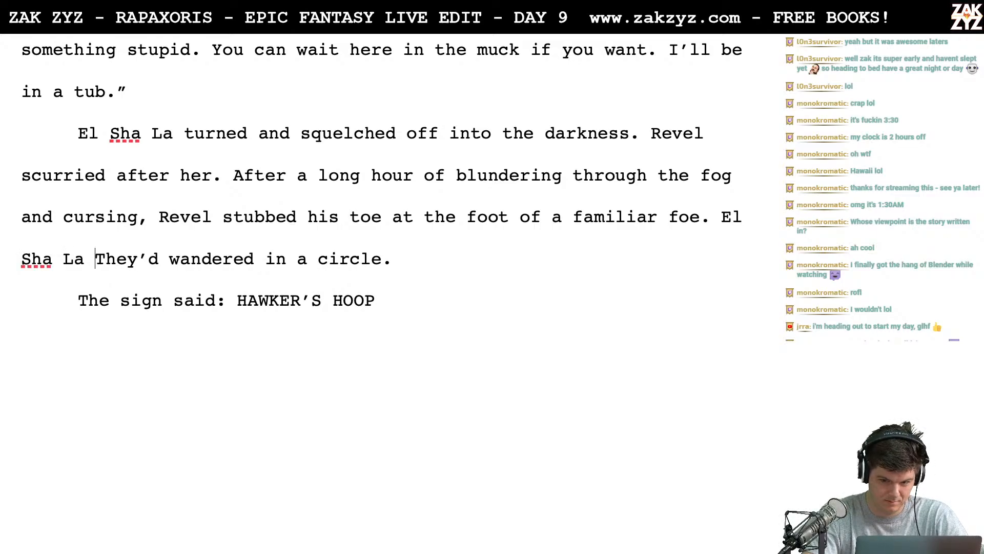
pyautogui.write('spat')
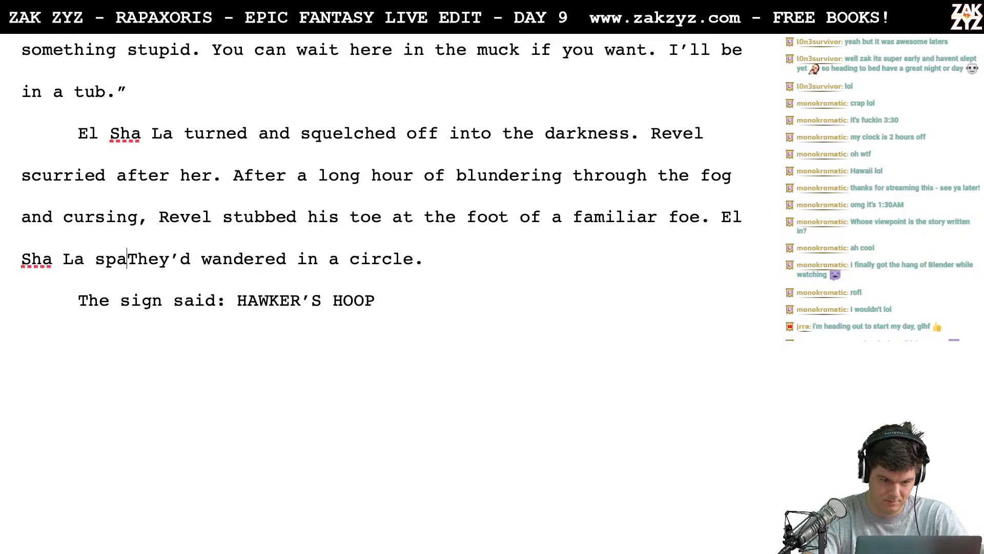
pyautogui.write(' a p')
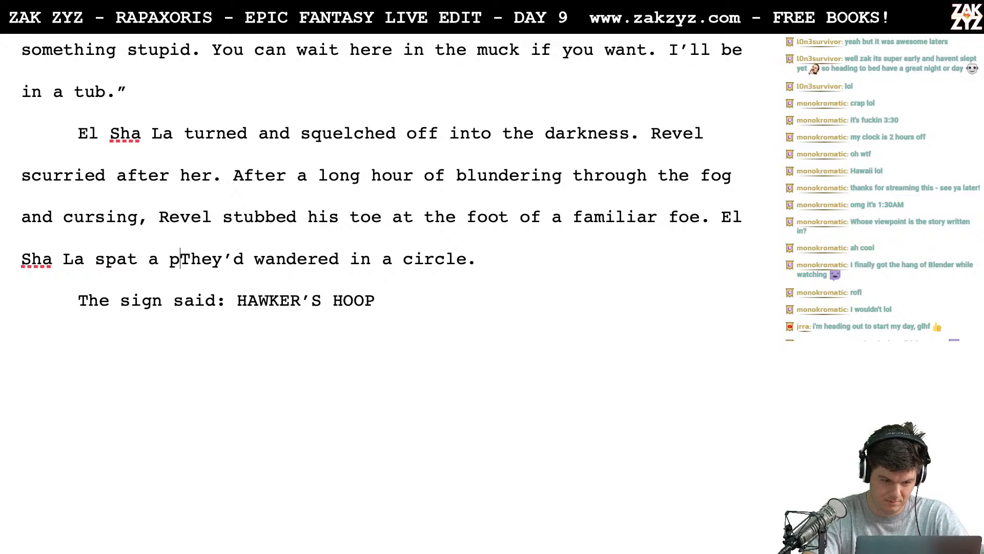
pyautogui.write('oisonous o')
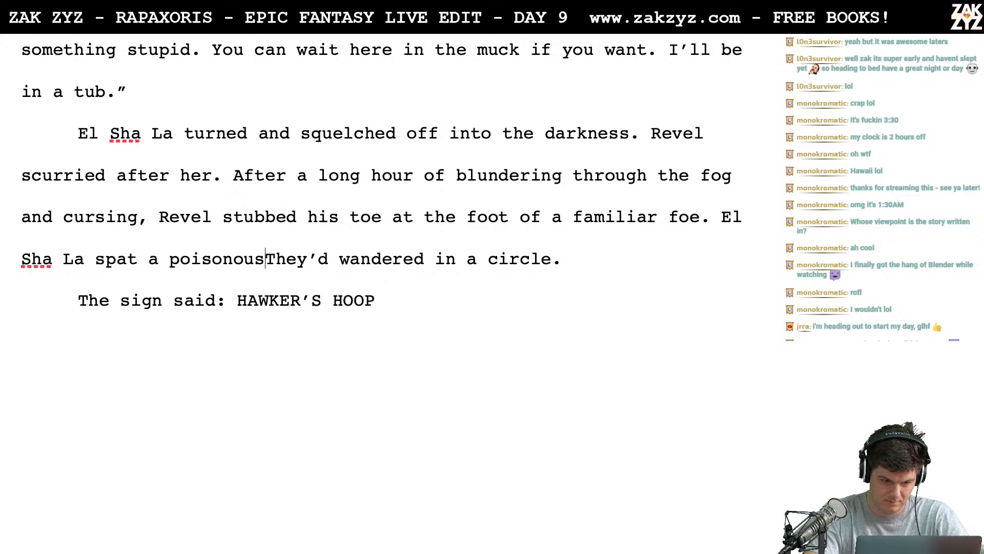
pyautogui.write('ath.')
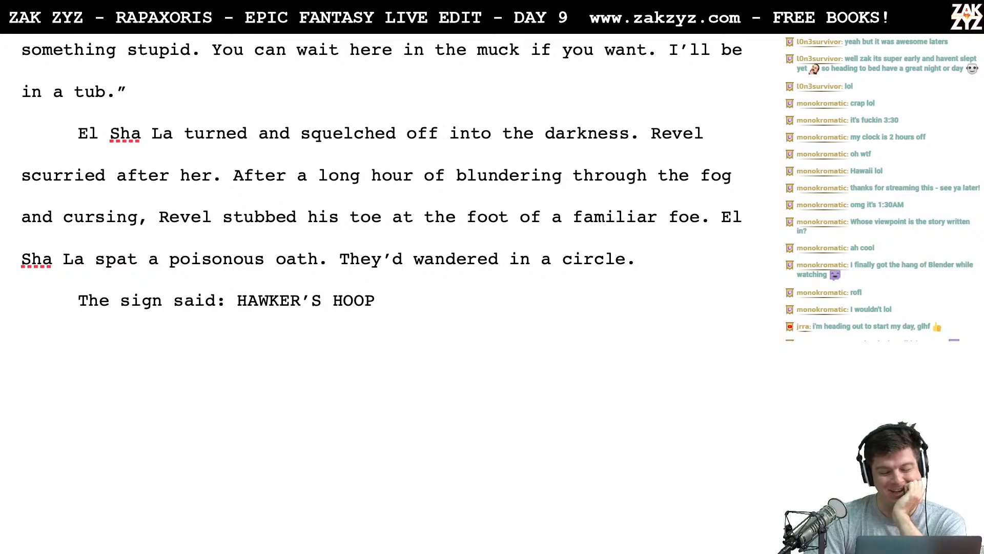
# - Reread the section from Revel's first collision with the Hawker's Hoop signpost through to the new ending
pyautogui.scroll(-1, 381, 171)
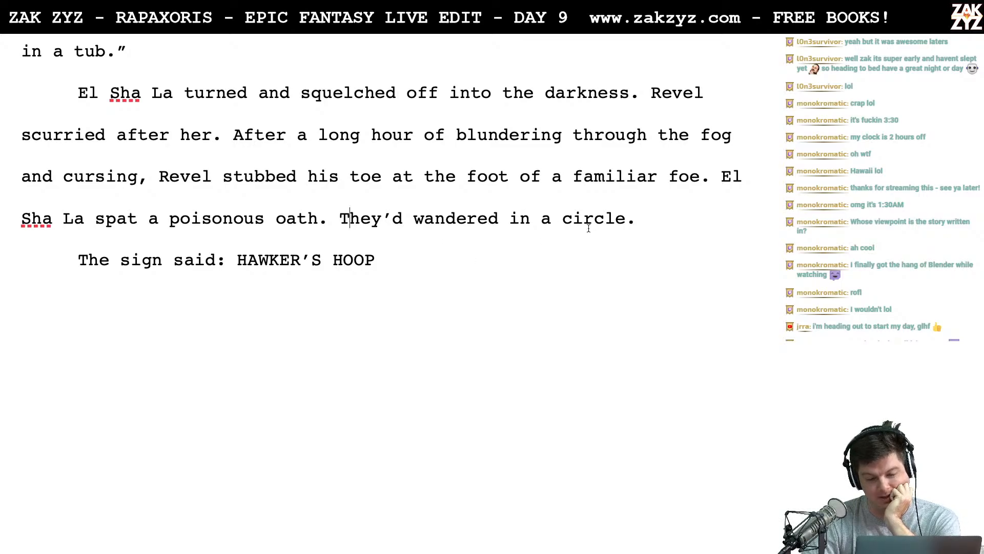
pyautogui.scroll(-1, 509, 231)
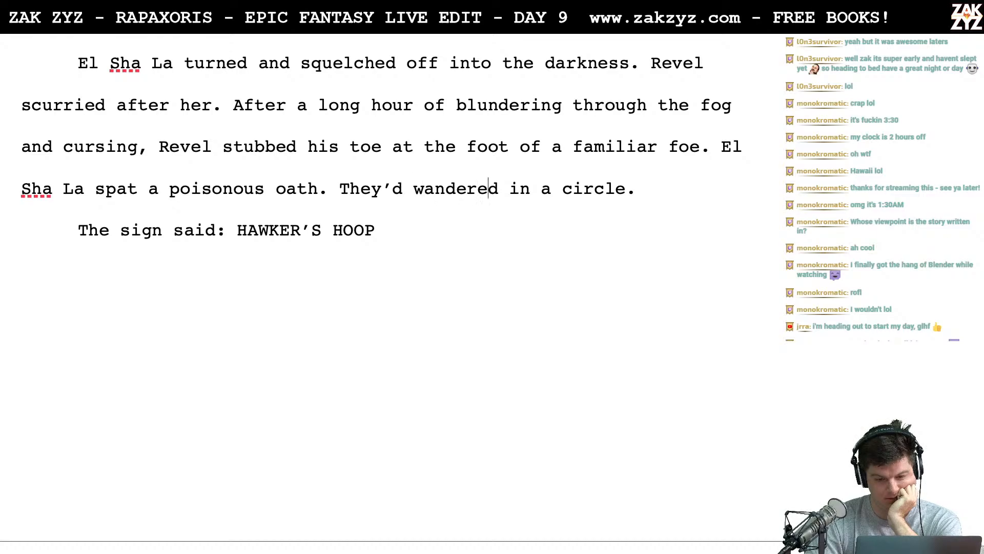
pyautogui.scroll(-2, 394, 287)
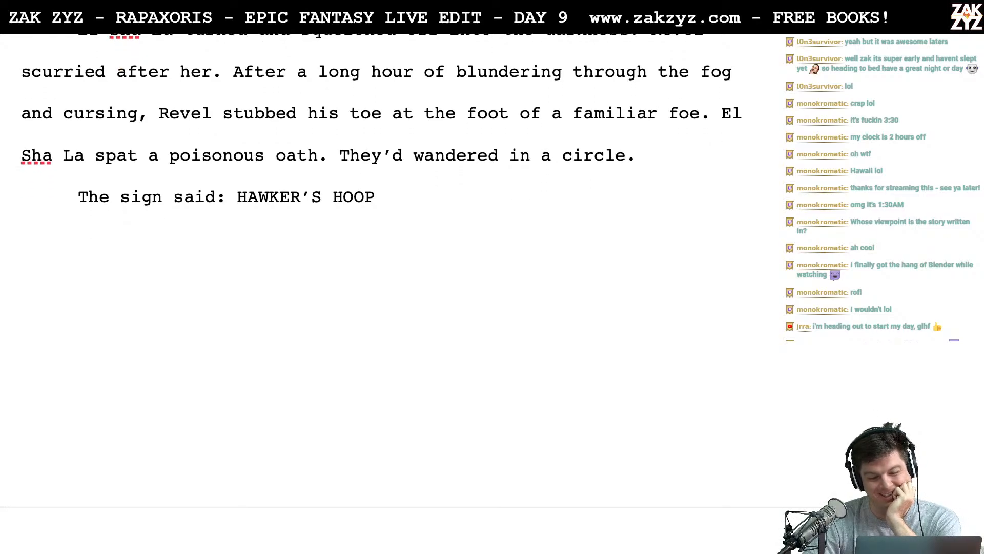
pyautogui.scroll(12, 393, 287)
pyautogui.scroll(20, 393, 287)
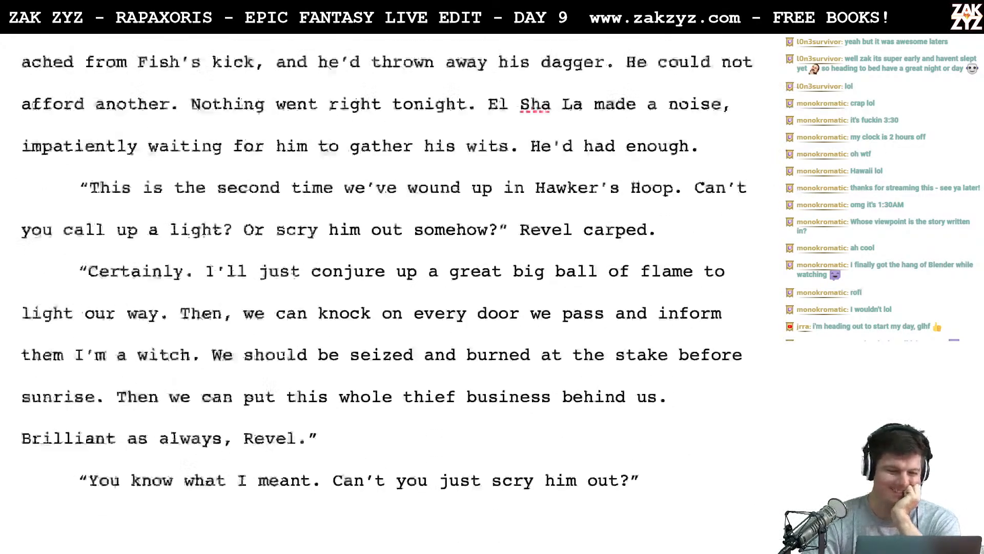
pyautogui.scroll(2, 394, 287)
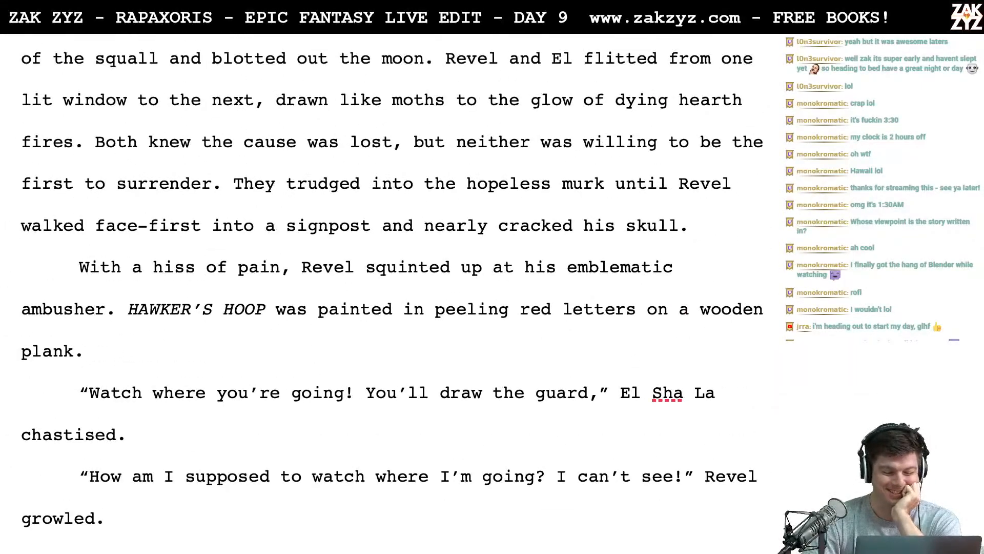
pyautogui.scroll(-20, 394, 287)
pyautogui.scroll(-20, 394, 287)
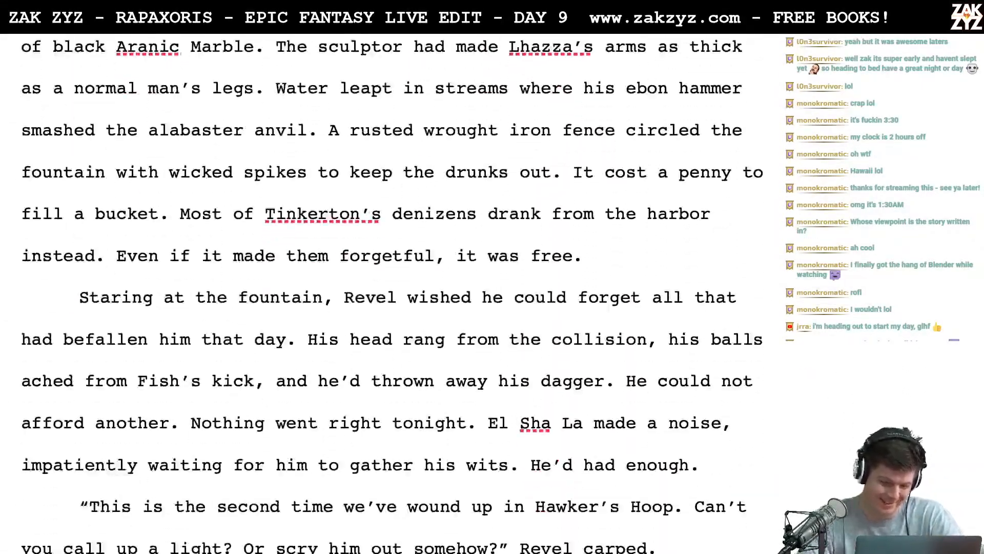
pyautogui.scroll(-20, 409, 186)
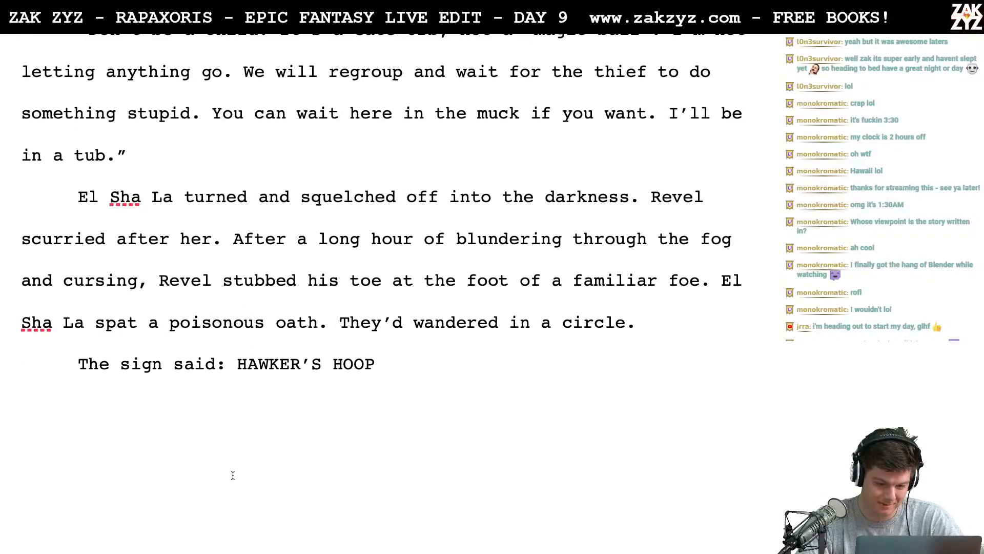
# - Italicize "HAWKER'S HOOP" in the section's closing line "The sign said: HAWKER'S HOOP"
pyautogui.moveTo(237, 364); pyautogui.dragTo(386, 365)
pyautogui.press('ctrl+super+d')
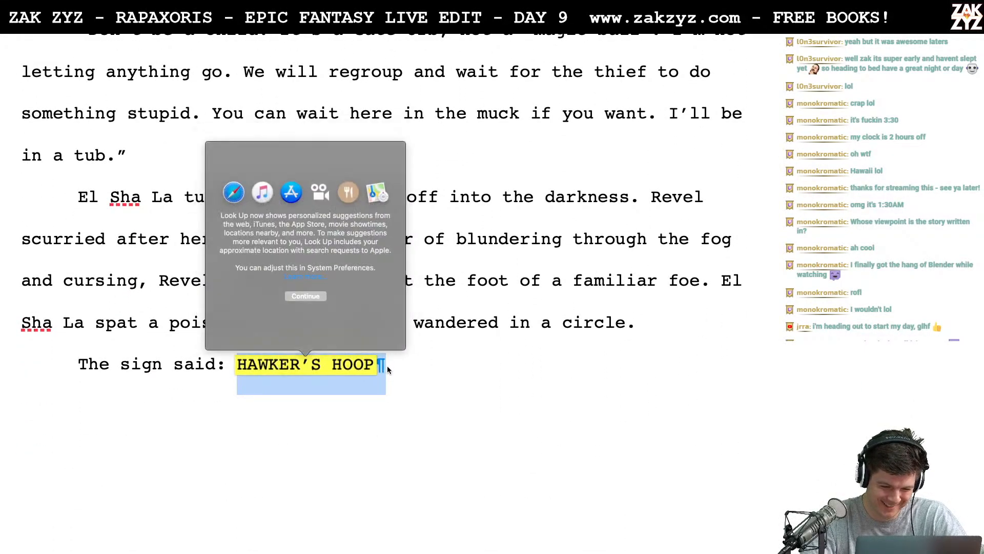
pyautogui.click(301, 392)
pyautogui.moveTo(235, 365); pyautogui.dragTo(431, 361)
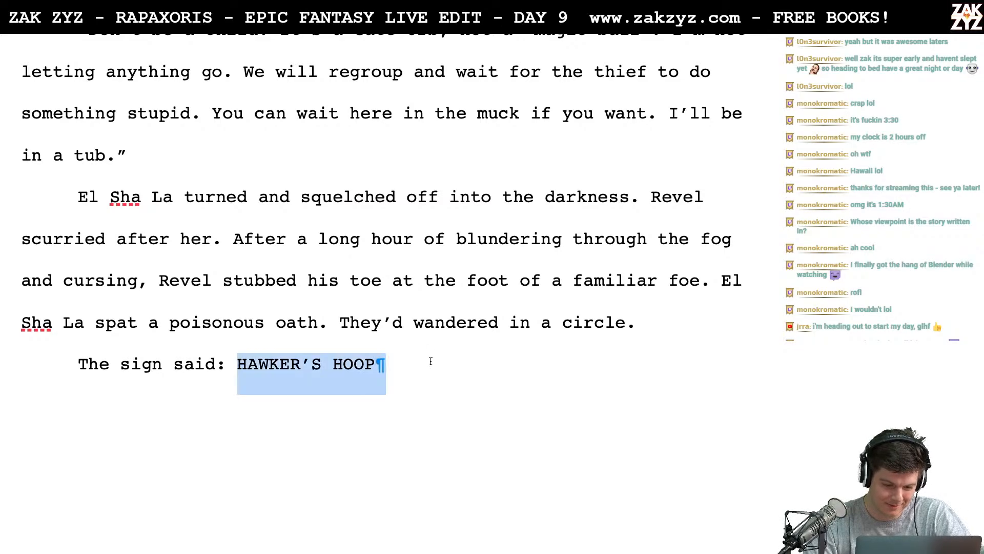
pyautogui.press('super+i')
pyautogui.press('Right')
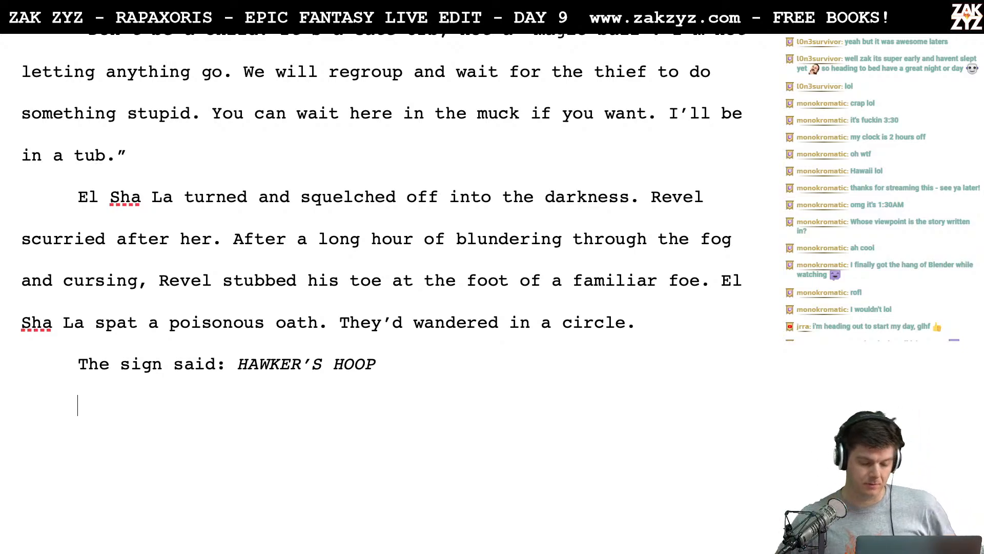
# - Skim back through the manuscript to the title page, then look over sections 1.1 and 1.2 from the start
pyautogui.scroll(20, 382, 288)
pyautogui.scroll(-6, 382, 287)
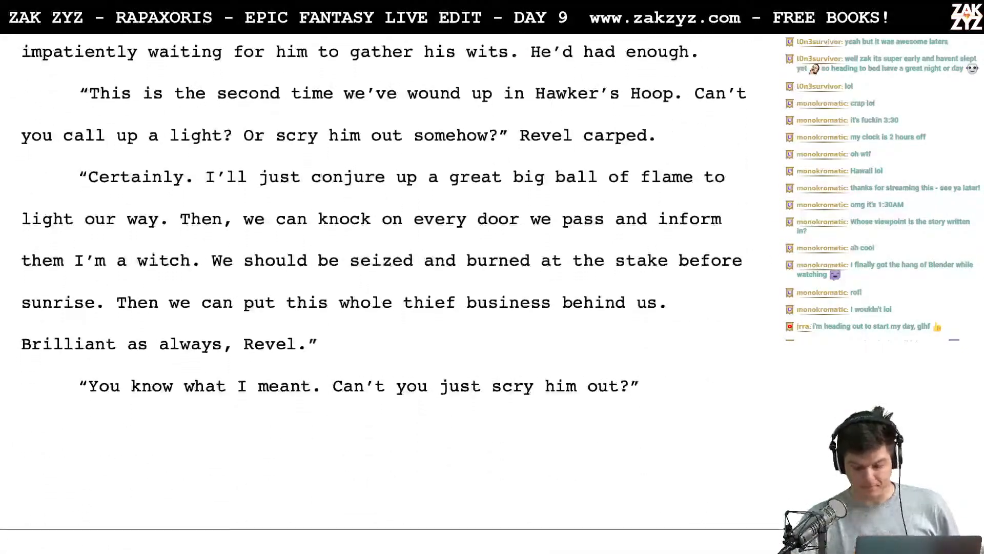
pyautogui.scroll(-3, 382, 282)
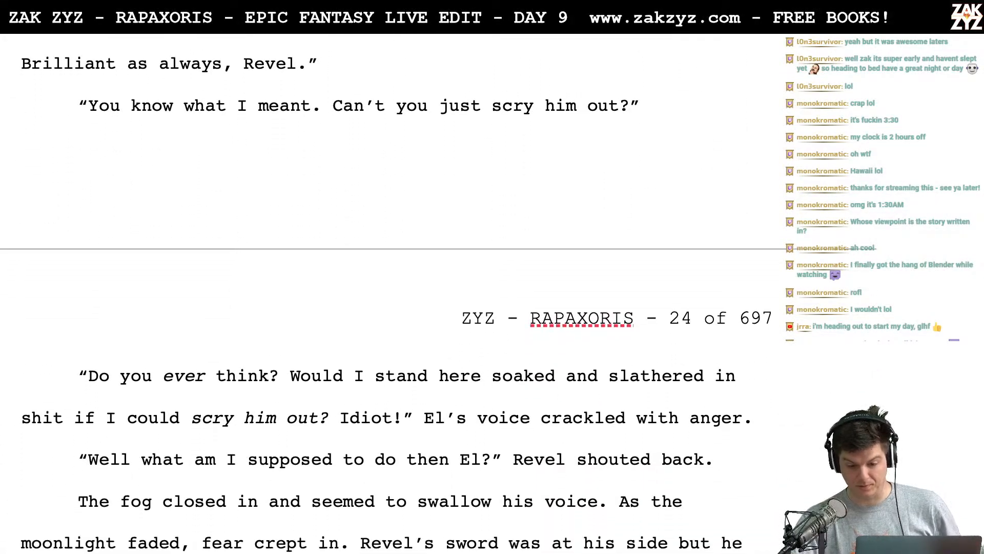
pyautogui.scroll(20, 381, 287)
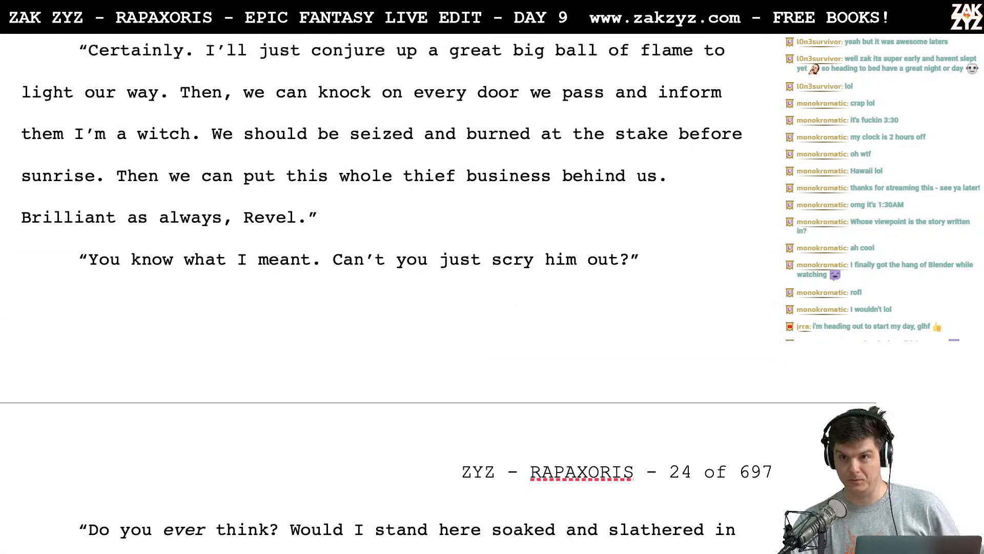
pyautogui.scroll(20, 382, 287)
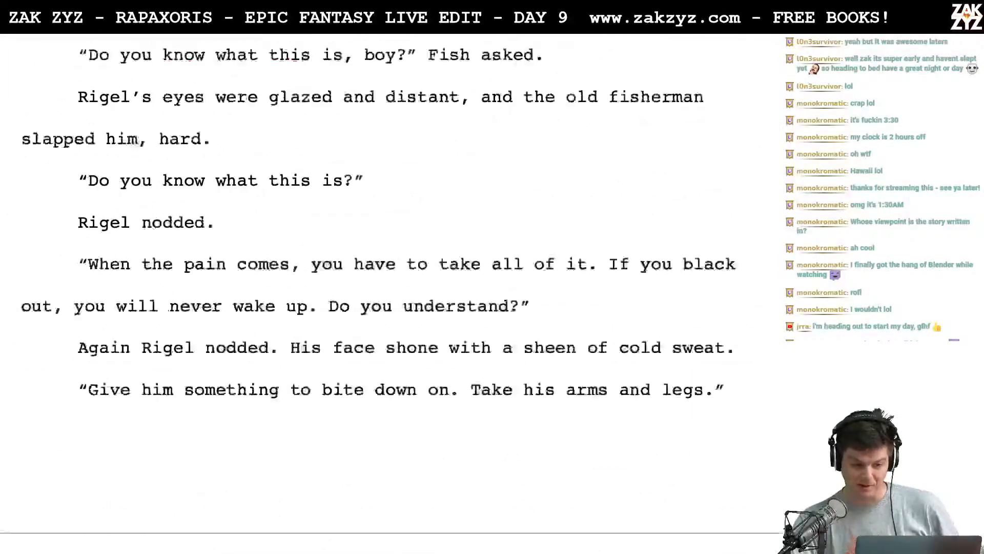
pyautogui.scroll(20, 418, 360)
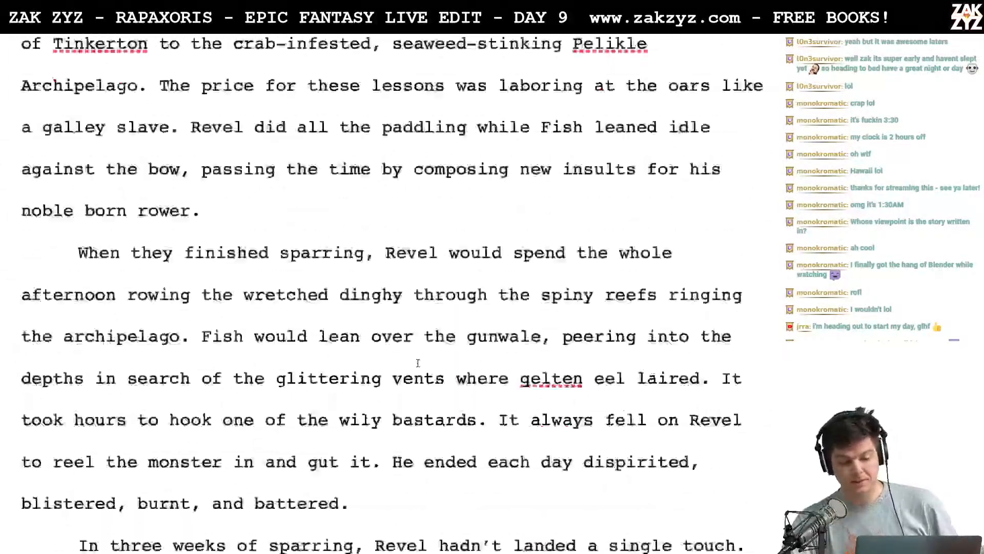
pyautogui.scroll(3, 418, 361)
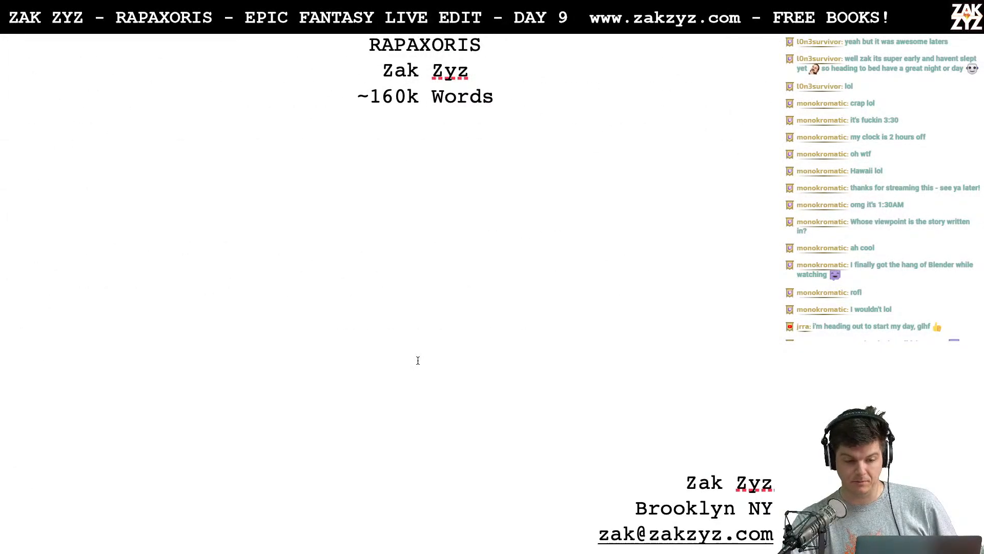
pyautogui.scroll(-10, 418, 361)
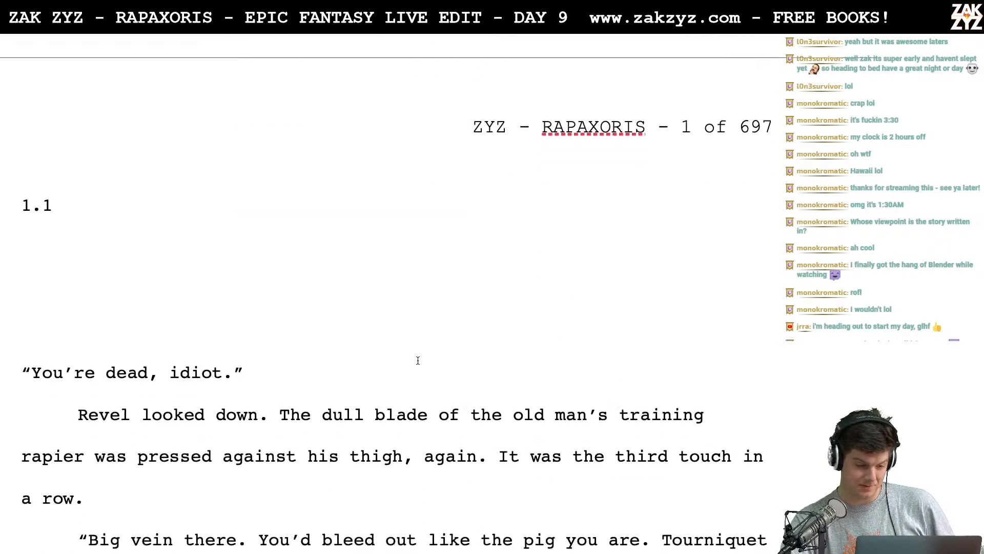
pyautogui.scroll(-15, 417, 360)
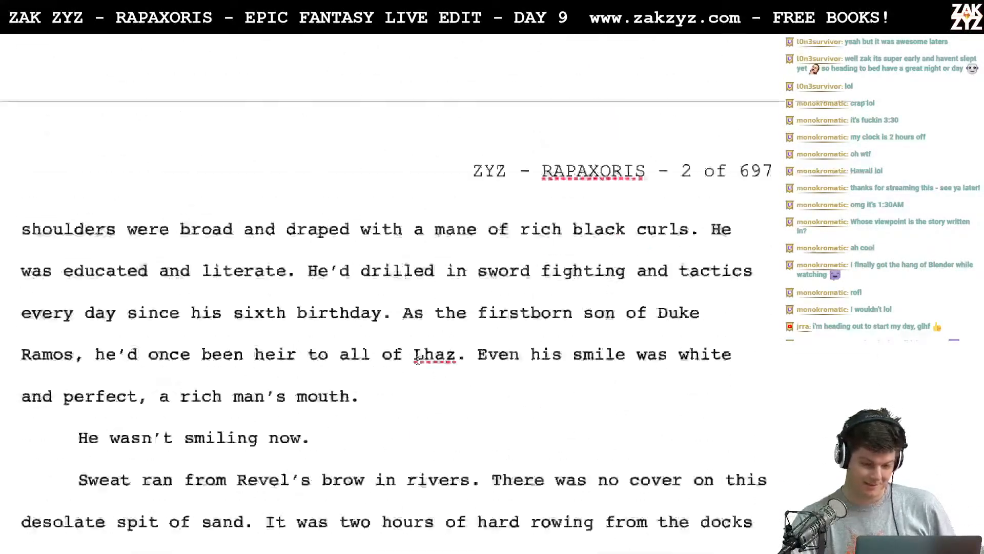
pyautogui.scroll(-15, 417, 361)
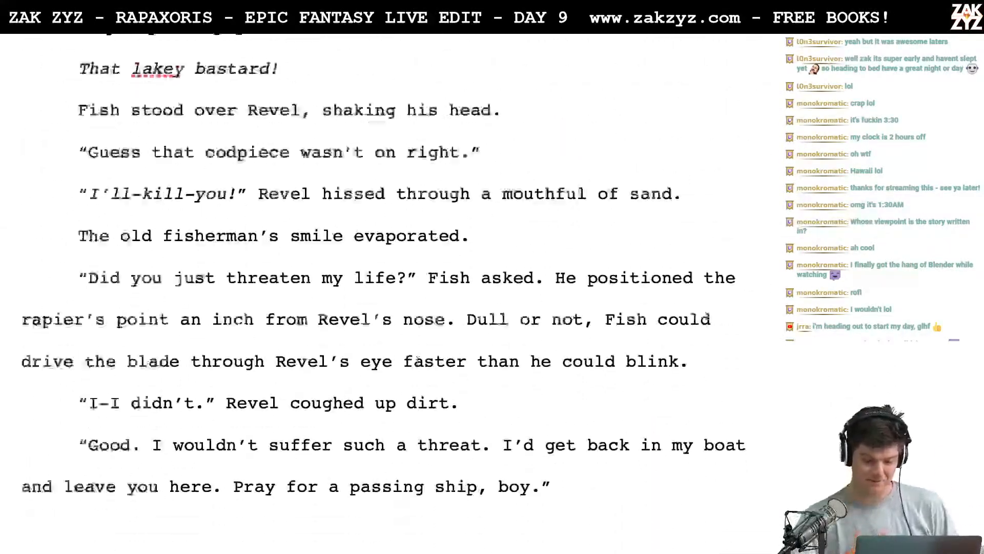
pyautogui.scroll(-15, 418, 361)
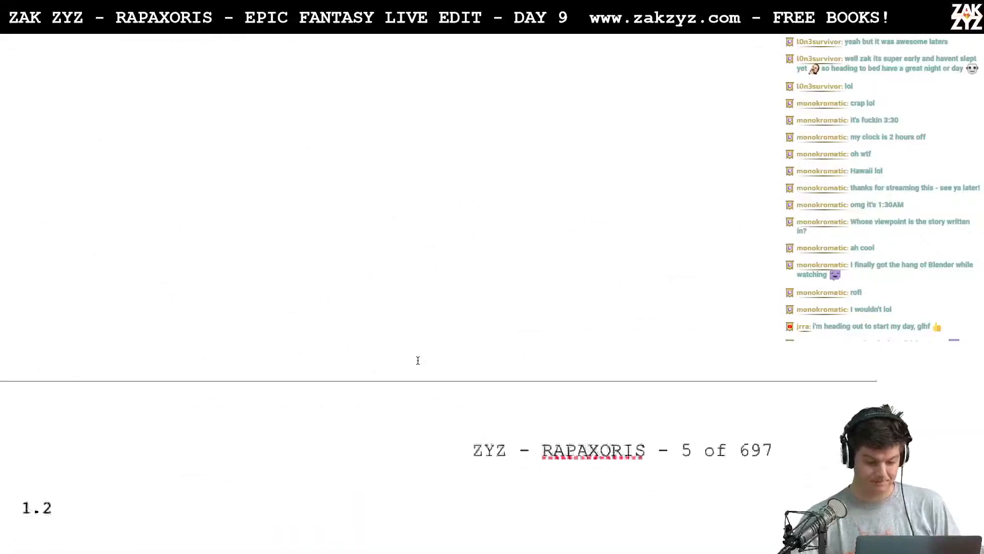
pyautogui.scroll(-3, 418, 360)
pyautogui.scroll(-20, 31, 386)
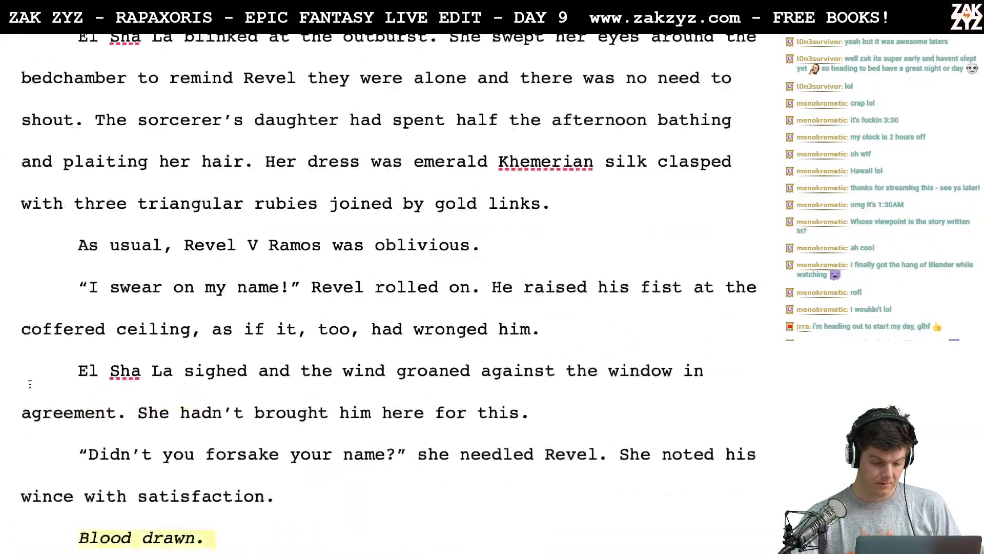
# - Skim from the bedchamber scene through Rigel's theft of the orb, his flight and the tavern scene to the start of section 1.4
pyautogui.scroll(-20, 29, 384)
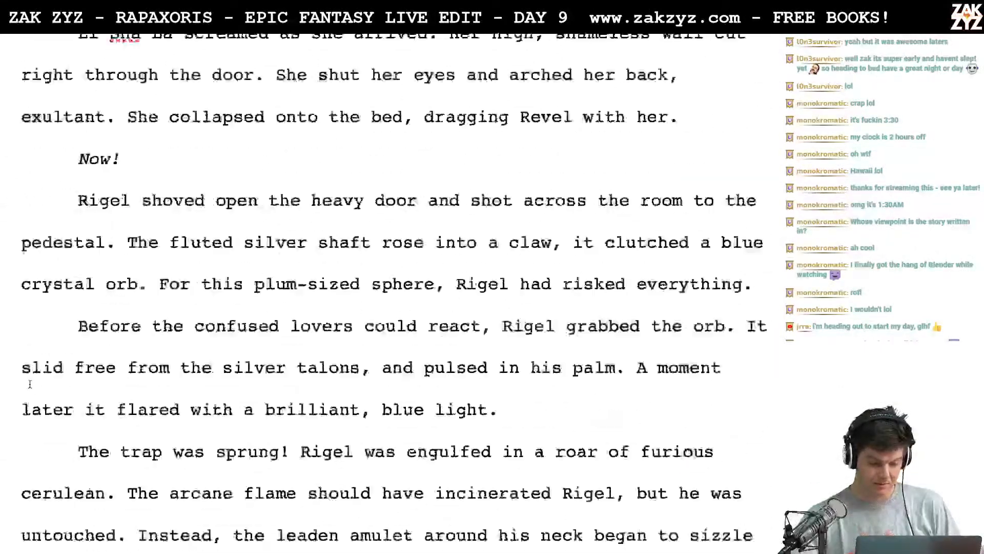
pyautogui.scroll(-11, 30, 384)
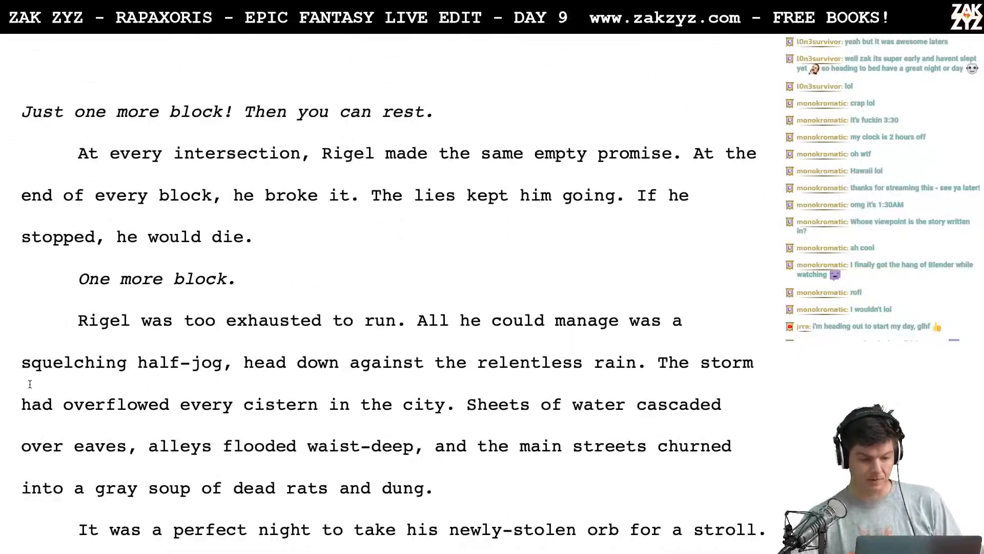
pyautogui.scroll(-20, 30, 384)
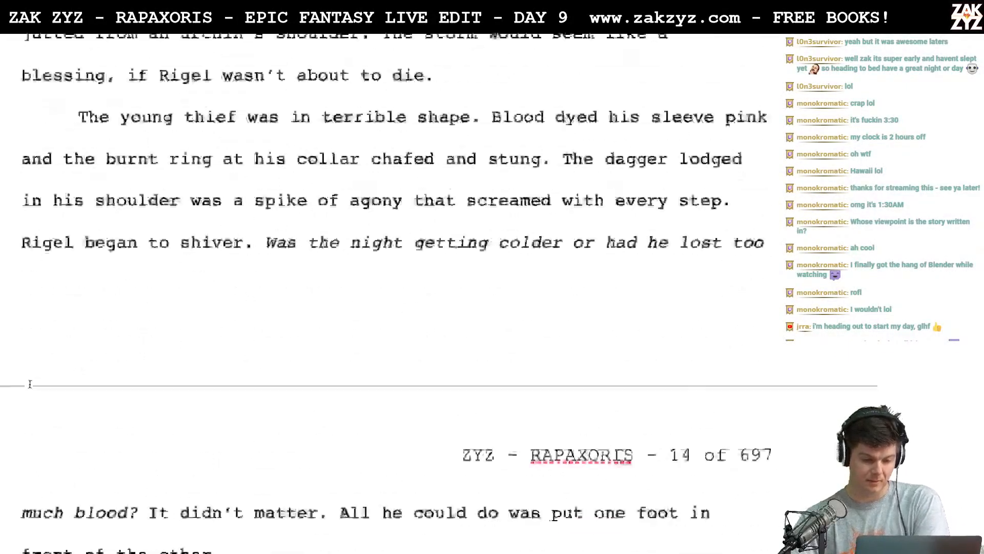
pyautogui.scroll(-20, 30, 384)
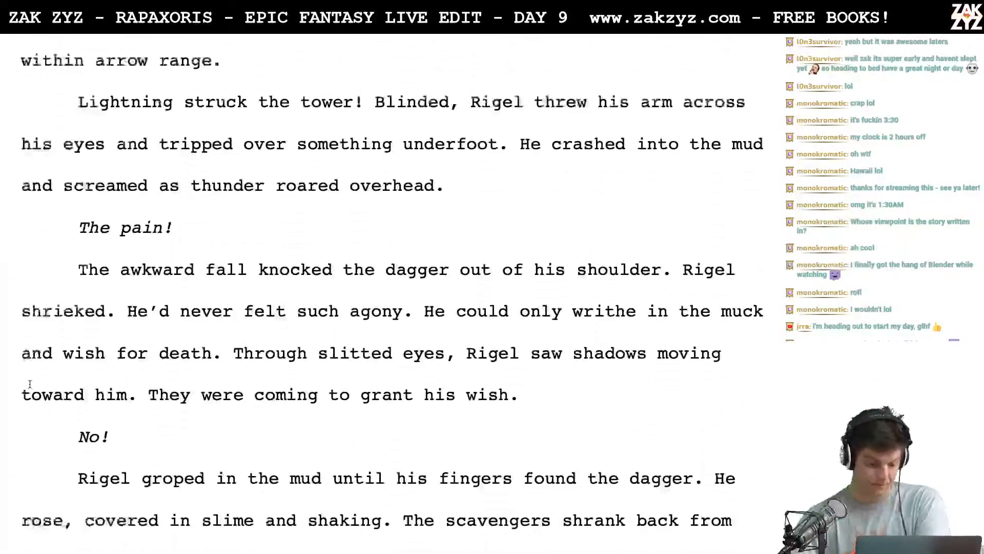
pyautogui.scroll(-20, 30, 384)
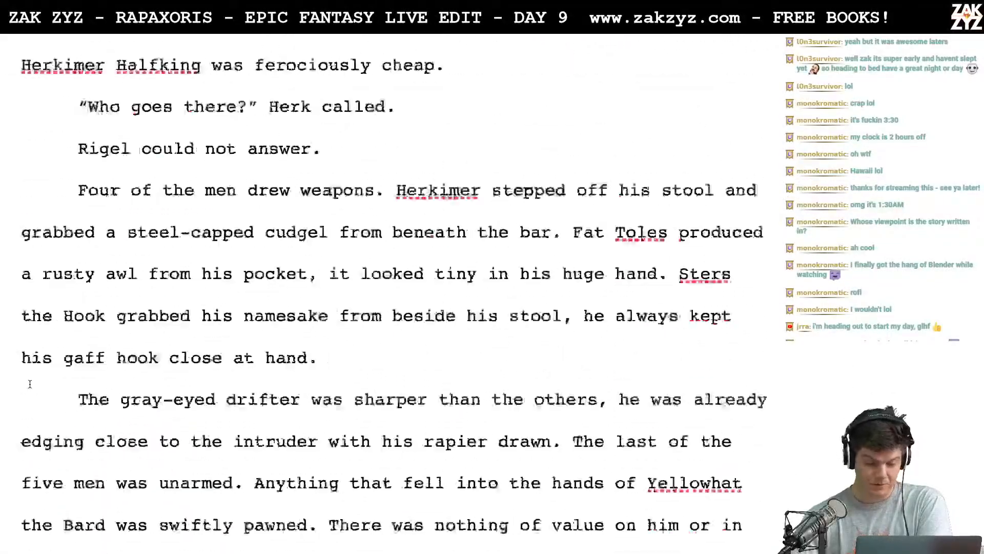
pyautogui.scroll(-20, 30, 385)
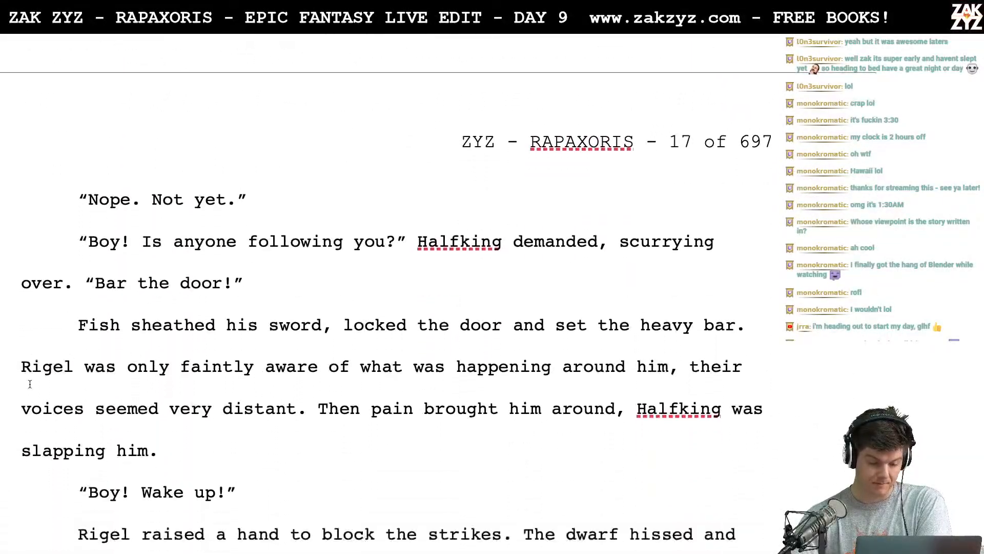
pyautogui.scroll(-20, 30, 384)
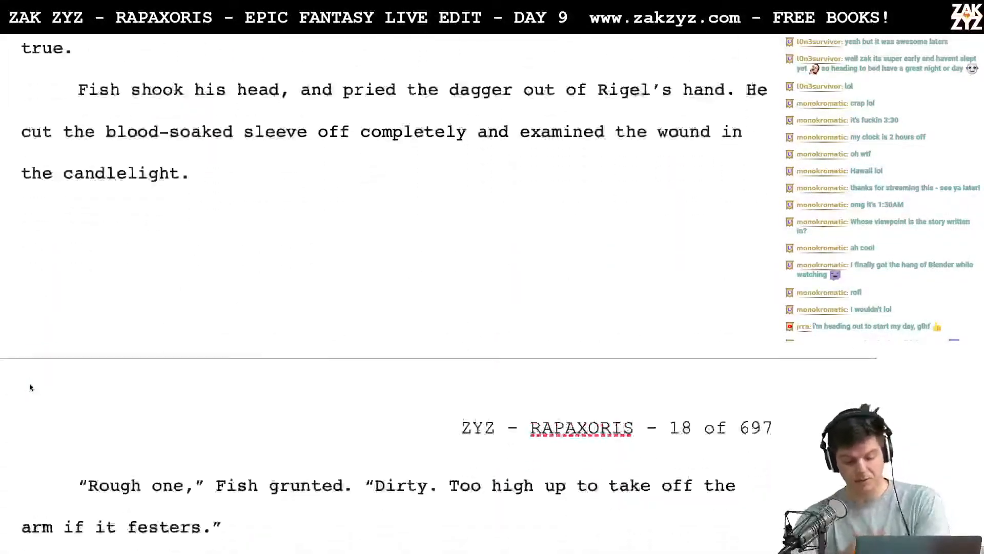
pyautogui.scroll(-20, 30, 384)
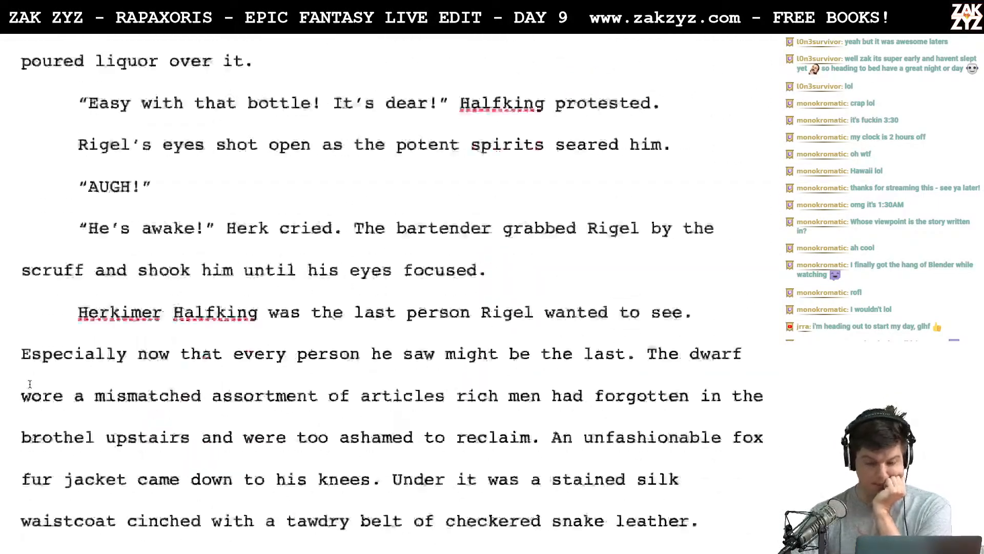
pyautogui.scroll(-20, 30, 384)
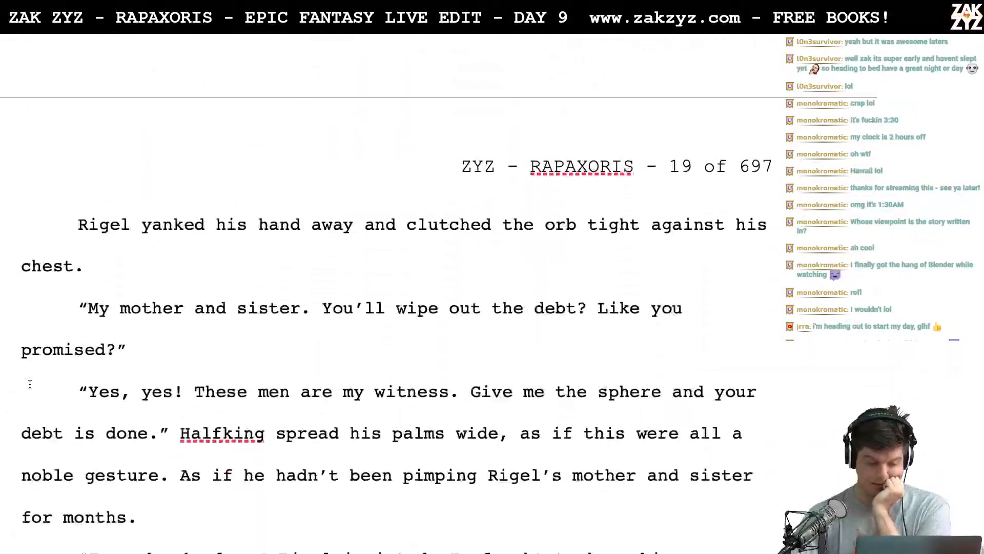
pyautogui.scroll(-20, 30, 384)
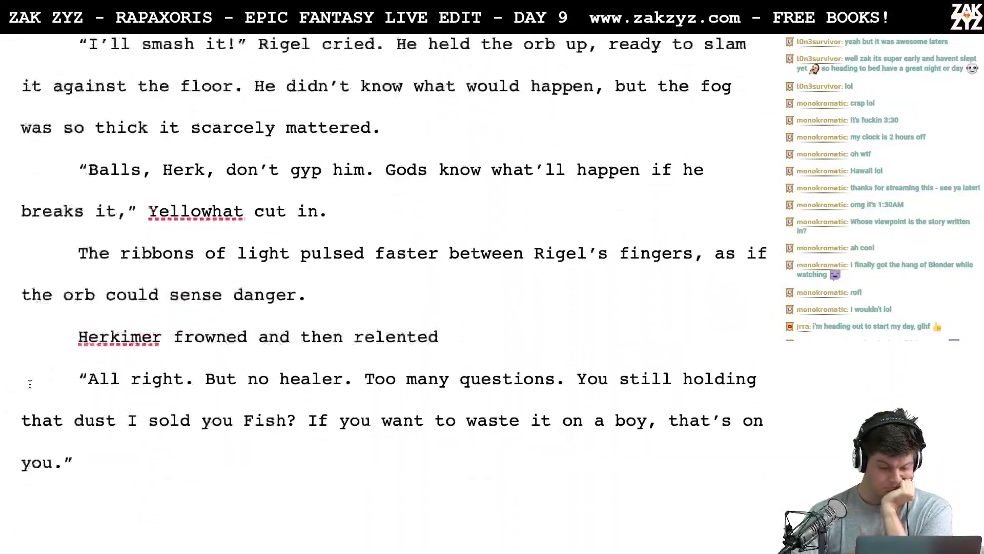
pyautogui.scroll(-20, 30, 384)
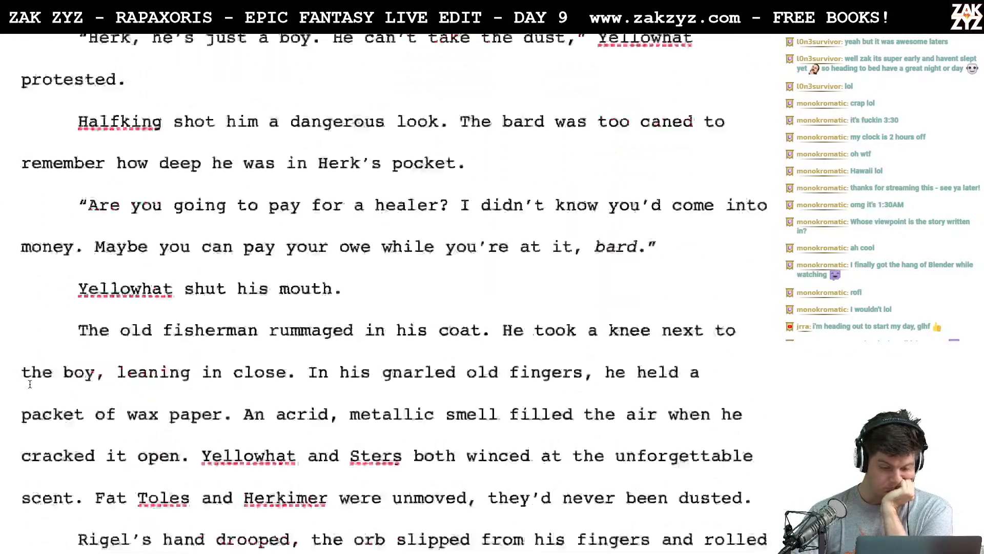
pyautogui.scroll(-15, 30, 384)
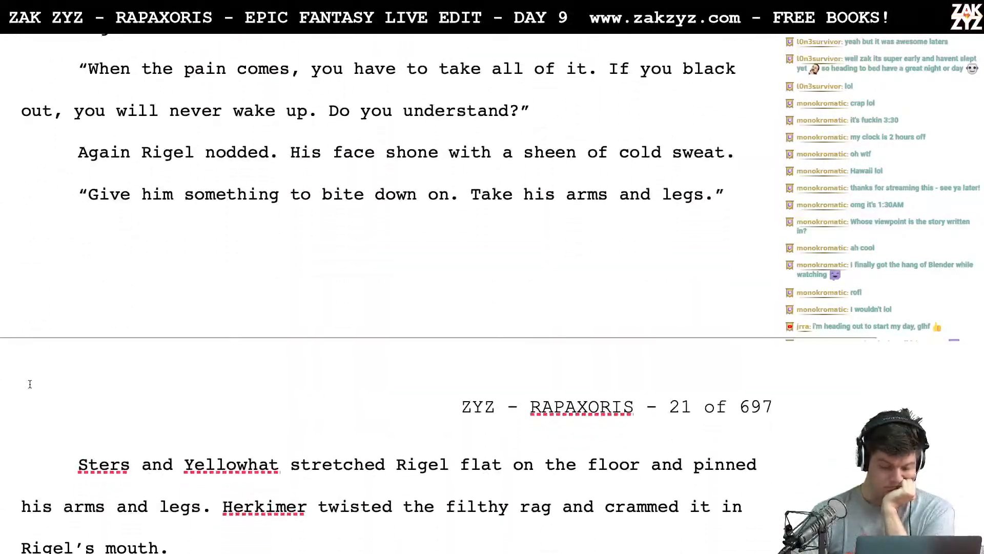
pyautogui.scroll(-20, 30, 384)
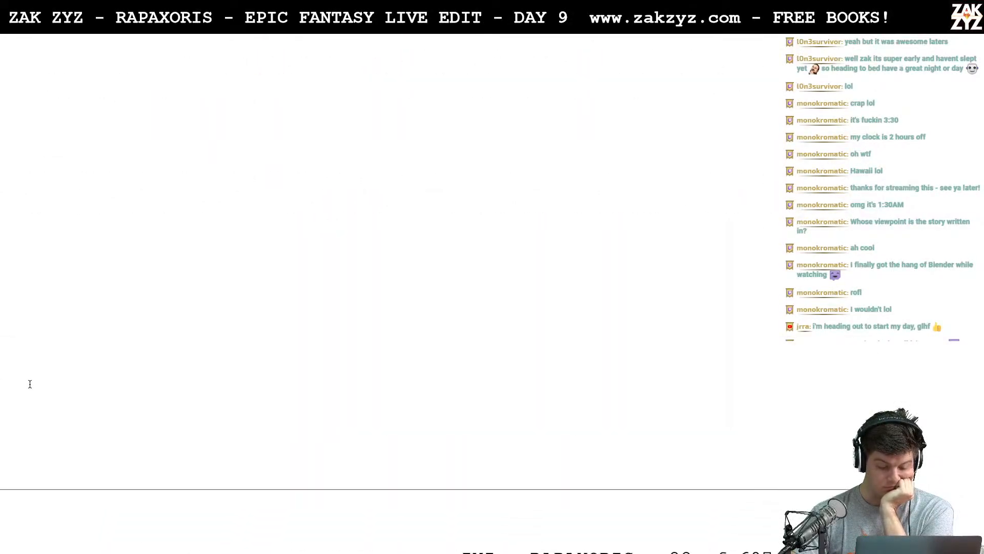
pyautogui.scroll(-15, 30, 384)
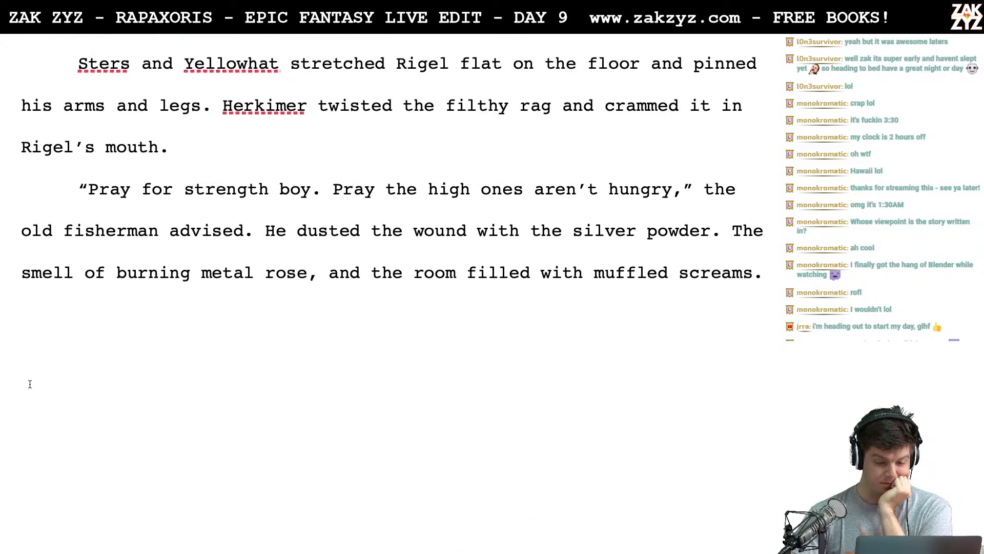
pyautogui.scroll(-5, 30, 384)
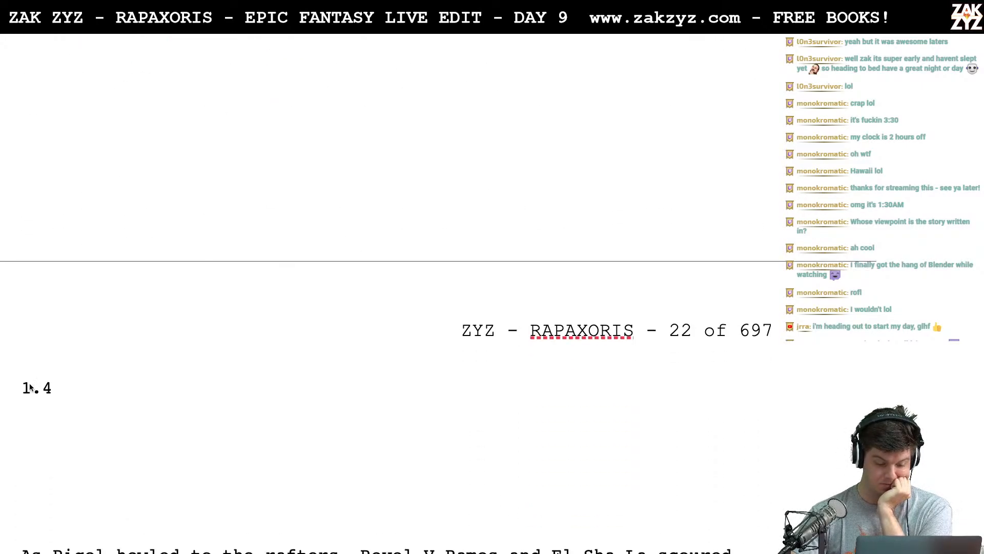
# - Reread section 1.4 in full, from "As Rigel howled to the rafters" to the closing "The sign said: HAWKER'S HOOP" line
pyautogui.scroll(-4, 102, 409)
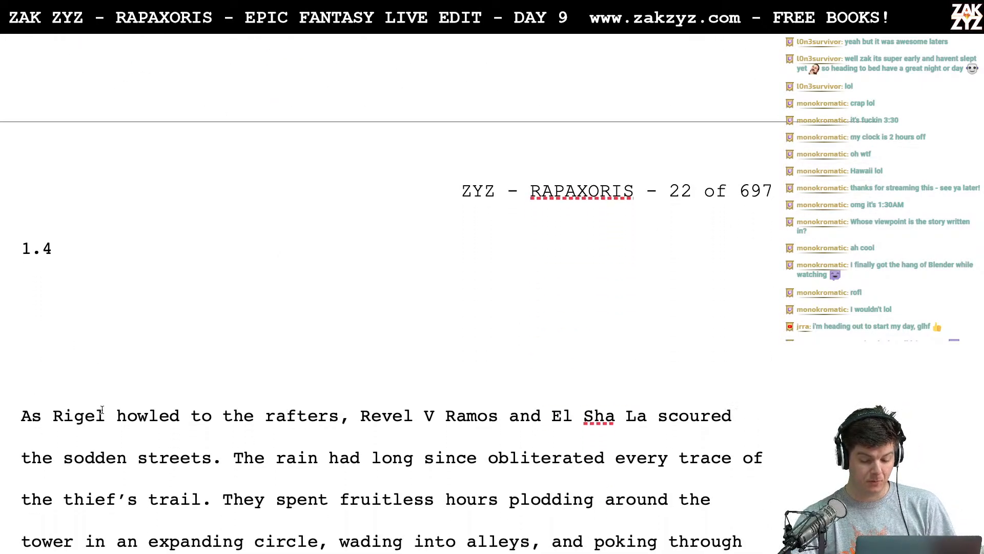
pyautogui.scroll(-2, 102, 410)
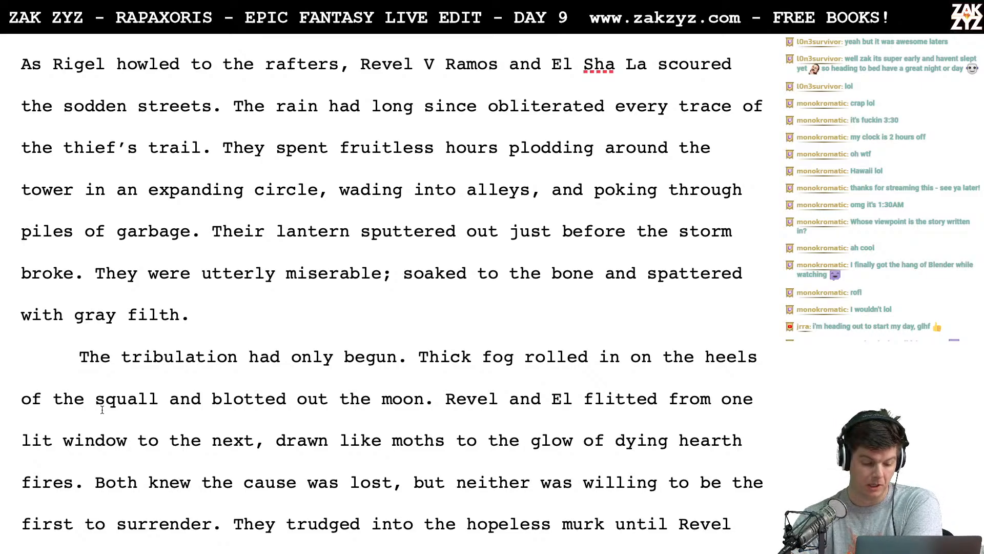
pyautogui.scroll(-3, 102, 409)
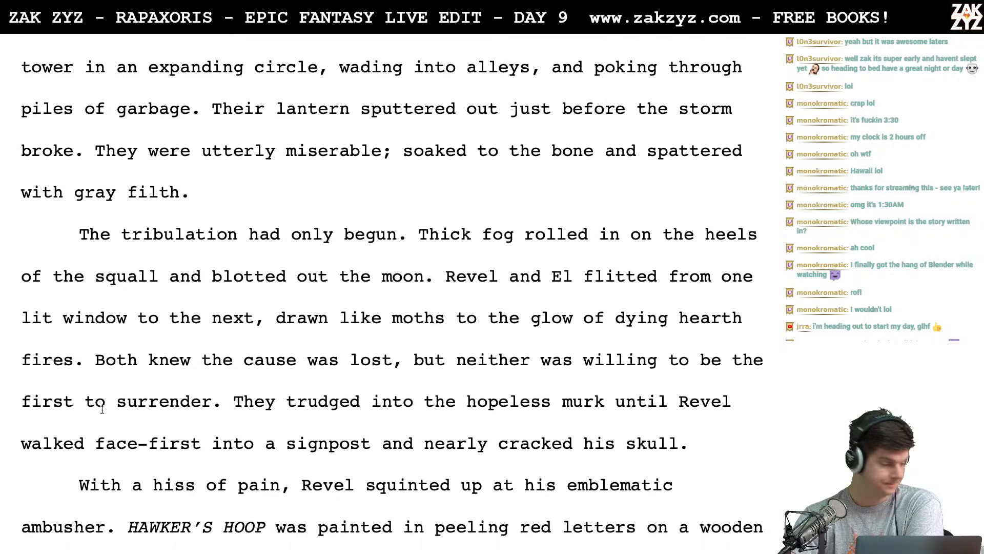
pyautogui.scroll(-3, 102, 409)
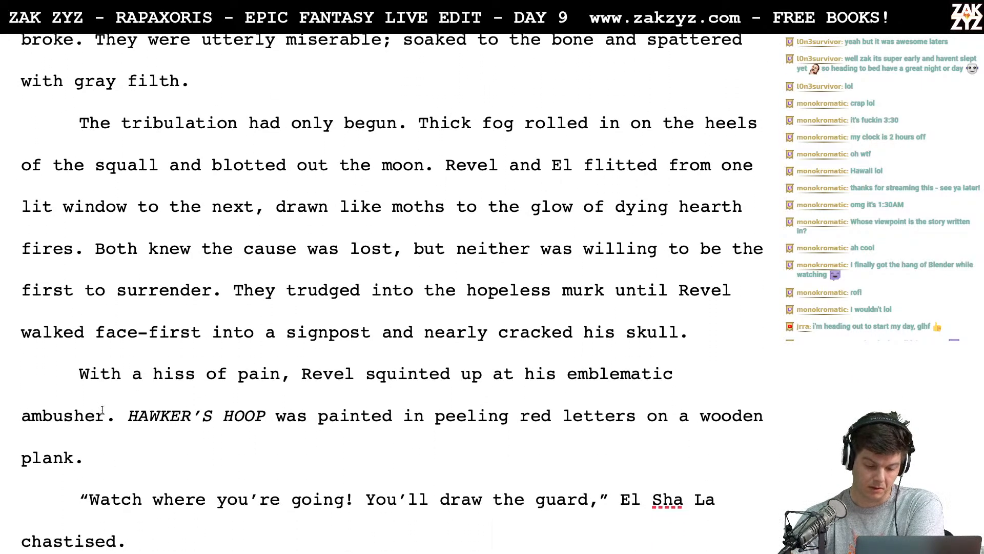
pyautogui.scroll(-2, 102, 409)
pyautogui.scroll(-2, 99, 409)
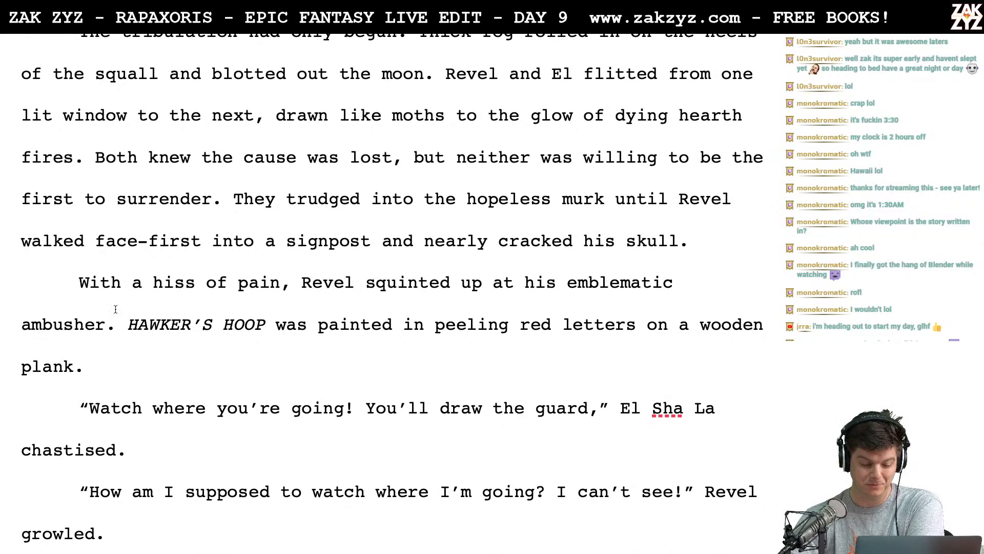
pyautogui.scroll(-5, 143, 381)
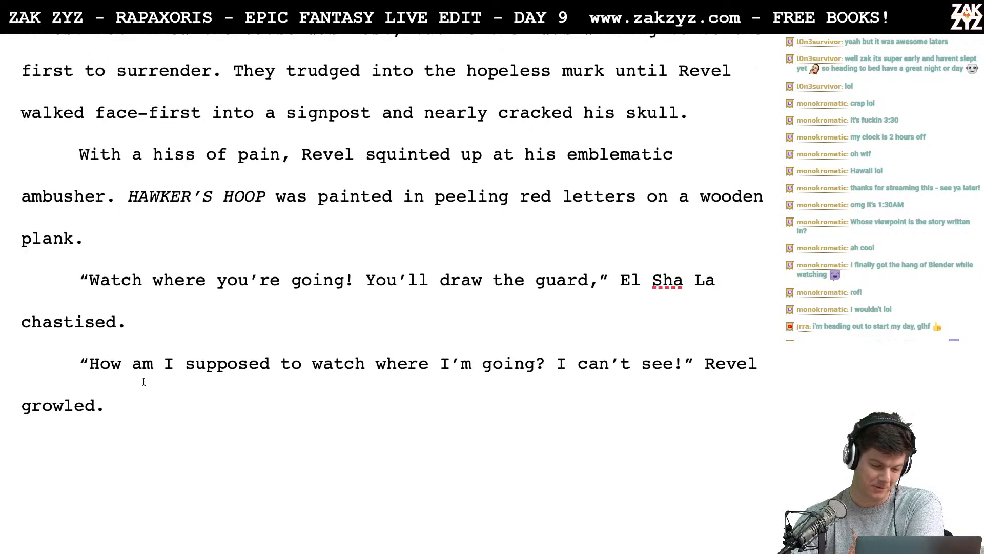
pyautogui.scroll(-7, 144, 381)
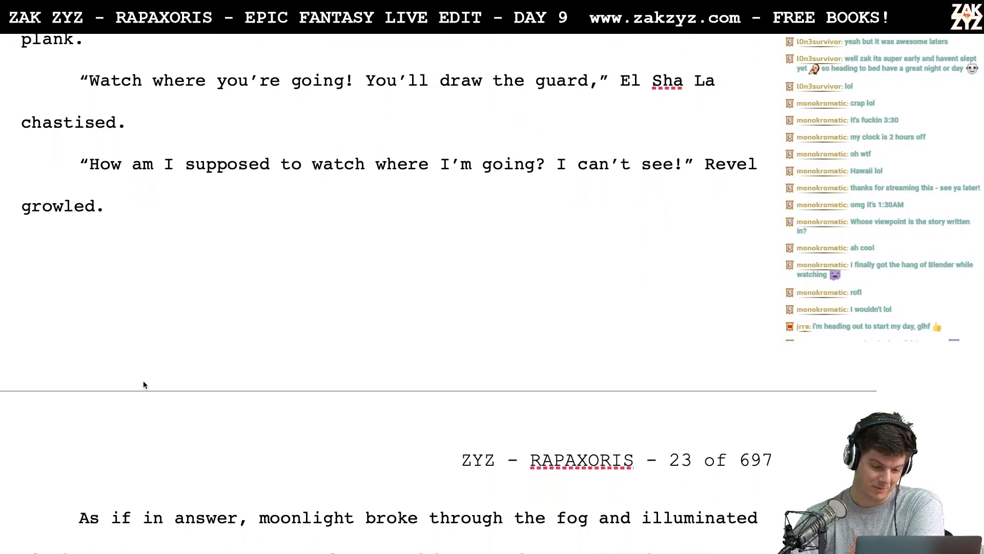
pyautogui.scroll(-1, 144, 381)
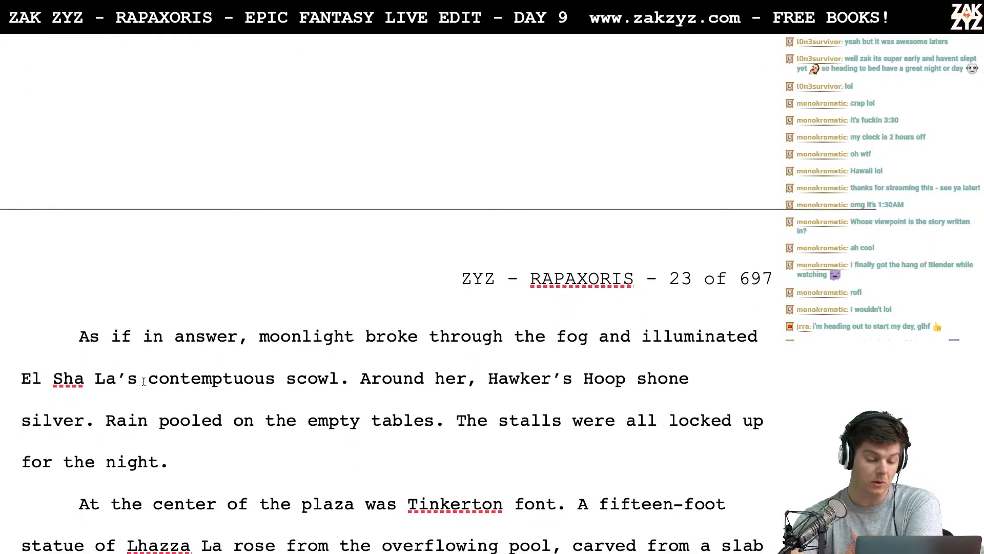
pyautogui.scroll(-5, 144, 381)
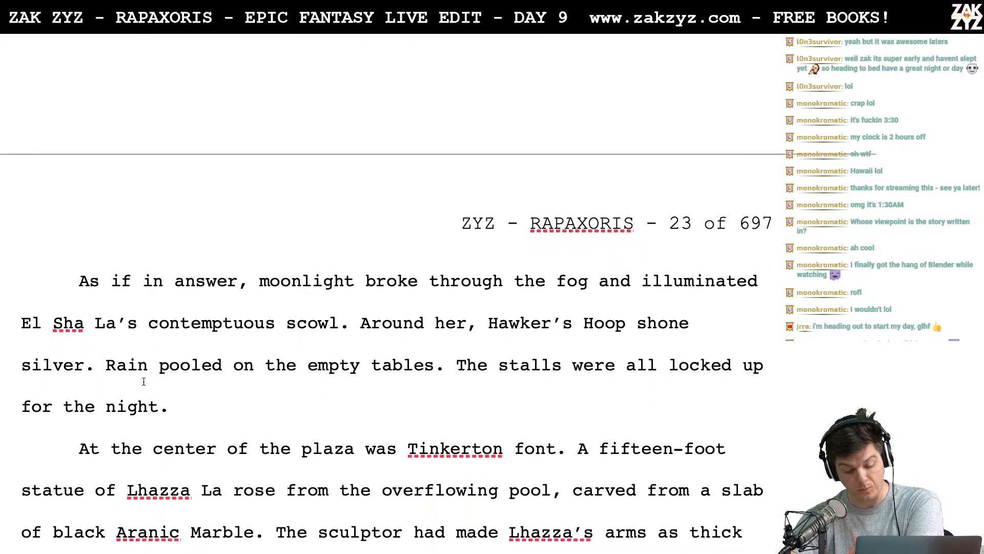
pyautogui.scroll(-6, 143, 381)
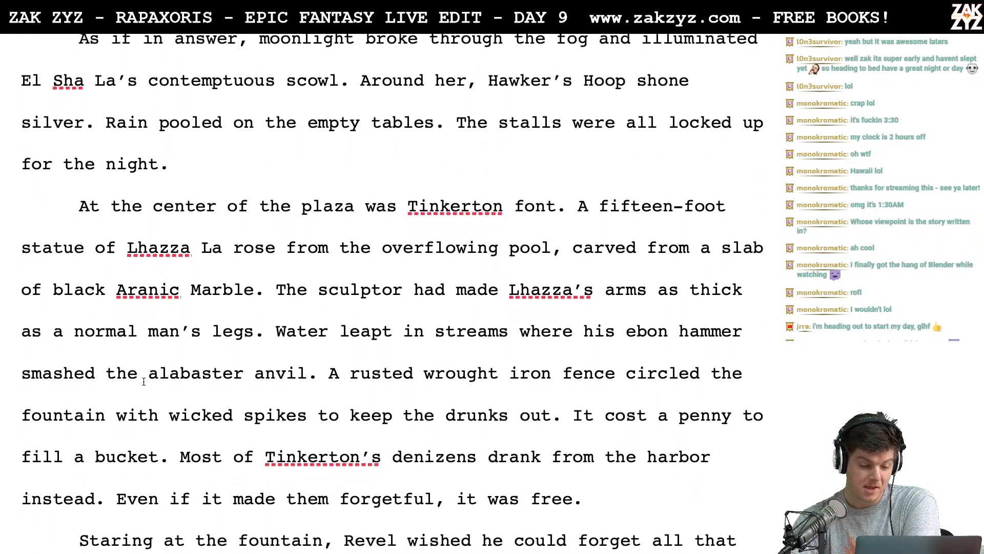
pyautogui.scroll(-3, 144, 381)
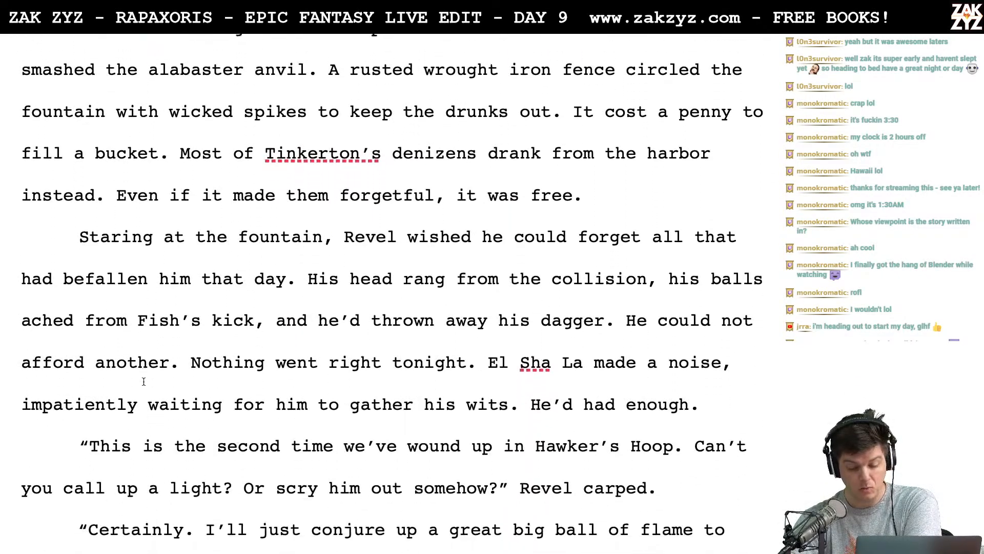
pyautogui.scroll(-1, 144, 380)
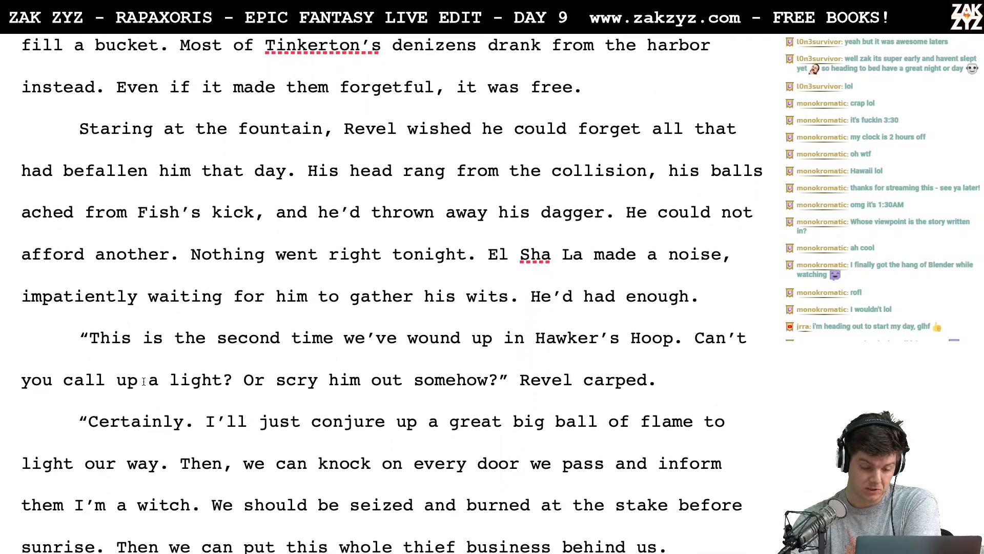
pyautogui.scroll(-5, 144, 381)
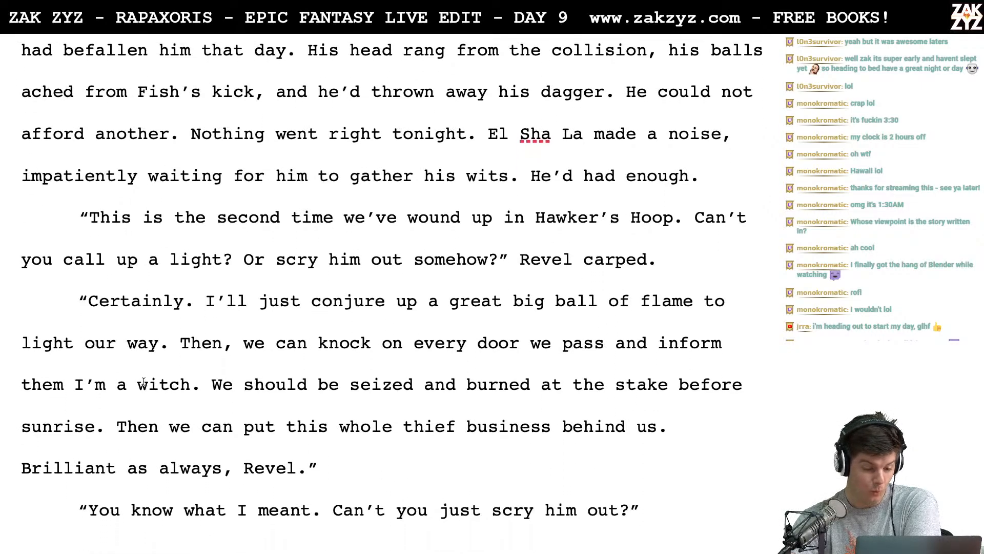
pyautogui.scroll(-5, 144, 381)
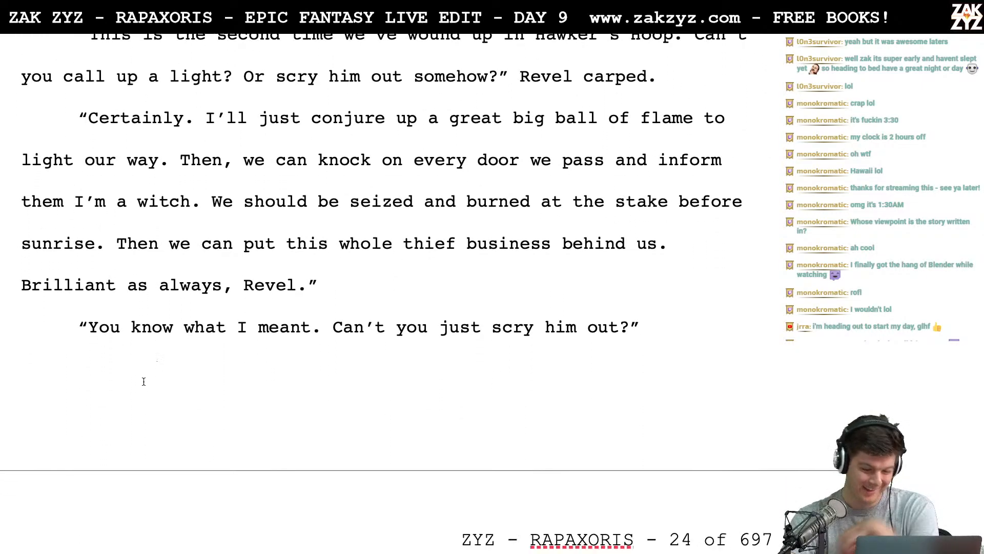
pyautogui.scroll(-6, 143, 382)
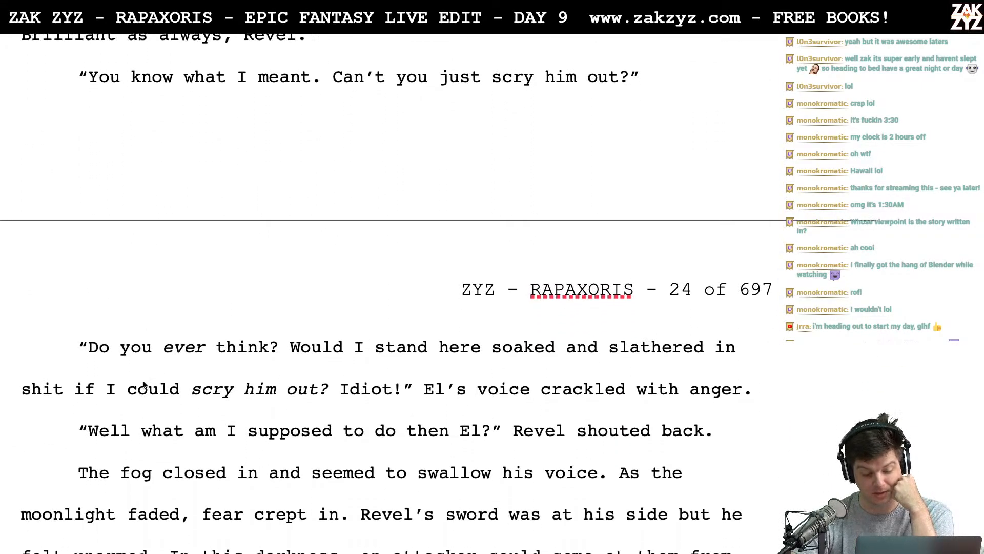
pyautogui.scroll(-5, 143, 382)
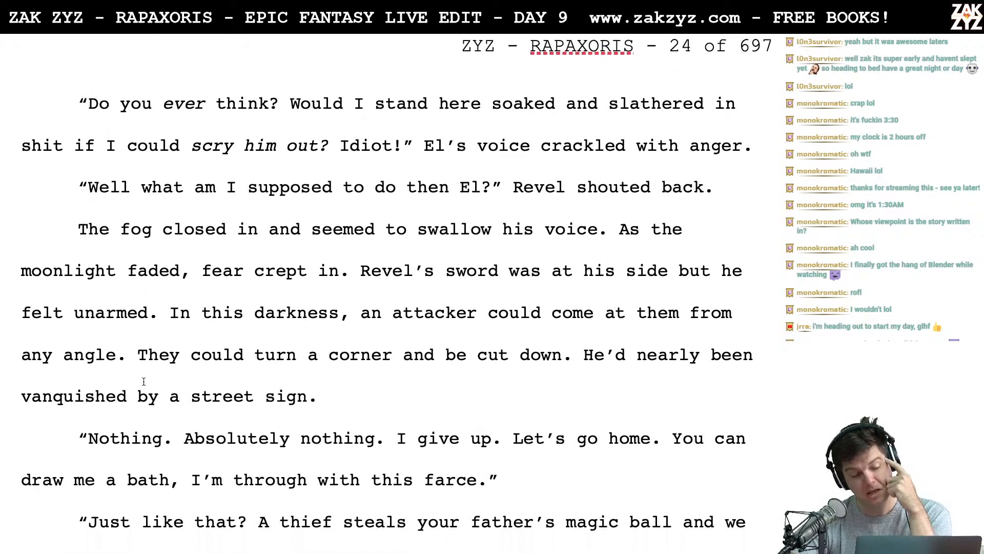
pyautogui.scroll(-4, 143, 381)
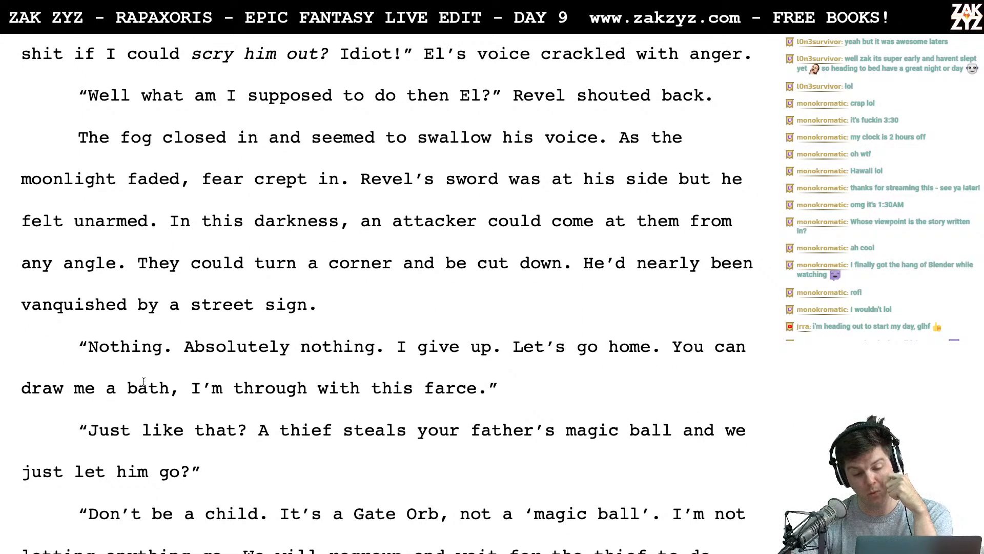
pyautogui.scroll(-4, 143, 381)
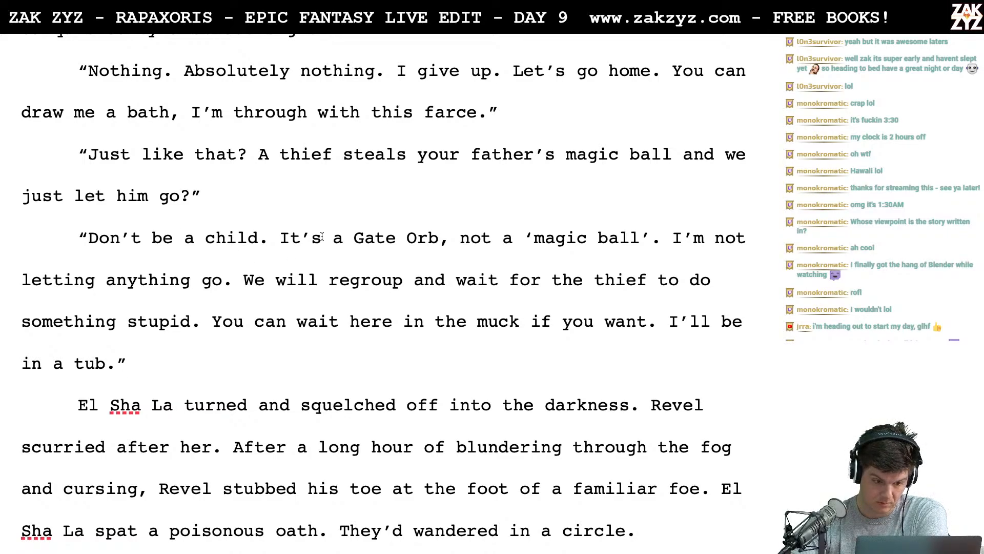
pyautogui.scroll(-2, 387, 249)
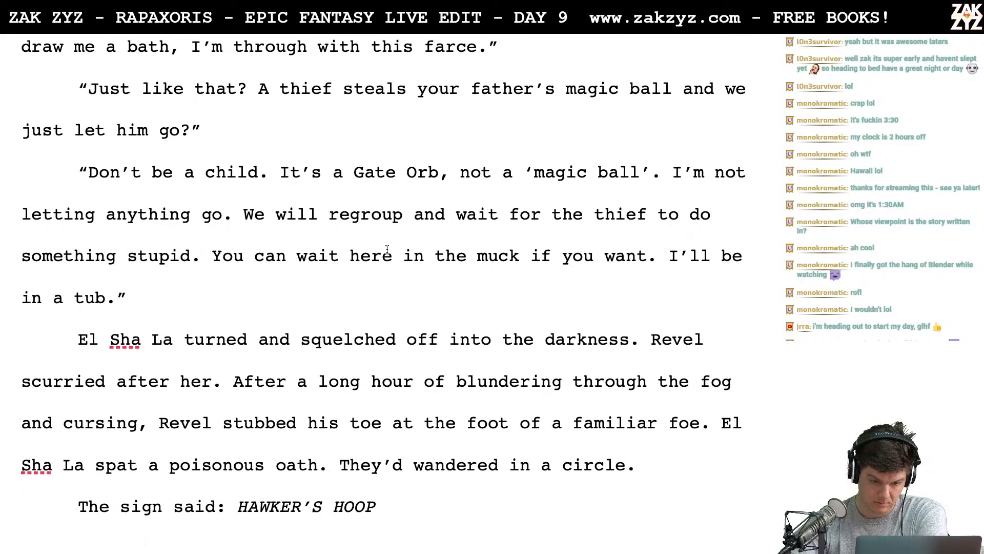
pyautogui.scroll(-1, 387, 250)
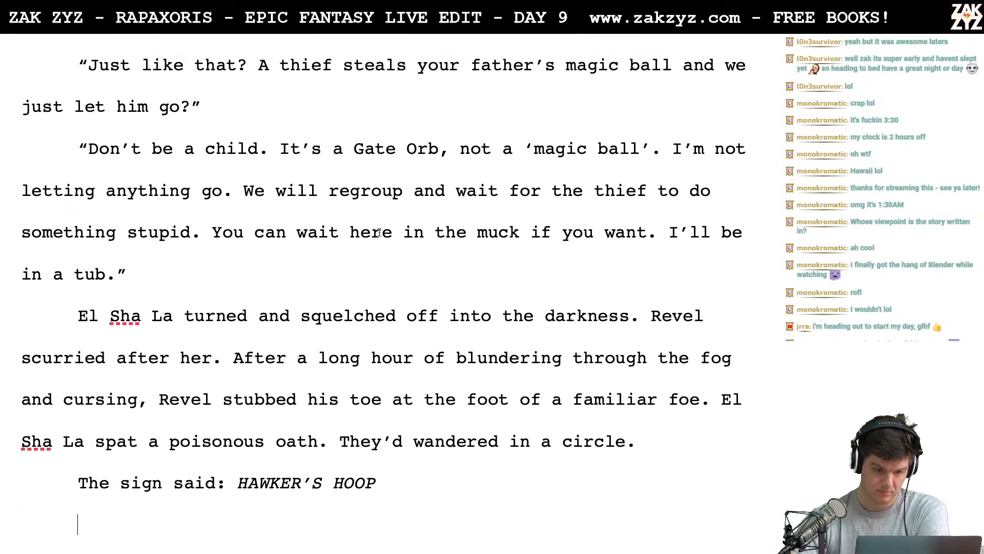
pyautogui.click(283, 148)
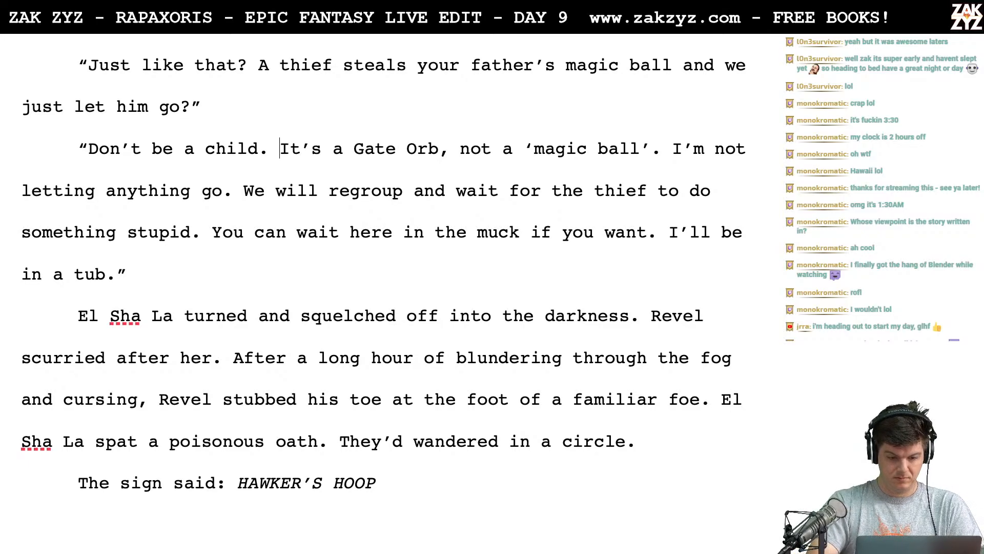
pyautogui.write('Do')
pyautogui.write("n't ")
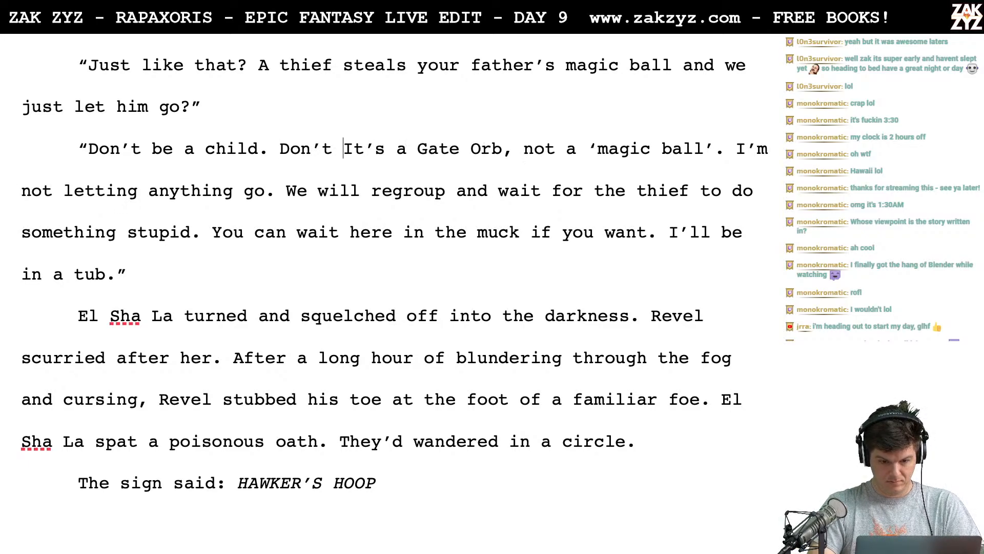
pyautogui.write('call')
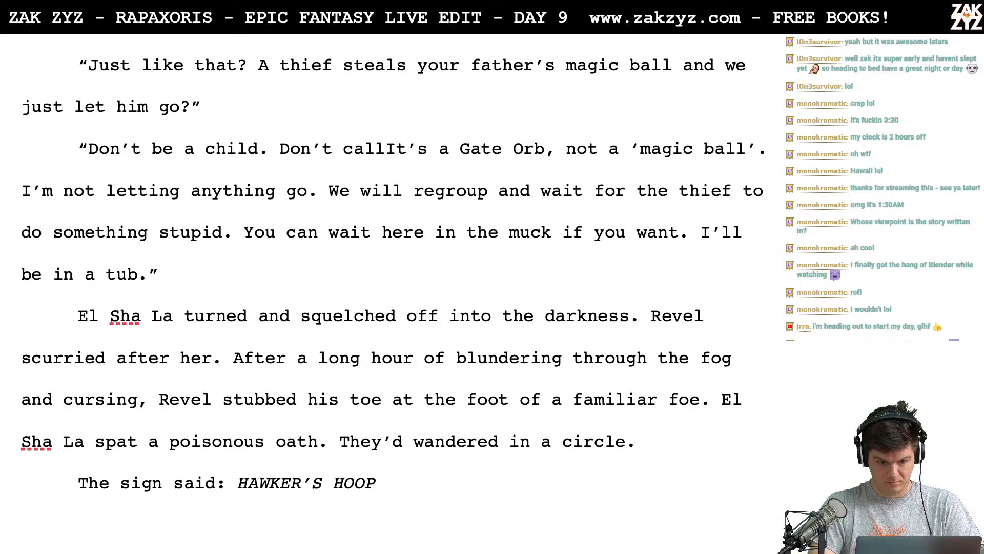
pyautogui.press('BackSpace')
pyautogui.press('BackSpace')
pyautogui.press('BackSpace')
pyautogui.press('BackSpace')
pyautogui.press('BackSpace')
pyautogui.press('BackSpace')
pyautogui.press('BackSpace')
pyautogui.press('BackSpace')
pyautogui.press('BackSpace')
pyautogui.press('BackSpace')
pyautogui.press('BackSpace')
pyautogui.press('BackSpace')
pyautogui.press('BackSpace')
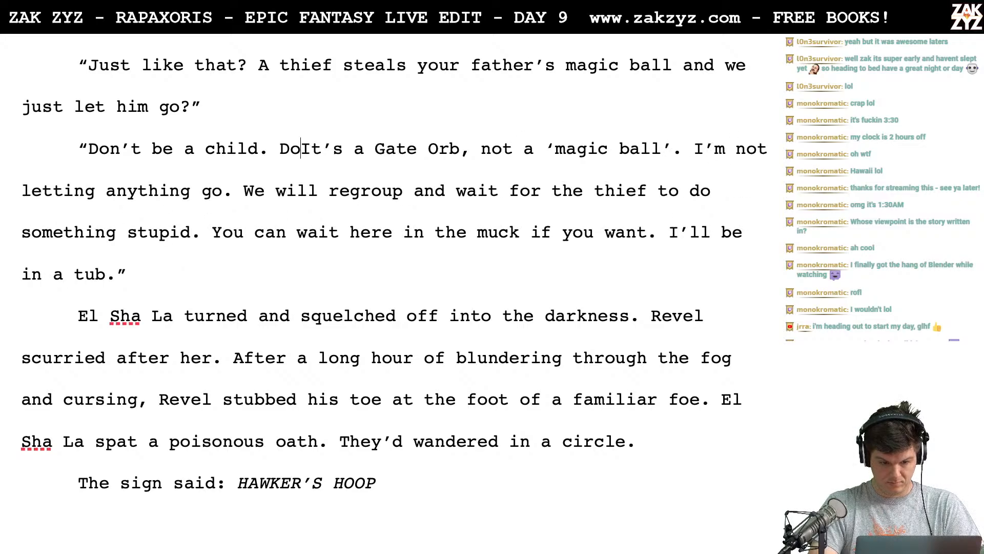
# - Reword the start of the reply to read "Don't be a child and don't call the Gate Orb a 'magic ball'."
pyautogui.write("and don't call the")
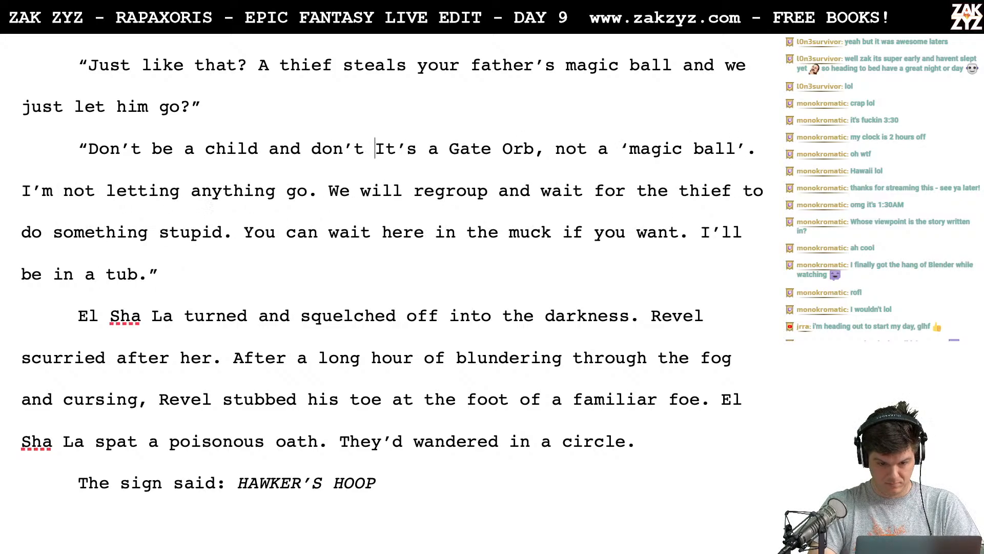
pyautogui.hotkey('shift', 'Right')
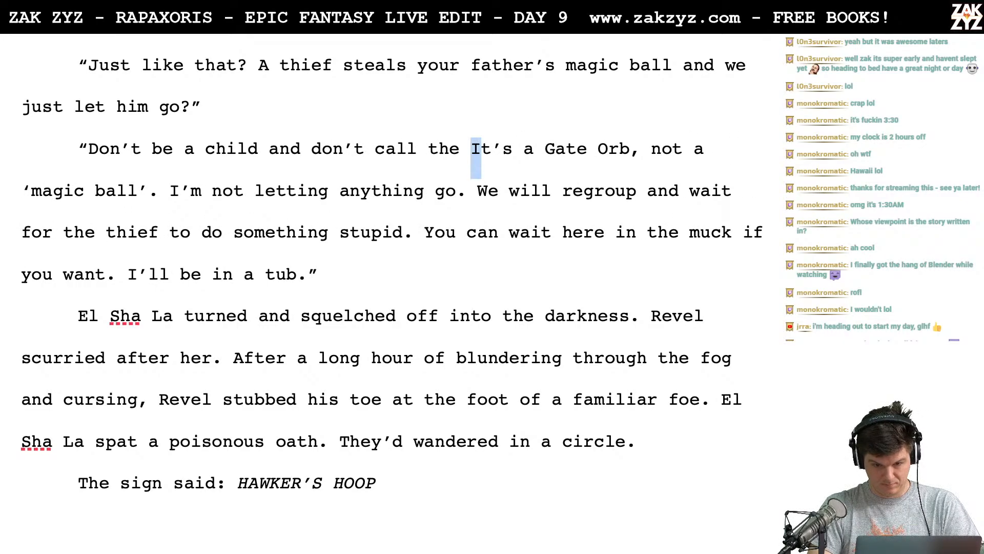
pyautogui.hotkey('shift', 'Right')
pyautogui.hotkey('shift', 'Right')
pyautogui.hotkey('shift', 'Right')
pyautogui.hotkey('shift', 'Right')
pyautogui.hotkey('shift', 'Right')
pyautogui.press('BackSpace')
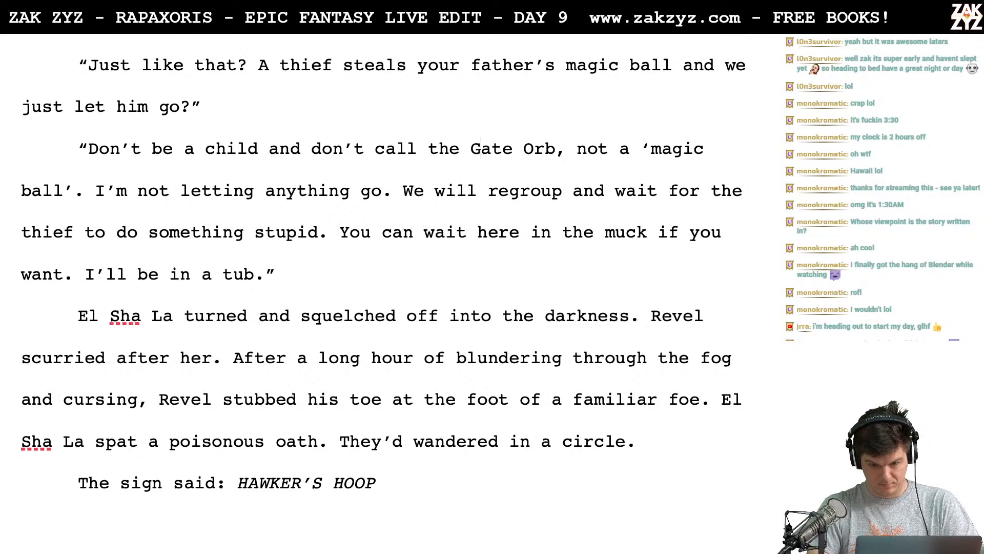
pyautogui.press('Right')
pyautogui.press('Right')
pyautogui.press('Right')
pyautogui.press('Right')
pyautogui.press('Right')
pyautogui.press('Right')
pyautogui.press('Right')
pyautogui.press('Right')
pyautogui.press('Right')
pyautogui.press('Right')
pyautogui.press('Right')
pyautogui.press('Right')
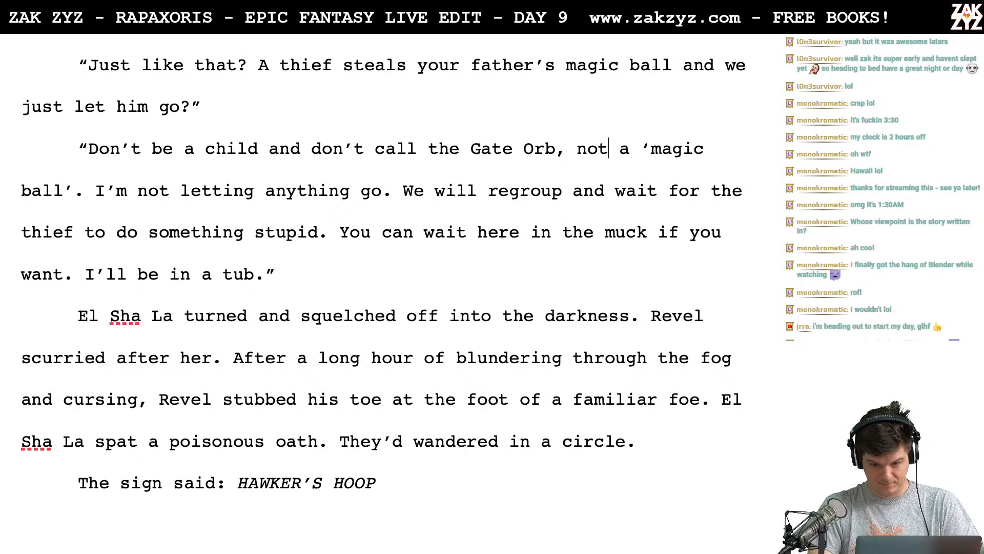
pyautogui.press('BackSpace')
pyautogui.press('BackSpace')
pyautogui.press('BackSpace')
pyautogui.press('BackSpace')
pyautogui.press('BackSpace')
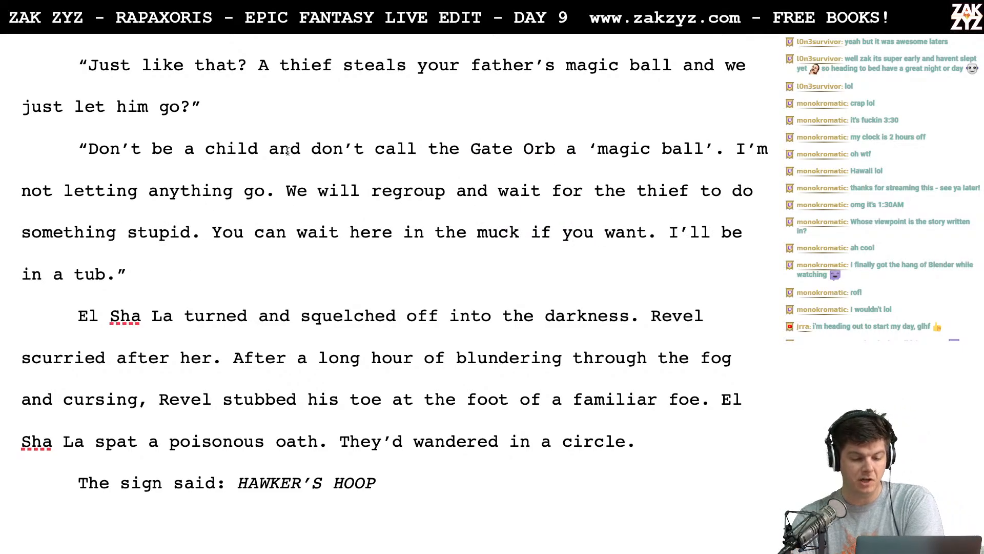
# - Insert the sentence "I'm sure it won't be long." before "You can wait here in the muck" in the same reply
pyautogui.scroll(-1, 324, 217)
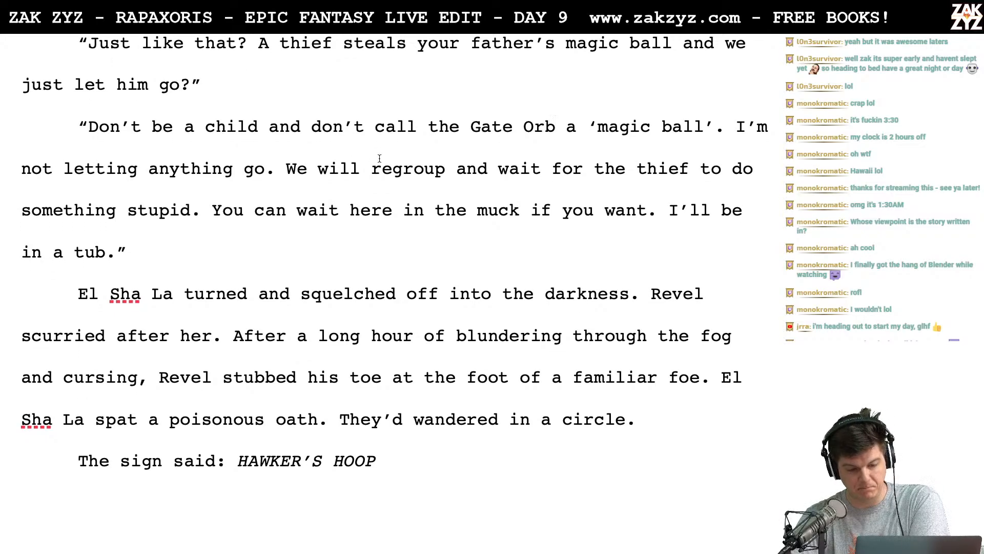
pyautogui.scroll(-2, 245, 215)
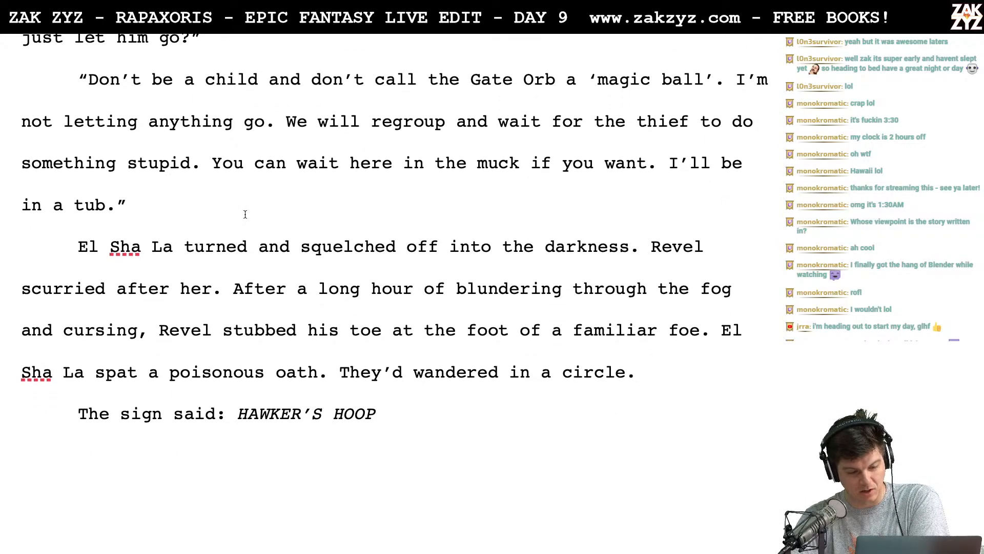
pyautogui.click(215, 163)
pyautogui.write("I'm sure it wo")
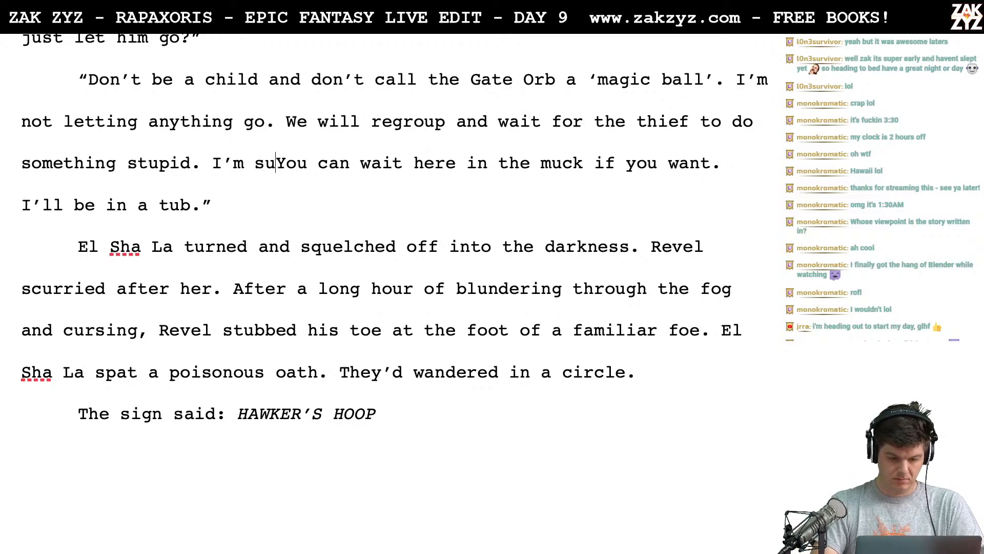
pyautogui.write("n't be long.")
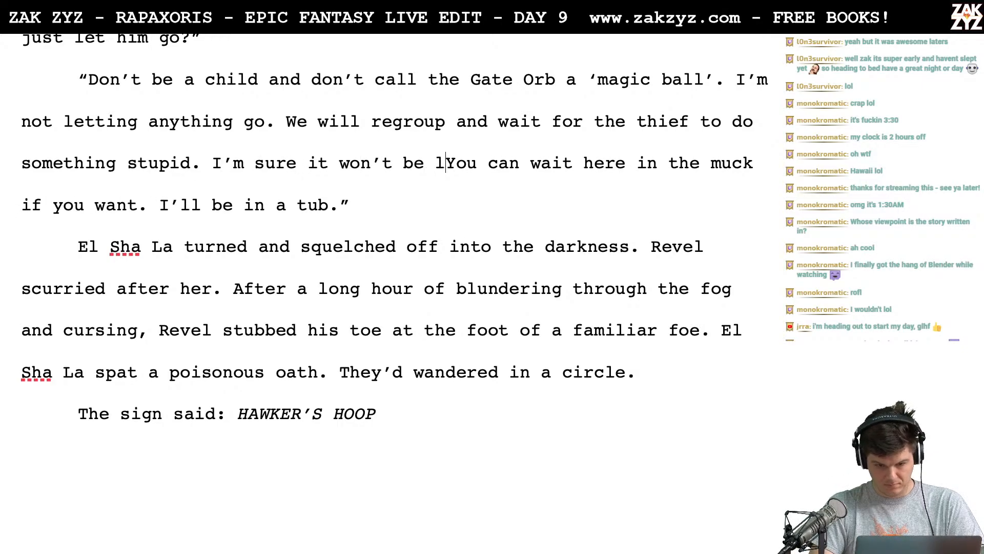
# - Replace "muck" with "mud" in "You can wait here in the muck if you want."
pyautogui.scroll(-1, 395, 231)
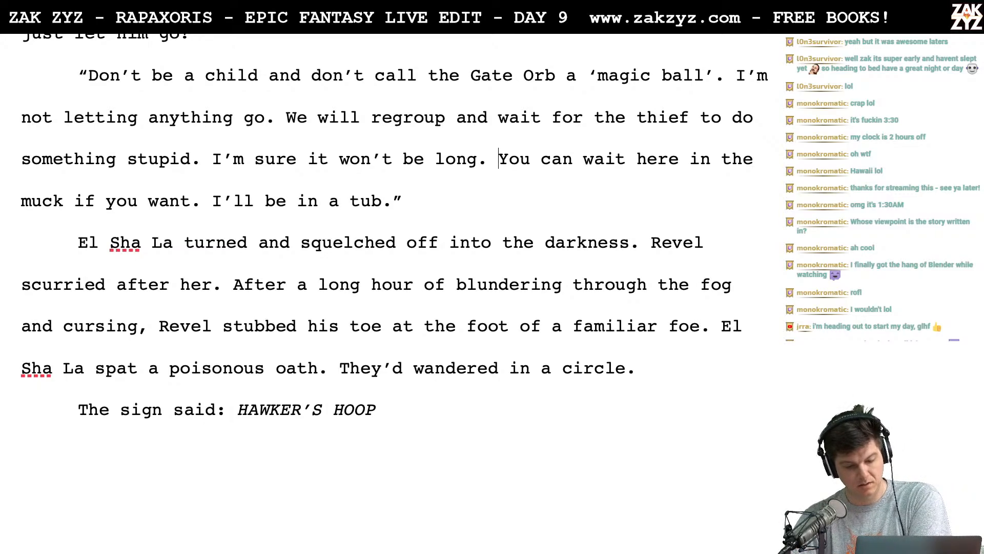
pyautogui.scroll(-1, 103, 238)
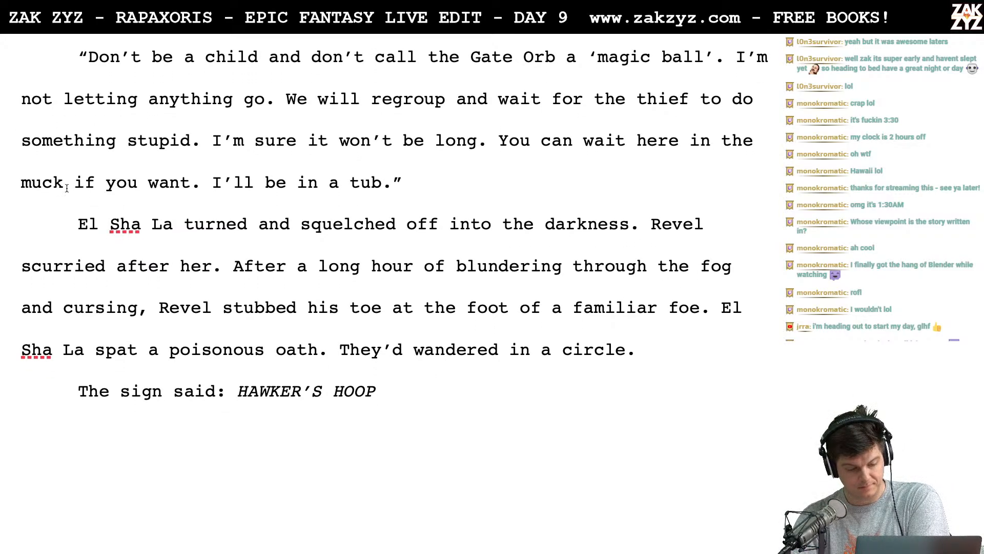
pyautogui.press('Right')
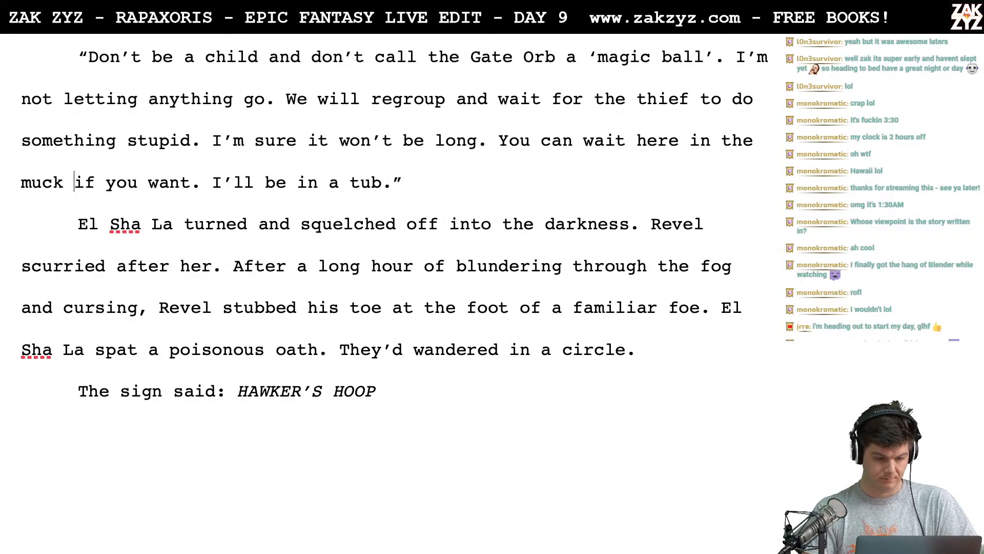
pyautogui.press('Left')
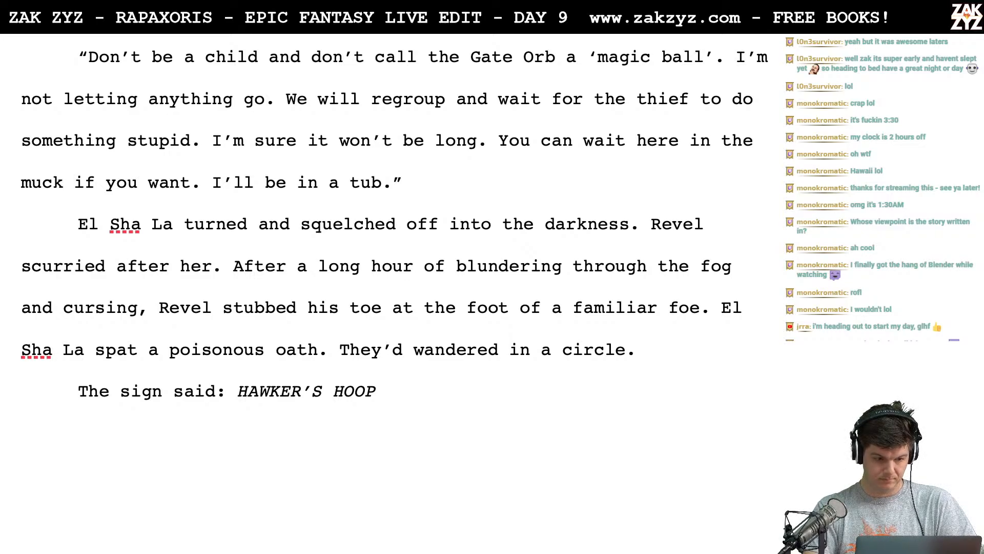
pyautogui.press('BackSpace')
pyautogui.write('d')
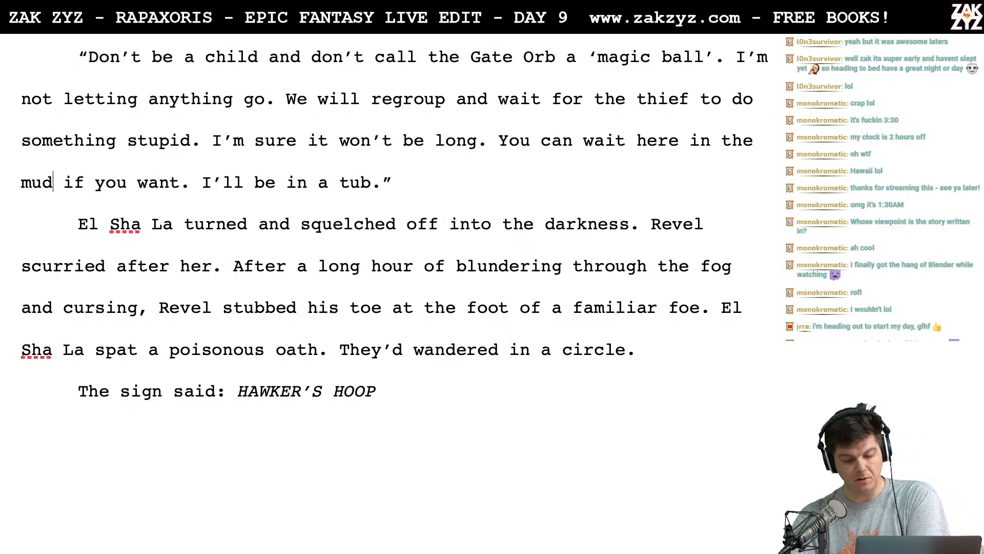
# - Replace "turned" with "spun" in the sentence "El Sha La turned and squelched off into the darkness."
pyautogui.scroll(-1, 113, 212)
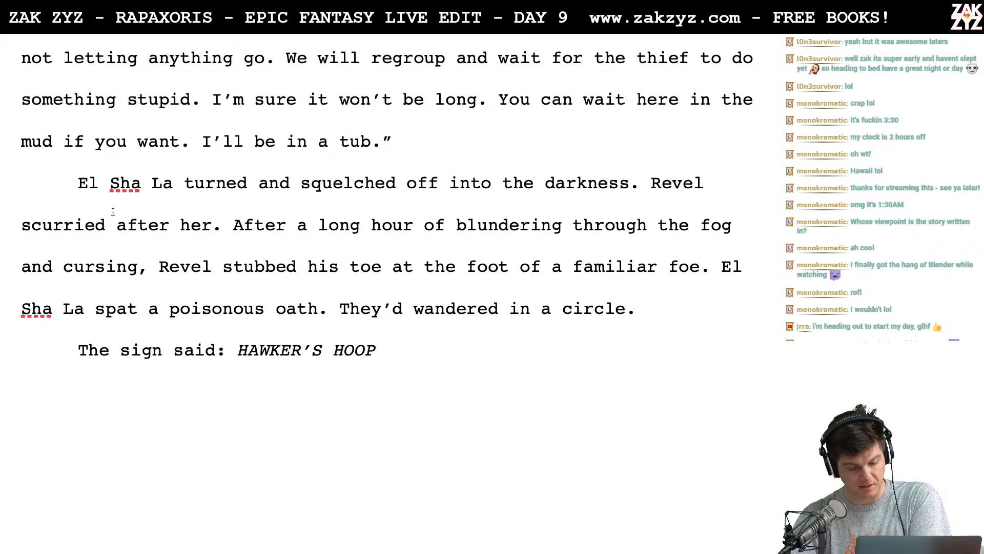
pyautogui.scroll(-2, 112, 212)
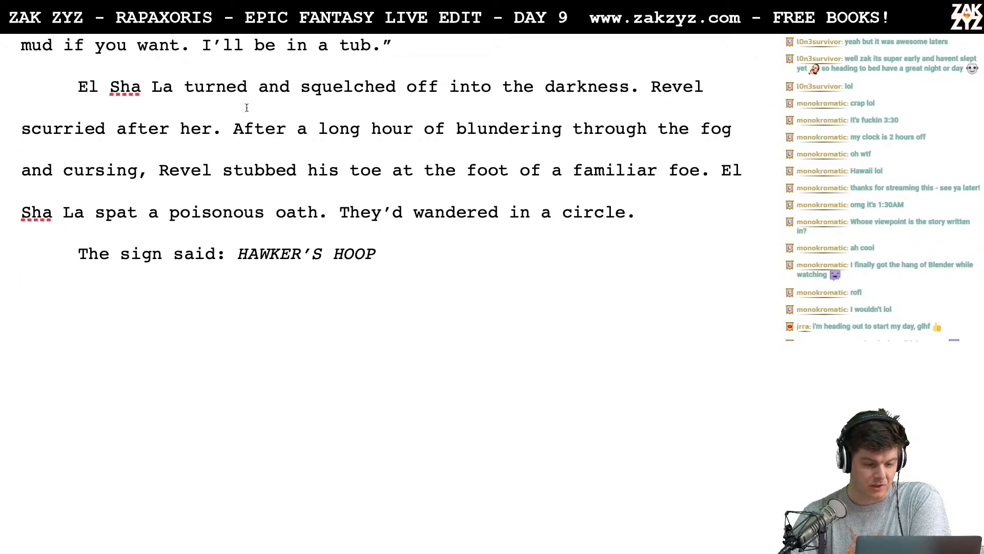
pyautogui.click(238, 92)
pyautogui.press('Right')
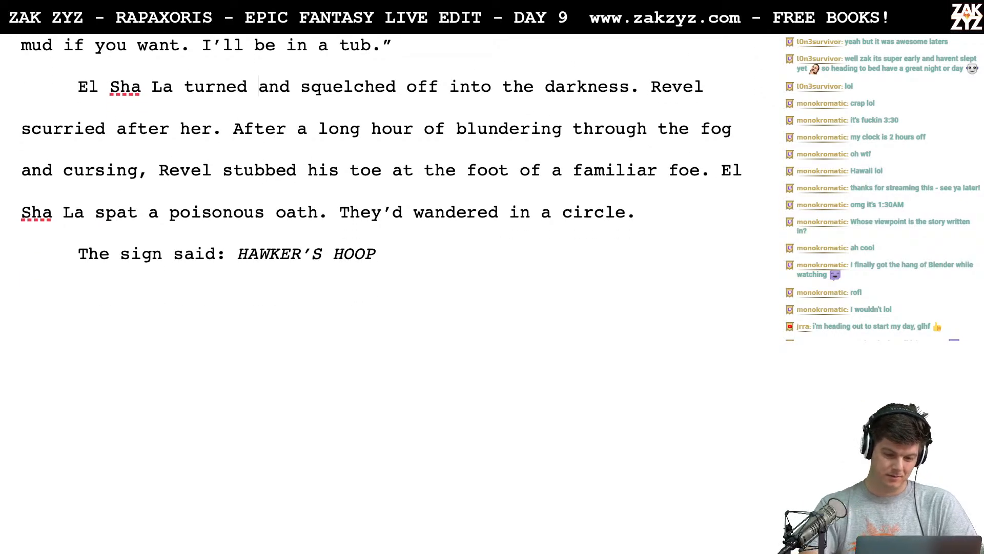
pyautogui.press('BackSpace')
pyautogui.press('BackSpace')
pyautogui.press('BackSpace')
pyautogui.press('BackSpace')
pyautogui.press('BackSpace')
pyautogui.press('BackSpace')
pyautogui.write('spun')
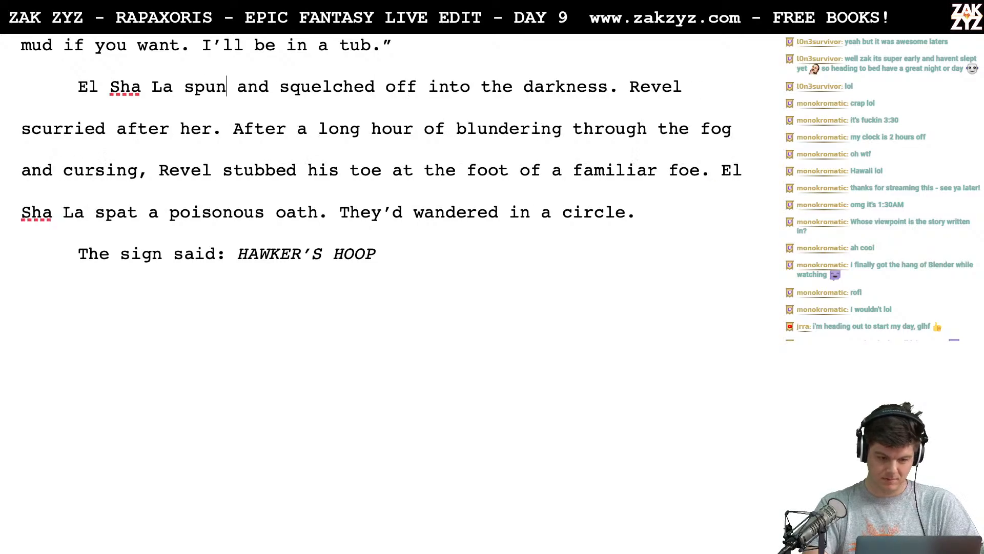
# - Reread the closing paragraph, from "El Sha La spun and squelched off" through the final HAWKER'S HOOP line
pyautogui.scroll(-1, 235, 70)
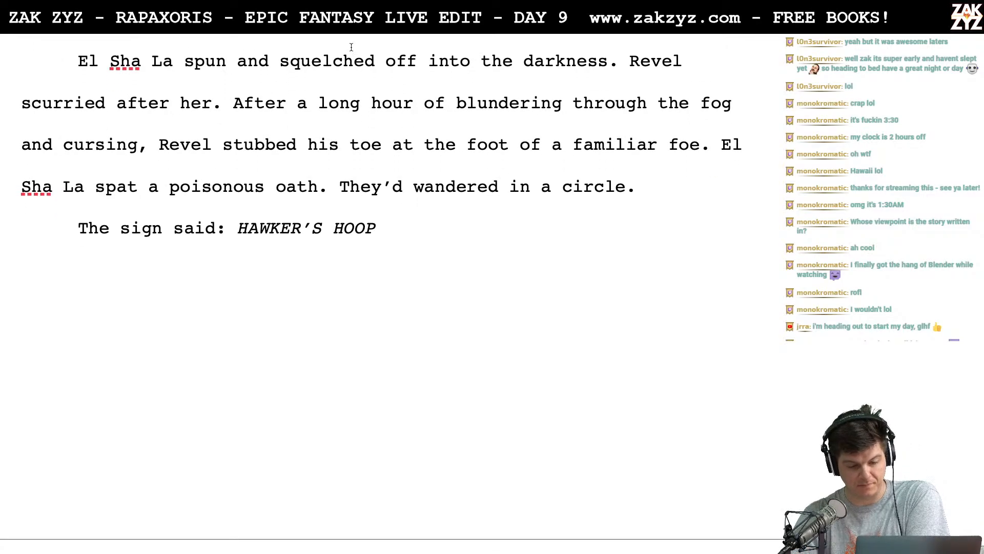
pyautogui.scroll(-1, 227, 123)
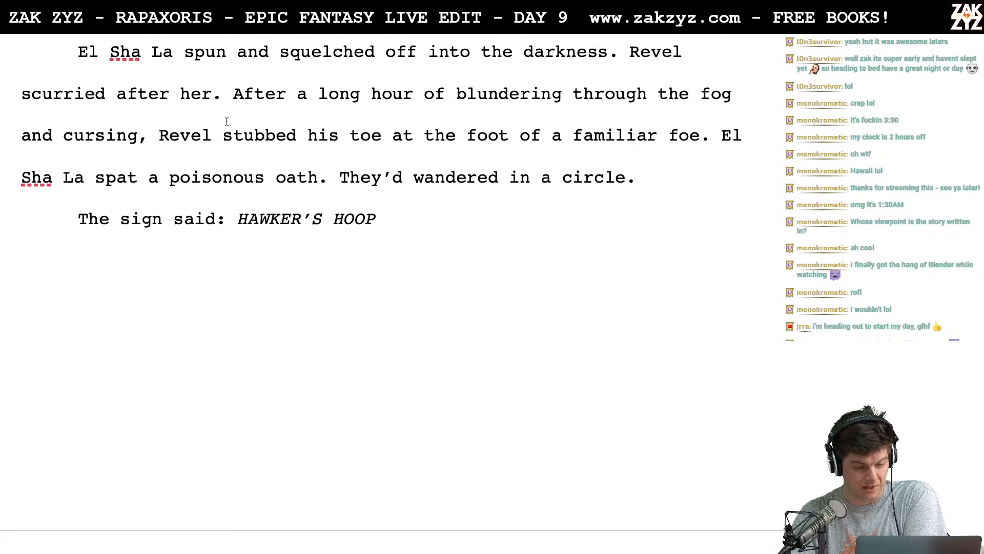
pyautogui.click(320, 94)
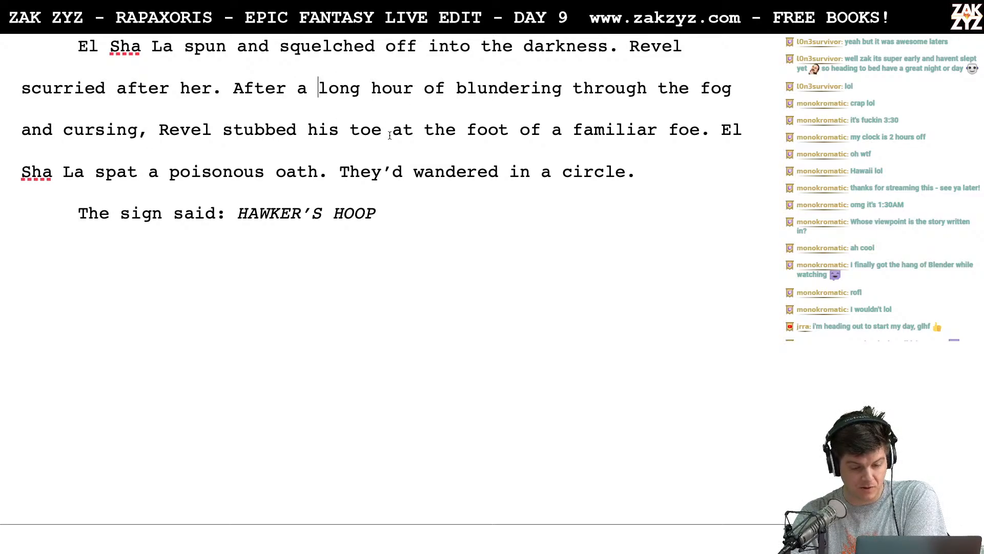
pyautogui.scroll(-1, 390, 133)
pyautogui.scroll(-1, 389, 135)
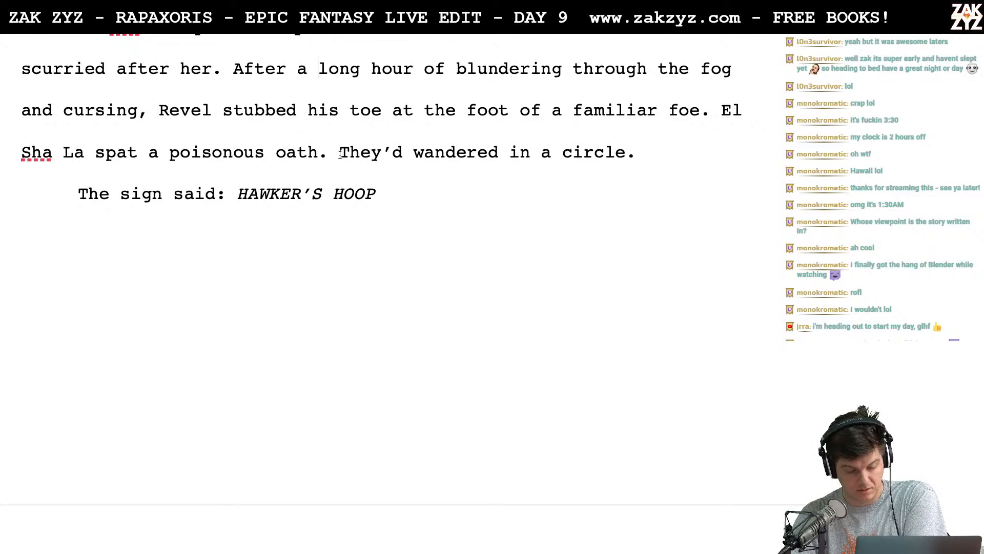
pyautogui.scroll(-1, 354, 156)
pyautogui.scroll(-1, 357, 158)
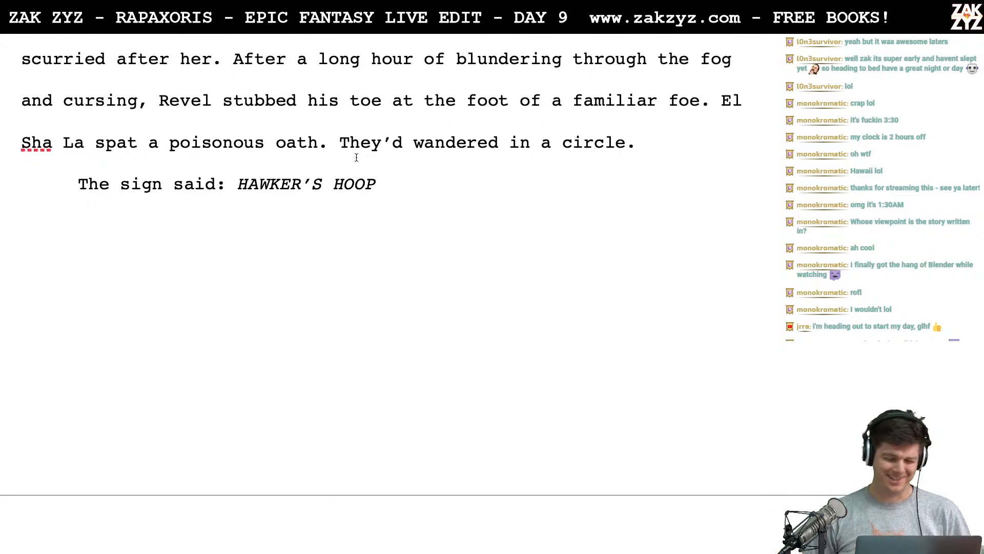
pyautogui.scroll(-2, 356, 157)
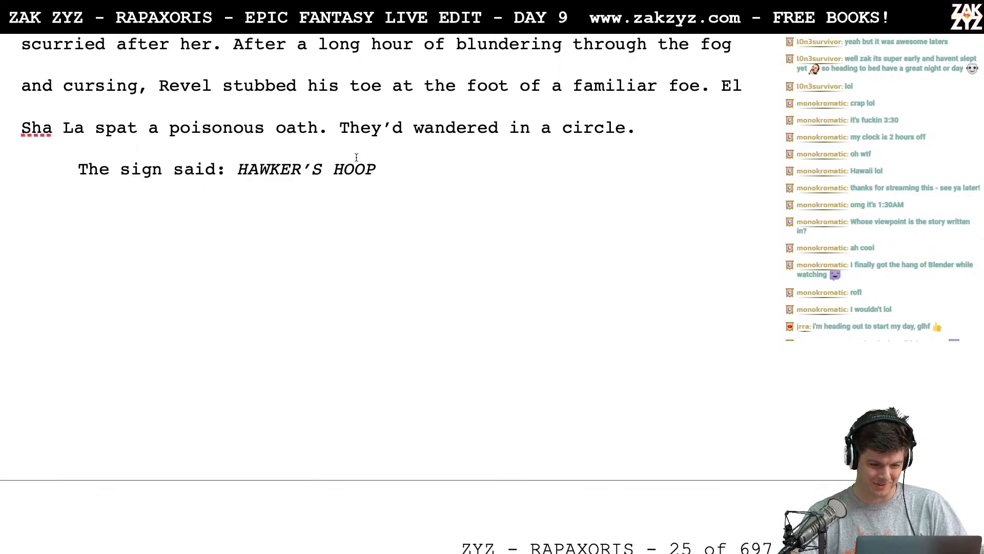
# - Select all of section 1.4, from its "1.4" heading to the closing HAWKER'S HOOP line
pyautogui.scroll(3, 356, 158)
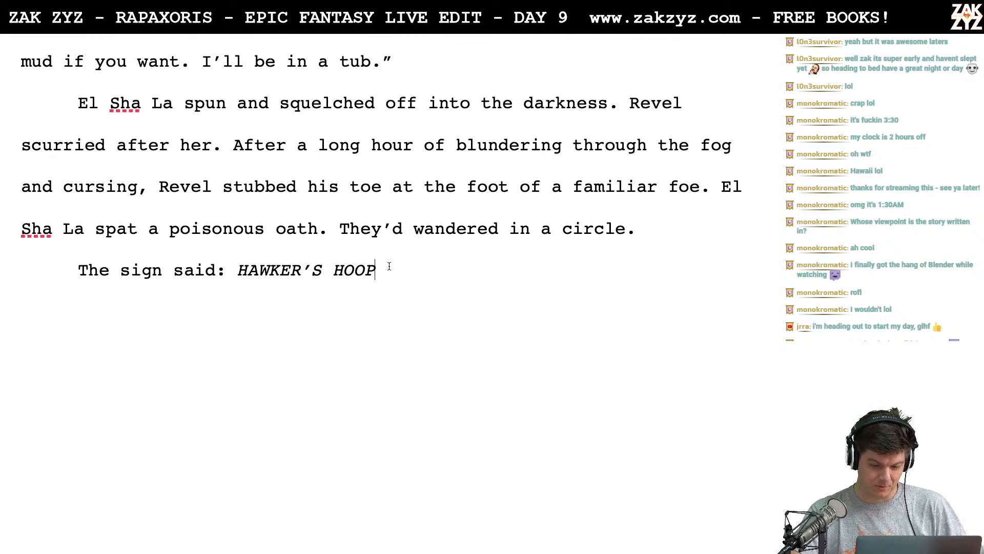
pyautogui.scroll(15, 389, 266)
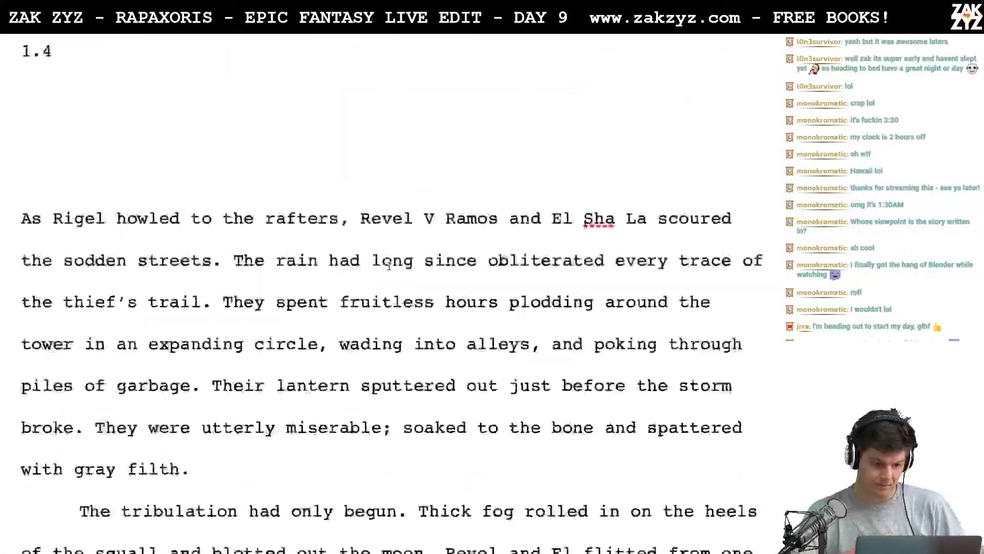
pyautogui.scroll(5, 389, 266)
pyautogui.scroll(-6, 390, 266)
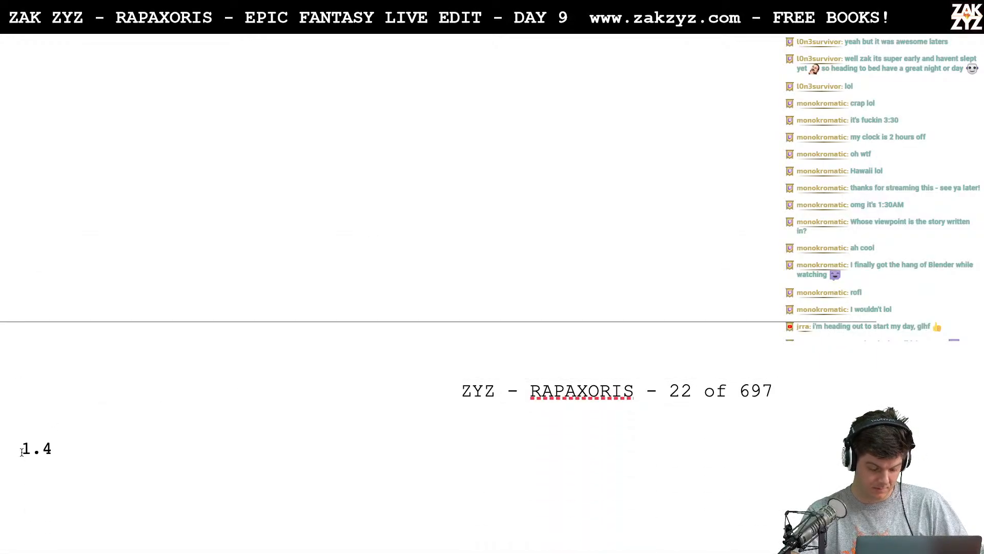
pyautogui.keyDown('shift'); pyautogui.click(21, 452); pyautogui.keyUp('shift')
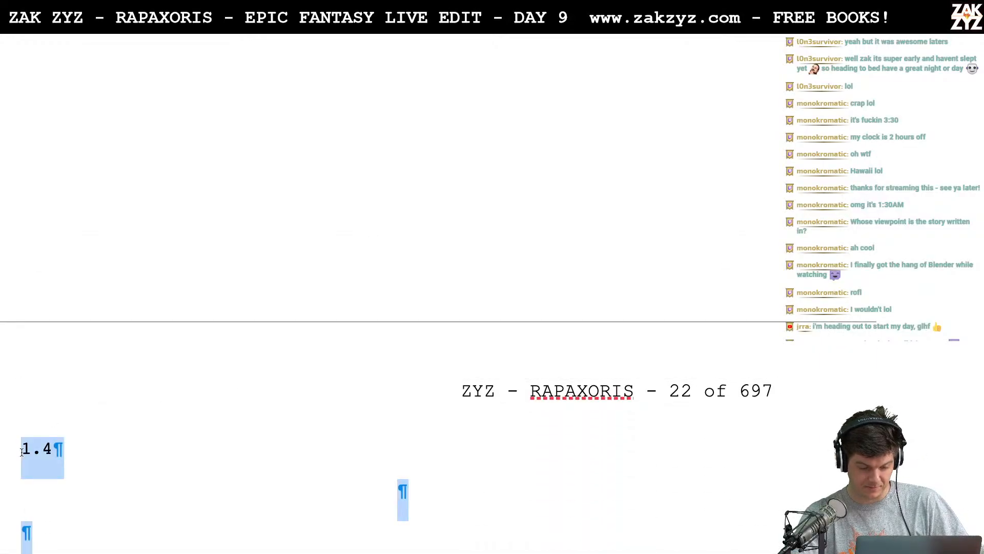
# - Switch to the Rapaxoris Leaderboard document and start a "Day 9" entry below the Day 8 entry, separated by a blank line
pyautogui.press('super+Tab')
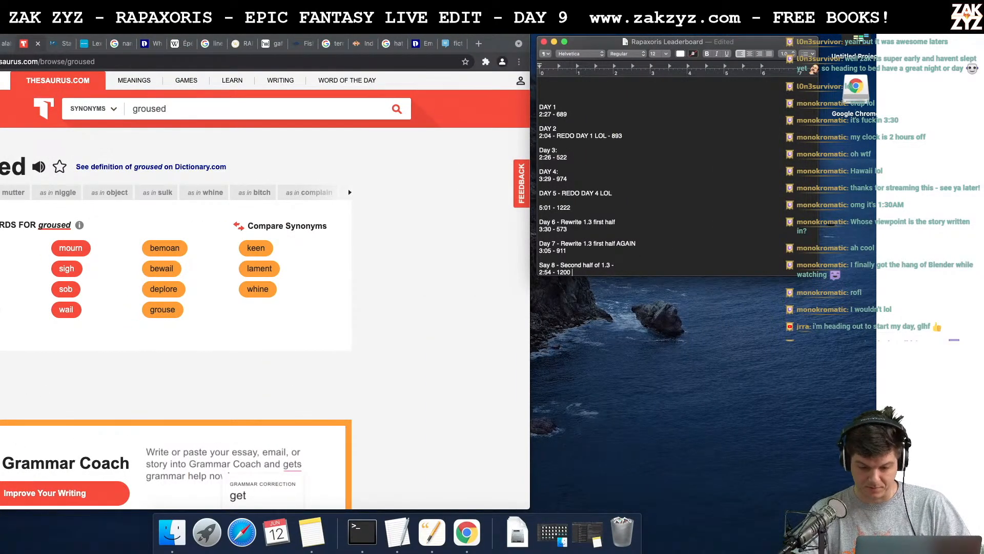
pyautogui.press('Return')
pyautogui.press('Return')
pyautogui.write('Day 9')
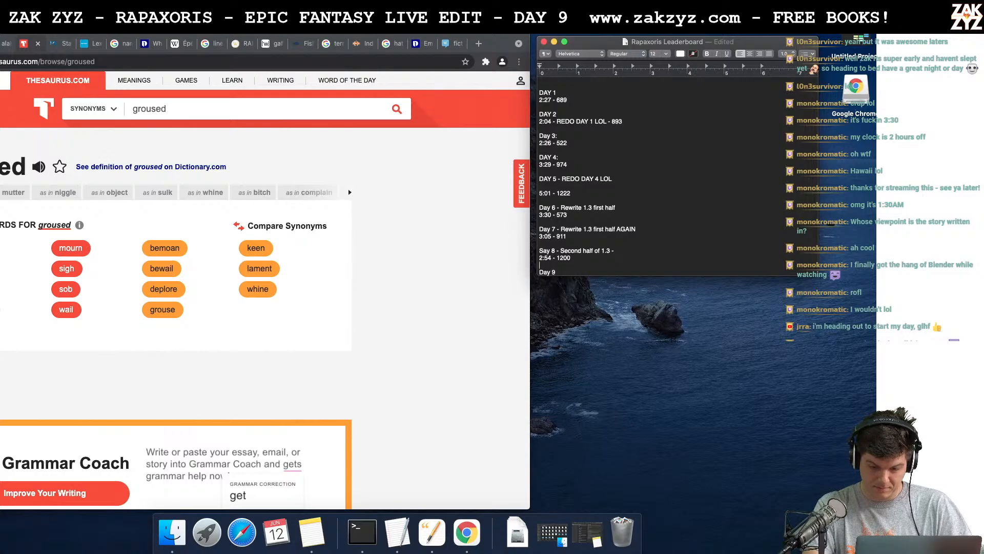
pyautogui.press('BackSpace')
pyautogui.write('9')
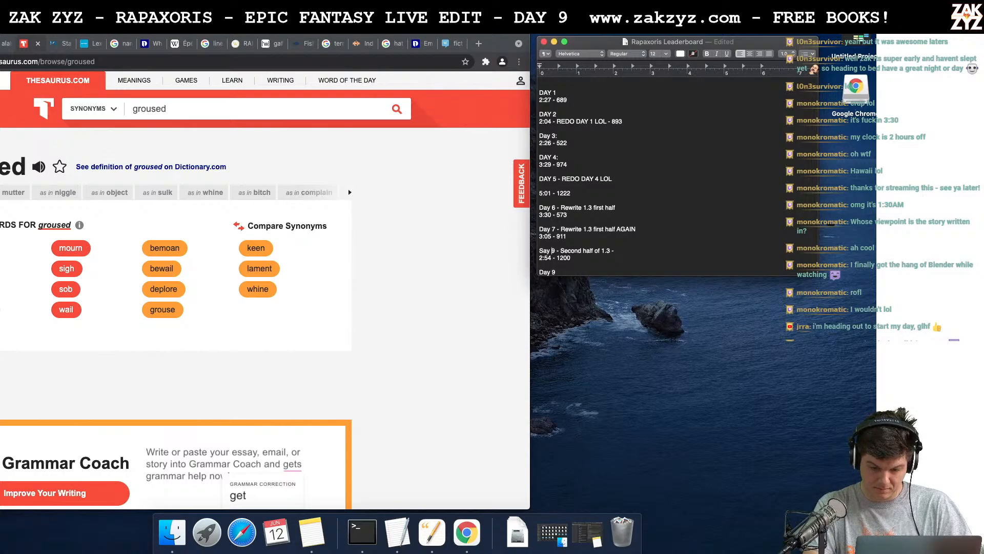
pyautogui.press('BackSpace')
pyautogui.write('8')
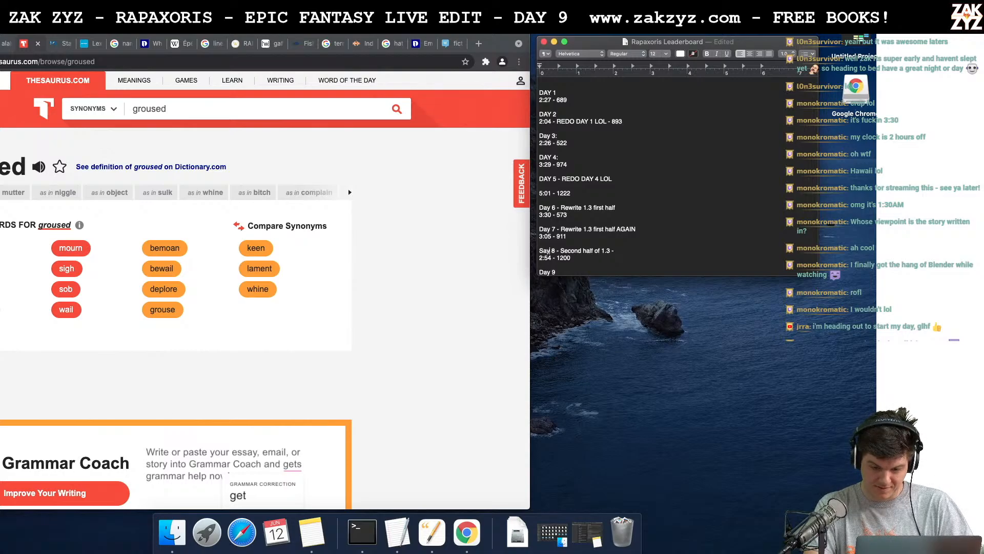
# - Correct the typo "Say" to "Day" in the heading of the entry for the second half of 1.3
pyautogui.click(542, 251)
pyautogui.press('BackSpace')
pyautogui.write('Day')
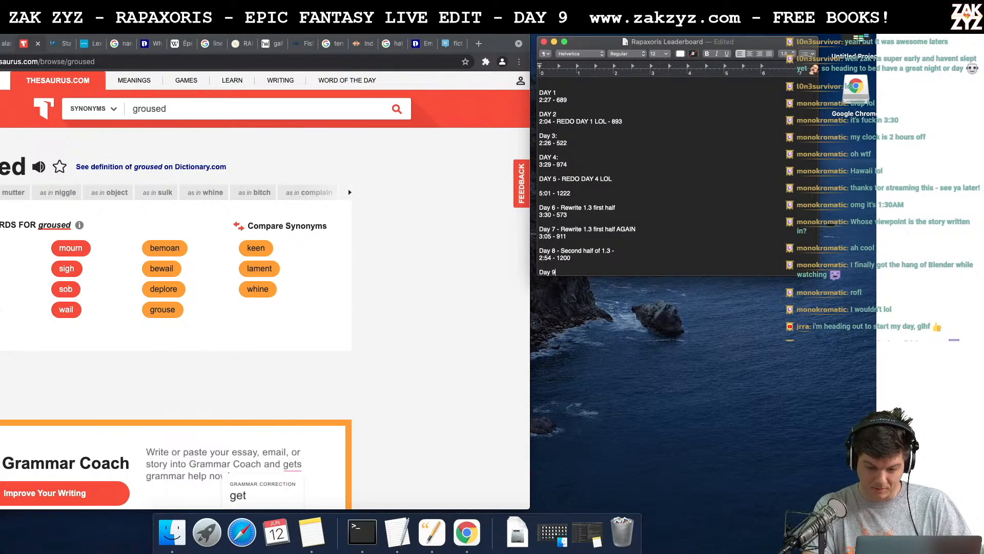
pyautogui.write(' 9 - 1.')
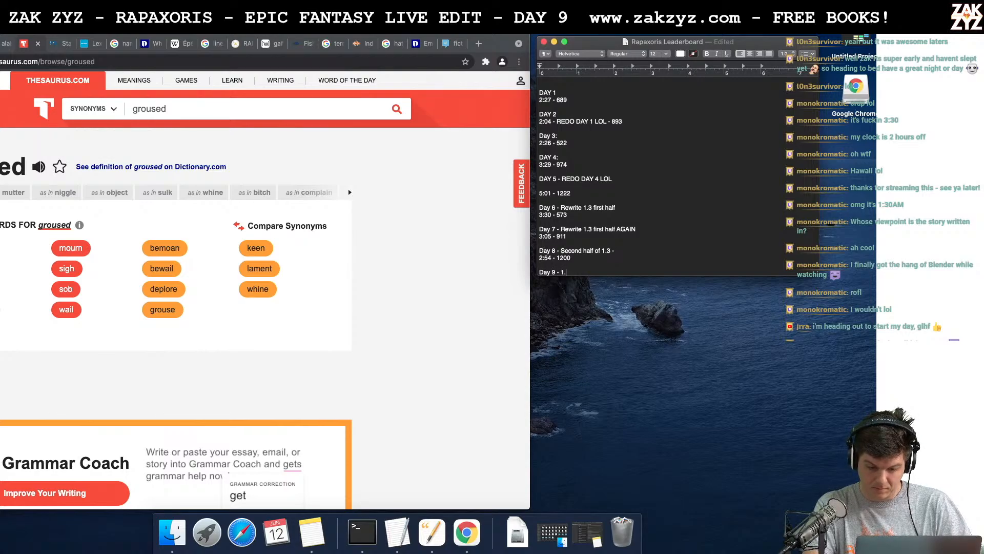
pyautogui.write('4 (broke int')
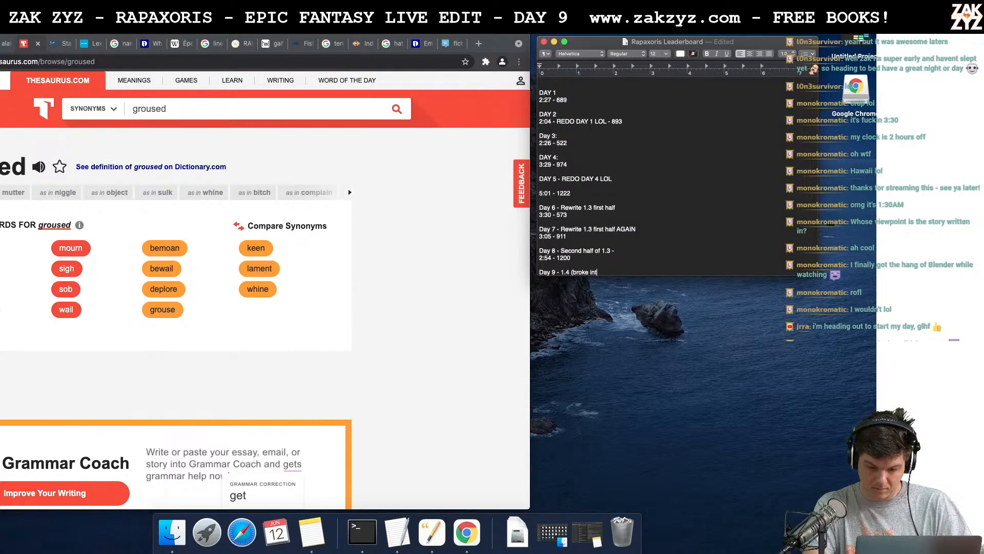
pyautogui.write('o new chapter)')
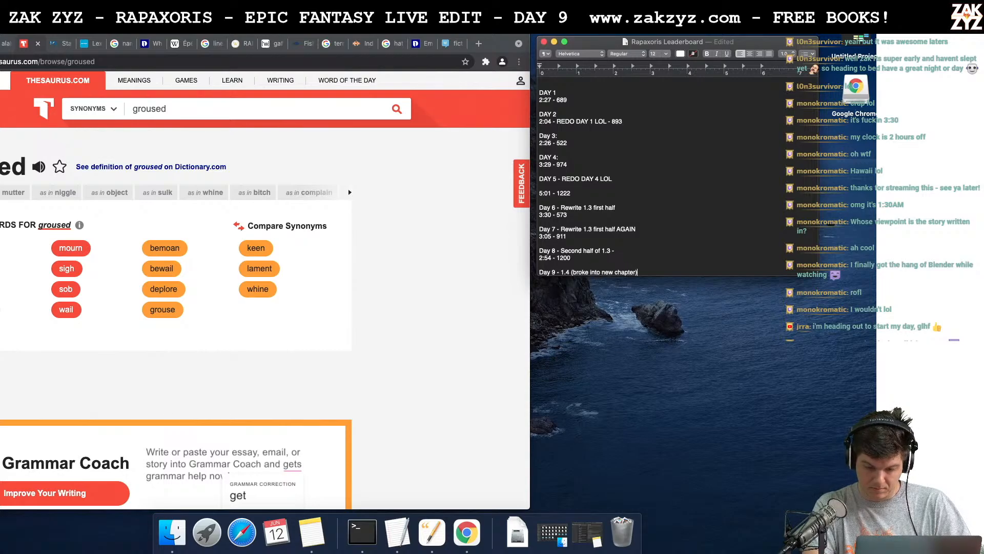
# - Complete the last entry's heading as "Day 9 - 1.4 (broke into new chapter)" and begin a new line under it
pyautogui.press('Return')
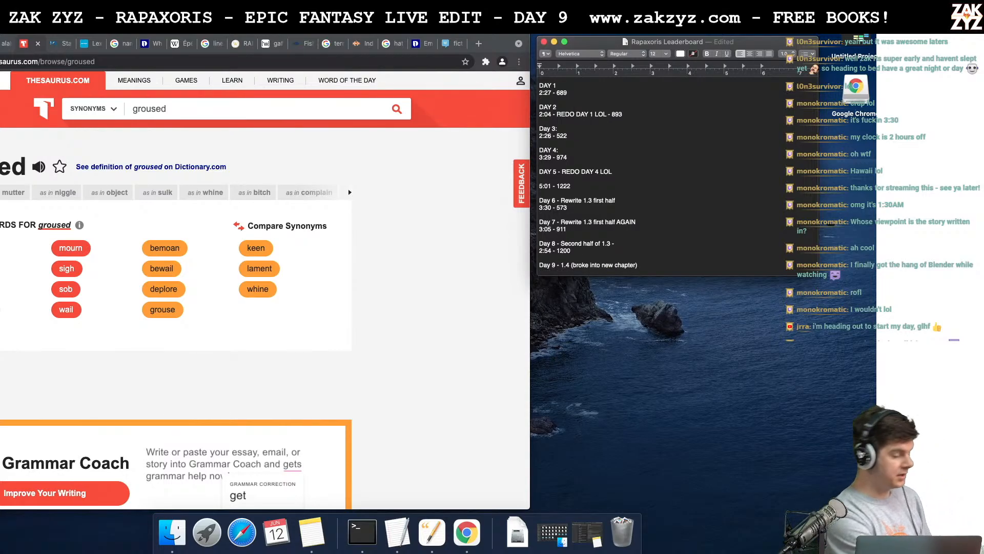